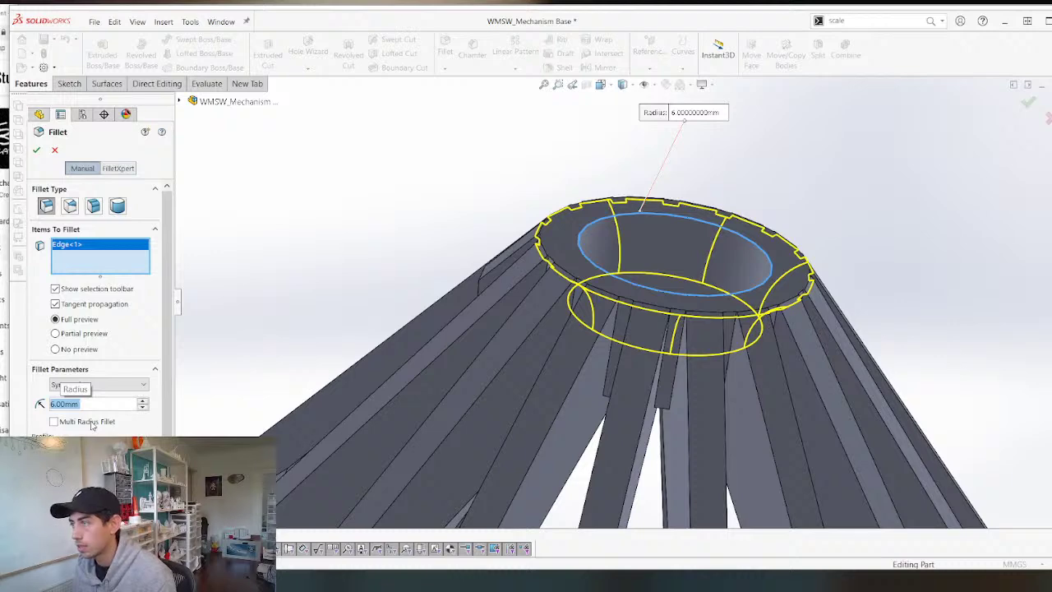
Try a 6 mm fillet on the inner edge of the cone's top ring and undo it.
key(Return)
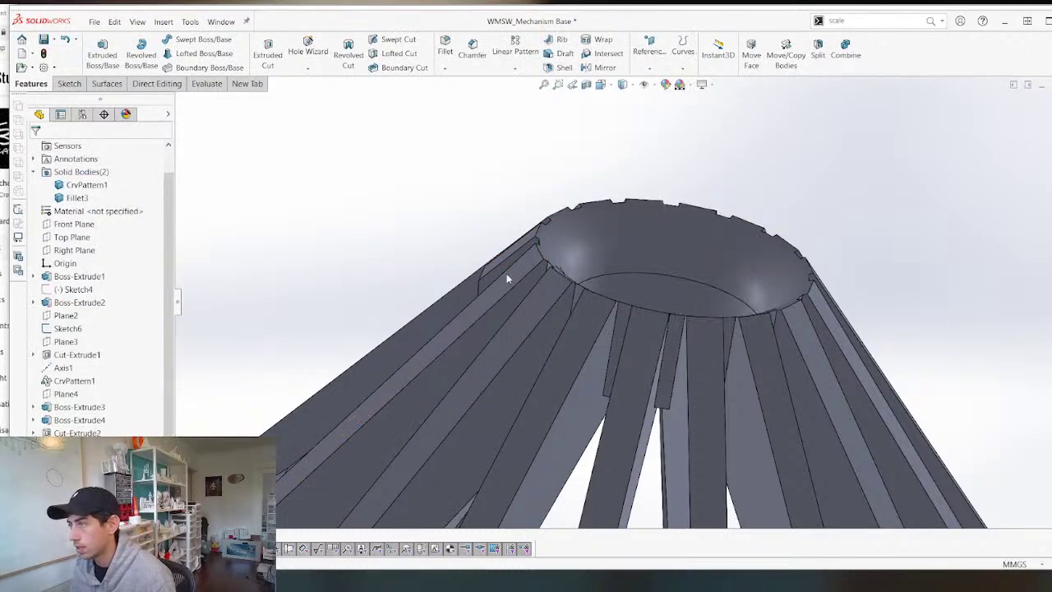
scroll(507, 272, down, 6)
scroll(608, 308, up, 4)
middle_drag(416, 389, 348, 287)
scroll(99, 421, down, 1)
scroll(437, 261, up, 3)
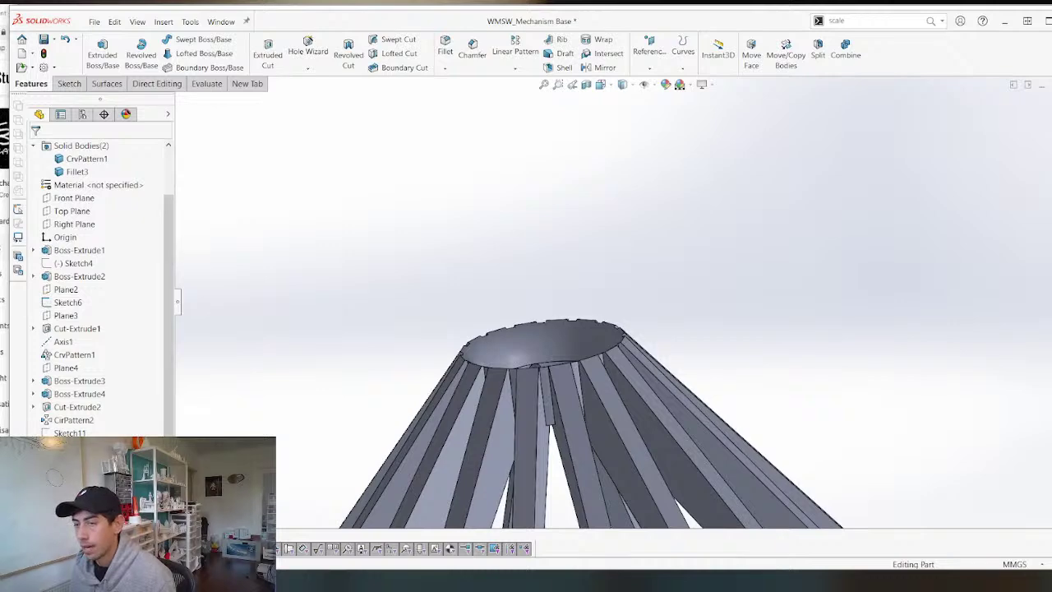
scroll(451, 340, up, 6)
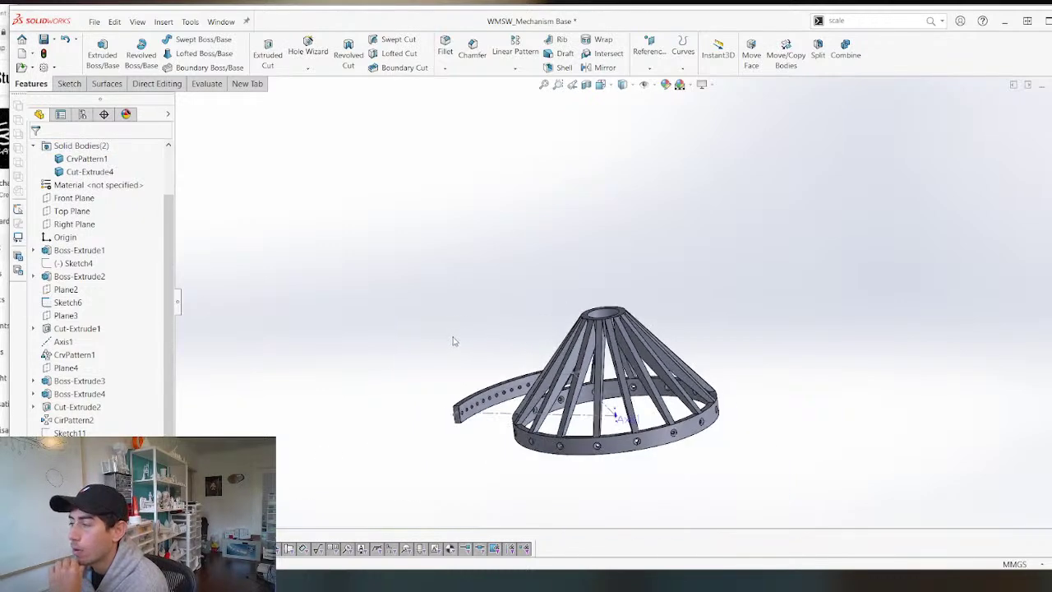
Start a sketch on the flat top face of the ring at the cone's apex.
middle_drag(510, 322, 561, 397)
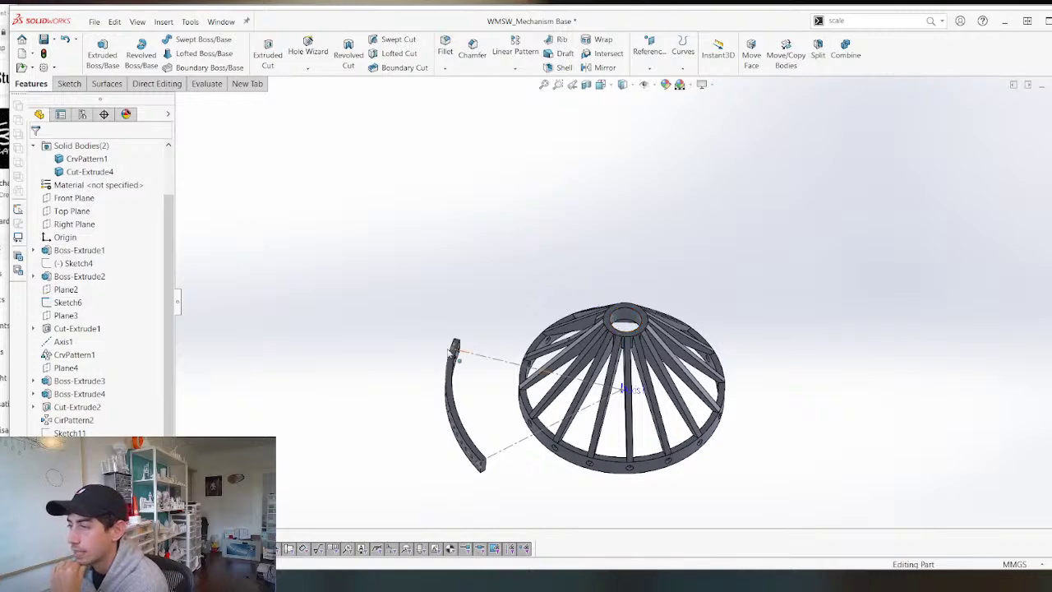
scroll(657, 319, down, 3)
middle_drag(657, 319, 580, 345)
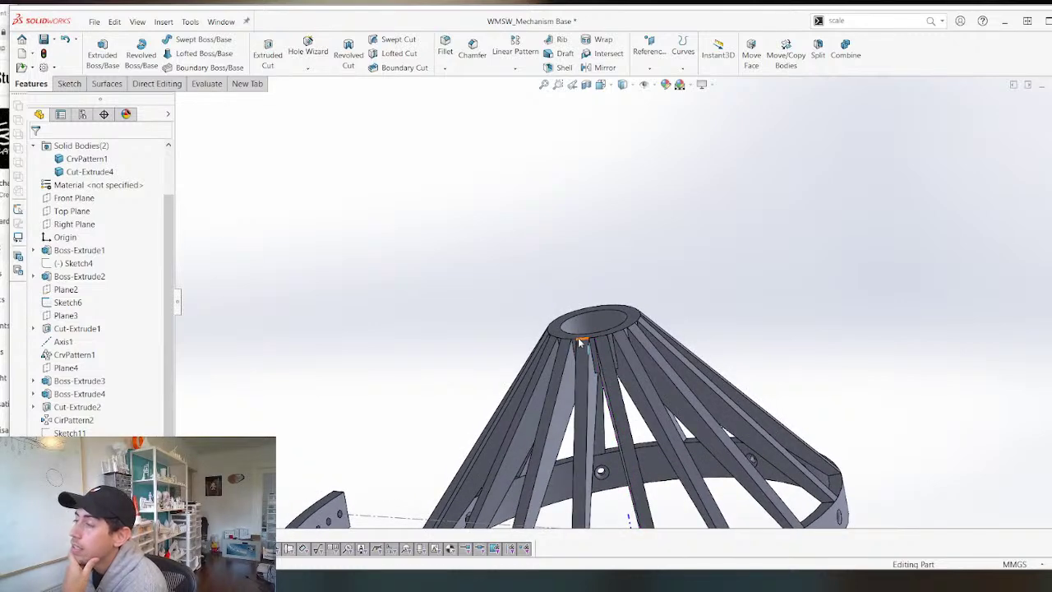
scroll(580, 345, up, 2)
scroll(580, 337, down, 4)
click(578, 327)
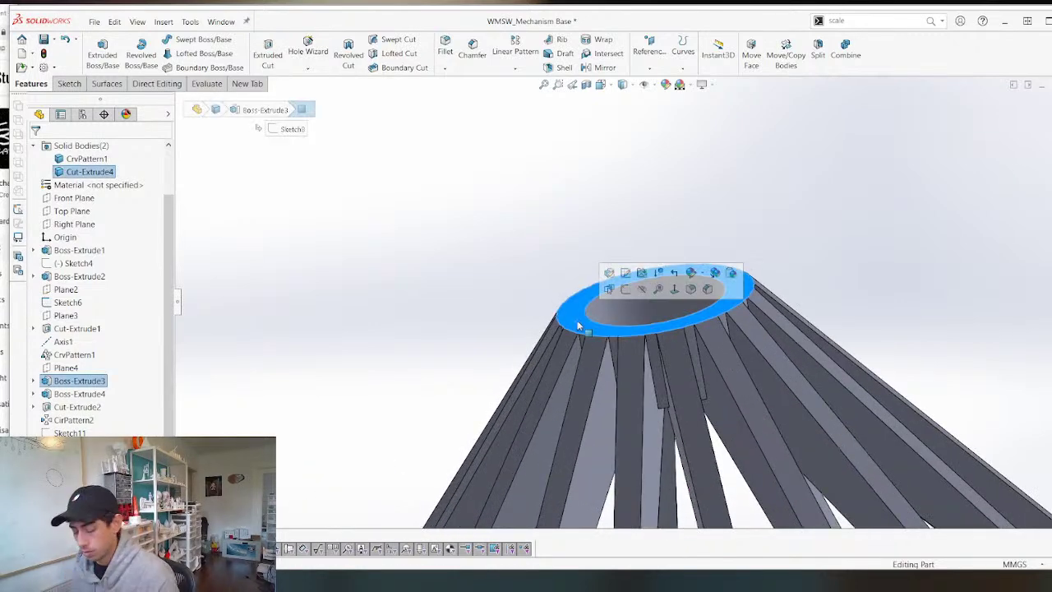
key(s)
Try to extrude the converted outline of the ring's top face, and delete all entities from the sketch.
key(c)
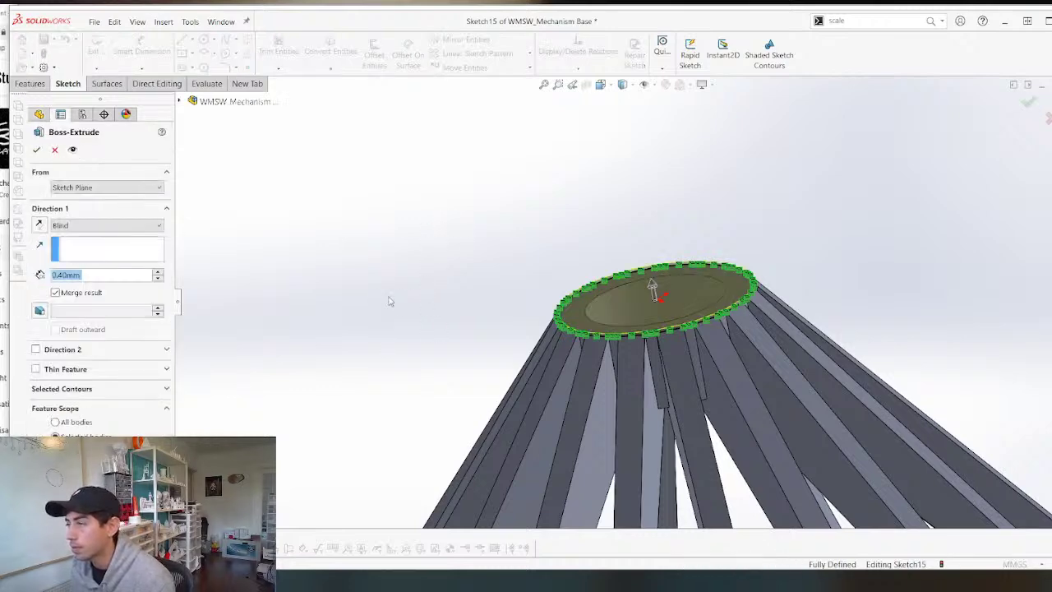
click(55, 151)
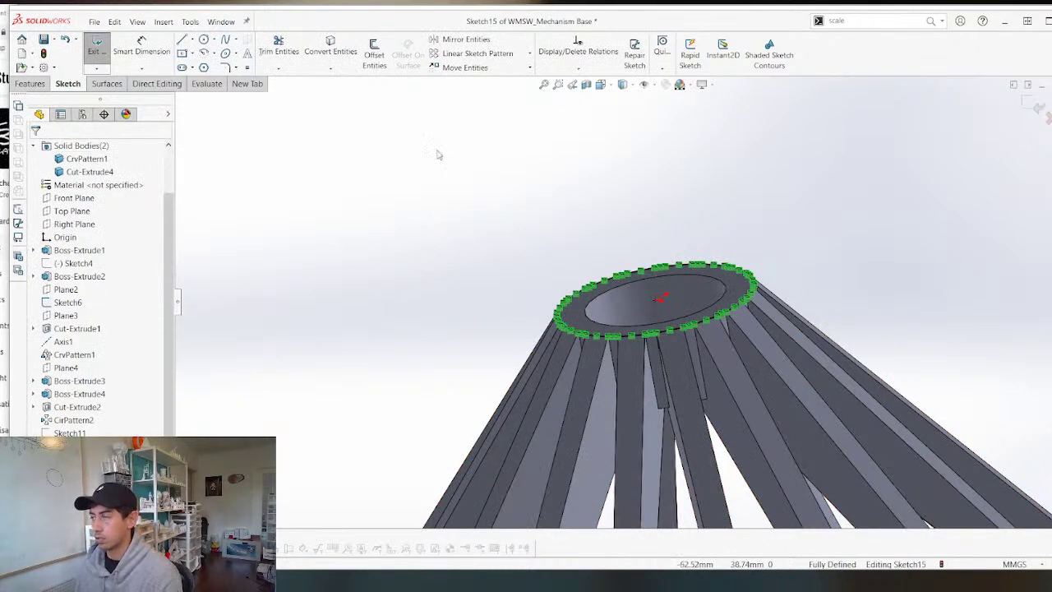
drag(434, 129, 879, 437)
key(Delete)
Sketch two circles centred on the origin, one along the ring's outer edge and one on its inner edge.
middle_drag(481, 282, 471, 332)
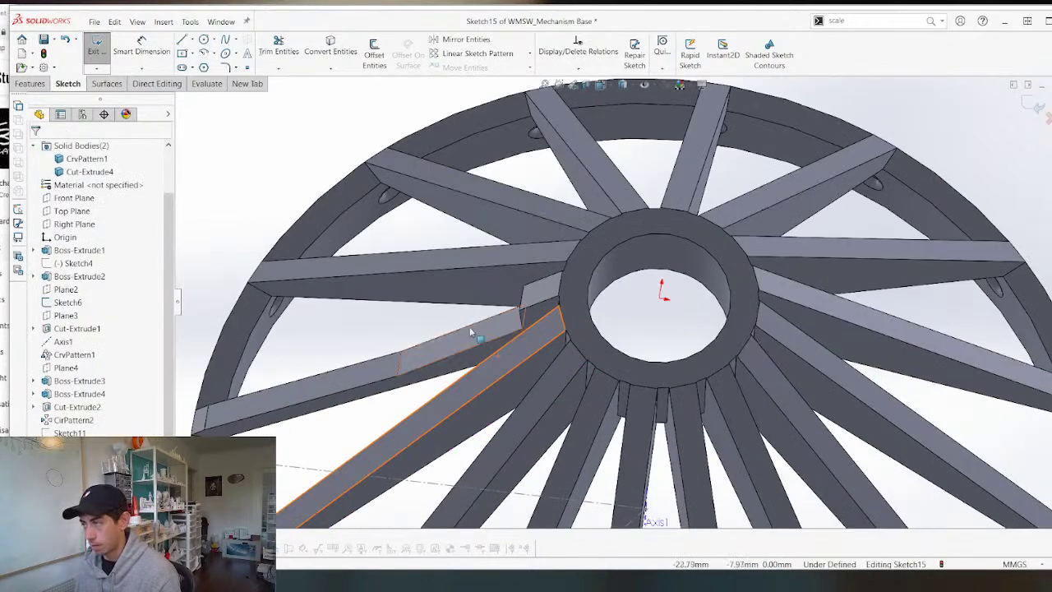
key(ctrl+8)
scroll(664, 302, down, 5)
scroll(666, 270, up, 4)
scroll(589, 303, down, 6)
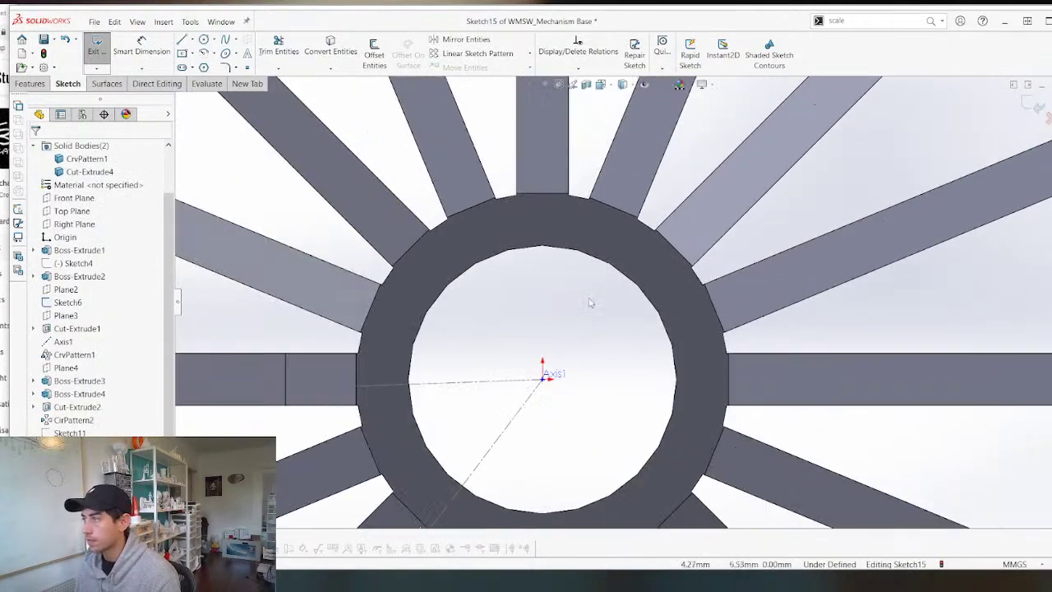
key(c)
click(542, 377)
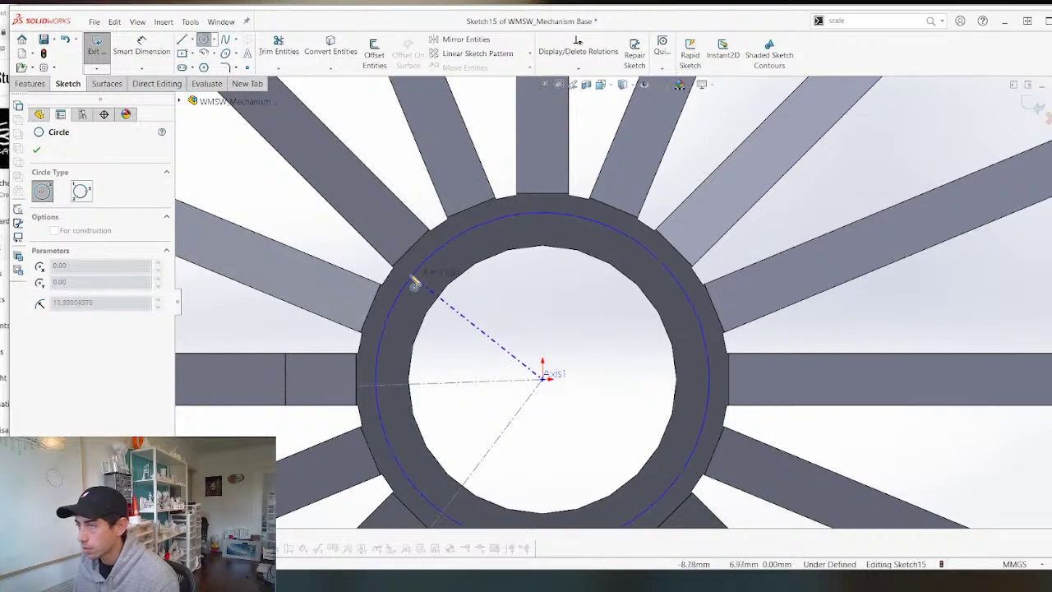
click(395, 281)
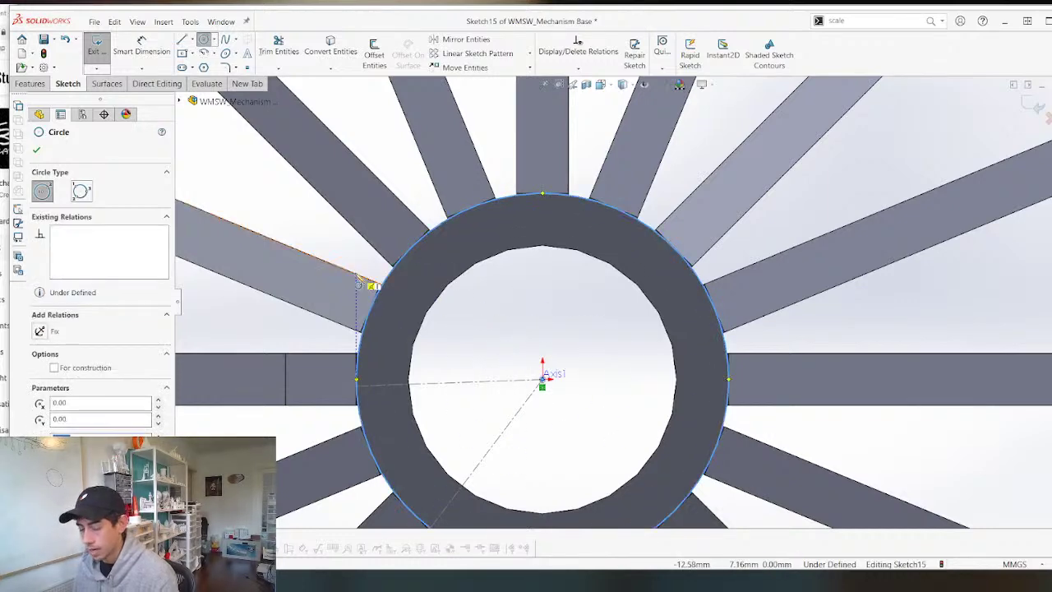
key(Escape)
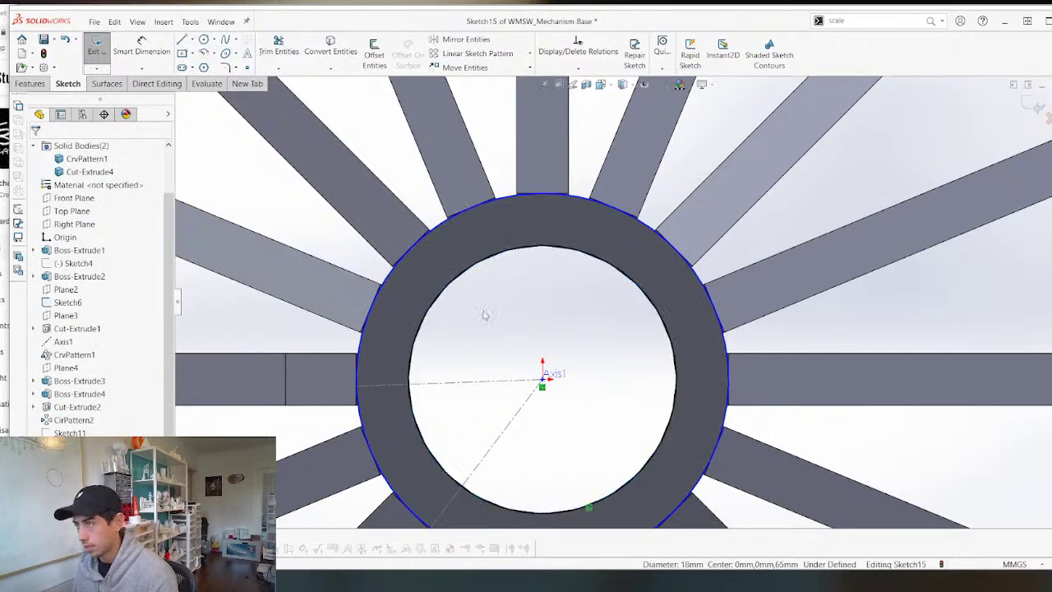
Make the outer sketch circle coradial with the ring's outer edge.
scroll(480, 321, up, 4)
scroll(519, 267, down, 4)
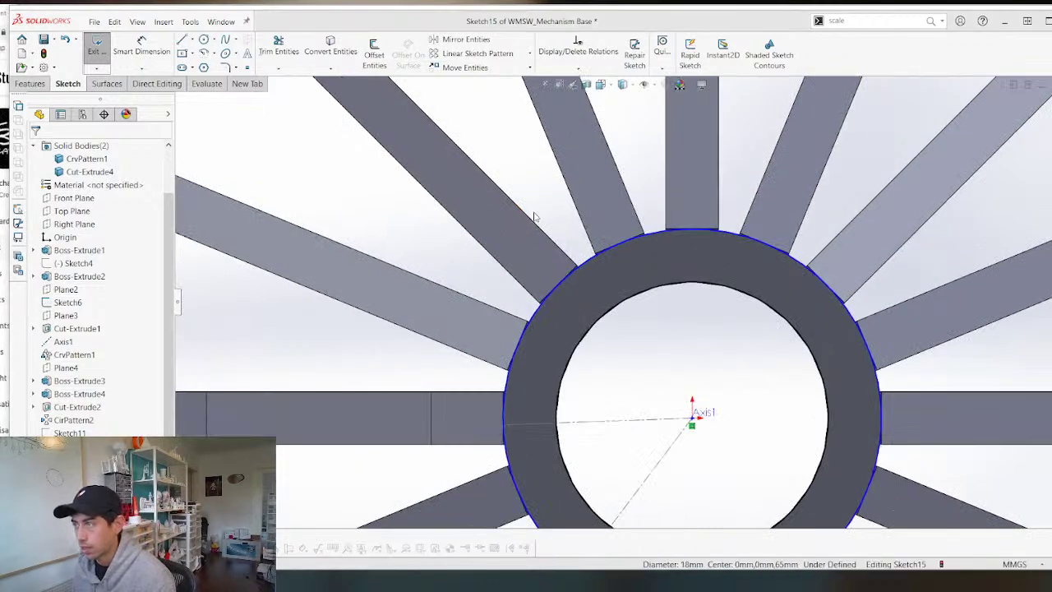
drag(584, 264, 610, 313)
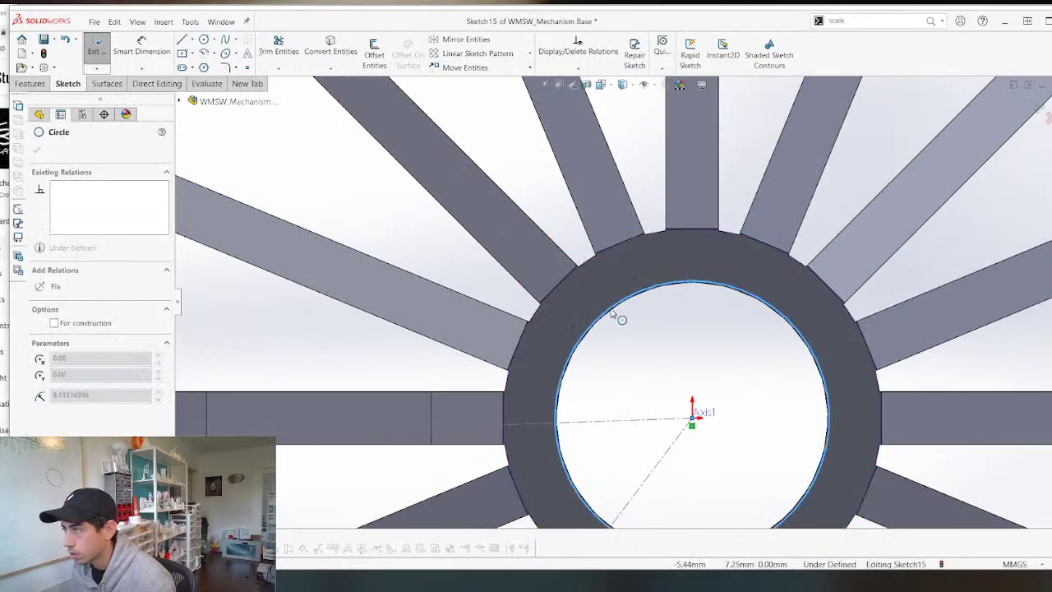
click(589, 265)
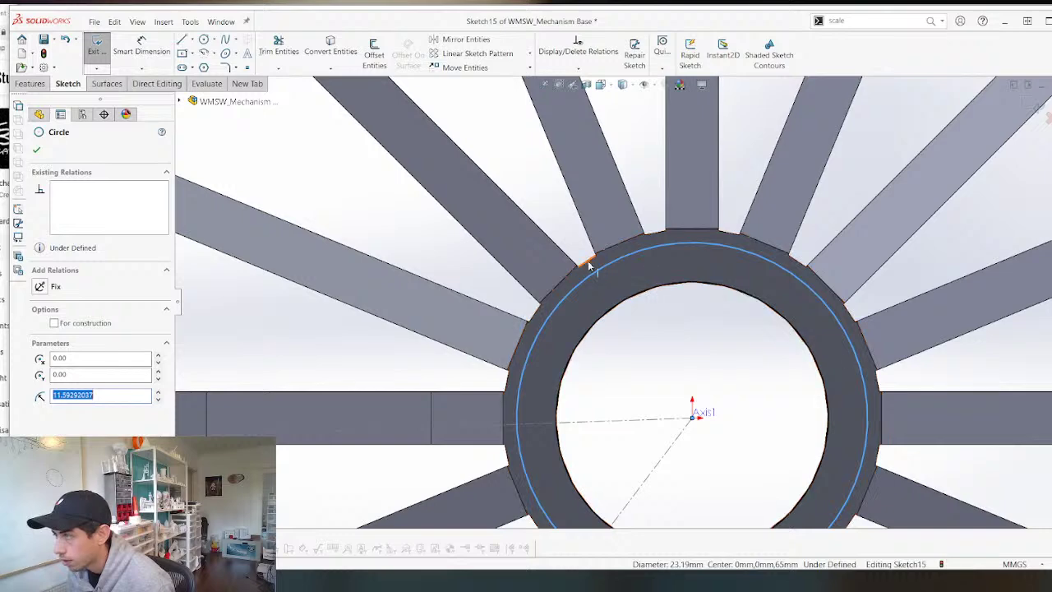
ctrl+click(589, 266)
click(619, 214)
scroll(536, 257, up, 4)
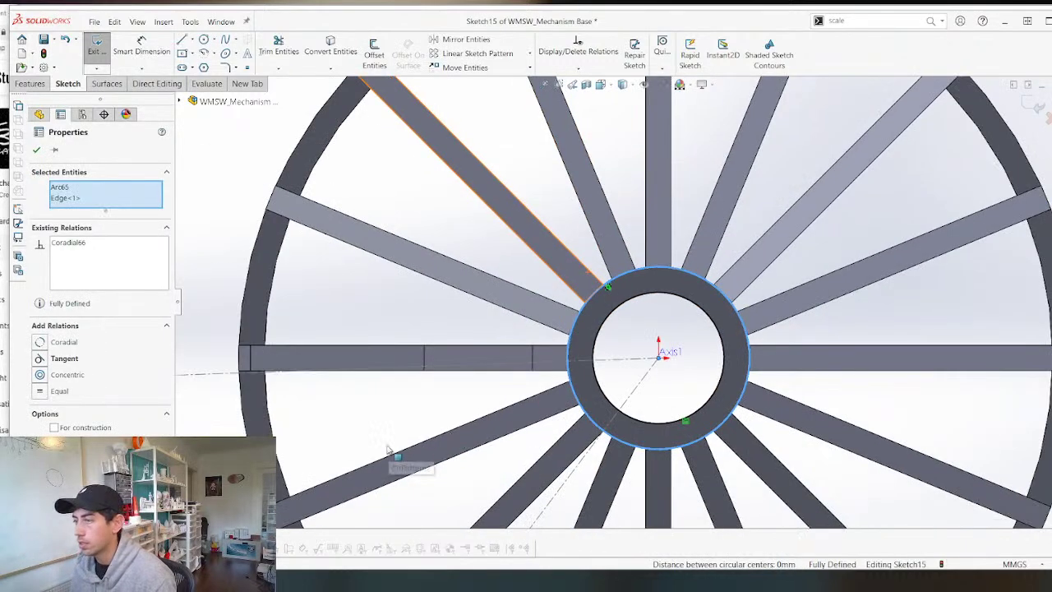
Extrude the ring-shaped profile upward 8 mm as a blind boss merged with the cone.
scroll(404, 319, up, 7)
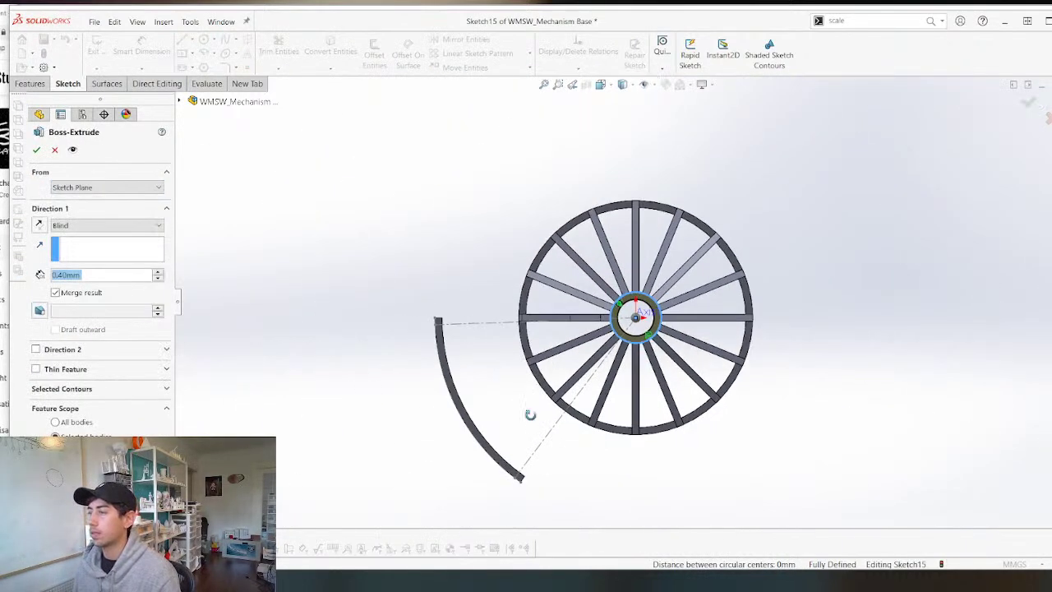
middle_drag(531, 414, 549, 244)
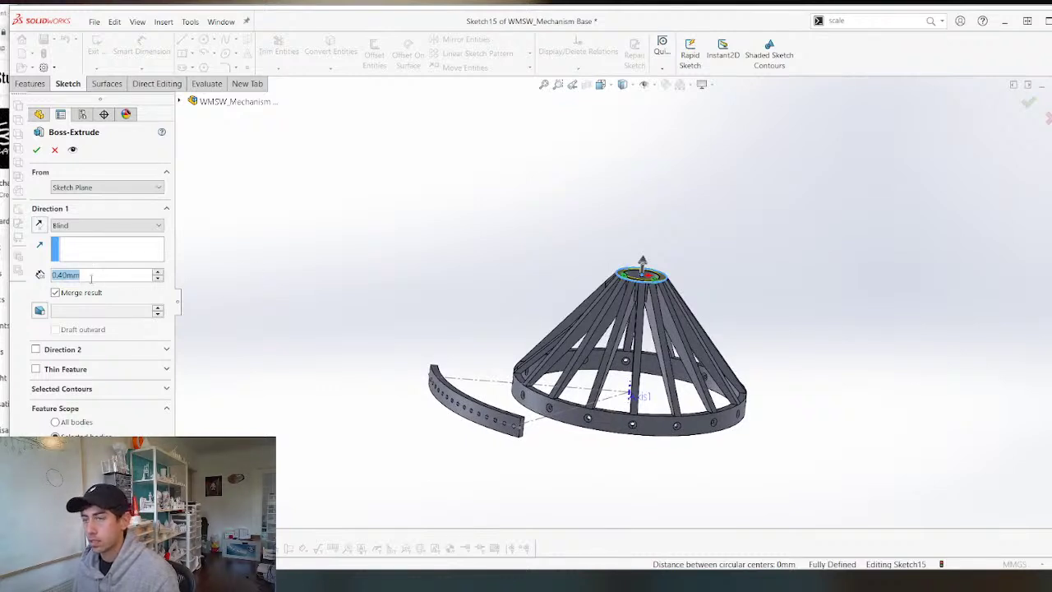
text(5)
key(Return)
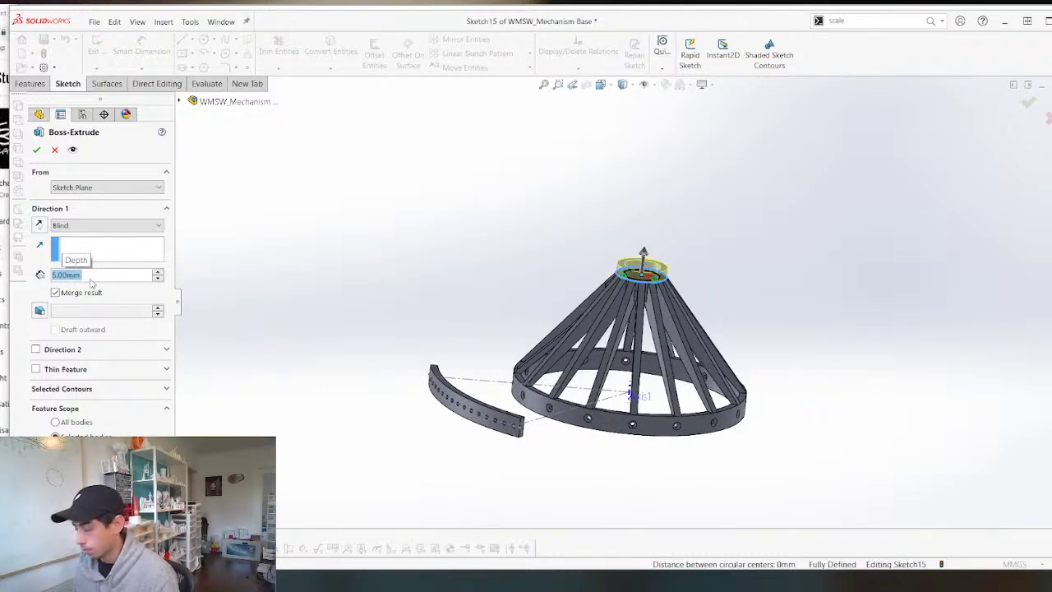
text(6)
key(Return)
text(8)
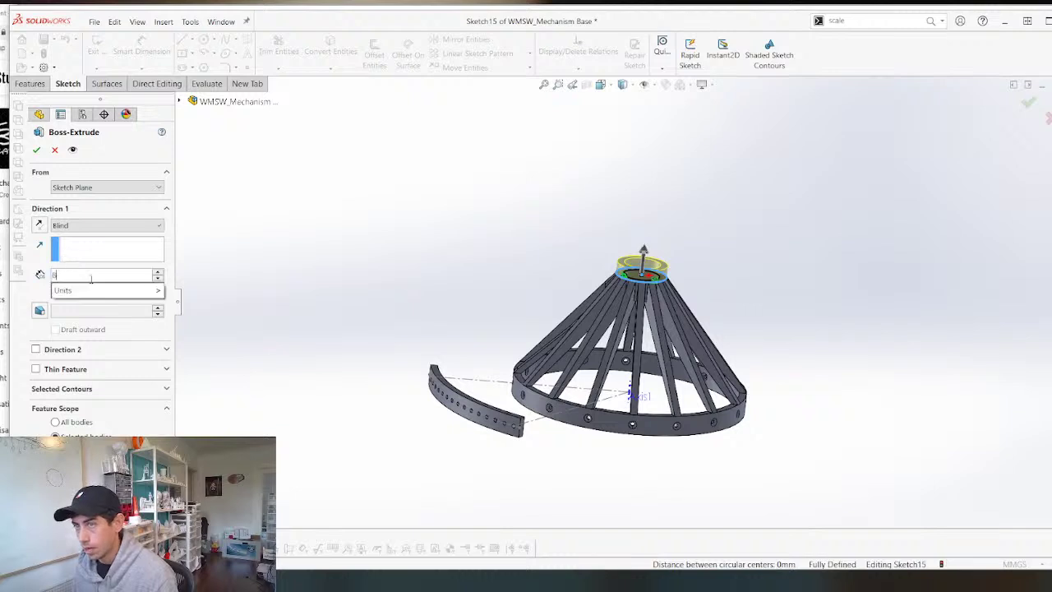
key(Return)
key(Return)
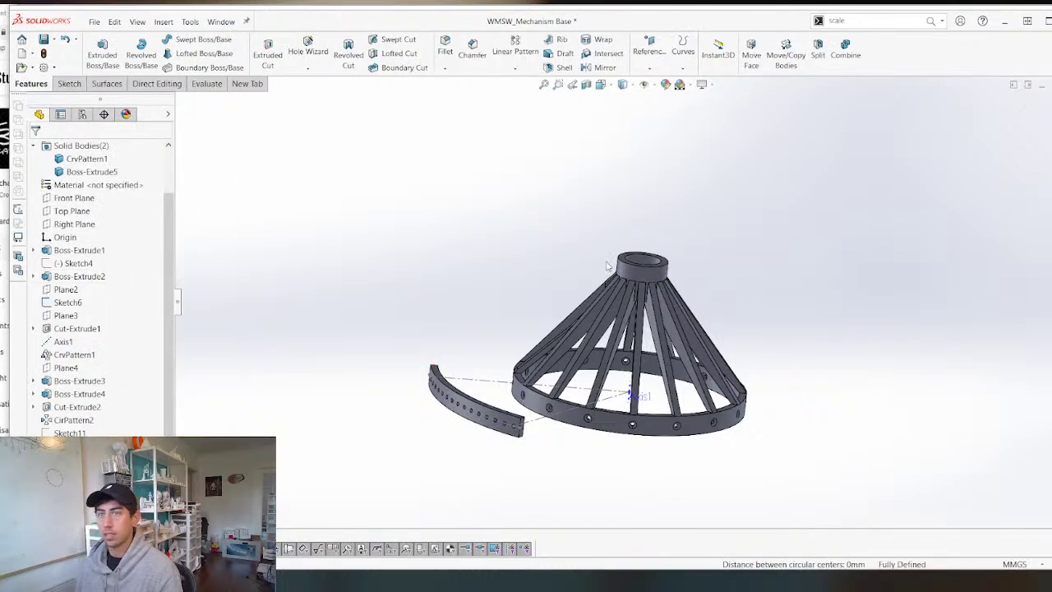
Start a sketch on the top face of the extruded collar.
scroll(627, 254, down, 5)
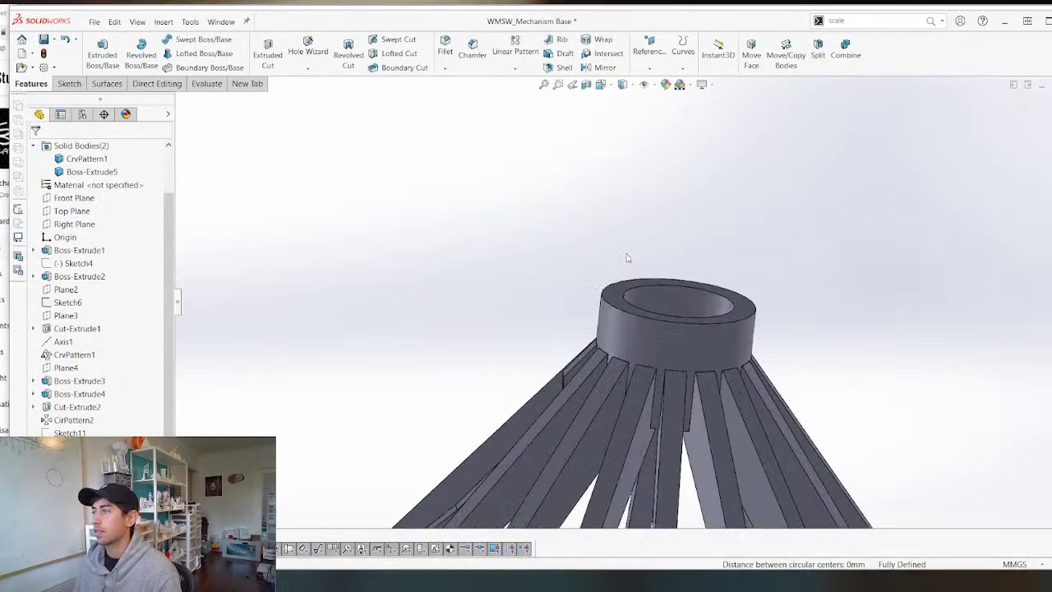
middle_drag(647, 297, 662, 230)
scroll(663, 324, up, 4)
middle_drag(662, 325, 598, 406)
click(580, 283)
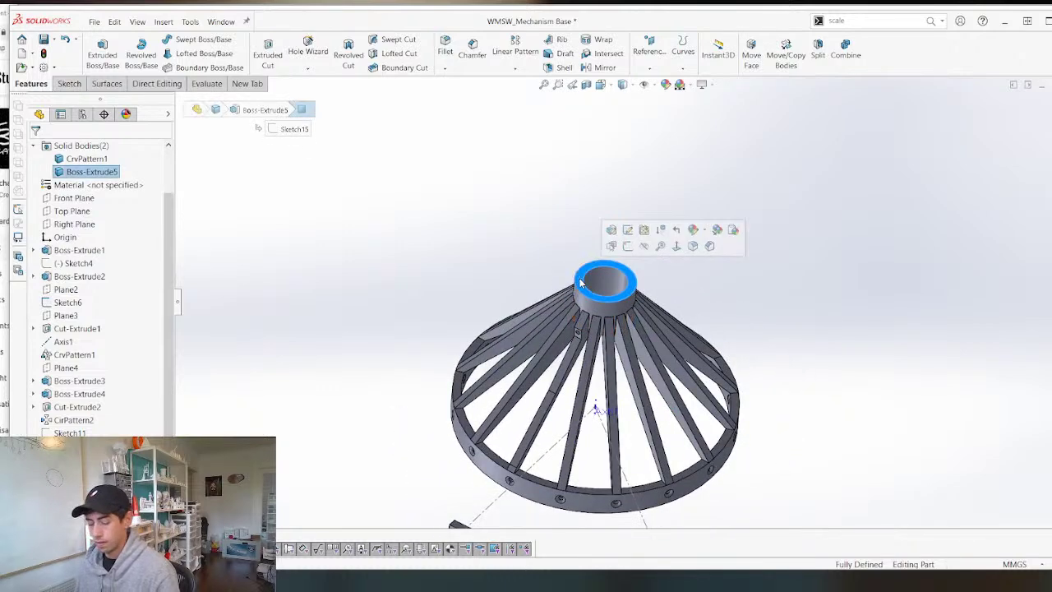
click(629, 244)
scroll(632, 281, up, 2)
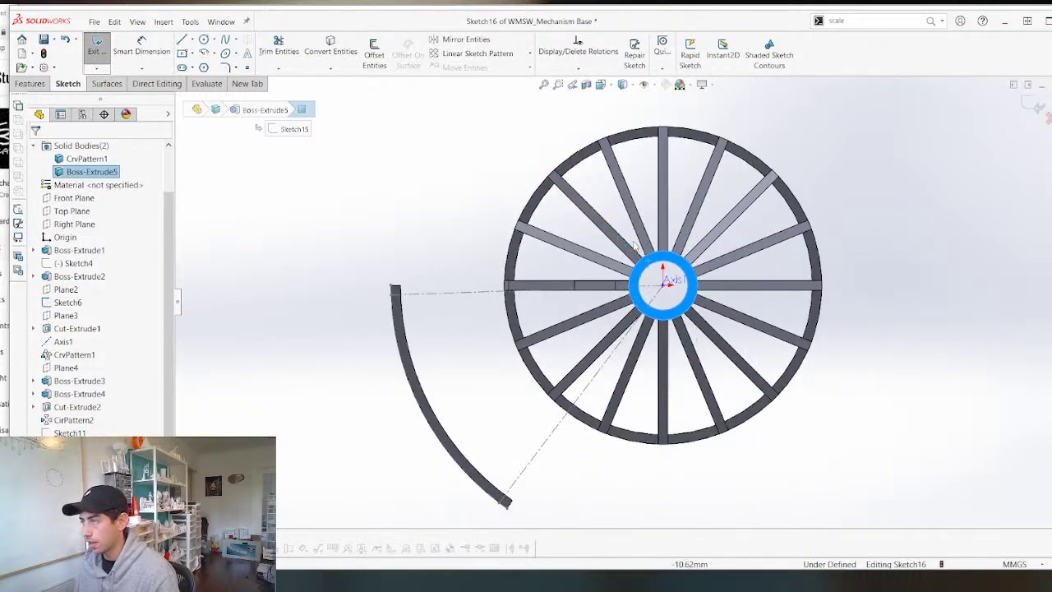
scroll(634, 243, down, 2)
key(l)
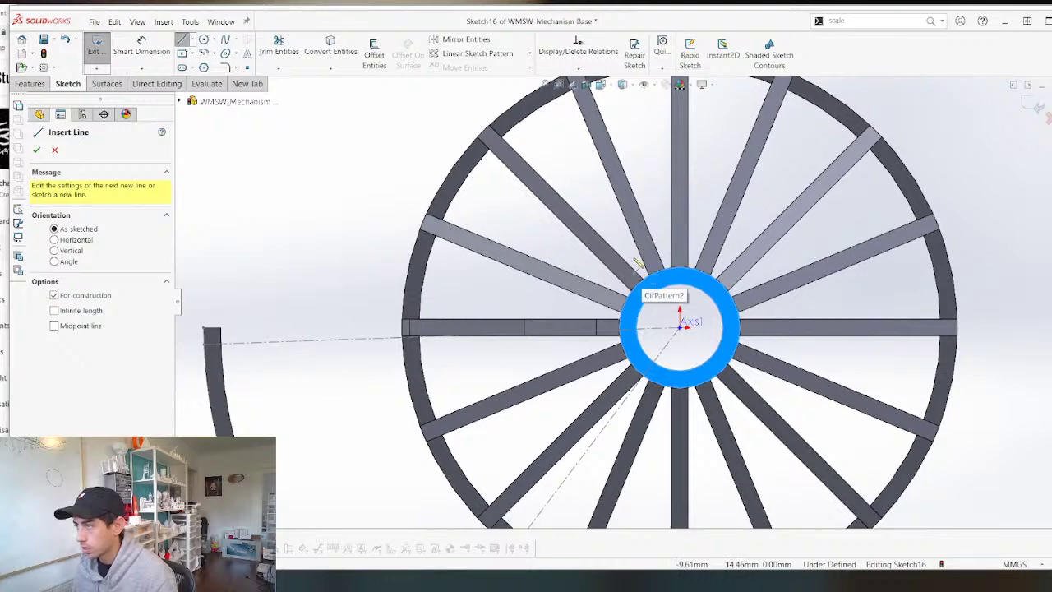
key(Escape)
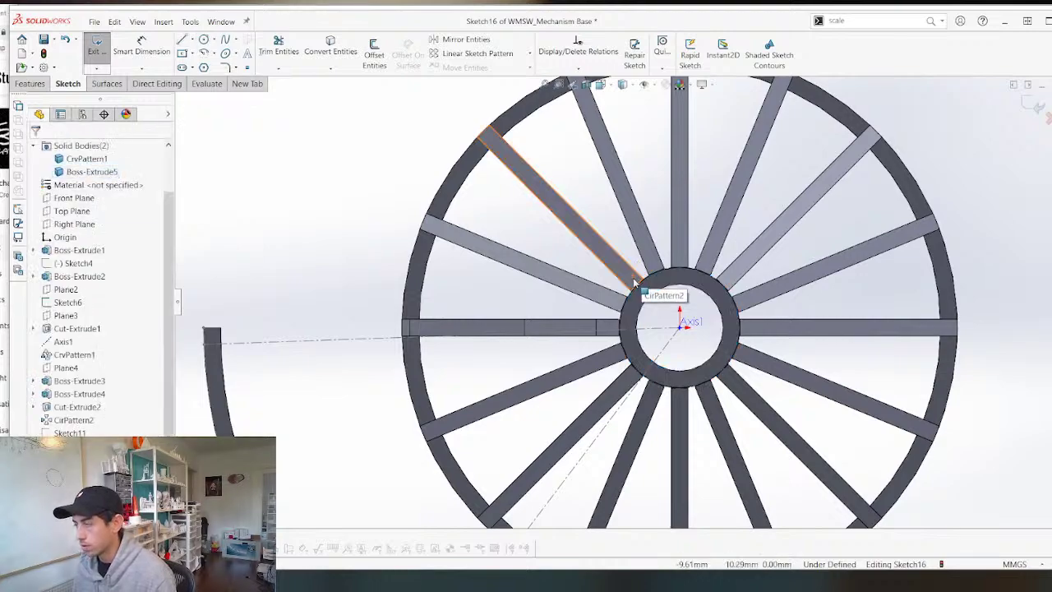
middle_drag(637, 262, 626, 231)
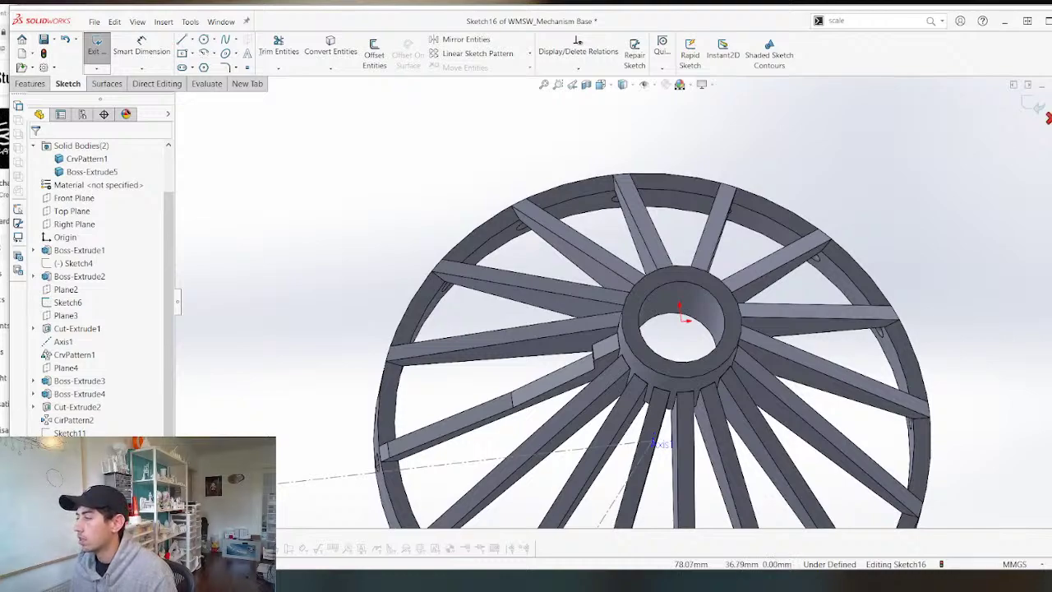
scroll(632, 279, up, 2)
scroll(631, 286, down, 2)
middle_drag(567, 153, 527, 204)
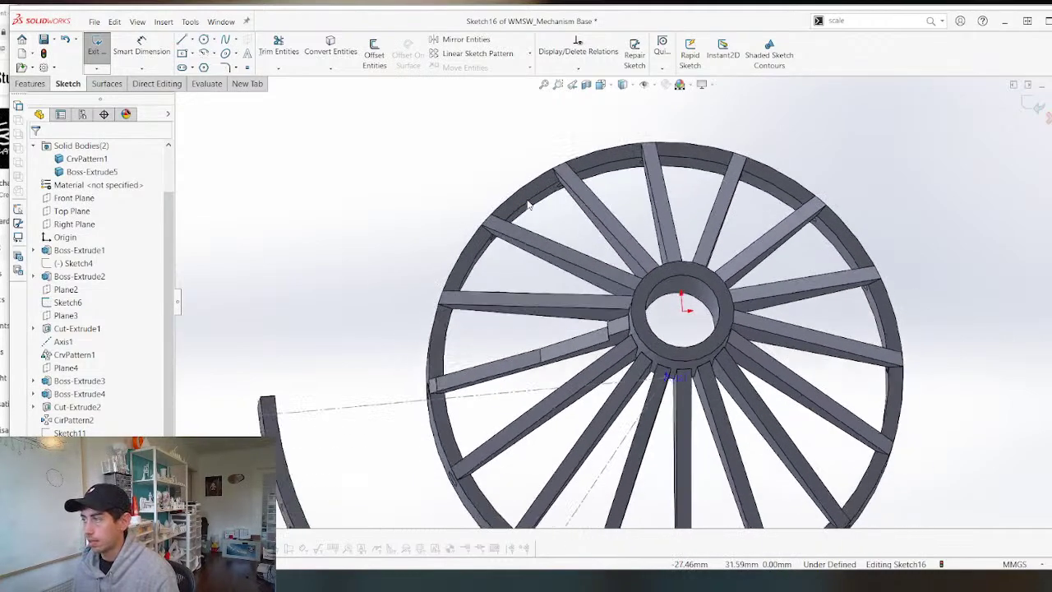
Sketch a construction line about 108 mm long through the origin between opposite rim segments, passing between spokes, and exit the sketch.
key(ctrl+8)
scroll(683, 251, down, 4)
scroll(646, 197, up, 2)
key(l)
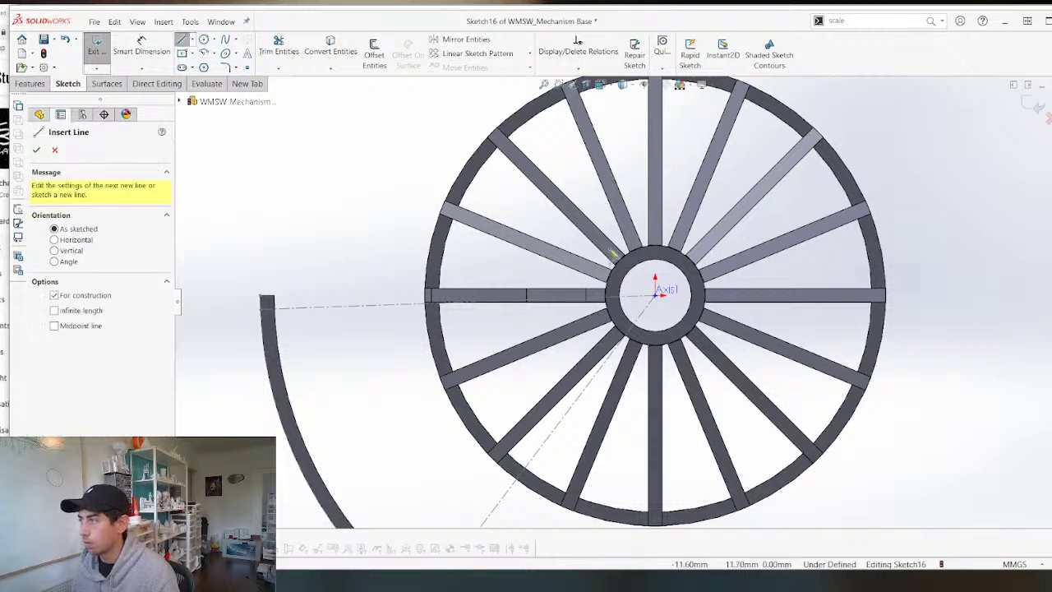
click(535, 116)
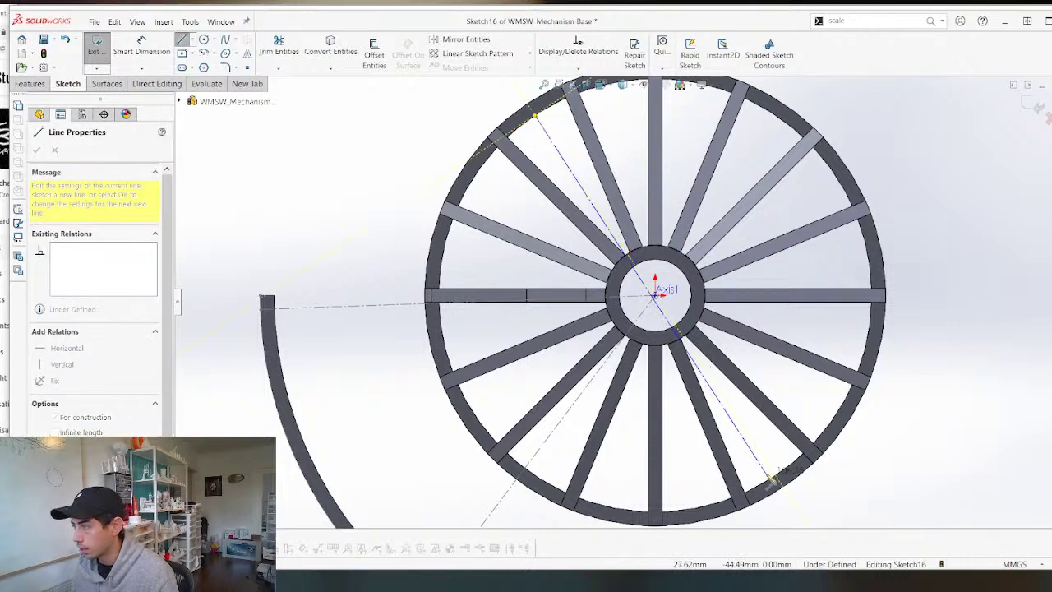
click(777, 474)
key(Escape)
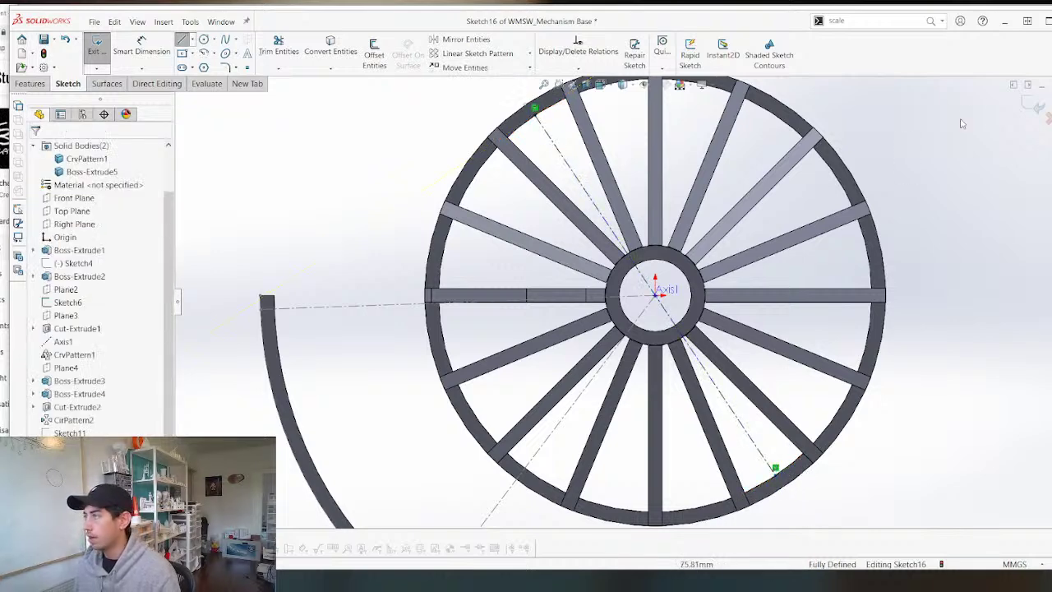
click(1041, 107)
Set up a reference plane through the construction line at 20 degrees to the collar's top face.
mouse_move(533, 378)
middle_down()
mouse_move(521, 132)
mouse_move(462, 123)
middle_up()
right_drag(462, 131, 463, 161)
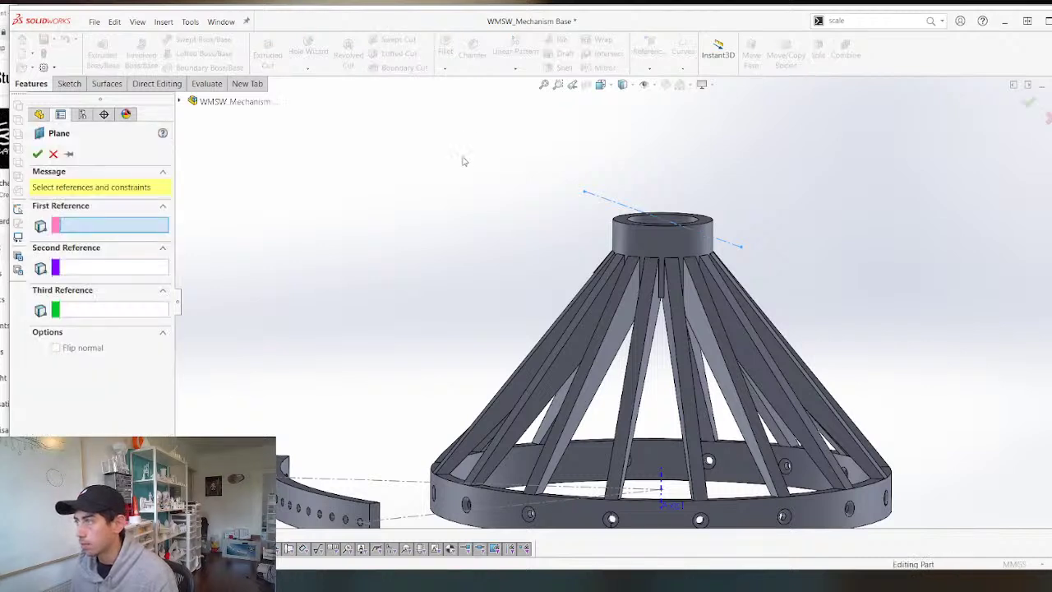
scroll(714, 194, down, 4)
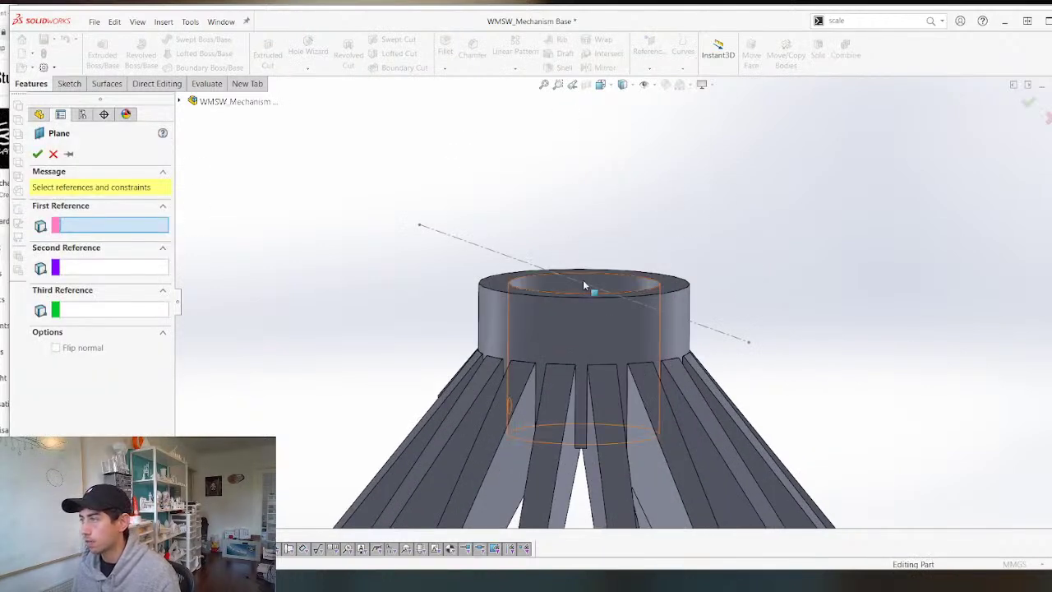
click(585, 284)
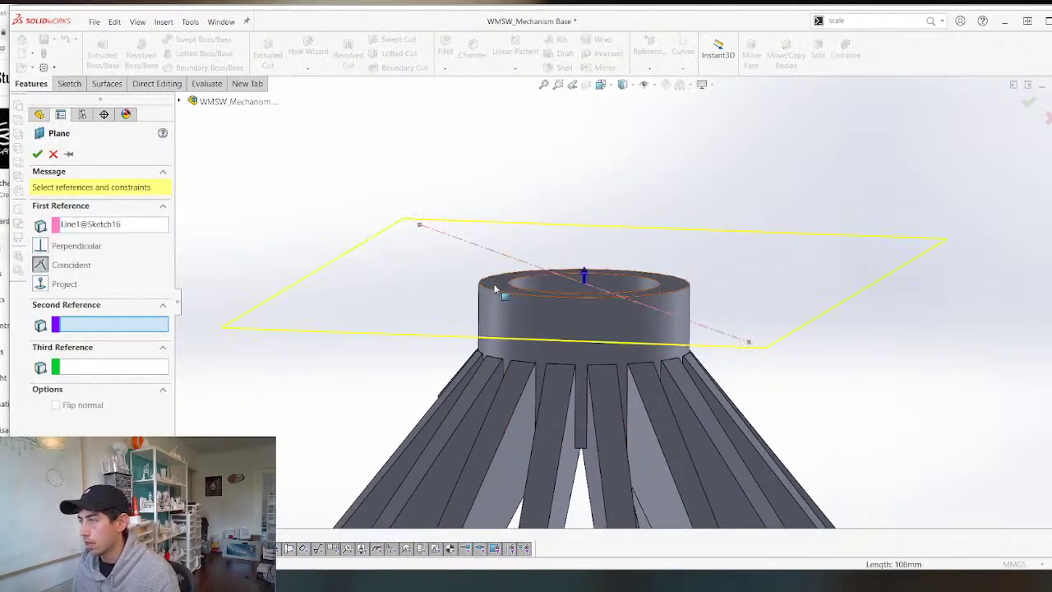
click(579, 288)
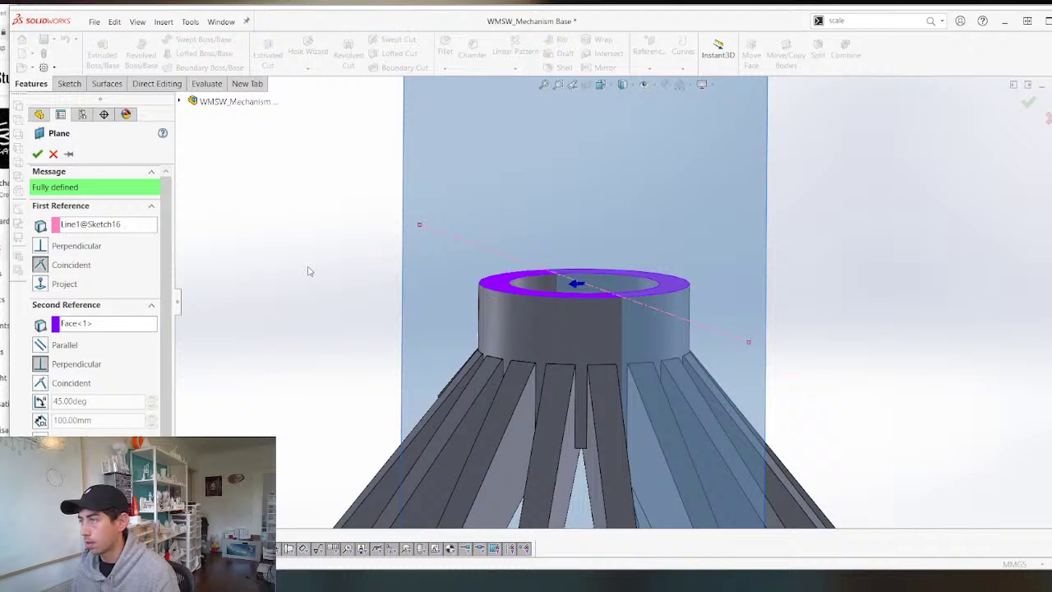
click(43, 403)
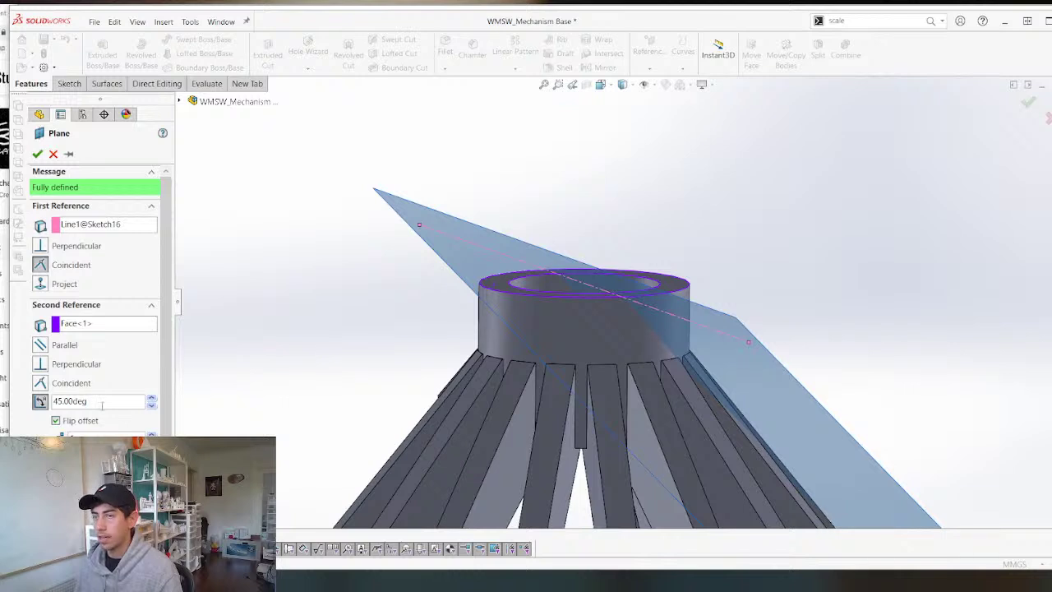
text(30)
key(Return)
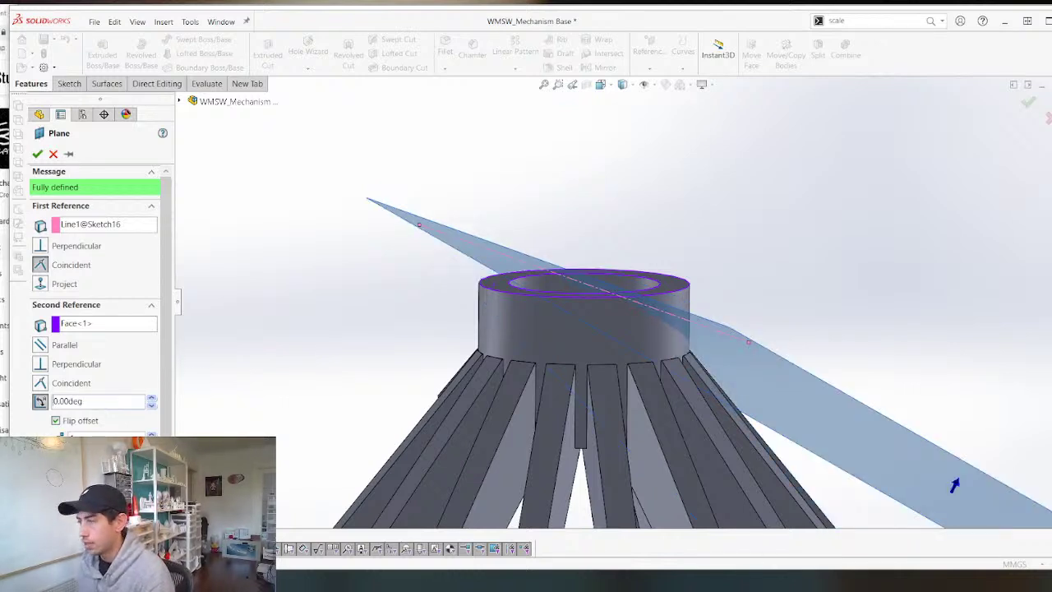
text(0)
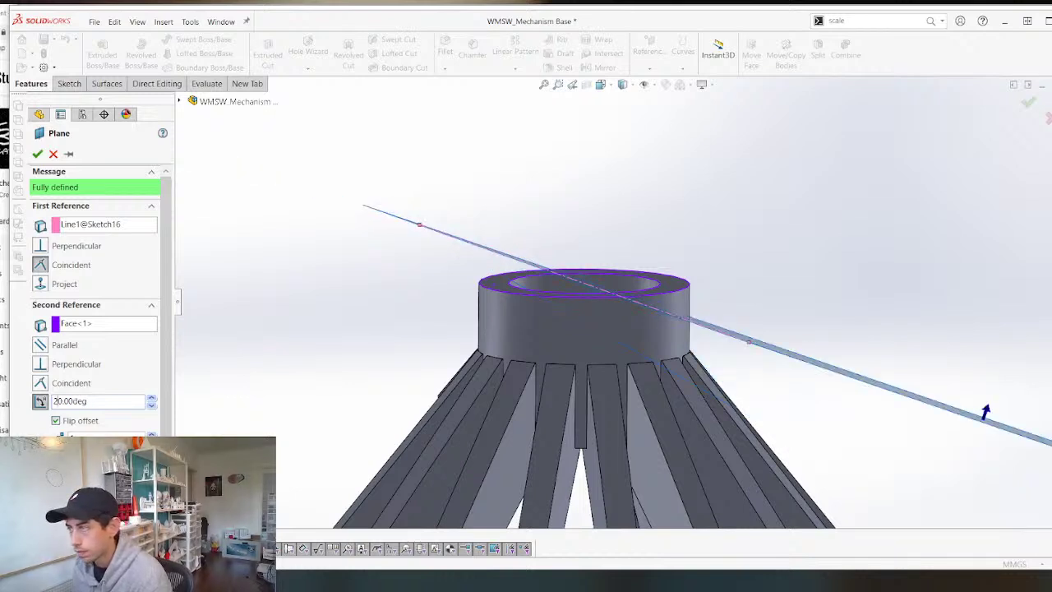
Set the tilted plane's angle to 15 degrees and create the plane.
middle_drag(441, 321, 517, 336)
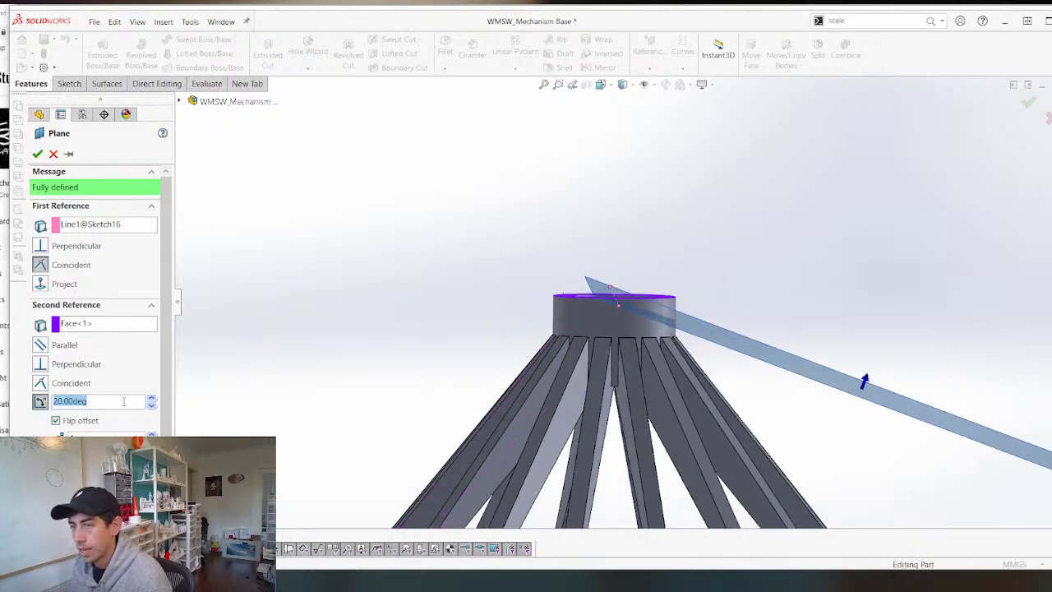
text(15)
key(Return)
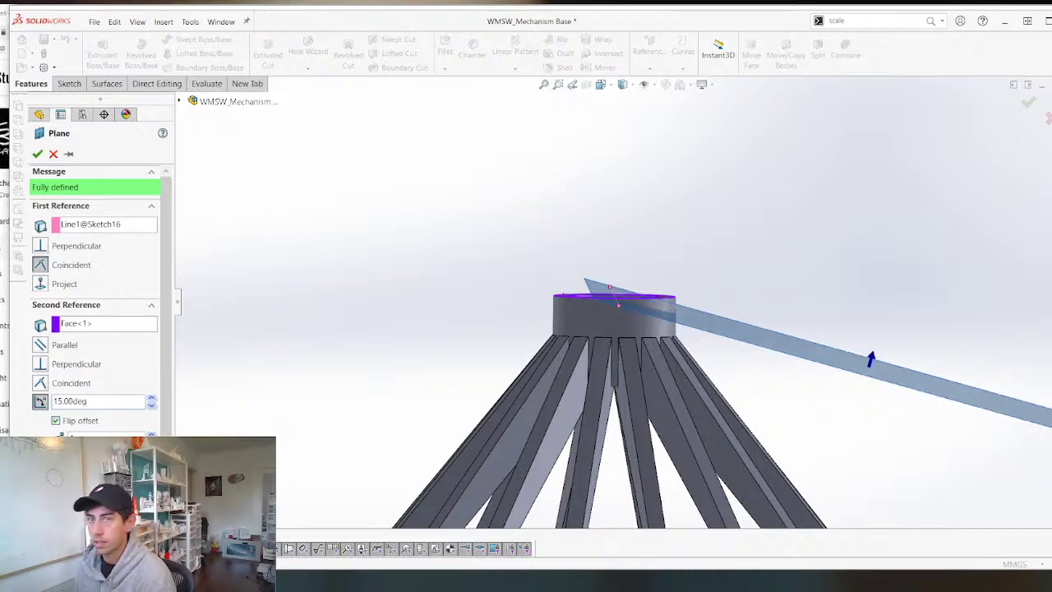
key(Return)
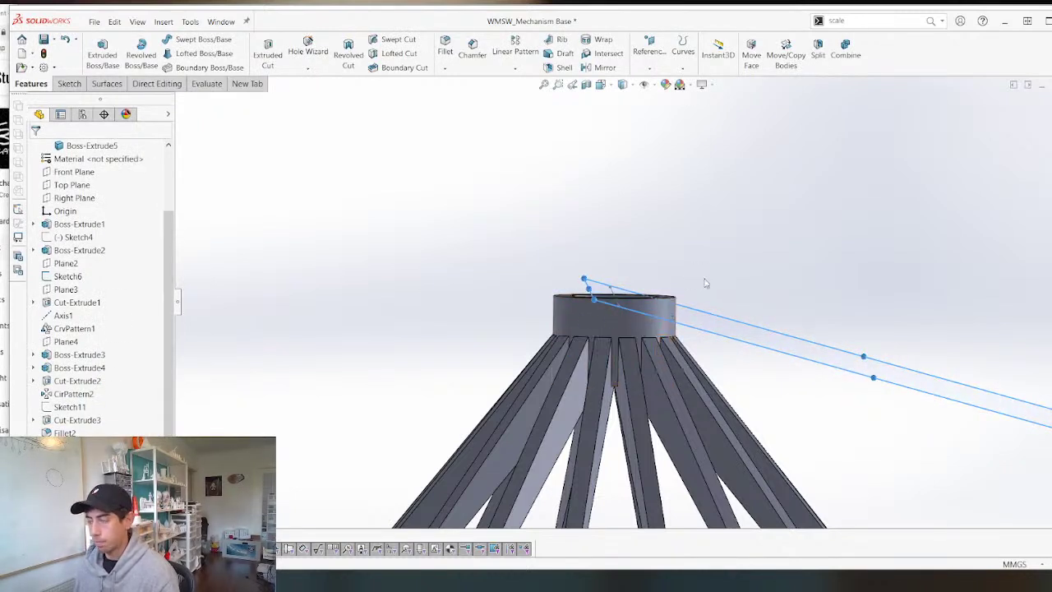
Create a plane parallel to the tilted plane, offset 4 mm downward with the offset direction flipped.
key(Return)
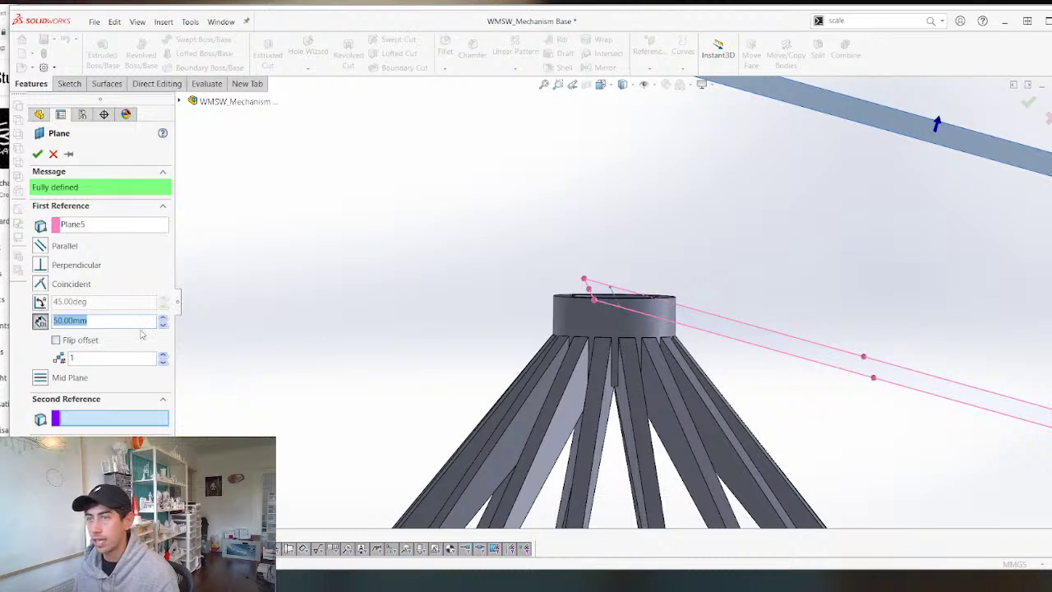
text(5)
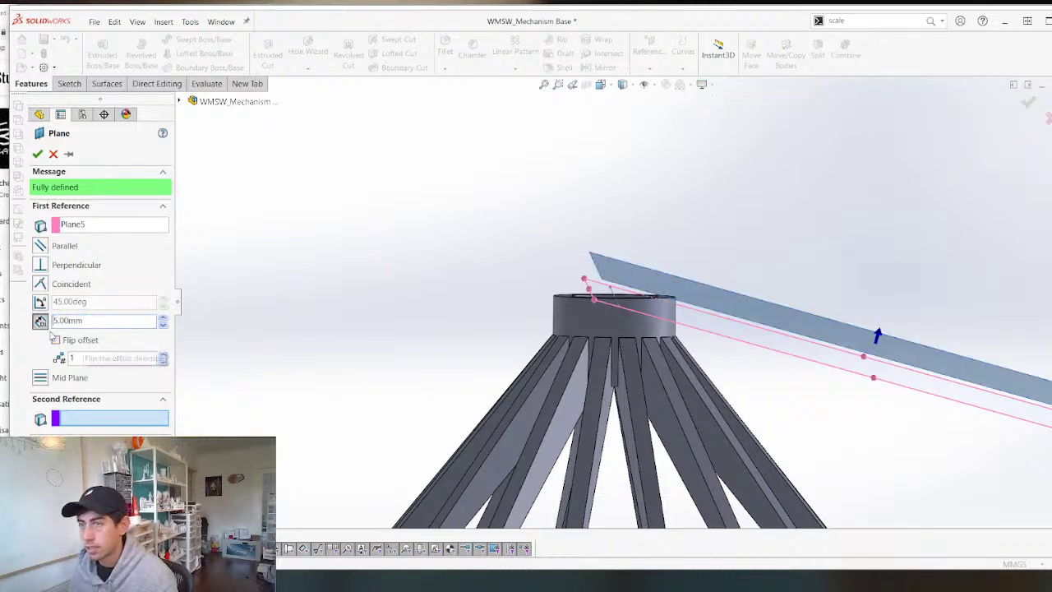
click(56, 339)
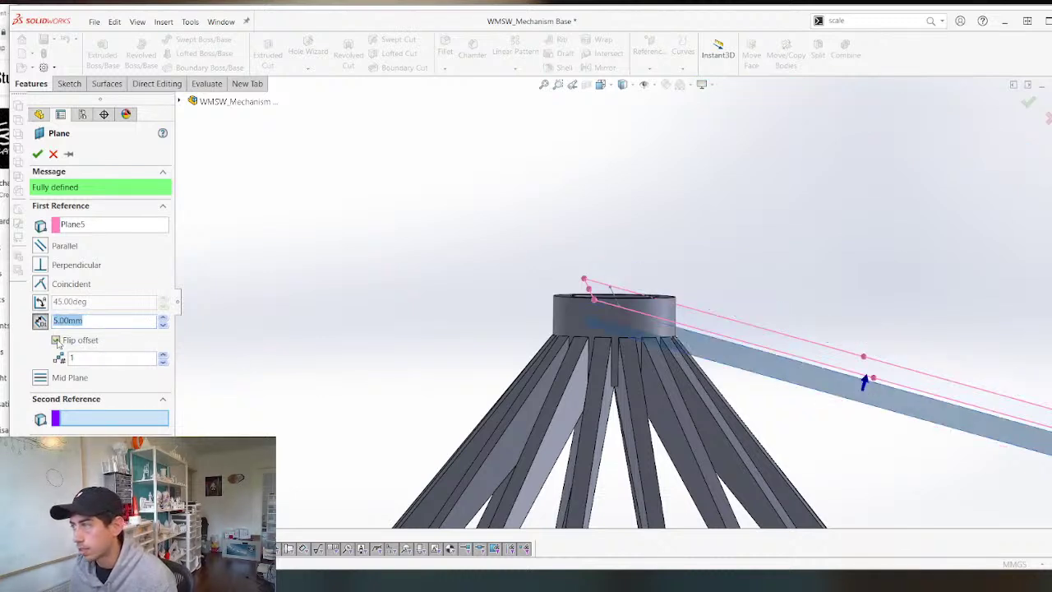
mouse_move(484, 366)
middle_down()
mouse_move(479, 354)
mouse_move(476, 364)
middle_up()
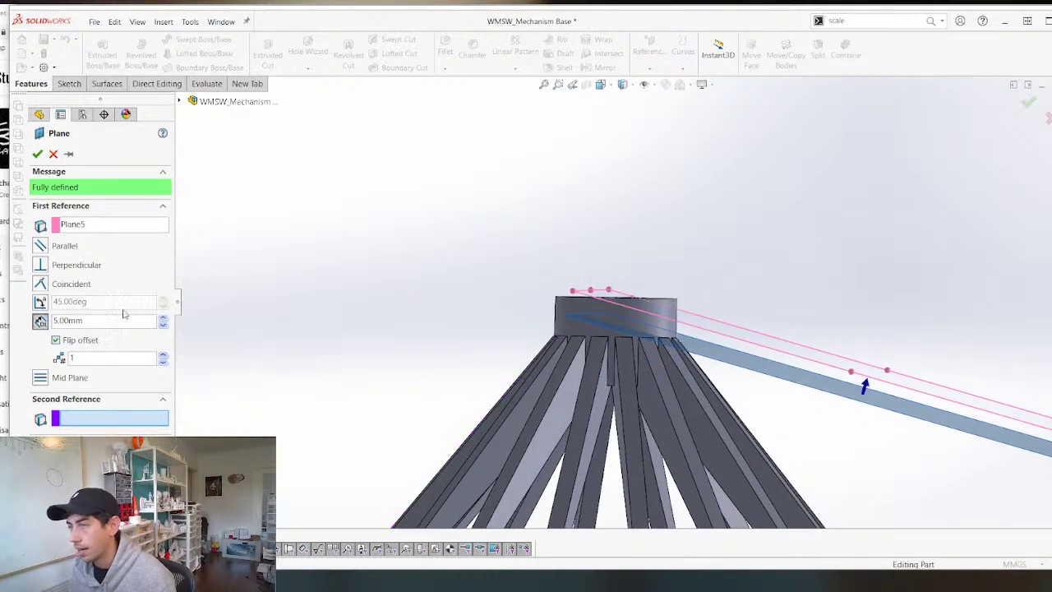
text(4)
key(Return)
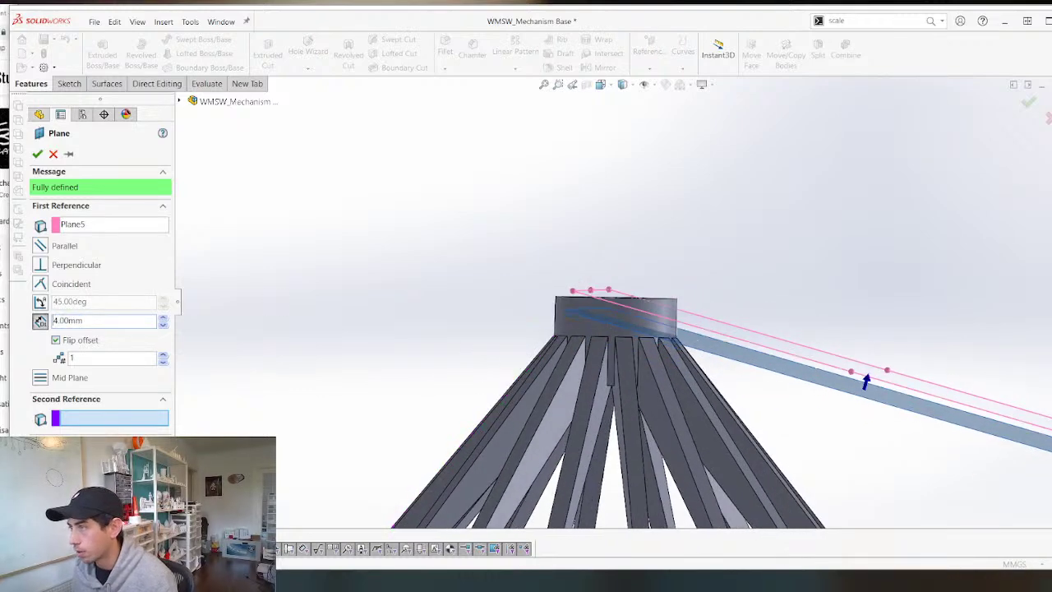
key(Return)
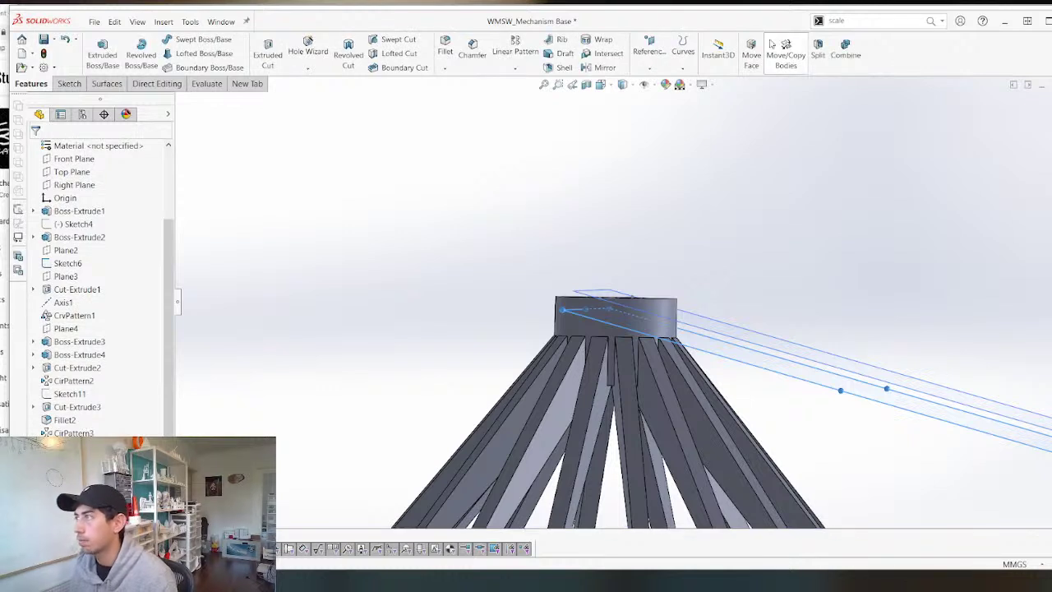
Split the collar into two bodies using the offset tilted plane as the trim tool.
click(817, 51)
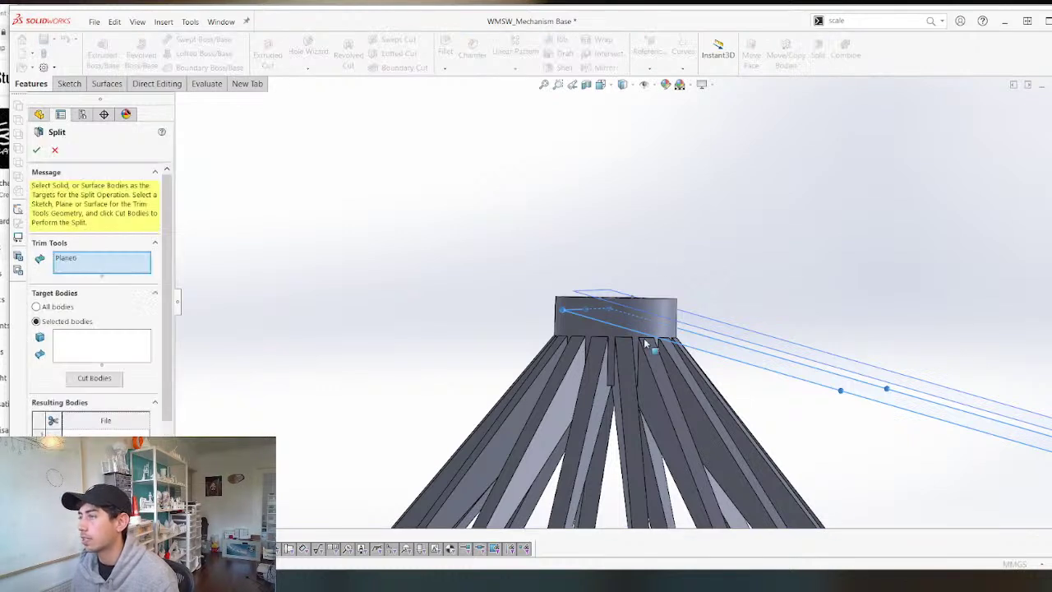
click(98, 377)
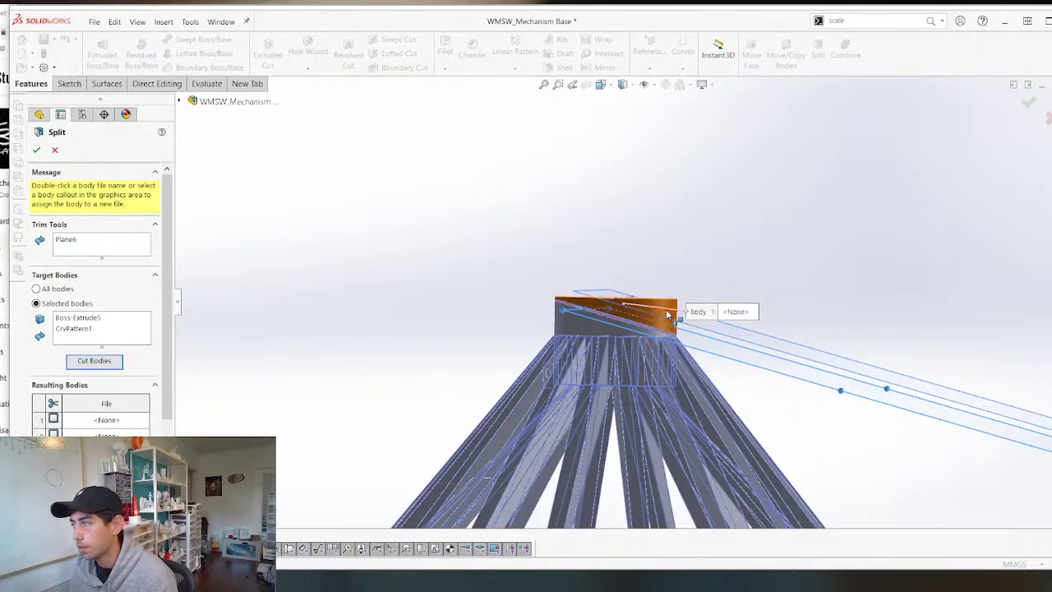
key(Return)
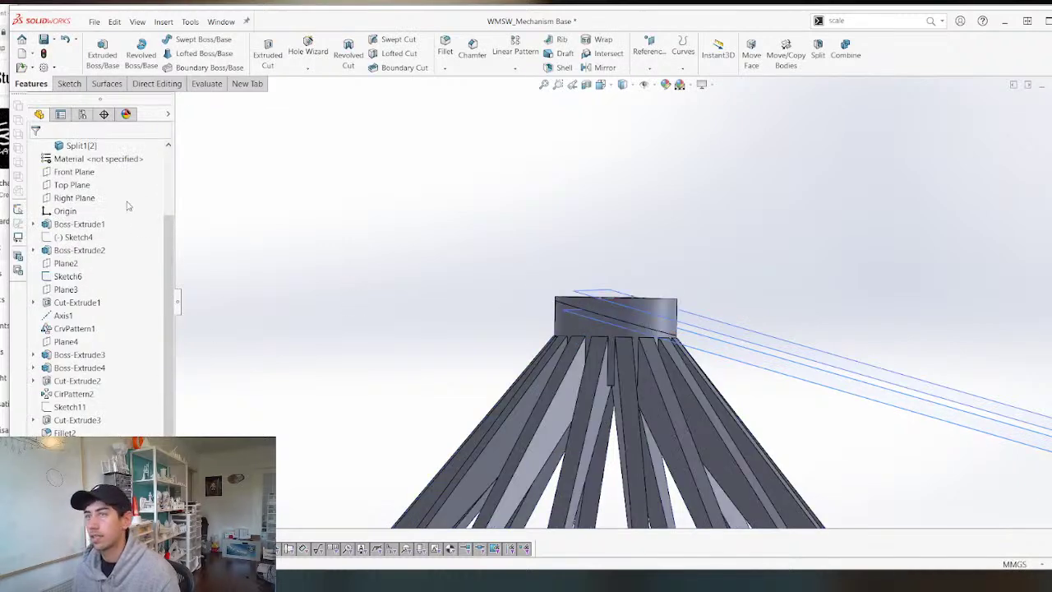
Delete the upper wedge-shaped body split off the collar.
click(81, 236)
click(72, 224)
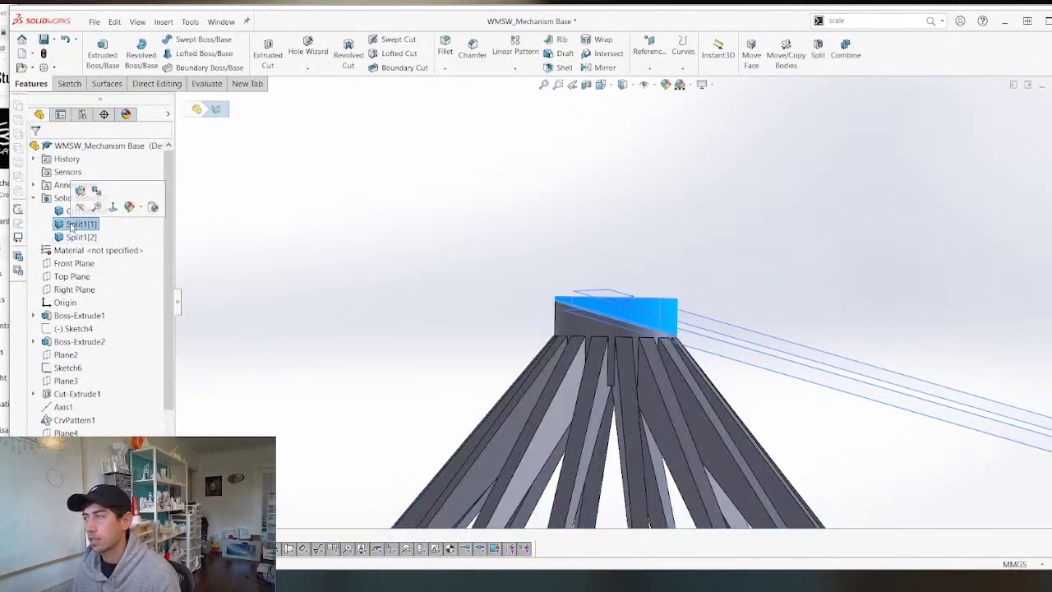
key(Delete)
key(Return)
Fillet the inner edge of the collar's slanted top face with a 6 mm radius.
middle_drag(542, 362, 593, 298)
scroll(648, 297, up, 4)
scroll(601, 296, down, 4)
scroll(514, 349, up, 3)
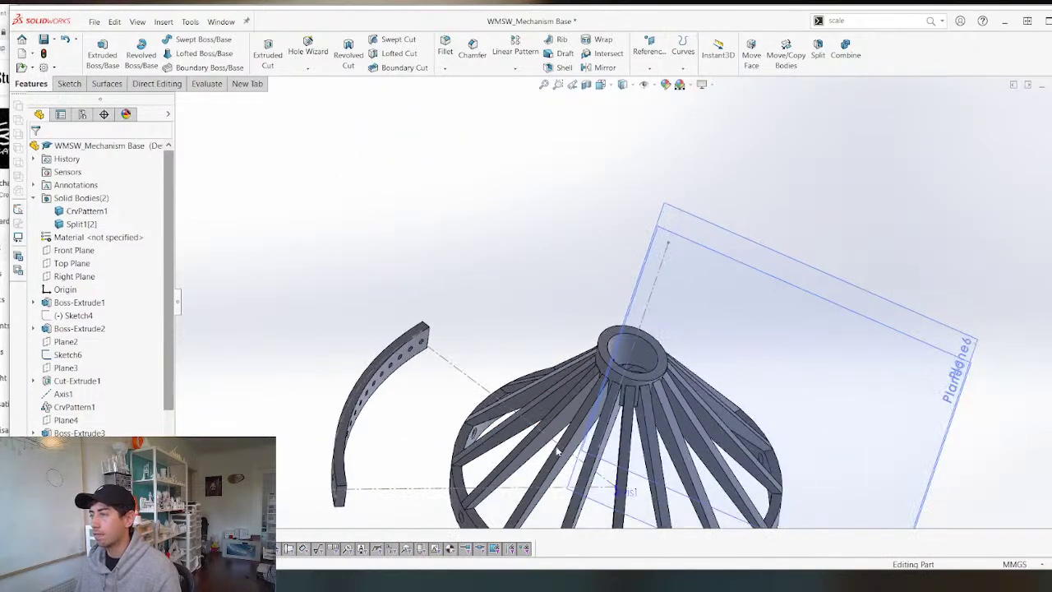
mouse_move(559, 446)
middle_down()
mouse_move(617, 333)
mouse_move(638, 422)
mouse_move(742, 269)
mouse_move(535, 333)
mouse_move(571, 349)
mouse_move(411, 328)
mouse_move(432, 340)
middle_up()
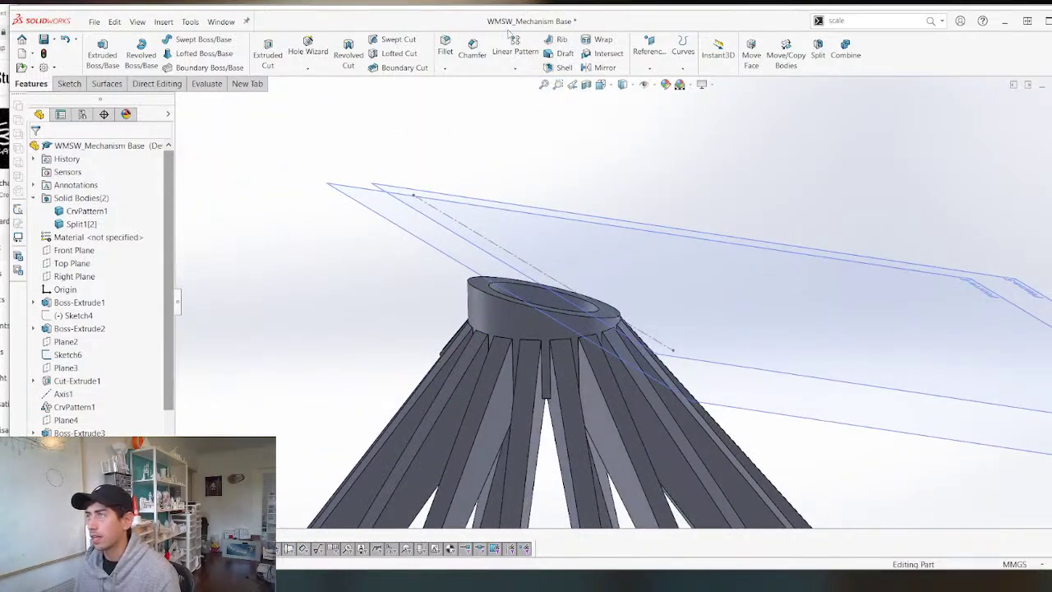
click(482, 289)
click(481, 291)
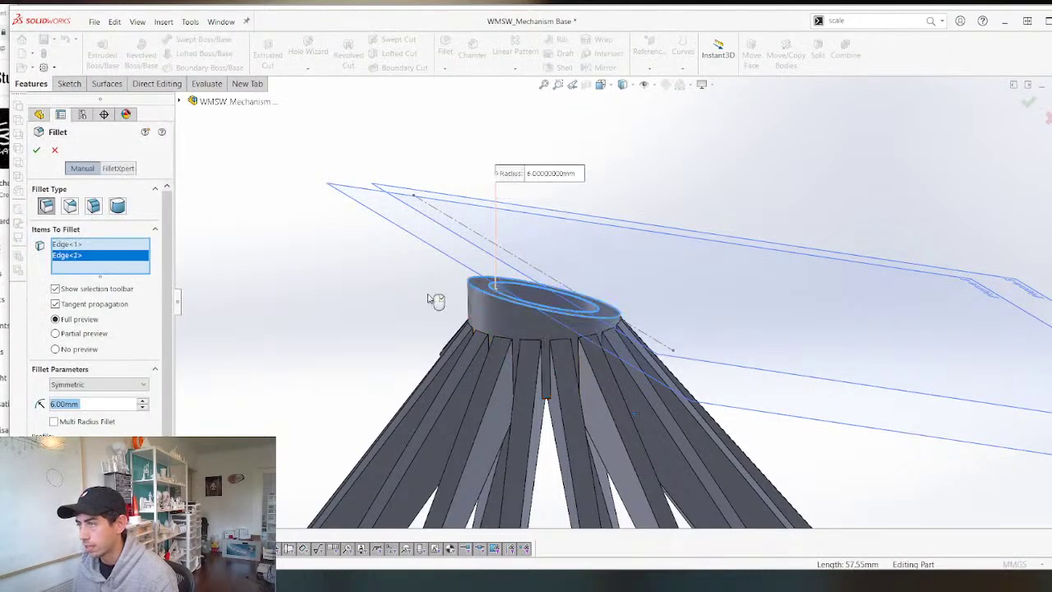
click(494, 301)
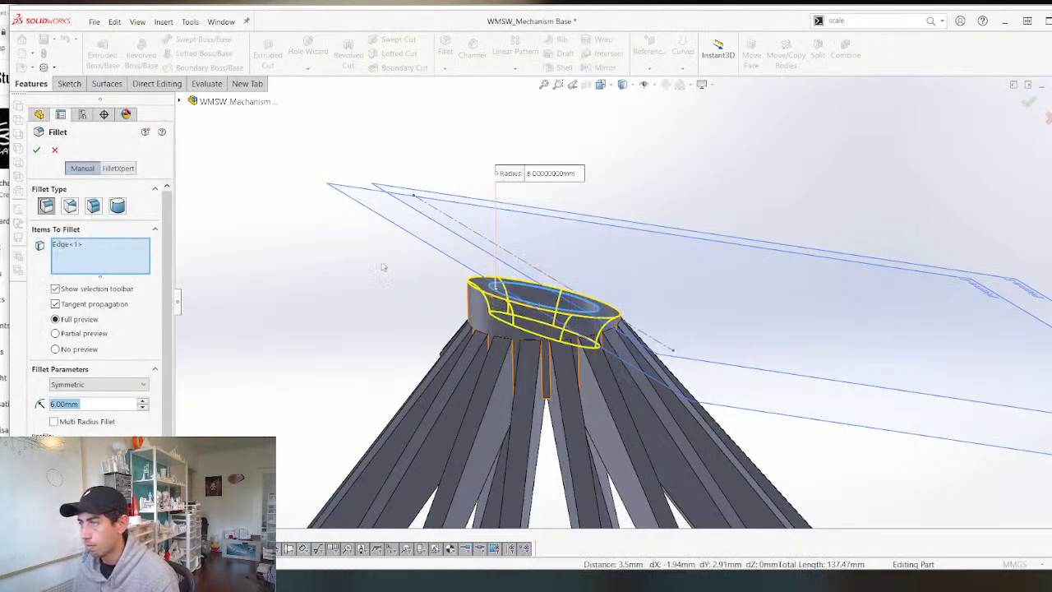
middle_drag(383, 267, 346, 360)
key(Return)
Try to fillet the collar's slanted rim edge with a 2 mm radius.
middle_drag(466, 319, 469, 254)
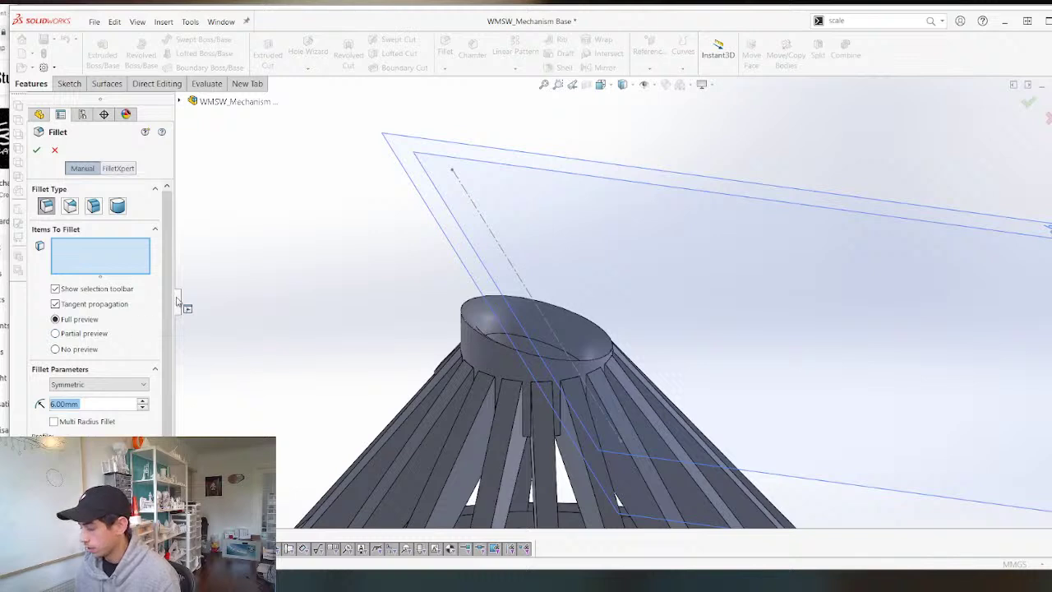
text(2)
key(Return)
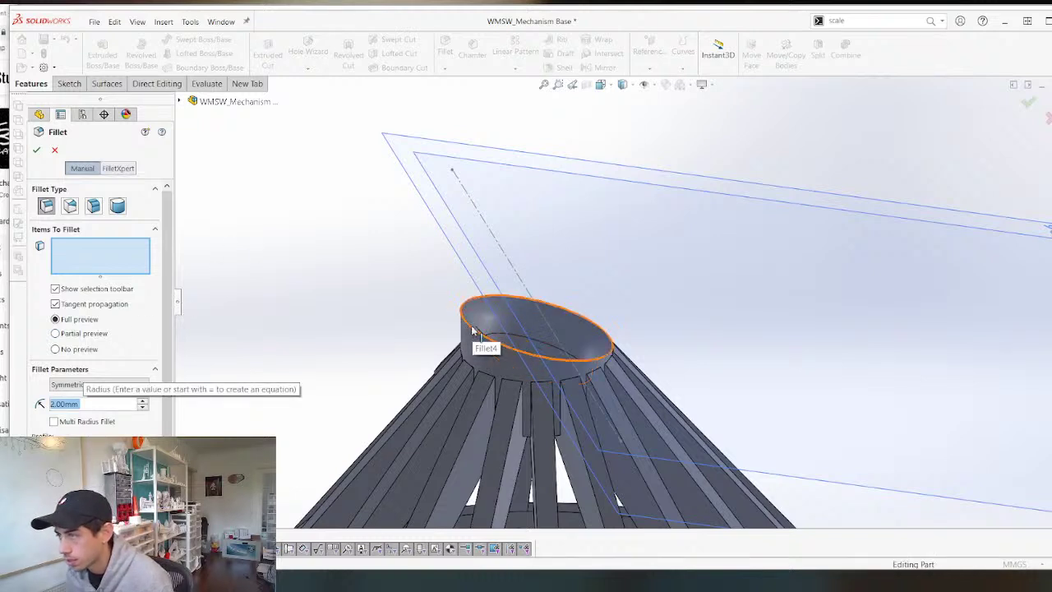
click(472, 330)
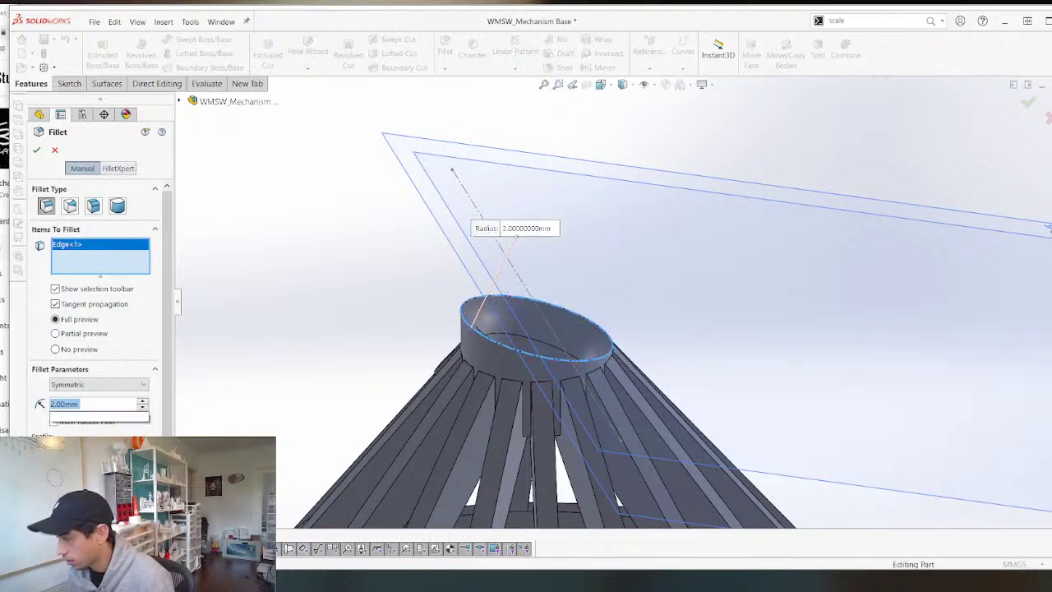
text(1)
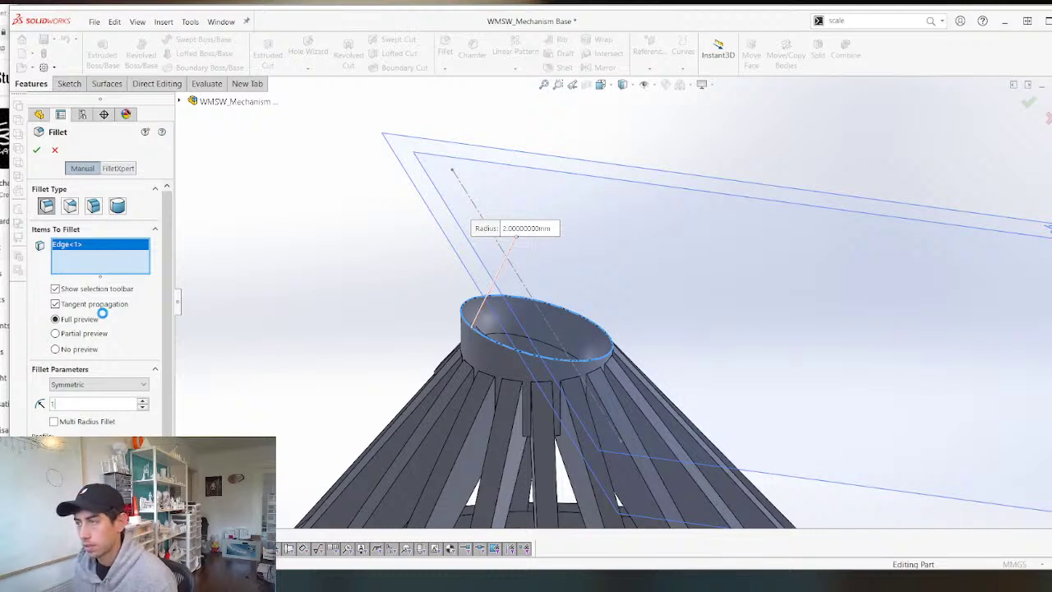
key(Return)
text(2)
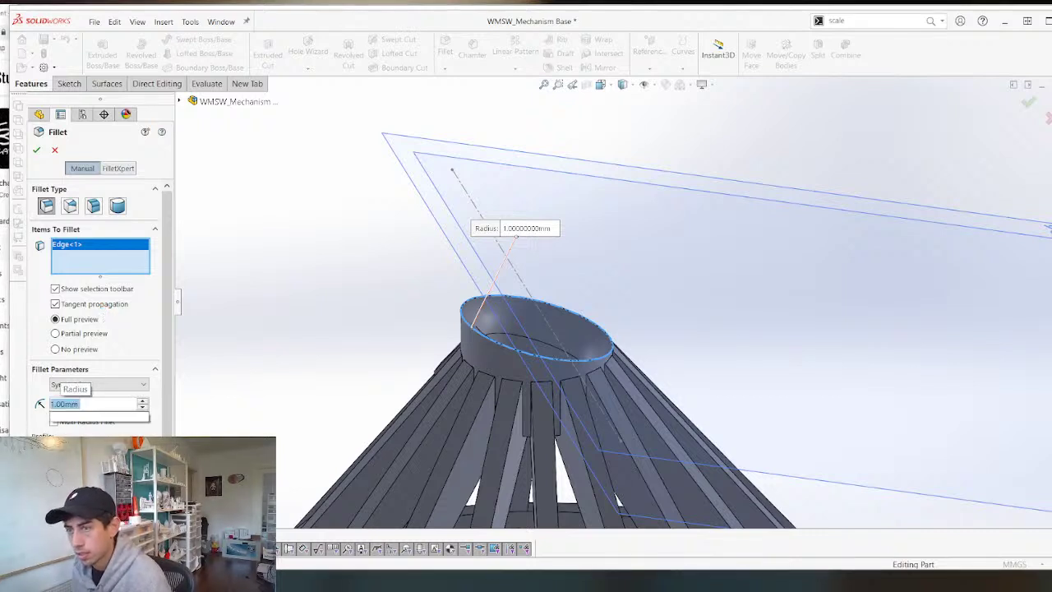
key(Return)
scroll(627, 317, down, 4)
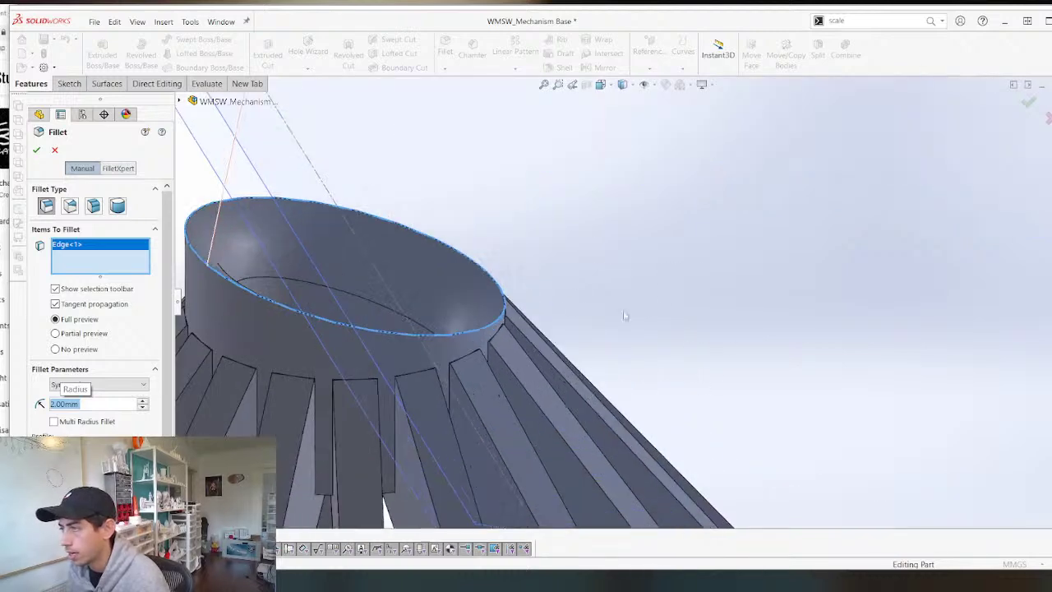
middle_drag(593, 354, 488, 269)
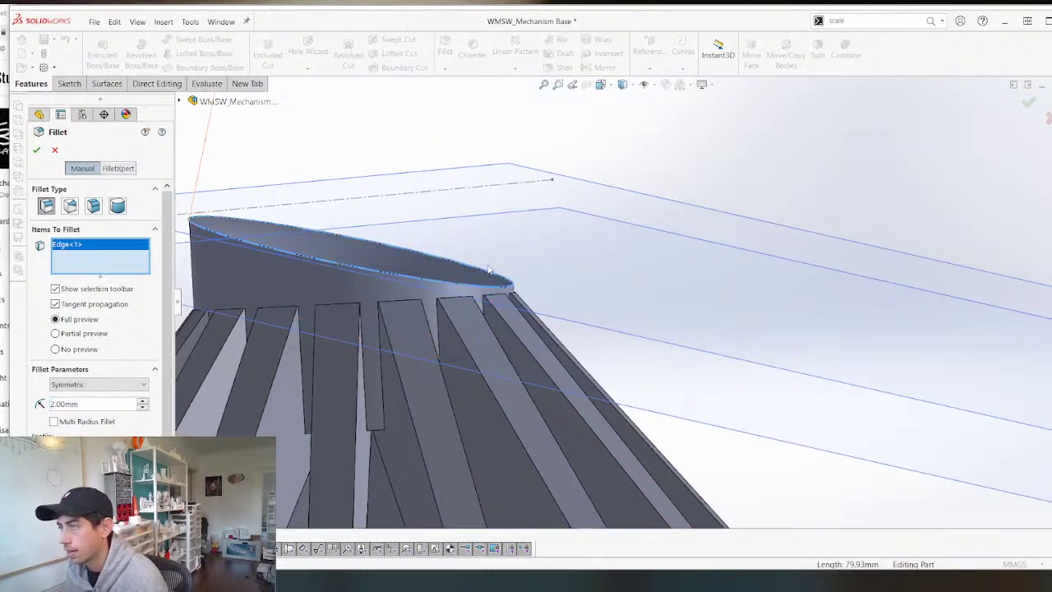
click(55, 151)
Set the collar's extrusion depth to 10 mm.
scroll(476, 247, down, 8)
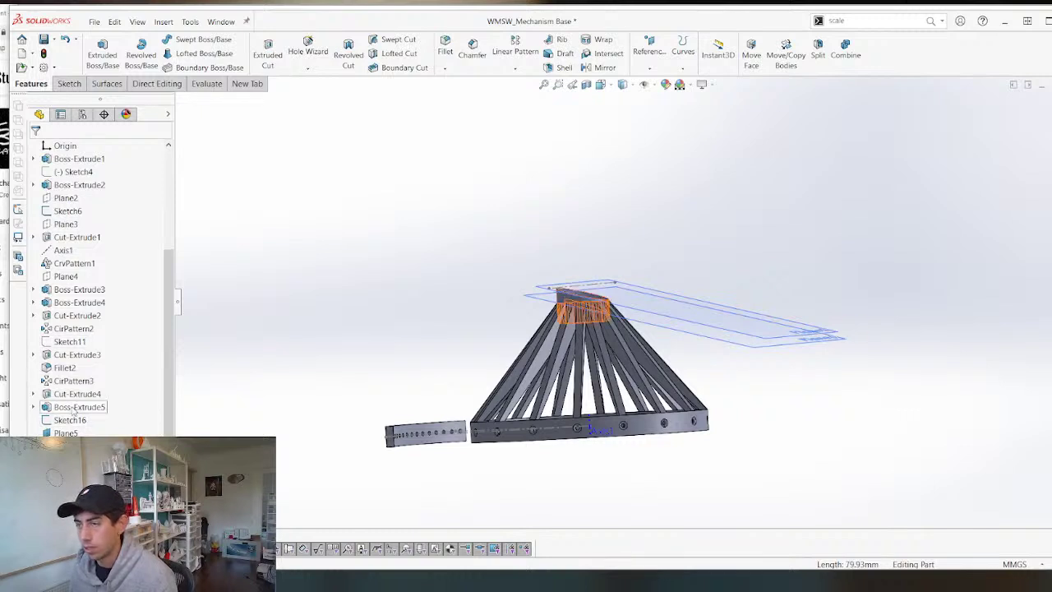
click(79, 406)
double_click(603, 292)
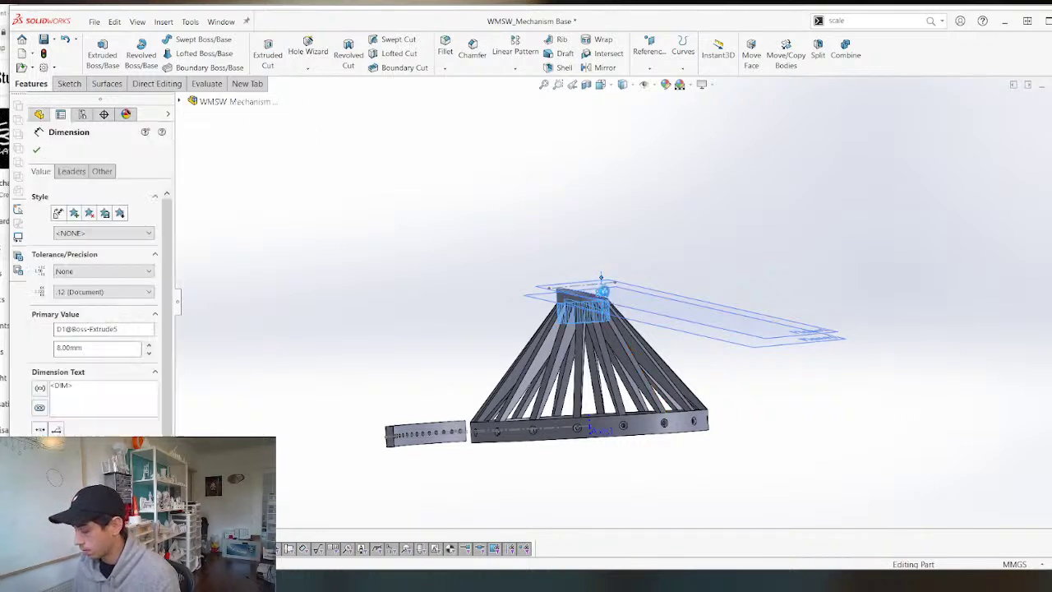
text(10)
key(Return)
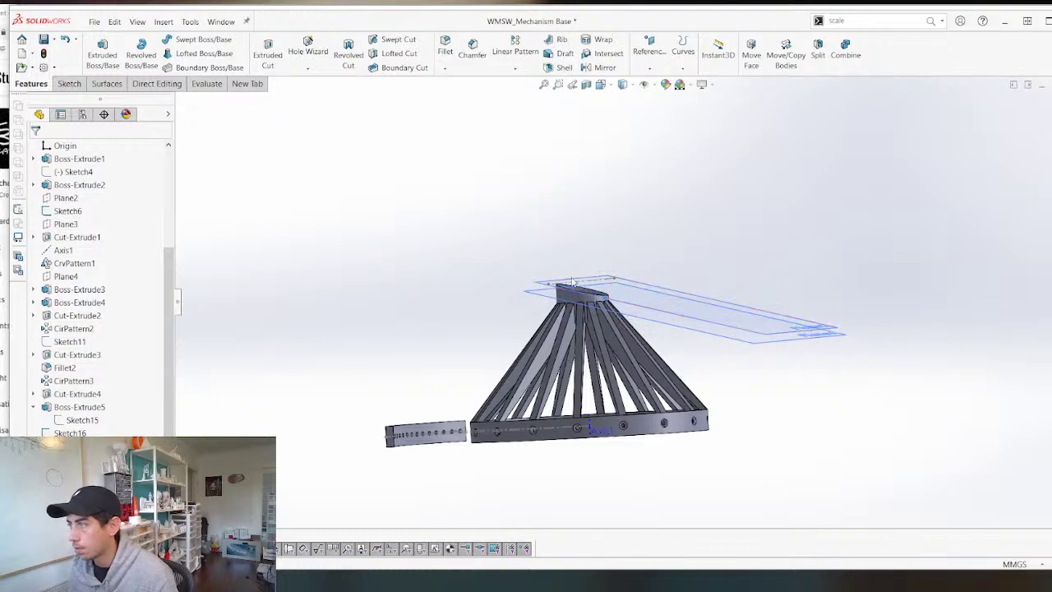
scroll(391, 327, down, 5)
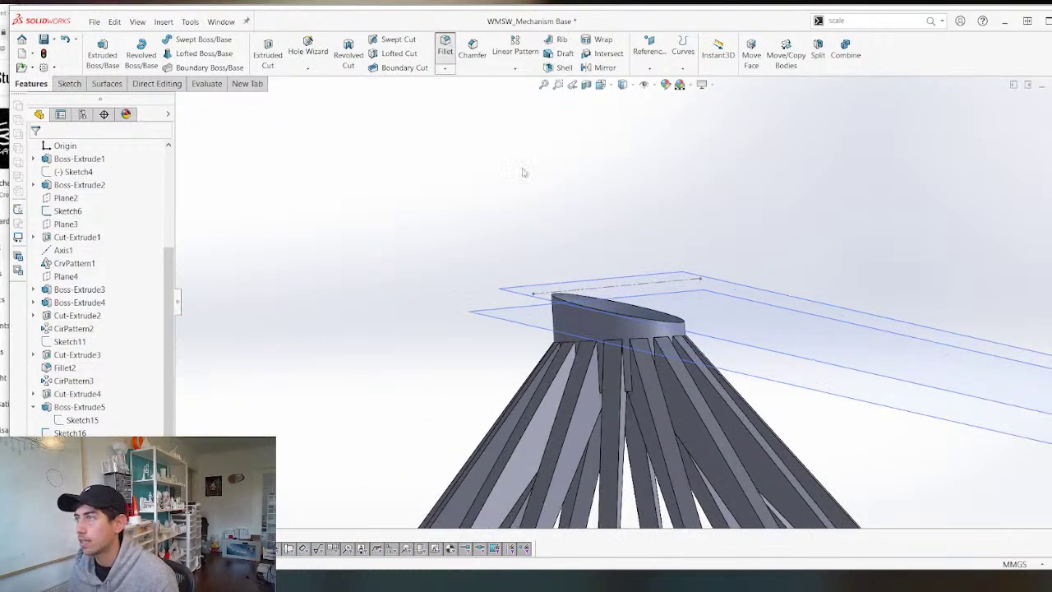
Fillet the outer edge of the collar's slanted top face with a 1.5 mm radius.
key(f)
click(567, 302)
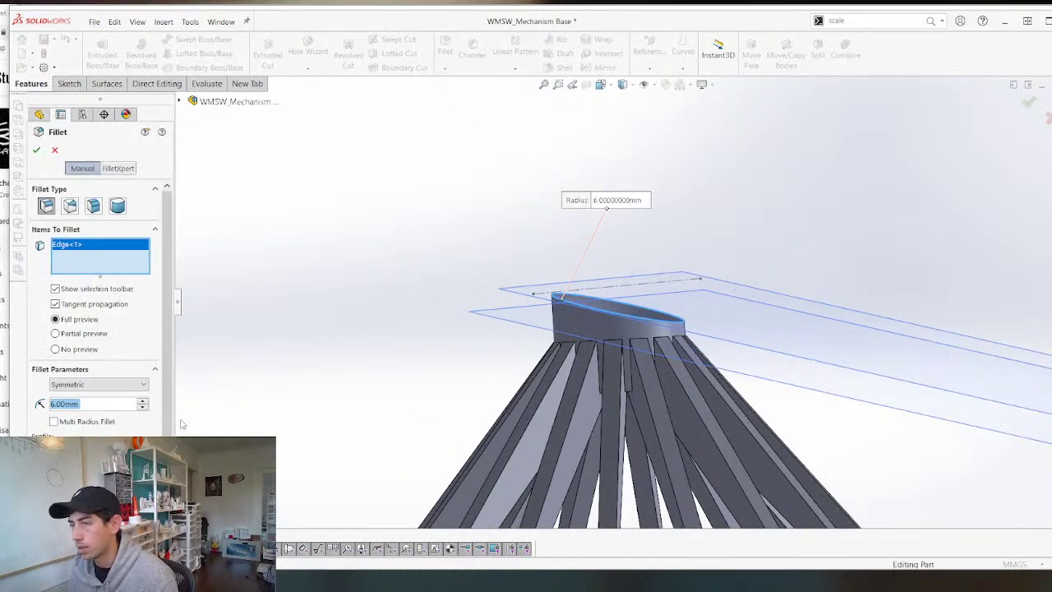
text(1)
key(Return)
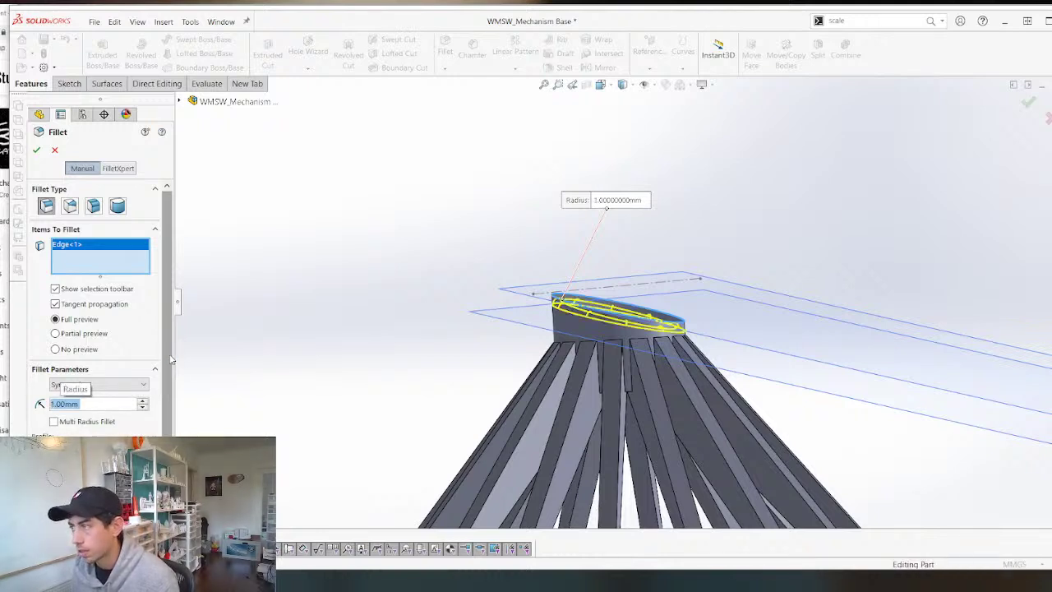
text(1.5)
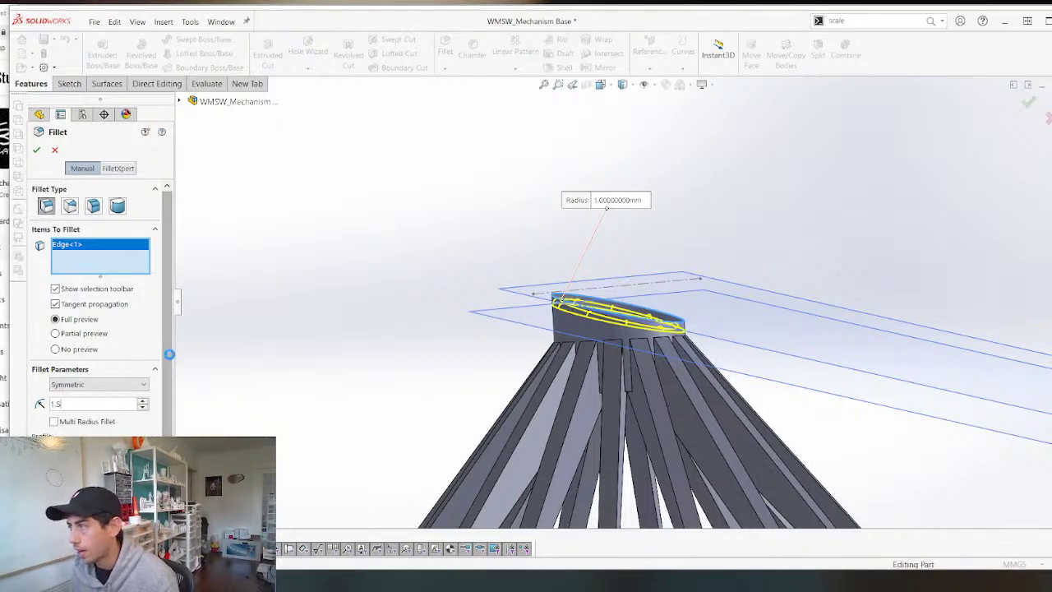
key(Return)
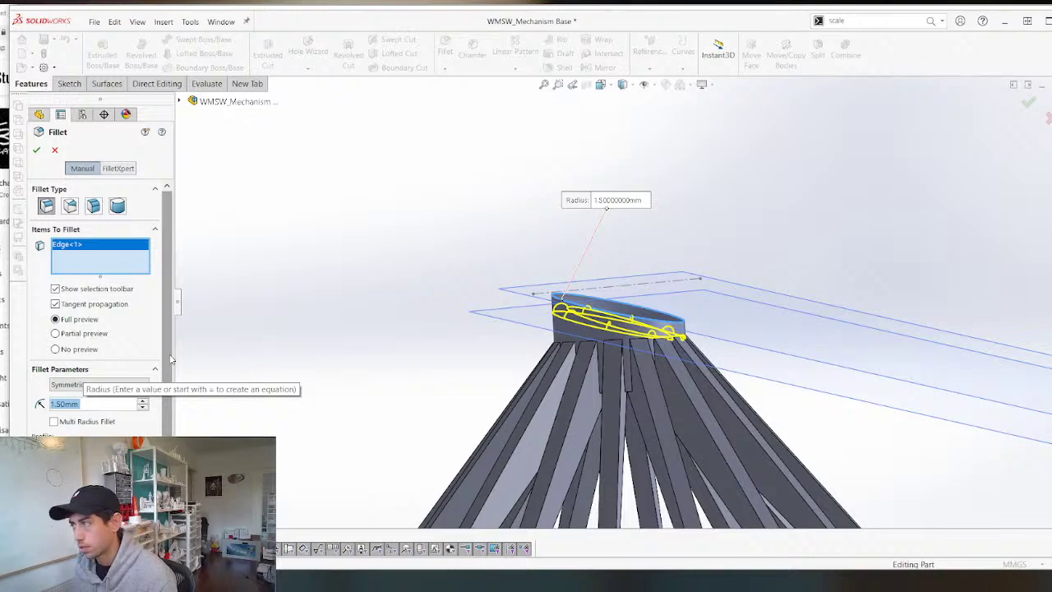
key(Return)
Examine the rounded collar and the whole cone from several angles.
scroll(486, 321, up, 5)
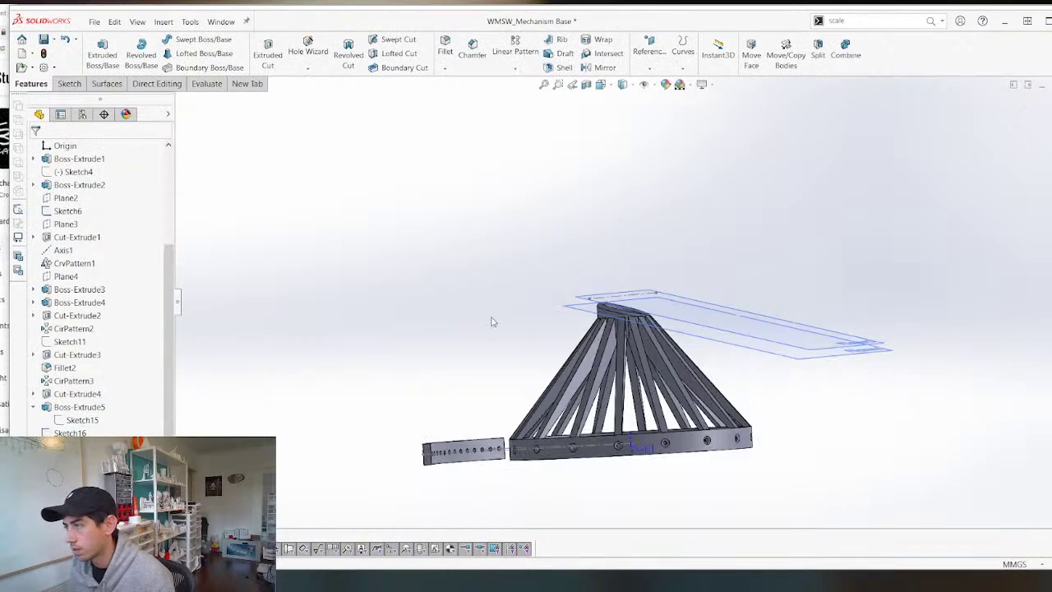
middle_drag(490, 321, 595, 354)
middle_drag(567, 403, 672, 388)
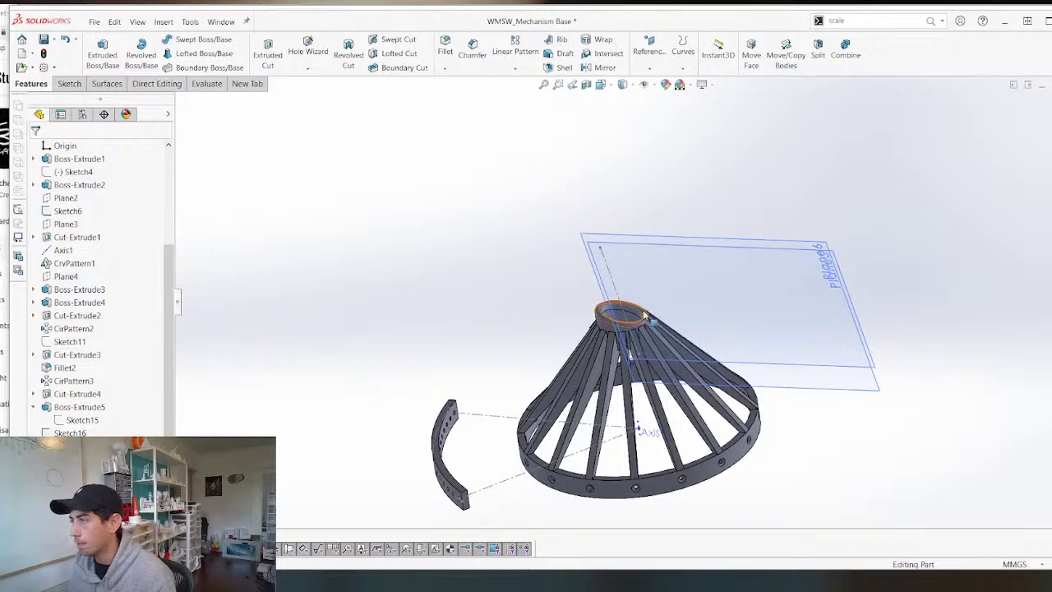
scroll(646, 316, down, 3)
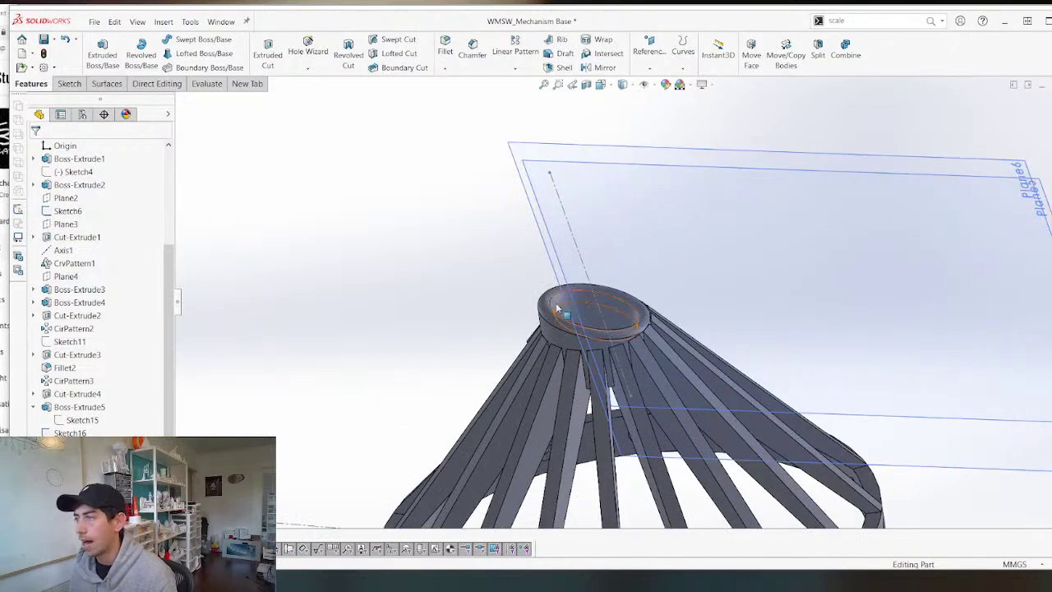
scroll(448, 353, up, 5)
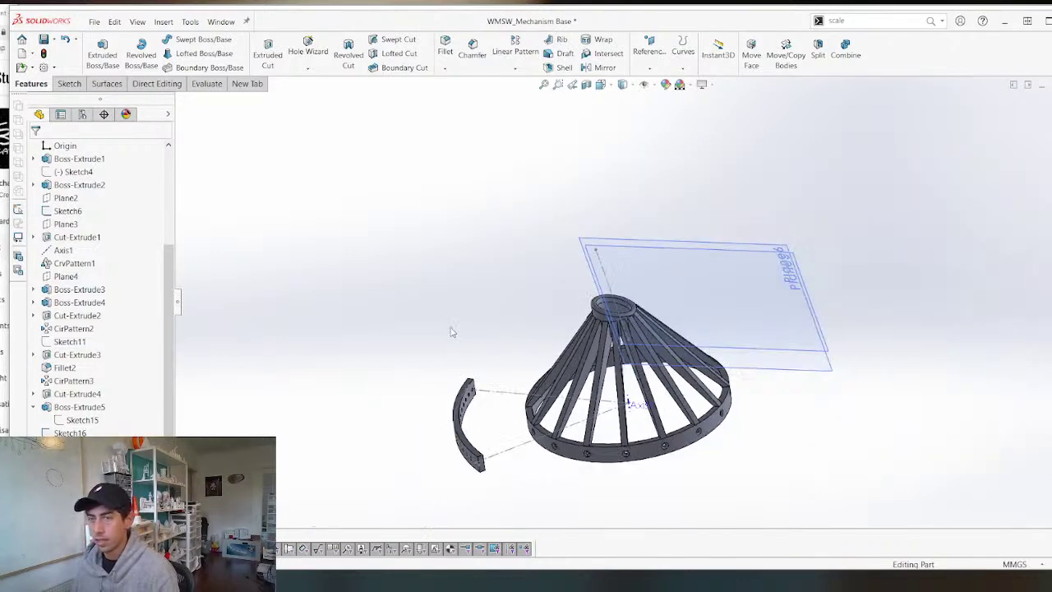
middle_drag(451, 329, 503, 270)
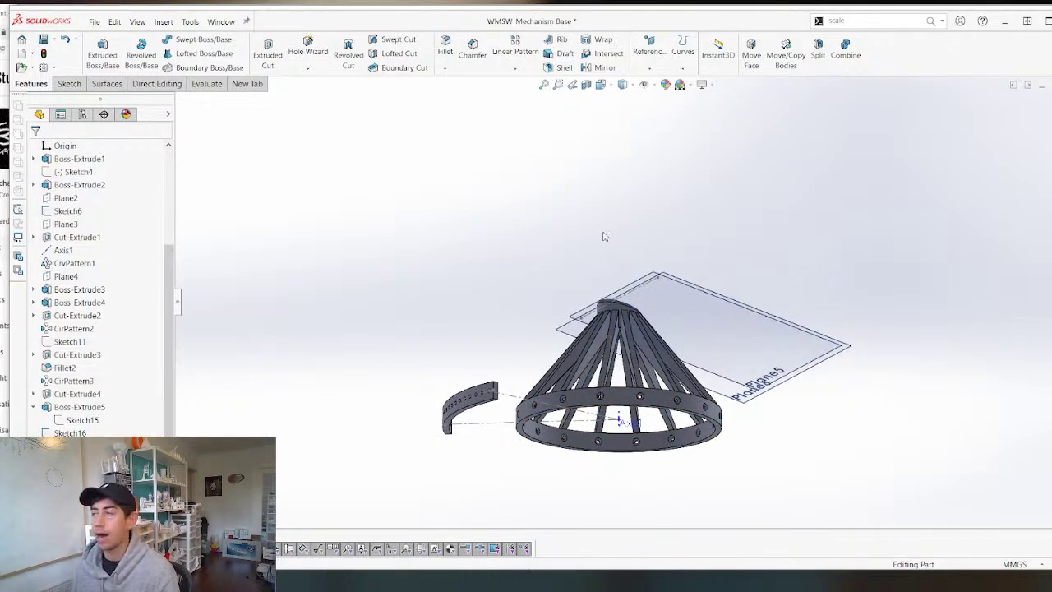
middle_drag(604, 236, 606, 311)
scroll(606, 316, down, 5)
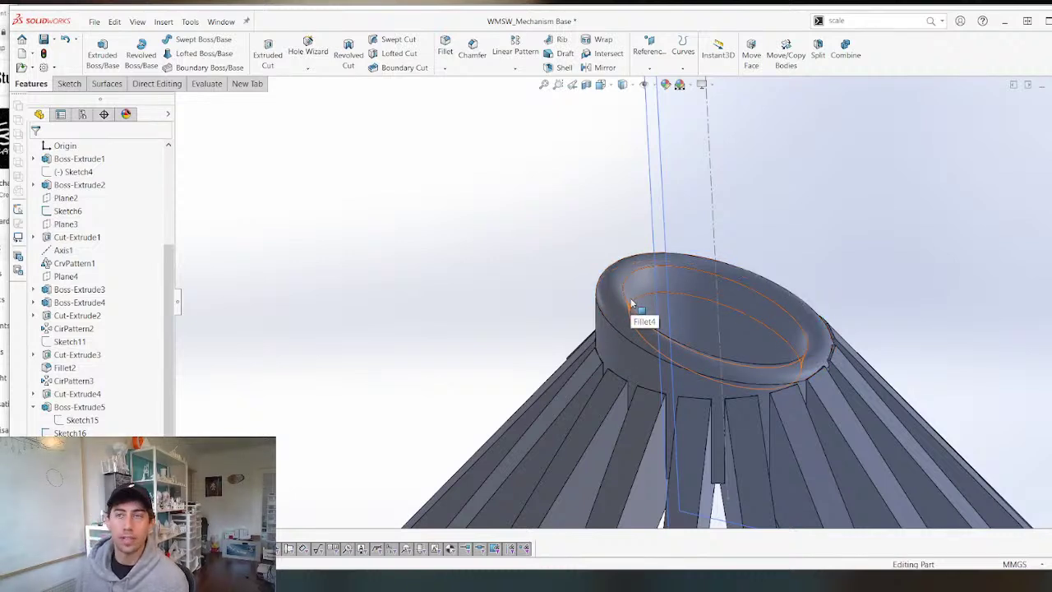
scroll(628, 325, up, 3)
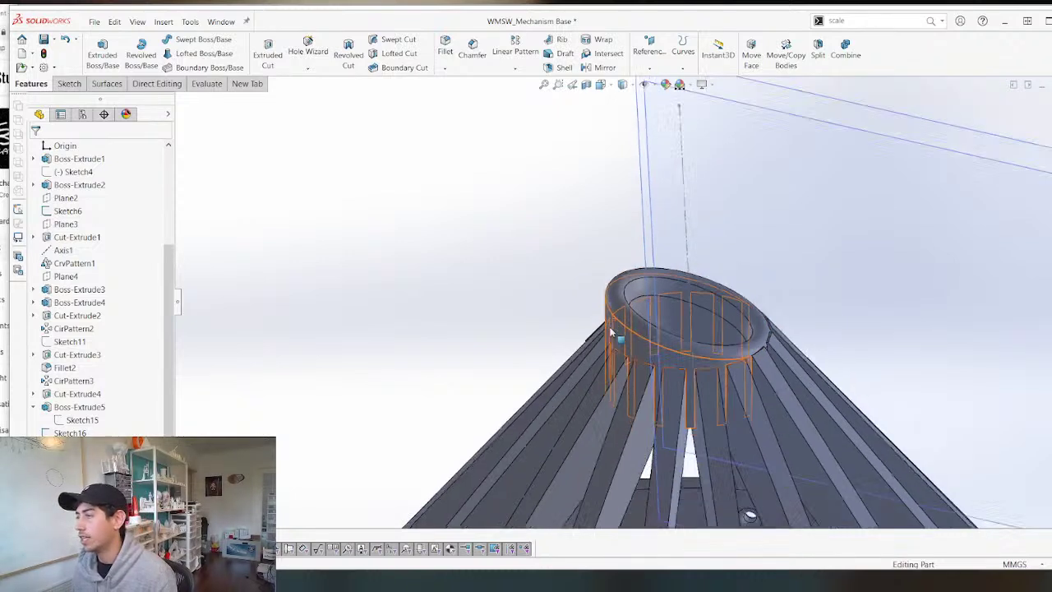
middle_click(618, 321)
middle_drag(617, 320, 608, 339)
middle_drag(698, 343, 607, 373)
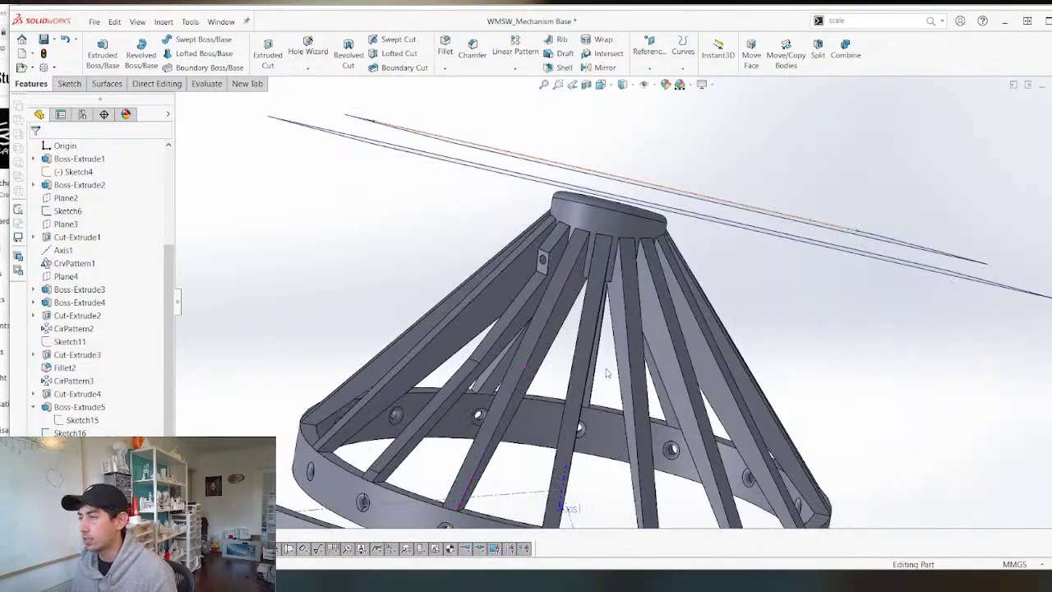
Examine where the slanted ribs meet the base ring, near its row of countersunk holes.
scroll(467, 399, down, 3)
middle_click(535, 411)
middle_drag(536, 411, 657, 130)
scroll(502, 450, up, 2)
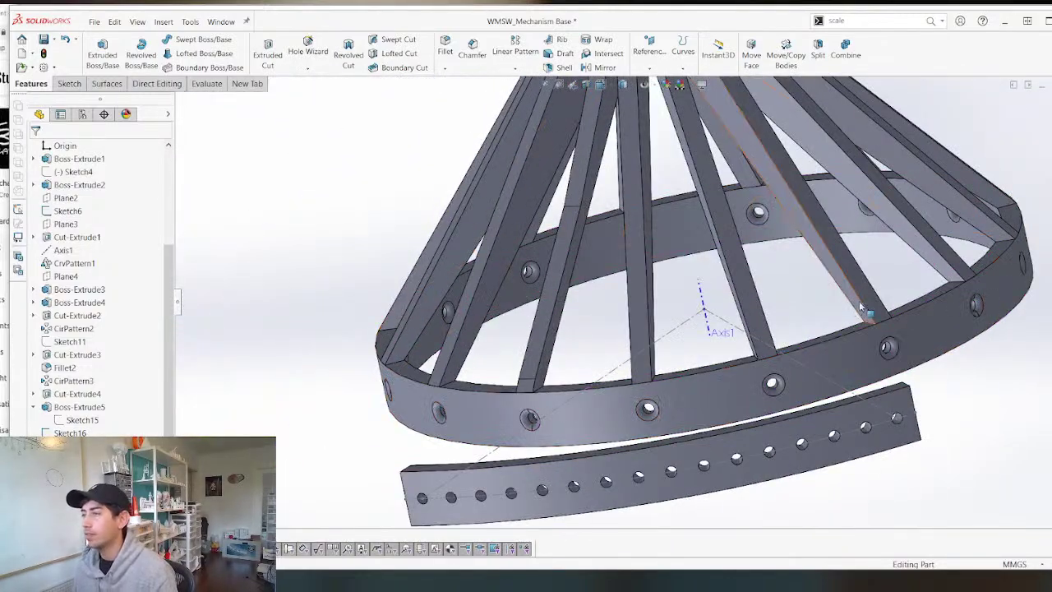
scroll(856, 302, up, 4)
middle_drag(573, 351, 521, 371)
scroll(564, 312, down, 4)
scroll(483, 336, up, 4)
scroll(618, 378, down, 4)
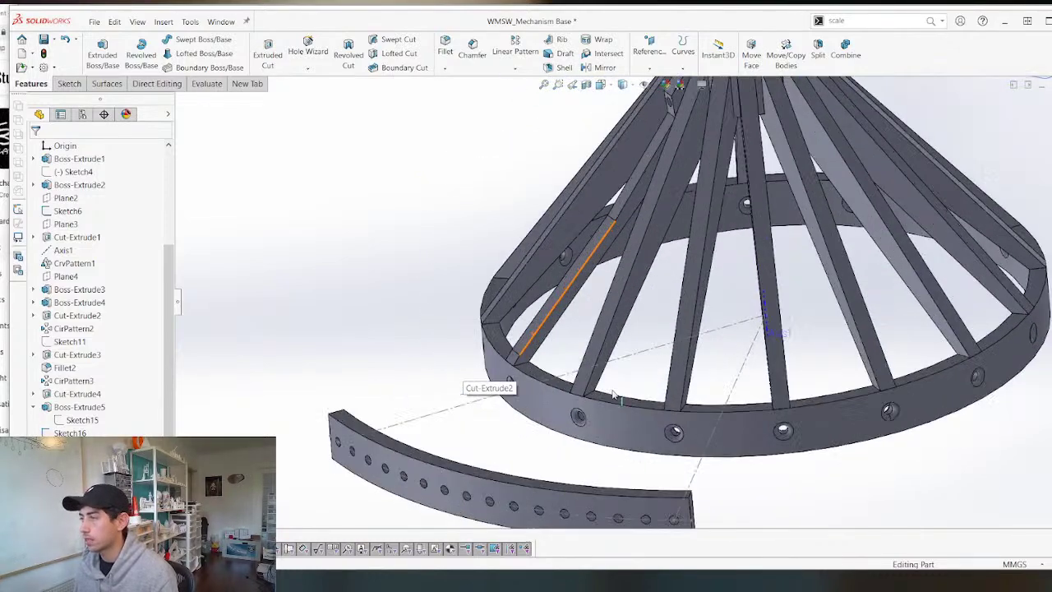
middle_drag(615, 397, 642, 379)
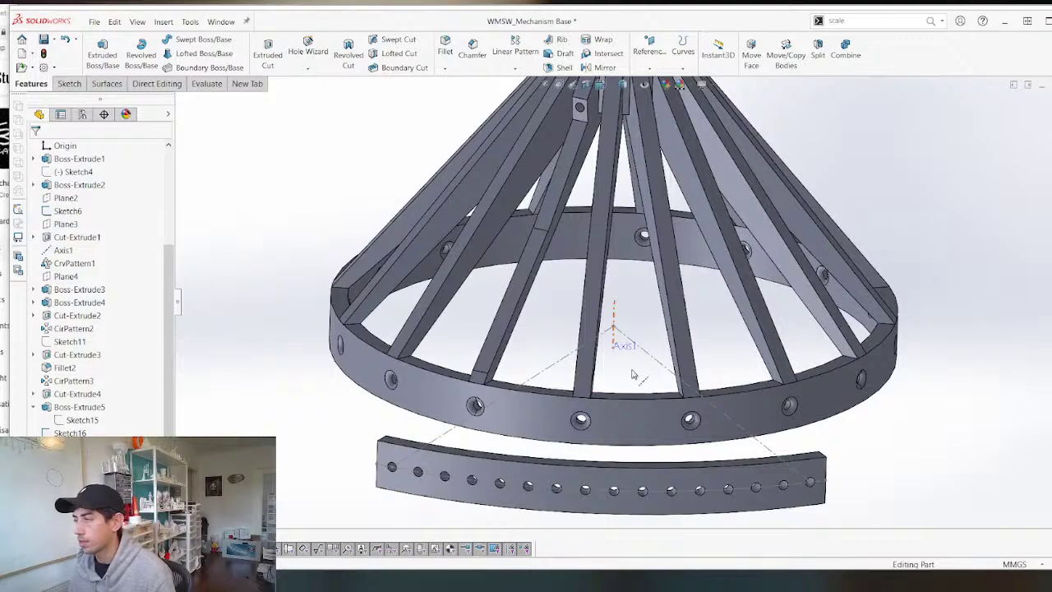
scroll(546, 337, up, 2)
scroll(556, 314, down, 4)
middle_drag(558, 366, 552, 389)
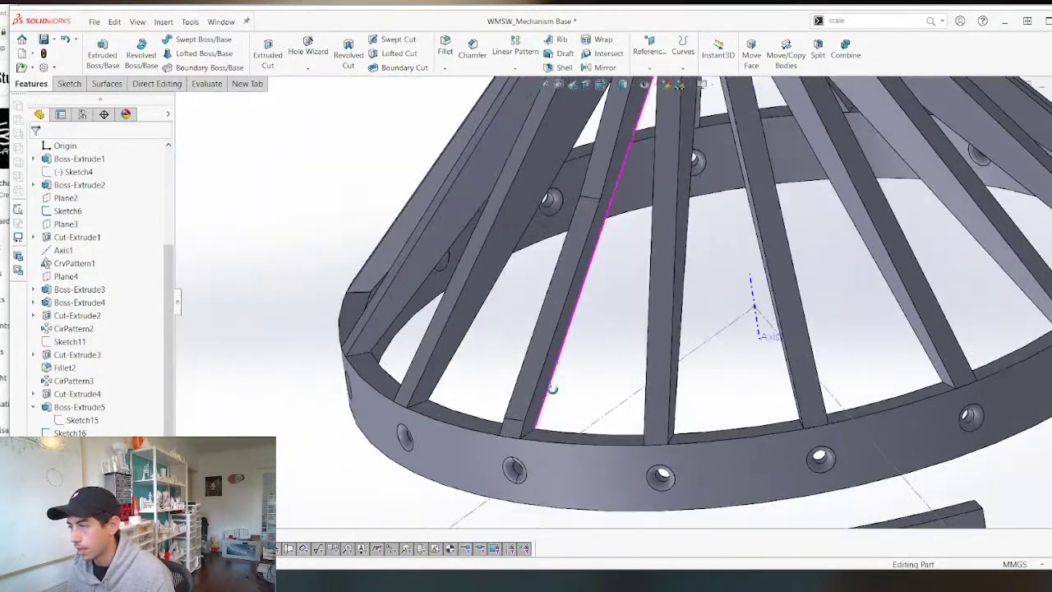
Start a new sketch on the Top Plane, viewed straight on.
scroll(88, 205, up, 4)
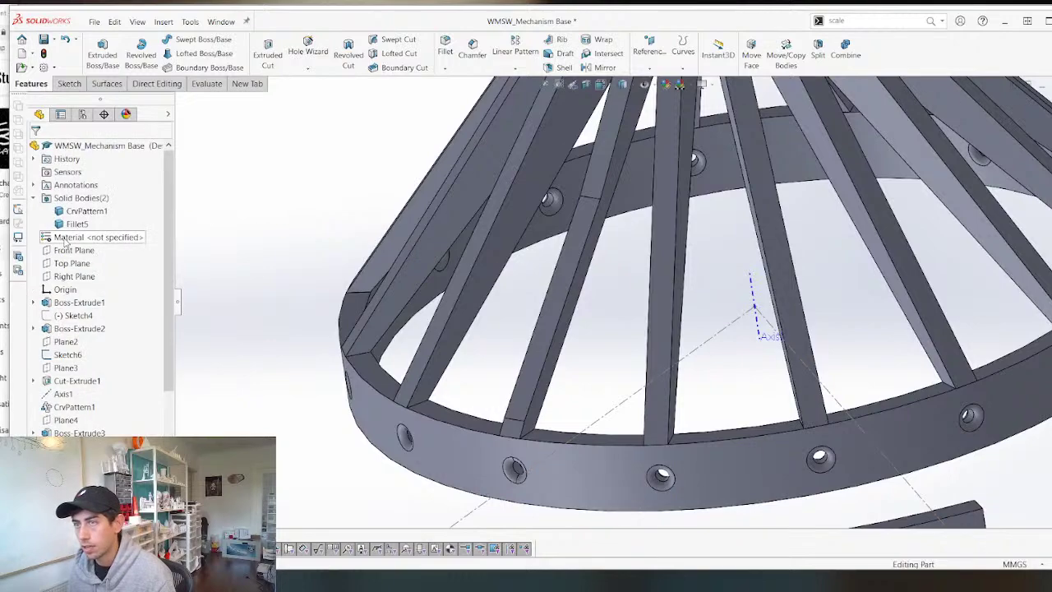
click(72, 262)
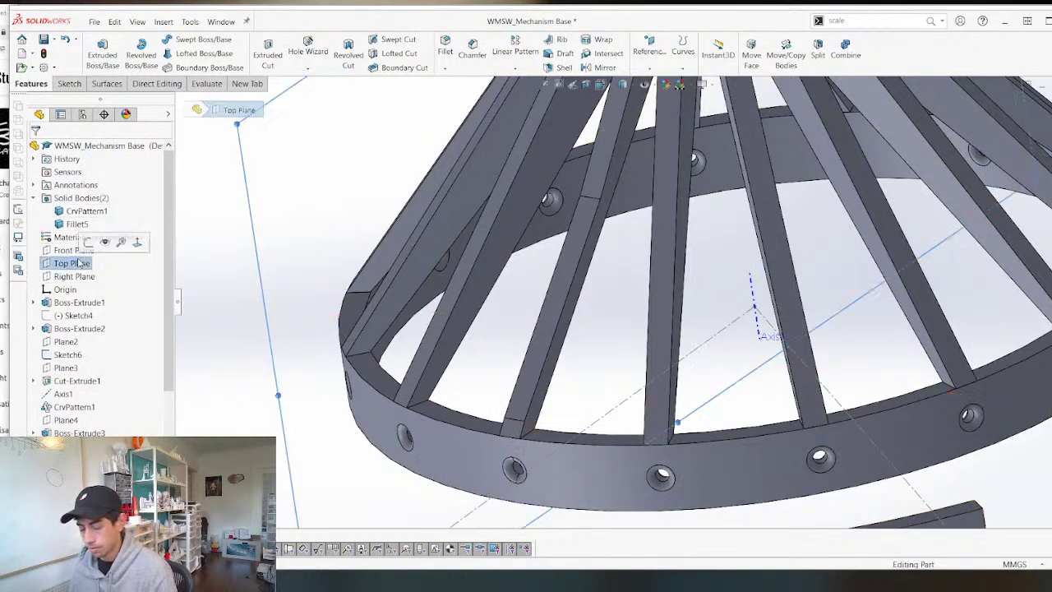
click(141, 237)
Sketch a closed five-sided profile around the corner where the end rib meets the ring, with a vertical outer side about 3.5 mm long.
scroll(415, 288, down, 5)
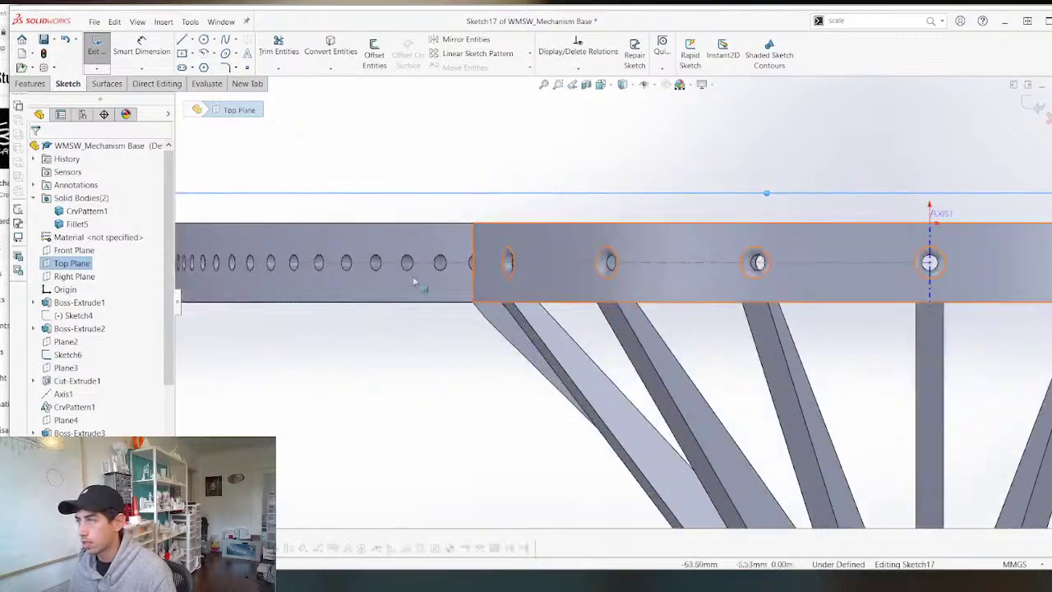
scroll(491, 307, down, 1)
middle_drag(493, 306, 521, 211)
scroll(483, 303, up, 2)
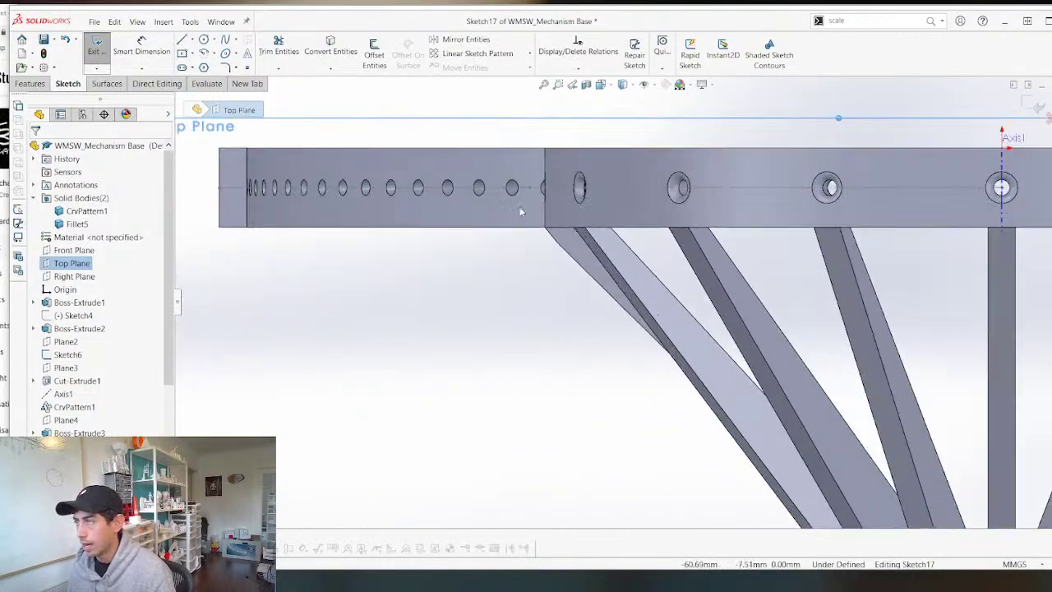
scroll(529, 216, down, 8)
scroll(394, 258, up, 2)
scroll(393, 312, up, 1)
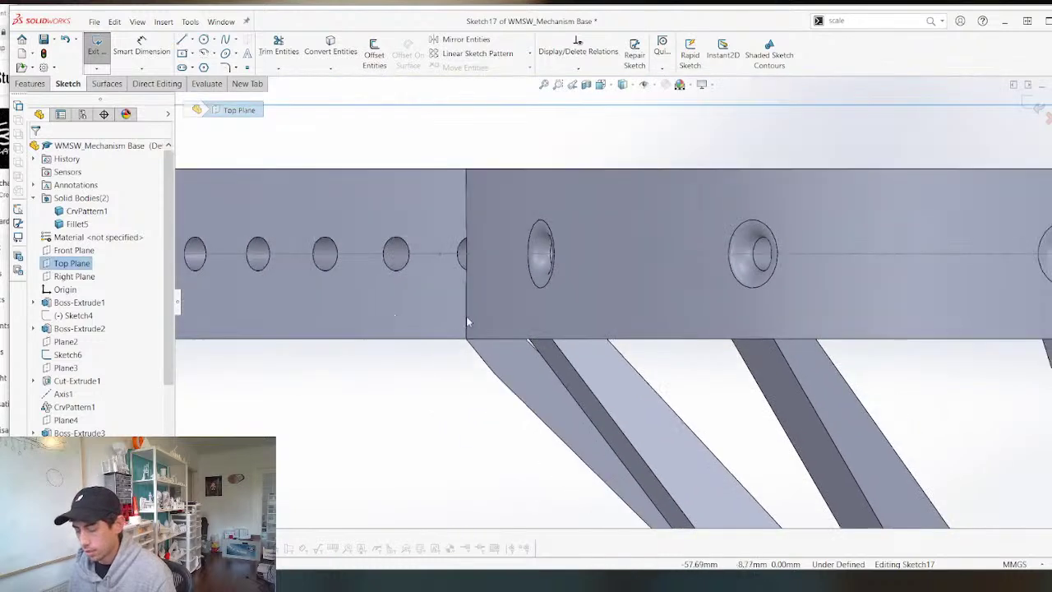
key(l)
click(480, 285)
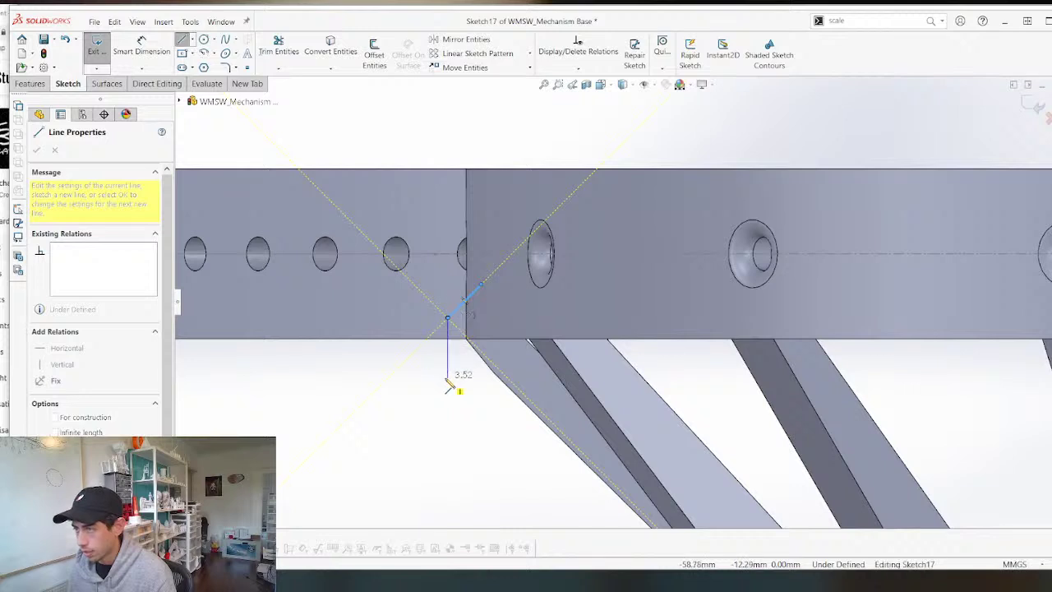
click(447, 378)
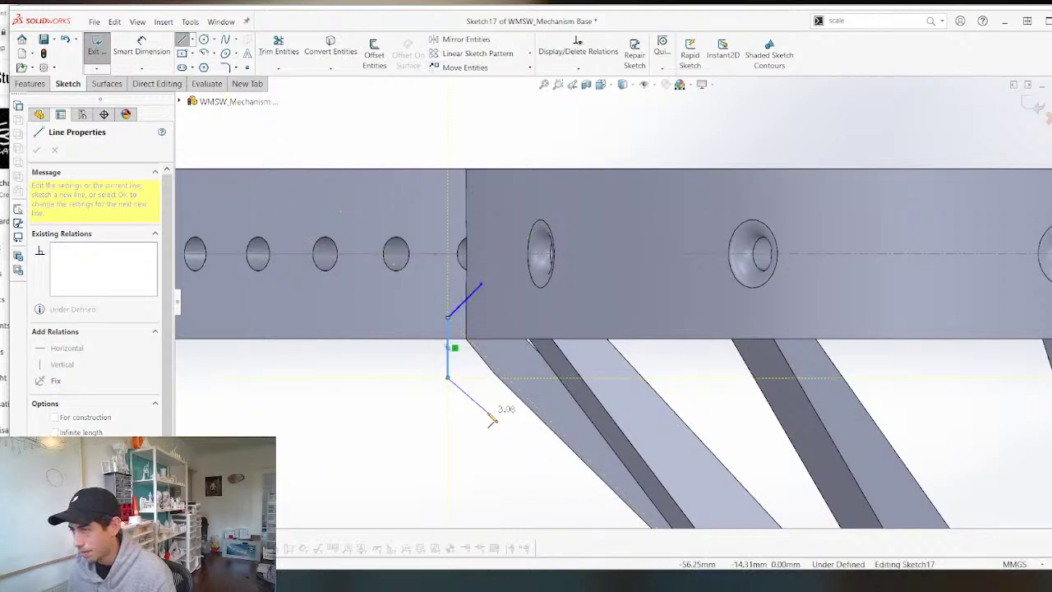
click(547, 419)
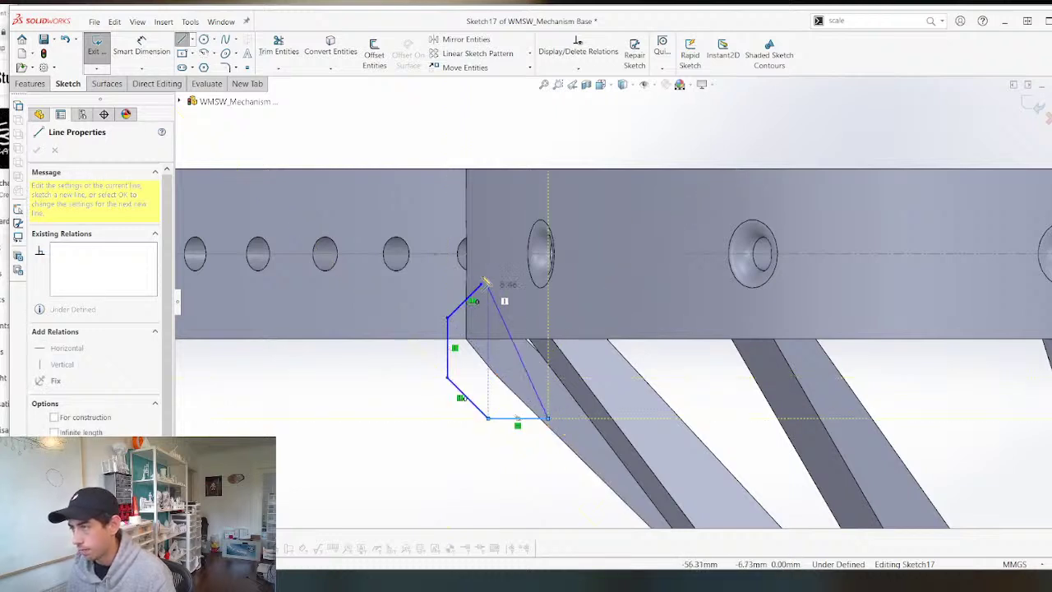
click(483, 286)
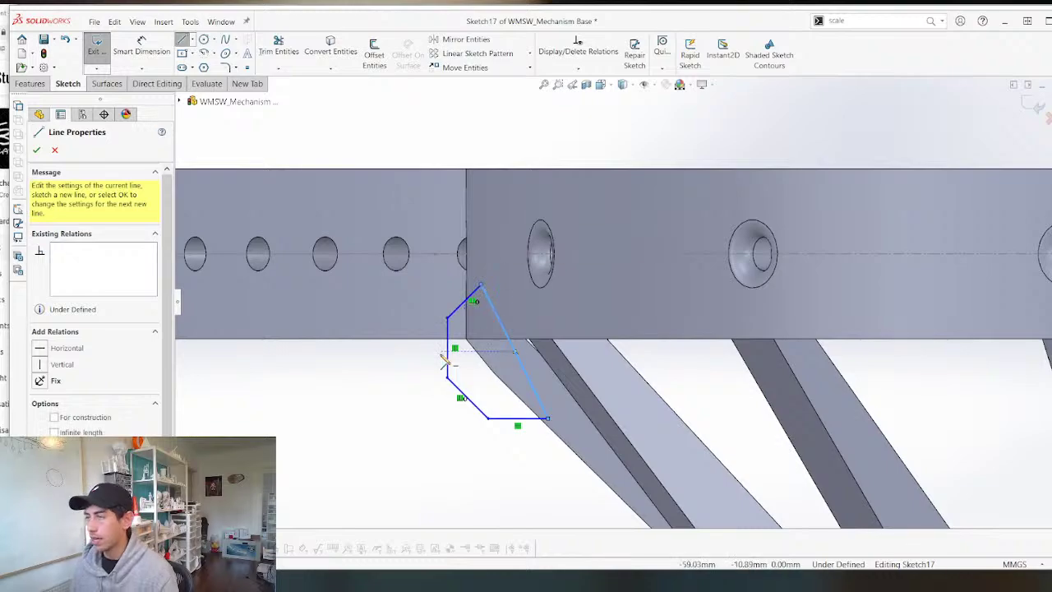
key(Escape)
Set up a blind boss extrusion of the five-sided profile that starts from the rib's side face instead of the sketch plane.
scroll(439, 405, up, 4)
middle_drag(504, 386, 524, 288)
scroll(524, 431, up, 4)
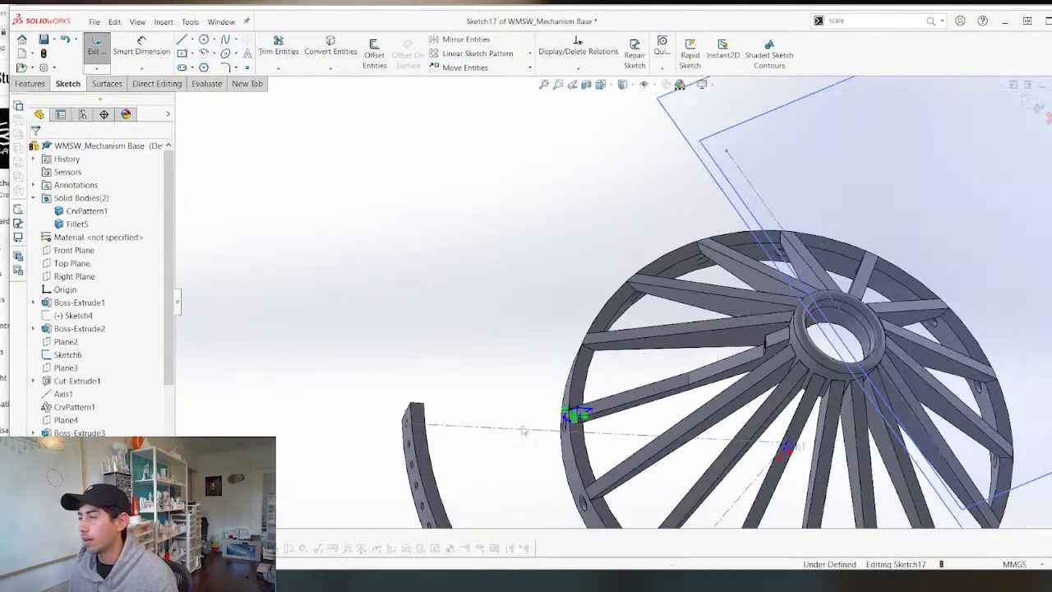
scroll(523, 434, down, 4)
mouse_move(558, 418)
middle_down()
mouse_move(573, 276)
mouse_move(433, 349)
middle_up()
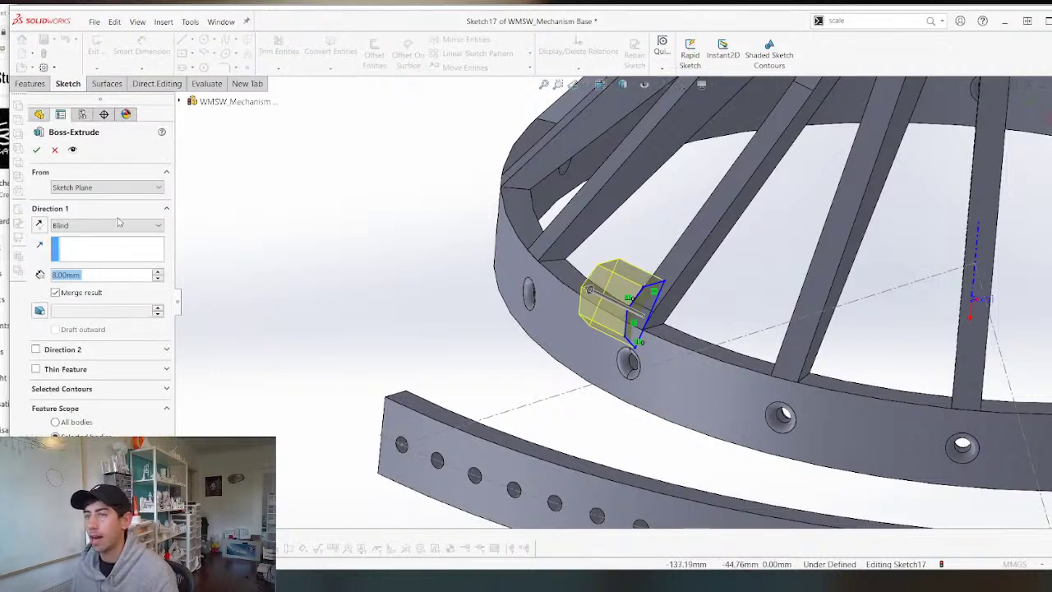
click(117, 224)
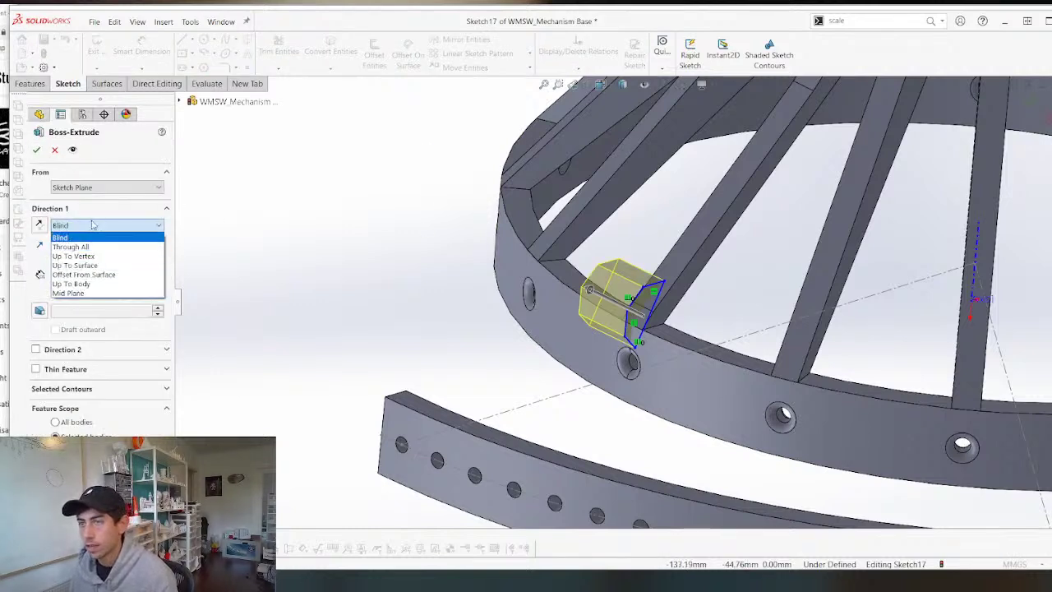
click(93, 238)
click(93, 195)
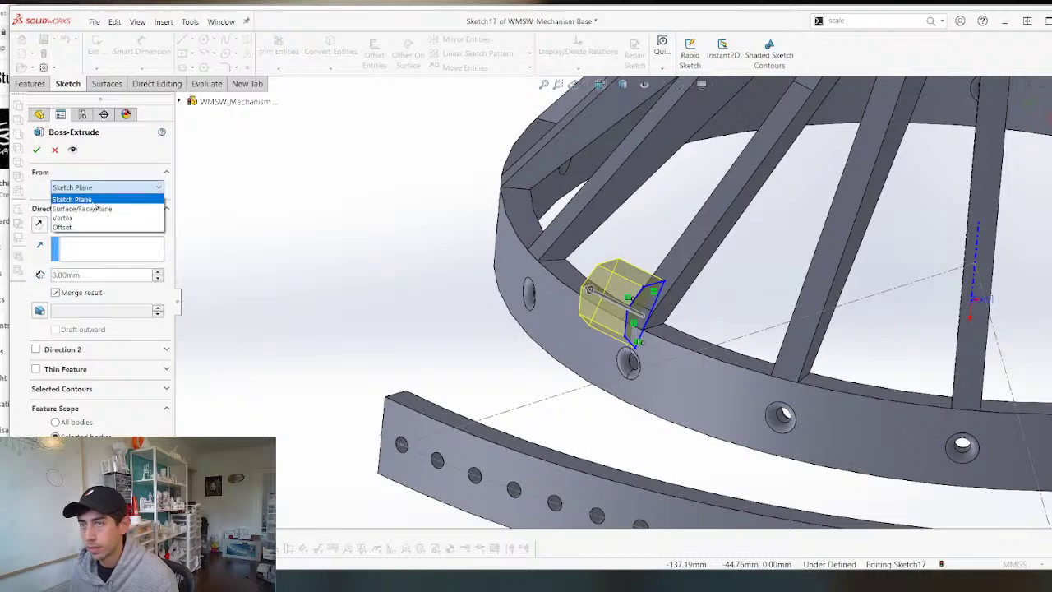
click(82, 209)
middle_drag(706, 271, 667, 291)
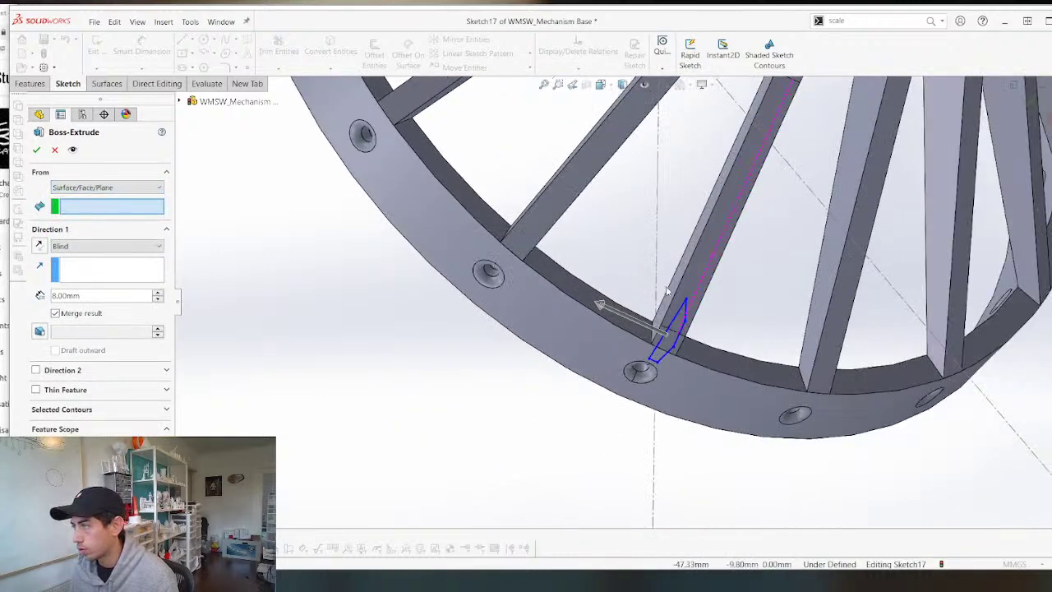
click(673, 290)
Set the boss extrusion's depth to 2 mm and create the tab beside the rib.
middle_drag(628, 352, 550, 238)
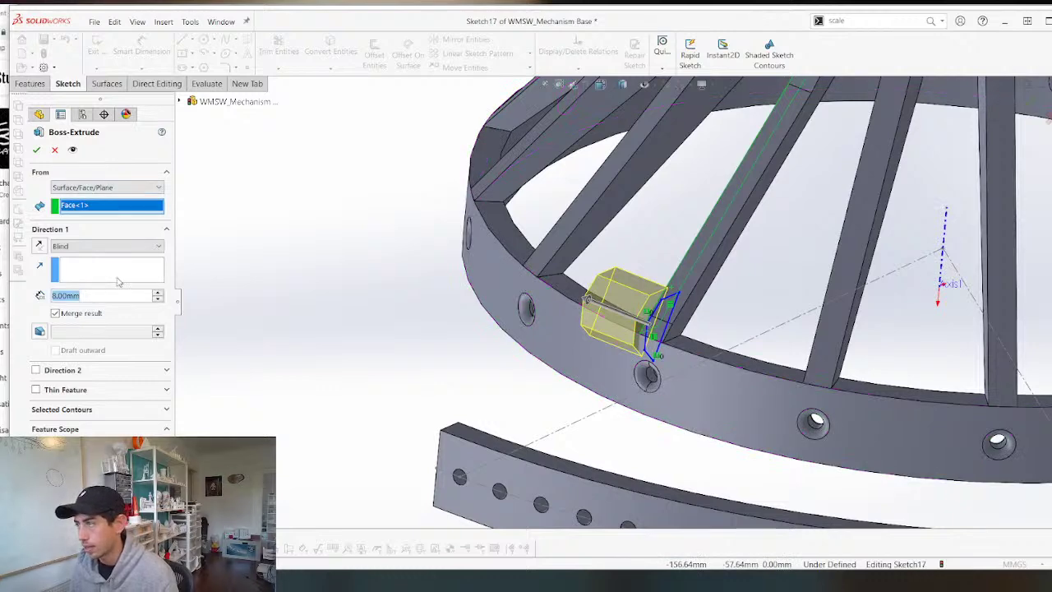
text(2)
key(Return)
key(Return)
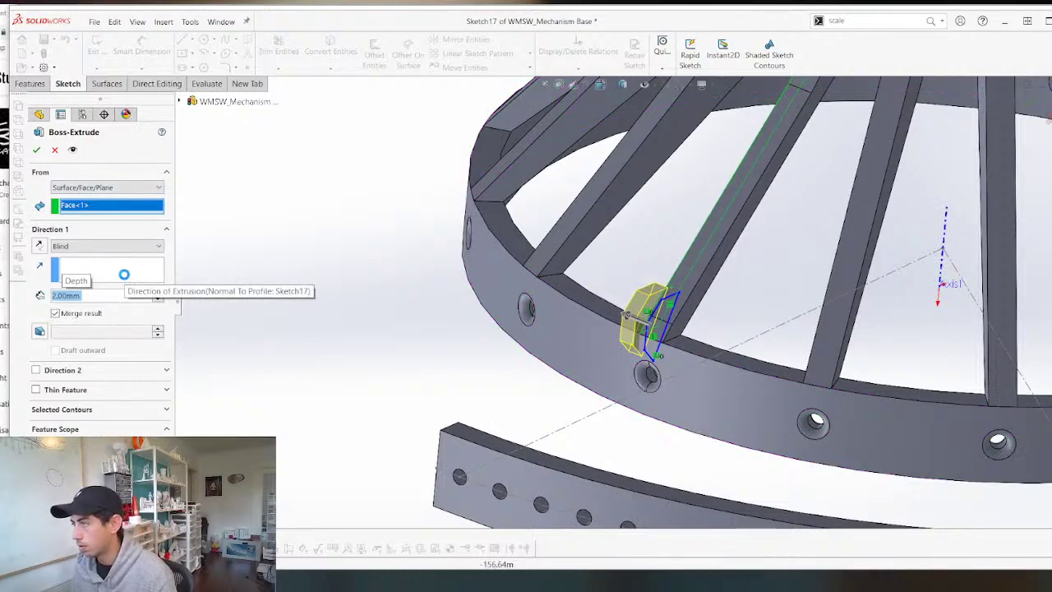
Mirror the extruded tab about the Top Plane.
scroll(652, 299, down, 3)
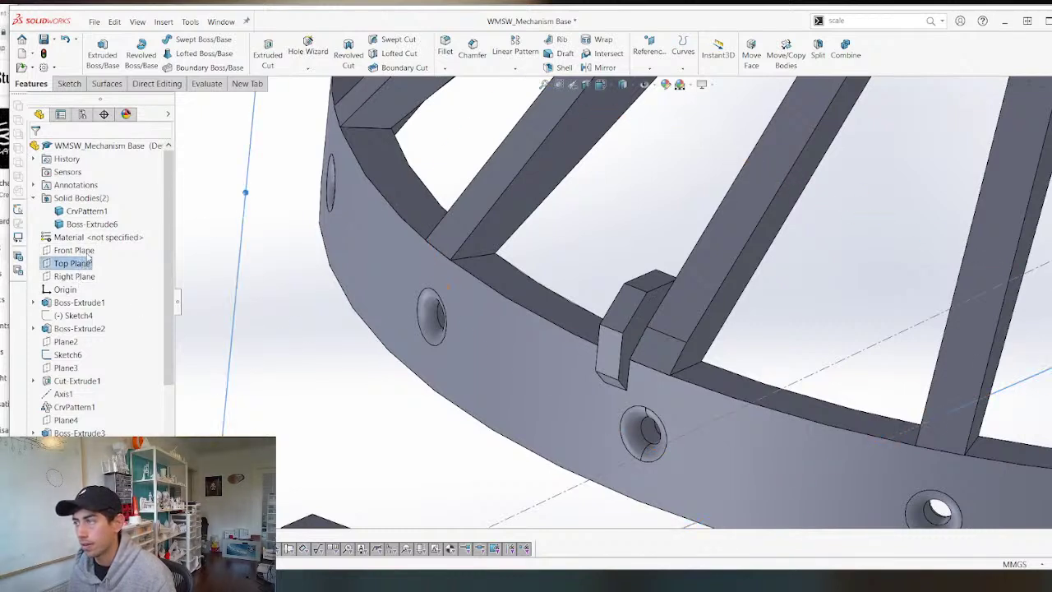
click(605, 68)
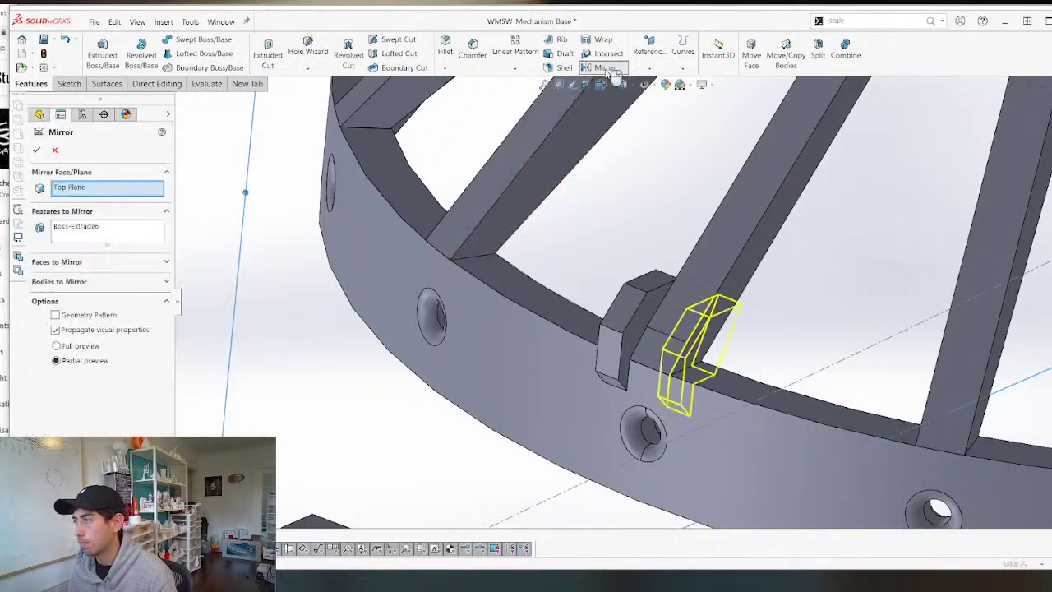
key(Return)
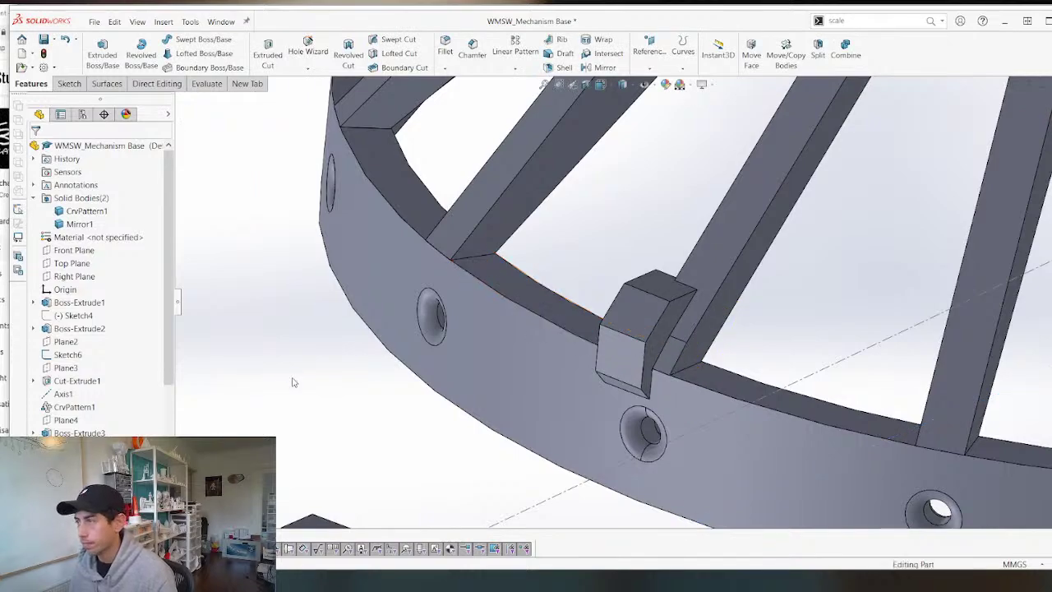
Undo the tab's mirror and edit the tab's boss extrusion so that it starts at an offset from the sketch plane.
key(ctrl+z)
middle_drag(365, 281, 629, 252)
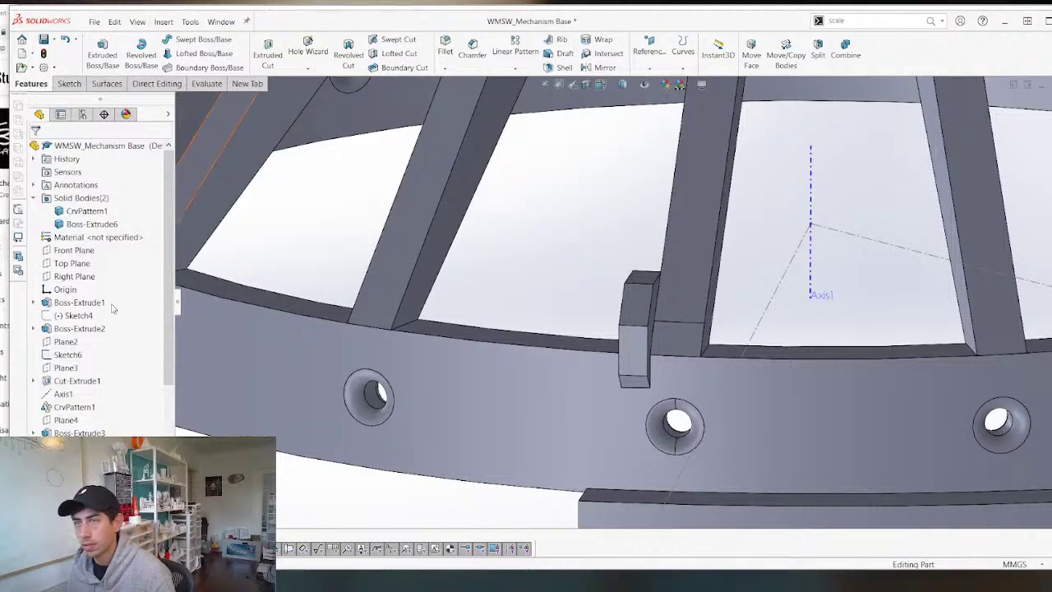
scroll(112, 308, down, 5)
right_click(76, 367)
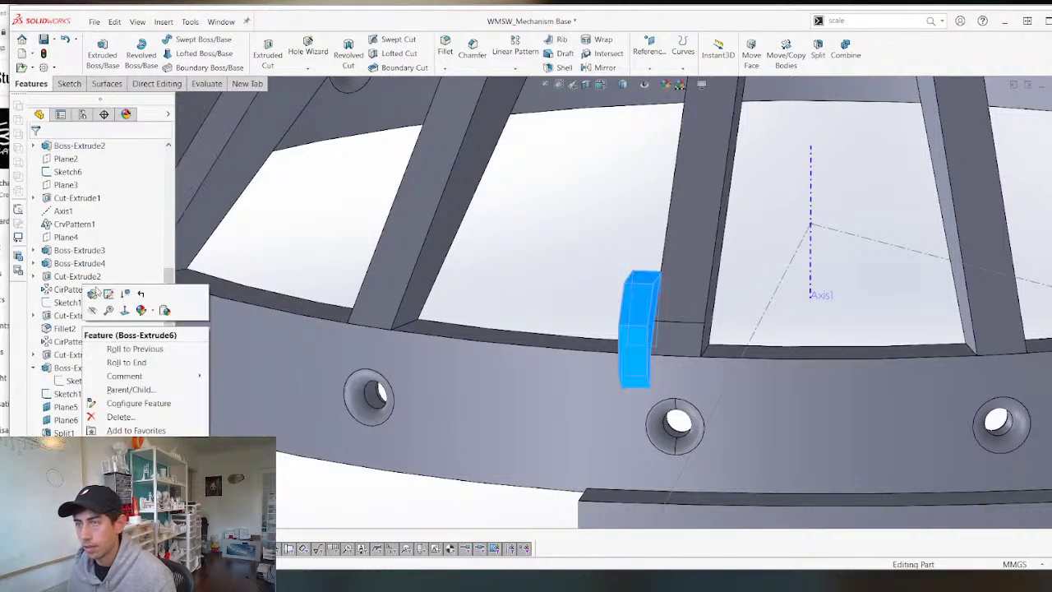
click(94, 293)
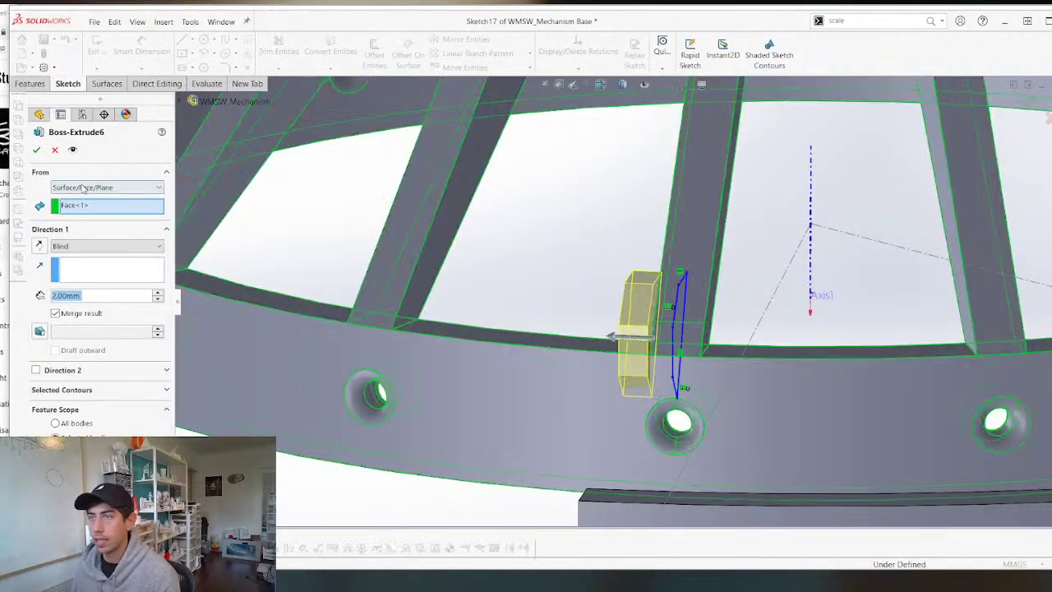
click(107, 187)
click(76, 227)
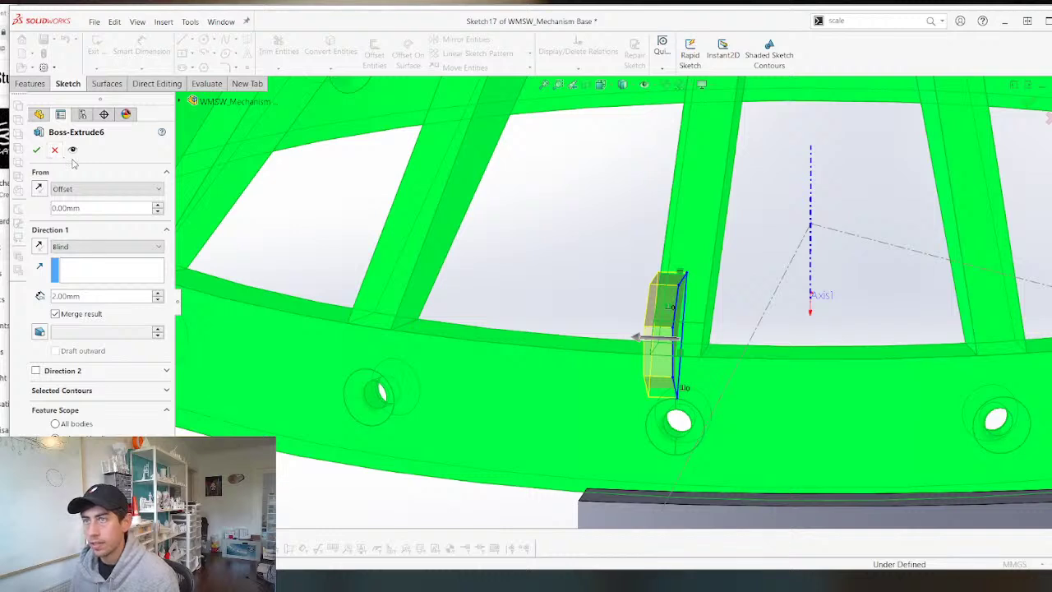
Set the tab extrusion's start offset to 1.5 mm and apply the edited feature.
click(115, 190)
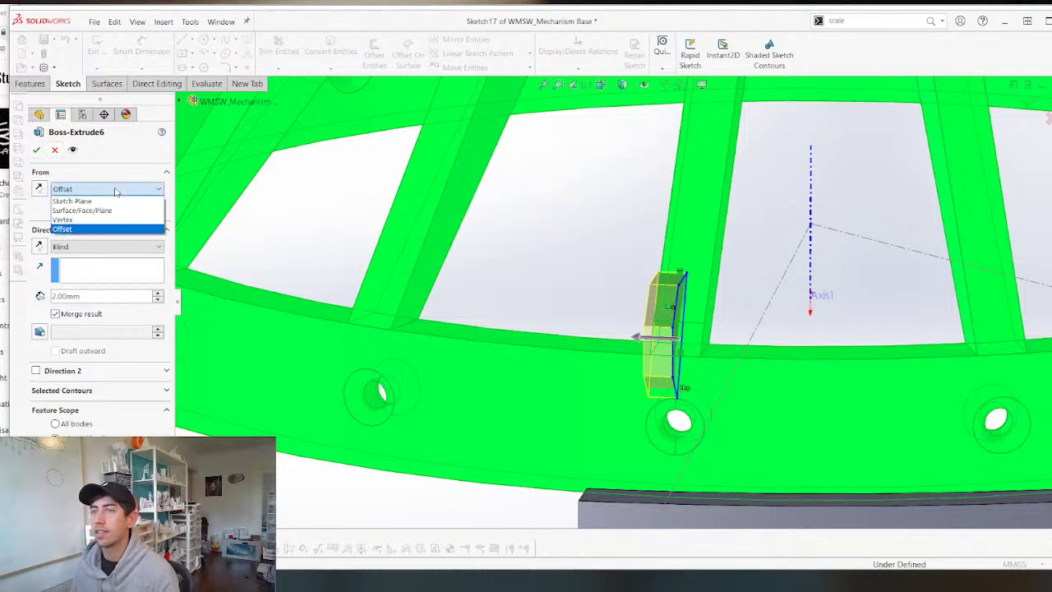
click(98, 227)
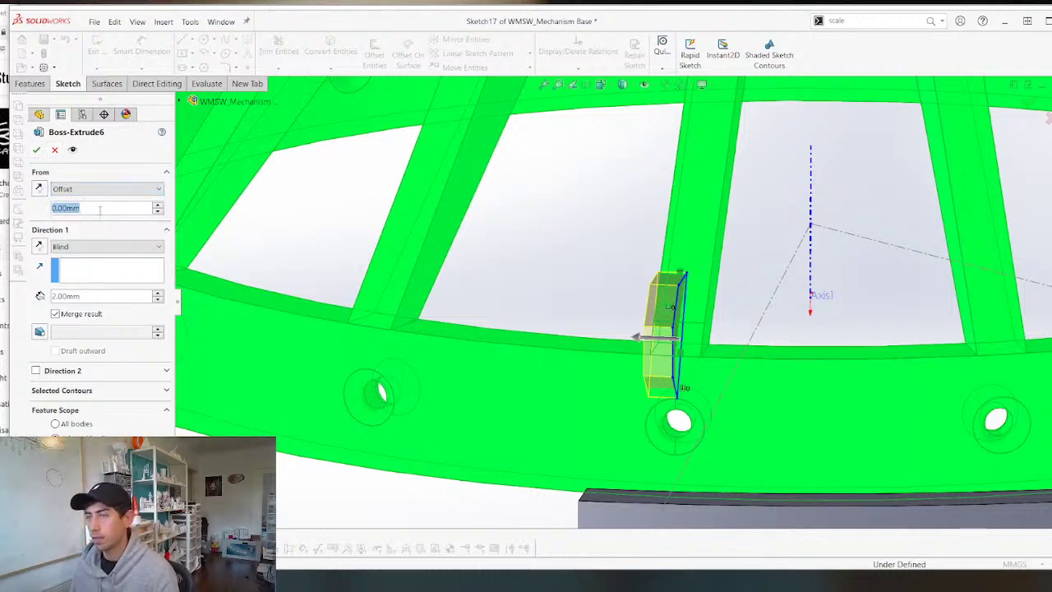
text(2)
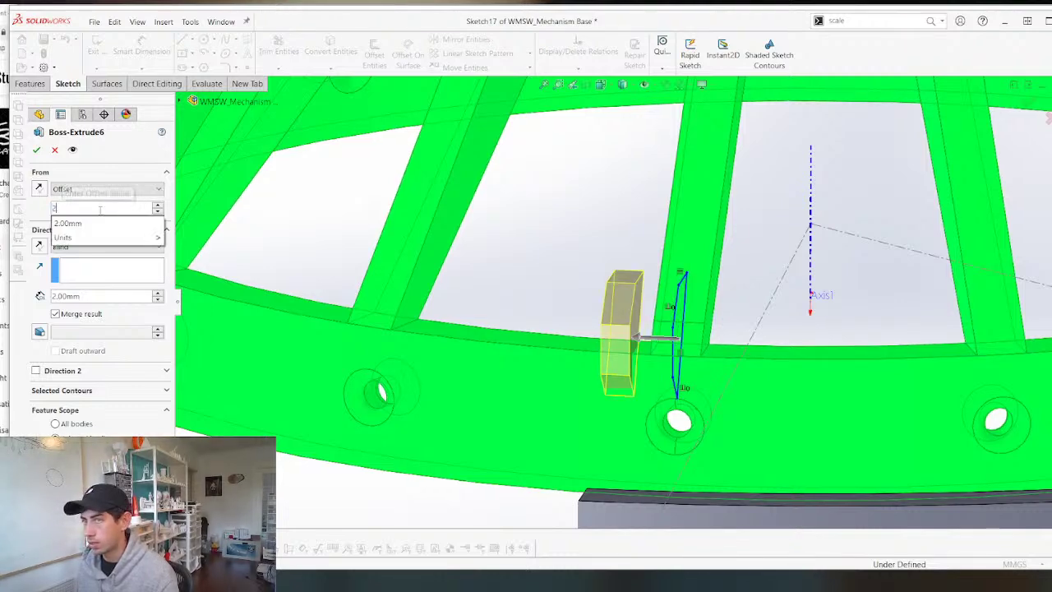
key(Return)
text(1.5)
key(Return)
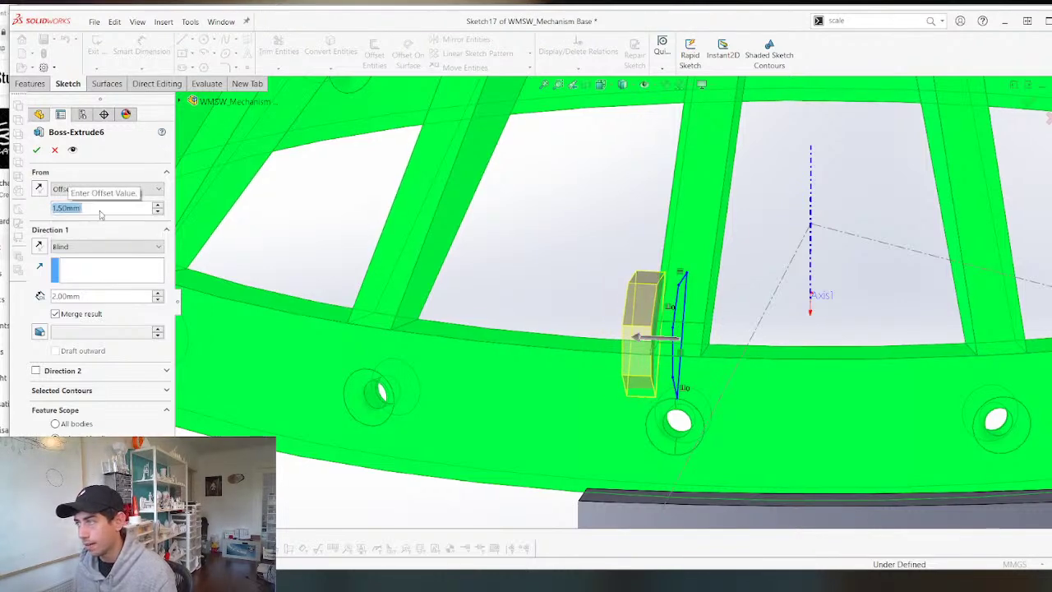
key(Return)
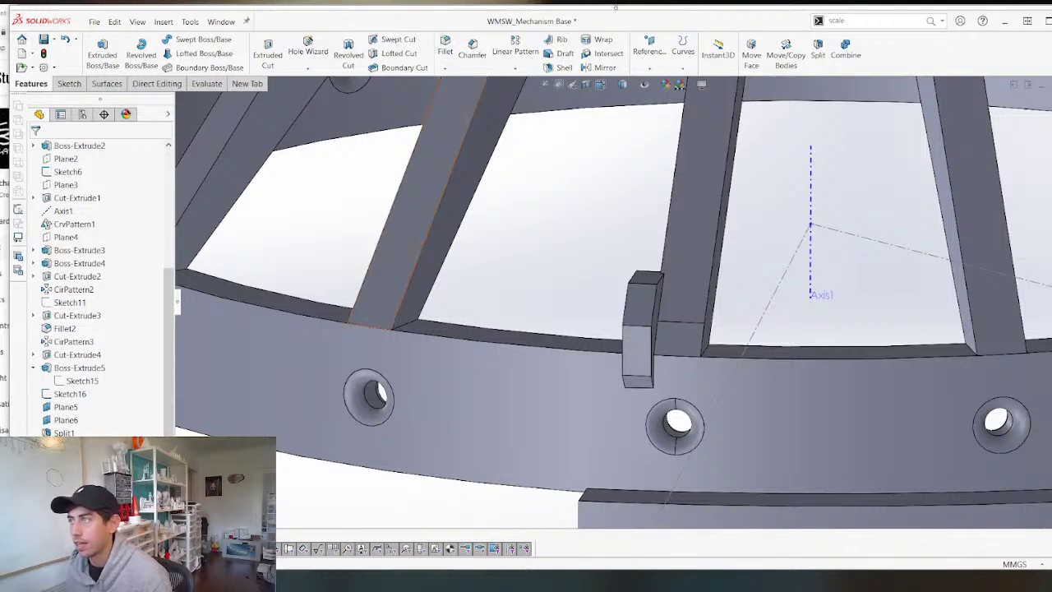
Mirror the offset tab about the Top Plane to the other side of the rib.
click(604, 67)
key(f)
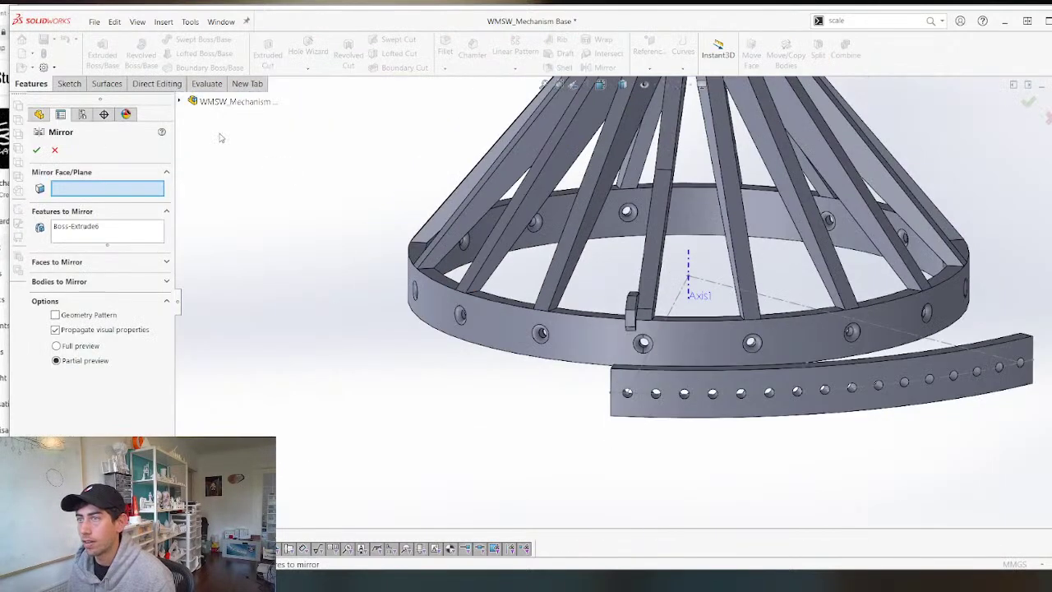
click(181, 101)
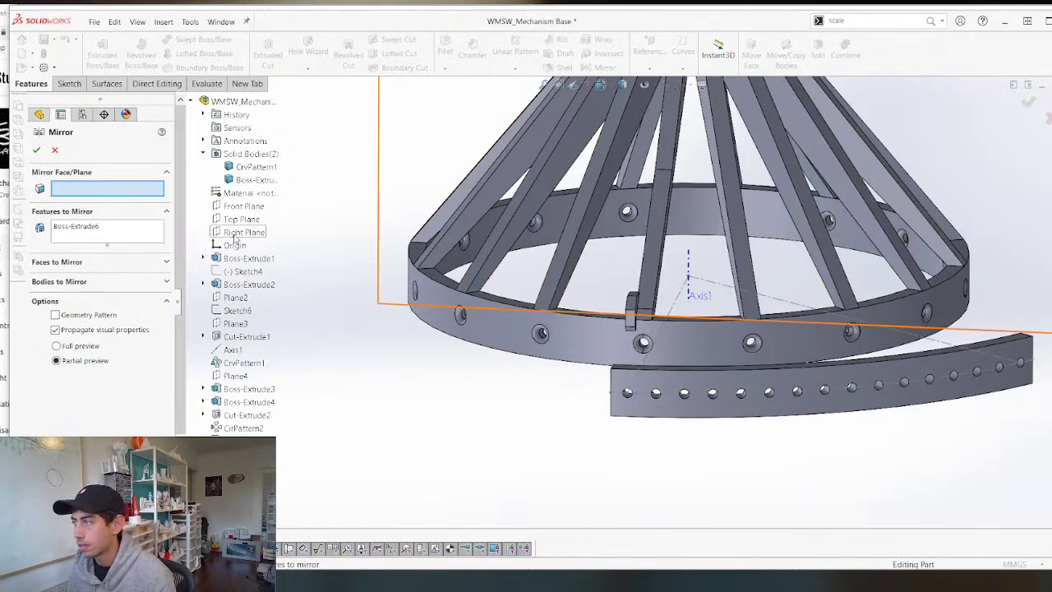
middle_drag(403, 277, 630, 423)
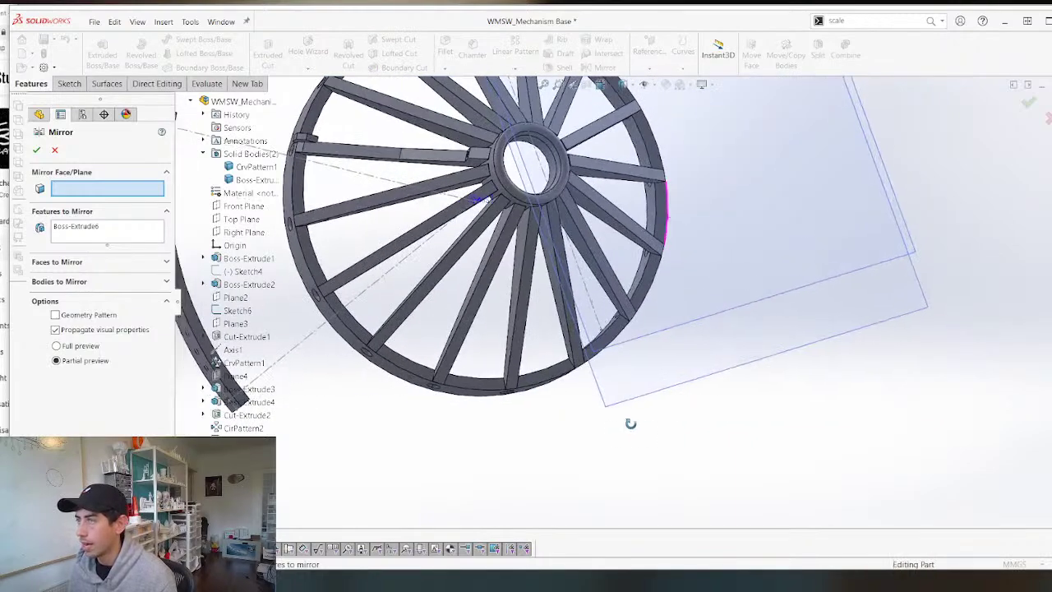
click(241, 219)
key(Return)
scroll(444, 224, down, 9)
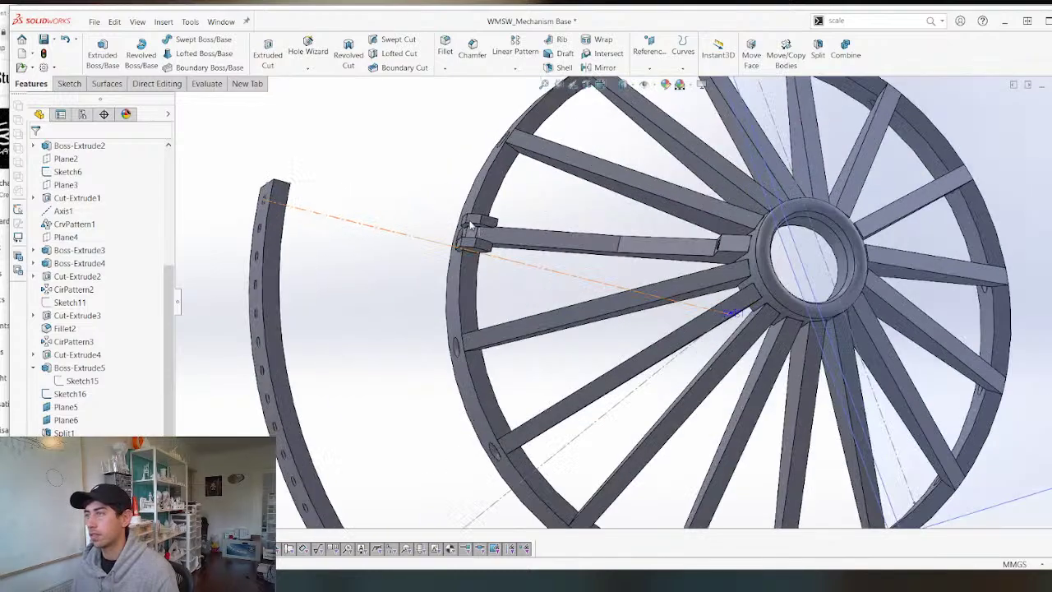
middle_drag(477, 255, 540, 352)
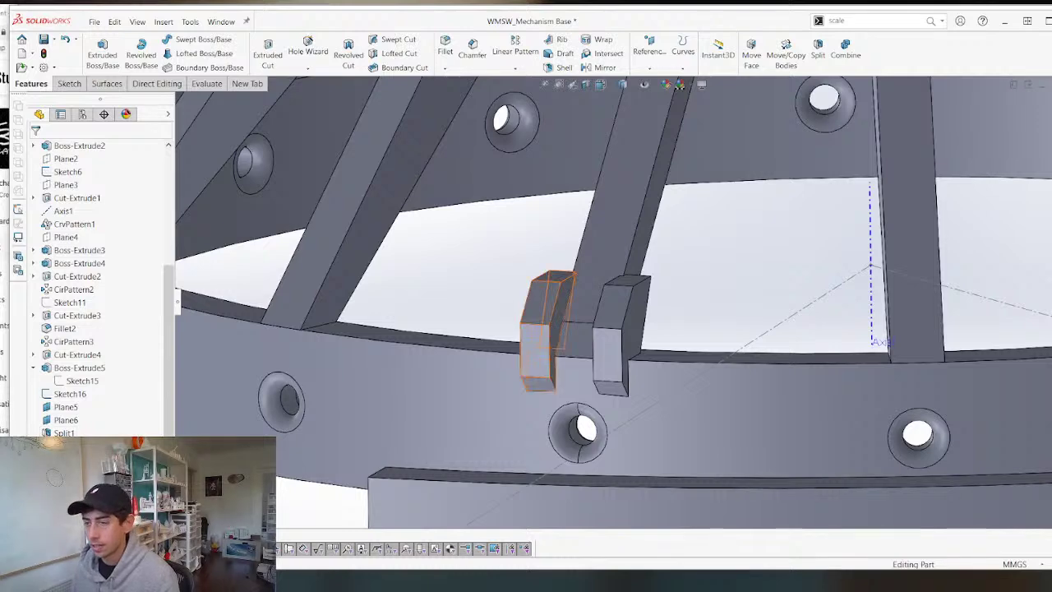
Delete the extruded tab with its mirrored copy, along with the leftover five-sided profile sketch.
click(540, 351)
key(Delete)
key(Return)
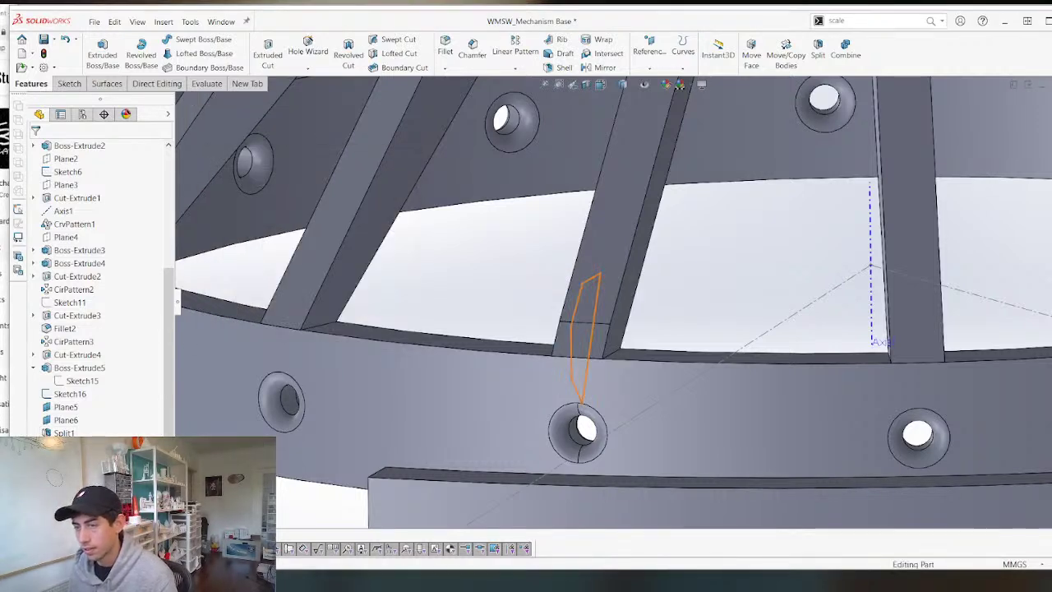
key(Delete)
key(Return)
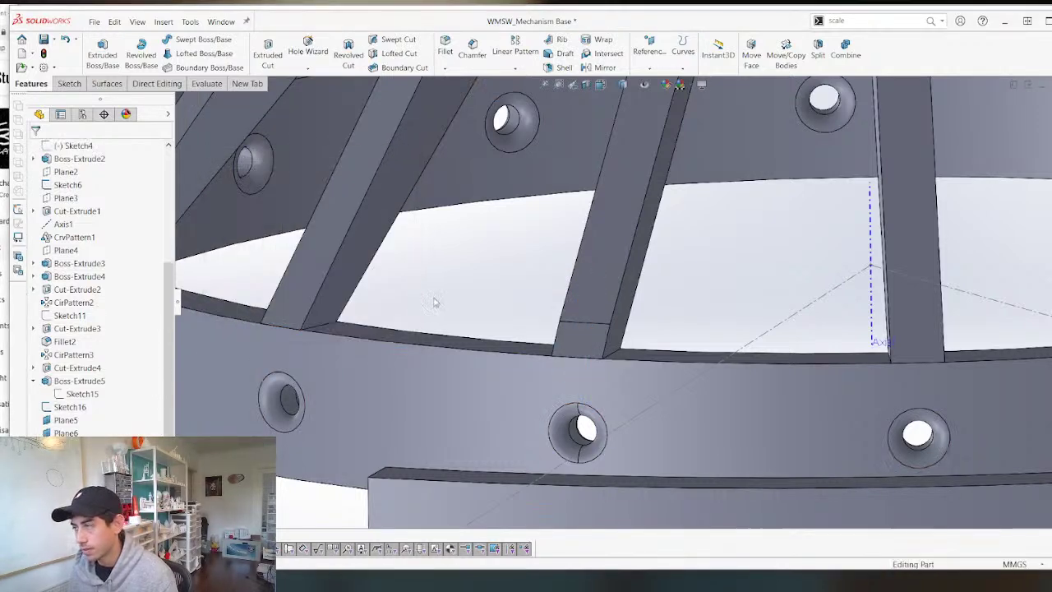
Extrude the five-sided profile as a Mid Plane boss from its sketch plane with a depth of 3.5 mm.
scroll(162, 433, down, 1)
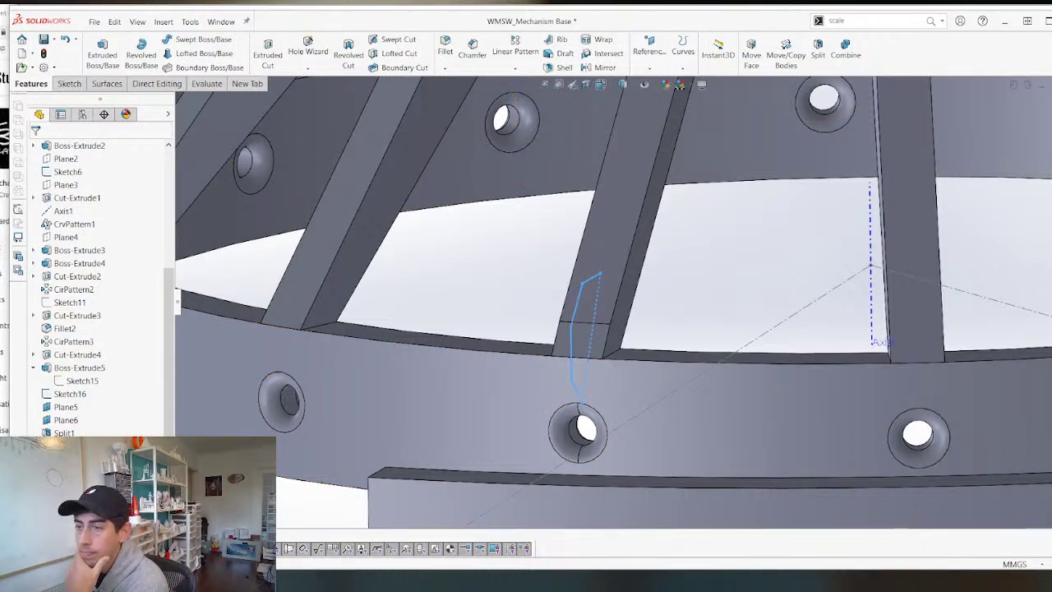
scroll(338, 419, down, 3)
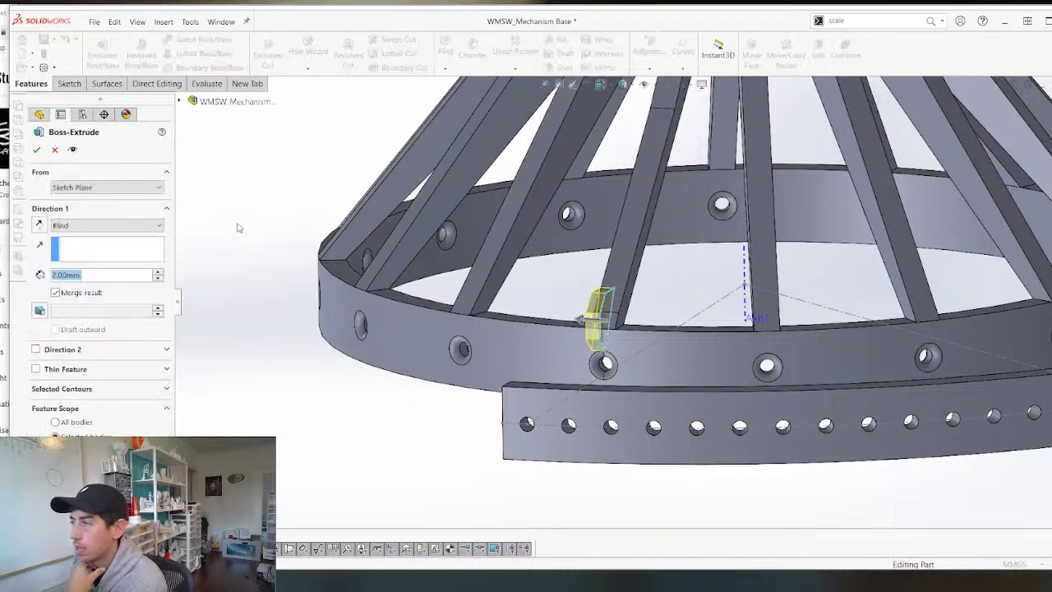
click(87, 224)
click(72, 302)
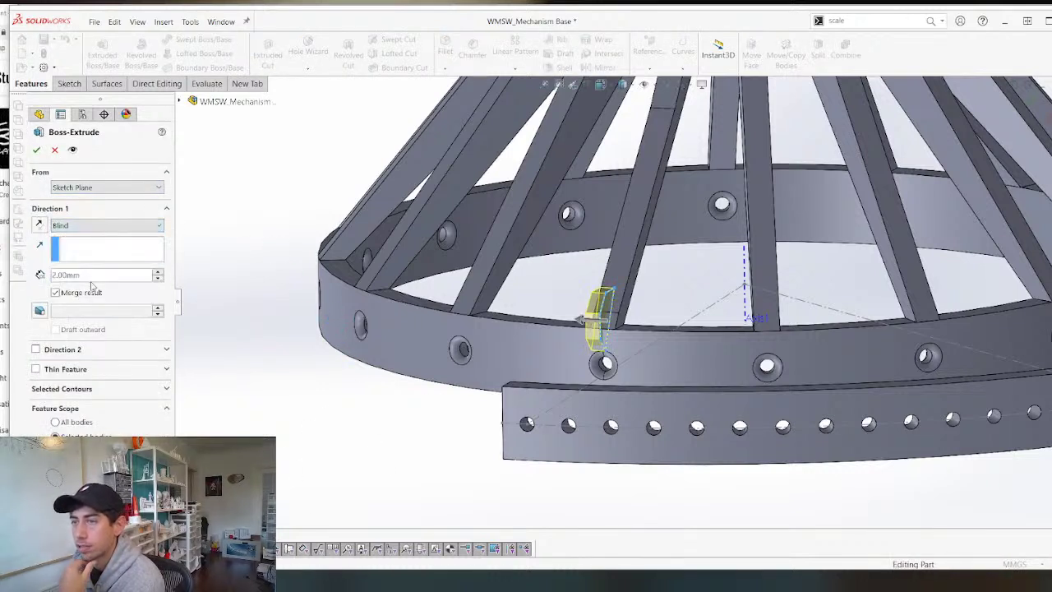
double_click(95, 278)
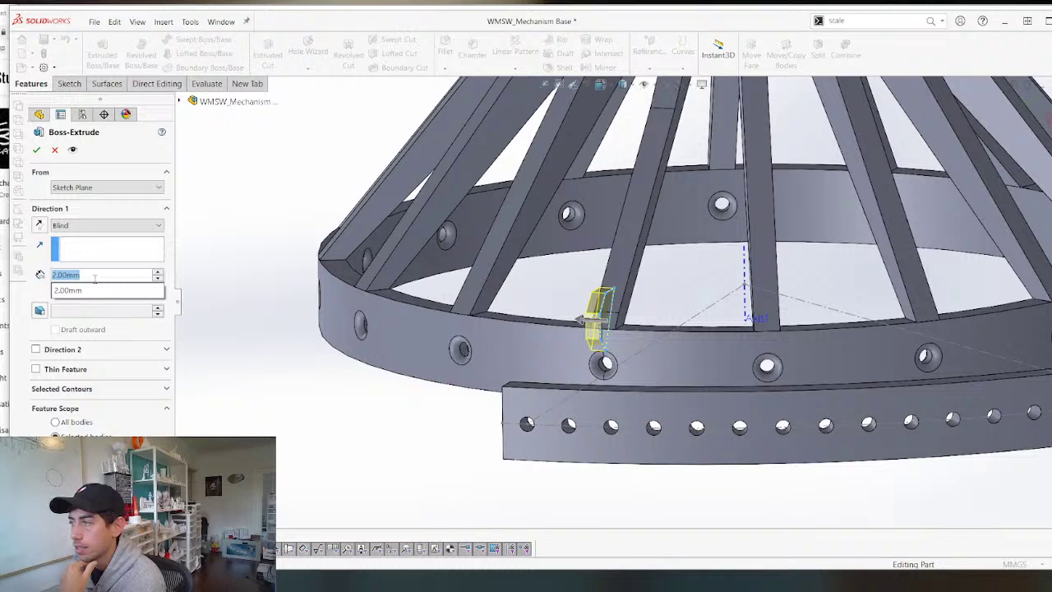
click(103, 226)
click(101, 220)
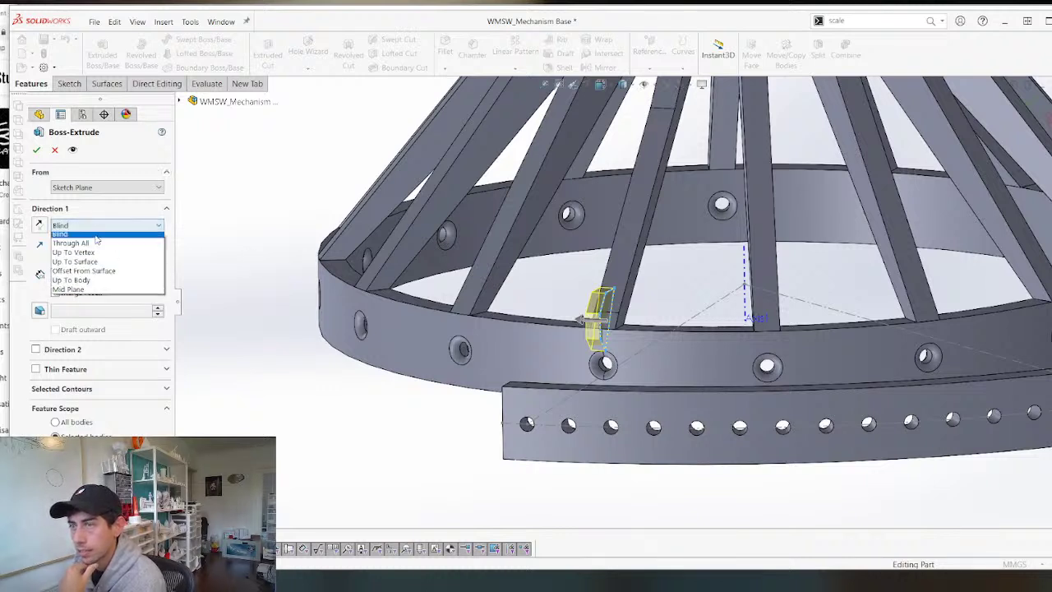
click(97, 293)
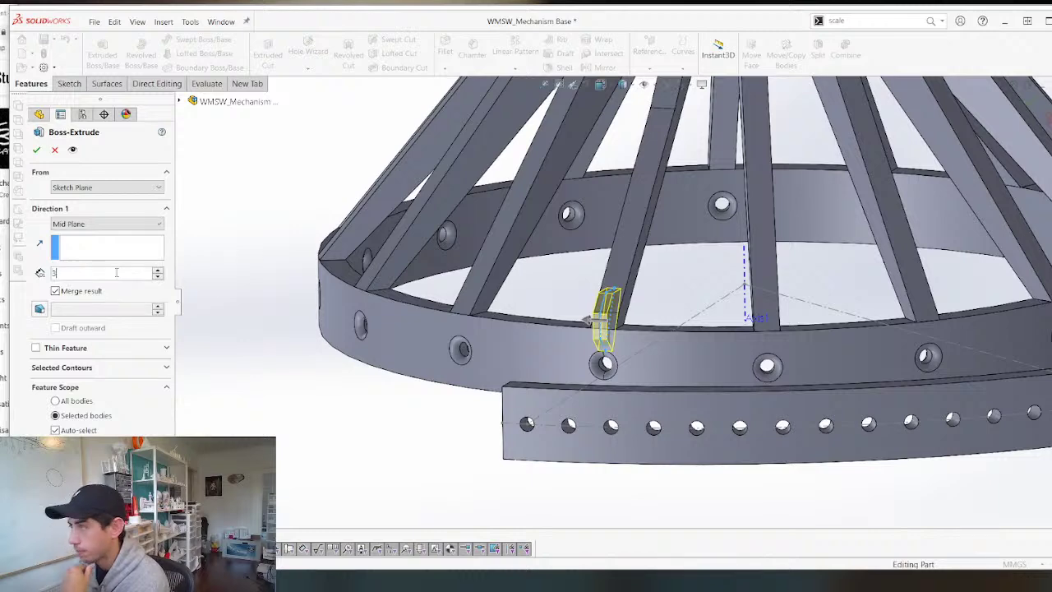
text(3)
key(Return)
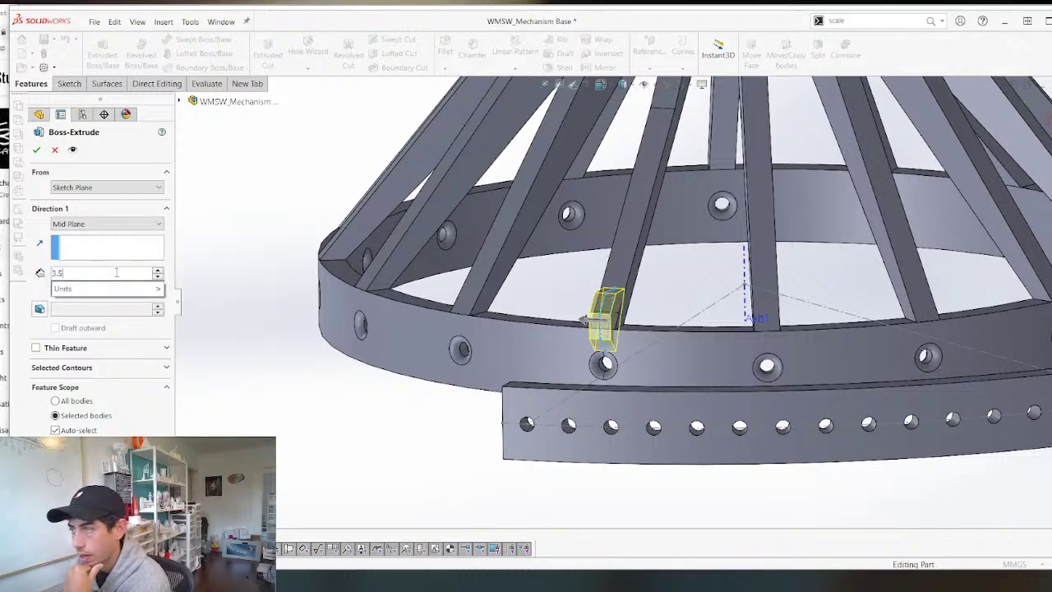
key(Return)
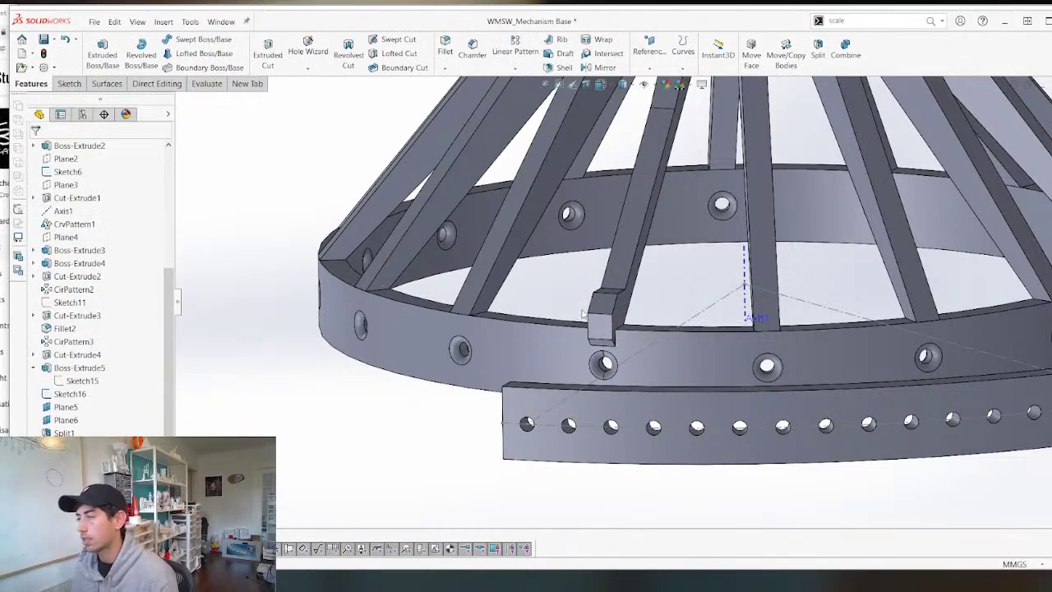
Examine how the mid-plane tab meets the rib and base ring, and review its extrusion settings.
scroll(615, 362, up, 5)
middle_drag(628, 292, 667, 300)
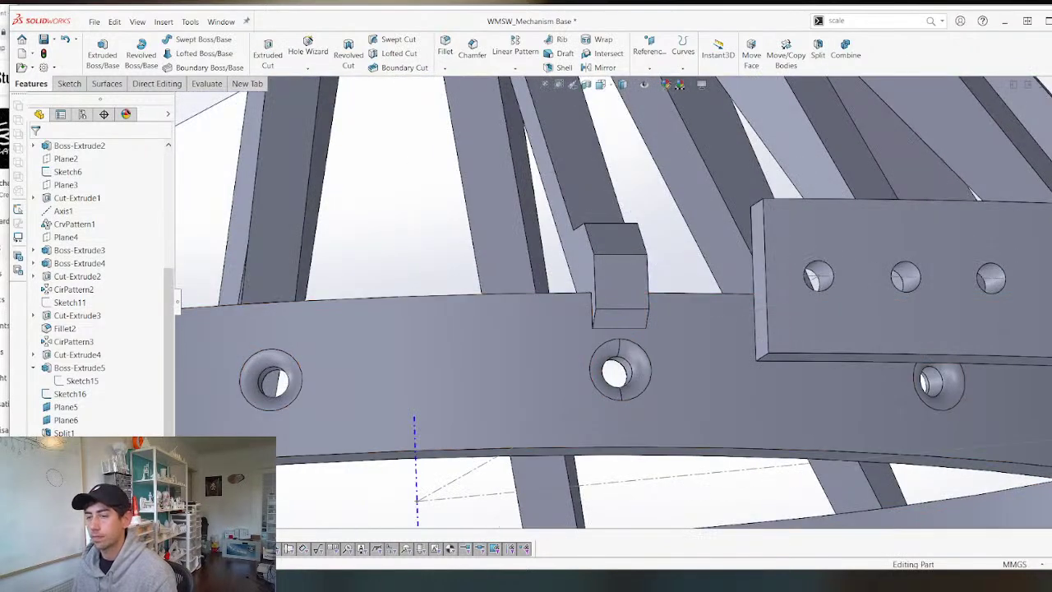
right_click(85, 485)
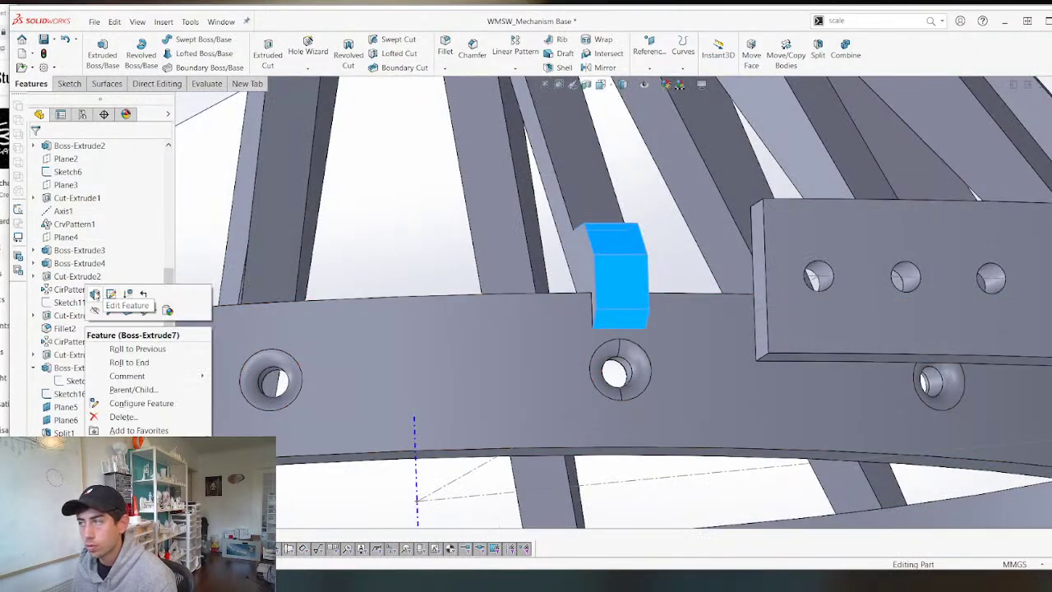
click(96, 294)
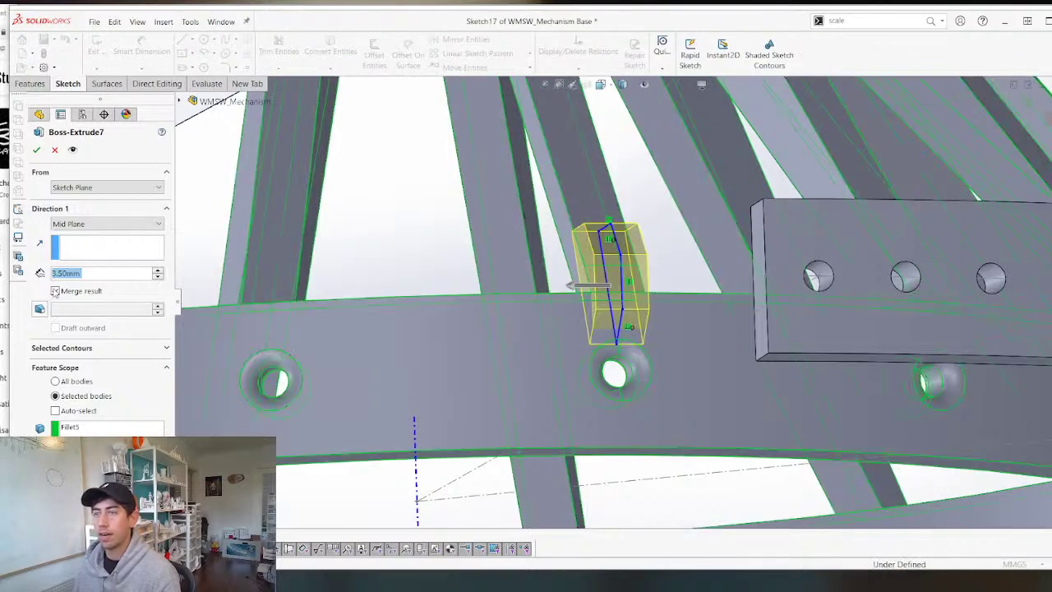
key(Return)
middle_drag(592, 305, 629, 284)
middle_drag(629, 359, 497, 419)
scroll(496, 419, up, 5)
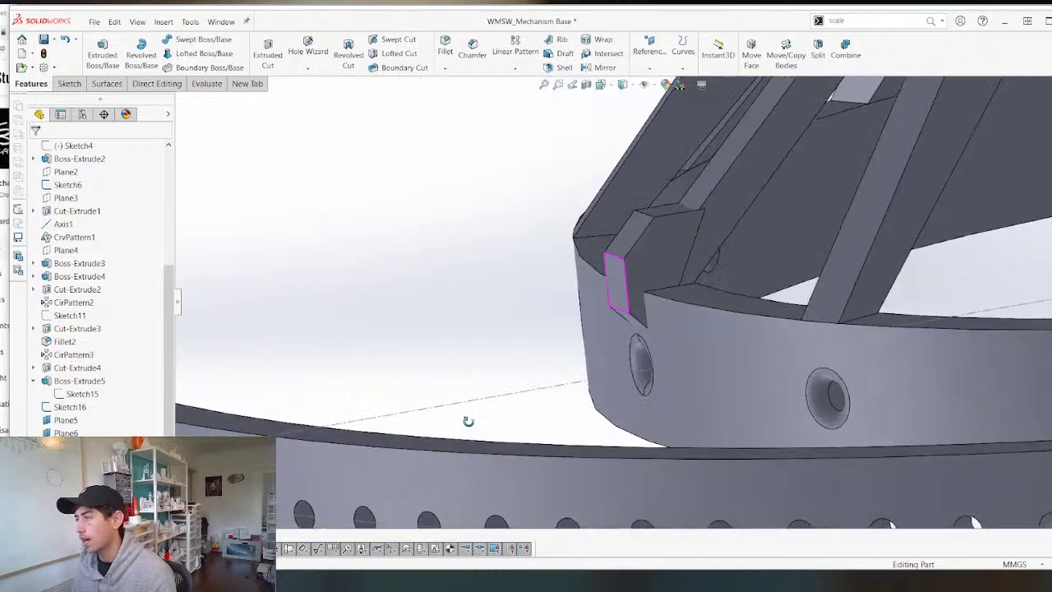
Delete the mid-plane boss extrusion that forms the tab at the rib's foot.
right_click(629, 277)
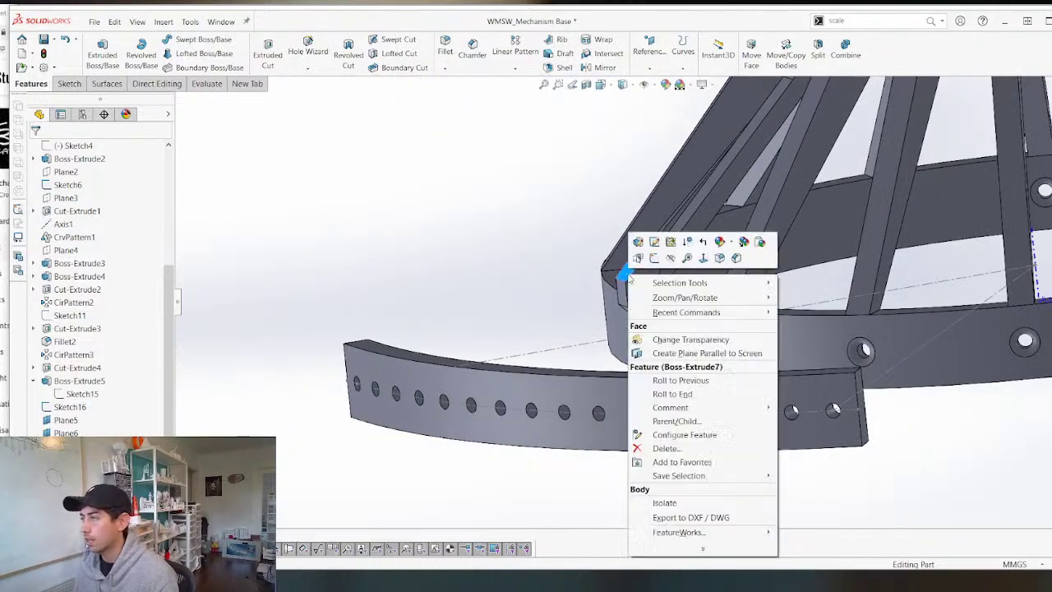
click(431, 287)
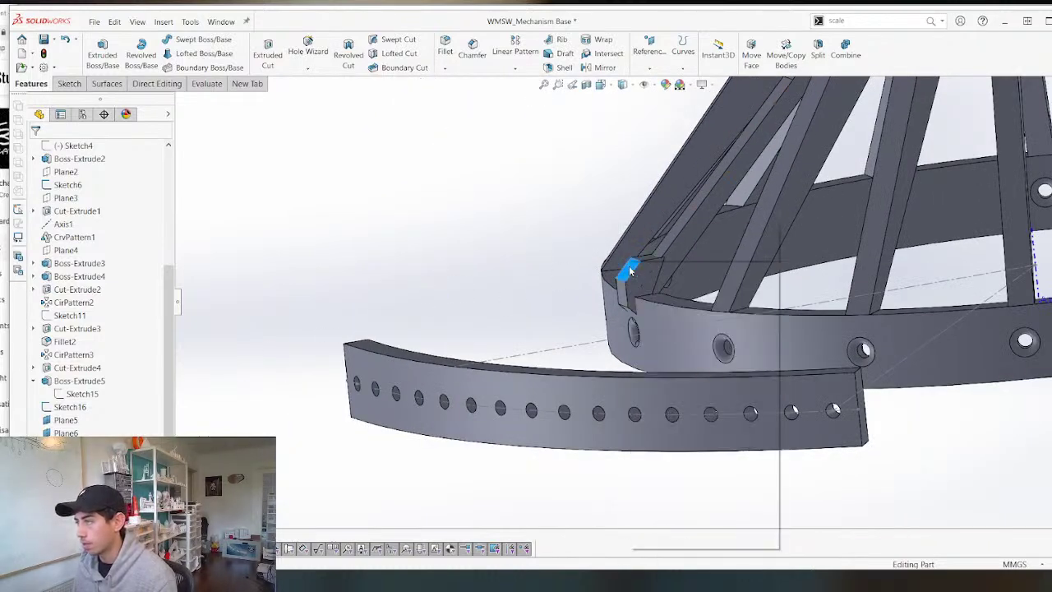
right_click(630, 271)
click(674, 441)
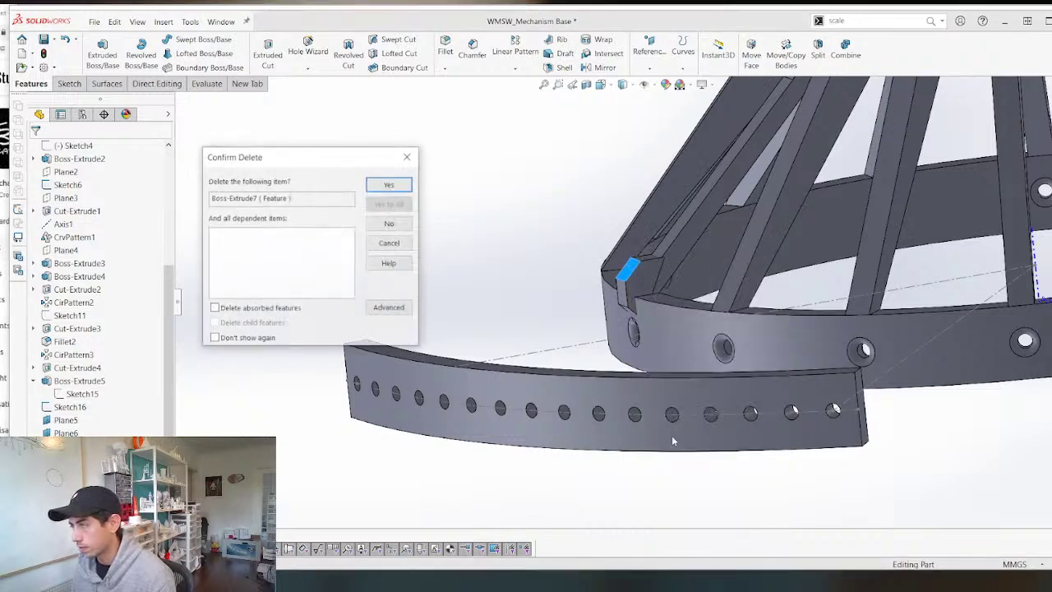
key(Return)
Open the sketch of the rib's boss extrusion for editing, focusing on where the rib's foot meets the base ring.
click(688, 237)
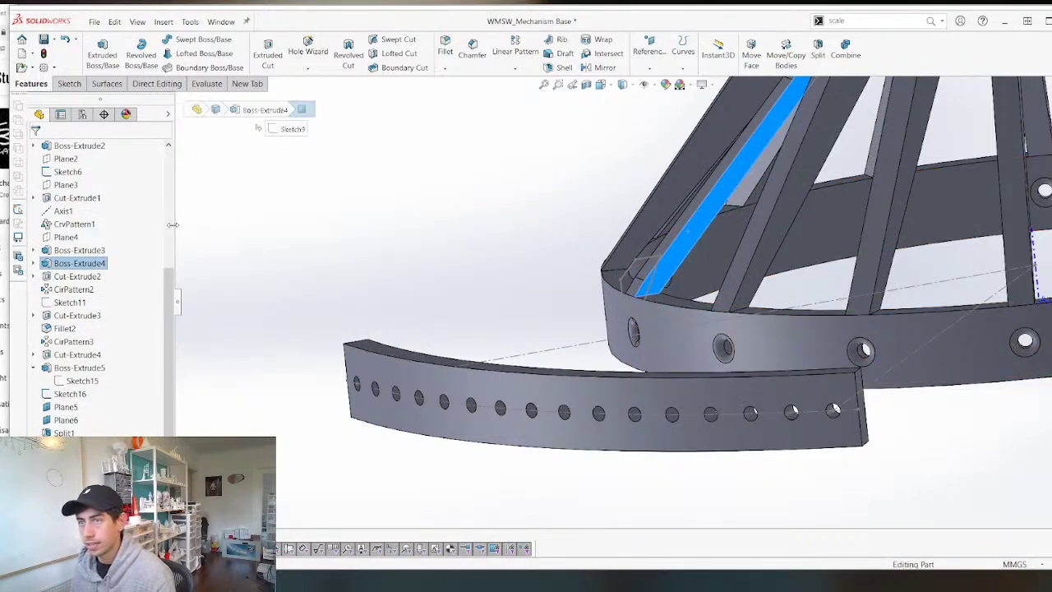
right_click(79, 263)
click(100, 236)
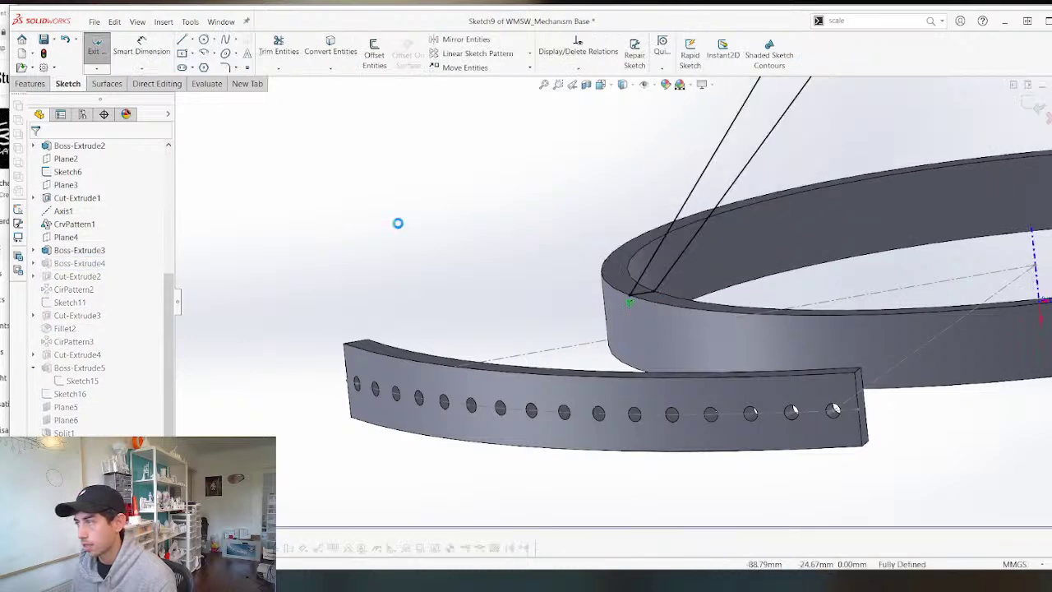
scroll(521, 246, down, 8)
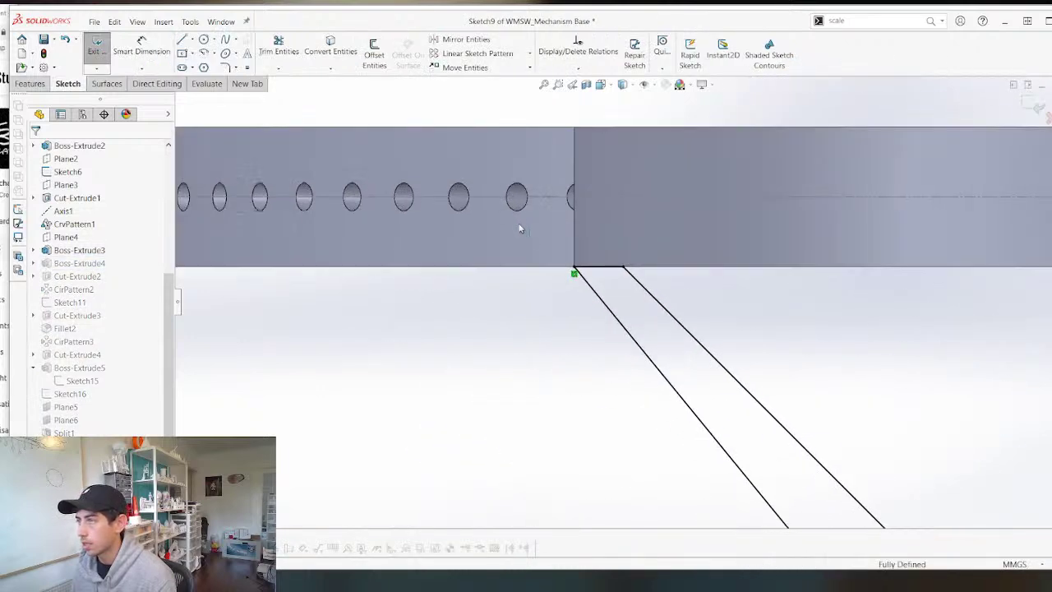
scroll(530, 237, up, 2)
scroll(645, 313, down, 3)
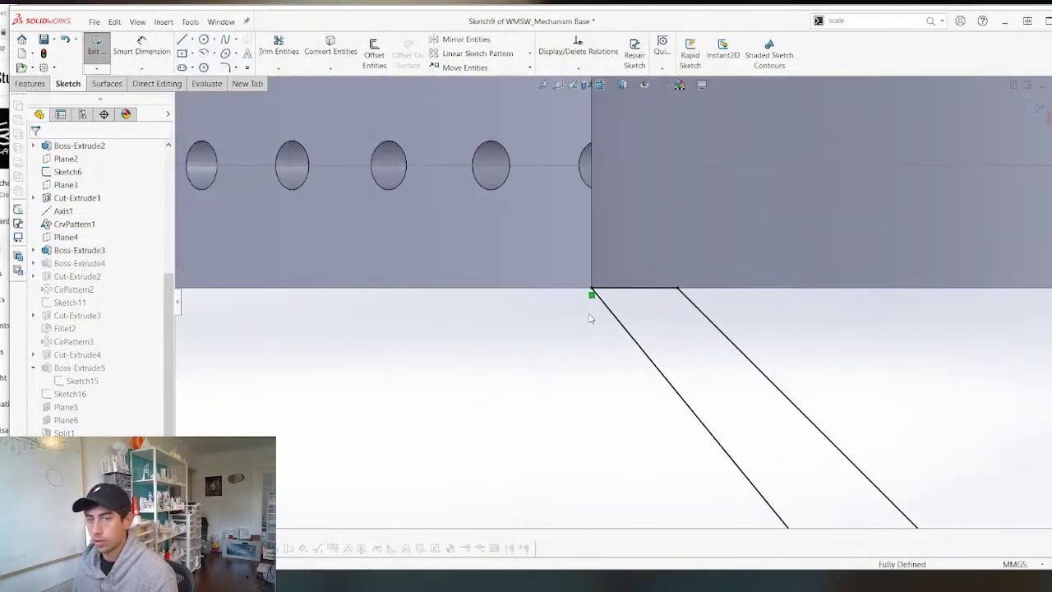
scroll(534, 261, up, 5)
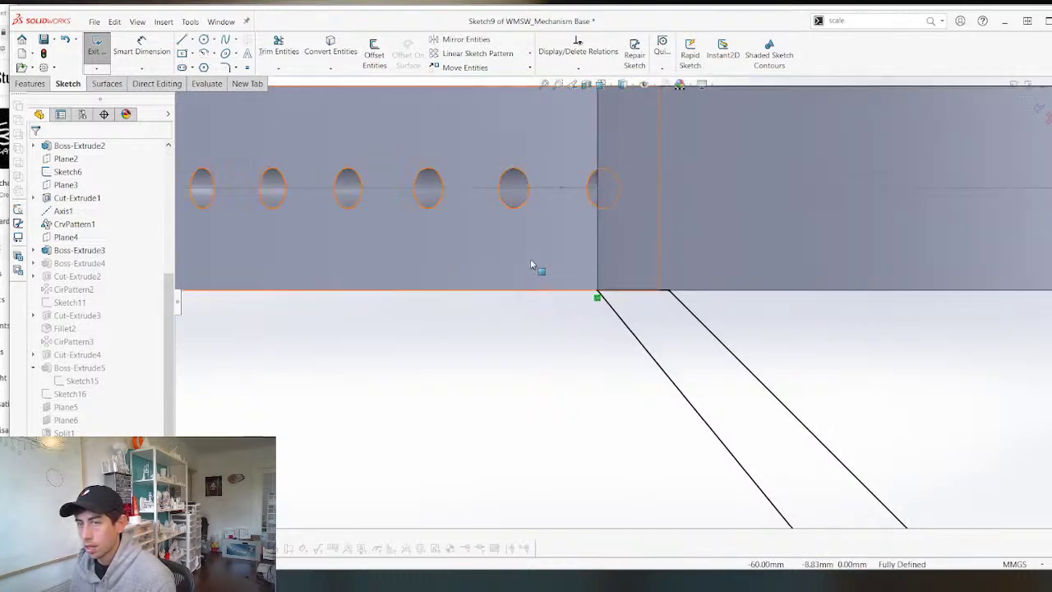
scroll(714, 390, down, 5)
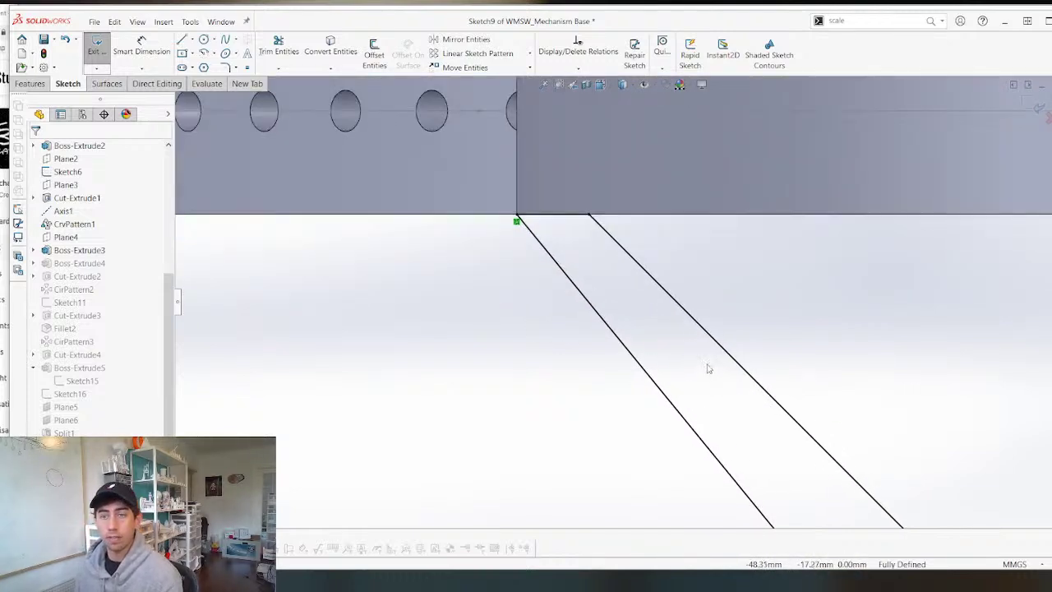
scroll(657, 323, up, 1)
scroll(533, 247, down, 2)
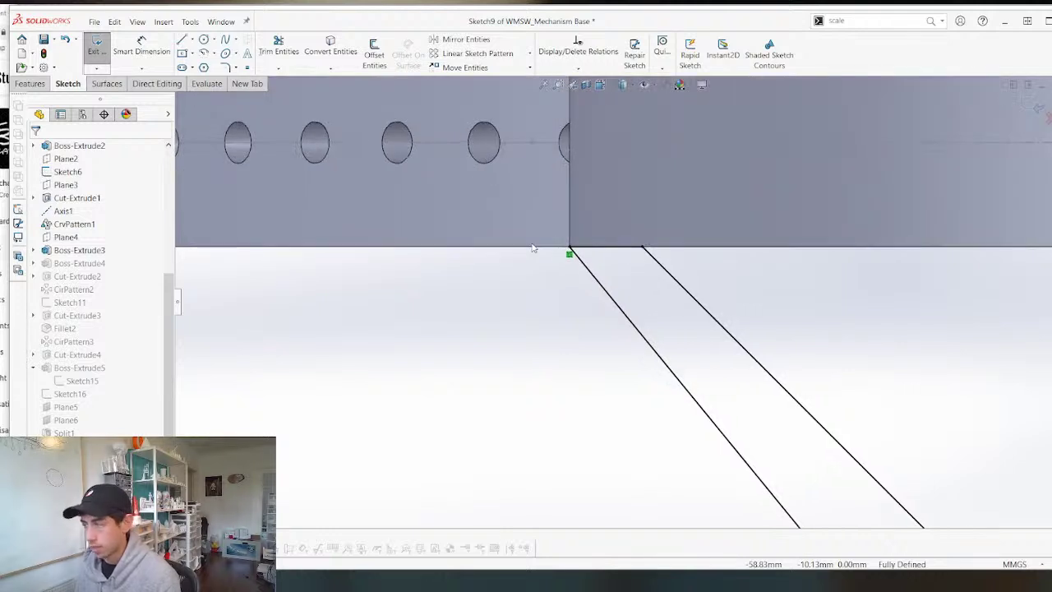
Sketch the tab's outer contour from the ring's outer wall: a slanted line, a tangent arc, and a tangent line ending on the rib's outer edge.
key(l)
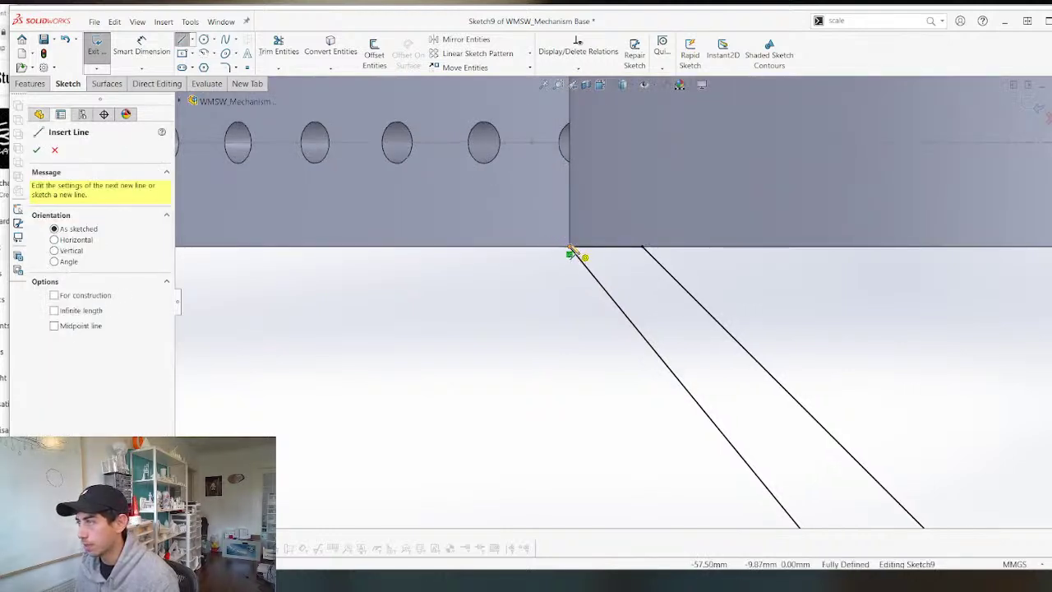
click(570, 189)
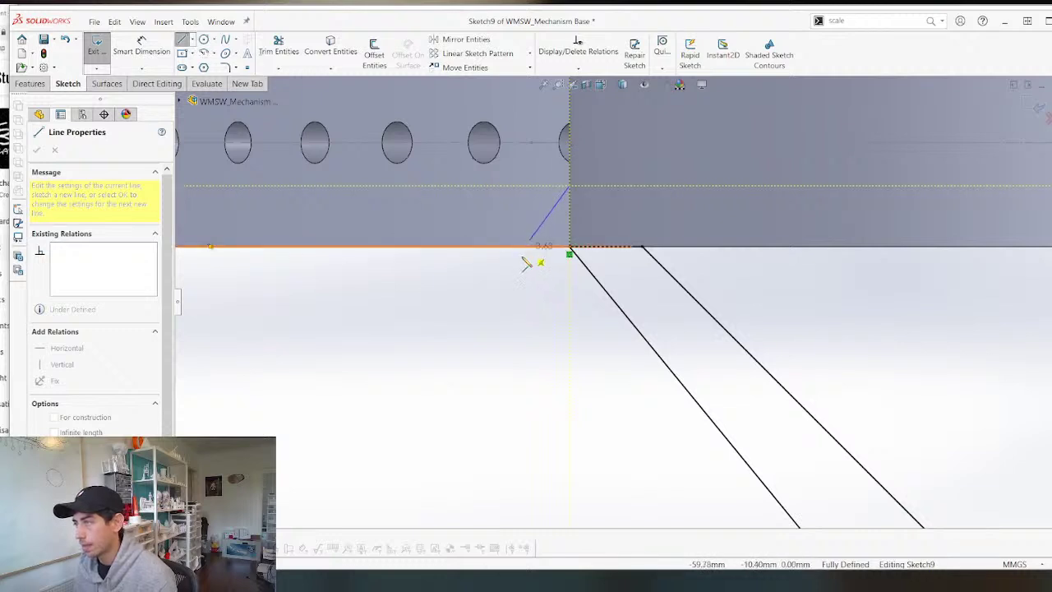
click(528, 258)
key(a)
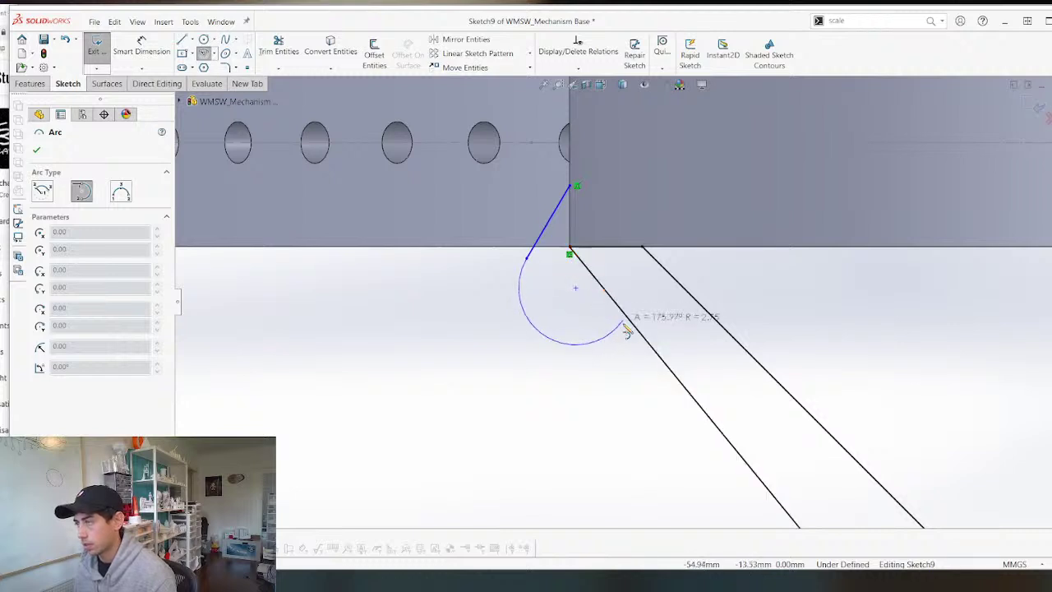
click(549, 319)
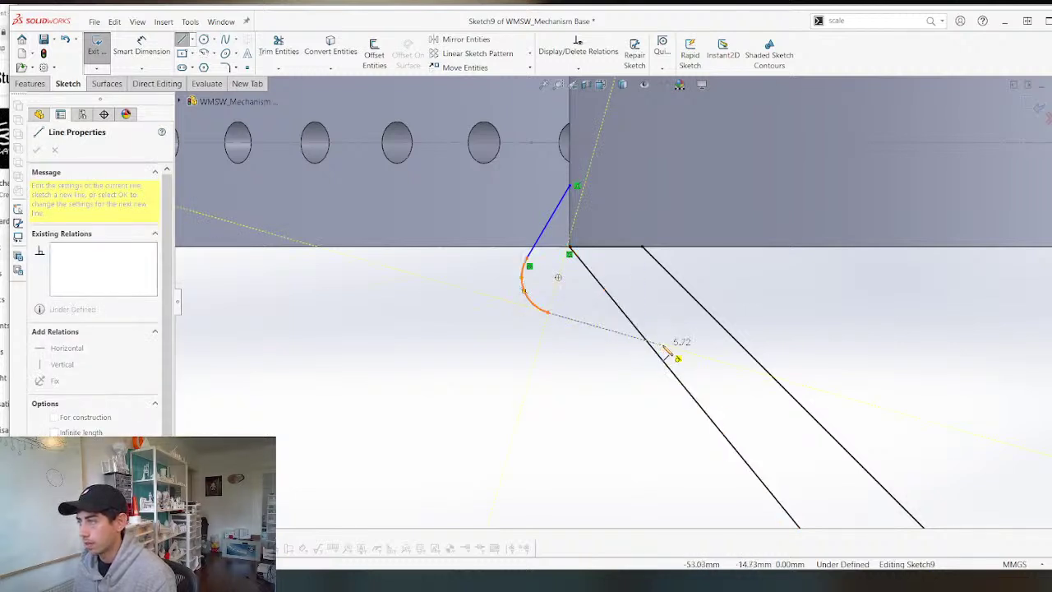
double_click(648, 347)
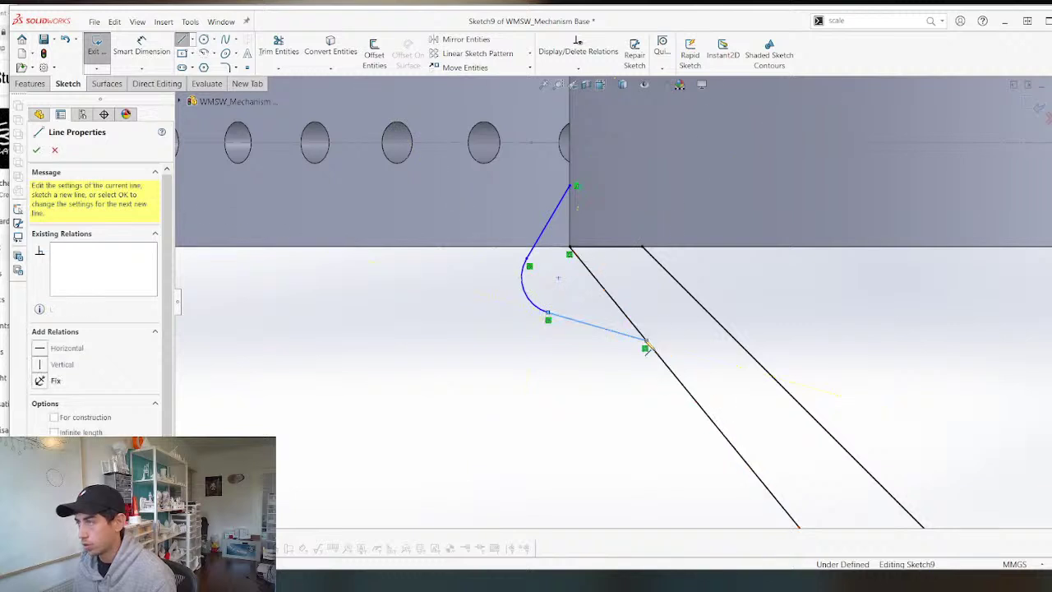
key(Escape)
Close the tab outline with a short horizontal line into the ring and a vertical line ending on the rib's base line.
key(l)
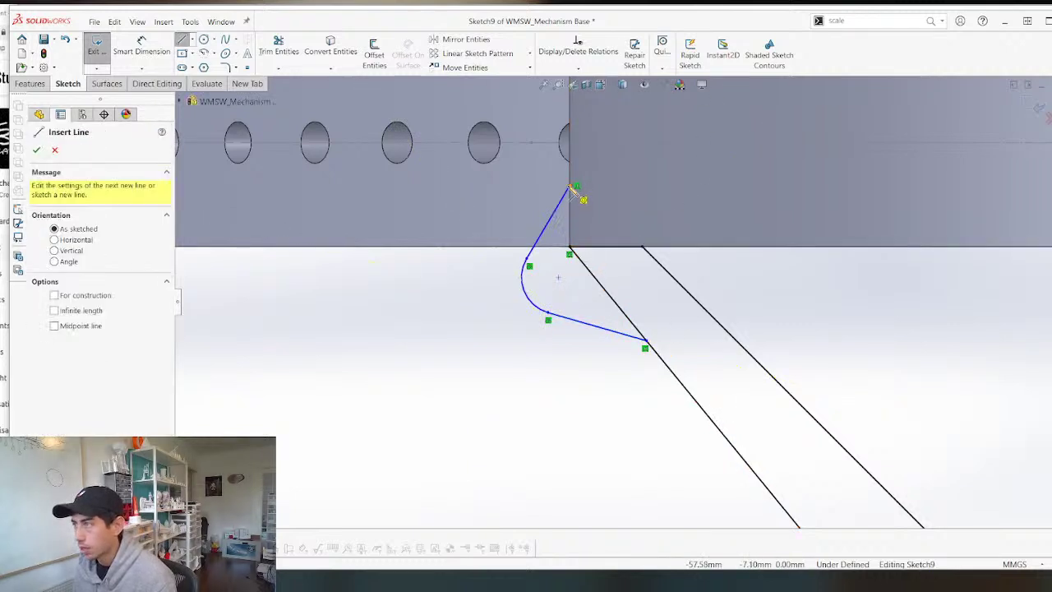
click(578, 188)
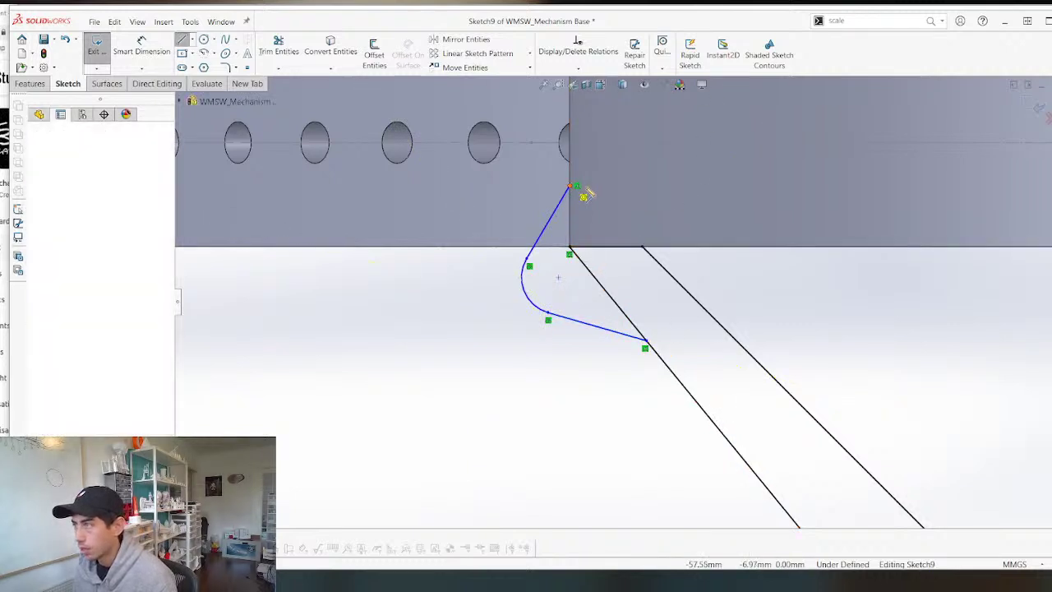
double_click(594, 249)
key(Escape)
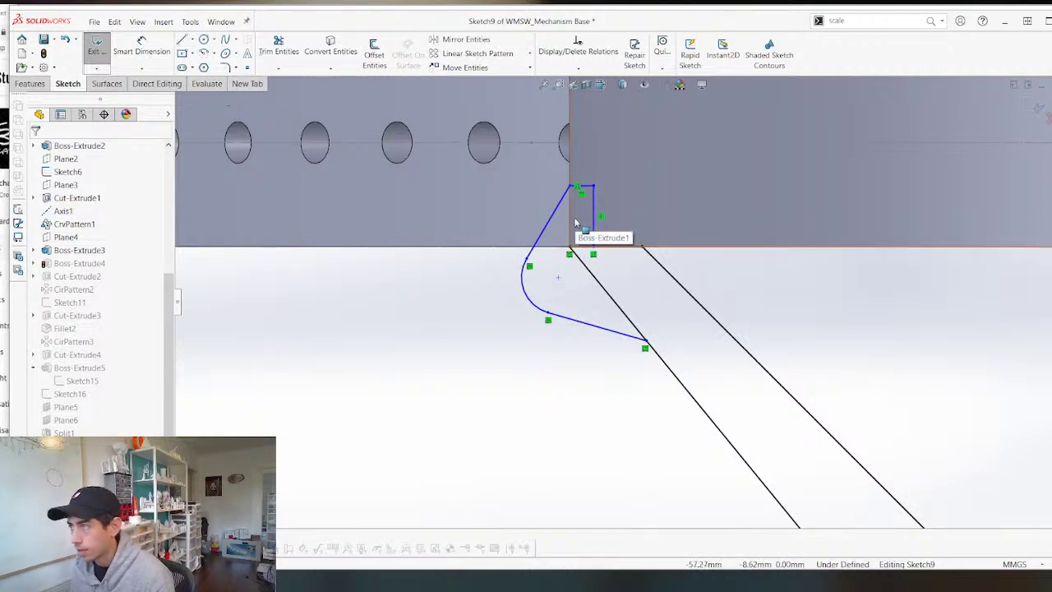
Trim away the short piece of the rib's base line between the rib's outer corner and the new vertical line.
click(567, 212)
click(571, 218)
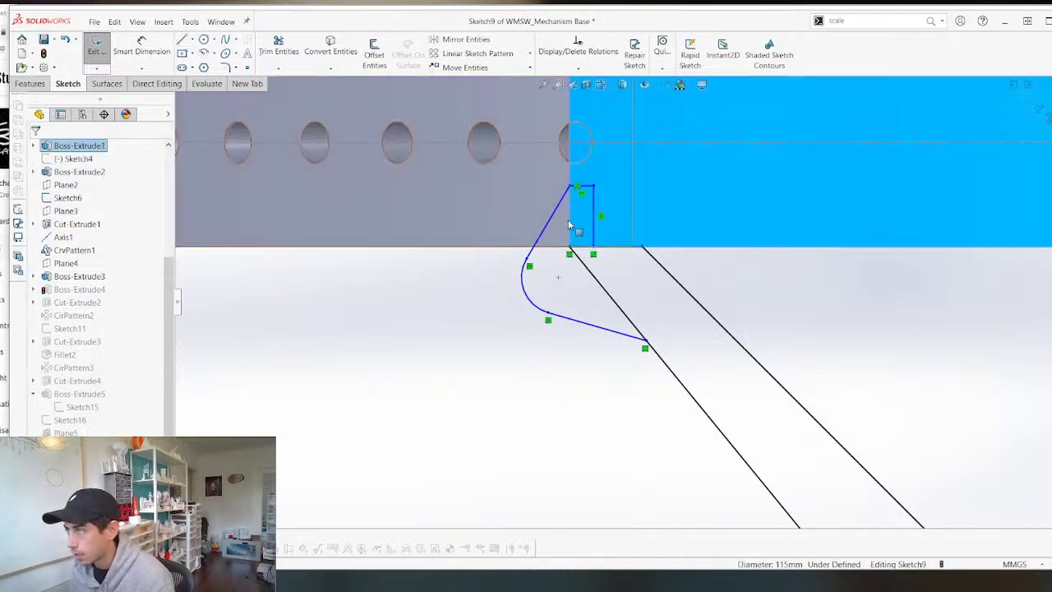
key(Escape)
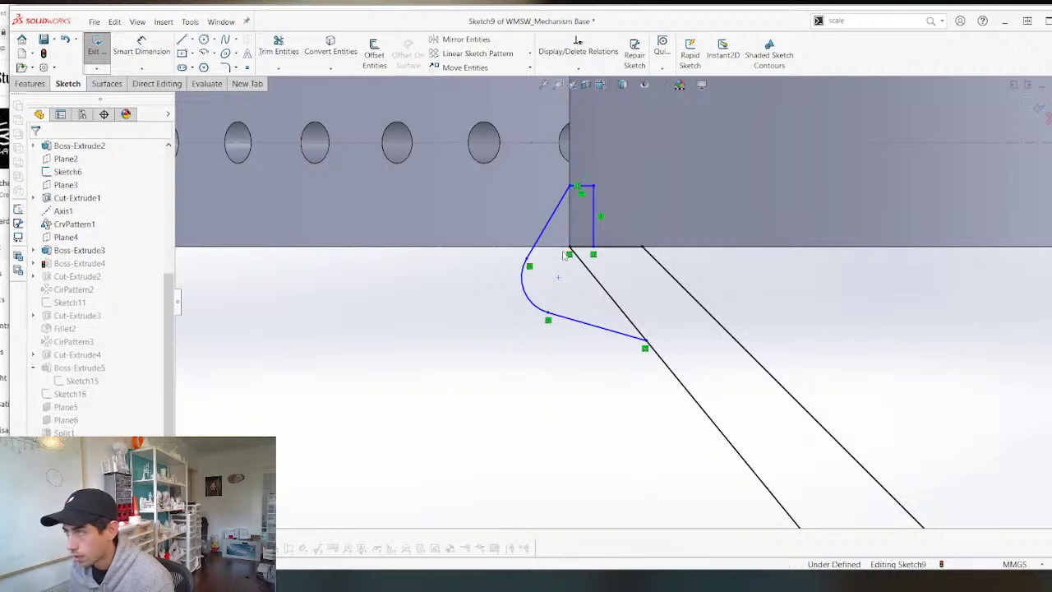
click(583, 249)
key(t)
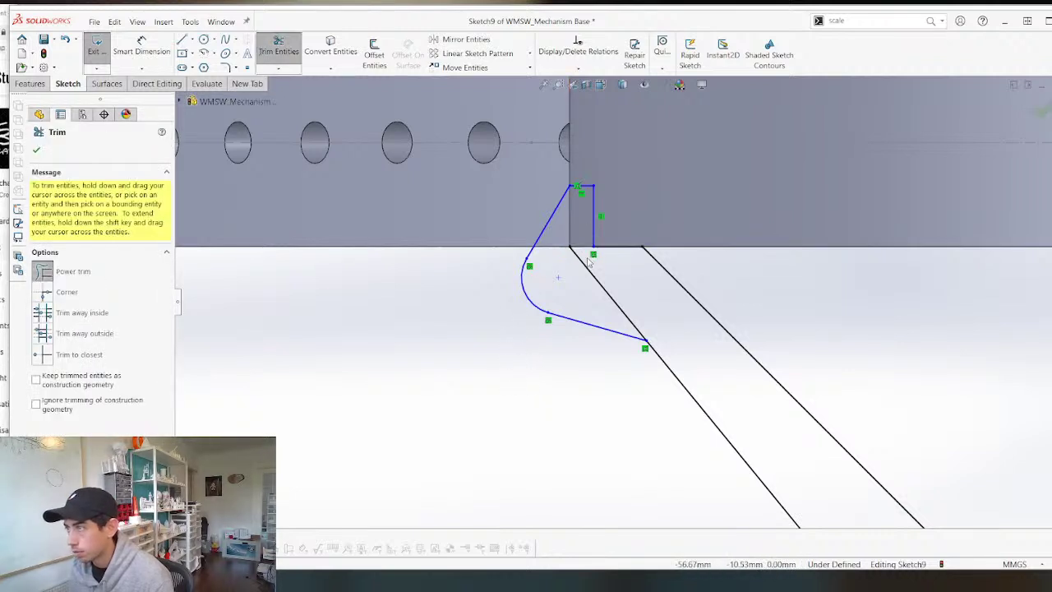
Try to trim away the section of the rib's outer edge enclosed by the tab outline.
scroll(566, 281, down, 3)
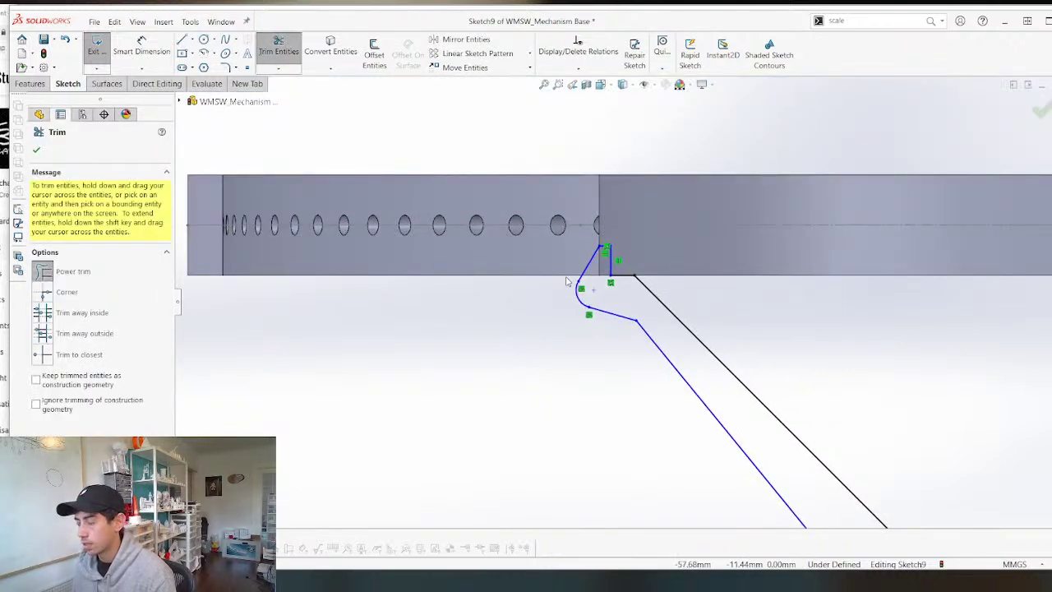
key(Escape)
scroll(565, 281, up, 3)
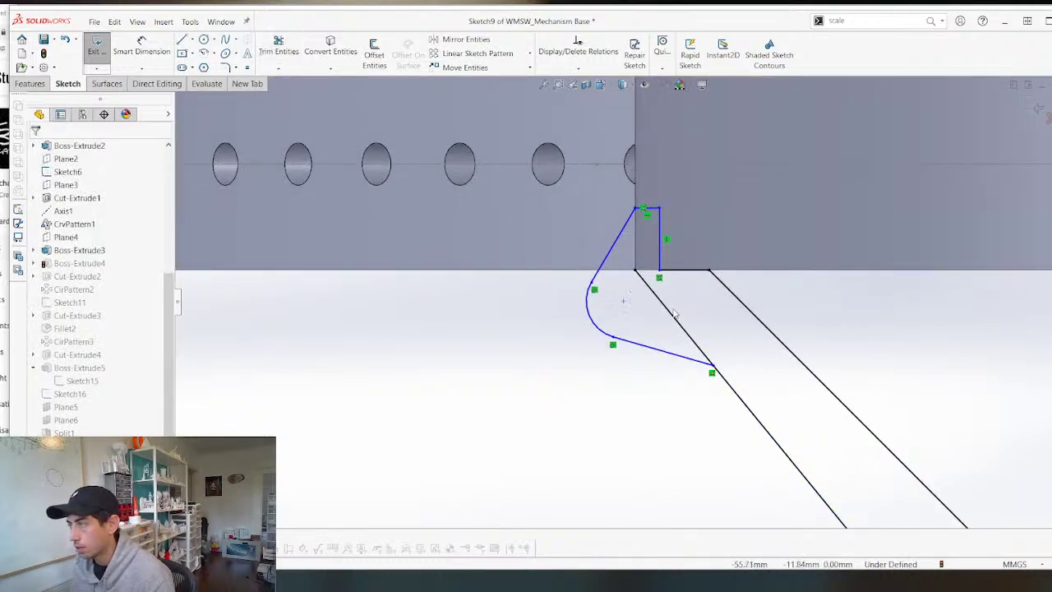
Trim the rib edge inside the tab outline with trimmed entities kept as construction geometry, and exit the sketch.
key(t)
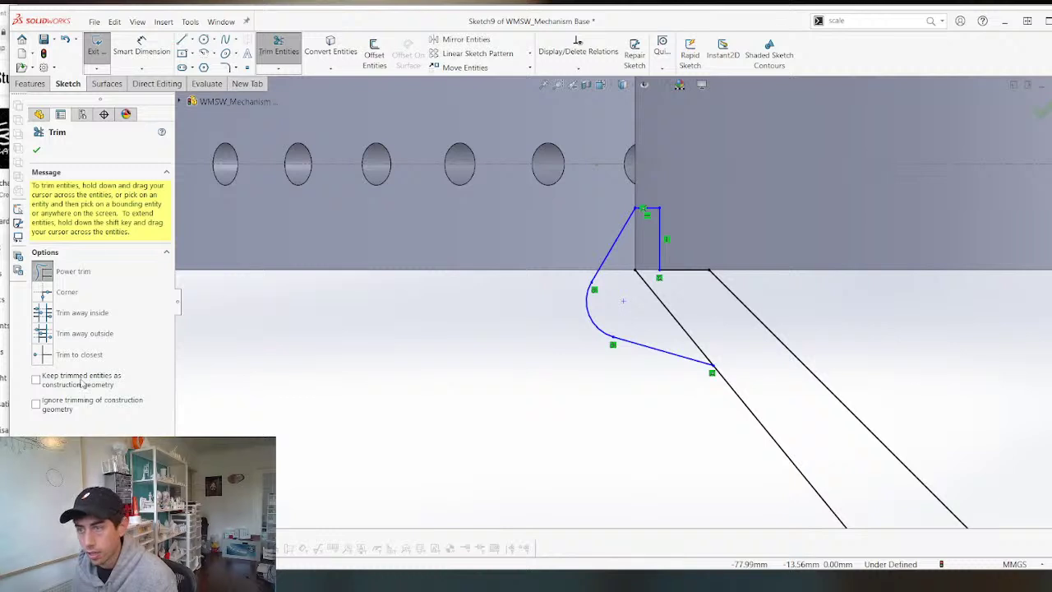
drag(691, 312, 632, 306)
scroll(626, 304, down, 2)
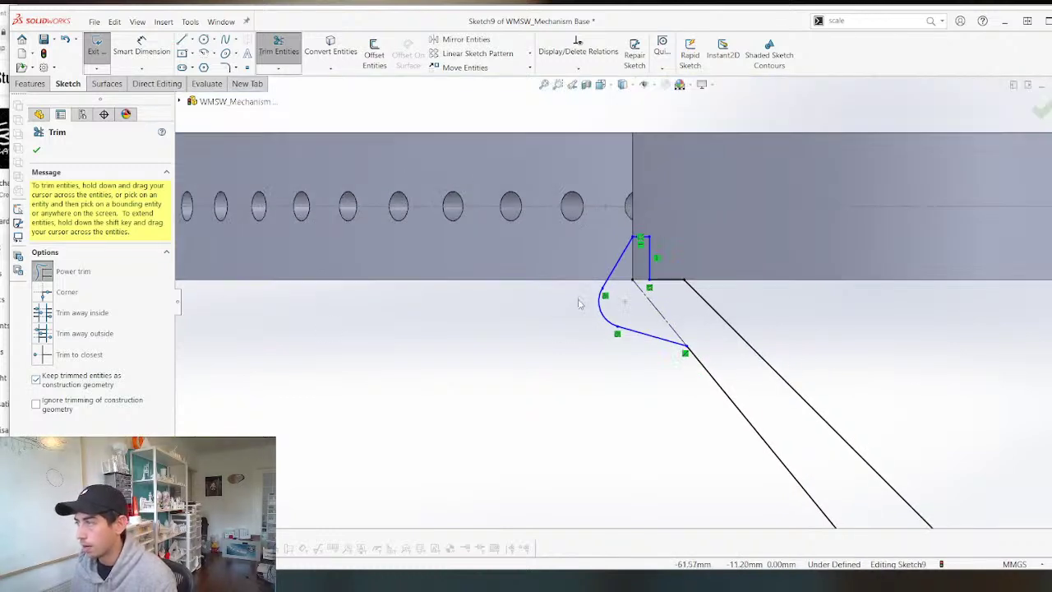
scroll(697, 336, up, 5)
key(Escape)
scroll(516, 234, down, 3)
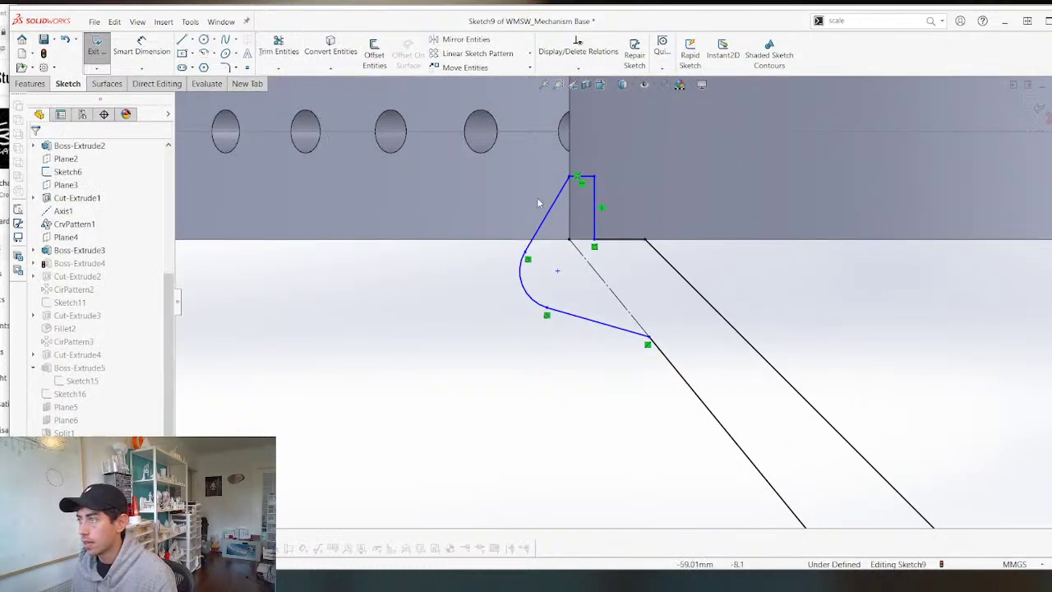
scroll(536, 197, up, 3)
click(1031, 103)
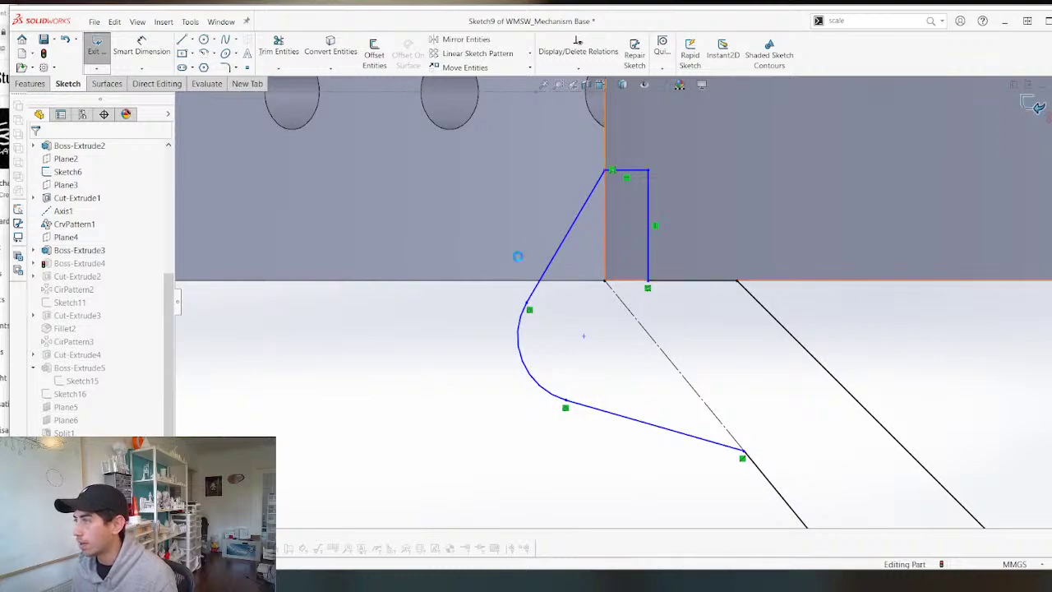
Examine the rebuilt tab up close where it meets the rib's outer face and the cut.
scroll(618, 317, down, 6)
mouse_move(670, 405)
middle_down()
mouse_move(661, 346)
mouse_move(604, 291)
mouse_move(646, 282)
mouse_move(608, 294)
mouse_move(643, 305)
mouse_move(634, 256)
middle_up()
scroll(579, 372, down, 5)
scroll(578, 372, up, 3)
scroll(629, 288, up, 5)
scroll(638, 286, up, 4)
middle_drag(663, 296, 640, 311)
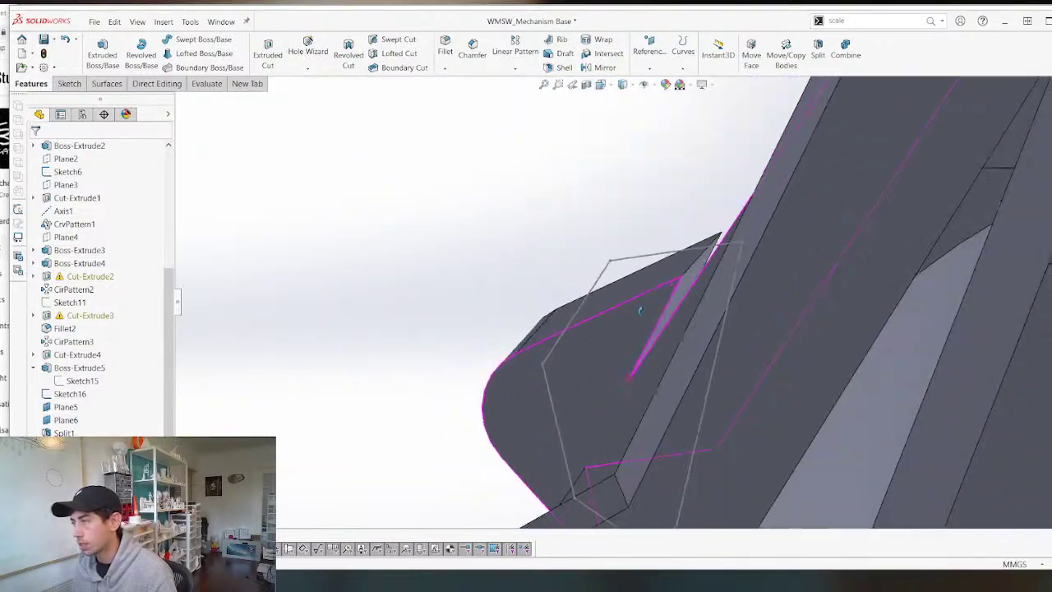
scroll(689, 287, up, 3)
In the rib cut's sketch, delete the 2 mm dimension, move the profile's lower end point onto the tab-rib corner, and exit the sketch.
click(690, 286)
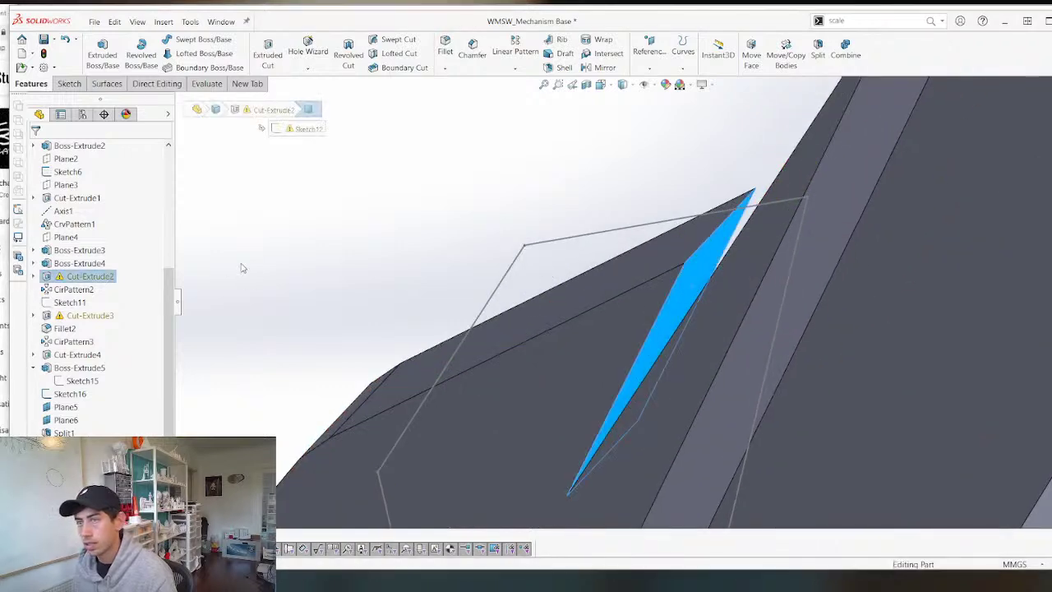
right_click(86, 278)
click(111, 244)
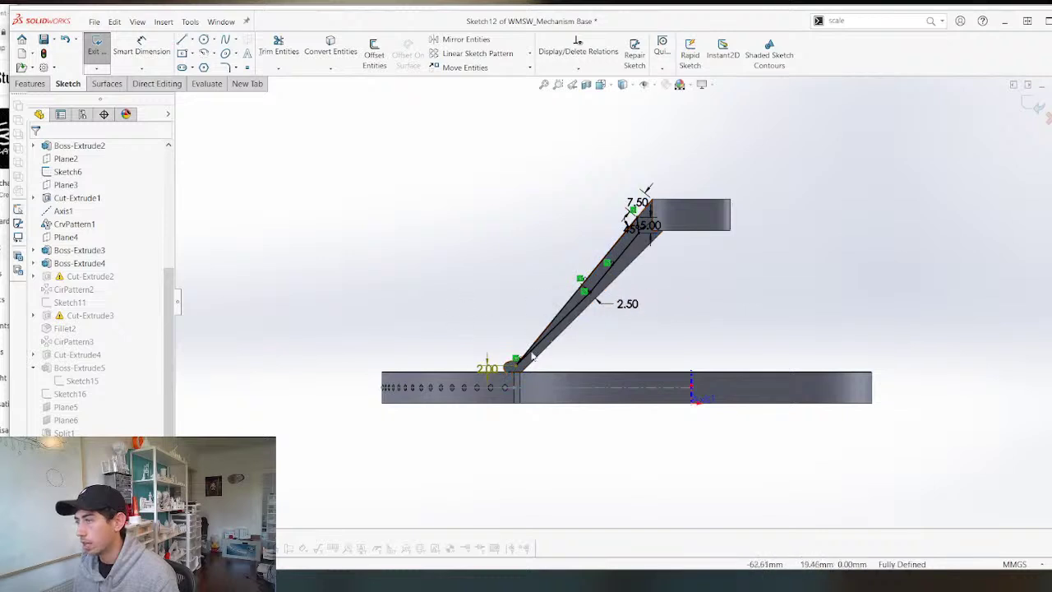
scroll(557, 442, up, 5)
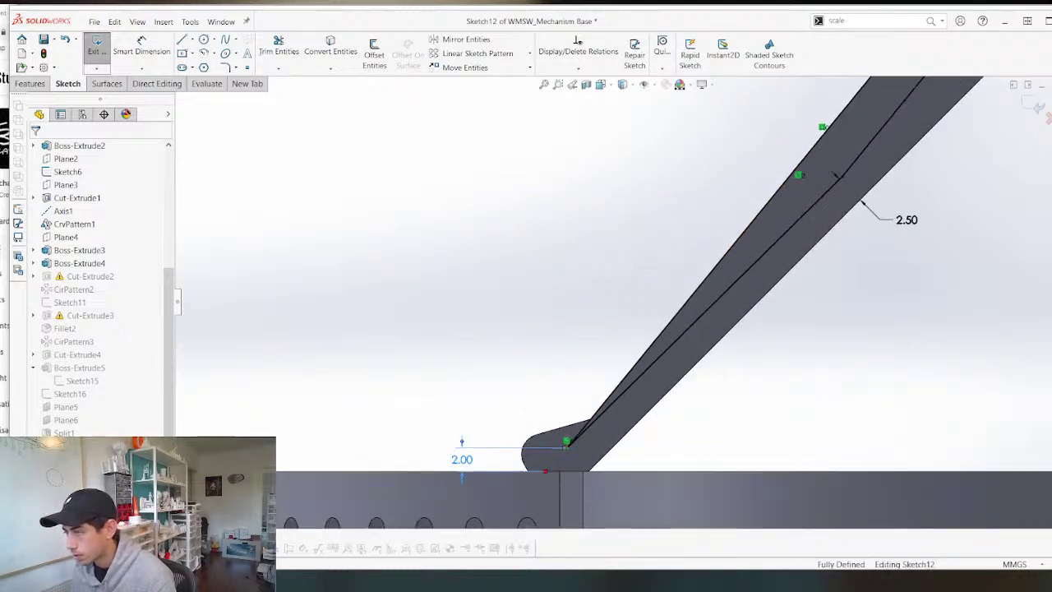
click(590, 420)
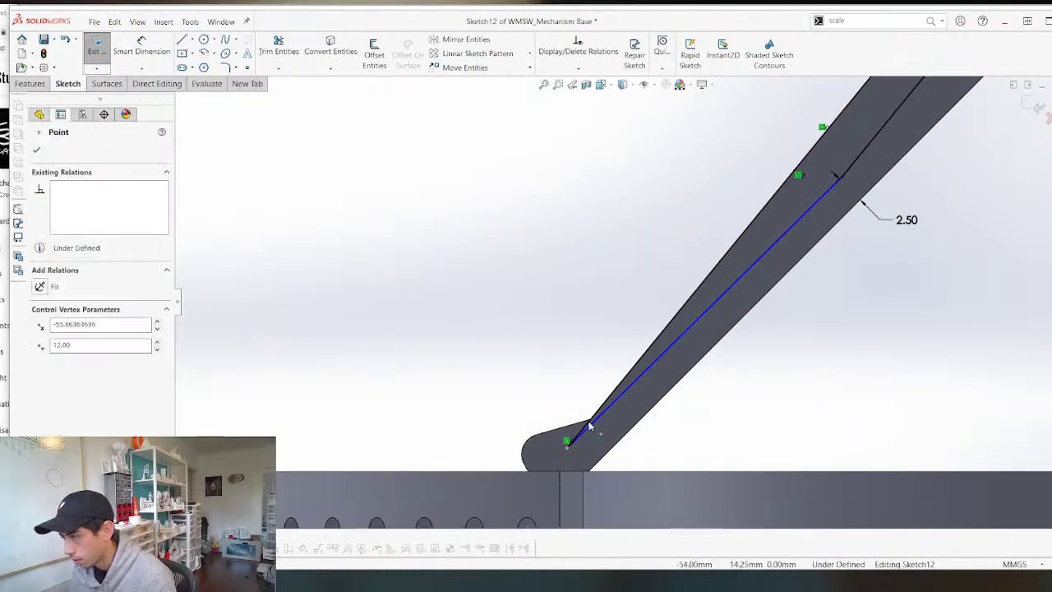
drag(590, 420, 591, 420)
click(477, 263)
scroll(465, 237, down, 4)
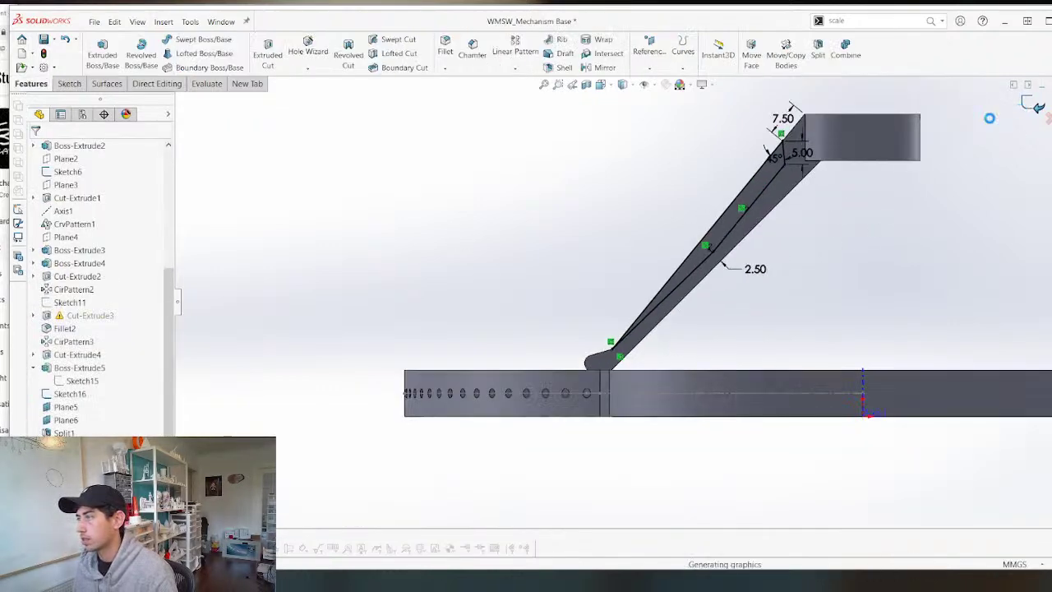
Examine the patterned tabs around the base ring and locate the hole cut flagged with a warning, along with its sketch.
scroll(589, 289, up, 3)
mouse_move(589, 289)
middle_down()
mouse_move(643, 284)
mouse_move(677, 304)
mouse_move(744, 271)
mouse_move(730, 275)
middle_up()
scroll(730, 275, down, 2)
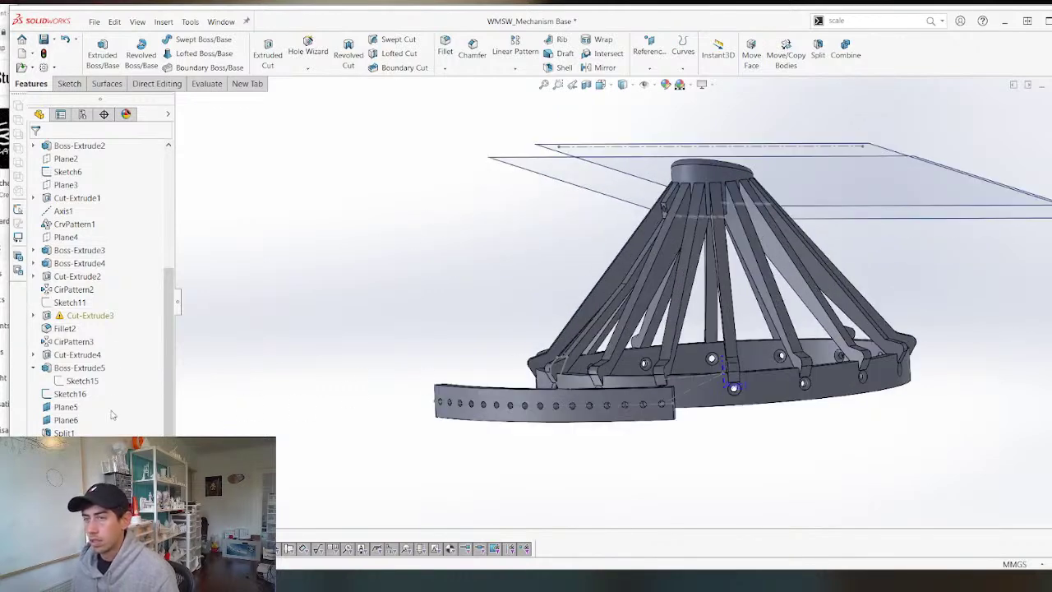
click(90, 315)
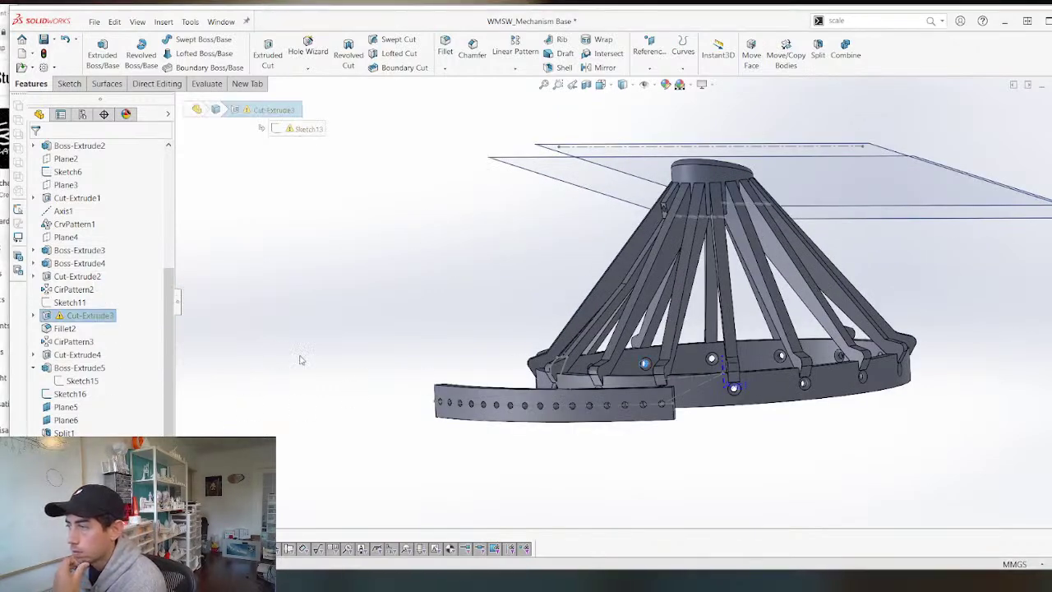
scroll(532, 372, up, 2)
middle_drag(532, 372, 504, 339)
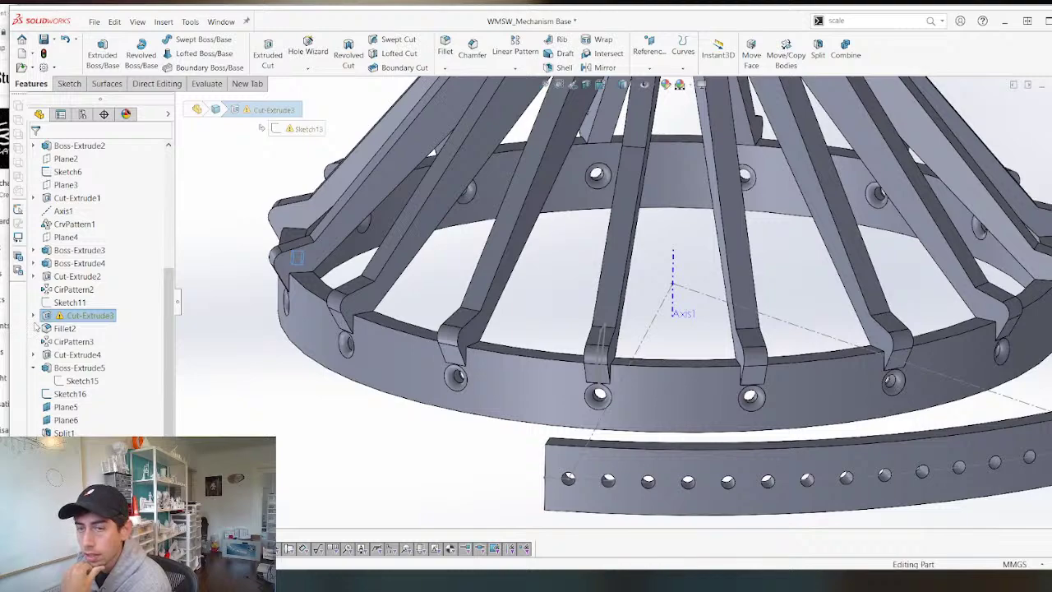
scroll(412, 315, up, 4)
scroll(525, 271, down, 4)
middle_drag(561, 321, 648, 278)
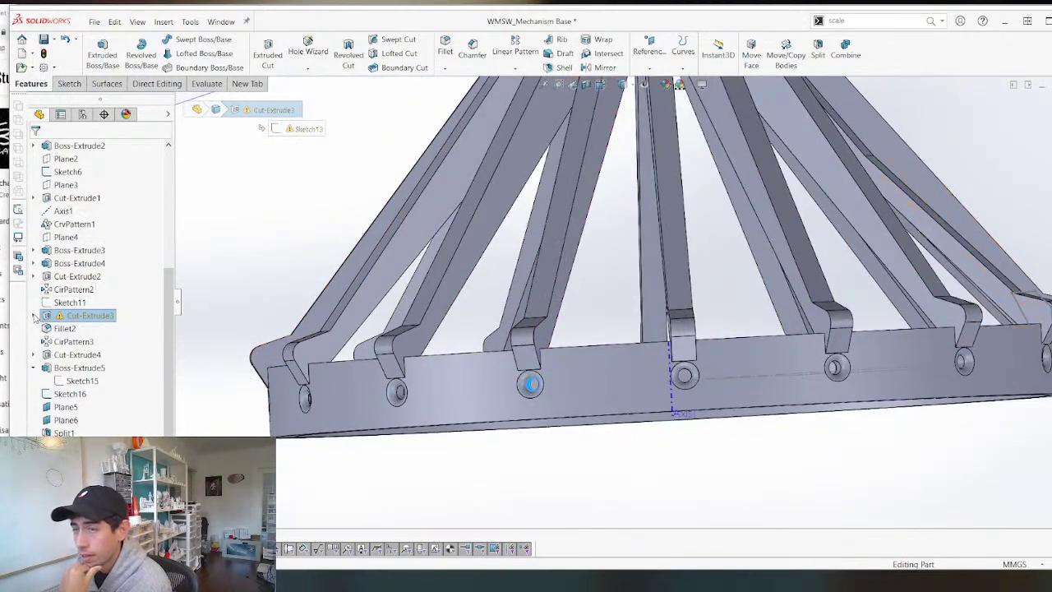
click(34, 316)
click(74, 330)
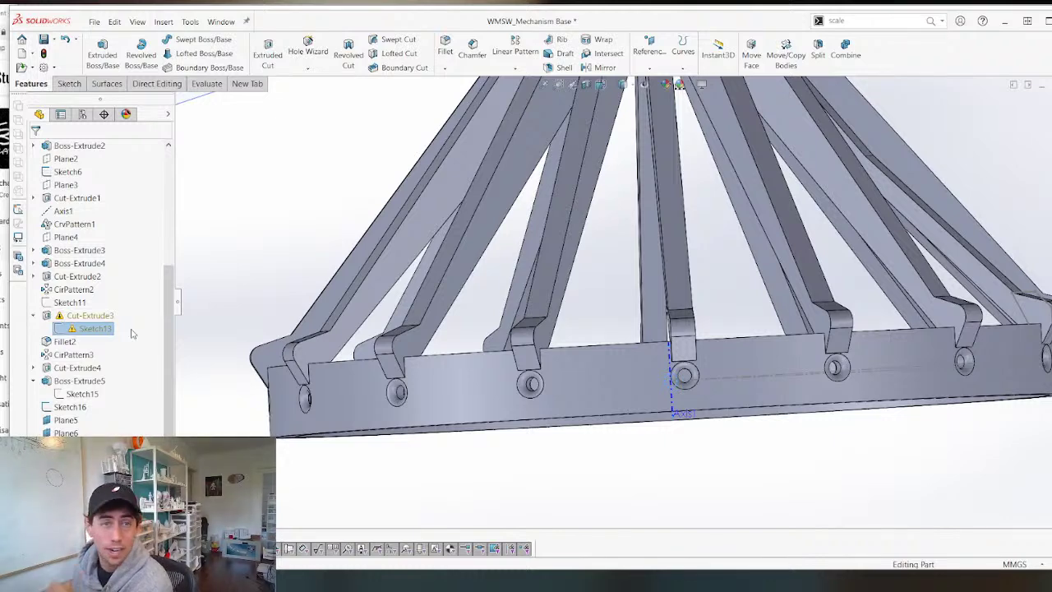
In the ring hole cut's sketch, make the centerline's lower end point coincident with the base ring's lower edge, and exit the sketch.
scroll(361, 329, up, 3)
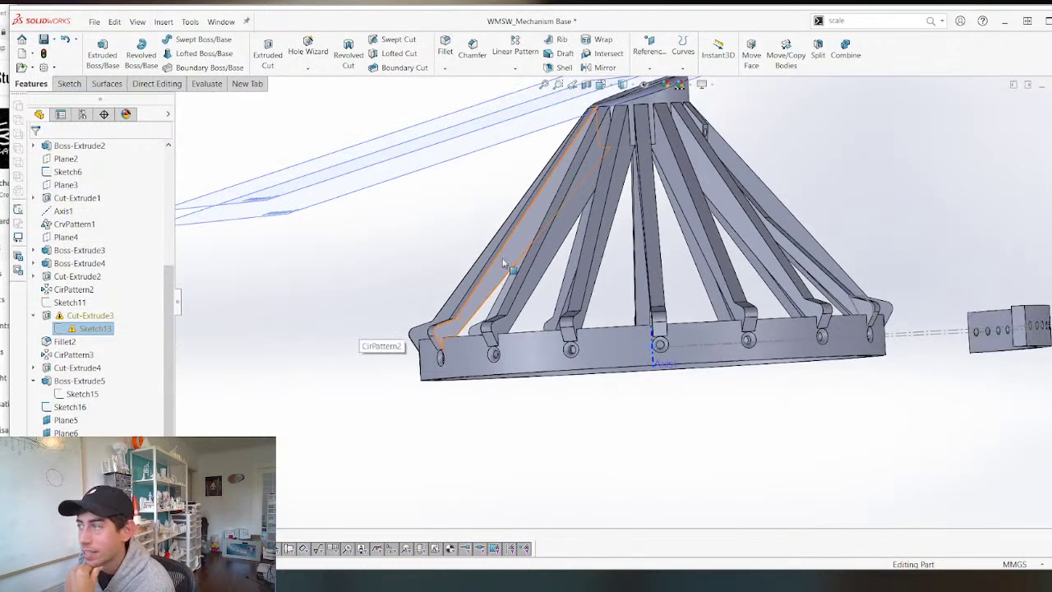
scroll(527, 224, down, 2)
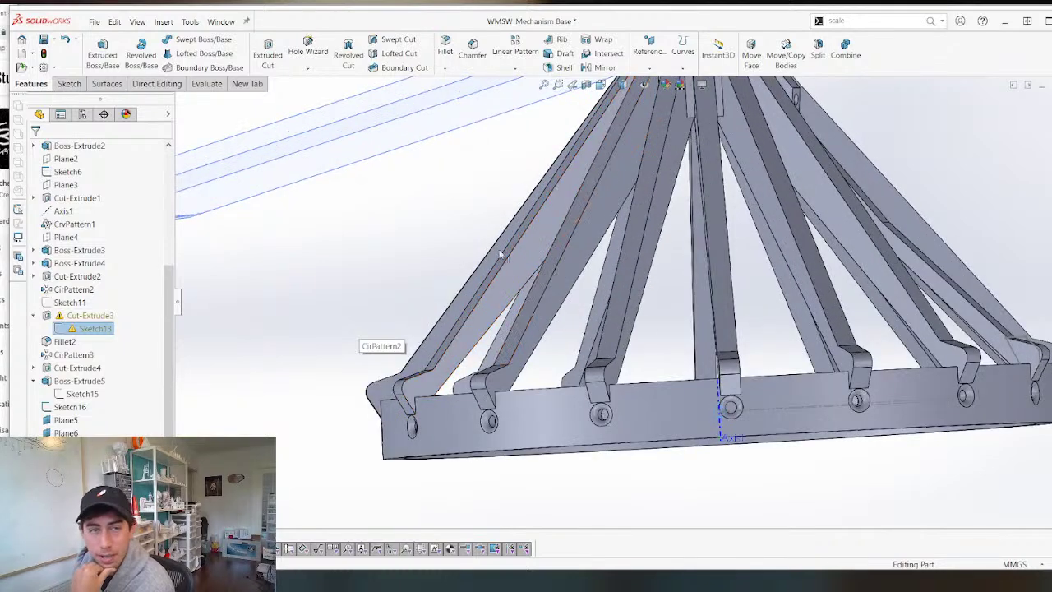
scroll(476, 301, up, 2)
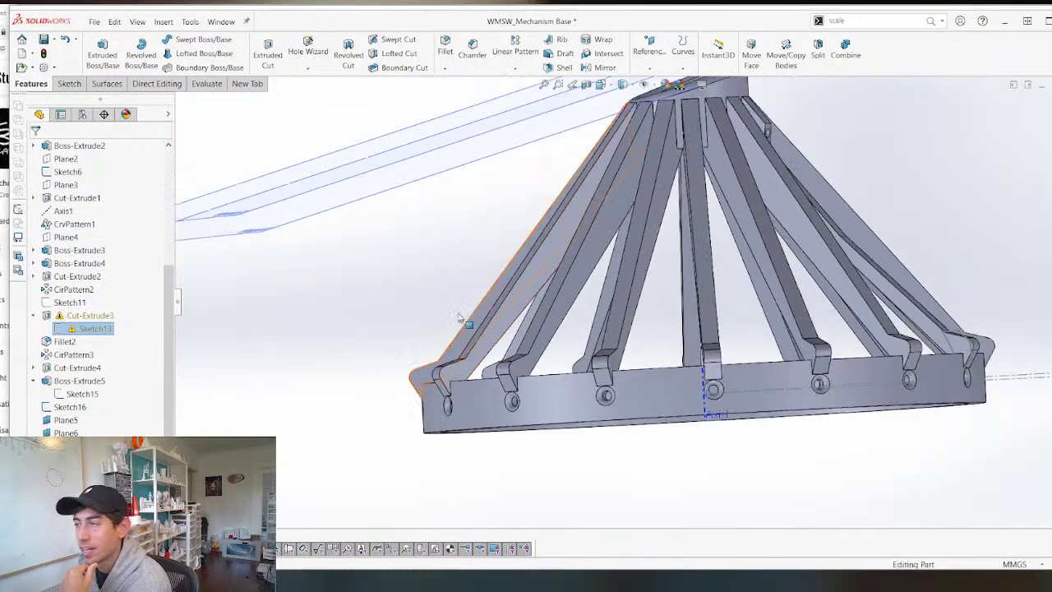
scroll(595, 367, down, 2)
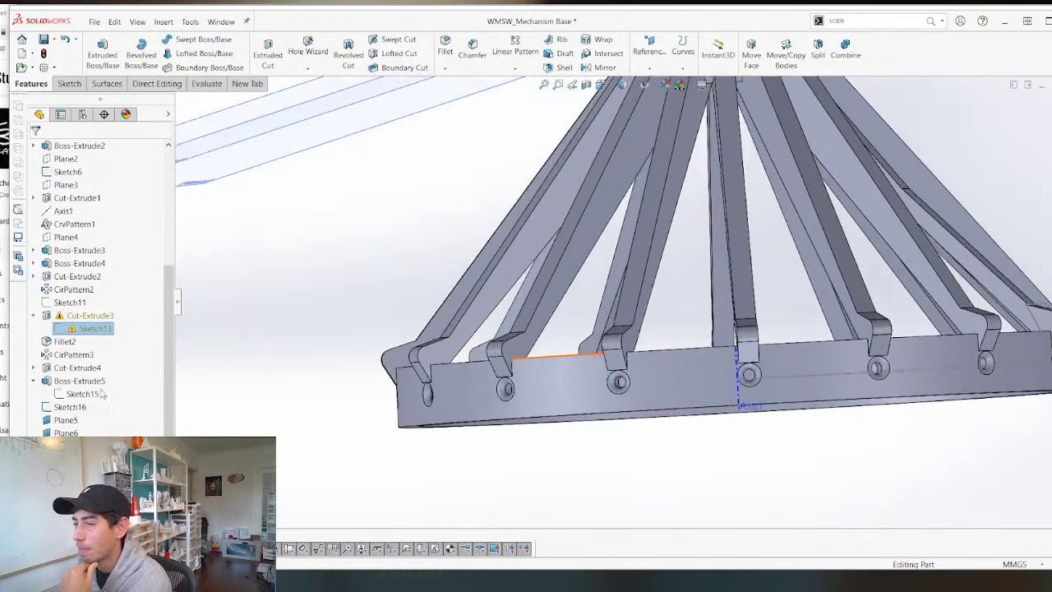
right_click(92, 327)
click(101, 192)
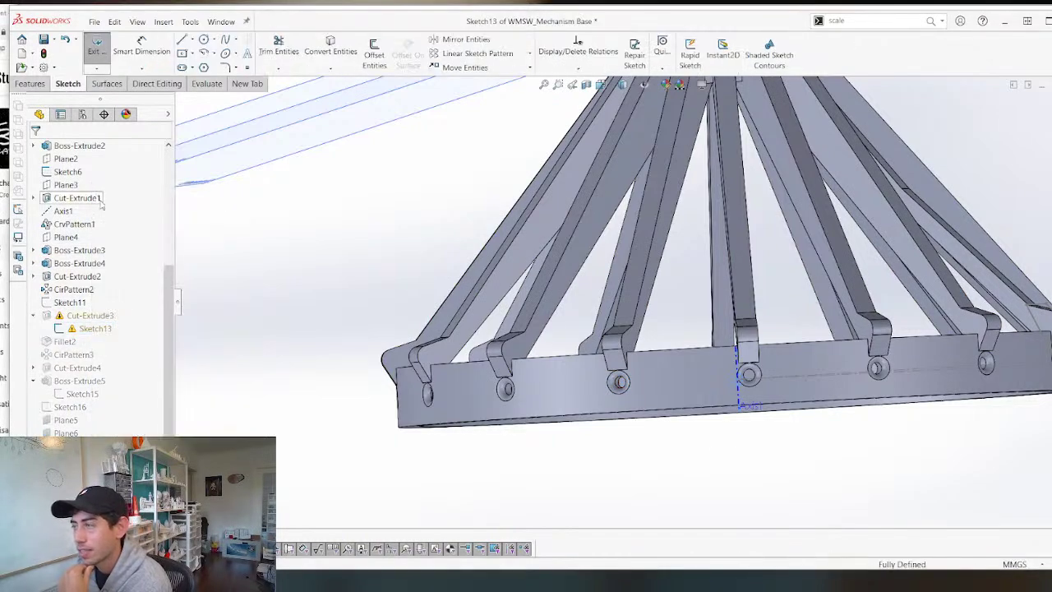
middle_drag(700, 421, 667, 415)
key(ctrl+8)
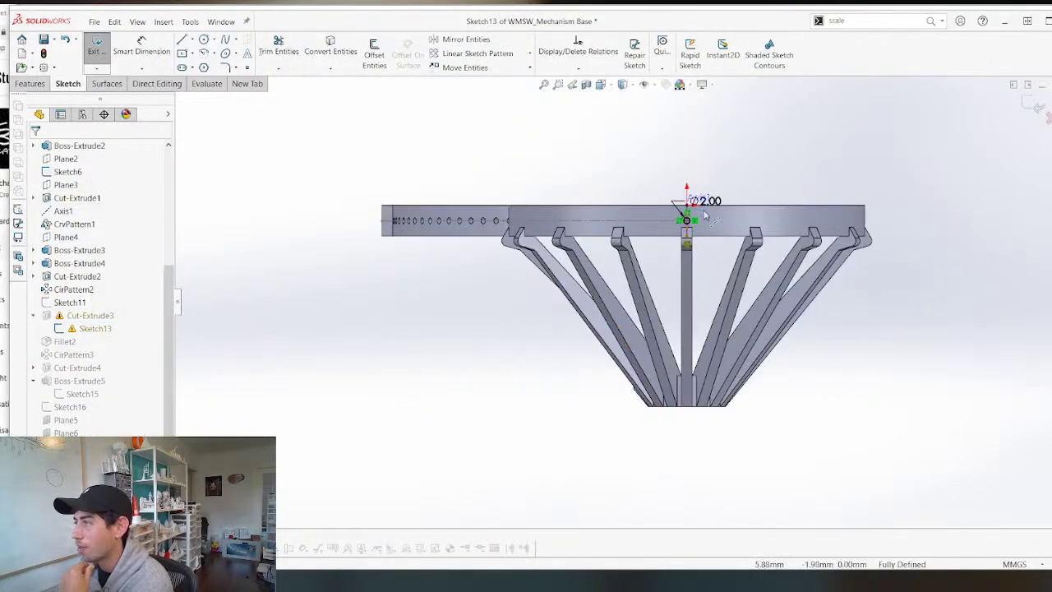
scroll(704, 214, down, 5)
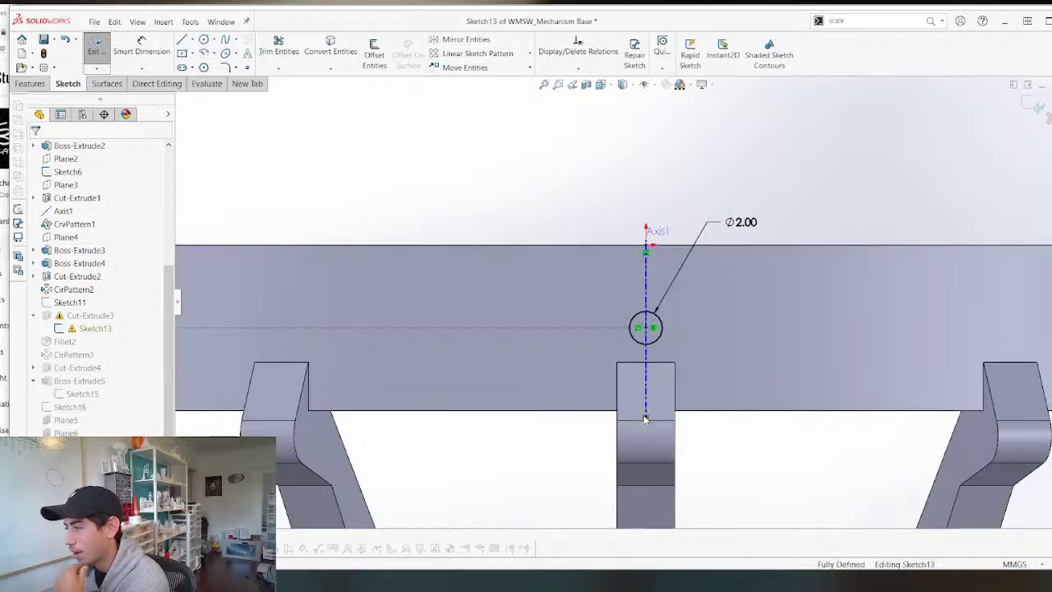
drag(646, 414, 705, 417)
ctrl+click(704, 417)
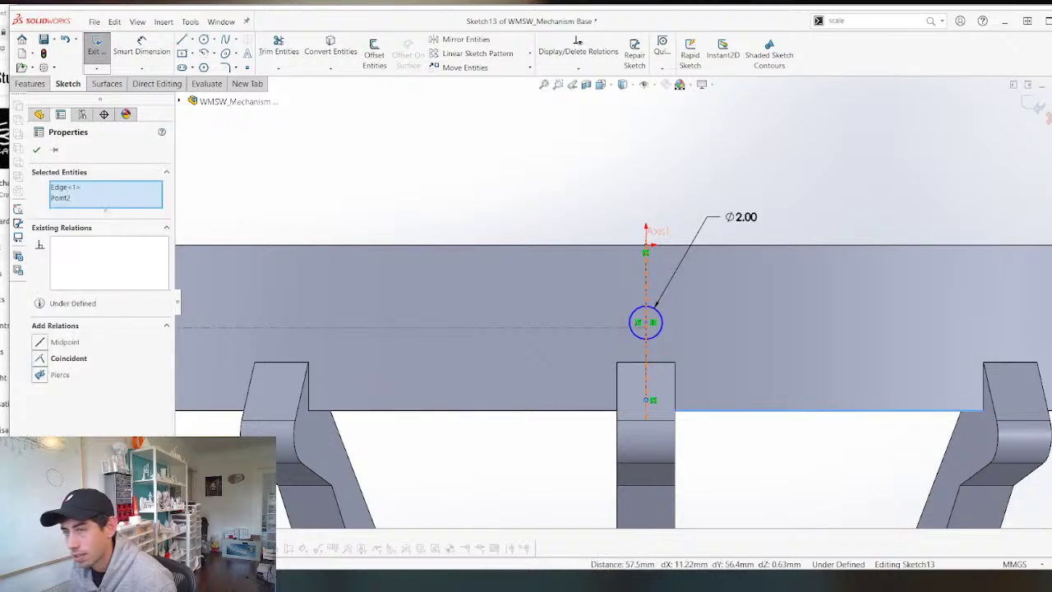
click(49, 358)
click(498, 428)
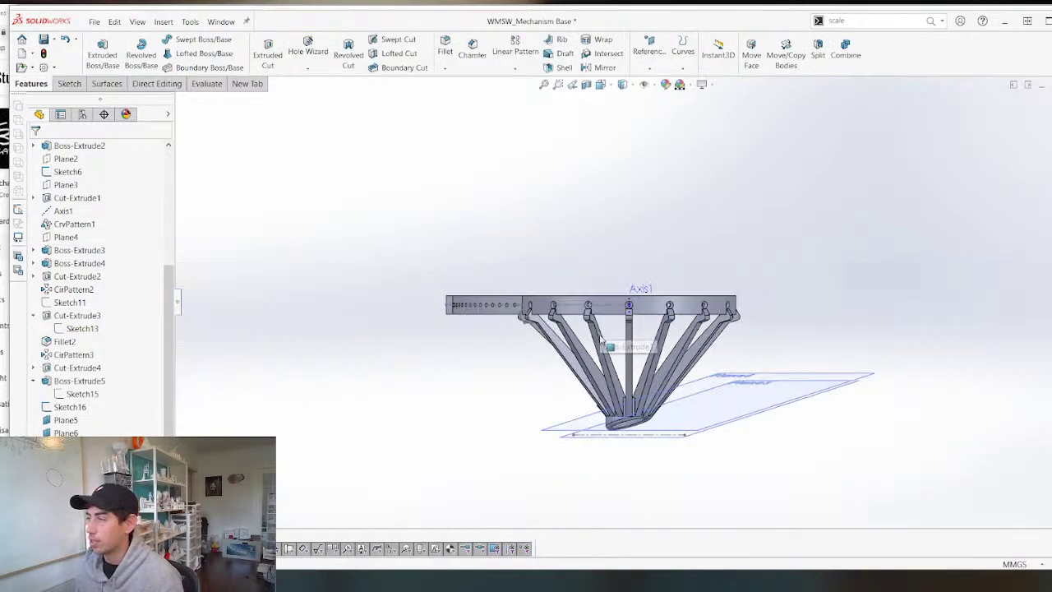
Delete the leftover tab profile at the base ring and inspect the ribs and tabs around the ring.
middle_drag(588, 407, 602, 137)
scroll(564, 436, down, 5)
middle_drag(565, 424, 513, 333)
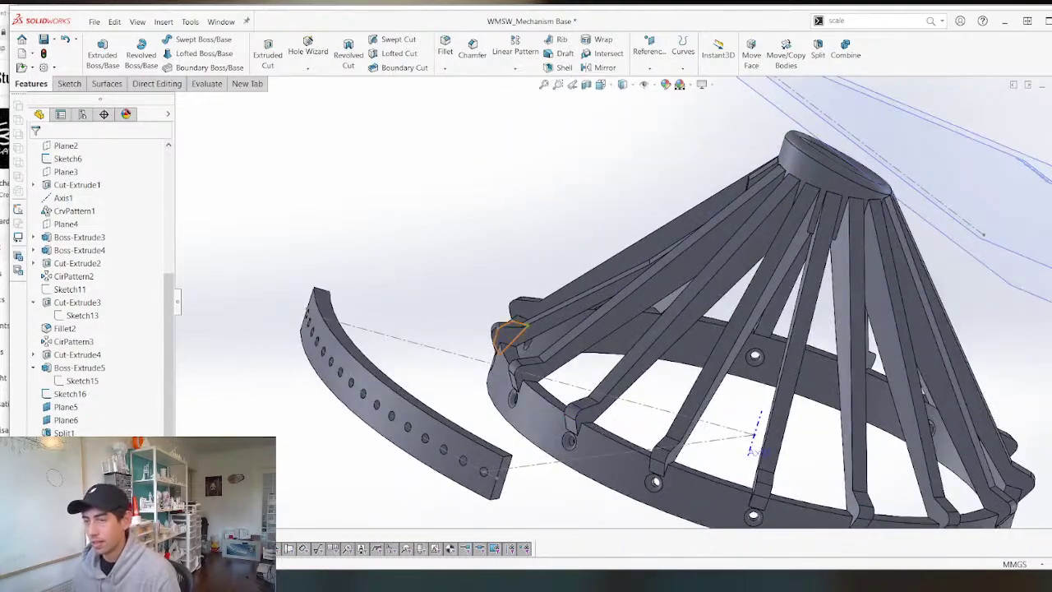
mouse_move(378, 333)
middle_down()
mouse_move(448, 238)
mouse_move(534, 218)
mouse_move(460, 321)
middle_up()
key(Delete)
key(Return)
mouse_move(636, 238)
middle_down()
mouse_move(645, 265)
mouse_move(612, 206)
mouse_move(644, 242)
mouse_move(582, 341)
middle_up()
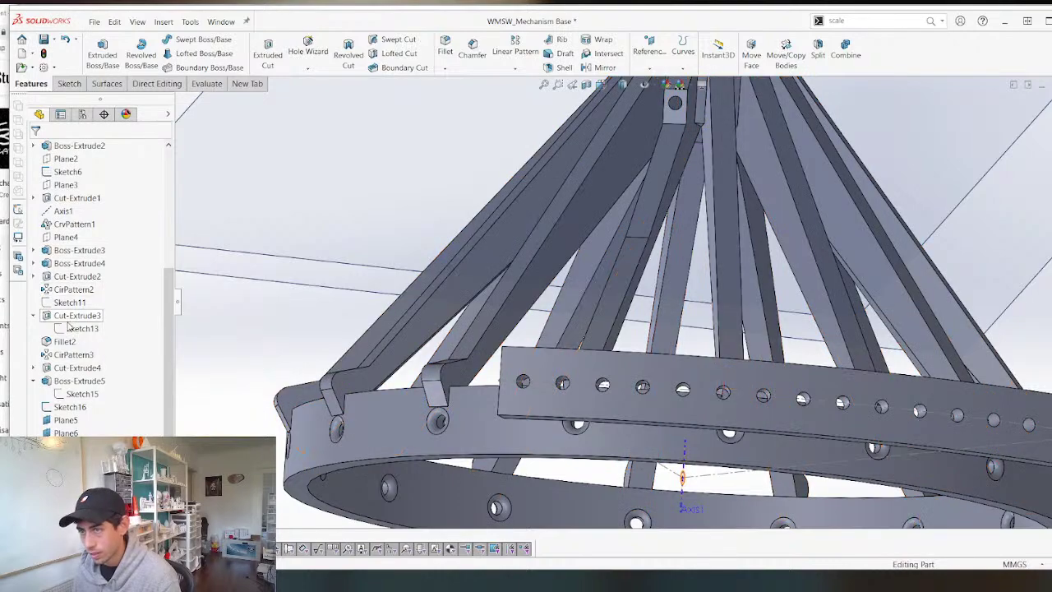
scroll(569, 257, up, 5)
middle_drag(568, 257, 567, 336)
scroll(565, 335, down, 5)
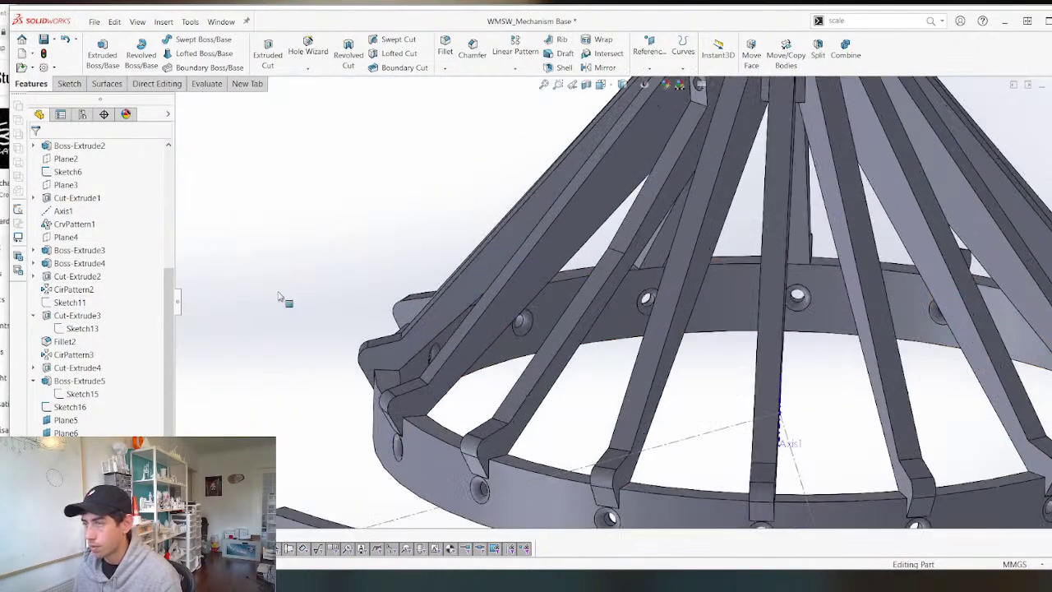
Reorder the ribs' circular pattern so it comes after the ring hole cut, and identify the rib's recess cut.
drag(73, 289, 74, 317)
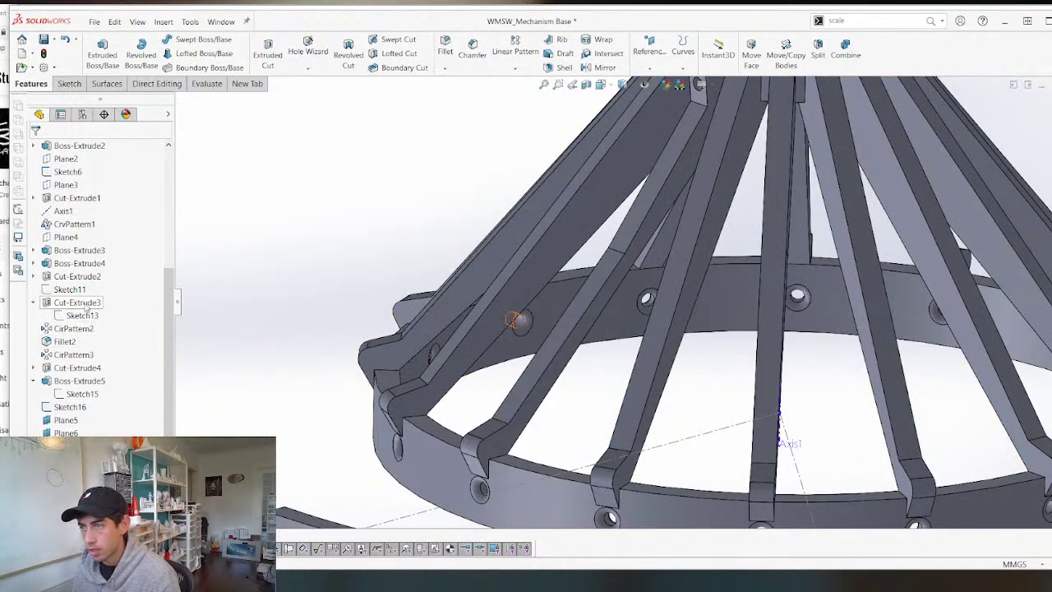
click(82, 302)
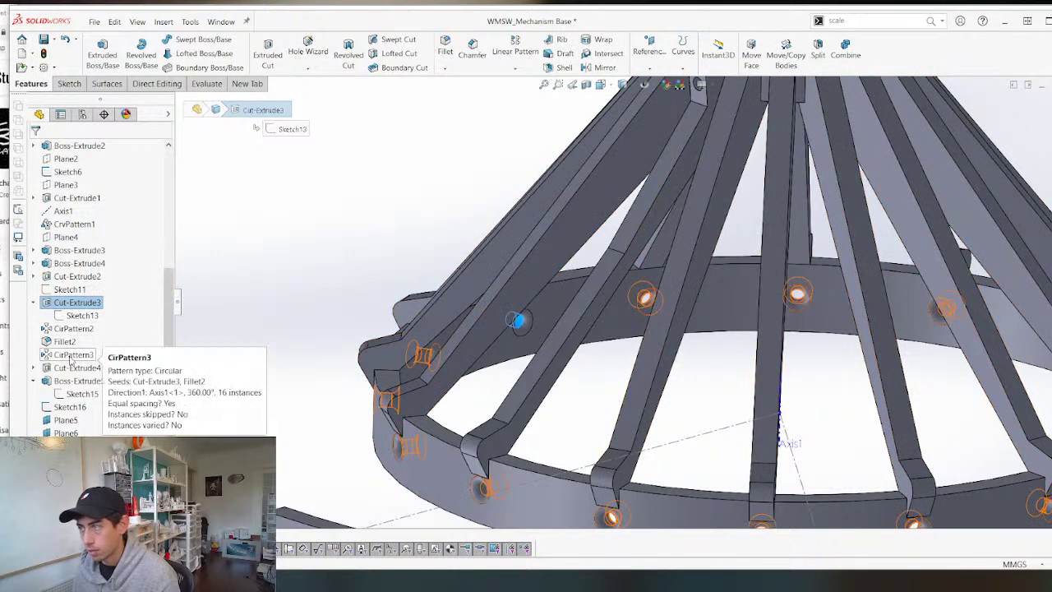
click(549, 356)
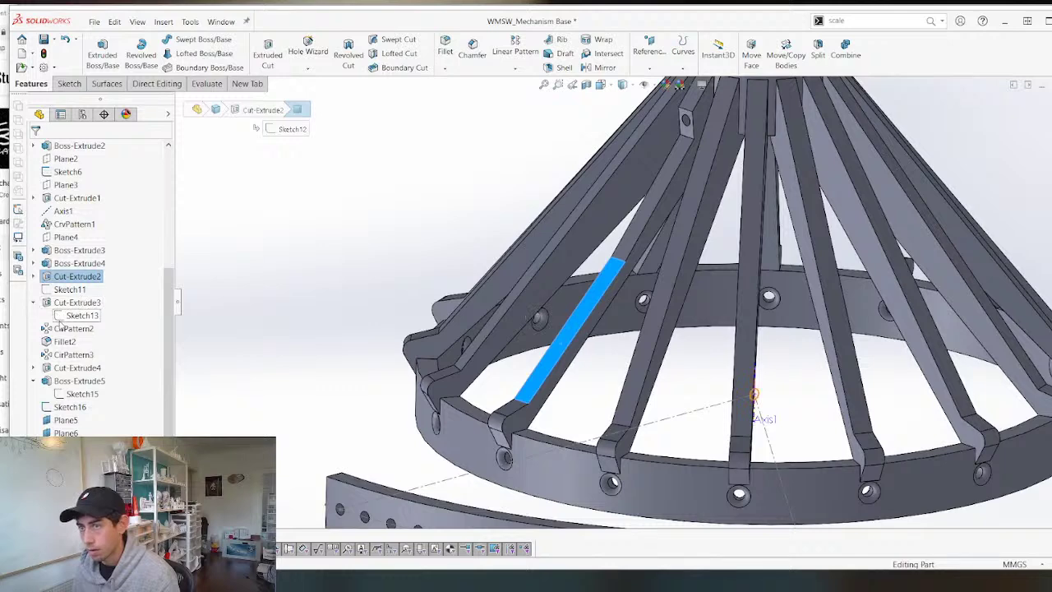
Add the rib's recess cut to the features repeated by the ribs' circular pattern.
right_click(63, 327)
click(73, 294)
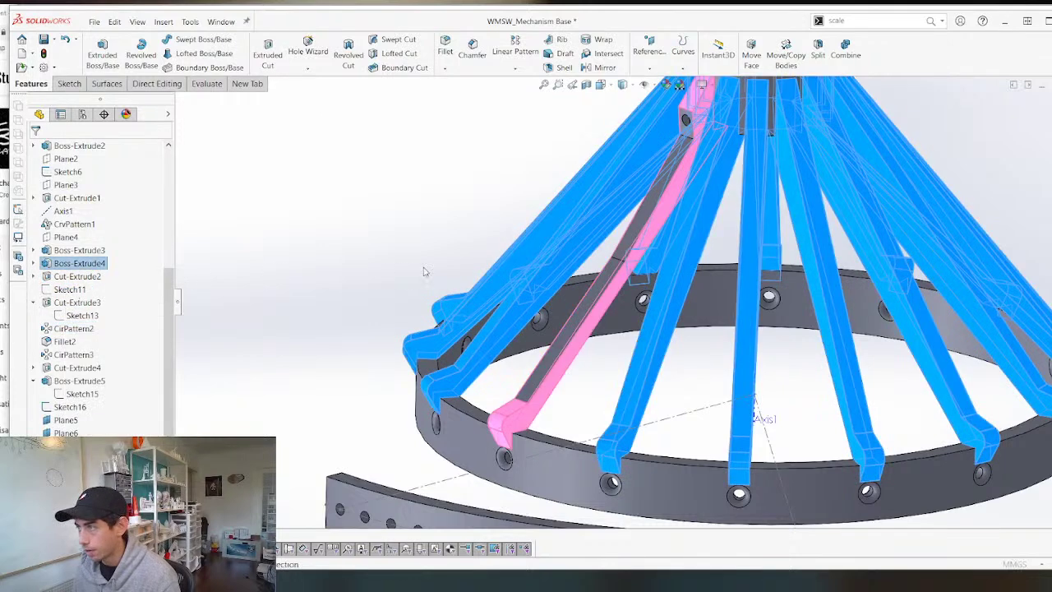
click(592, 310)
key(Return)
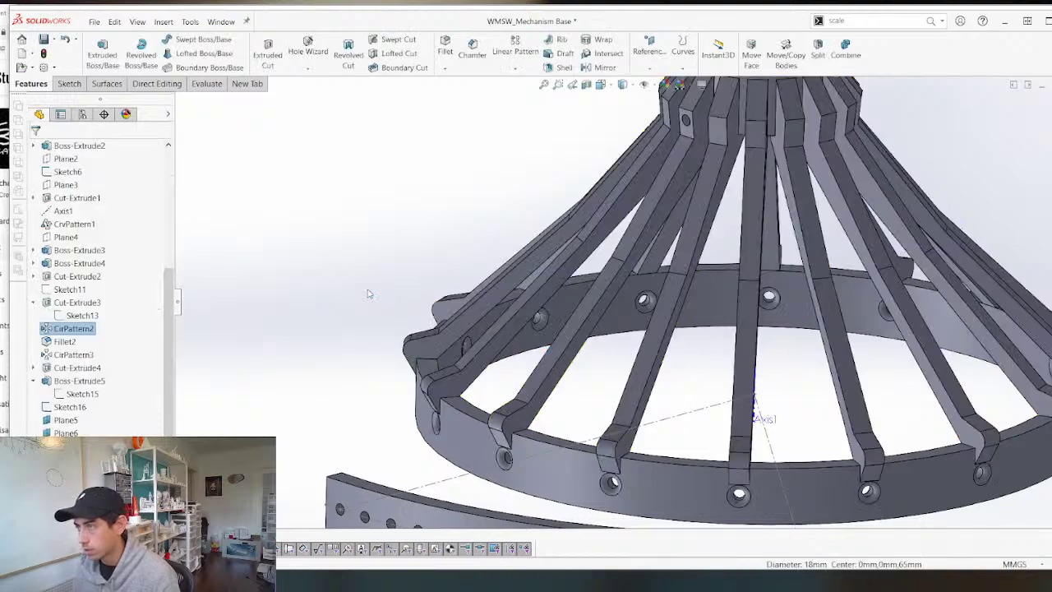
Reorder the hole cut at the rib's hub end so it comes before the ribs' circular pattern.
scroll(369, 294, up, 3)
middle_drag(371, 295, 641, 205)
scroll(666, 250, down, 3)
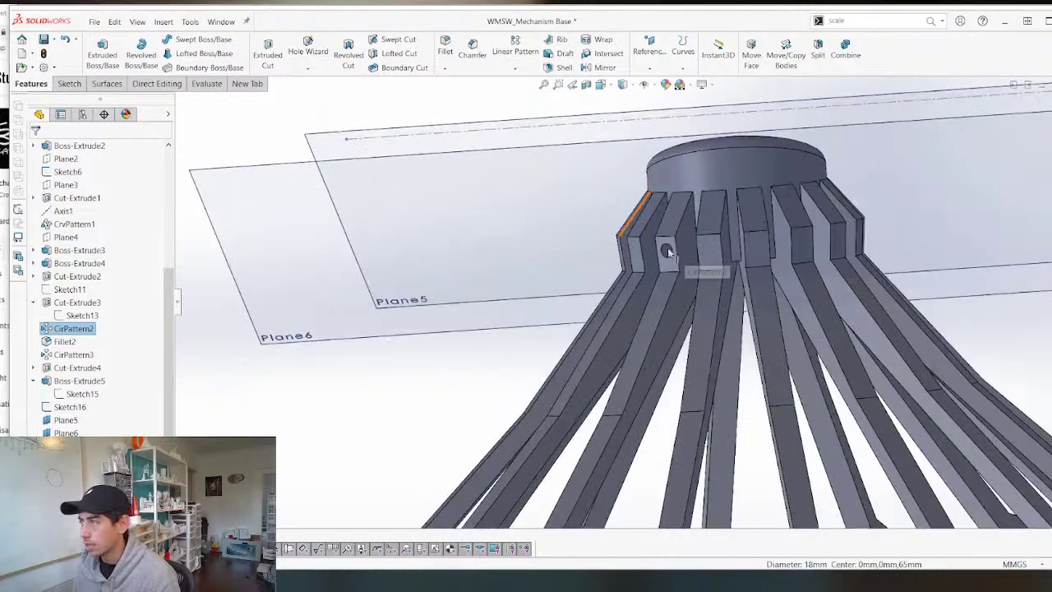
click(669, 251)
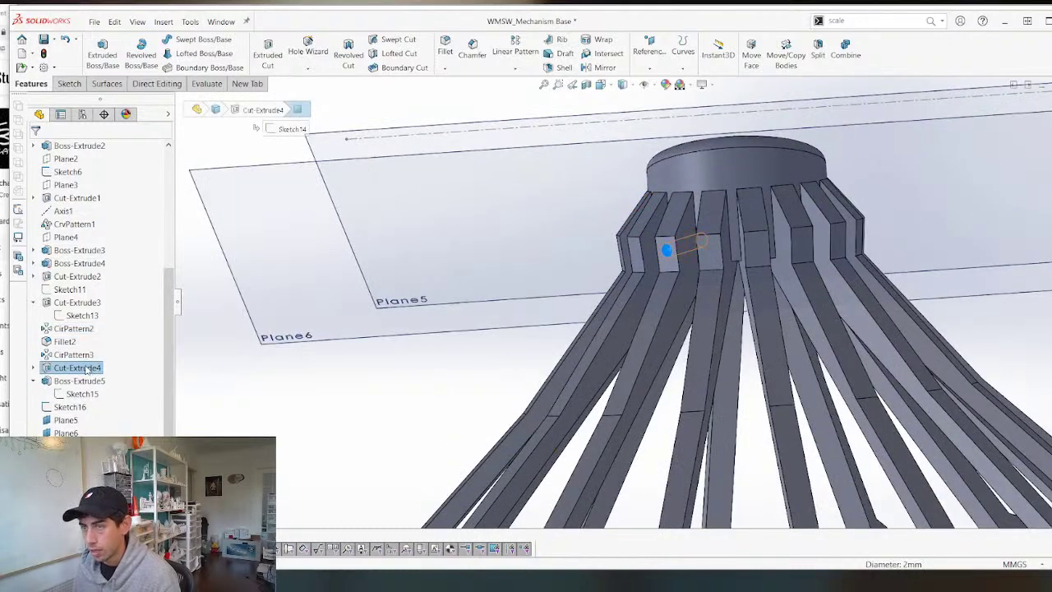
drag(87, 369, 72, 322)
click(34, 303)
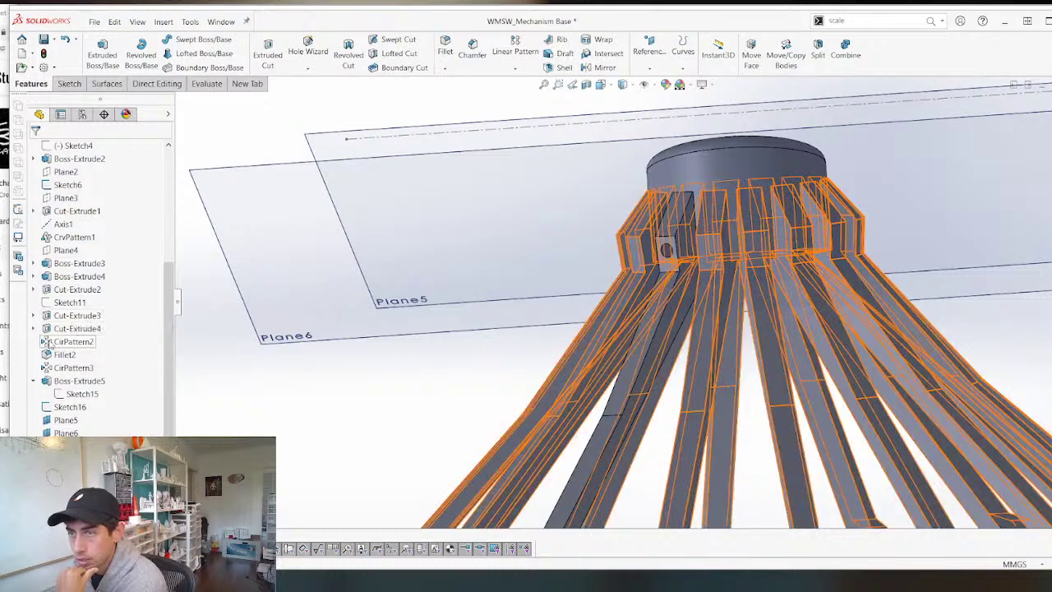
Include the hub-end hole cut in the 16-instance circular pattern of the ribs.
right_click(48, 342)
click(58, 295)
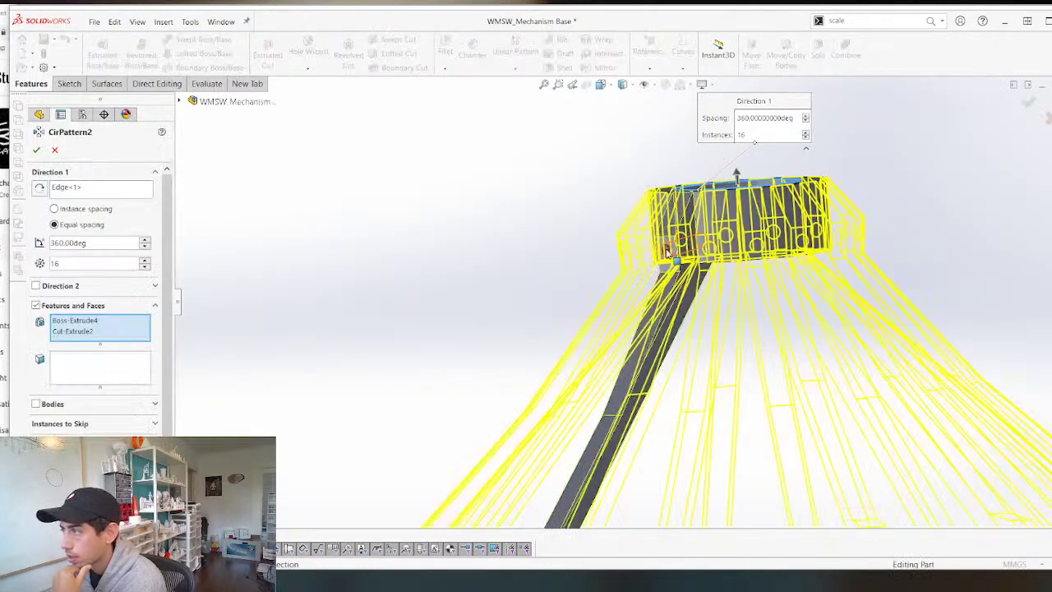
click(667, 250)
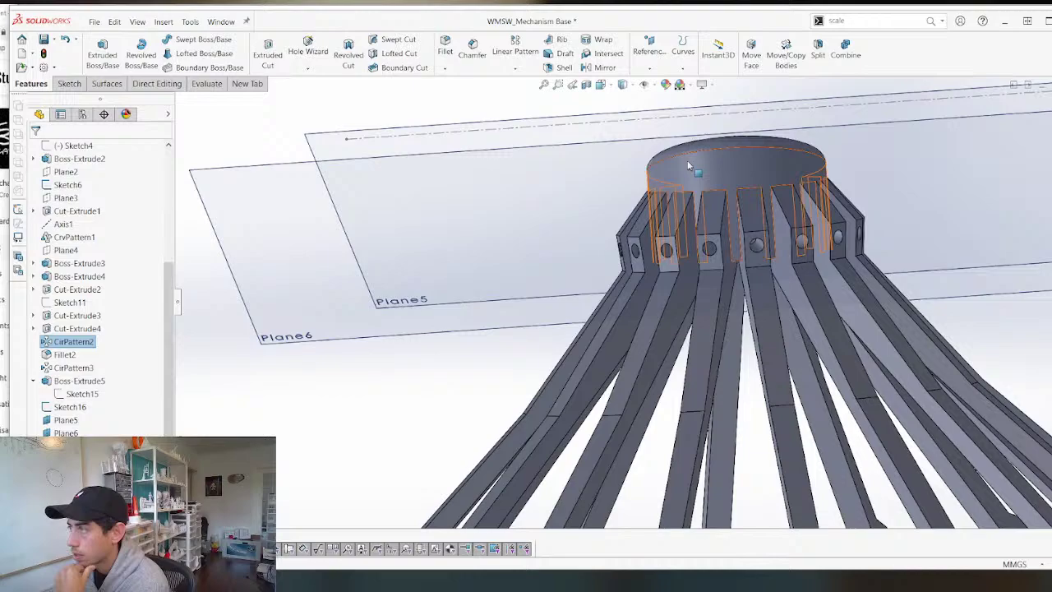
Examine the patterned hub holes inside and out, along with the tabs where the ribs meet the base ring.
middle_drag(693, 168, 666, 378)
scroll(628, 234, down, 5)
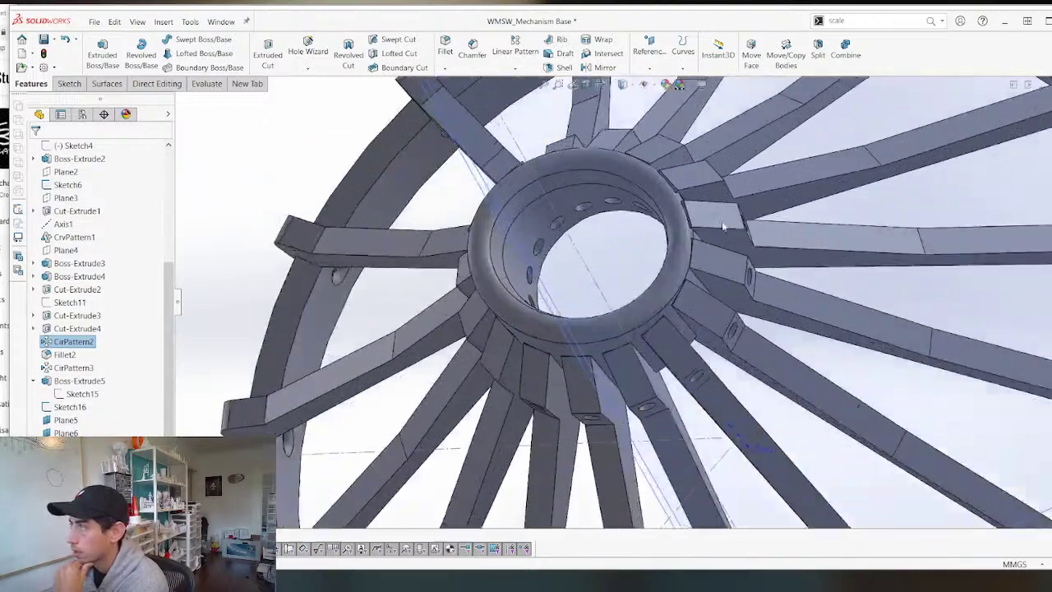
middle_drag(624, 238, 618, 92)
scroll(618, 98, up, 7)
scroll(551, 467, down, 3)
scroll(551, 466, down, 2)
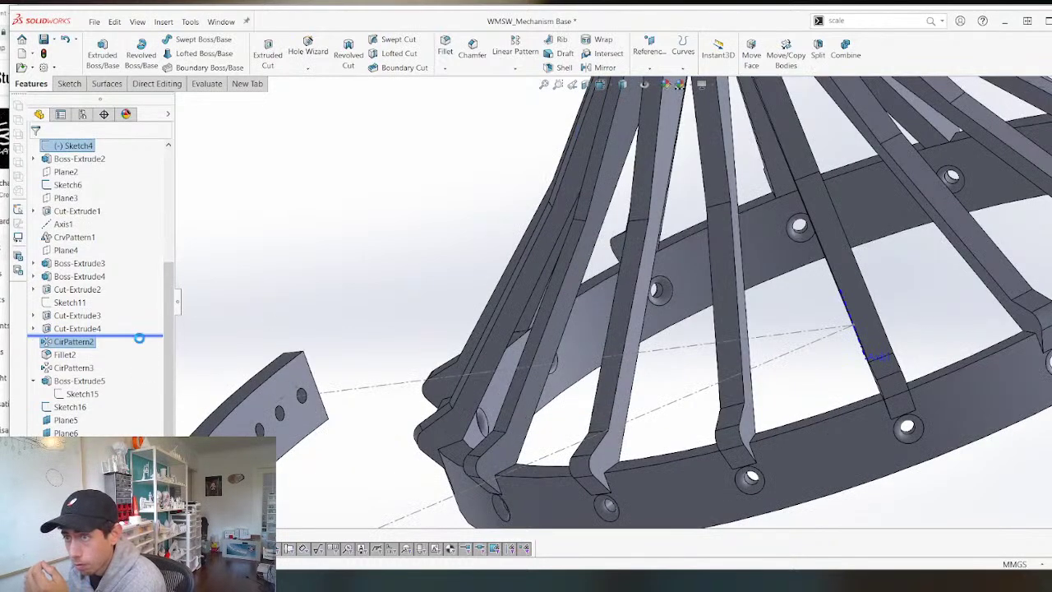
Roll the model back to just before the ribs' circular pattern and examine the single rib's tab against the base ring.
scroll(453, 425, up, 4)
middle_drag(567, 322, 623, 306)
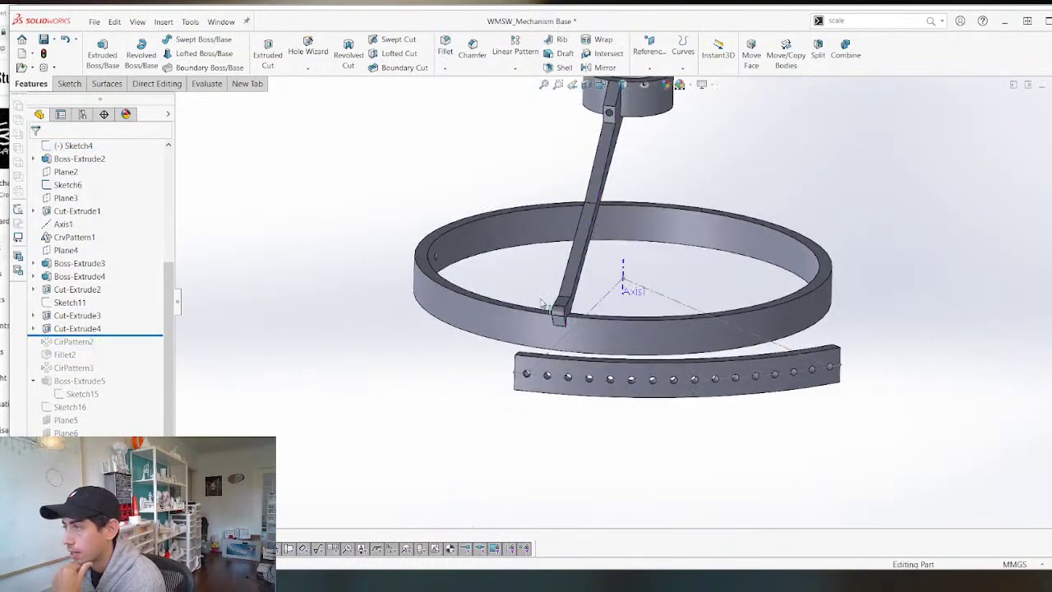
scroll(541, 304, down, 5)
middle_drag(652, 375, 460, 346)
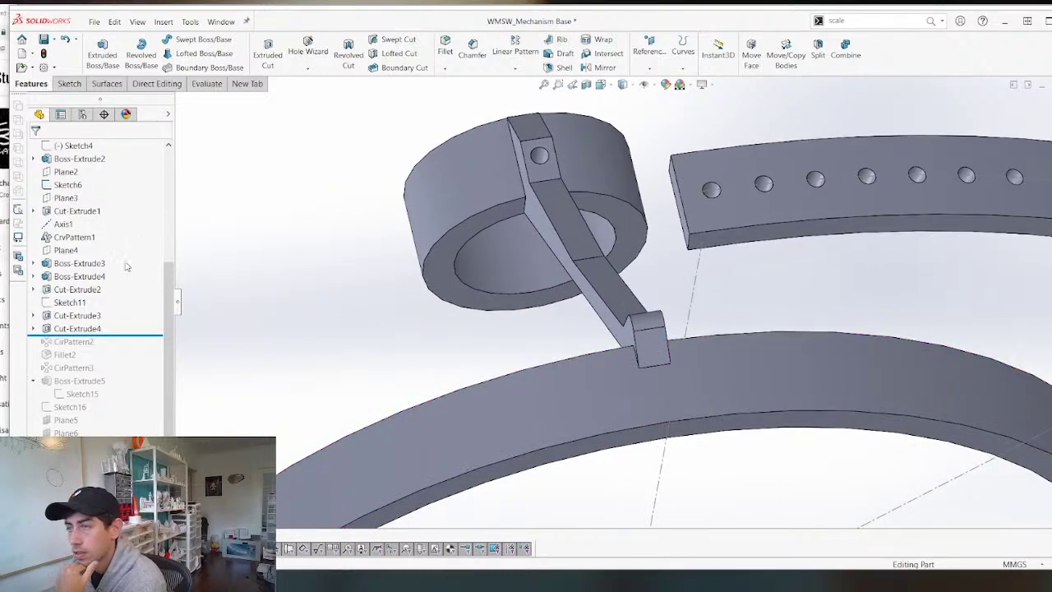
Start a sketch on the Top Plane and draw a line from the tab's lower corner on the rib to the tab's tip at the ring.
scroll(82, 283, up, 5)
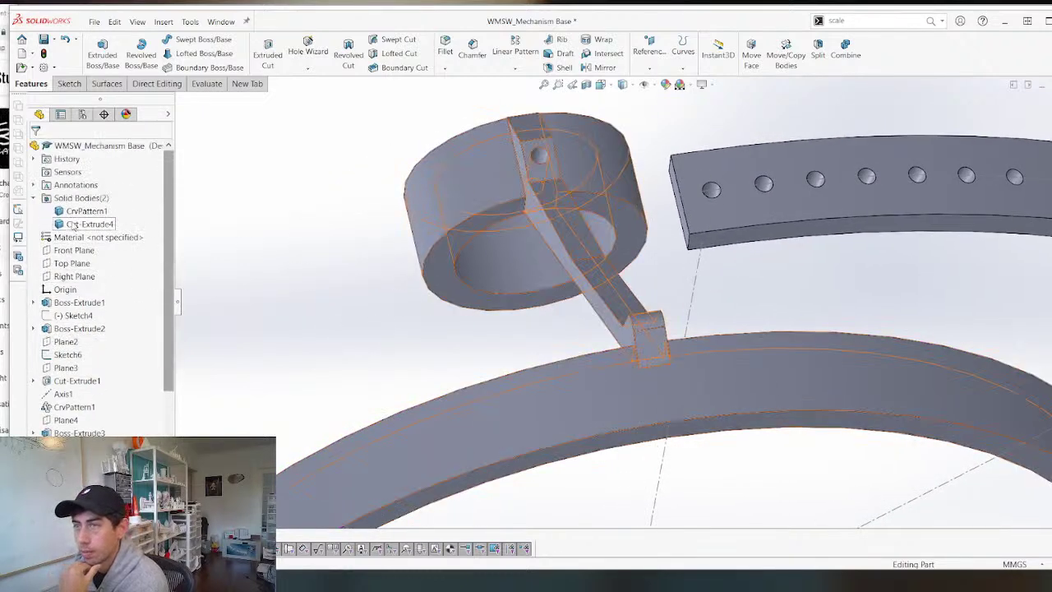
click(74, 263)
key(s)
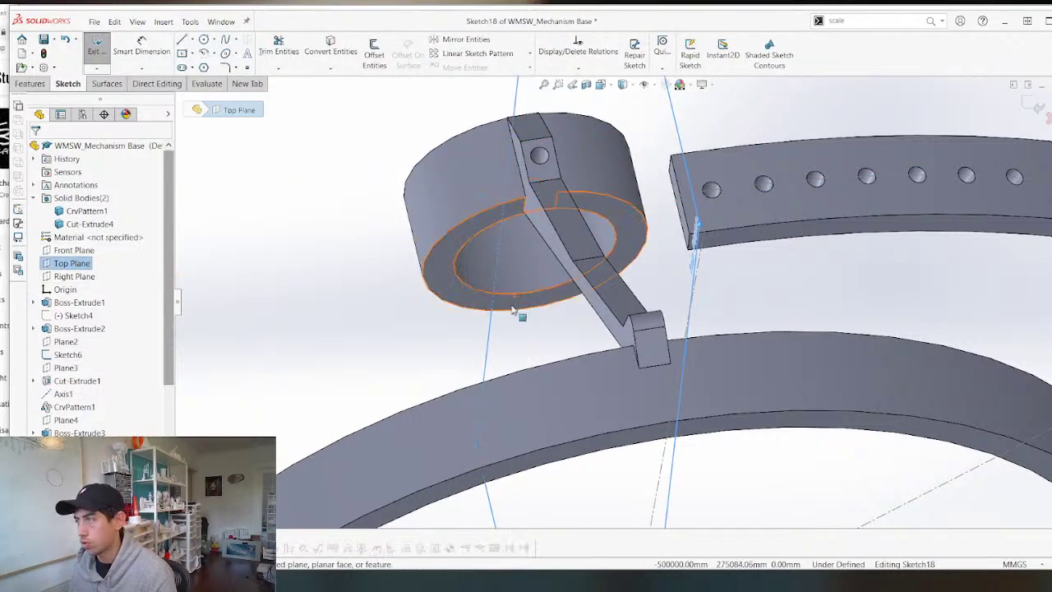
scroll(557, 263, down, 4)
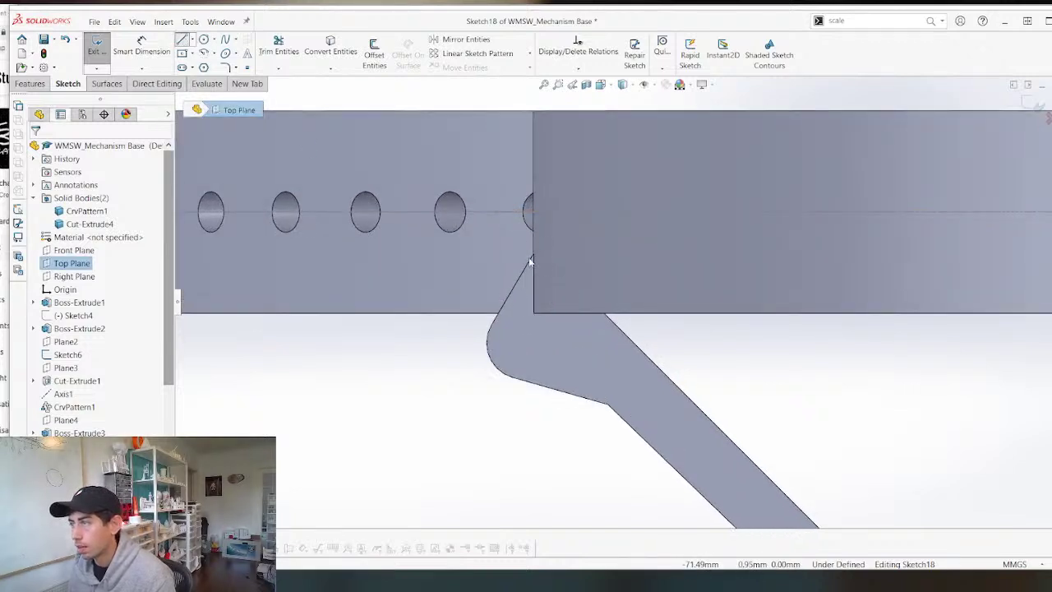
key(l)
click(608, 404)
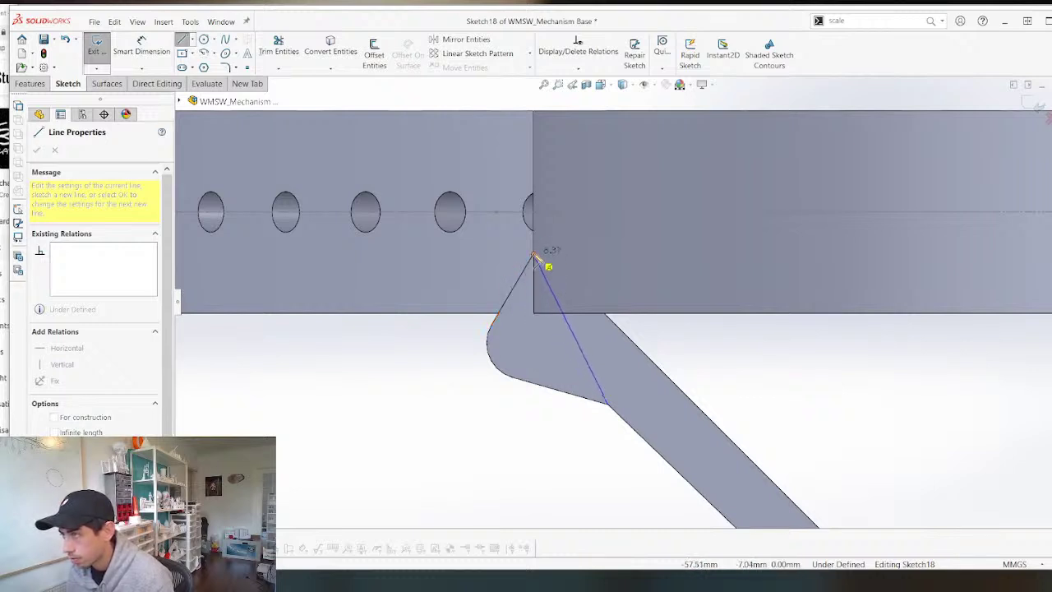
click(533, 258)
key(Escape)
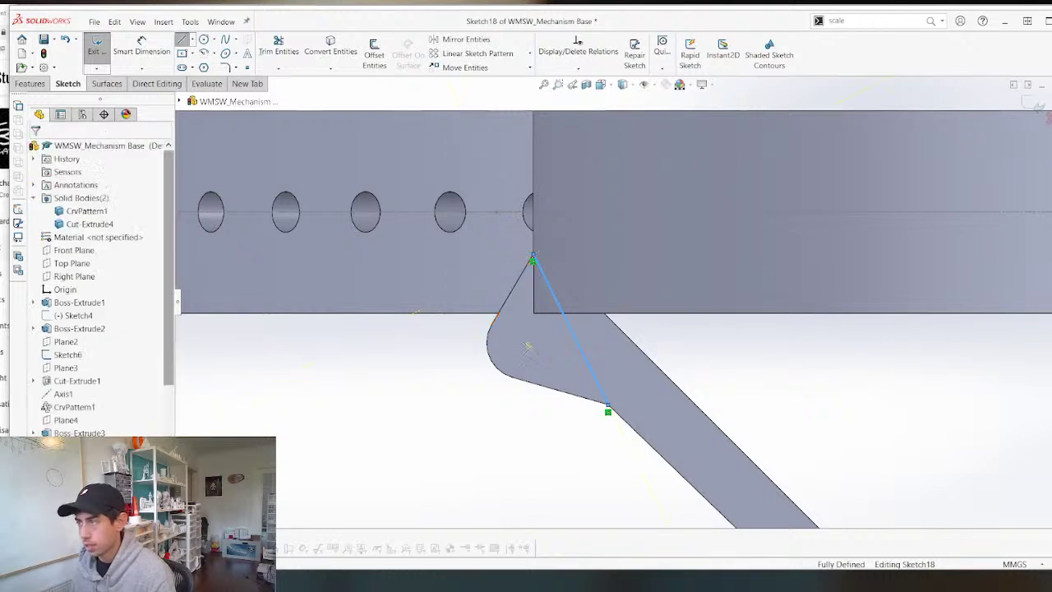
Convert the tab's outer edges into sketch entities to close the profile with the drawn line.
ctrl+click(504, 376)
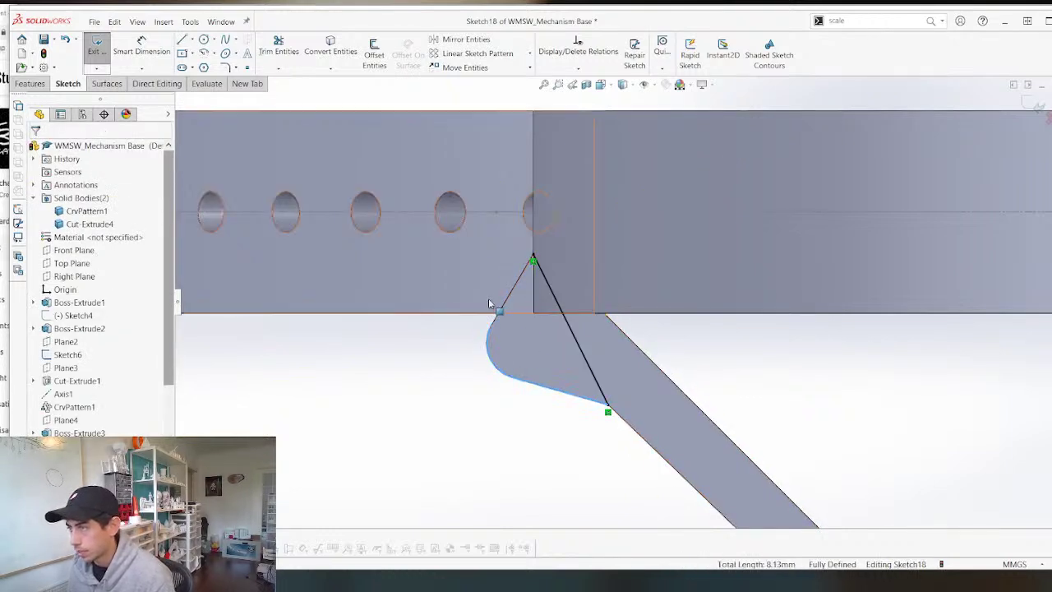
key(c)
scroll(512, 369, up, 4)
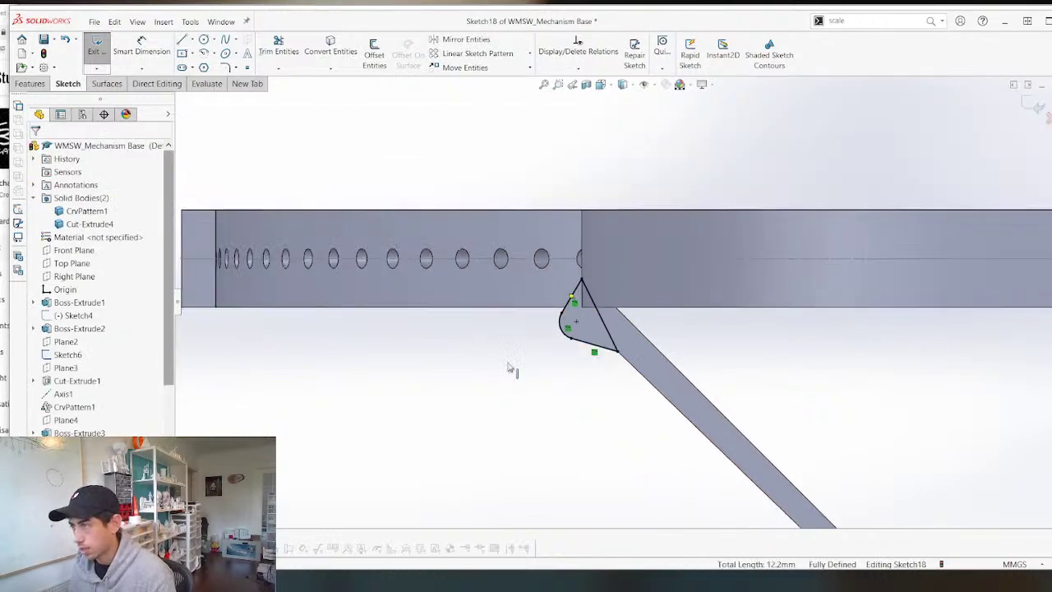
mouse_move(523, 400)
middle_down()
mouse_move(540, 343)
mouse_move(488, 220)
middle_up()
click(25, 84)
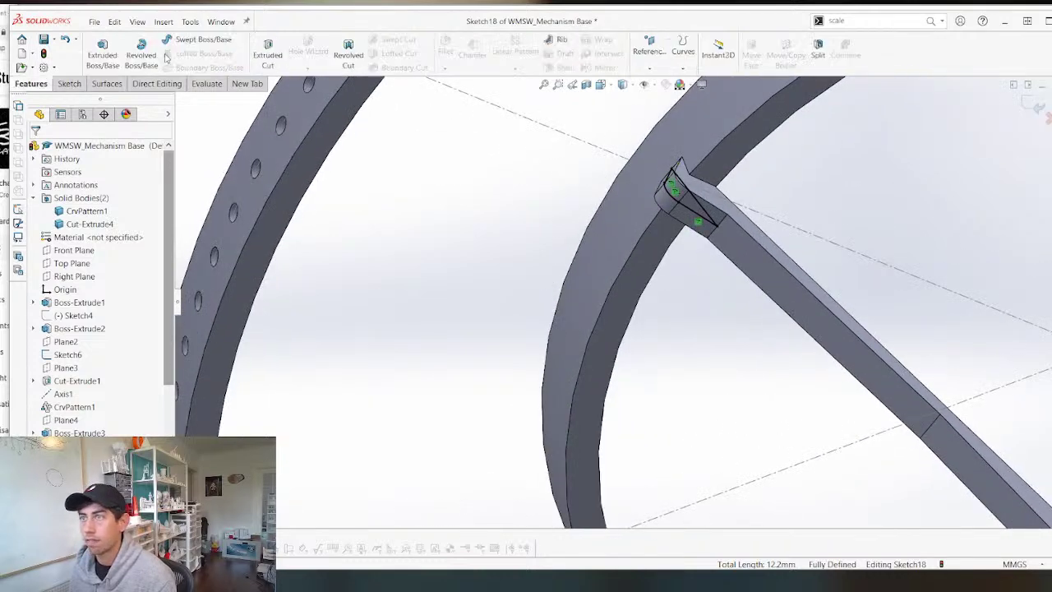
click(347, 48)
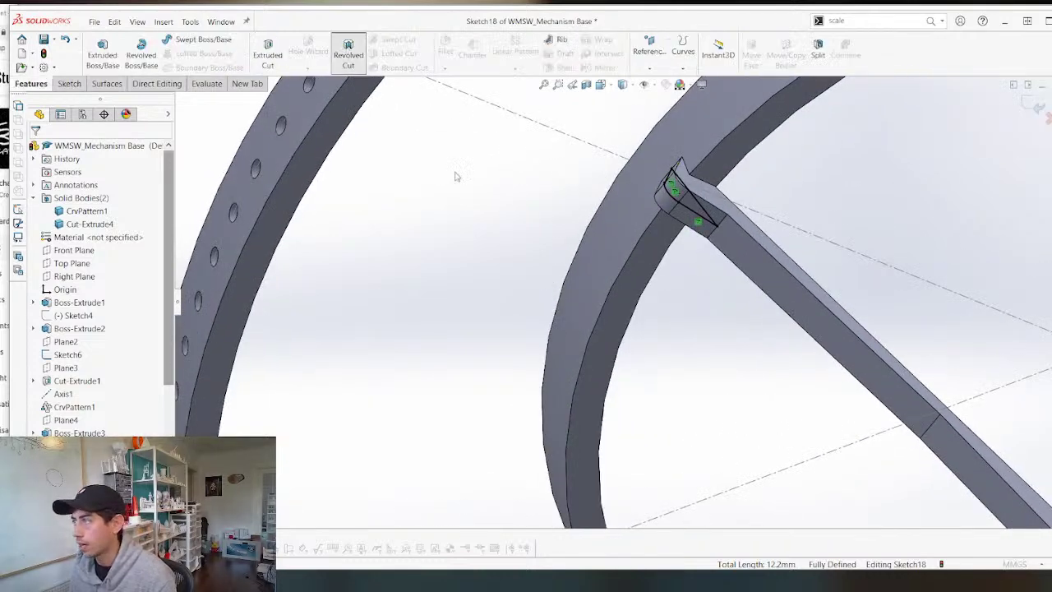
scroll(689, 188, down, 3)
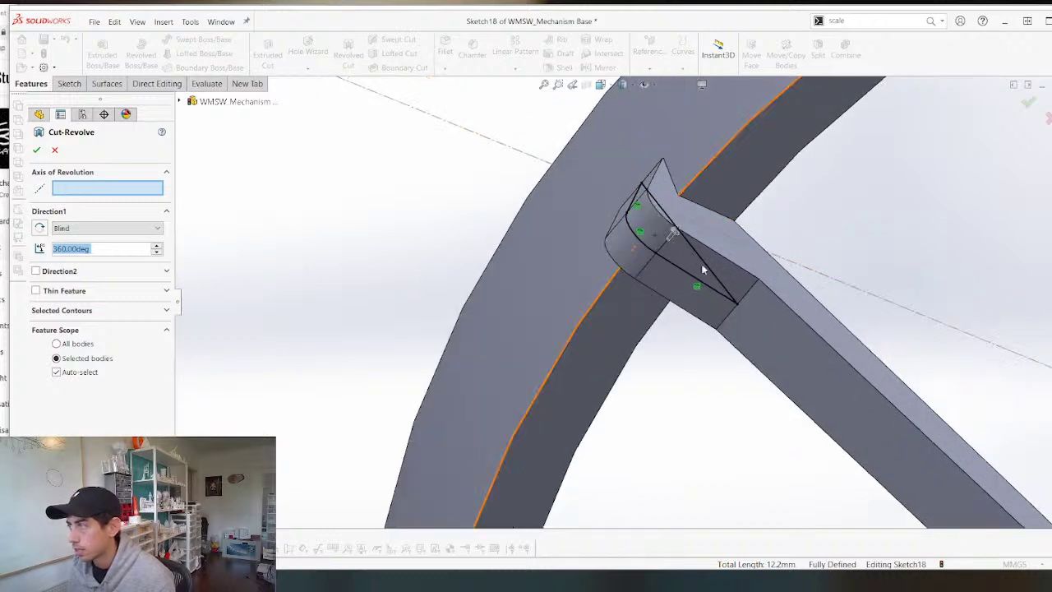
click(706, 267)
click(107, 228)
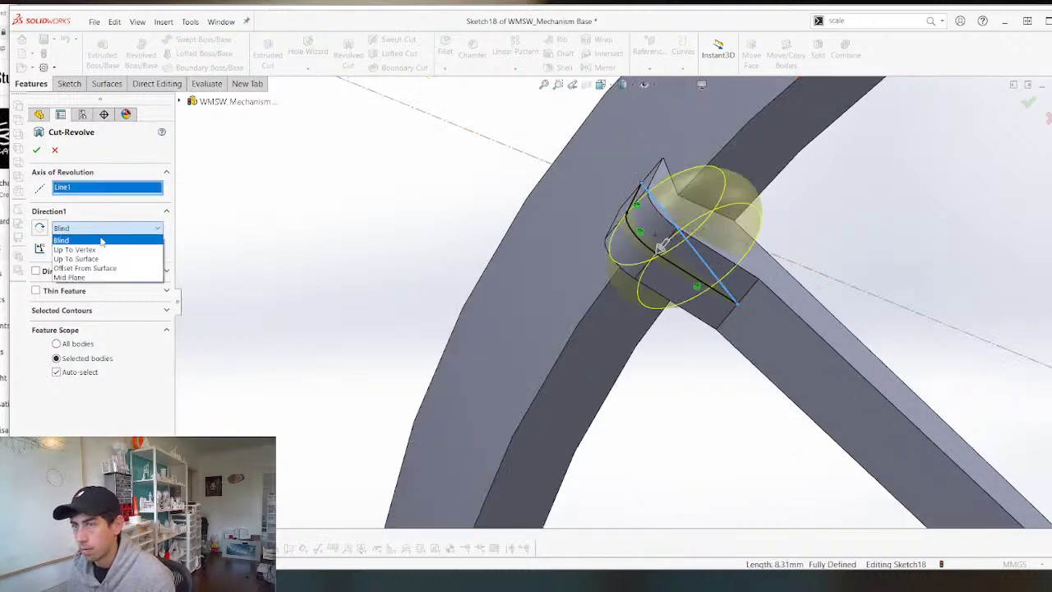
click(82, 276)
text(10.00deg)
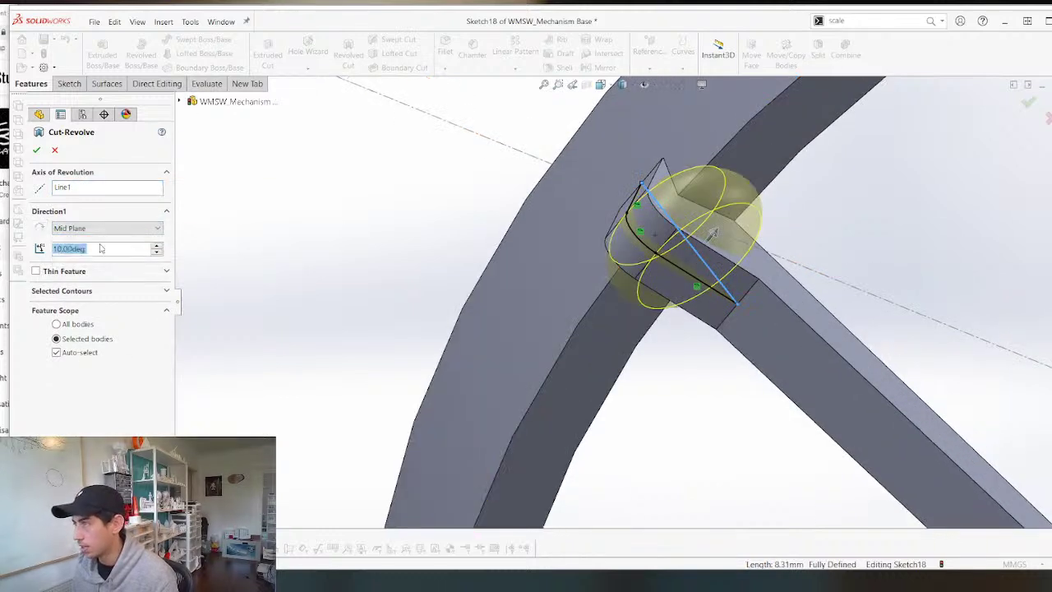
key(Return)
text(20)
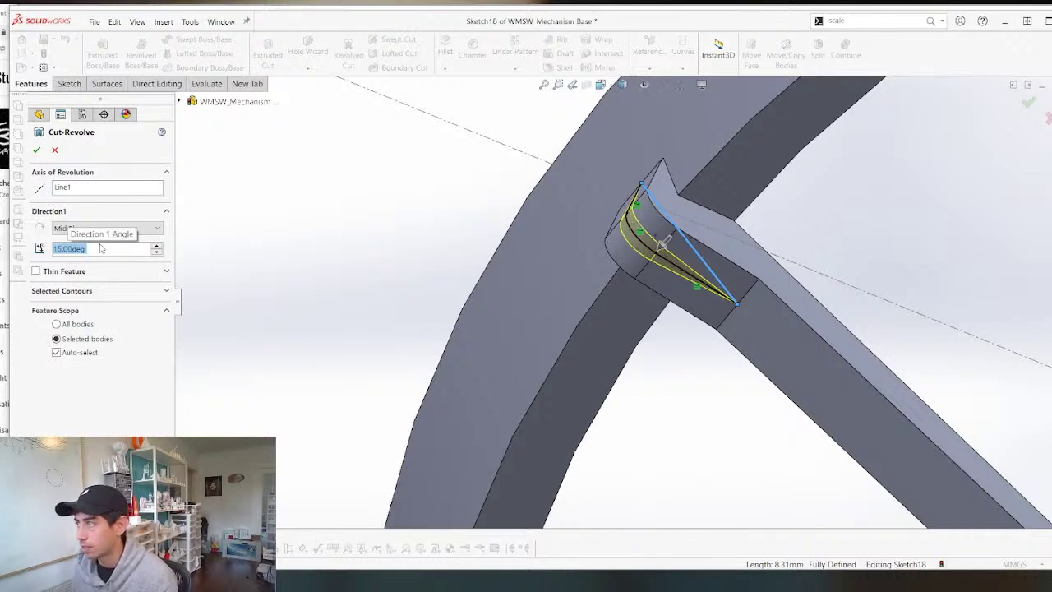
key(Return)
text(35)
key(Return)
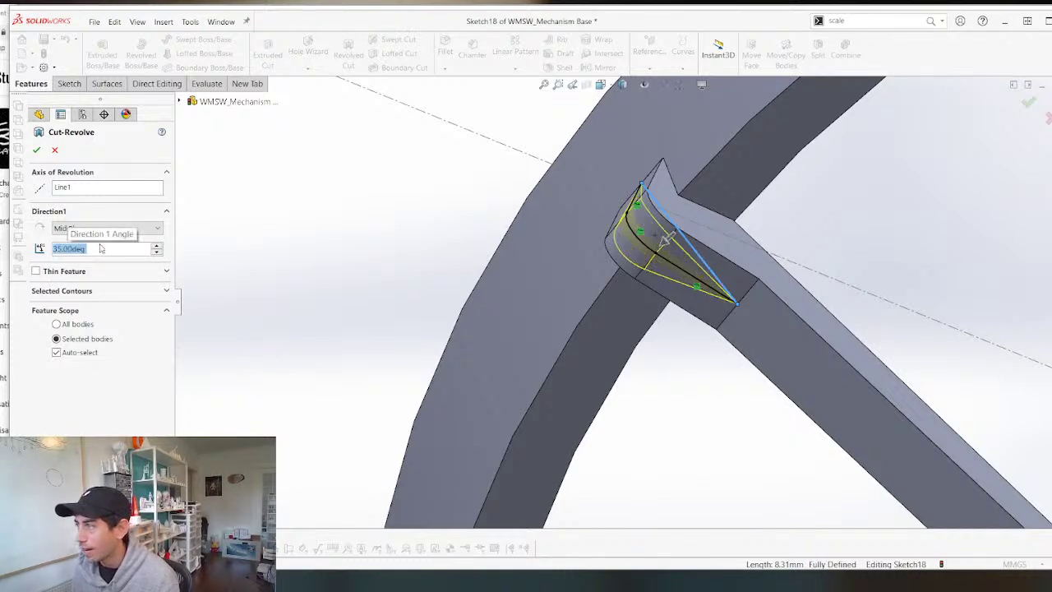
text(25)
key(Return)
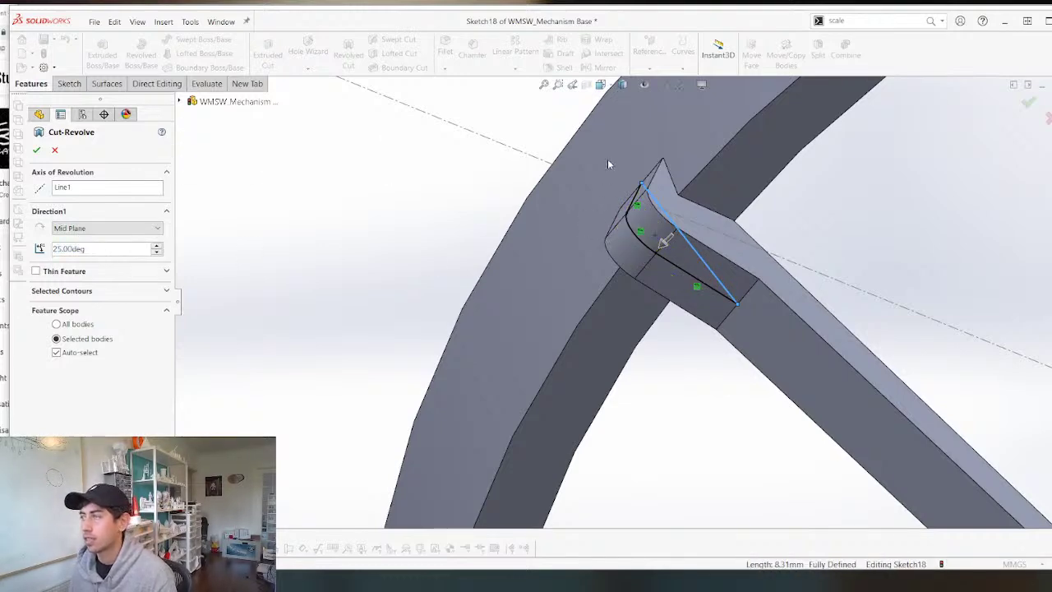
middle_drag(611, 164, 672, 229)
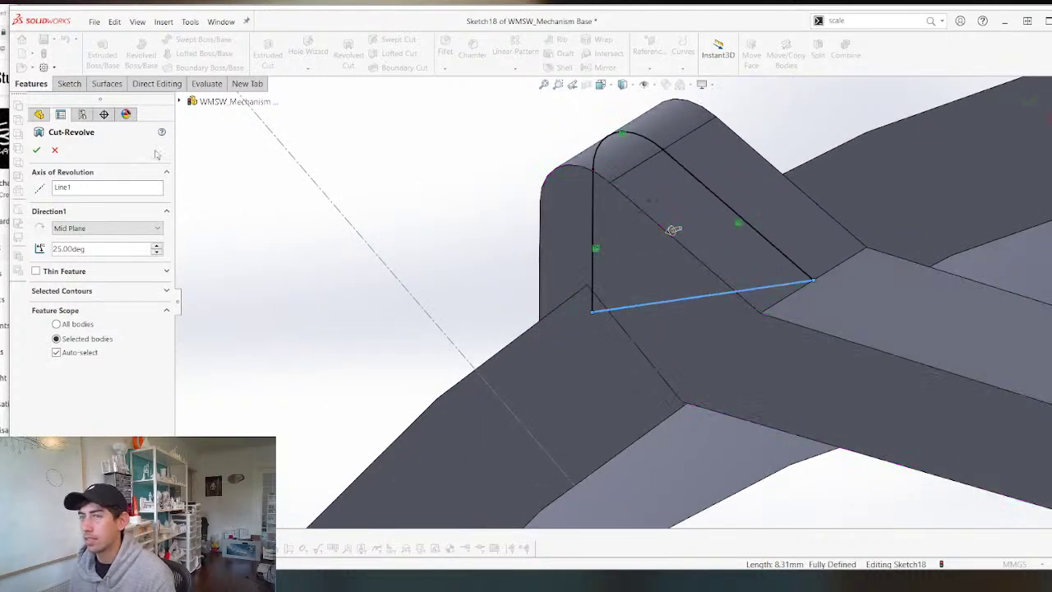
click(52, 150)
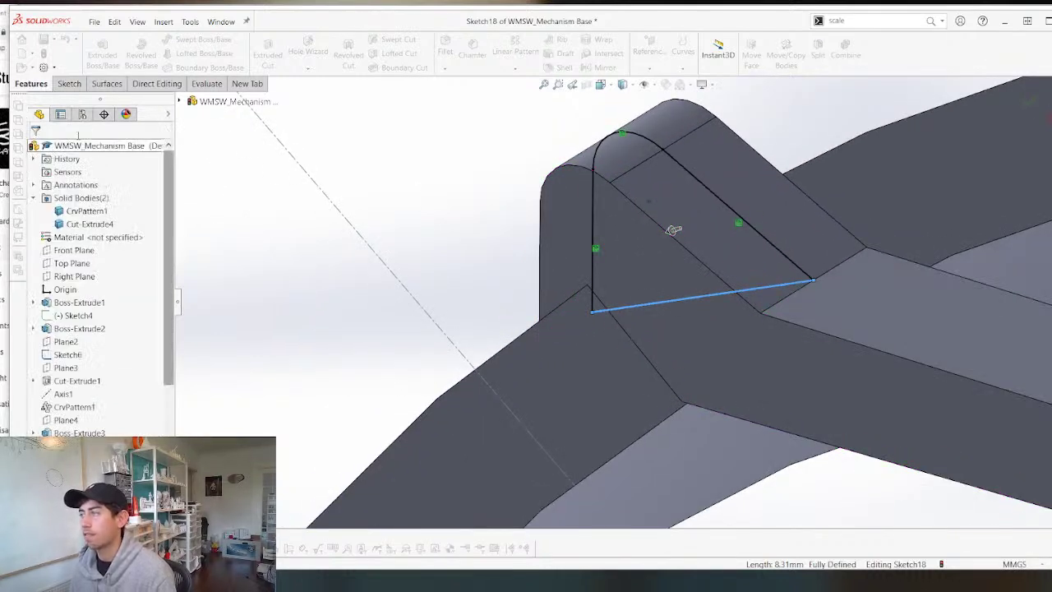
Offset the tab profile's two converted lines and arc outward by 1 mm, keeping the base geometry as construction.
click(694, 177)
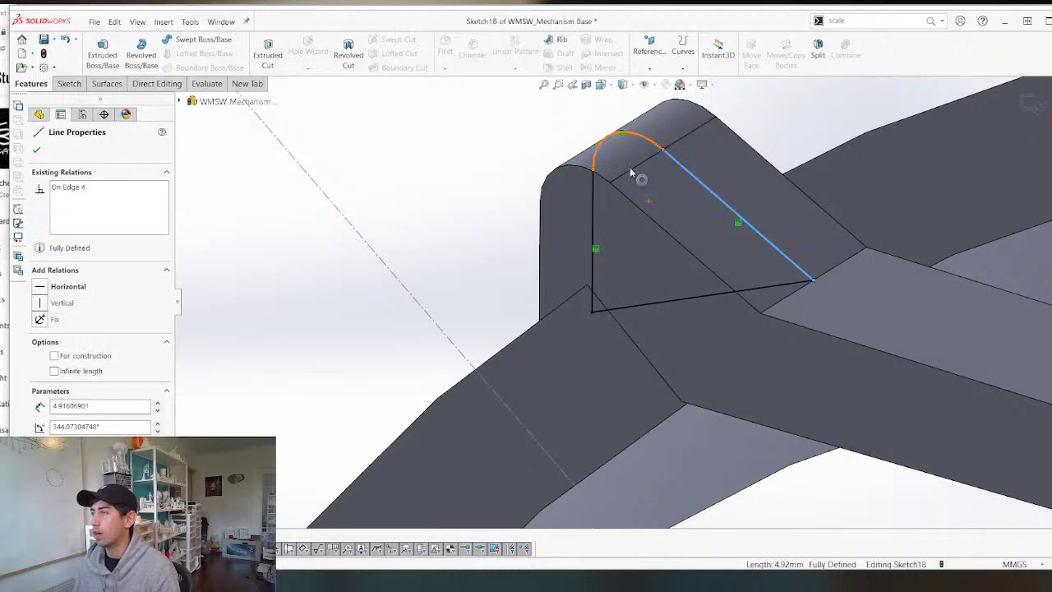
ctrl+click(631, 173)
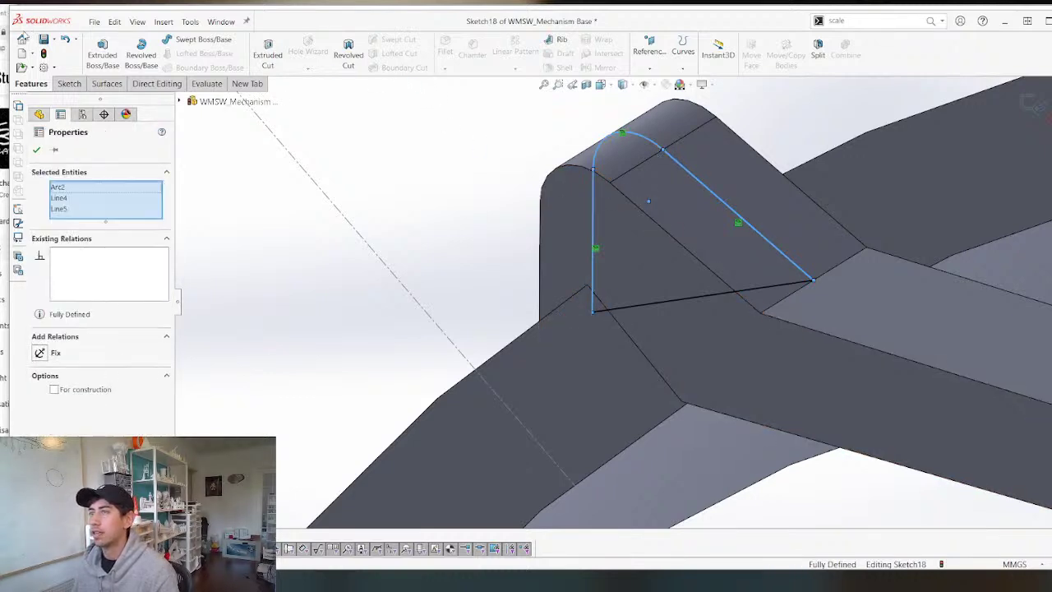
click(79, 84)
click(374, 54)
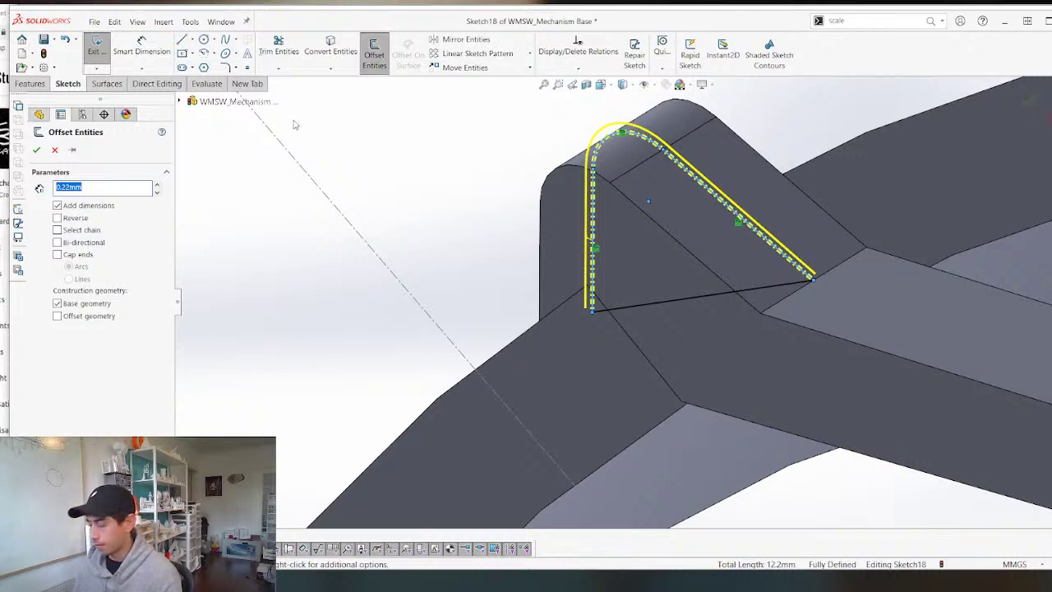
text(1)
key(Return)
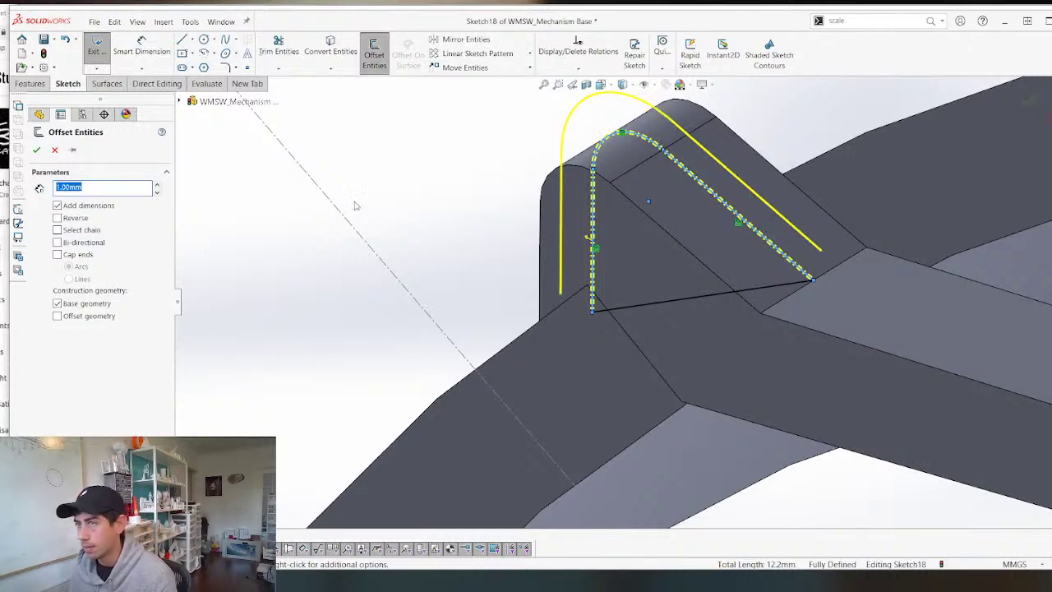
click(348, 218)
Extend the offset profile's open ends and the straight line across the tab until they meet, closing the outer profile.
middle_drag(461, 240, 410, 277)
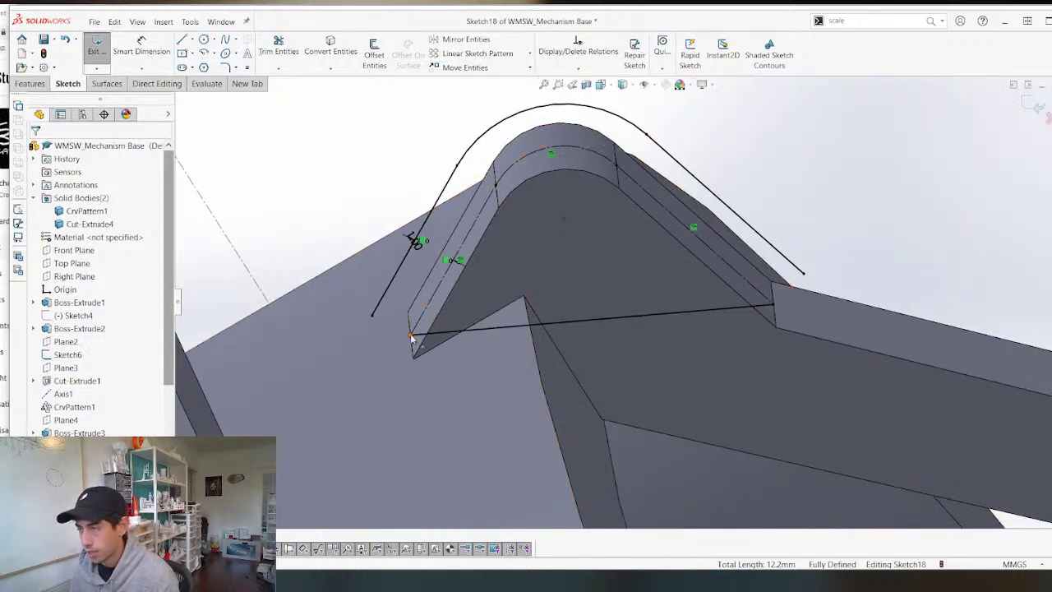
key(t)
drag(324, 333, 325, 339)
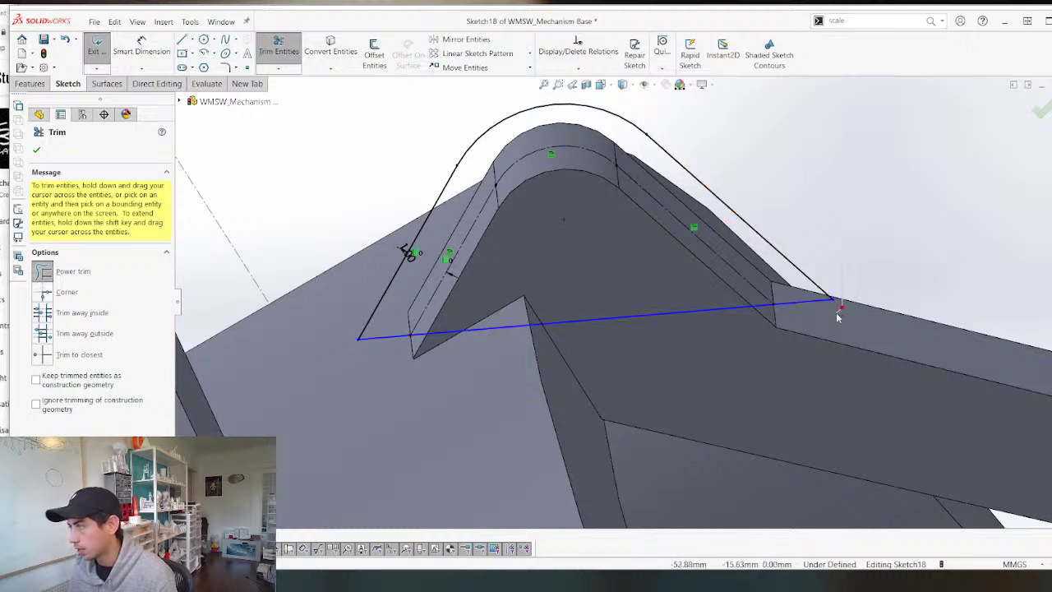
key(Escape)
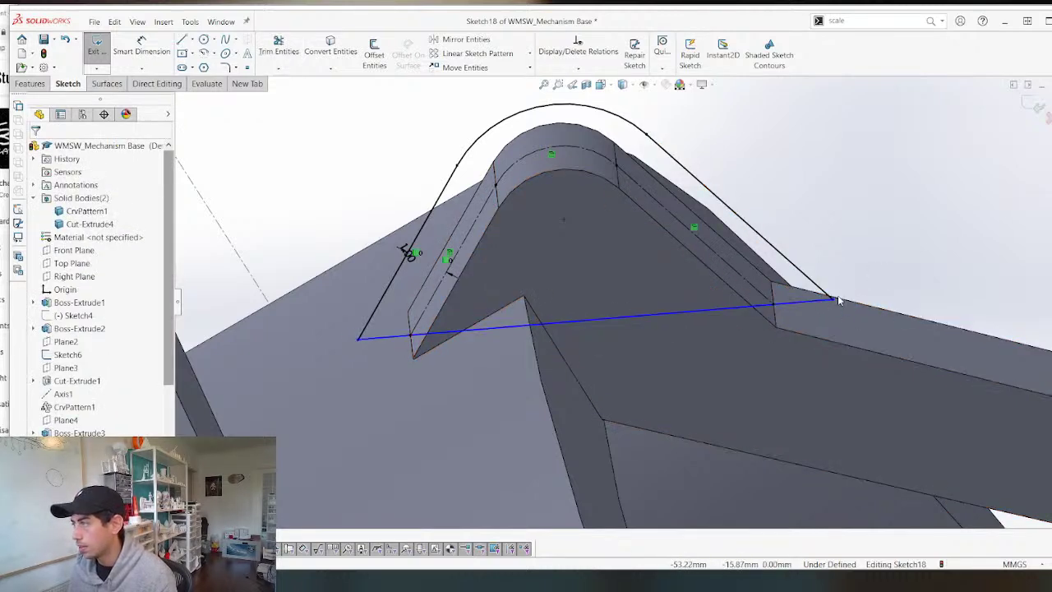
Make the closing line coincident with the tab's corner point on the rib and its tip point at the ring.
mouse_move(832, 299)
mouse_down()
mouse_move(913, 318)
mouse_move(863, 287)
mouse_move(868, 296)
mouse_move(847, 312)
mouse_up()
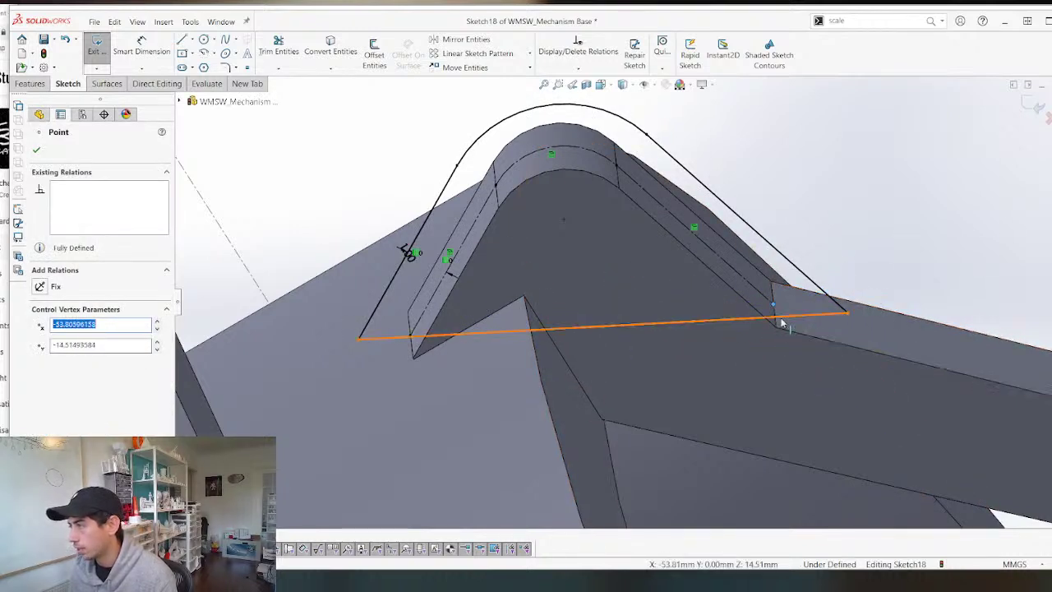
ctrl+click(778, 316)
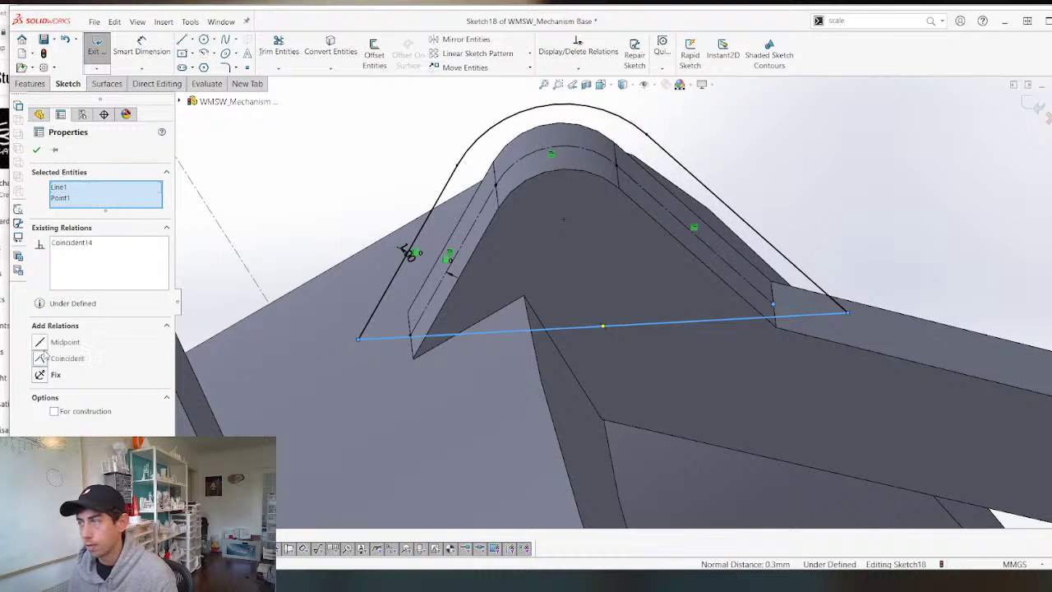
click(45, 357)
click(343, 232)
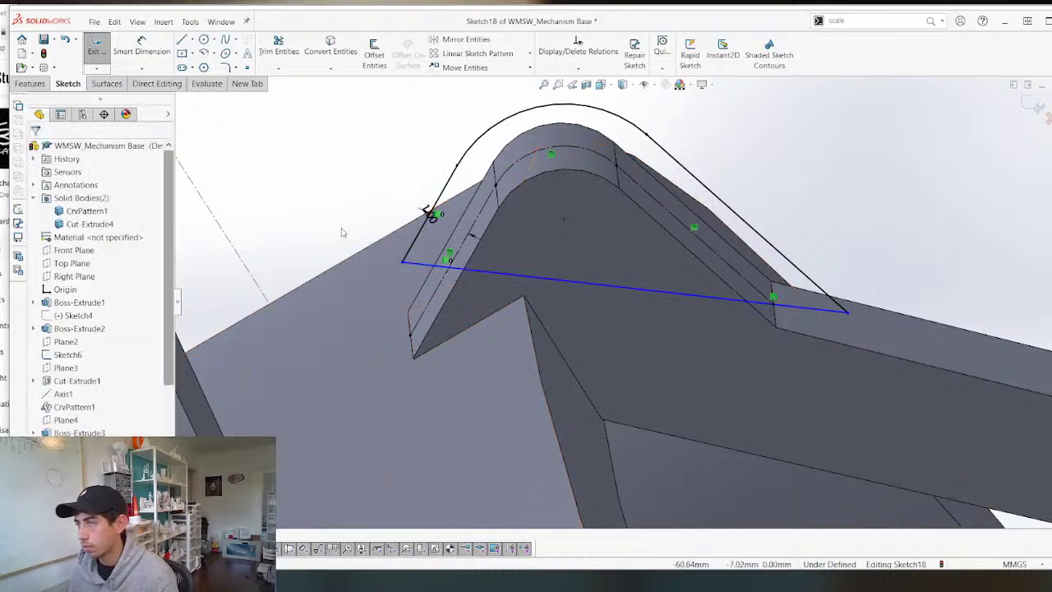
click(409, 336)
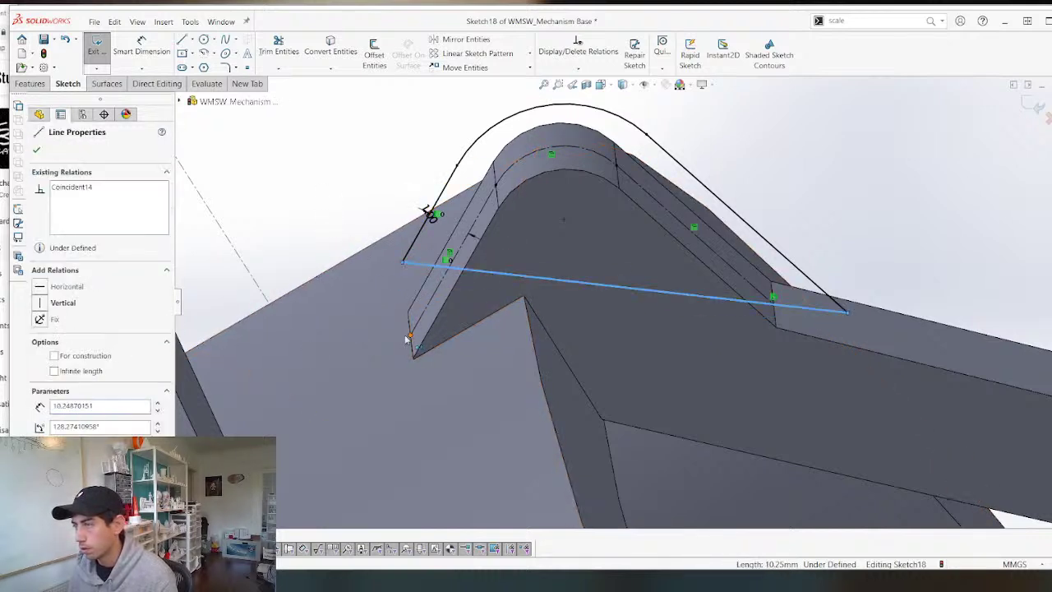
ctrl+click(409, 335)
click(43, 343)
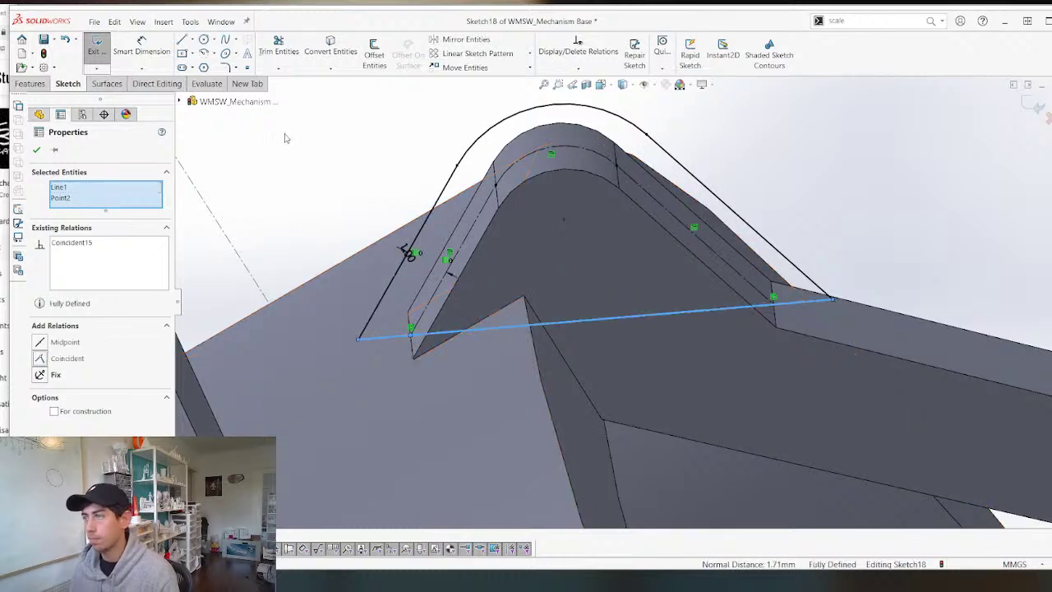
click(854, 117)
Cut the tab with a 25-degree Mid Plane revolved cut of the offset profile about its straight closing line.
click(31, 84)
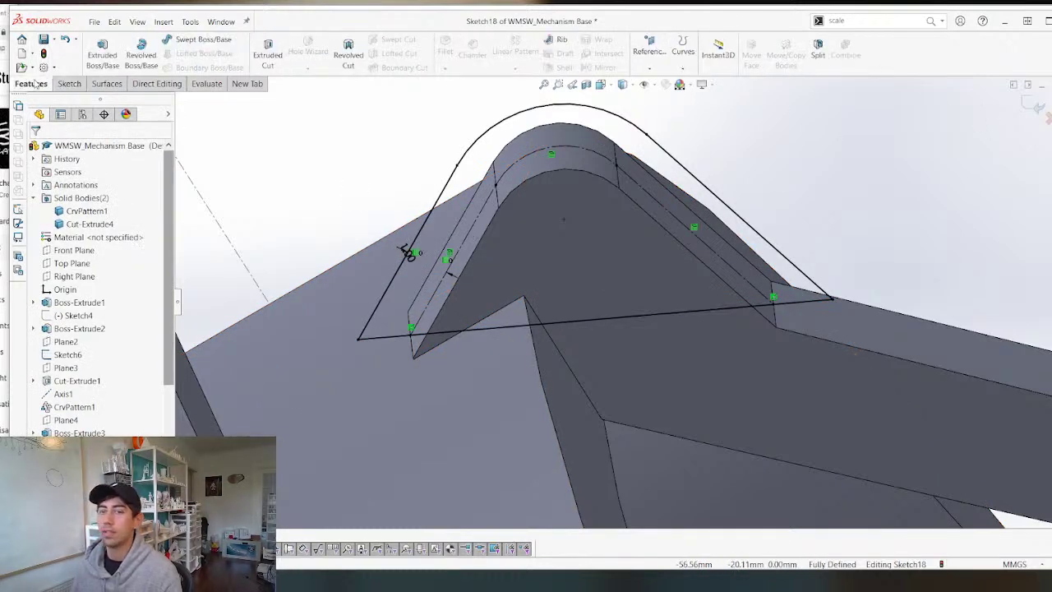
click(347, 51)
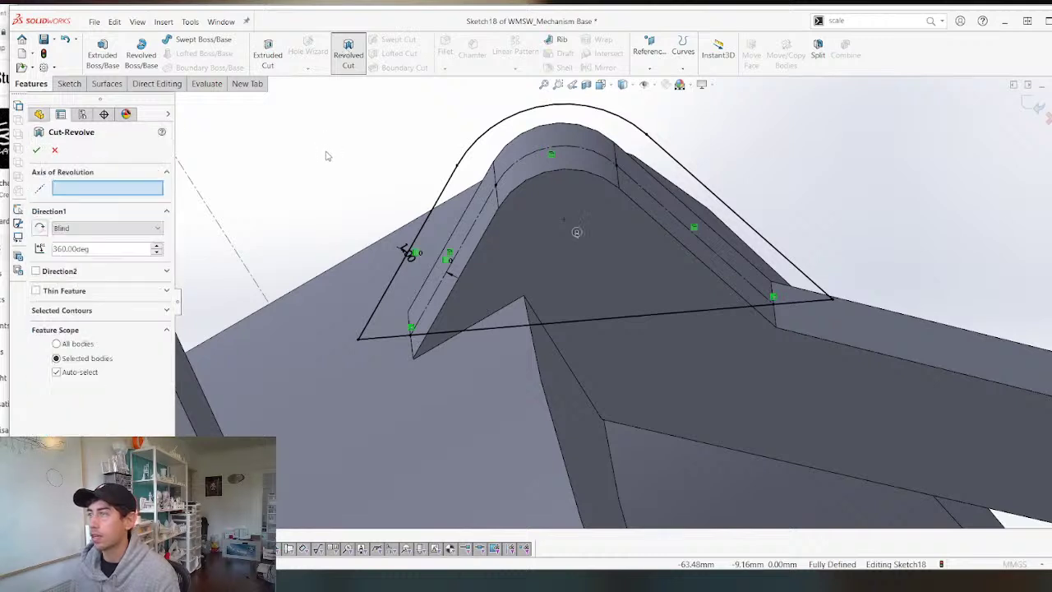
click(477, 330)
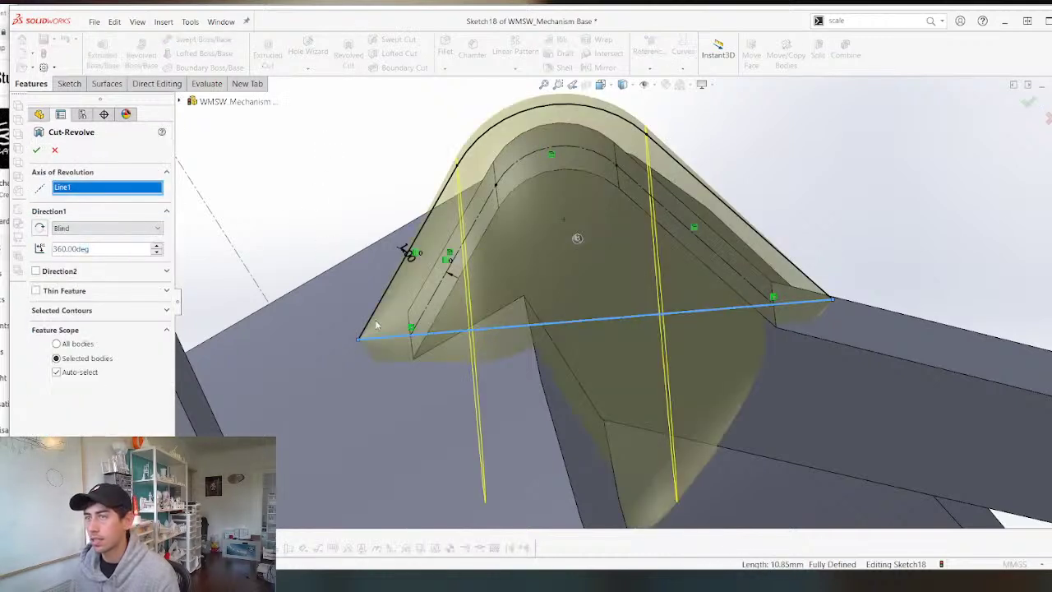
click(85, 229)
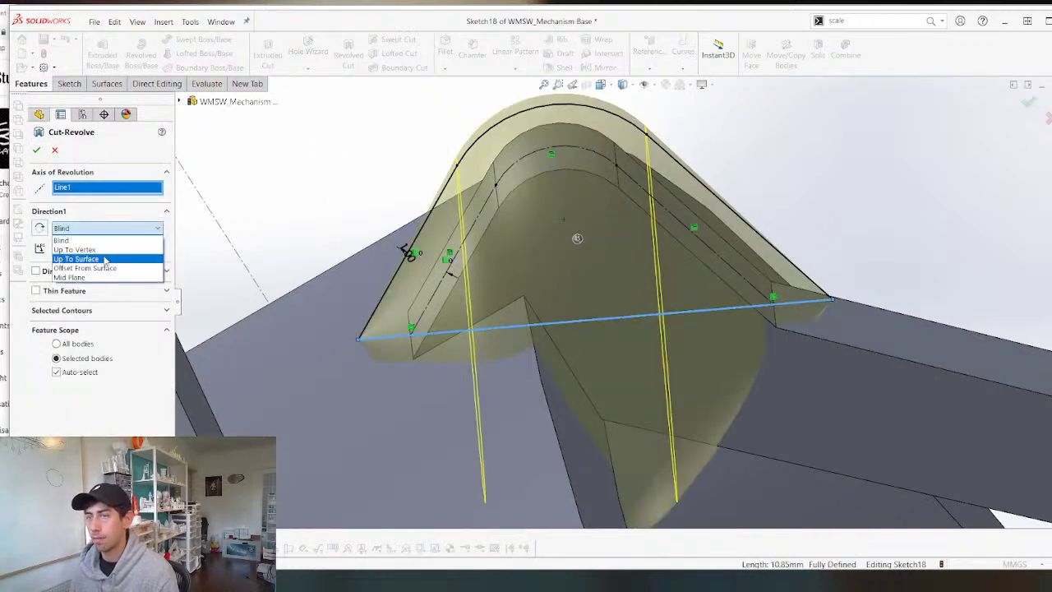
click(99, 281)
text(27)
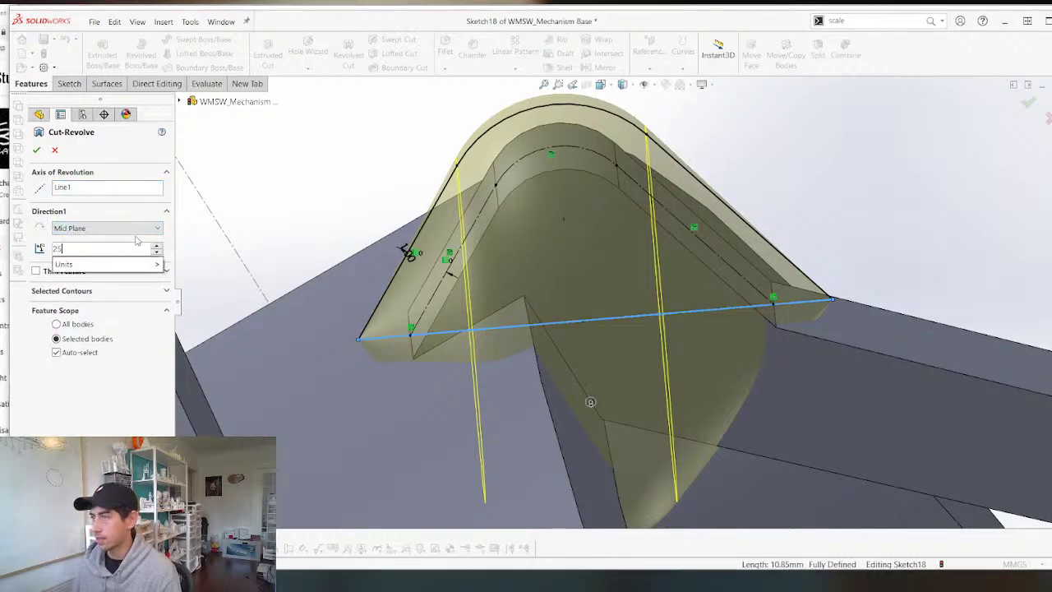
key(Return)
key(Return)
middle_drag(449, 133, 622, 314)
scroll(98, 428, down, 4)
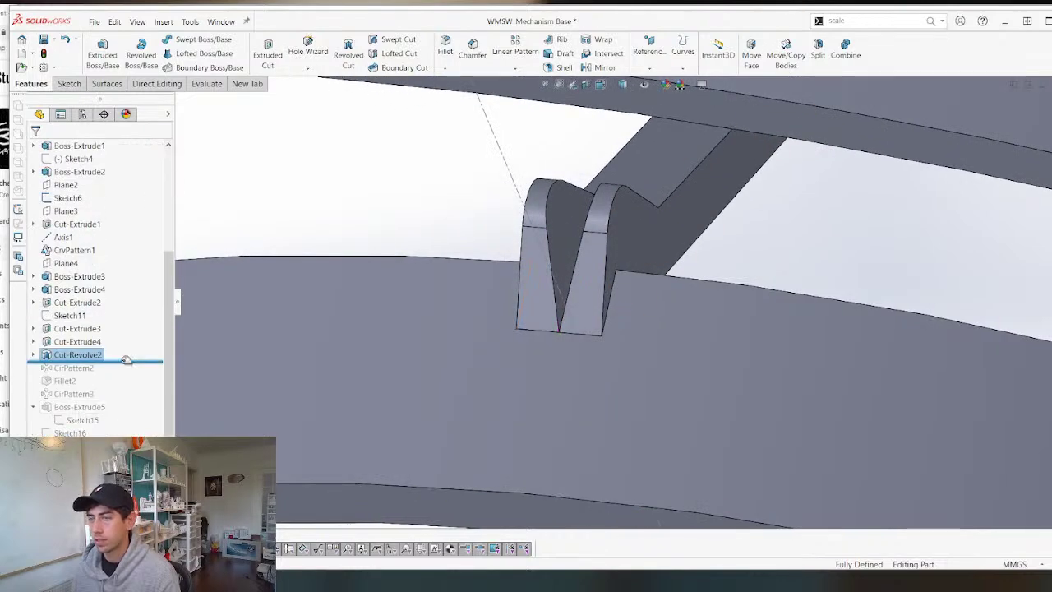
Roll the model forward past the ribs' circular pattern and add the tab's revolved cut to the patterned features.
drag(126, 359, 119, 370)
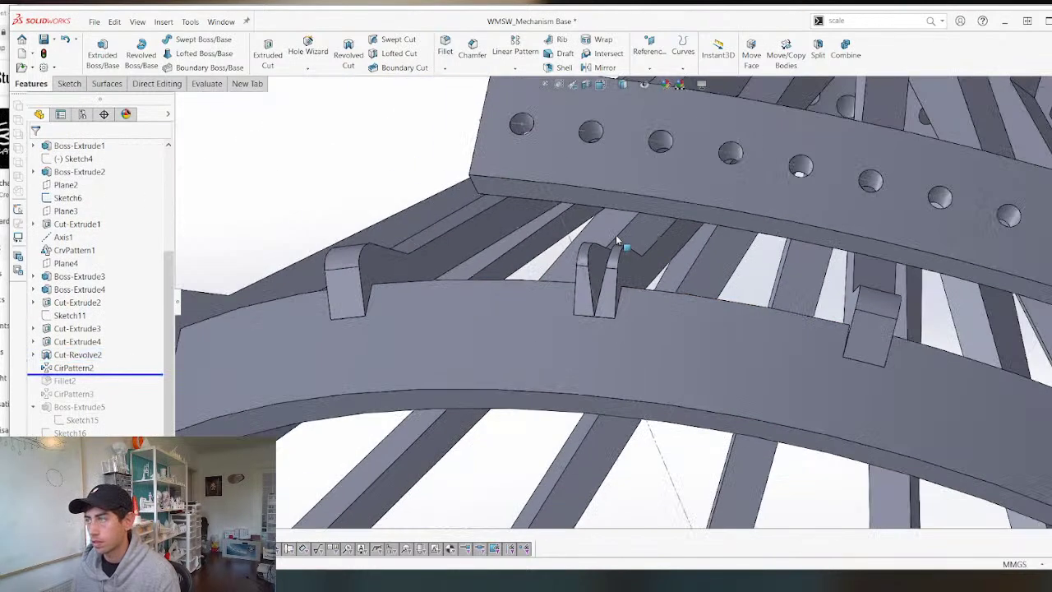
middle_drag(617, 240, 626, 292)
right_click(72, 367)
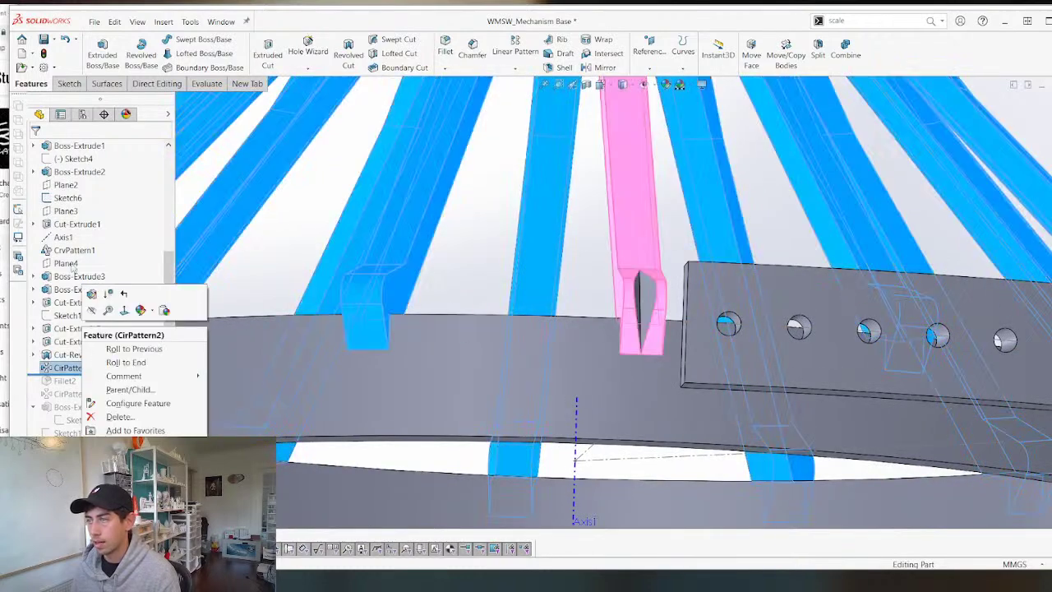
click(92, 293)
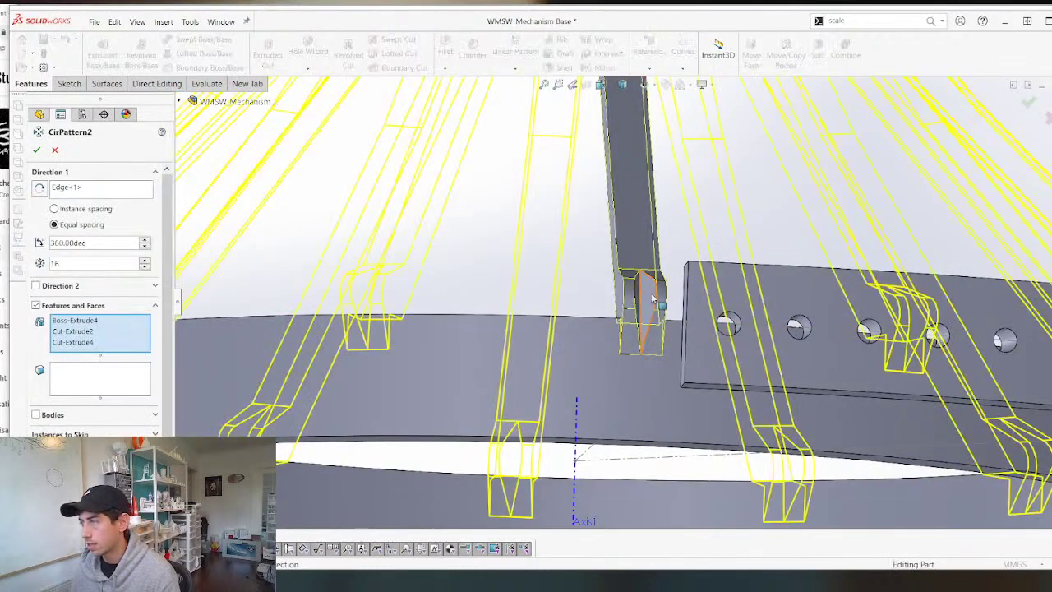
key(Return)
Examine the patterned revolved cuts in the rib tabs around the base ring.
scroll(544, 244, up, 5)
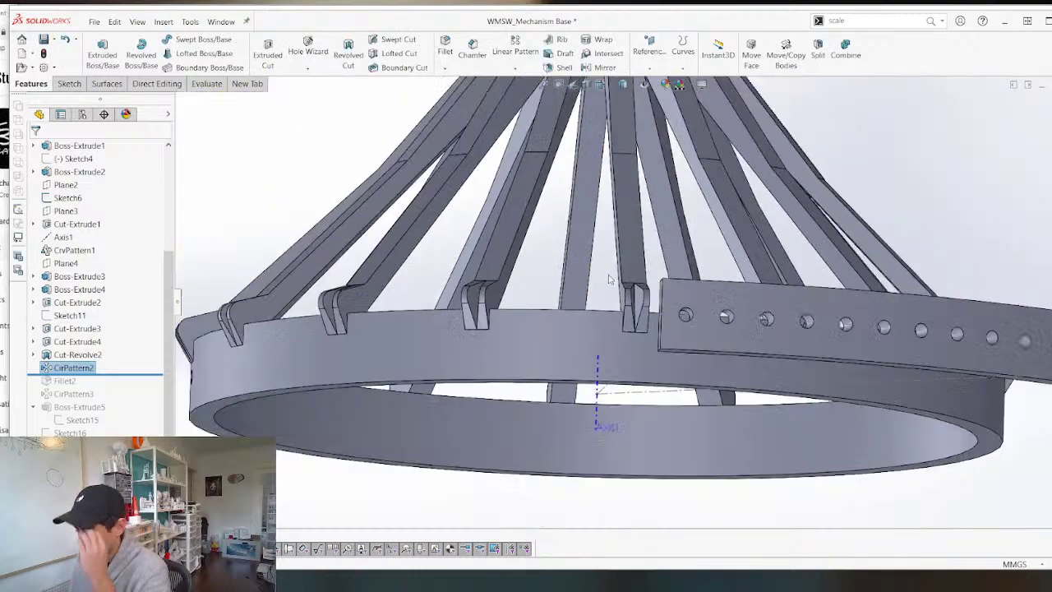
middle_drag(569, 267, 553, 294)
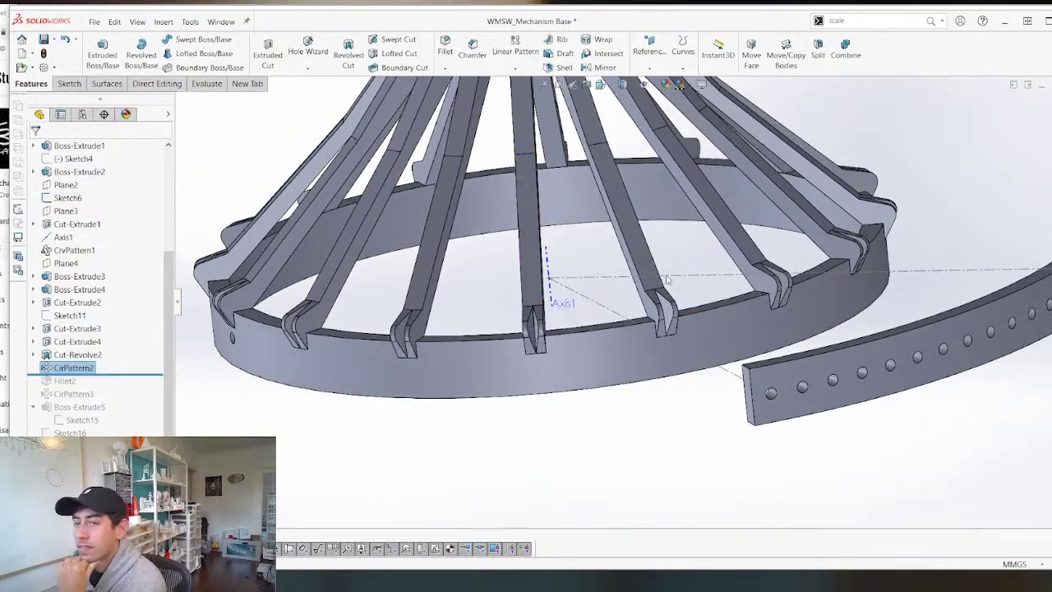
scroll(294, 255, up, 2)
middle_drag(516, 309, 552, 335)
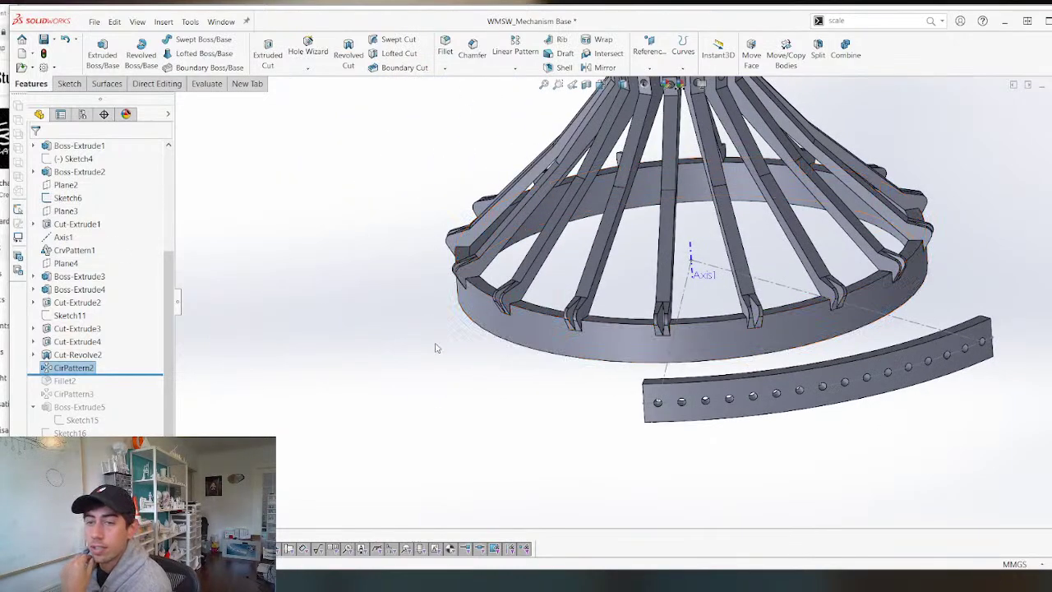
scroll(471, 305, up, 2)
scroll(493, 311, down, 10)
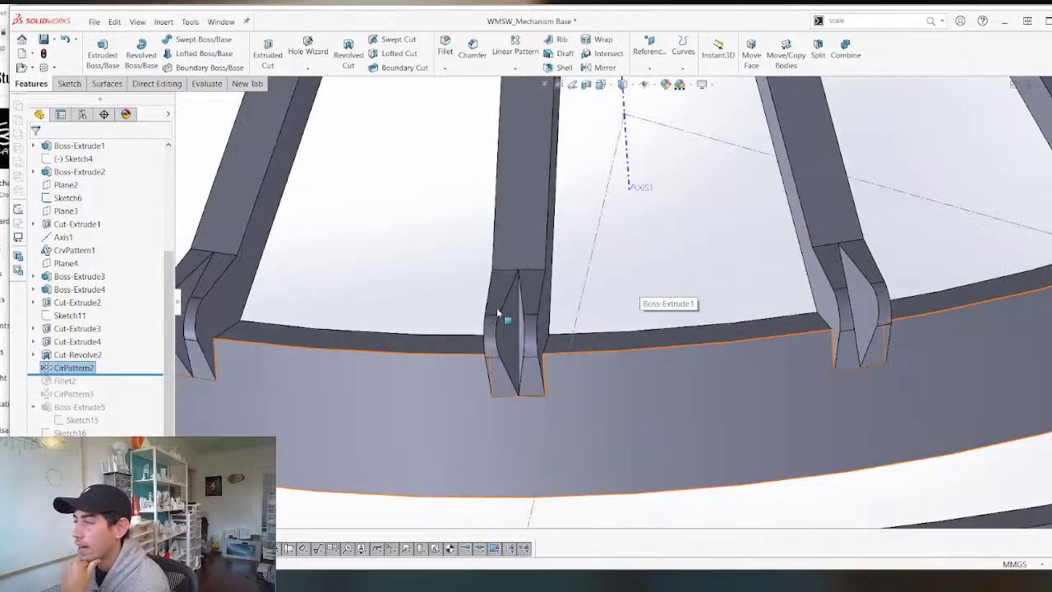
Examine the full ribs from the upper hub down to the revolved cuts at the ring.
scroll(497, 313, up, 3)
middle_drag(523, 317, 496, 252)
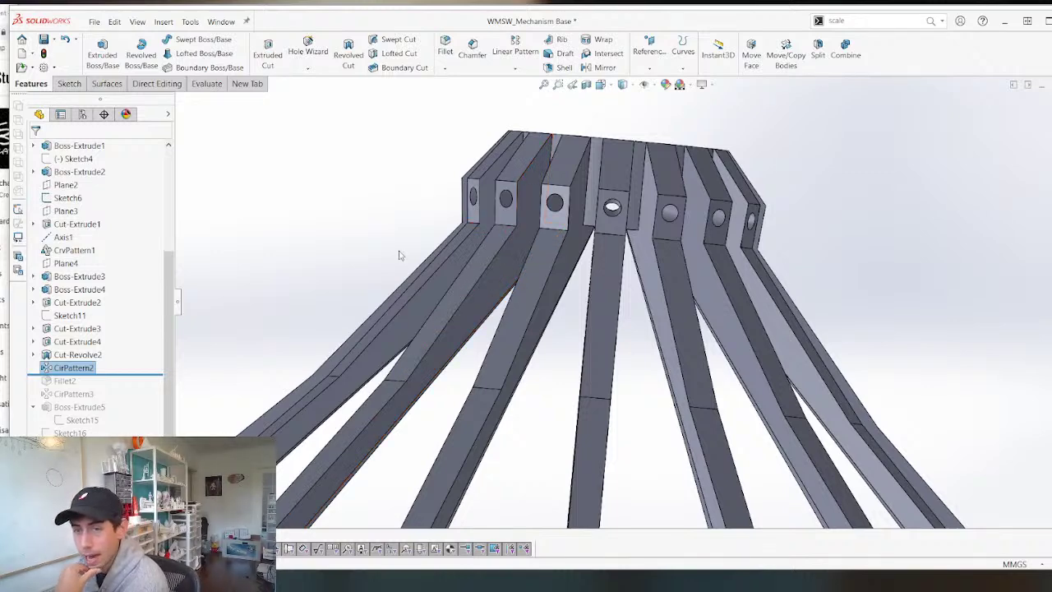
scroll(403, 324, up, 3)
scroll(660, 347, down, 2)
middle_drag(659, 348, 639, 391)
scroll(577, 426, up, 1)
scroll(575, 427, down, 7)
middle_drag(577, 429, 569, 369)
scroll(579, 358, down, 6)
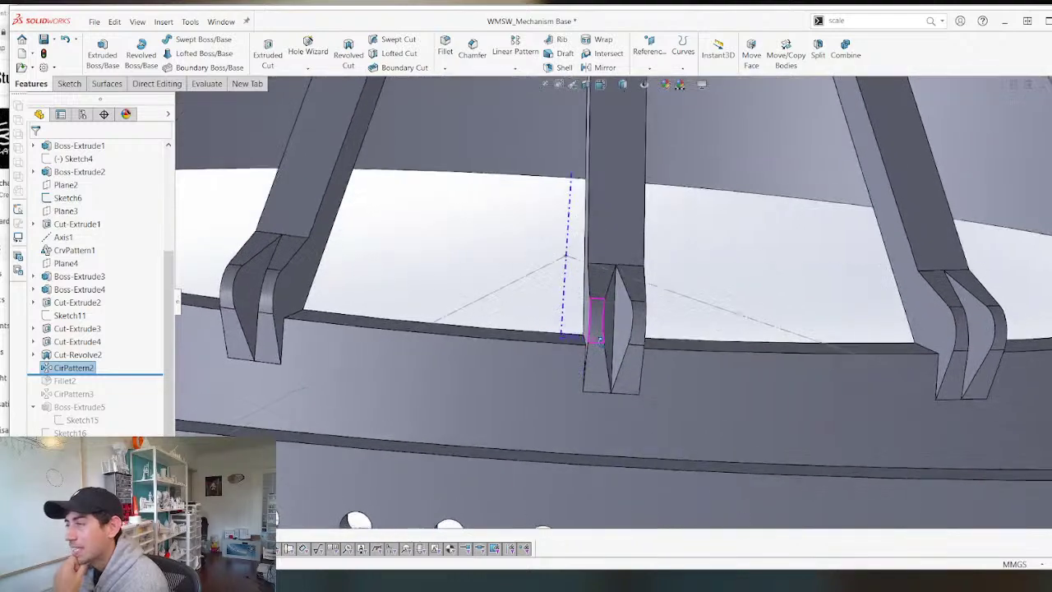
middle_drag(595, 357, 698, 331)
scroll(620, 375, up, 10)
scroll(607, 269, down, 5)
scroll(695, 327, up, 5)
scroll(657, 297, down, 5)
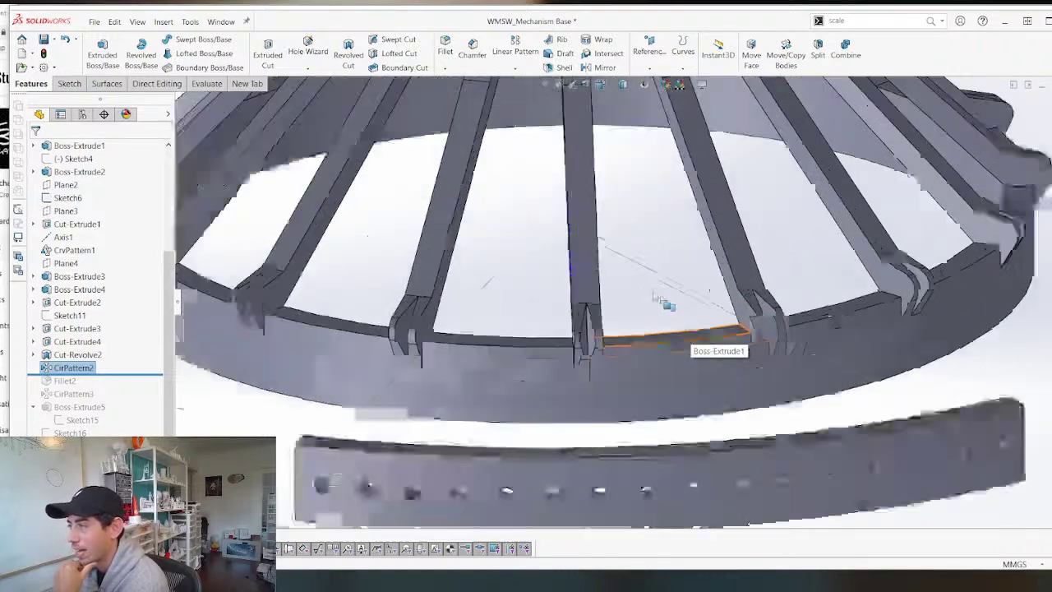
scroll(656, 296, down, 1)
Roll the model forward past the fillet and the circular pattern that follow the ribs' pattern.
mouse_move(136, 373)
mouse_down()
mouse_move(140, 422)
mouse_move(139, 401)
mouse_up()
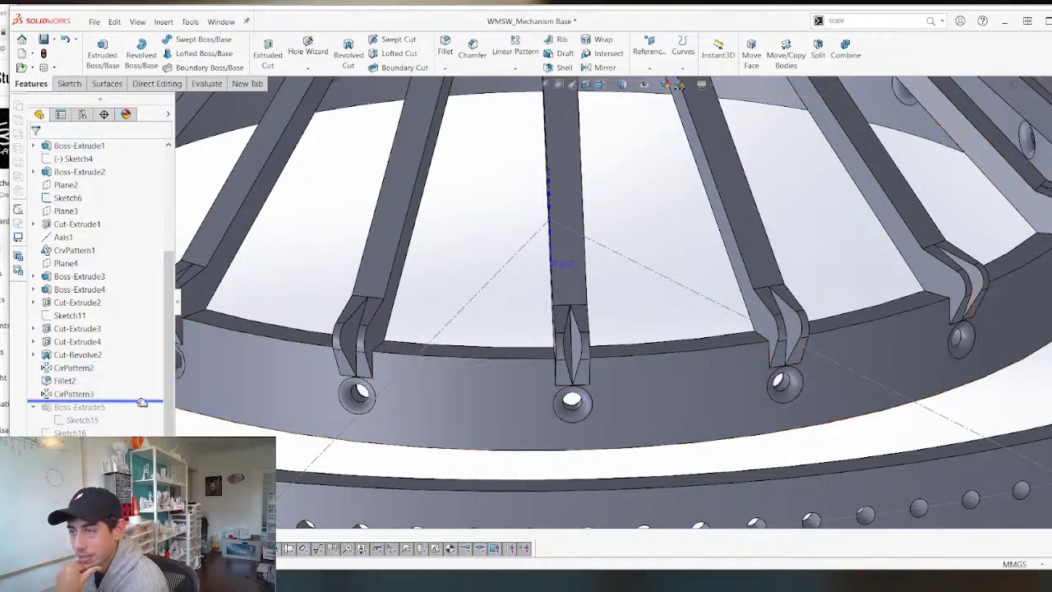
scroll(559, 386, down, 3)
middle_drag(567, 400, 568, 395)
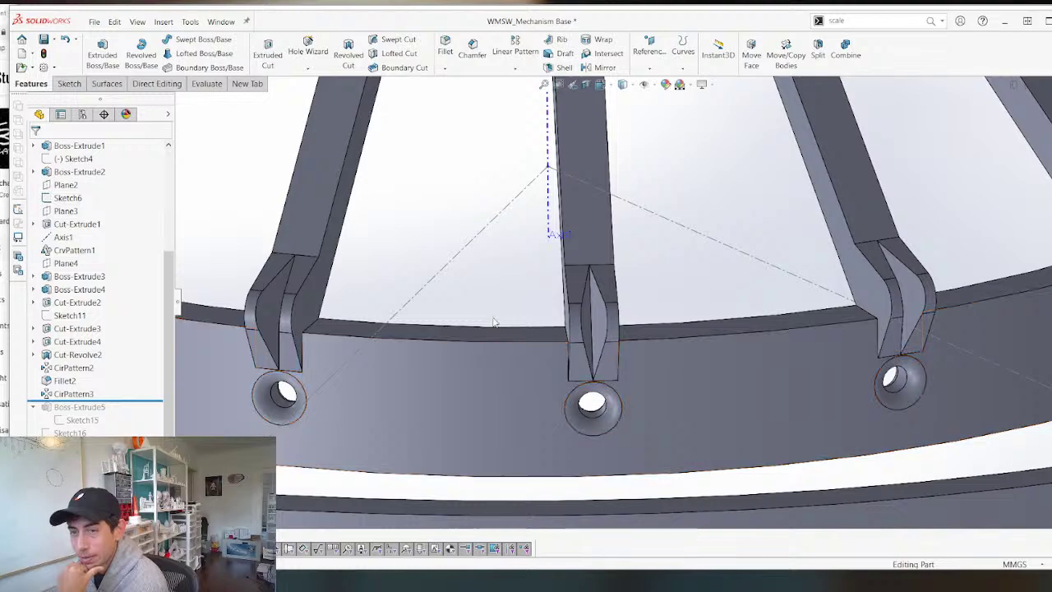
Inspect how the cut rib tabs sit against the ring's rounded holes from several angles.
scroll(683, 307, up, 5)
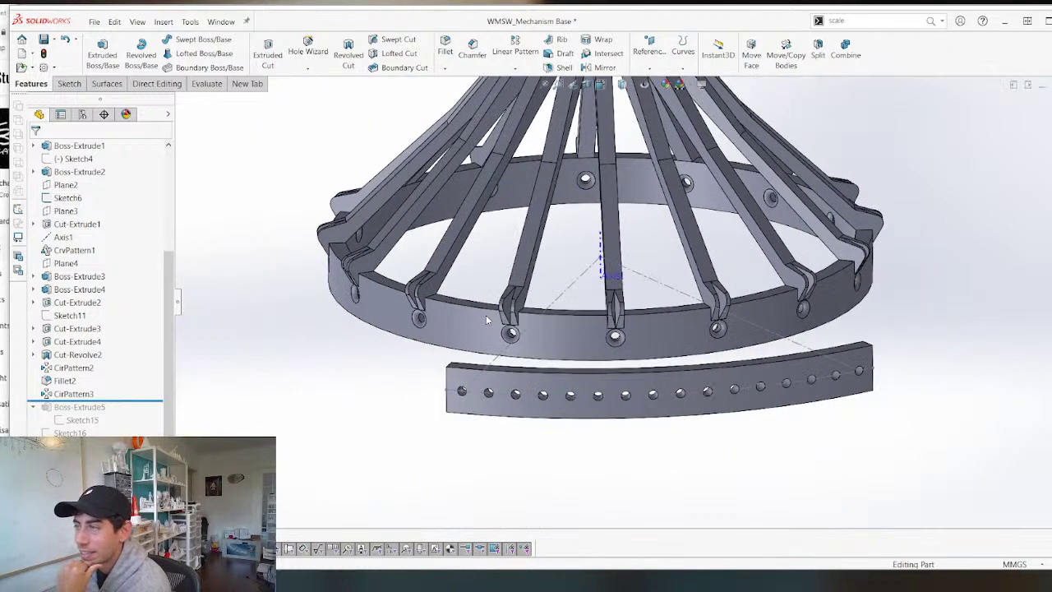
middle_drag(485, 321, 395, 331)
scroll(485, 332, down, 5)
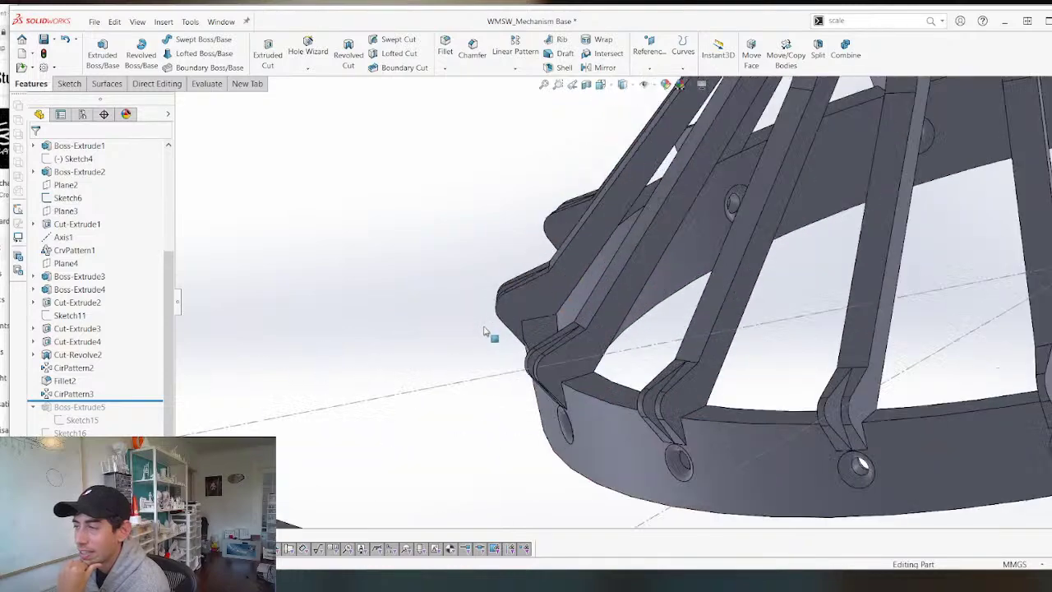
scroll(558, 361, down, 3)
middle_drag(558, 361, 644, 317)
scroll(622, 292, up, 2)
scroll(650, 322, up, 6)
scroll(627, 283, down, 4)
scroll(600, 362, up, 4)
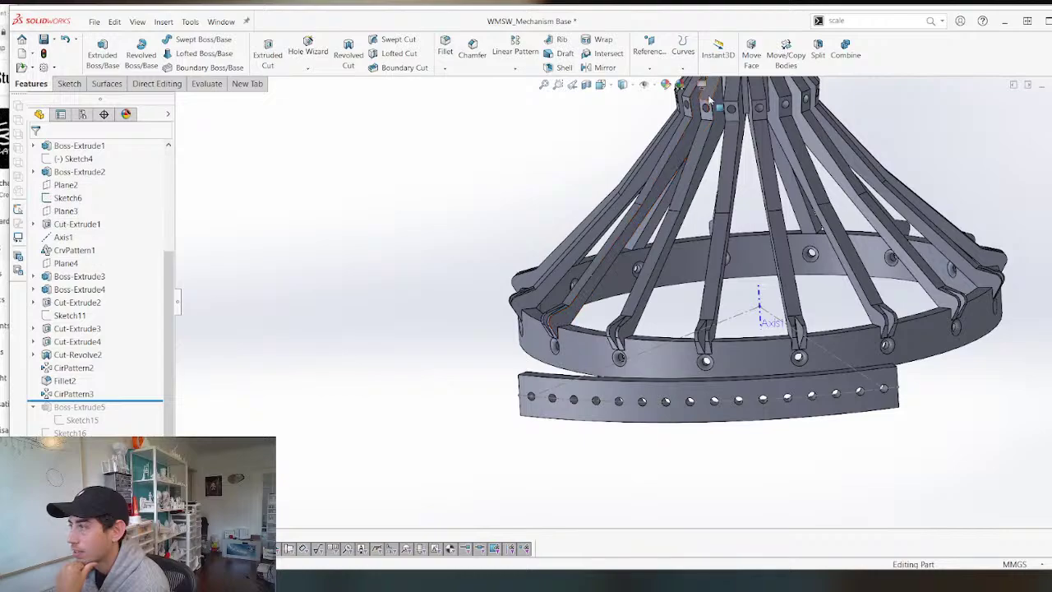
scroll(713, 113, down, 6)
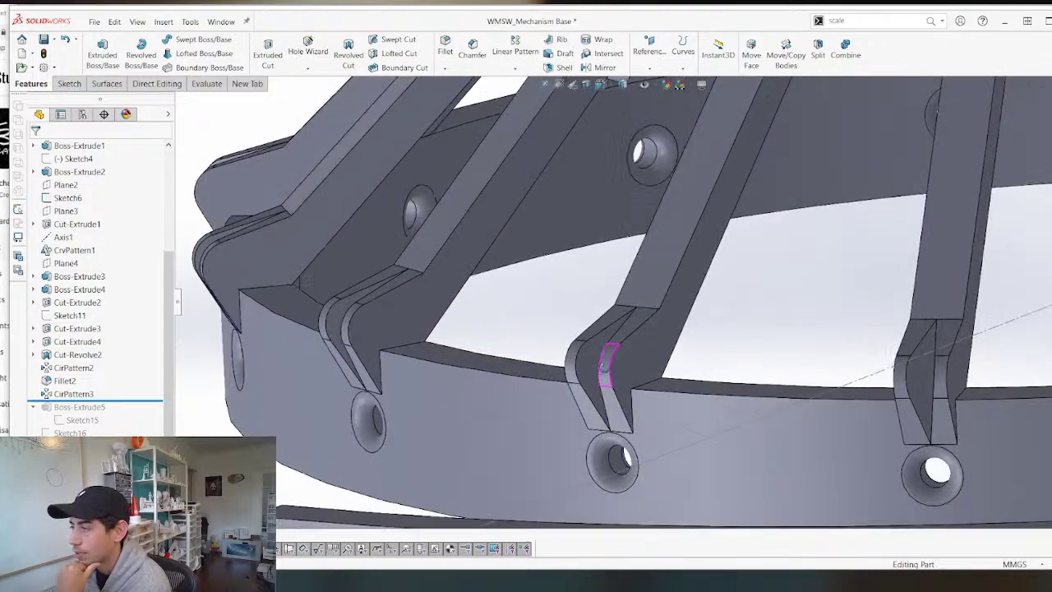
middle_drag(606, 366, 641, 369)
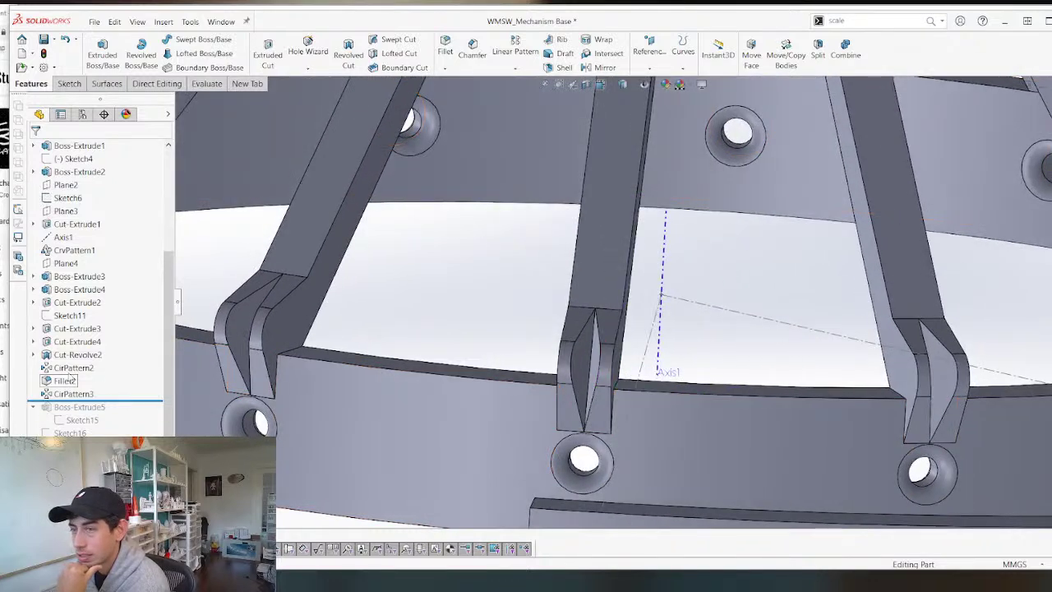
Try reshaping the revolved cut's sketch with a three-point arc across the tab, trimming the offset lines beyond it into construction geometry.
right_click(71, 355)
click(94, 294)
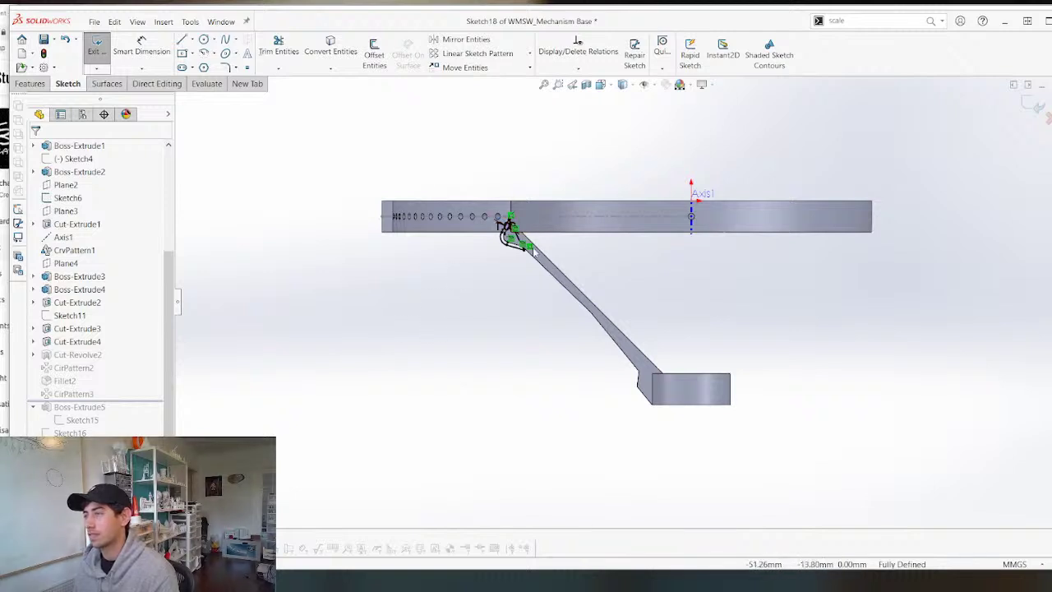
scroll(533, 252, down, 6)
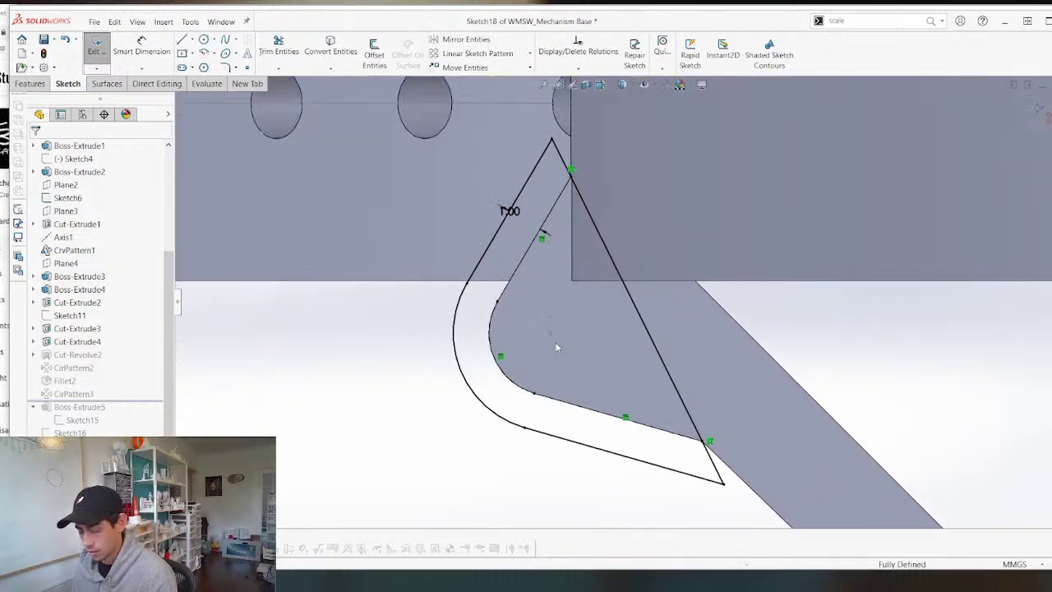
right_drag(533, 302, 520, 220)
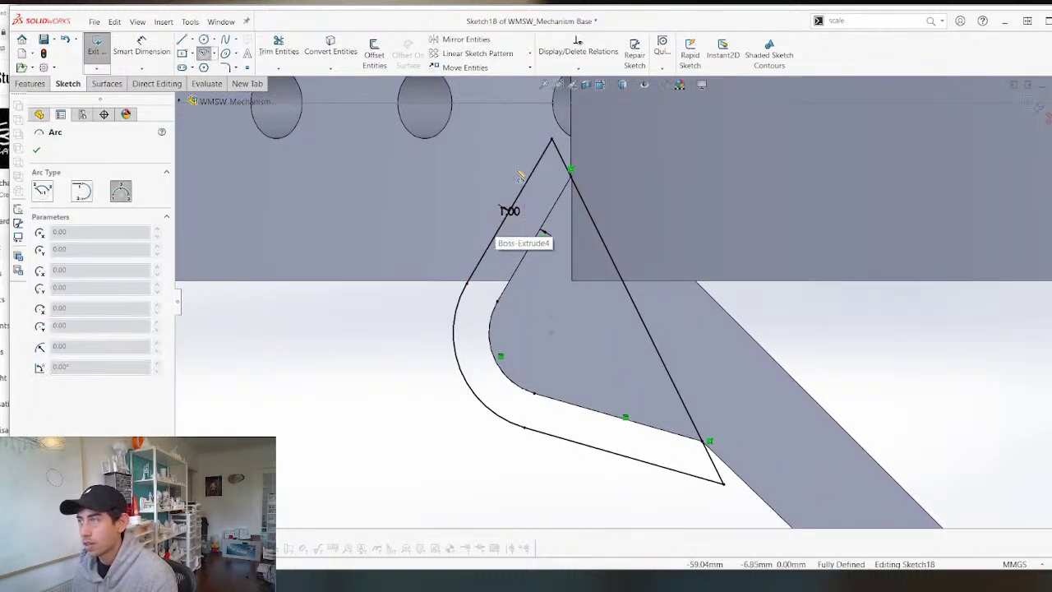
click(521, 197)
click(632, 456)
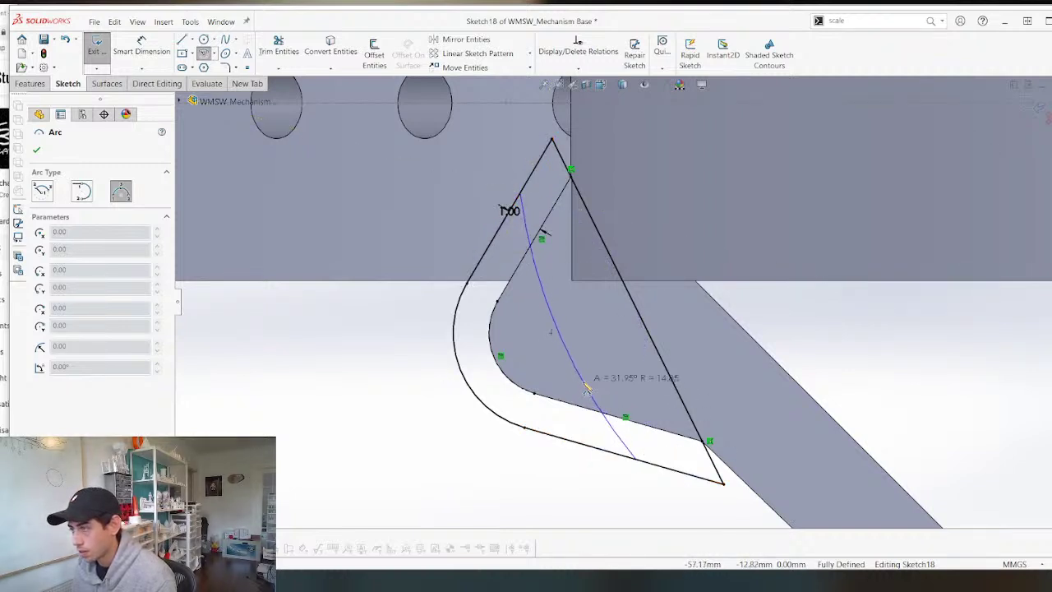
click(585, 386)
key(Escape)
key(t)
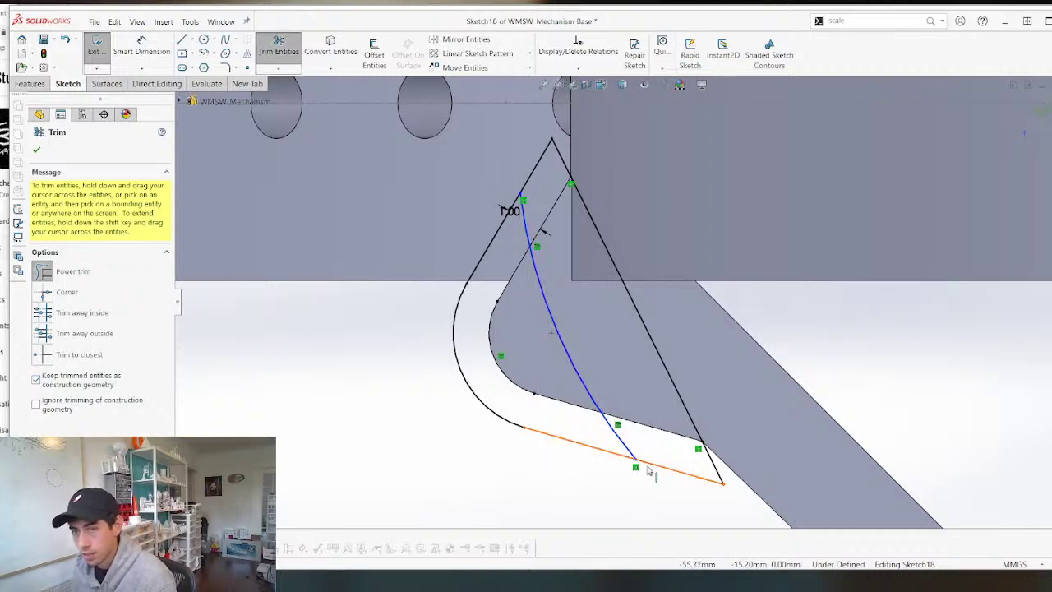
drag(650, 460, 687, 505)
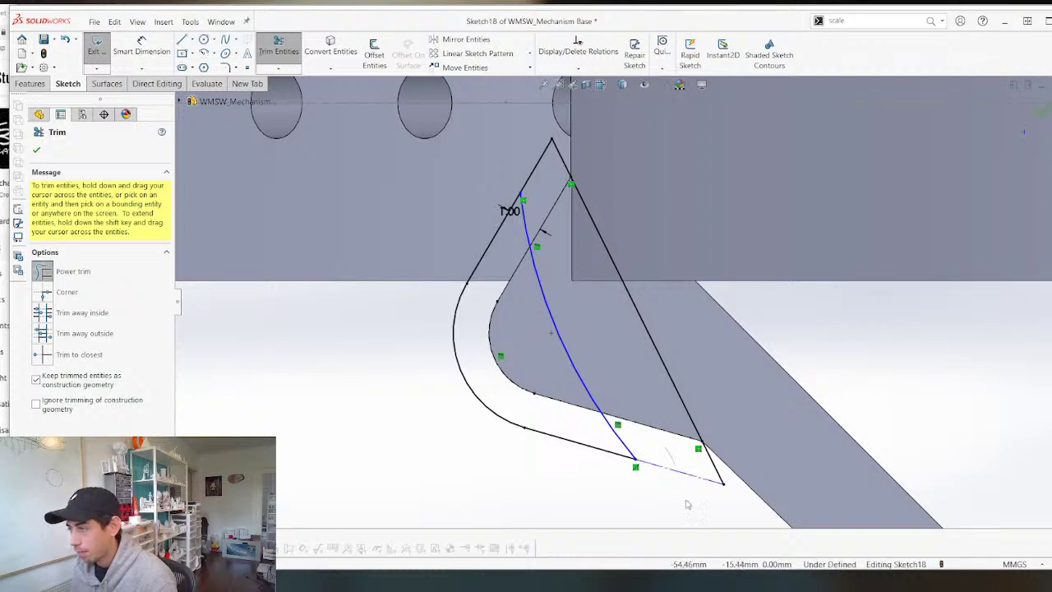
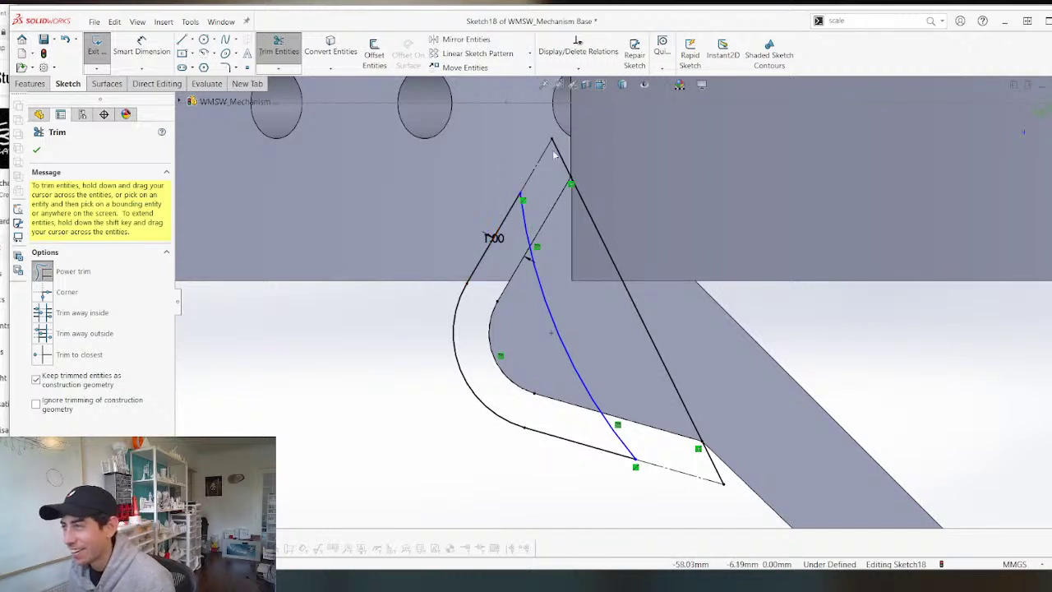
Dimension the distance from the arc's upper endpoint to the profile's upper tip at 2 mm.
key(d)
click(520, 194)
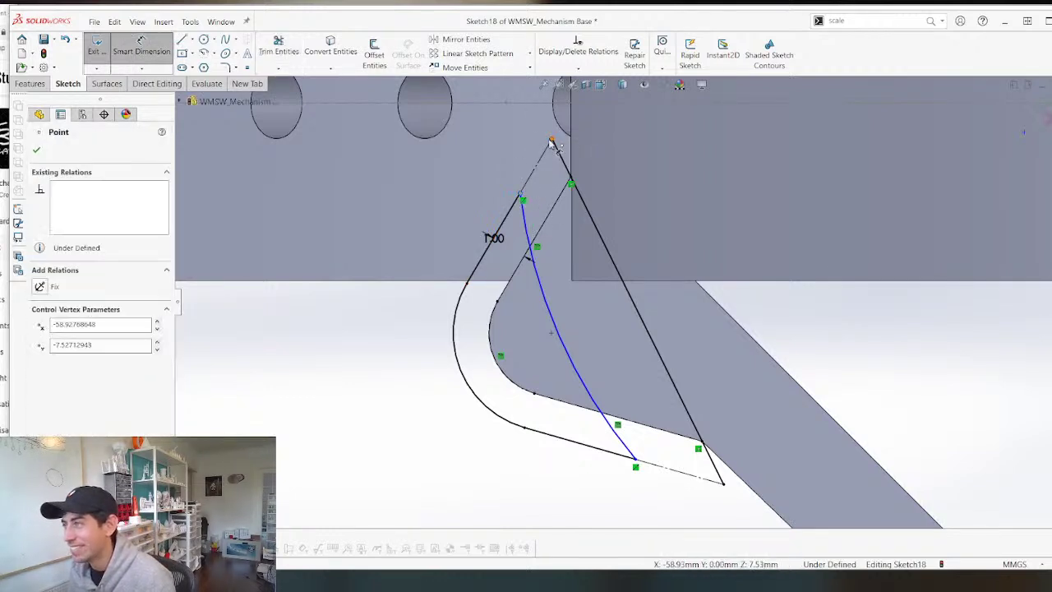
click(553, 143)
click(505, 139)
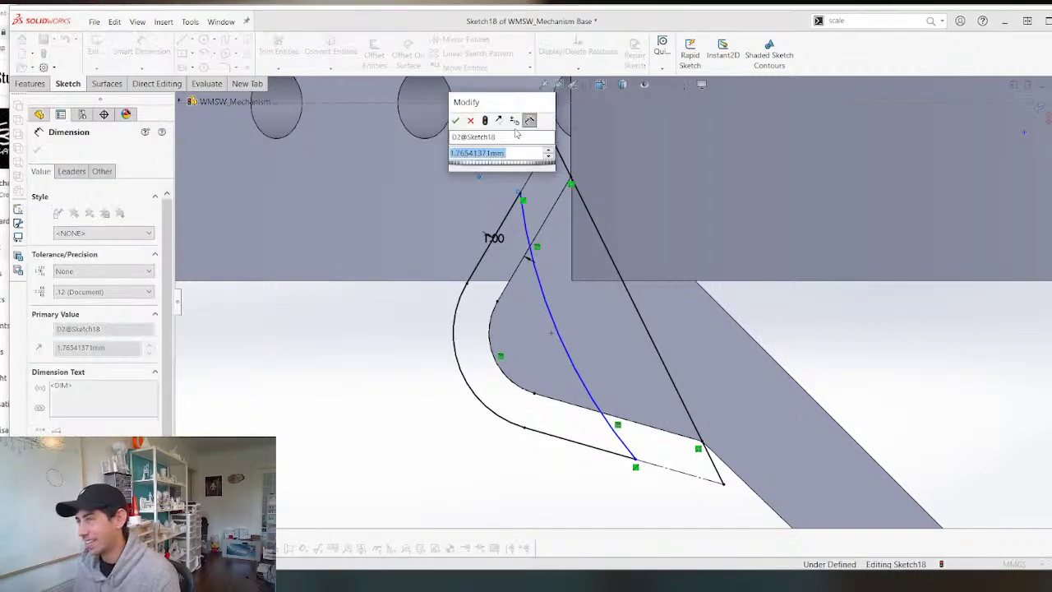
text(2)
key(Return)
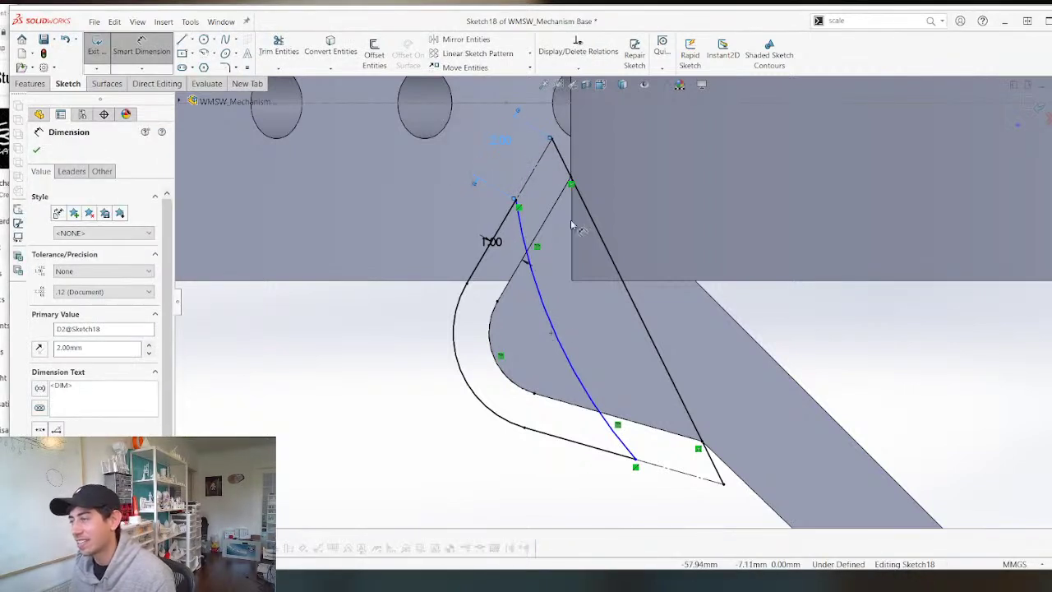
Dimension the horizontal distance from the arc's lower endpoint to the profile's lower tip at 2 mm.
click(635, 462)
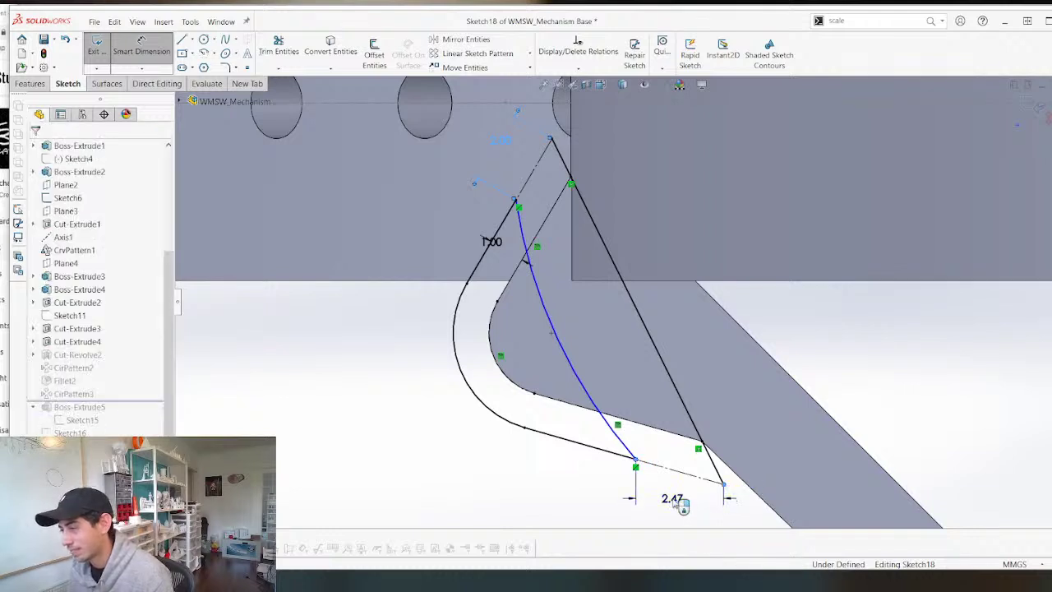
double_click(673, 500)
text(2)
key(Return)
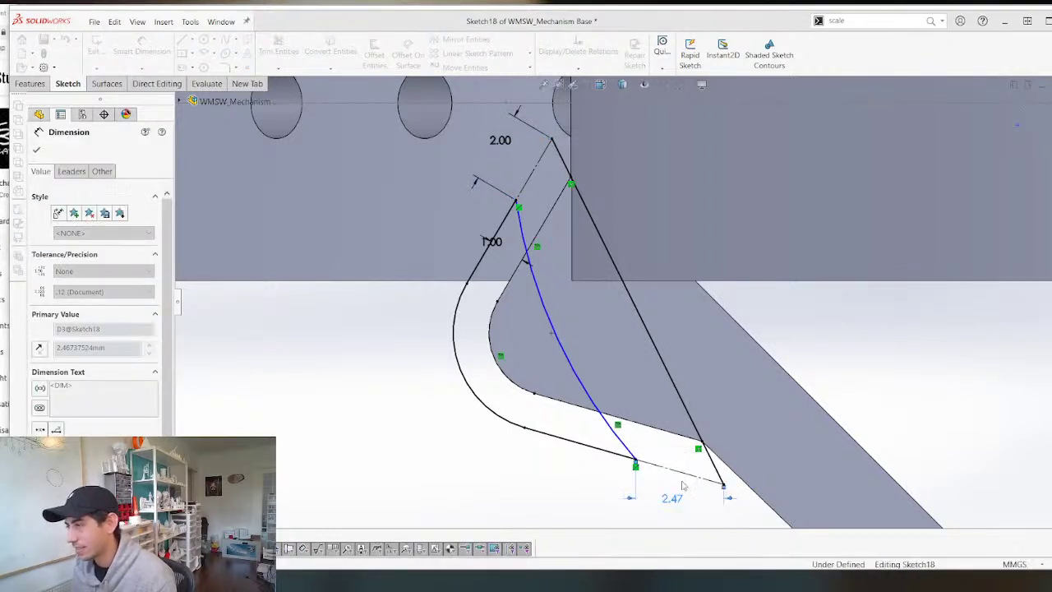
scroll(557, 332, up, 2)
key(Escape)
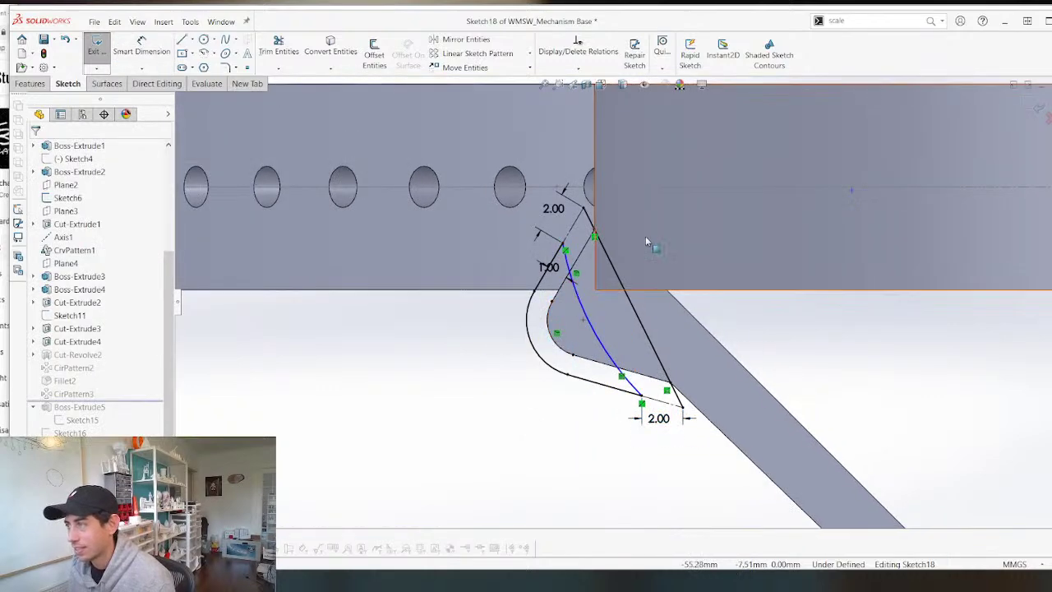
middle_drag(423, 416, 453, 359)
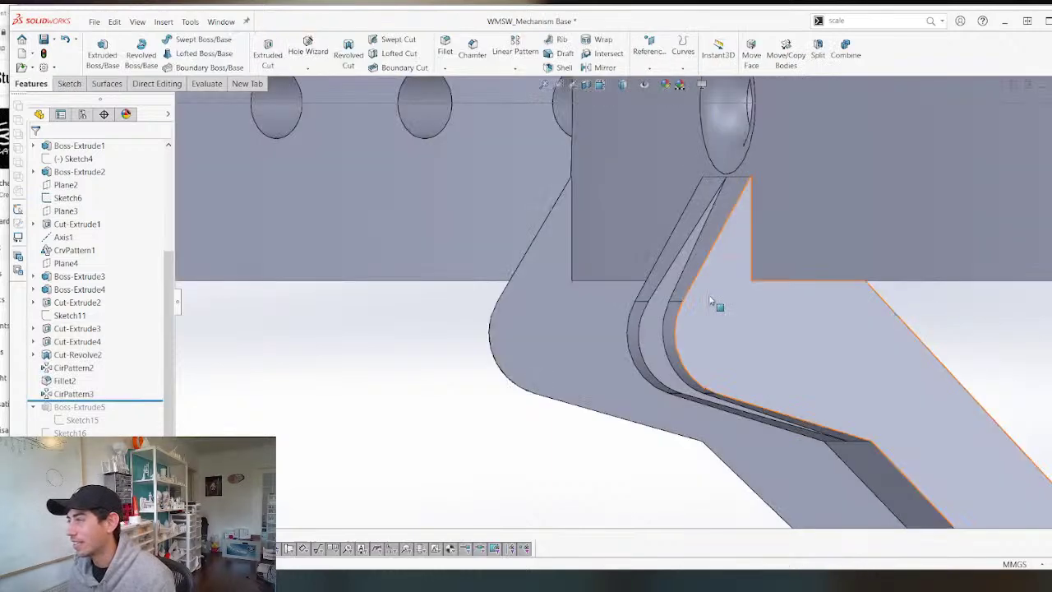
Examine the existing V-shaped tab cuts around the ring from below and from the side.
middle_drag(684, 323, 751, 282)
scroll(740, 292, up, 4)
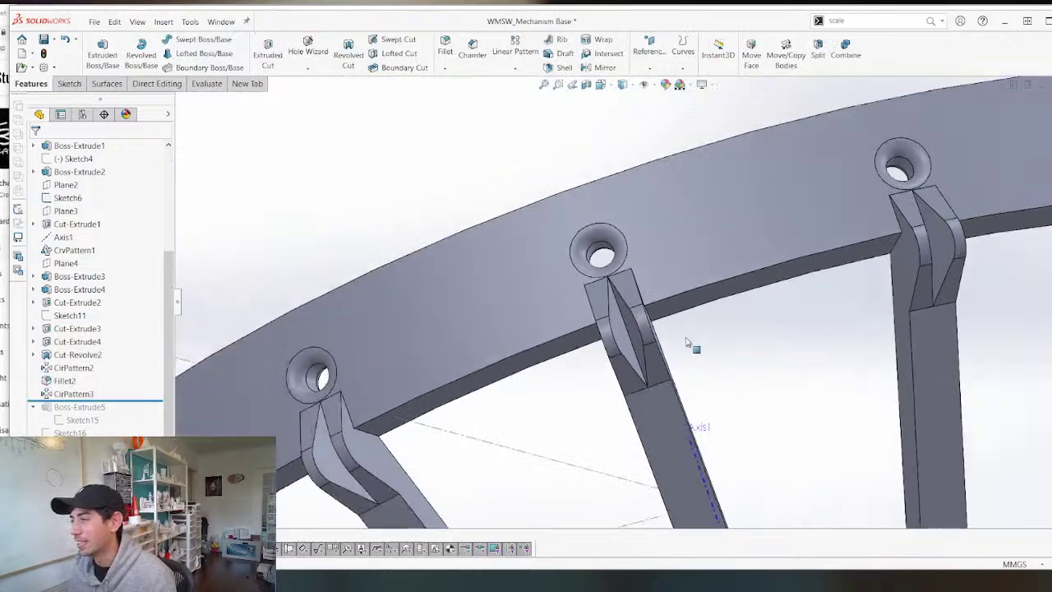
scroll(687, 343, down, 3)
scroll(645, 368, up, 2)
scroll(623, 281, up, 3)
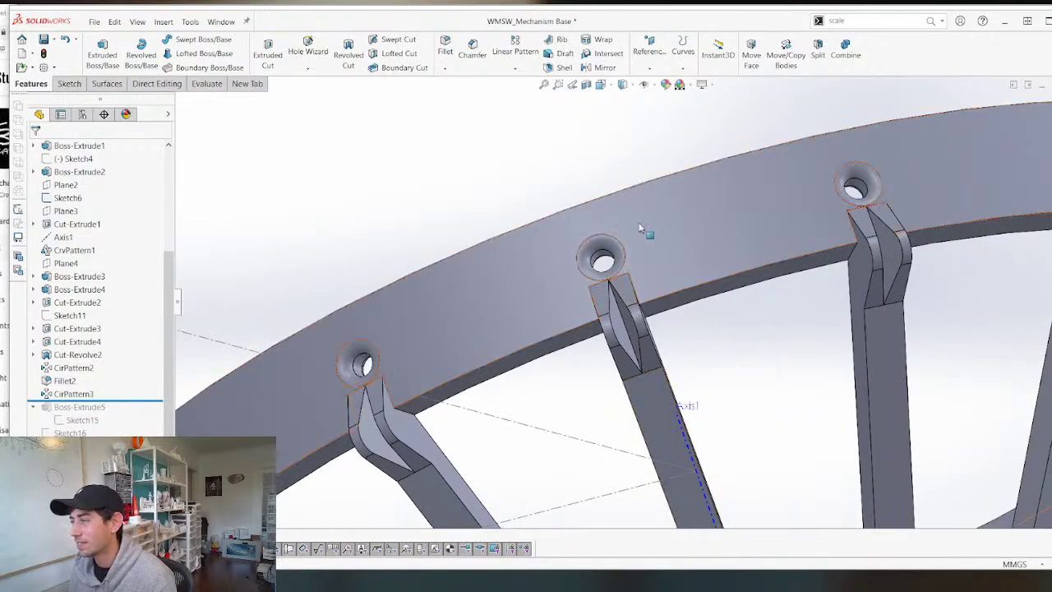
middle_drag(629, 228, 357, 316)
scroll(360, 317, down, 4)
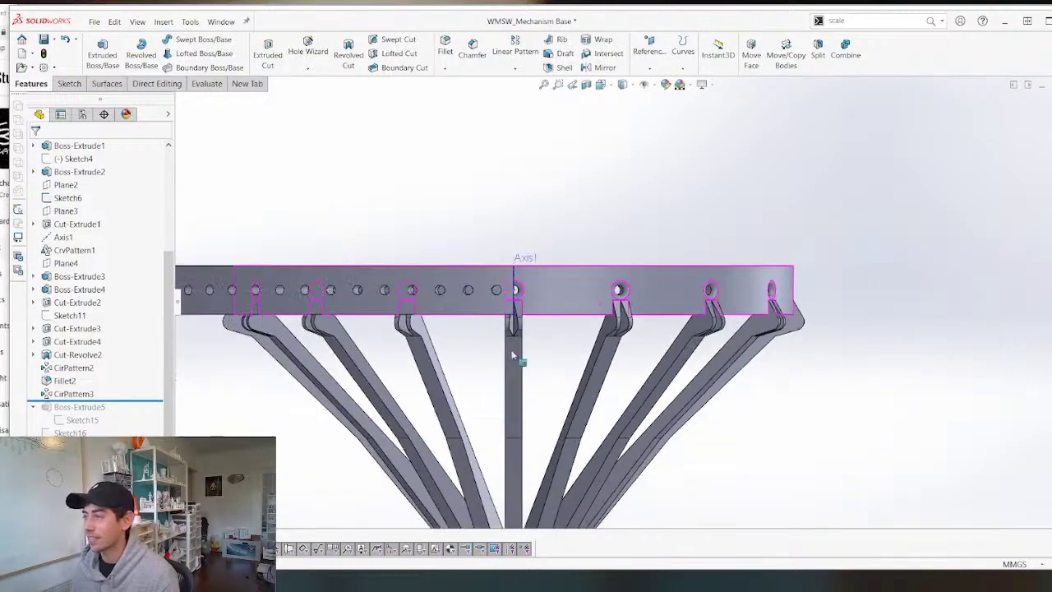
mouse_move(513, 353)
middle_down()
mouse_move(644, 5)
mouse_move(516, 348)
middle_up()
scroll(543, 312, up, 4)
middle_drag(544, 311, 485, 429)
scroll(486, 428, up, 3)
Edit the revolved cut's sketch and draw a three-point arc, about 8.7 mm across, between the profile's upper and lower offset lines.
right_click(614, 430)
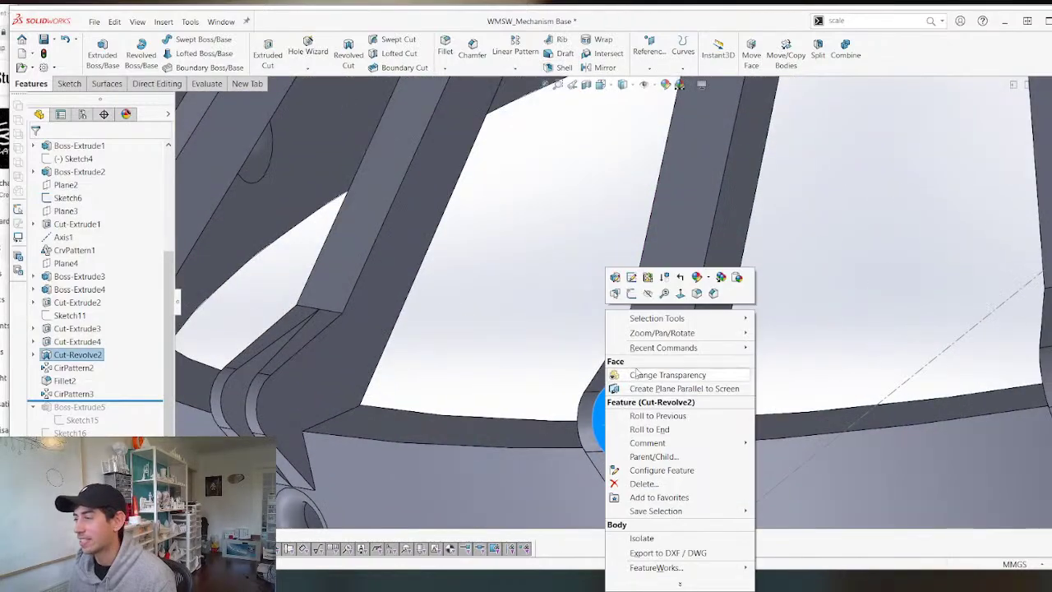
click(639, 281)
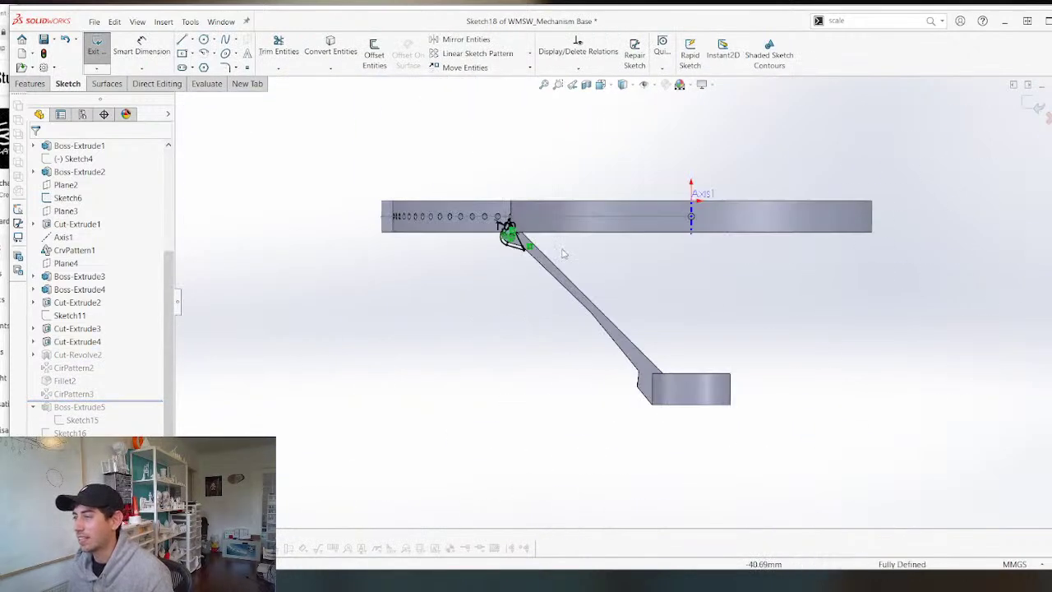
scroll(599, 274, up, 5)
scroll(649, 296, down, 2)
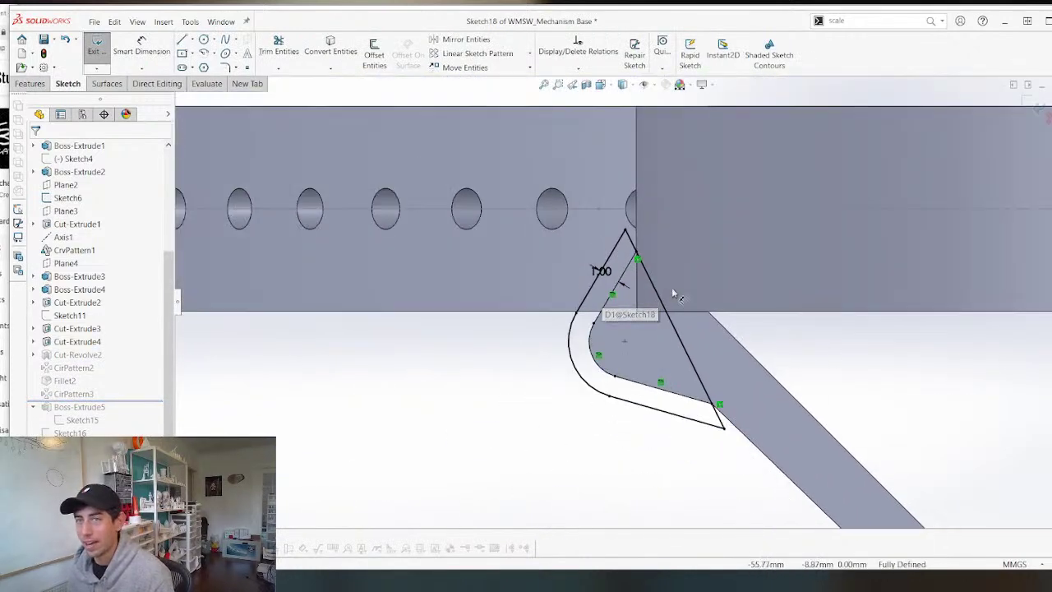
scroll(566, 371, up, 2)
scroll(566, 371, down, 4)
scroll(637, 446, up, 4)
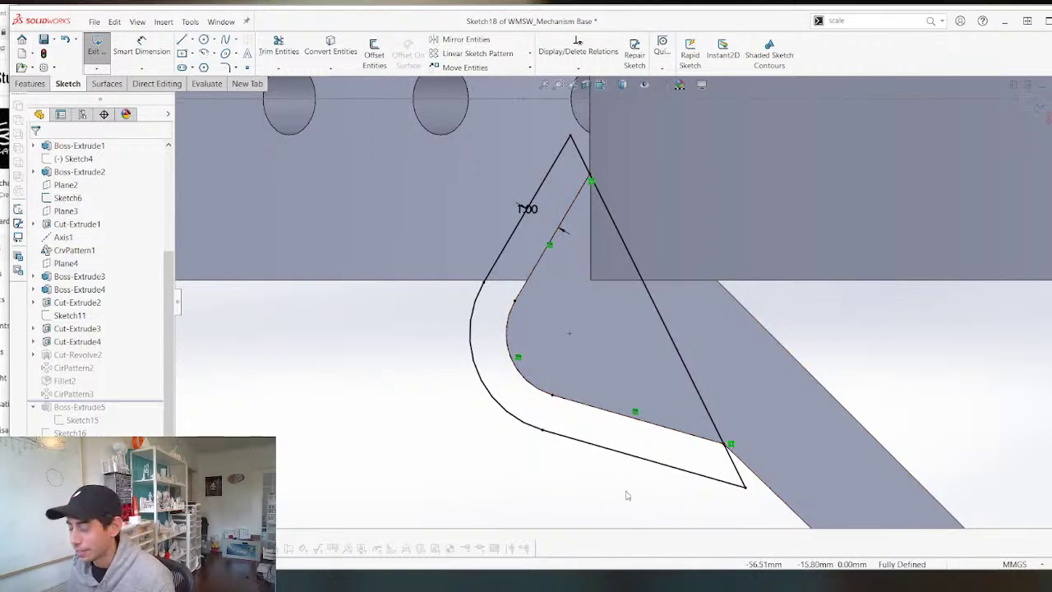
key(a)
click(121, 192)
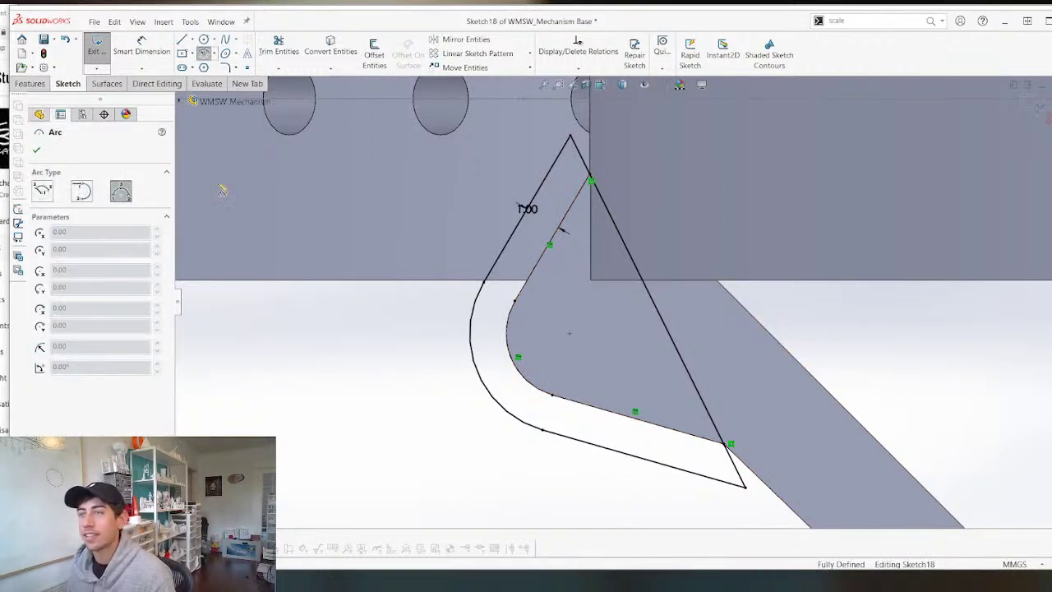
click(541, 189)
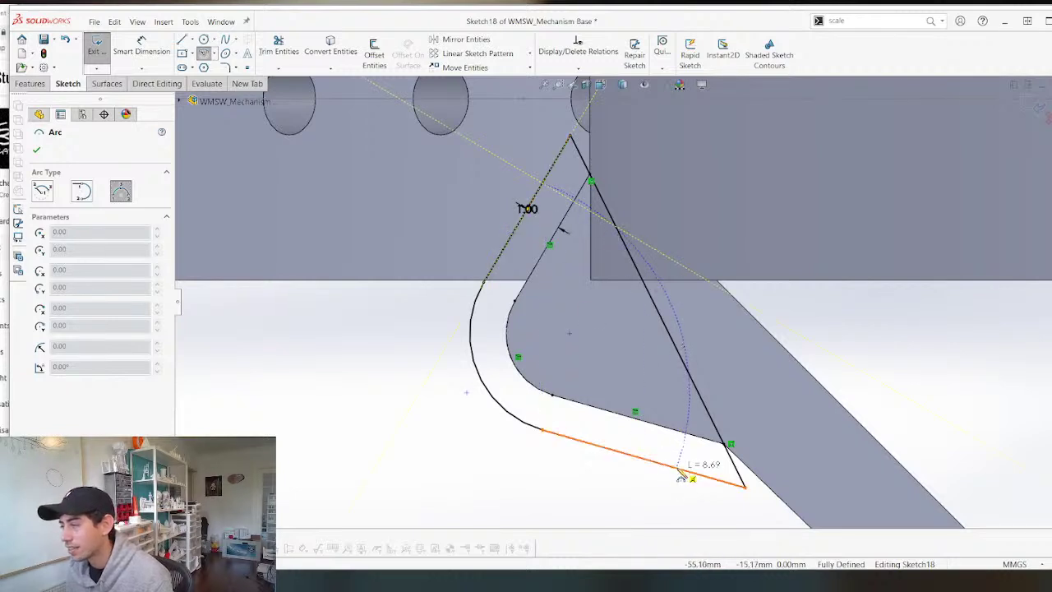
click(678, 466)
click(629, 406)
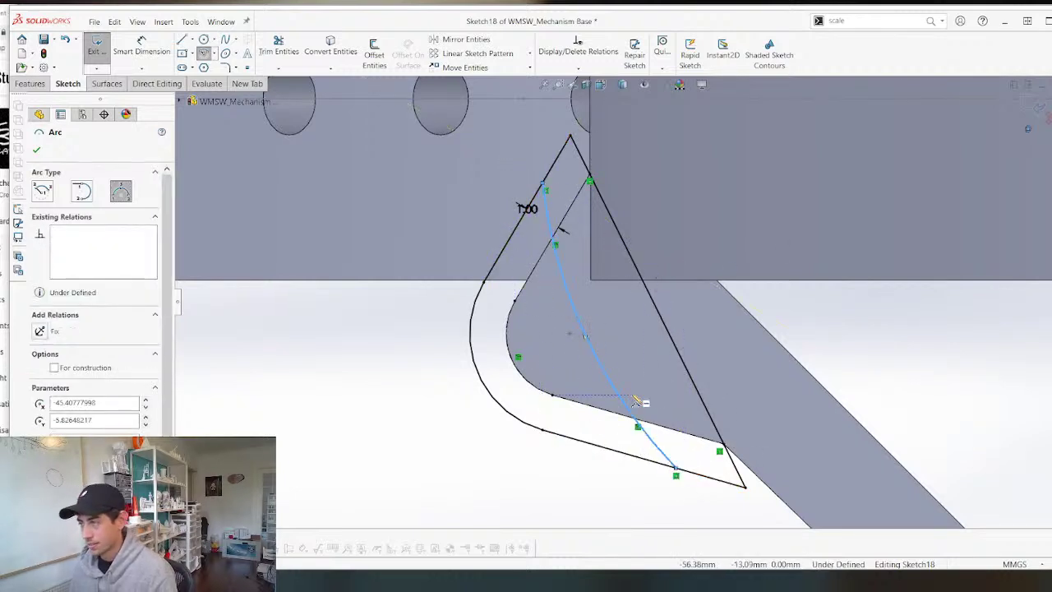
Dimension the distance between the arc's lower endpoint and the profile's lower tip at 2 mm.
scroll(634, 401, down, 2)
key(d)
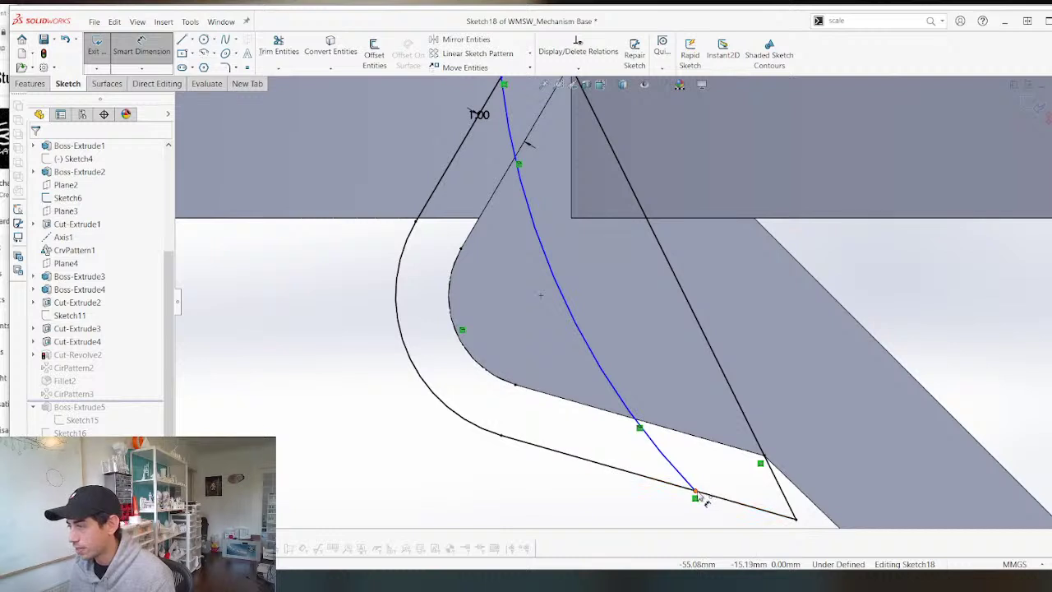
click(695, 496)
click(796, 521)
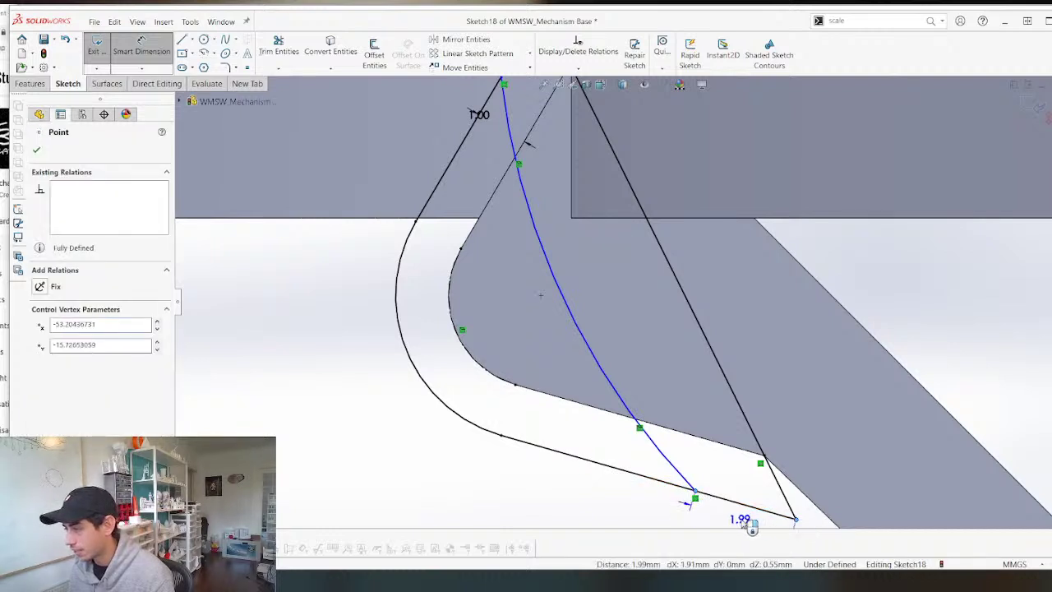
click(743, 522)
text(2)
key(Return)
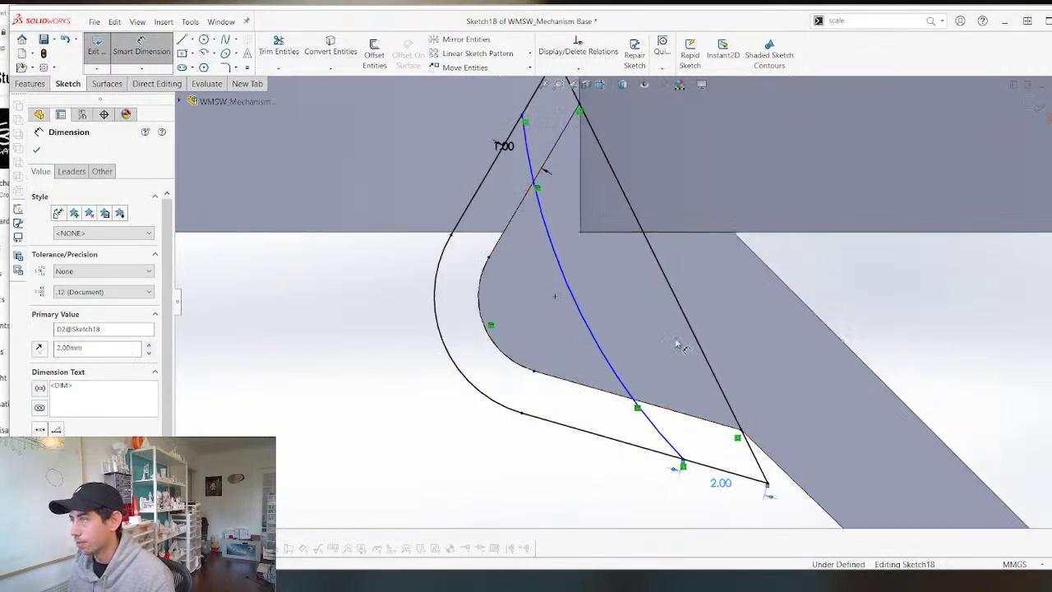
scroll(516, 144, up, 1)
scroll(567, 142, down, 3)
scroll(568, 146, up, 2)
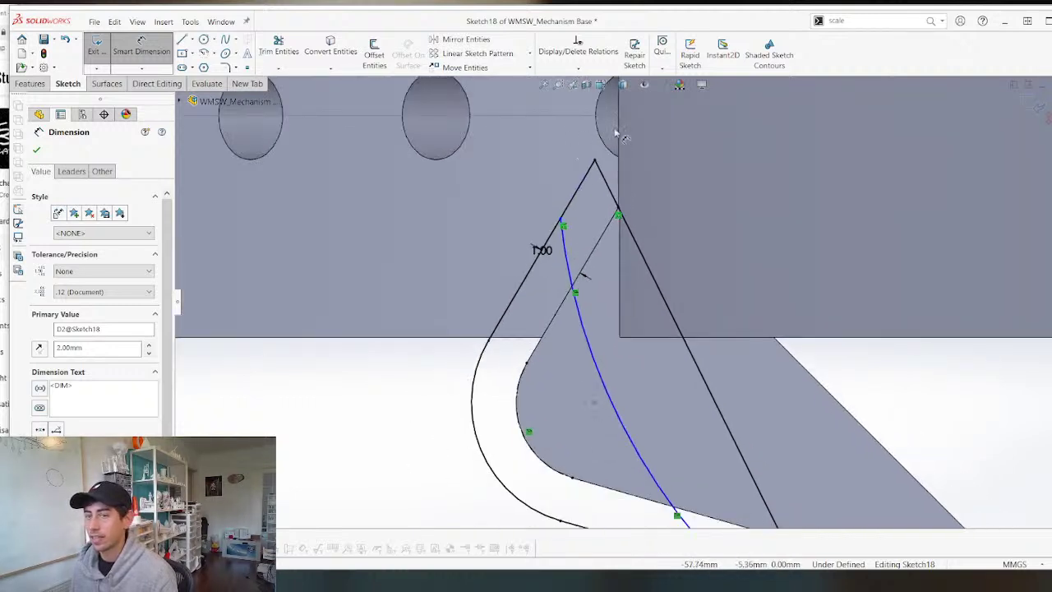
scroll(616, 133, up, 2)
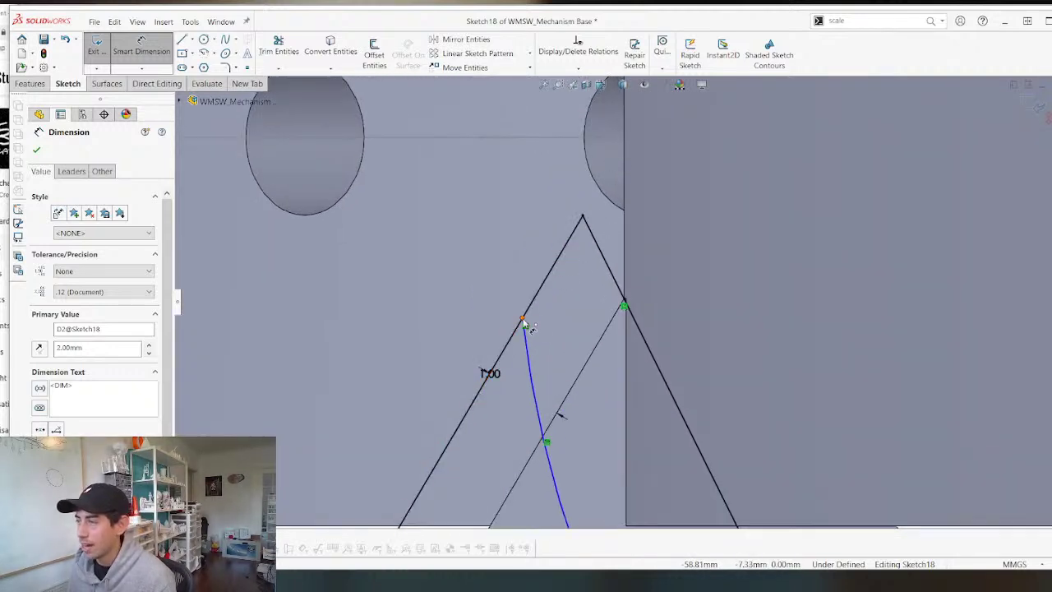
click(581, 215)
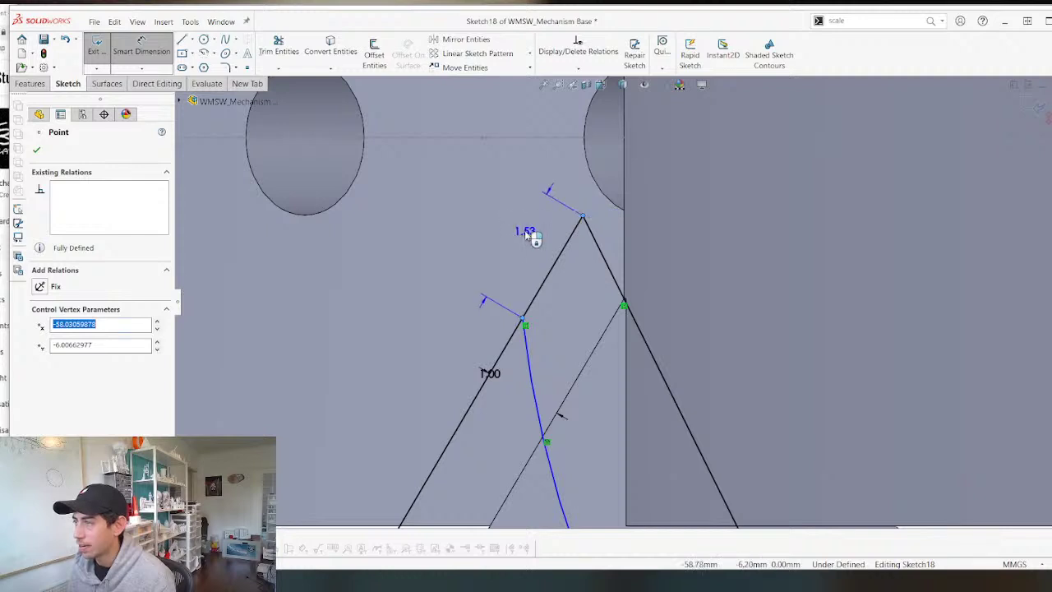
drag(530, 237, 524, 243)
click(524, 240)
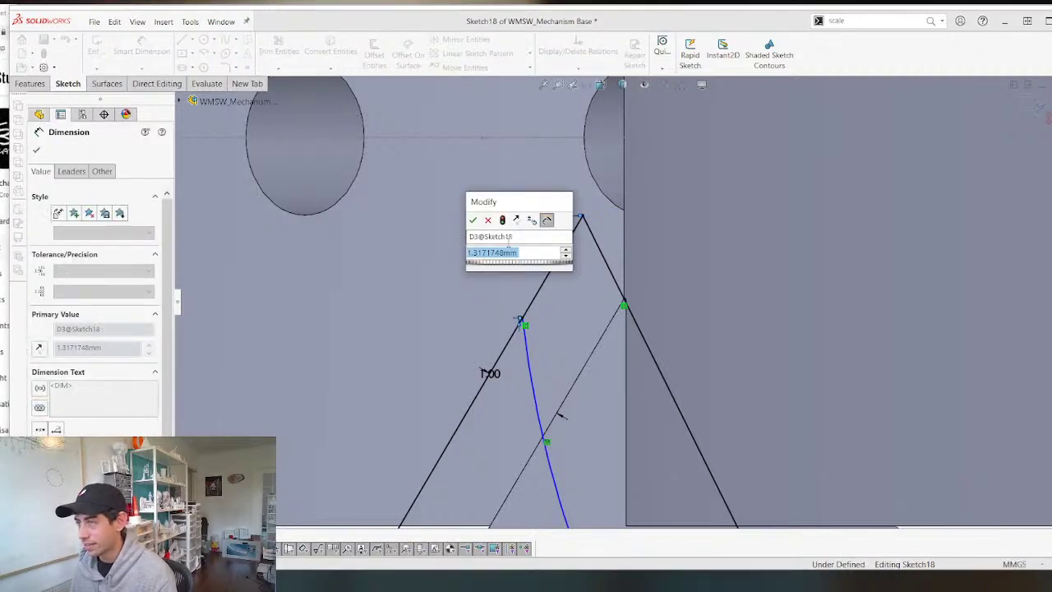
key(Escape)
key(Delete)
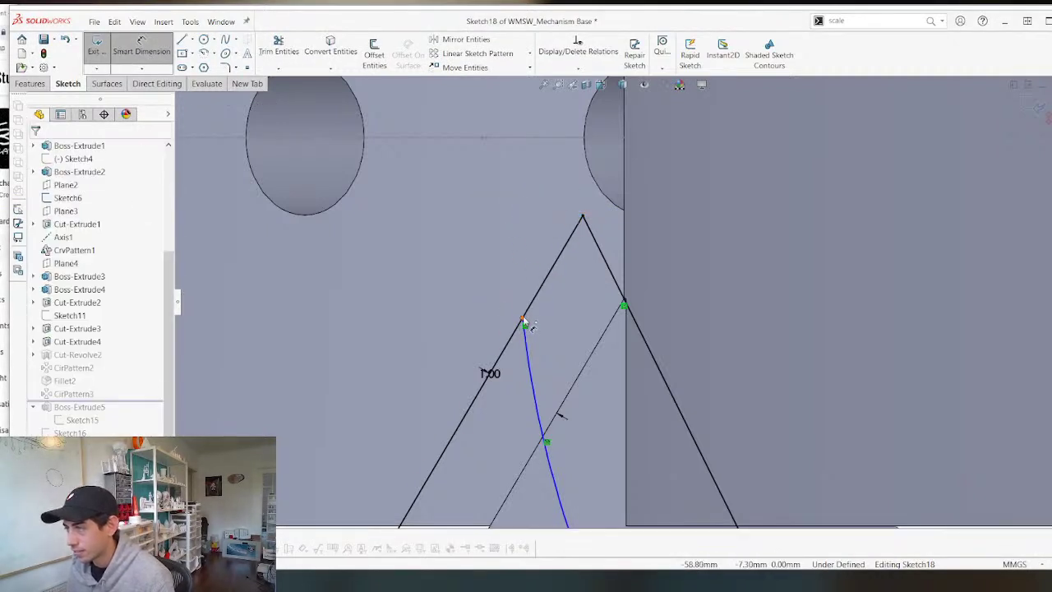
Dimension the aligned distance from the arc's upper endpoint to the profile's upper tip at 2 mm.
click(522, 321)
click(582, 220)
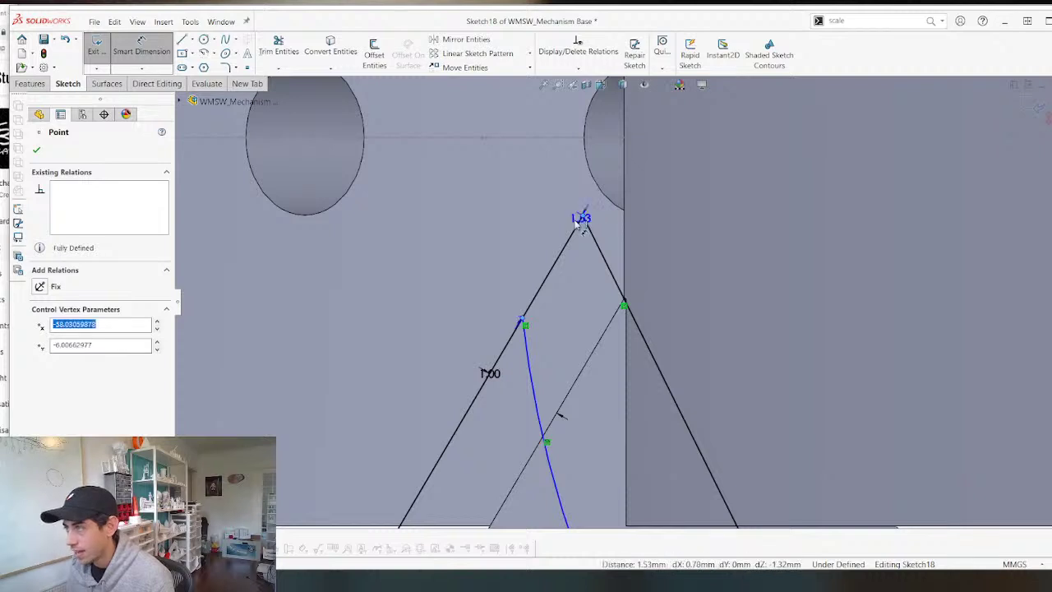
click(534, 232)
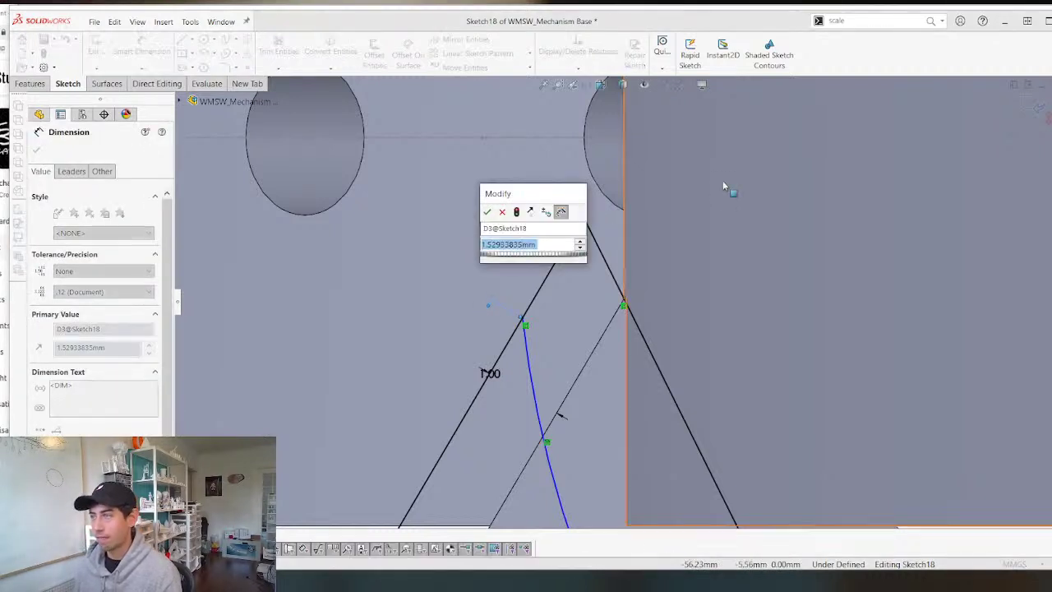
text(2)
key(Return)
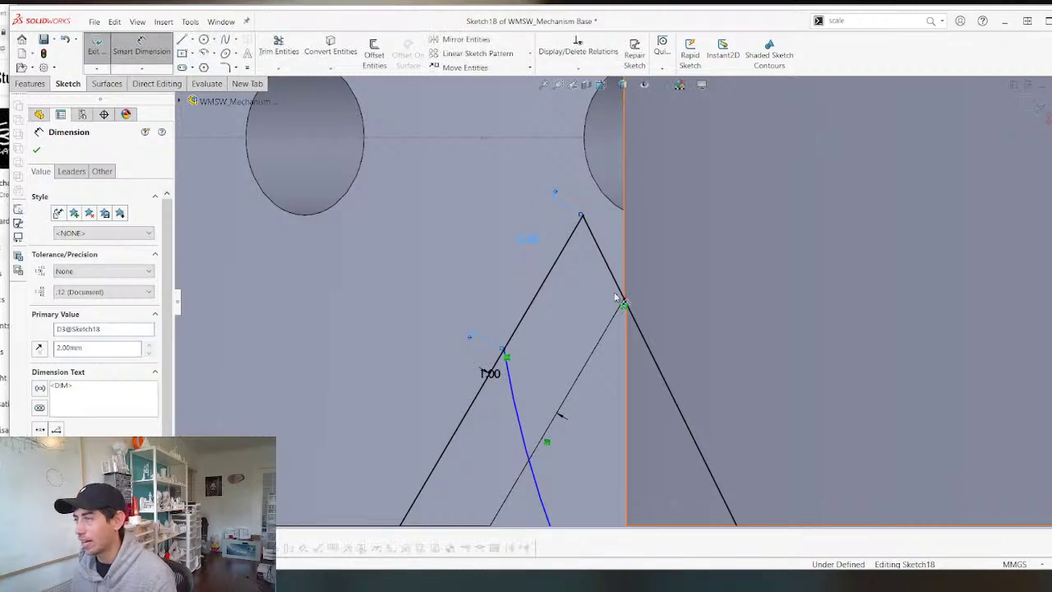
scroll(614, 297, down, 3)
scroll(616, 298, up, 3)
scroll(616, 300, down, 4)
key(Escape)
scroll(736, 472, down, 2)
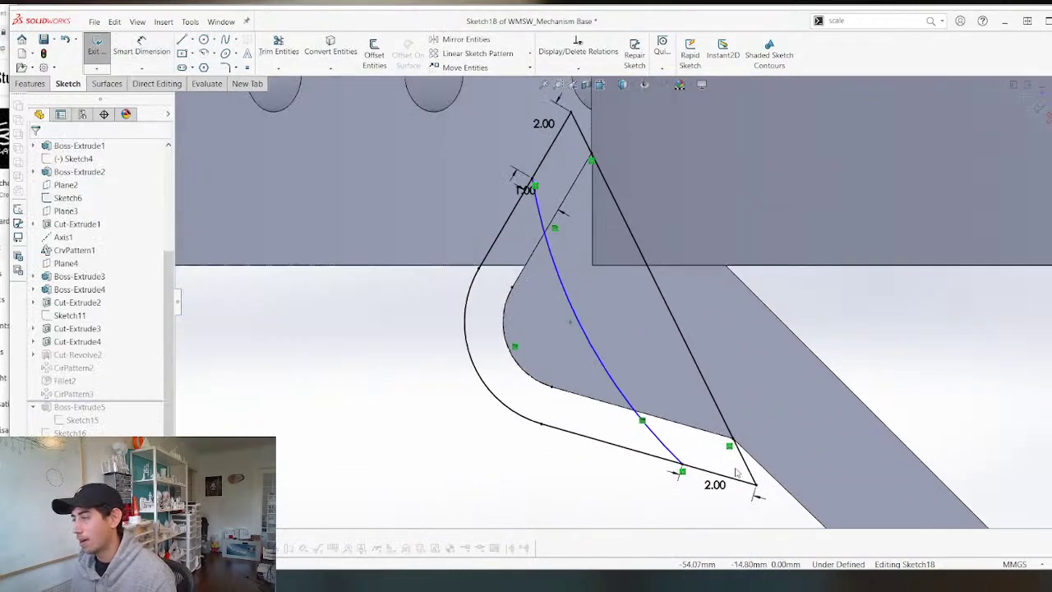
Trim the outer profile's segments between the arc endpoints and both tips, keeping them as construction geometry.
key(t)
scroll(717, 489, down, 3)
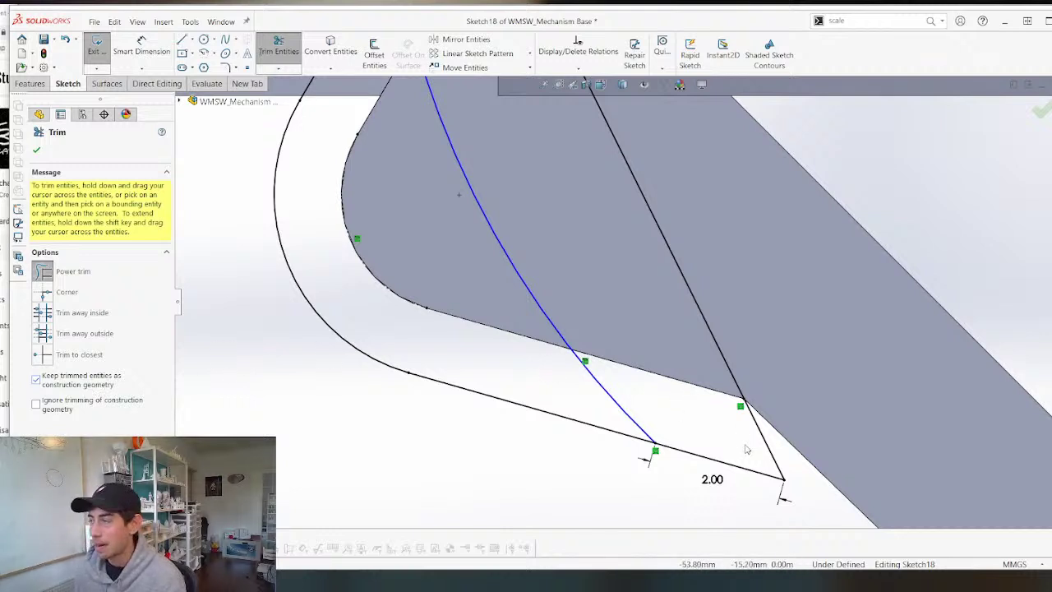
scroll(671, 438, down, 3)
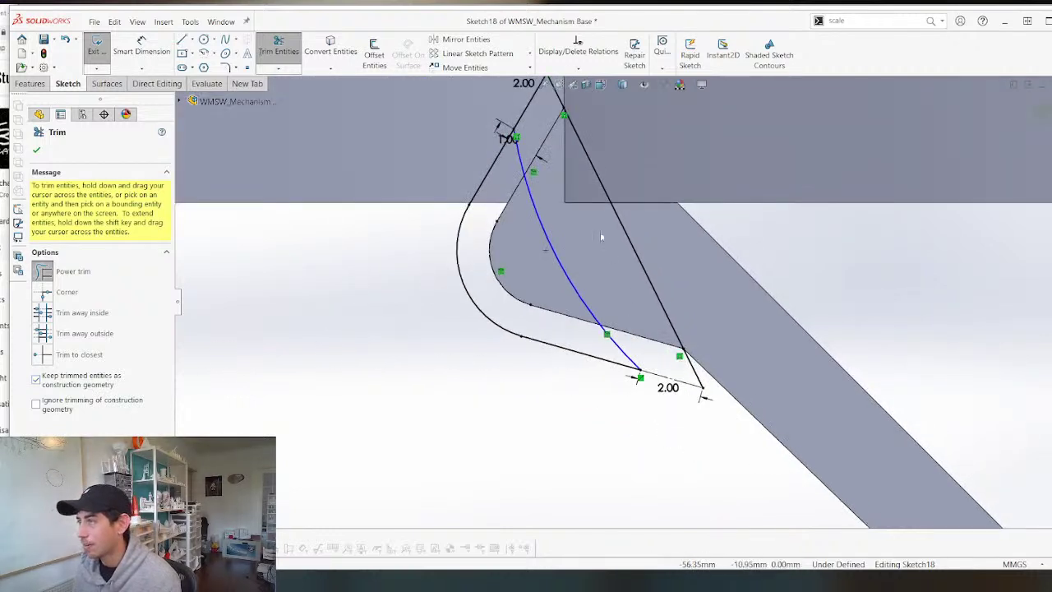
scroll(540, 138, up, 3)
scroll(513, 129, down, 3)
key(Escape)
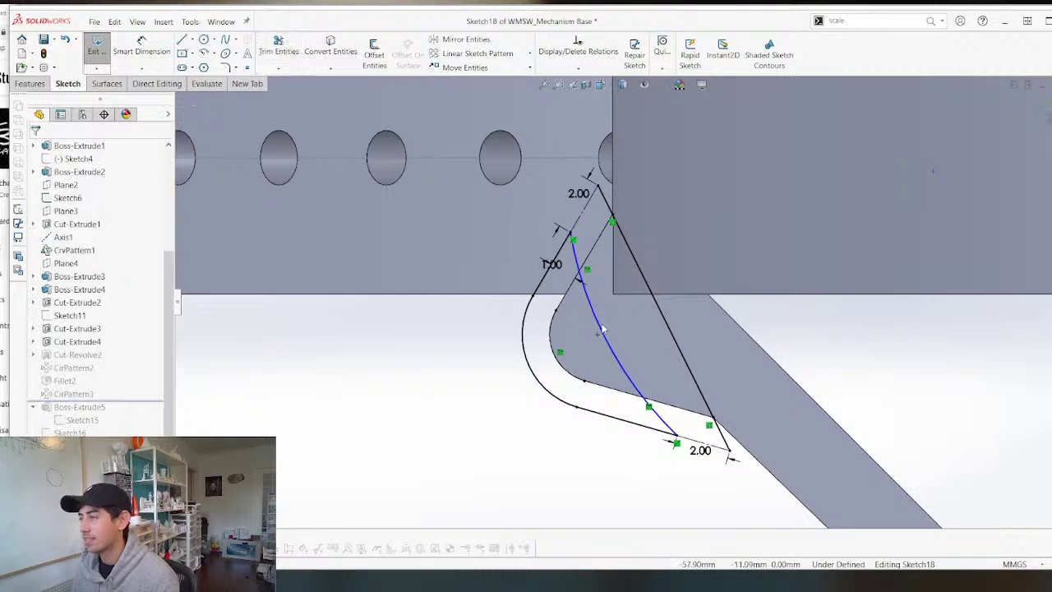
Dimension the arc's radius at 15 mm.
scroll(605, 342, up, 3)
click(610, 342)
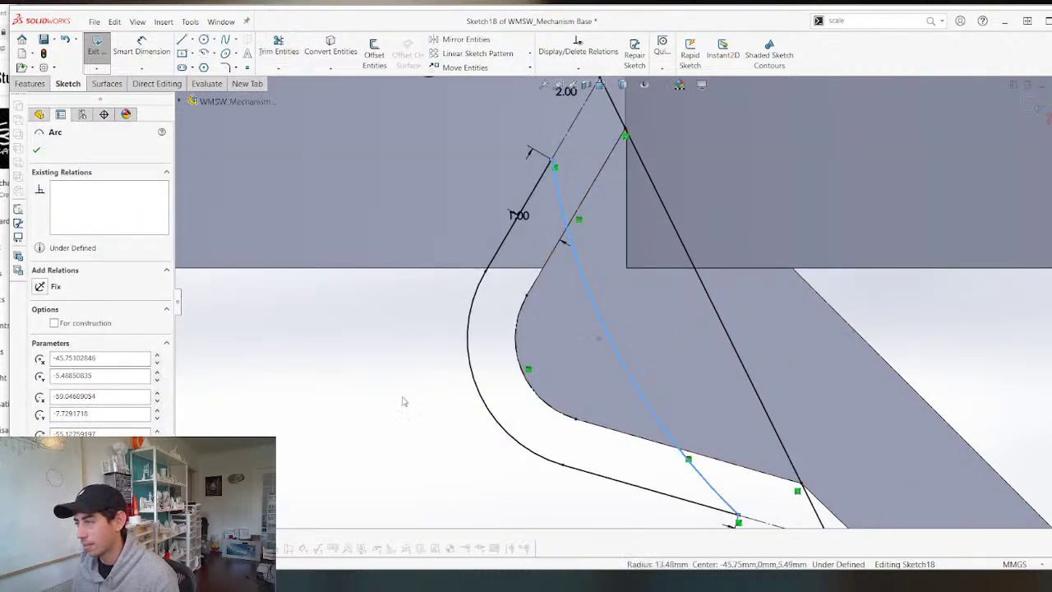
key(d)
click(610, 345)
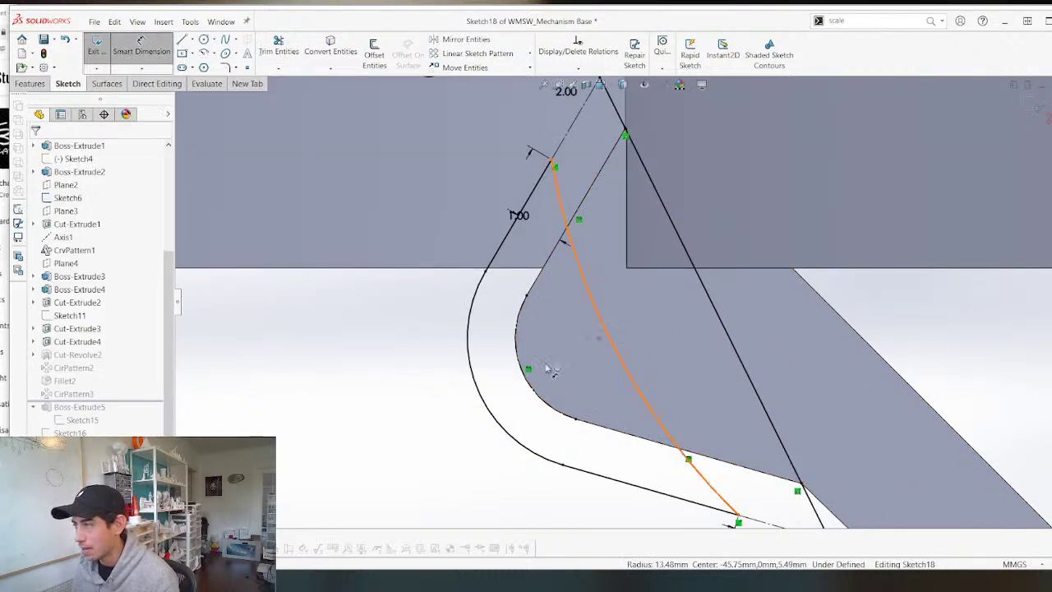
click(374, 438)
text(15)
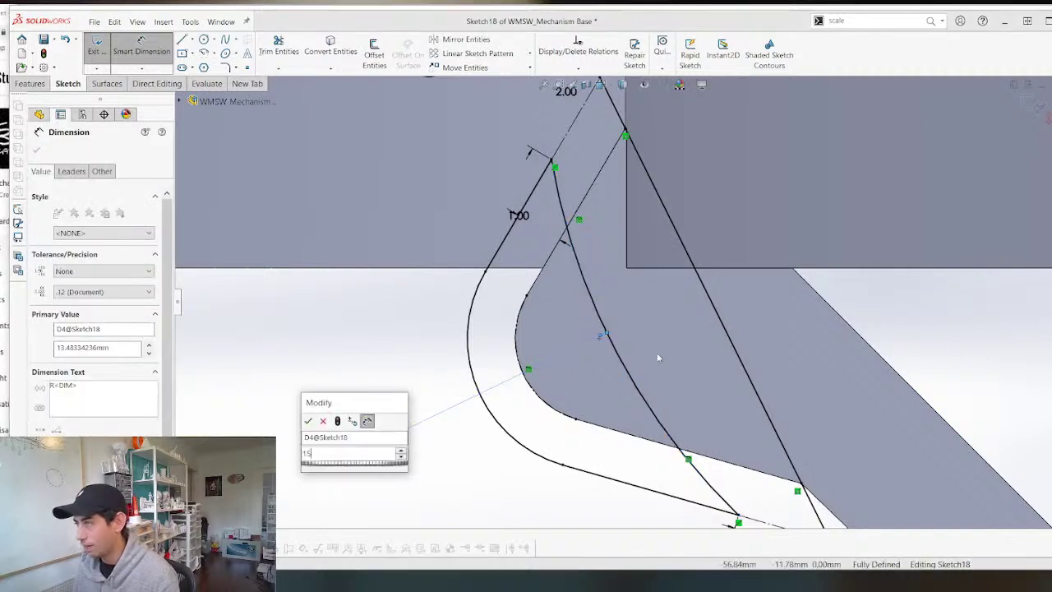
key(Return)
scroll(700, 316, up, 4)
key(Escape)
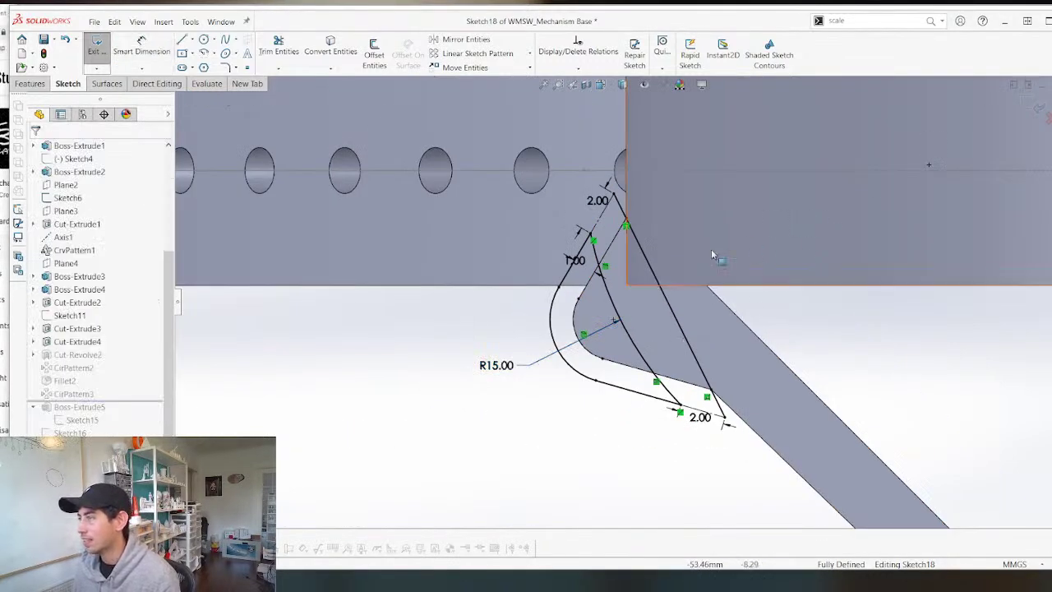
Convert the profile's long straight closing line to construction geometry and rebuild the model from the edited sketch.
click(665, 302)
click(711, 265)
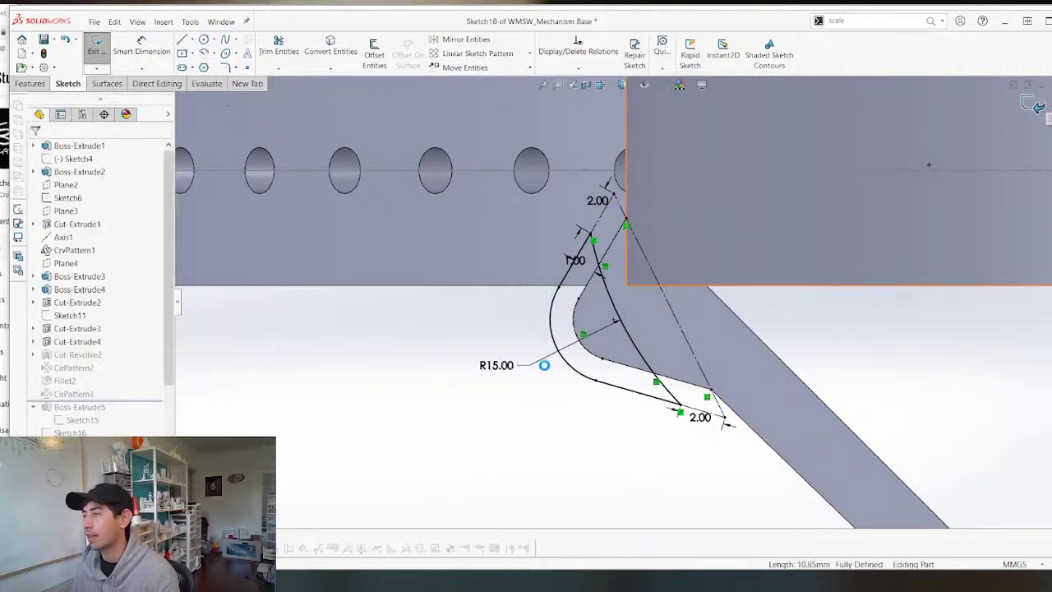
key(ctrl+b)
Examine the rebuilt tab cuts around the lower ring up close and from several angles.
middle_drag(613, 410, 721, 223)
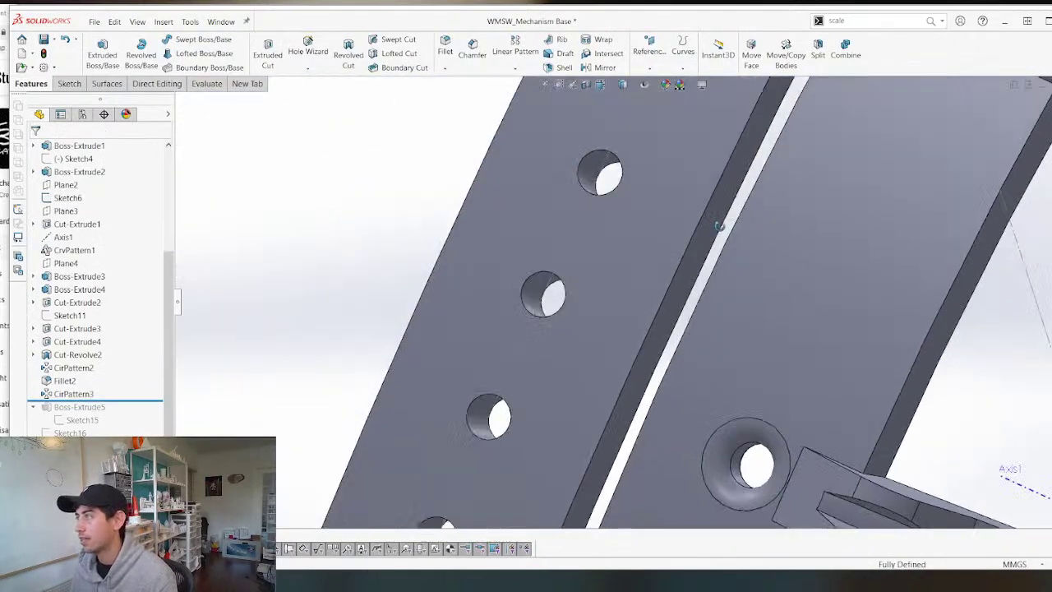
scroll(723, 273, up, 4)
scroll(837, 287, down, 3)
middle_drag(836, 363, 810, 293)
scroll(810, 293, up, 7)
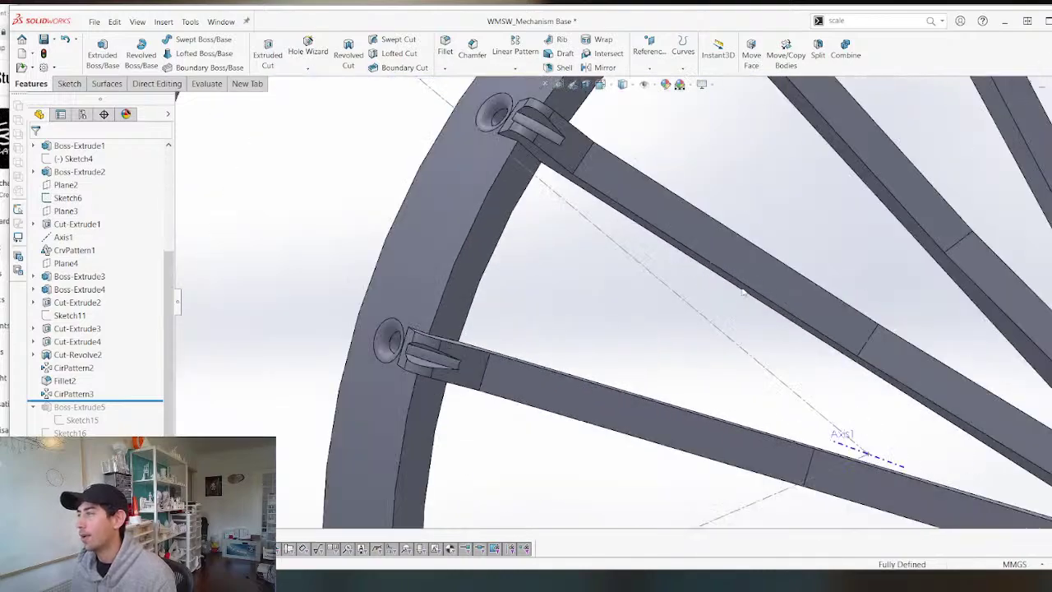
middle_drag(599, 415, 544, 351)
scroll(579, 511, down, 7)
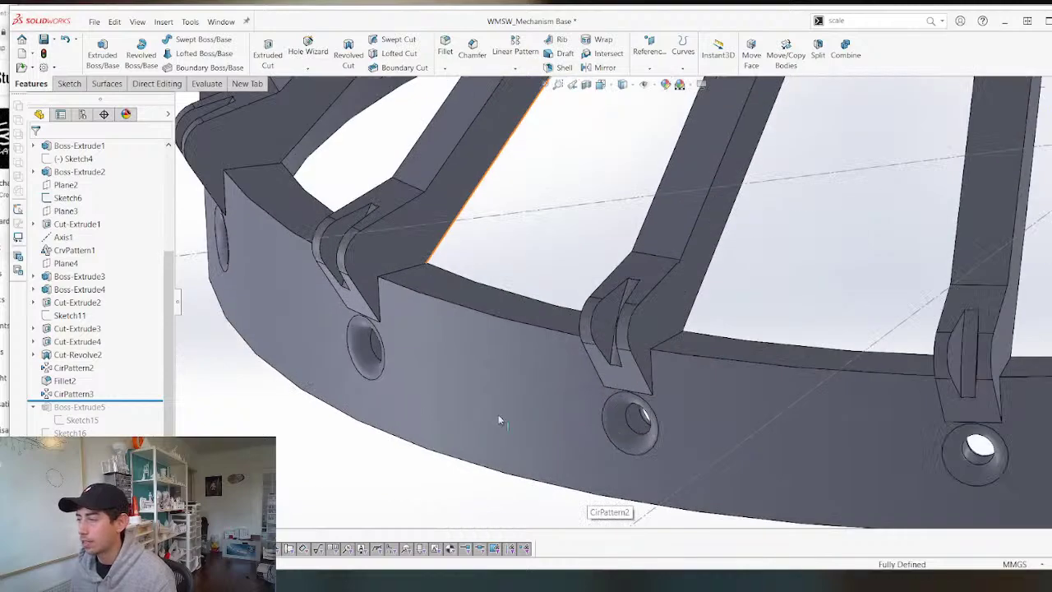
scroll(435, 386, up, 1)
scroll(386, 296, up, 5)
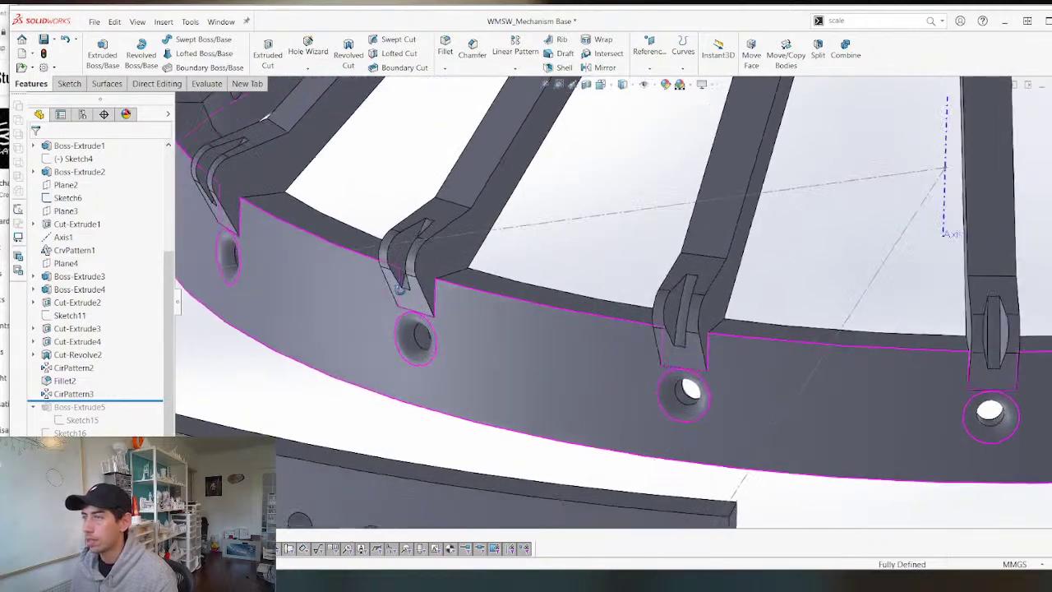
scroll(472, 238, up, 3)
scroll(474, 239, up, 4)
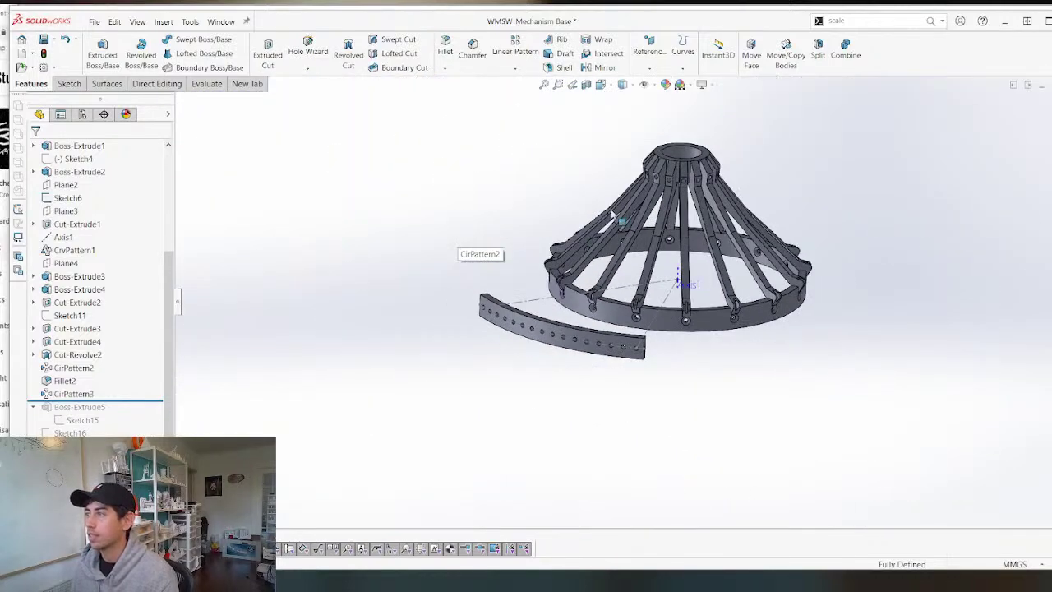
scroll(618, 219, down, 4)
Roll the feature history back to directly after Cut-Revolve2, before the circular patterns.
middle_drag(656, 201, 676, 189)
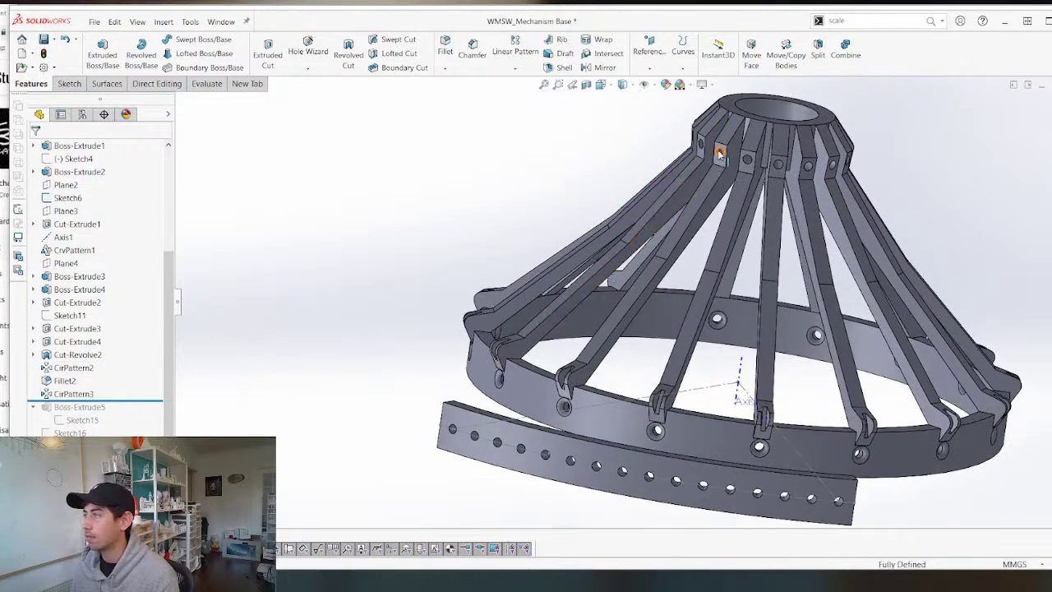
scroll(676, 189, down, 8)
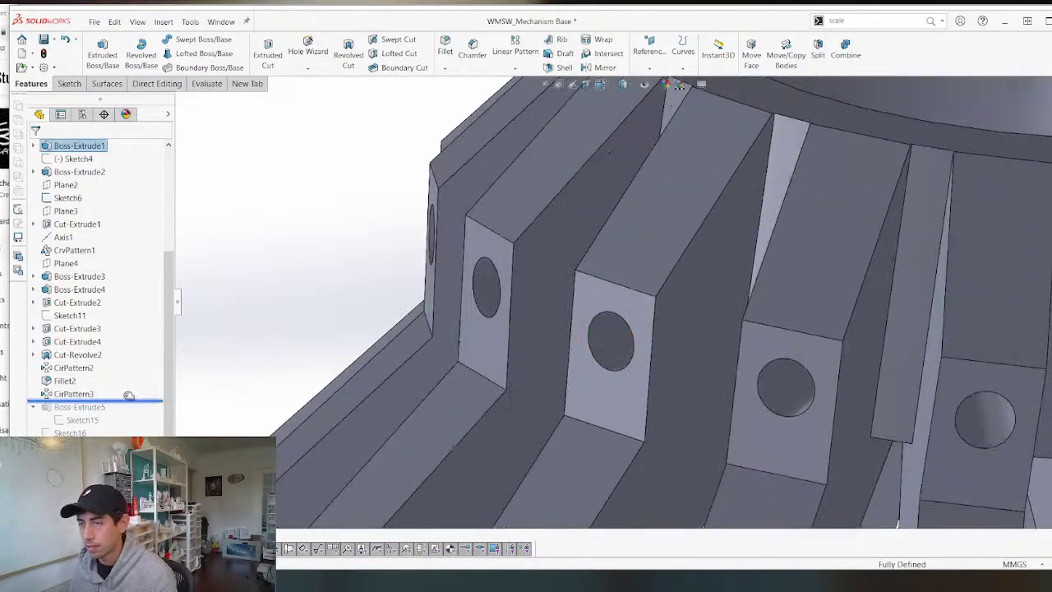
drag(129, 395, 129, 385)
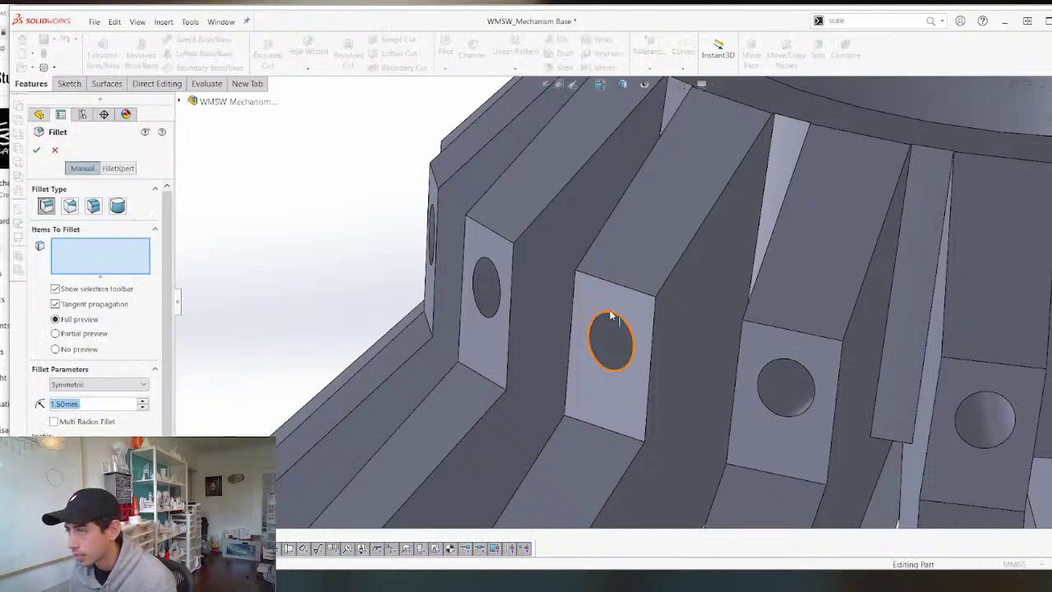
key(Escape)
drag(106, 388, 107, 365)
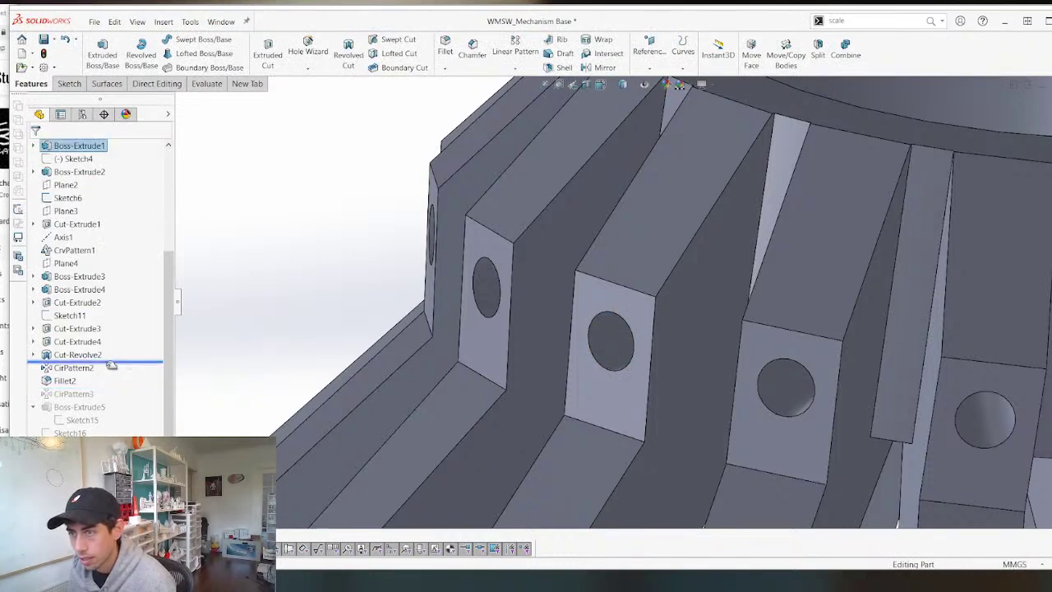
Fillet the outer edge of the hole at the rib's upper end with a 1 mm radius.
click(602, 318)
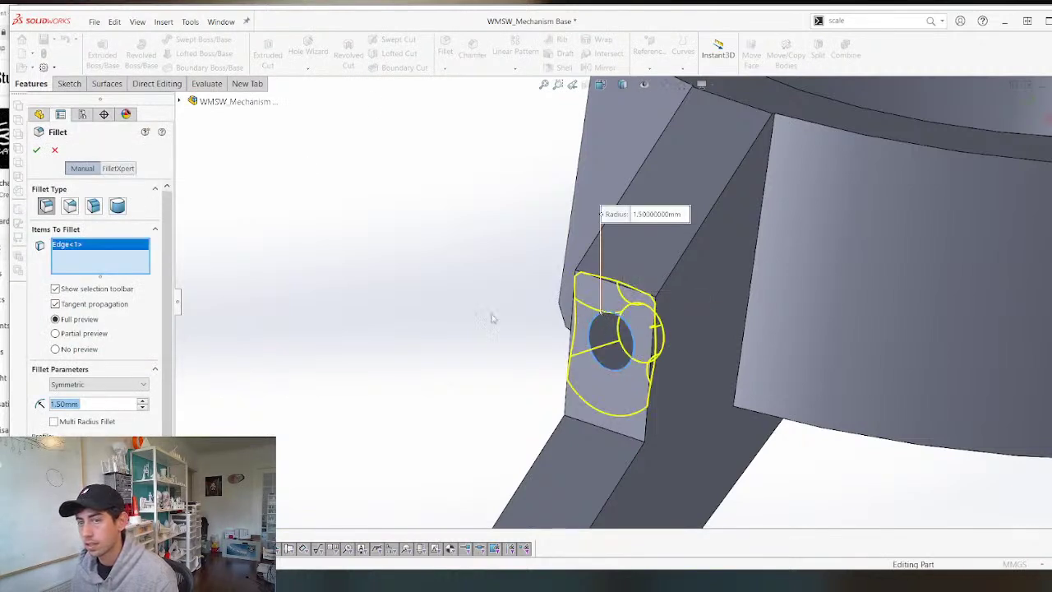
text(1)
key(Return)
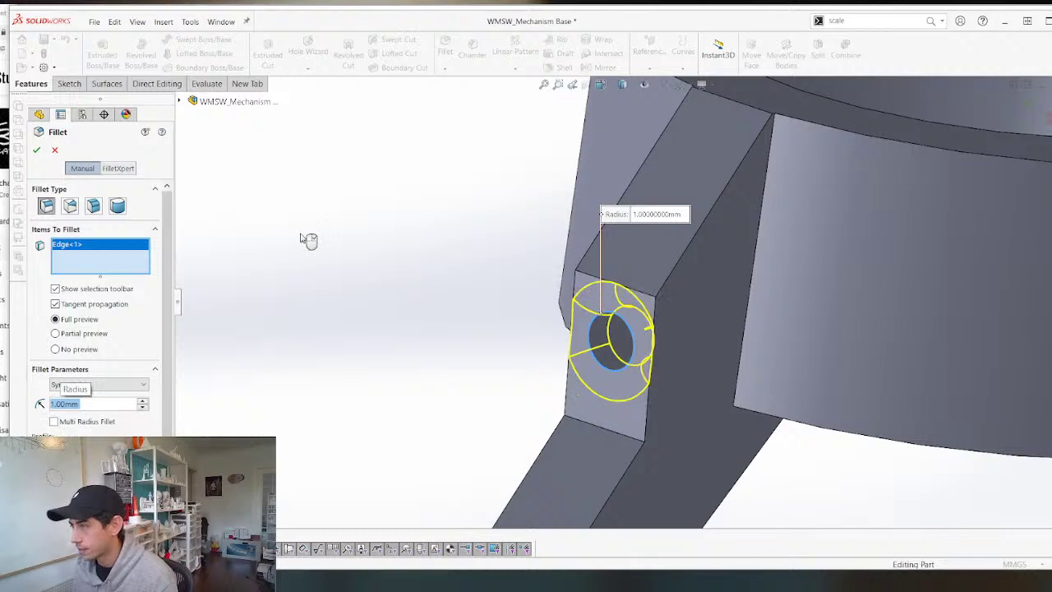
Set up a 5 mm radius fillet on the rib's three bend edges, from the lower tab to below the upper hole.
scroll(540, 328, up, 5)
middle_drag(601, 345, 571, 304)
scroll(572, 307, up, 3)
middle_drag(487, 284, 458, 408)
scroll(506, 172, down, 3)
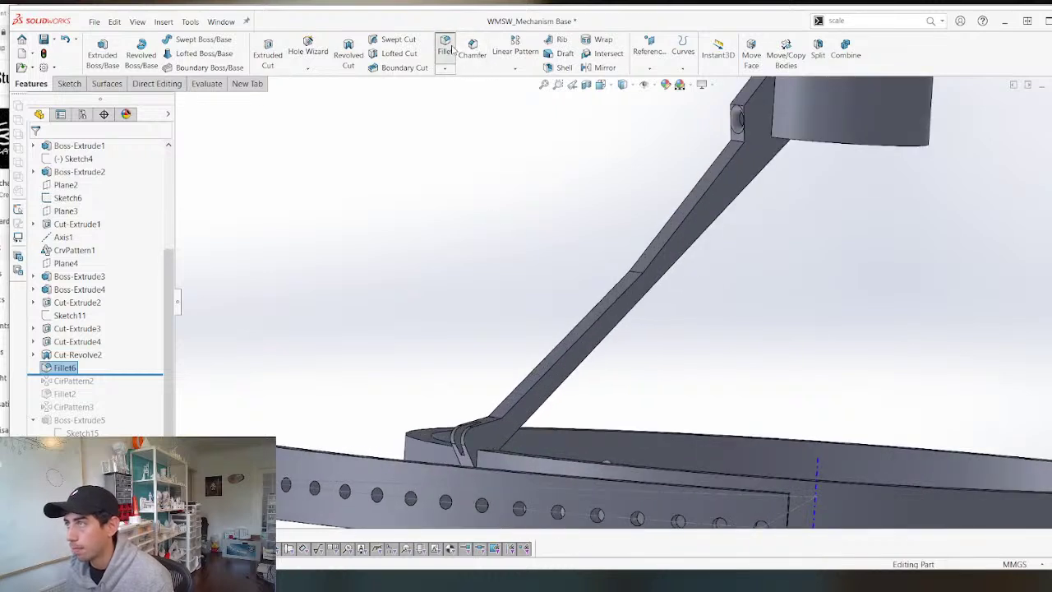
middle_drag(485, 387, 498, 432)
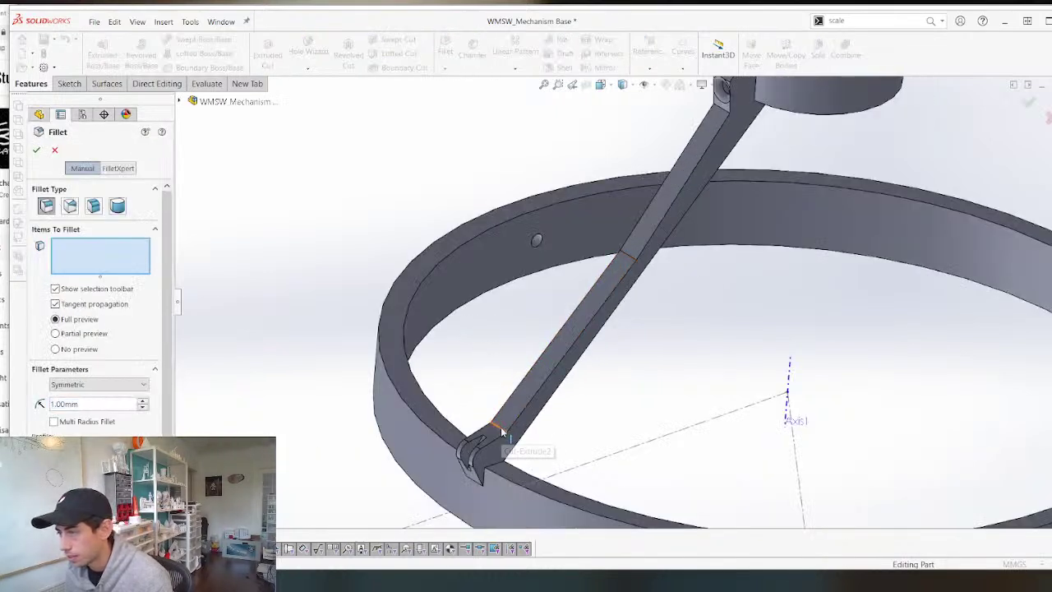
click(502, 429)
scroll(250, 310, up, 4)
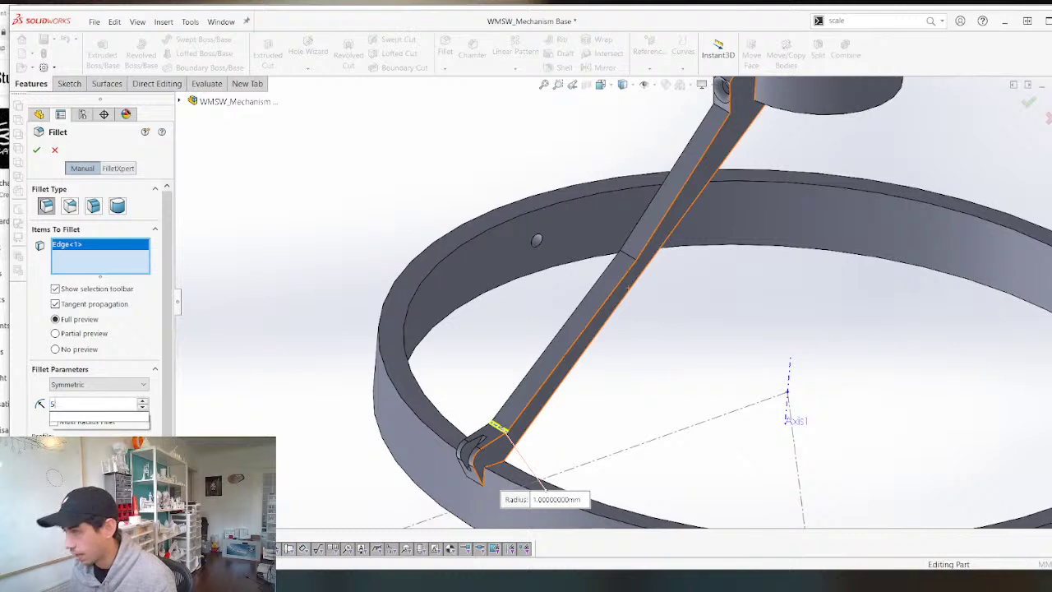
click(627, 256)
click(726, 111)
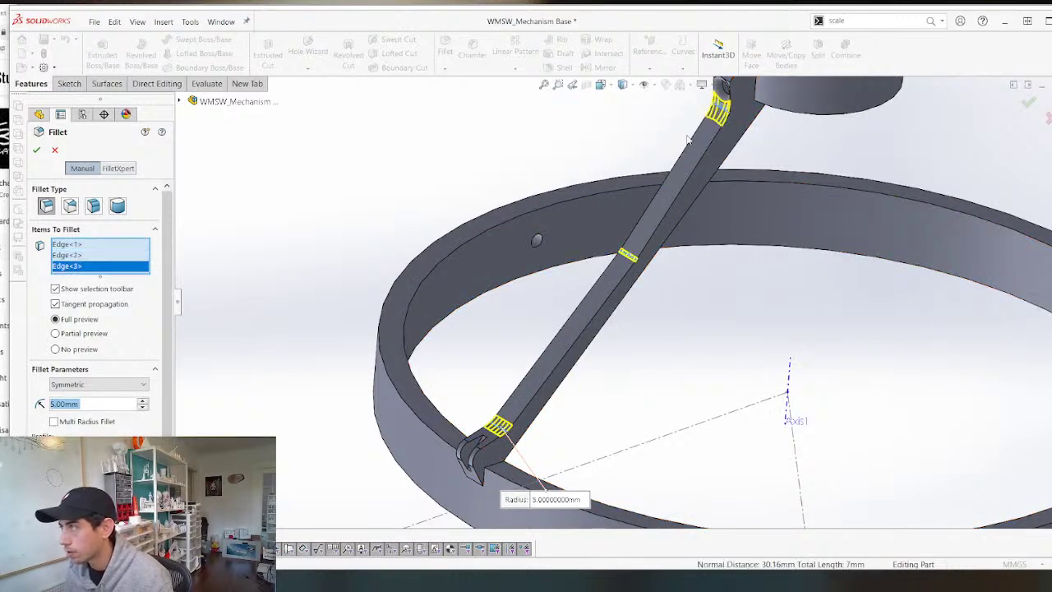
Try adding the hole's upper rim to the 5 mm fillet, then accept the fillet with only the three bend edges.
scroll(715, 131, up, 5)
scroll(666, 214, down, 5)
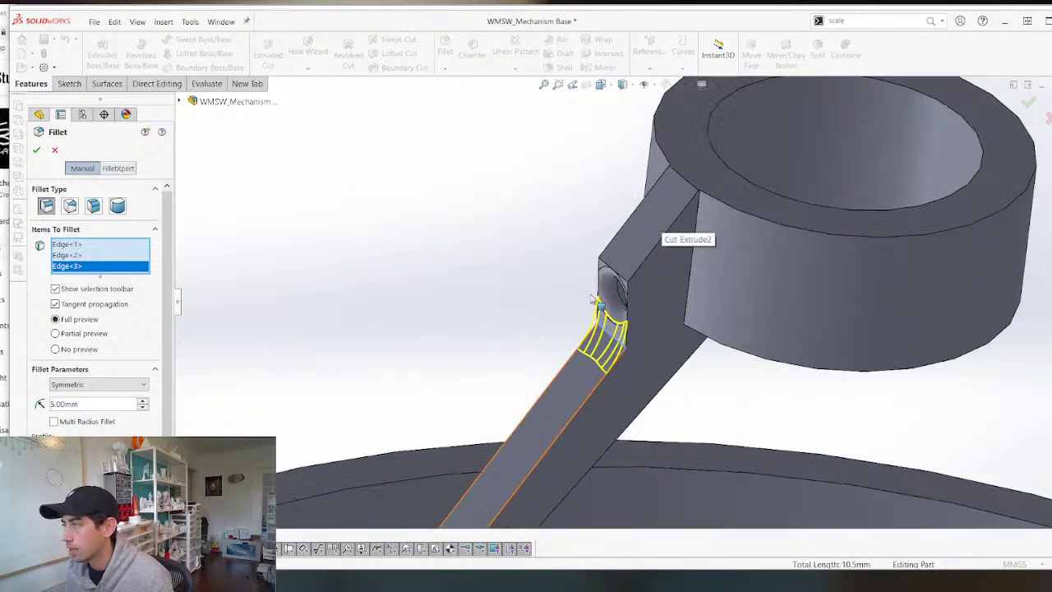
middle_drag(599, 222, 632, 275)
click(638, 274)
click(639, 274)
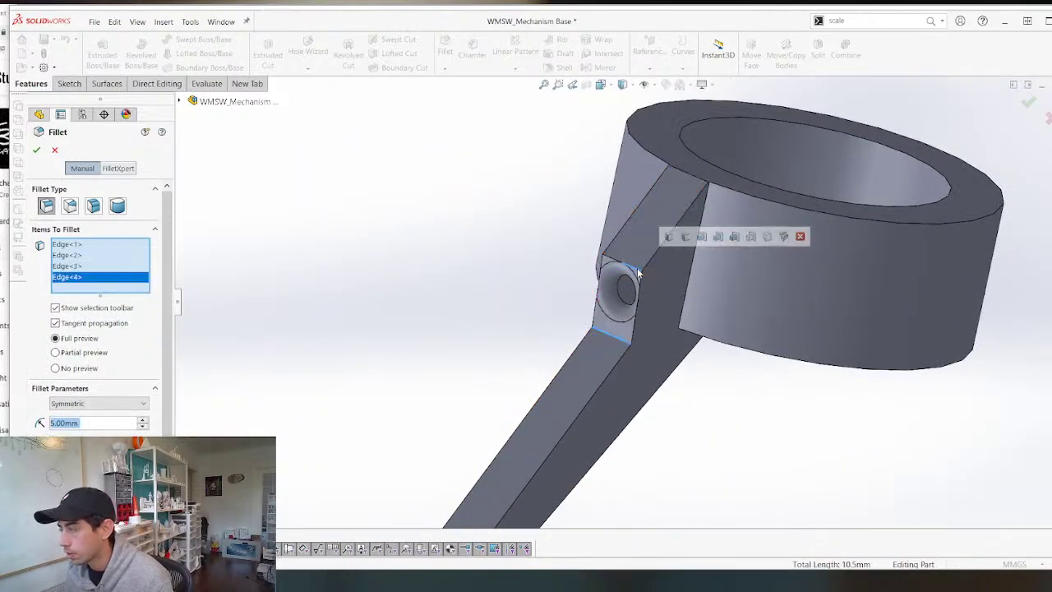
scroll(629, 259, down, 4)
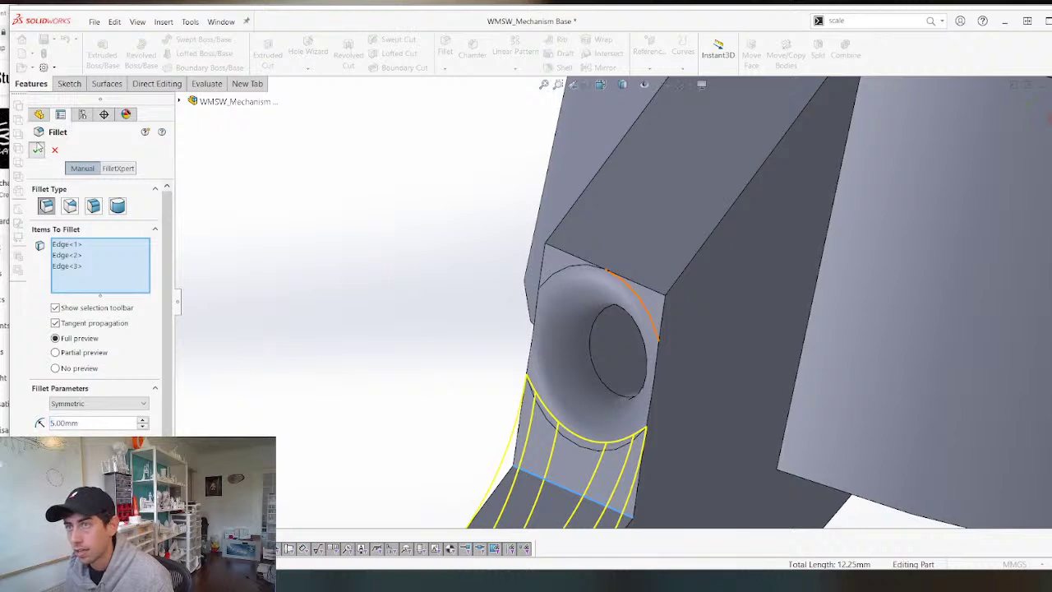
click(38, 149)
Reorder the bend fillet ahead of the hole fillet and add the bend edge above the hole to its 5 mm selection.
drag(72, 382, 67, 359)
right_click(66, 368)
click(74, 279)
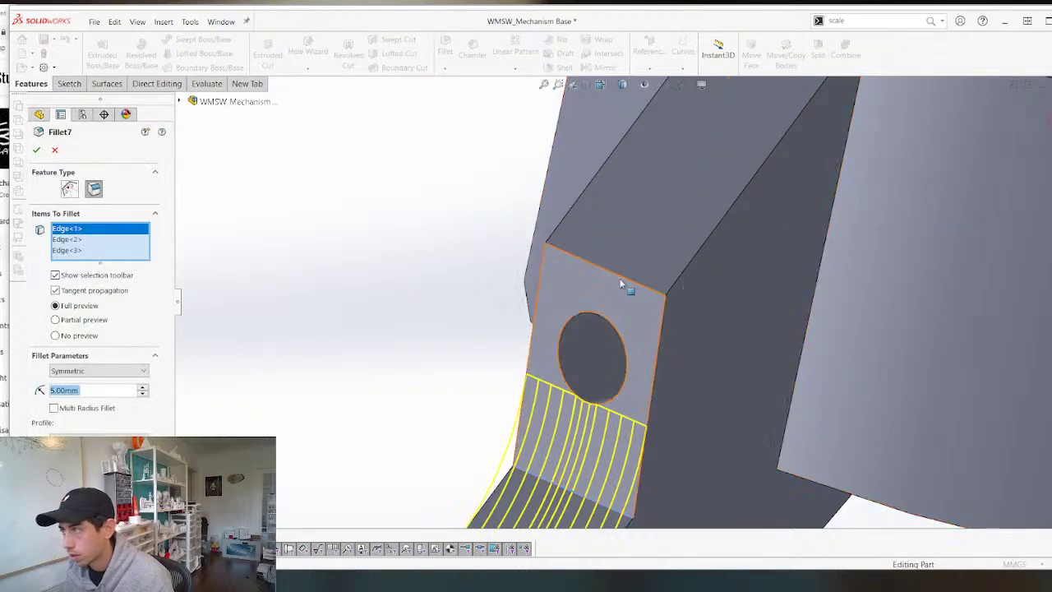
click(622, 282)
scroll(584, 355, up, 8)
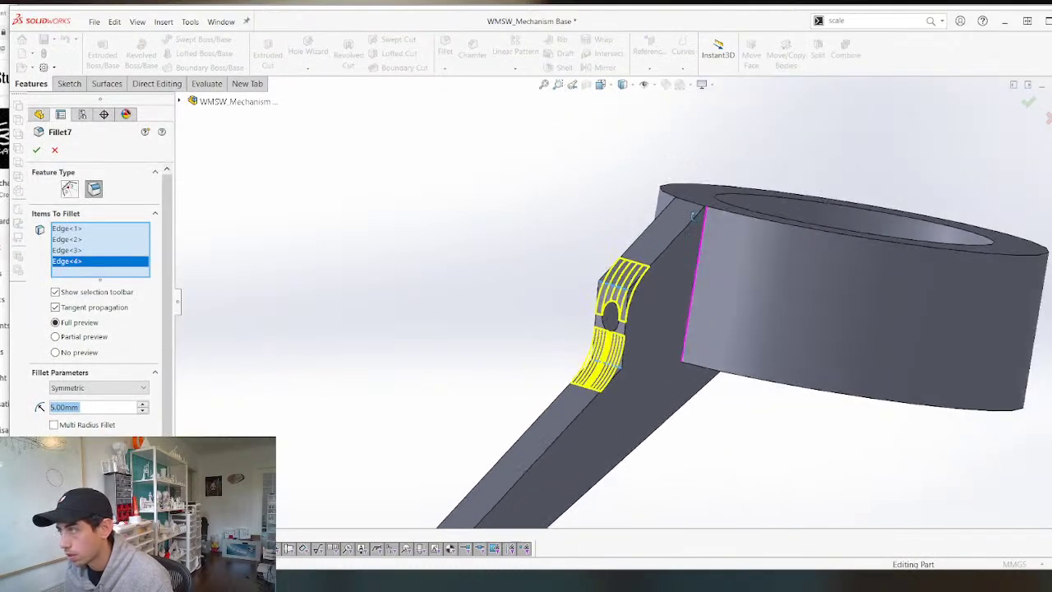
scroll(575, 370, up, 2)
scroll(530, 427, down, 6)
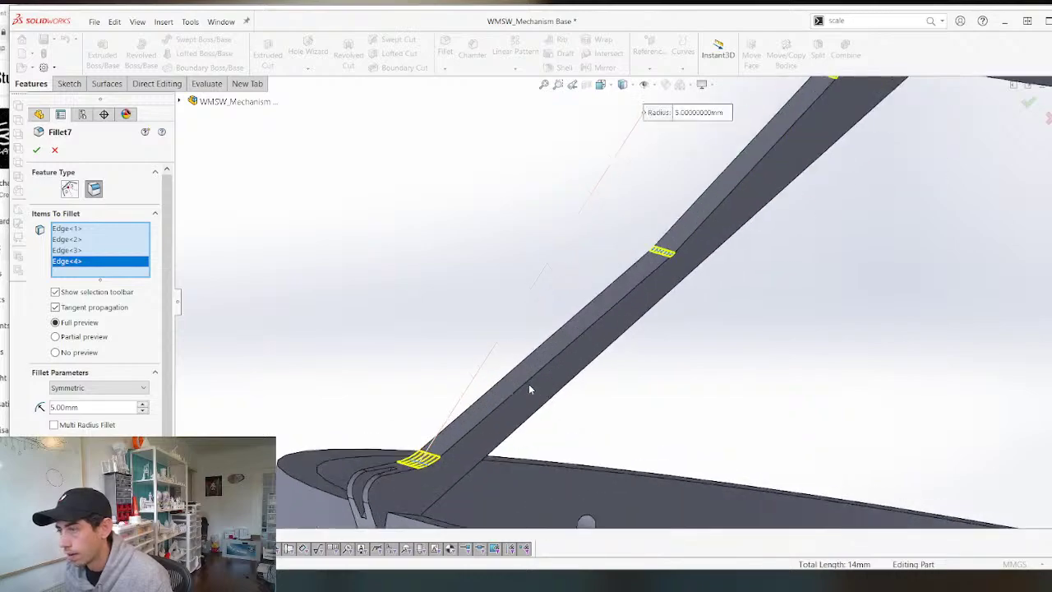
scroll(658, 325, up, 4)
middle_drag(617, 332, 736, 480)
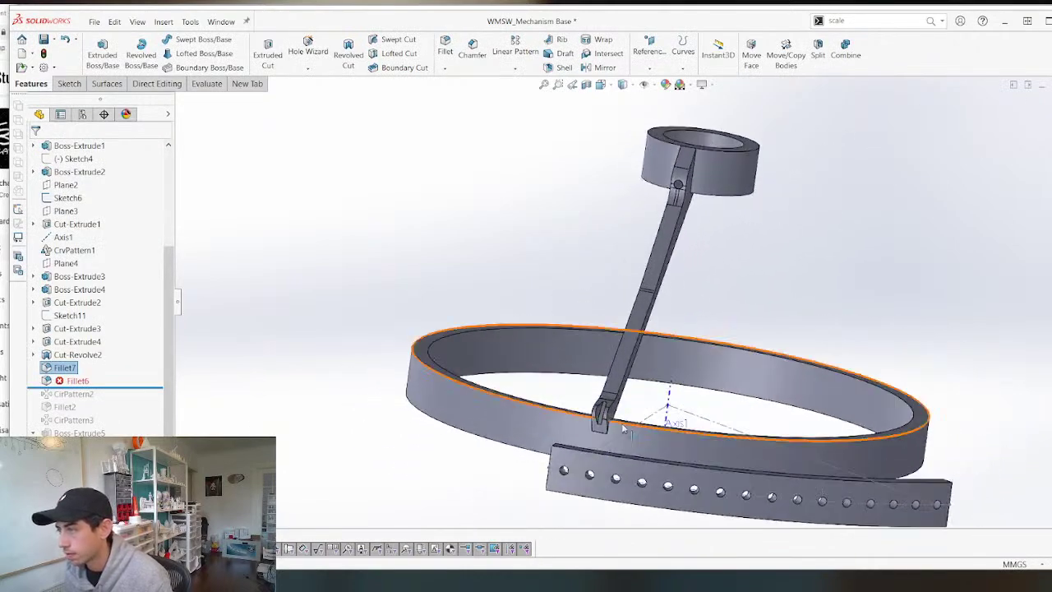
Fillet the two short edges at the ends of the rib tab's groove floor with a 1 mm radius.
scroll(613, 398, down, 6)
scroll(612, 398, down, 5)
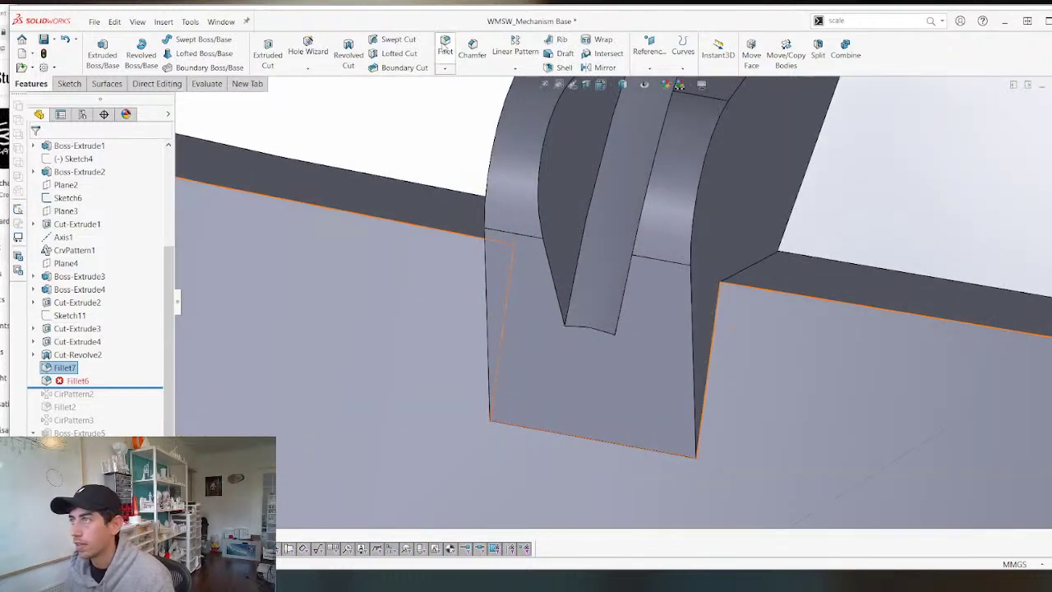
key(Return)
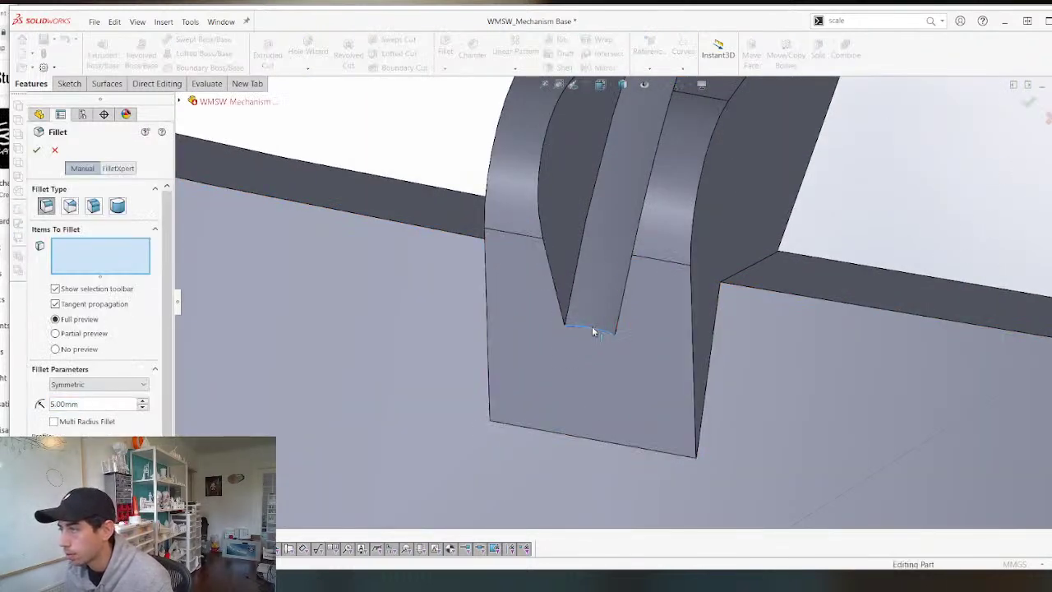
click(592, 329)
text(1>)
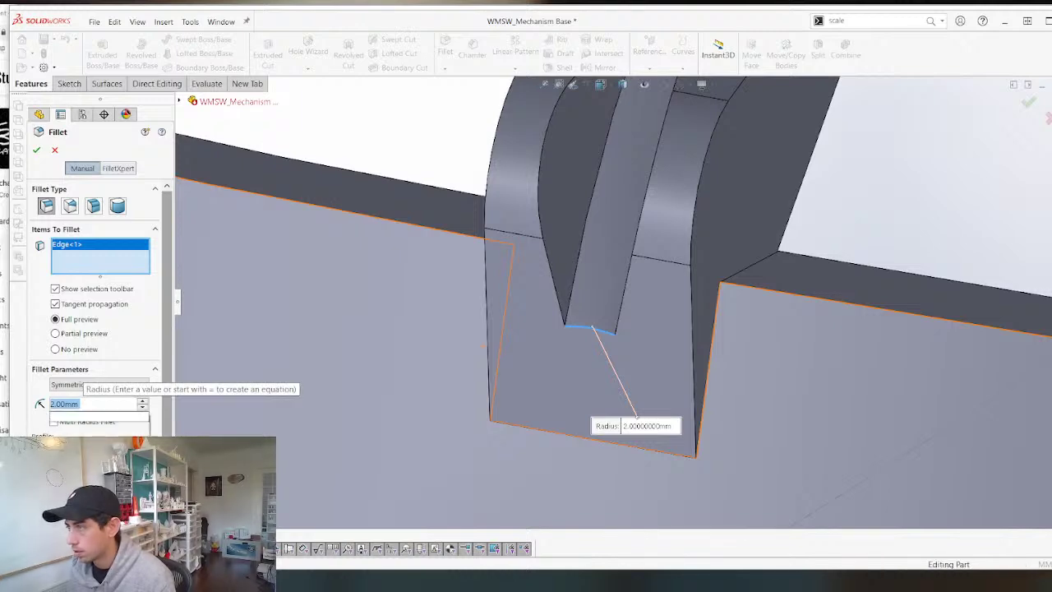
key(Return)
scroll(630, 280, up, 5)
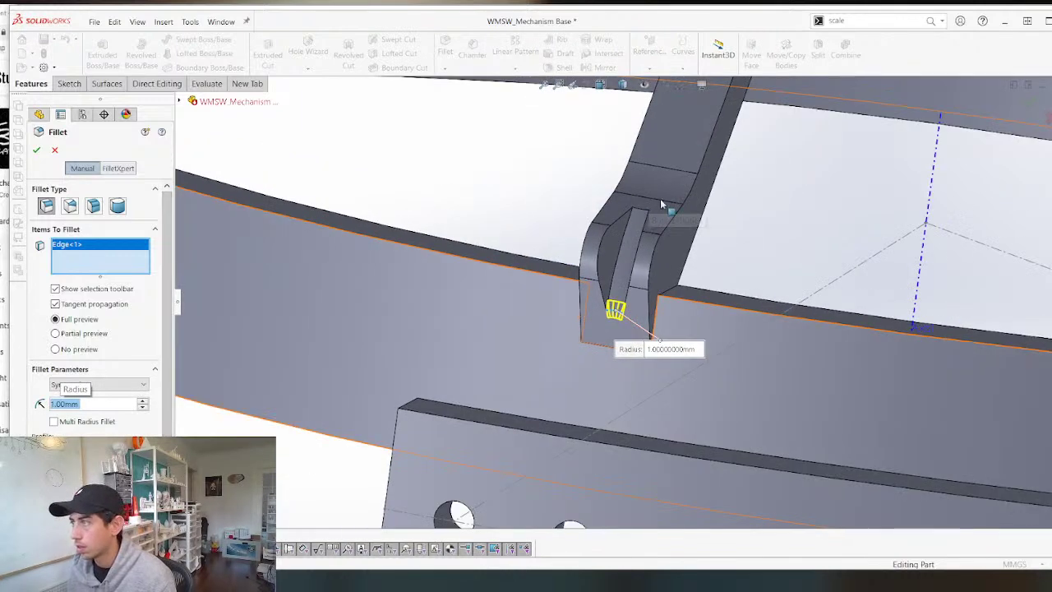
scroll(659, 198, down, 3)
click(619, 235)
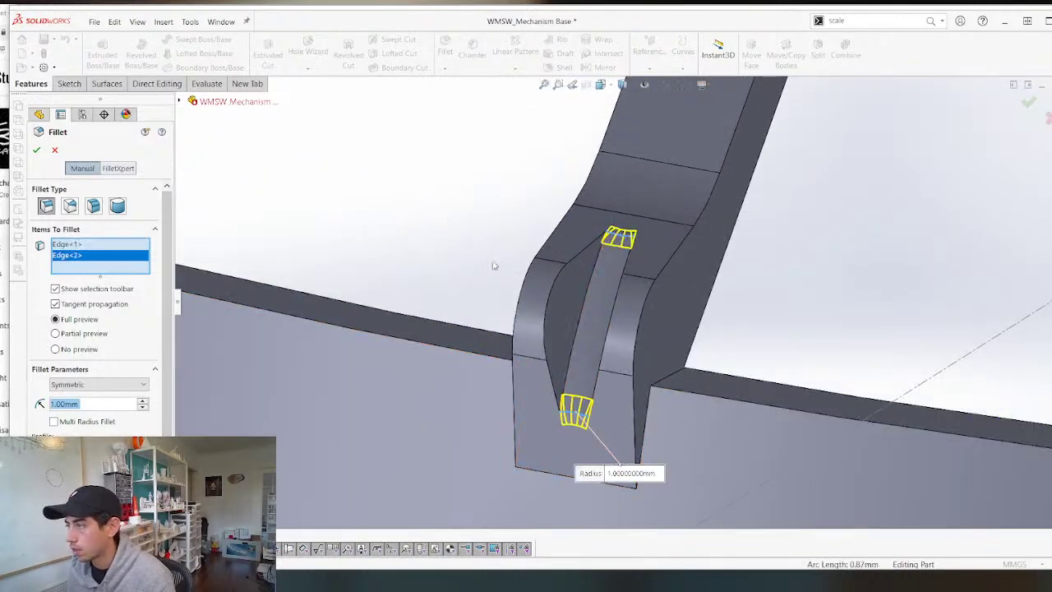
key(Return)
Repair Fillet6 by selecting the hole's outer edge at the rib's upper end in place of the missing reference.
scroll(496, 265, up, 4)
middle_drag(580, 308, 620, 306)
scroll(625, 314, down, 3)
scroll(624, 314, down, 3)
middle_drag(612, 347, 604, 317)
click(76, 381)
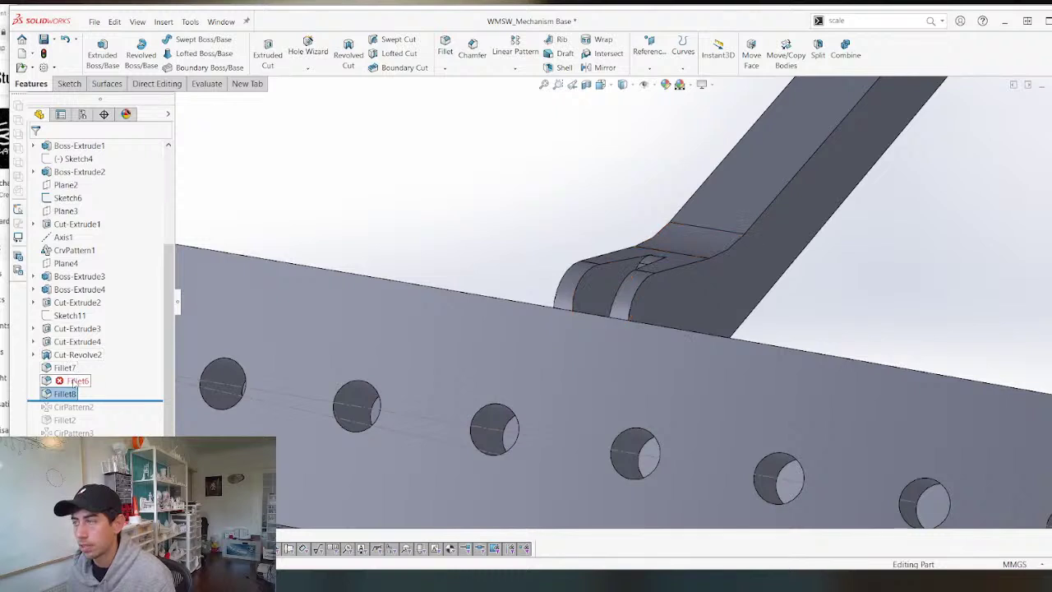
click(83, 347)
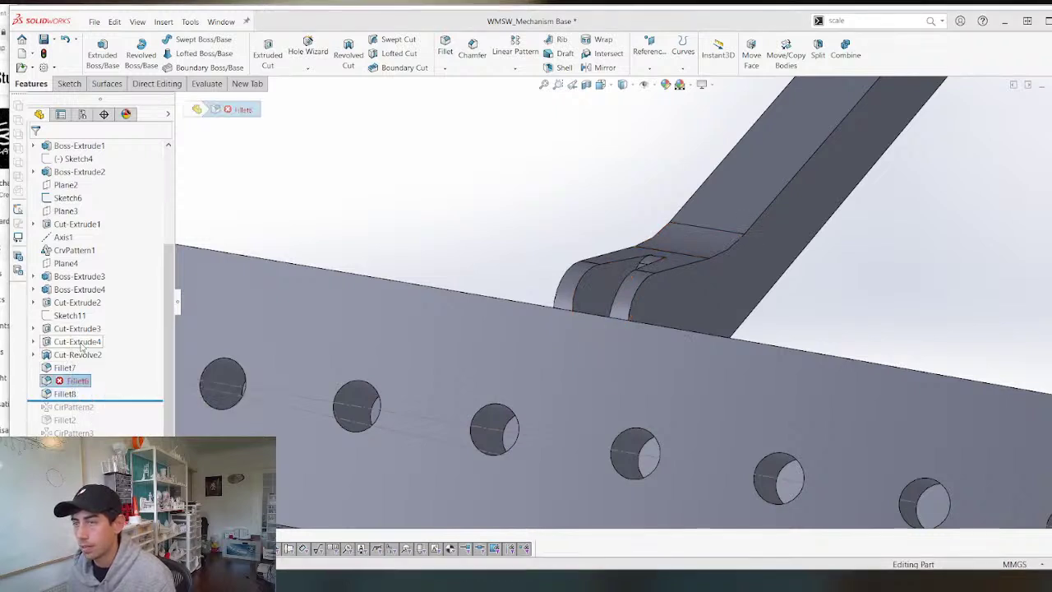
scroll(647, 275, up, 5)
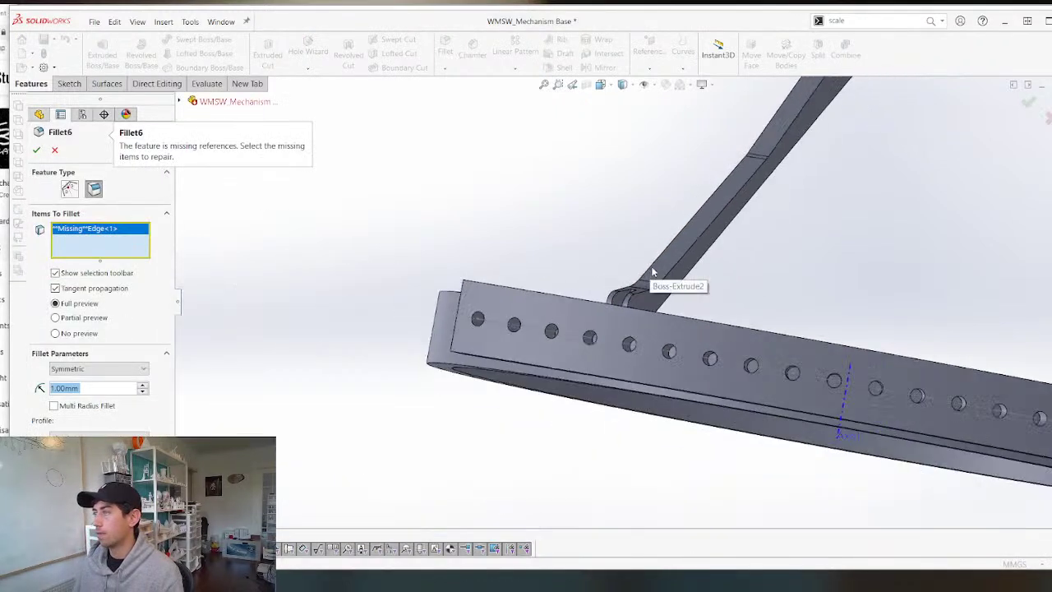
scroll(646, 280, down, 10)
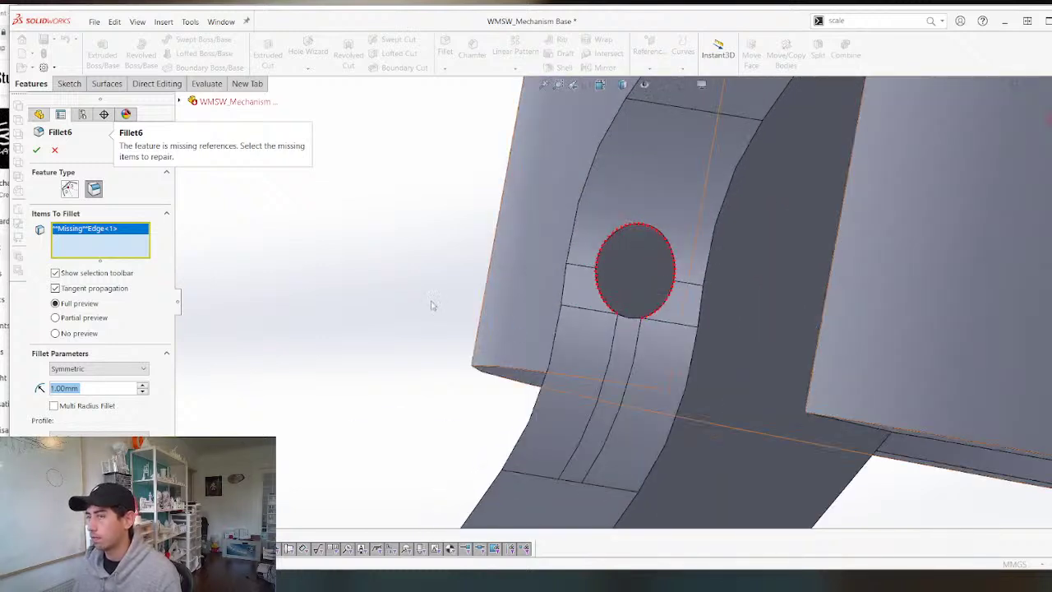
click(674, 257)
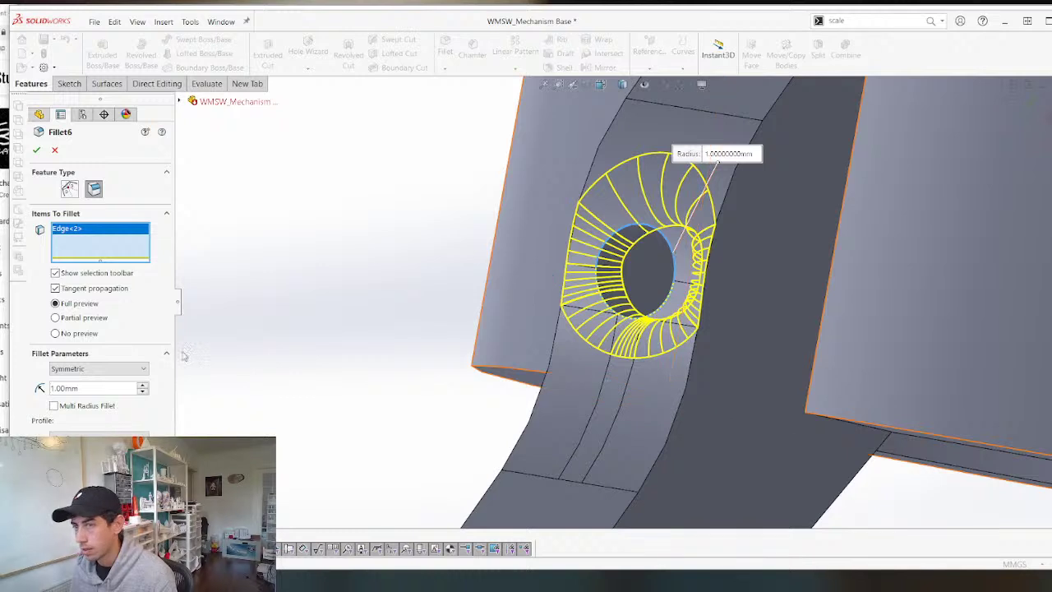
key(Return)
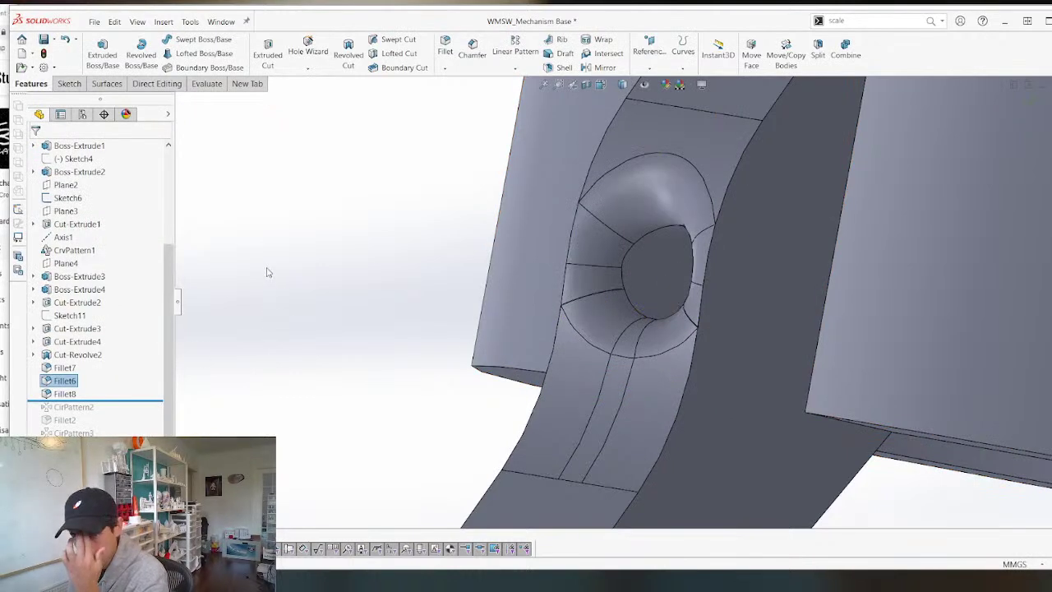
Open the sketch of Boss-Extrude4 for editing, facing its sketch plane.
scroll(300, 271, up, 12)
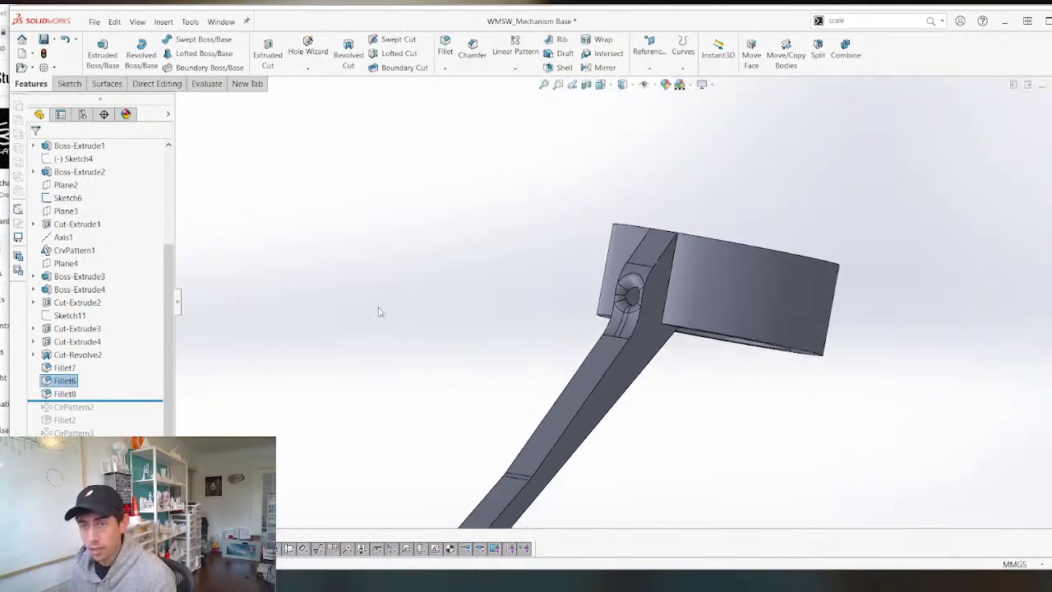
middle_drag(628, 327, 584, 388)
scroll(551, 451, down, 8)
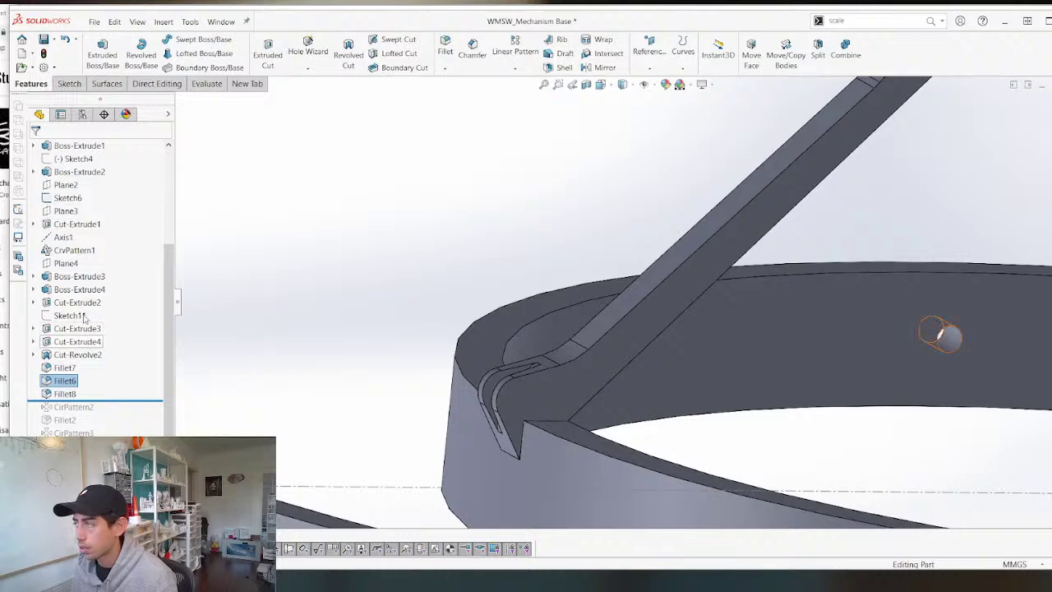
right_click(80, 289)
click(123, 252)
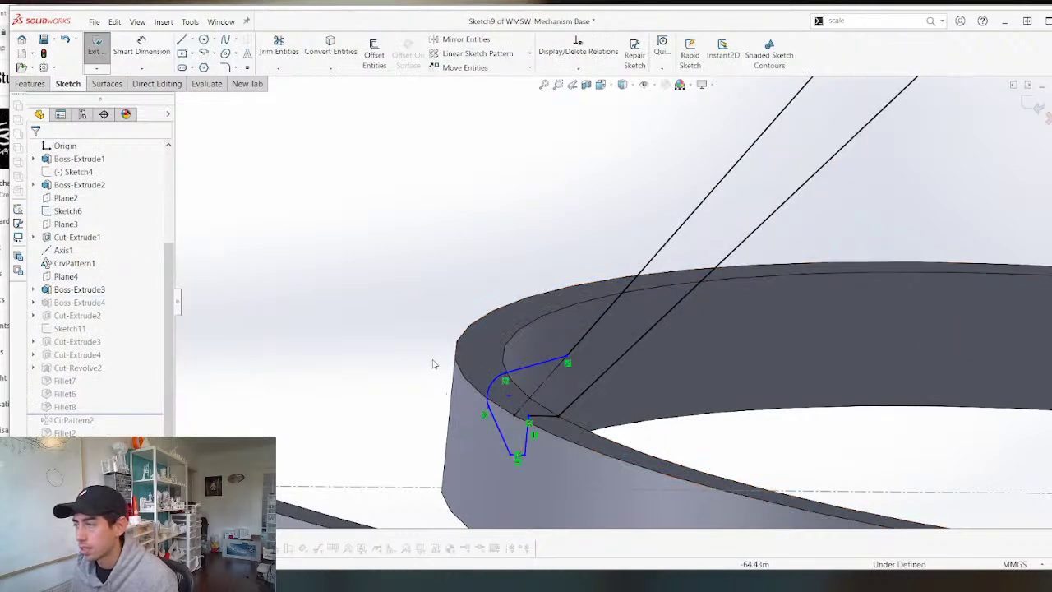
key(ctrl+8)
Delete the tangent relations at both ends of the rounded tab's arc in the profile sketch.
scroll(493, 247, down, 9)
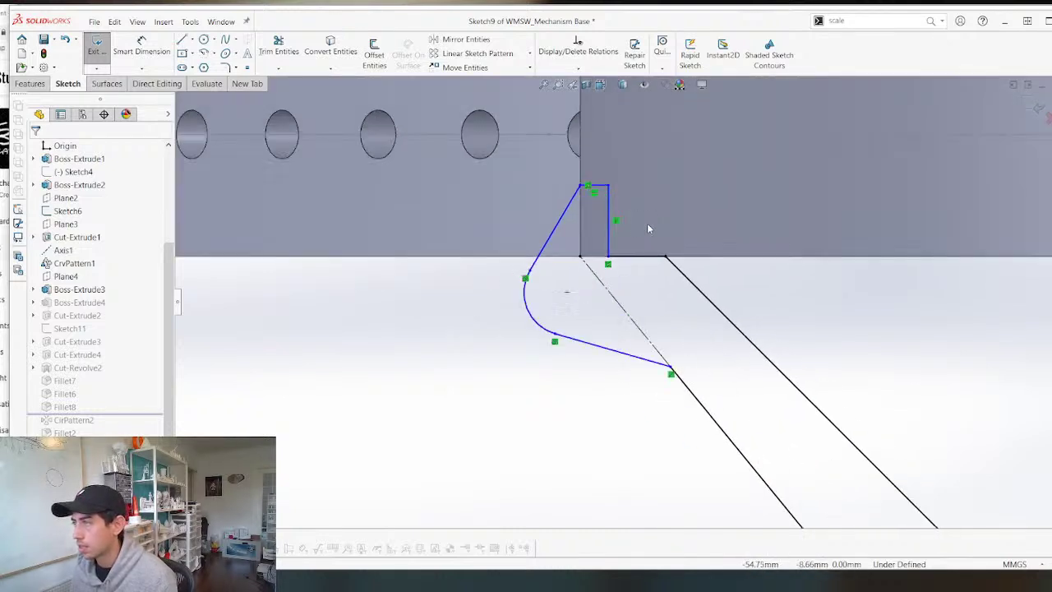
scroll(646, 229, down, 1)
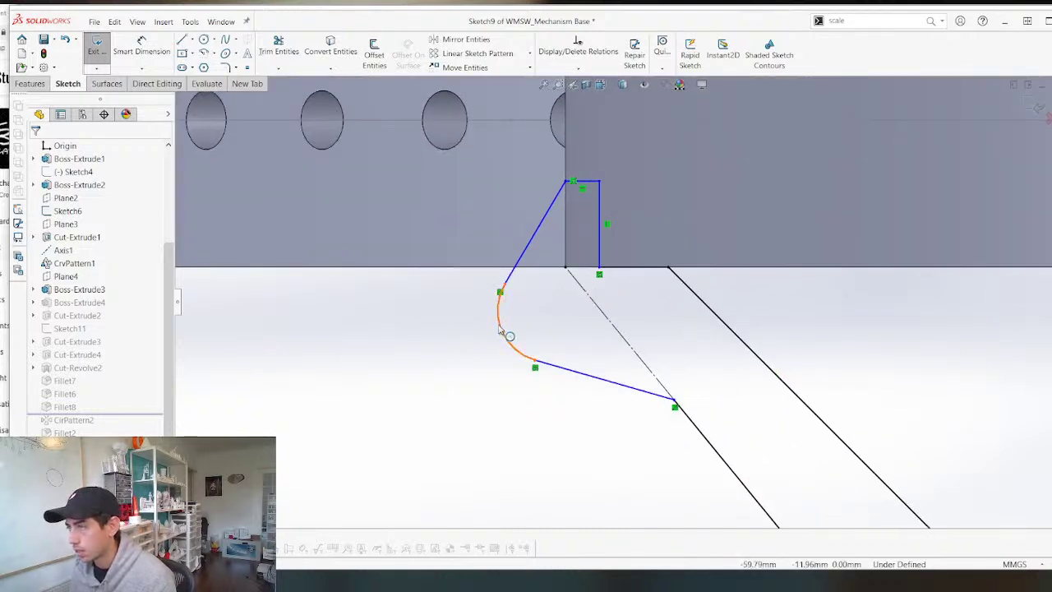
scroll(538, 332, down, 4)
click(454, 271)
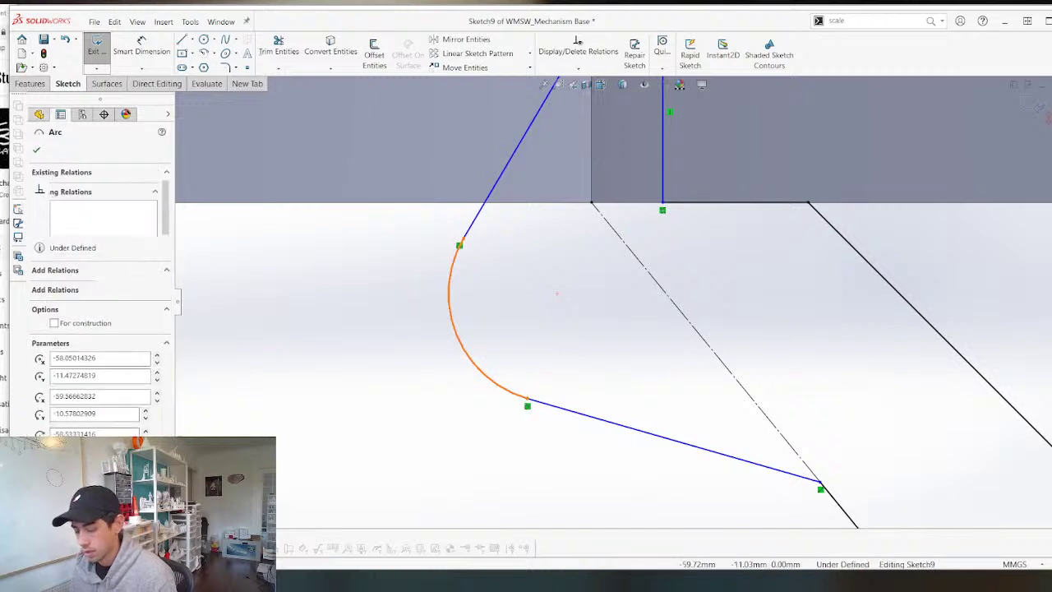
scroll(479, 280, up, 2)
scroll(533, 252, down, 2)
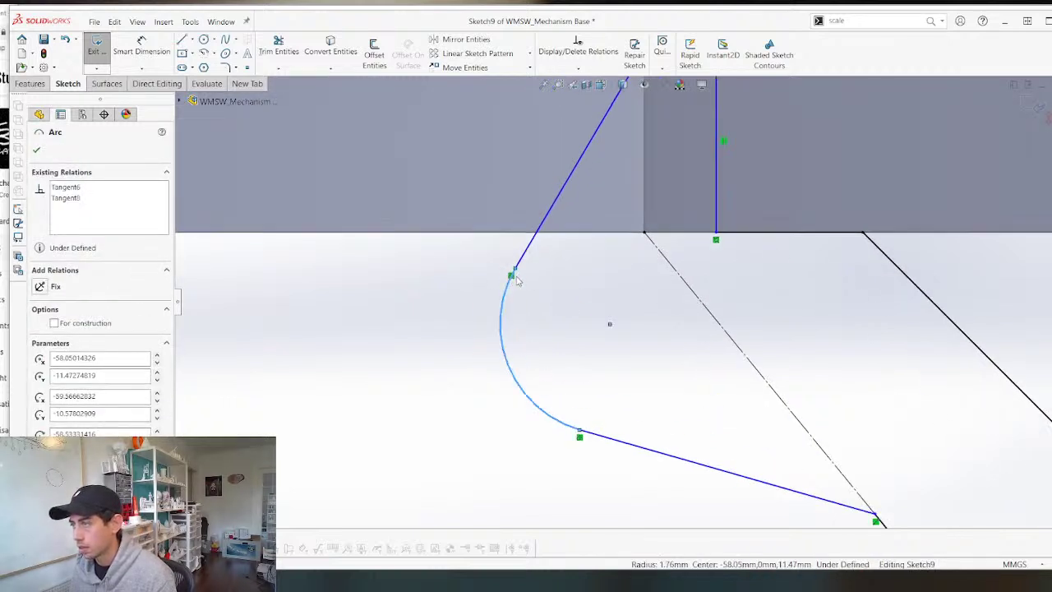
key(Escape)
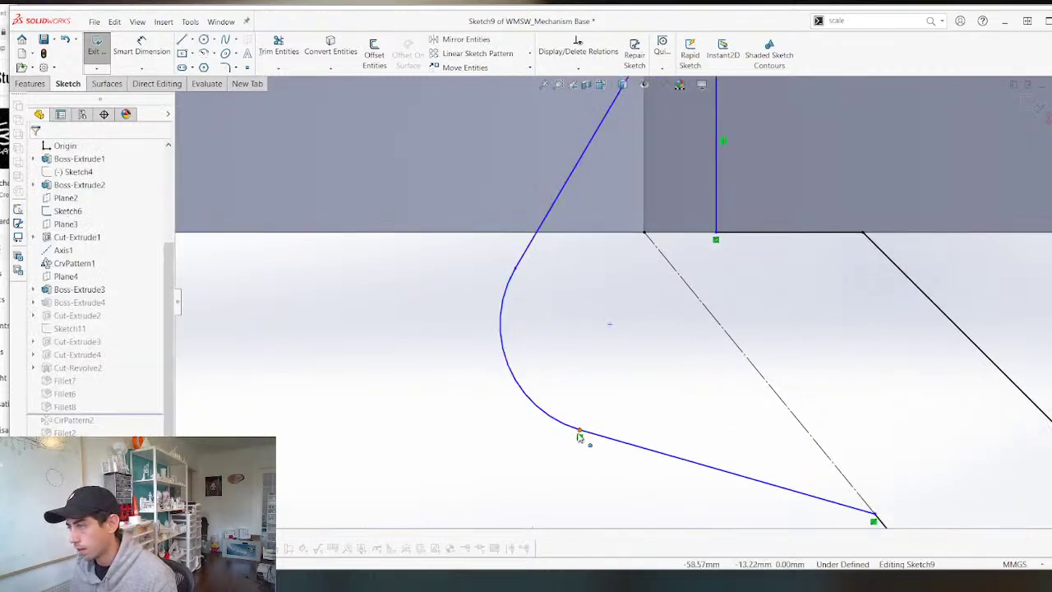
click(579, 437)
Dimension the short horizontal line at the tip of the tab profile to 1 mm.
scroll(439, 257, up, 5)
scroll(606, 230, down, 3)
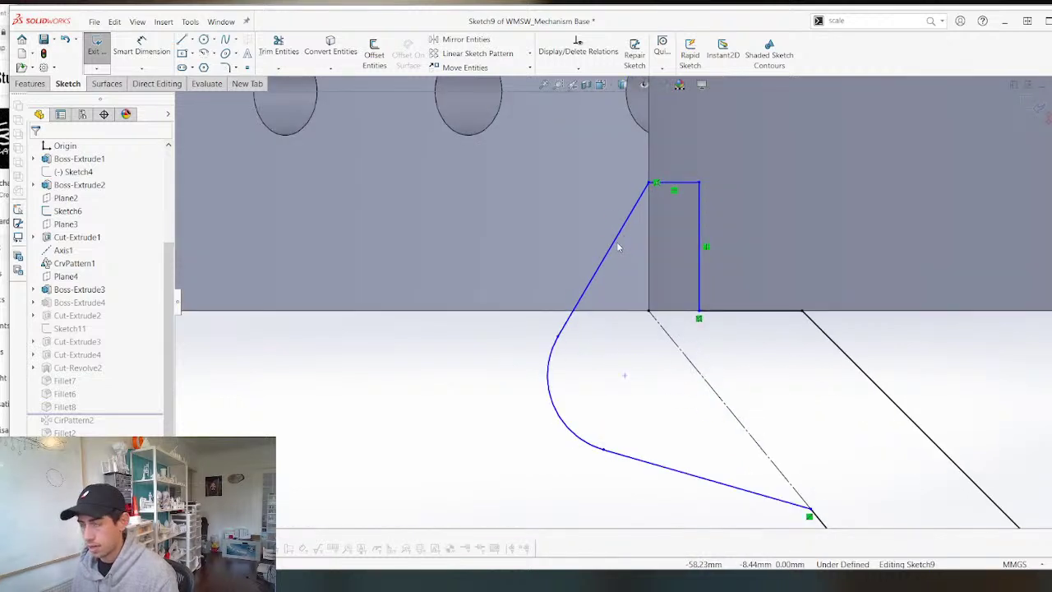
key(d)
click(674, 183)
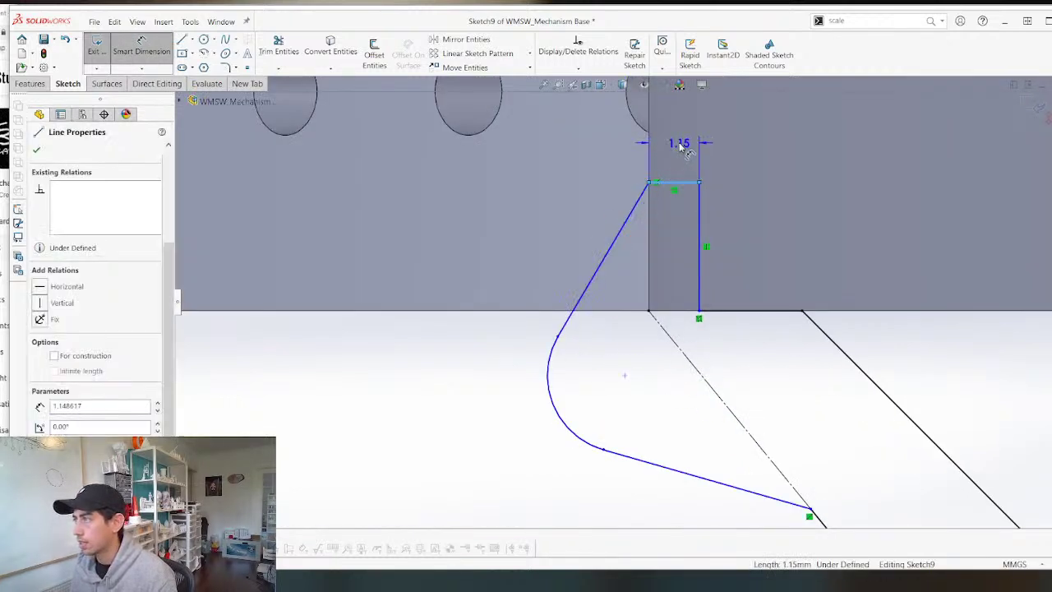
click(774, 147)
text(1)
key(Return)
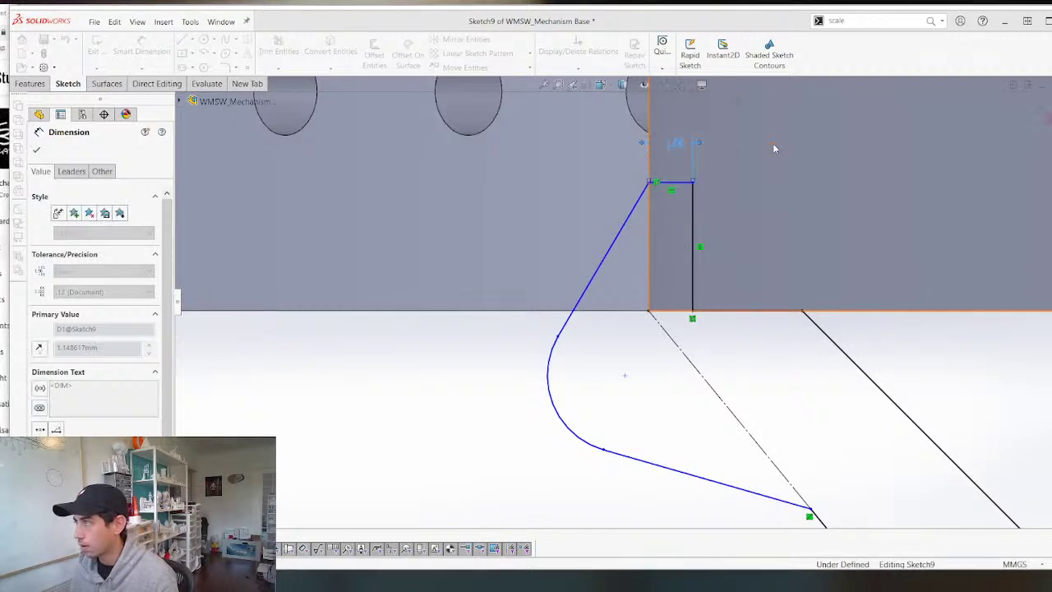
Dimension the vertical distance between the tab tip's short horizontal line and the rib profile's horizontal line to 3 mm.
scroll(679, 184, down, 1)
click(682, 191)
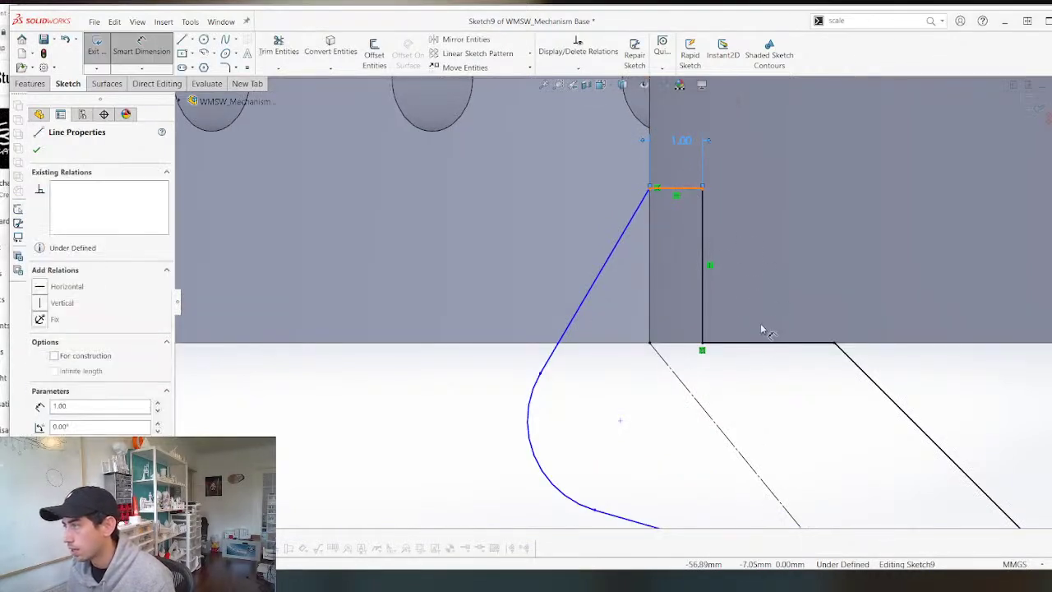
click(764, 247)
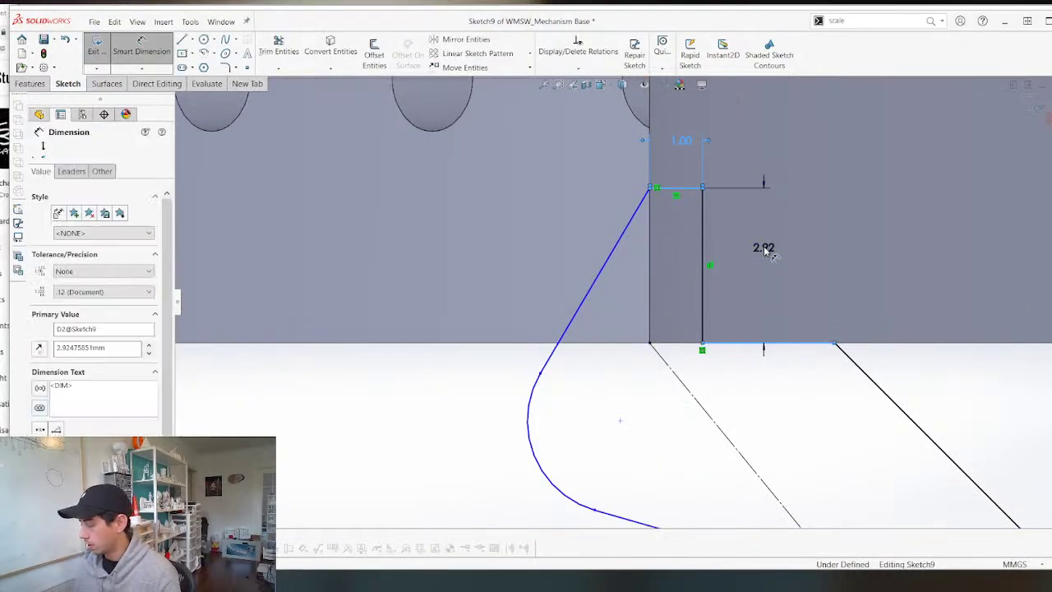
text(3)
key(Return)
key(Escape)
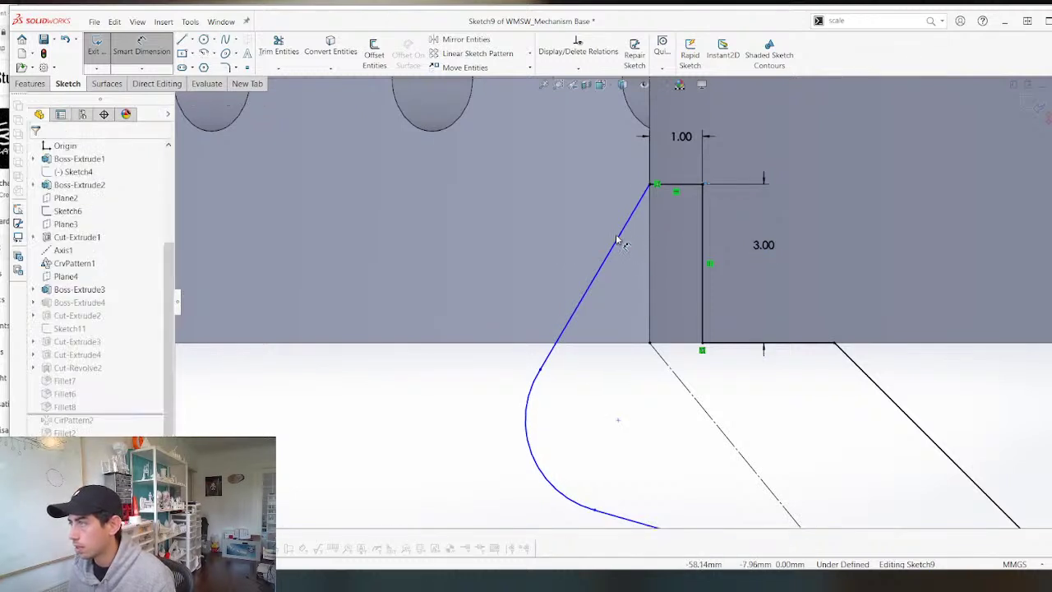
Dimension the angle between the tab's upper sloped line and the adjacent vertical line to 30°.
click(617, 243)
click(703, 254)
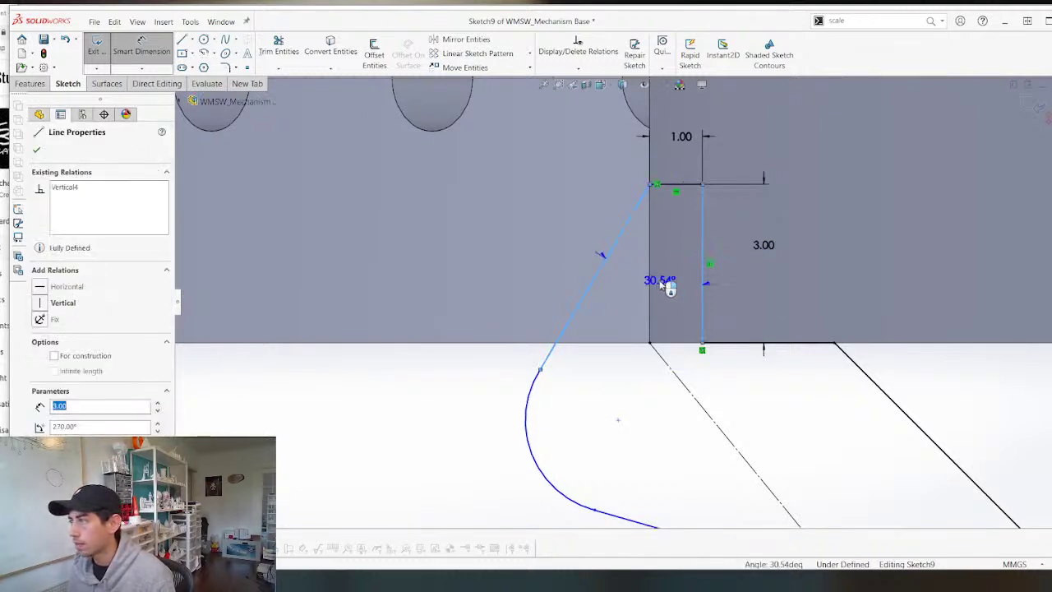
click(690, 298)
text(30)
key(Return)
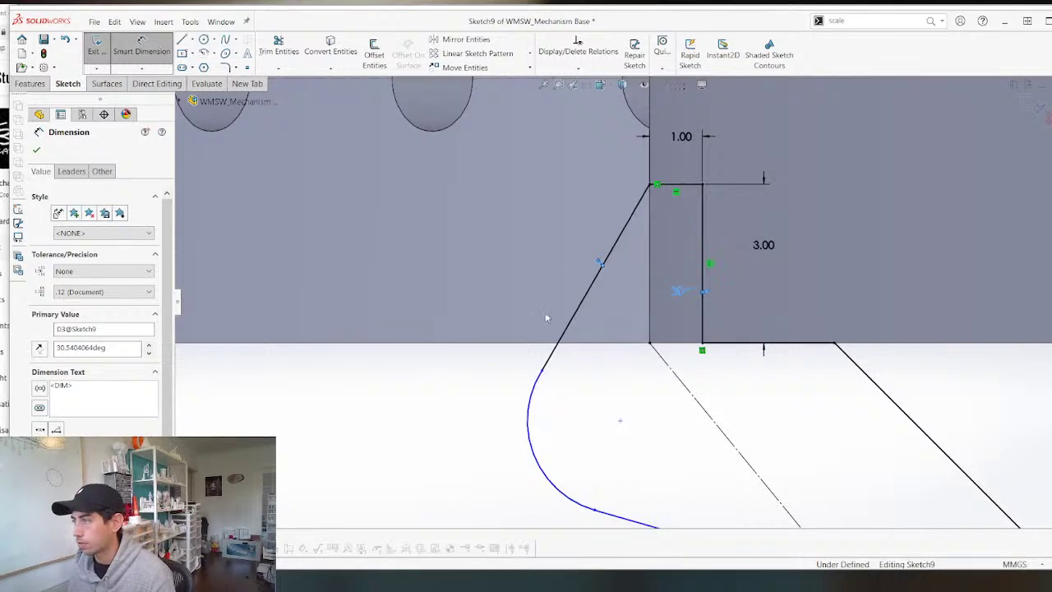
Dimension the angle between the tab's lower sloped line and the dash-dot construction line to 35°.
scroll(615, 375, up, 3)
scroll(678, 343, down, 4)
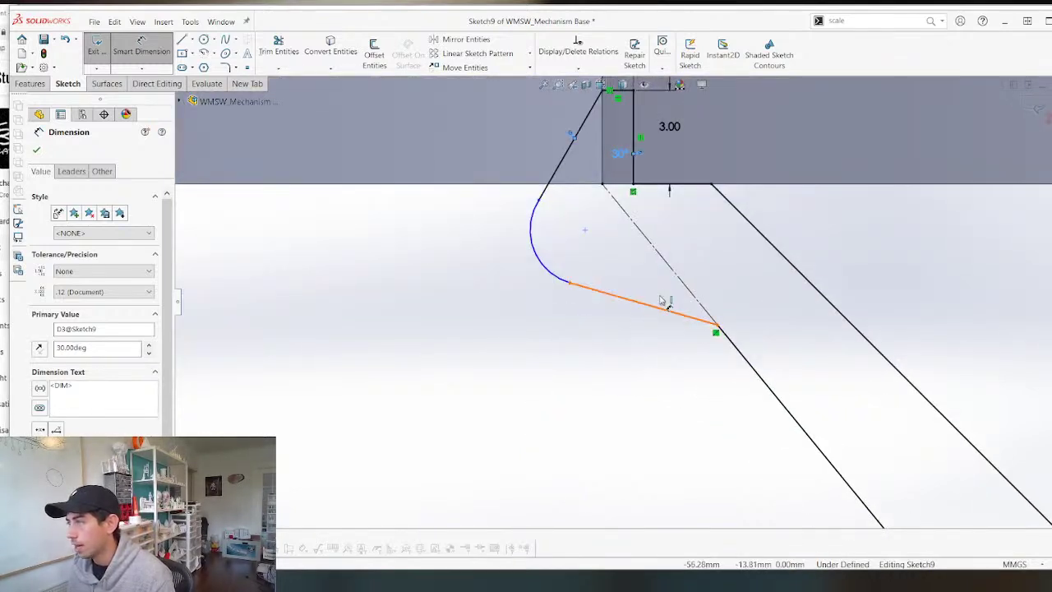
click(665, 303)
click(684, 286)
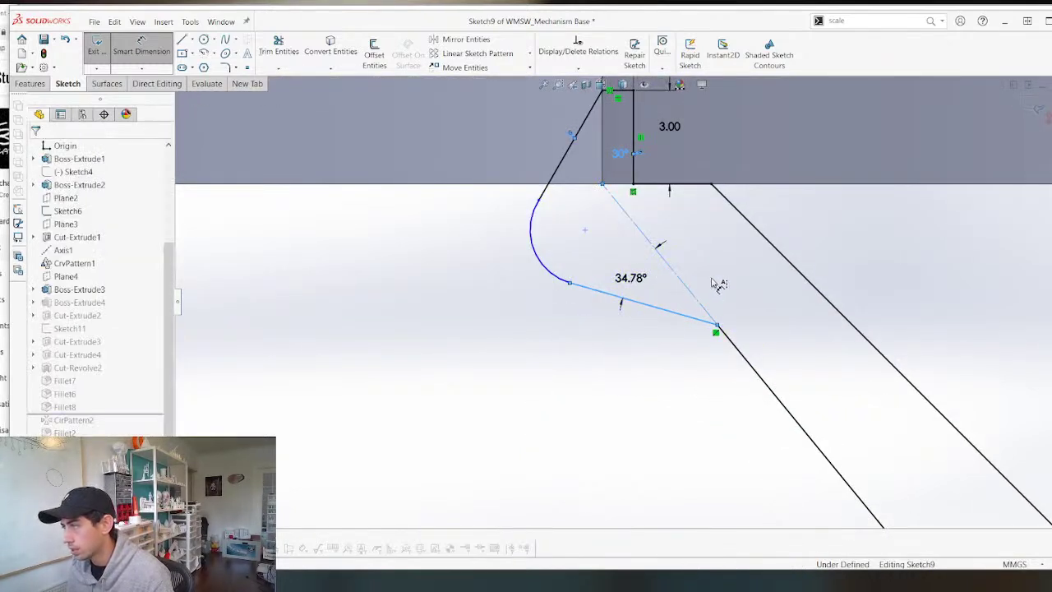
click(711, 283)
text(34.78364061deg)
key(Return)
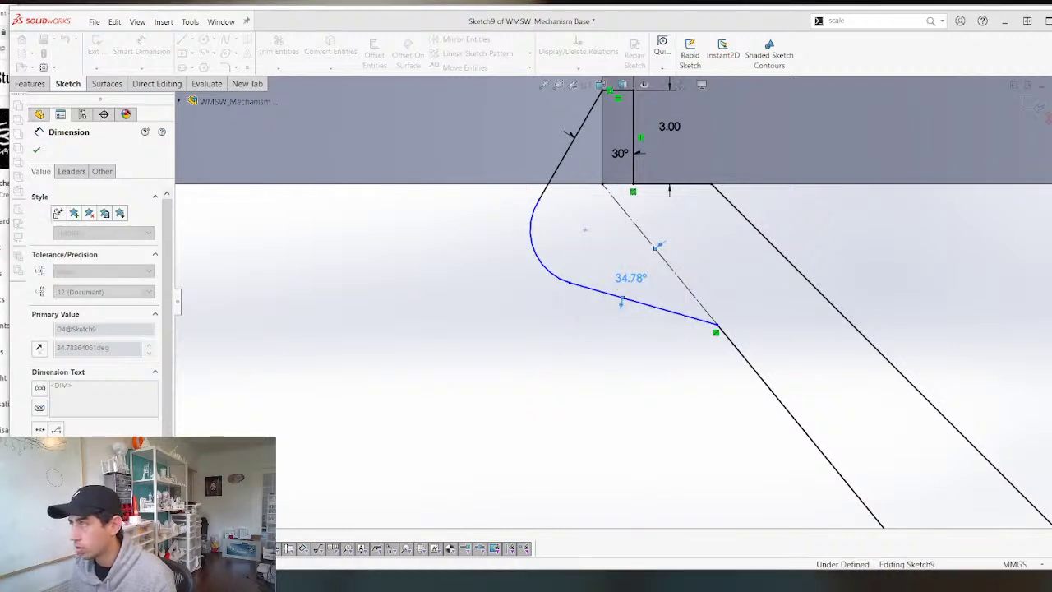
key(ctrl+z)
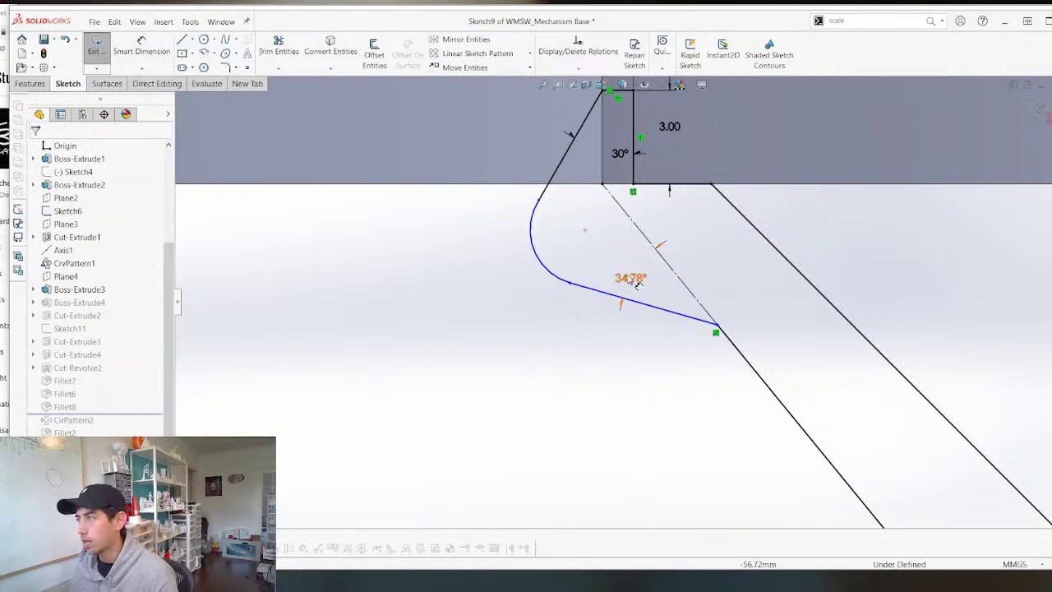
double_click(639, 280)
text(35)
key(Return)
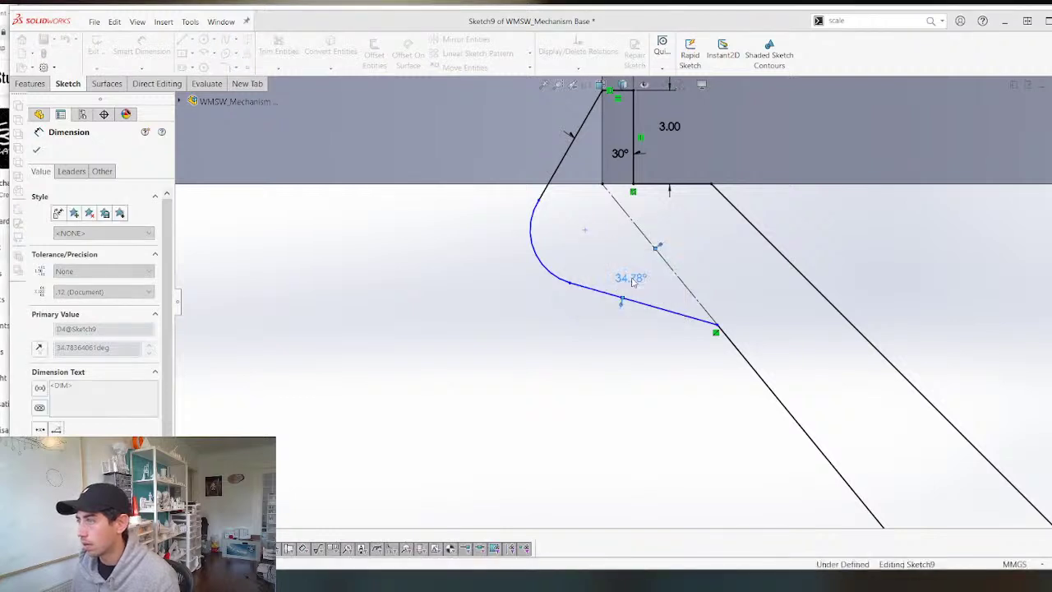
key(Escape)
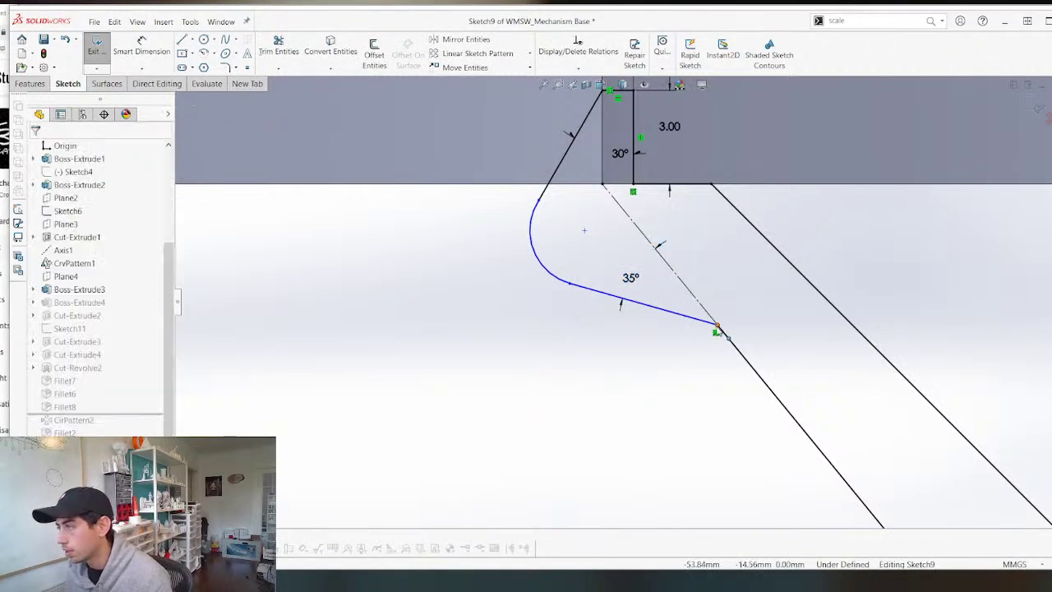
Move the lower sloped line's end slightly along the rib edge and dimension the distance between the construction line's endpoints to 6 mm.
mouse_move(717, 329)
mouse_down()
mouse_move(695, 291)
mouse_move(732, 350)
mouse_move(716, 329)
mouse_move(722, 339)
mouse_up()
key(Escape)
key(d)
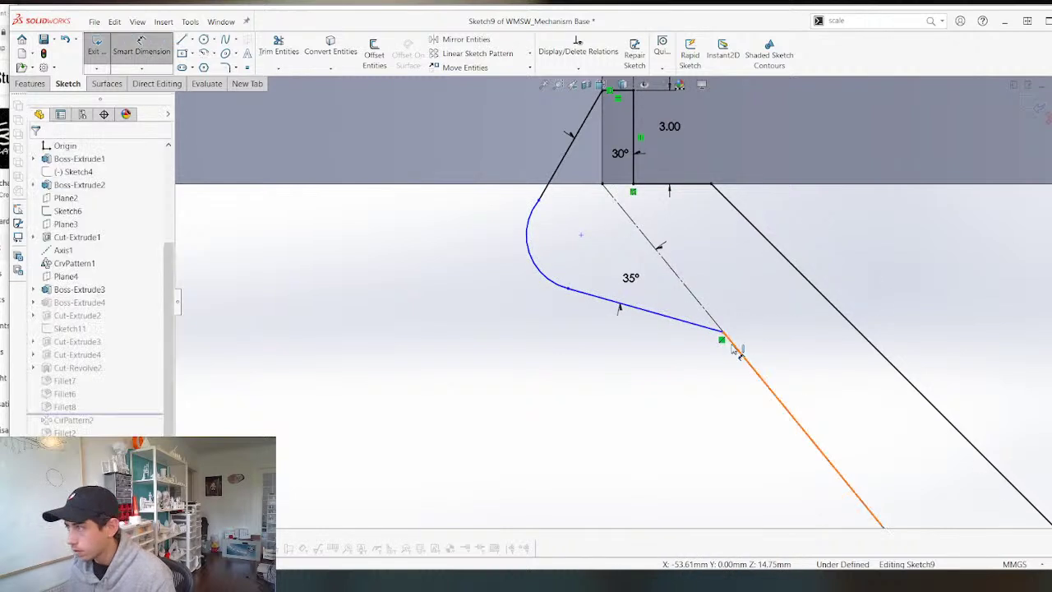
click(722, 338)
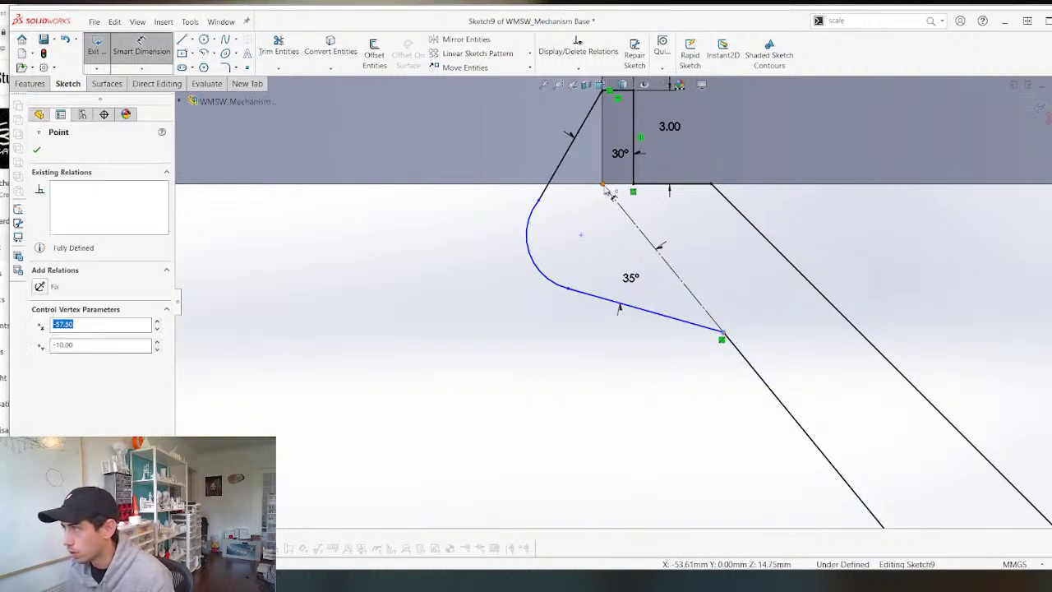
click(571, 366)
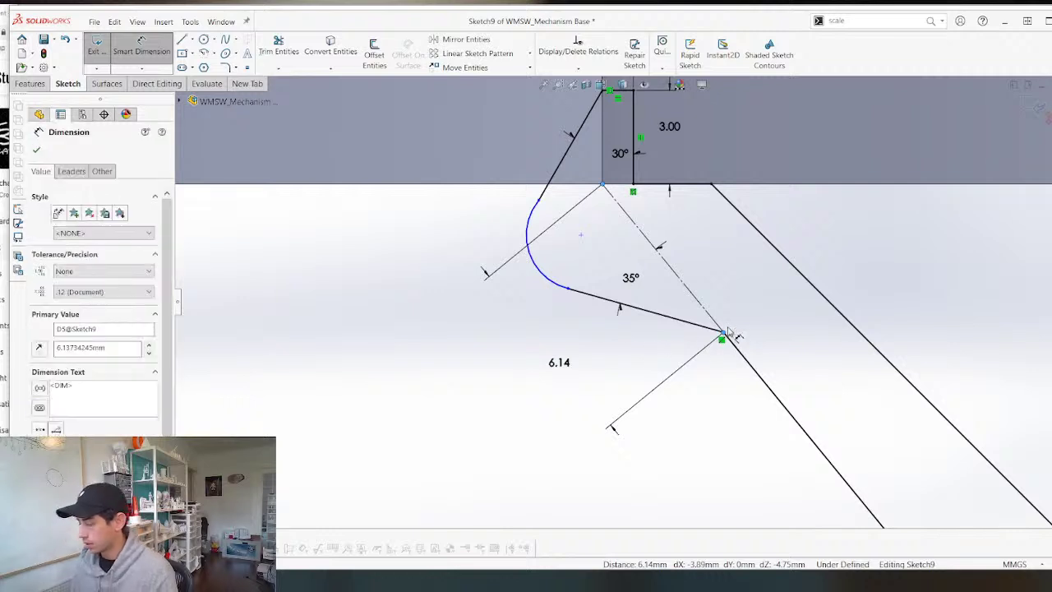
text(6)
key(Return)
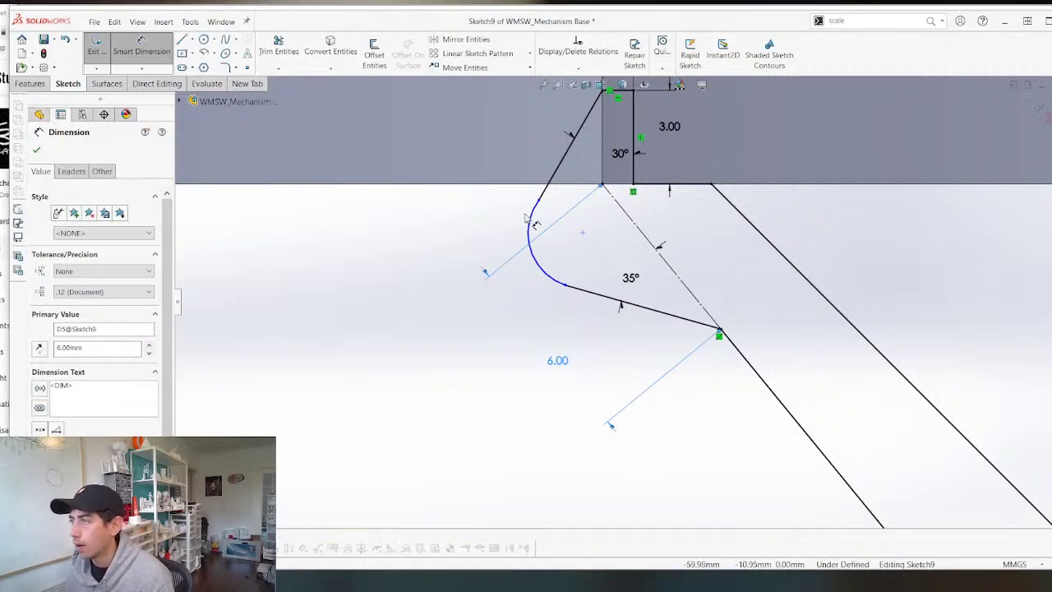
Dimension the radius of the tab profile's outer arc to 5 mm.
click(534, 220)
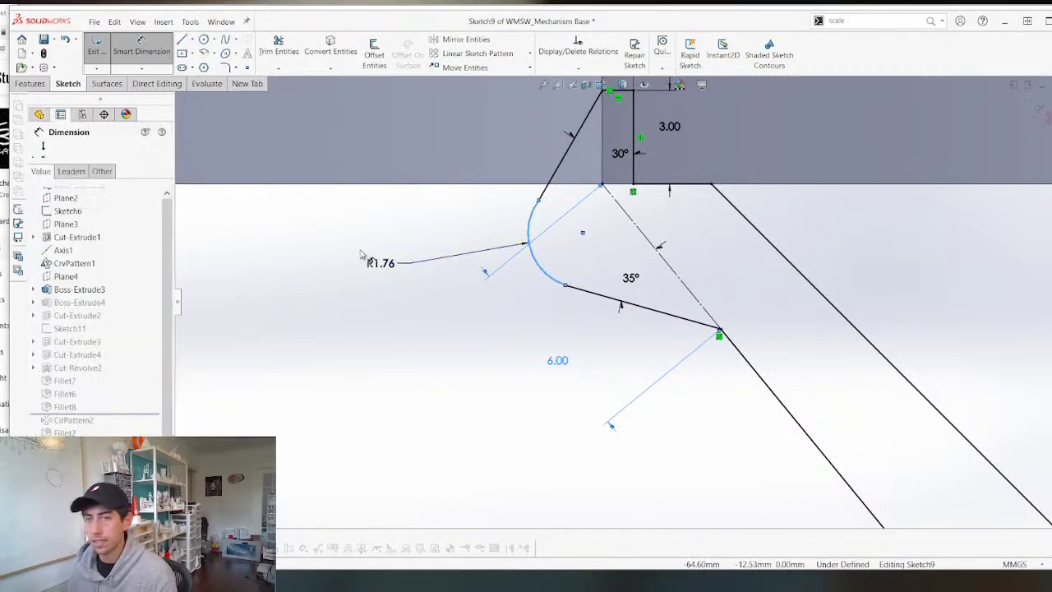
click(366, 258)
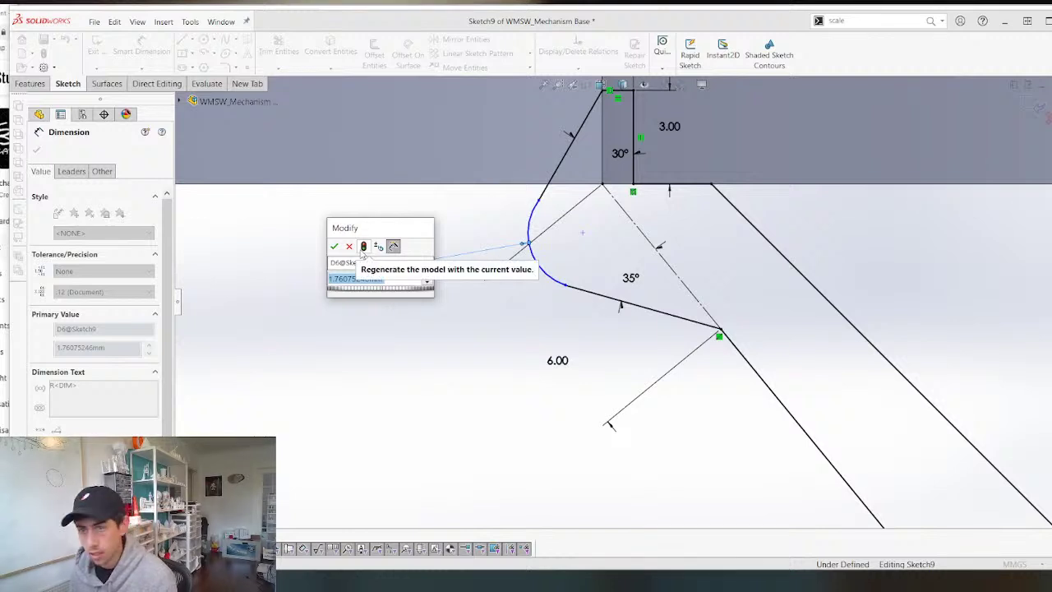
text(5)
key(Return)
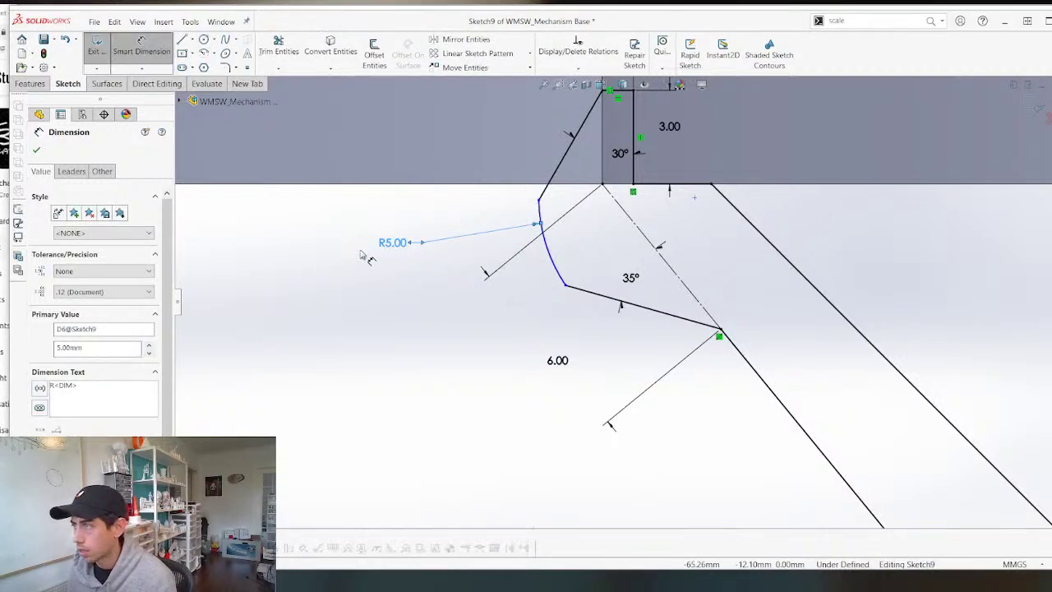
Shift both endpoints of the tab's arc along the adjoining sloped lines.
scroll(503, 149, down, 2)
key(Escape)
click(564, 236)
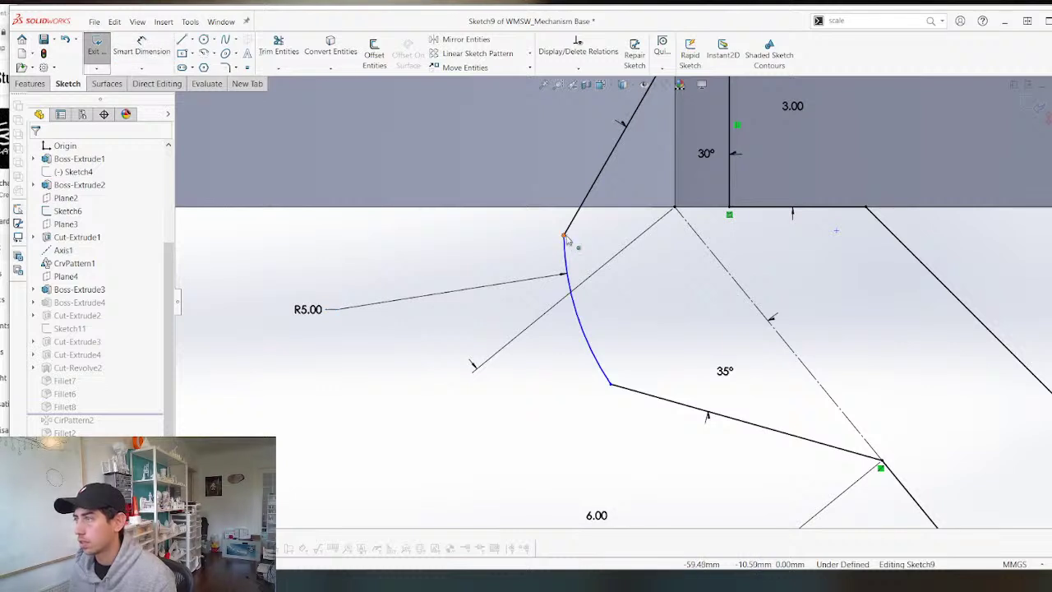
mouse_move(583, 200)
mouse_down()
mouse_move(591, 206)
mouse_move(553, 256)
mouse_move(593, 216)
mouse_move(587, 194)
mouse_up()
mouse_move(613, 389)
mouse_down()
mouse_move(667, 410)
mouse_move(608, 375)
mouse_up()
scroll(640, 243, up, 2)
scroll(639, 243, down, 2)
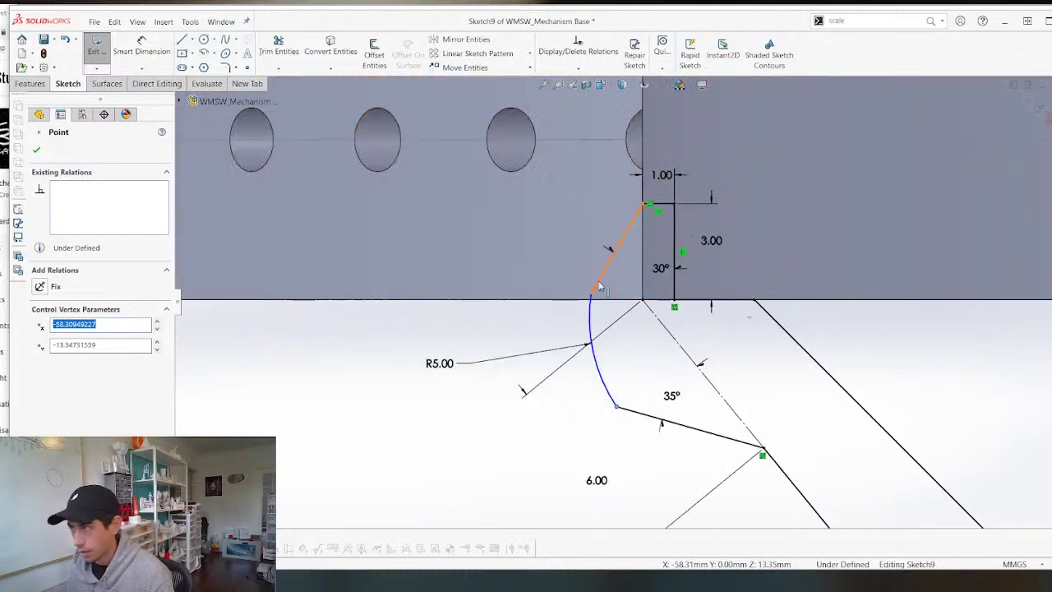
Dimension the length of the tab's upper sloped line to 3 mm.
key(d)
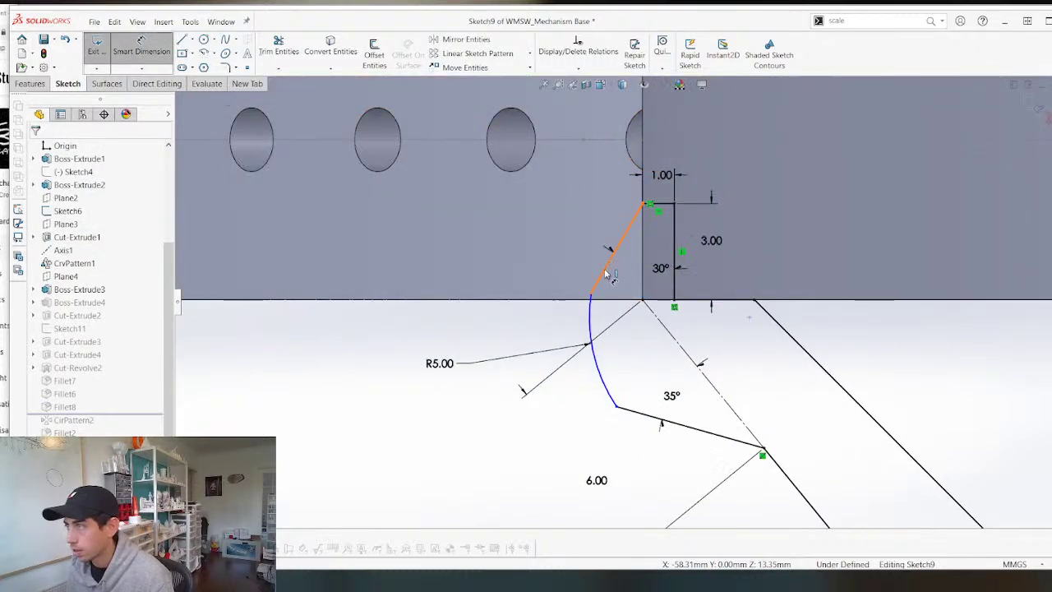
click(604, 269)
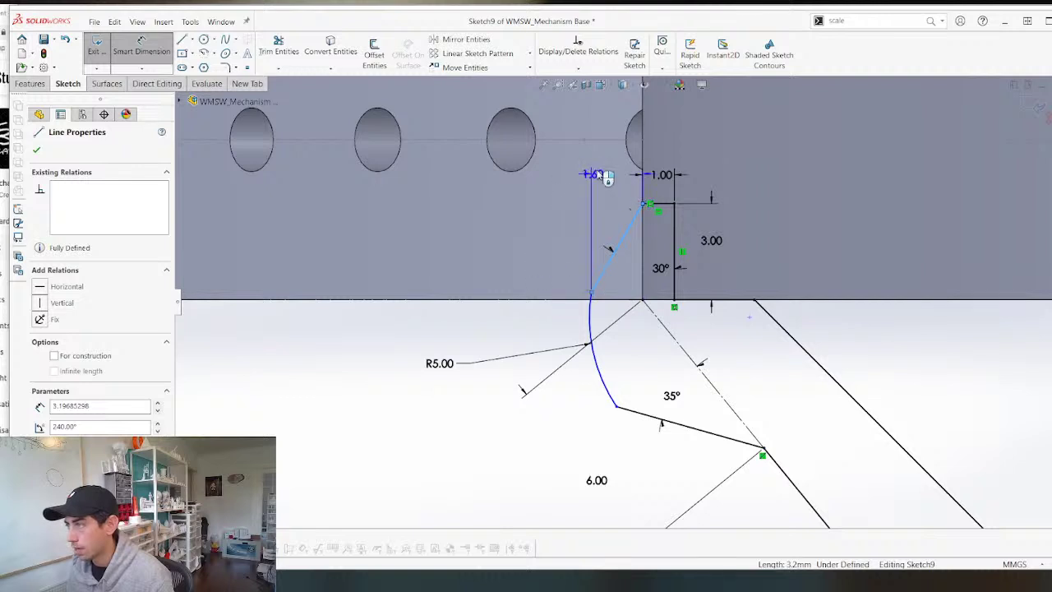
click(587, 188)
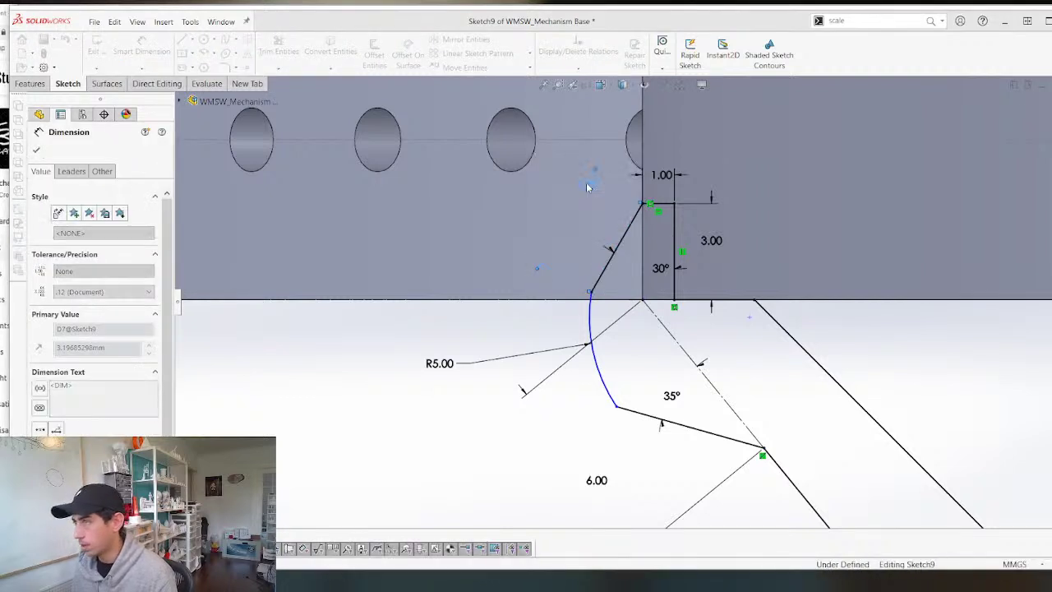
text(3)
key(Return)
Dimension the length of the tab's lower sloped line to 4 mm and exit the sketch.
click(705, 438)
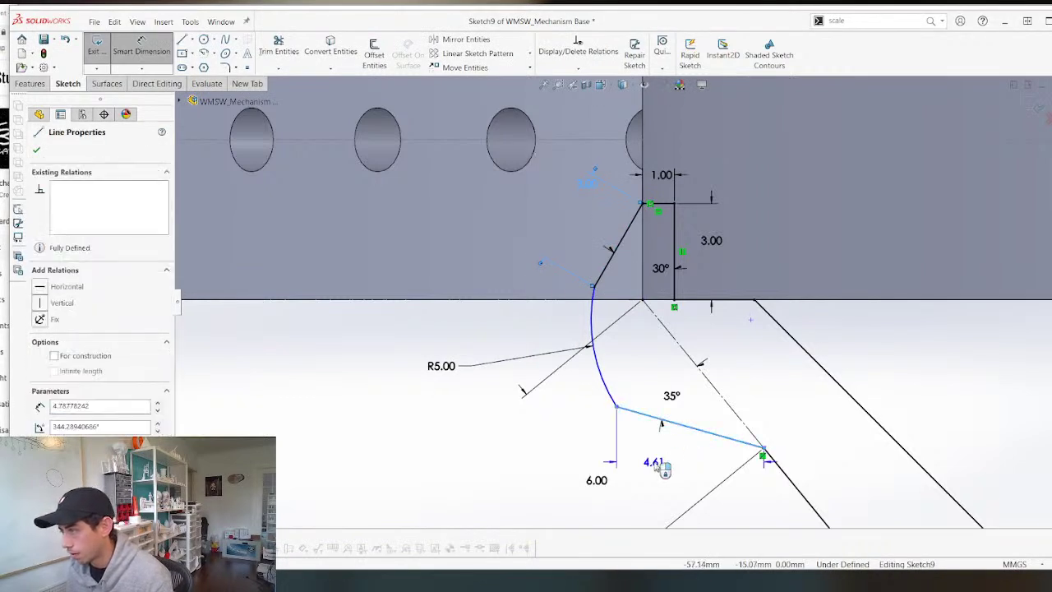
click(629, 437)
text(6)
key(Return)
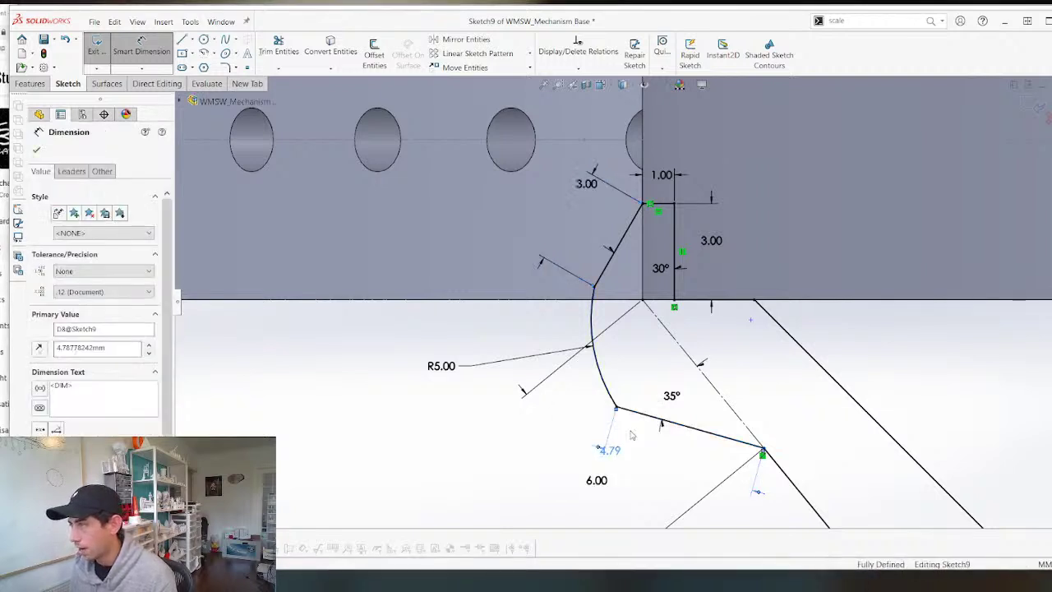
scroll(606, 446, up, 4)
click(616, 372)
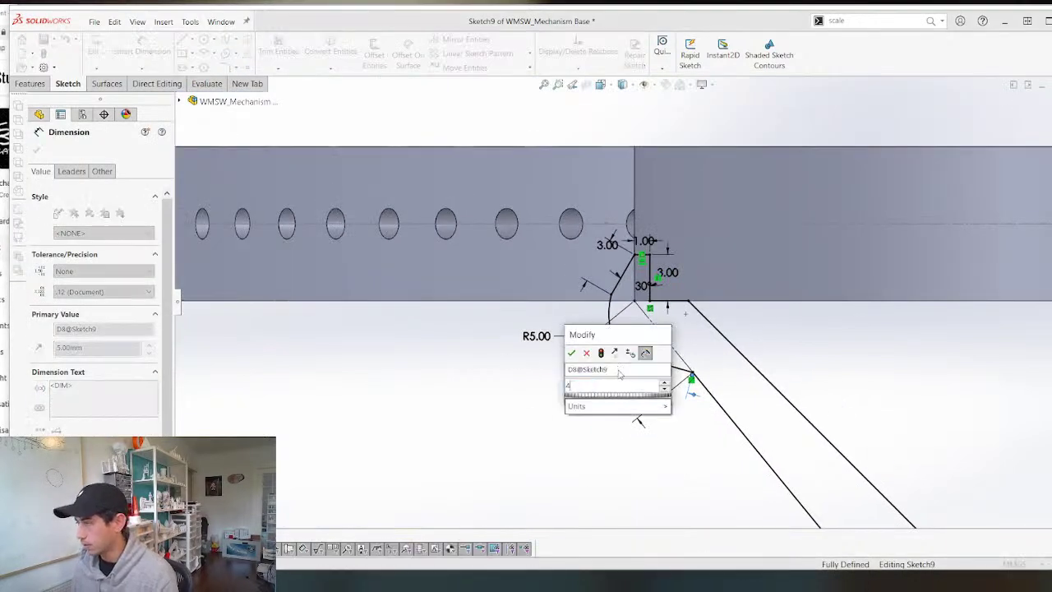
text(4)
key(Return)
click(1033, 107)
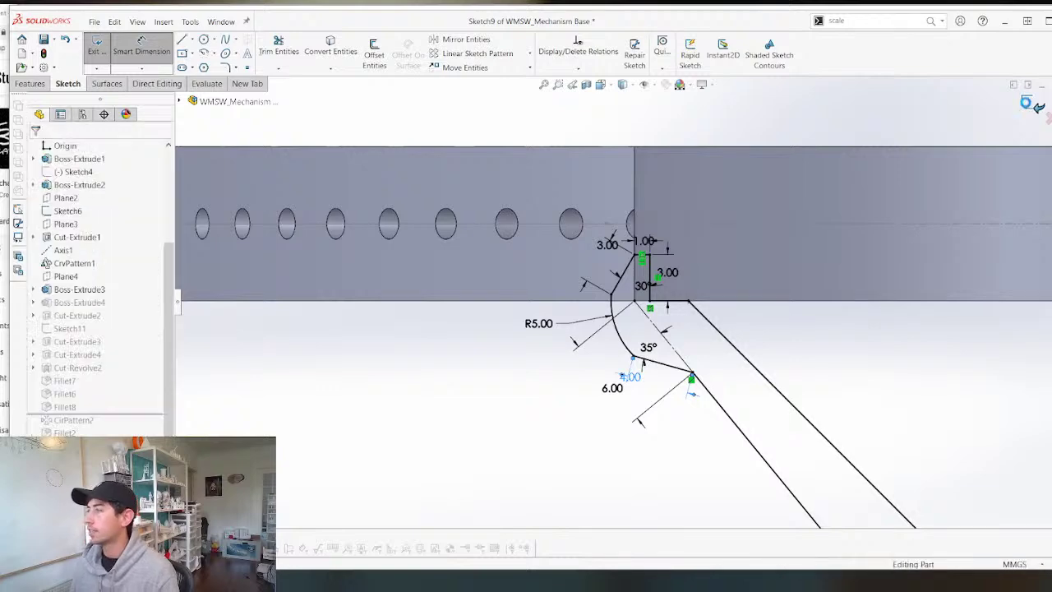
Inspect the rebuilt tab and open the sketch of Cut-Revolve2 for editing.
scroll(681, 376, up, 6)
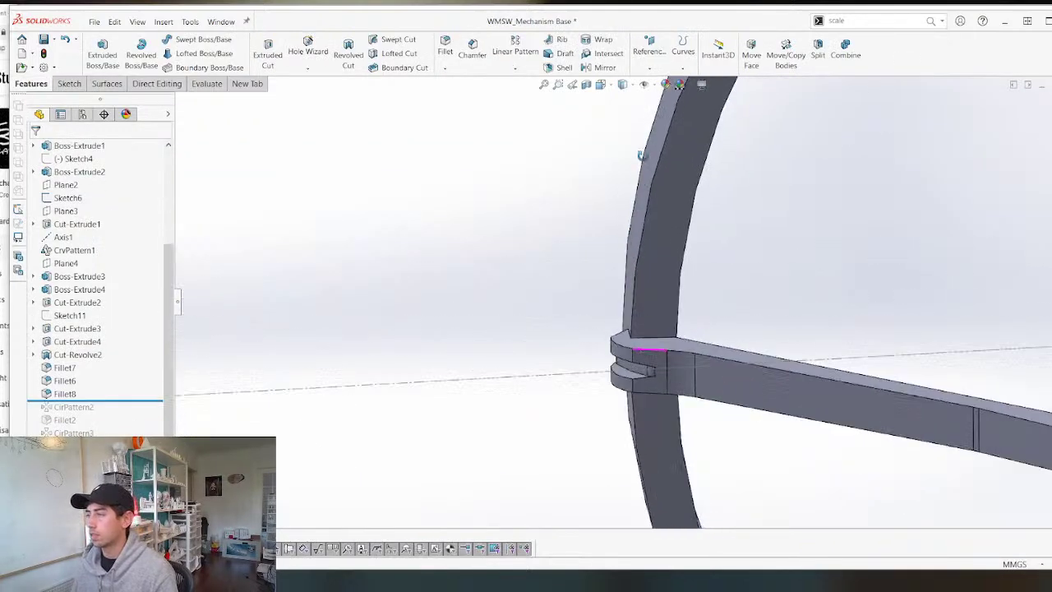
middle_drag(637, 373, 637, 178)
scroll(624, 359, down, 7)
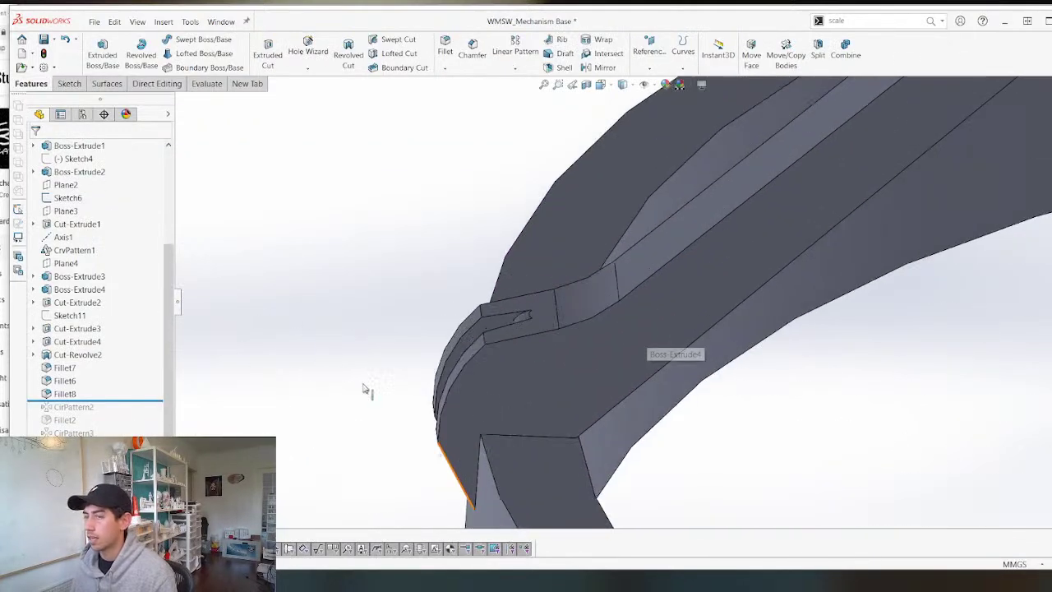
right_click(74, 354)
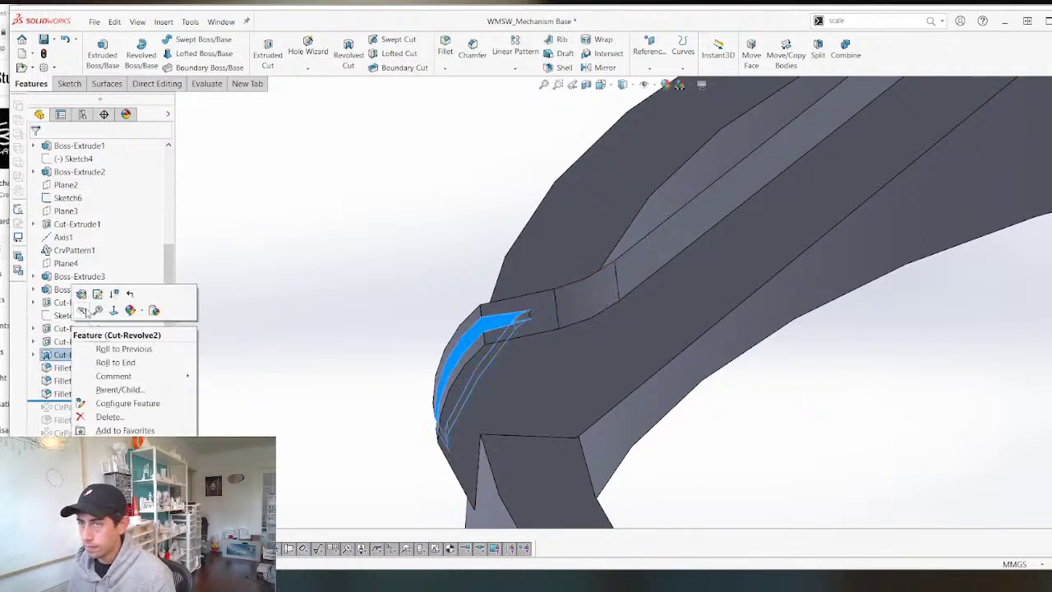
click(99, 298)
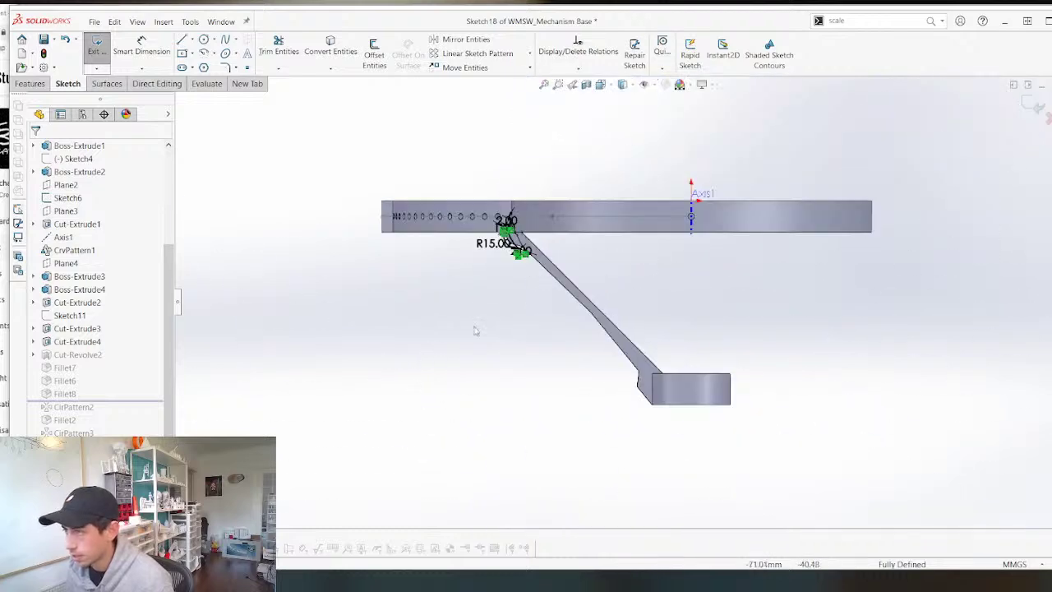
scroll(509, 246, down, 5)
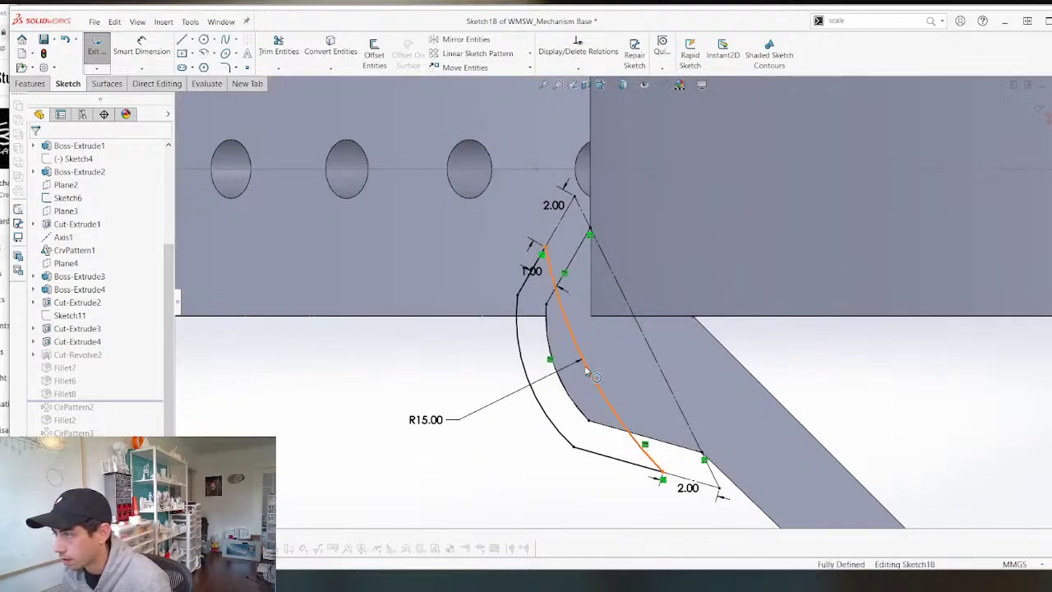
Replace the groove sketch's 15 mm radius arc with a straight line between the same two endpoints.
click(586, 372)
click(325, 474)
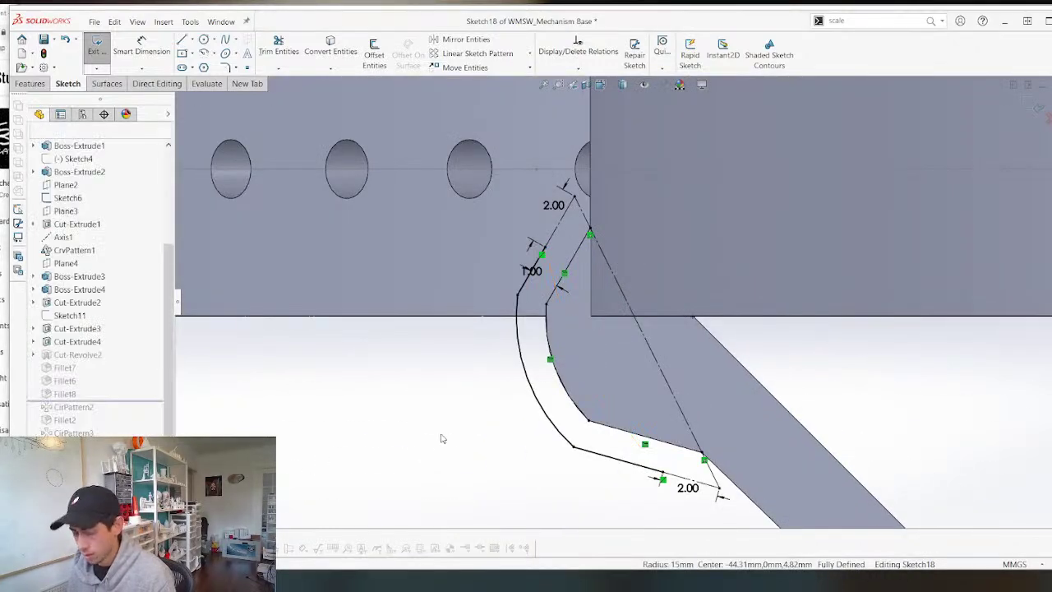
key(l)
click(541, 255)
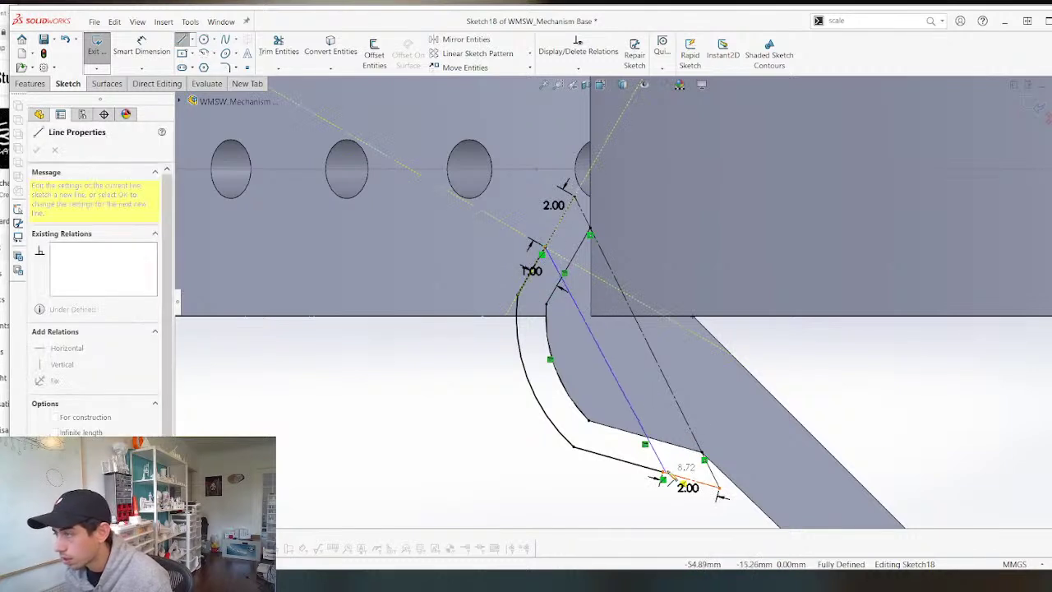
click(662, 475)
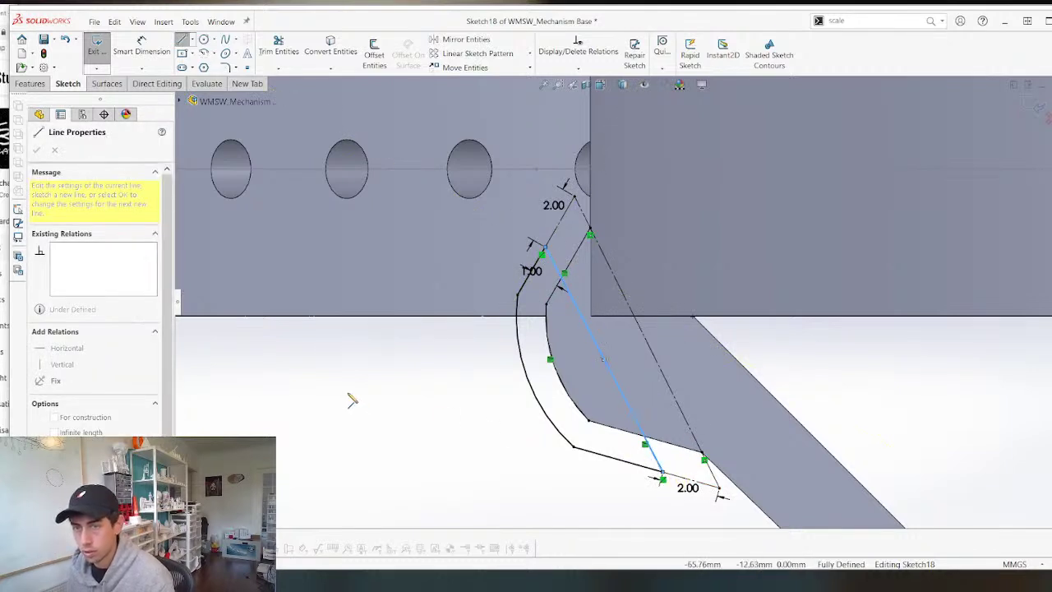
Exit the groove sketch to rebuild the revolved cut and inspect the tab.
key(Escape)
scroll(347, 366, up, 3)
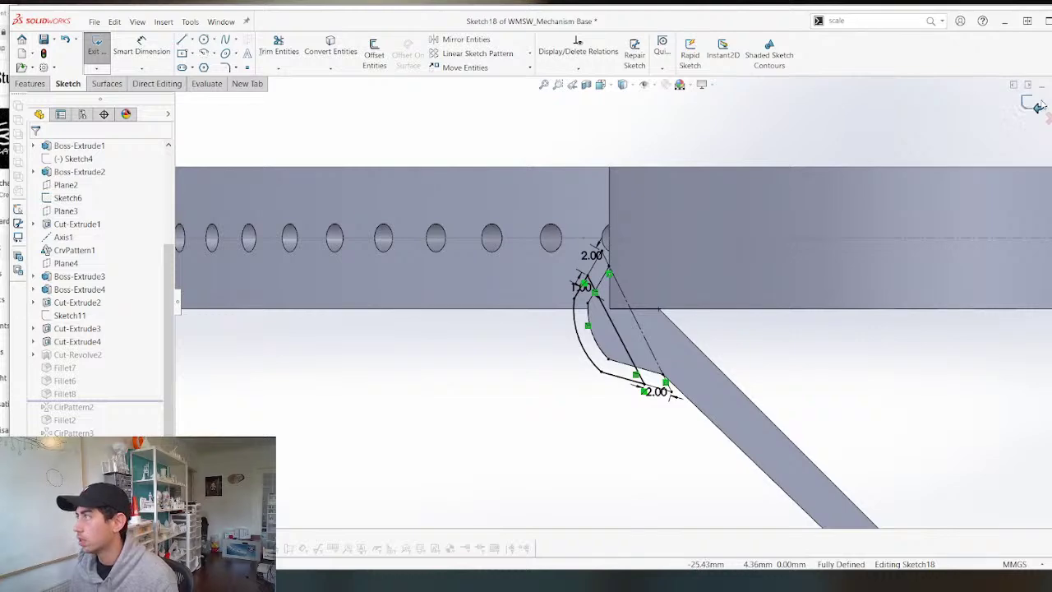
mouse_move(573, 390)
middle_down()
mouse_move(622, 239)
mouse_move(668, 205)
middle_up()
scroll(668, 205, up, 2)
scroll(688, 279, down, 5)
middle_drag(689, 294, 728, 245)
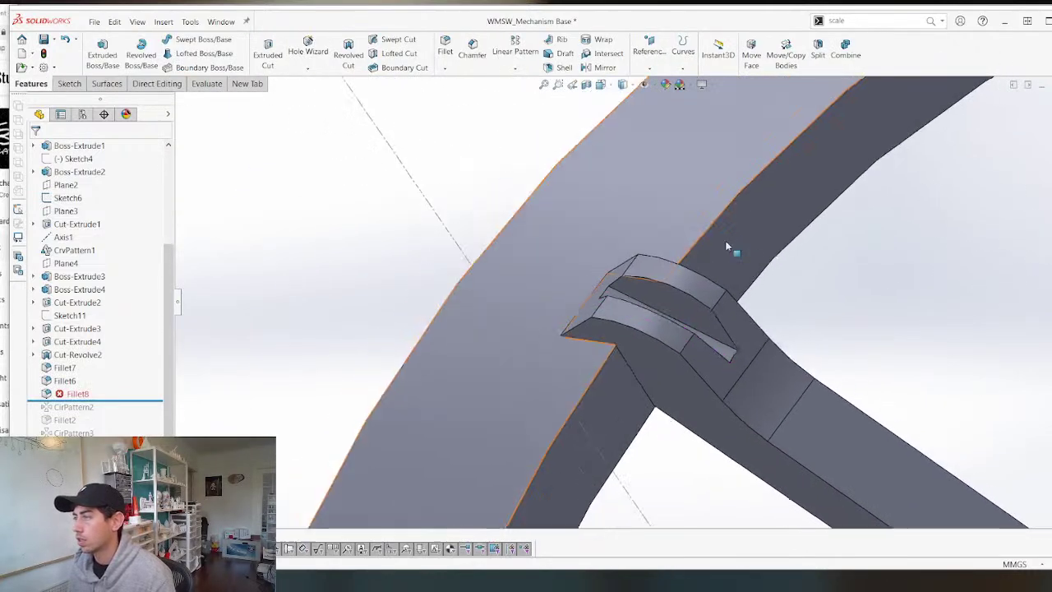
Edit Fillet8 and replace its two missing edges with the short edges at both ends of the tab's groove.
scroll(697, 321, up, 3)
scroll(697, 321, down, 5)
right_click(76, 394)
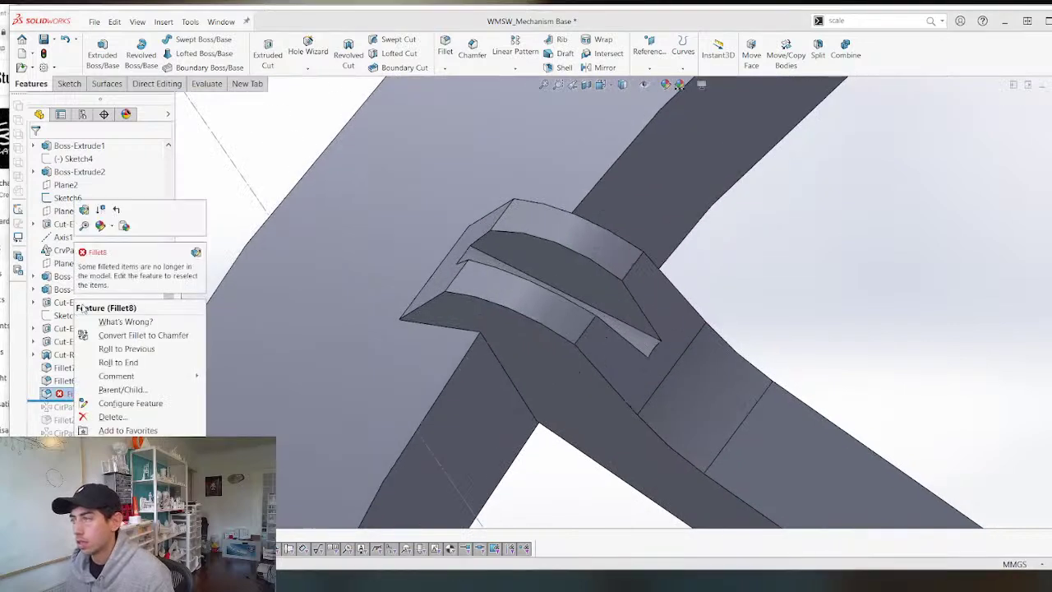
key(Escape)
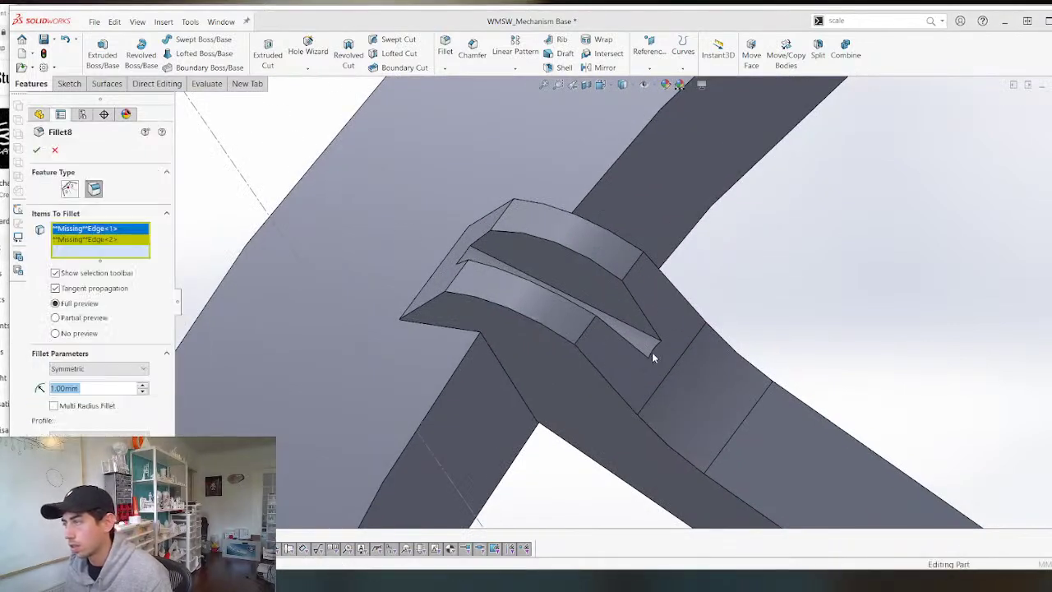
click(654, 348)
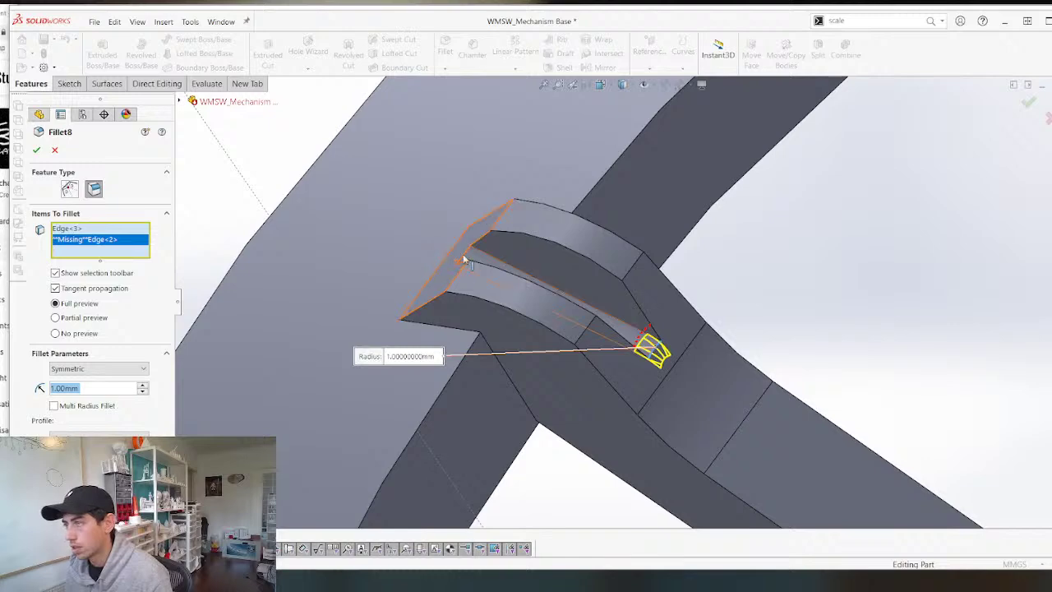
click(465, 260)
middle_drag(470, 260, 465, 326)
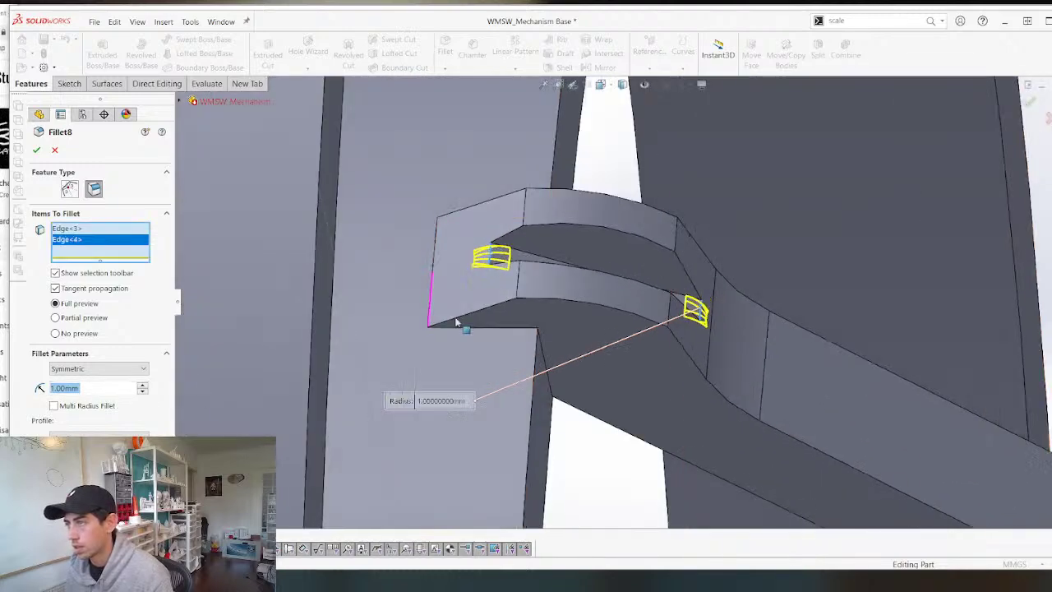
Set the radius of the groove-end fillet to 1.5 mm and apply it.
click(124, 386)
text(2)
key(Return)
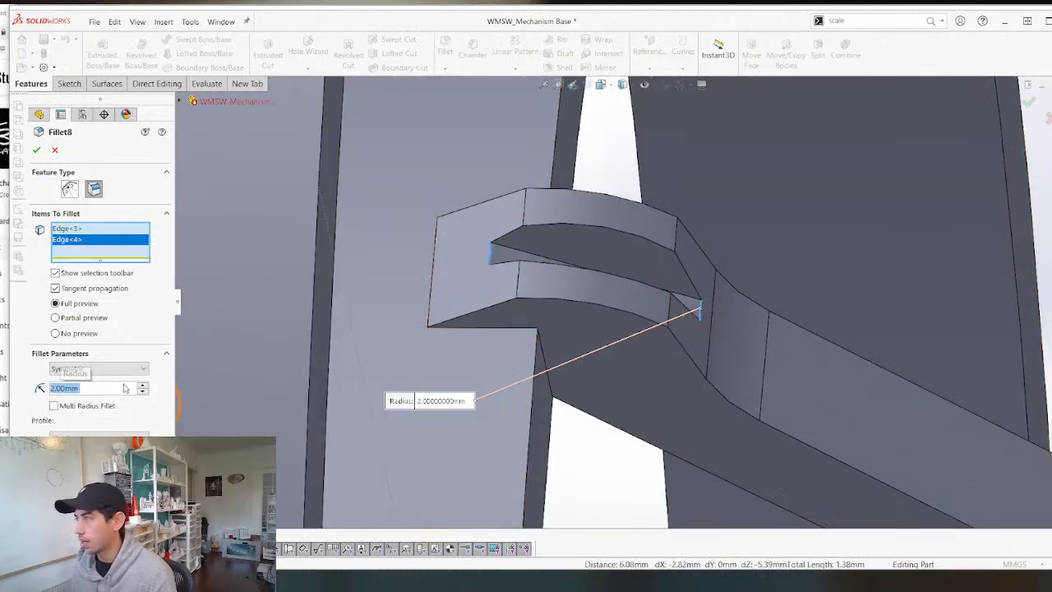
text(1.5)
key(Return)
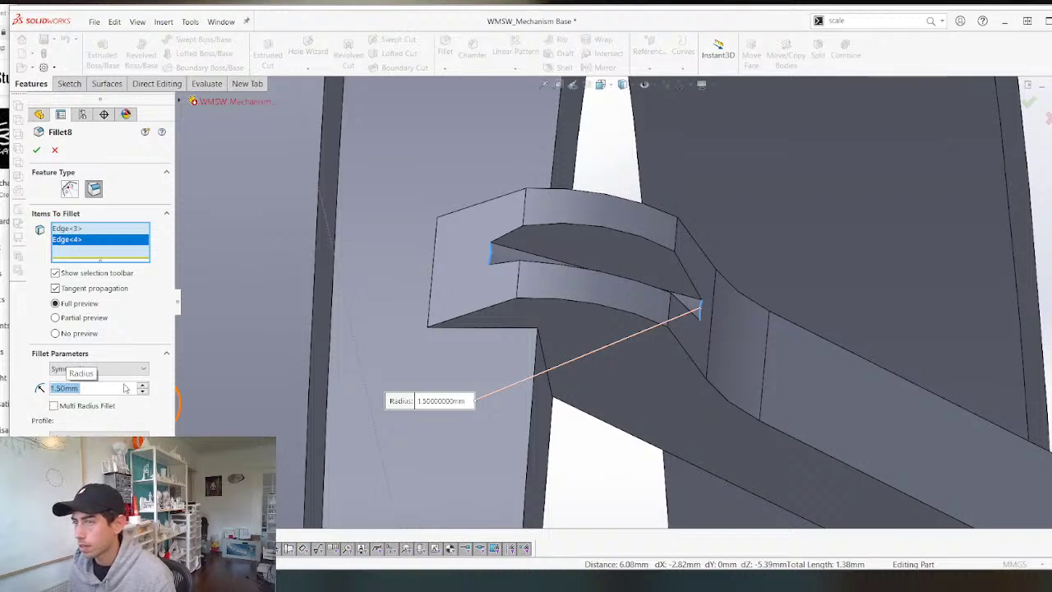
key(Return)
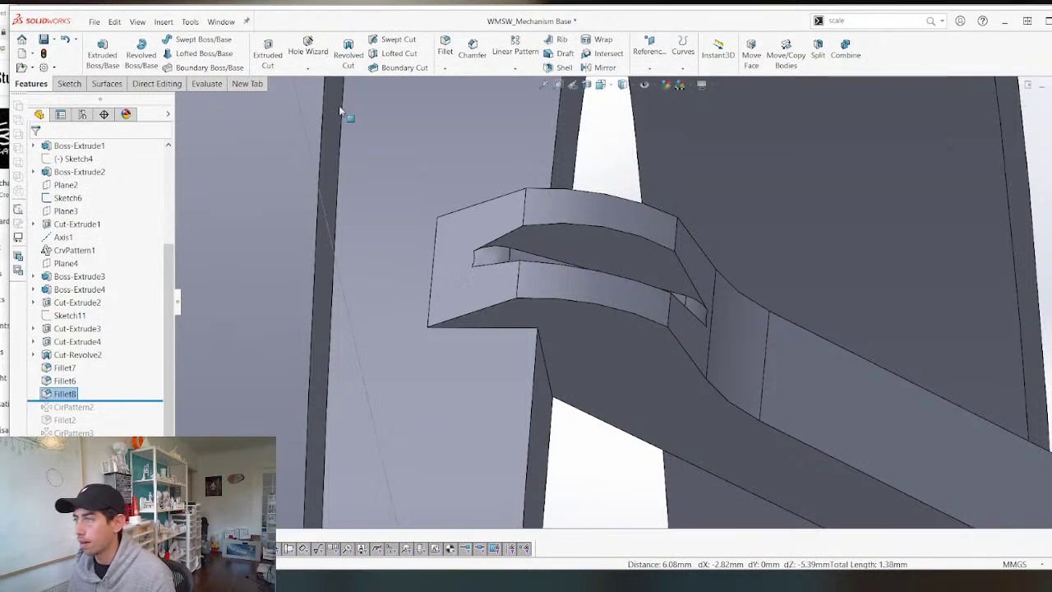
right_click(64, 367)
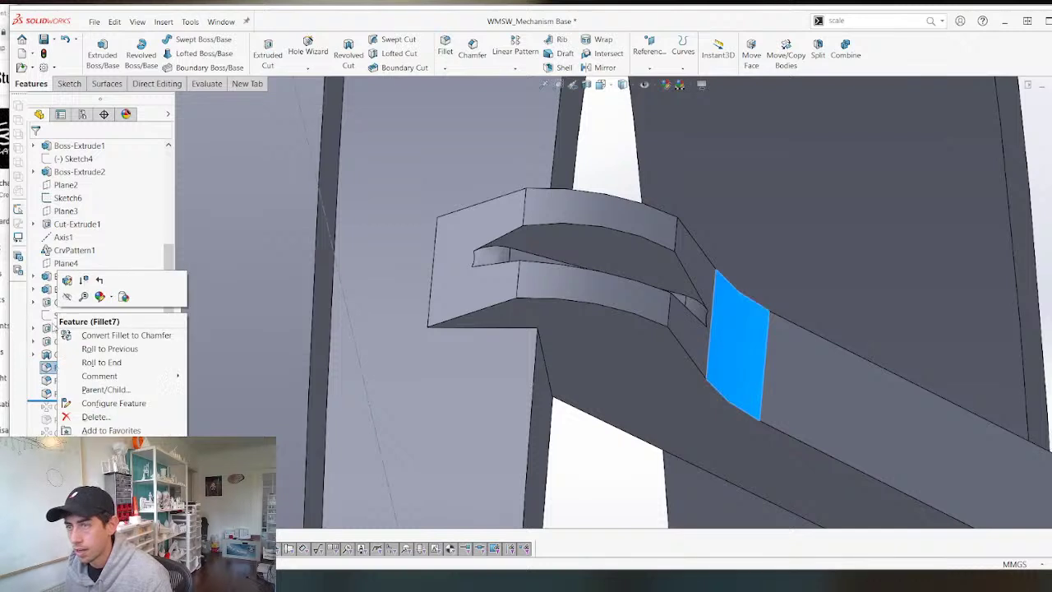
click(68, 282)
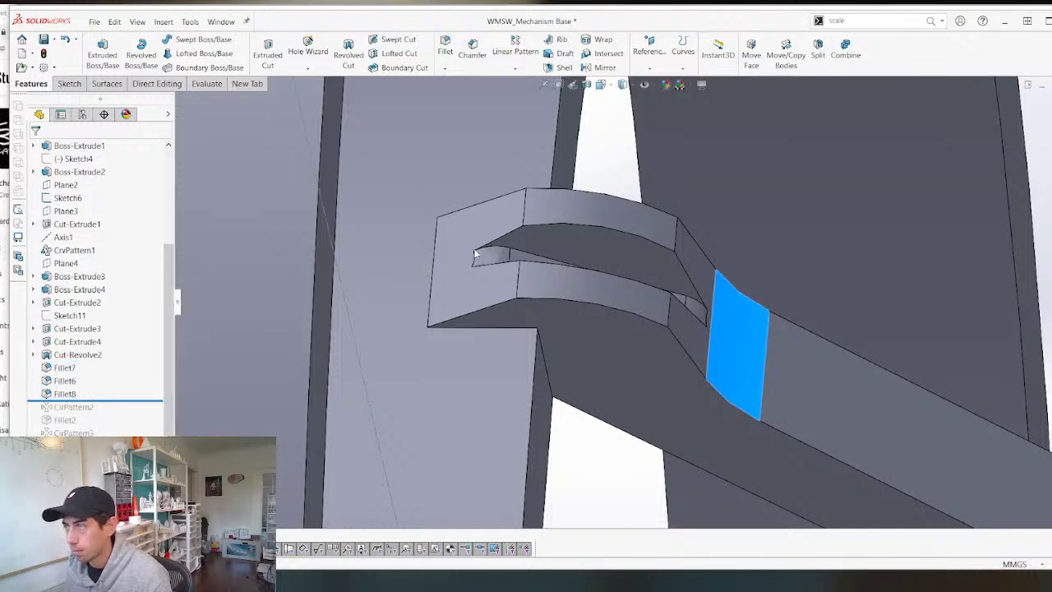
click(526, 210)
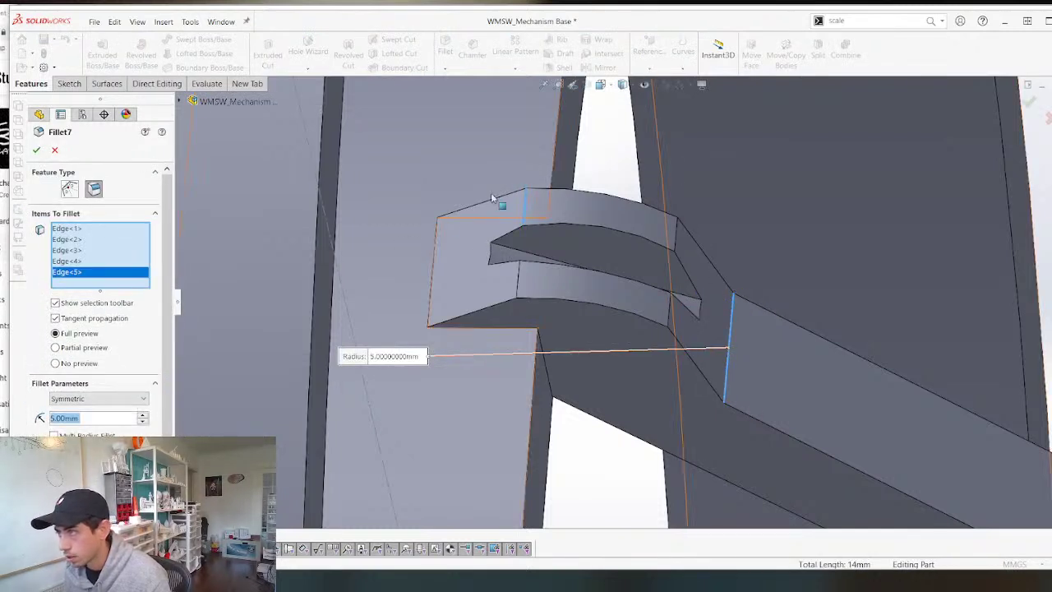
click(526, 209)
key(Return)
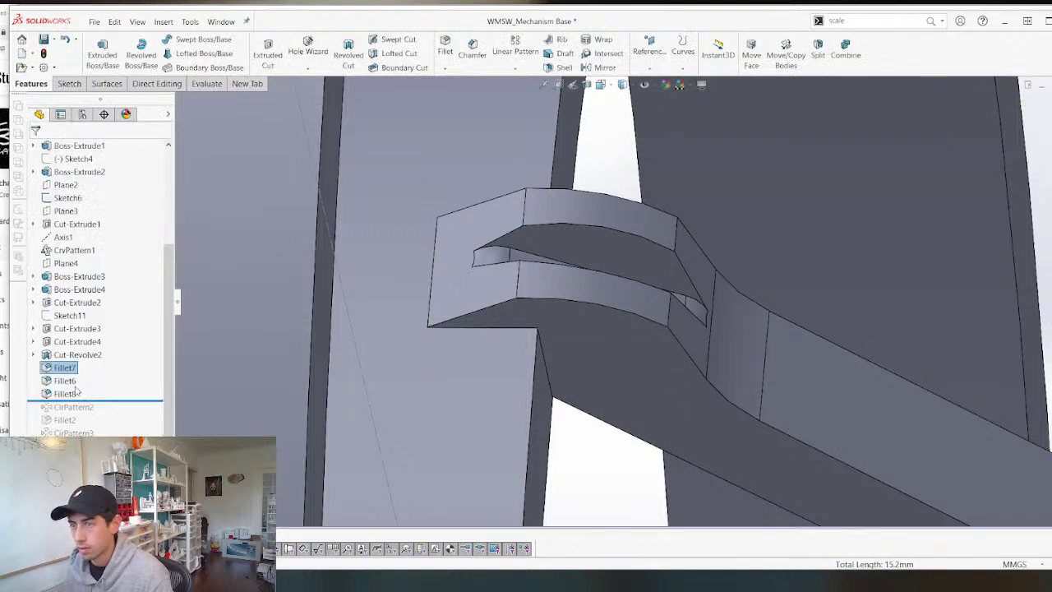
right_click(59, 380)
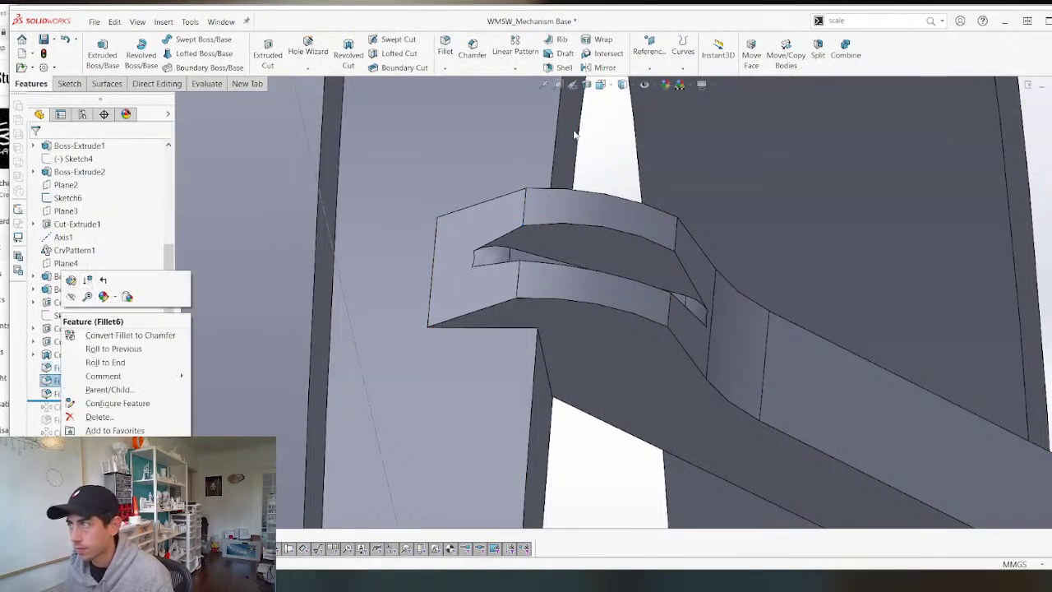
click(613, 136)
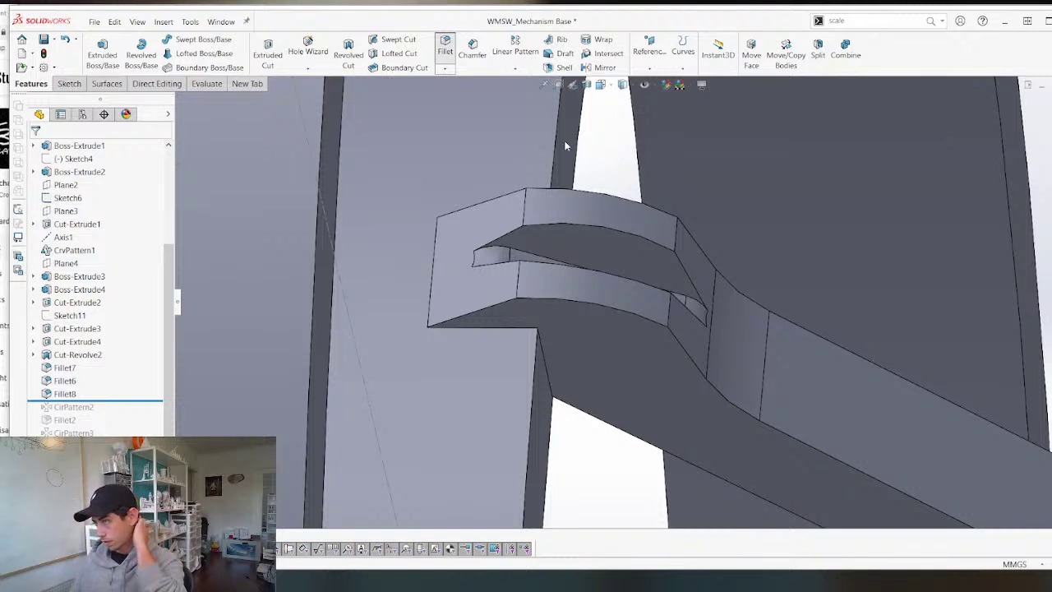
Fillet the four short edges at both ends of the tab's two curved outer faces with a 2 mm radius.
click(526, 210)
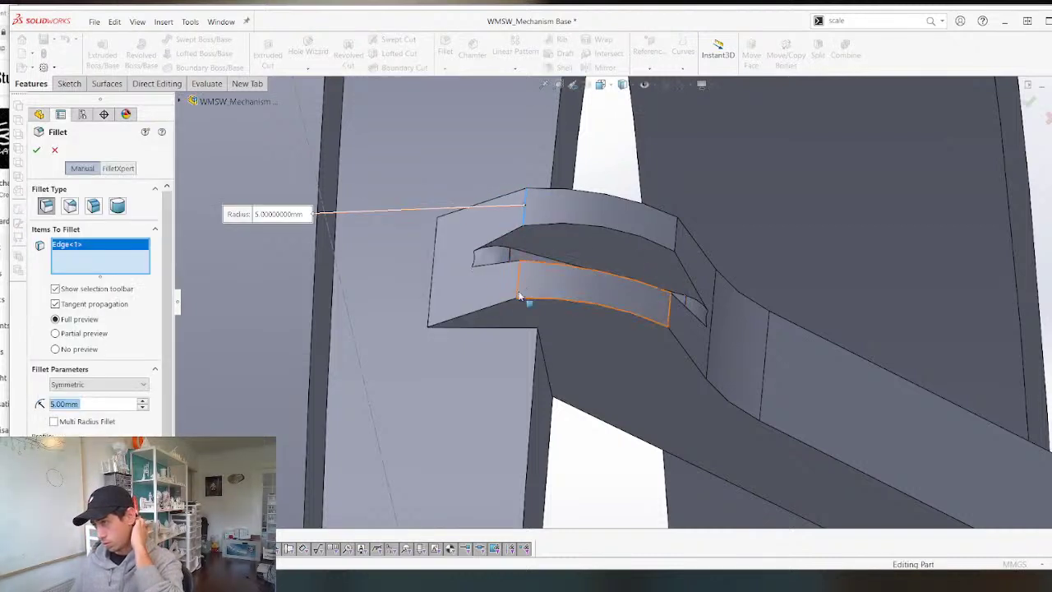
click(517, 297)
click(514, 297)
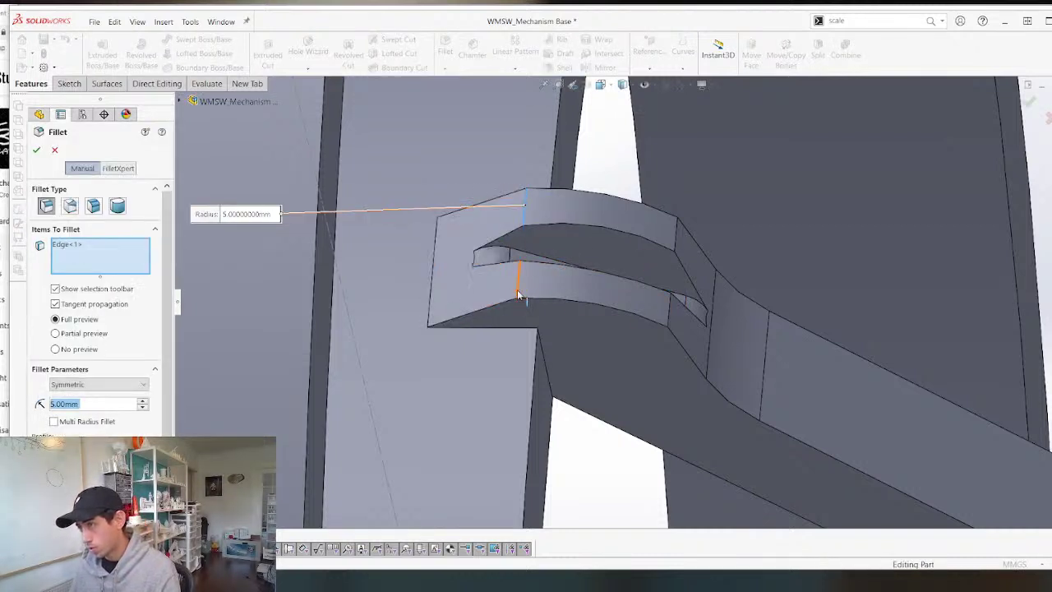
click(517, 295)
click(668, 306)
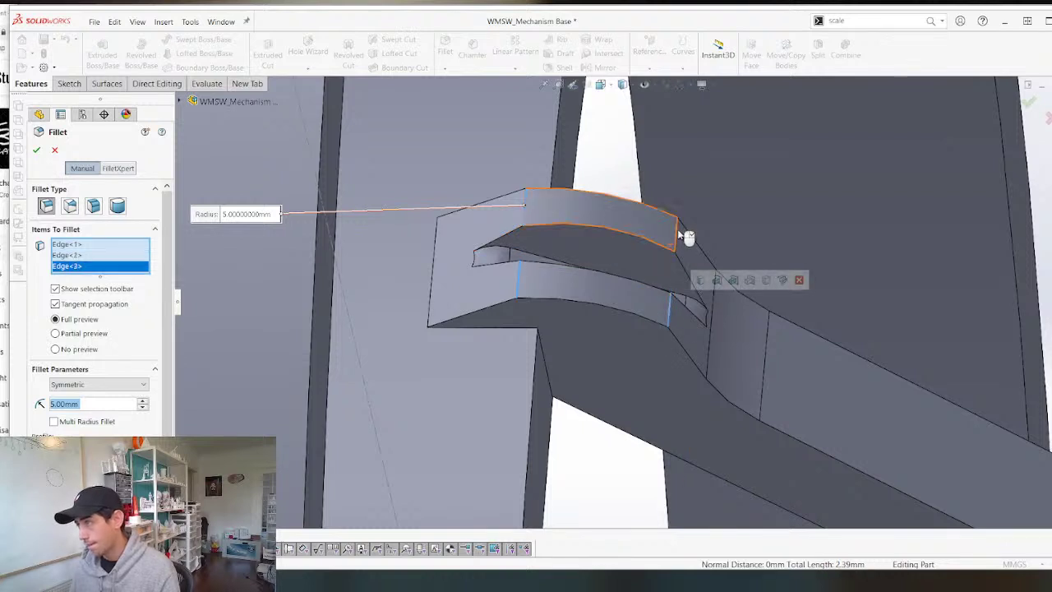
click(678, 234)
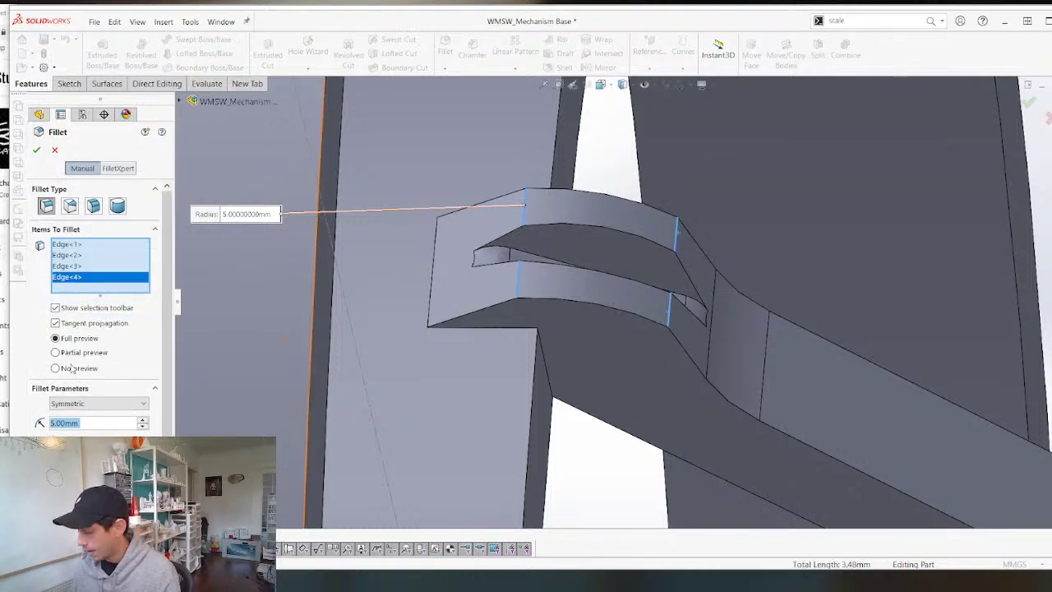
text(2)
key(Return)
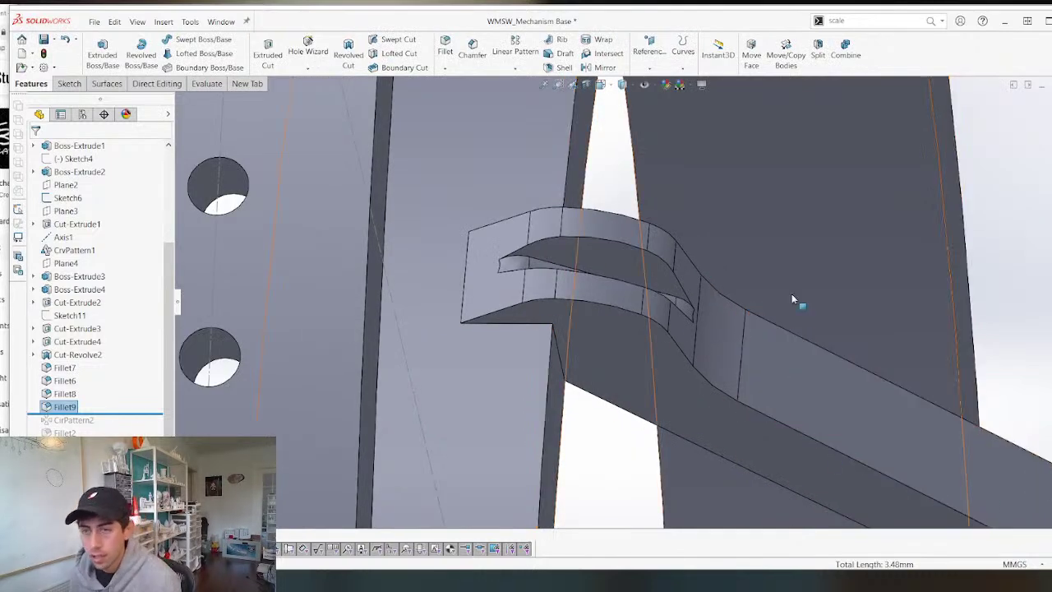
middle_drag(827, 355, 594, 273)
scroll(594, 273, up, 2)
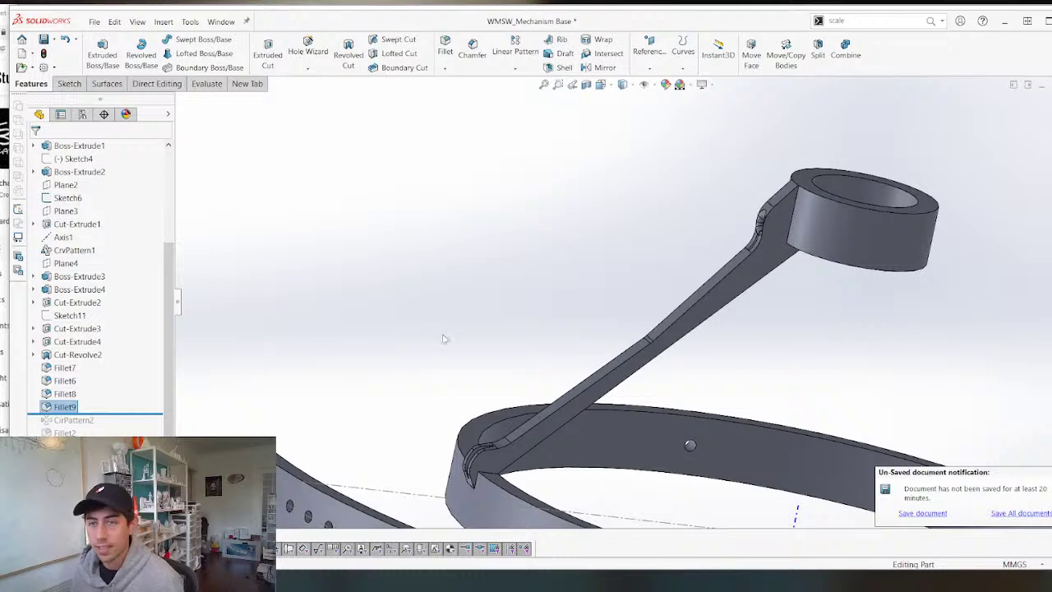
Roll the feature history forward to just after CirPattern2 so the arm pattern is included in the model.
scroll(442, 338, up, 3)
scroll(532, 324, down, 3)
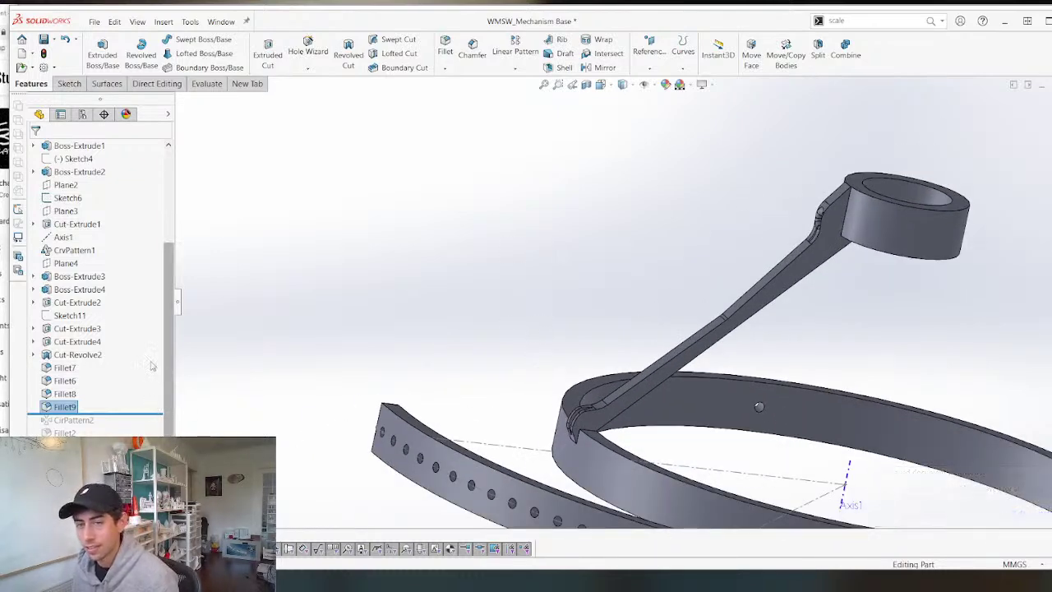
scroll(566, 306, up, 3)
middle_drag(712, 338, 705, 310)
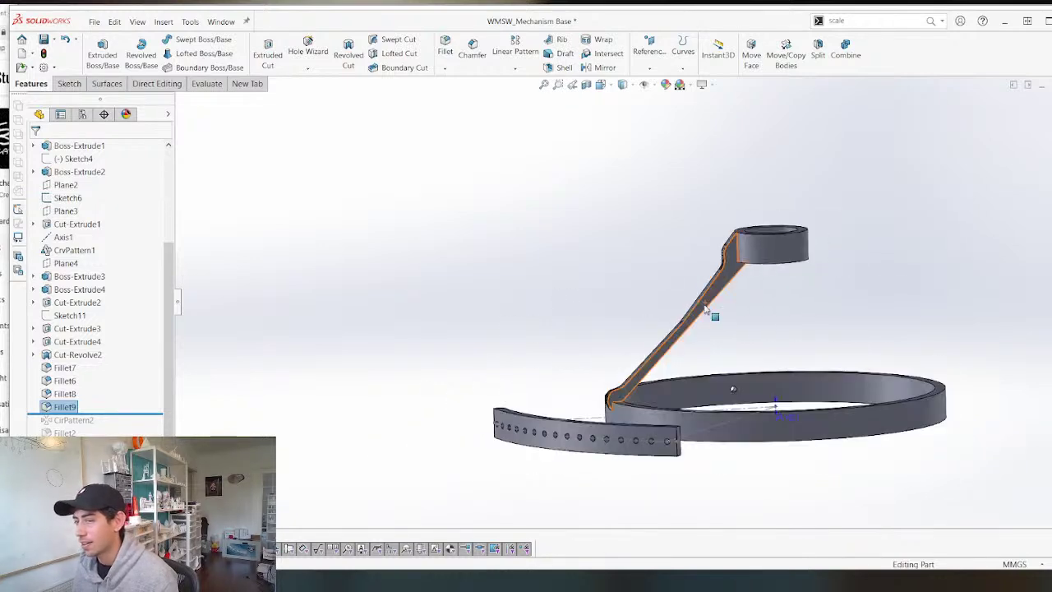
scroll(705, 310, up, 1)
drag(141, 414, 141, 424)
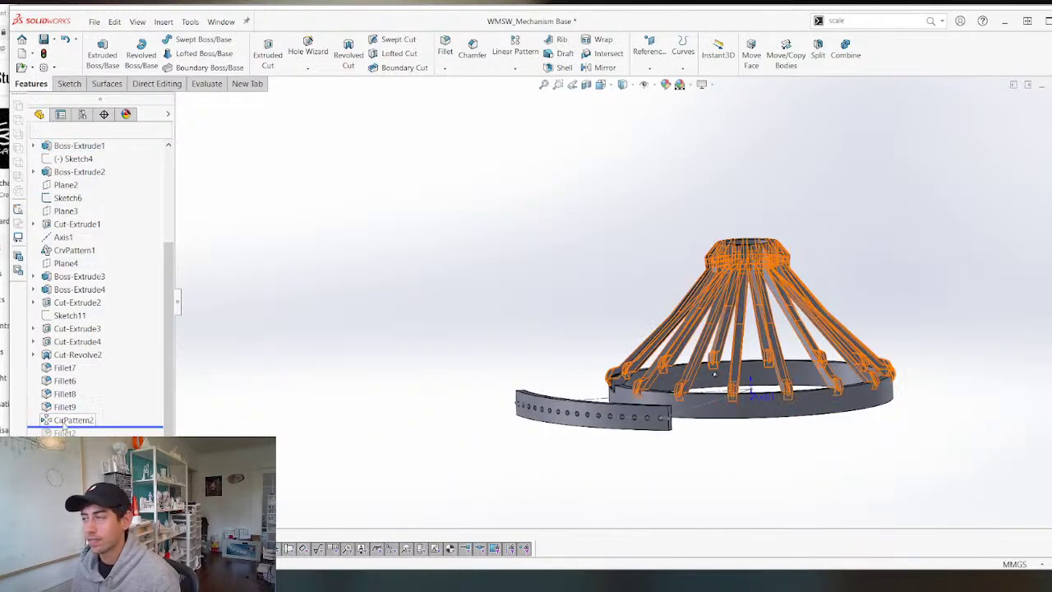
Edit CirPattern2 to add Fillet7, Fillet8, Fillet6 and Fillet9 to its patterned features.
scroll(478, 405, down, 5)
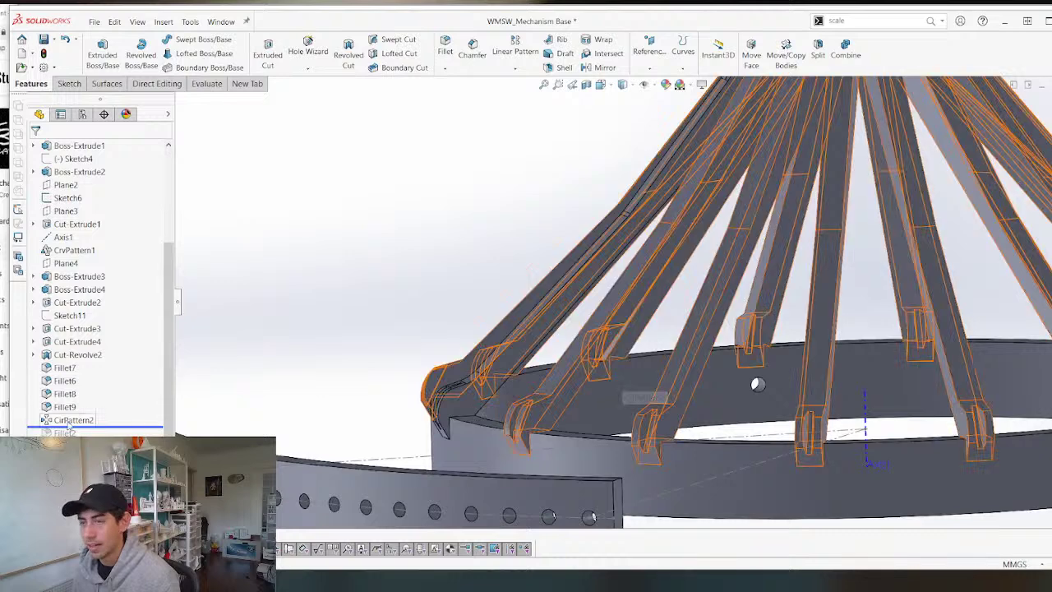
click(74, 420)
right_click(72, 417)
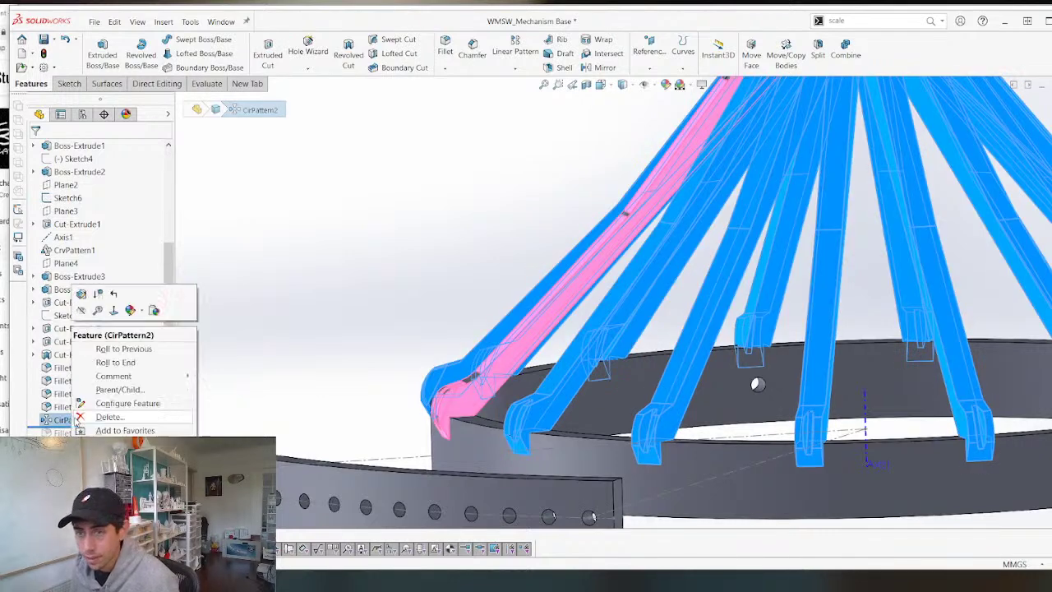
click(82, 294)
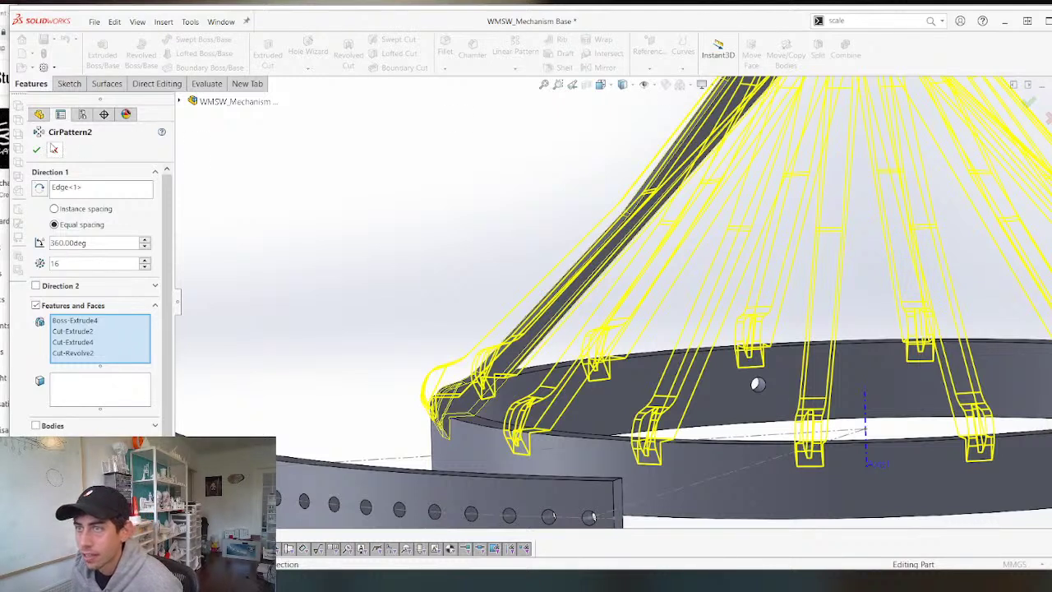
click(179, 102)
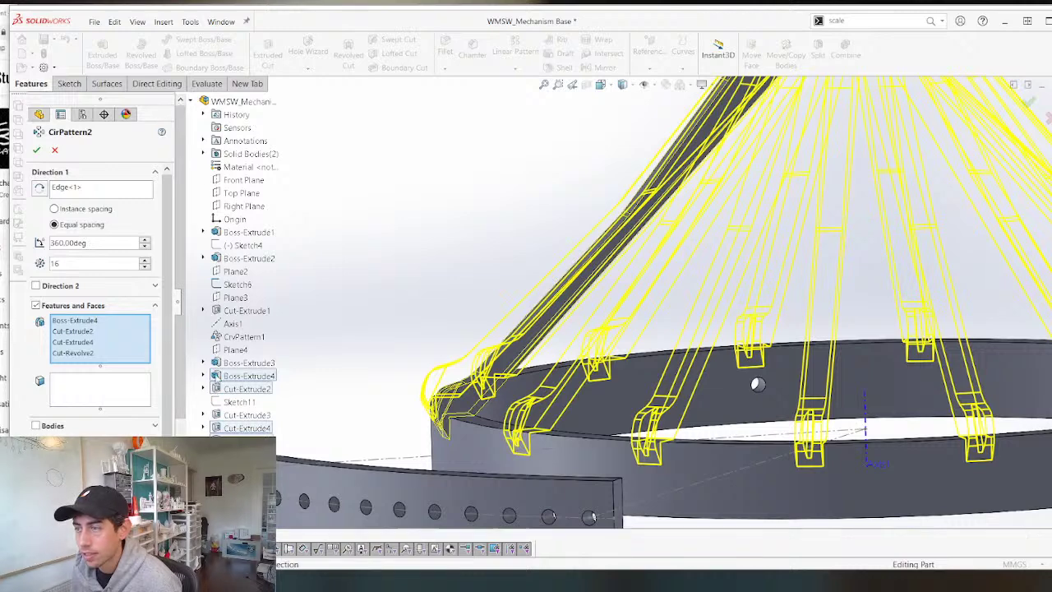
scroll(353, 425, down, 3)
scroll(388, 426, up, 3)
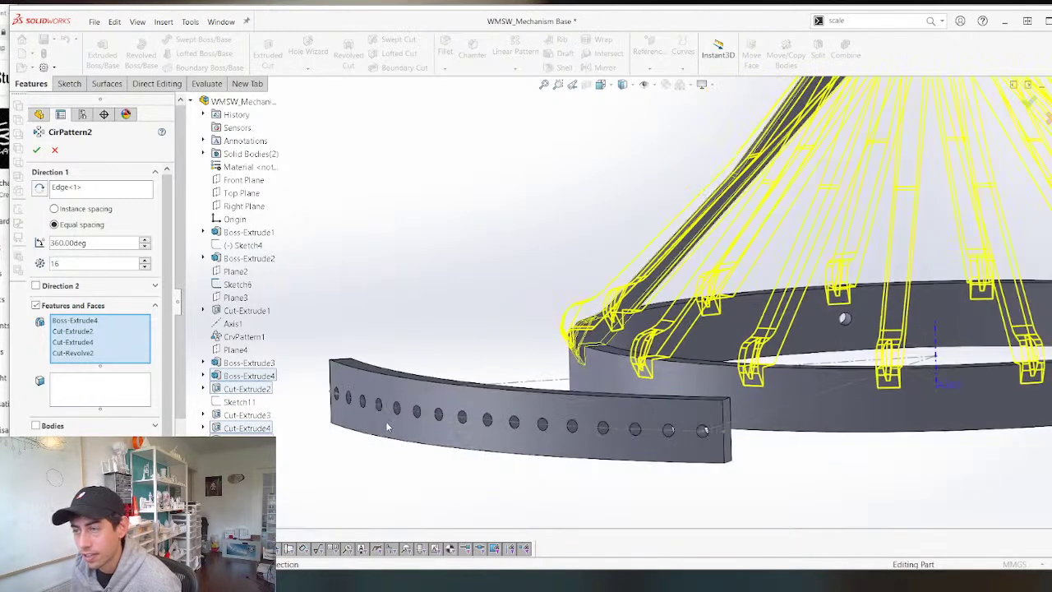
click(234, 454)
click(234, 468)
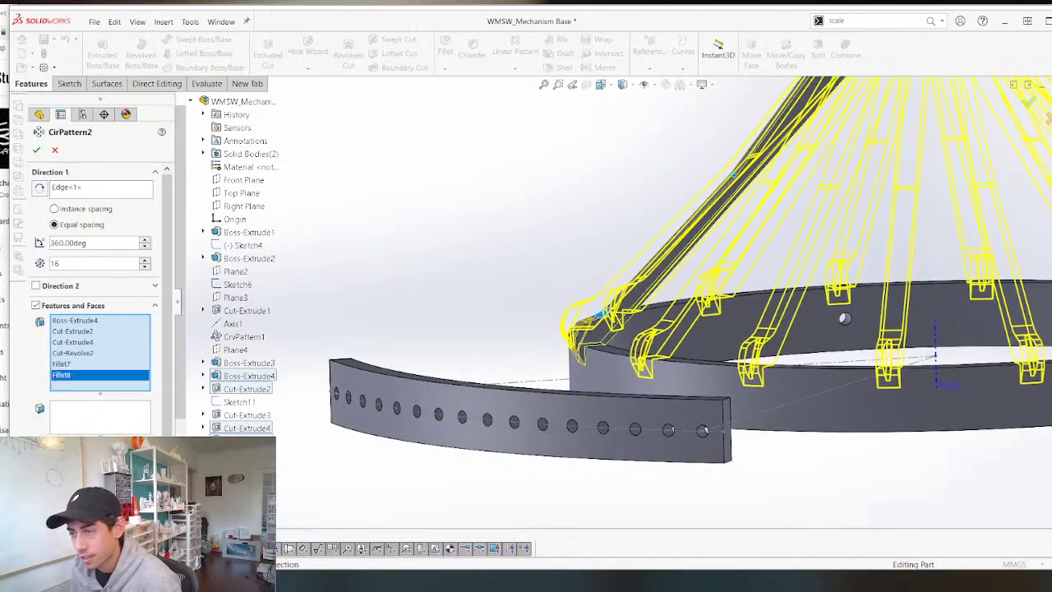
click(602, 313)
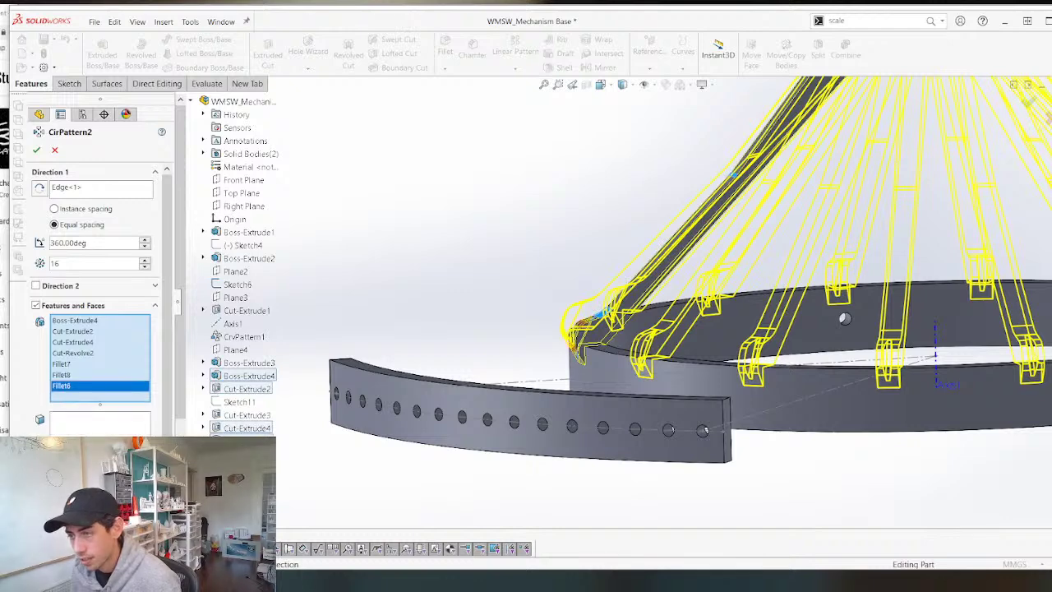
click(602, 313)
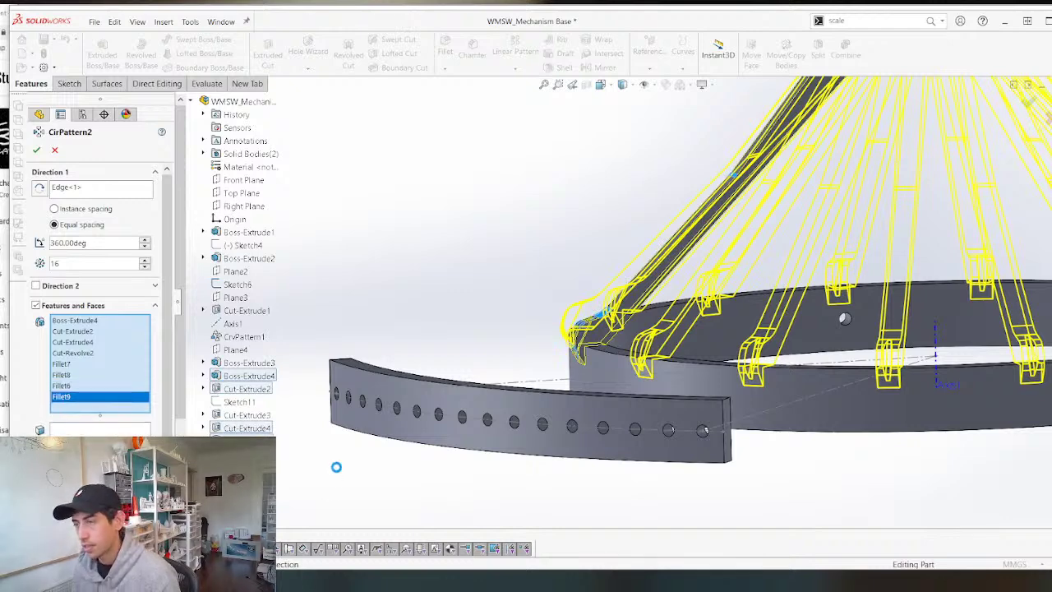
scroll(625, 303, up, 4)
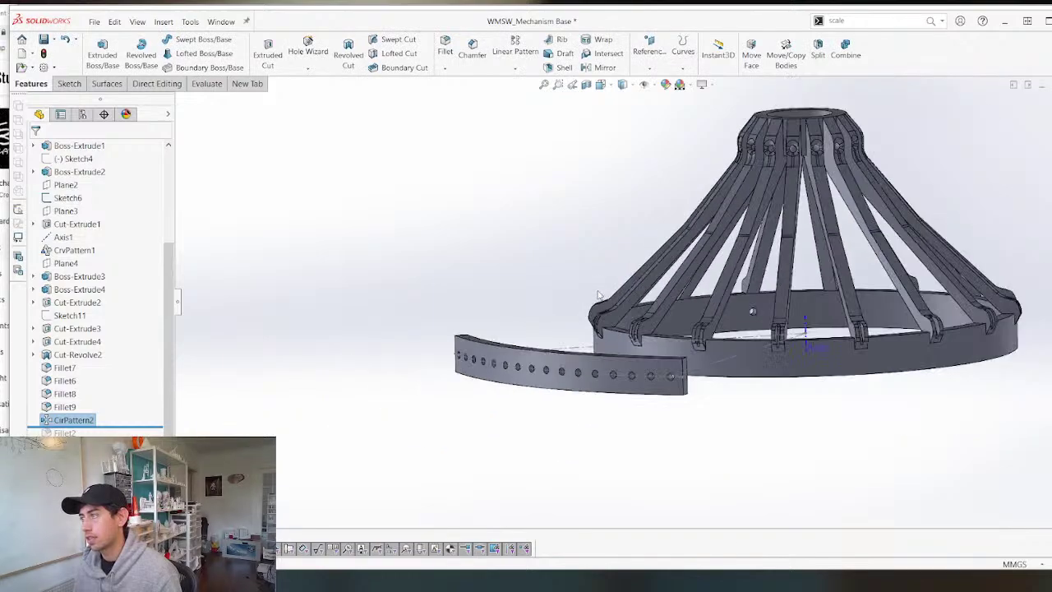
Examine the patterned arms, checking the fillets near the upper ring and where the arms hook over the base ring.
scroll(702, 257, down, 2)
scroll(721, 199, down, 4)
scroll(606, 197, up, 8)
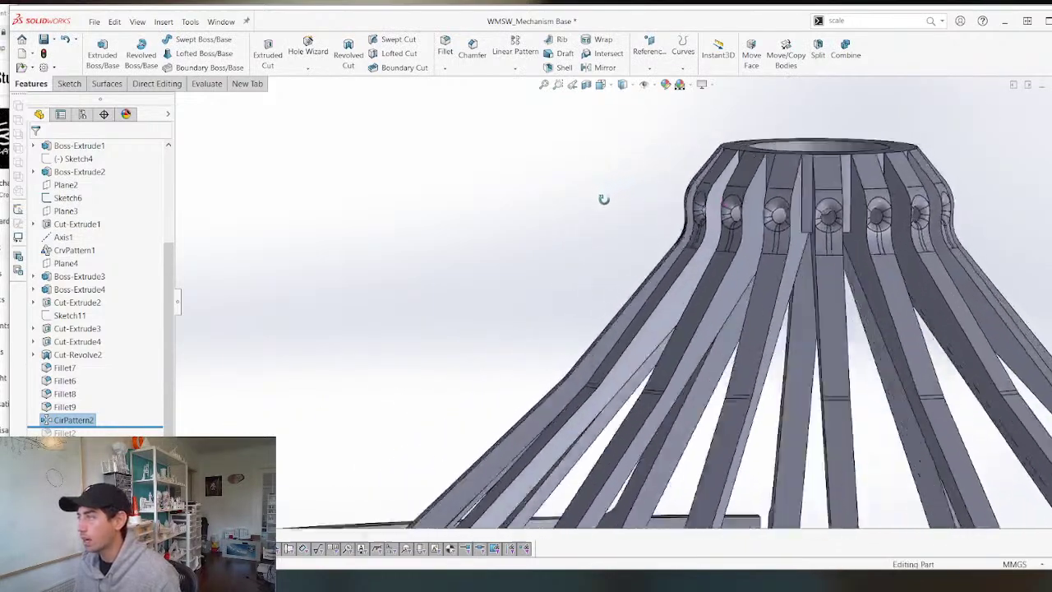
middle_drag(619, 251, 743, 338)
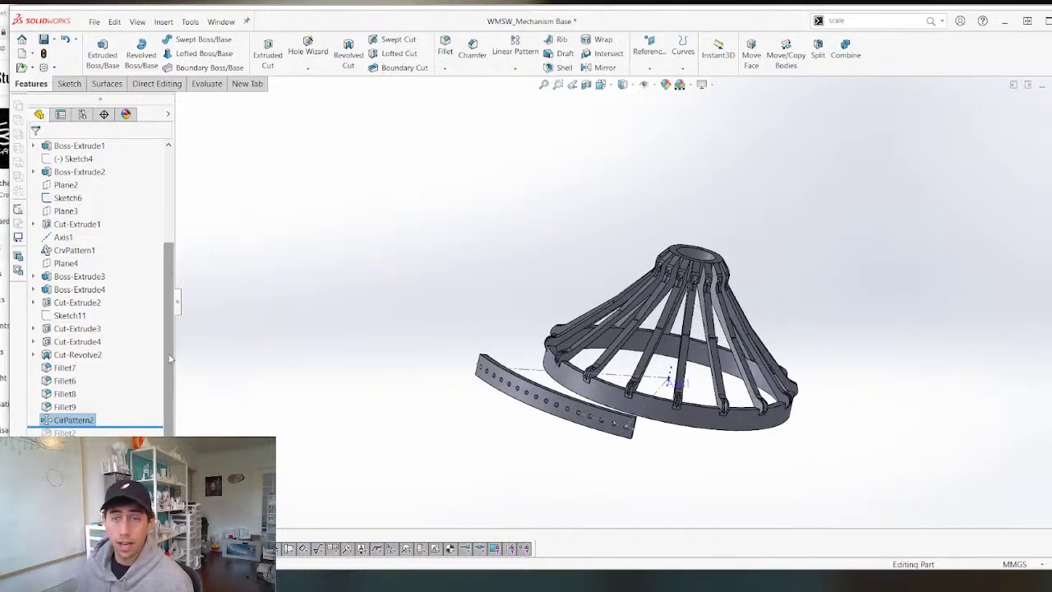
scroll(667, 399, down, 5)
scroll(548, 271, up, 2)
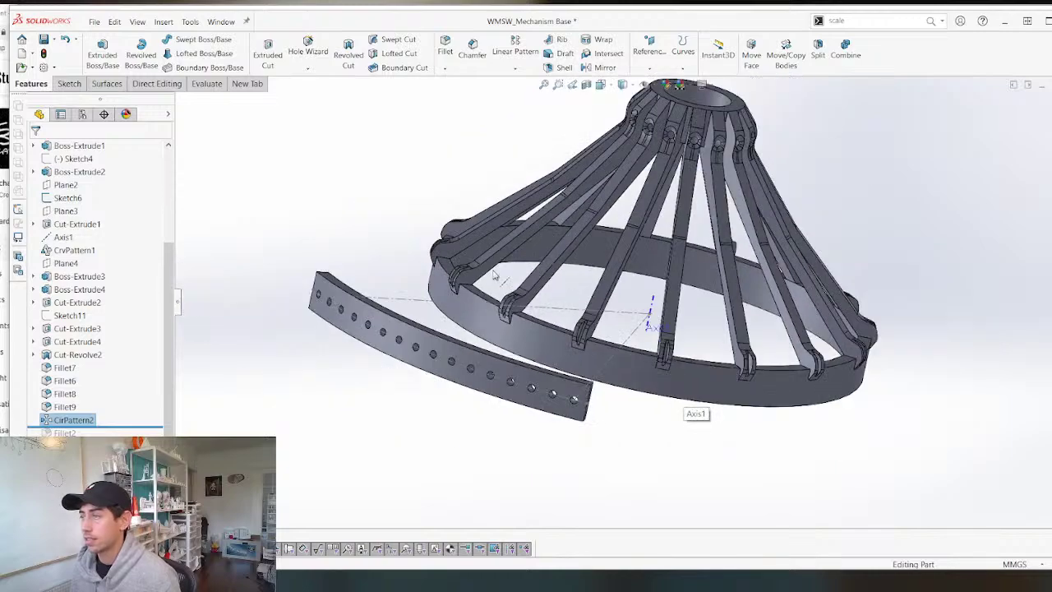
scroll(504, 303, down, 6)
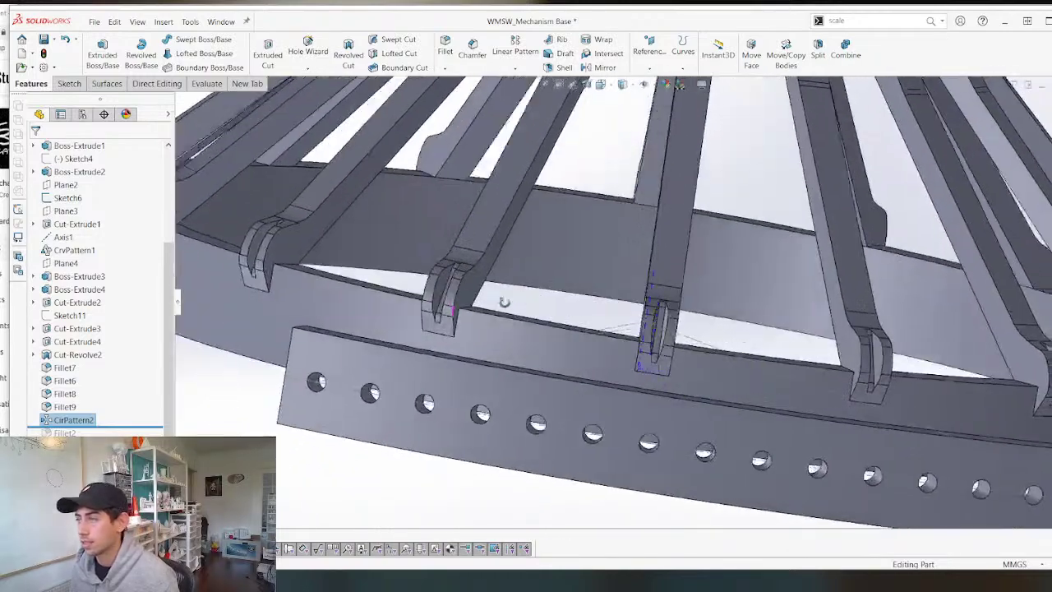
middle_drag(504, 302, 514, 339)
scroll(469, 283, down, 4)
scroll(430, 333, up, 6)
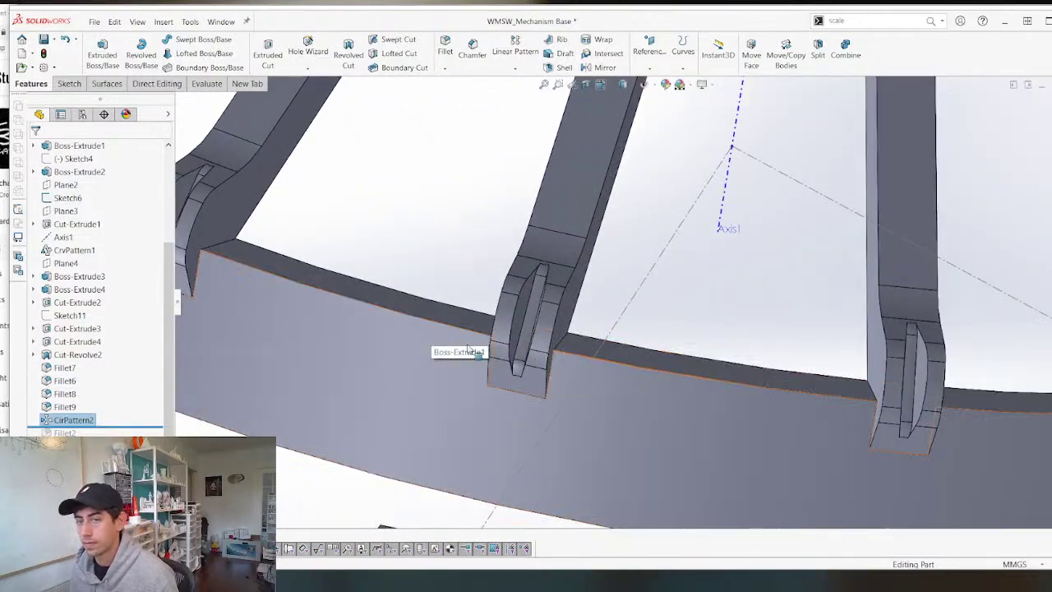
middle_drag(431, 333, 593, 340)
scroll(575, 329, up, 1)
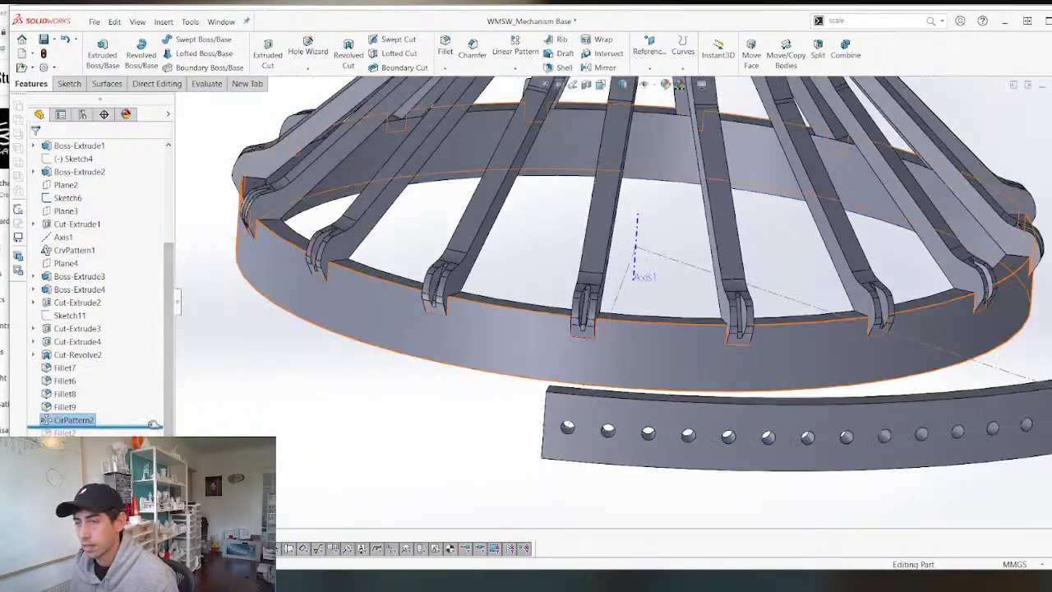
Roll the feature history back to just before CirPattern2, leaving a single arm.
drag(164, 425, 146, 413)
scroll(602, 227, up, 1)
middle_drag(538, 209, 440, 230)
scroll(468, 247, up, 3)
scroll(494, 262, down, 5)
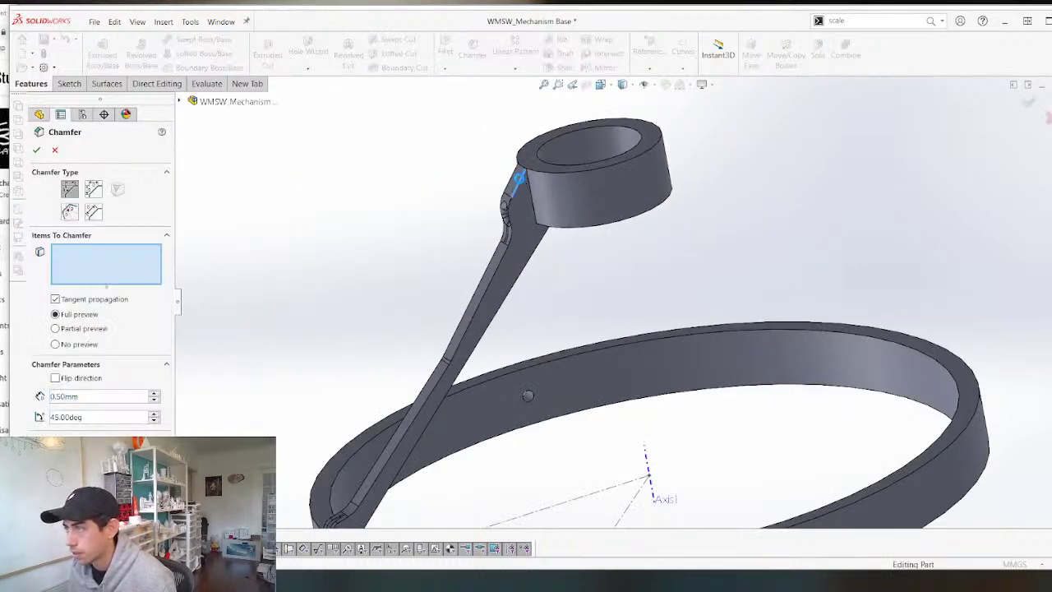
click(516, 182)
scroll(498, 189, down, 6)
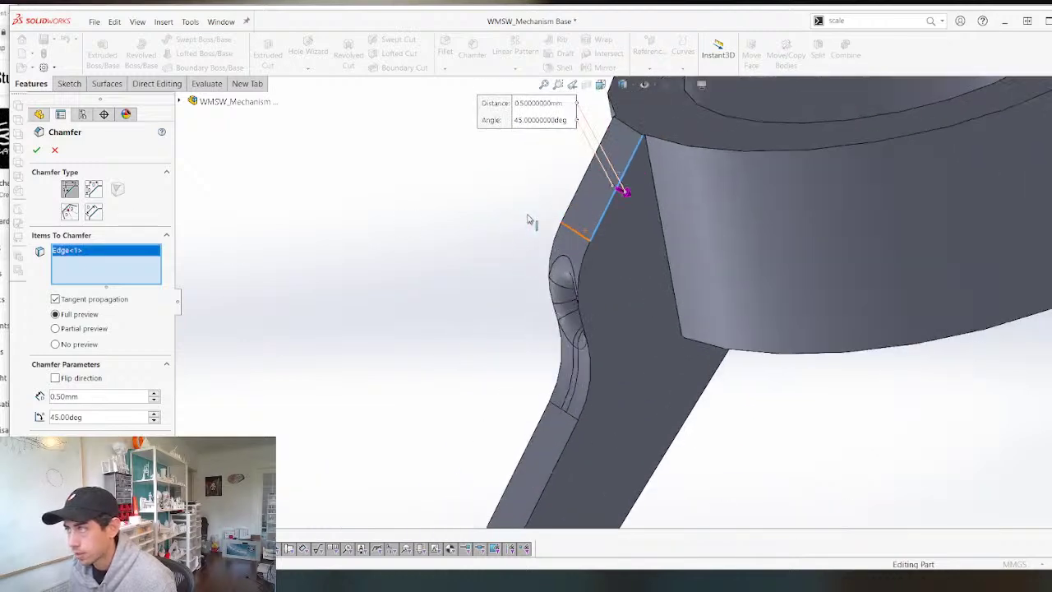
middle_drag(530, 221, 584, 219)
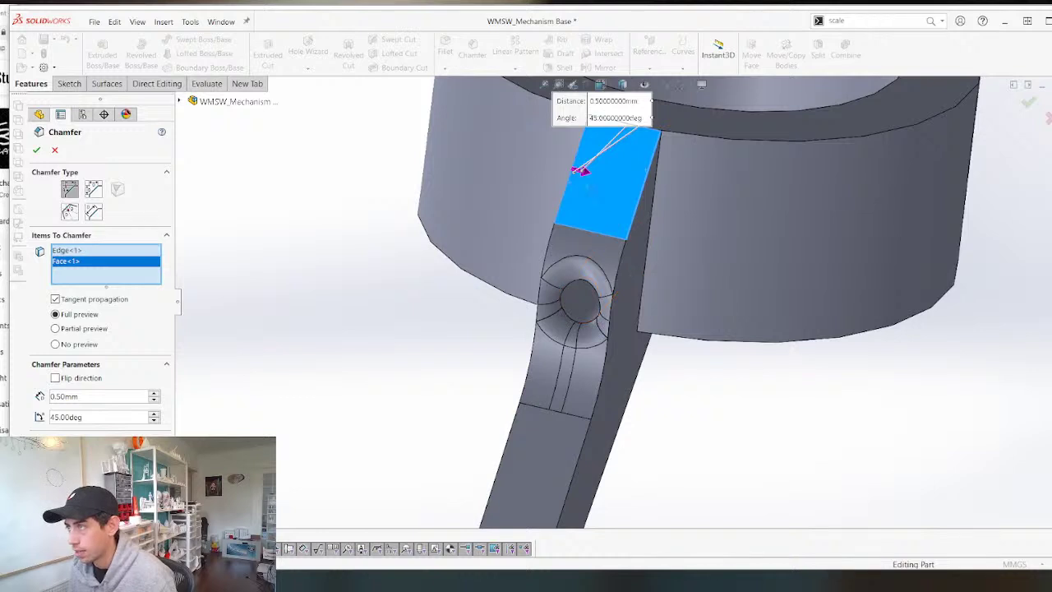
click(56, 151)
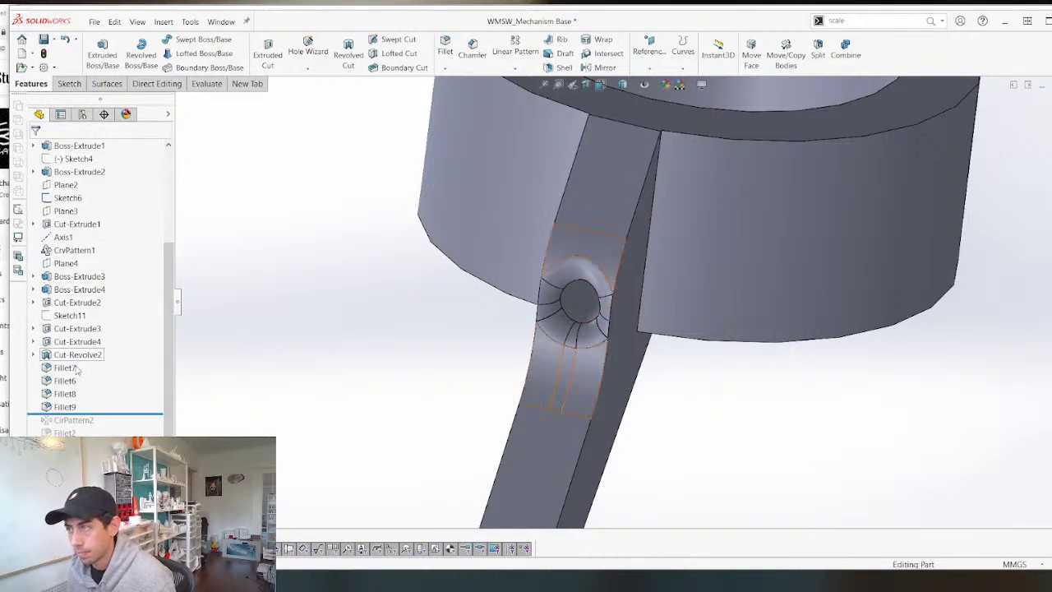
Suppress Fillet6 and start a 0.50 mm, 45° chamfer on the two long outer edges of the arm.
click(65, 382)
click(95, 342)
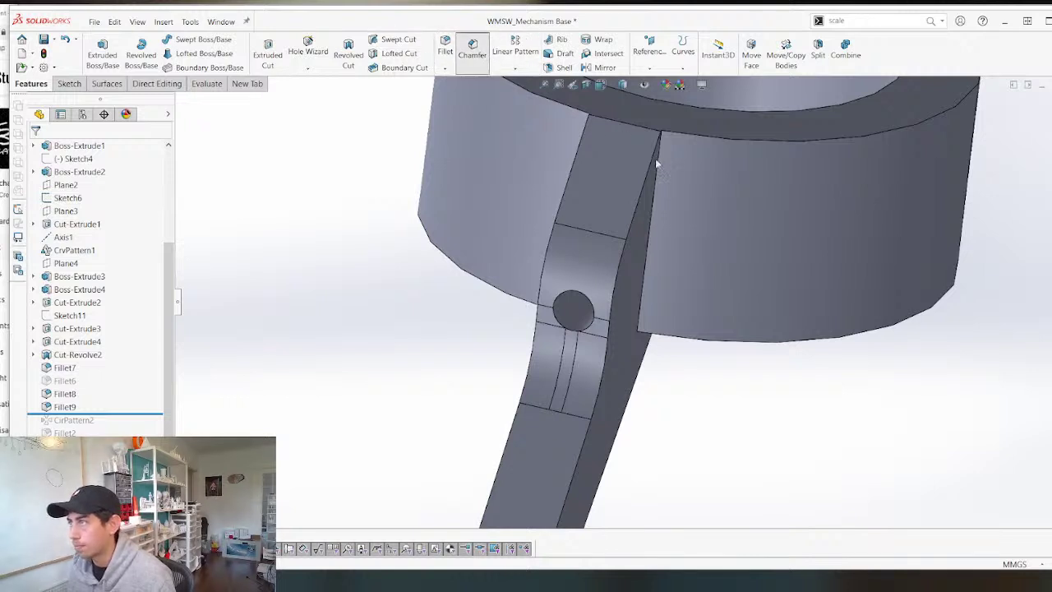
click(646, 187)
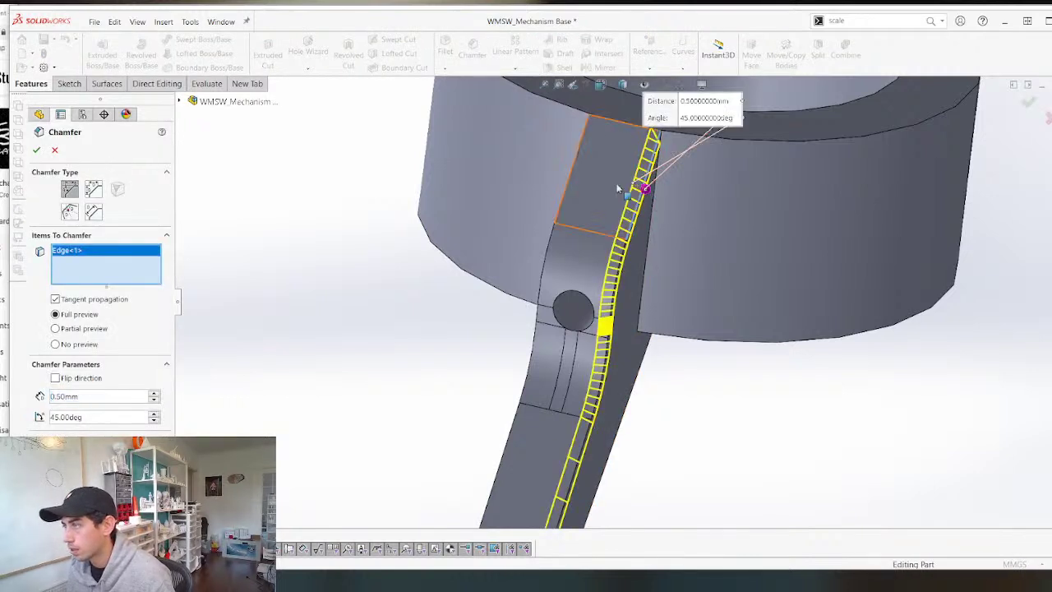
click(574, 170)
Add the two long underside edges of the arm to the chamfer and apply it at 0.50 mm and 45°.
scroll(575, 169, up, 2)
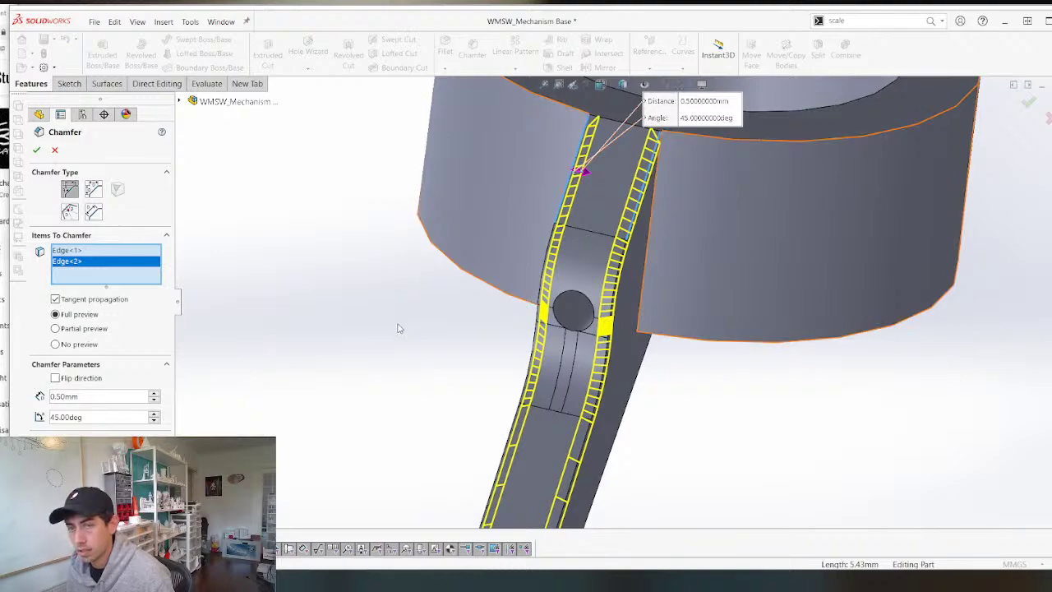
scroll(529, 348, up, 4)
scroll(563, 417, up, 3)
scroll(573, 472, down, 4)
middle_drag(603, 427, 775, 219)
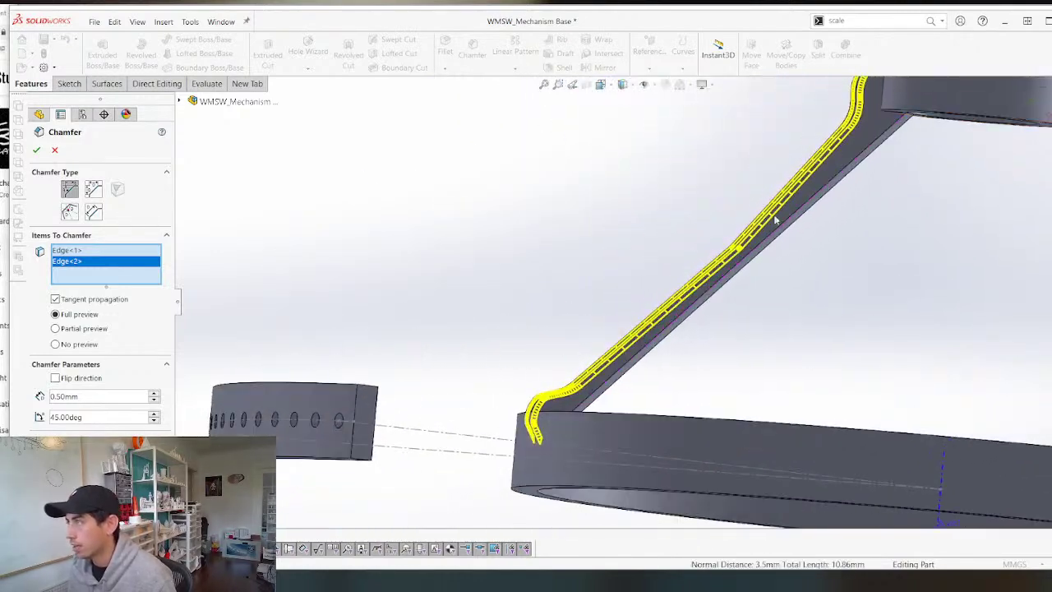
scroll(935, 110, down, 3)
middle_drag(850, 182, 800, 187)
click(798, 188)
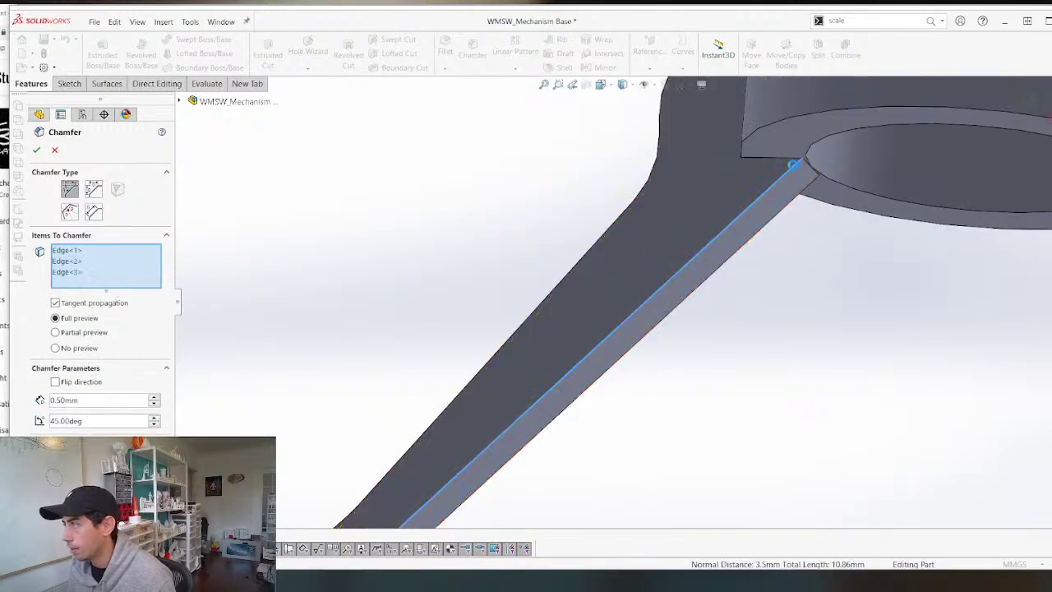
click(797, 190)
scroll(764, 230, up, 5)
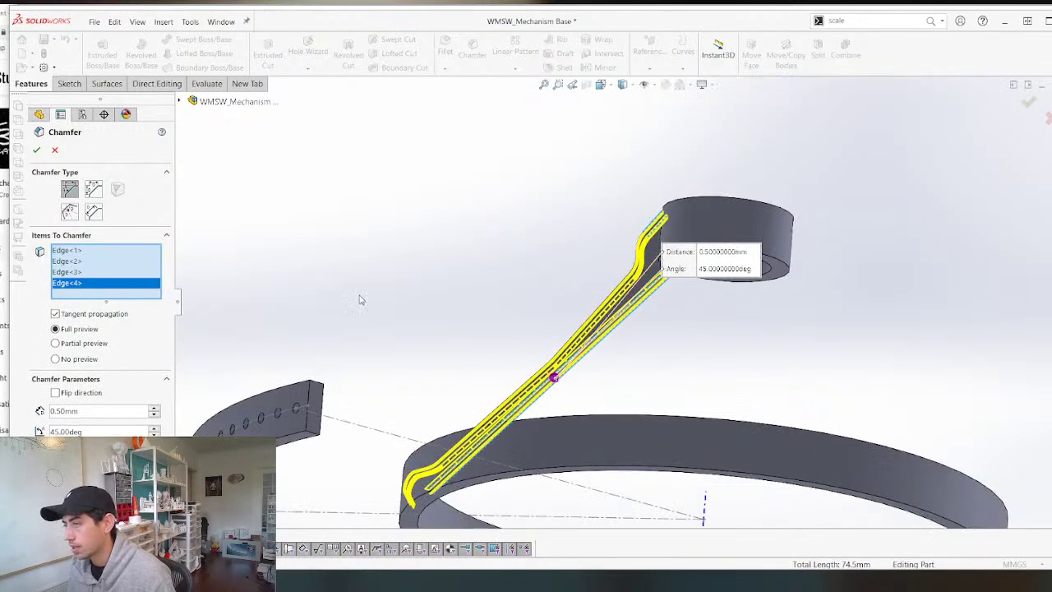
middle_drag(359, 300, 359, 352)
key(Return)
Delete the suppressed Fillet6 from the feature history.
scroll(492, 362, down, 5)
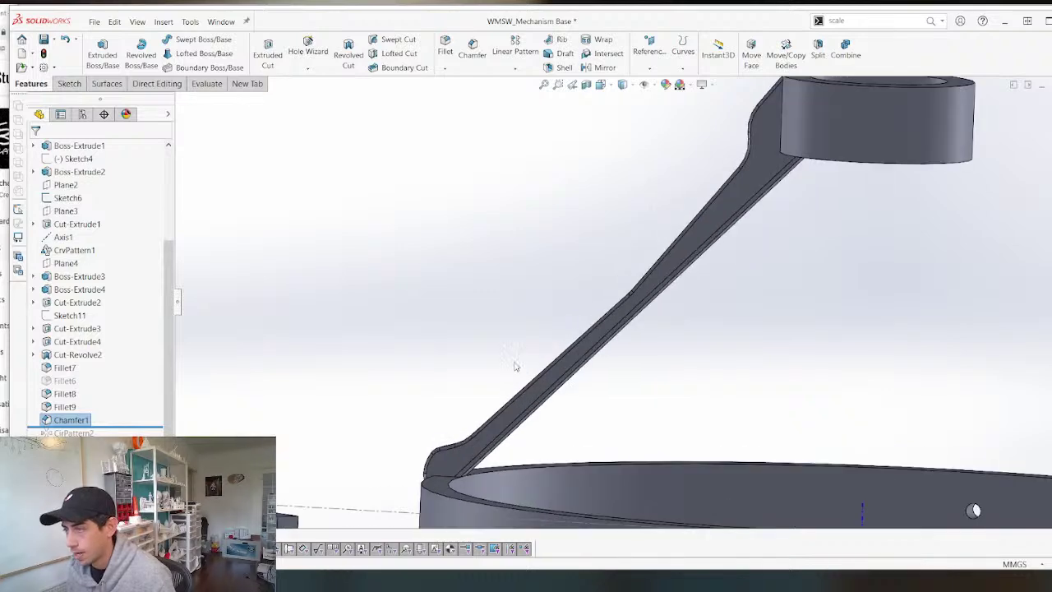
middle_drag(558, 368, 585, 417)
scroll(604, 361, up, 4)
scroll(661, 191, down, 5)
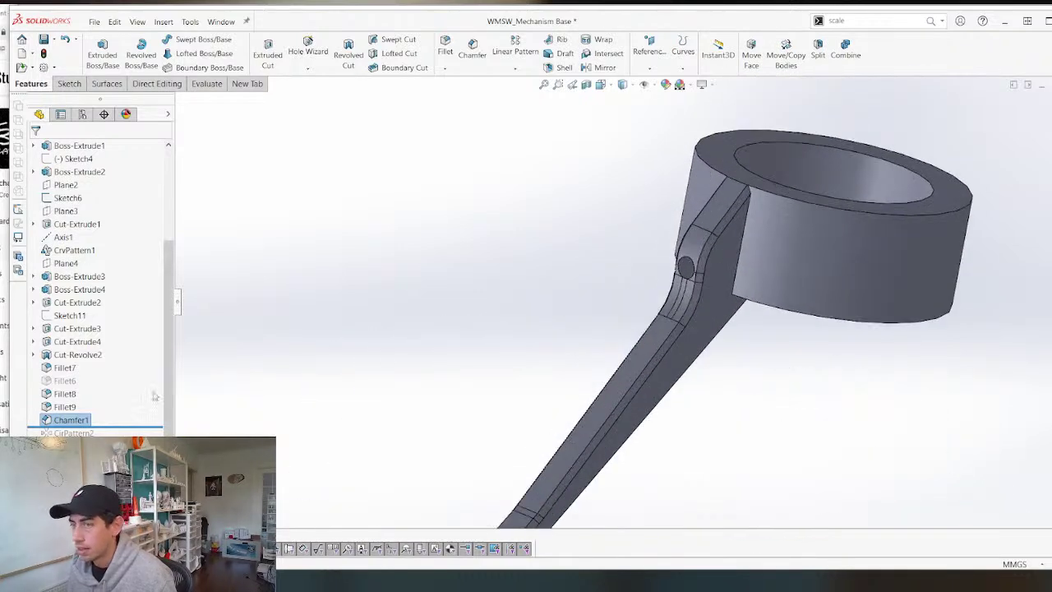
click(61, 383)
key(Delete)
key(Return)
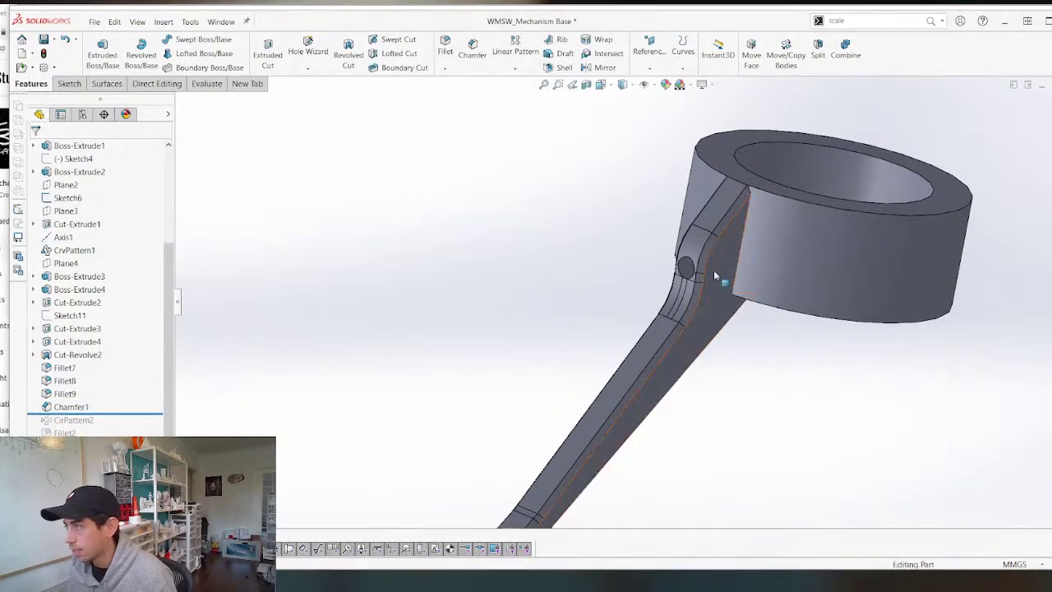
scroll(713, 269, down, 5)
middle_drag(612, 247, 532, 367)
scroll(644, 267, up, 6)
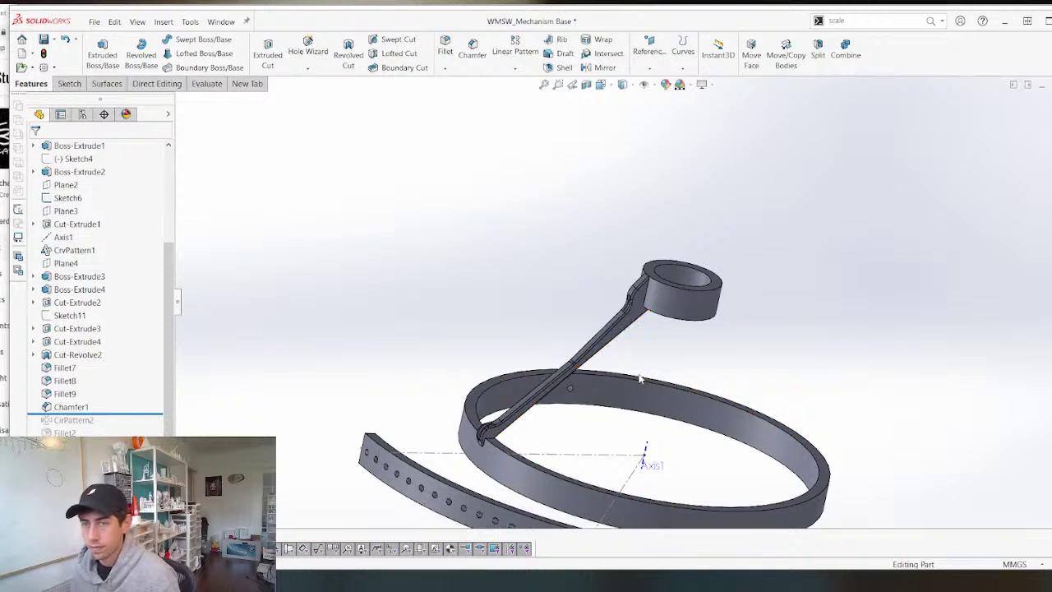
scroll(603, 372, down, 2)
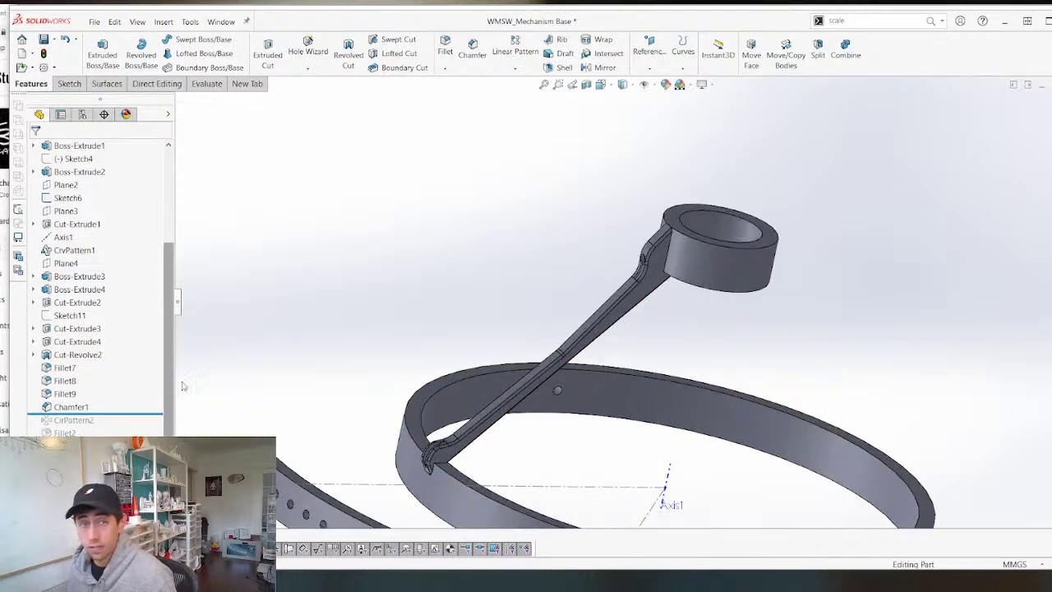
scroll(449, 364, up, 2)
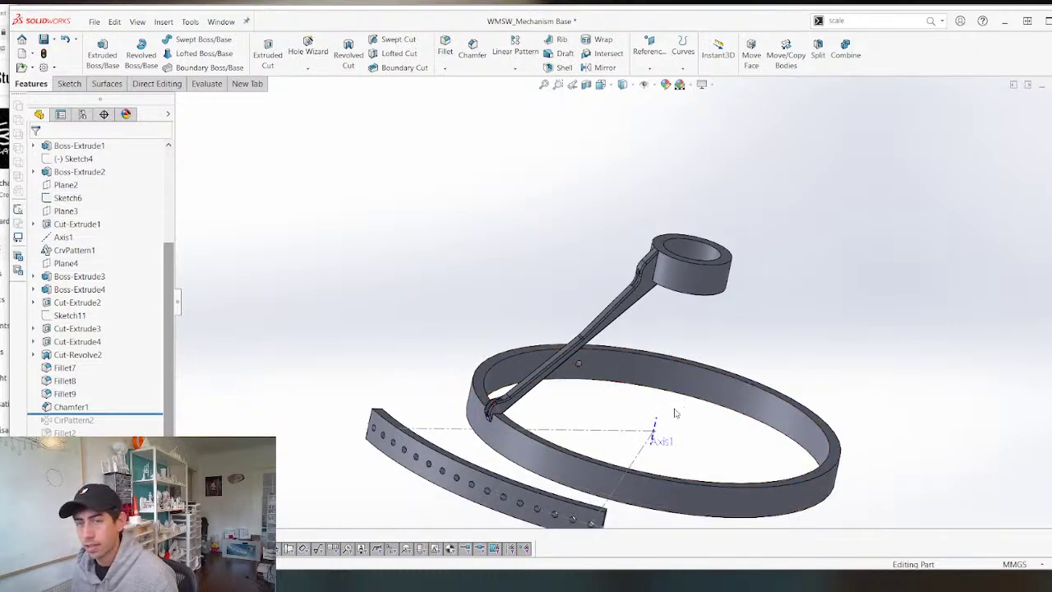
middle_drag(677, 413, 662, 342)
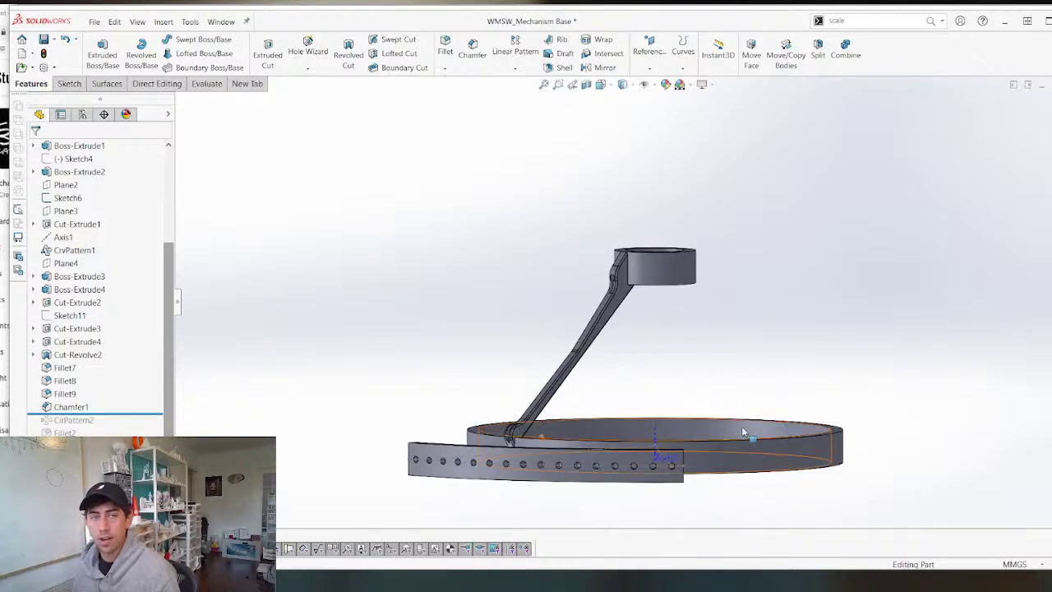
Set the extrusion depth of the arm's body (Boss-Extrude4) to 8 mm.
scroll(605, 404, down, 5)
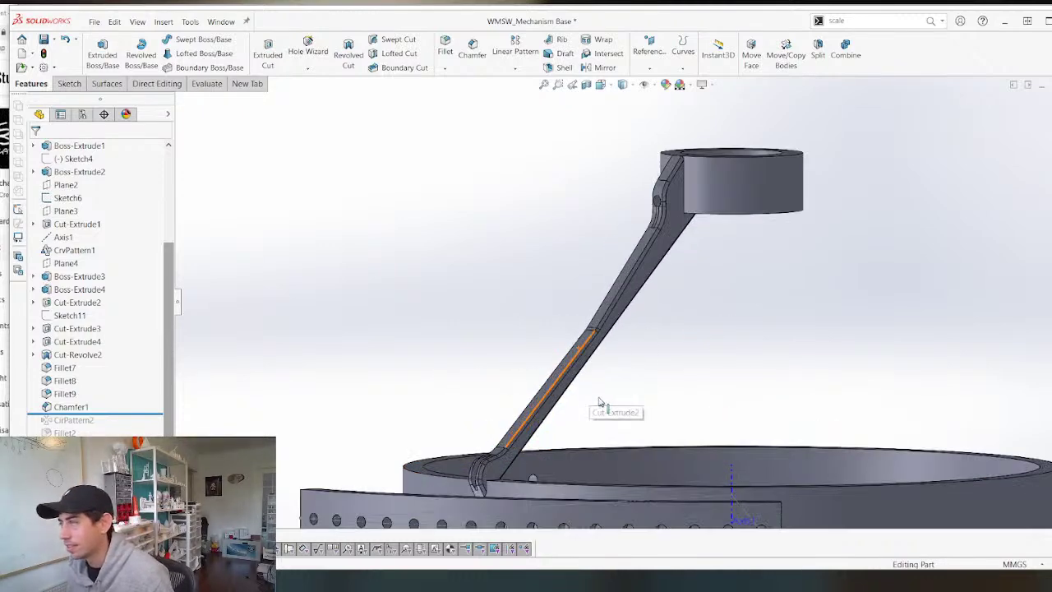
scroll(545, 413, up, 4)
scroll(731, 384, down, 4)
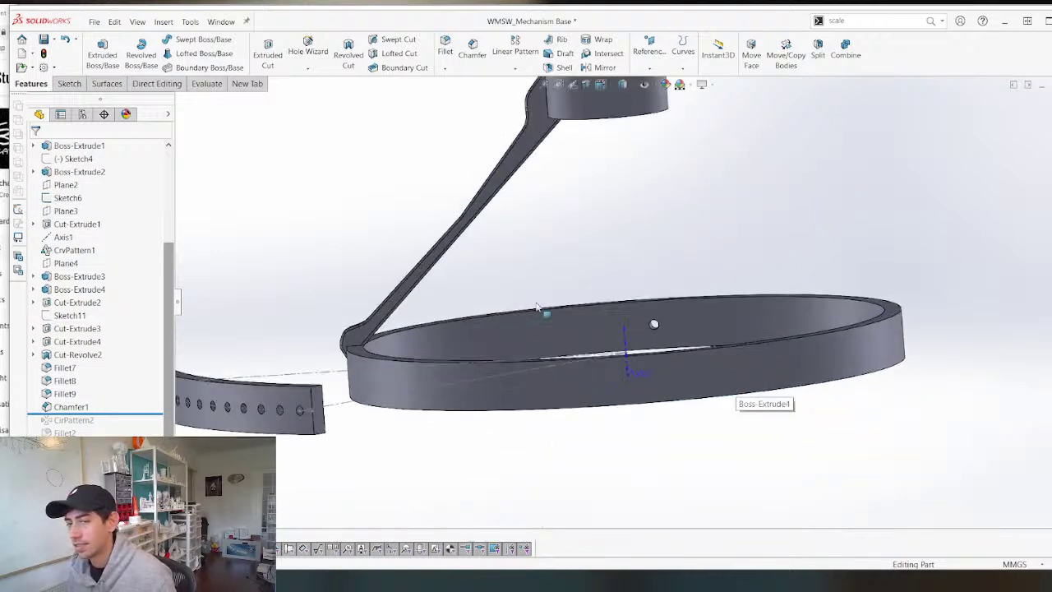
middle_drag(535, 305, 577, 316)
scroll(577, 315, up, 4)
scroll(577, 315, up, 1)
scroll(737, 226, down, 4)
middle_drag(503, 258, 512, 208)
scroll(526, 238, down, 4)
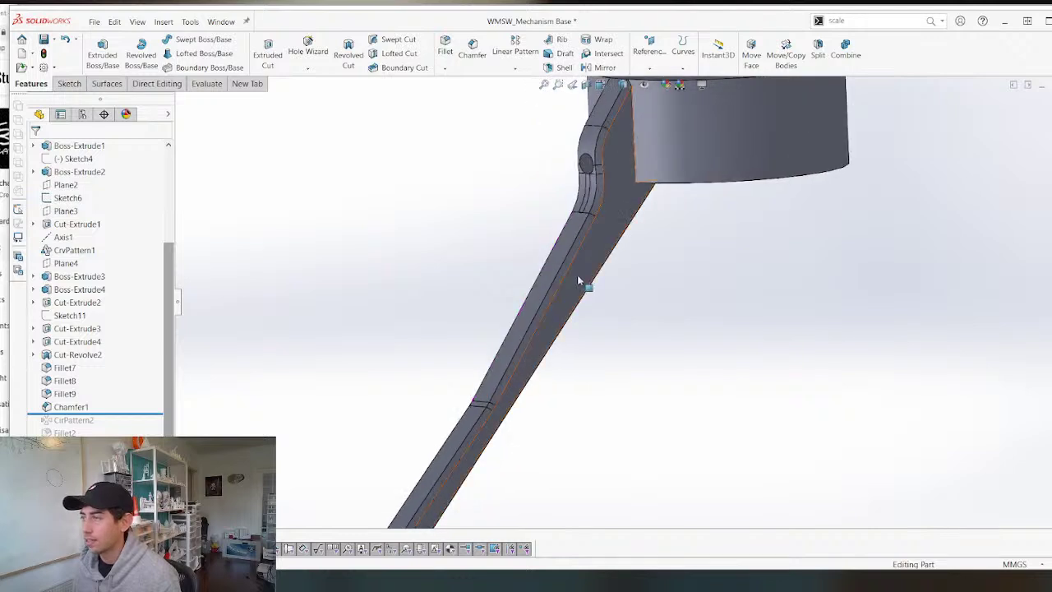
click(589, 276)
click(667, 175)
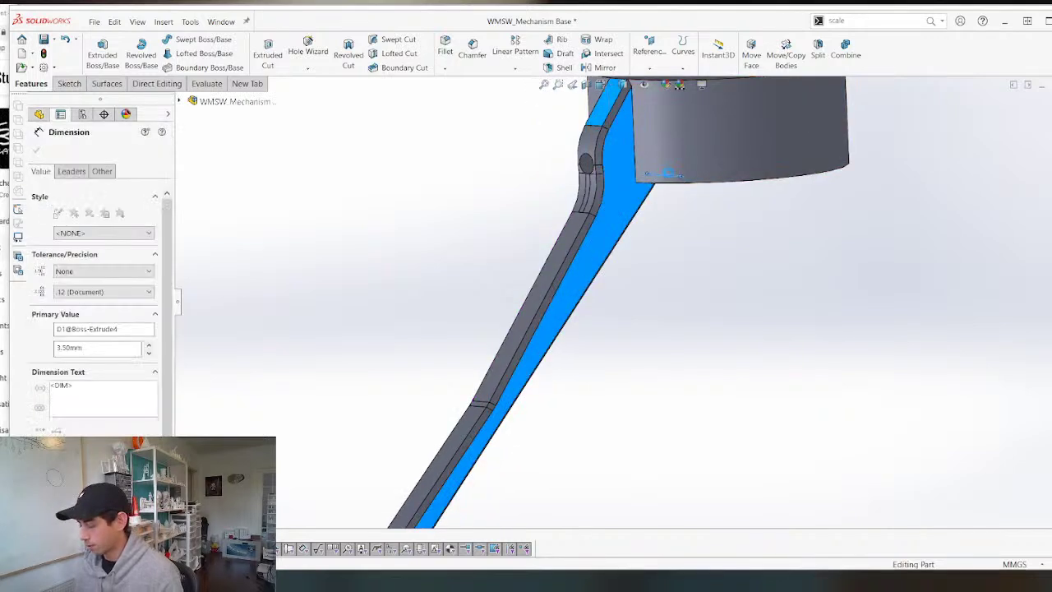
text(8)
key(Return)
scroll(669, 178, up, 5)
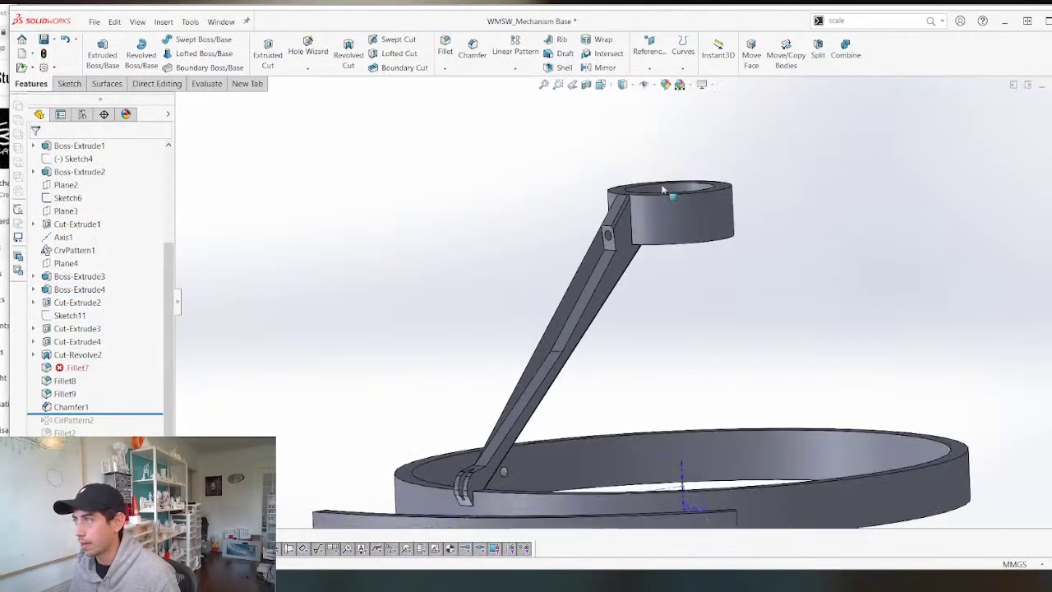
scroll(524, 427, down, 4)
middle_drag(524, 424, 726, 159)
scroll(618, 399, up, 3)
click(727, 158)
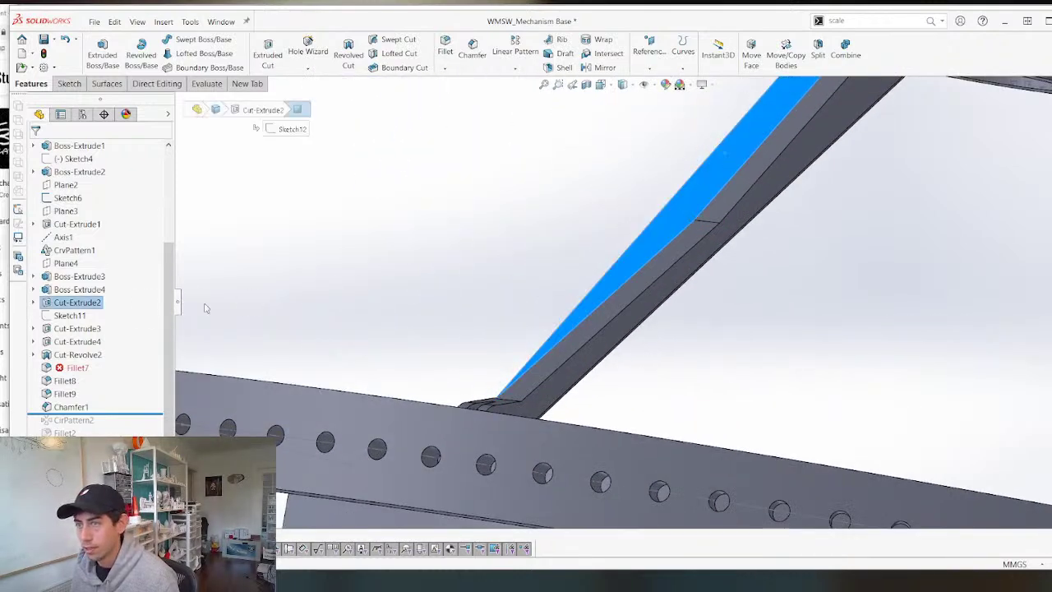
click(78, 290)
click(77, 303)
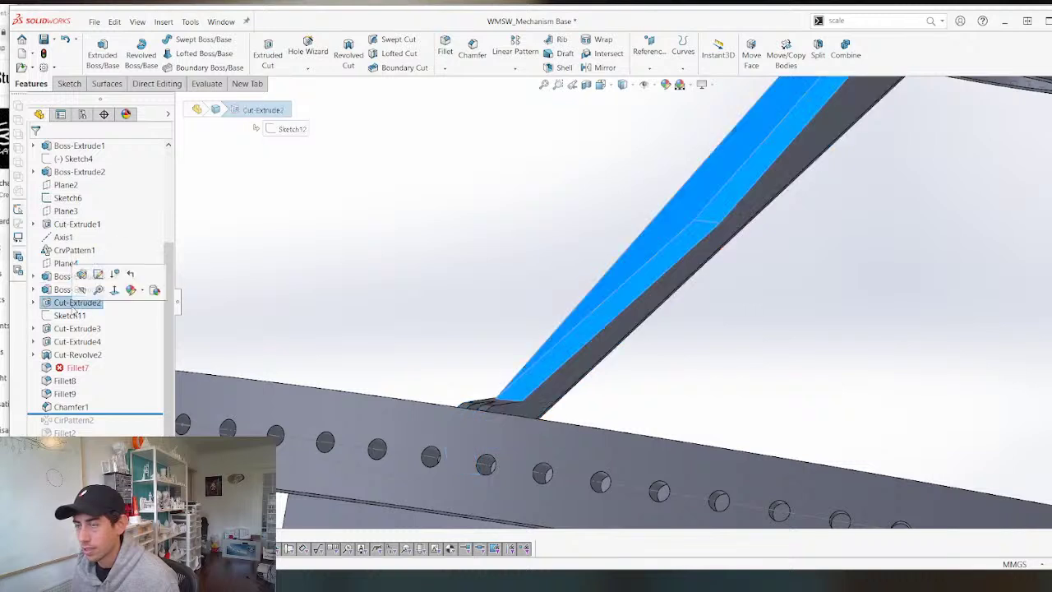
click(98, 275)
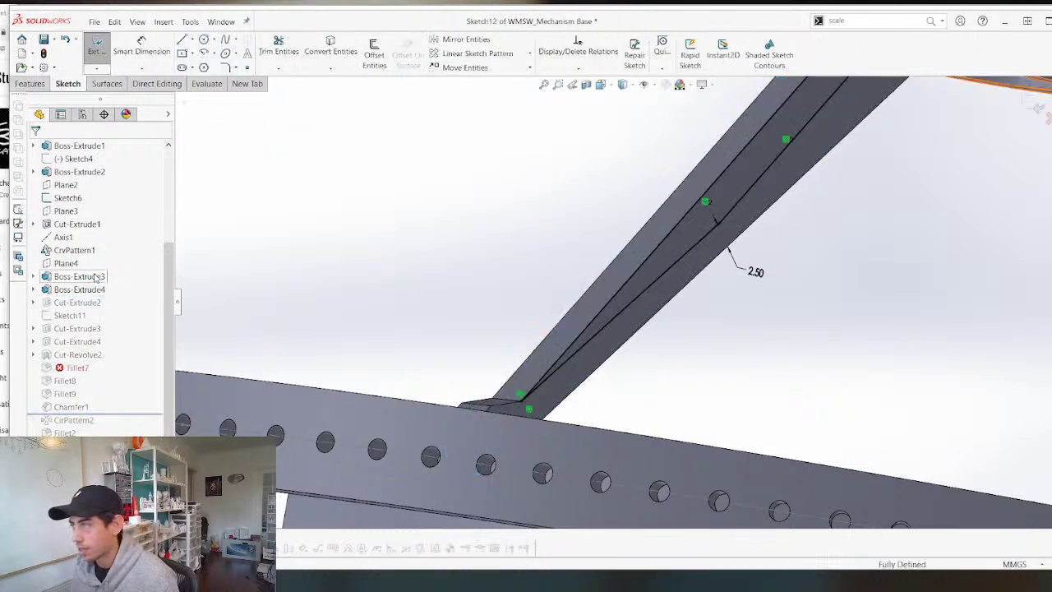
click(95, 47)
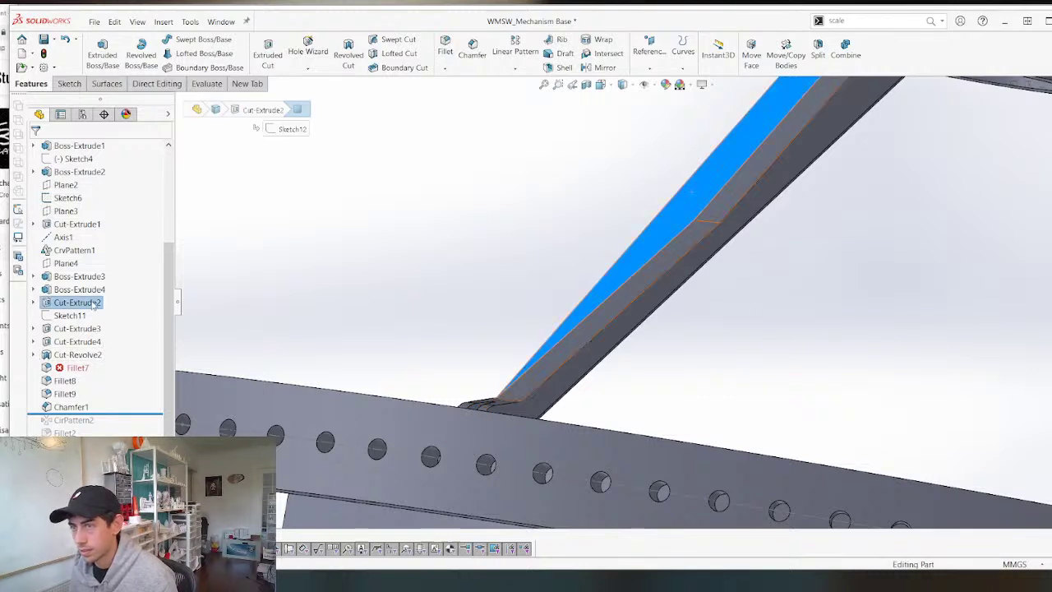
Change the end condition of Cut-Extrude2 to Up To Surface, ending at the opposite side face of the arm.
right_click(96, 303)
click(102, 268)
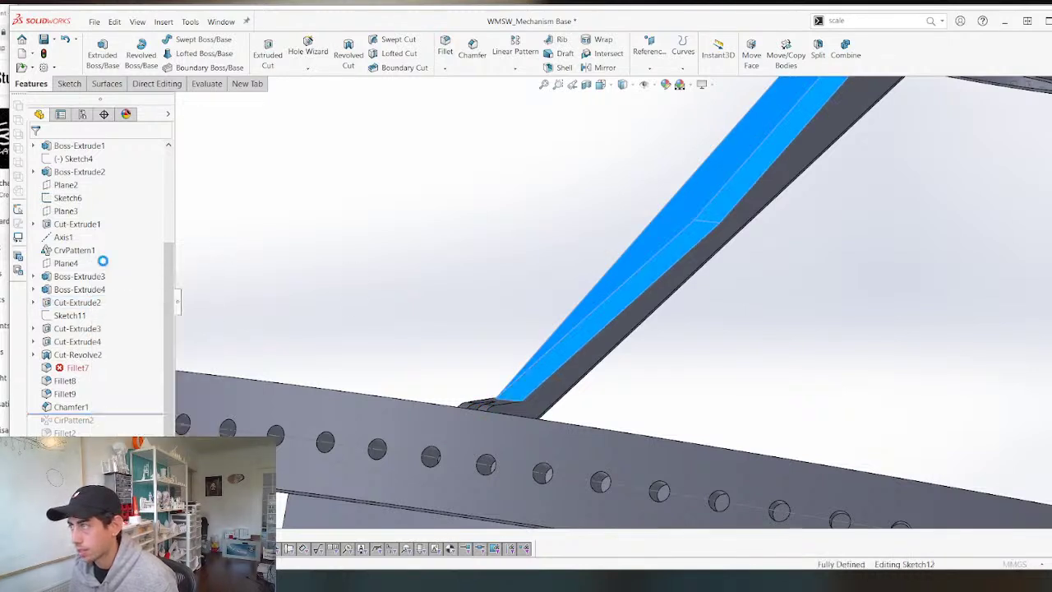
click(91, 225)
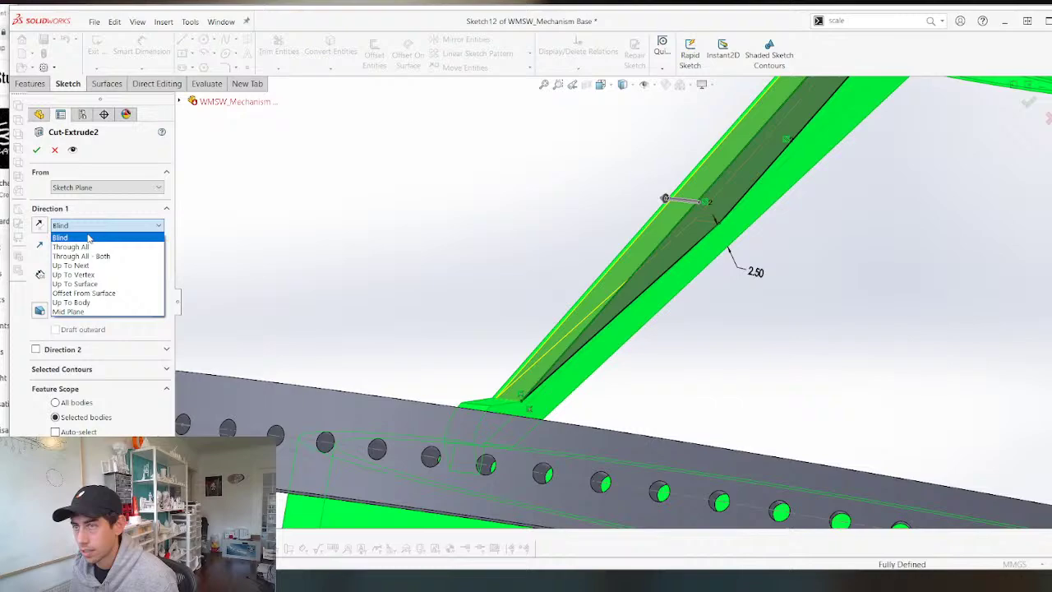
click(83, 283)
middle_drag(523, 251, 641, 181)
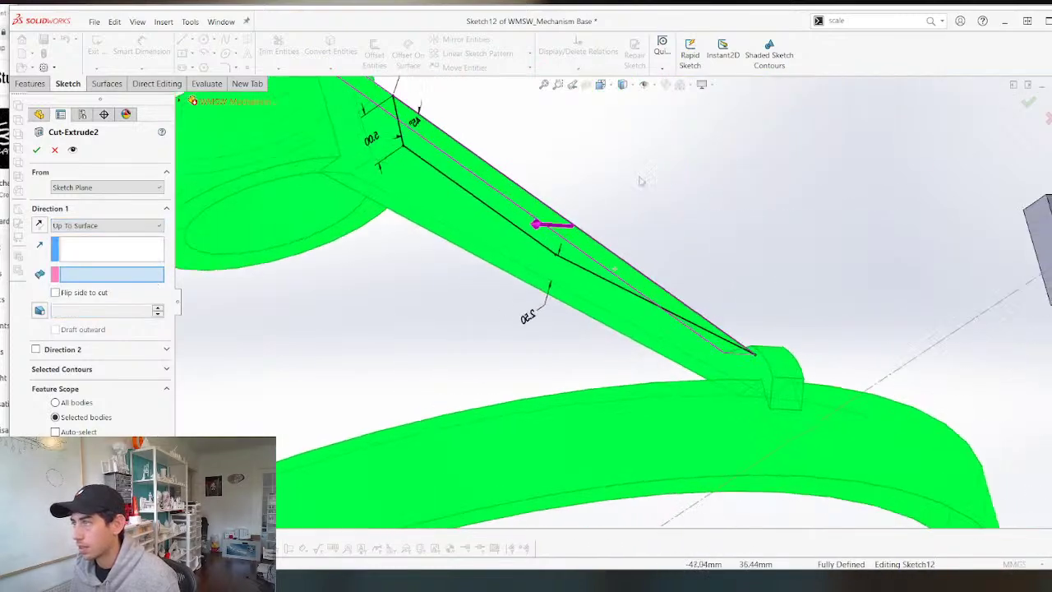
click(441, 186)
key(Return)
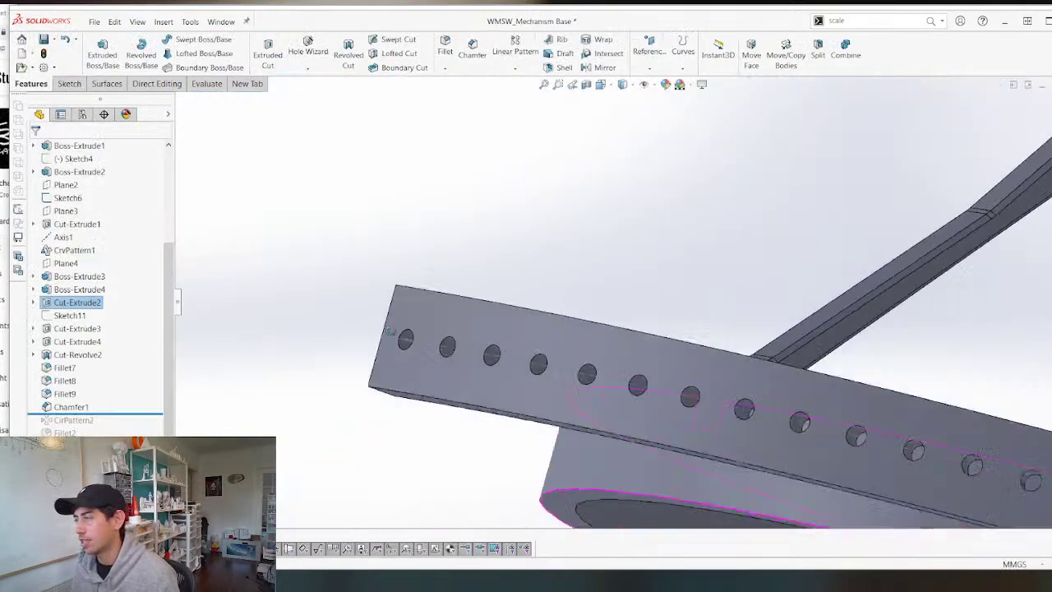
Fillet the outer rim of the hole at the arm's upper end with a 1 mm radius.
middle_drag(391, 331, 336, 378)
scroll(336, 378, up, 1)
scroll(707, 310, down, 2)
scroll(636, 293, up, 3)
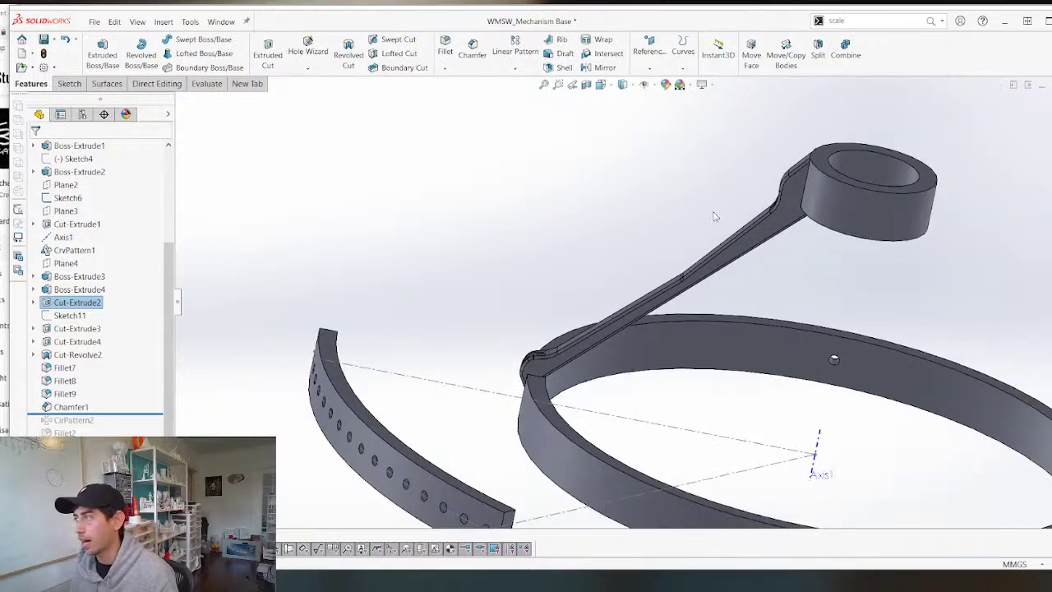
middle_drag(713, 242, 826, 233)
scroll(781, 156, down, 6)
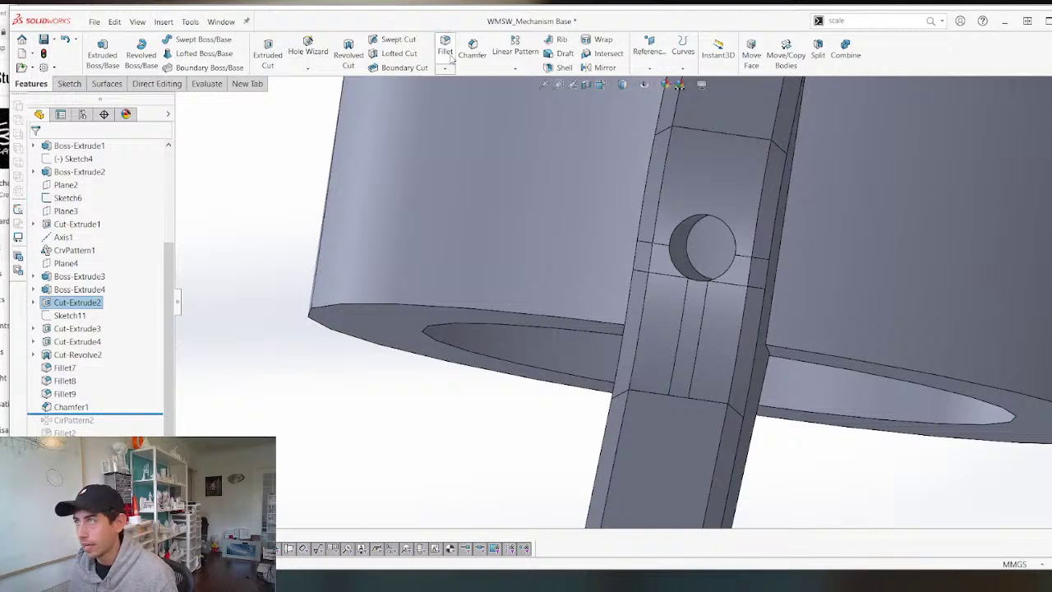
click(703, 215)
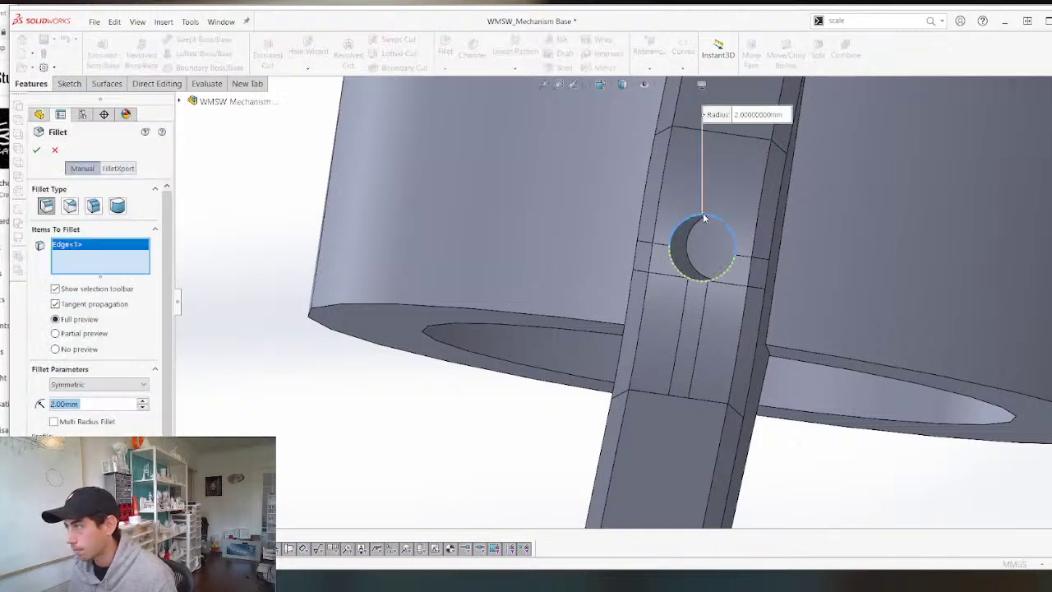
text(1)
key(Return)
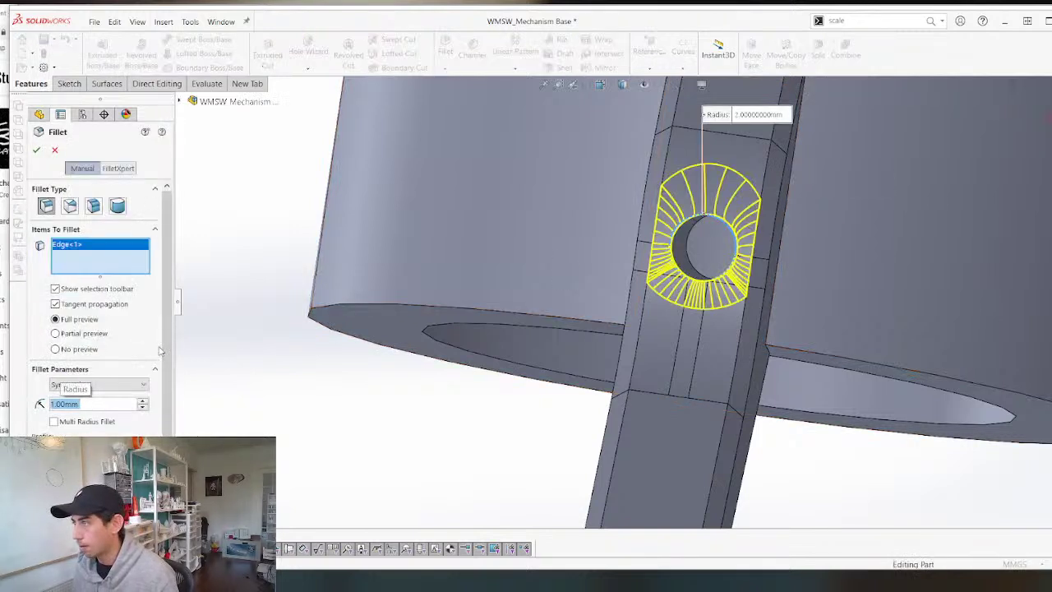
key(Return)
Extend the 1 mm hole fillet to the hole's other rim, inside the bore of the upper ring.
scroll(604, 279, up, 5)
middle_drag(604, 280, 593, 66)
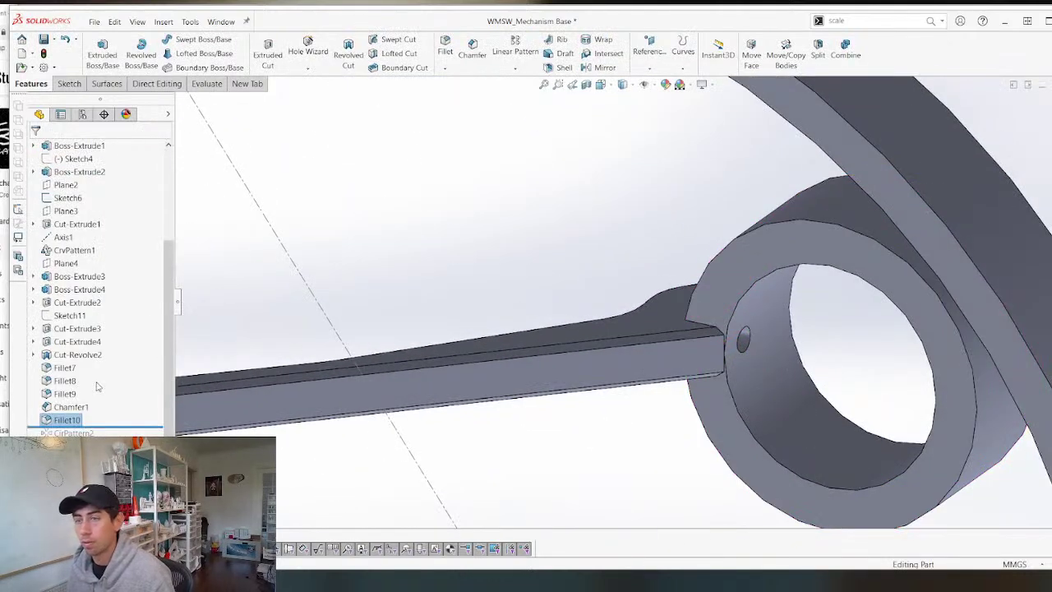
right_click(67, 420)
click(72, 281)
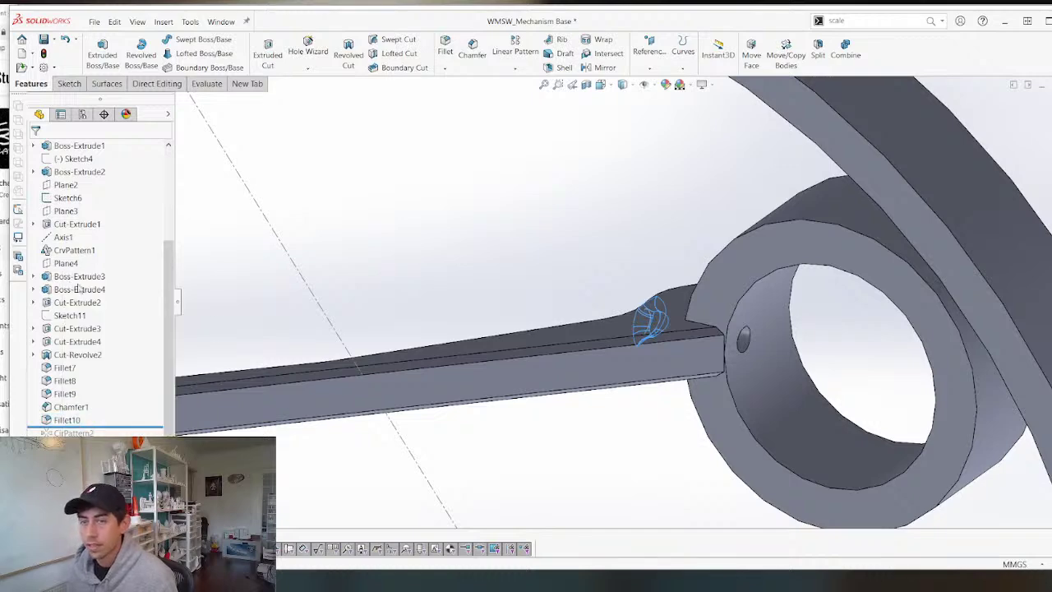
scroll(755, 335, up, 3)
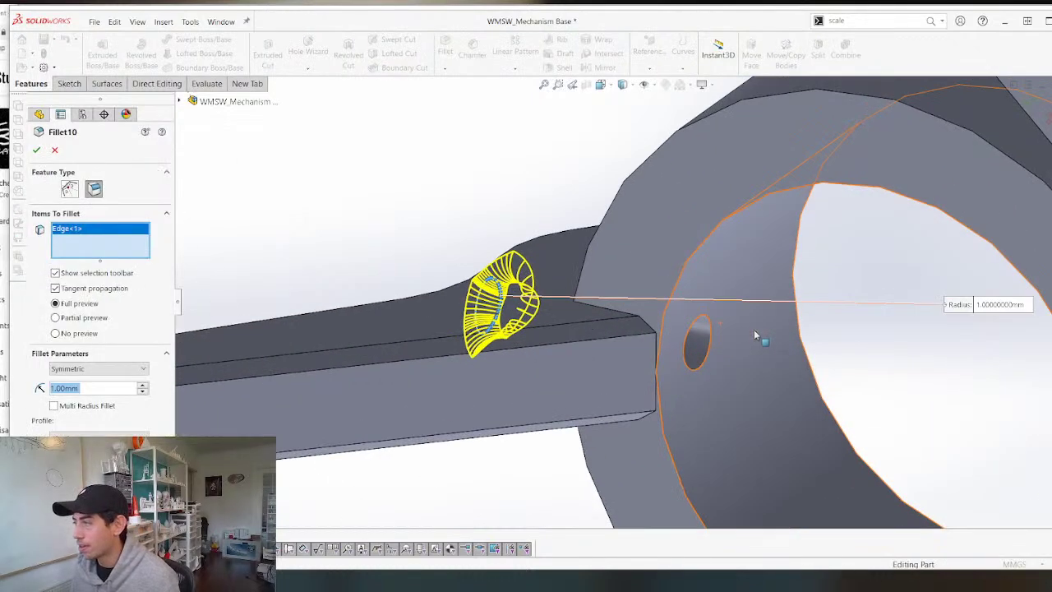
click(711, 330)
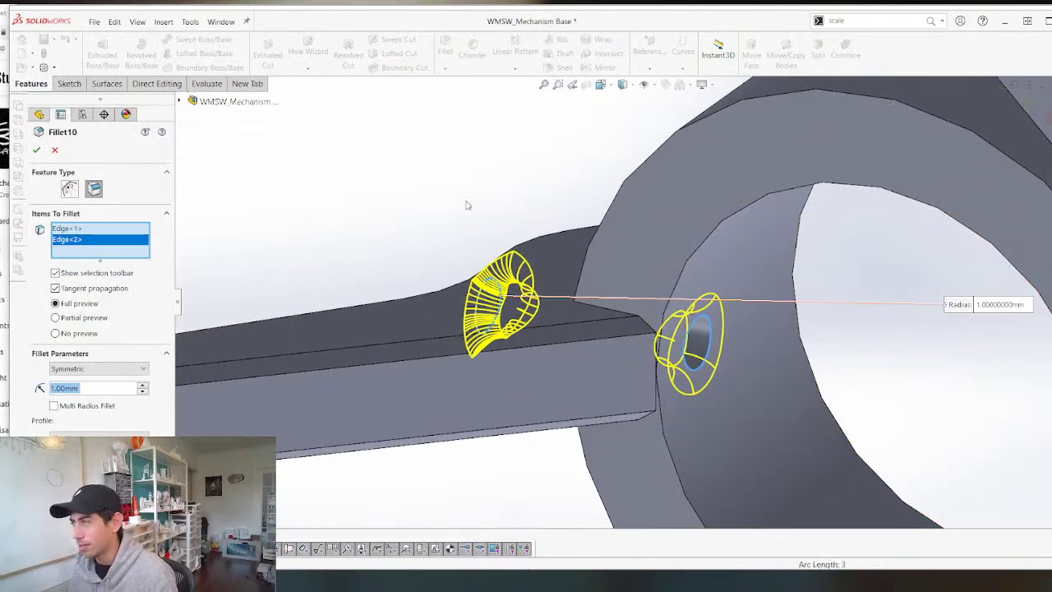
key(Return)
Open the arm's circular pattern CirPattern2 for editing and add the hole fillet Fillet10 to its patterned features.
scroll(499, 244, down, 6)
middle_drag(510, 254, 542, 428)
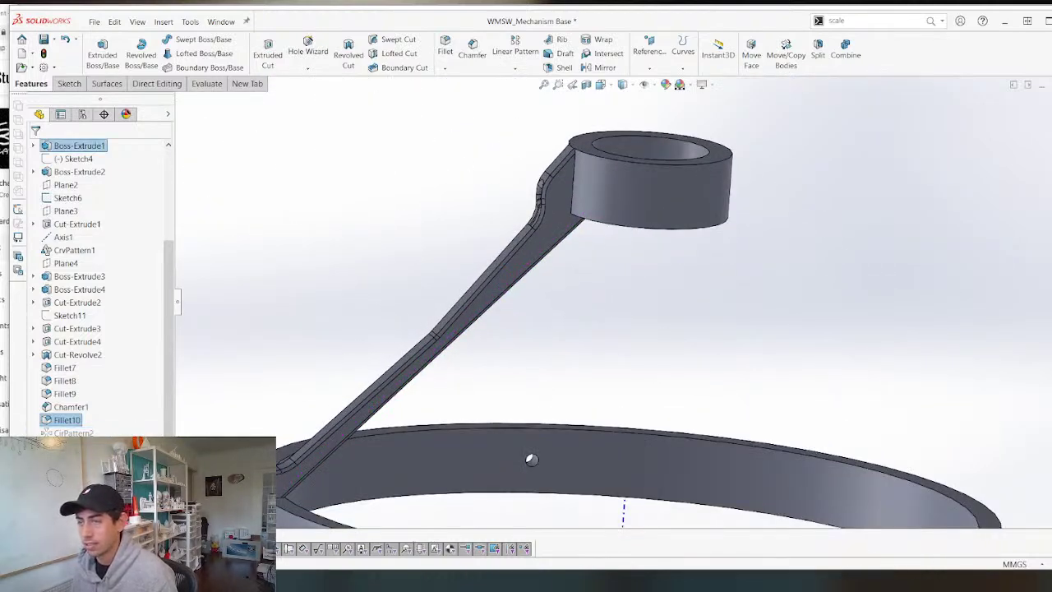
right_click(82, 433)
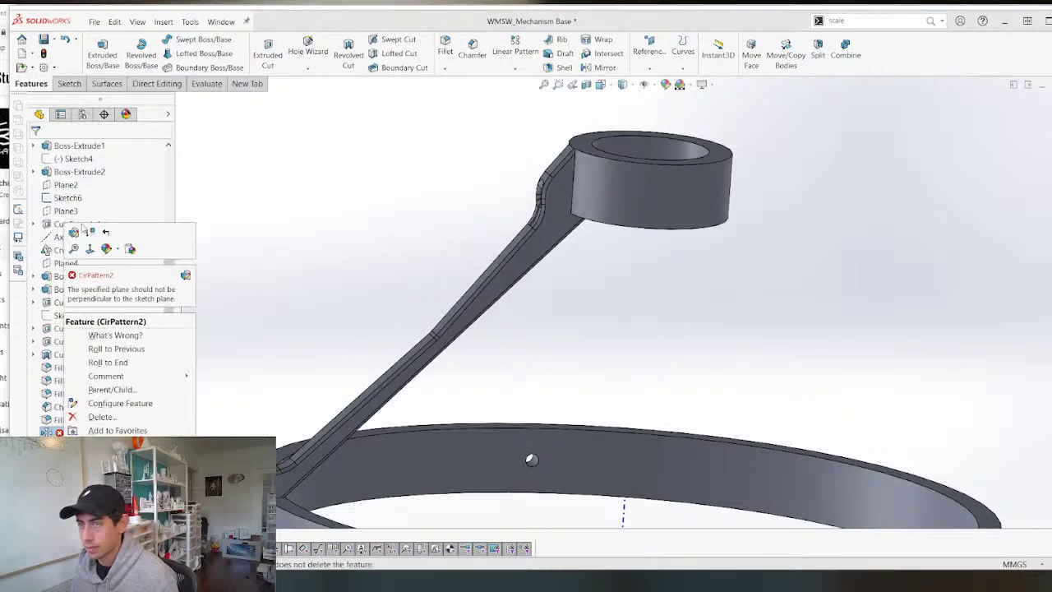
click(76, 235)
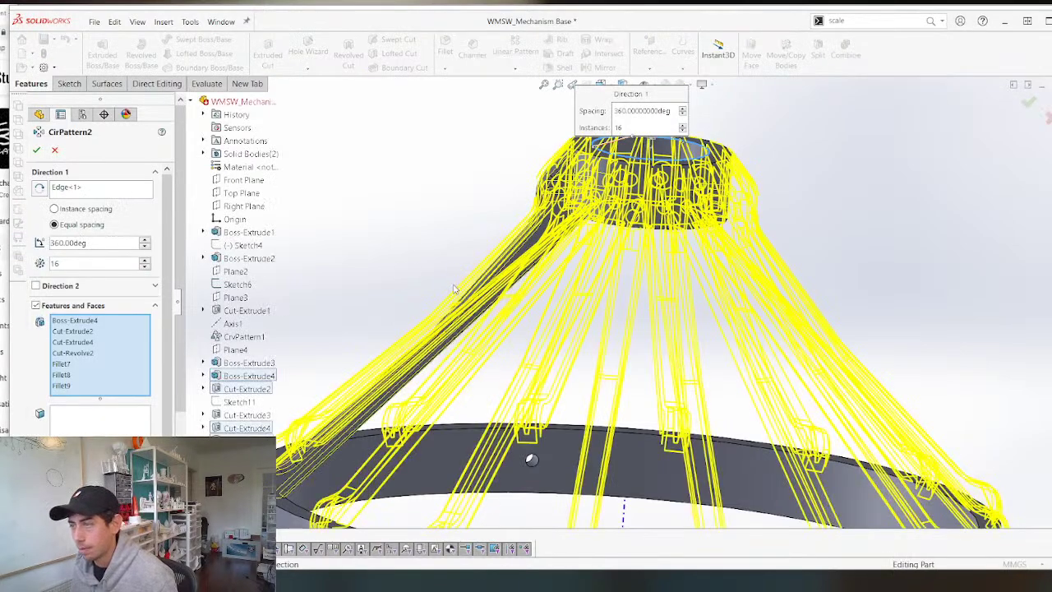
scroll(553, 319, down, 5)
scroll(555, 335, up, 2)
scroll(525, 428, up, 5)
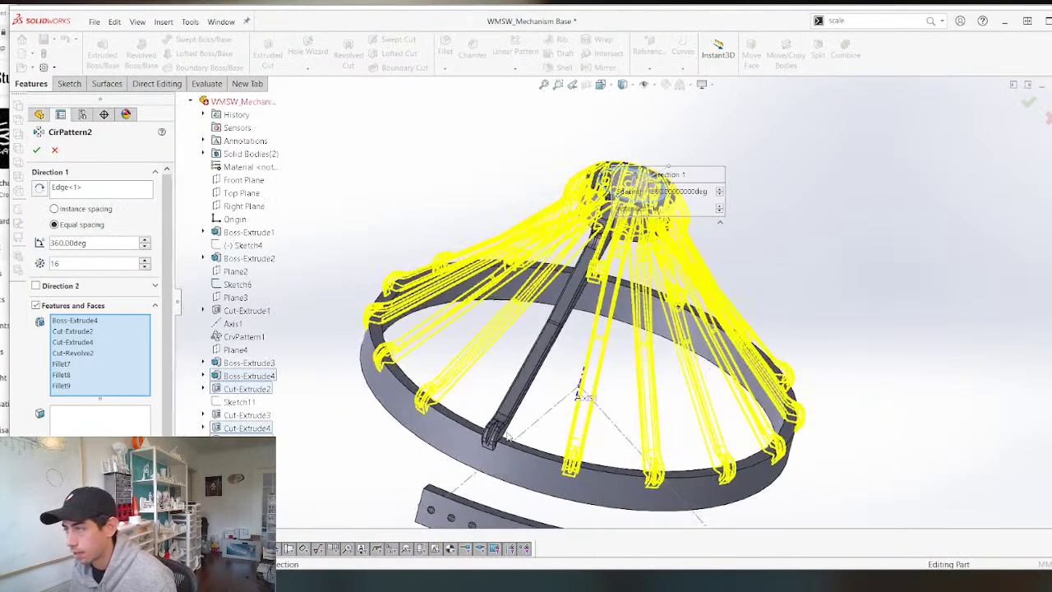
scroll(534, 381, down, 3)
scroll(686, 253, up, 5)
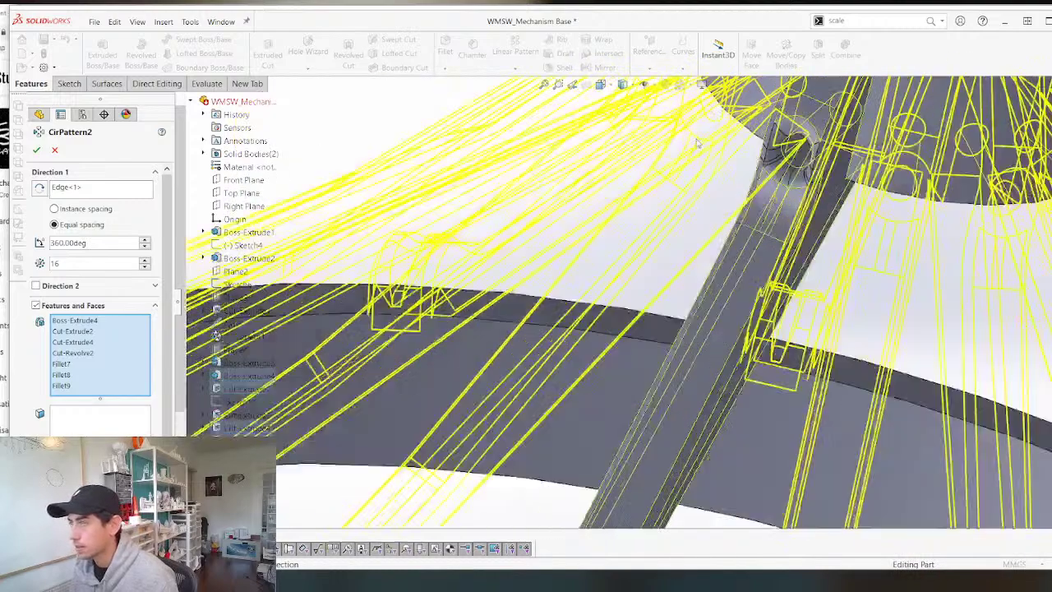
scroll(686, 253, up, 5)
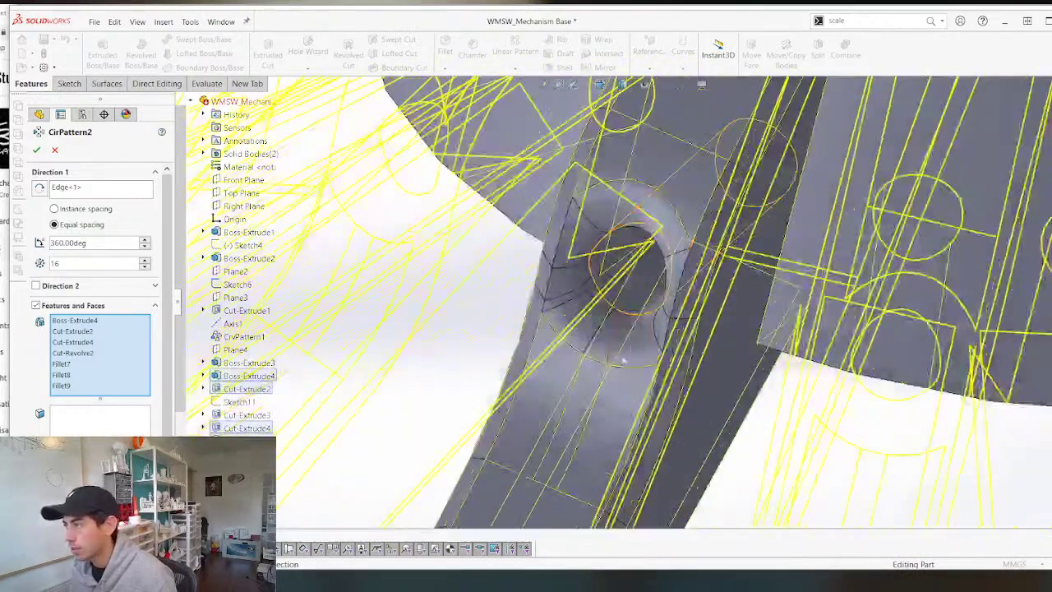
click(649, 355)
scroll(530, 352, down, 5)
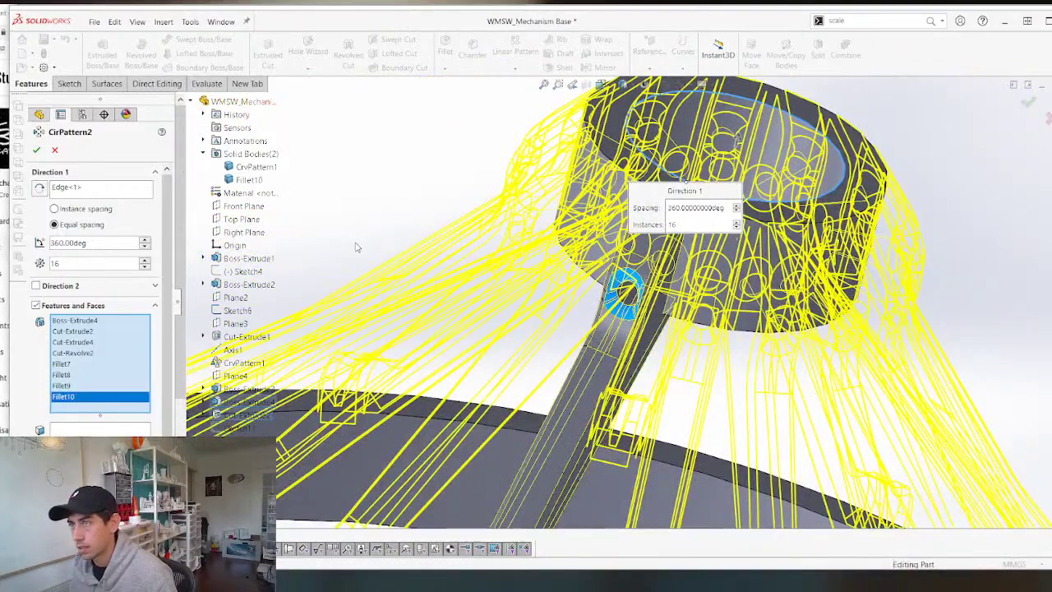
Try to apply the circular pattern with 16 equally spaced instances over 360°, and cancel the pattern edit.
scroll(657, 223, down, 3)
scroll(657, 222, down, 1)
middle_drag(649, 294, 568, 272)
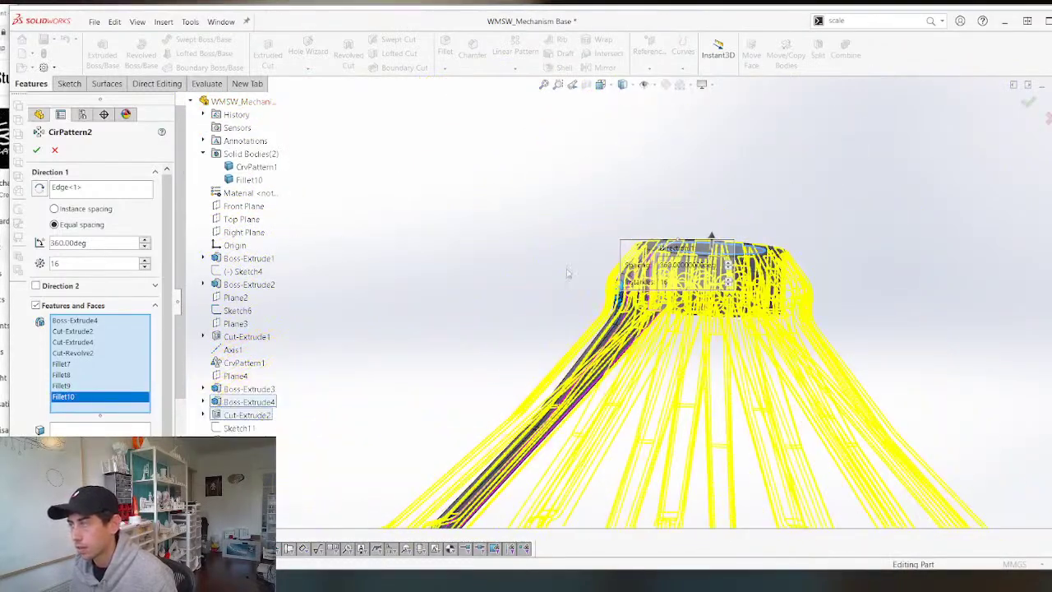
scroll(95, 264, down, 2)
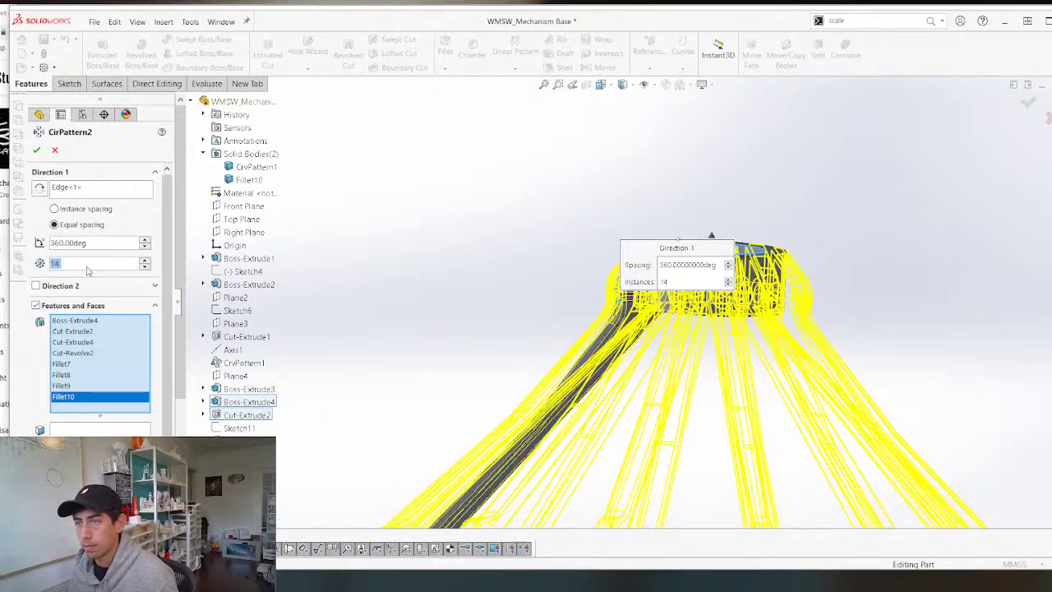
text(16)
key(Return)
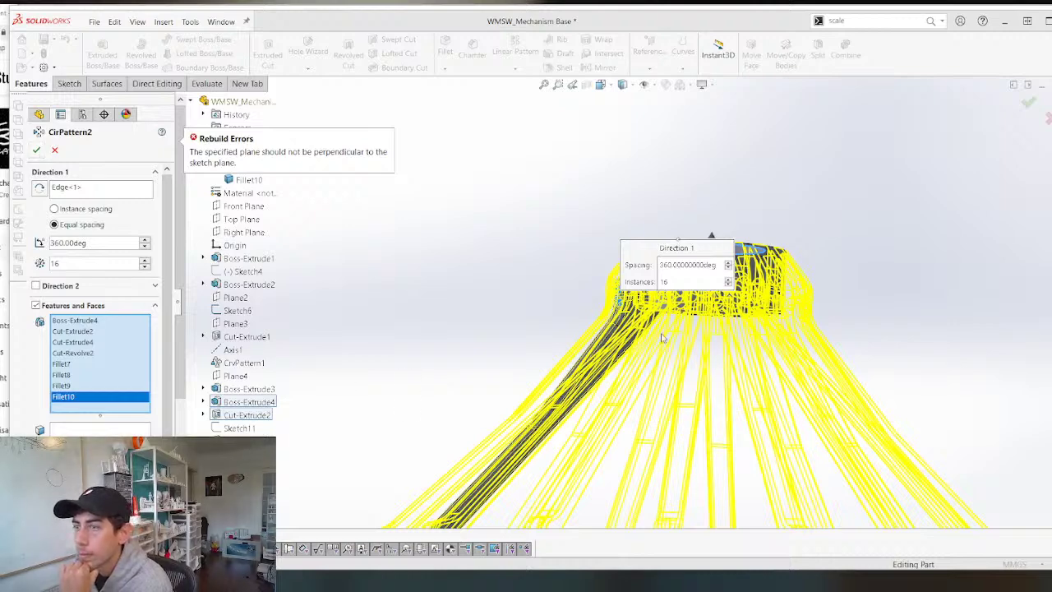
scroll(662, 336, up, 5)
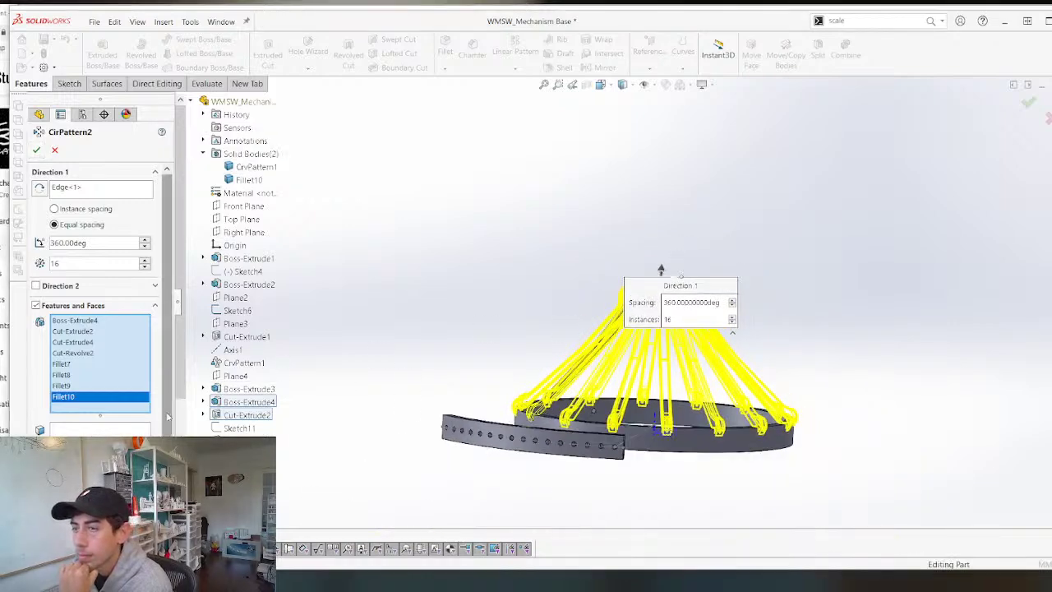
scroll(161, 417, down, 3)
scroll(162, 416, down, 1)
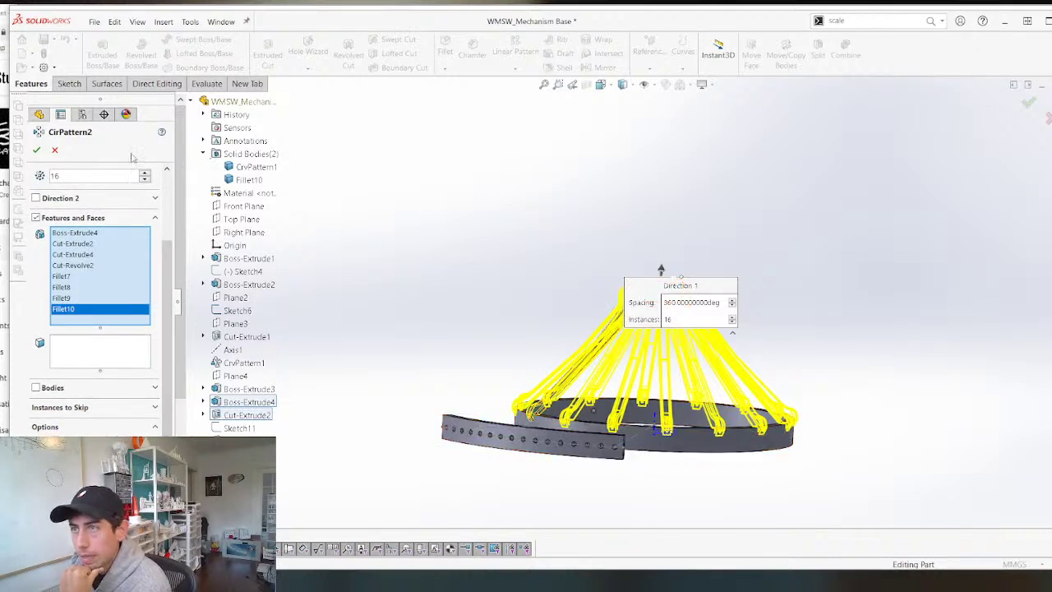
click(37, 150)
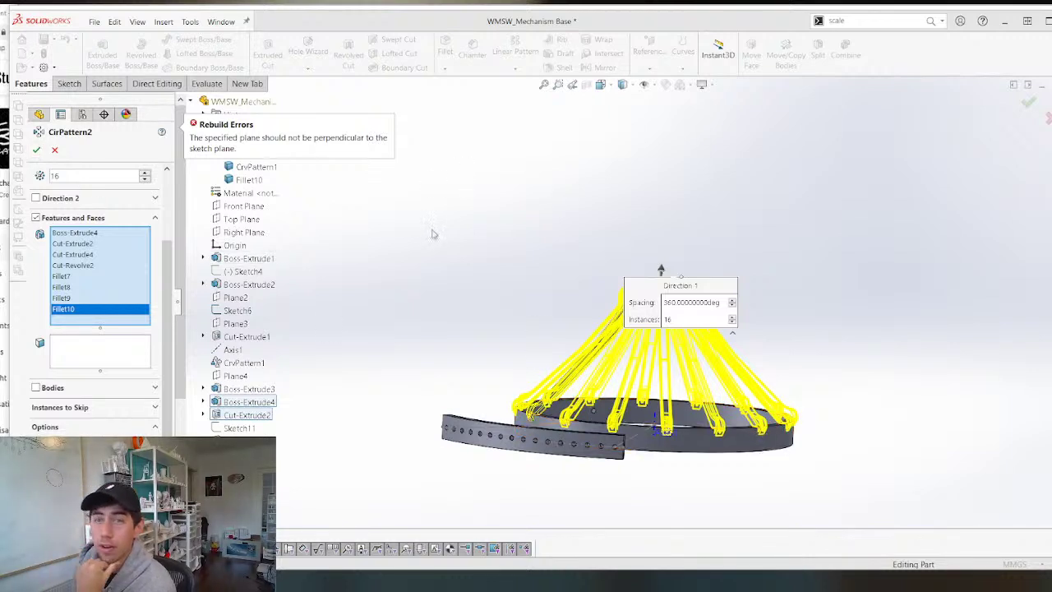
click(55, 149)
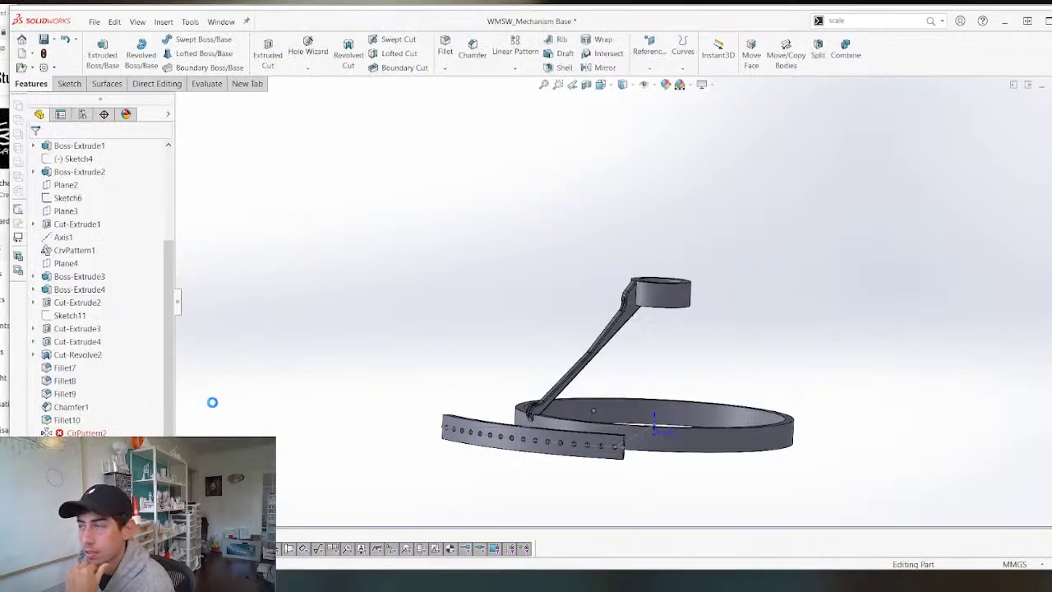
Roll the feature history back to just after the hole fillet Fillet10, ahead of the circular pattern CirPattern2.
scroll(723, 357, down, 5)
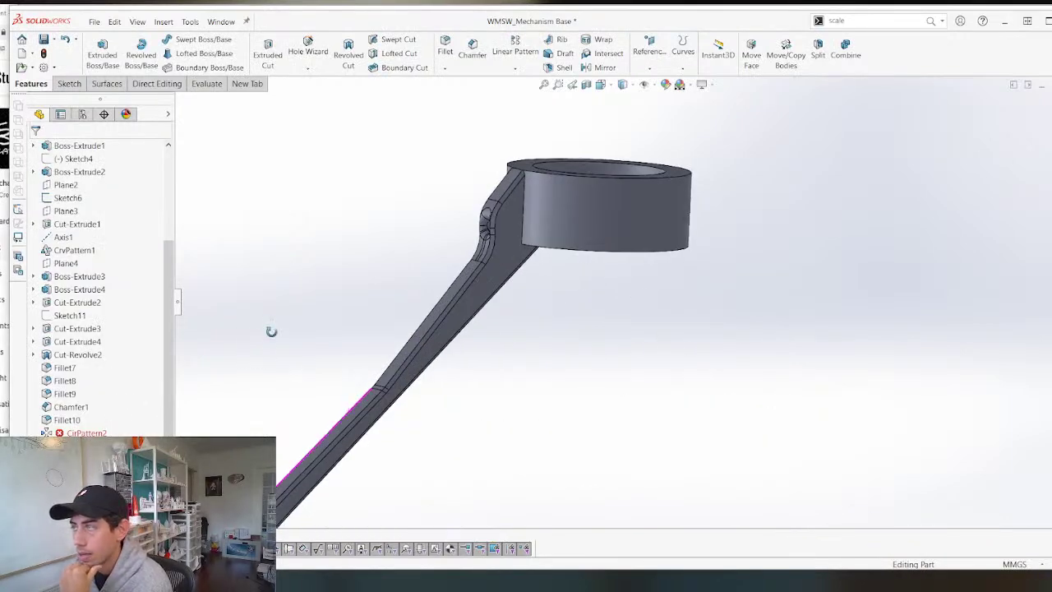
middle_drag(270, 331, 234, 367)
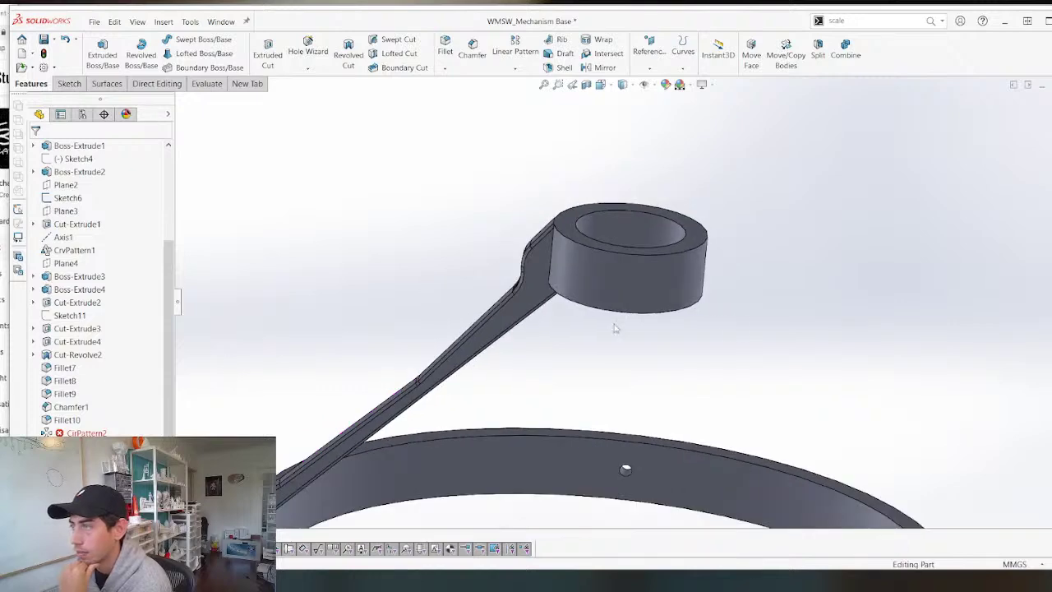
scroll(511, 361, up, 4)
middle_drag(535, 350, 589, 395)
scroll(486, 435, down, 3)
scroll(485, 435, down, 5)
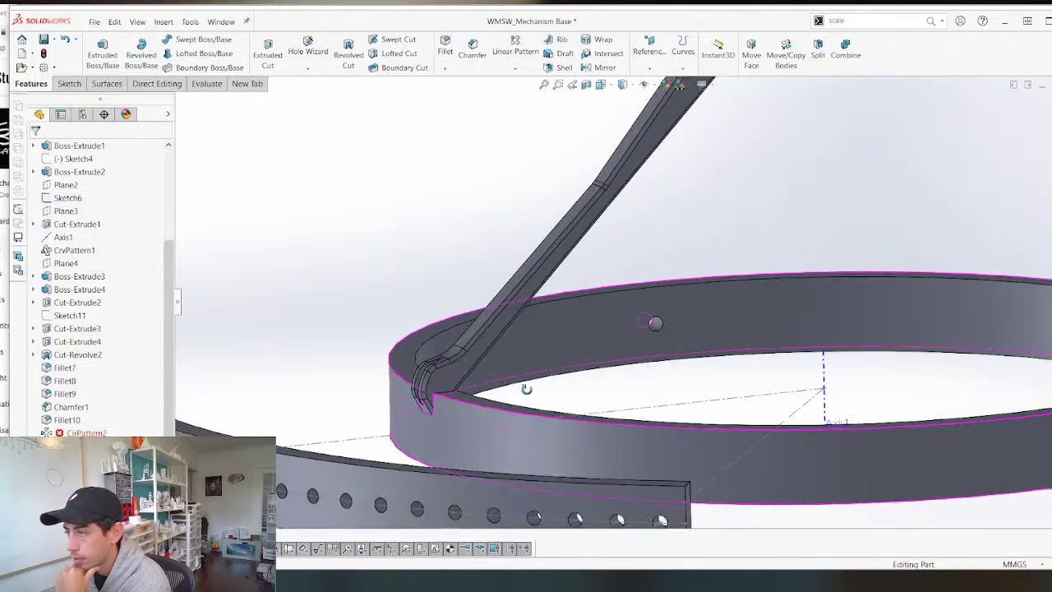
click(470, 404)
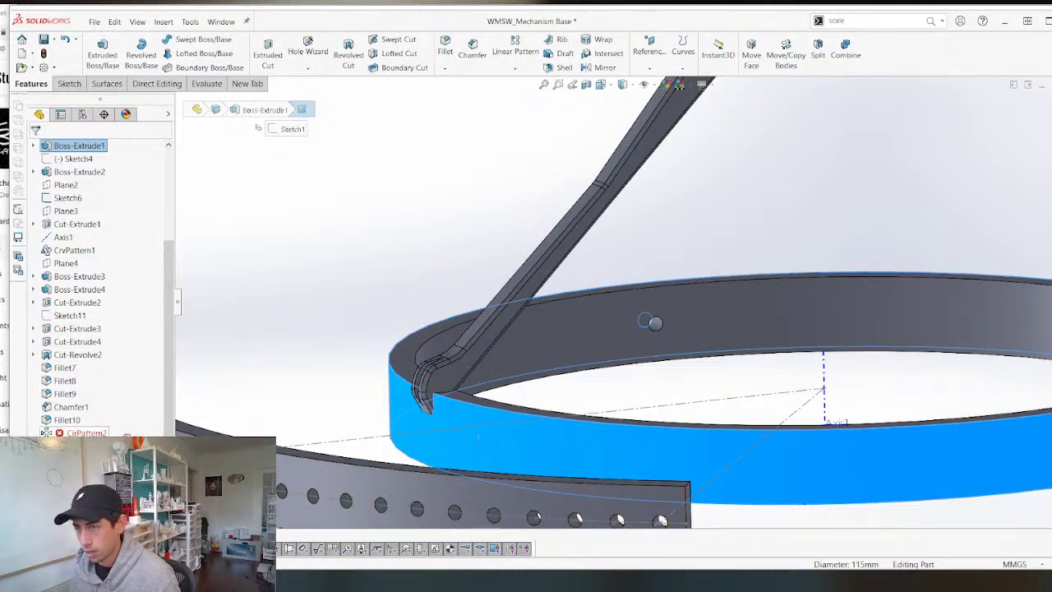
click(372, 405)
Try to split the arm from the base ring using the ring's outer and upper faces as trim tools, and cancel the split.
click(486, 434)
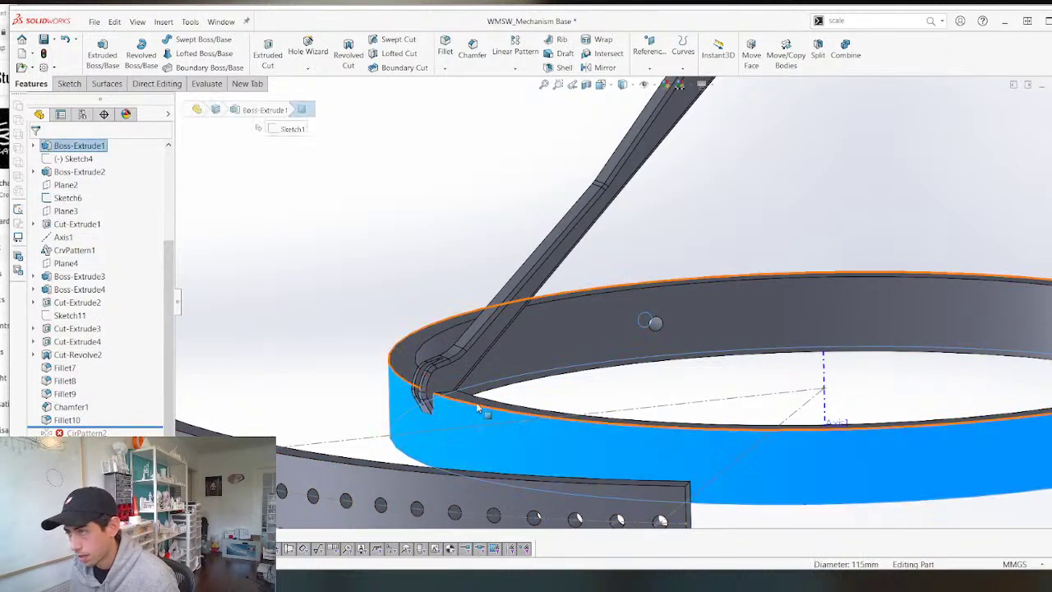
ctrl+click(476, 403)
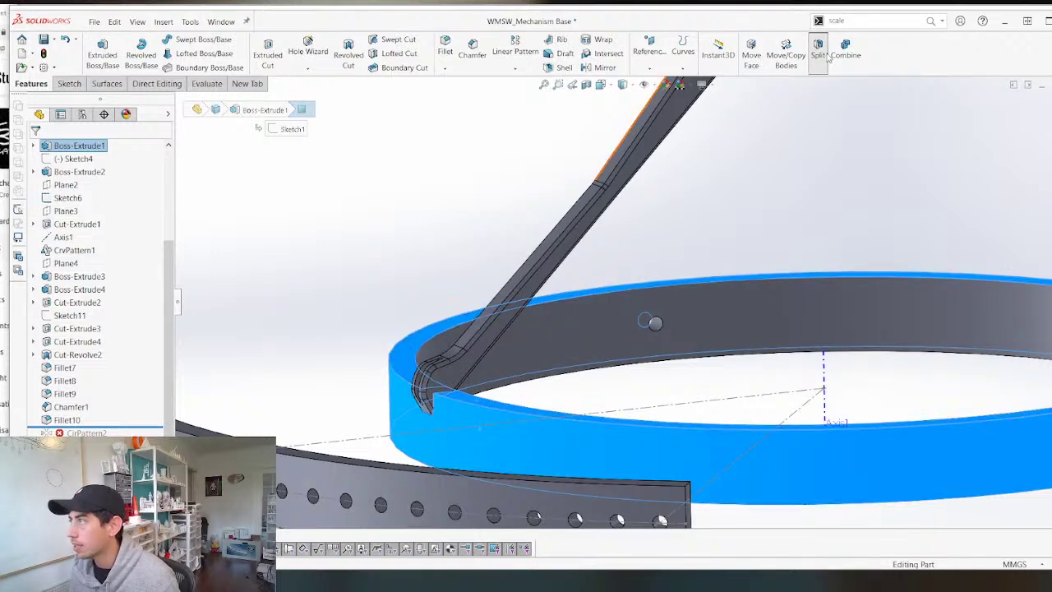
click(824, 53)
click(94, 384)
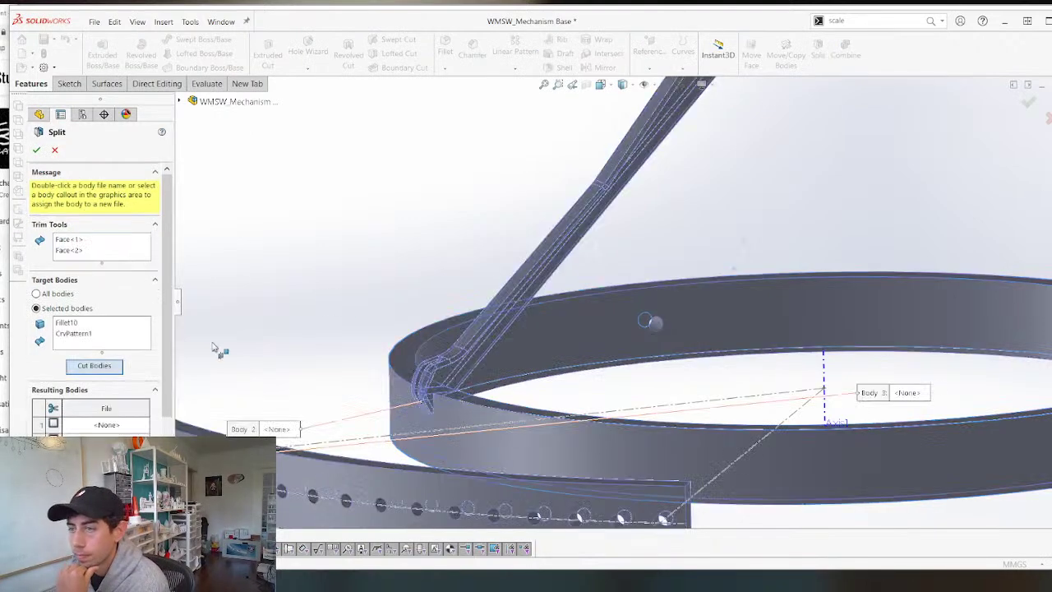
click(556, 274)
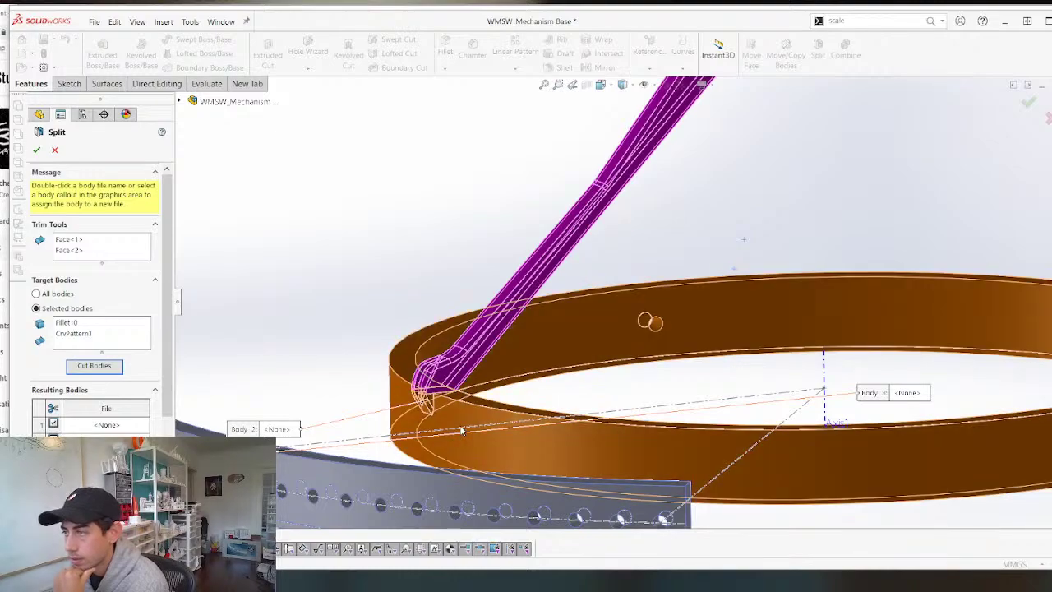
scroll(461, 431, down, 10)
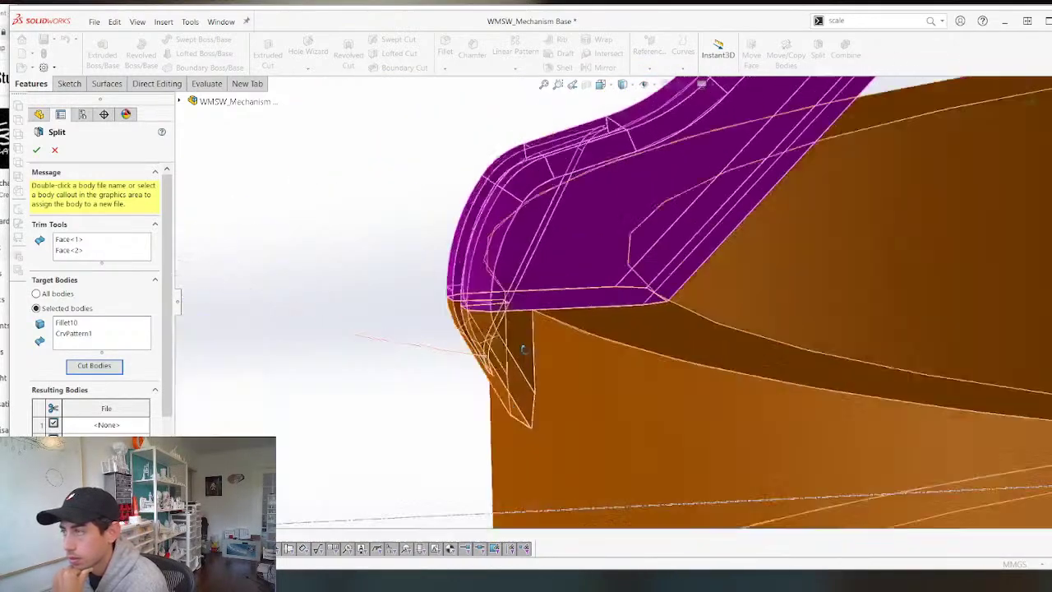
middle_drag(522, 348, 493, 343)
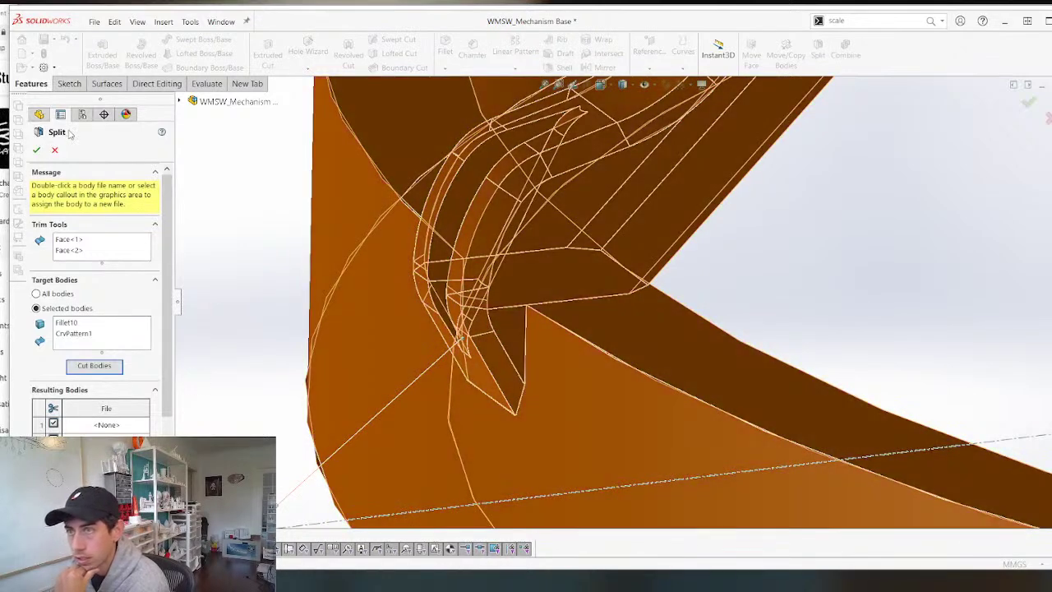
click(57, 151)
Delete the arm's circular pattern CirPattern2 from the feature history.
scroll(530, 303, up, 10)
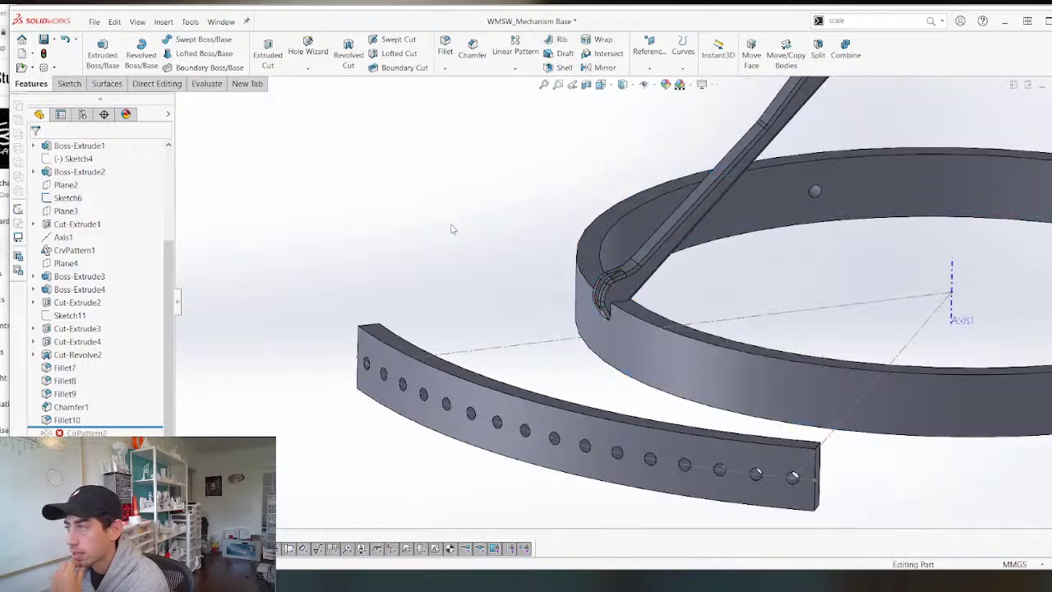
scroll(832, 163, down, 3)
middle_drag(709, 222, 594, 261)
scroll(612, 197, up, 3)
scroll(576, 191, down, 5)
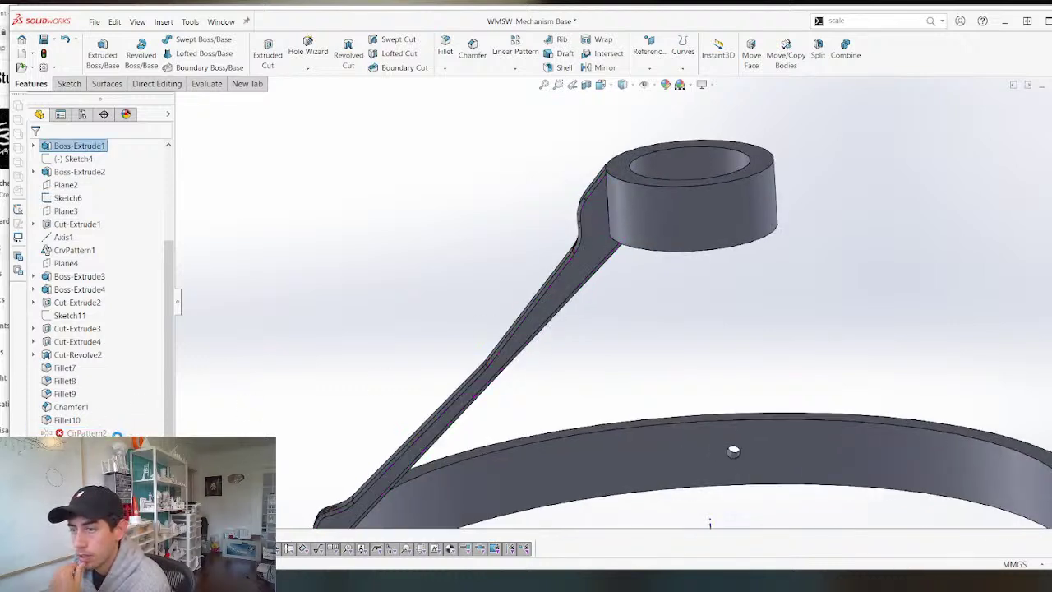
click(82, 433)
key(Delete)
key(Return)
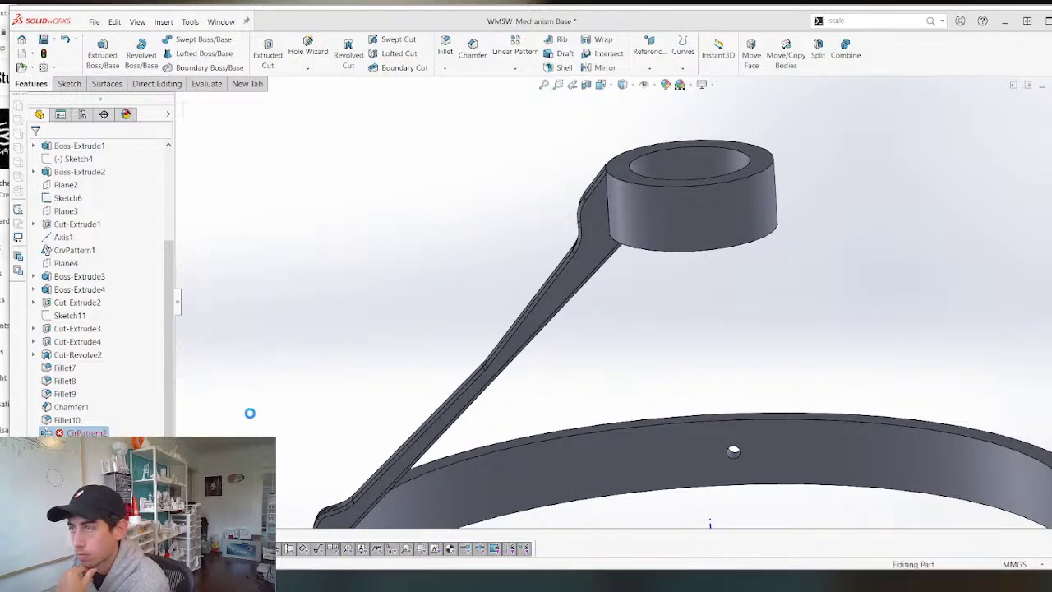
click(515, 69)
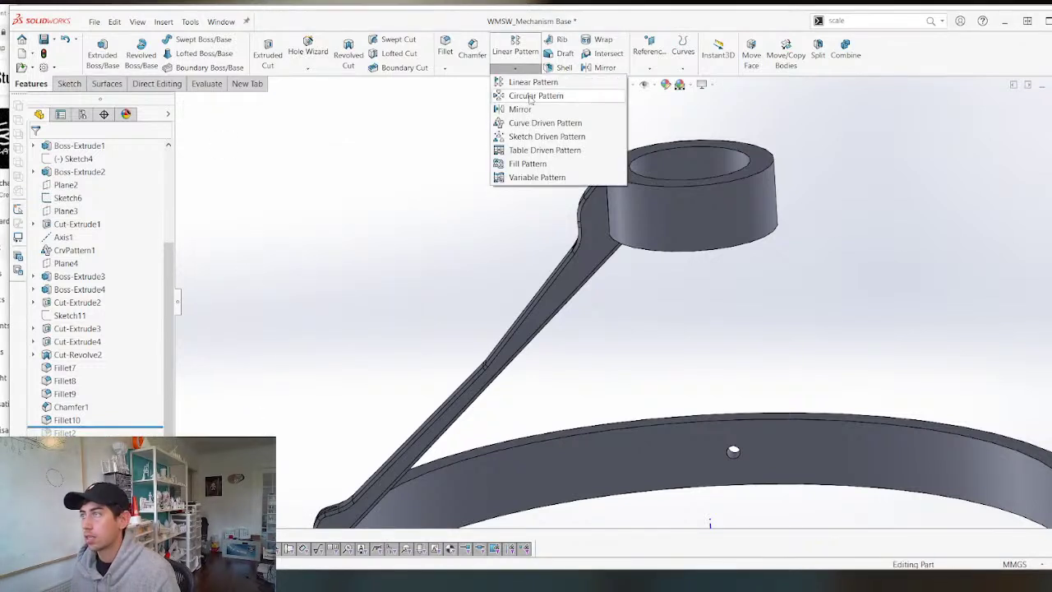
click(543, 96)
scroll(423, 247, up, 3)
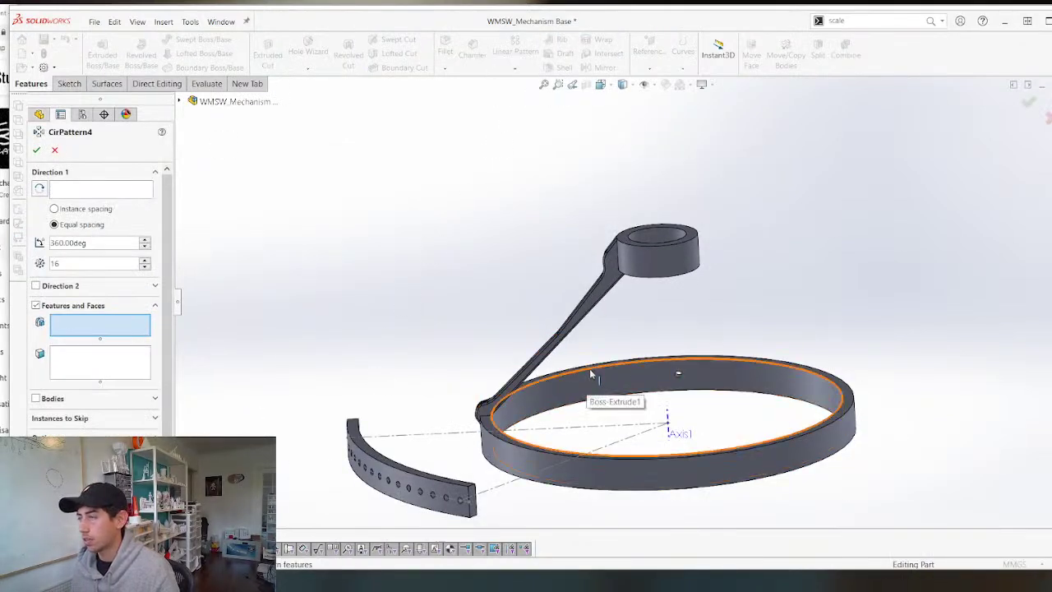
click(98, 190)
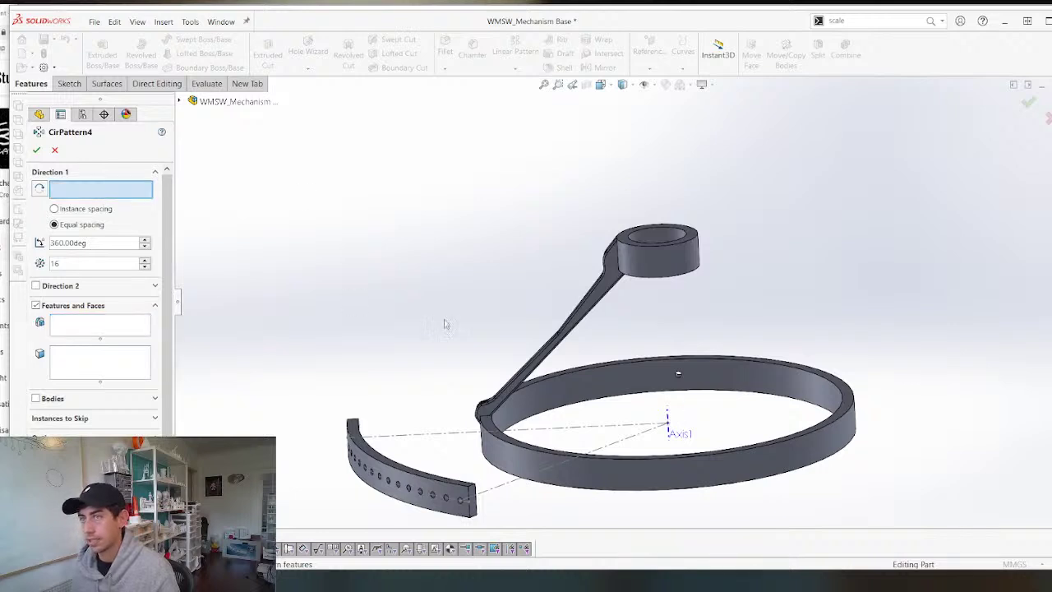
click(667, 424)
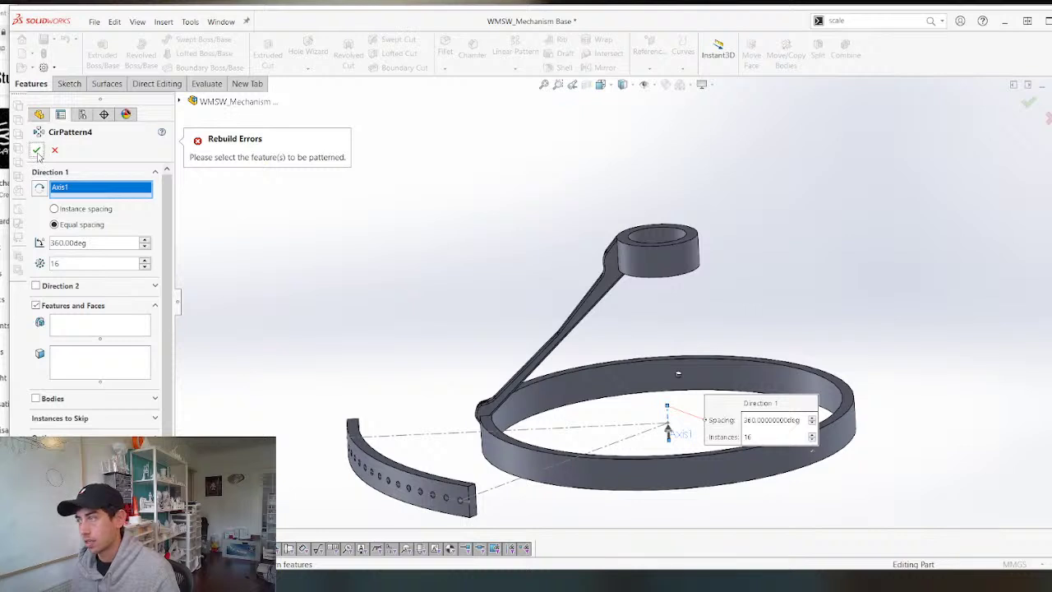
scroll(698, 310, down, 3)
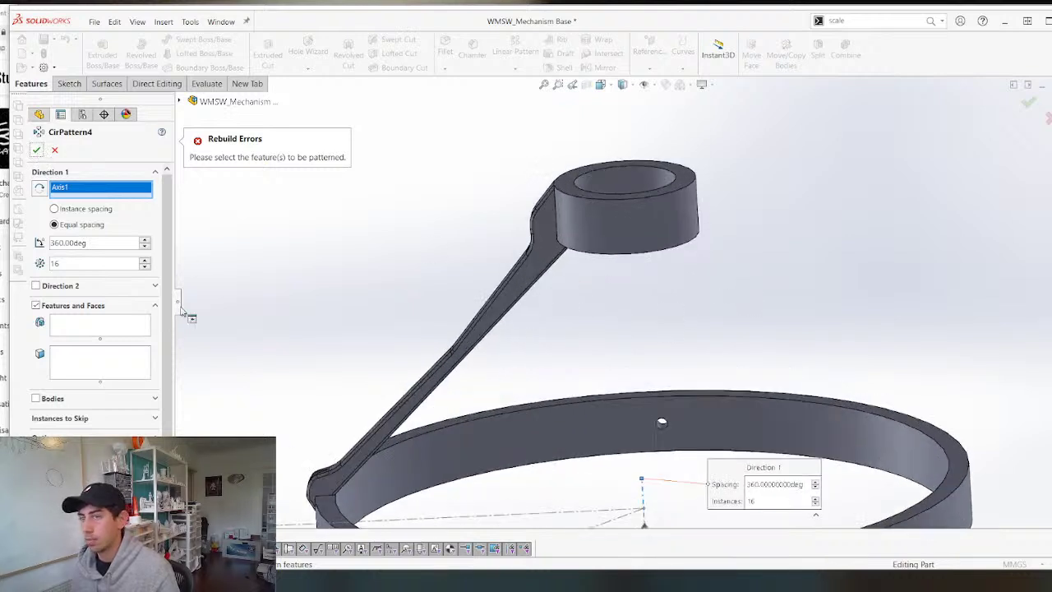
click(99, 326)
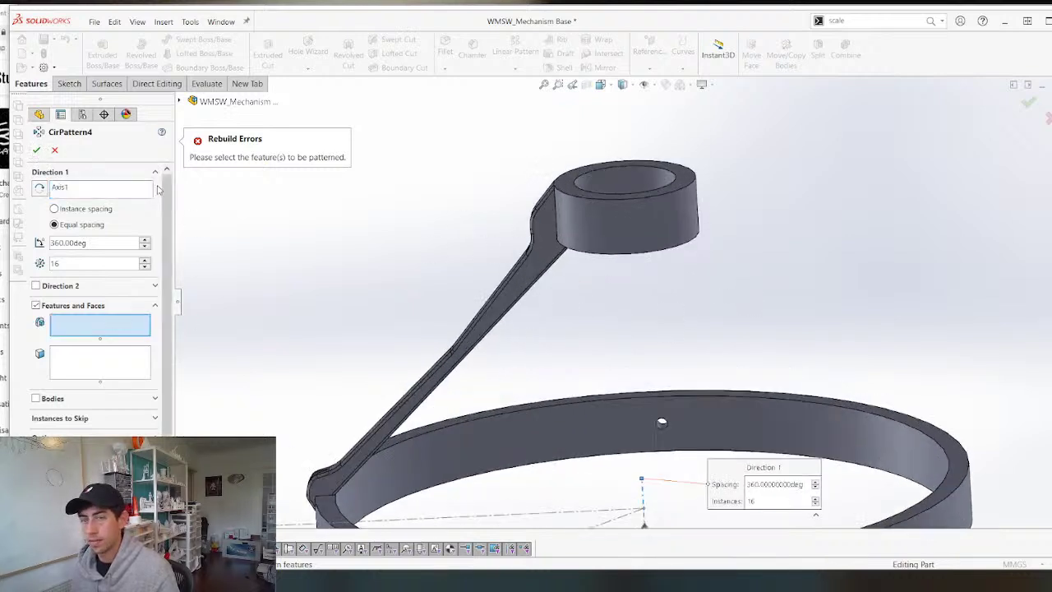
click(55, 151)
Examine the arm's side face and its junction with the upper ring, checking which features built them.
scroll(654, 389, up, 3)
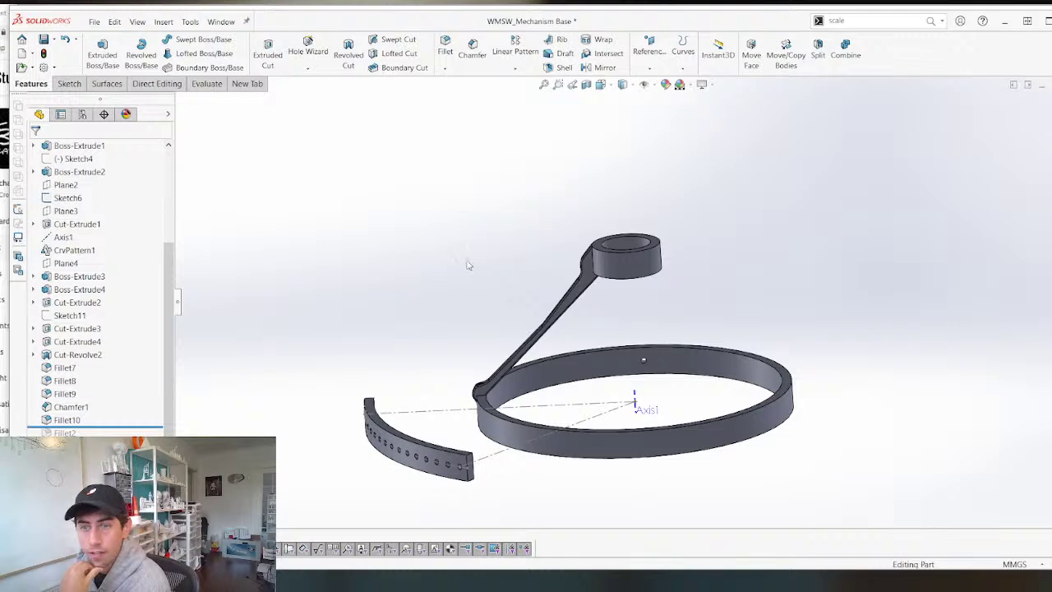
scroll(485, 341, down, 5)
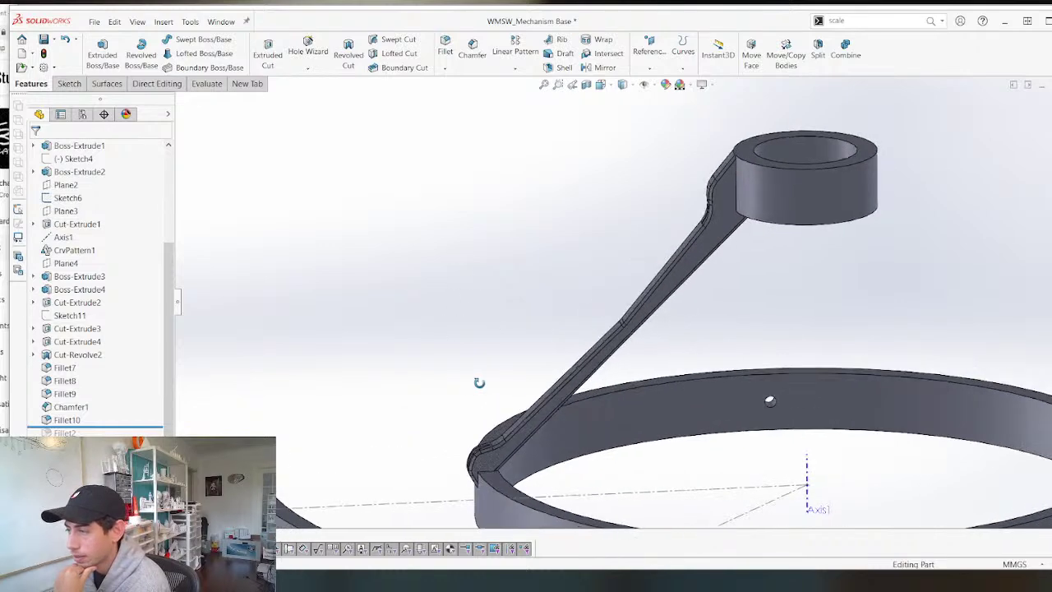
scroll(477, 369, up, 5)
scroll(787, 251, down, 4)
scroll(787, 251, down, 2)
click(503, 278)
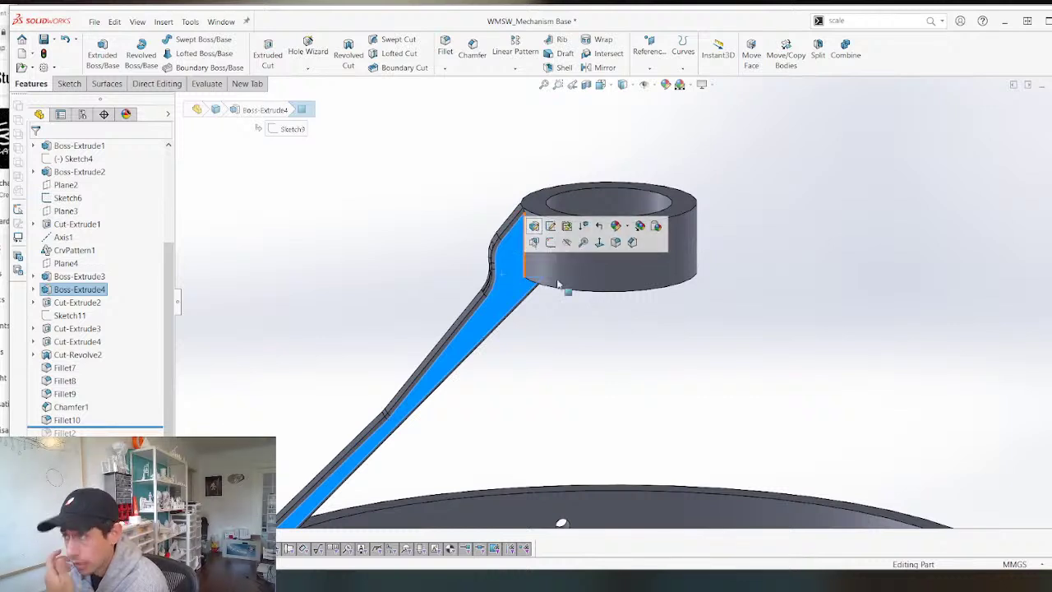
scroll(633, 342, up, 3)
scroll(586, 279, down, 4)
click(603, 249)
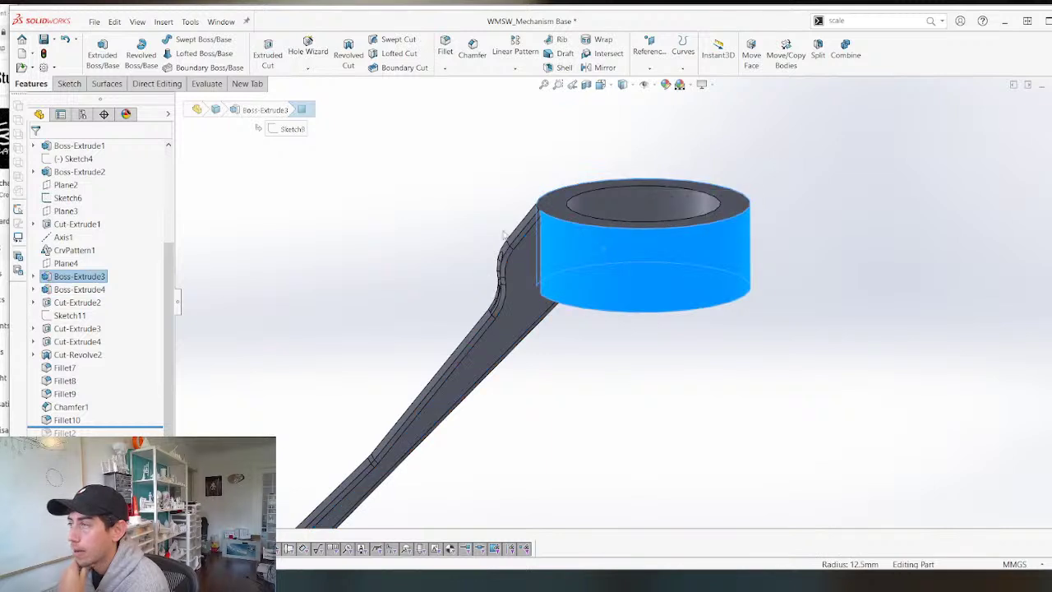
scroll(282, 269, up, 3)
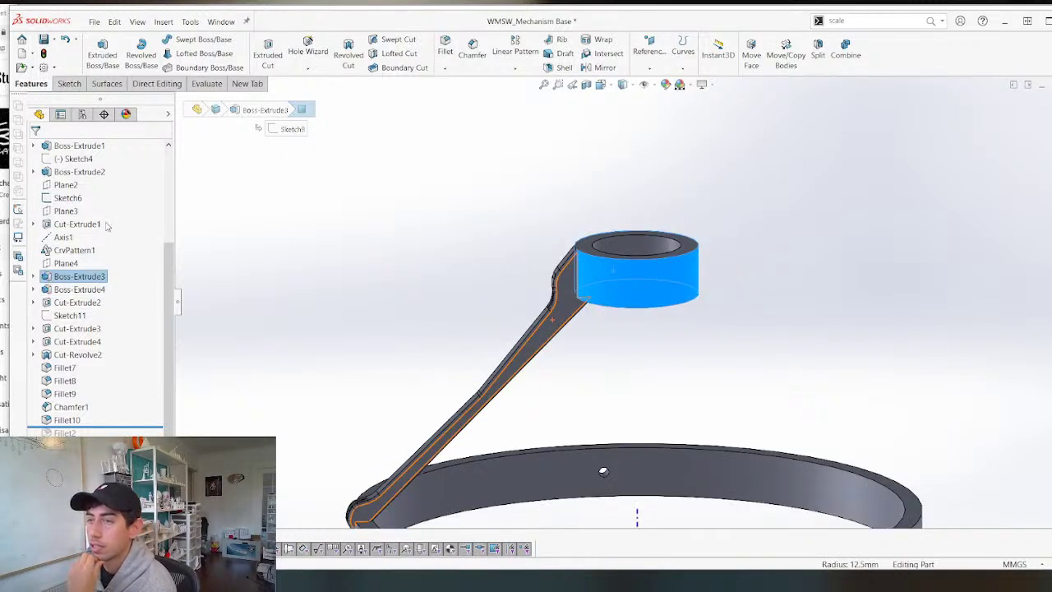
Try to circular-pattern the arm features from Boss-Extrude4 through Fillet10 about Axis1, 16 equally spaced instances over 360°, and cancel the pattern.
click(79, 289)
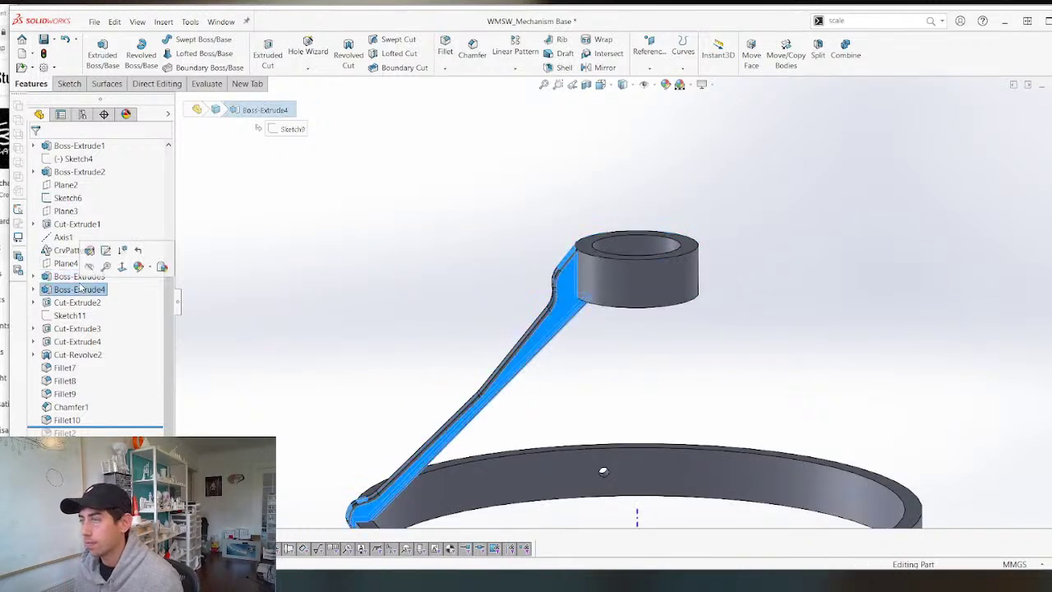
shift+click(69, 420)
click(516, 68)
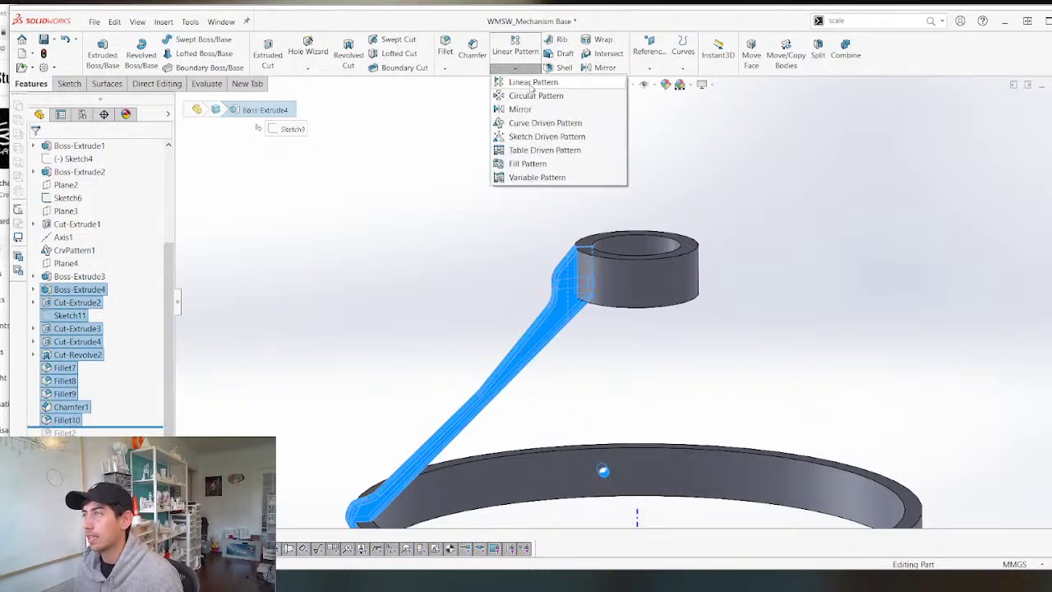
click(535, 96)
scroll(618, 391, up, 5)
scroll(618, 391, down, 5)
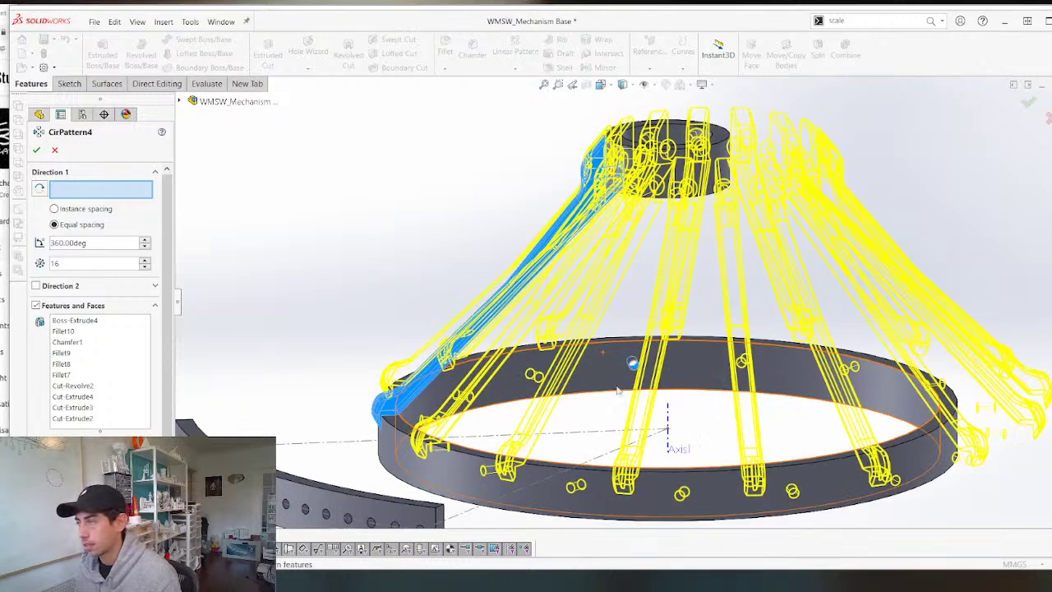
click(669, 418)
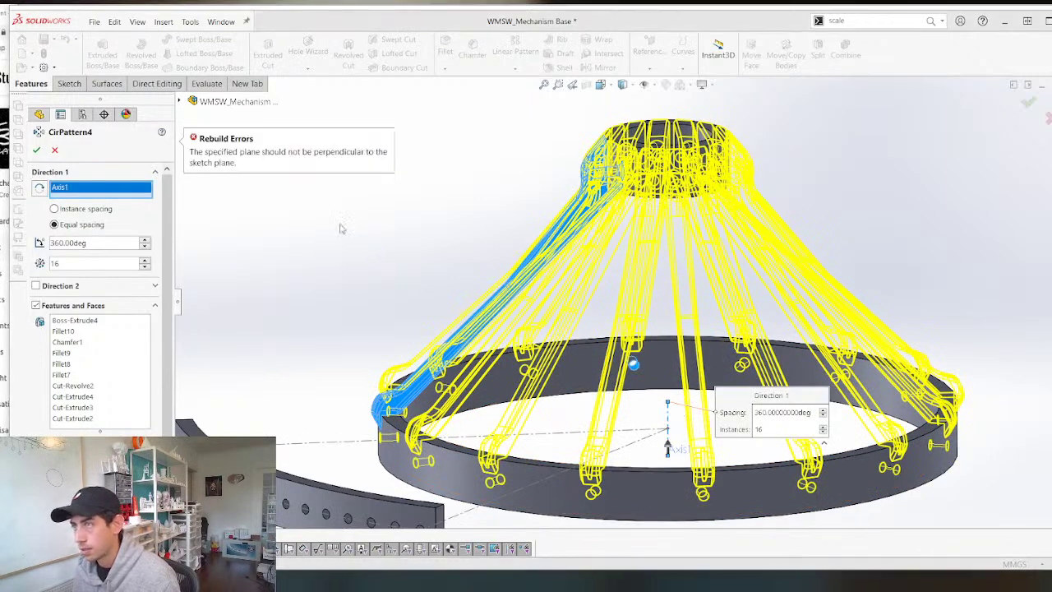
click(55, 151)
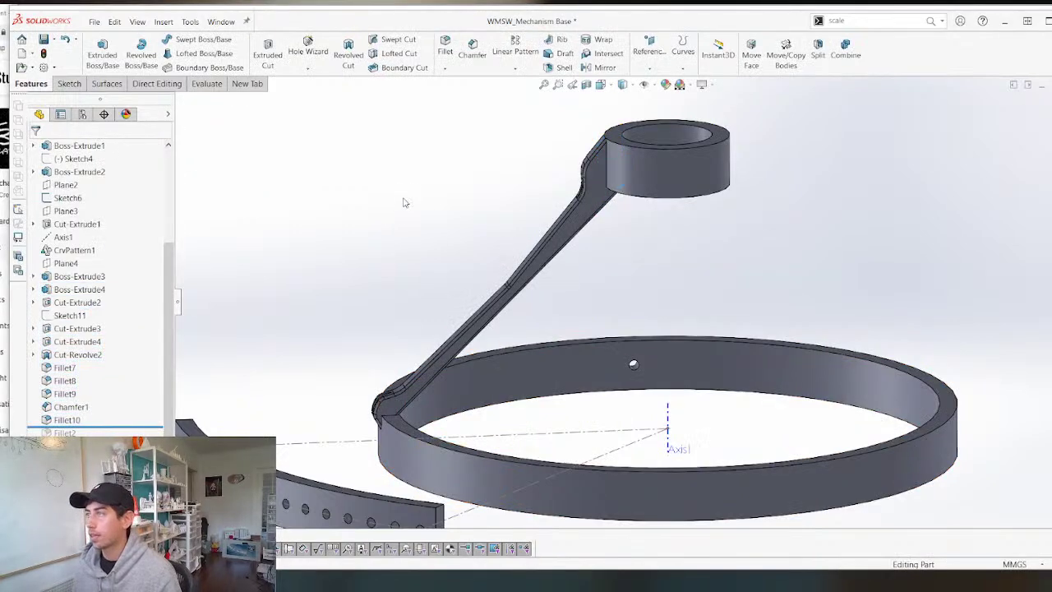
Inspect the arm from several angles, focusing on its joints with the base ring and the upper ring.
scroll(446, 356, up, 1)
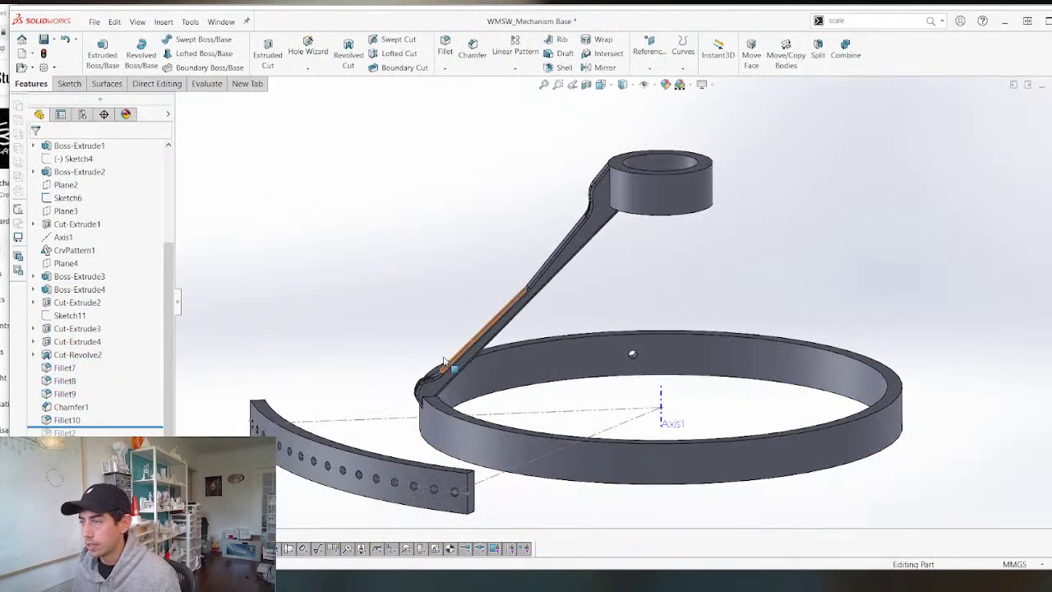
middle_drag(446, 364, 456, 379)
scroll(457, 379, down, 5)
mouse_move(481, 428)
middle_down()
mouse_move(488, 382)
mouse_move(483, 426)
middle_up()
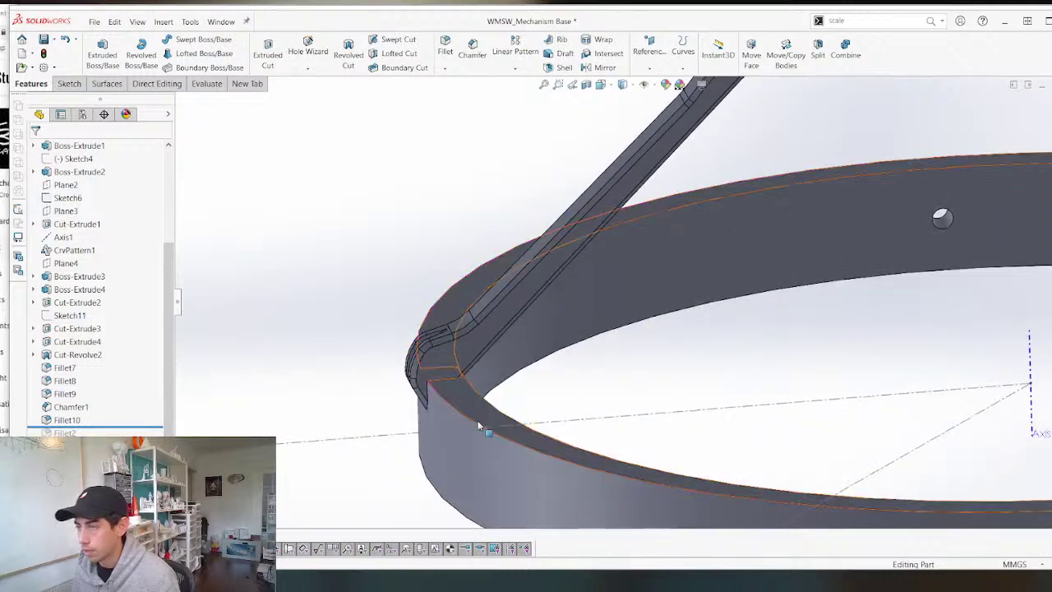
scroll(489, 321, up, 6)
mouse_move(631, 220)
middle_down()
mouse_move(667, 224)
mouse_move(708, 193)
mouse_move(629, 220)
middle_up()
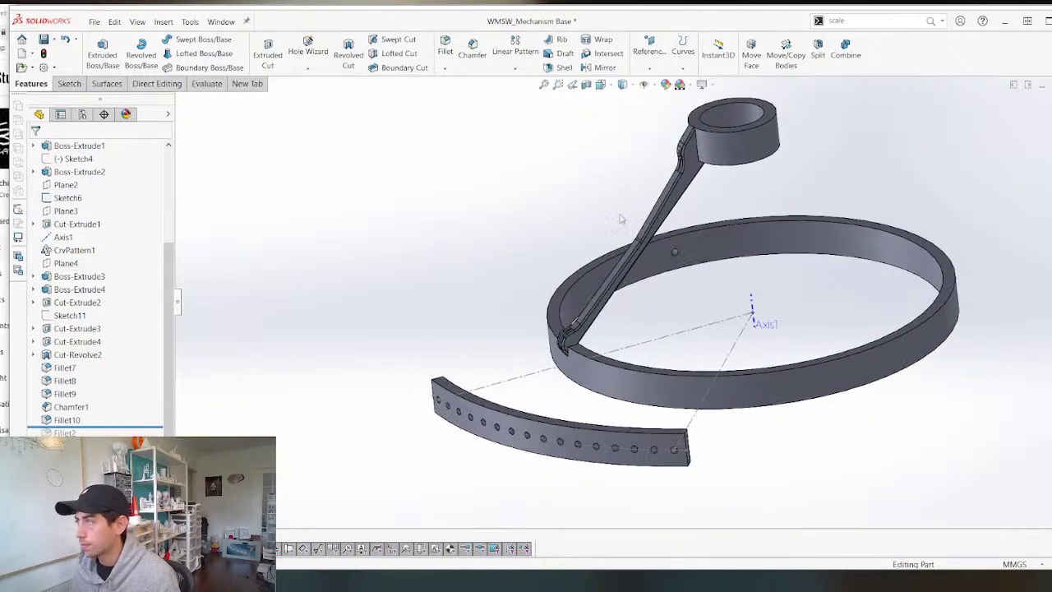
scroll(638, 187, down, 3)
scroll(631, 271, down, 4)
middle_drag(631, 271, 618, 253)
scroll(618, 253, up, 3)
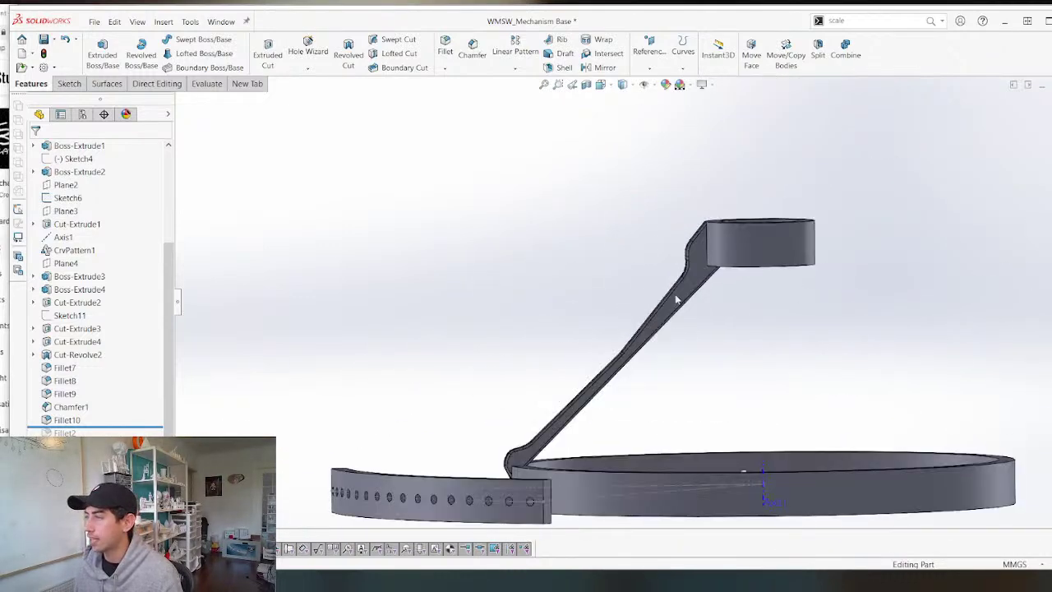
click(690, 290)
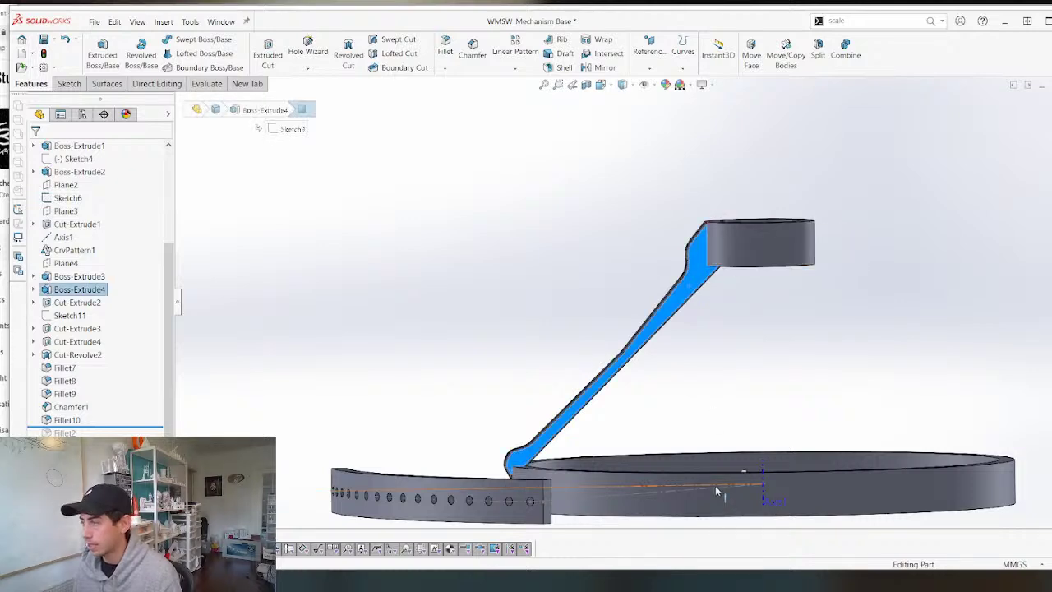
scroll(707, 460, down, 3)
scroll(682, 394, up, 4)
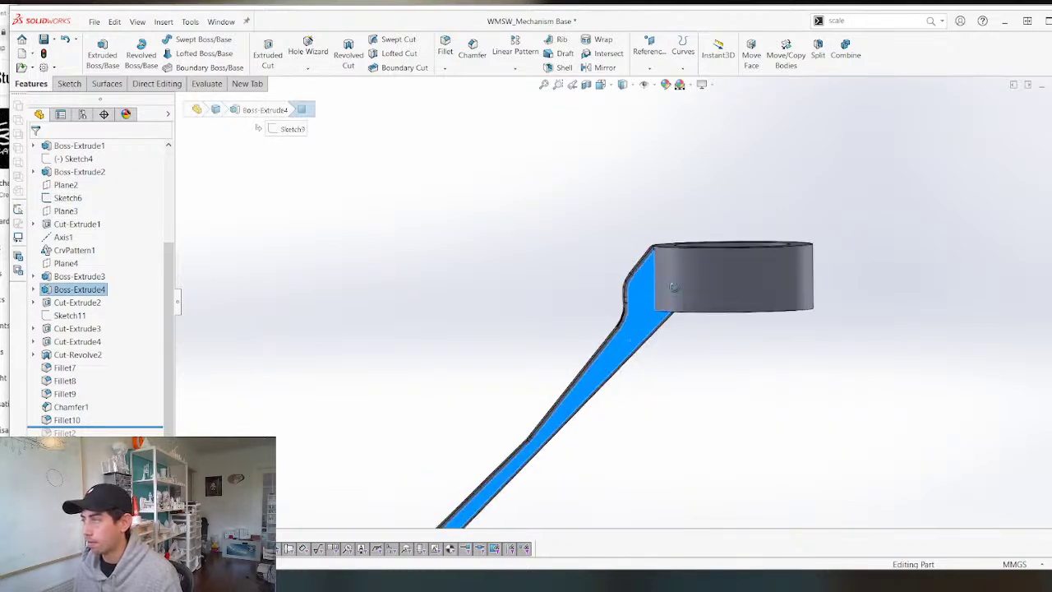
Sketch a circle about 21.5 mm in diameter, centred on the origin, on the upper ring's top face.
middle_drag(682, 394, 669, 387)
scroll(681, 347, up, 4)
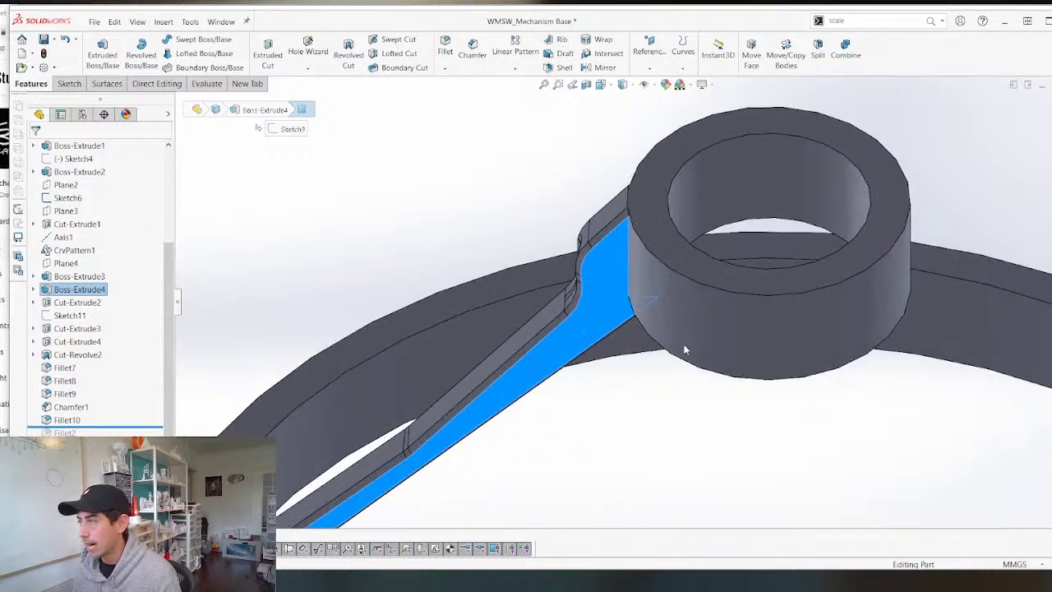
click(688, 293)
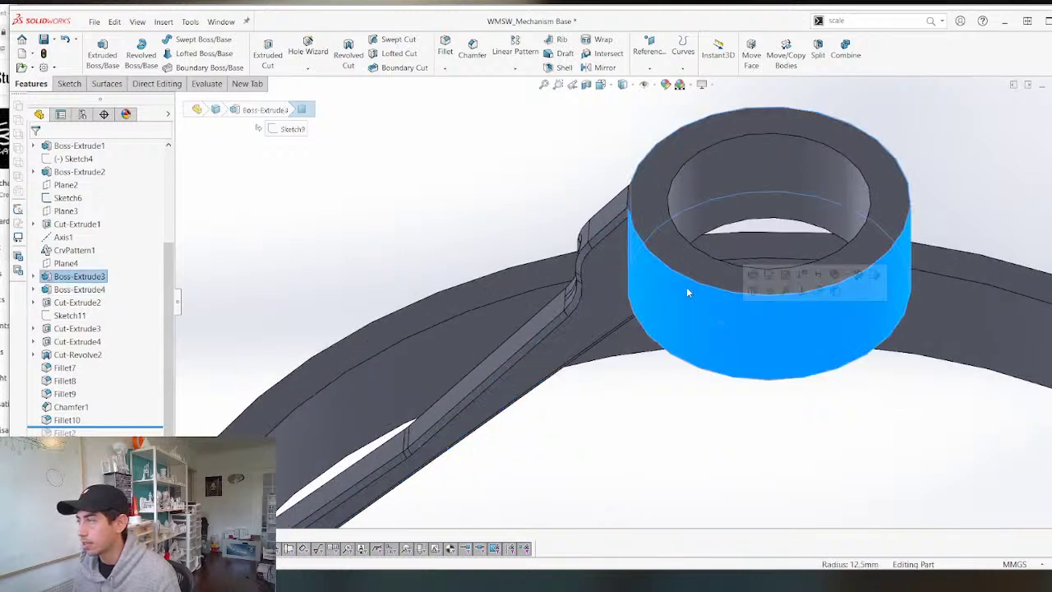
click(655, 178)
key(s)
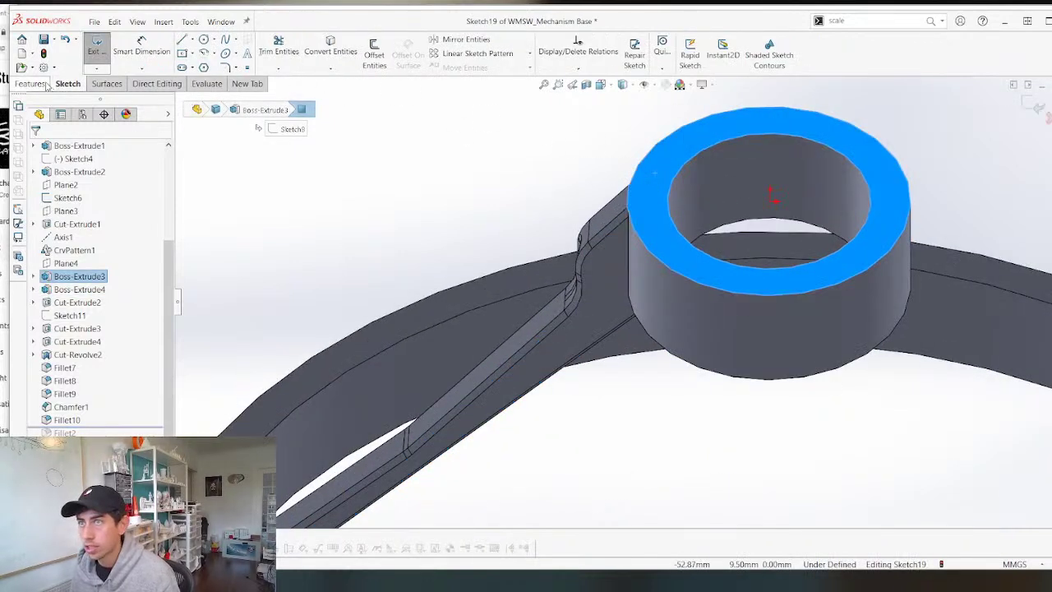
click(205, 40)
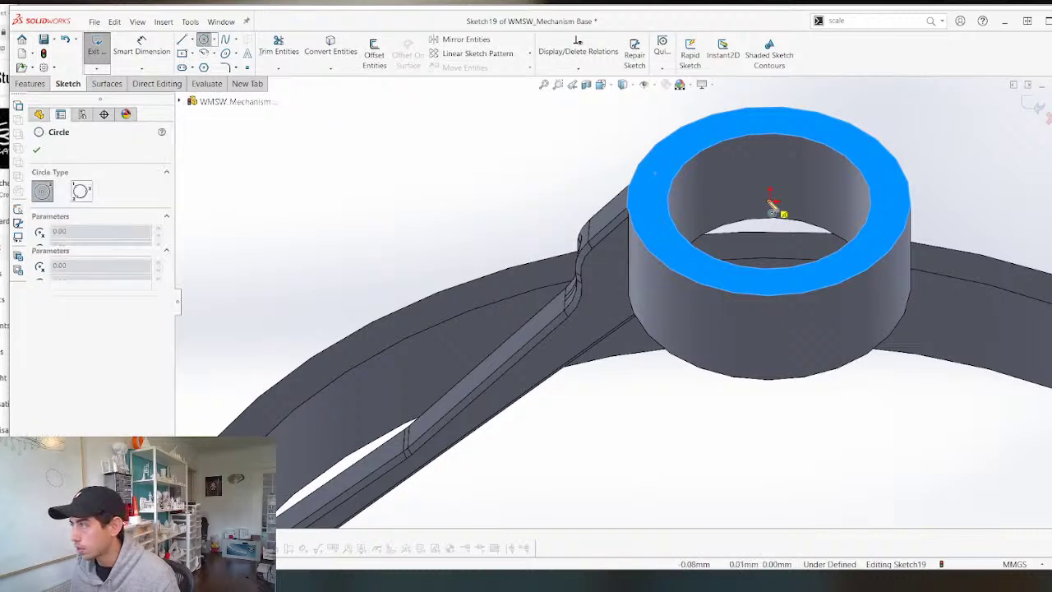
click(771, 195)
click(662, 149)
key(Escape)
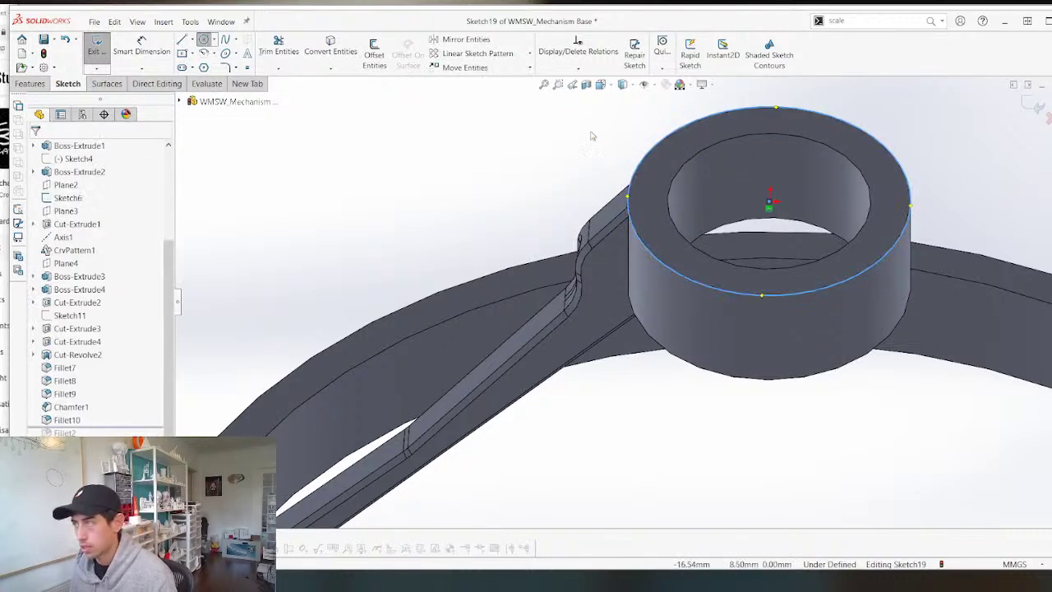
Make the sketched circle coradial with the outer edge of the upper ring's top face.
click(725, 123)
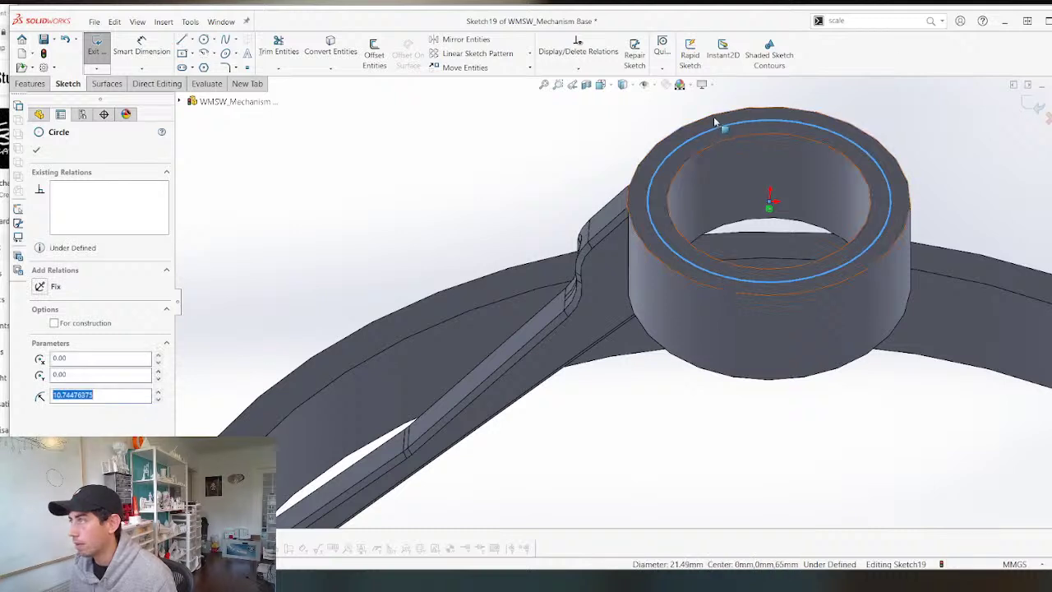
ctrl+click(716, 112)
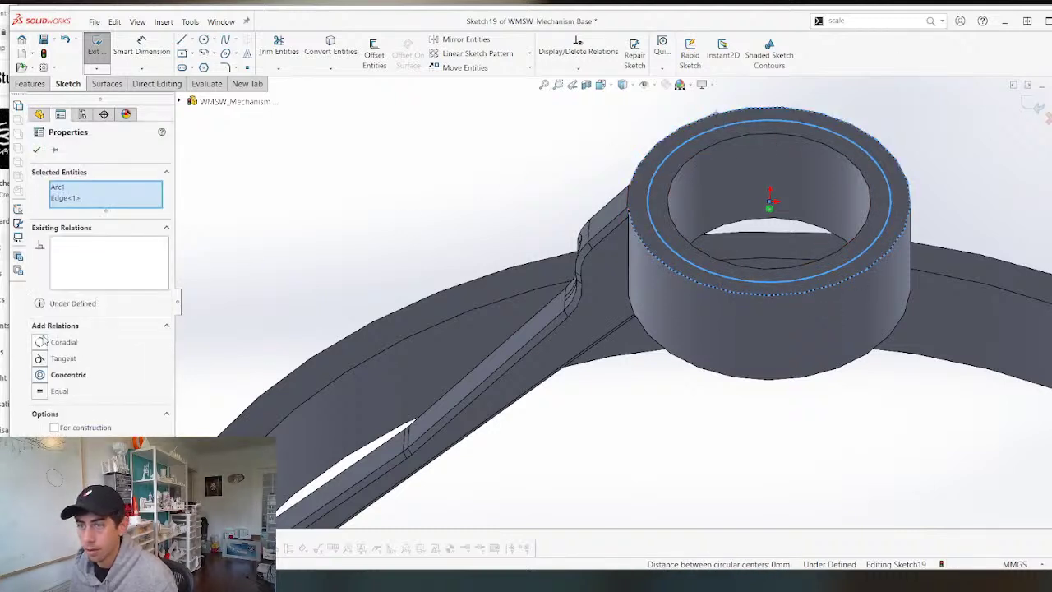
click(43, 341)
key(Escape)
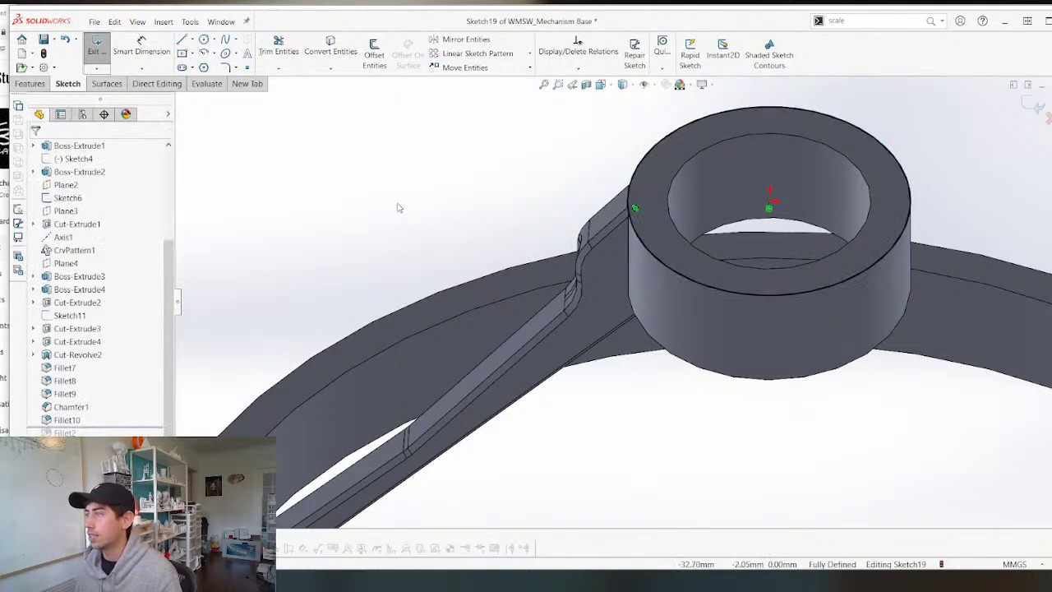
Extrude the circle downward as a surface, using Up To Surface with the upper ring's bottom face as the limit.
click(104, 84)
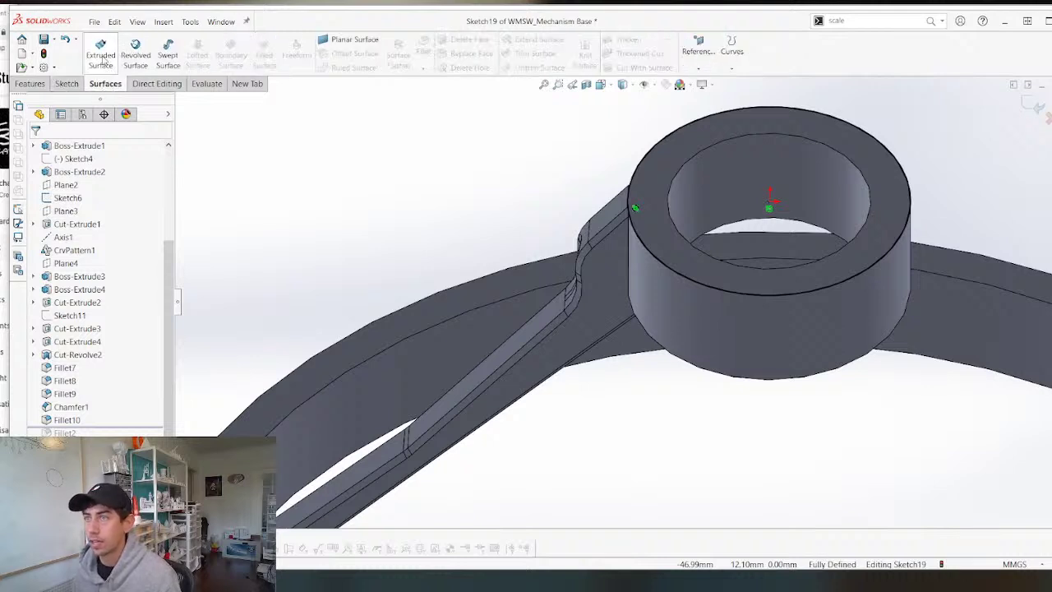
click(101, 51)
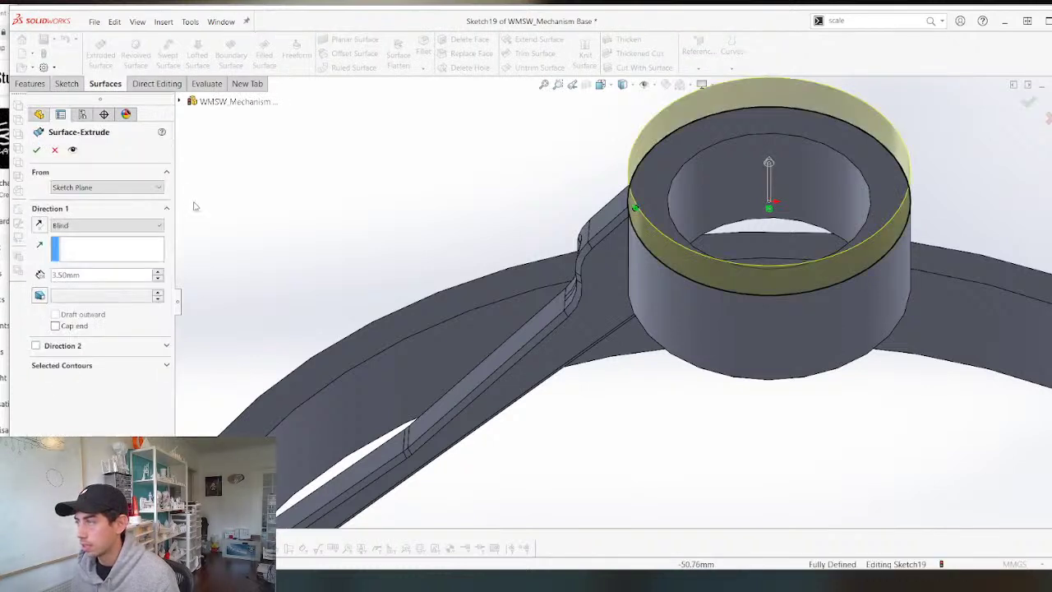
click(39, 225)
middle_drag(712, 360, 717, 169)
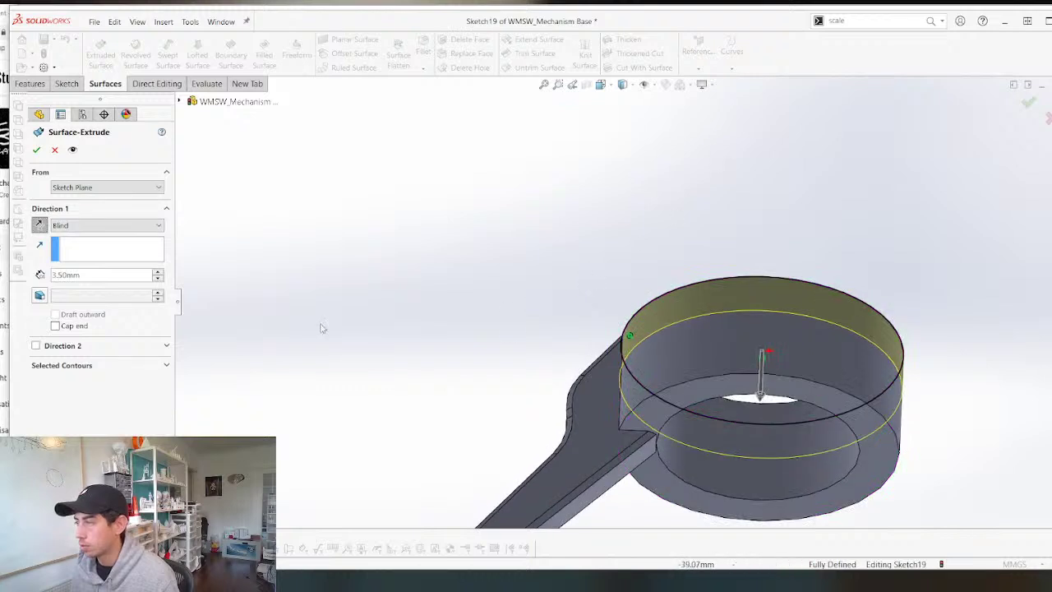
click(69, 229)
click(74, 263)
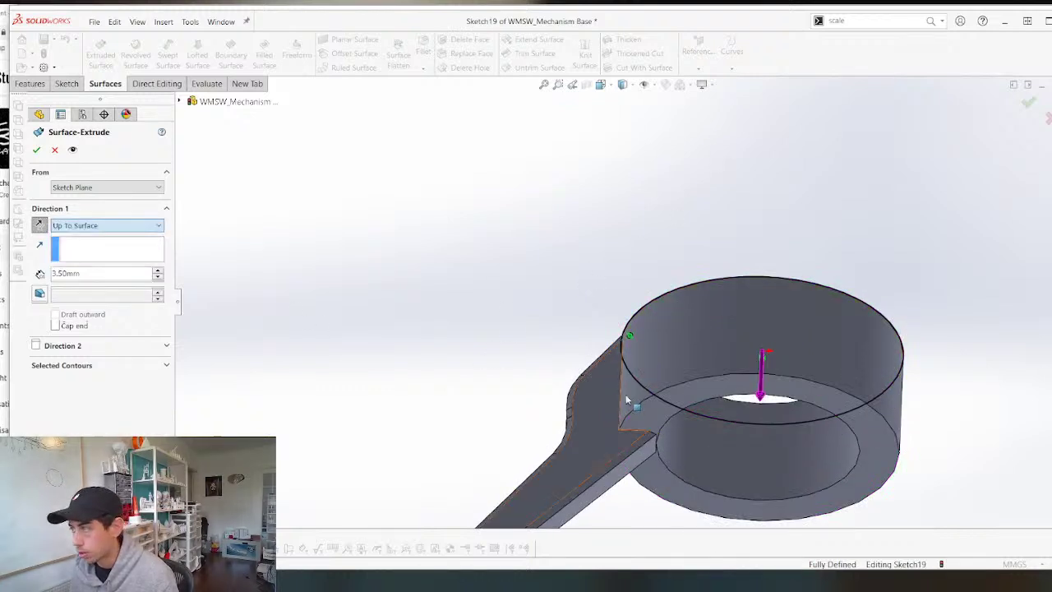
click(640, 402)
key(Return)
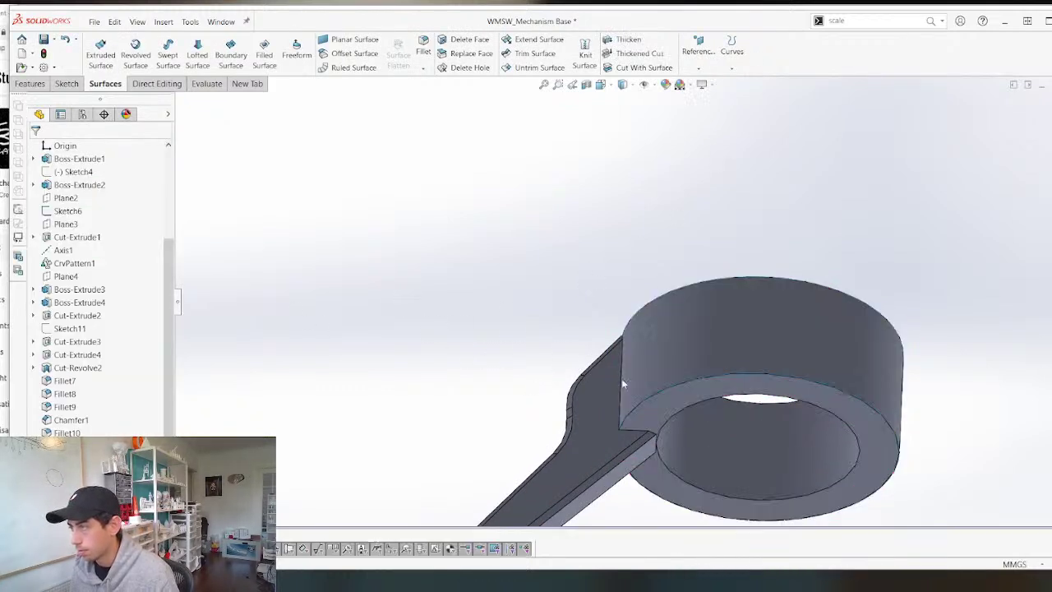
Start a sketch on the large base ring's bottom face and convert its outer edge into a sketch circle.
click(709, 356)
scroll(399, 251, up, 8)
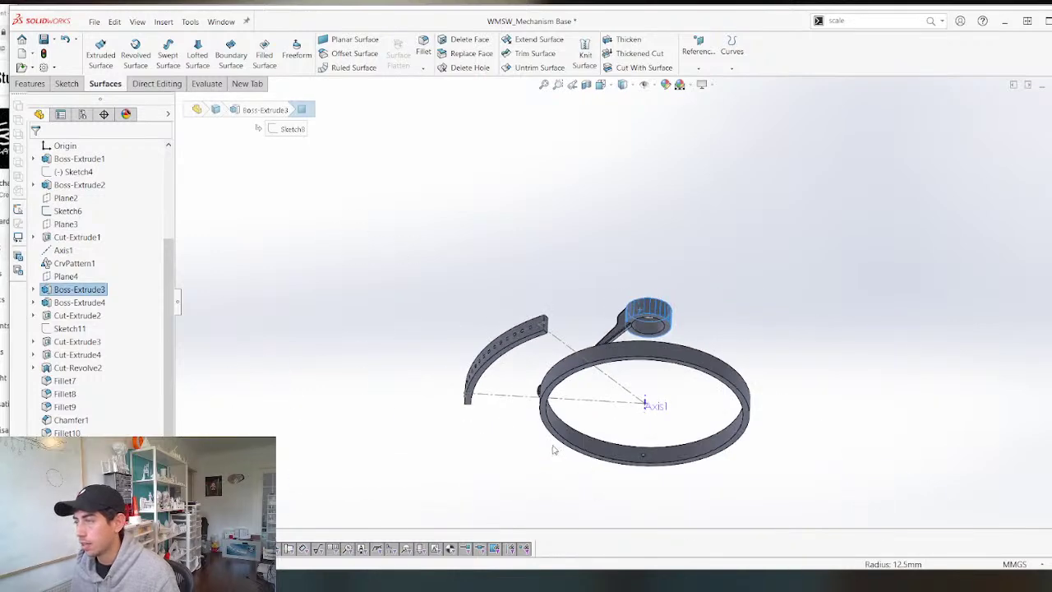
click(554, 447)
scroll(542, 423, down, 4)
click(555, 380)
key(s)
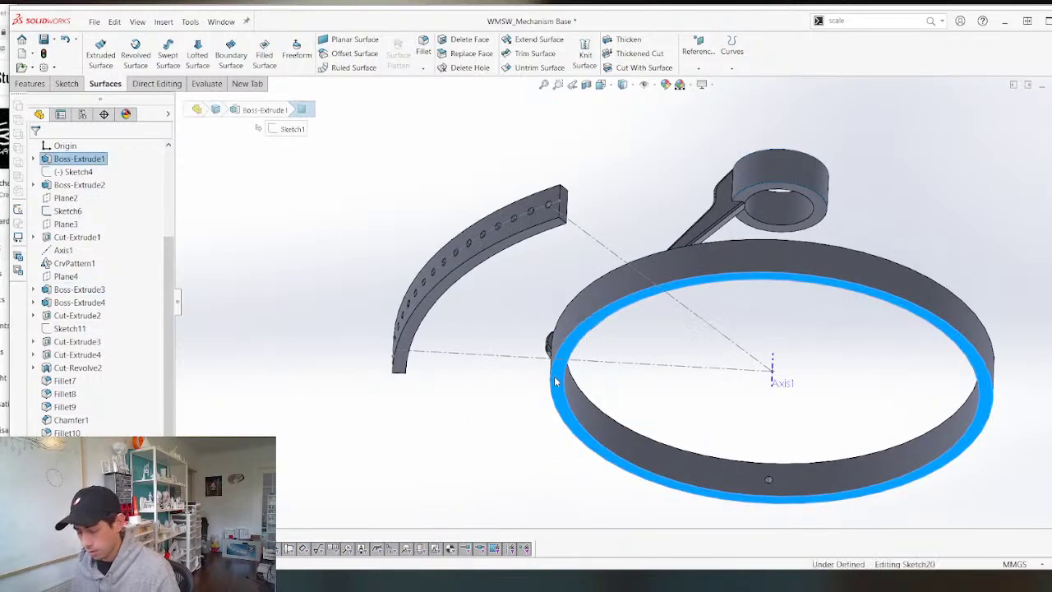
click(782, 276)
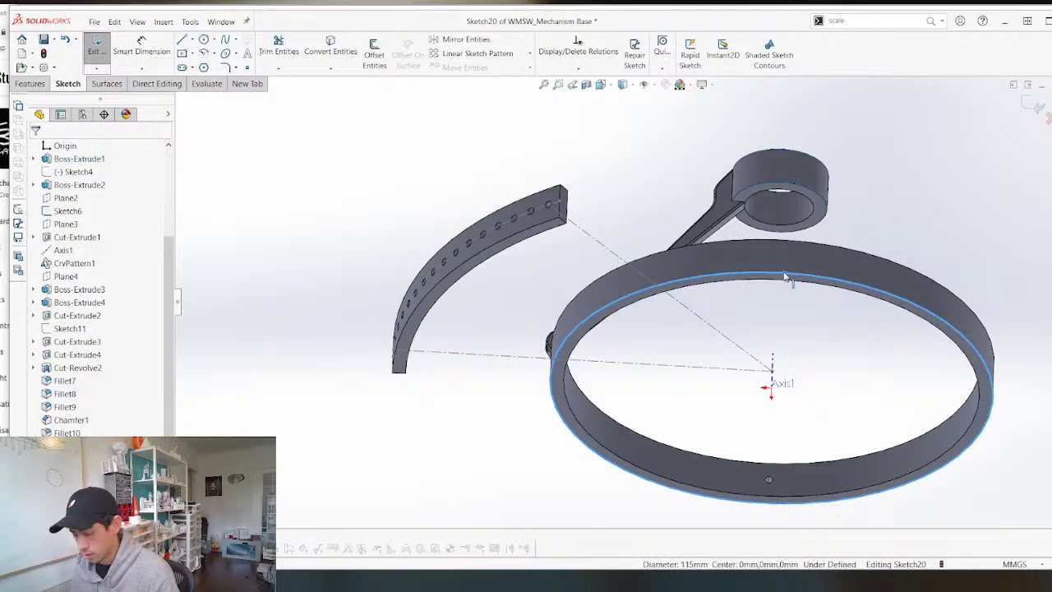
key(c)
Examine the arm from the side and close up where its foot meets the base ring.
scroll(367, 296, up, 3)
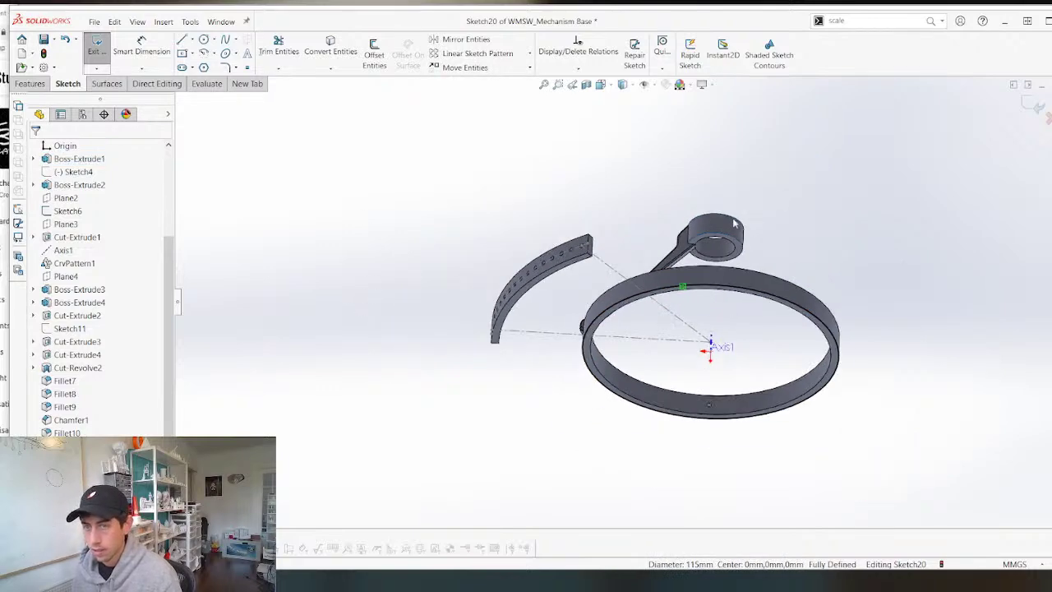
scroll(733, 223, down, 3)
middle_drag(723, 238, 726, 322)
scroll(618, 329, up, 4)
scroll(548, 321, down, 4)
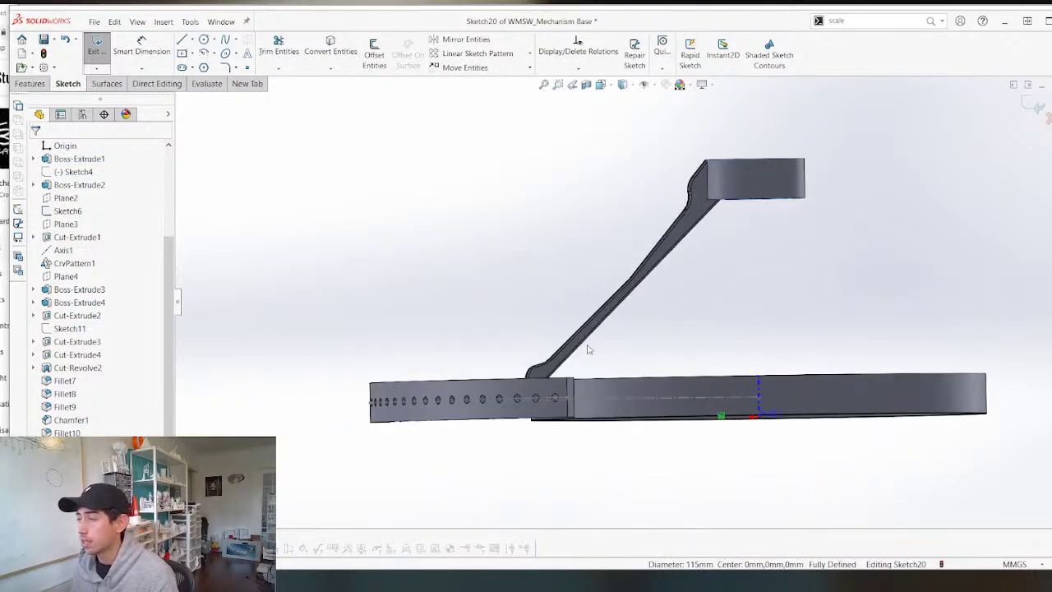
middle_drag(587, 349, 425, 230)
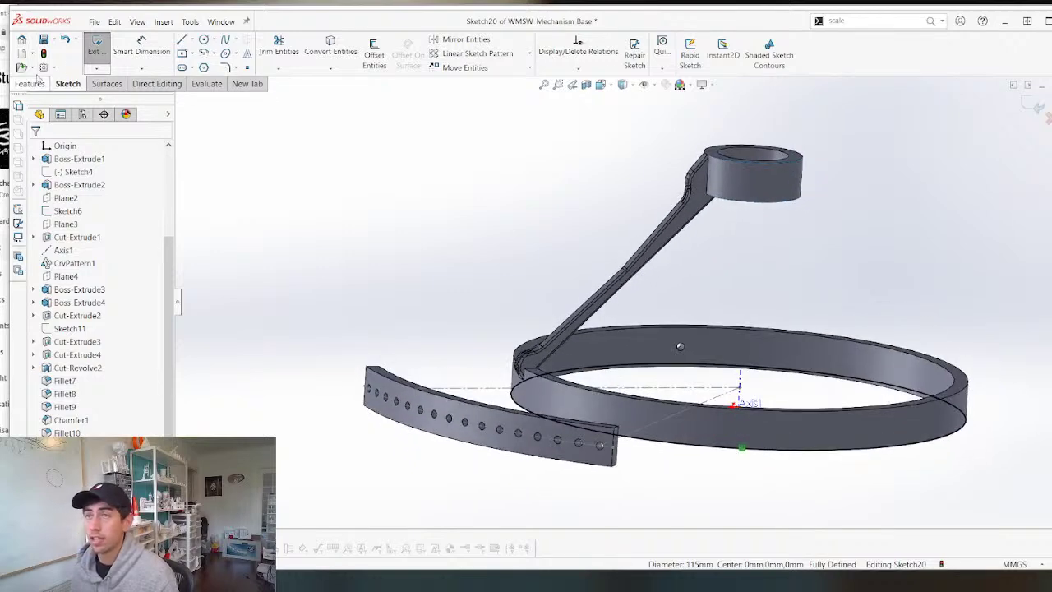
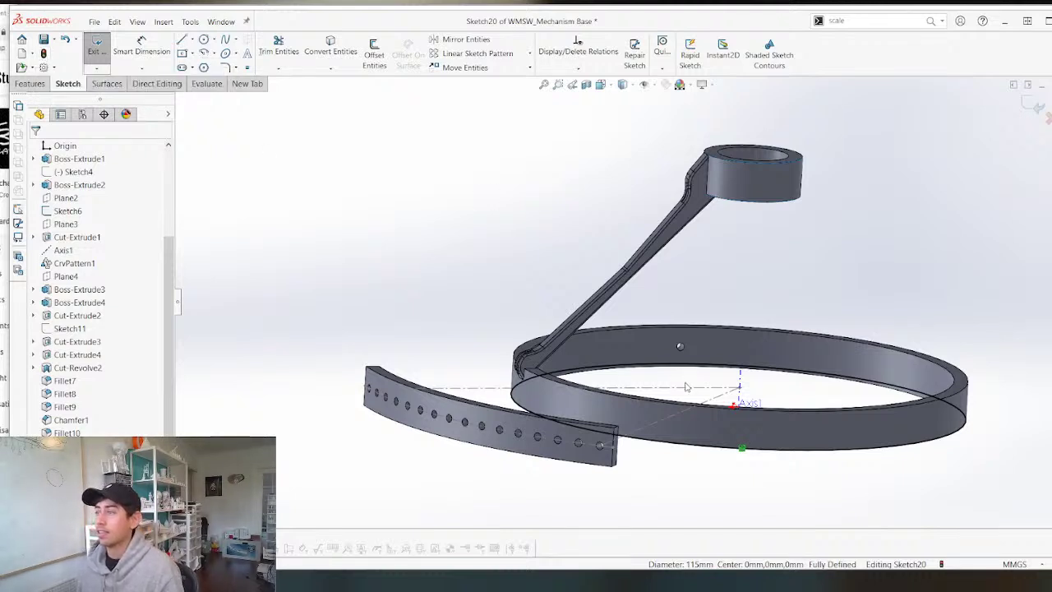
scroll(686, 386, down, 2)
scroll(345, 201, down, 3)
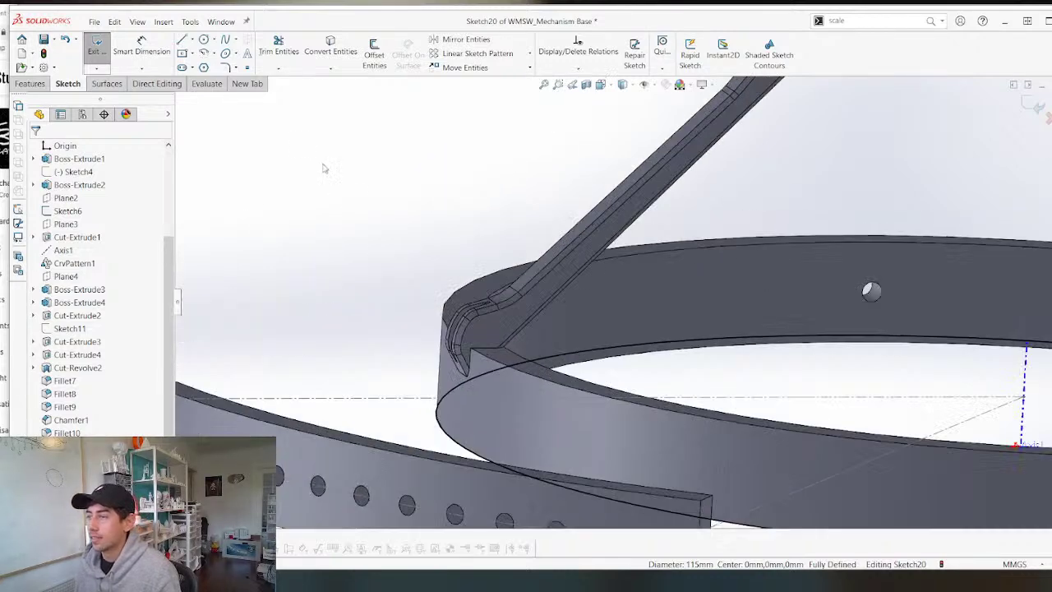
click(33, 85)
scroll(294, 155, up, 3)
scroll(714, 282, down, 2)
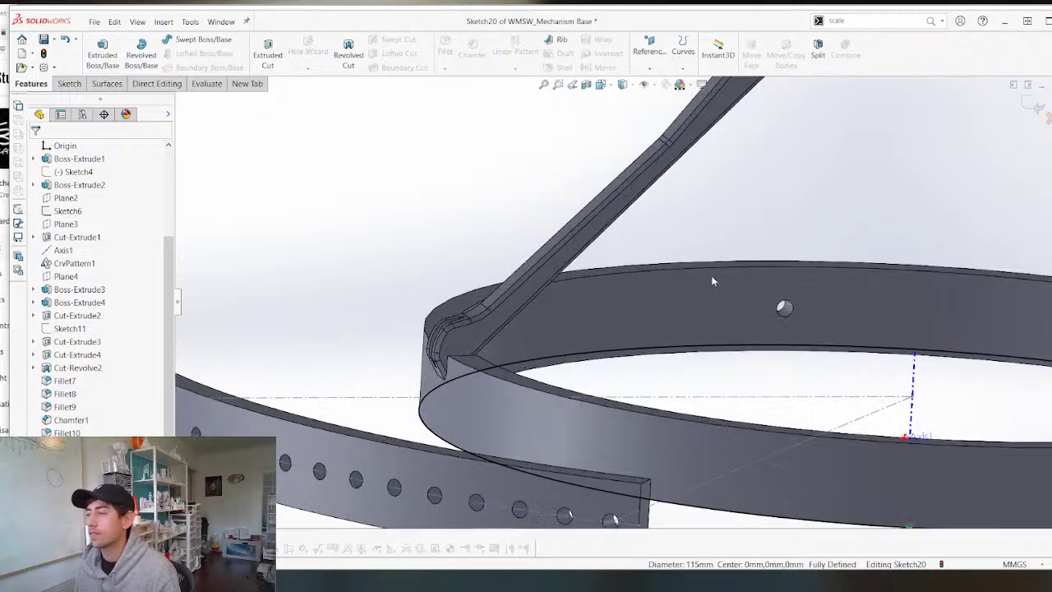
scroll(643, 353, up, 1)
mouse_move(643, 352)
middle_down()
mouse_move(610, 314)
mouse_move(627, 355)
middle_up()
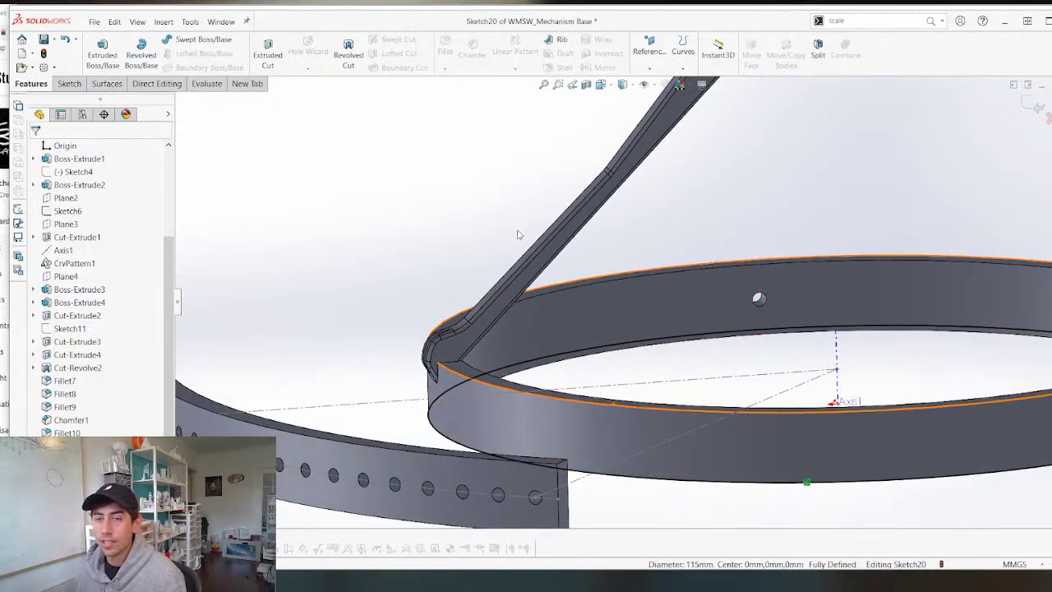
Extrude the converted base ring circle upward as a surface, using Up To Surface with the ring's top face as the limit.
click(106, 83)
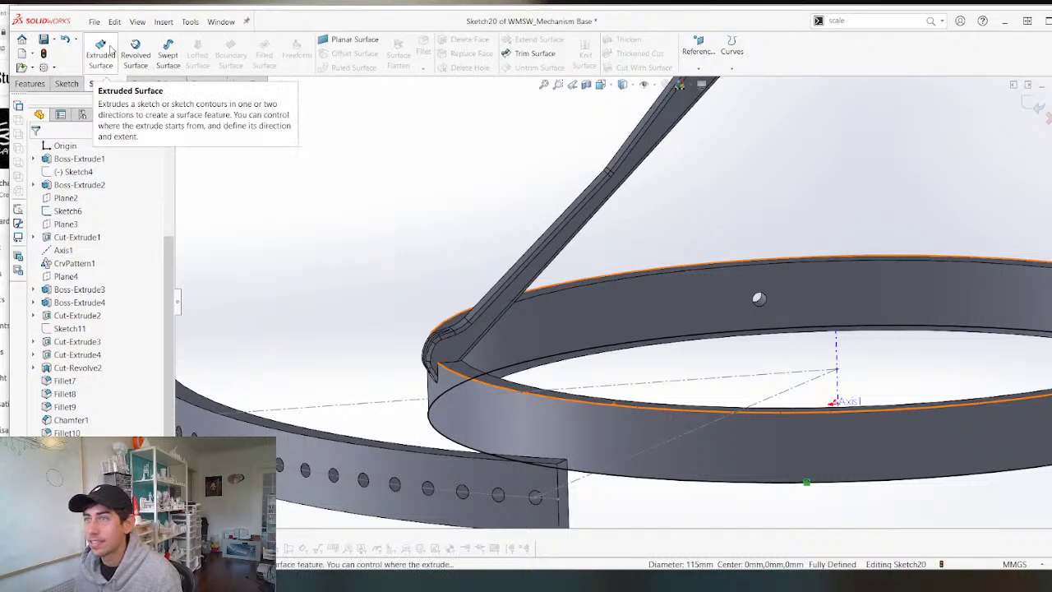
click(113, 51)
click(106, 225)
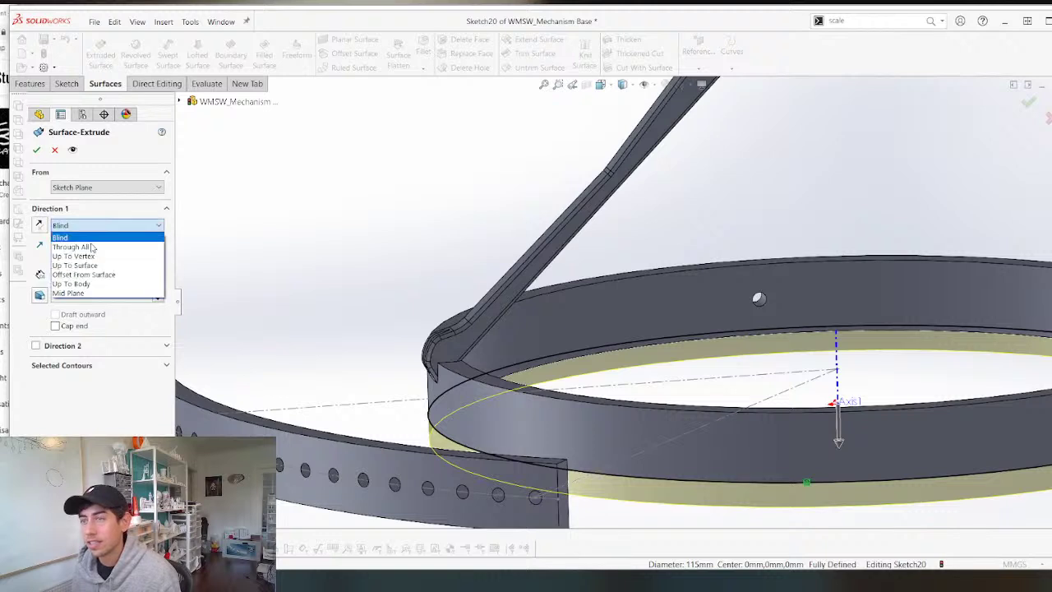
click(82, 261)
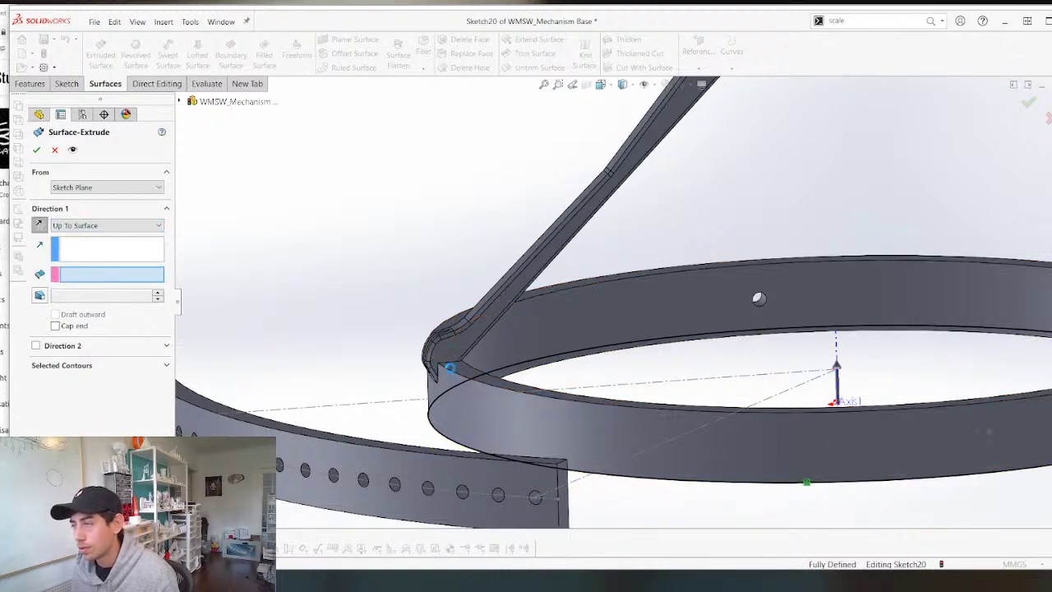
click(443, 371)
key(Return)
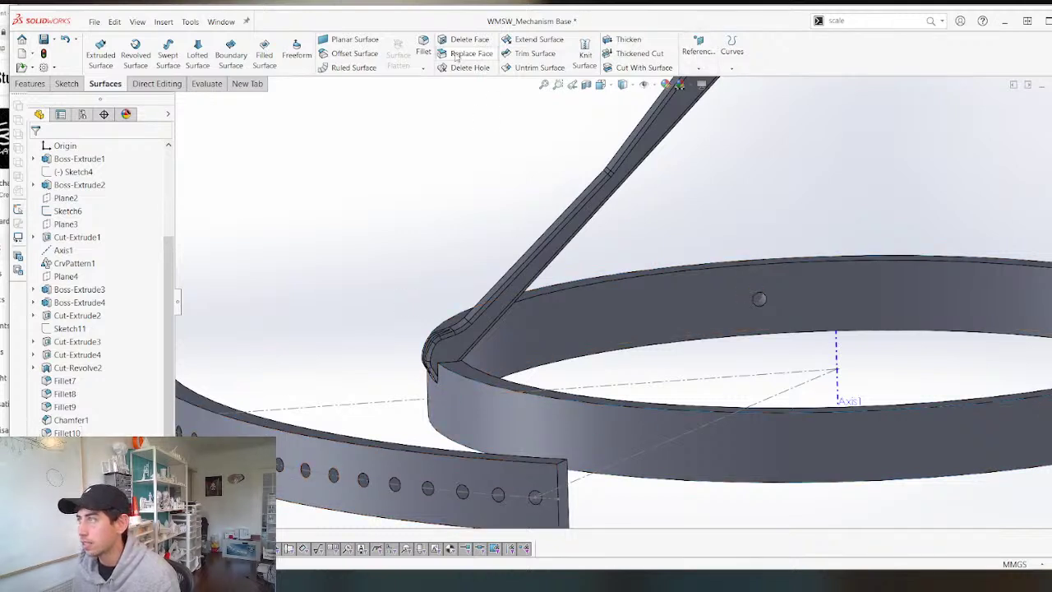
Set up a Split with both extruded surfaces, the base ring's top face and the upper ring's bottom face as trim tools.
click(30, 83)
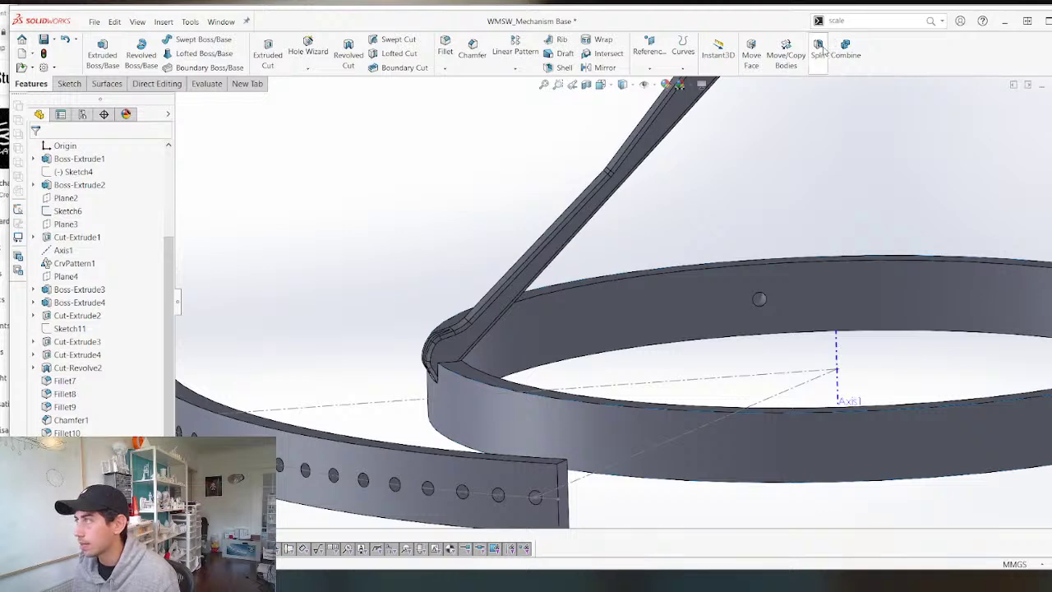
click(818, 48)
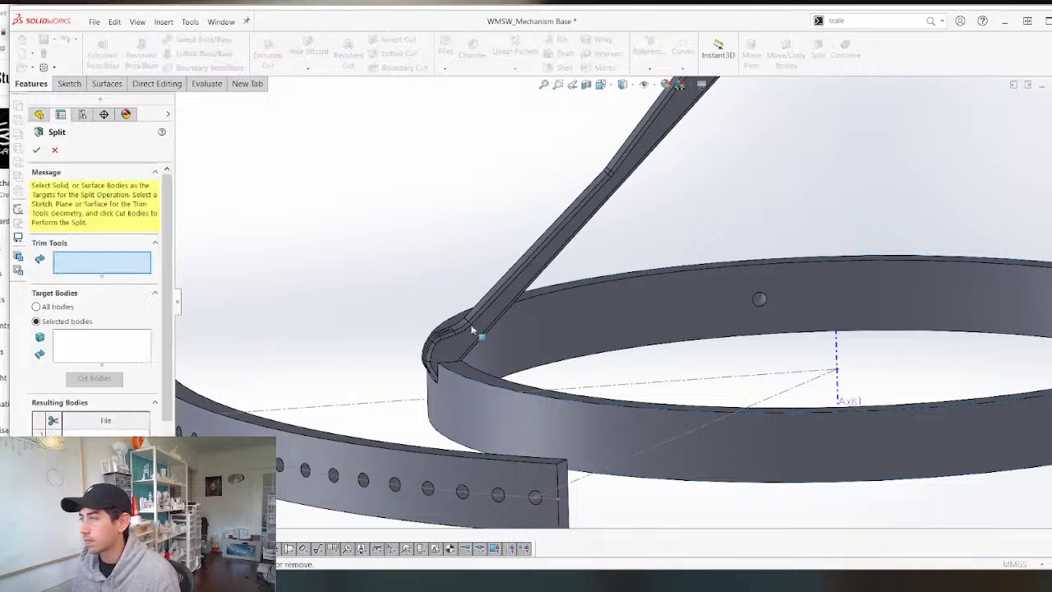
click(474, 401)
click(473, 374)
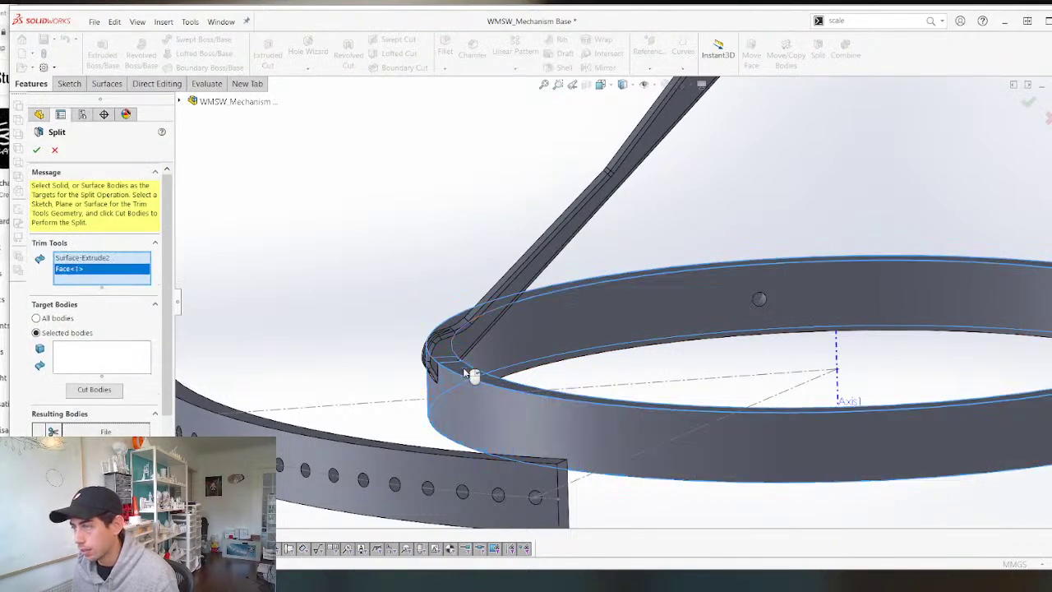
key(f)
scroll(634, 213, down, 4)
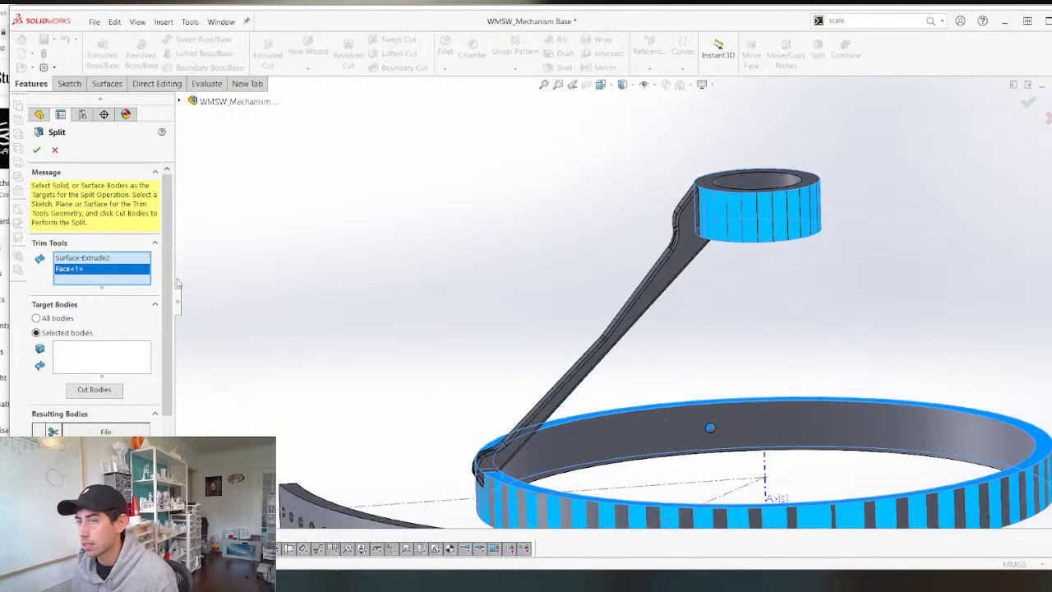
middle_drag(392, 278, 381, 336)
scroll(692, 203, down, 3)
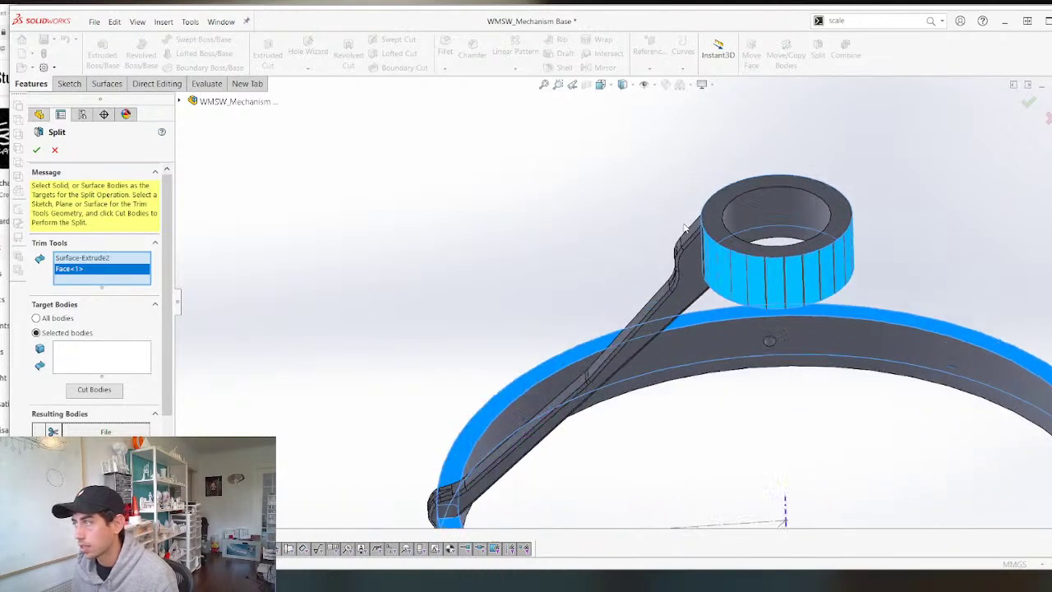
click(747, 294)
middle_drag(630, 305, 774, 281)
click(774, 282)
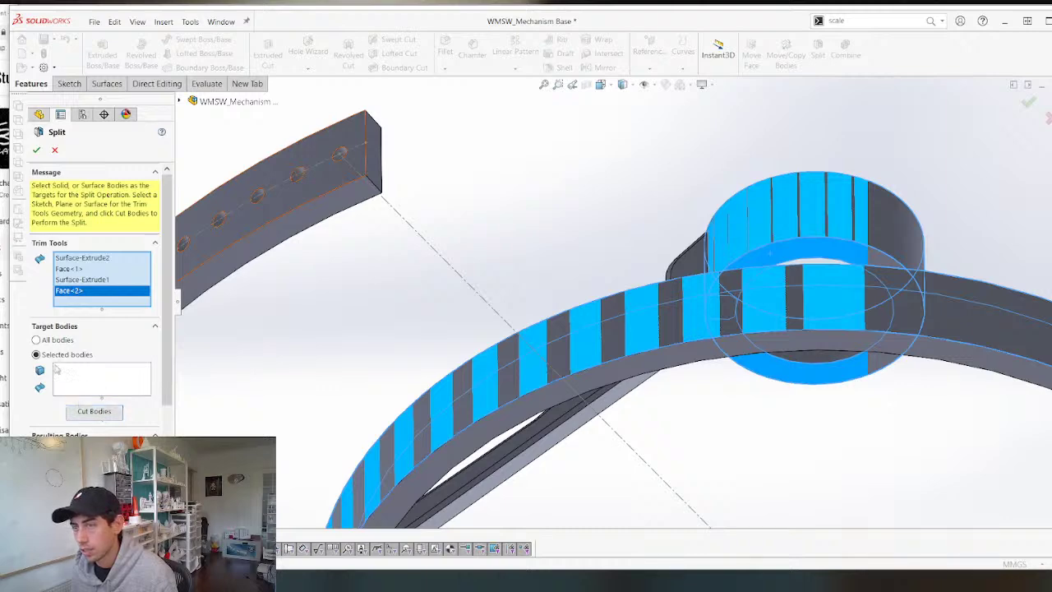
Set the split to target all bodies and cut them with the chosen trim tools.
click(47, 340)
click(113, 378)
scroll(298, 261, up, 3)
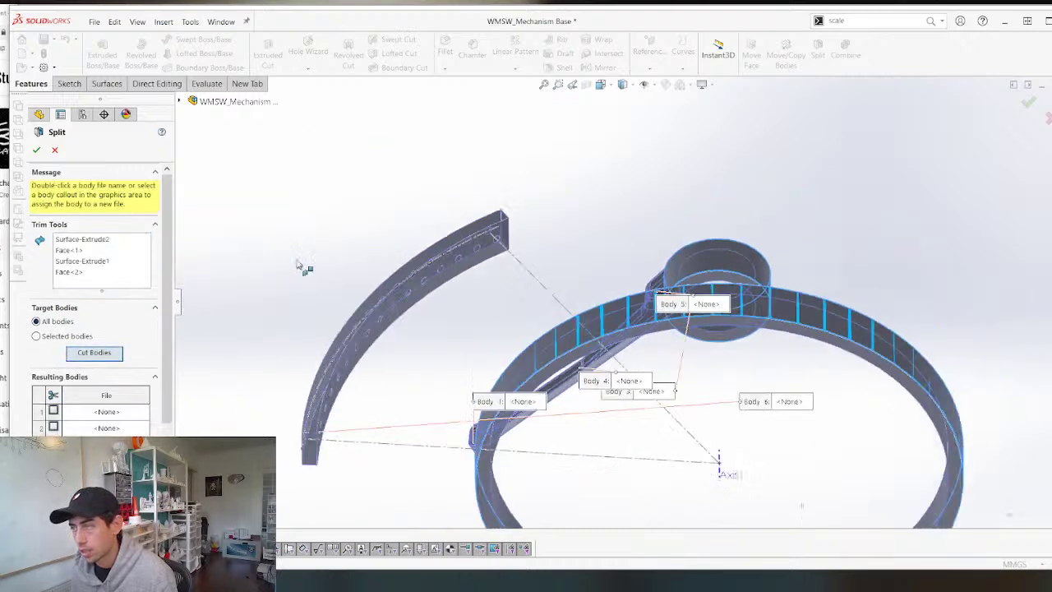
middle_drag(299, 262, 496, 312)
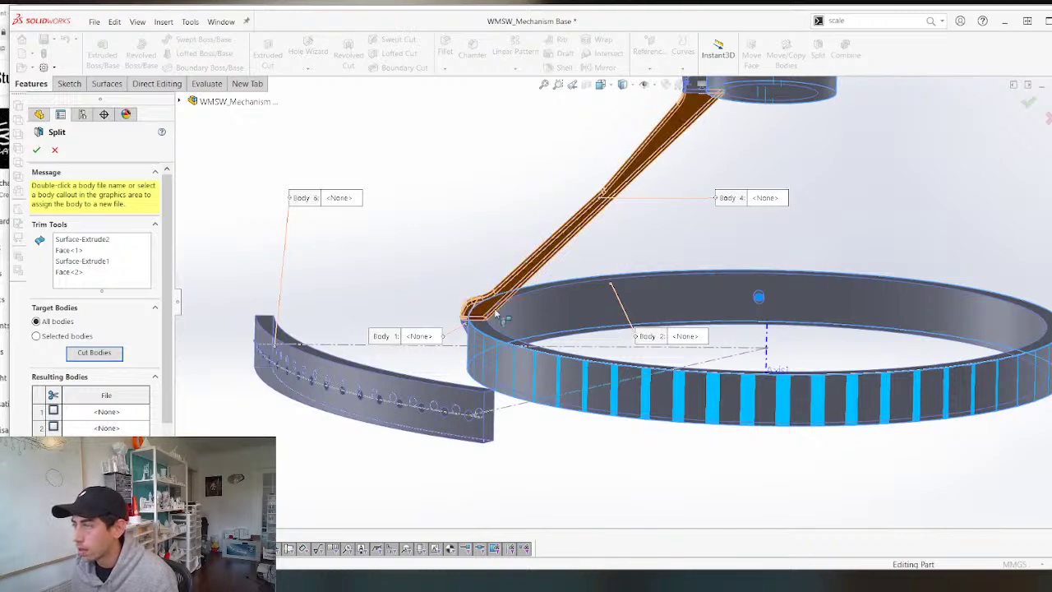
Mark the large base ring and the upper ring as resulting bodies, finish the split, and check the separated bodies.
scroll(496, 312, down, 6)
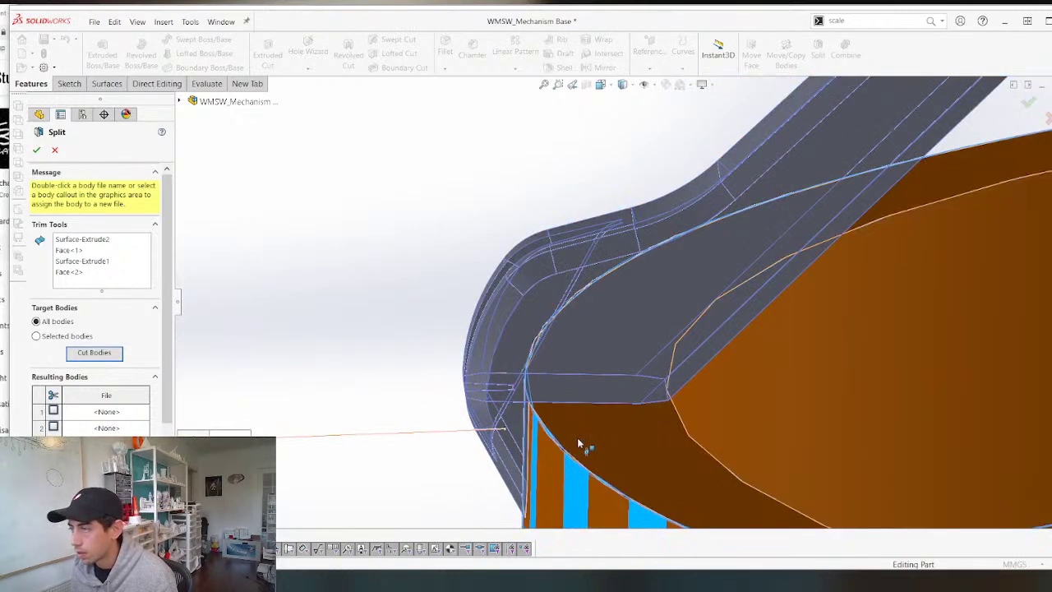
click(577, 444)
scroll(587, 439, up, 8)
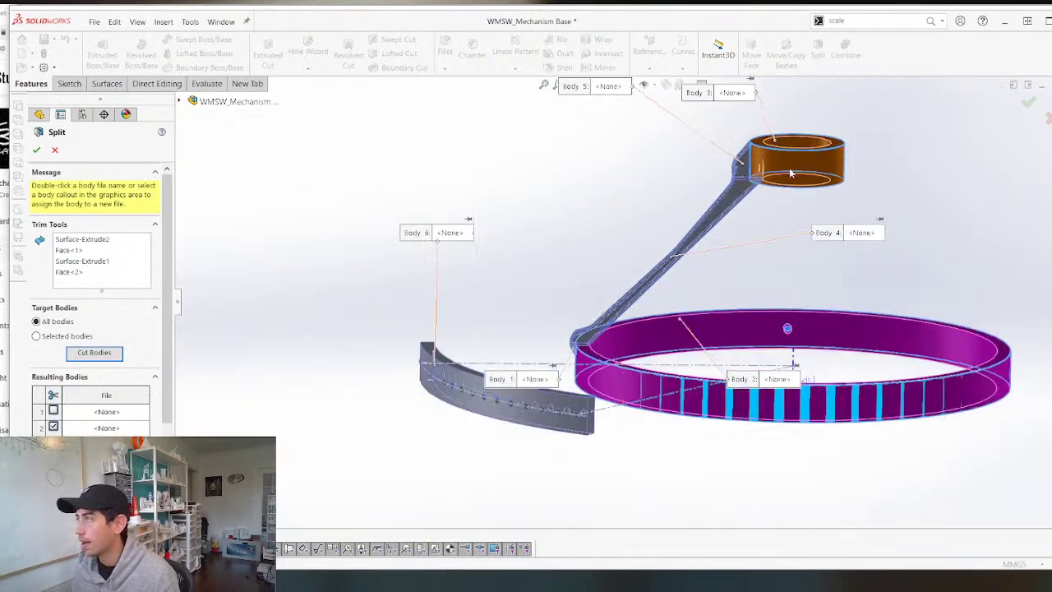
scroll(790, 173, down, 5)
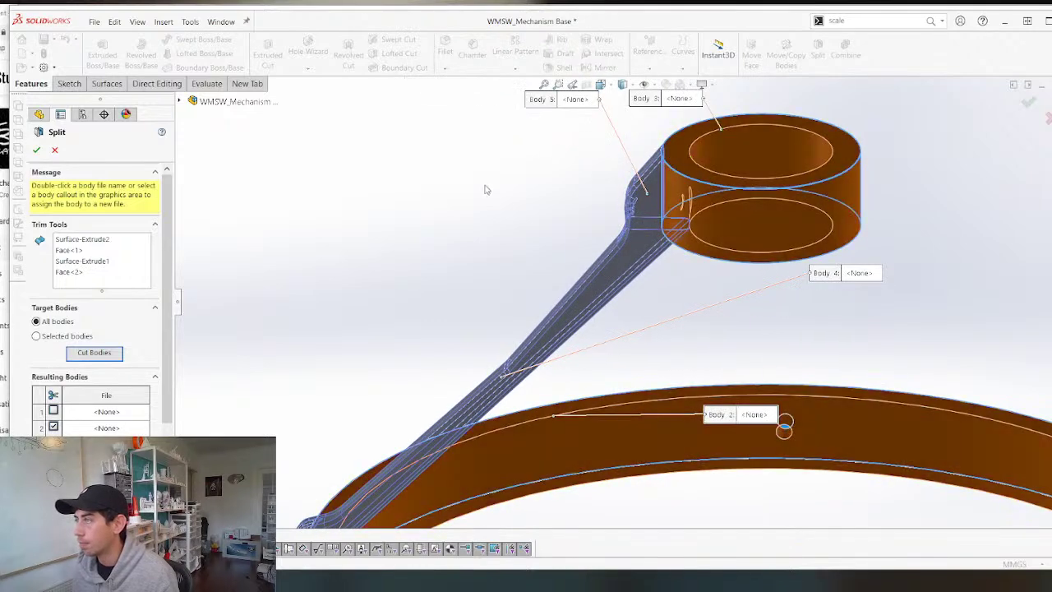
key(Return)
scroll(130, 206, up, 4)
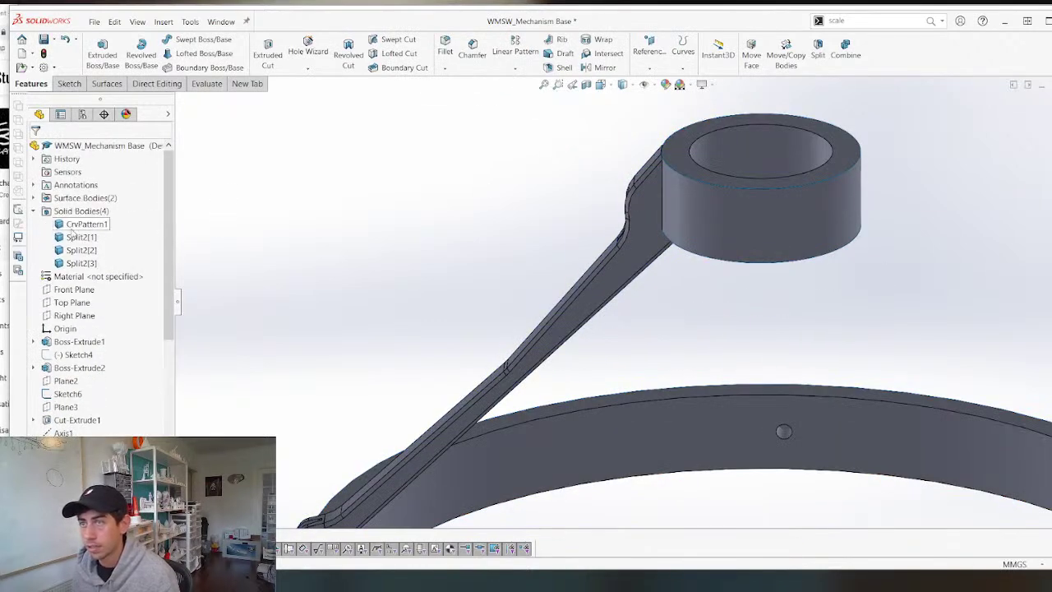
click(81, 237)
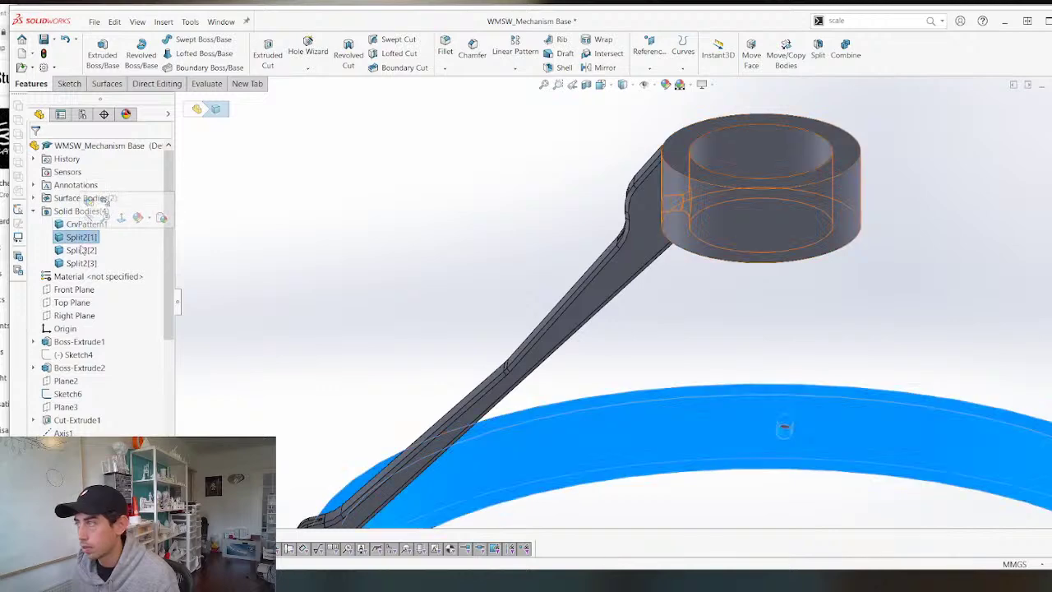
click(82, 263)
scroll(379, 268, up, 4)
middle_drag(487, 375, 489, 324)
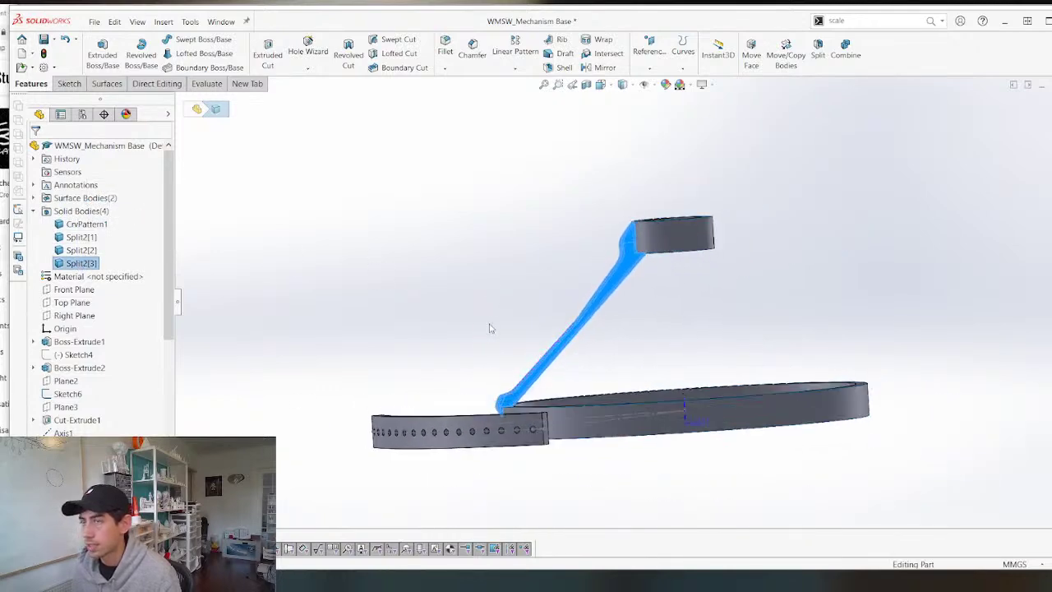
Hide both surface bodies, Surface-Extrude1 and Surface-Extrude2.
click(80, 198)
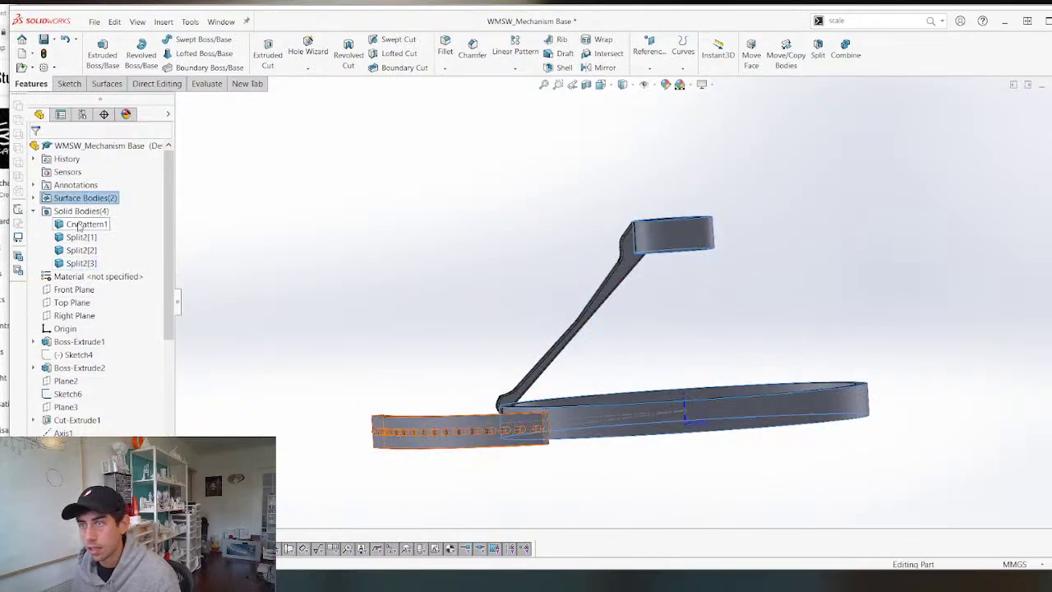
click(33, 198)
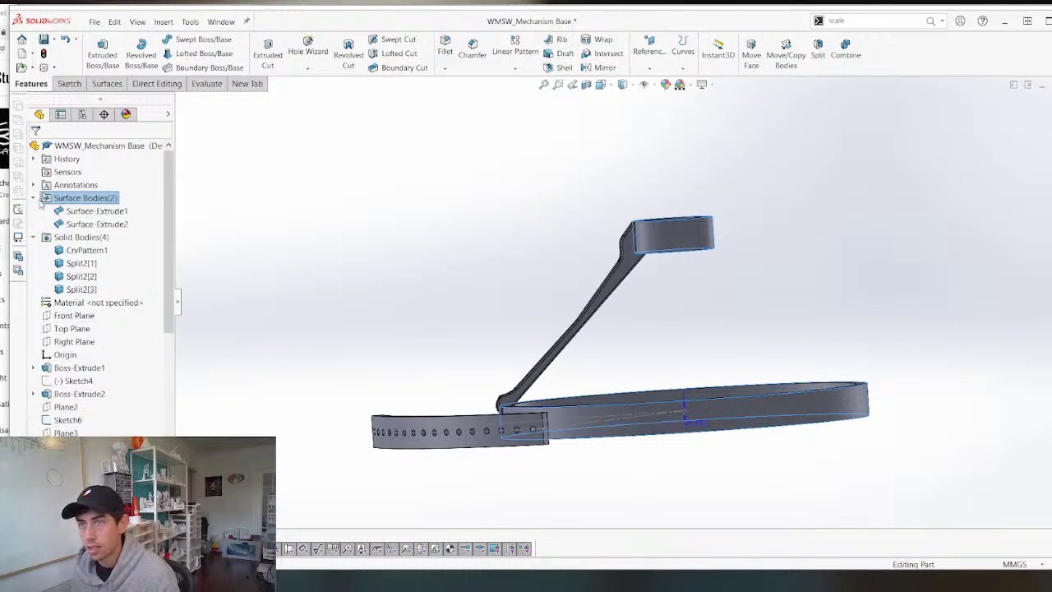
click(82, 211)
ctrl+click(88, 223)
click(93, 208)
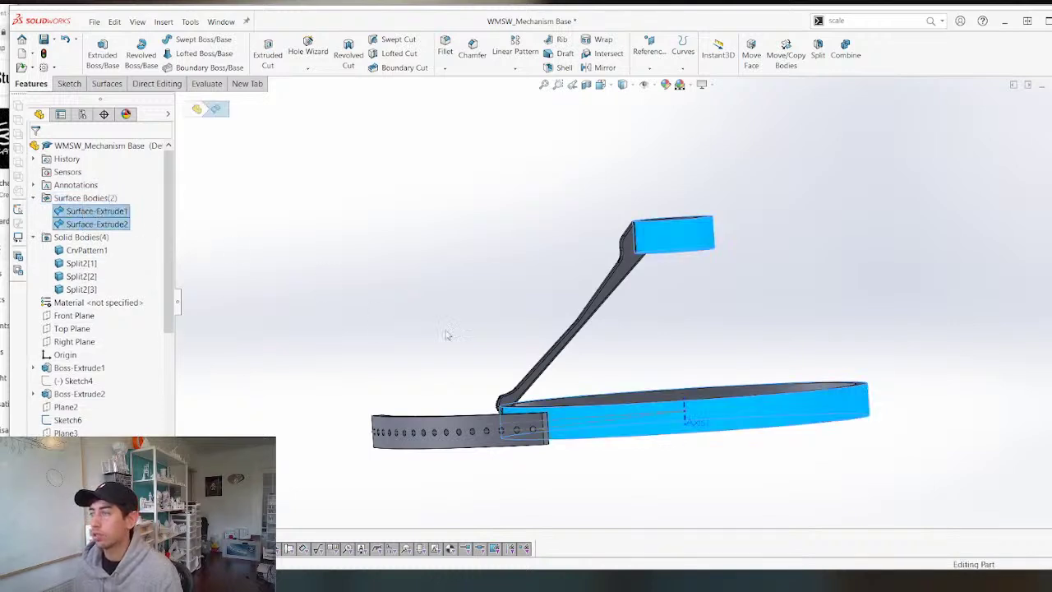
click(533, 294)
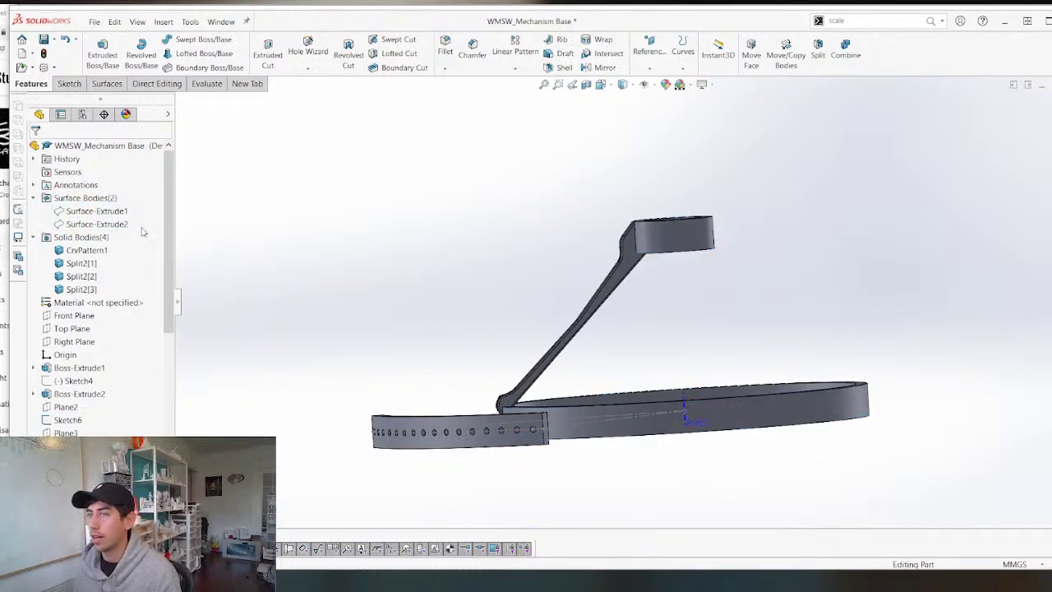
Circular-pattern the split arm body around Axis1 with 16 equally spaced instances over 360 degrees.
click(515, 69)
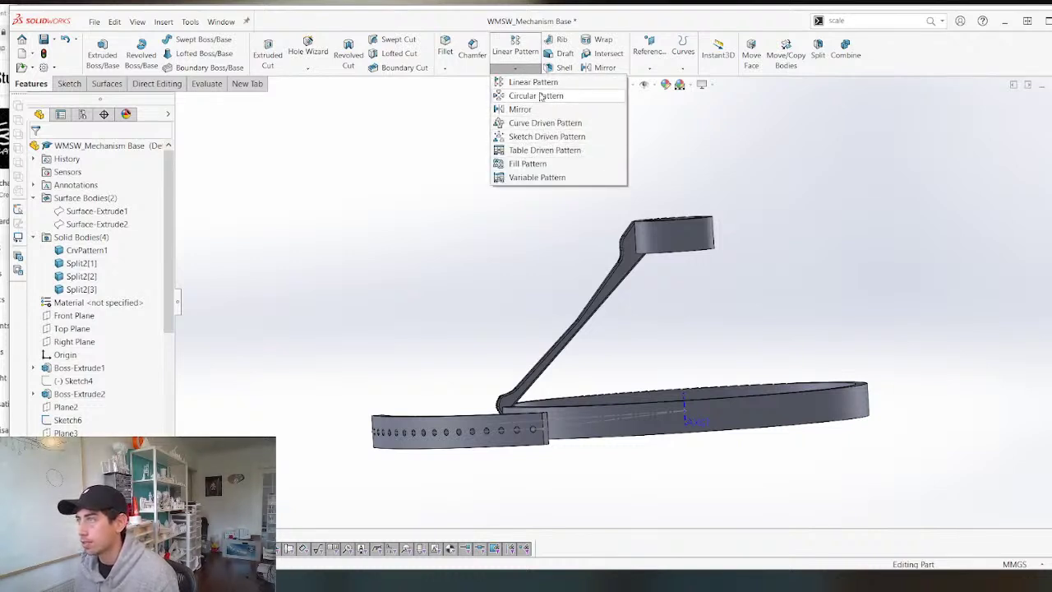
click(530, 95)
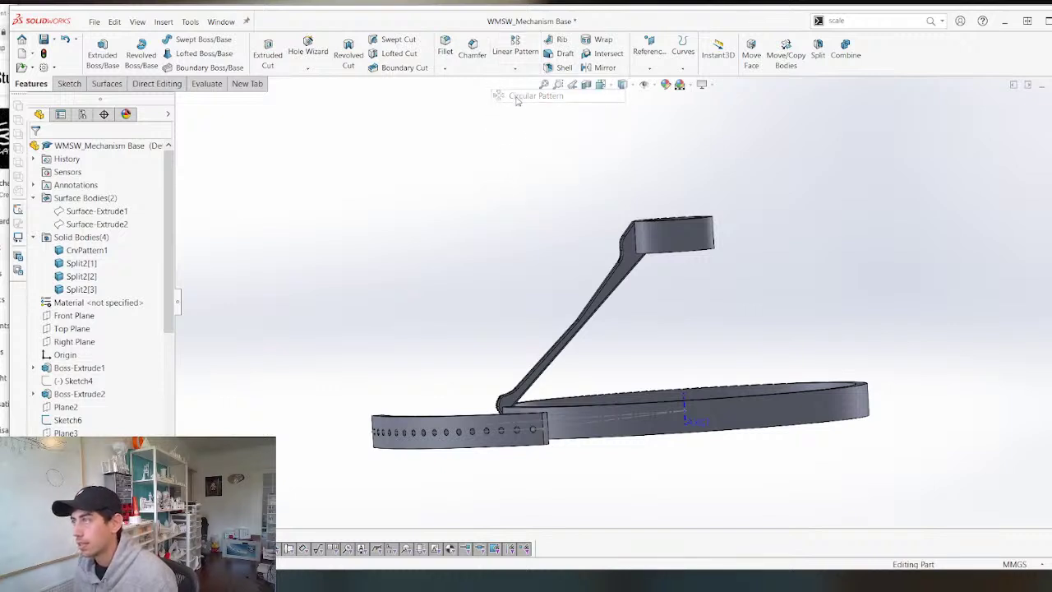
click(36, 398)
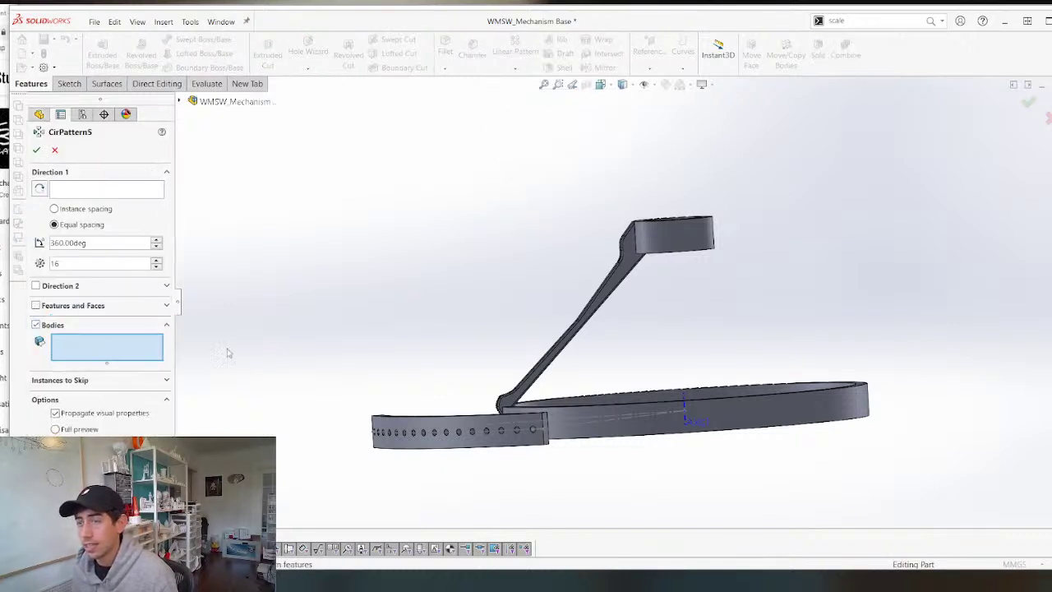
click(639, 273)
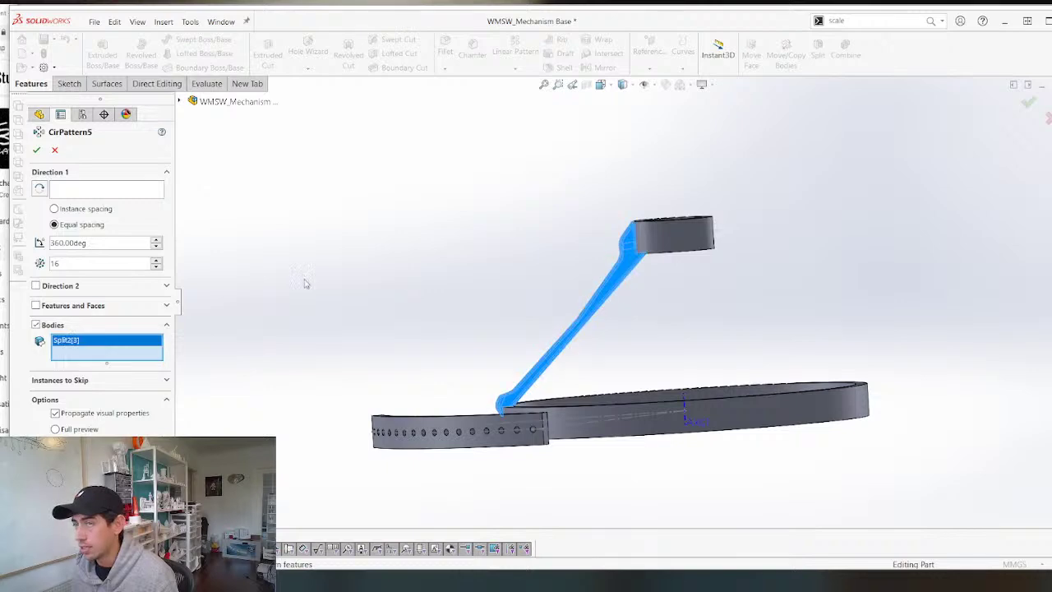
click(139, 190)
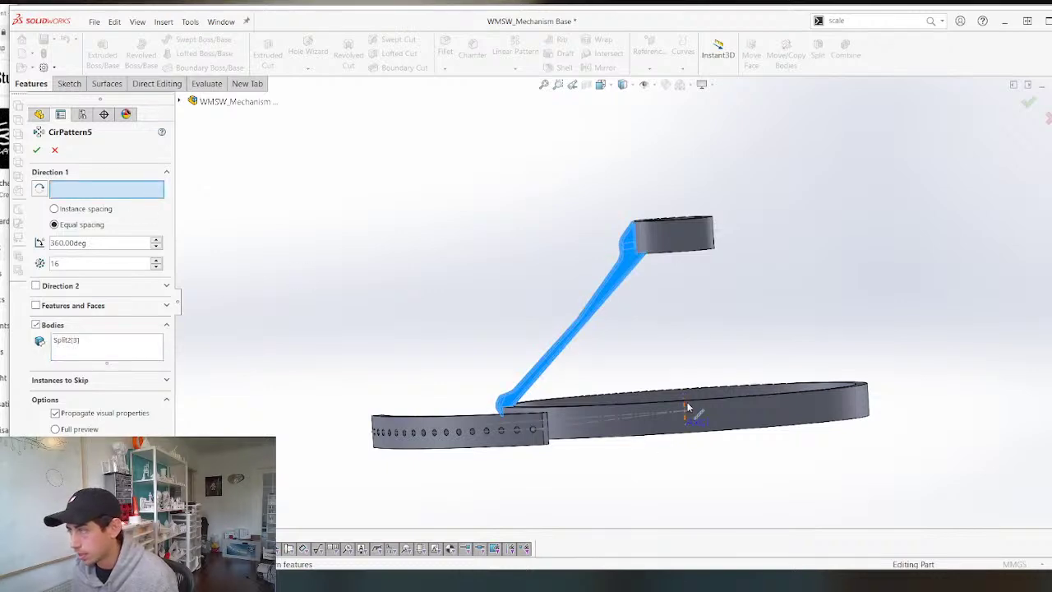
click(688, 406)
middle_drag(370, 164, 369, 258)
key(Return)
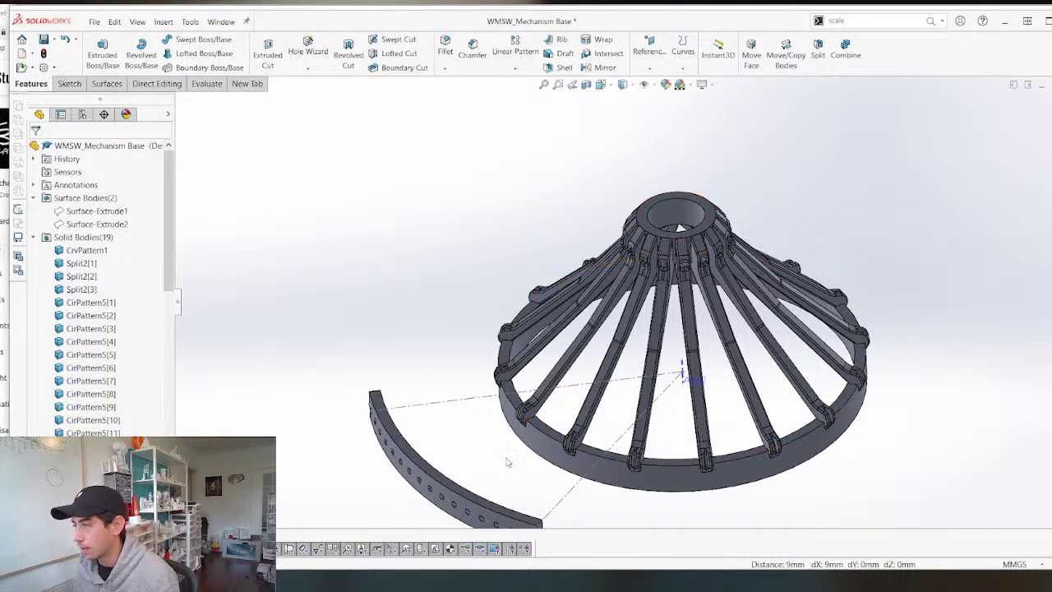
Combine both rings, the original arm and all patterned arm bodies into one body with the Add operation.
click(82, 262)
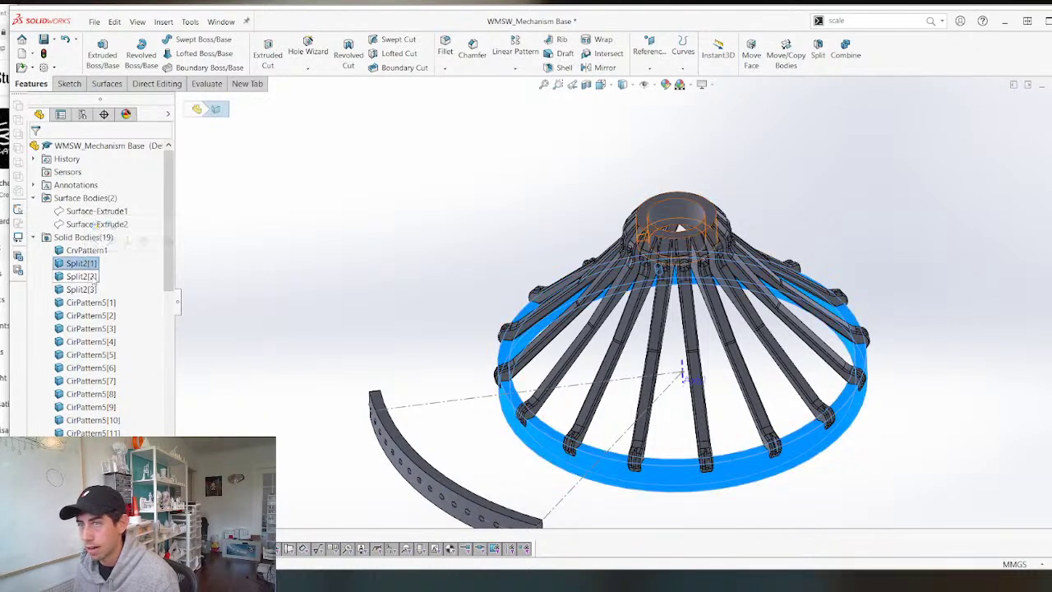
ctrl+click(92, 277)
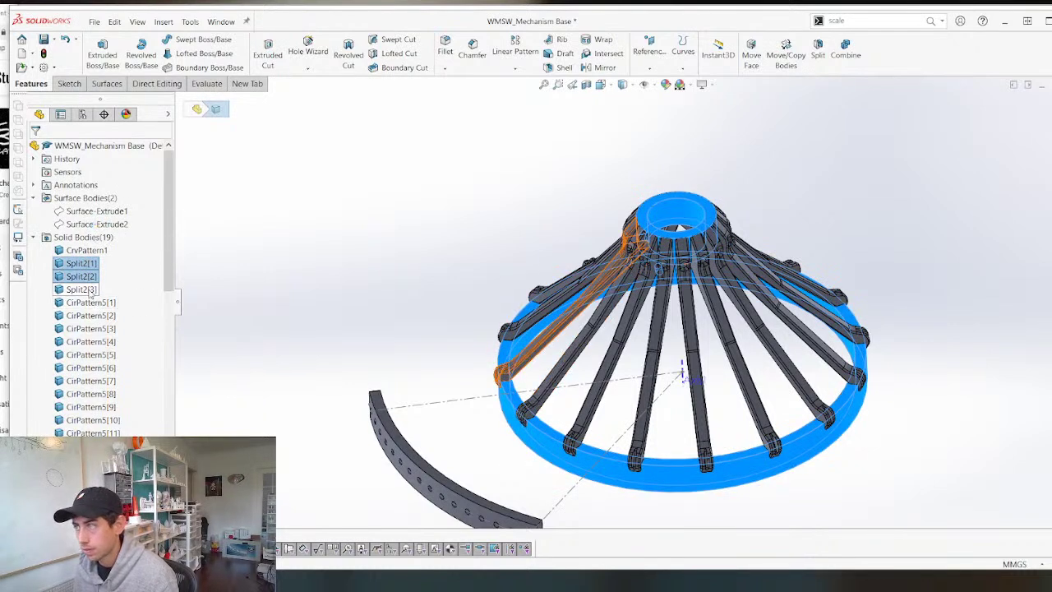
click(82, 289)
click(82, 263)
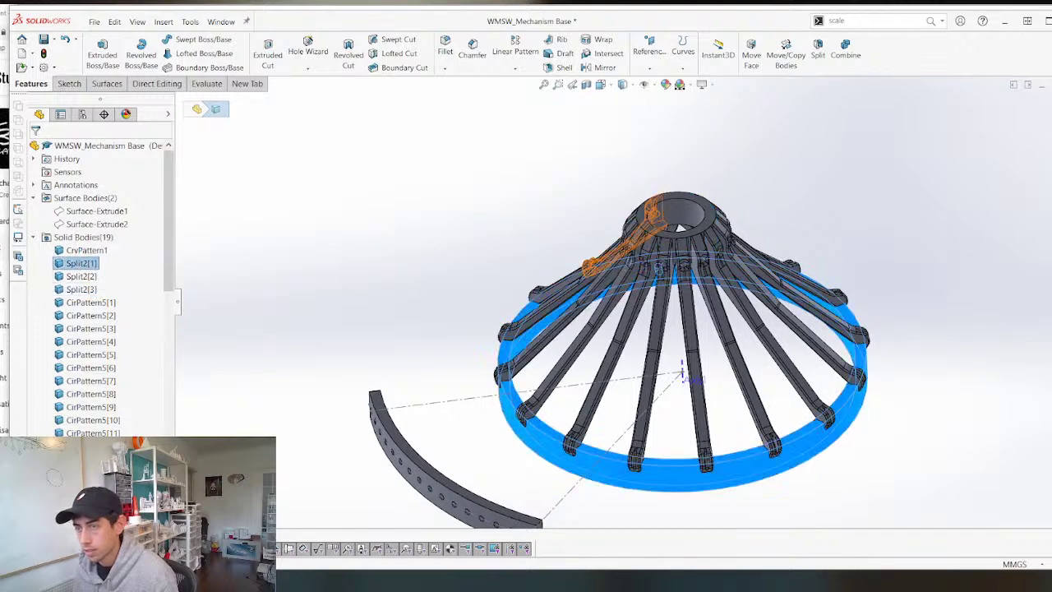
shift+click(90, 485)
click(845, 48)
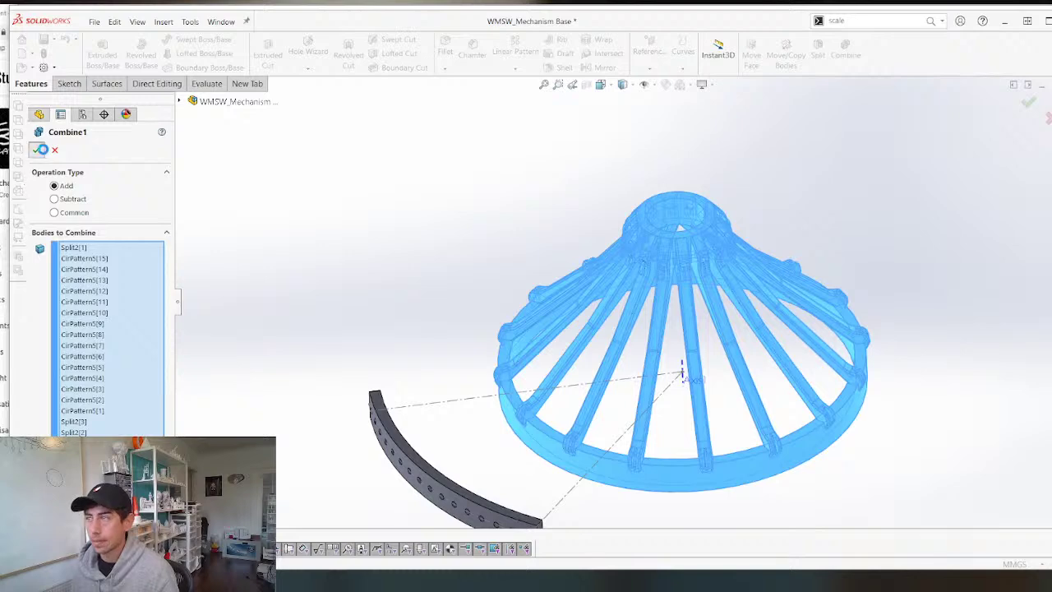
click(37, 150)
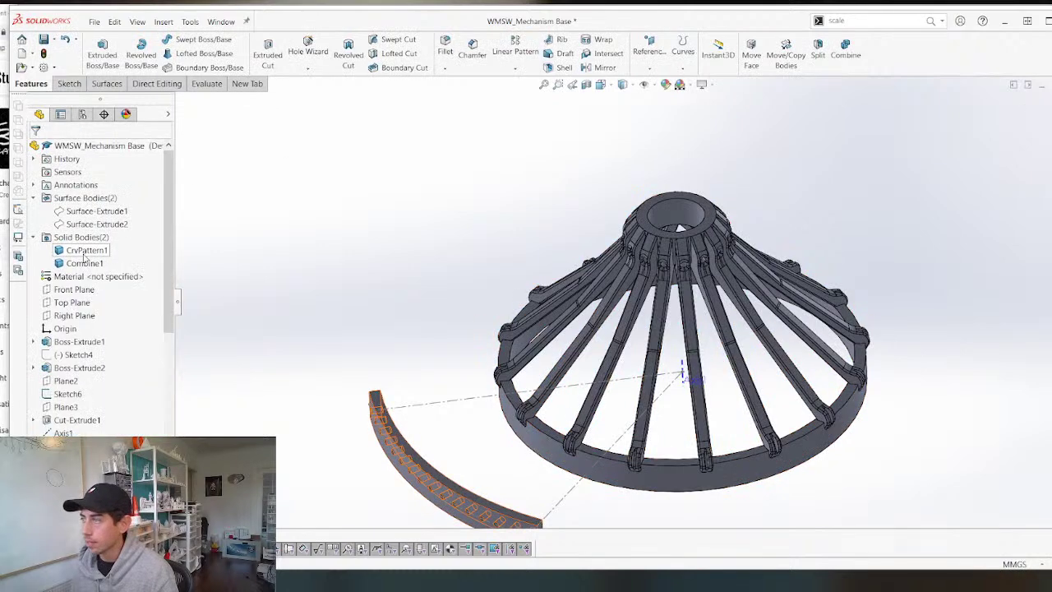
Examine the remaining solid bodies and inspect the combined base from below and close up at the arm feet.
click(85, 250)
click(85, 263)
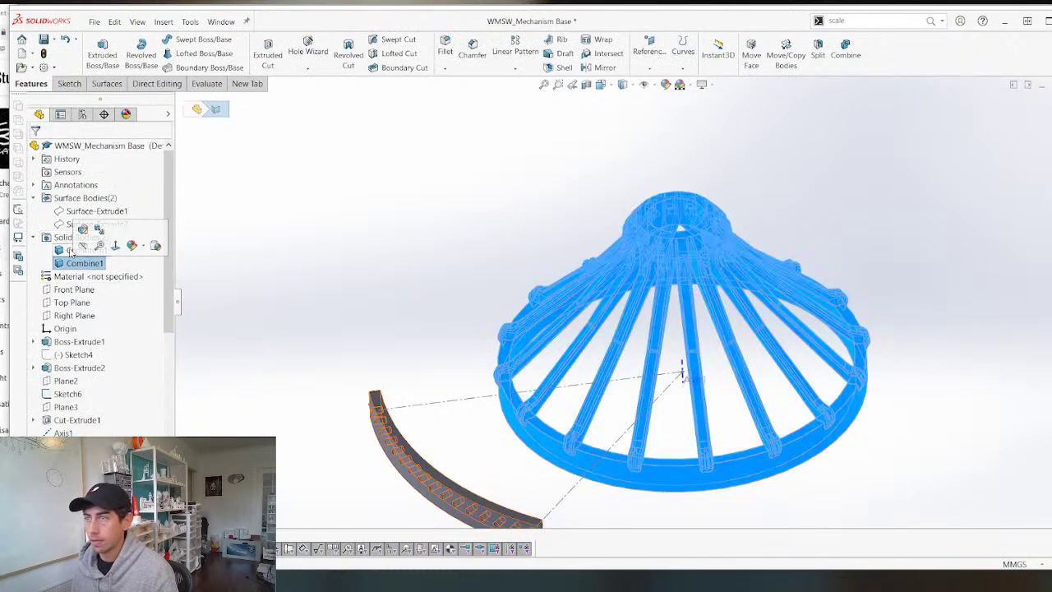
click(85, 250)
click(388, 308)
scroll(439, 337, up, 4)
middle_drag(624, 322, 618, 184)
scroll(641, 326, down, 8)
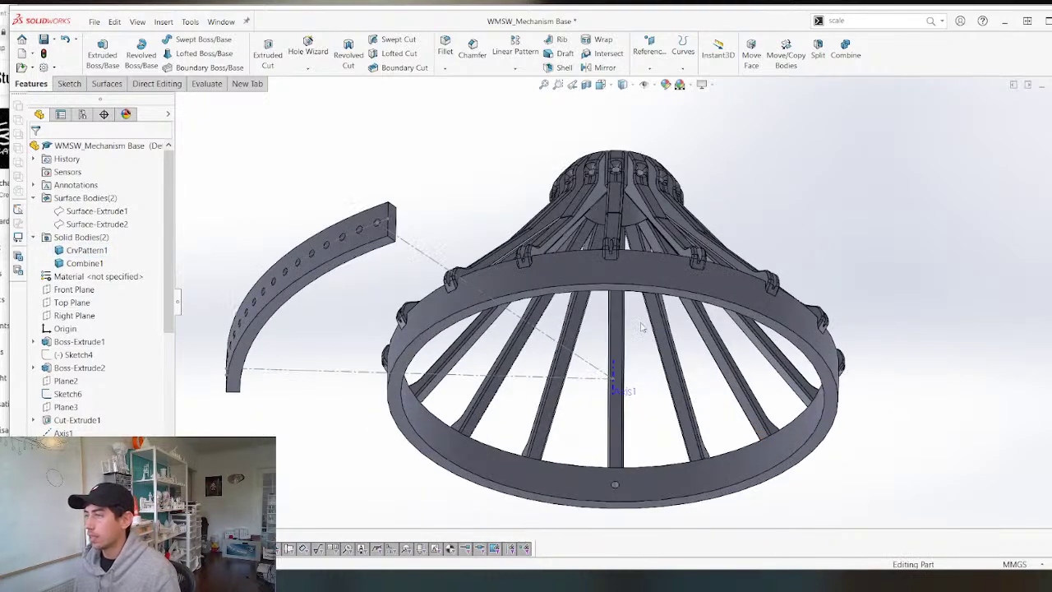
middle_drag(486, 267, 491, 367)
scroll(122, 378, down, 9)
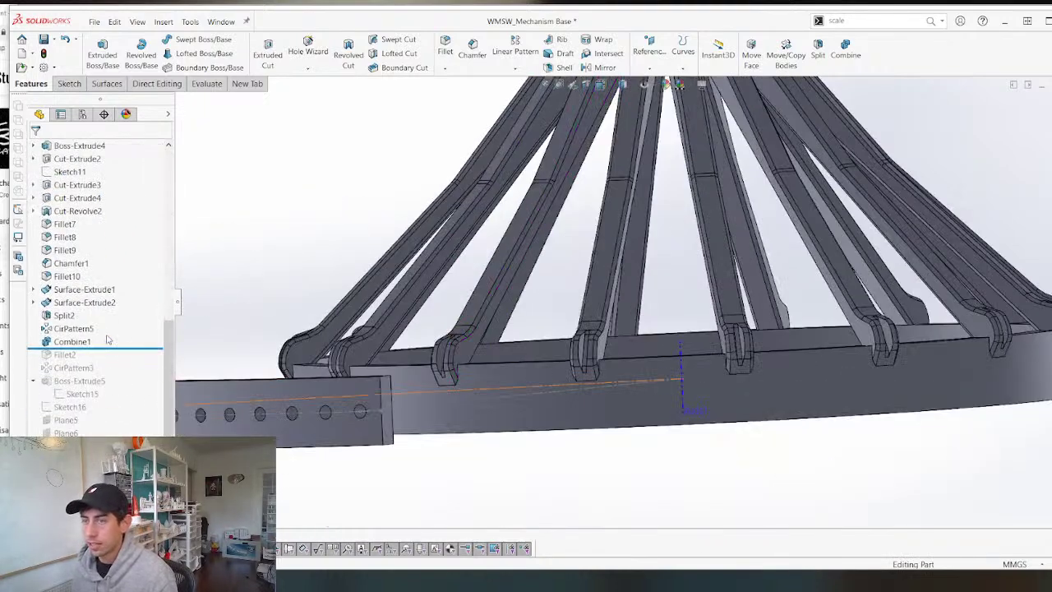
Roll the feature history forward past Fillet2 and CirPattern3 to restore the patterned holes around the base ring.
drag(112, 348, 108, 372)
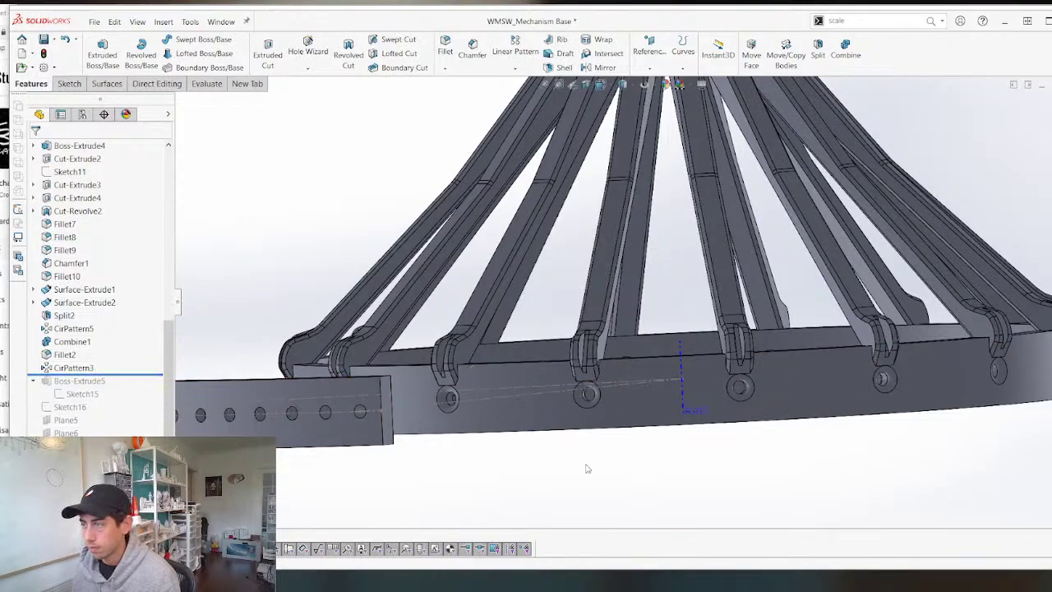
scroll(644, 434, up, 3)
mouse_move(681, 369)
middle_down()
mouse_move(577, 469)
mouse_move(626, 413)
mouse_move(697, 363)
mouse_move(682, 387)
middle_up()
scroll(683, 387, up, 1)
scroll(576, 181, down, 1)
scroll(576, 181, down, 1)
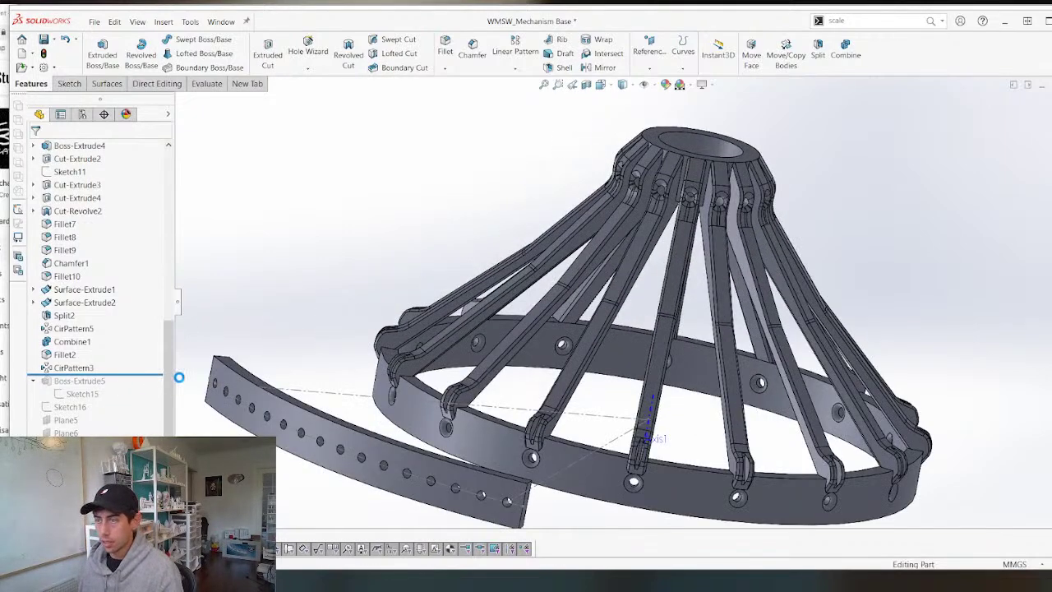
Save the part, clear the selection, and look over the whole model.
key(ctrl+a)
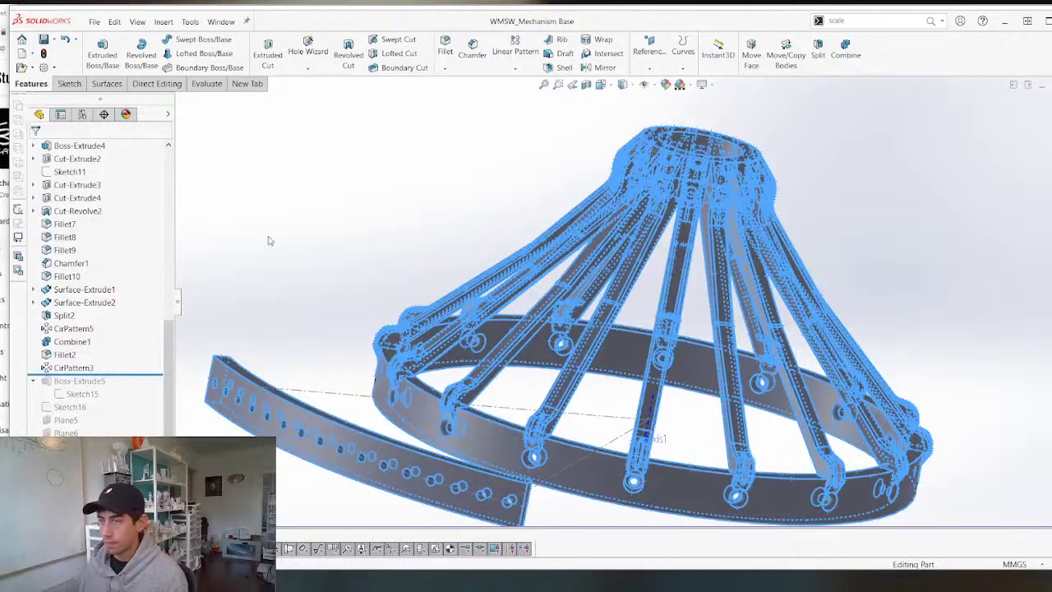
click(267, 240)
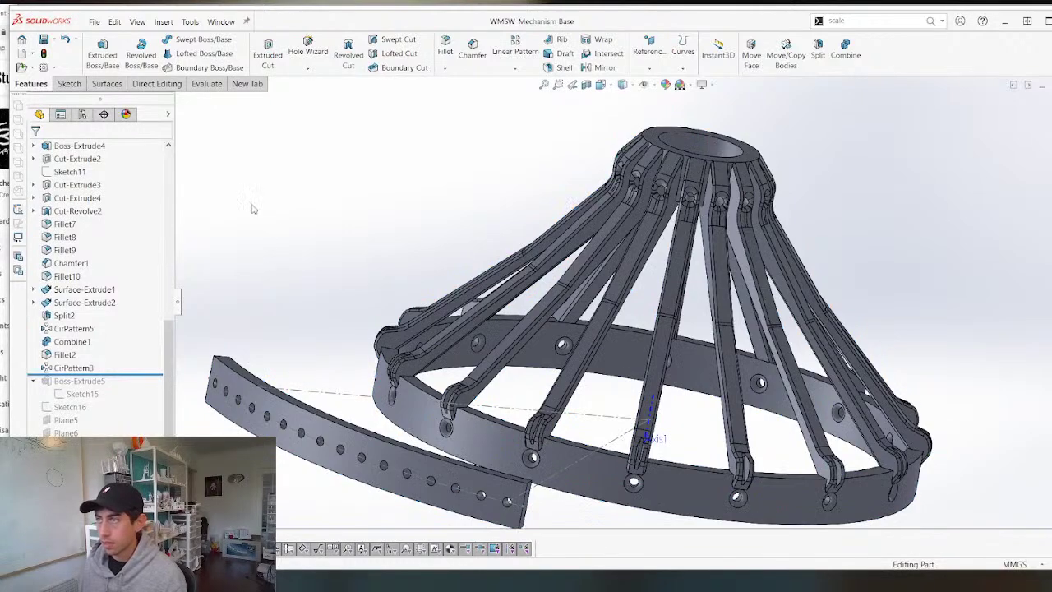
click(312, 425)
click(323, 244)
scroll(343, 254, up, 5)
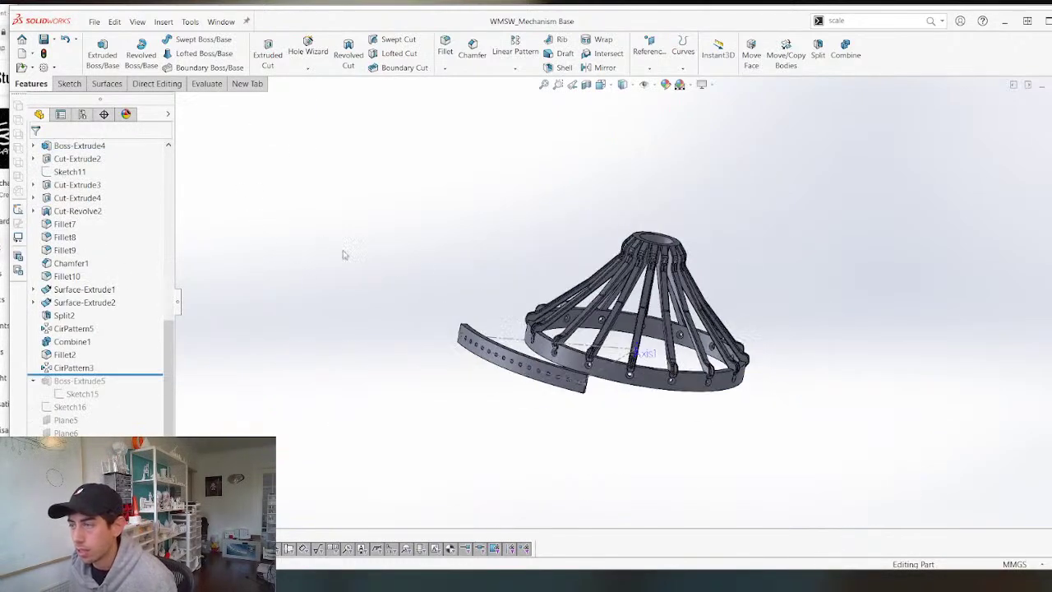
mouse_move(602, 361)
middle_down()
mouse_move(564, 414)
mouse_move(614, 371)
middle_up()
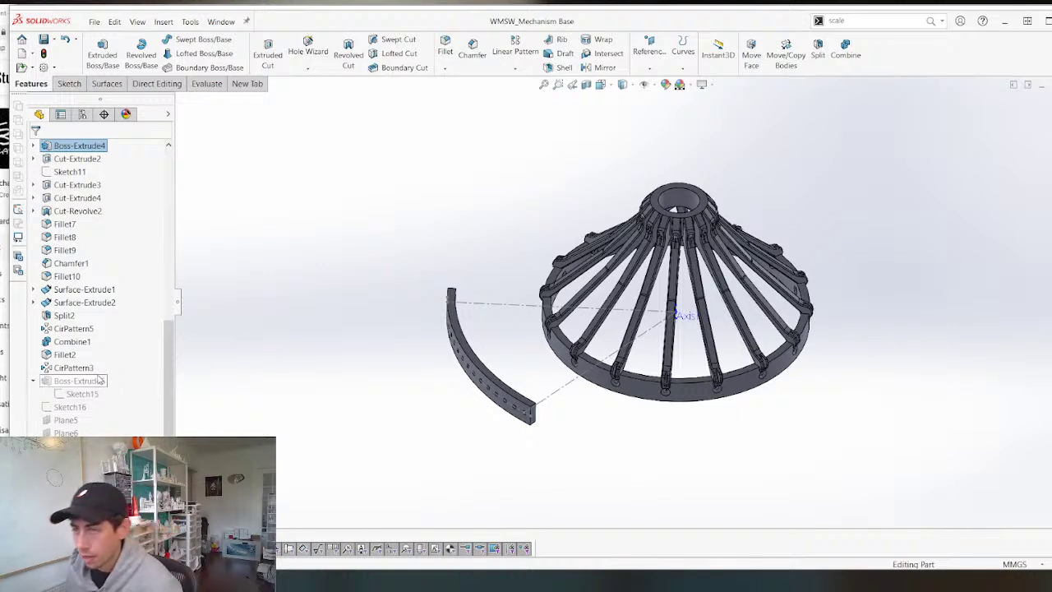
Delete the rolled-back Boss-Extrude5 feature together with its Sketch15.
click(98, 381)
click(80, 394)
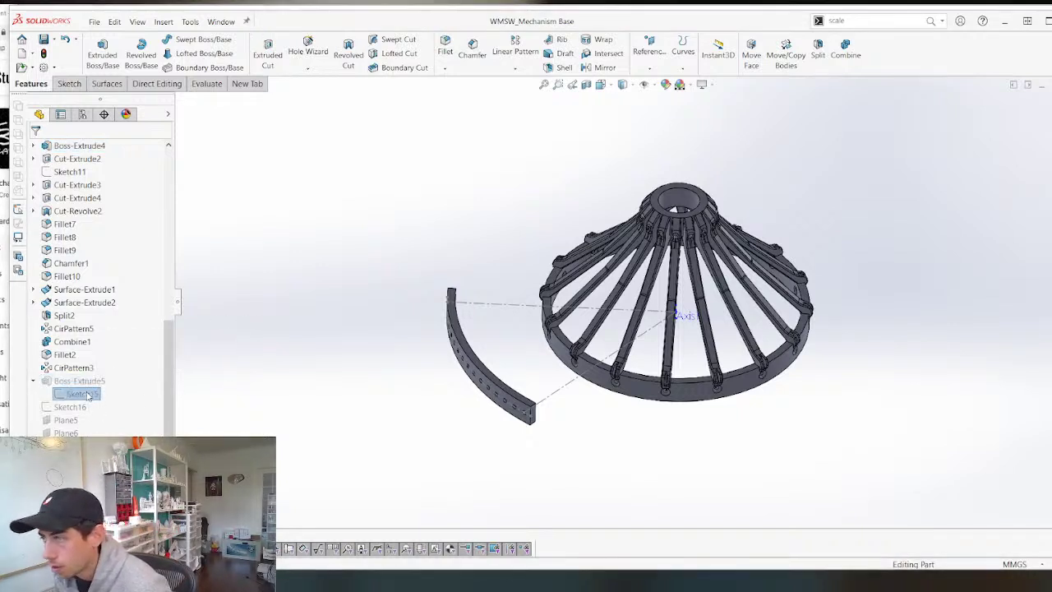
click(78, 381)
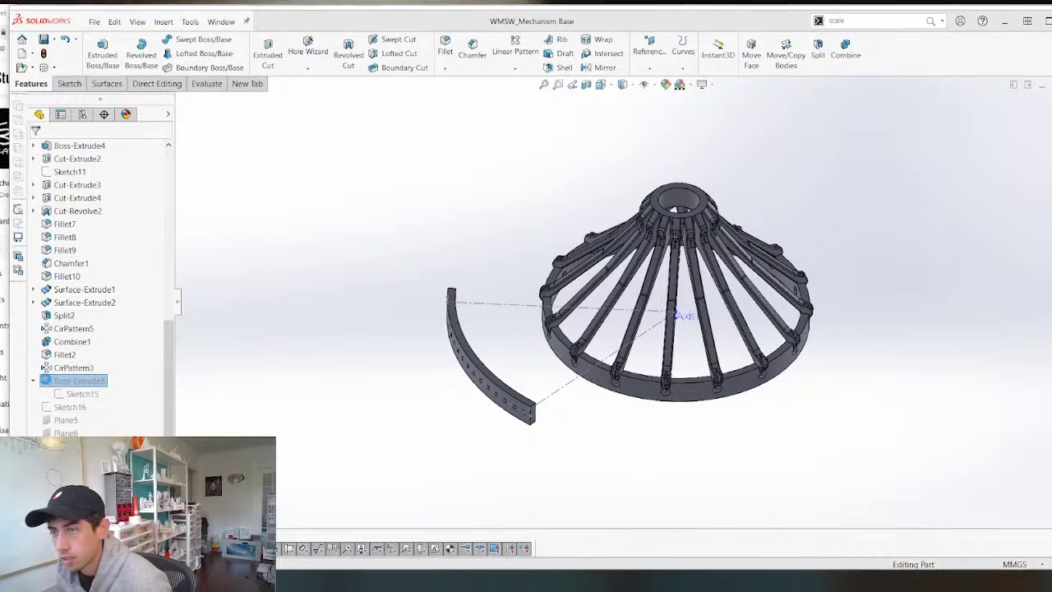
click(70, 394)
key(Delete)
key(Return)
key(Delete)
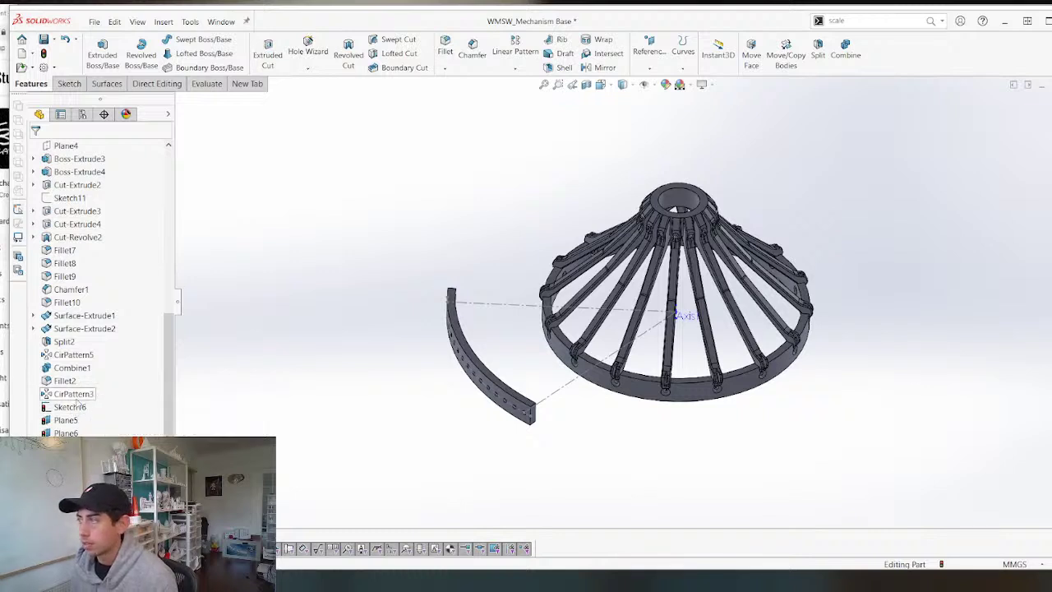
Undo the deletion of Boss-Extrude5 and open its Sketch15 for editing.
click(75, 395)
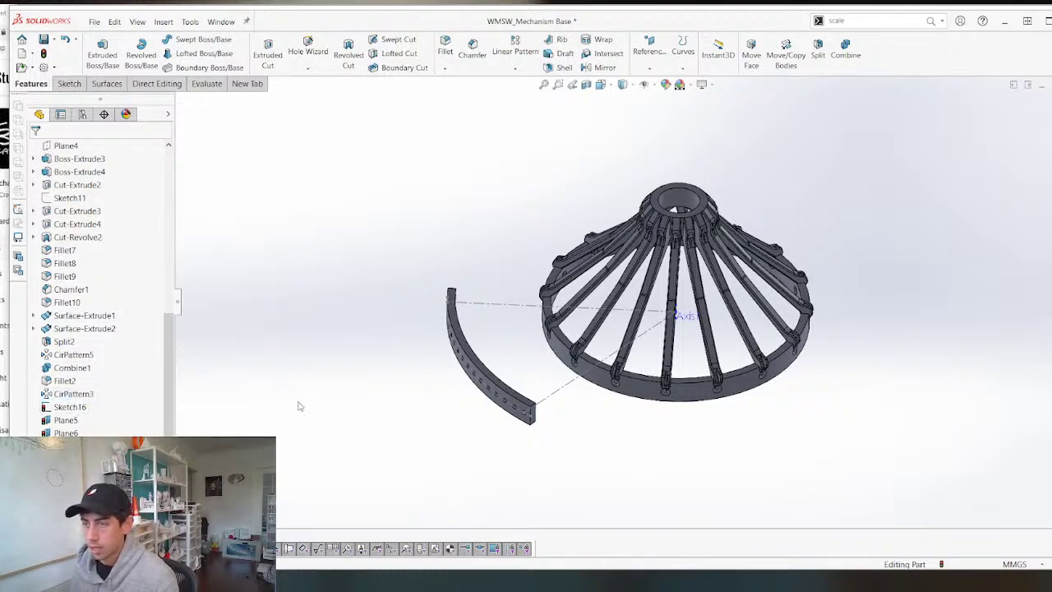
key(ctrl+z)
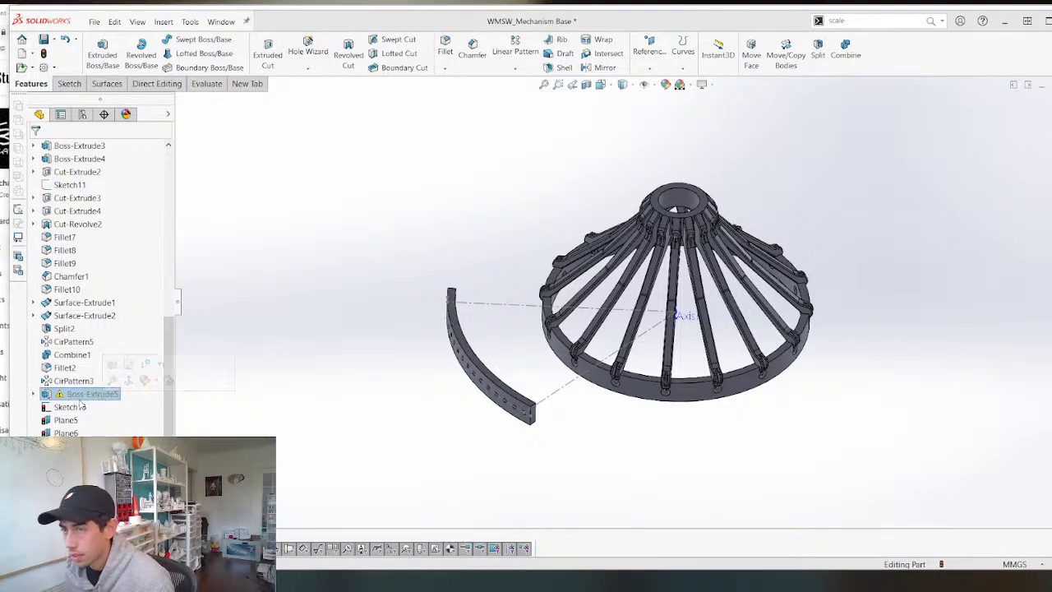
click(34, 395)
click(86, 407)
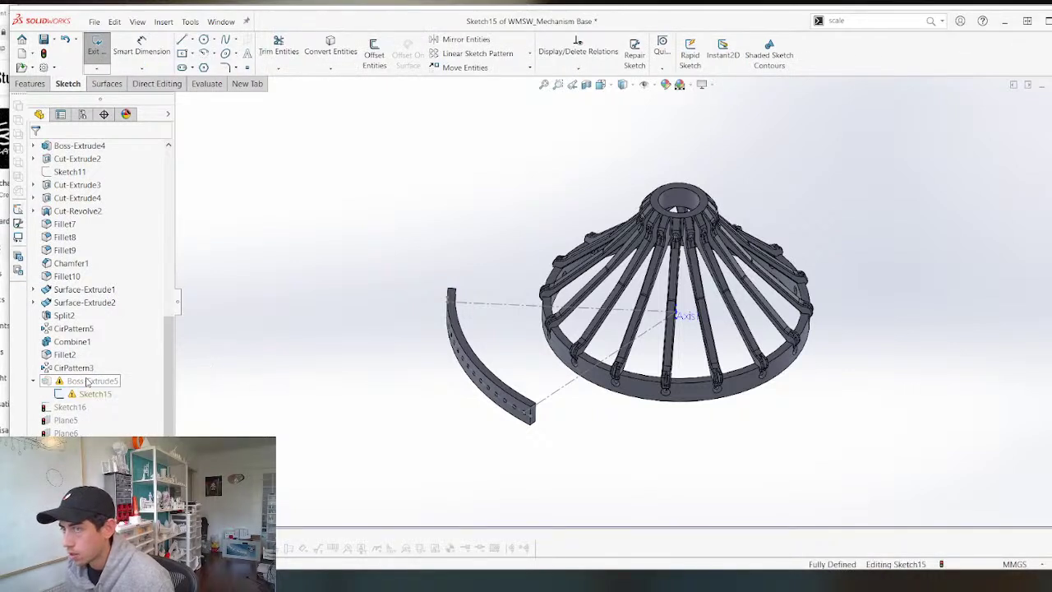
click(99, 399)
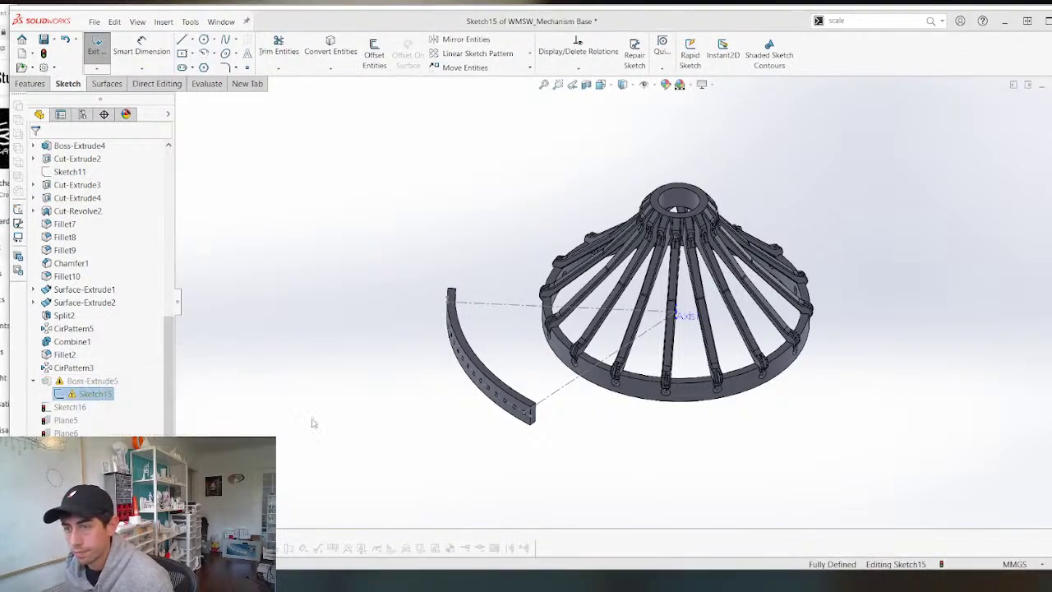
click(279, 393)
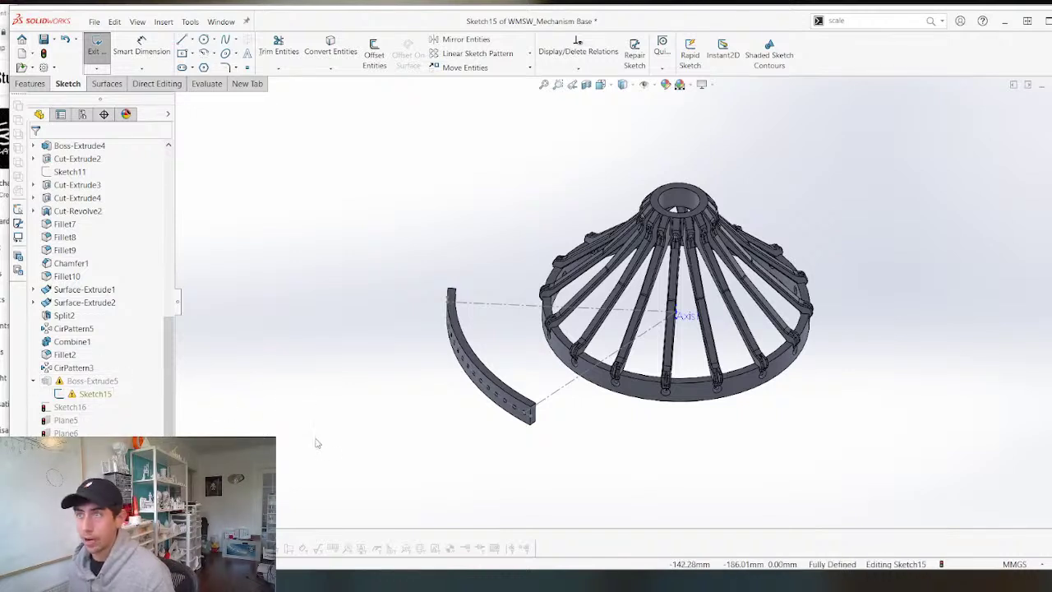
Exit Sketch15 without changing it, and switch briefly to WMSW_Assembly and back to WMSW_Mechanism Base.
click(96, 45)
key(Escape)
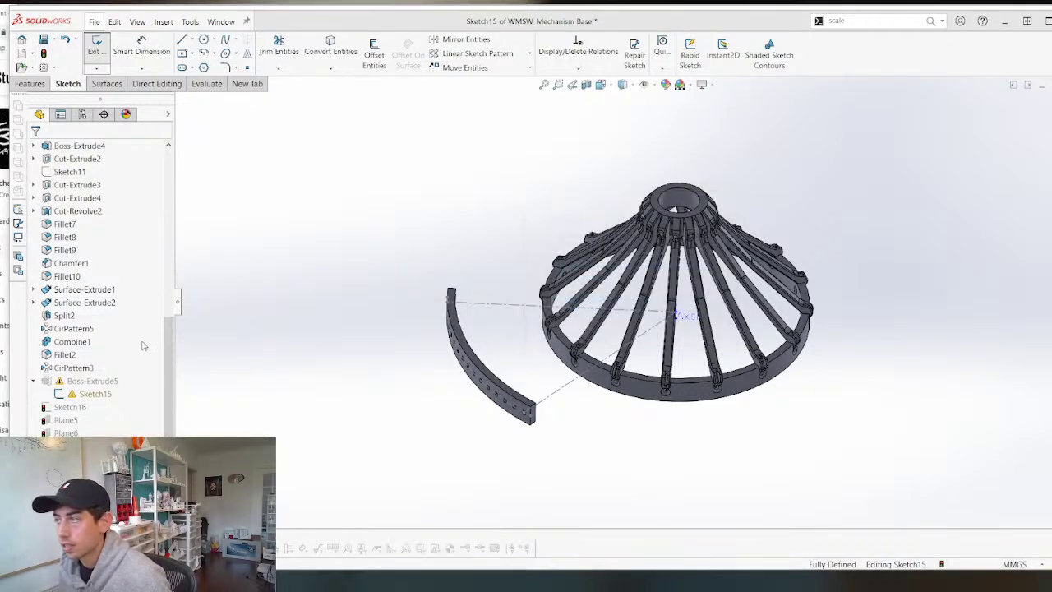
key(Escape)
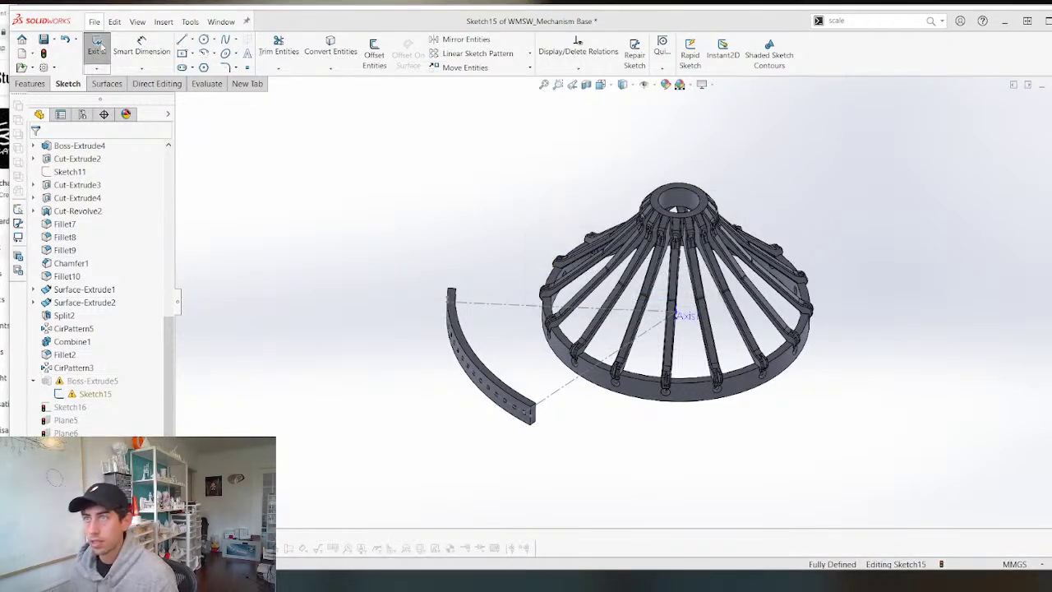
click(97, 47)
click(660, 302)
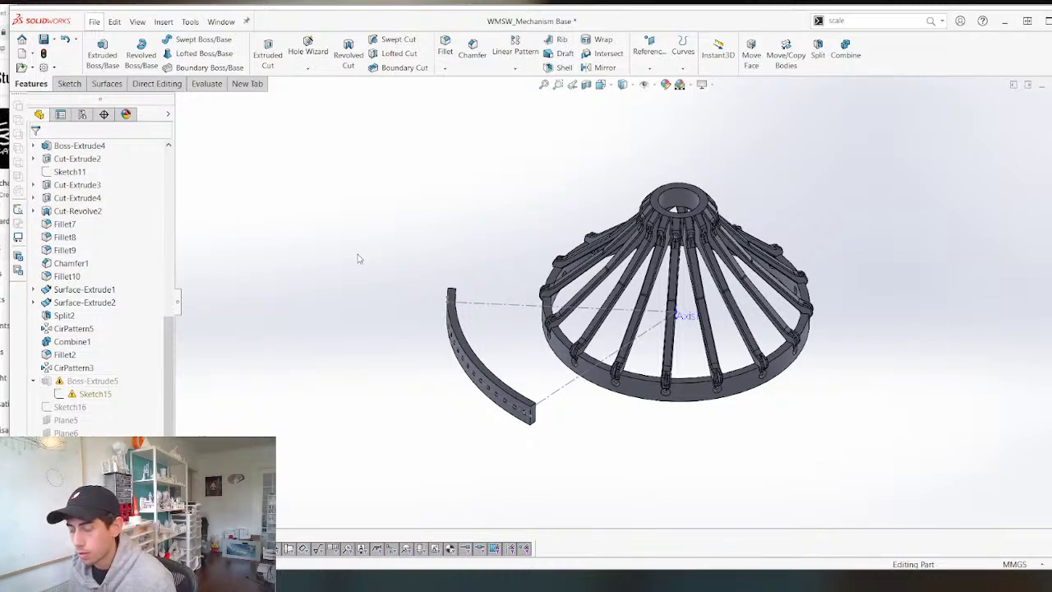
key(ctrl+Tab)
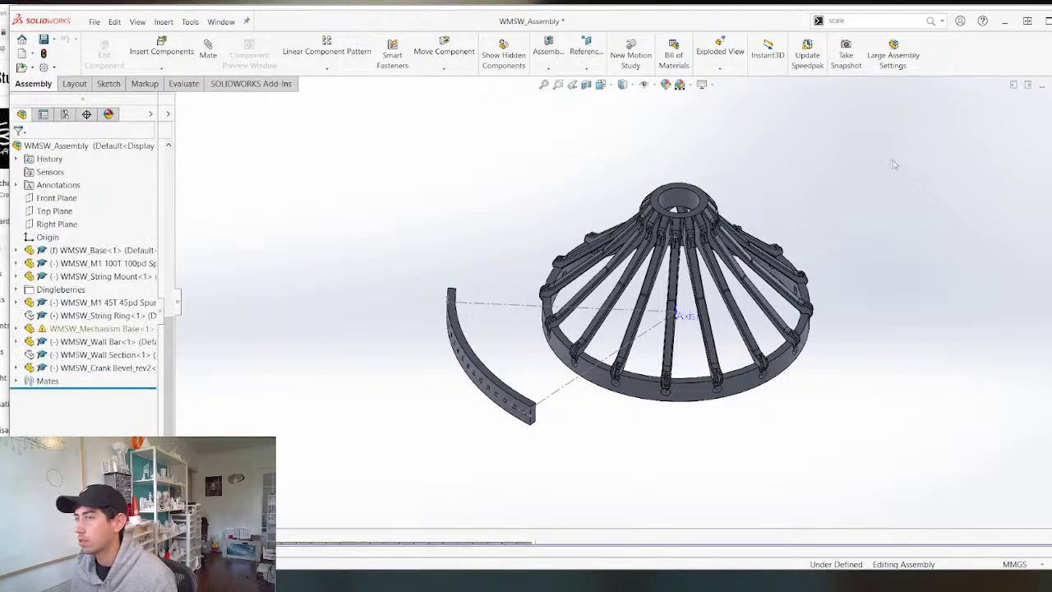
key(ctrl+Tab)
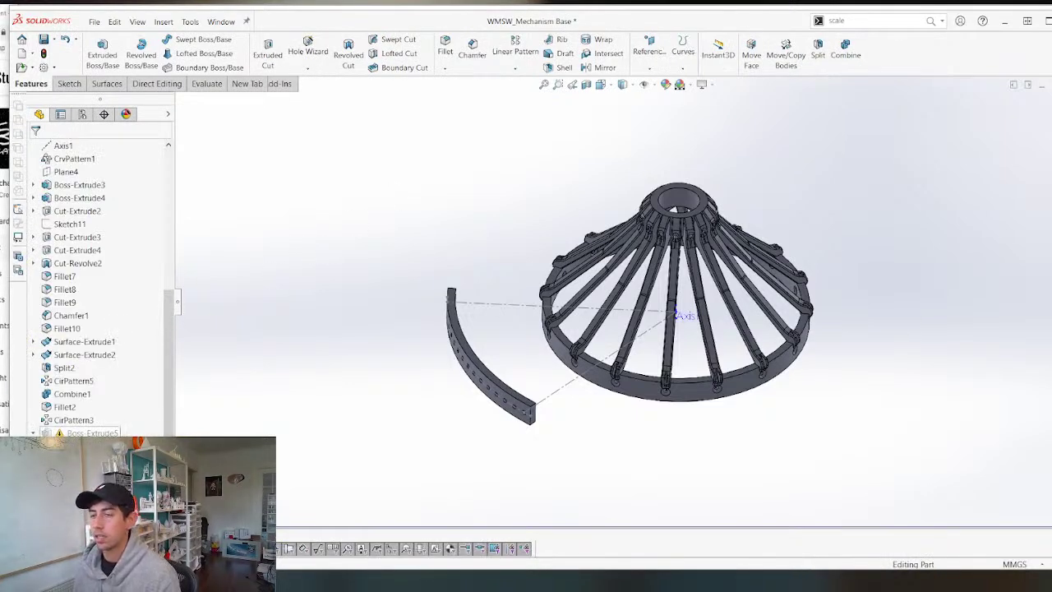
Try to delete the rolled-back Boss-Extrude5 feature and its Sketch15 from the part history.
click(82, 433)
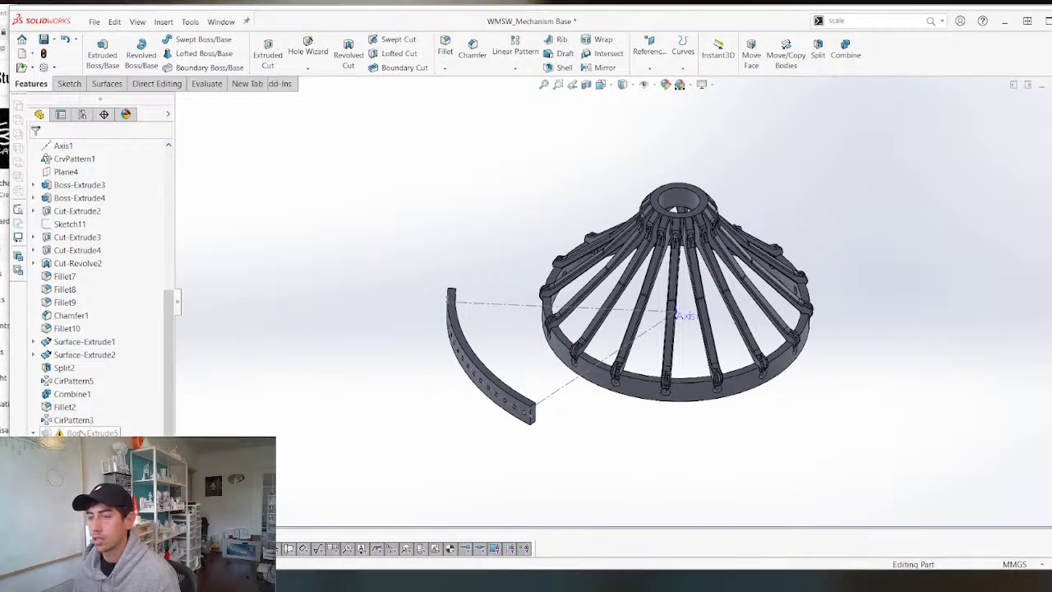
scroll(101, 408, down, 2)
click(94, 394)
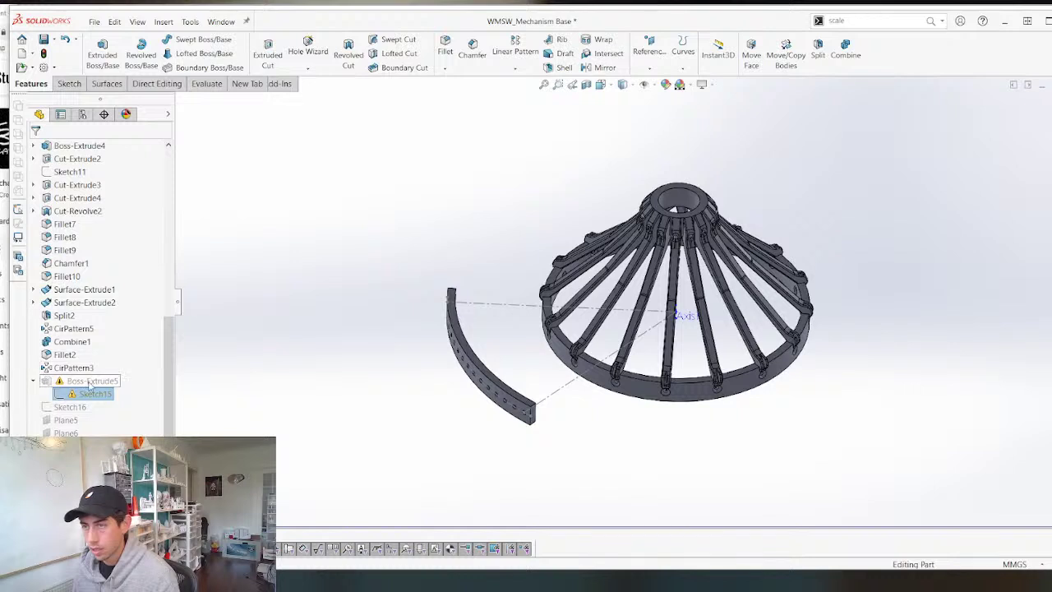
key(Delete)
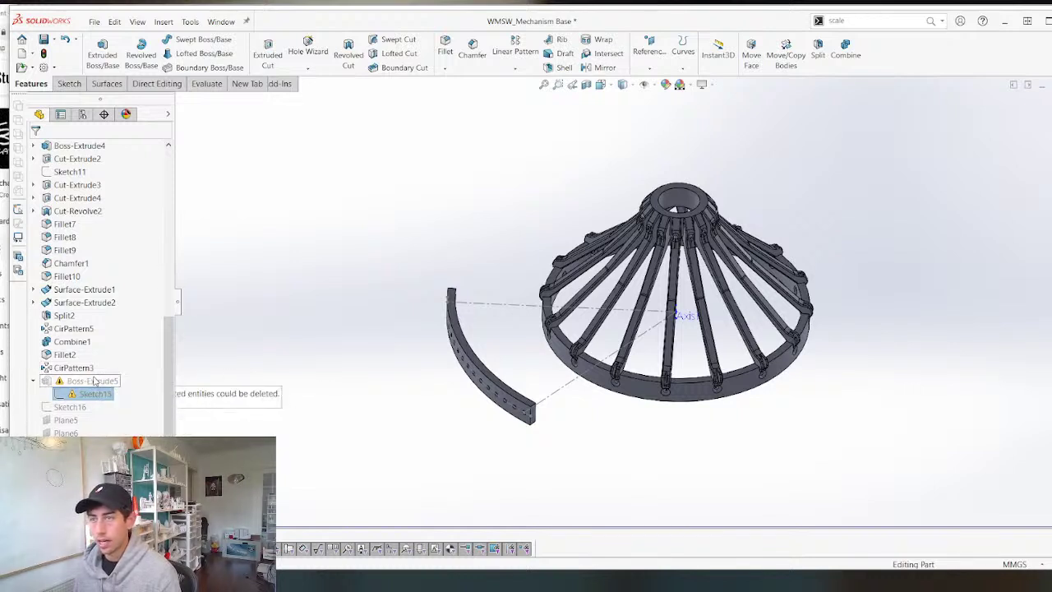
right_click(81, 377)
click(297, 349)
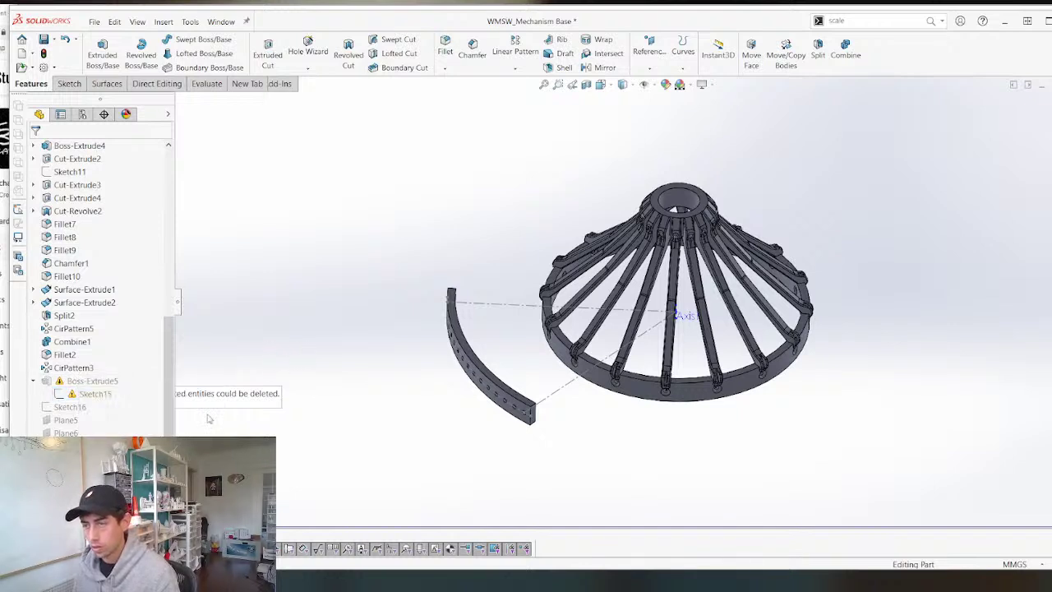
Save the mechanism base part and switch to the WMSW_Assembly document.
key(ctrl+b)
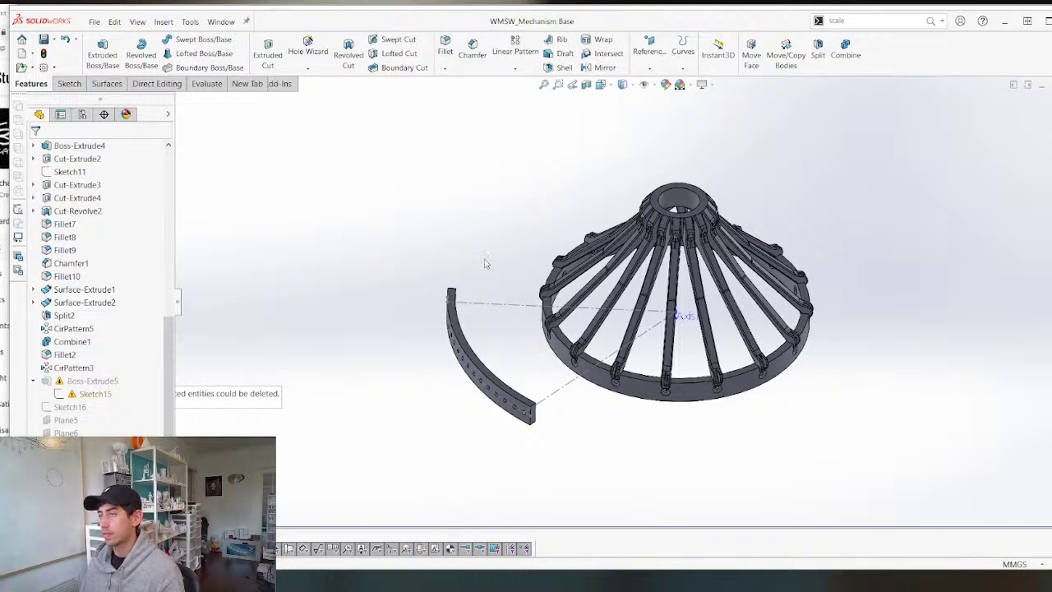
key(ctrl+Tab)
key(ctrl+Tab)
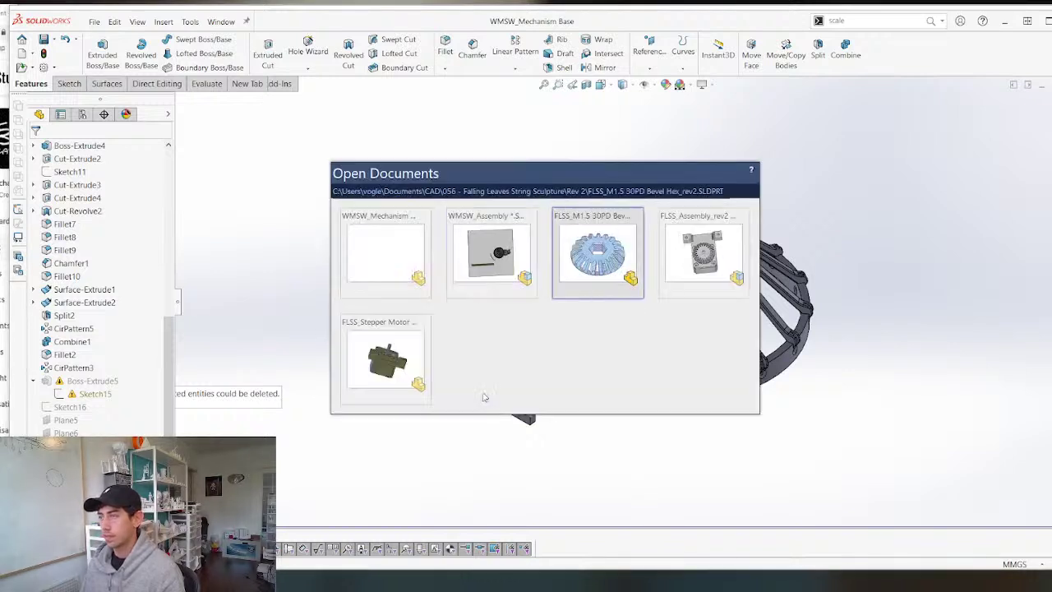
click(499, 237)
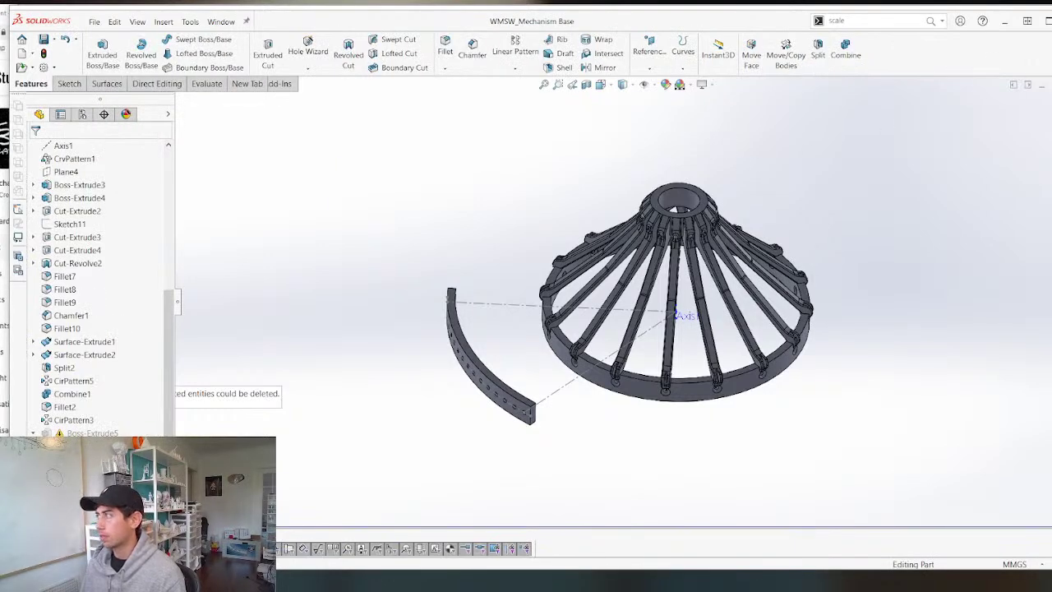
key(ctrl+Tab)
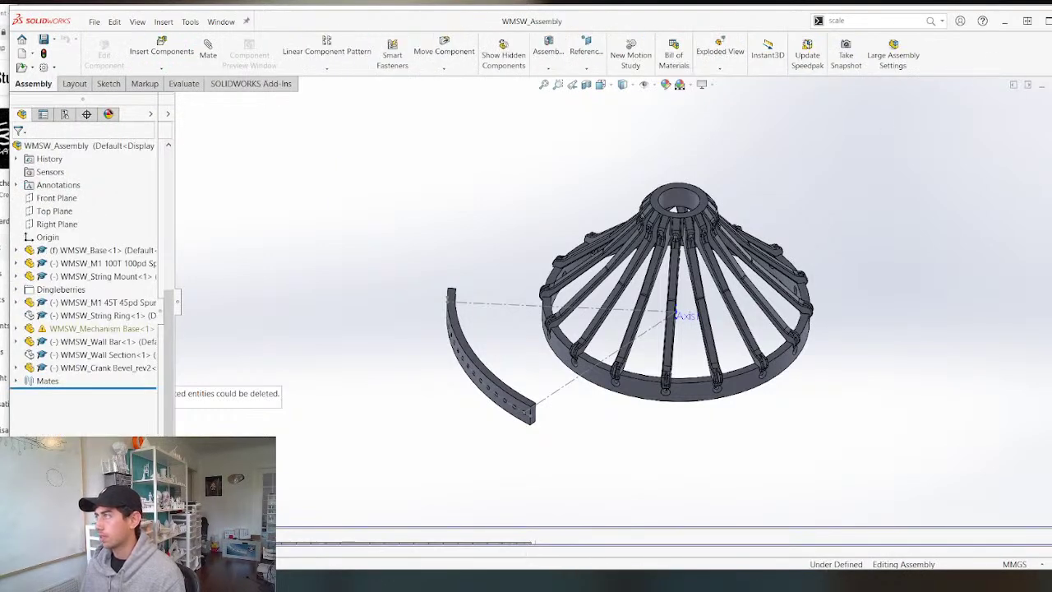
Close SOLIDWORKS without storing the current display as a display state, saving all modified documents.
click(1049, 21)
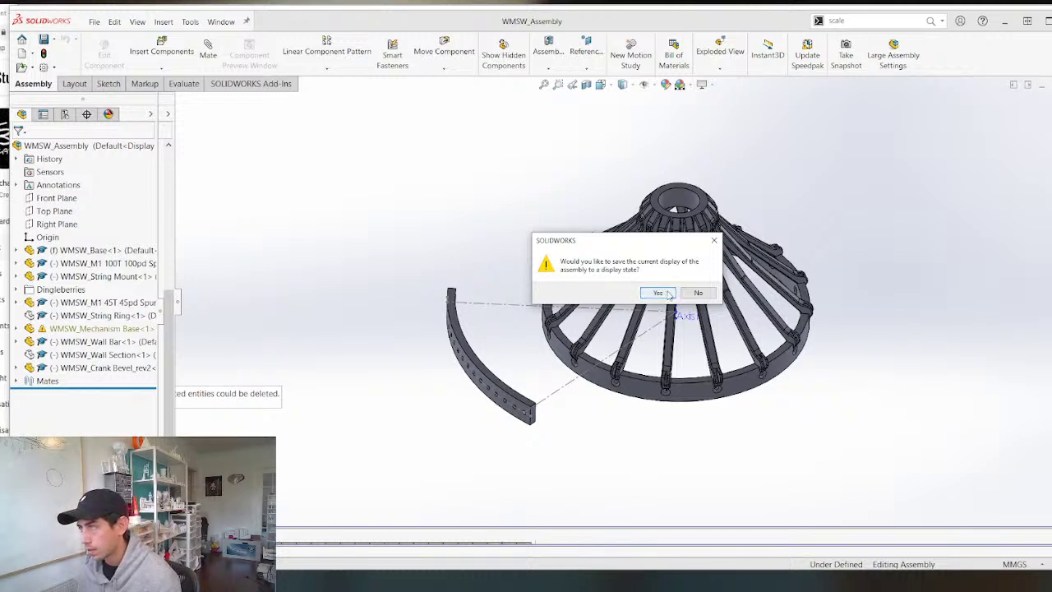
click(697, 294)
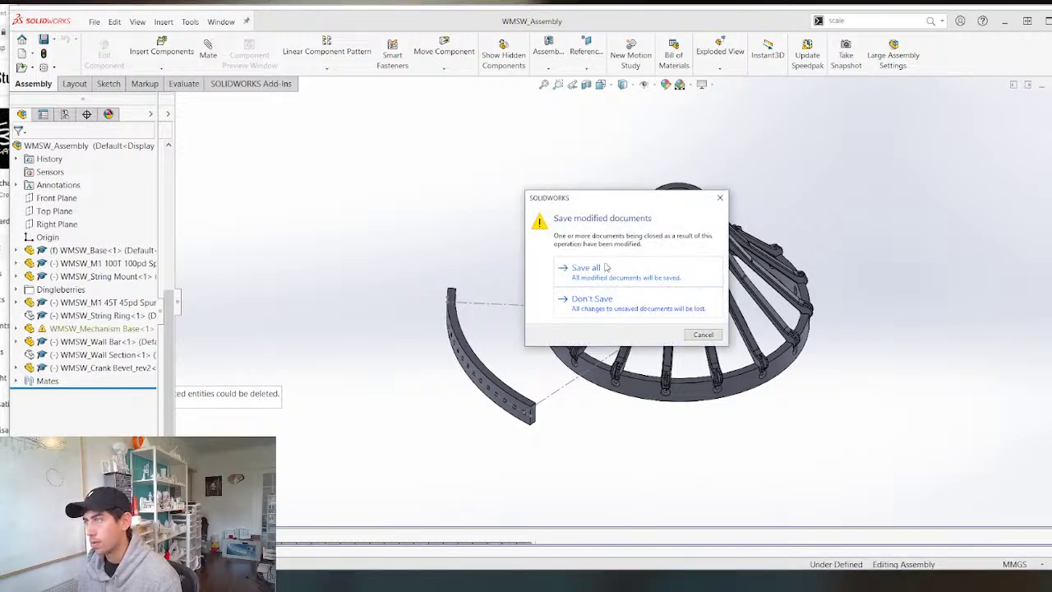
click(605, 268)
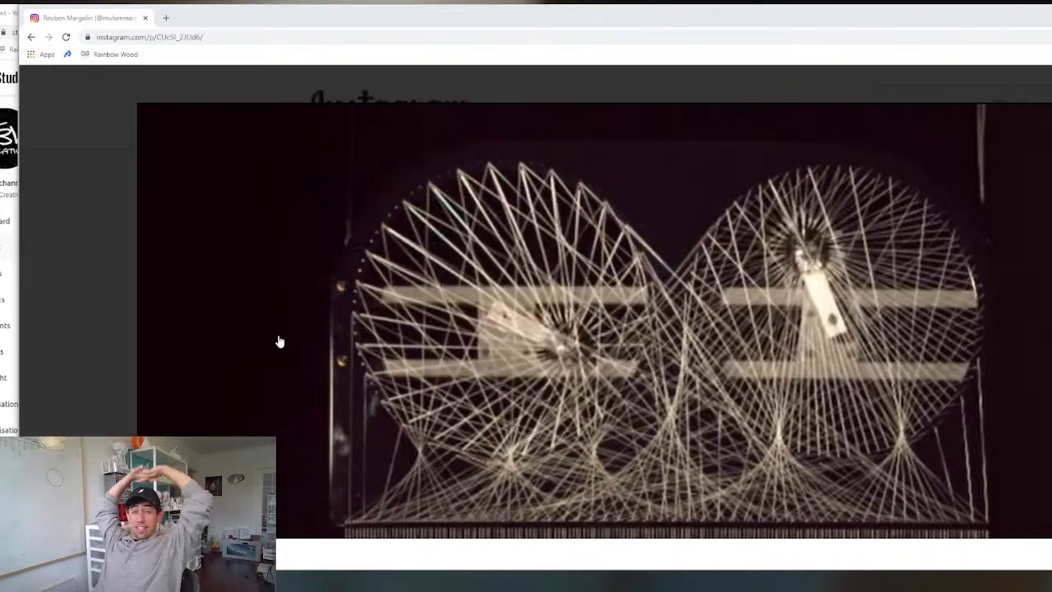
Return from the browser to SOLIDWORKS and finish reopening WMSW_Assembly with rebuilds, declining to roll WMSW_Mechanism Base forward.
key(alt+Tab)
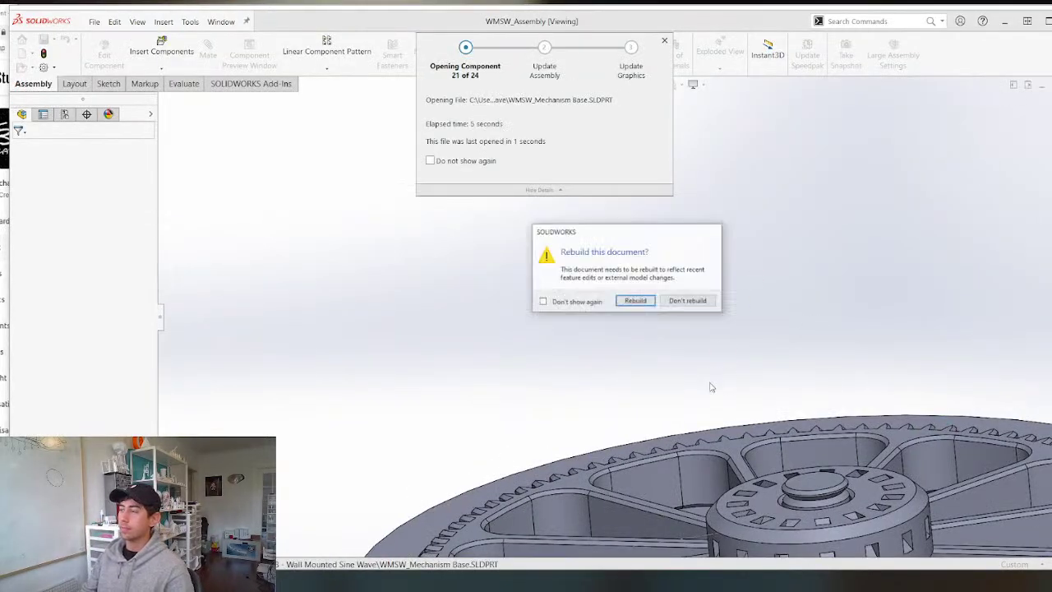
click(636, 301)
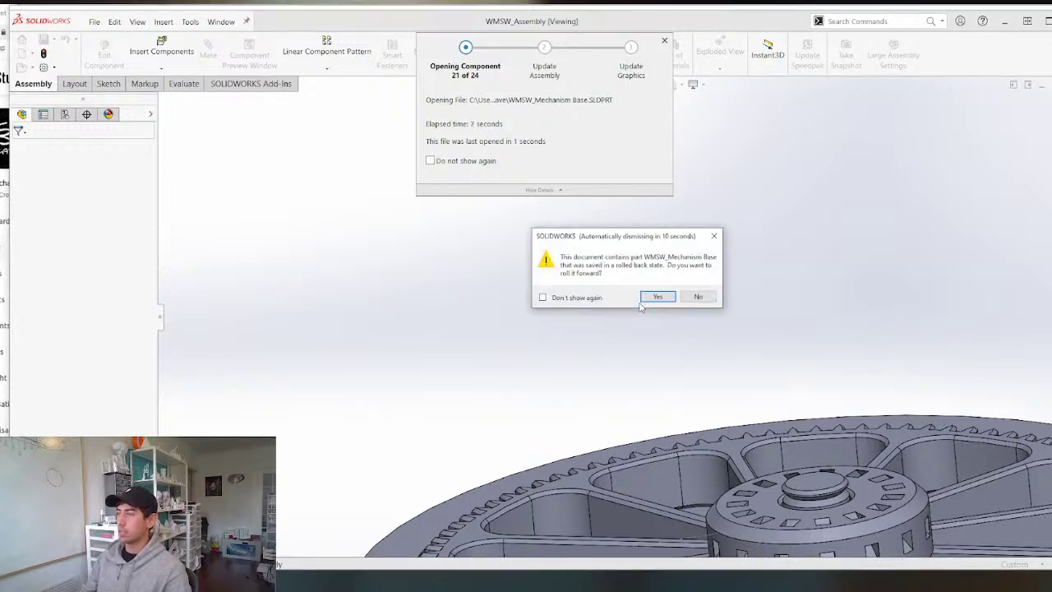
click(697, 298)
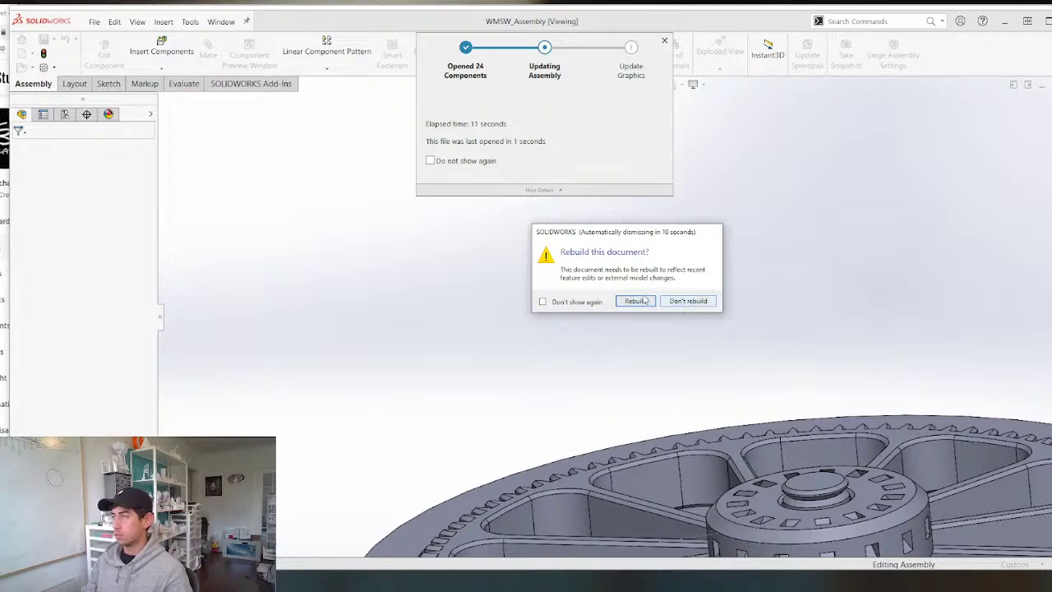
click(645, 299)
Open the WMSW_Mechanism Base part from the reloaded assembly in its own window.
scroll(650, 349, up, 6)
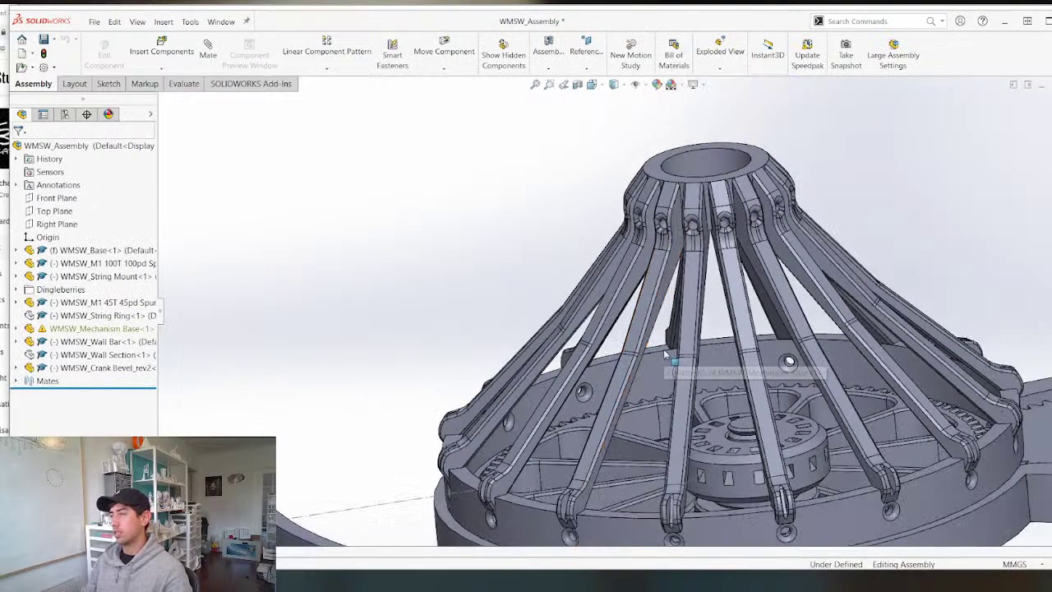
middle_drag(645, 362, 590, 462)
scroll(588, 460, up, 4)
scroll(542, 385, down, 4)
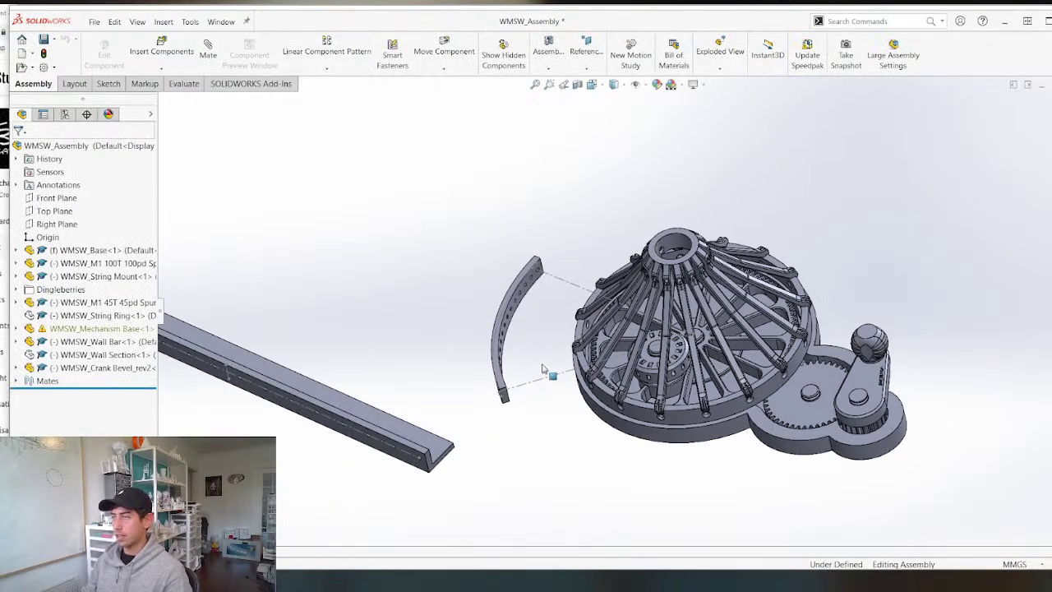
middle_drag(518, 335, 557, 295)
scroll(647, 373, down, 4)
right_click(664, 154)
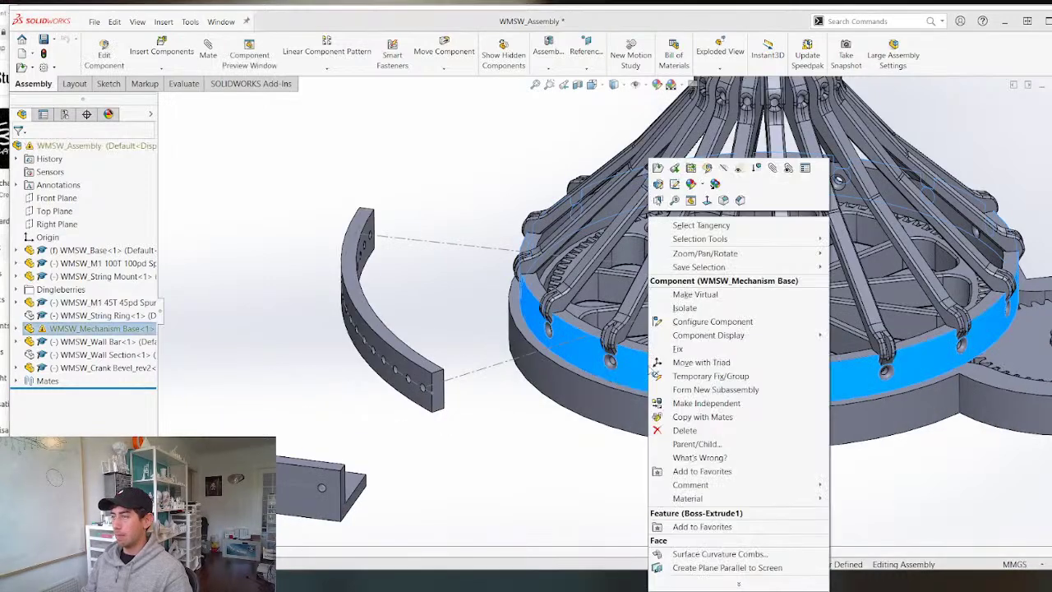
click(657, 167)
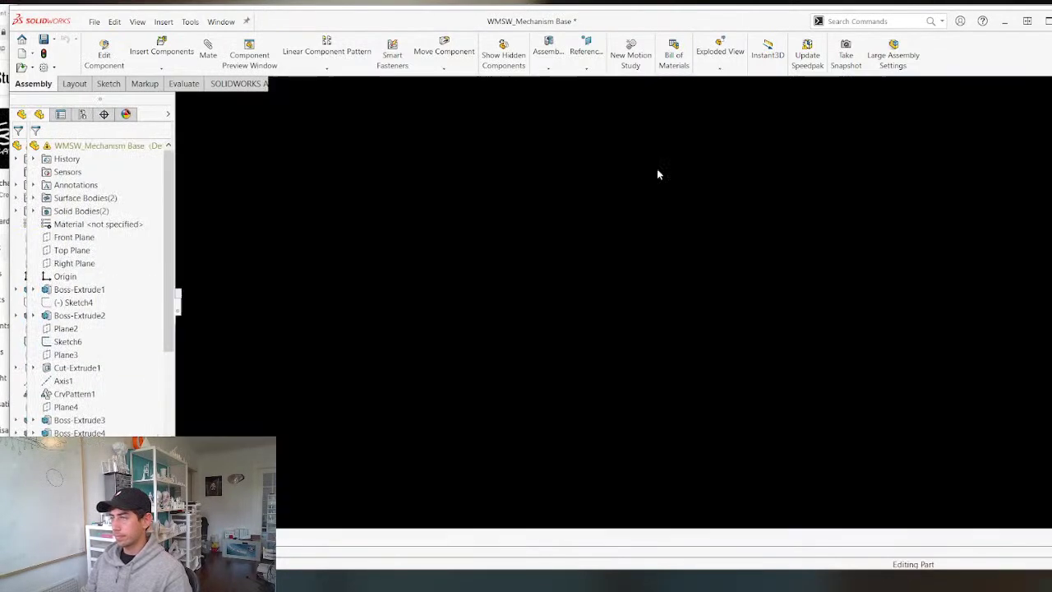
Delete the rolled-back Boss-Extrude5 feature while keeping its absorbed Sketch15.
scroll(129, 406, down, 7)
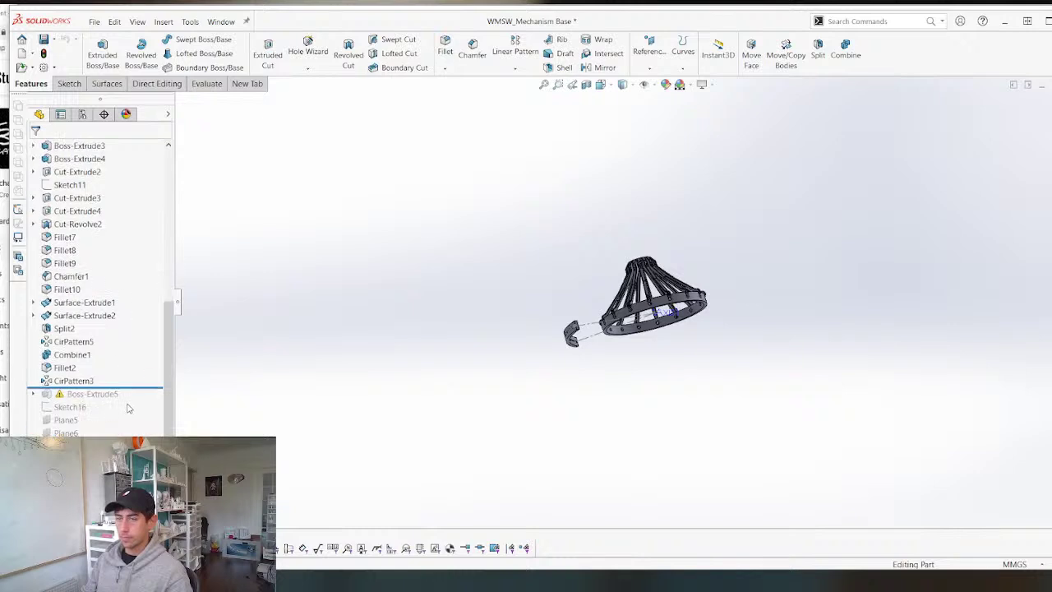
drag(138, 388, 138, 452)
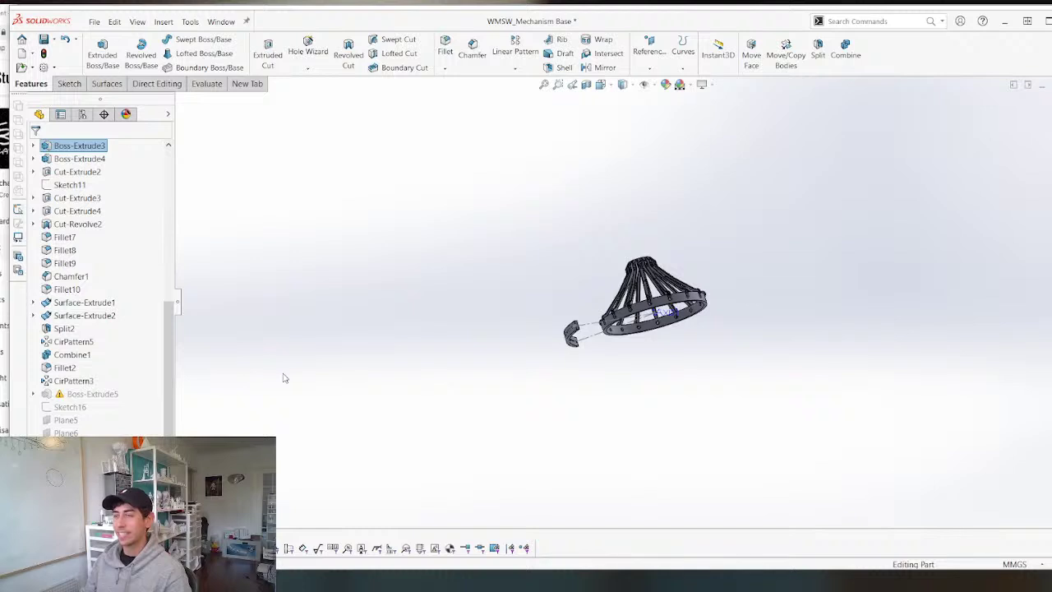
click(78, 393)
key(Delete)
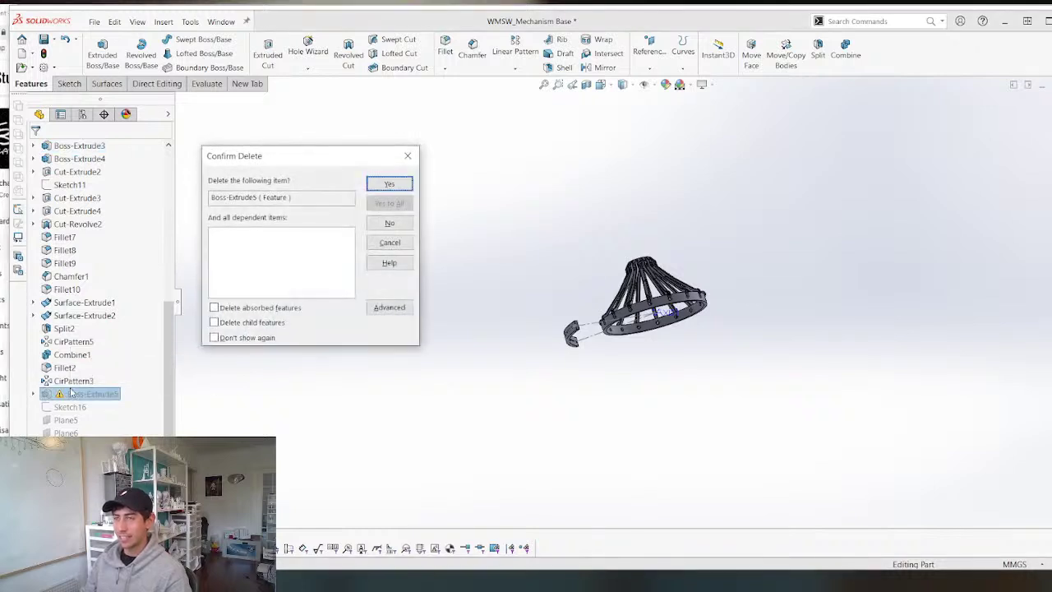
key(Return)
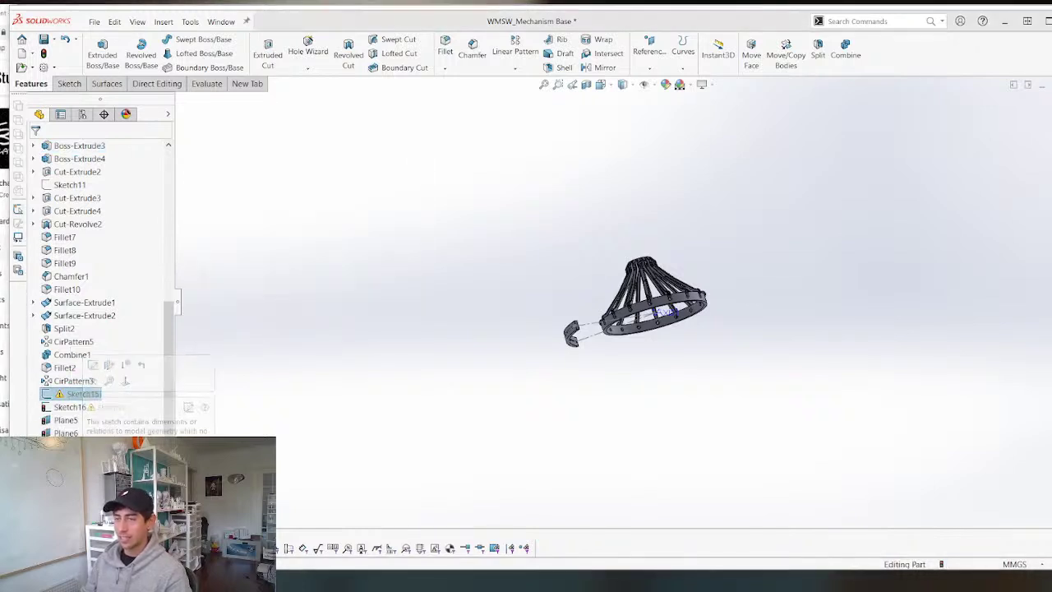
Delete Sketch15, Sketch16 and Plane5 together from the part history.
shift+click(66, 420)
key(Delete)
key(Return)
key(Return)
key(Return)
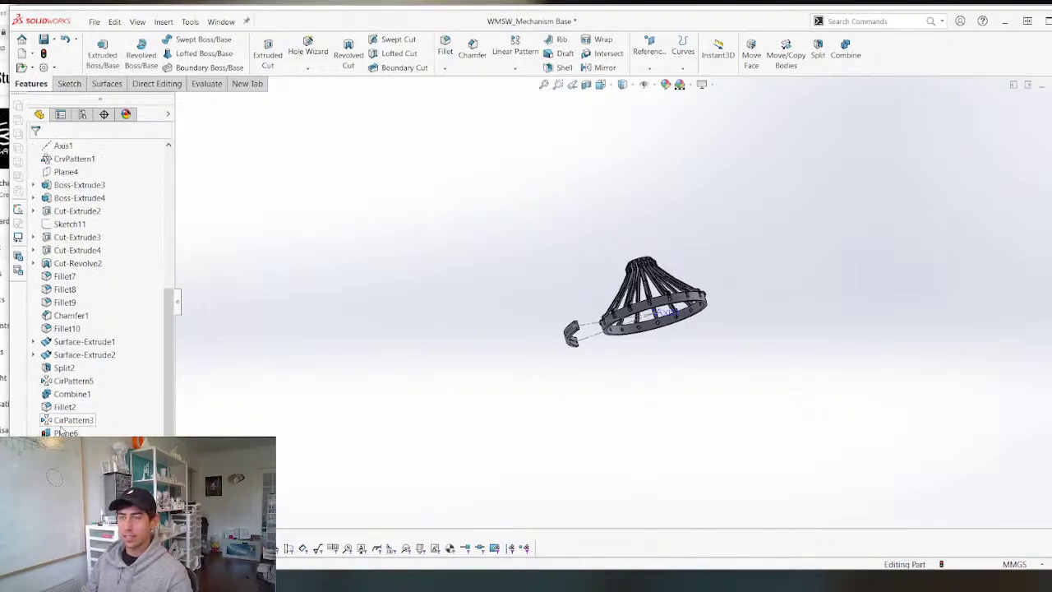
Delete Plane6 and the Body-Delete/Keep 1 feature from the part history after CirPattern3.
click(65, 433)
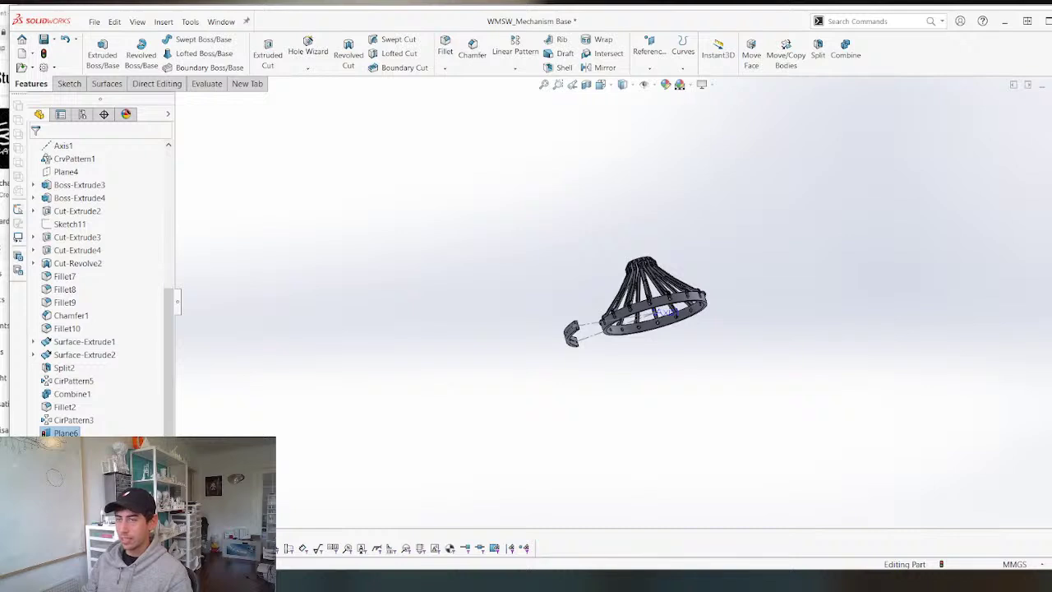
key(Delete)
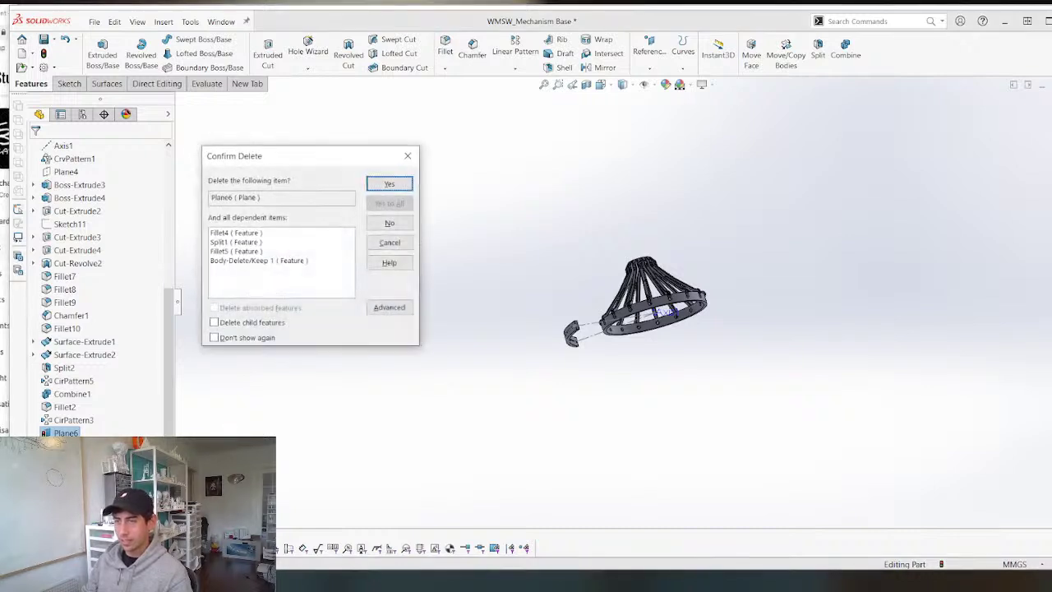
key(Return)
click(70, 446)
key(Delete)
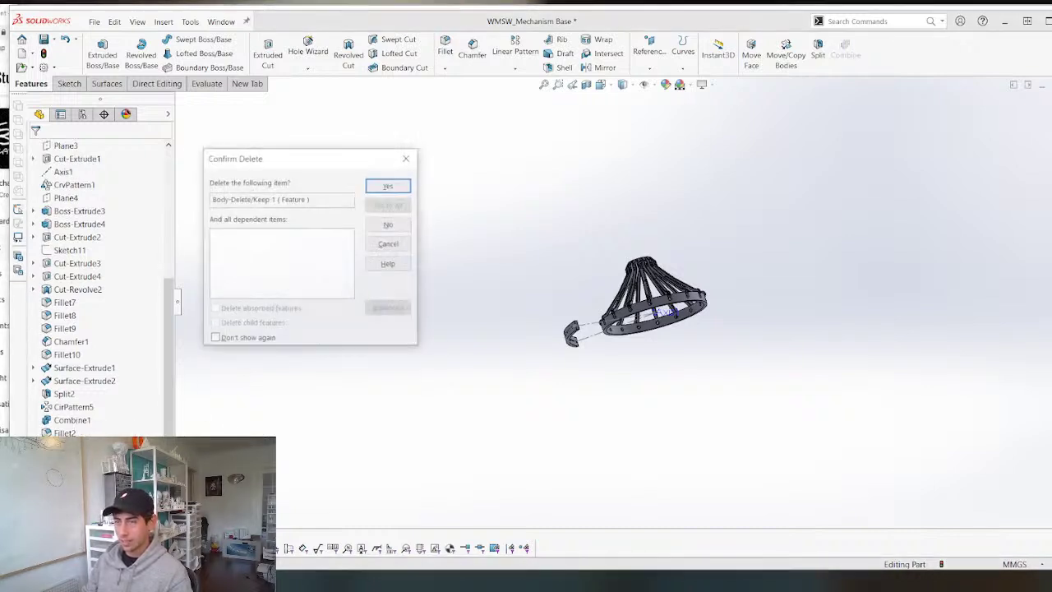
key(Return)
Delete further obsolete features at the end of the part history, below CirPattern3.
click(71, 452)
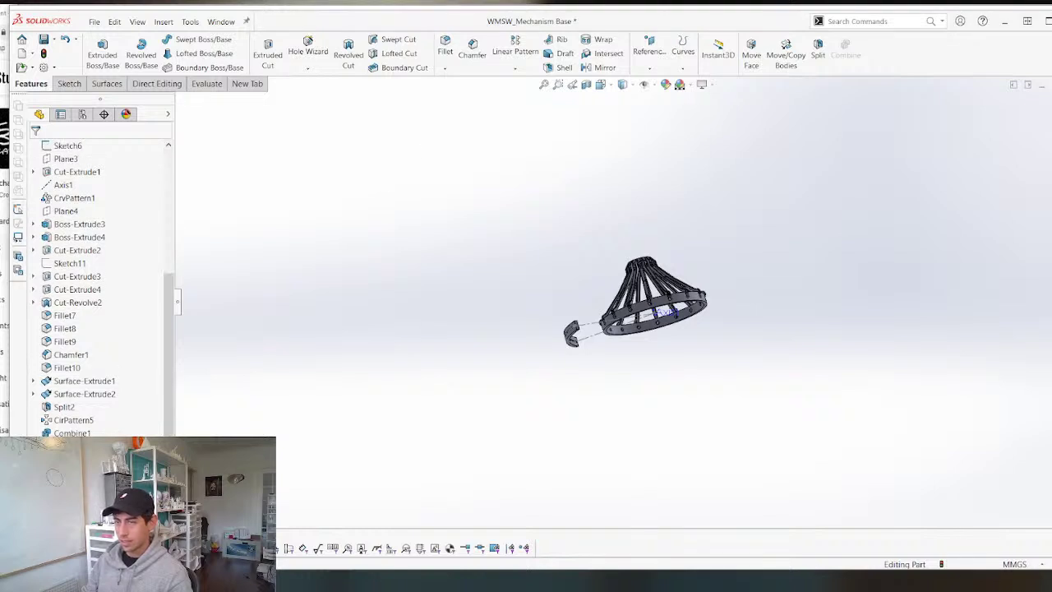
key(Delete)
key(Return)
click(89, 446)
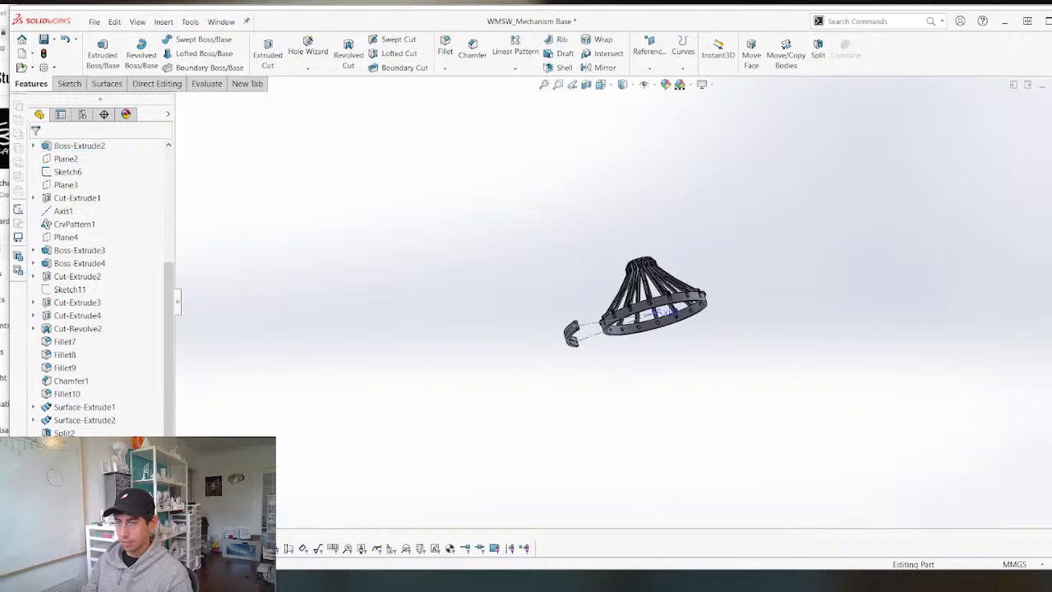
click(79, 146)
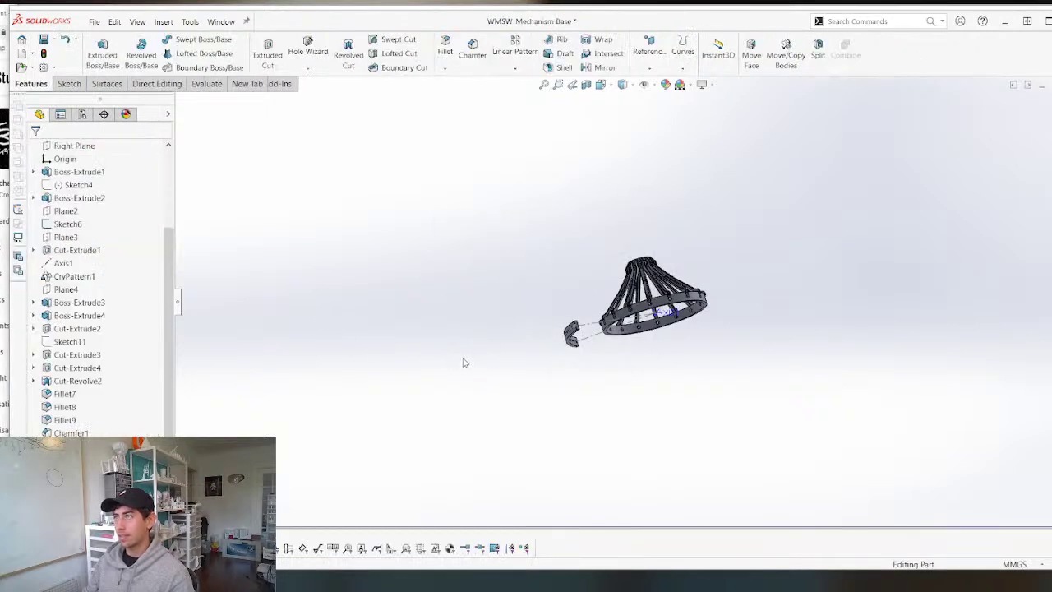
Switch back to WMSW_Assembly and close both the assembly and the mechanism base part.
key(ctrl+Tab)
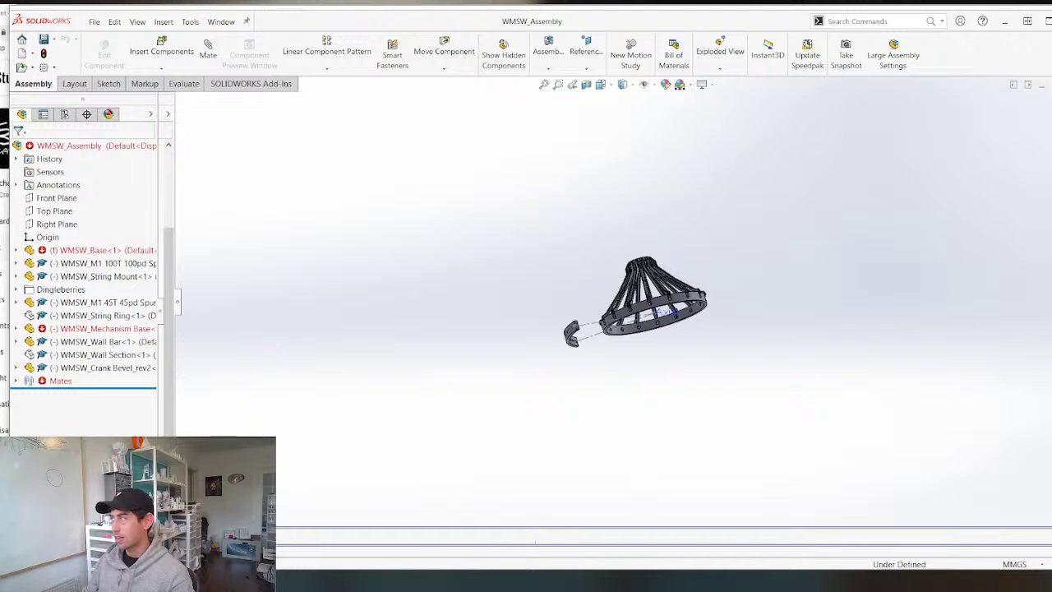
key(ctrl+w)
key(ctrl+w)
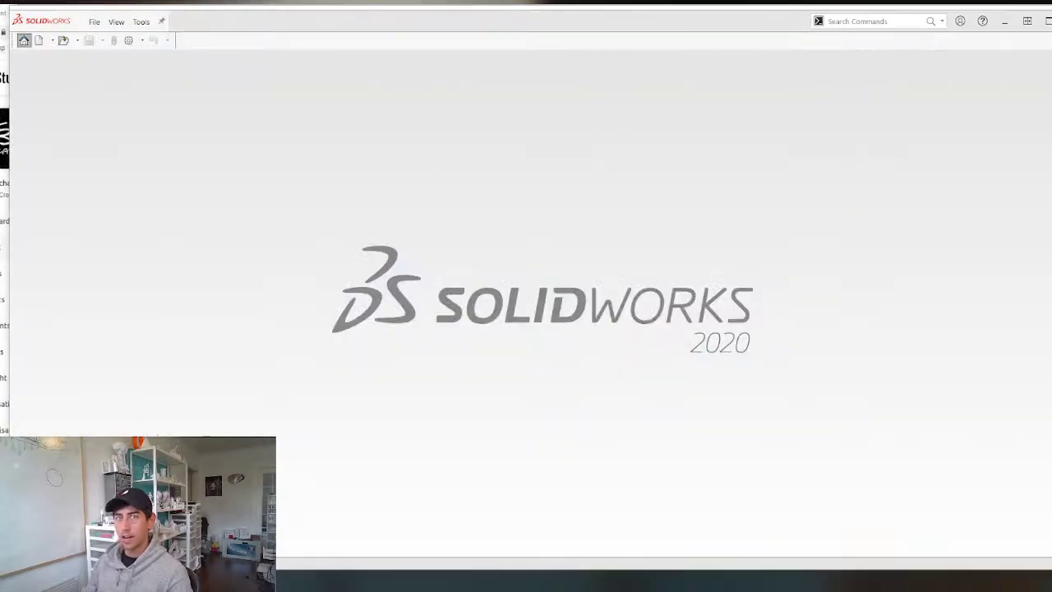
Try to reopen WMSW_Assembly from the recent documents.
click(345, 260)
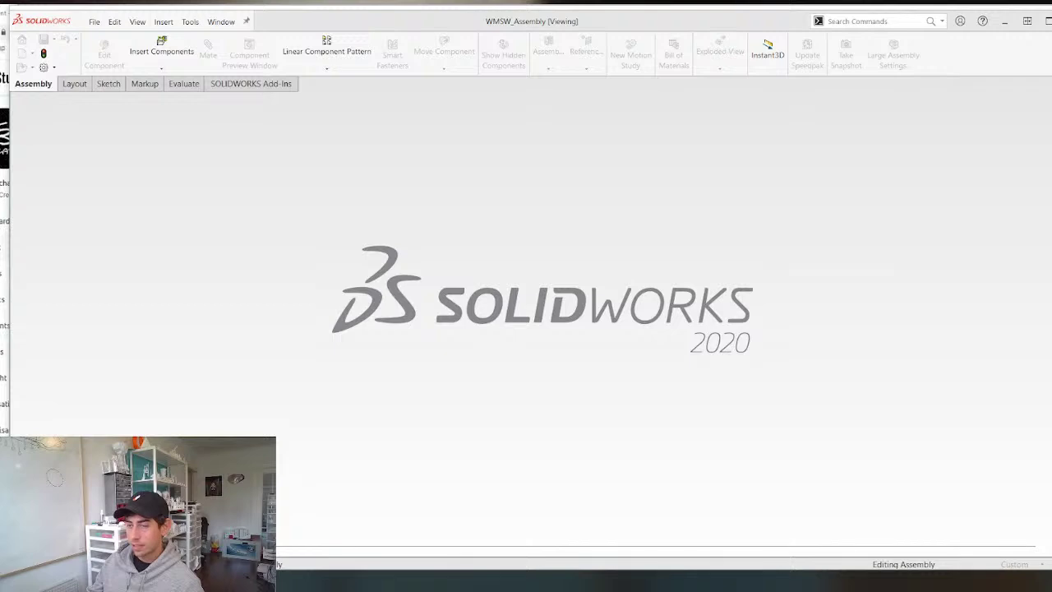
right_click(80, 580)
click(80, 559)
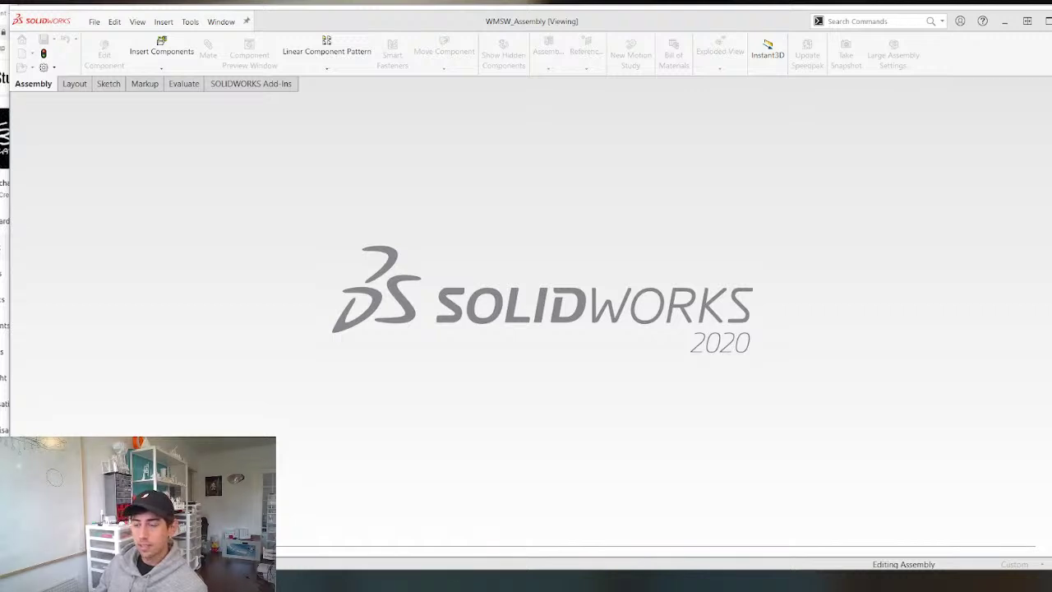
key(alt+Tab)
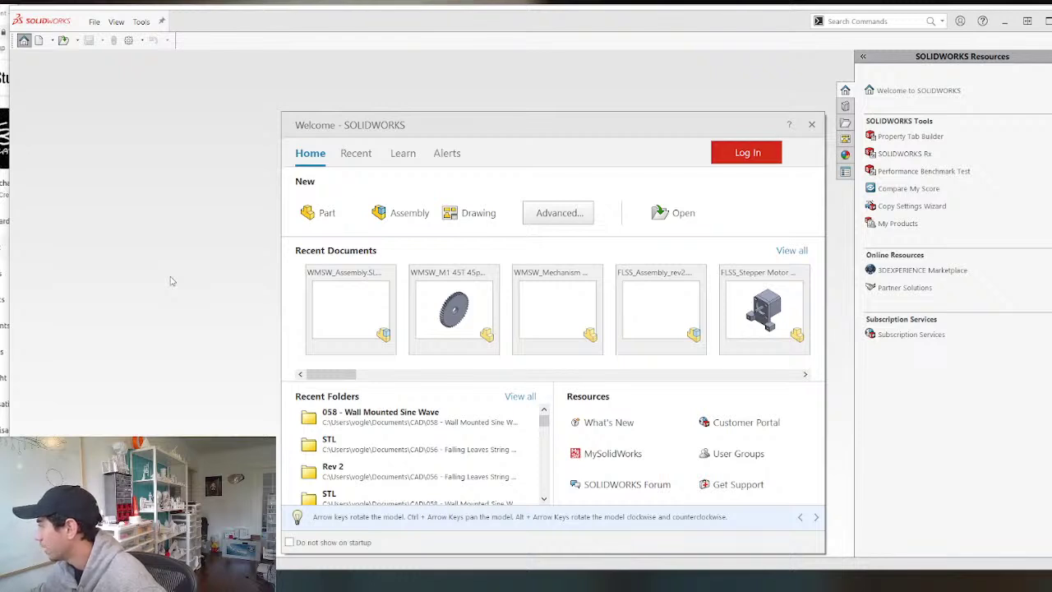
Open WMSW_Assembly from the recent documents with rebuilds, accepting to roll WMSW_Mechanism Base forward.
click(333, 299)
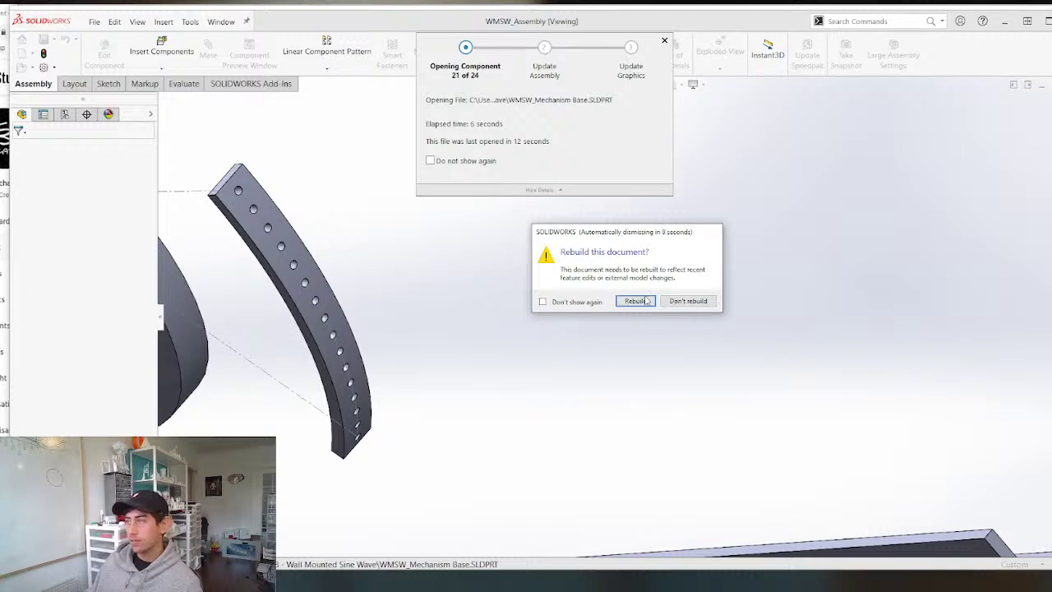
click(641, 301)
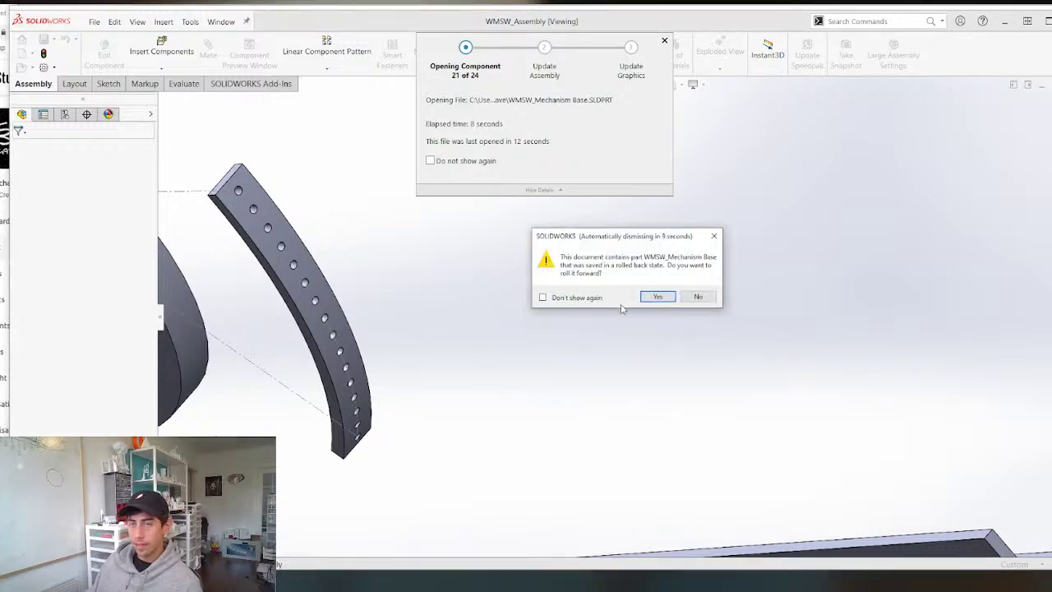
click(657, 296)
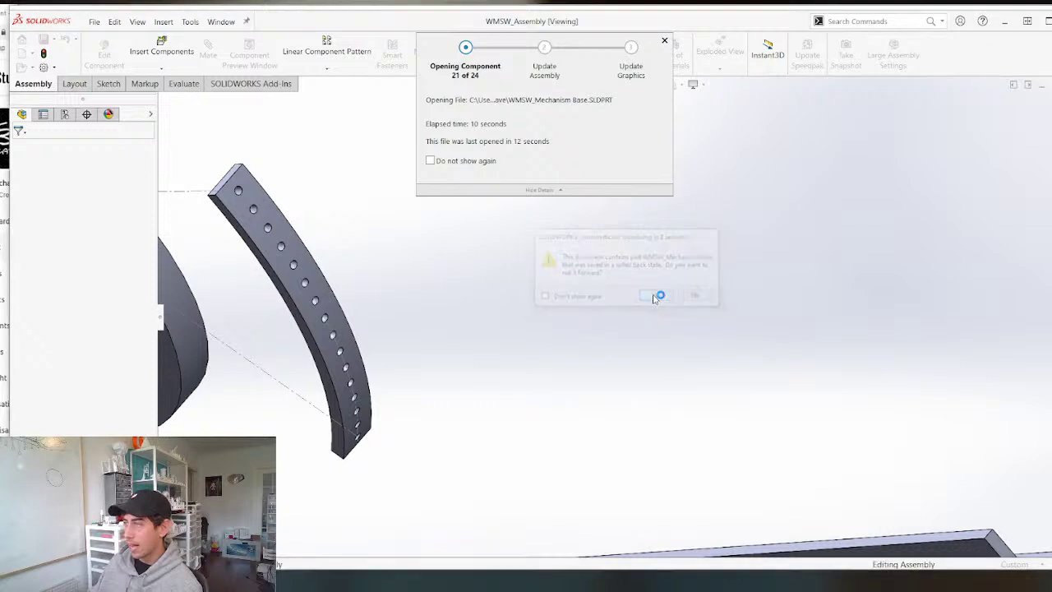
click(635, 300)
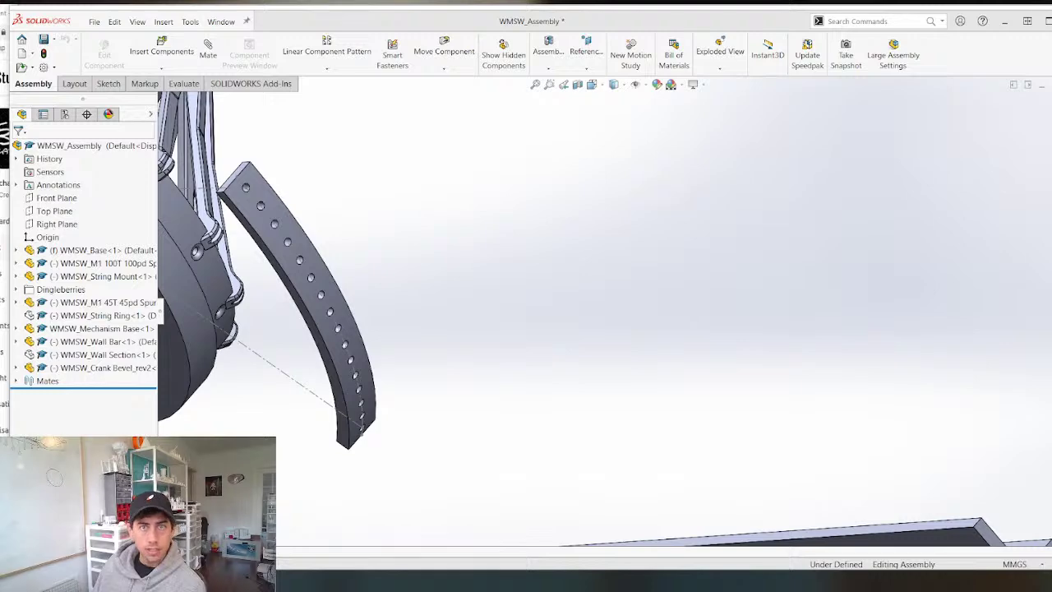
Switch to System Information and examine the memory resources and the computer's system summary.
drag(0, 120, 488, 87)
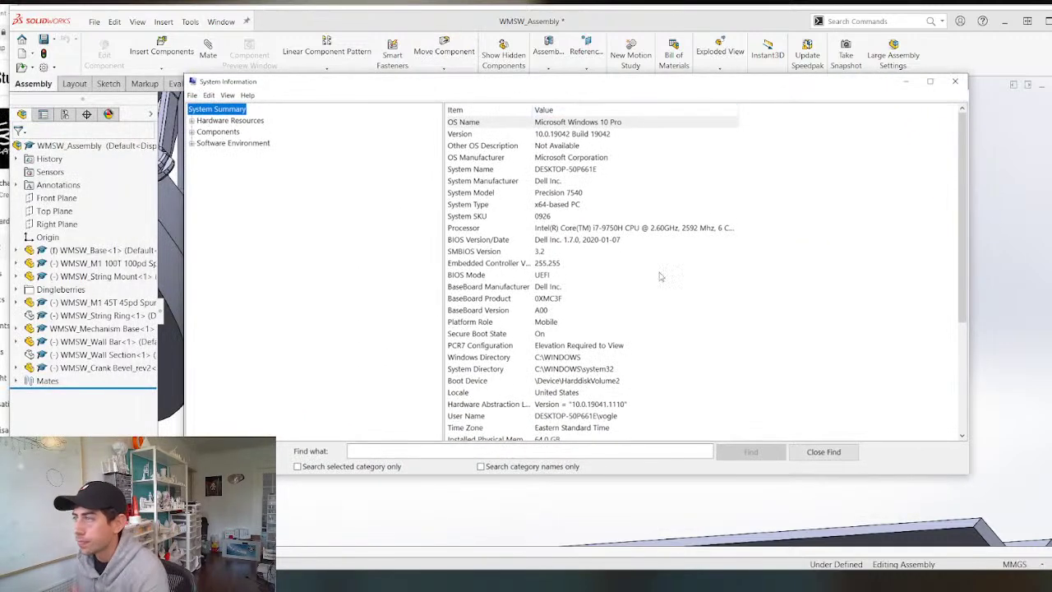
click(191, 121)
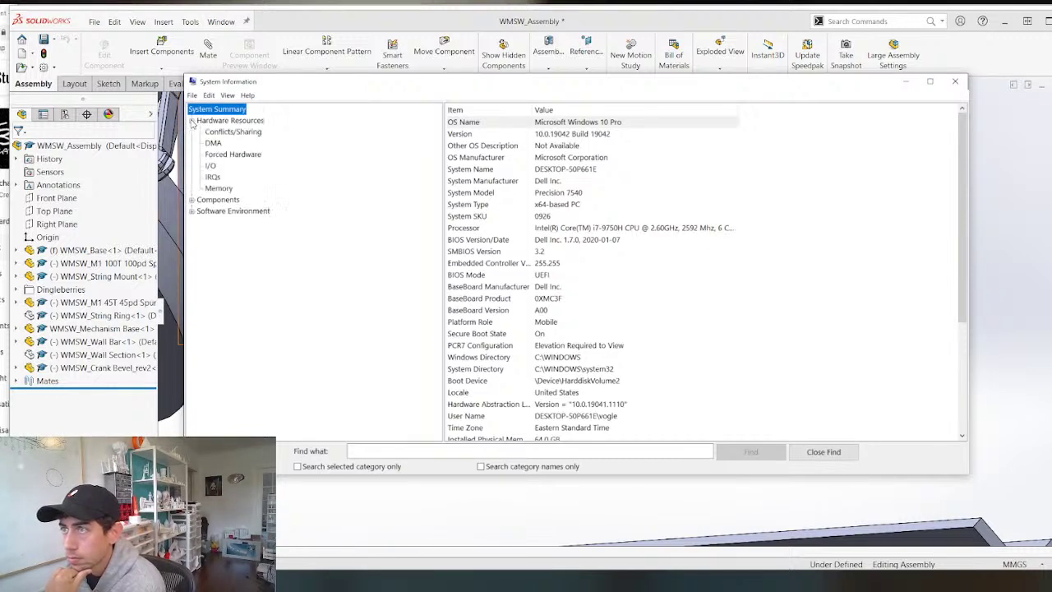
click(215, 188)
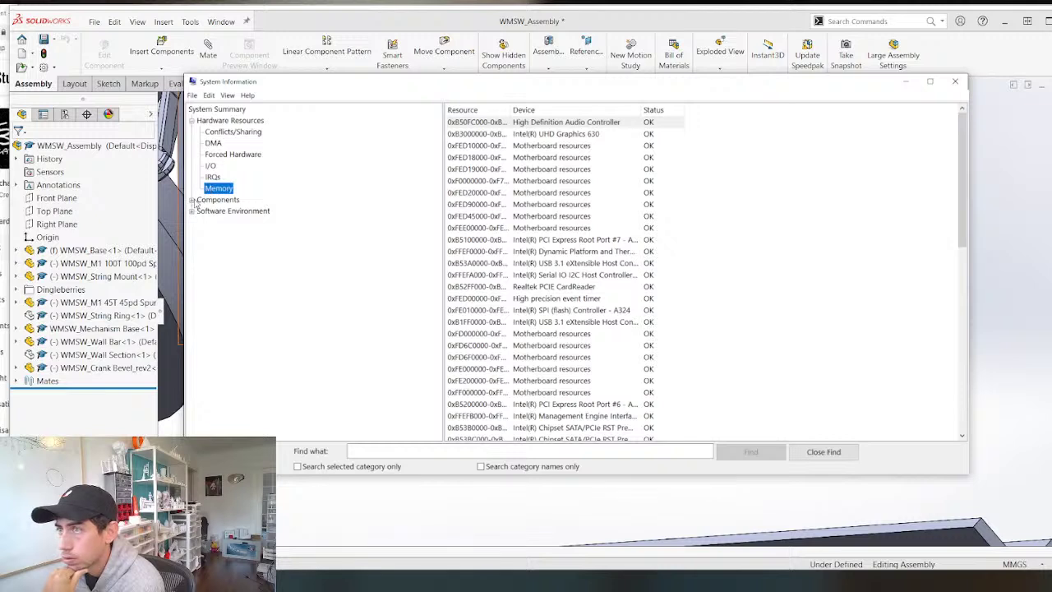
click(198, 200)
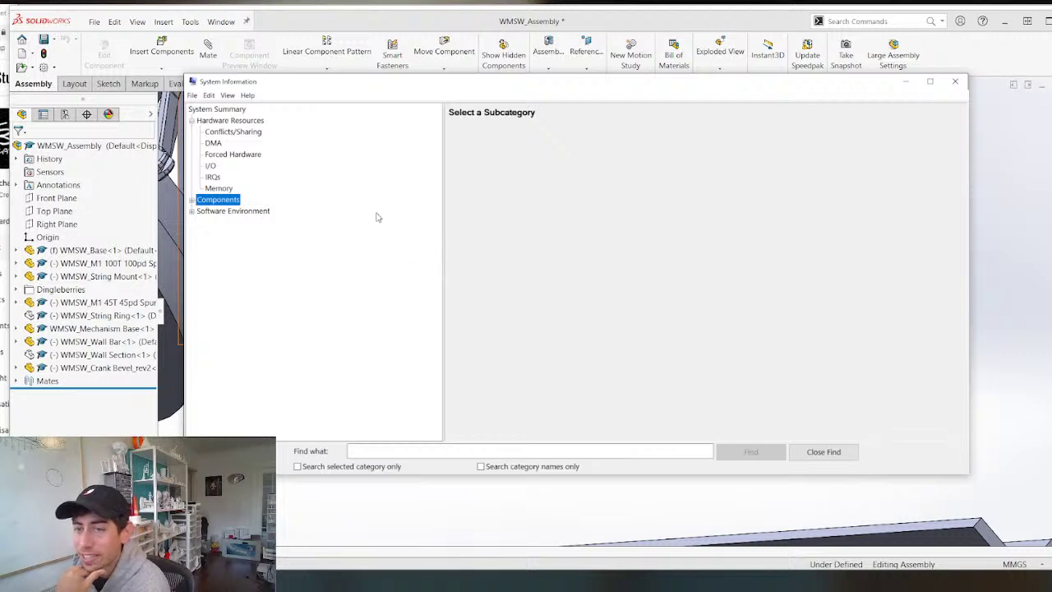
click(192, 200)
click(192, 200)
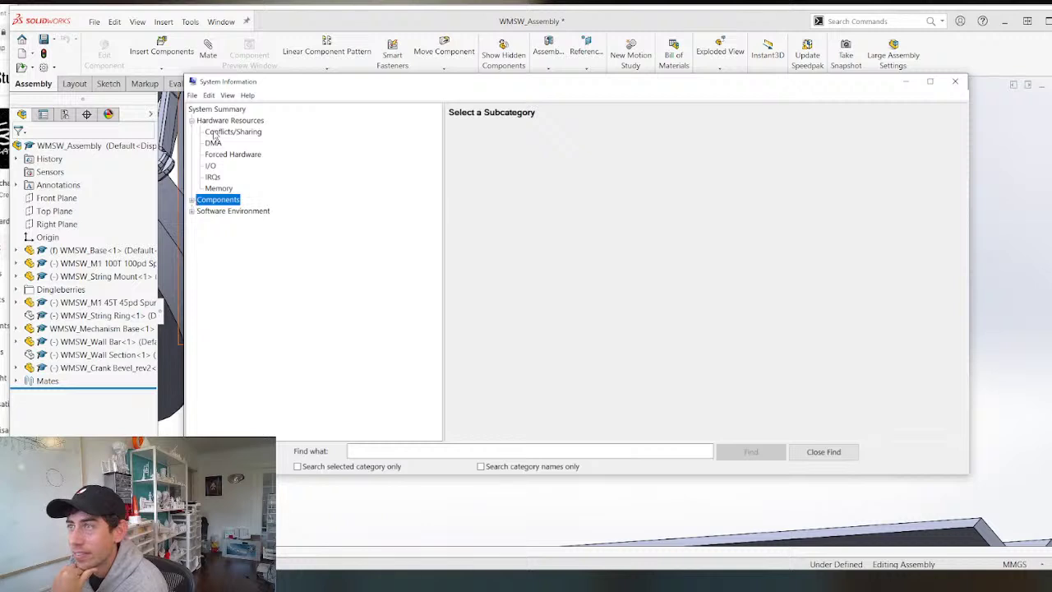
click(217, 109)
scroll(583, 276, down, 3)
scroll(583, 276, down, 2)
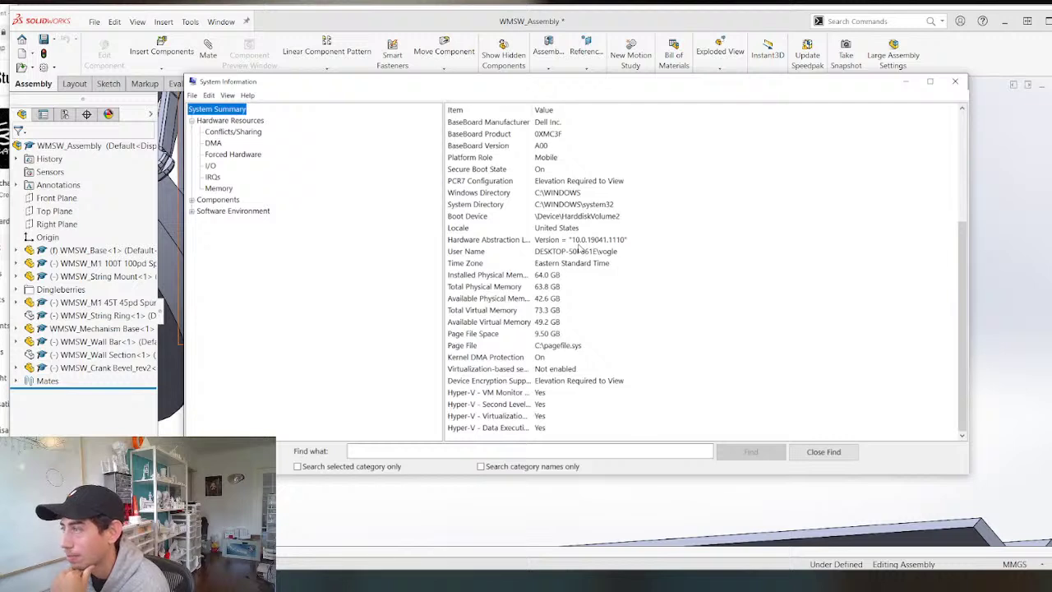
Look through the software environment, components and hardware resources categories, and close System Information.
click(228, 212)
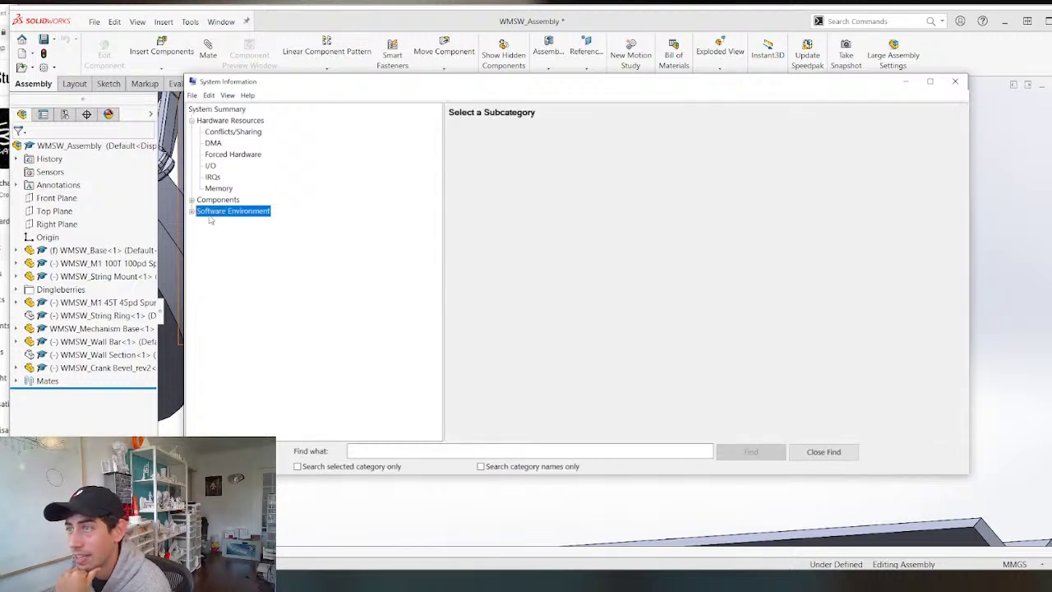
click(194, 202)
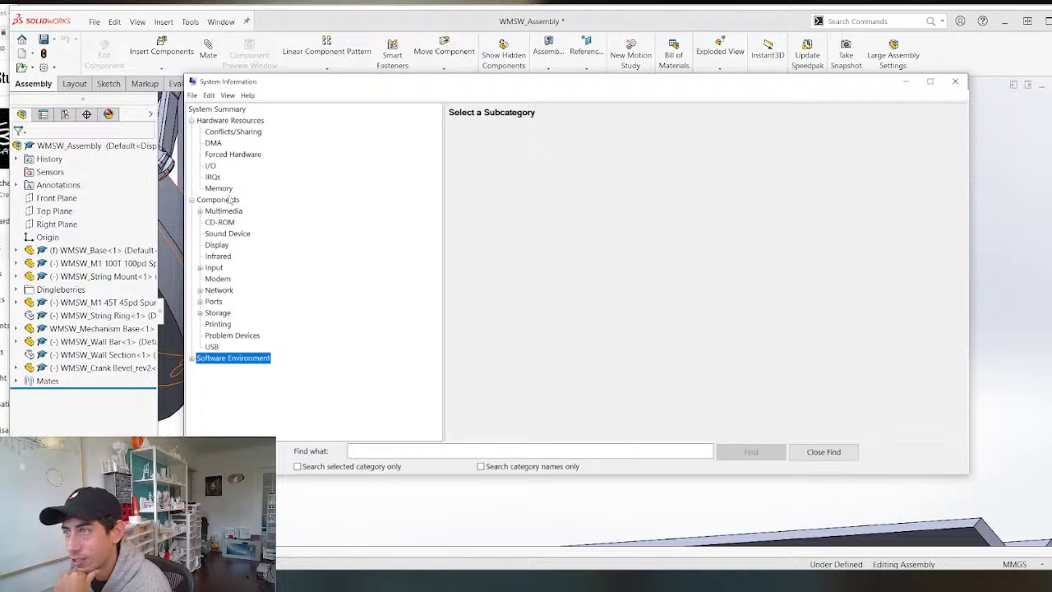
click(211, 166)
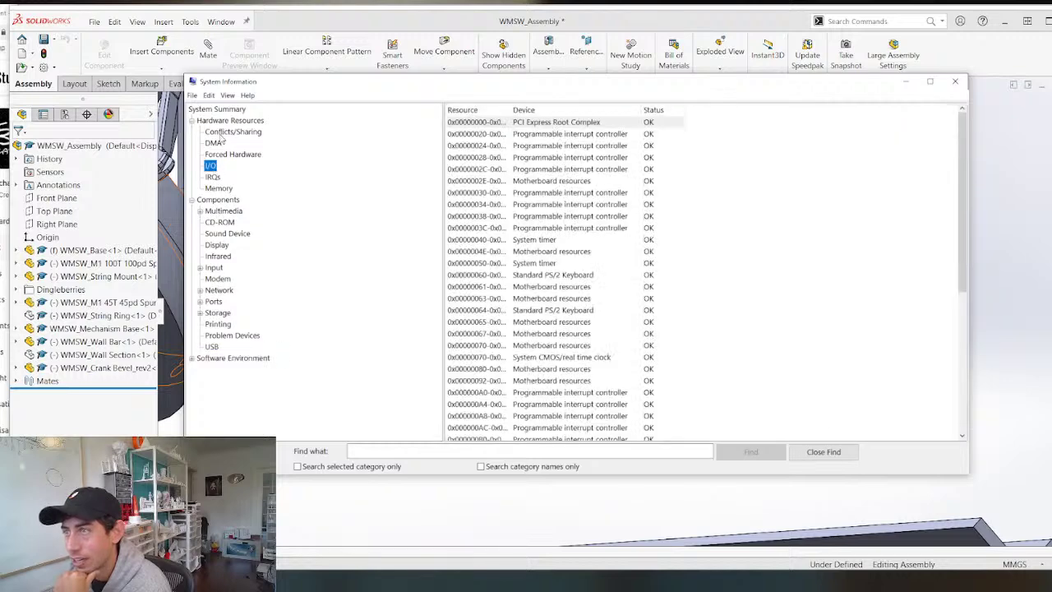
click(221, 191)
click(234, 156)
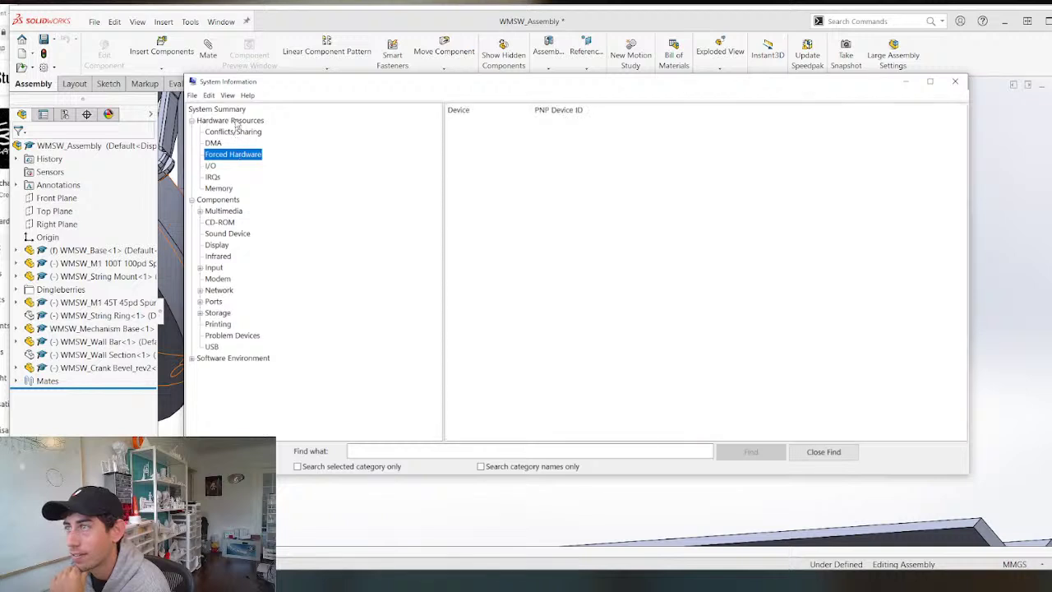
click(236, 121)
click(191, 121)
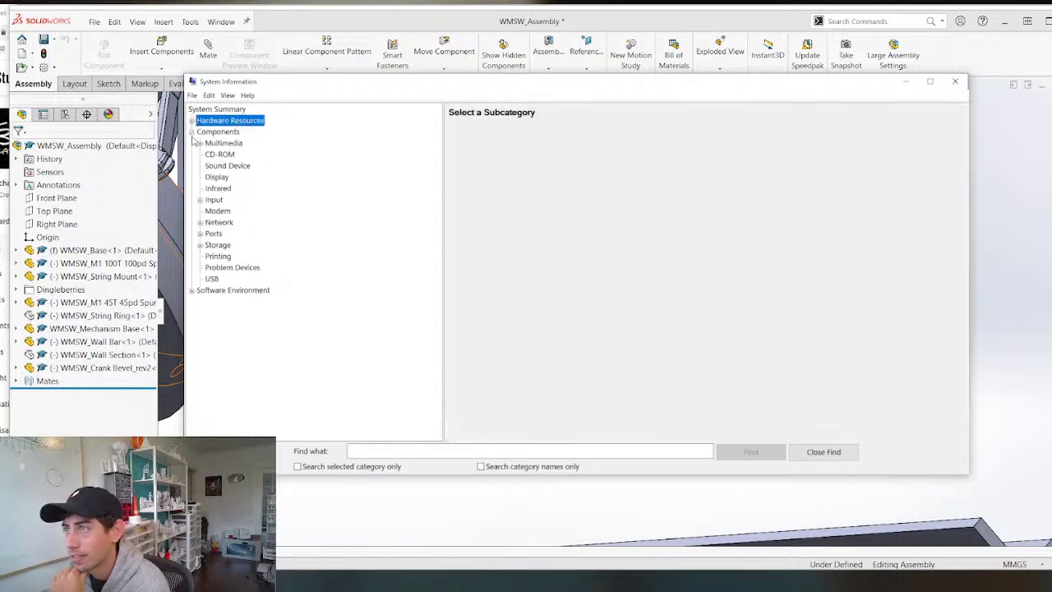
click(192, 132)
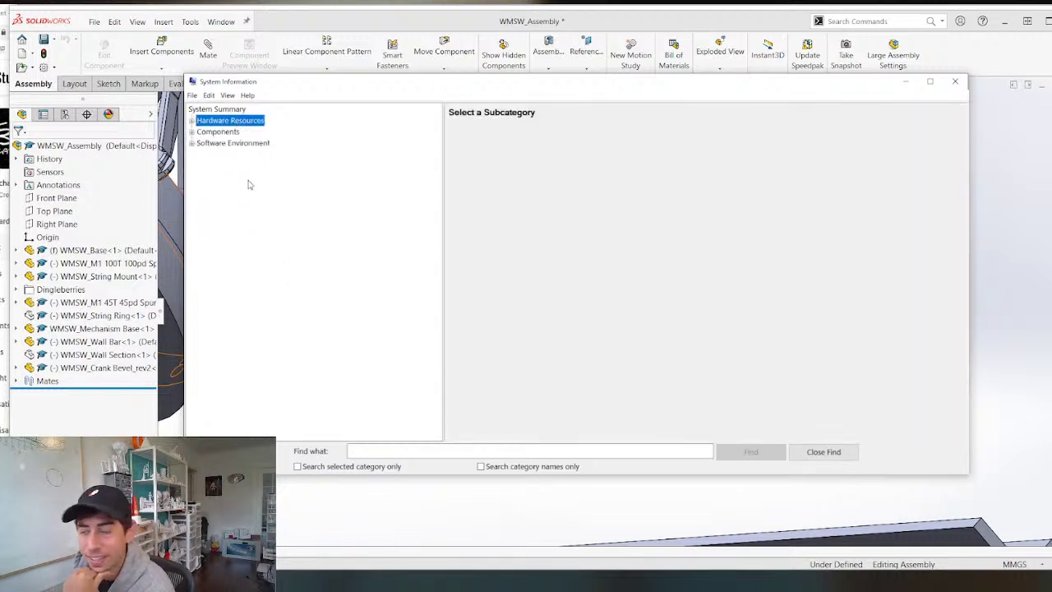
click(954, 81)
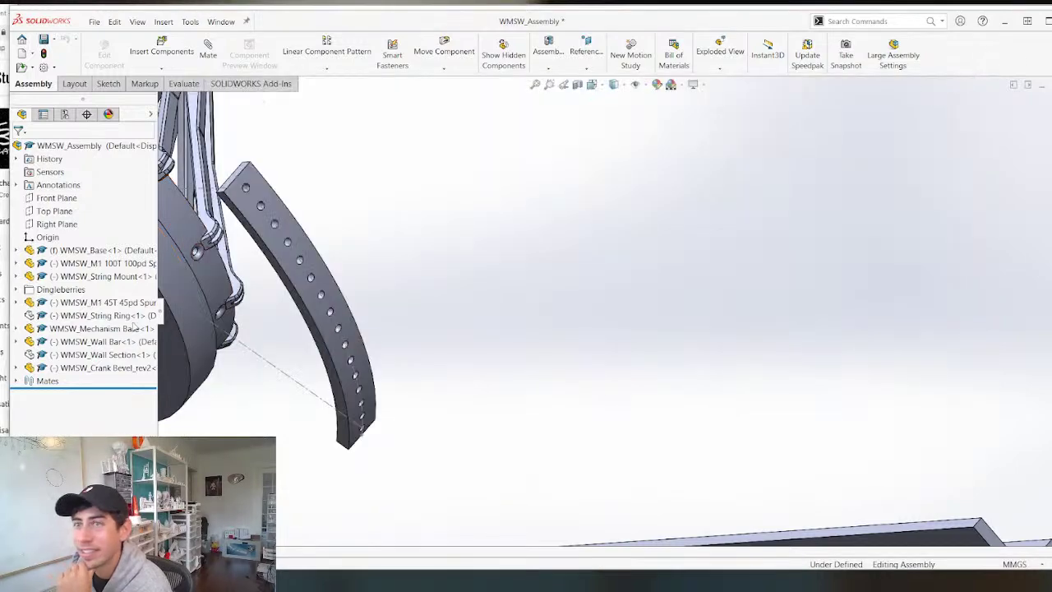
Open the WMSW_Mechanism Base part from the assembly in its own window.
key(f)
middle_drag(523, 258, 412, 282)
scroll(685, 175, down, 5)
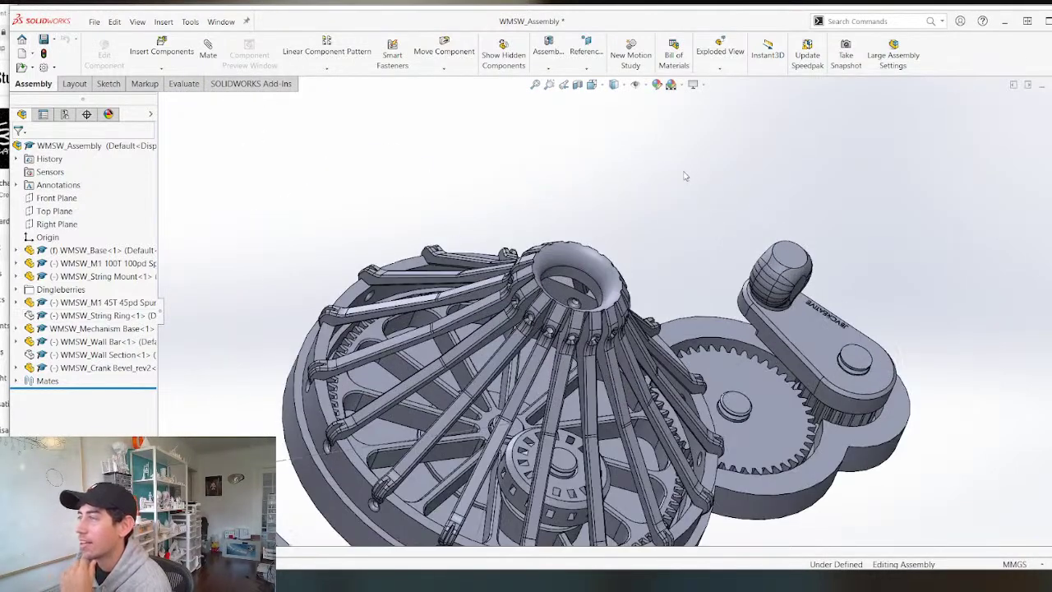
scroll(438, 377, up, 5)
scroll(564, 433, down, 5)
middle_drag(564, 432, 554, 400)
right_click(544, 388)
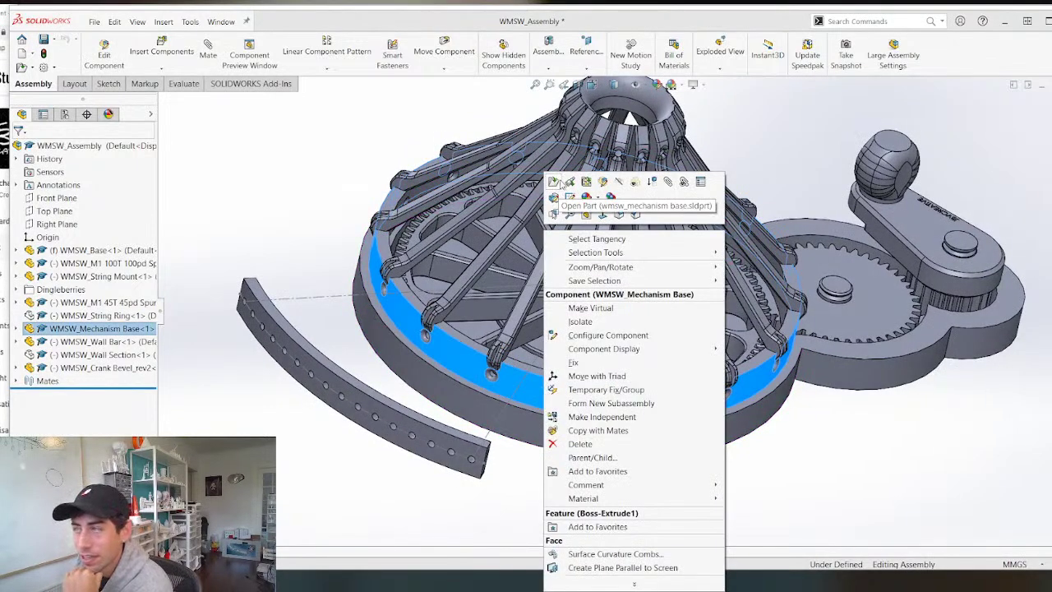
click(558, 182)
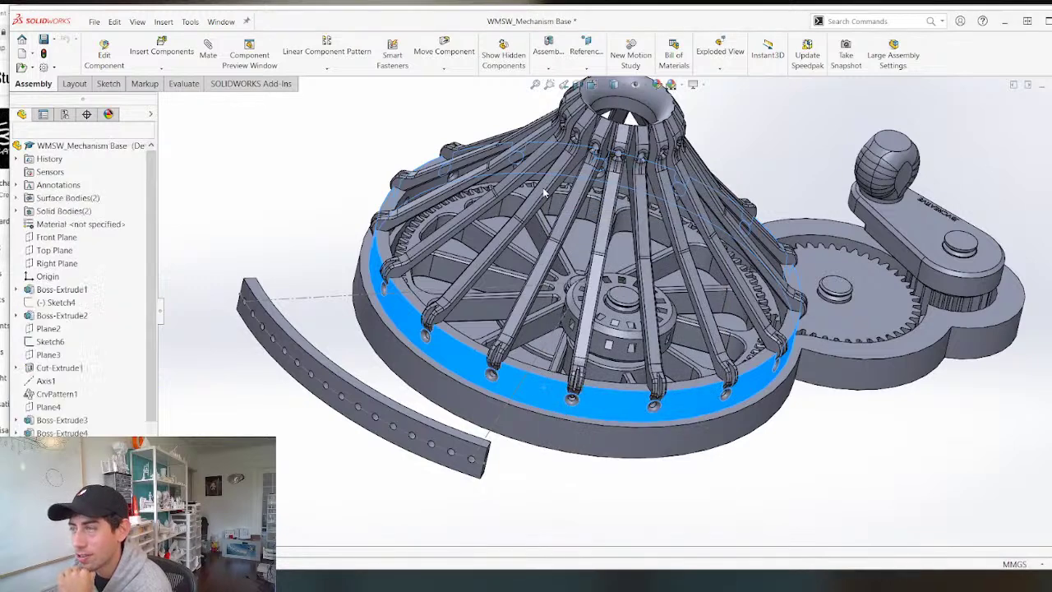
Inspect the rolled-forward mechanism base from the side and save the part.
scroll(124, 392, down, 5)
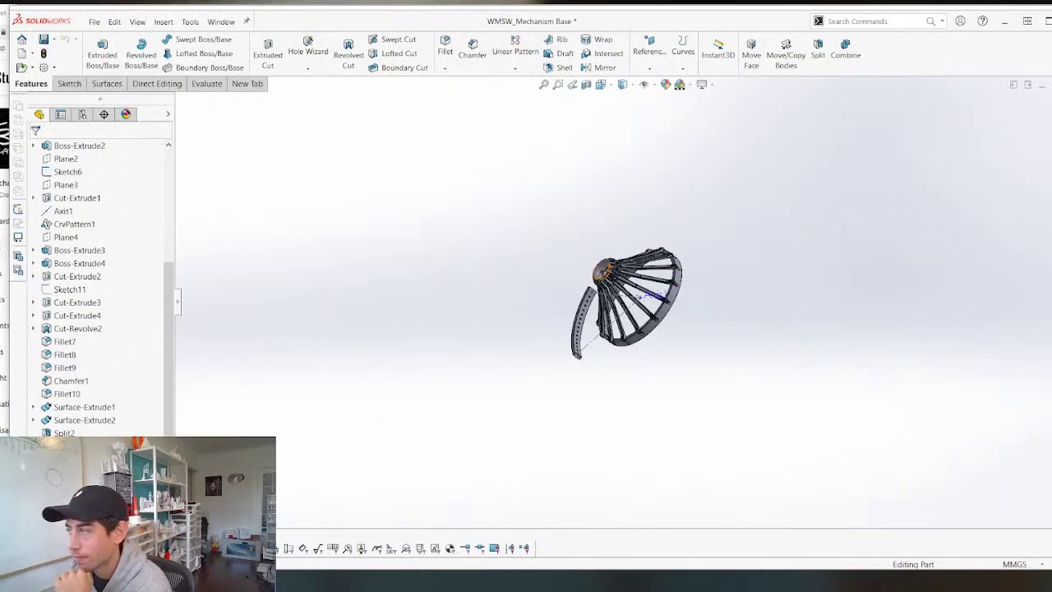
scroll(577, 297, down, 7)
middle_drag(620, 256, 600, 169)
scroll(601, 178, up, 2)
scroll(663, 225, down, 1)
key(ctrl+s)
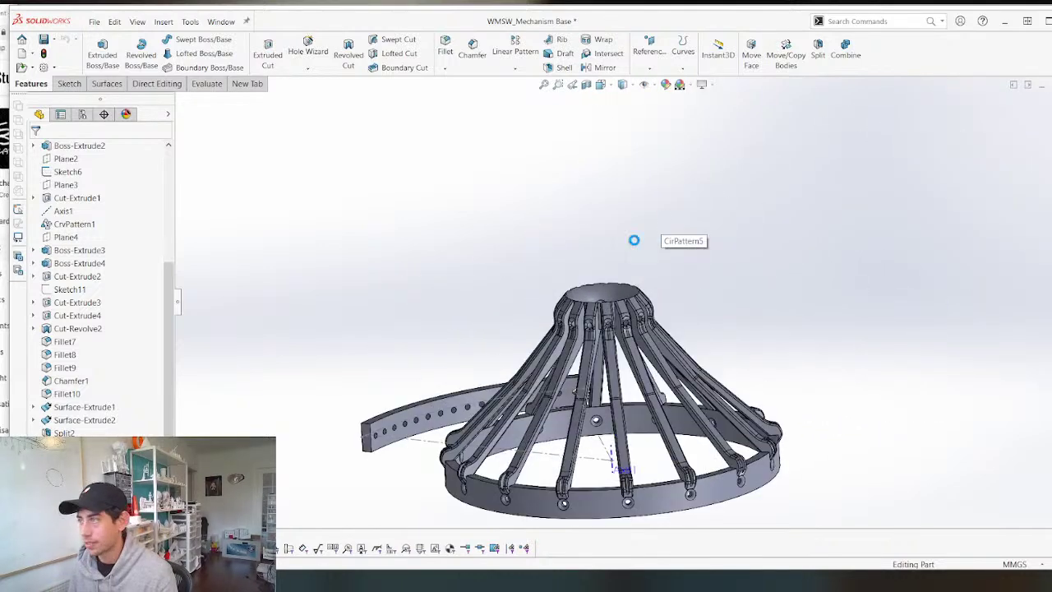
Delete the Fillet3 feature whose face covers the opening of the upper ring.
click(604, 293)
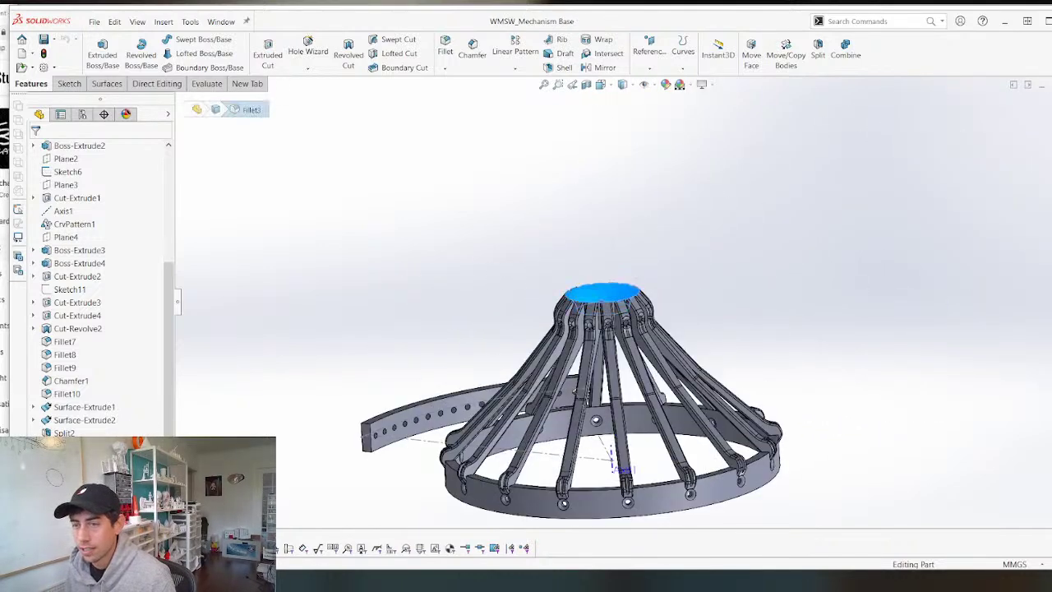
key(Delete)
key(Return)
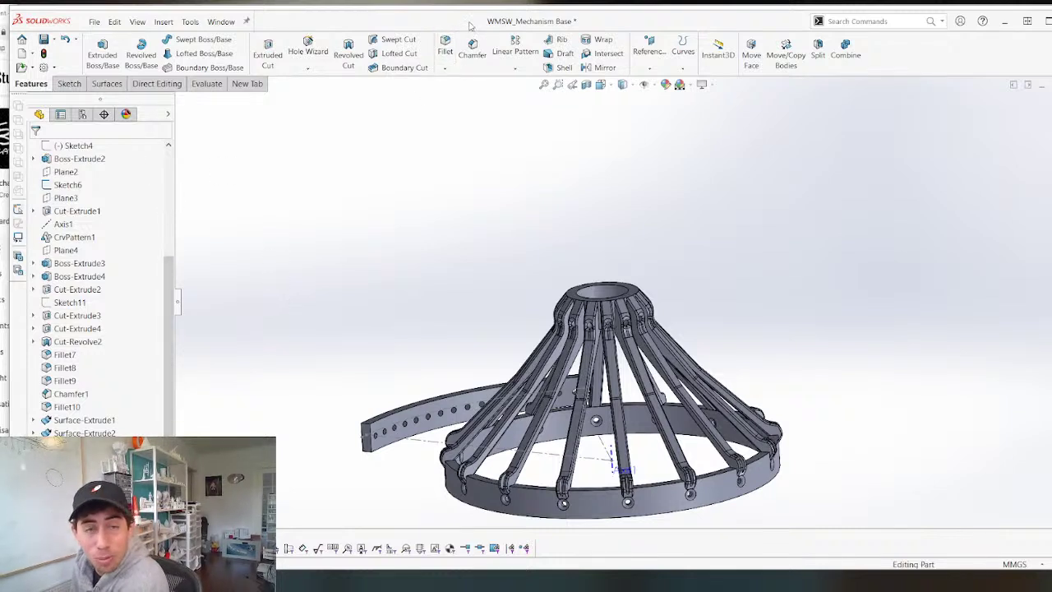
Examine the upper ring, its opening and the surrounding arms of the mechanism base from several angles.
scroll(460, 343, up, 3)
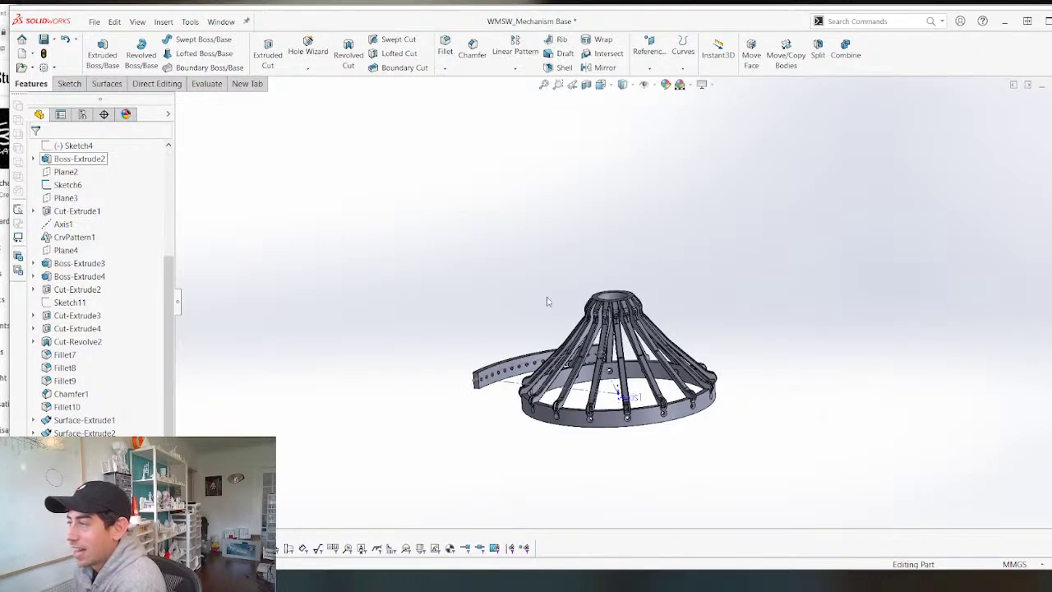
middle_drag(547, 300, 618, 319)
scroll(623, 319, down, 2)
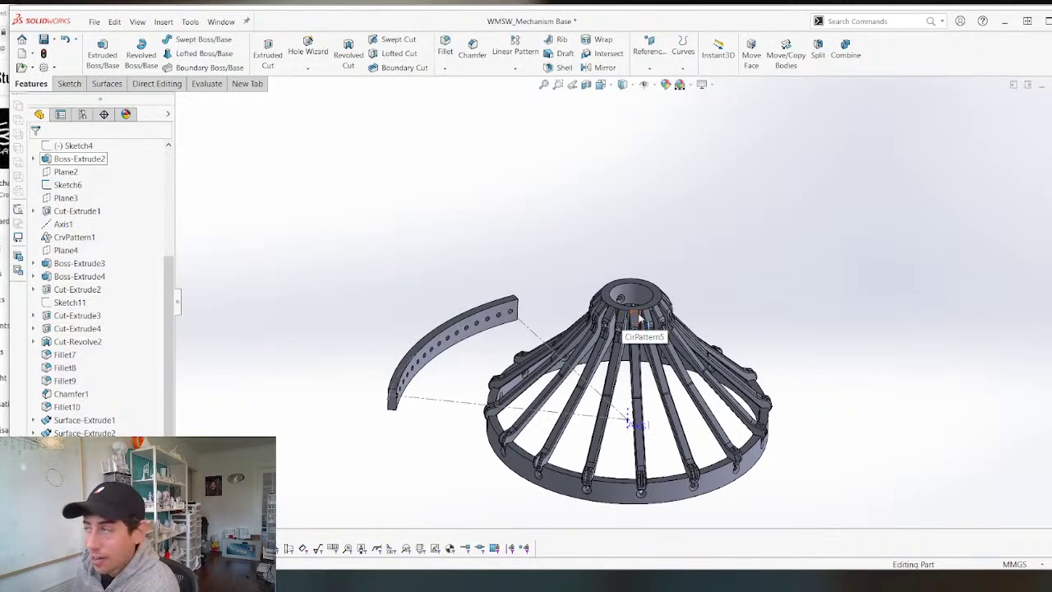
scroll(623, 321, down, 6)
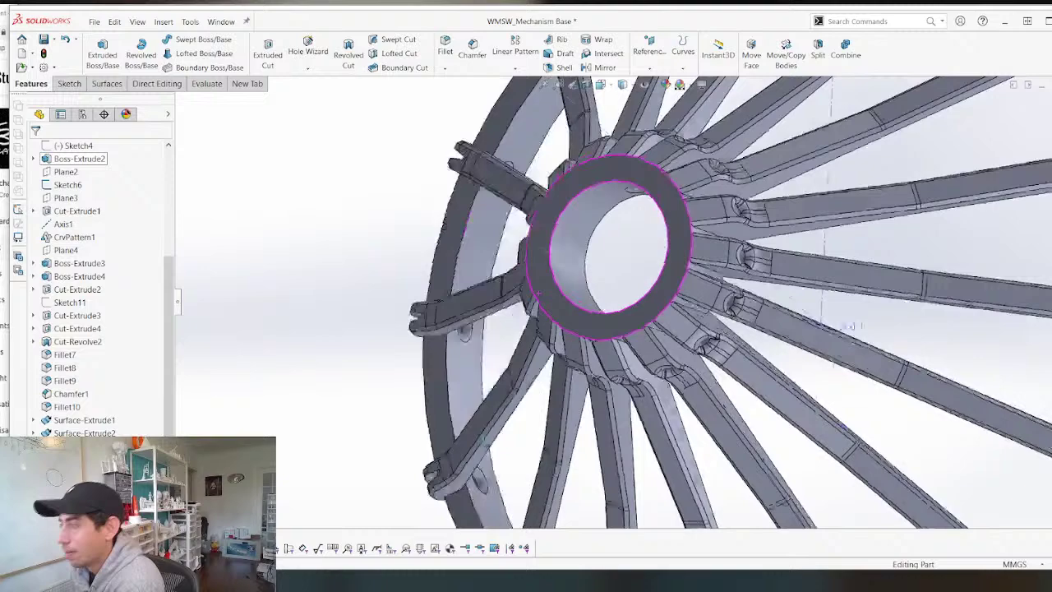
middle_drag(848, 326, 460, 309)
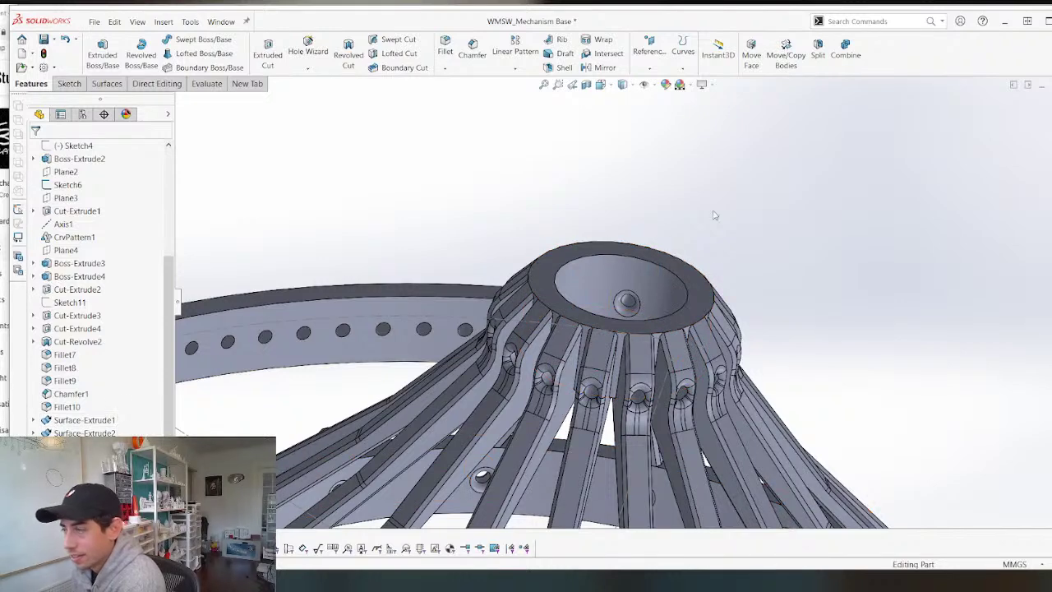
middle_drag(713, 215, 575, 333)
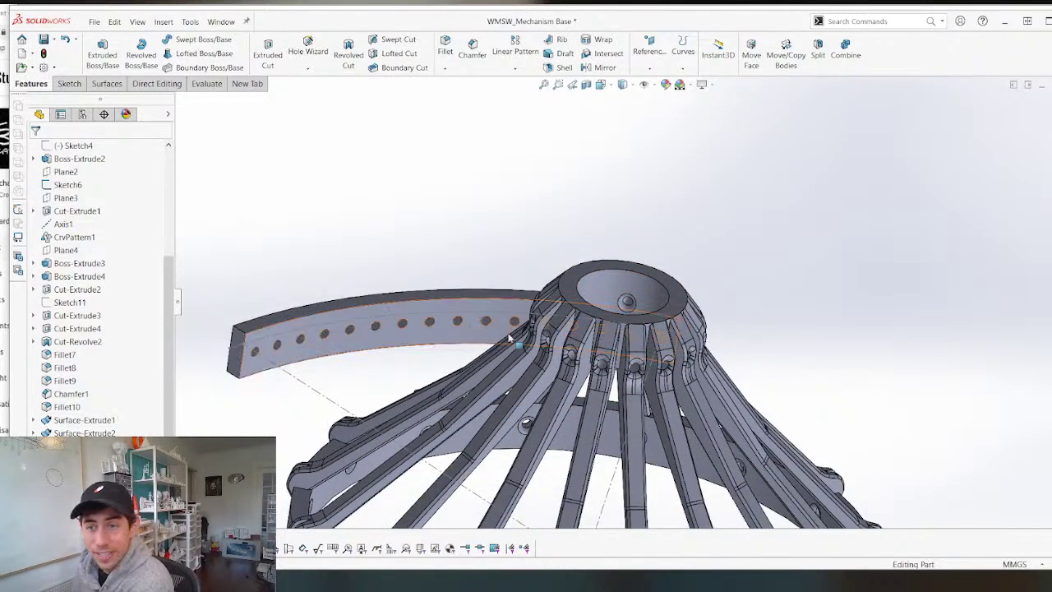
scroll(509, 337, up, 5)
mouse_move(509, 336)
middle_down()
mouse_move(387, 324)
mouse_move(492, 221)
mouse_move(500, 307)
mouse_move(516, 321)
middle_up()
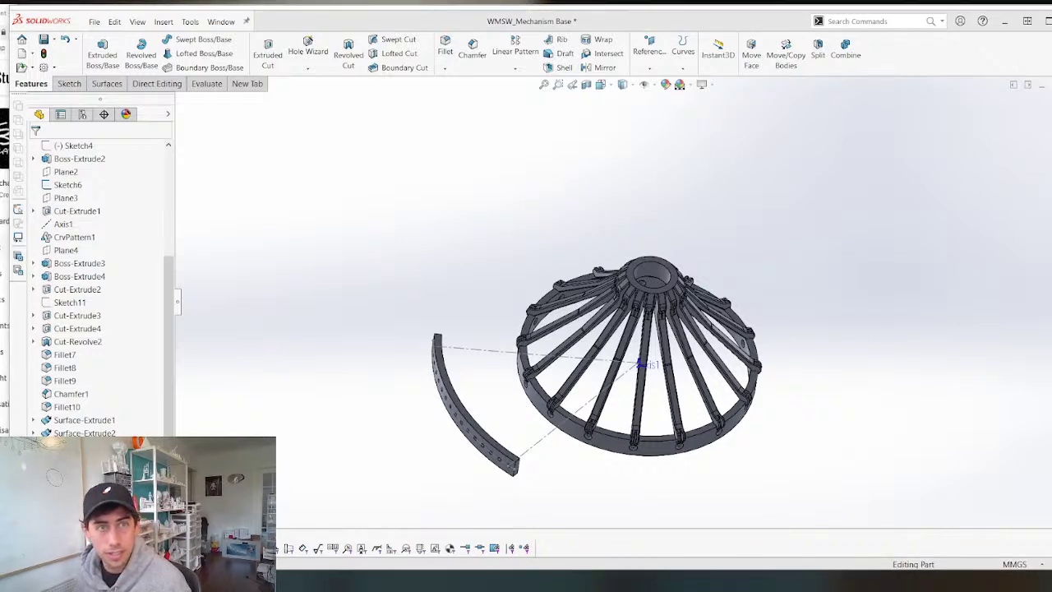
Look up the processor and installed physical memory in System Information and close its window.
drag(0, 76, 367, 116)
scroll(582, 312, down, 3)
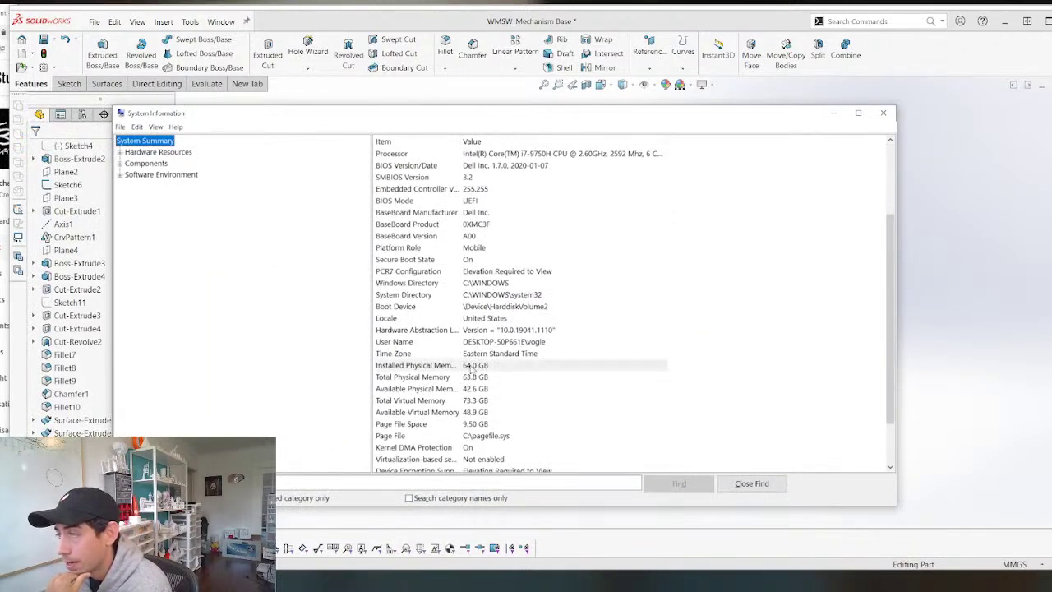
scroll(540, 375, up, 3)
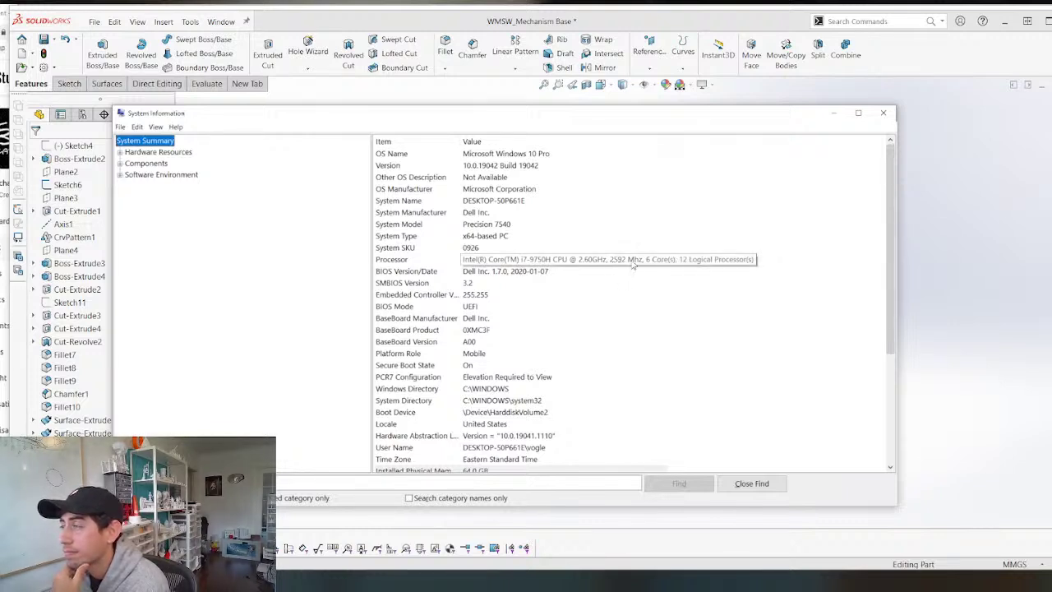
click(632, 262)
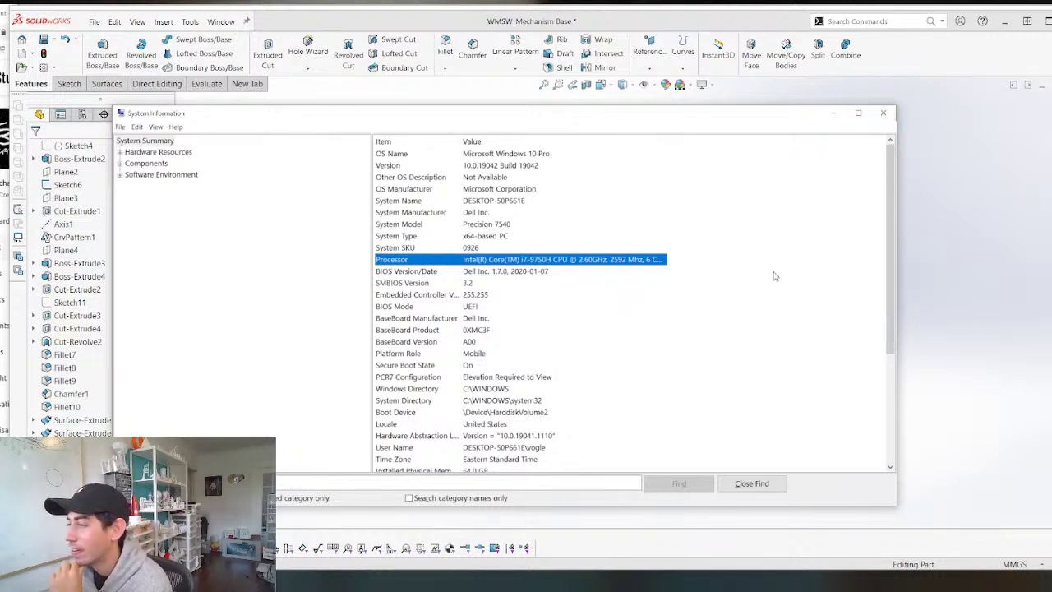
scroll(774, 277, down, 5)
scroll(768, 313, up, 5)
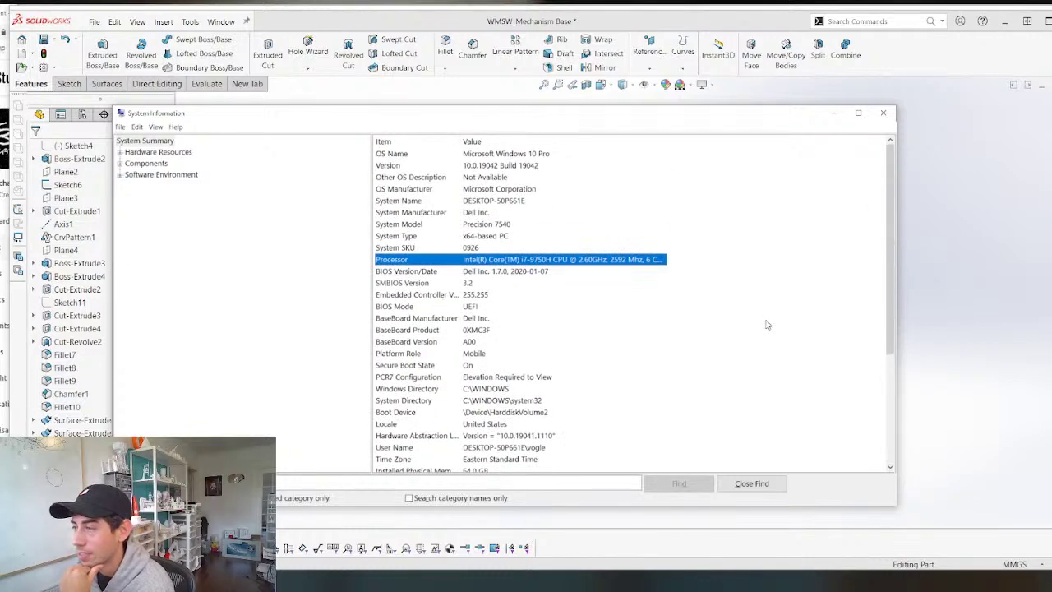
click(882, 112)
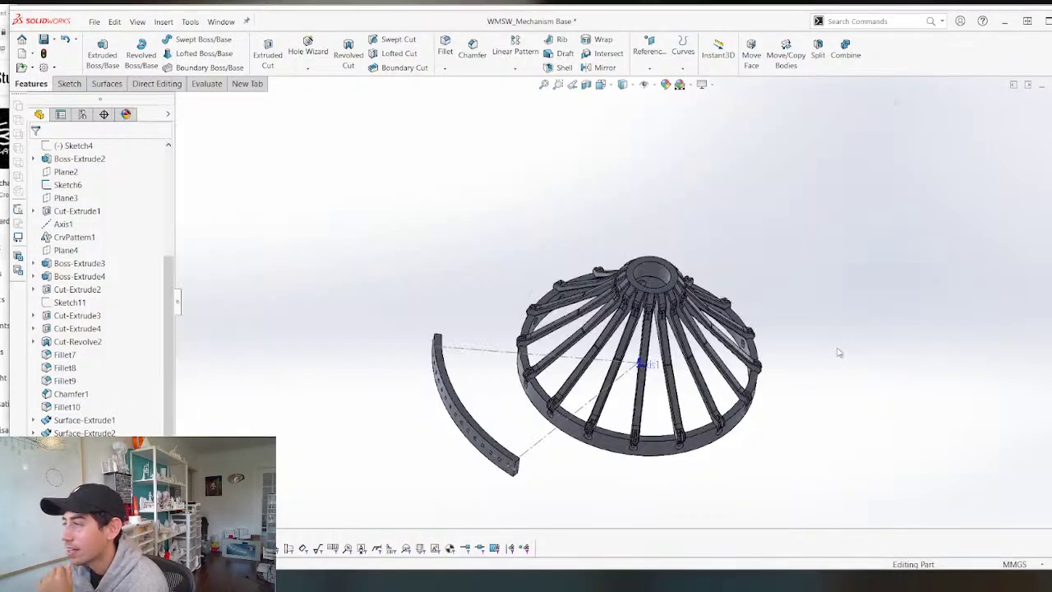
Roll the model back to just after Cut-Extrude4 to examine the hole through the upper ring, and roll it forward again.
scroll(658, 256, down, 5)
mouse_move(586, 326)
middle_down()
mouse_move(604, 330)
mouse_move(564, 282)
mouse_move(600, 322)
middle_up()
scroll(680, 324, down, 5)
scroll(469, 332, down, 5)
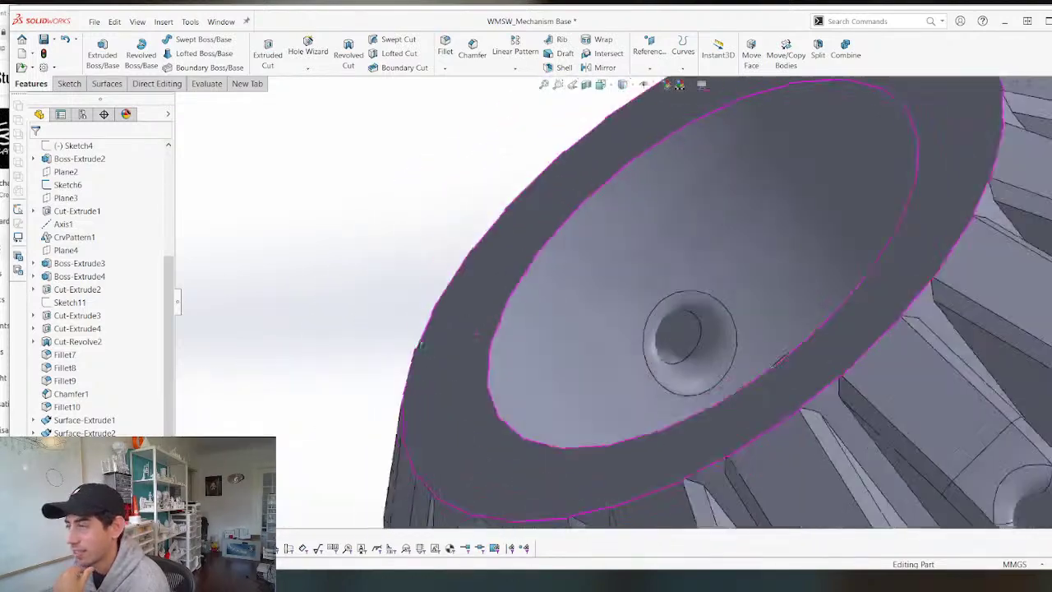
click(625, 308)
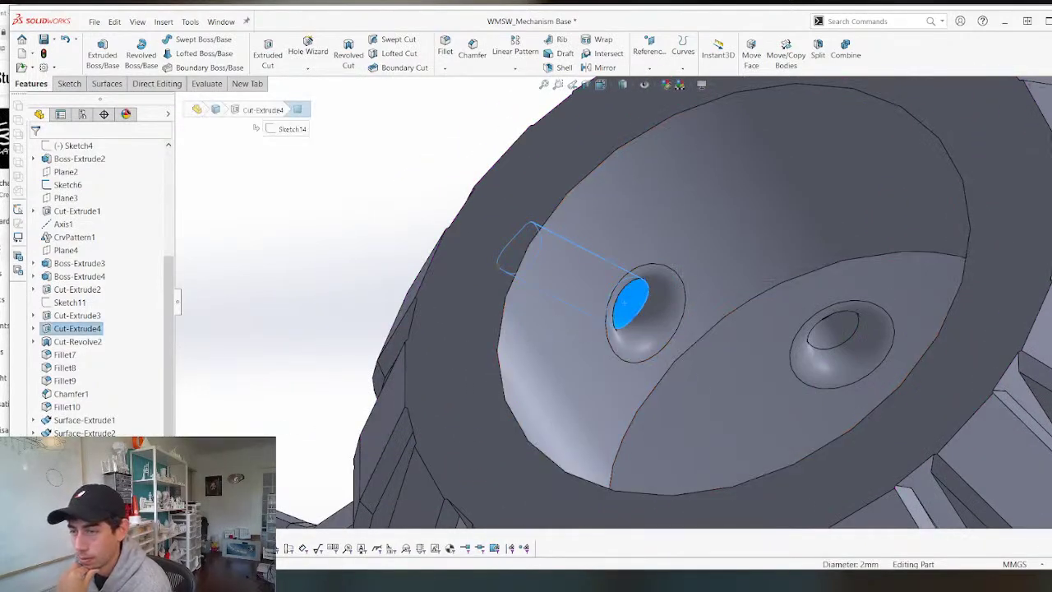
drag(131, 439, 141, 336)
scroll(605, 281, up, 5)
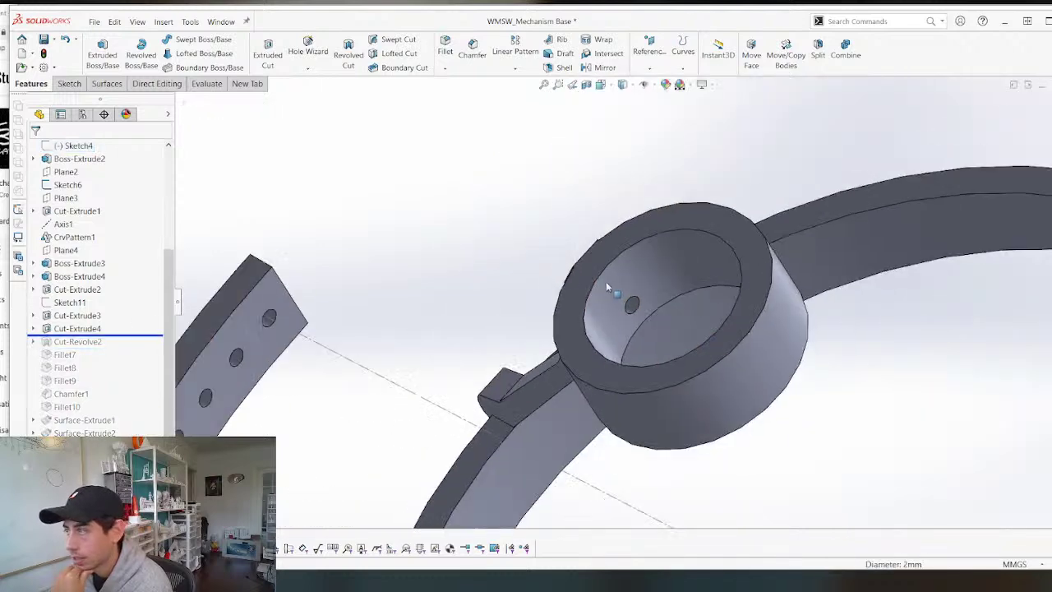
middle_drag(606, 281, 694, 209)
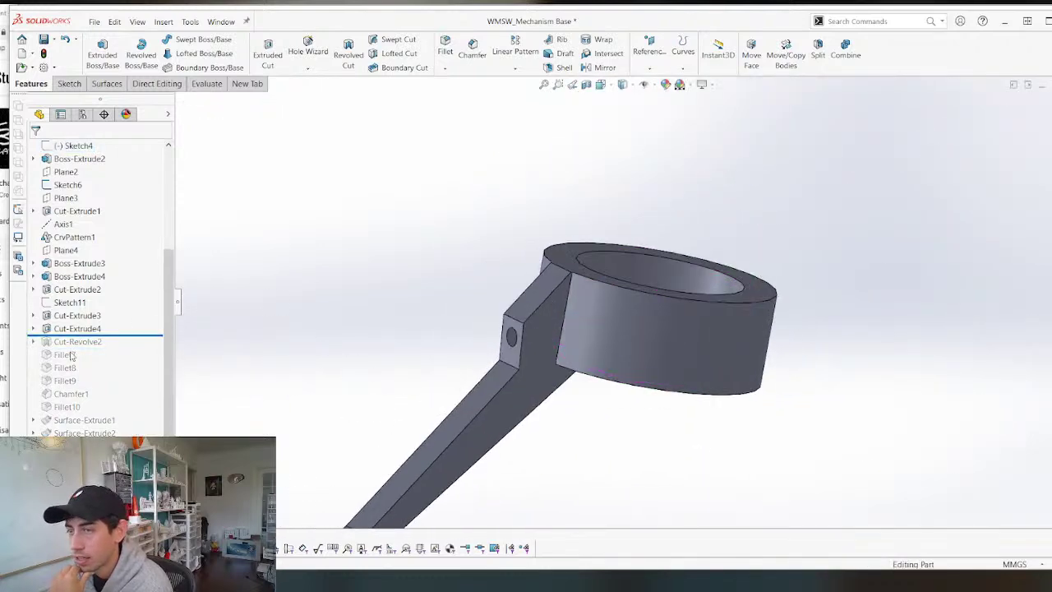
drag(127, 335, 123, 444)
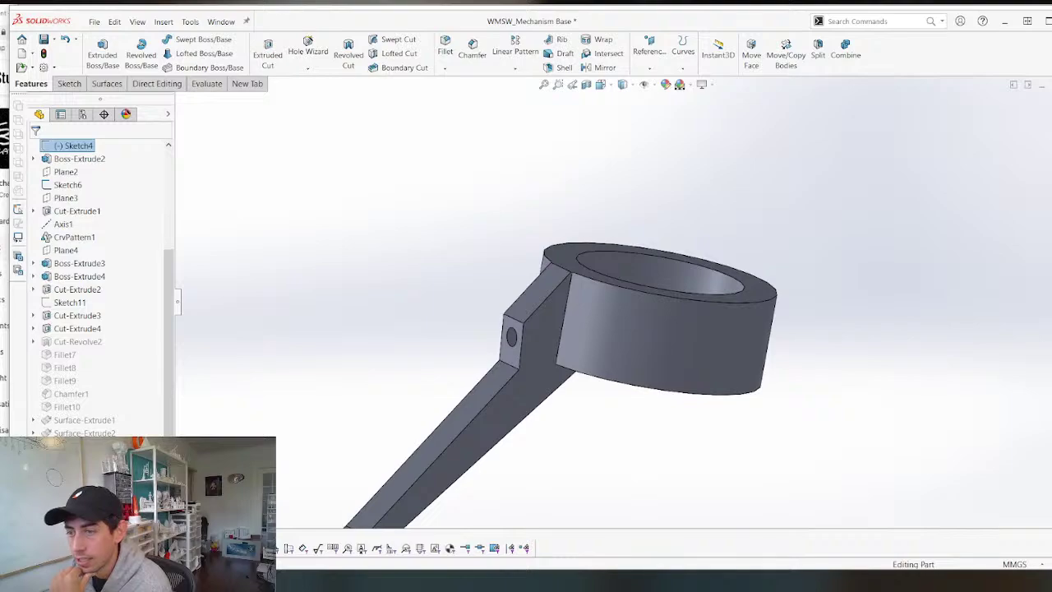
Identify the features that form the hole in the upper ring's inner wall and its rounded rim.
scroll(565, 288, up, 3)
middle_drag(566, 289, 499, 411)
scroll(599, 310, down, 5)
middle_drag(600, 338, 578, 364)
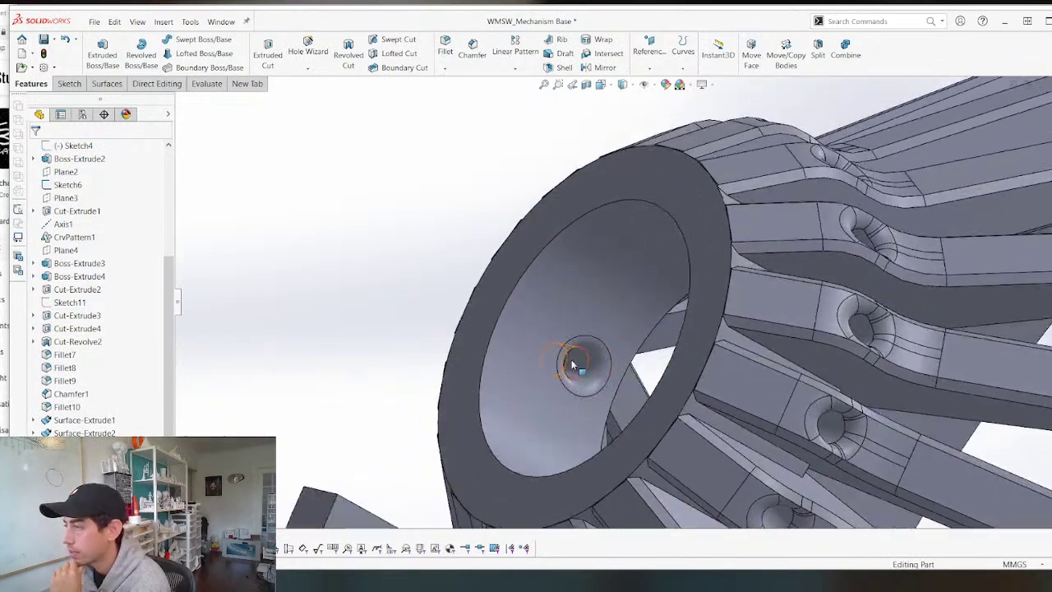
click(577, 365)
click(569, 343)
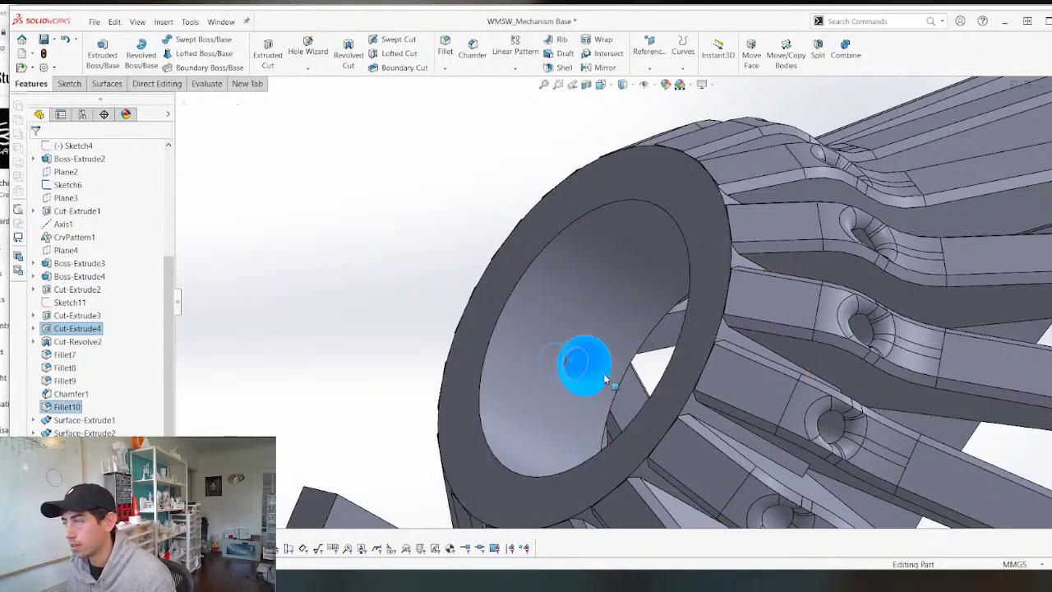
middle_drag(345, 269, 455, 189)
scroll(455, 190, up, 6)
click(388, 251)
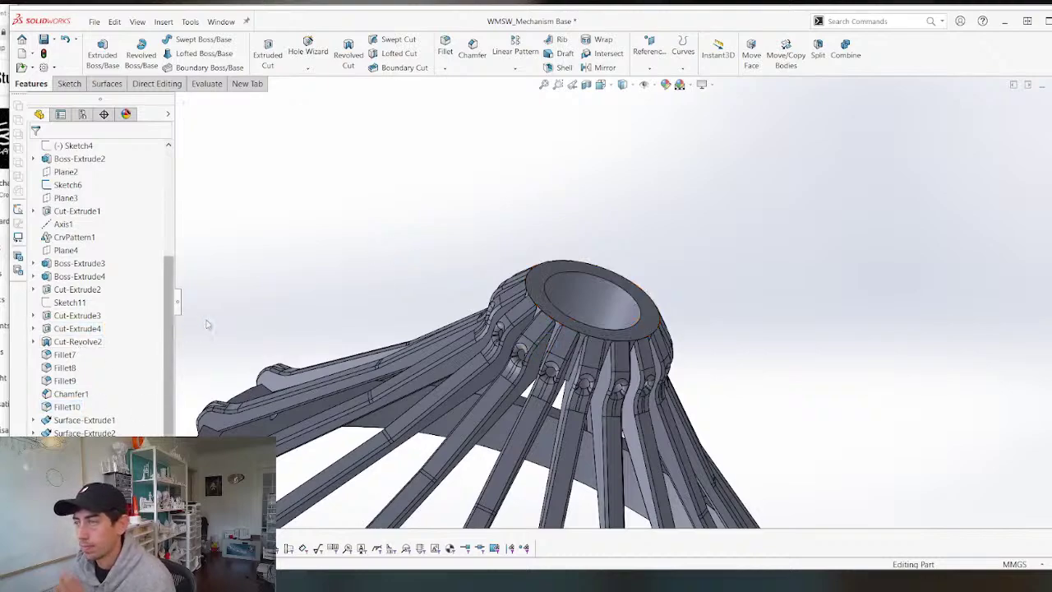
Edit Fillet10 so its 1 mm fillet no longer includes the hole's edge on the upper ring's inner wall.
scroll(526, 337, down, 3)
middle_drag(431, 332, 313, 452)
click(484, 355)
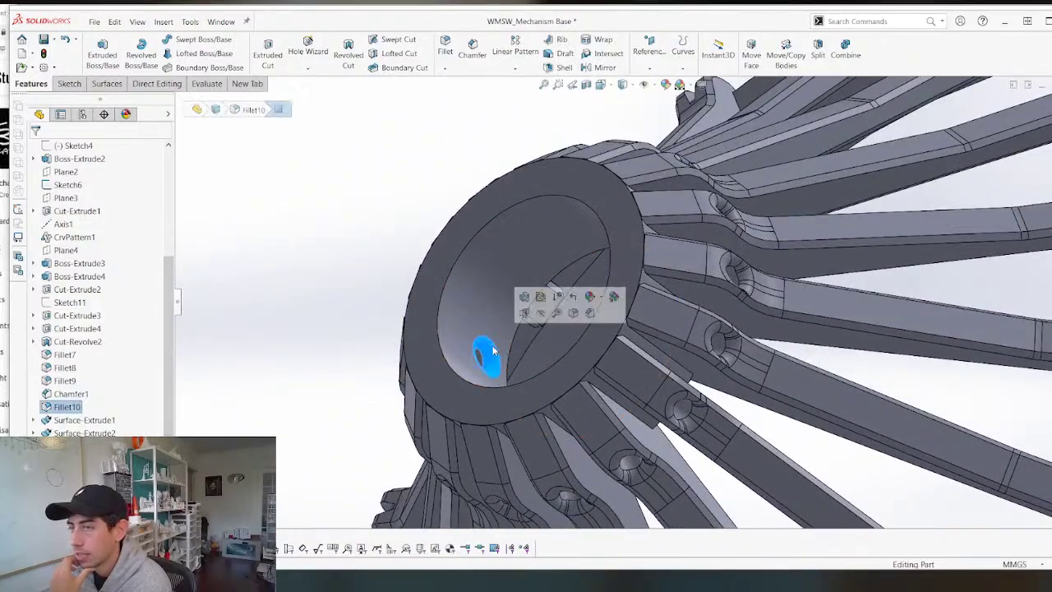
right_click(62, 407)
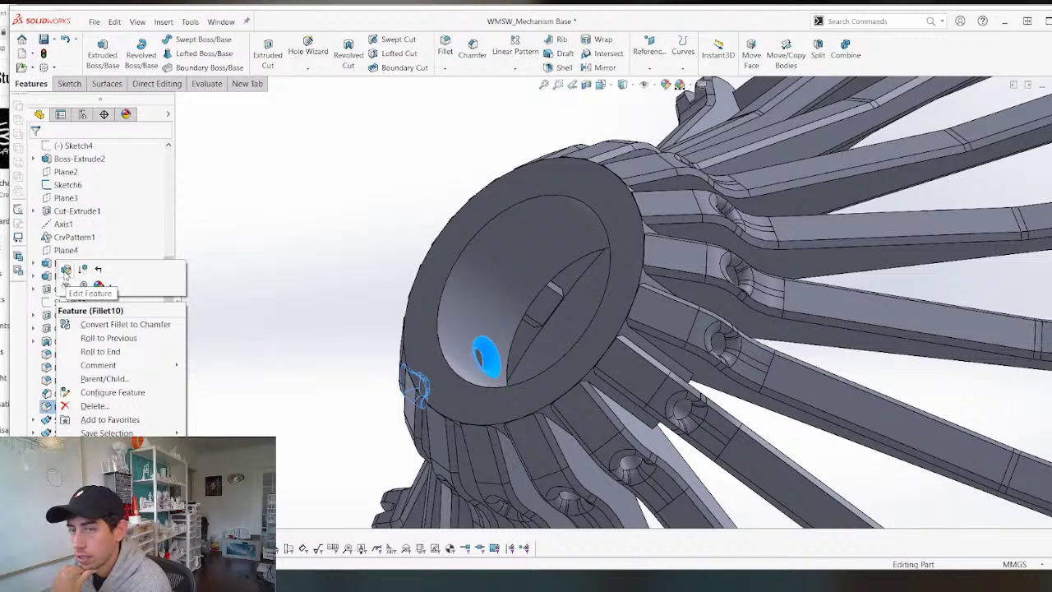
click(66, 272)
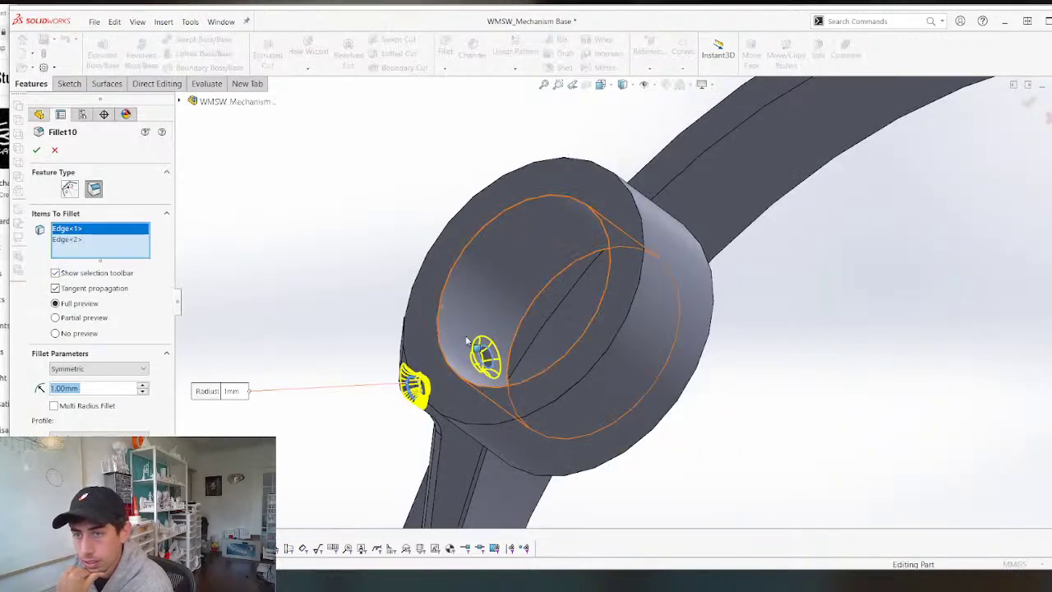
scroll(465, 337, down, 5)
scroll(353, 363, up, 3)
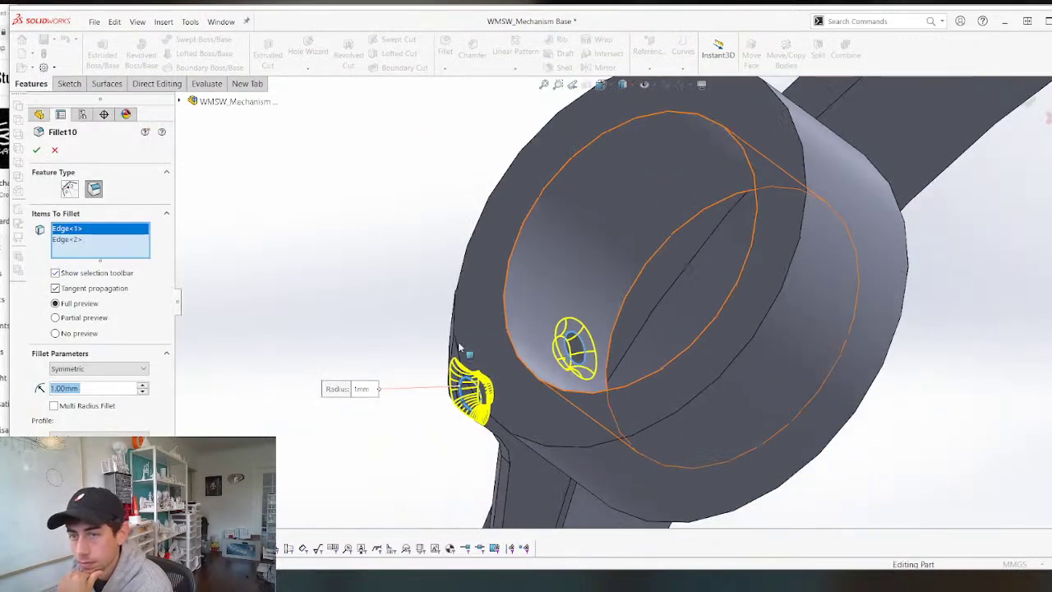
middle_drag(395, 345, 631, 353)
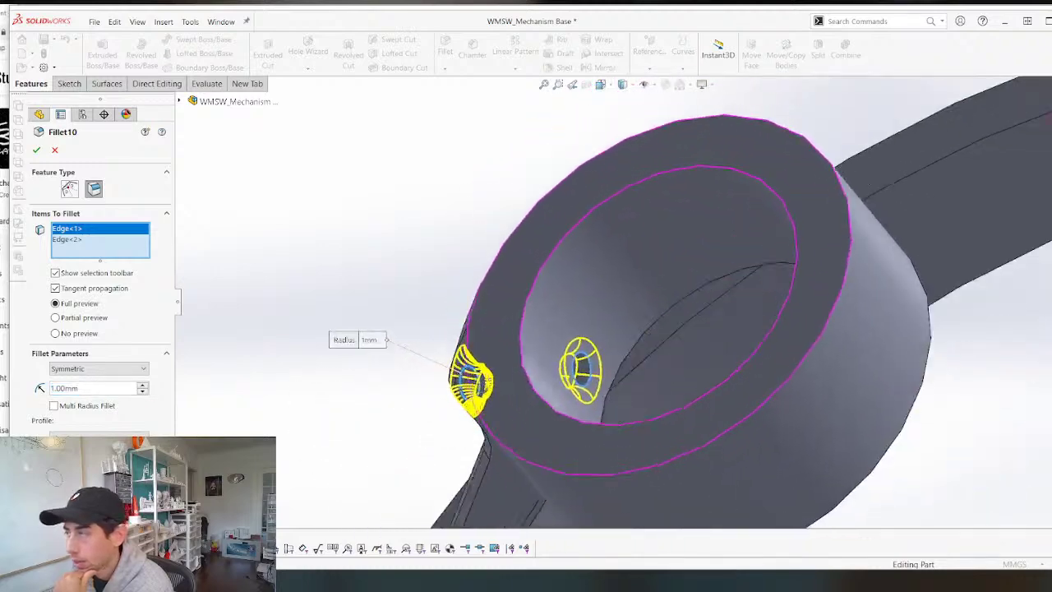
scroll(634, 353, down, 4)
click(521, 343)
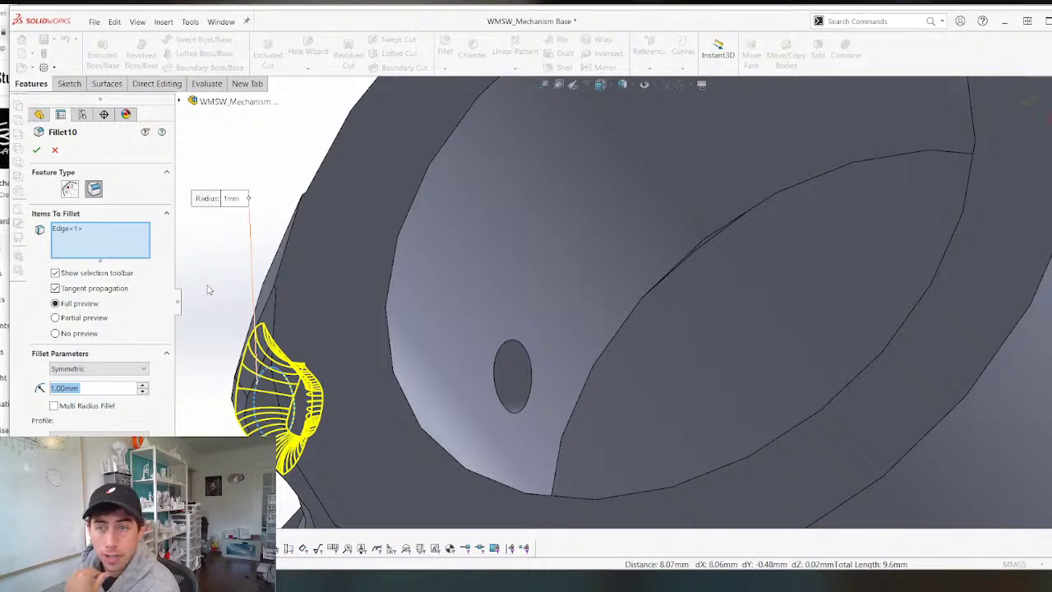
key(Return)
Inspect the hole inside the upper ring and the patterned arms around it after the Fillet10 edit.
scroll(338, 286, up, 5)
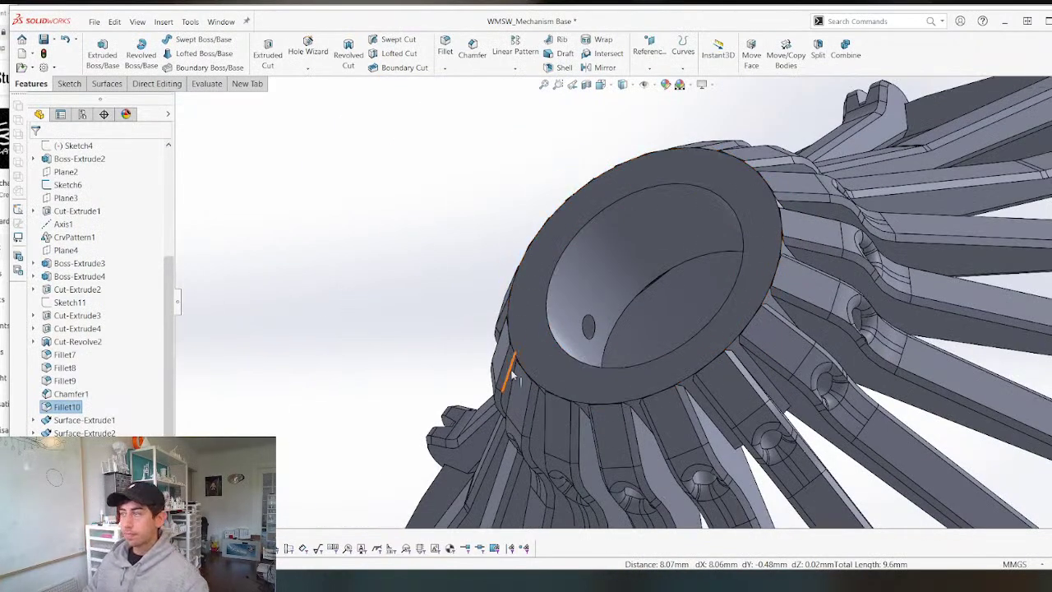
scroll(513, 378, up, 3)
middle_drag(521, 403, 566, 299)
scroll(569, 299, up, 4)
scroll(701, 260, down, 3)
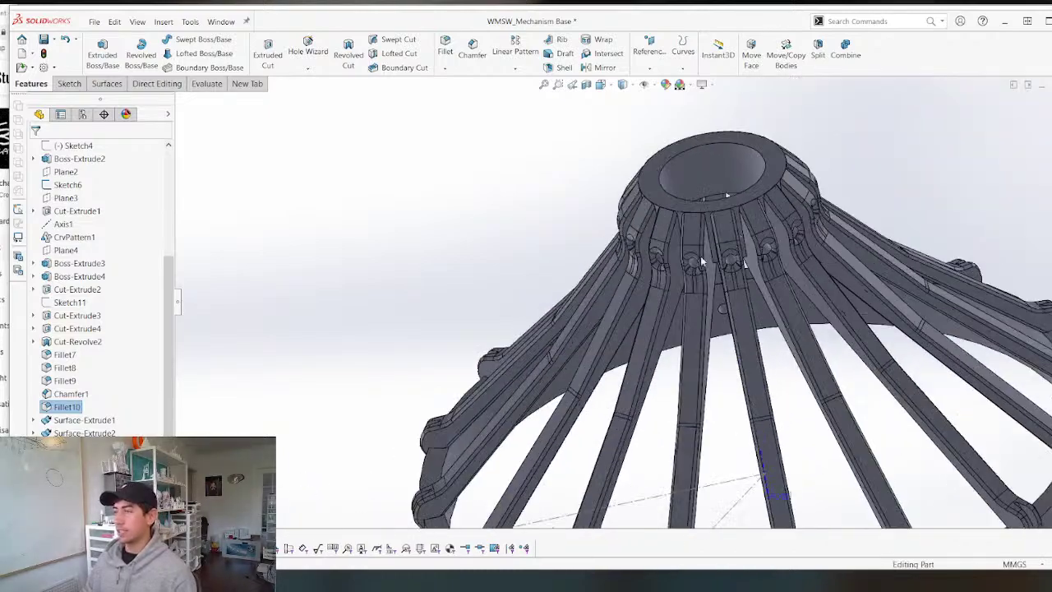
middle_drag(700, 260, 634, 295)
scroll(634, 289, up, 4)
scroll(676, 283, down, 6)
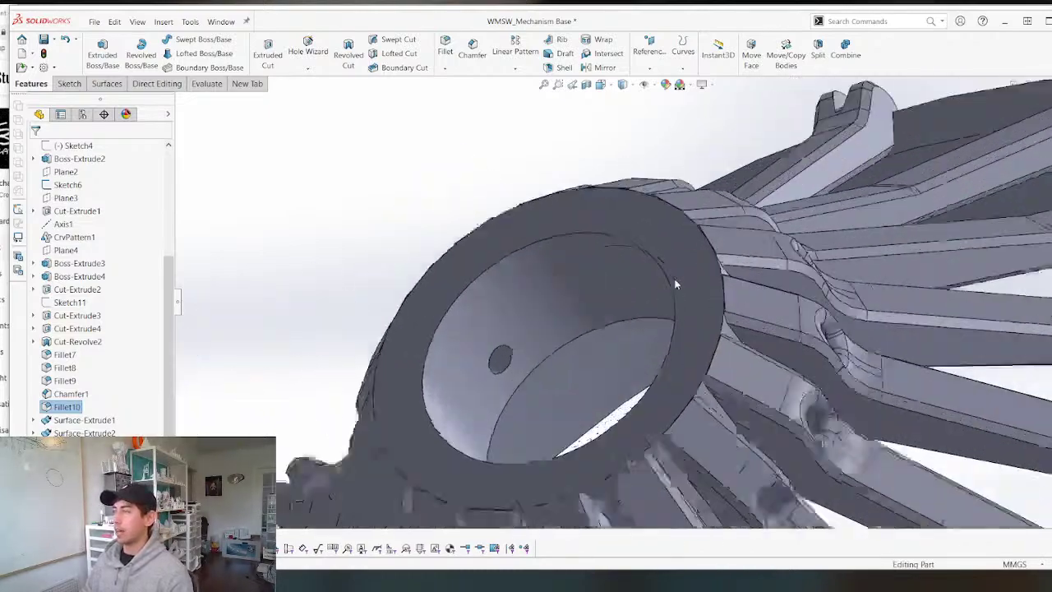
scroll(675, 285, down, 2)
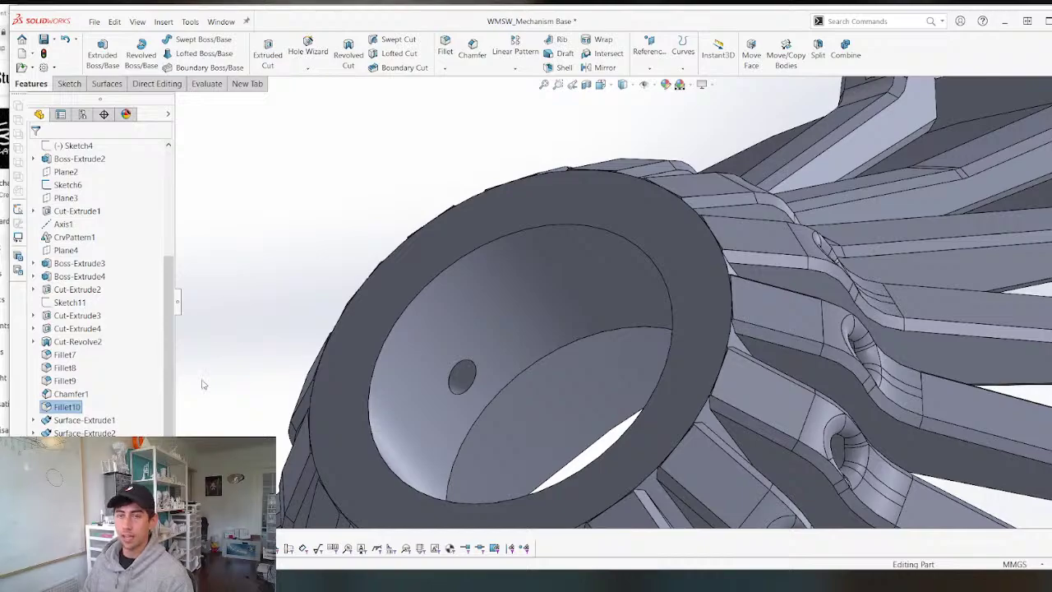
scroll(493, 312, up, 2)
middle_drag(492, 312, 503, 378)
scroll(505, 378, up, 4)
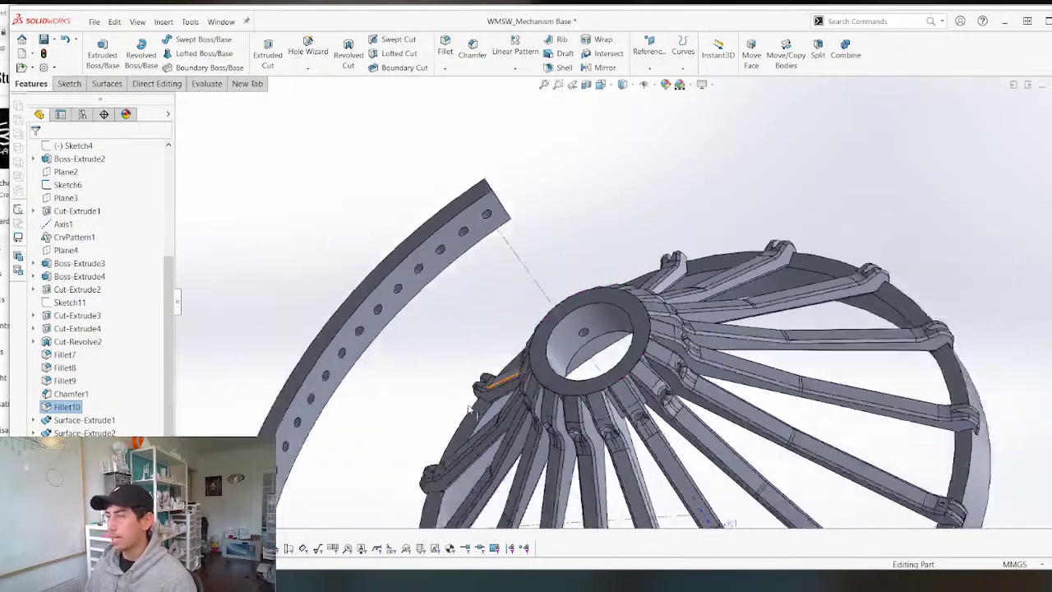
Examine the whole mechanism base from several sides, checking where the arms meet the upper ring and its inner wall.
scroll(653, 384, down, 2)
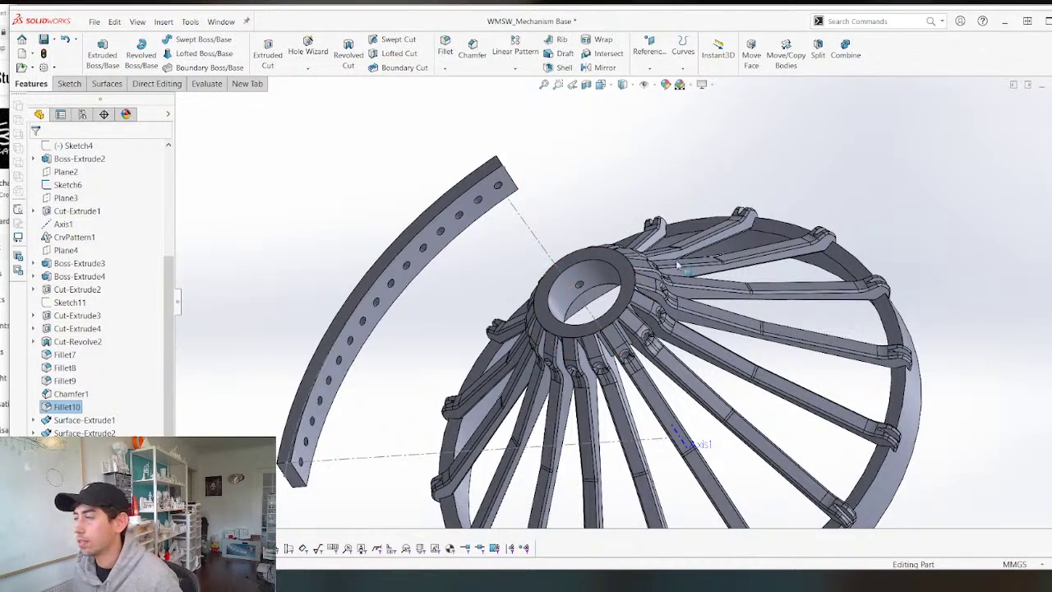
scroll(677, 264, up, 3)
middle_drag(506, 385, 614, 261)
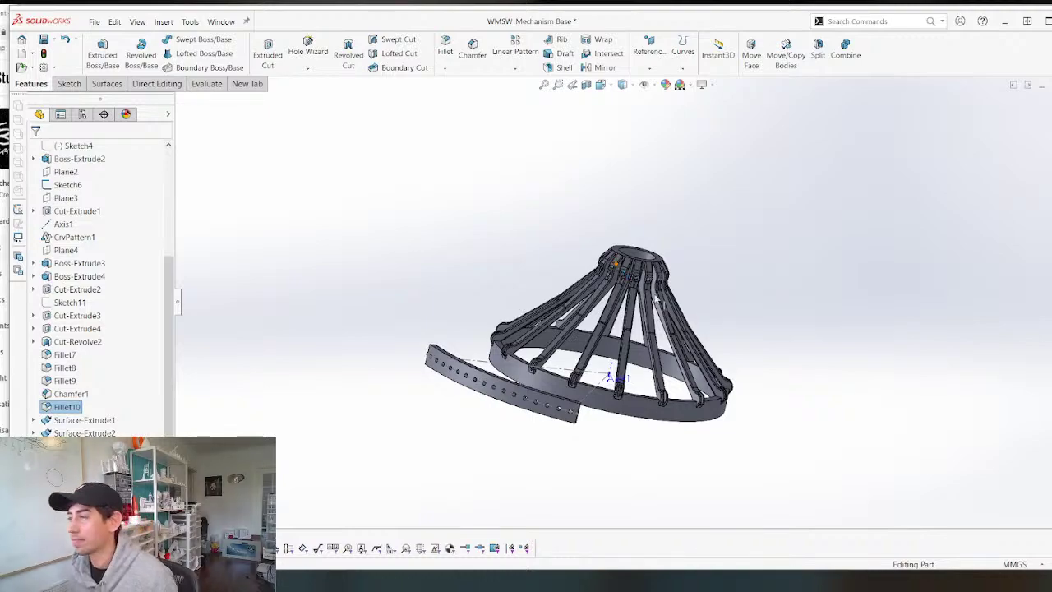
scroll(597, 250, down, 4)
scroll(652, 312, down, 5)
middle_drag(651, 313, 686, 355)
scroll(649, 344, down, 3)
scroll(586, 335, up, 4)
scroll(507, 250, down, 6)
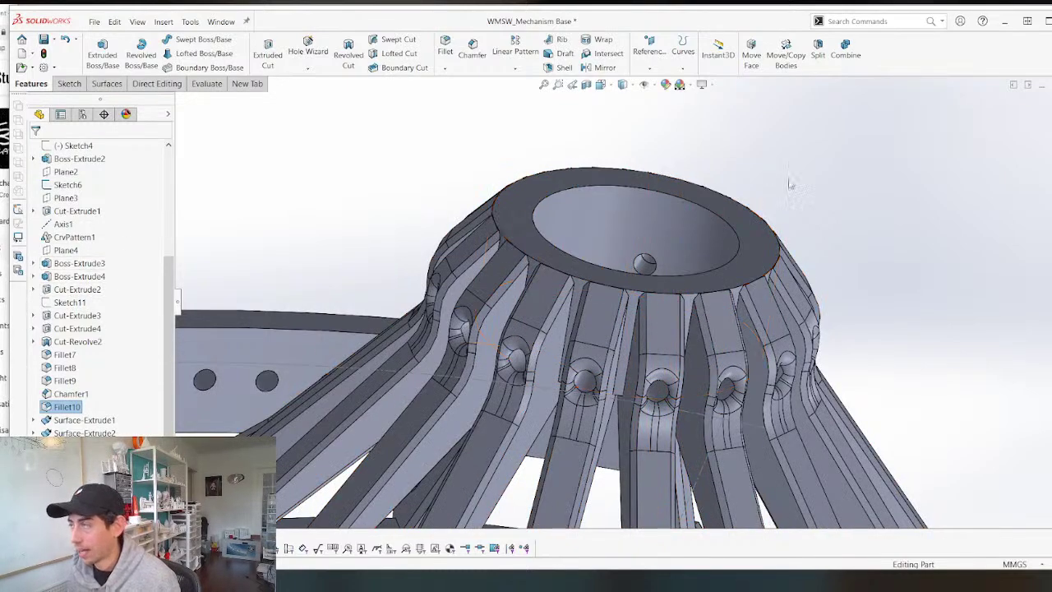
scroll(451, 318, up, 2)
scroll(727, 279, up, 4)
middle_drag(748, 244, 662, 278)
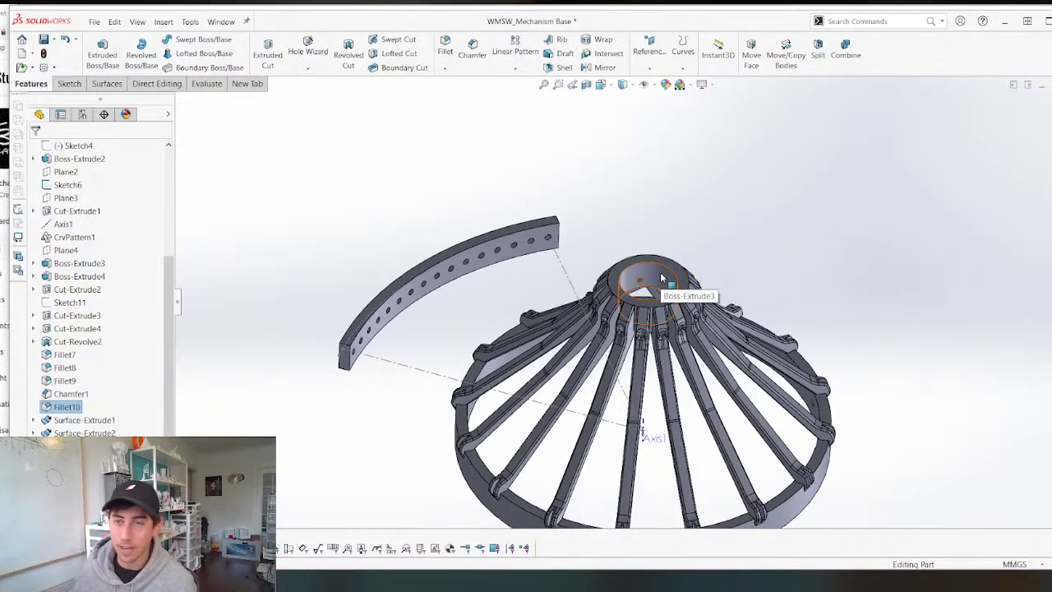
scroll(655, 273, down, 5)
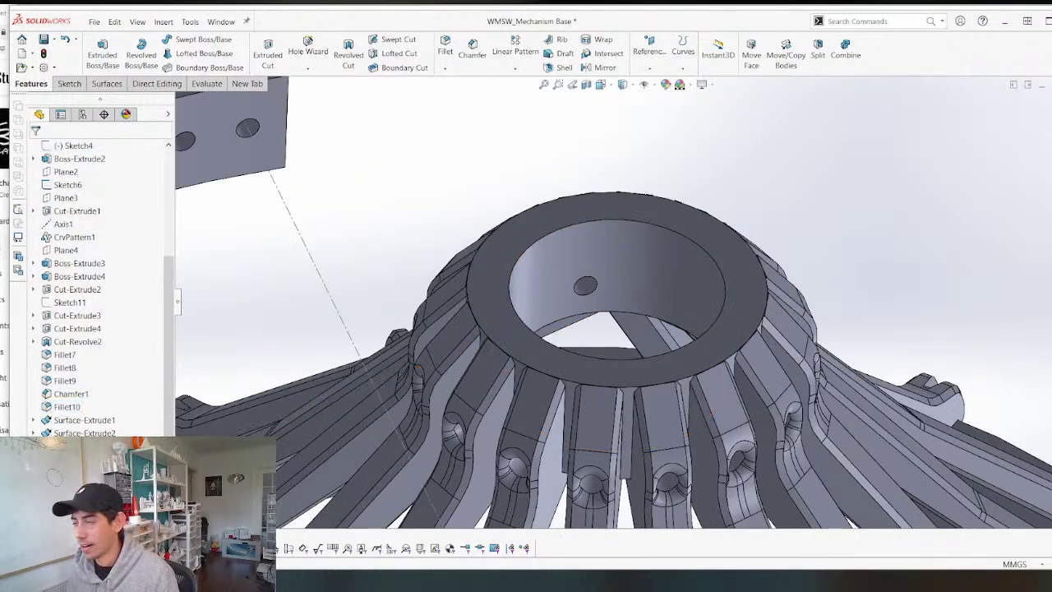
Start a sketch on the Right Plane and convert the hole edge on the upper ring's inner wall into it.
click(597, 288)
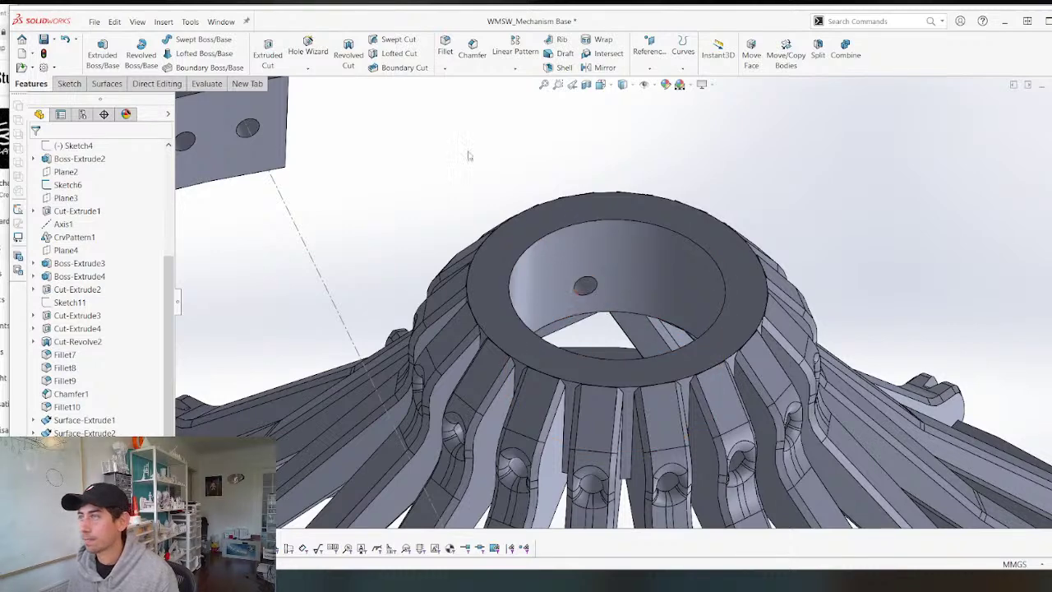
key(f)
scroll(145, 263, up, 5)
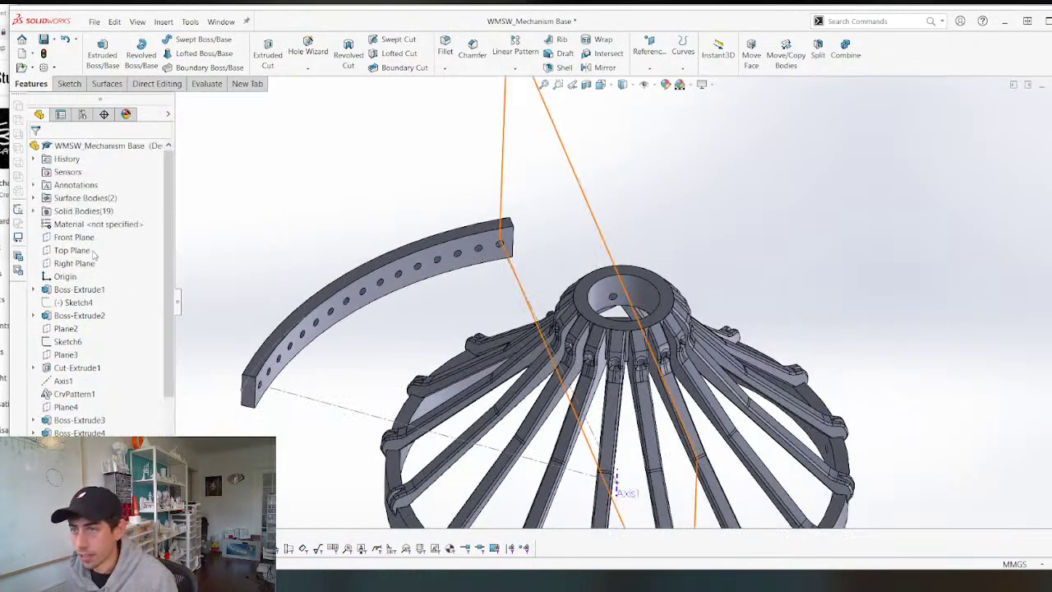
click(67, 266)
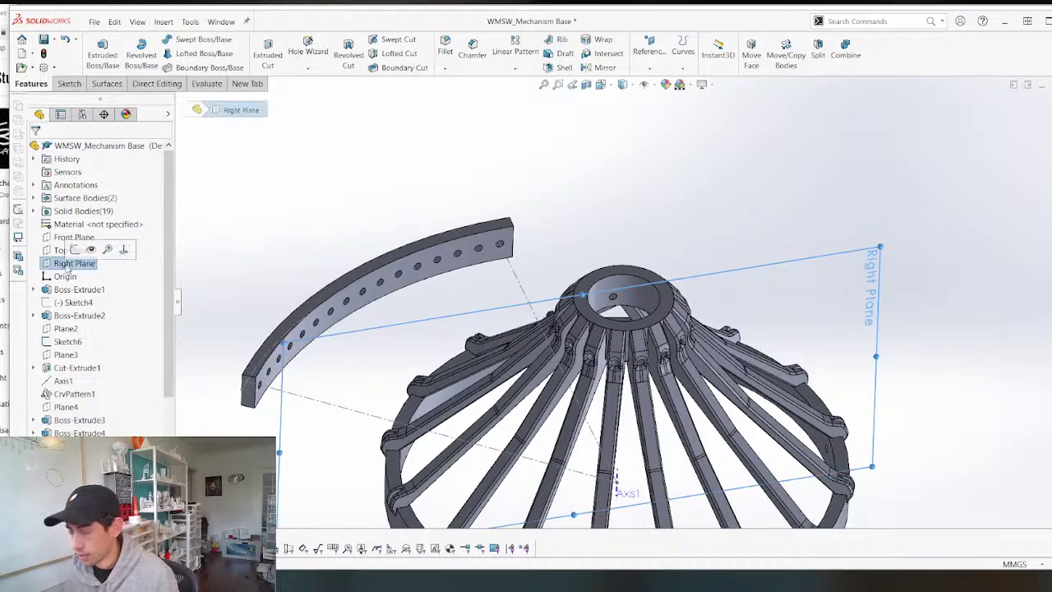
key(s)
scroll(545, 288, down, 5)
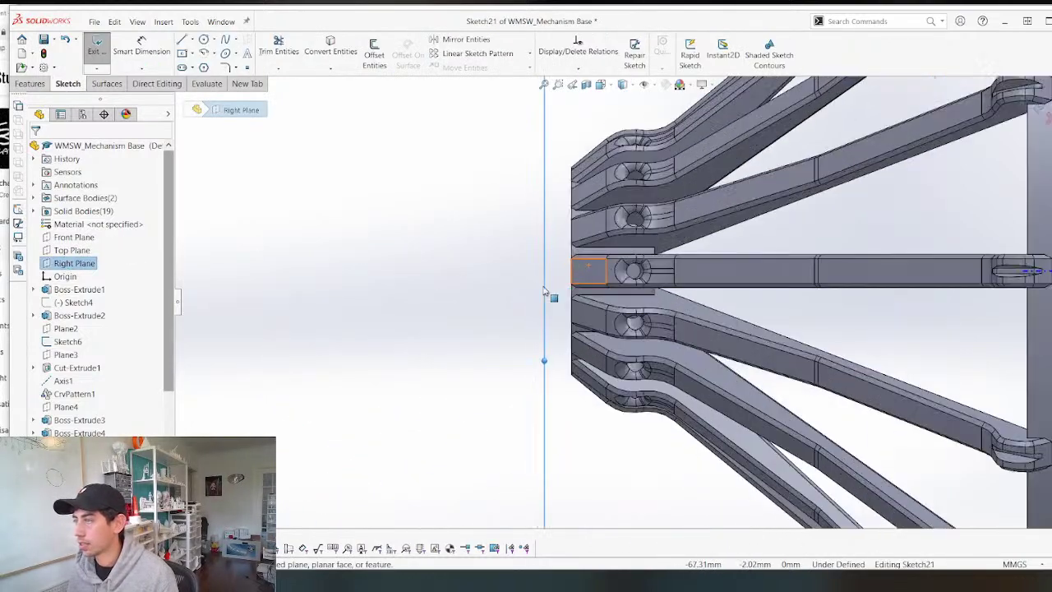
middle_drag(549, 289, 604, 279)
click(536, 268)
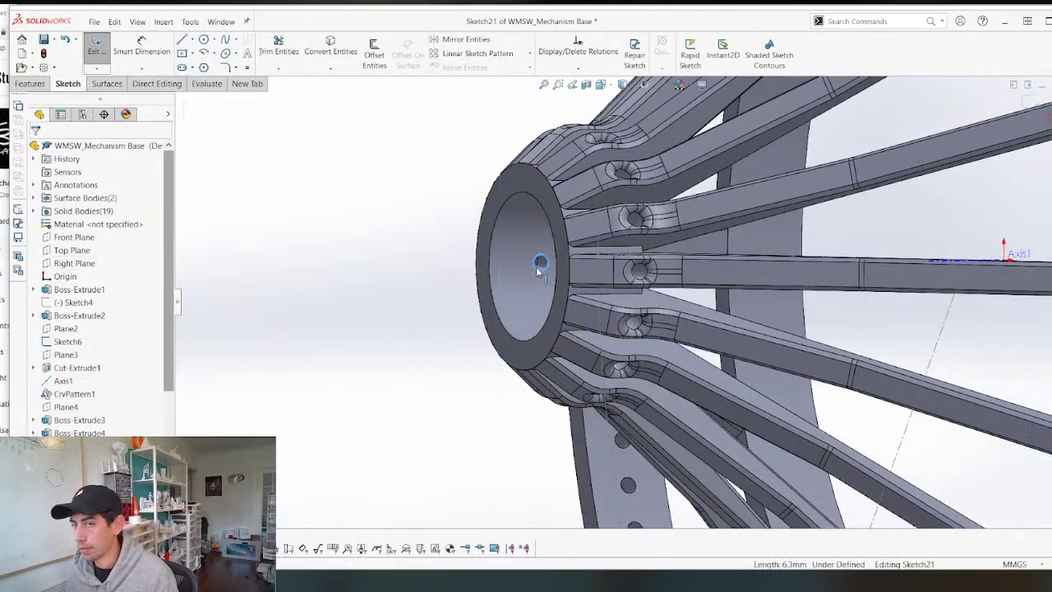
click(537, 273)
scroll(536, 273, up, 3)
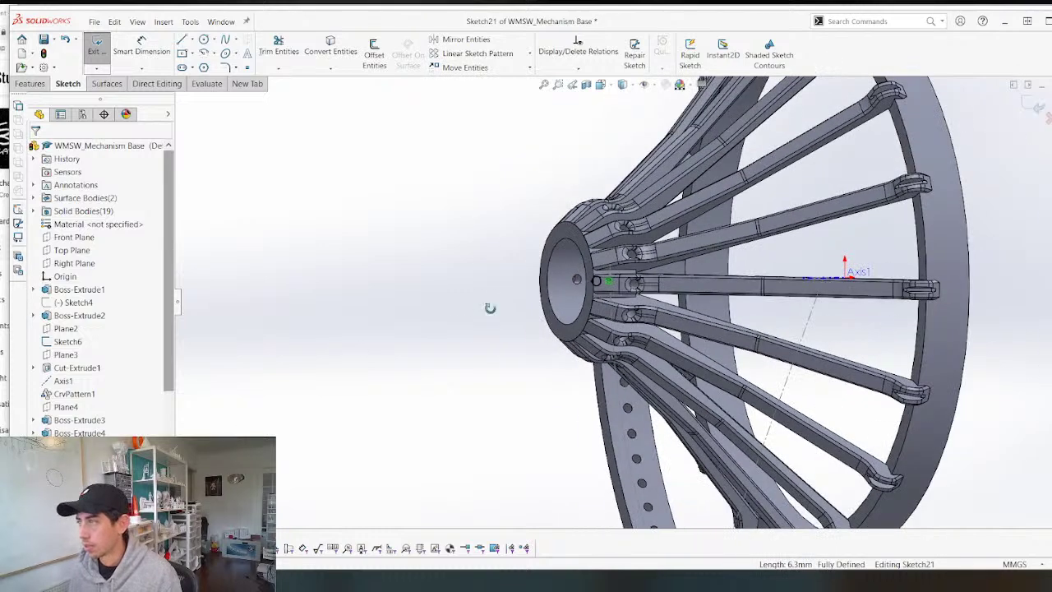
middle_drag(490, 308, 512, 307)
Cut-extrude the converted circle Through All, with the upper ring picked as the affected body.
right_drag(488, 264, 485, 332)
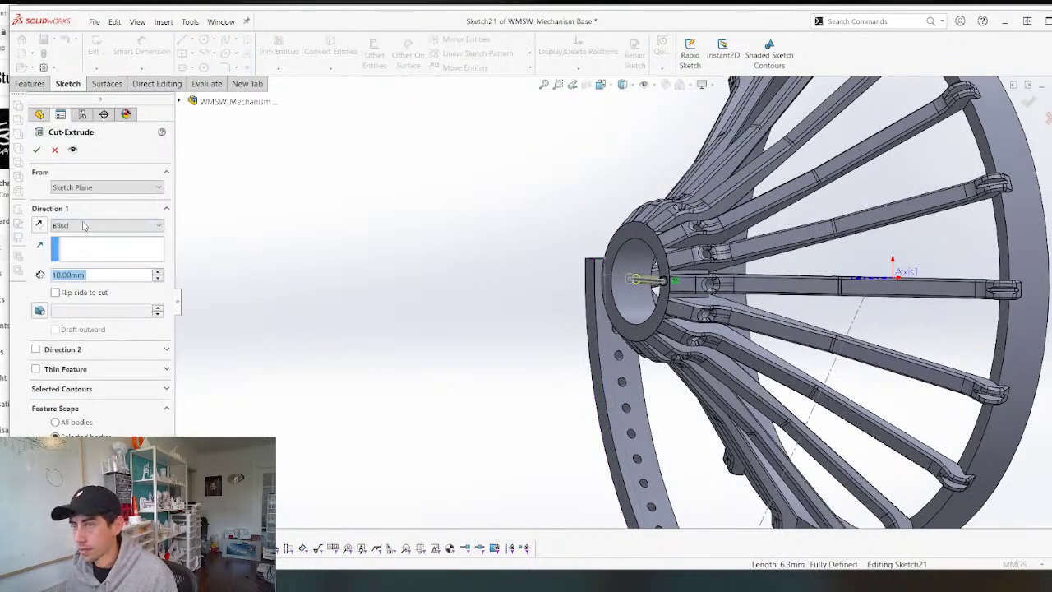
click(81, 224)
click(83, 243)
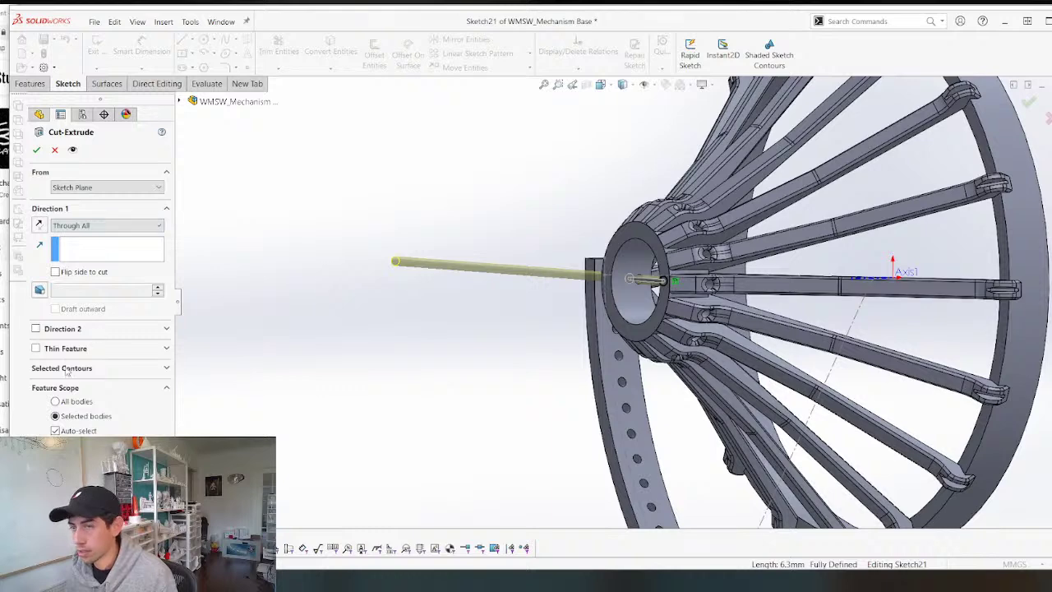
click(619, 307)
right_click(617, 309)
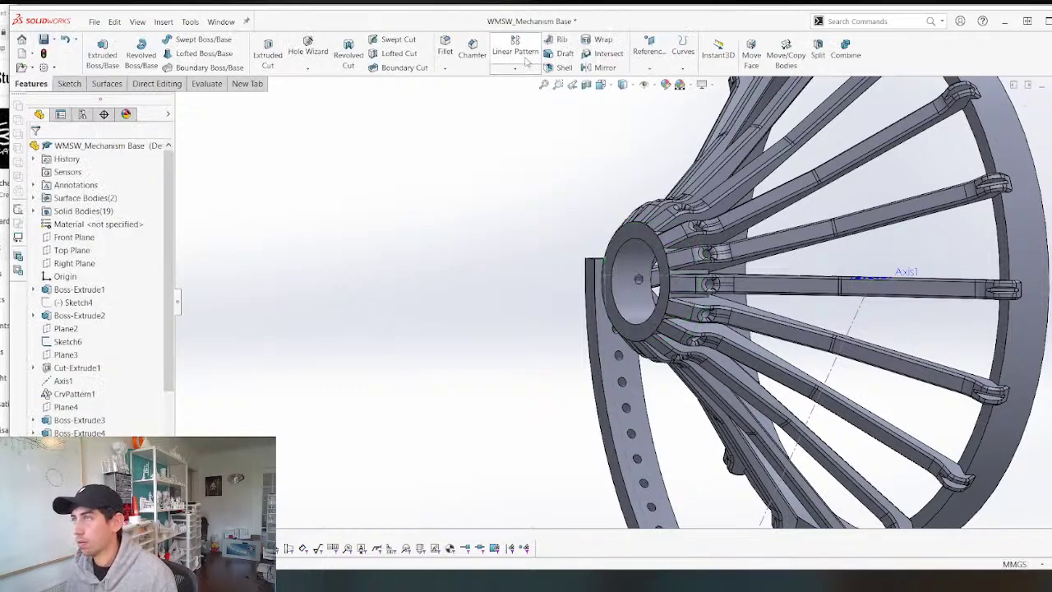
Pattern the hole cut circularly around Axis1 with 16 equally spaced instances over 360 degrees.
click(514, 69)
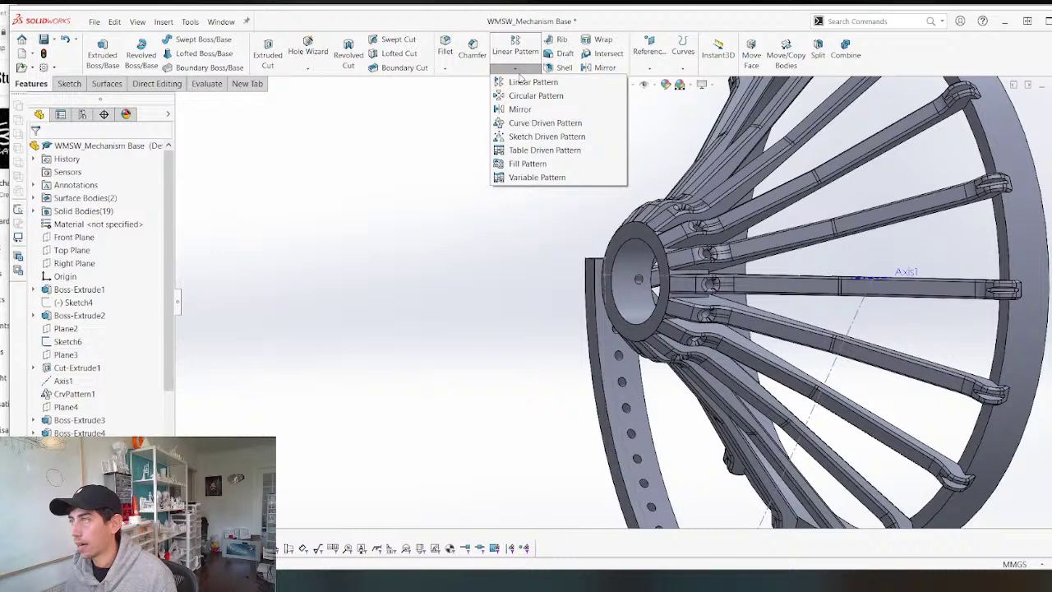
click(878, 282)
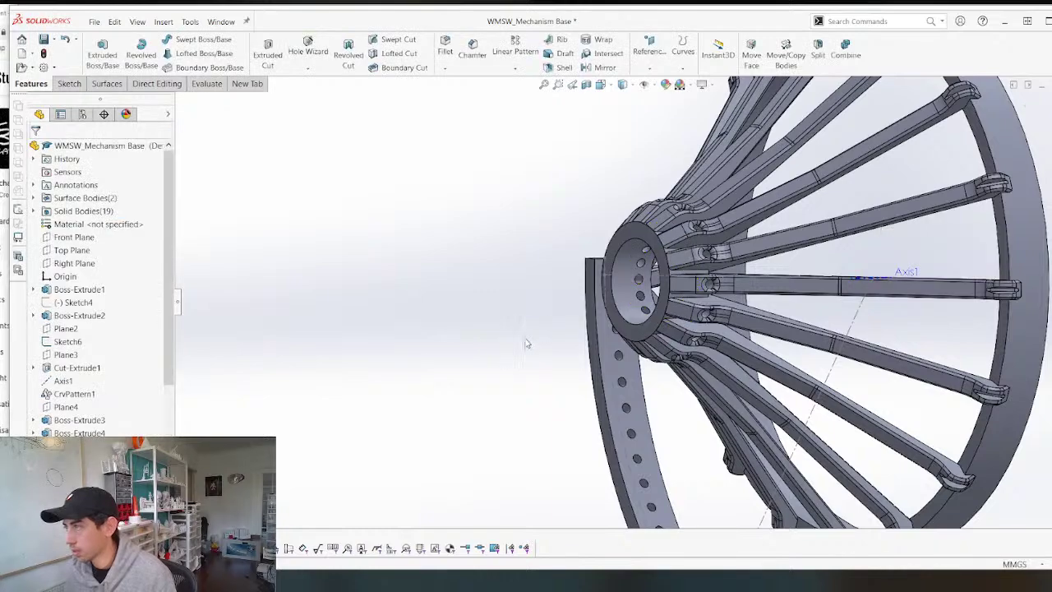
middle_drag(549, 335, 609, 245)
scroll(609, 245, up, 3)
scroll(70, 342, down, 5)
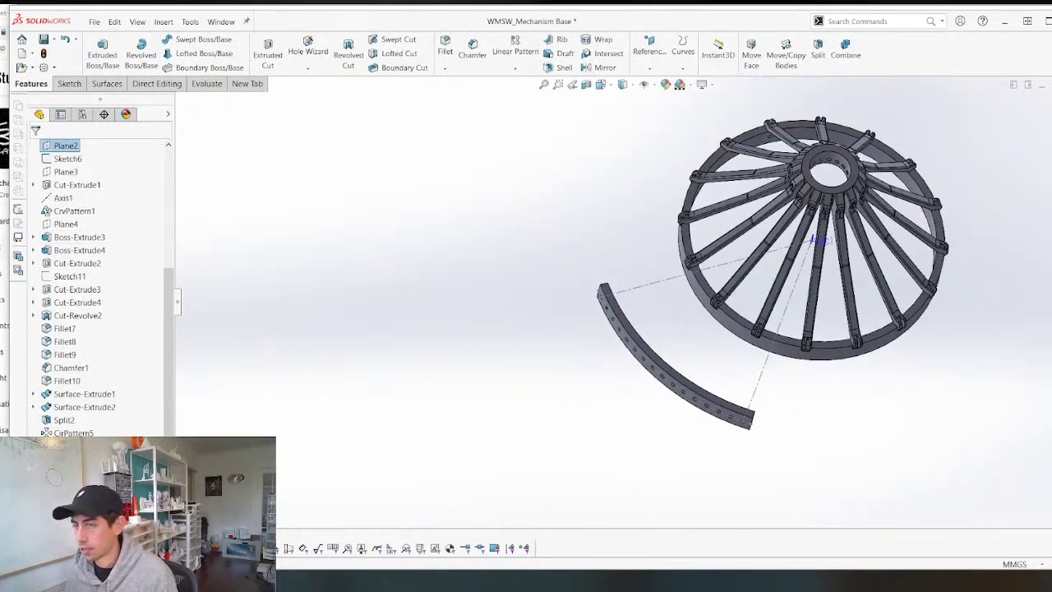
Roll the model back before the hole pattern and add a 1 mm fillet to the hole's edge on the ring's inner wall.
click(66, 145)
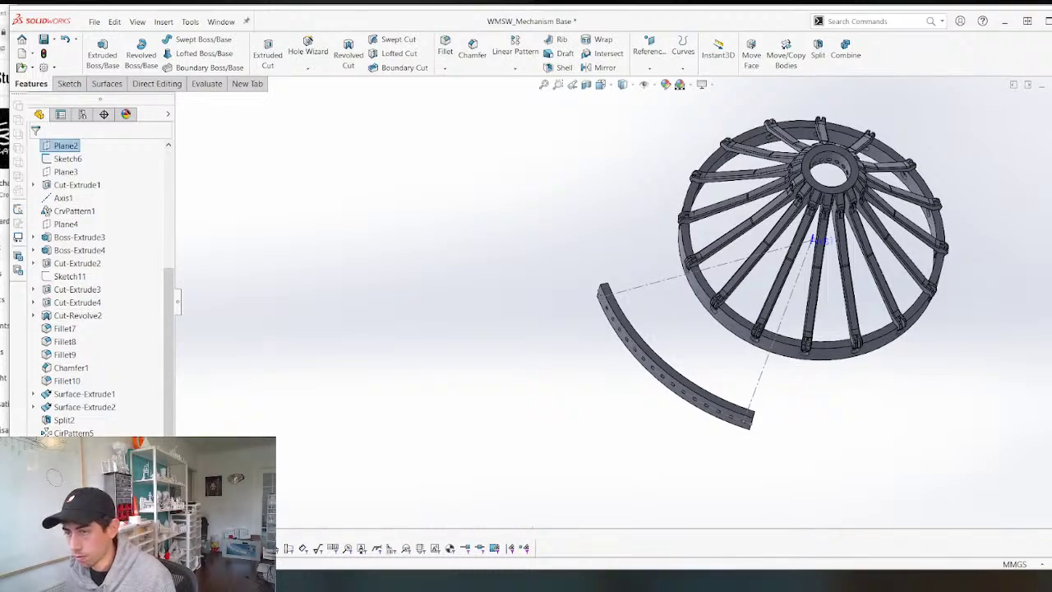
scroll(894, 213, up, 3)
scroll(888, 212, down, 4)
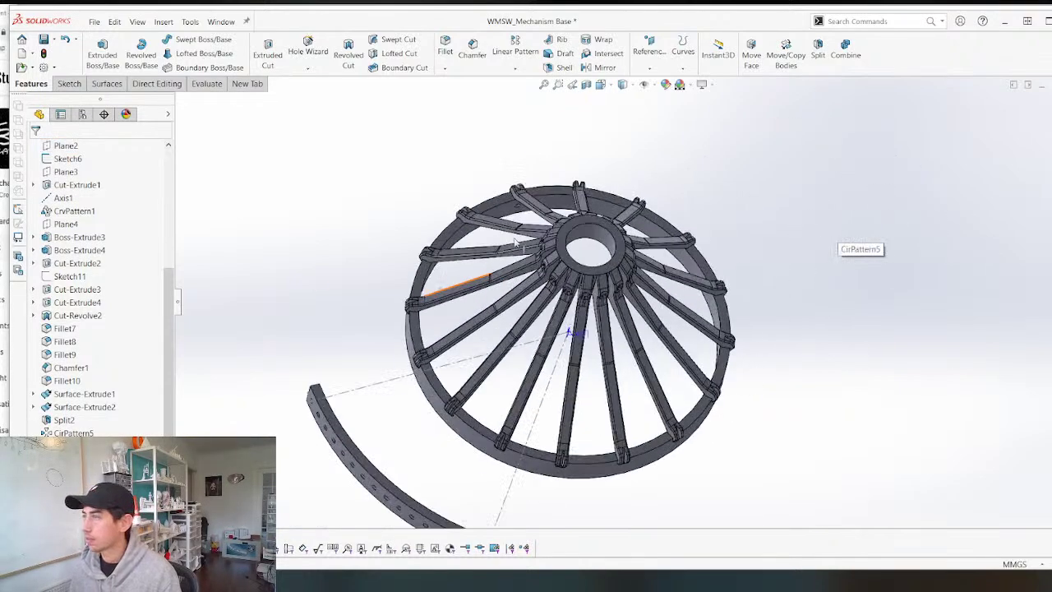
scroll(587, 237, down, 4)
middle_drag(573, 258, 506, 293)
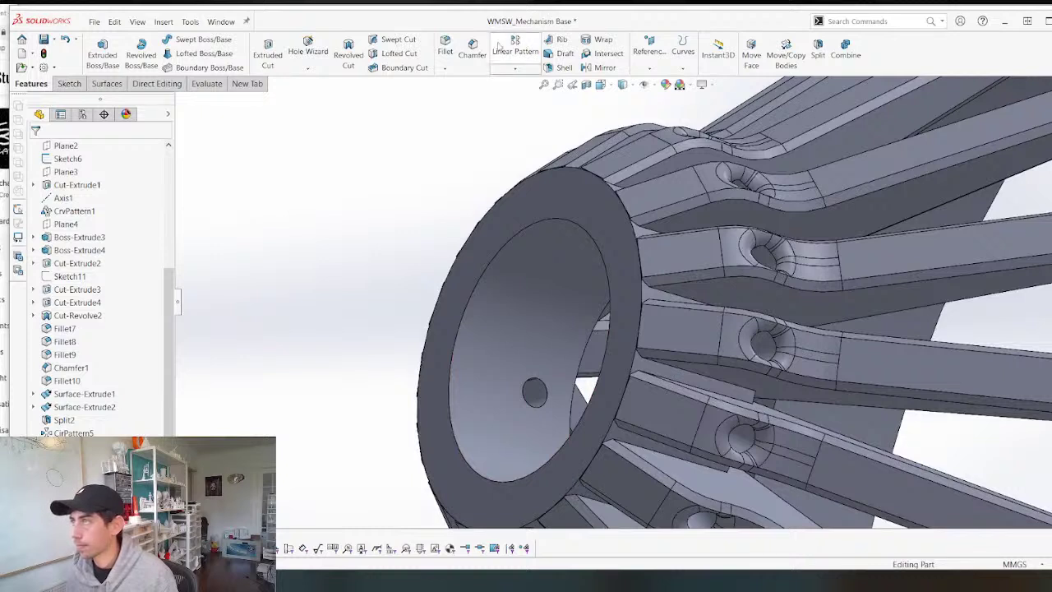
click(445, 46)
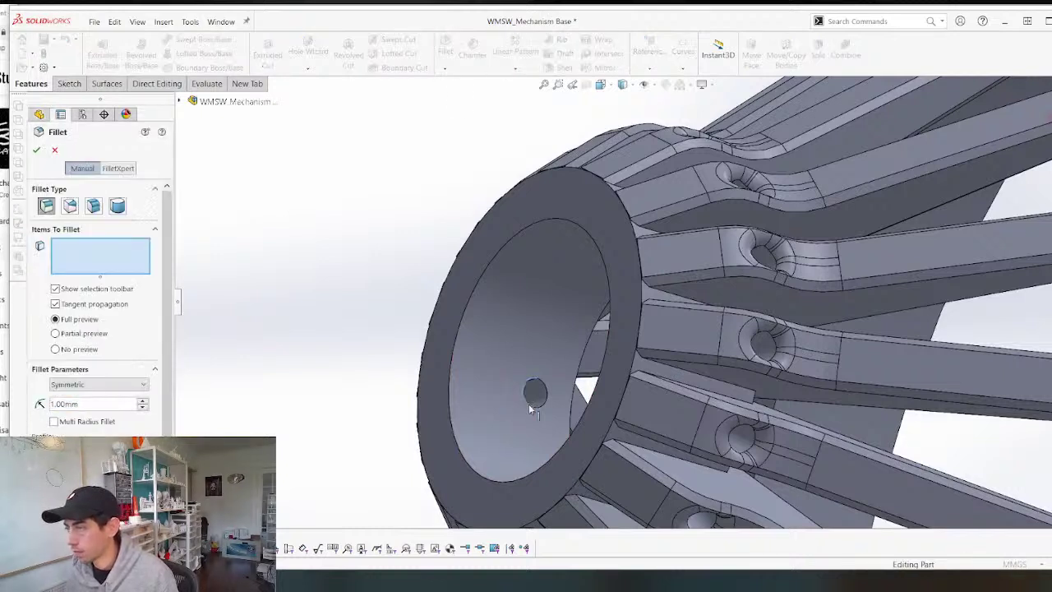
click(530, 409)
key(Return)
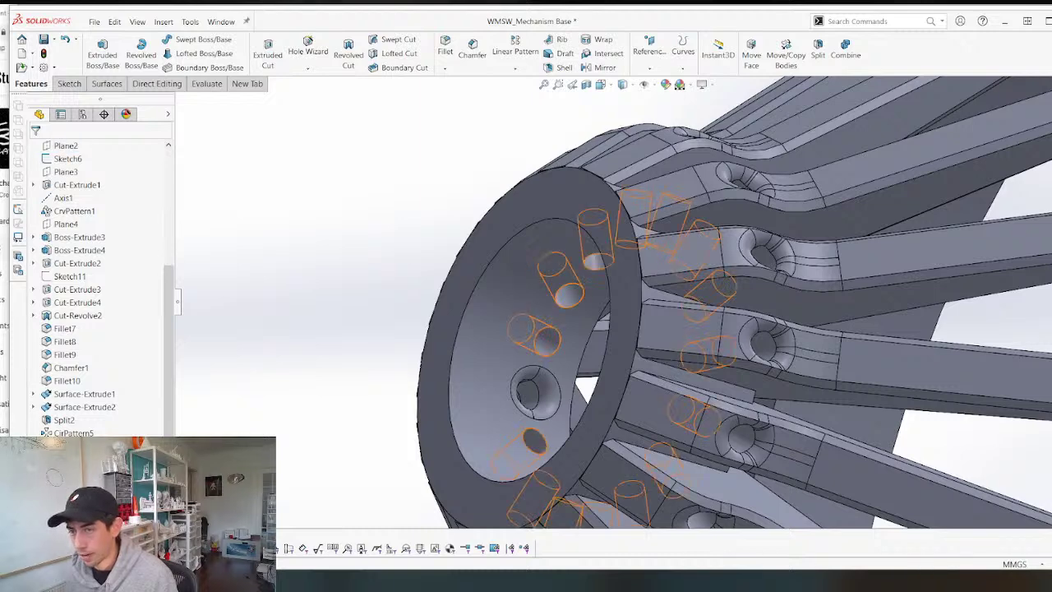
Try to add the 1 mm hole fillet to the circular pattern of the ring's hole cut.
right_click(76, 429)
click(86, 295)
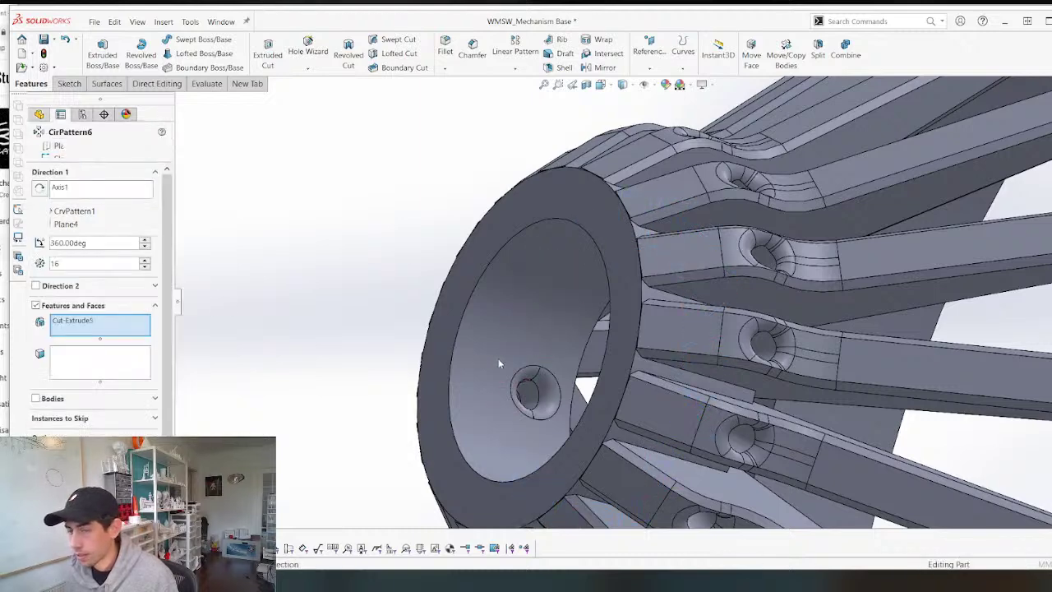
click(555, 398)
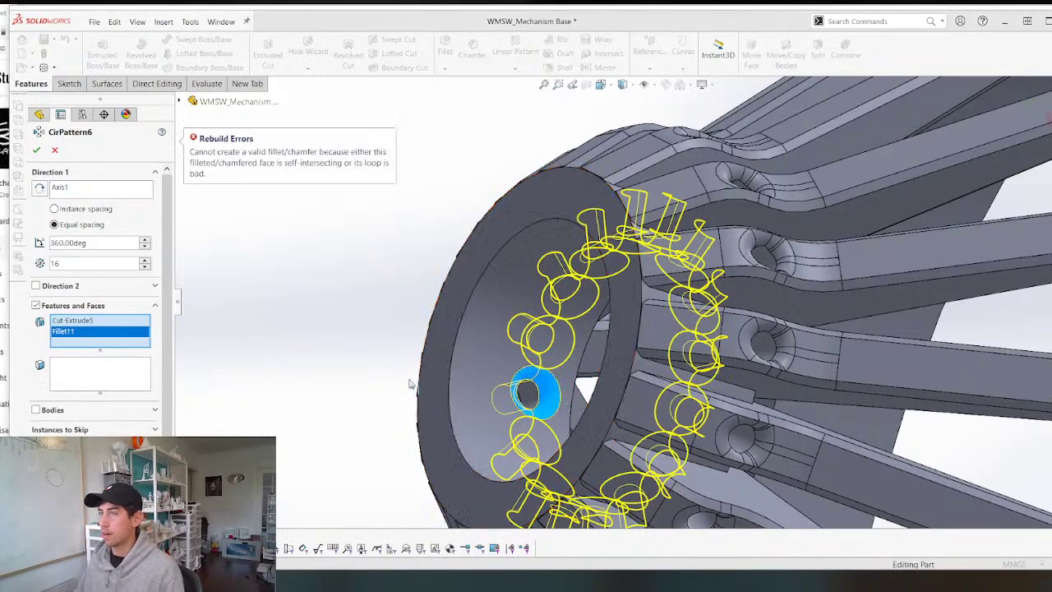
middle_drag(459, 262, 371, 242)
scroll(608, 271, up, 2)
scroll(221, 320, down, 2)
scroll(613, 269, up, 2)
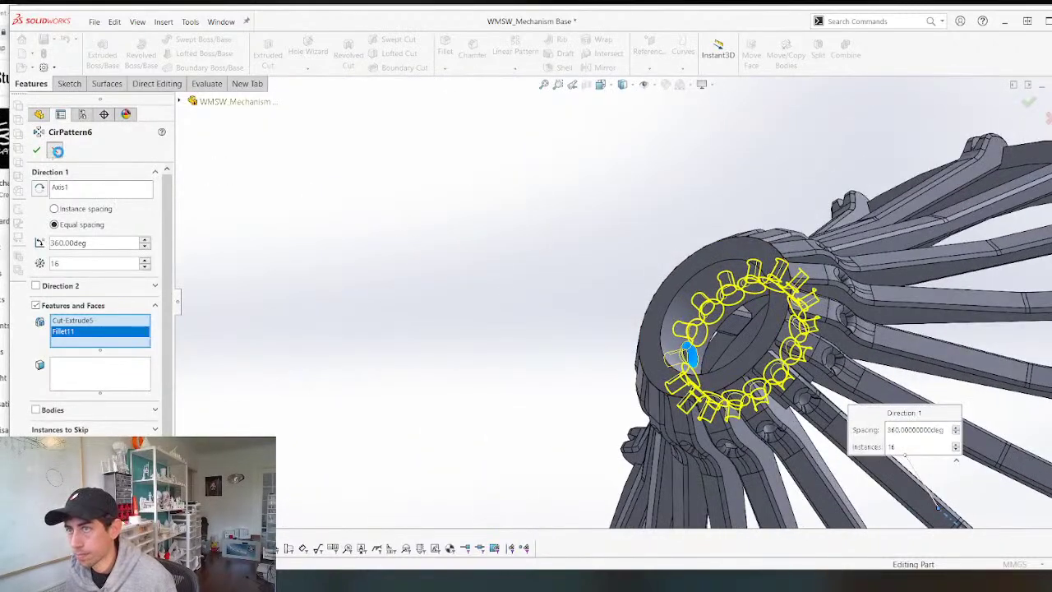
Set the radius of the hole's fillet, Fillet11, to 0.75 mm.
right_click(75, 467)
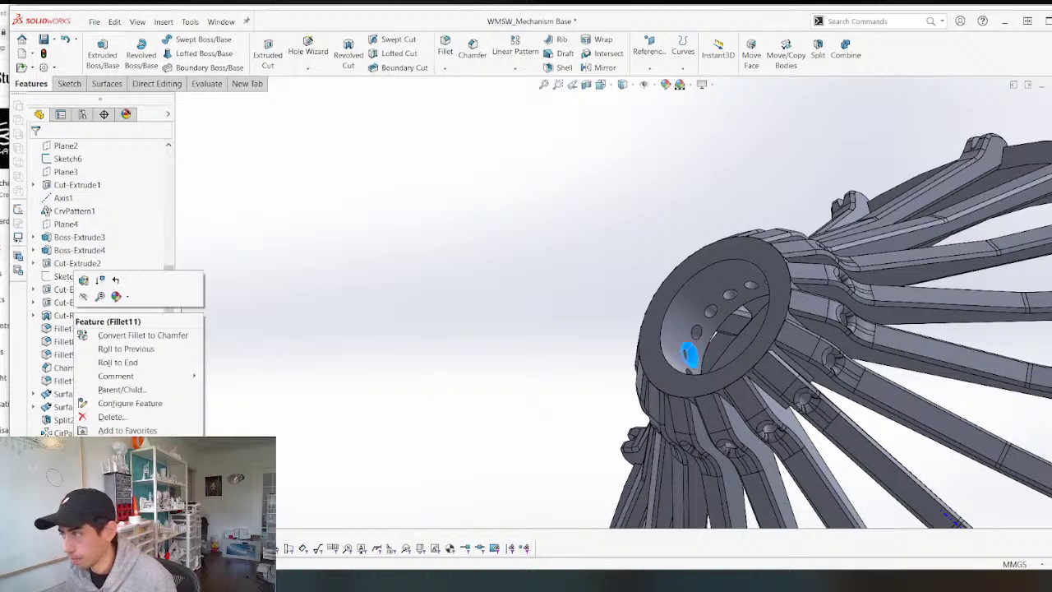
click(83, 280)
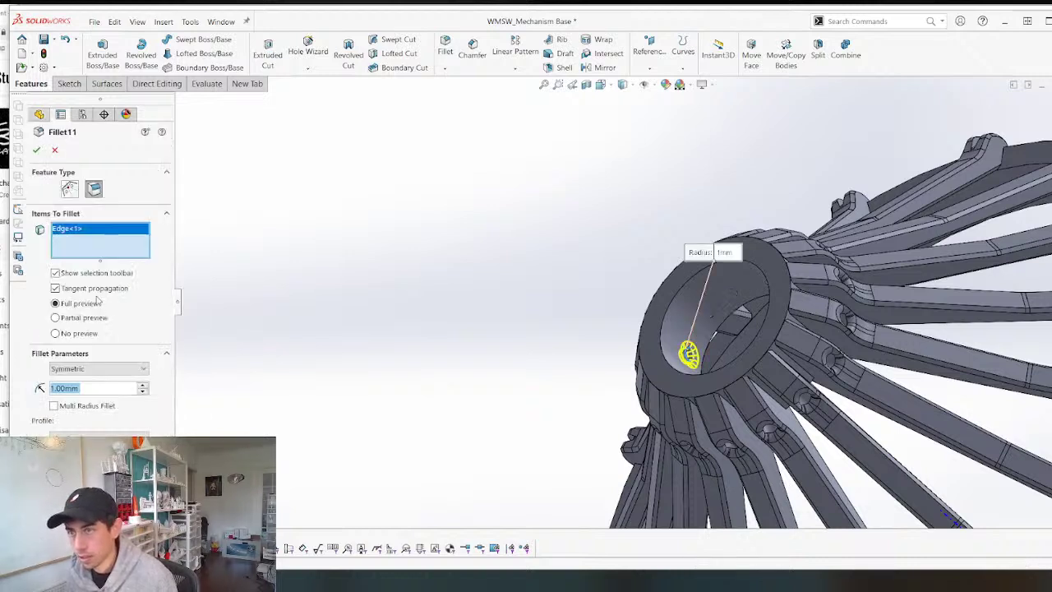
text(0.75)
key(Return)
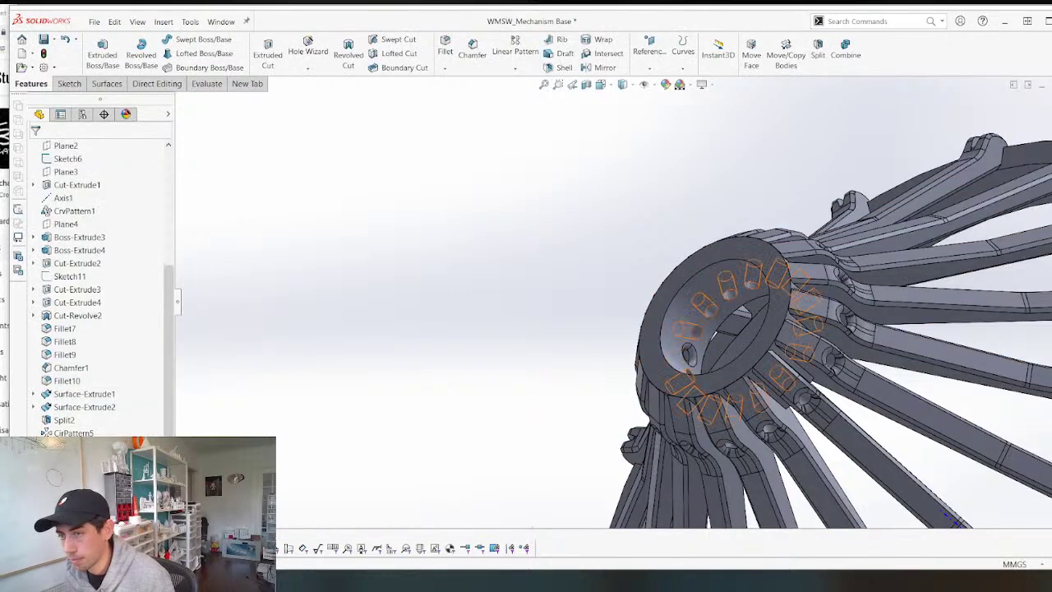
Edit CirPattern6 to include the hole's fillet alongside the hole cut.
right_click(79, 472)
click(87, 294)
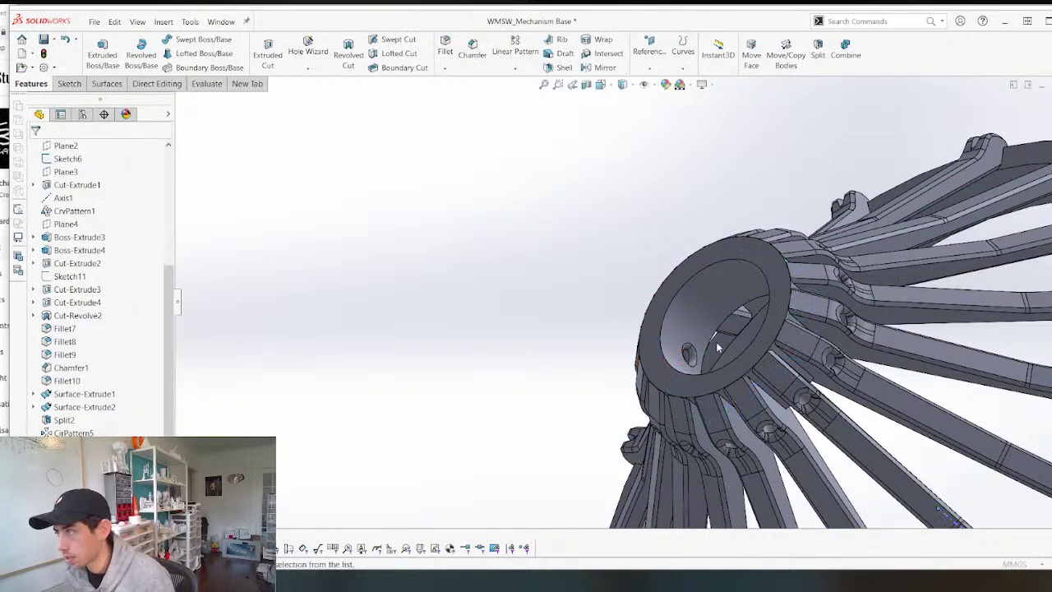
scroll(695, 355, down, 1)
click(686, 347)
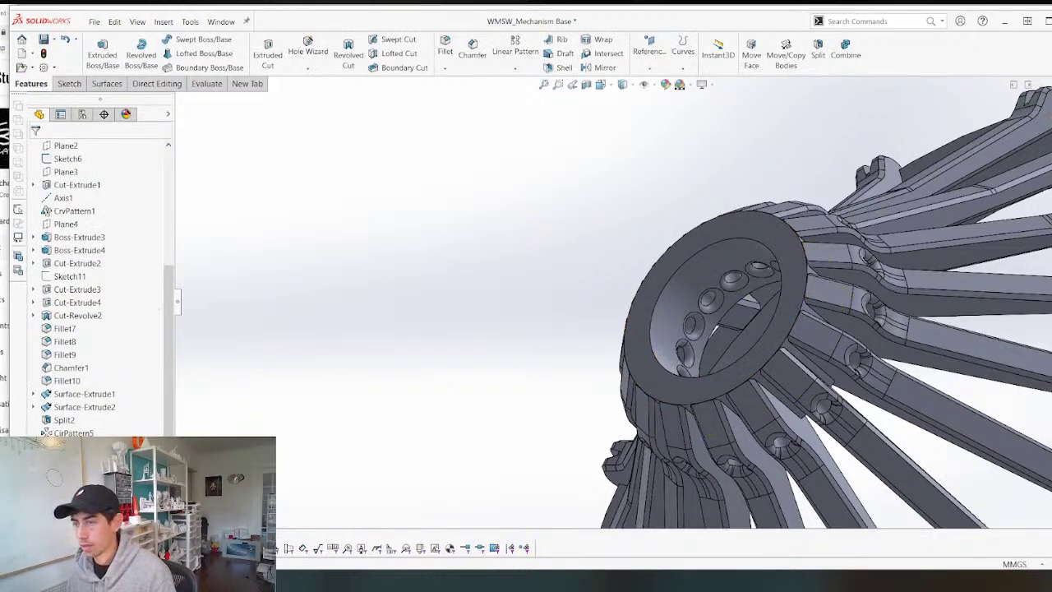
Save the mechanism base, switch to WMSW_Assembly and examine the patterned holes in the upper ring.
scroll(107, 290, down, 1)
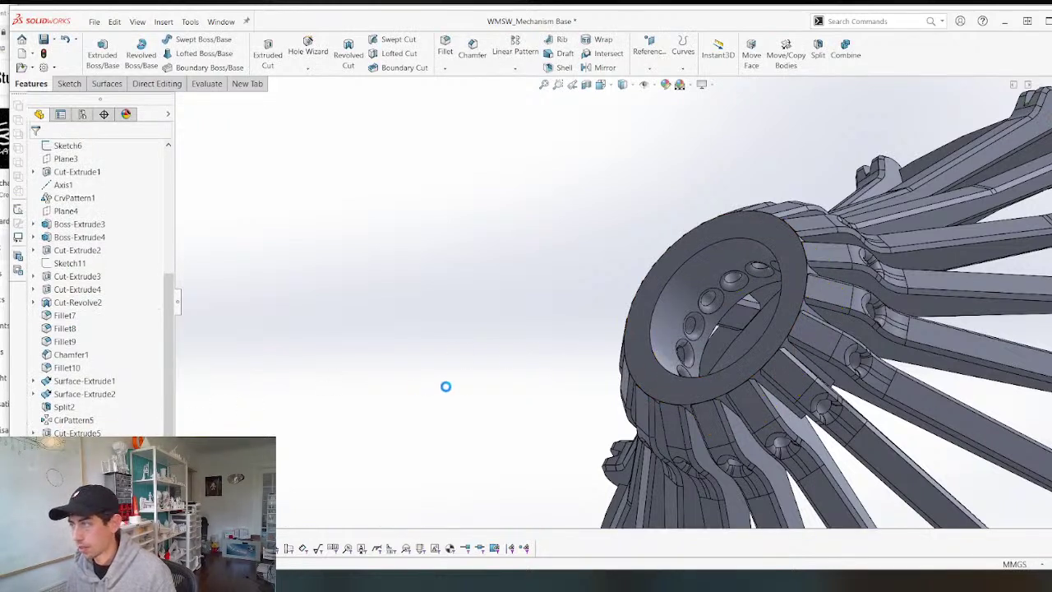
scroll(490, 387, up, 7)
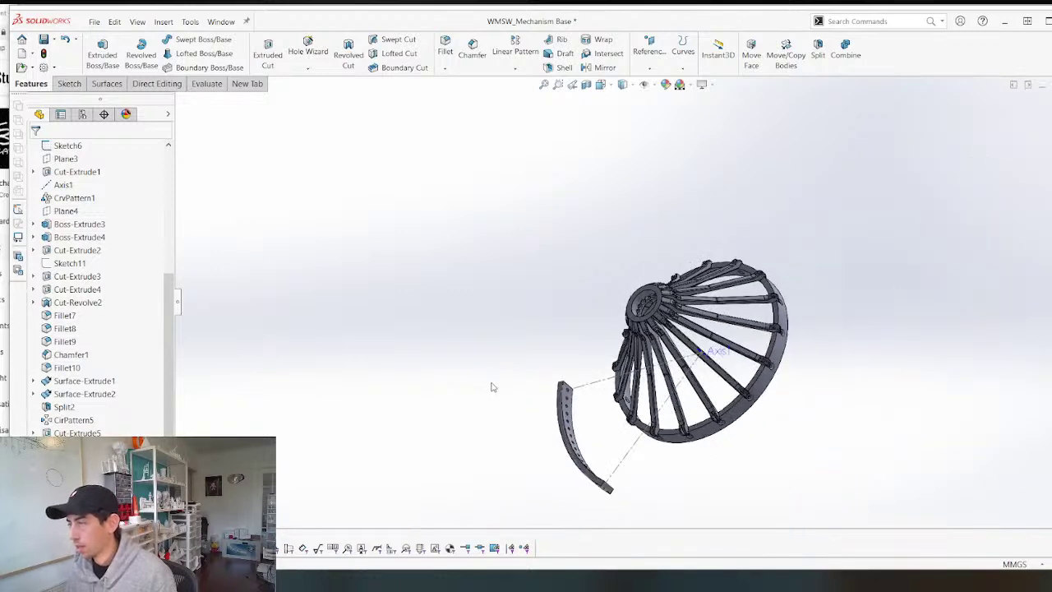
middle_drag(493, 387, 513, 253)
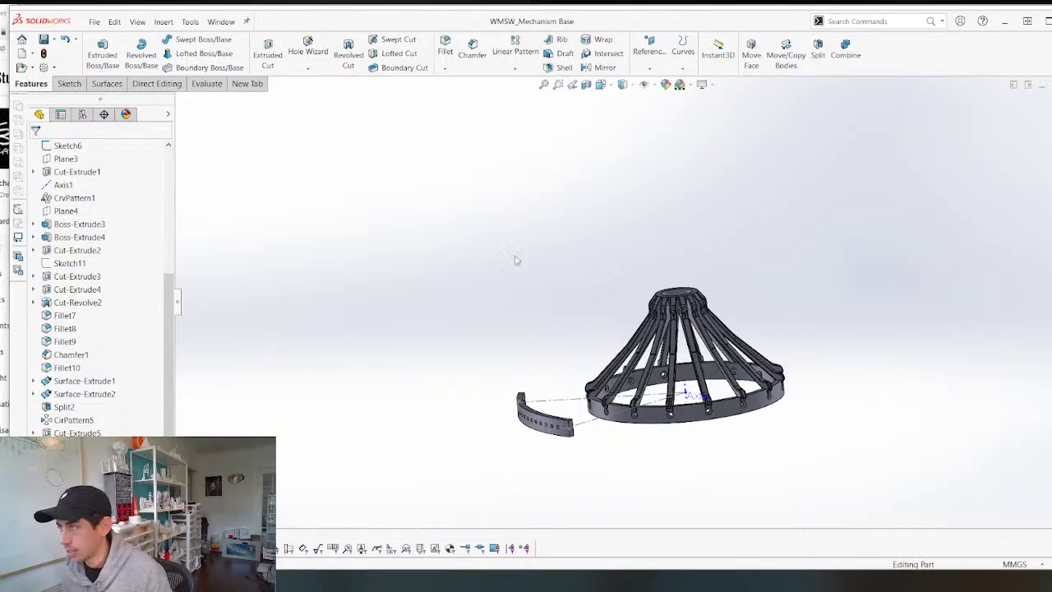
key(ctrl+Tab)
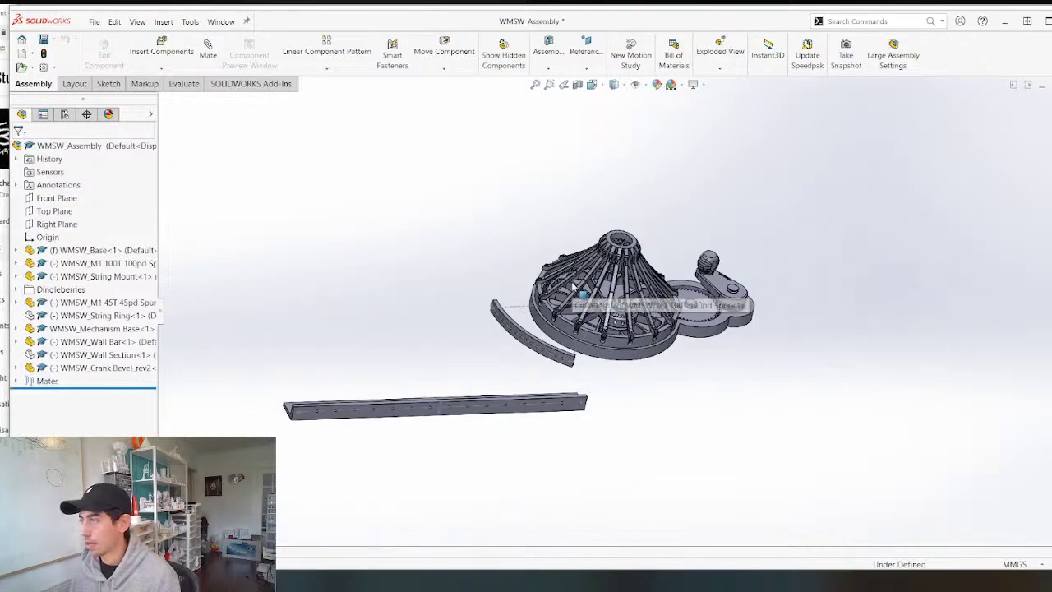
middle_drag(573, 285, 534, 301)
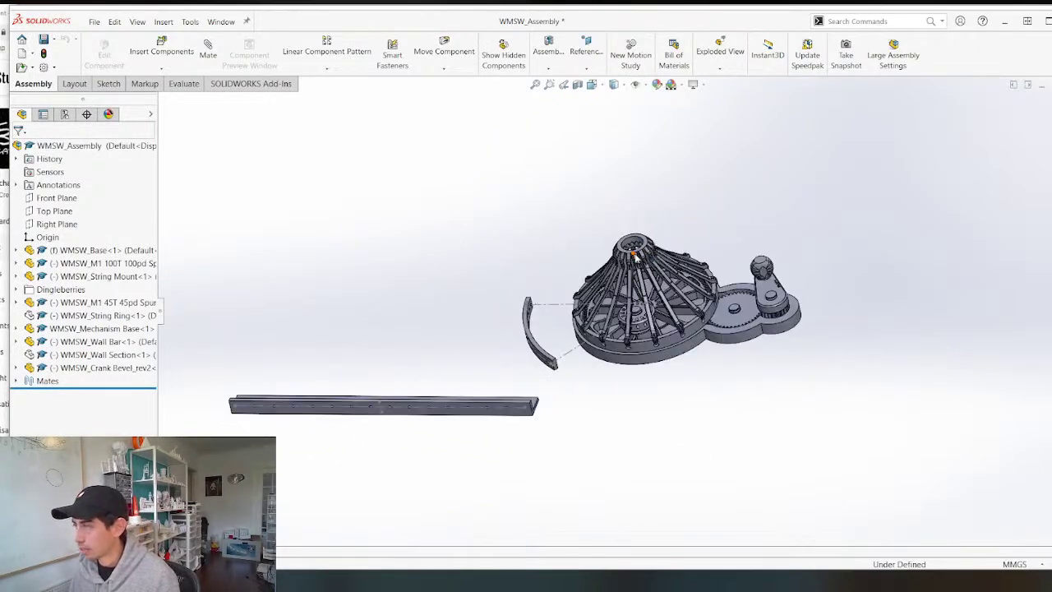
scroll(617, 260, down, 7)
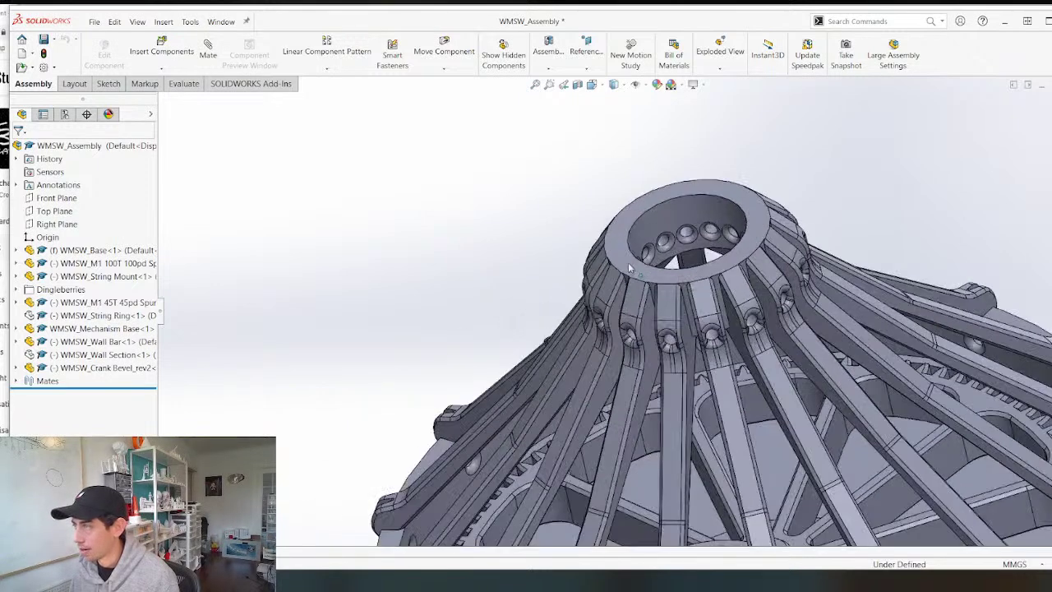
Open the mechanism base part from the assembly and sketch a circle centred on the axis on the upper ring's top face.
right_click(618, 260)
click(627, 180)
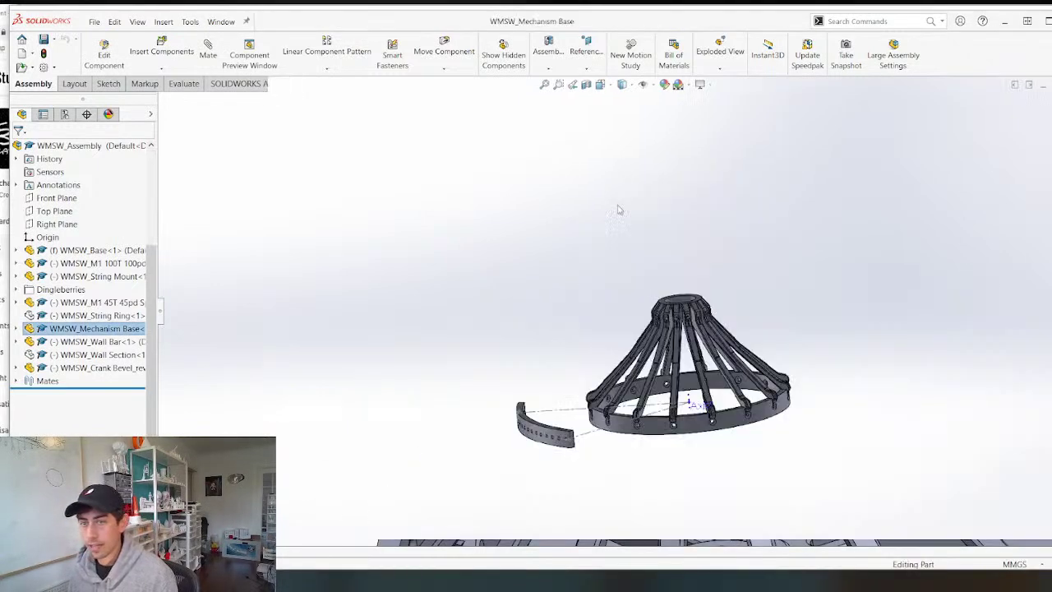
scroll(713, 338, down, 6)
scroll(493, 200, down, 2)
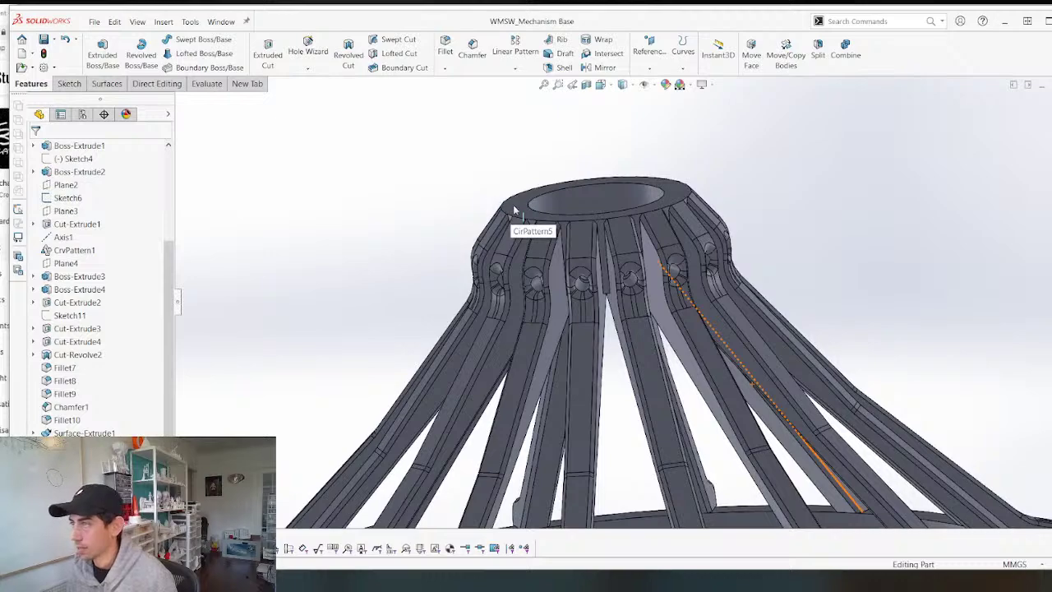
click(514, 210)
key(s)
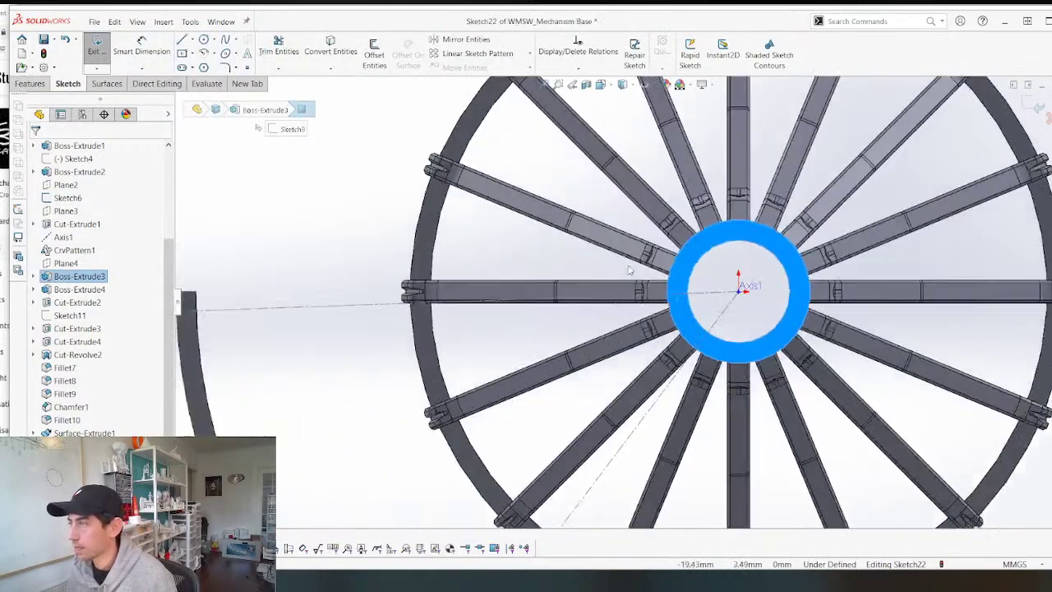
scroll(723, 257, down, 5)
click(204, 39)
click(768, 349)
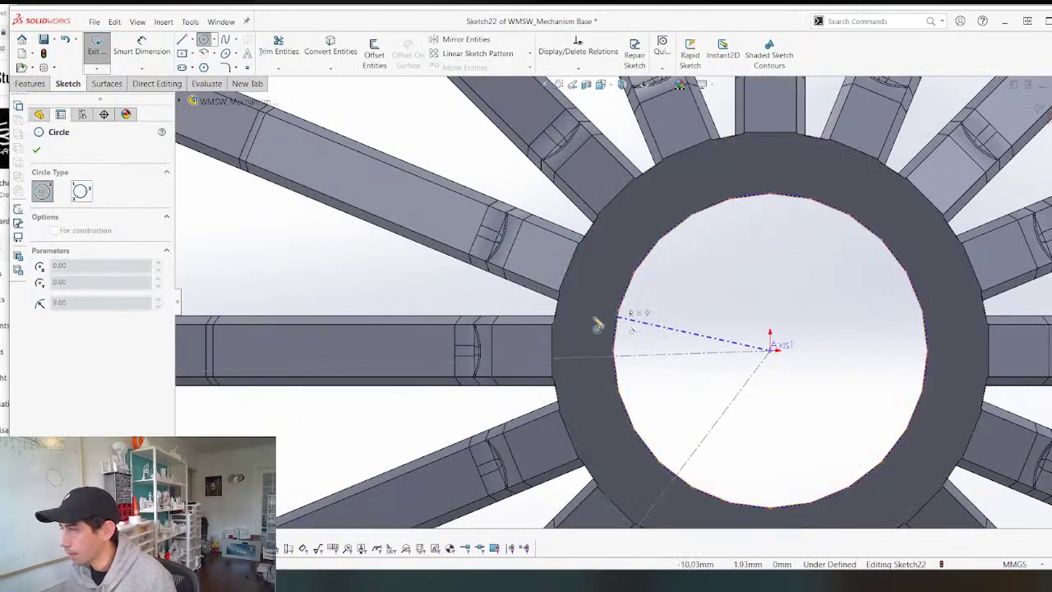
click(548, 311)
key(Escape)
Make the sketched circle coradial with the outer edge of the upper ring.
scroll(568, 306, down, 5)
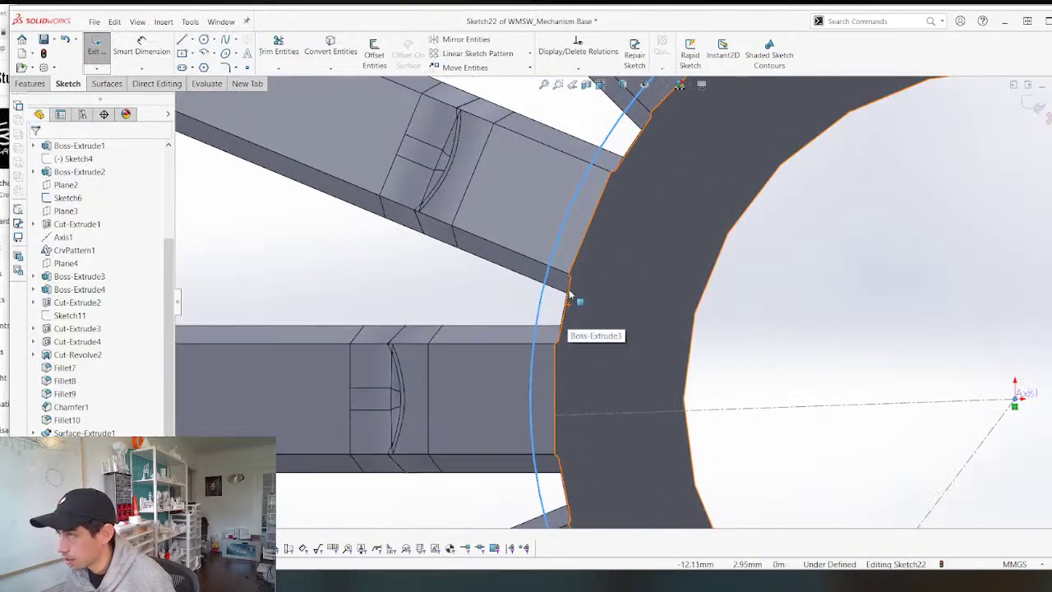
middle_drag(573, 298, 570, 311)
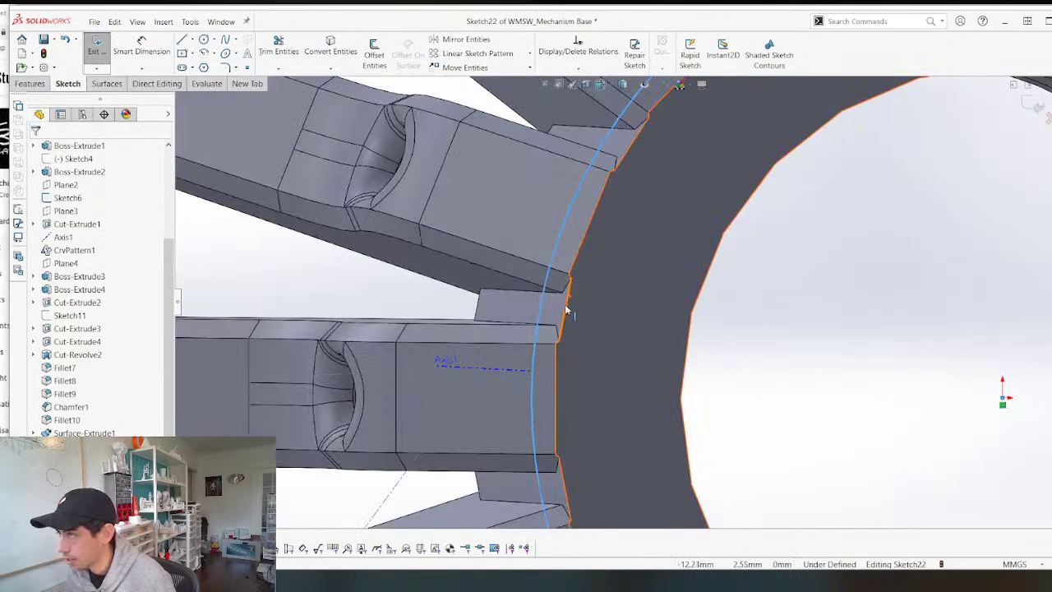
ctrl+click(566, 311)
click(63, 342)
scroll(497, 285, up, 5)
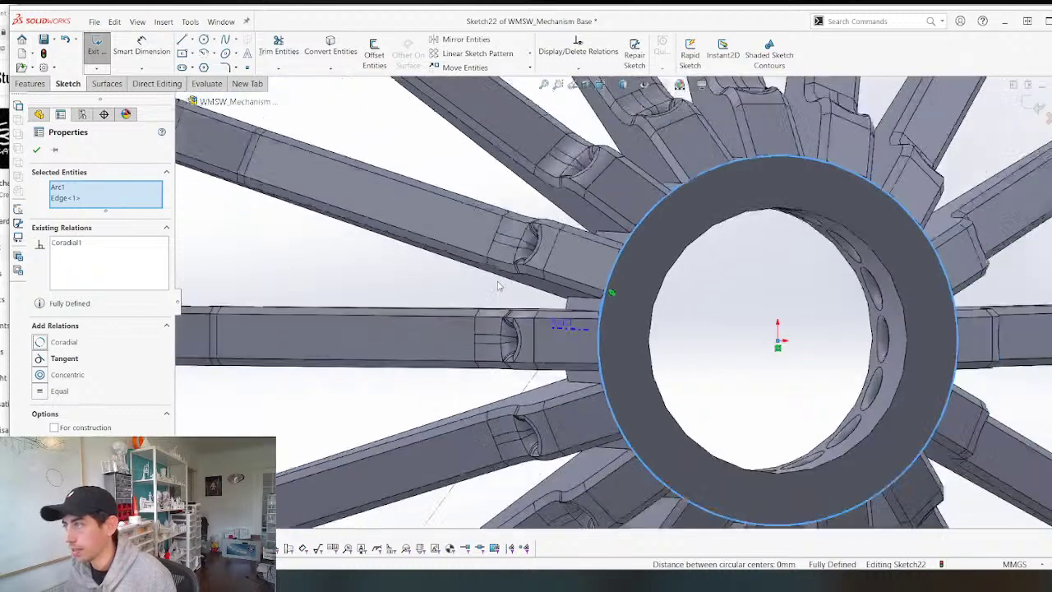
Add the ring's inner edge to the sketch and extrude the annular profile 12 mm upward as a merged collar.
scroll(497, 285, up, 3)
click(661, 277)
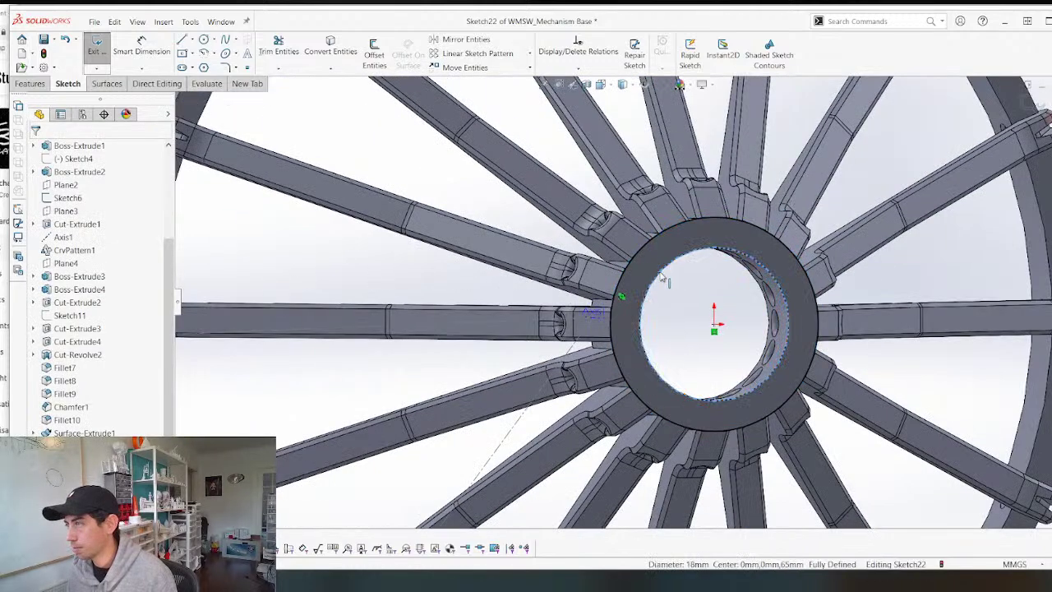
click(311, 373)
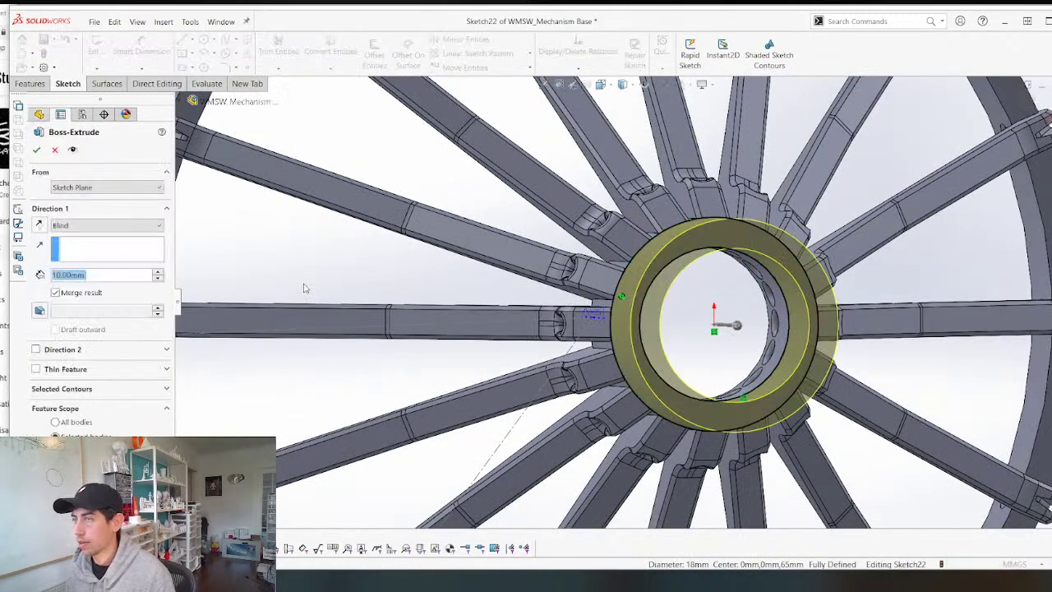
text(12)
key(Return)
key(Return)
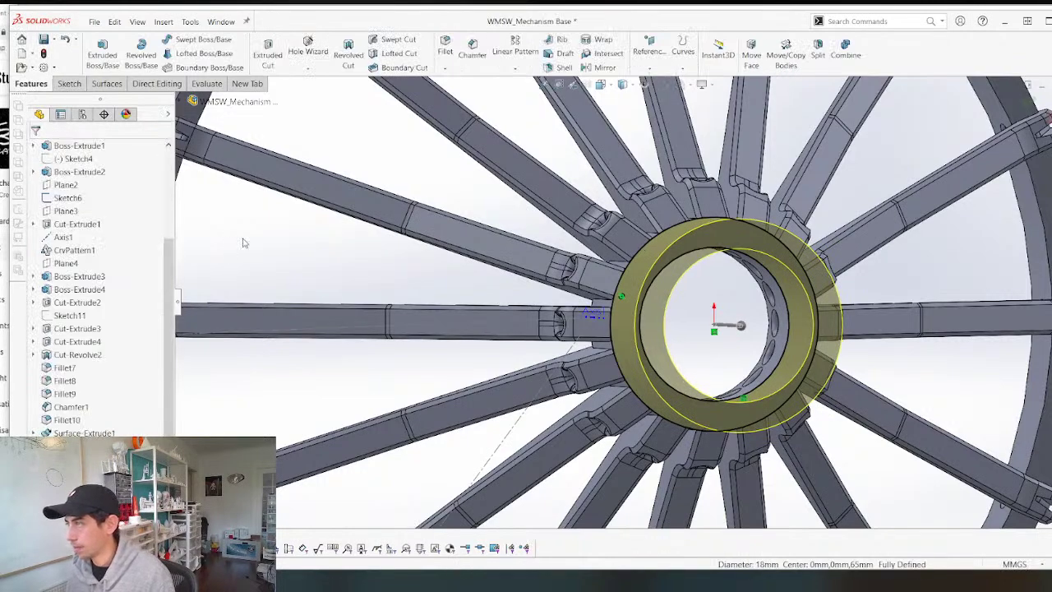
On the collar's top face, sketch a diagonal construction line through the centre, spanning the outer ring between arms, and exit the sketch.
scroll(662, 276, up, 1)
click(662, 276)
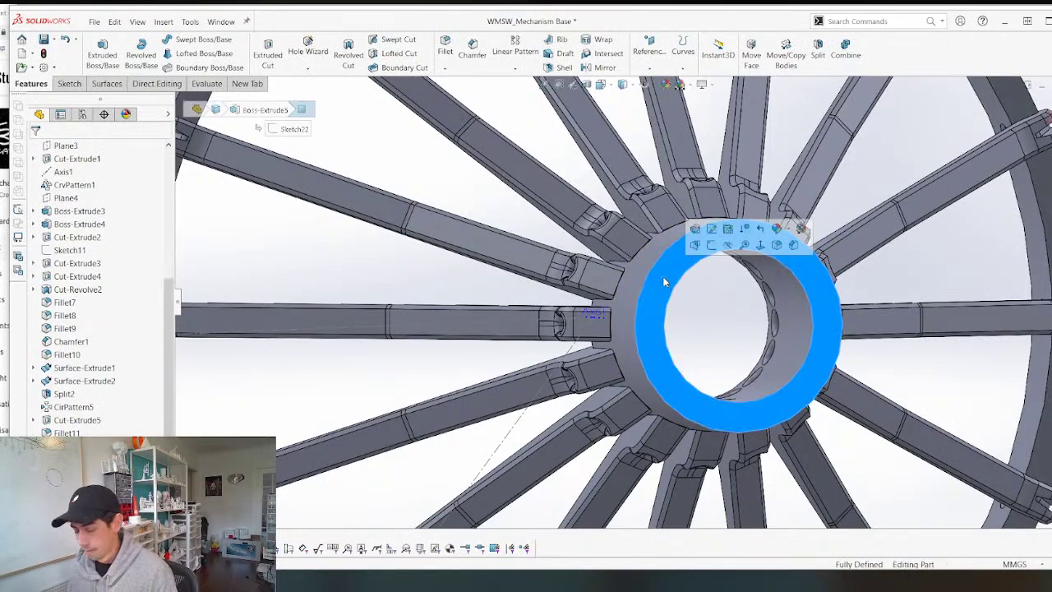
scroll(662, 276, up, 3)
mouse_move(667, 434)
middle_down()
mouse_move(655, 313)
mouse_move(674, 265)
middle_up()
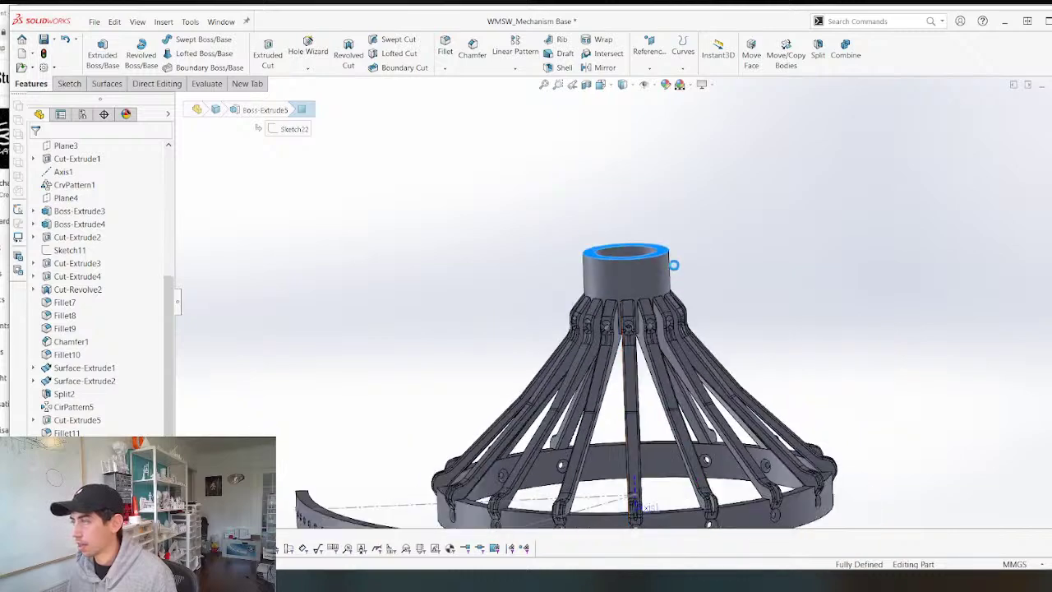
right_drag(673, 265, 465, 279)
scroll(662, 288, down, 4)
scroll(668, 299, up, 3)
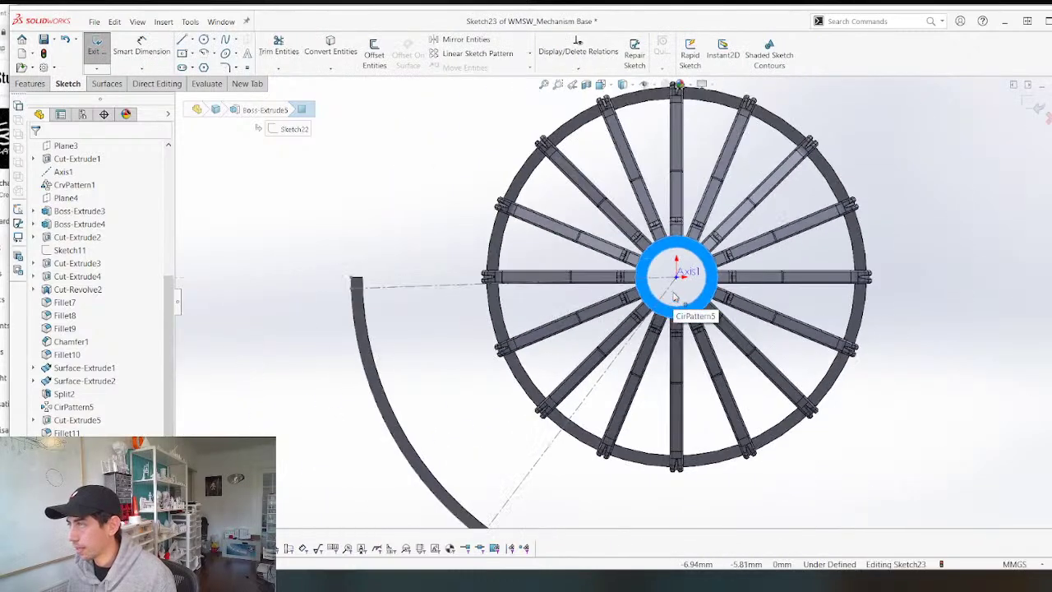
scroll(754, 260, down, 2)
scroll(737, 259, up, 2)
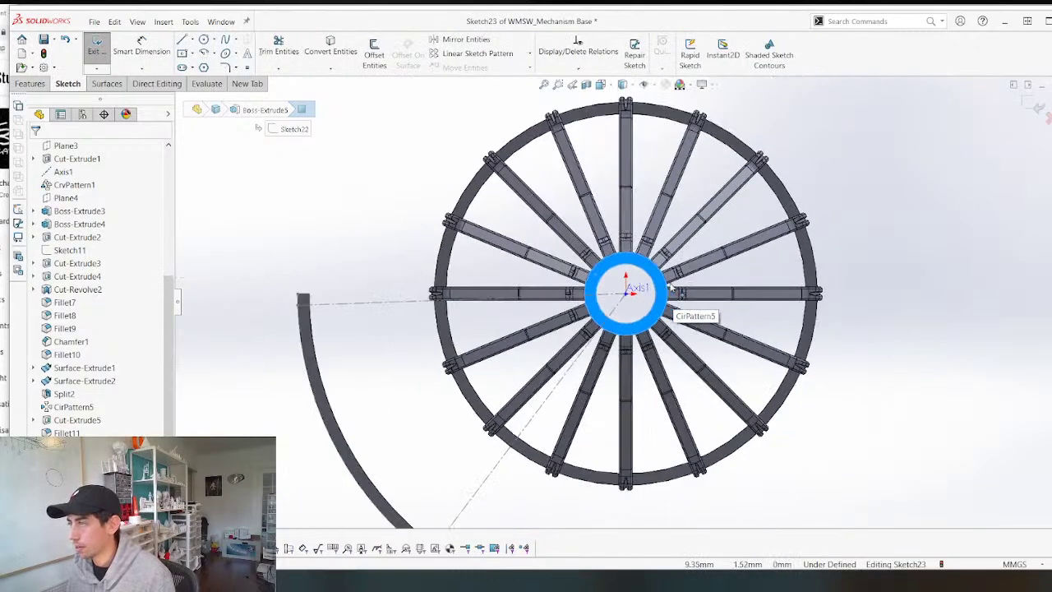
key(l)
click(527, 145)
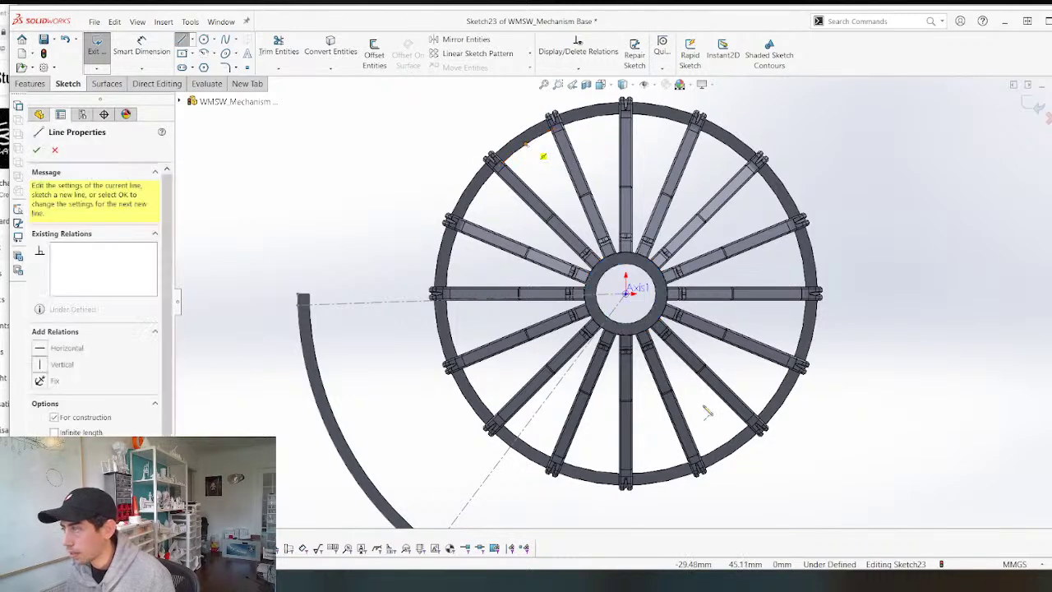
click(725, 436)
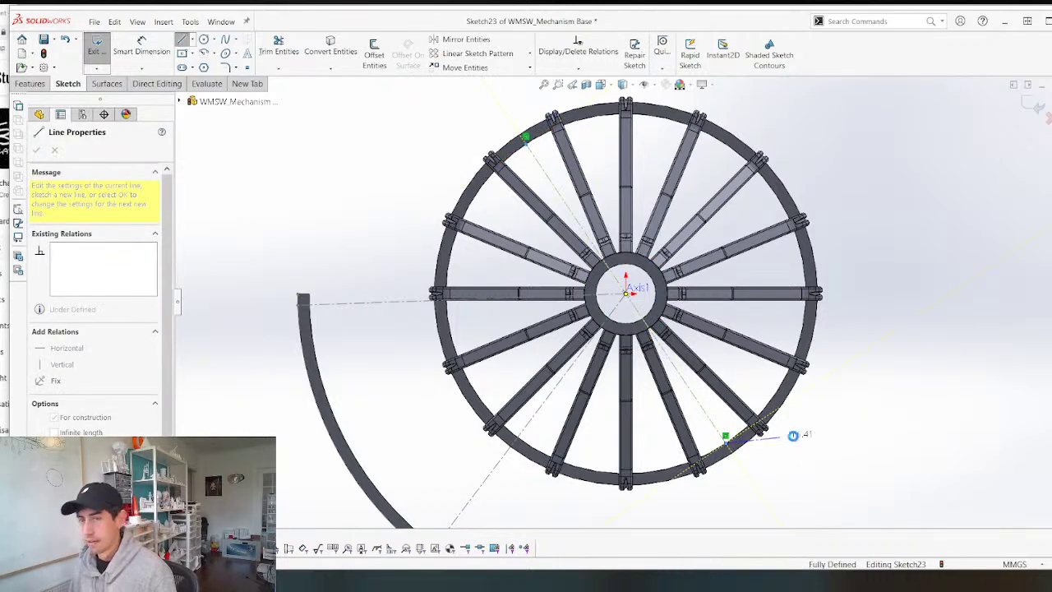
key(Escape)
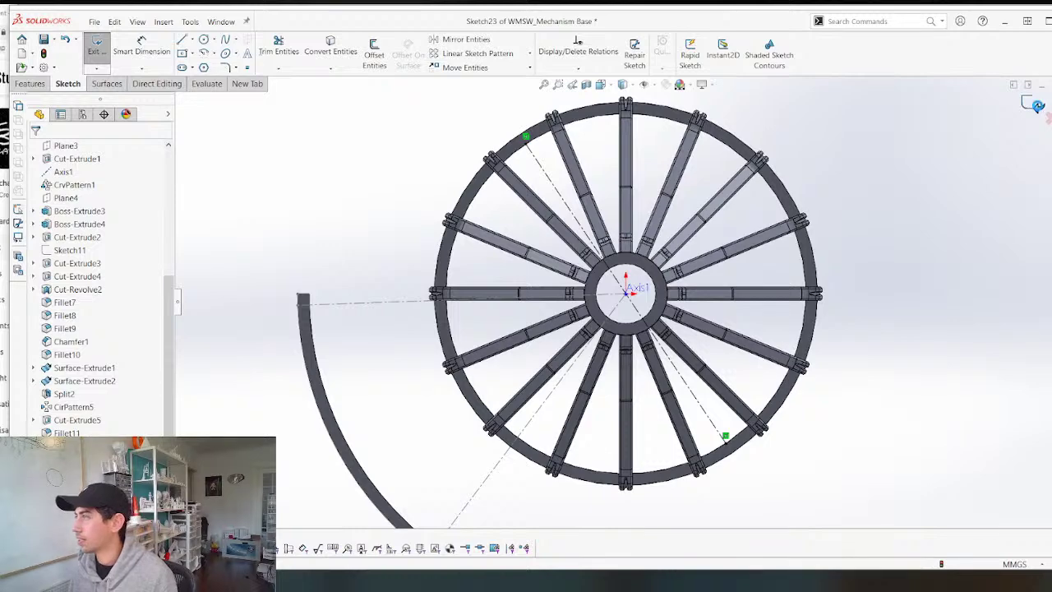
click(1032, 105)
Create a reference plane through the diagonal construction line, angled 20 degrees to the collar's top face with the offset flipped.
scroll(680, 304, up, 4)
middle_drag(564, 458, 568, 358)
scroll(639, 279, down, 5)
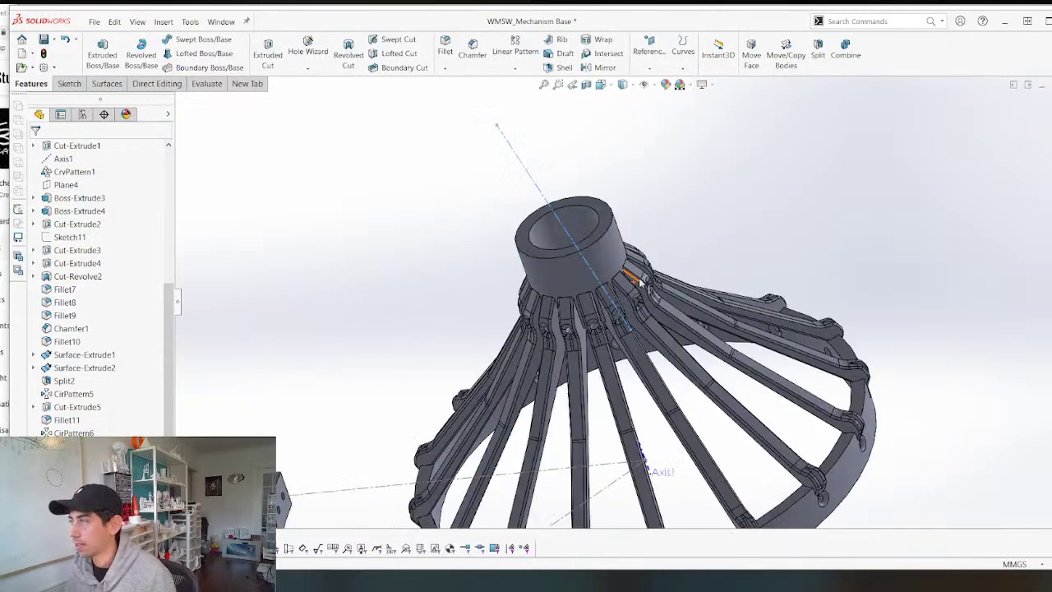
middle_drag(477, 344, 583, 220)
scroll(593, 214, down, 3)
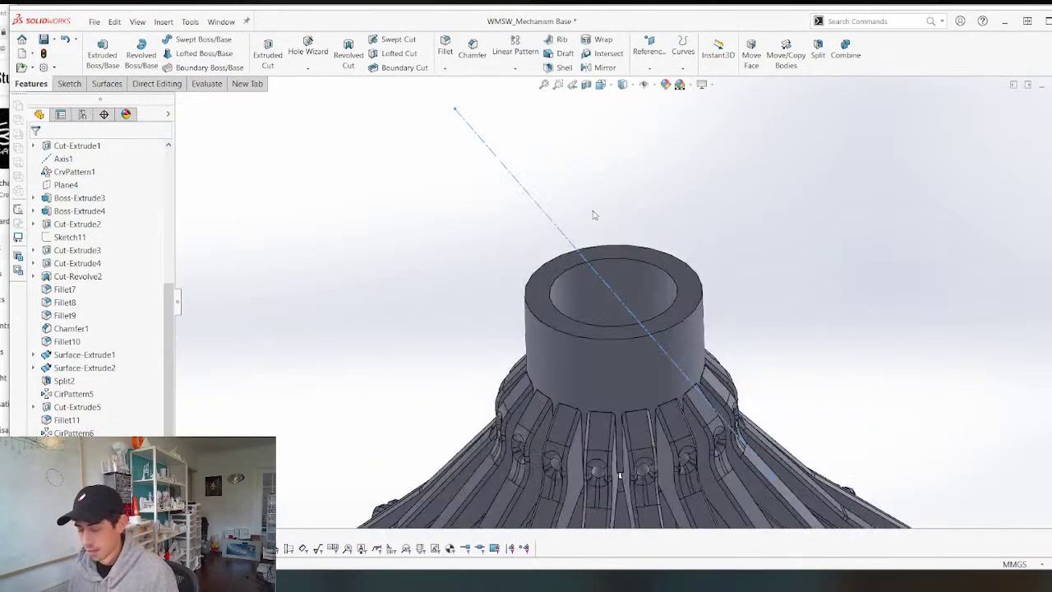
right_drag(503, 240, 287, 259)
click(536, 291)
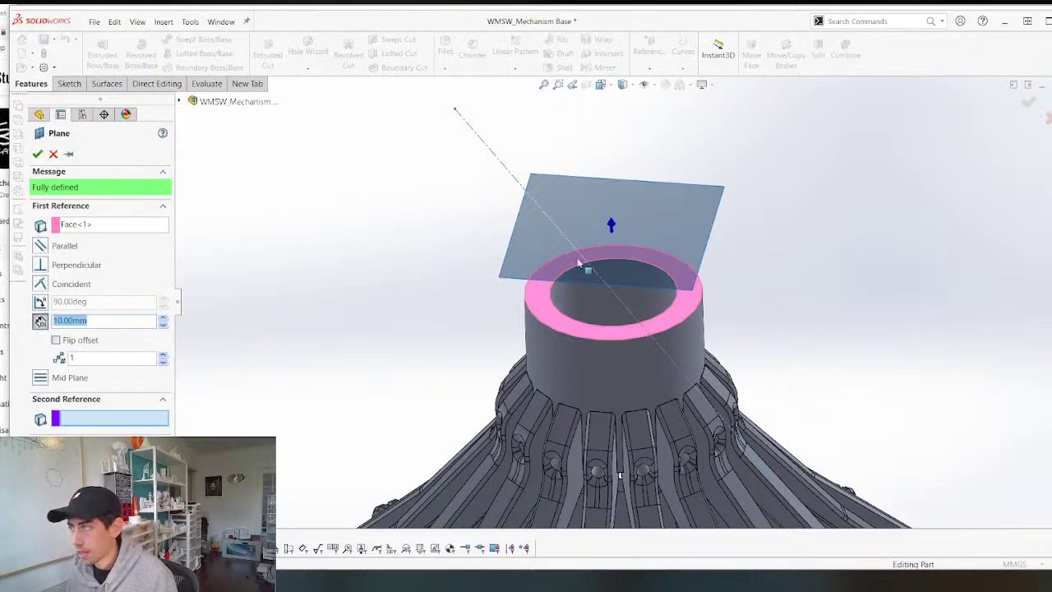
click(562, 225)
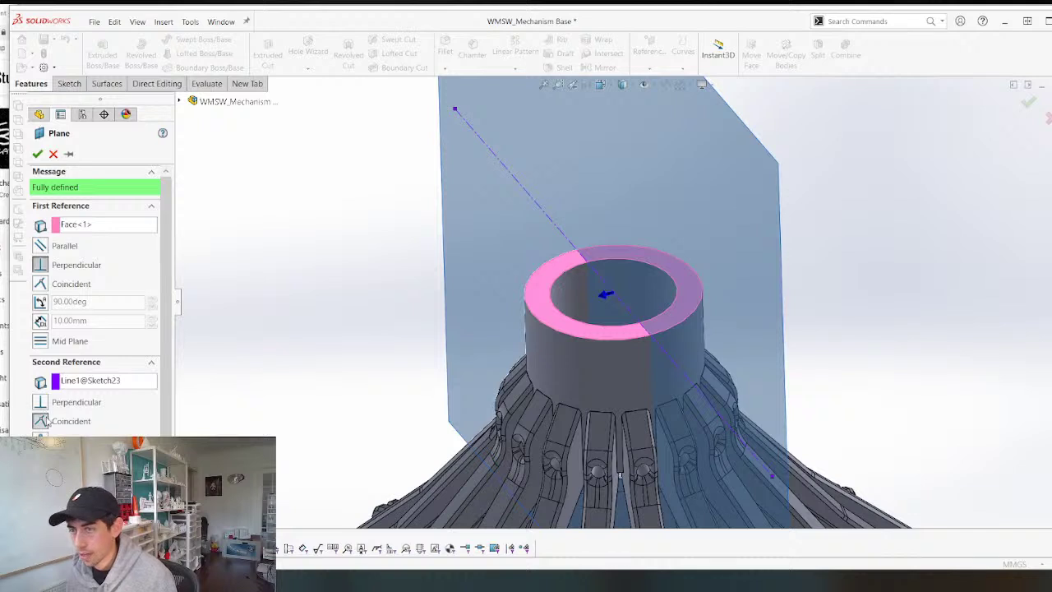
click(41, 301)
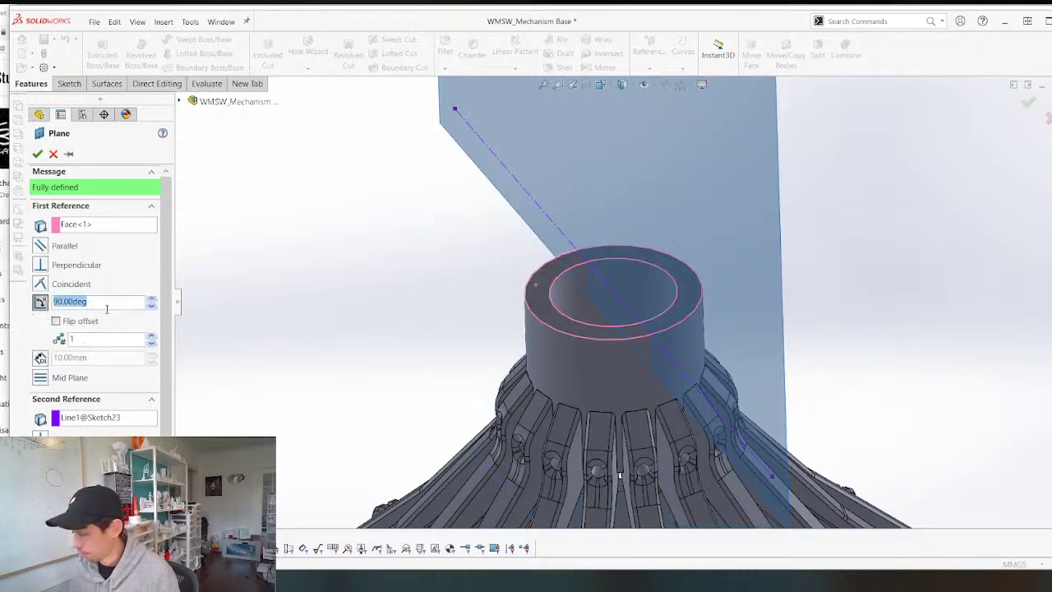
text(20)
key(Return)
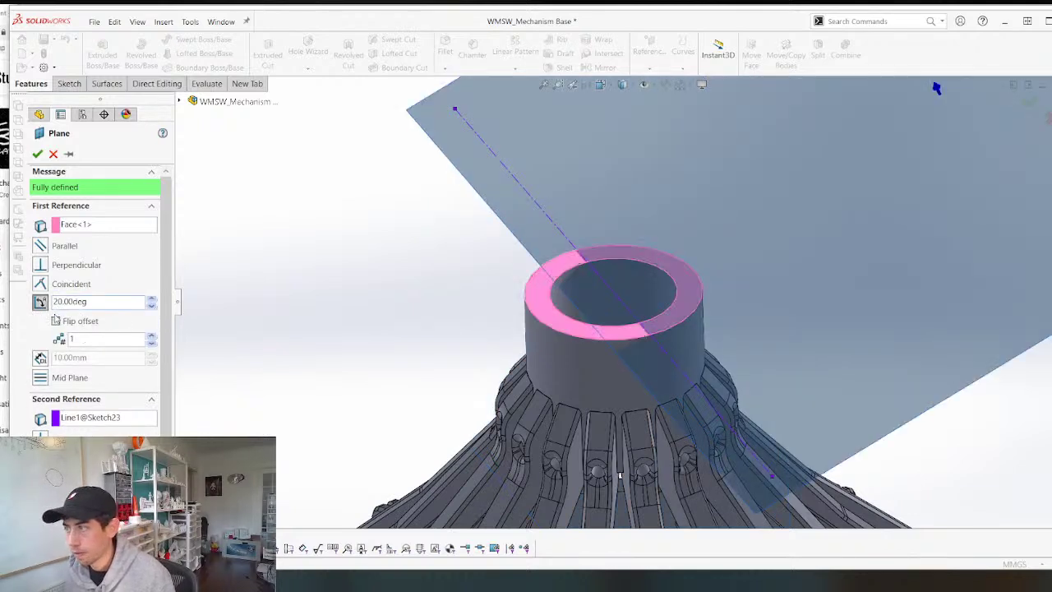
click(55, 323)
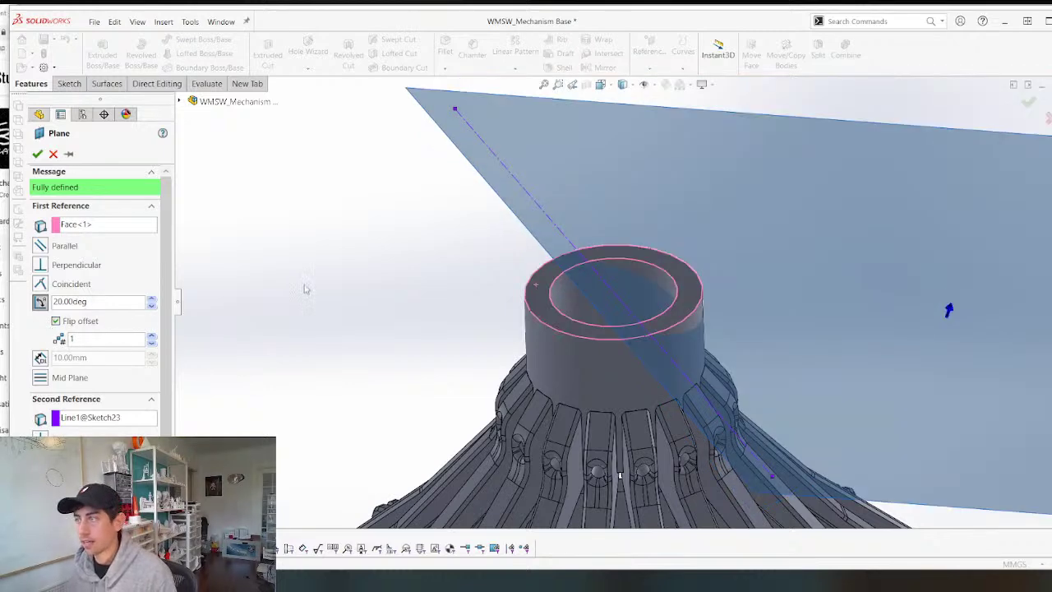
scroll(411, 254, up, 5)
middle_drag(436, 246, 472, 221)
key(Return)
middle_drag(686, 321, 718, 315)
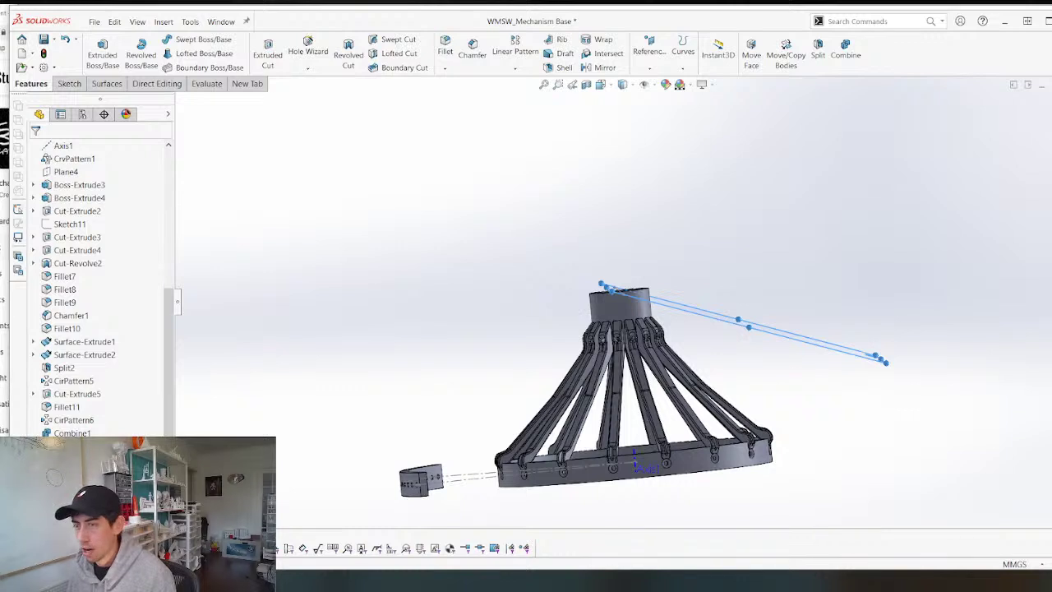
right_click(98, 356)
click(83, 322)
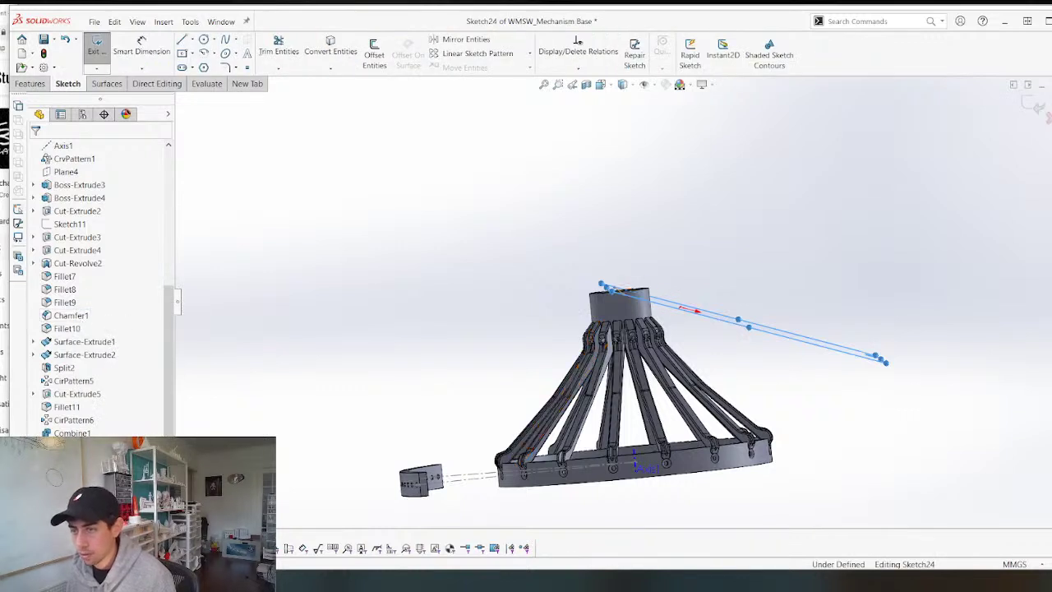
click(97, 46)
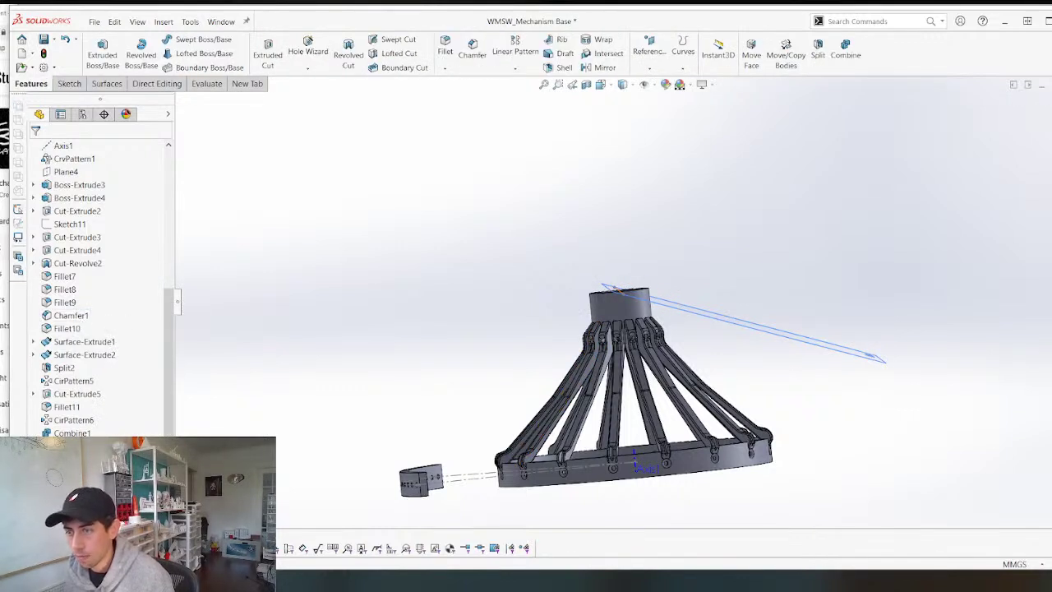
Edit the angled reference plane and set its angle to the collar's top face to 15 degrees.
right_click(62, 299)
click(71, 305)
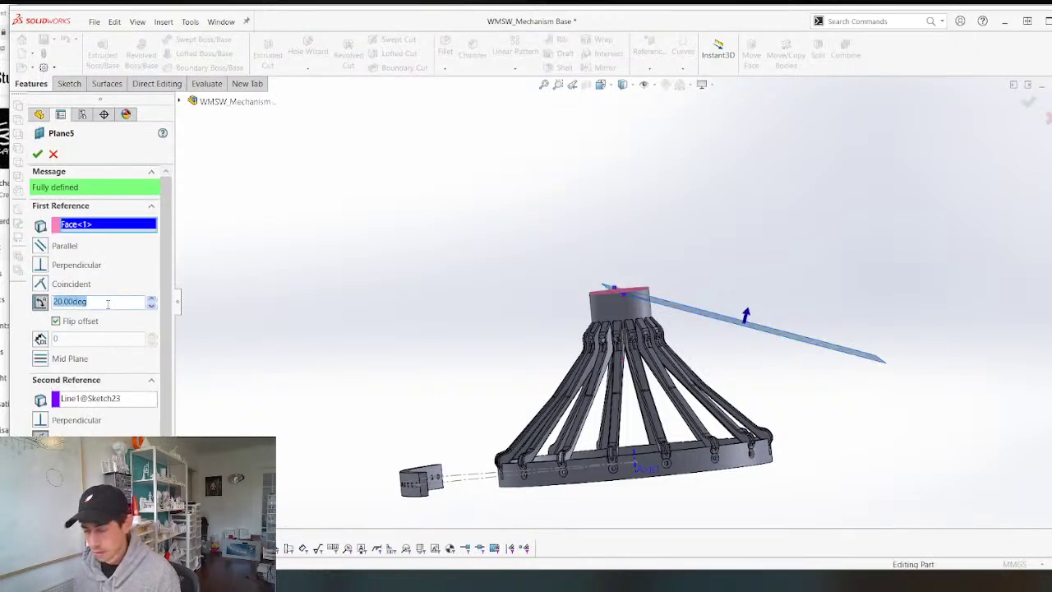
key(Return)
key(Return)
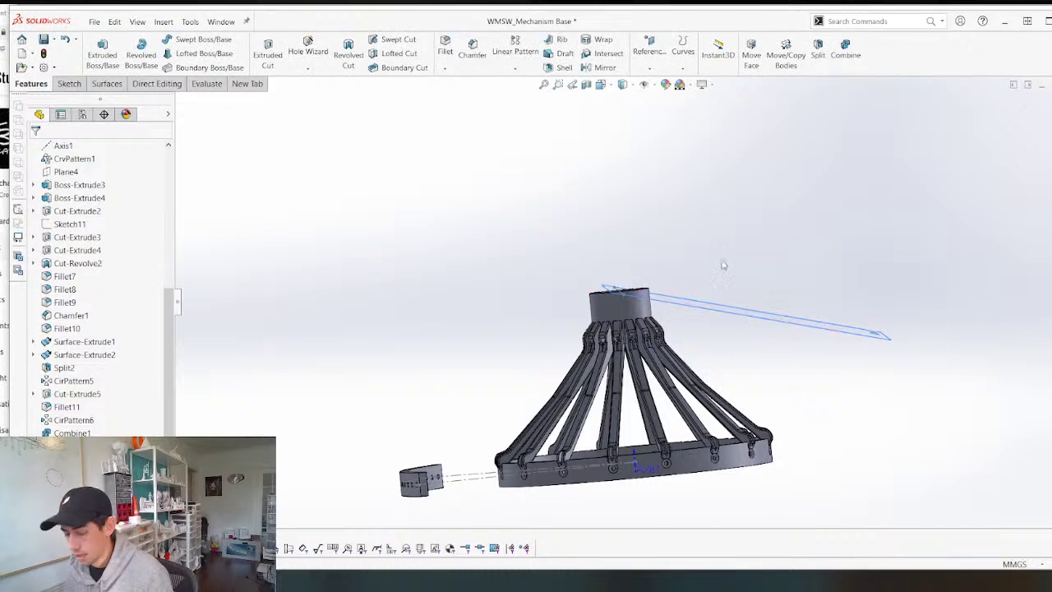
Create a second plane parallel to the angled plane, offset 5 mm below it with the offset flipped.
click(778, 318)
key(p)
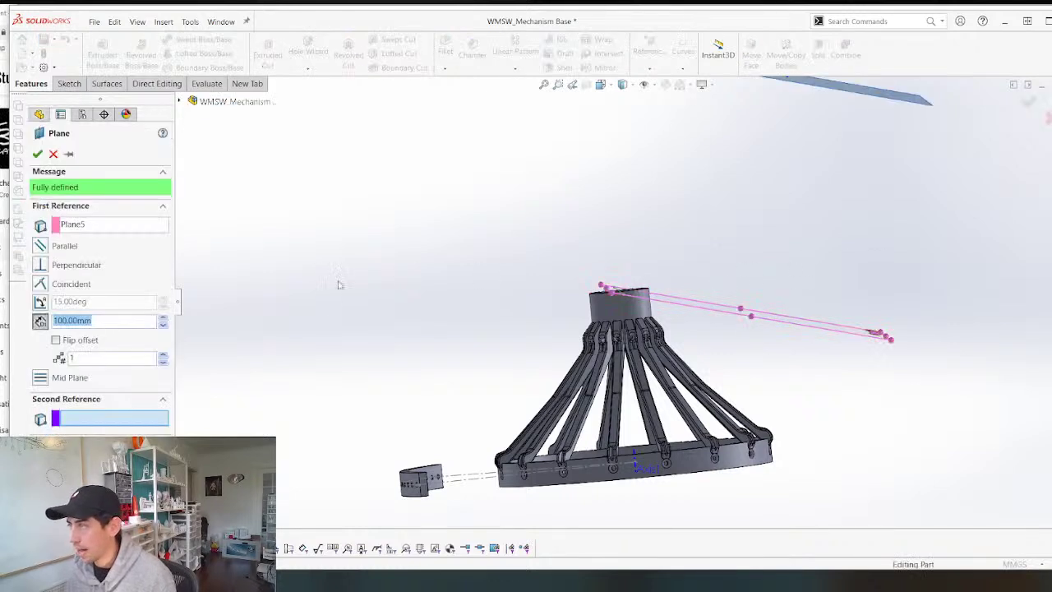
click(54, 340)
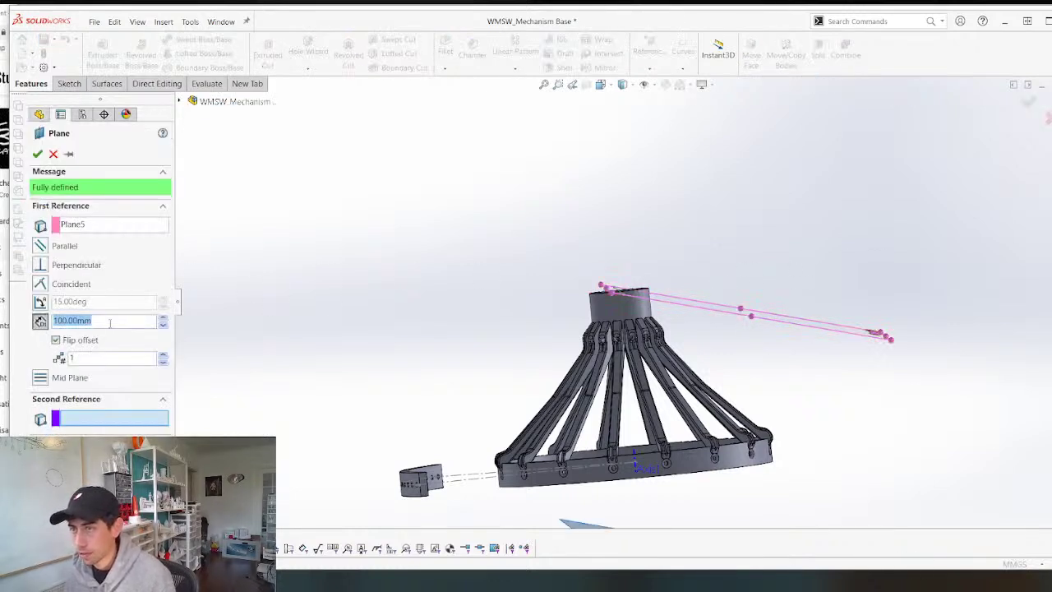
text(4)
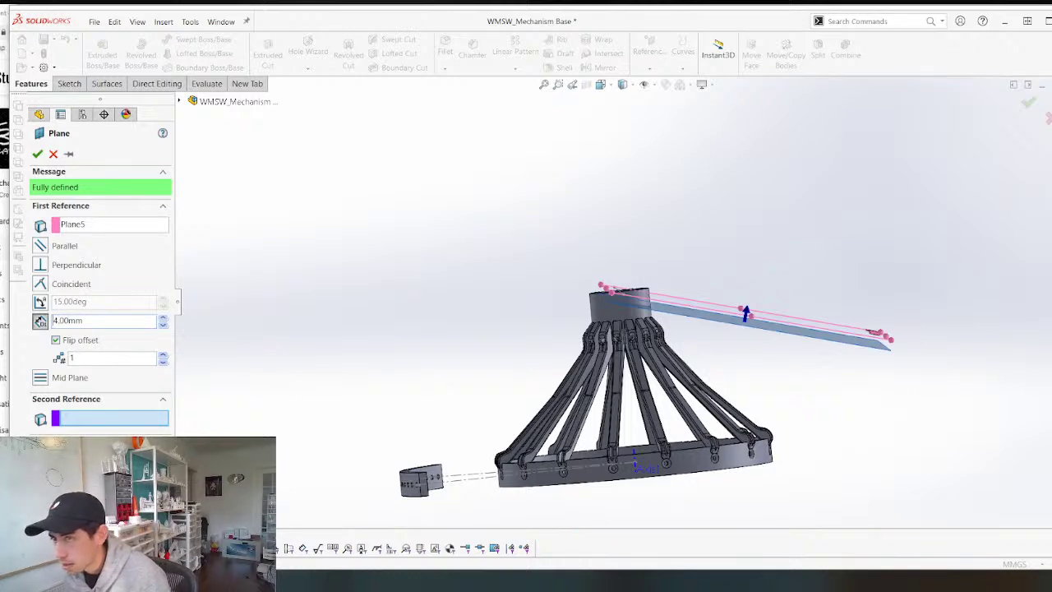
text(5)
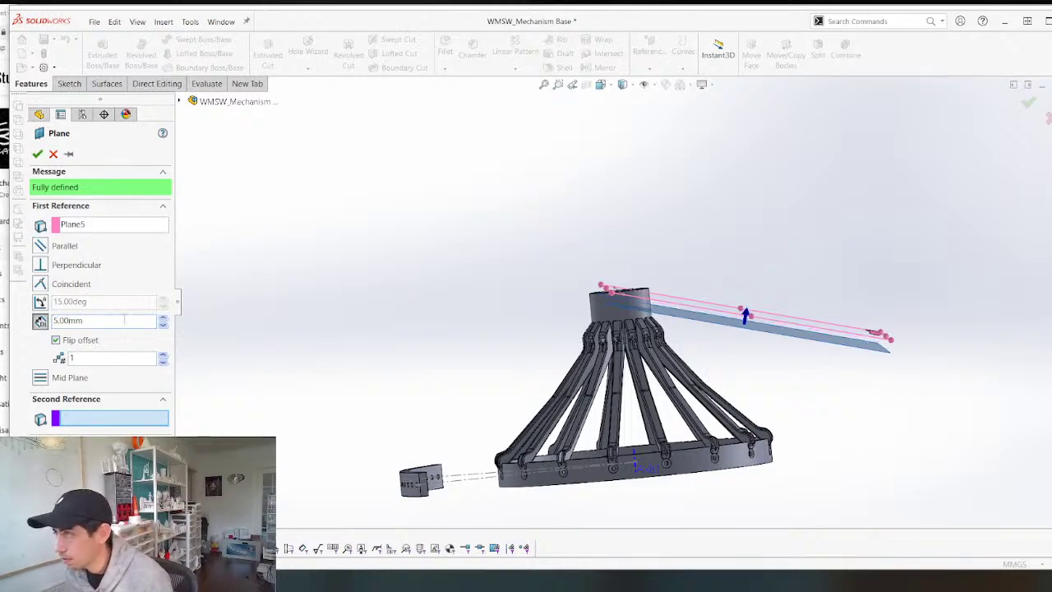
click(37, 152)
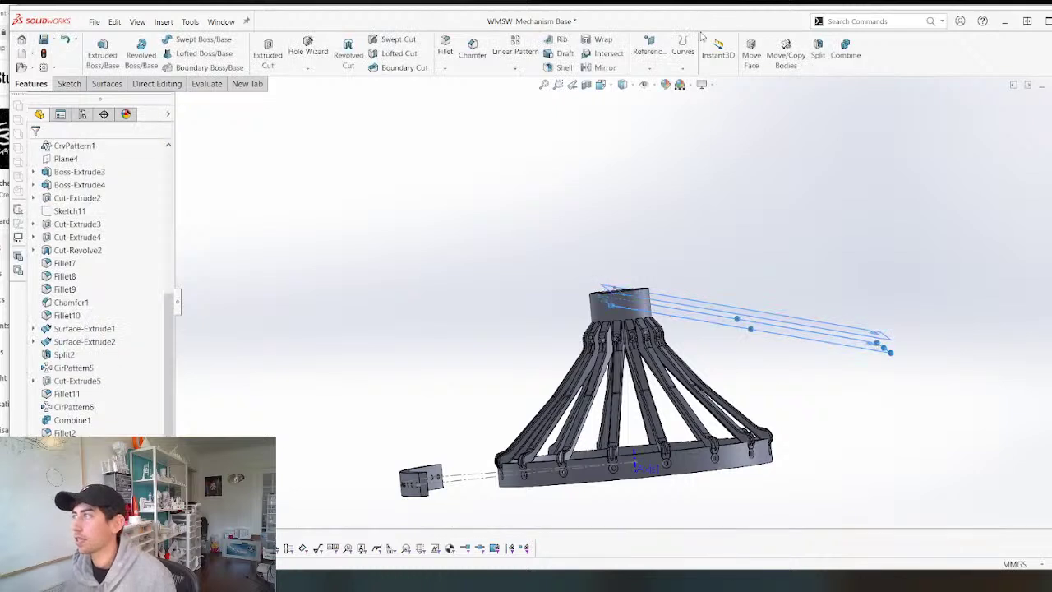
Split the collar body with the lower of the two parallel angled planes, cutting off its top wedge.
click(818, 54)
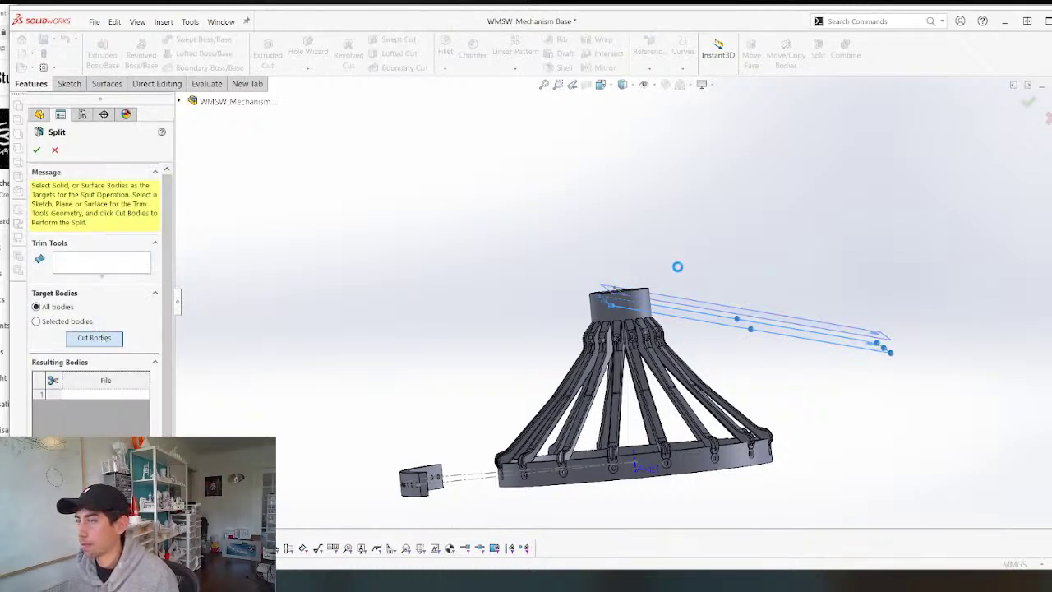
scroll(678, 267, down, 4)
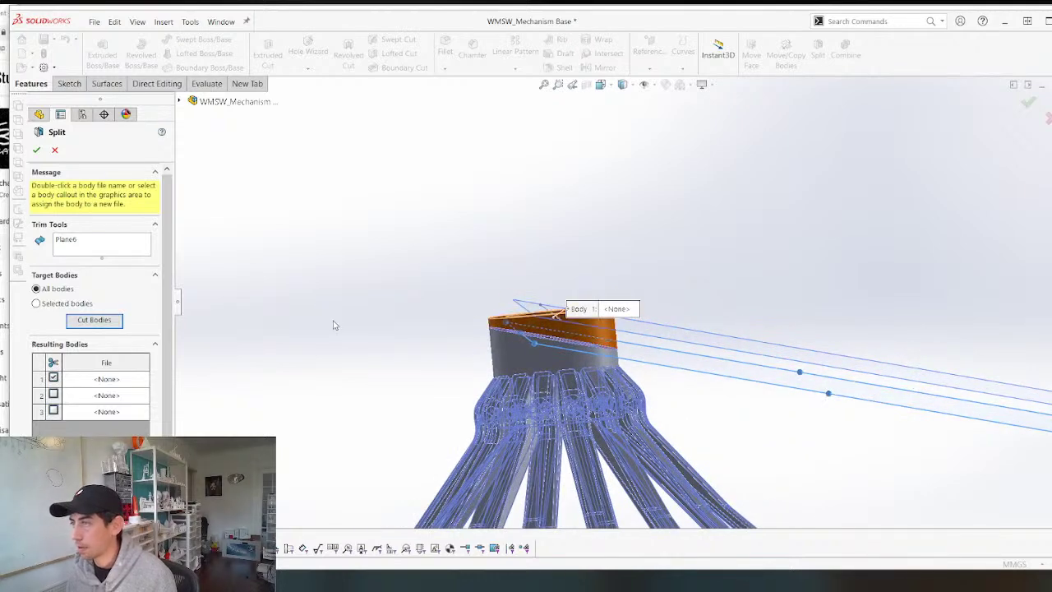
key(Return)
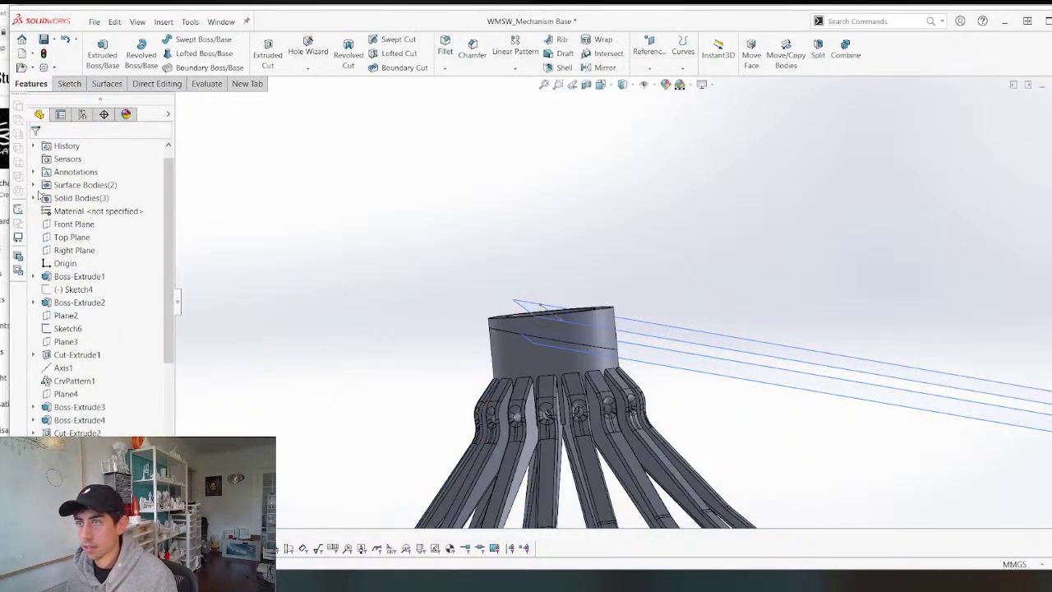
Delete the upper wedge-shaped body produced by splitting the collar.
click(36, 188)
click(32, 185)
click(33, 198)
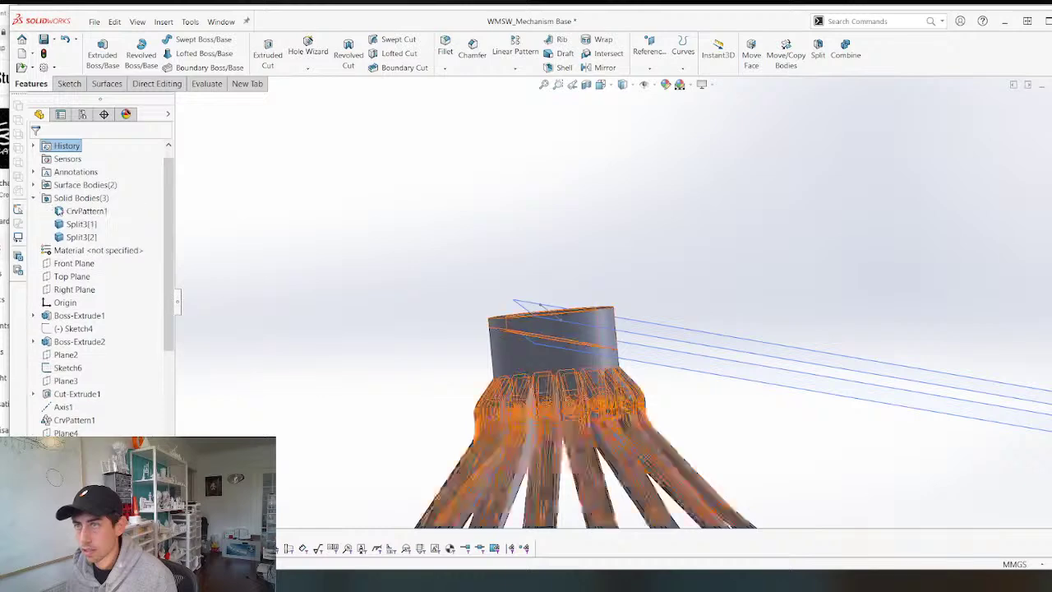
click(79, 224)
key(Delete)
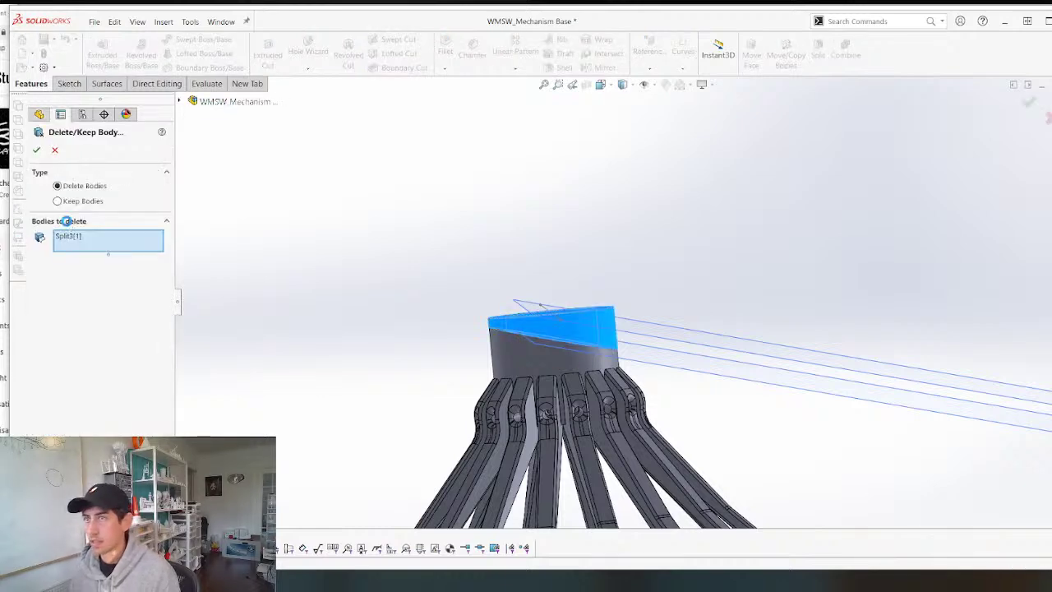
key(Return)
Fillet the inner edge of the collar's slanted top opening with a 10 mm radius.
scroll(470, 197, up, 5)
middle_drag(620, 282, 642, 307)
scroll(647, 283, down, 4)
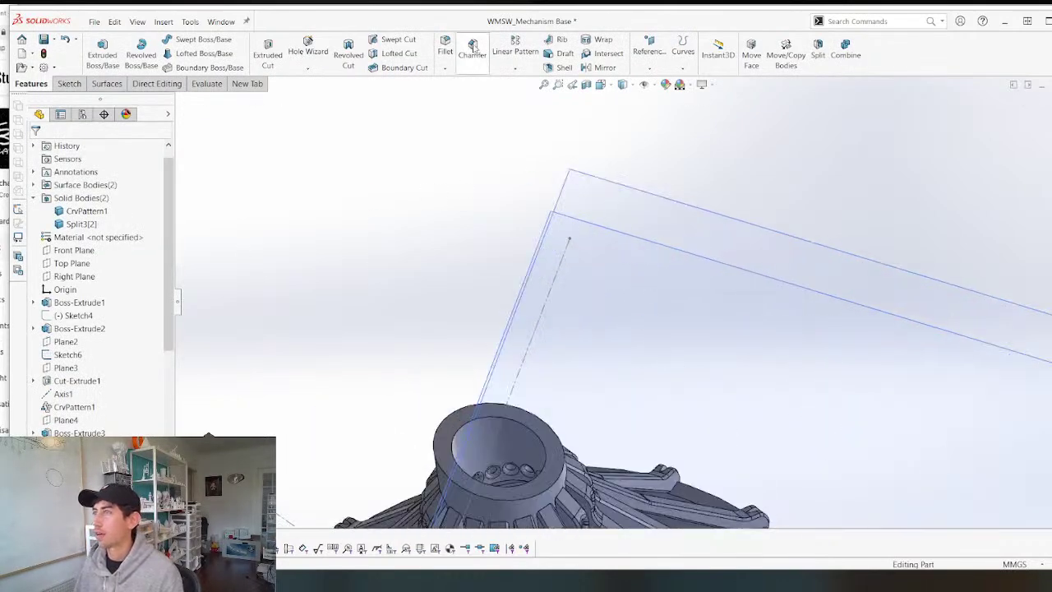
click(480, 419)
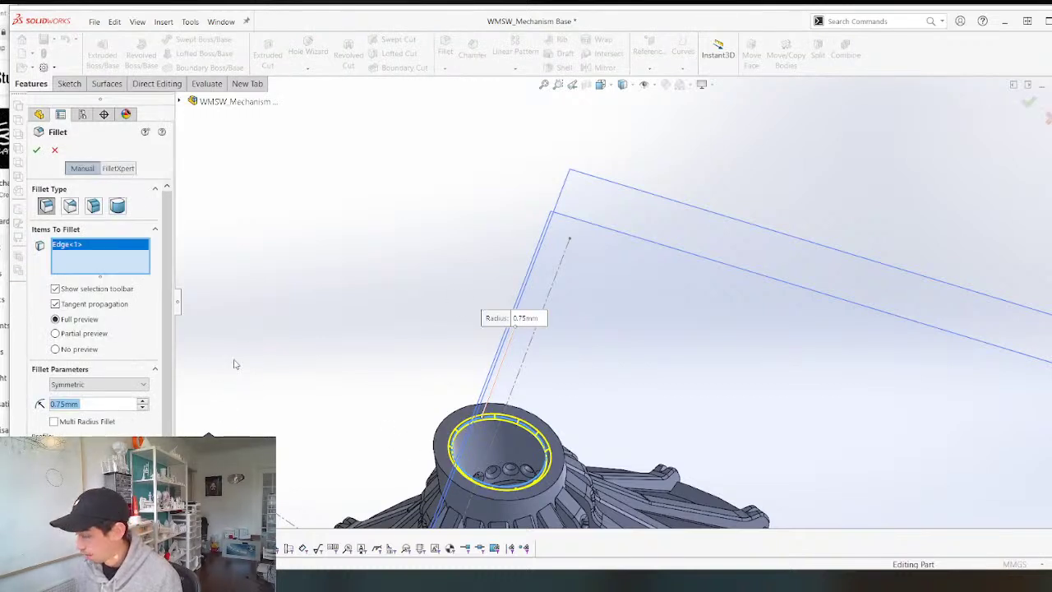
text(6)
key(Return)
text(7)
key(Return)
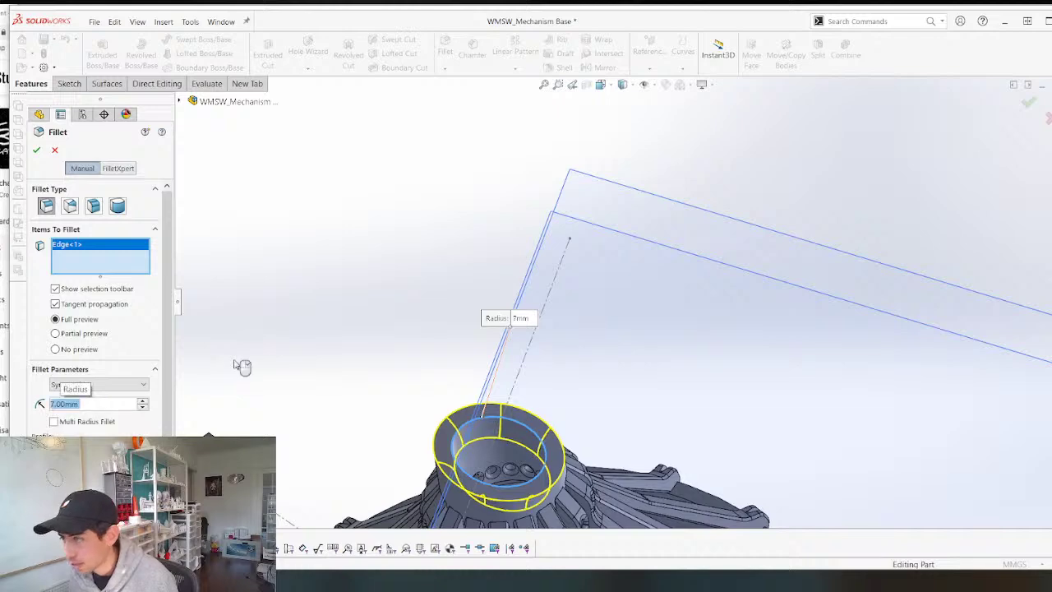
text(10)
key(Return)
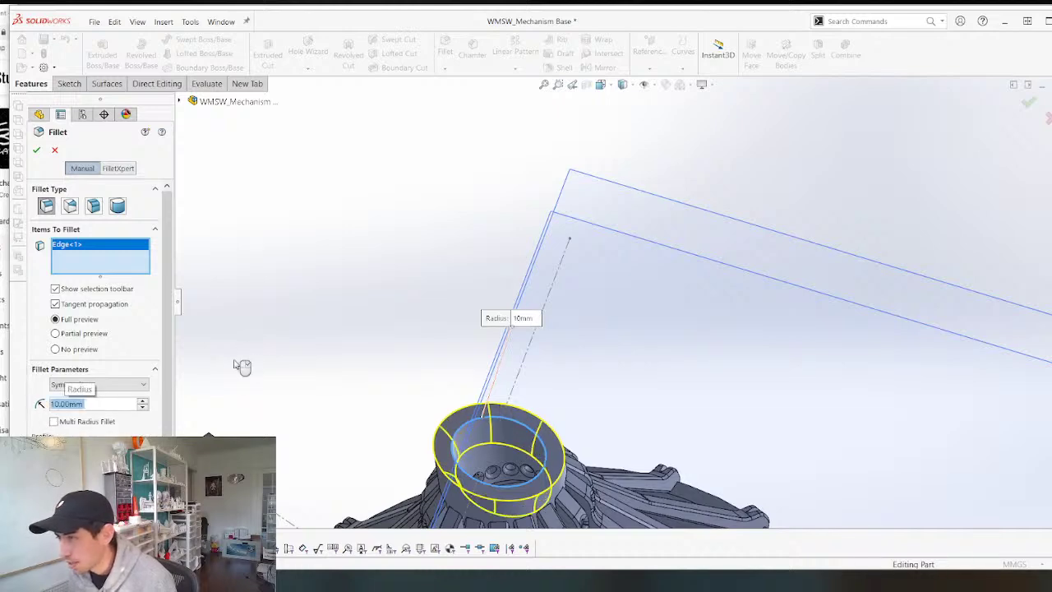
middle_drag(385, 359, 435, 428)
key(Return)
Fillet the sharp rim along the collar's slanted top with a 1.25 mm radius.
scroll(437, 426, up, 6)
middle_drag(551, 432, 508, 278)
scroll(568, 321, down, 6)
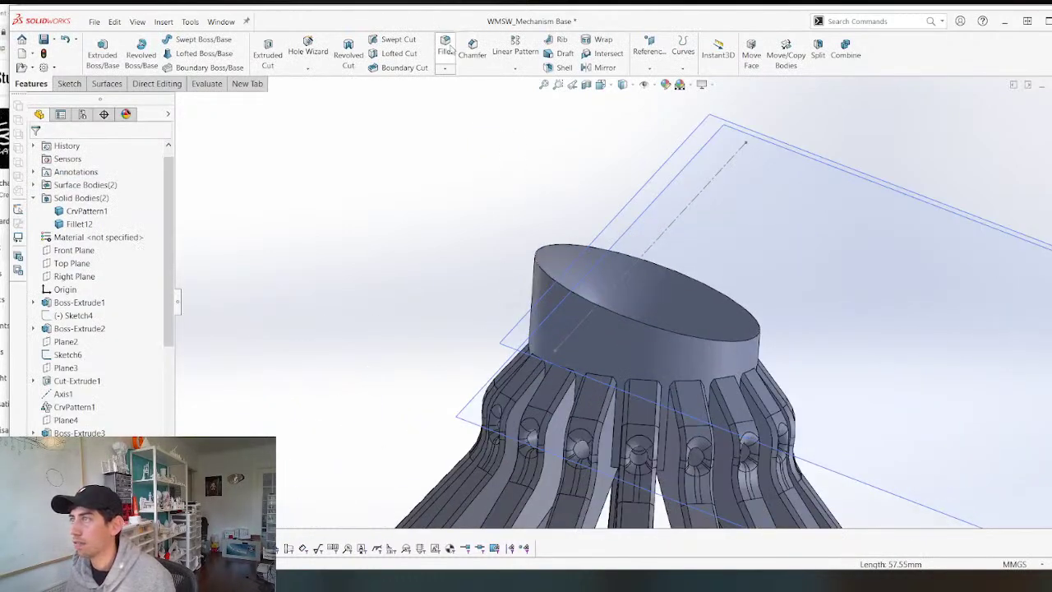
click(546, 275)
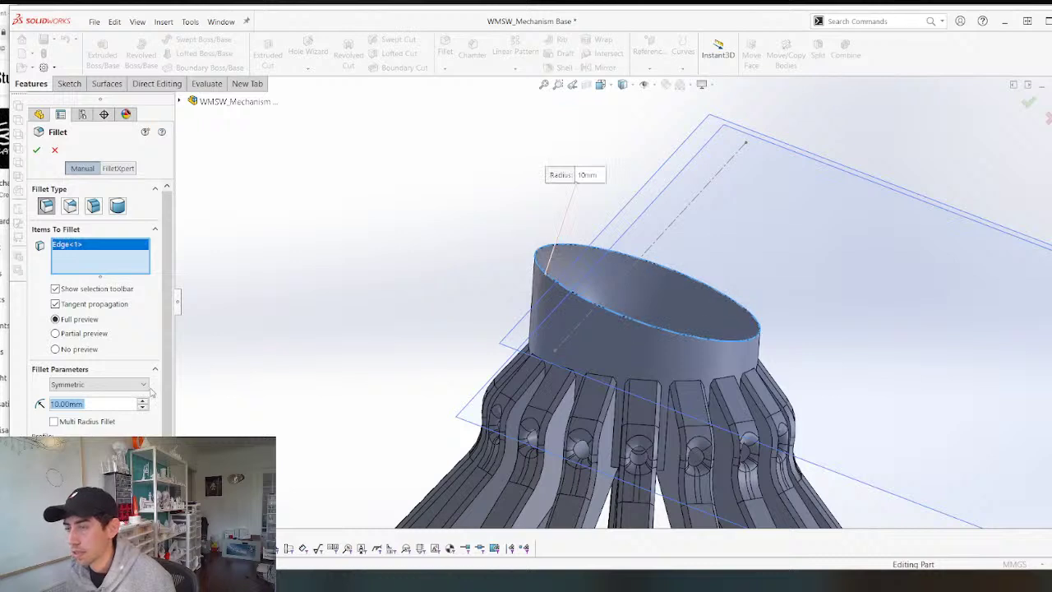
text(1)
key(Return)
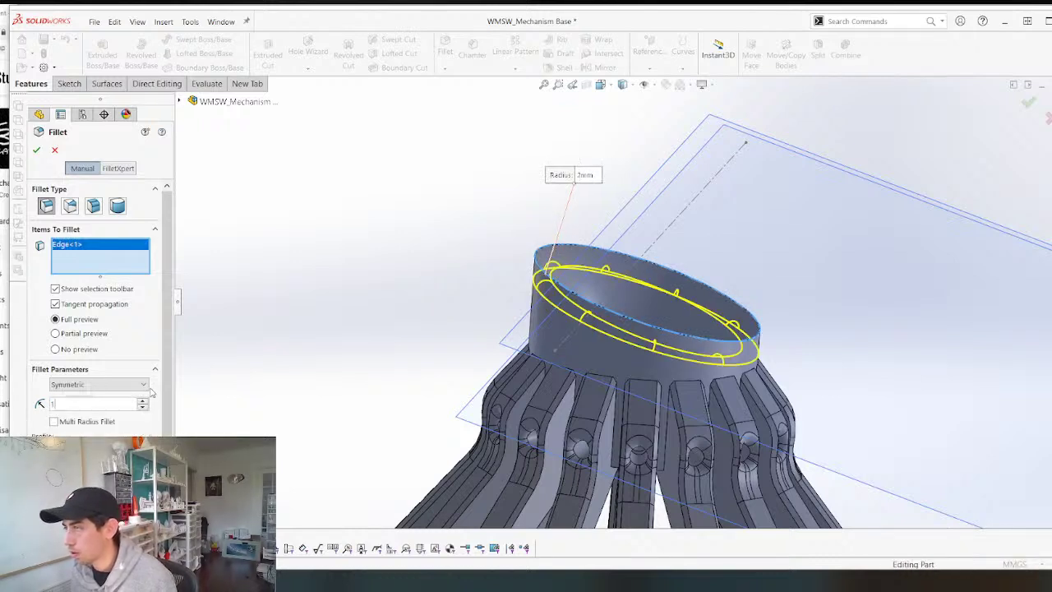
text(1.5)
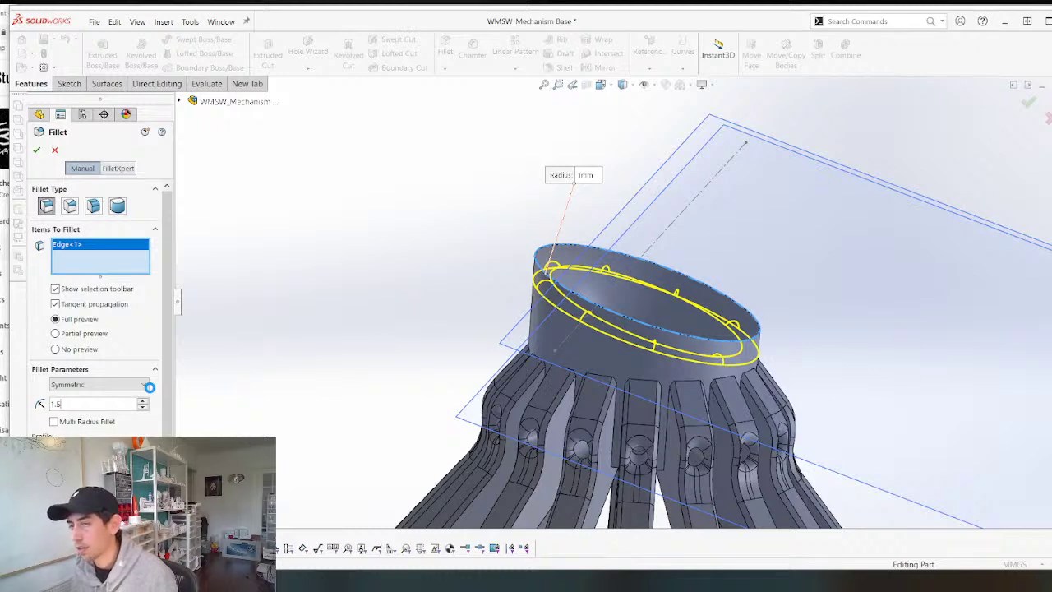
key(Return)
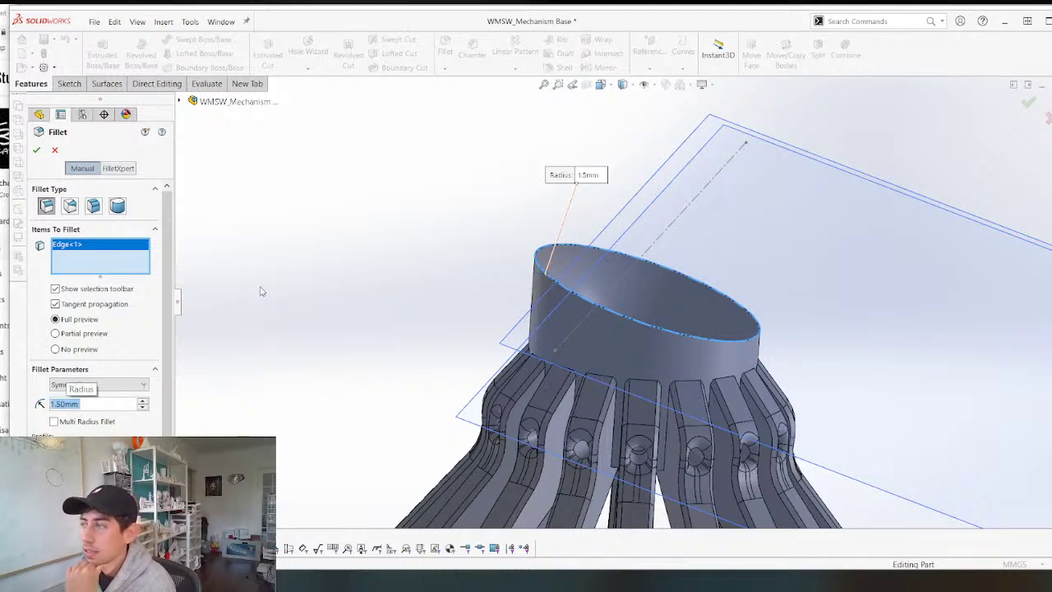
text(1.25)
key(Return)
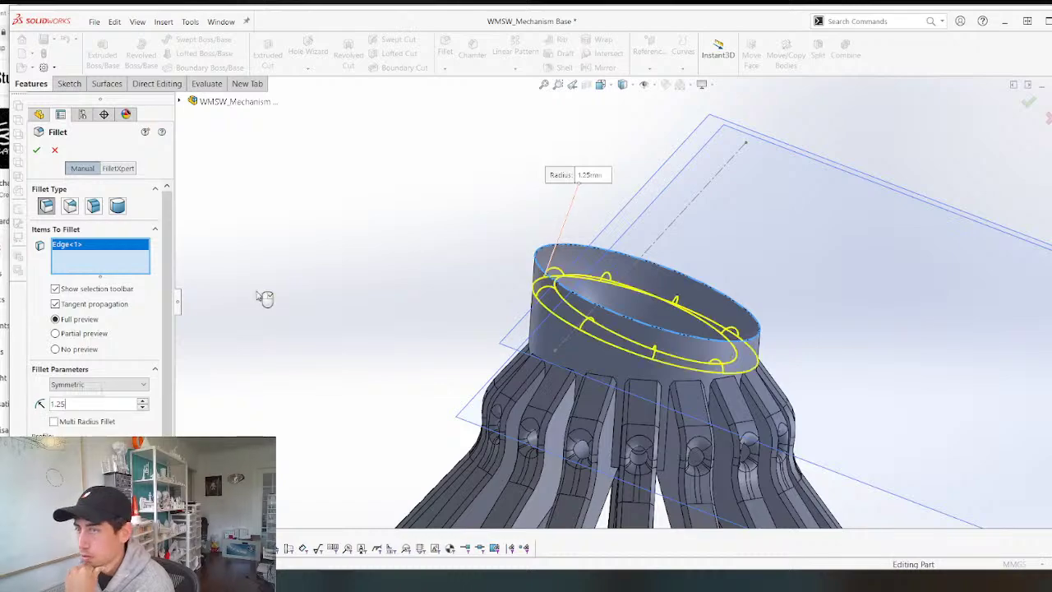
right_click(260, 394)
Save the mechanism base part and switch to the WMSW_Assembly document.
scroll(519, 281, up, 5)
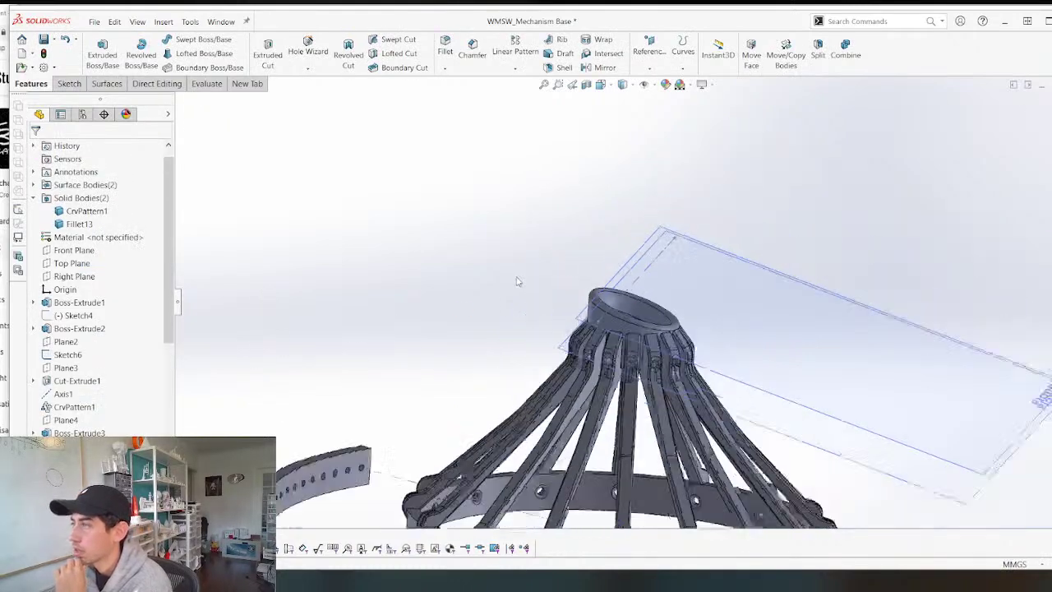
middle_drag(519, 281, 422, 330)
scroll(421, 331, up, 2)
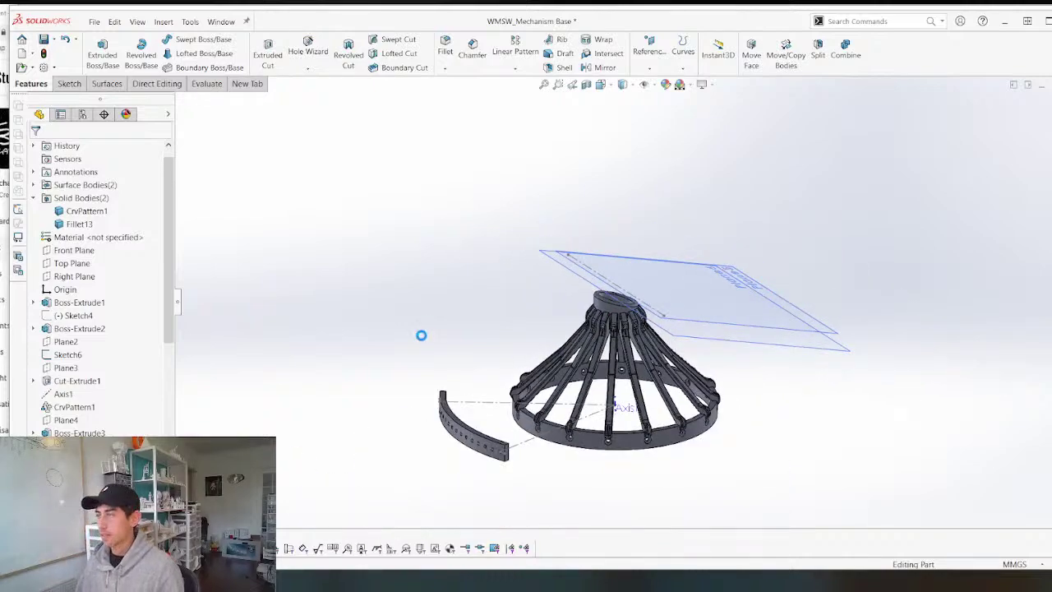
scroll(600, 422, down, 4)
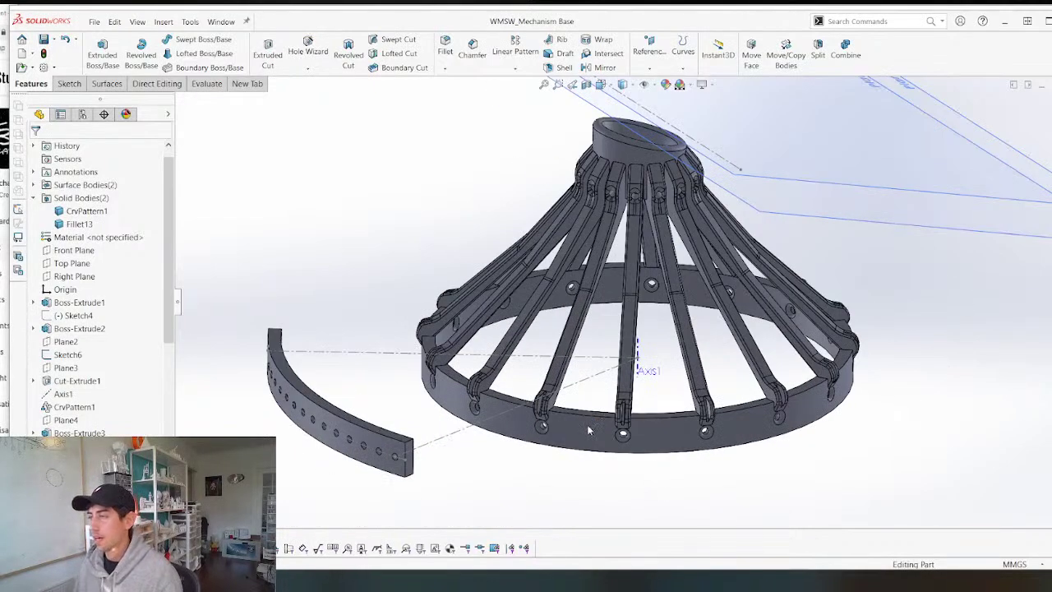
key(ctrl+Tab)
Examine how the updated mechanism base fits on the WMSW_Base and gears in the assembly, from above and from the side.
scroll(465, 247, up, 3)
scroll(485, 284, up, 2)
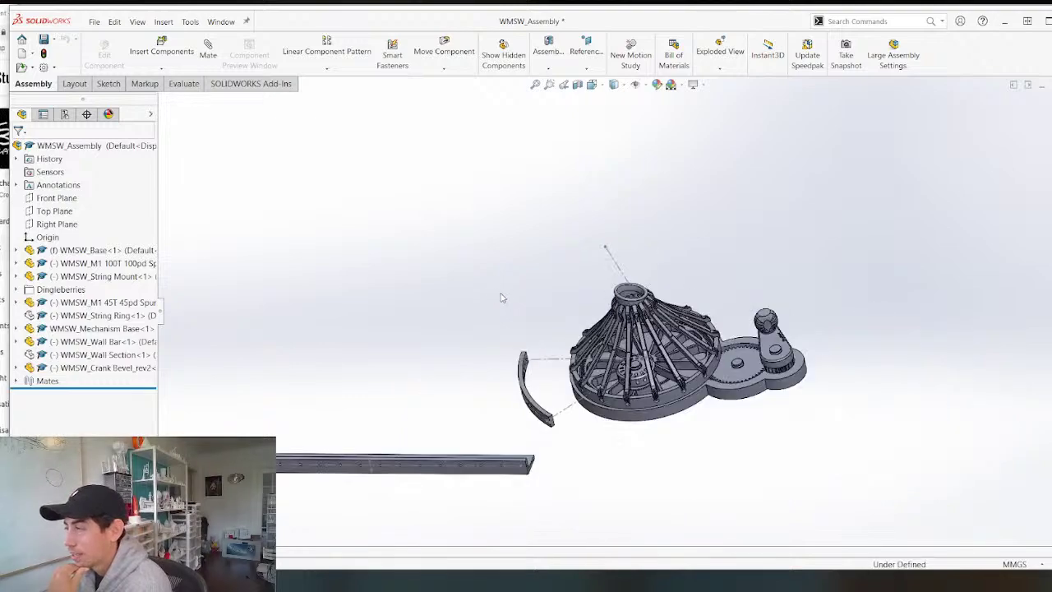
middle_drag(523, 294, 552, 388)
scroll(643, 249, down, 8)
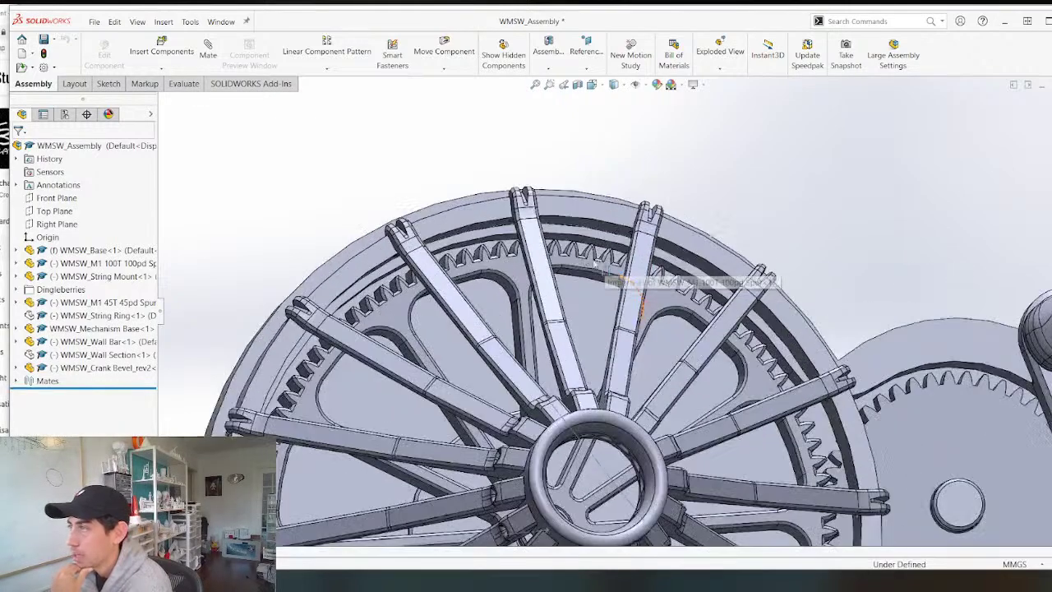
click(567, 216)
scroll(565, 247, up, 4)
middle_drag(565, 246, 543, 260)
click(551, 459)
middle_drag(551, 458, 566, 518)
scroll(723, 448, down, 2)
right_click(770, 403)
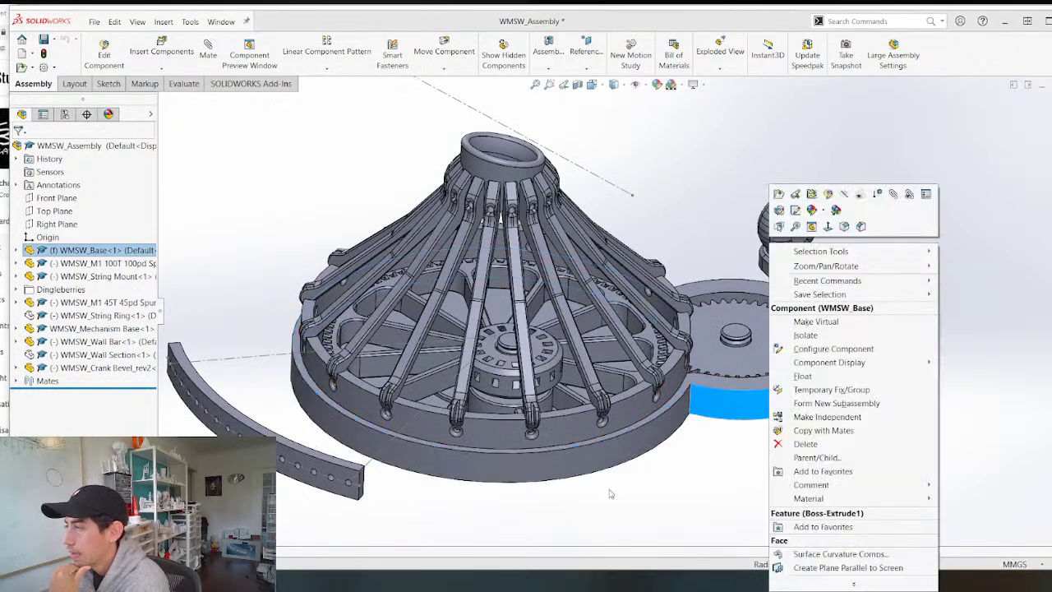
click(609, 493)
scroll(582, 370, up, 3)
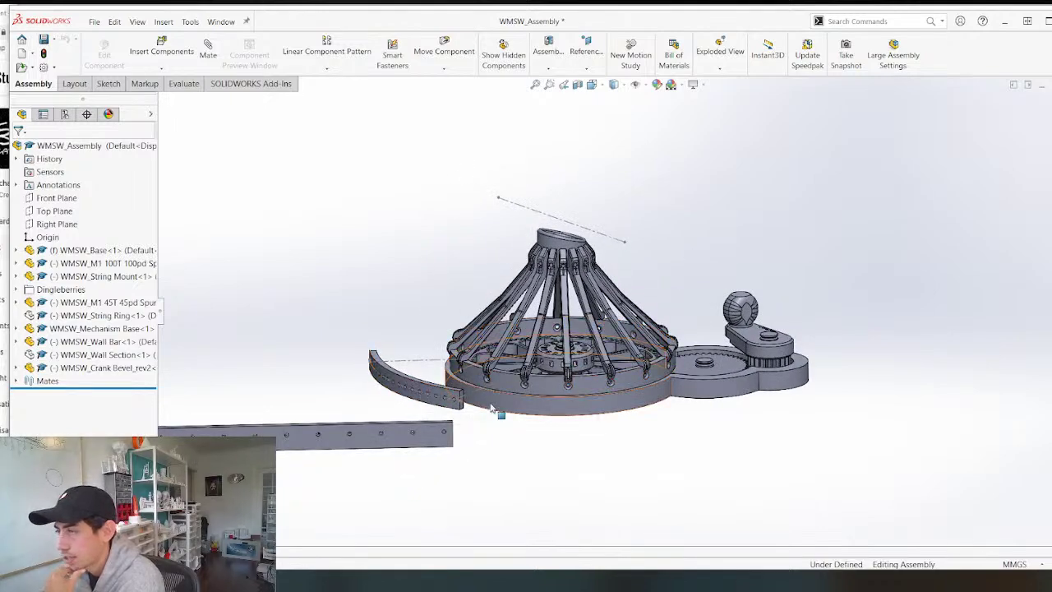
scroll(497, 418, down, 6)
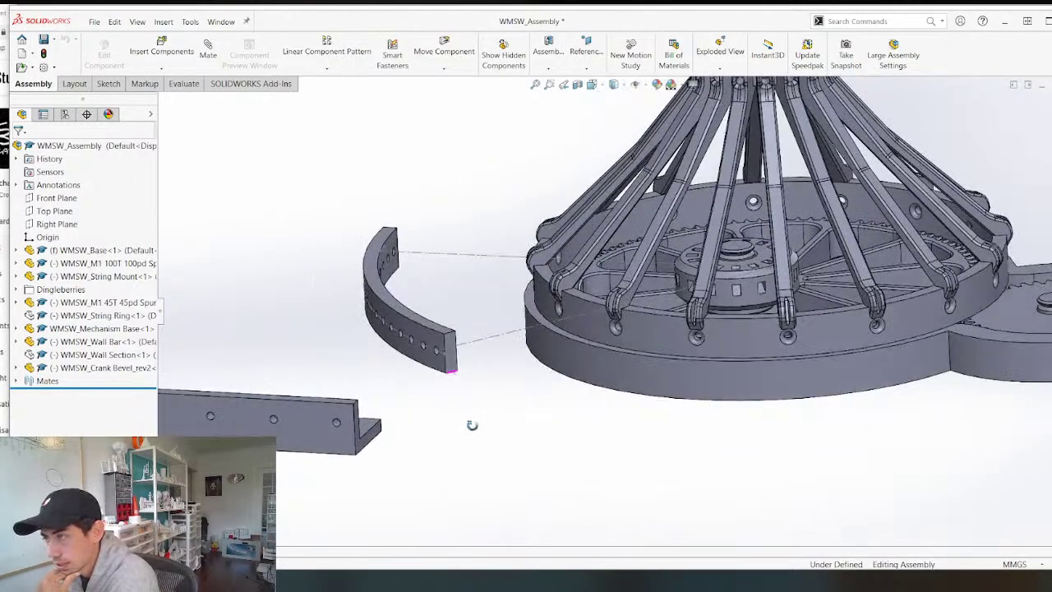
scroll(485, 419, up, 4)
scroll(715, 349, down, 4)
middle_drag(849, 319, 887, 429)
scroll(887, 430, up, 5)
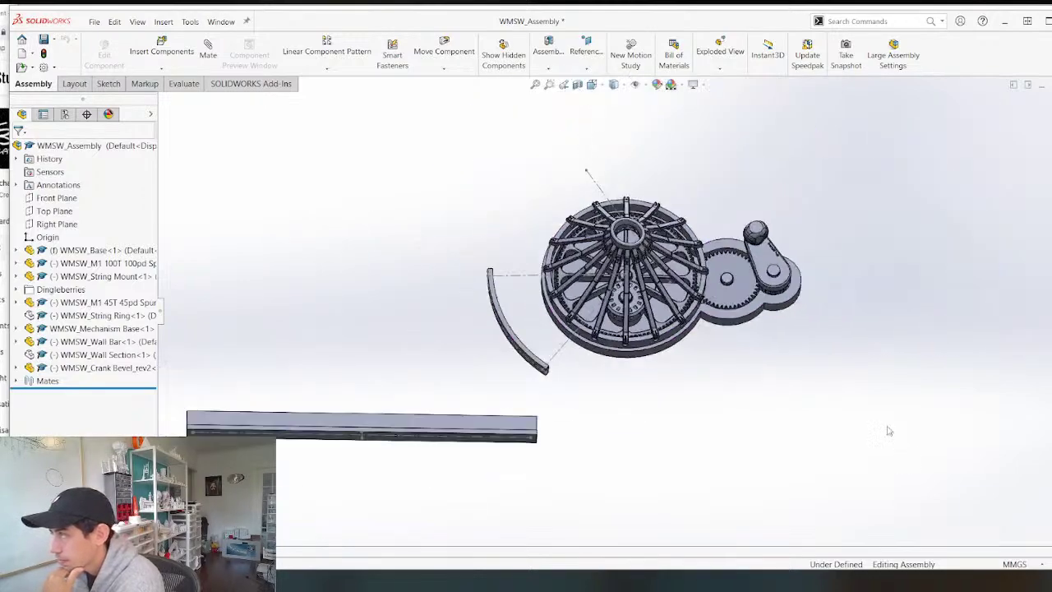
scroll(735, 237, down, 4)
middle_drag(736, 238, 744, 386)
scroll(698, 401, up, 1)
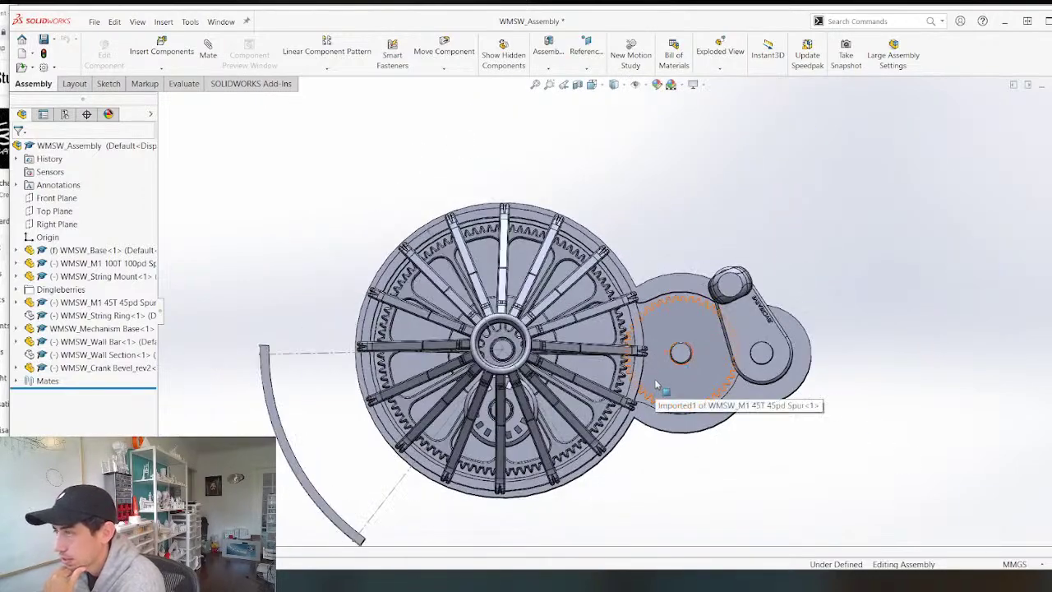
middle_drag(631, 358, 425, 391)
click(411, 387)
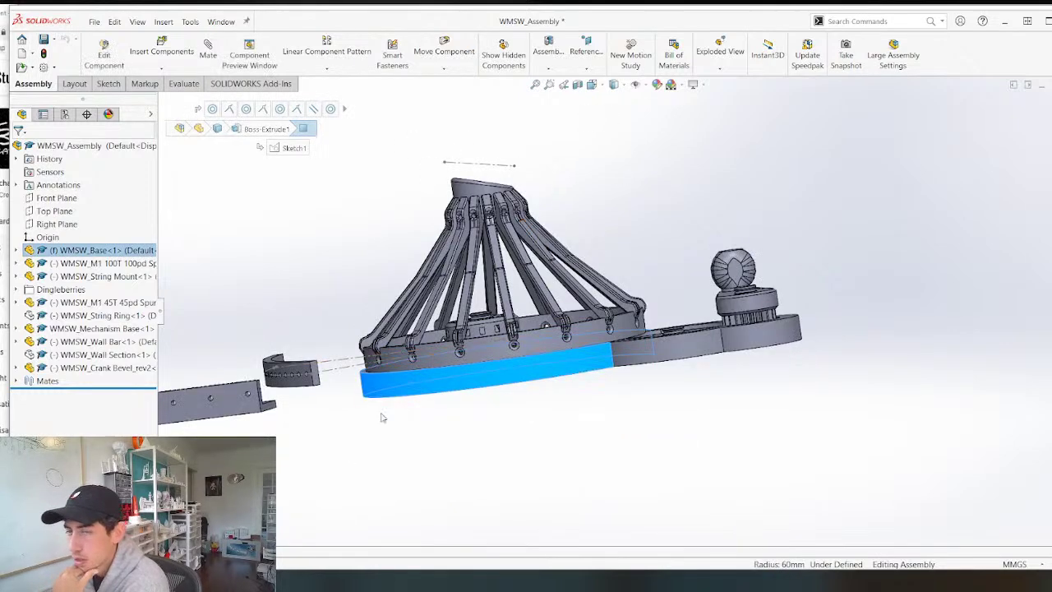
scroll(419, 331, up, 2)
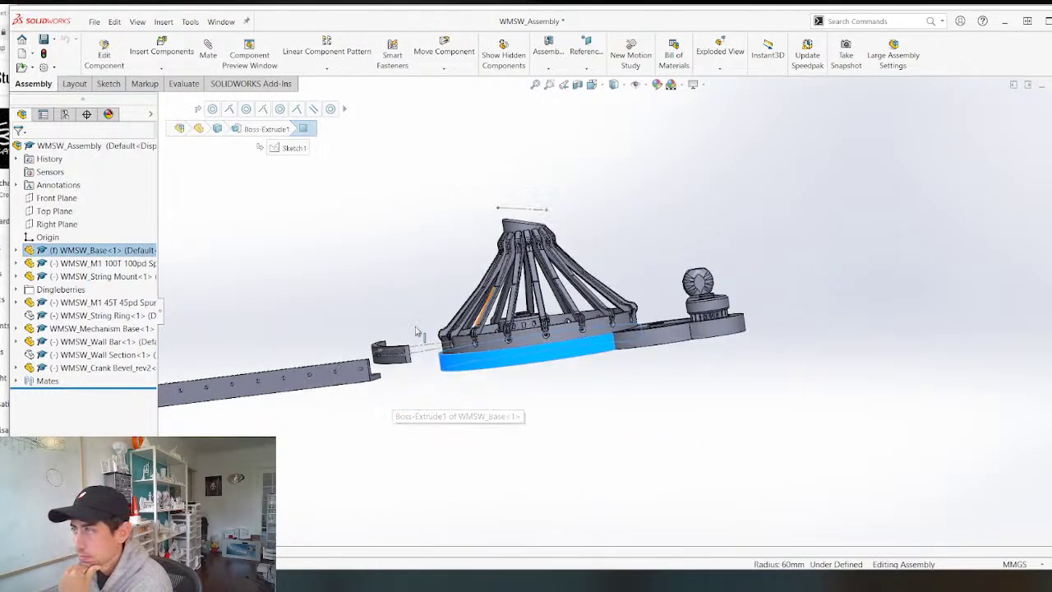
scroll(526, 333, down, 3)
middle_drag(528, 335, 581, 572)
Open the mechanism base part from the assembly and start a sketch on the bottom face of its lower ring, viewed from above.
right_click(471, 360)
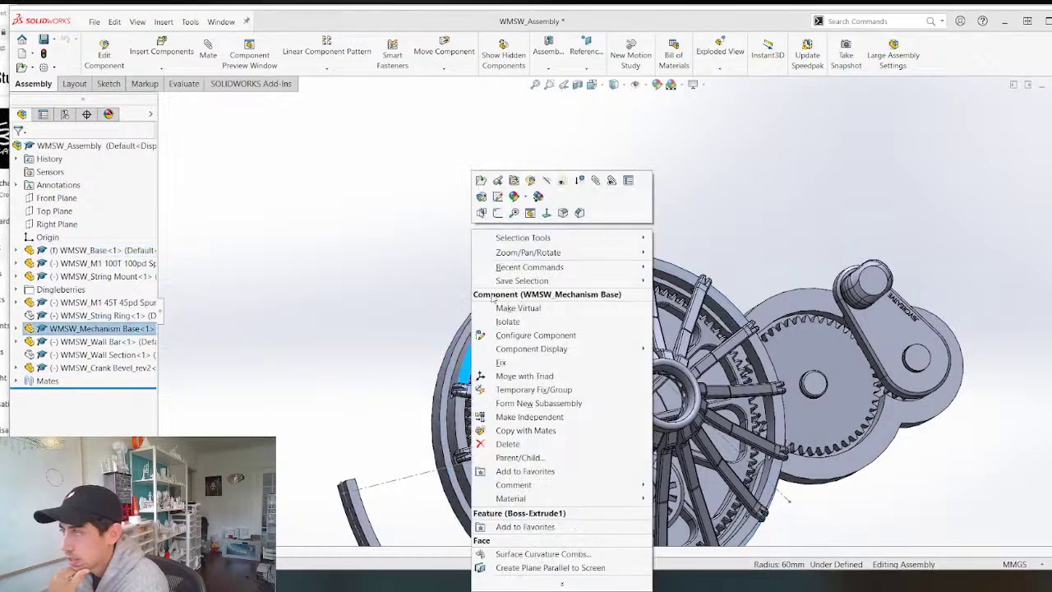
click(483, 180)
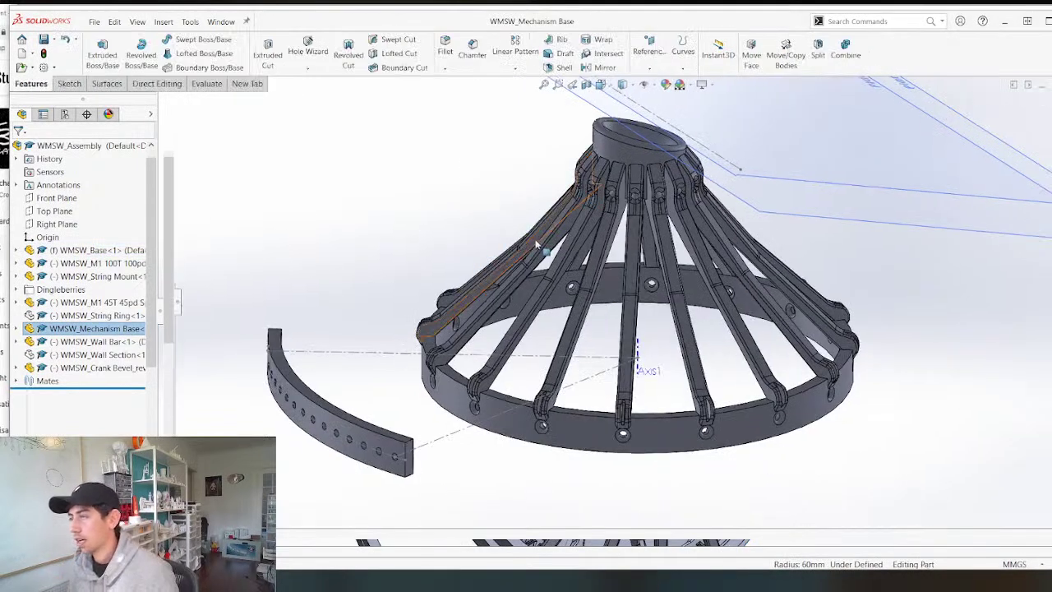
middle_drag(496, 402, 500, 483)
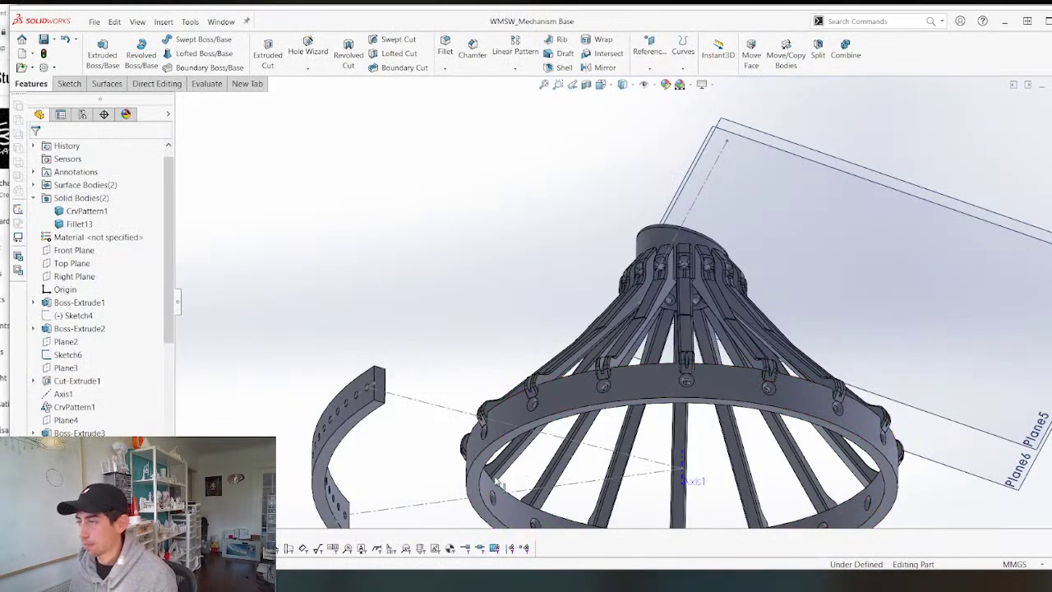
click(482, 475)
key(s)
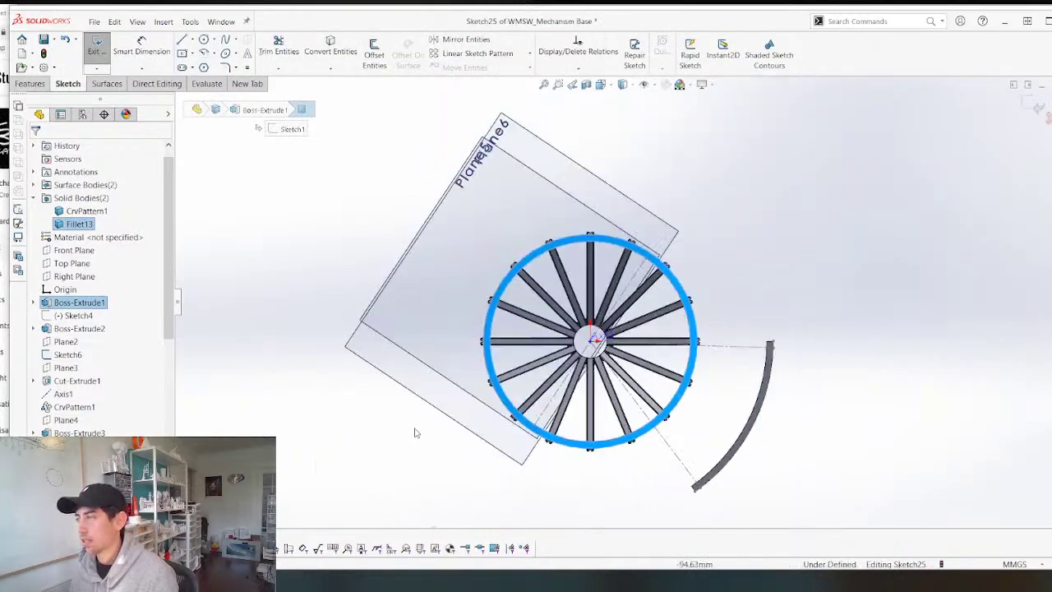
key(ctrl+8)
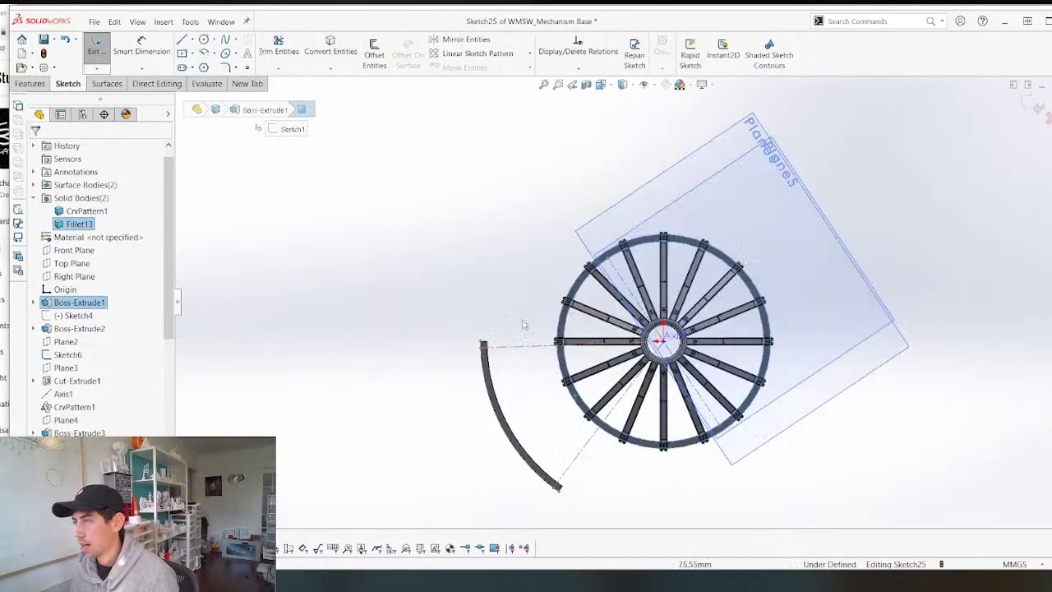
Sketch a circle about 11.6 mm in diameter just outside the lower ring's upper-left edge.
scroll(585, 274, down, 4)
key(c)
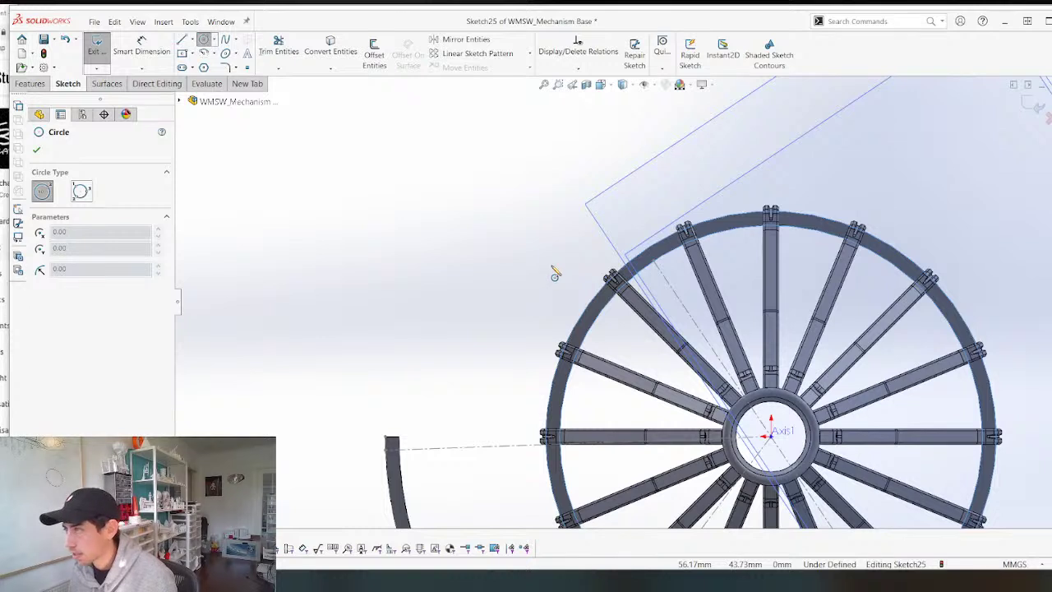
click(550, 263)
click(570, 276)
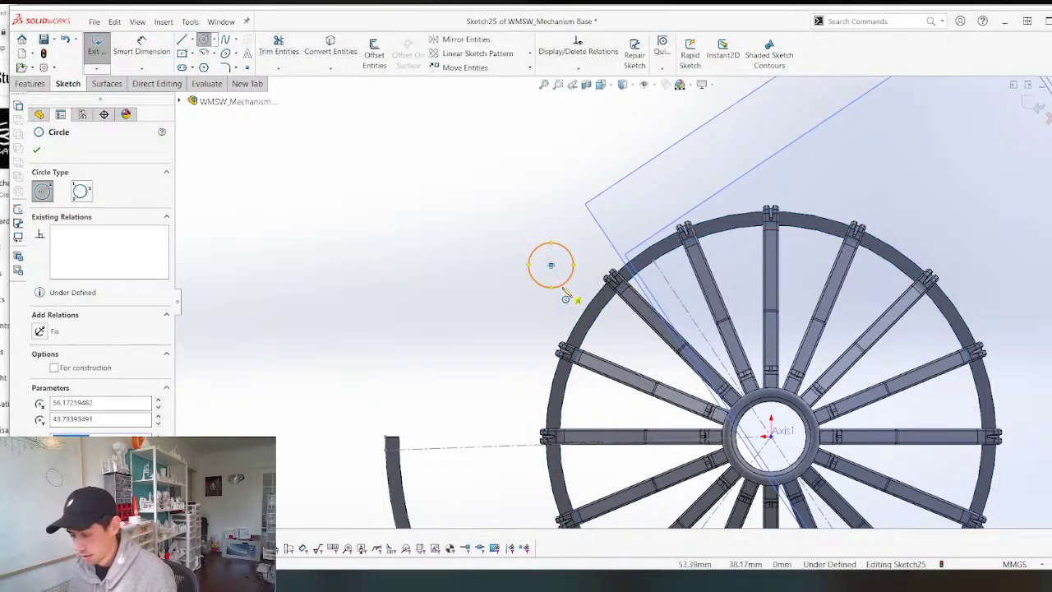
Dimension the new circle's diameter and set it to 9.4 mm.
key(d)
click(571, 251)
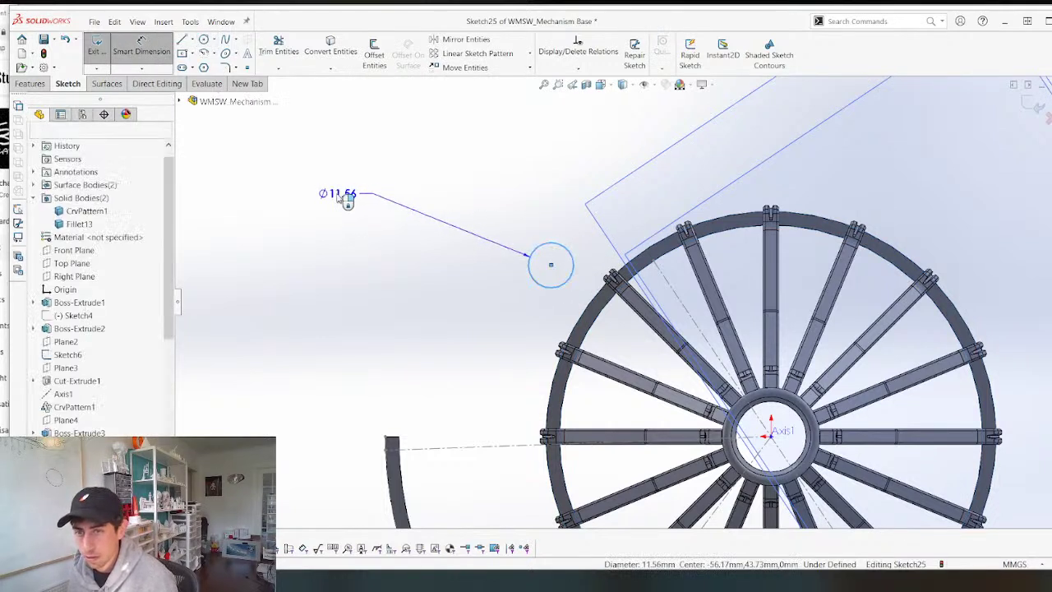
click(346, 200)
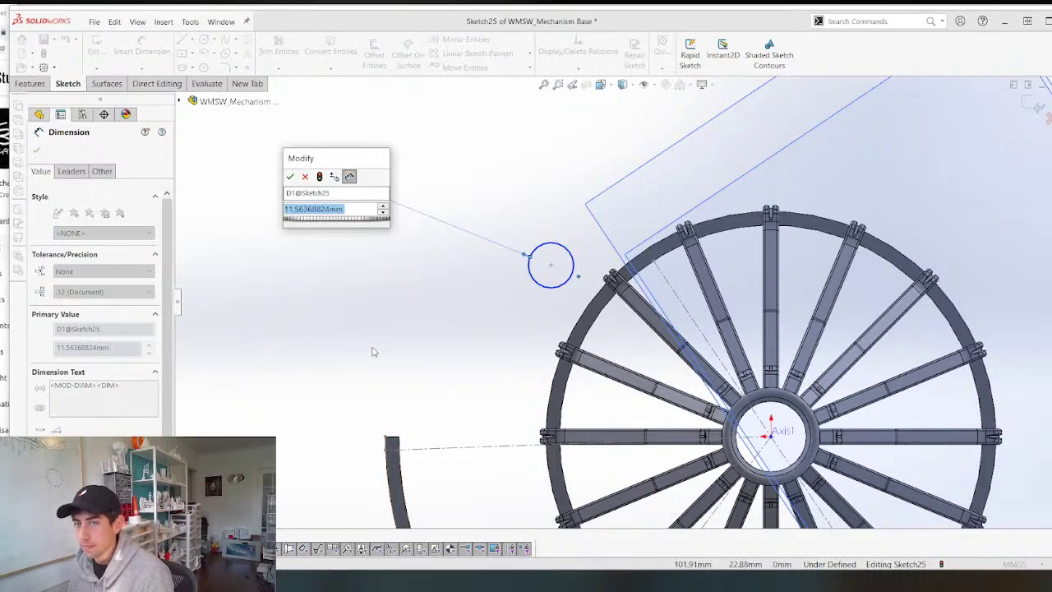
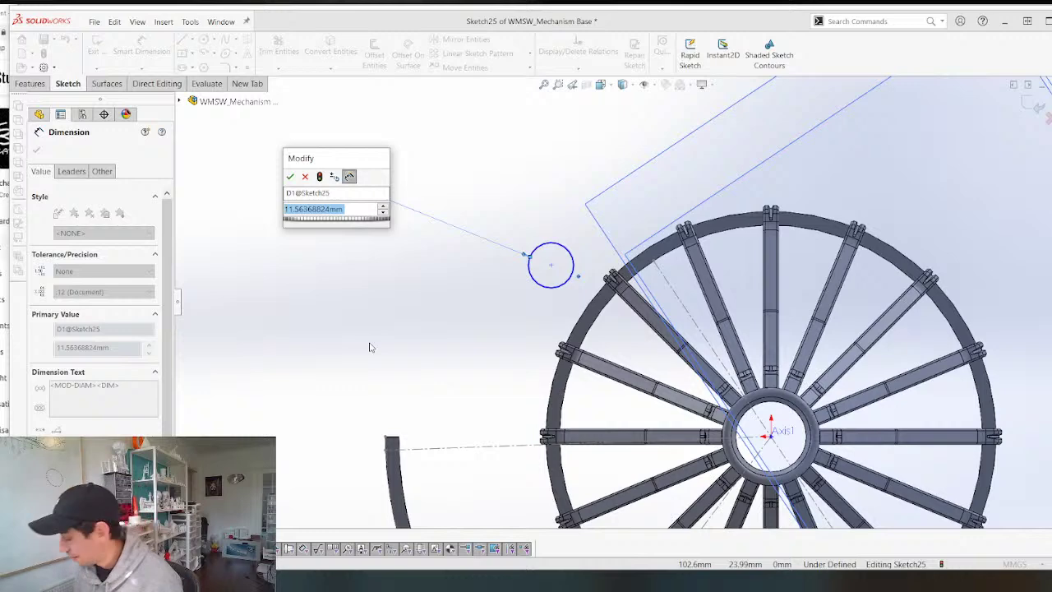
text(9.4)
key(Return)
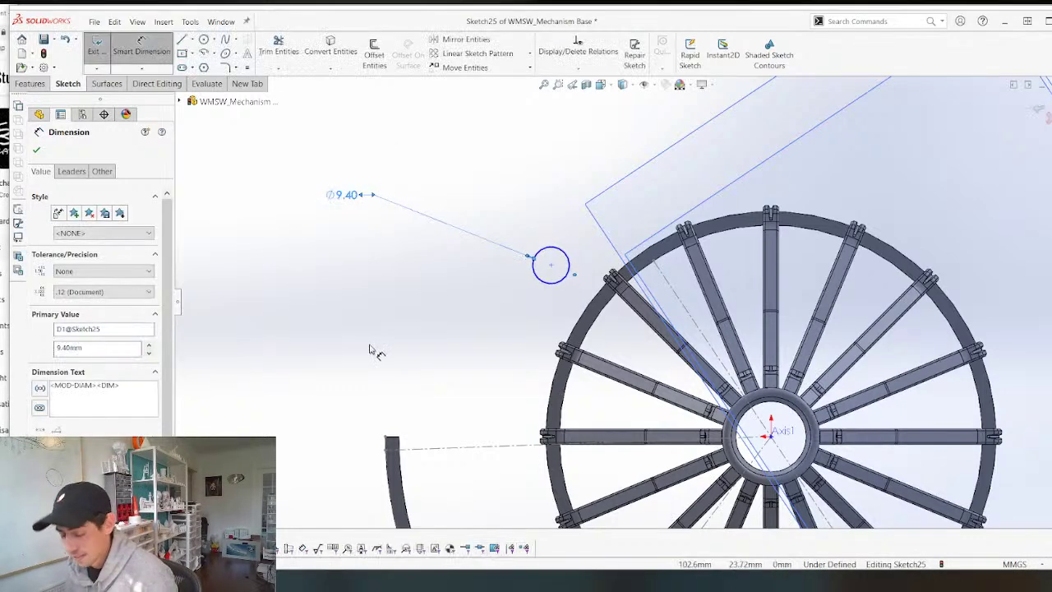
key(Escape)
key(Escape)
Move the 9.4 mm circle by its centre closer to the outer edge of the lower ring.
scroll(607, 317, up, 2)
scroll(695, 343, down, 3)
scroll(604, 344, up, 2)
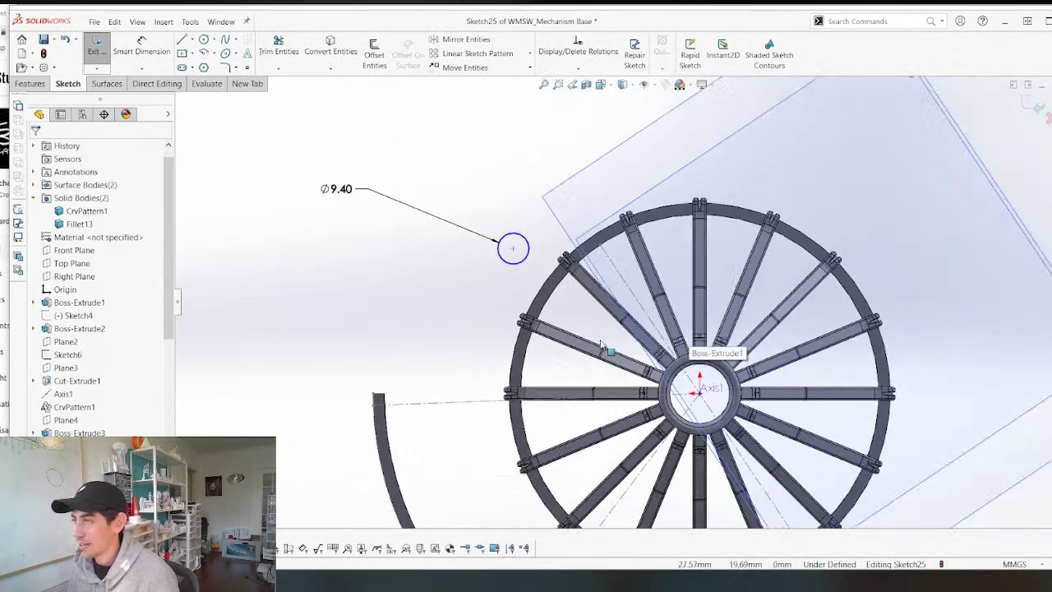
scroll(583, 311, down, 2)
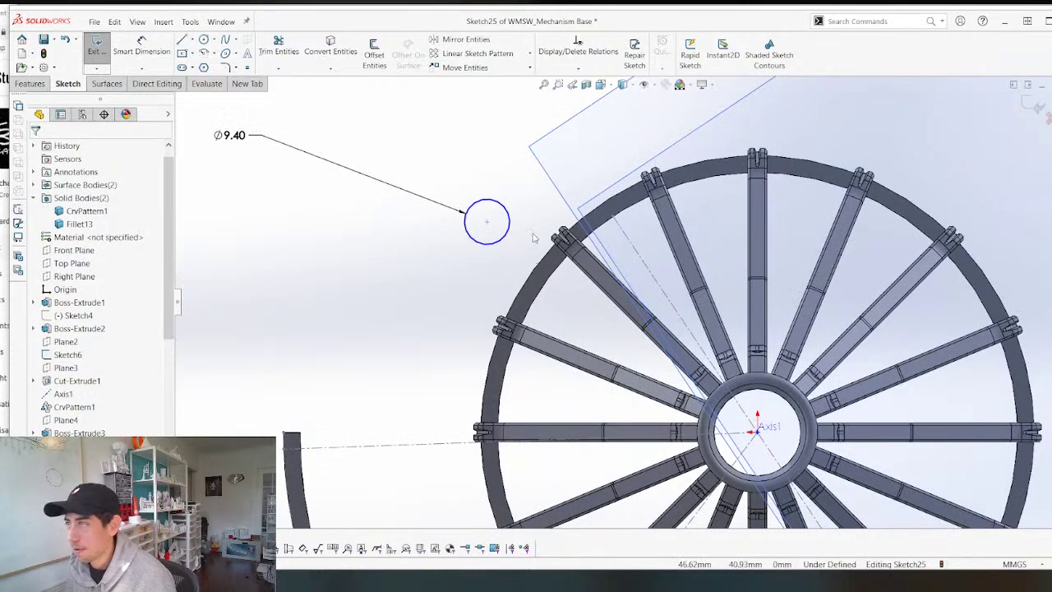
drag(487, 228, 494, 259)
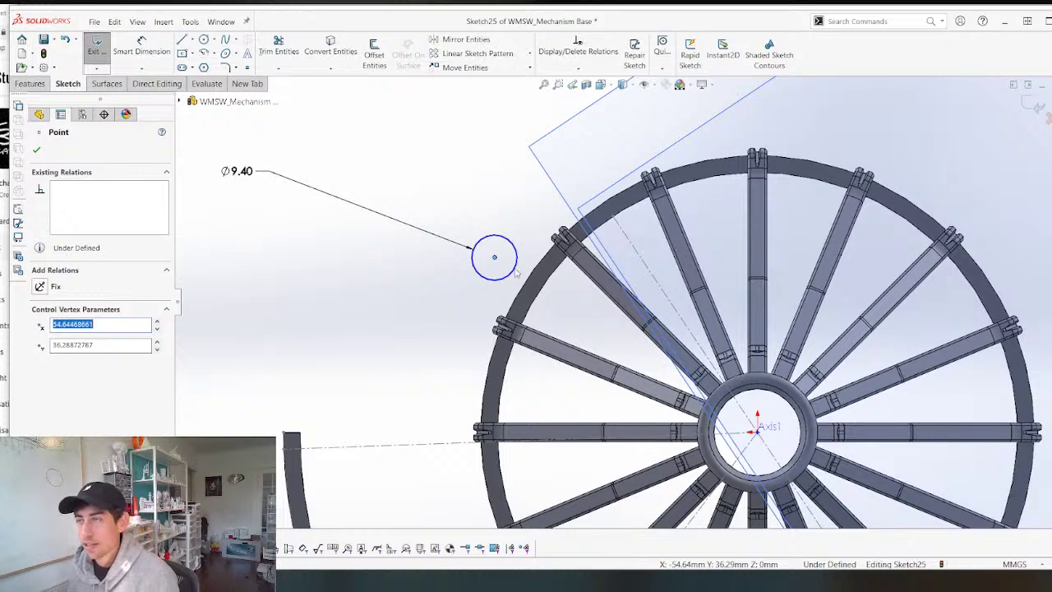
right_drag(516, 273, 516, 236)
click(511, 243)
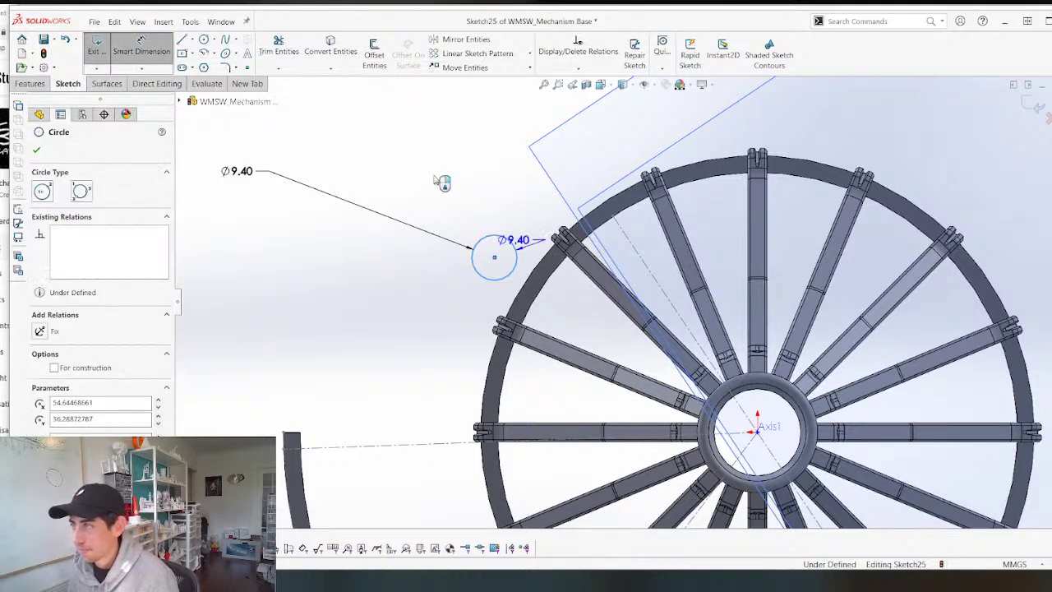
key(Escape)
Draw construction lines from the circle's centre to the origin and from the origin vertically upward about 82.7 mm.
key(l)
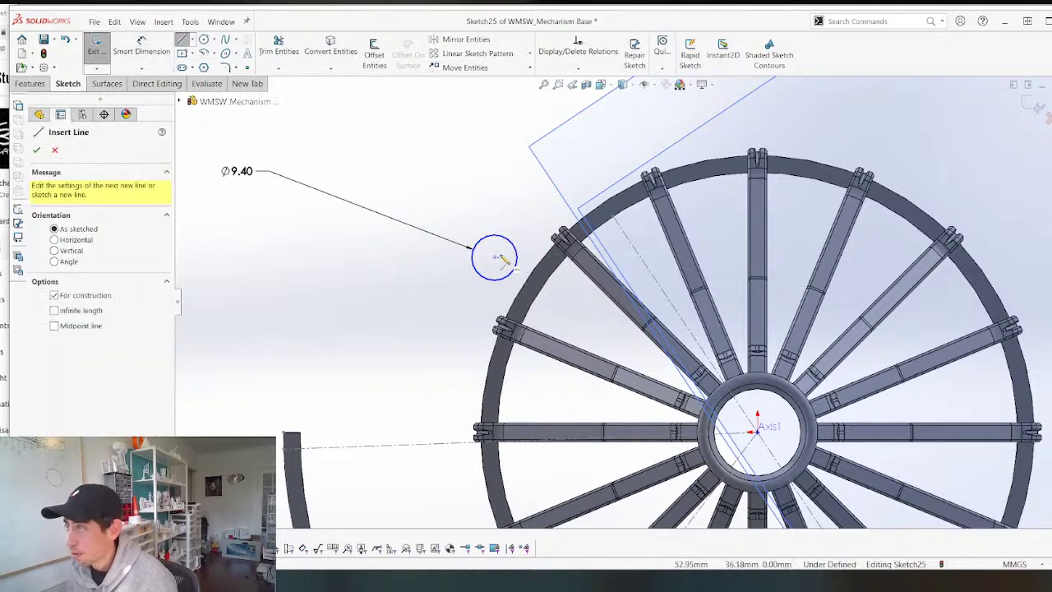
click(494, 257)
click(756, 432)
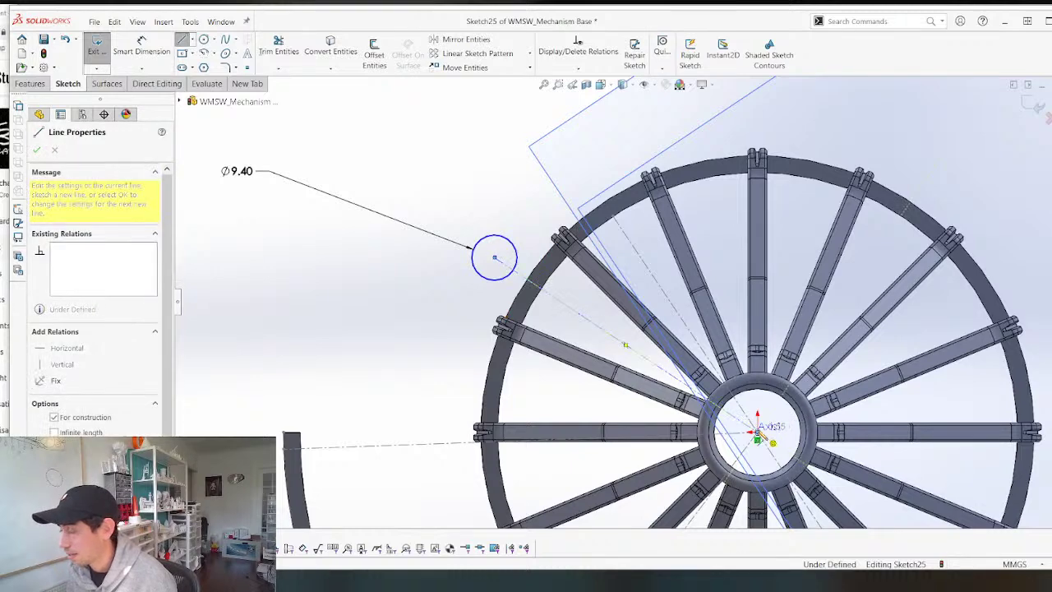
scroll(758, 429, up, 3)
click(703, 151)
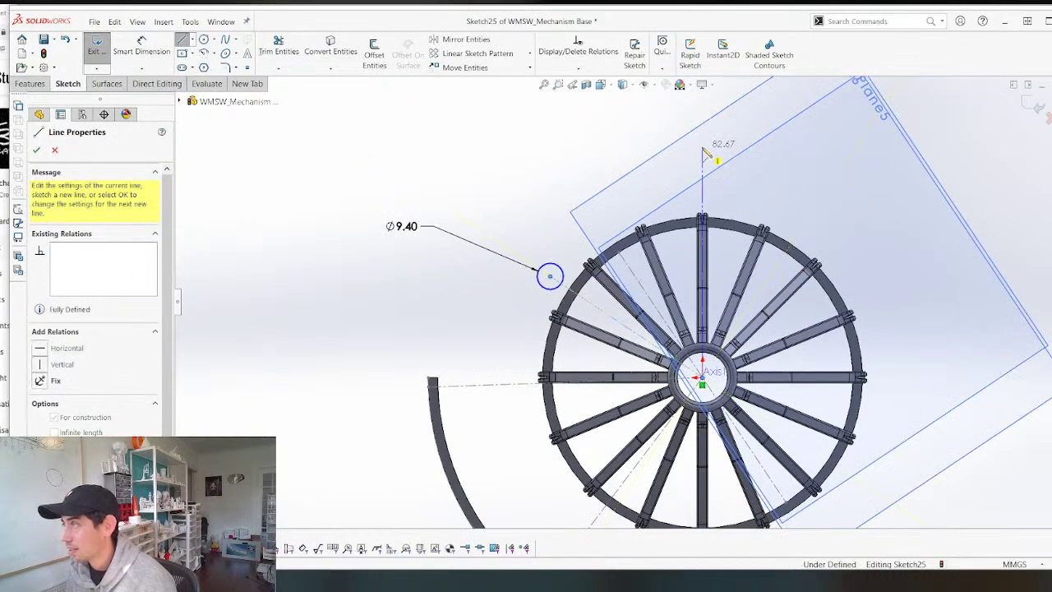
key(Escape)
Dimension the angle between the circle's construction line and the vertical construction line and set it to 45 degrees.
scroll(696, 201, up, 3)
key(d)
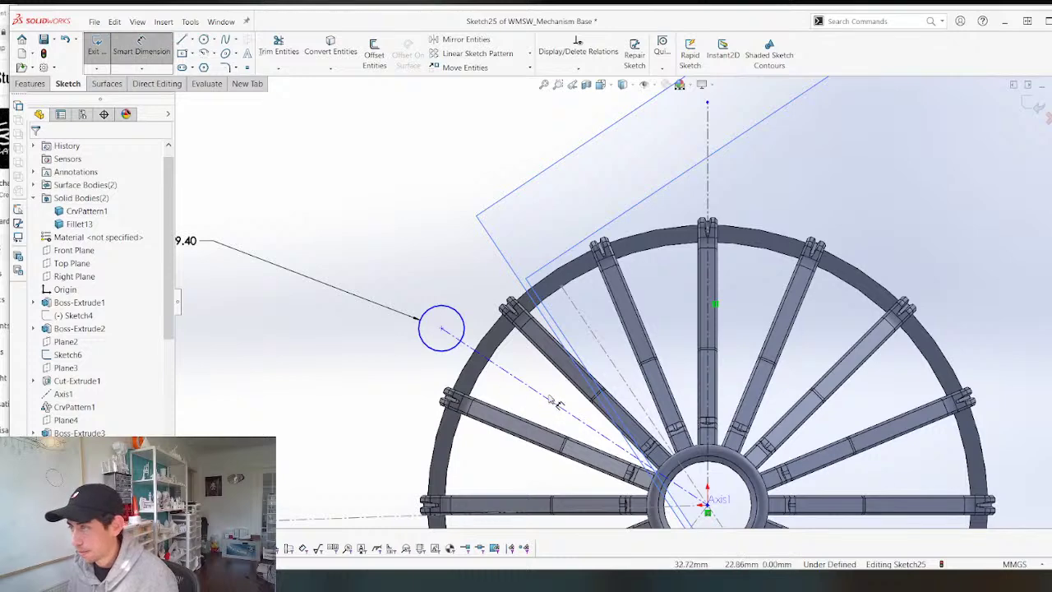
click(555, 408)
click(706, 320)
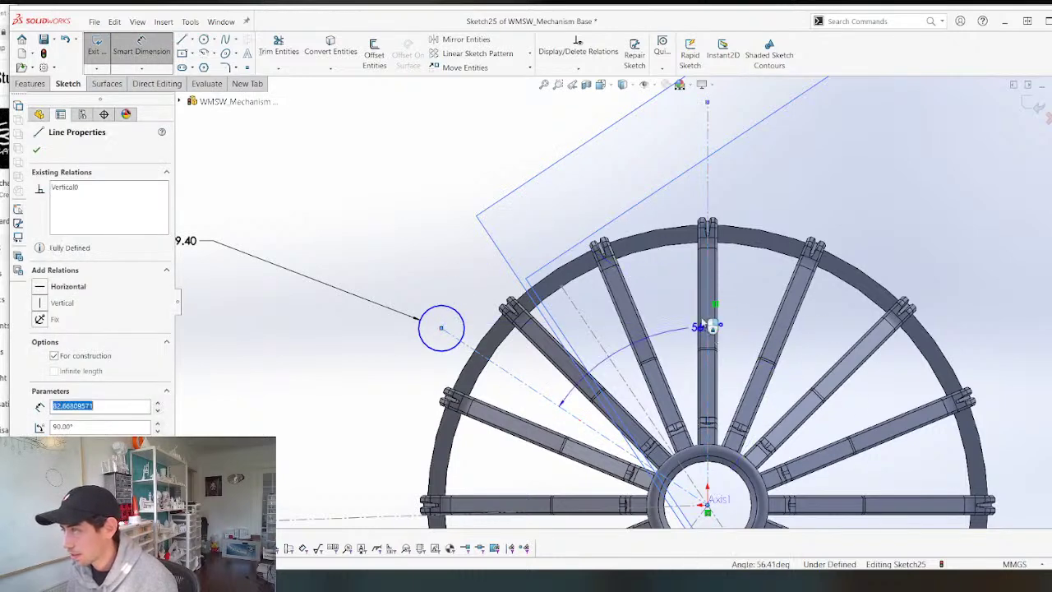
click(577, 191)
text(45)
key(Return)
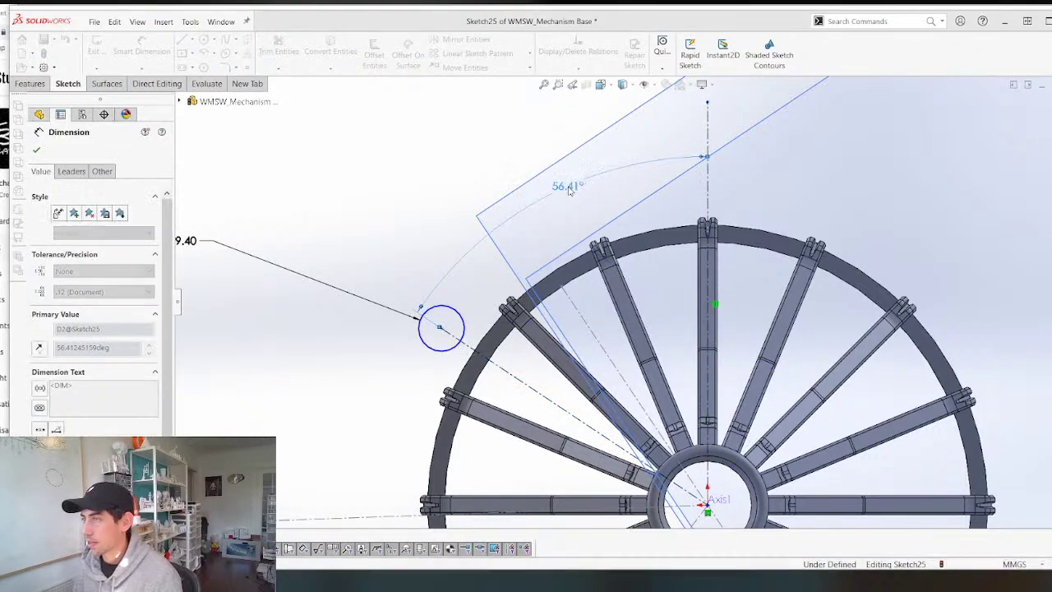
Set the angle between the small circle's centerline and the vertical centerline to 45°.
key(Escape)
scroll(476, 290, down, 3)
middle_drag(538, 305, 504, 302)
scroll(622, 283, up, 4)
scroll(622, 272, down, 3)
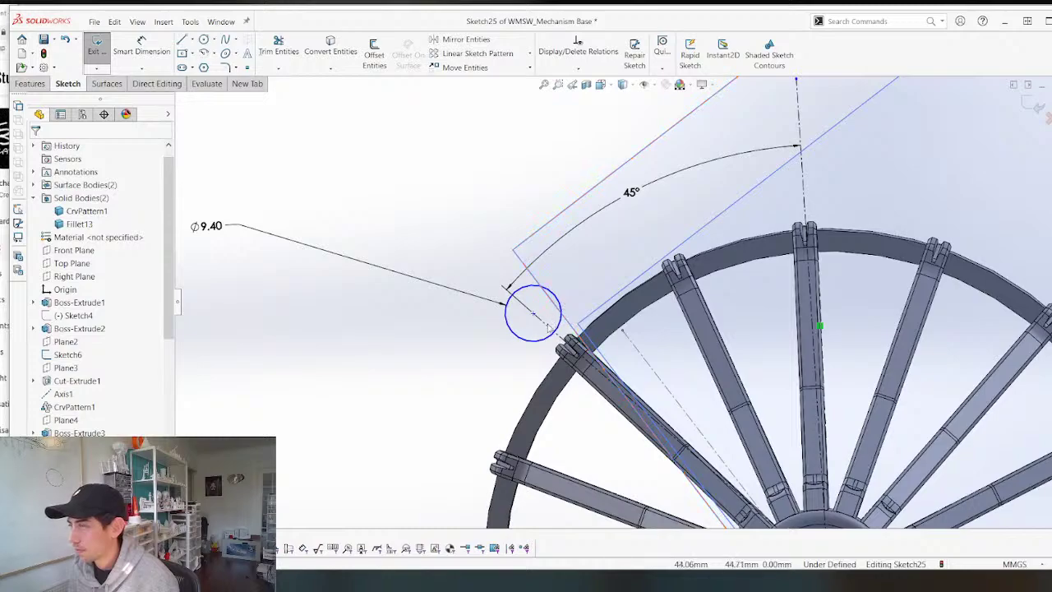
Examine the small circle's placement relative to the wheel's spokes, rim and reference planes.
mouse_move(549, 327)
middle_down()
mouse_move(582, 377)
mouse_move(536, 336)
mouse_move(550, 333)
mouse_move(531, 313)
mouse_move(542, 335)
mouse_move(507, 387)
mouse_move(548, 389)
mouse_move(567, 444)
middle_up()
scroll(689, 339, down, 3)
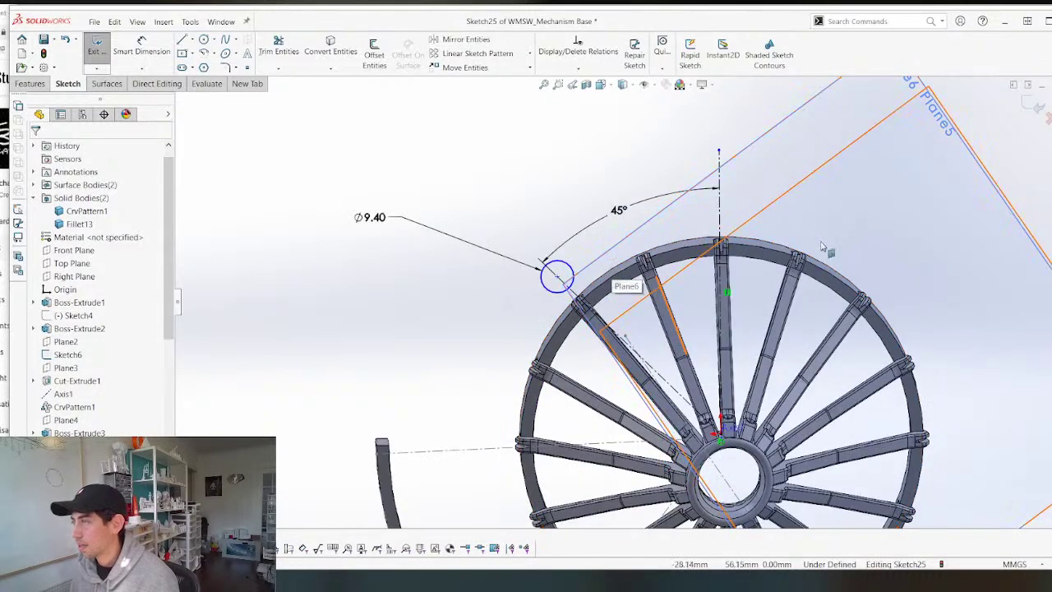
scroll(837, 265, up, 3)
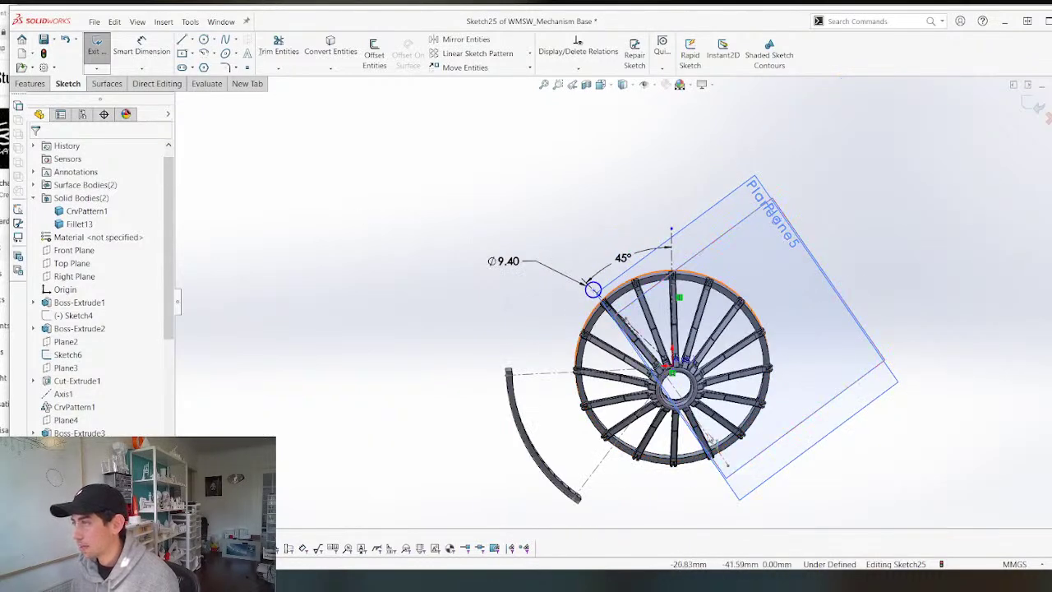
scroll(655, 289, down, 1)
scroll(655, 289, down, 2)
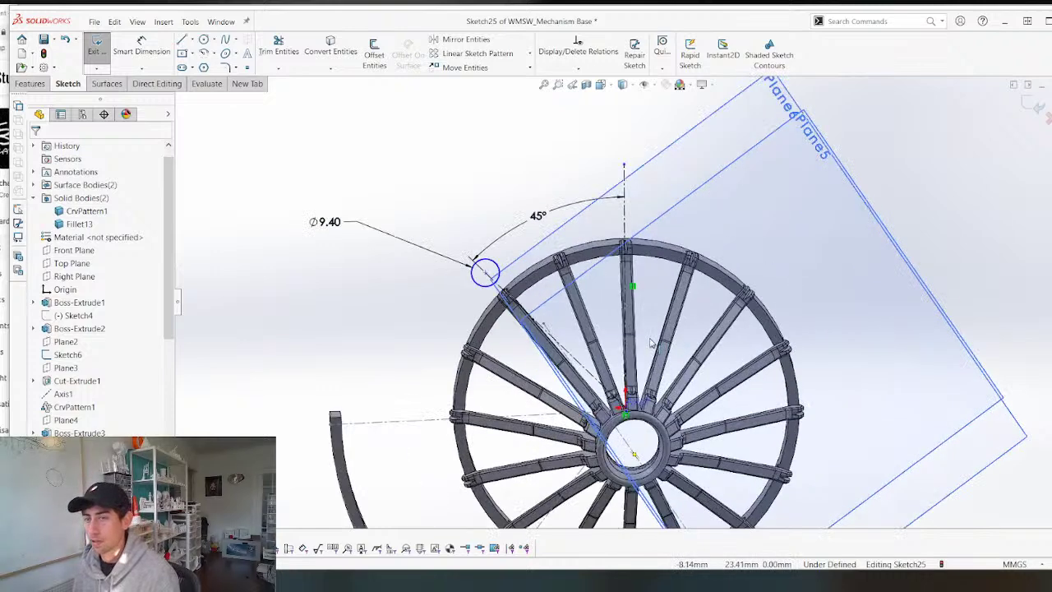
scroll(649, 340, up, 2)
scroll(650, 333, down, 2)
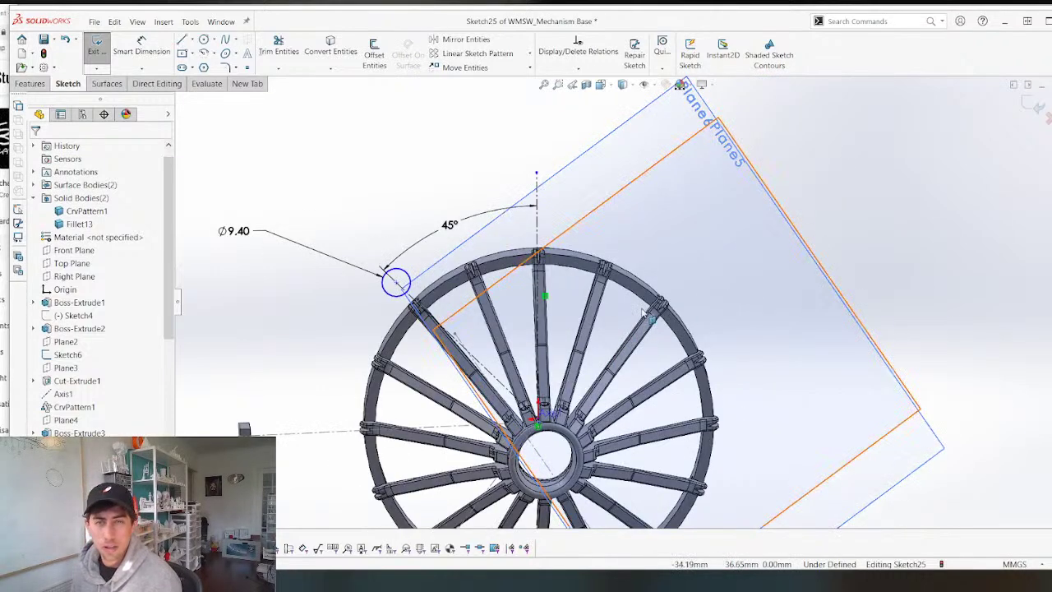
scroll(637, 312, up, 2)
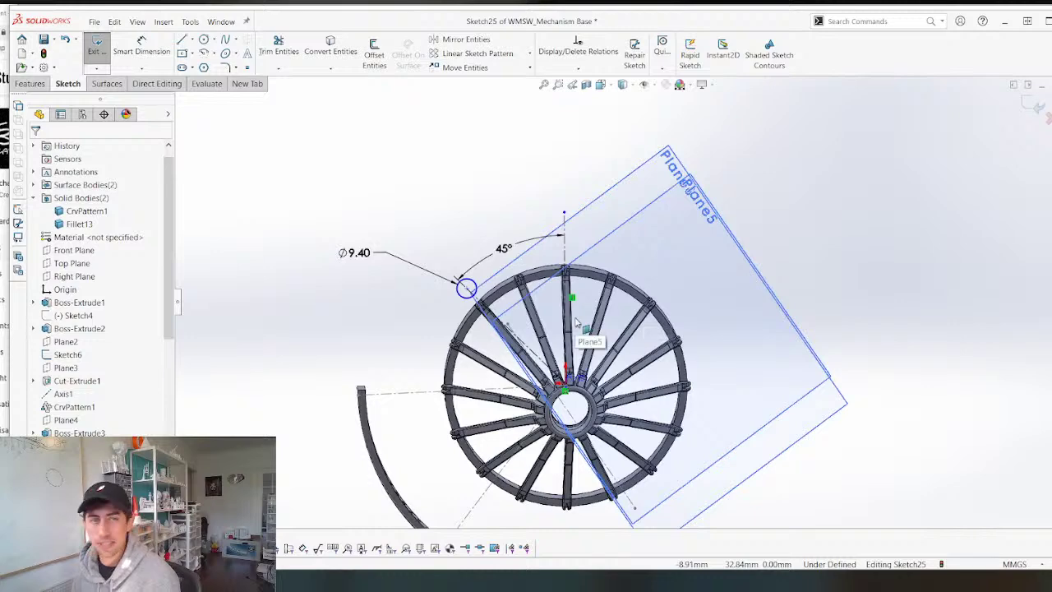
scroll(503, 253, down, 3)
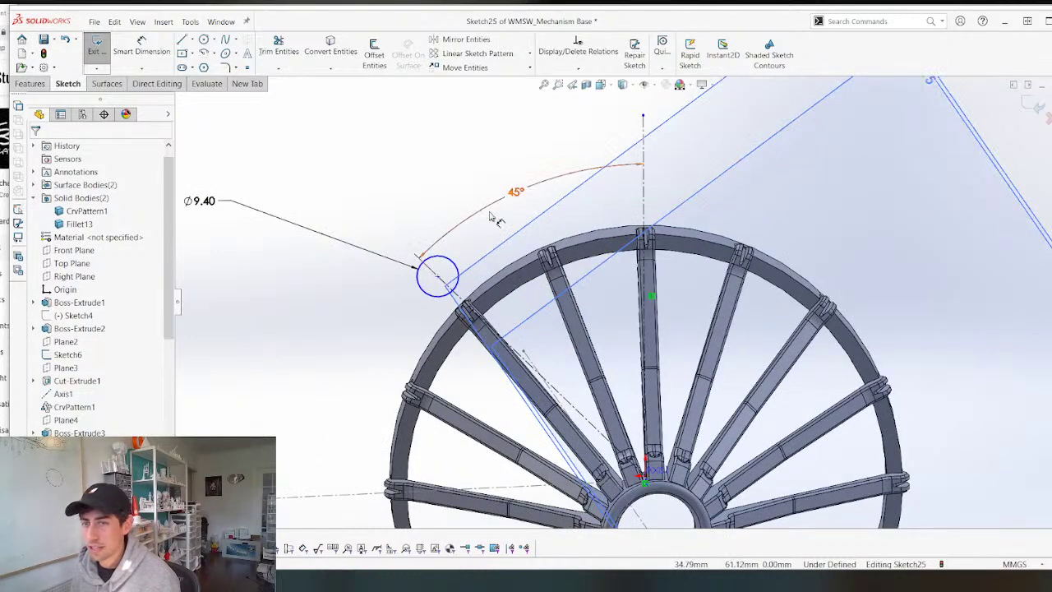
Change the angle between the circle's centerline and the vertical centerline to 36° and check the circle's position between the spokes.
double_click(518, 191)
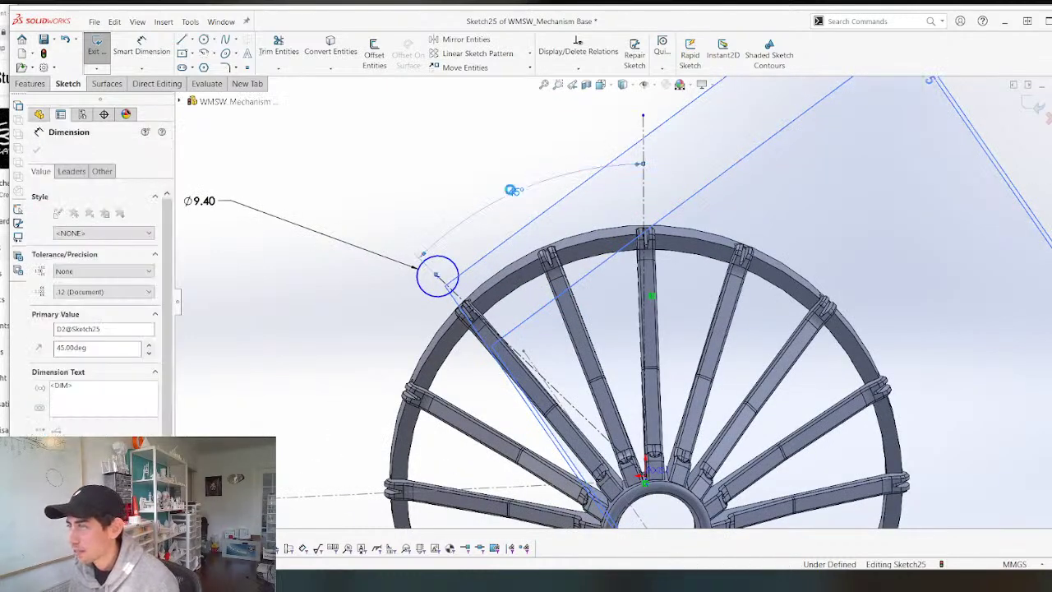
text(36)
key(Return)
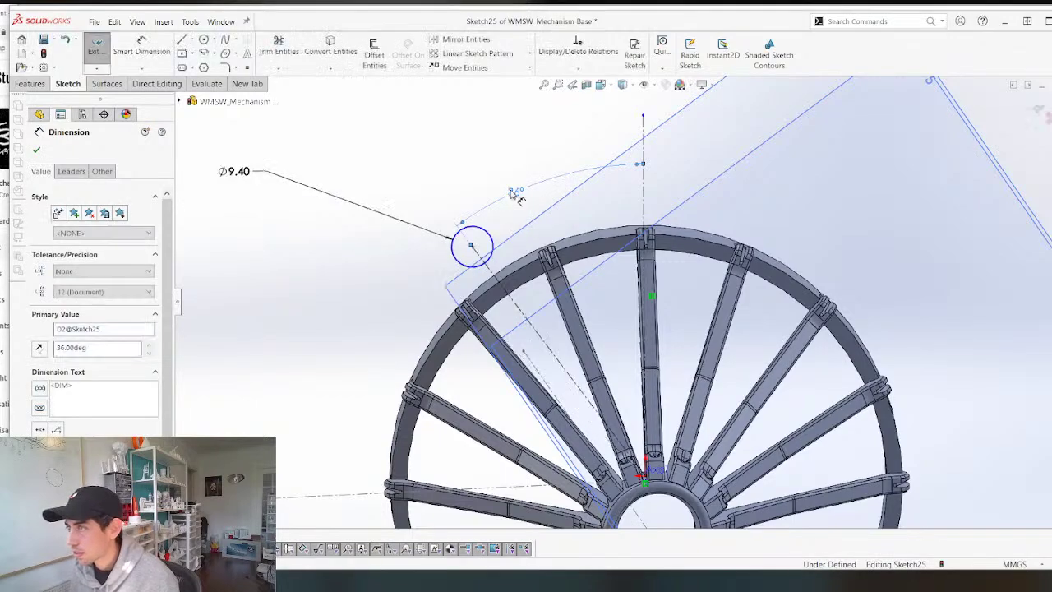
mouse_move(517, 265)
middle_down()
mouse_move(679, 258)
mouse_move(742, 345)
mouse_move(704, 428)
mouse_move(580, 366)
middle_up()
key(ctrl+8)
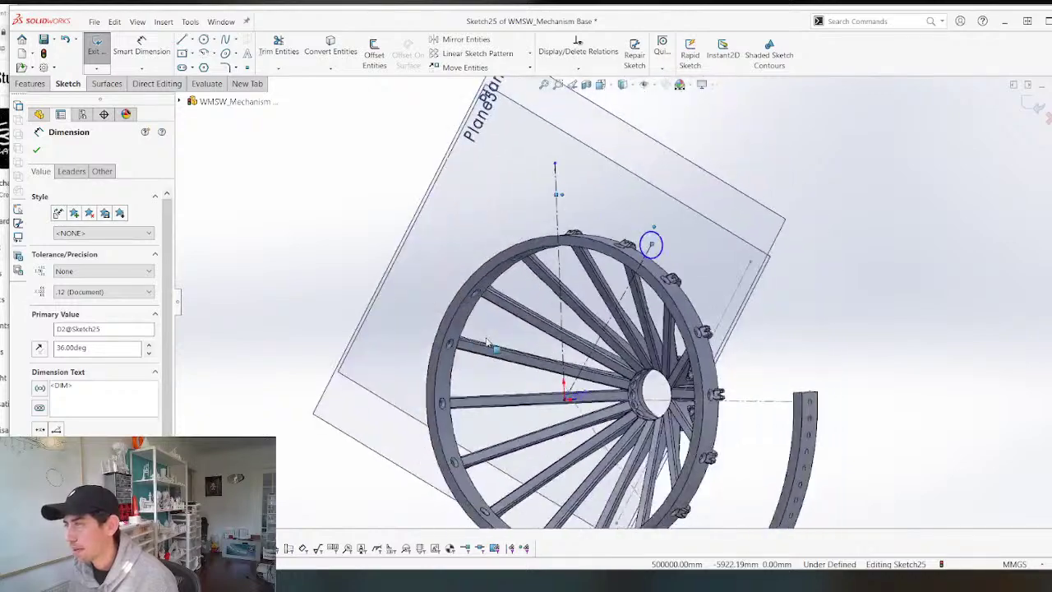
key(ctrl+8)
scroll(675, 222, down, 4)
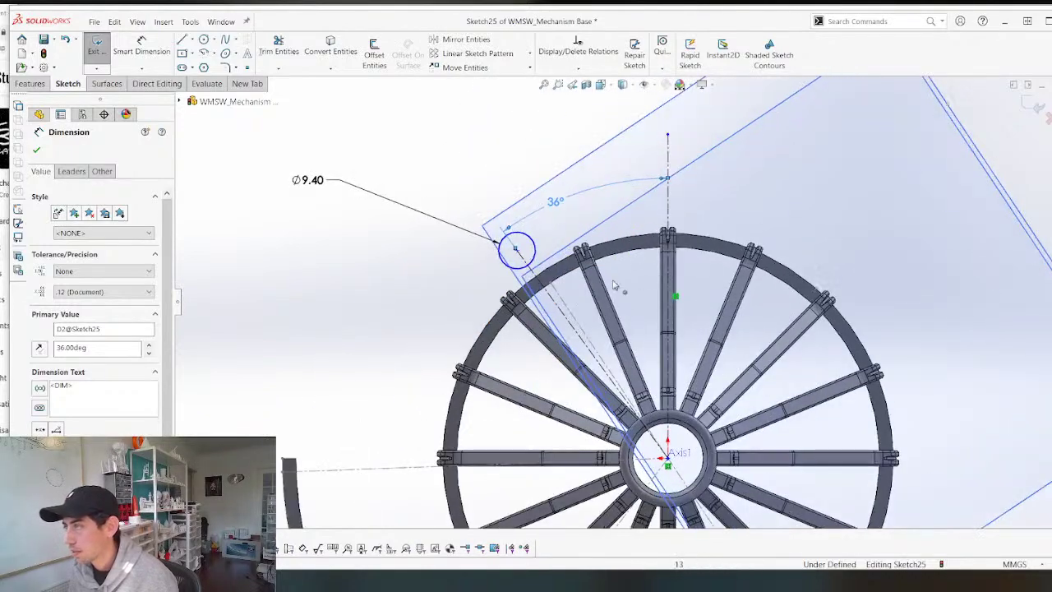
scroll(561, 288, down, 3)
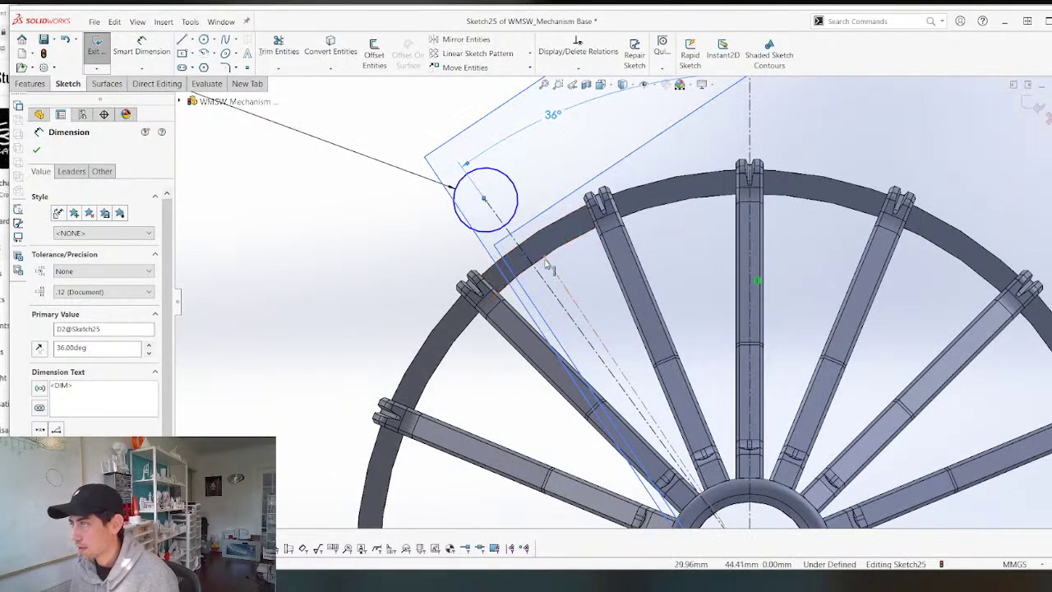
scroll(493, 202, up, 2)
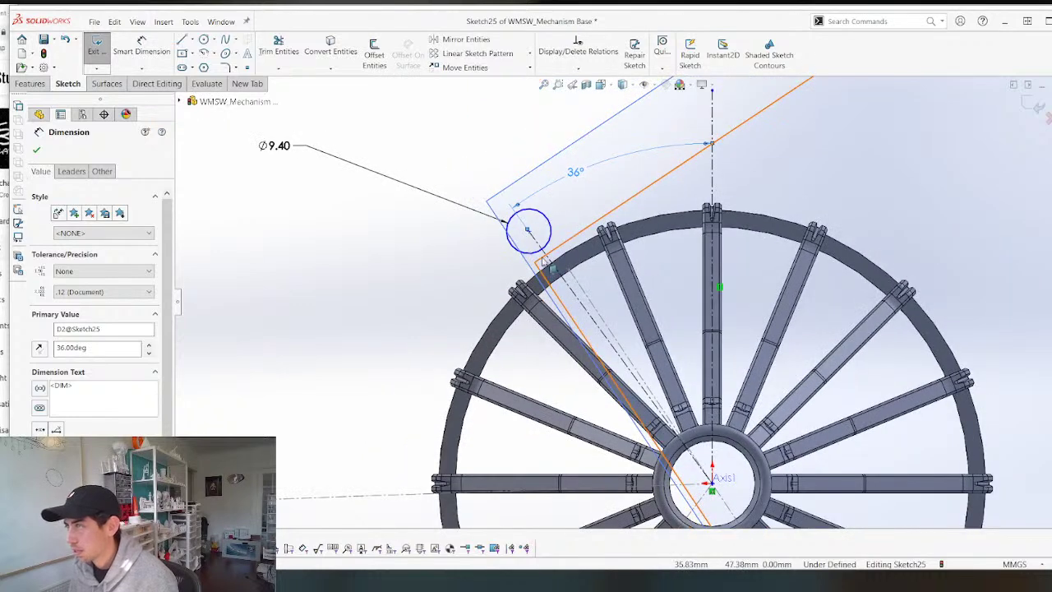
Delete the 36° angle dimension and make the circle's centerline collinear with the reference sketch line between the two spokes.
key(Delete)
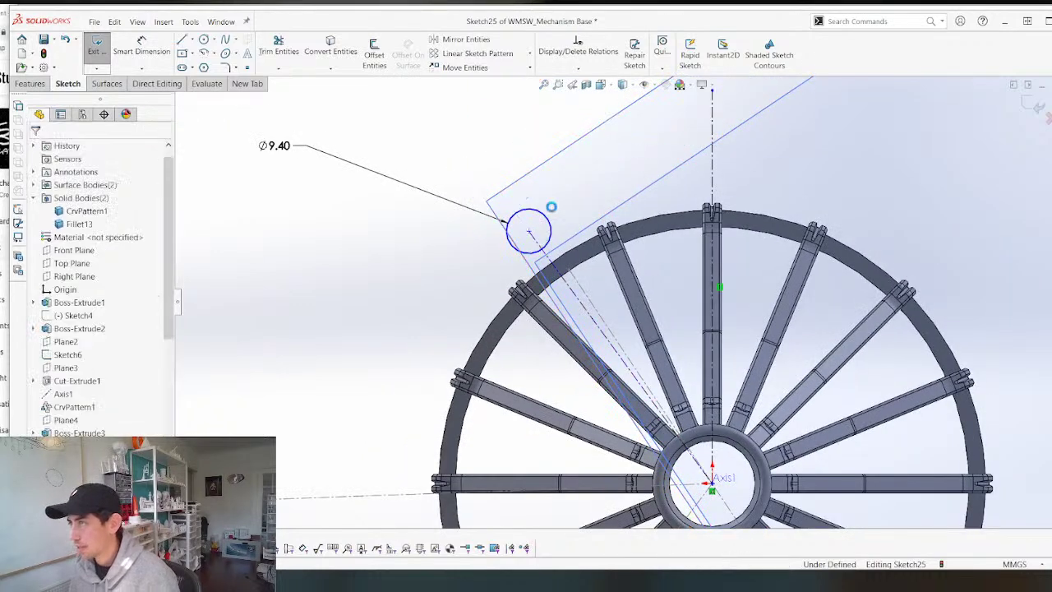
click(567, 284)
ctrl+click(579, 285)
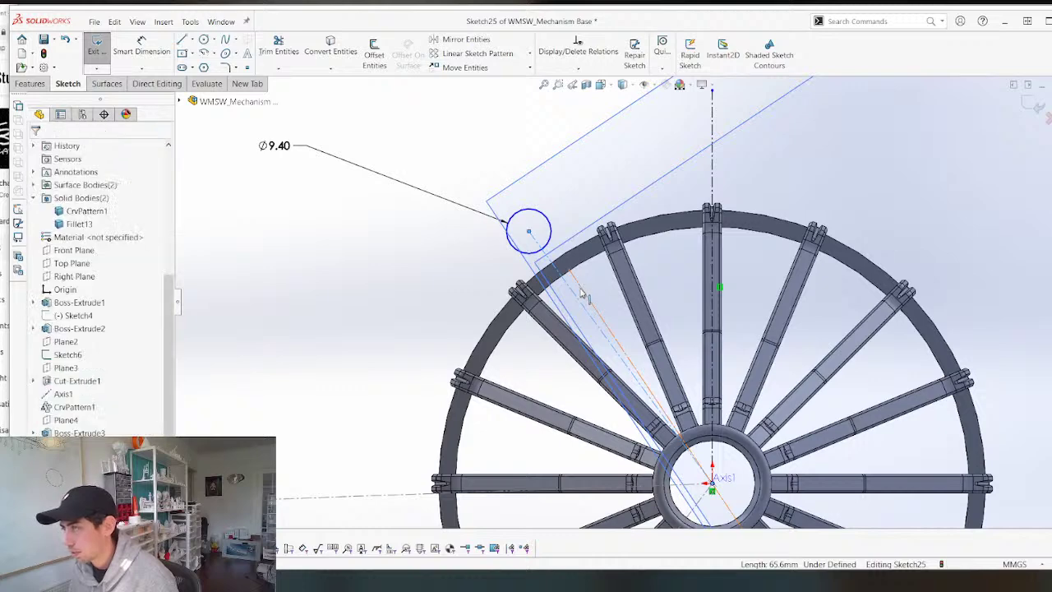
click(46, 343)
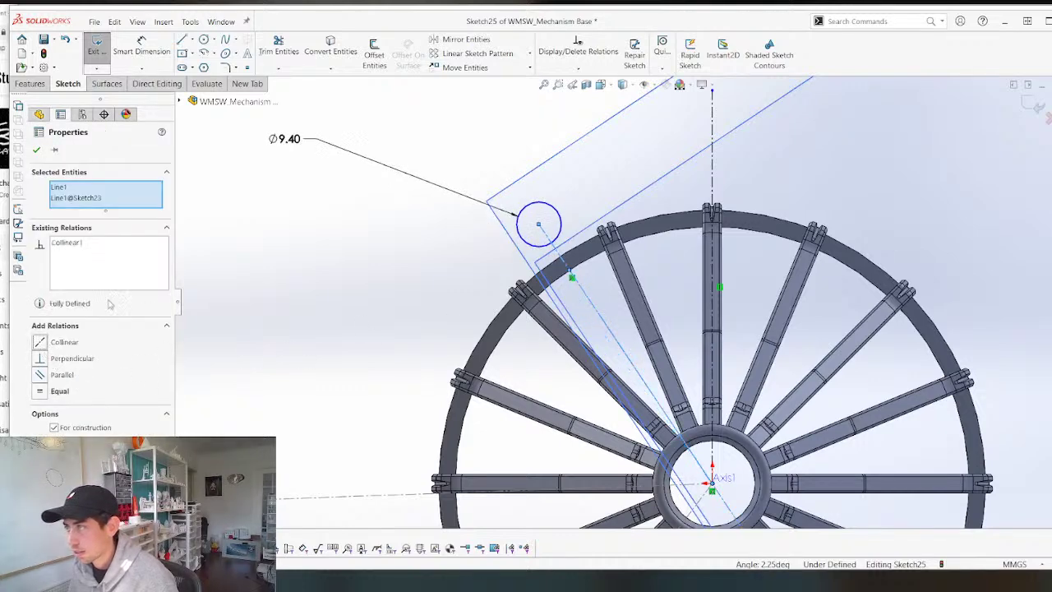
click(280, 357)
scroll(544, 235, up, 2)
scroll(566, 266, down, 4)
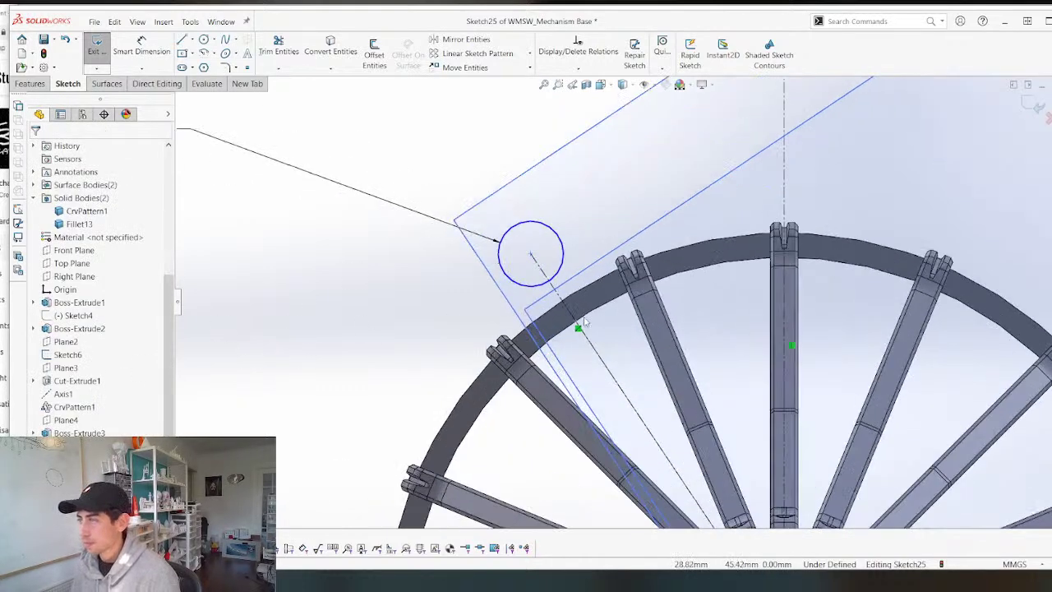
Sketch a larger circle with a radius of about 8.1 mm, concentric with the 9.40 mm circle.
scroll(585, 322, up, 2)
scroll(594, 342, down, 2)
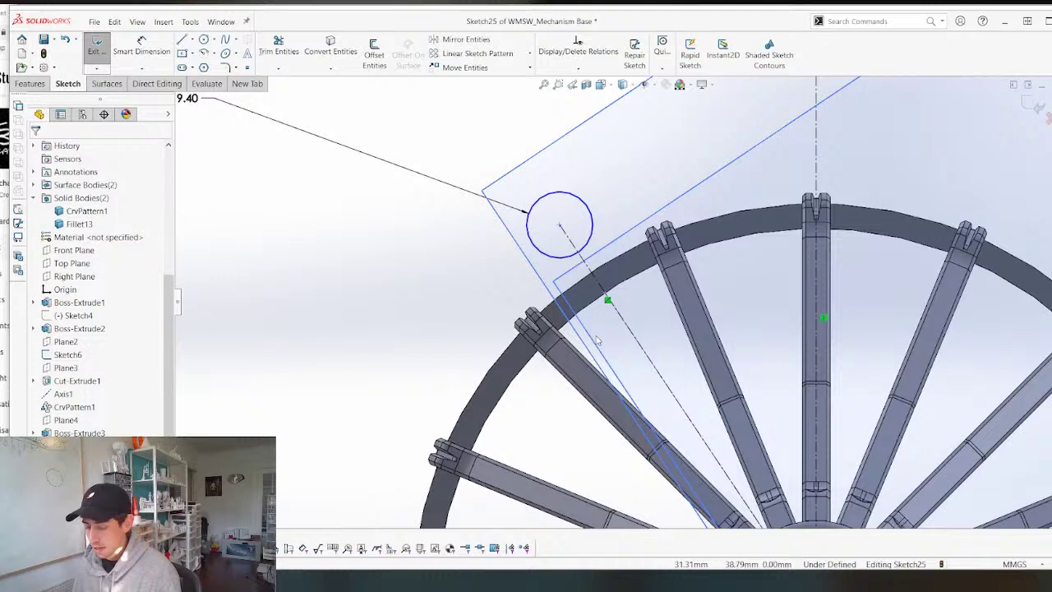
key(c)
click(559, 225)
click(531, 177)
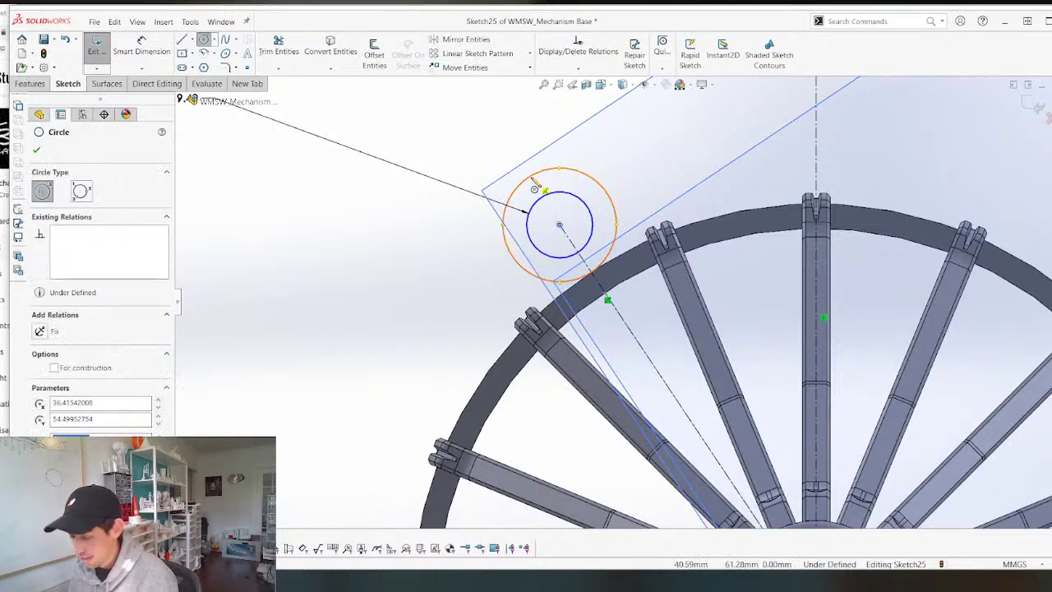
click(534, 189)
Dimension the radial gap between the two concentric circles and set it to 2.50 mm.
key(d)
click(585, 193)
click(587, 170)
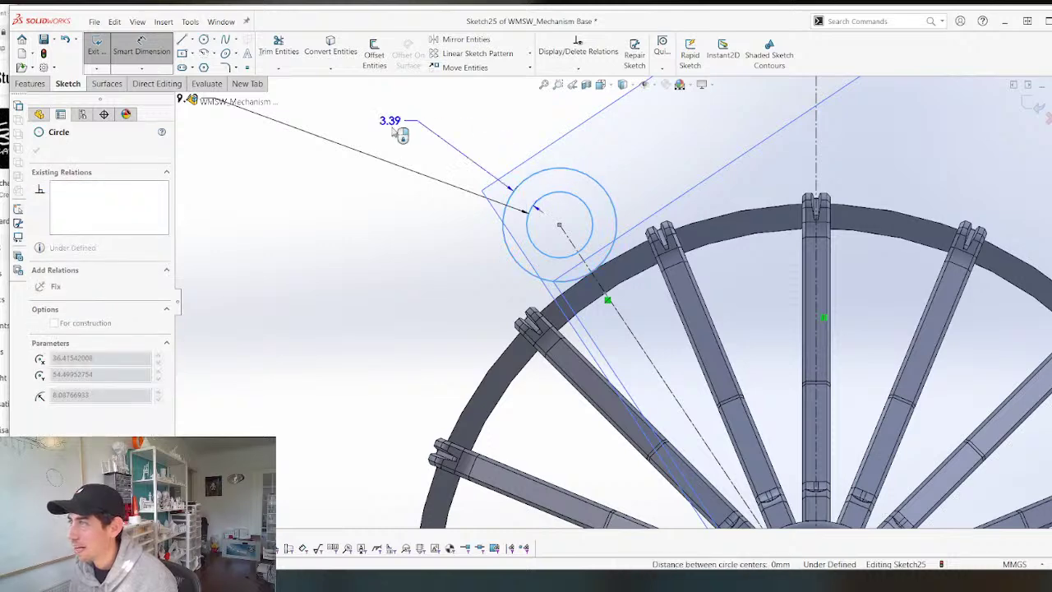
click(377, 277)
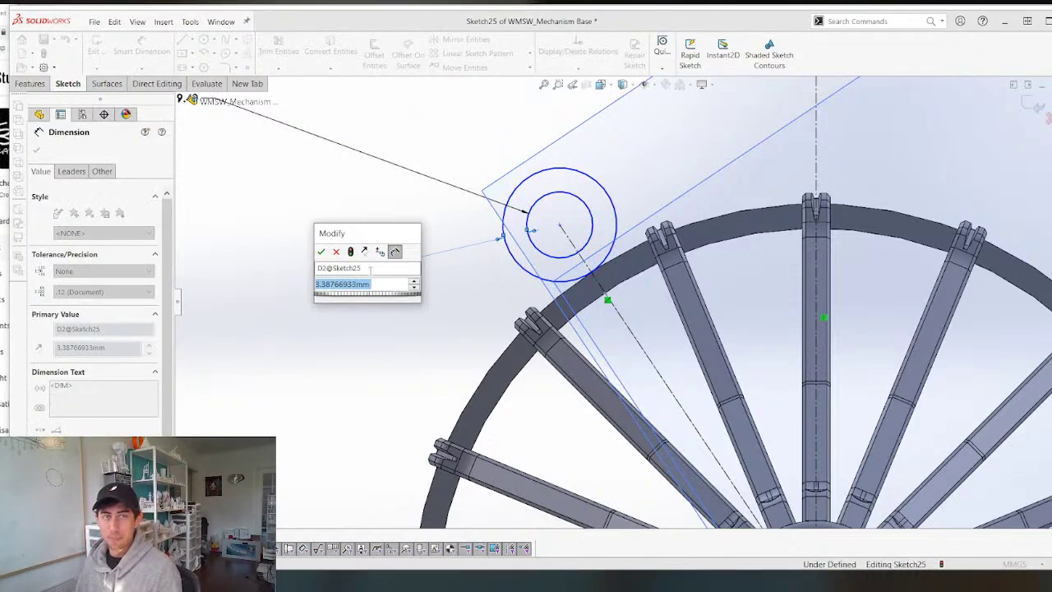
text(2.50)
key(Return)
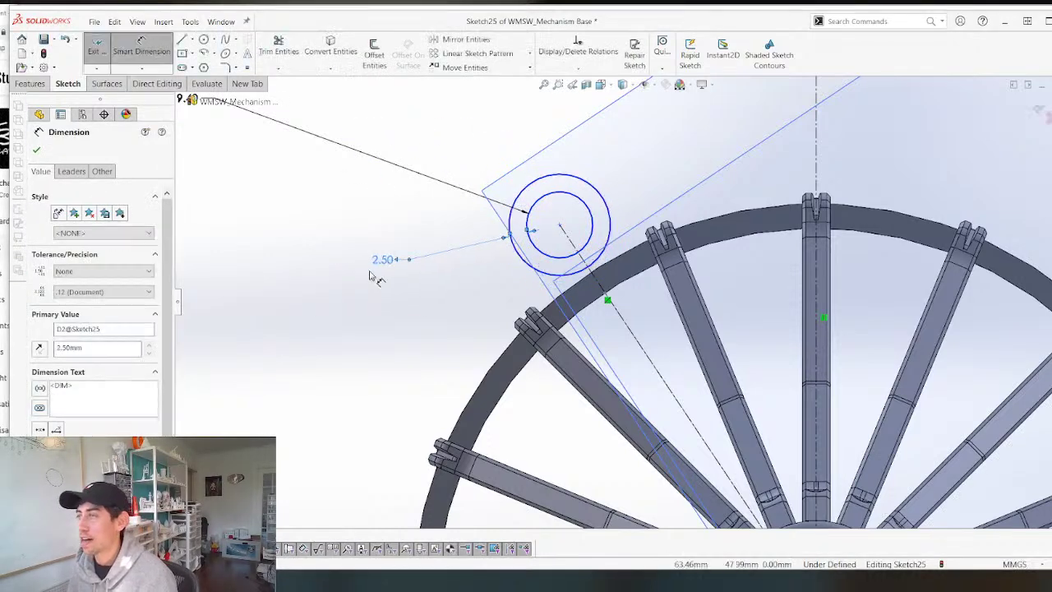
scroll(542, 240, up, 2)
key(Escape)
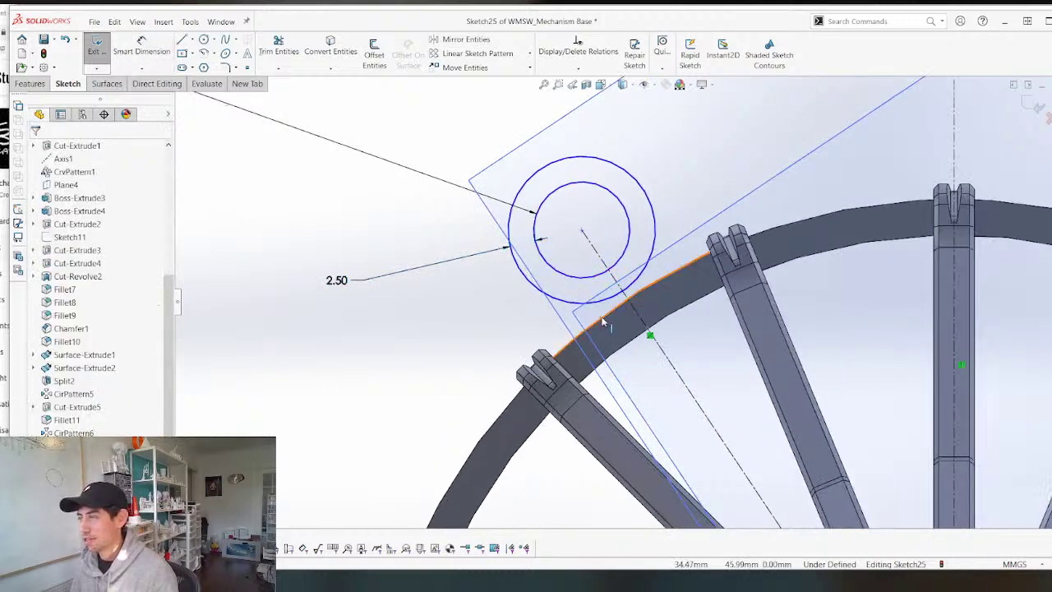
Convert the rim's outer edge into the sketch and connect the outer circle to it with a tangent line on each side.
scroll(542, 288, up, 2)
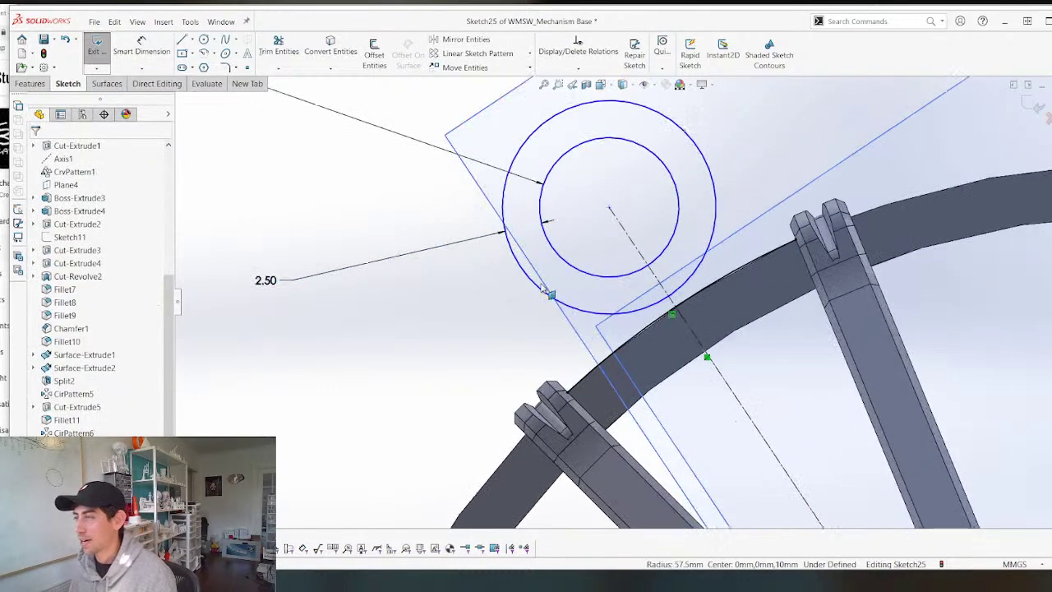
key(l)
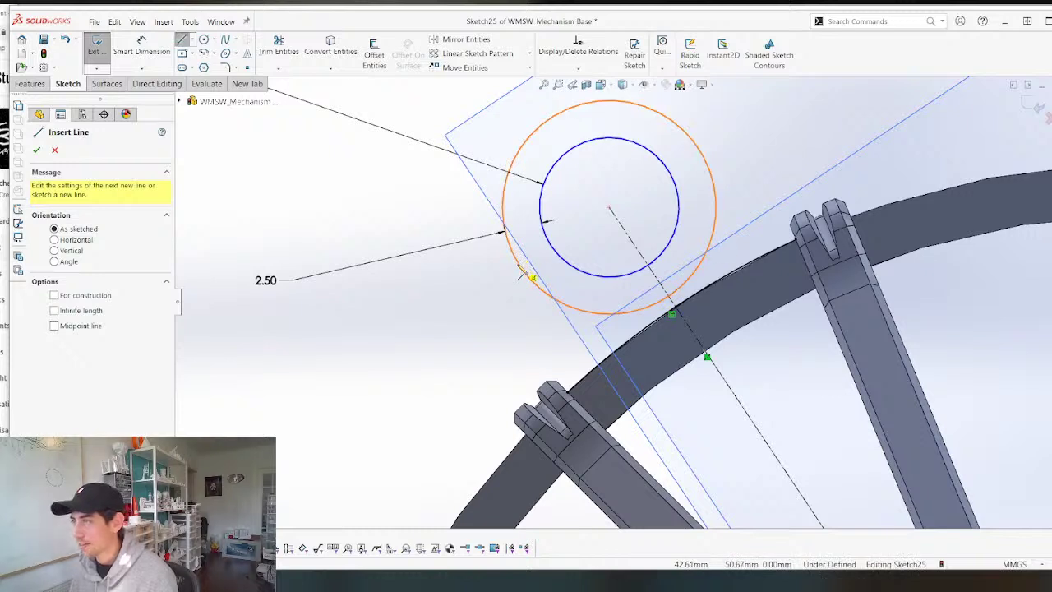
click(519, 265)
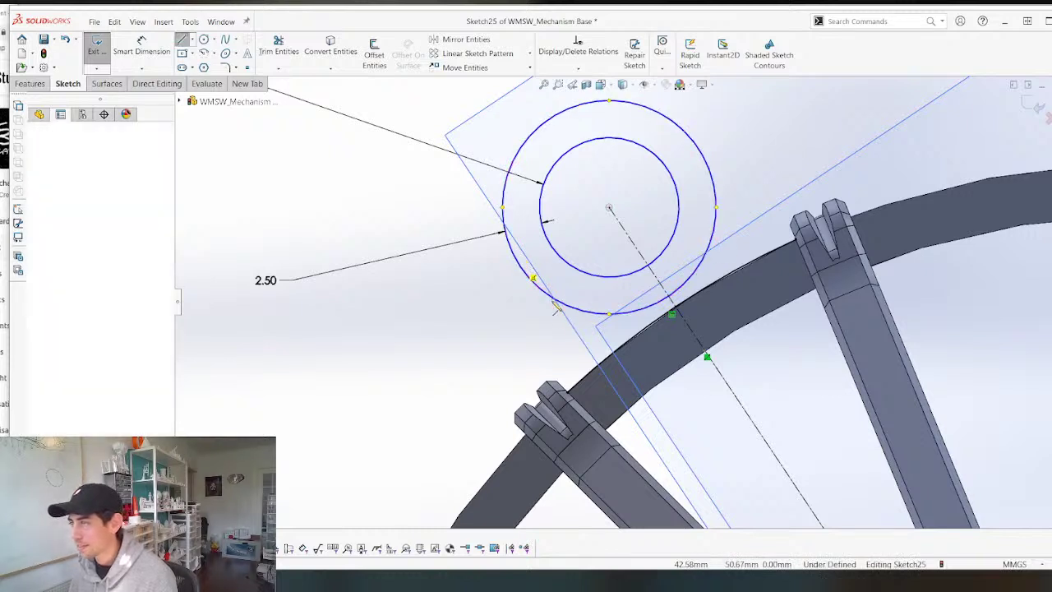
click(593, 362)
key(Escape)
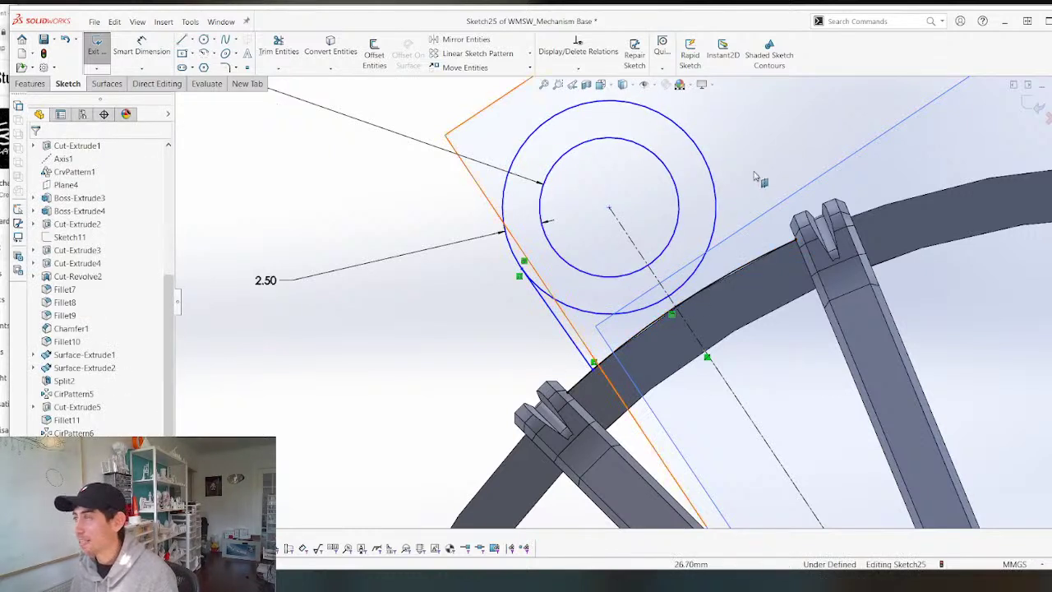
key(l)
click(704, 150)
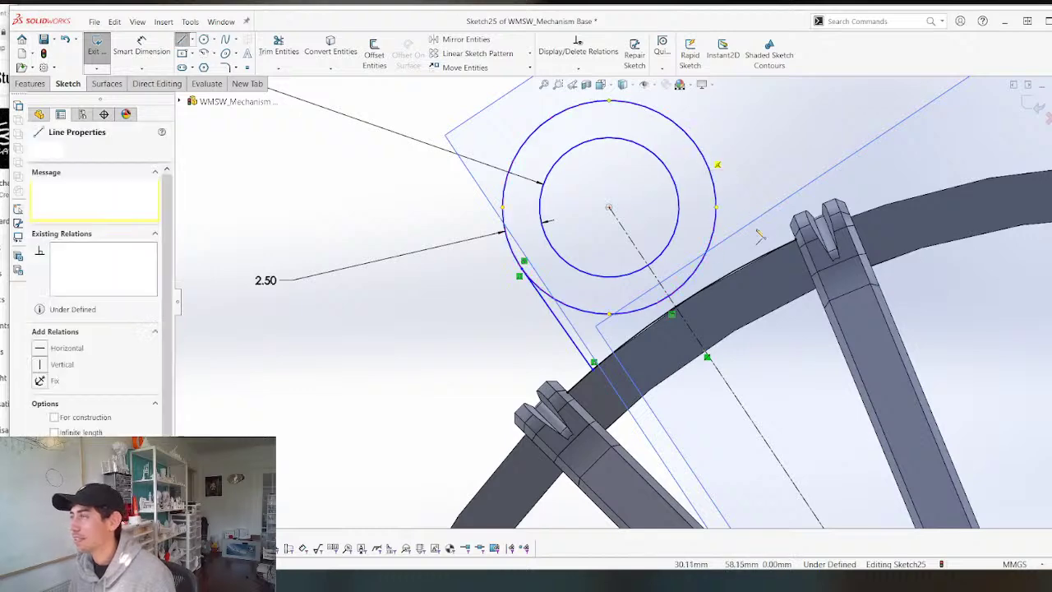
click(766, 250)
key(Escape)
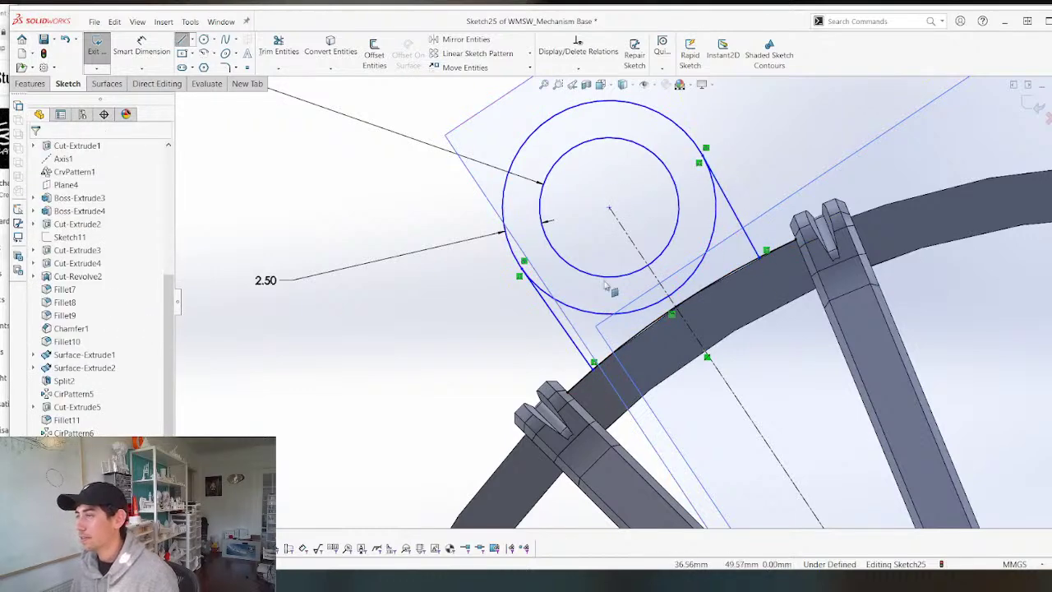
Make both tangent lines parallel to the centerline running through the circles.
scroll(579, 287, down, 3)
click(555, 350)
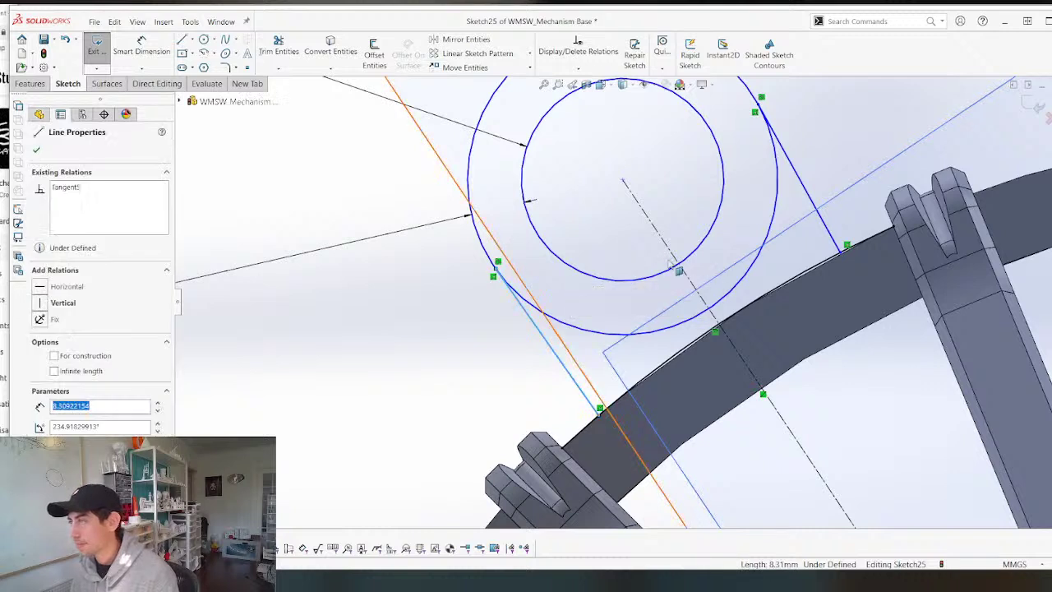
ctrl+click(675, 258)
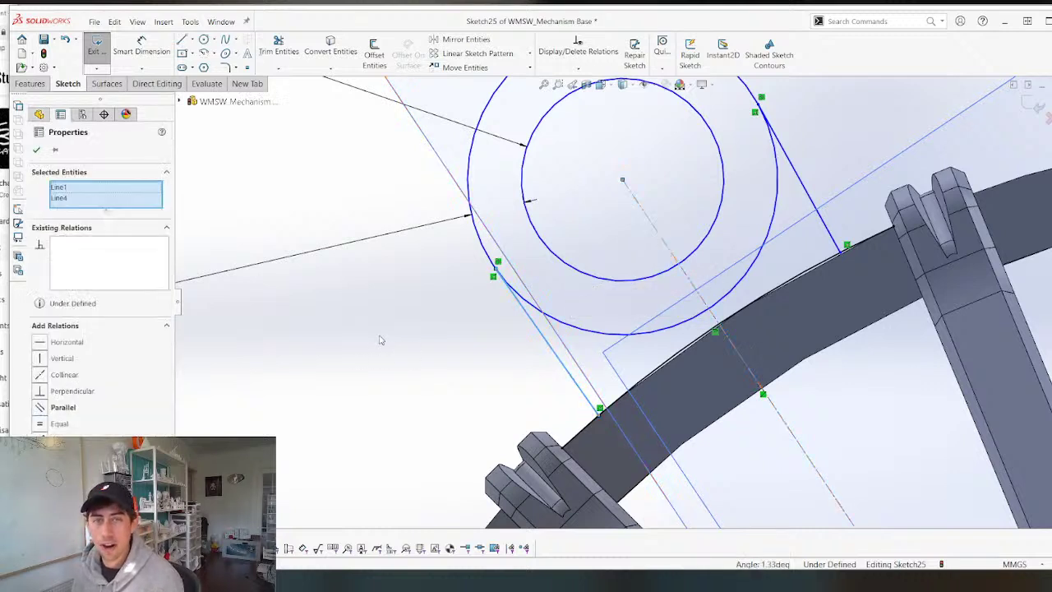
click(49, 407)
click(365, 321)
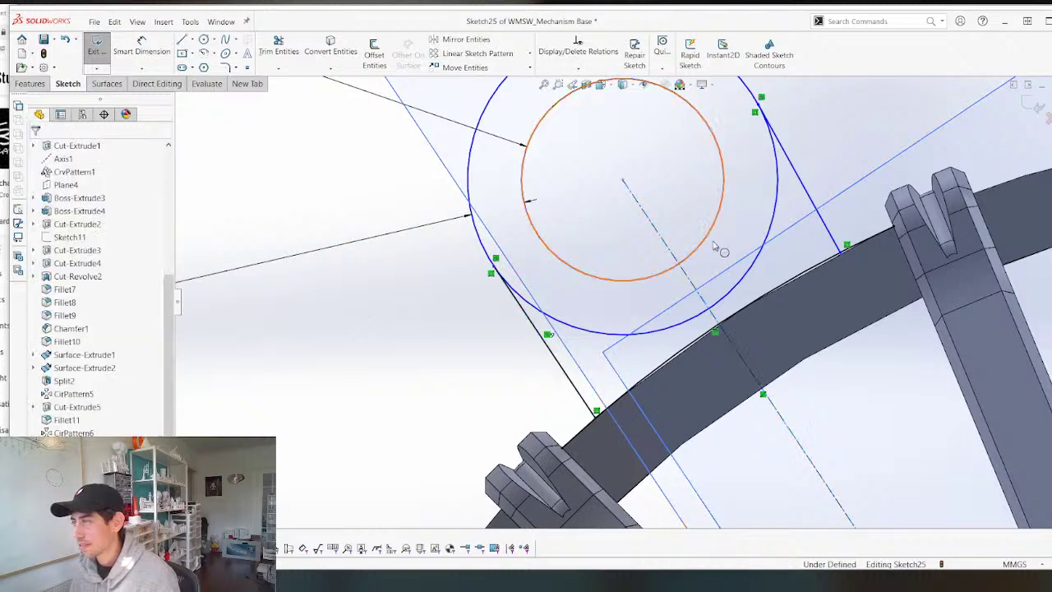
click(810, 202)
ctrl+click(669, 251)
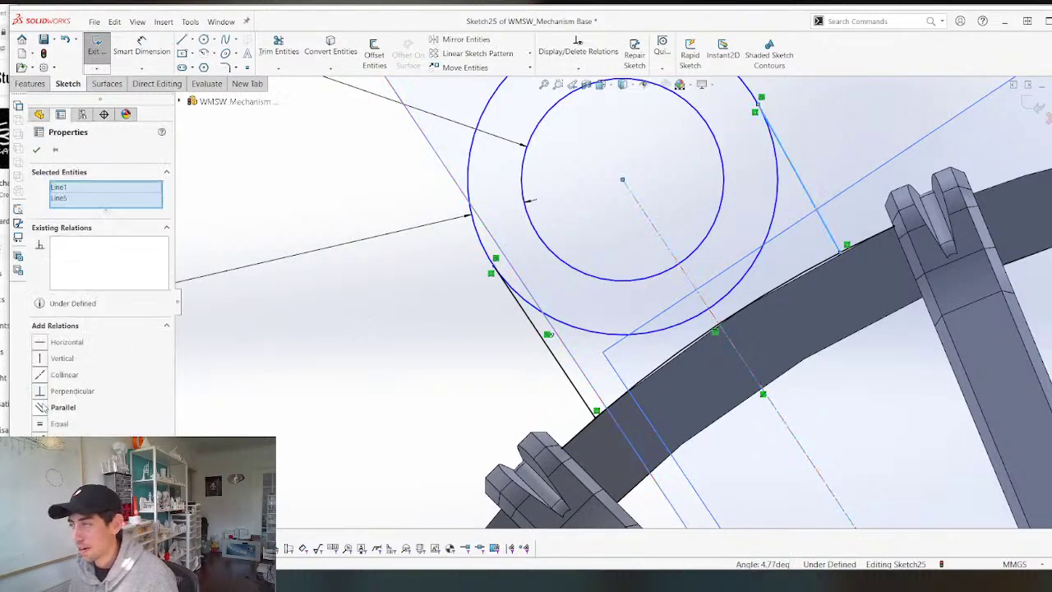
click(46, 407)
click(346, 410)
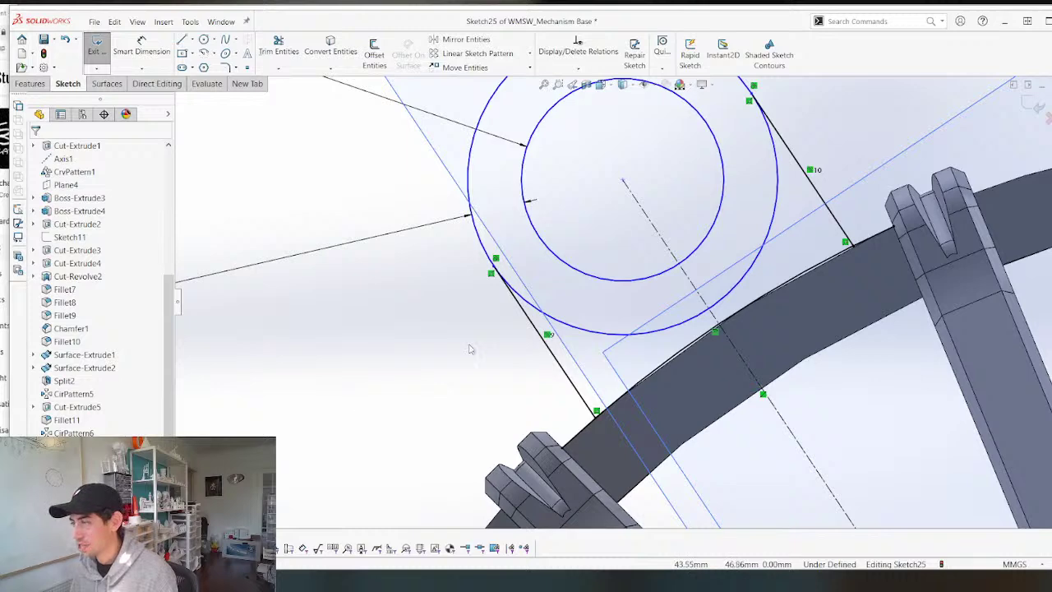
Trim away the outer circle's arc between the tangent lines and the converted rim edge beyond them.
key(t)
drag(550, 390, 609, 461)
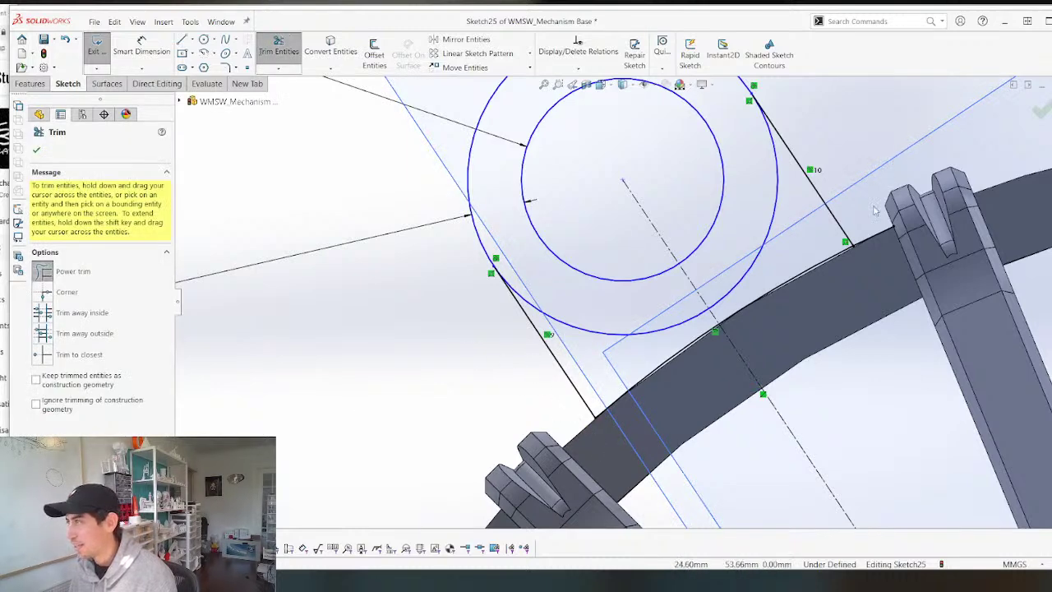
scroll(704, 292, up, 3)
scroll(625, 298, down, 3)
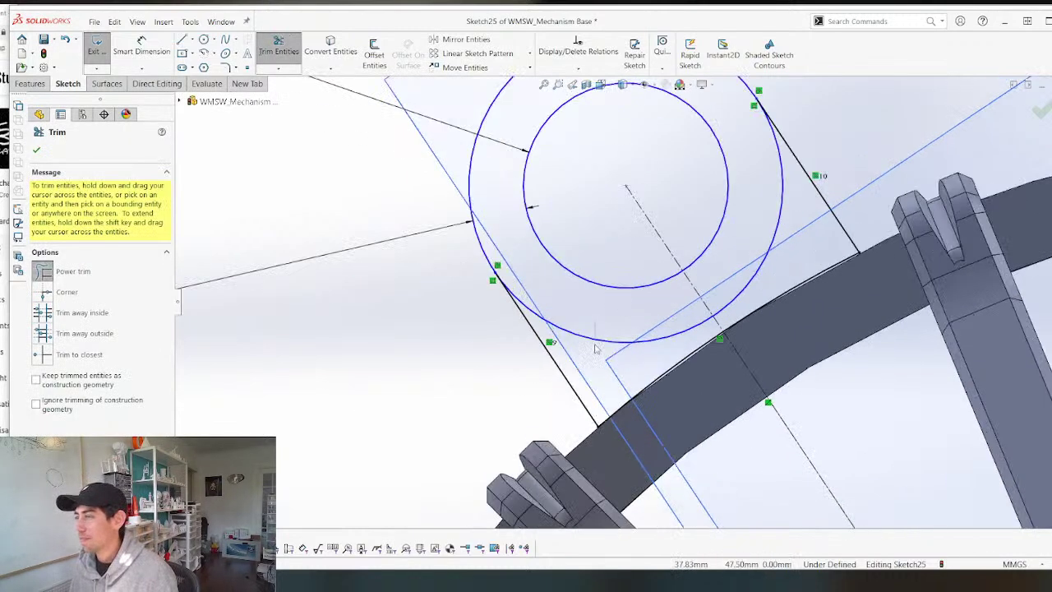
scroll(626, 308, up, 2)
drag(734, 247, 730, 240)
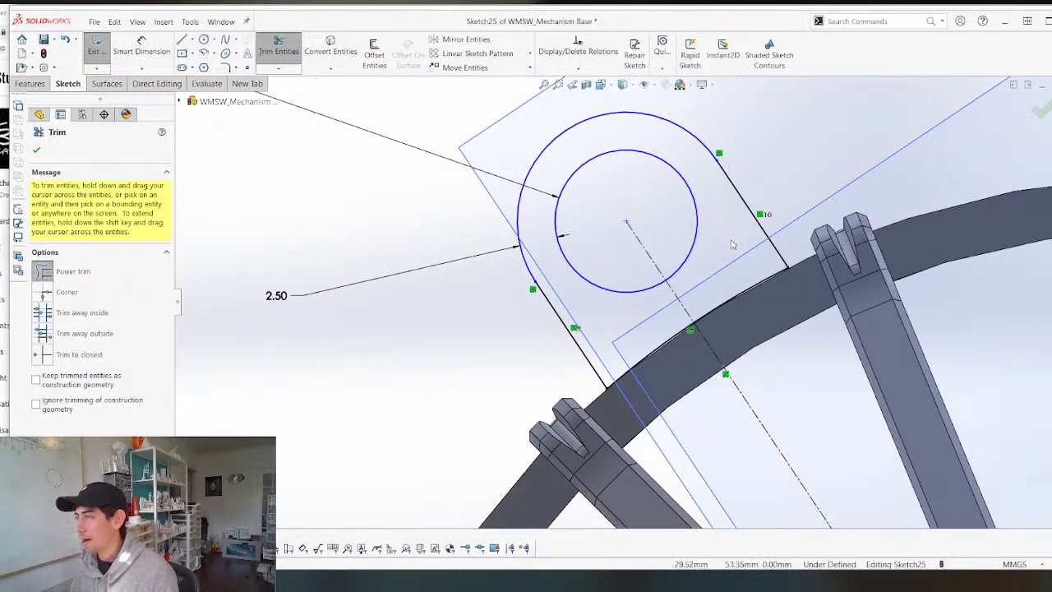
Dimension the distance from the boss circles' center to the wheel's origin and set it to 65 mm.
scroll(732, 253, up, 3)
key(d)
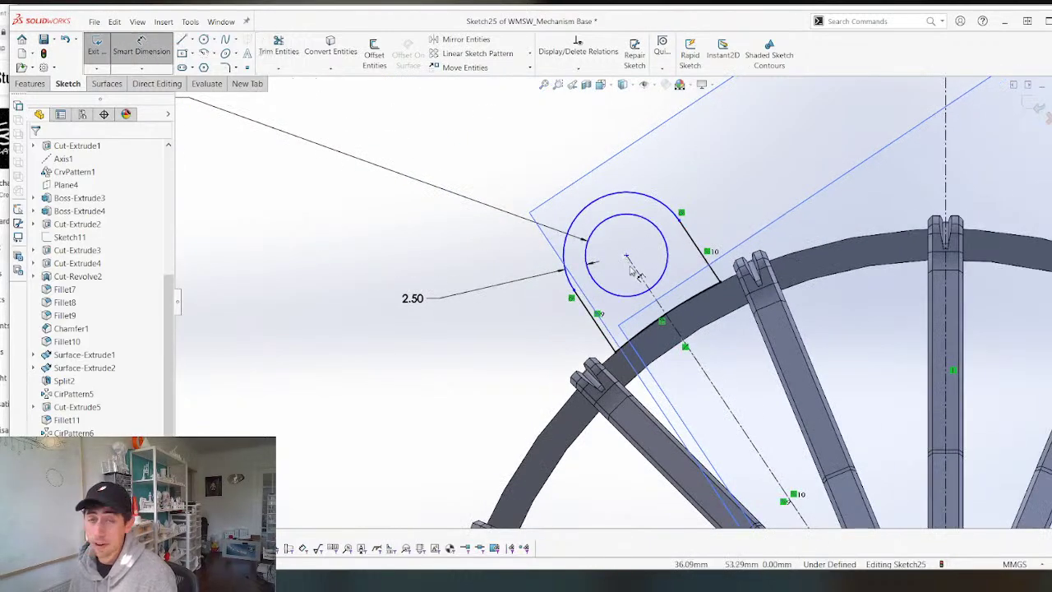
click(626, 258)
scroll(626, 280, up, 3)
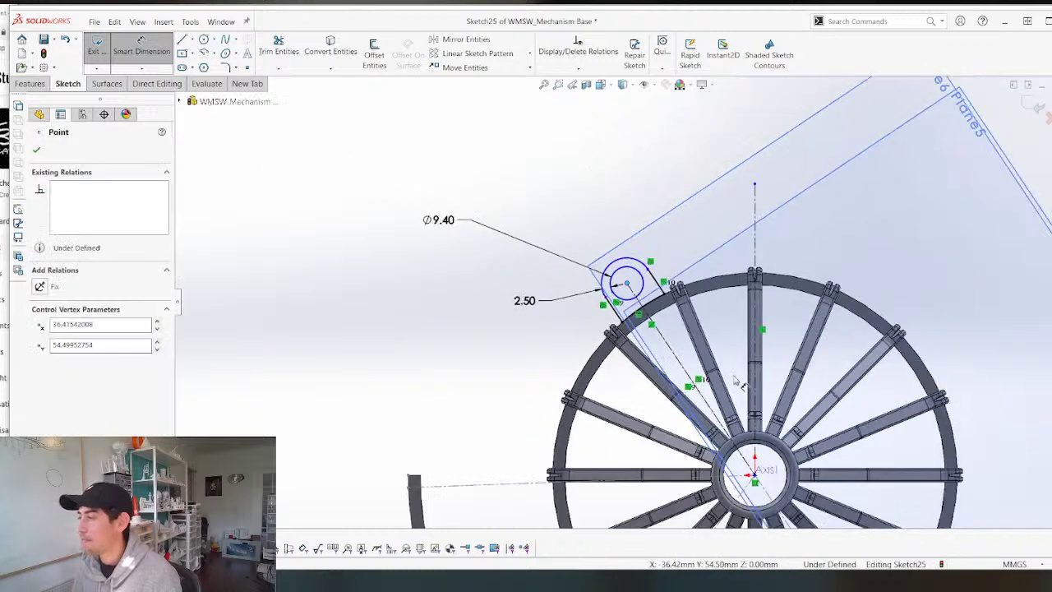
click(755, 475)
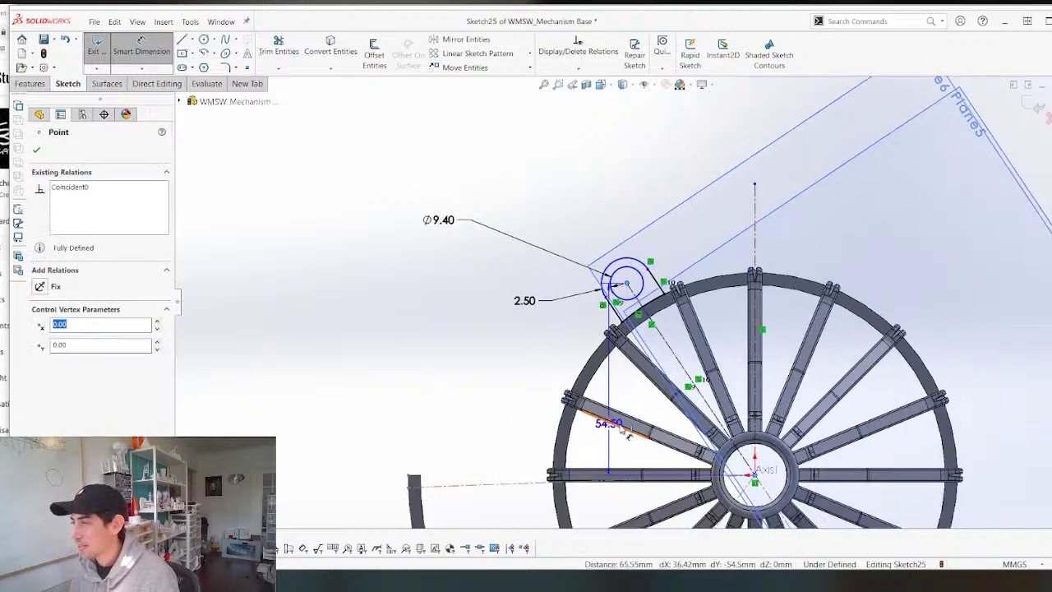
click(669, 418)
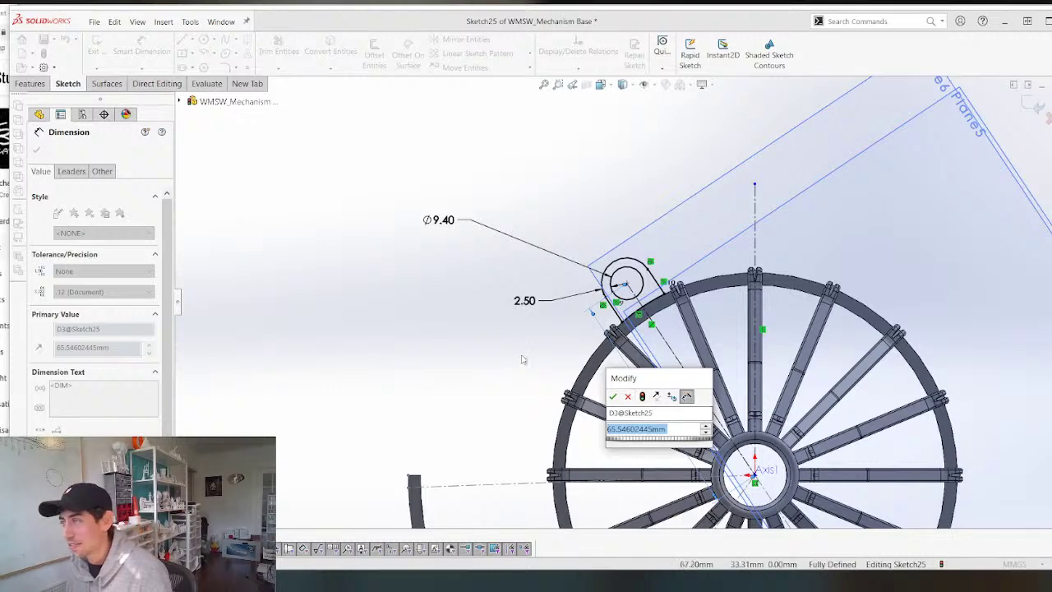
text(65)
key(Return)
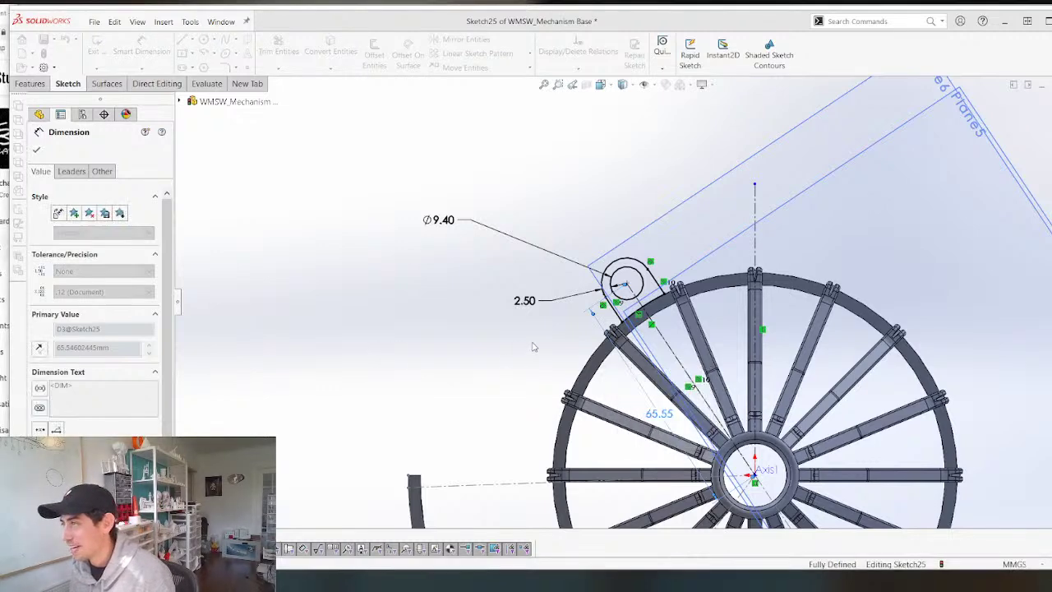
Extrude the boss profile blind by 3.5 mm, reversing the direction so it follows the rim's thickness.
scroll(627, 304, up, 3)
scroll(627, 304, up, 1)
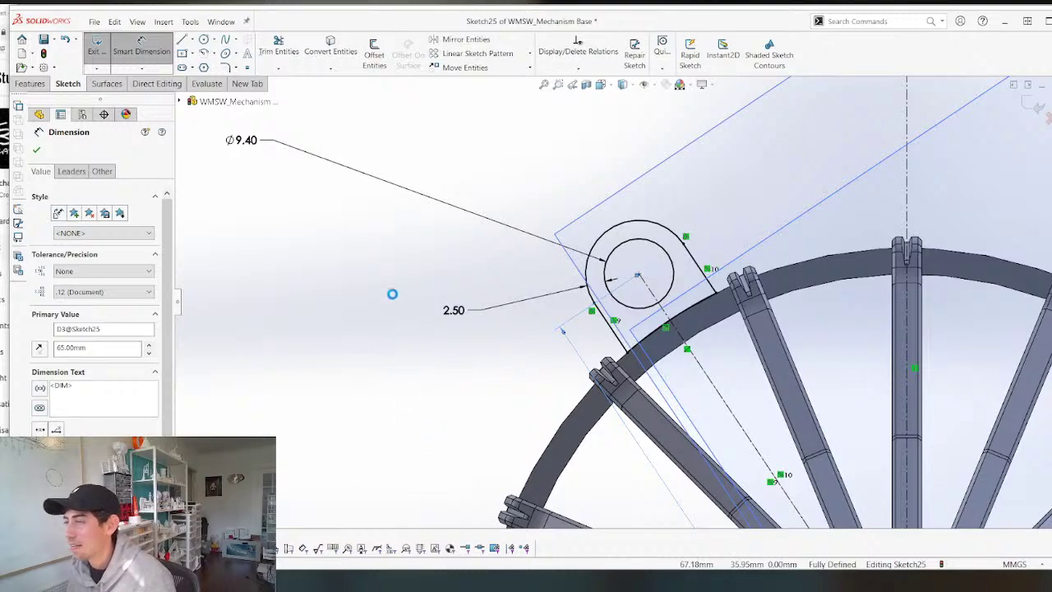
middle_drag(341, 338, 479, 283)
click(37, 224)
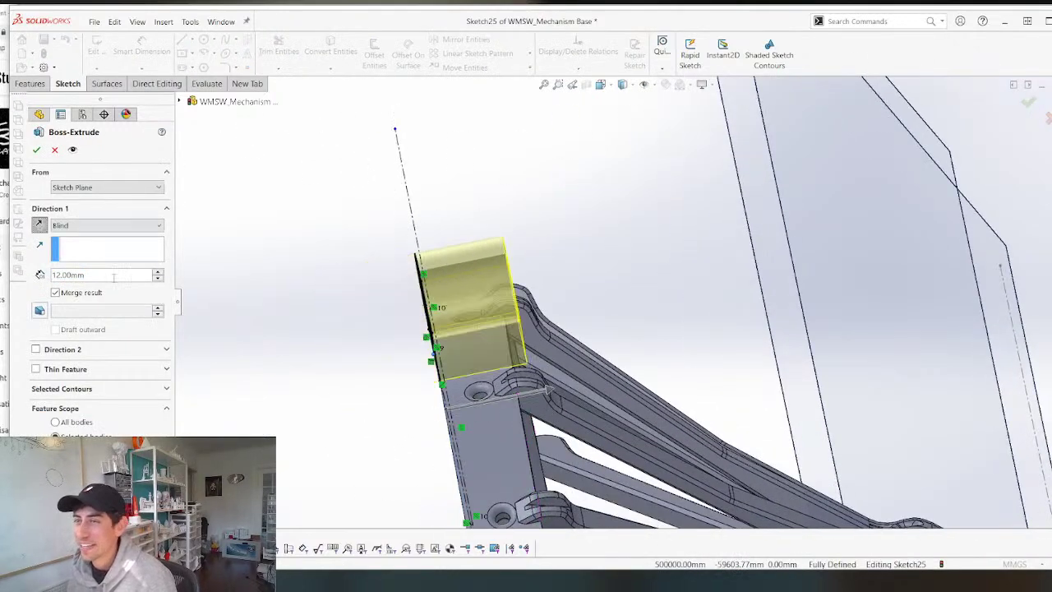
text(3.5)
key(Return)
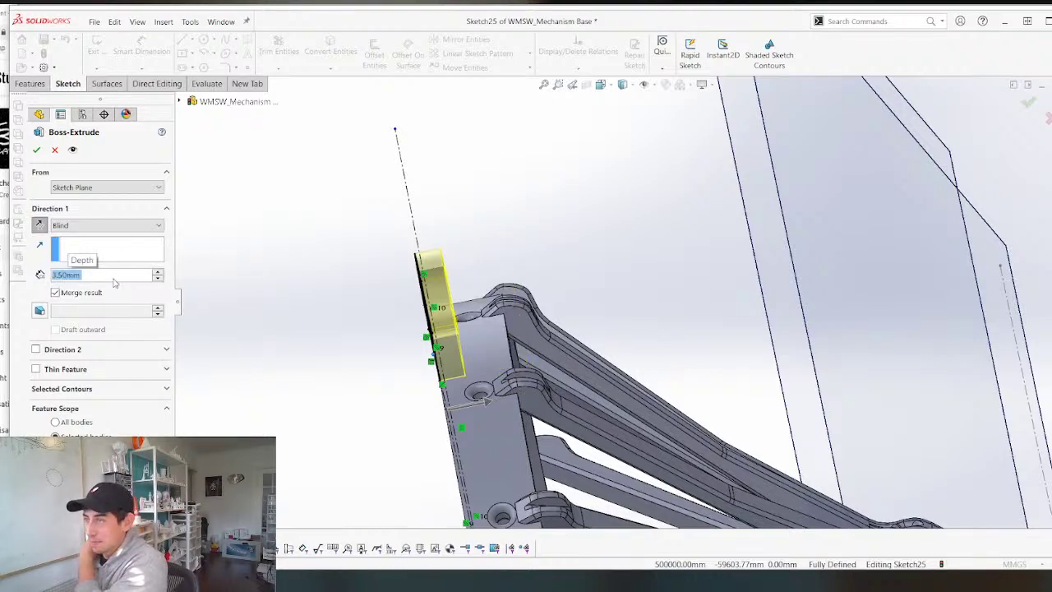
middle_drag(508, 244, 543, 361)
scroll(542, 361, up, 6)
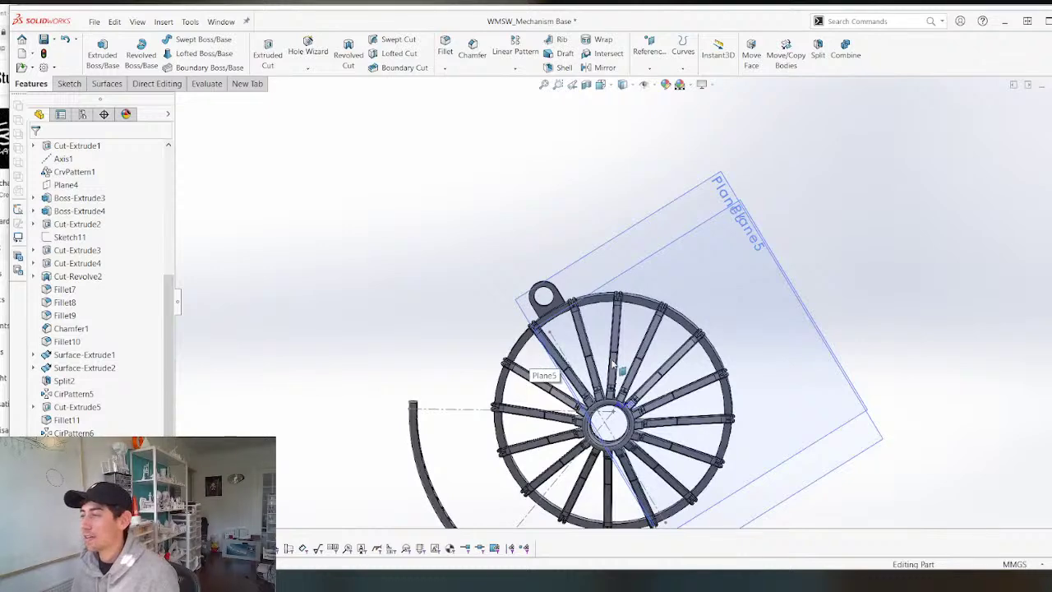
Mirror the extruded ring boss about the Right Plane.
scroll(612, 364, down, 2)
scroll(432, 354, up, 2)
middle_drag(486, 345, 472, 329)
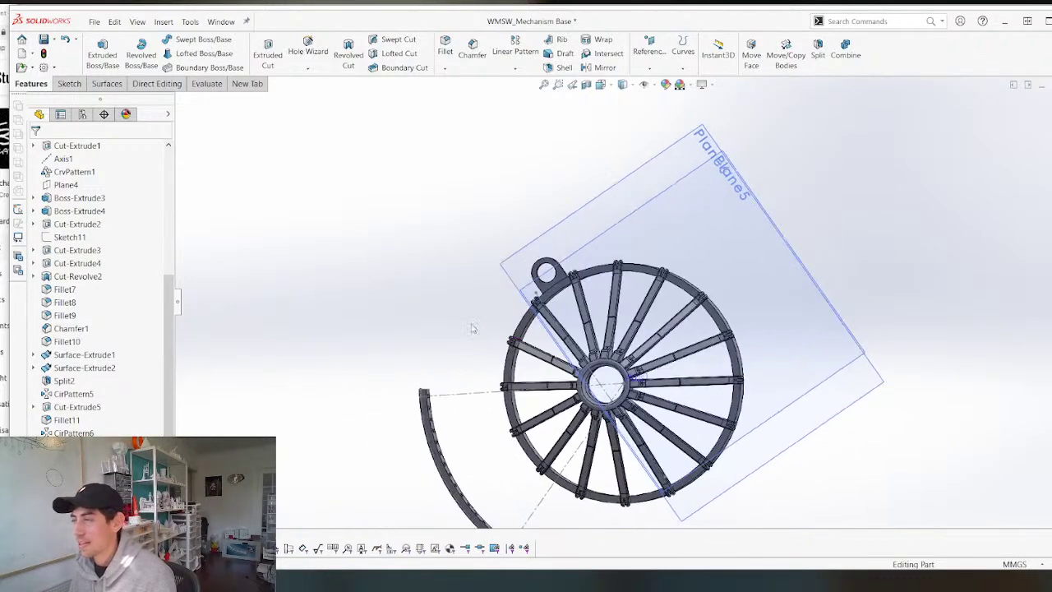
scroll(78, 247, up, 5)
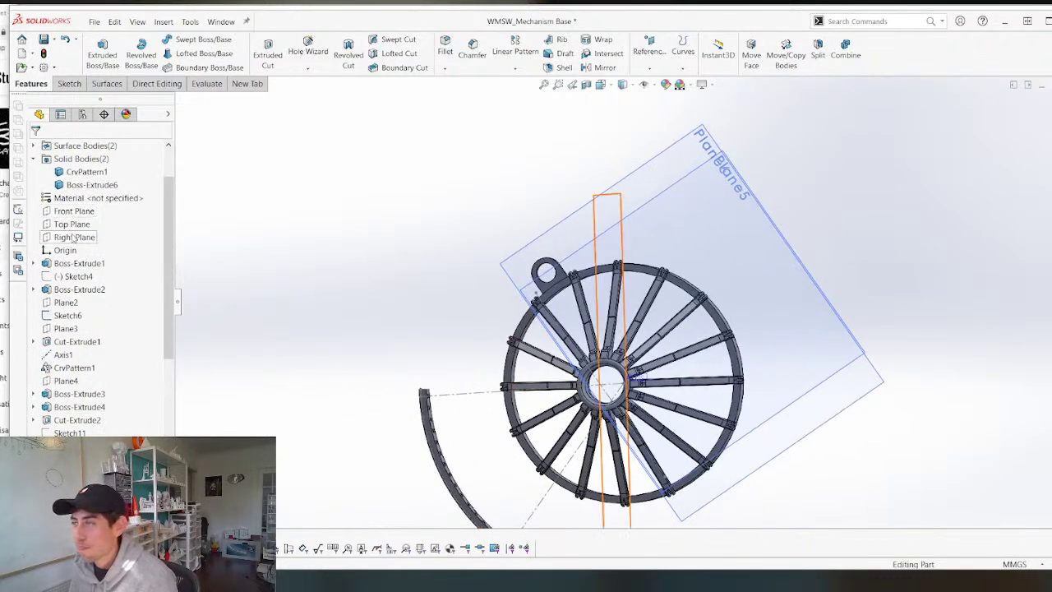
click(74, 237)
middle_drag(394, 325, 321, 352)
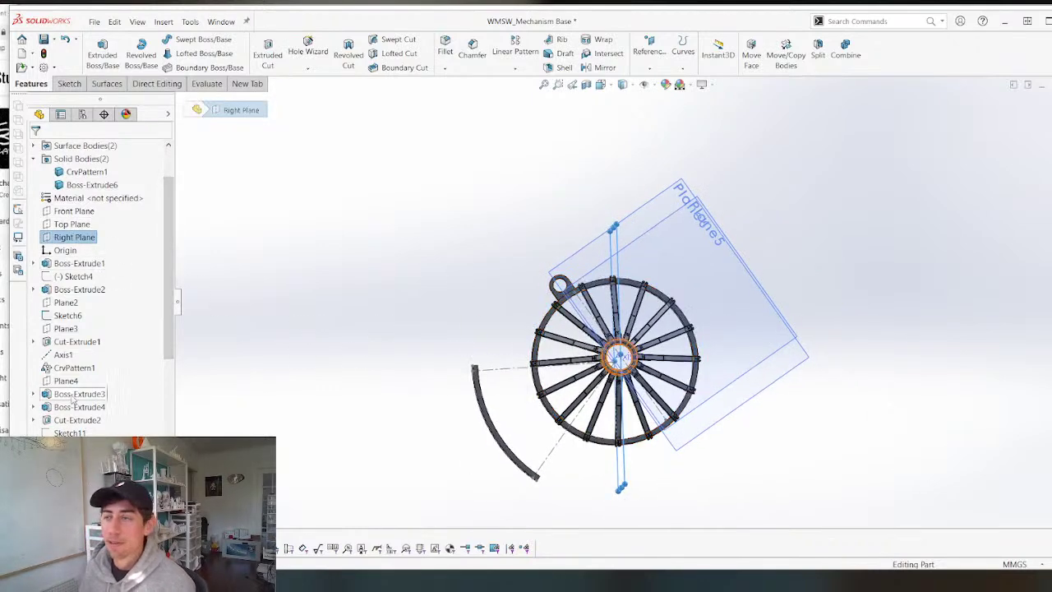
scroll(74, 377, down, 7)
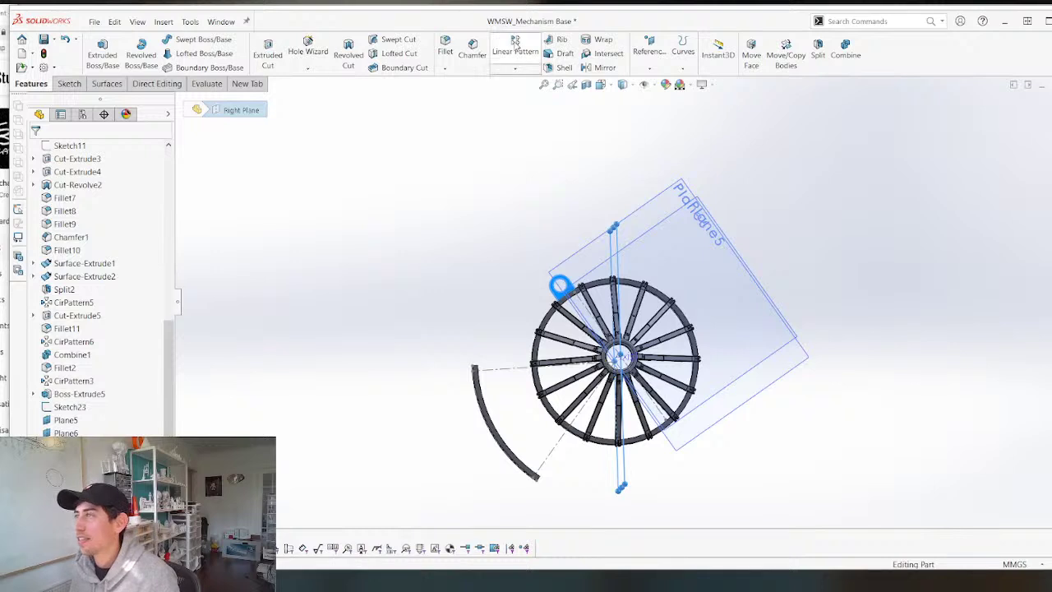
click(603, 68)
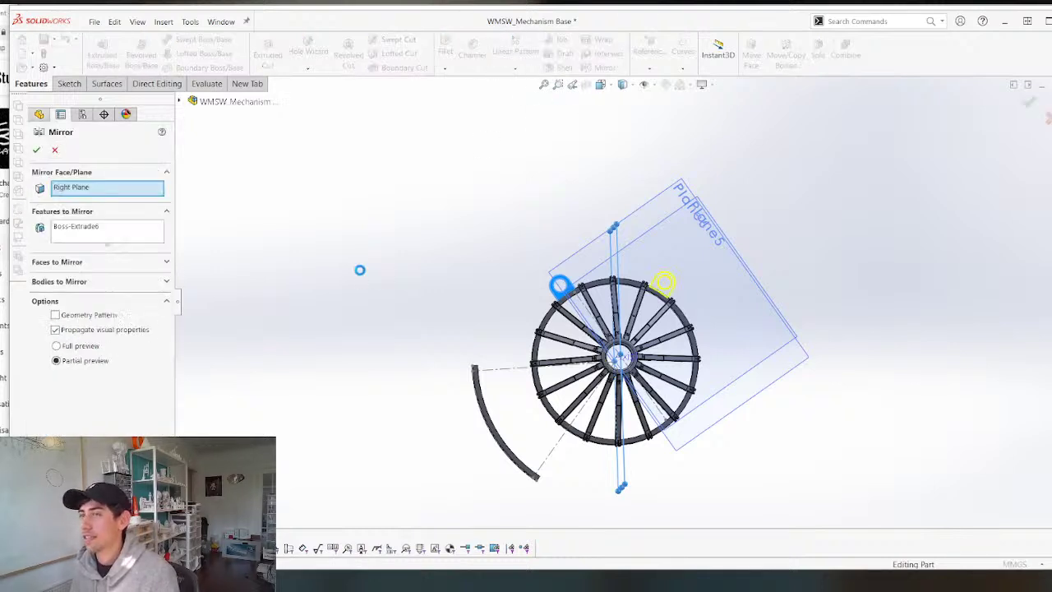
key(Return)
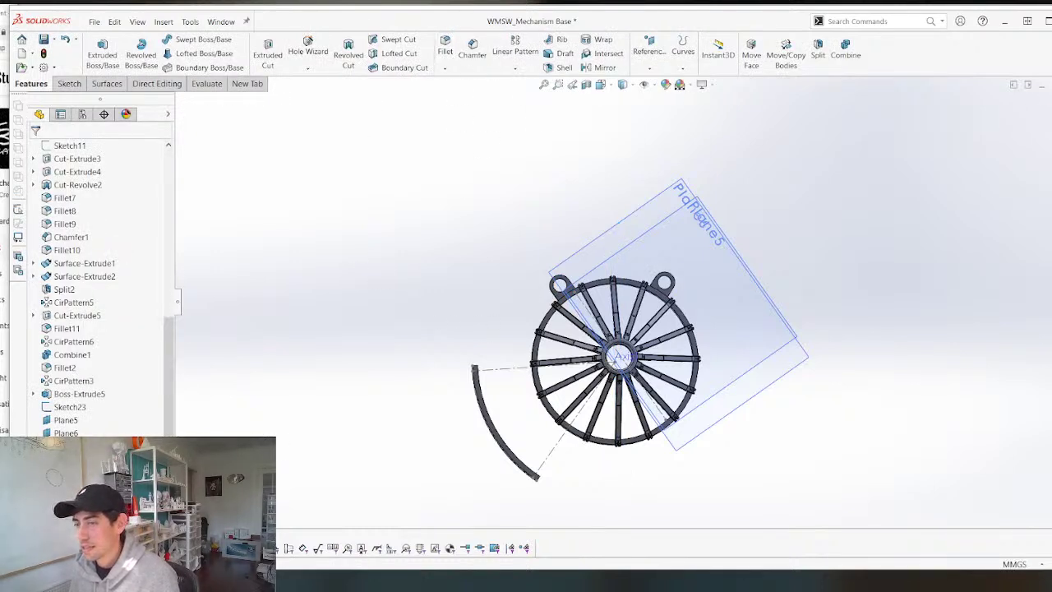
Mirror the two ring bosses about the Top Plane to the opposite side of the rim.
scroll(82, 280, up, 10)
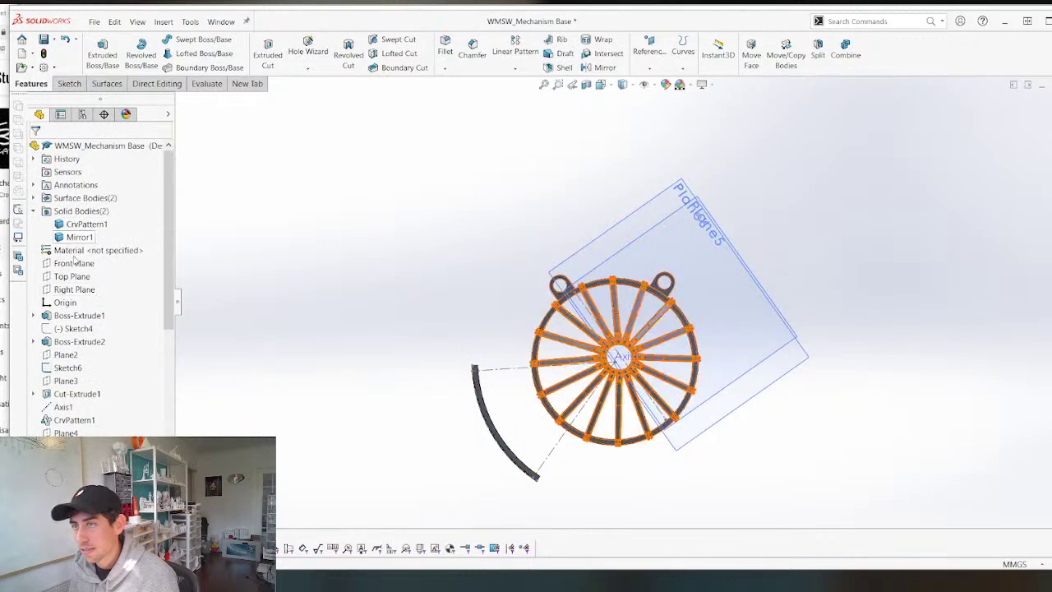
click(91, 278)
scroll(84, 485, down, 10)
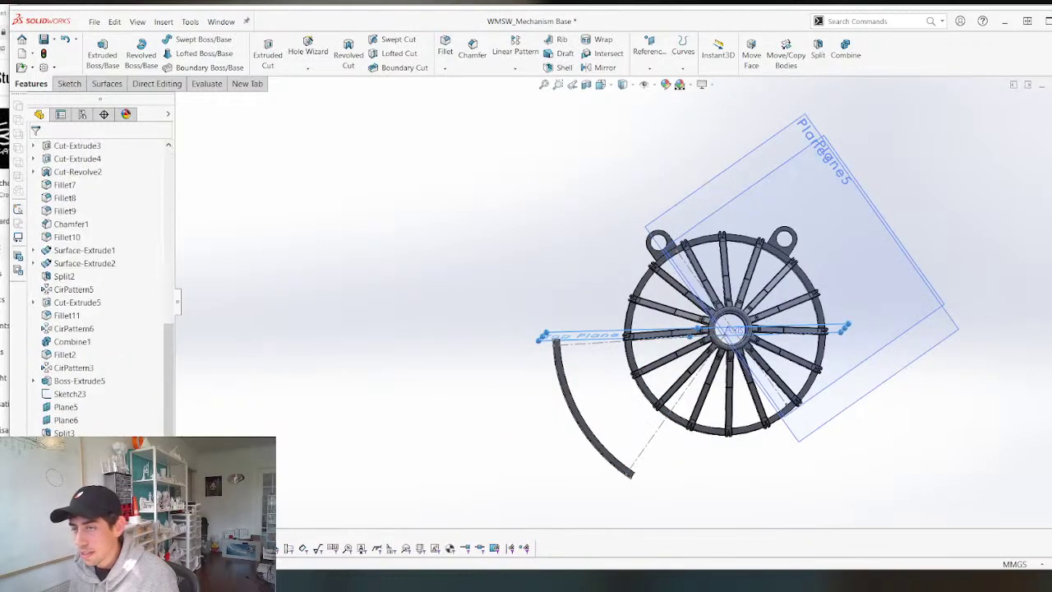
click(603, 67)
right_click(413, 352)
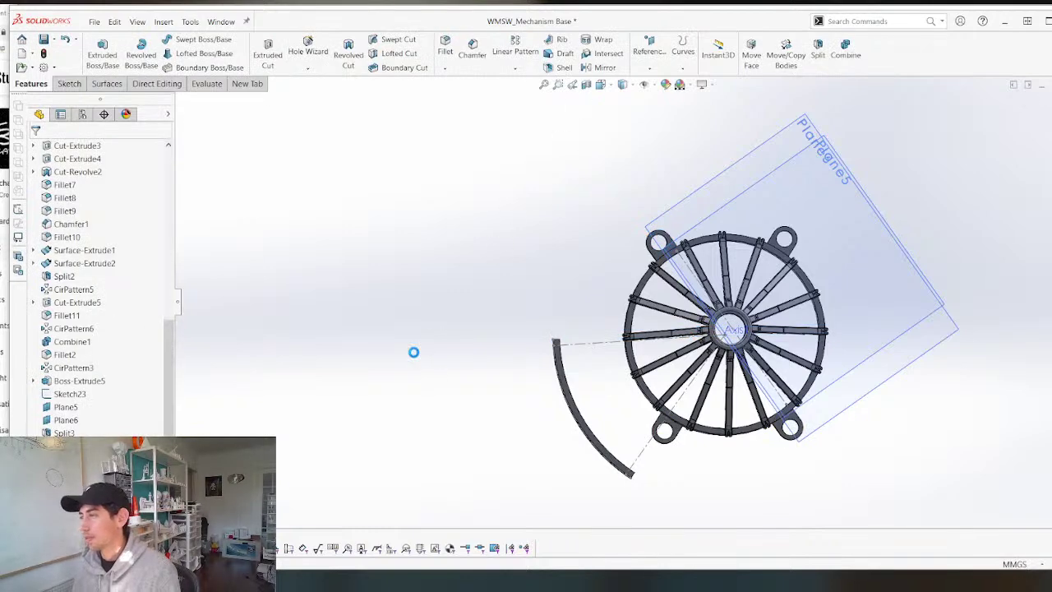
Switch to the WMSW_Assembly document and examine how the four ring bosses sit against the base's outer wall.
key(ctrl+Tab)
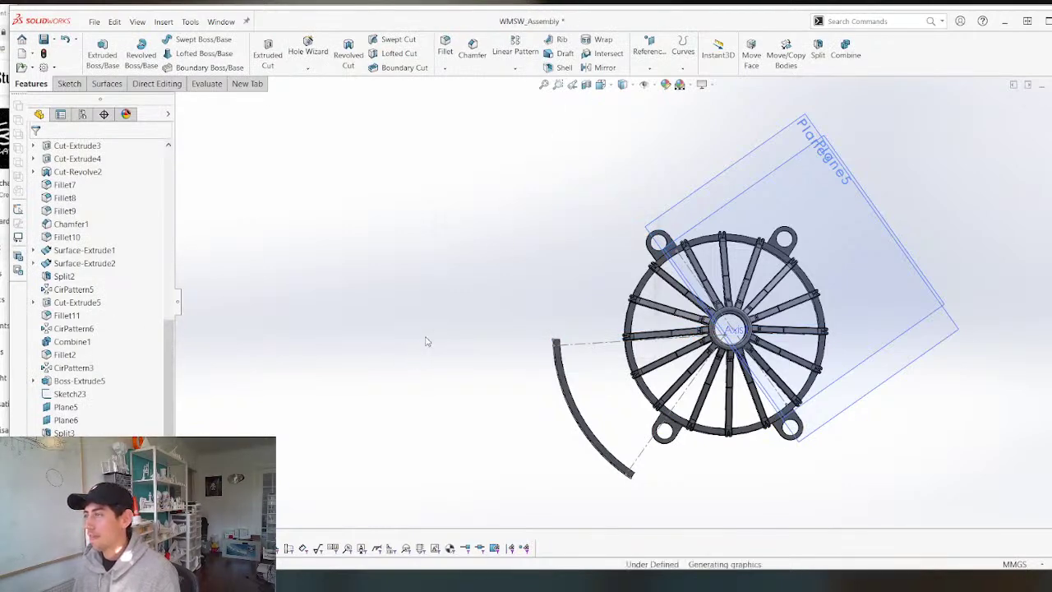
scroll(553, 288, up, 5)
middle_drag(553, 289, 661, 336)
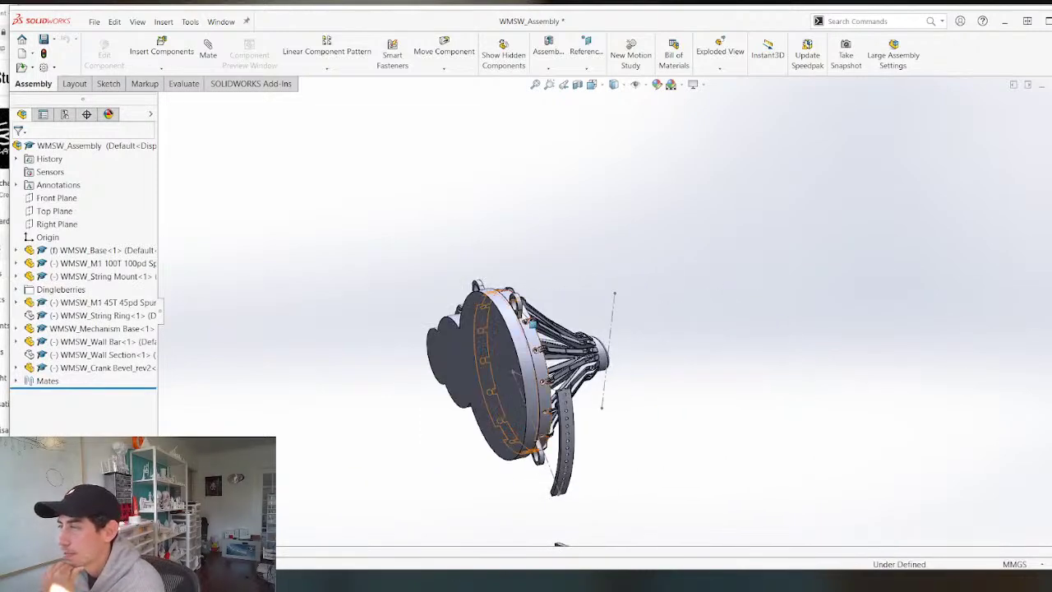
middle_drag(477, 286, 375, 300)
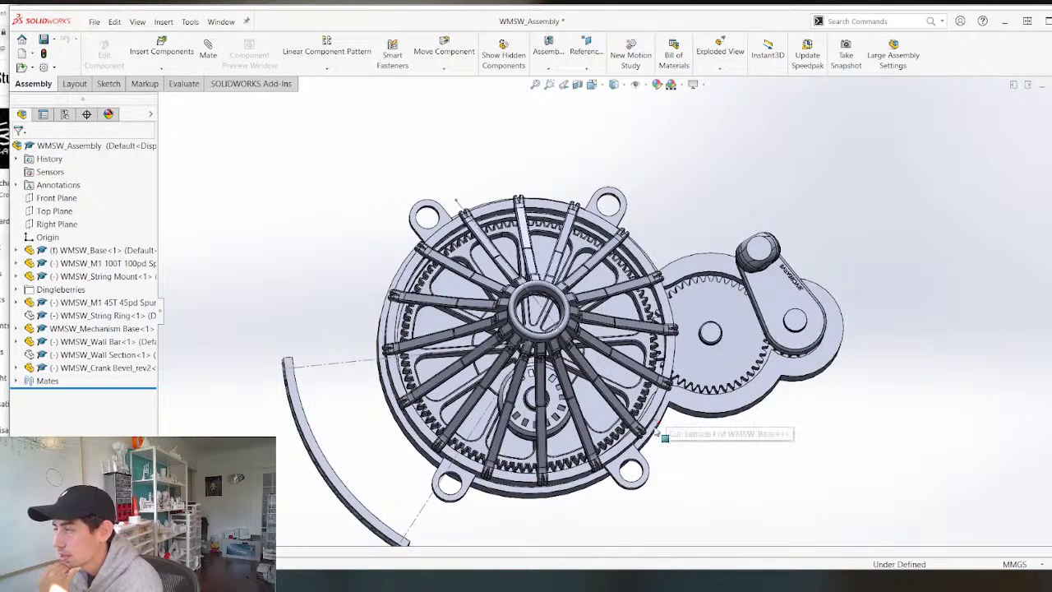
scroll(657, 439, down, 3)
click(541, 503)
scroll(540, 503, up, 2)
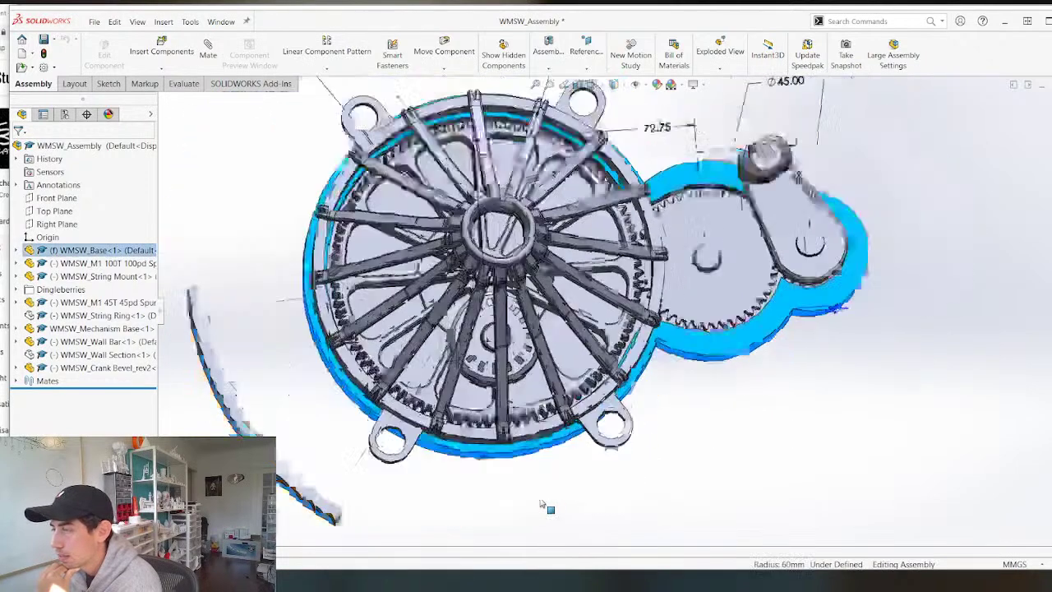
scroll(541, 503, up, 2)
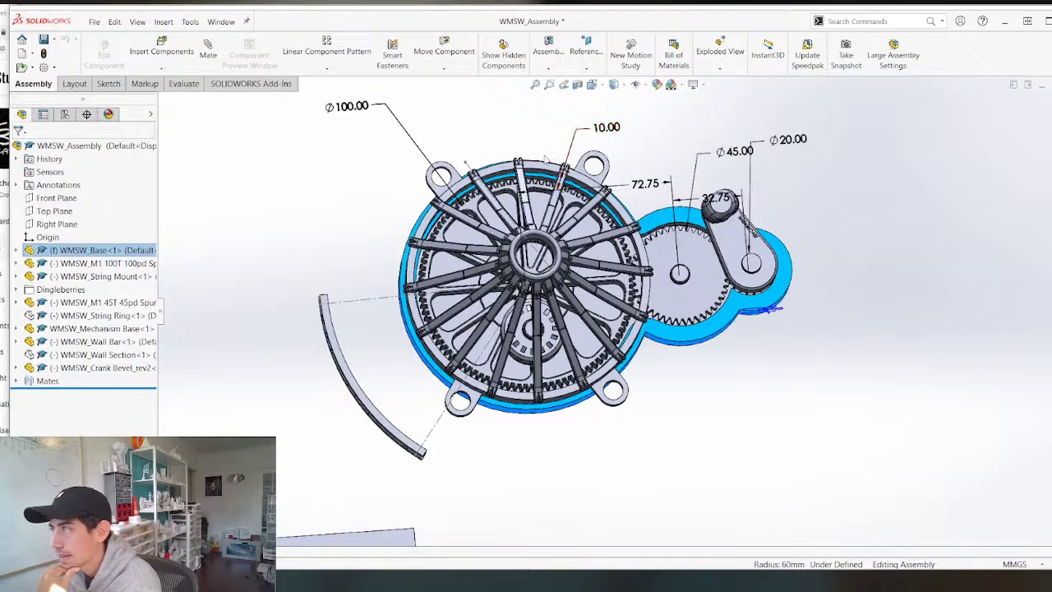
scroll(433, 194, down, 3)
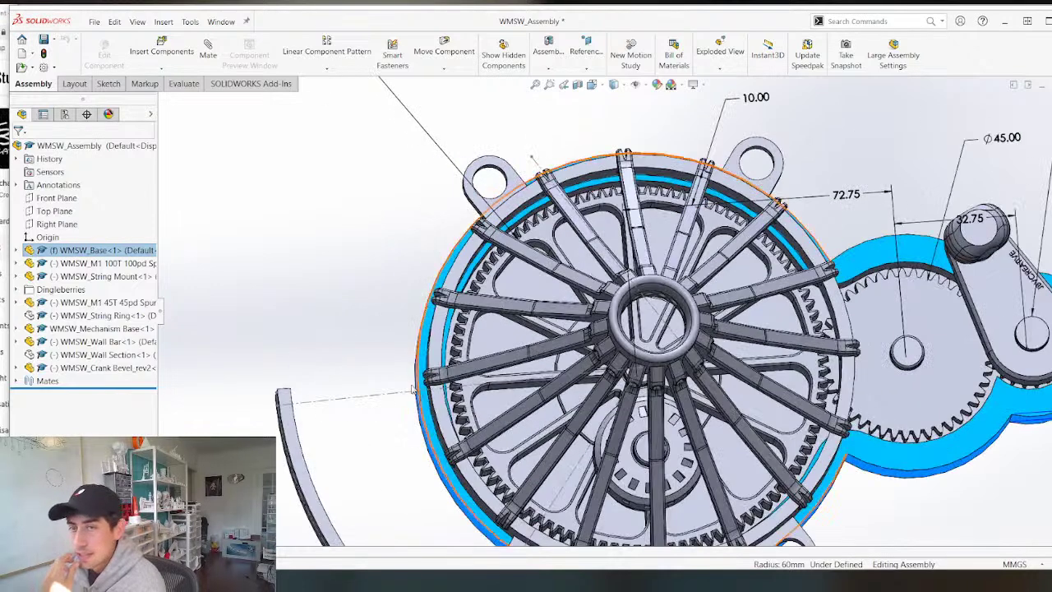
Open the WMSW_Base part from the assembly and select its outer wall to find the feature behind it.
right_click(427, 346)
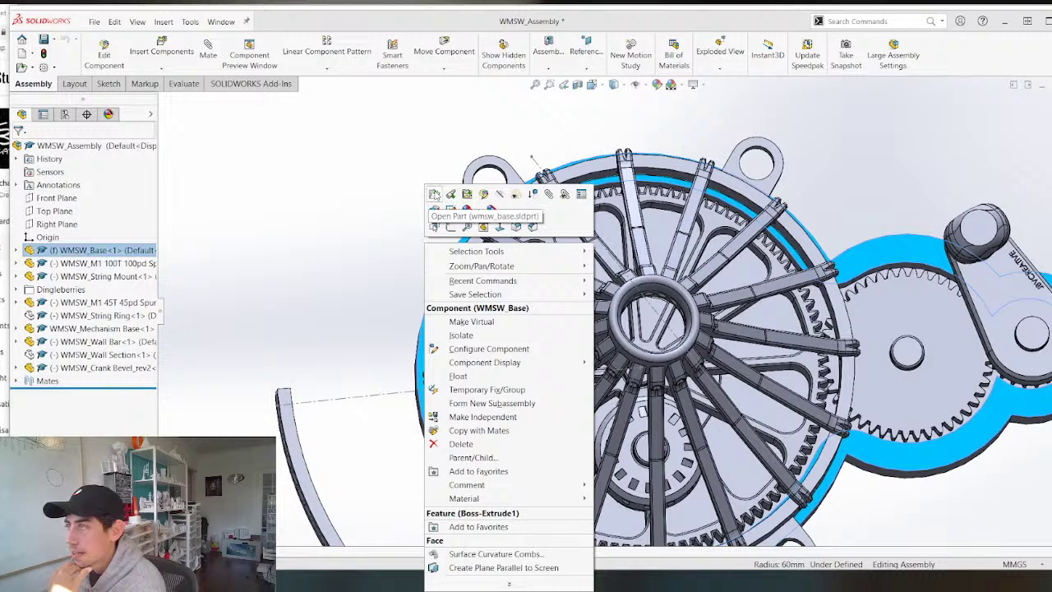
click(429, 205)
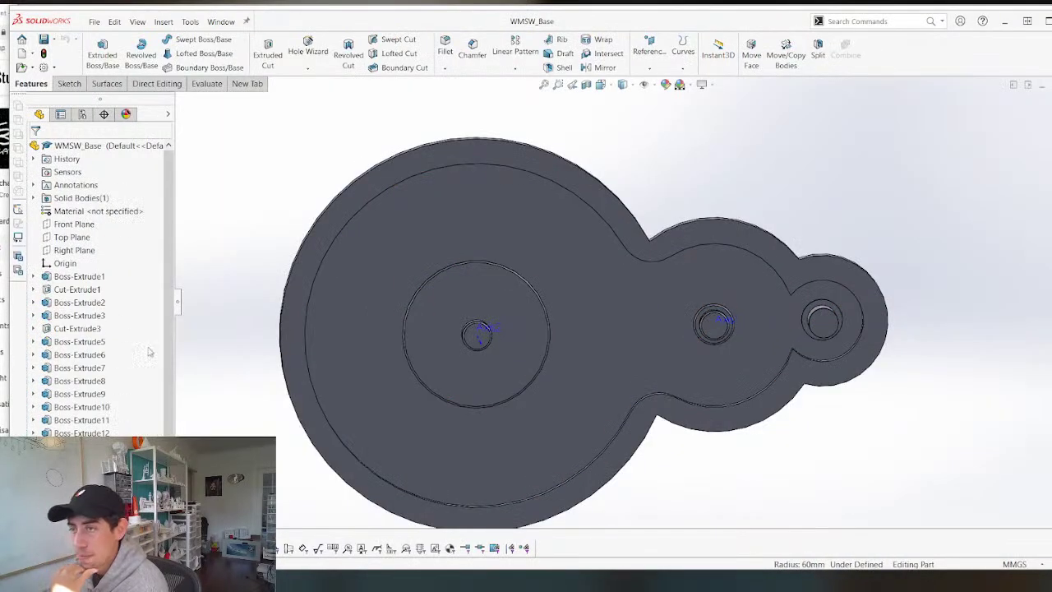
scroll(758, 252, up, 2)
click(748, 251)
scroll(747, 250, up, 2)
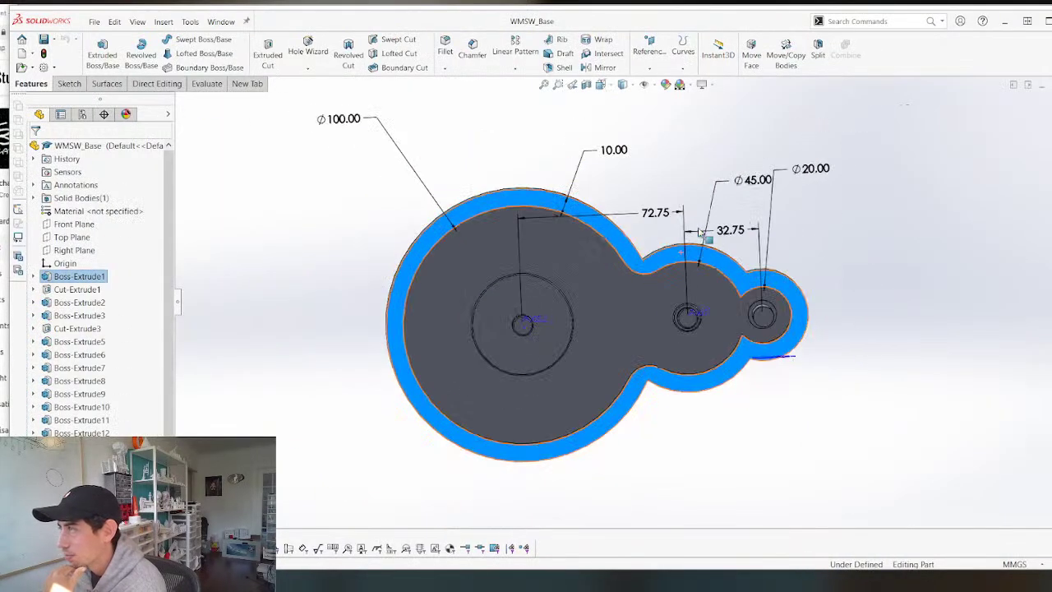
Inspect the sketches of Cut-Extrude1 and Cut-Extrude3 to find which one drives the base's outer outline.
click(77, 289)
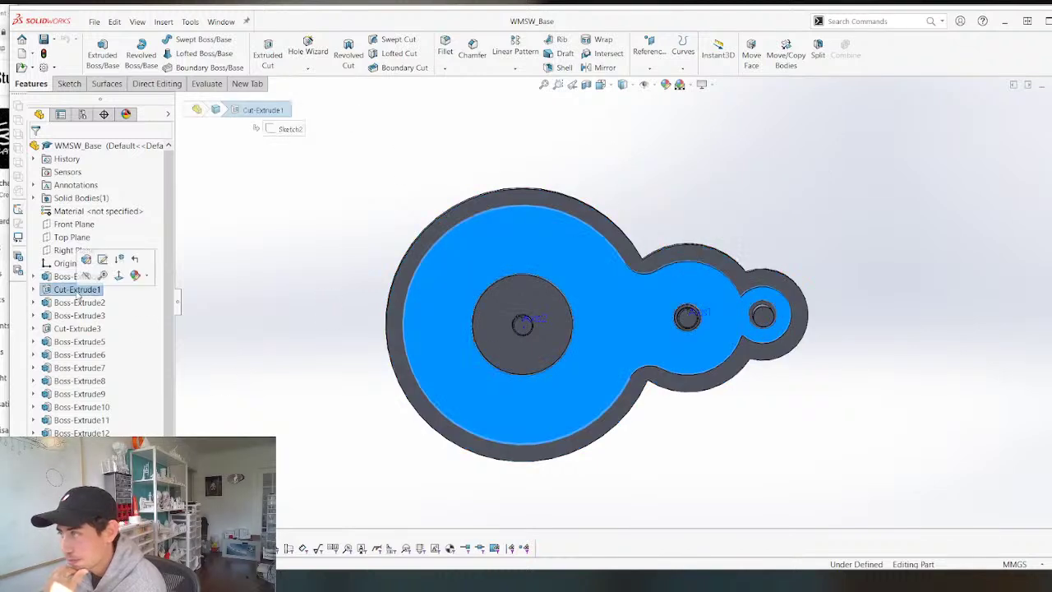
click(103, 259)
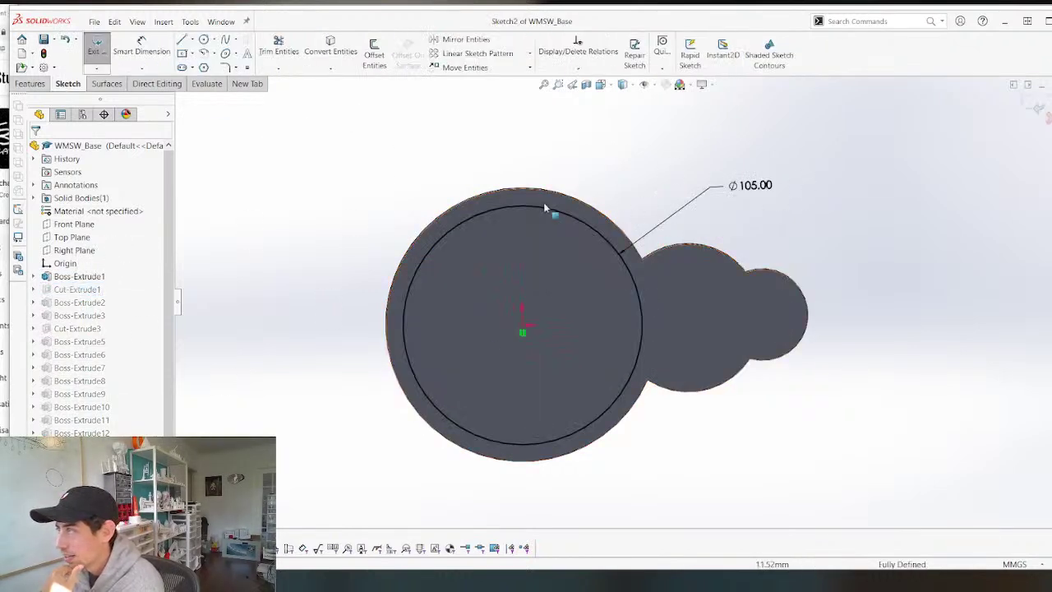
click(83, 292)
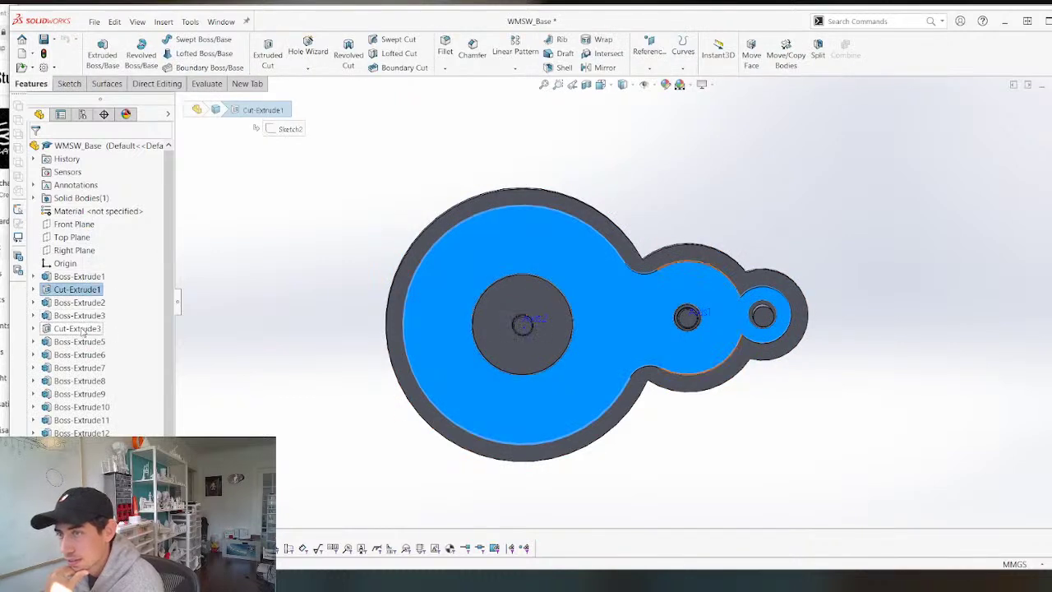
click(83, 328)
click(108, 296)
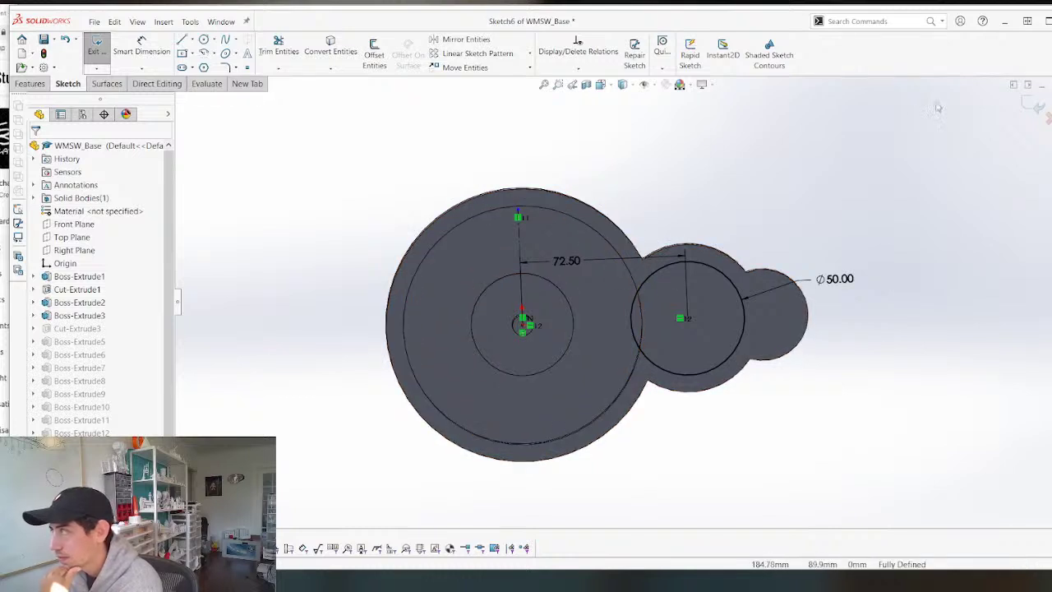
click(1032, 103)
In the Boss-Extrude1 sketch, delete the equal relation tying the middle circle's rim offset to the large circle's.
right_click(92, 281)
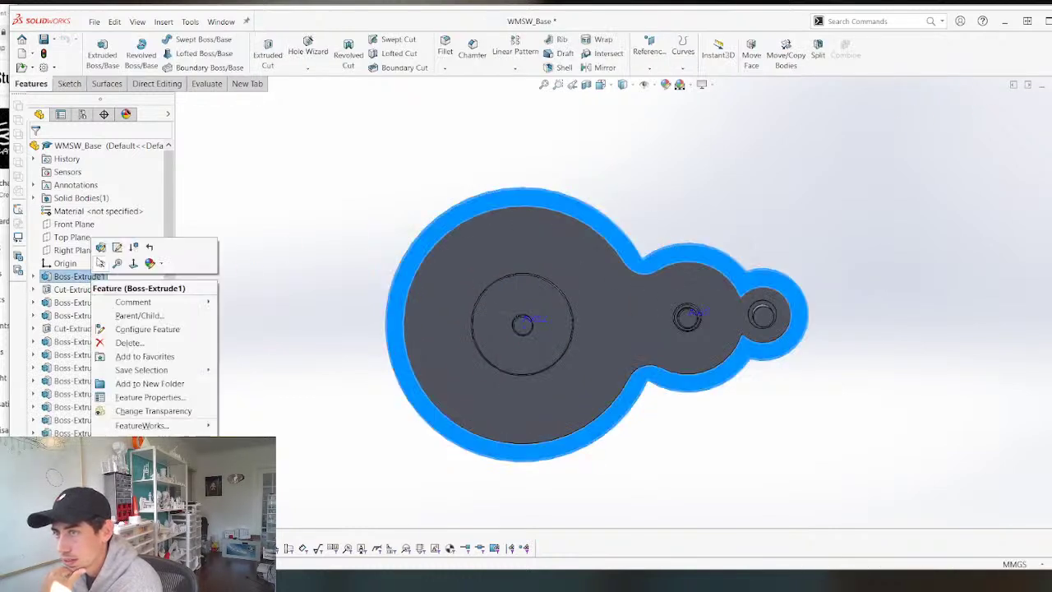
click(116, 247)
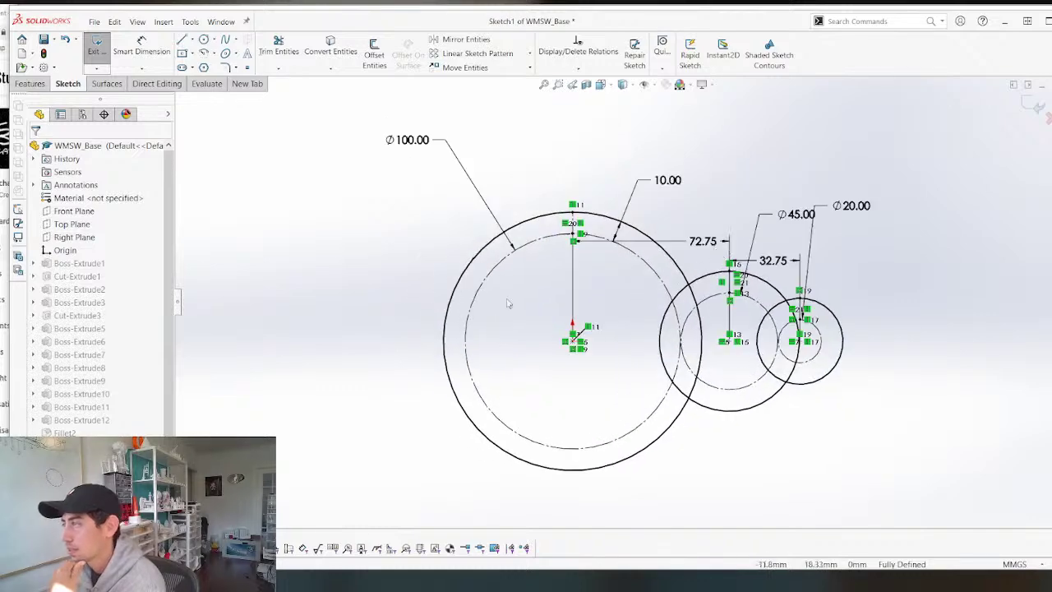
scroll(721, 284, down, 5)
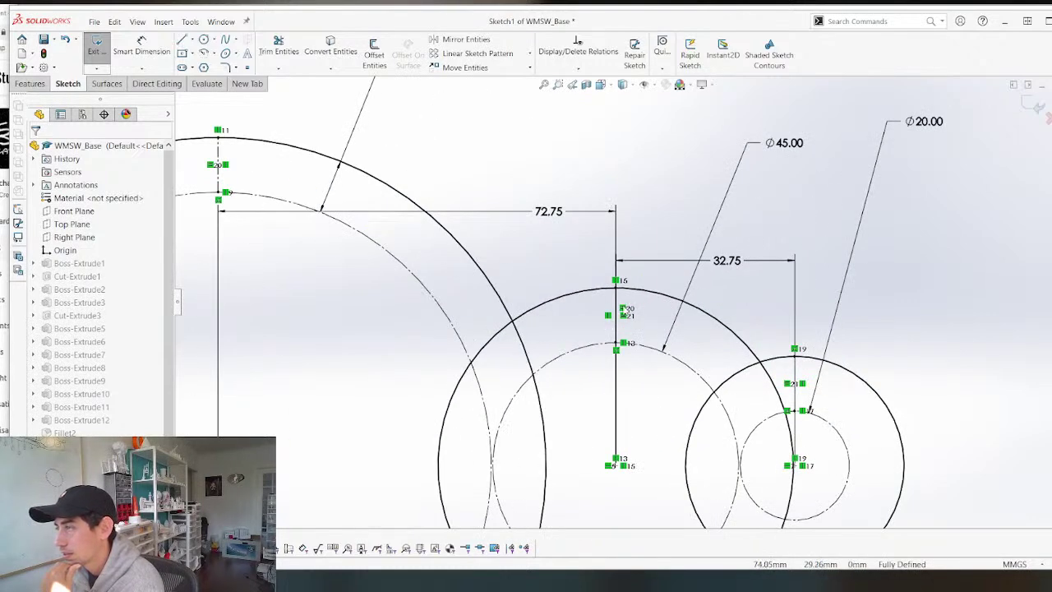
key(Delete)
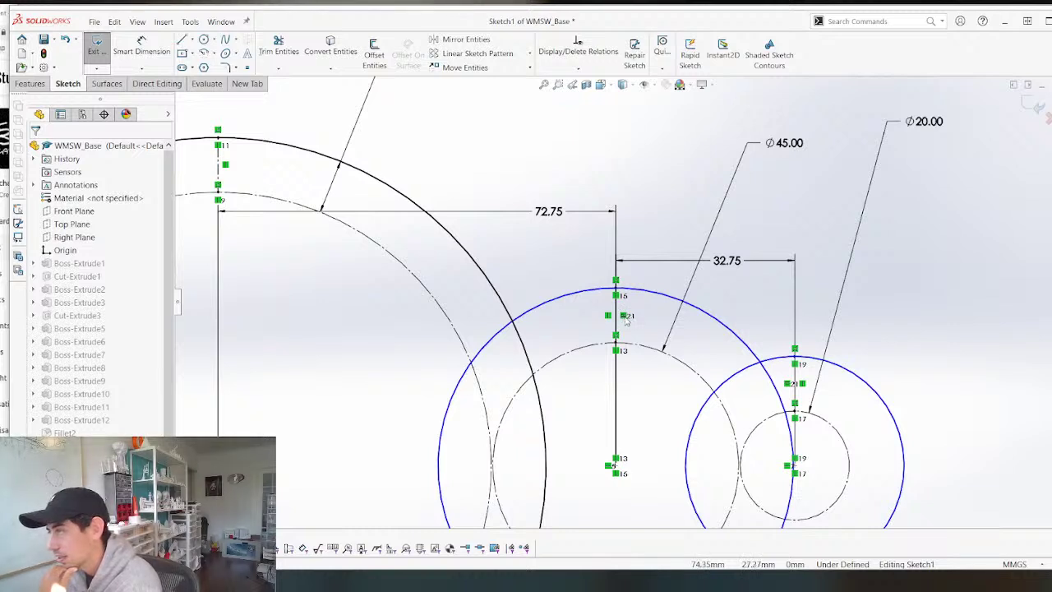
Dimension the rim offset between the middle construction circle and its outer circle at 10 mm.
right_drag(625, 315, 626, 291)
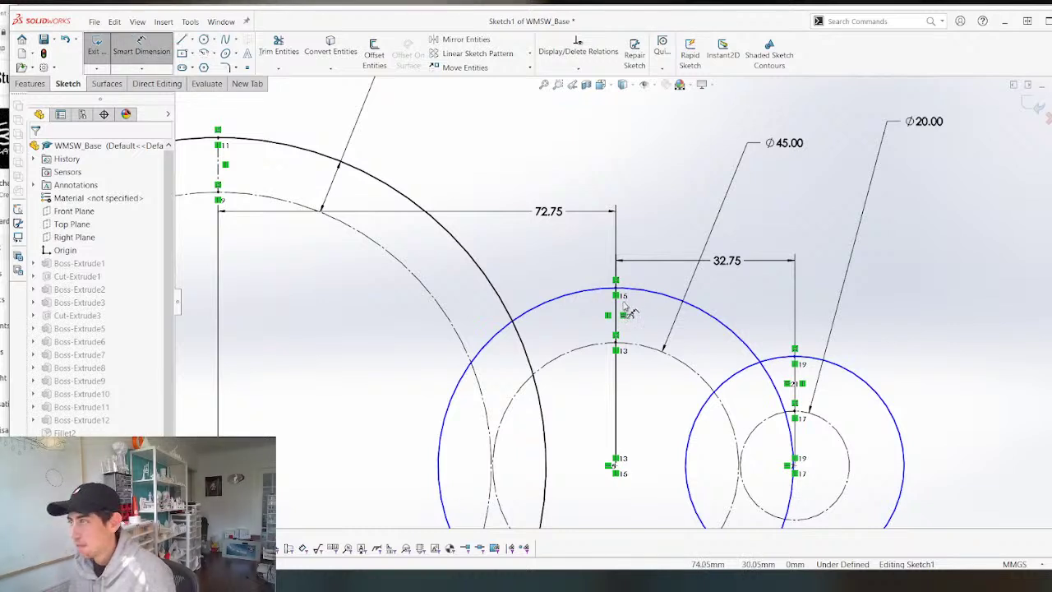
click(646, 327)
click(657, 353)
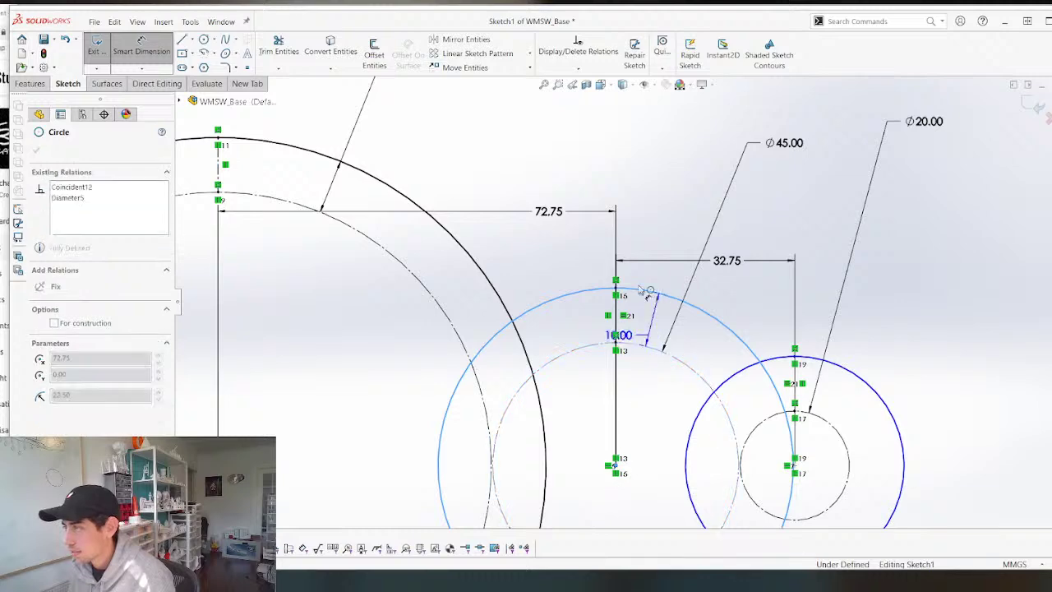
click(634, 186)
key(Return)
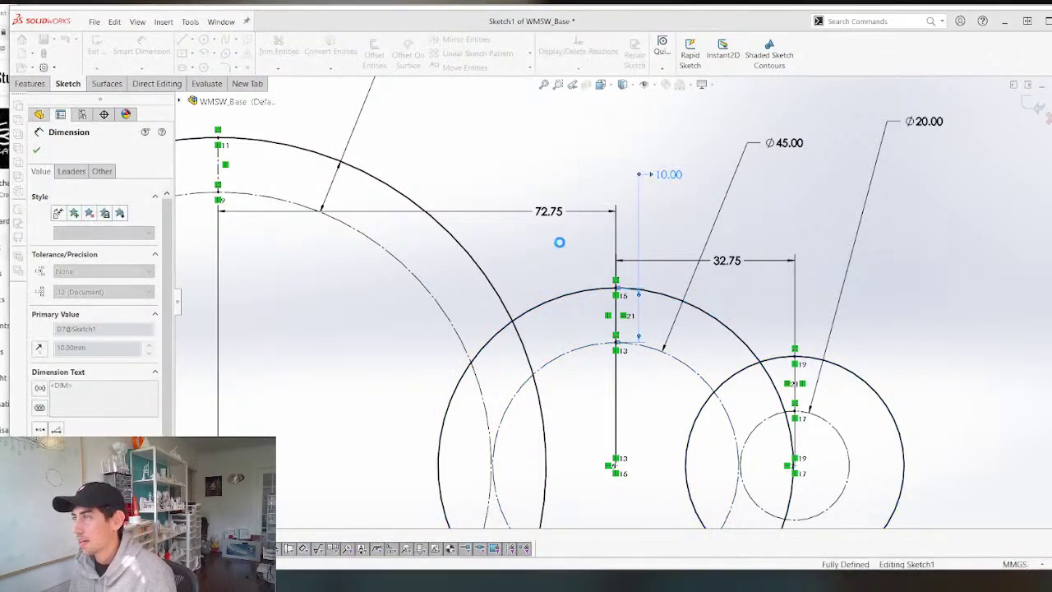
Set the large circle's rim offset to 30 mm and exit the sketch.
key(f)
double_click(558, 202)
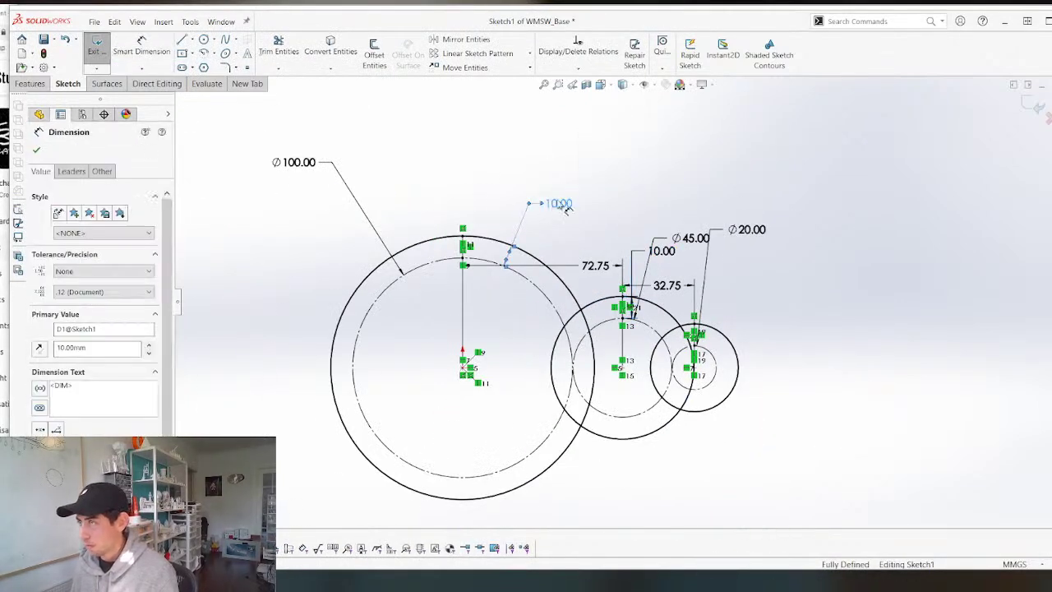
text(30)
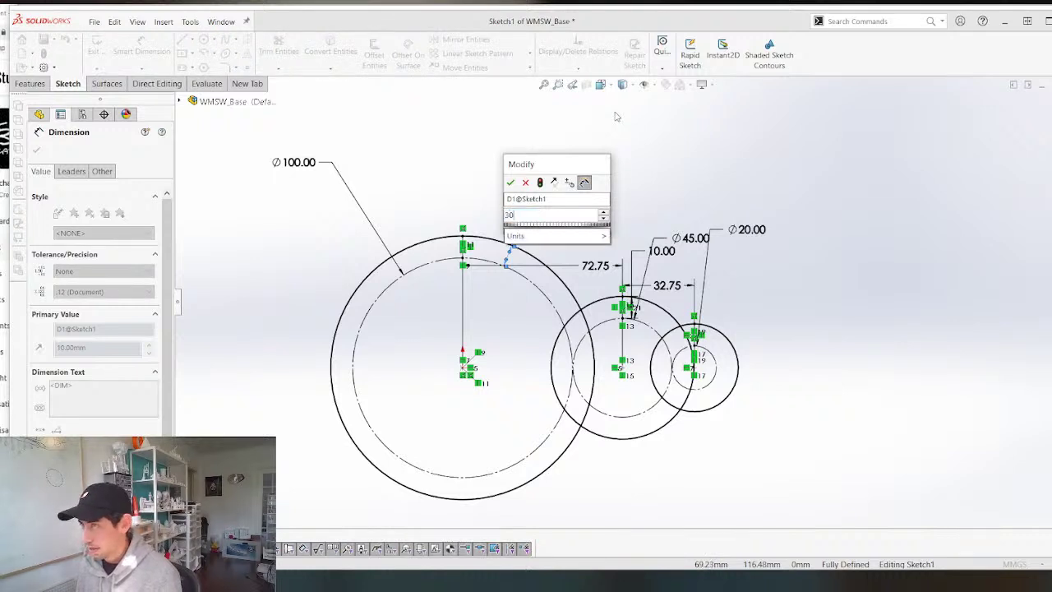
key(Return)
click(1034, 105)
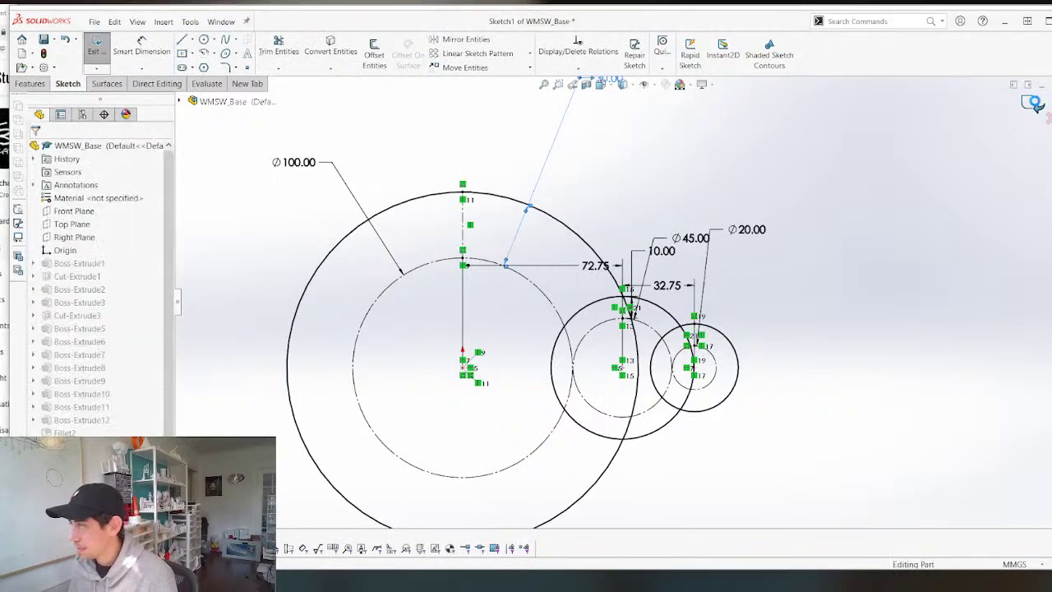
scroll(622, 342, up, 3)
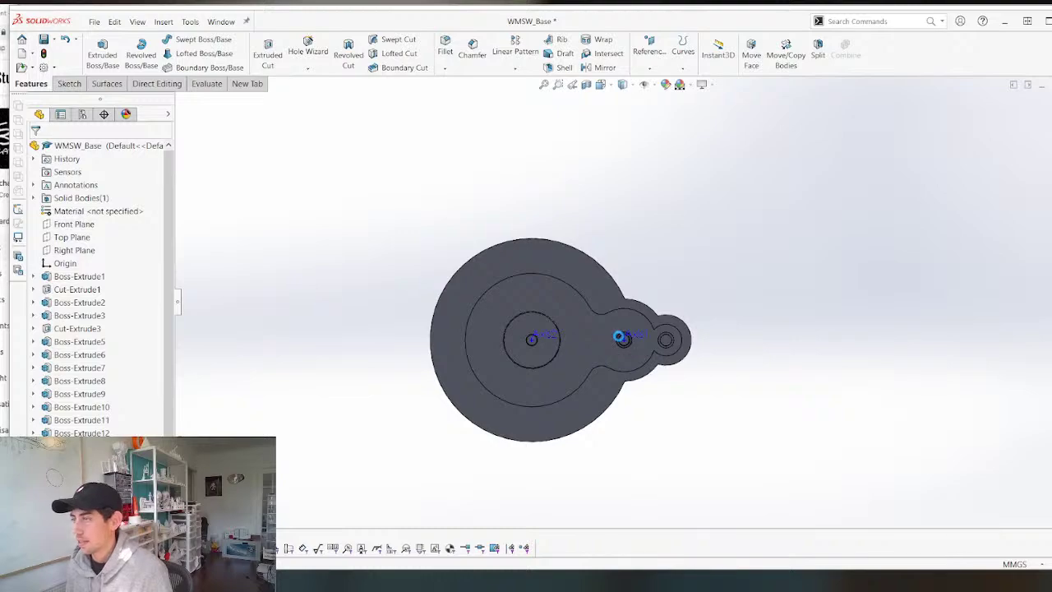
Switch to the WMSW_Assembly document and examine how far the widened base extends beyond the ring bosses.
key(ctrl+Tab)
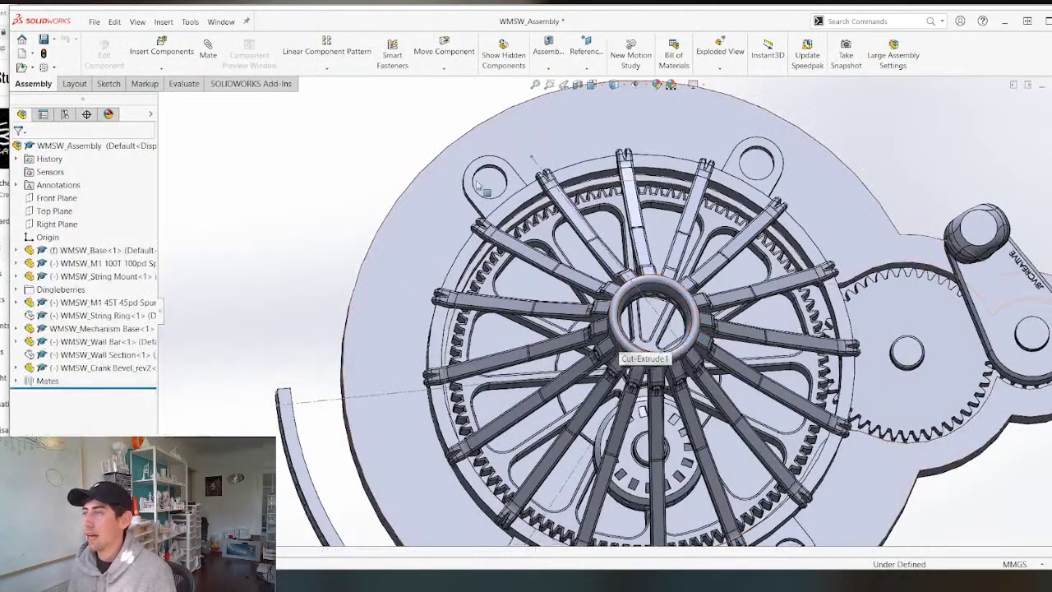
scroll(485, 192, down, 2)
scroll(486, 191, up, 3)
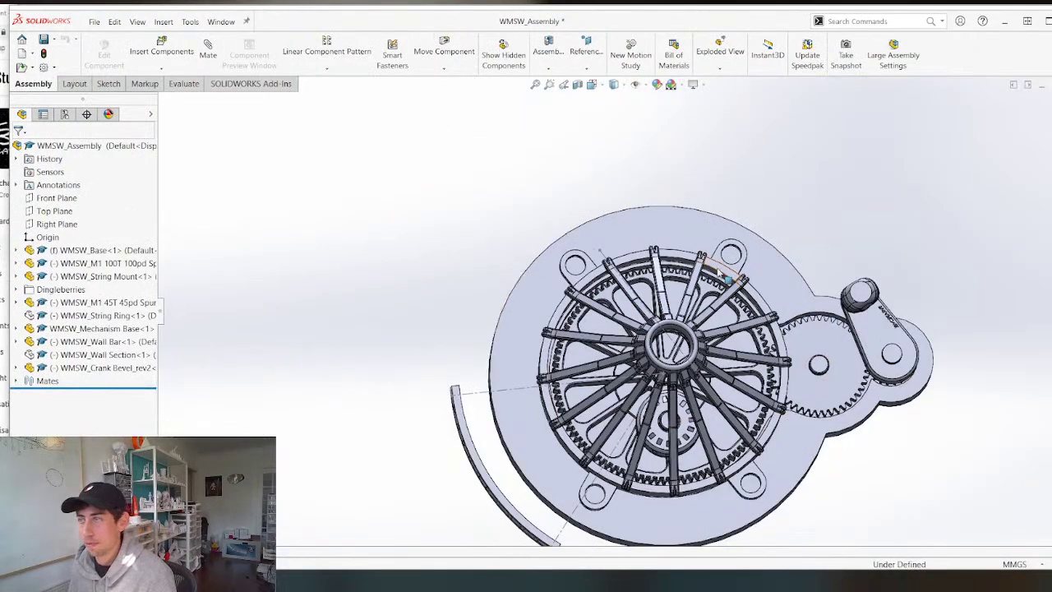
middle_drag(719, 272, 701, 286)
Set the large circle's rim offset on the base to 15 mm and rebuild the assembly.
click(689, 218)
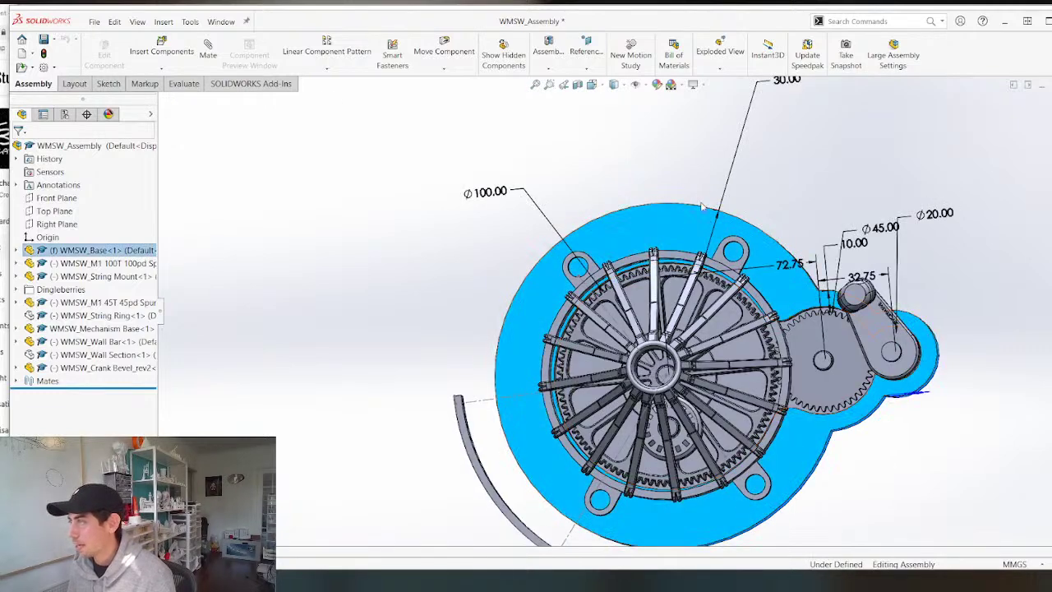
scroll(624, 304, up, 3)
click(726, 176)
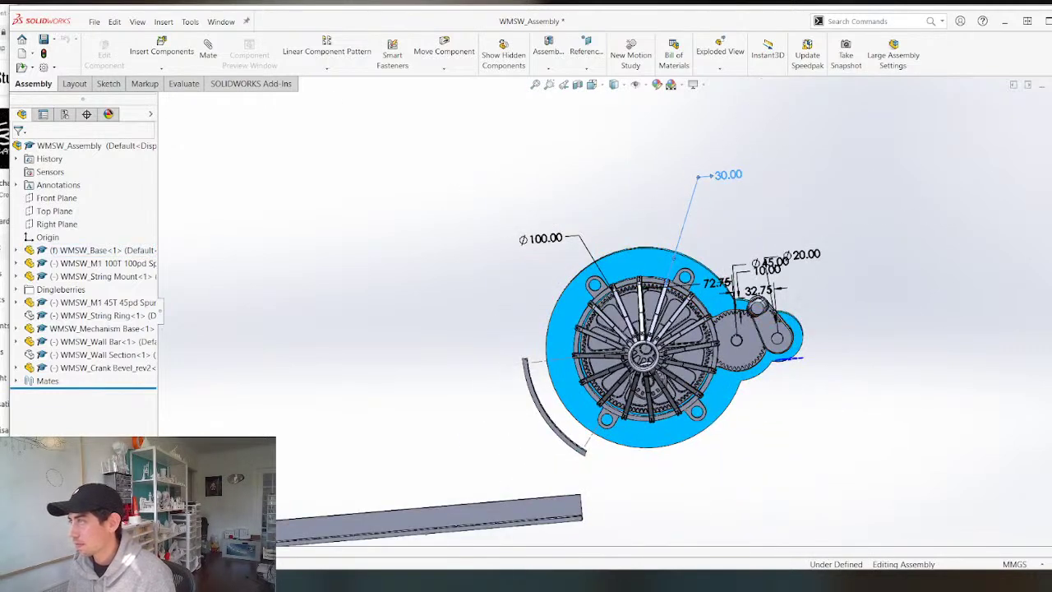
double_click(727, 177)
text(15)
key(Return)
key(ctrl+b)
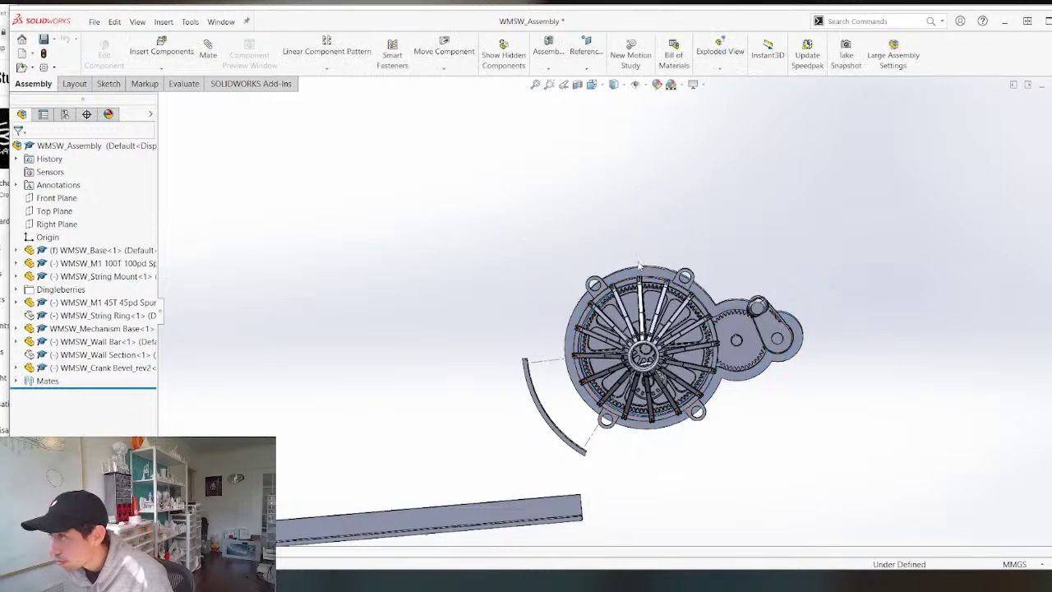
Set the base's large rim offset to 20 mm and rebuild the assembly.
scroll(639, 264, up, 3)
double_click(904, 436)
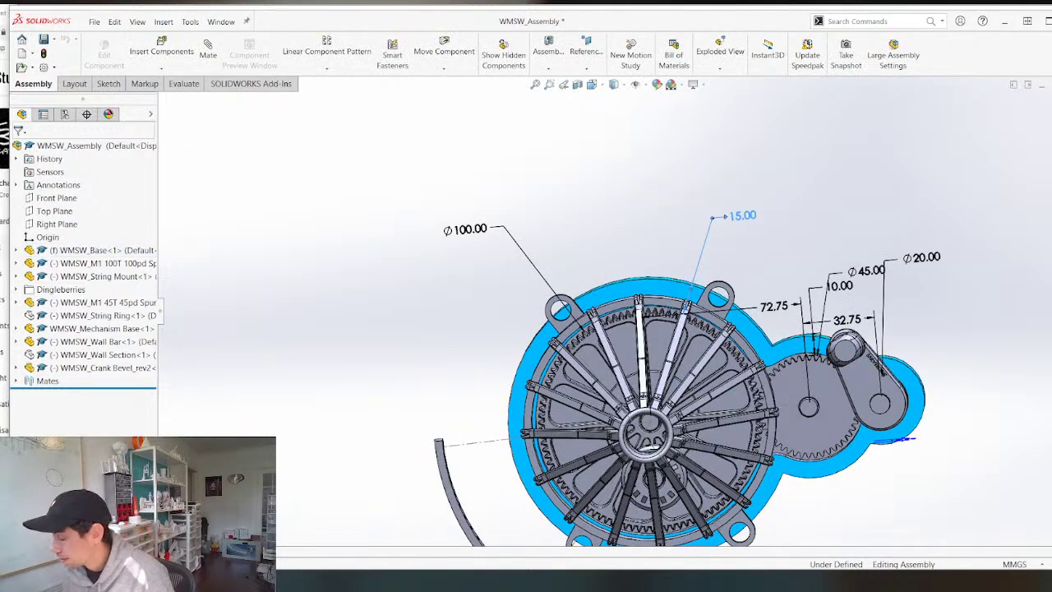
double_click(742, 215)
key(Escape)
key(Escape)
key(Escape)
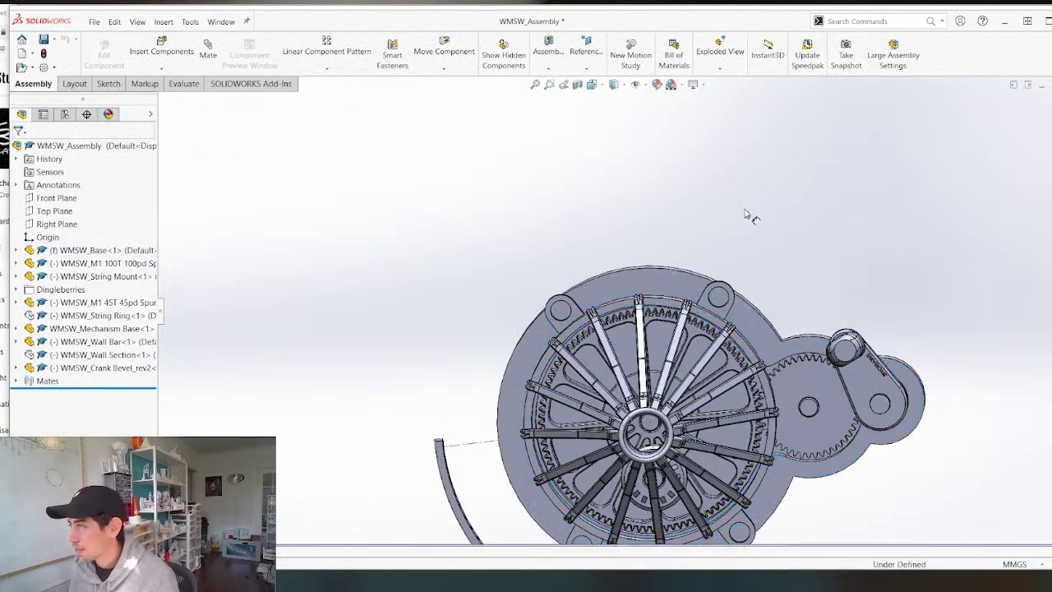
Set the base's large rim offset to 22 mm and rebuild the assembly.
double_click(699, 271)
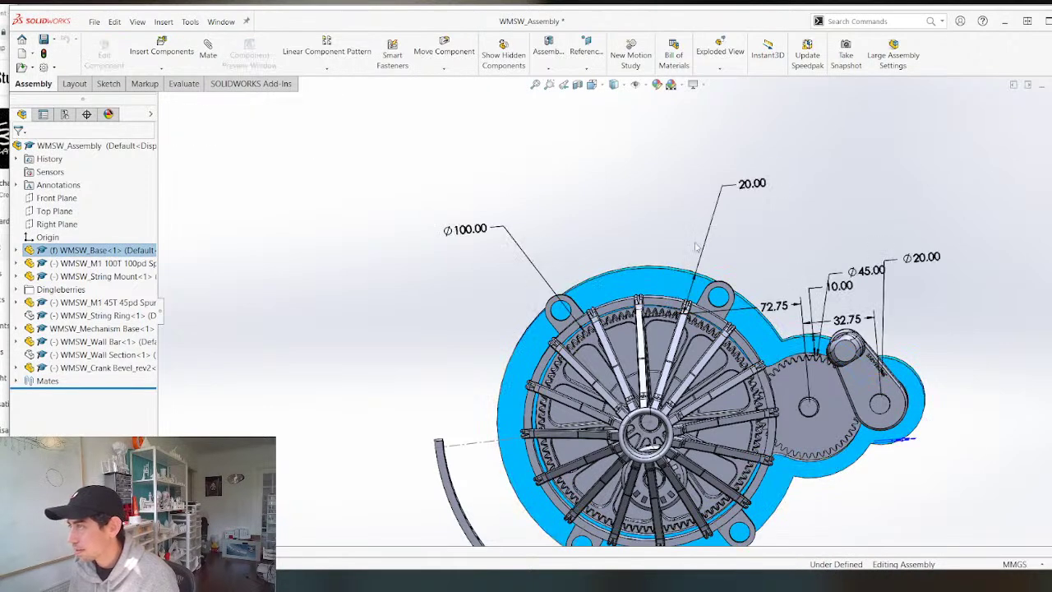
double_click(749, 185)
text(20)
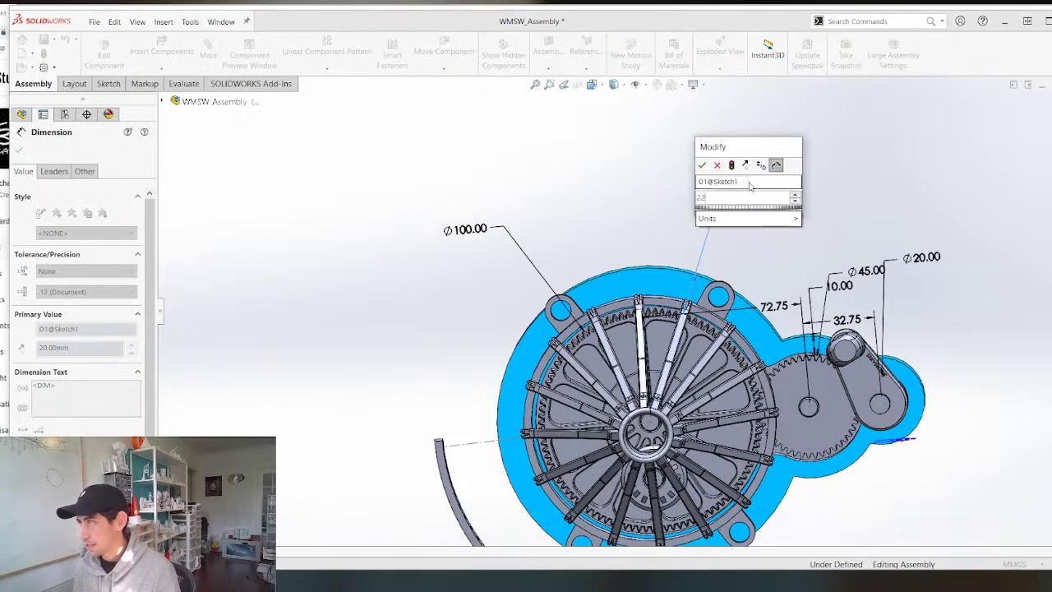
key(Return)
key(Escape)
key(Escape)
Check the ring bosses against the base's outer edge and set the large rim offset to 23.5 mm.
scroll(712, 295, down, 5)
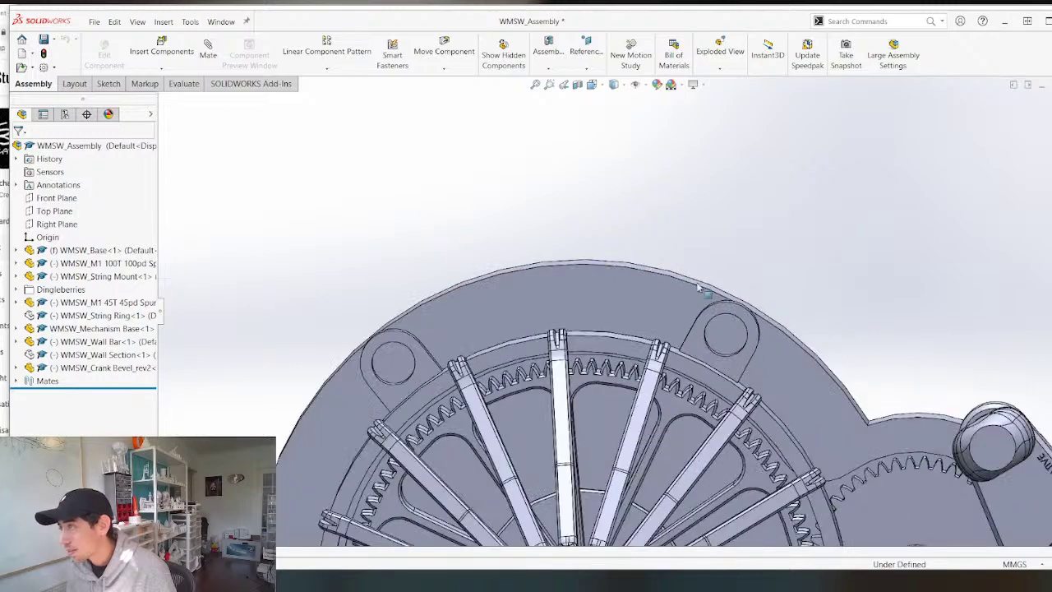
middle_drag(710, 310, 699, 300)
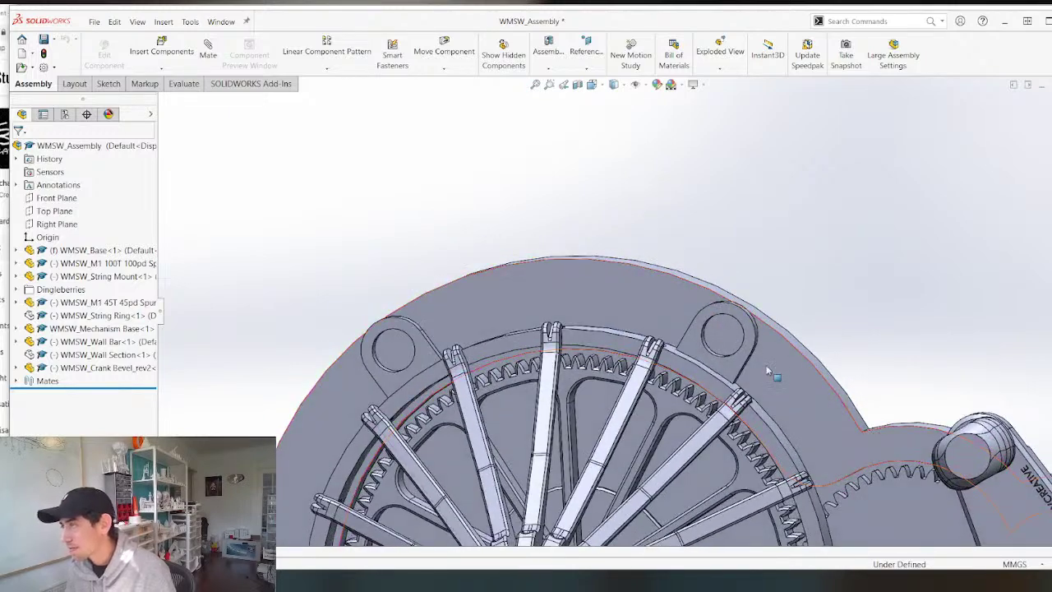
double_click(785, 355)
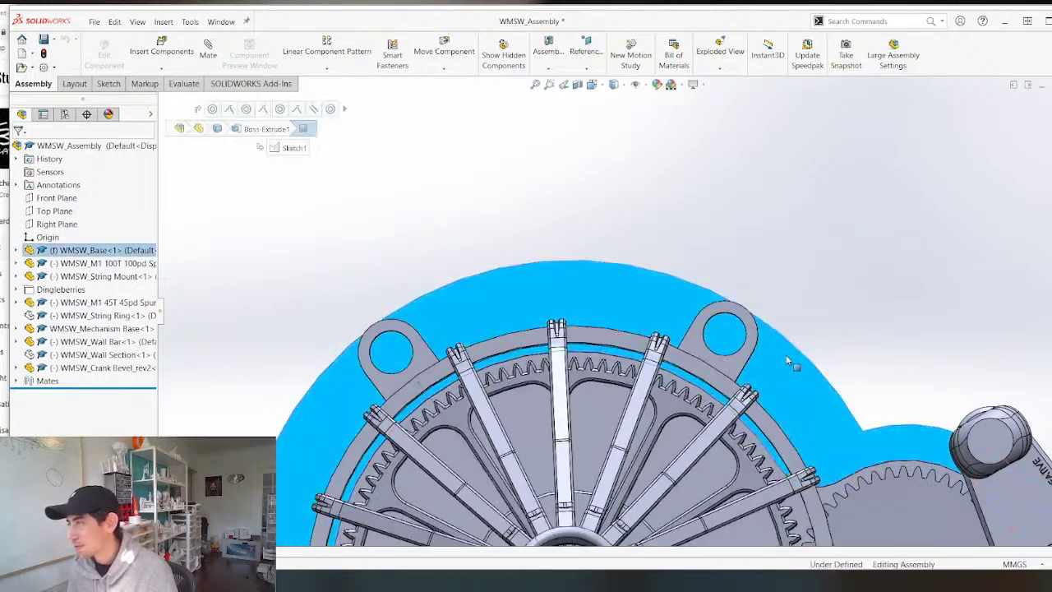
double_click(774, 83)
text(23.5)
key(Return)
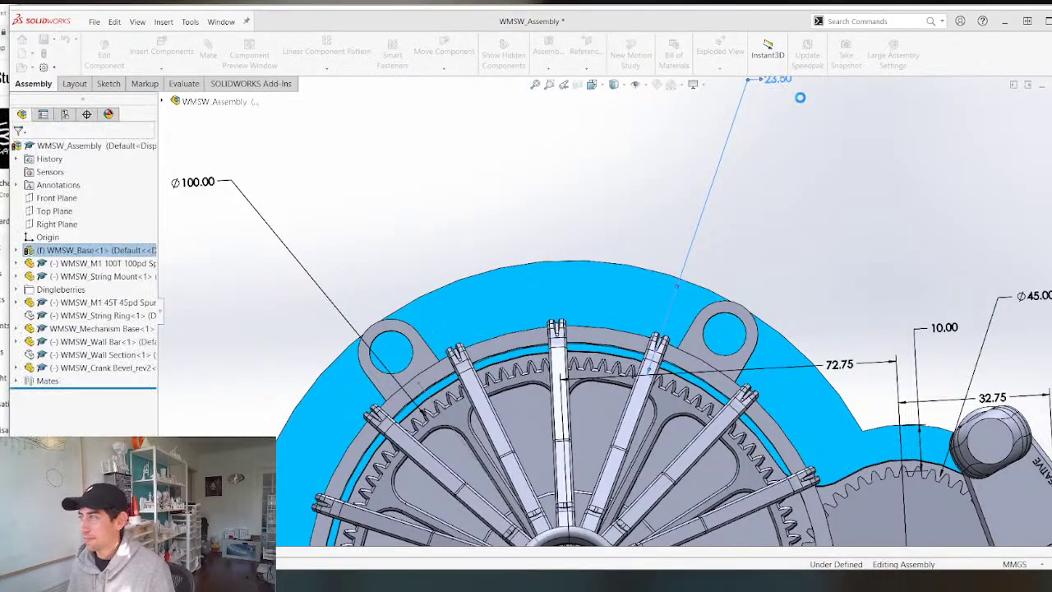
Examine the widened base under the four ring bosses from above, from the side and at an angle.
scroll(631, 325, up, 10)
scroll(604, 373, down, 7)
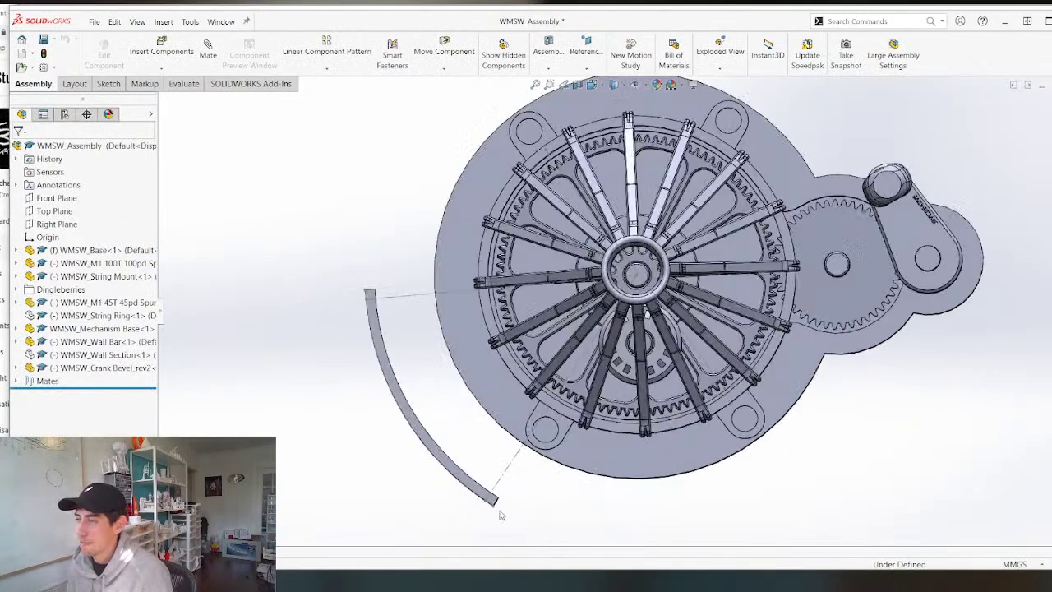
middle_drag(563, 457, 565, 337)
scroll(564, 436, down, 3)
middle_drag(564, 464, 553, 376)
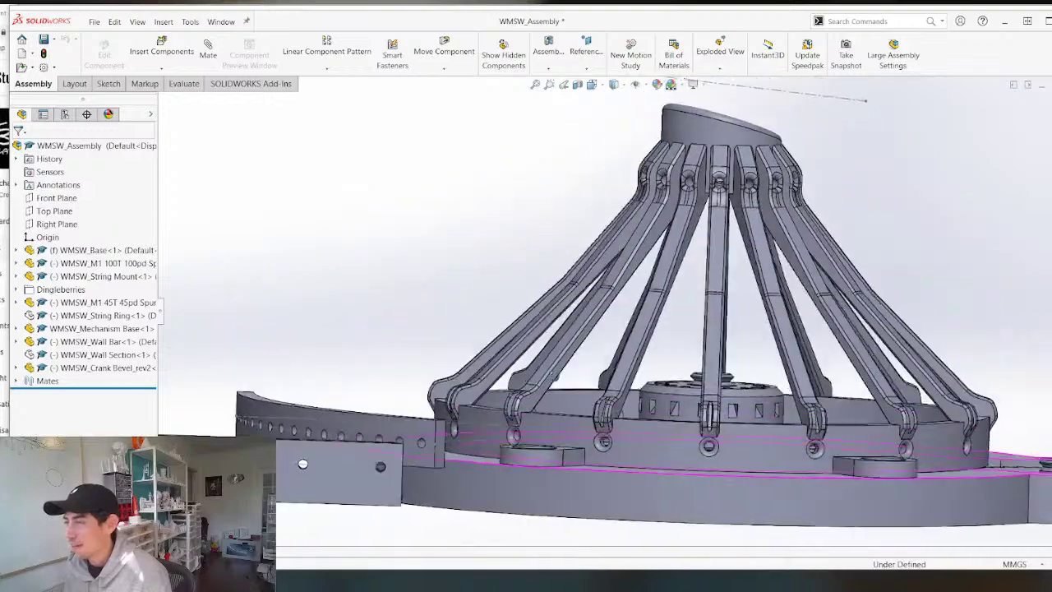
middle_drag(493, 345, 599, 481)
click(594, 469)
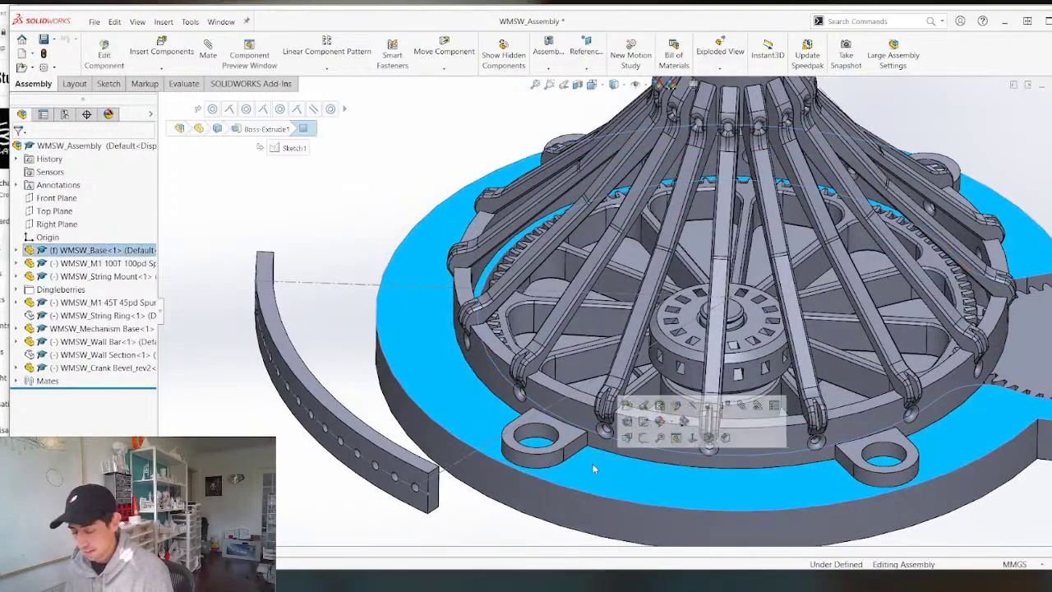
key(s)
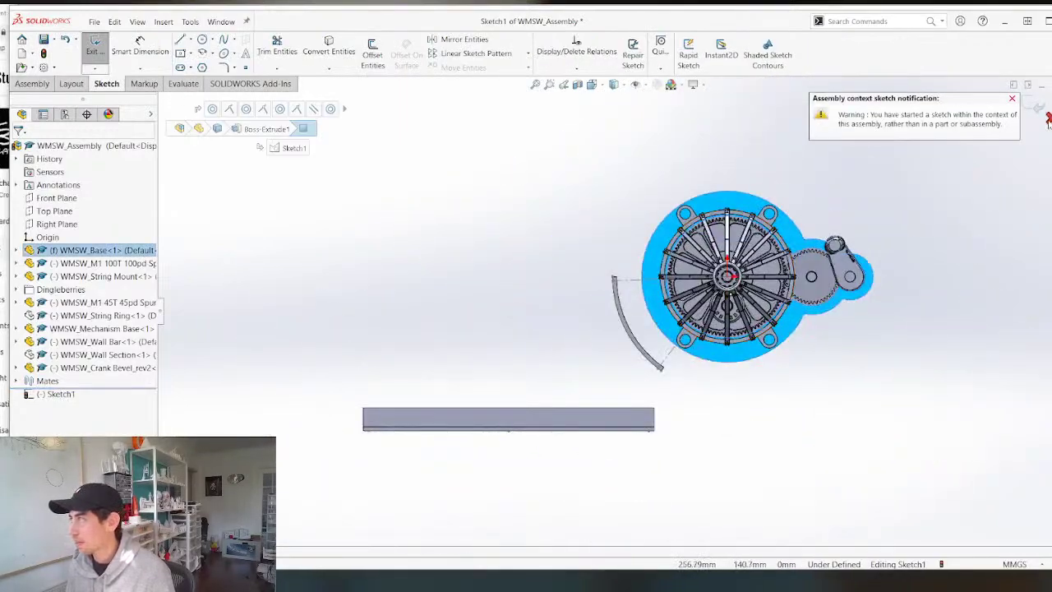
click(1047, 121)
Edit the WMSW_Base part within the assembly and start a sketch on its large rim's upper face.
right_click(717, 197)
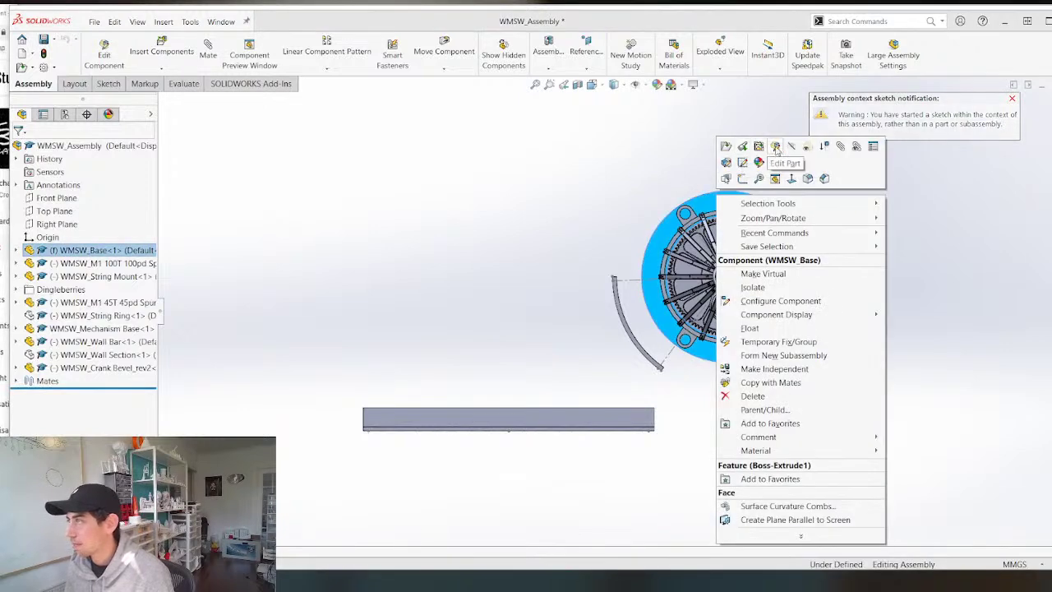
click(774, 146)
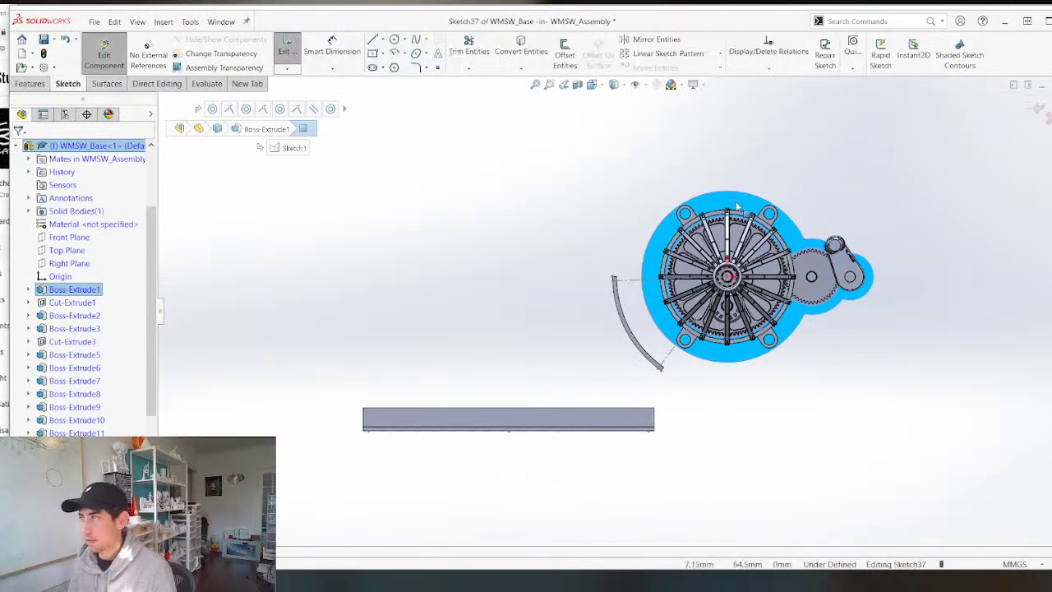
key(ctrl+8)
key(ctrl+8)
scroll(646, 228, down, 10)
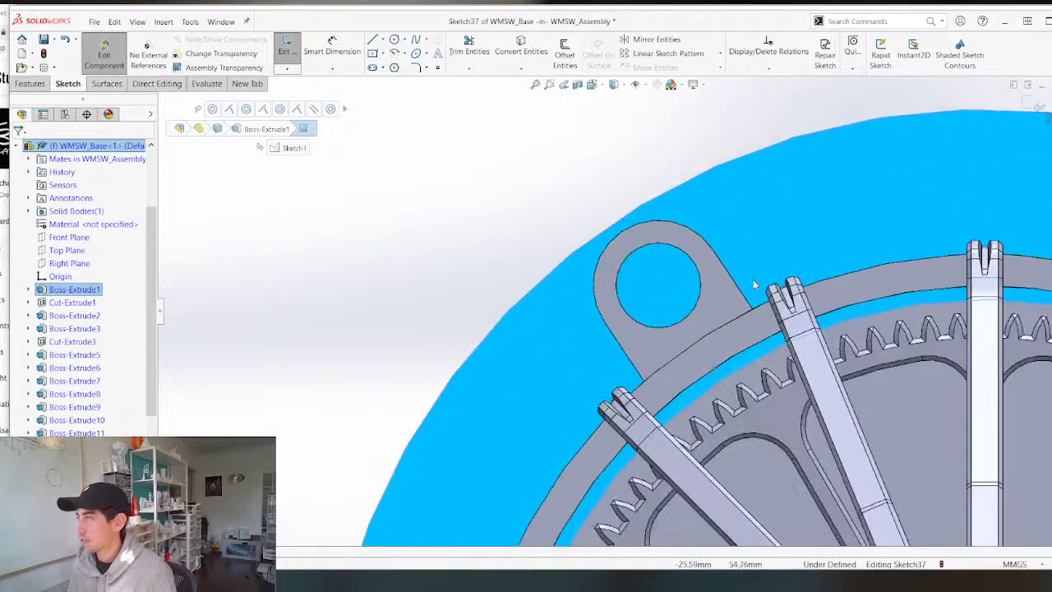
Sketch a circle centred in the upper-left ring boss's hole and dimension its diameter to 9 mm.
key(c)
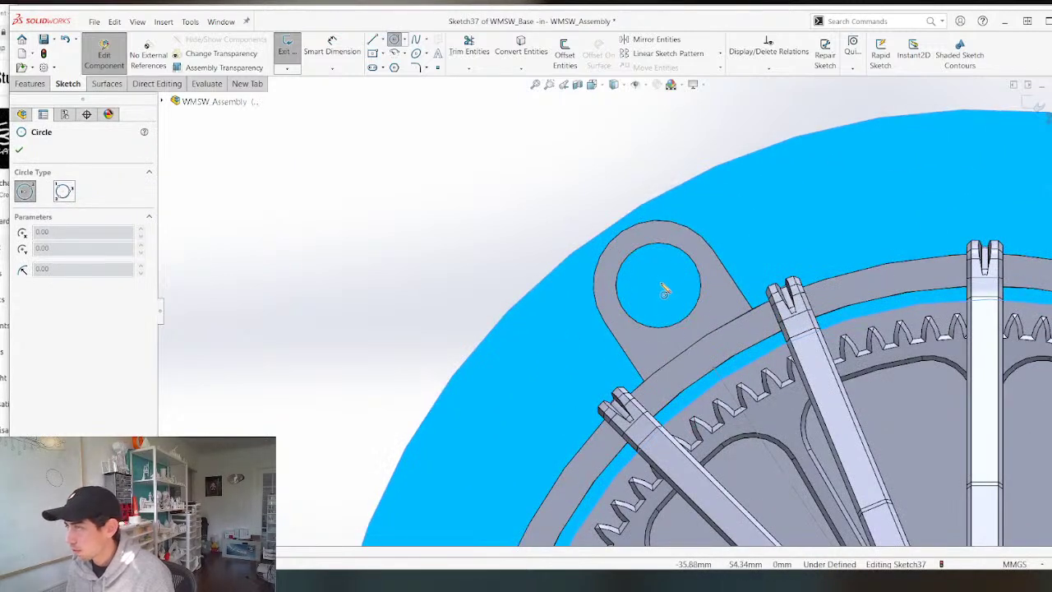
click(659, 284)
click(671, 251)
key(d)
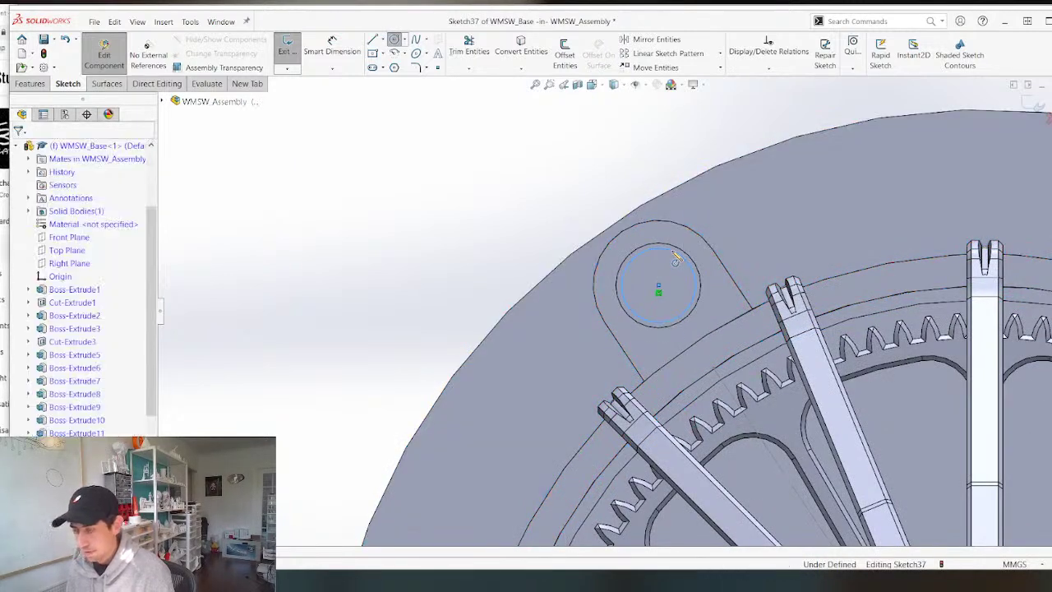
click(682, 258)
click(447, 172)
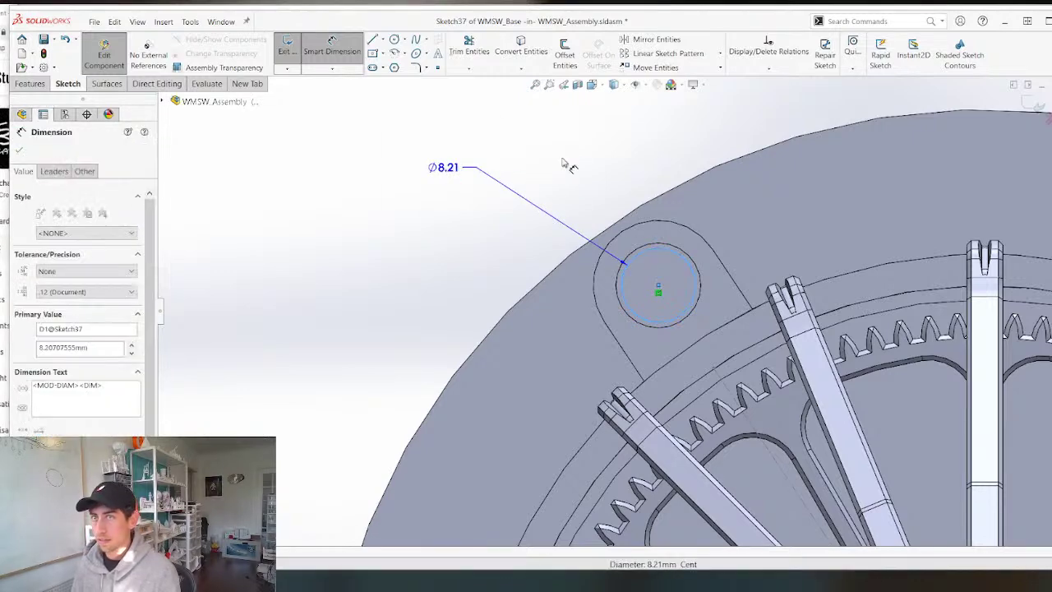
key(Return)
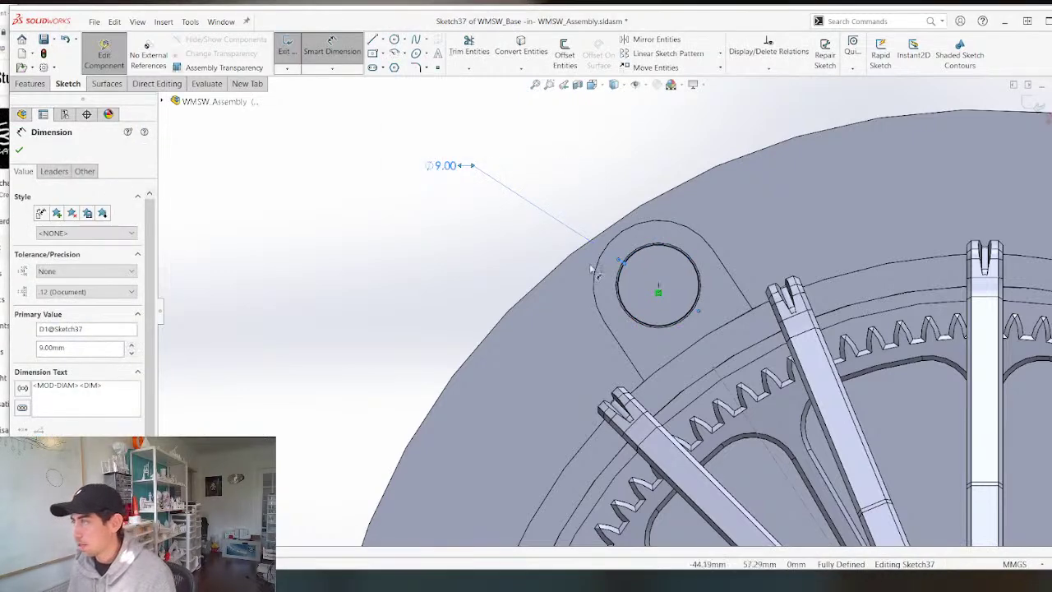
scroll(679, 251, up, 4)
key(Escape)
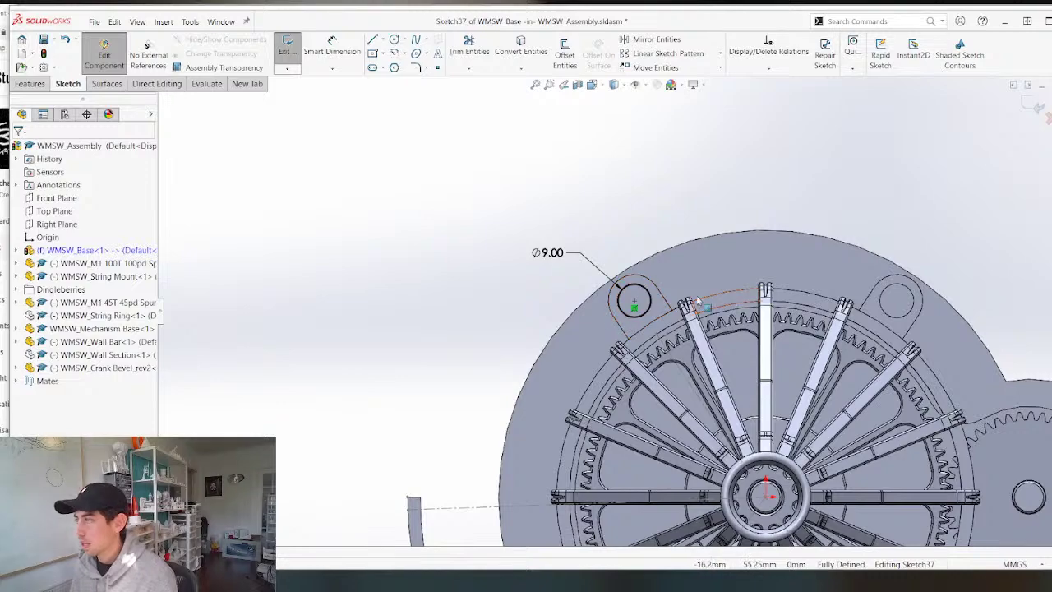
Extrude the 9 mm circle upward 3.6 mm as a peg merged with the base.
middle_drag(442, 385, 467, 183)
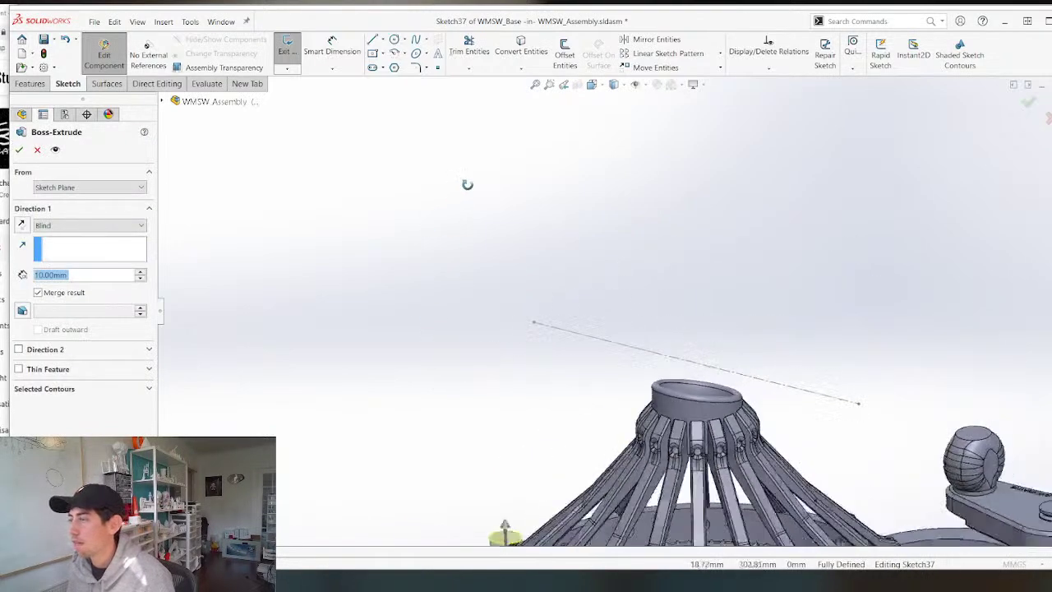
scroll(472, 312, up, 3)
scroll(460, 510, down, 6)
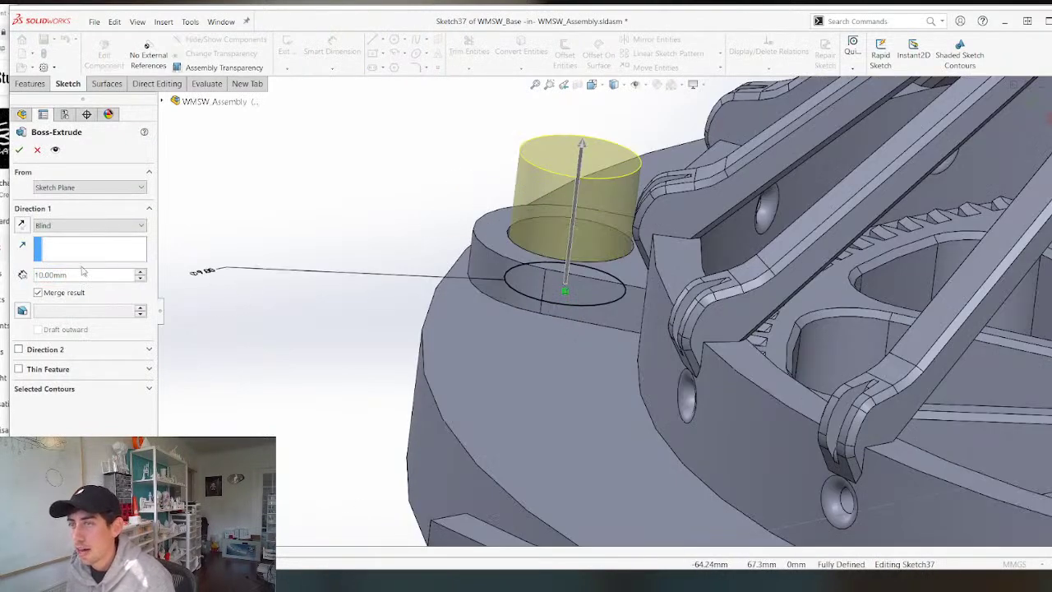
text(3.7)
key(Return)
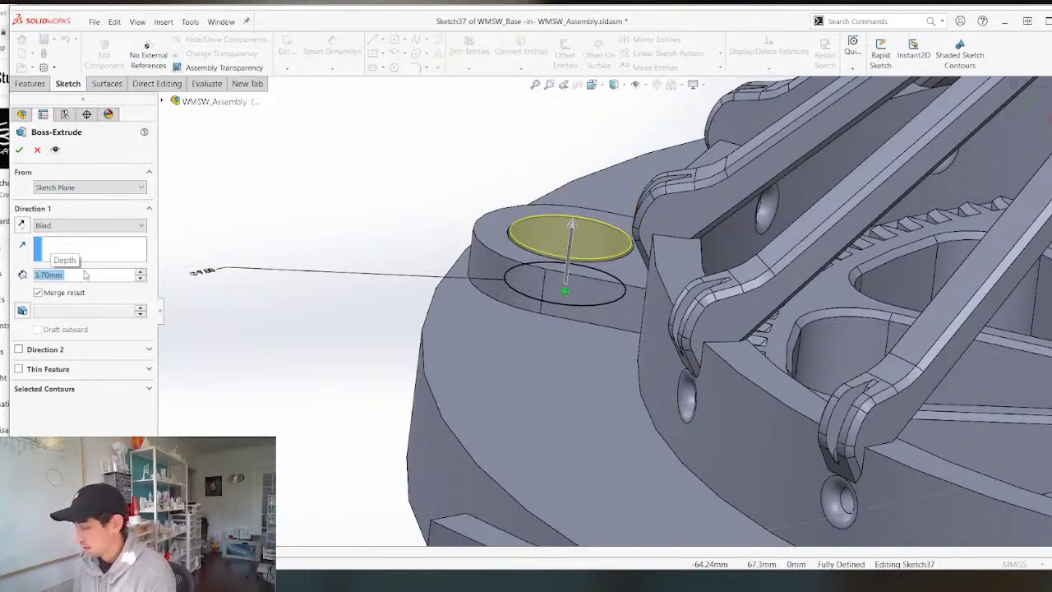
text(3.6)
key(Return)
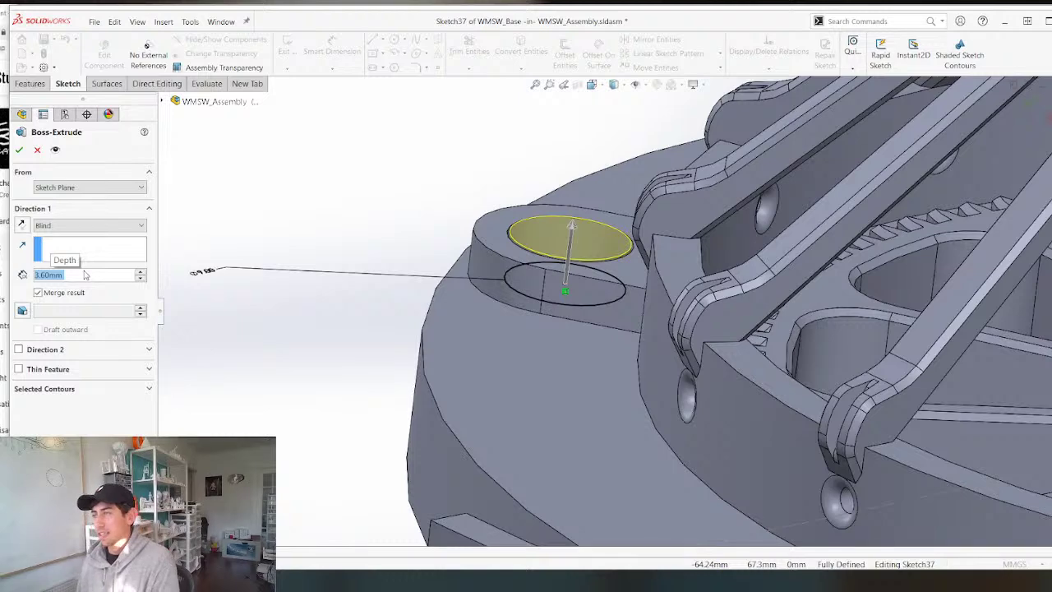
scroll(574, 277, up, 4)
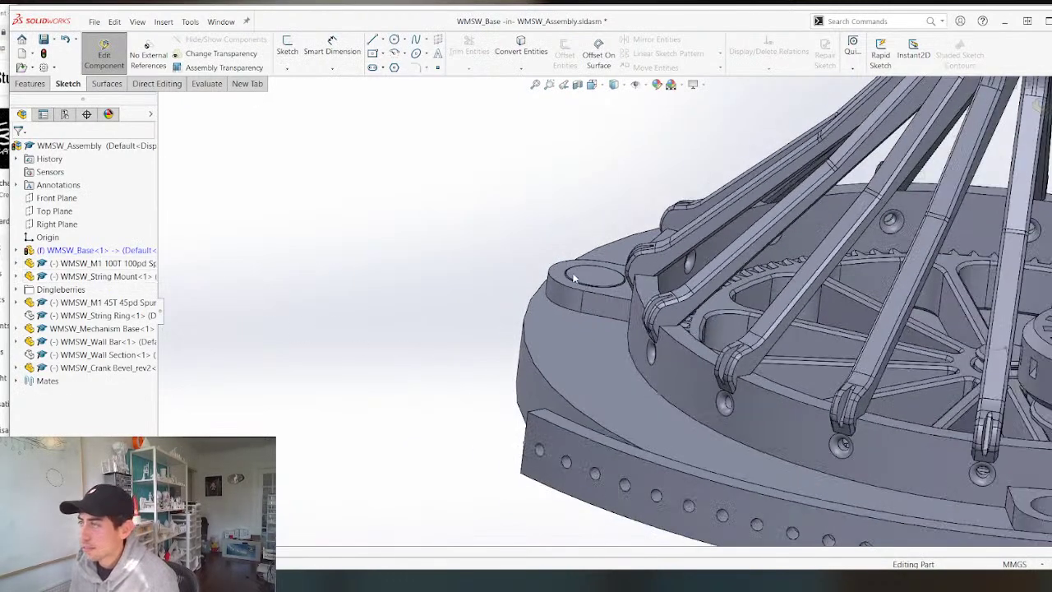
Sketch the peg's top outline on its end face and extrude it 0.75 mm with a 45° inward draft.
click(606, 281)
key(s)
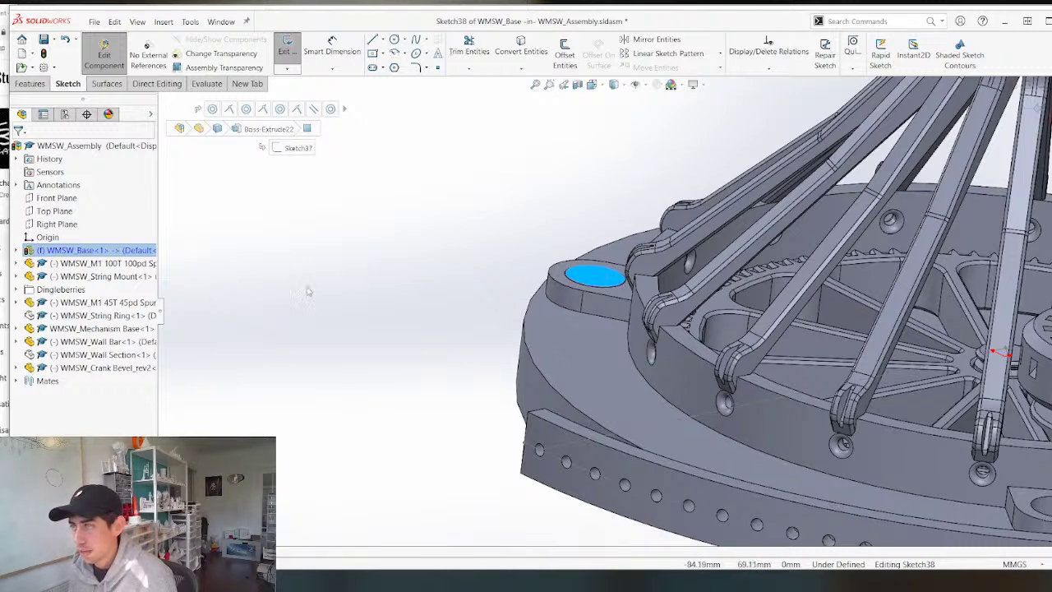
scroll(486, 303, up, 3)
scroll(618, 327, down, 3)
right_drag(606, 333, 422, 372)
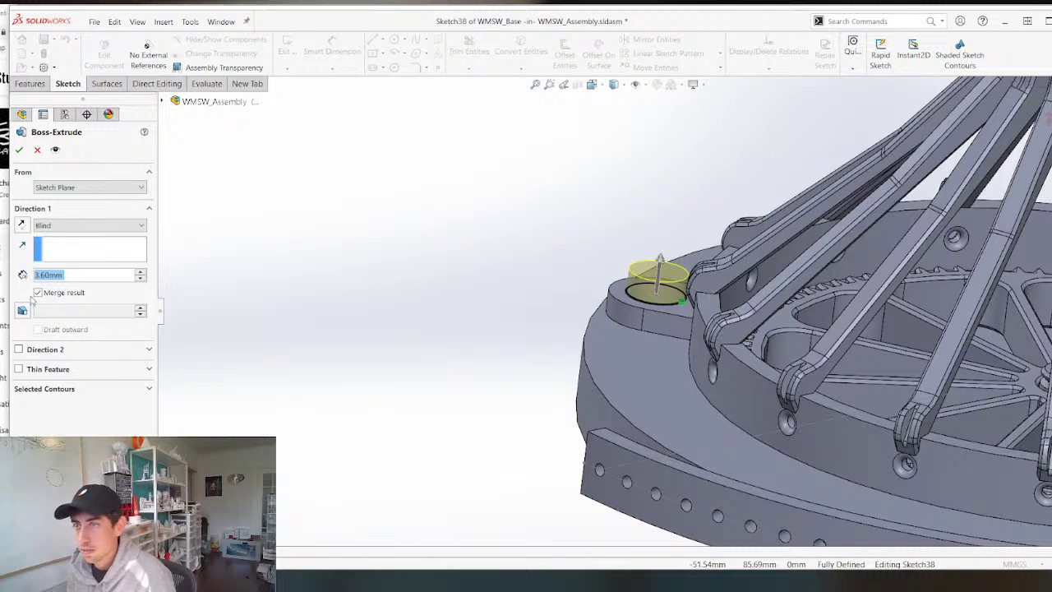
text(0.75)
key(Return)
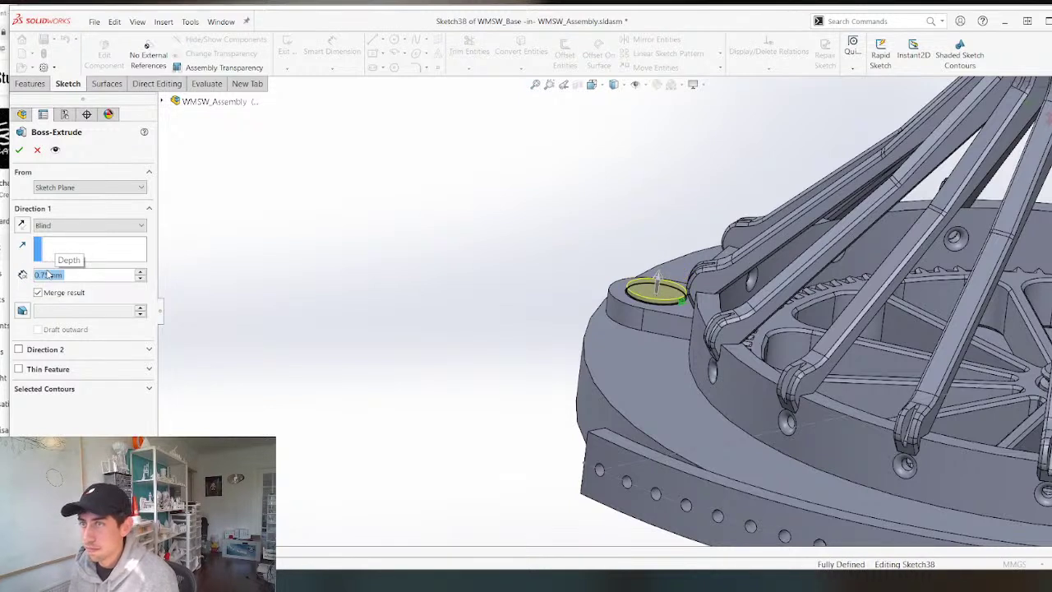
click(23, 311)
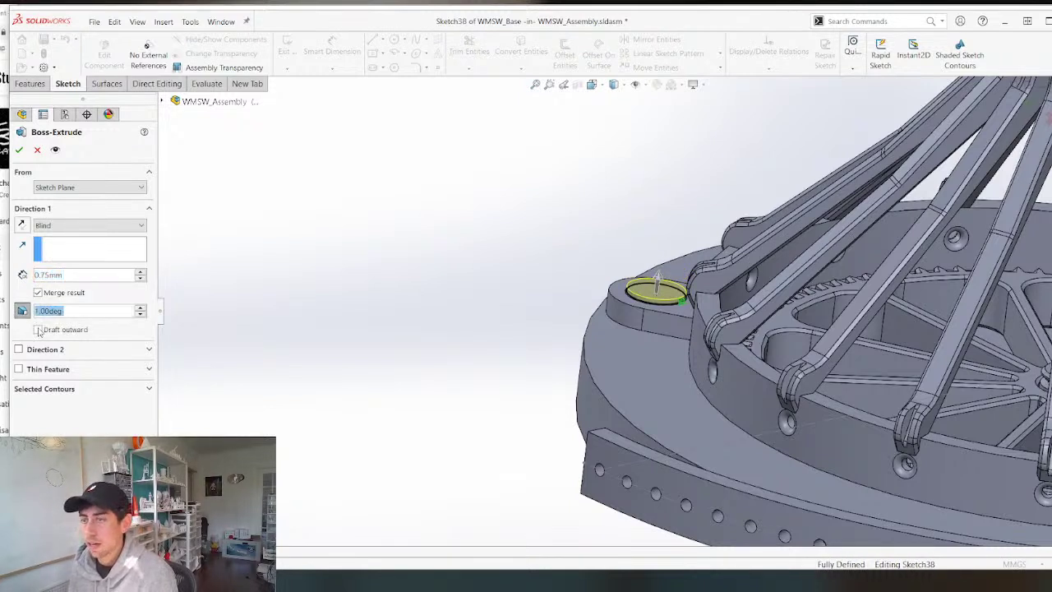
text(45)
key(Return)
key(Return)
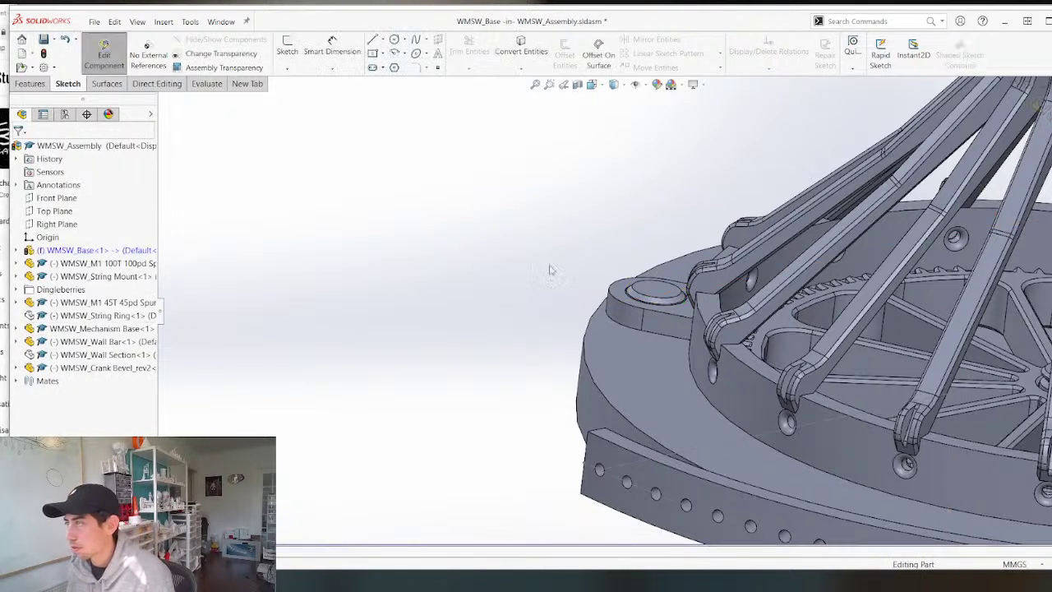
Sketch the outline of the peg's narrowed top face and extrude it 0.75 mm with a 45° outward draft.
click(662, 293)
key(s)
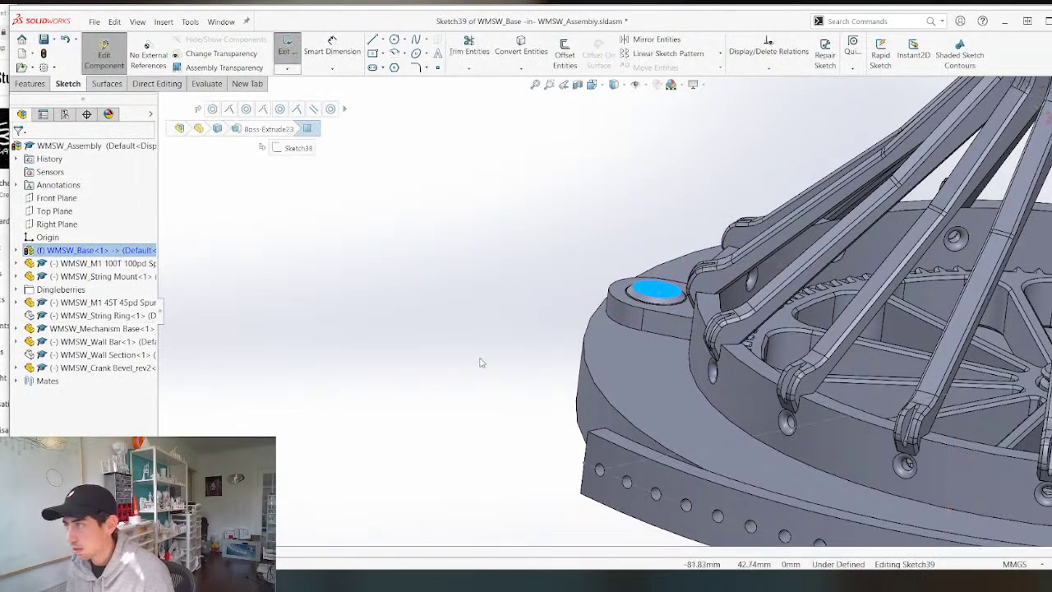
right_drag(473, 416, 469, 454)
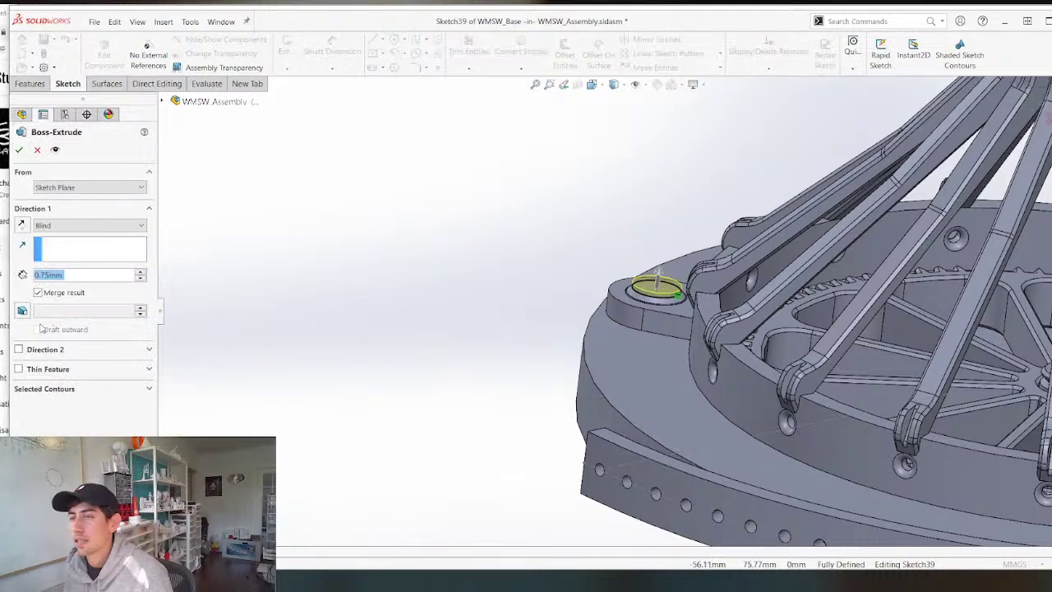
click(23, 312)
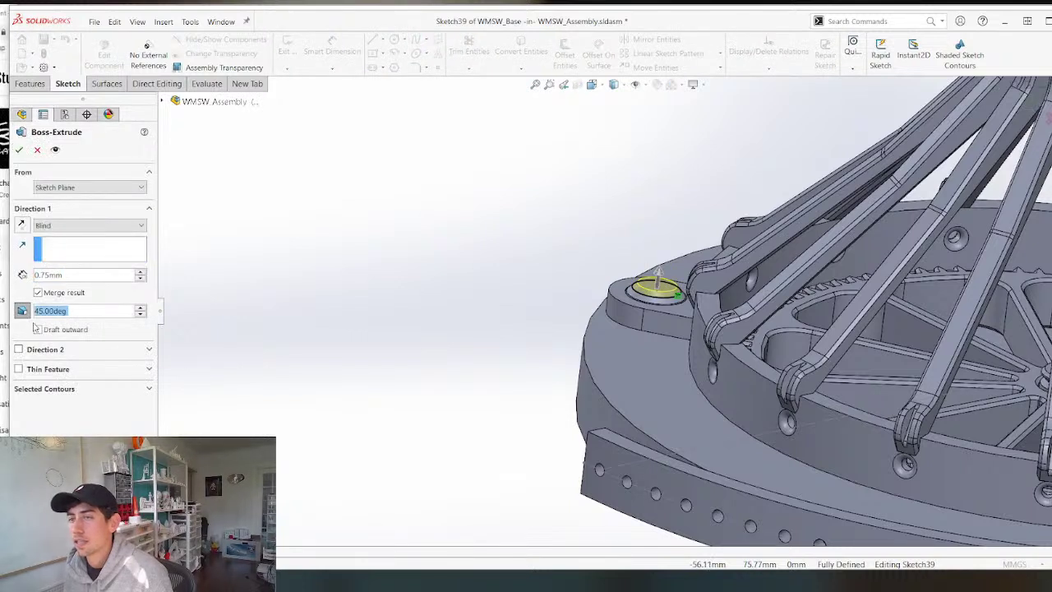
Sketch the outline of the flared top face and extrude it straight up 0.75 mm as the peg's head.
click(657, 288)
key(s)
right_drag(503, 333, 489, 370)
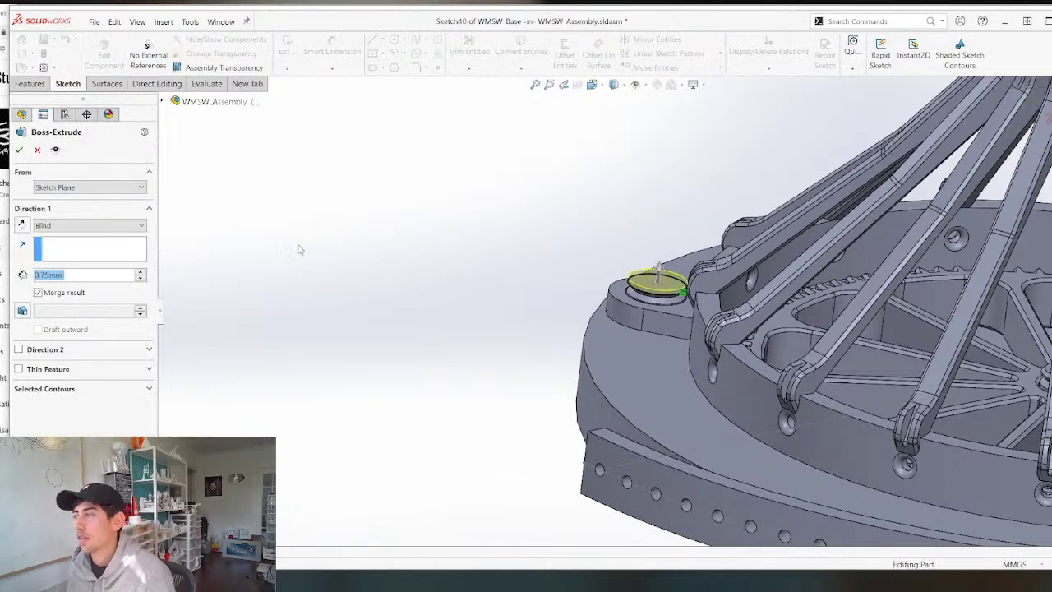
key(Return)
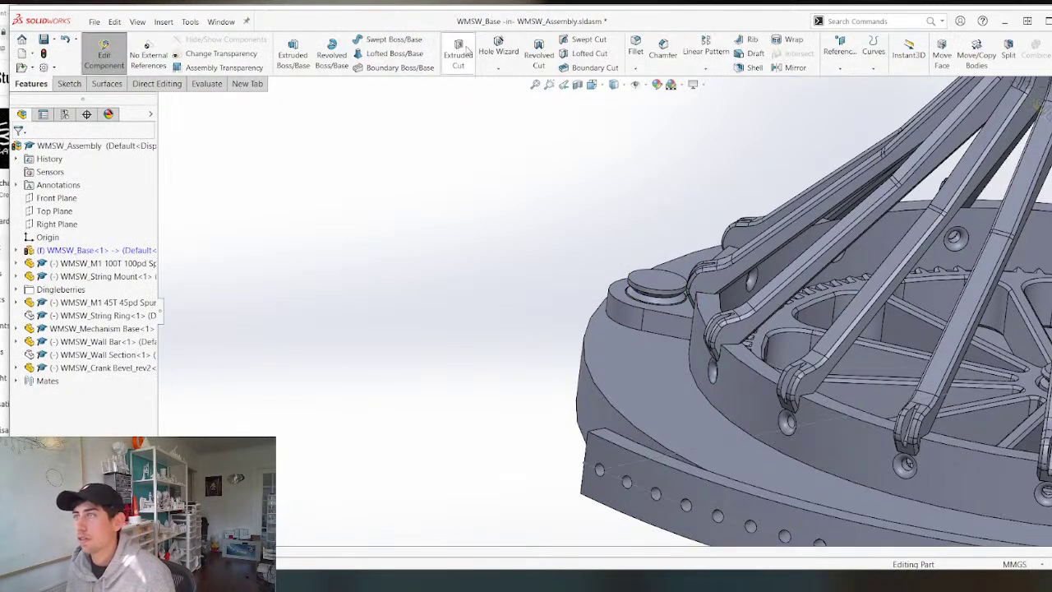
Chamfer the top edge of the peg's head by 0.5 mm at 45°.
click(664, 50)
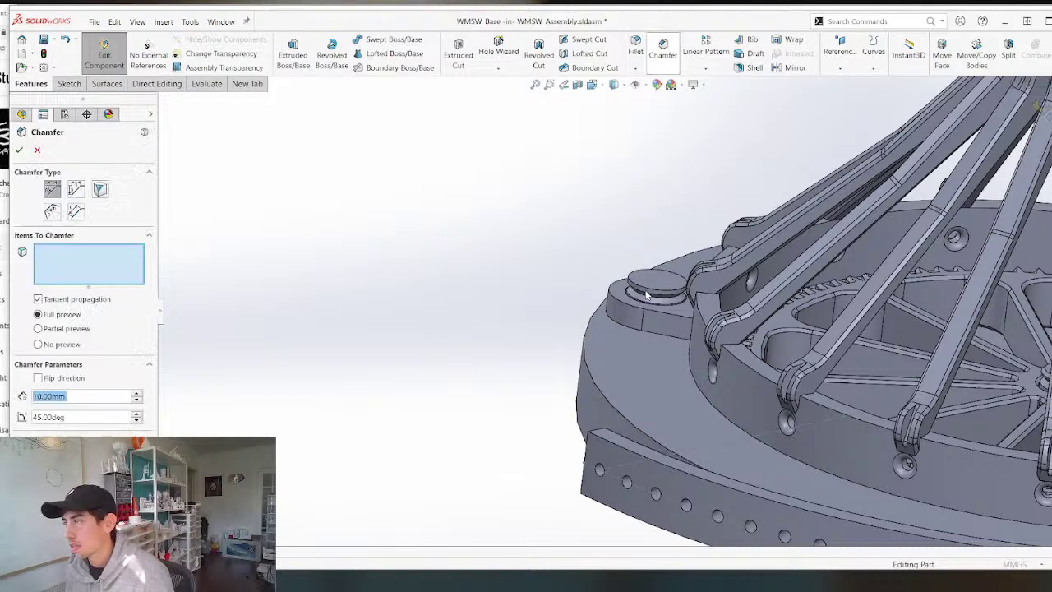
click(648, 289)
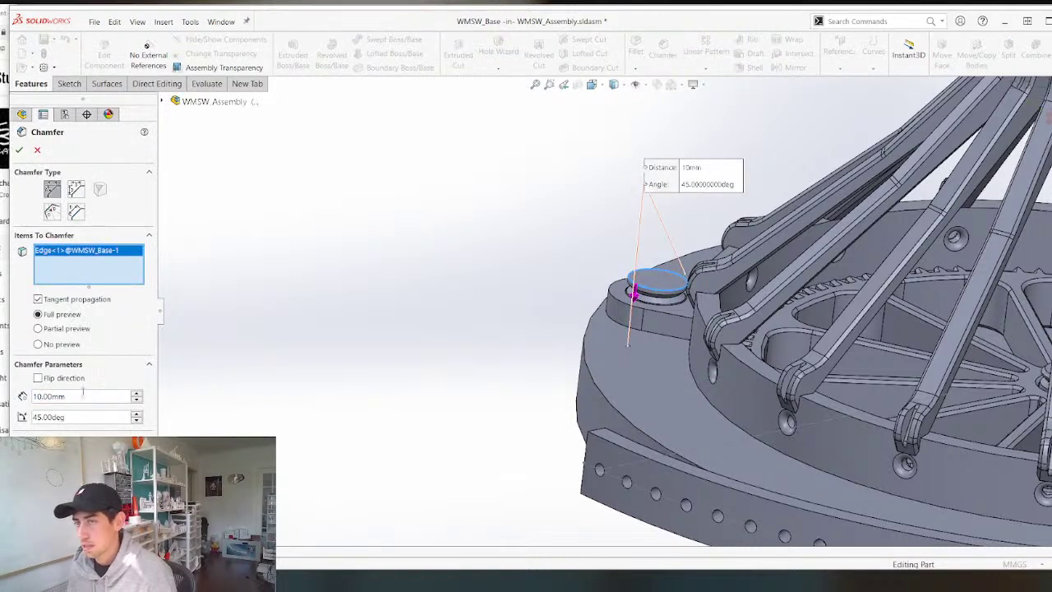
text(0.5)
key(Return)
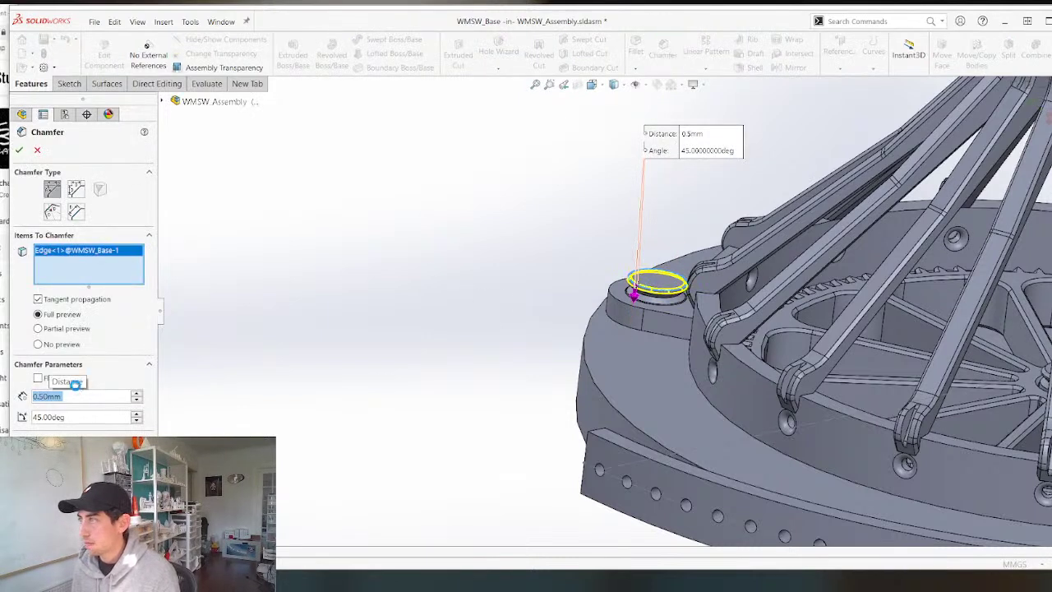
key(Return)
scroll(391, 291, up, 3)
scroll(715, 294, down, 4)
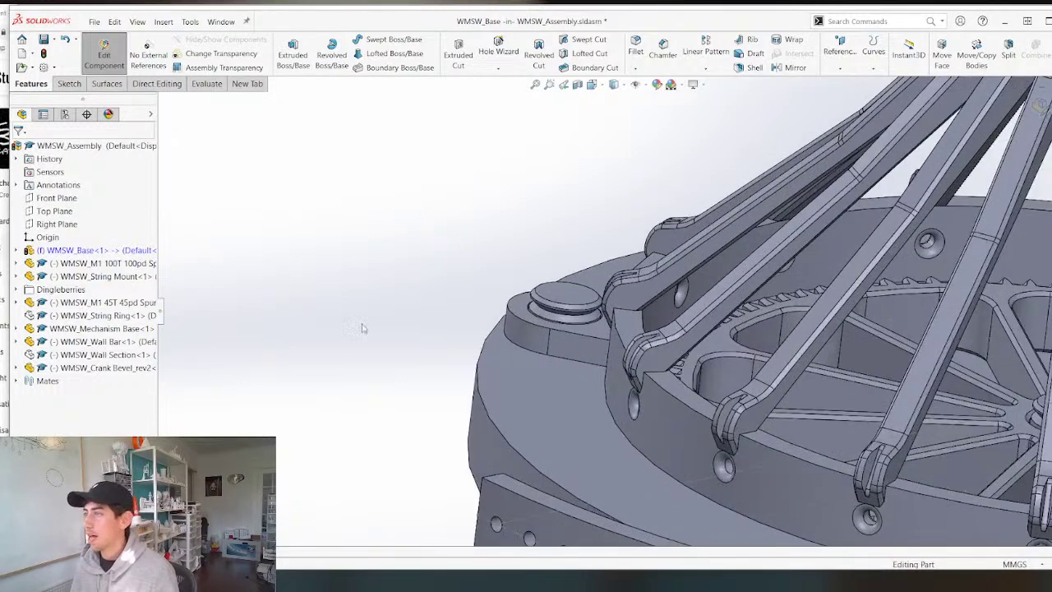
Check where WMSW_Base's Right Plane lies between the two upper ring bosses.
click(18, 264)
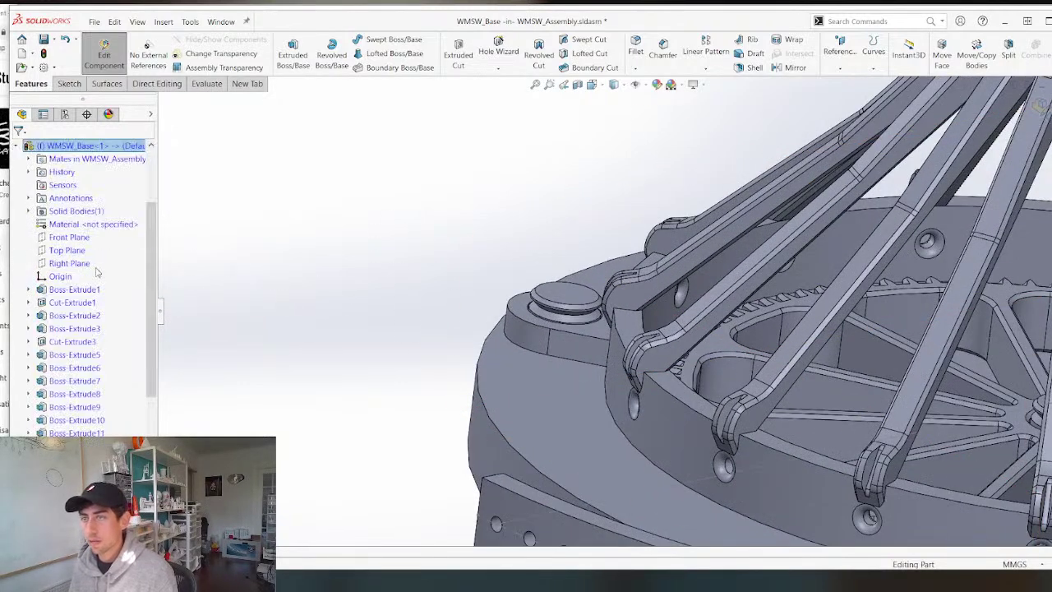
click(67, 265)
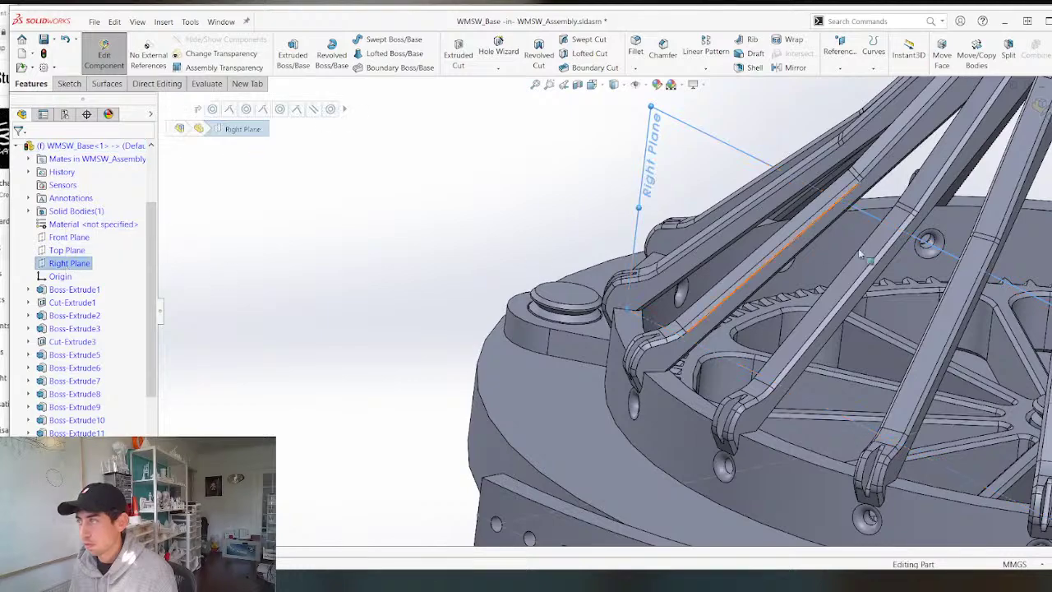
scroll(859, 254, up, 6)
middle_drag(859, 257, 776, 387)
scroll(776, 386, up, 3)
scroll(699, 252, down, 5)
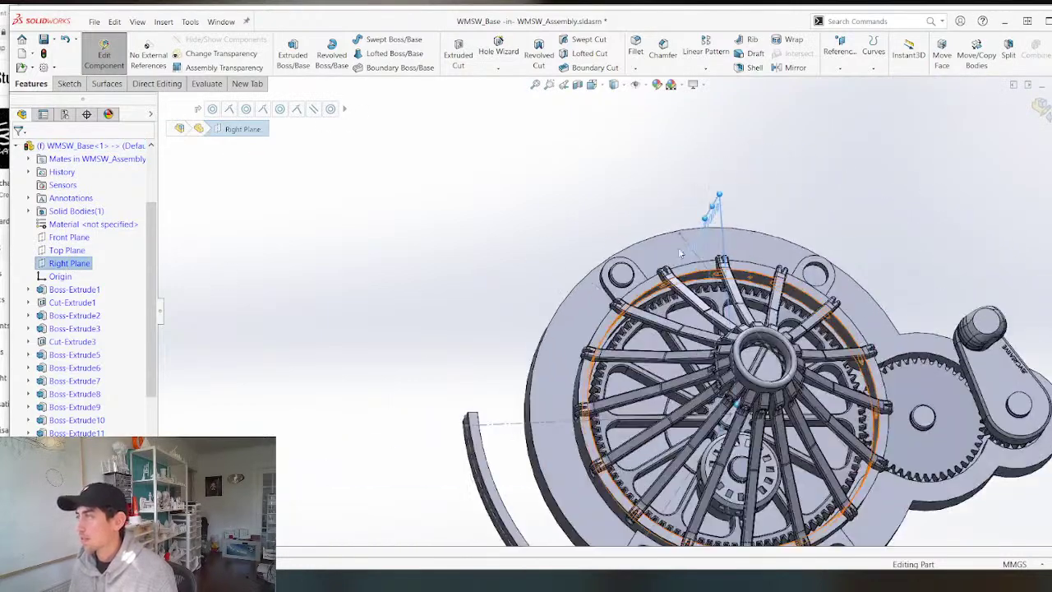
Mirror the peg's features, Boss-Extrude22 through Boss-Extrude25 and Chamfer10, about WMSW_Base's Right Plane.
scroll(79, 399, down, 6)
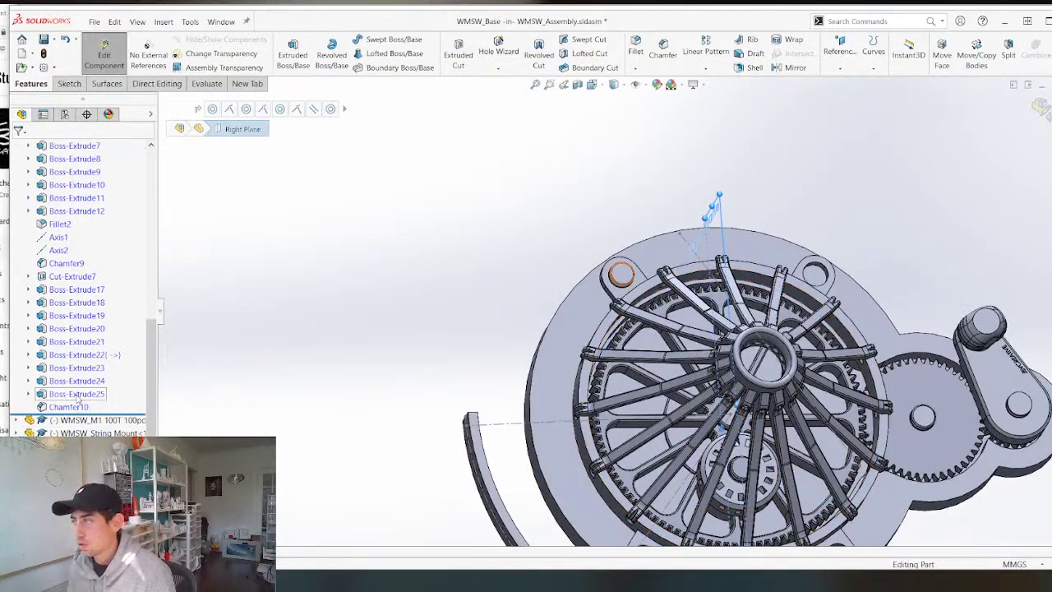
click(77, 397)
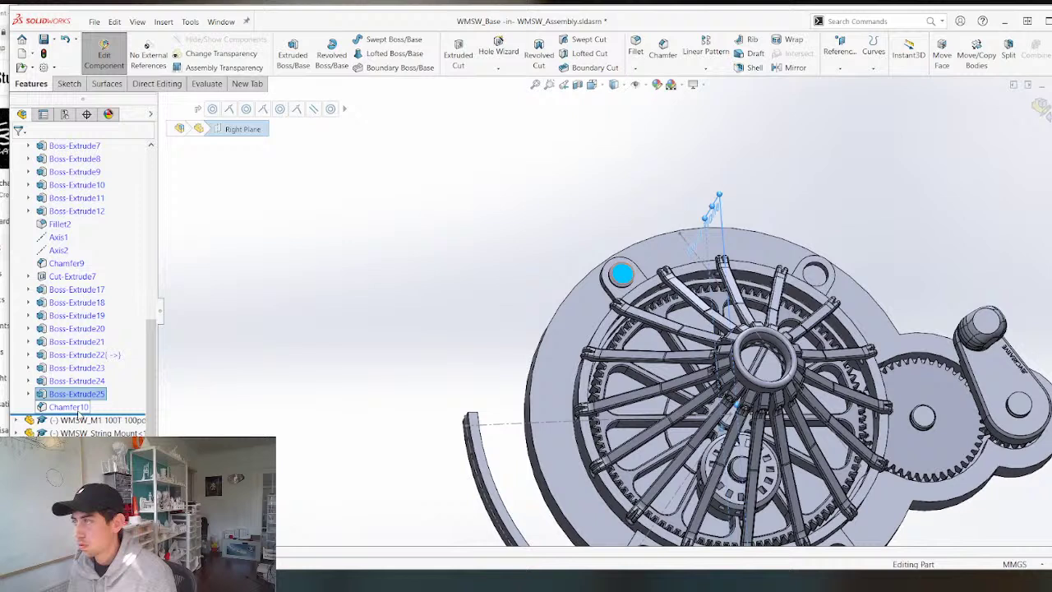
click(75, 357)
ctrl+click(71, 369)
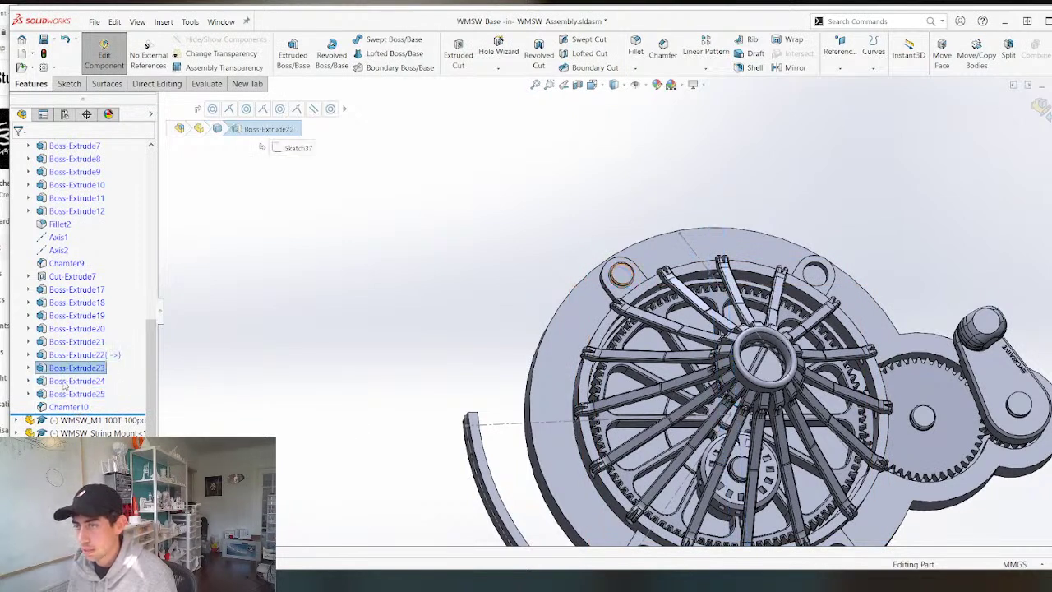
ctrl+click(66, 383)
ctrl+click(62, 396)
ctrl+click(69, 406)
shift+click(82, 354)
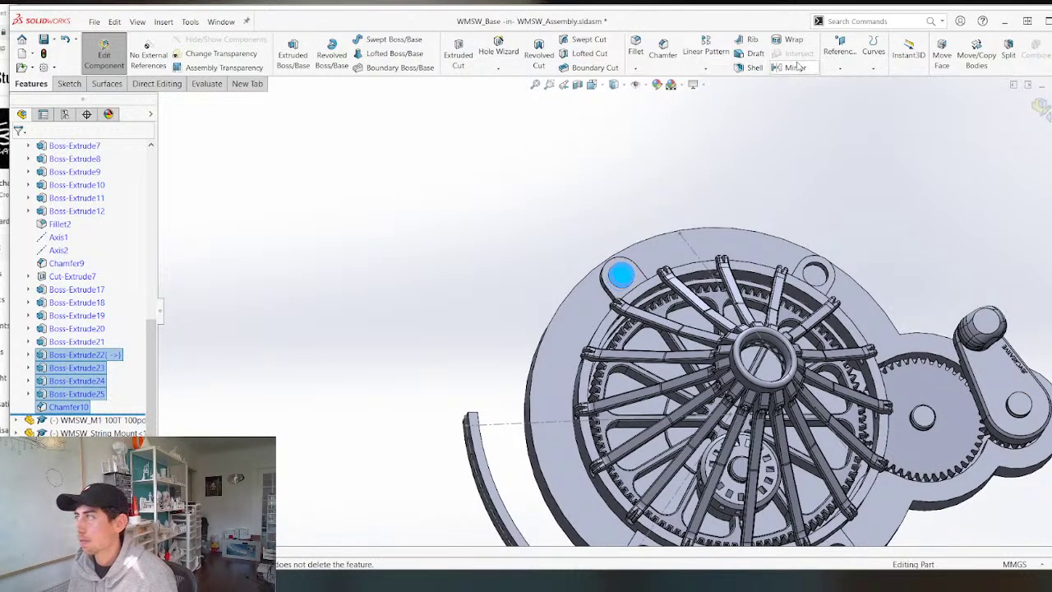
scroll(107, 202, up, 7)
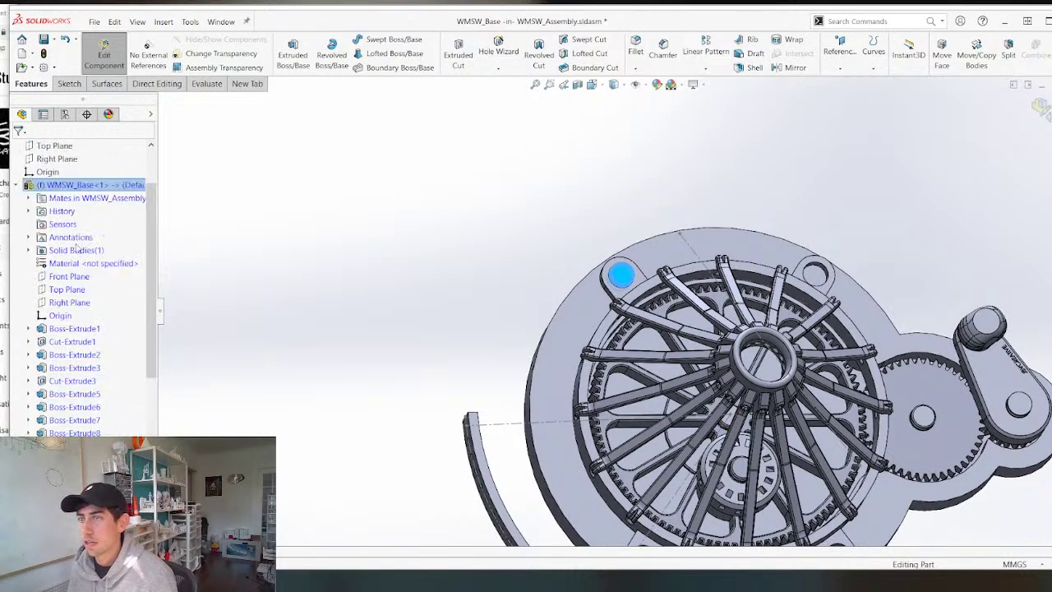
click(67, 302)
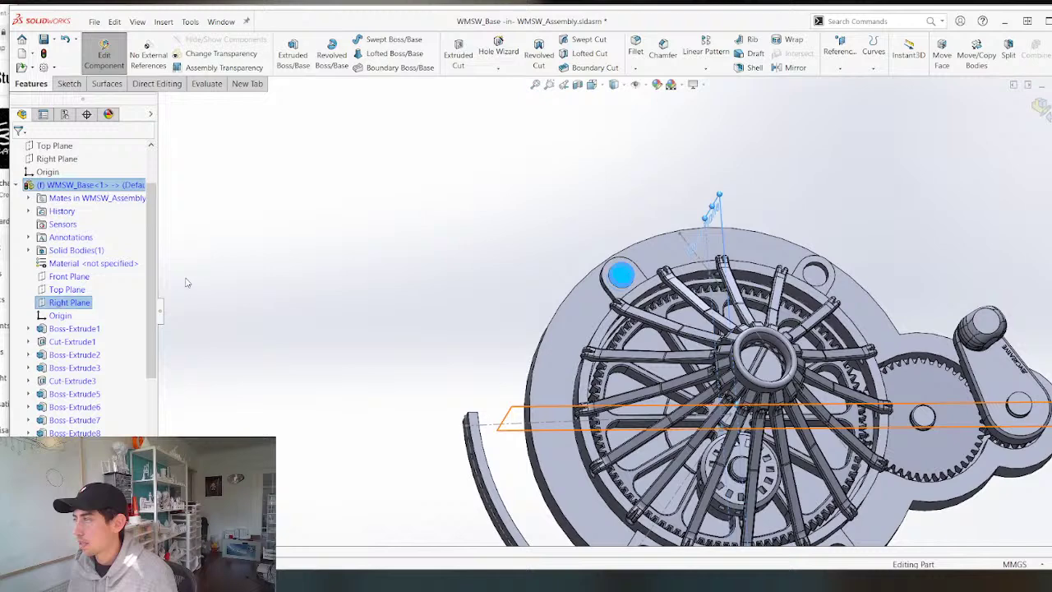
click(788, 69)
key(Return)
Mirror the features from Boss-Extrude22 through Mirror1 about WMSW_Base's Top Plane to put pegs in the two remaining ring bosses.
scroll(85, 376, down, 8)
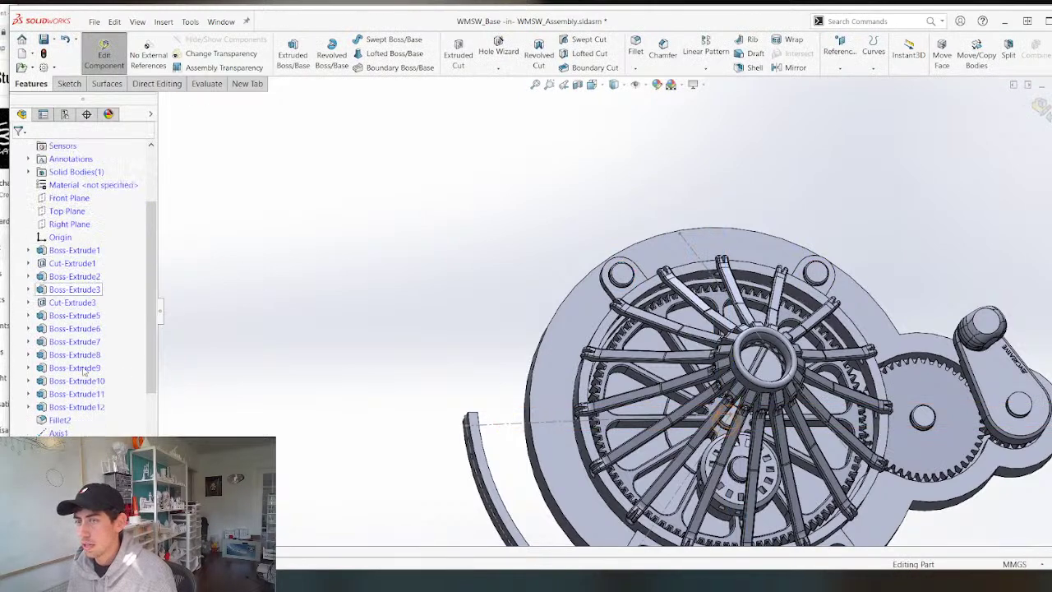
click(70, 327)
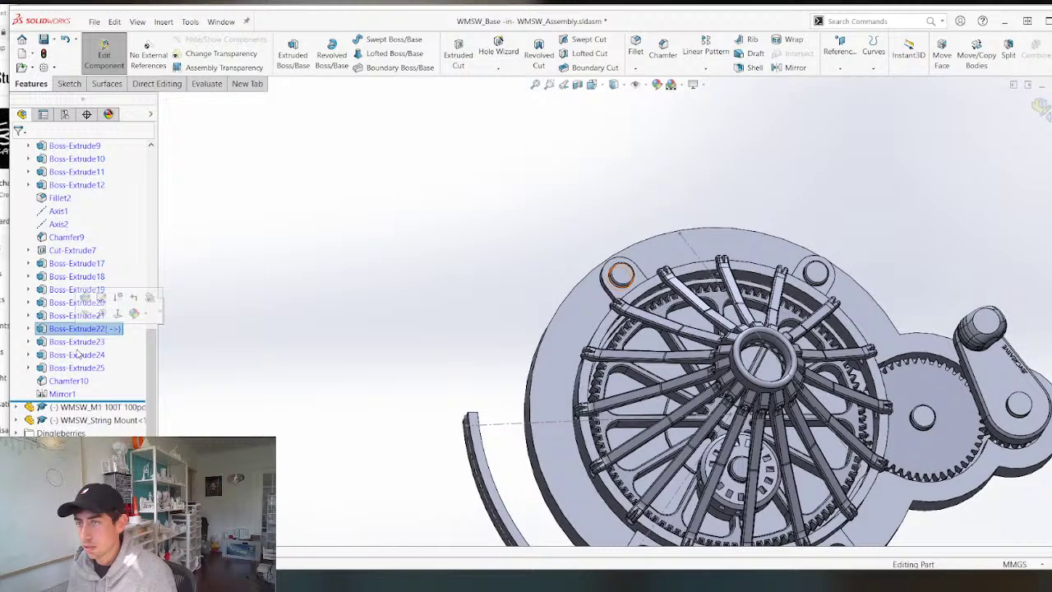
shift+click(61, 394)
scroll(58, 278, up, 10)
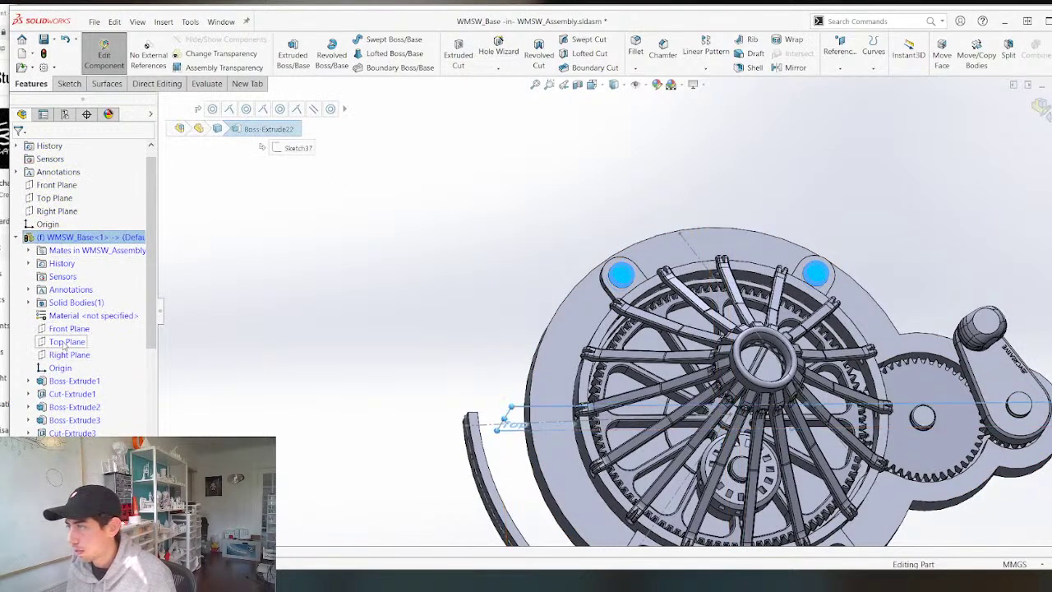
click(795, 67)
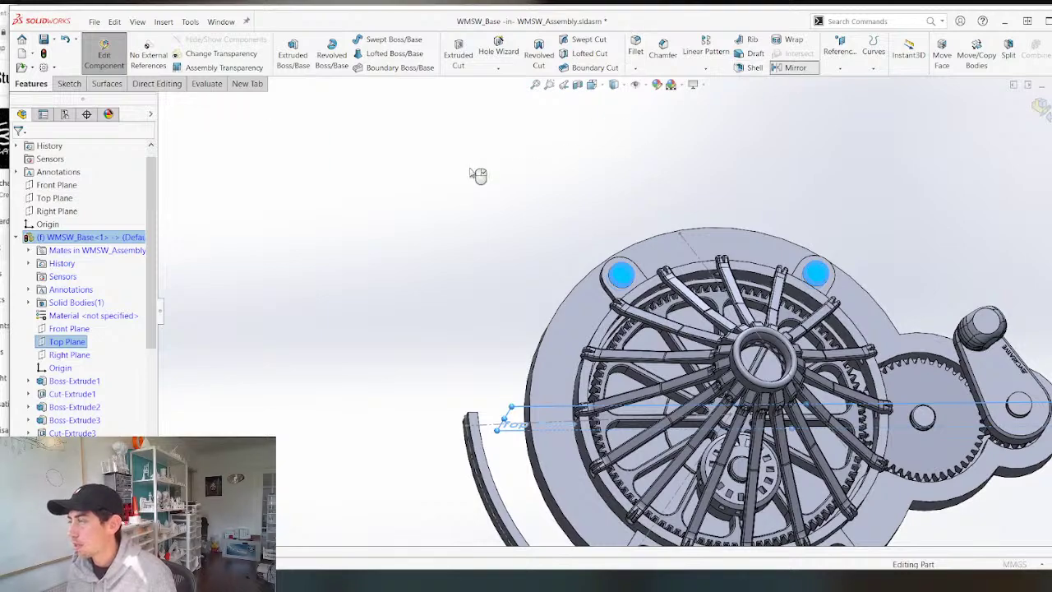
key(Return)
Inspect the four pegs in their ring bosses from above and at low angles around the base.
key(f)
scroll(705, 364, down, 6)
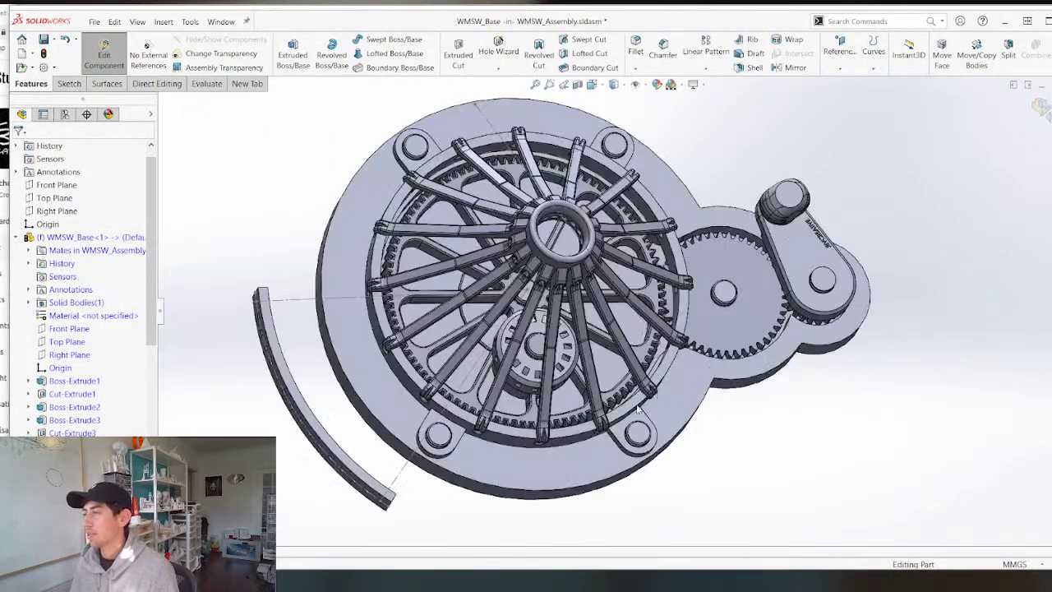
scroll(595, 423, down, 3)
middle_drag(545, 421, 539, 356)
scroll(540, 355, up, 5)
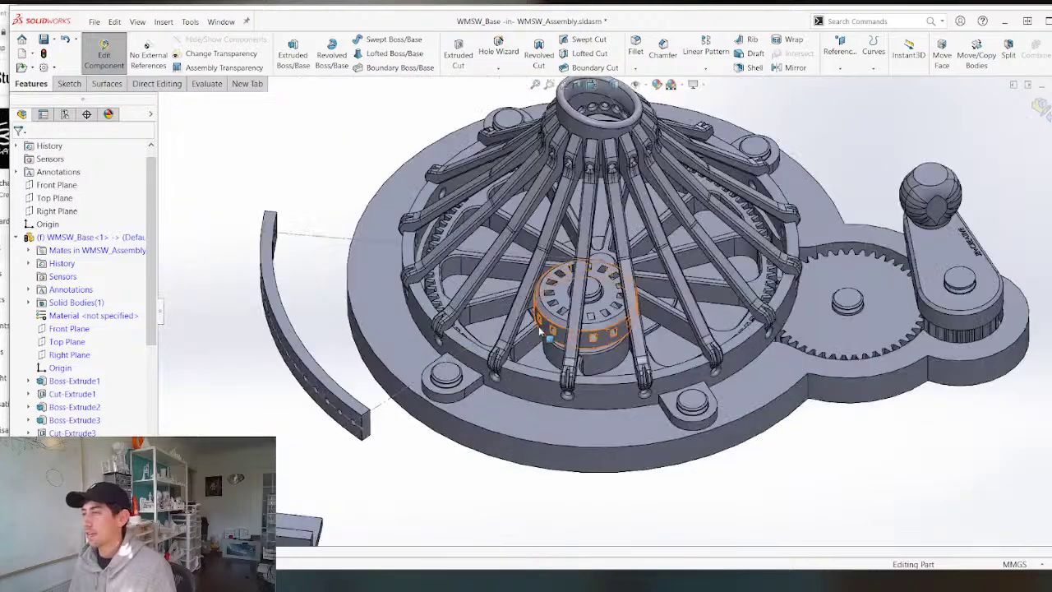
scroll(536, 312, down, 2)
scroll(534, 271, up, 3)
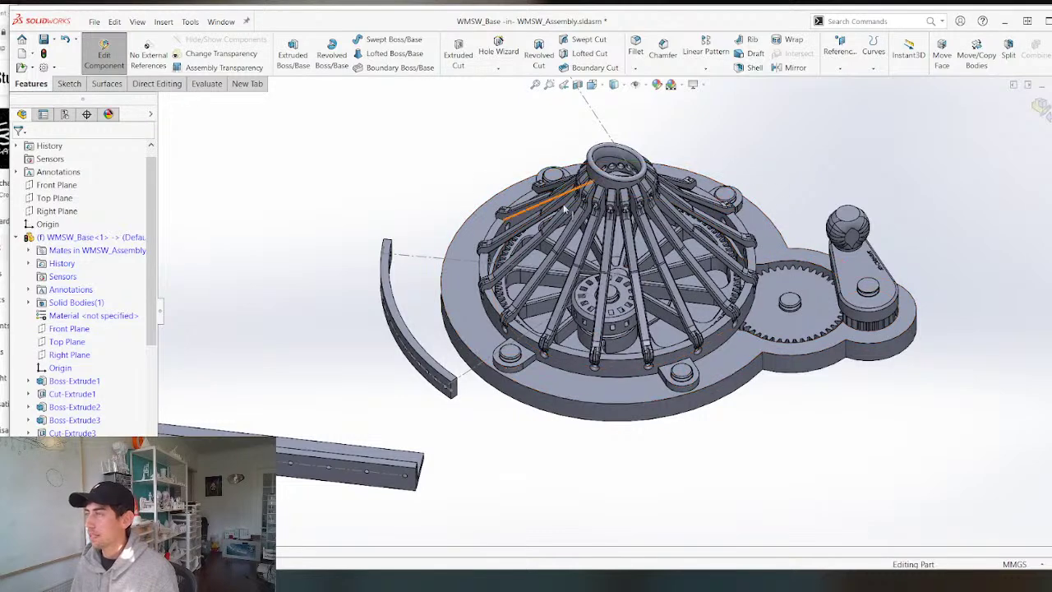
middle_drag(584, 341, 614, 287)
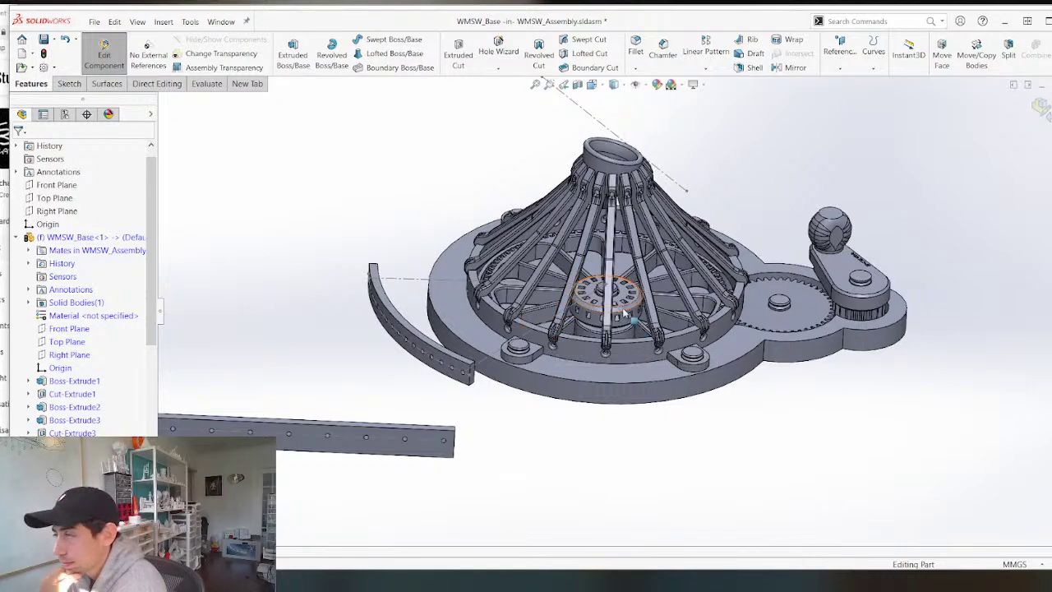
scroll(594, 303, down, 4)
scroll(593, 302, up, 2)
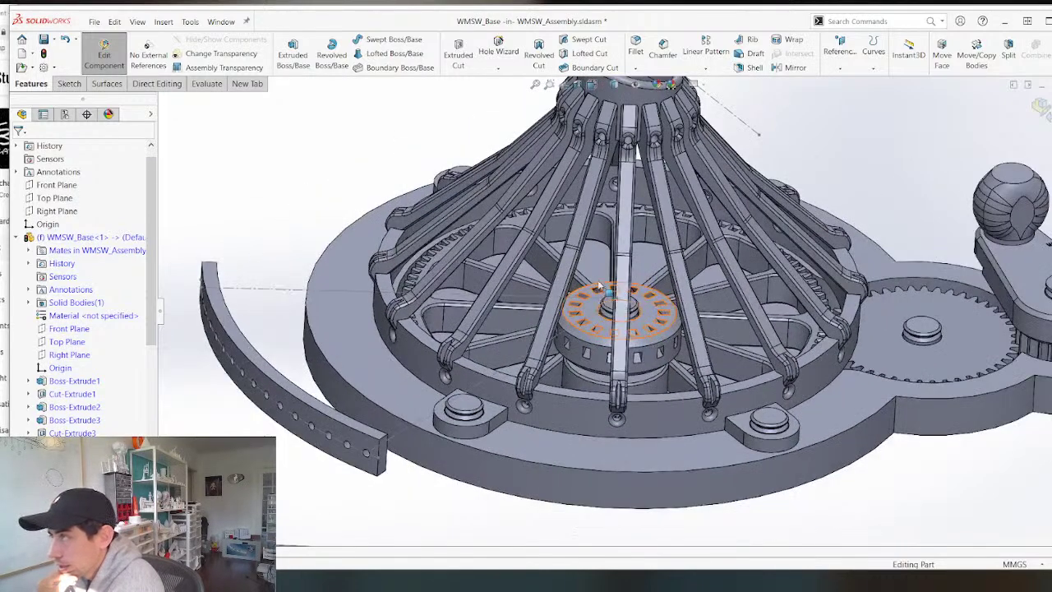
middle_drag(595, 298, 541, 262)
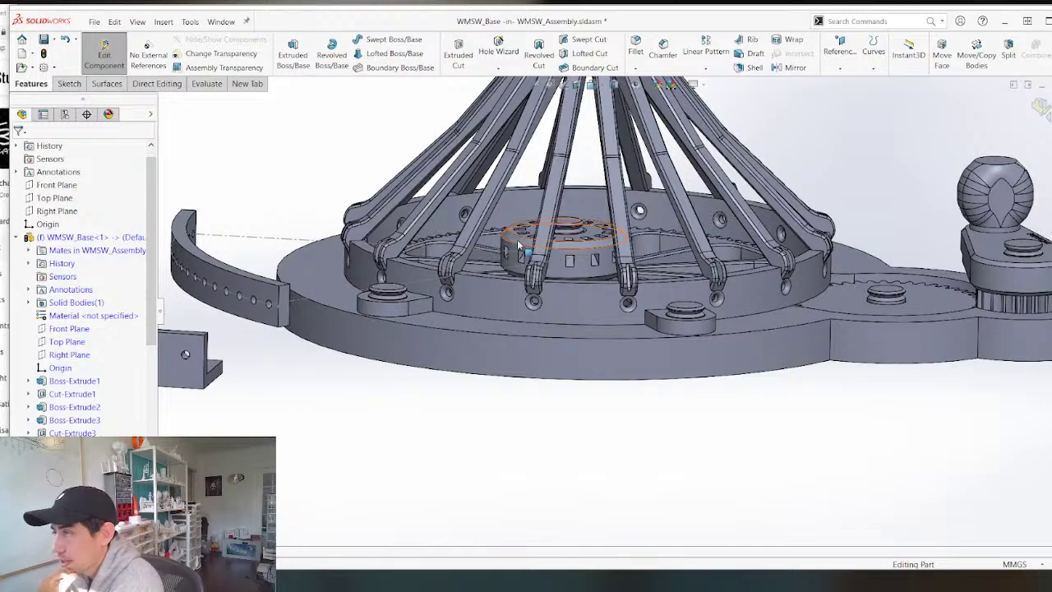
middle_drag(520, 258, 536, 304)
scroll(485, 354, up, 3)
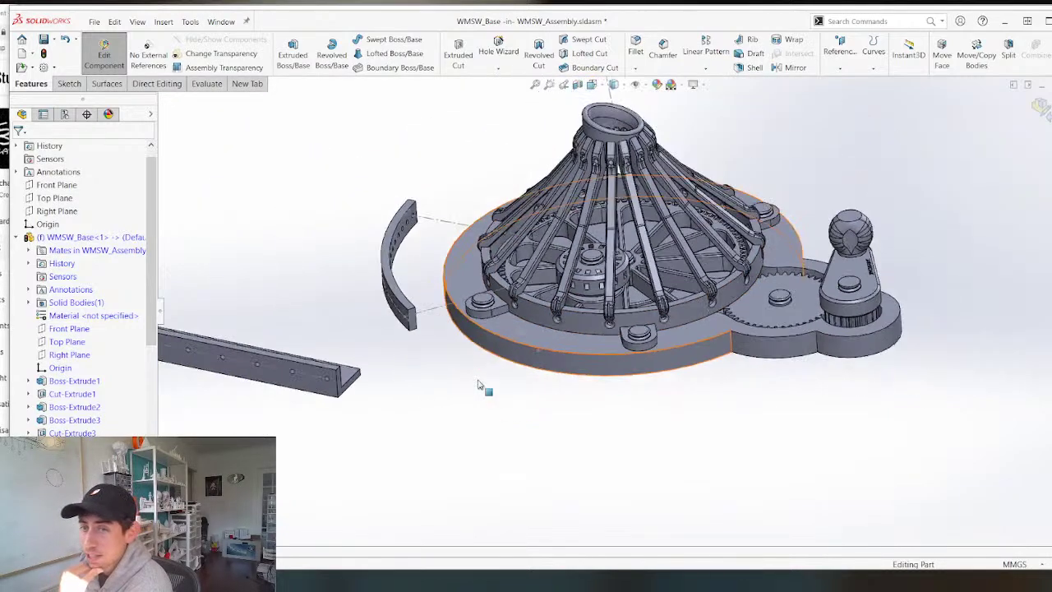
scroll(645, 271, down, 3)
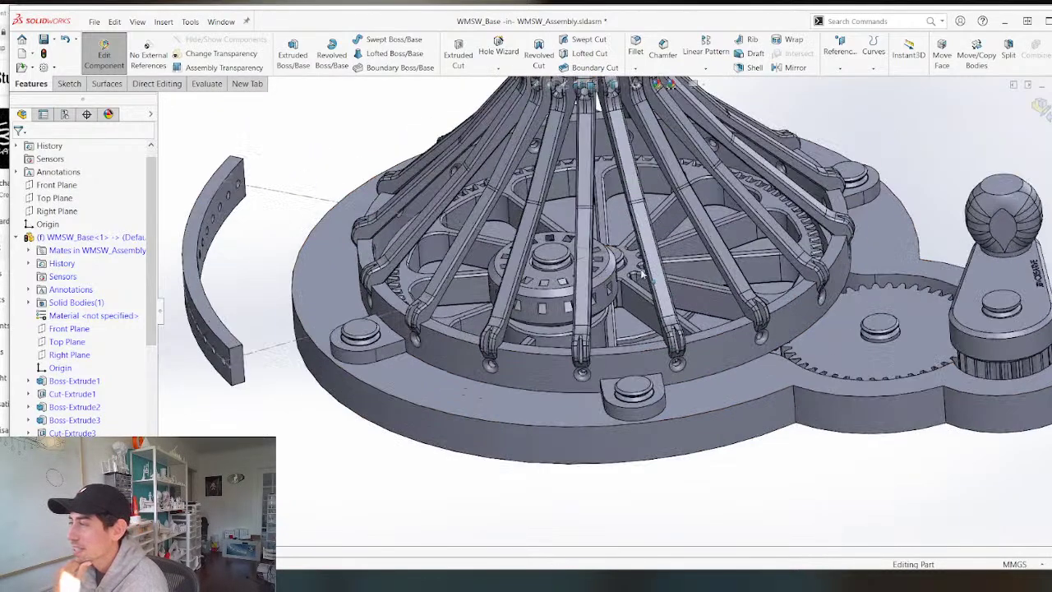
middle_drag(580, 345, 504, 371)
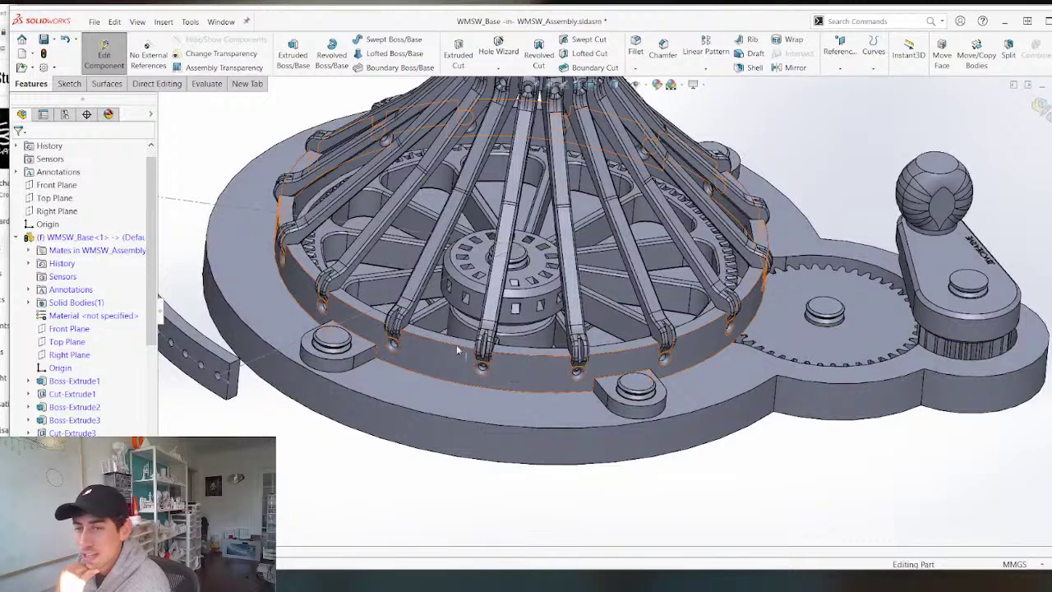
Open WMSW_Mechanism Base as its own part to examine its four ring bosses, and return to WMSW_Assembly.
right_click(450, 374)
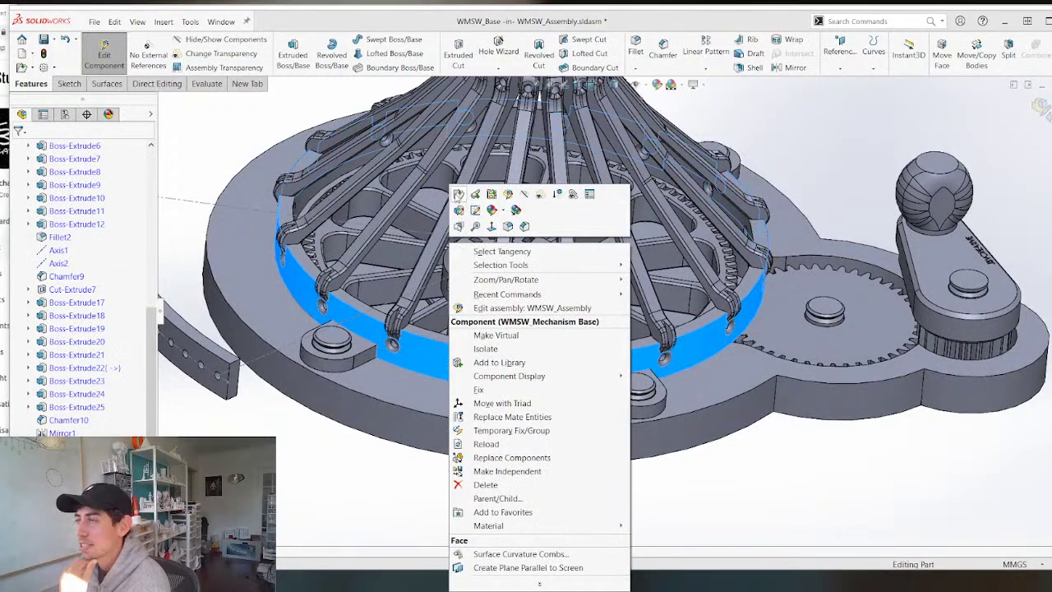
click(458, 194)
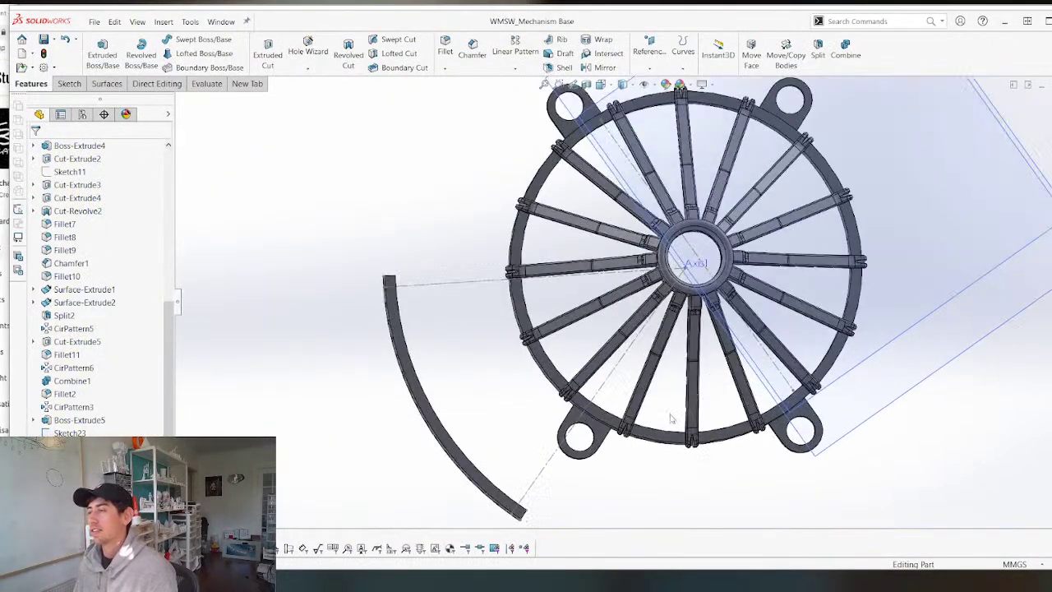
scroll(598, 302, up, 1)
scroll(597, 301, down, 2)
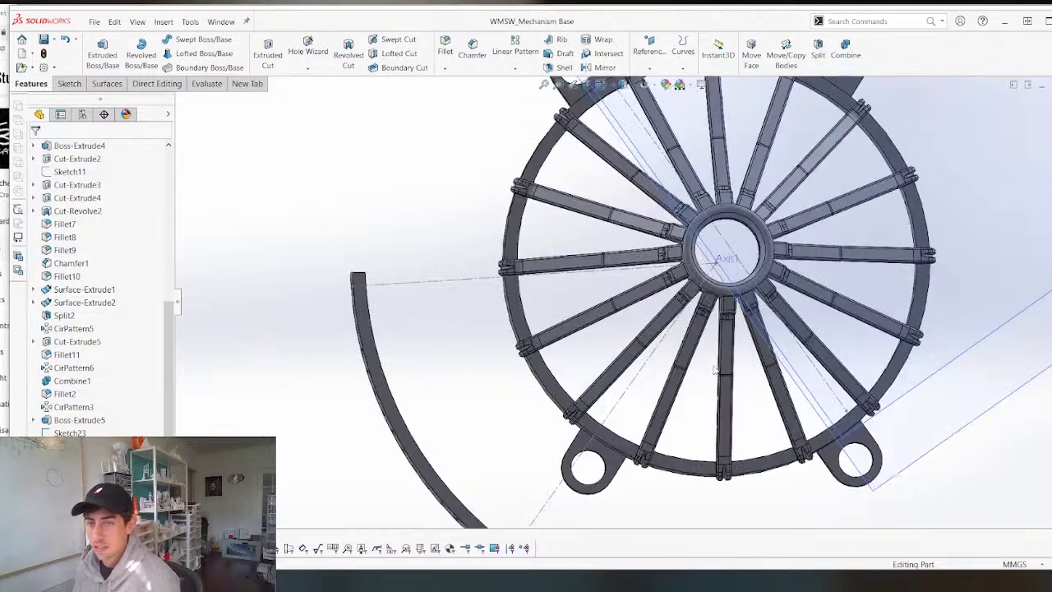
scroll(608, 304, up, 3)
scroll(843, 397, down, 3)
middle_drag(611, 419, 488, 331)
key(ctrl+Tab)
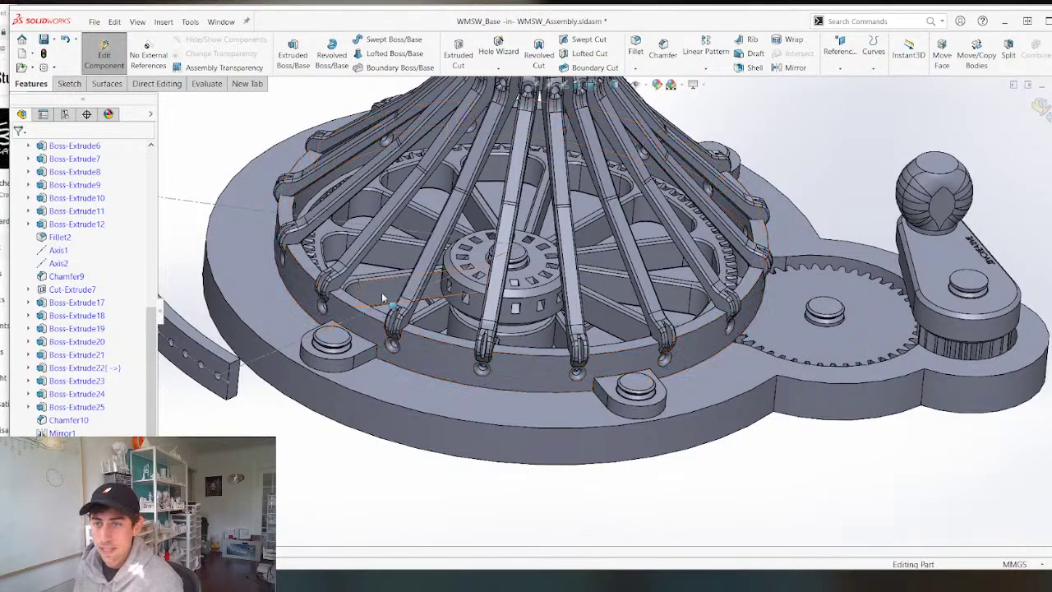
Examine the two front ring bosses and their pegs beside the spoke ends and the holes in the mechanism base's rim.
scroll(427, 259, up, 2)
scroll(438, 247, down, 3)
middle_drag(439, 247, 534, 246)
scroll(559, 275, up, 4)
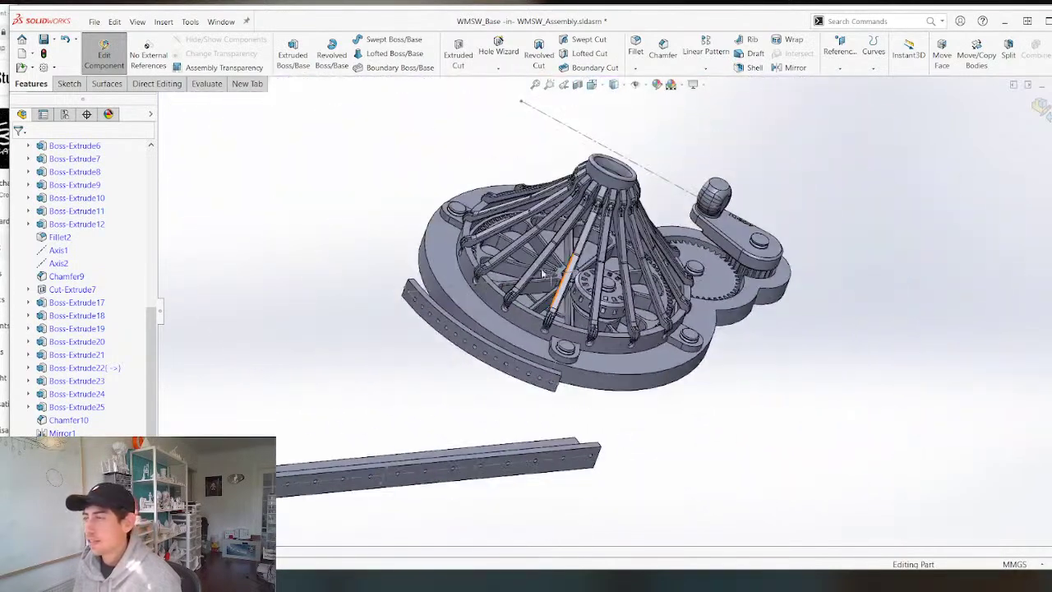
scroll(563, 278, down, 4)
middle_drag(493, 288, 435, 269)
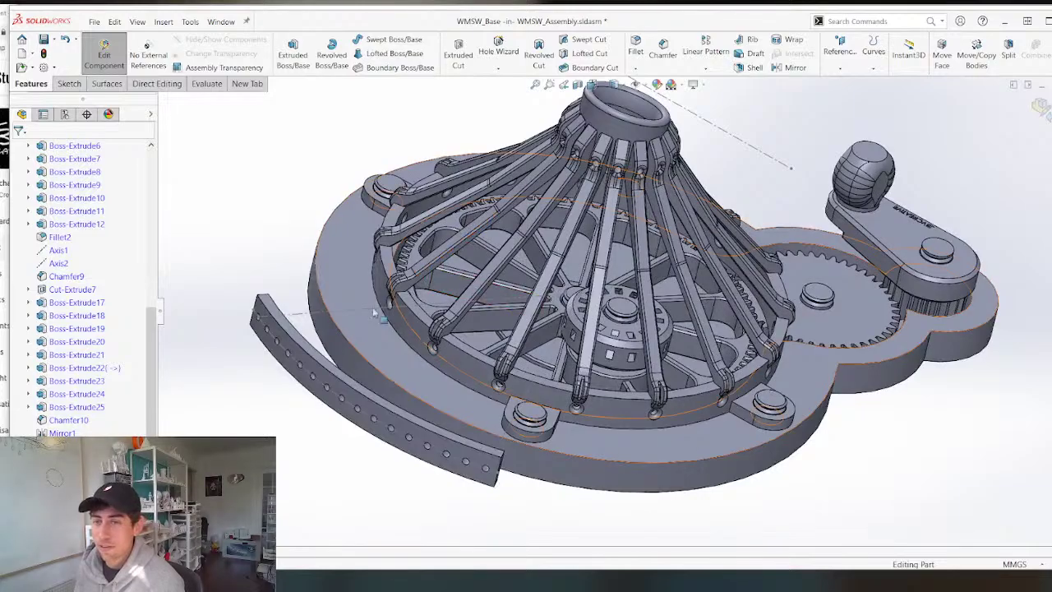
scroll(509, 374, up, 2)
scroll(636, 380, down, 4)
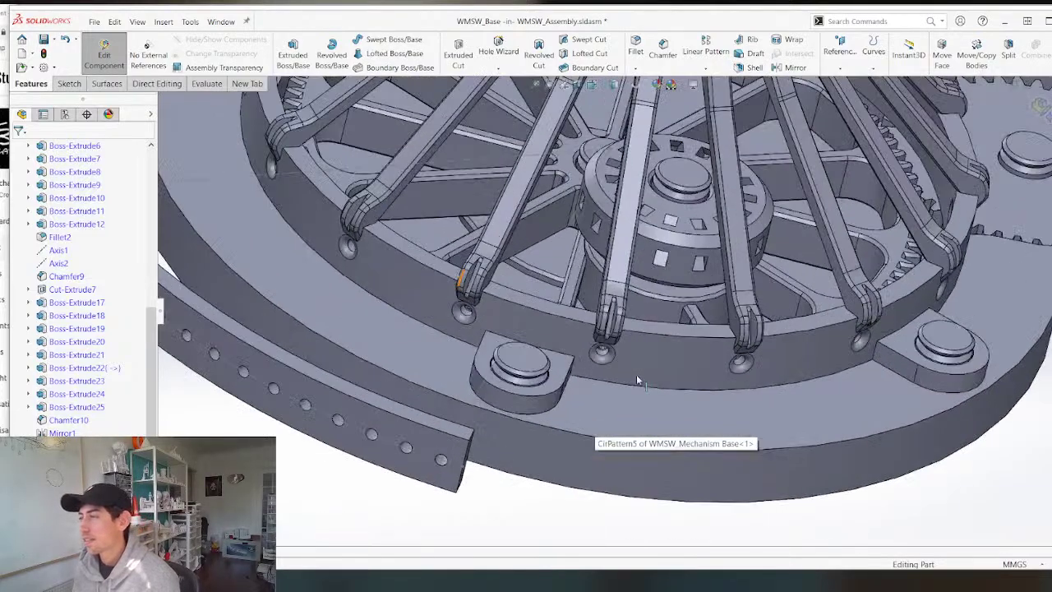
middle_drag(636, 381, 644, 308)
mouse_move(514, 312)
middle_down()
mouse_move(497, 317)
mouse_move(506, 316)
middle_up()
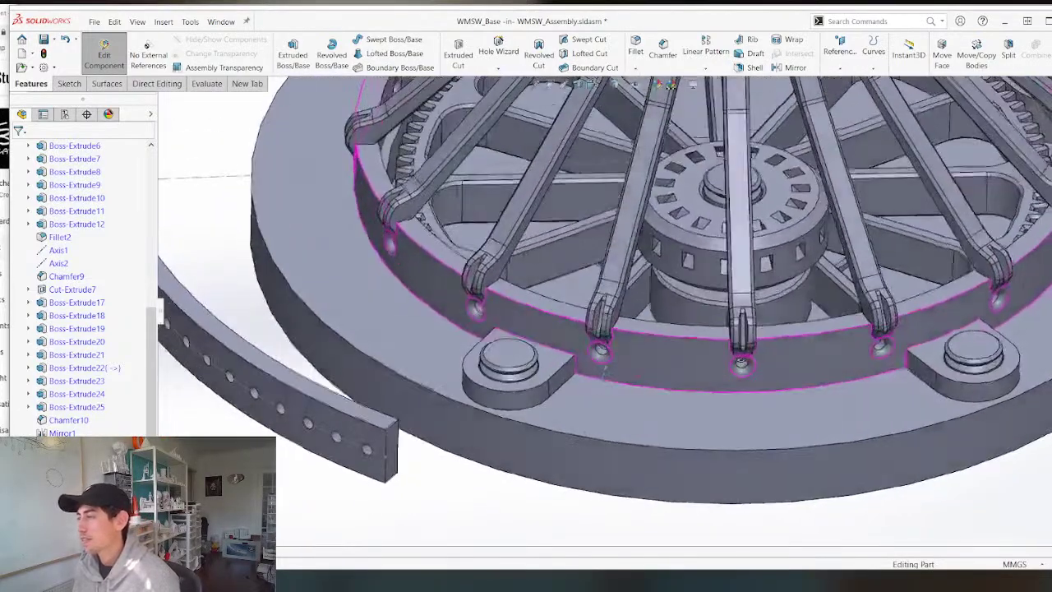
scroll(506, 316, up, 3)
scroll(493, 345, down, 6)
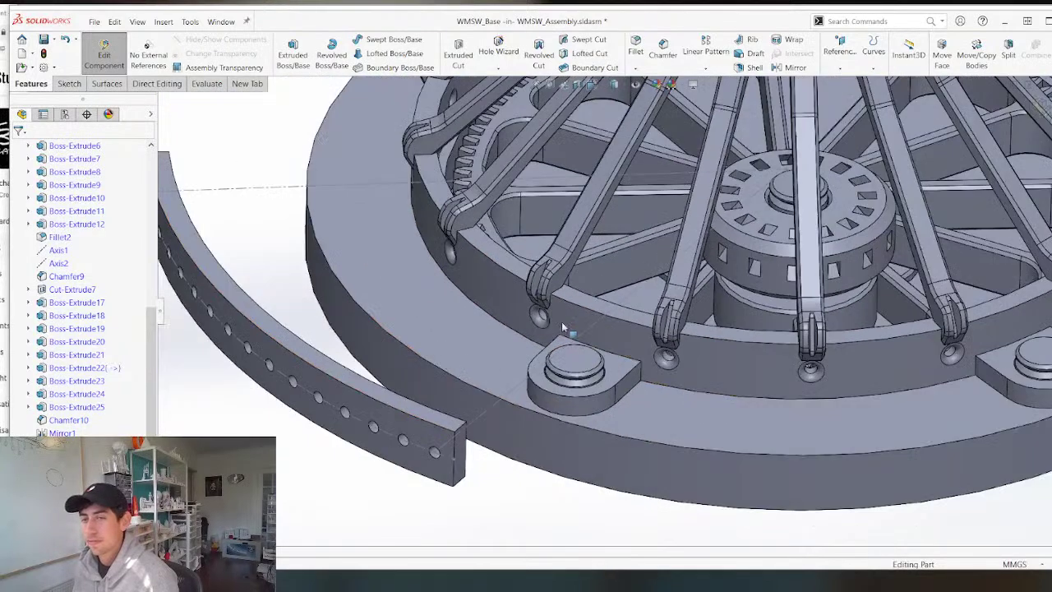
scroll(688, 238, up, 2)
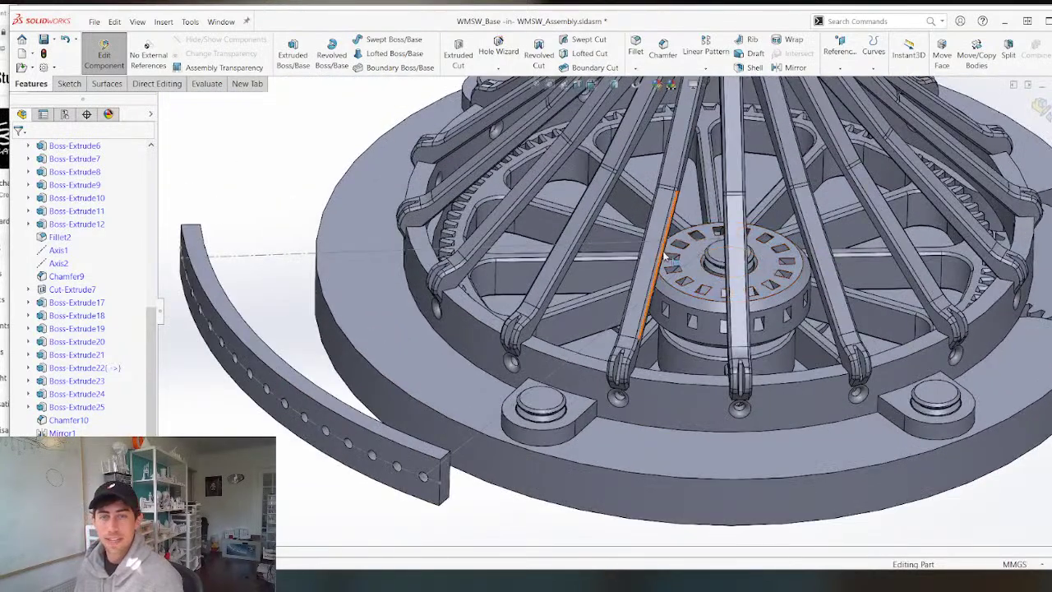
scroll(631, 300, down, 3)
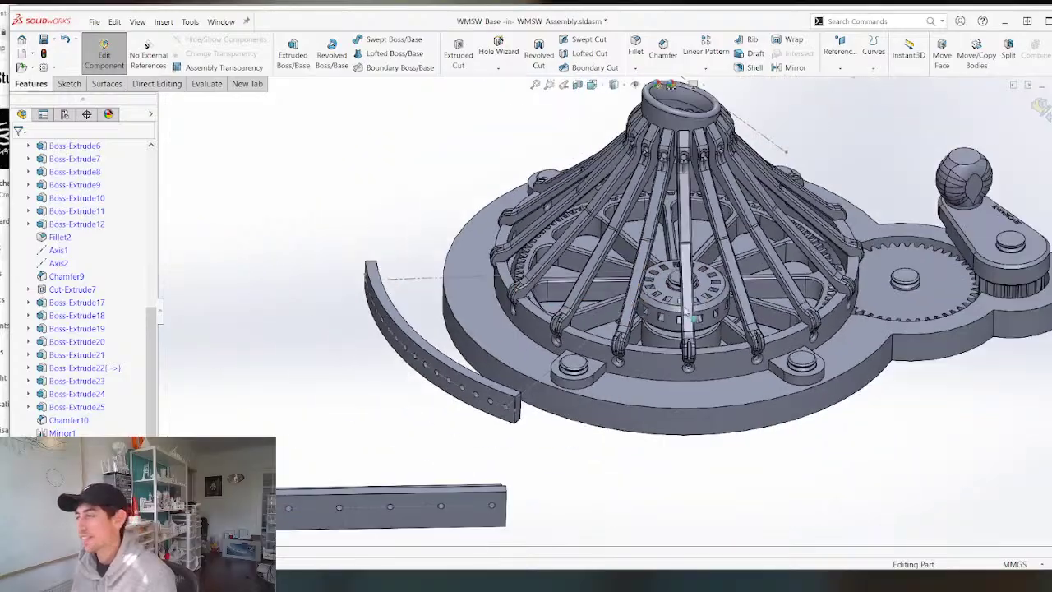
Compare the shape of the snap-in pegs in the ring bosses with the peg that holds the small spur gear.
scroll(686, 286, up, 1)
middle_drag(690, 285, 645, 358)
scroll(638, 267, up, 3)
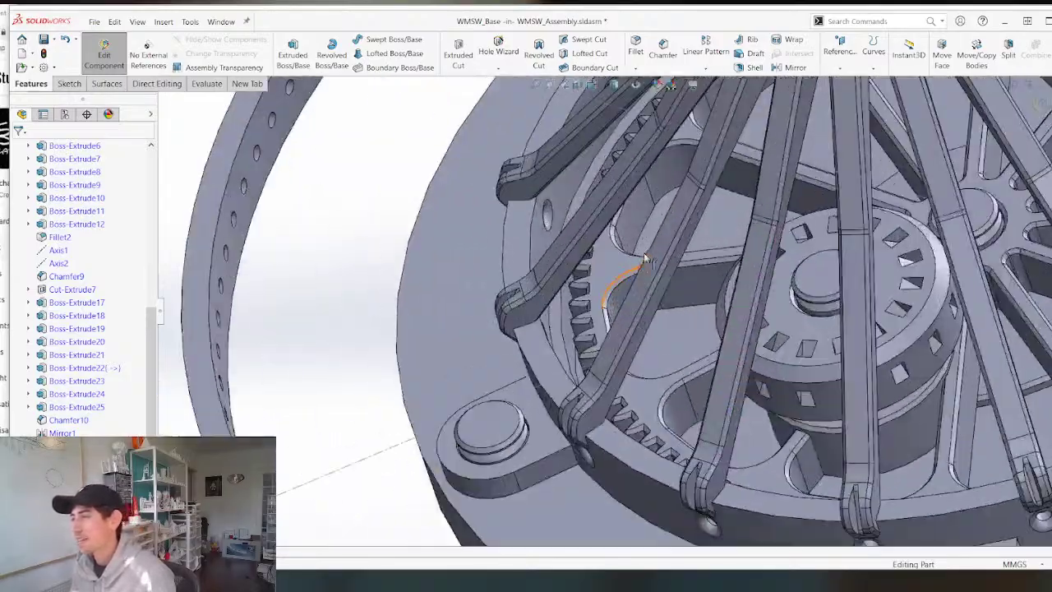
middle_drag(640, 267, 645, 310)
scroll(644, 309, down, 3)
scroll(538, 394, up, 4)
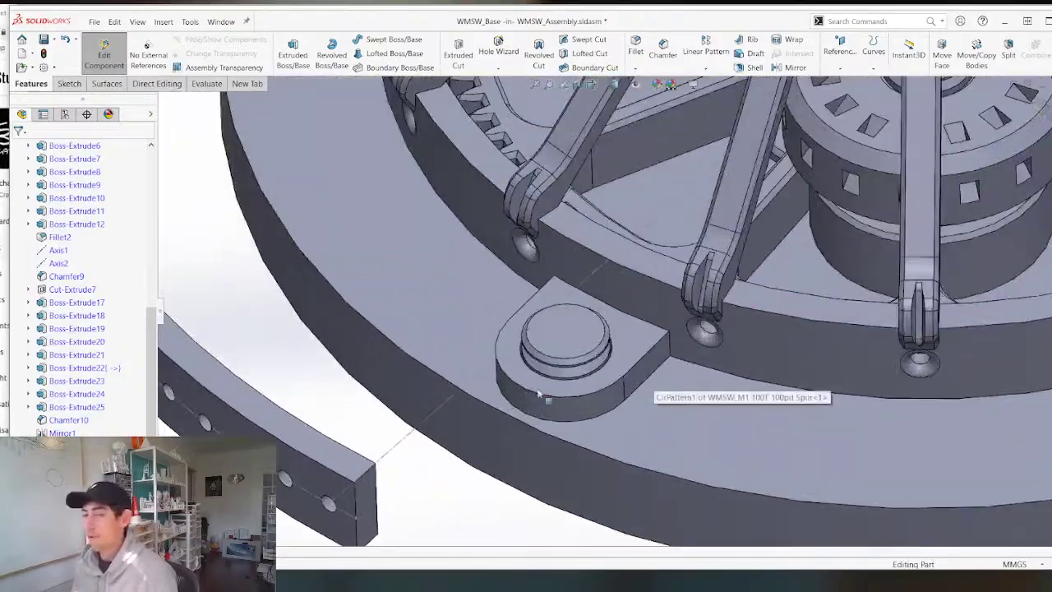
scroll(540, 398, down, 5)
scroll(668, 278, up, 6)
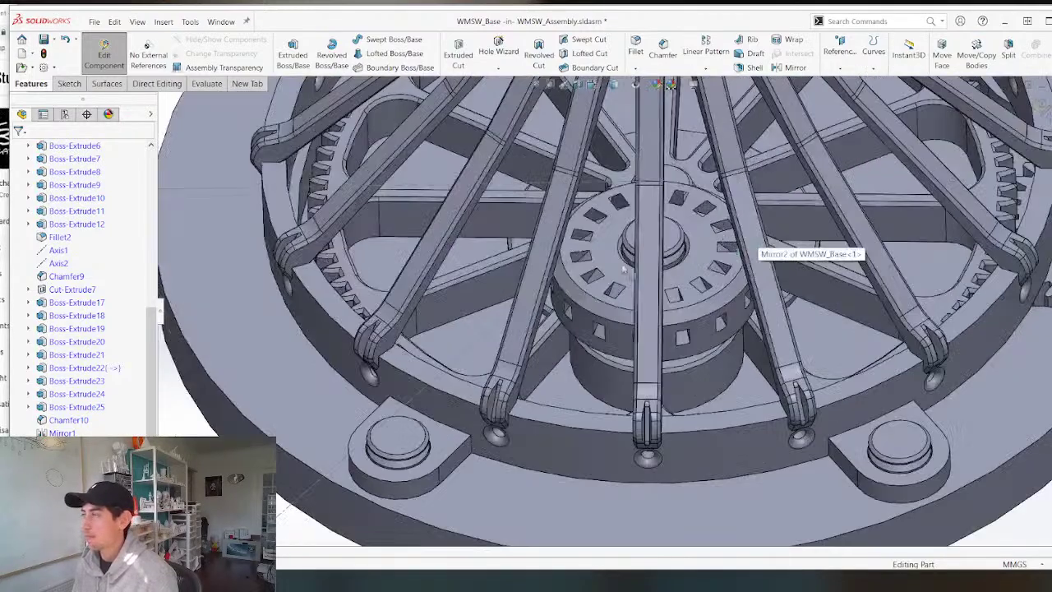
scroll(496, 207, down, 7)
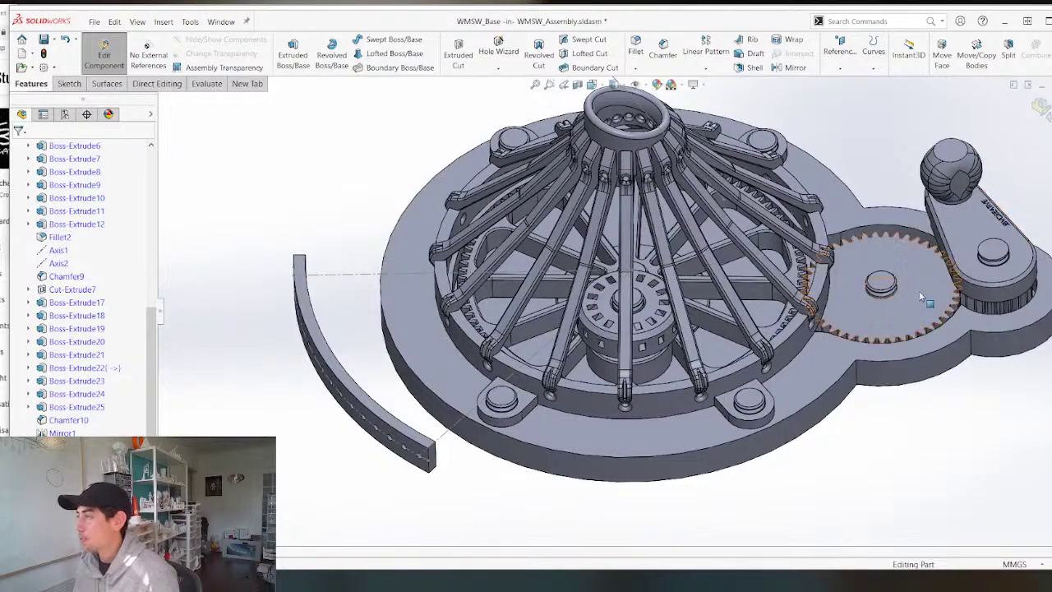
scroll(920, 298, up, 7)
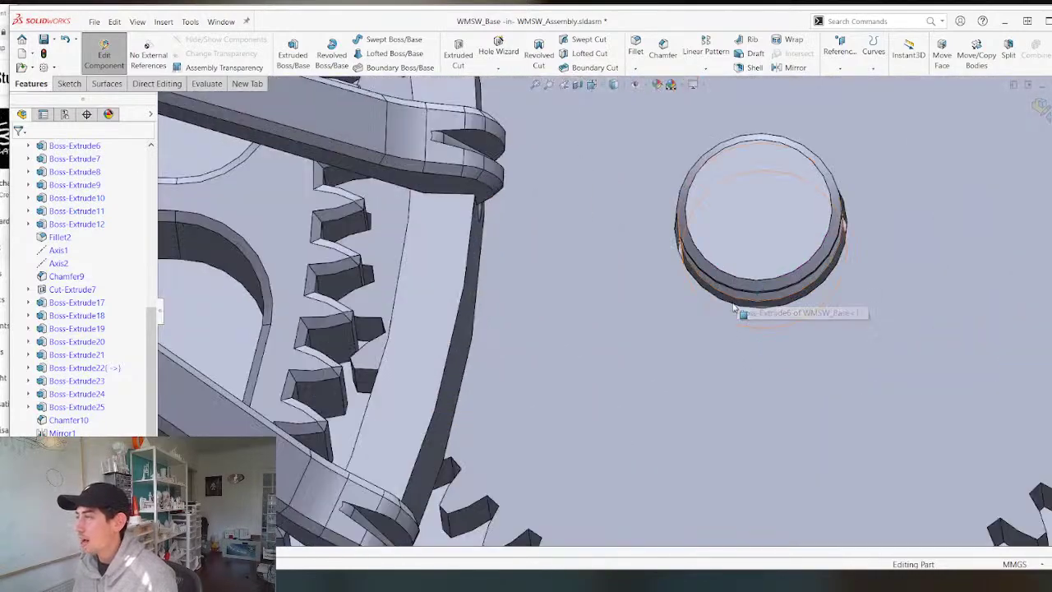
Select the rim of the peg holding the 45-tooth spur gear, and compare it with the crank's peg and the ring-boss pegs.
click(733, 307)
middle_drag(734, 307, 705, 286)
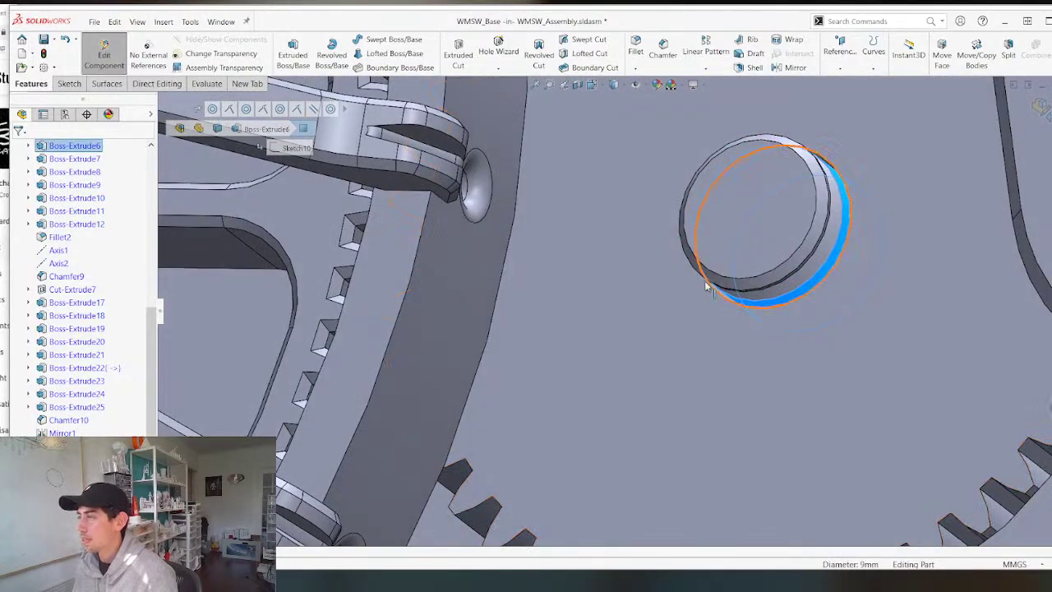
scroll(705, 286, down, 3)
scroll(770, 239, down, 5)
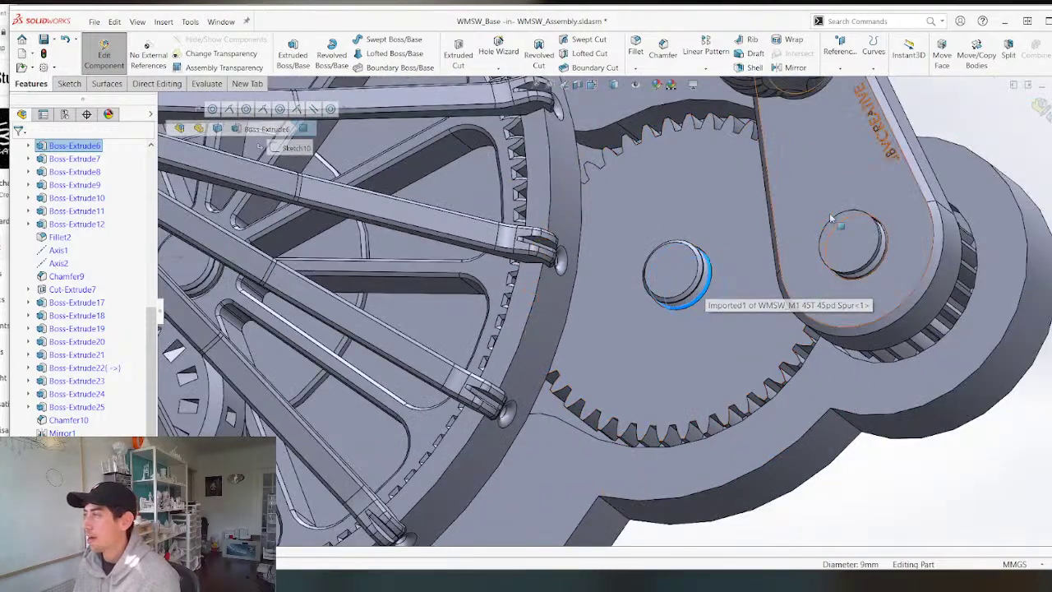
middle_drag(769, 239, 694, 183)
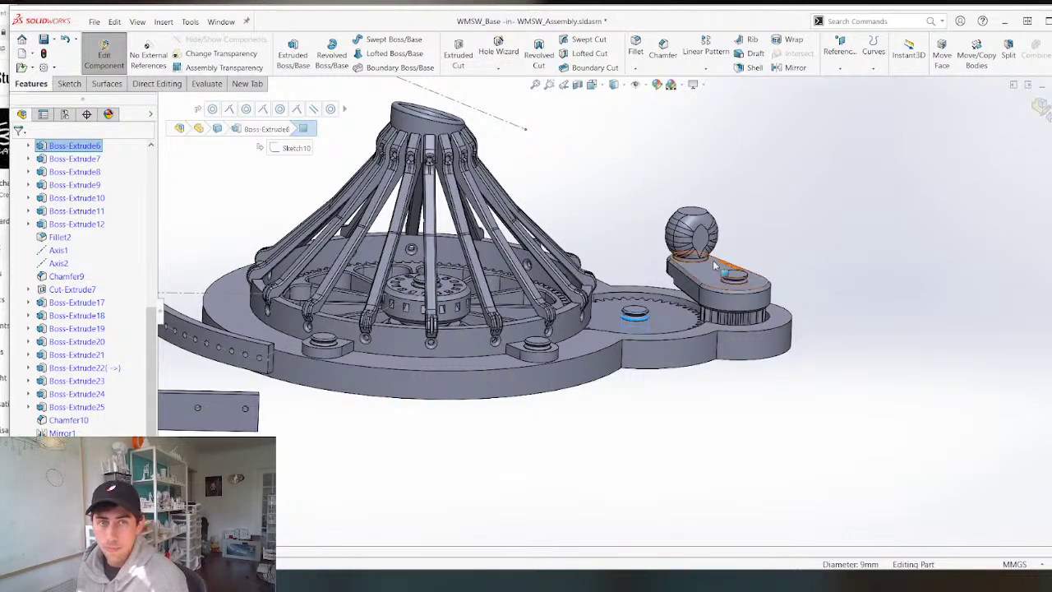
scroll(620, 300, down, 3)
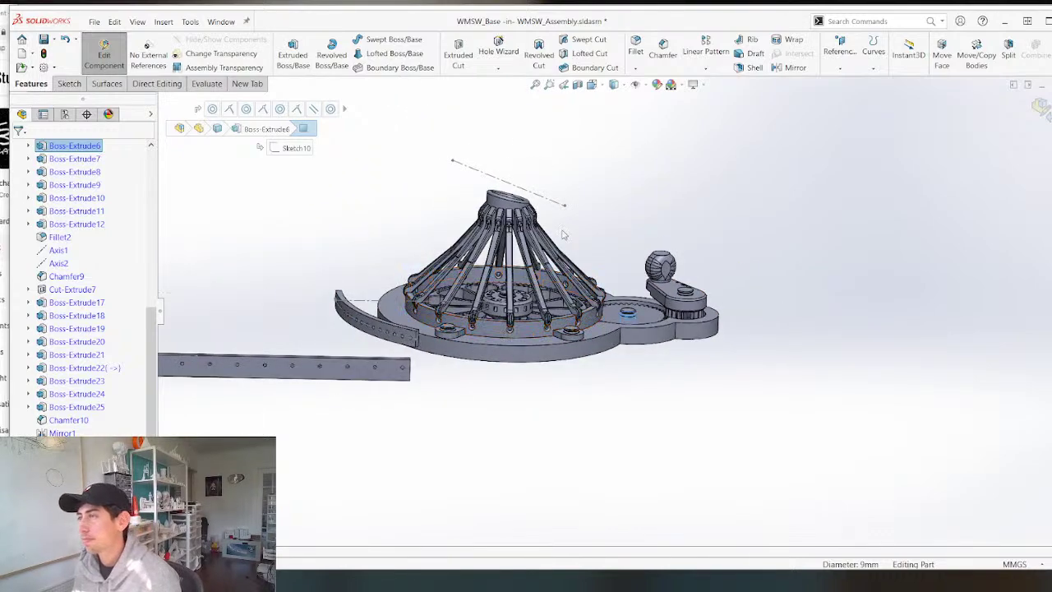
Examine the full mechanism from low and raised angles, including the spoked cone, the crank and the detached curved strip.
scroll(521, 260, up, 5)
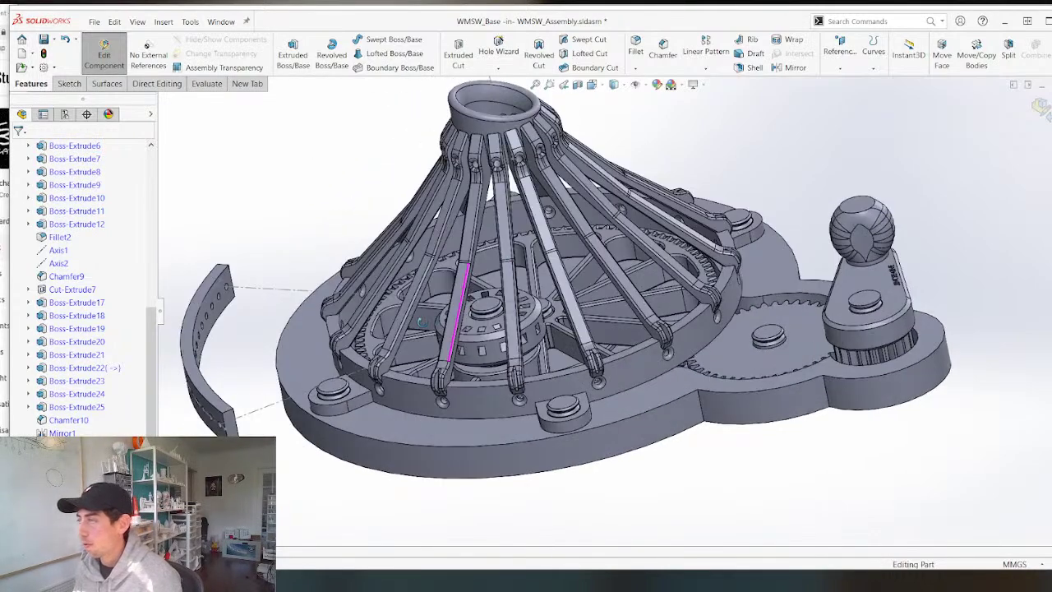
middle_drag(419, 322, 442, 306)
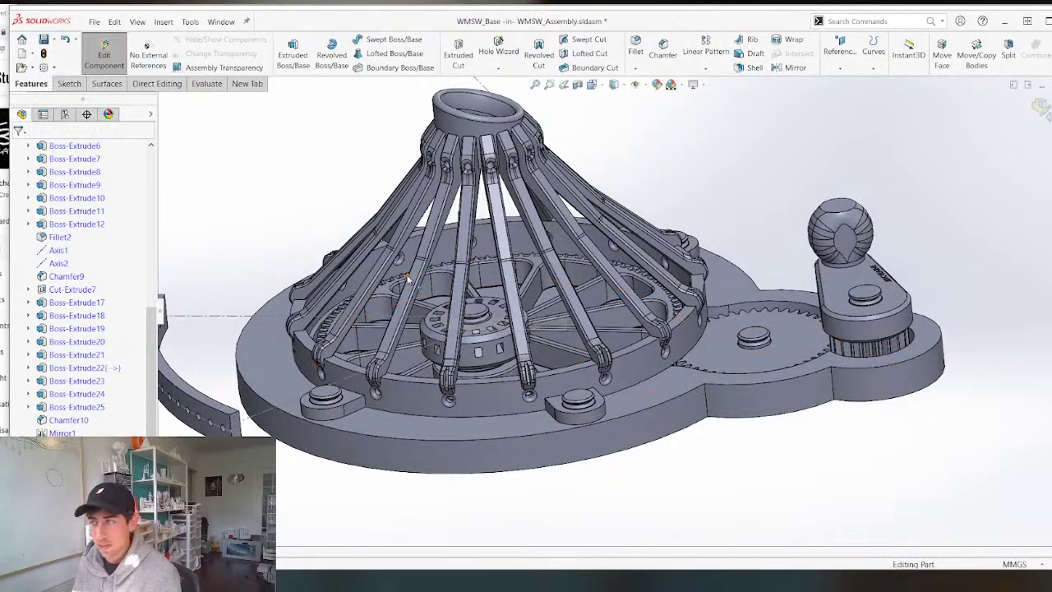
scroll(407, 279, down, 3)
middle_drag(415, 325, 419, 354)
scroll(552, 378, up, 5)
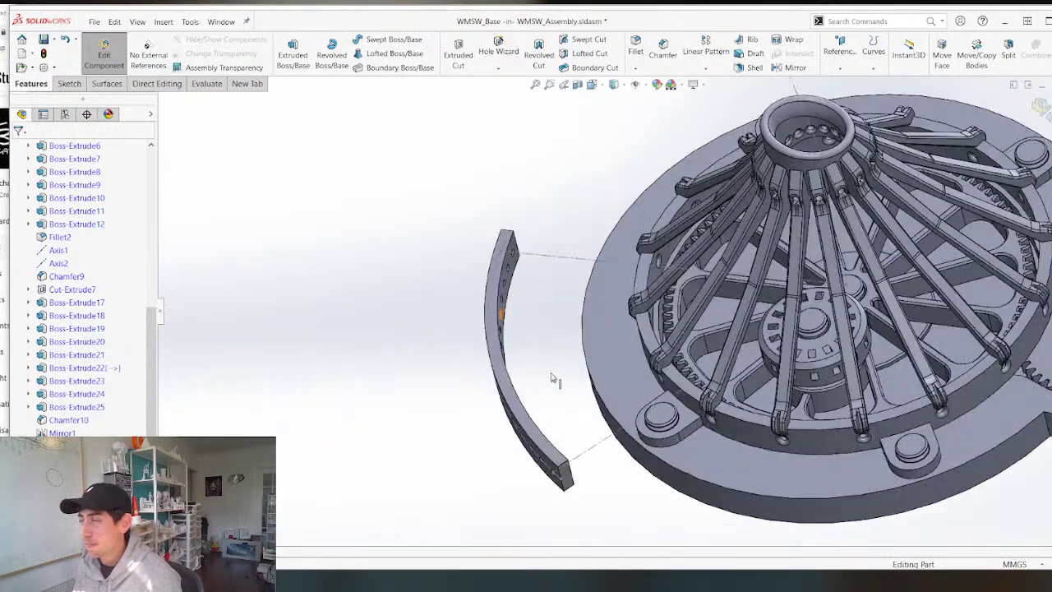
middle_drag(552, 378, 559, 344)
scroll(559, 345, down, 4)
scroll(688, 265, up, 4)
middle_drag(689, 264, 985, 344)
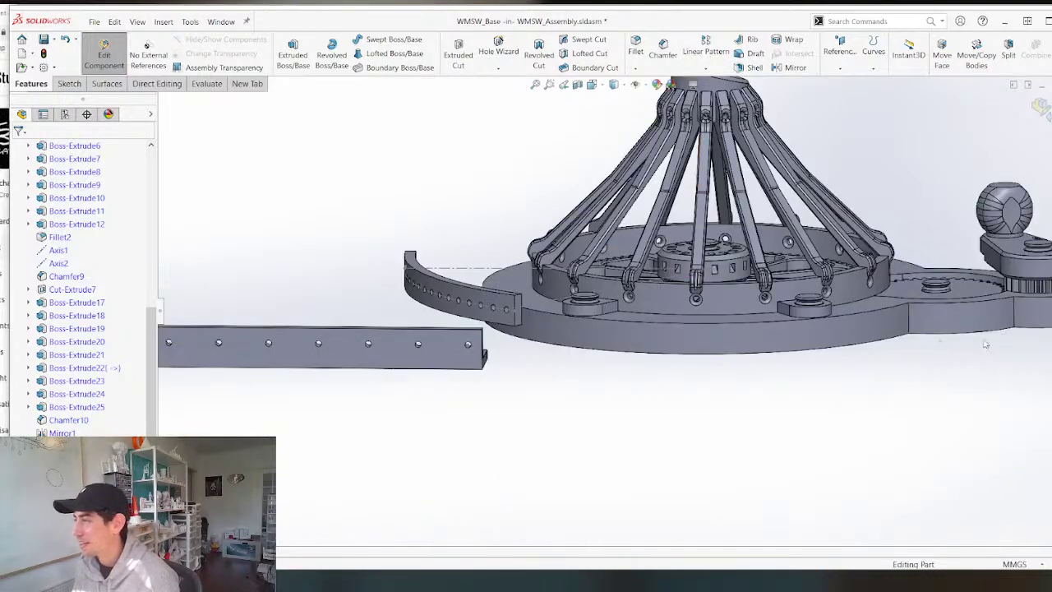
Inspect the front ring bosses and pegs beside the spoke ends, the slotted hub and the collar atop the cone.
scroll(984, 335, up, 4)
middle_drag(667, 310, 608, 345)
scroll(612, 347, down, 4)
scroll(691, 222, up, 4)
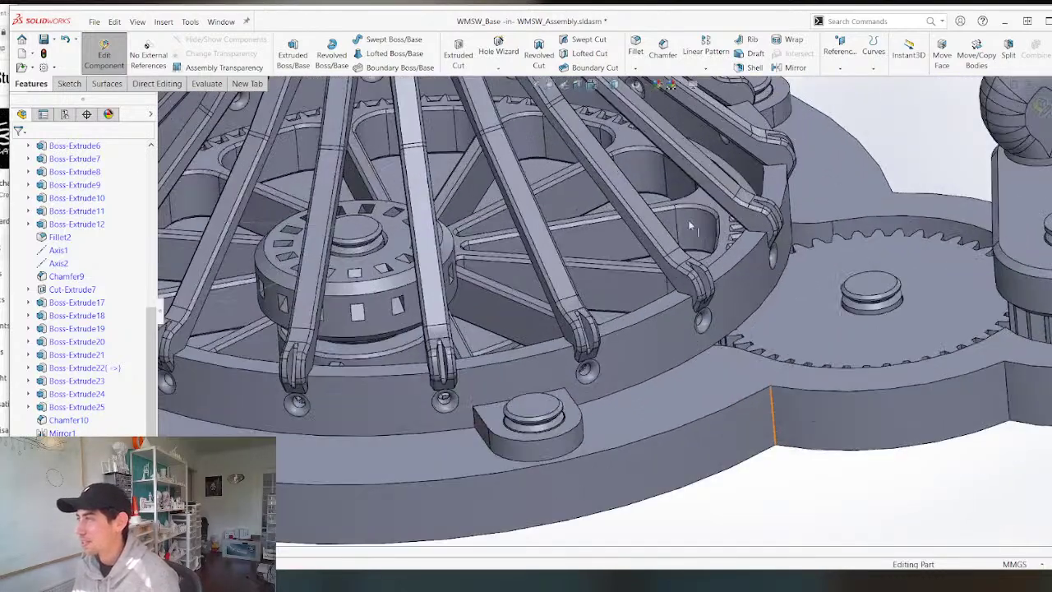
middle_click(657, 235)
middle_drag(657, 235, 691, 229)
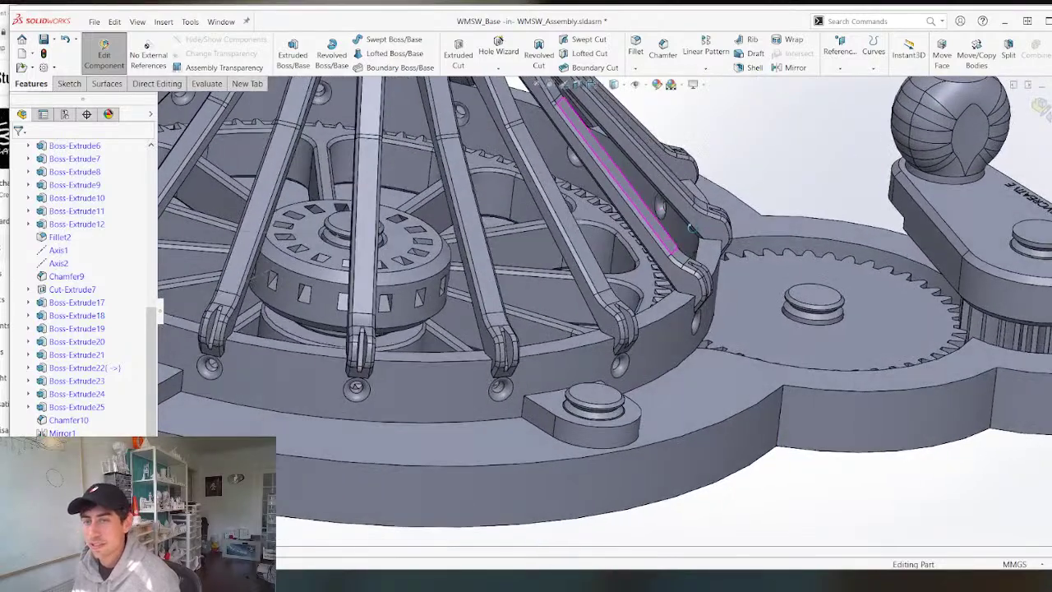
scroll(692, 229, down, 5)
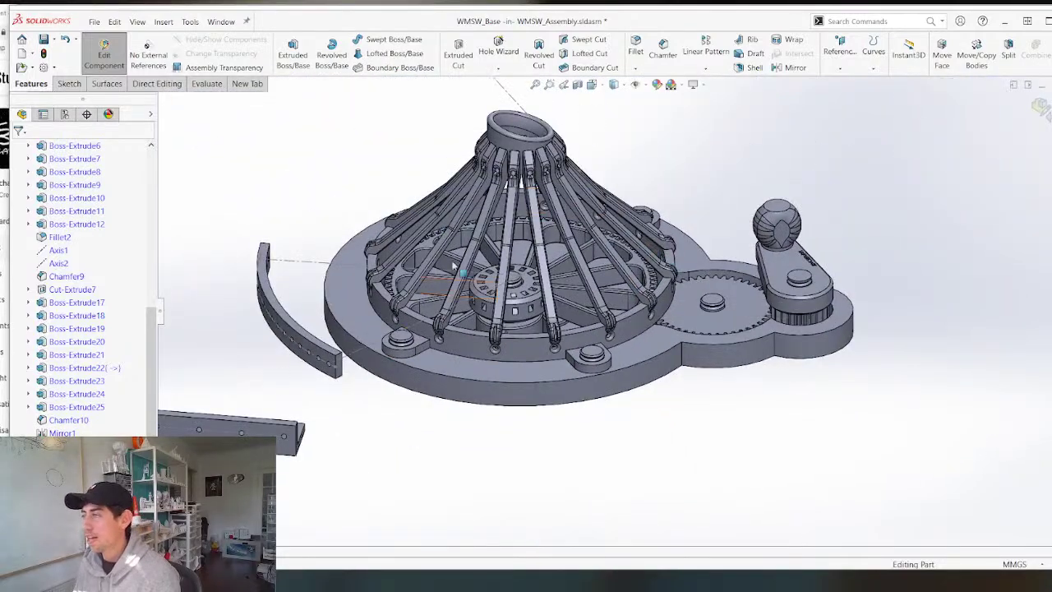
scroll(549, 181, up, 3)
middle_click(566, 213)
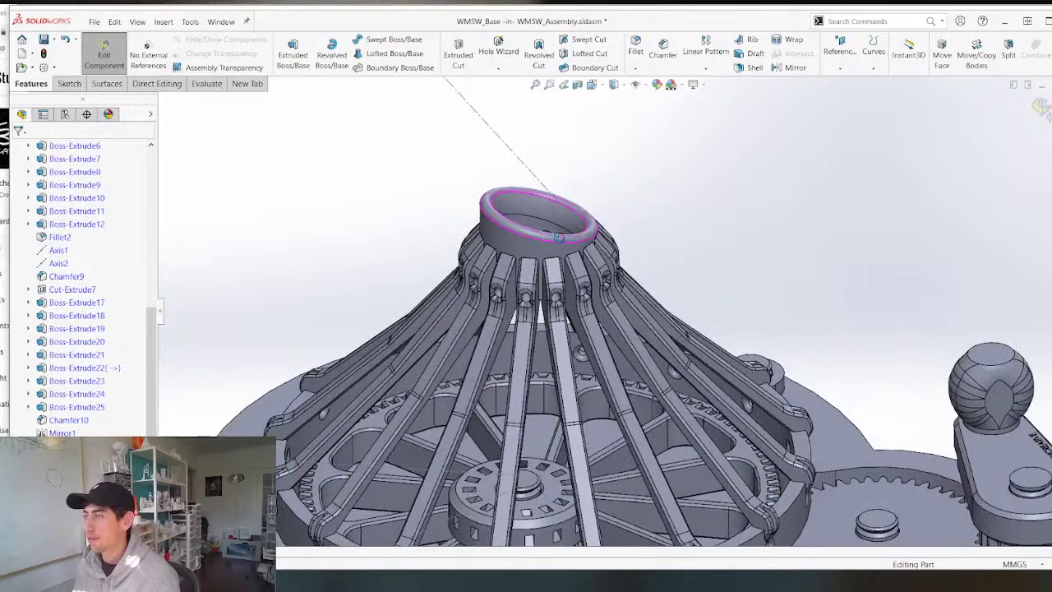
middle_drag(566, 214, 529, 312)
scroll(529, 312, down, 5)
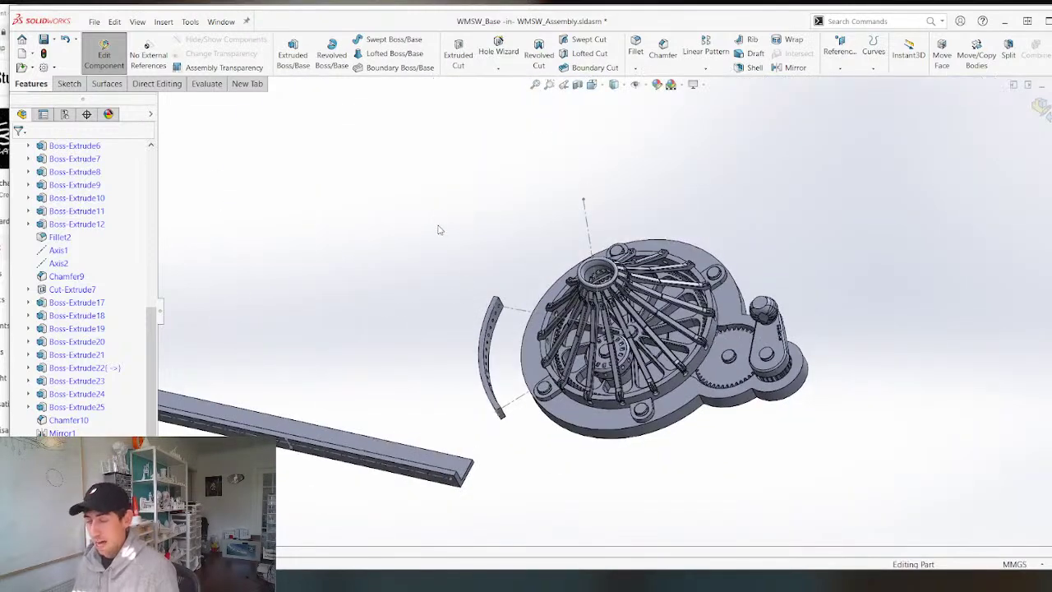
Save the changes made to WMSW_Base within WMSW_Assembly.
key(ctrl+s)
scroll(525, 196, up, 3)
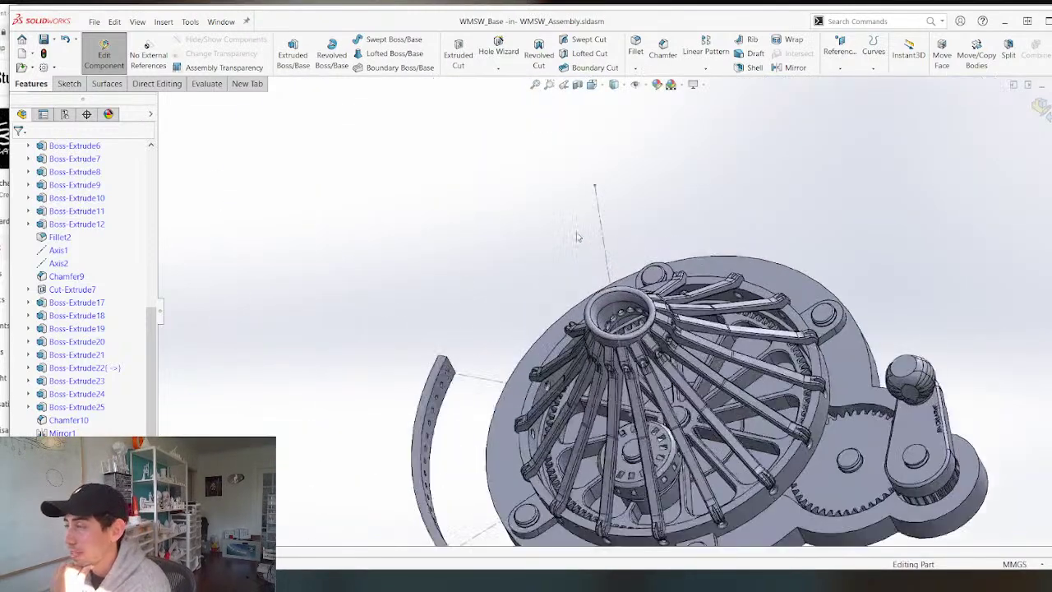
scroll(526, 206, down, 3)
scroll(598, 417, up, 2)
scroll(598, 415, up, 2)
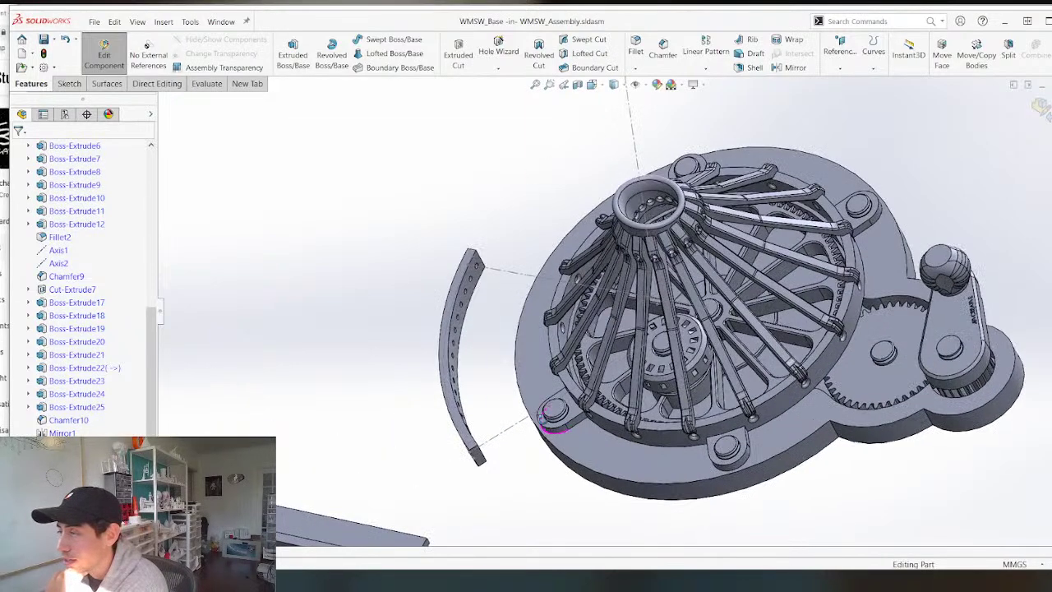
Select the top face of WMSW_Base, and examine it together with the curved strip and the straight perforated angle bar.
middle_drag(548, 417, 451, 397)
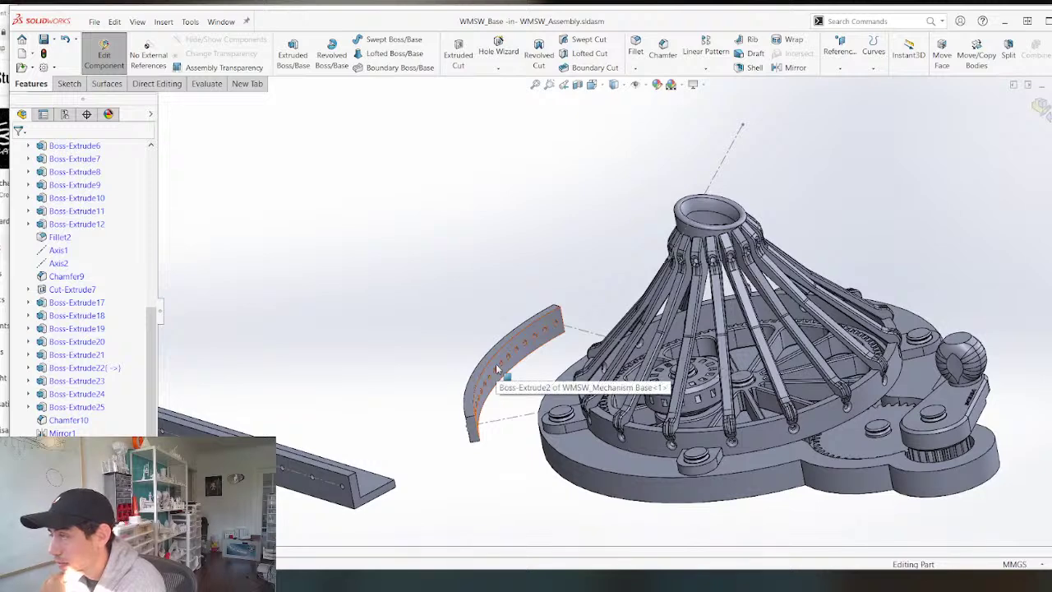
double_click(582, 460)
key(Escape)
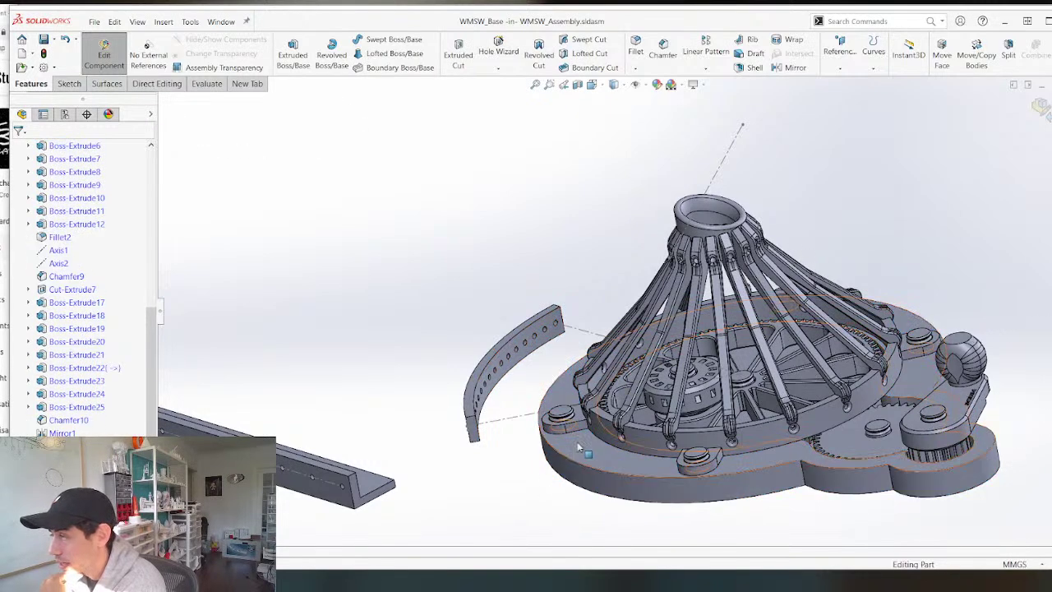
click(588, 457)
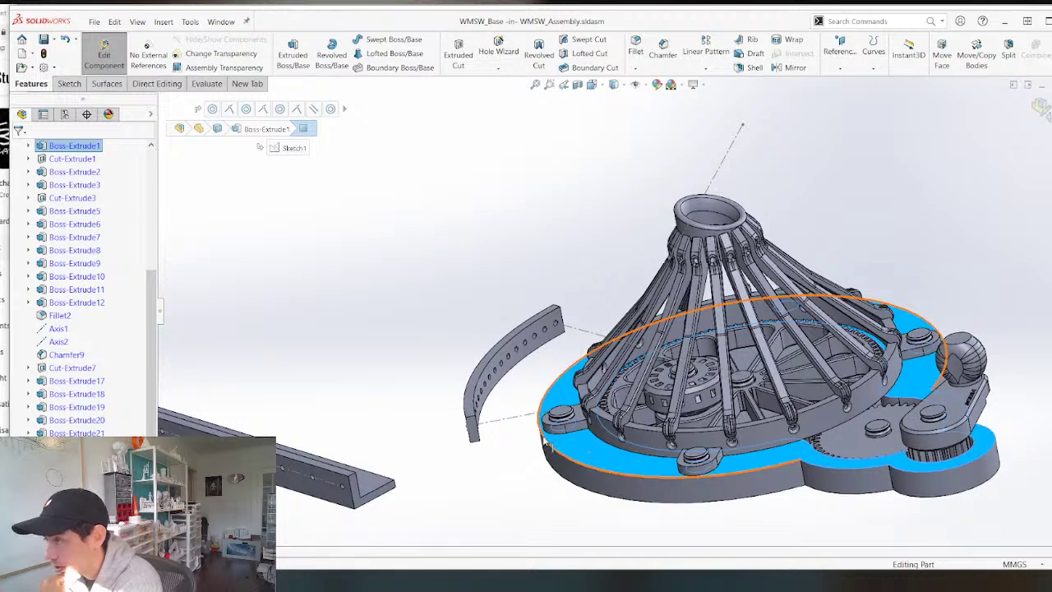
scroll(493, 399, up, 4)
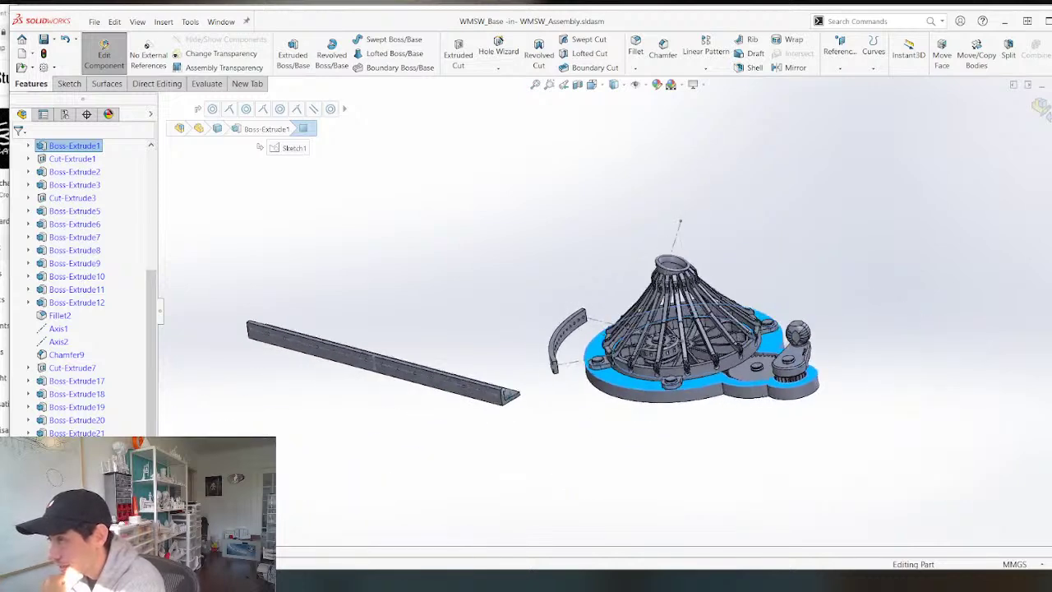
middle_drag(494, 401, 530, 545)
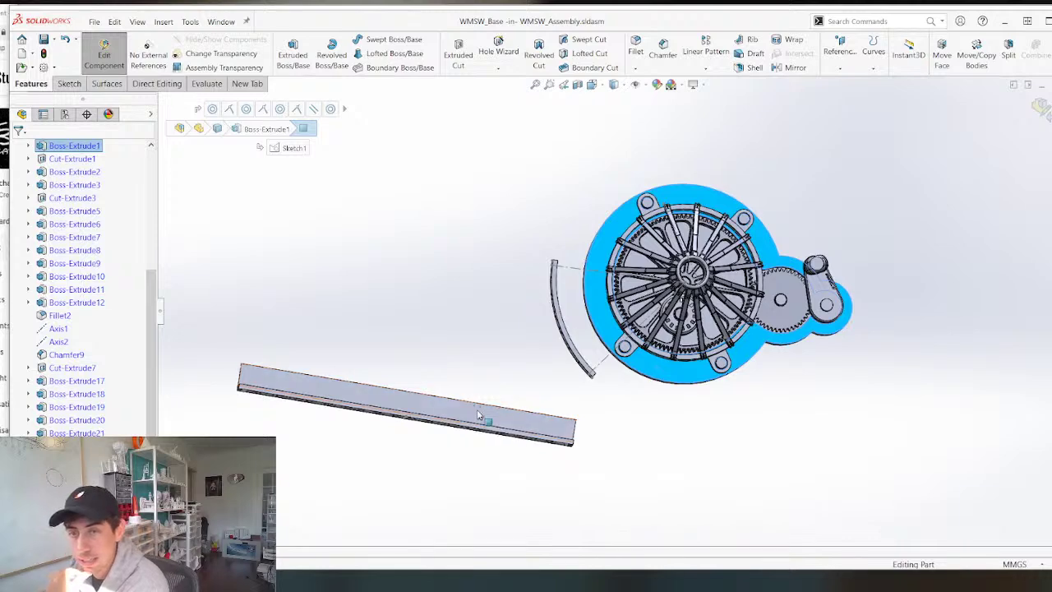
middle_drag(479, 415, 443, 266)
scroll(436, 371, down, 3)
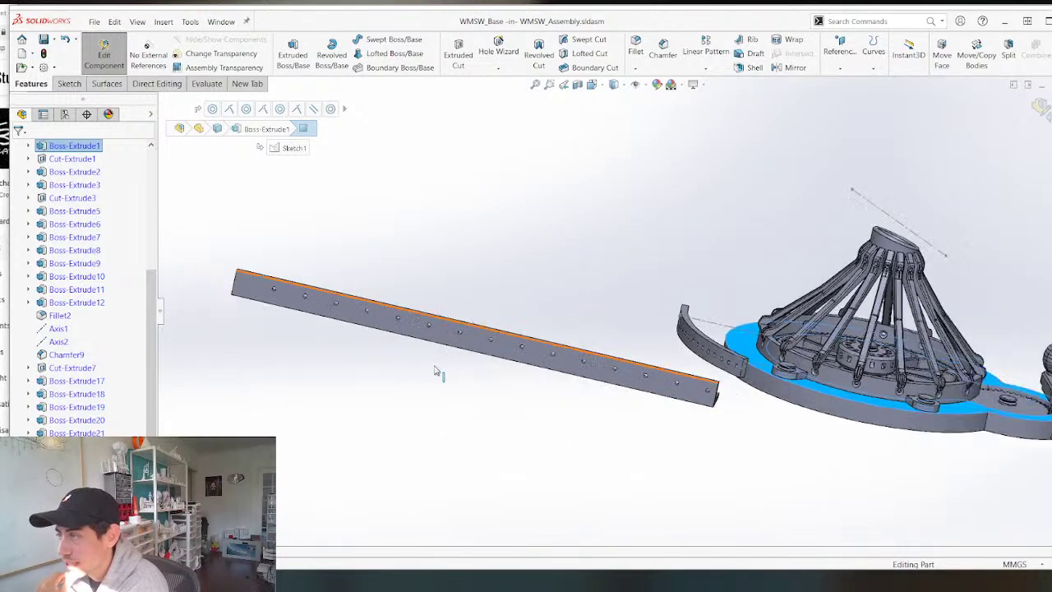
Examine the holes in the curved strip and angle bar against the rim of the base from above and at low angles.
scroll(610, 283, up, 4)
middle_drag(598, 316, 575, 390)
scroll(728, 316, down, 2)
scroll(726, 315, down, 3)
middle_drag(493, 364, 497, 401)
scroll(502, 407, up, 4)
scroll(728, 350, down, 4)
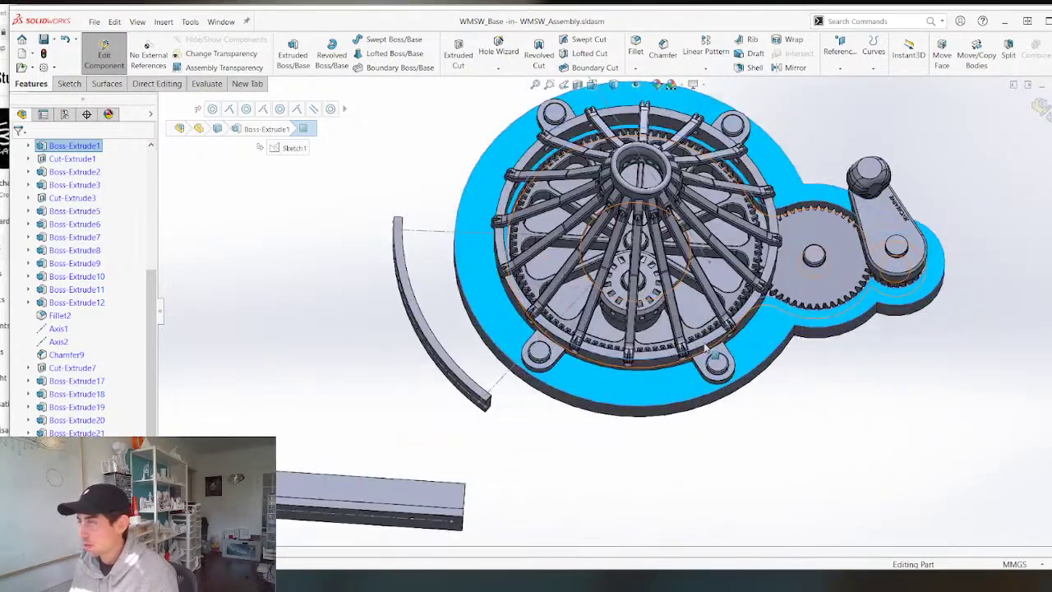
middle_drag(552, 374, 552, 247)
scroll(468, 371, down, 3)
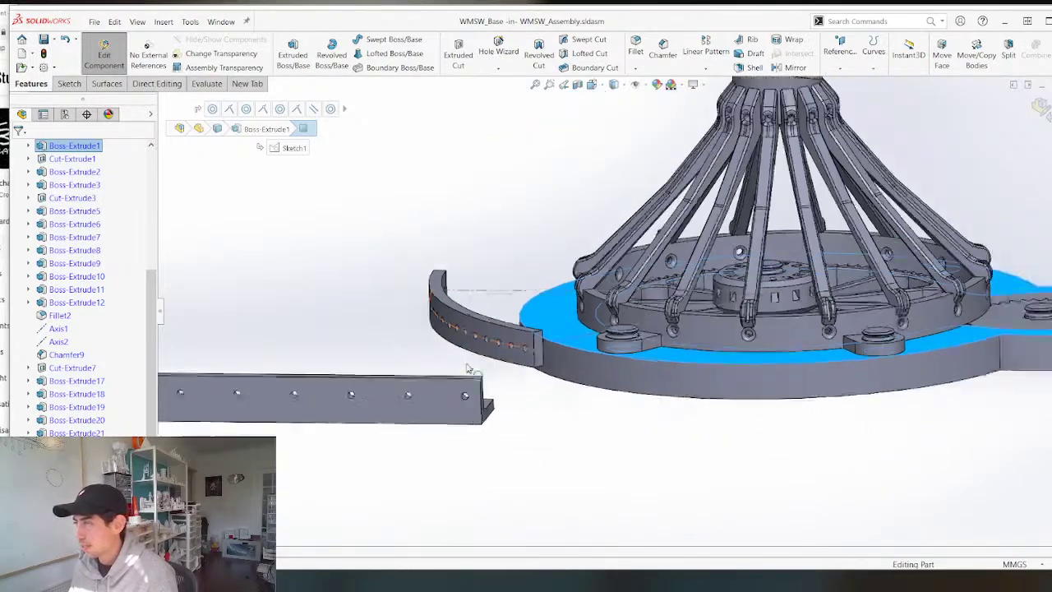
scroll(469, 369, up, 3)
scroll(728, 305, down, 4)
middle_drag(559, 296, 559, 374)
scroll(671, 390, up, 4)
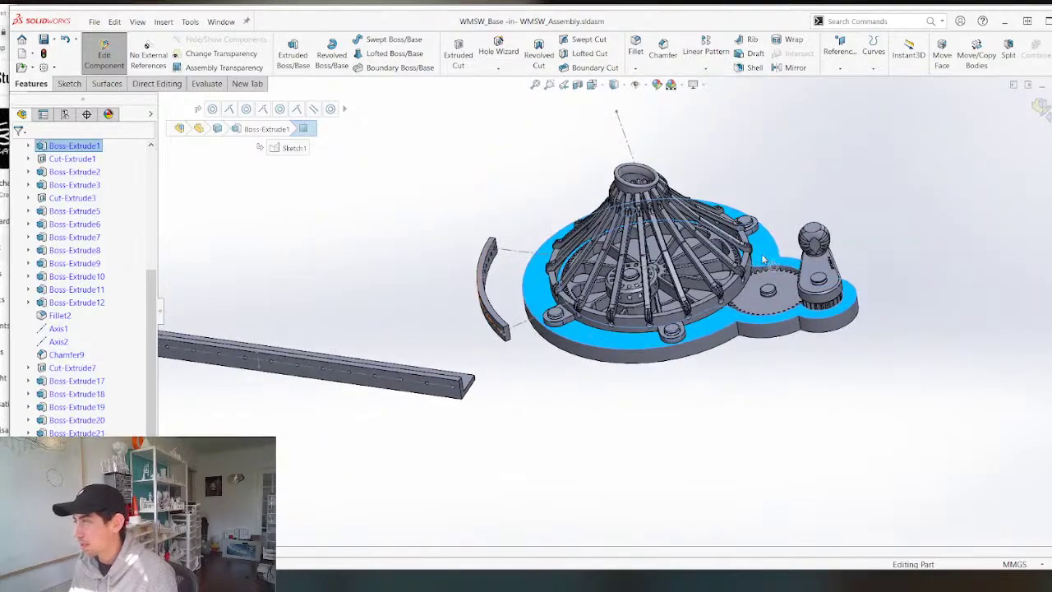
Check the layout of the widened base, its four pegged bosses and the gear train from the front and above.
scroll(764, 257, down, 4)
middle_drag(462, 361, 444, 287)
middle_drag(503, 308, 505, 370)
scroll(647, 292, up, 4)
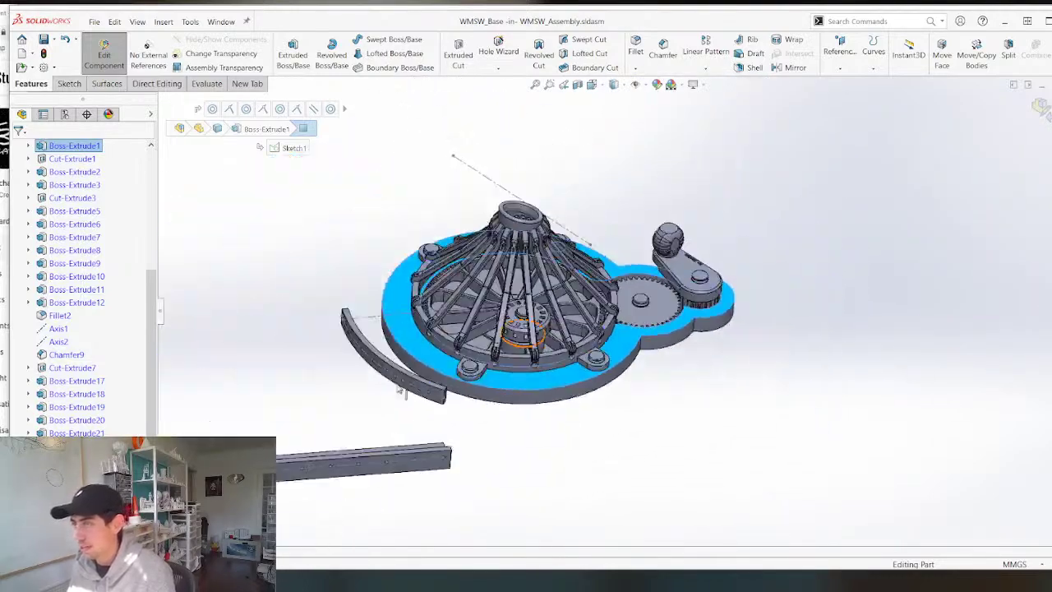
scroll(657, 275, down, 4)
middle_drag(647, 265, 635, 296)
scroll(625, 316, up, 4)
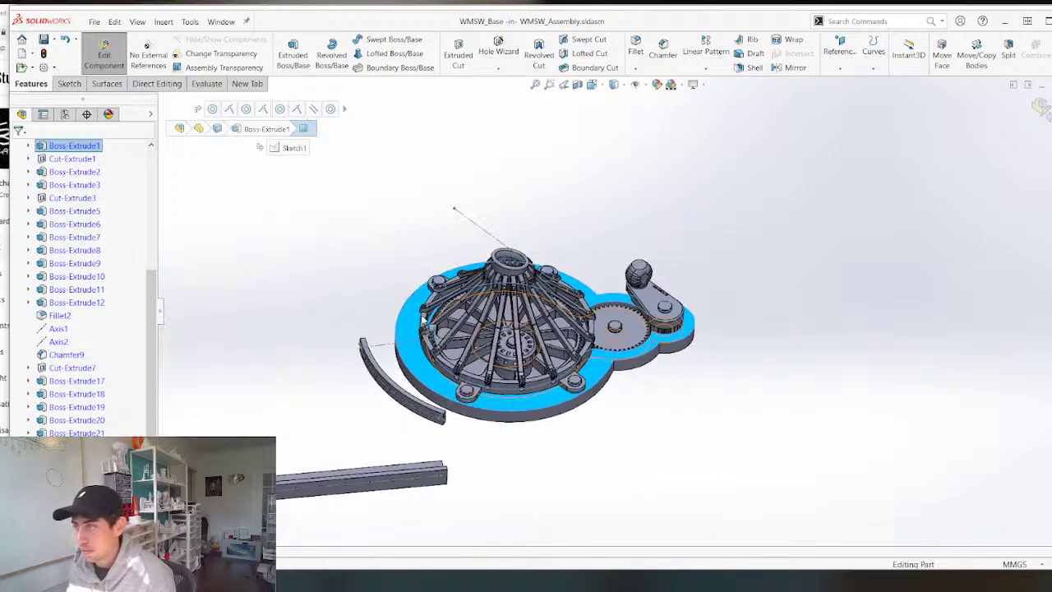
middle_drag(432, 327, 420, 398)
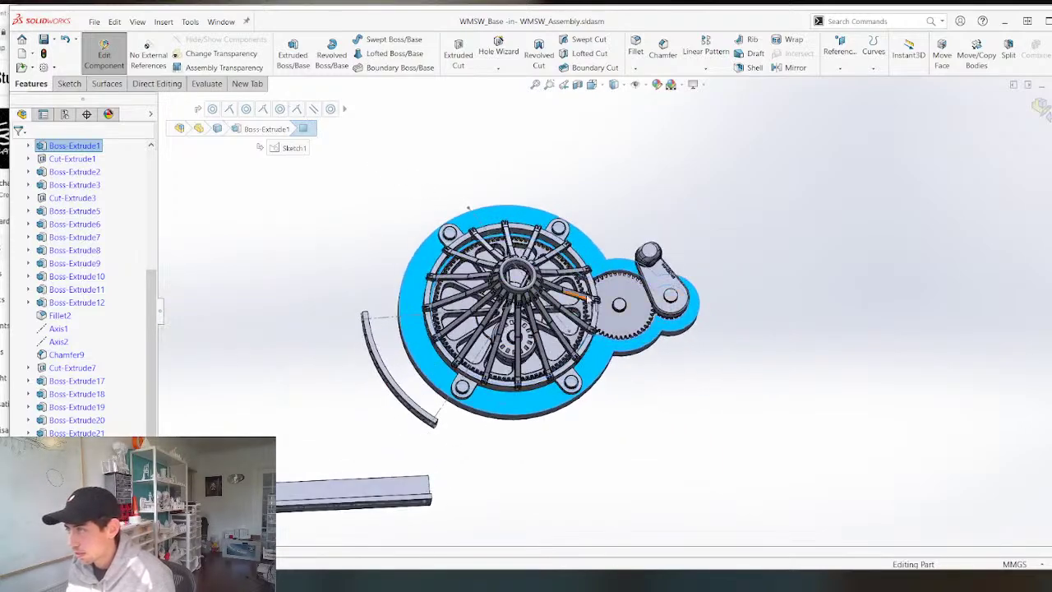
scroll(580, 298, down, 4)
middle_drag(581, 301, 594, 255)
scroll(595, 258, up, 3)
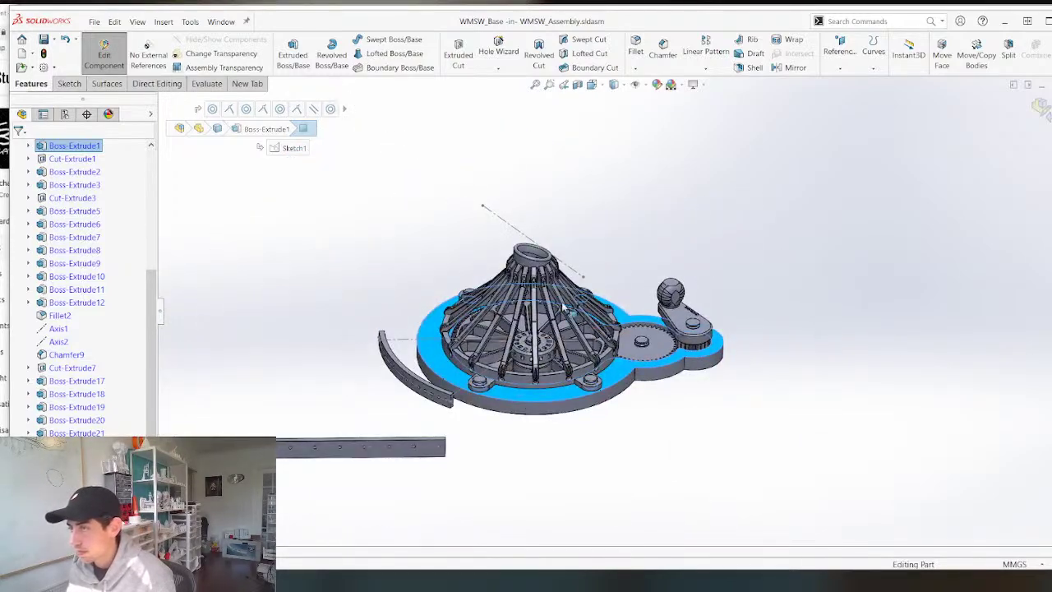
scroll(519, 351, down, 3)
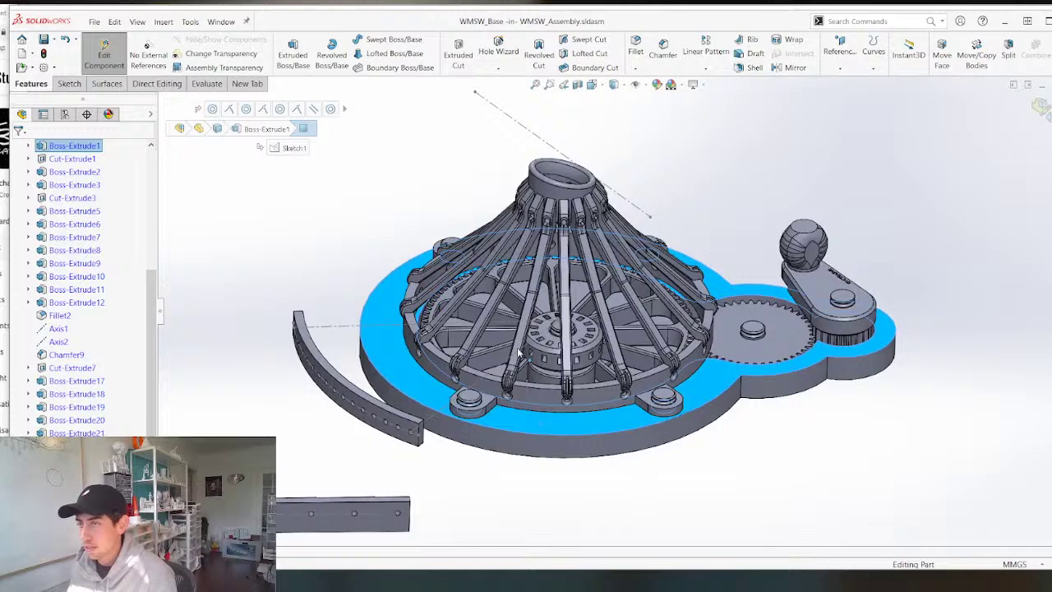
Finish editing WMSW_Base in context, return to the assembly level and save WMSW_Assembly.
click(114, 46)
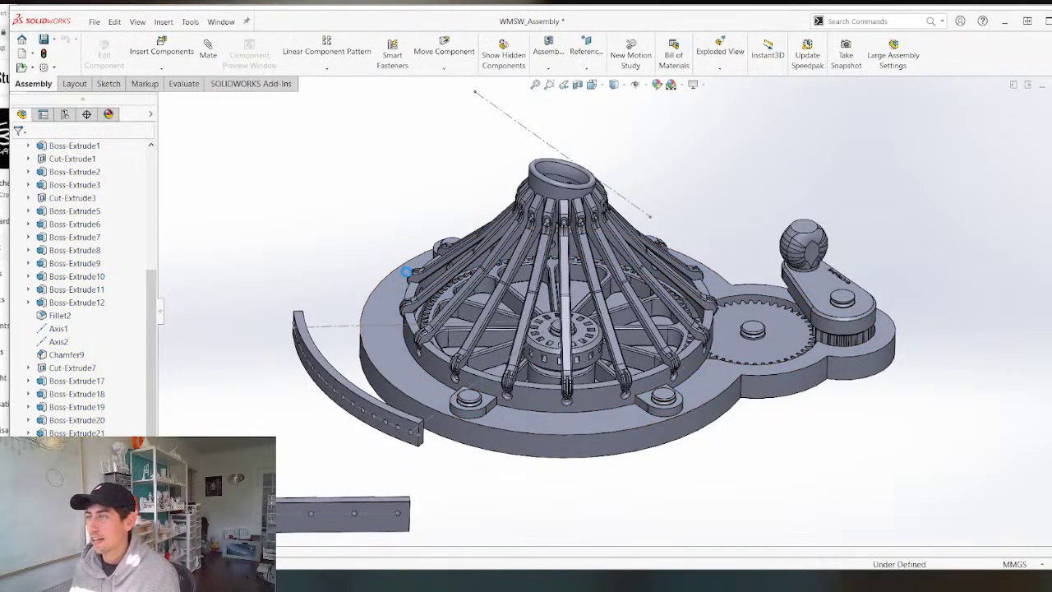
middle_drag(491, 176, 488, 261)
scroll(489, 261, up, 3)
middle_drag(508, 369, 451, 265)
scroll(496, 404, down, 3)
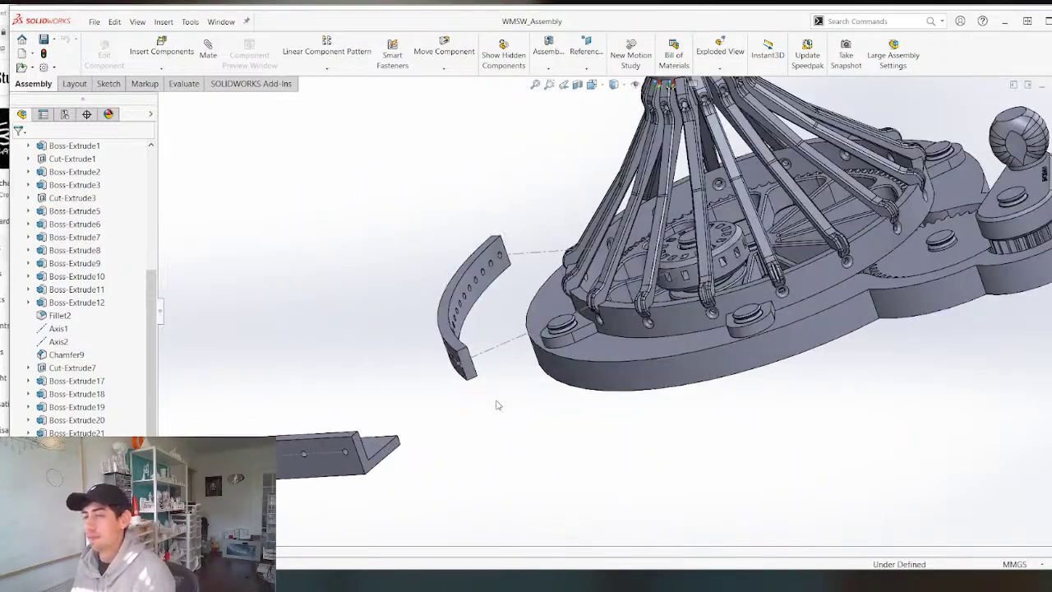
Open the spoked WMSW_Mechanism Base component from the assembly in its own window.
middle_drag(493, 394, 496, 424)
scroll(496, 424, up, 2)
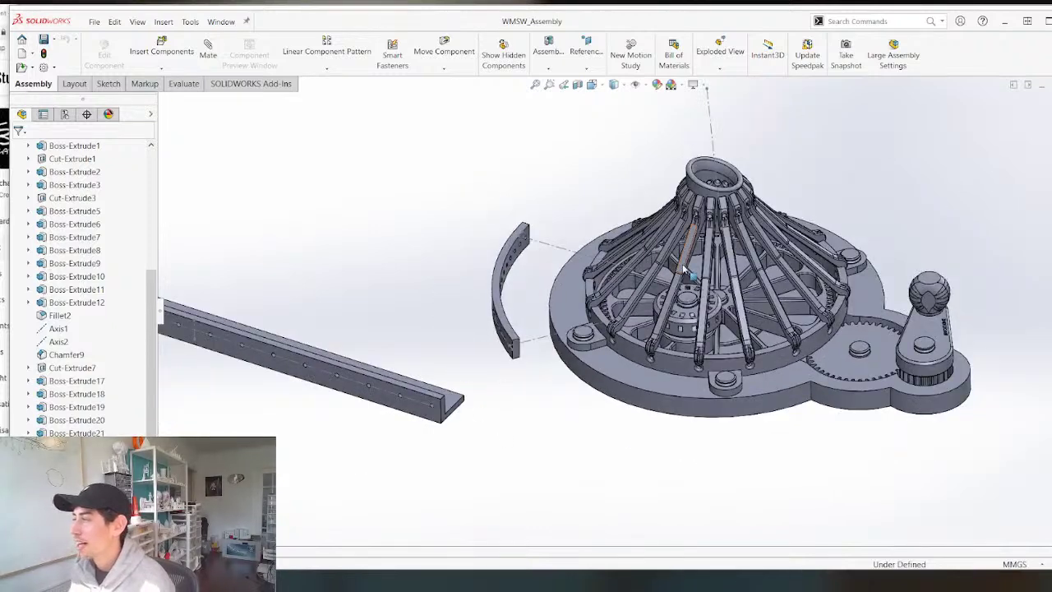
scroll(683, 272, down, 2)
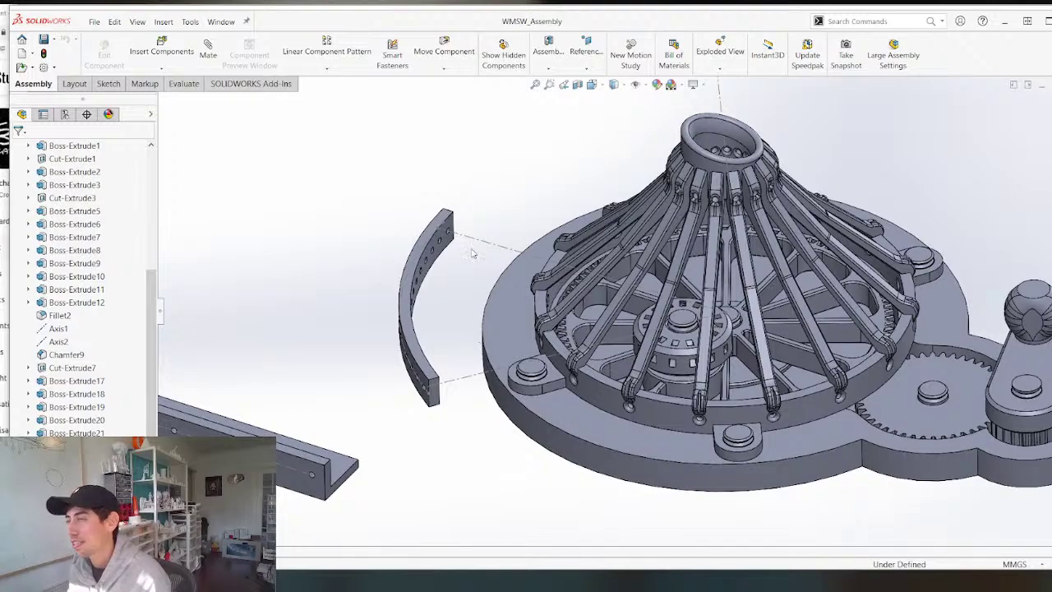
middle_drag(472, 253, 645, 378)
click(646, 376)
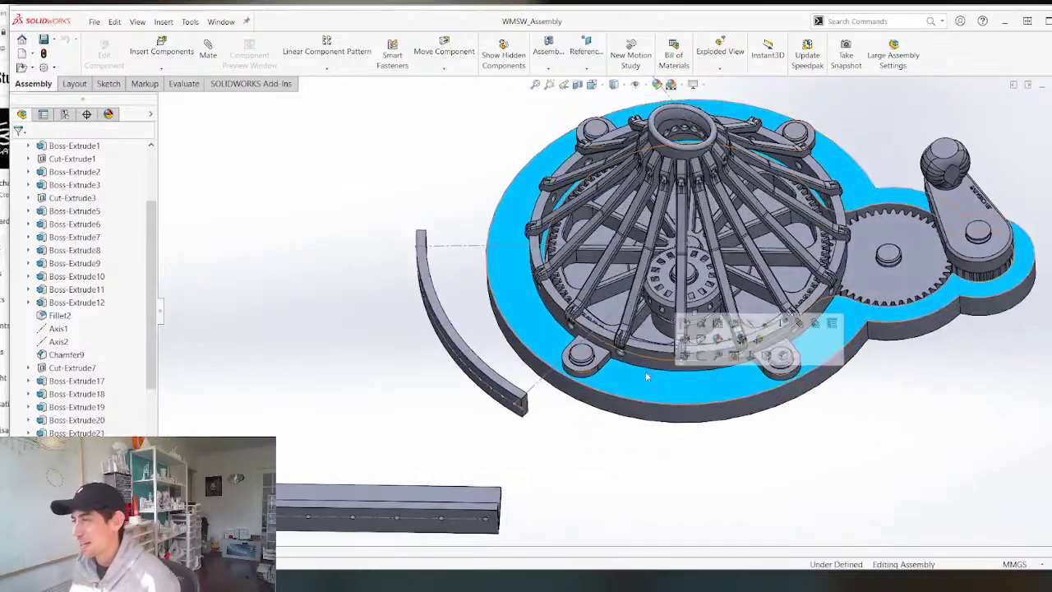
right_click(656, 378)
click(692, 375)
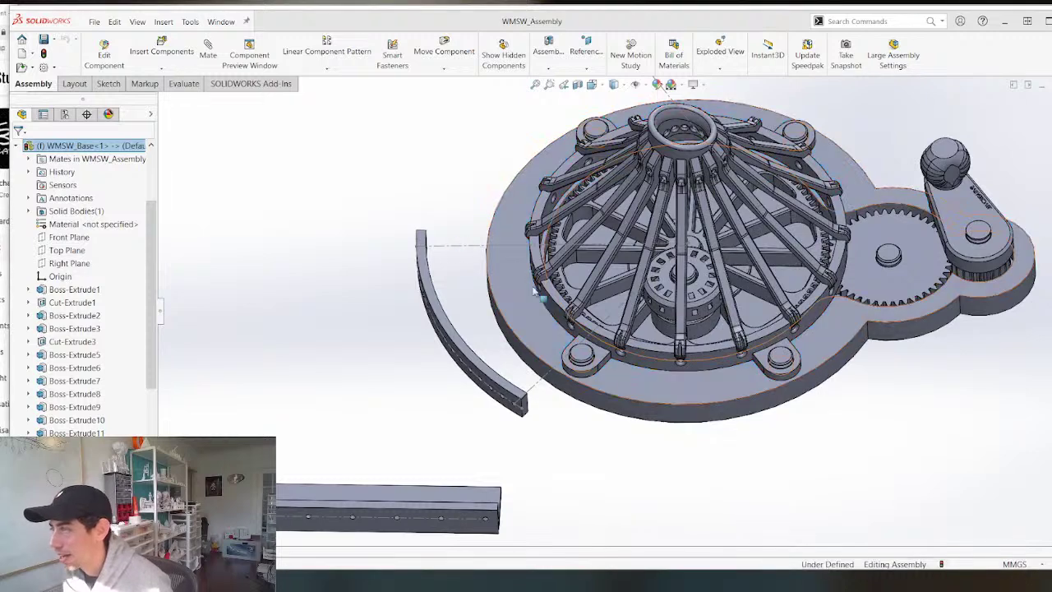
right_click(556, 200)
click(566, 180)
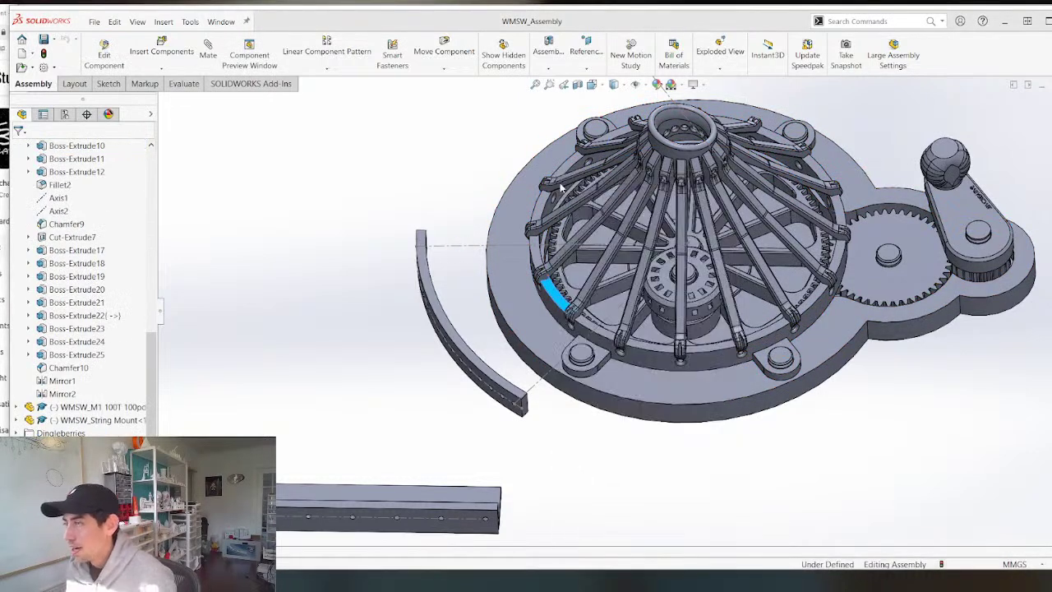
Delete Boss-Extrude2, the perforated curved strip beside the spoked cage.
middle_drag(369, 383, 337, 318)
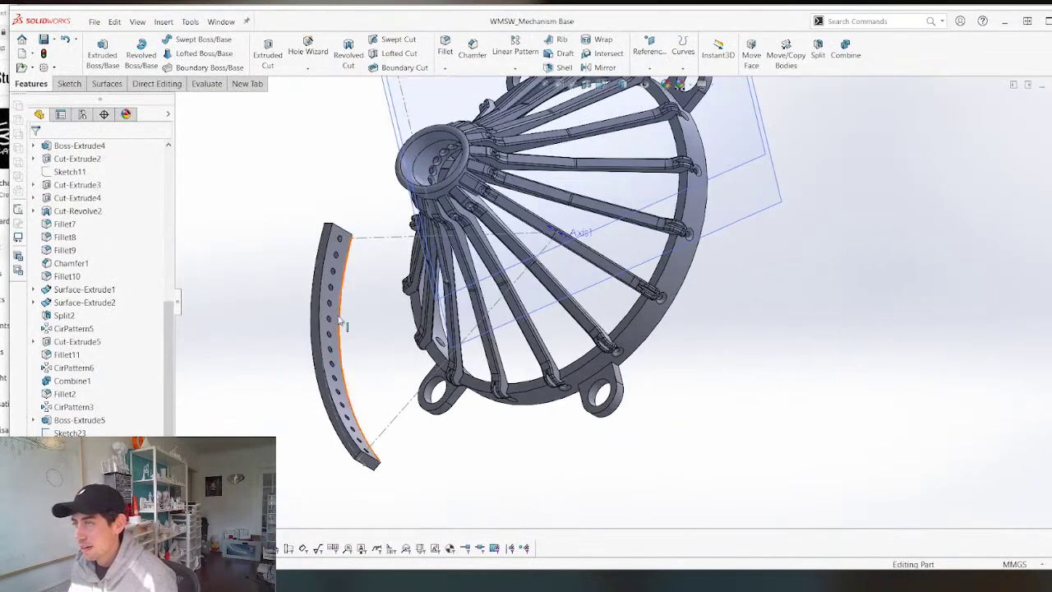
click(337, 319)
key(Delete)
key(Return)
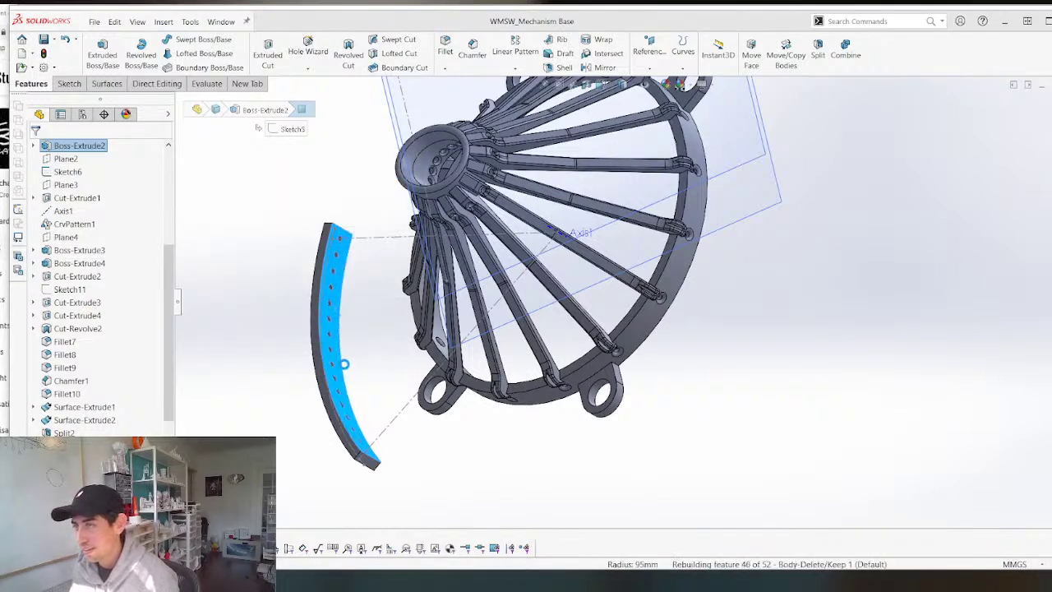
Delete the strip's leftover Plane2 and Sketch6, together with the dependent CrvPattern1.
scroll(339, 360, up, 3)
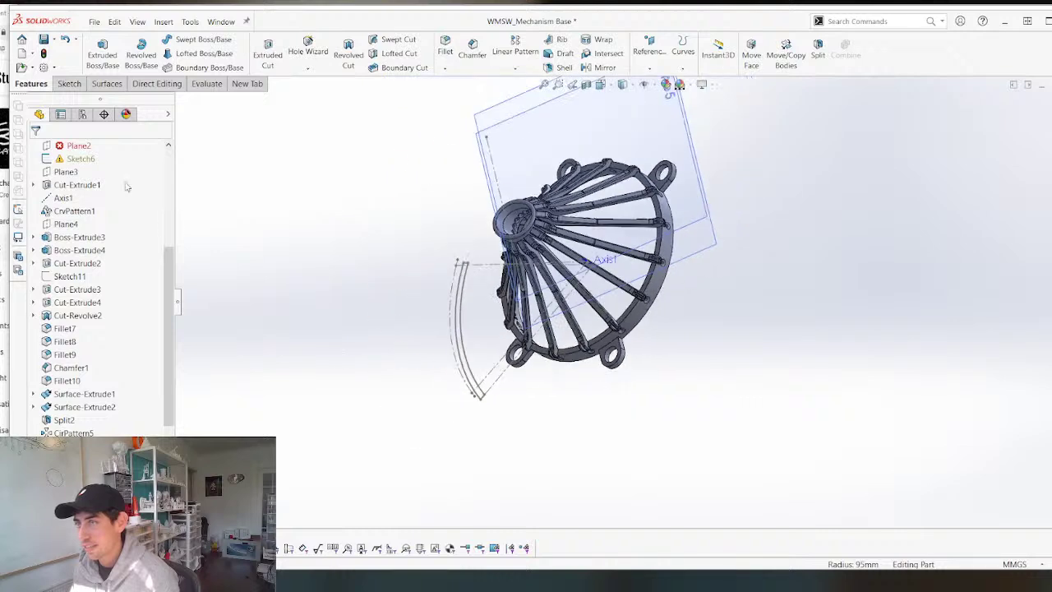
scroll(102, 261, up, 4)
click(78, 302)
key(Delete)
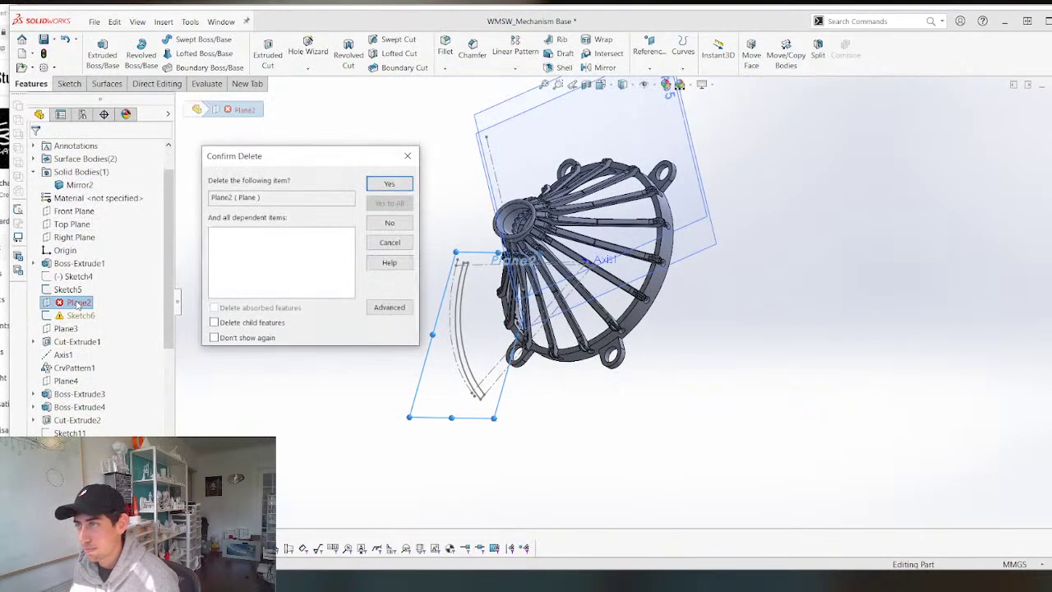
key(Return)
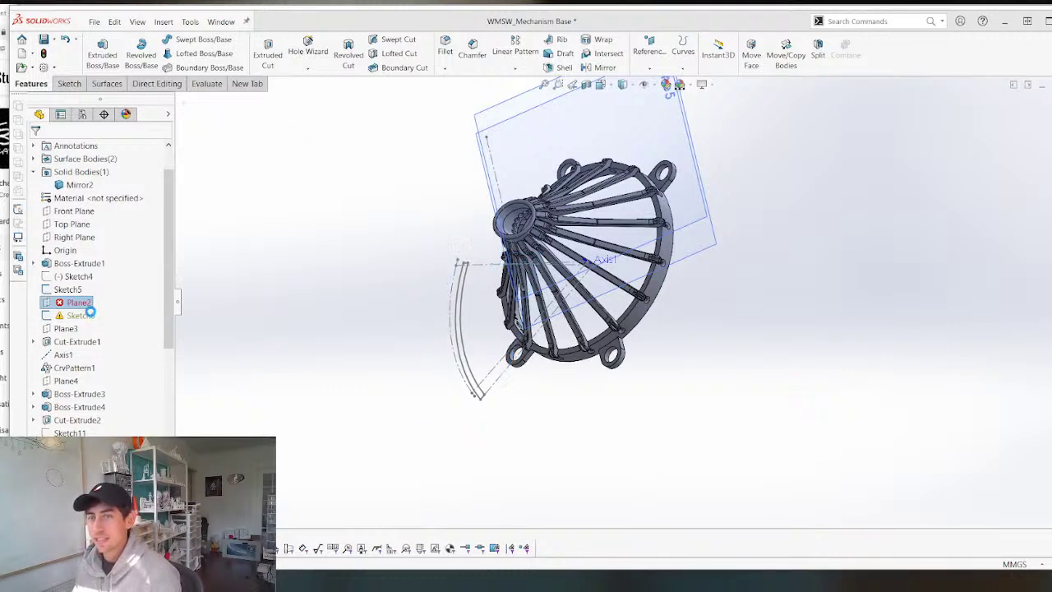
click(81, 303)
key(Delete)
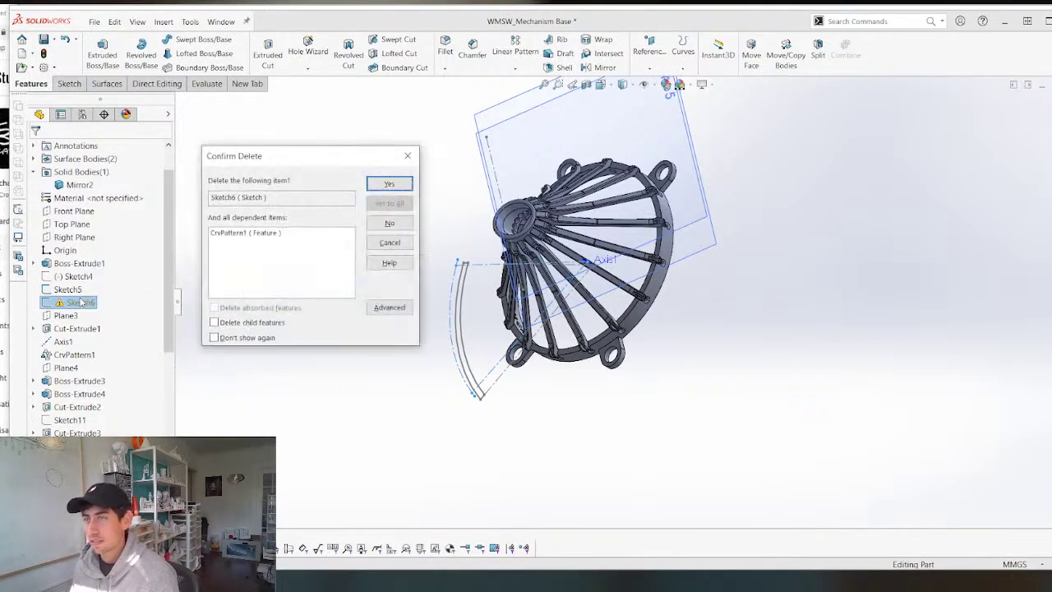
key(Return)
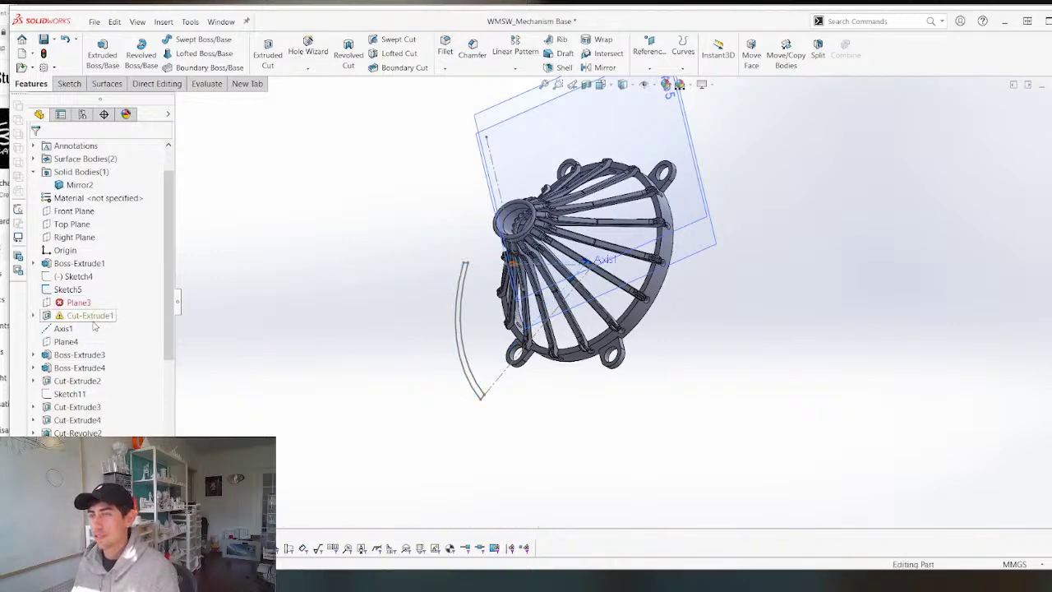
Delete the strip's hole feature Cut-Extrude1 with its Sketch7, and remove Plane3.
click(93, 319)
mouse_move(244, 317)
middle_down()
mouse_move(328, 263)
mouse_move(390, 193)
mouse_move(370, 307)
middle_up()
key(Delete)
key(Return)
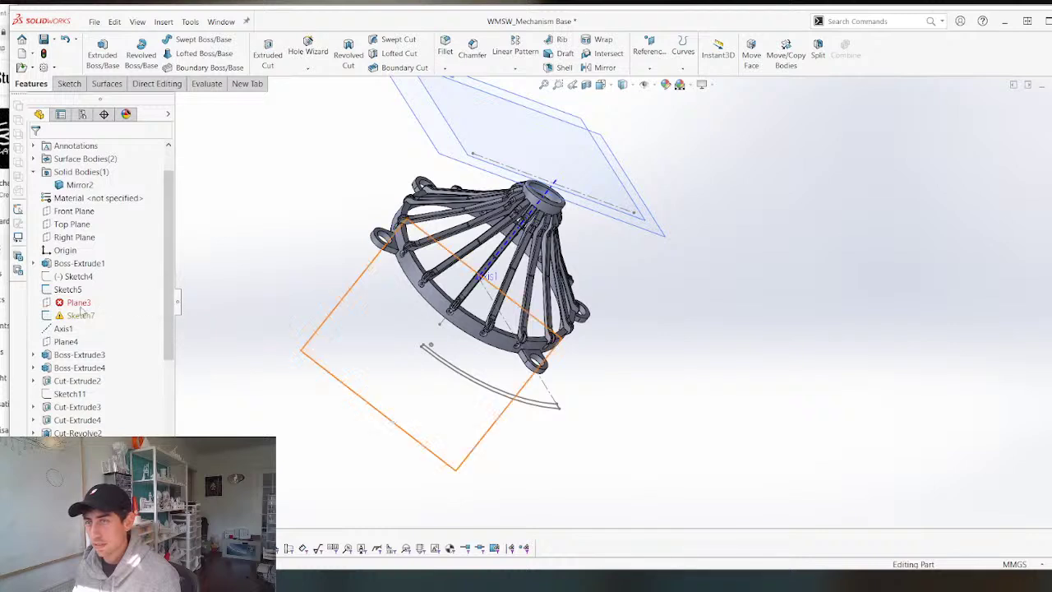
key(Delete)
key(Return)
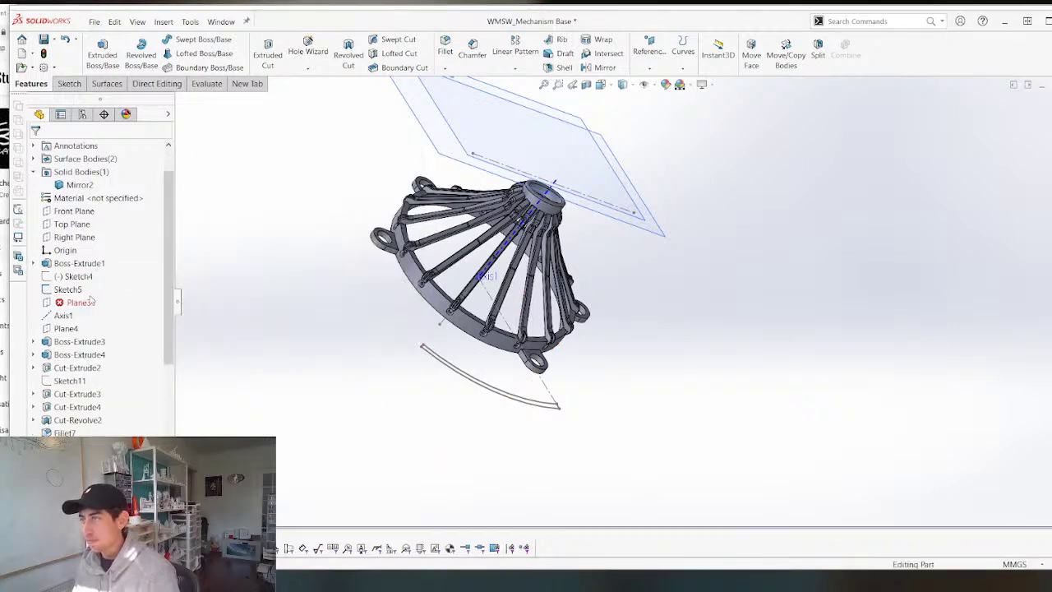
click(68, 303)
key(Delete)
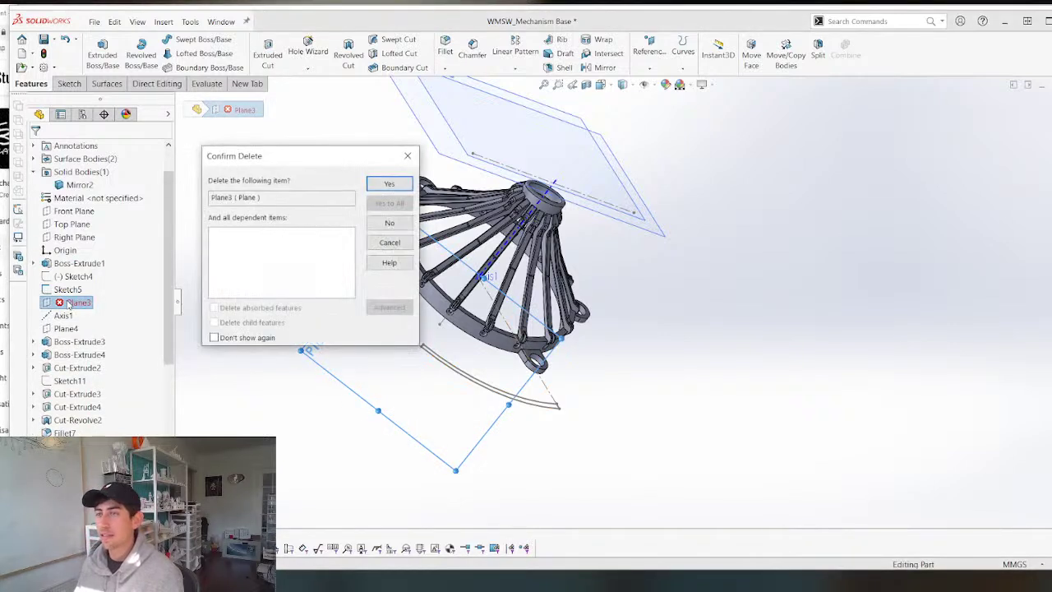
key(Return)
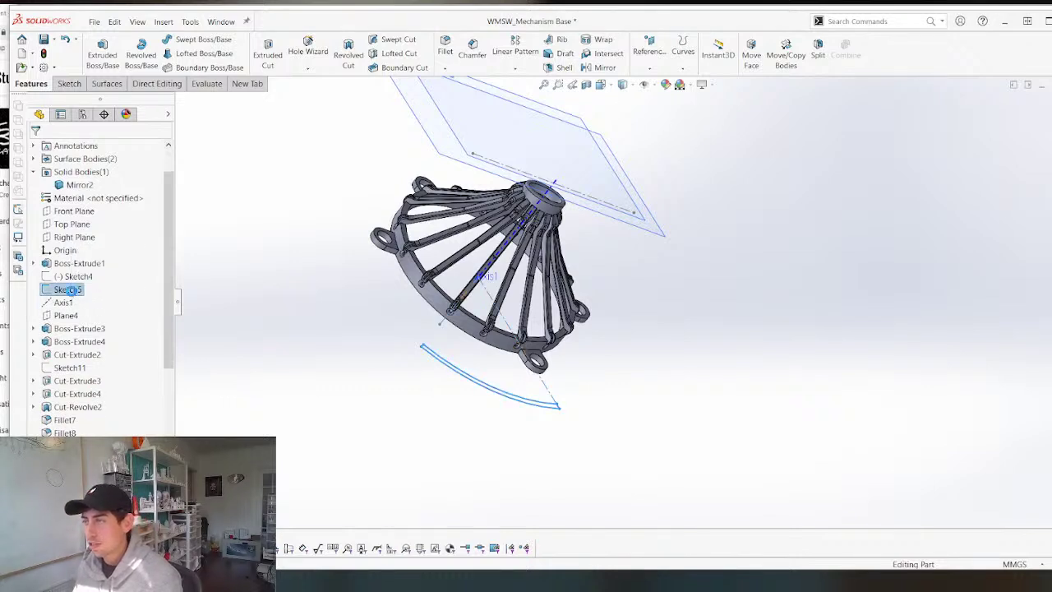
Try deleting Sketch5, the curved strip's profile sketch.
key(Delete)
key(Return)
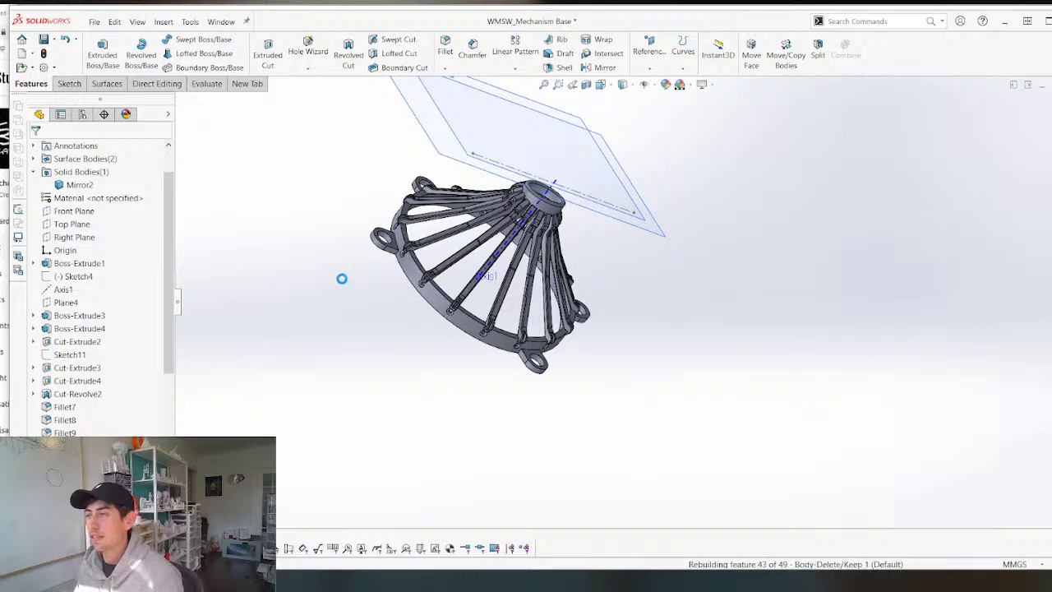
mouse_move(404, 314)
middle_down()
mouse_move(277, 350)
mouse_move(329, 391)
middle_up()
Return to WMSW_Assembly and open the WMSW_Base component in its own window.
key(ctrl+Tab)
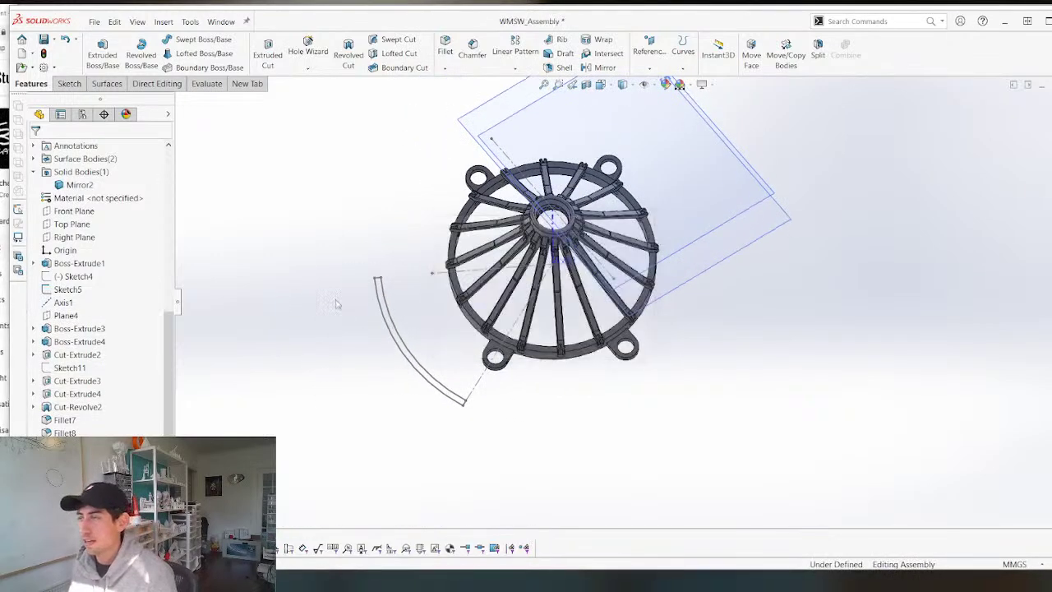
middle_drag(411, 292, 406, 364)
scroll(458, 304, up, 4)
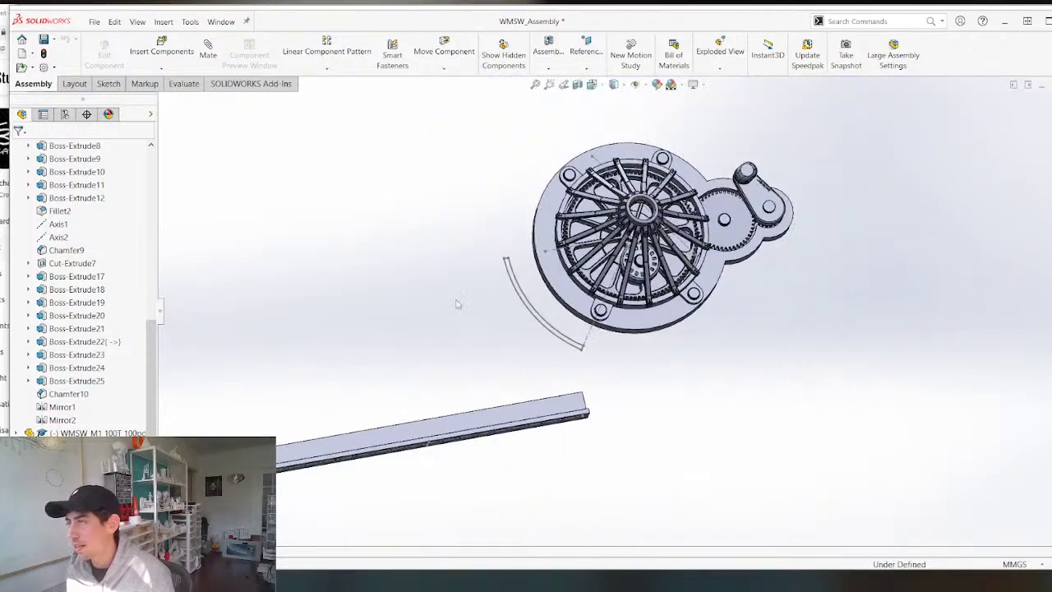
scroll(635, 248, down, 4)
middle_drag(635, 248, 613, 206)
right_click(645, 377)
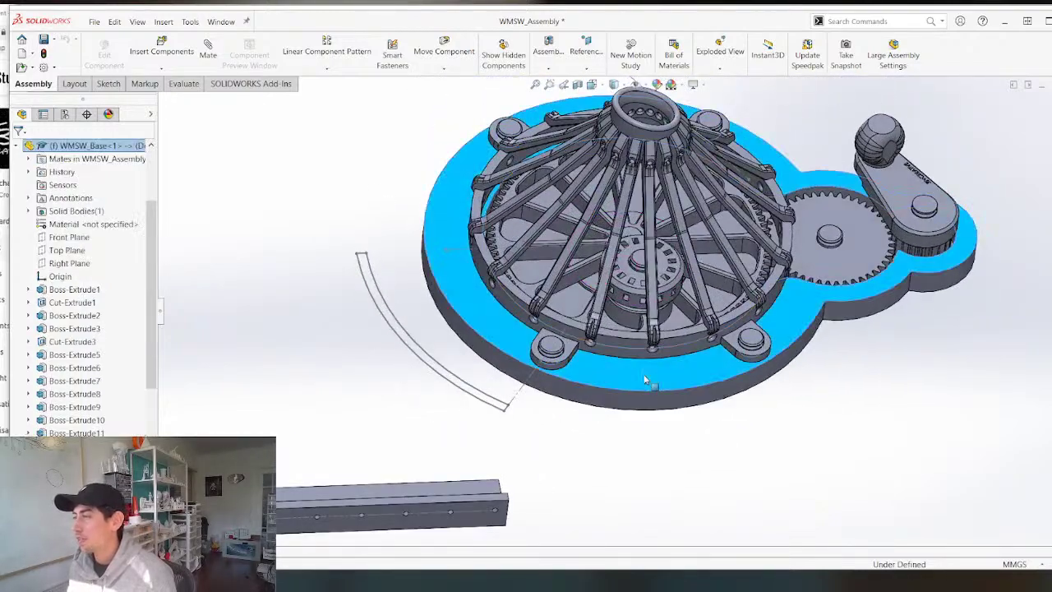
click(653, 193)
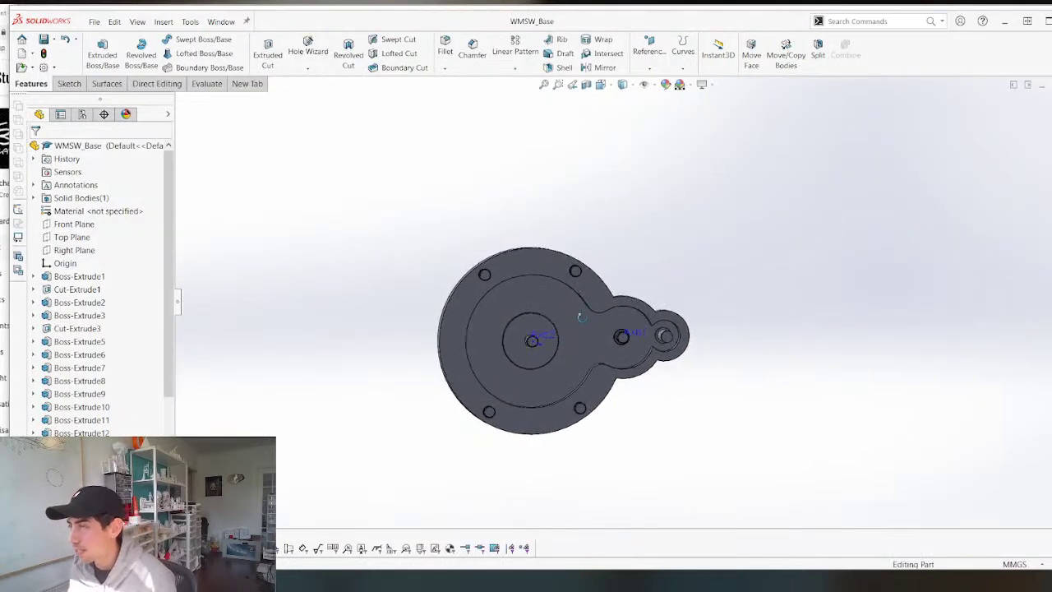
Select the rim face of WMSW_Base and examine its outline and peg positions square-on.
scroll(641, 355, down, 3)
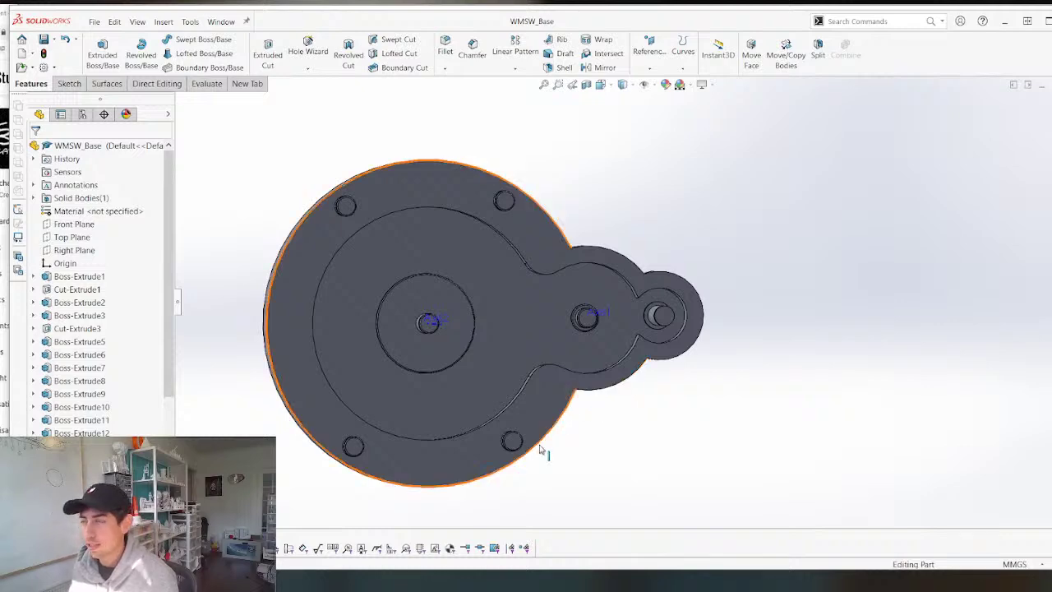
scroll(542, 449, down, 1)
mouse_move(541, 449)
middle_down()
mouse_move(521, 357)
mouse_move(532, 441)
middle_up()
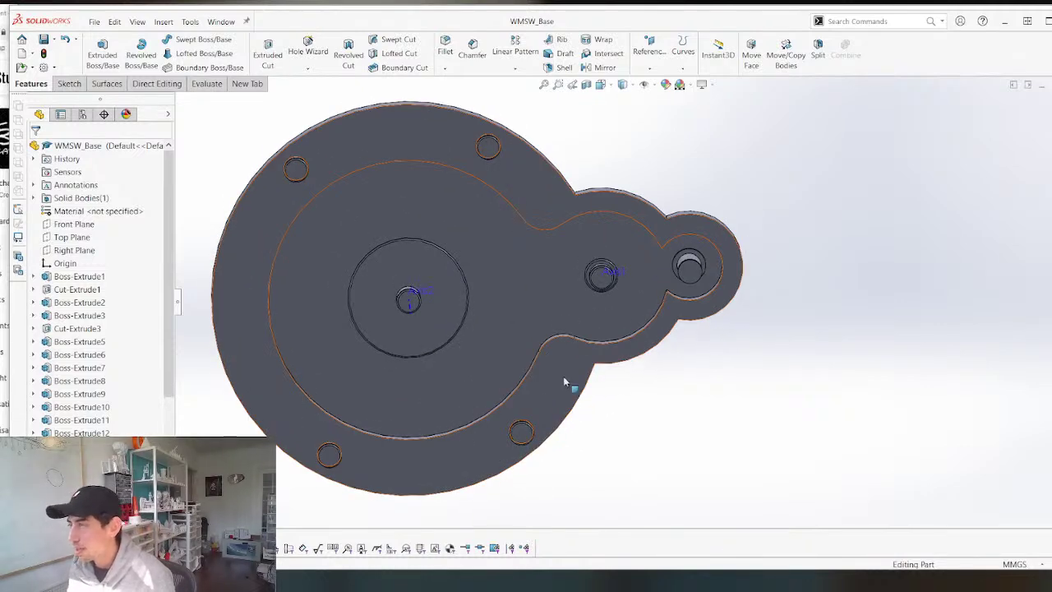
click(564, 381)
key(ctrl+8)
scroll(524, 319, up, 2)
scroll(740, 324, down, 3)
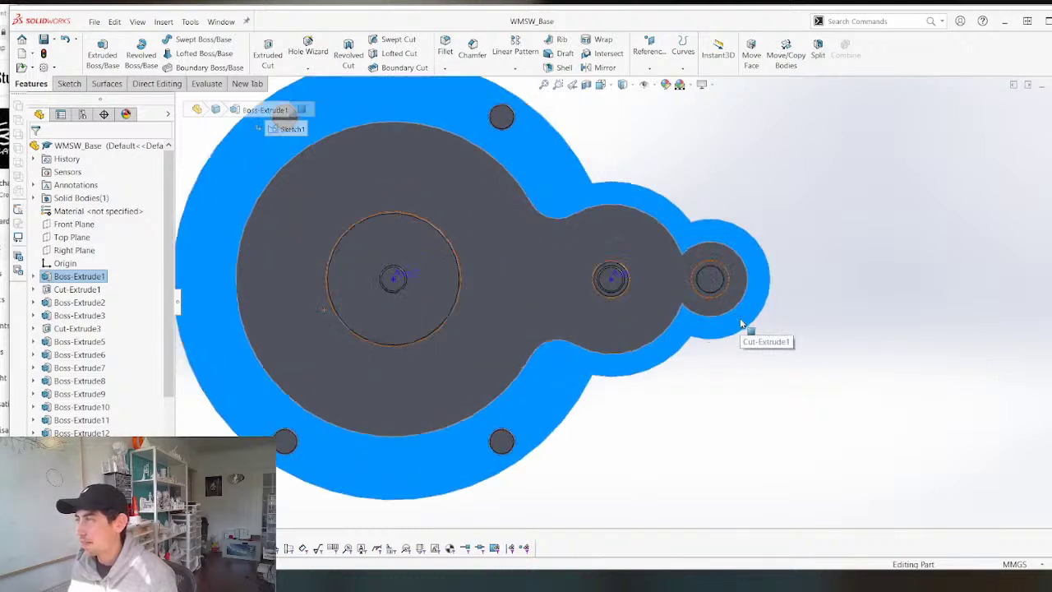
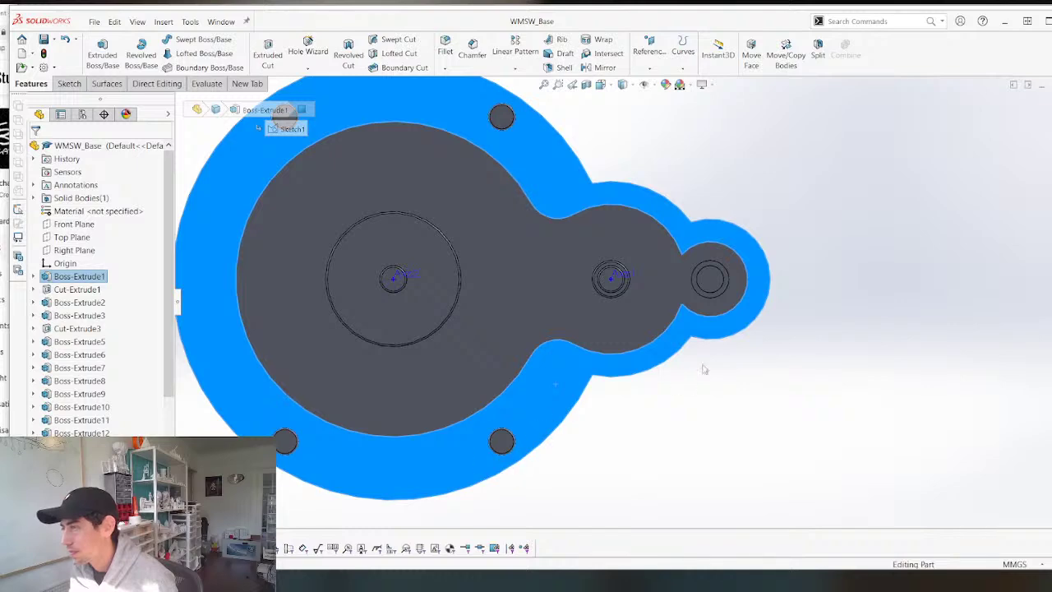
scroll(723, 279, up, 5)
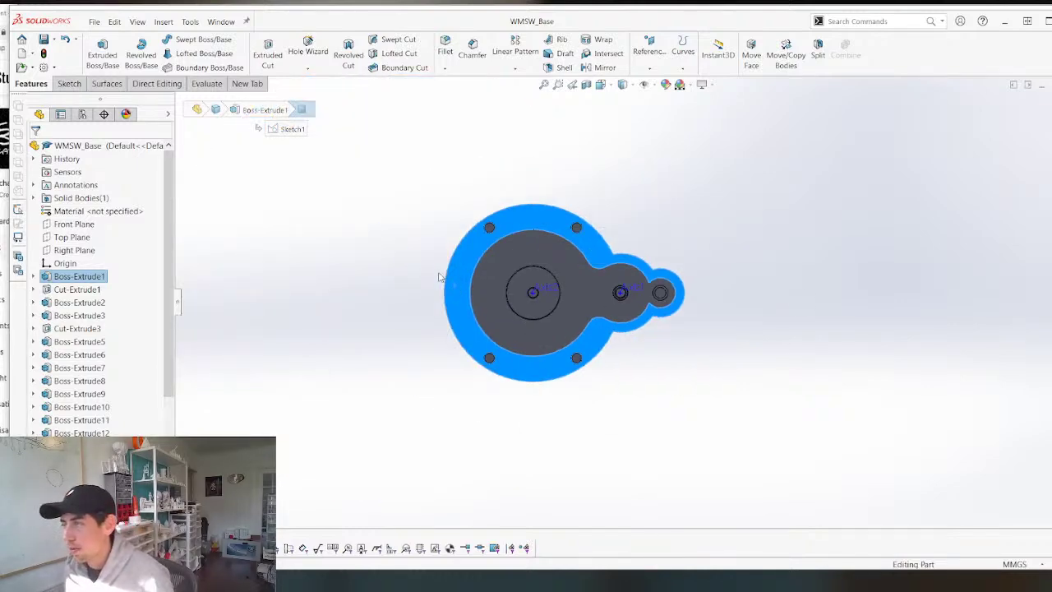
Switch back to WMSW_Assembly and edit WMSW_Base in context, viewed from above.
key(ctrl+Tab)
click(492, 306)
click(491, 305)
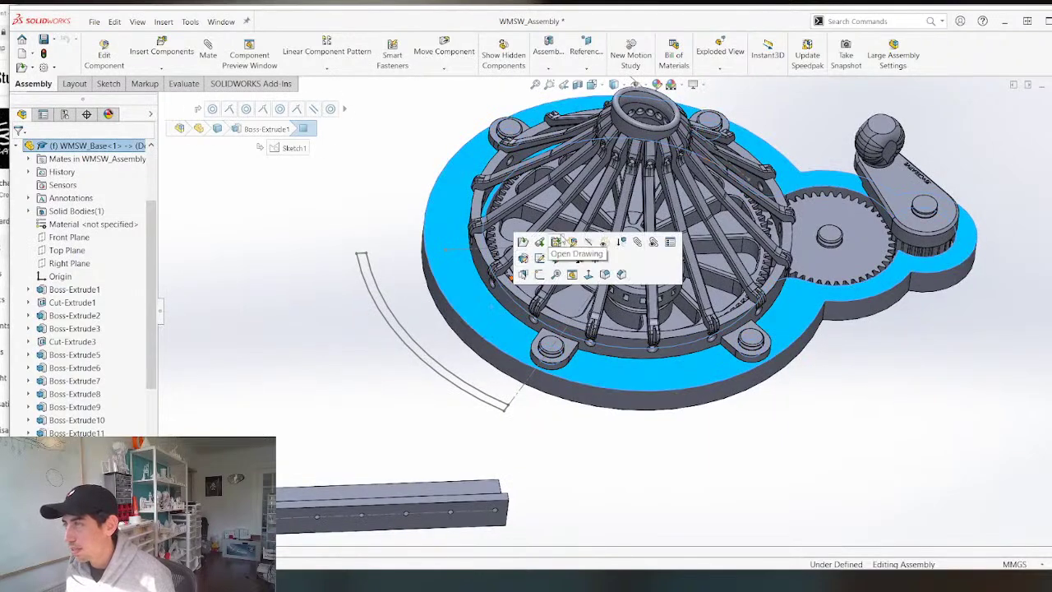
click(569, 241)
middle_drag(346, 376, 426, 244)
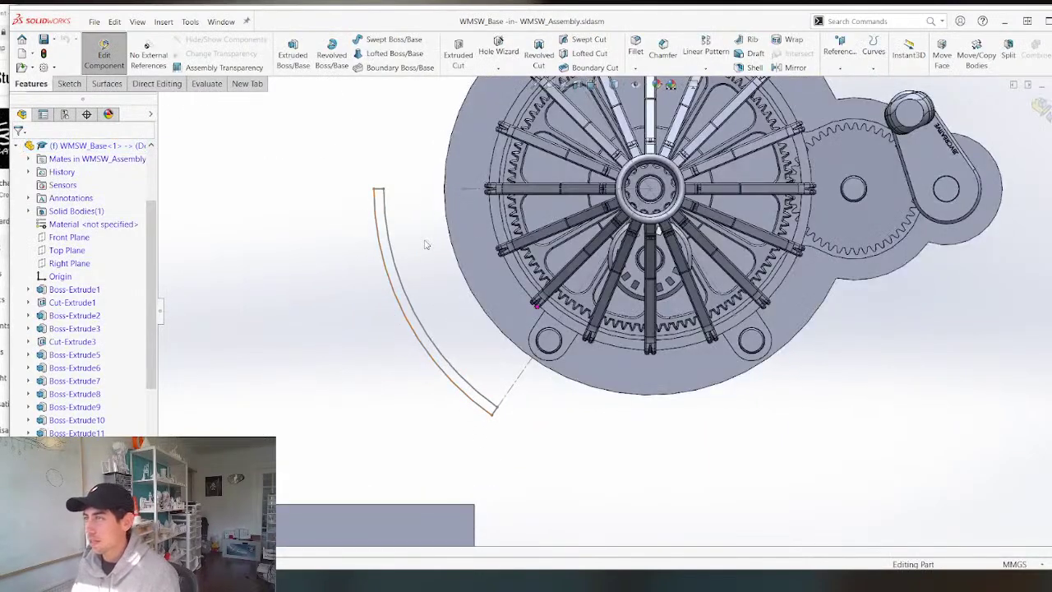
Start a sketch on the top face of WMSW_Base and convert the curved strip's closed outline into it.
click(465, 237)
key(s)
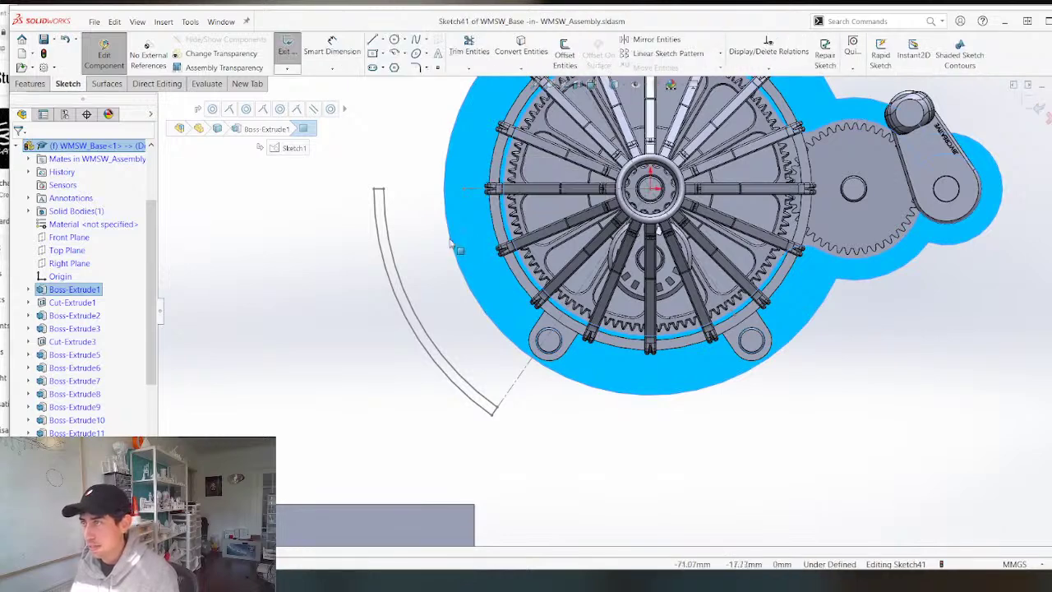
click(378, 190)
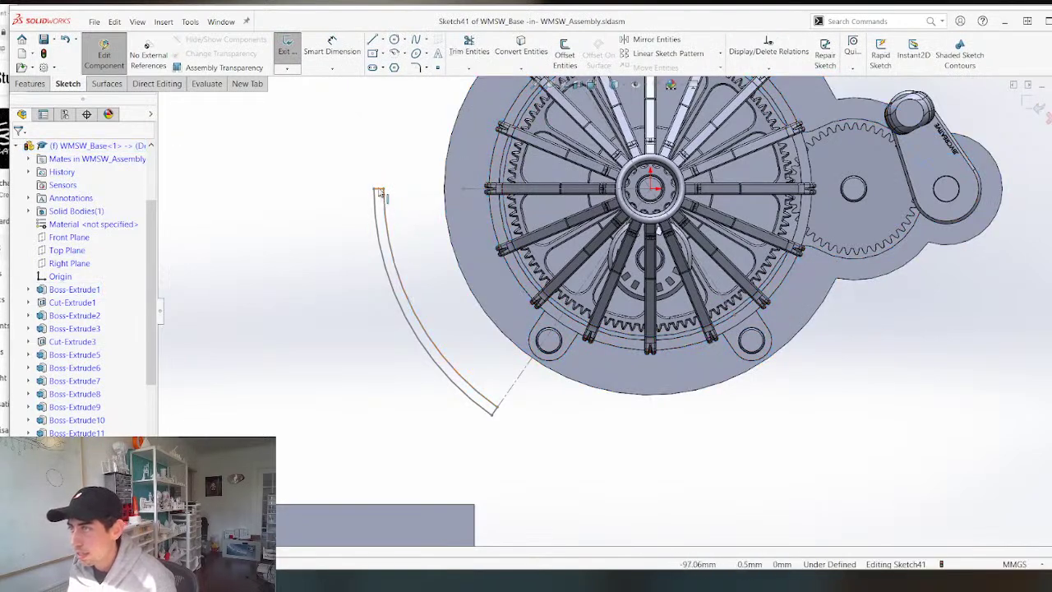
ctrl+click(375, 206)
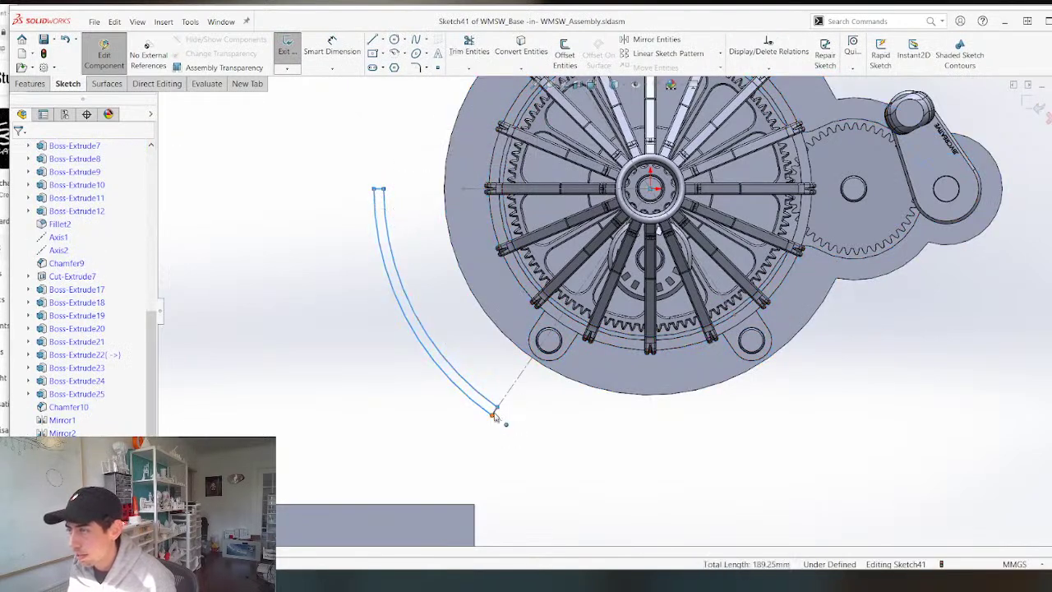
scroll(496, 417, down, 2)
key(c)
scroll(427, 392, up, 4)
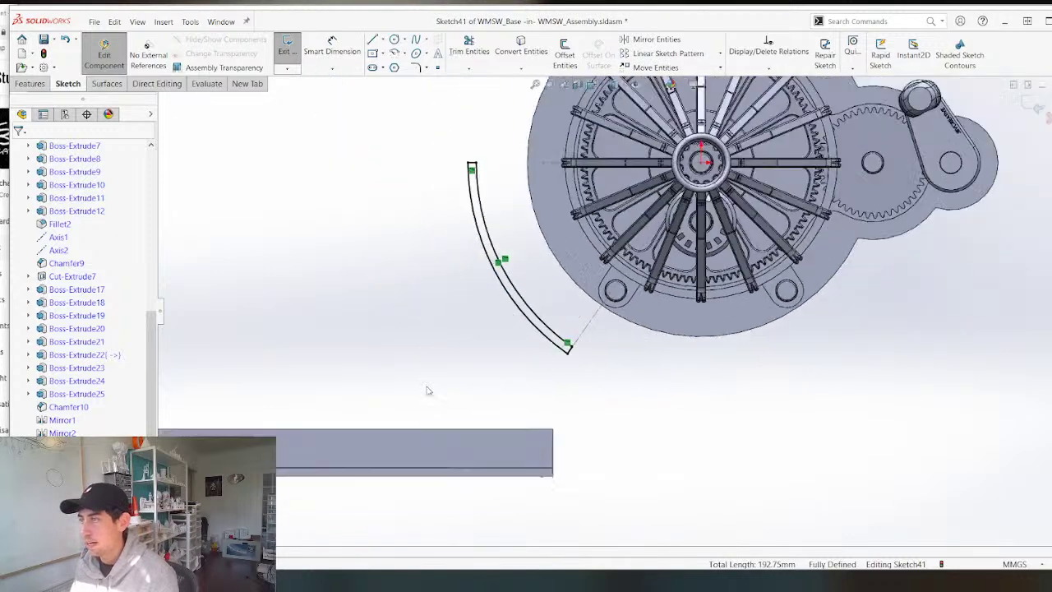
scroll(631, 281, up, 2)
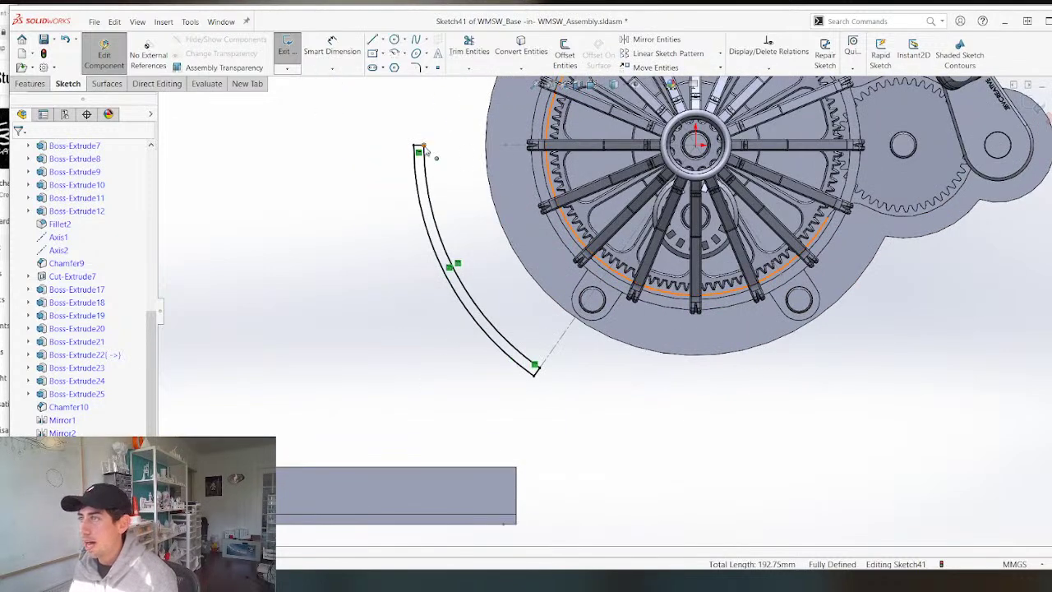
scroll(420, 160, up, 4)
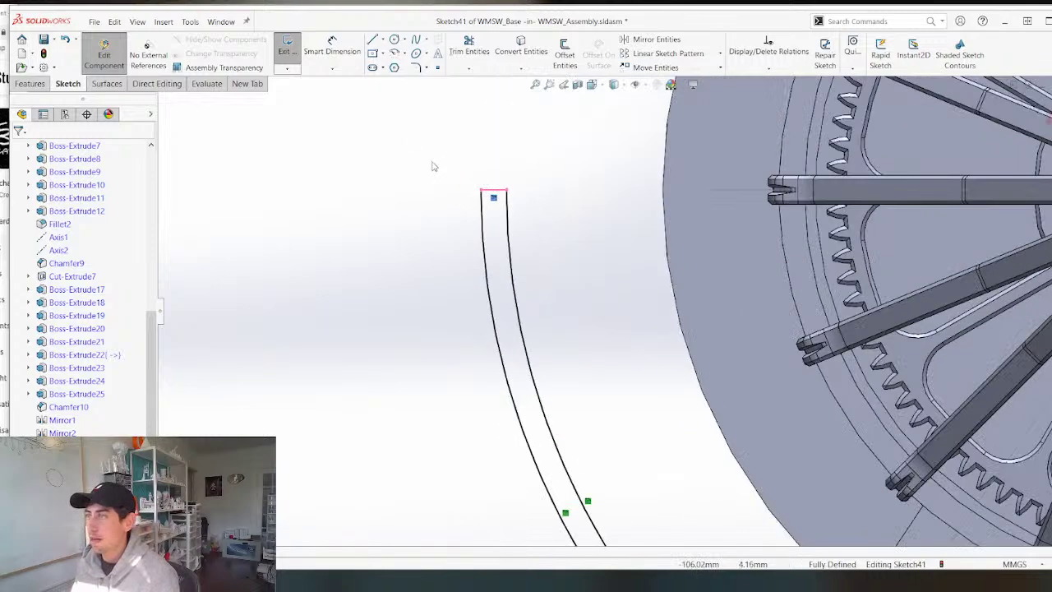
scroll(483, 209, down, 6)
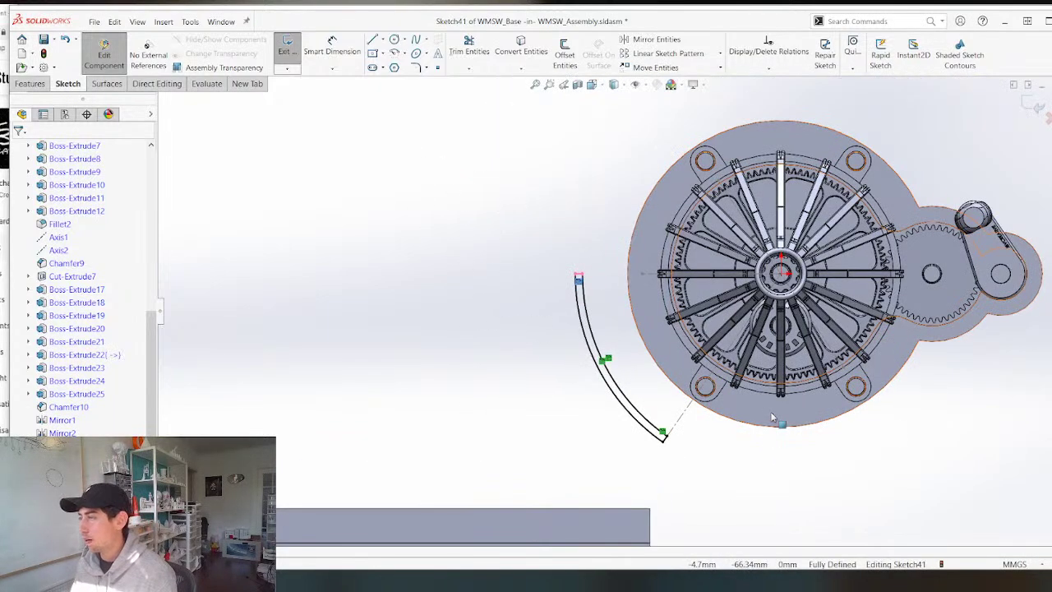
Delete the relations that tie the converted curved strip outline to its source edges, leaving the outline free in the sketch.
middle_drag(771, 418, 752, 345)
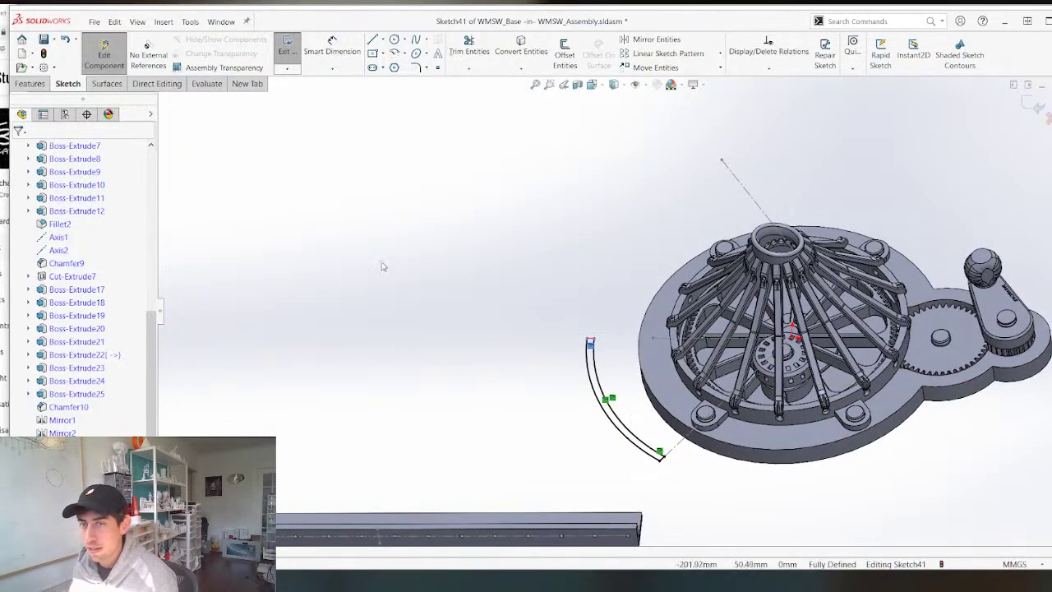
key(ctrl+8)
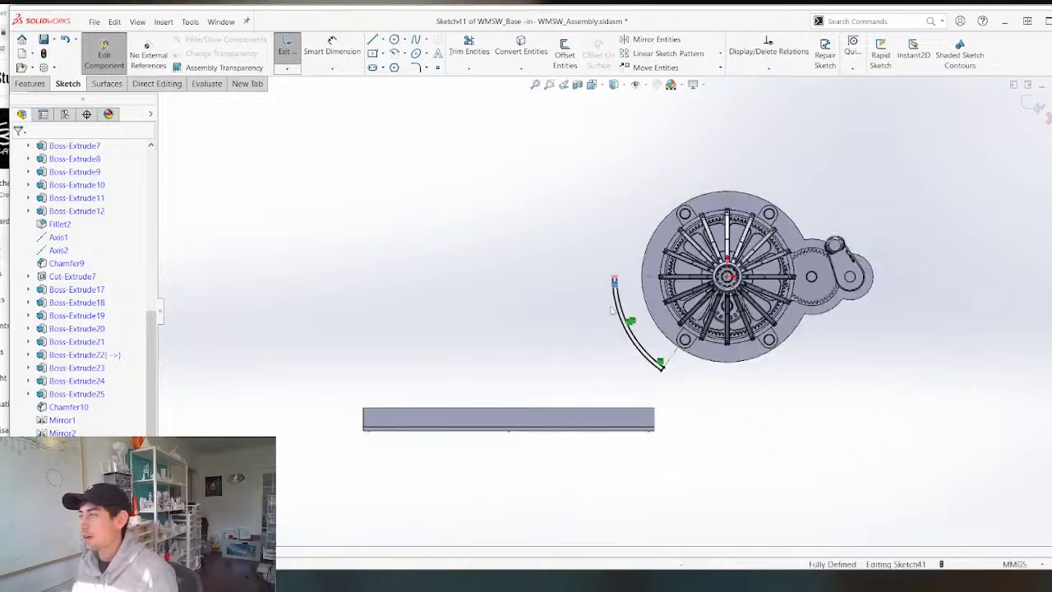
scroll(649, 271, down, 8)
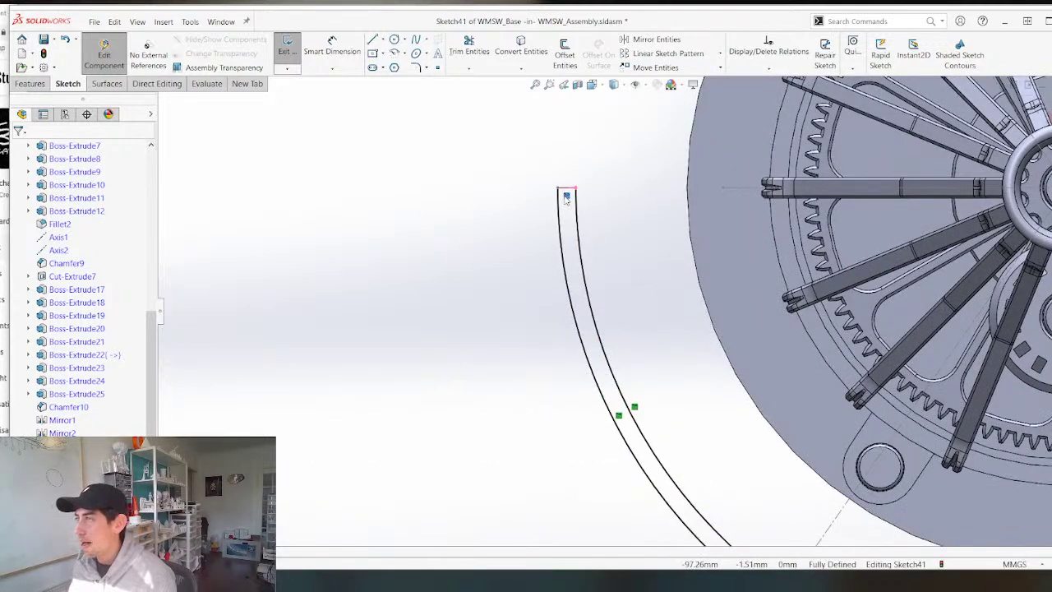
click(634, 407)
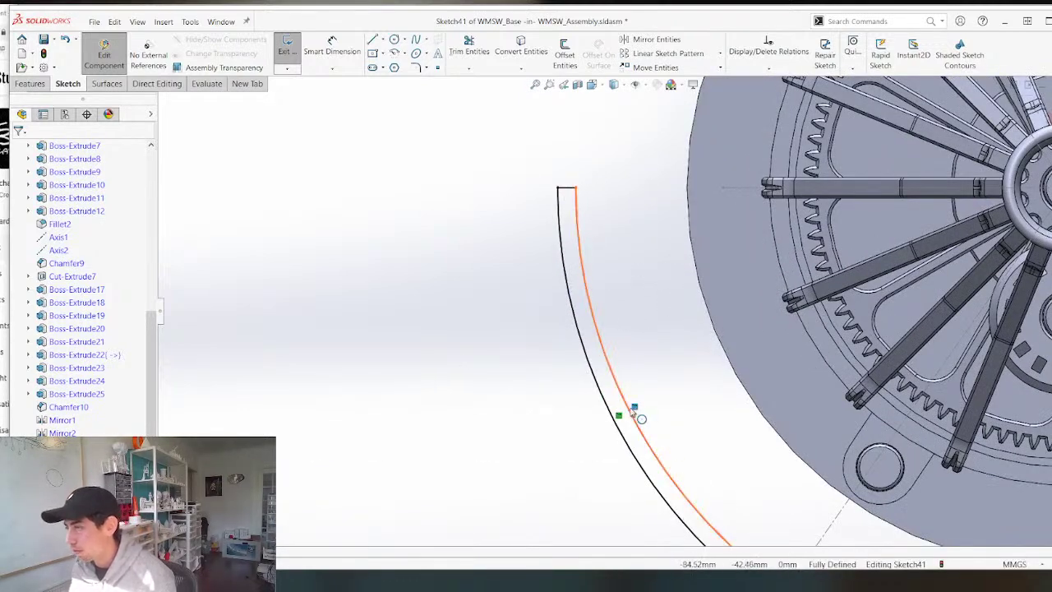
key(Delete)
scroll(693, 439, up, 5)
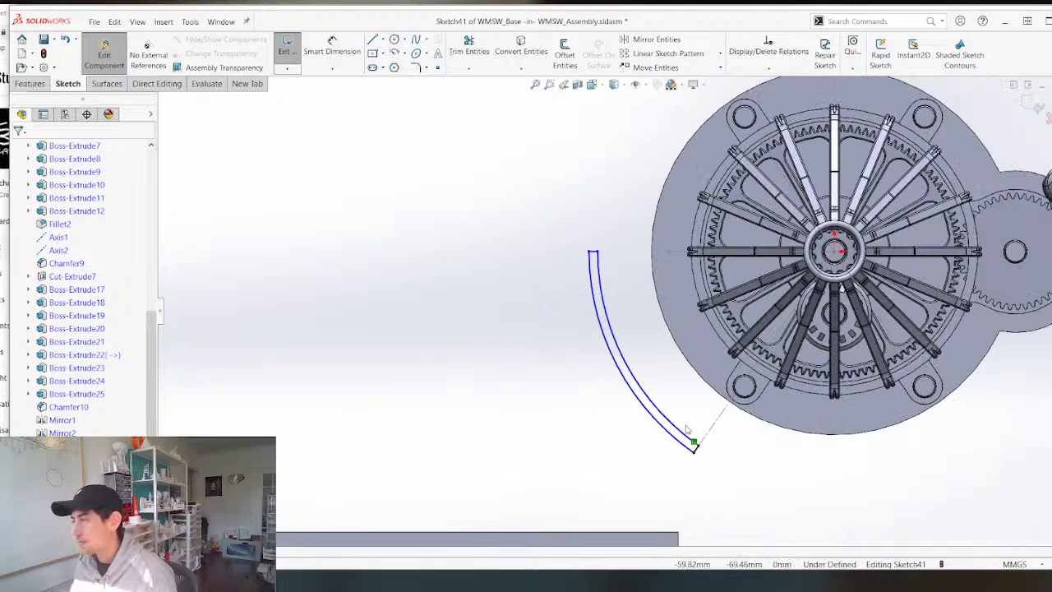
scroll(688, 439, down, 5)
scroll(687, 439, up, 4)
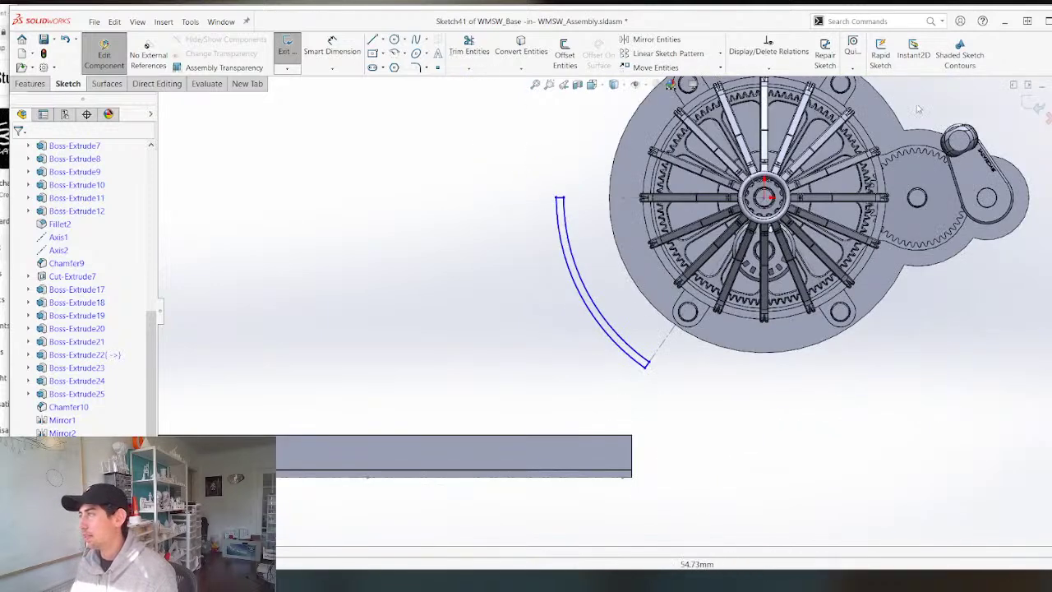
Exit the sketch and the in-context edit, and open the WMSW_Base component in its own window.
click(1037, 107)
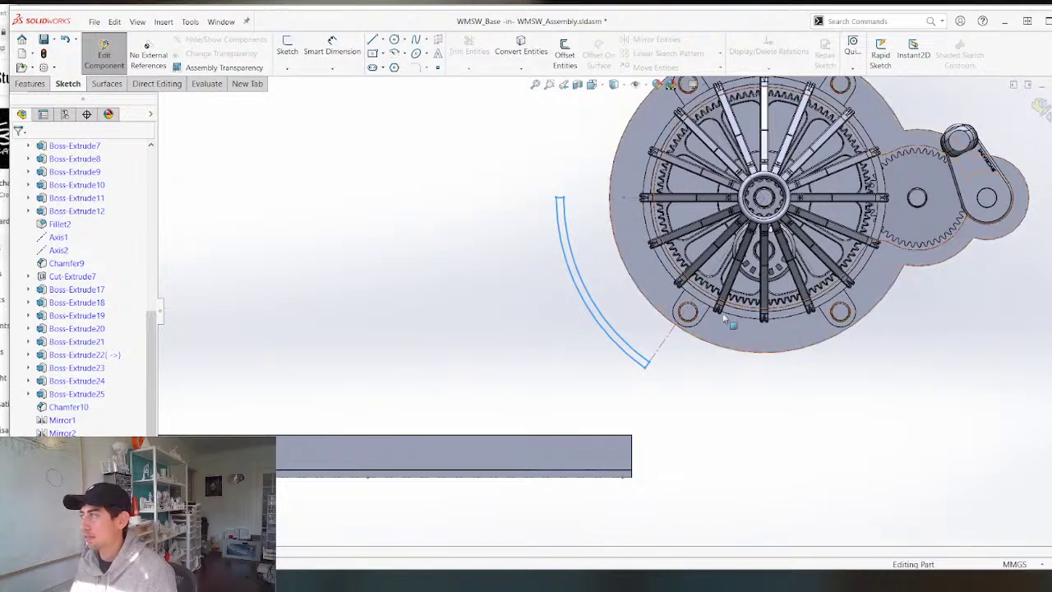
middle_drag(723, 318, 733, 282)
click(1039, 107)
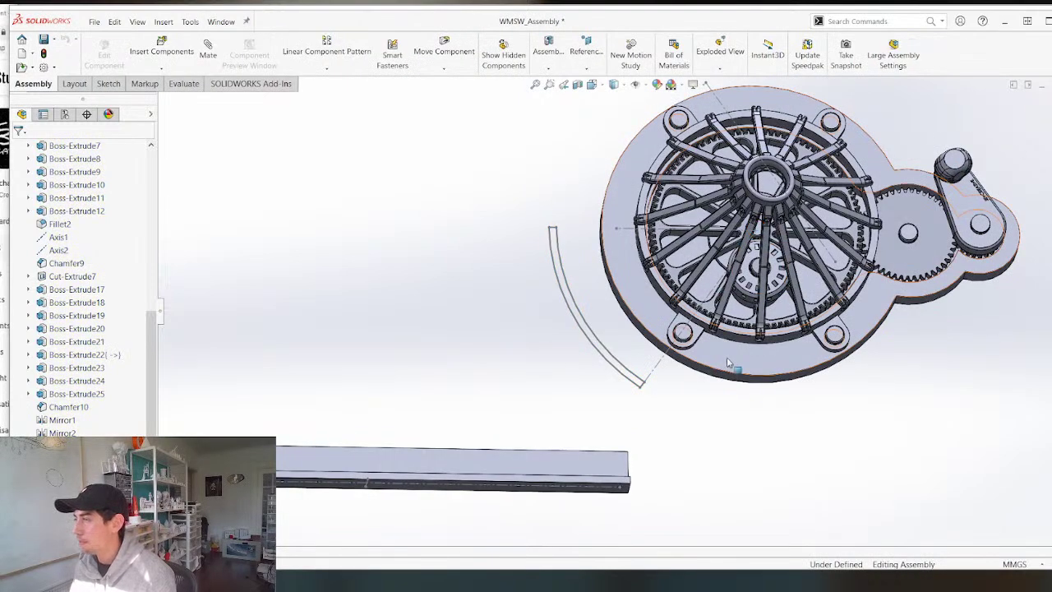
right_click(728, 365)
click(736, 194)
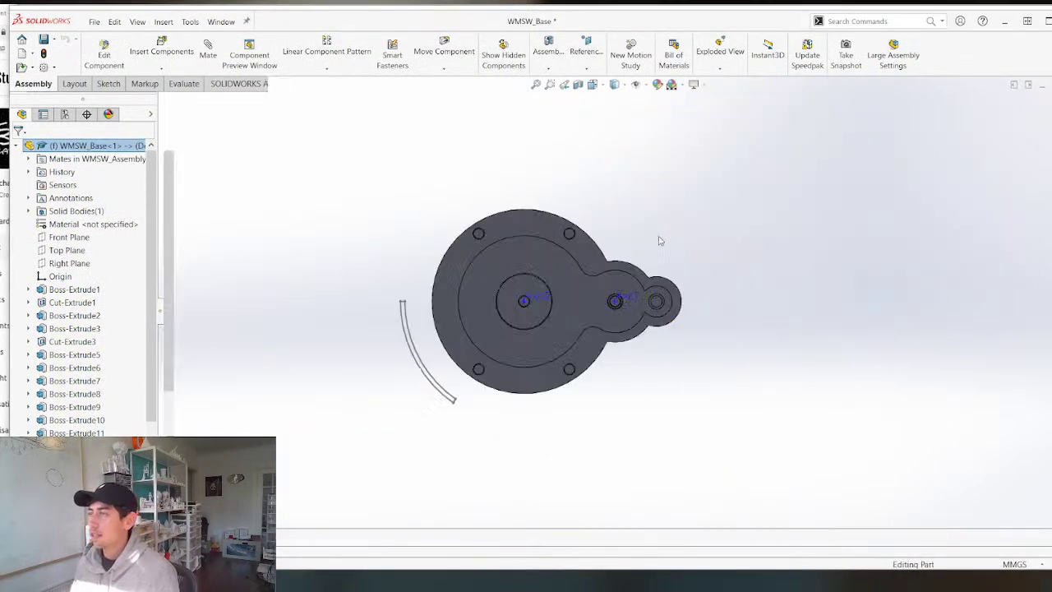
Edit the curved strip's sketch and draw two construction lines, from the inner corners of its upper and lower ends to the base's centre.
right_click(429, 343)
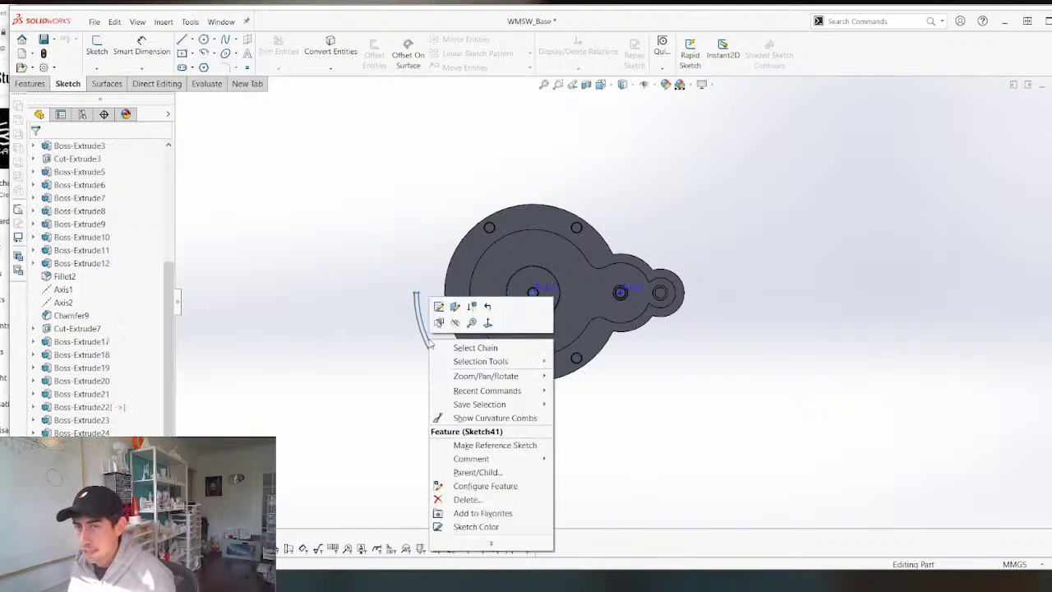
click(439, 307)
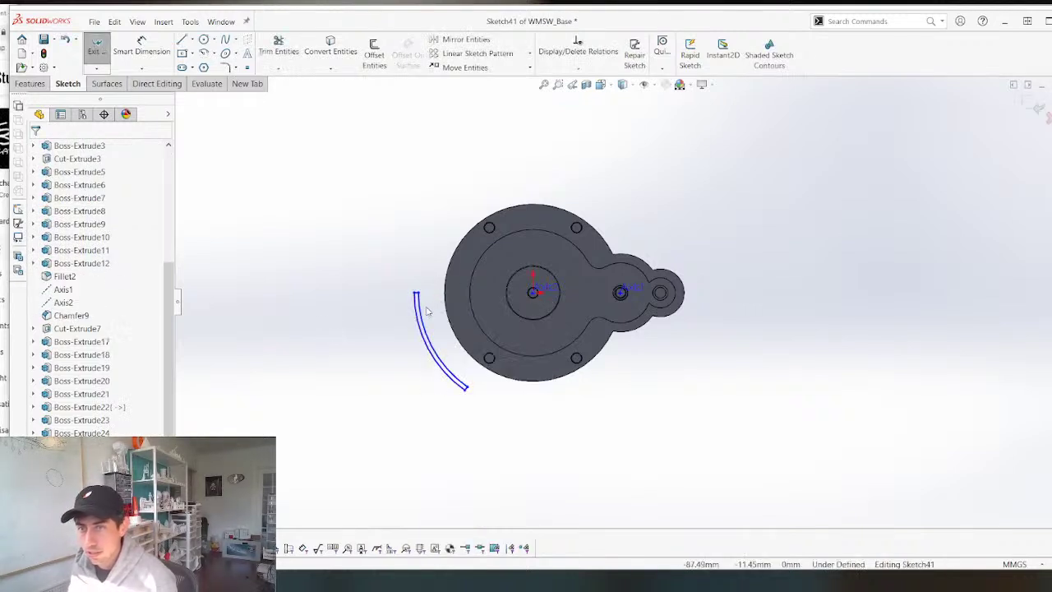
scroll(439, 336, down, 4)
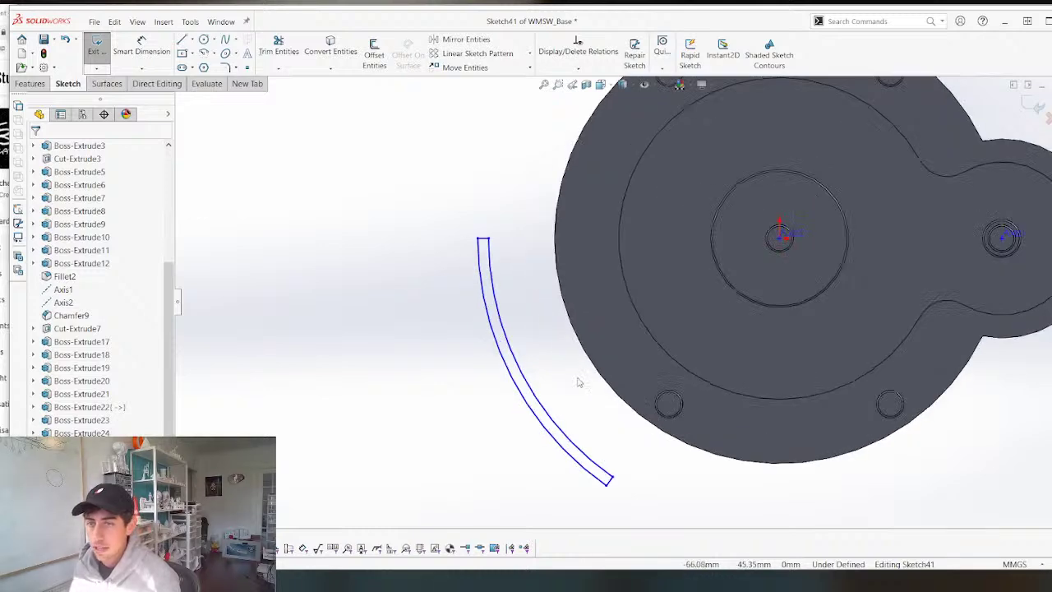
scroll(303, 374, up, 2)
scroll(803, 299, down, 3)
scroll(477, 305, up, 2)
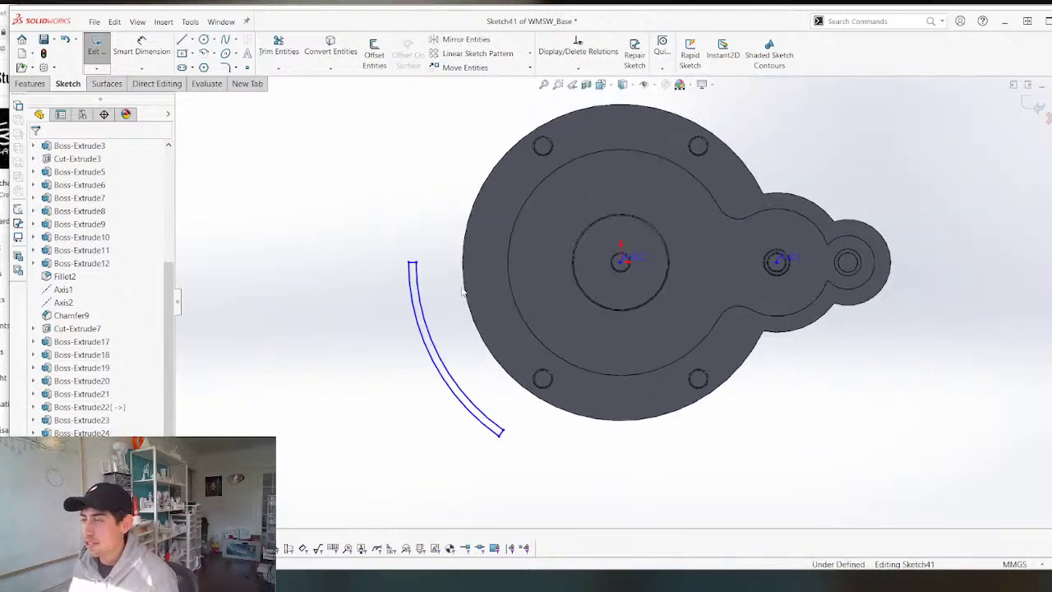
scroll(455, 270, down, 2)
key(l)
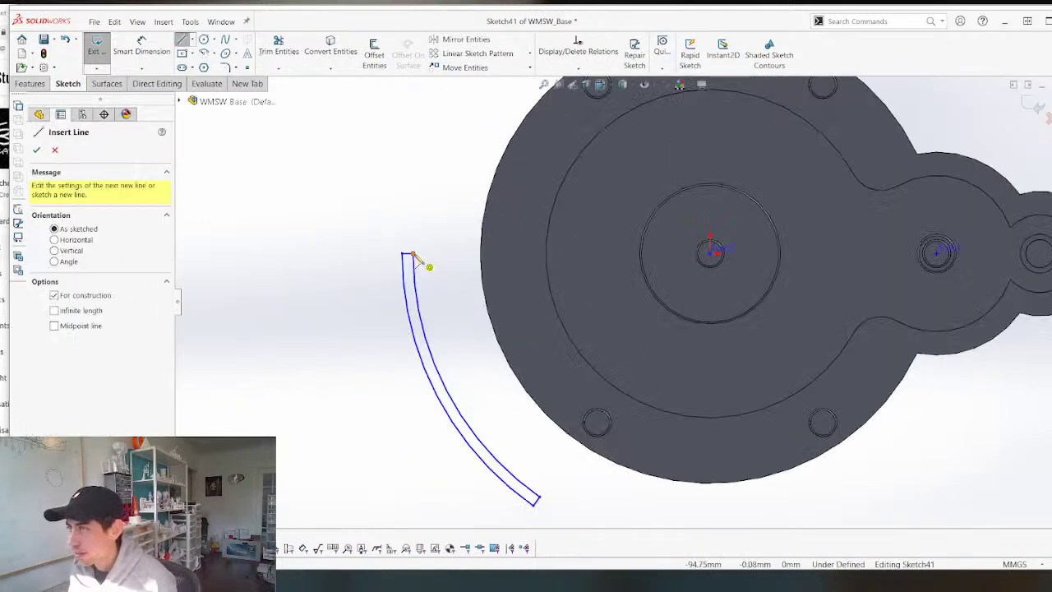
drag(403, 253, 710, 253)
key(Escape)
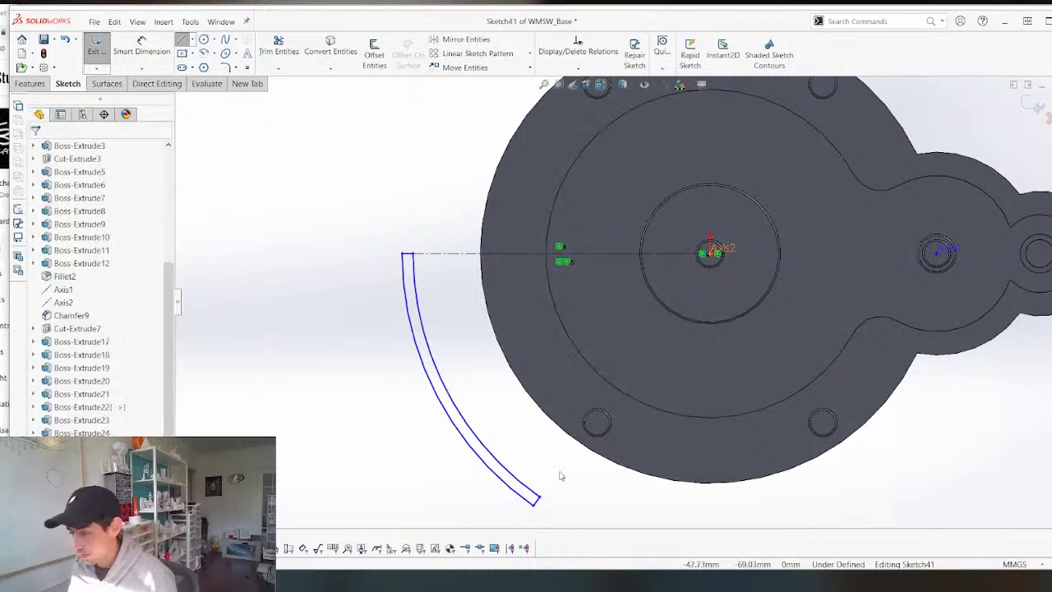
key(l)
mouse_move(537, 500)
mouse_down()
mouse_move(704, 247)
mouse_move(709, 253)
mouse_up()
key(Escape)
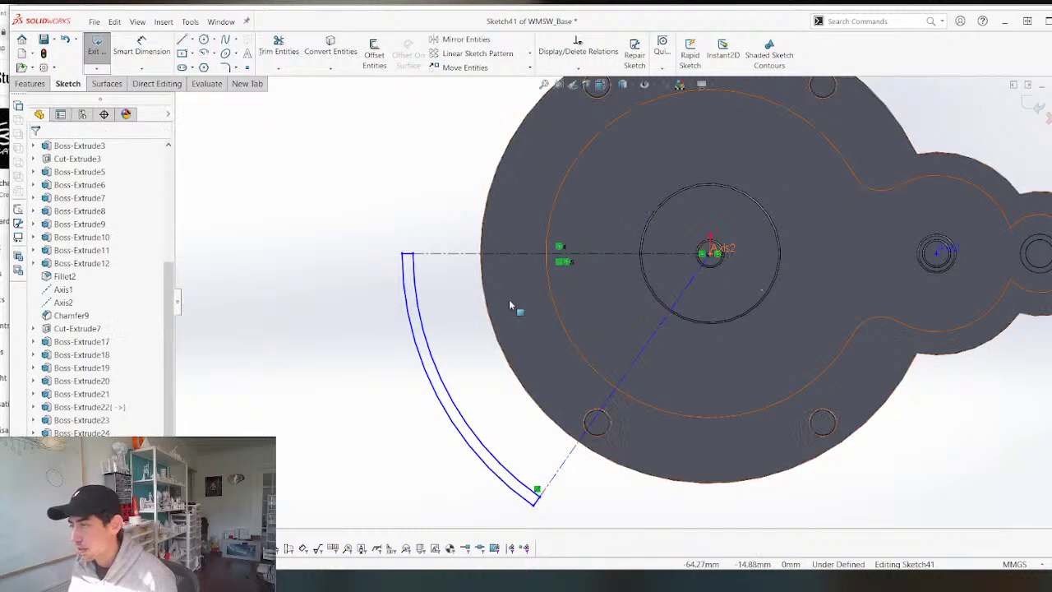
Dimension the angle between the horizontal and the angled construction lines.
key(d)
click(611, 254)
click(657, 328)
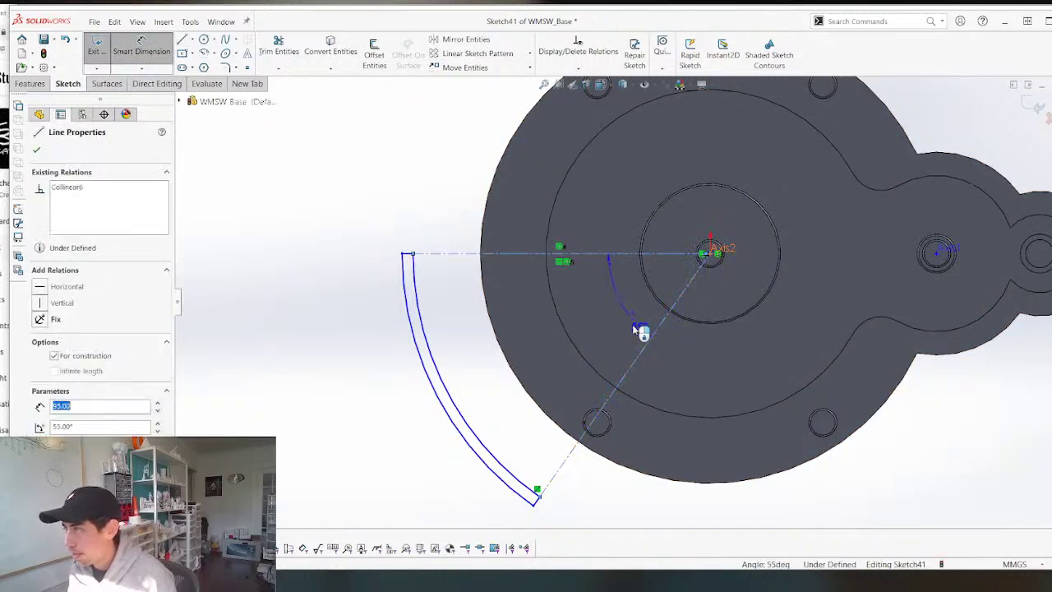
click(672, 306)
key(Return)
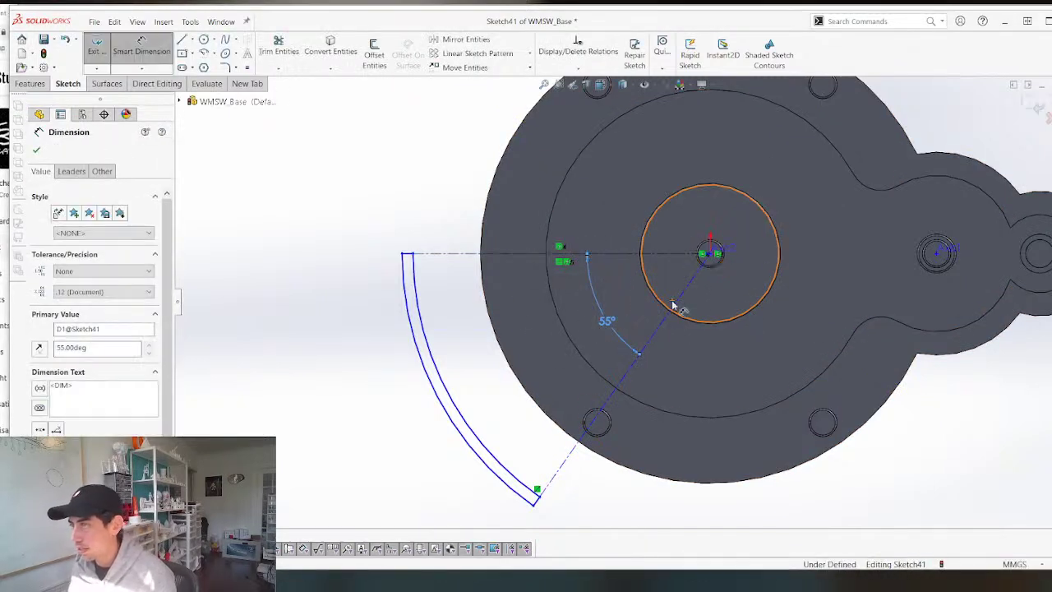
key(Escape)
Dimension the radius of the strip outline's inner arc.
click(417, 297)
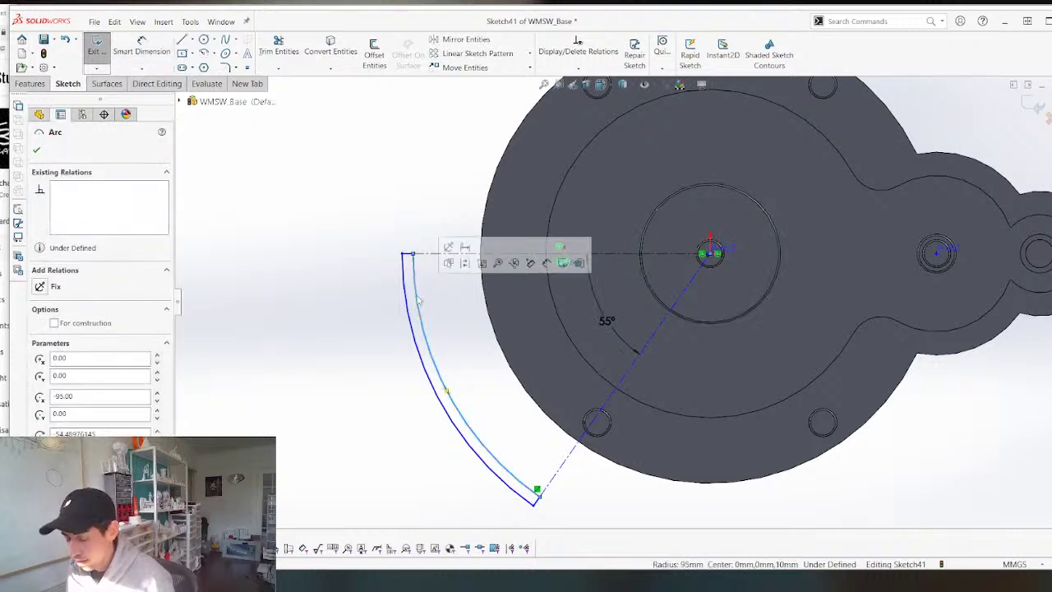
key(Escape)
key(d)
click(457, 185)
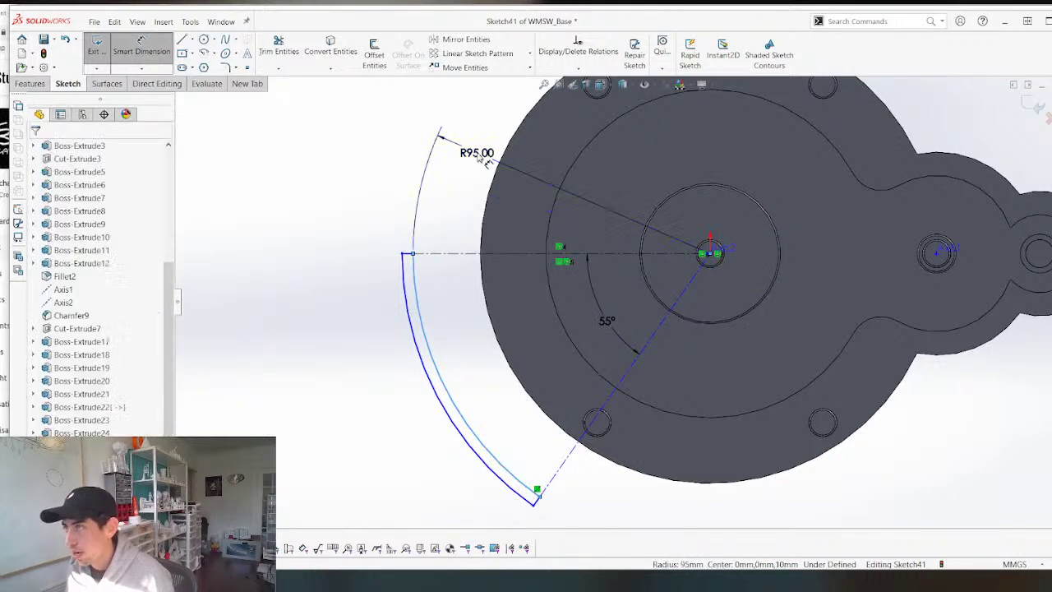
click(474, 156)
key(Return)
key(Escape)
Dimension the strip's thickness between its inner and outer arcs, placing the value outside the outline.
click(420, 304)
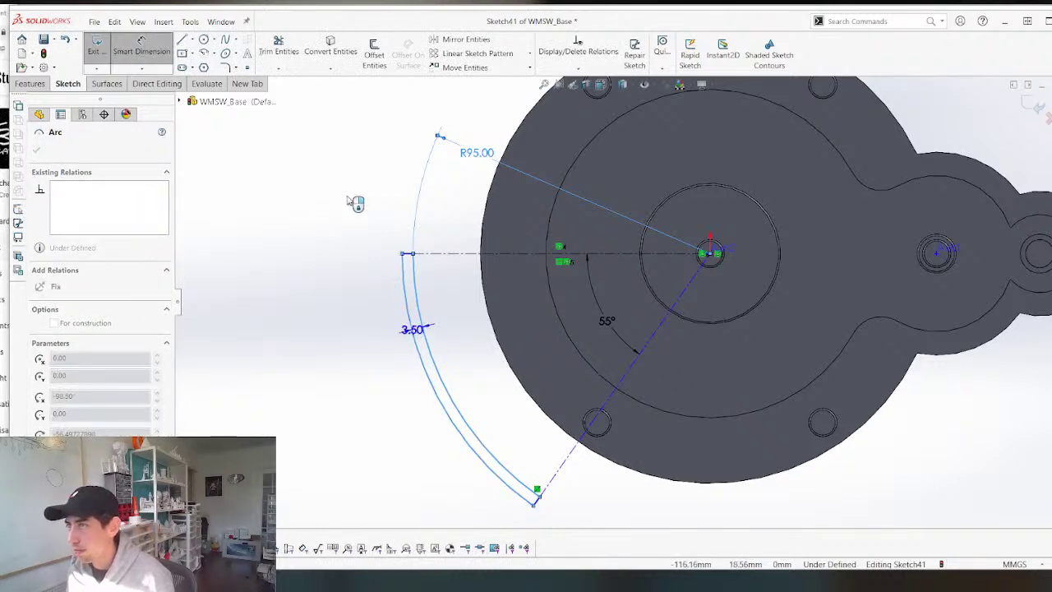
drag(413, 329, 333, 343)
click(333, 343)
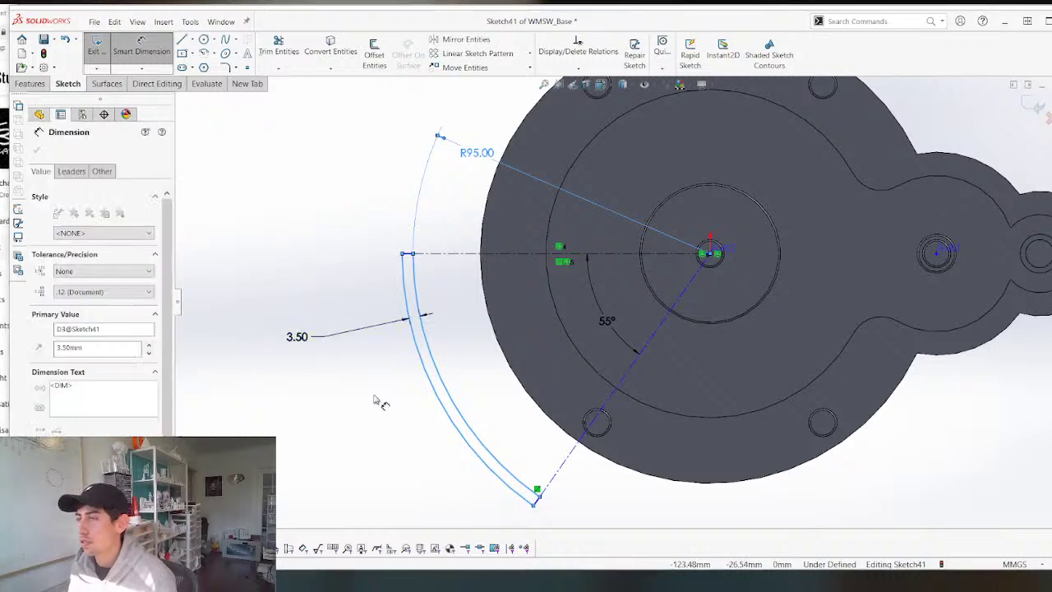
key(Return)
key(Escape)
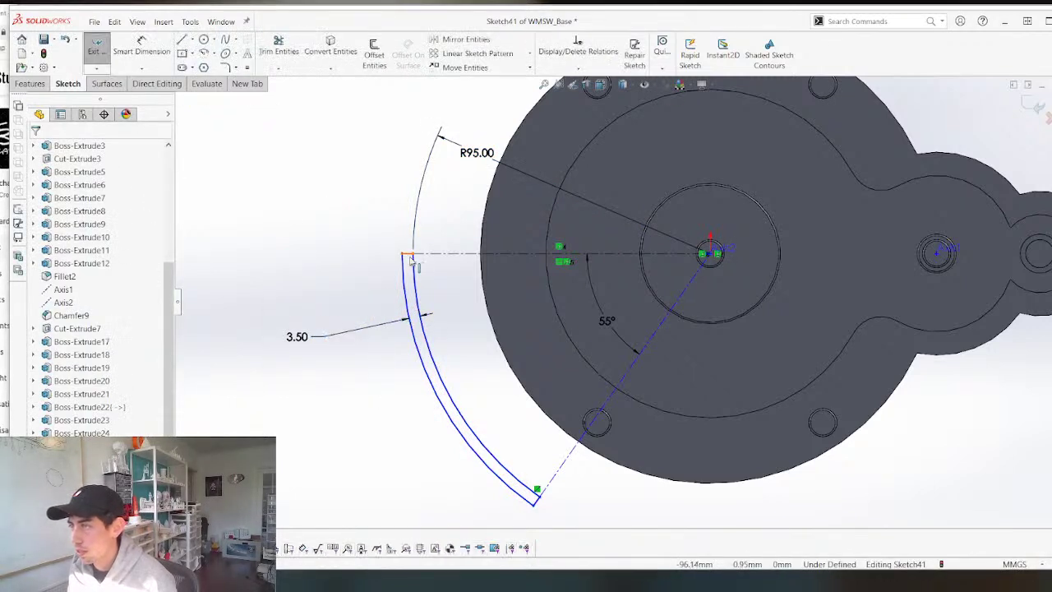
Make the strip outline's upper end line collinear with the horizontal construction line.
click(408, 255)
ctrl+click(432, 254)
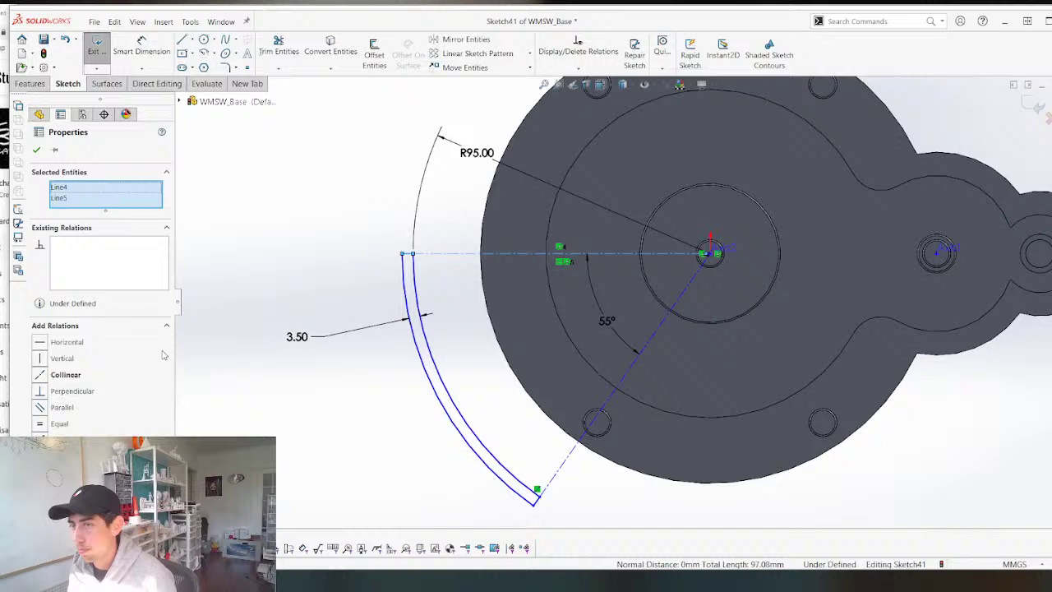
click(52, 376)
click(476, 488)
Check the existing relations between the strip outline's lower end line and the angled construction line.
scroll(575, 477, down, 5)
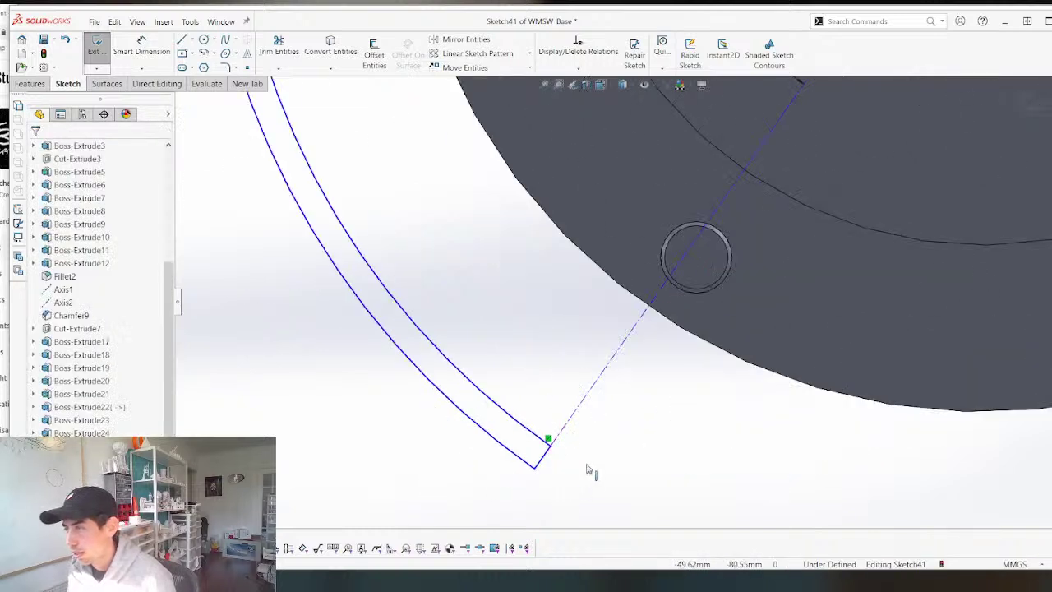
click(542, 457)
ctrl+click(559, 432)
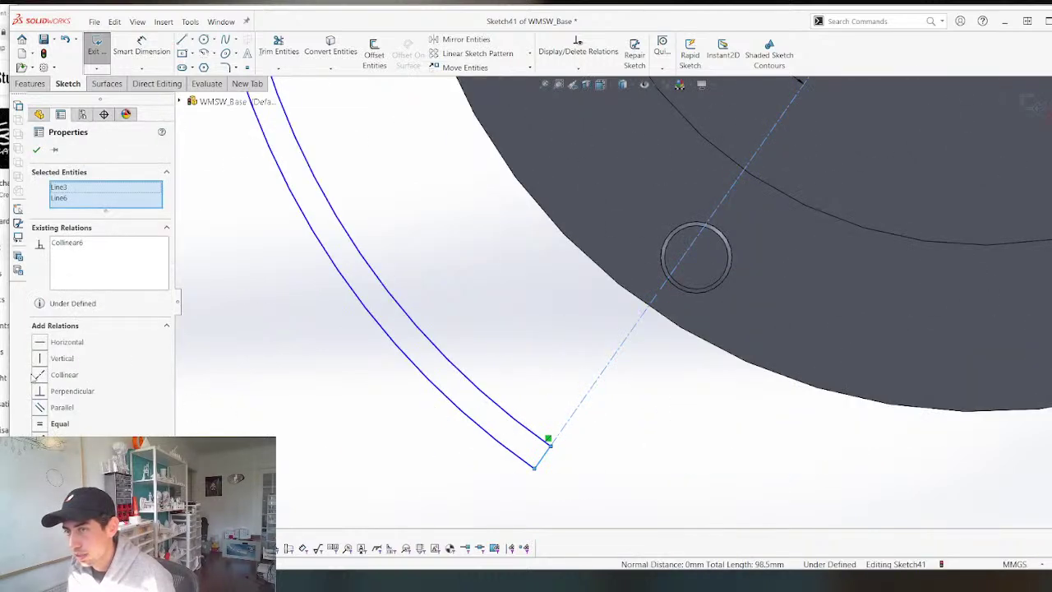
scroll(458, 410, up, 4)
click(682, 384)
scroll(580, 369, up, 5)
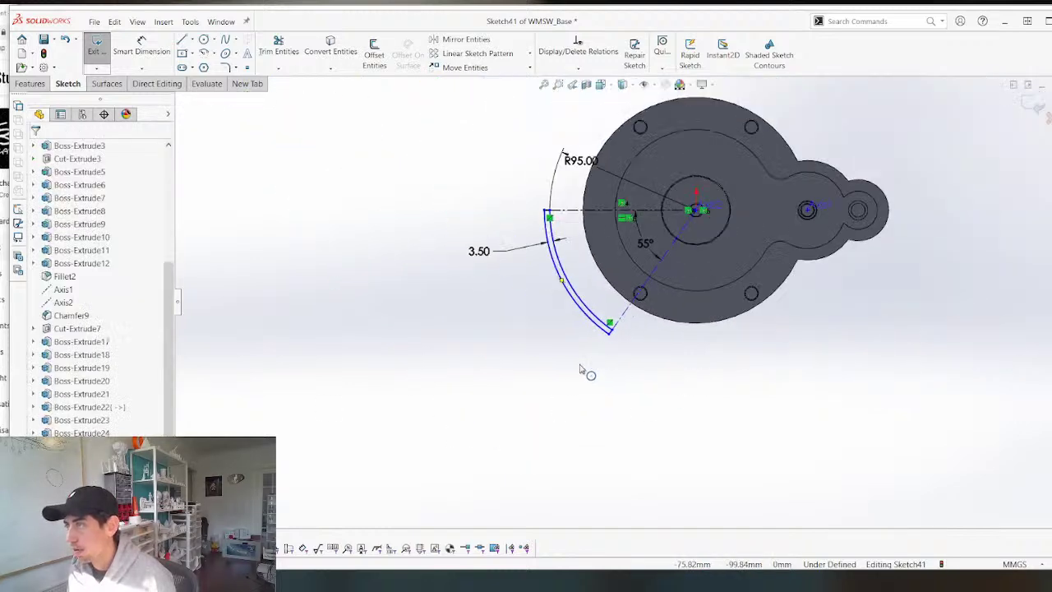
Test which sketch points are still free by moving the strip's lower corner and the angled line's inner end, and undo both moves.
scroll(604, 329, down, 3)
drag(618, 424, 637, 467)
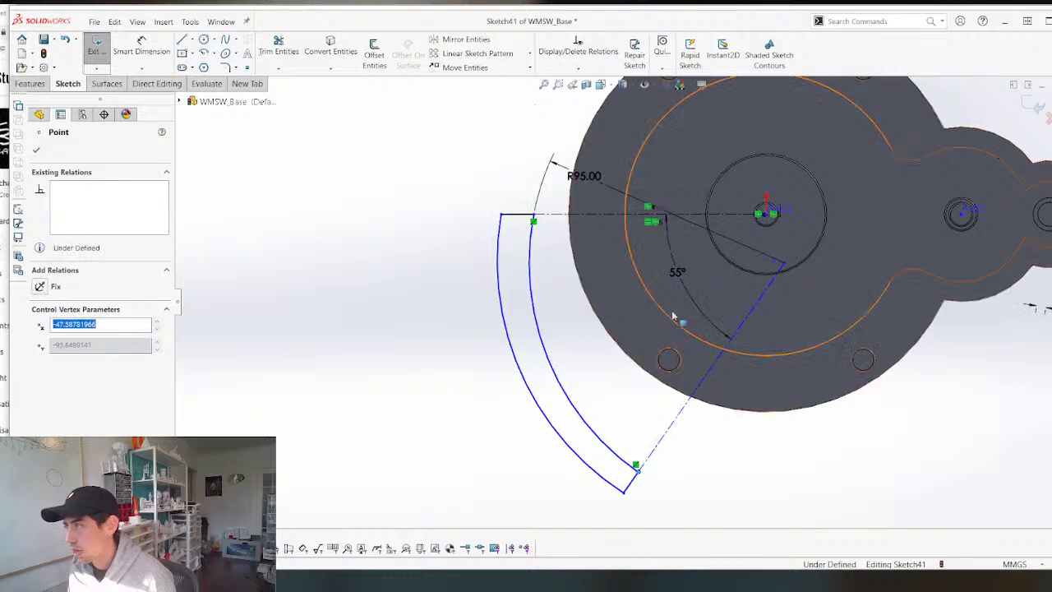
mouse_move(786, 265)
mouse_down()
mouse_move(768, 211)
mouse_move(732, 305)
mouse_move(770, 216)
mouse_move(753, 278)
mouse_up()
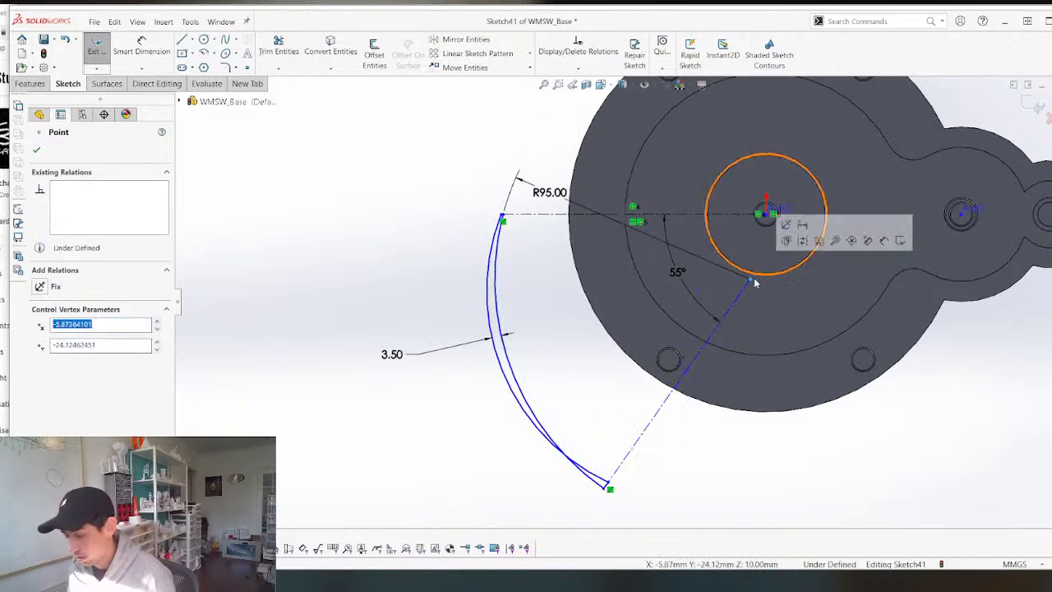
key(ctrl+z)
key(ctrl+z)
Make the inner end of the angled construction line coincident with the origin at the base's centre.
scroll(758, 220, down, 5)
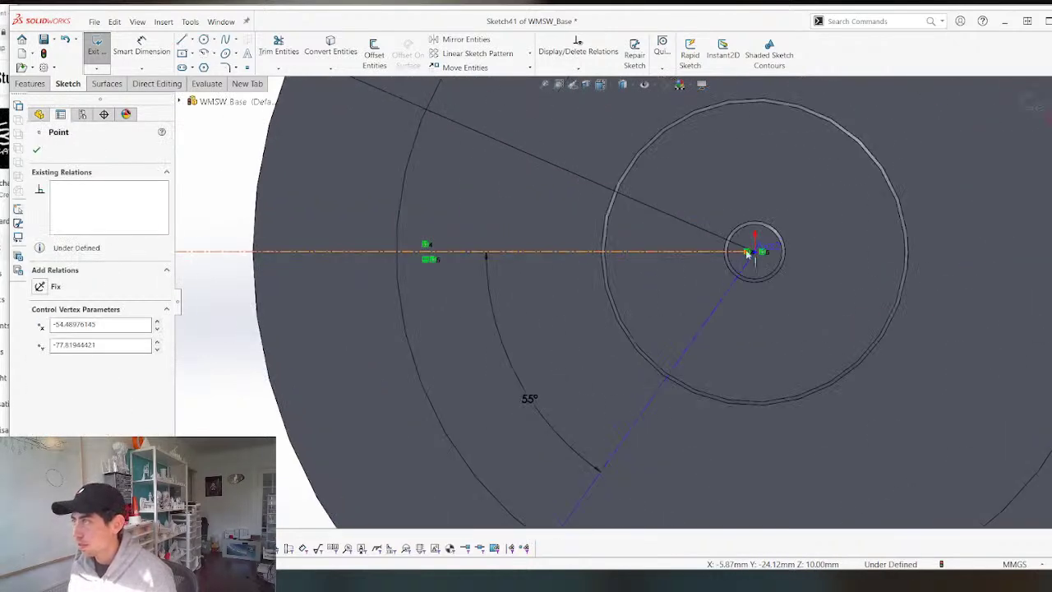
drag(758, 254, 763, 284)
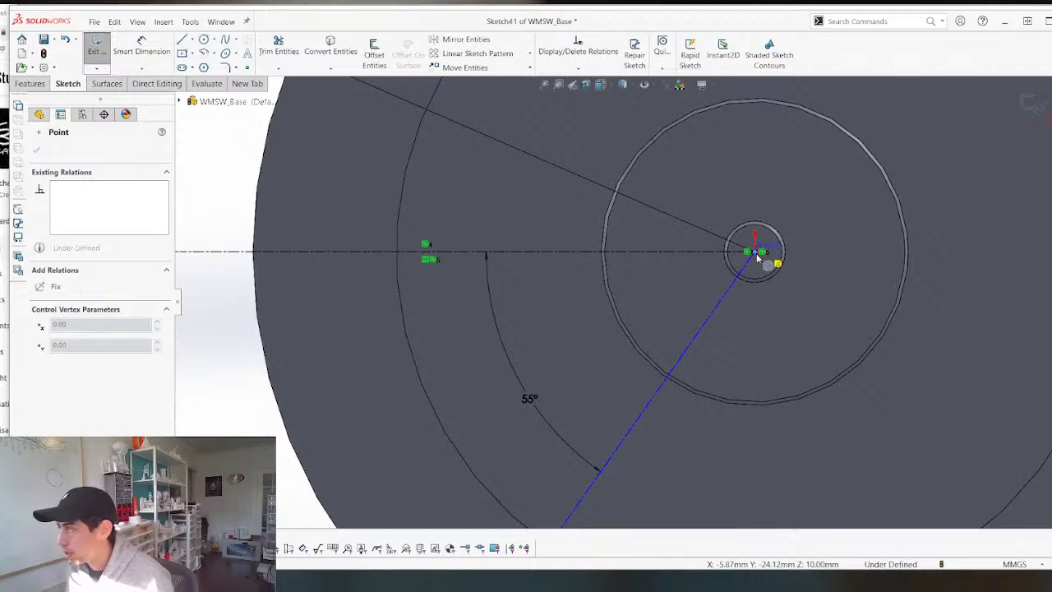
drag(756, 253, 755, 254)
scroll(630, 293, up, 5)
scroll(641, 293, down, 3)
ctrl+middle_drag(637, 292, 671, 222)
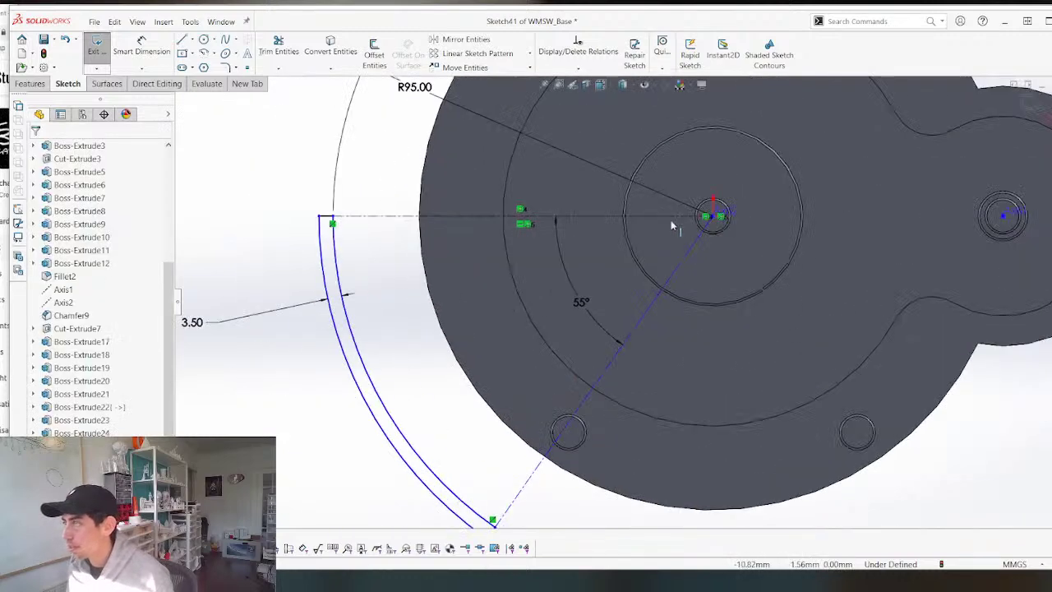
scroll(715, 230, up, 2)
mouse_move(721, 239)
mouse_down()
mouse_move(772, 315)
mouse_move(719, 238)
mouse_up()
scroll(653, 281, down, 5)
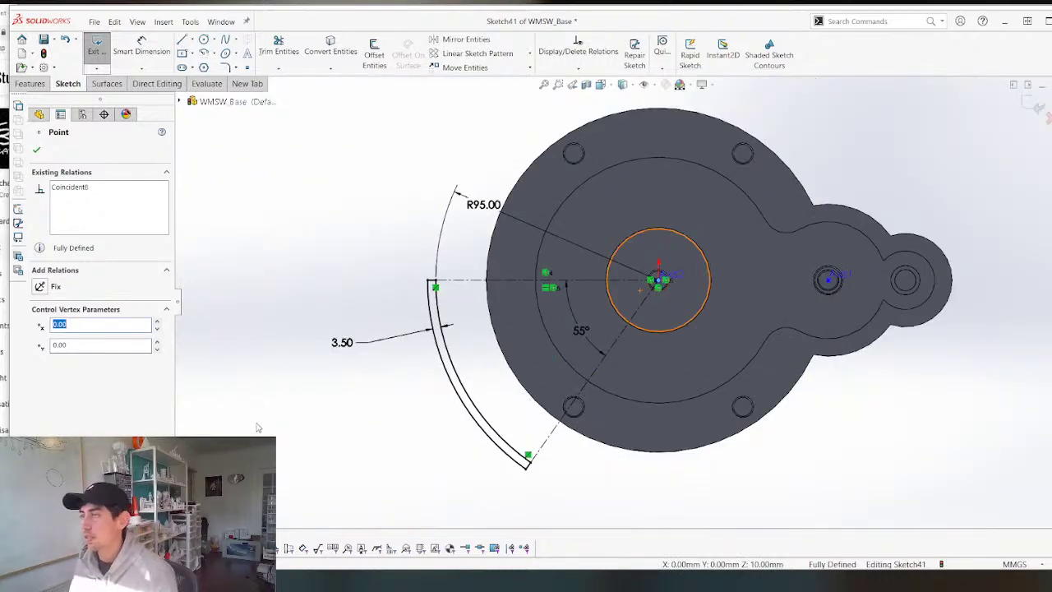
key(Escape)
mouse_move(413, 422)
middle_down()
mouse_move(436, 369)
mouse_move(429, 207)
mouse_move(438, 383)
mouse_move(426, 376)
middle_up()
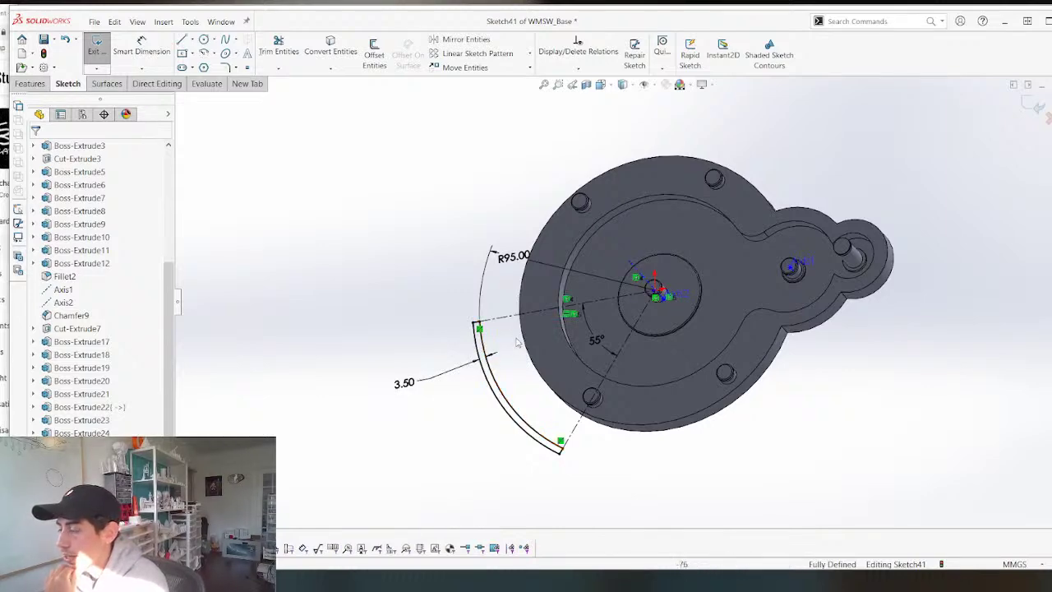
middle_drag(465, 374, 355, 259)
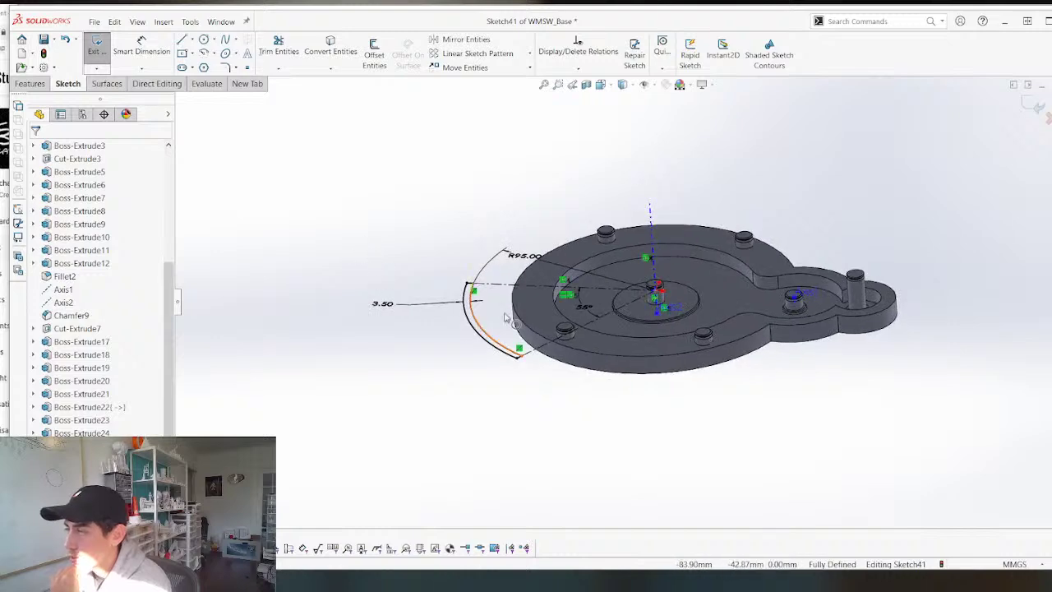
Extrude the fully defined curved strip profile 10 mm as a blind boss.
scroll(506, 318, down, 3)
mouse_move(492, 418)
middle_down()
mouse_move(505, 310)
mouse_move(495, 282)
mouse_move(500, 345)
middle_up()
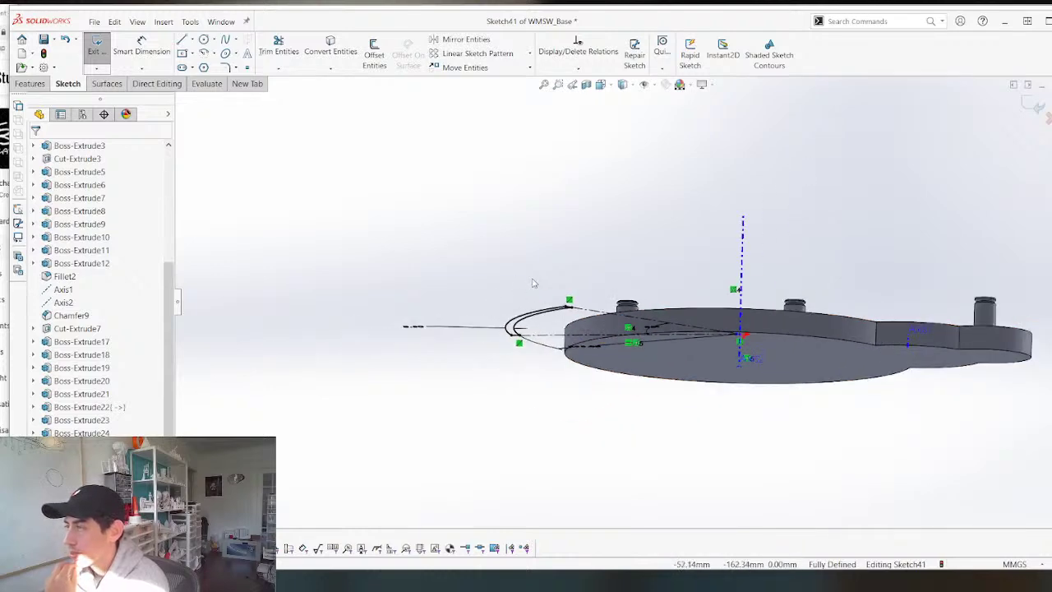
middle_drag(531, 284, 400, 414)
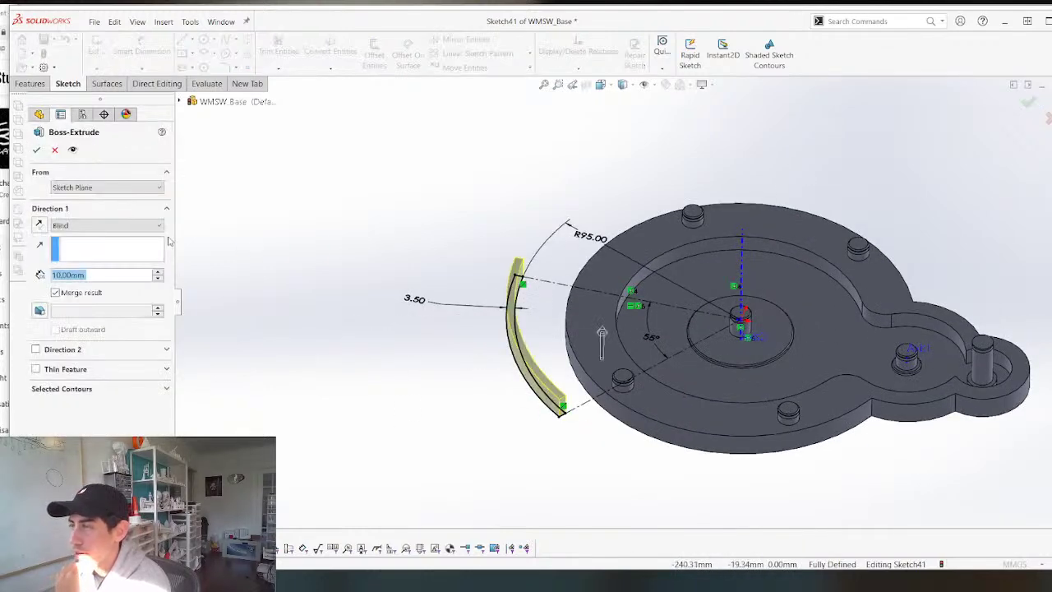
key(Return)
middle_drag(428, 425, 419, 362)
scroll(628, 355, down, 4)
middle_drag(567, 361, 436, 429)
scroll(444, 386, up, 4)
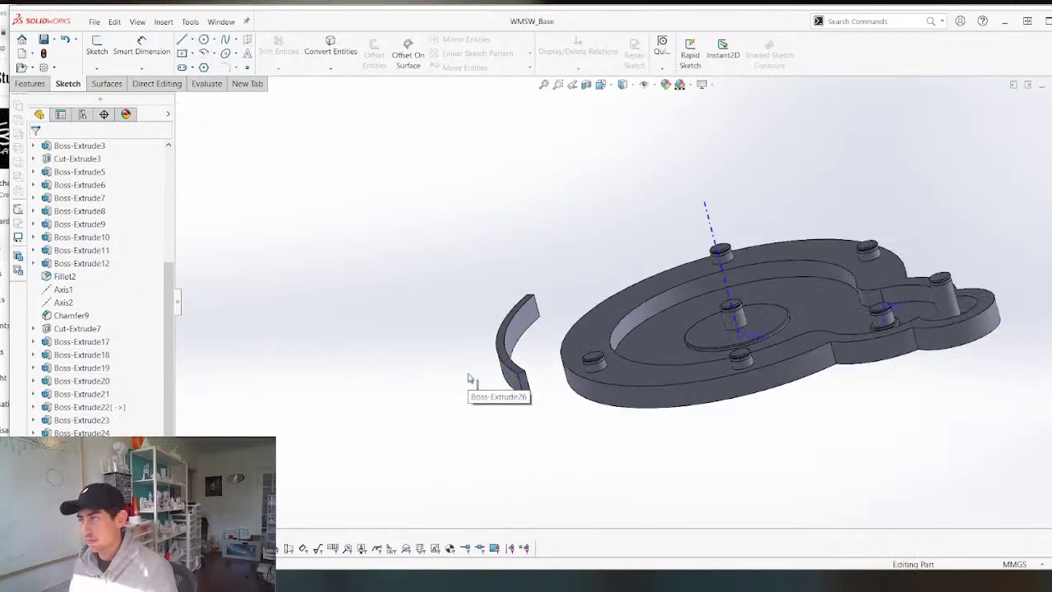
Create a reference plane midway between the curved strip's upper and lower faces.
middle_drag(472, 364, 549, 346)
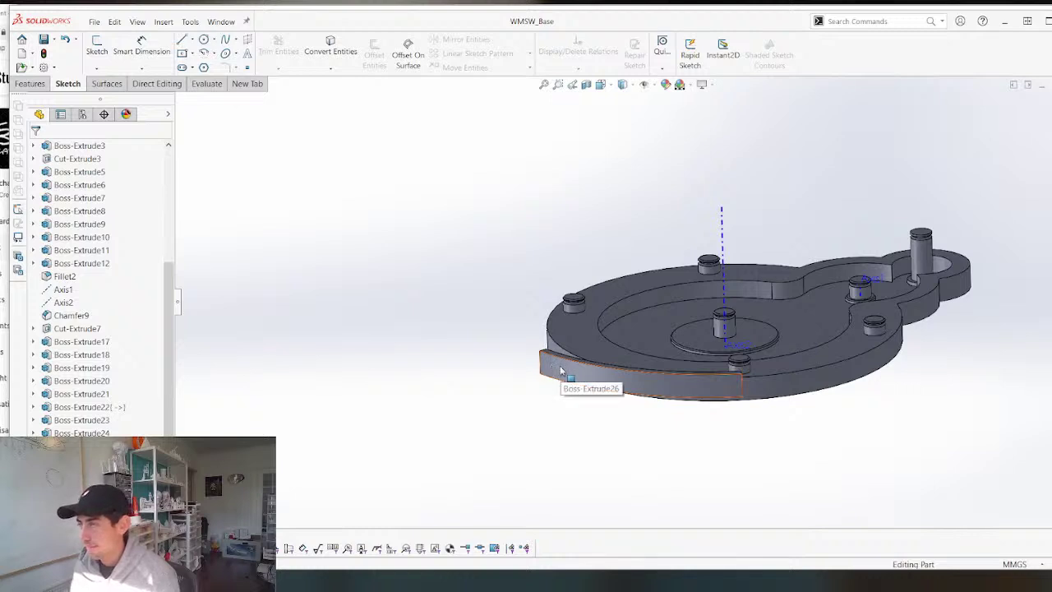
scroll(561, 370, down, 3)
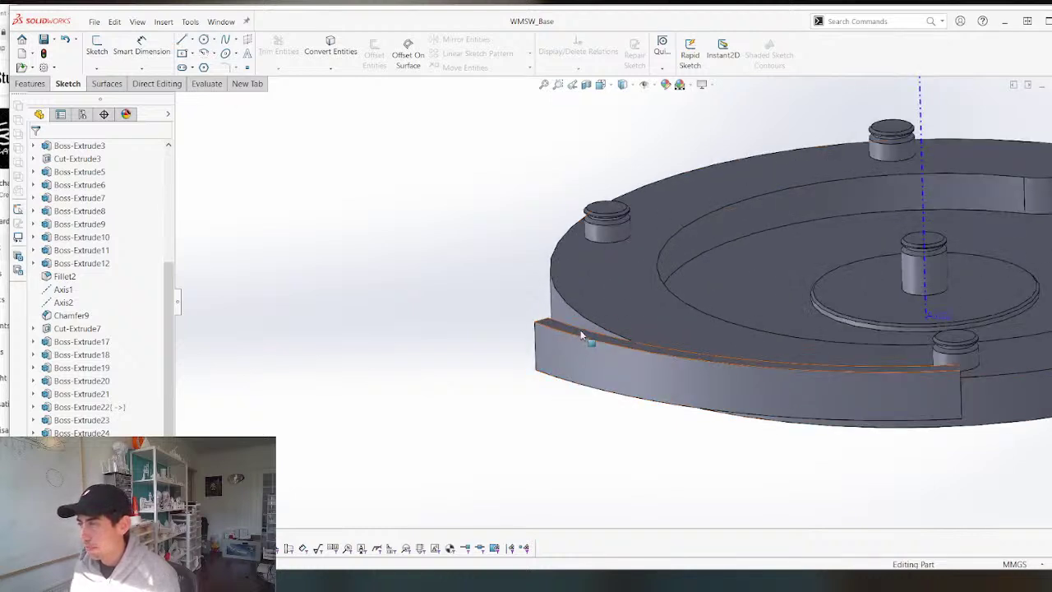
middle_drag(580, 334, 563, 415)
click(566, 396)
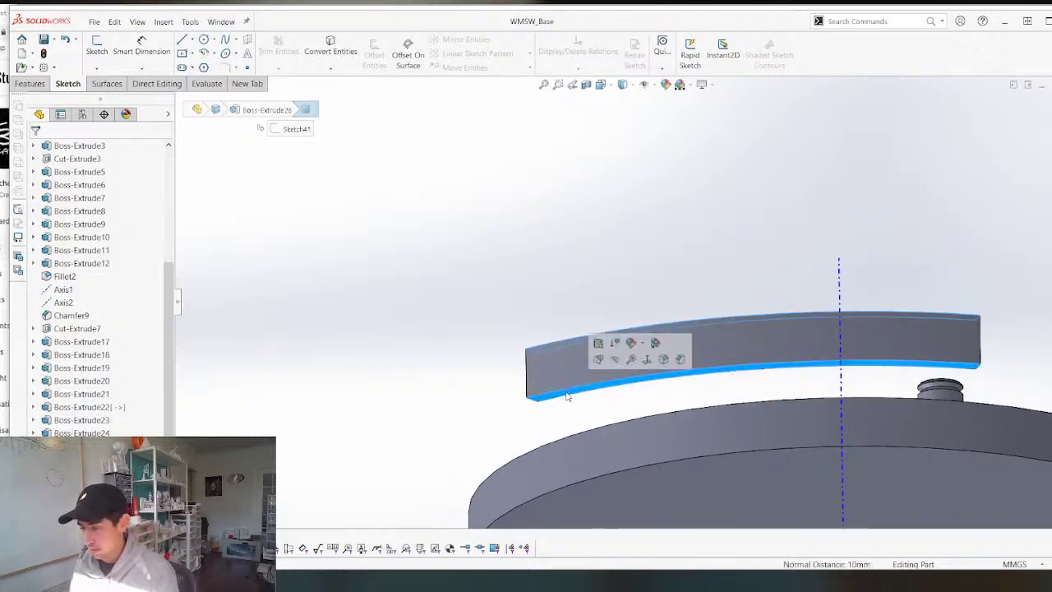
key(p)
key(Return)
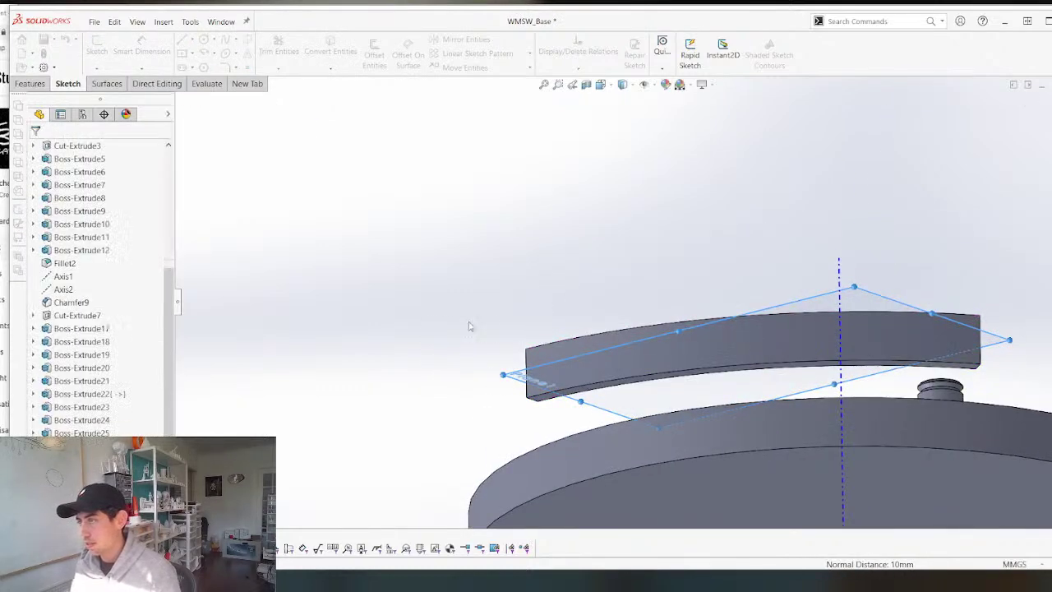
Sketch two construction lines on the new plane, joining the origin to the strip's outer edge near each of its ends.
key(s)
scroll(388, 320, down, 4)
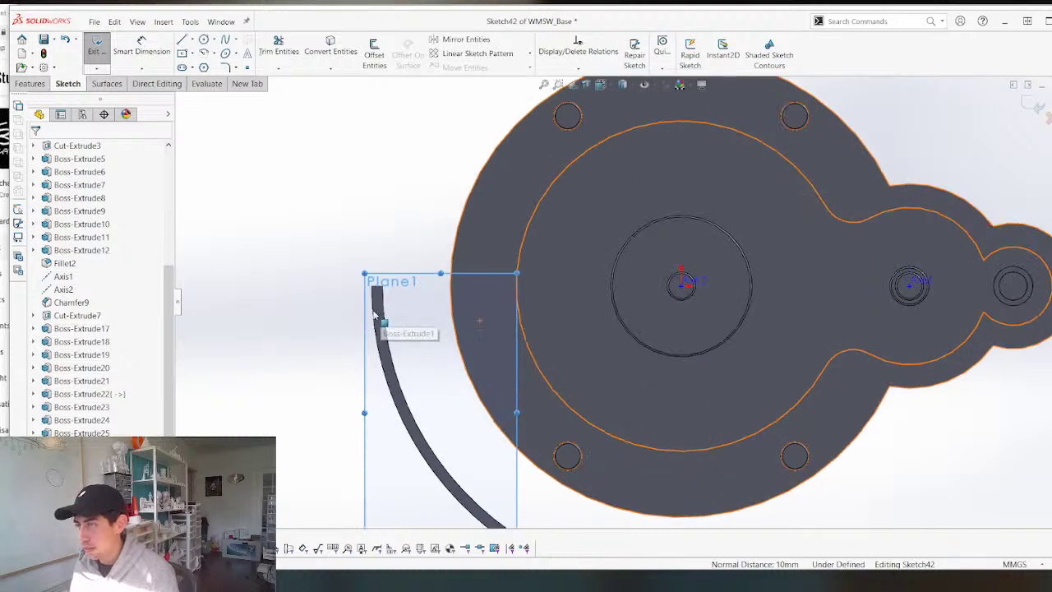
key(l)
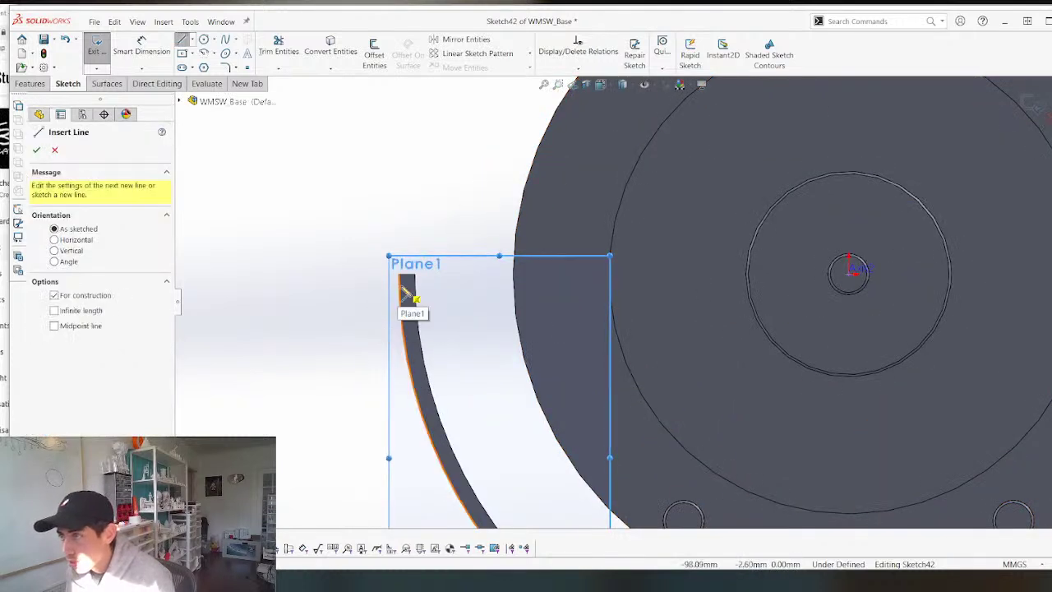
key(Escape)
key(l)
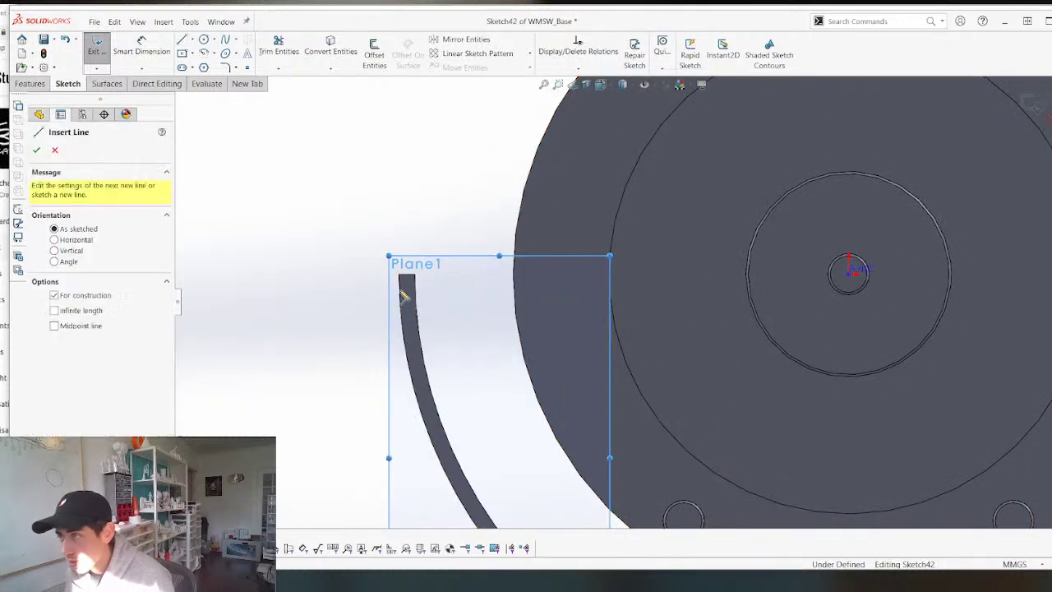
click(401, 292)
click(849, 273)
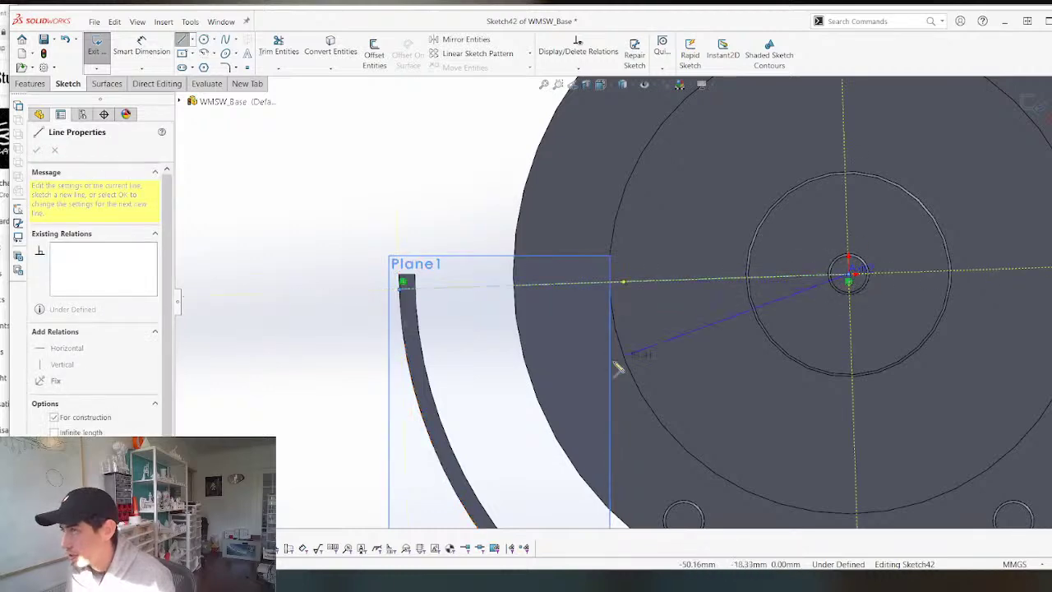
scroll(620, 369, up, 4)
scroll(626, 427, down, 4)
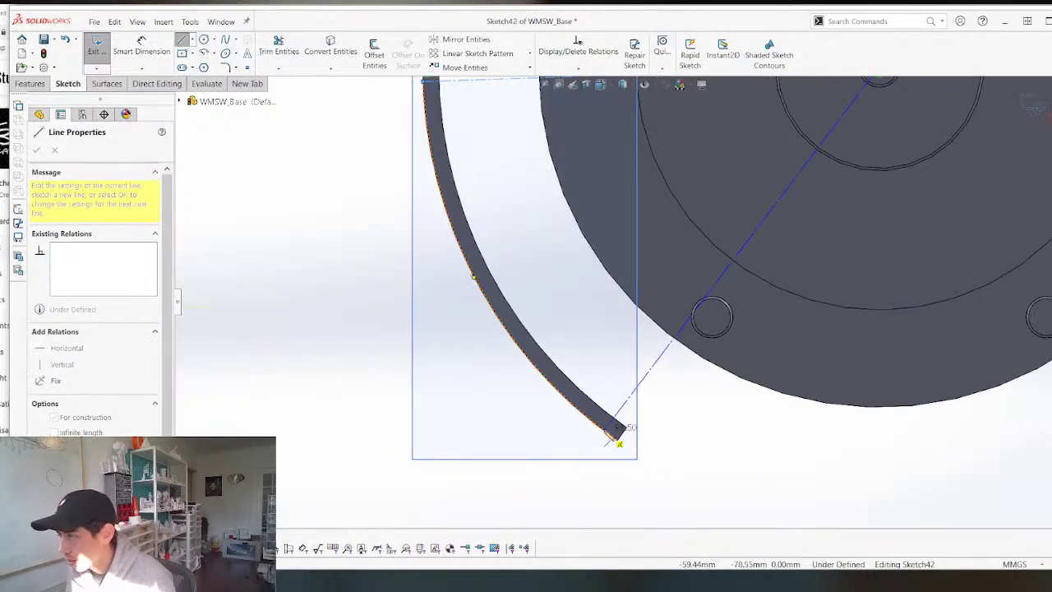
click(609, 427)
key(Escape)
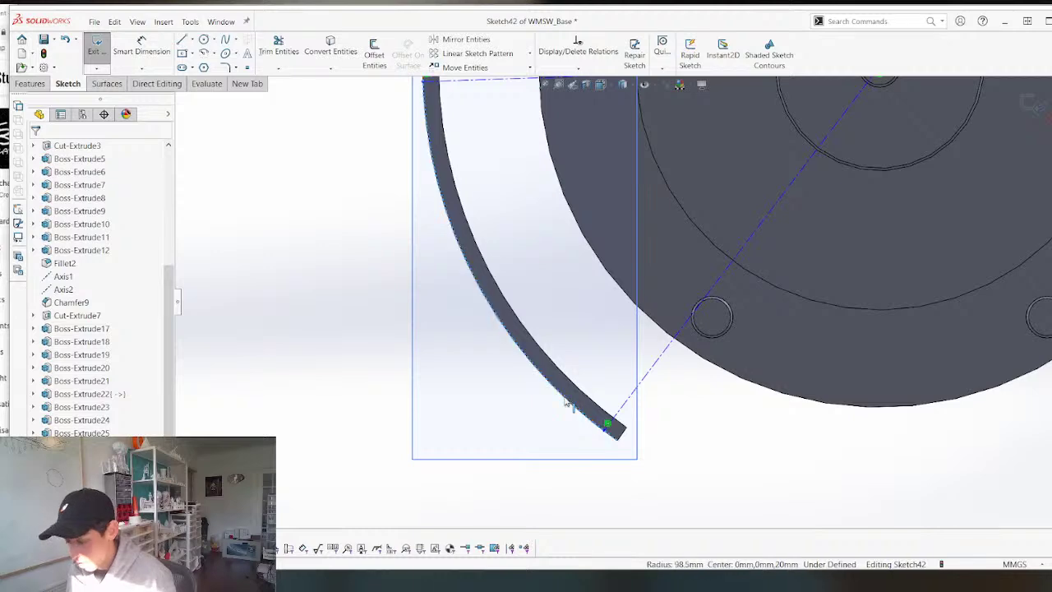
Trim the converted outer edge of the strip back to the two radial lines and make it construction geometry.
scroll(606, 447, down, 3)
key(t)
drag(638, 416, 604, 450)
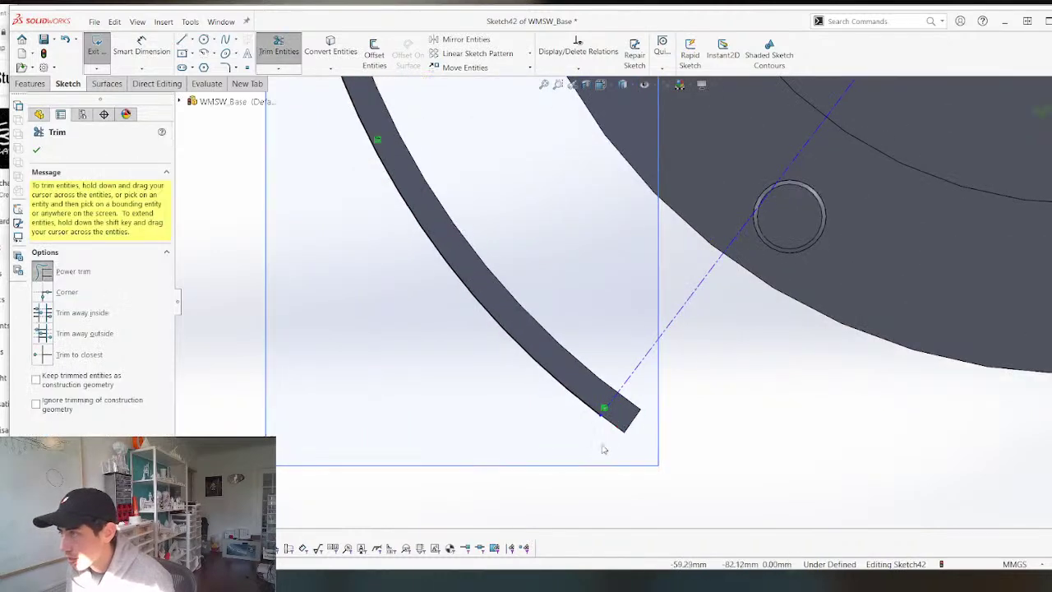
scroll(602, 444, up, 5)
scroll(531, 199, down, 9)
scroll(558, 413, up, 3)
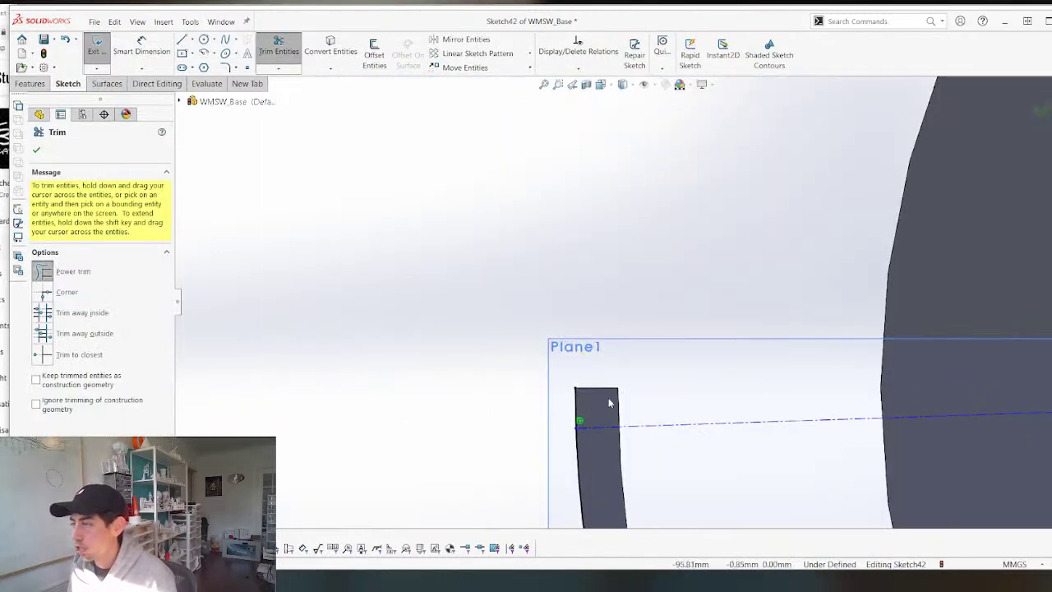
scroll(576, 408, down, 1)
key(Escape)
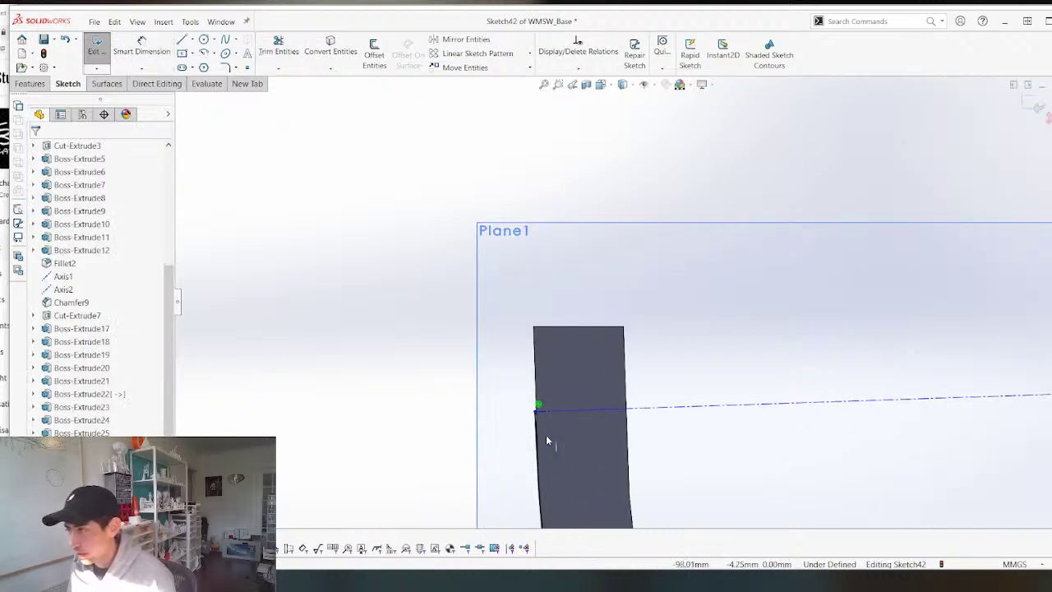
click(537, 427)
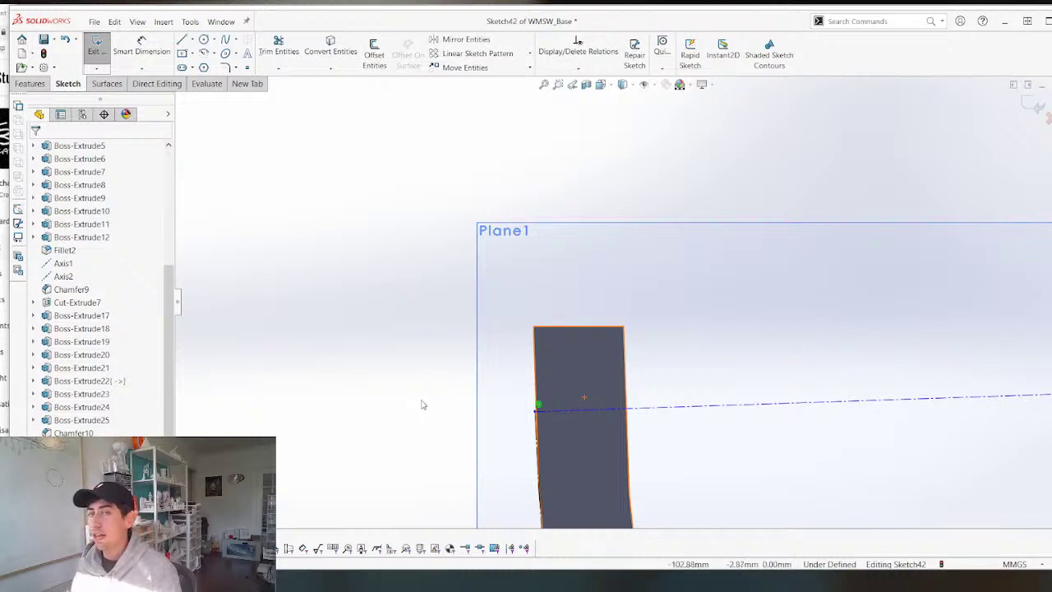
Set the vertical distance between the upper radial line's outer end and the strip's upper outer corner to 3.5 mm.
scroll(422, 403, up, 3)
scroll(625, 328, down, 3)
key(d)
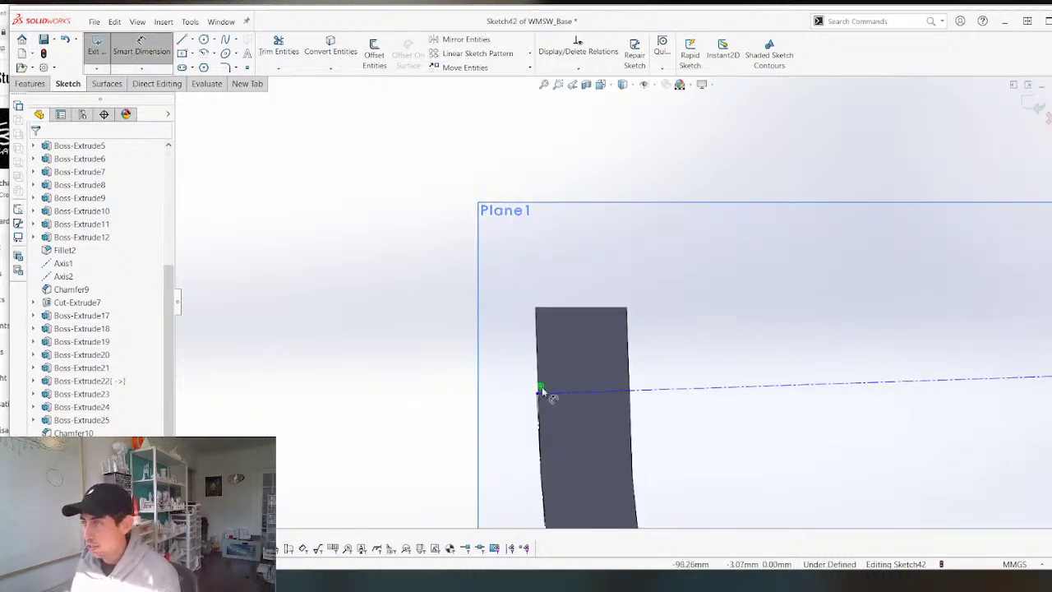
click(538, 391)
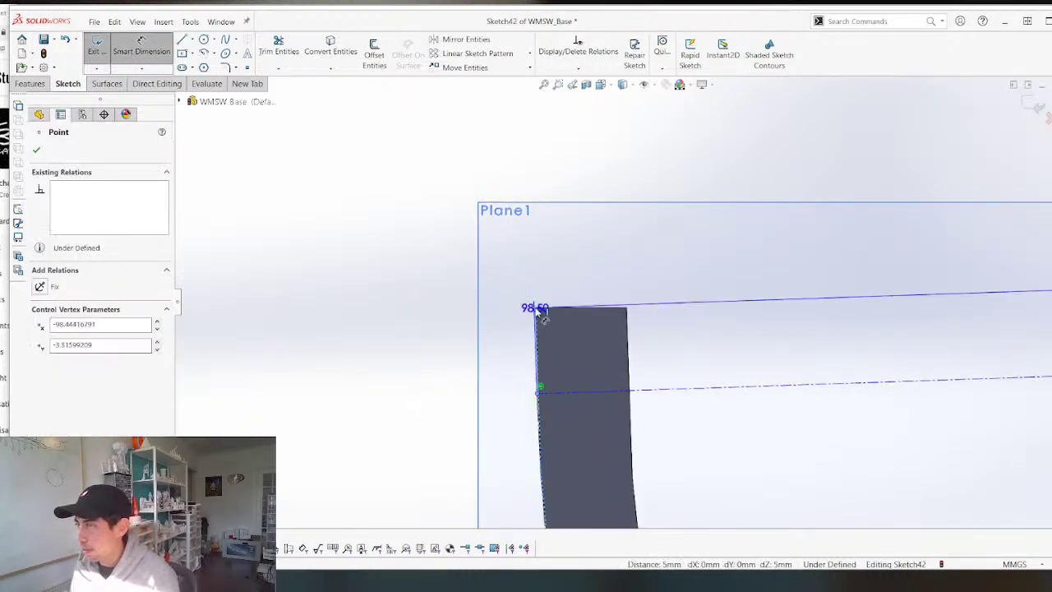
click(488, 327)
click(538, 394)
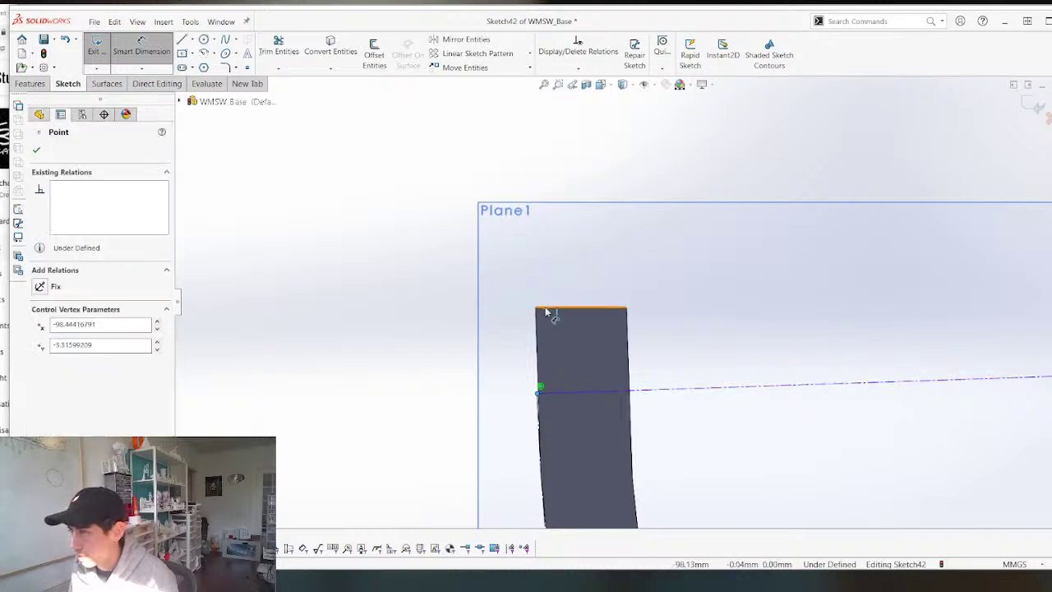
click(537, 311)
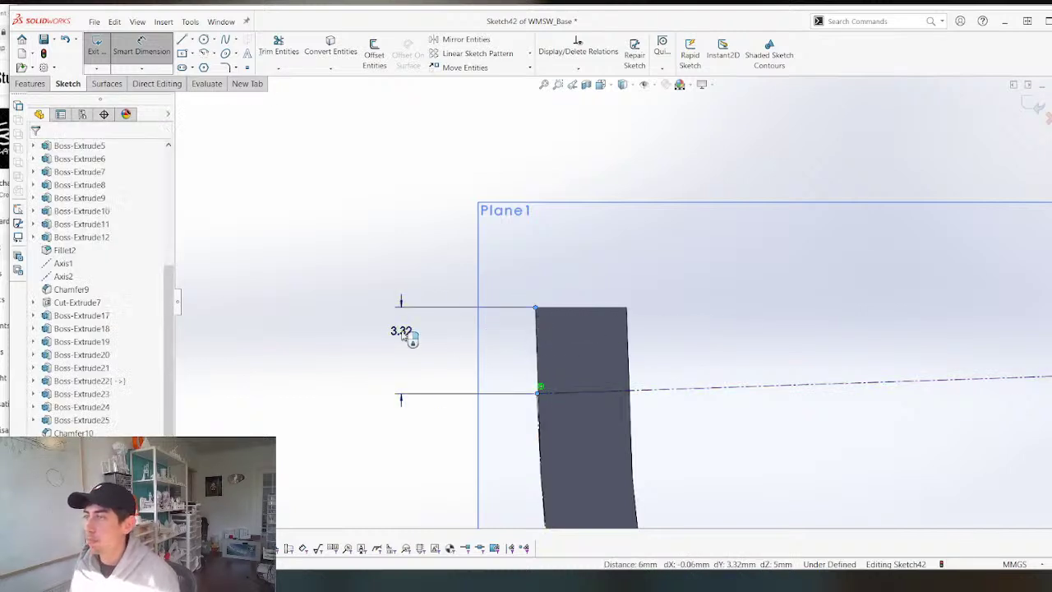
click(405, 337)
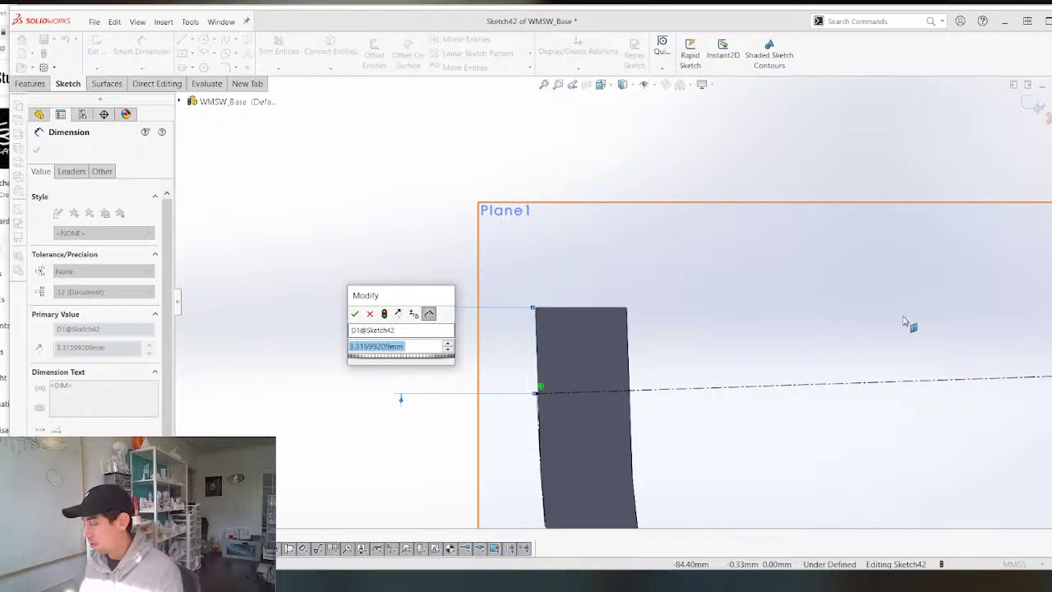
text(3.5)
key(Return)
Dimension the lower radial line's outer end 3.5 mm from the strip's lower end edge.
scroll(686, 385, up, 5)
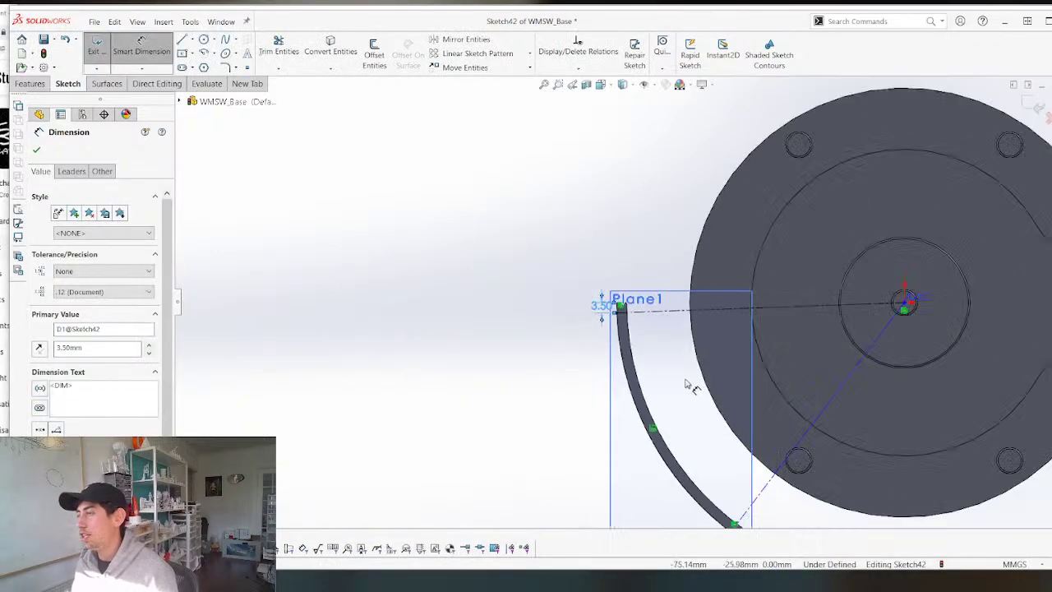
scroll(686, 385, down, 5)
key(Escape)
scroll(650, 404, down, 3)
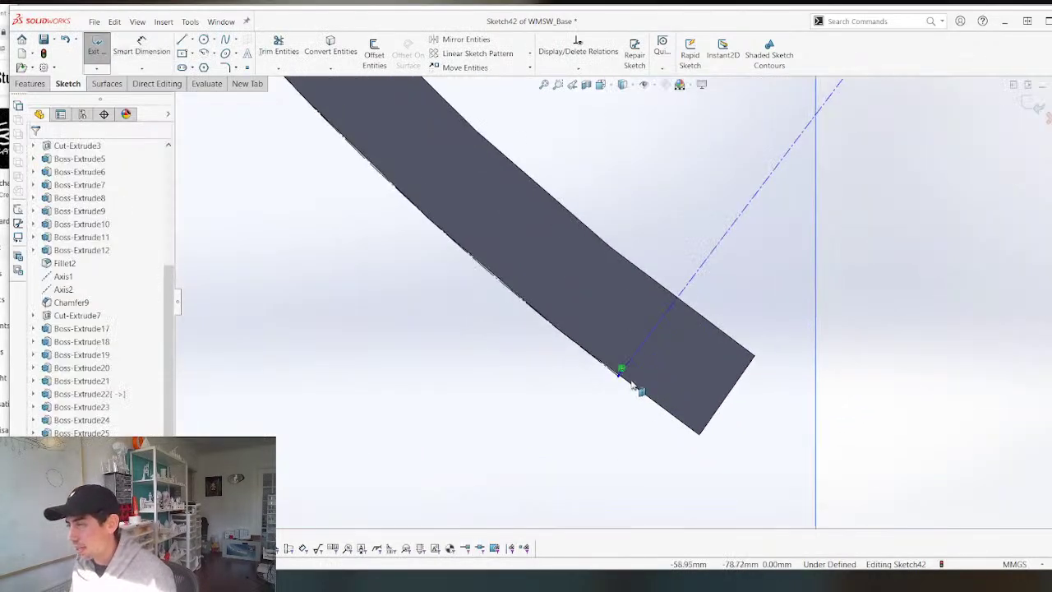
key(d)
click(618, 375)
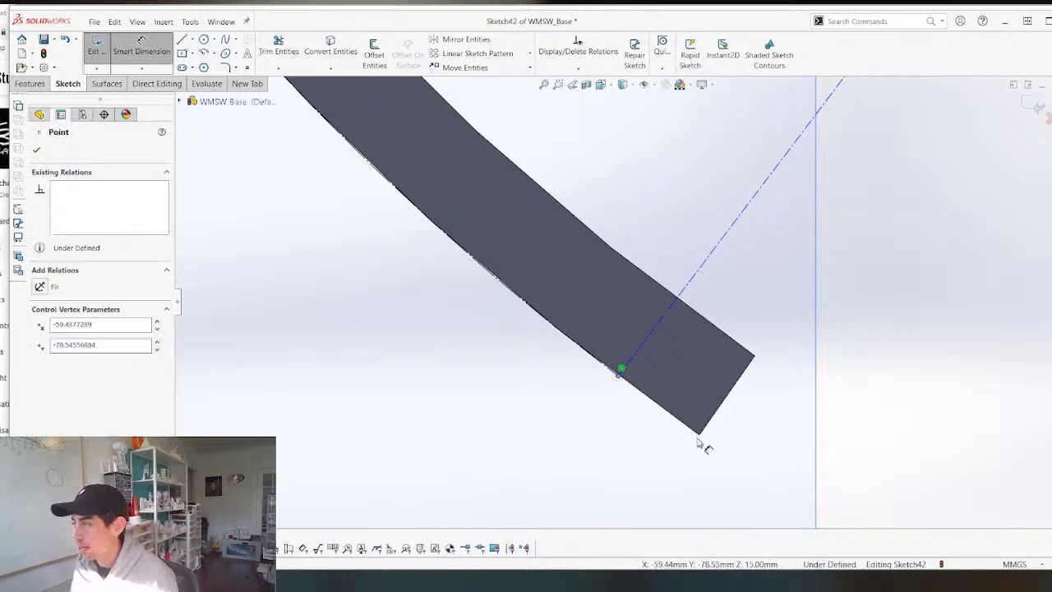
click(700, 437)
click(634, 453)
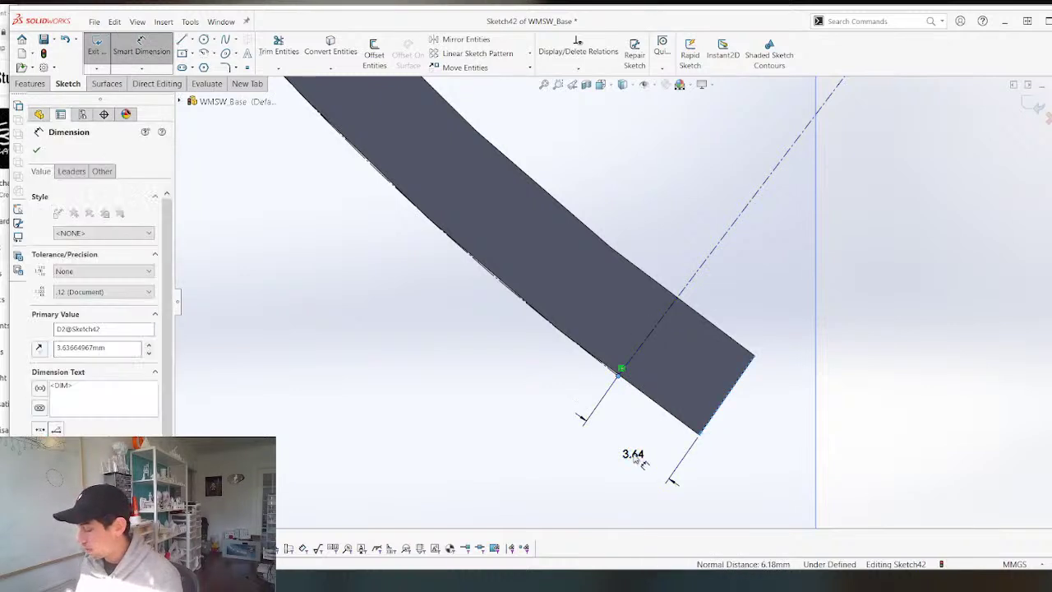
text(3.5)
key(Return)
Remove the 3.5 mm dimension at the strip's lower end.
scroll(641, 461, up, 5)
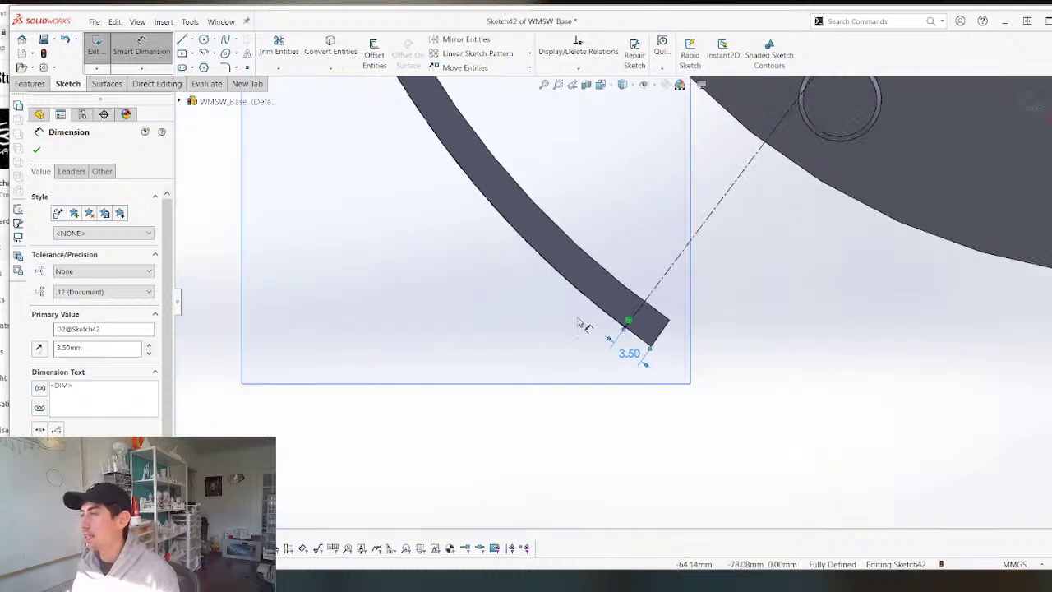
key(Escape)
scroll(604, 316, down, 1)
scroll(655, 385, up, 2)
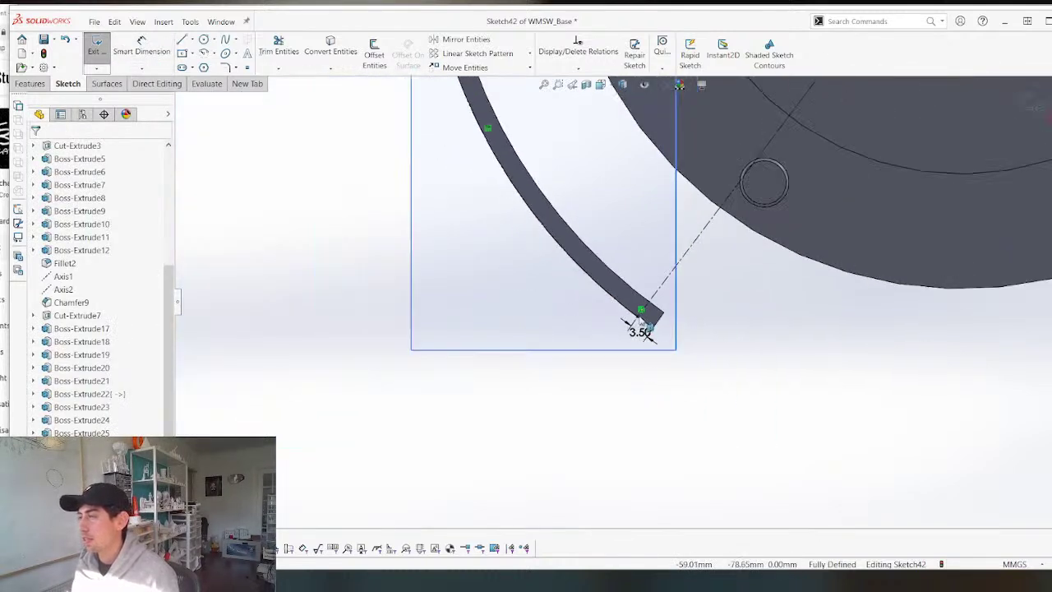
scroll(641, 324, down, 3)
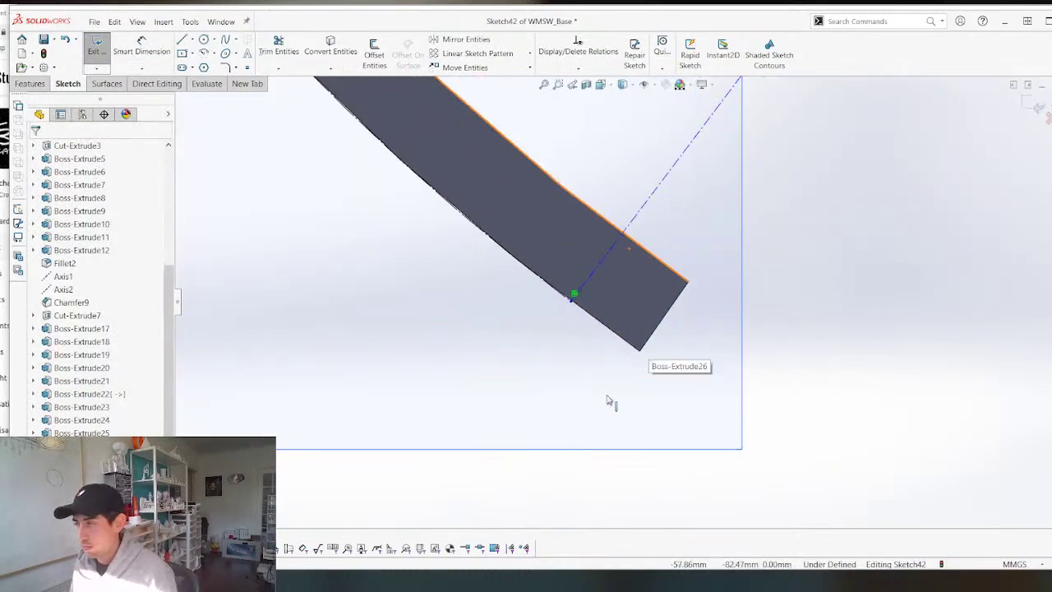
Draw a construction line from the lower radial line's outer end to the strip's lower outer corner and check its length.
scroll(605, 378, down, 2)
key(l)
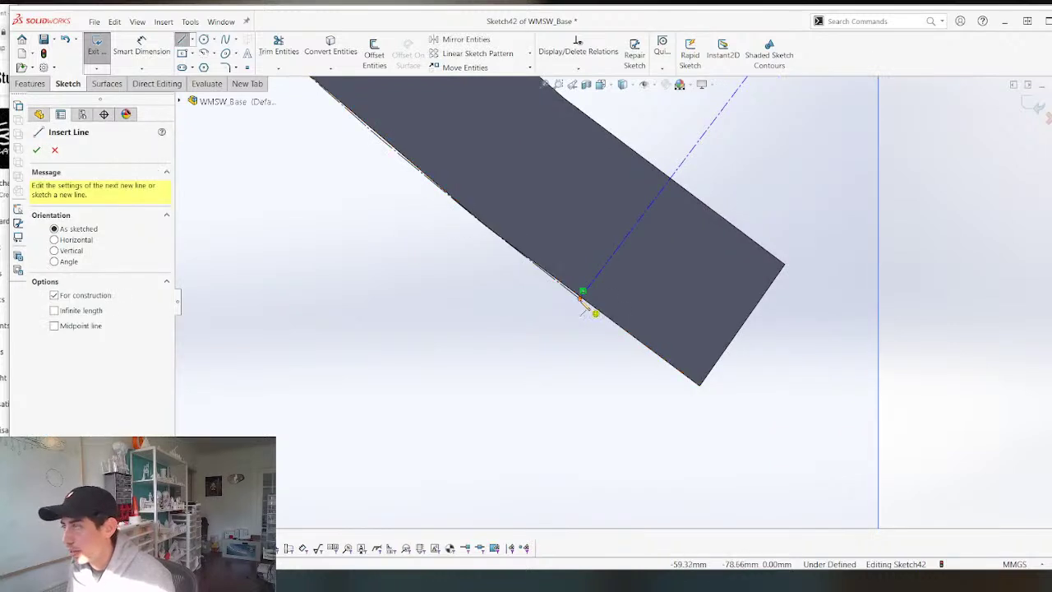
click(580, 299)
click(699, 385)
key(Escape)
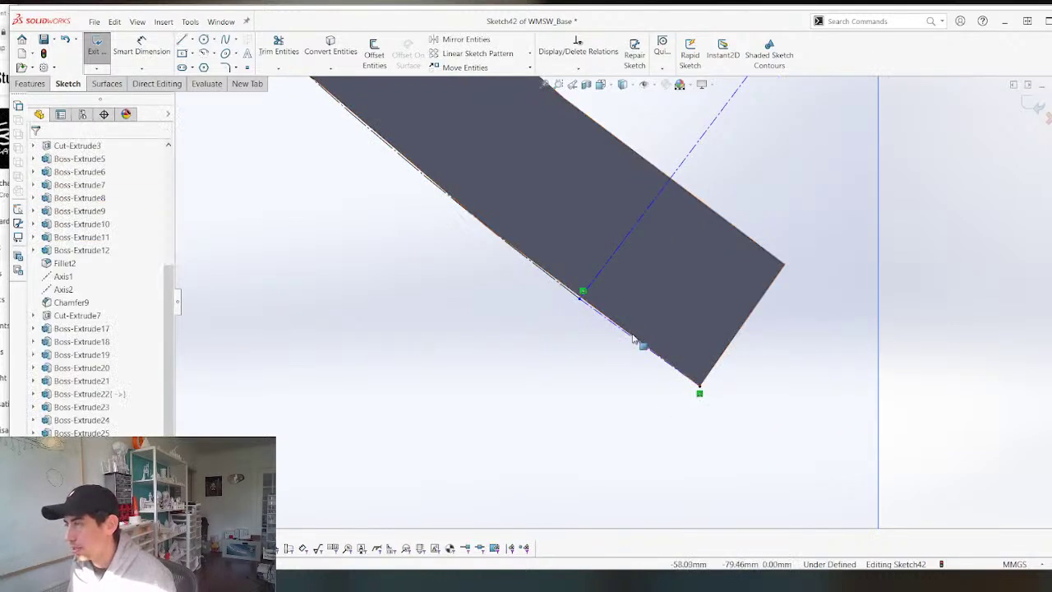
click(634, 338)
scroll(634, 338, up, 3)
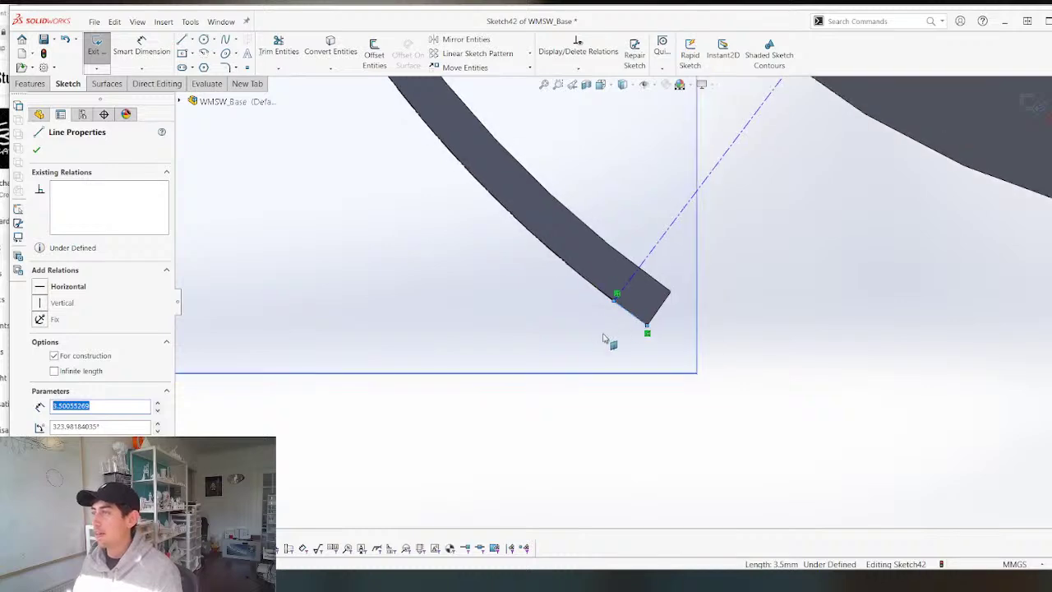
scroll(637, 304, down, 2)
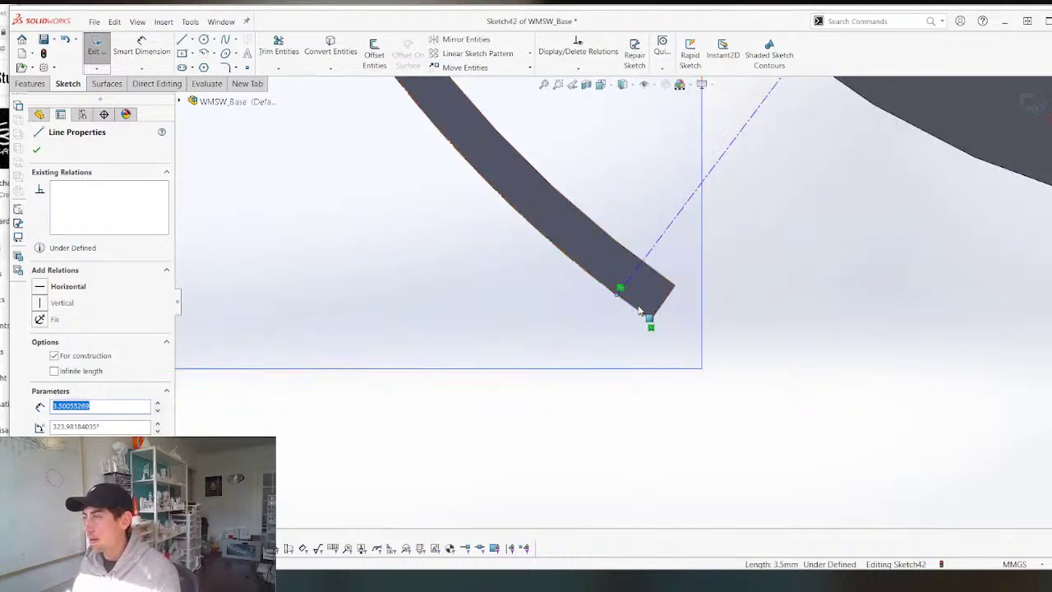
click(639, 311)
click(614, 452)
Draw a construction line from the upper radial line's outer end to the strip's upper outer corner and check its length.
scroll(604, 345, up, 5)
scroll(562, 191, down, 3)
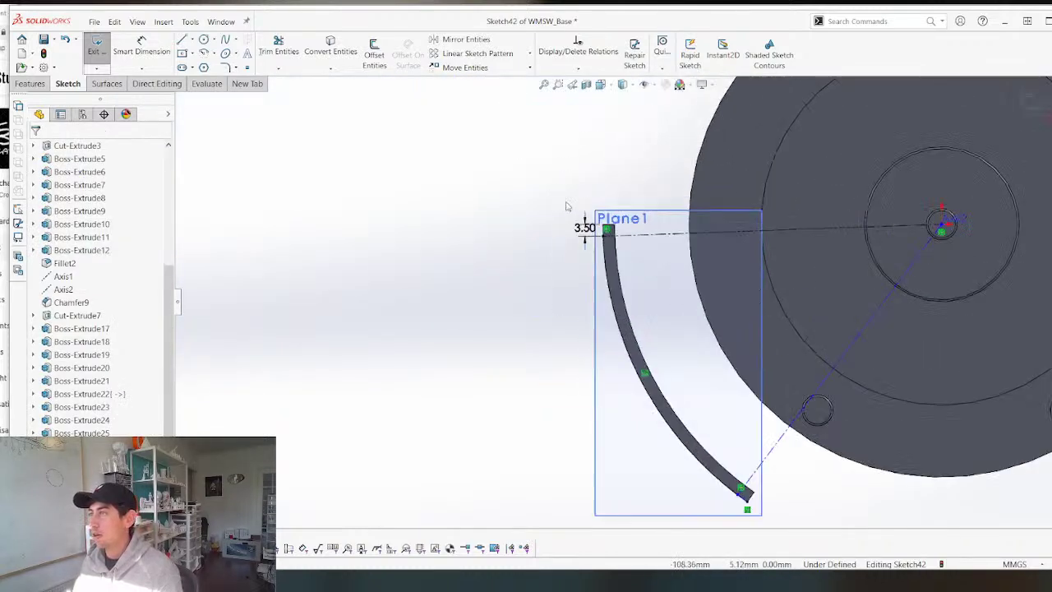
scroll(597, 224, down, 5)
key(l)
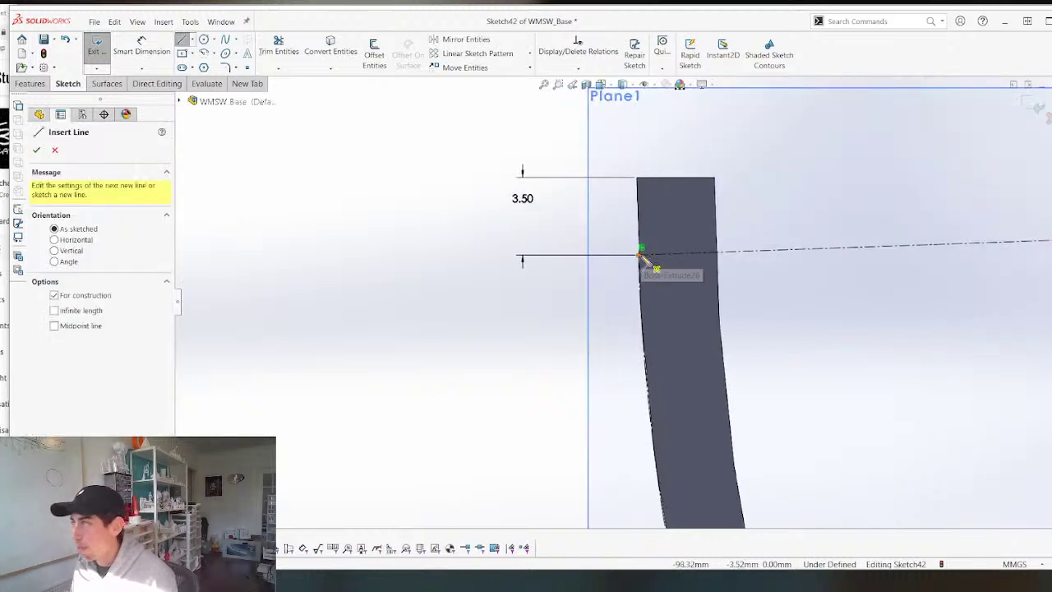
click(639, 254)
click(636, 177)
key(Escape)
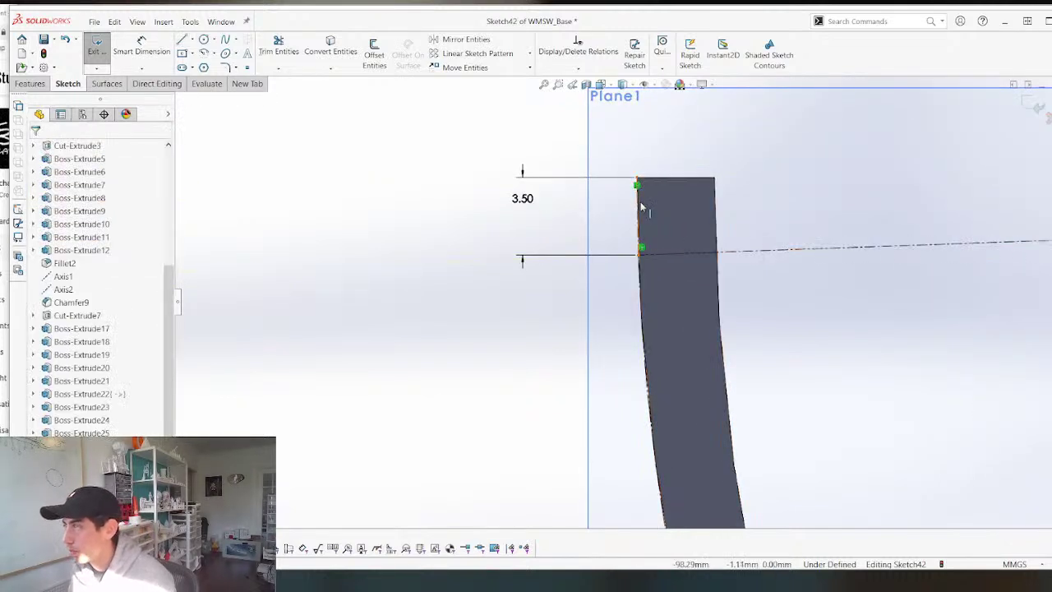
click(640, 214)
scroll(526, 265, up, 5)
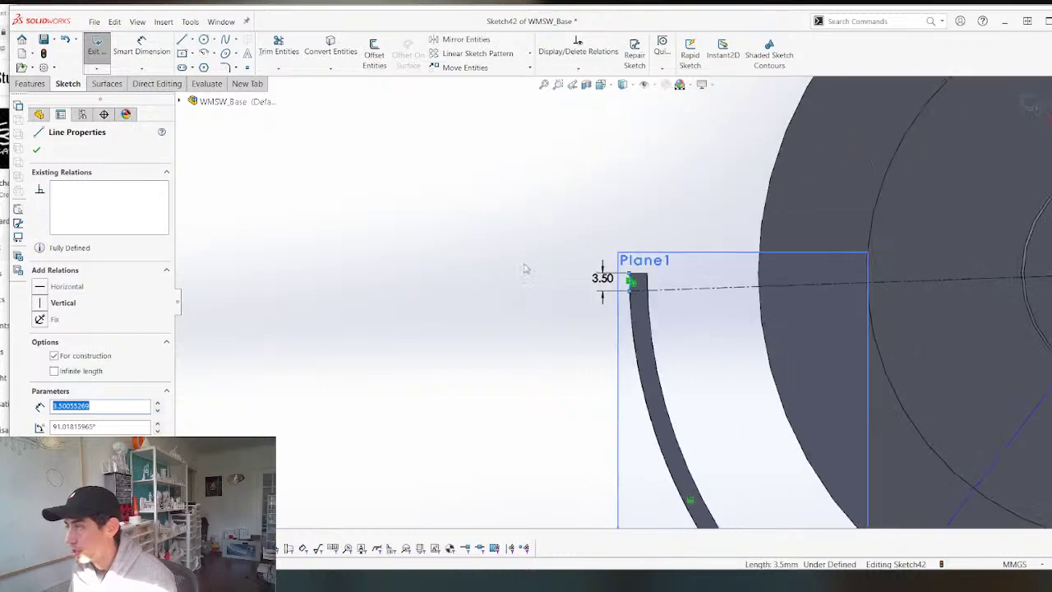
Make the short construction lines at the strip's upper and lower ends equal in length.
scroll(682, 396, down, 5)
scroll(644, 402, down, 3)
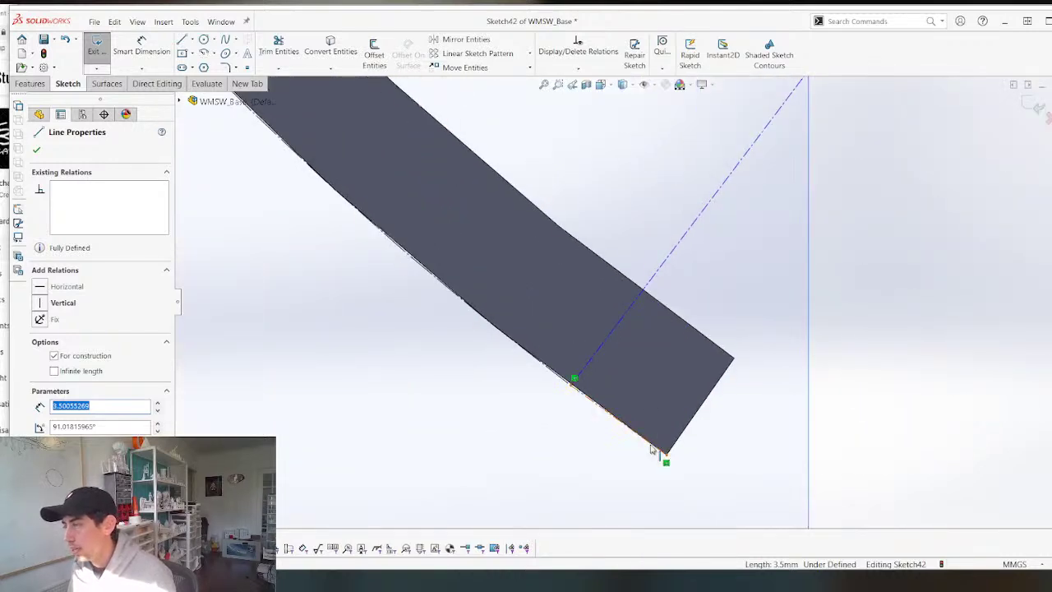
ctrl+click(685, 428)
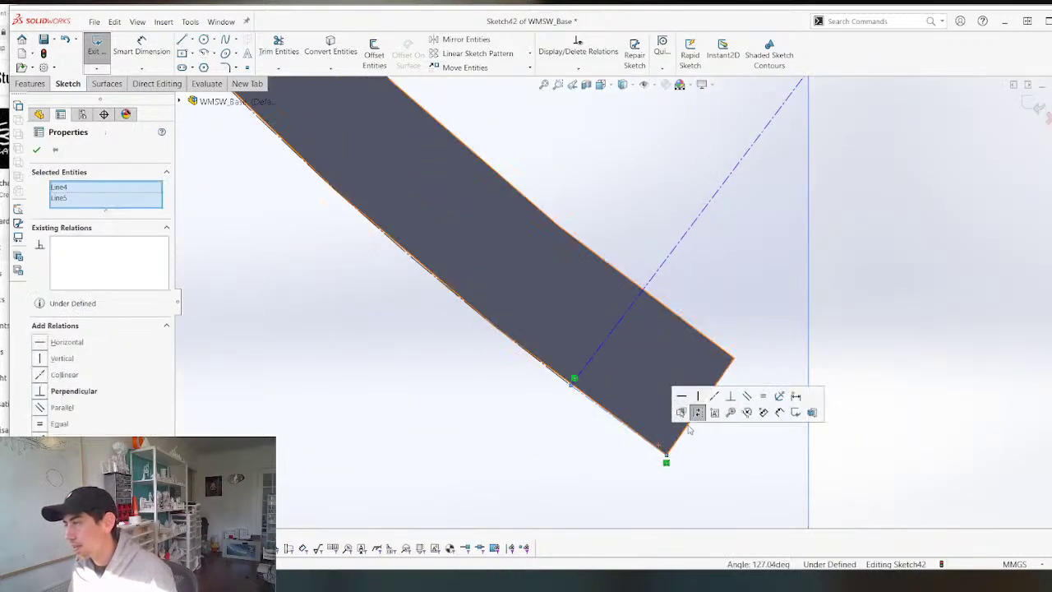
click(768, 399)
click(561, 475)
scroll(549, 443, up, 10)
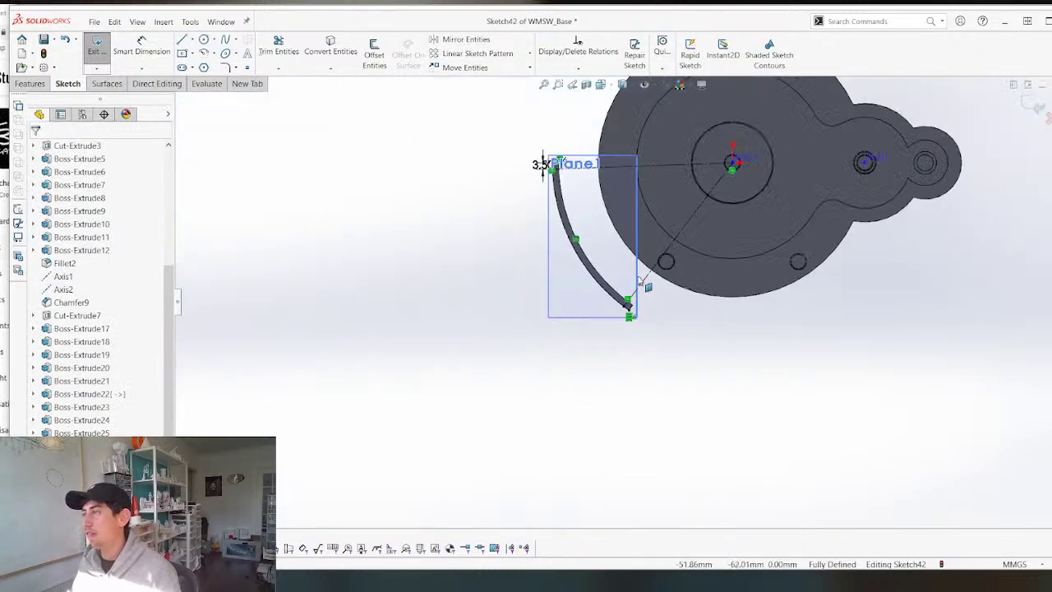
scroll(607, 203, down, 3)
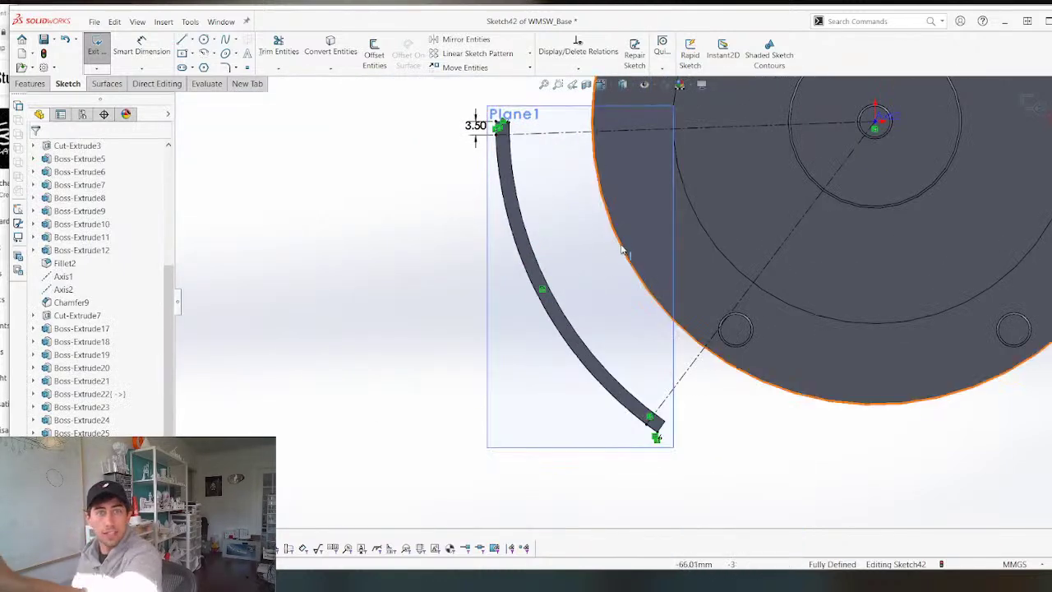
Test the linked end offsets by setting the upper end dimension to 10 mm, and return it to 3.5 mm.
double_click(476, 125)
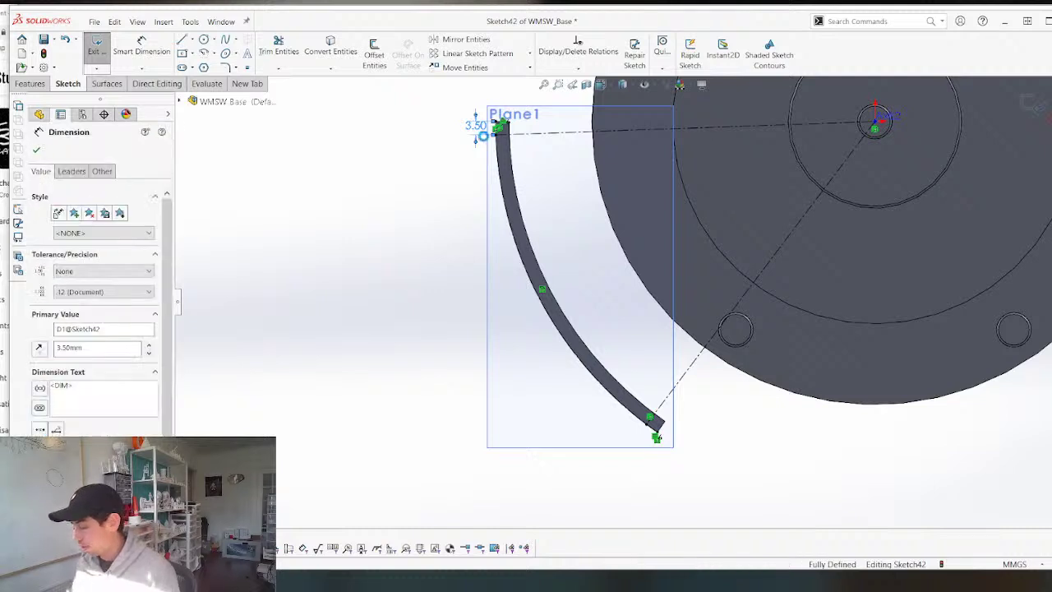
text(101)
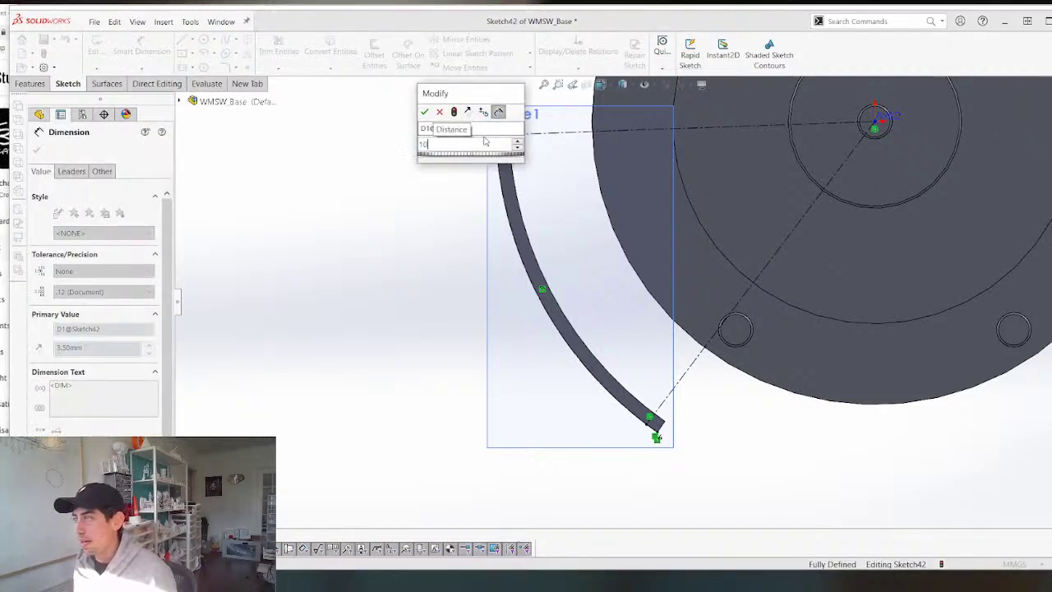
key(Return)
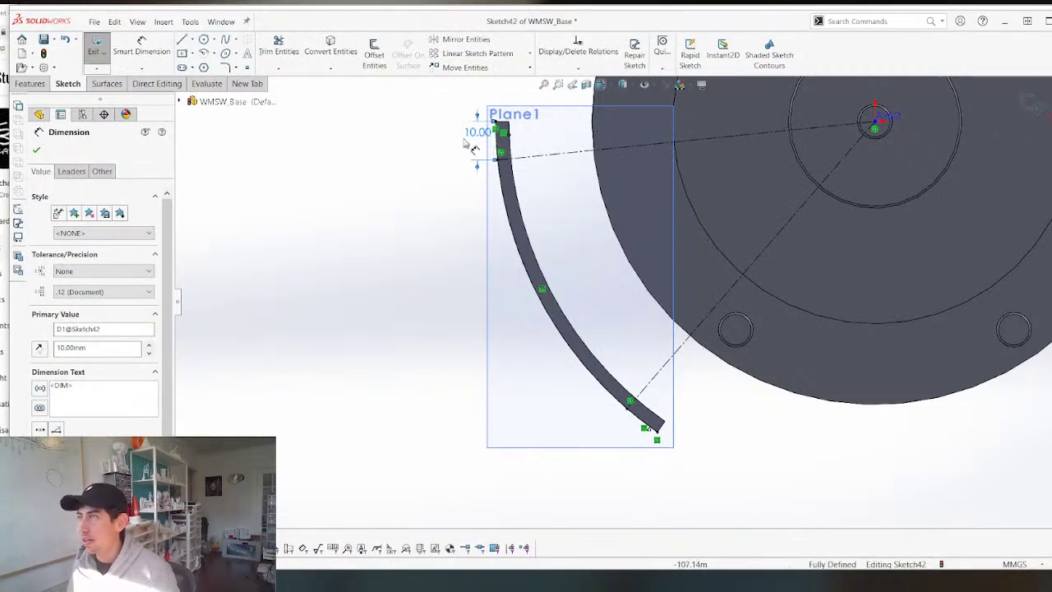
double_click(477, 132)
text(3.5)
key(Return)
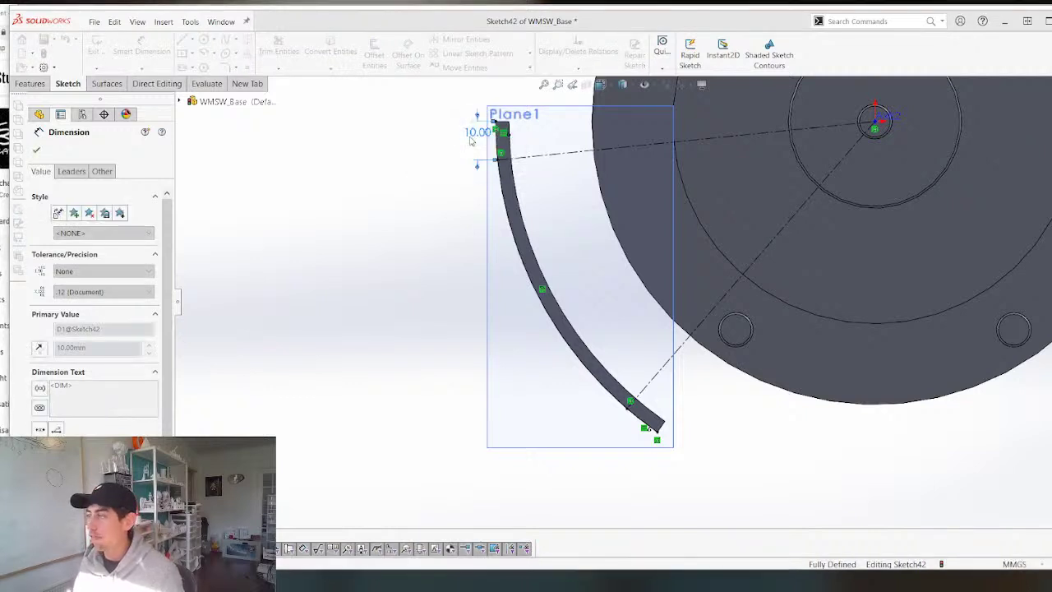
Exit the sketch and create a reference plane perpendicular to the upper radial construction line at its outer end.
click(1031, 111)
scroll(551, 204, down, 3)
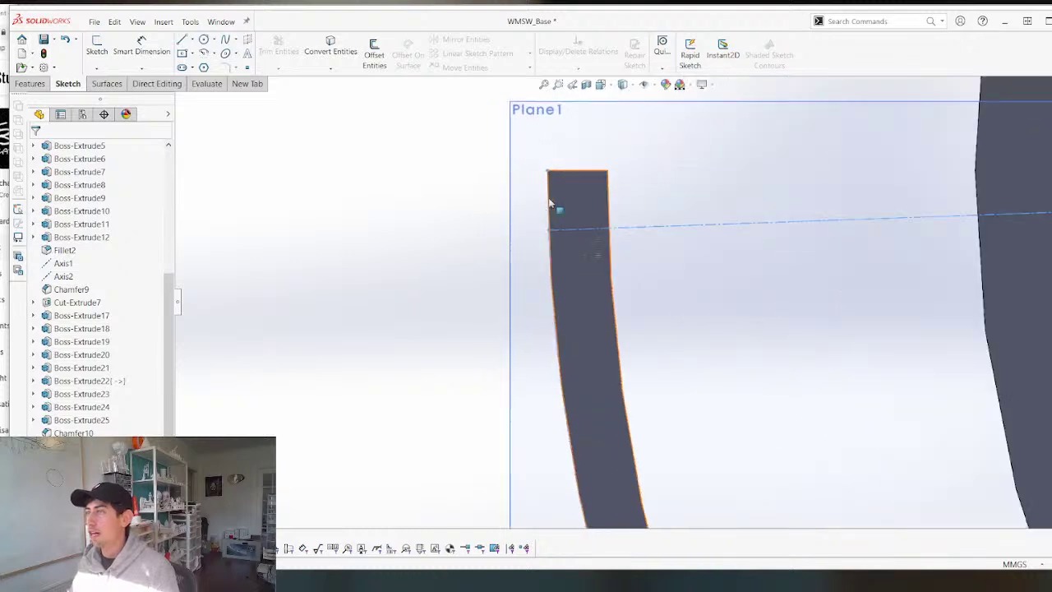
mouse_move(615, 277)
middle_down()
mouse_move(615, 134)
mouse_move(520, 314)
middle_up()
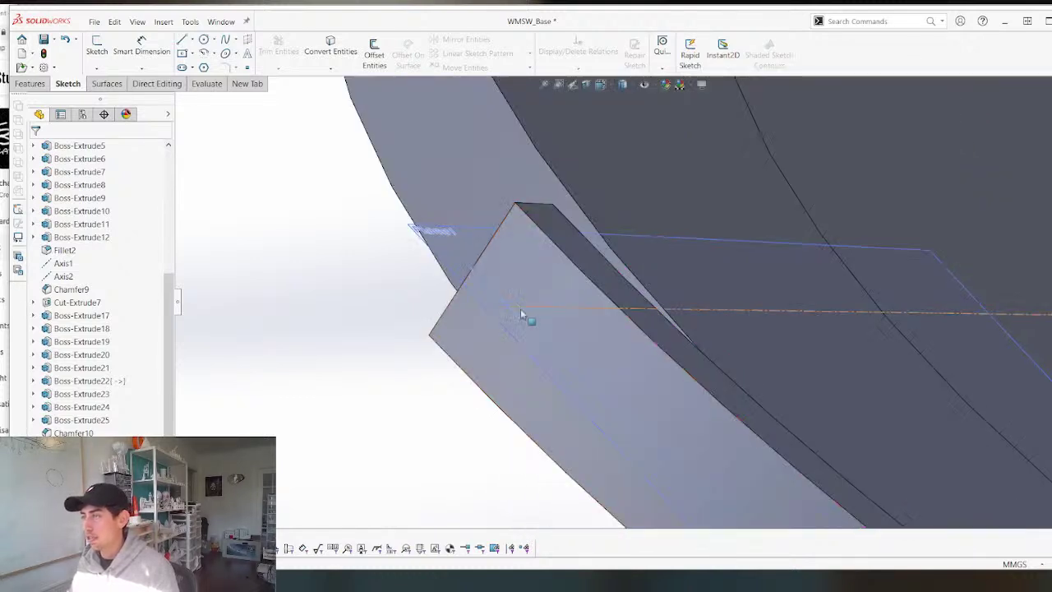
click(508, 308)
key(p)
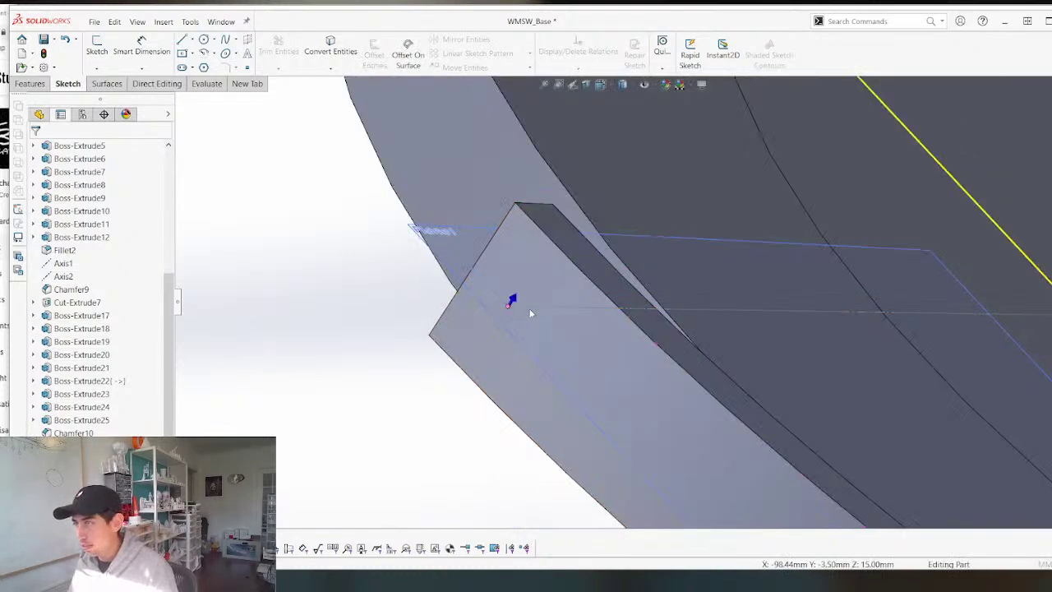
click(536, 309)
key(Return)
Sketch a 2 mm diameter circle on the new plane, centred on the upper radial line's outer end.
key(s)
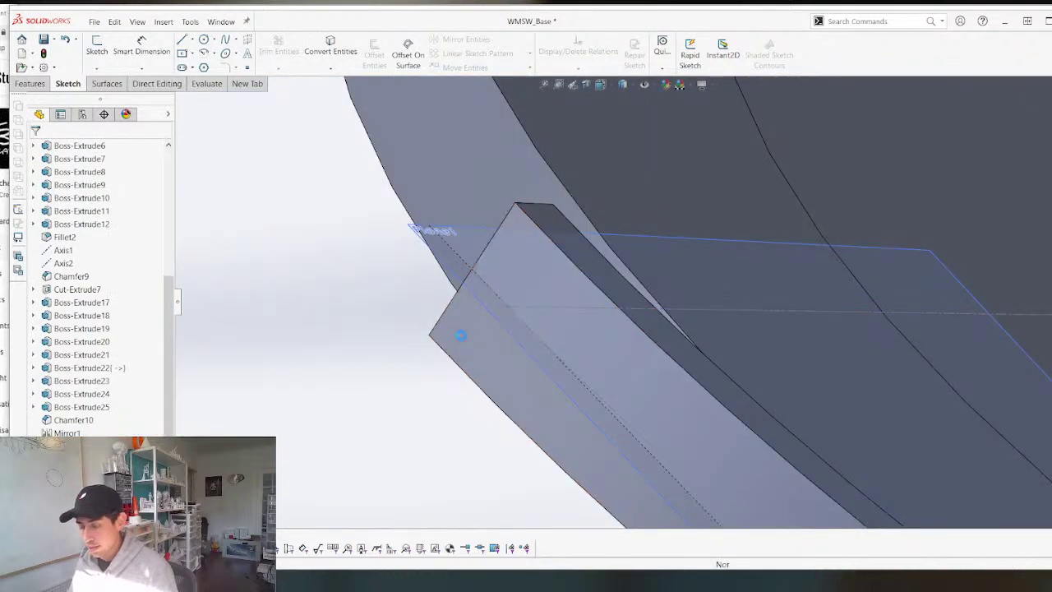
key(c)
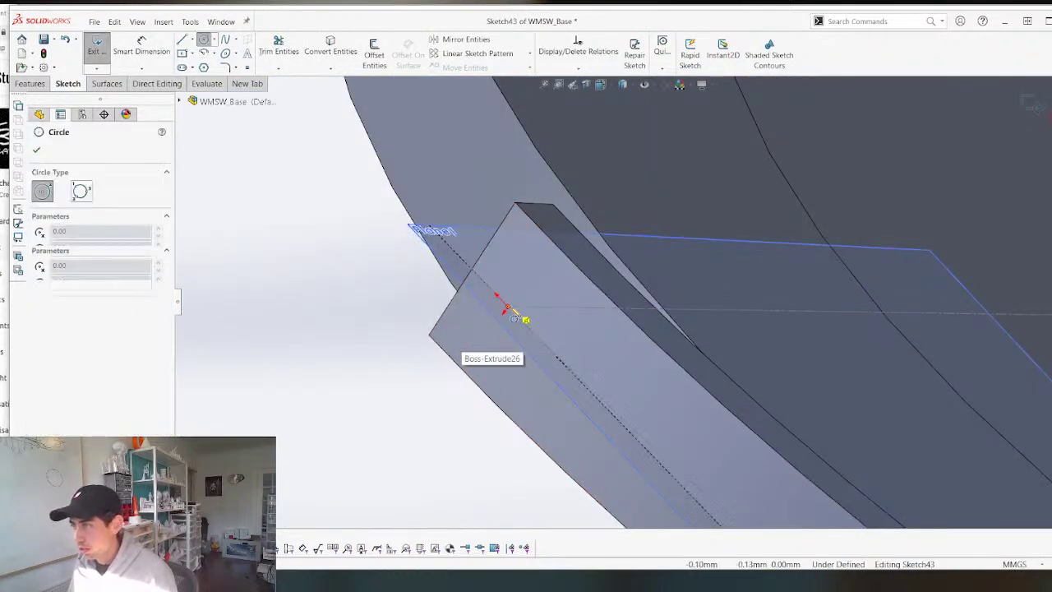
click(507, 310)
click(526, 293)
key(d)
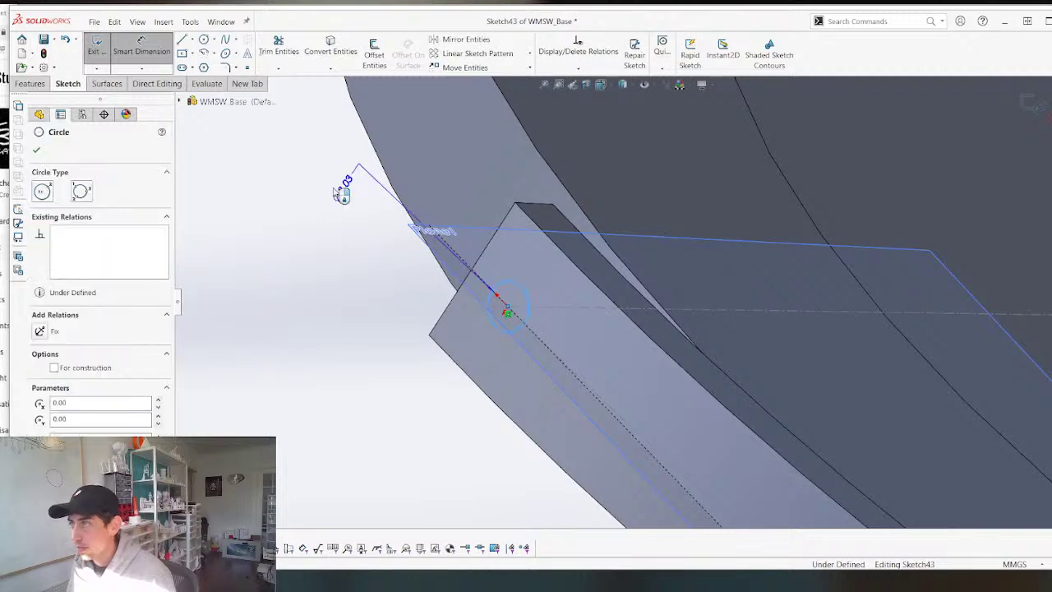
click(335, 187)
text(2)
key(Return)
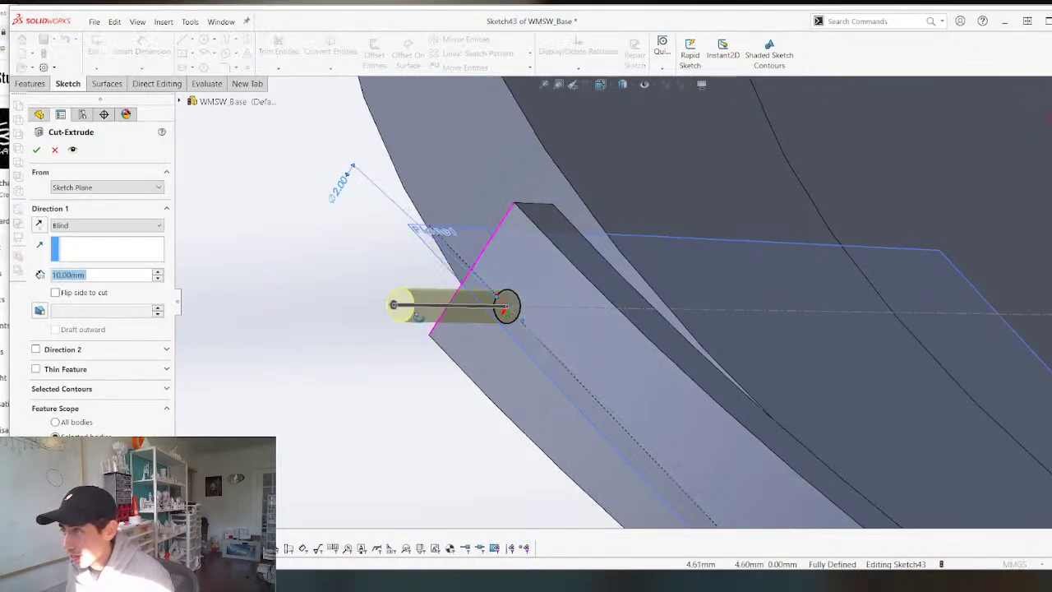
Extrude-cut the circle through the strip, ending Up To Surface at the strip's inner curved face.
middle_drag(310, 380, 294, 320)
click(61, 226)
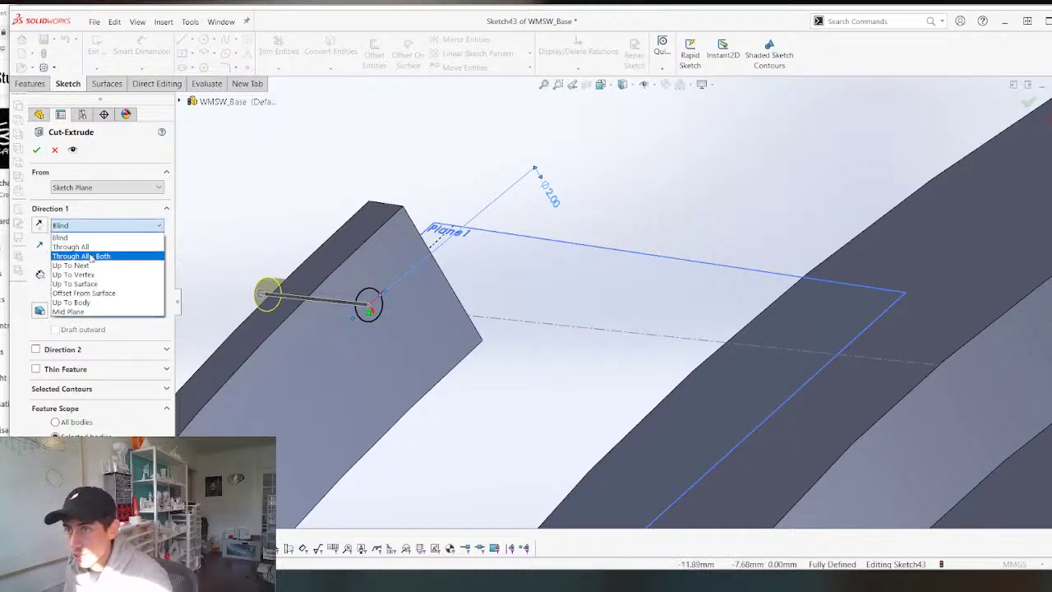
click(76, 284)
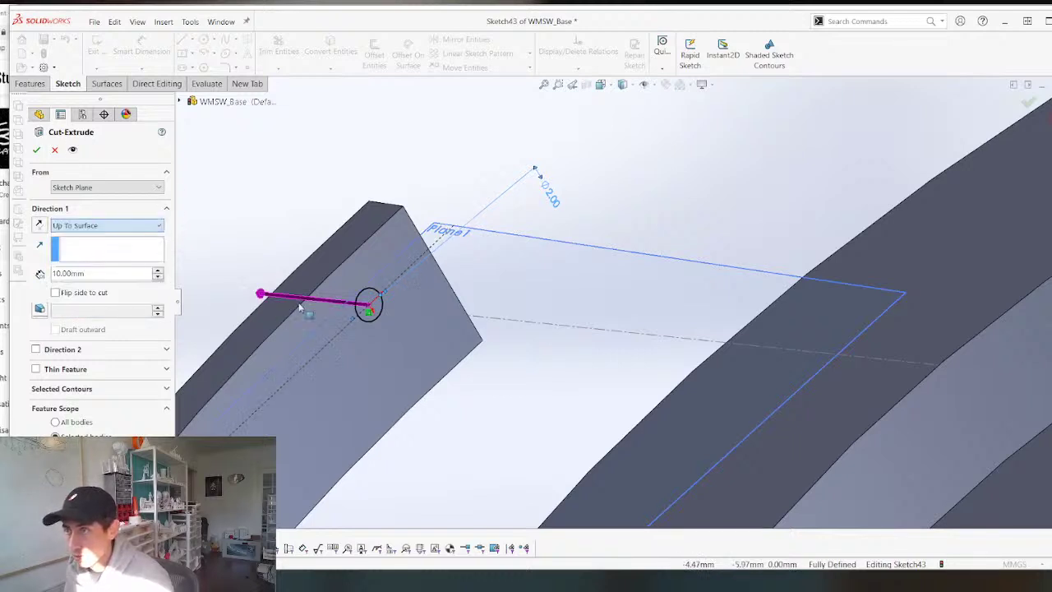
click(340, 272)
right_click(293, 242)
scroll(378, 231, up, 8)
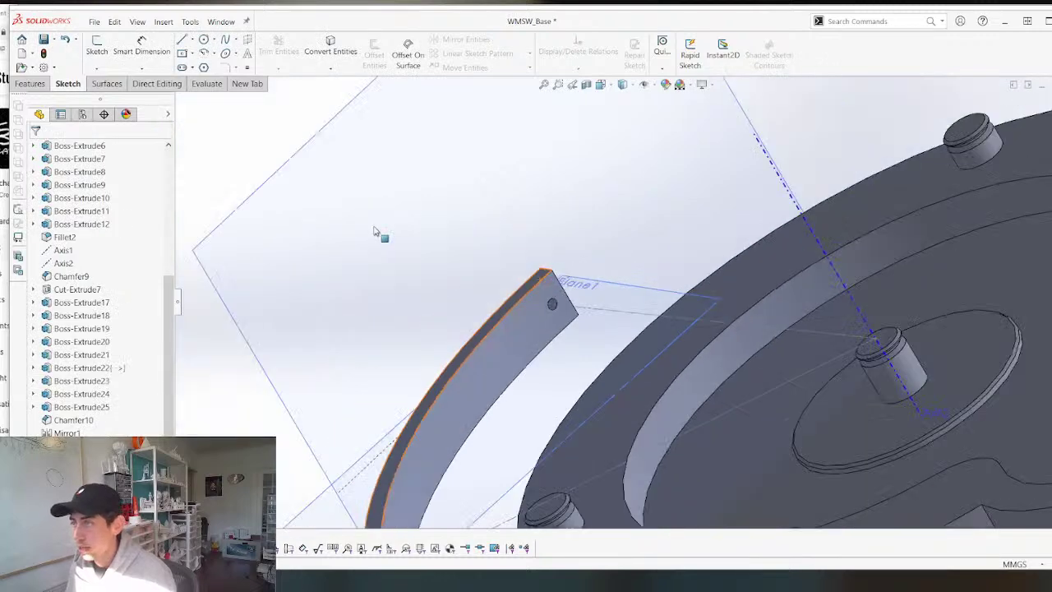
click(36, 86)
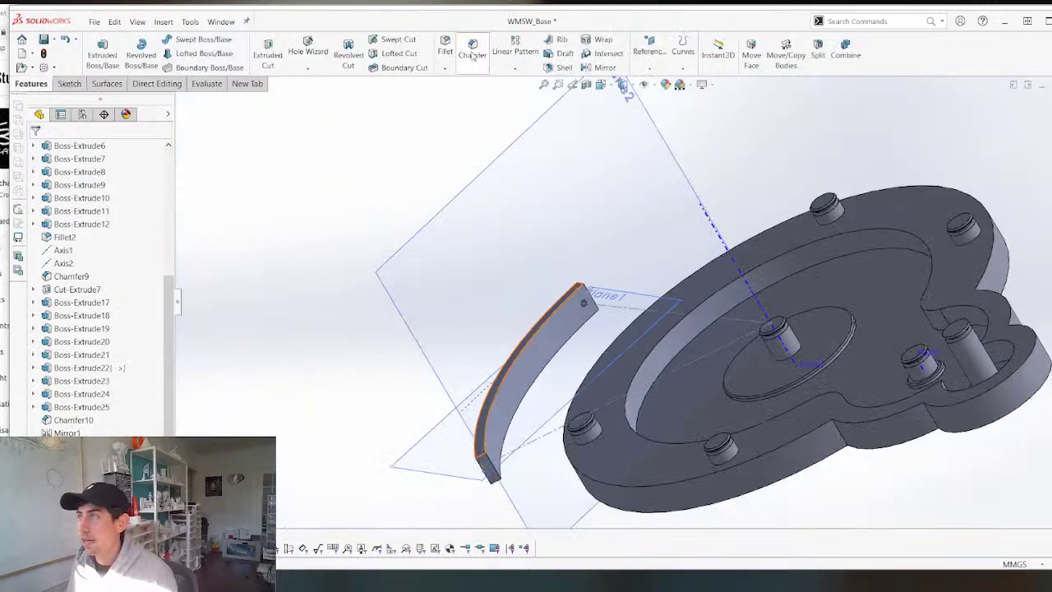
click(508, 69)
click(523, 98)
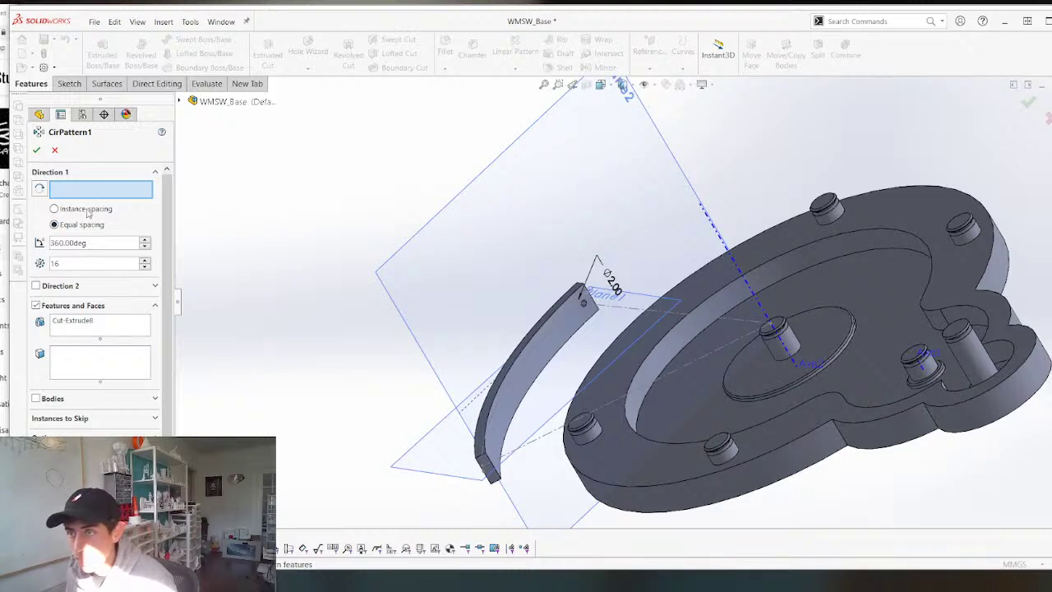
click(55, 151)
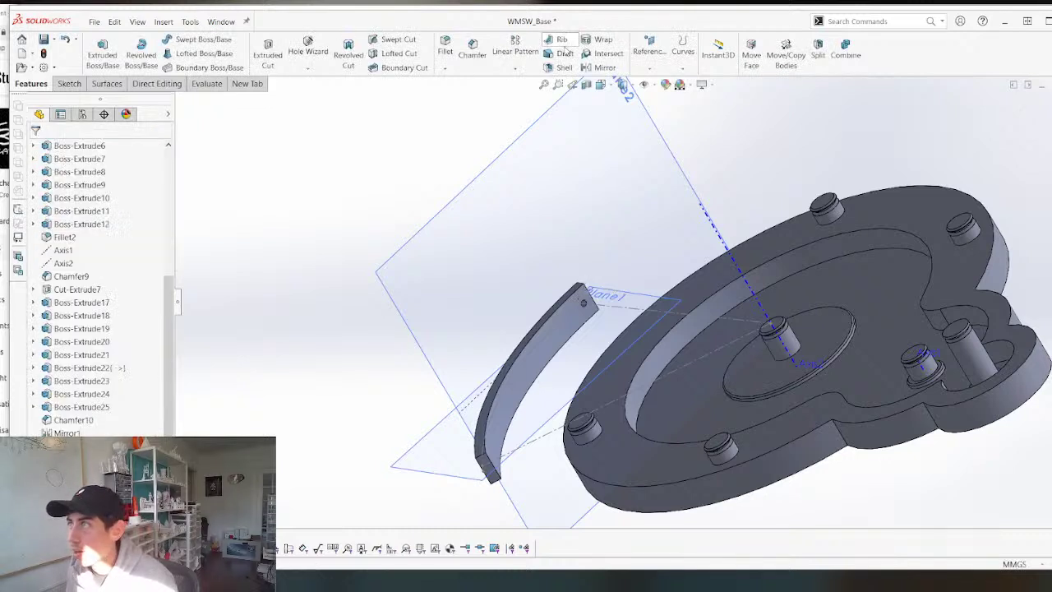
Create a curve driven pattern of the hole along the construction arc with 16 equally spaced instances.
click(507, 69)
click(535, 123)
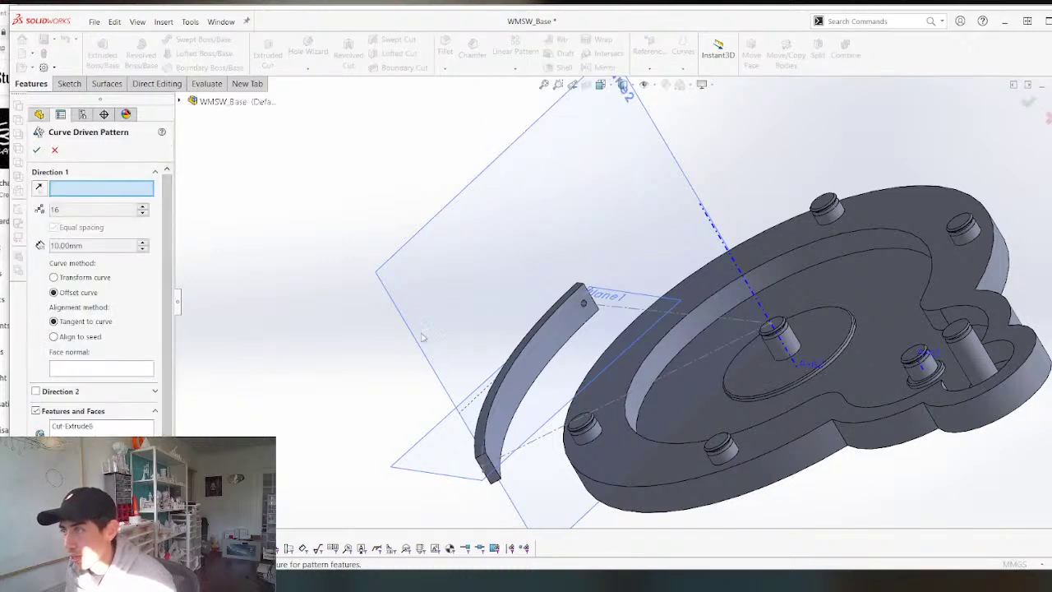
click(542, 348)
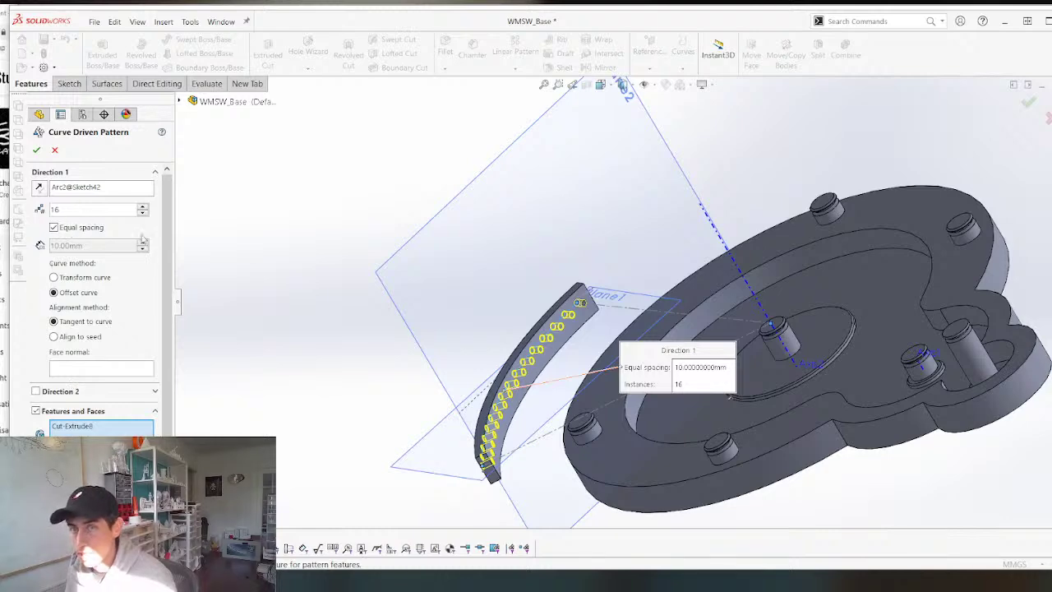
middle_drag(355, 359, 499, 326)
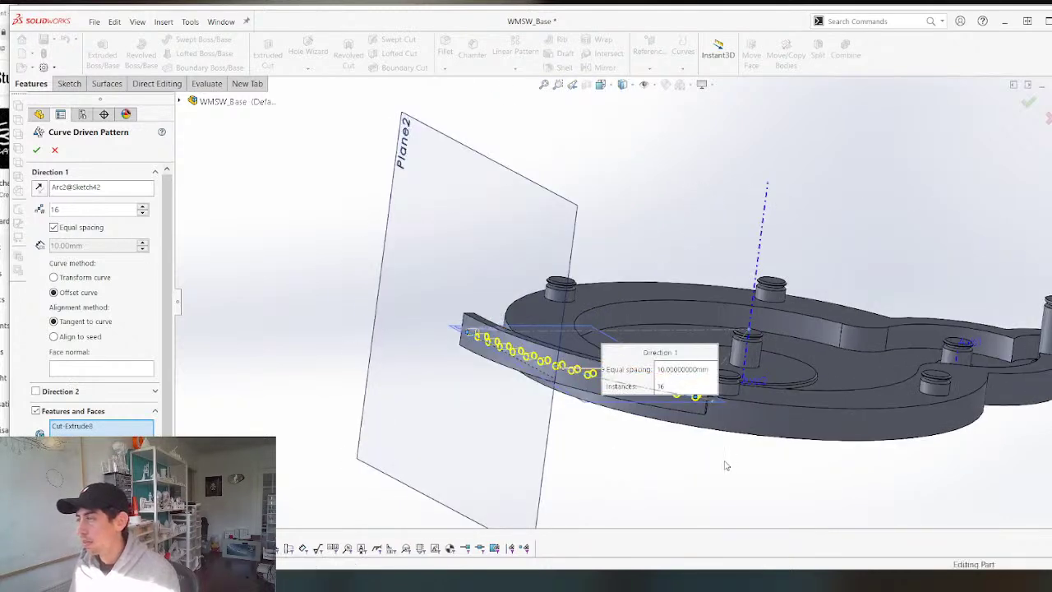
key(Return)
scroll(629, 418, up, 5)
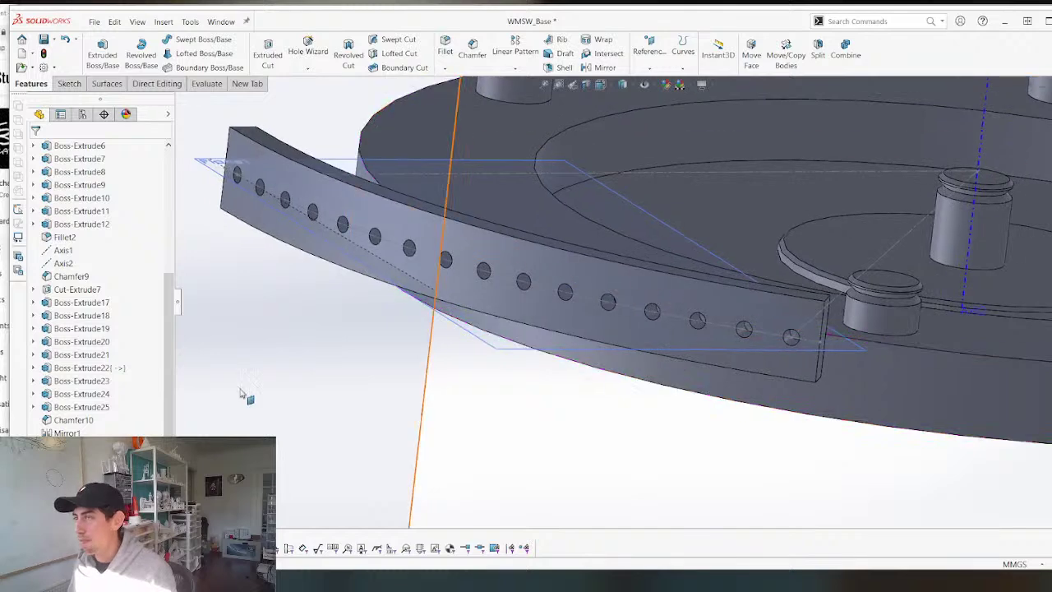
Set the end offset dimension in the construction sketch to 10 mm and rebuild the part.
scroll(122, 199, down, 1)
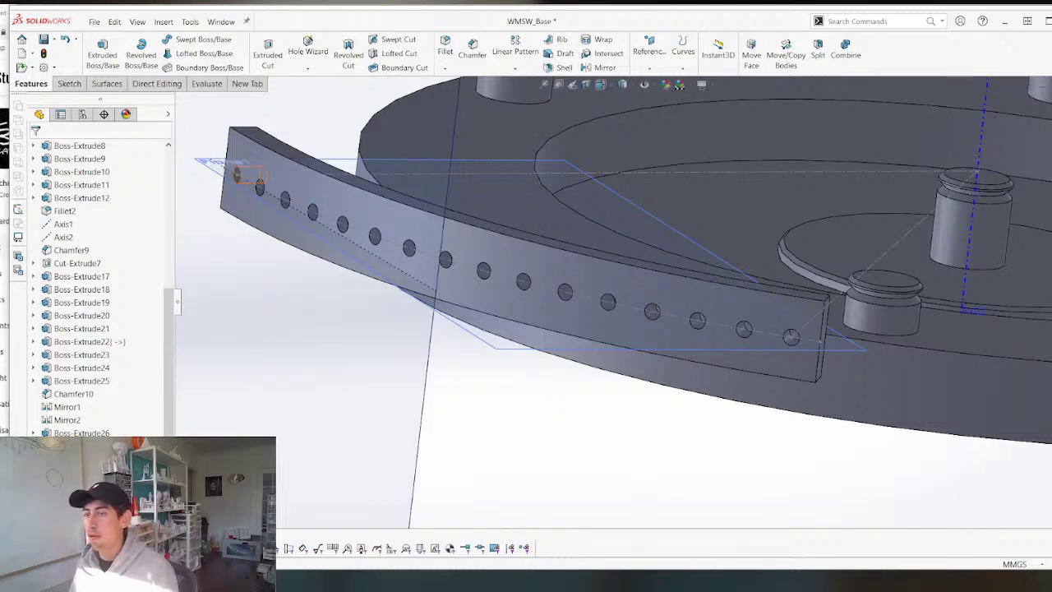
double_click(191, 171)
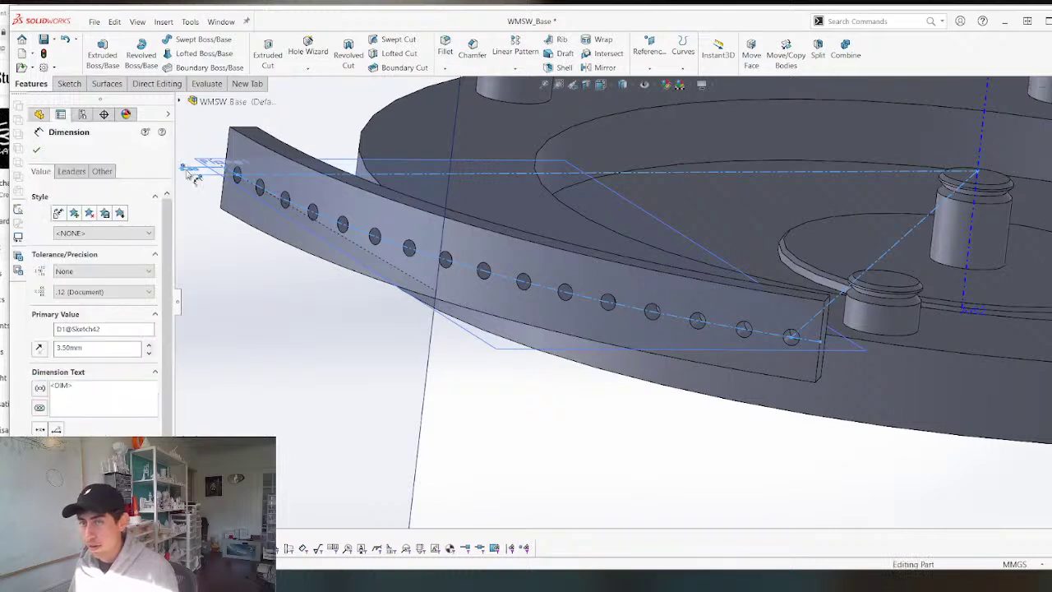
text(10)
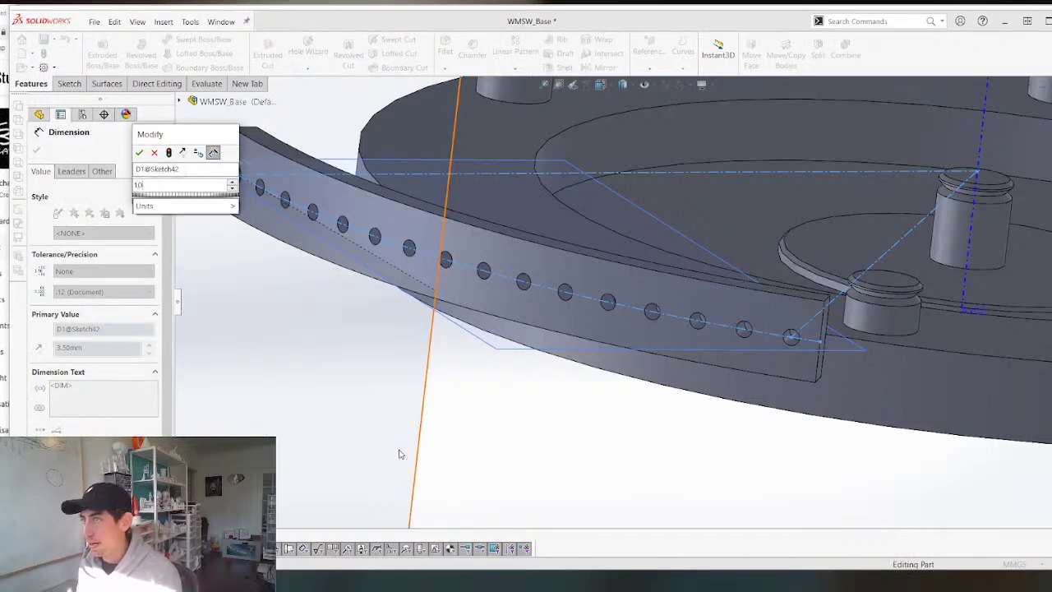
key(Return)
key(ctrl+b)
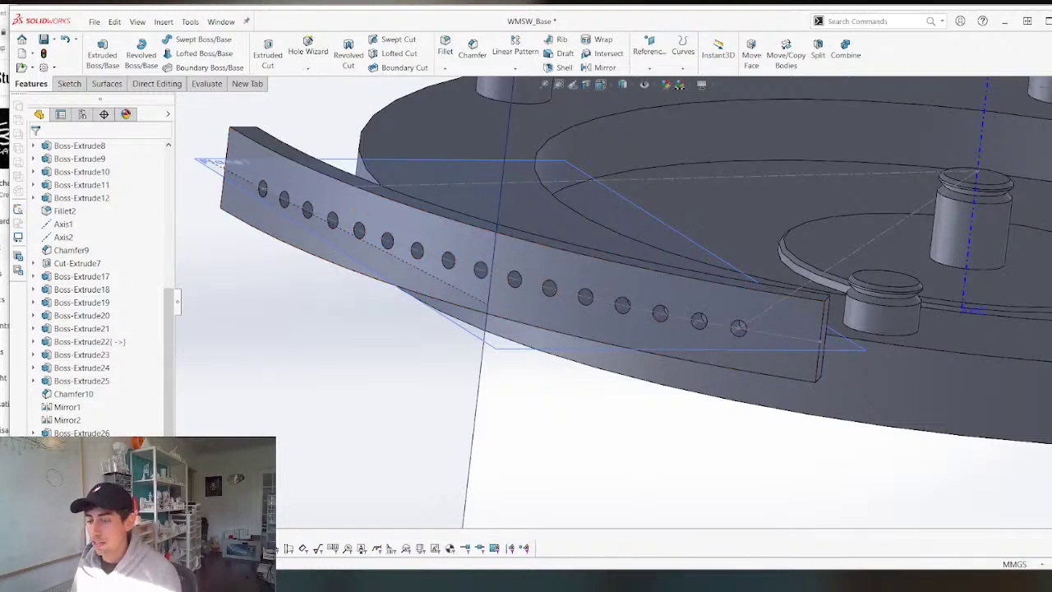
Set the end offset dimension in the strip's construction sketch to 3.5 mm and rebuild the part.
right_click(74, 316)
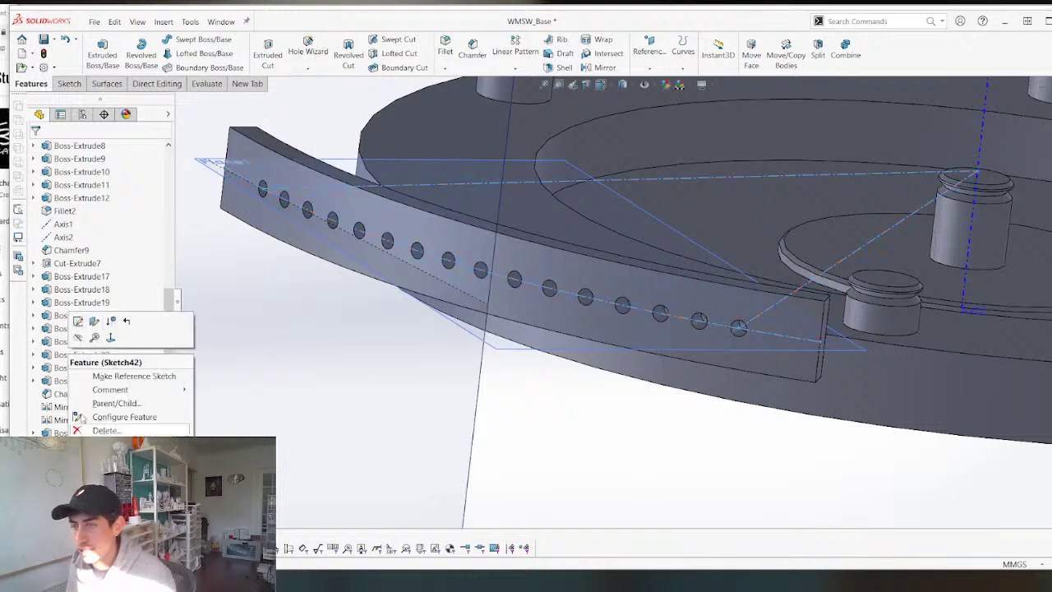
click(78, 321)
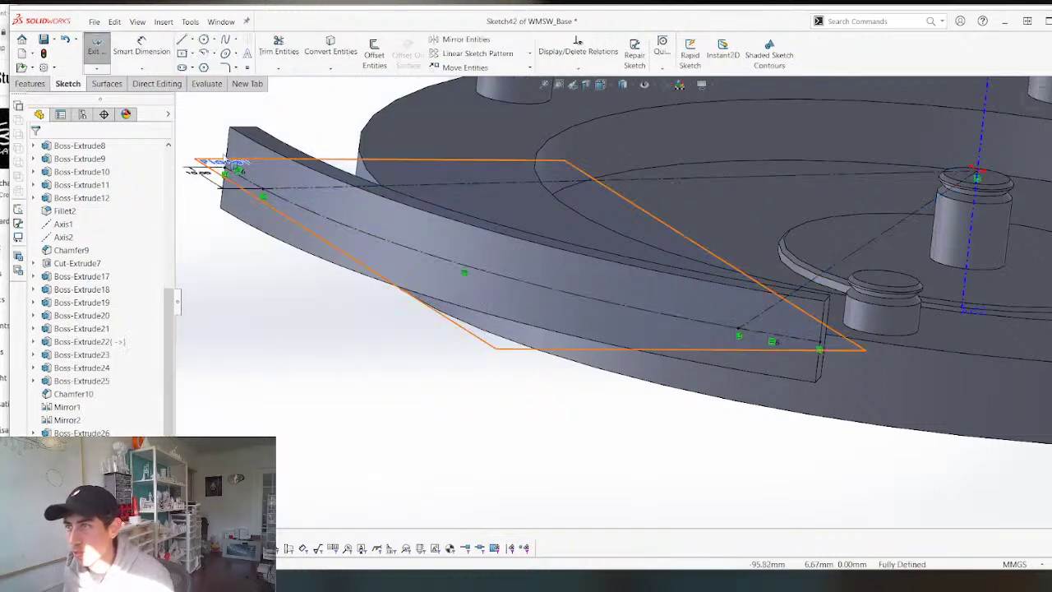
double_click(197, 174)
text(3.5)
key(Return)
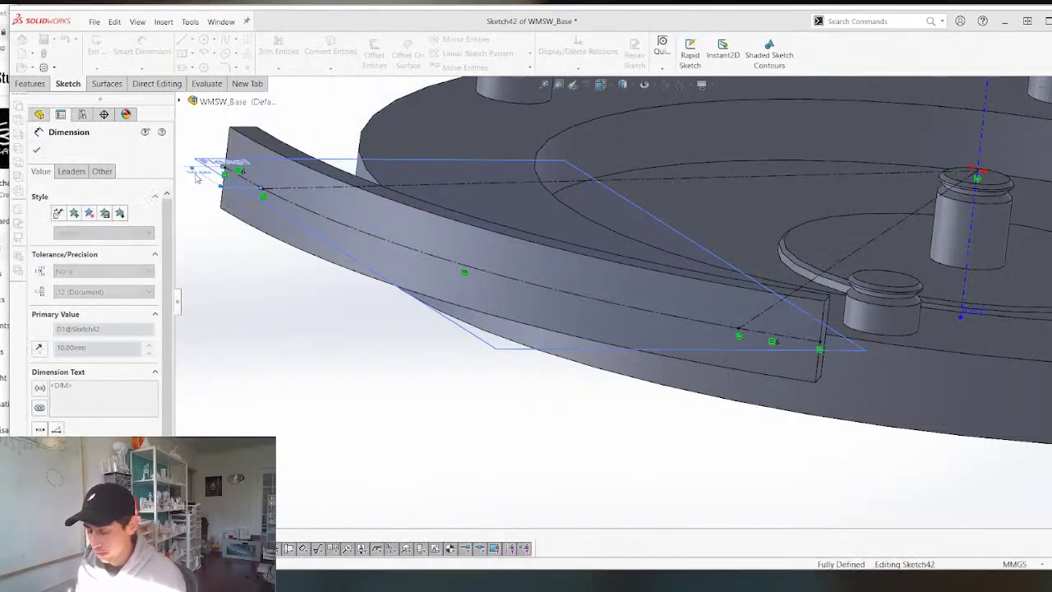
click(1027, 104)
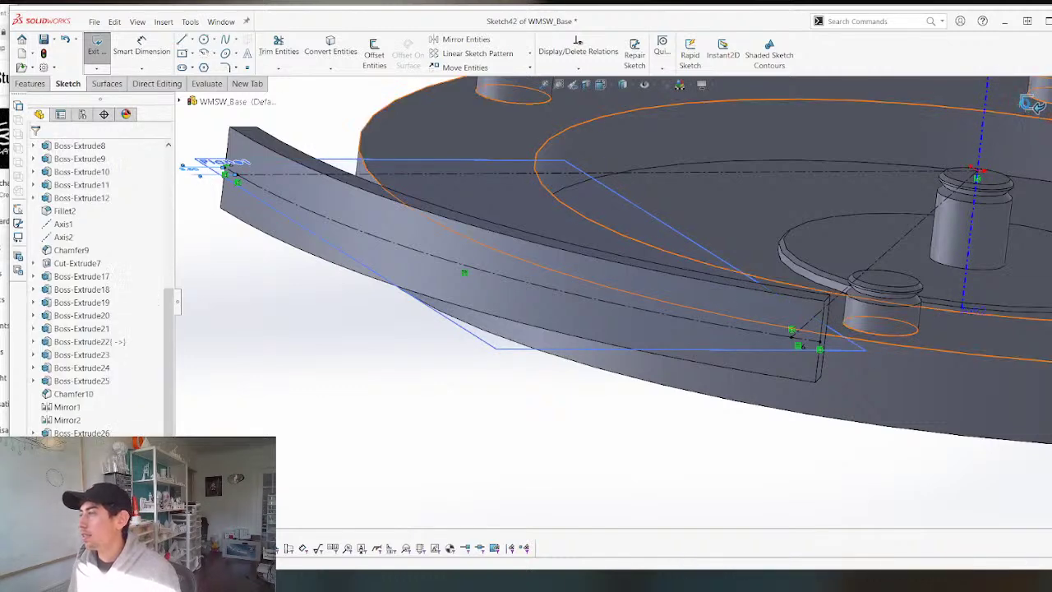
Fillet the outer and inner rim edges of the first hole in the strip with a 1 mm radius.
scroll(633, 378, up, 6)
scroll(522, 257, down, 4)
mouse_move(470, 297)
middle_down()
mouse_move(500, 263)
mouse_move(311, 411)
middle_up()
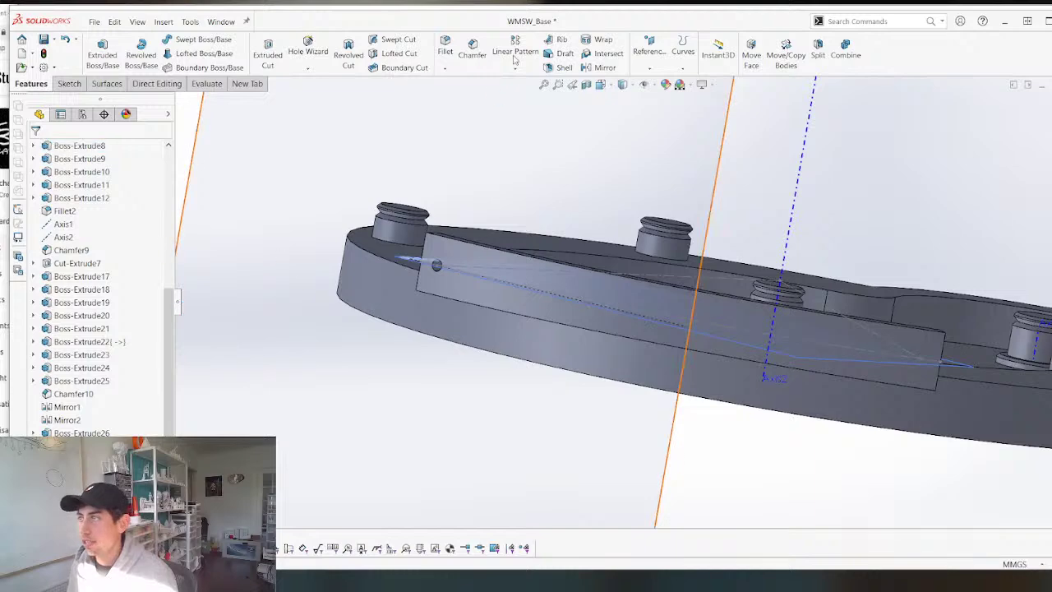
click(448, 57)
scroll(460, 250, up, 3)
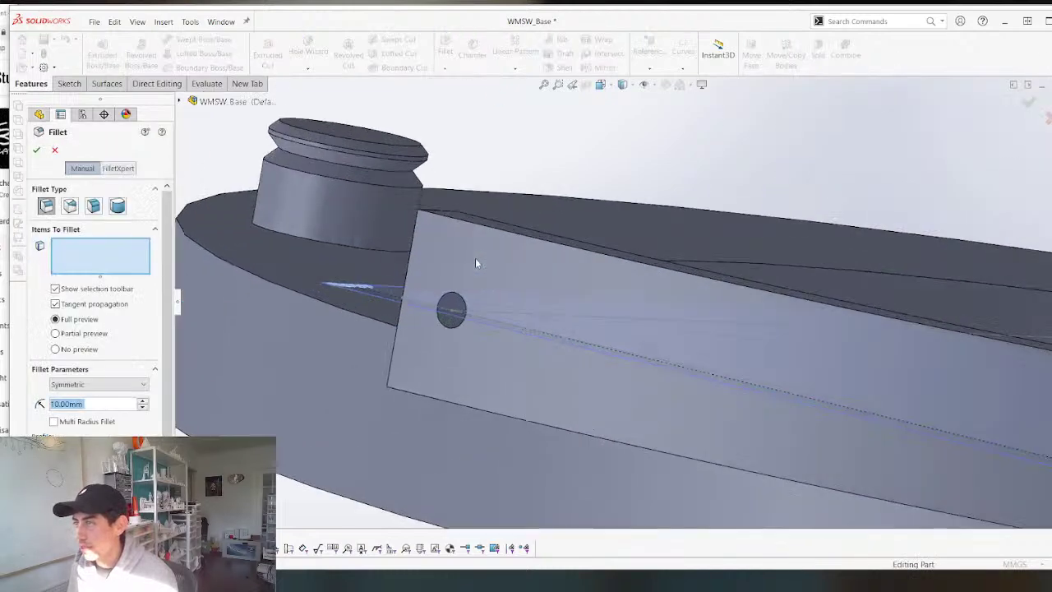
click(460, 294)
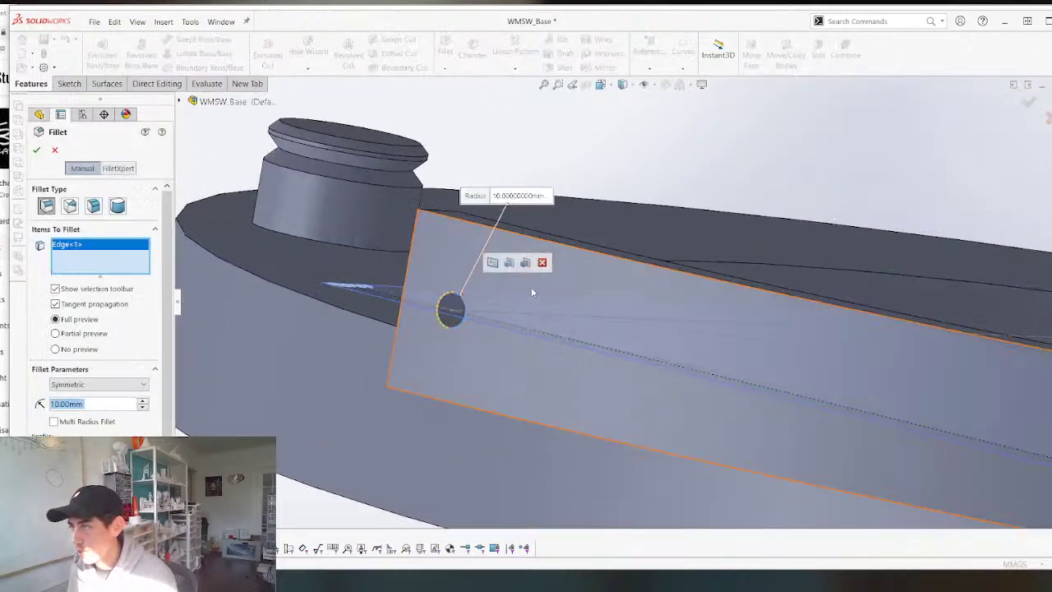
middle_drag(460, 295, 611, 262)
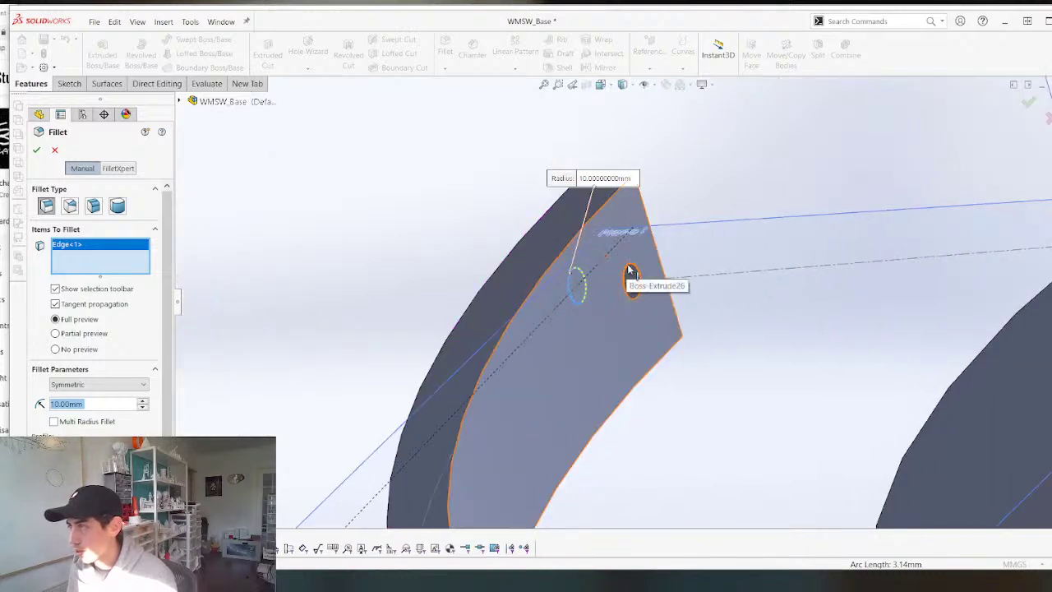
click(630, 272)
text(1)
key(Return)
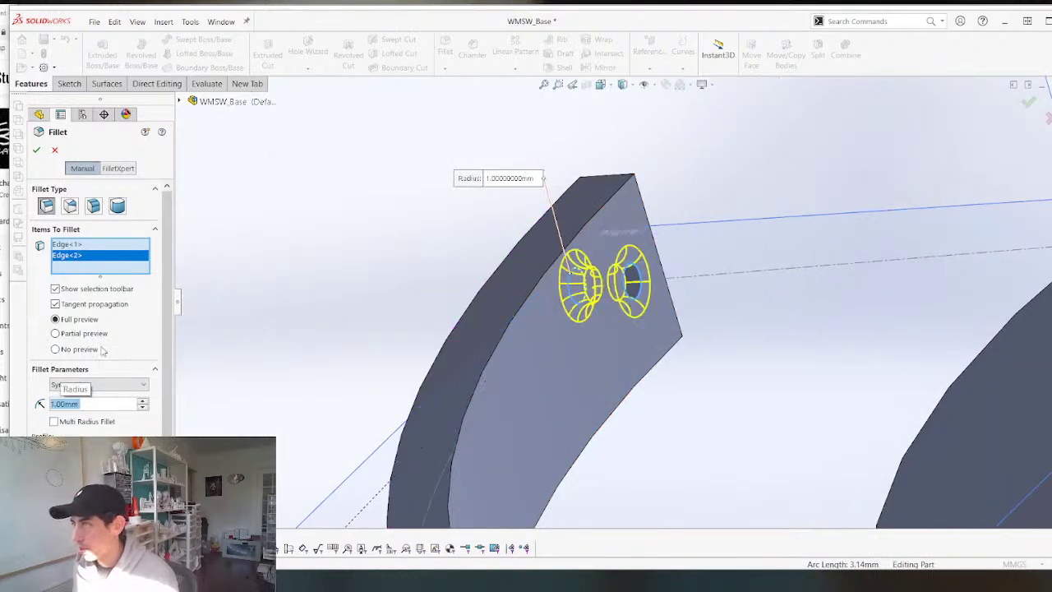
key(Return)
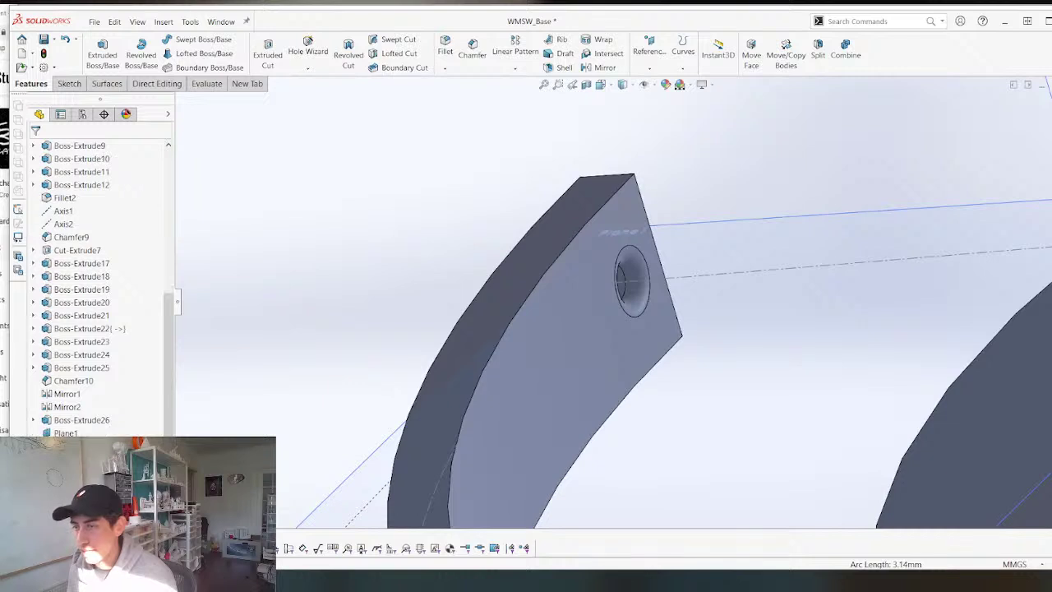
Edit the curve driven pattern so that it also repeats the hole's rim fillet along the strip.
right_click(98, 330)
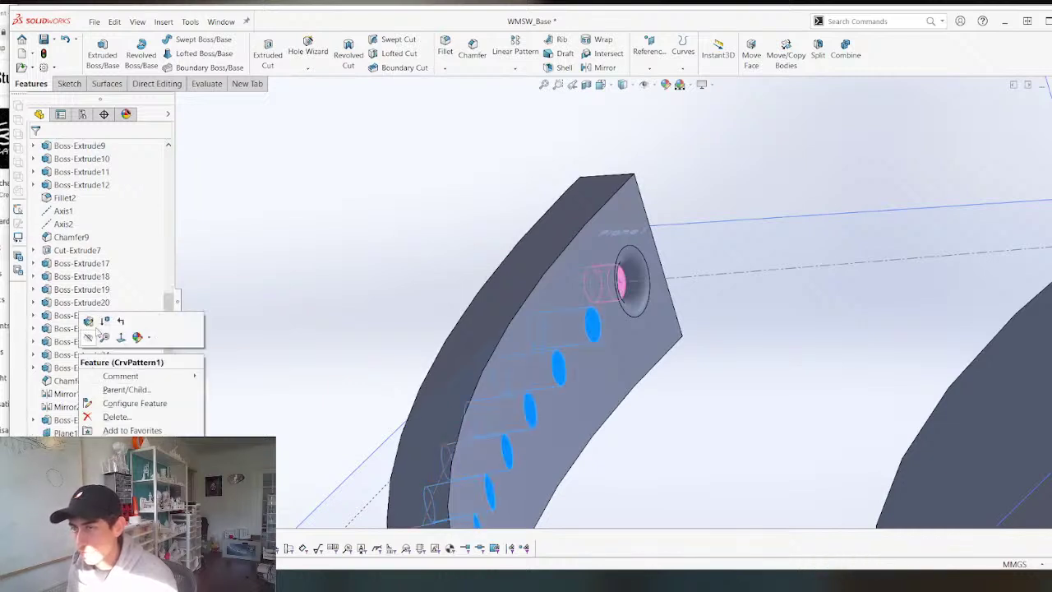
click(88, 321)
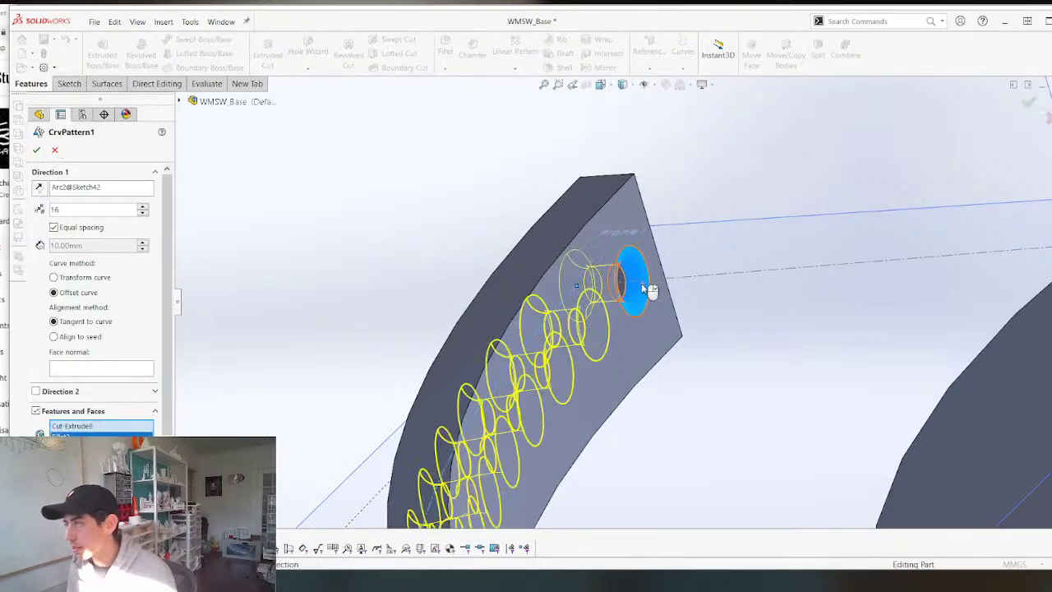
scroll(735, 364, up, 8)
middle_click(593, 398)
middle_drag(593, 397, 861, 190)
middle_drag(586, 358, 621, 365)
scroll(631, 383, down, 3)
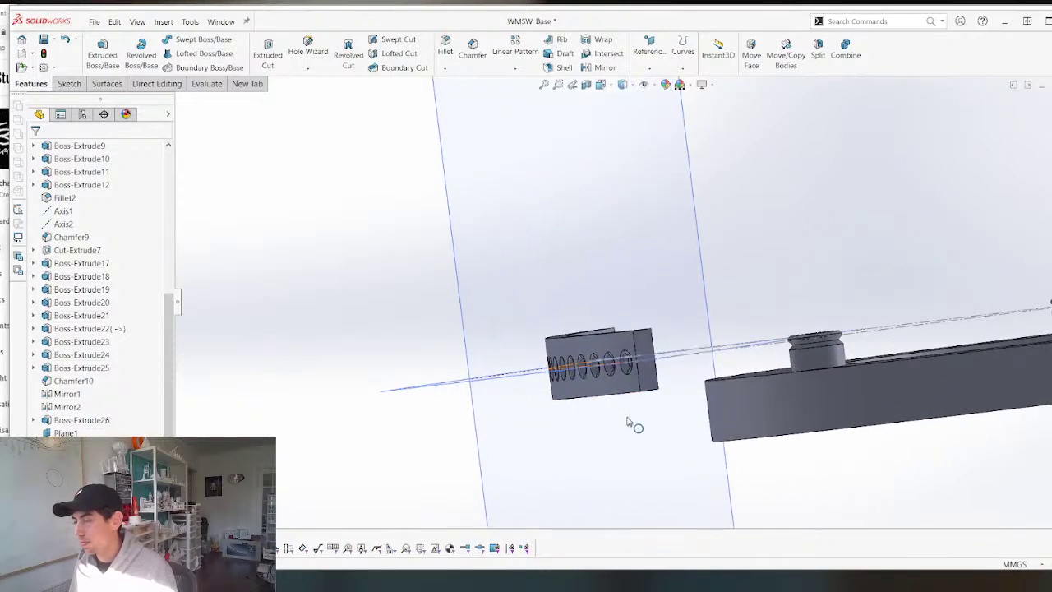
Start a fillet on the short upper corner edges at both ends of the curved strip.
middle_drag(634, 424, 628, 457)
scroll(627, 456, up, 4)
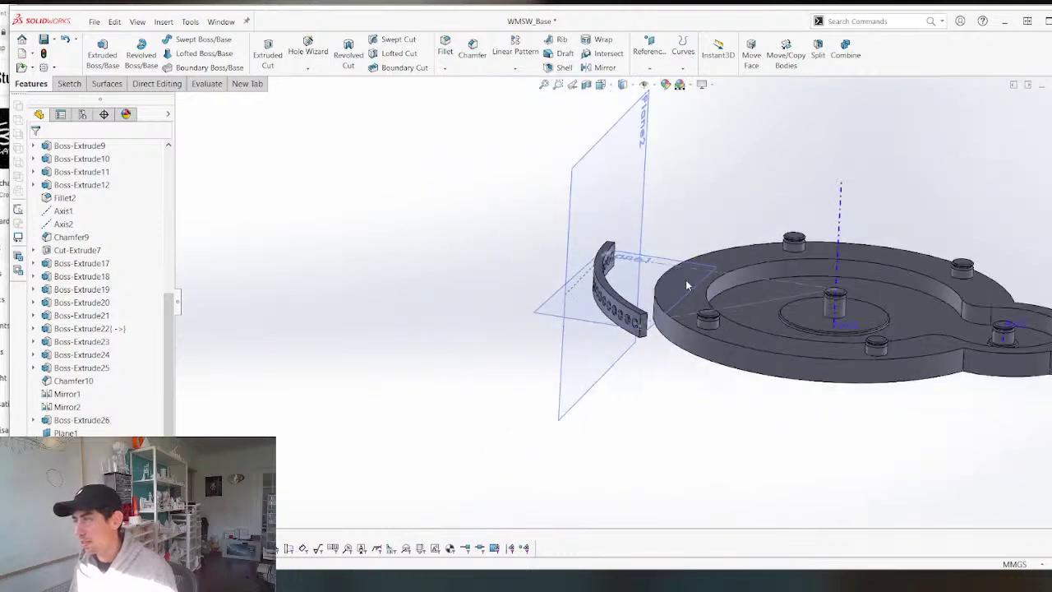
scroll(690, 285, down, 3)
middle_drag(298, 392, 399, 418)
scroll(341, 168, down, 3)
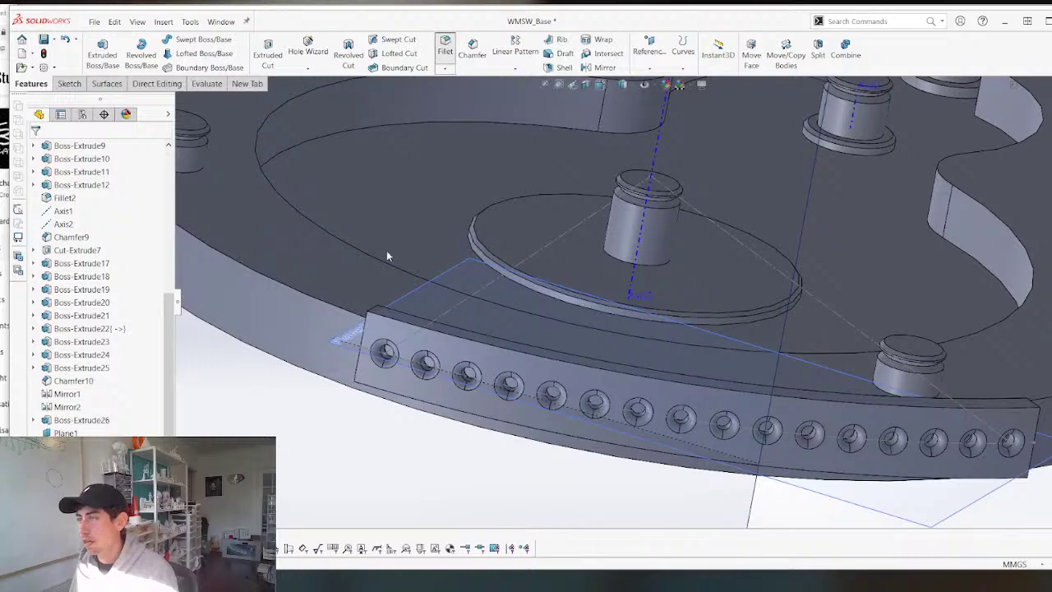
click(373, 307)
scroll(538, 348, up, 4)
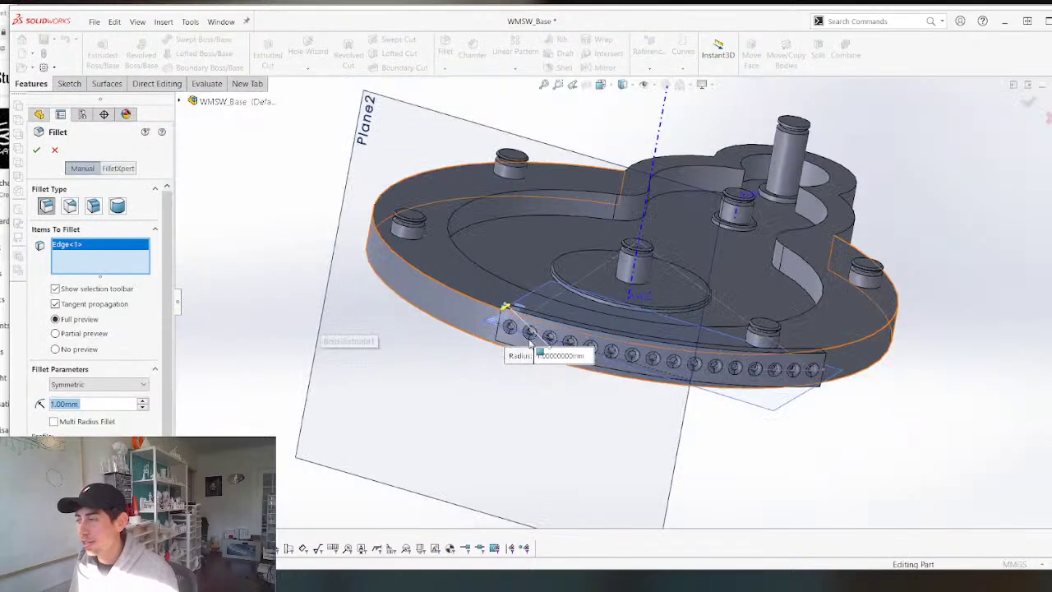
scroll(787, 352, down, 4)
scroll(786, 353, down, 3)
middle_drag(739, 352, 833, 473)
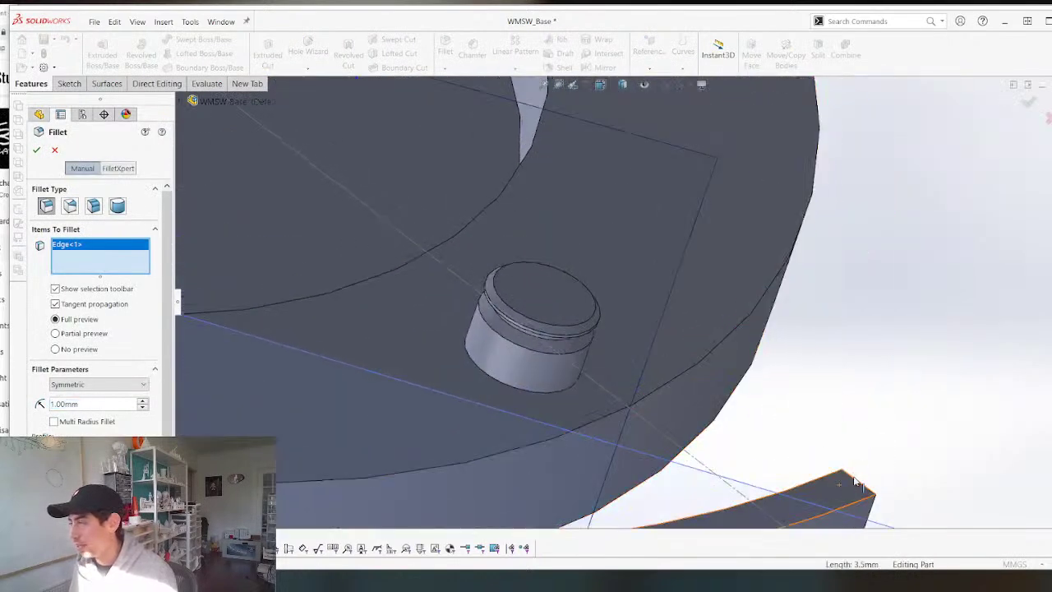
click(856, 483)
scroll(854, 483, up, 8)
middle_drag(464, 379, 453, 370)
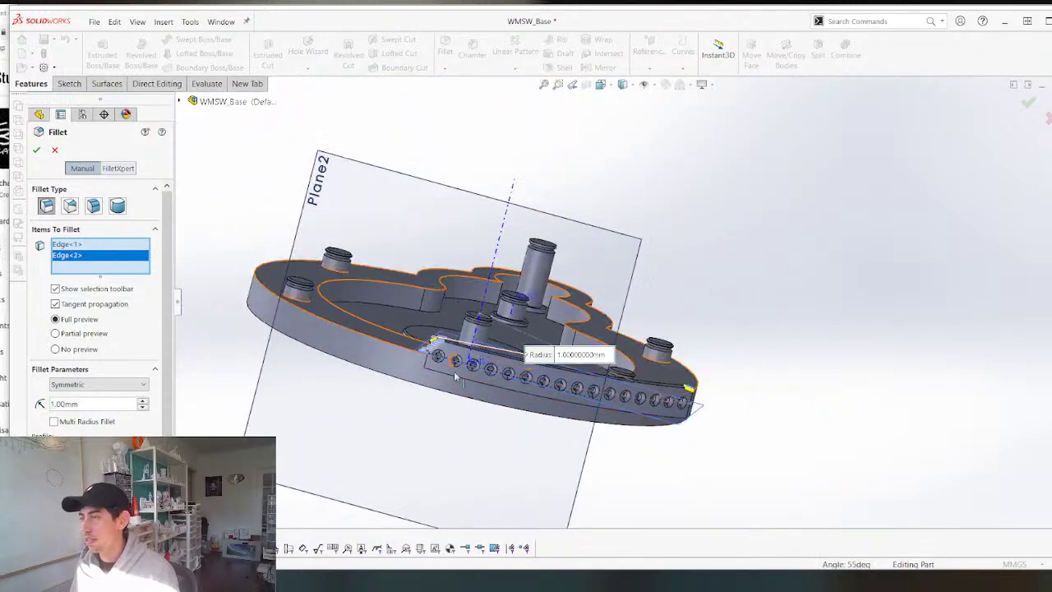
Set the radius of the strip's end-corner fillets to 3.5 mm and apply them.
scroll(453, 378, down, 4)
text(2)
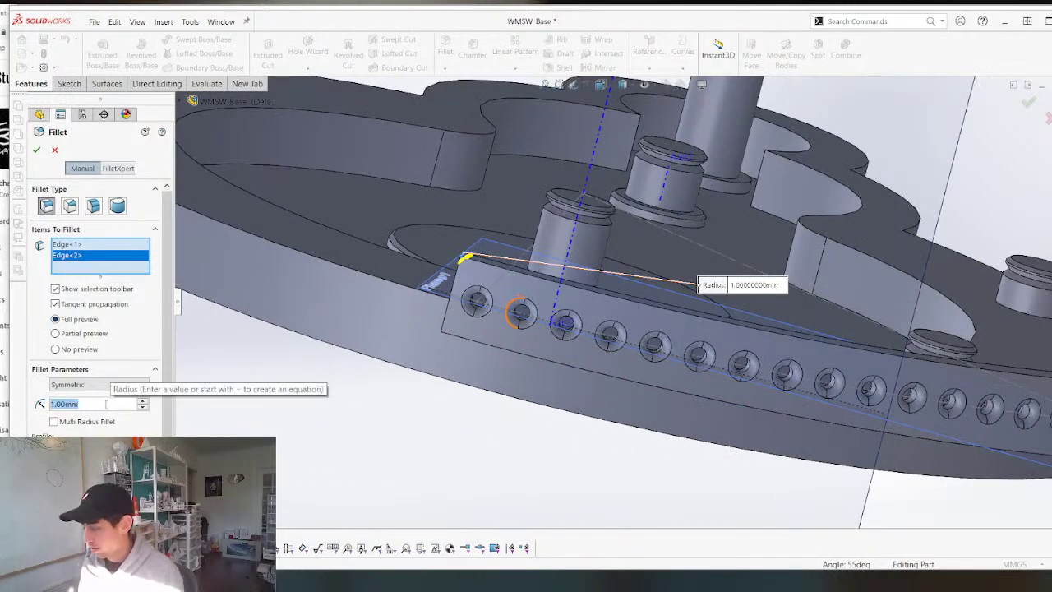
key(Return)
text(3)
key(Return)
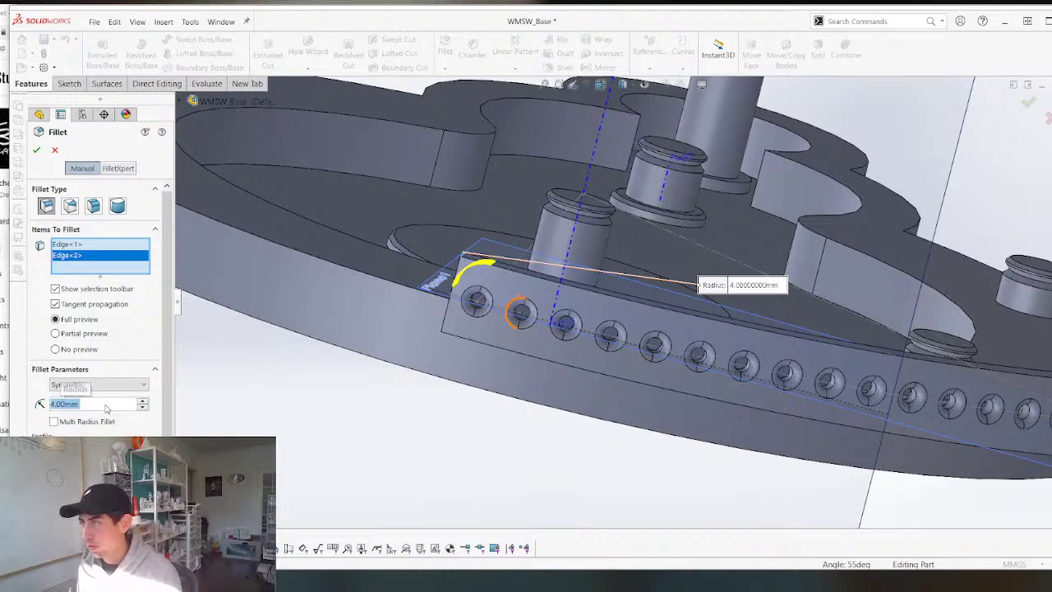
text(5)
key(Return)
text(3)
key(Return)
text(3.)
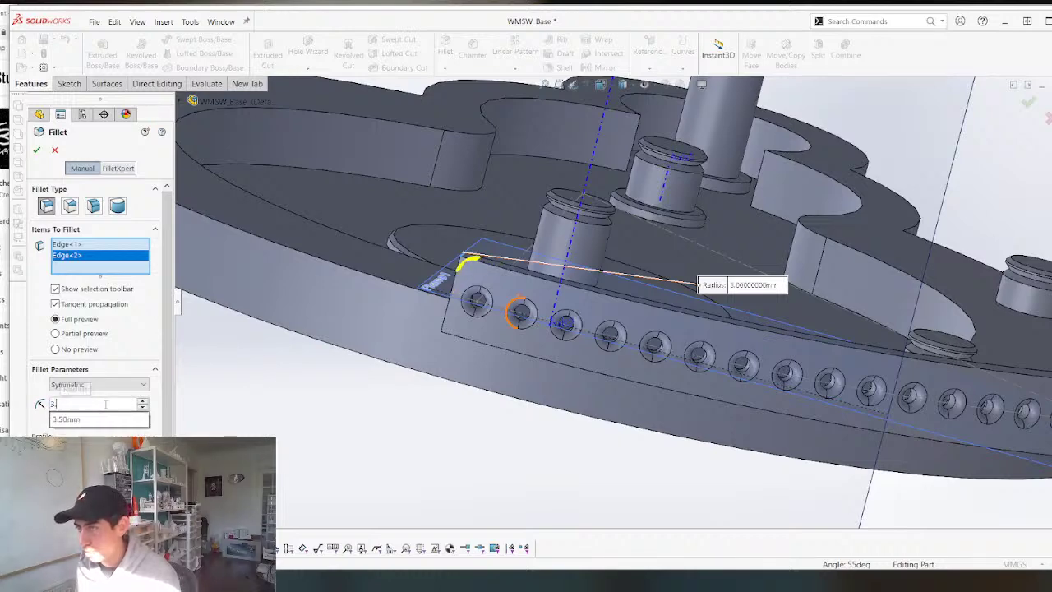
text(.5)
key(Return)
key(Return)
Examine the strip's rounded end corners and the filleted hole pattern from several angles, inside and outside.
scroll(493, 338, up, 4)
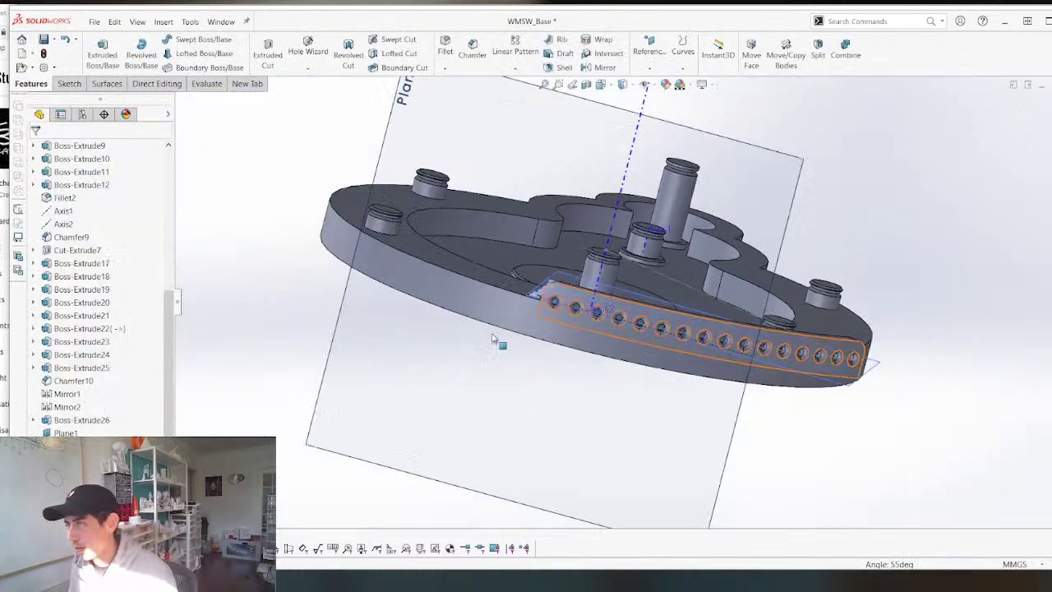
middle_drag(763, 327, 711, 294)
scroll(332, 269, up, 1)
scroll(331, 270, down, 4)
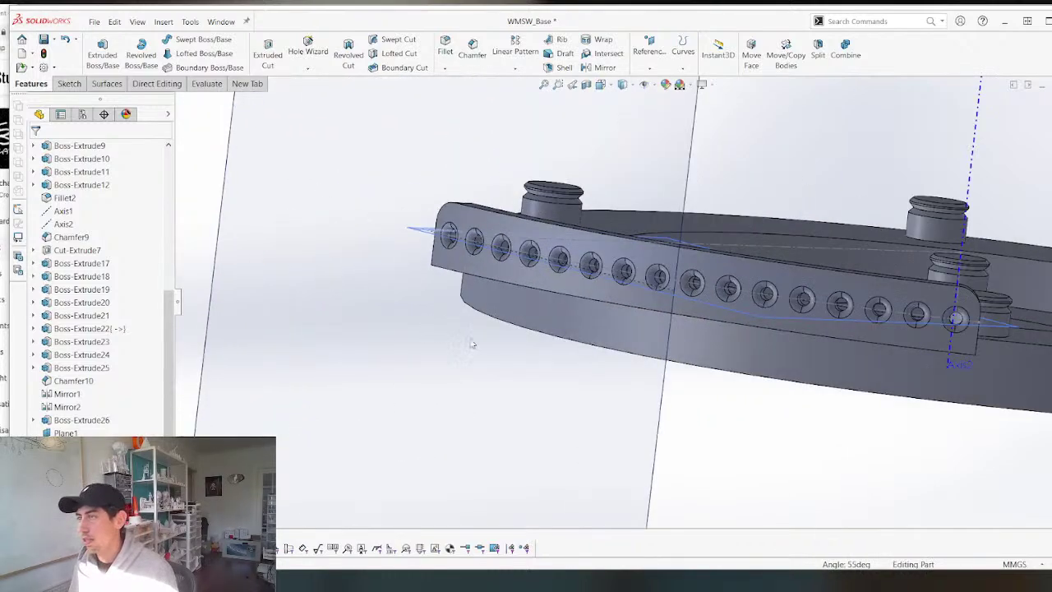
middle_drag(471, 342, 434, 223)
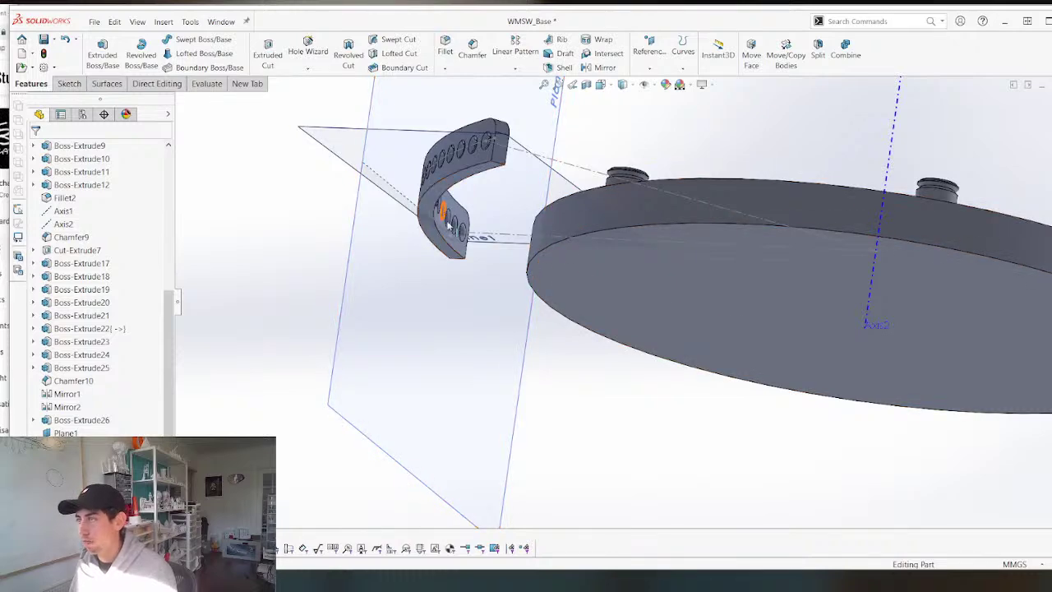
middle_drag(655, 225, 648, 335)
scroll(647, 352, up, 4)
scroll(548, 238, down, 4)
scroll(575, 276, up, 3)
scroll(577, 214, down, 5)
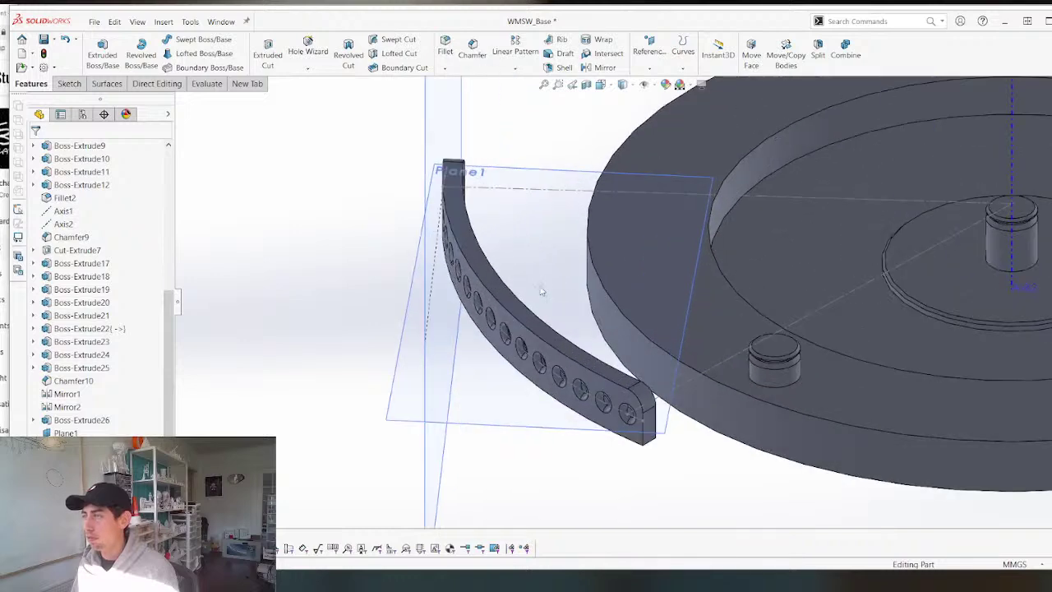
Create a mid plane between the two end faces of the curved strip.
click(646, 430)
scroll(485, 271, up, 3)
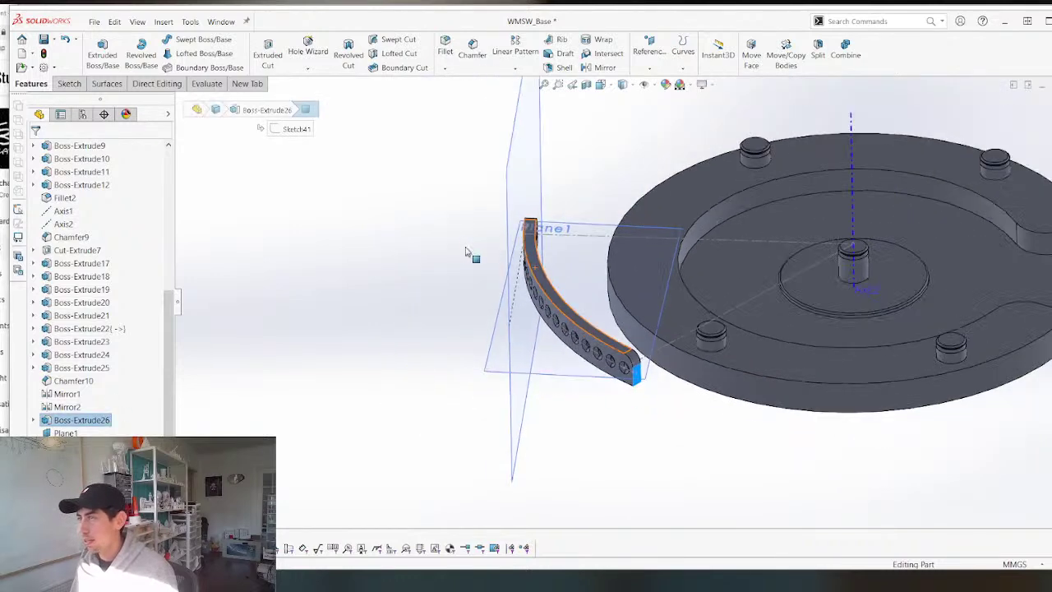
mouse_move(465, 252)
middle_down()
mouse_move(493, 226)
mouse_move(457, 270)
middle_up()
scroll(458, 271, down, 3)
click(557, 319)
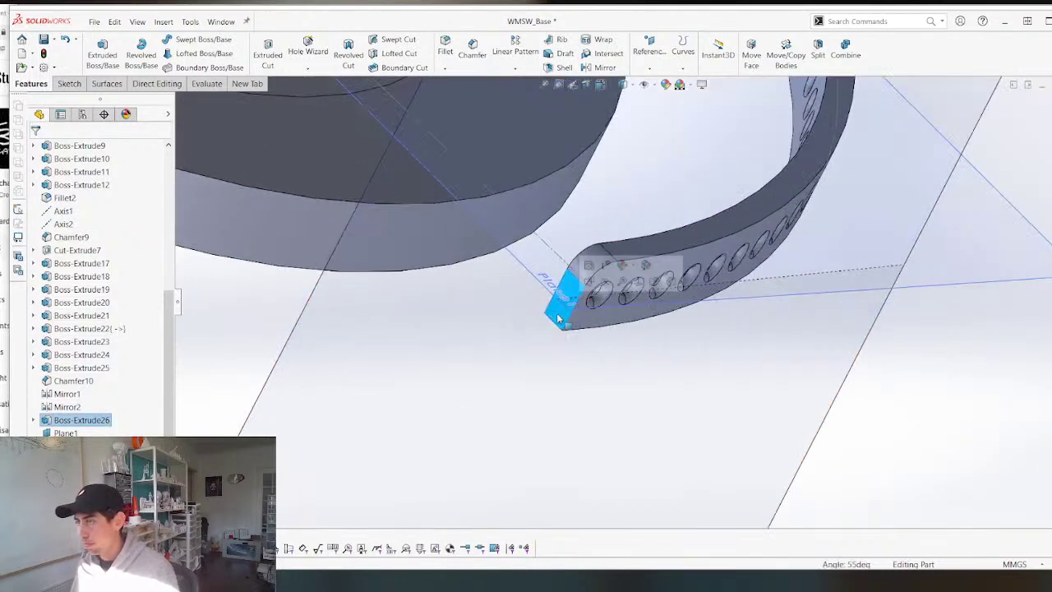
right_drag(547, 325, 656, 305)
scroll(658, 307, up, 5)
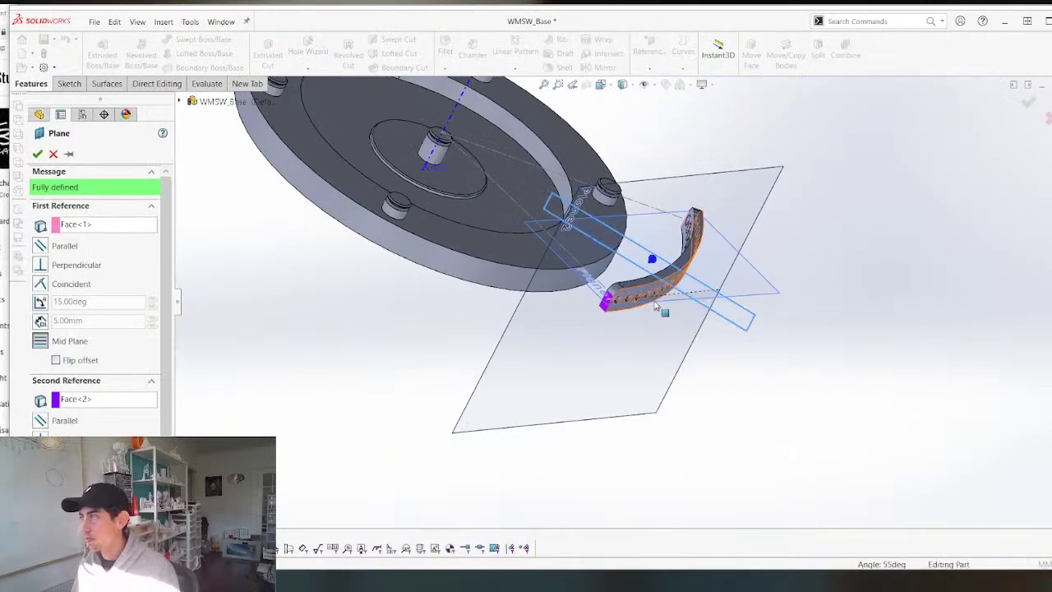
right_click(660, 310)
Start a sketch on the new mid plane and draw a slanted line from near the strip's lower outer edge down below the strip.
mouse_move(630, 383)
middle_down()
mouse_move(487, 235)
mouse_move(415, 206)
middle_up()
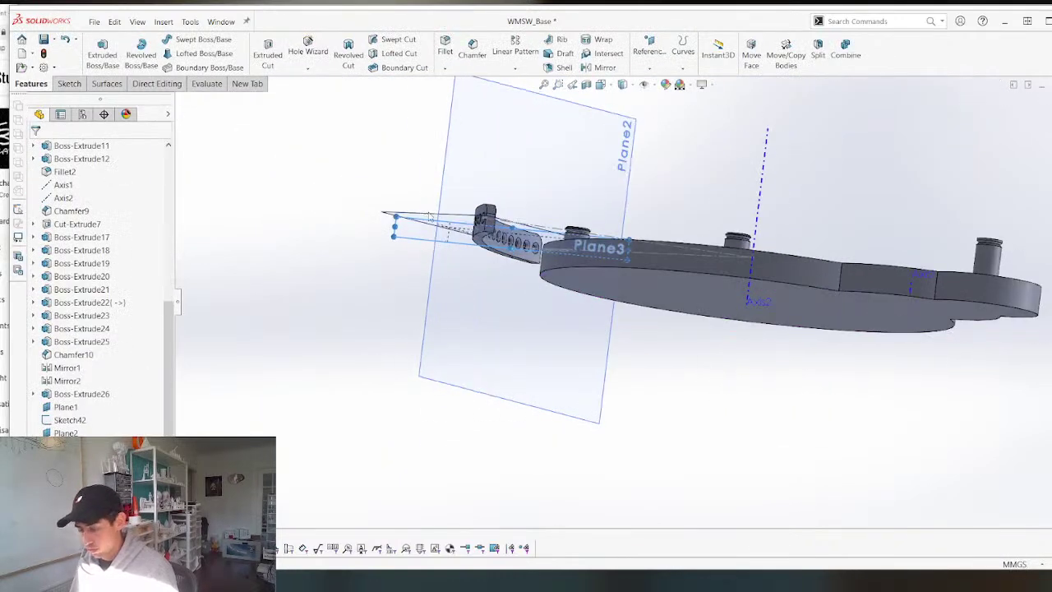
right_drag(477, 258, 483, 228)
scroll(497, 249, down, 2)
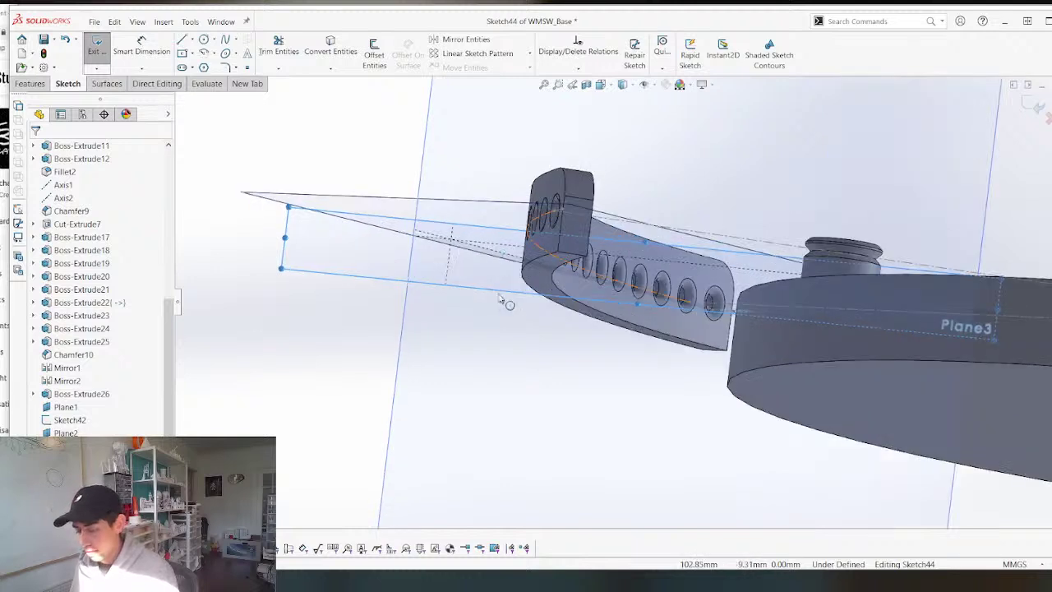
key(l)
click(597, 386)
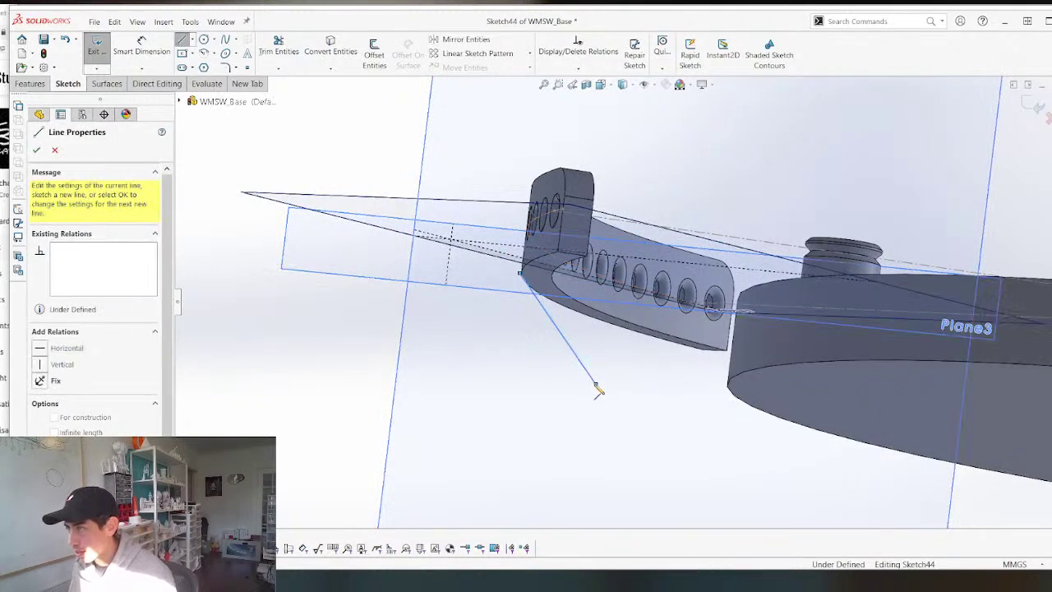
click(519, 272)
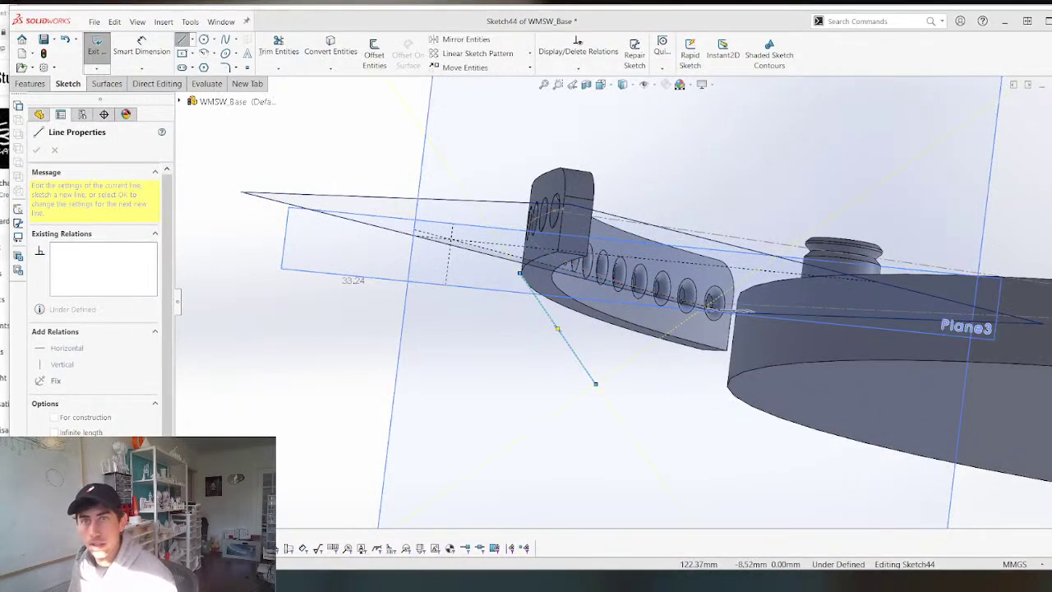
key(Escape)
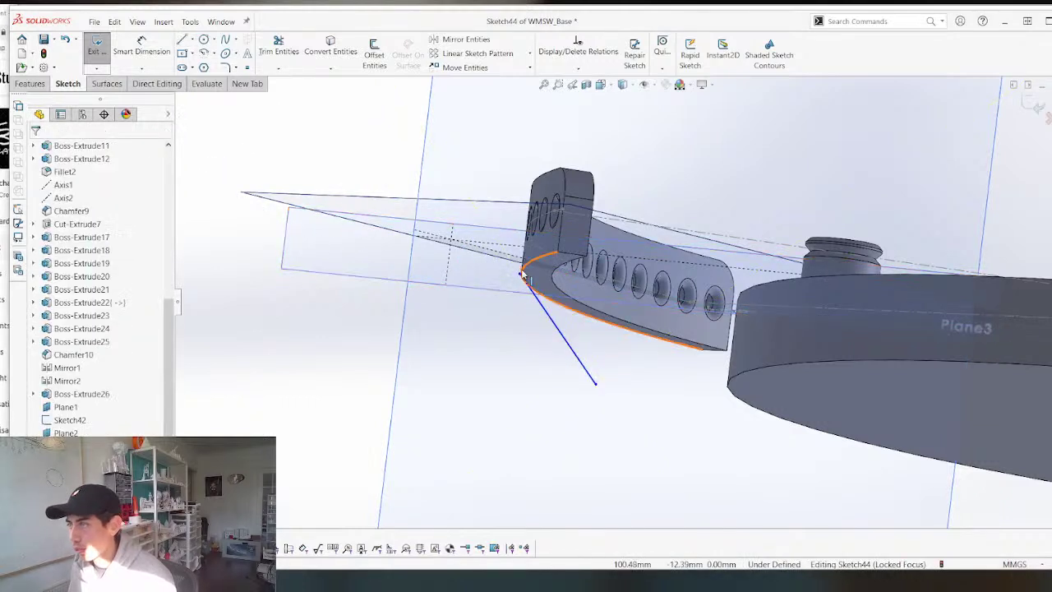
Add a pierce relation between the slanted line's upper endpoint and the strip's lower outer edge.
click(520, 274)
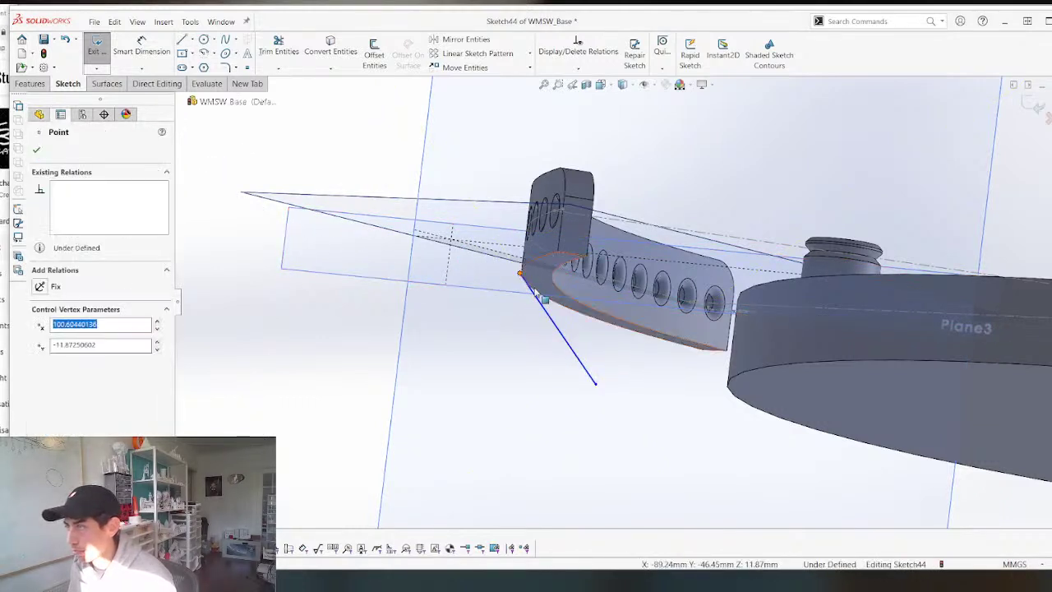
ctrl+click(526, 270)
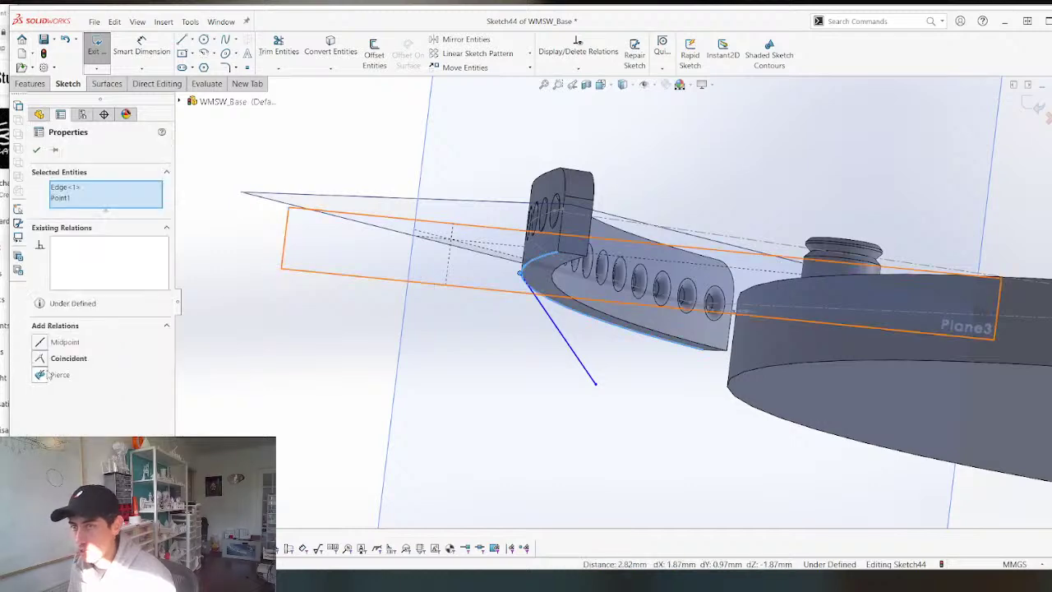
click(39, 375)
scroll(505, 293, down, 5)
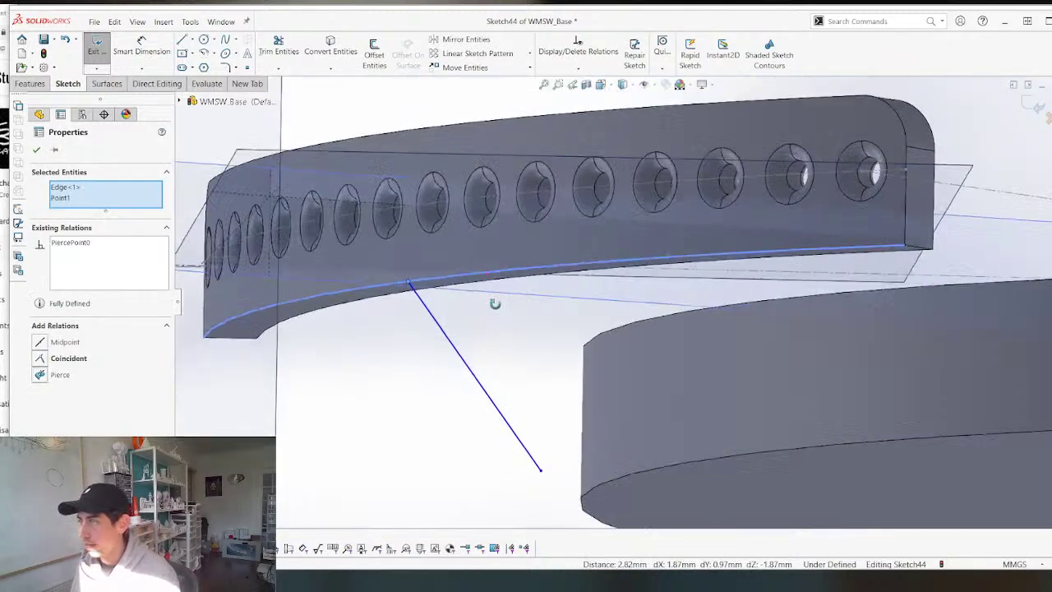
Draw a horizontal construction line about 12 mm long from the slanted line's free end back beneath the strip.
key(l)
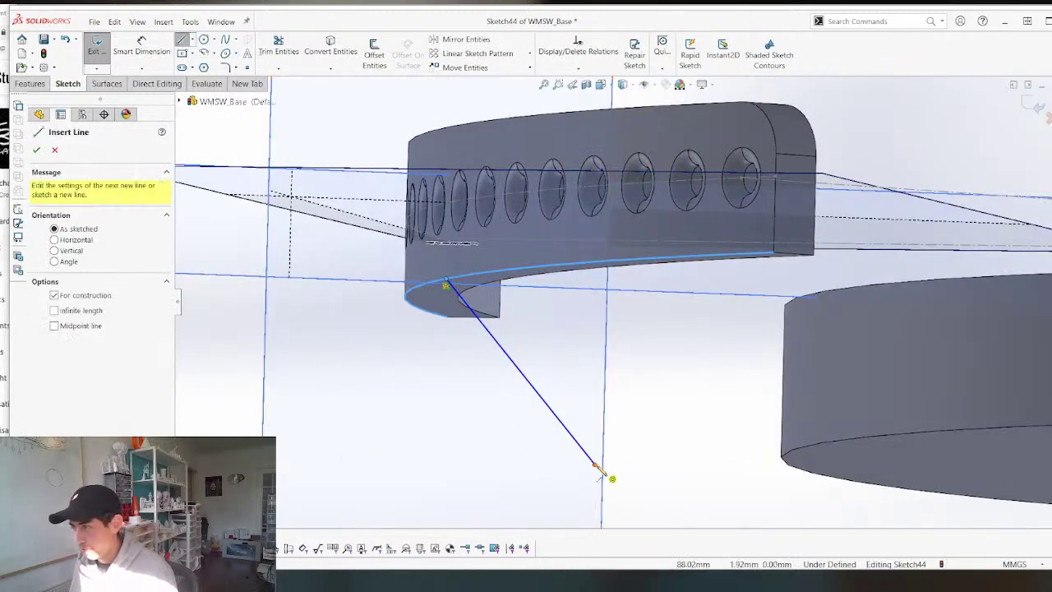
click(594, 464)
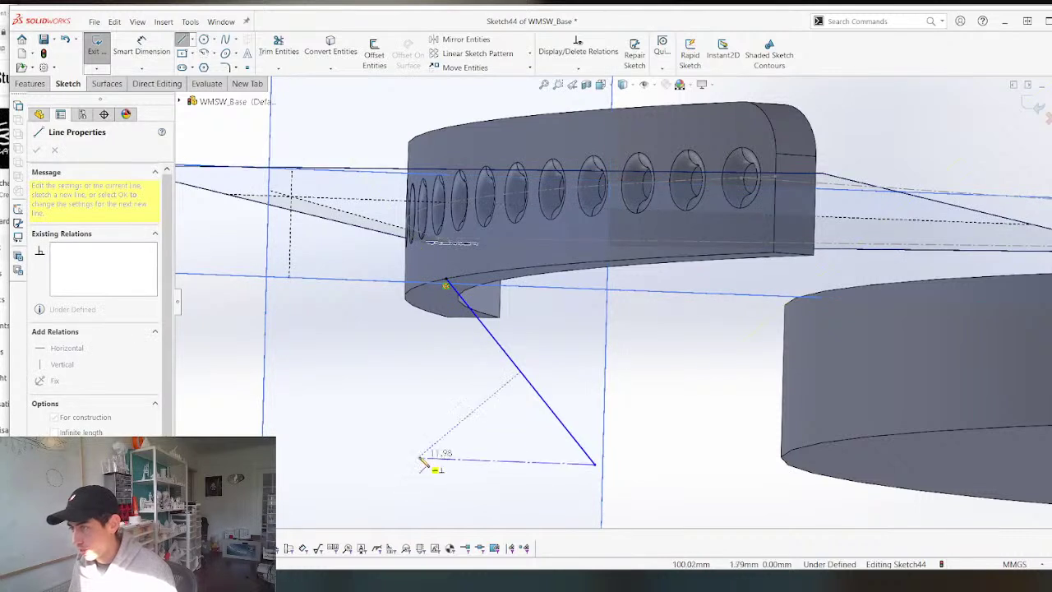
click(421, 460)
key(Escape)
Dimension the angle between the slanted line and the horizontal construction line at 45°.
click(506, 460)
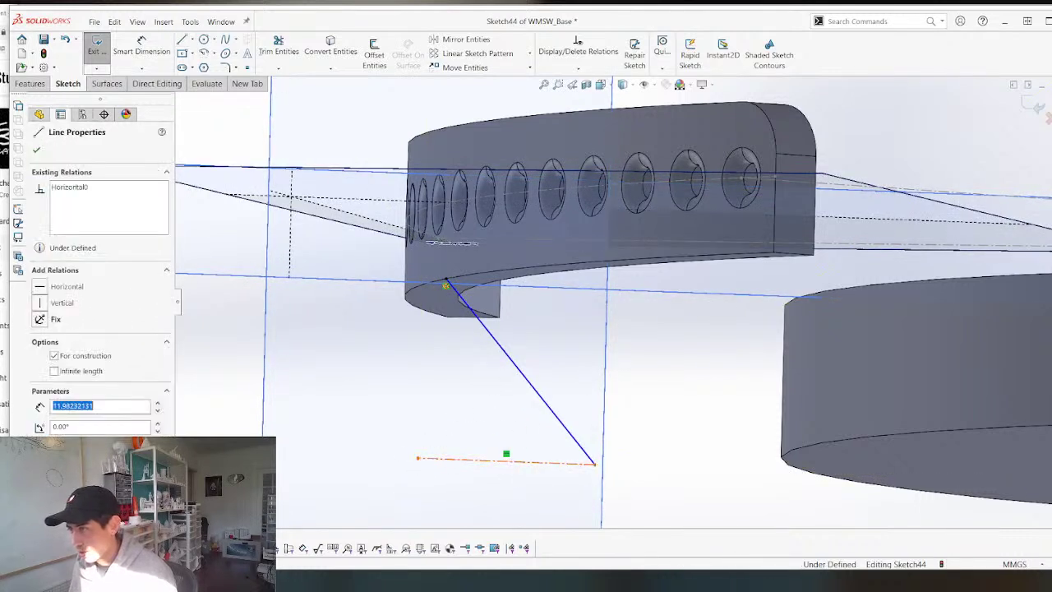
ctrl+click(534, 392)
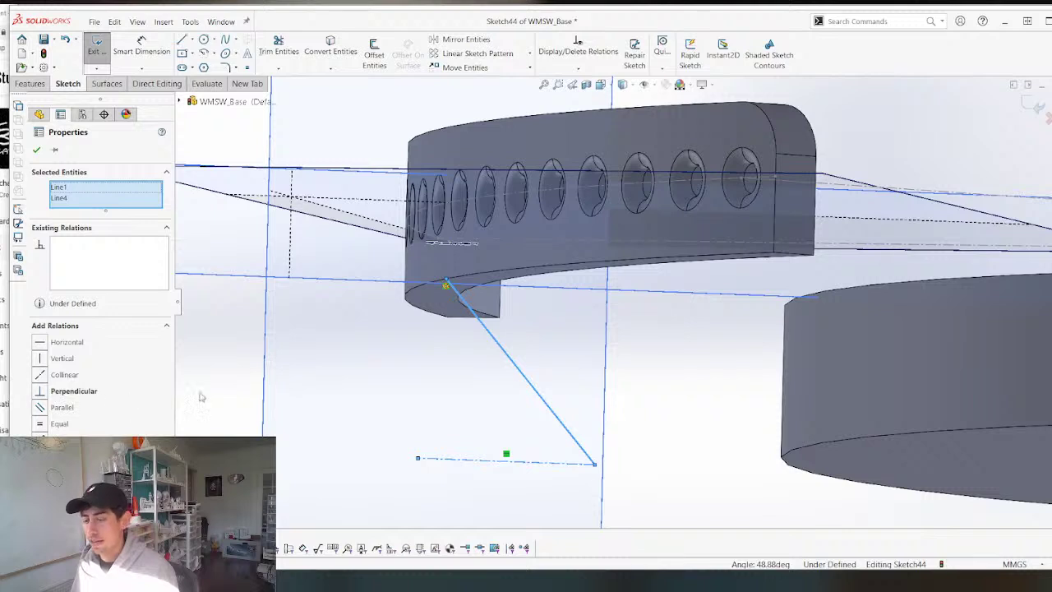
key(d)
click(556, 415)
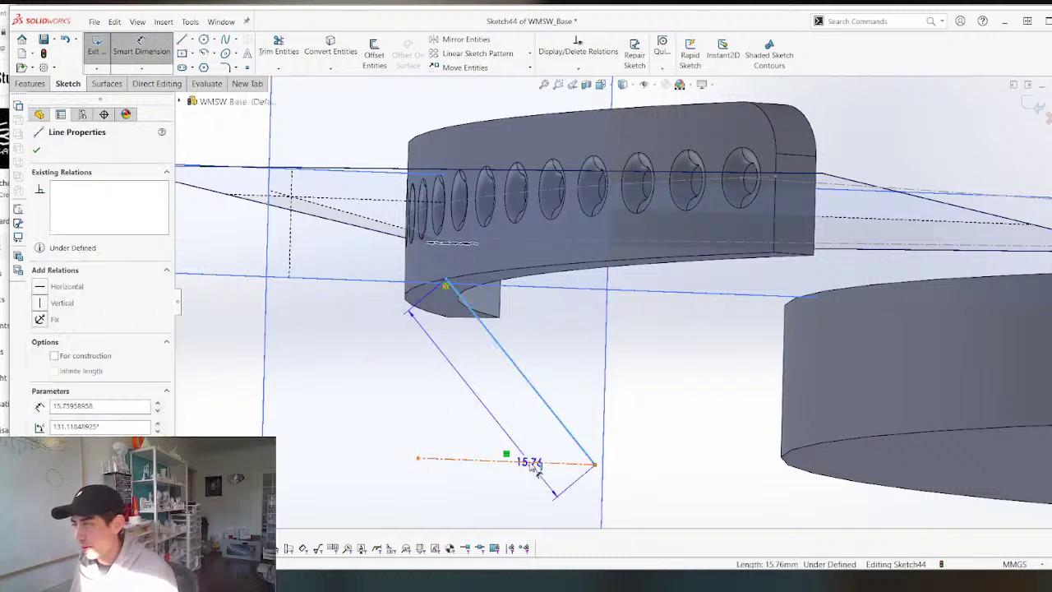
click(529, 462)
click(455, 392)
text(45)
key(Return)
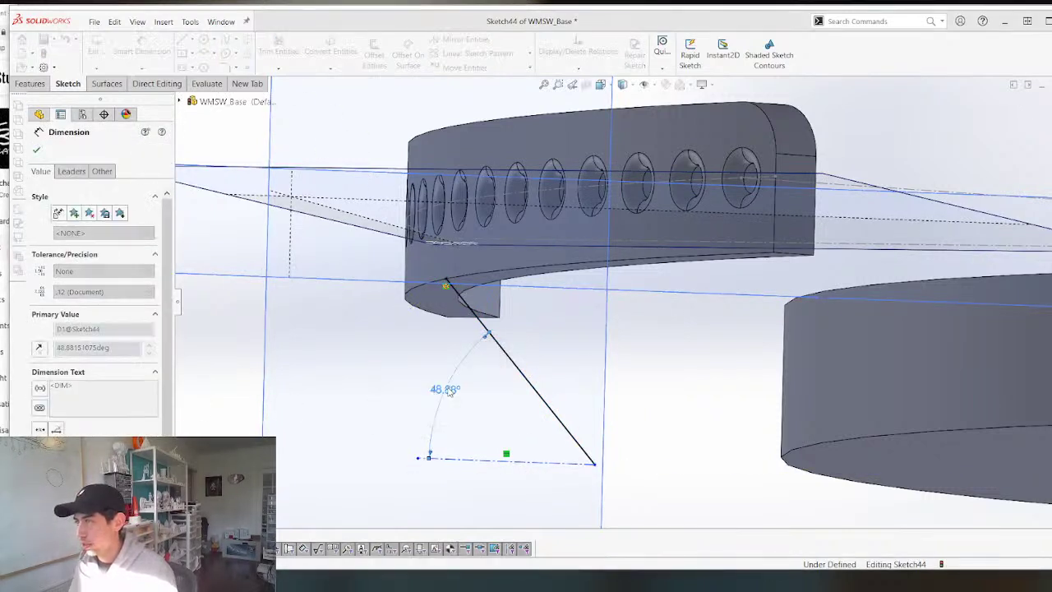
key(Escape)
Make the slanted line's free end coincident with the edge of the base plate's flat outer face, and exit the sketch.
key(ctrl+8)
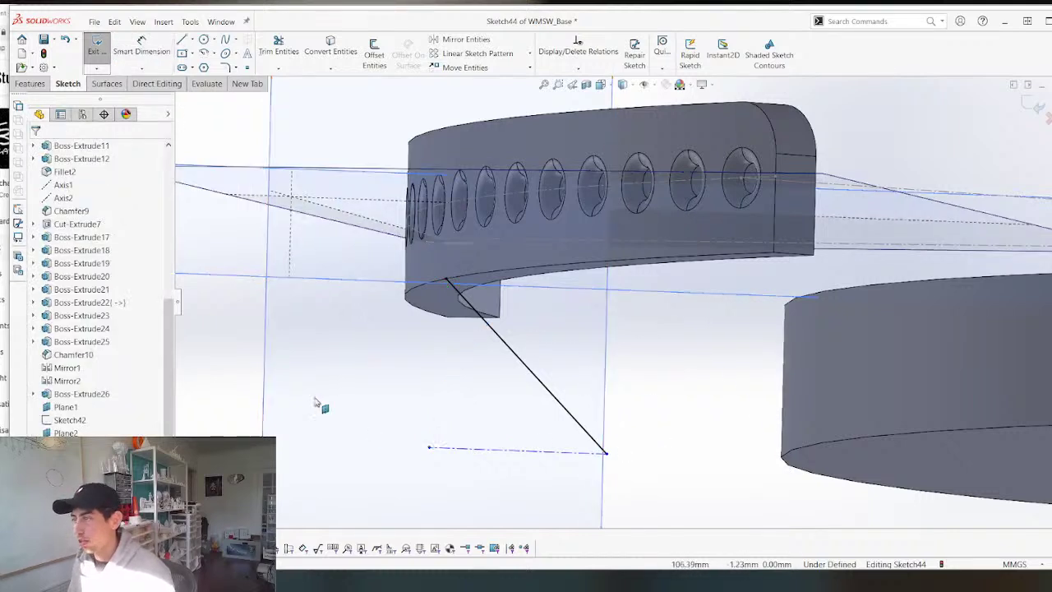
scroll(787, 302, down, 5)
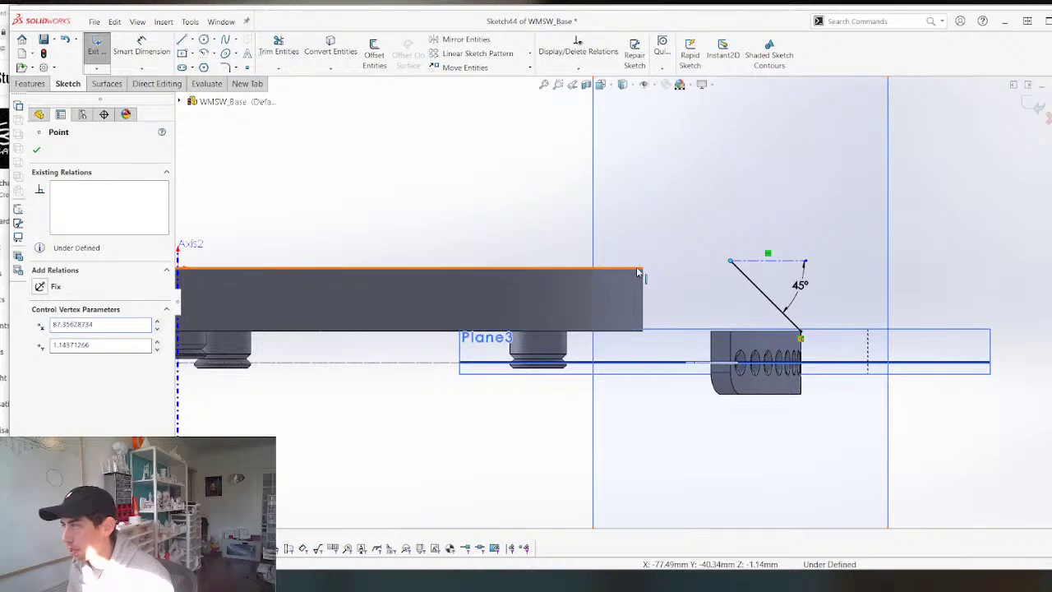
ctrl+click(638, 270)
click(40, 360)
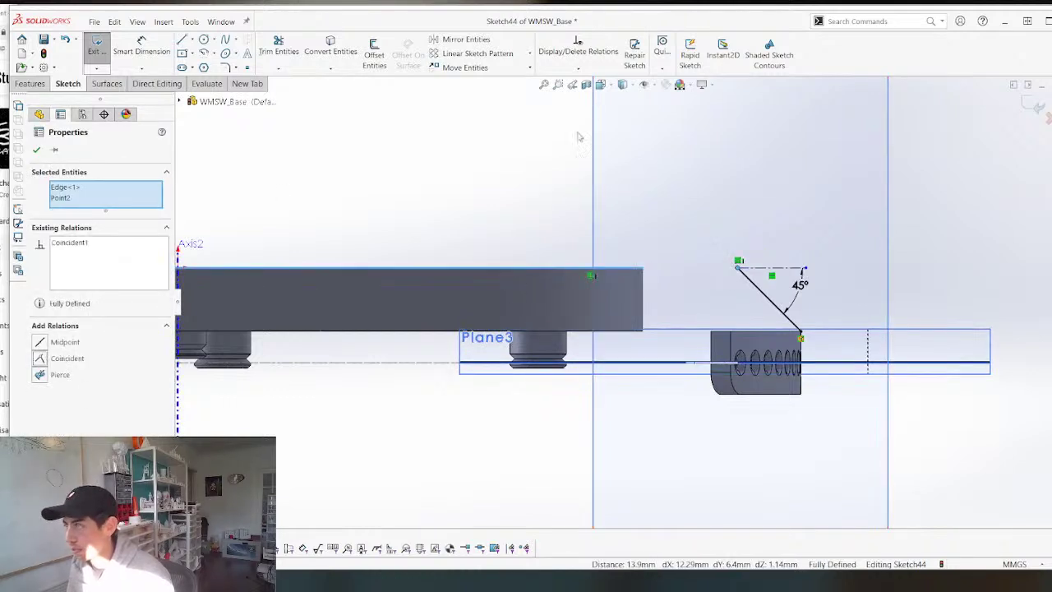
scroll(658, 296, up, 5)
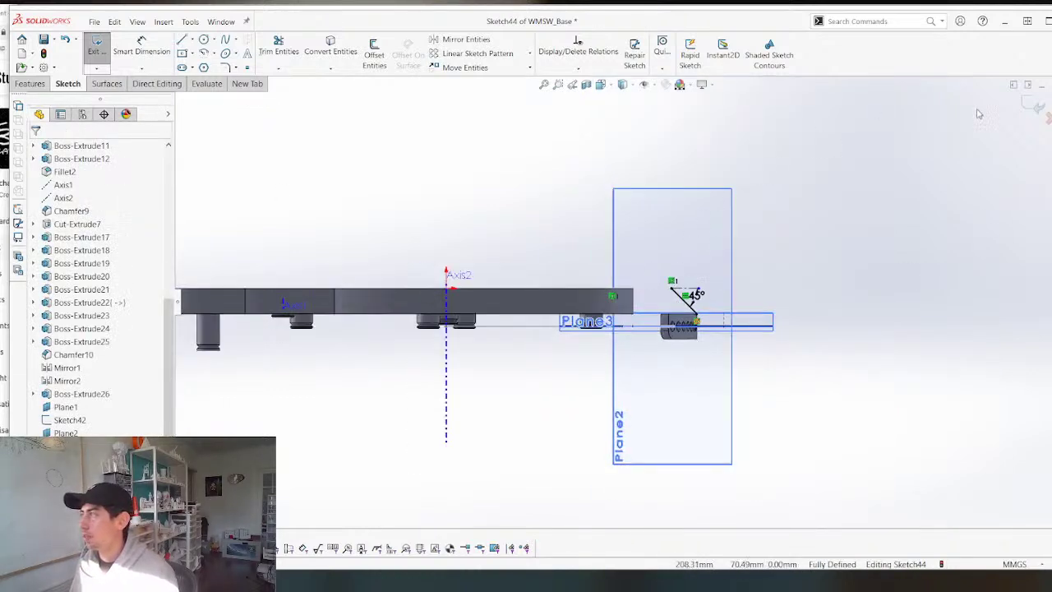
click(1032, 105)
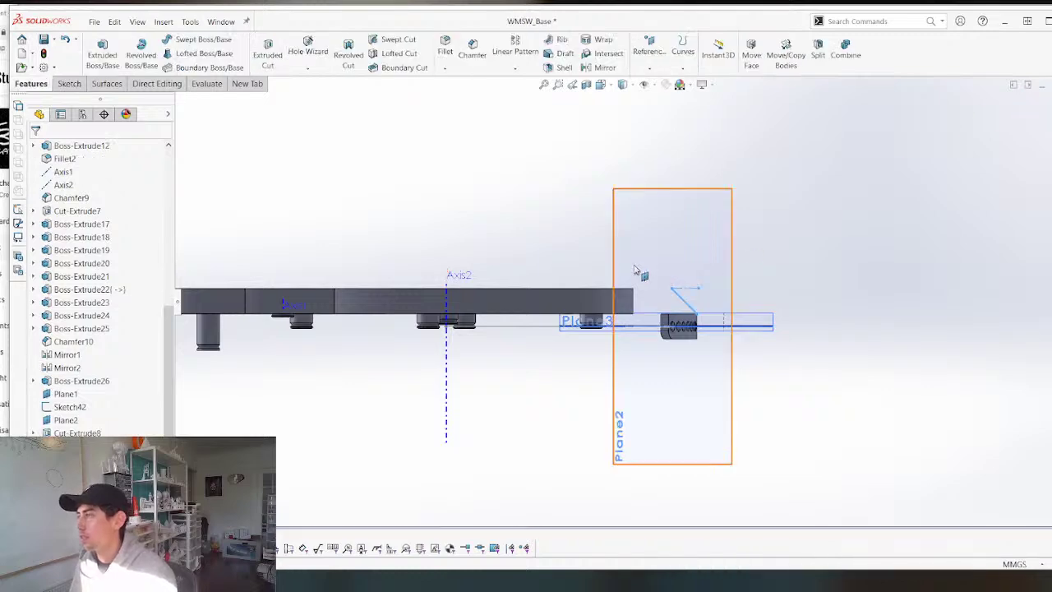
Start a new sketch on the large flat outer face of the base plate, beside the curved strip.
mouse_move(640, 274)
middle_down()
mouse_move(686, 284)
mouse_move(610, 274)
mouse_move(418, 291)
mouse_move(437, 263)
mouse_move(429, 268)
middle_up()
scroll(686, 284, down, 5)
scroll(643, 304, up, 4)
scroll(798, 210, down, 5)
click(686, 356)
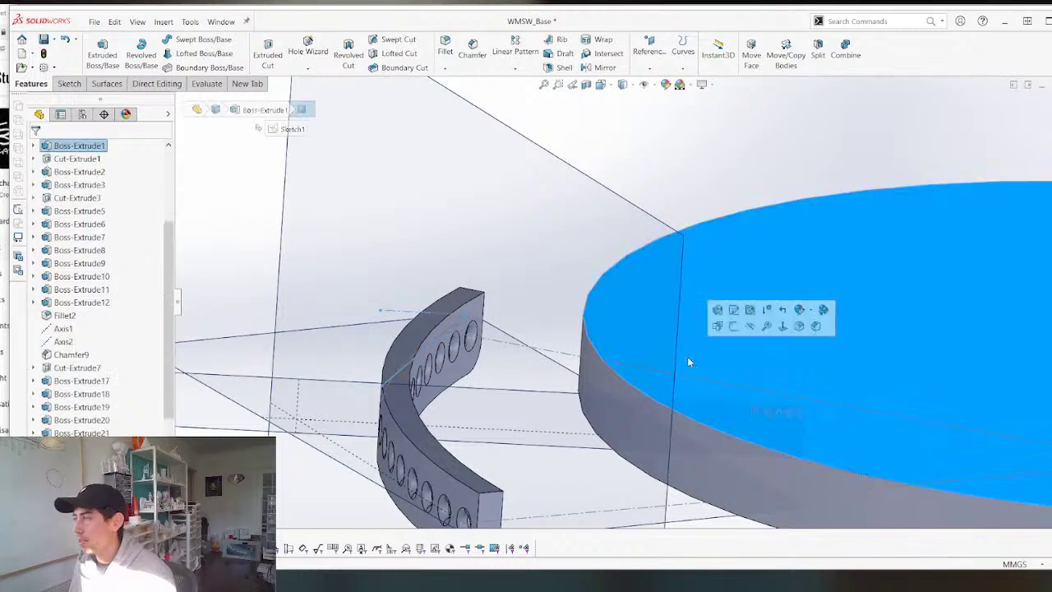
key(s)
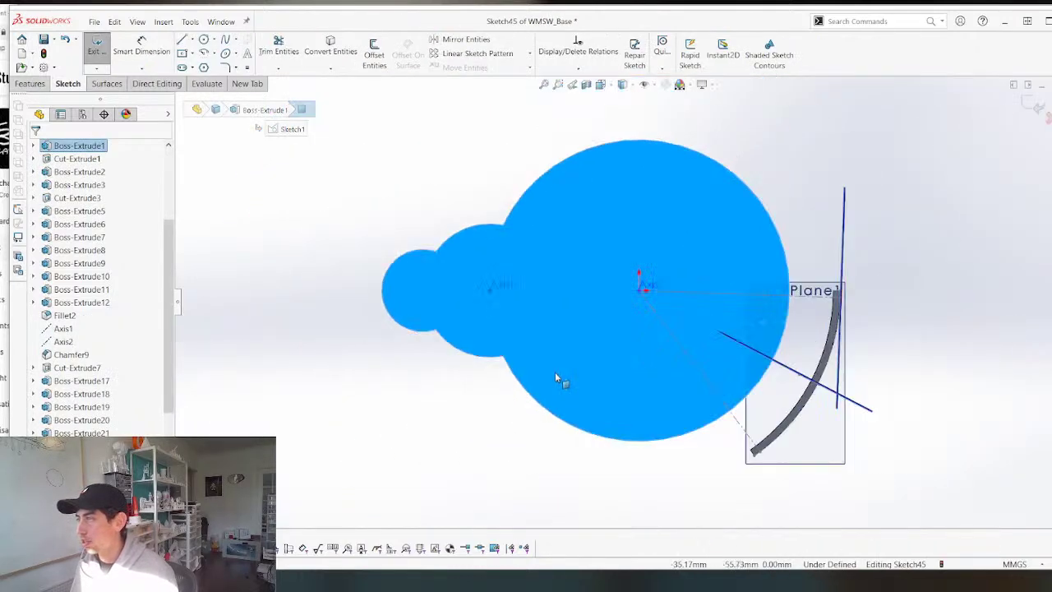
scroll(818, 359, down, 3)
scroll(599, 376, up, 1)
scroll(599, 420, down, 2)
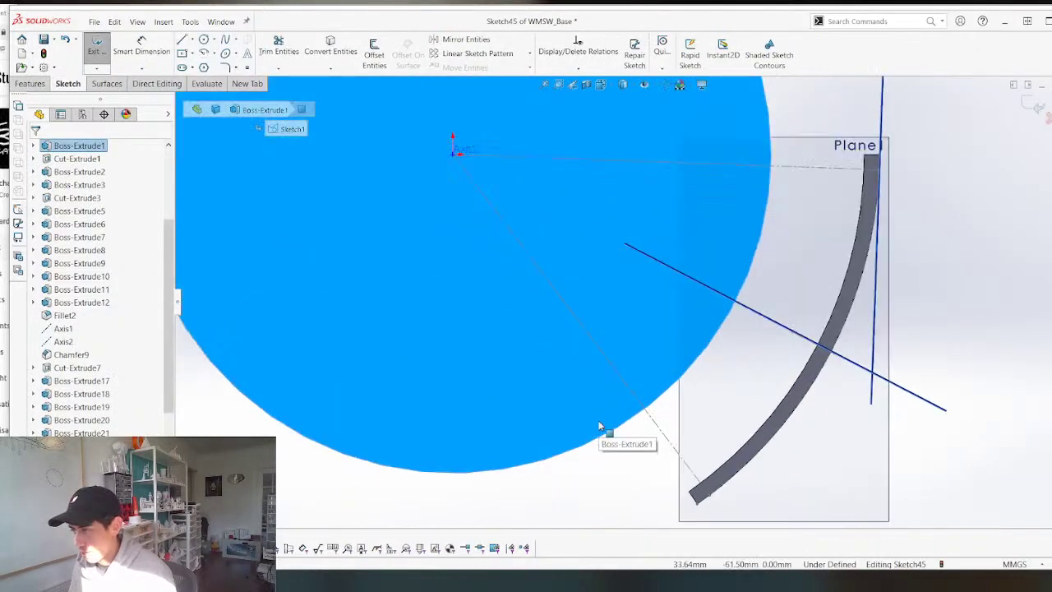
Examine the curved strip and the slanted sketch line relative to the base plate's face from several angles.
key(l)
key(Escape)
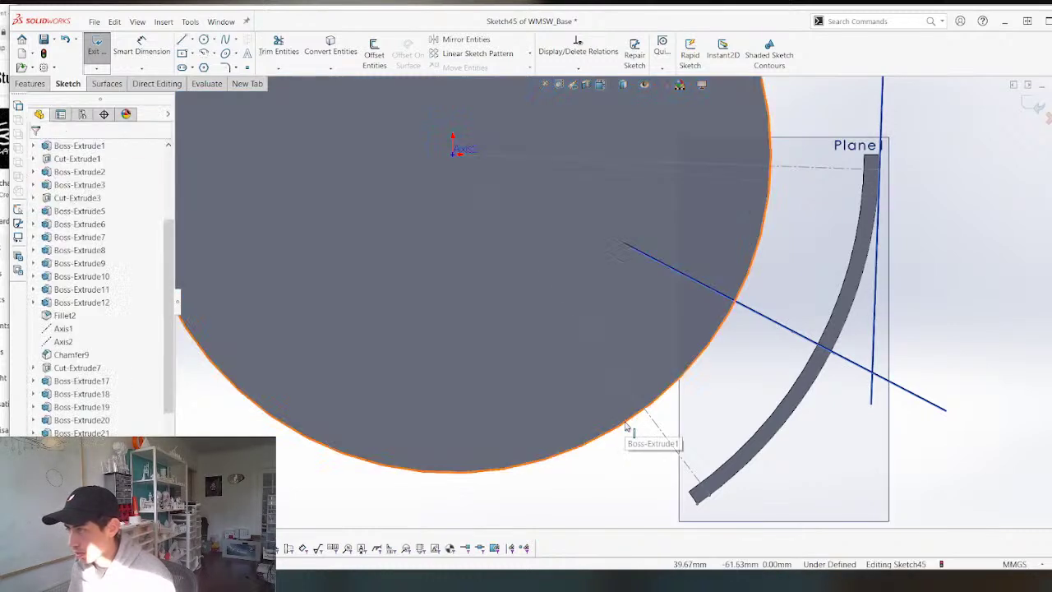
scroll(746, 380, up, 1)
scroll(748, 312, down, 2)
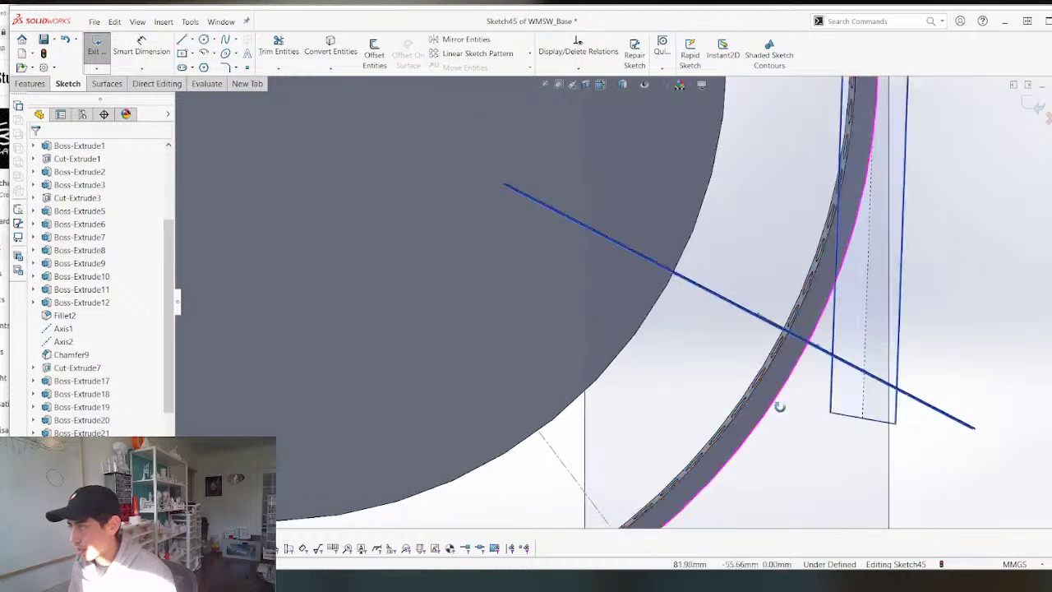
click(768, 409)
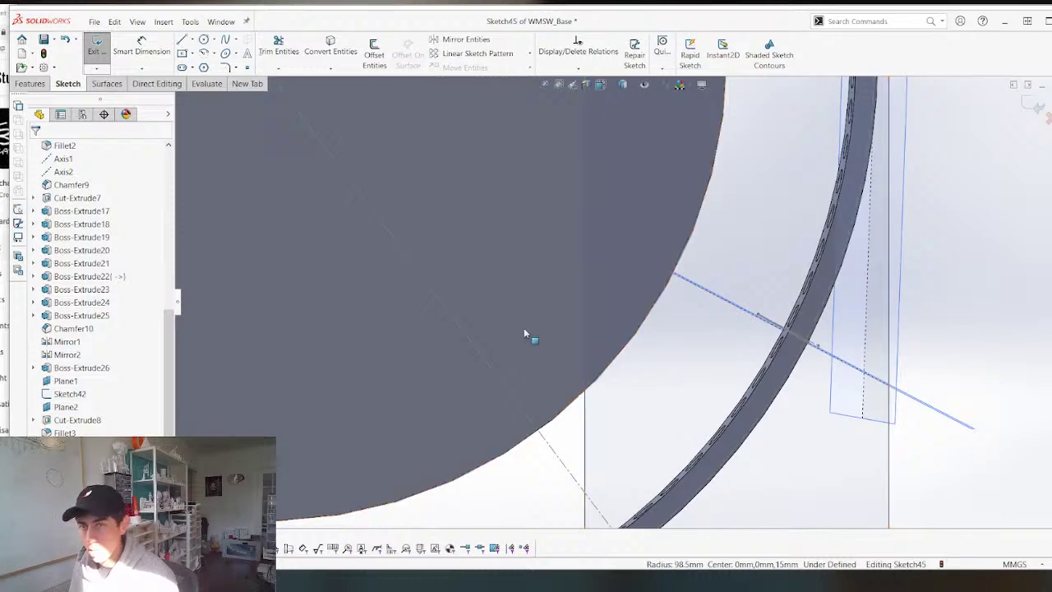
middle_drag(523, 327, 600, 349)
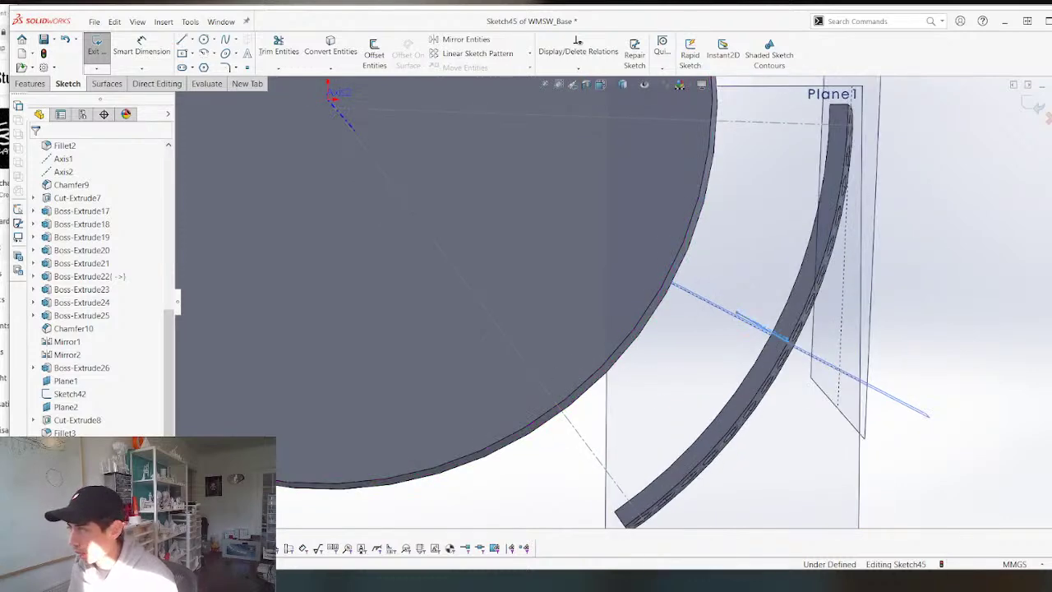
mouse_move(526, 361)
middle_down()
mouse_move(545, 345)
mouse_move(533, 365)
middle_up()
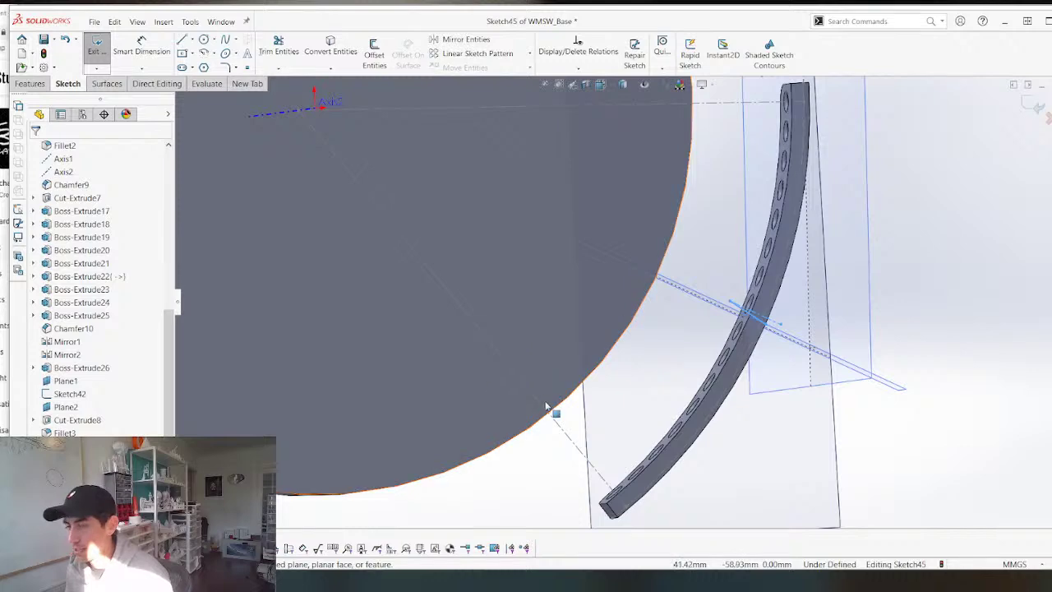
key(ctrl+8)
scroll(775, 277, down, 5)
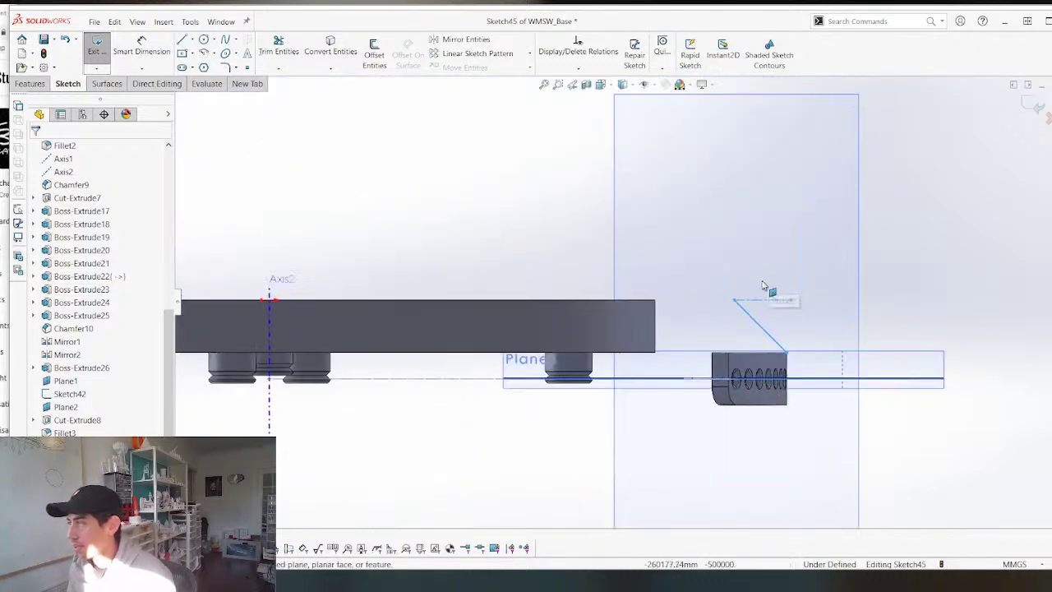
middle_drag(729, 297, 690, 289)
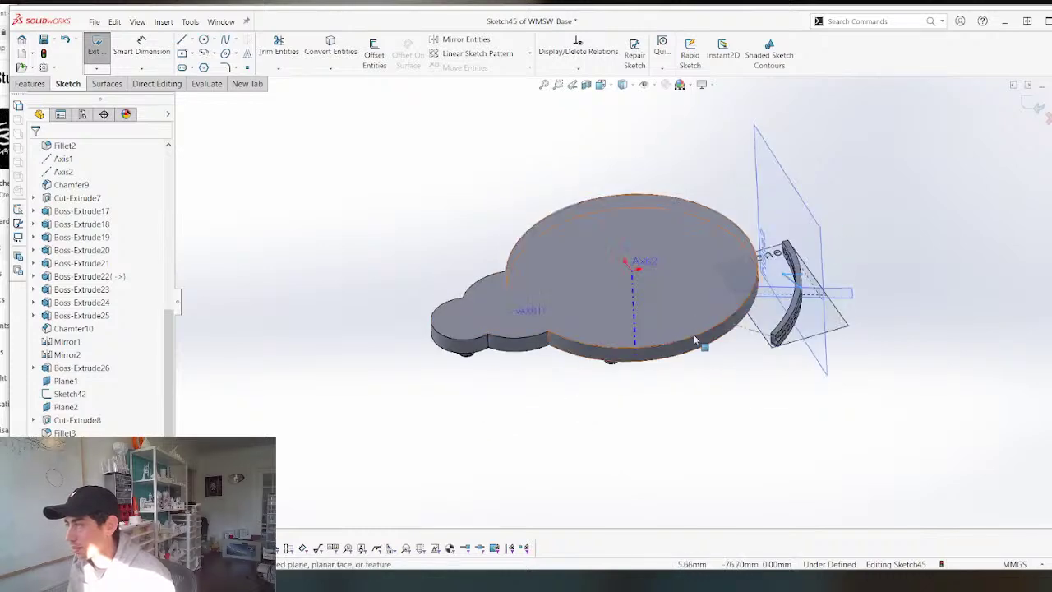
Face the base plate's sketch face straight on and hide Plane3, the mid plane crossing the strip.
click(695, 288)
key(ctrl+8)
scroll(824, 388, down, 4)
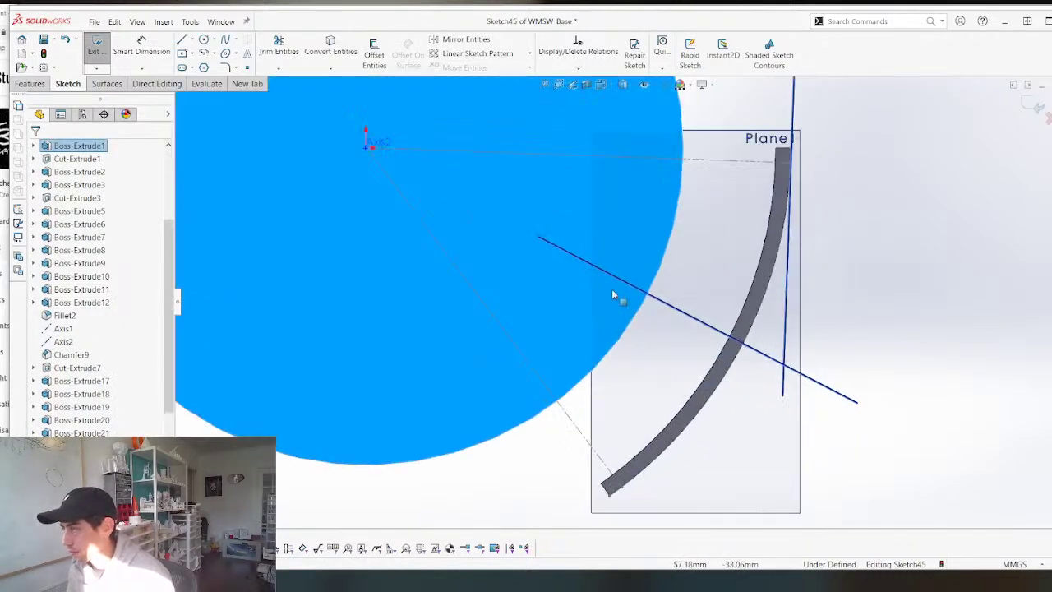
scroll(102, 361, down, 5)
right_click(64, 396)
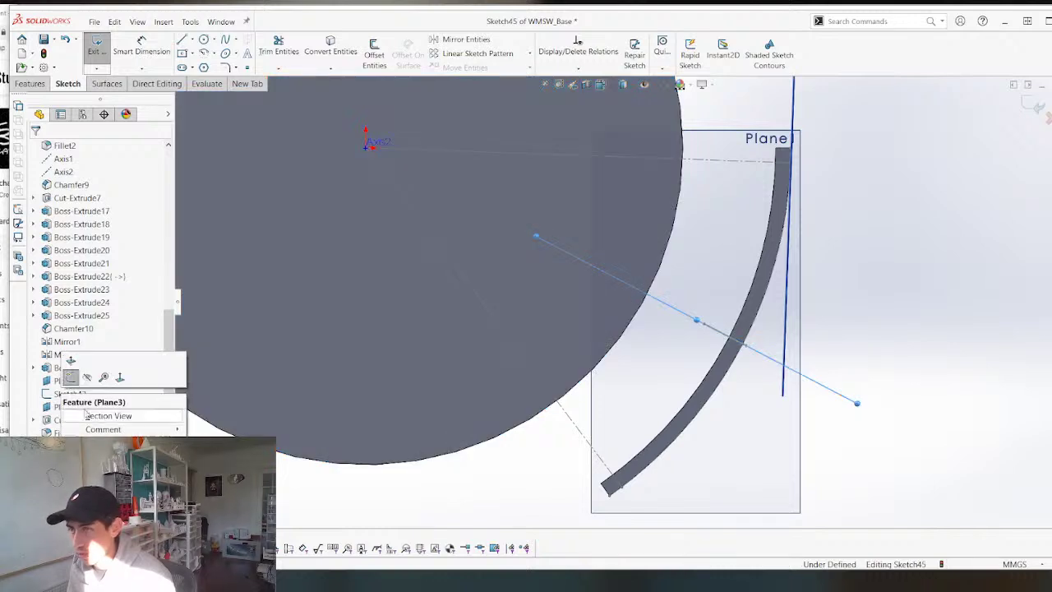
click(87, 376)
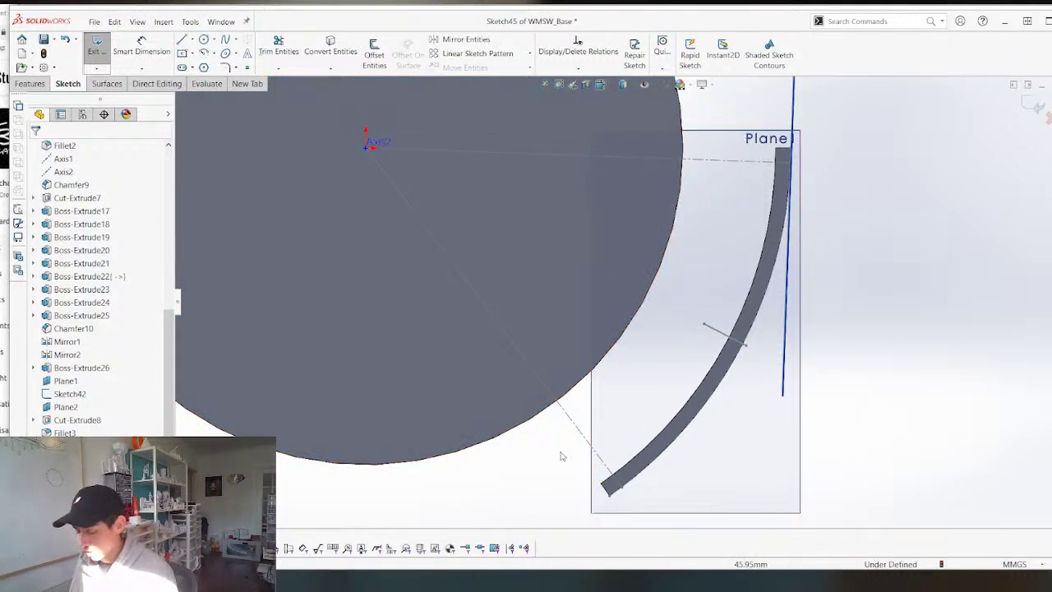
Start a 3 point arc in the base-face sketch beside the curved strip.
right_drag(580, 444, 562, 461)
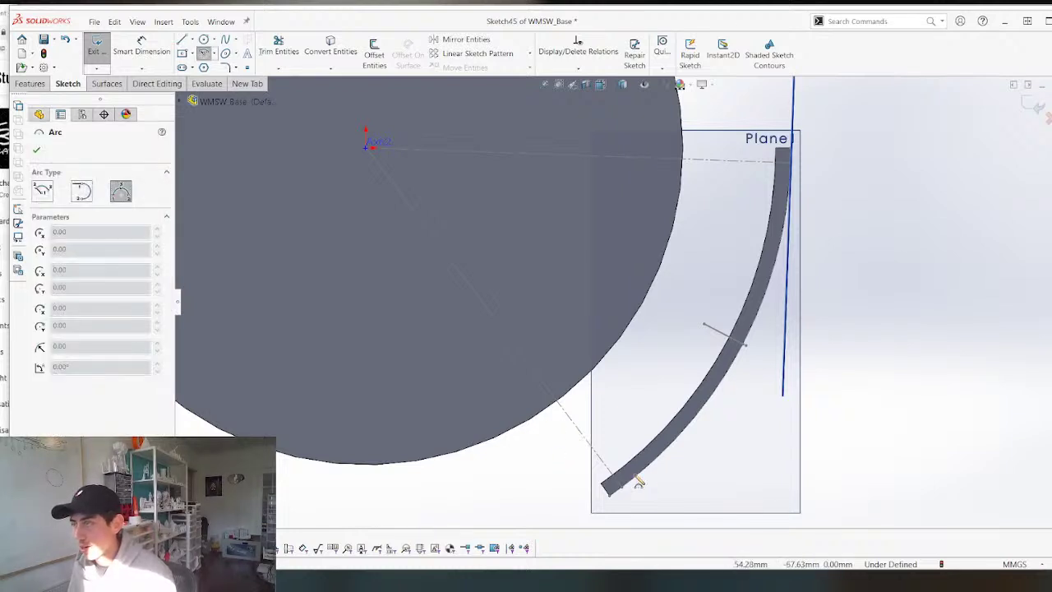
Sketch a three-point arc with a radius of about 94 mm along the inner side of the curved bar.
click(732, 141)
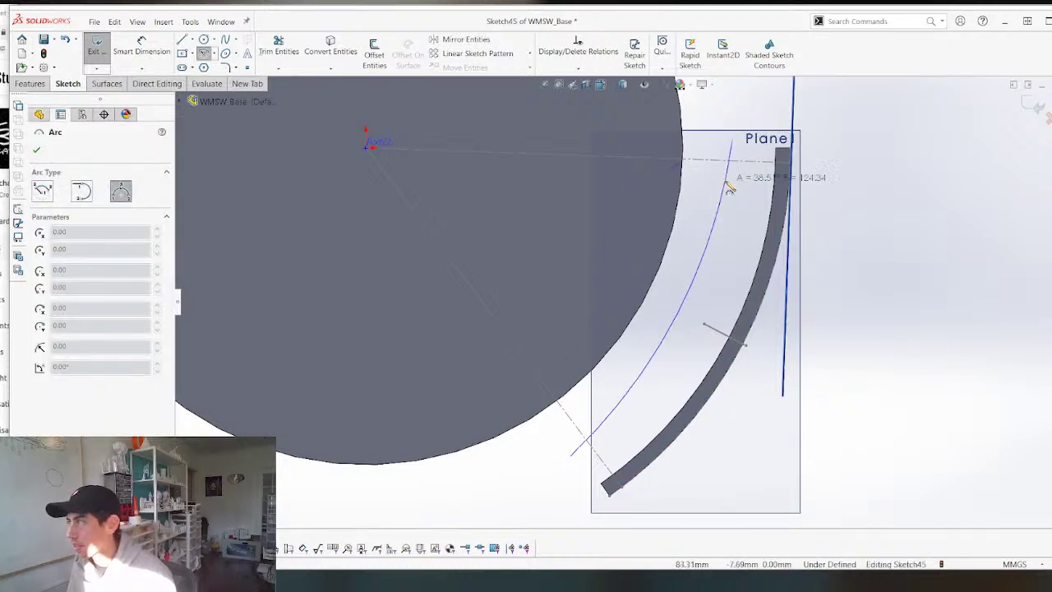
click(728, 192)
key(Escape)
Make the new arc concentric with the curved bar's outer arc edge.
click(722, 227)
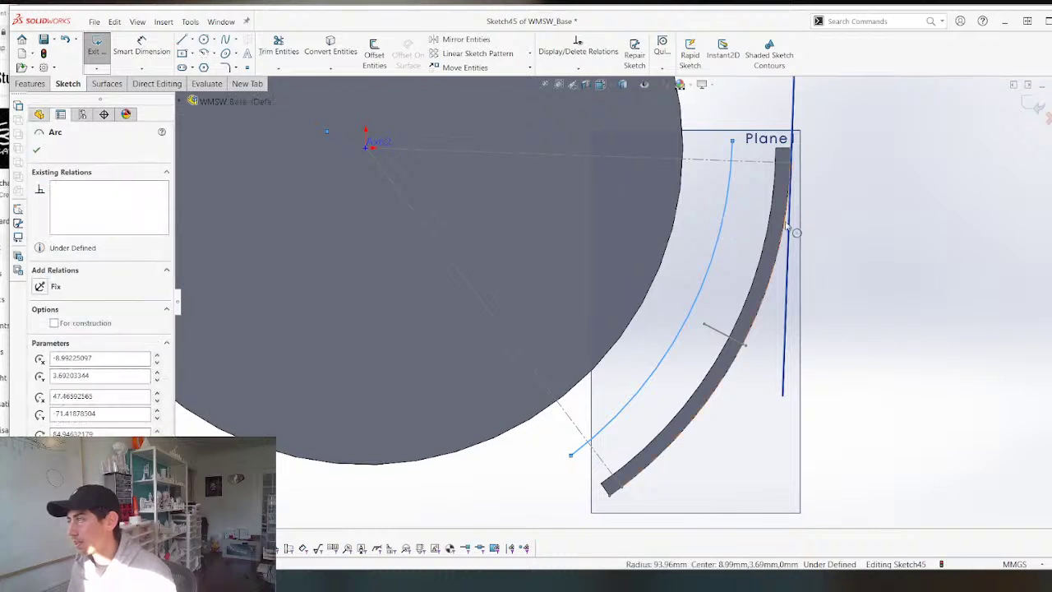
middle_drag(756, 326, 738, 298)
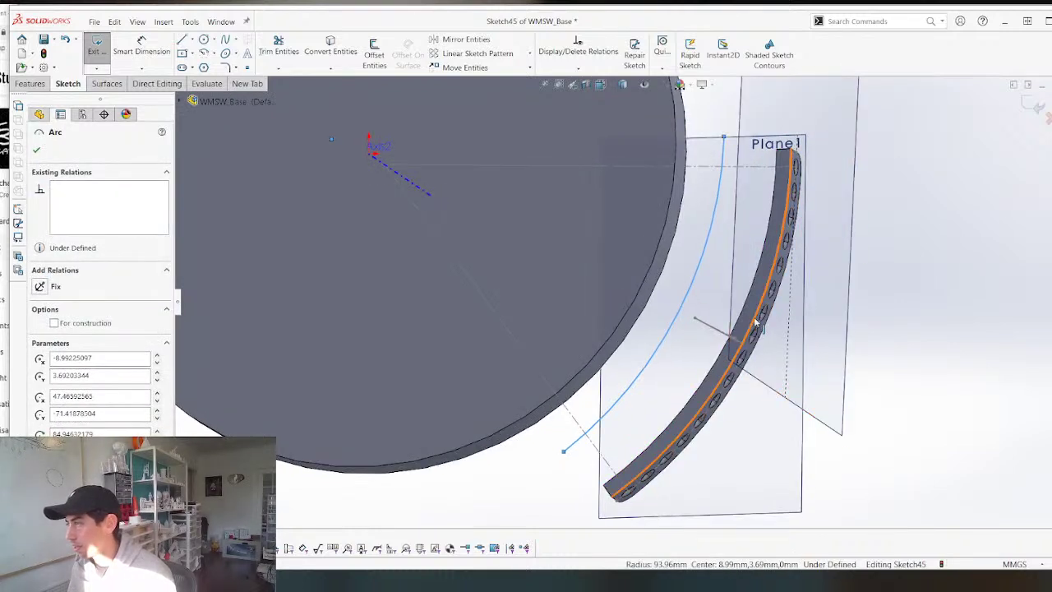
ctrl+click(752, 321)
click(42, 376)
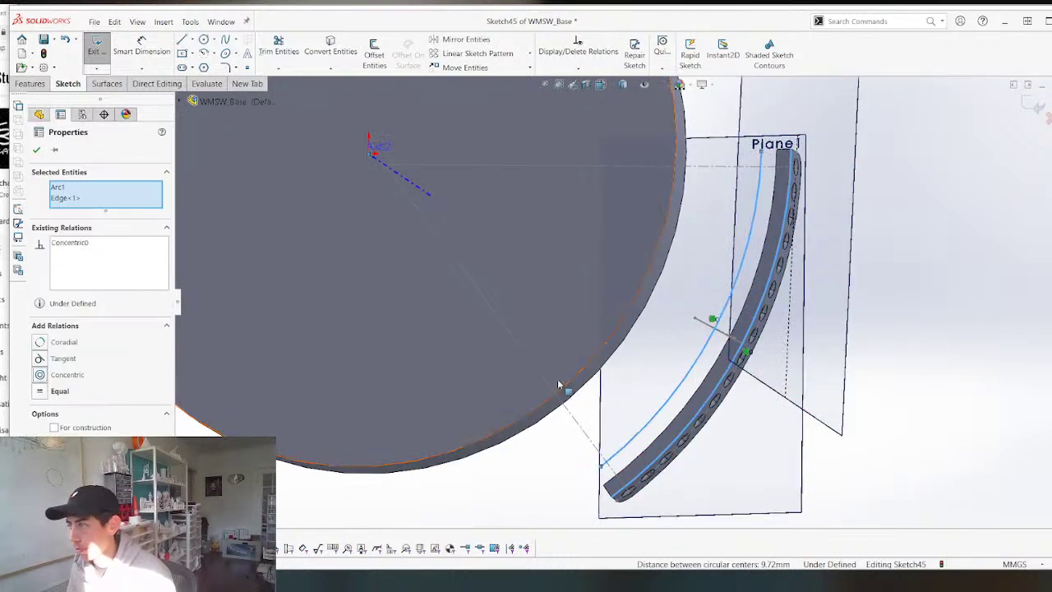
key(ctrl+8)
key(Escape)
scroll(821, 363, down, 1)
click(902, 333)
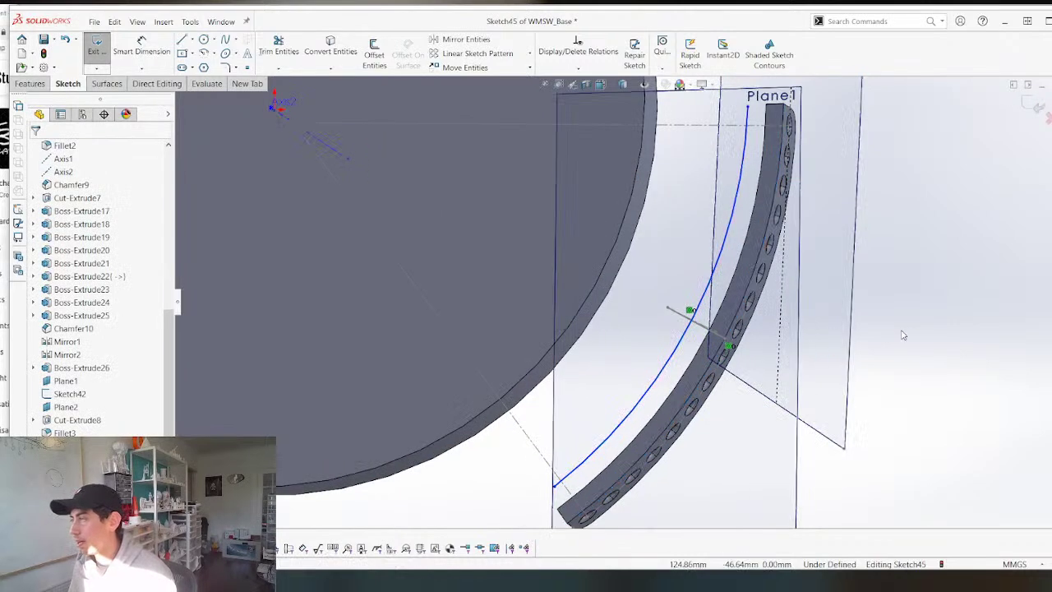
Make the arc coincident with the inner endpoint of the slanted guide line from the earlier sketch.
key(ctrl+8)
scroll(847, 389, down, 4)
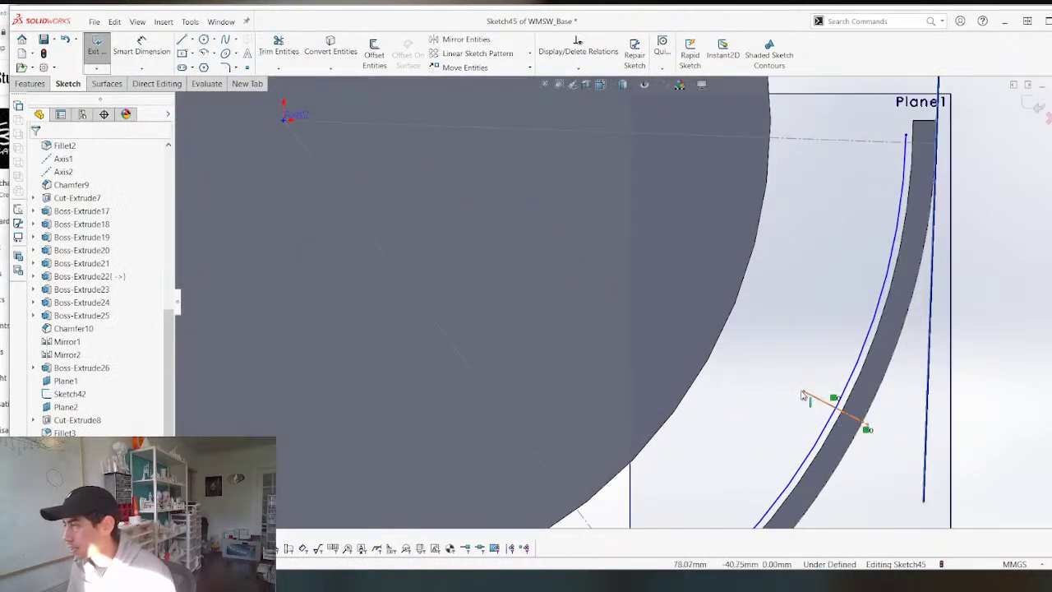
scroll(808, 399, down, 3)
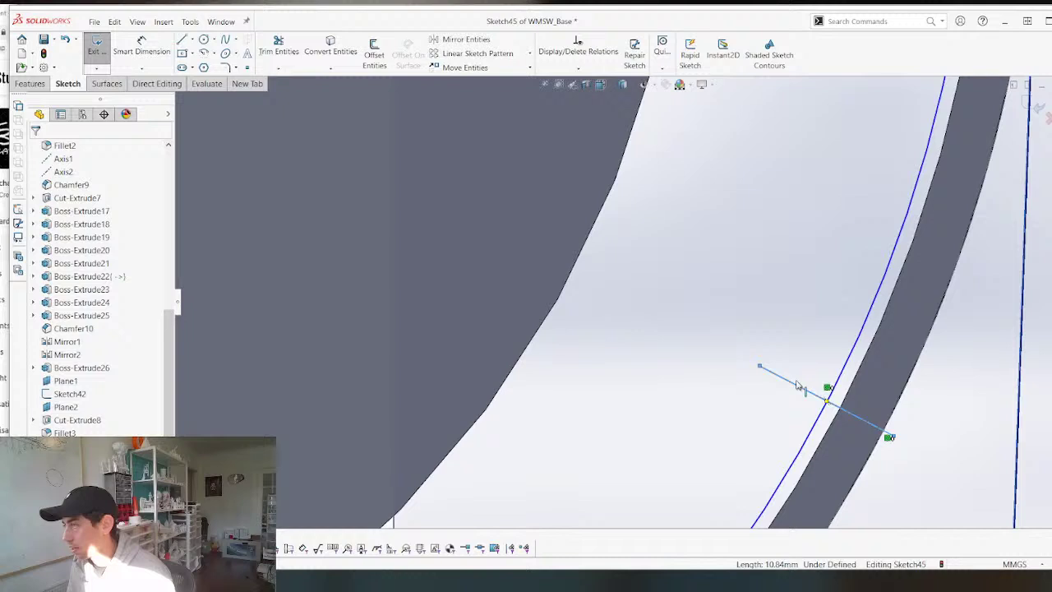
middle_drag(761, 371, 745, 407)
click(758, 357)
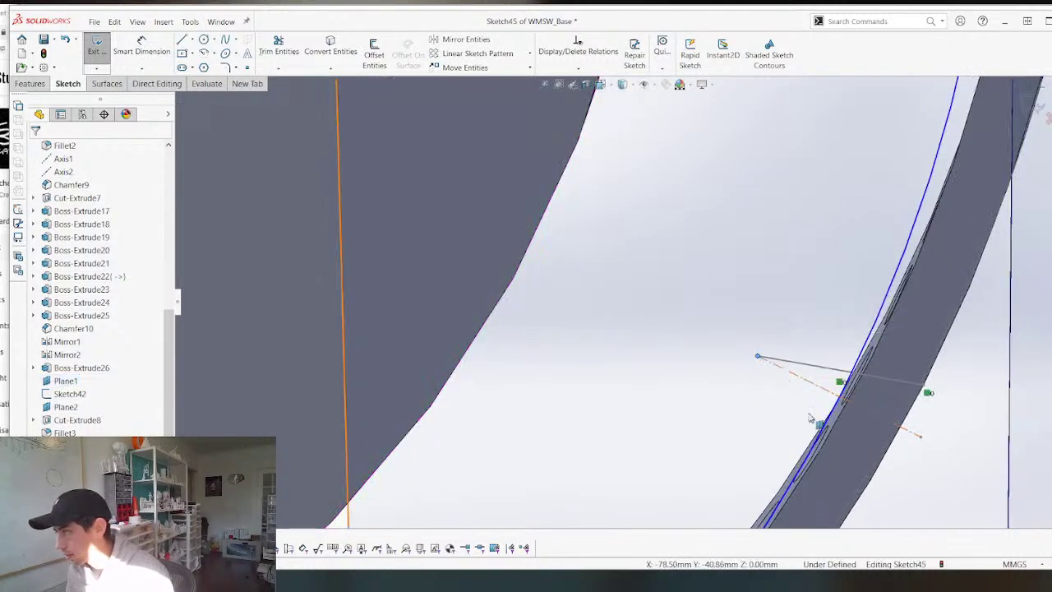
ctrl+click(824, 434)
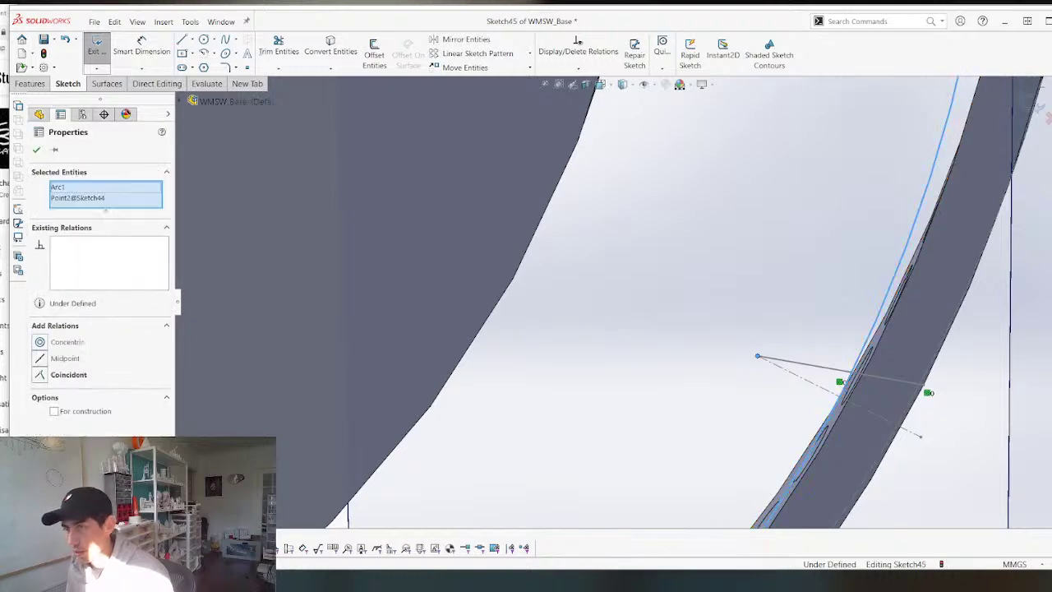
click(45, 376)
key(Escape)
Sketch a line about 3.4 mm long from the arc's lower endpoint inward, in line with the origin.
scroll(693, 301, up, 9)
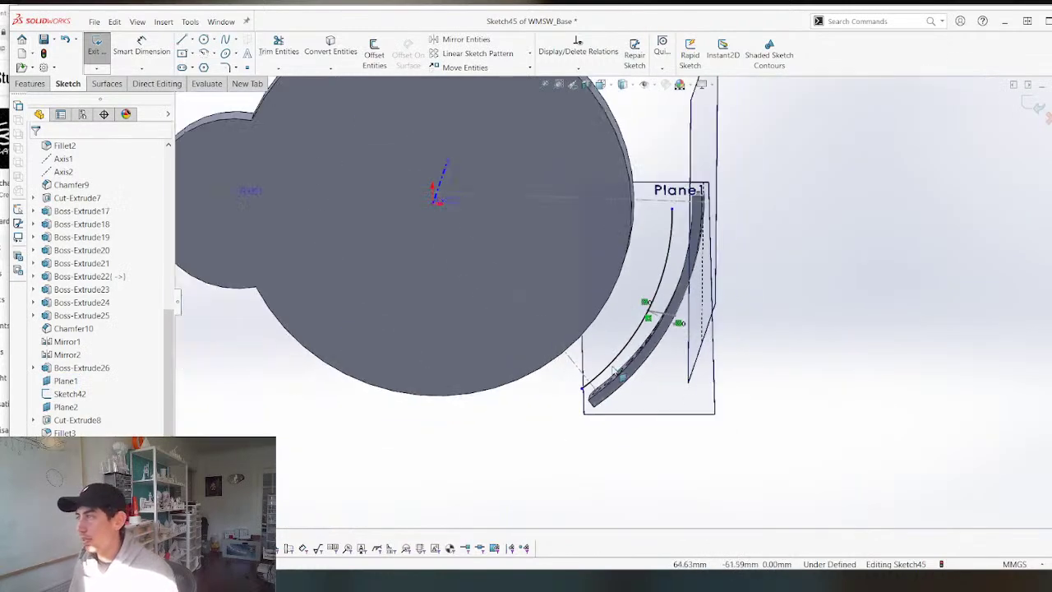
key(ctrl+8)
scroll(836, 326, down, 4)
scroll(582, 479, up, 3)
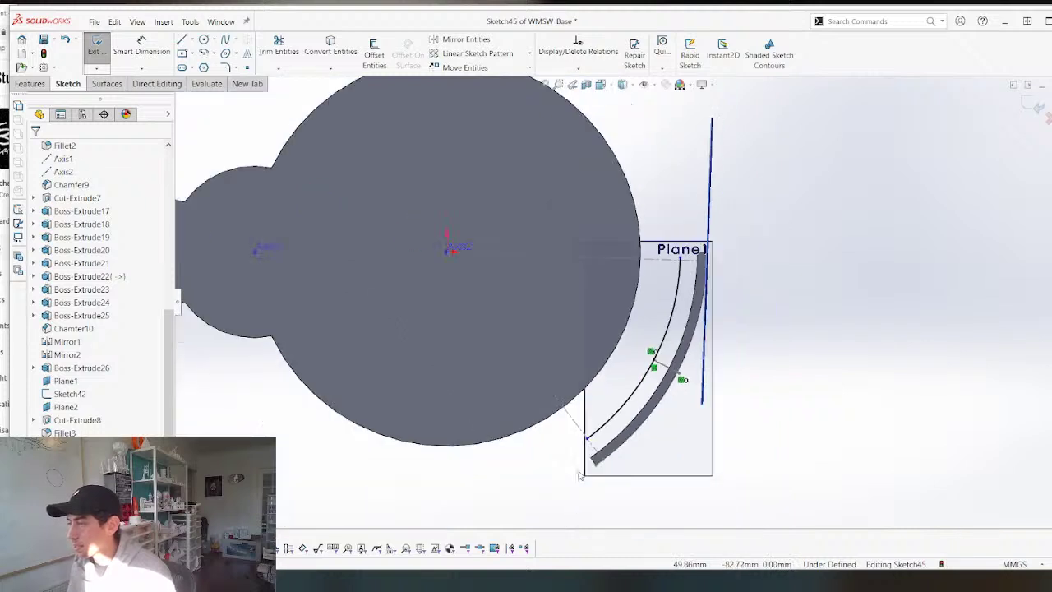
scroll(584, 476, down, 7)
click(586, 344)
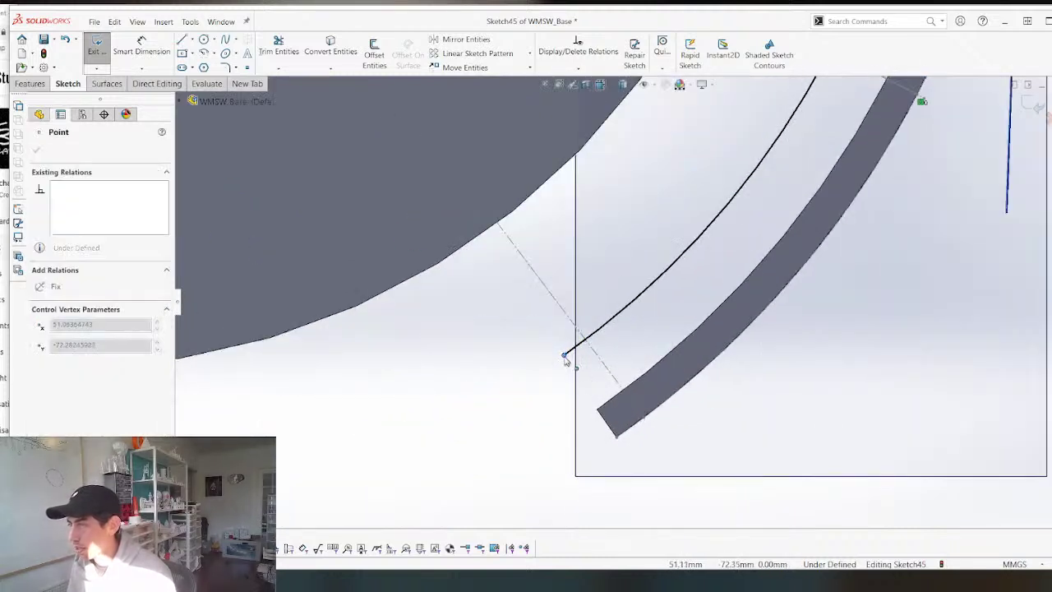
key(l)
click(569, 353)
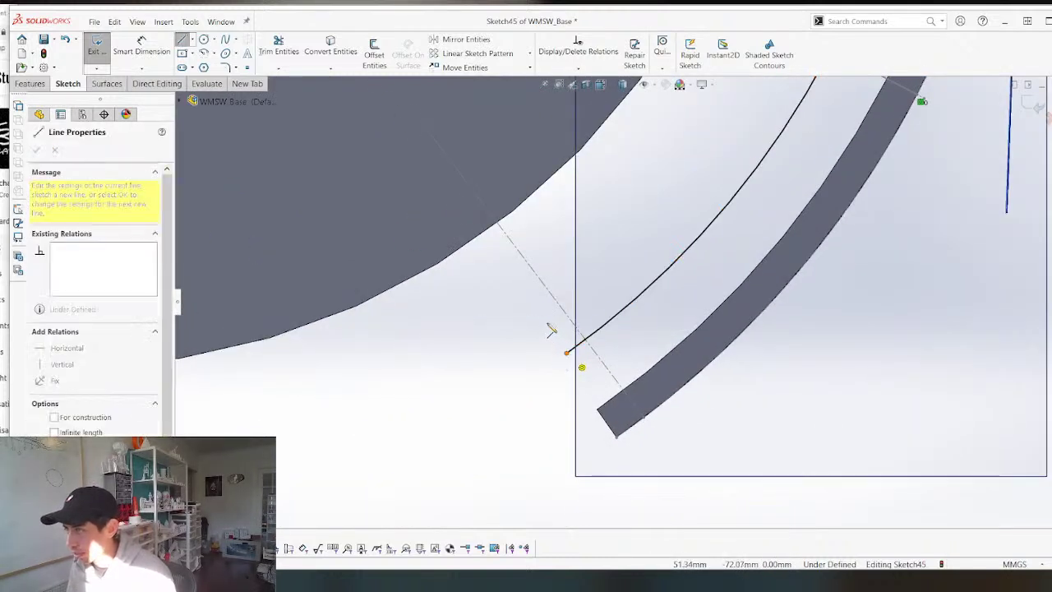
scroll(620, 293, up, 3)
scroll(681, 154, down, 3)
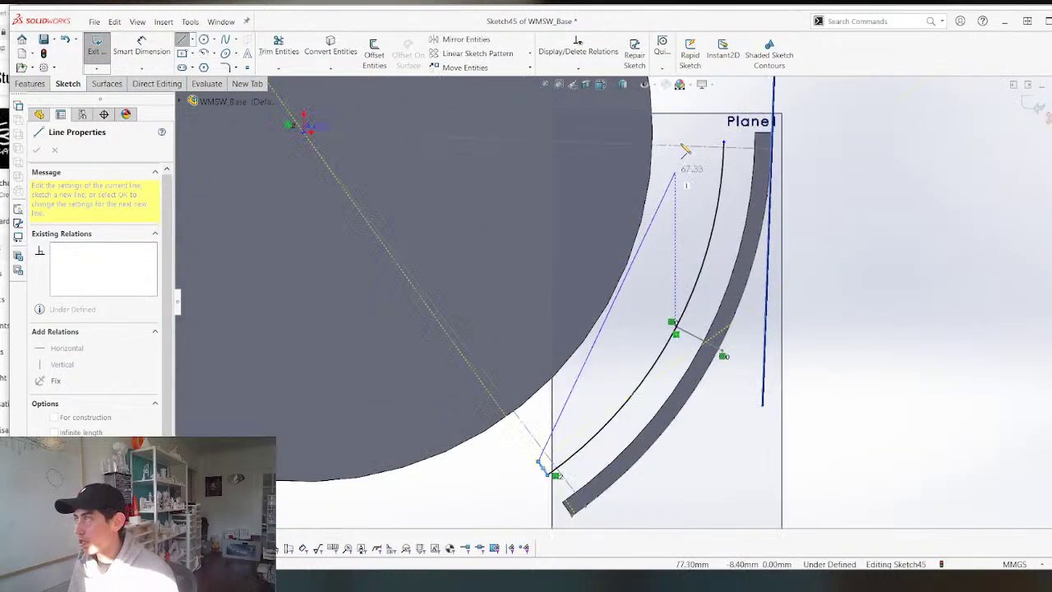
key(Escape)
Sketch a horizontal line about 4.5 mm long inward from the arc's upper endpoint.
key(l)
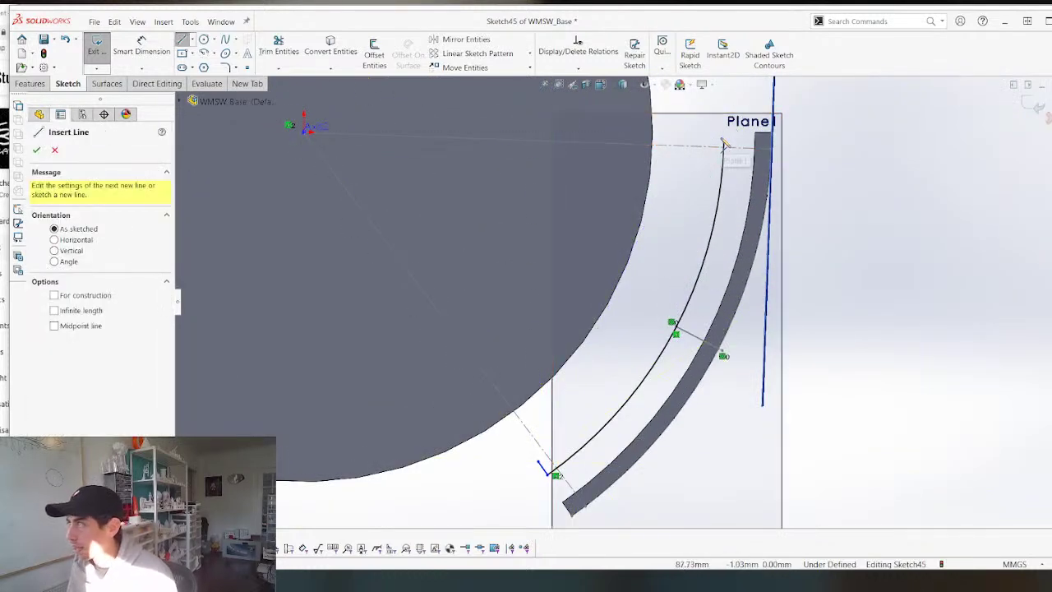
click(725, 146)
click(703, 142)
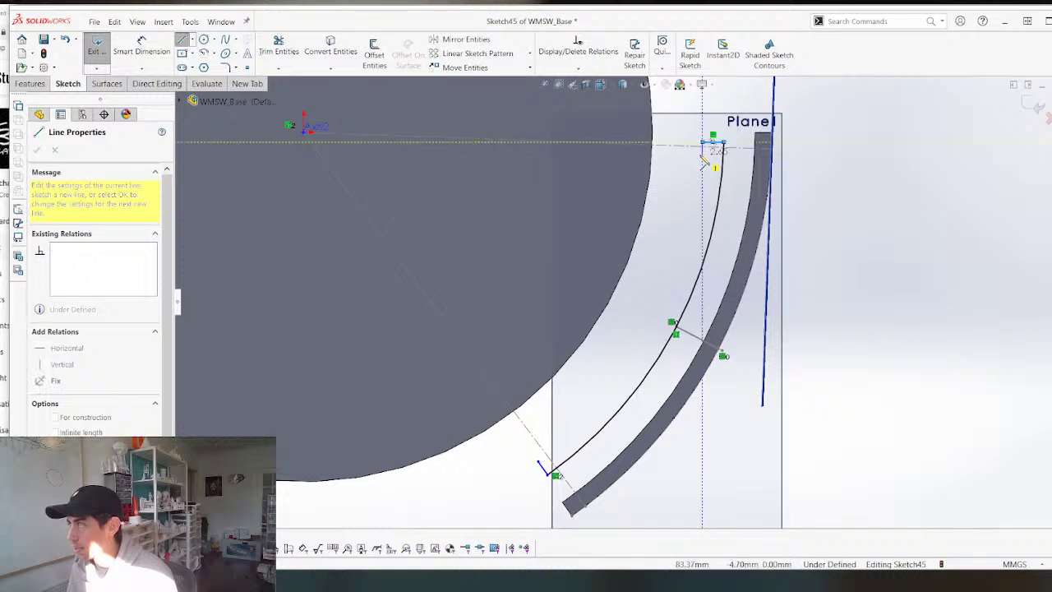
key(Escape)
Close the profile with a three-point arc joining the inner ends of the two short lines.
key(a)
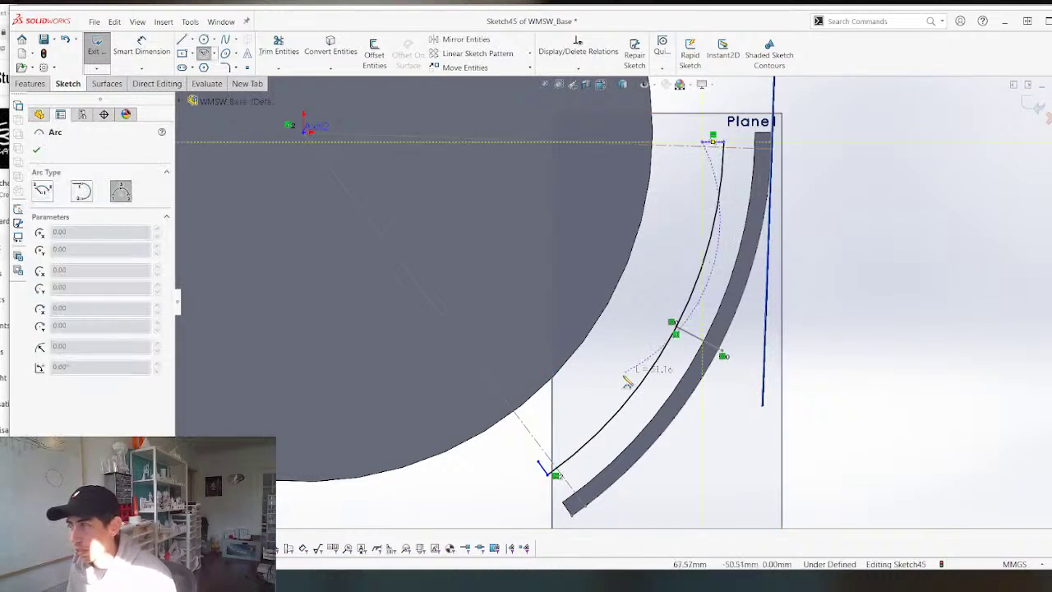
click(542, 464)
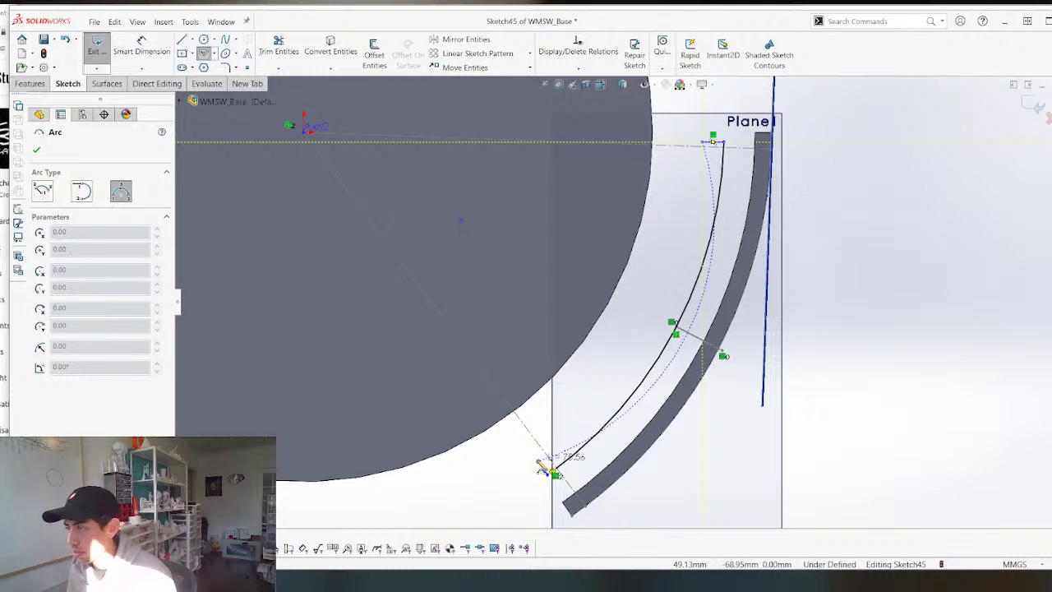
click(650, 337)
key(Escape)
Make the upper short line collinear with and equal in length to the curved bar's upper end edge.
click(714, 143)
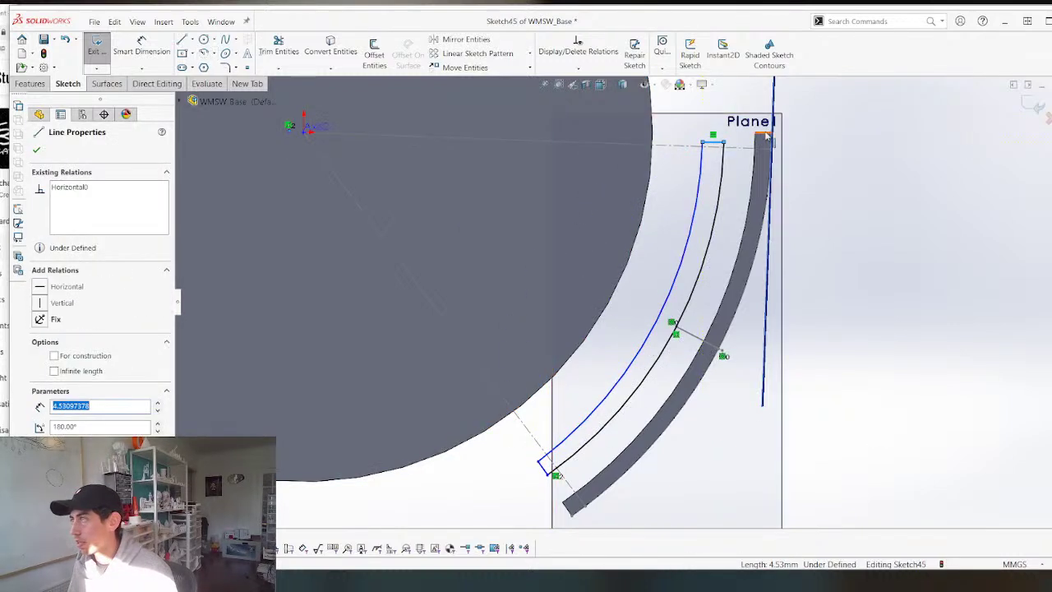
ctrl+click(764, 134)
ctrl+click(764, 136)
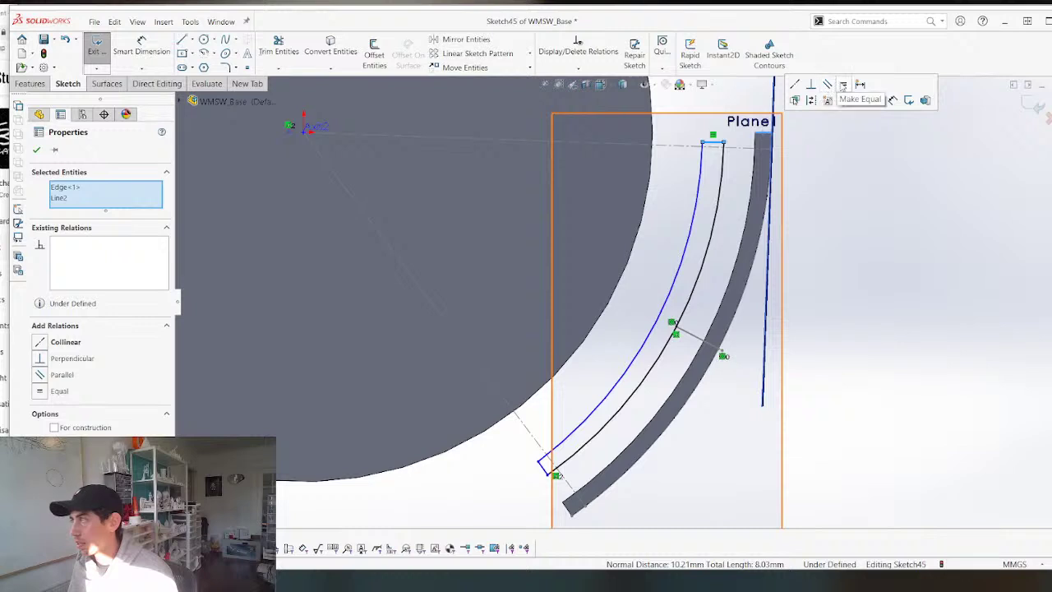
click(796, 85)
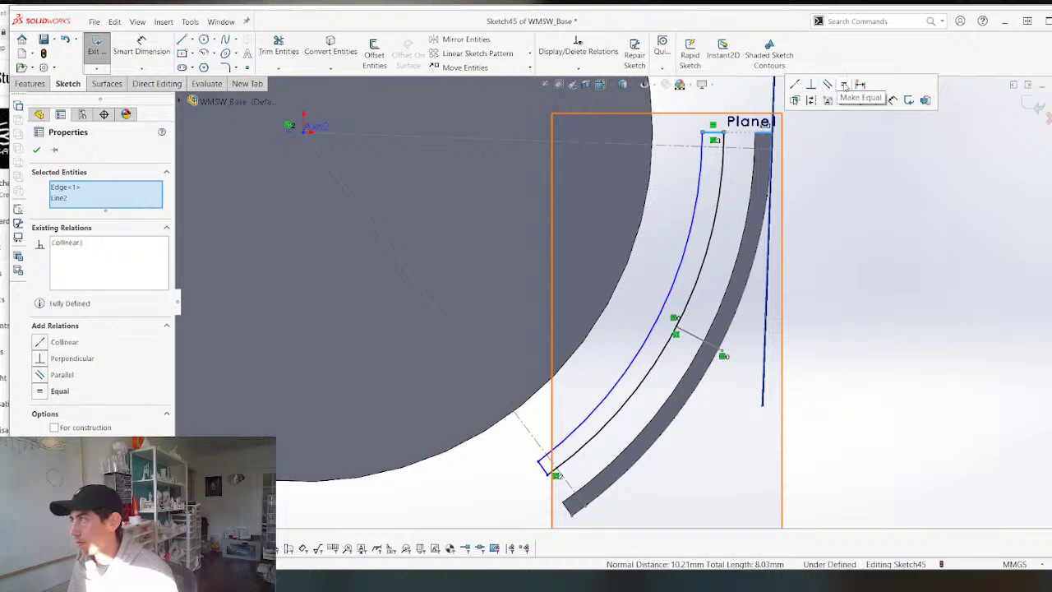
Make the lower short line collinear with and equal in length to the curved bar's lower end edge.
click(543, 468)
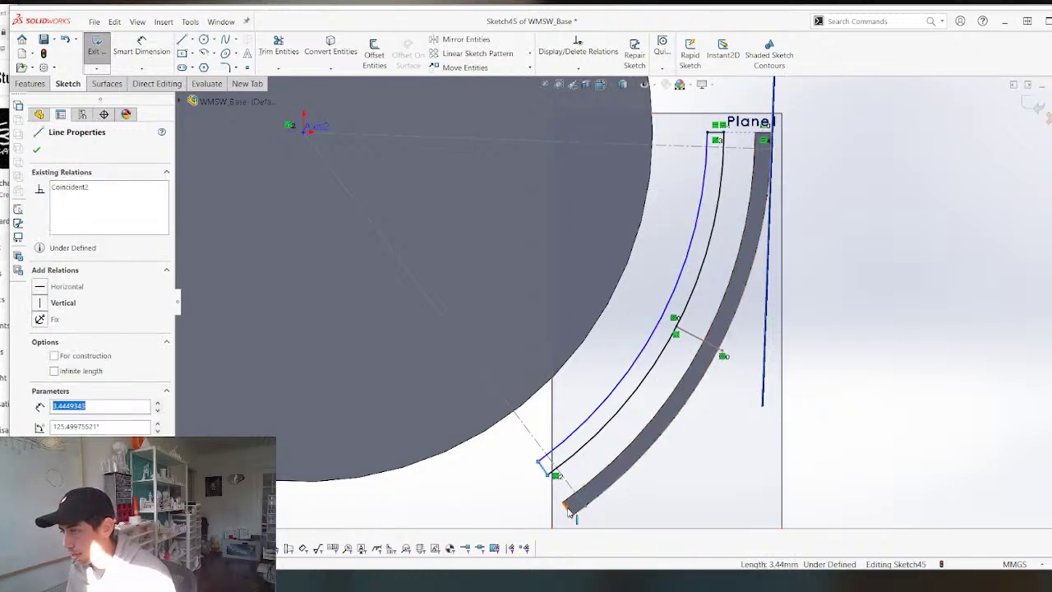
ctrl+click(568, 509)
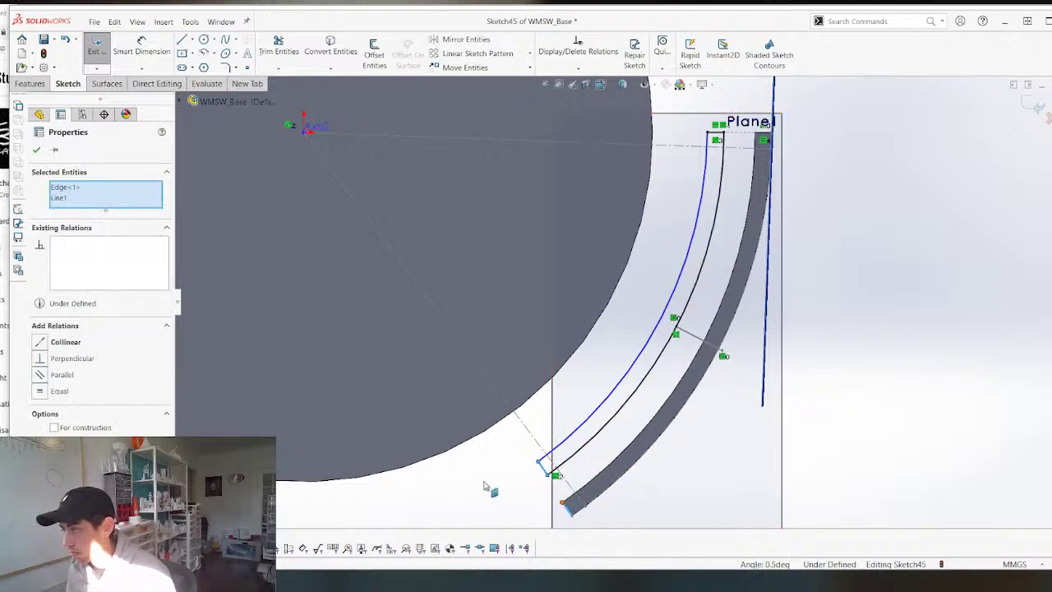
click(65, 342)
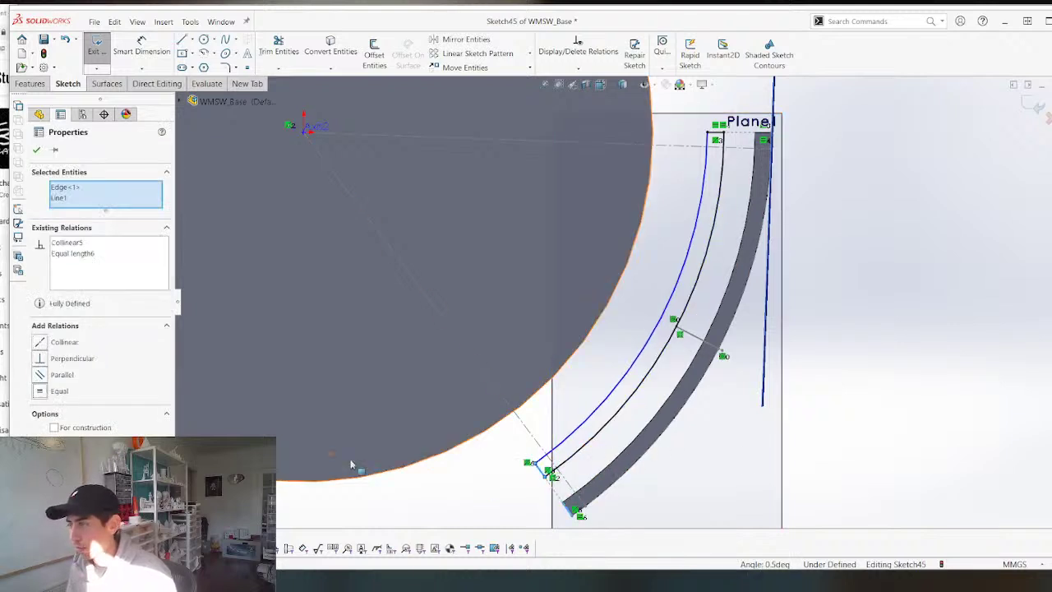
click(490, 476)
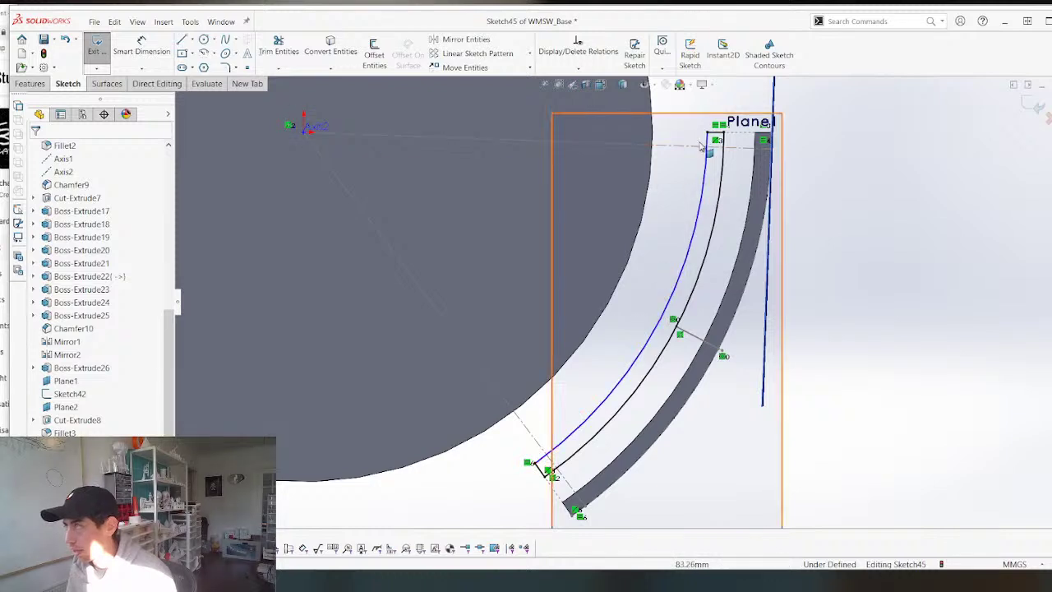
Make the profile's two arcs concentric and exit the sketch.
click(719, 207)
ctrl+click(720, 207)
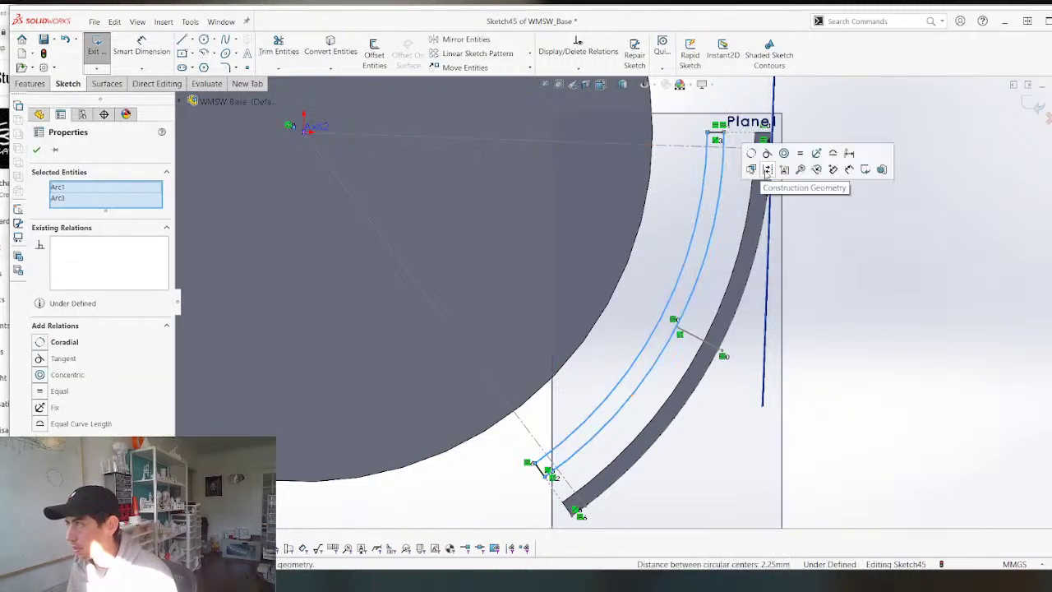
click(784, 153)
click(904, 267)
scroll(807, 335, up, 3)
scroll(807, 335, up, 1)
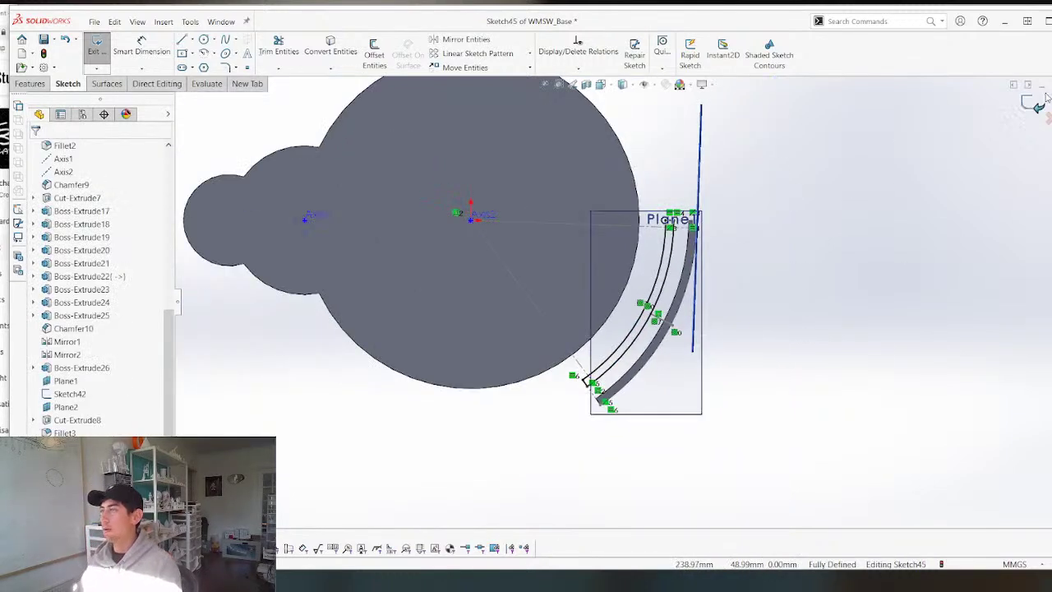
click(1033, 104)
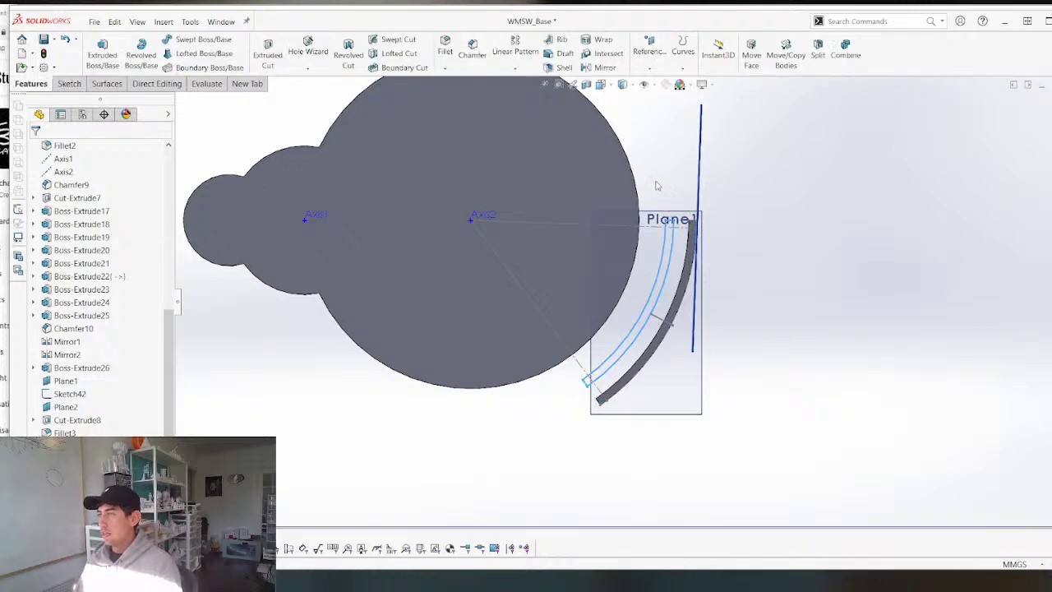
Loft a solid between the closed curved profile sketch and the underside face of the curved bar with holes.
mouse_move(656, 186)
middle_down()
mouse_move(650, 400)
mouse_move(608, 310)
middle_up()
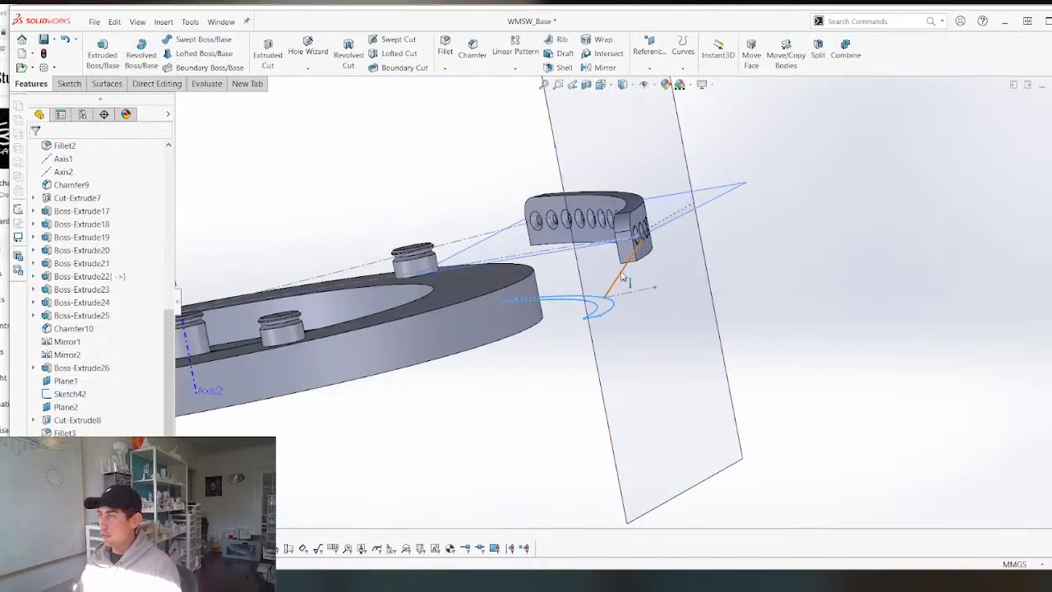
right_click(622, 279)
click(838, 246)
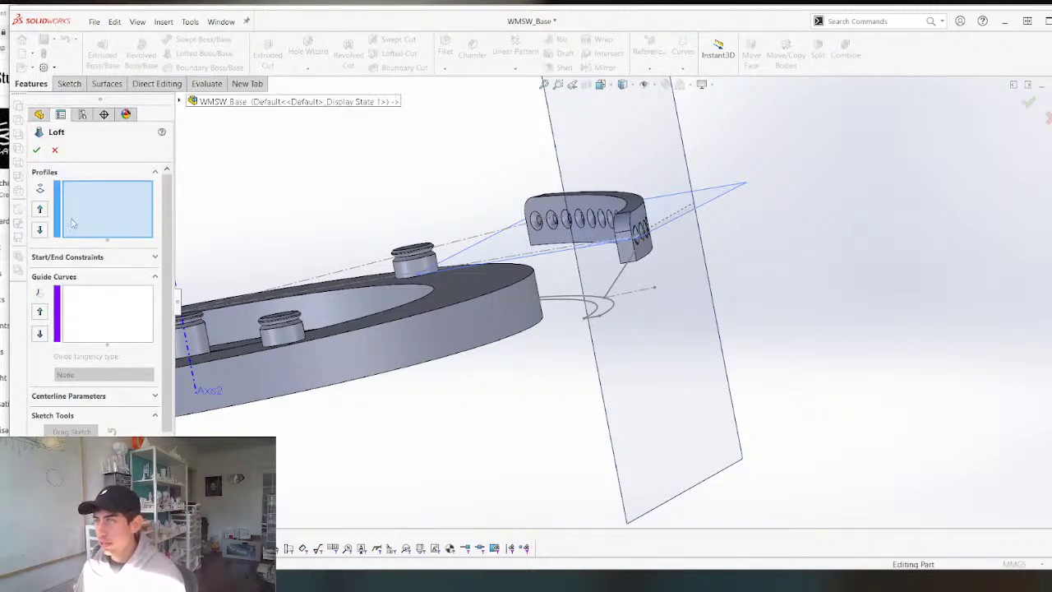
click(605, 311)
mouse_move(546, 277)
middle_down()
mouse_move(533, 230)
mouse_move(612, 217)
mouse_move(430, 300)
mouse_move(555, 136)
middle_up()
click(604, 196)
scroll(552, 135, down, 3)
key(Return)
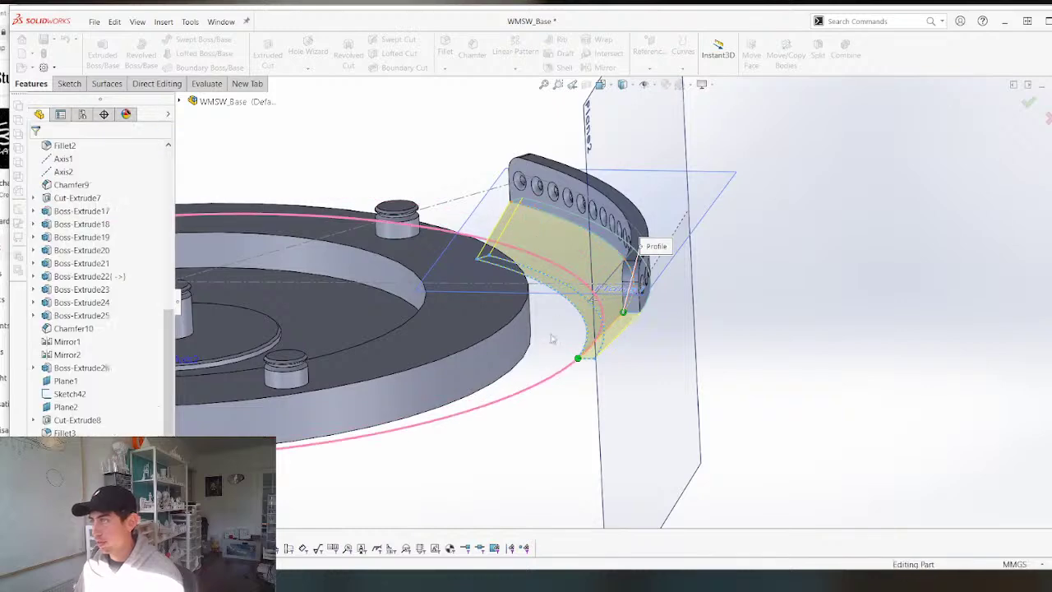
Start a sketch on the loft's narrow curved end face below the bar with holes.
scroll(551, 406, up, 4)
middle_drag(551, 406, 559, 307)
scroll(540, 236, down, 5)
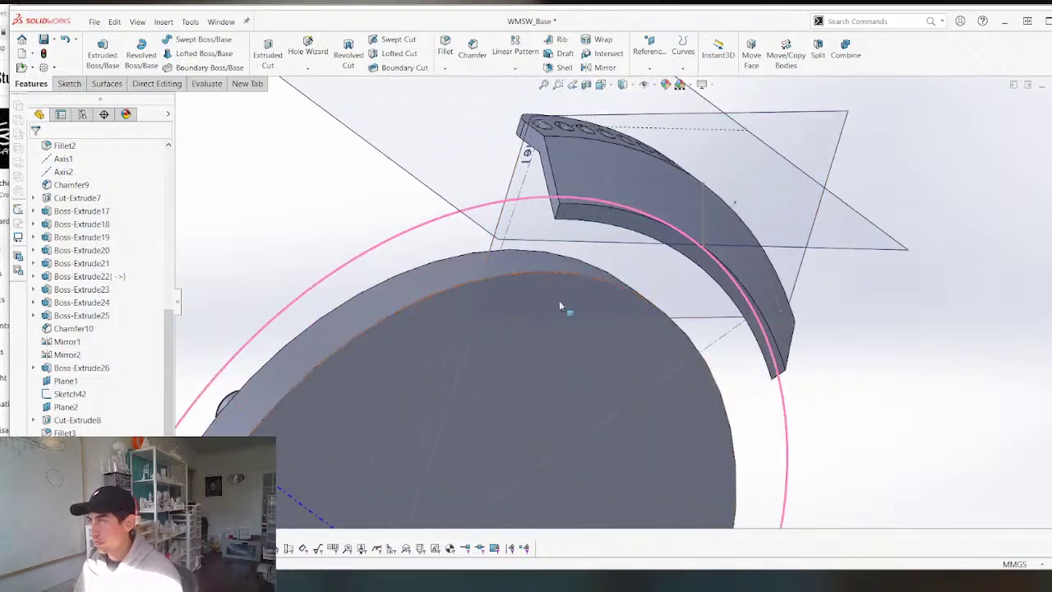
click(592, 217)
key(s)
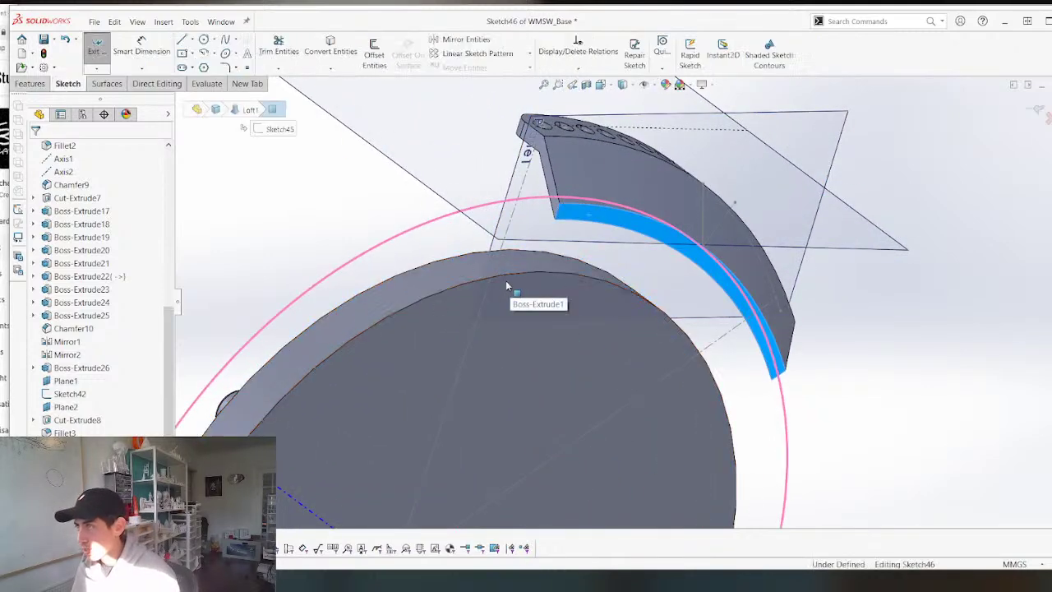
scroll(822, 295, down, 1)
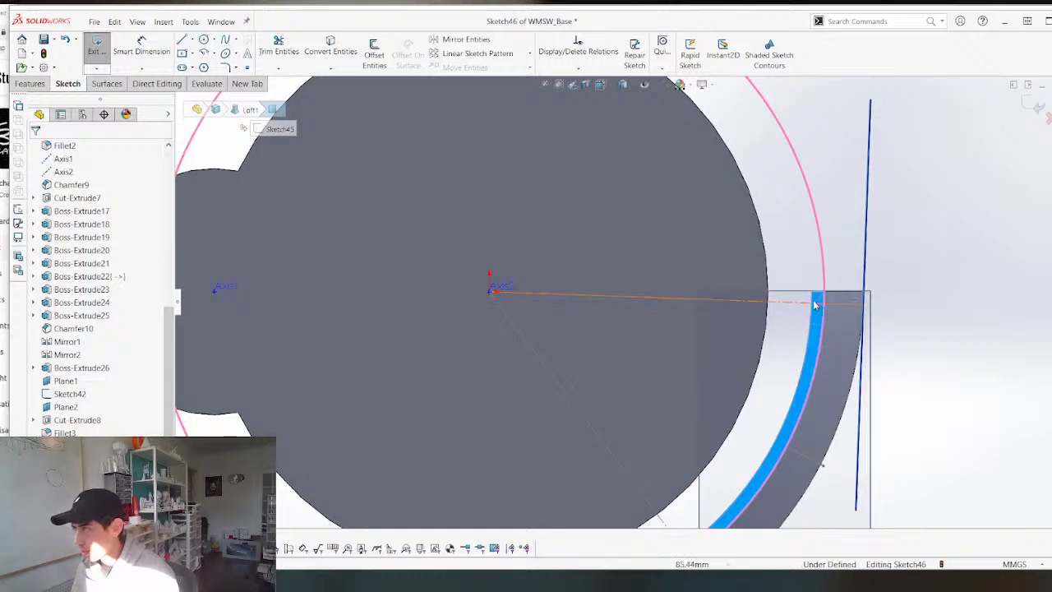
middle_drag(797, 300, 689, 451)
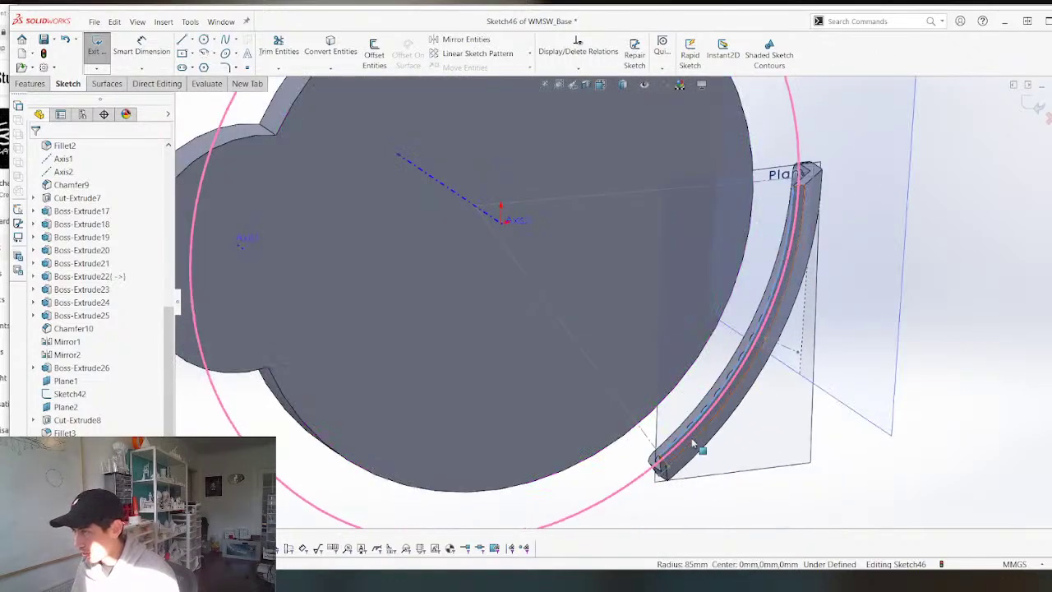
Exit the empty sketch on the loft's end face and save the part.
right_drag(692, 445, 561, 444)
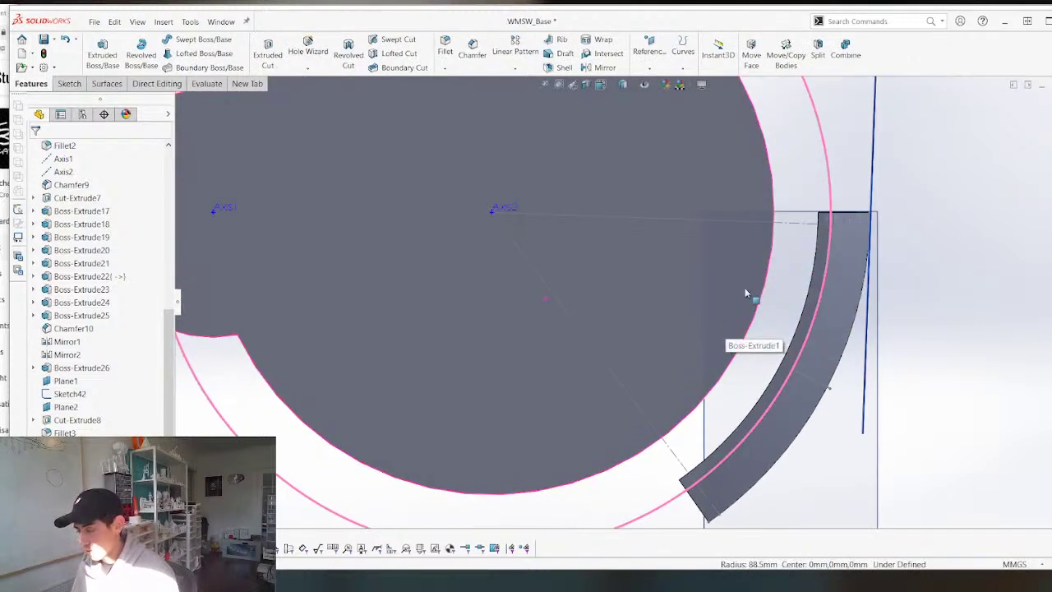
middle_drag(758, 321, 810, 223)
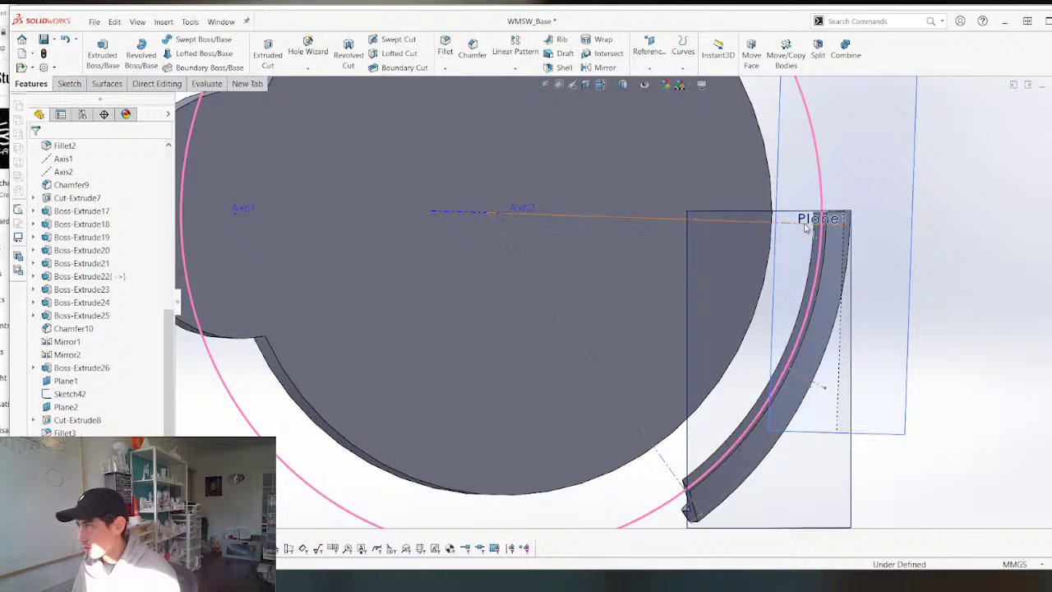
key(f)
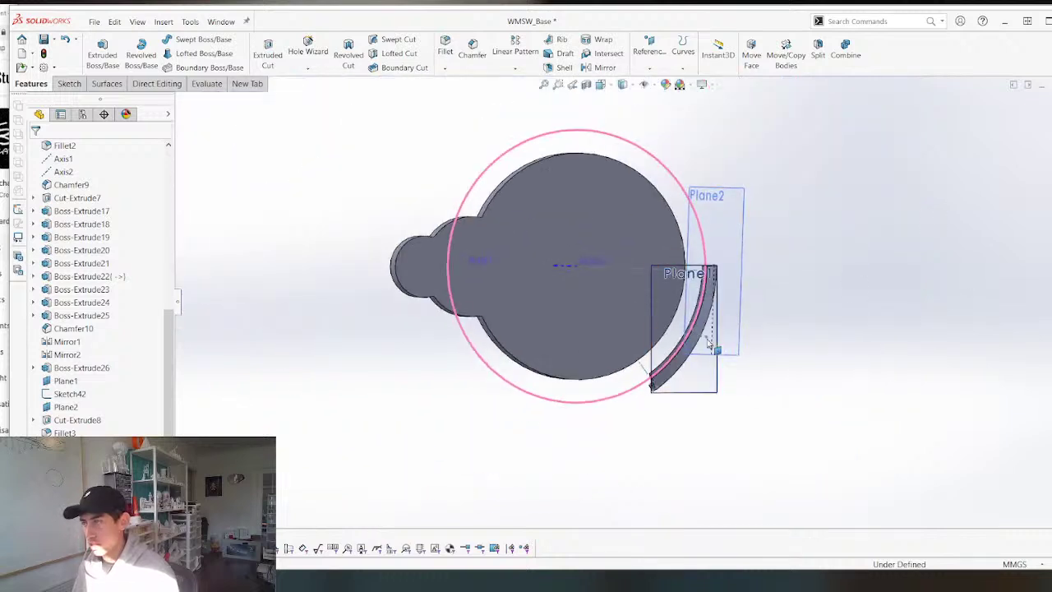
middle_drag(547, 161, 494, 254)
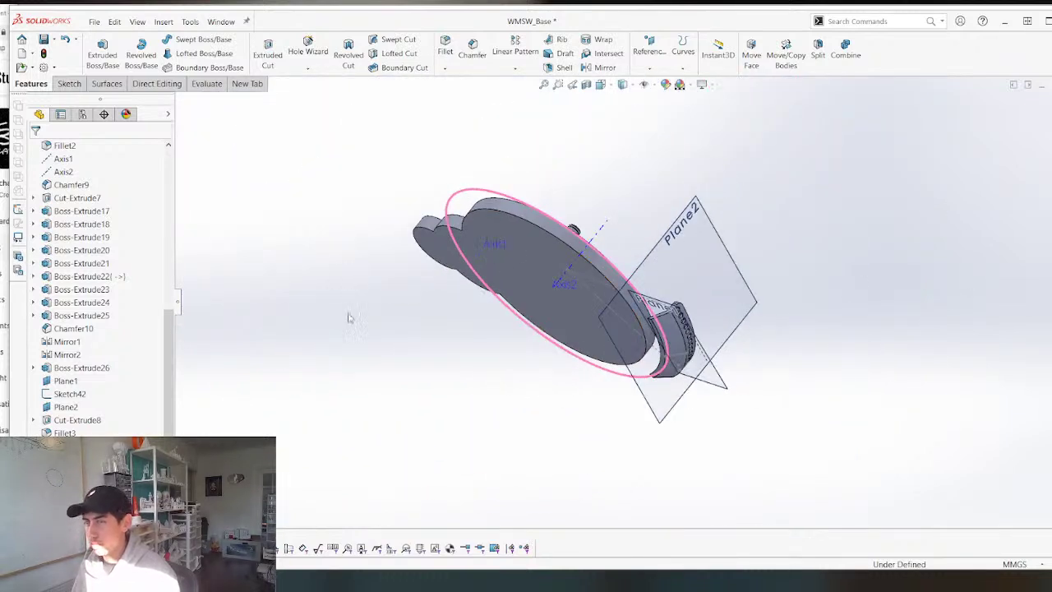
click(672, 344)
click(359, 425)
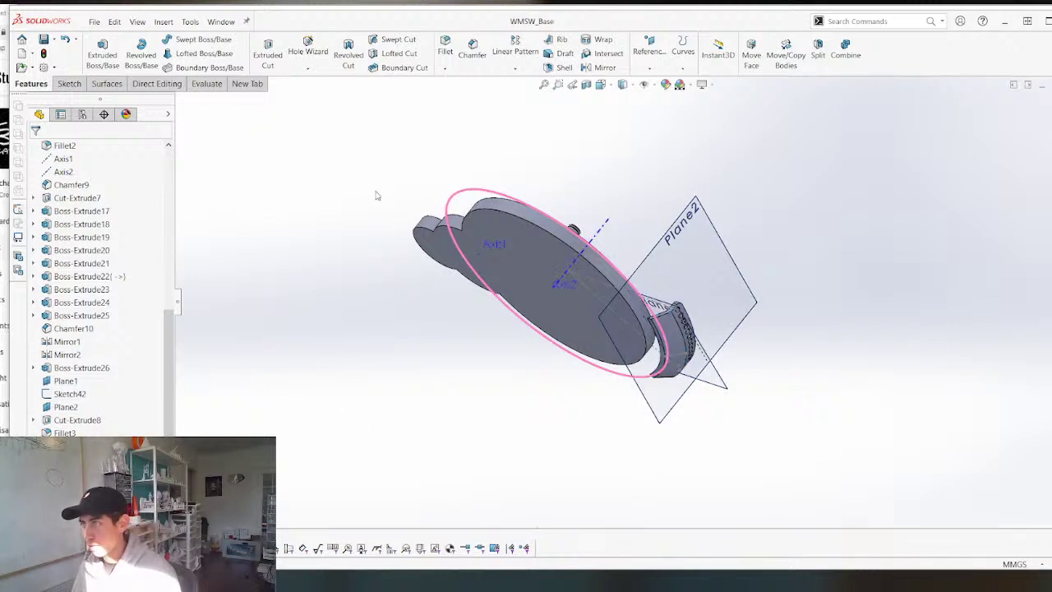
Inspect the base from above, check the WMSW_Assembly document, and return to the WMSW_Base part.
middle_drag(376, 196, 469, 378)
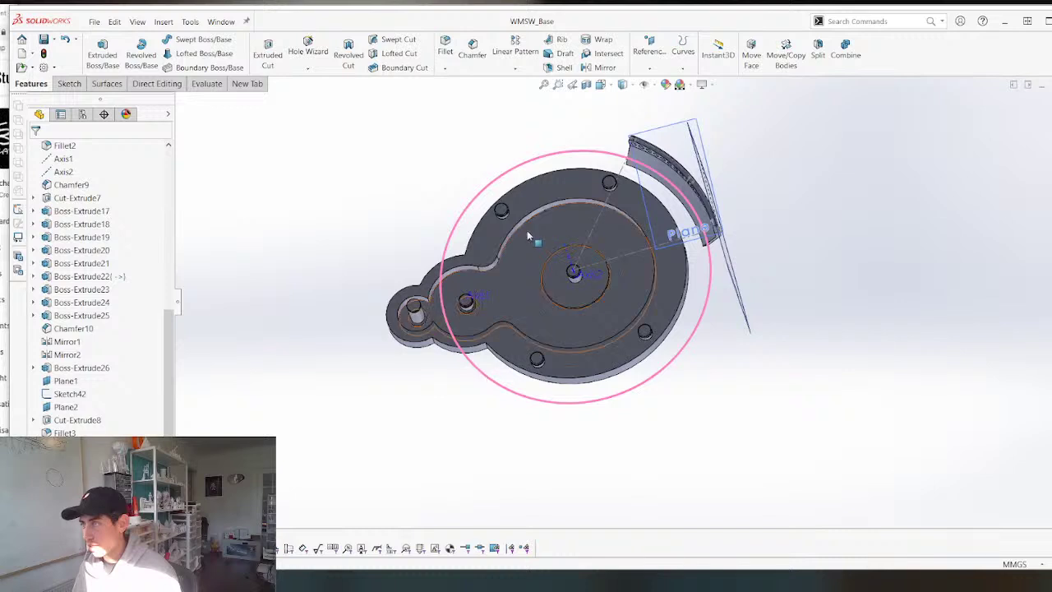
click(645, 84)
click(645, 85)
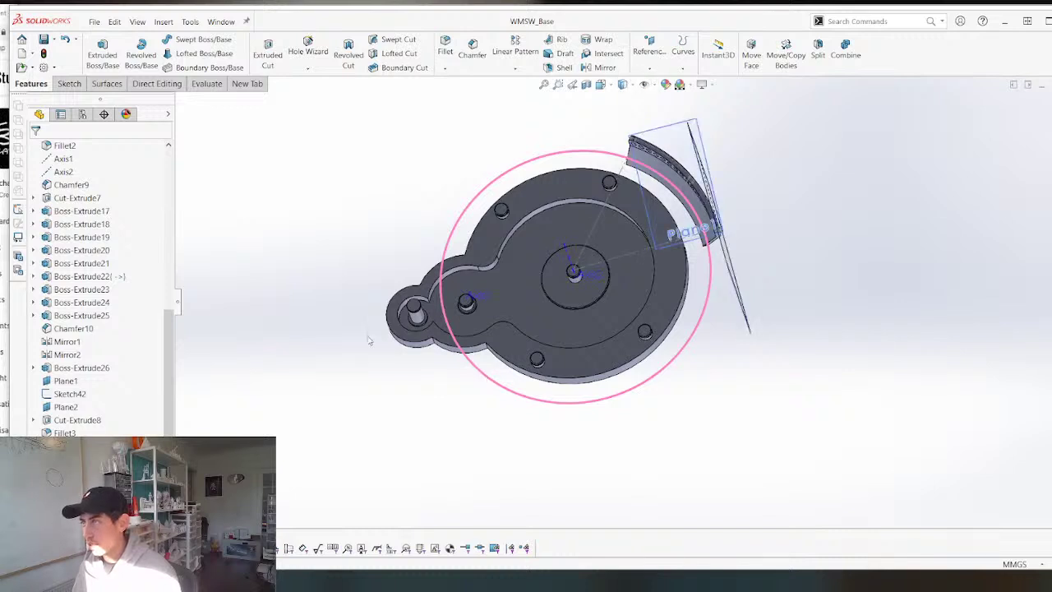
middle_drag(526, 189, 475, 225)
key(ctrl+Tab)
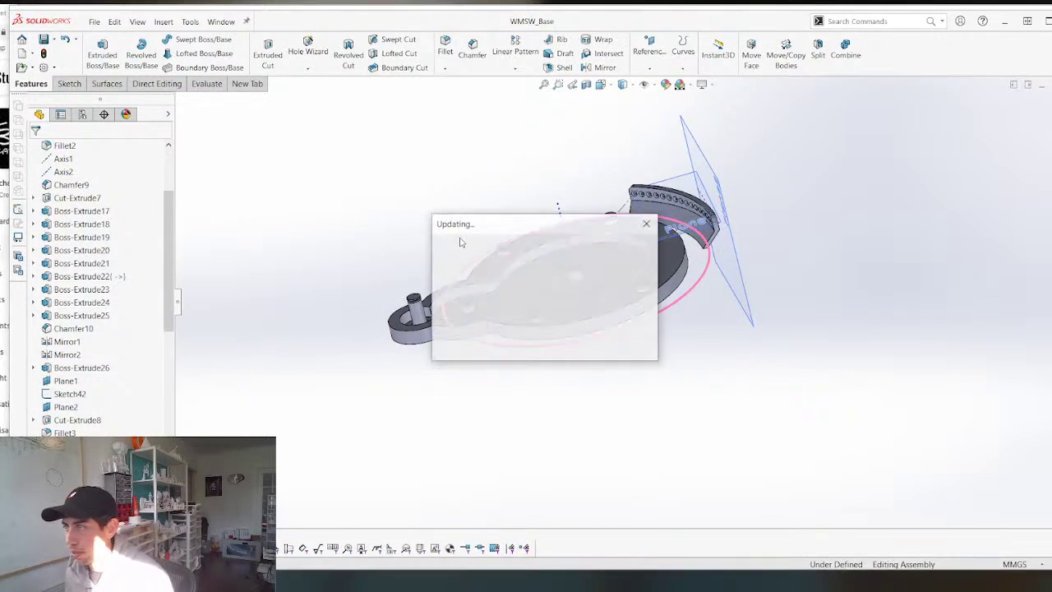
key(ctrl+Tab)
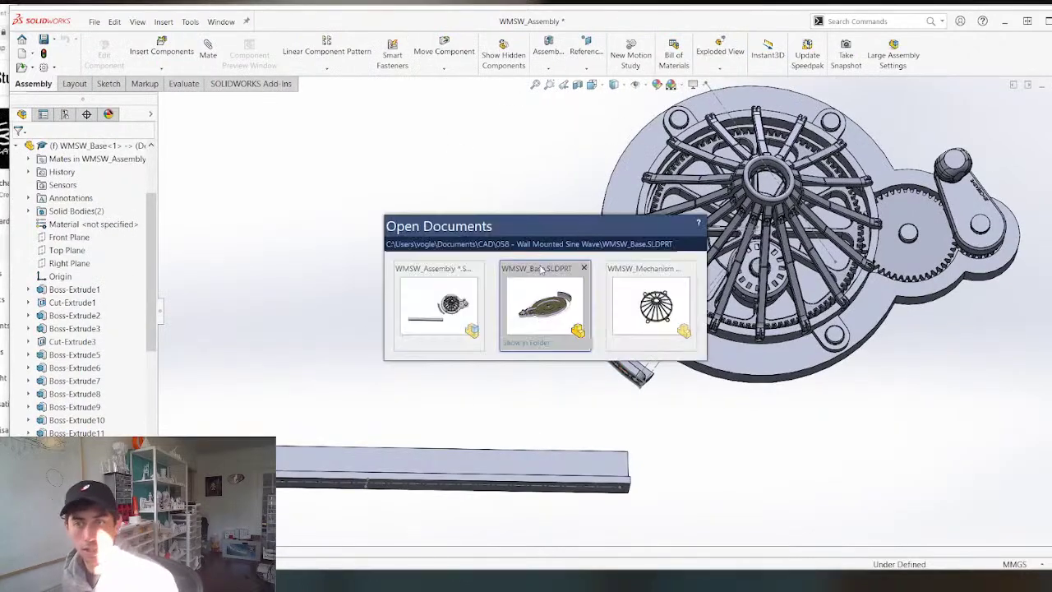
key(Escape)
key(ctrl+Tab)
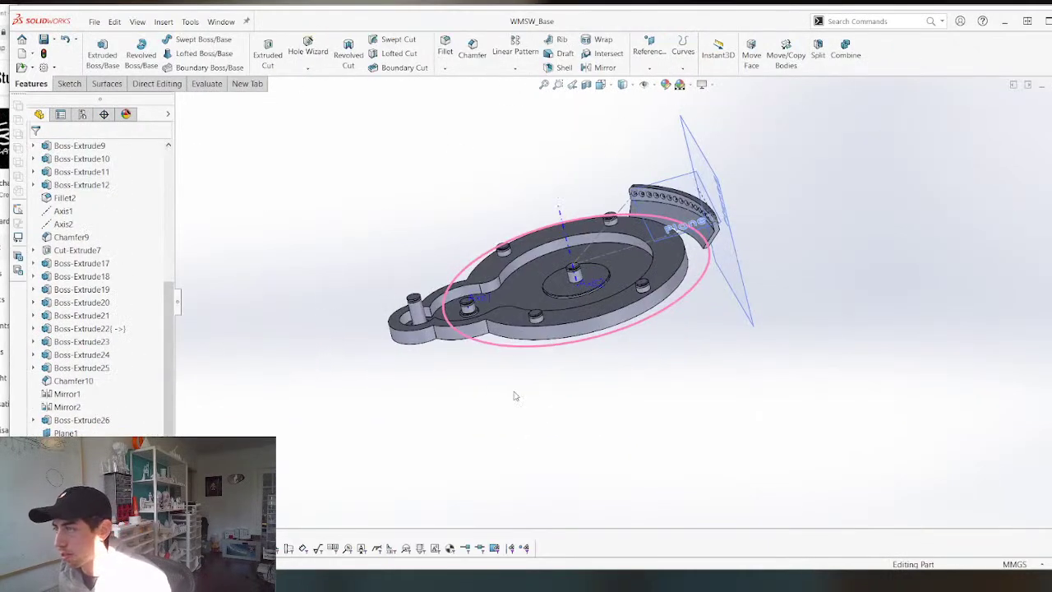
Start a sketch on the loft's narrow curved end face and convert the face's outer curved edge into sketch geometry.
middle_drag(514, 395, 485, 160)
scroll(700, 304, down, 8)
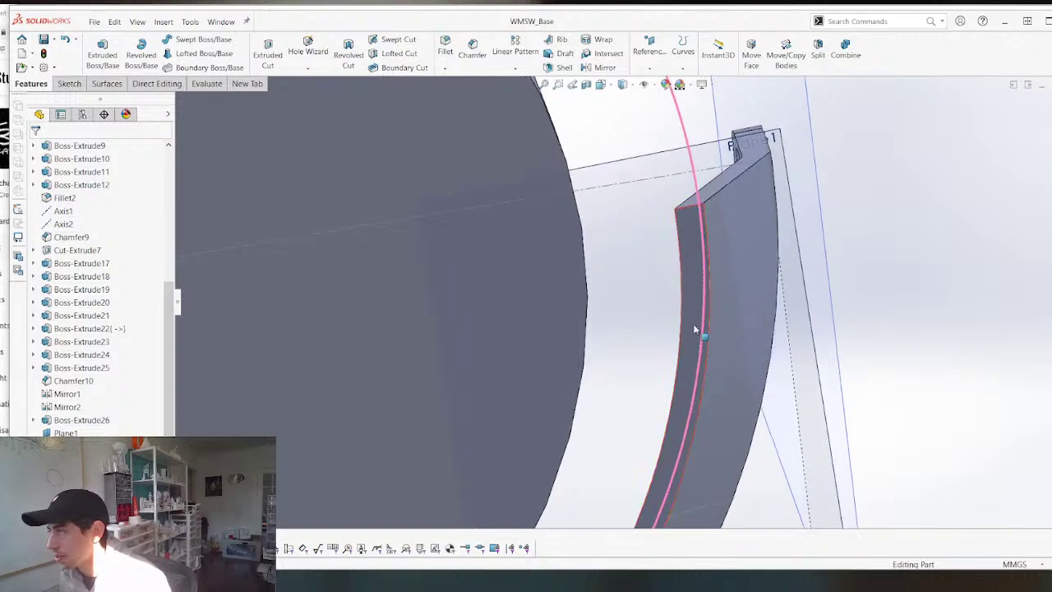
click(689, 267)
key(s)
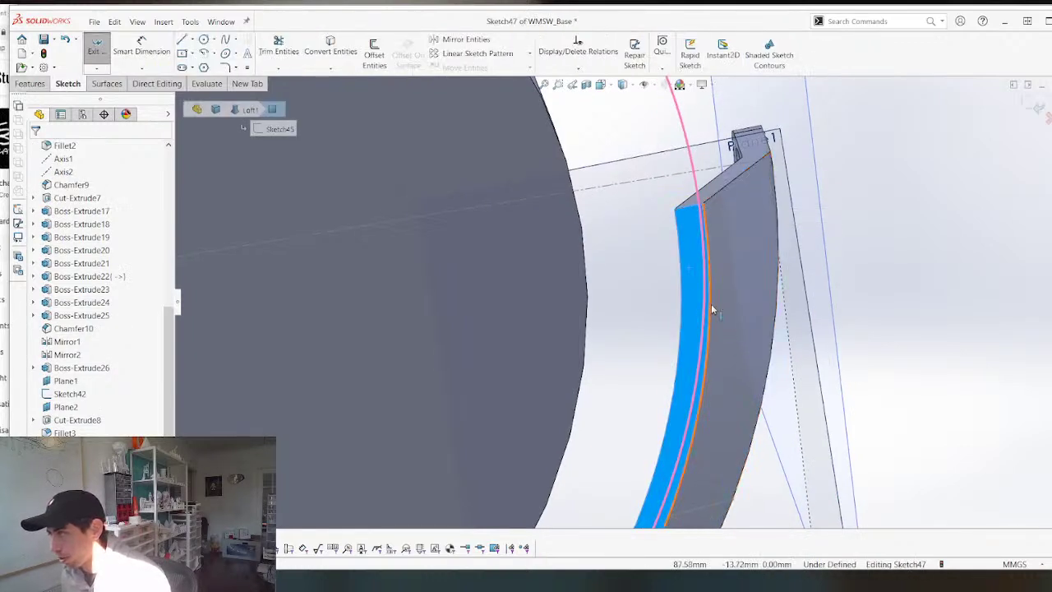
click(711, 305)
key(c)
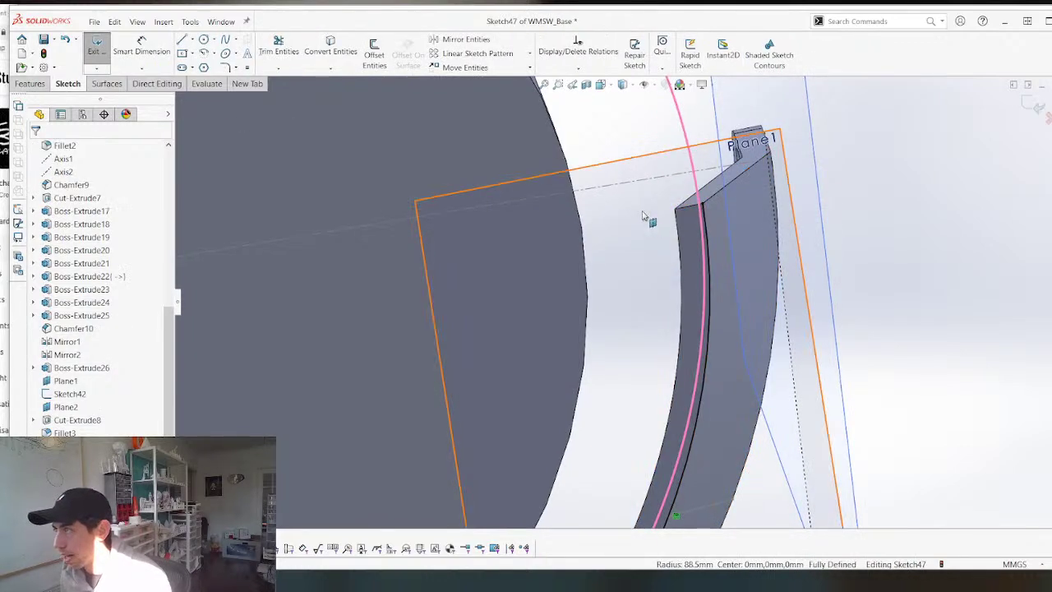
Sketch three connected lines from the converted arc's lower end, inward over the disc, and back to the arc's upper end.
scroll(600, 296, up, 5)
key(l)
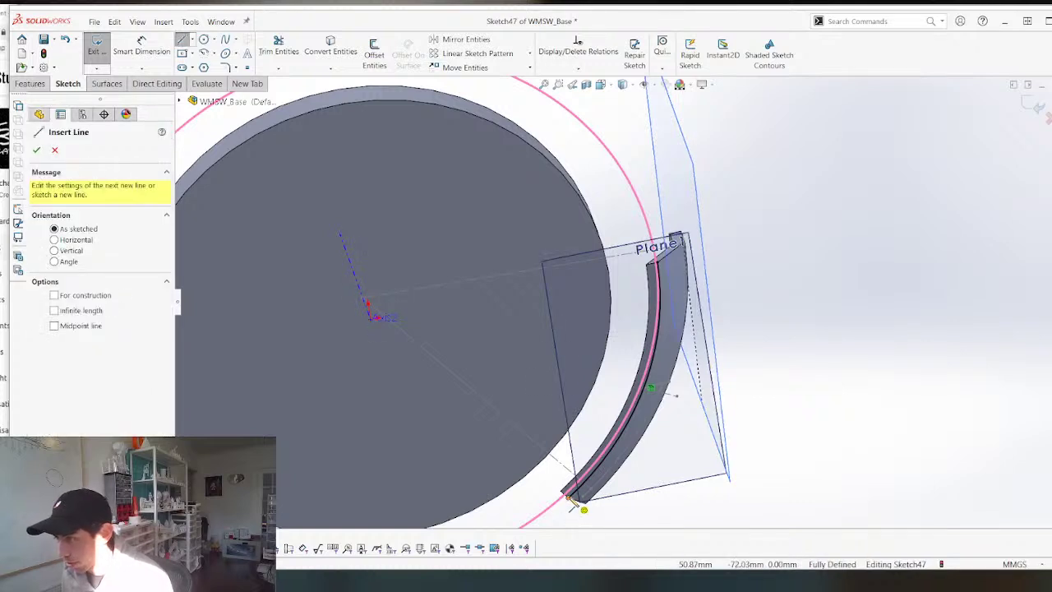
click(571, 495)
click(511, 447)
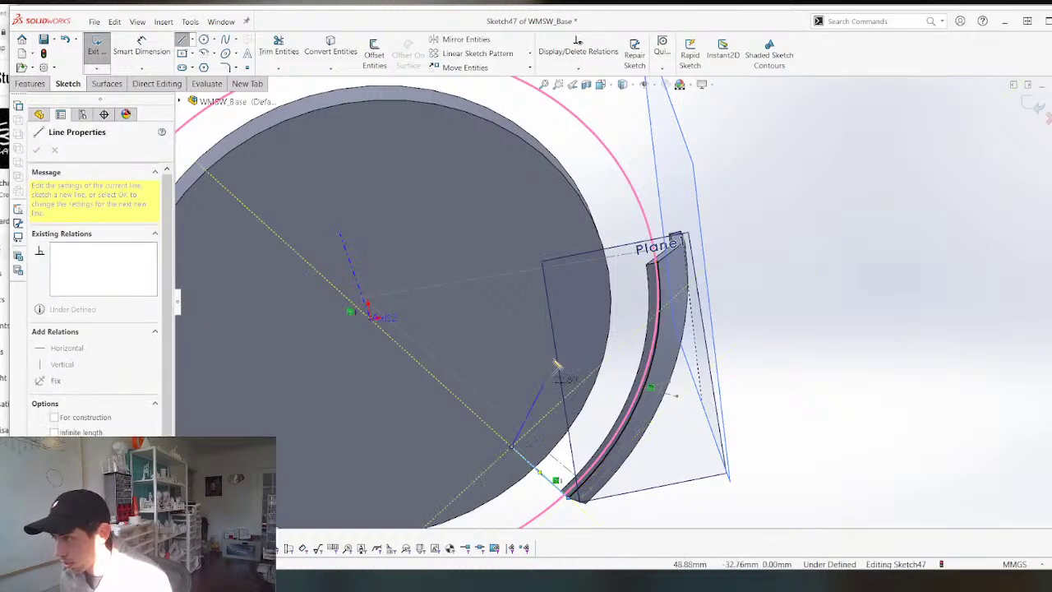
scroll(558, 277, down, 2)
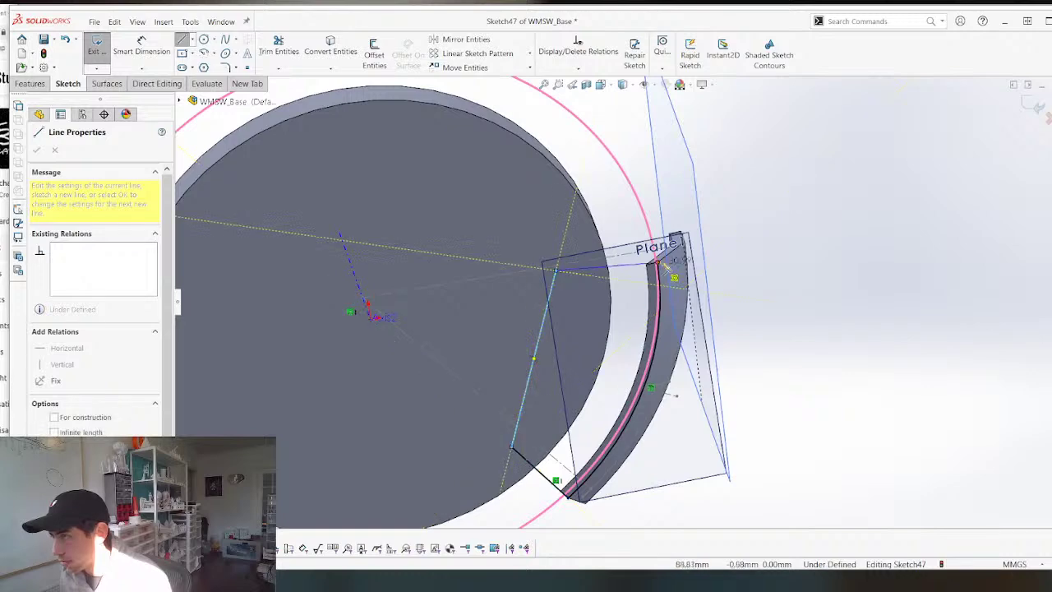
click(661, 285)
scroll(649, 281, down, 3)
scroll(649, 281, down, 2)
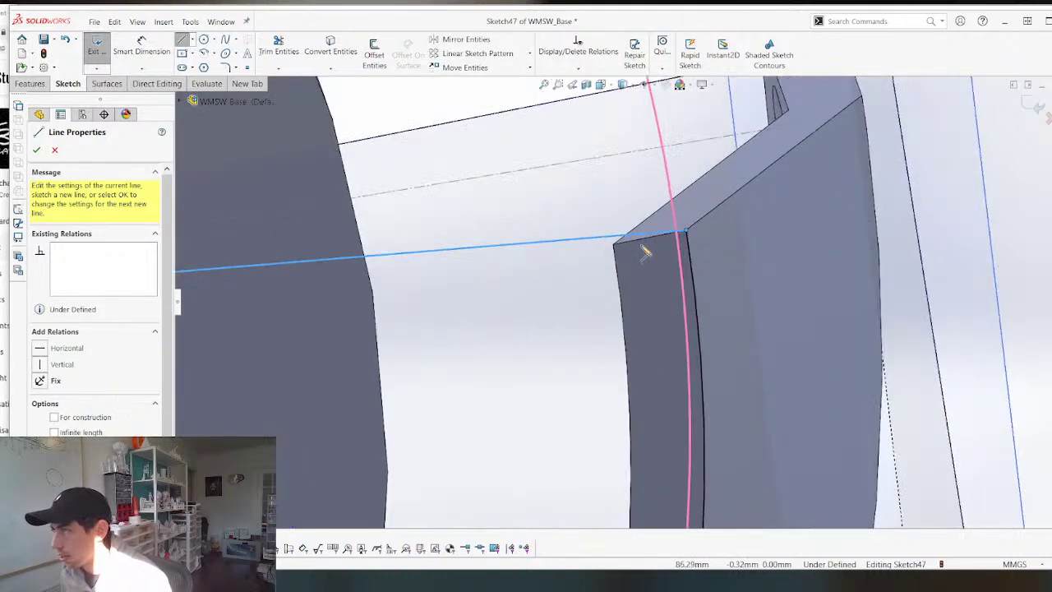
key(Escape)
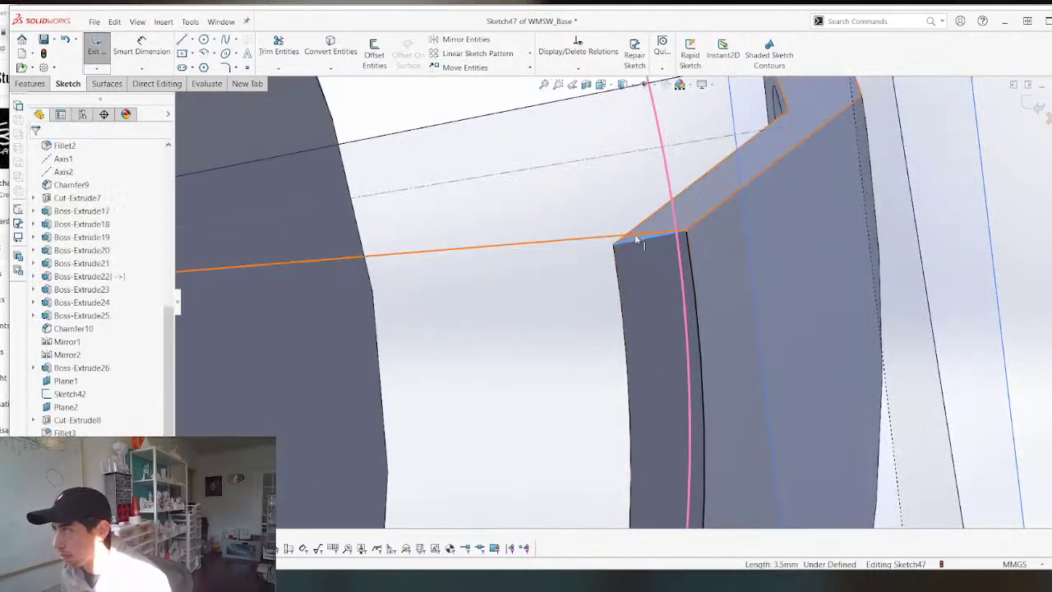
Make the profile's upper line collinear with the short end edge of the loft's narrow face.
click(619, 240)
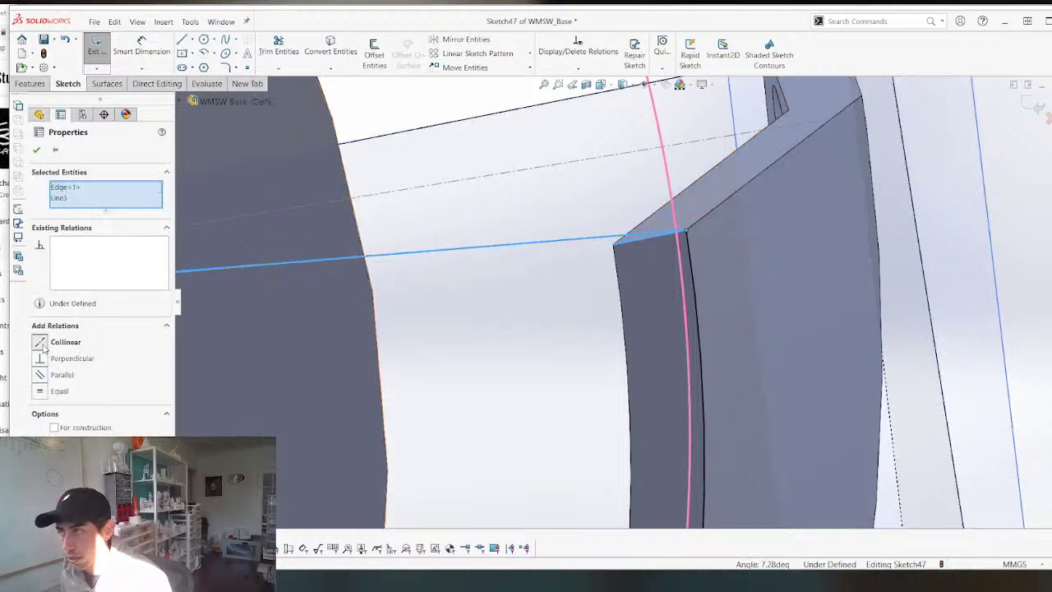
click(43, 349)
scroll(495, 251, up, 3)
scroll(570, 423, down, 2)
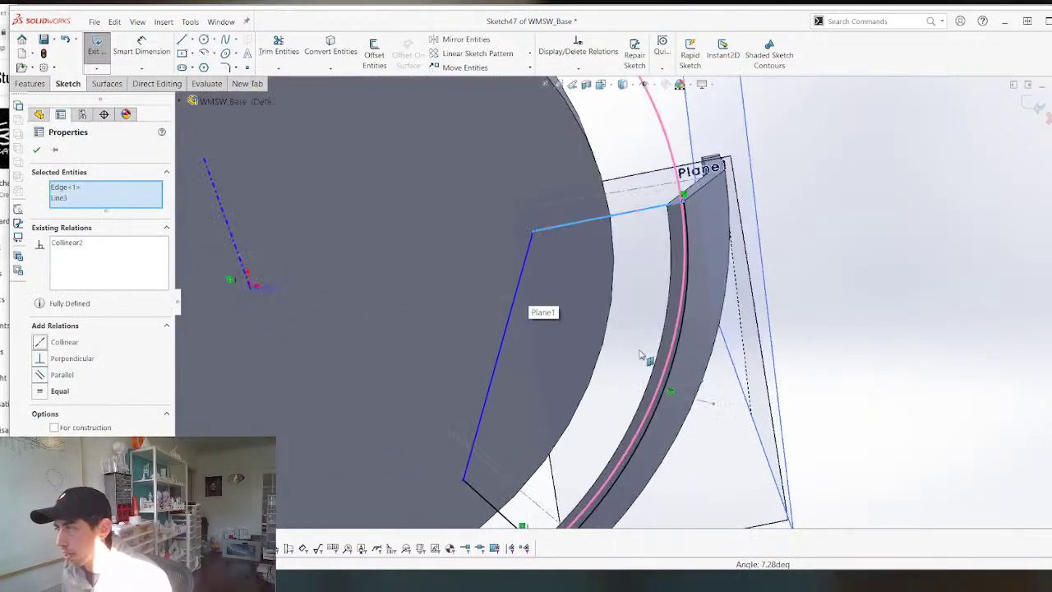
key(Escape)
Replace the long inner line over the disc with a three-point arc joining the free ends of the two side lines.
scroll(580, 350, up, 5)
scroll(582, 376, down, 4)
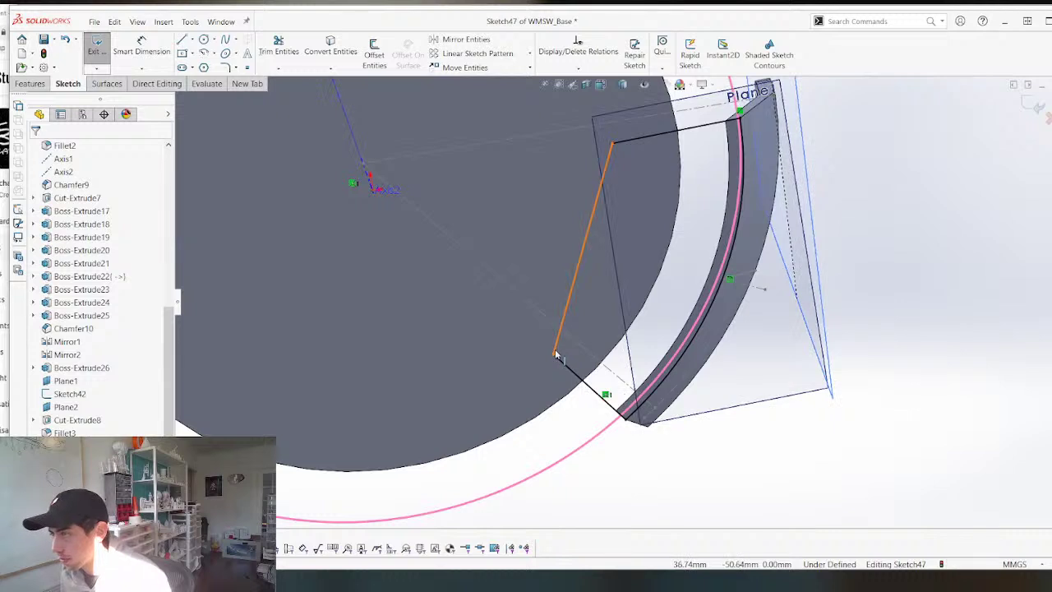
click(556, 352)
key(Delete)
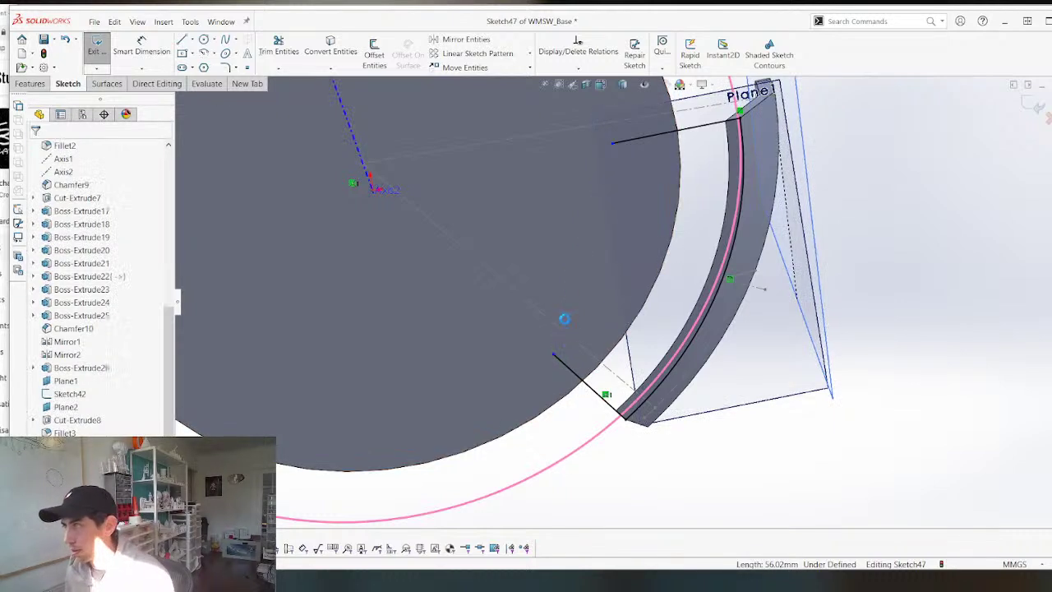
key(a)
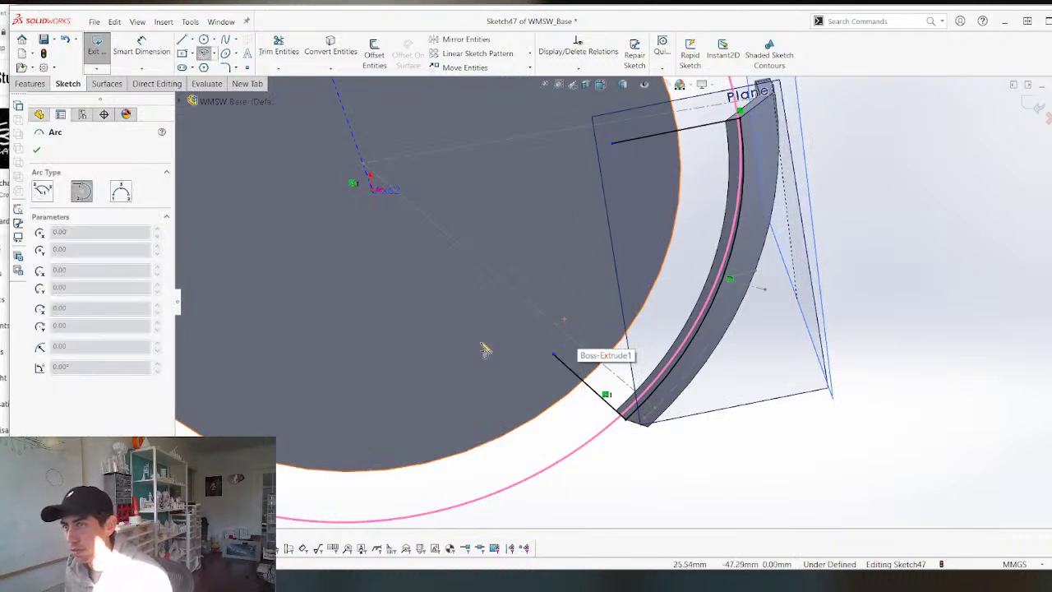
click(121, 192)
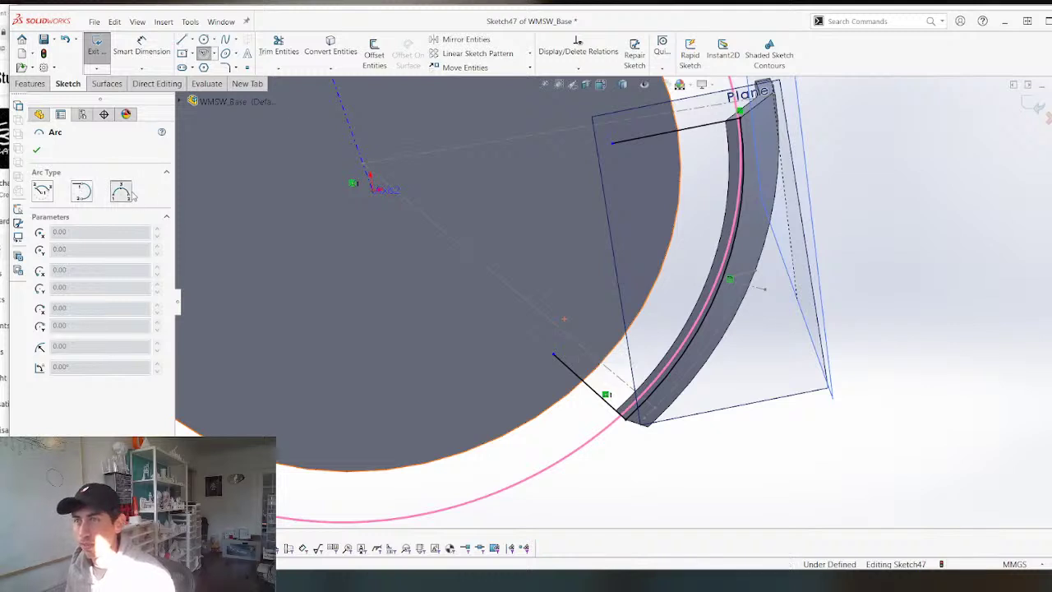
click(553, 355)
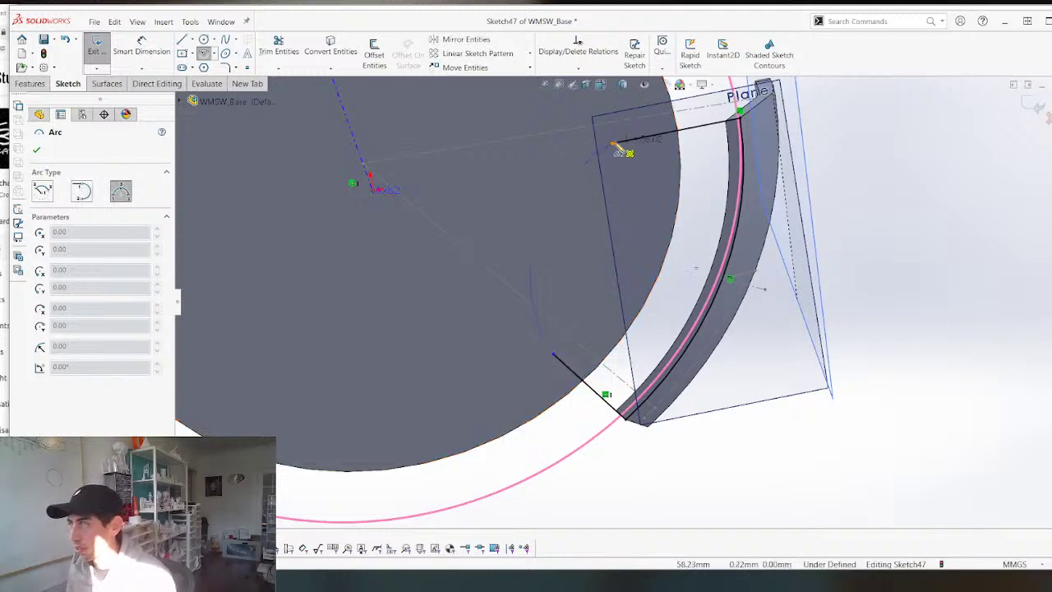
click(613, 145)
click(622, 204)
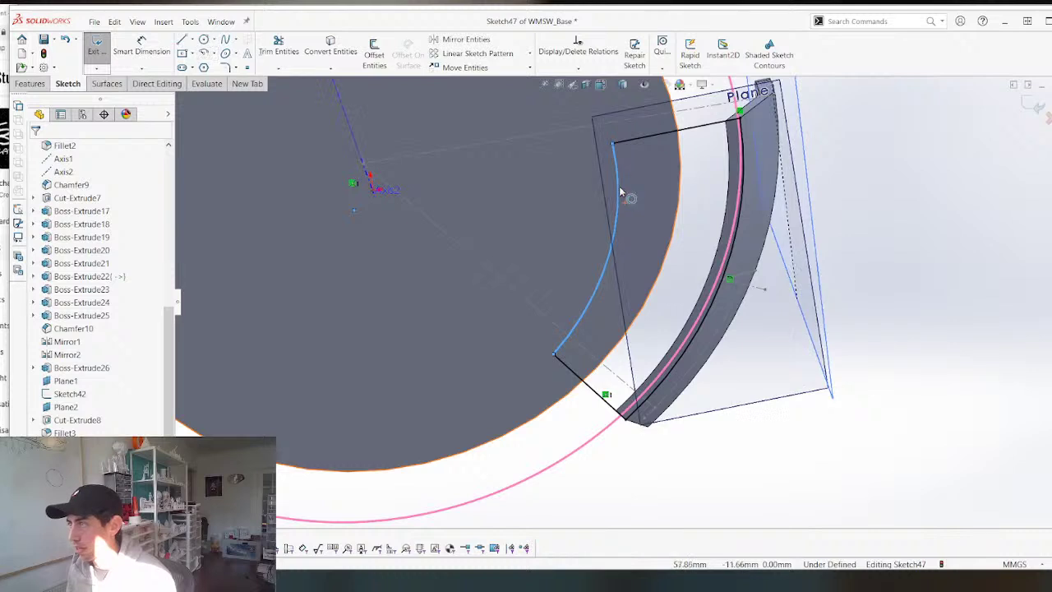
Make the new inner arc concentric with the large disc's circular edge.
ctrl+click(679, 189)
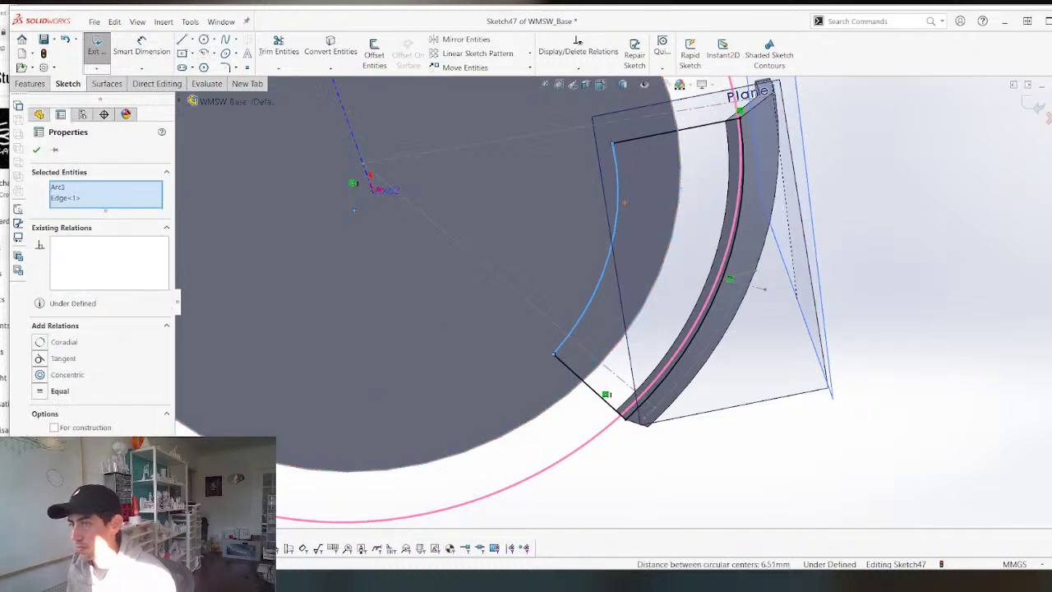
click(41, 378)
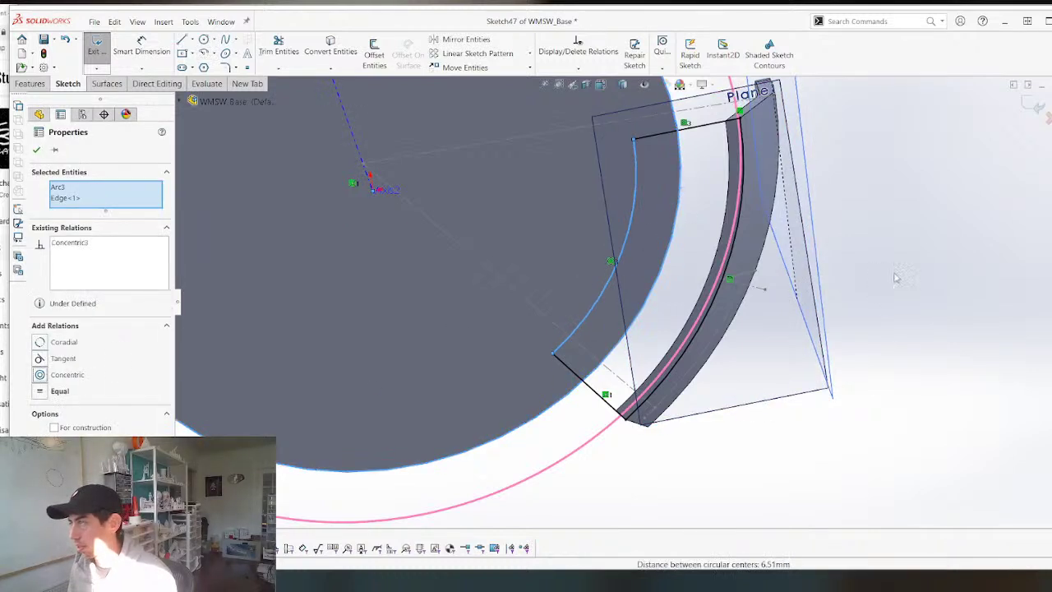
click(893, 275)
Dimension the distance between the profile's inner and outer arcs as 25 mm.
scroll(603, 296, up, 6)
scroll(694, 356, down, 6)
scroll(465, 232, up, 1)
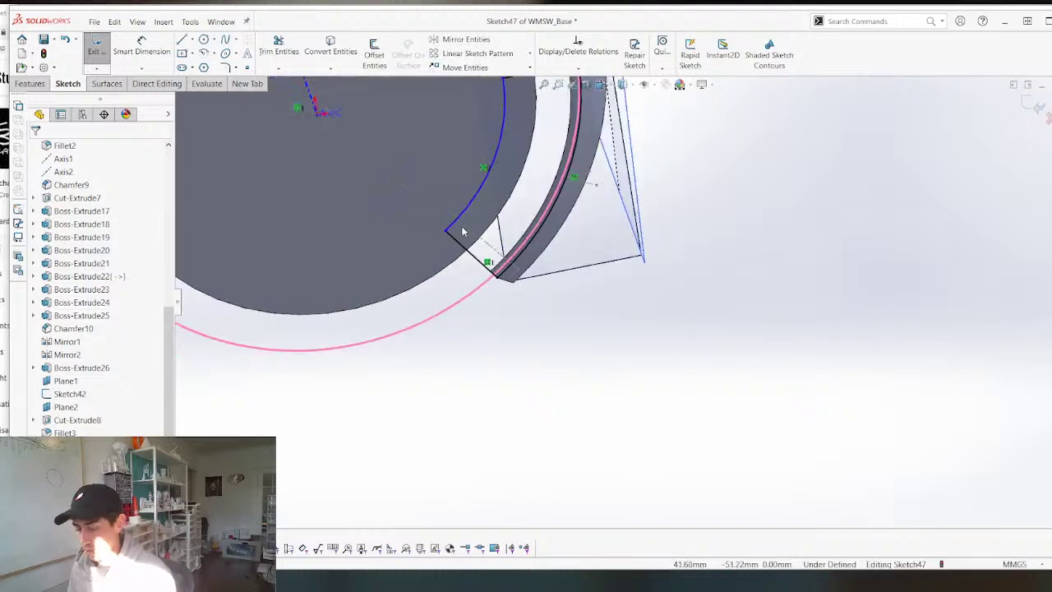
key(d)
click(494, 168)
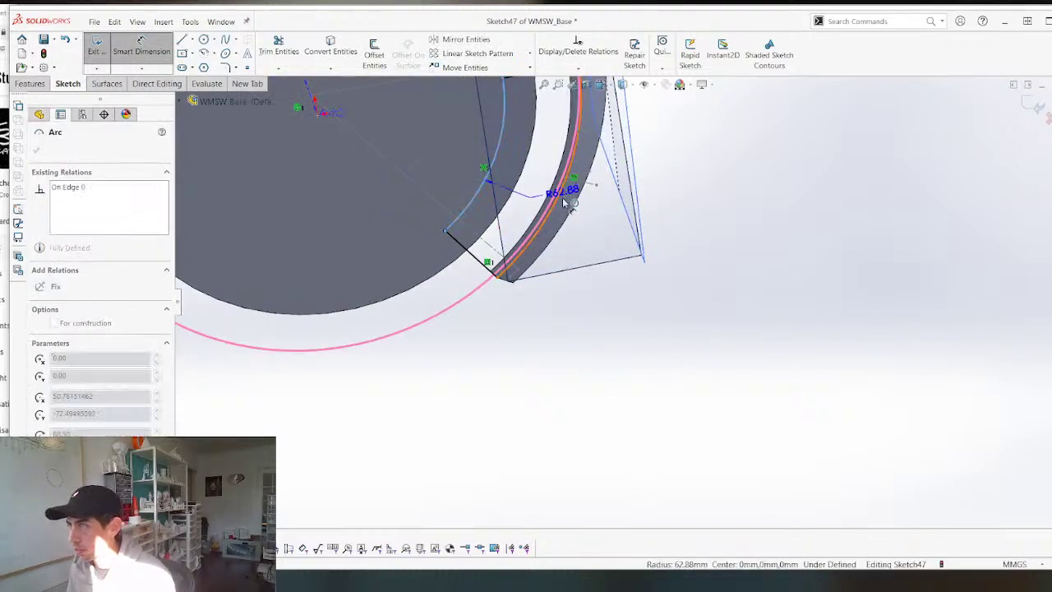
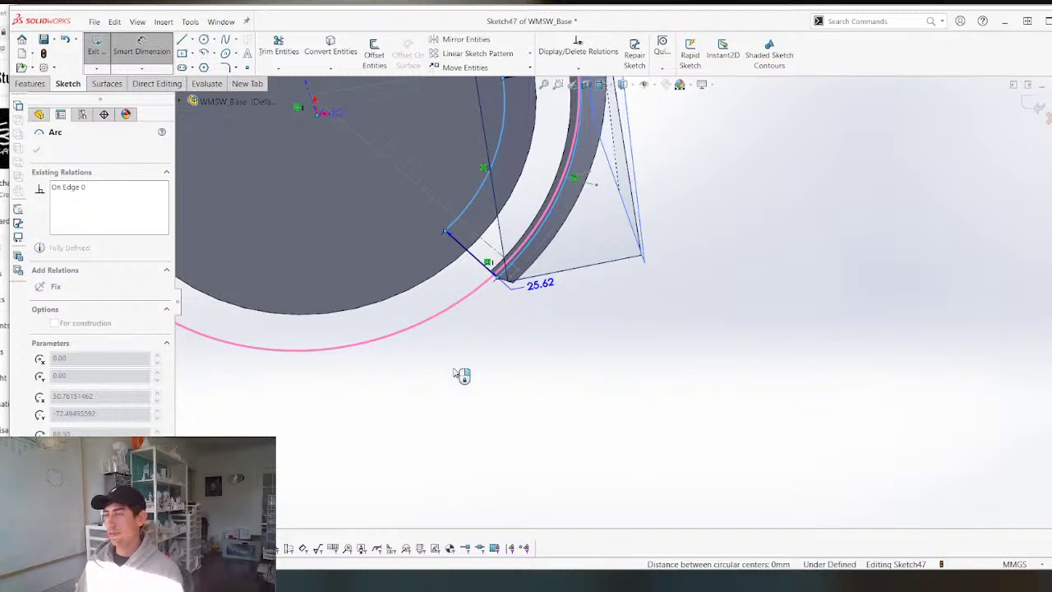
click(539, 366)
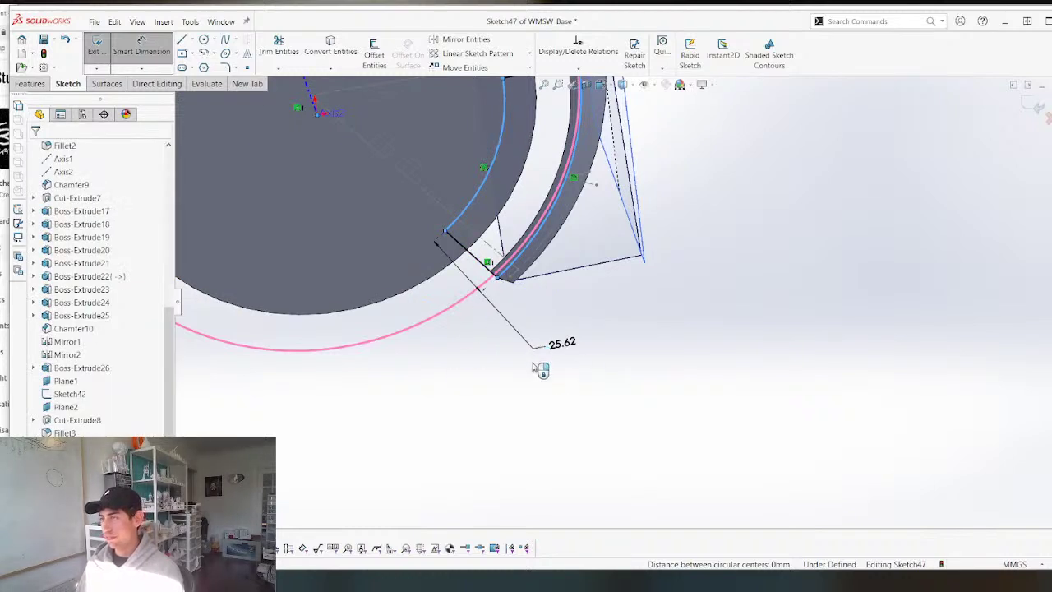
text(25)
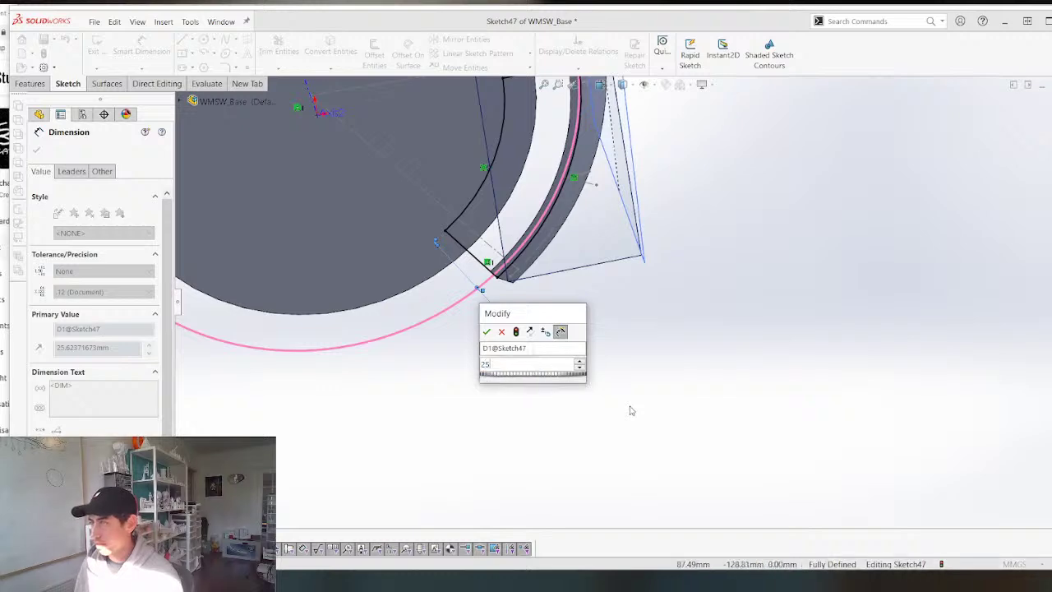
key(Return)
key(Escape)
Extrude the curved profile 5 mm in the reversed direction as a blind boss merged with the base.
scroll(651, 293, up, 5)
middle_drag(626, 211, 613, 427)
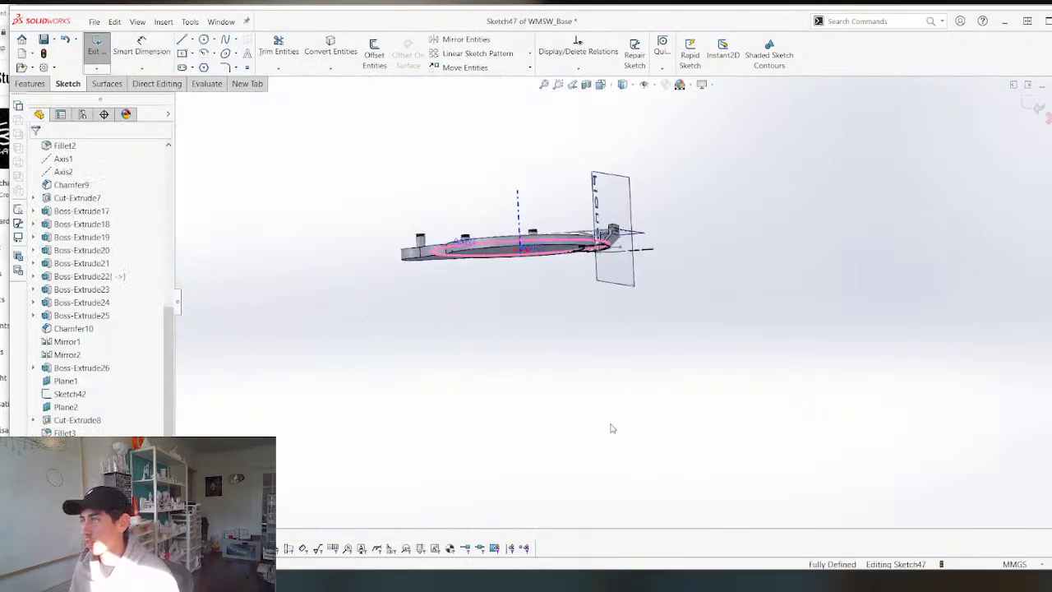
key(e)
middle_drag(594, 238, 606, 327)
scroll(606, 267, down, 7)
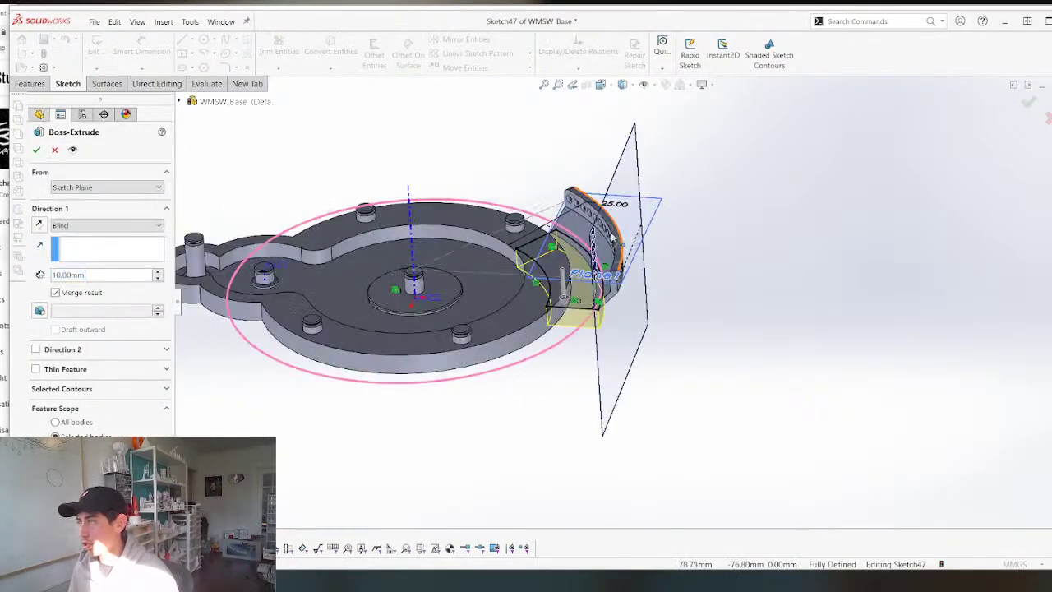
click(90, 224)
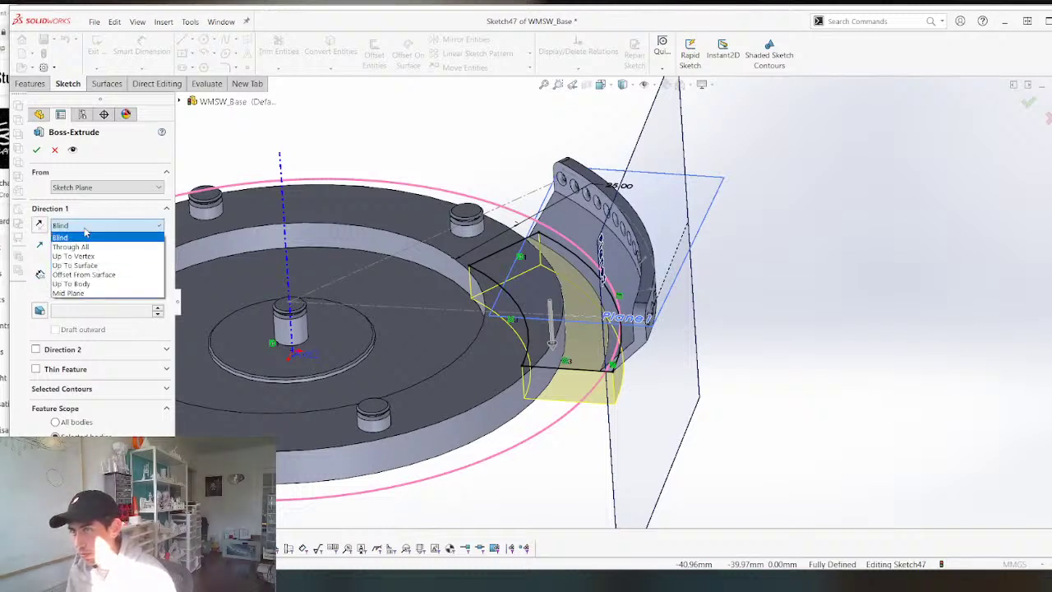
click(86, 237)
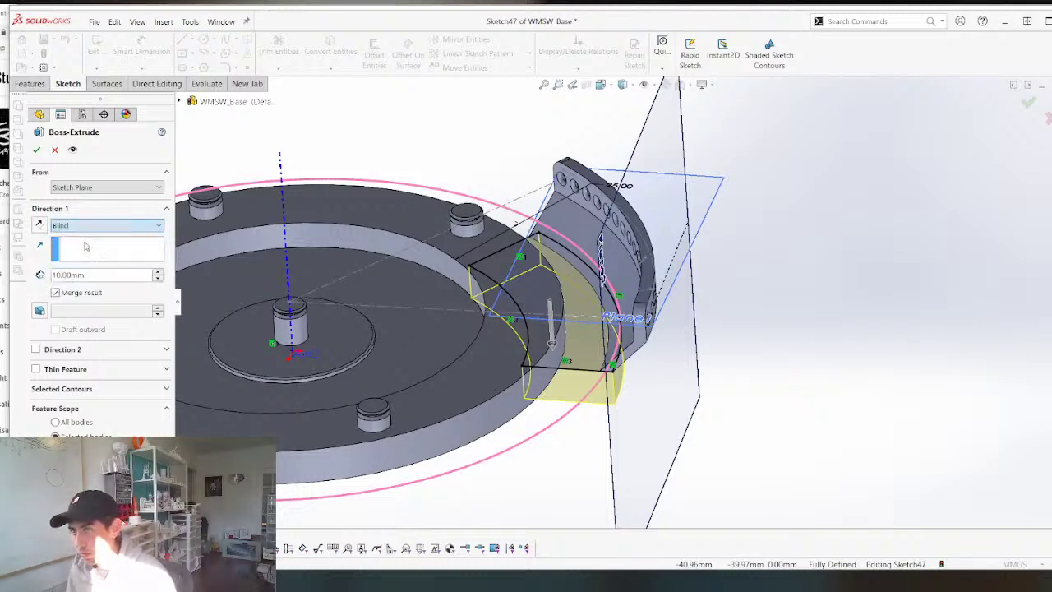
click(39, 225)
click(113, 275)
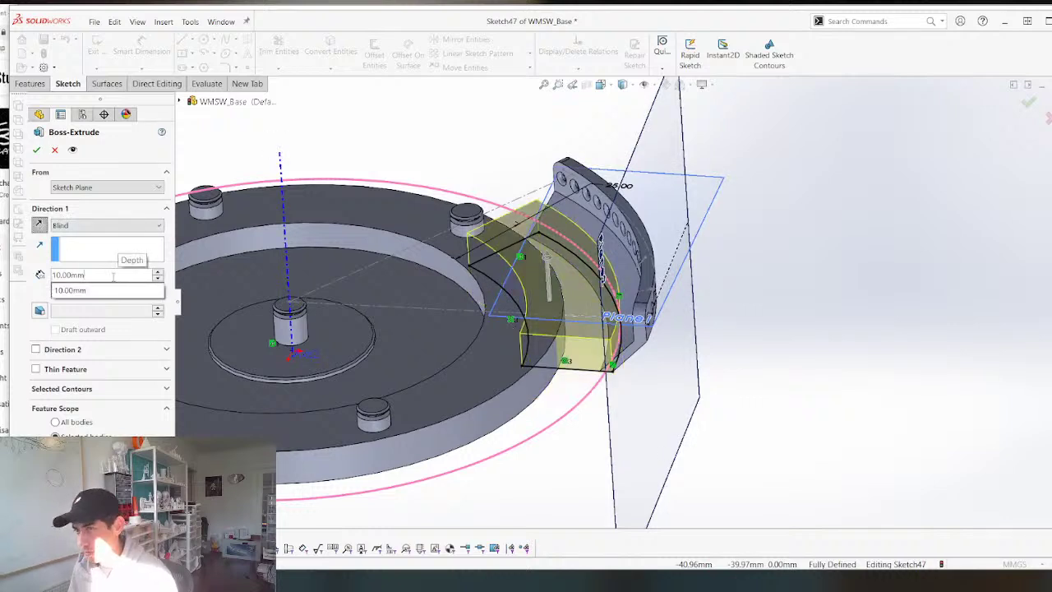
double_click(113, 276)
text(5)
key(Return)
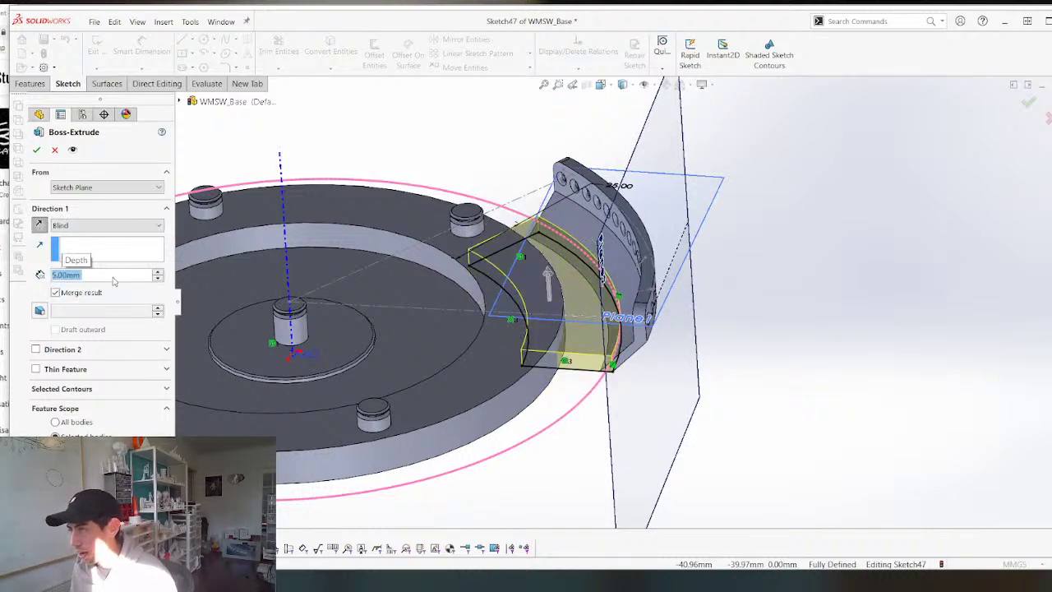
key(Return)
Inspect the extruded connection between disc and loft, save the part, and switch to WMSW_Assembly to view the updated base.
scroll(610, 360, down, 5)
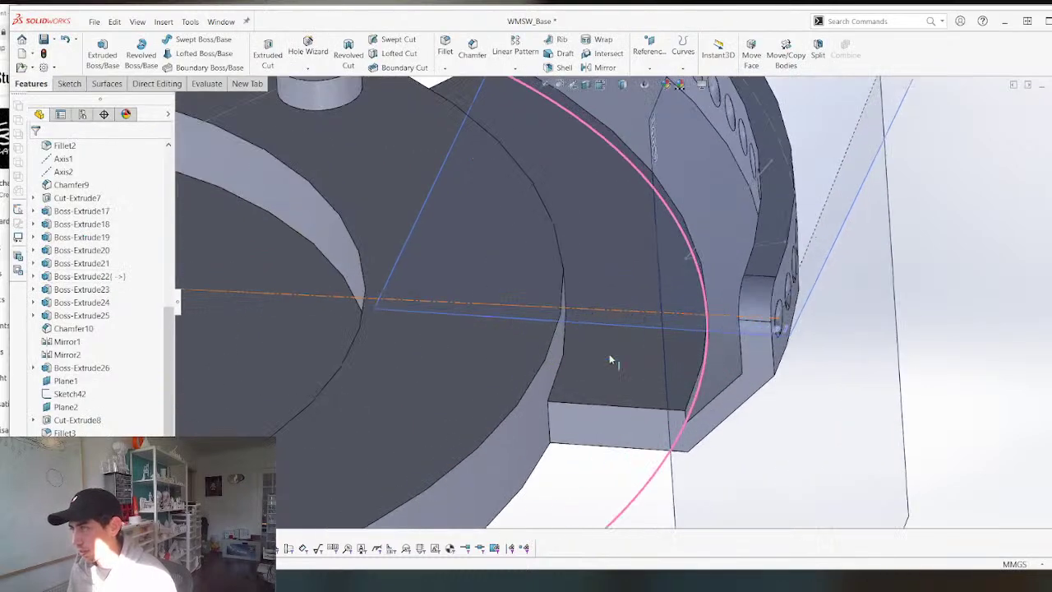
middle_drag(609, 360, 690, 395)
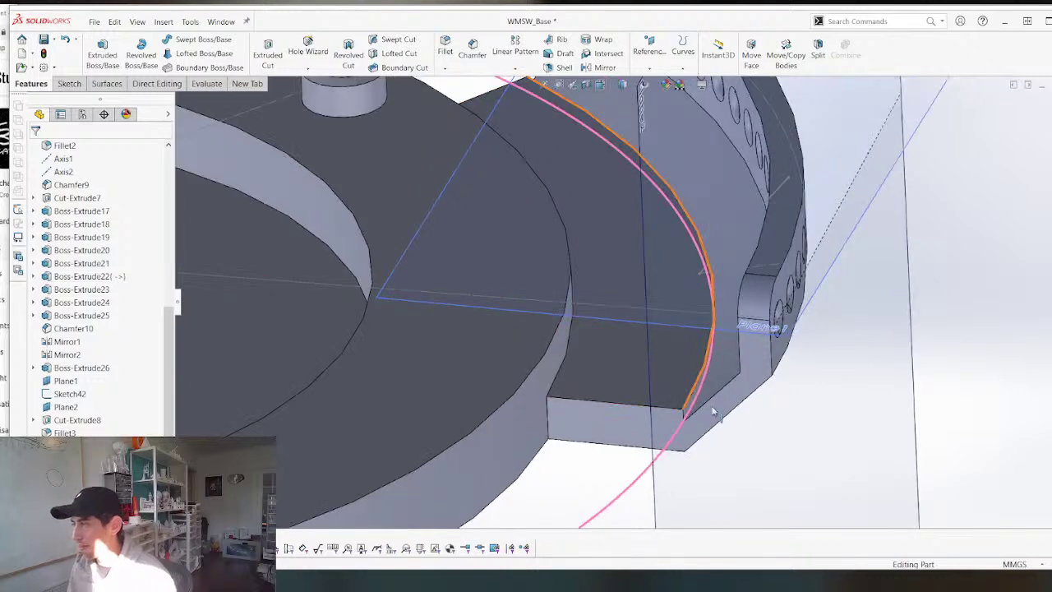
scroll(699, 411, down, 4)
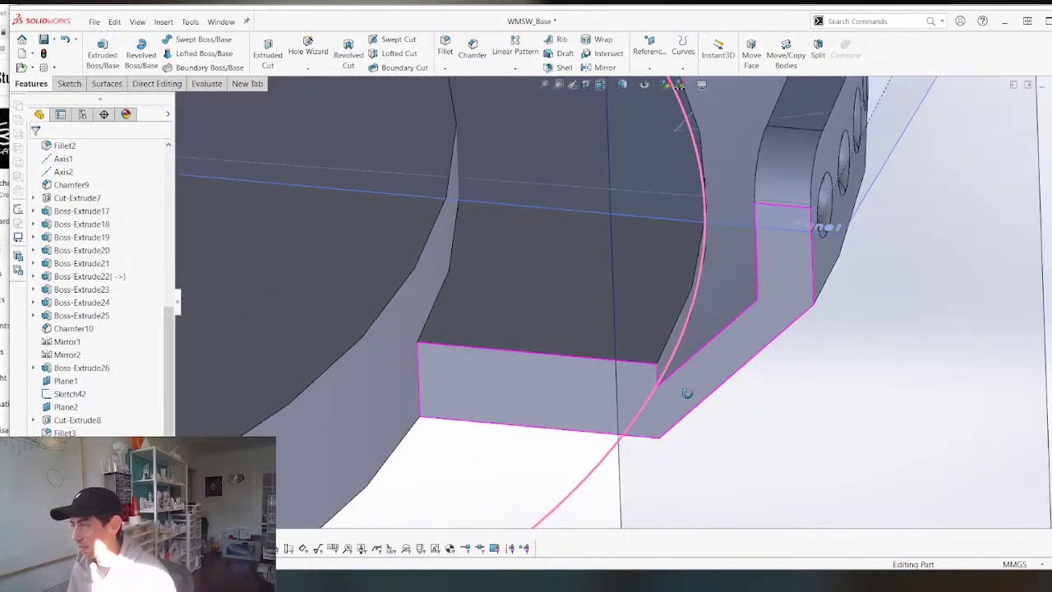
scroll(693, 385, up, 6)
middle_drag(578, 373, 551, 293)
key(ctrl+s)
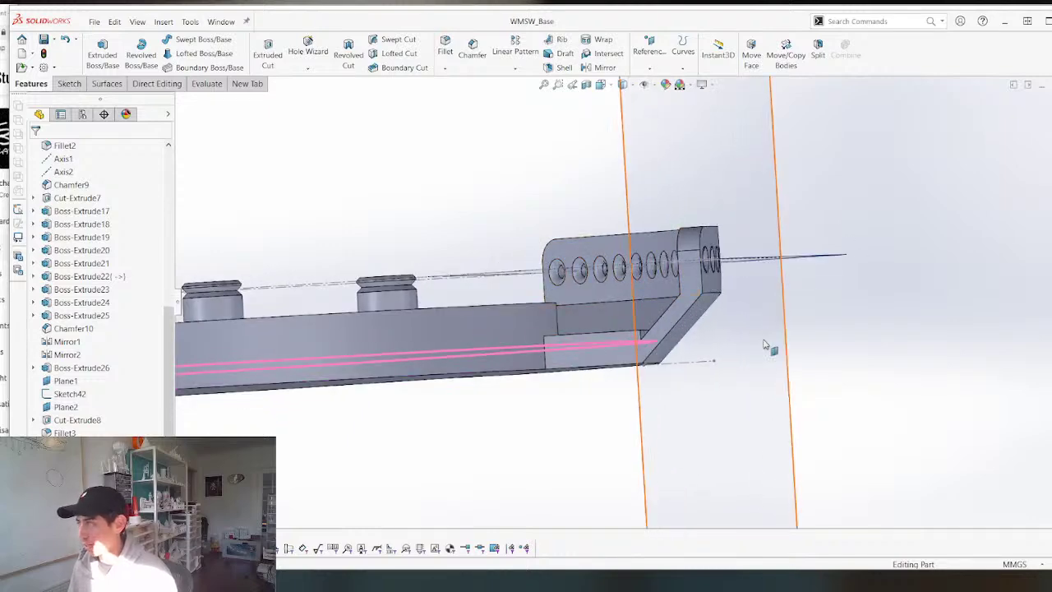
key(ctrl+Tab)
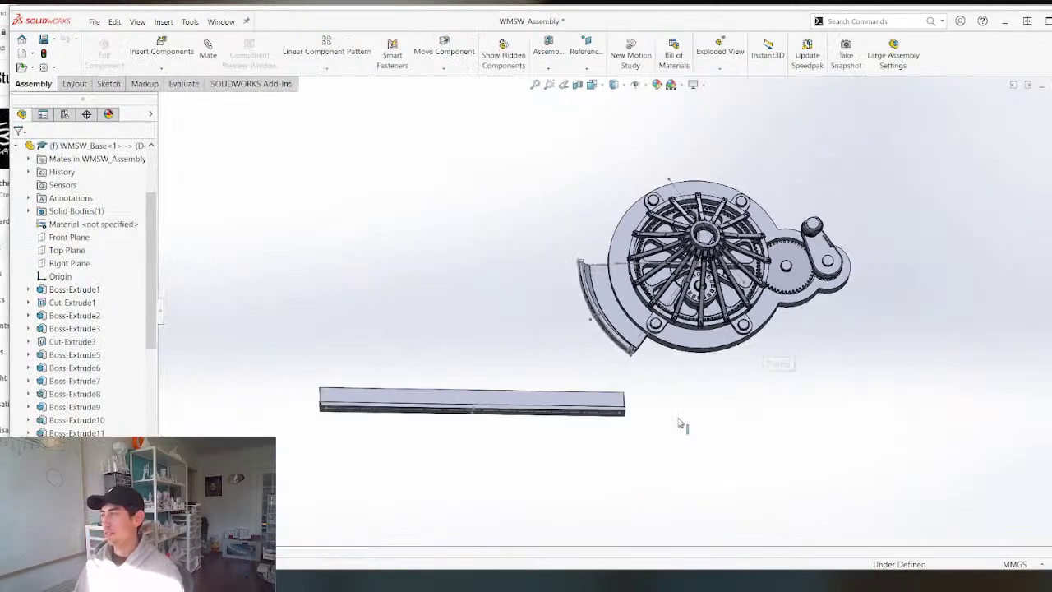
middle_drag(679, 424, 612, 337)
Switch to the web browser and search Google in a new tab for "what is a dovetail".
key(alt+Tab)
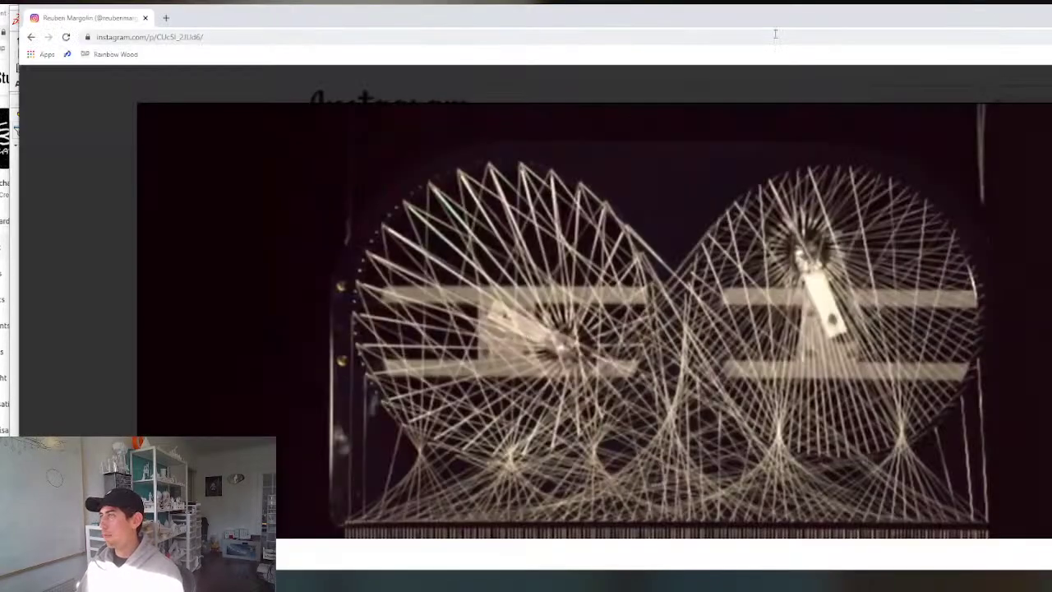
click(164, 18)
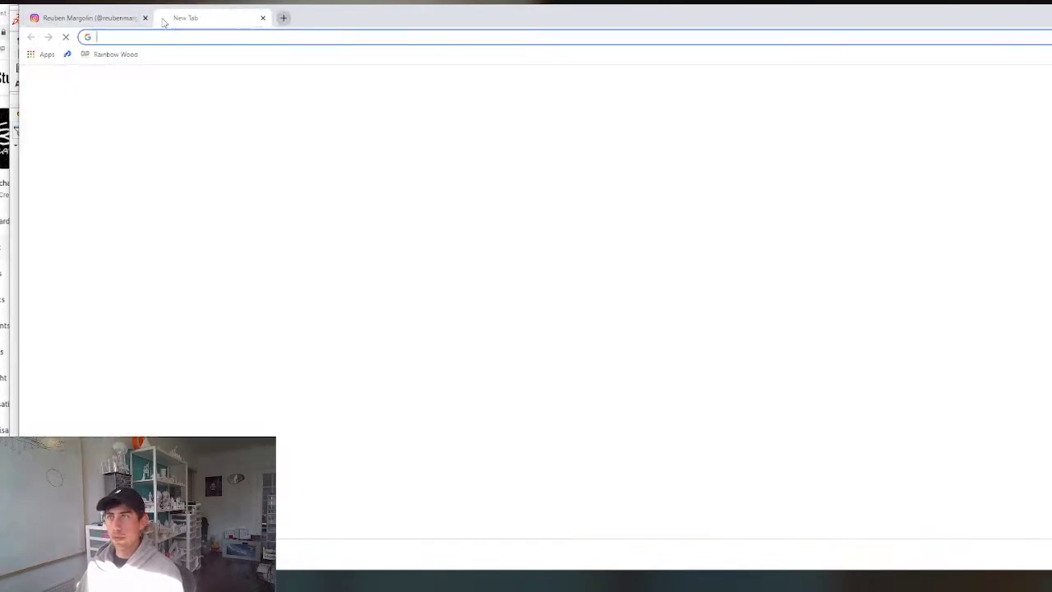
text(what a)
text(s a dovetail)
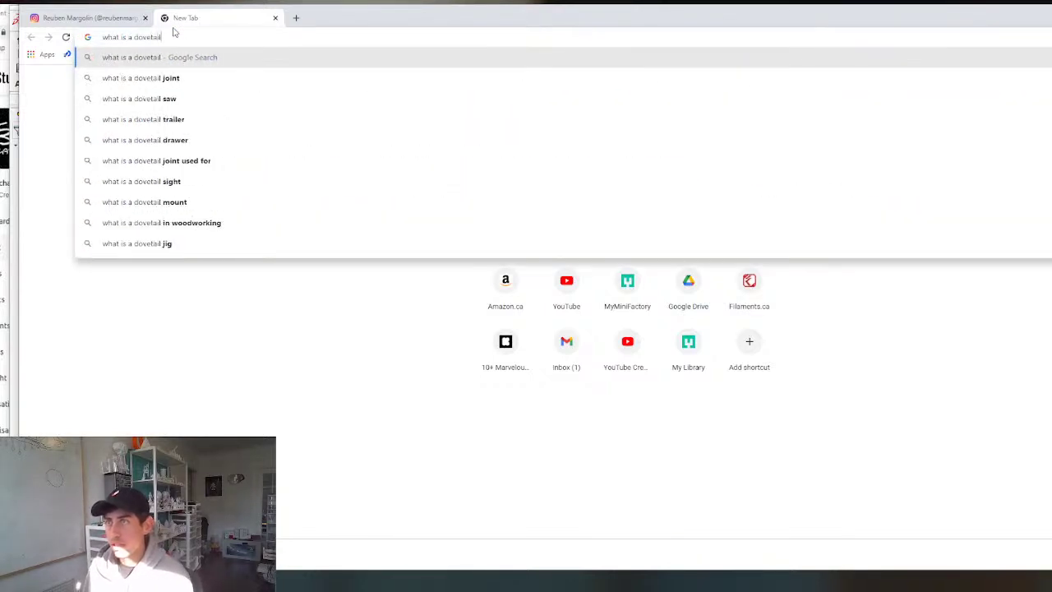
key(Return)
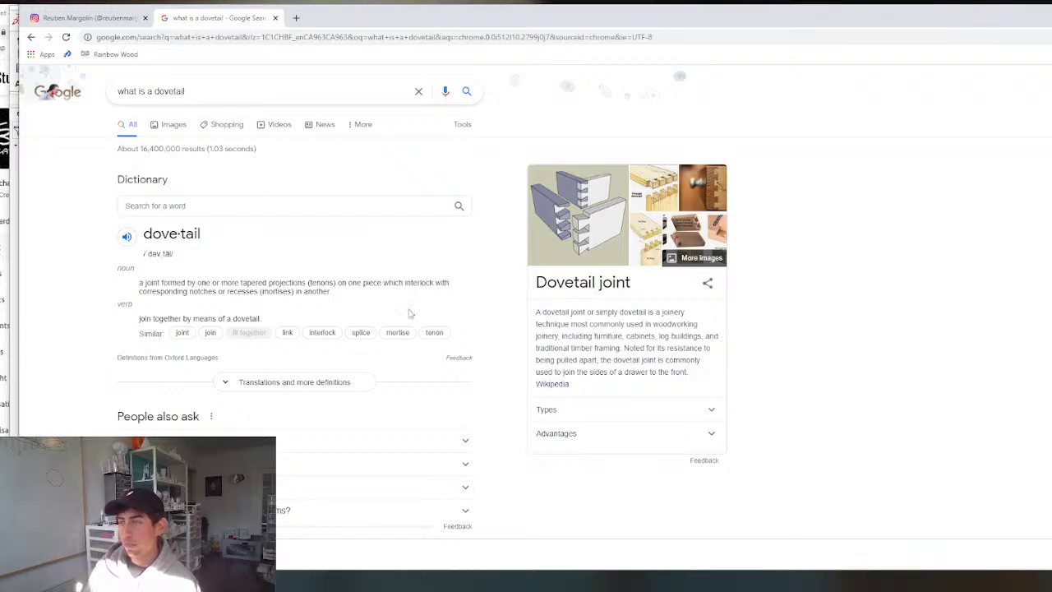
scroll(410, 312, down, 5)
scroll(621, 398, up, 5)
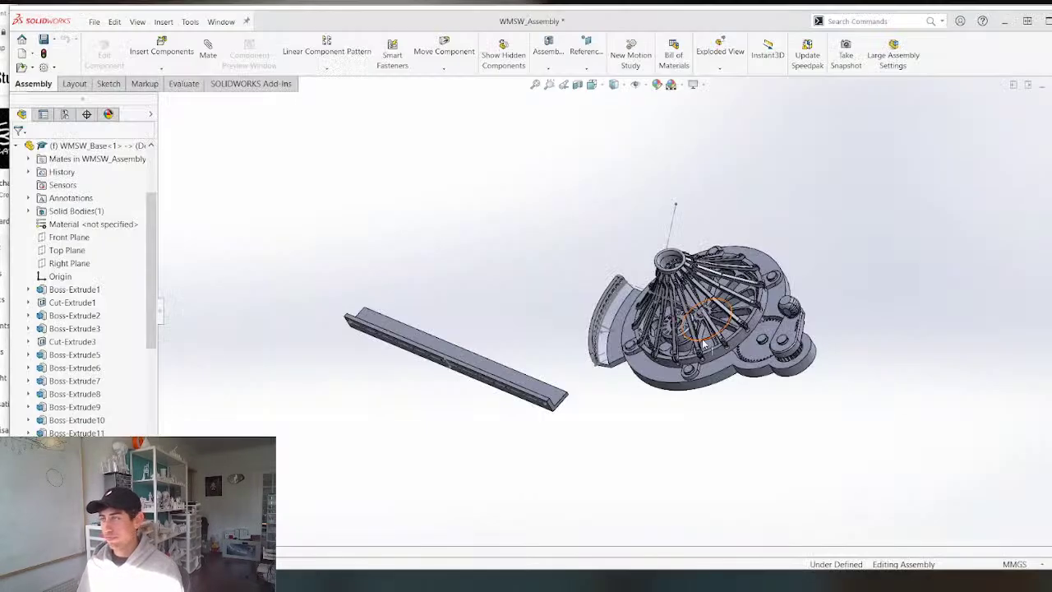
Return to the assembly in SOLIDWORKS and open the WMSW_Base component in its own part window.
scroll(587, 345, down, 3)
middle_drag(600, 349, 649, 316)
right_click(724, 367)
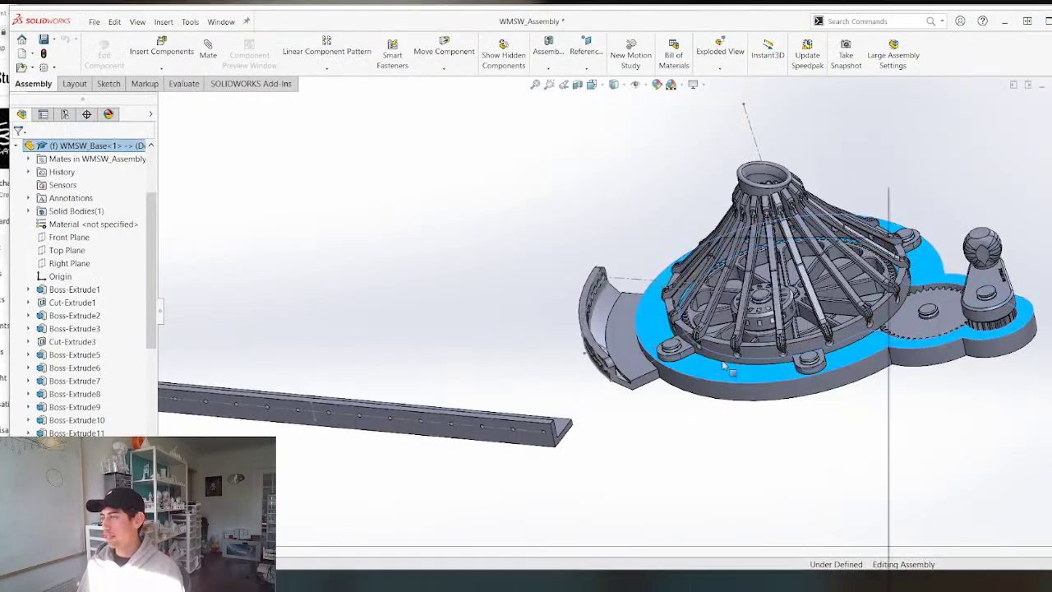
click(726, 194)
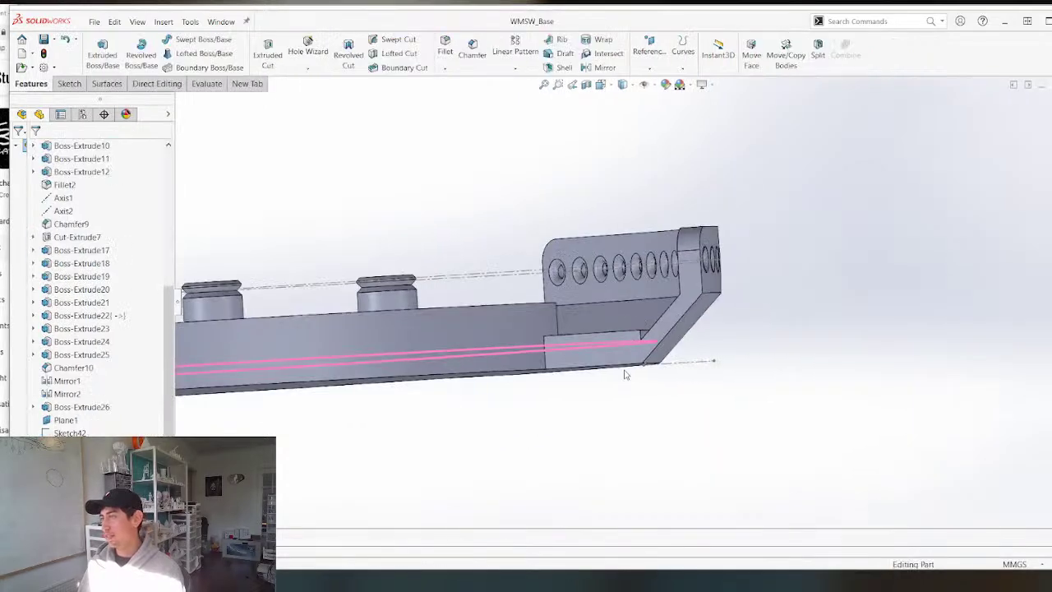
Offset the small outer arc face of the connecting extrusion toward the loft with Move Face to close the notch.
middle_drag(594, 257, 576, 294)
scroll(568, 420, down, 3)
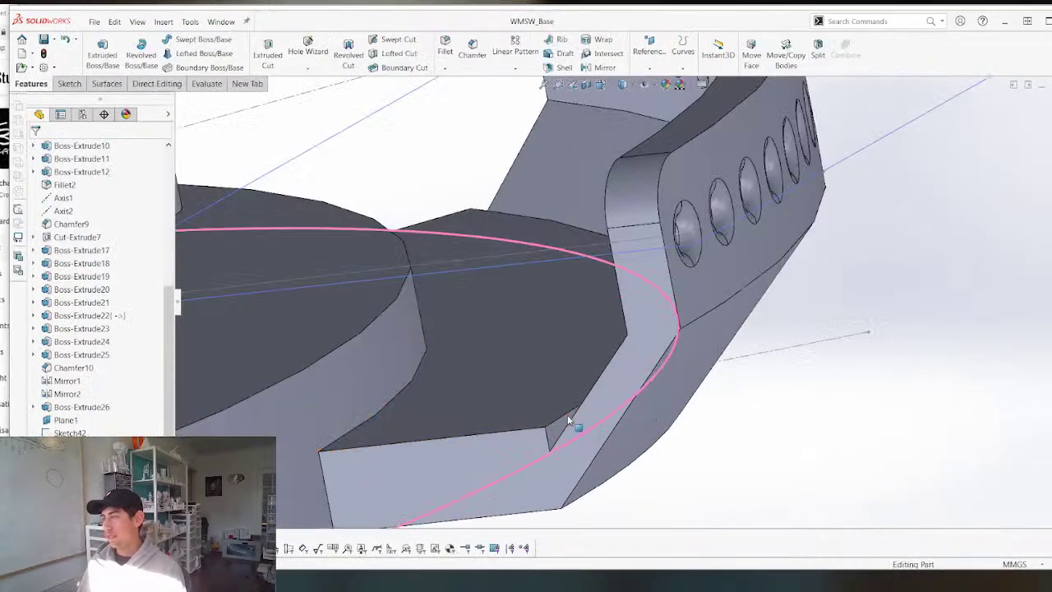
click(554, 438)
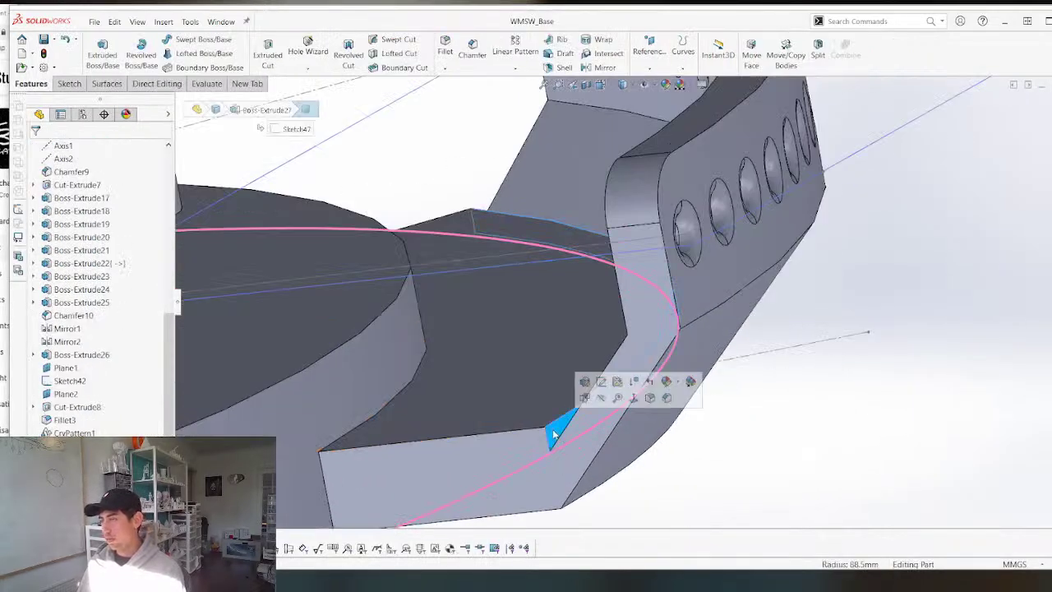
click(750, 51)
middle_drag(493, 321, 466, 282)
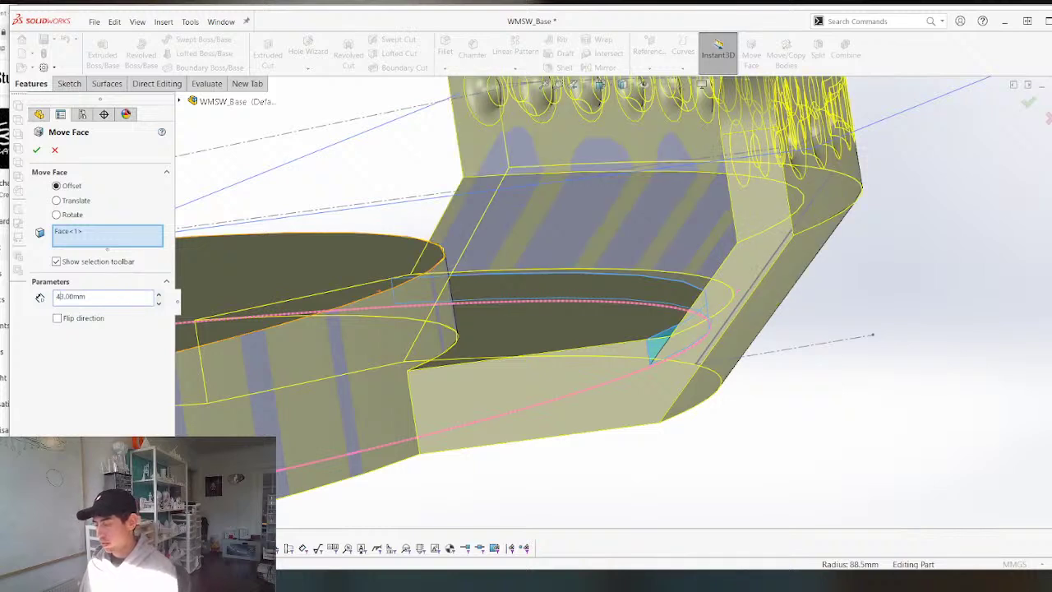
key(Return)
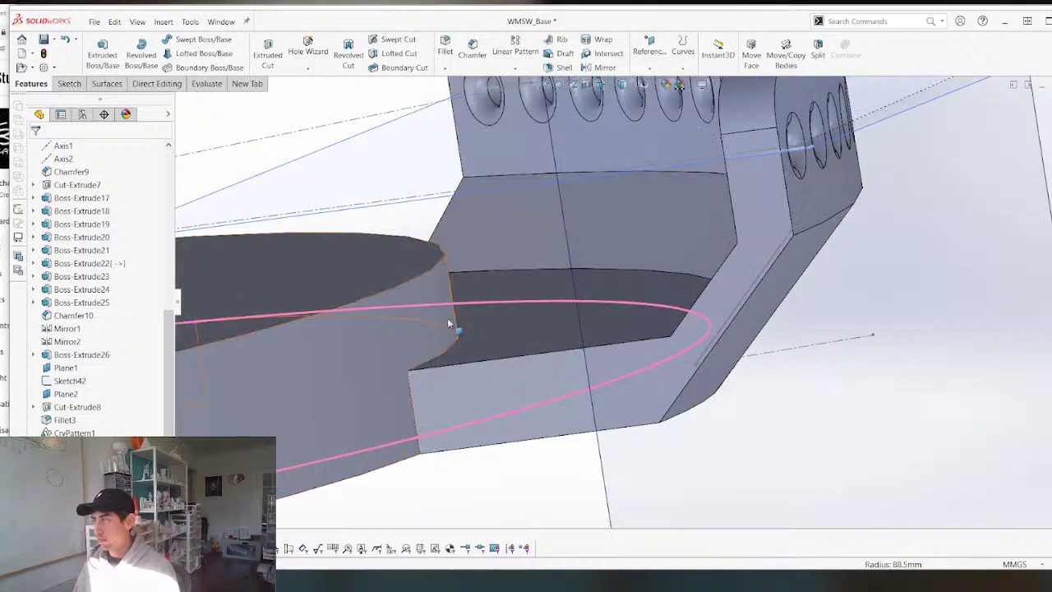
Start a fillet on the connector's inner arc edge at the disc, its outer arc edge at the loft, and the loft-to-bar edge.
middle_drag(576, 304, 715, 377)
scroll(714, 379, up, 5)
scroll(709, 353, down, 10)
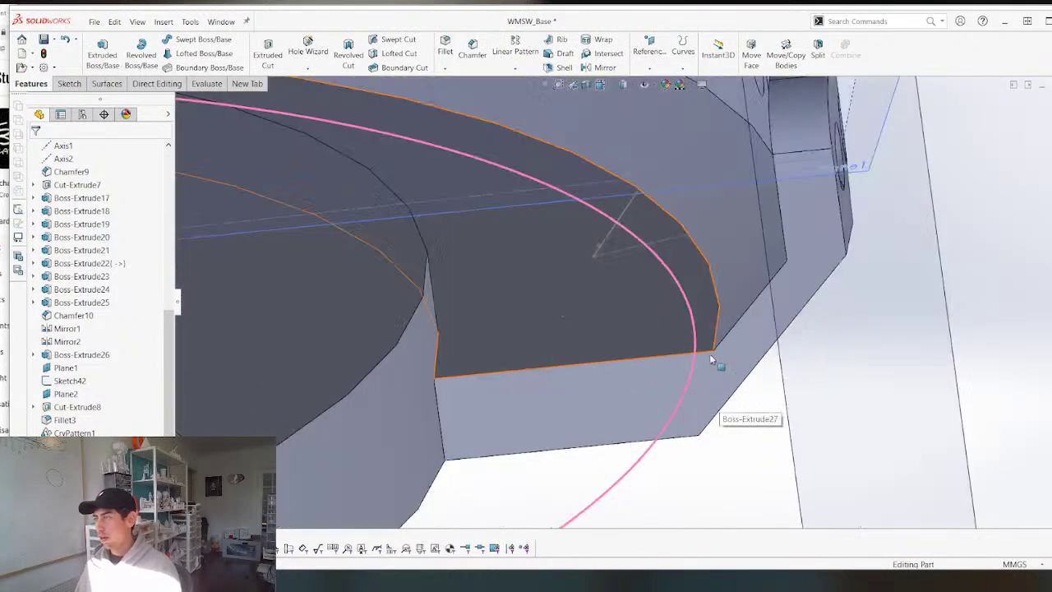
scroll(778, 402, up, 9)
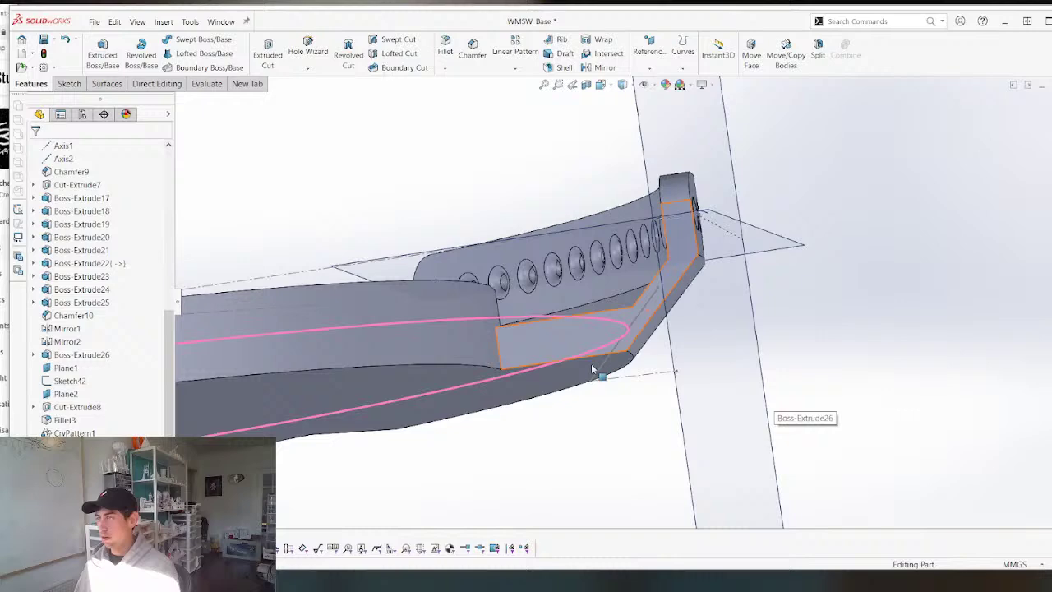
middle_drag(591, 366, 567, 446)
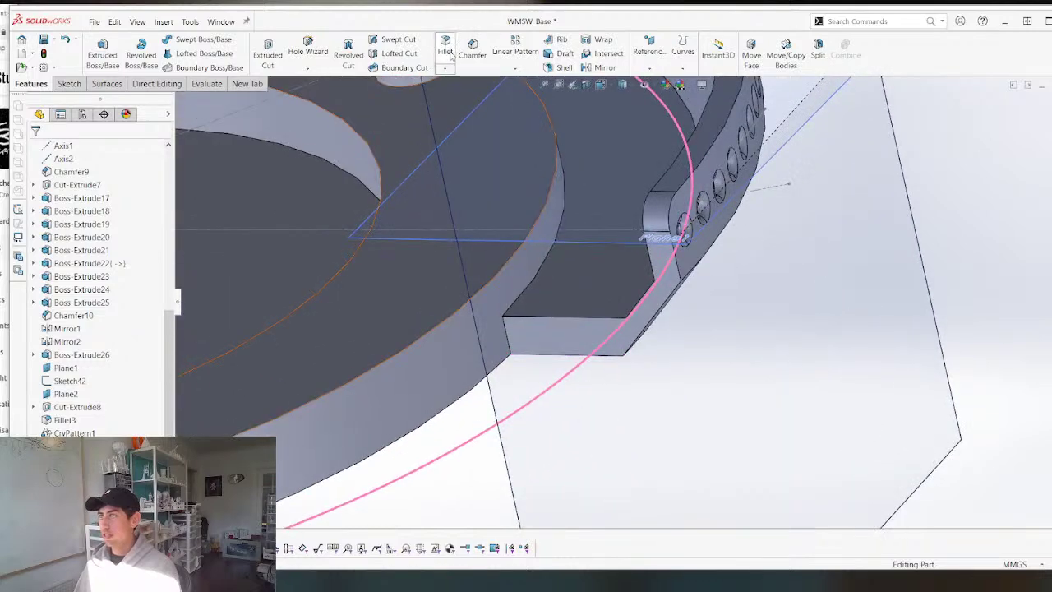
click(448, 53)
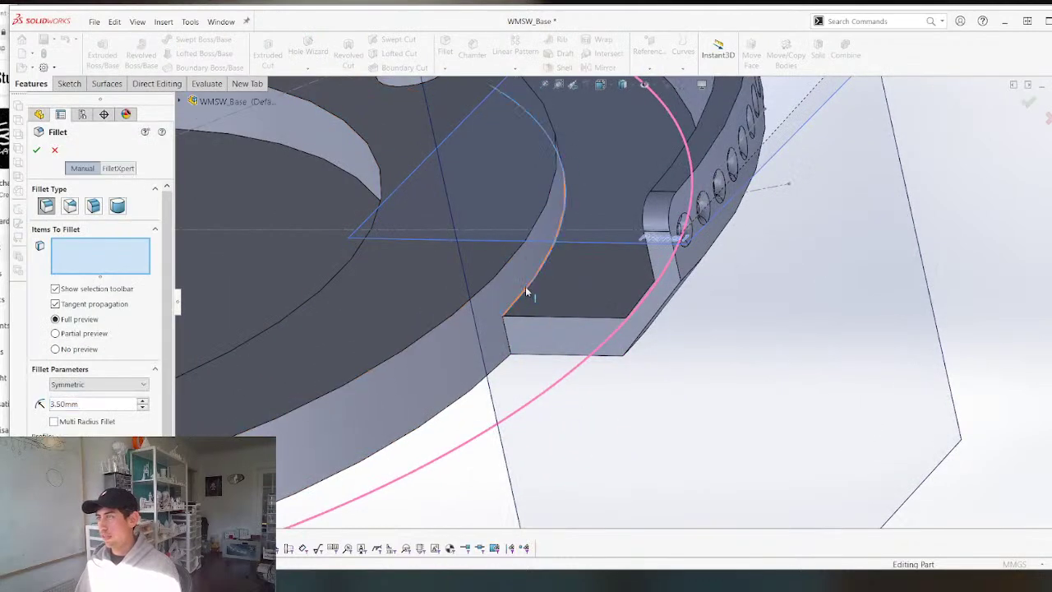
click(527, 291)
middle_drag(526, 292, 649, 279)
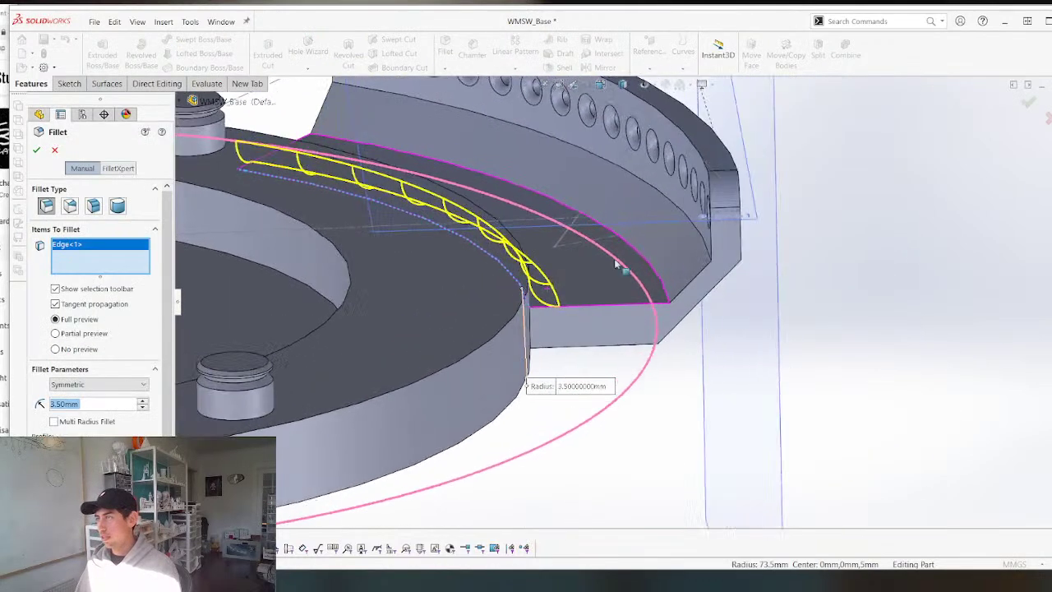
click(661, 282)
click(569, 306)
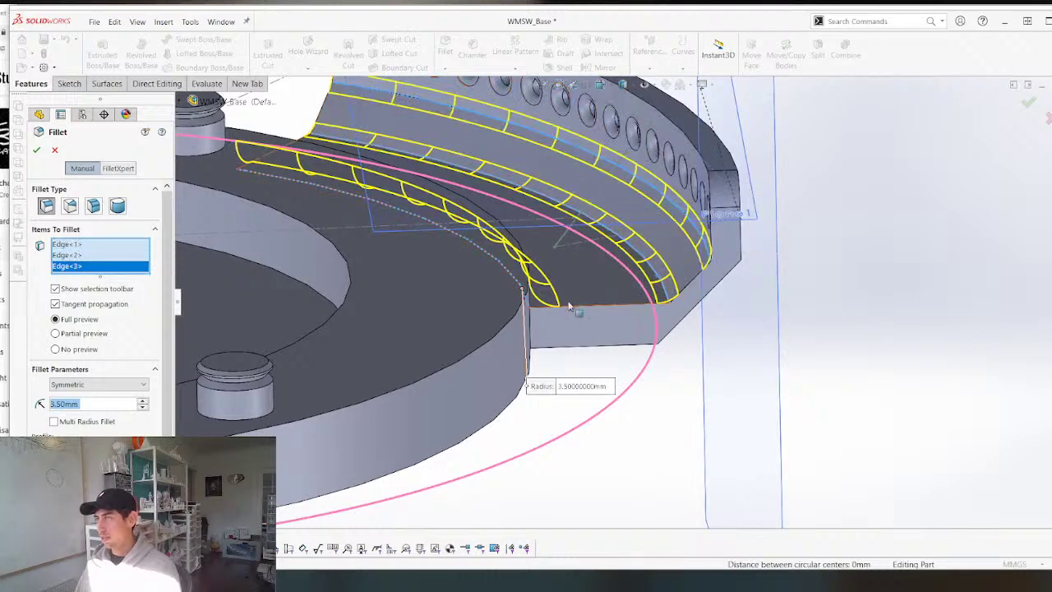
middle_drag(569, 307, 185, 354)
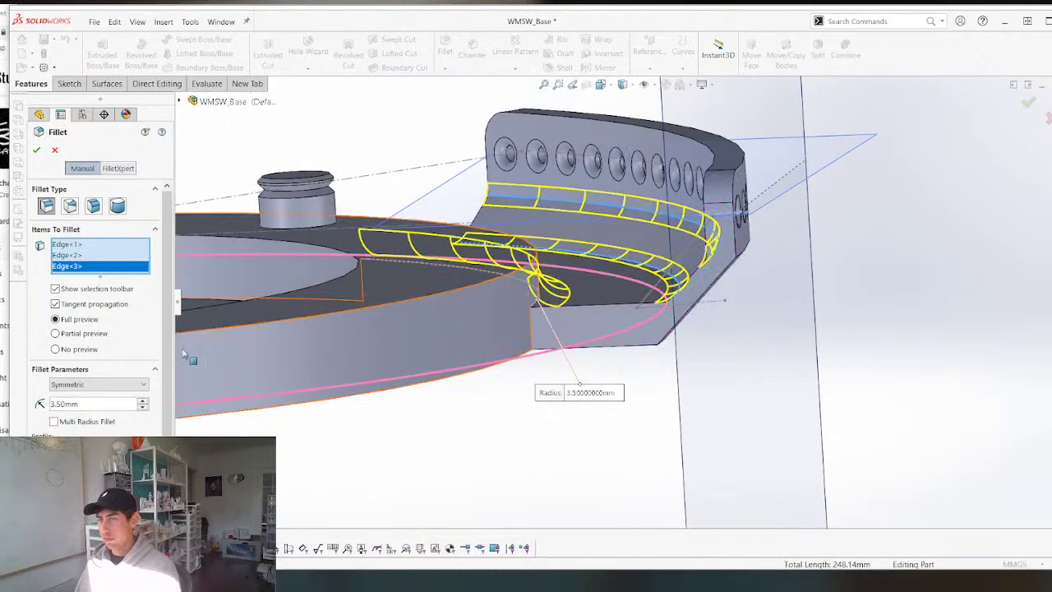
Set the radius of the three-edge fillet to 10 mm and apply it.
click(109, 403)
text(5)
key(Return)
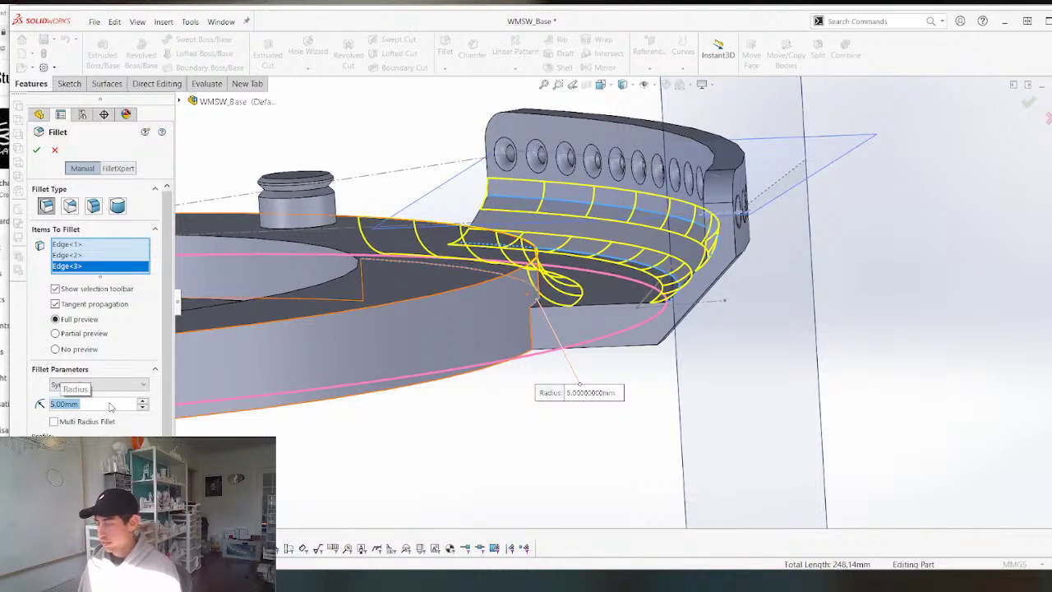
text(14)
key(Return)
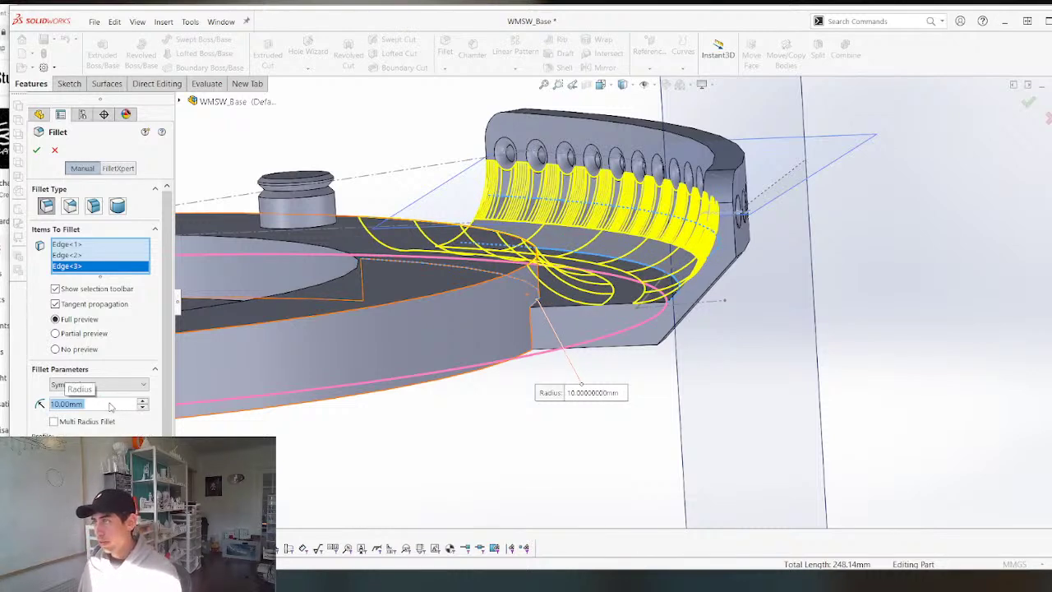
key(Return)
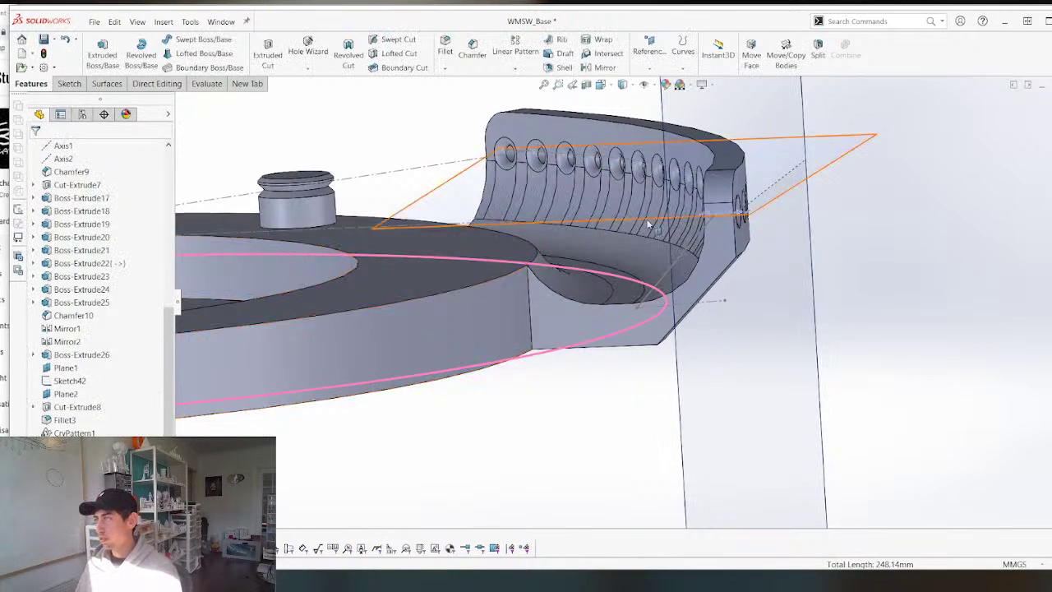
Edit the three-edge fillet around the connector, disc and loft and set its radius to 7 mm.
scroll(648, 224, down, 3)
middle_drag(651, 244, 682, 226)
middle_drag(758, 243, 704, 209)
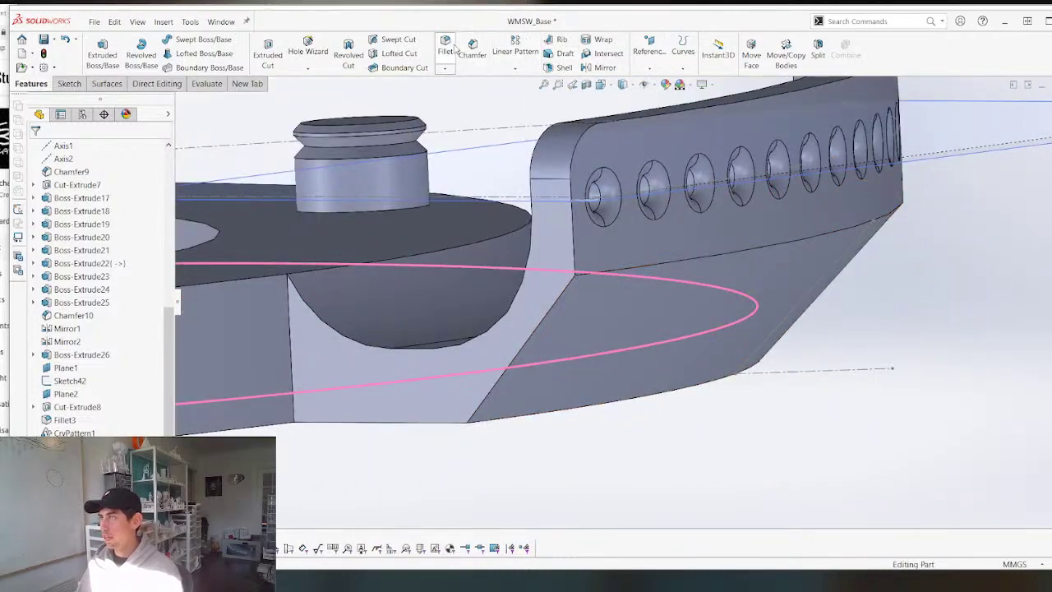
middle_drag(509, 152, 587, 193)
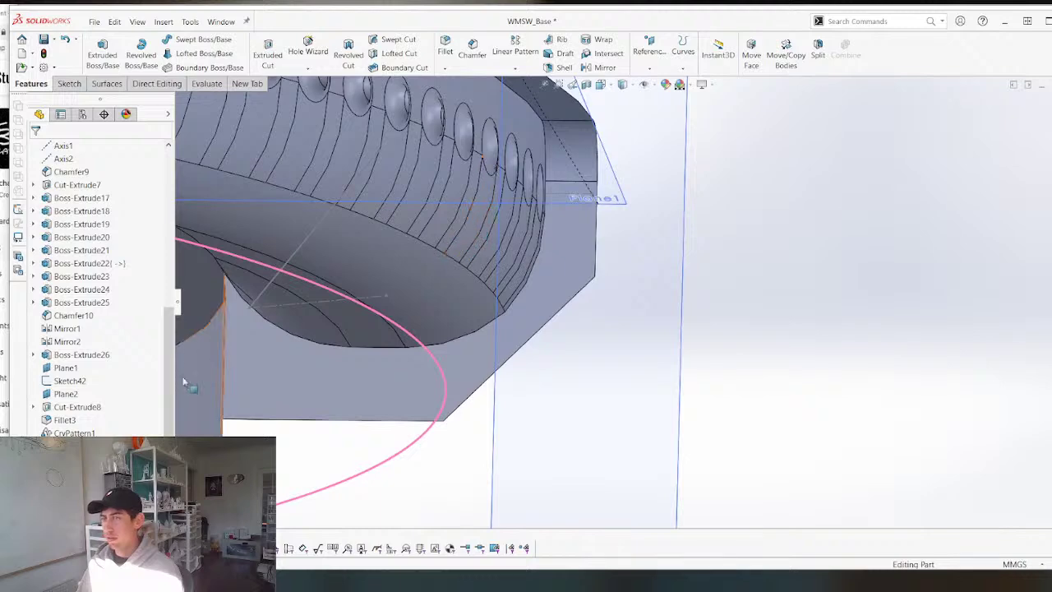
scroll(115, 411, down, 1)
right_click(67, 302)
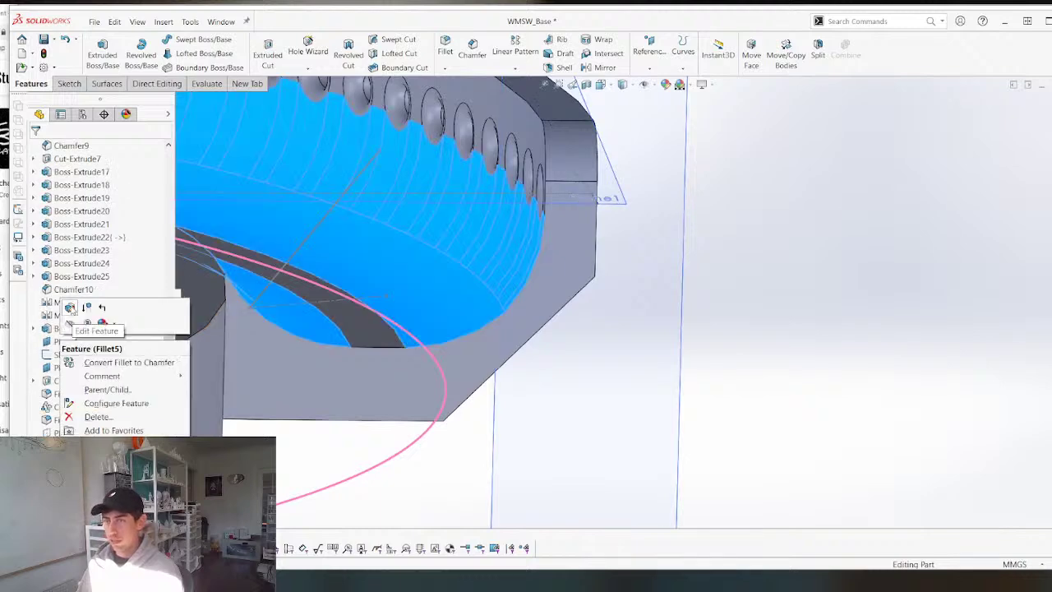
key(Escape)
click(445, 51)
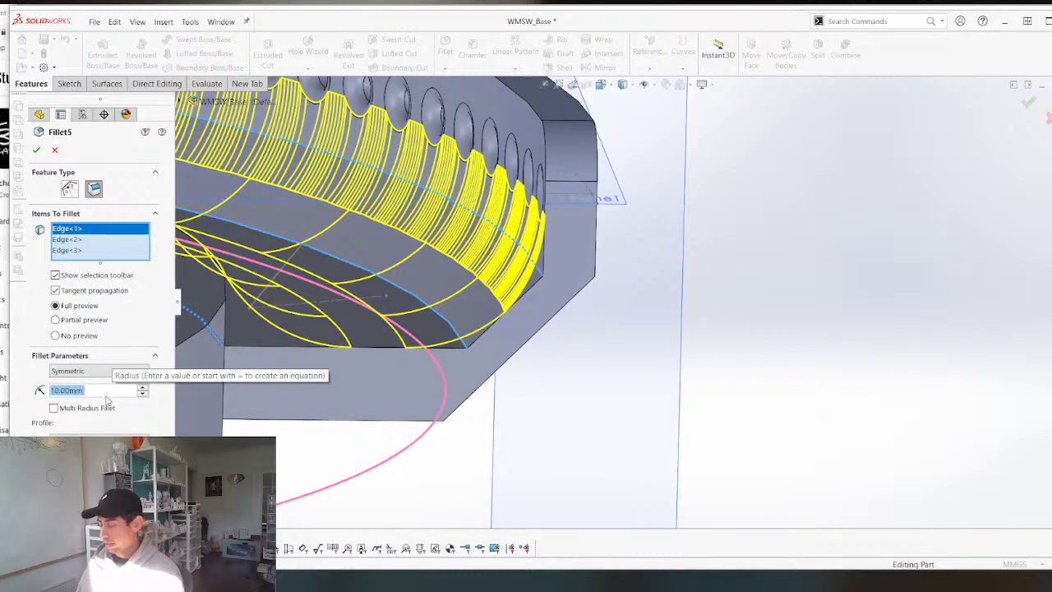
text(8)
key(Return)
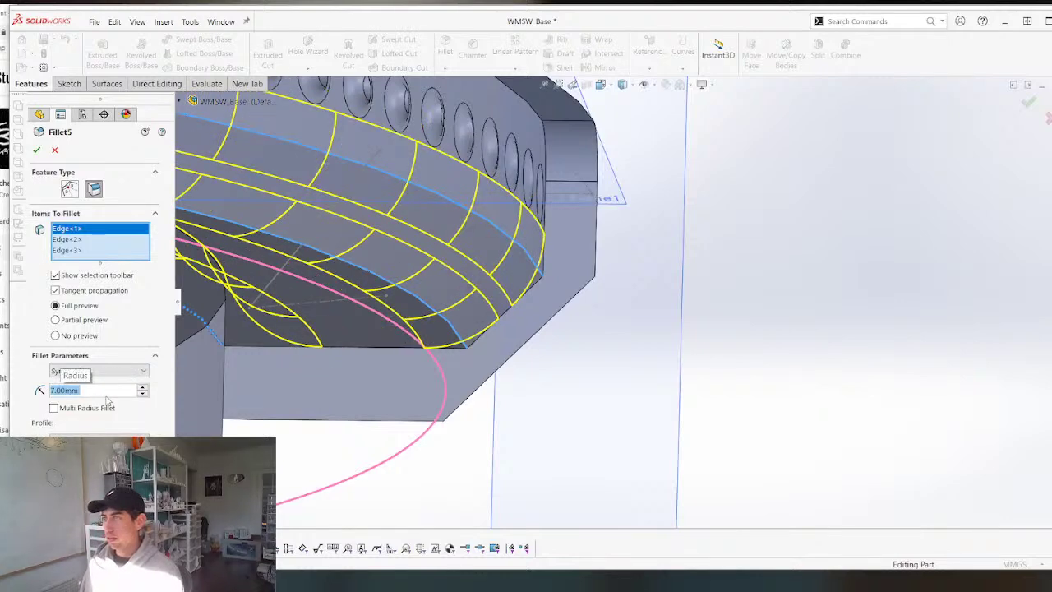
key(Return)
Fillet the outer edge between the hole bar and its sloped loft support with a 7+3.5 mm radius.
middle_drag(424, 240, 468, 105)
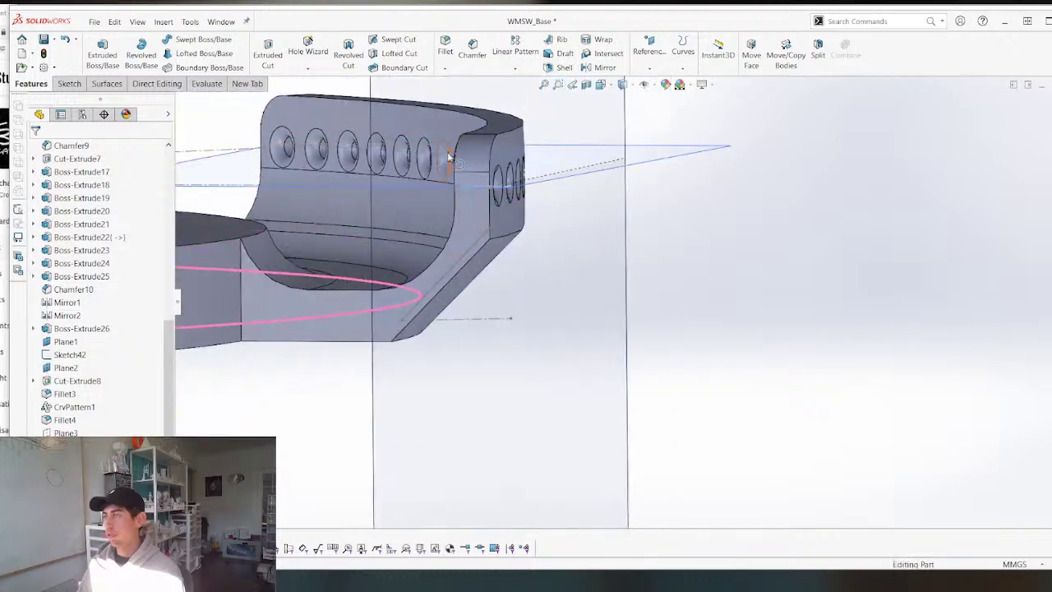
click(444, 49)
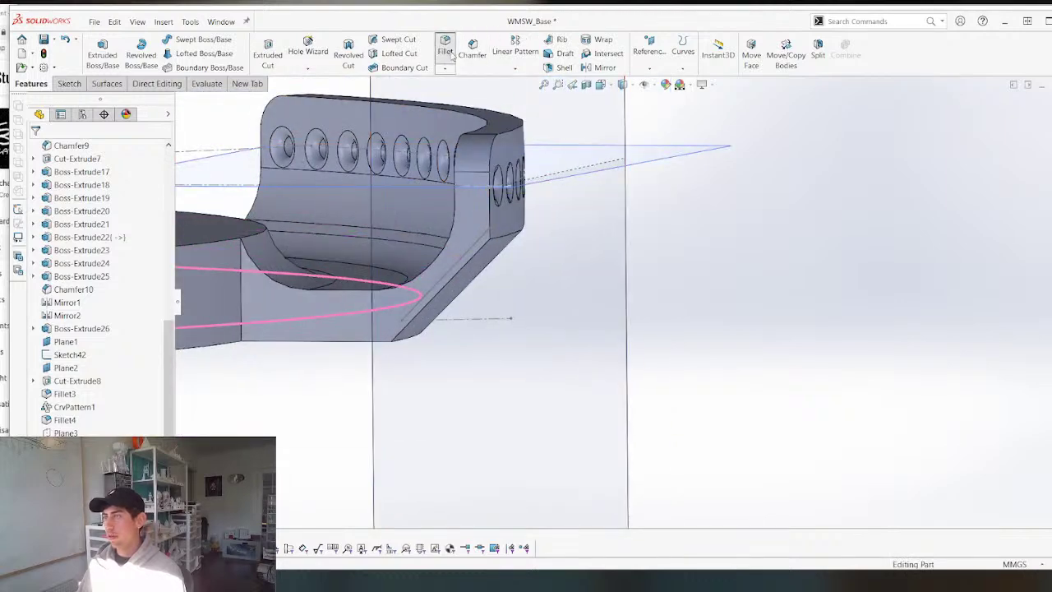
click(505, 237)
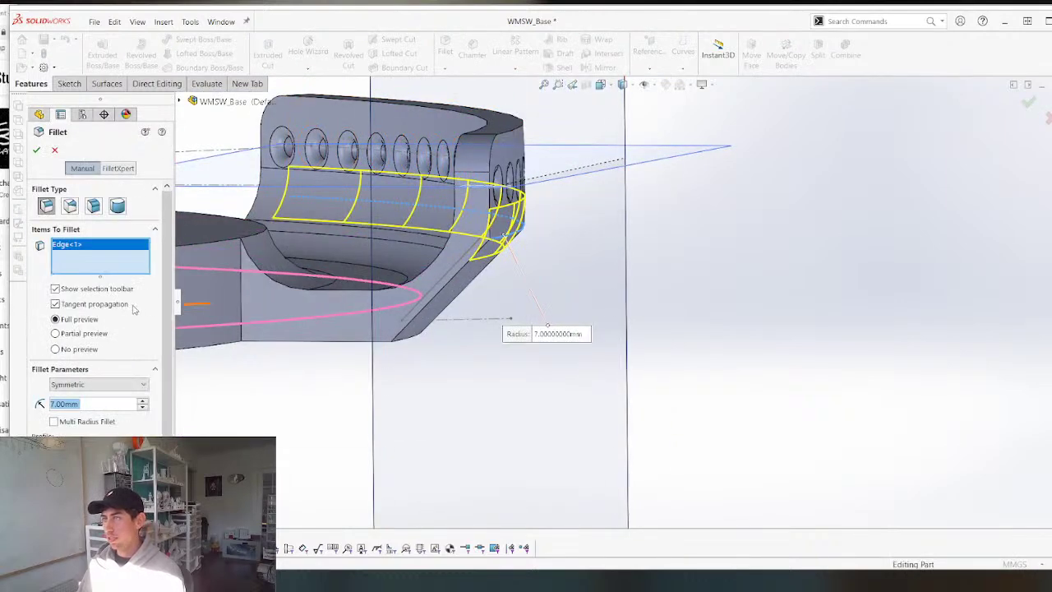
click(80, 404)
text(+)
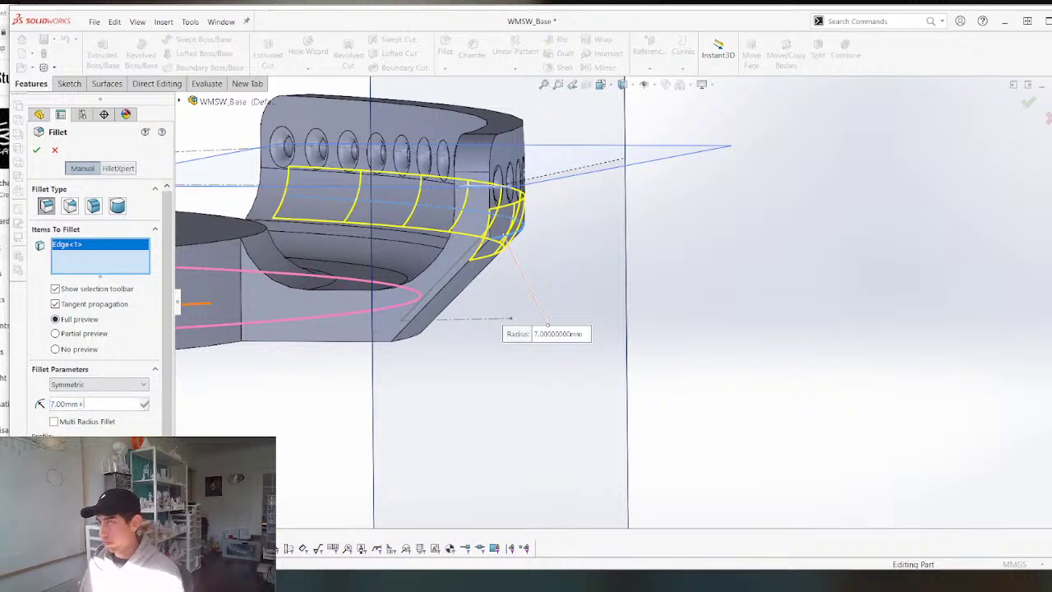
text(3.54)
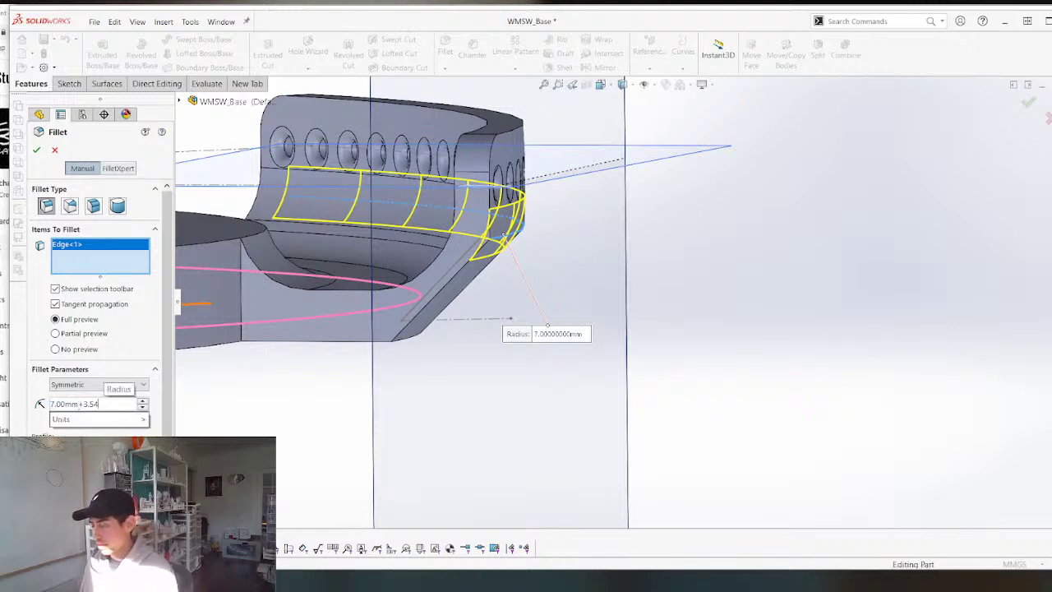
key(BackSpace)
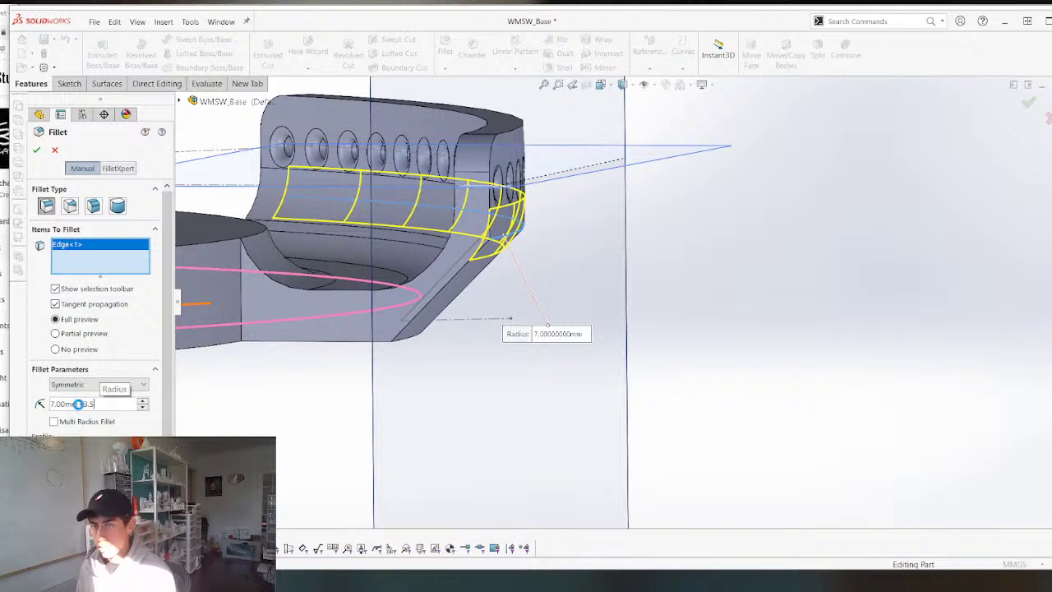
key(Return)
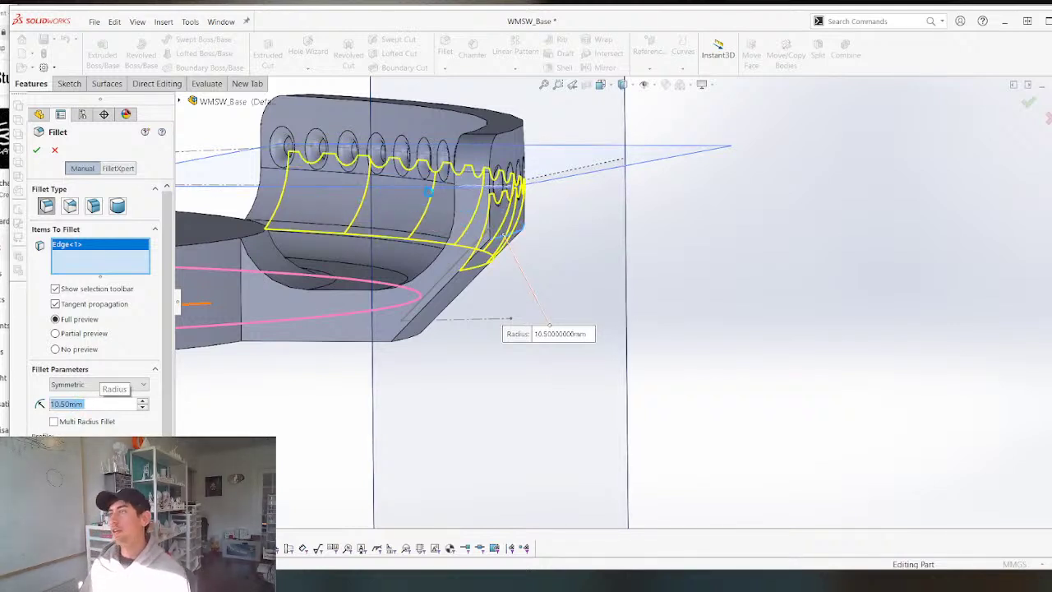
key(Return)
Edit the fillet on the outer bar-to-loft edge and, after trying 8 mm, set its radius to 7.5 mm.
middle_drag(450, 216, 383, 258)
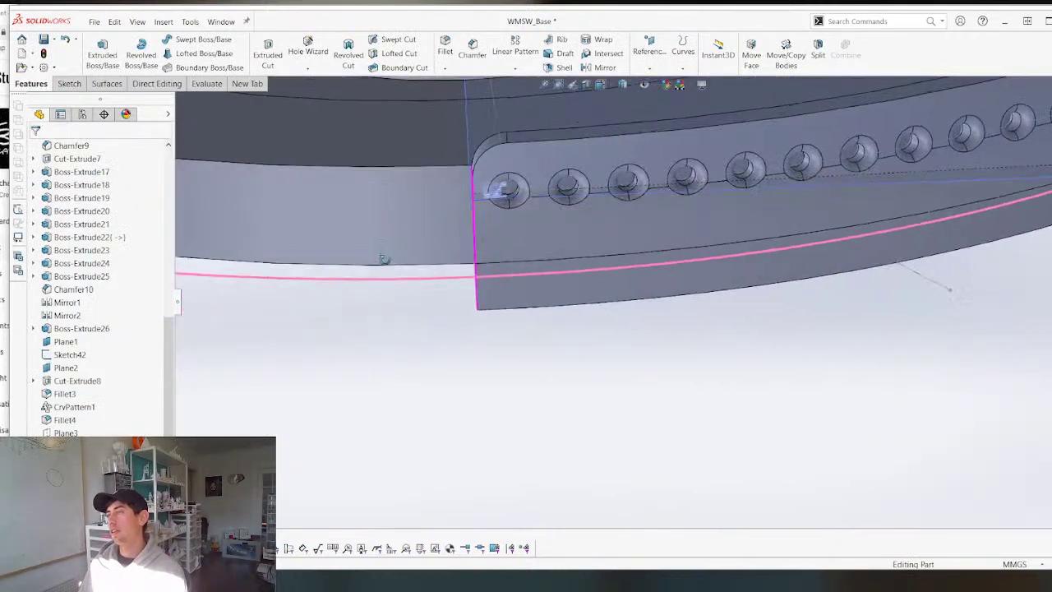
scroll(503, 194, down, 4)
scroll(518, 214, down, 1)
middle_drag(523, 240, 554, 307)
scroll(525, 288, up, 2)
scroll(534, 238, up, 5)
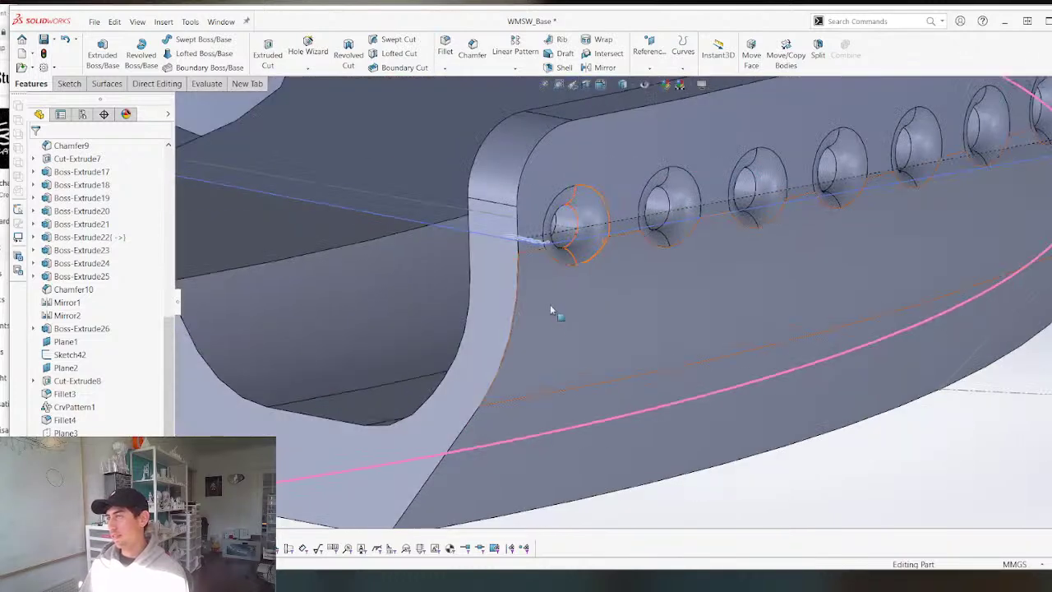
click(596, 359)
right_click(597, 359)
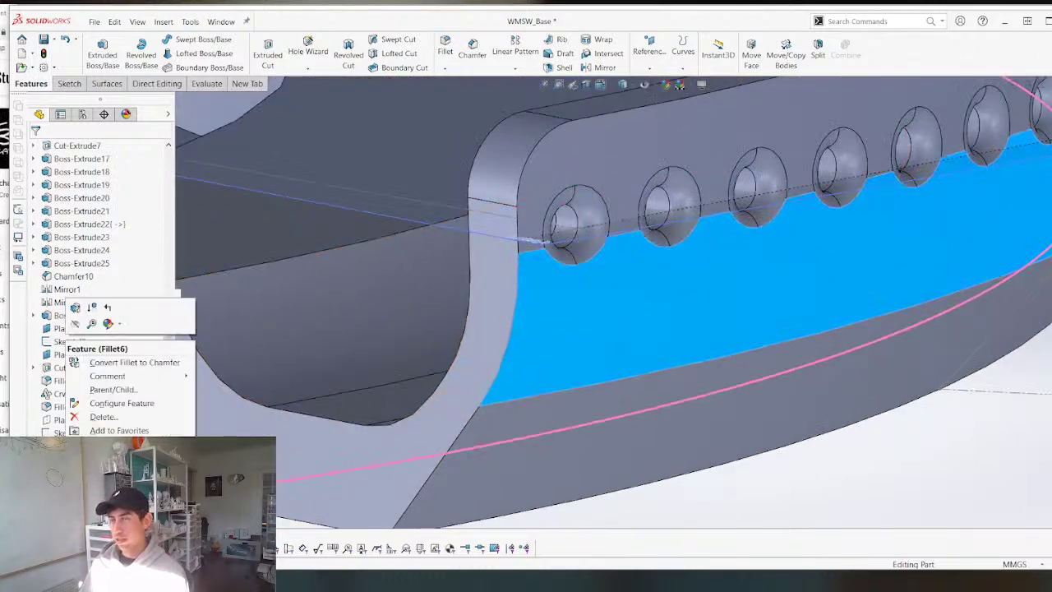
click(75, 308)
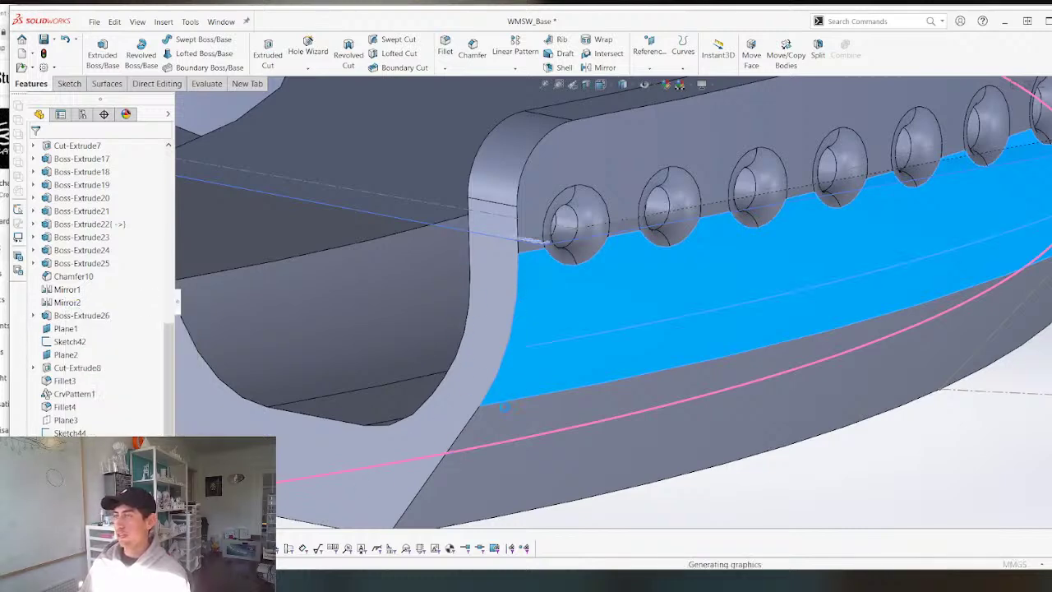
middle_drag(449, 442, 598, 350)
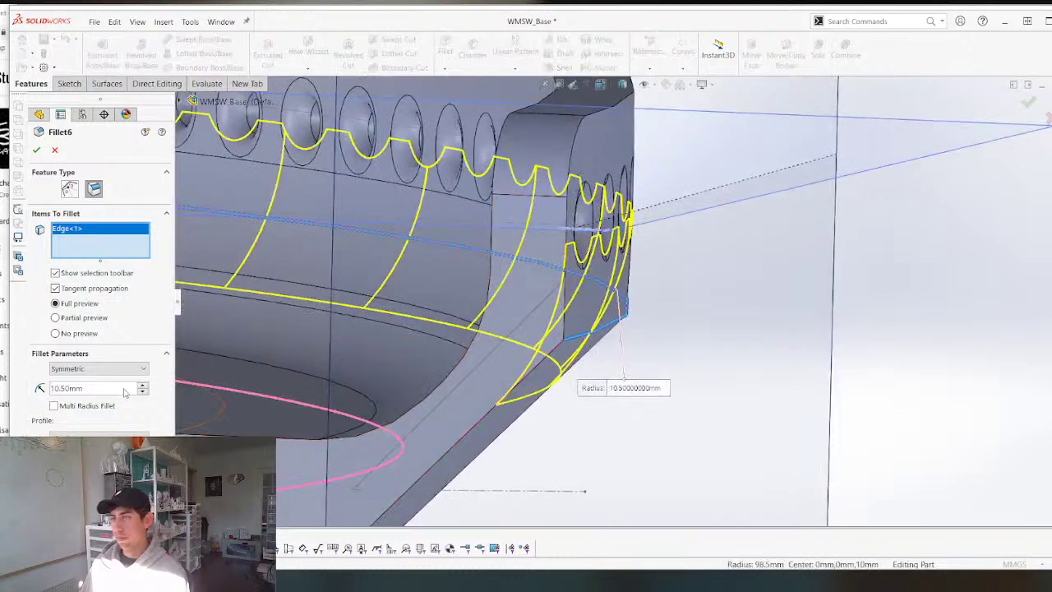
click(118, 387)
text(10)
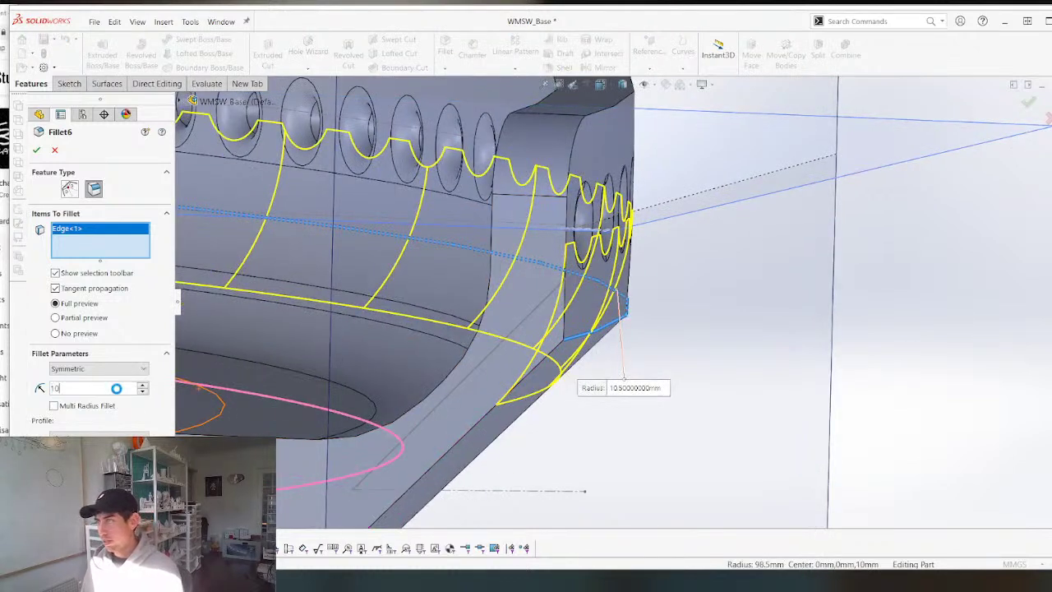
text(8.00mm)
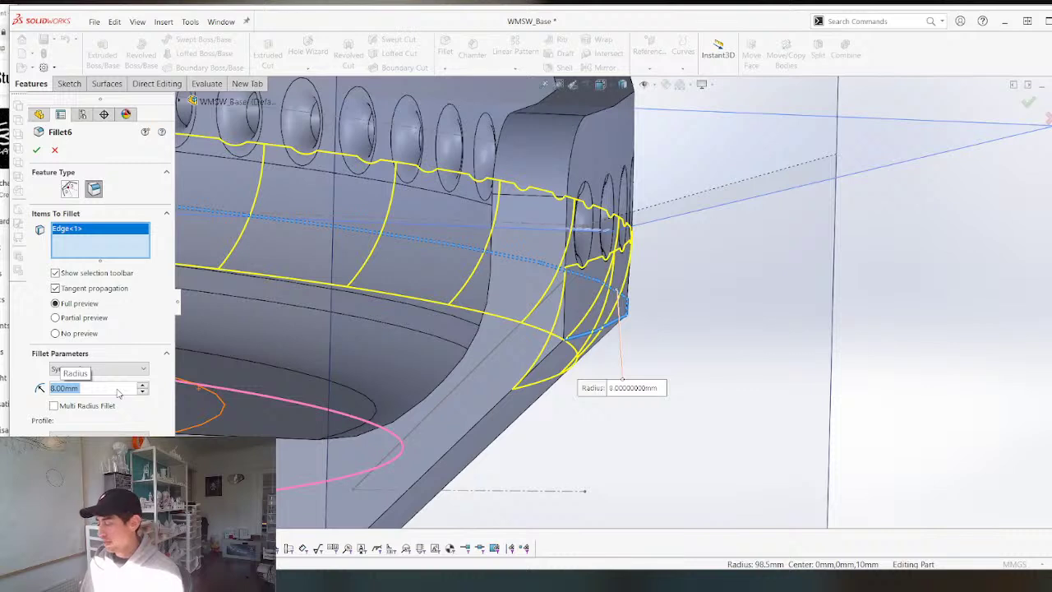
text(7.5)
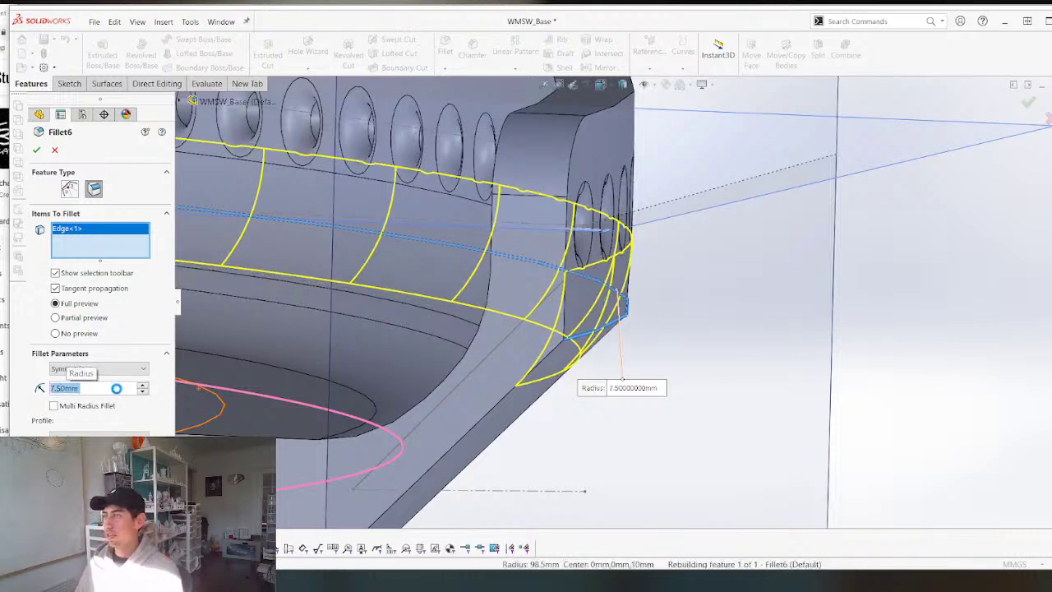
key(Return)
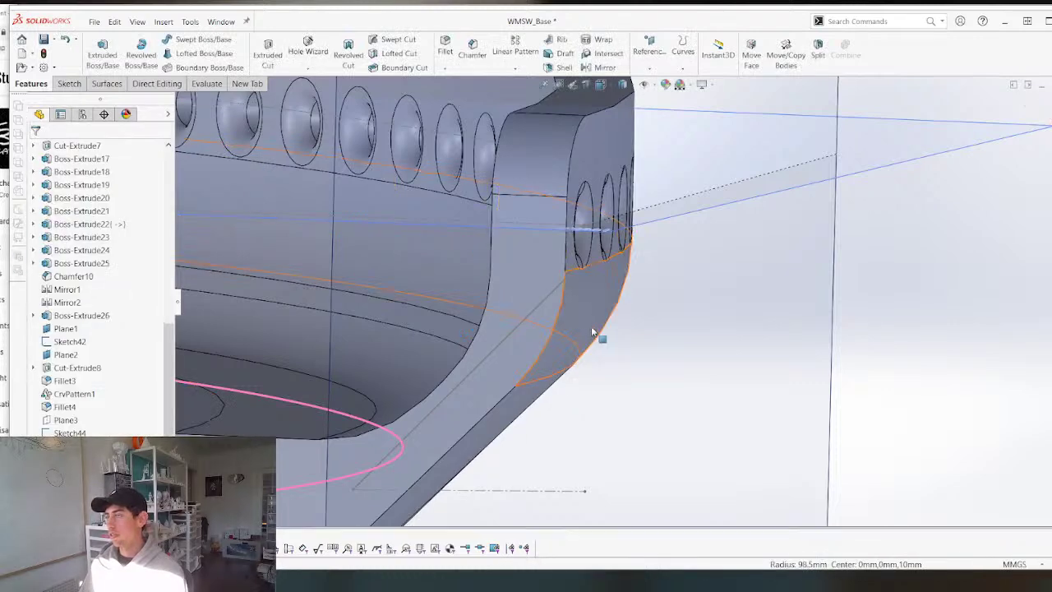
Fillet the two vertical edges where the connector's ends meet the disc with a 7.5 mm radius.
scroll(589, 335, up, 5)
middle_drag(589, 336, 508, 323)
scroll(507, 324, up, 2)
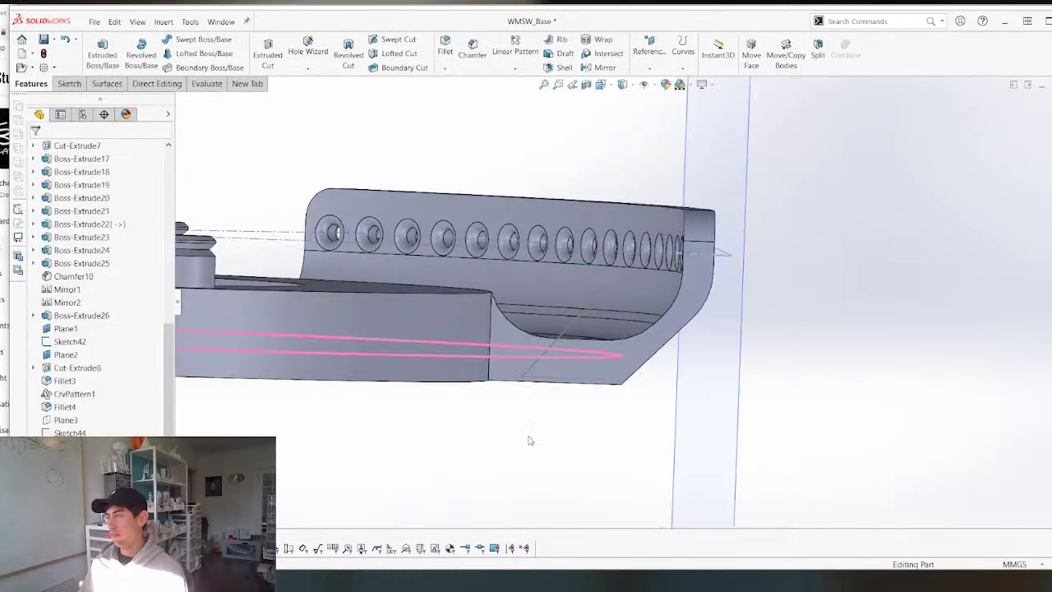
middle_drag(529, 441, 468, 448)
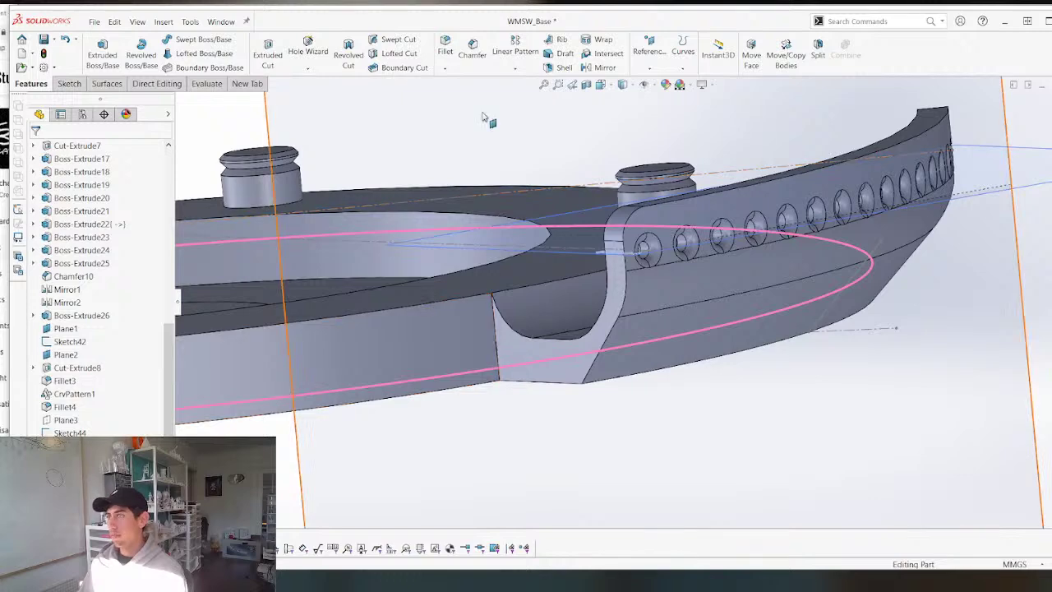
click(496, 343)
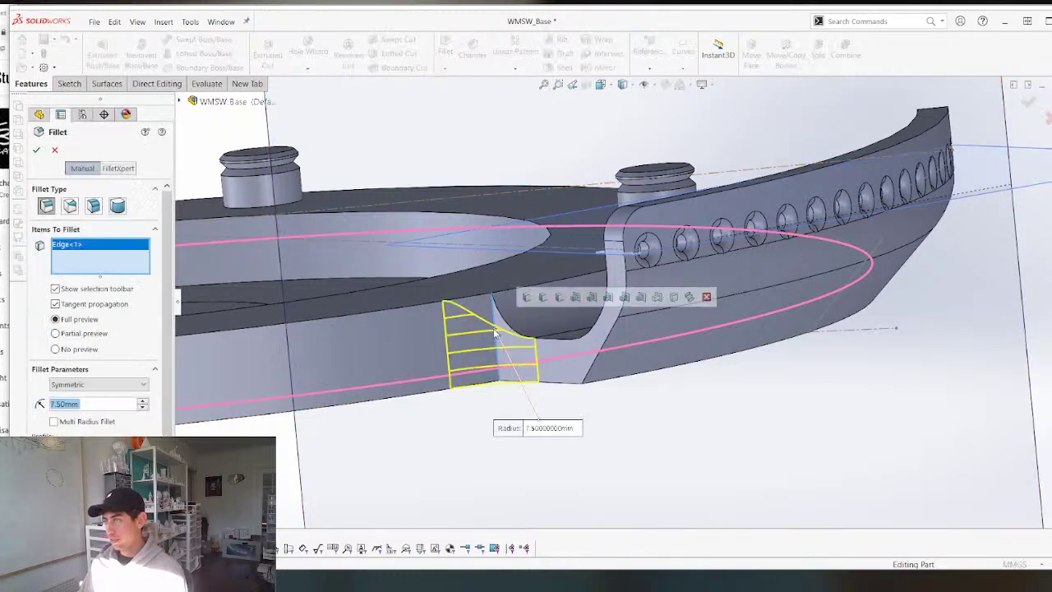
middle_drag(496, 344, 633, 348)
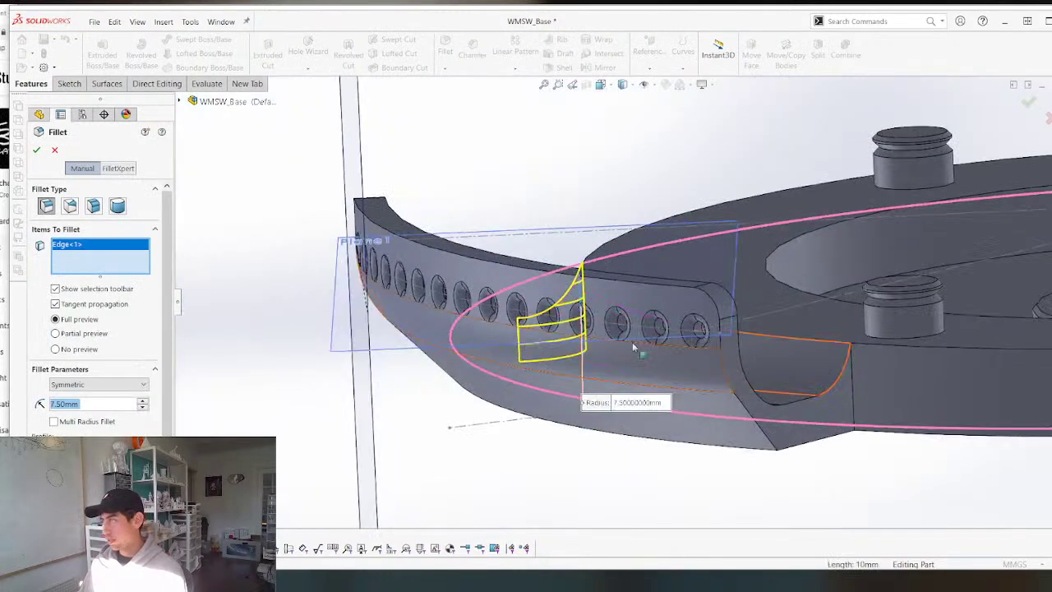
click(853, 381)
key(Return)
Save the part and switch to WMSW_Assembly to view the updated base with the other components.
scroll(622, 444, up, 5)
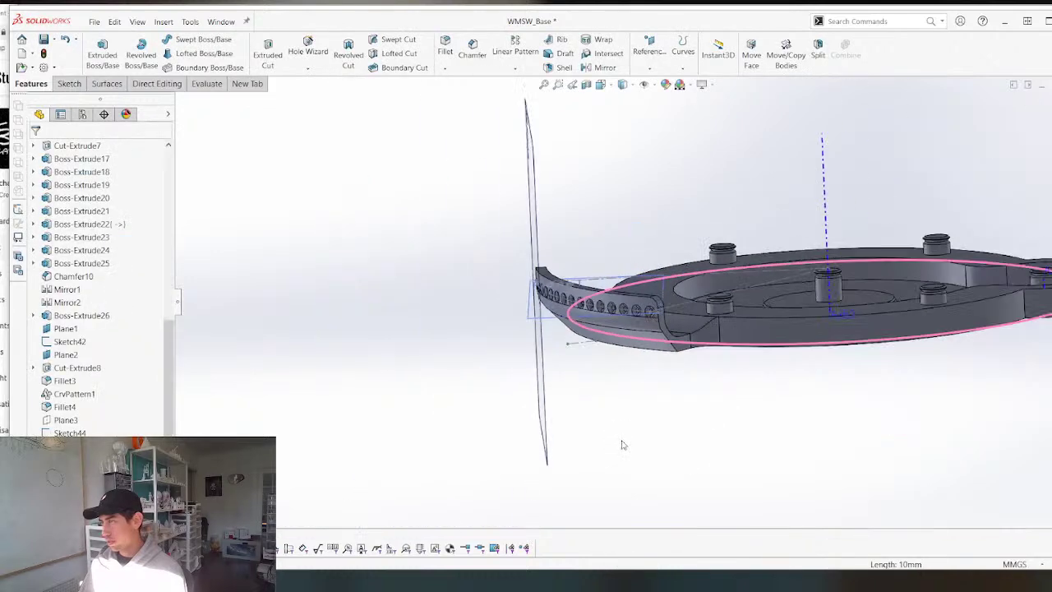
middle_drag(625, 309, 606, 449)
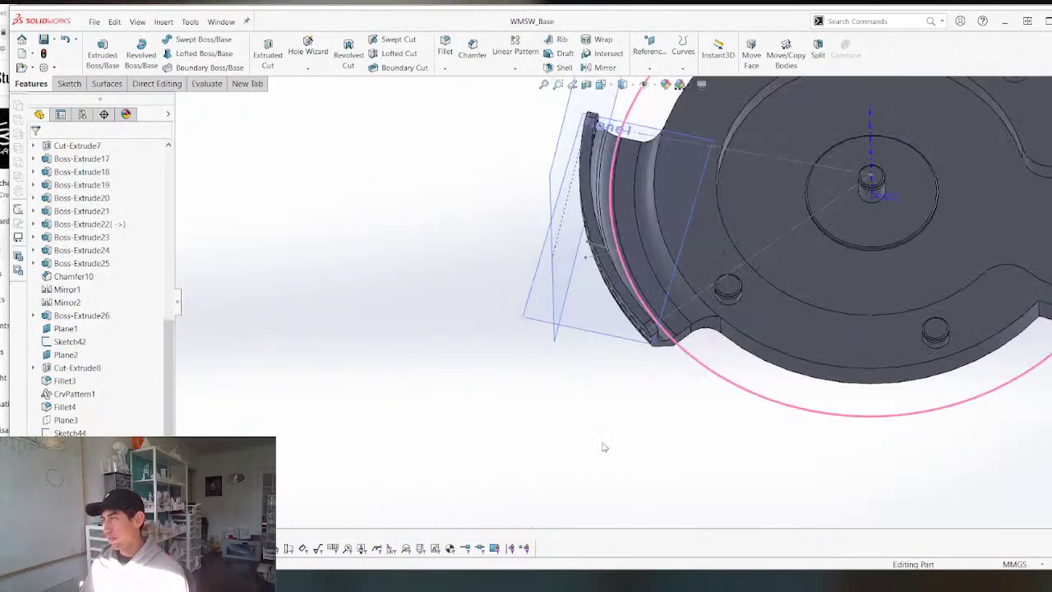
key(ctrl+Tab)
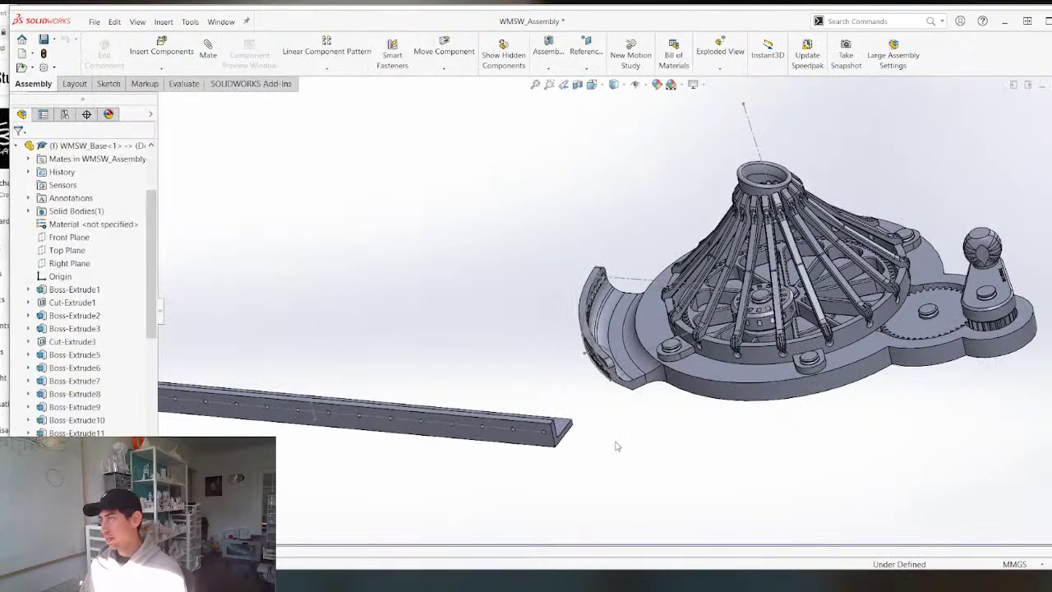
middle_drag(616, 446, 717, 336)
Reopen the WMSW_Base component from the assembly in its own part window.
right_click(717, 337)
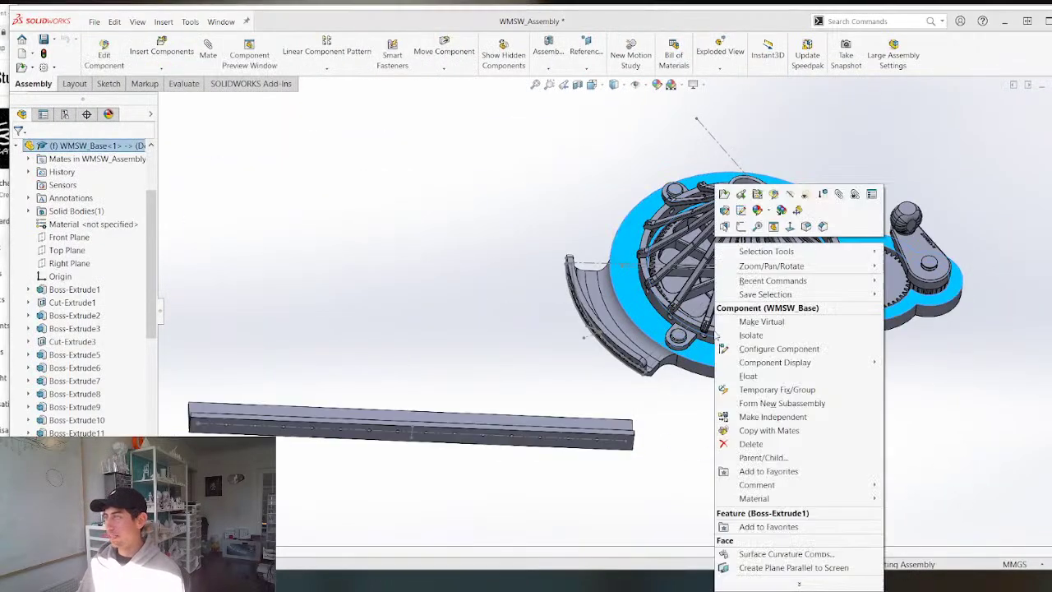
click(723, 194)
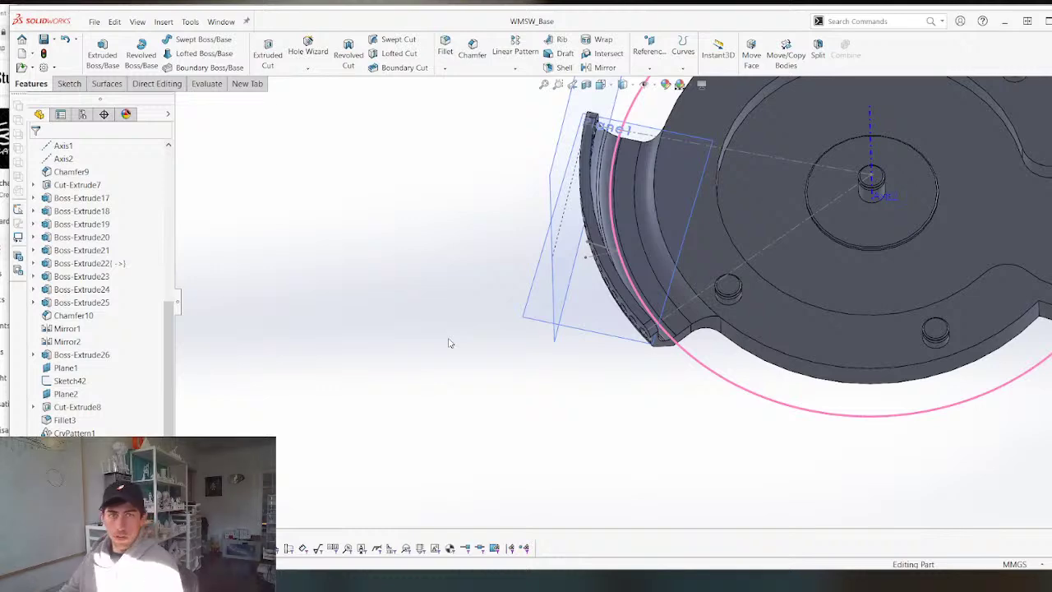
scroll(598, 287, up, 4)
scroll(707, 218, down, 3)
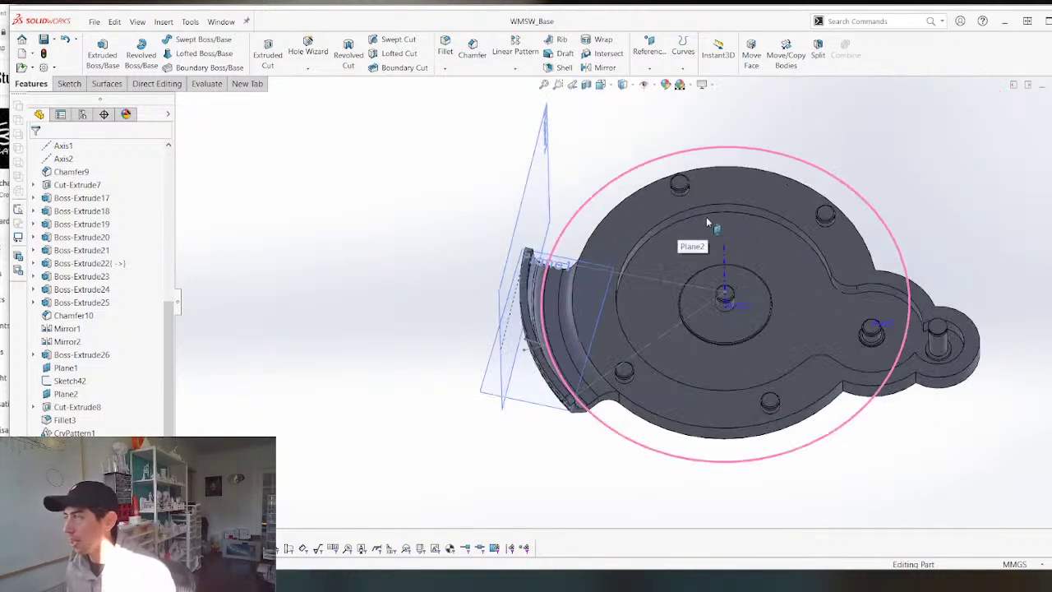
Start a sketch on the flat underside of the base.
middle_drag(609, 322, 626, 84)
click(659, 330)
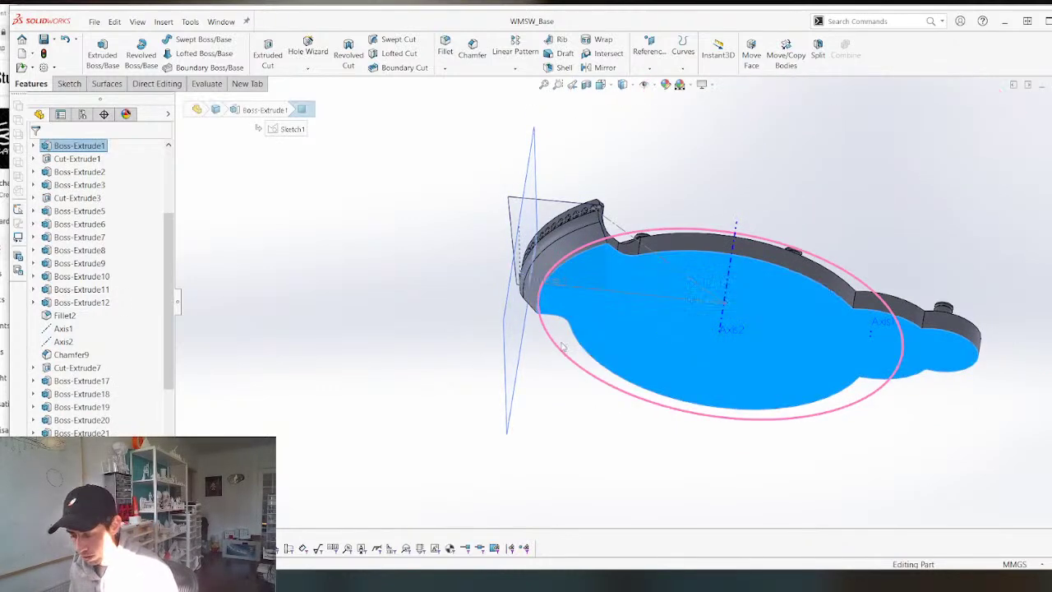
key(s)
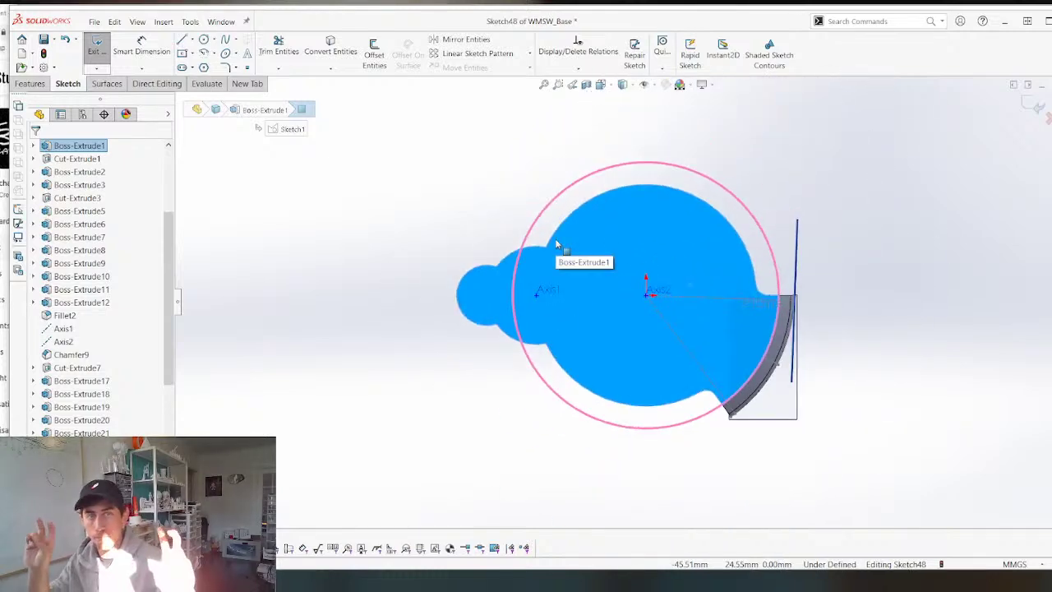
Draw a center rectangle about 292 mm high that partly overlaps the base's underside.
click(181, 51)
click(485, 173)
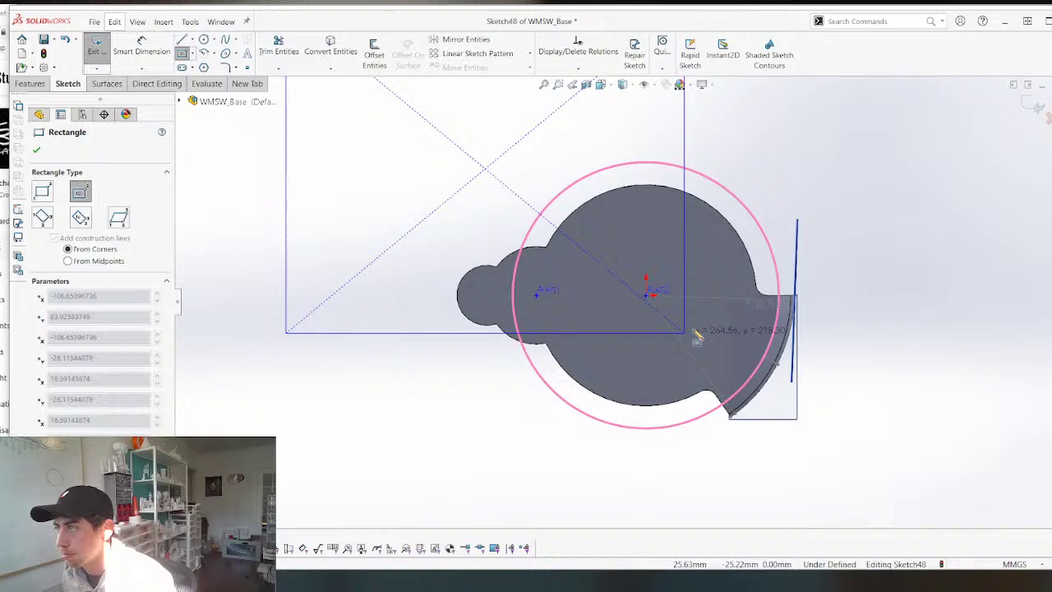
click(700, 386)
scroll(400, 237, up, 5)
key(Escape)
Dimension the rectangle's width between its two vertical sides as 210 mm.
right_drag(482, 214, 493, 199)
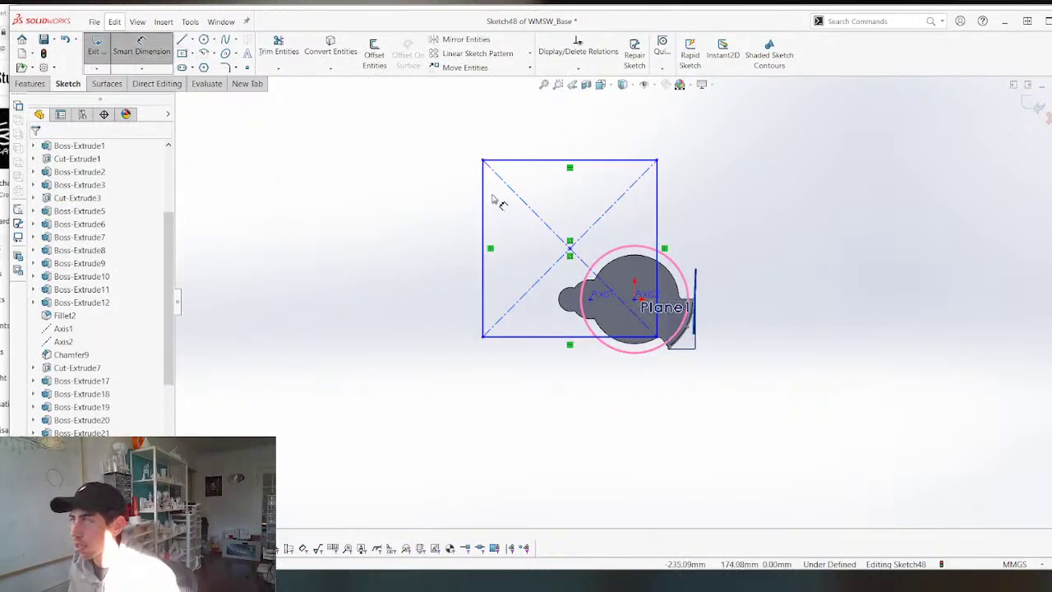
click(485, 207)
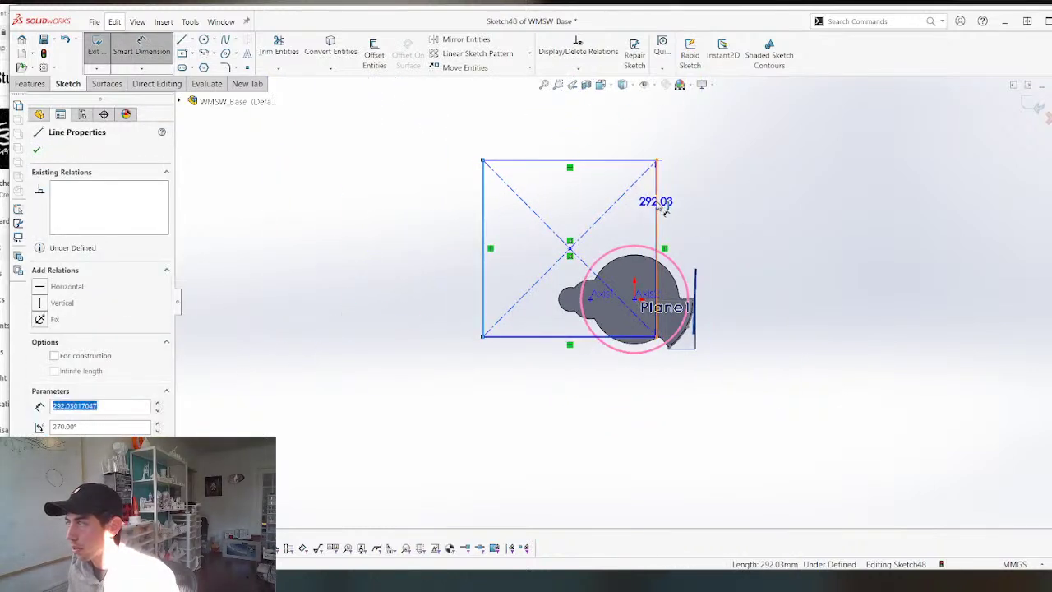
click(656, 205)
click(595, 141)
text(210)
key(Return)
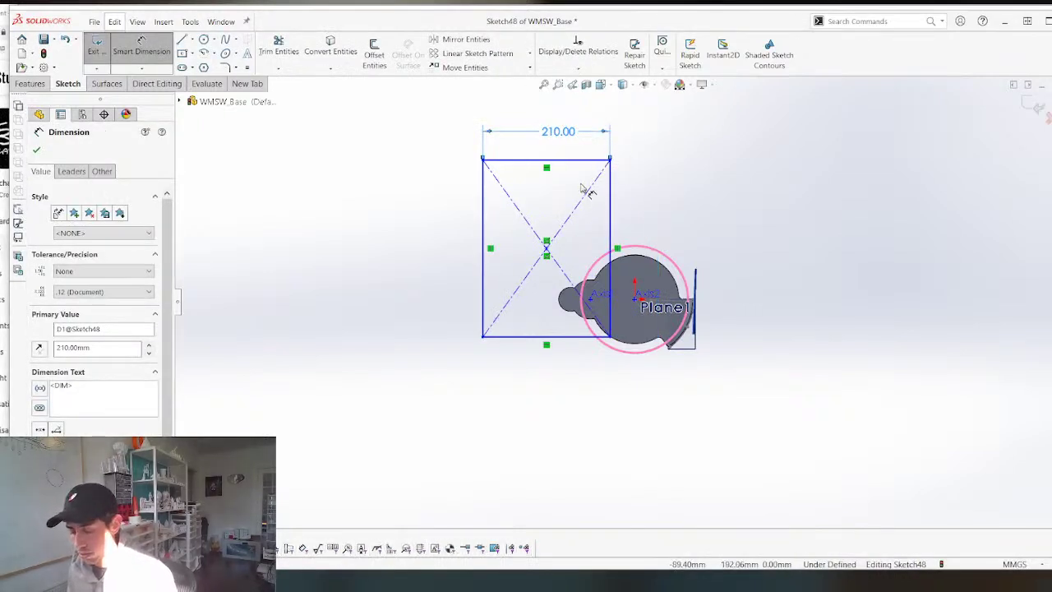
Delete the whole center rectangle together with its width dimension from the sketch.
key(Escape)
mouse_move(391, 94)
mouse_down()
mouse_move(658, 361)
mouse_move(696, 421)
mouse_up()
key(Delete)
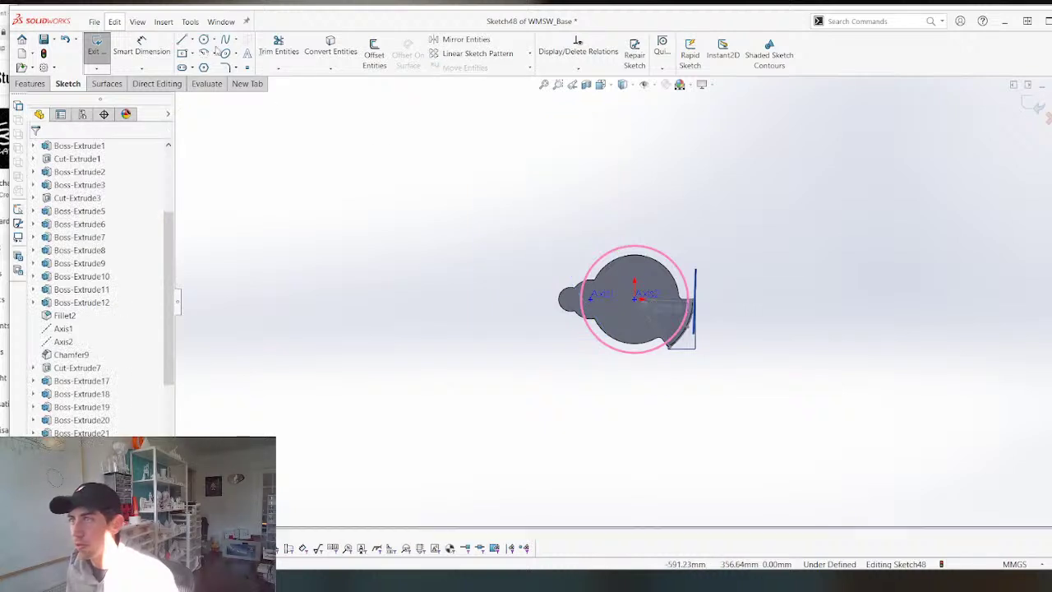
Draw a tilted 3 Point Center Rectangle beside the base, with one side about 359 mm long.
click(191, 53)
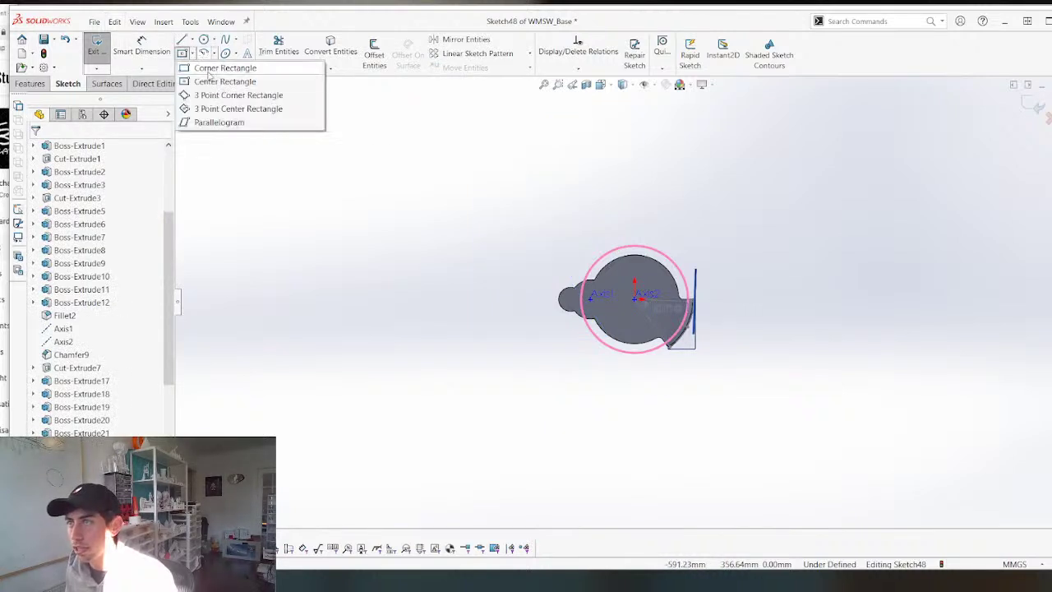
click(223, 109)
click(473, 372)
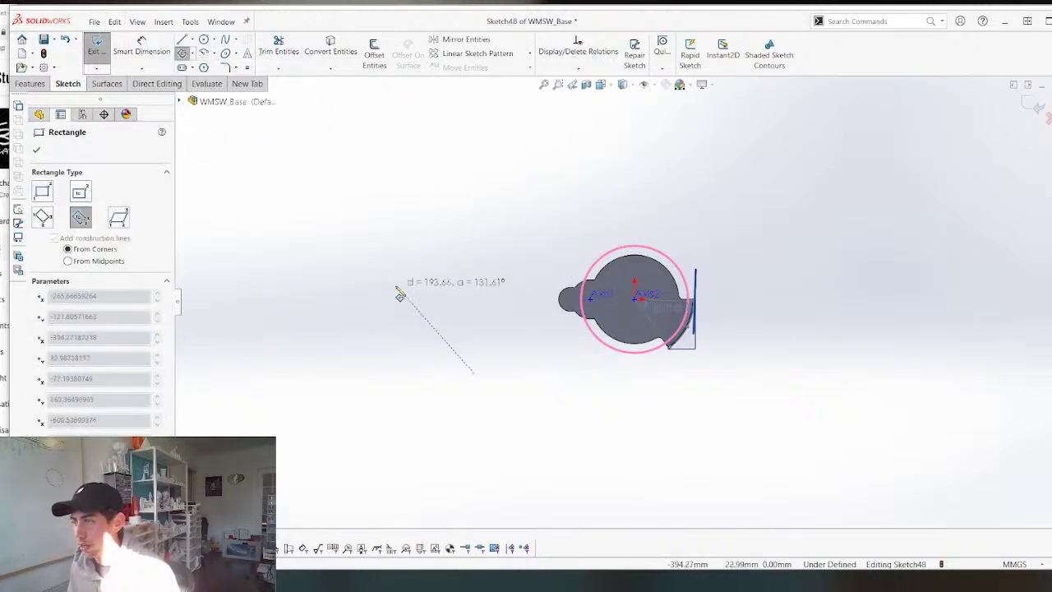
click(379, 299)
click(332, 402)
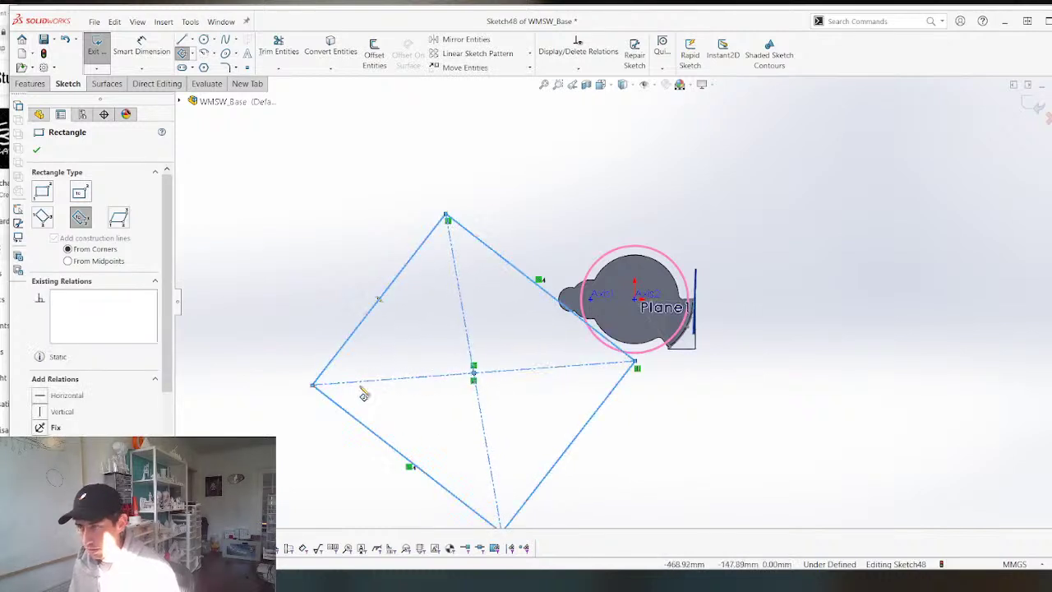
key(Escape)
Make two adjacent sides of the tilted rectangle equal in length.
click(392, 293)
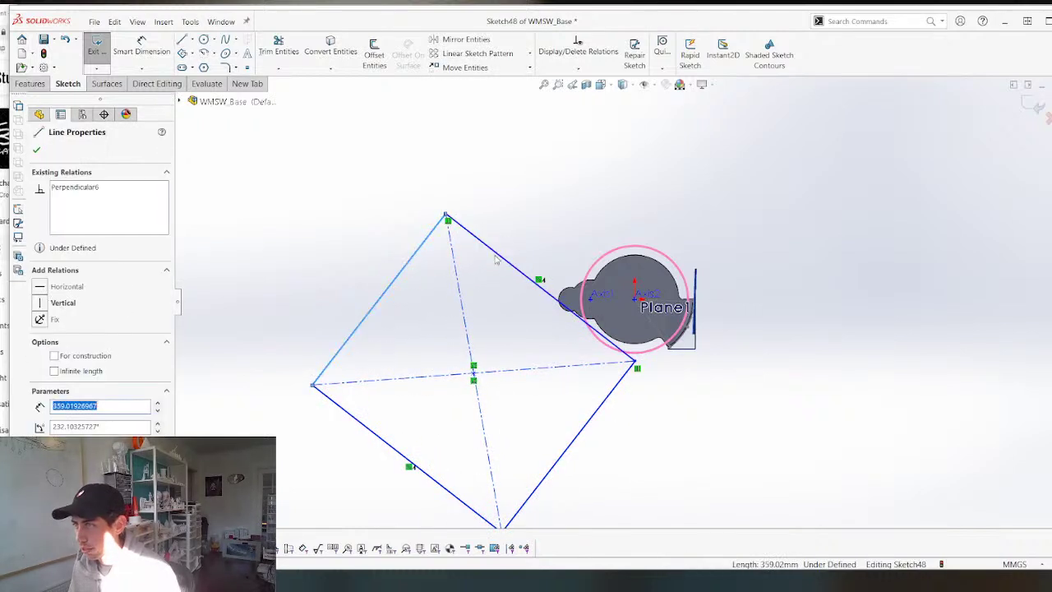
ctrl+click(498, 259)
click(609, 207)
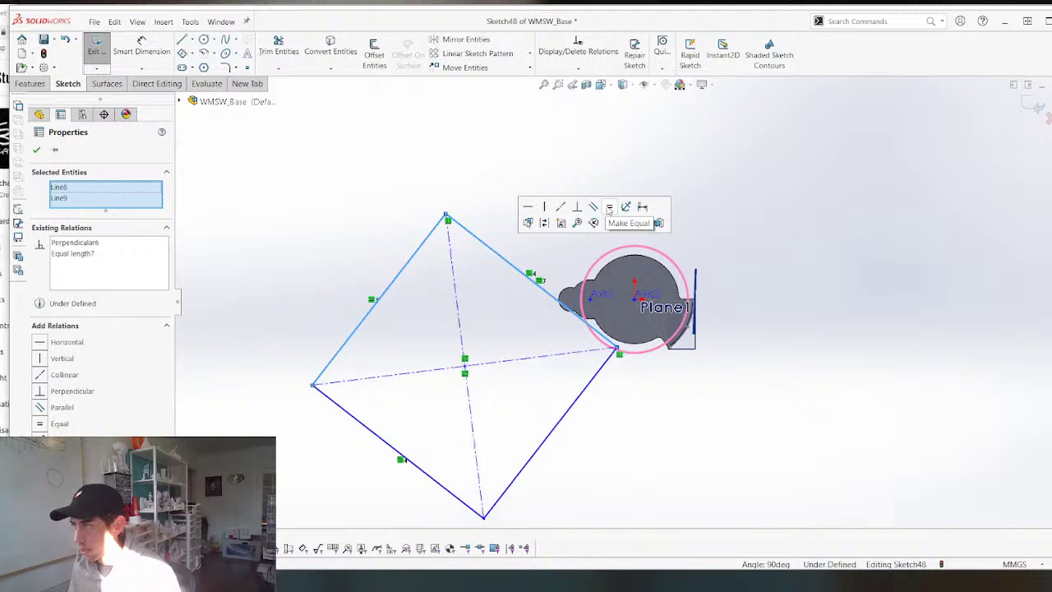
Dimension the tilted square's side length as 210 mm between two opposite sides.
click(350, 350)
click(335, 401)
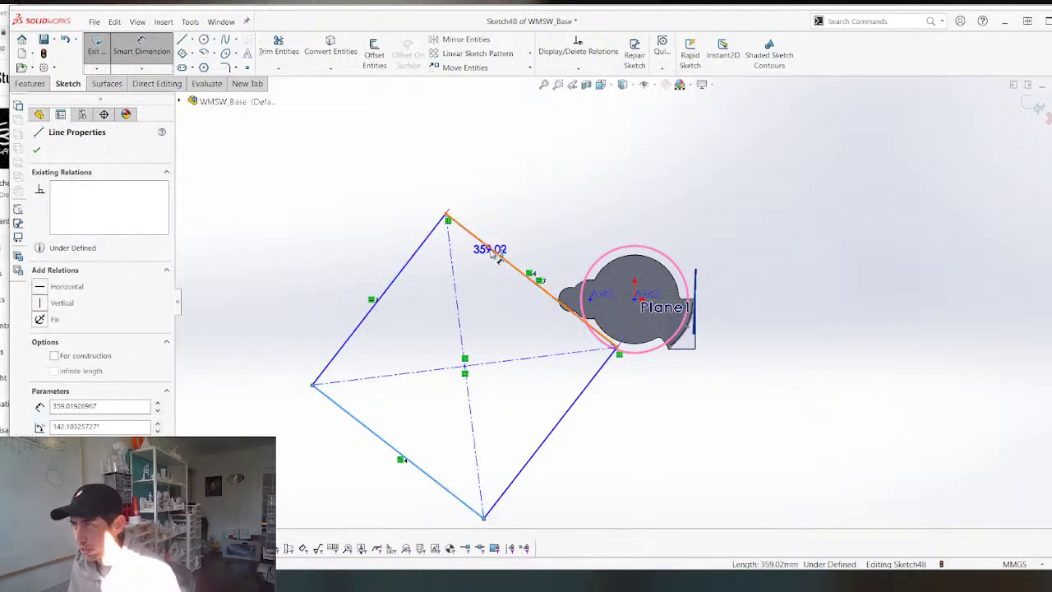
click(497, 242)
click(341, 228)
text(210)
key(Return)
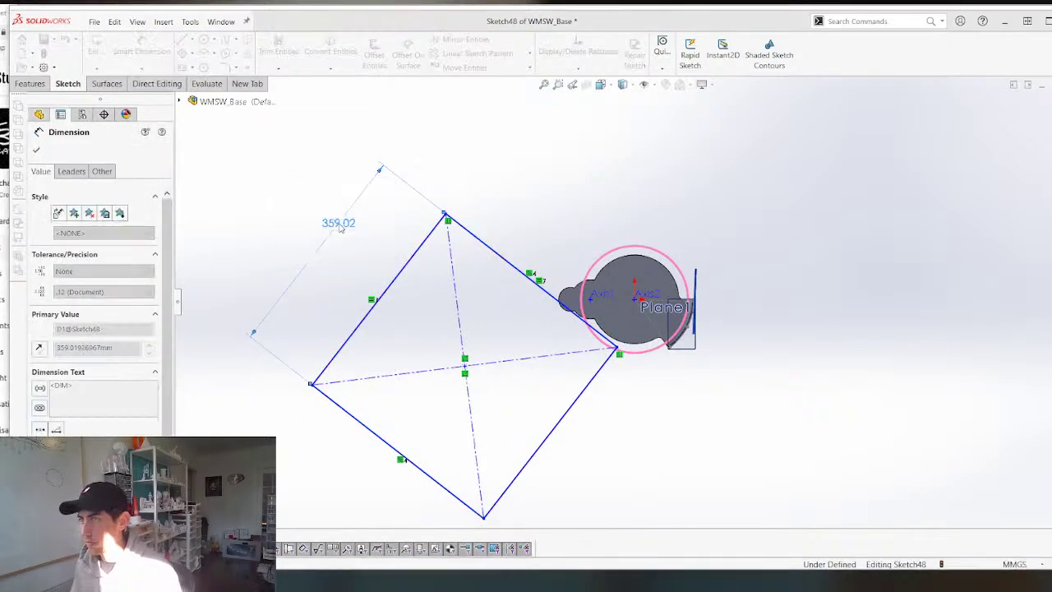
Move the 210 mm square over the base, roughly centred on the disc, without fixing its position.
key(Escape)
drag(401, 377, 629, 297)
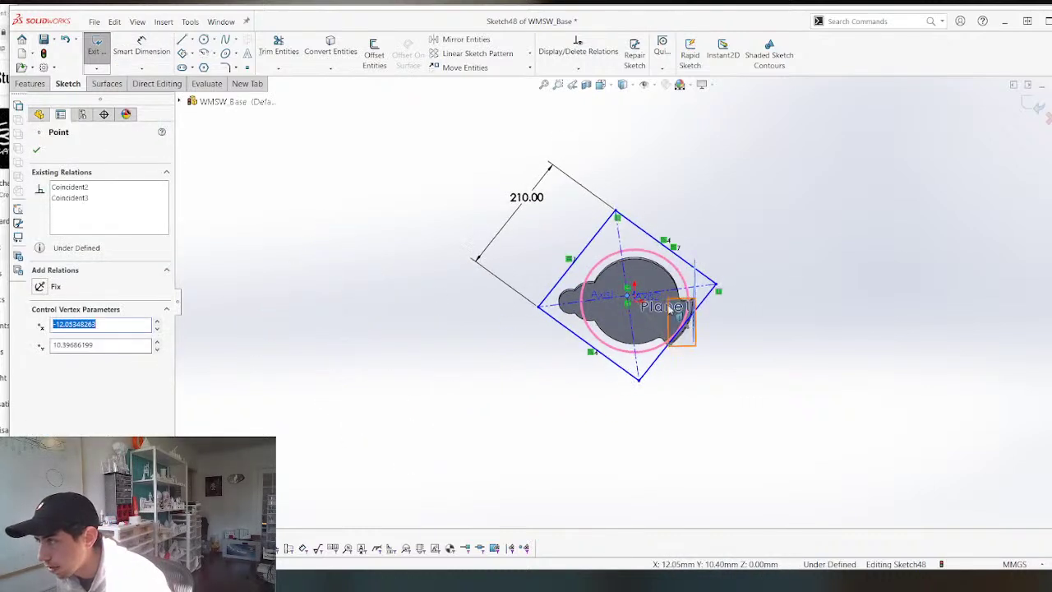
scroll(634, 306, down, 3)
drag(581, 497, 604, 503)
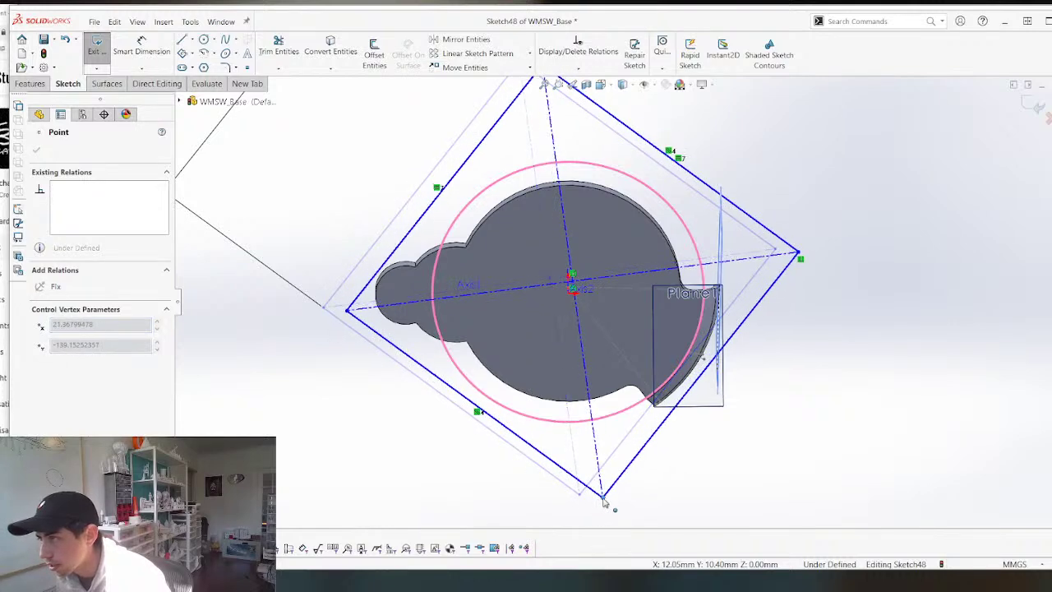
Examine how the base and its hole bar fit within the 210 mm square, viewed from the top side.
scroll(700, 395, down, 2)
mouse_move(578, 293)
middle_down()
mouse_move(403, 275)
mouse_move(392, 261)
middle_up()
scroll(392, 261, up, 4)
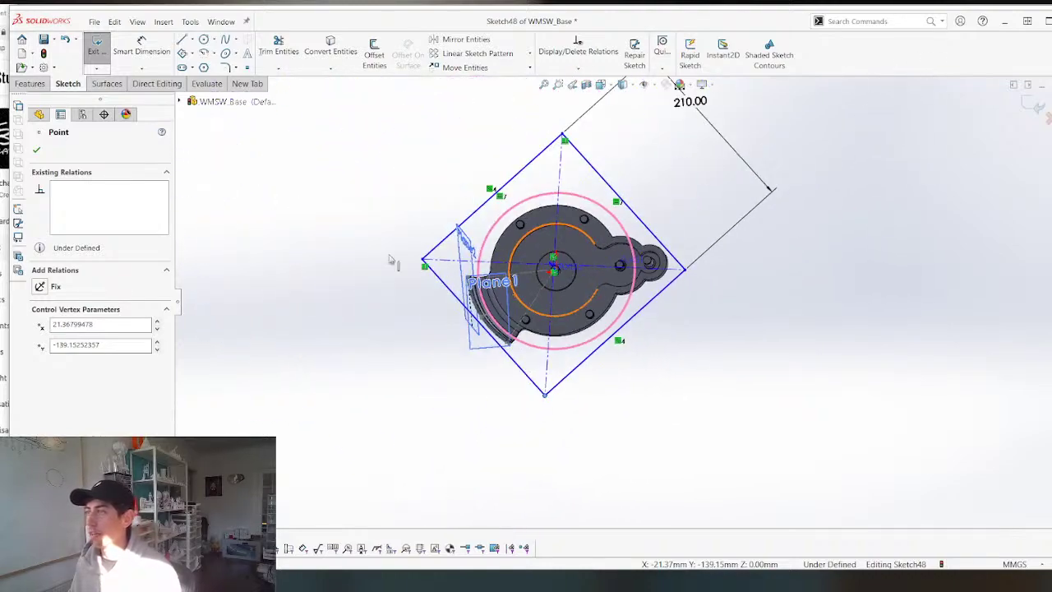
scroll(509, 154, down, 3)
scroll(503, 209, up, 4)
scroll(739, 333, down, 5)
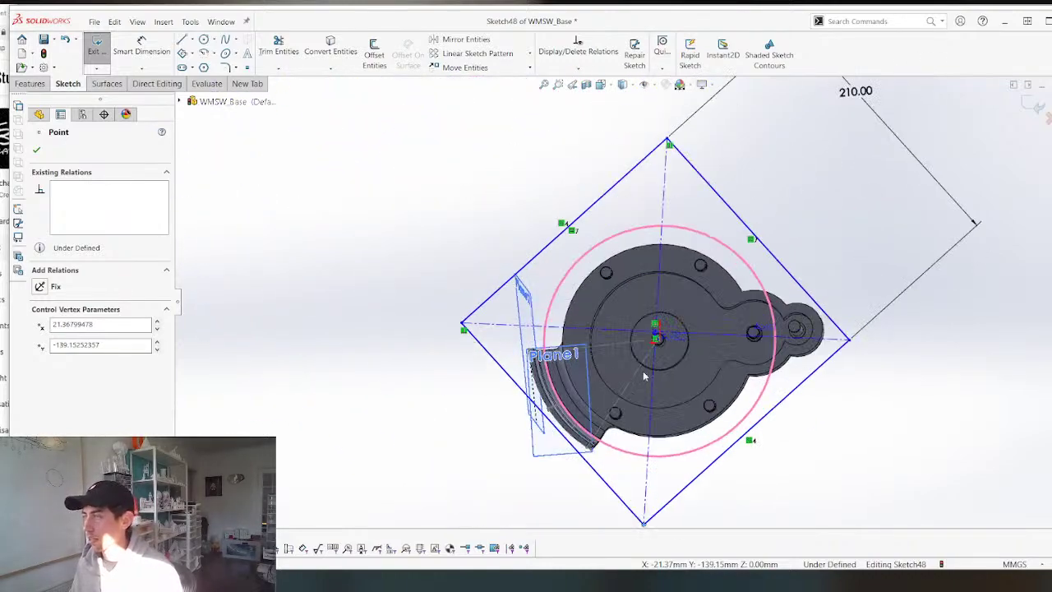
scroll(636, 300, up, 3)
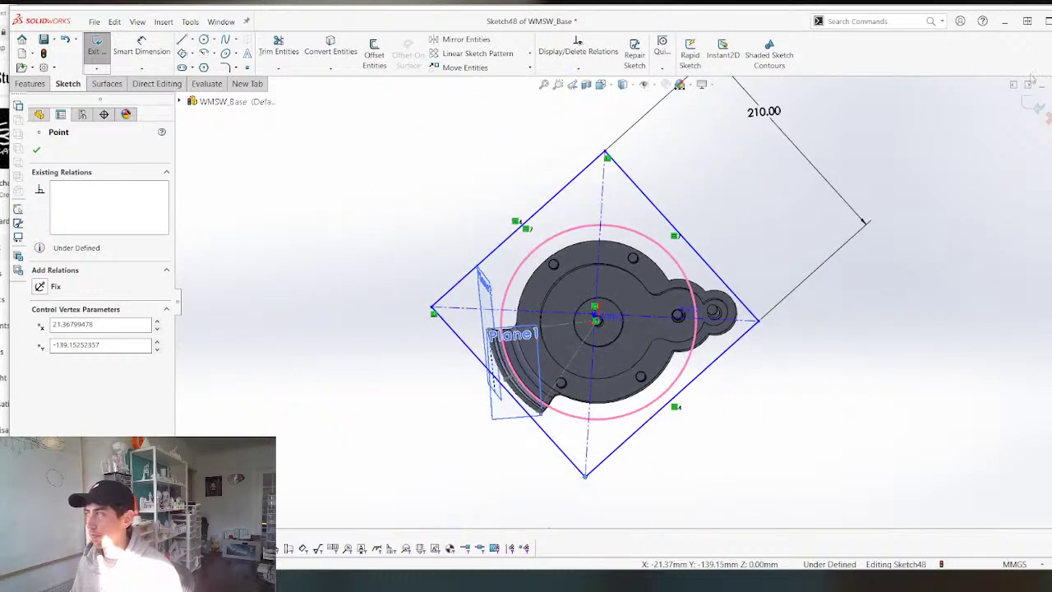
Exit the sketch and hide the 210 mm square.
click(1037, 107)
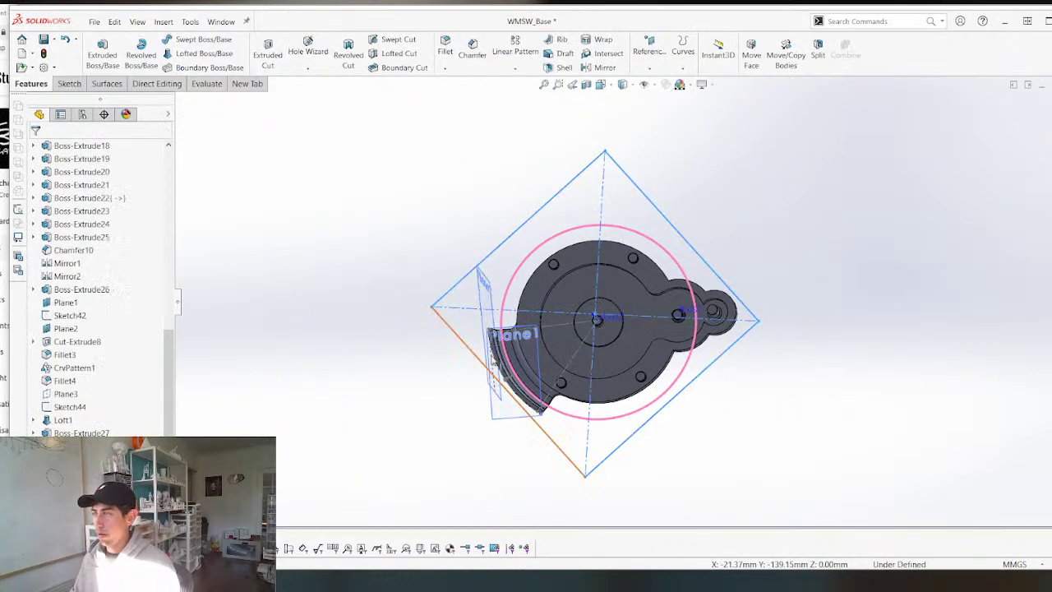
right_click(85, 493)
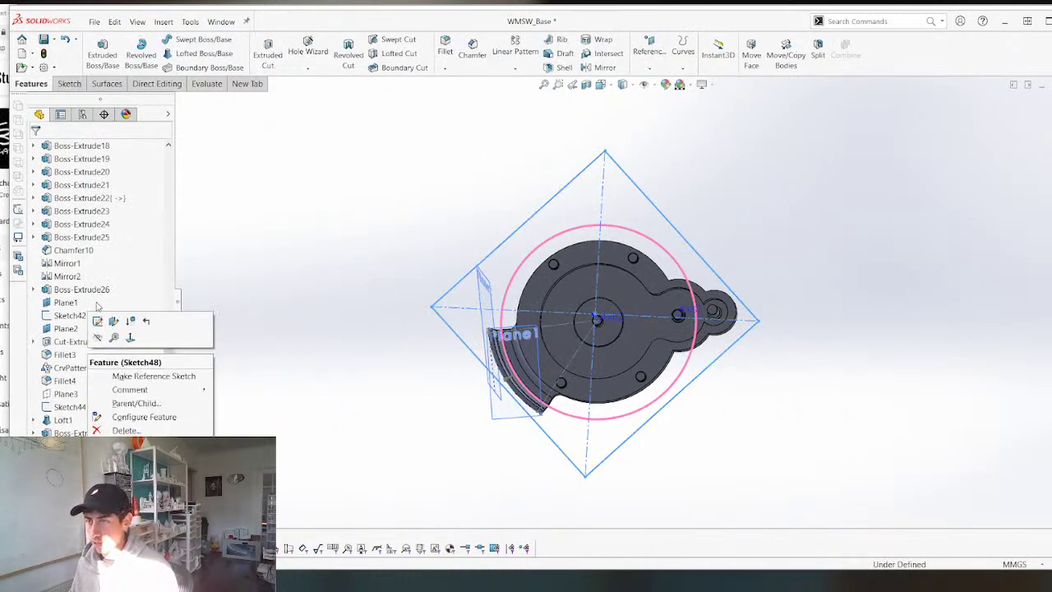
click(93, 338)
click(324, 301)
Save the base part and switch to WMSW_Assembly to inspect the base under the gears and the hand crank.
mouse_move(502, 390)
middle_down()
mouse_move(504, 303)
mouse_move(658, 364)
middle_up()
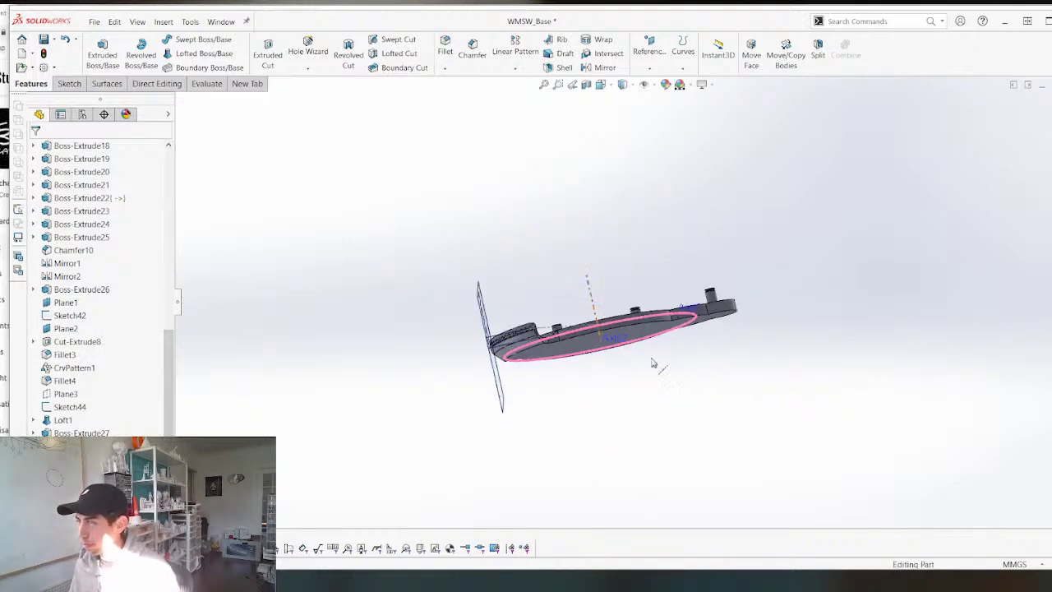
scroll(662, 307, down, 3)
key(ctrl+s)
key(ctrl+Tab)
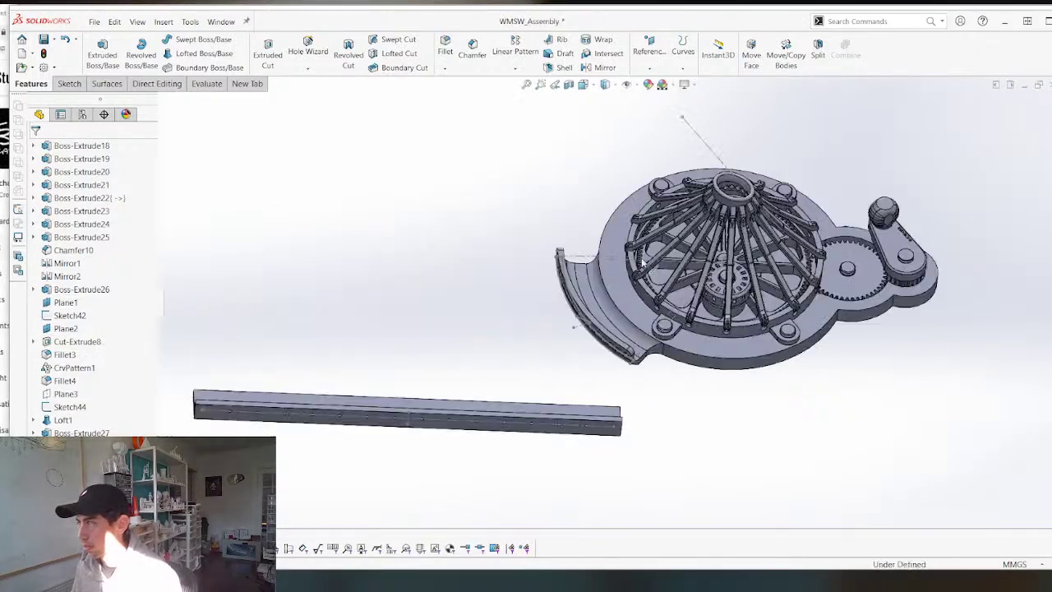
scroll(693, 310, up, 3)
scroll(756, 279, down, 2)
middle_drag(781, 206, 795, 273)
scroll(795, 273, down, 3)
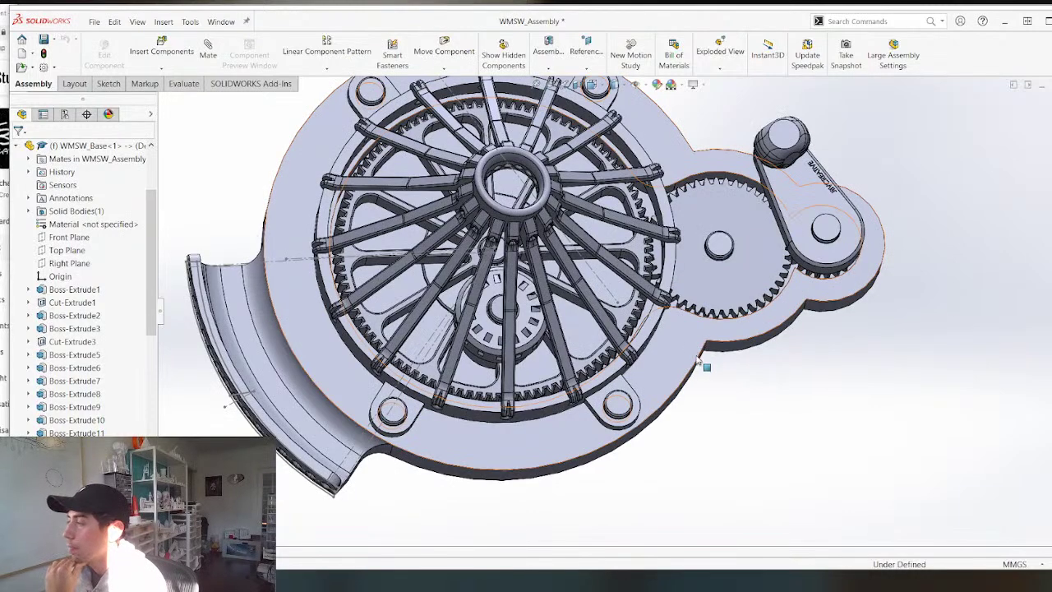
Open WMSW_Base from the assembly again and examine its upper rim face and the pocket corners near the crank pin.
right_click(686, 240)
click(695, 210)
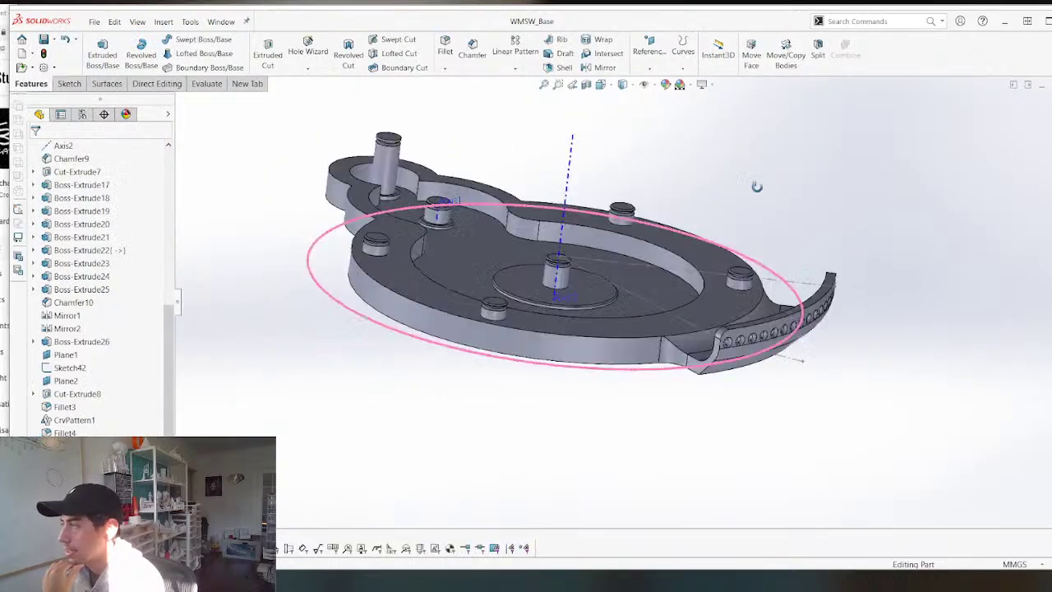
middle_drag(757, 187, 716, 321)
scroll(716, 321, up, 4)
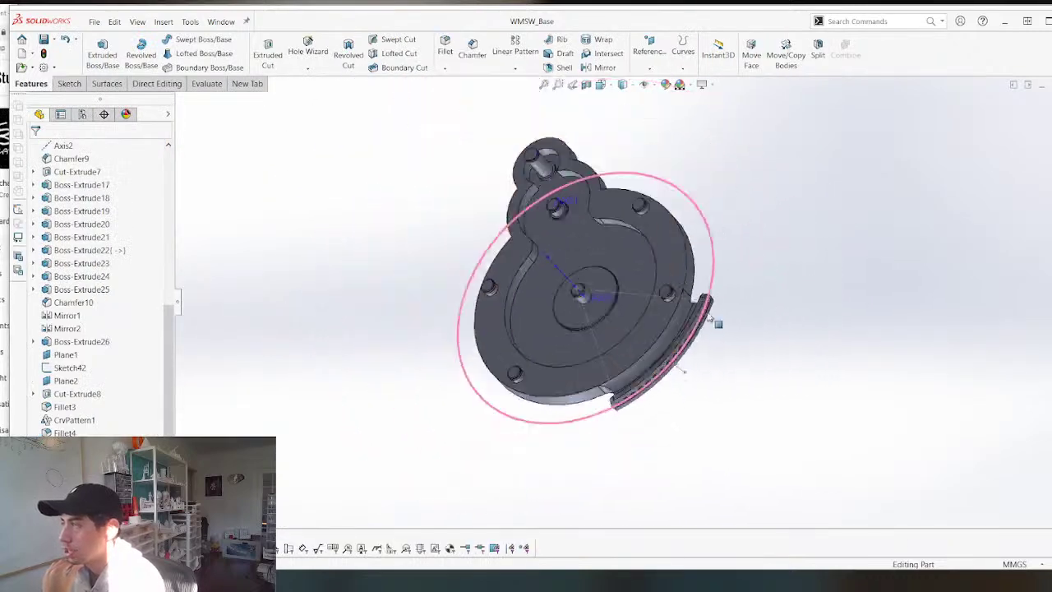
click(631, 231)
key(ctrl+8)
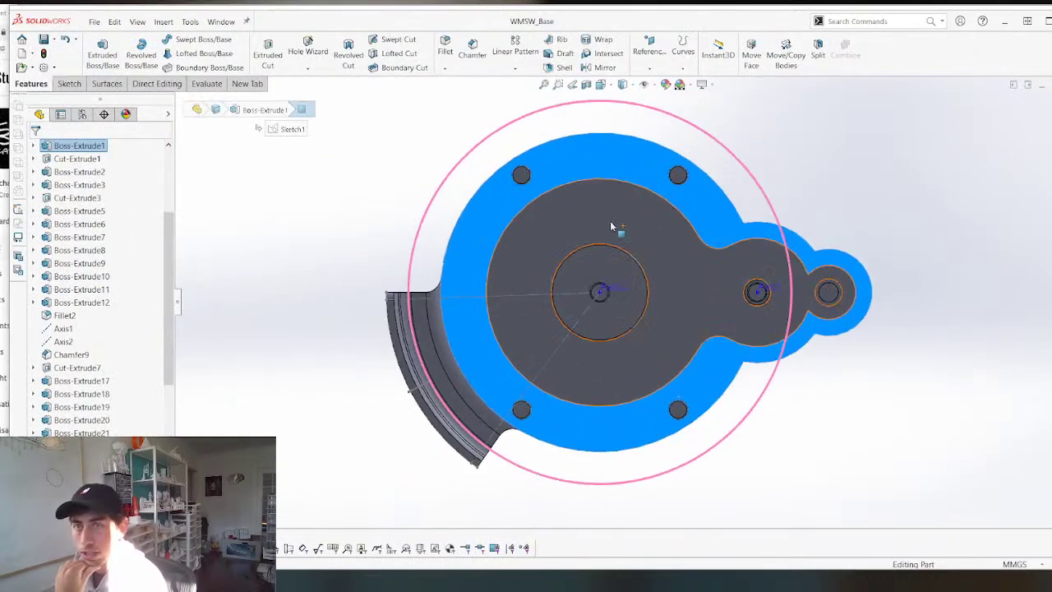
scroll(619, 228, up, 2)
scroll(757, 244, down, 5)
middle_drag(631, 274, 593, 329)
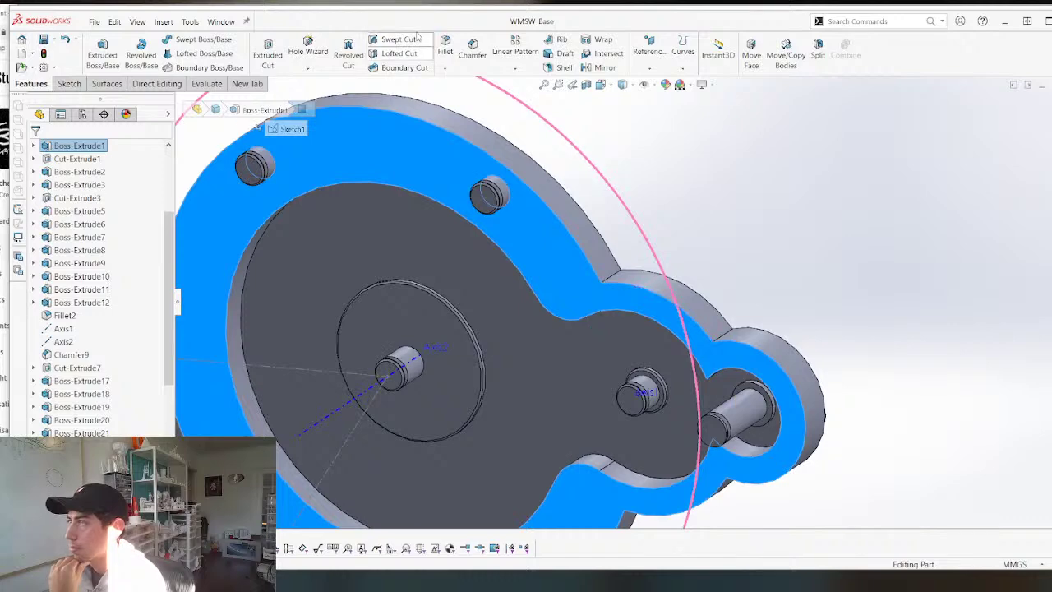
middle_drag(473, 102, 646, 104)
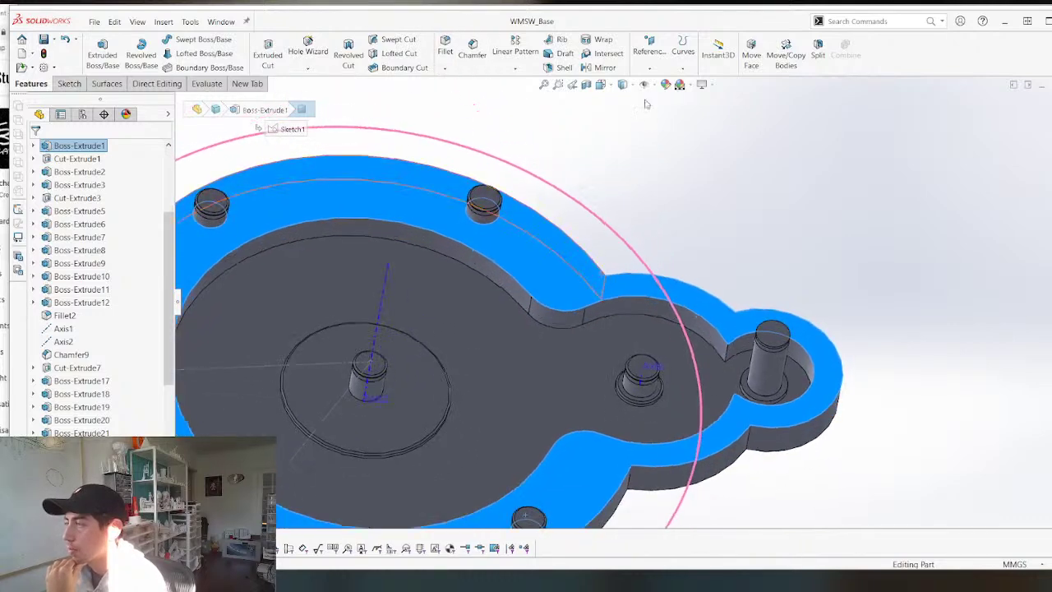
Start a fillet on the two vertical inner pocket corners beside the crank pin and try a 5 mm radius.
click(727, 354)
middle_drag(728, 353, 748, 397)
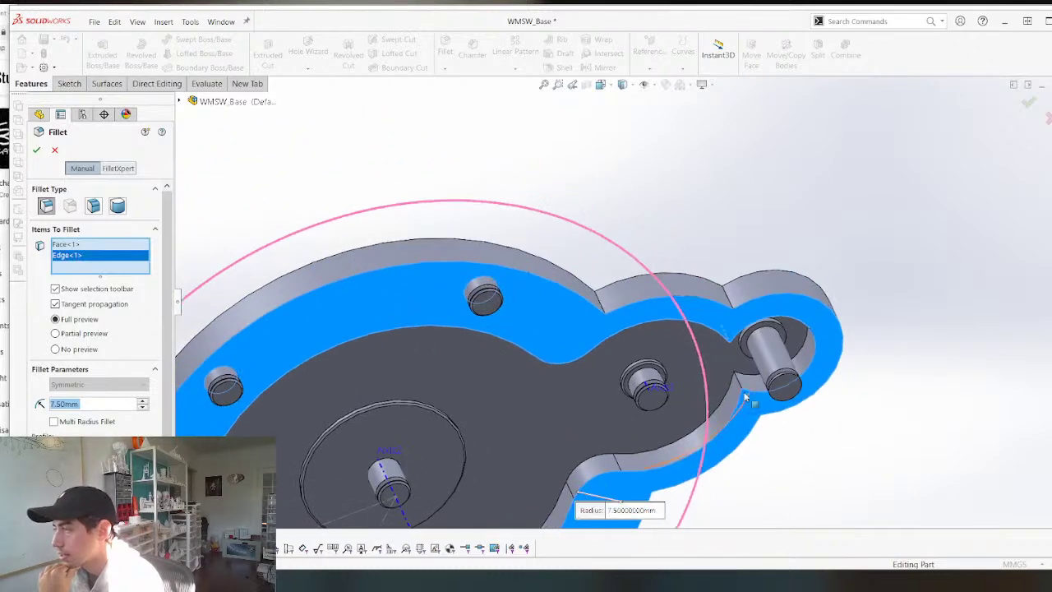
scroll(750, 400, down, 4)
click(704, 364)
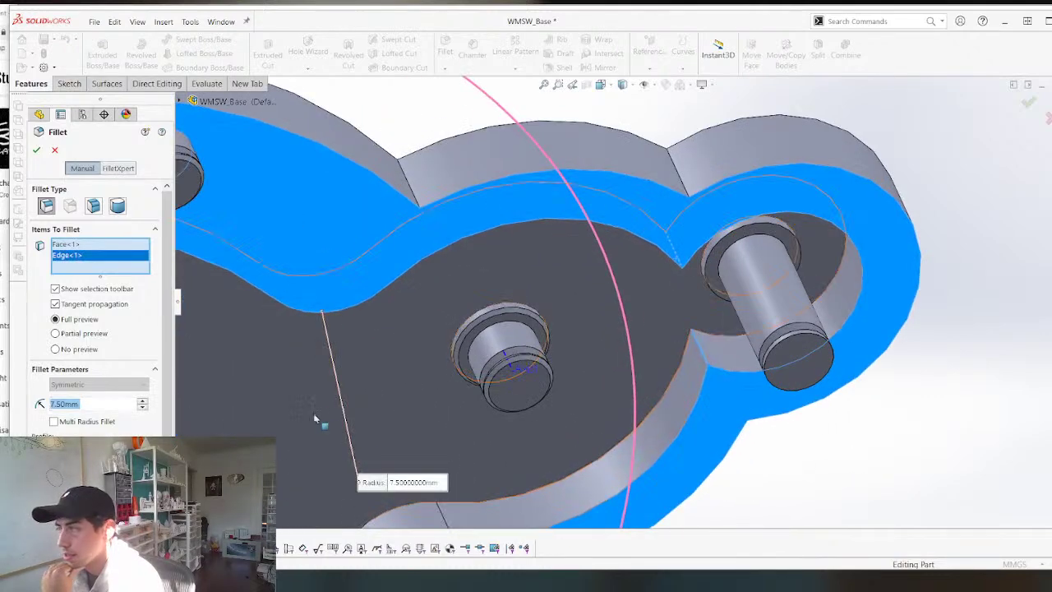
text(5)
key(Return)
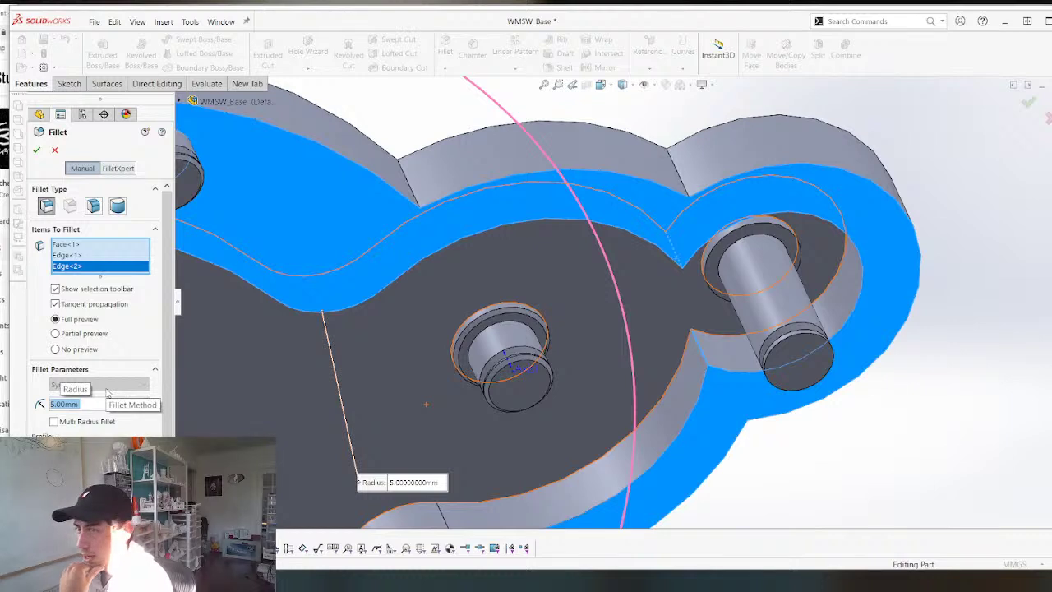
Remove the upper rim face from the fillet selection and fillet the two inner pocket corners with an 8 mm radius.
text(2)
key(Return)
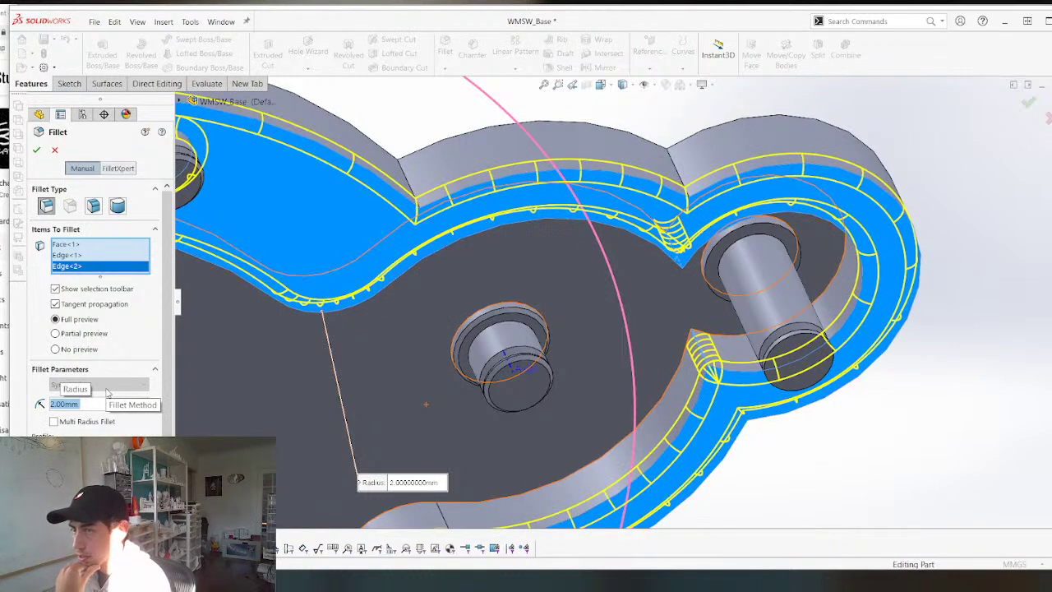
click(68, 244)
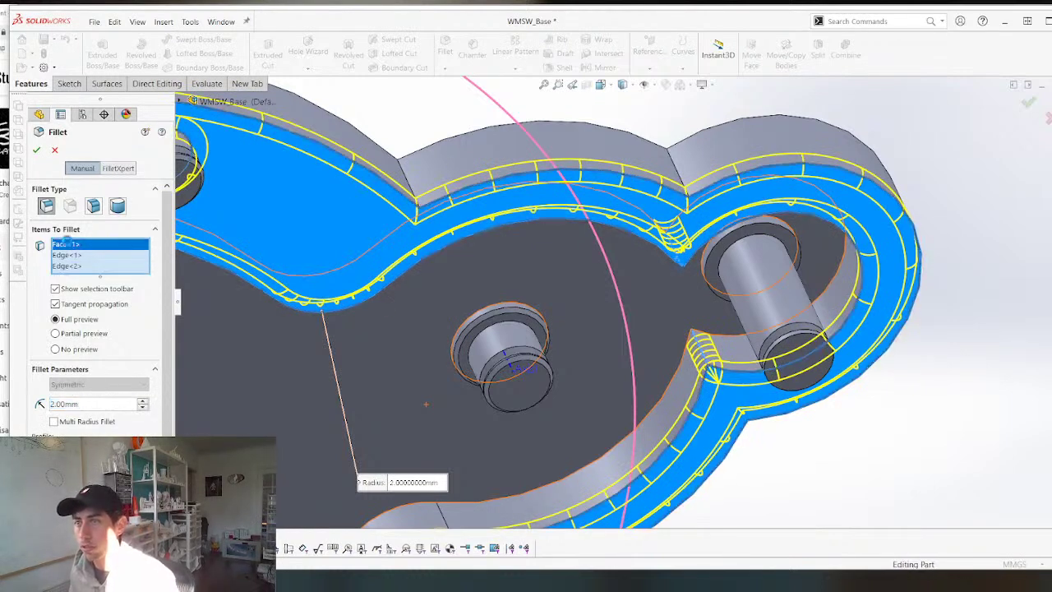
key(Delete)
click(66, 404)
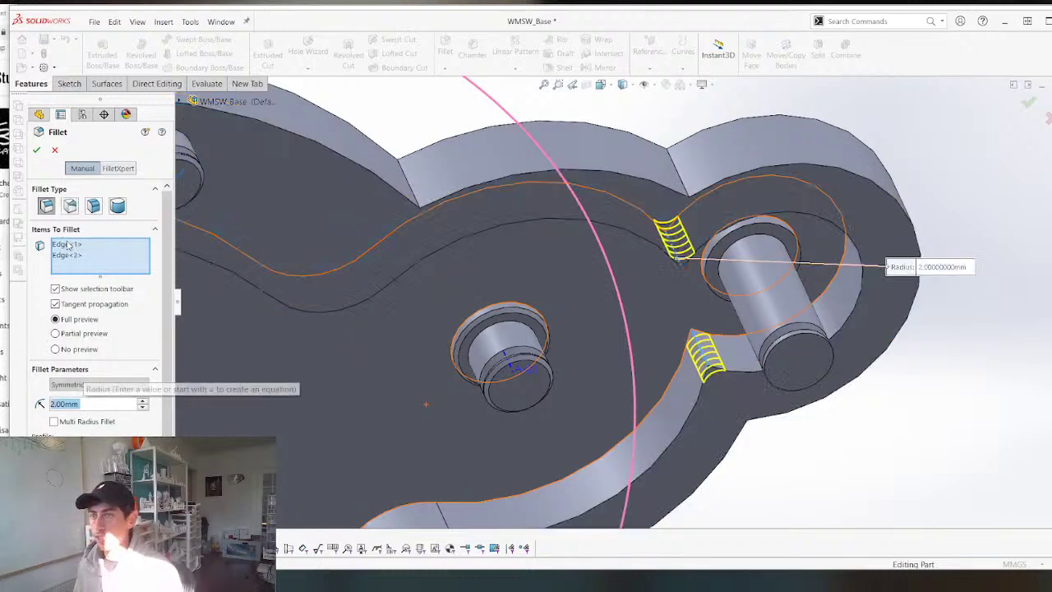
text(8)
key(Return)
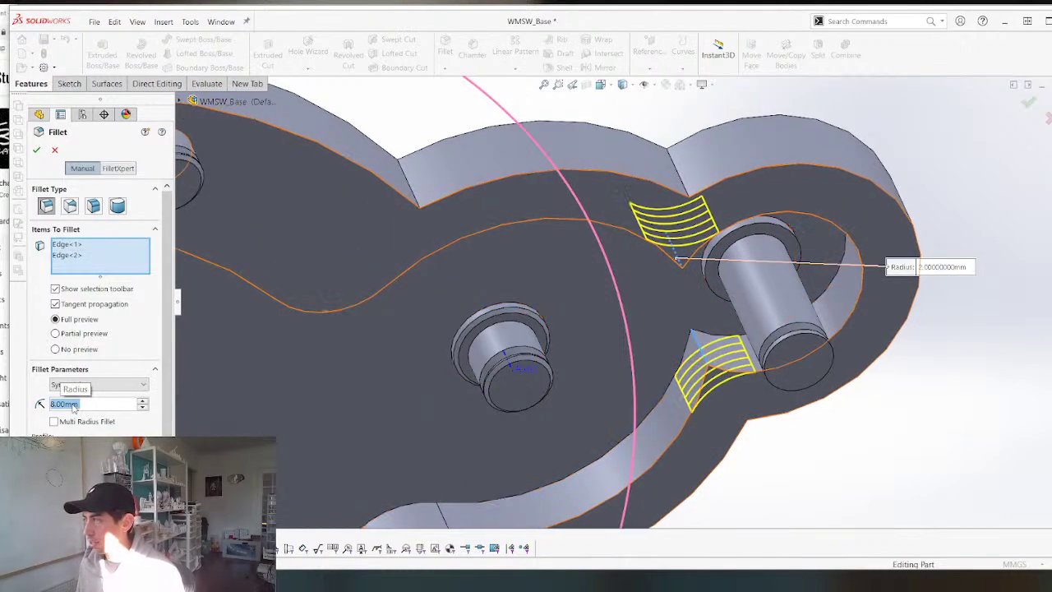
Set the radius of the existing pocket fillet between the large gear recess and the middle gear recess to 15 mm.
scroll(654, 378, up, 4)
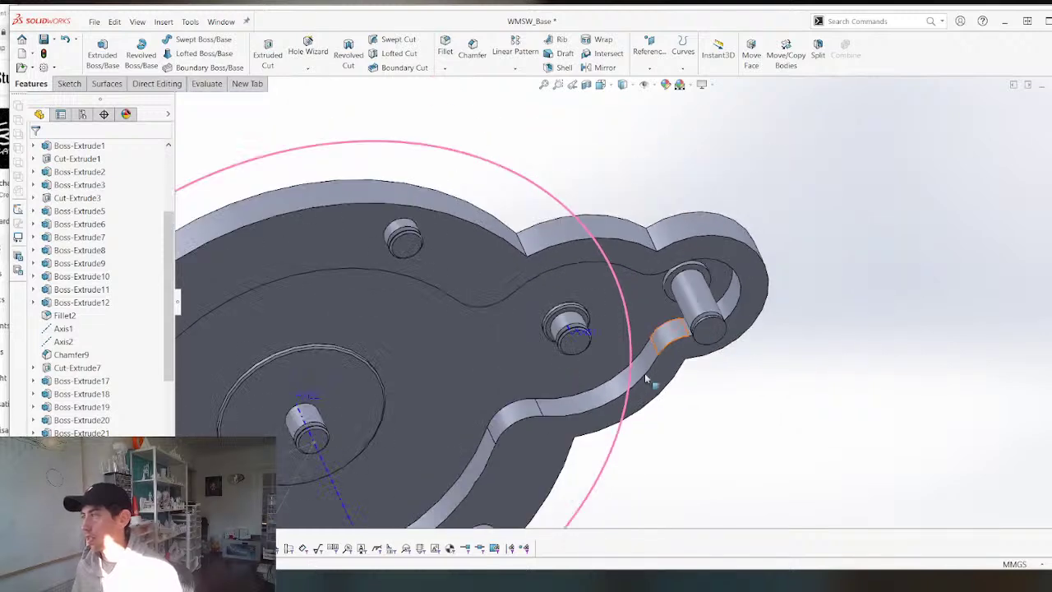
middle_drag(645, 354, 608, 215)
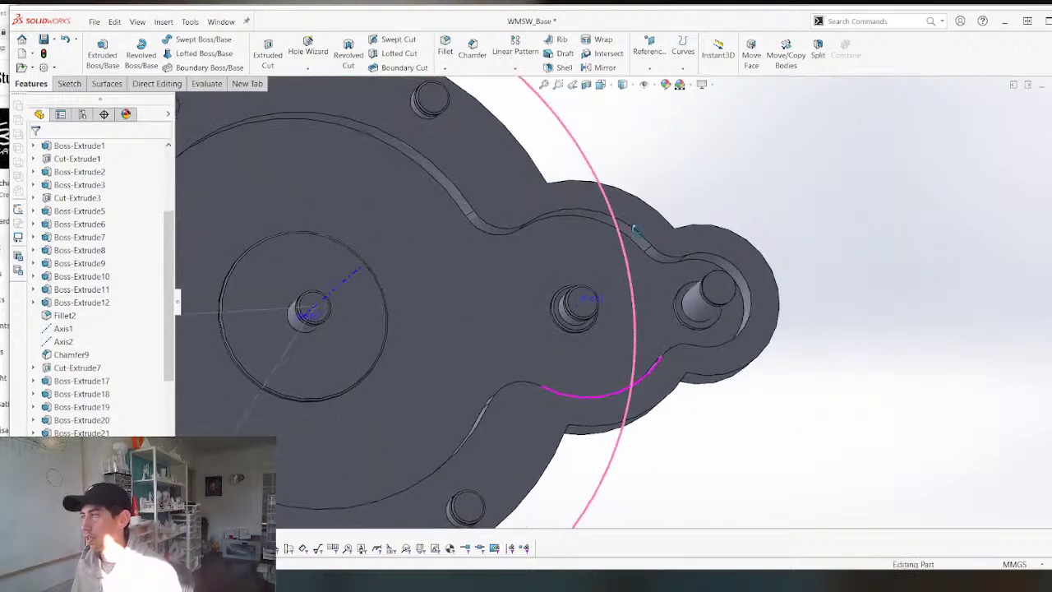
click(496, 240)
click(534, 210)
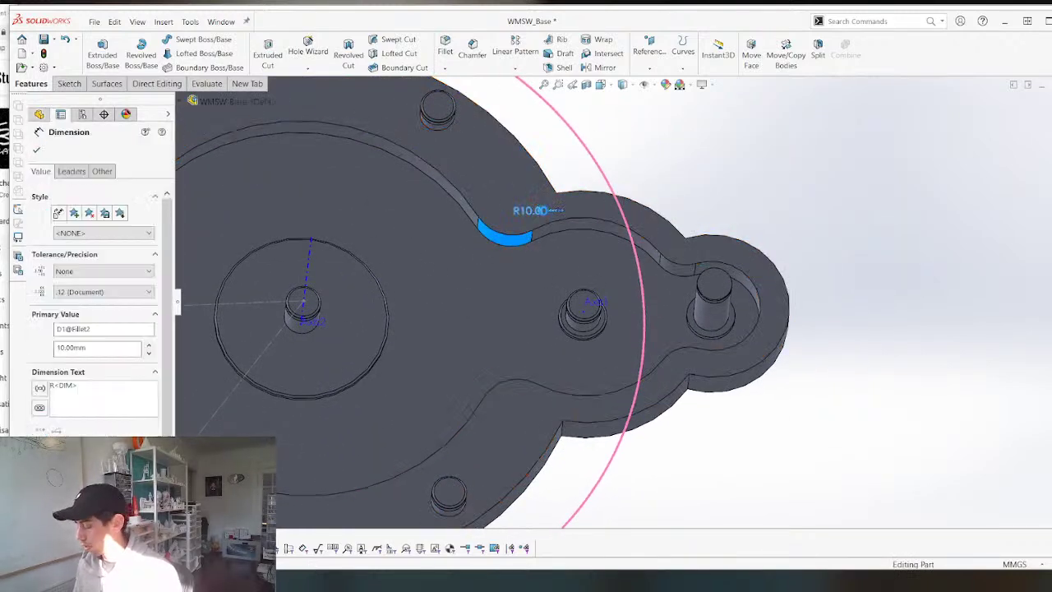
double_click(534, 210)
text(15)
key(Return)
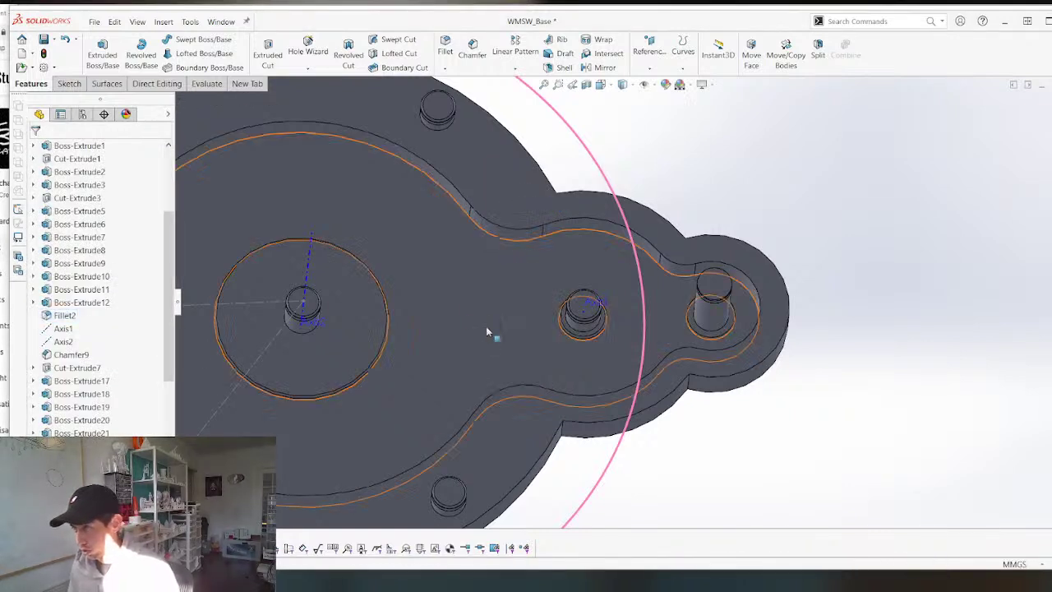
Start a new fillet and select the two outer vertical corner edges along one side of the base's gear arm.
middle_drag(481, 278, 481, 319)
scroll(480, 319, up, 5)
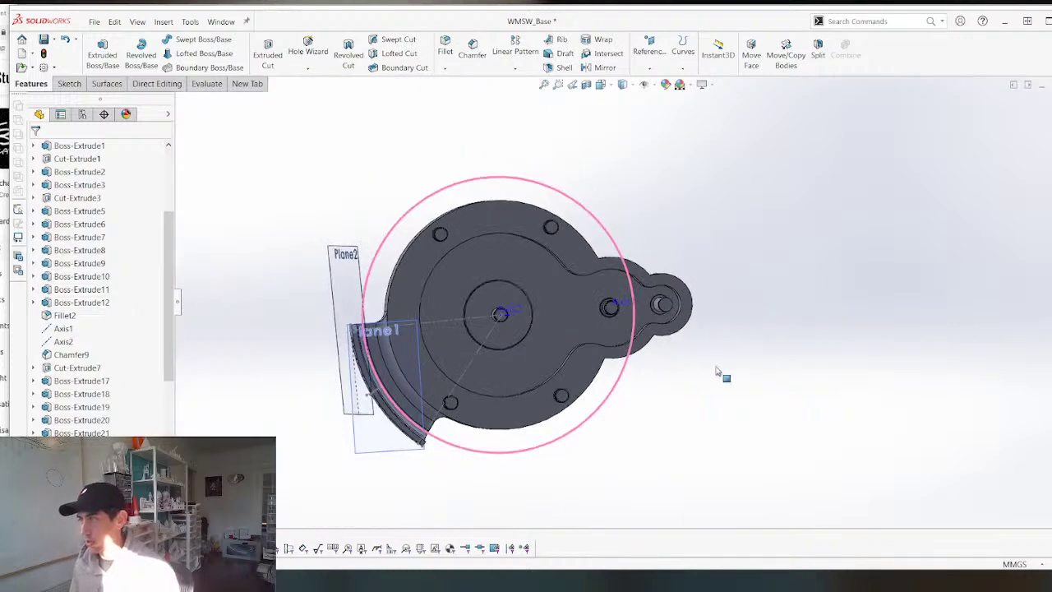
scroll(713, 370, down, 4)
middle_drag(611, 382, 488, 73)
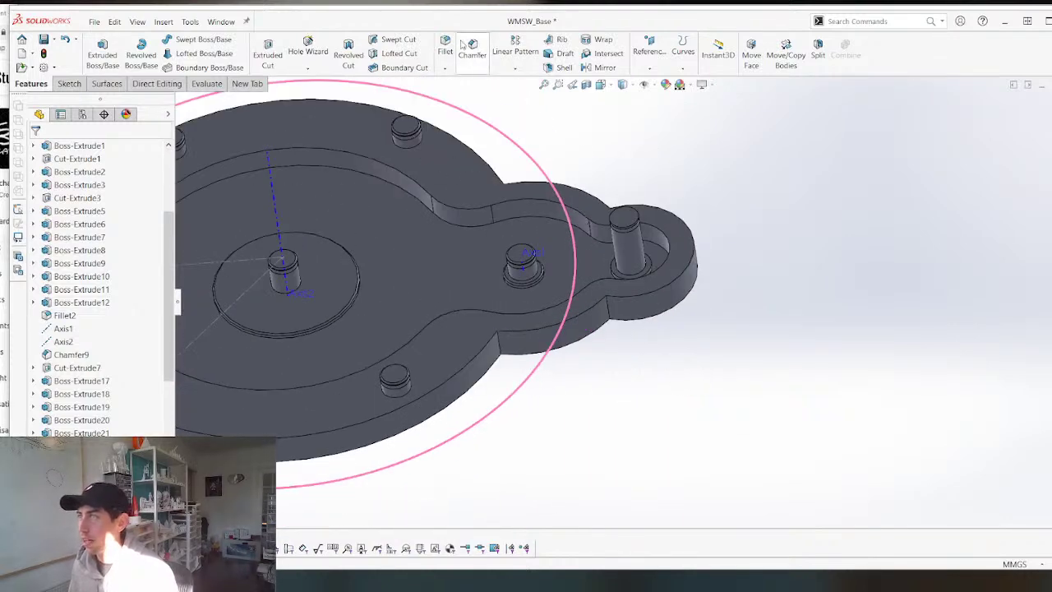
click(459, 47)
key(Escape)
click(451, 53)
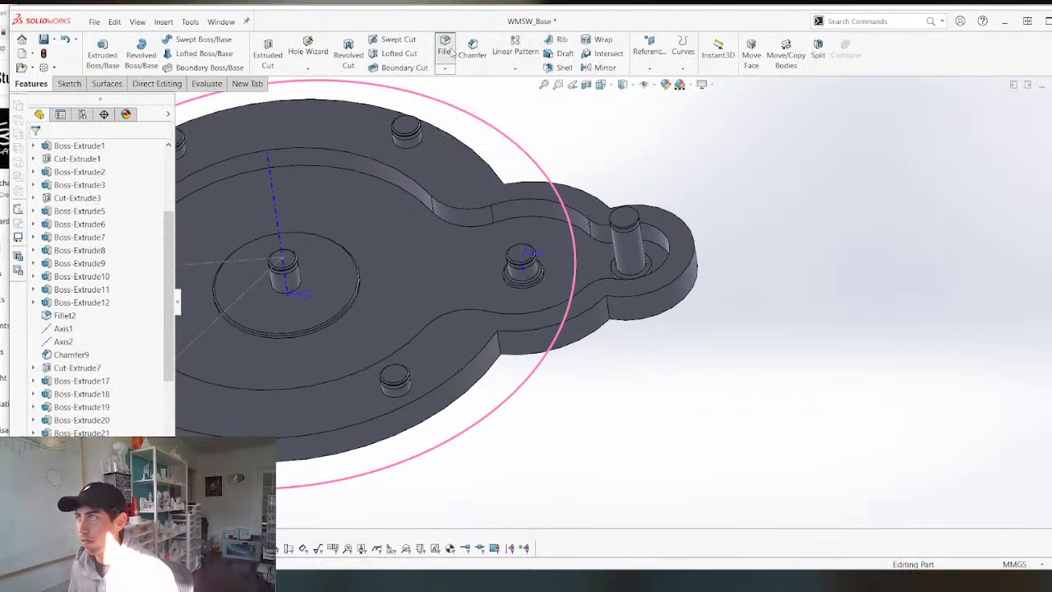
click(497, 341)
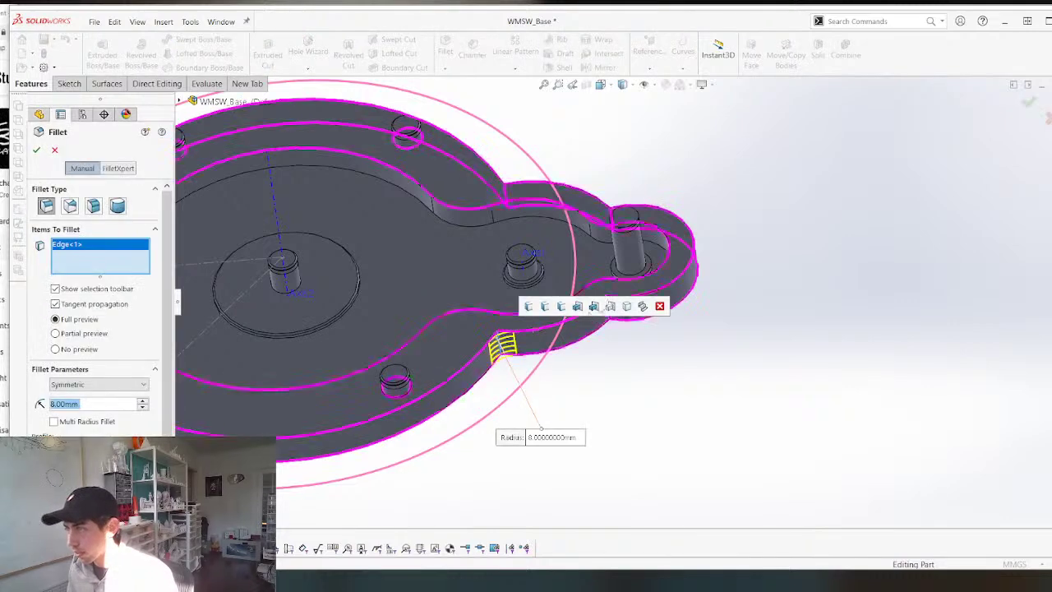
scroll(603, 353, up, 3)
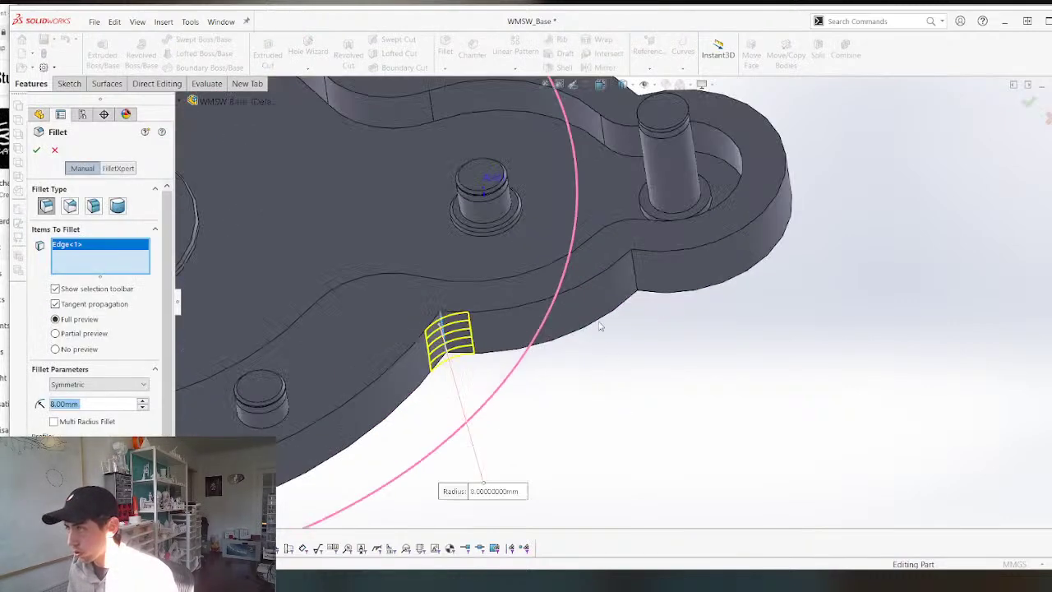
click(637, 261)
Add the two matching outer corner edges on the opposite side of the arm and fillet all four with a 30 mm radius.
scroll(634, 267, down, 5)
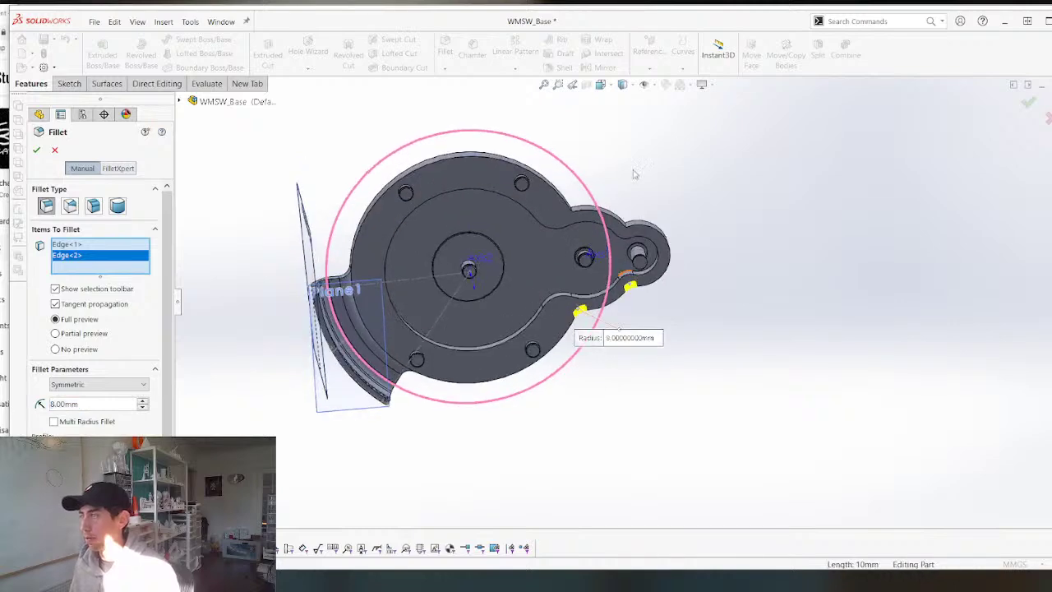
scroll(632, 174, up, 3)
middle_drag(432, 277, 485, 301)
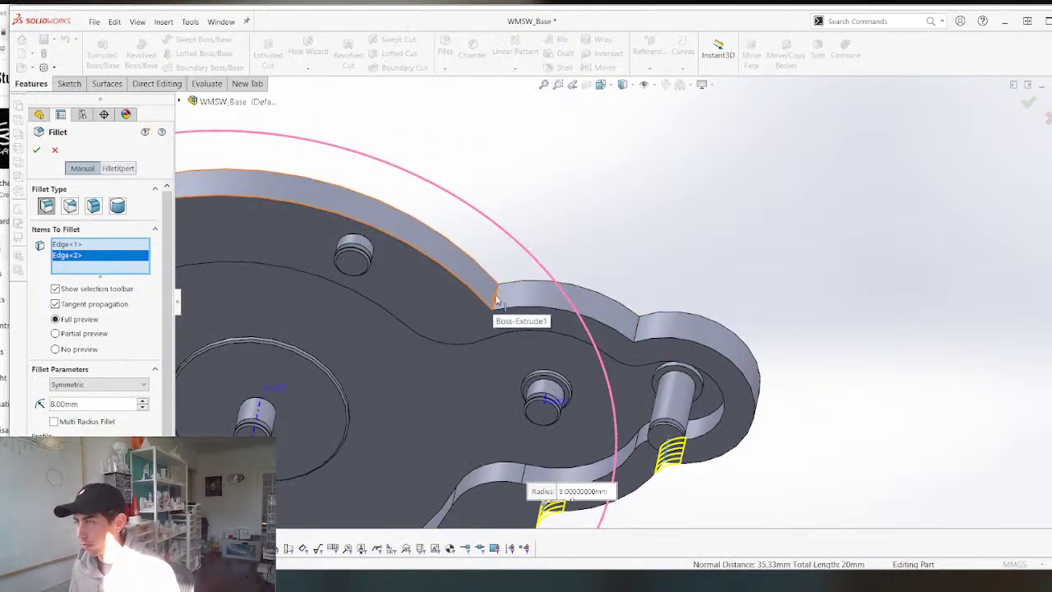
click(497, 302)
click(640, 327)
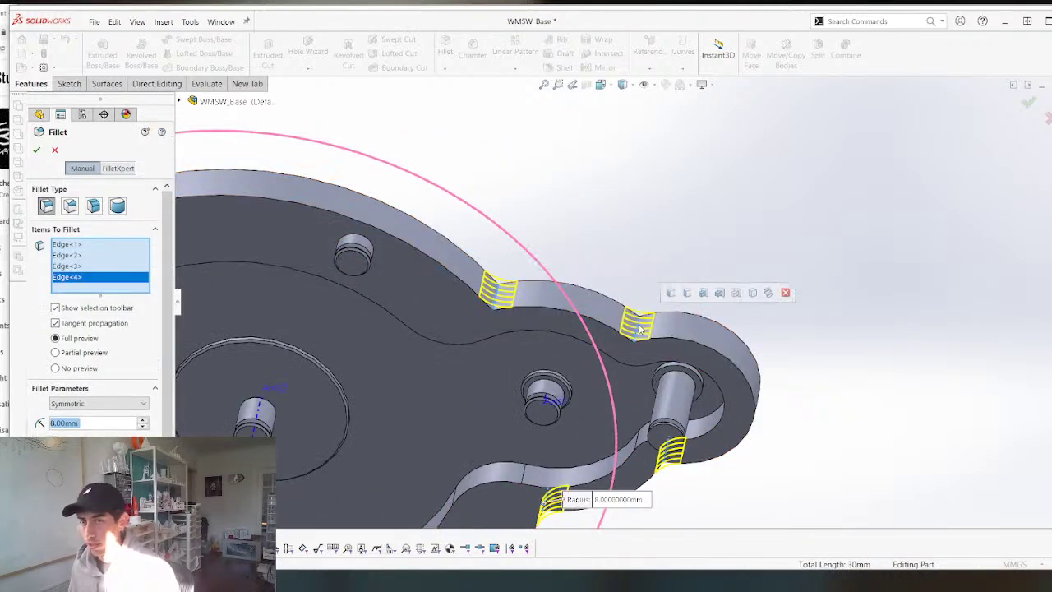
scroll(511, 345, down, 4)
middle_drag(509, 376, 528, 272)
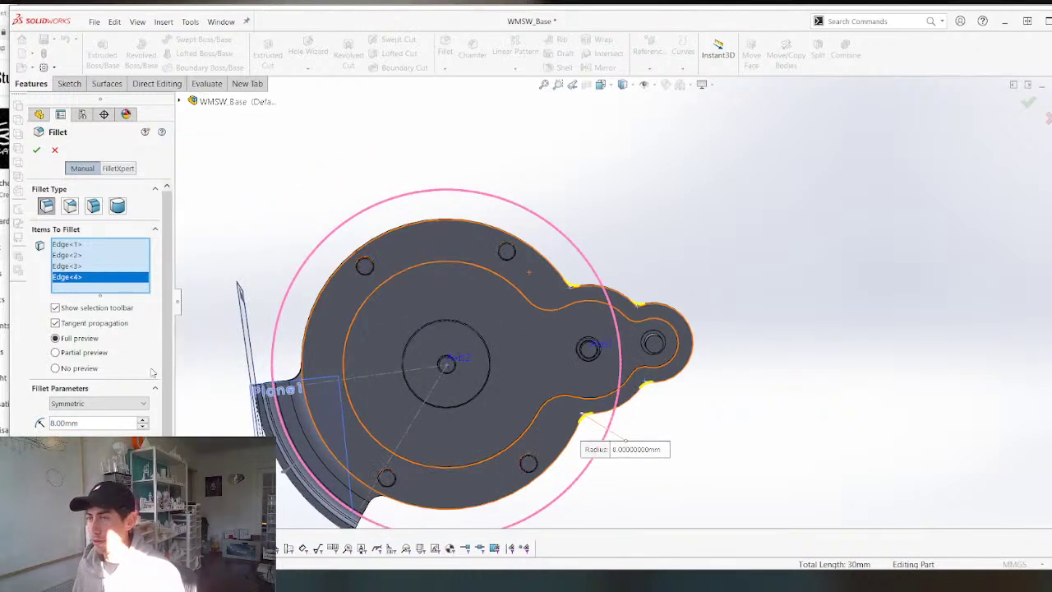
key(Return)
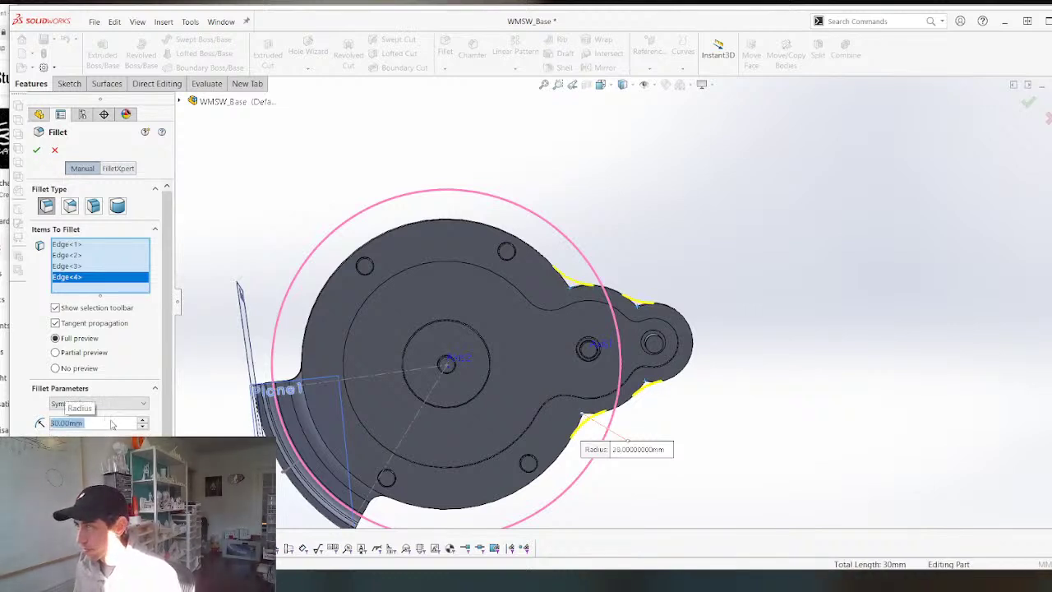
key(Return)
Switch to WMSW_Assembly and examine the base's filleted outer contour around the gears and the hand crank.
scroll(498, 243, up, 3)
middle_drag(533, 310, 548, 289)
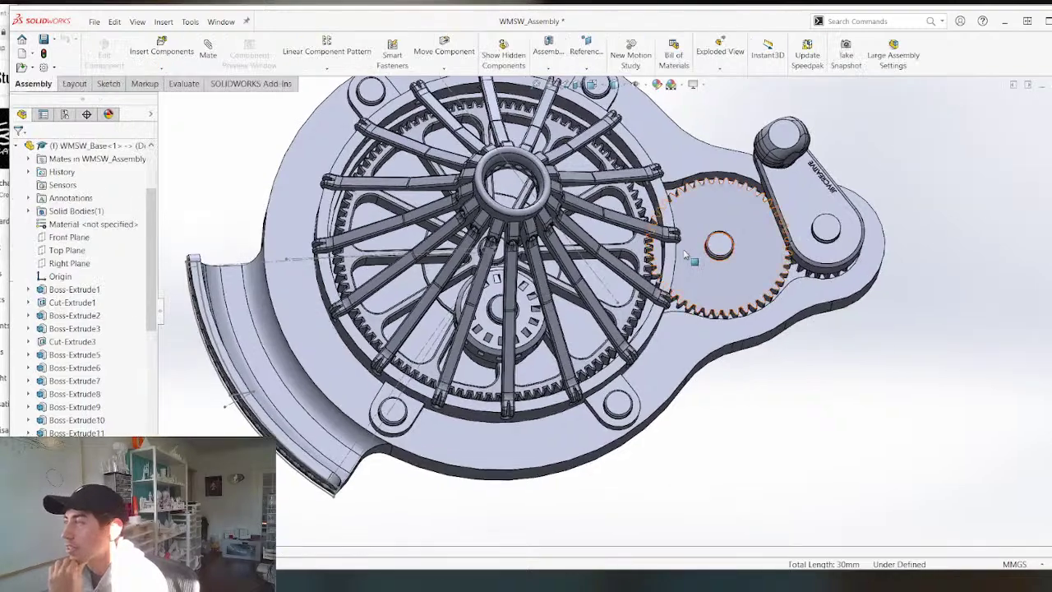
click(653, 348)
scroll(942, 293, up, 5)
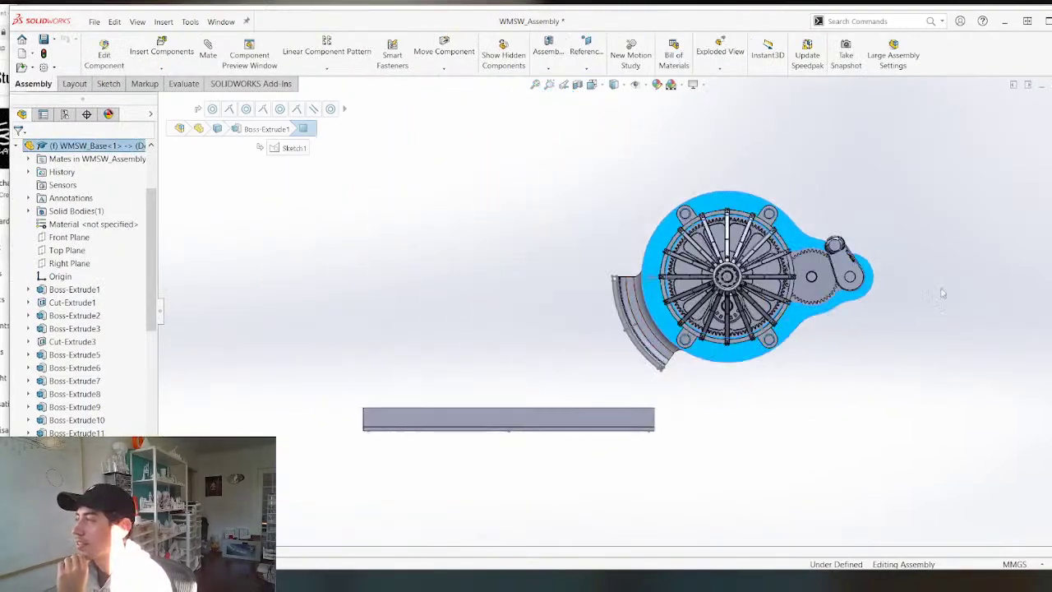
scroll(921, 310, down, 4)
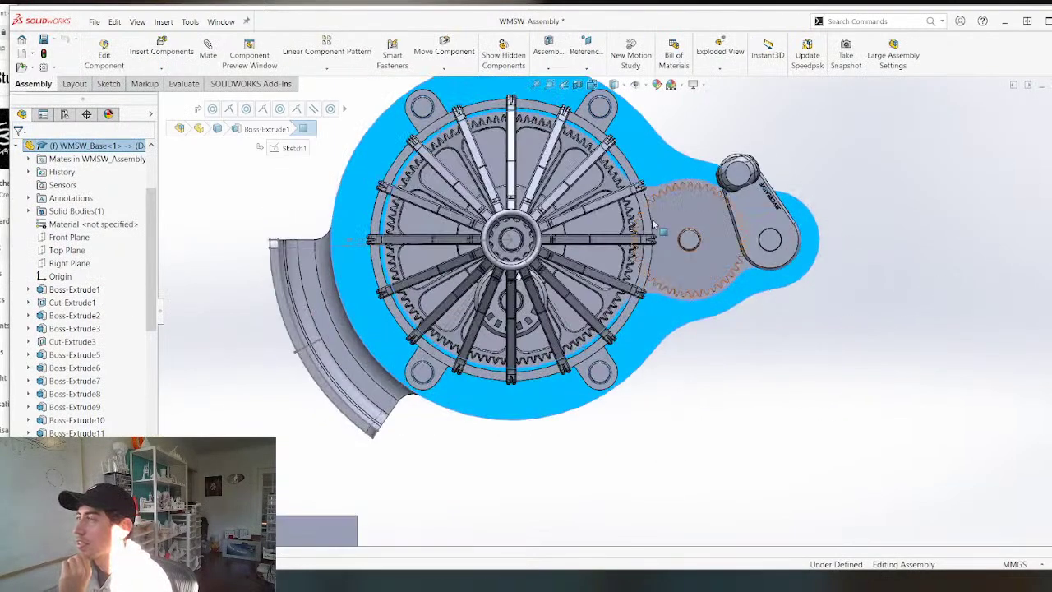
scroll(653, 224, up, 3)
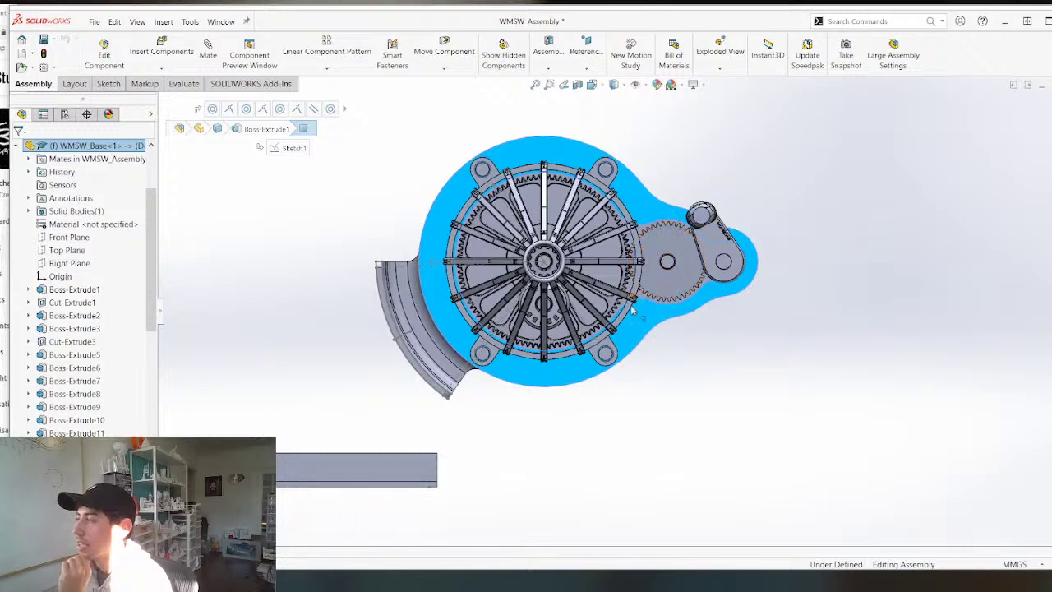
Open WMSW_Base from the assembly and edit the sketch of Boss-Extrude1, the base's outer profile.
right_click(632, 333)
click(644, 200)
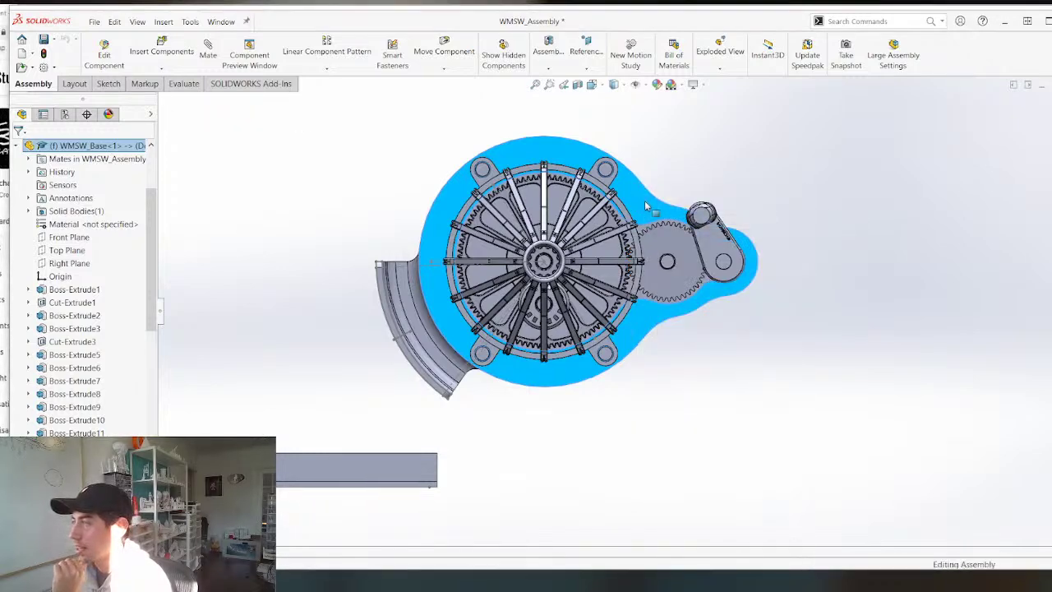
right_click(645, 203)
click(653, 156)
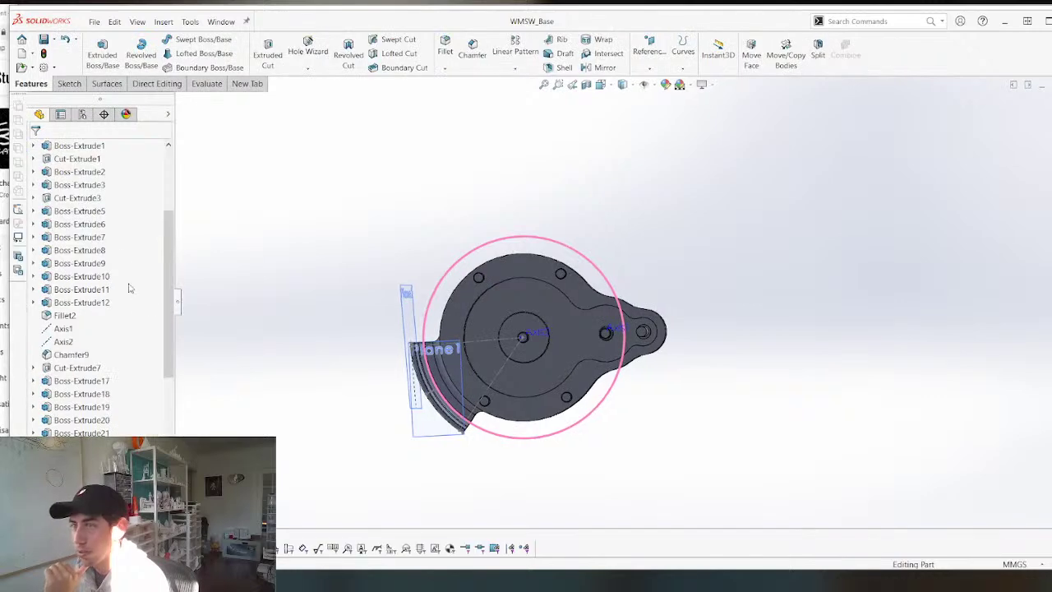
scroll(129, 312, up, 5)
right_click(74, 276)
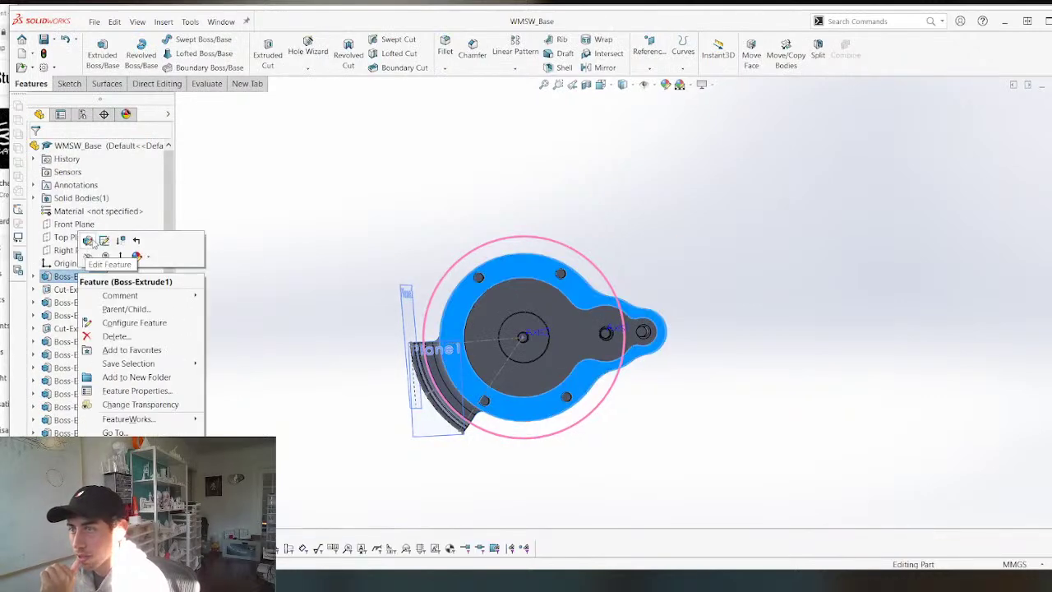
click(104, 239)
scroll(562, 338, down, 3)
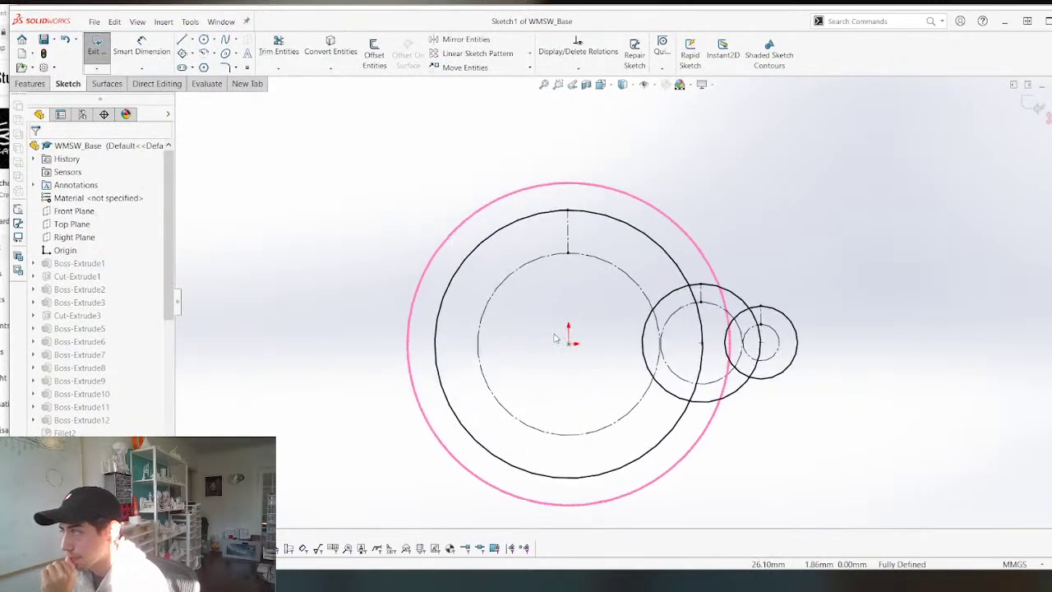
scroll(639, 250, down, 2)
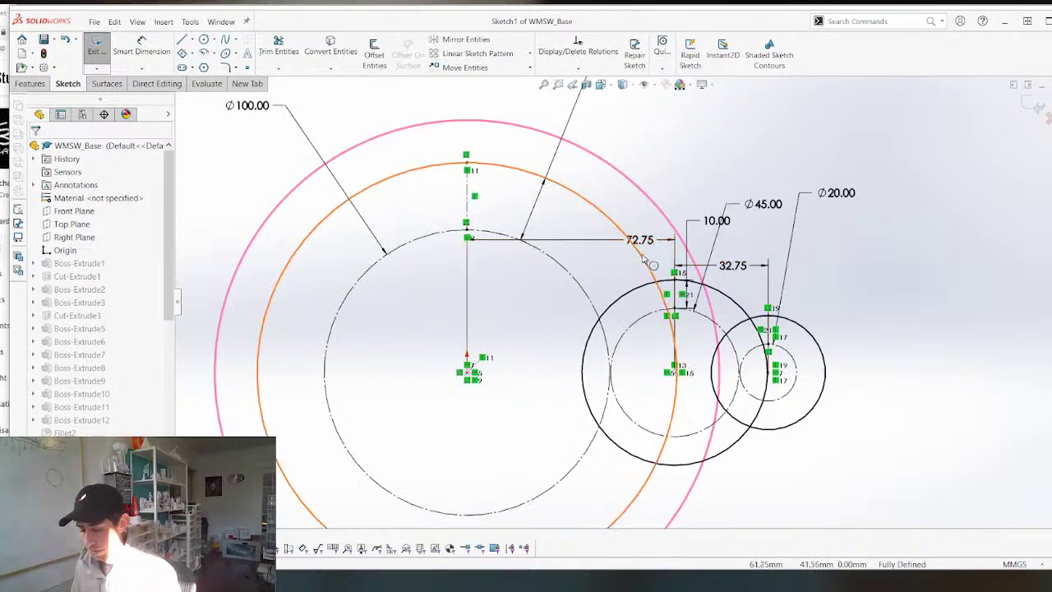
Draw a line along the upper side from the large outer circle to the smallest outer circle, tangent to both.
key(l)
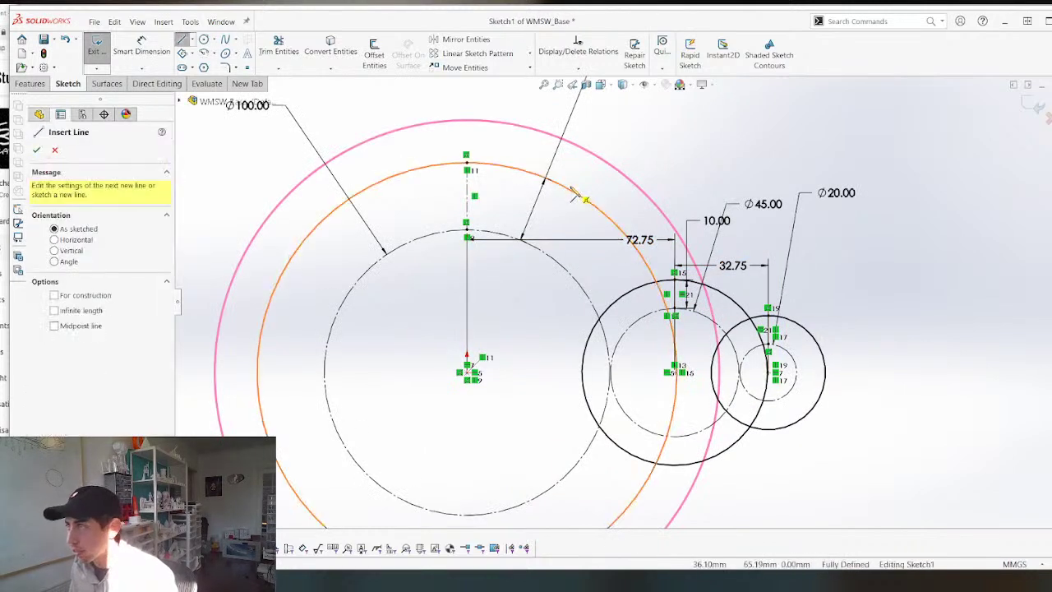
click(578, 199)
click(808, 333)
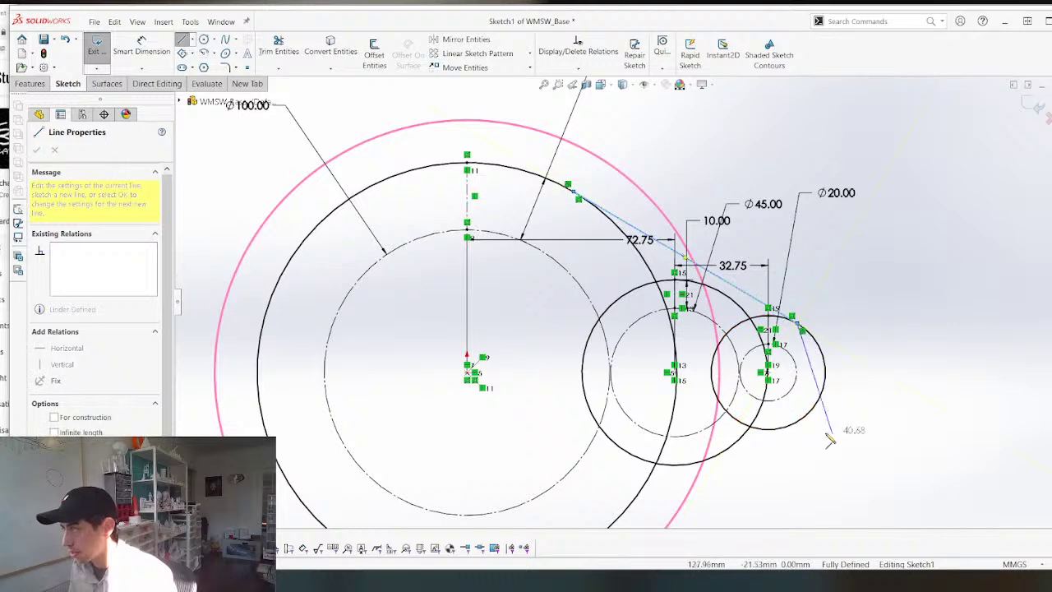
key(Escape)
scroll(657, 396, up, 4)
scroll(646, 403, down, 4)
Draw a matching line along the lower side from the large outer circle to the smallest outer circle.
key(l)
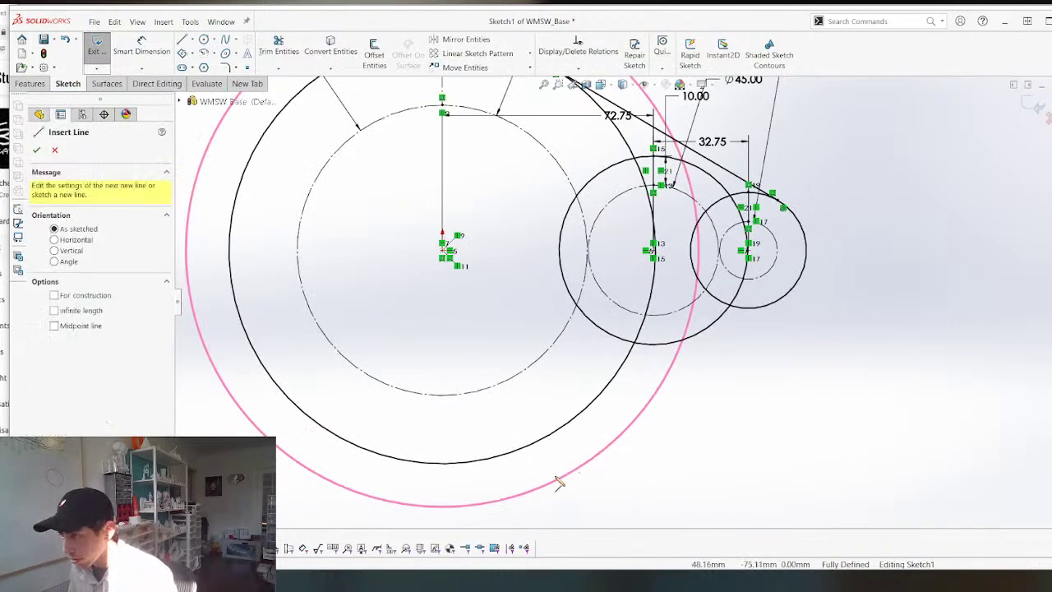
click(532, 455)
click(765, 313)
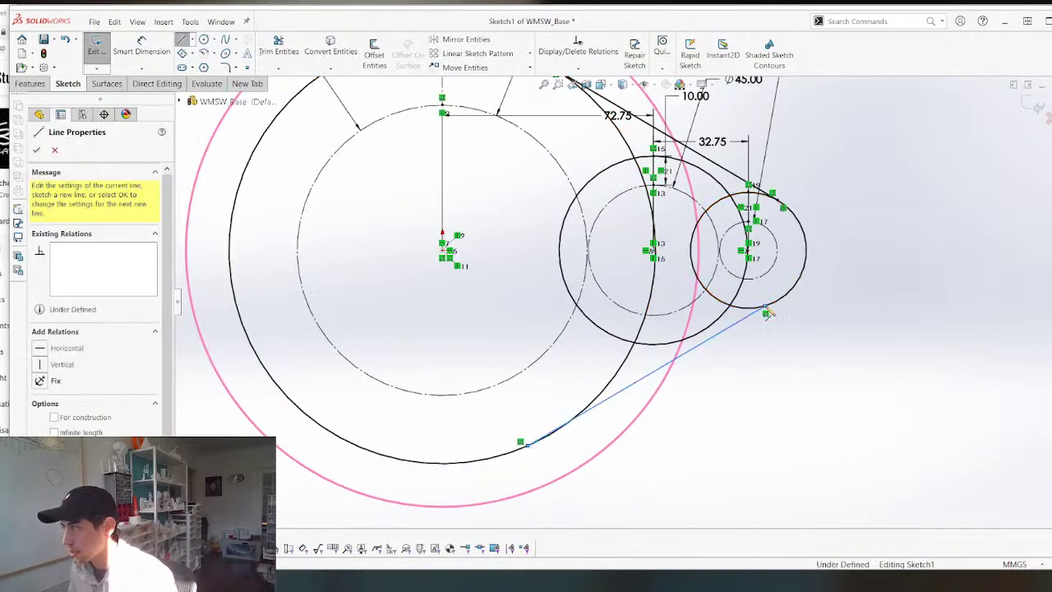
key(Escape)
scroll(533, 454, up, 4)
scroll(542, 486, down, 3)
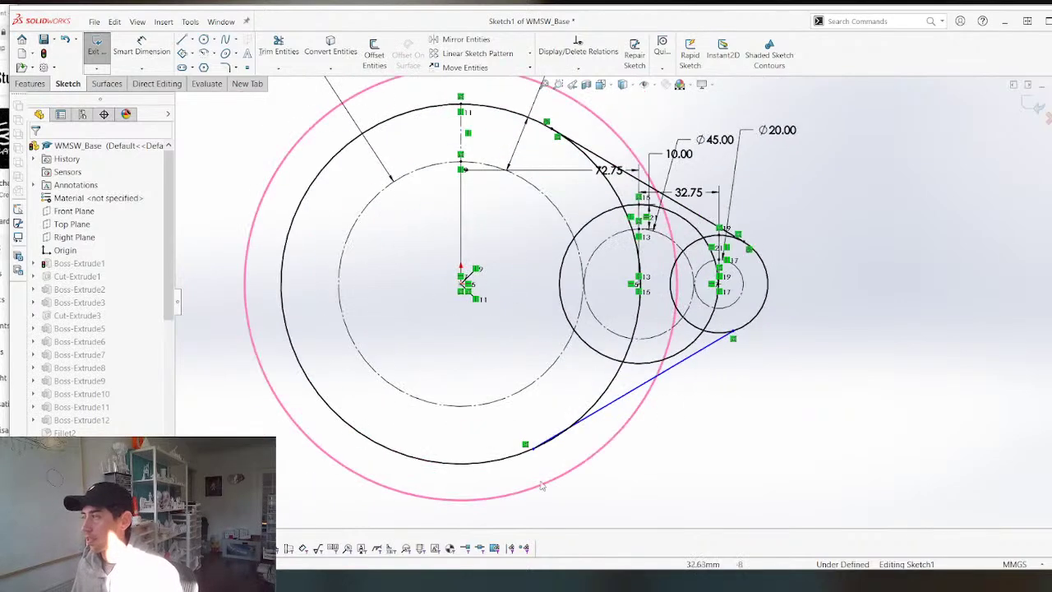
Make the lower connecting line tangent to the large outer circle.
ctrl+click(526, 450)
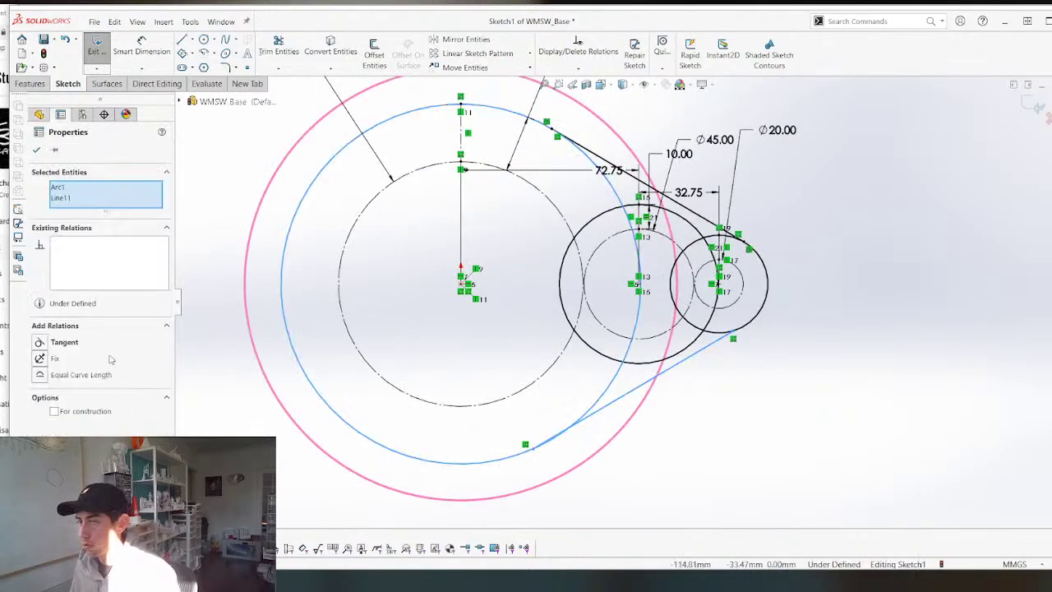
click(40, 341)
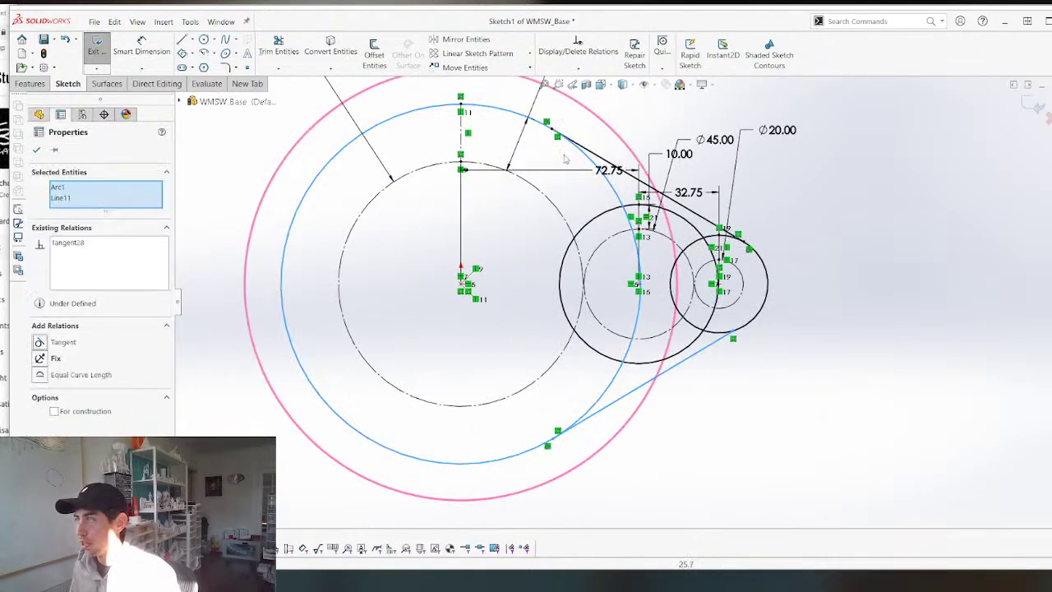
click(850, 223)
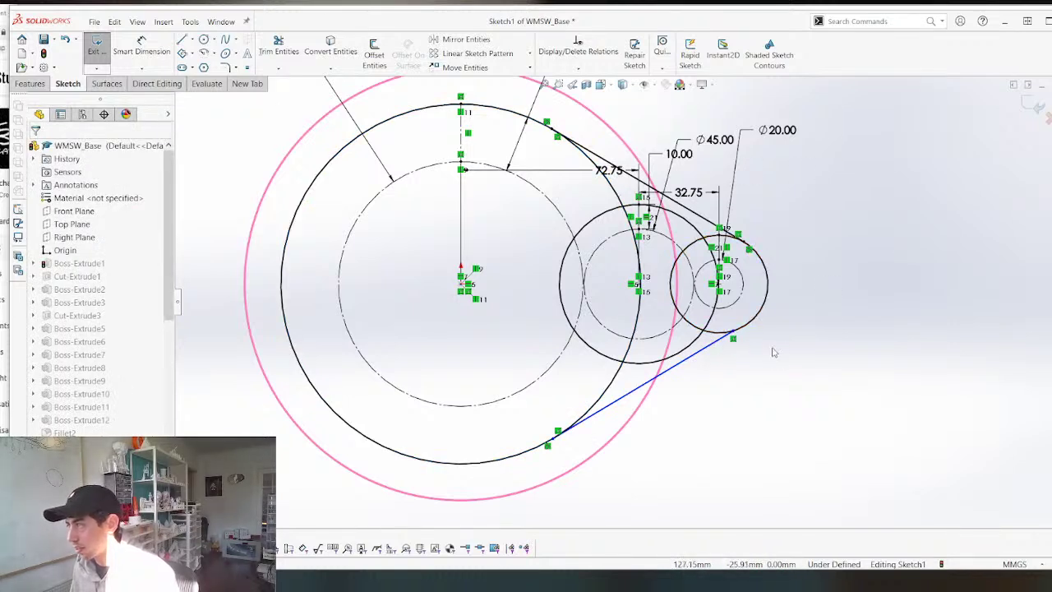
Make the lower connecting line tangent to the smallest outer circle and finish the outer profile sketch.
ctrl+click(726, 319)
click(762, 271)
click(803, 375)
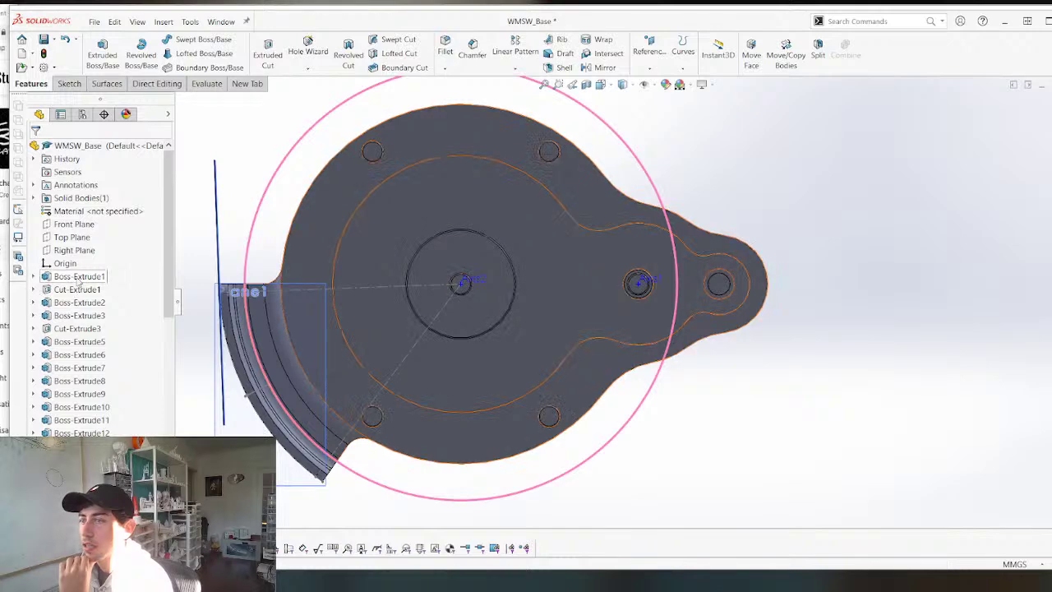
Edit Boss-Extrude1 to include the upper and lower regions between the tangent lines and the circles in its contours.
right_click(78, 276)
click(88, 244)
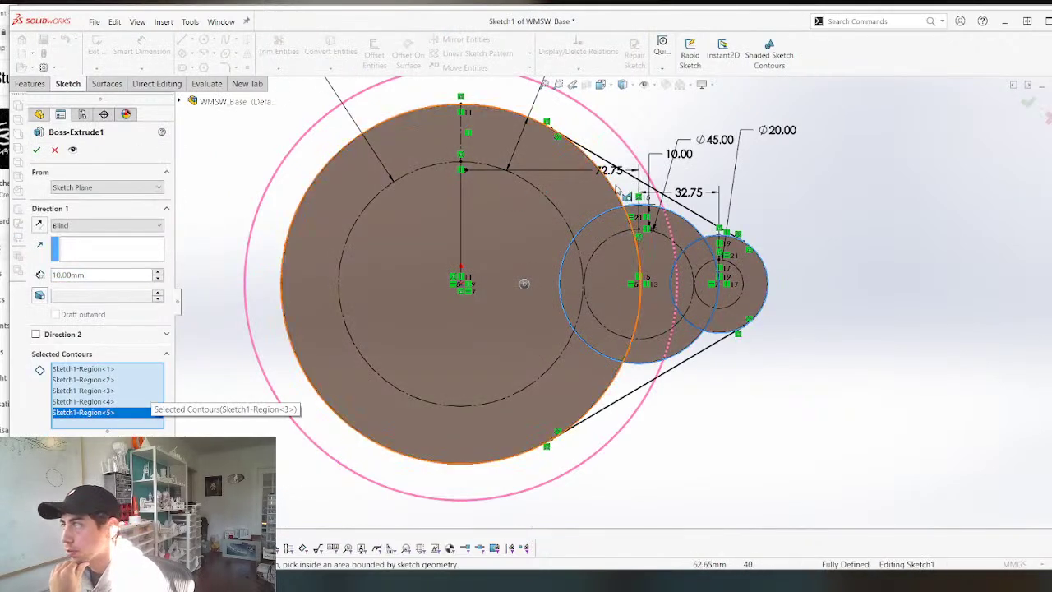
click(614, 189)
click(713, 345)
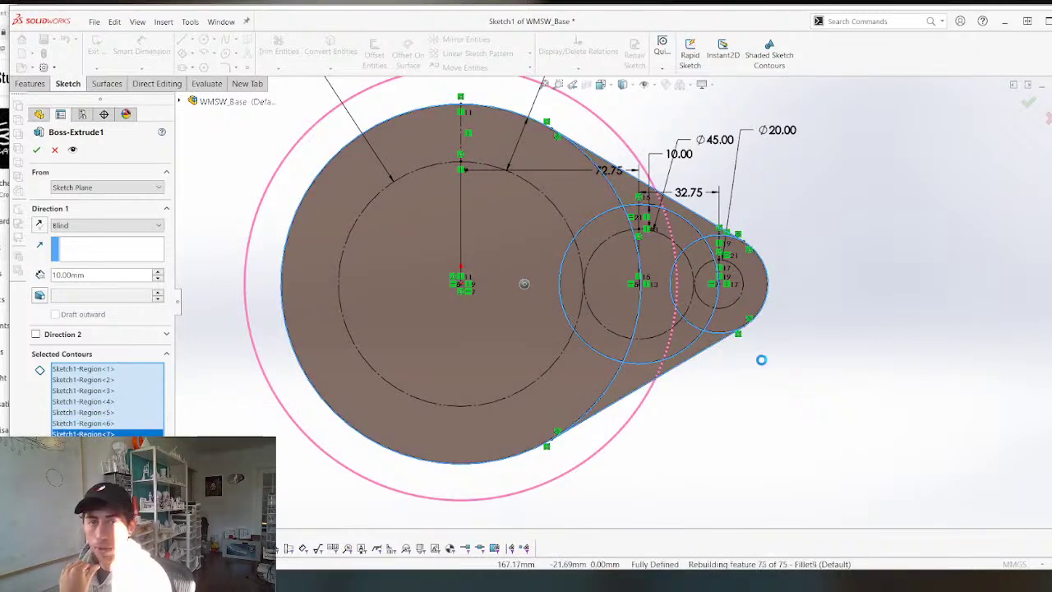
Delete the last fillet feature, Fillet9, from the base part.
scroll(573, 310, down, 3)
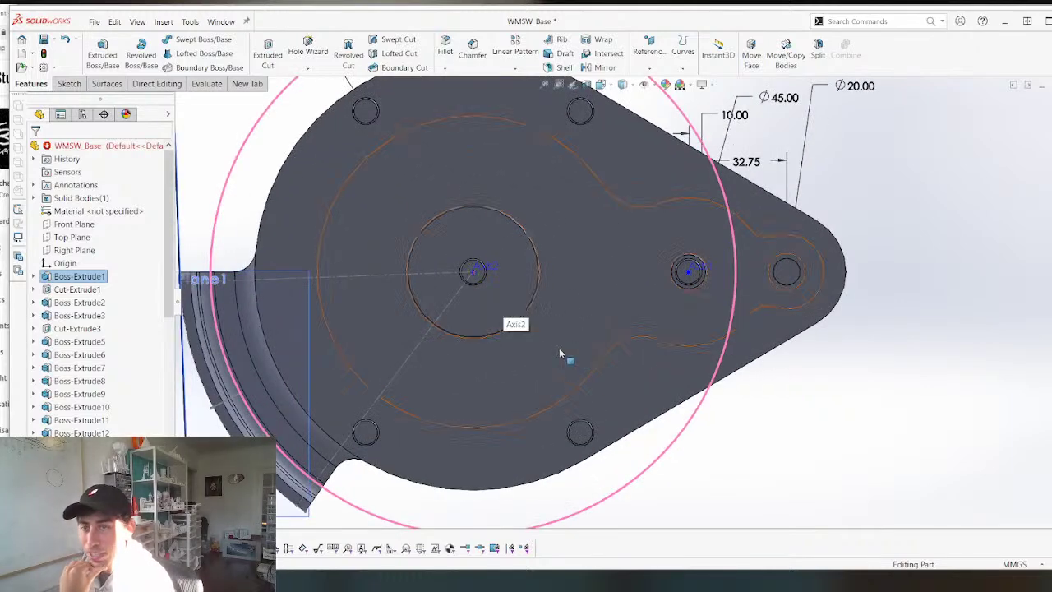
scroll(628, 329, up, 3)
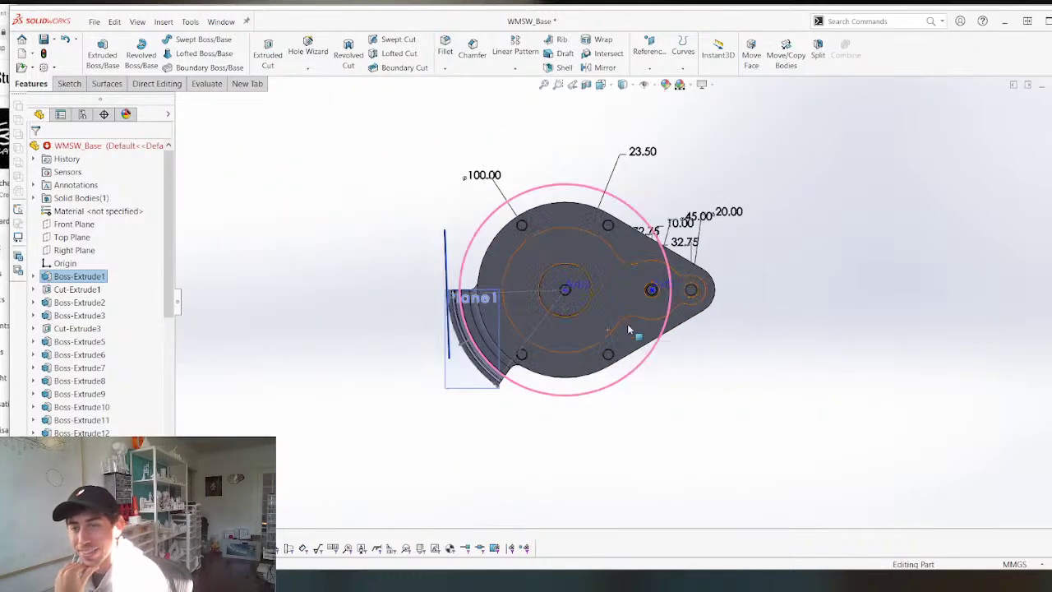
scroll(590, 334, down, 4)
middle_drag(496, 413, 493, 196)
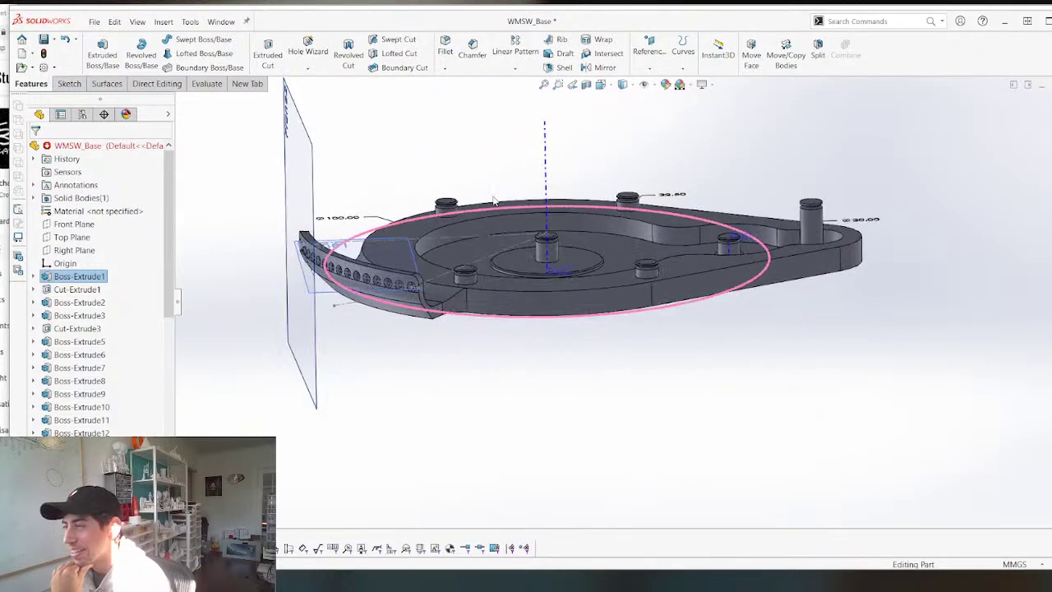
scroll(465, 333, down, 2)
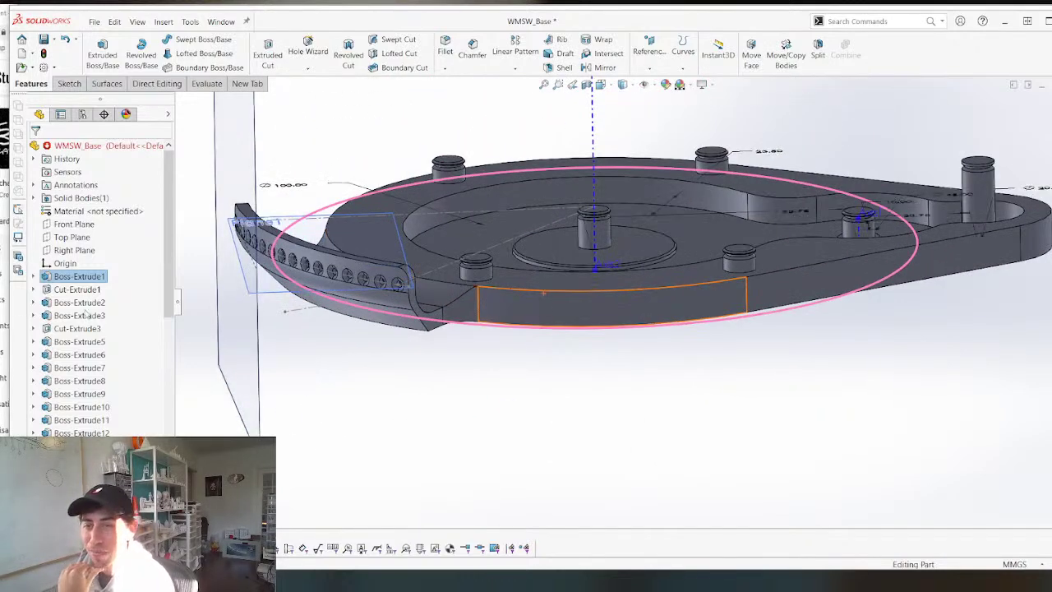
scroll(637, 276, up, 3)
middle_drag(655, 231, 609, 294)
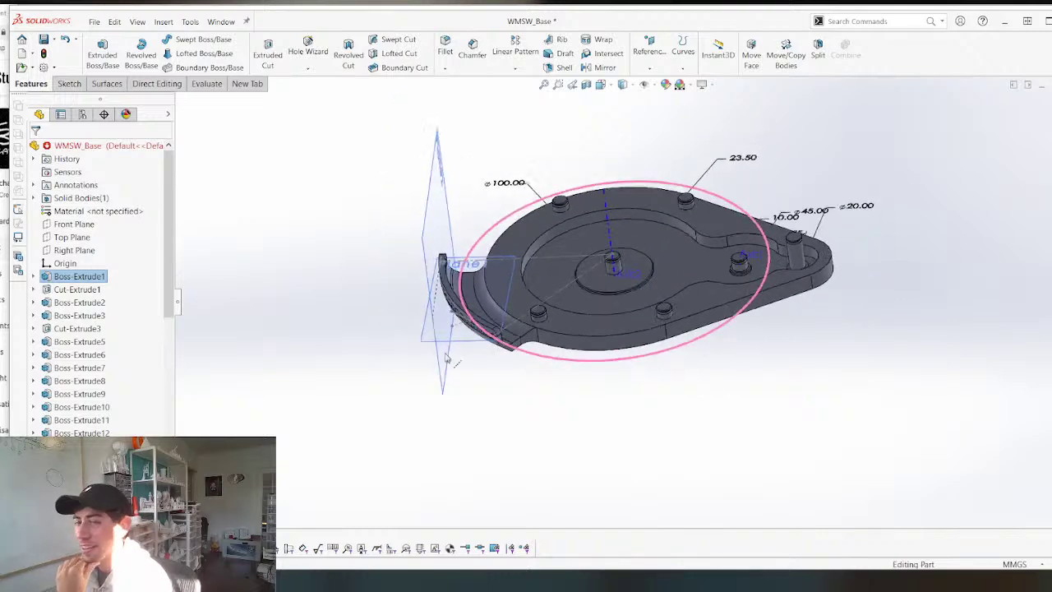
scroll(33, 347, down, 10)
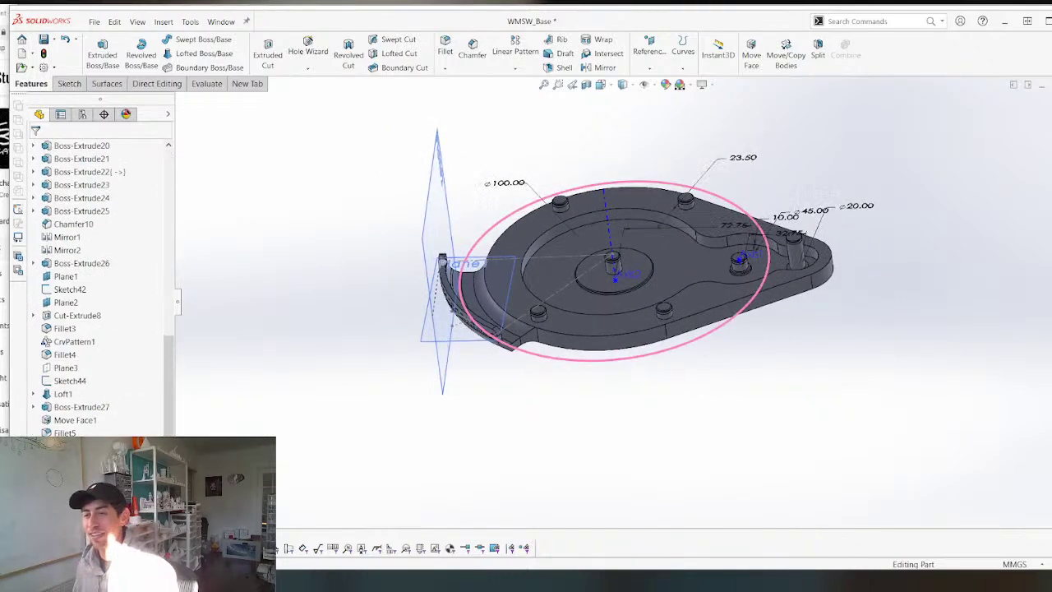
key(Delete)
key(Return)
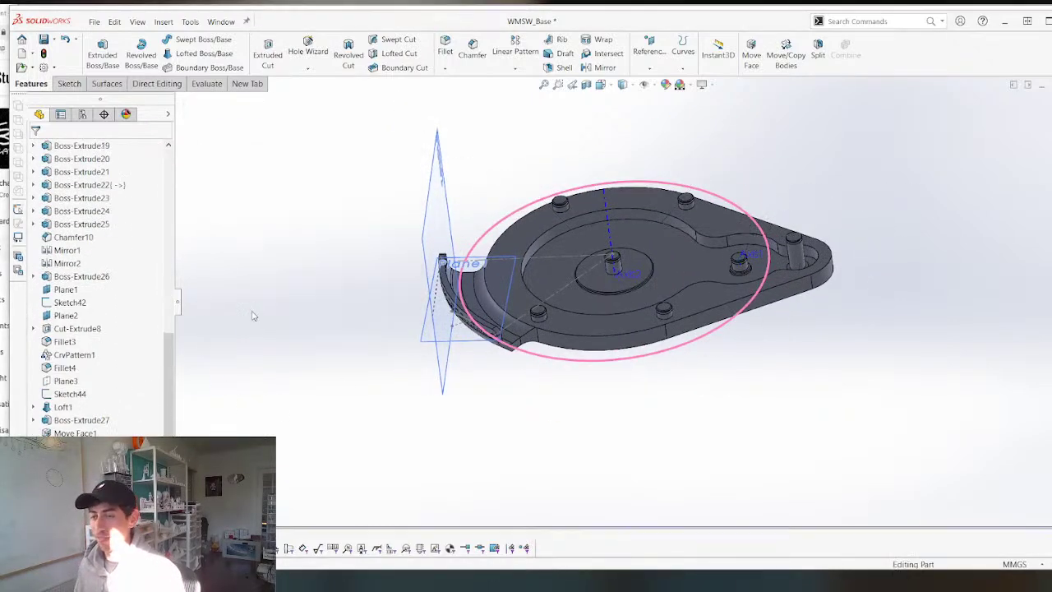
View the base's flat rim face straight on to check the new tangent outline.
middle_drag(411, 264, 608, 149)
click(608, 148)
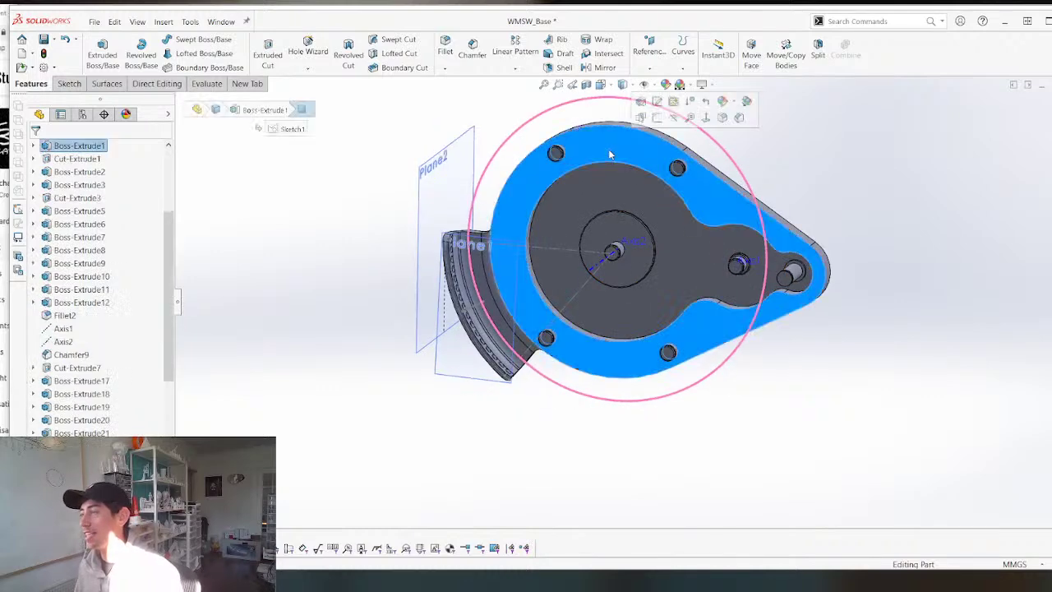
key(ctrl+8)
click(875, 396)
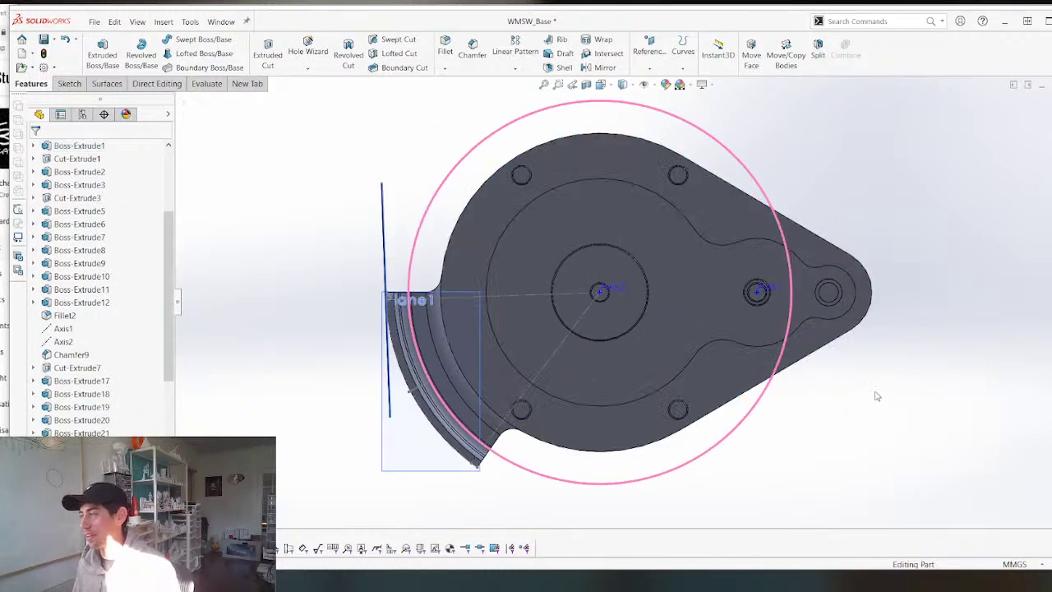
Return to WMSW_Assembly and examine the reshaped base around the spoked wheel, gears, crank and curved string guide.
key(ctrl+Tab)
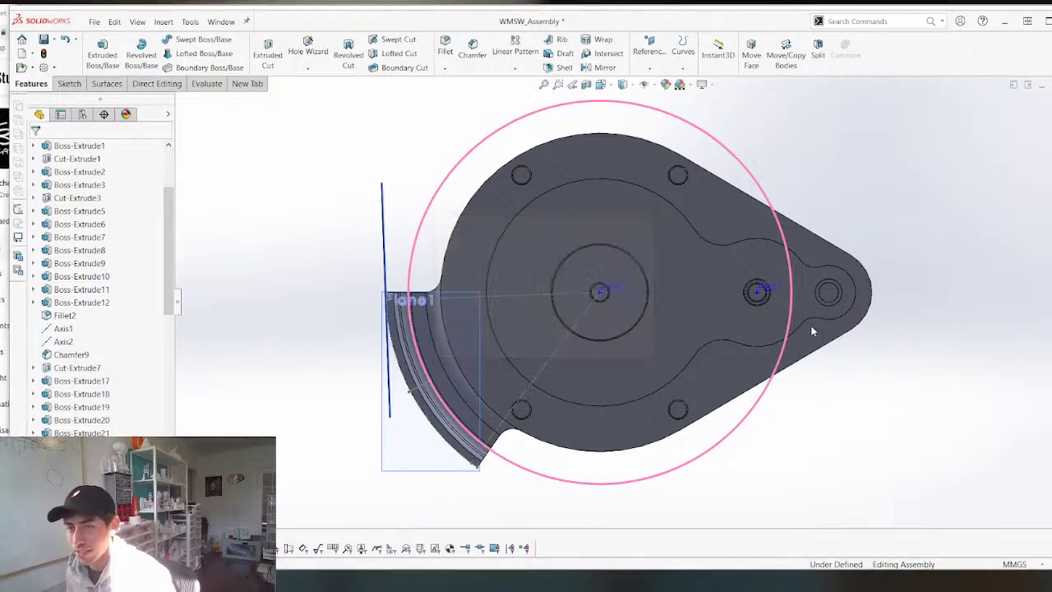
scroll(542, 233, down, 4)
middle_drag(526, 389, 540, 477)
scroll(575, 214, up, 4)
scroll(600, 321, up, 5)
scroll(540, 477, down, 4)
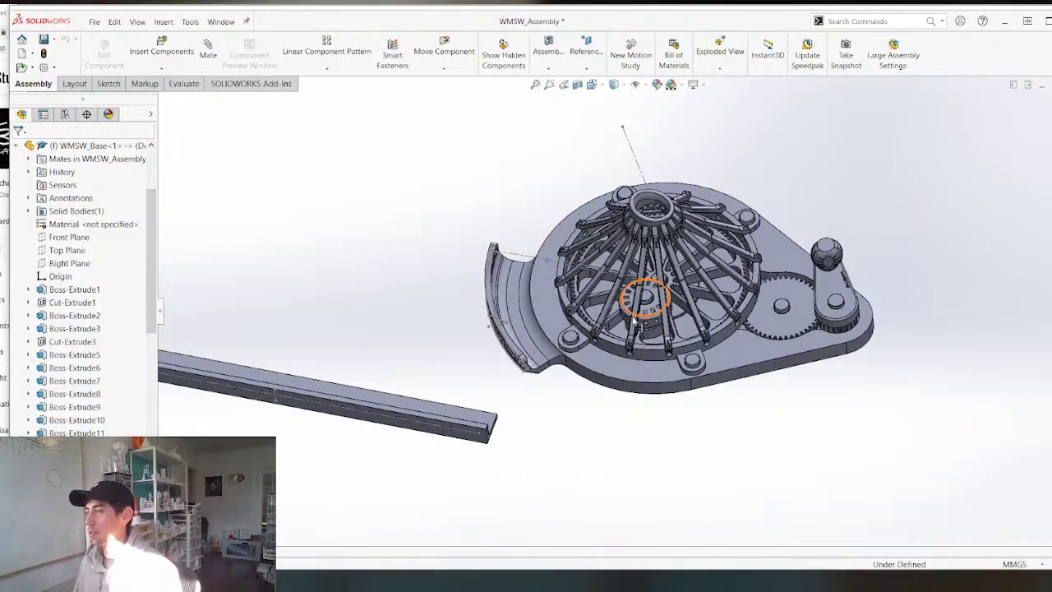
scroll(640, 305, up, 3)
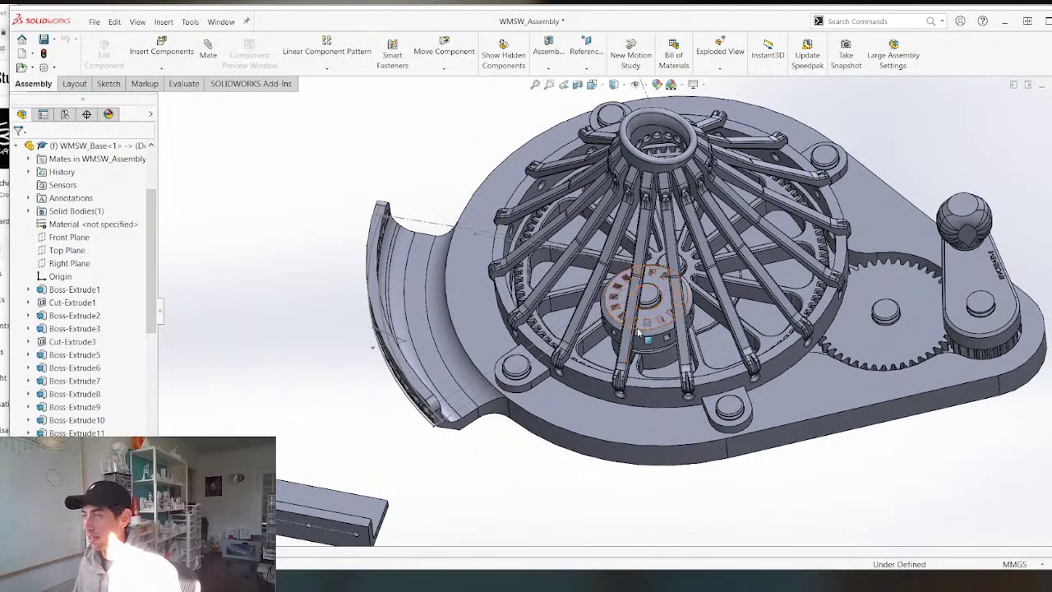
middle_drag(614, 345, 559, 388)
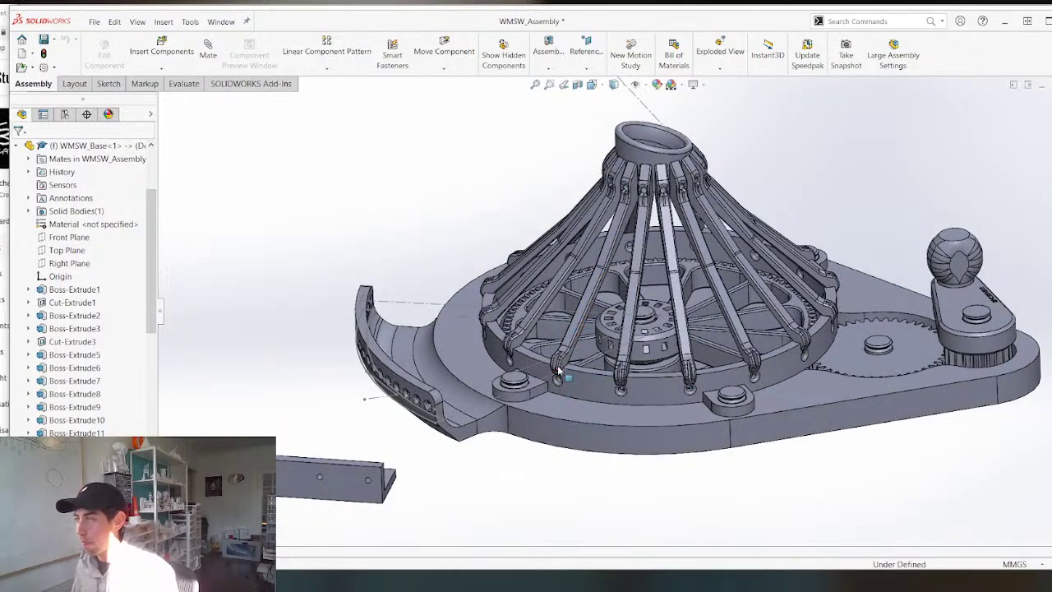
middle_drag(622, 191, 593, 202)
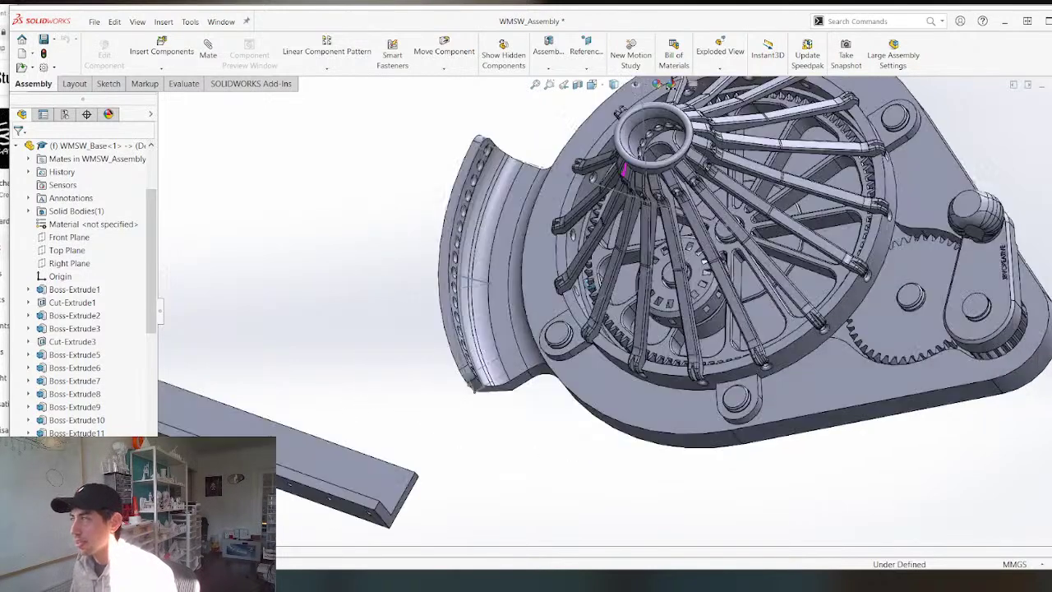
scroll(591, 205, up, 2)
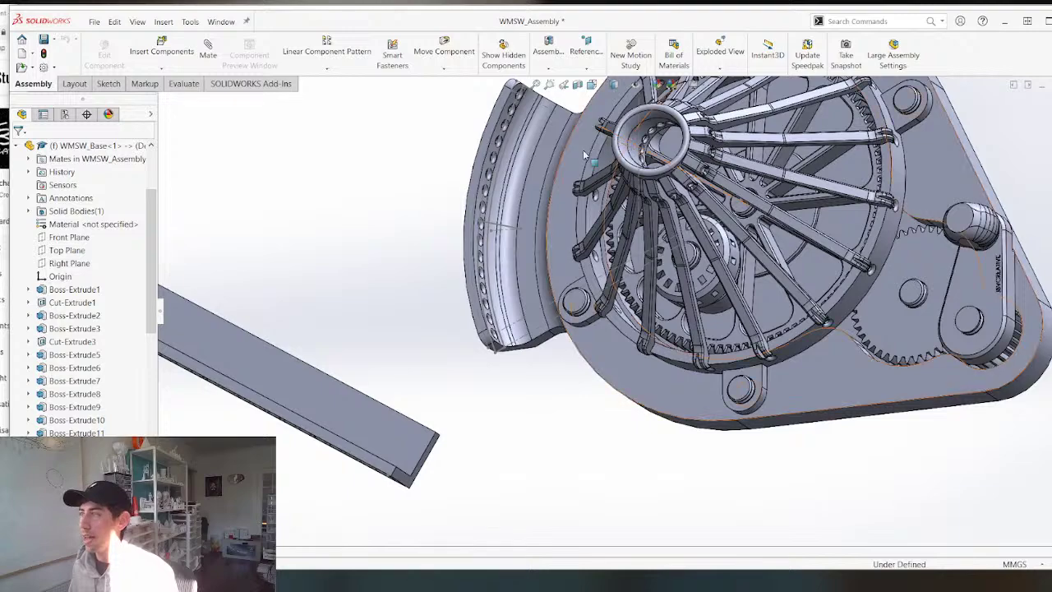
middle_drag(590, 160, 549, 369)
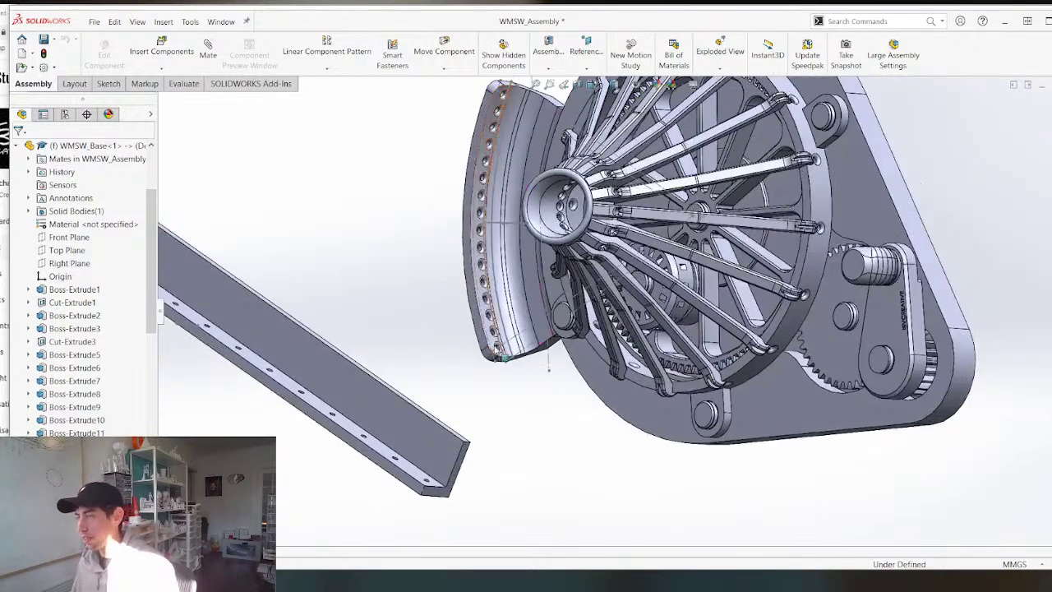
scroll(481, 369, down, 5)
middle_drag(446, 391, 562, 302)
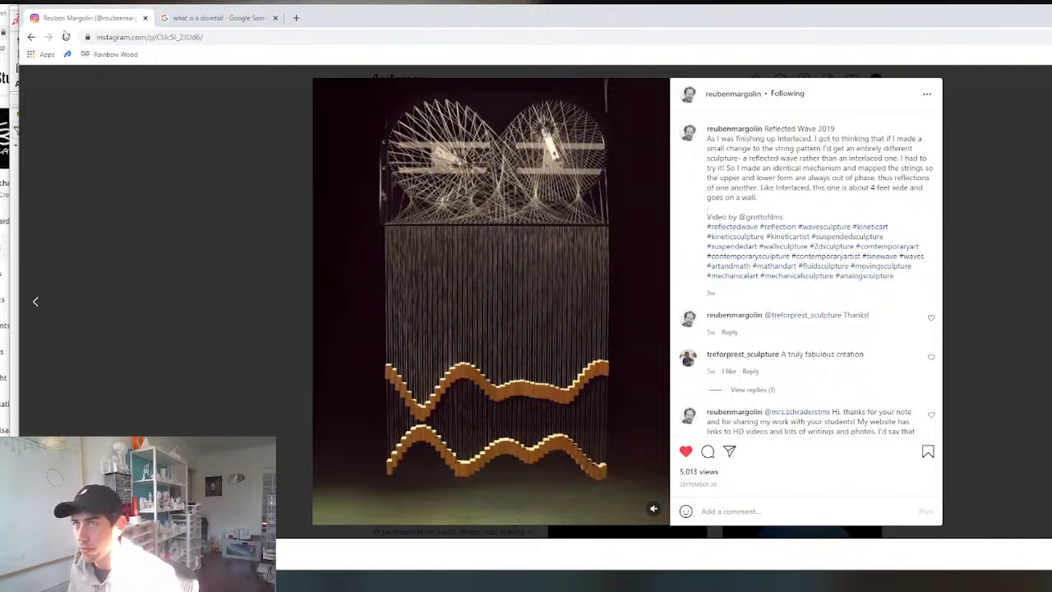
Reload the Instagram post of the Reflected Wave sculpture in the browser, examine its string mechanism enlarged, and return to SOLIDWORKS.
click(66, 37)
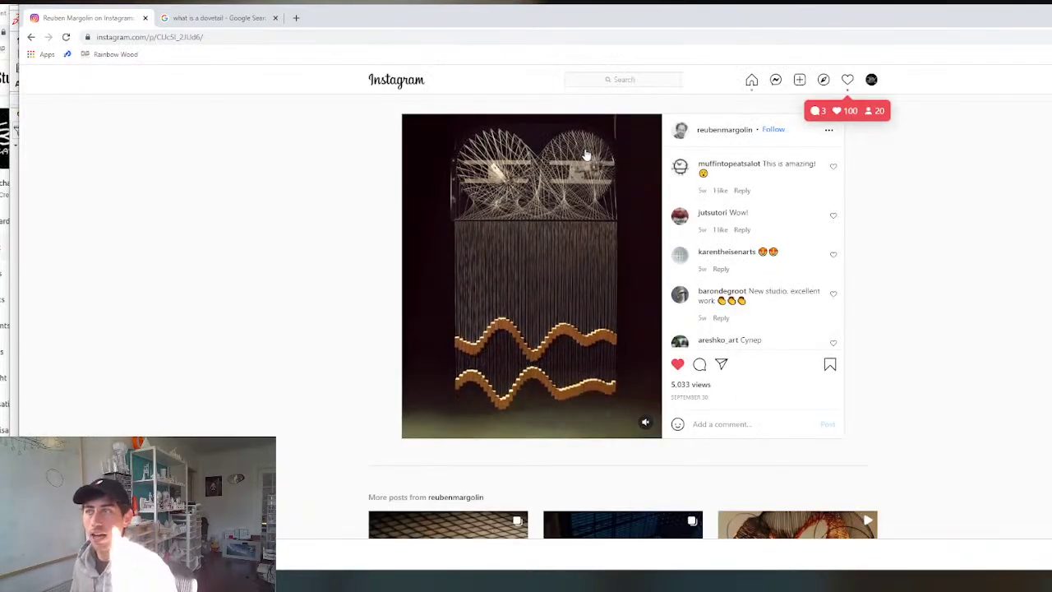
ctrl+scroll(587, 154, up, 5)
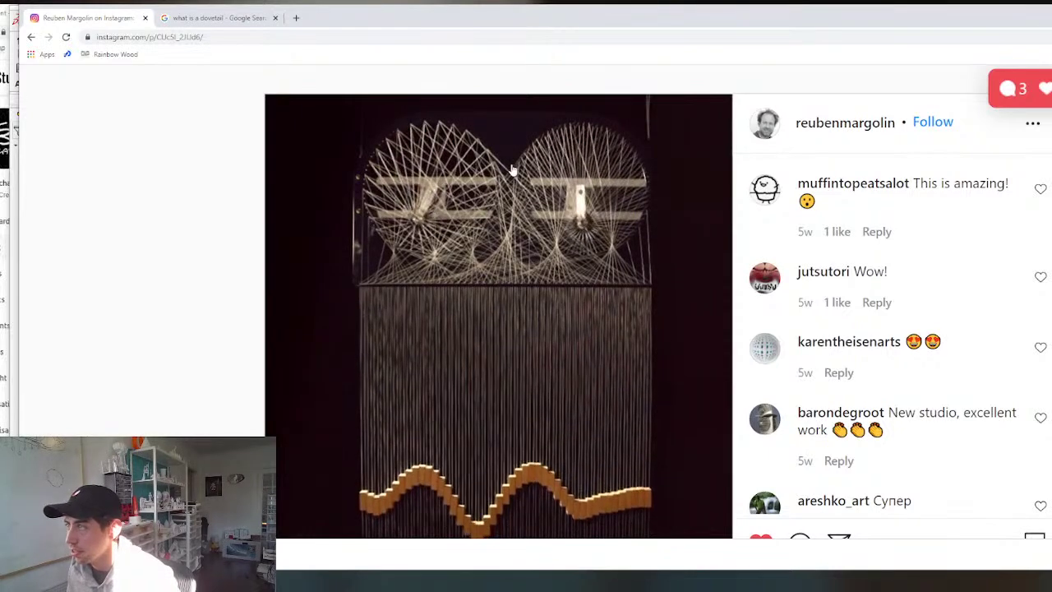
scroll(575, 354, up, 2)
scroll(554, 418, down, 4)
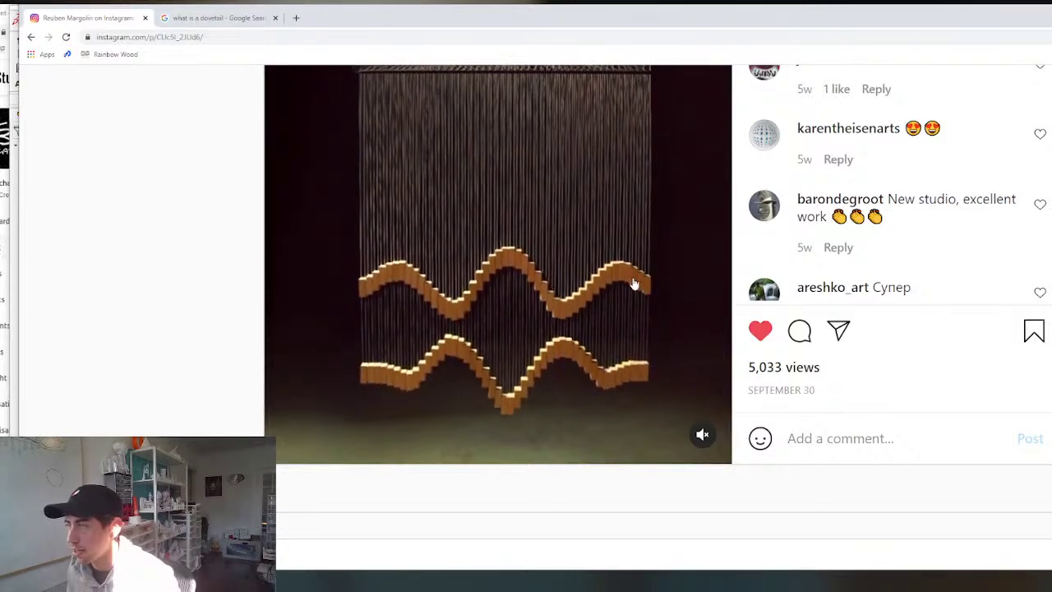
key(alt+Tab)
Examine how the base's curved string guide lines up with the separate perforated rail, selecting the rail's long face.
scroll(300, 296, up, 2)
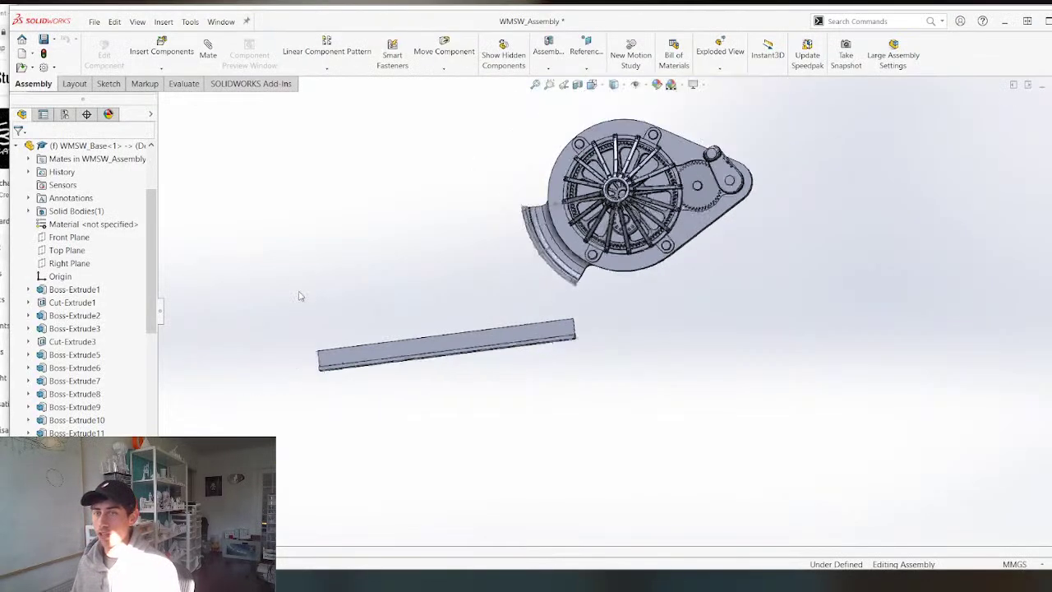
scroll(299, 296, up, 4)
scroll(577, 240, down, 3)
mouse_move(570, 265)
middle_down()
mouse_move(552, 310)
mouse_move(575, 285)
mouse_move(556, 294)
mouse_move(579, 284)
middle_up()
scroll(570, 324, down, 3)
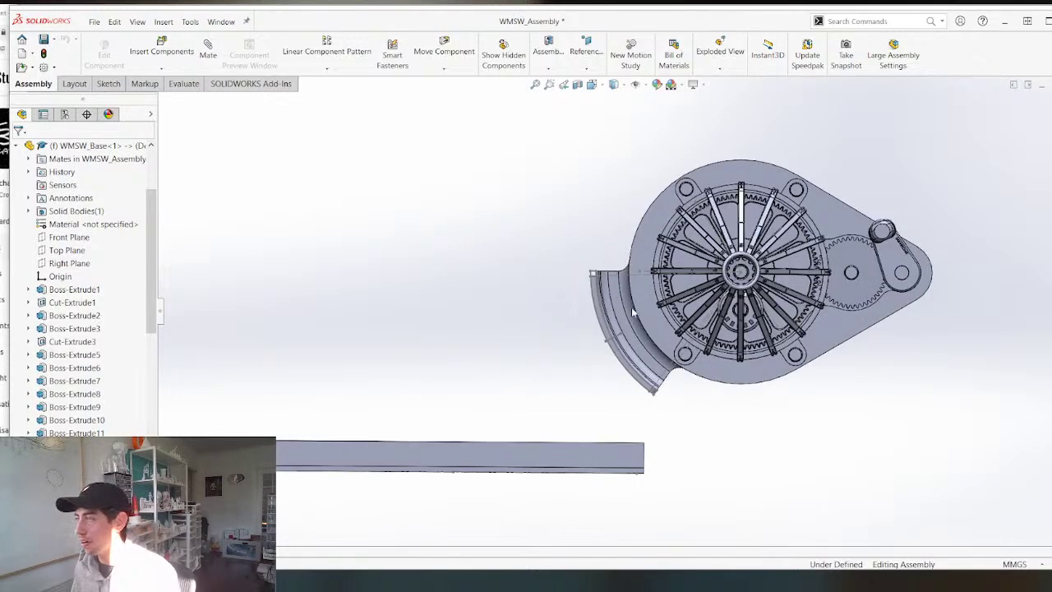
click(843, 331)
middle_drag(527, 380, 583, 371)
click(549, 422)
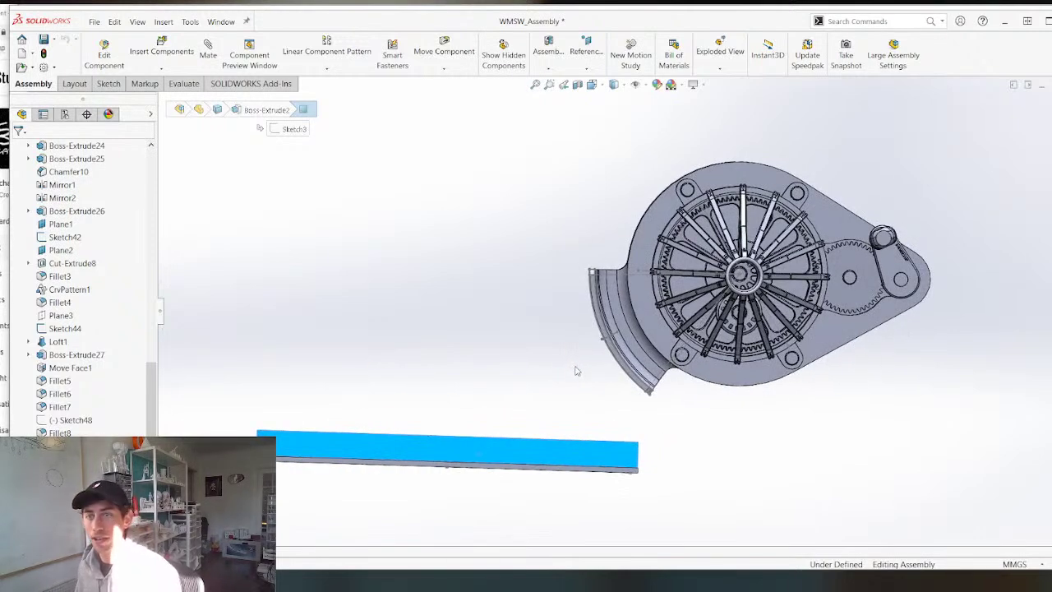
Rotate the crank arm so that its handle swings over beside the middle gear's center, toward the spoked wheel.
middle_drag(634, 416, 611, 374)
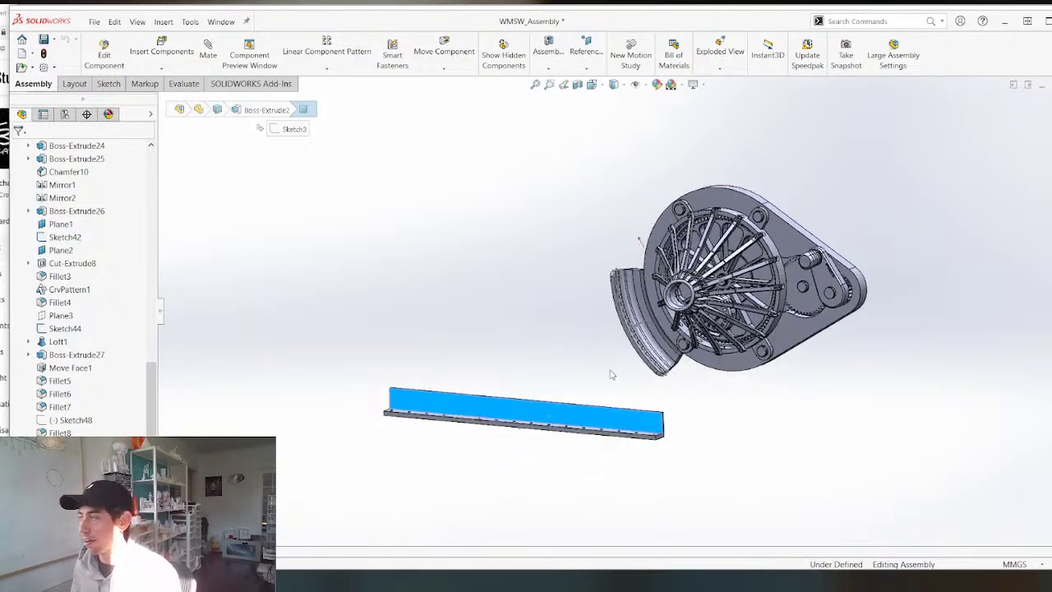
middle_drag(735, 364, 793, 286)
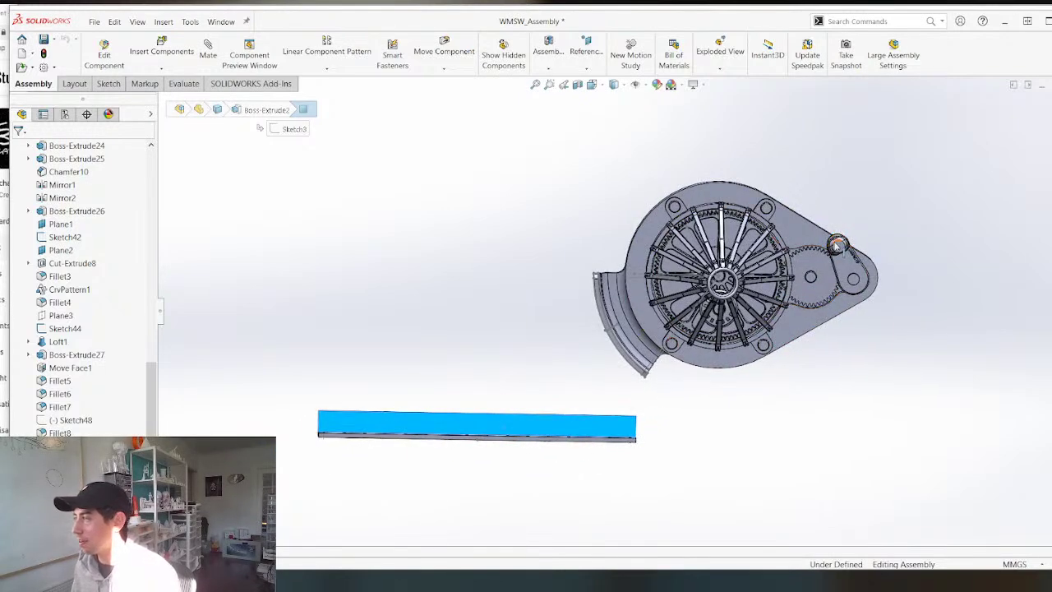
scroll(836, 244, down, 3)
drag(803, 261, 769, 347)
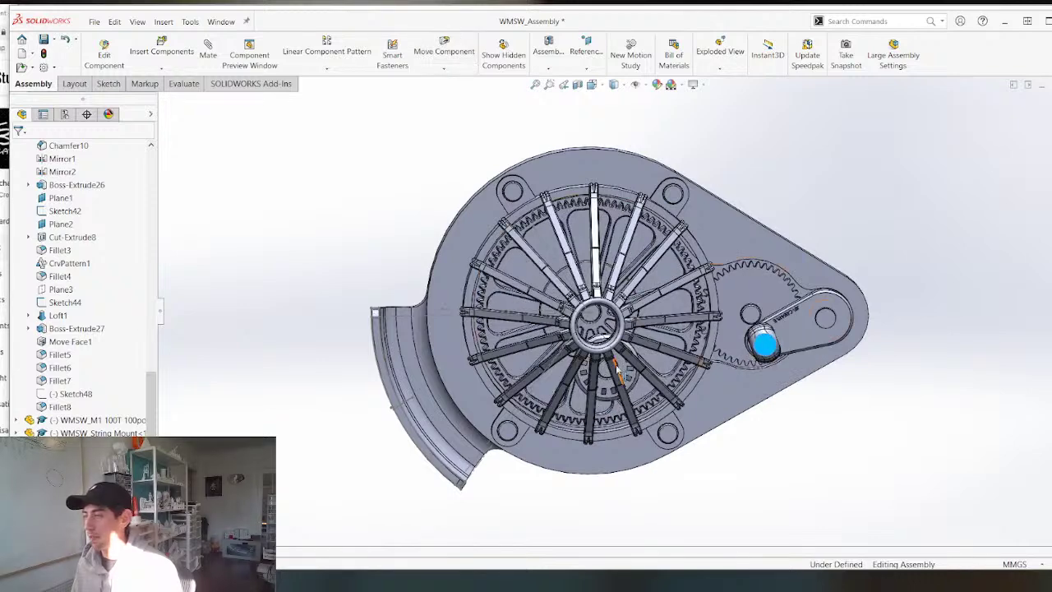
Save WMSW_Assembly and inspect the base, spoked wheel and rail from an angled view.
scroll(463, 425, up, 7)
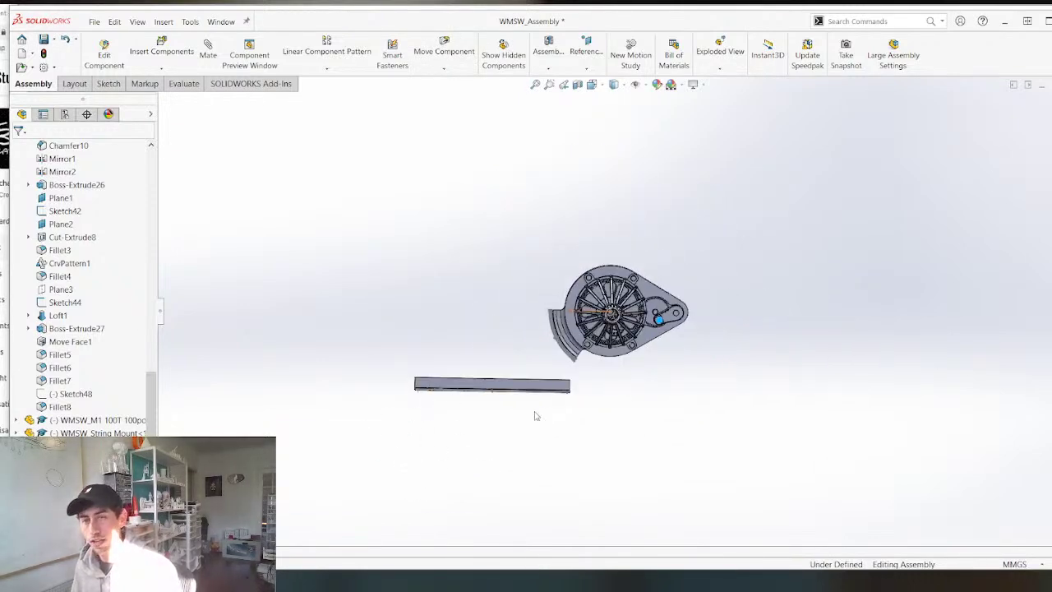
scroll(559, 411, down, 2)
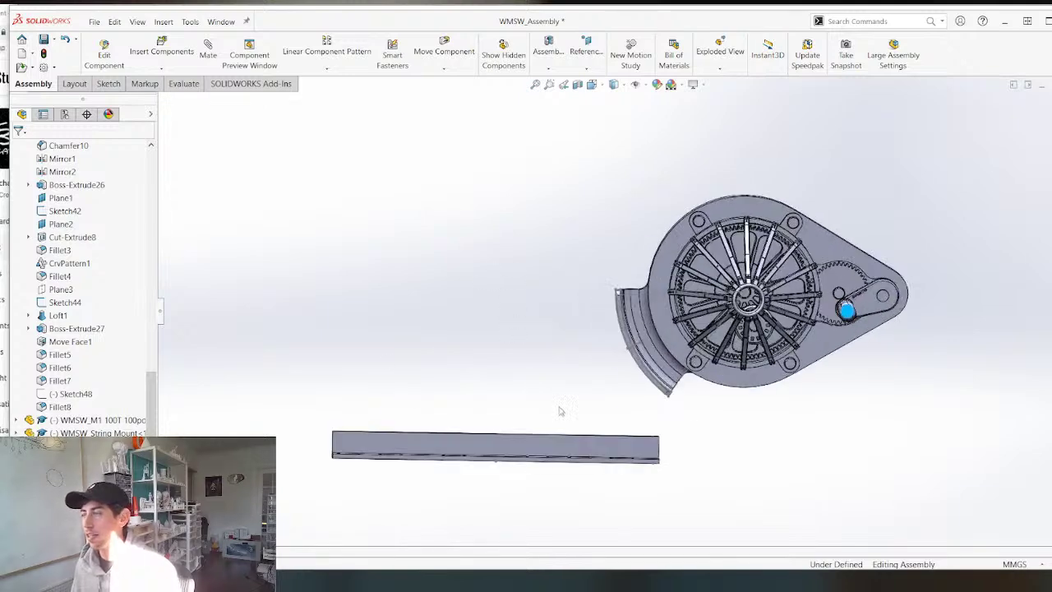
middle_drag(559, 411, 558, 433)
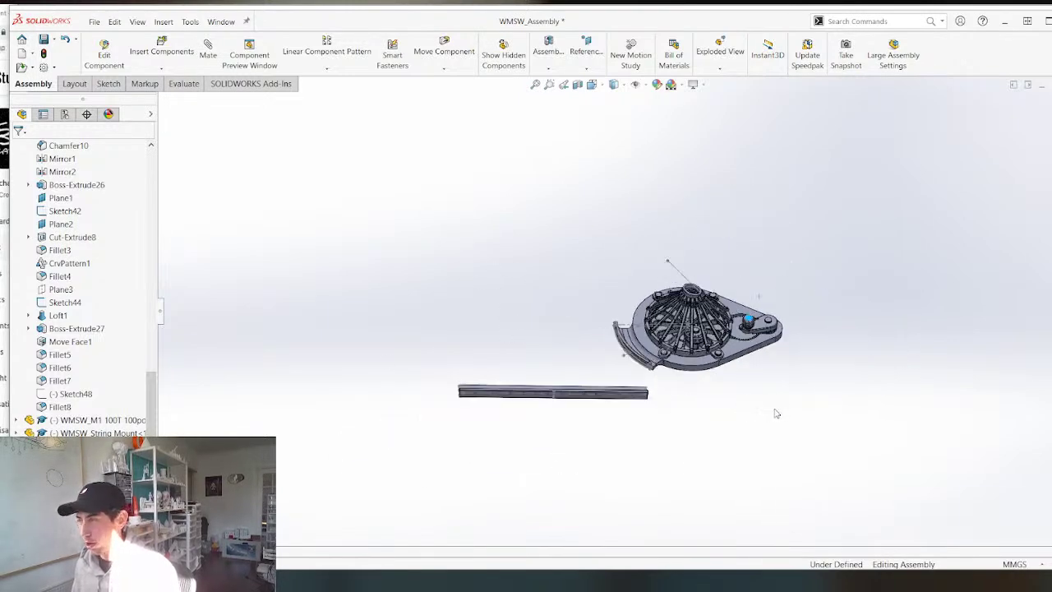
scroll(632, 396, down, 2)
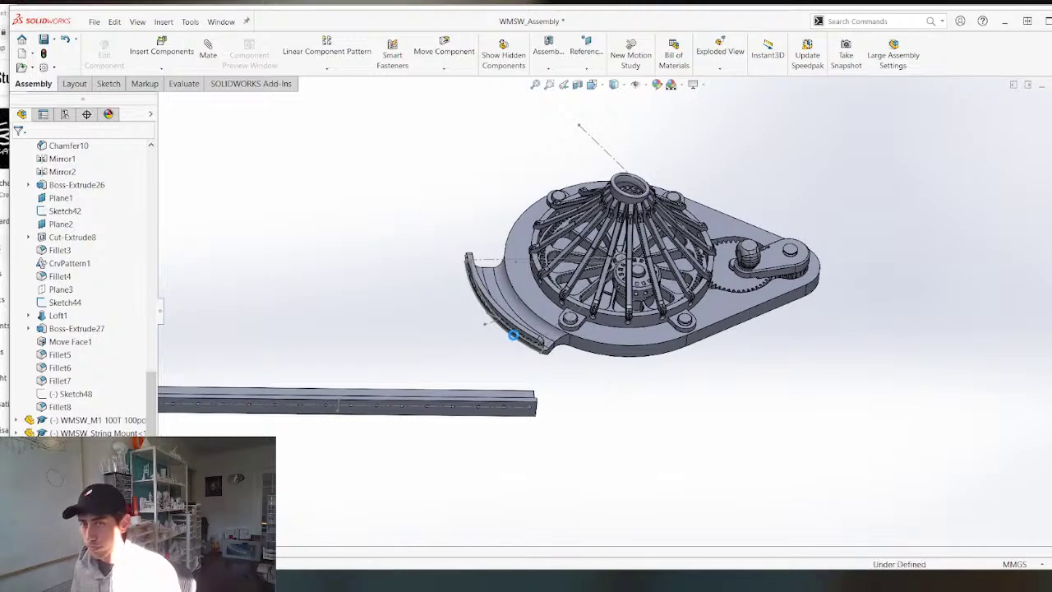
scroll(600, 303, up, 1)
scroll(600, 306, down, 4)
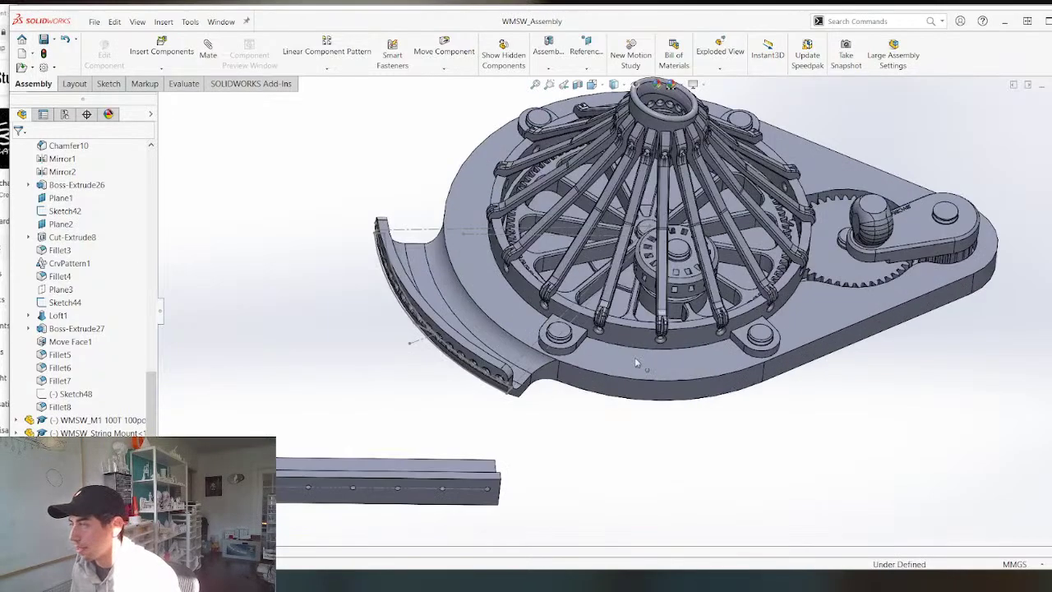
mouse_move(637, 362)
middle_down()
mouse_move(615, 295)
mouse_move(661, 305)
mouse_move(649, 368)
mouse_move(654, 353)
mouse_move(644, 358)
middle_up()
right_click(641, 359)
key(Escape)
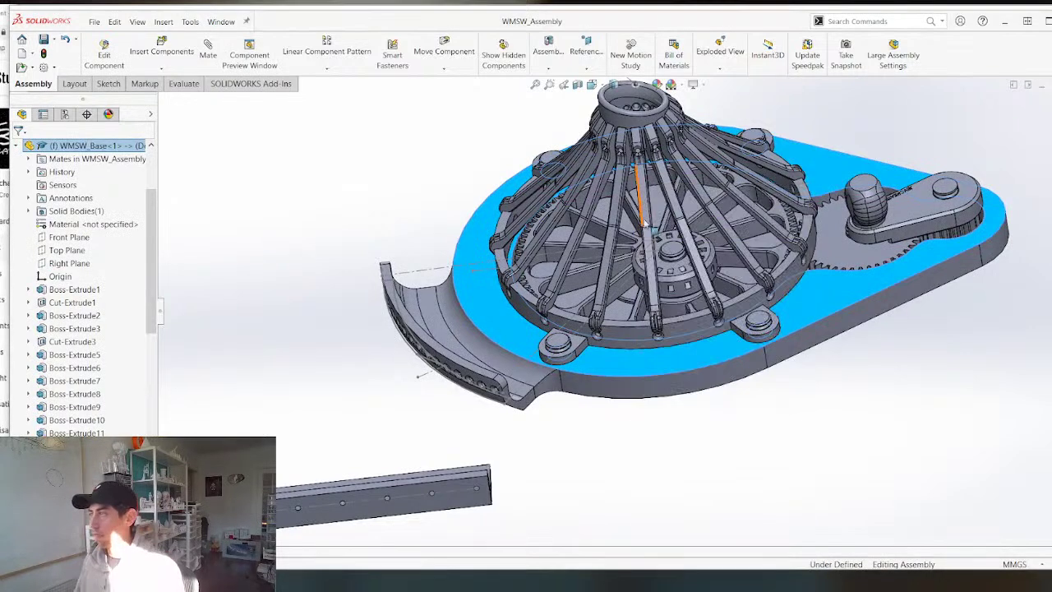
Open the WMSW_Base part from the assembly in its own window, with the whole base in view.
right_click(659, 355)
click(669, 195)
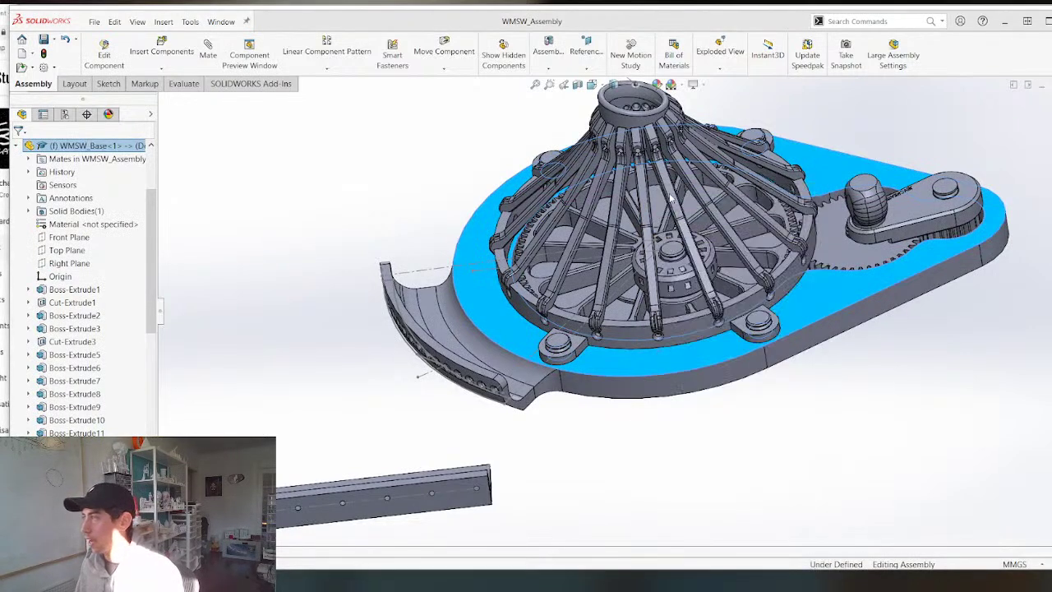
middle_drag(728, 211, 726, 124)
scroll(849, 230, down, 5)
middle_drag(733, 309, 753, 386)
scroll(754, 387, up, 5)
scroll(766, 399, down, 5)
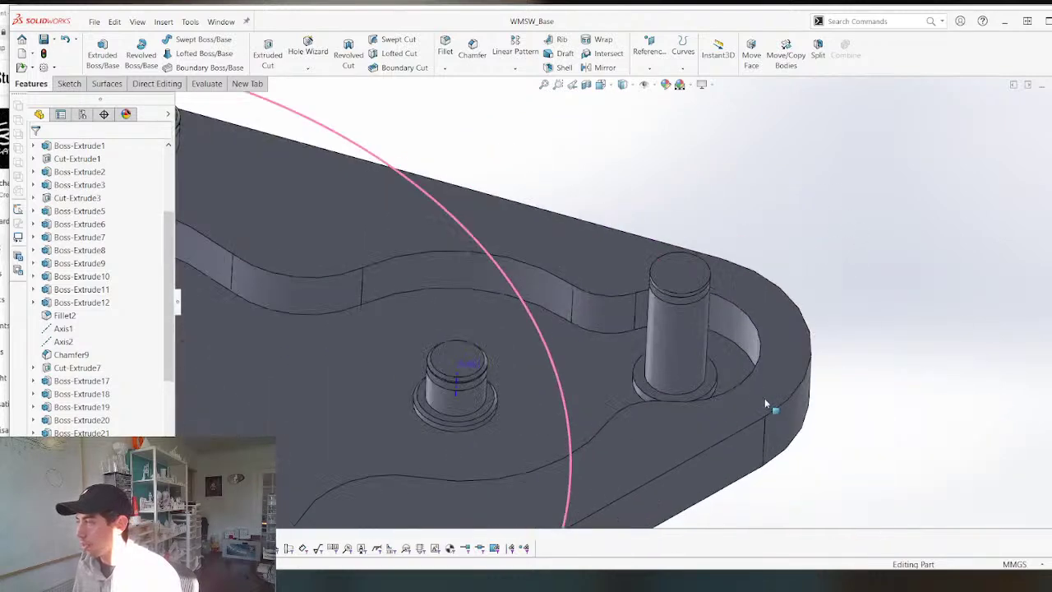
scroll(629, 362, up, 5)
scroll(454, 332, down, 1)
scroll(444, 330, up, 4)
scroll(356, 314, down, 3)
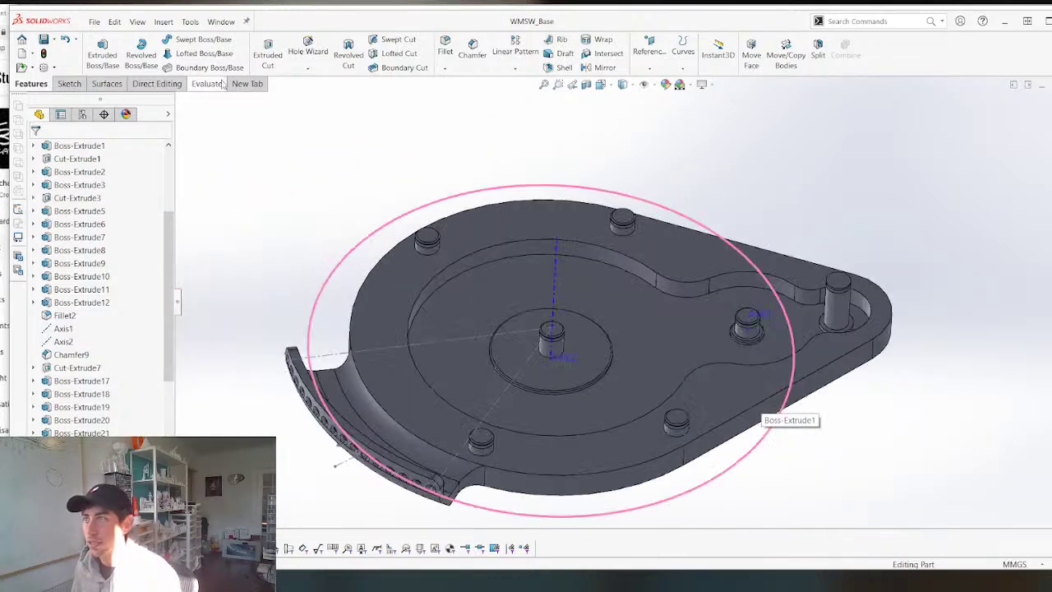
Chamfer the upper edge of the gear pocket and the base's outer top edge by 2 mm at 45 degrees.
click(497, 244)
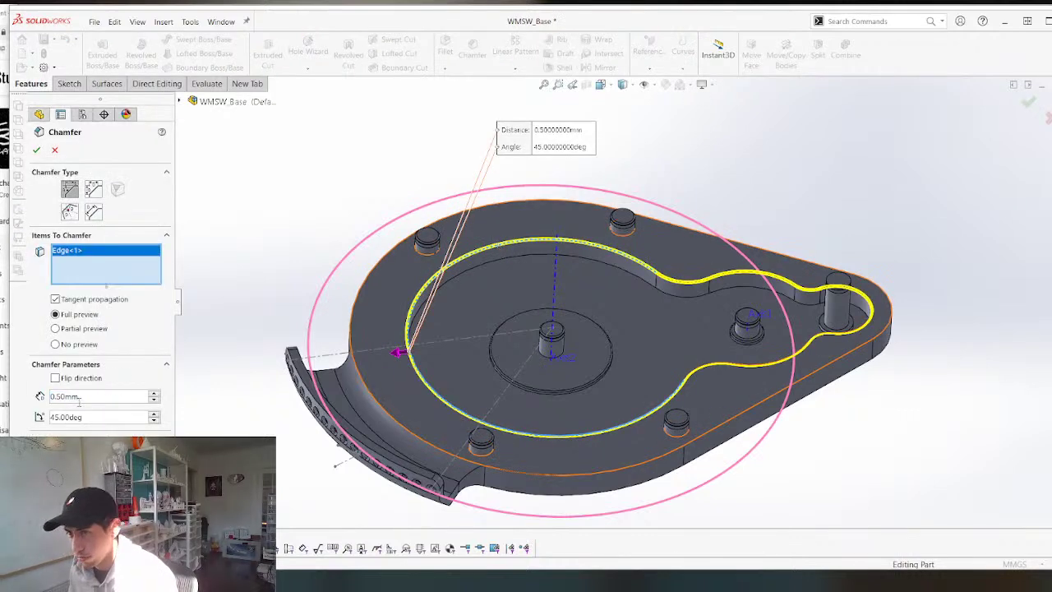
text(2)
key(Return)
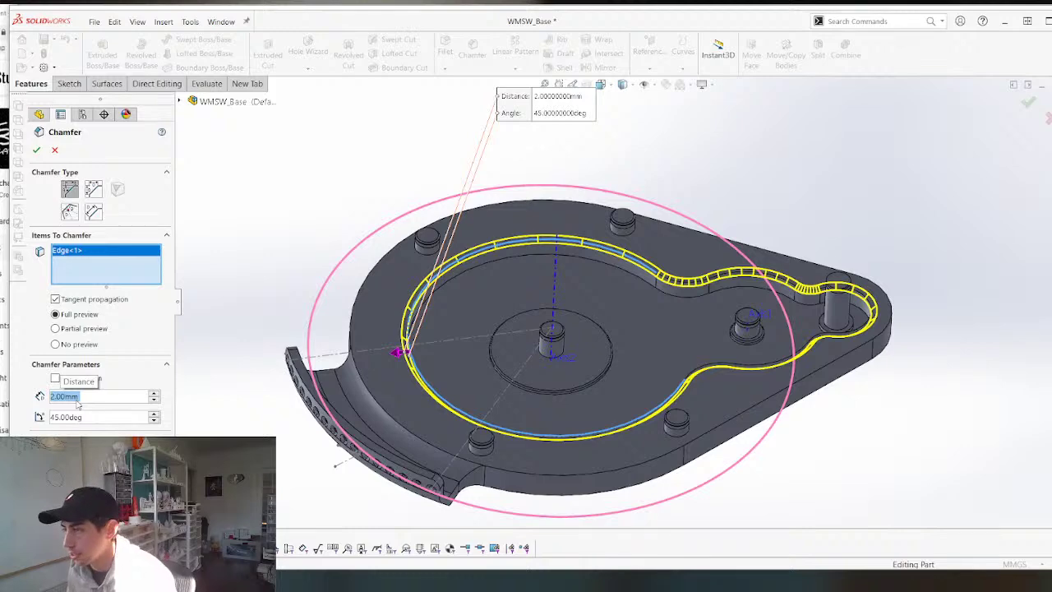
click(805, 382)
middle_drag(481, 443, 460, 434)
scroll(463, 403, down, 5)
mouse_move(515, 354)
middle_down()
mouse_move(483, 313)
mouse_move(465, 378)
mouse_move(517, 357)
mouse_move(514, 345)
middle_up()
key(Escape)
Start a 0.5 mm, 45-degree chamfer on the string guide's upper end edge, including its tangent edges.
scroll(464, 365, up, 5)
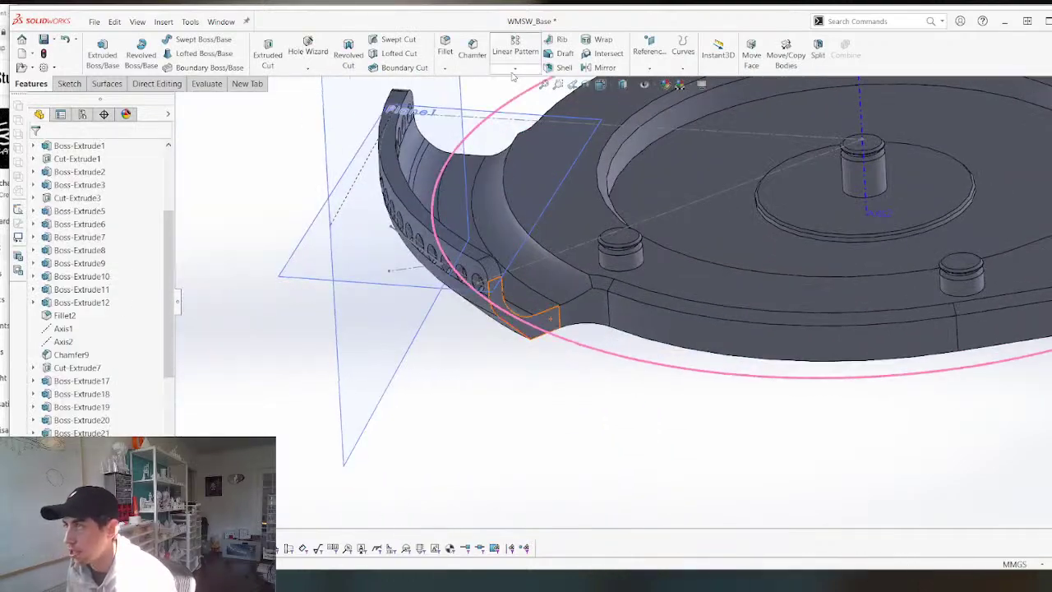
click(582, 295)
click(574, 294)
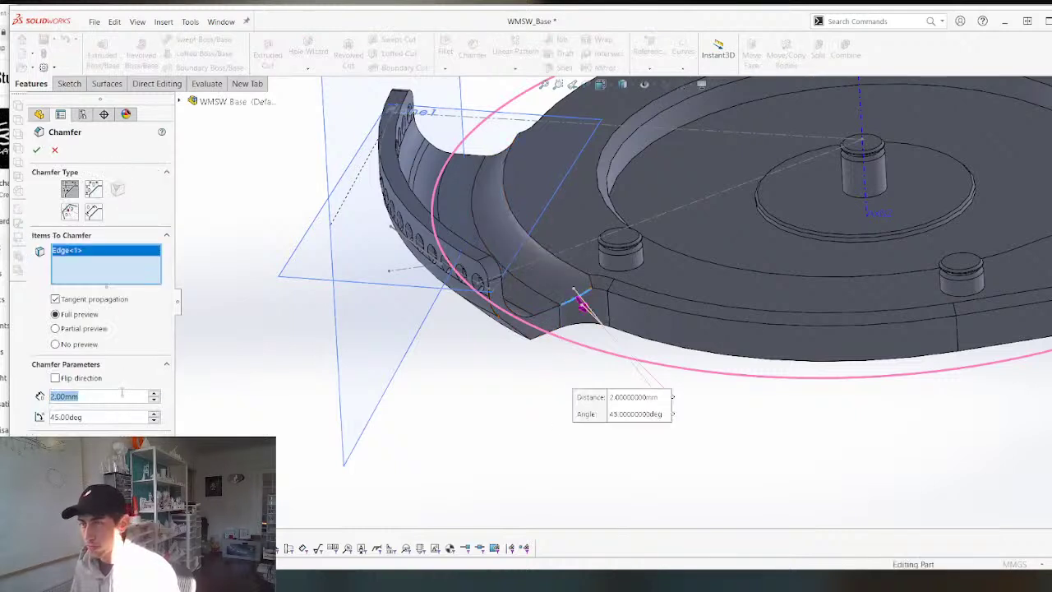
text(0.5)
key(Return)
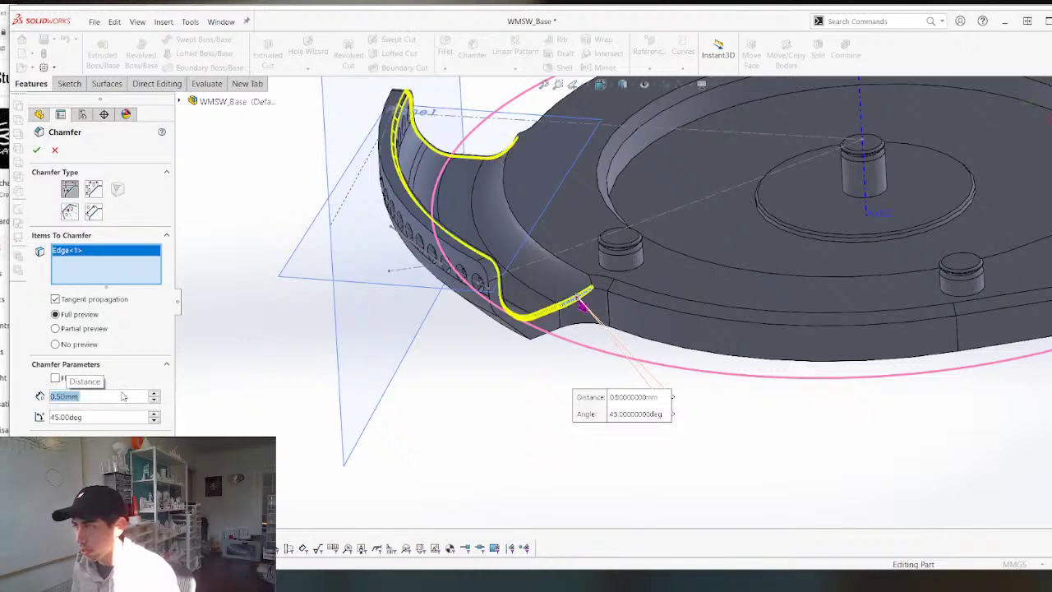
Add the string guide's lower edge and the base's bottom outer edge to the chamfer and apply it.
scroll(465, 347, down, 3)
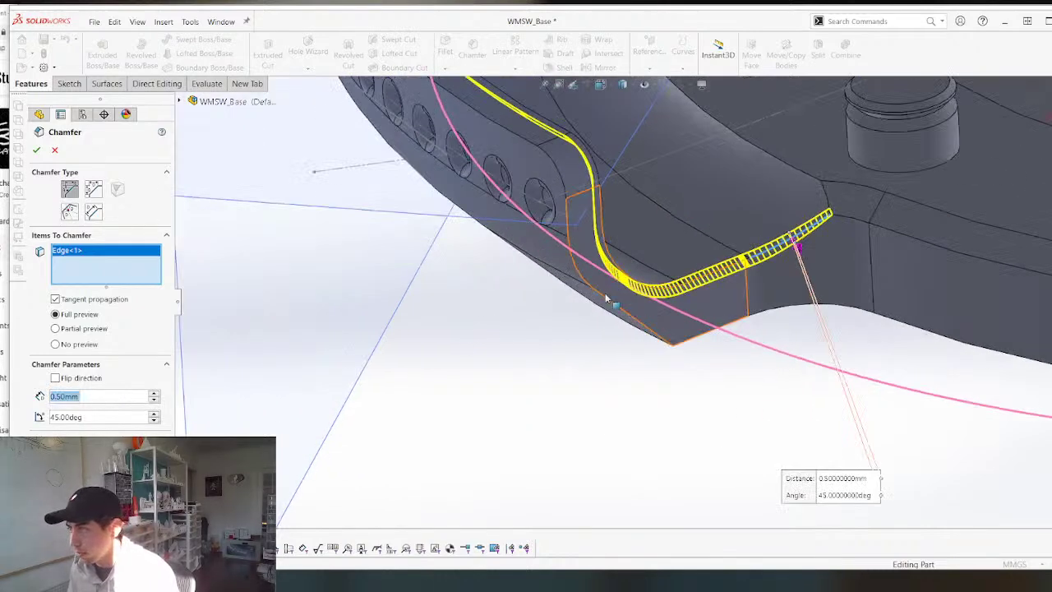
click(607, 304)
middle_drag(608, 304, 682, 145)
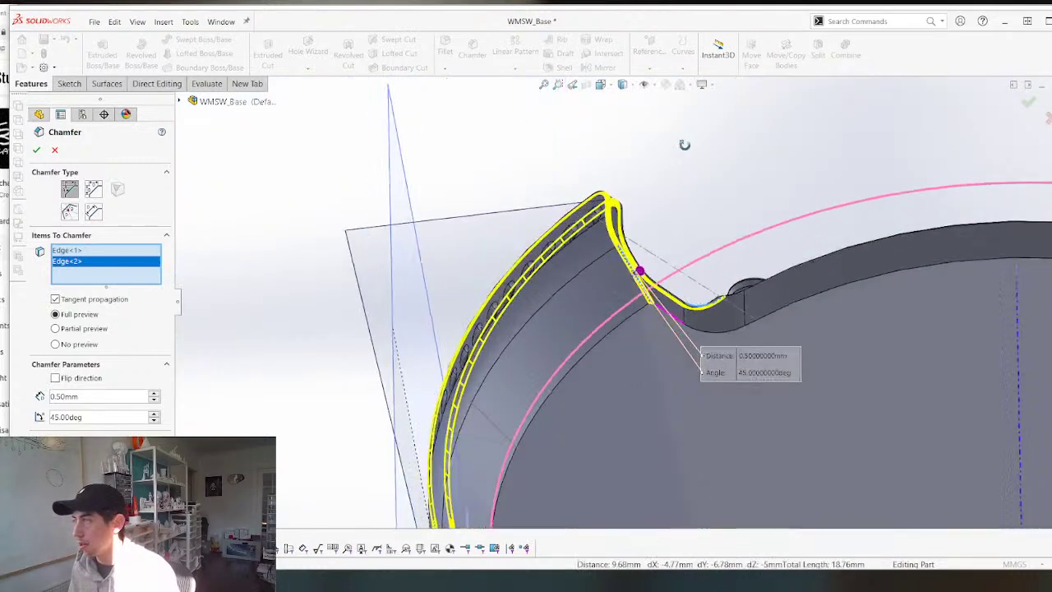
click(675, 322)
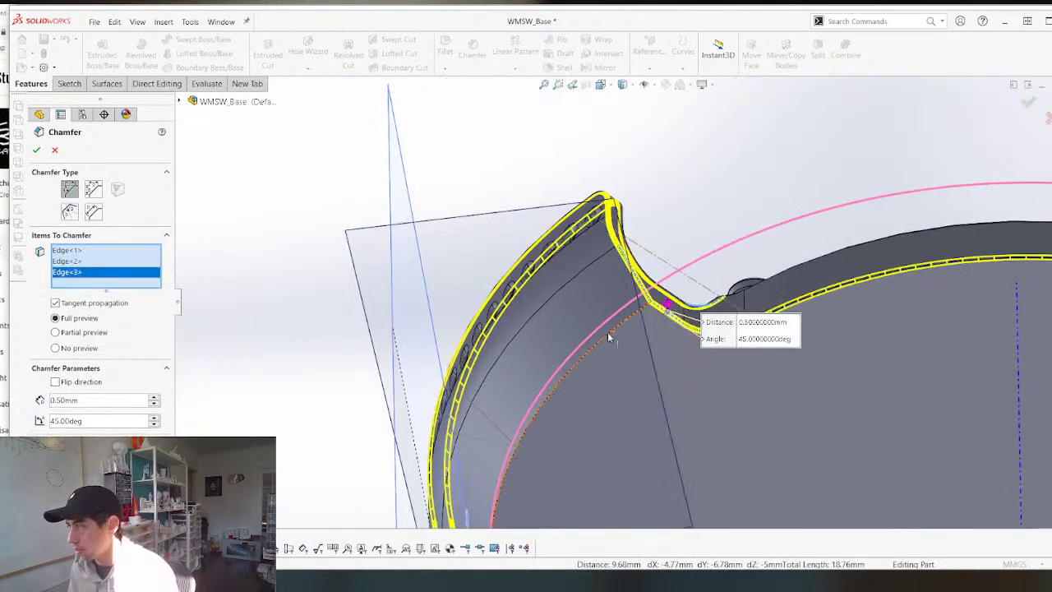
scroll(640, 296, up, 5)
scroll(681, 344, down, 1)
middle_drag(680, 343, 607, 514)
scroll(712, 272, up, 3)
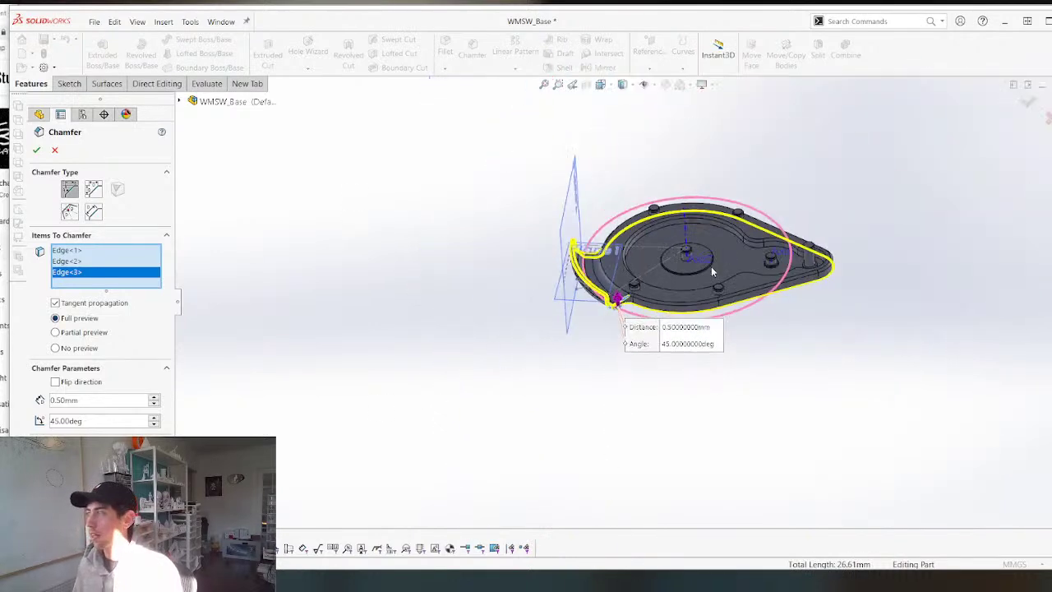
key(Escape)
Find the feature forming the tall crank pin's top face and roll the history back to just before it.
scroll(802, 252, down, 11)
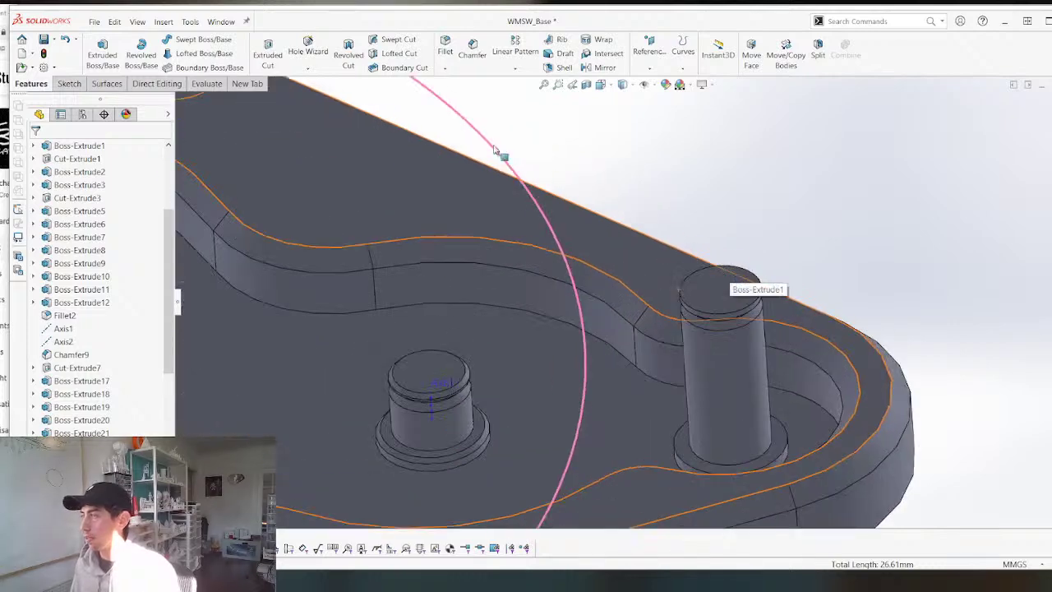
scroll(501, 155, up, 4)
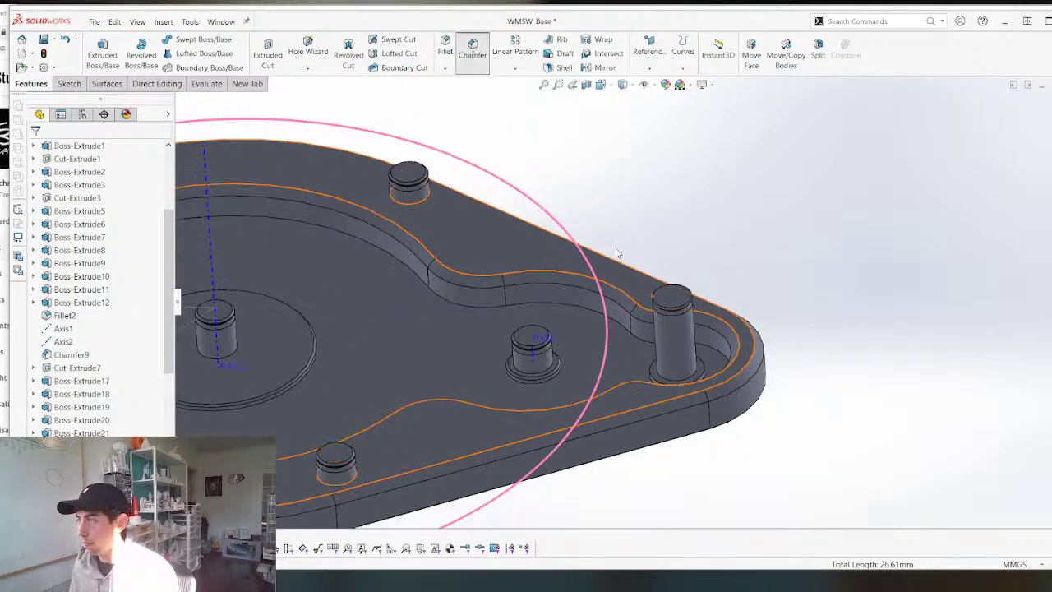
key(Return)
key(Escape)
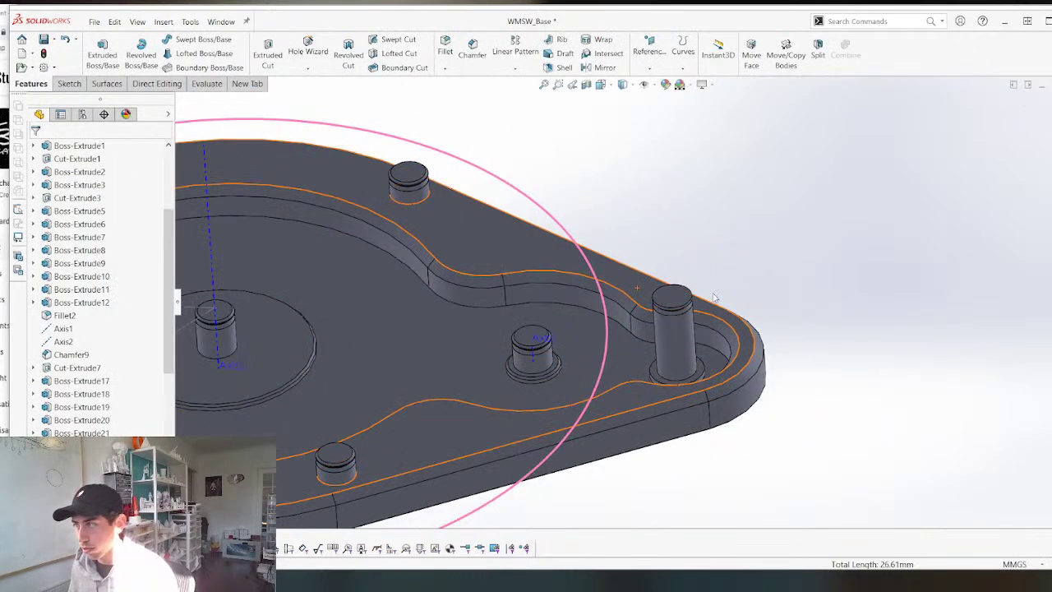
click(665, 299)
scroll(118, 404, down, 7)
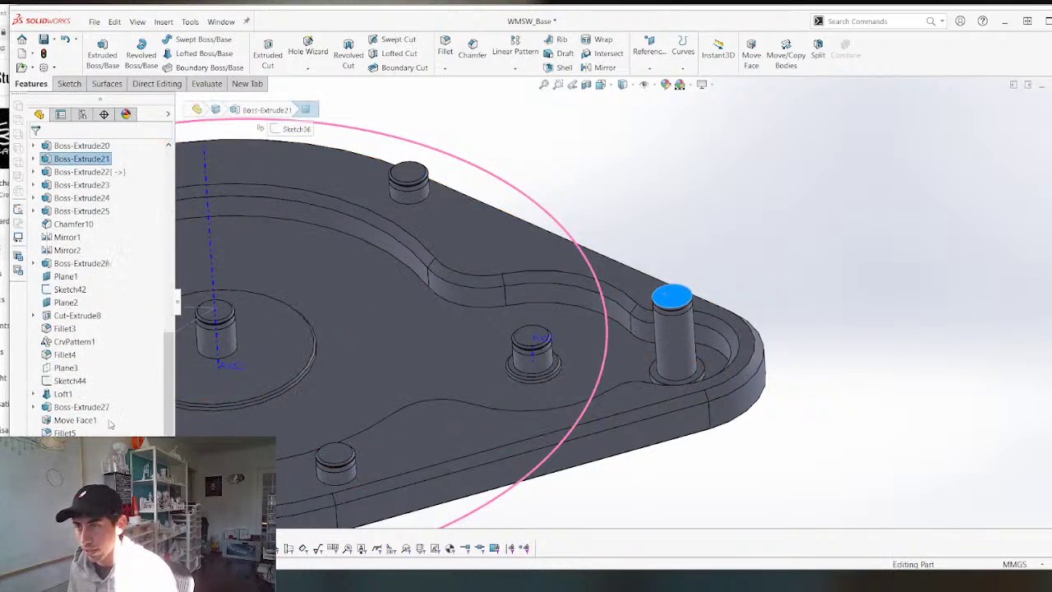
right_click(102, 159)
click(156, 122)
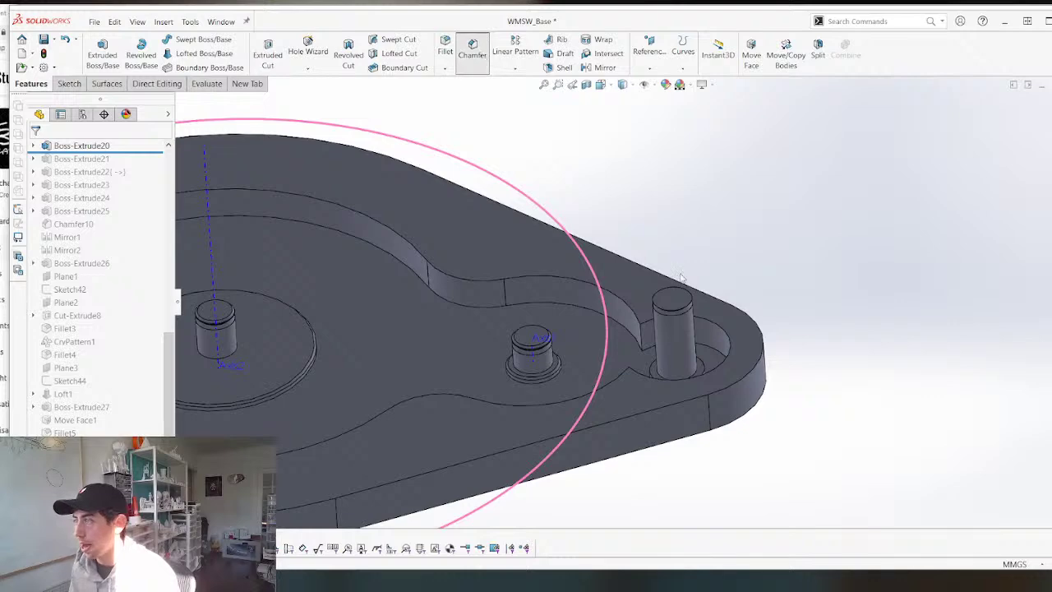
click(668, 314)
scroll(669, 305, down, 5)
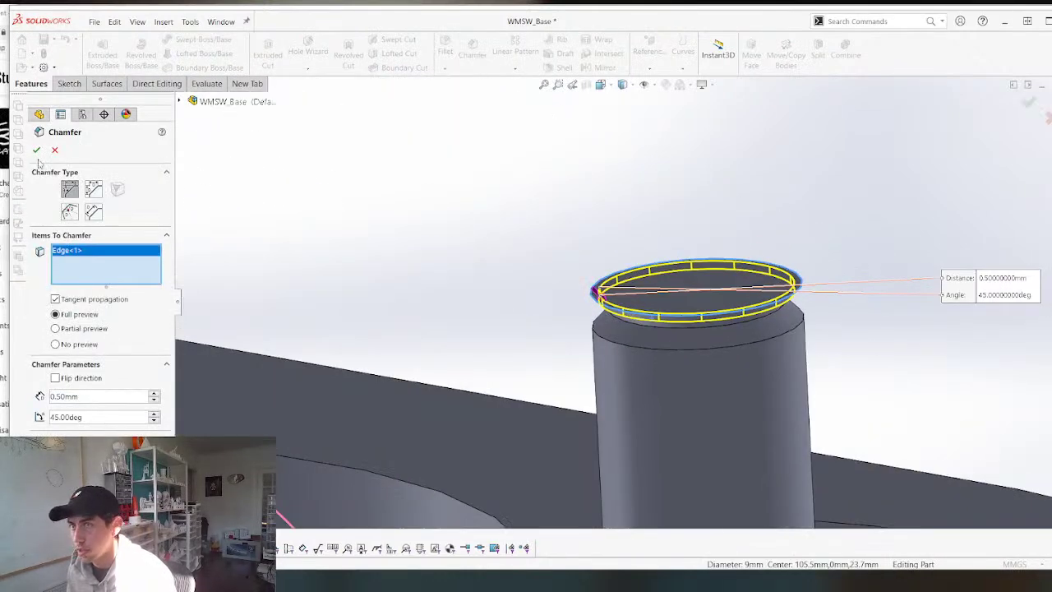
click(37, 150)
Roll forward past Boss-Extrude21 and chamfer the tall pin's top edge by 0.5 mm at 45 degrees.
drag(123, 153, 123, 204)
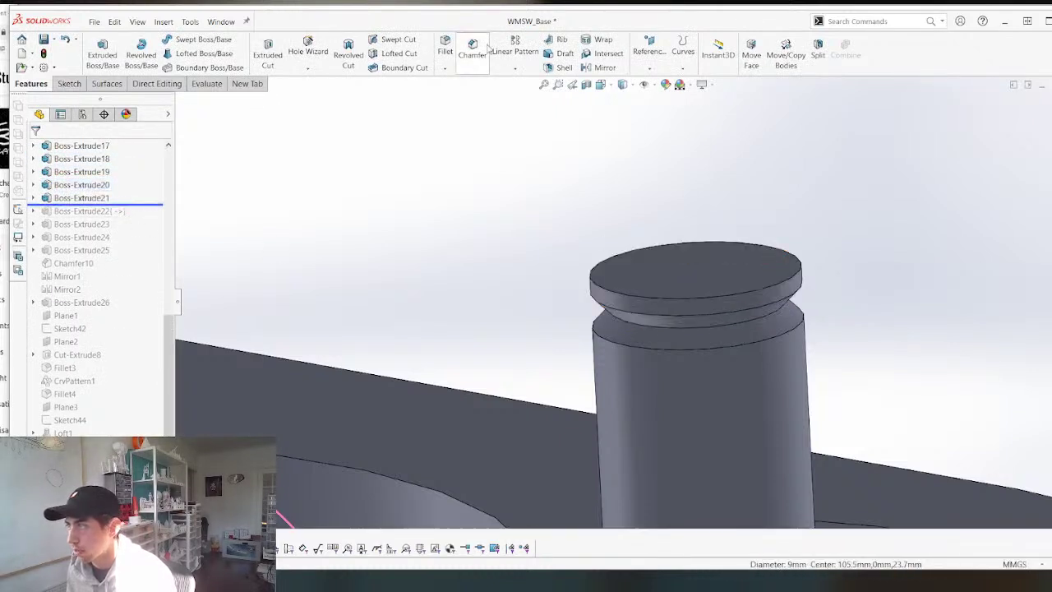
click(622, 296)
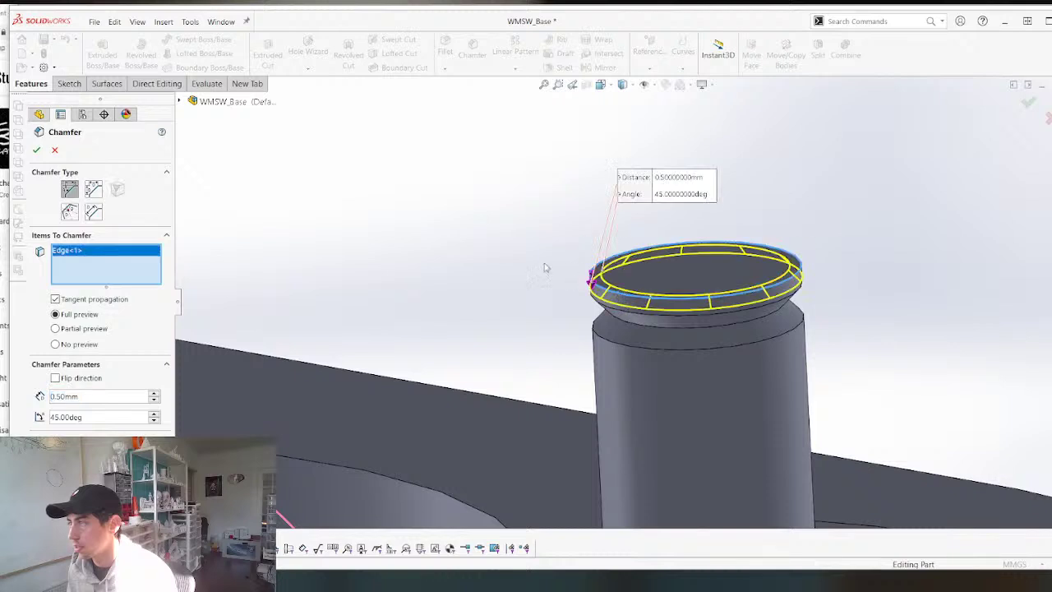
click(37, 149)
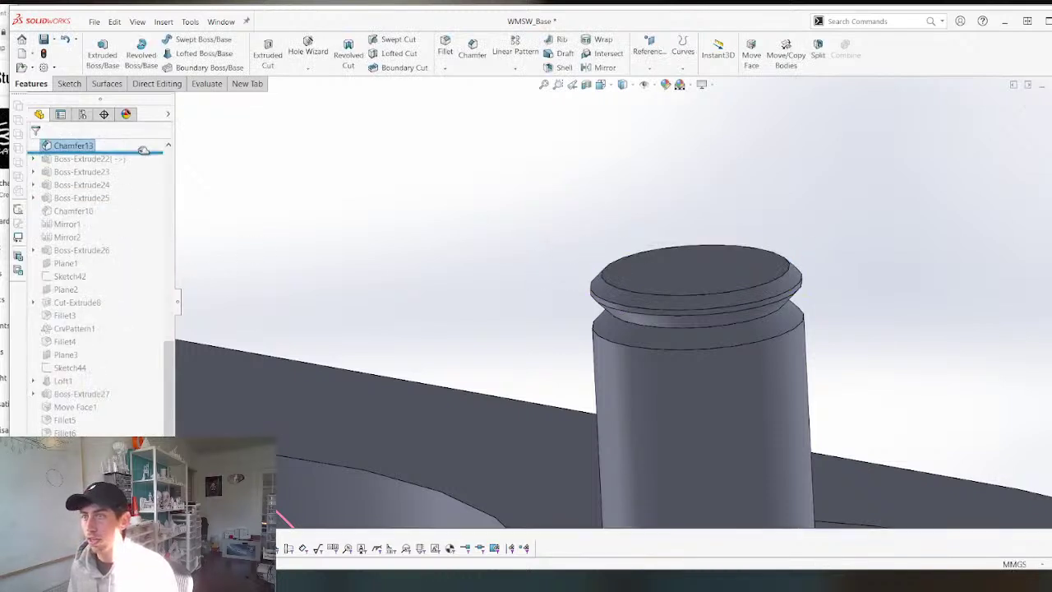
Roll the history forward to the end, save WMSW_Base and return to WMSW_Assembly.
drag(144, 150, 139, 448)
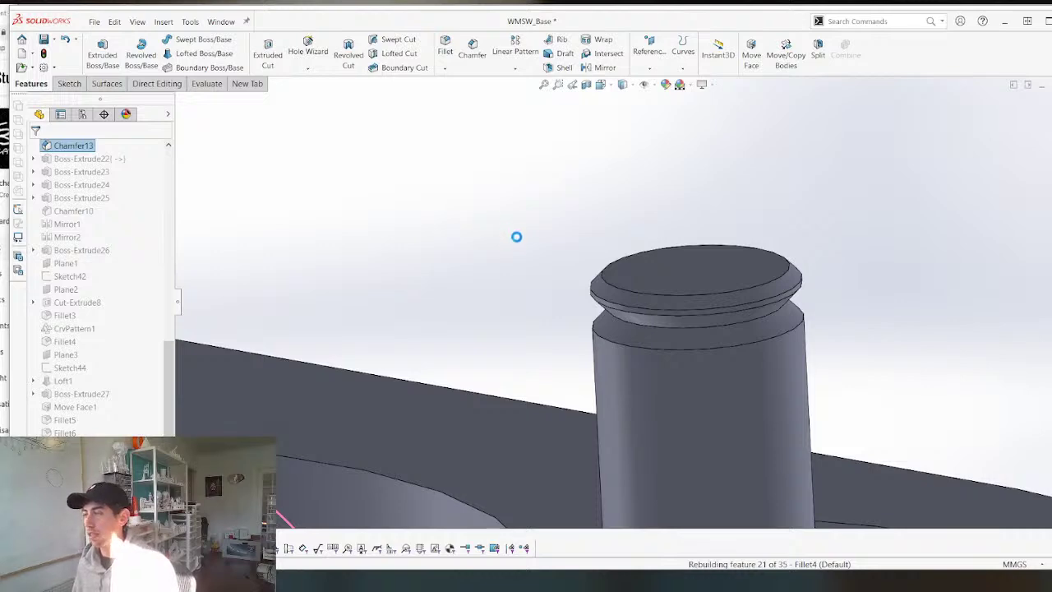
scroll(516, 239, up, 8)
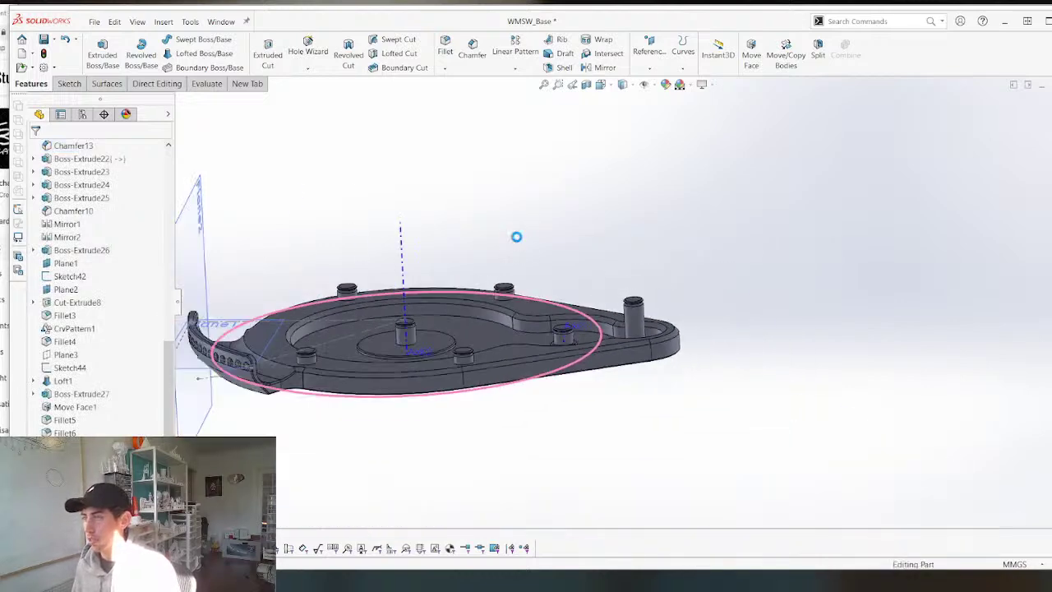
middle_drag(491, 242, 519, 254)
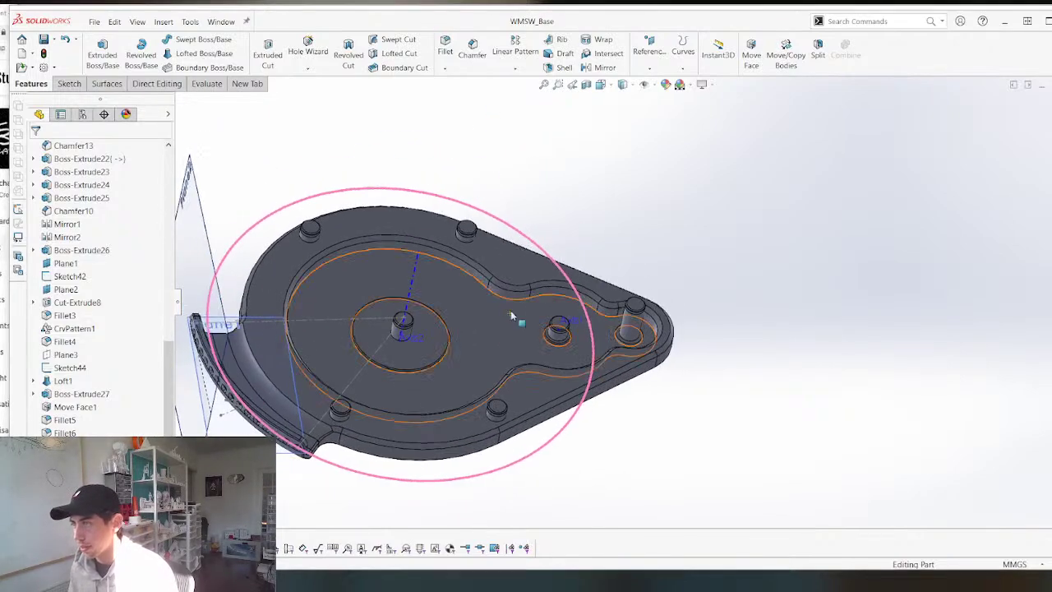
key(ctrl+Tab)
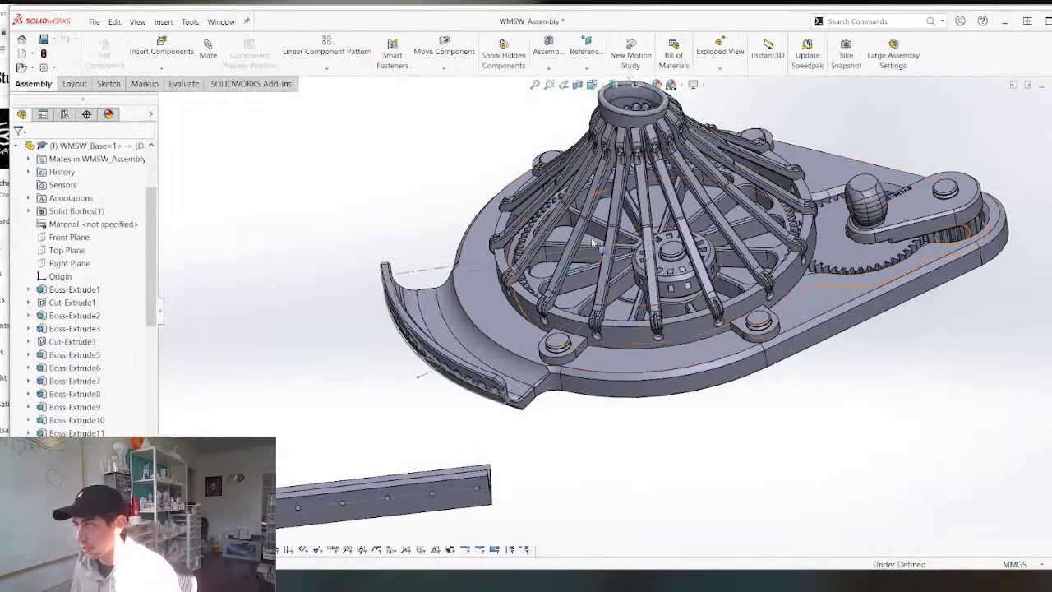
Inspect the chamfered base around the spoked wheel and gears from tilted views, and save WMSW_Assembly.
scroll(470, 230, down, 3)
scroll(470, 231, down, 1)
middle_drag(549, 355, 616, 399)
click(622, 395)
scroll(615, 398, up, 6)
scroll(766, 237, down, 5)
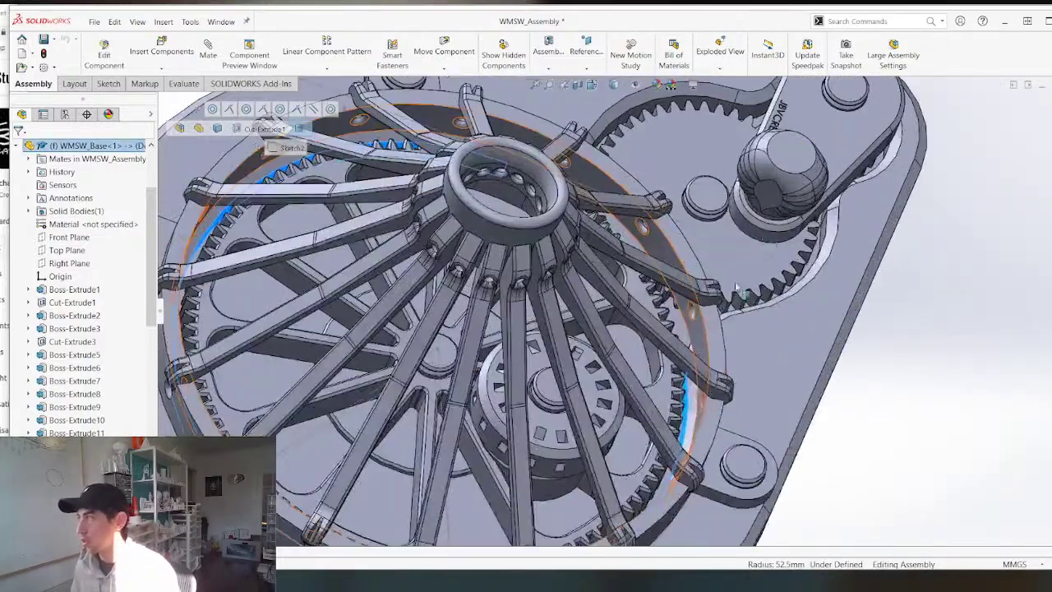
middle_drag(693, 351, 658, 286)
scroll(658, 286, up, 2)
click(765, 379)
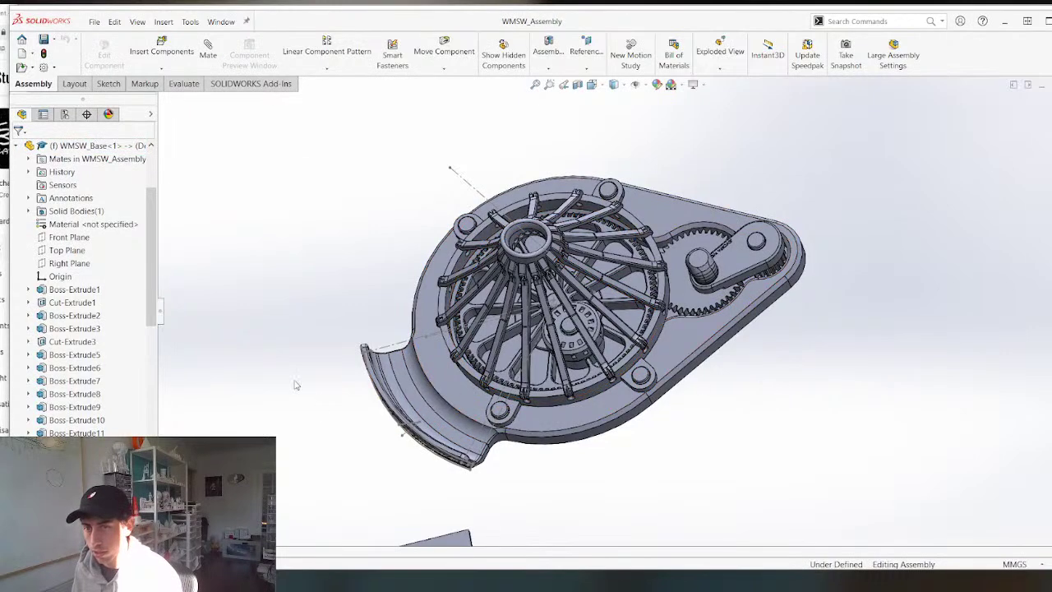
Examine the chamfered base outline around the crank and gears, along with the string guide and separate rail.
scroll(258, 367, up, 3)
scroll(573, 371, down, 4)
middle_drag(576, 398, 553, 176)
scroll(554, 175, up, 4)
scroll(728, 280, down, 5)
middle_drag(739, 434, 756, 584)
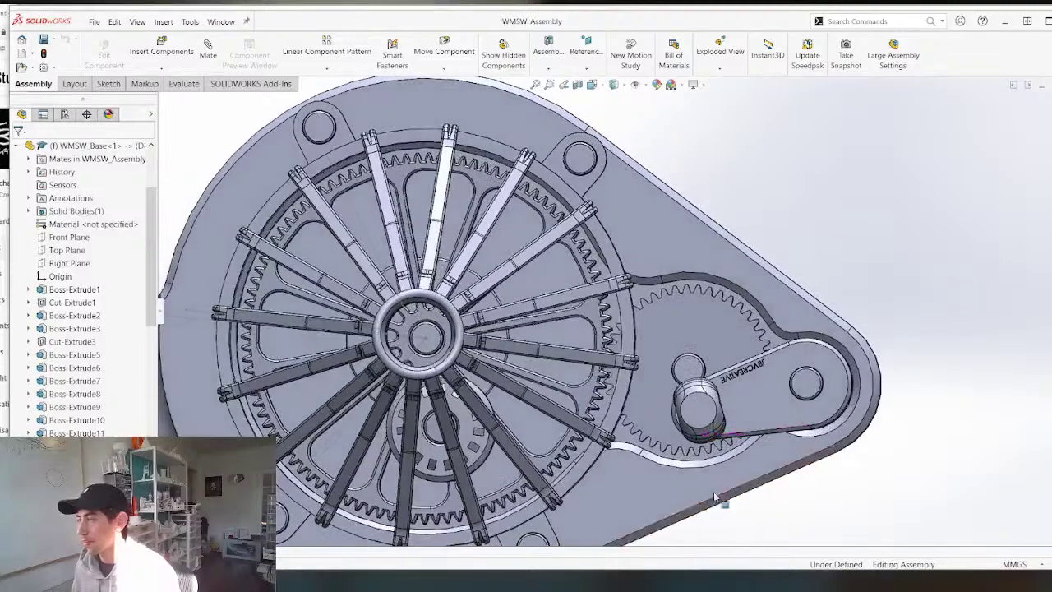
scroll(614, 369, up, 3)
scroll(611, 366, down, 3)
middle_drag(361, 388, 339, 353)
scroll(338, 386, up, 4)
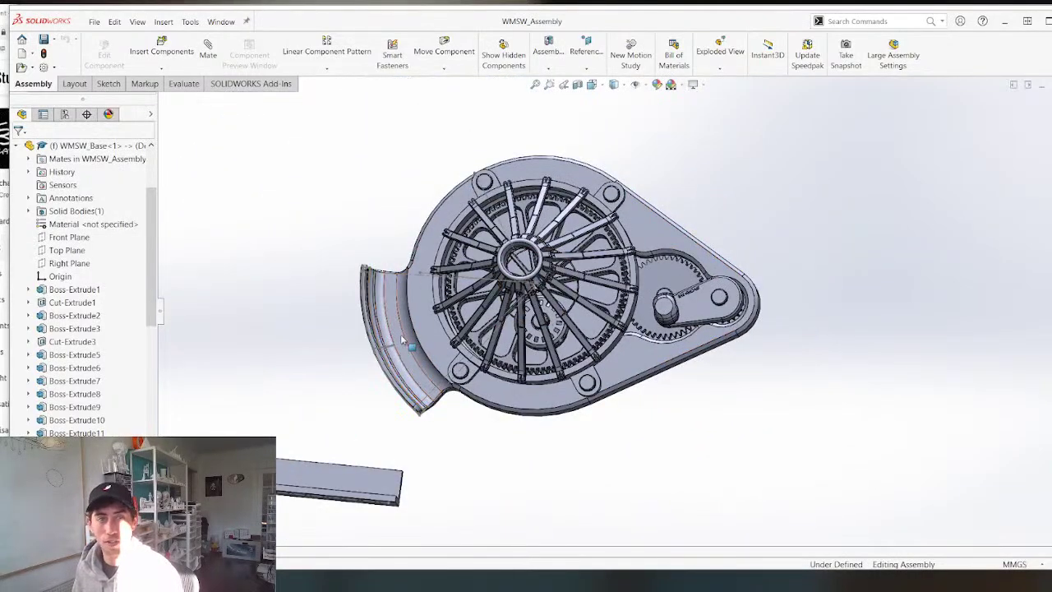
scroll(622, 427, up, 3)
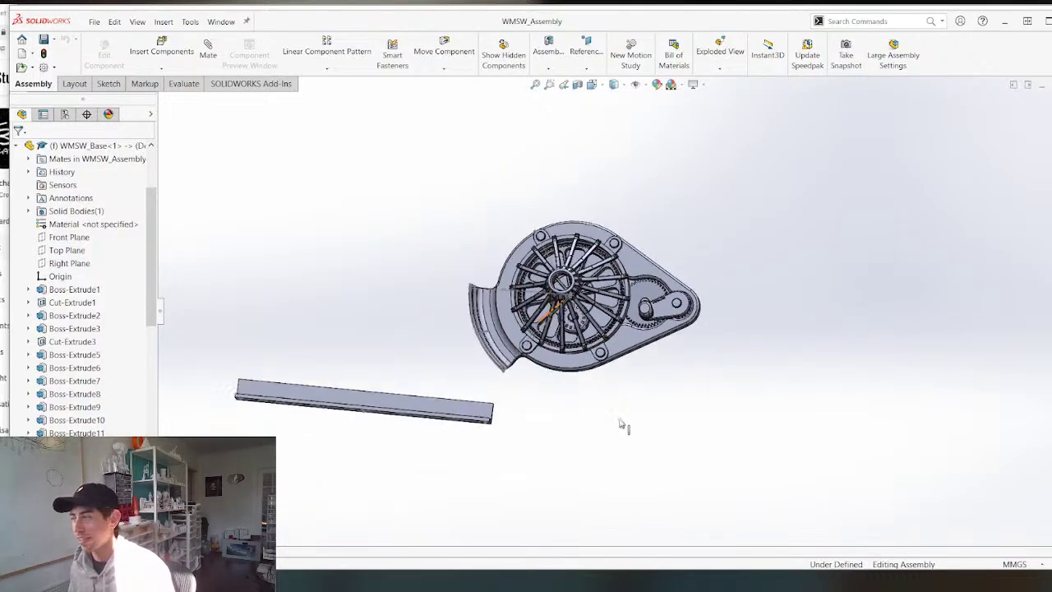
Examine how closely the retaining tab around a base pin sits to the chamfered outer rim.
scroll(548, 414, down, 4)
middle_drag(547, 413, 486, 505)
scroll(540, 326, down, 5)
scroll(608, 380, down, 3)
middle_drag(621, 382, 606, 207)
click(663, 372)
scroll(649, 373, up, 5)
scroll(463, 154, down, 8)
middle_click(462, 154)
middle_drag(463, 154, 458, 240)
scroll(408, 261, down, 4)
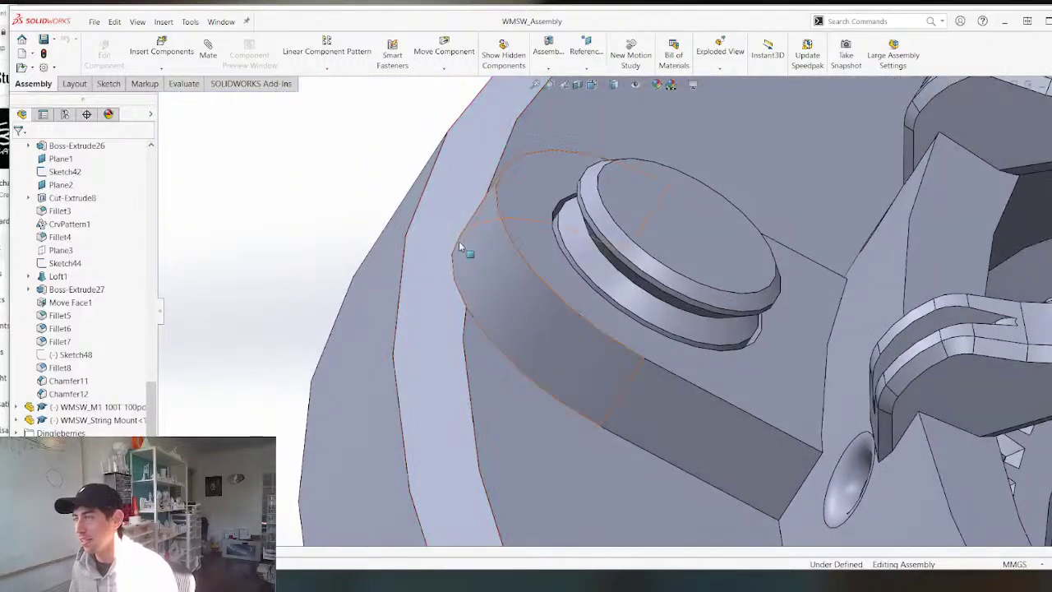
click(481, 265)
scroll(482, 271, up, 8)
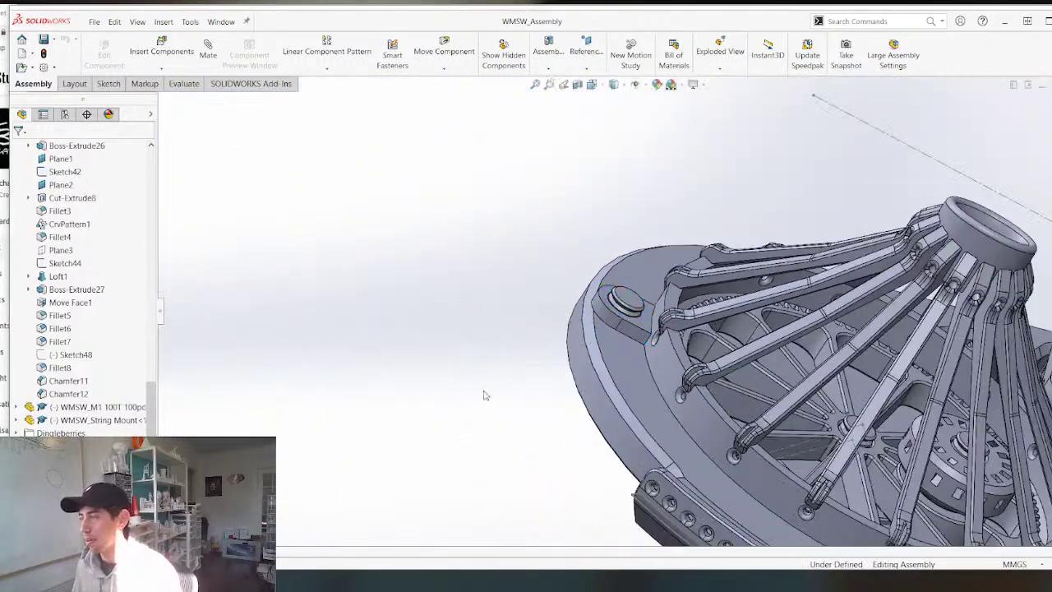
Select the base's outer rim chamfer face and set its displayed dimension to 13.
click(598, 361)
scroll(624, 370, up, 5)
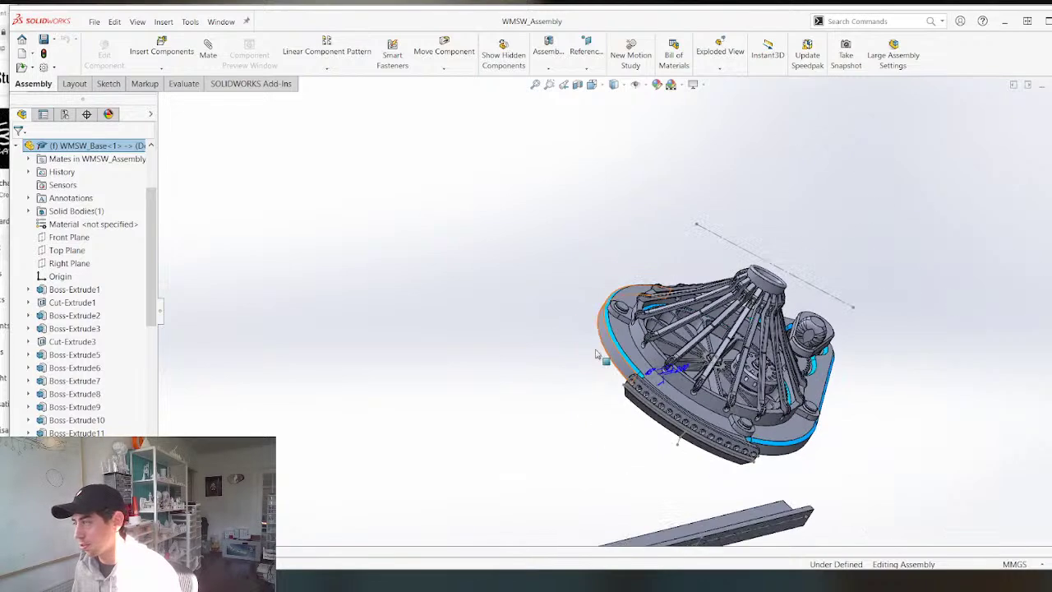
scroll(668, 383, down, 4)
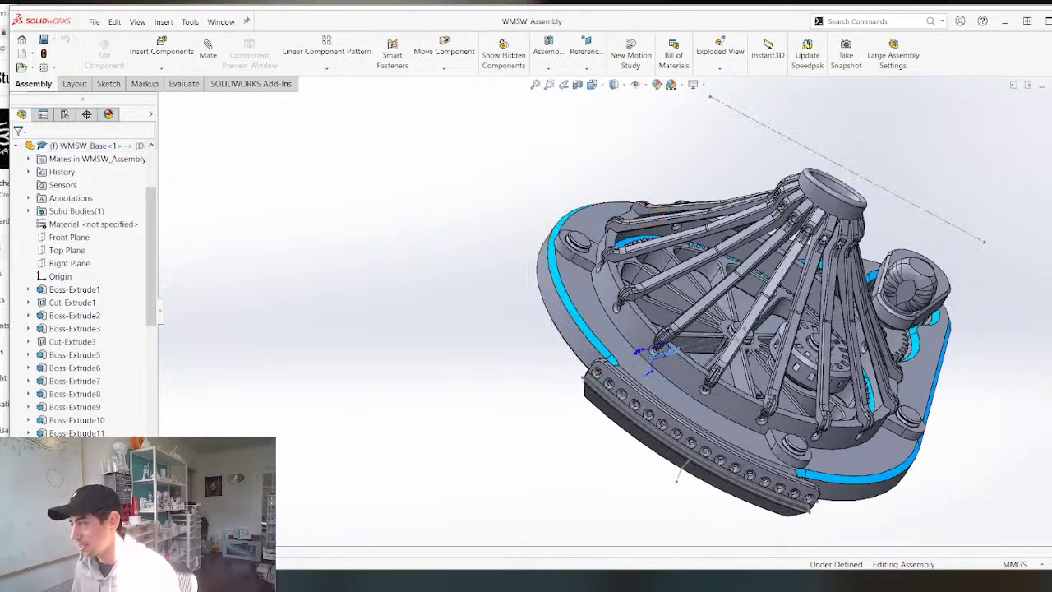
double_click(676, 353)
text(13)
key(Return)
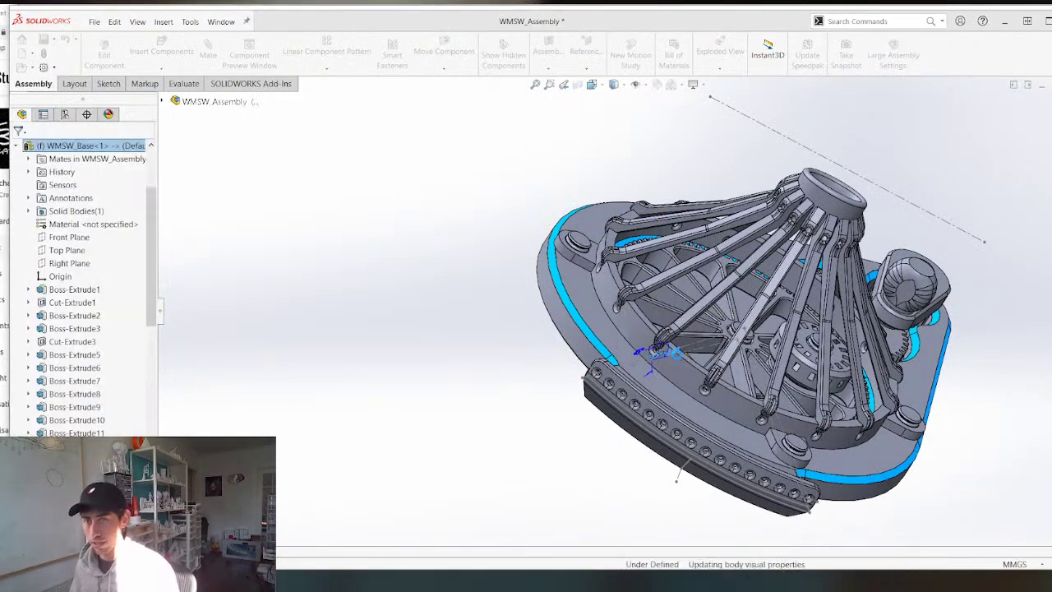
Show the dimensions of the retaining tab around the base pin, set its wall offset to 2.25 mm, and rebuild.
click(582, 183)
scroll(577, 230, down, 6)
middle_drag(575, 352, 574, 275)
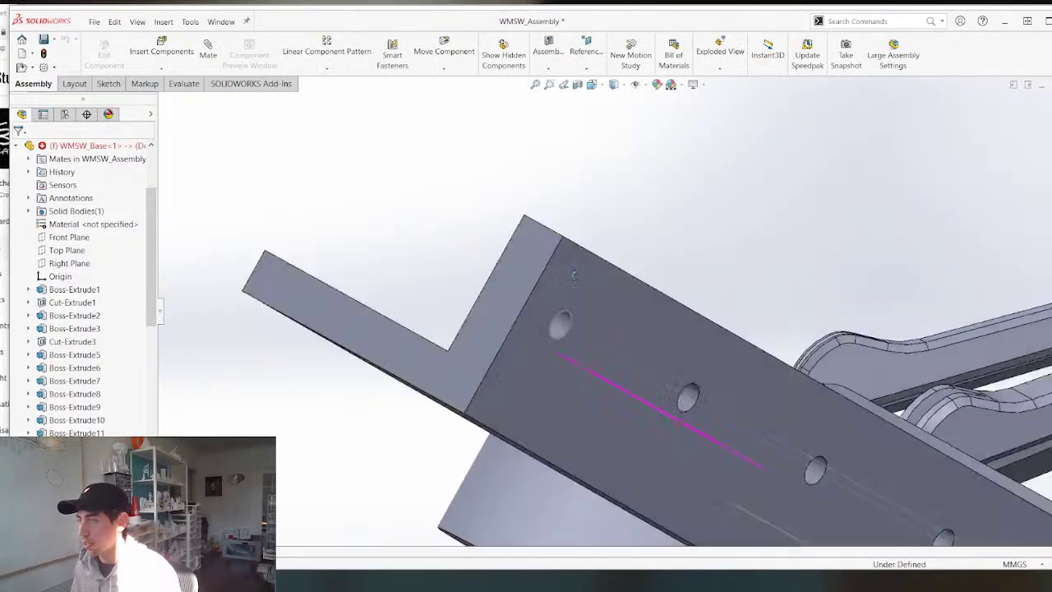
scroll(574, 275, down, 8)
double_click(549, 370)
scroll(604, 371, down, 2)
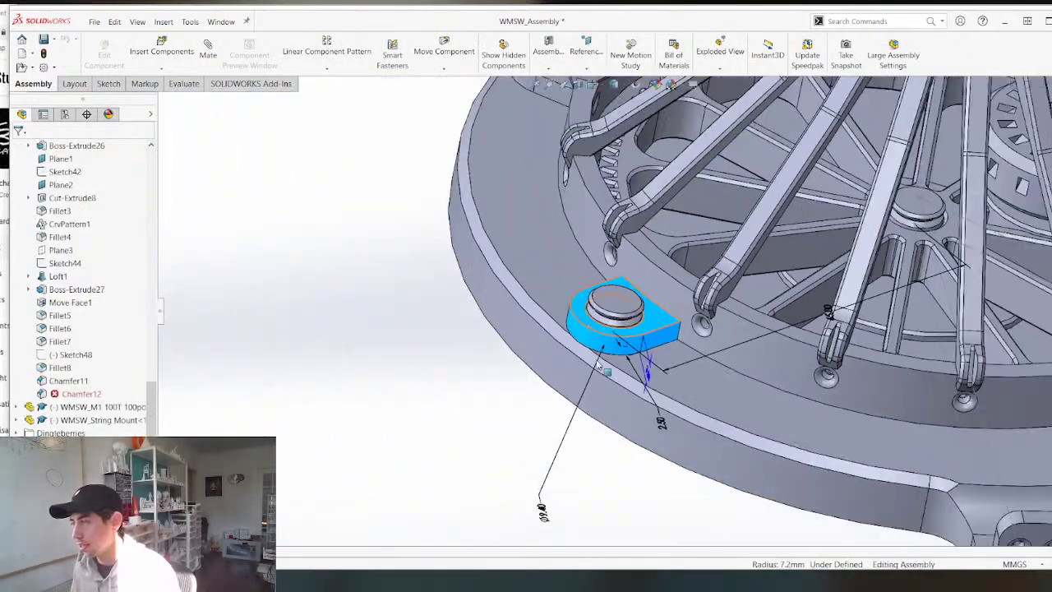
middle_drag(597, 365, 588, 377)
double_click(650, 432)
text(6.65)
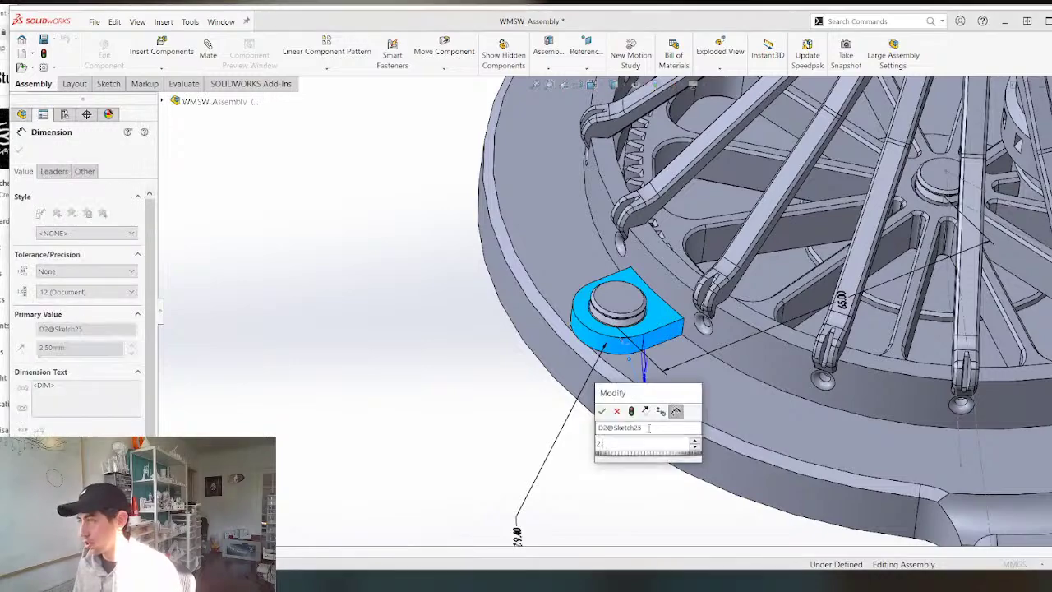
key(Return)
key(ctrl+b)
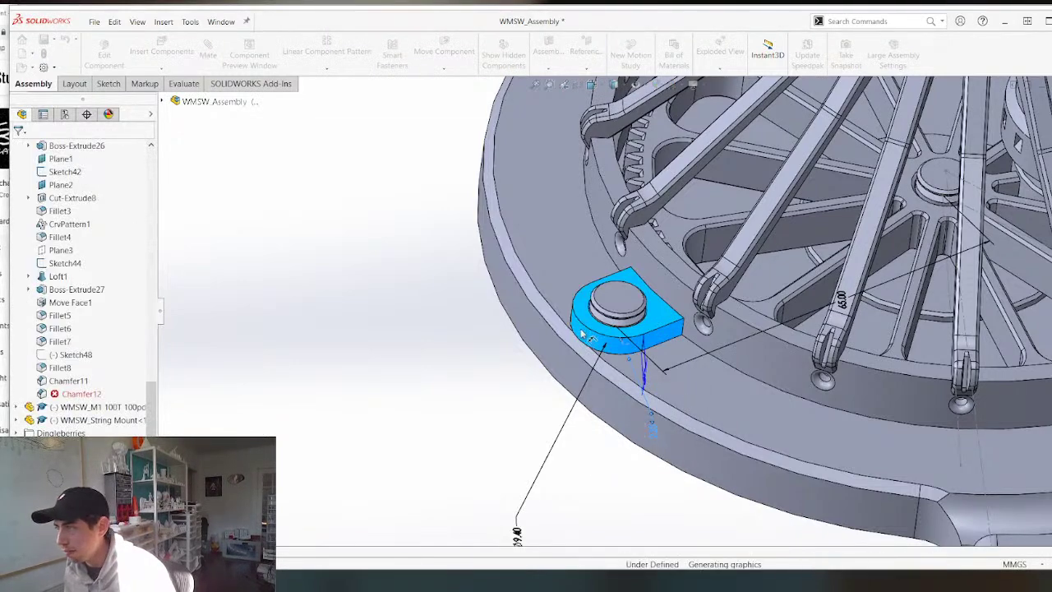
Check the tab against the rim chamfer, open the WMSW_Mechanism Base part, and edit the sketch of its ring tab.
scroll(624, 337, up, 10)
scroll(698, 313, down, 10)
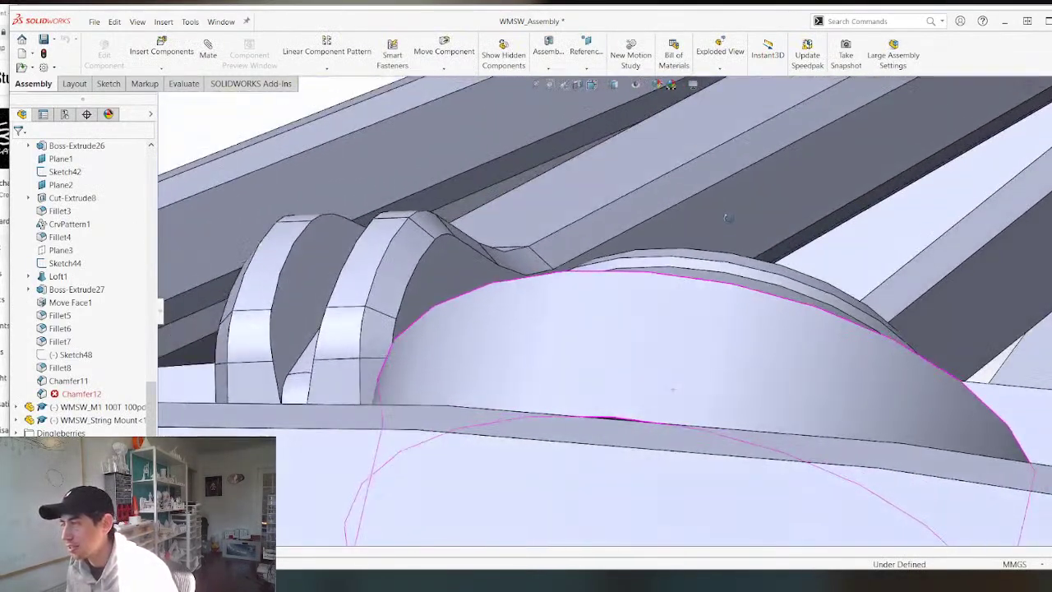
scroll(692, 375, down, 5)
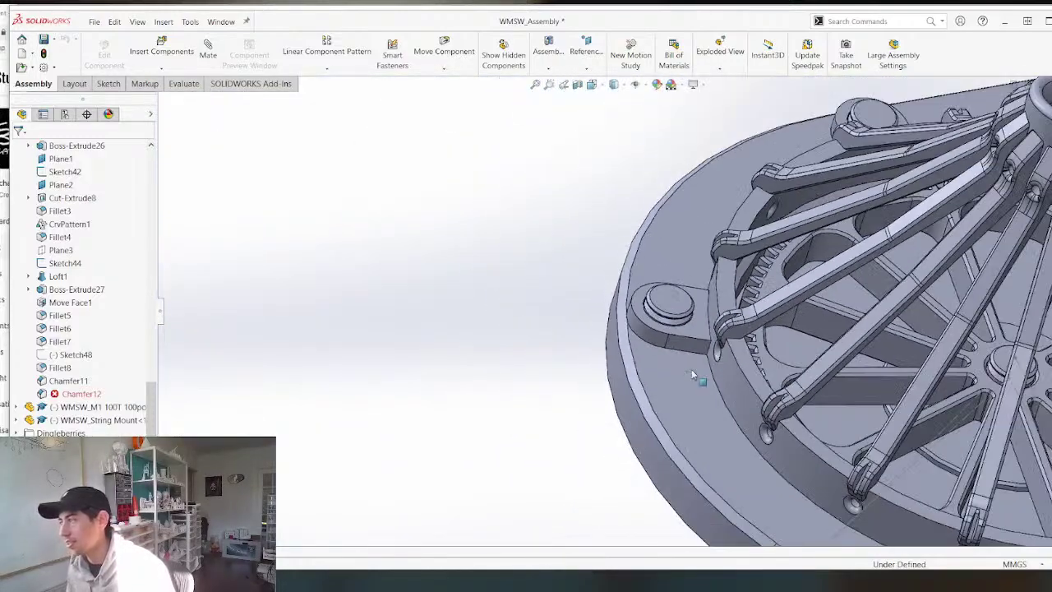
middle_drag(714, 376, 723, 423)
scroll(614, 299, up, 2)
scroll(614, 298, up, 3)
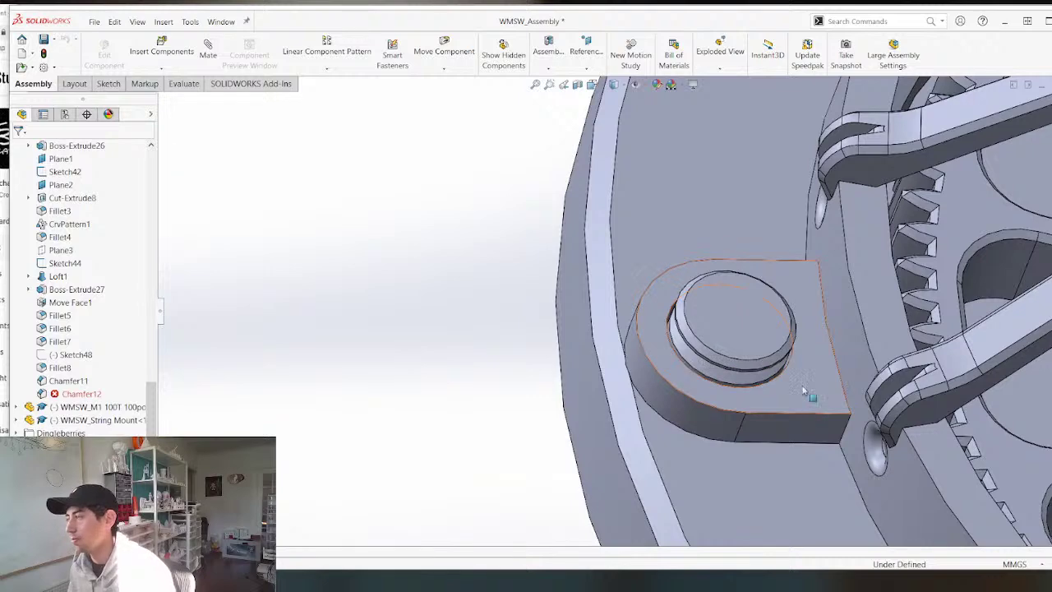
right_click(804, 391)
click(811, 180)
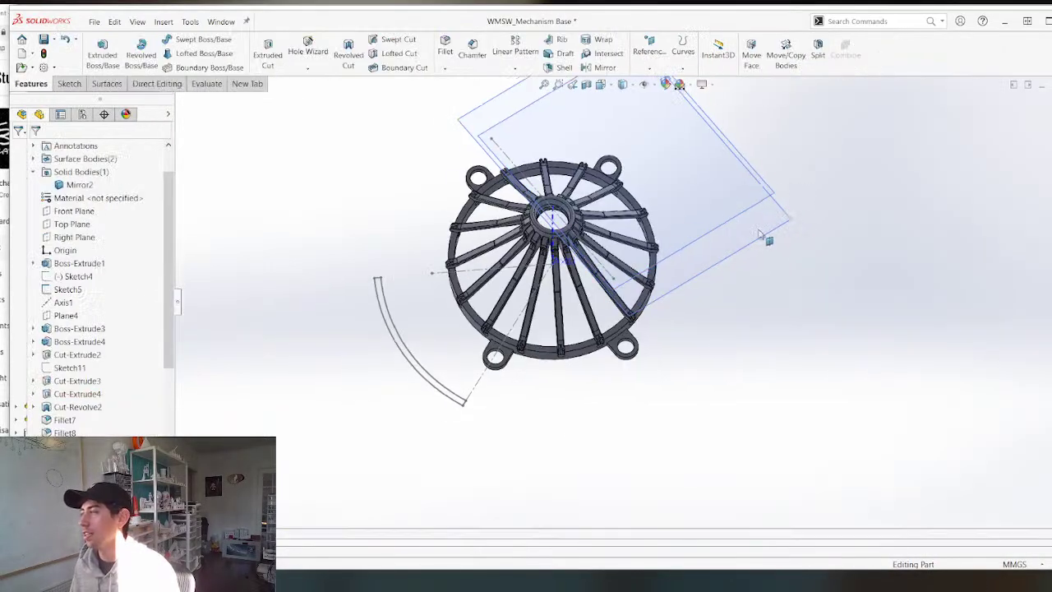
scroll(507, 220, up, 5)
scroll(507, 220, up, 3)
right_click(509, 230)
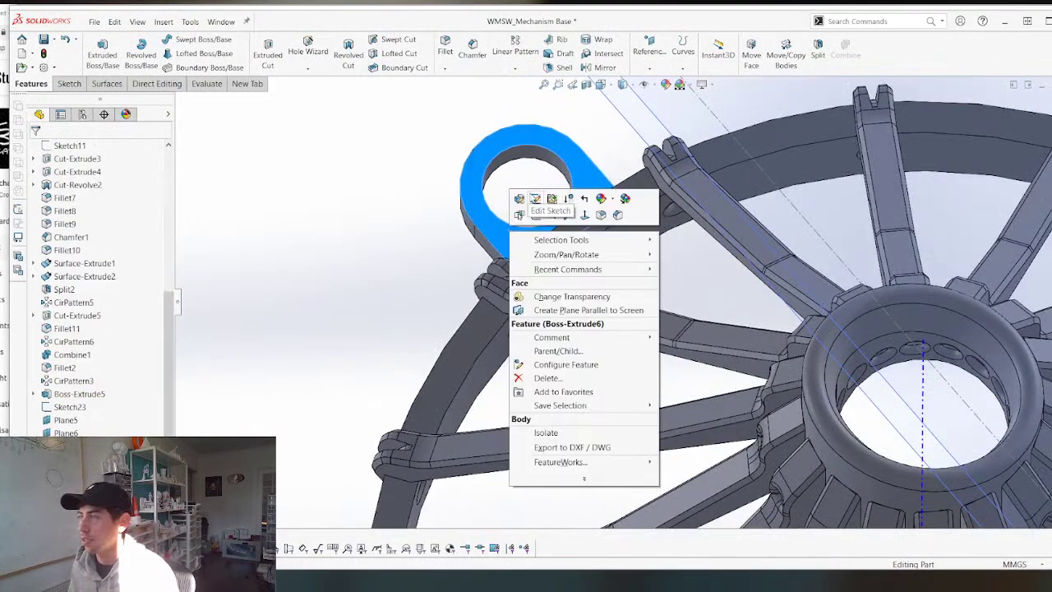
click(535, 195)
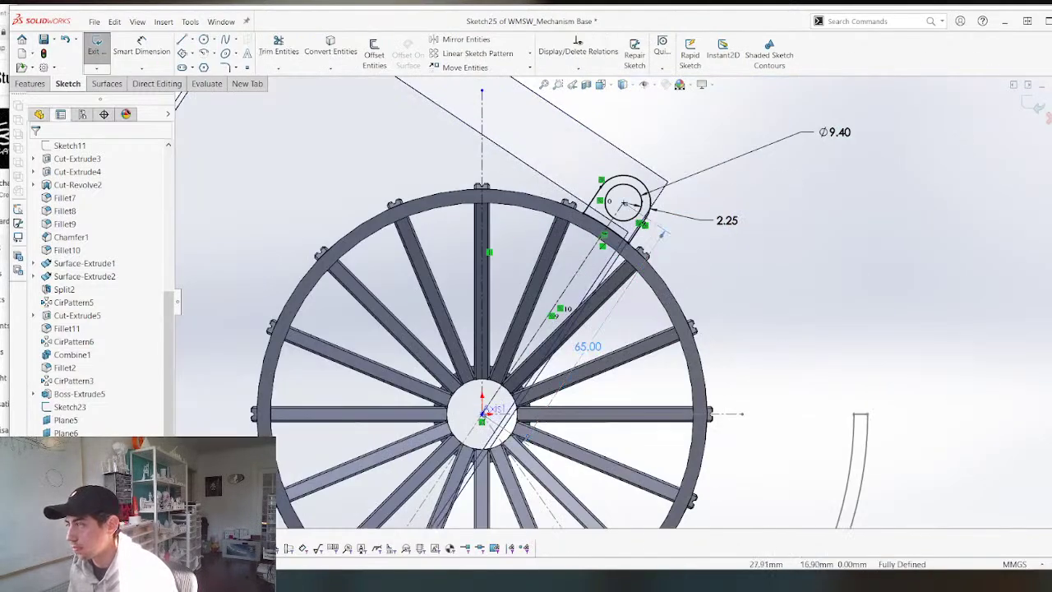
Set the distance from the wheel centre to the ring tab's hole to 62 mm.
double_click(588, 346)
key(Return)
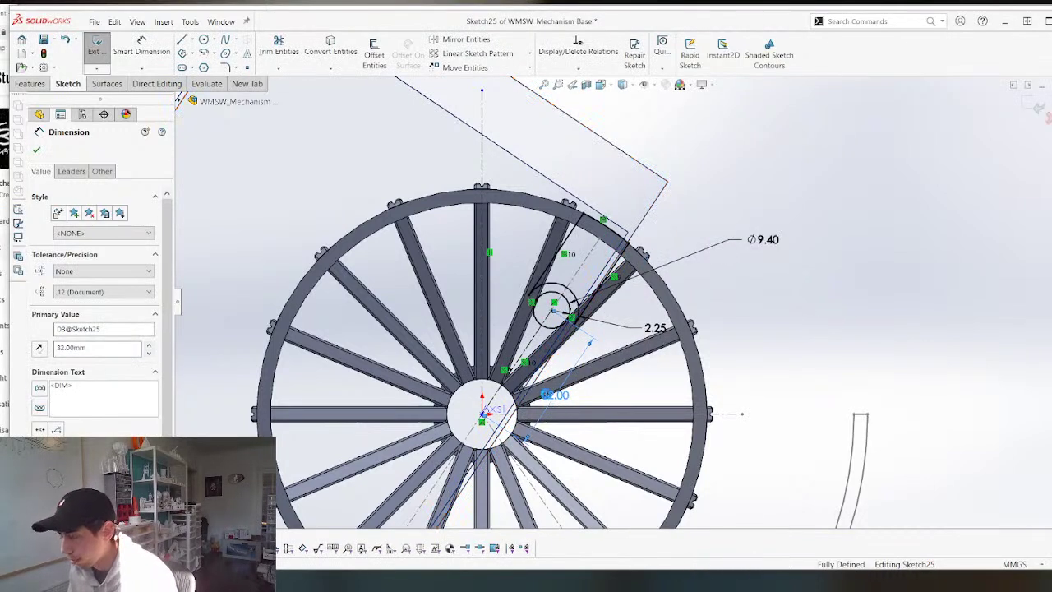
double_click(549, 395)
text(62)
key(Return)
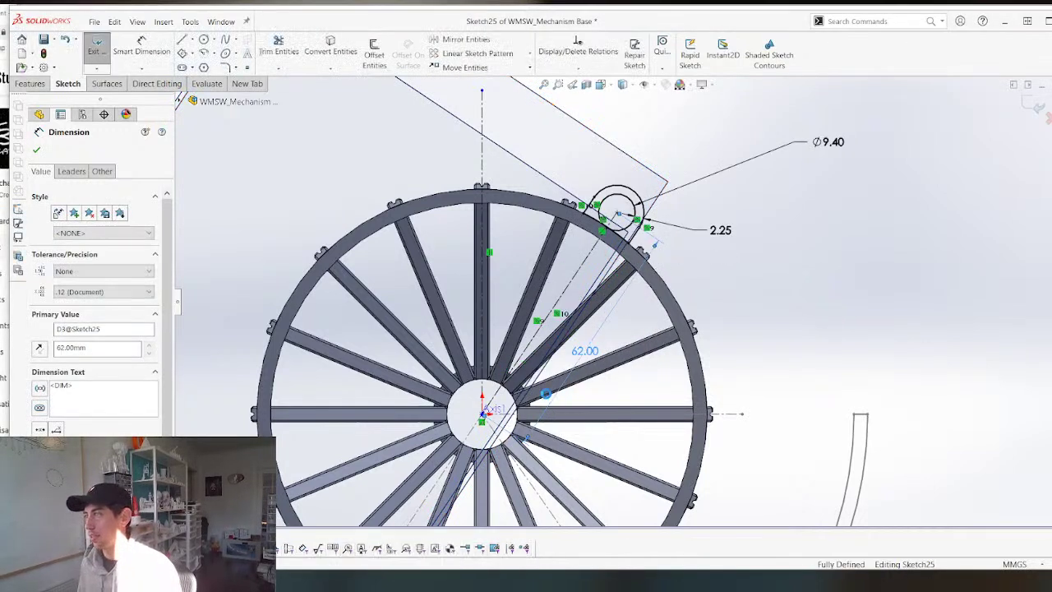
Set the ring tab hole's distance from the wheel centre to 63 mm and exit the sketch.
double_click(584, 350)
text(6)
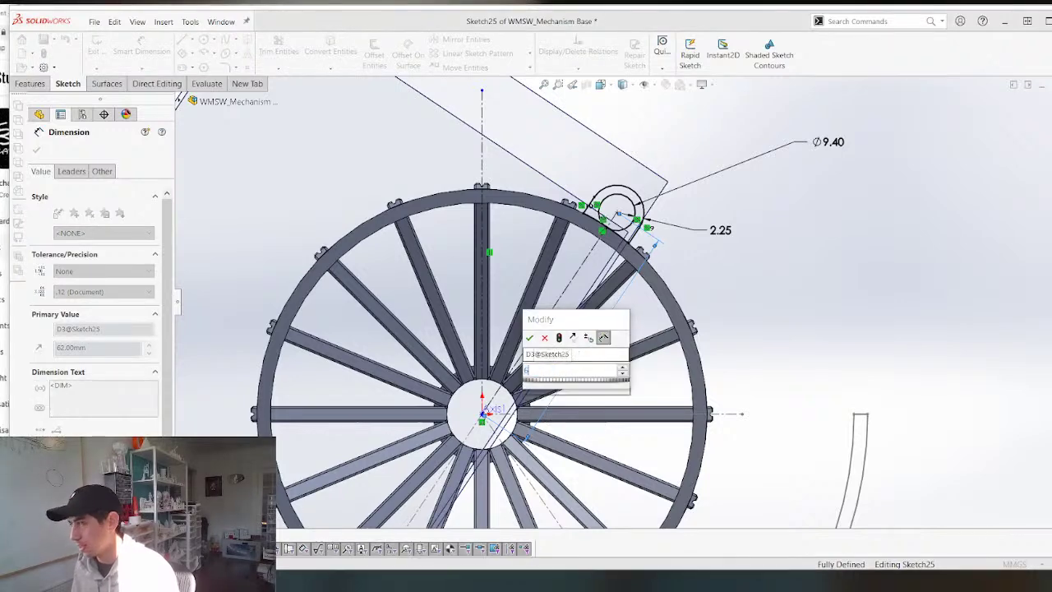
text(3)
key(Return)
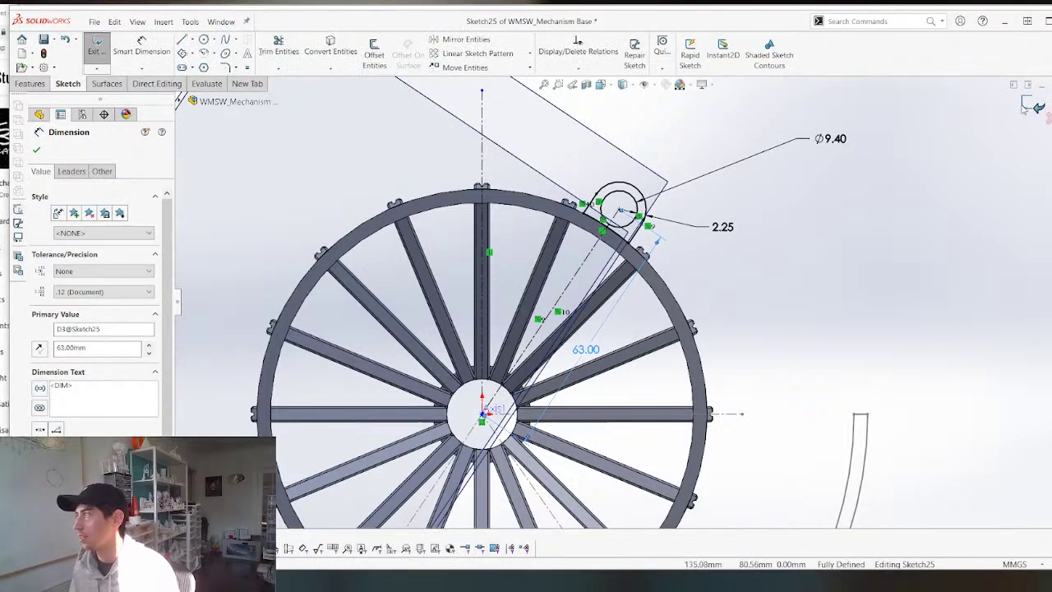
click(1032, 107)
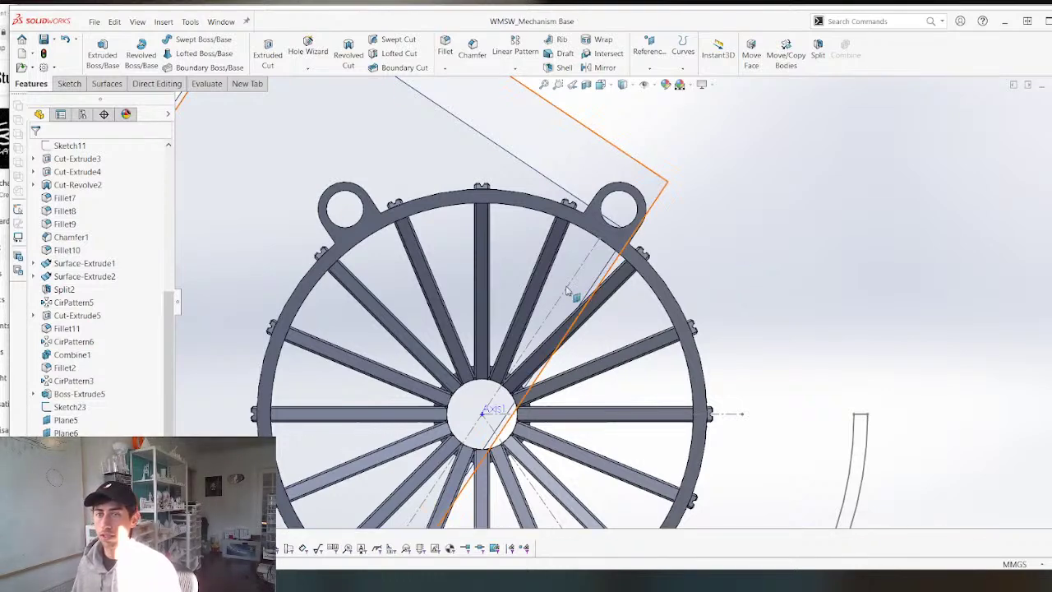
Rebuild the mechanism base and return to WMSW_Assembly to check the retaining tabs against the base rim.
scroll(633, 298, up, 3)
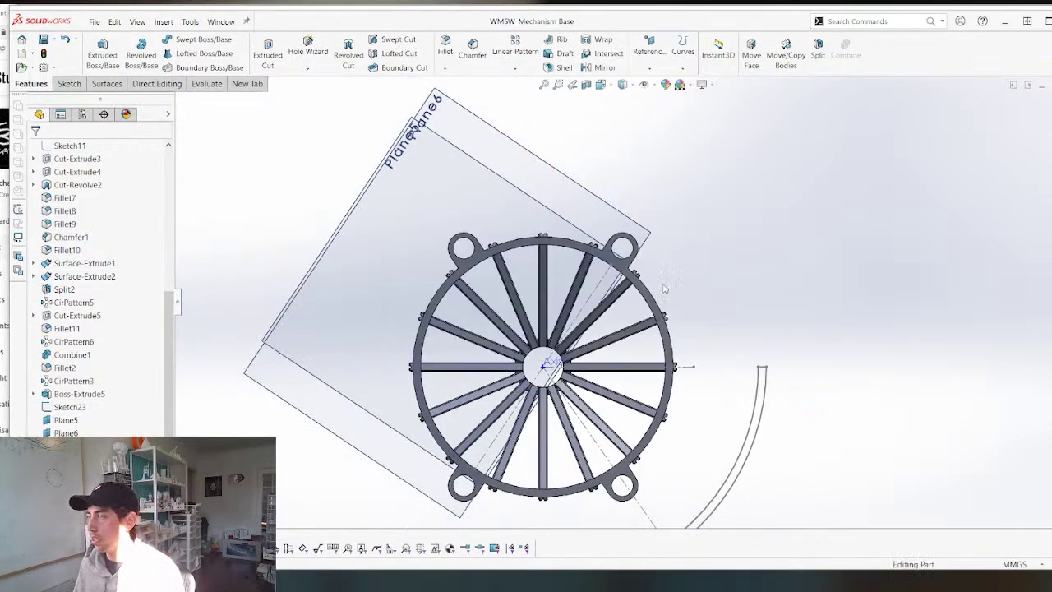
key(ctrl+b)
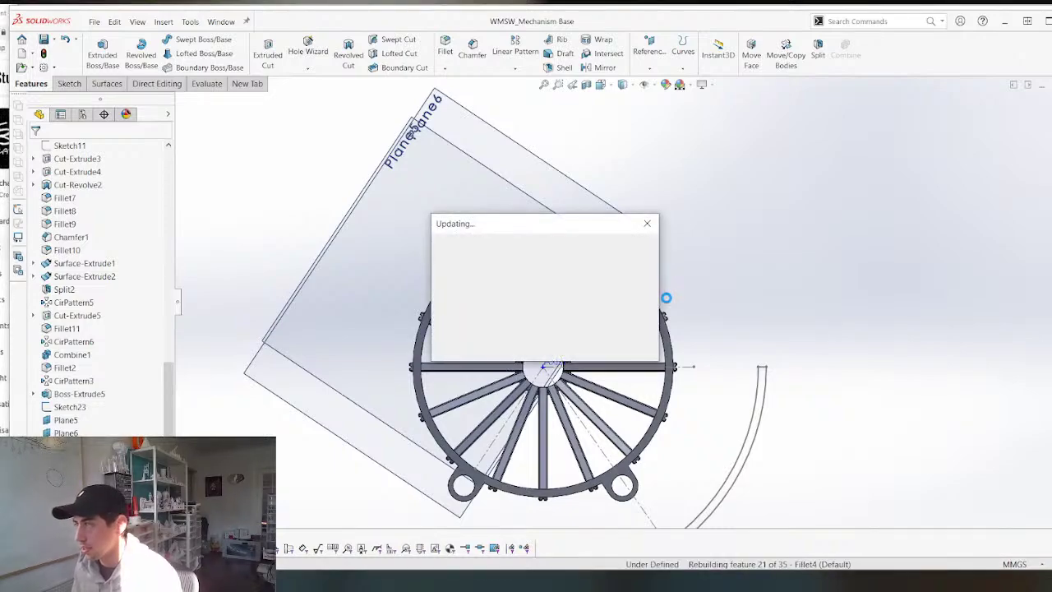
key(ctrl+Tab)
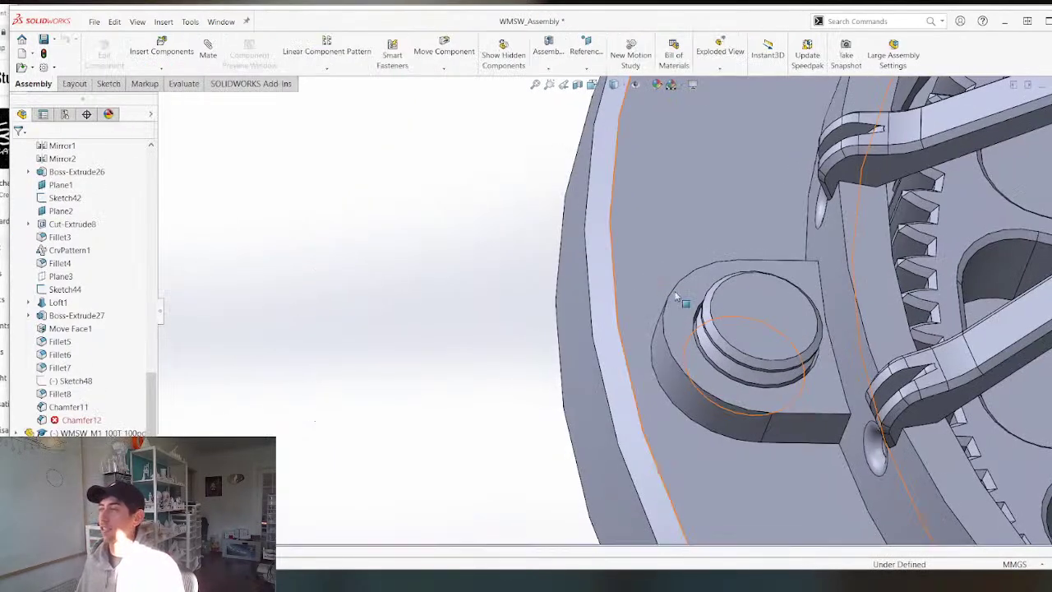
scroll(705, 317, up, 2)
scroll(635, 291, up, 4)
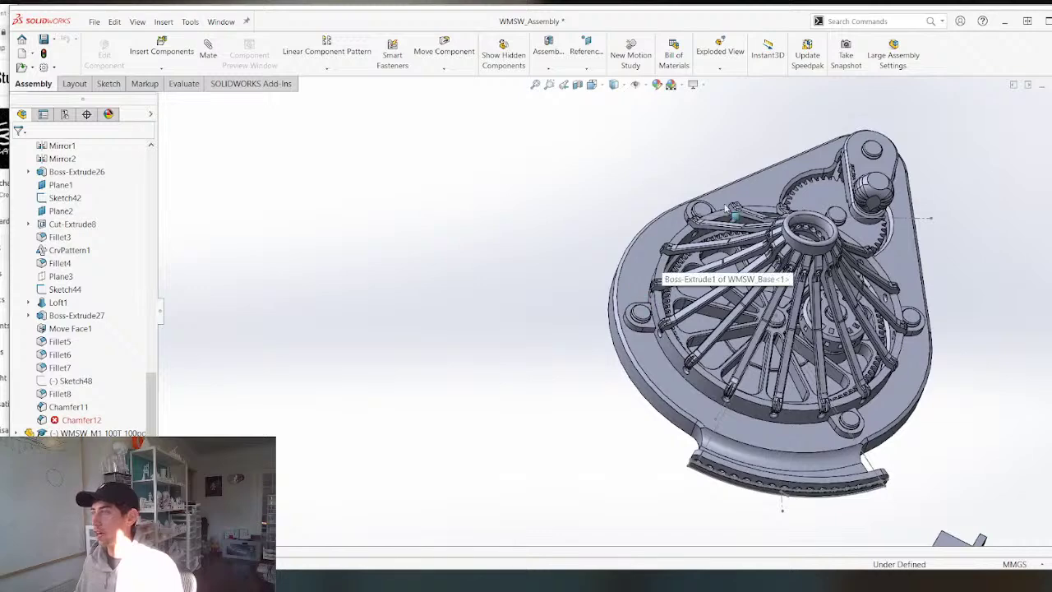
scroll(525, 312, down, 2)
Locate the failed Chamfer12 feature in the assembly and open the WMSW_Base part for editing.
click(73, 423)
scroll(615, 300, up, 5)
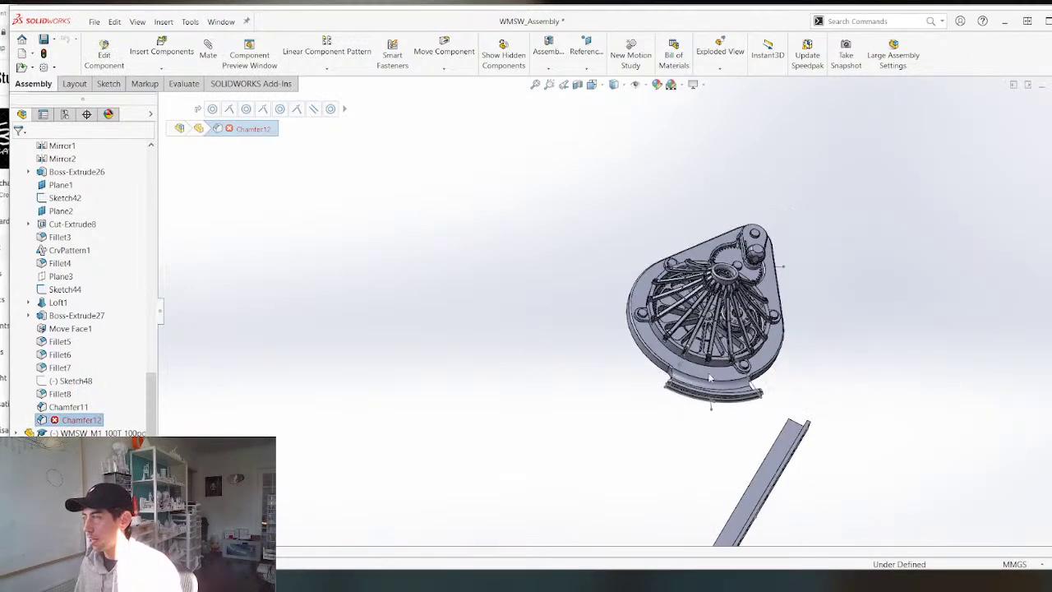
middle_drag(614, 302, 834, 425)
scroll(836, 425, down, 4)
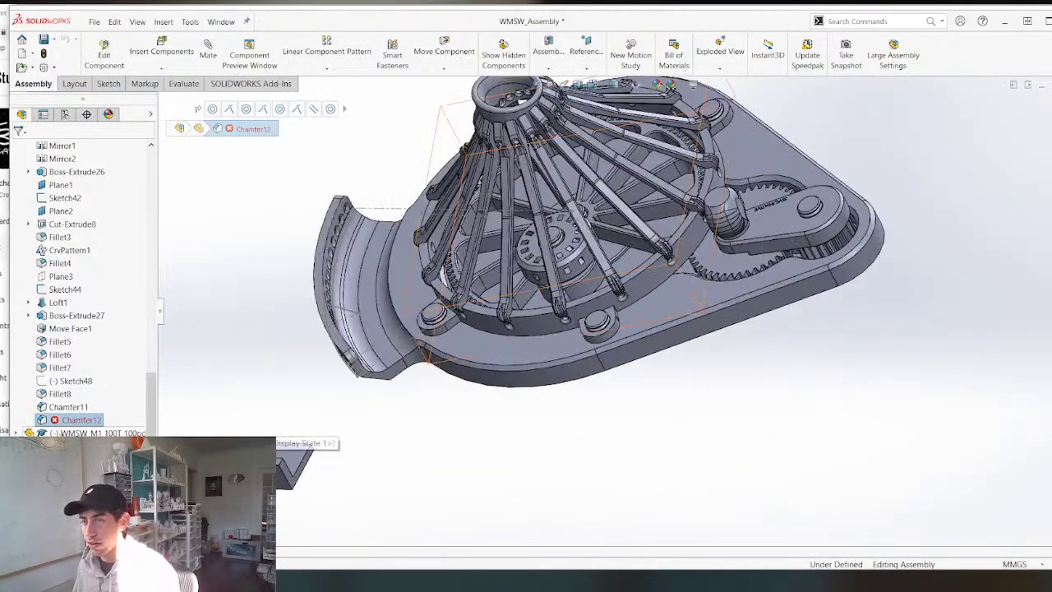
scroll(58, 329, up, 15)
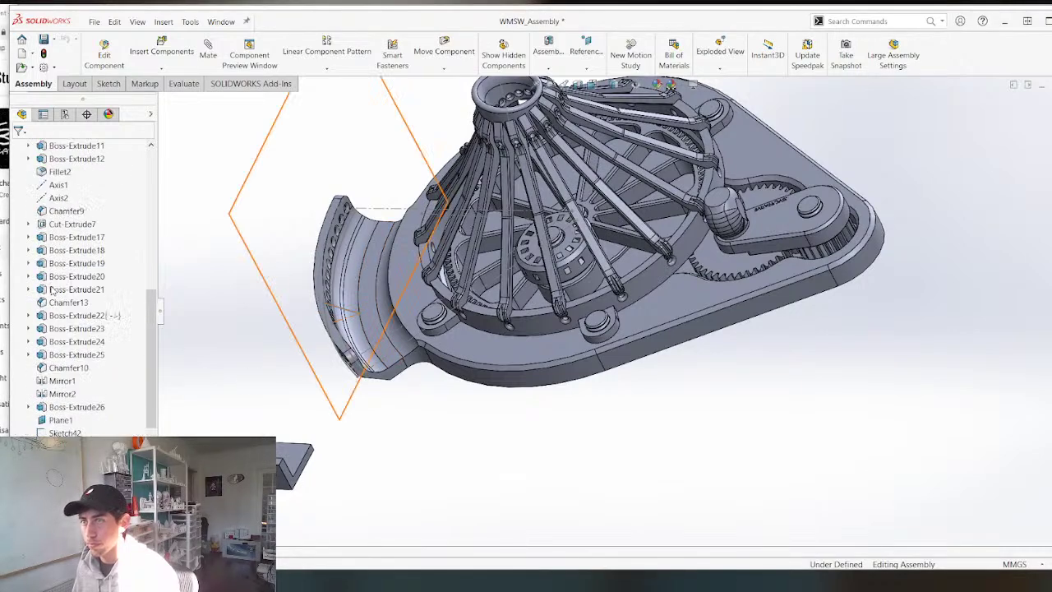
scroll(53, 290, up, 5)
right_click(89, 251)
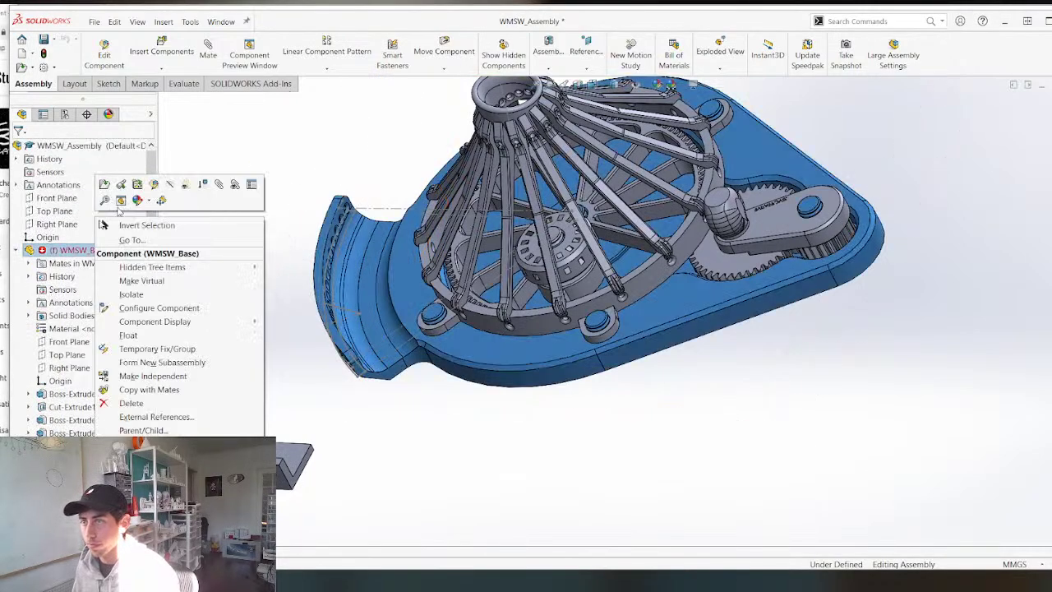
click(100, 189)
click(99, 188)
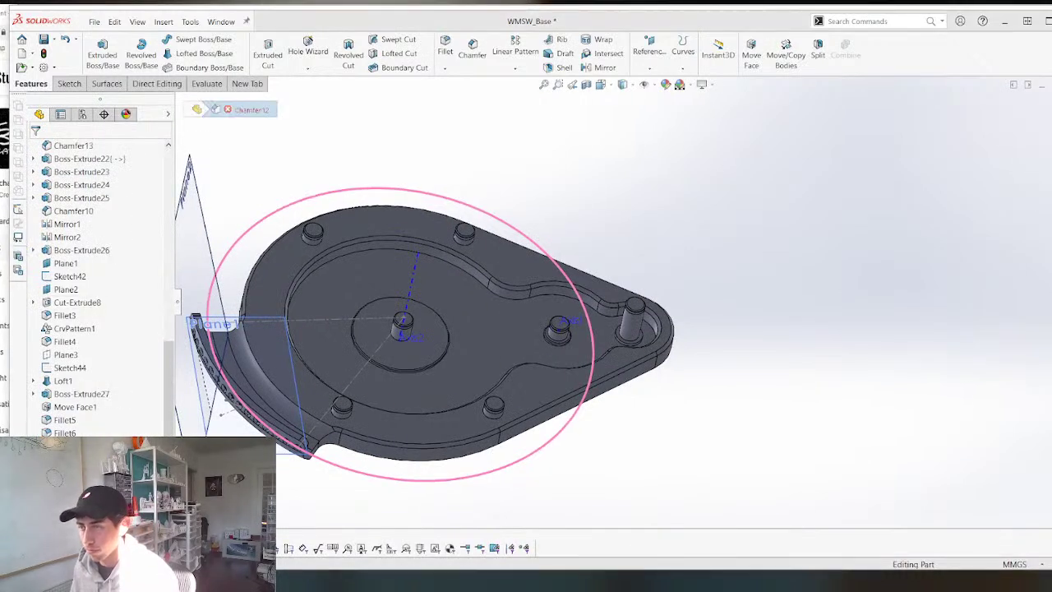
Edit Chamfer12 on the base and remove all the edges from its selection.
click(82, 478)
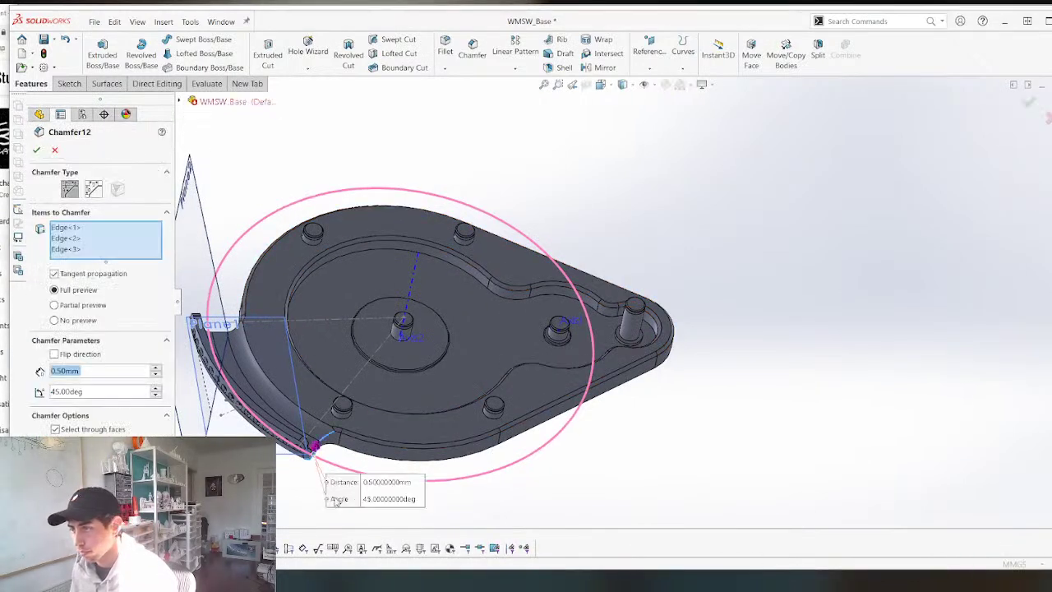
scroll(306, 458, down, 5)
middle_drag(378, 419, 523, 378)
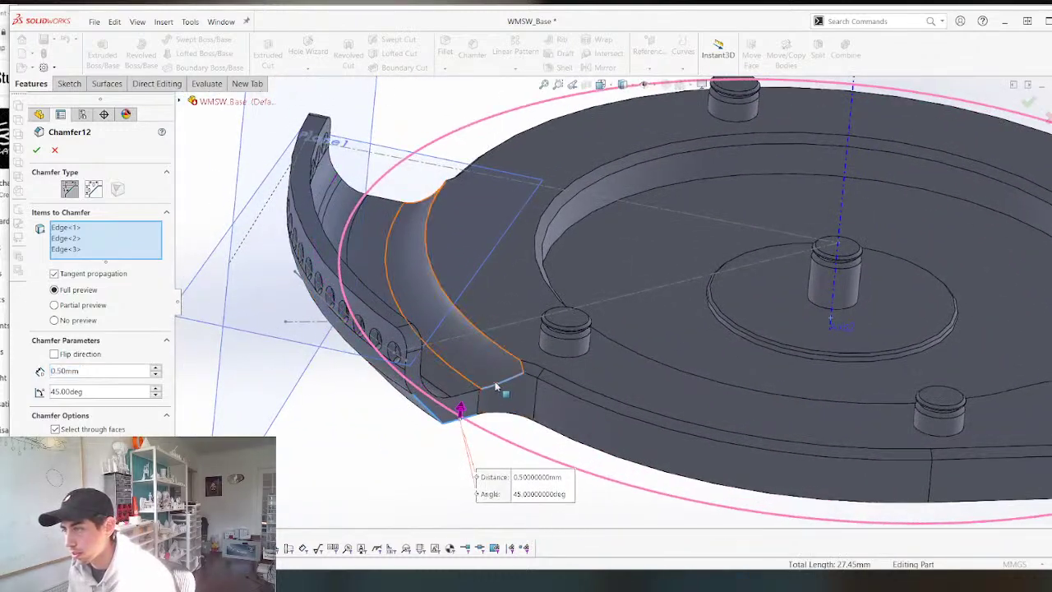
key(Delete)
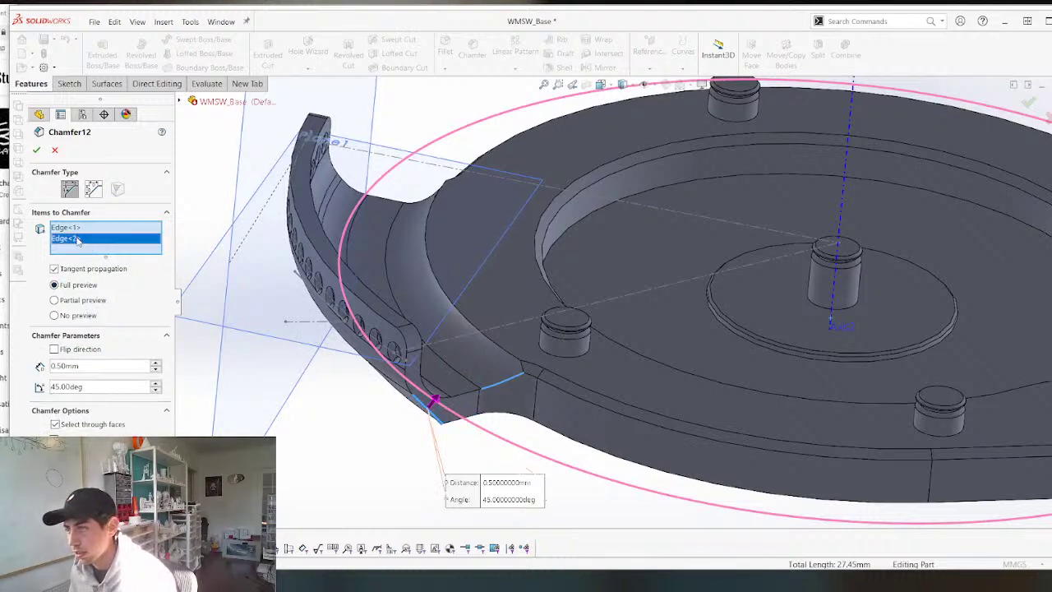
key(Delete)
key(Delete)
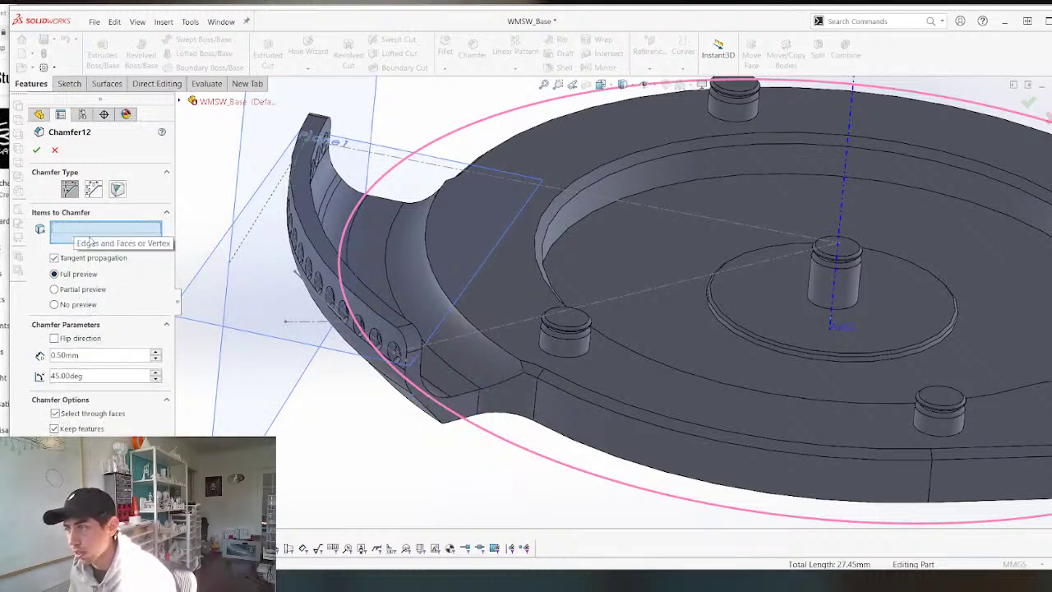
Reselect the string guide's upper, end and bottom outline edges for Chamfer12 and apply it at 0.50 mm and 45 degrees.
click(466, 392)
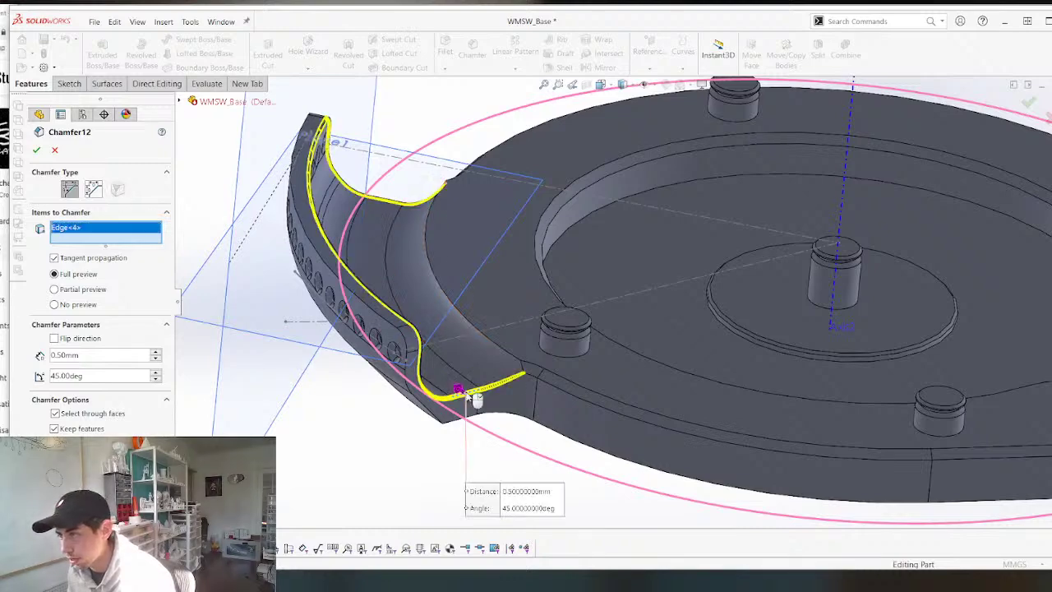
mouse_move(392, 378)
middle_down()
mouse_move(369, 392)
mouse_move(391, 391)
middle_up()
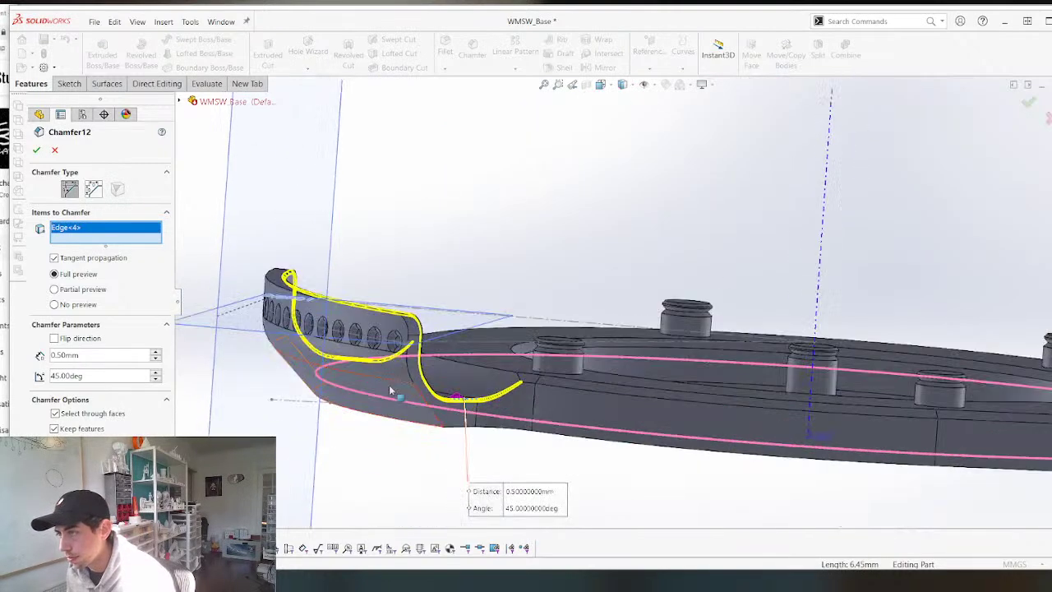
click(435, 402)
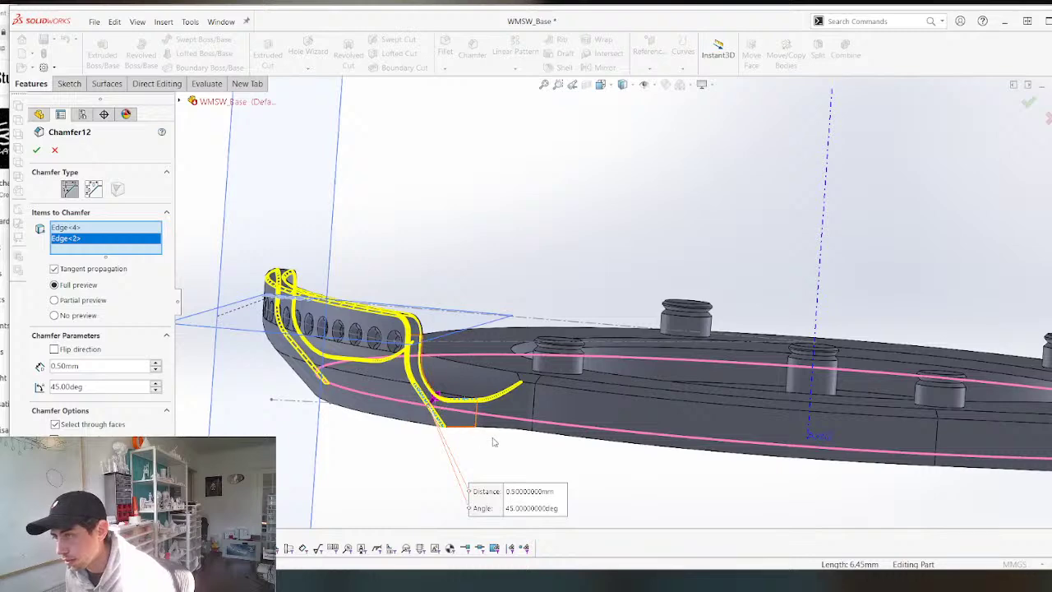
click(458, 429)
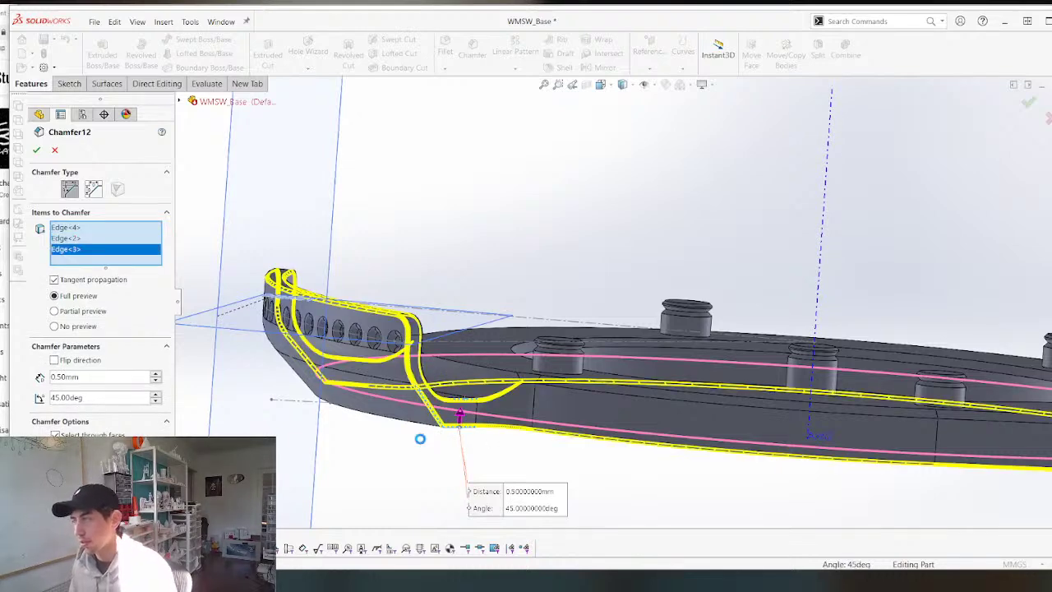
key(Return)
Inspect the rechamfered base, return to WMSW_Assembly, and examine the base outline, retaining tabs and string guide from above.
scroll(450, 469, up, 2)
middle_drag(720, 239, 688, 339)
scroll(688, 338, up, 7)
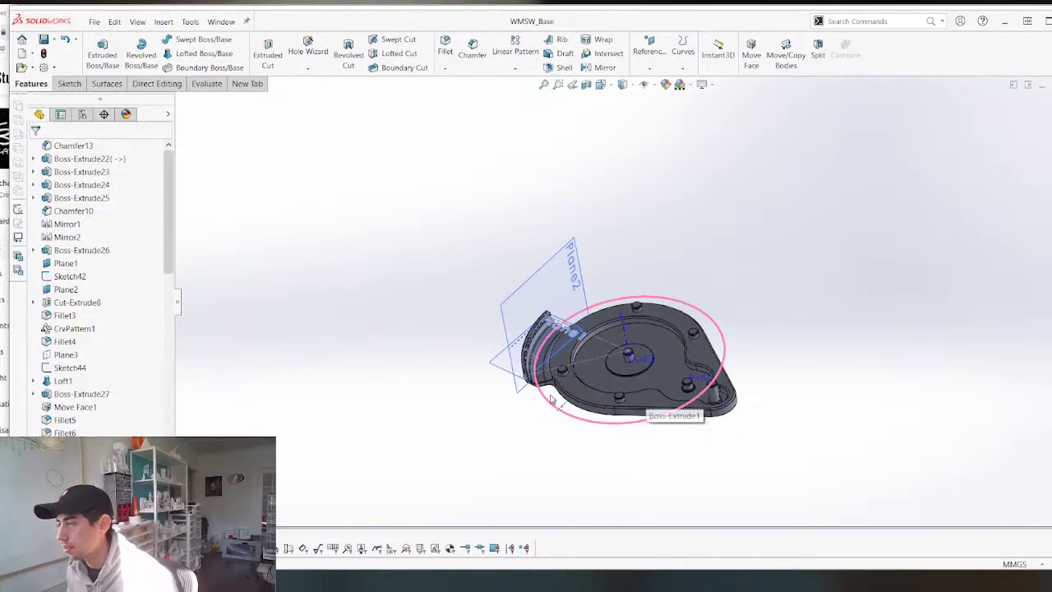
key(ctrl+Tab)
middle_drag(775, 372, 762, 360)
scroll(763, 360, up, 4)
middle_drag(647, 236, 648, 273)
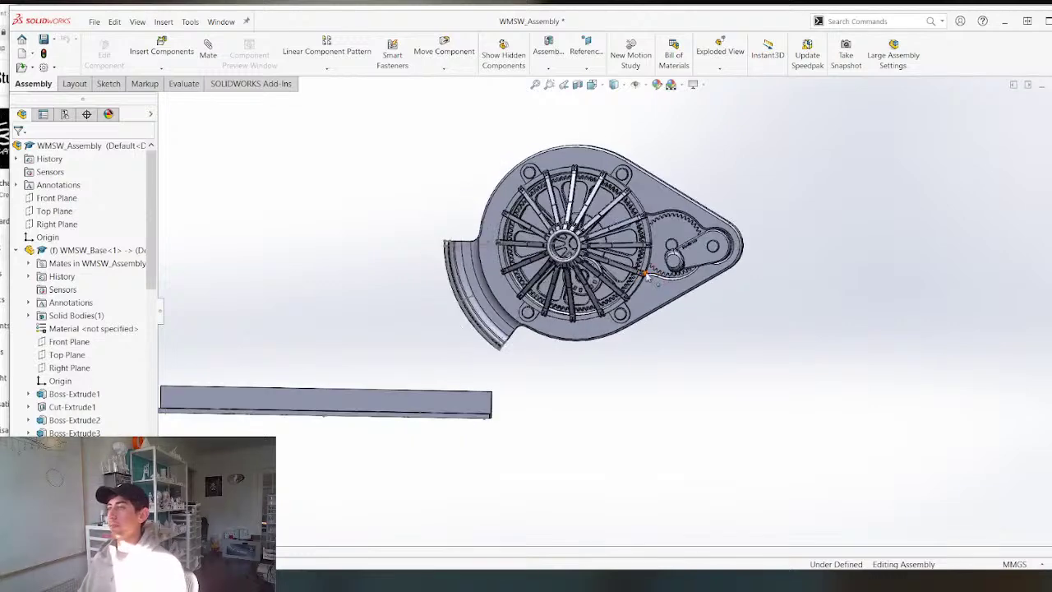
middle_drag(519, 348, 517, 352)
scroll(507, 327, up, 4)
scroll(552, 294, down, 3)
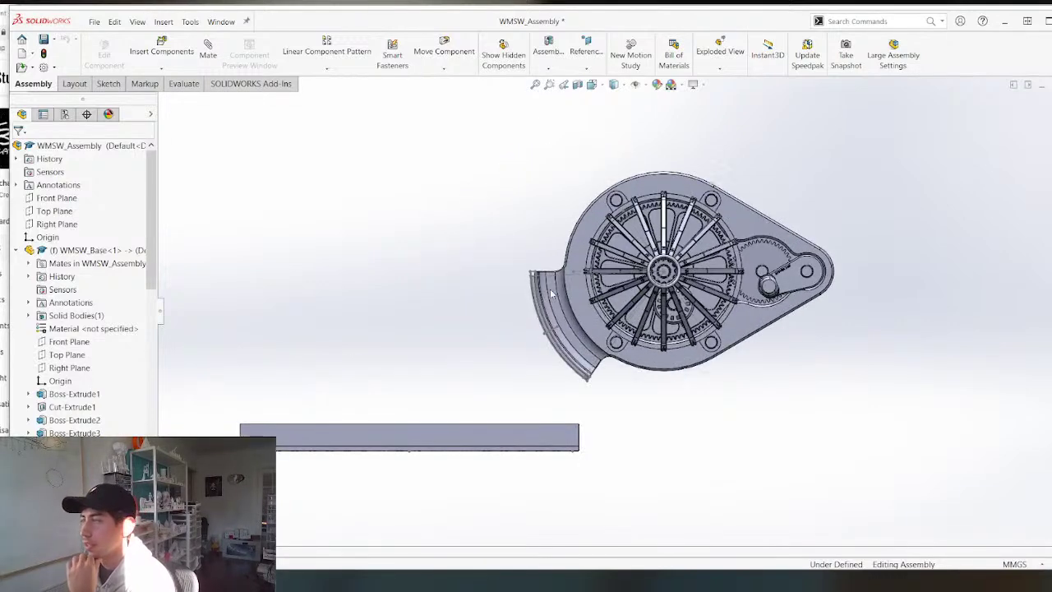
Examine the wave mechanism's base outline and curved string guide in the assembly, from the front and at an angle.
scroll(557, 286, down, 3)
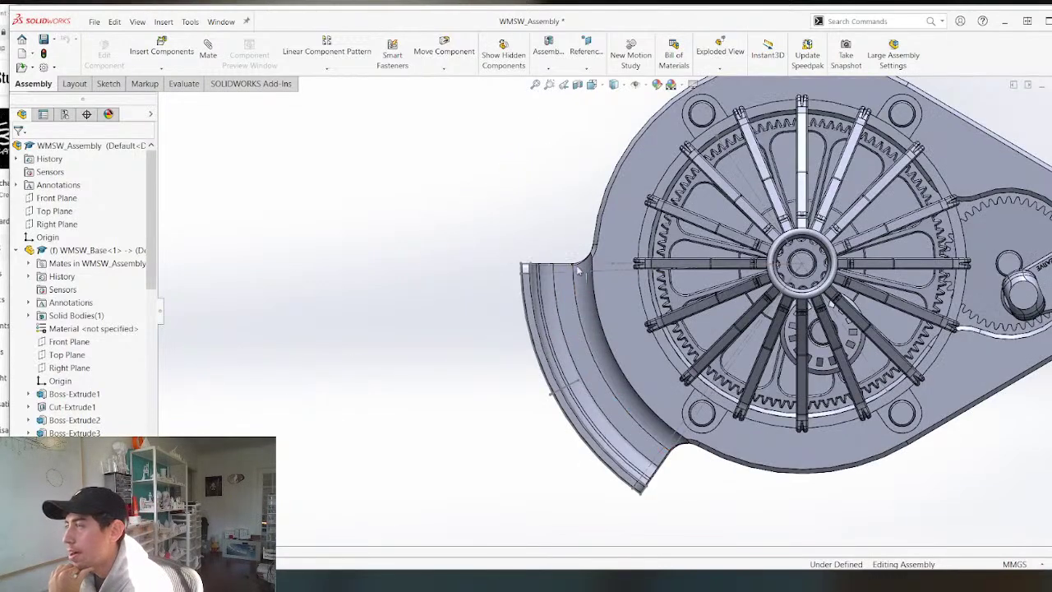
middle_drag(577, 271, 647, 299)
scroll(594, 269, down, 4)
scroll(378, 379, up, 5)
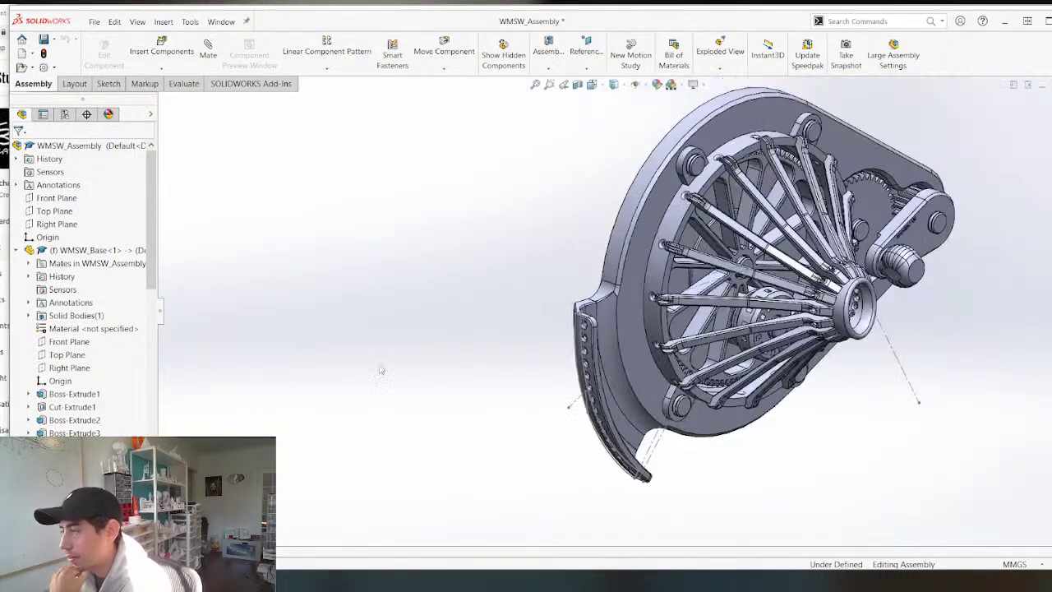
middle_drag(404, 305, 657, 294)
scroll(359, 317, up, 5)
click(671, 267)
key(ctrl+8)
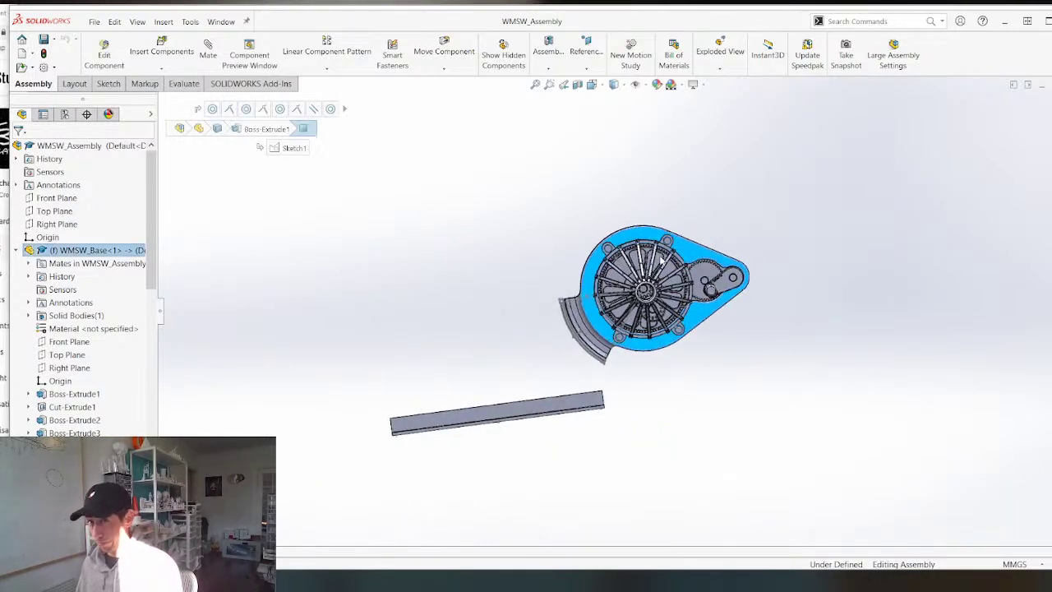
scroll(543, 304, up, 4)
scroll(698, 345, down, 6)
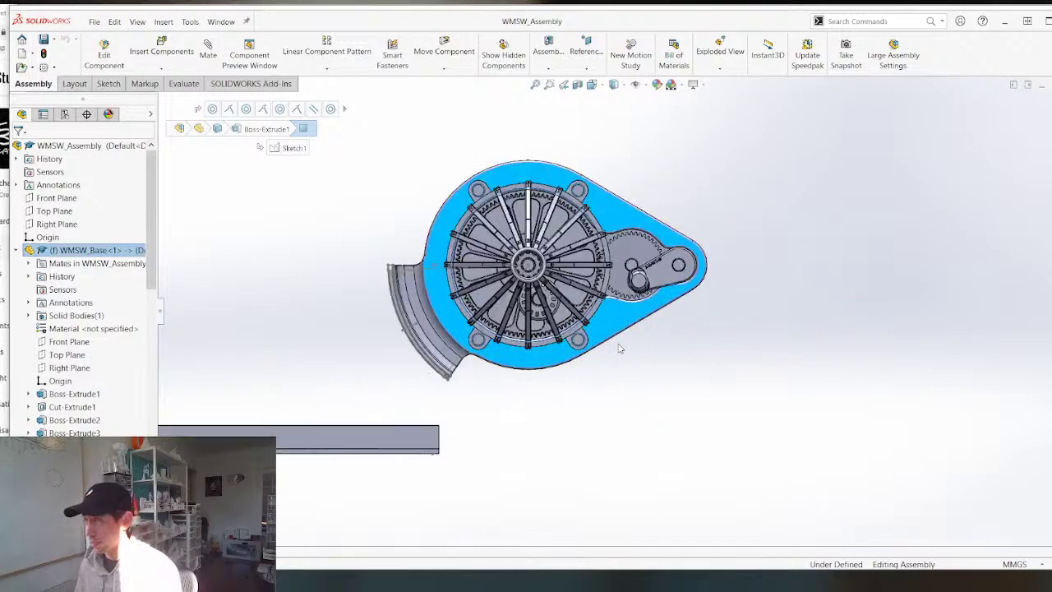
middle_drag(344, 323, 433, 352)
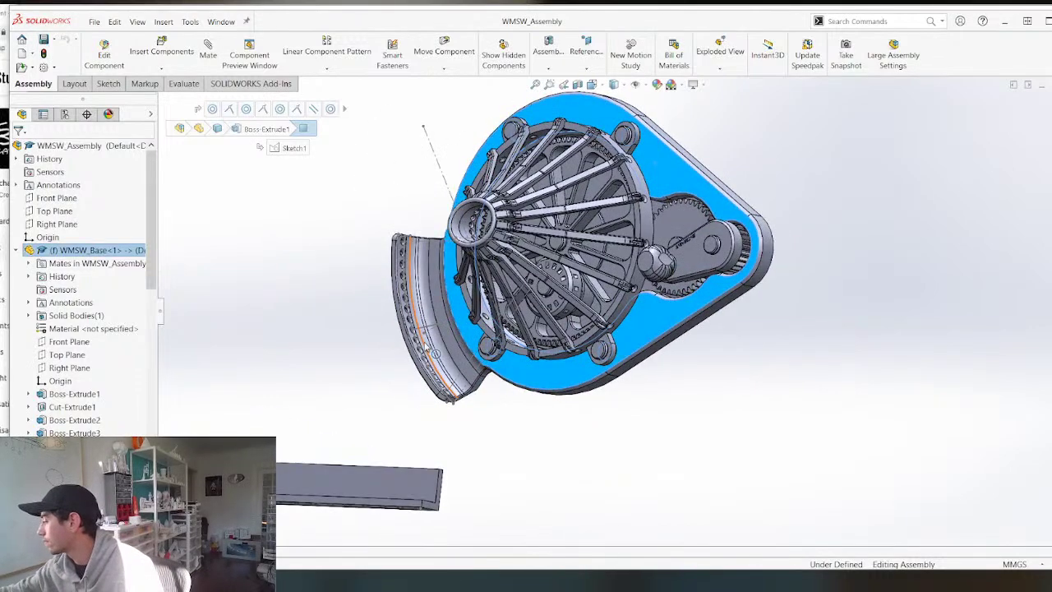
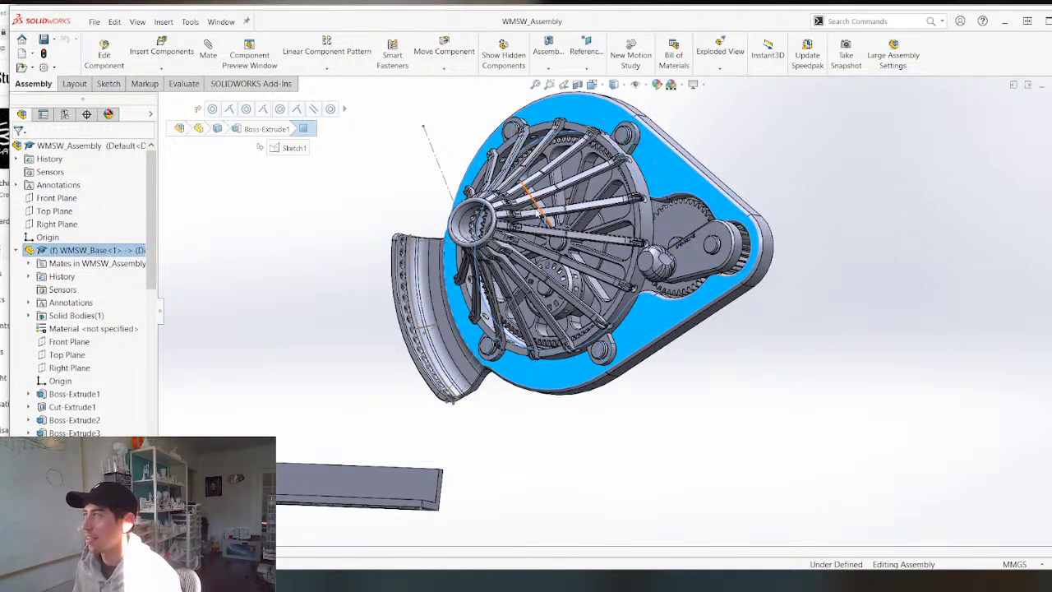
Compare the wall bar's placement and orientation with the mechanism base and string guide from several viewing angles.
scroll(536, 213, up, 2)
middle_drag(536, 213, 596, 247)
click(539, 413)
scroll(275, 330, down, 3)
scroll(297, 373, up, 3)
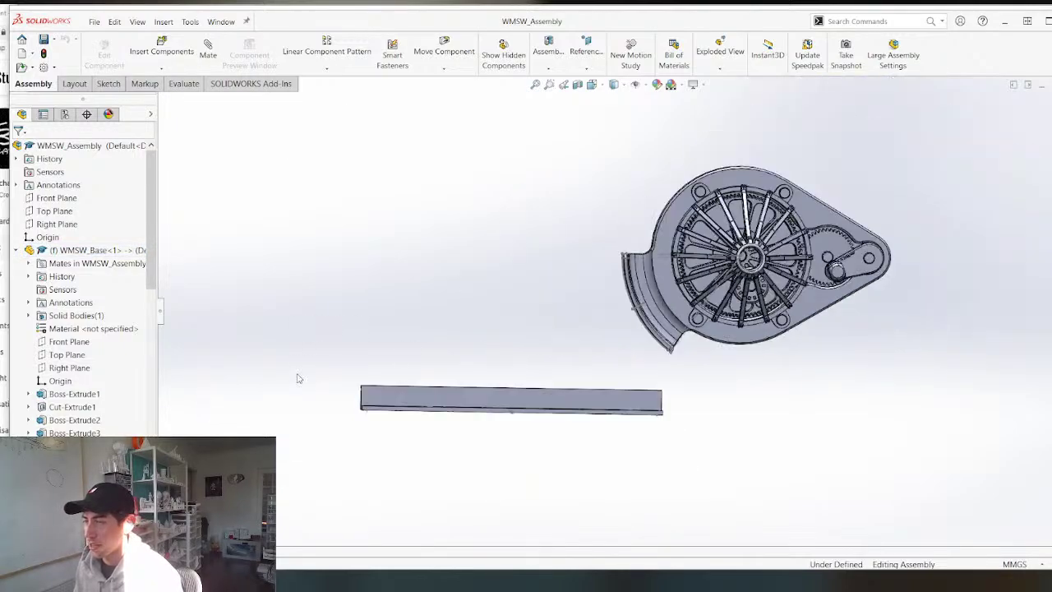
scroll(605, 413, down, 4)
middle_drag(620, 442, 610, 430)
scroll(611, 430, up, 4)
scroll(713, 238, down, 3)
middle_drag(687, 269, 689, 209)
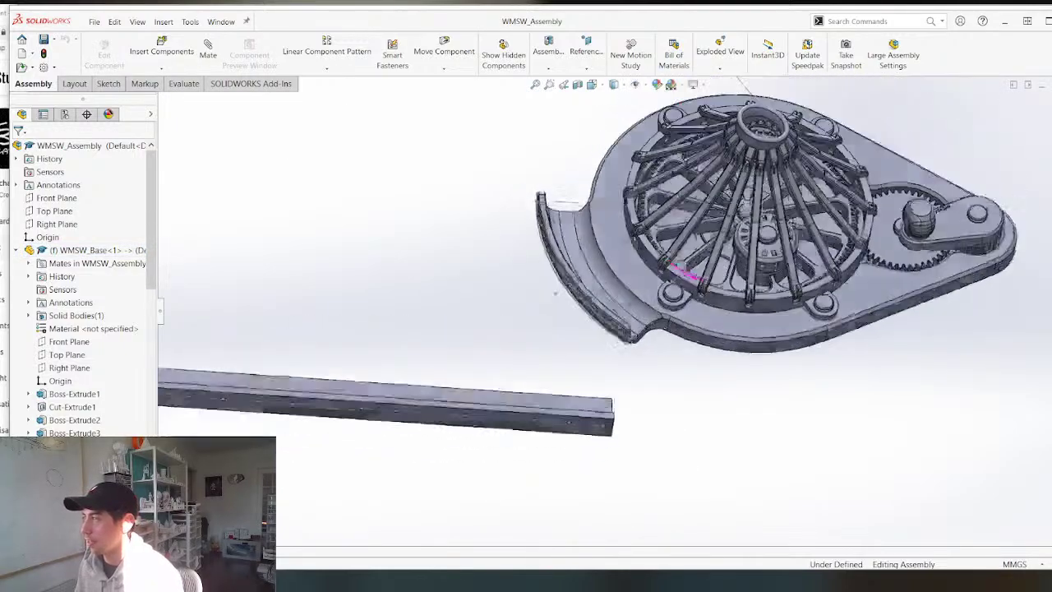
mouse_move(555, 293)
middle_down()
mouse_move(567, 345)
mouse_move(560, 289)
middle_up()
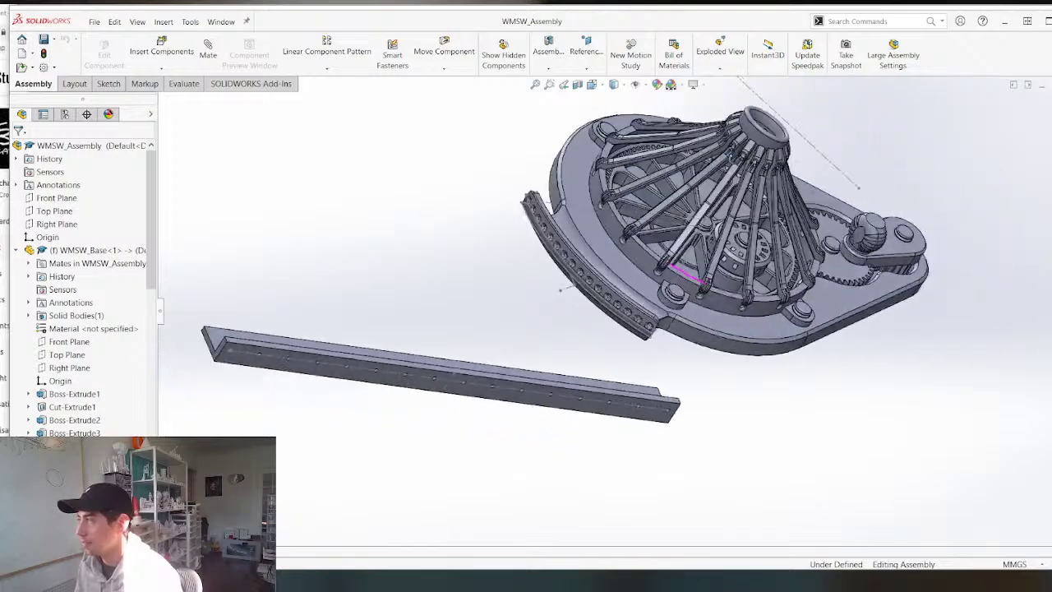
middle_drag(731, 153, 698, 218)
scroll(655, 267, up, 3)
scroll(588, 281, down, 3)
middle_drag(567, 345, 537, 428)
click(541, 439)
scroll(538, 444, up, 4)
click(531, 450)
scroll(534, 361, up, 1)
scroll(534, 355, down, 1)
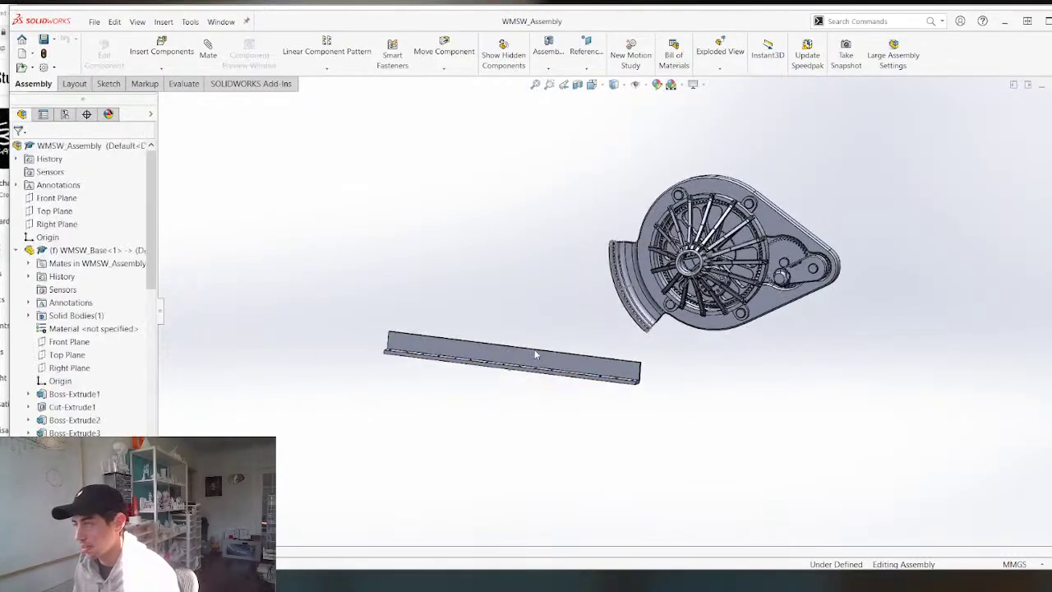
Examine the wall bar's L-shaped profile and row of holes against the holes in the string guide.
middle_drag(535, 354, 383, 347)
scroll(715, 427, down, 5)
click(713, 443)
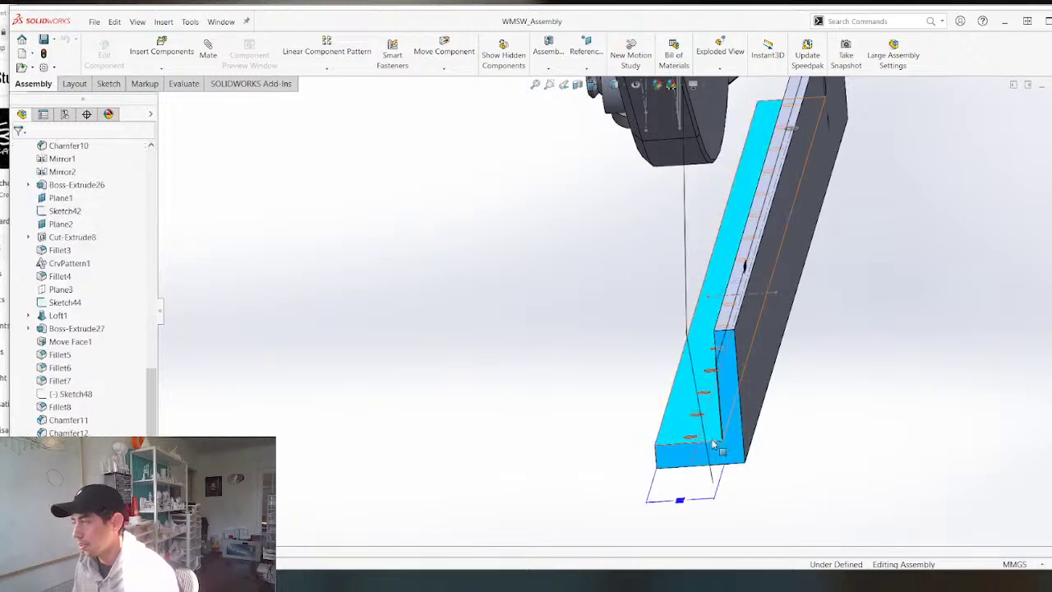
scroll(680, 493, up, 3)
click(493, 356)
middle_drag(493, 356, 519, 317)
scroll(573, 230, down, 3)
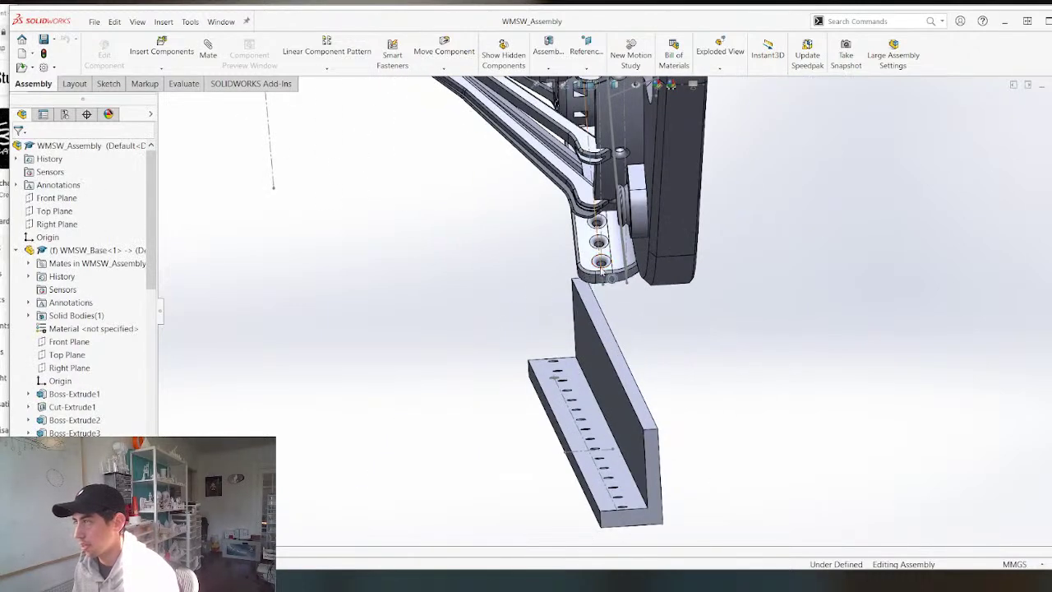
middle_drag(600, 268, 666, 418)
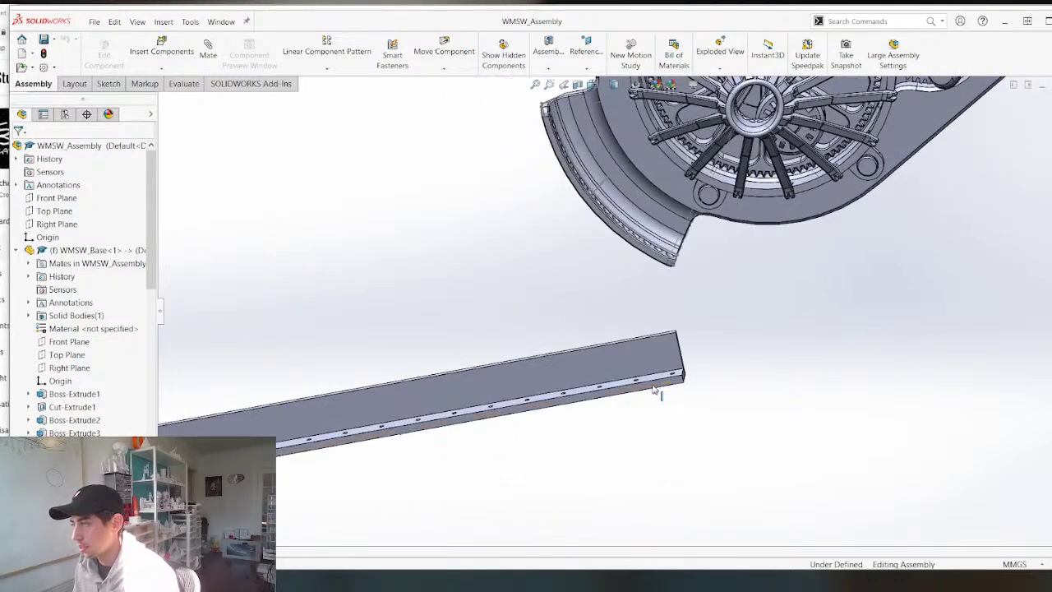
scroll(667, 385, down, 4)
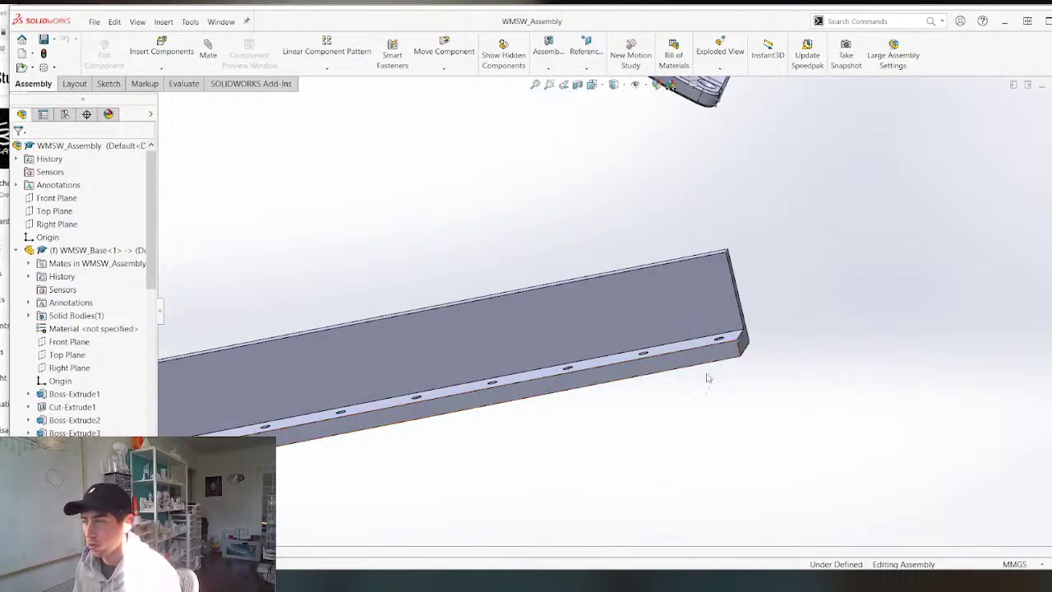
scroll(702, 378, up, 4)
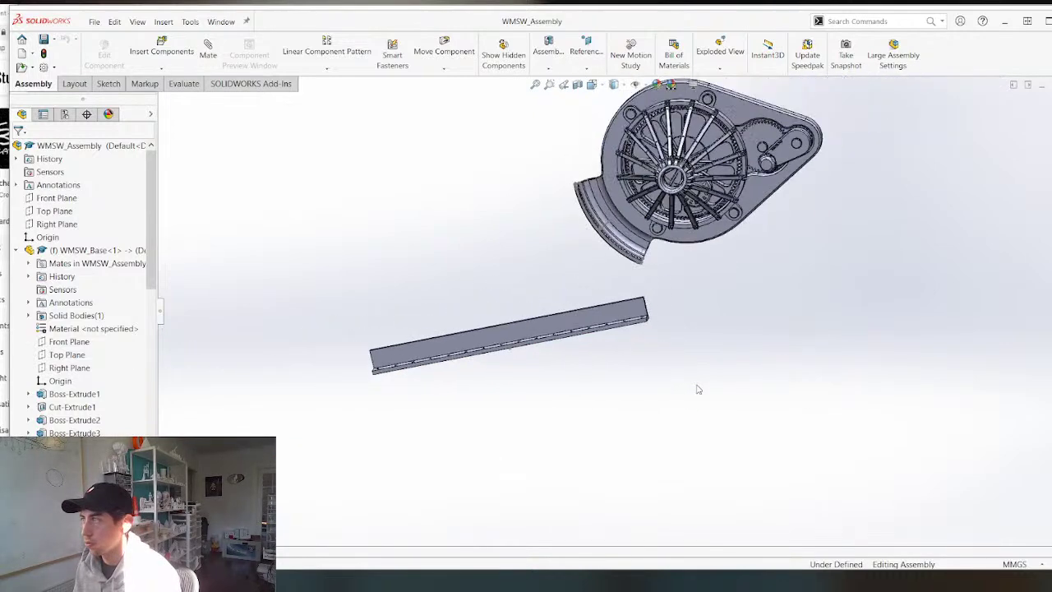
click(748, 192)
key(ctrl+1)
scroll(655, 401, down, 3)
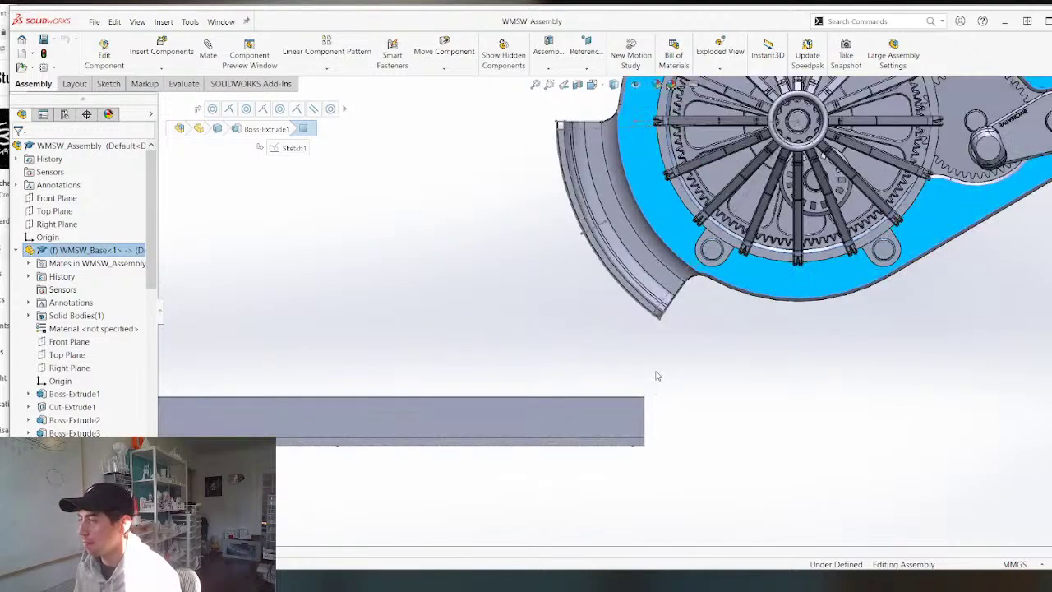
middle_drag(595, 331, 561, 365)
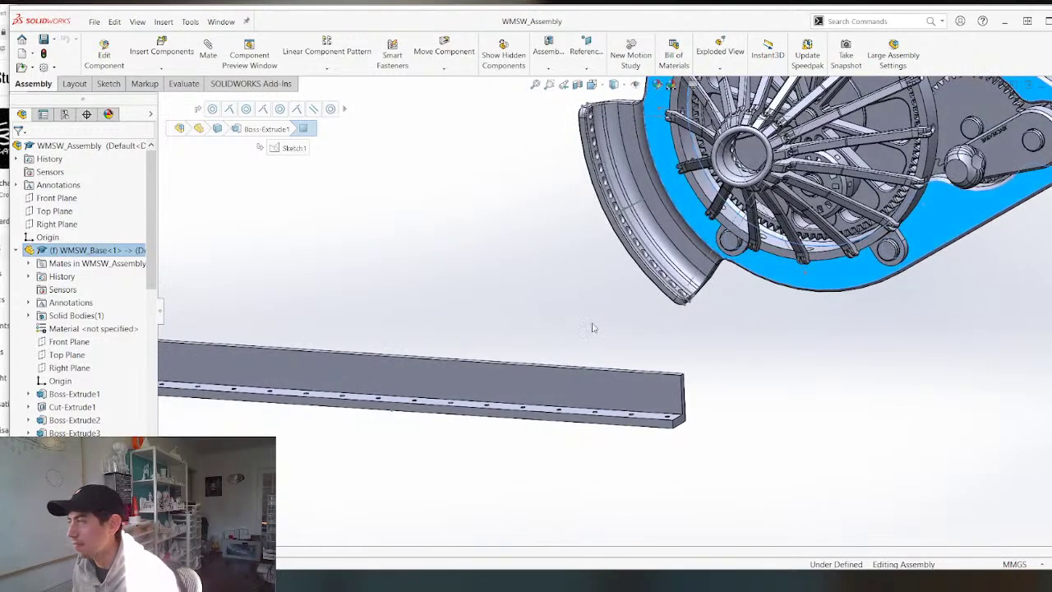
middle_drag(591, 327, 626, 287)
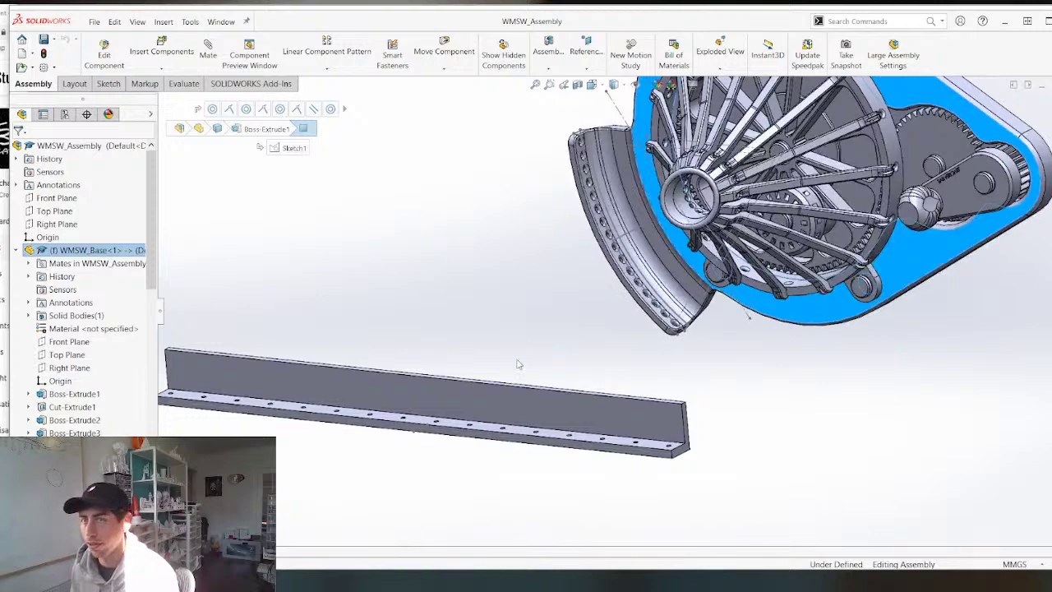
scroll(575, 319, up, 3)
scroll(601, 386, down, 4)
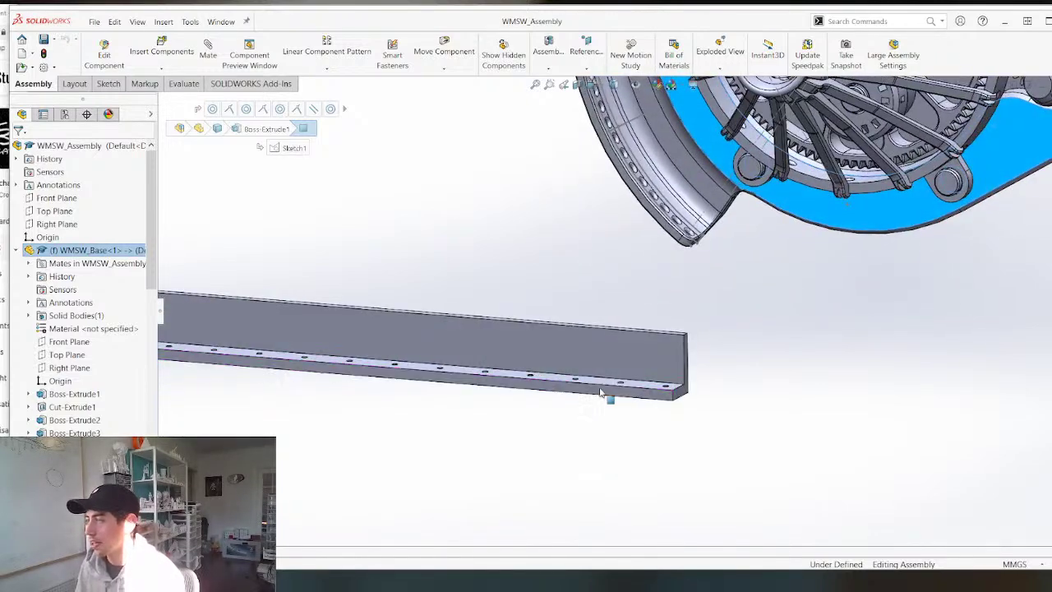
Open the WMSW_Wall Bar part, roll it back to before Boss-Extrude2, and return to WMSW_Assembly.
click(571, 353)
right_click(571, 353)
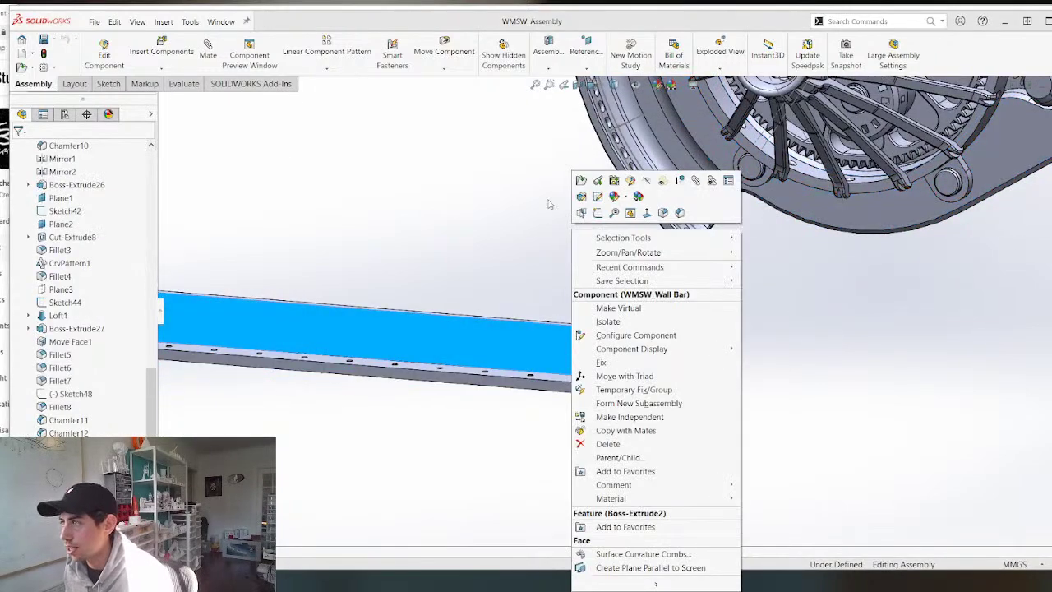
click(580, 181)
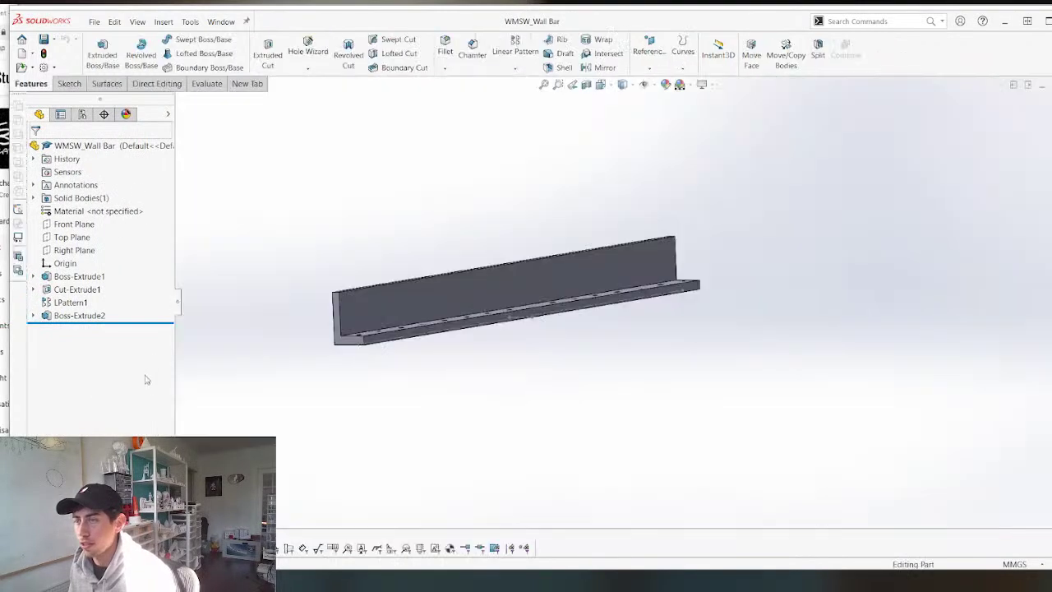
drag(144, 323, 146, 306)
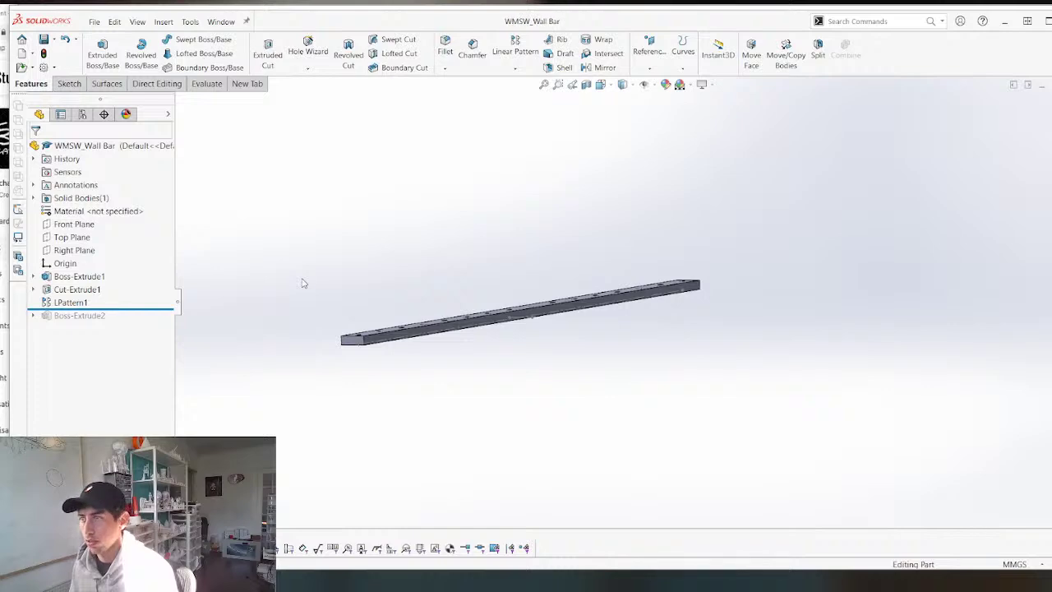
key(ctrl+Tab)
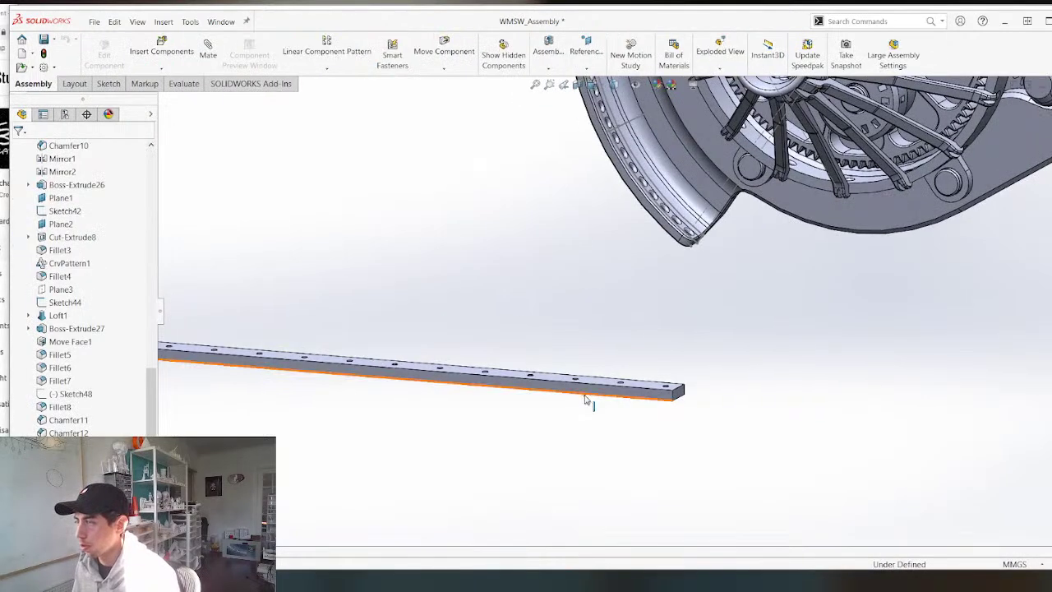
Expand WMSW_Wall Bar in the assembly's feature tree and check its features and solid bodies.
click(586, 388)
scroll(632, 181, down, 4)
click(627, 197)
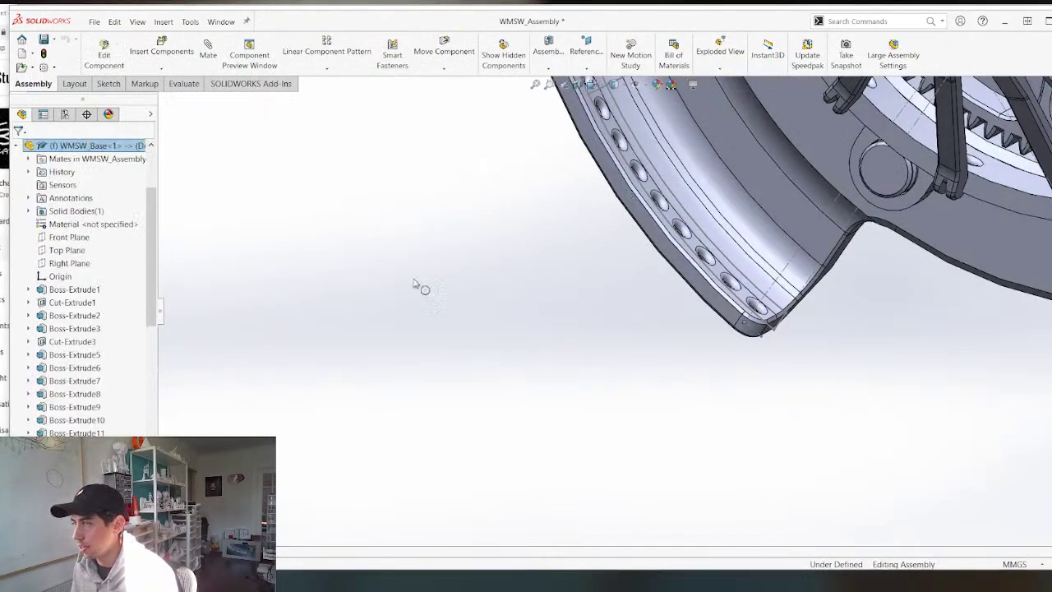
scroll(105, 189, up, 1)
click(15, 185)
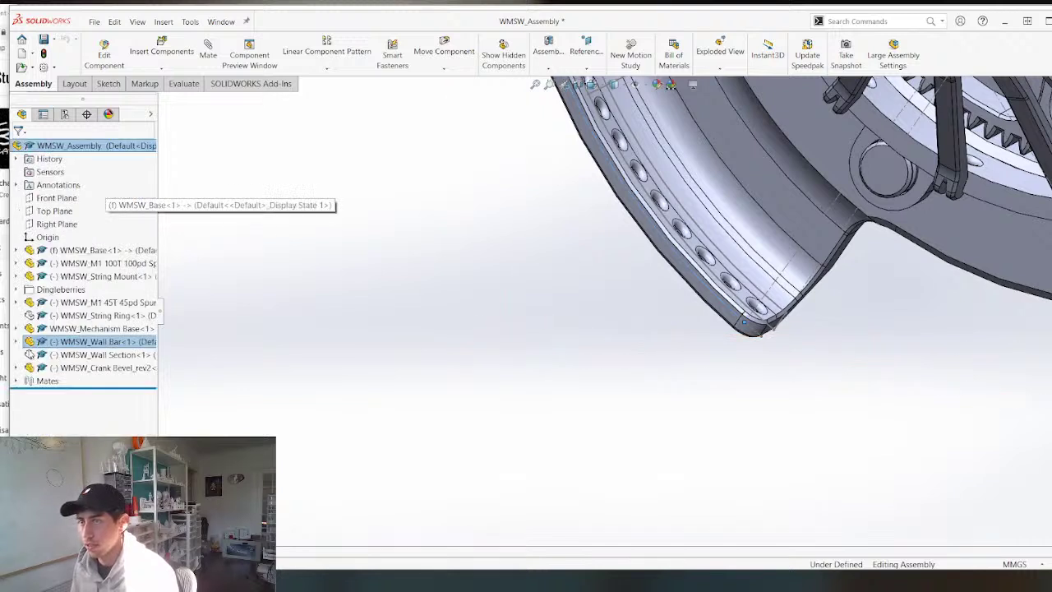
click(16, 341)
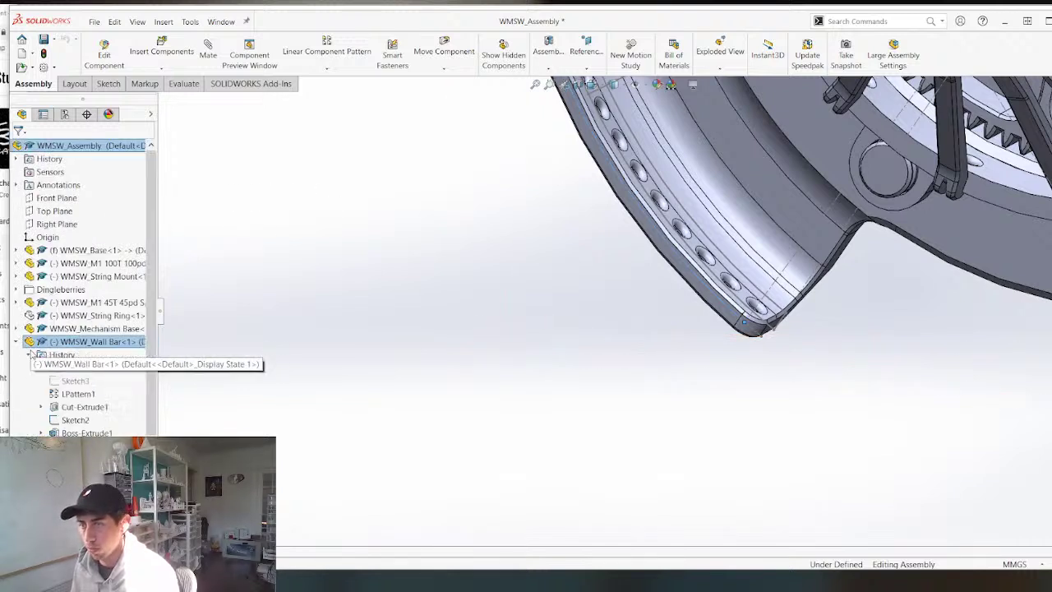
click(28, 394)
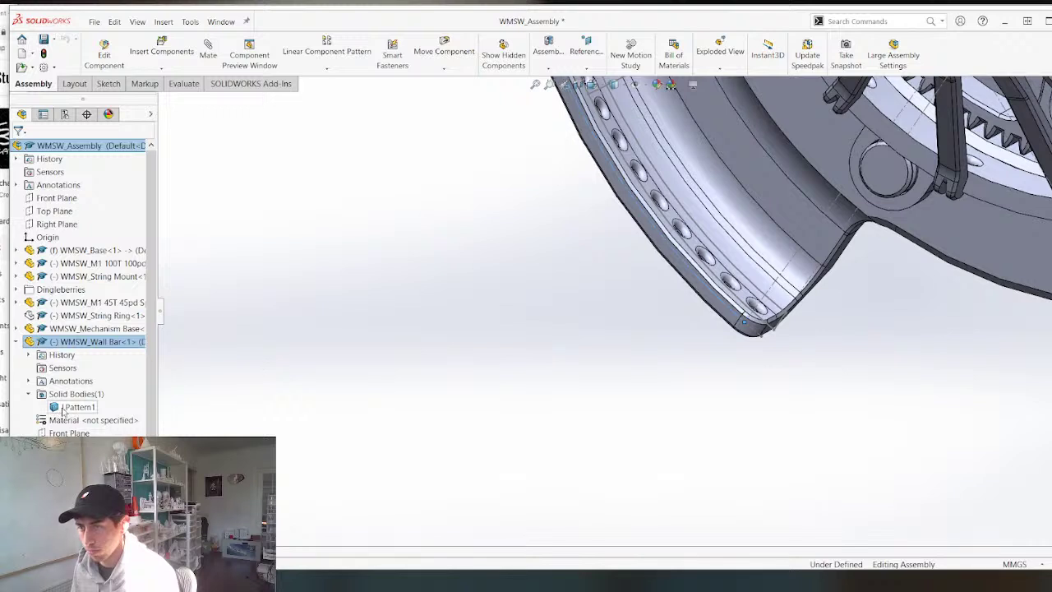
click(28, 394)
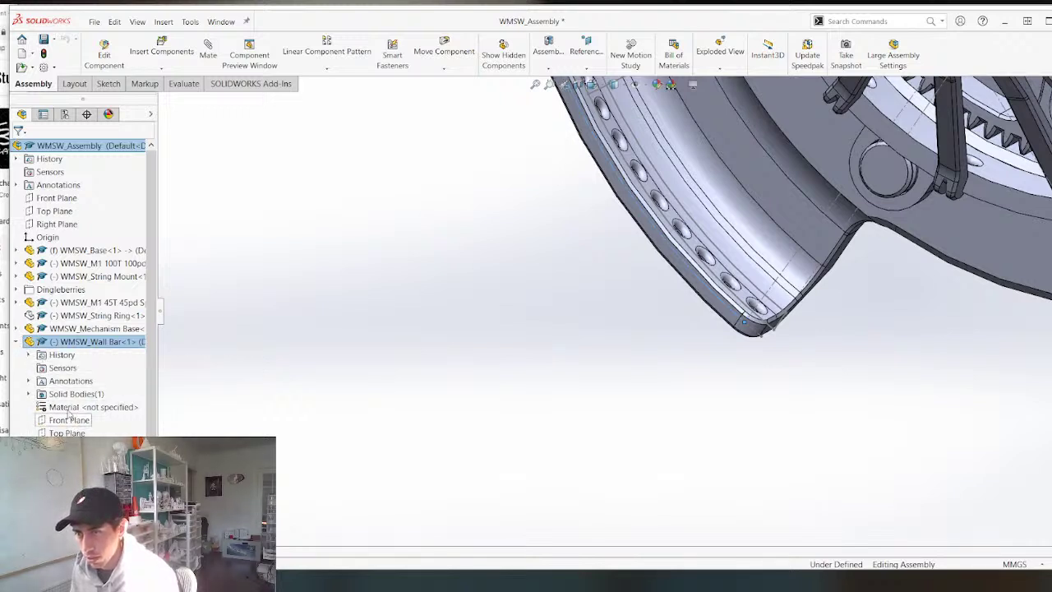
scroll(556, 305, up, 4)
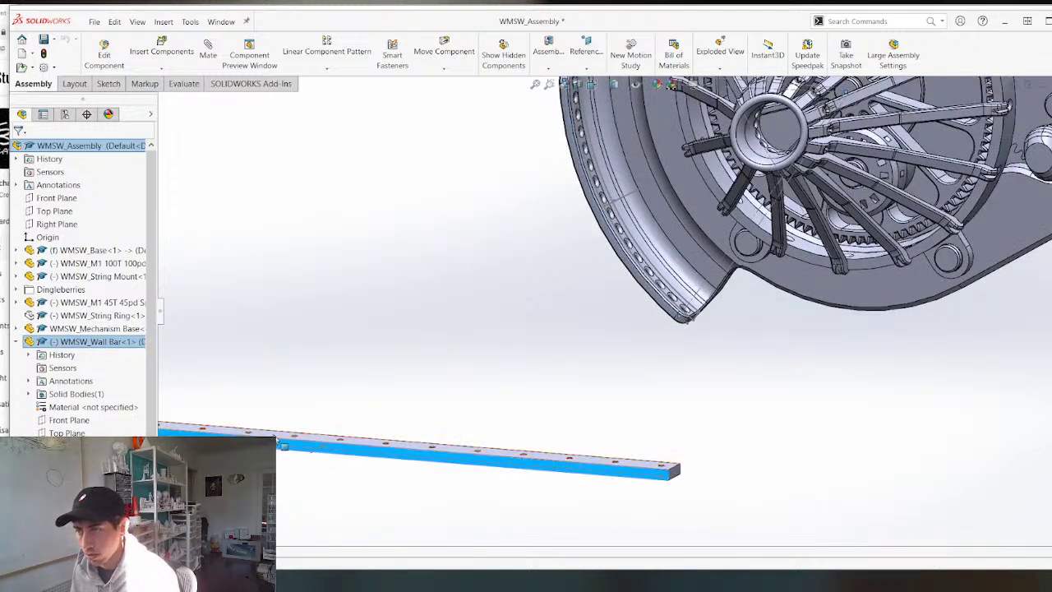
Mate the wall bar's long front side face coincident with the string guide's planar front face.
click(519, 459)
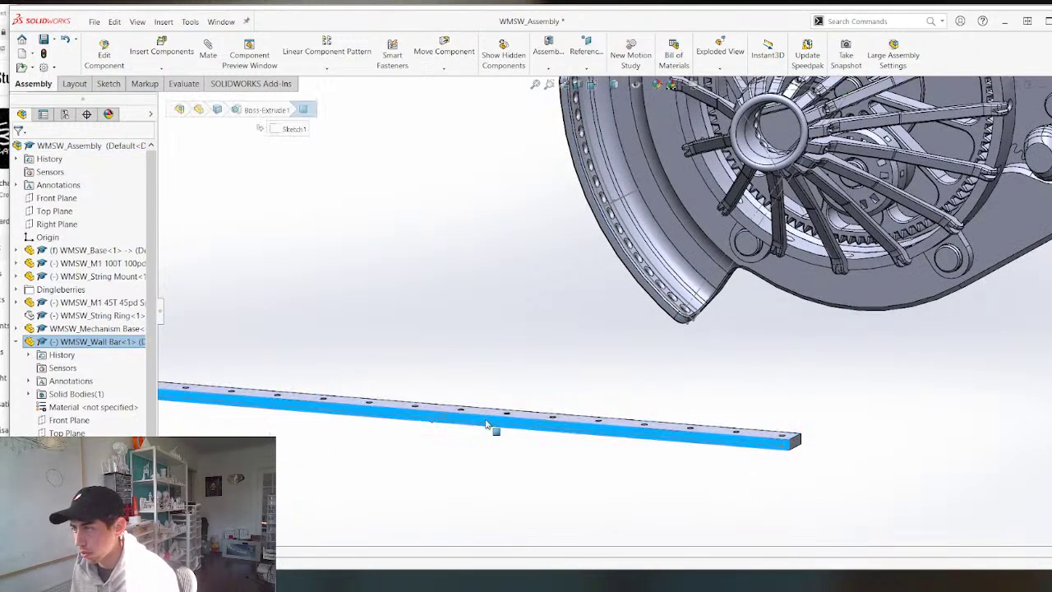
scroll(605, 194, down, 3)
ctrl+click(585, 242)
scroll(518, 313, up, 5)
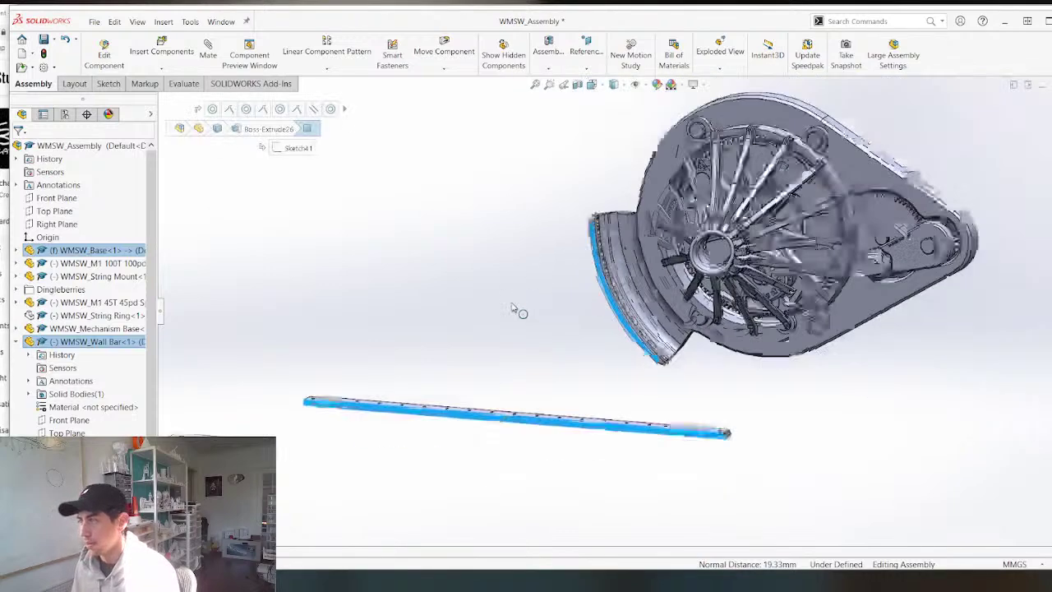
middle_drag(521, 456, 481, 471)
scroll(583, 392, down, 1)
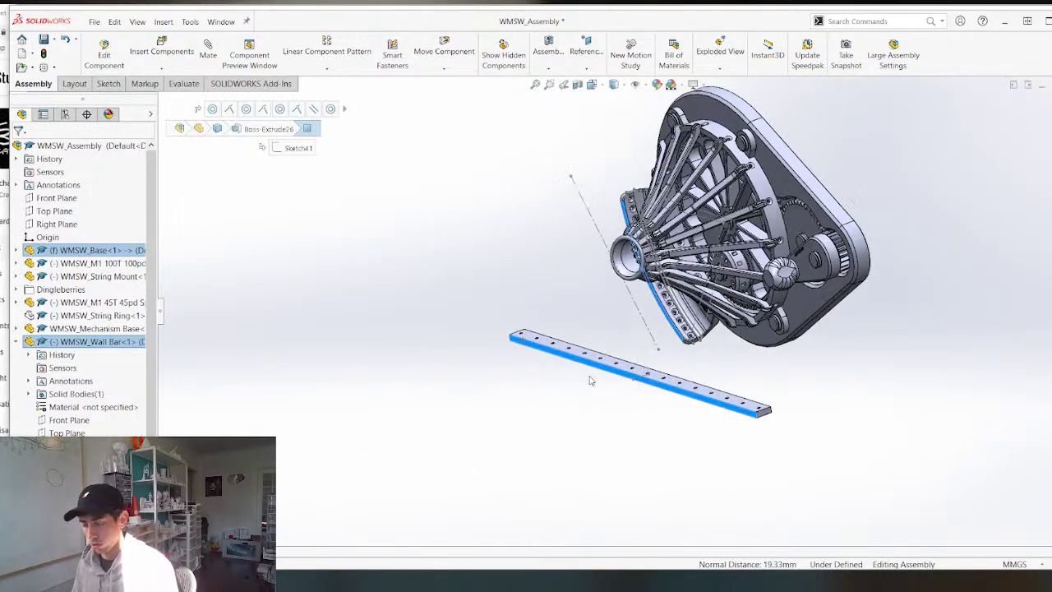
key(m)
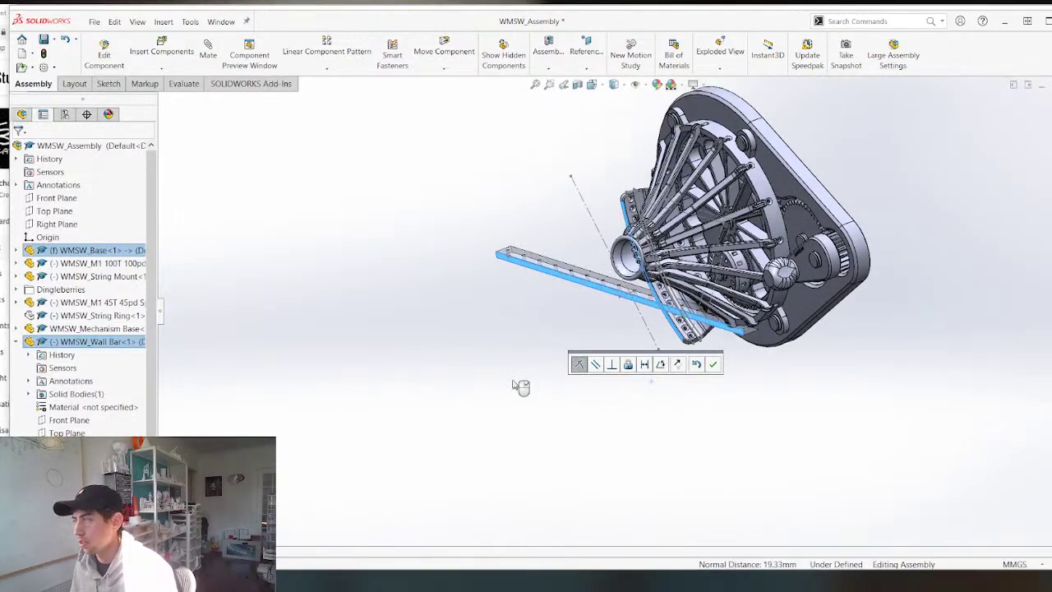
right_click(521, 384)
scroll(497, 330, down, 3)
middle_drag(496, 331, 178, 178)
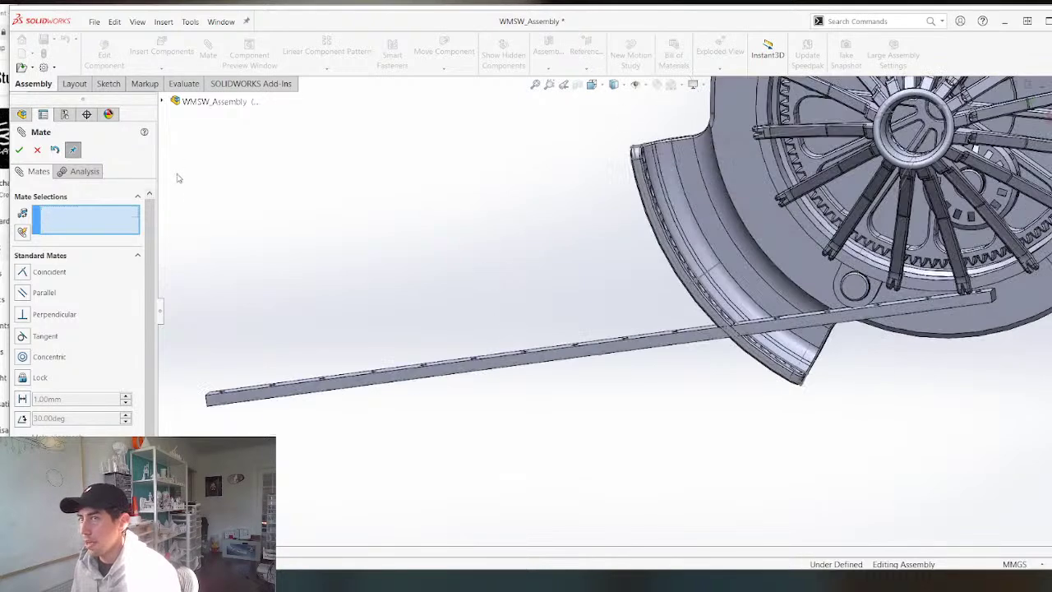
click(21, 152)
scroll(593, 345, up, 4)
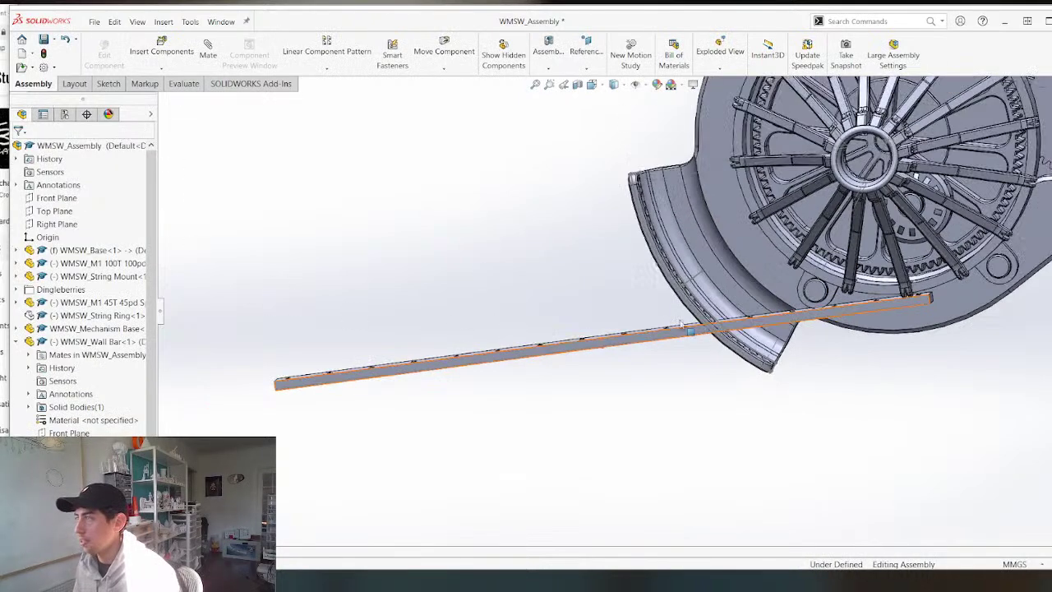
Move the wall bar below the mechanism, then check the hanging-string wave sculpture in the browser's Instagram post and return to SOLIDWORKS.
drag(590, 345, 599, 444)
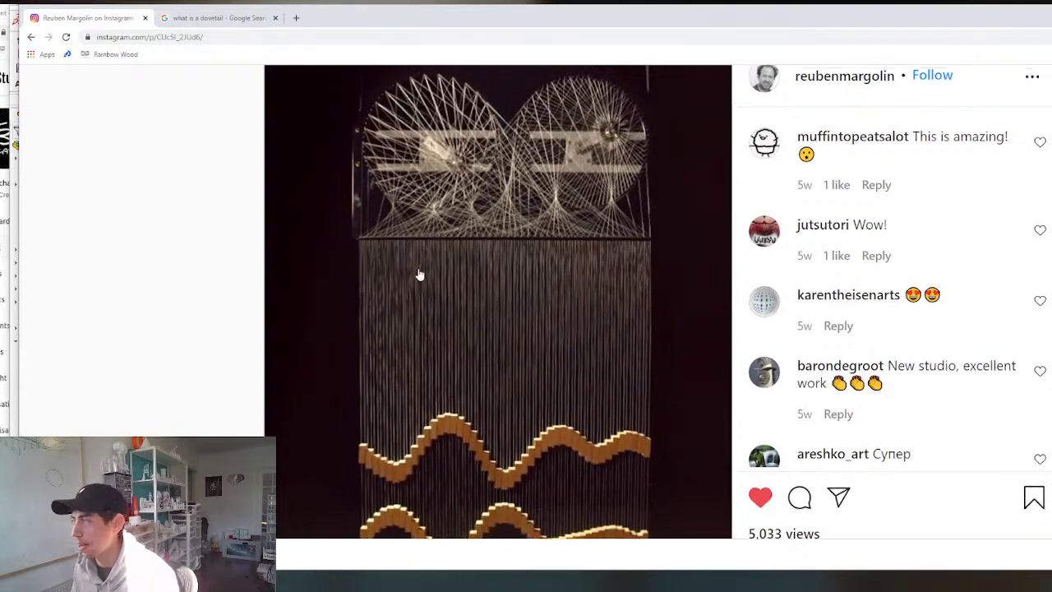
scroll(417, 274, up, 1)
scroll(417, 275, down, 2)
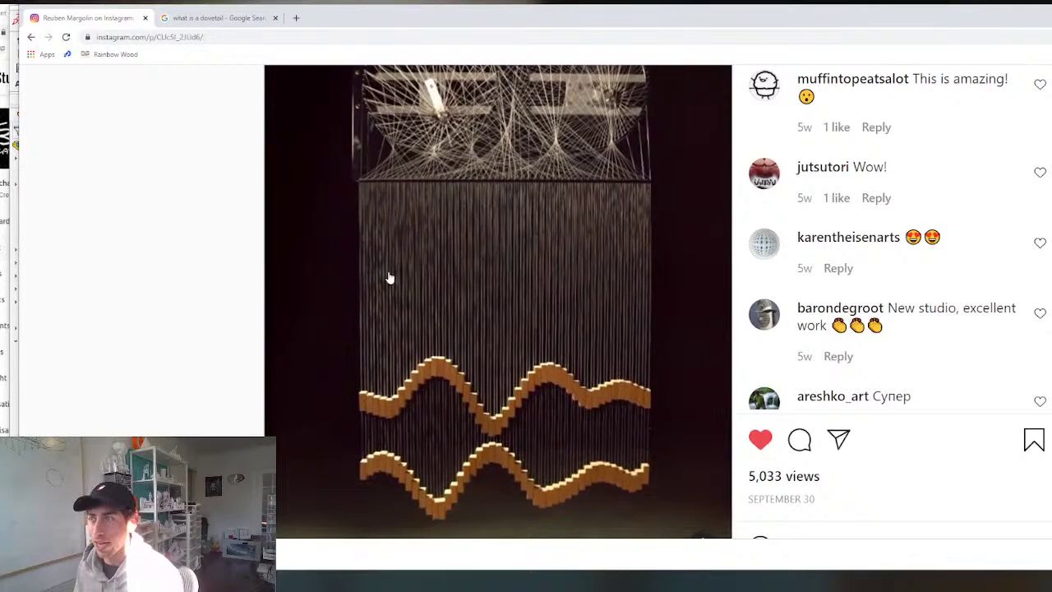
key(alt+Tab)
Examine the flat wall bar's width and position relative to the string guide and mechanism from several sides.
scroll(368, 308, up, 3)
middle_drag(620, 283, 499, 309)
scroll(621, 363, down, 4)
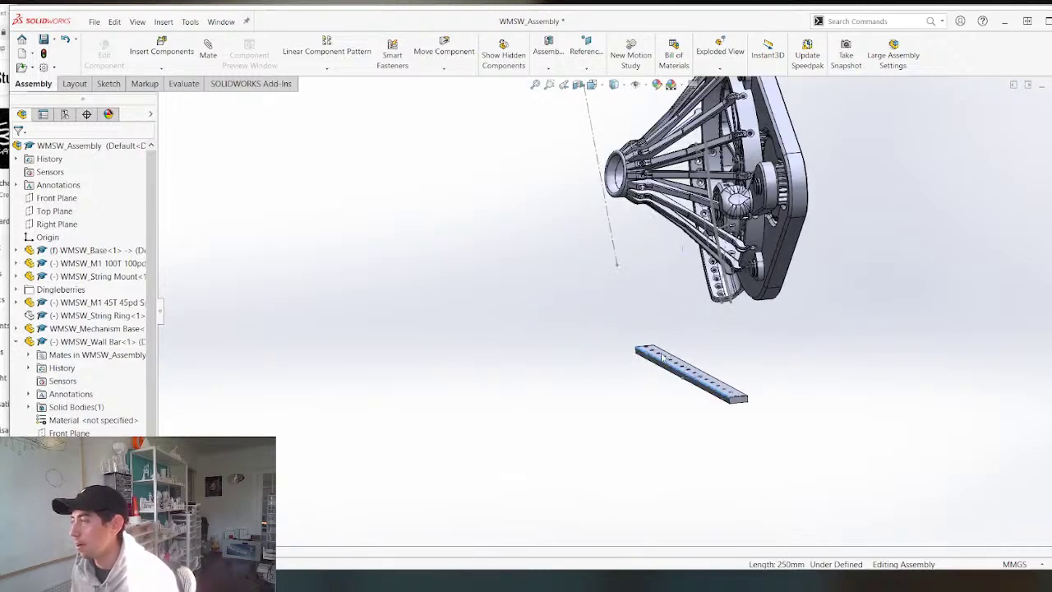
middle_drag(667, 351, 746, 373)
scroll(772, 353, down, 2)
scroll(793, 329, down, 2)
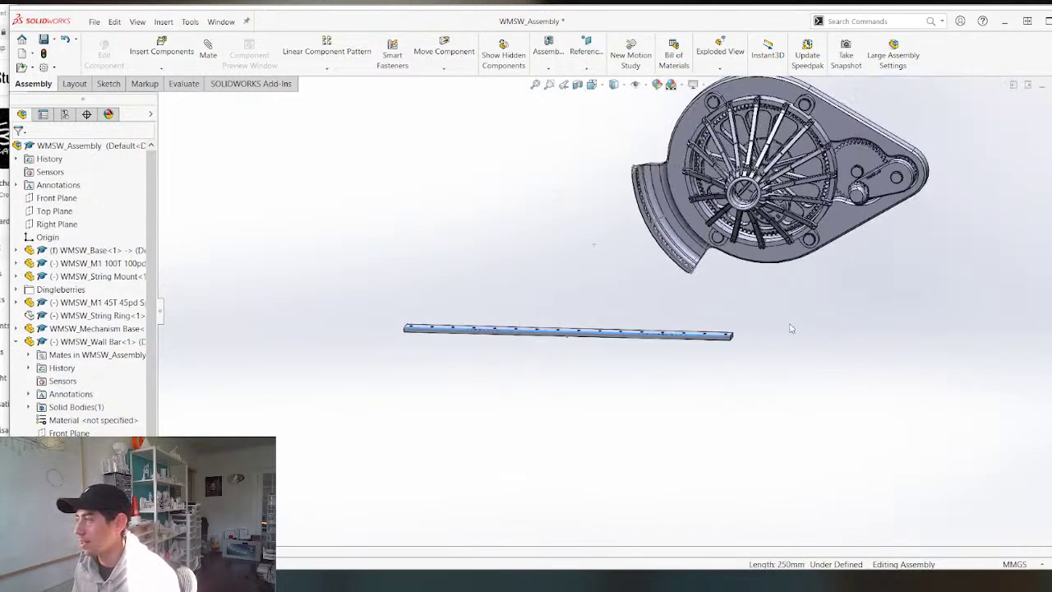
scroll(698, 347, up, 2)
middle_drag(698, 348, 677, 373)
scroll(678, 374, up, 4)
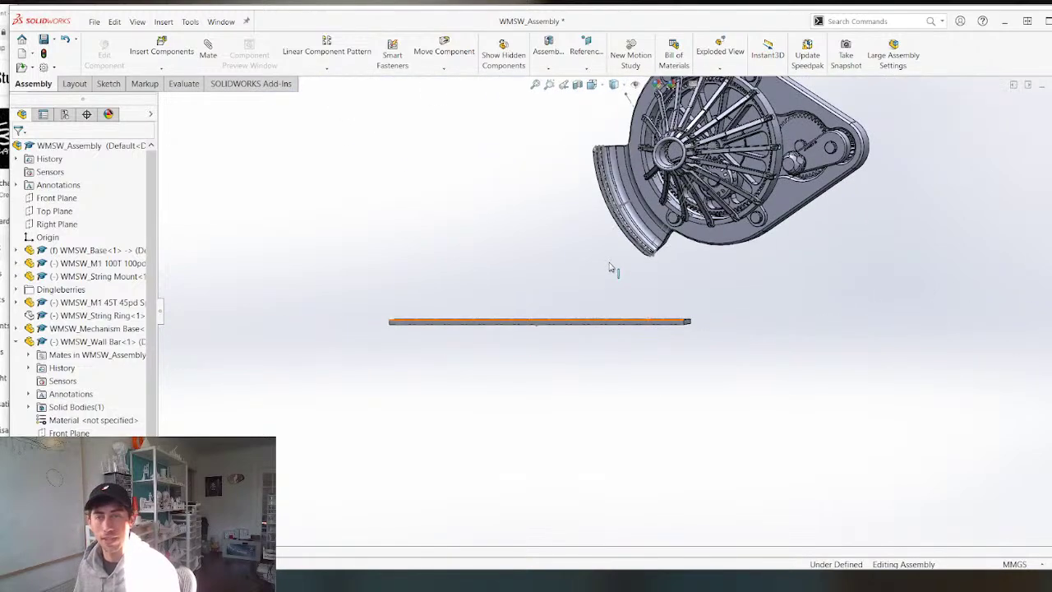
scroll(609, 268, down, 1)
scroll(625, 304, up, 3)
Edit WMSW_Wall Bar within the assembly and convert the outline of its long back side face into a new sketch.
middle_drag(625, 308, 552, 376)
scroll(577, 364, down, 3)
scroll(559, 371, up, 3)
click(552, 377)
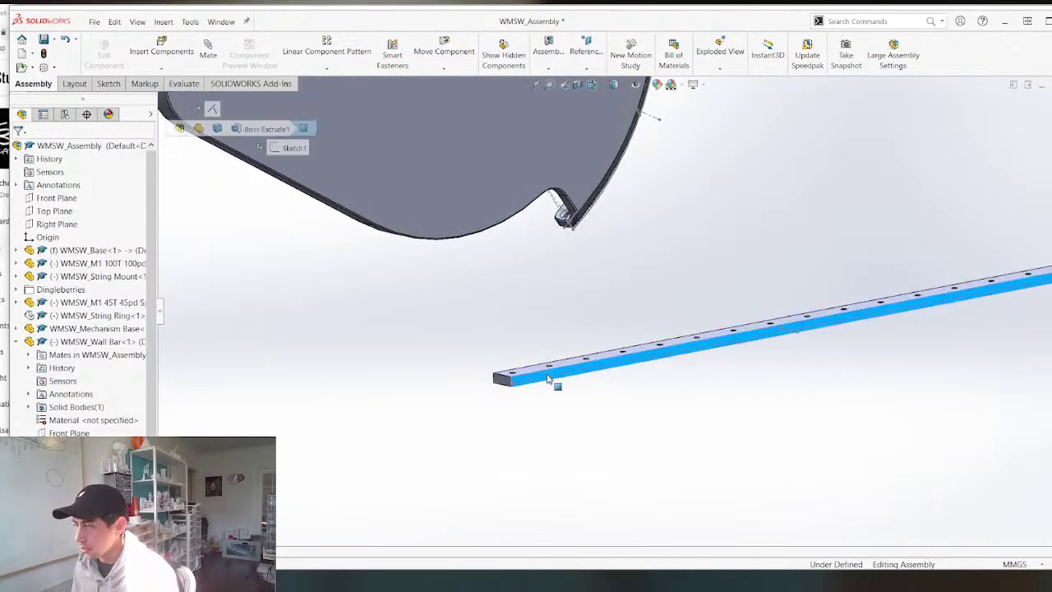
click(610, 326)
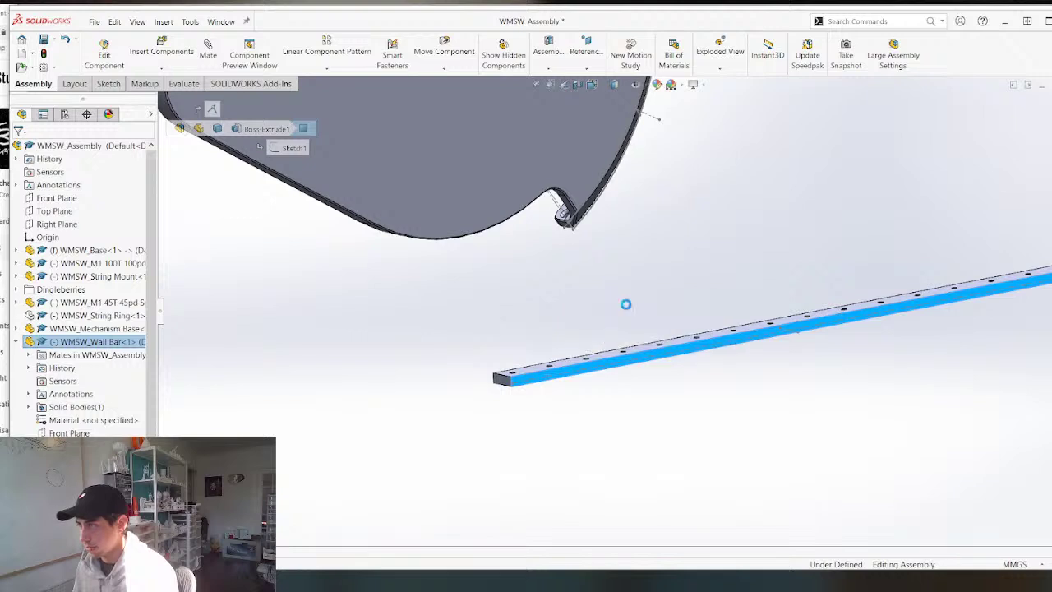
click(550, 377)
key(s)
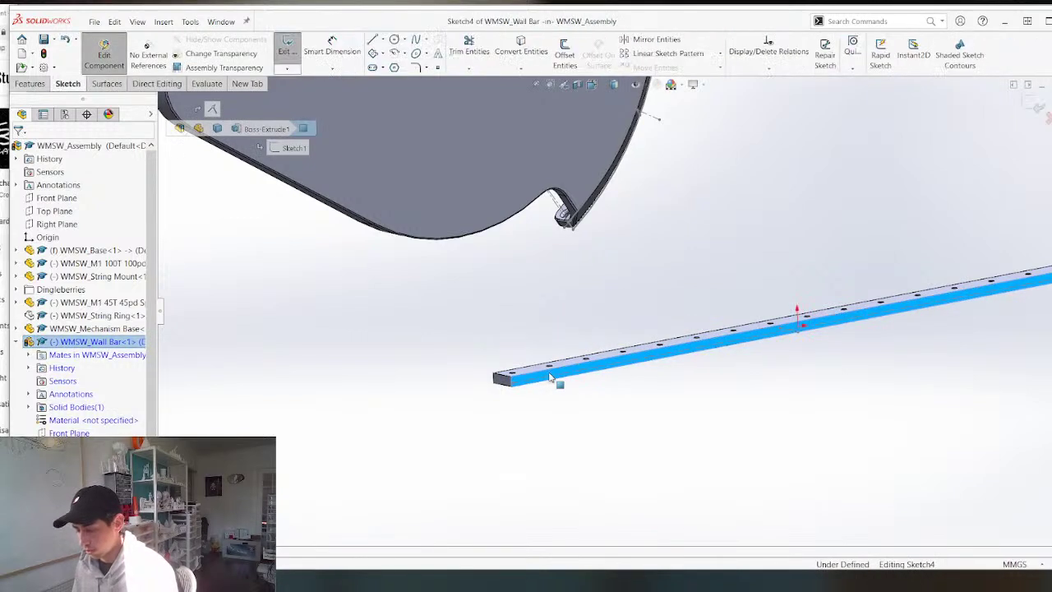
key(c)
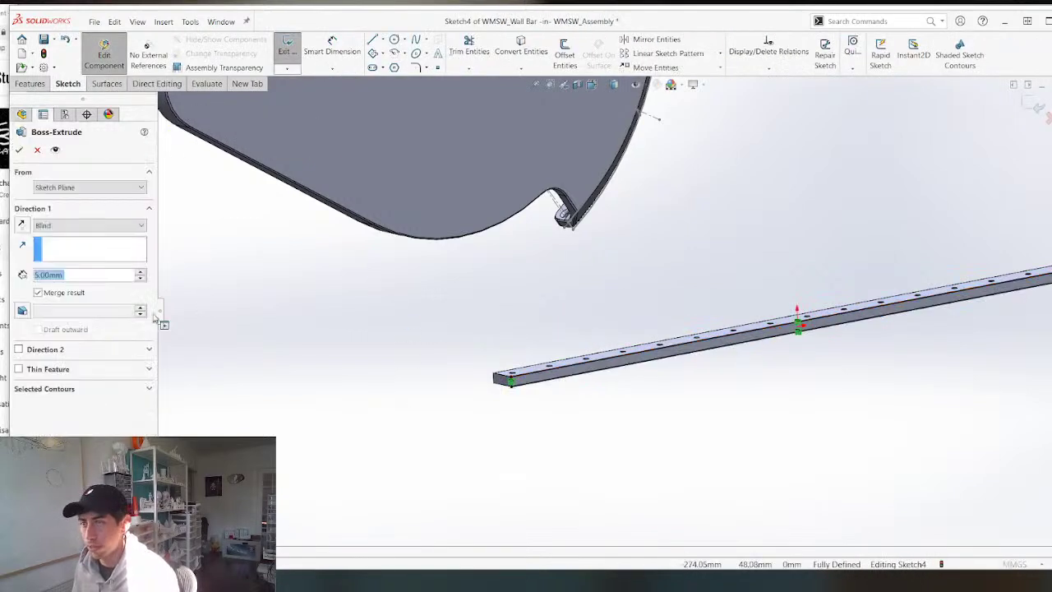
Extrude the wall bar's side-face outline Up To Surface, ending at the mechanism's large flat back face.
click(87, 227)
click(83, 266)
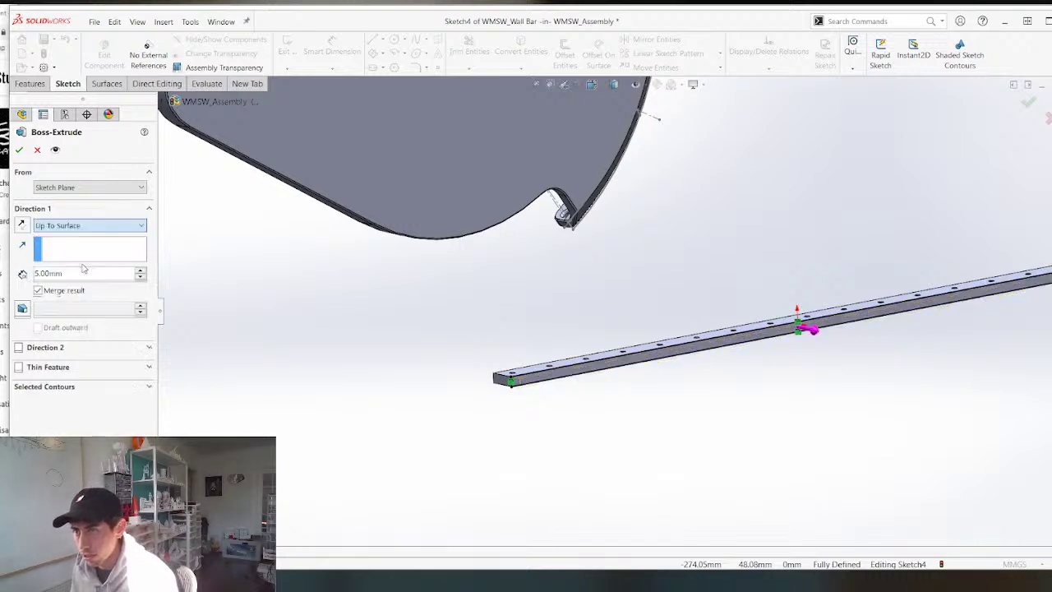
click(484, 161)
key(Return)
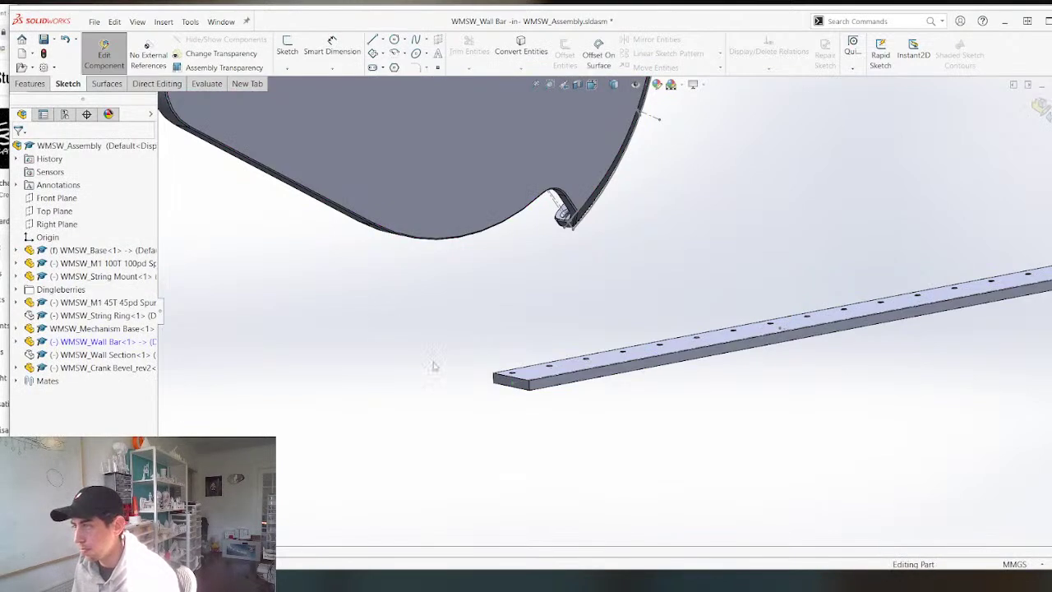
Restore Boss-Extrude2 in the wall bar and move its Sketch3 onto the widened bar's new outer long face.
click(16, 342)
scroll(82, 287, down, 1)
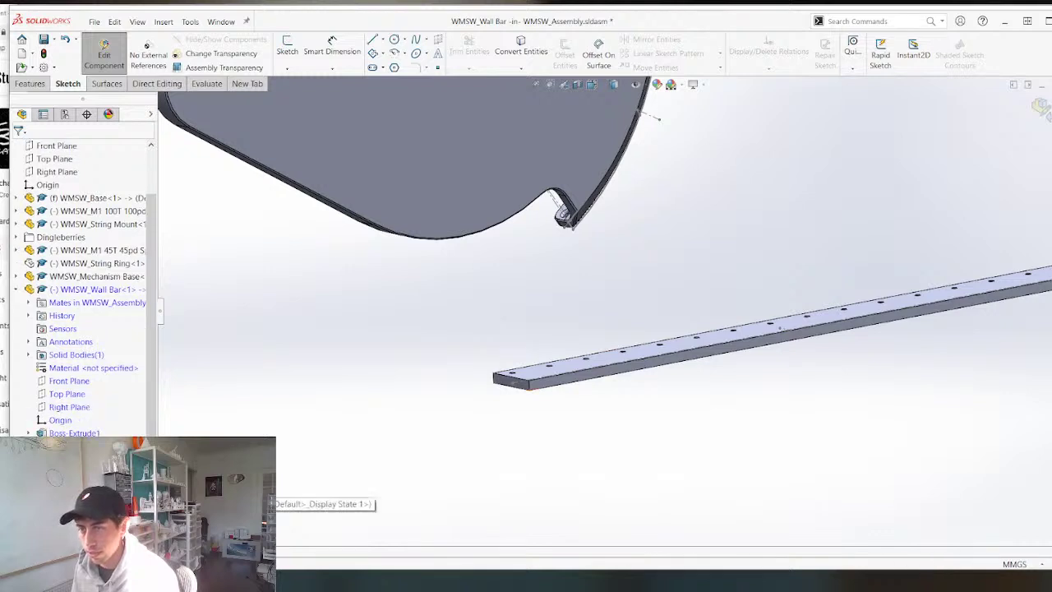
right_click(74, 460)
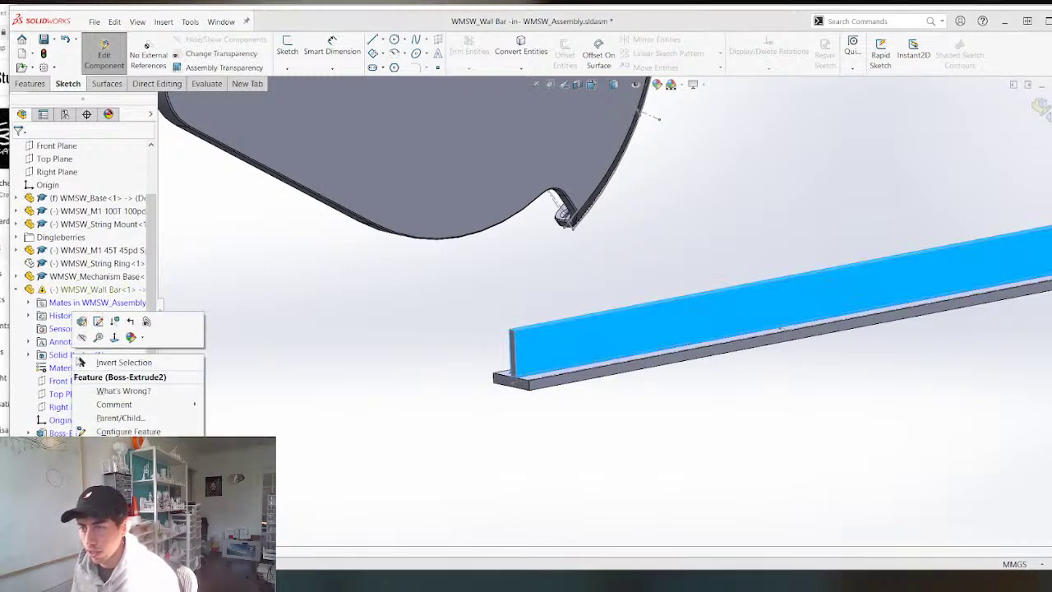
click(29, 446)
right_click(74, 460)
click(100, 247)
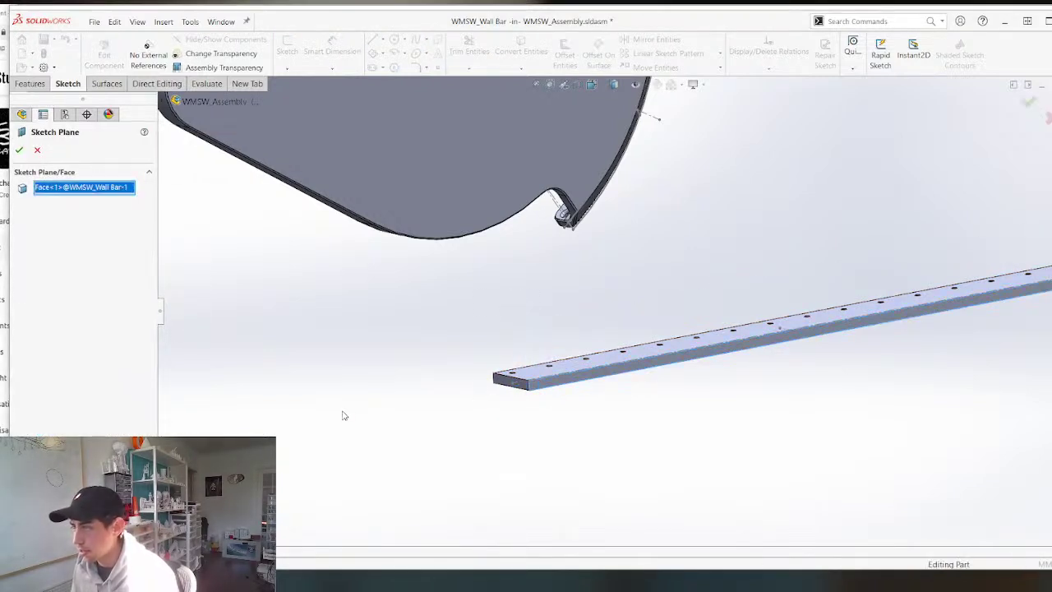
key(Return)
Edit Sketch3 and free the rectangle's lower corner at the near end from its dangling relation.
right_click(82, 290)
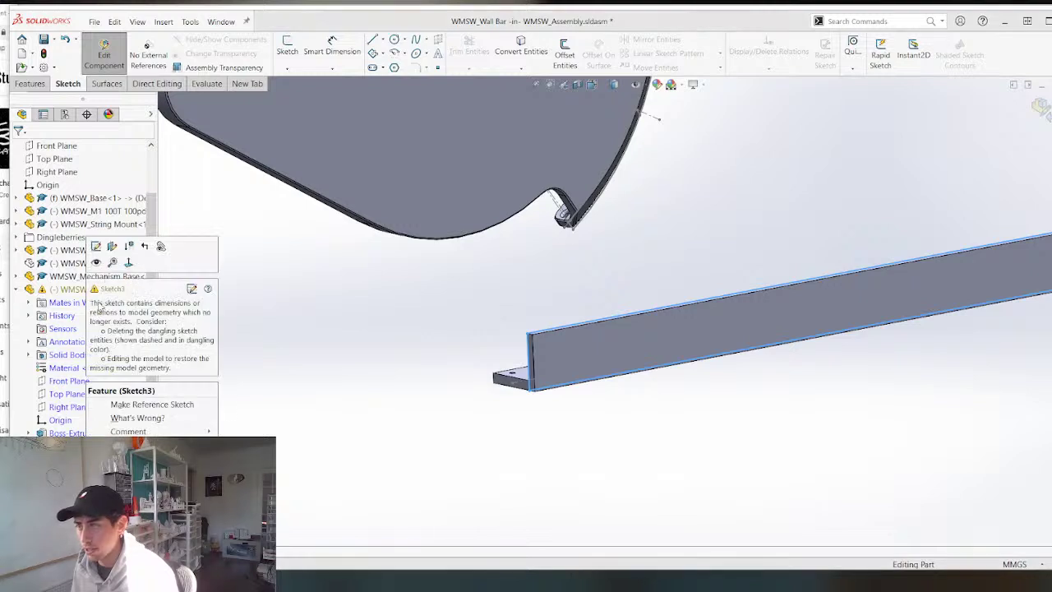
click(97, 247)
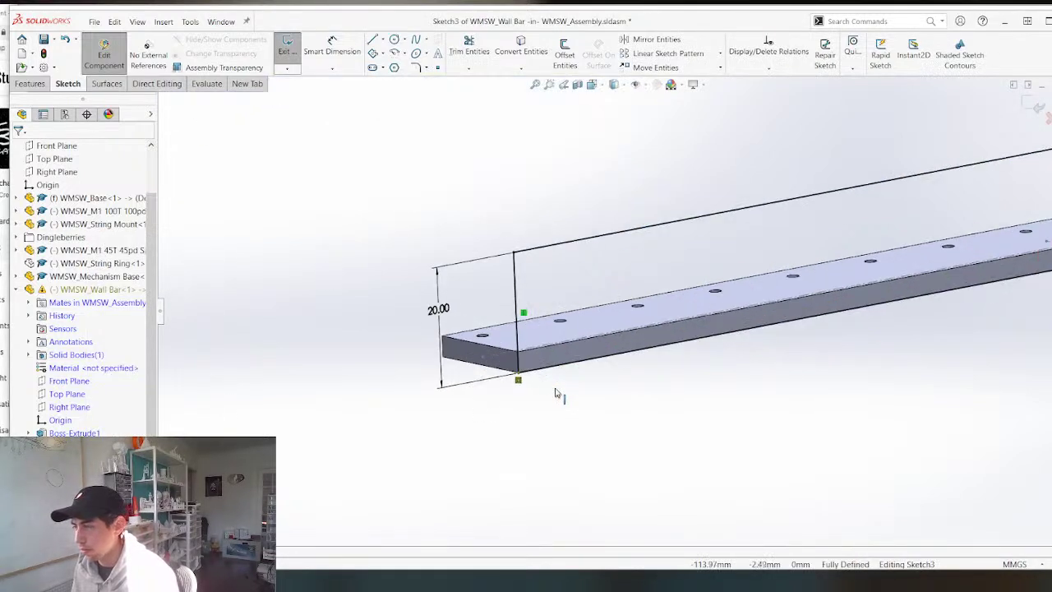
scroll(511, 380, down, 5)
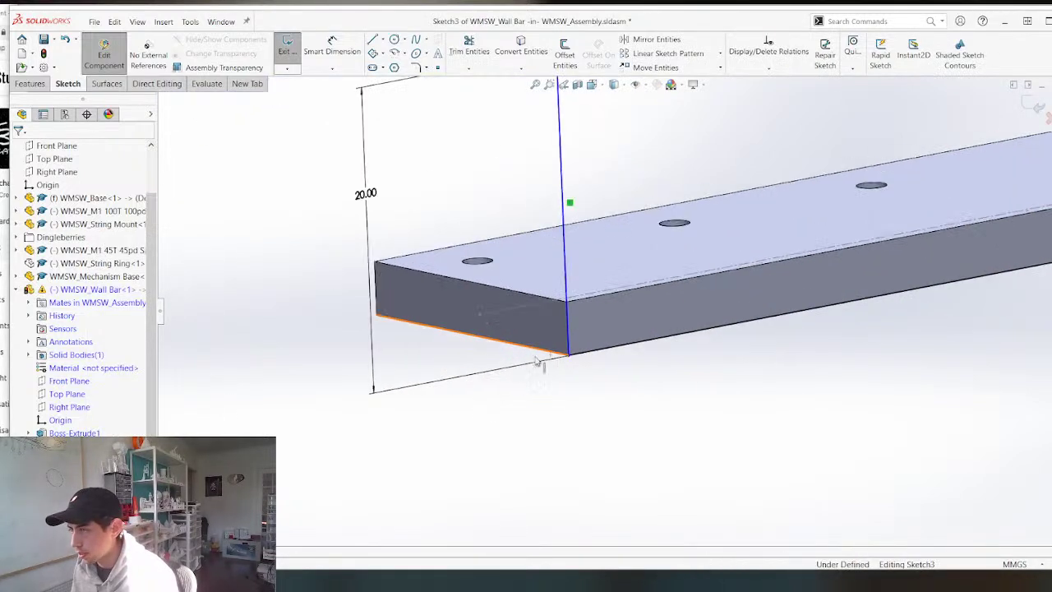
mouse_move(568, 356)
mouse_down()
mouse_move(594, 352)
mouse_move(575, 362)
mouse_up()
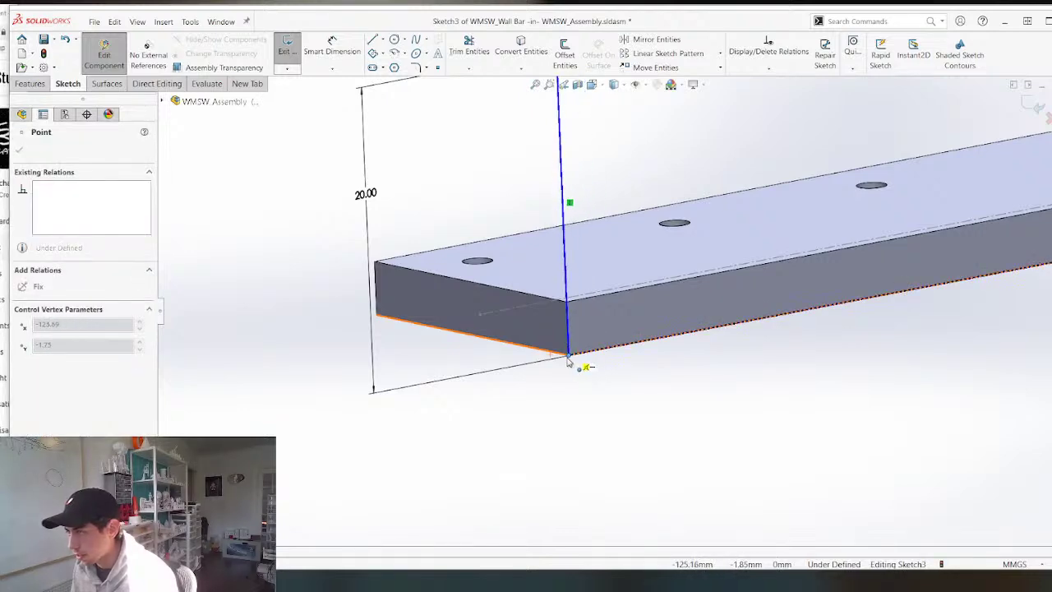
click(487, 433)
scroll(488, 422, up, 5)
scroll(680, 342, up, 2)
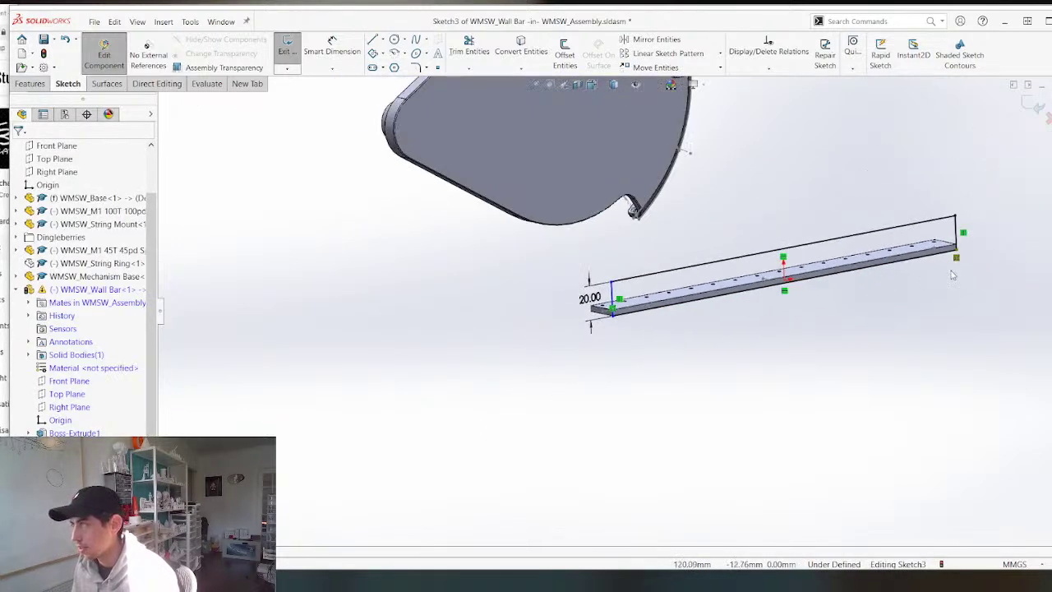
Detach the rectangle's lower corner at the far end and make it coincident with the bar's bottom end vertex.
scroll(699, 298, down, 6)
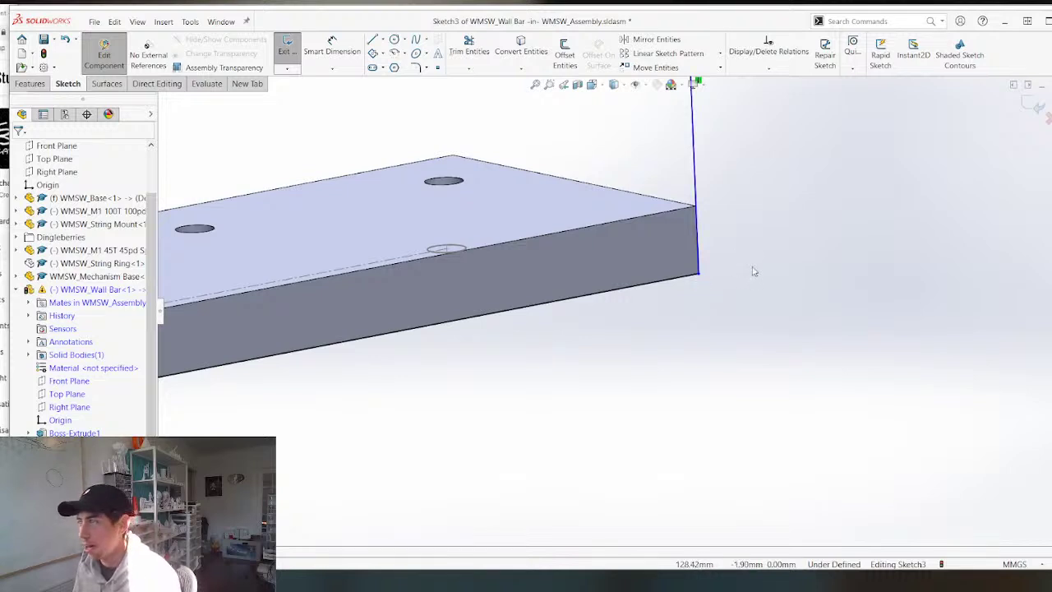
mouse_move(698, 277)
mouse_down()
mouse_move(751, 274)
mouse_move(655, 282)
mouse_up()
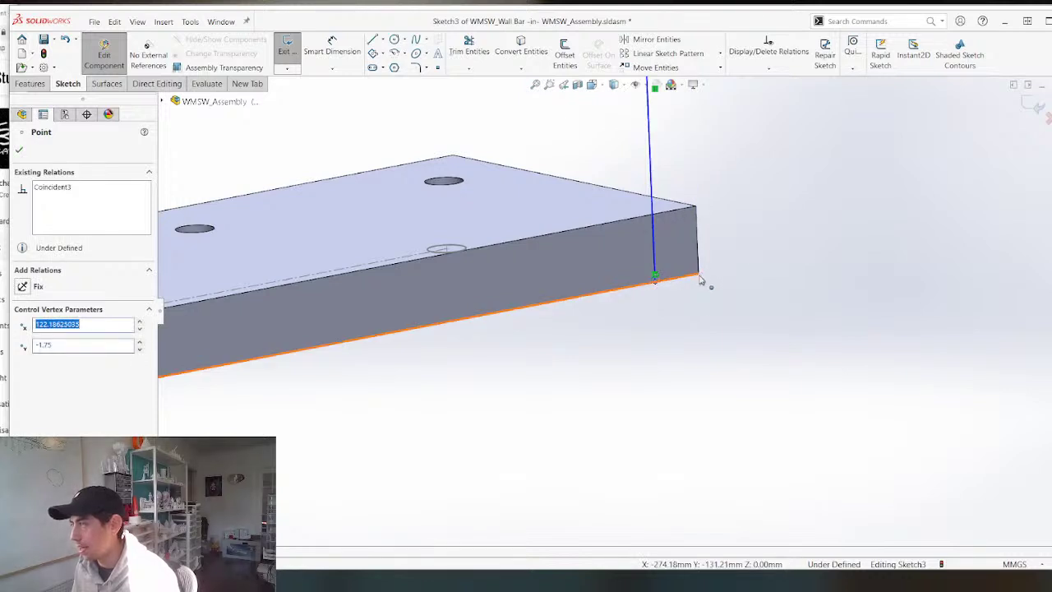
click(700, 279)
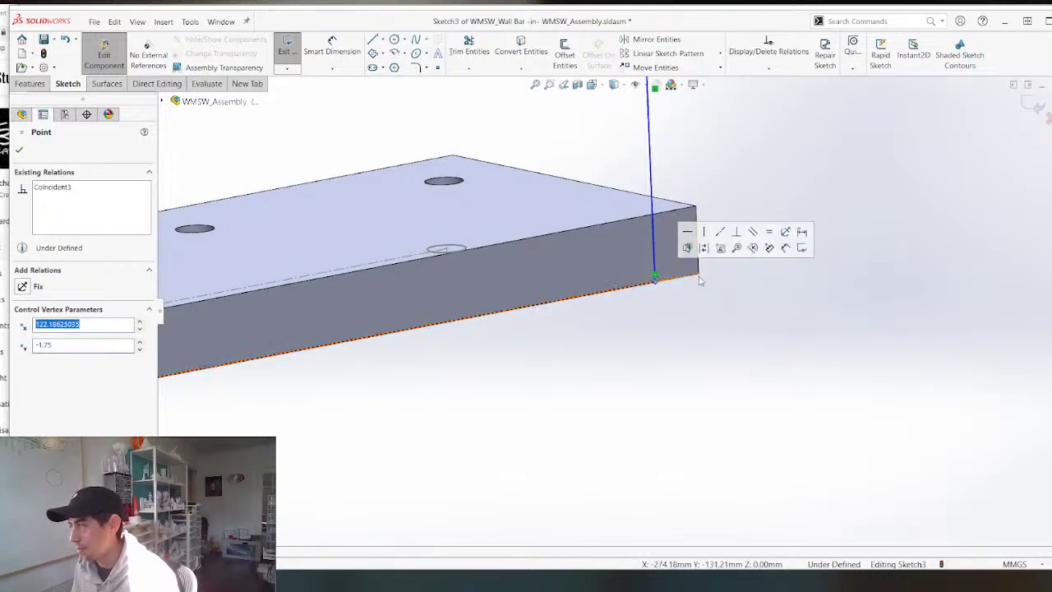
scroll(699, 277, down, 3)
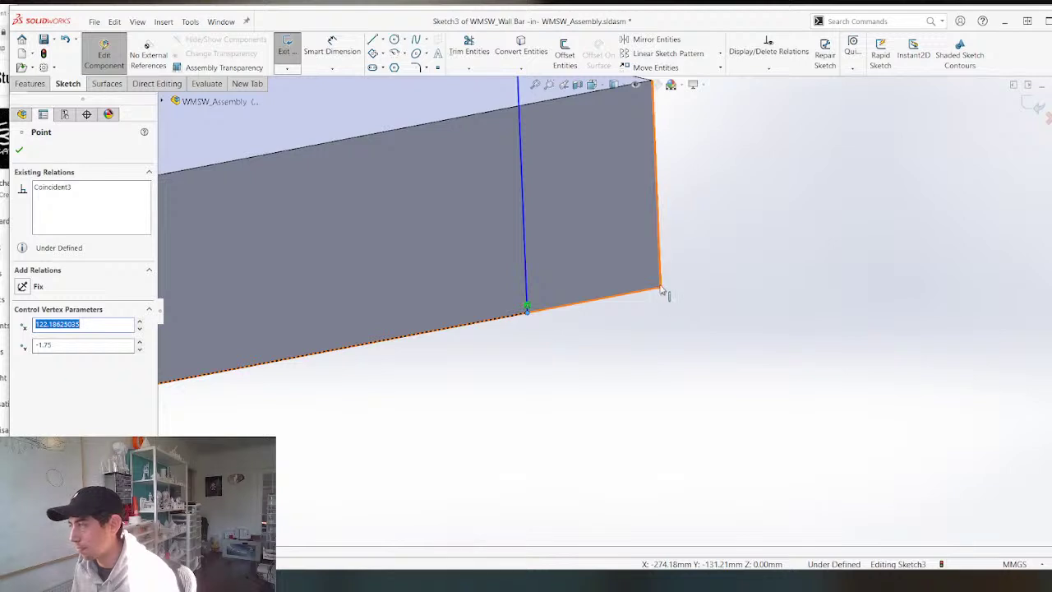
click(660, 288)
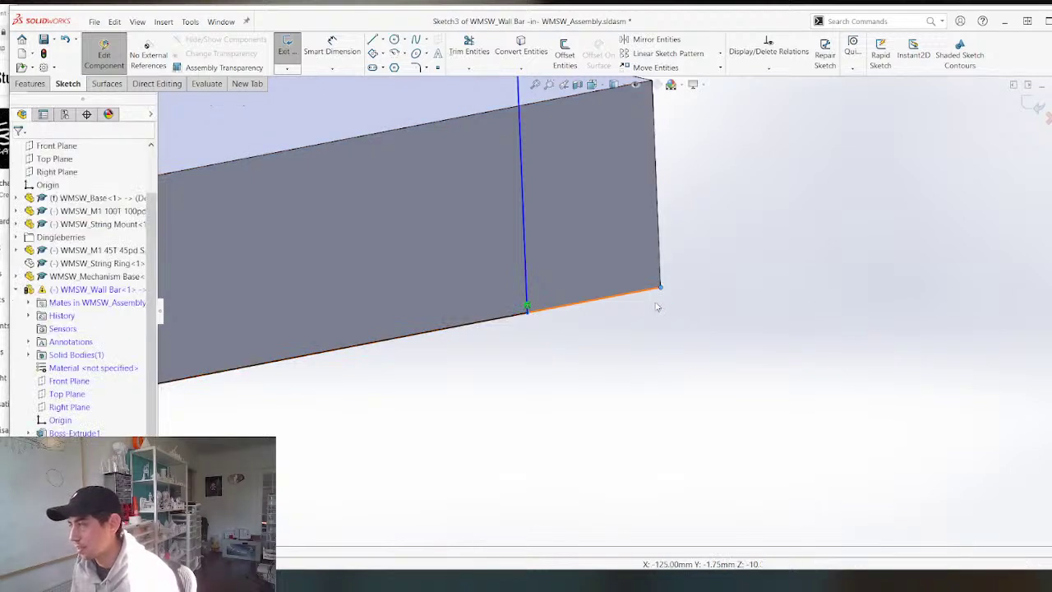
middle_drag(659, 305, 628, 307)
ctrl+click(519, 317)
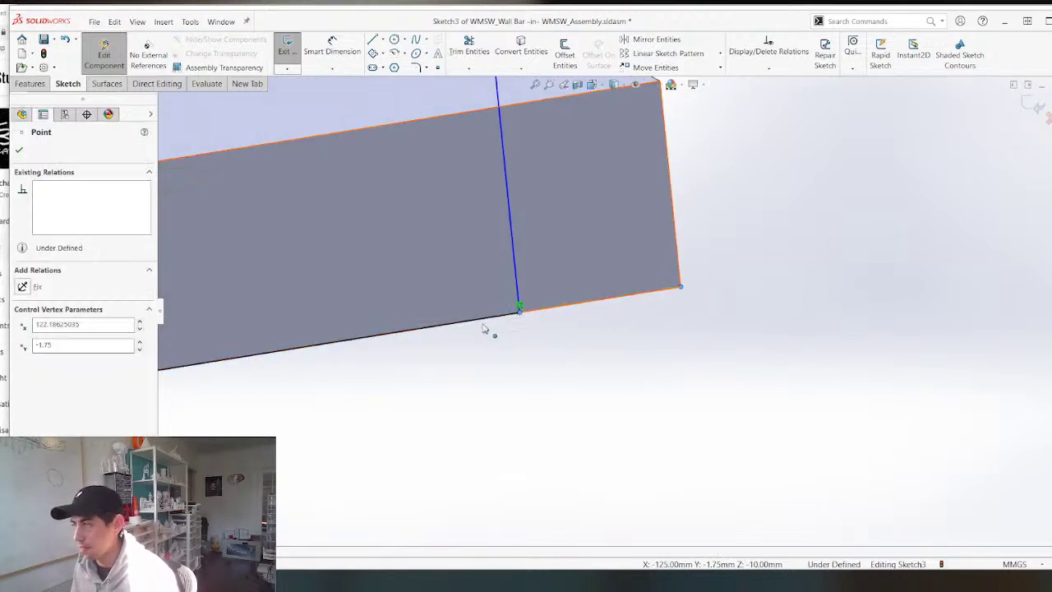
click(23, 386)
scroll(604, 356, up, 5)
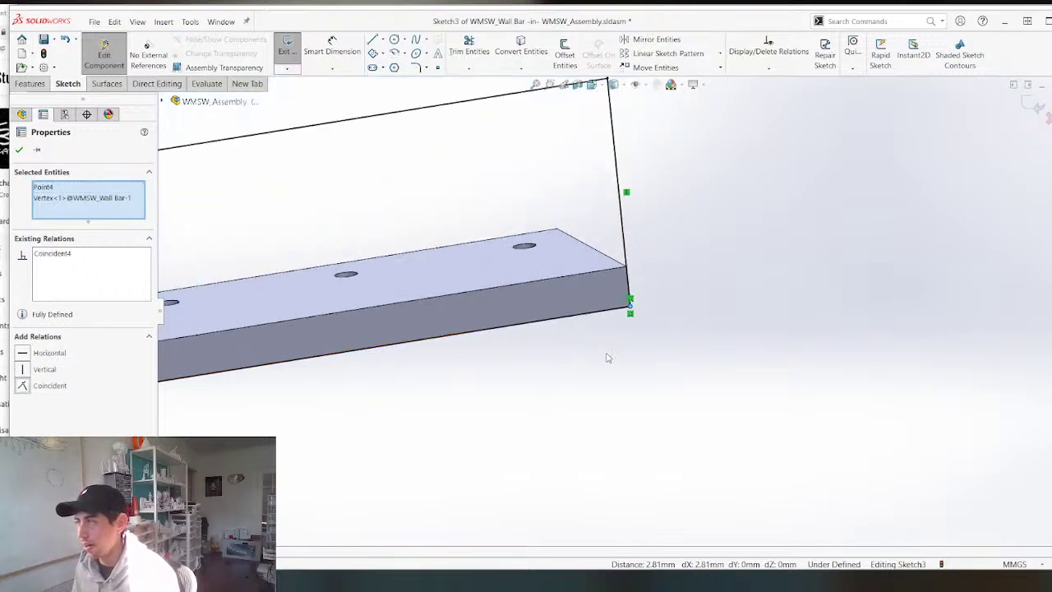
Make the rectangle's other lower corner coincident with the bottom vertex at the bar's near end.
scroll(394, 354, down, 8)
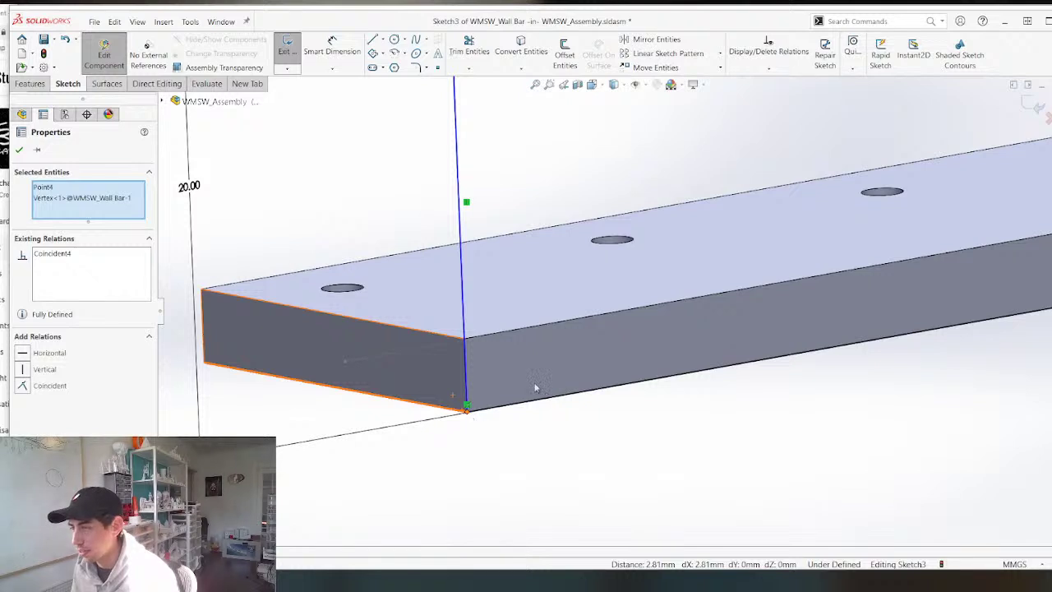
drag(466, 410, 523, 402)
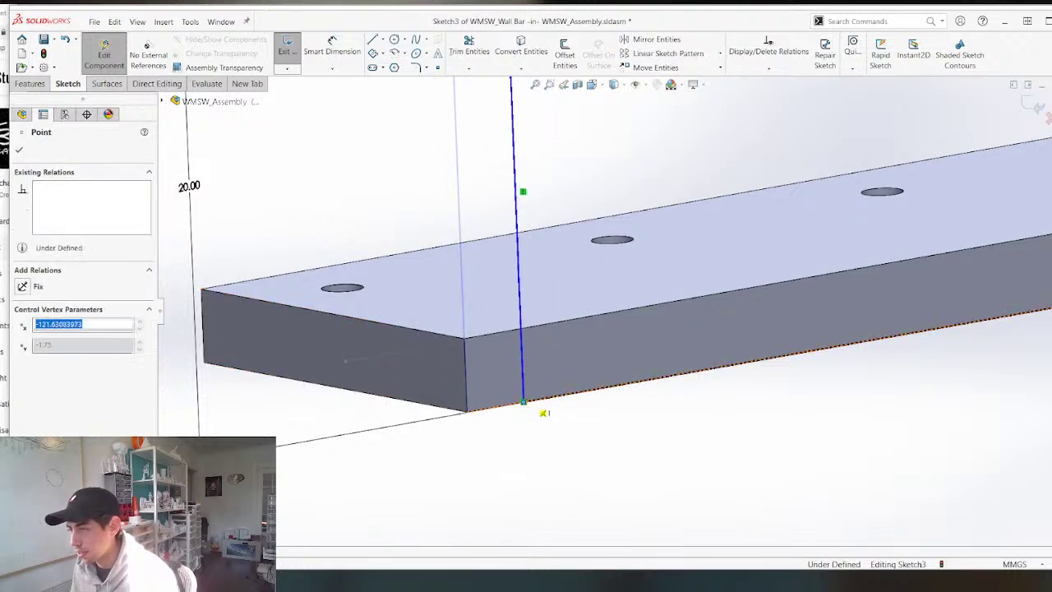
ctrl+click(467, 414)
click(467, 413)
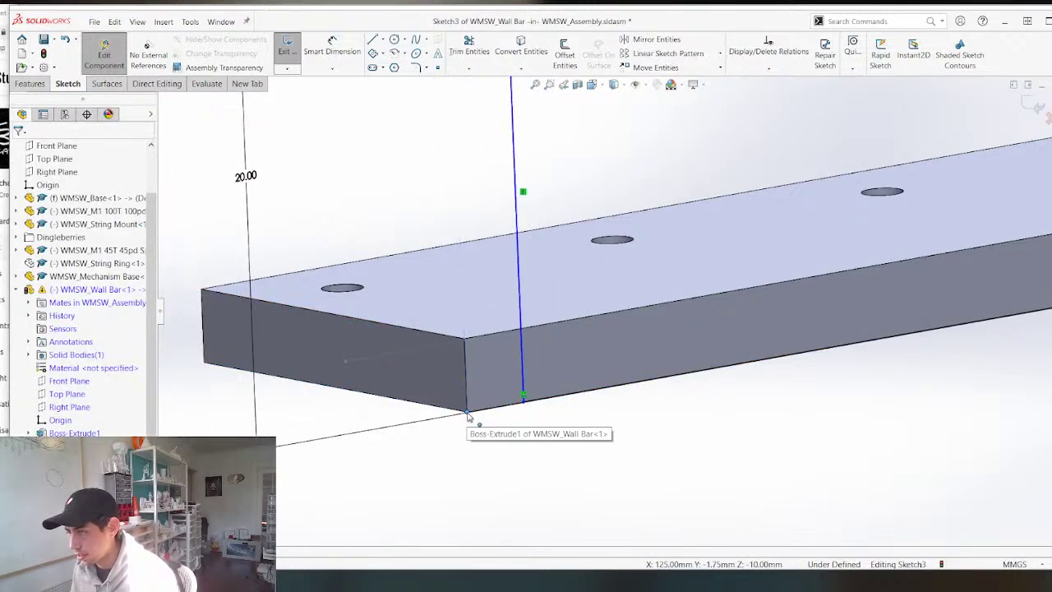
ctrl+click(525, 403)
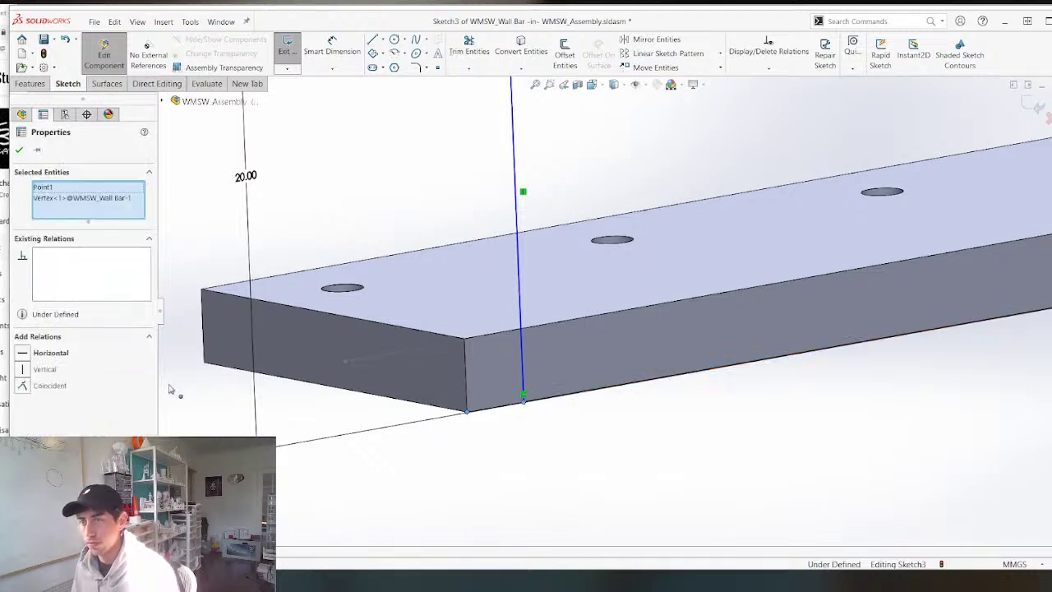
click(24, 384)
scroll(356, 388, up, 6)
click(20, 150)
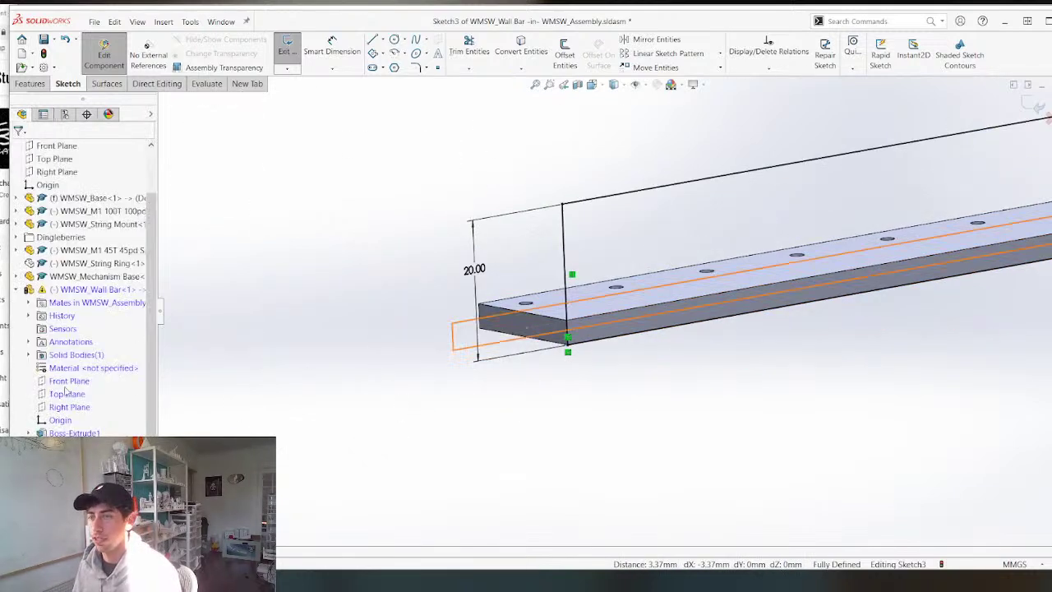
Exit Sketch3 and reverse the direction of the 3 mm Boss-Extrude2 so the upright leg sits over the bar.
click(285, 45)
right_click(85, 375)
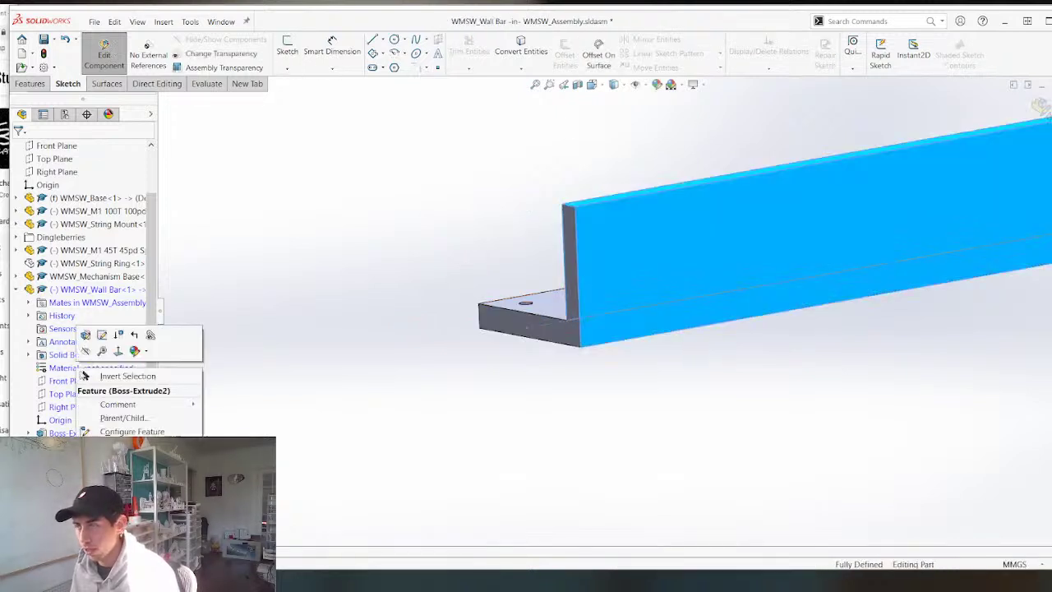
click(85, 336)
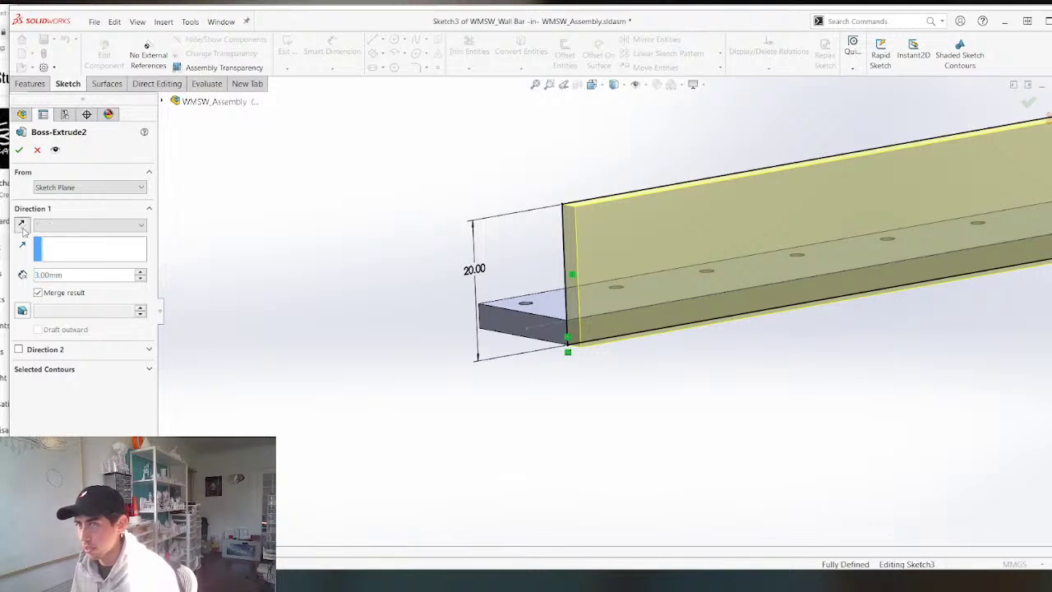
click(23, 232)
key(Return)
scroll(575, 257, up, 5)
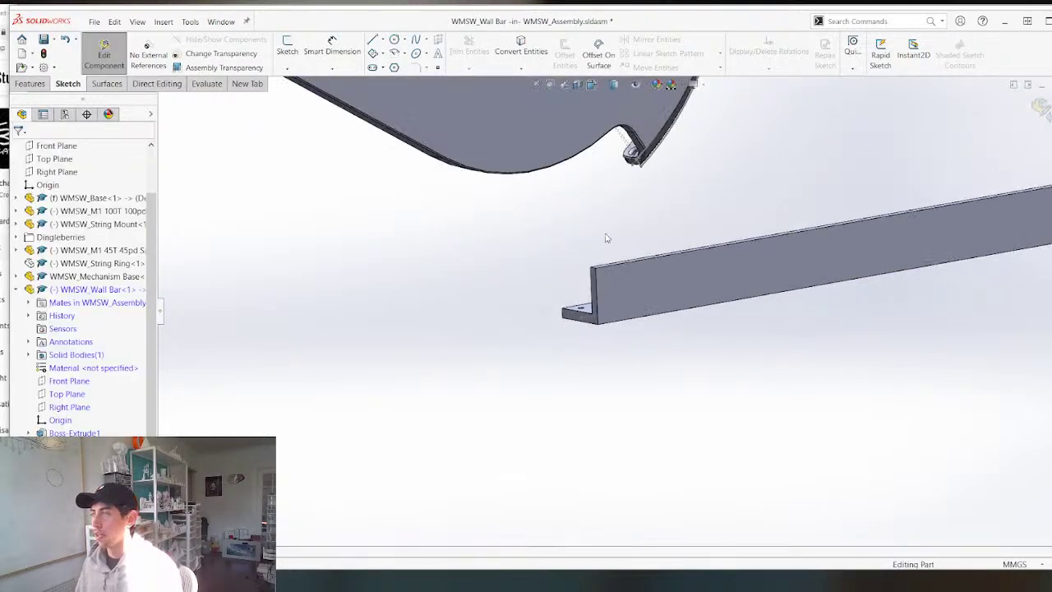
middle_drag(606, 239, 616, 317)
scroll(629, 367, down, 4)
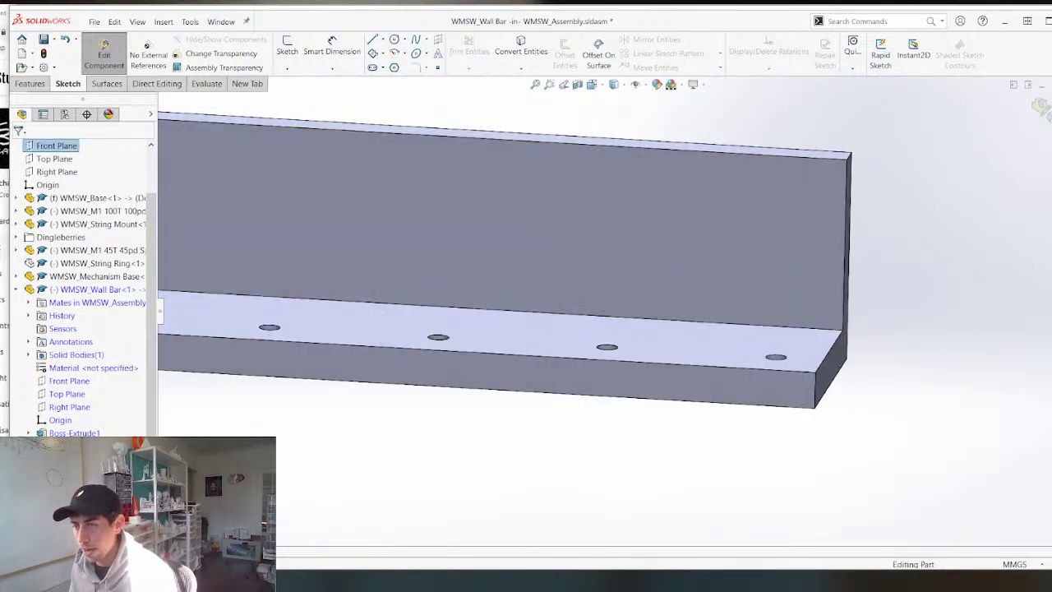
Undo the wall bar's upright leg and patterned holes, going back to the plain bar with a single end hole.
key(ctrl+z)
scroll(679, 293, up, 6)
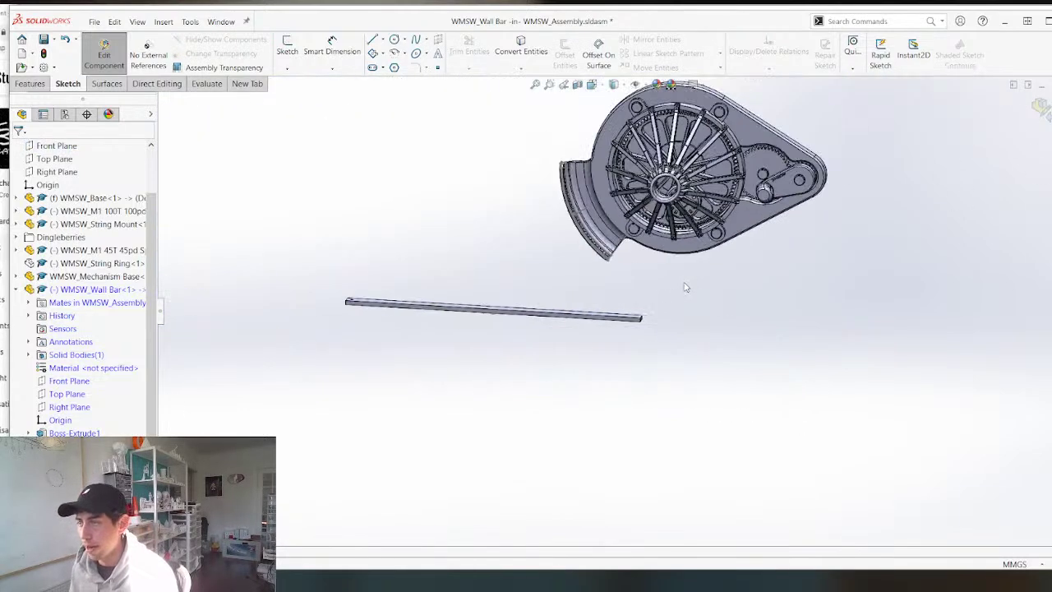
scroll(362, 299, down, 5)
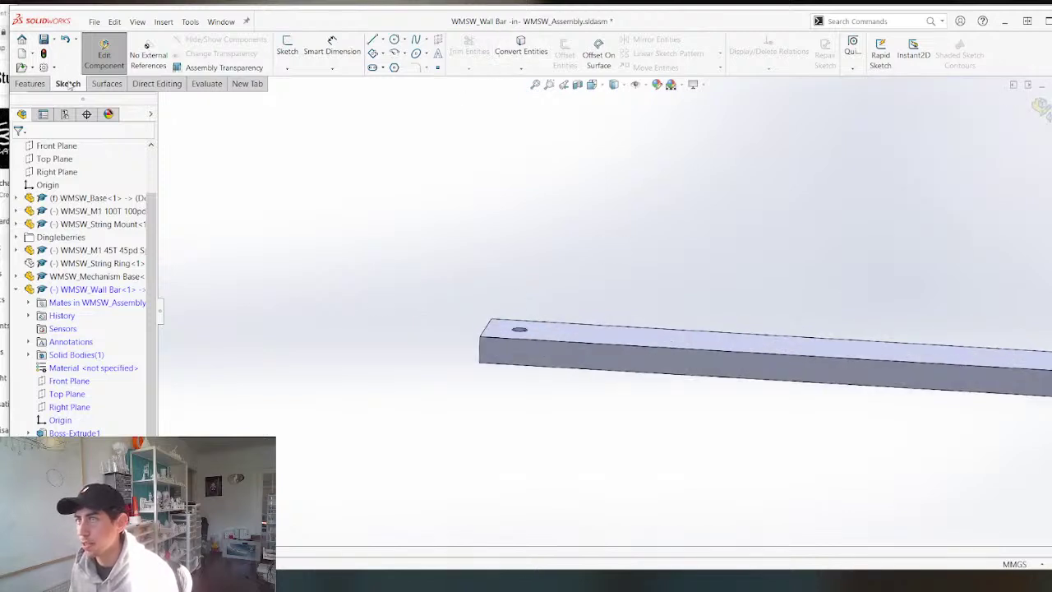
Fillet the top edge of the wall bar's end hole with a 2 mm radius.
click(30, 84)
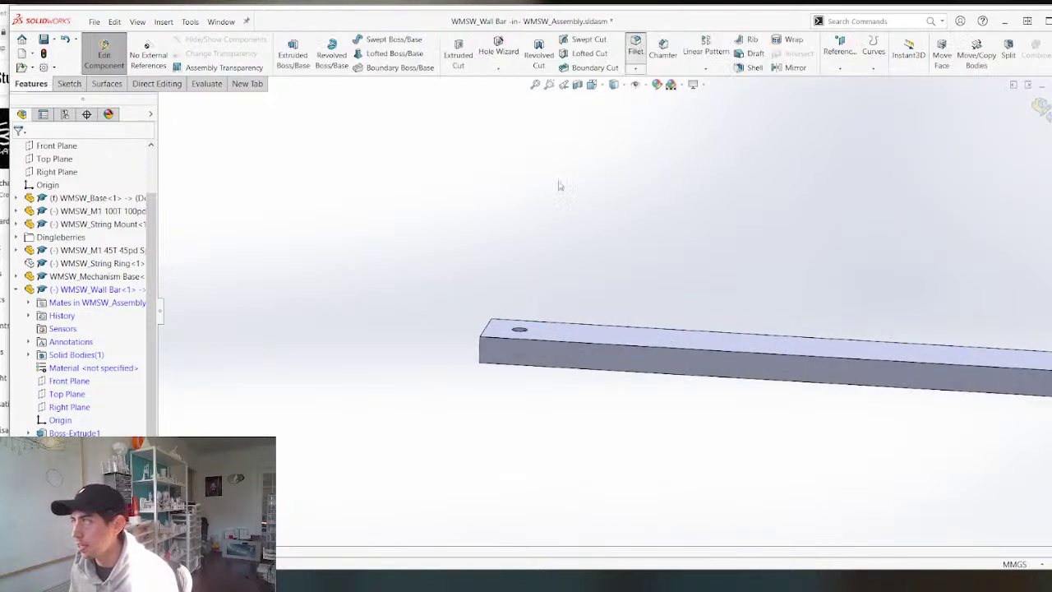
click(520, 329)
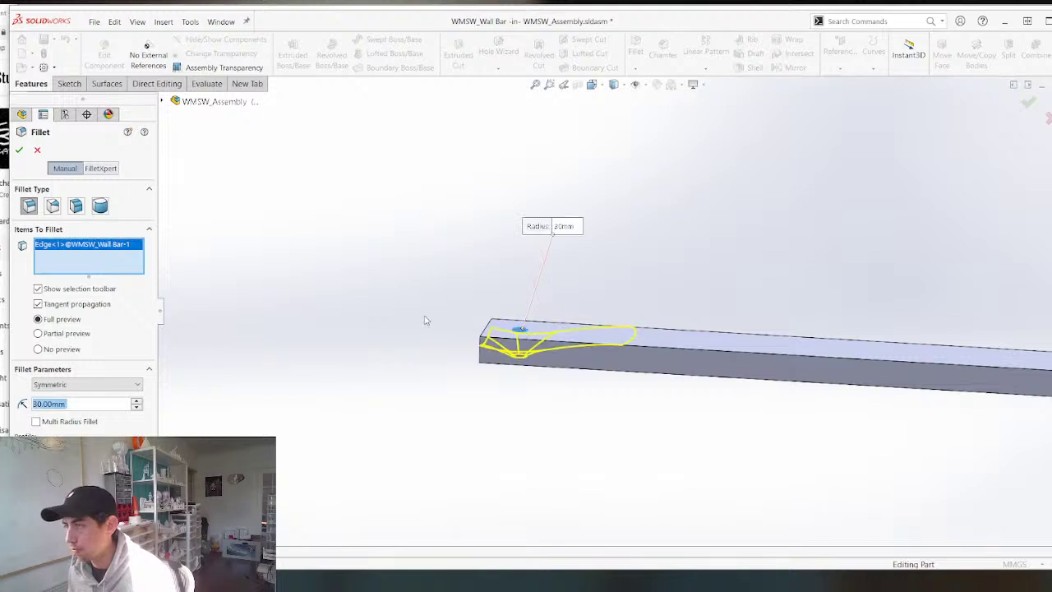
text(5)
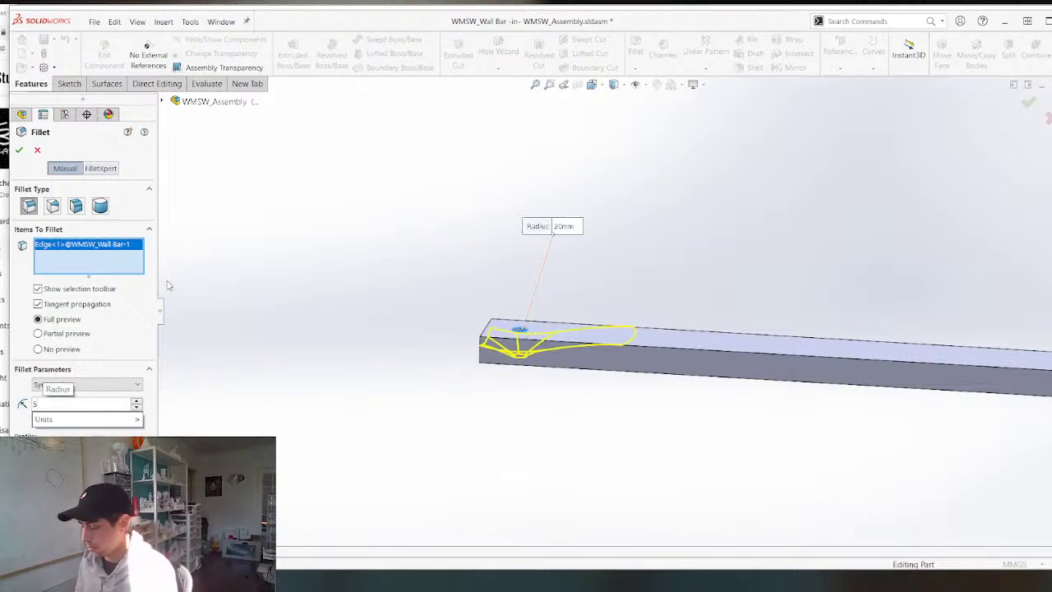
key(BackSpace)
text(2)
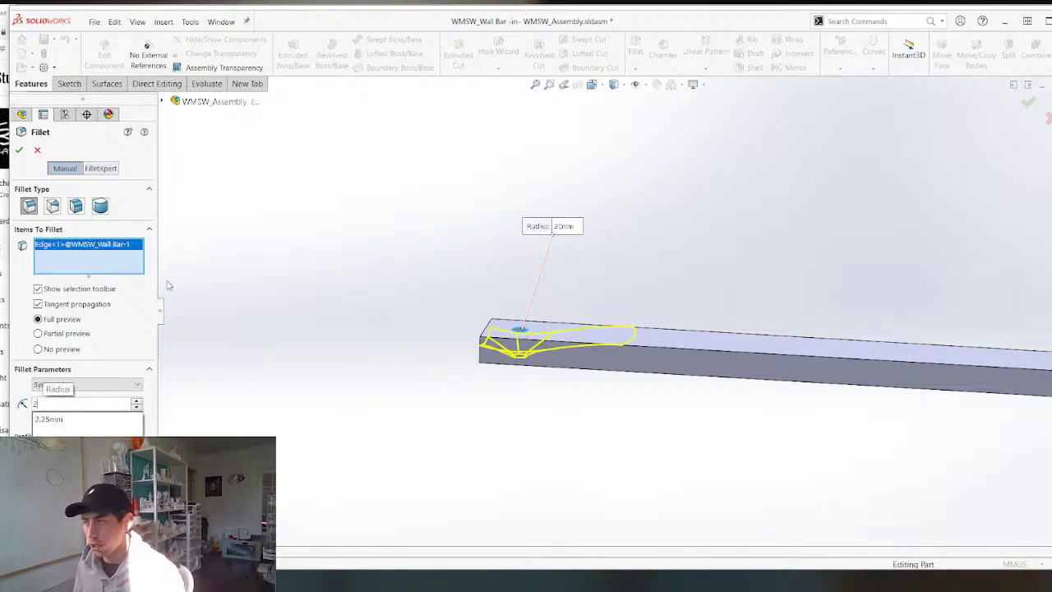
key(Return)
right_click(169, 286)
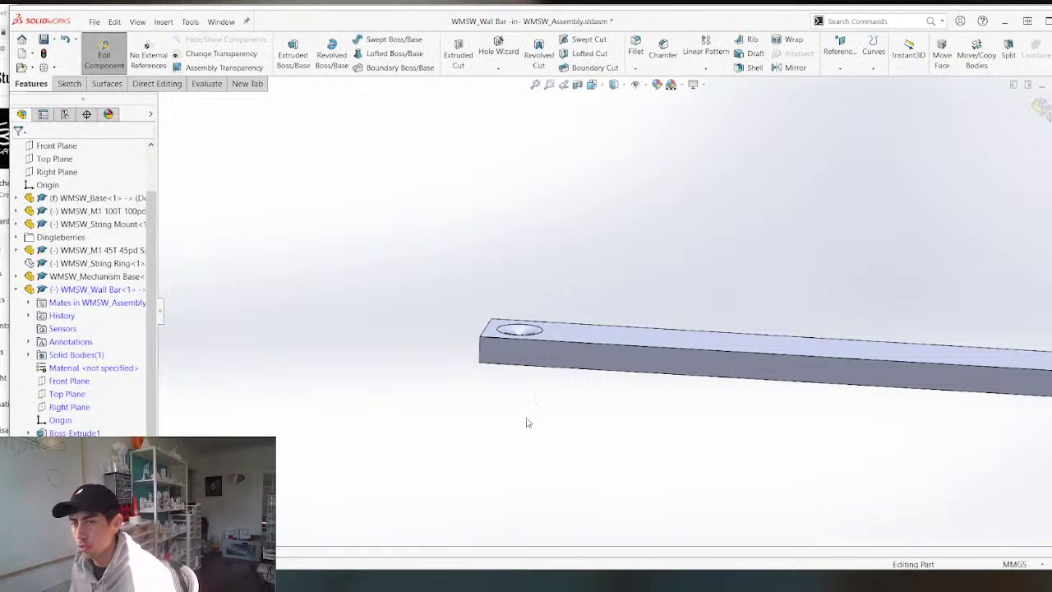
Examine the underside of the filleted end hole and the sketch centreline running from it along the bar.
middle_drag(529, 422, 532, 263)
scroll(526, 404, down, 3)
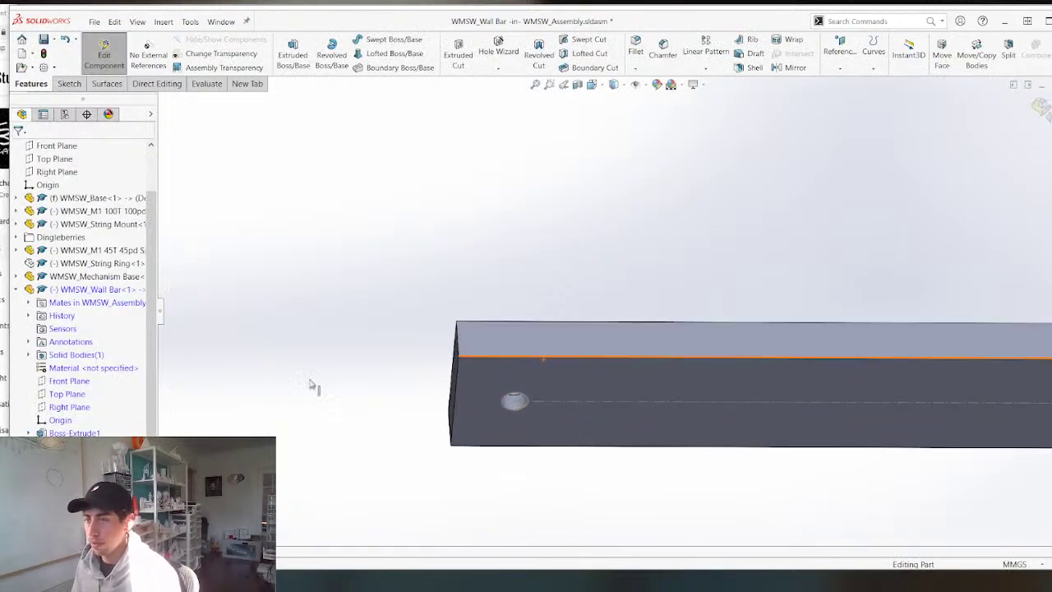
click(549, 400)
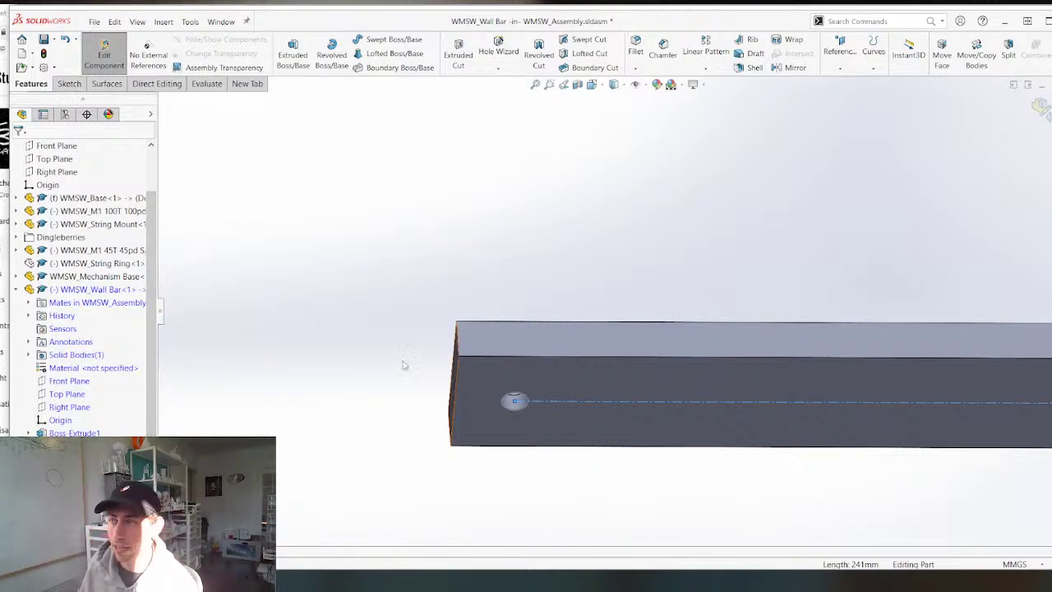
scroll(293, 354, up, 6)
scroll(720, 335, up, 4)
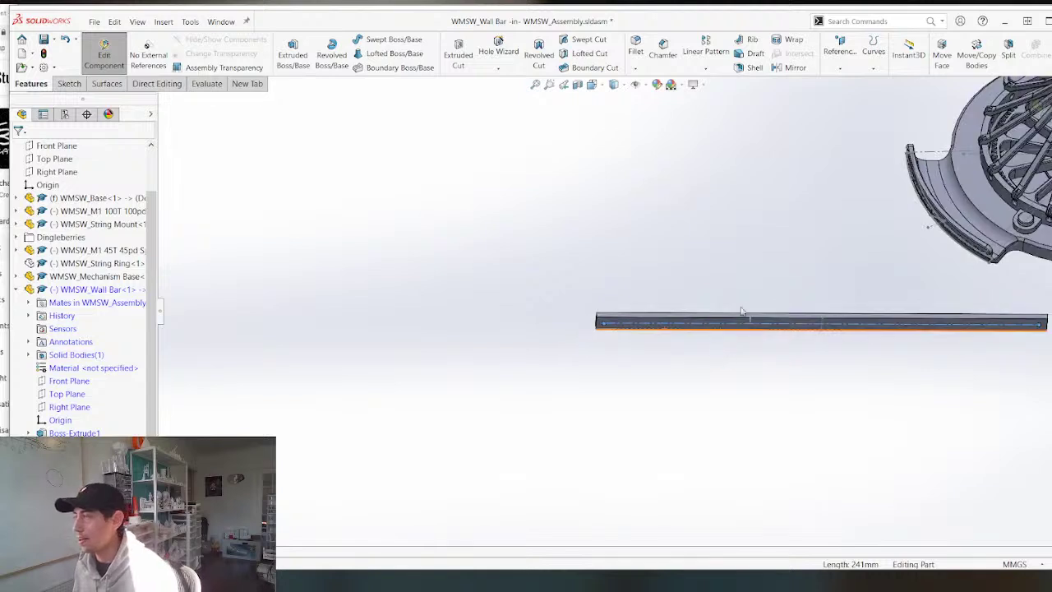
scroll(743, 308, down, 3)
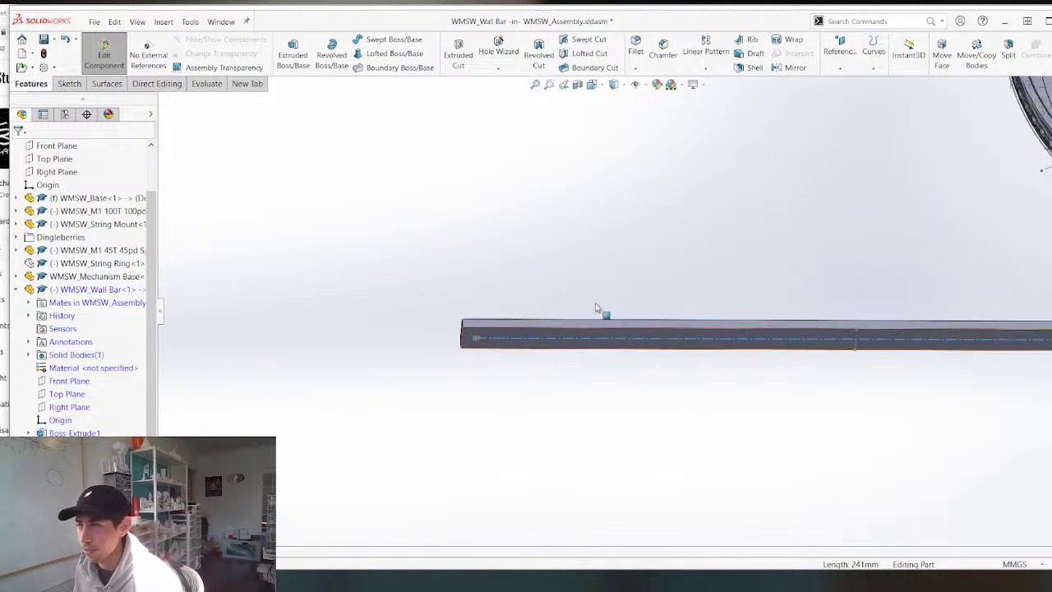
scroll(601, 310, down, 5)
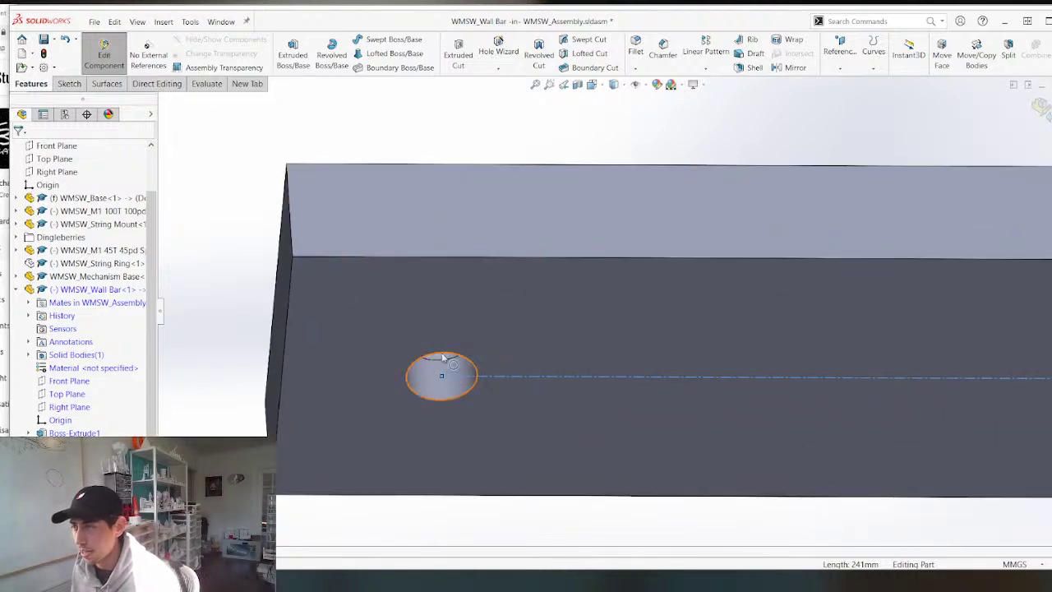
scroll(514, 342, up, 3)
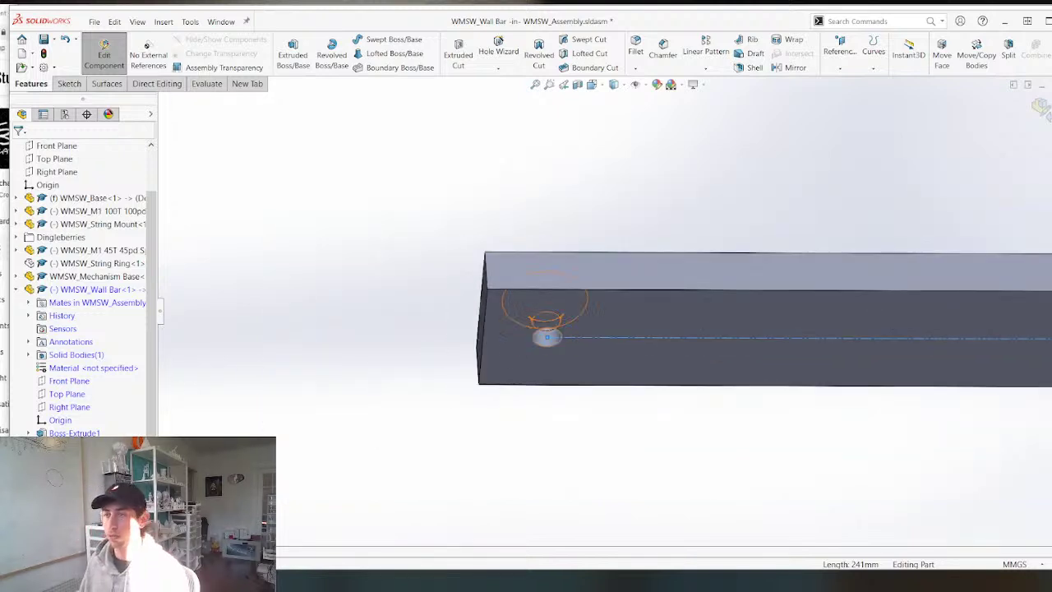
middle_drag(594, 298, 610, 268)
middle_drag(593, 317, 526, 311)
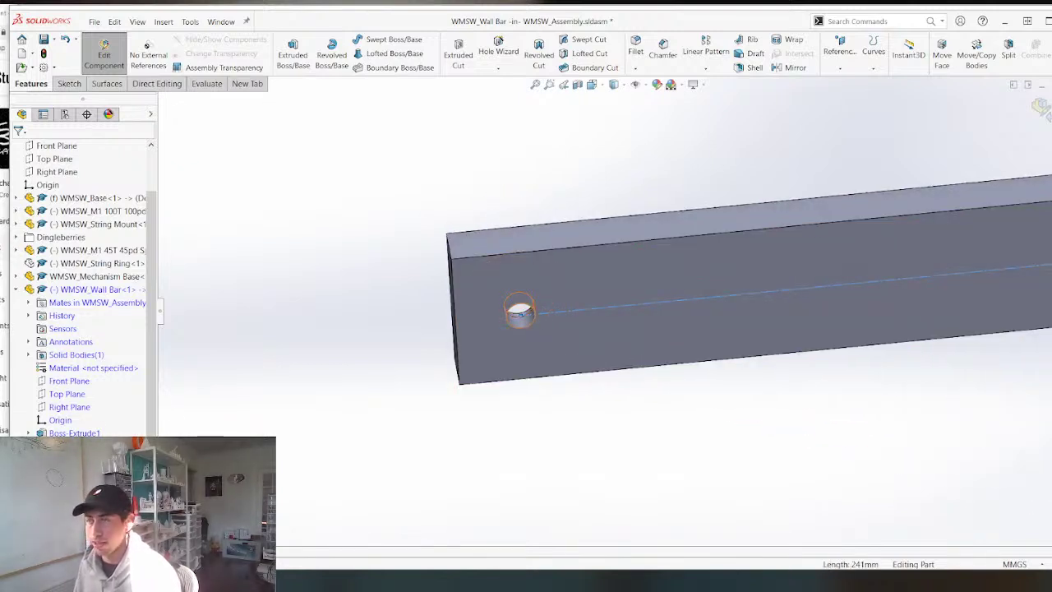
scroll(411, 322, down, 4)
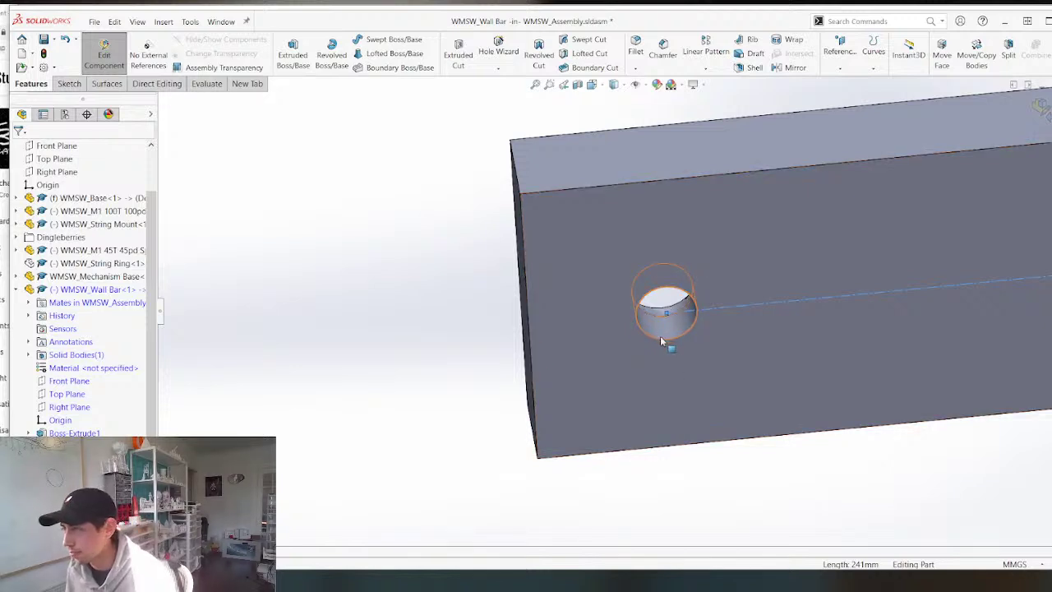
Abandon a second fillet on the end hole's underside edge and open the feature options of the existing 2 mm fillet.
click(661, 342)
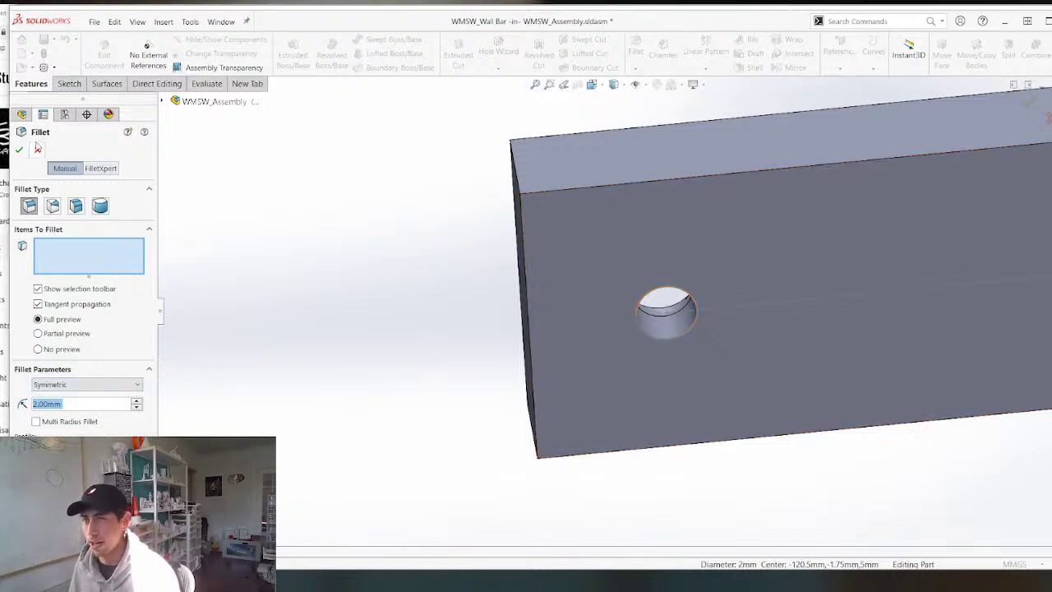
click(37, 149)
right_click(69, 333)
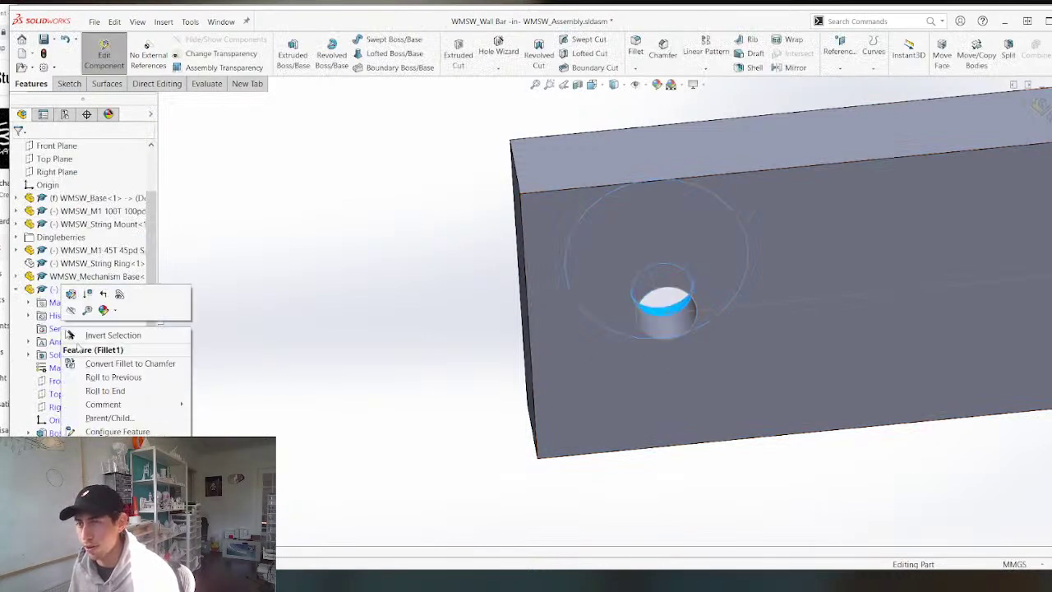
click(71, 295)
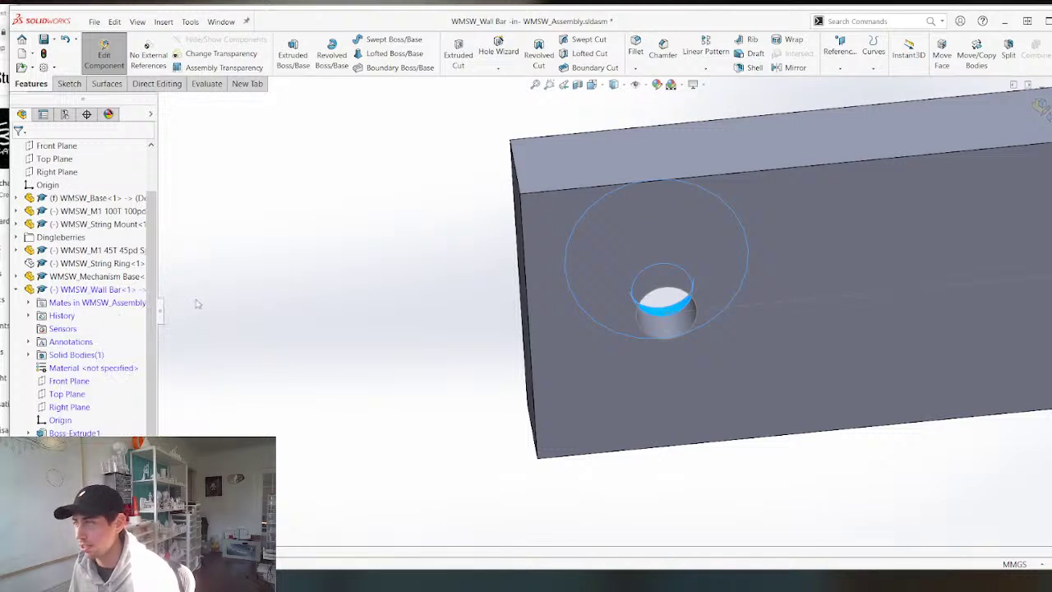
click(640, 328)
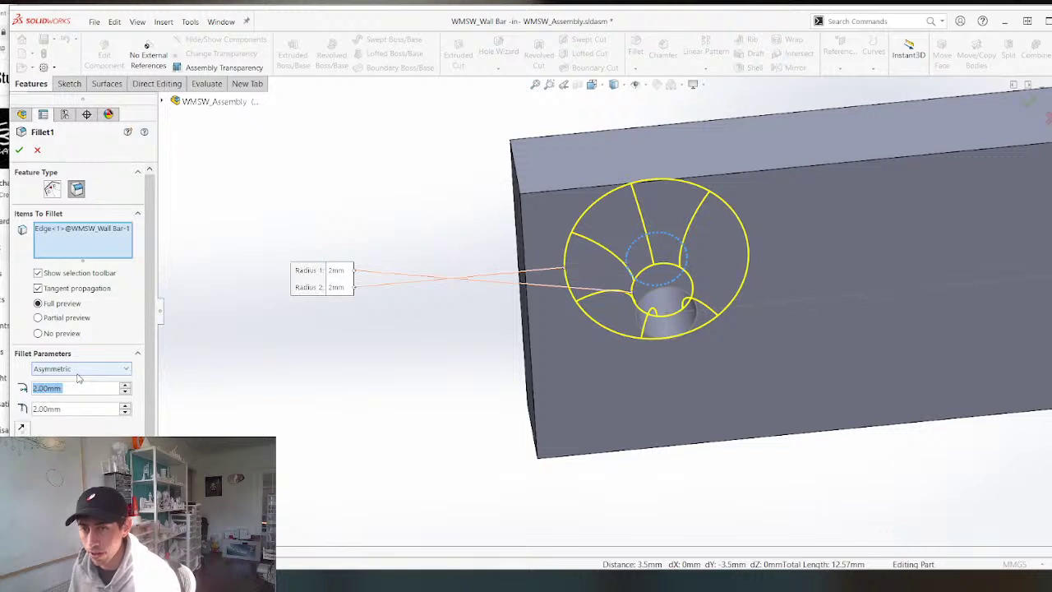
click(37, 150)
right_click(60, 459)
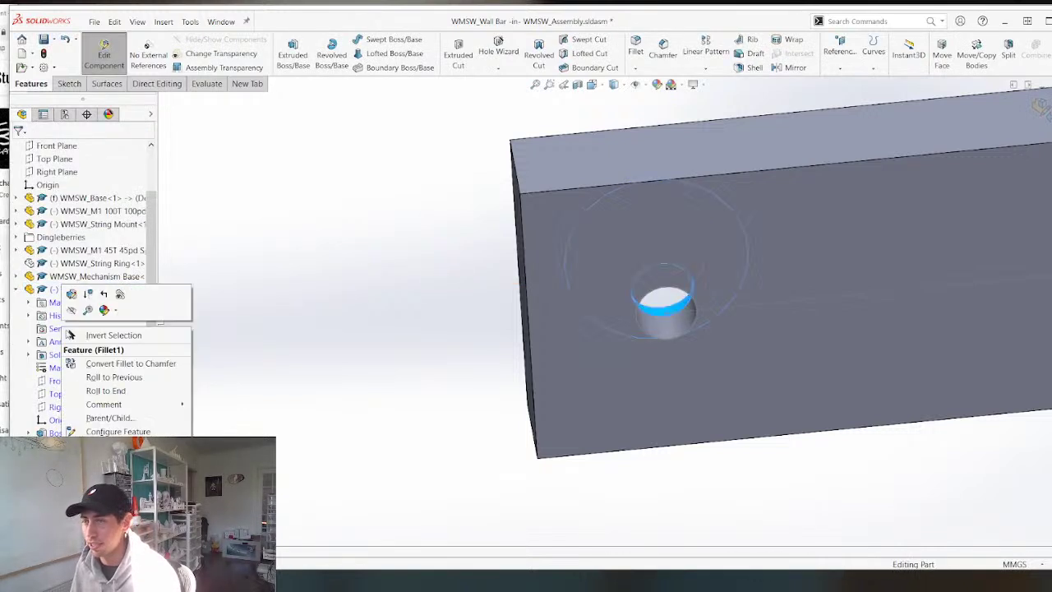
click(297, 312)
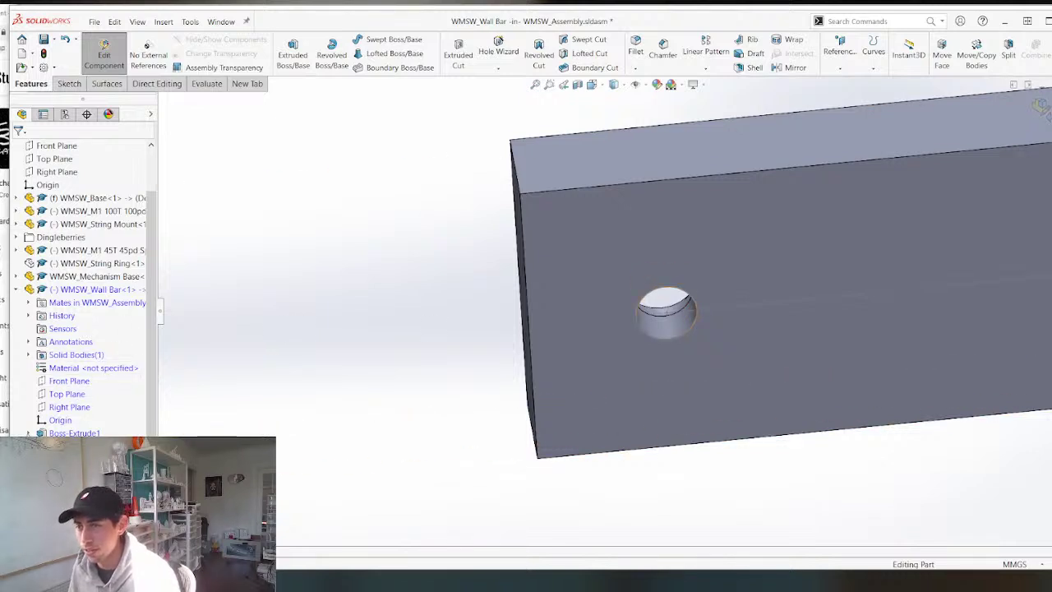
Hide Sketch2 under Cut-Extrude1 of the wall bar.
click(28, 433)
right_click(61, 446)
click(72, 336)
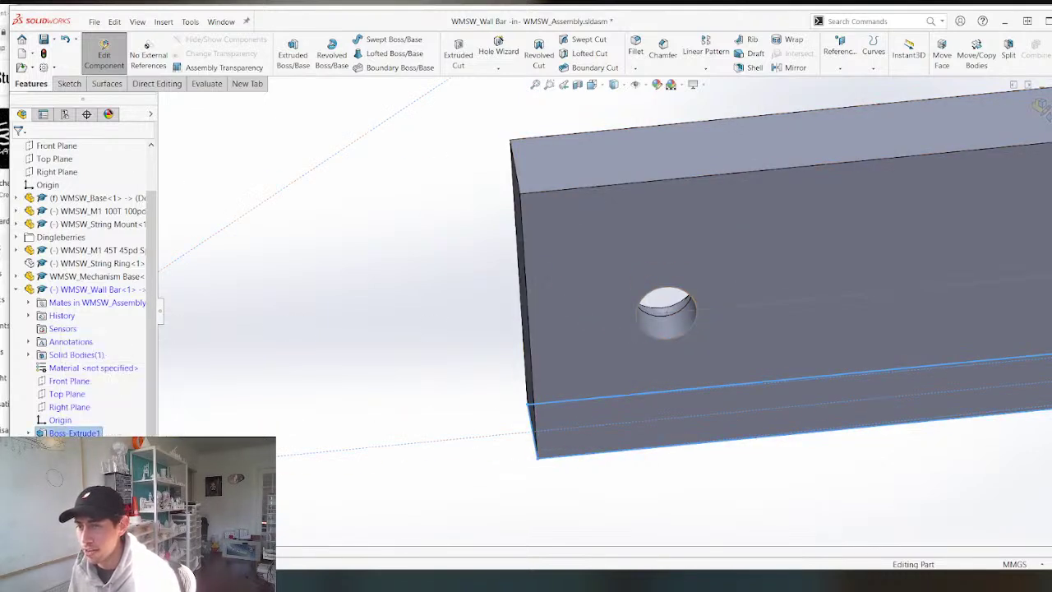
right_click(64, 459)
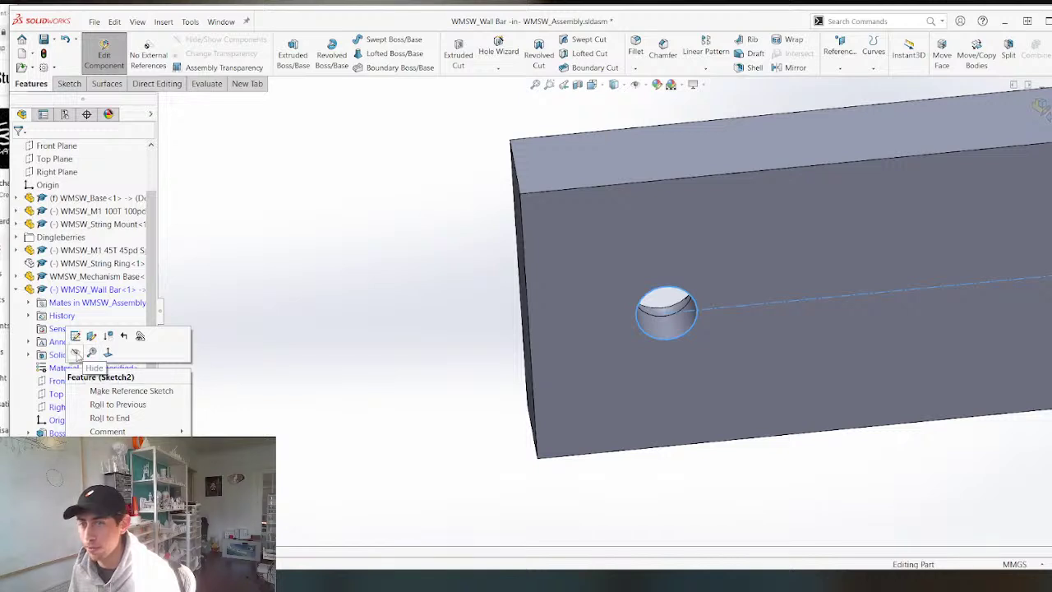
click(75, 352)
Fillet the unrounded rim of the end hole on the wall bar's large outer face with a 1 mm radius.
scroll(617, 317, up, 5)
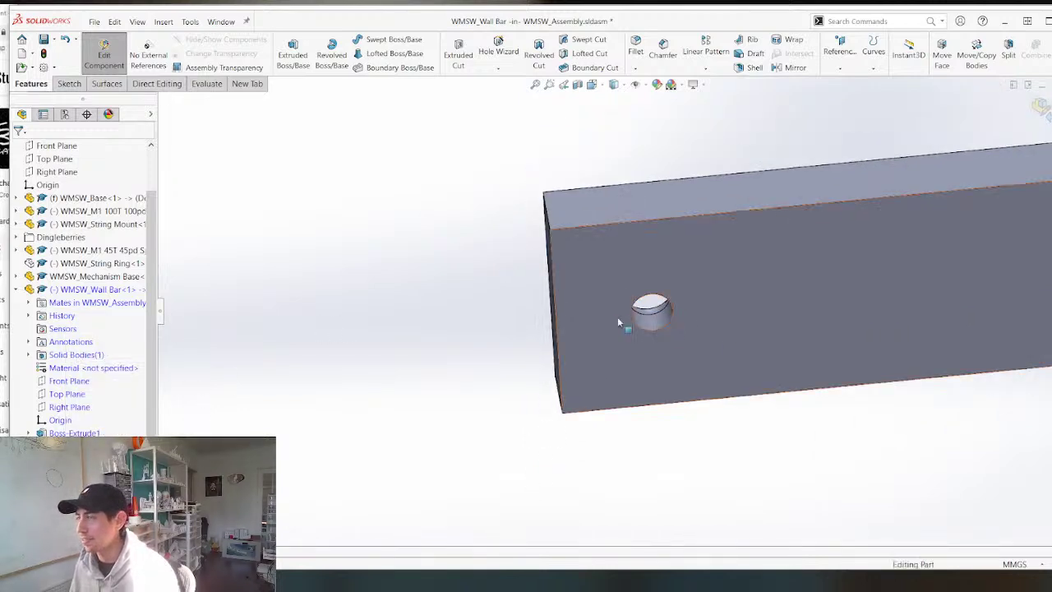
scroll(600, 349, down, 3)
scroll(721, 216, down, 4)
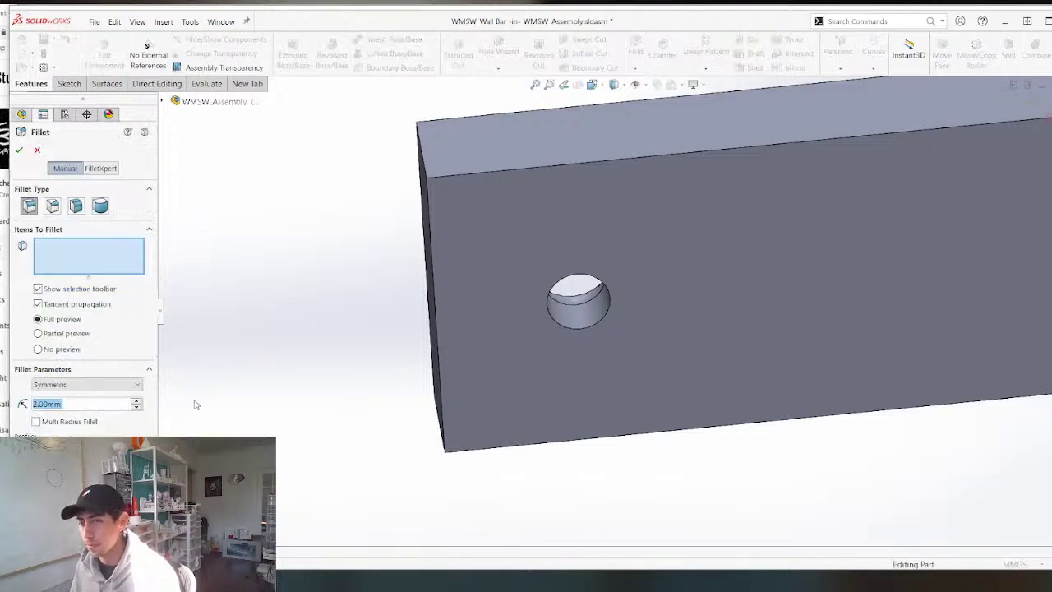
text(1)
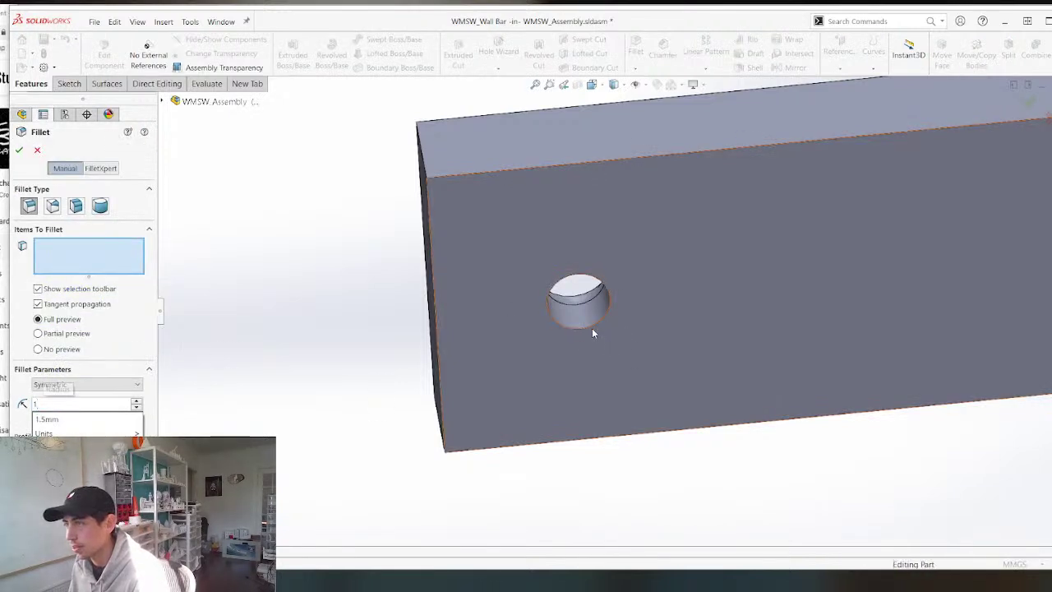
click(592, 325)
key(Return)
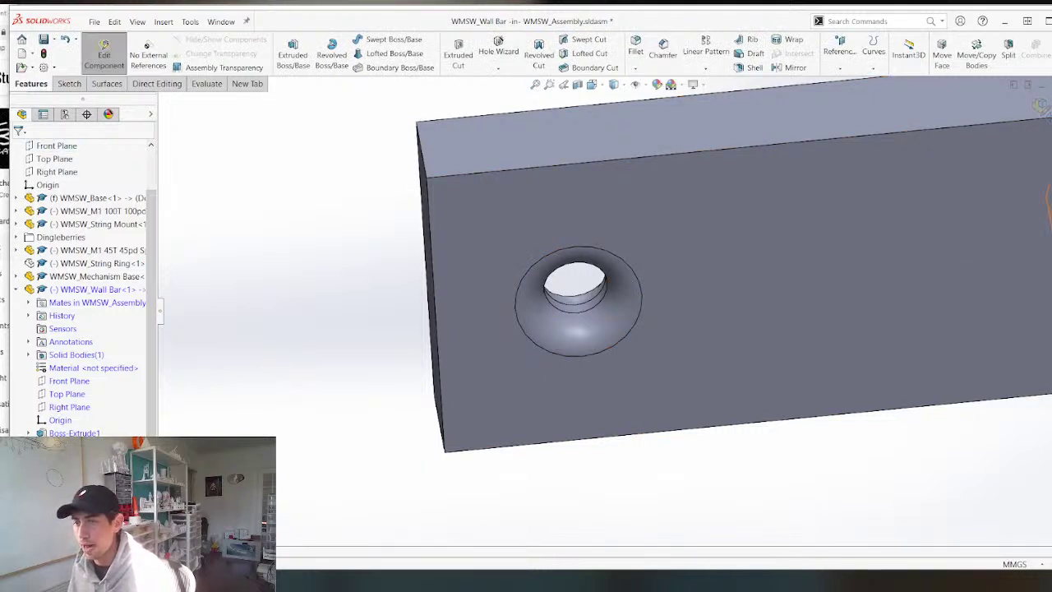
Edit the wall bar's linear hole pattern to include the new 1 mm hole fillet among the patterned features.
right_click(54, 347)
click(57, 308)
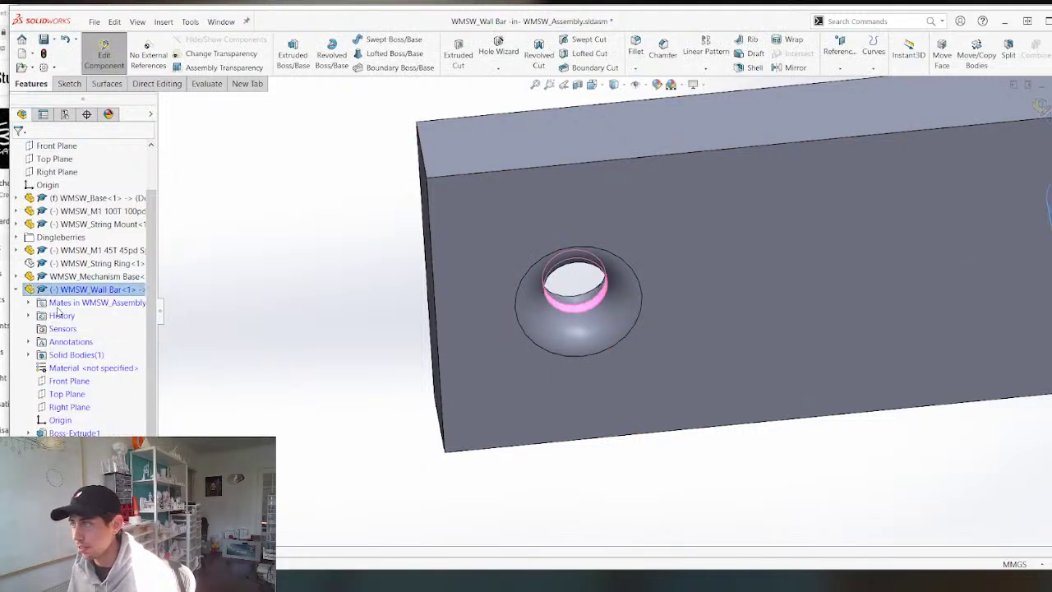
click(586, 342)
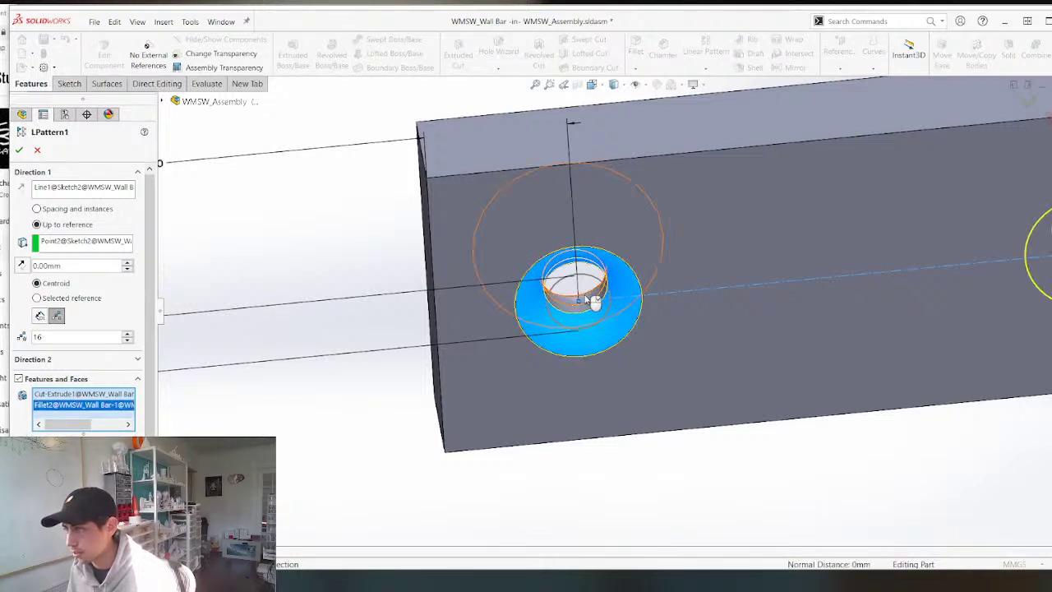
scroll(238, 266, up, 5)
right_click(288, 295)
scroll(380, 313, up, 7)
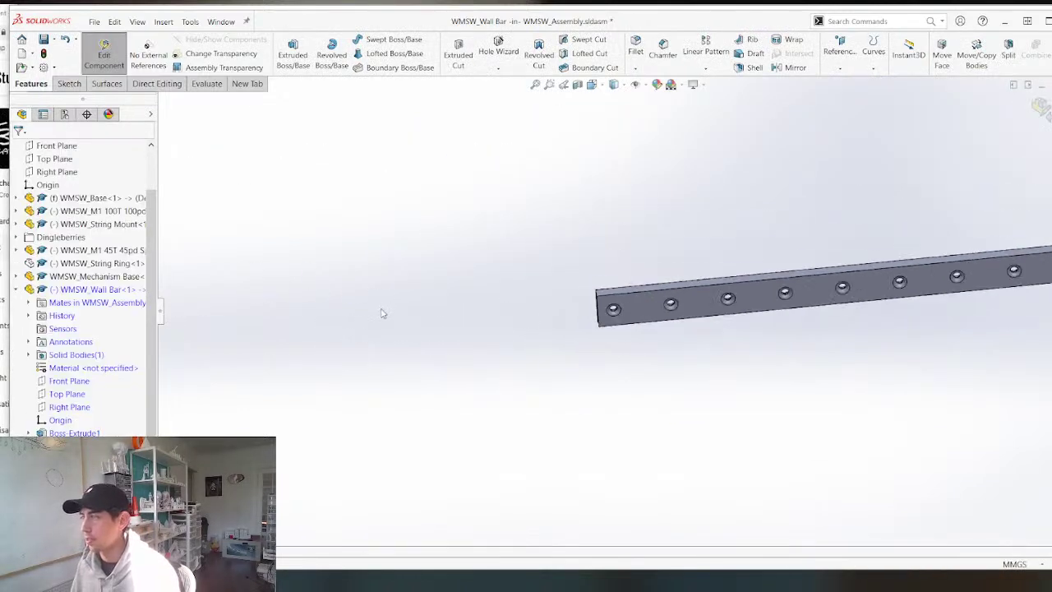
Inspect the patterned holes on the wall bar and check the corner radius of the base's curved, perforated rail.
scroll(82, 290, down, 2)
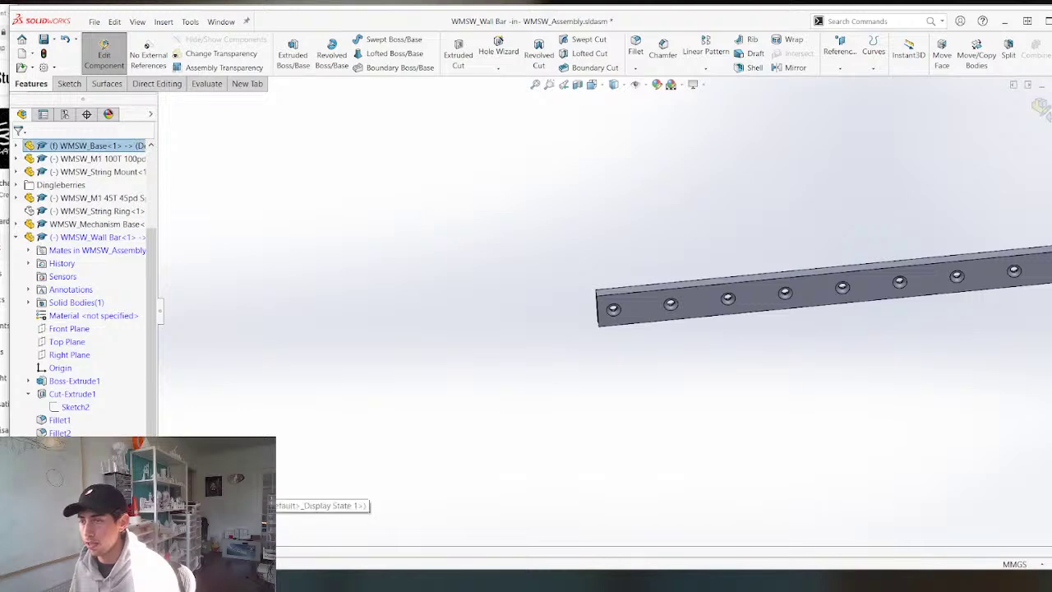
middle_drag(432, 275, 478, 328)
scroll(522, 332, up, 4)
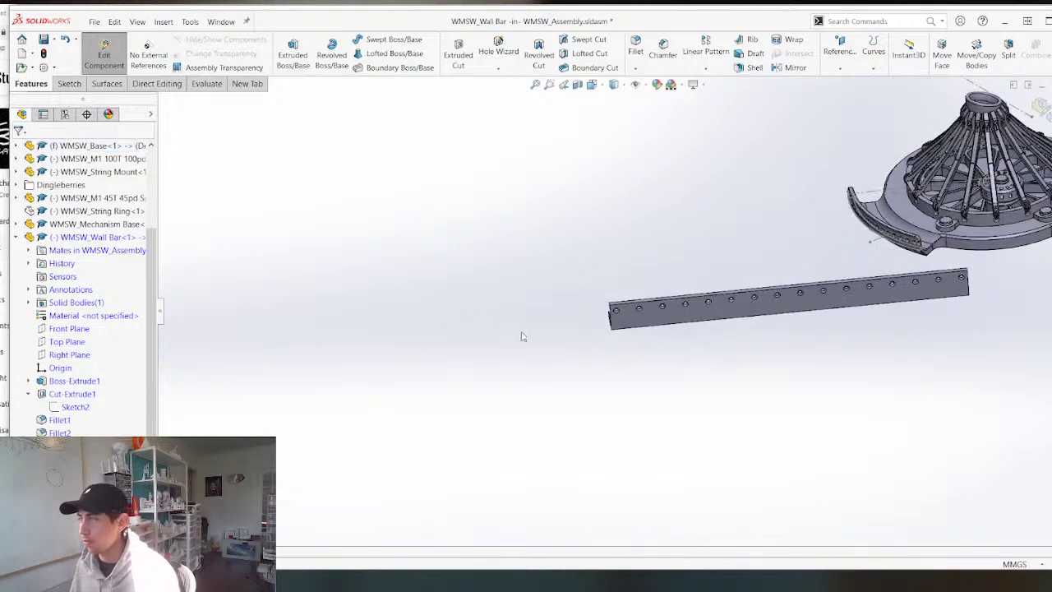
scroll(719, 253, down, 1)
middle_drag(728, 283, 721, 317)
scroll(721, 317, down, 4)
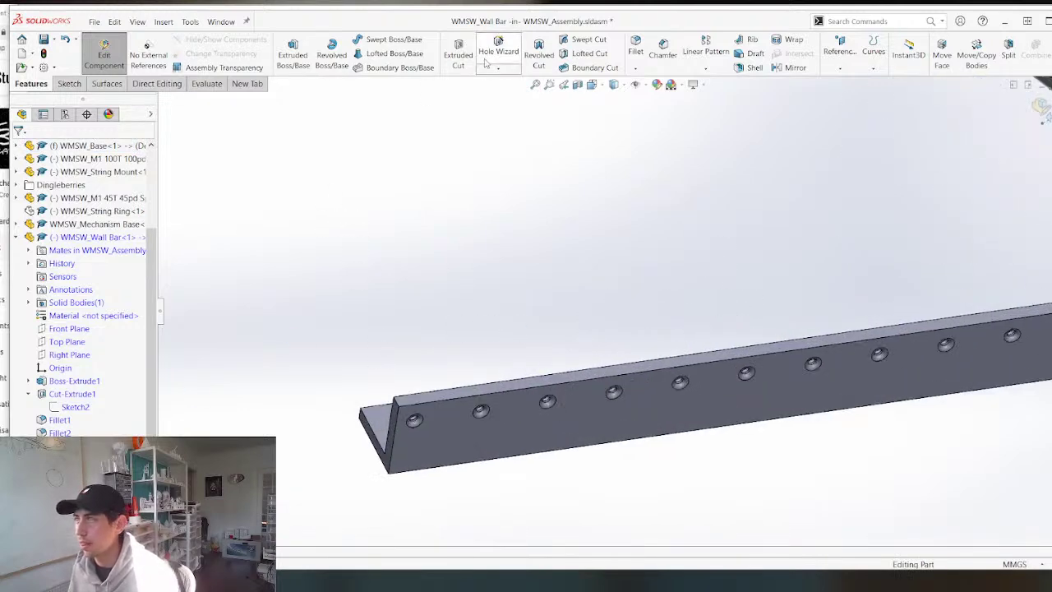
scroll(658, 267, up, 4)
middle_drag(774, 208, 823, 241)
scroll(826, 243, down, 5)
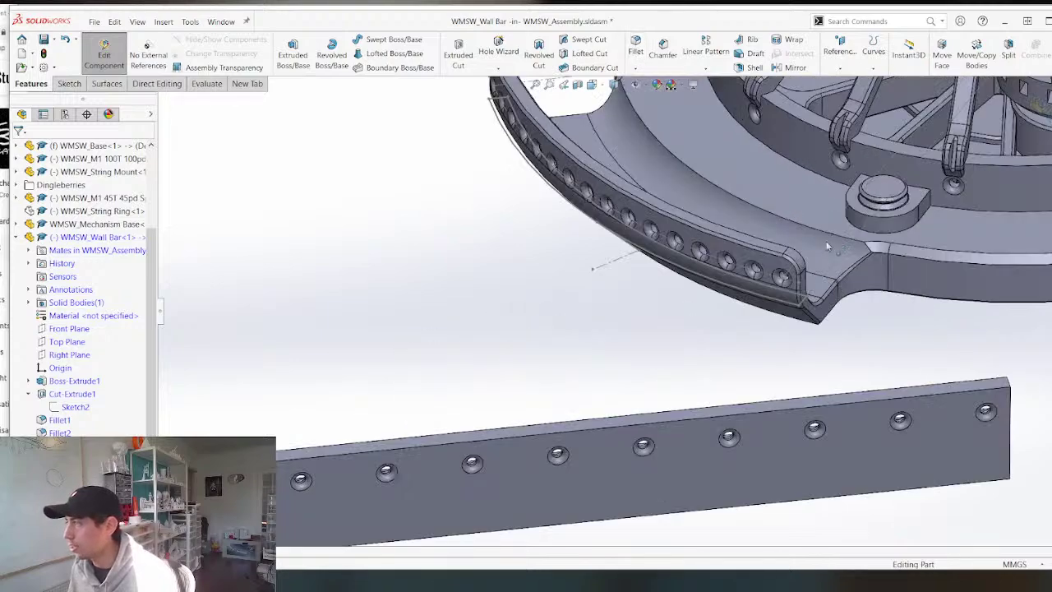
click(791, 260)
scroll(789, 259, up, 3)
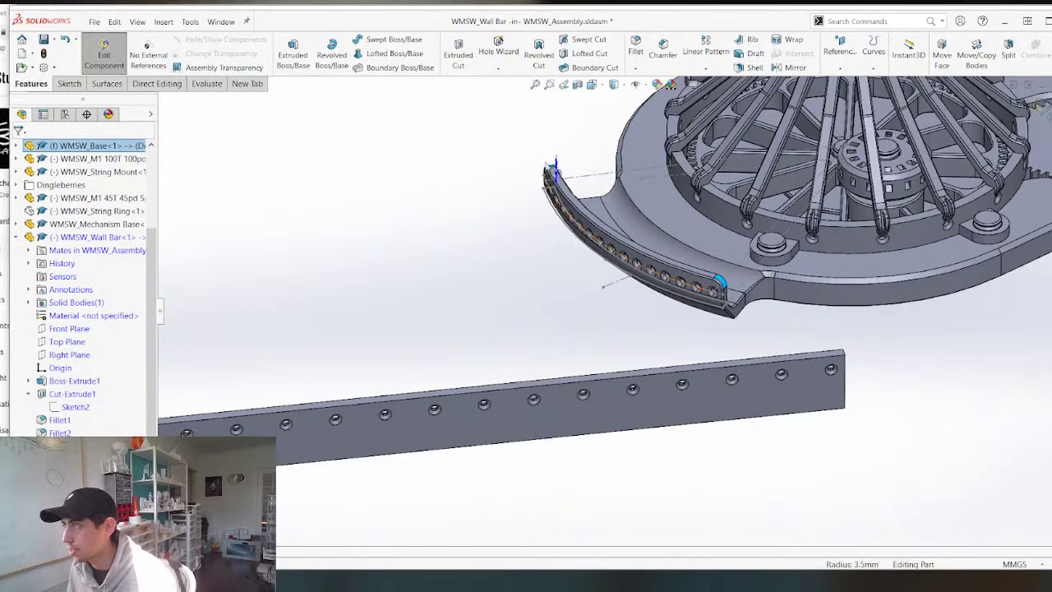
scroll(547, 174, down, 3)
middle_drag(547, 202, 528, 224)
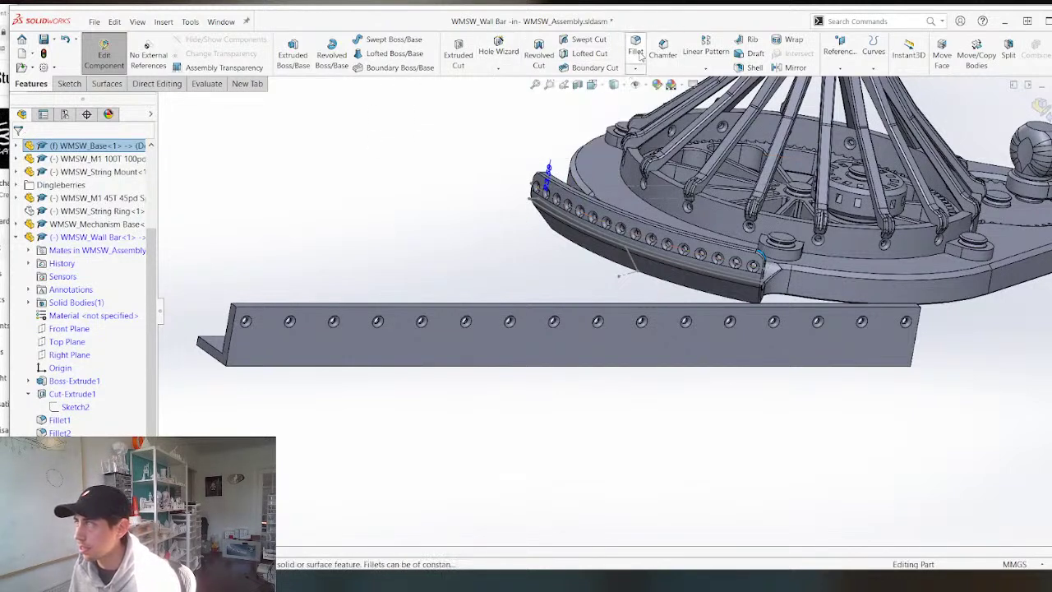
Fillet the two upper corner edges at the ends of the wall bar's perforated flange with a 3.5 mm radius.
scroll(251, 298, down, 5)
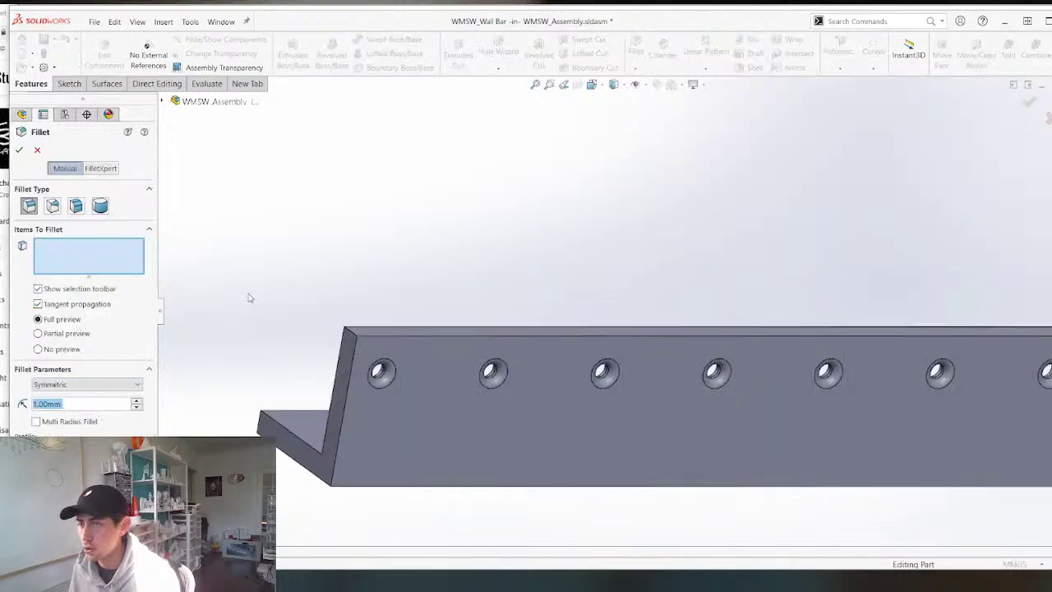
click(350, 332)
scroll(289, 353, up, 4)
mouse_move(713, 318)
middle_down()
mouse_move(695, 310)
mouse_move(712, 339)
middle_up()
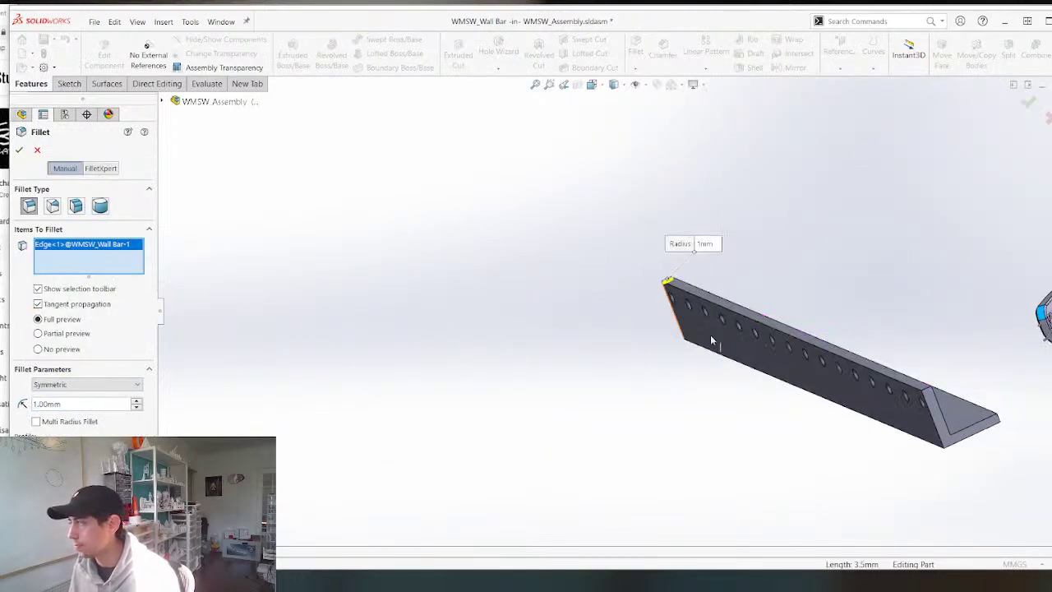
scroll(921, 390, down, 5)
click(826, 373)
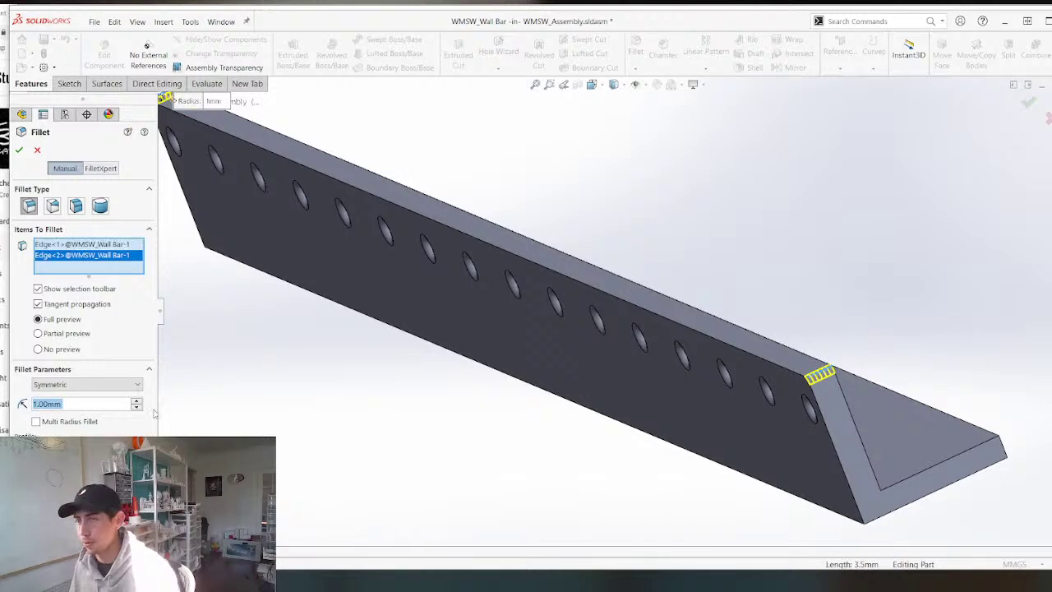
text(3.5)
key(Return)
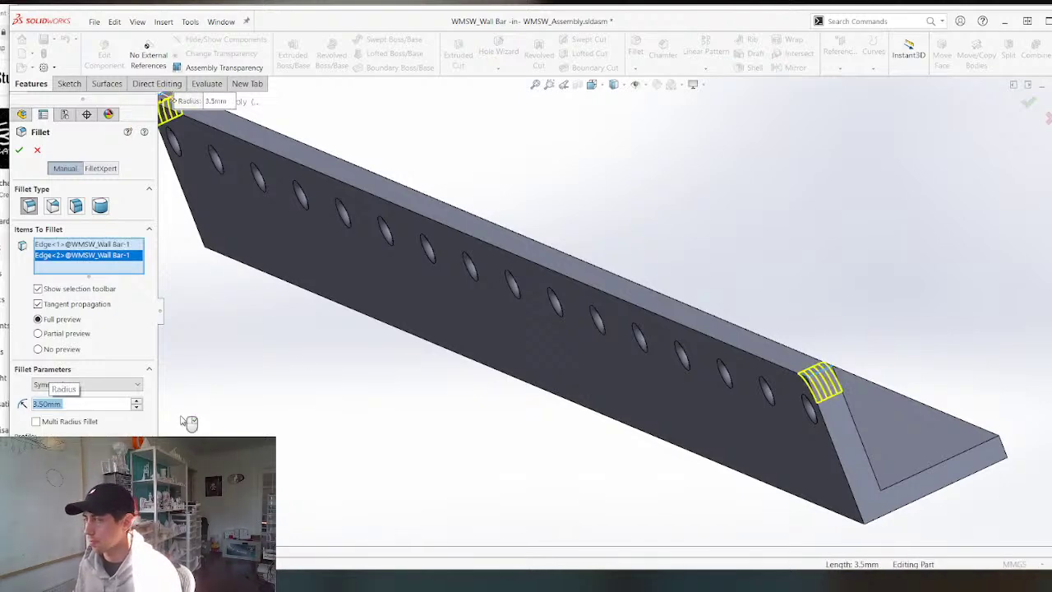
key(Return)
Fillet the long inner edge where the wall bar's two flanges meet with a 5 mm radius.
scroll(829, 289, up, 2)
middle_drag(636, 413, 655, 327)
scroll(707, 321, down, 4)
scroll(655, 327, up, 4)
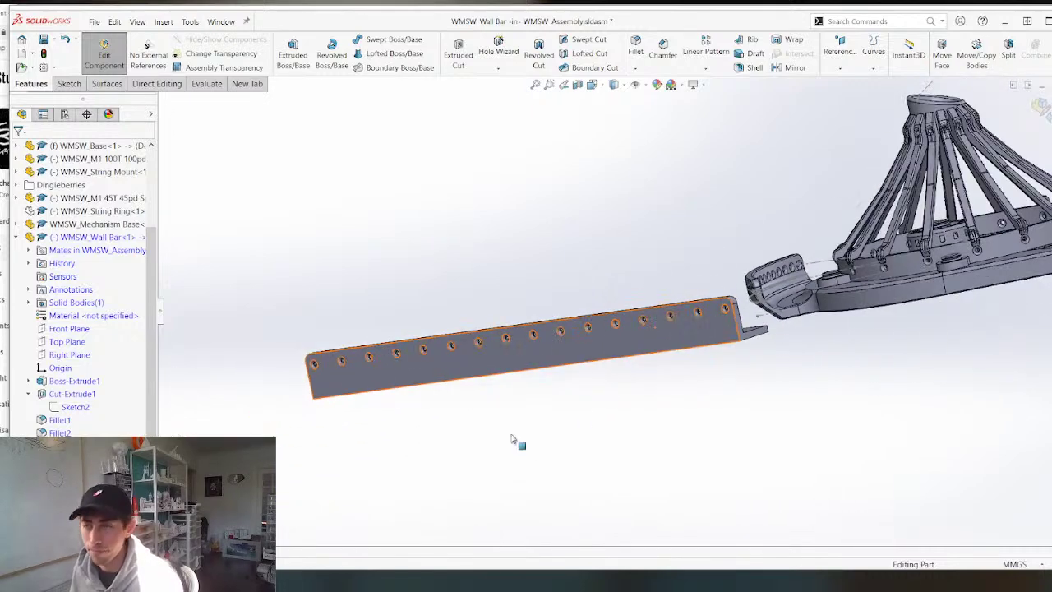
middle_drag(311, 374, 494, 346)
scroll(283, 381, down, 2)
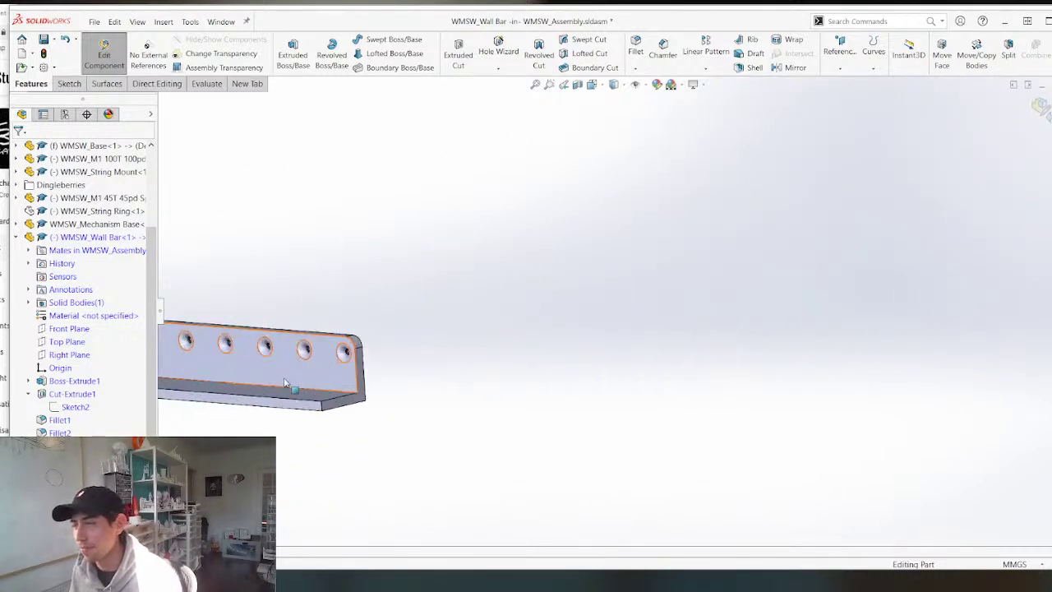
scroll(284, 383, down, 1)
click(636, 45)
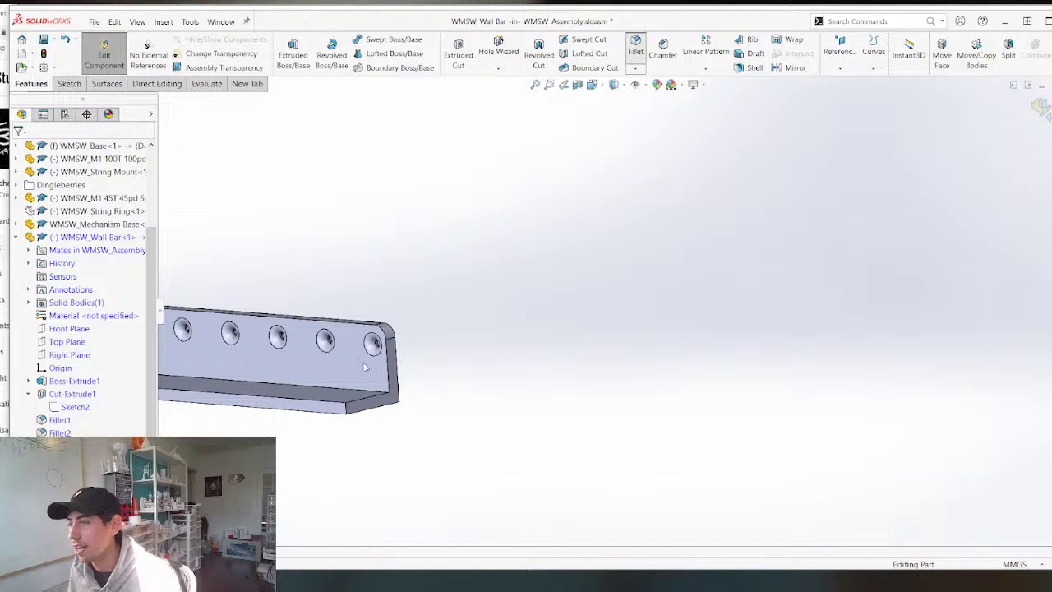
click(355, 395)
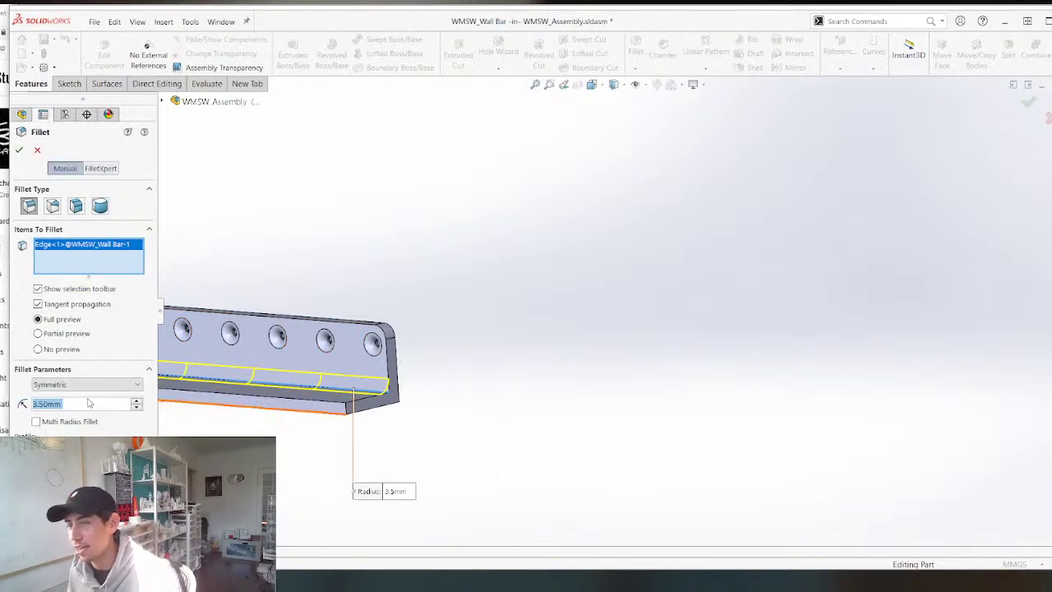
text(5)
key(Return)
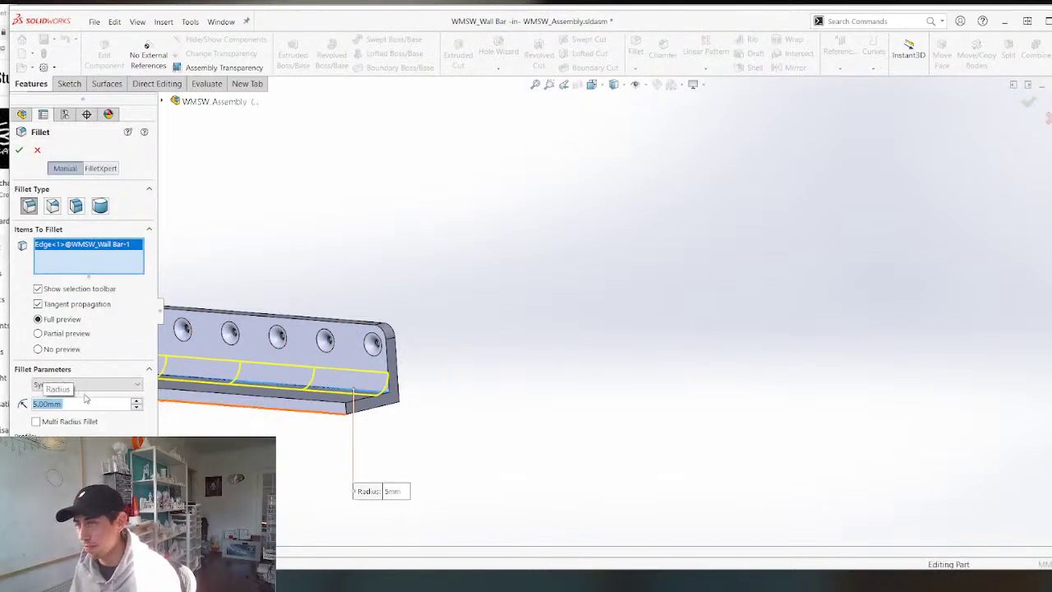
key(Return)
Edit the 3.5 mm corner fillet to include the two outer corner edges of the wall bar's flange without holes.
scroll(394, 395, up, 3)
scroll(434, 412, down, 4)
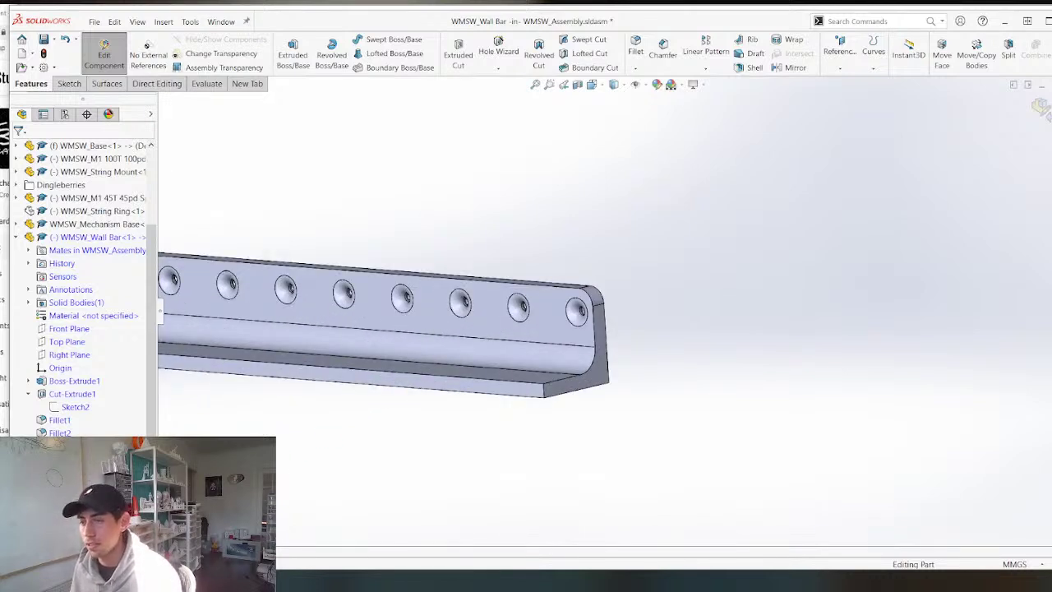
right_click(61, 419)
click(73, 322)
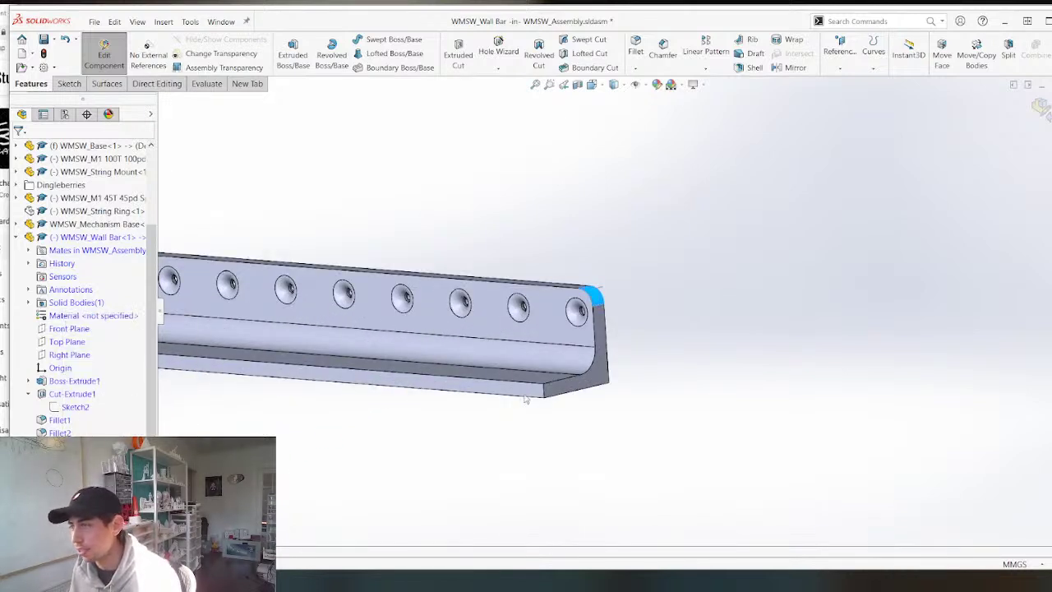
click(542, 395)
scroll(616, 311, up, 4)
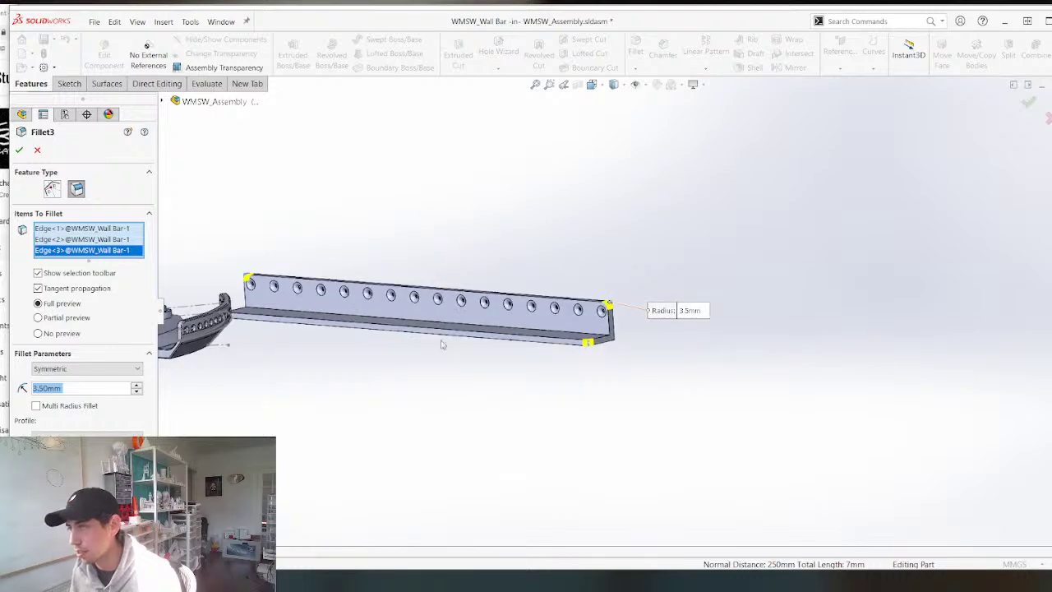
middle_drag(284, 315, 275, 401)
scroll(276, 401, down, 4)
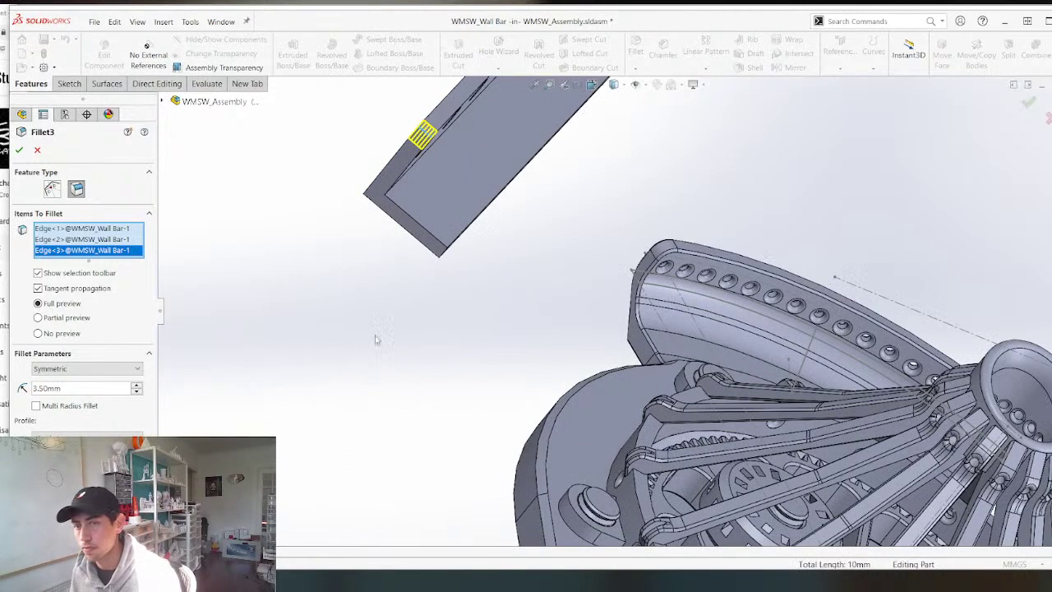
scroll(408, 297, down, 2)
middle_drag(408, 296, 424, 266)
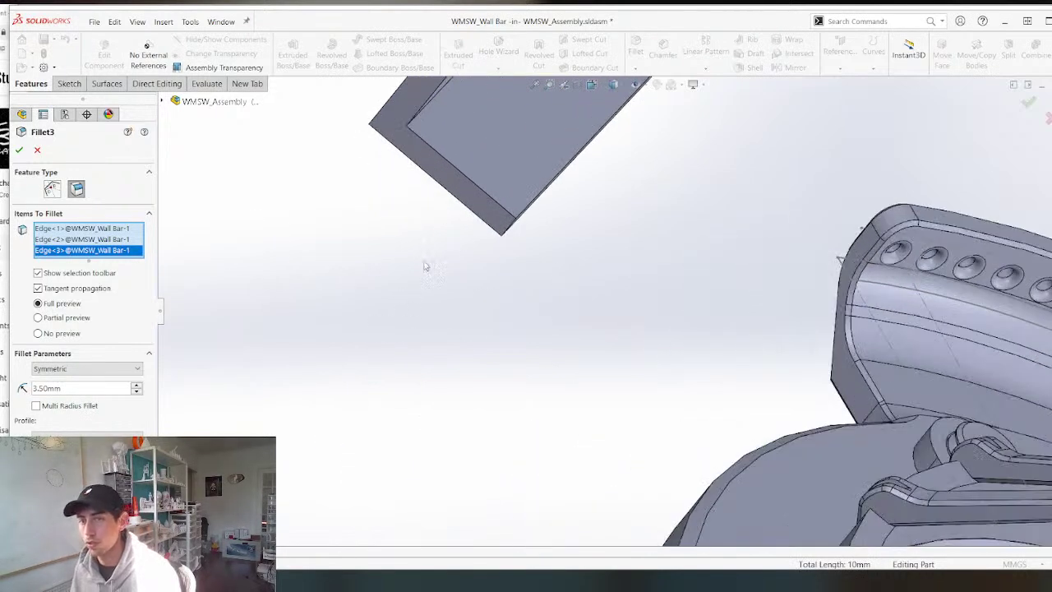
click(514, 227)
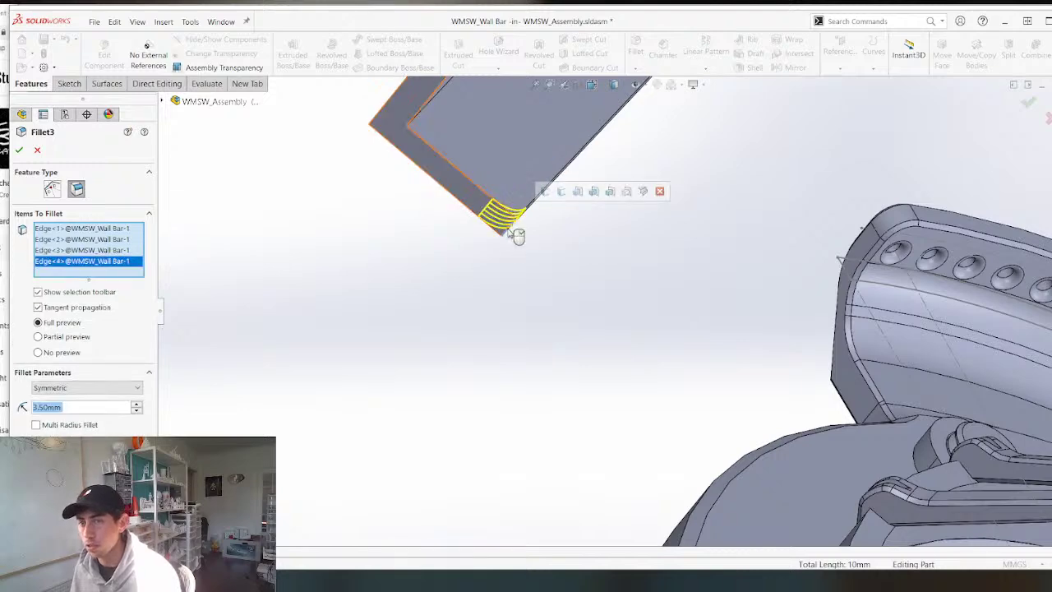
middle_drag(516, 232, 278, 377)
key(Return)
scroll(464, 314, up, 5)
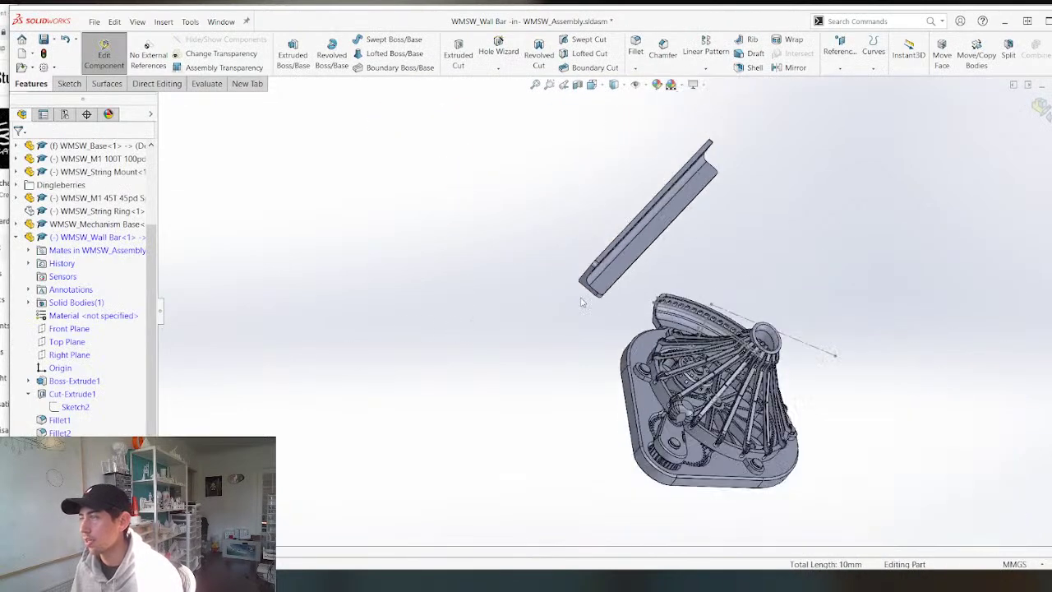
Start a sketch on the wall bar flange without holes and draw a circle about 3.5 mm in diameter centred on one corner's arc.
middle_drag(582, 300, 290, 440)
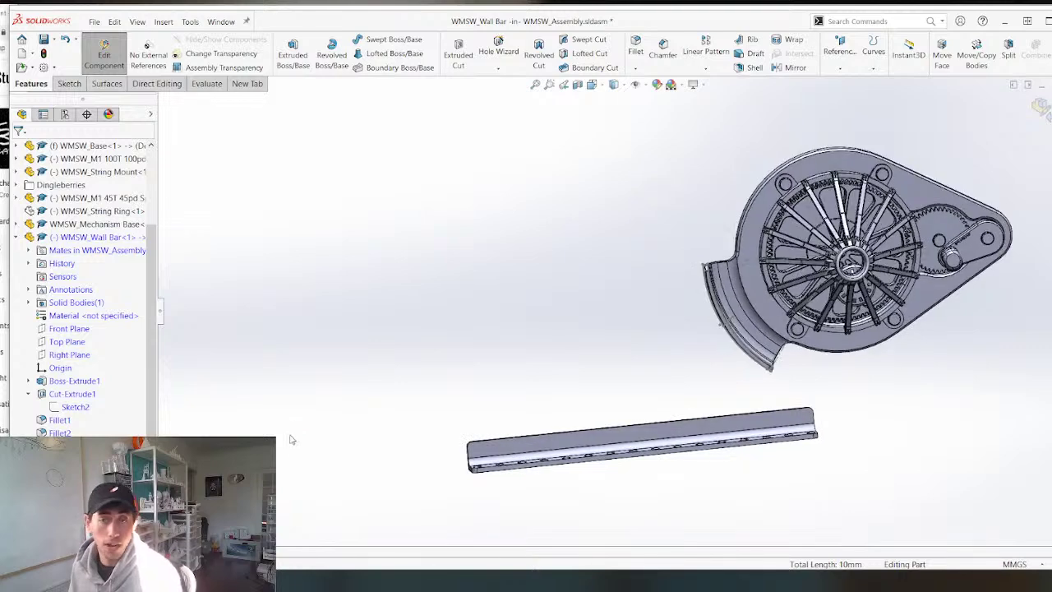
scroll(230, 387, up, 2)
scroll(648, 457, down, 6)
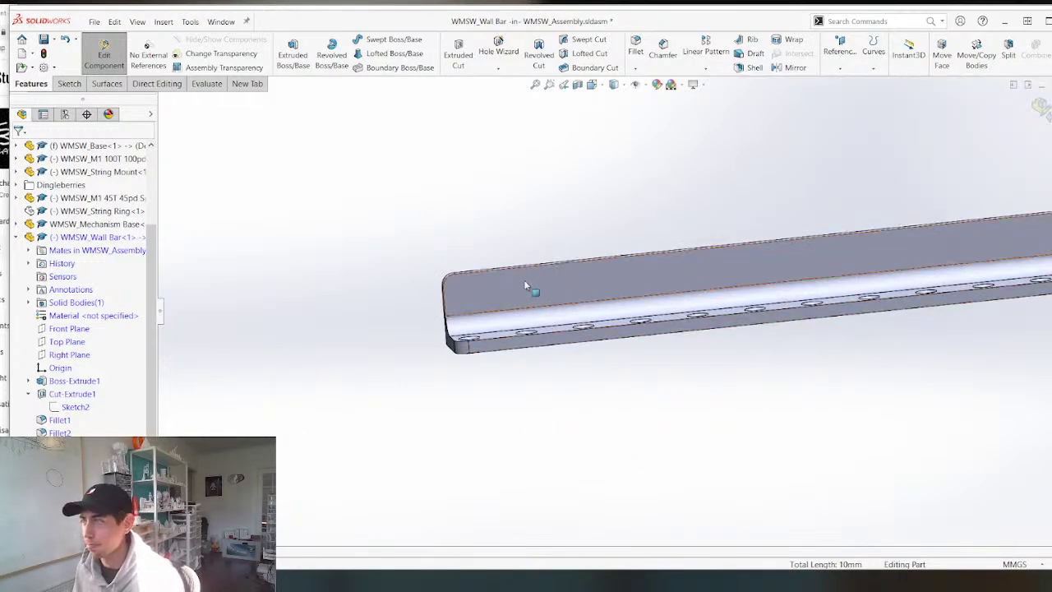
click(523, 281)
key(s)
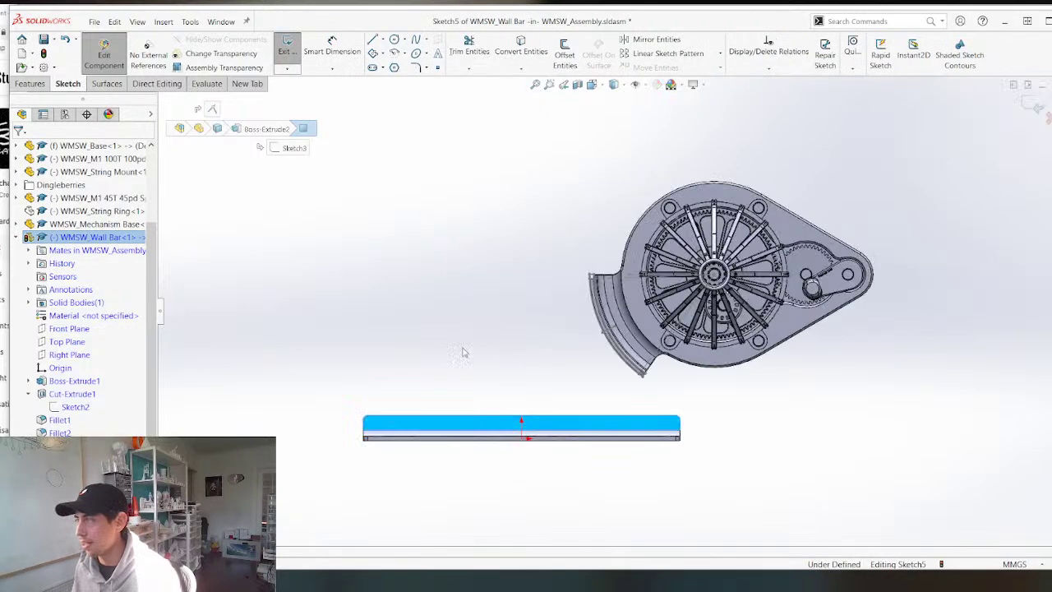
scroll(353, 484, down, 4)
scroll(520, 356, down, 7)
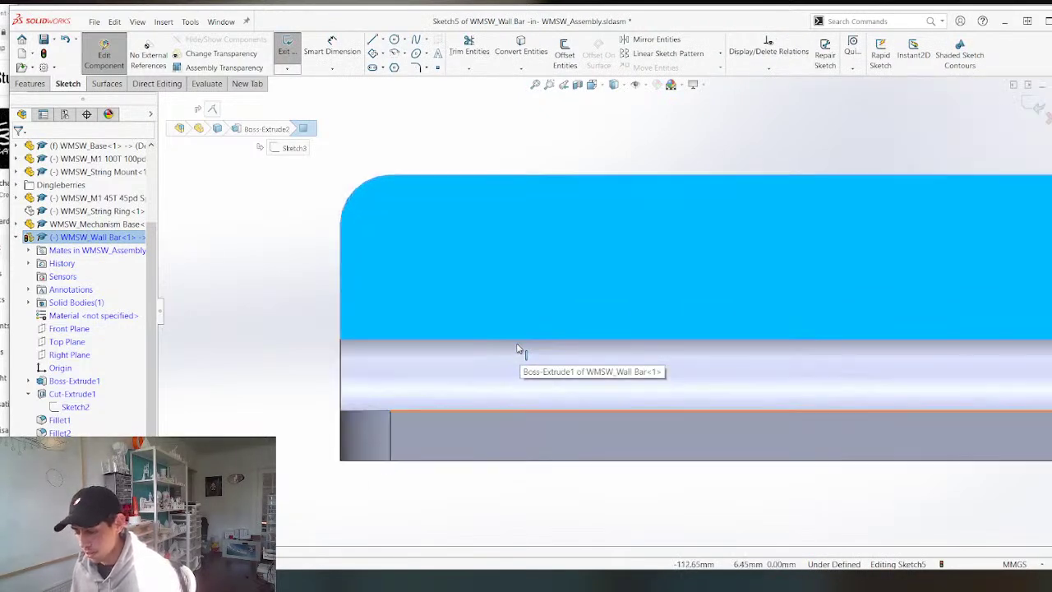
key(c)
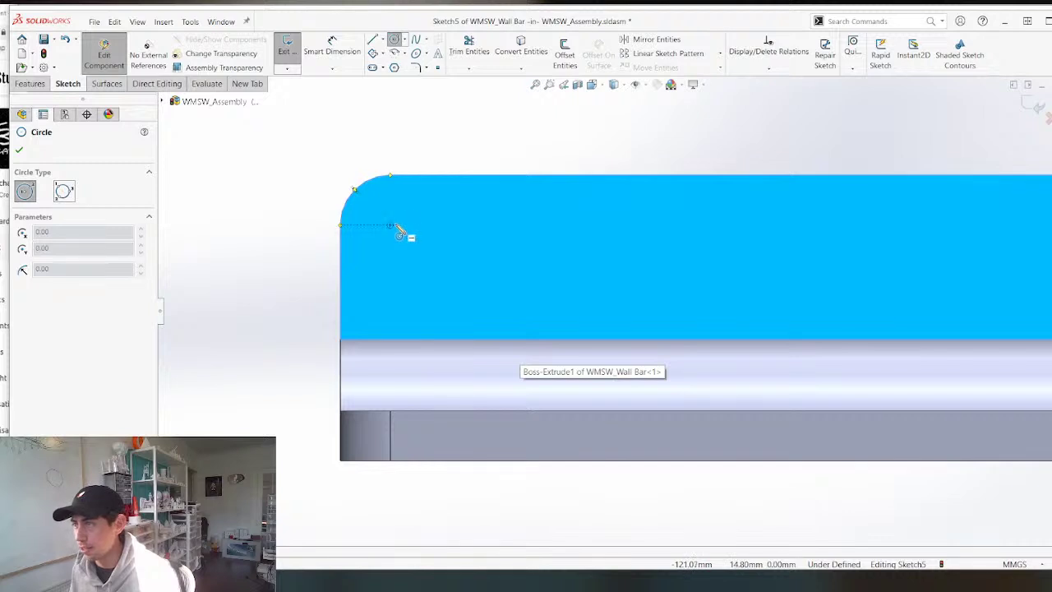
click(391, 224)
click(415, 233)
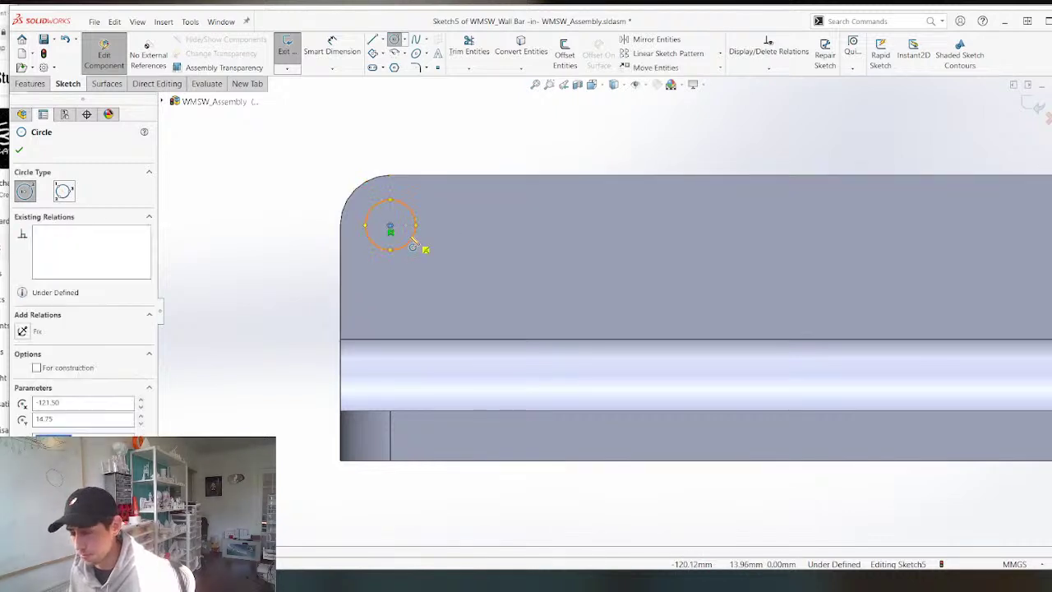
Dimension the corner circle's diameter to 4.5 mm.
click(408, 208)
click(262, 148)
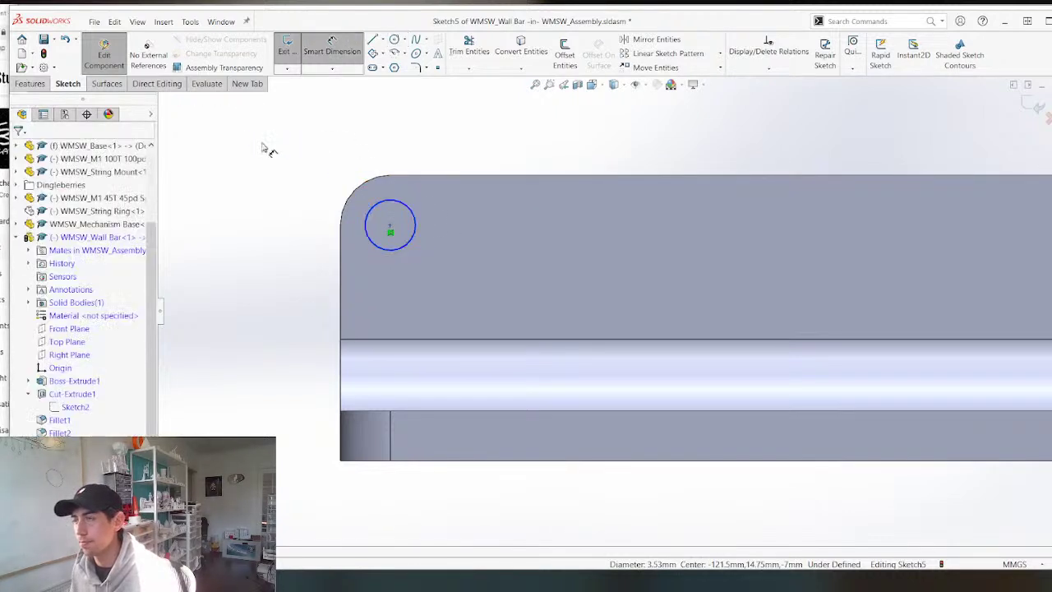
scroll(326, 328, up, 4)
middle_drag(493, 315, 473, 287)
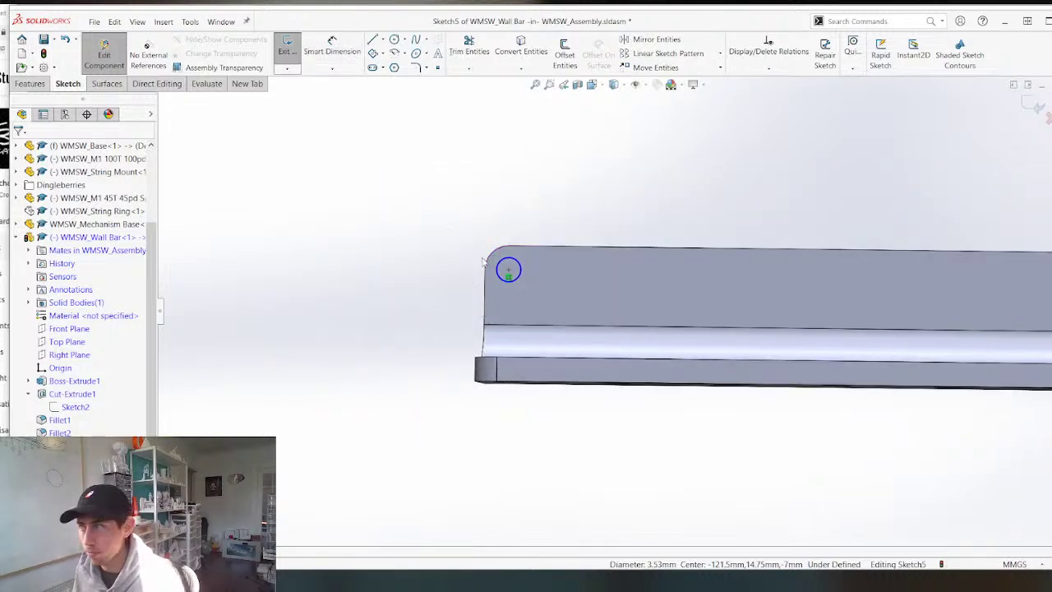
click(513, 259)
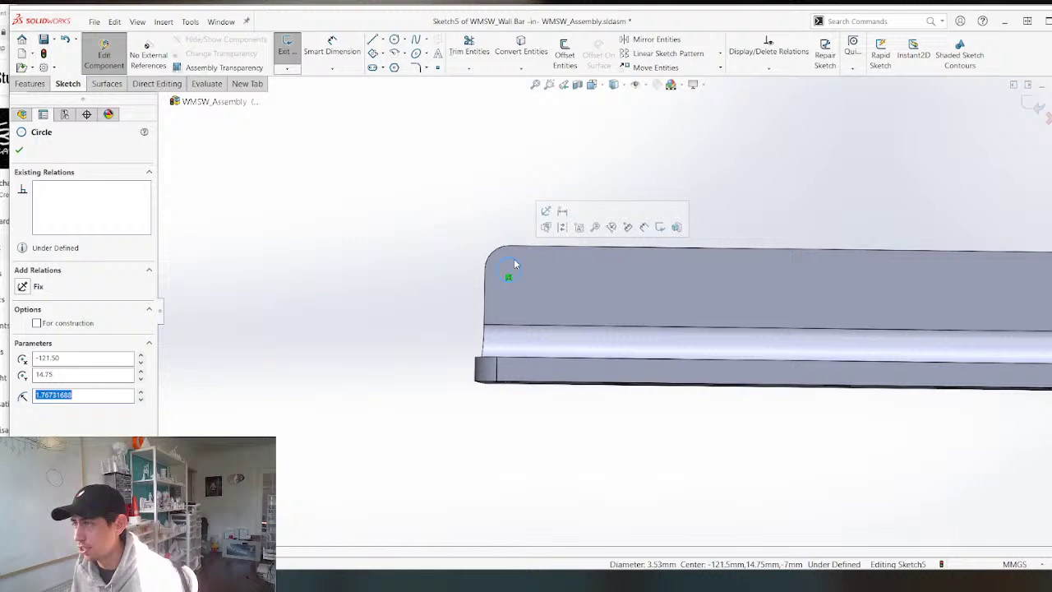
click(391, 276)
scroll(484, 271, down, 2)
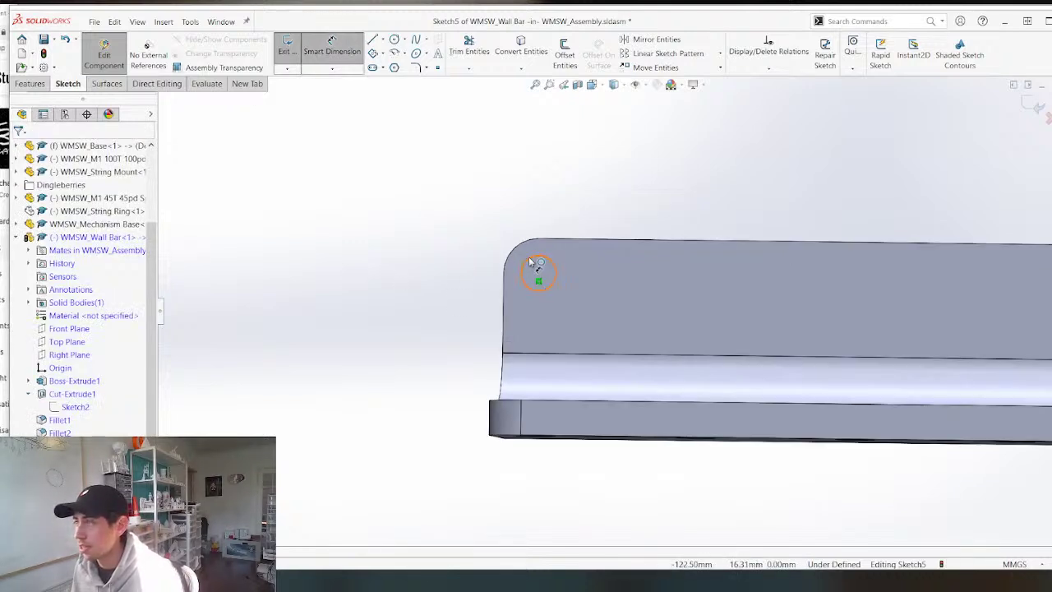
click(530, 261)
click(418, 211)
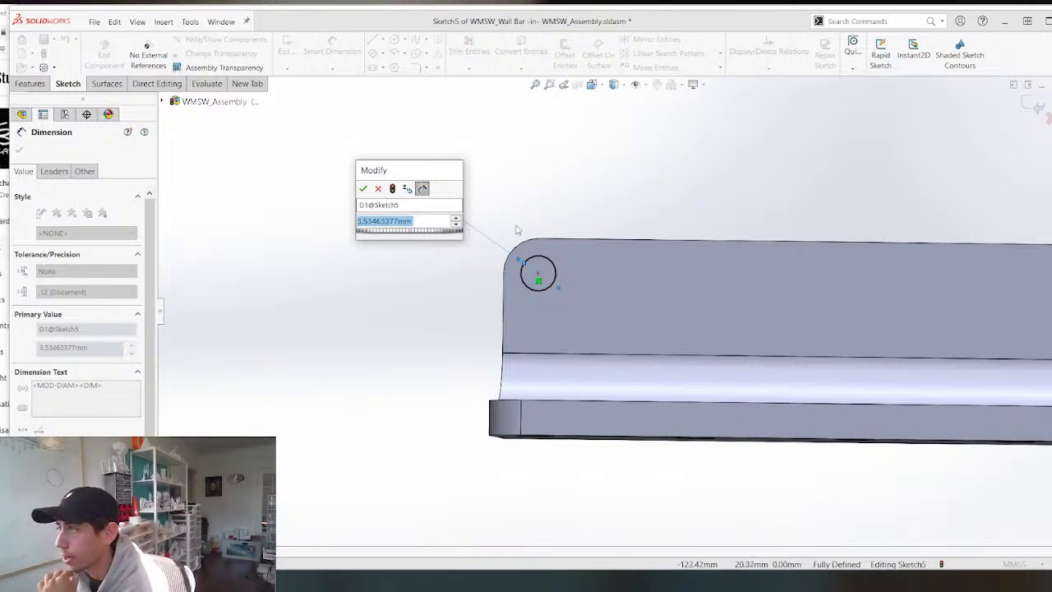
scroll(517, 229, up, 5)
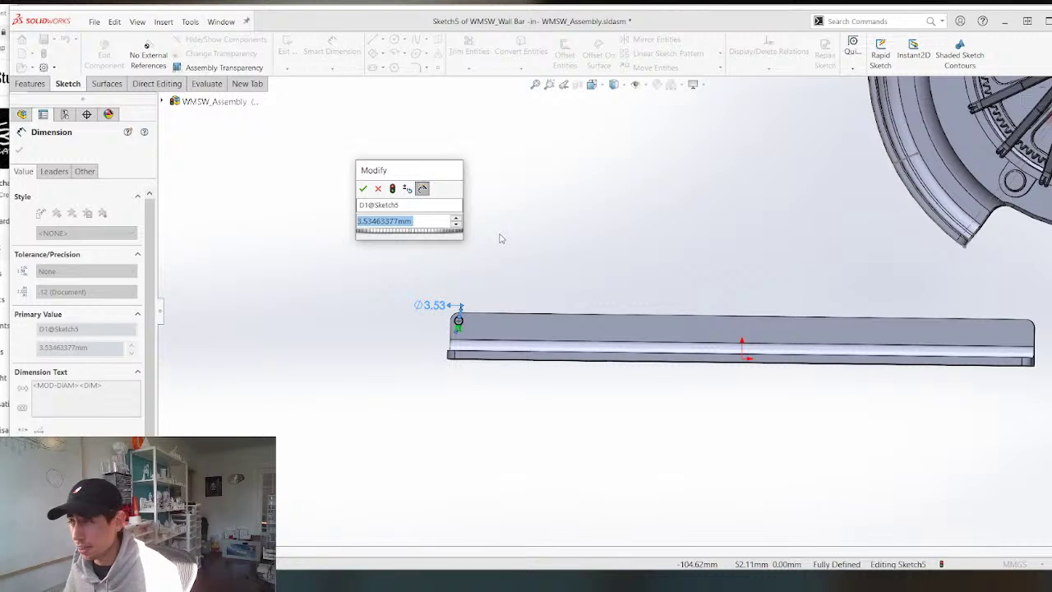
text(4.5)
key(Return)
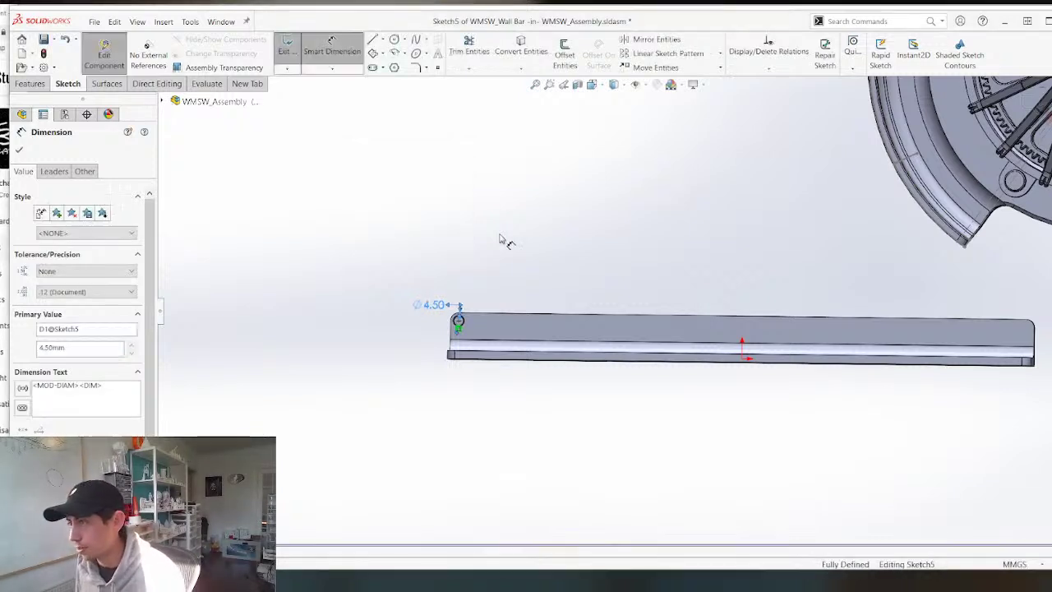
Remove the relation tying the circle to the corner arc's centre and move the circle slightly inward on the flange.
scroll(464, 312, down, 4)
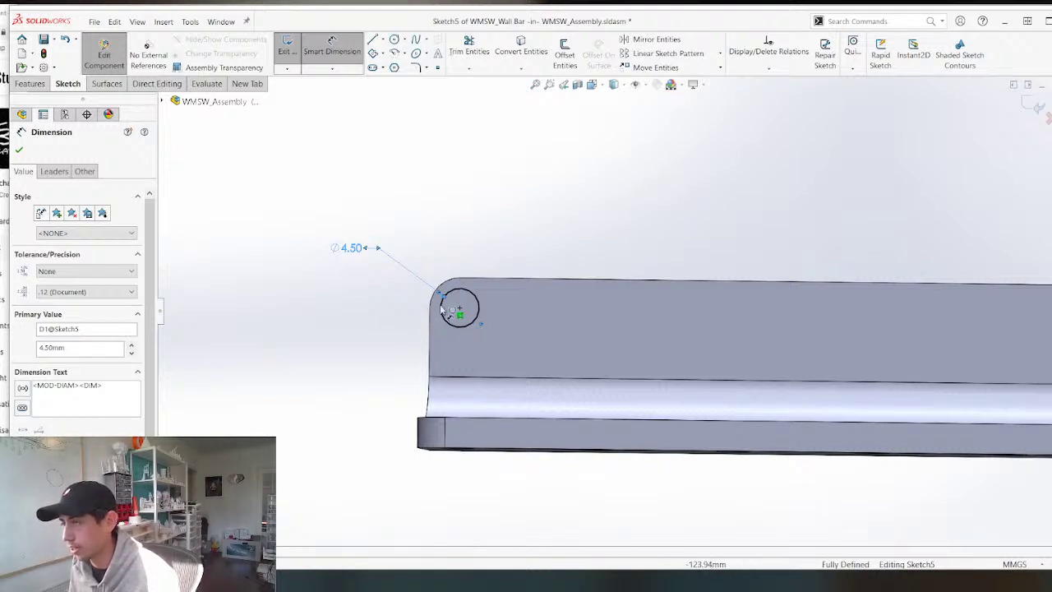
scroll(415, 333, up, 2)
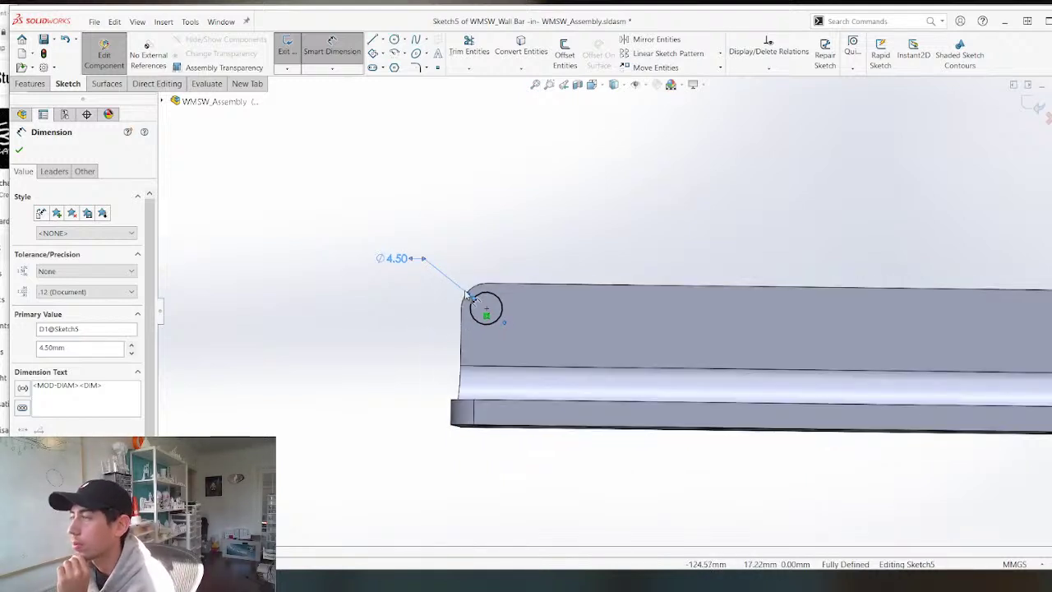
scroll(510, 320, down, 3)
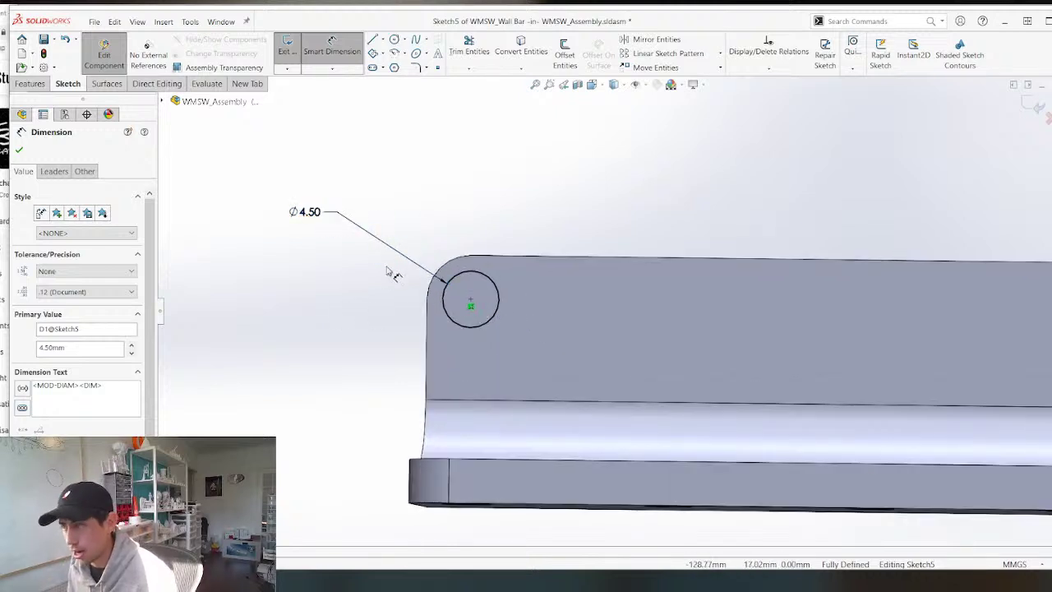
key(Escape)
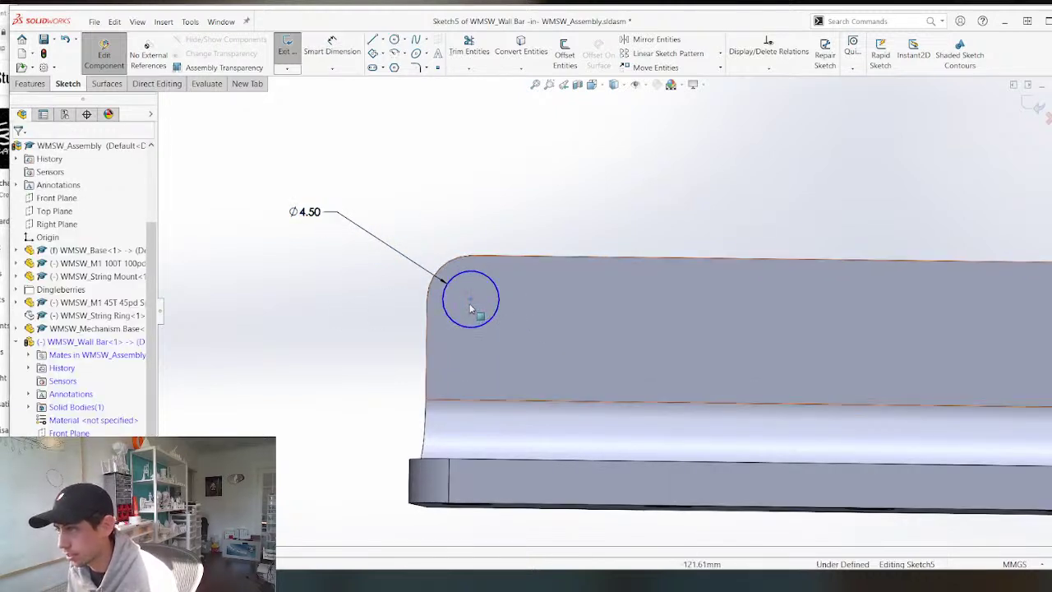
drag(471, 308, 492, 318)
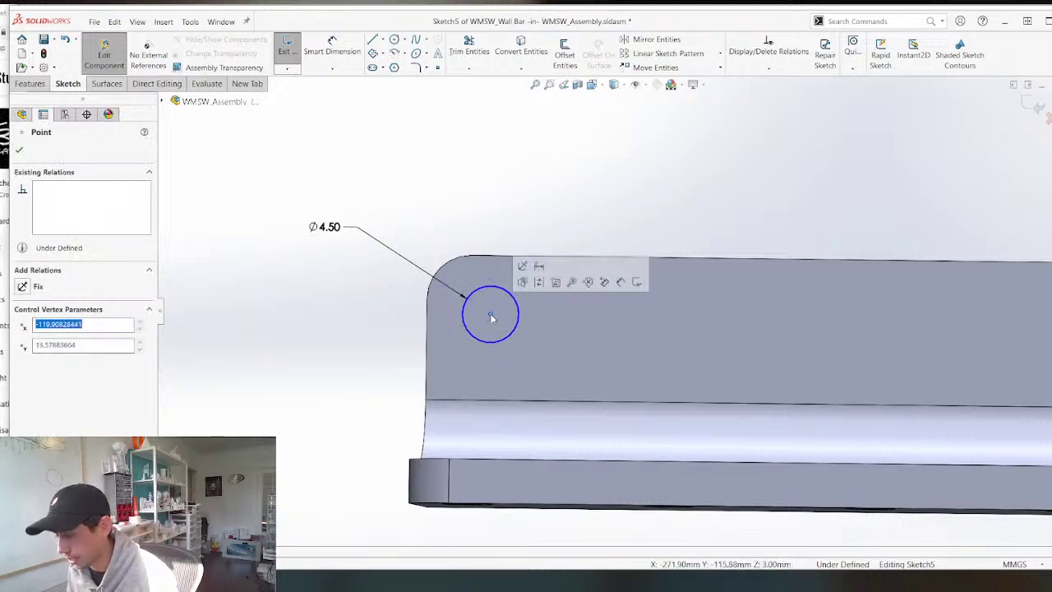
key(Escape)
Dimension the gap between the circle and the flange's long outer edge to 2.5 mm.
key(d)
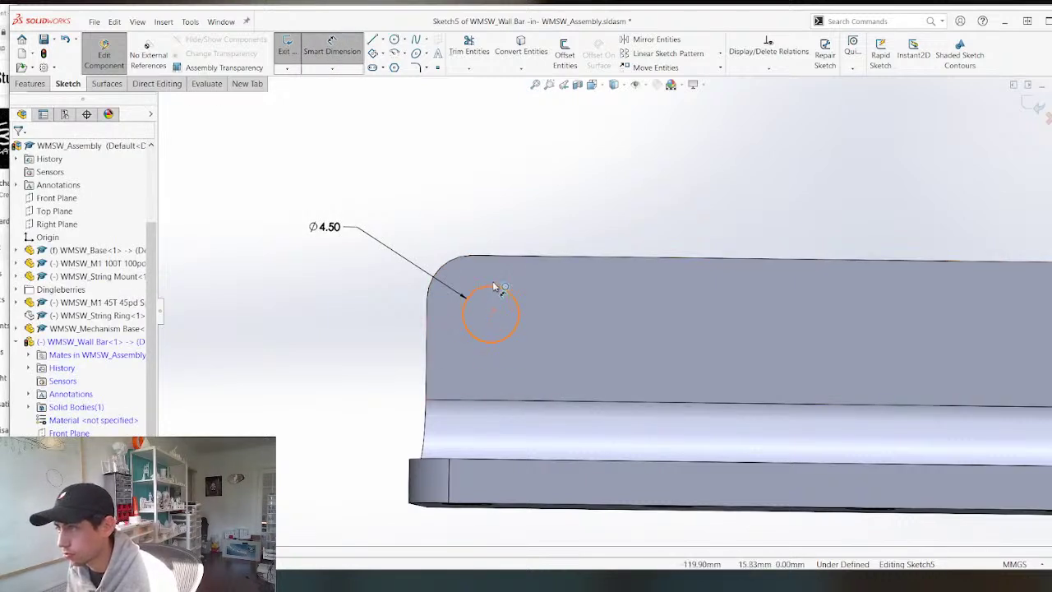
click(492, 285)
click(493, 253)
click(486, 194)
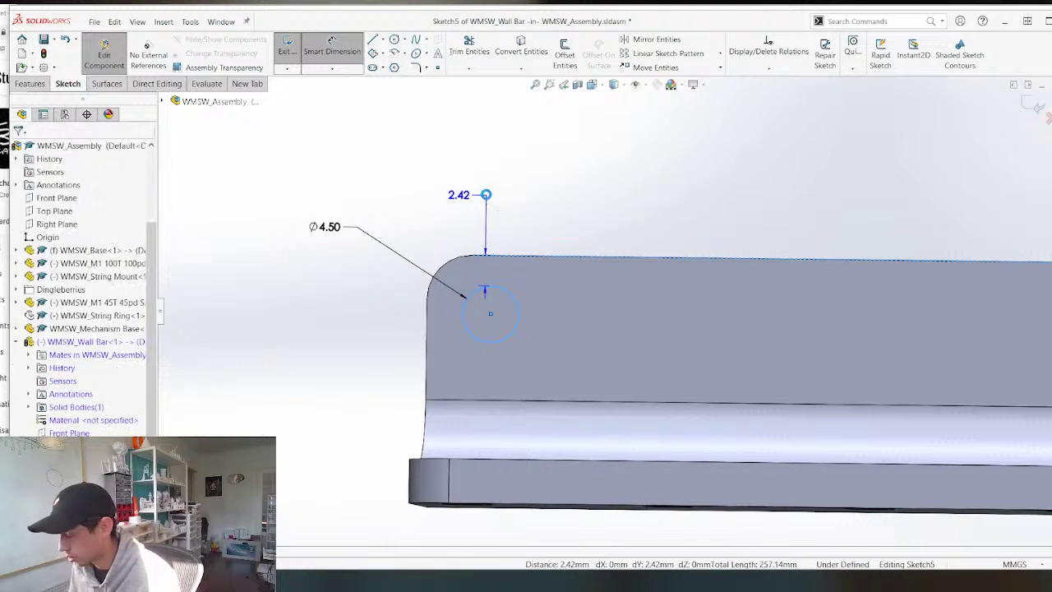
text(2.5)
key(Return)
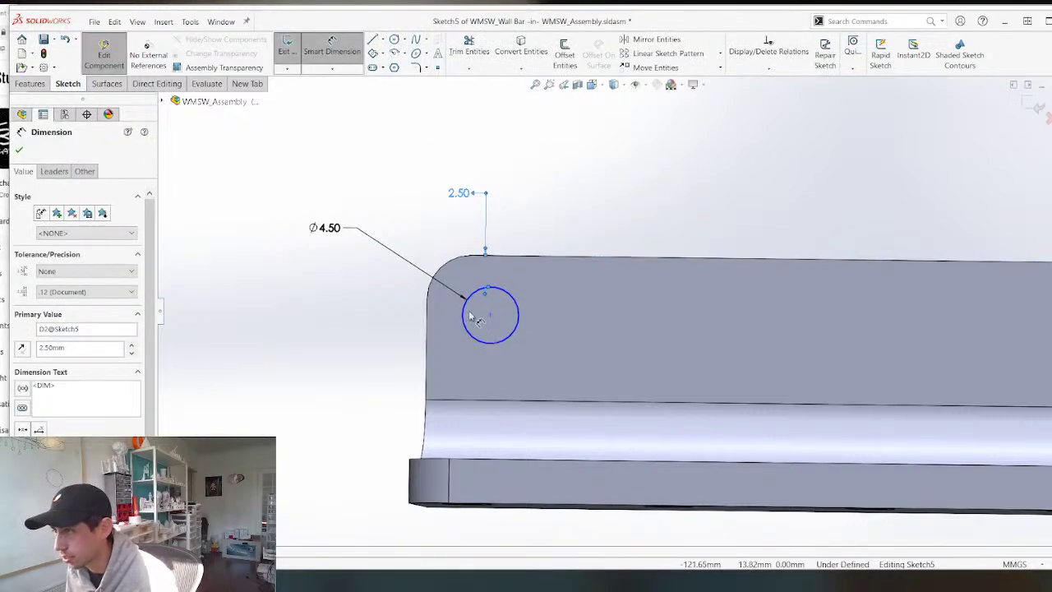
Dimension the gap between the circle and the flange's short end edge to 2.5 mm.
click(473, 323)
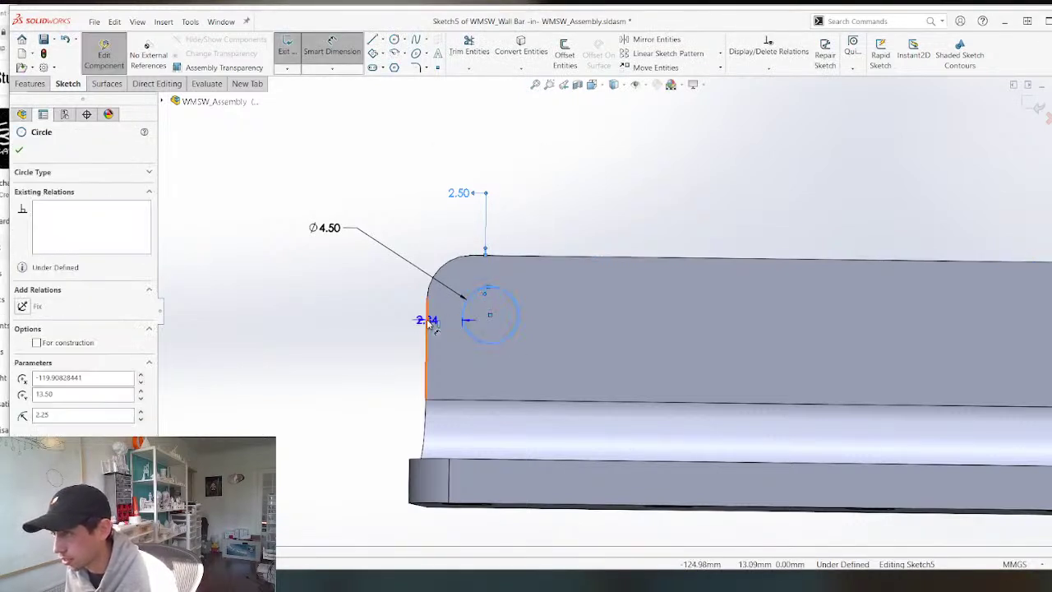
click(425, 319)
click(317, 327)
text(2.5)
key(Return)
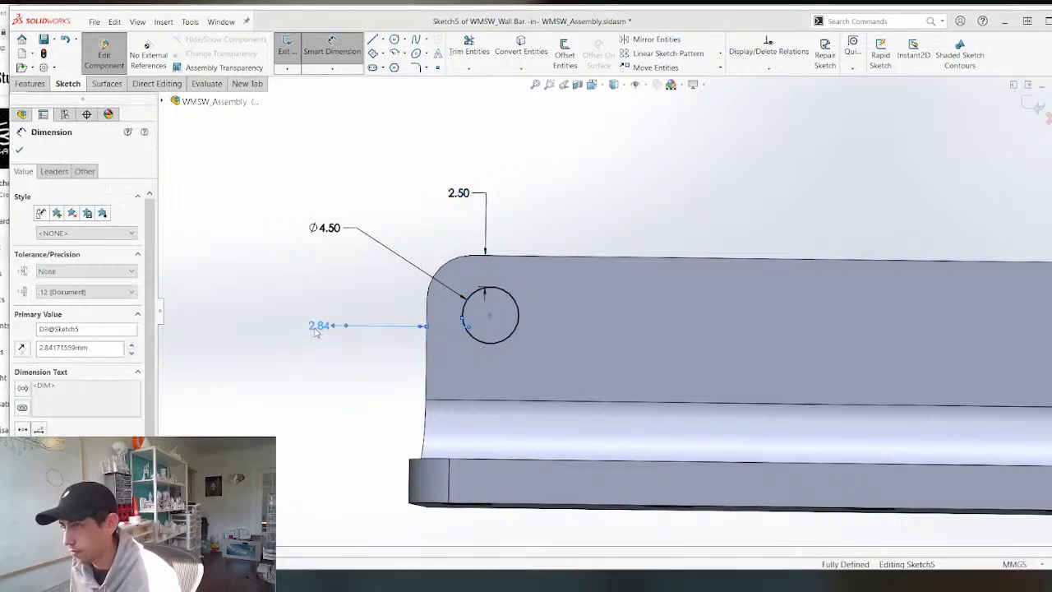
scroll(452, 382, up, 3)
scroll(449, 382, up, 7)
scroll(800, 307, down, 4)
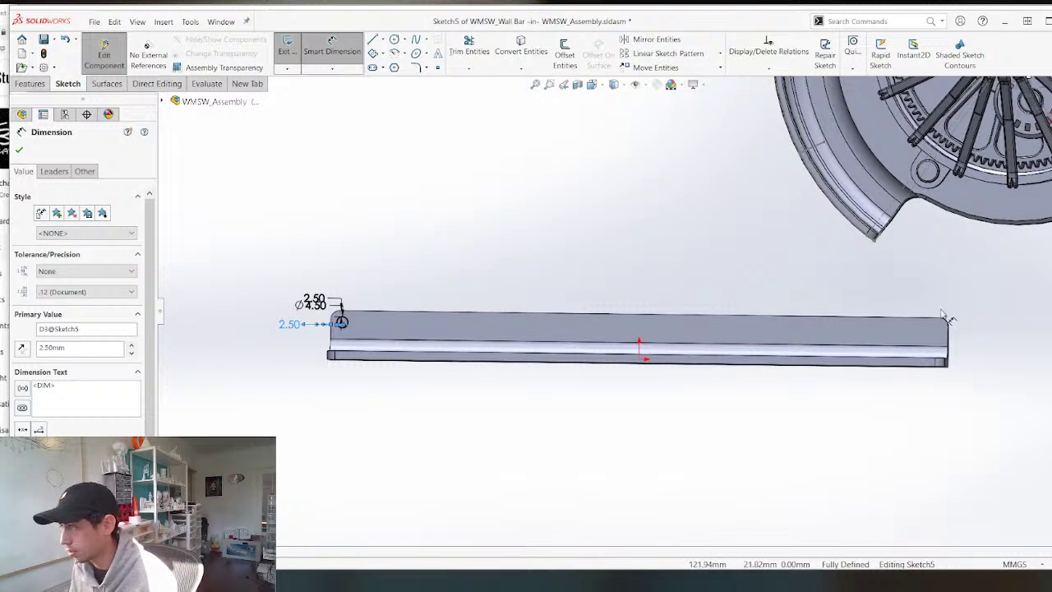
key(Escape)
Draw a vertical construction line across the wall bar's middle and a horizontal one from the corner circle's centre to it.
scroll(485, 310, down, 2)
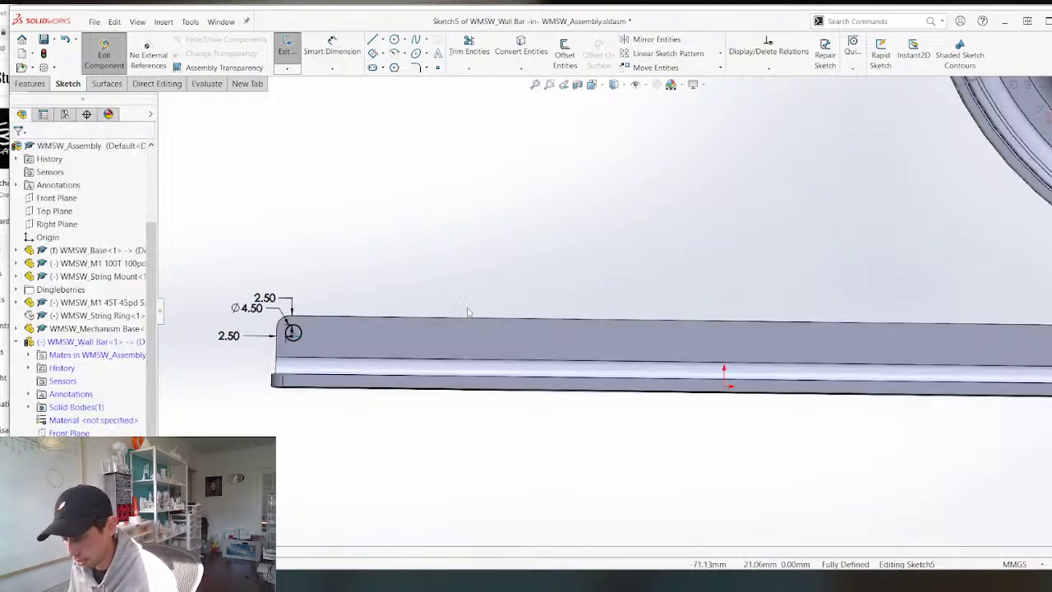
key(l)
click(724, 393)
click(724, 313)
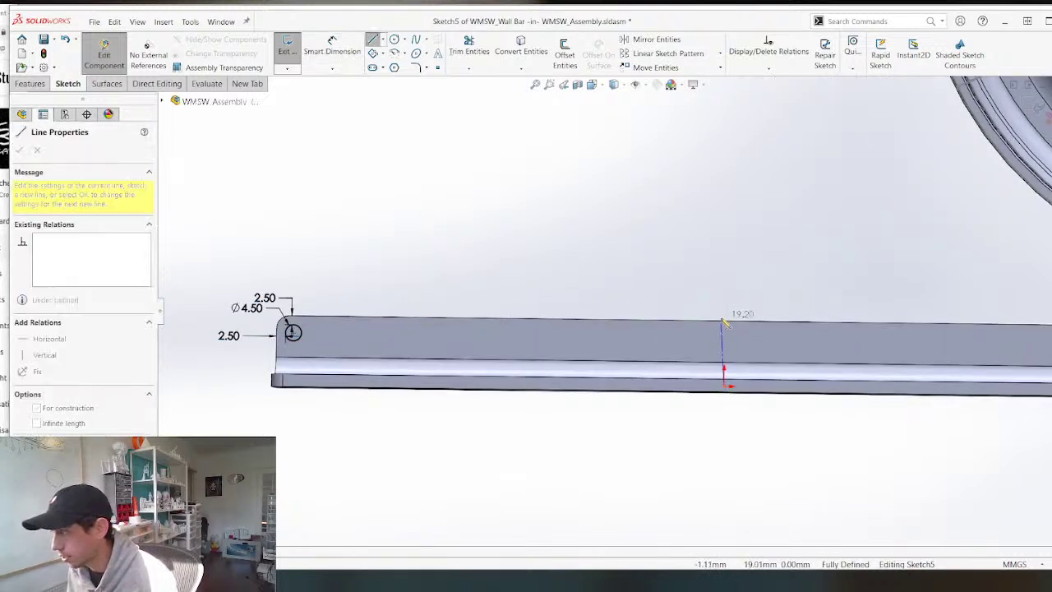
key(Escape)
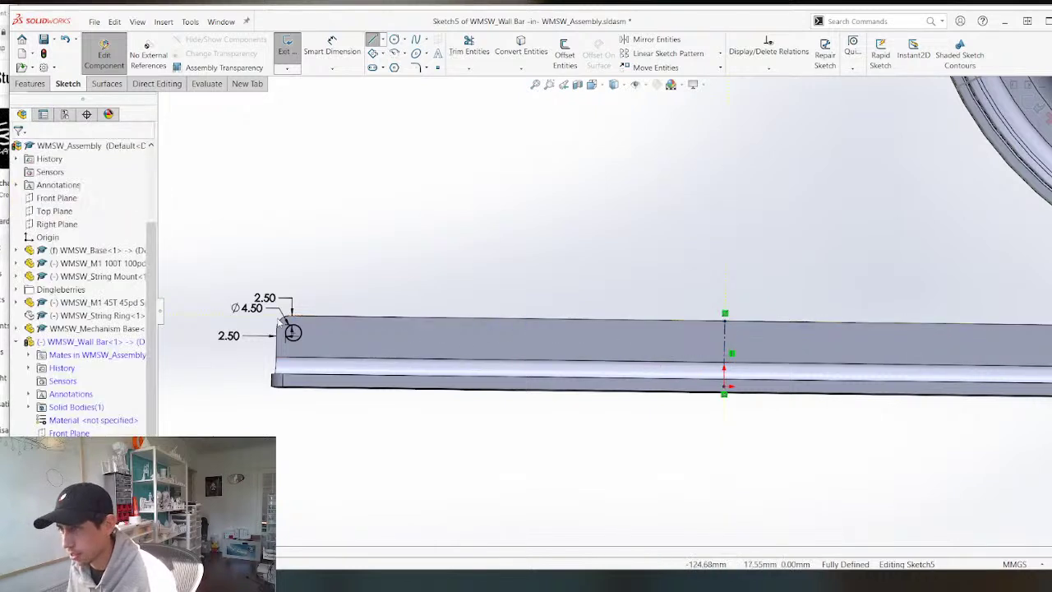
key(l)
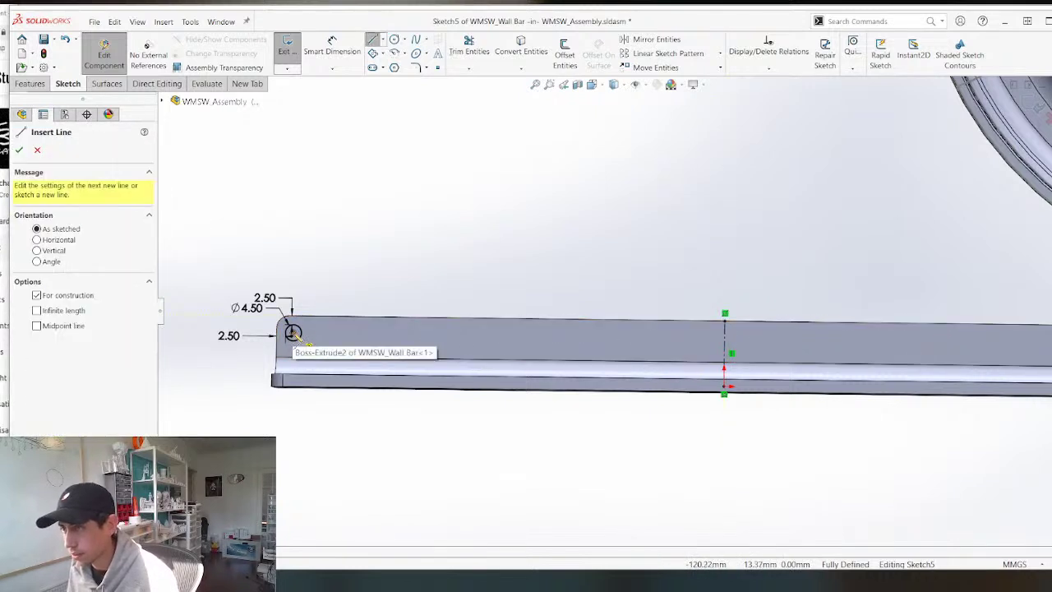
click(292, 332)
click(723, 339)
key(Escape)
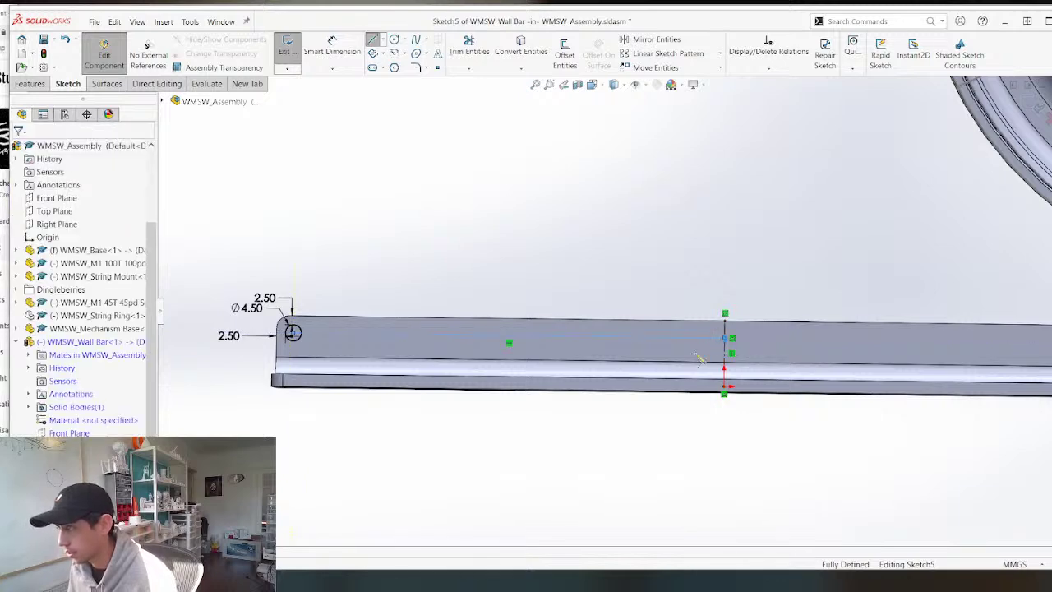
Draw a circle about 6.35 mm in diameter centred where the two construction lines meet.
scroll(702, 350, down, 3)
key(c)
click(732, 330)
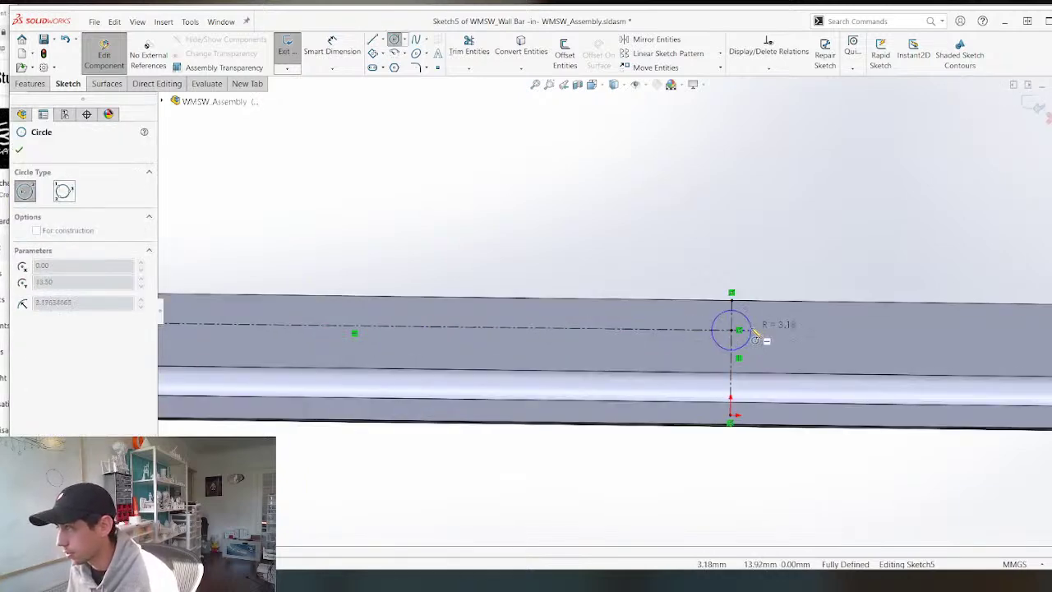
click(748, 336)
scroll(698, 348, up, 3)
key(Escape)
scroll(222, 301, down, 3)
key(Escape)
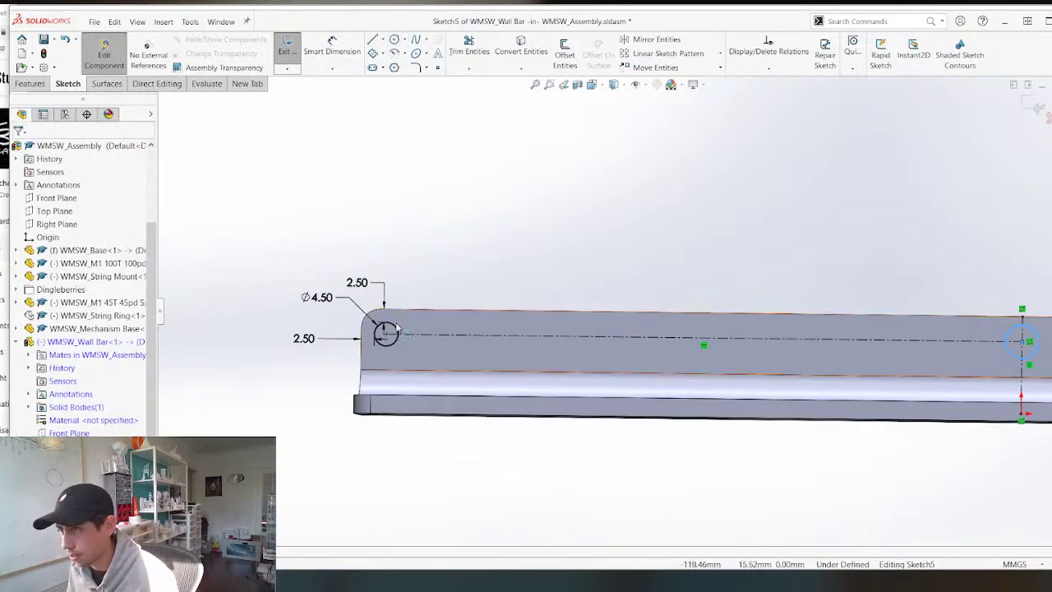
Mirror the 4.5 mm corner circle across the vertical construction line to the wall bar's opposite end.
click(380, 328)
scroll(612, 312, up, 4)
scroll(838, 317, down, 3)
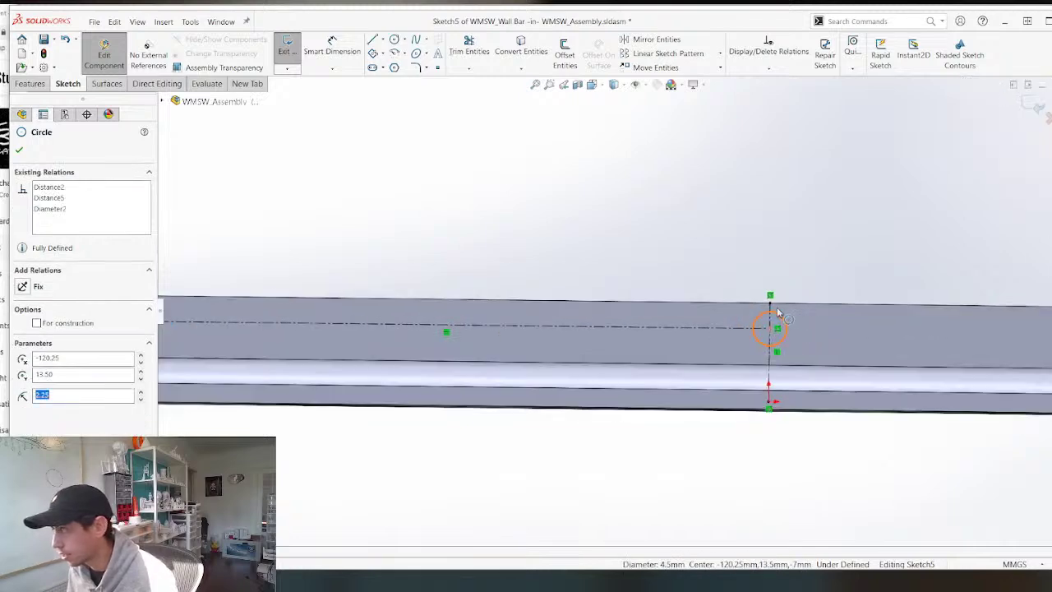
ctrl+click(772, 324)
click(583, 222)
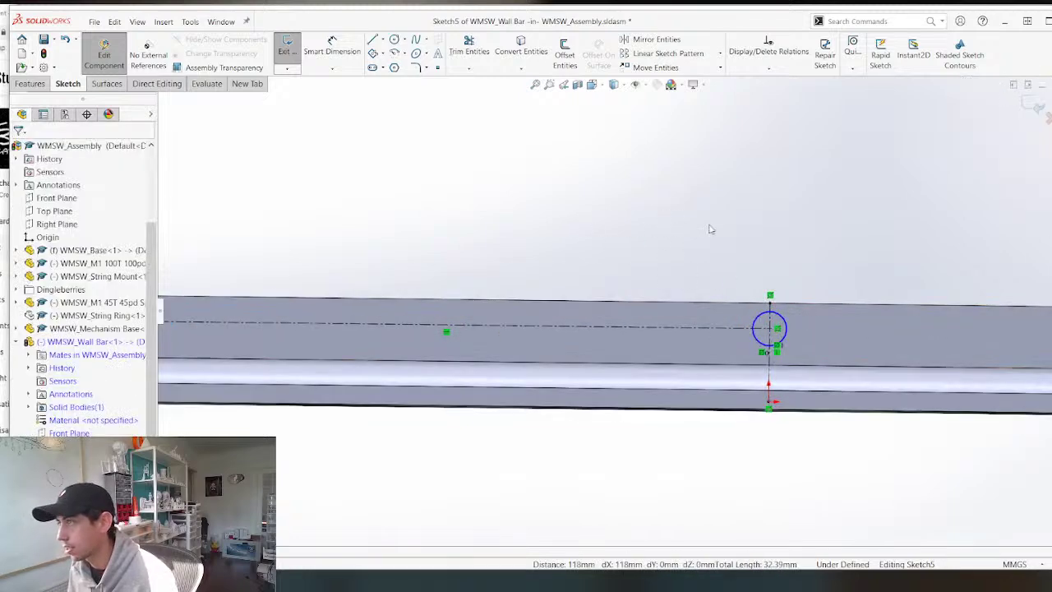
Make the circle at the wall bar's middle equal in size to the 4.5 mm corner circle.
scroll(709, 236, up, 4)
scroll(736, 289, down, 2)
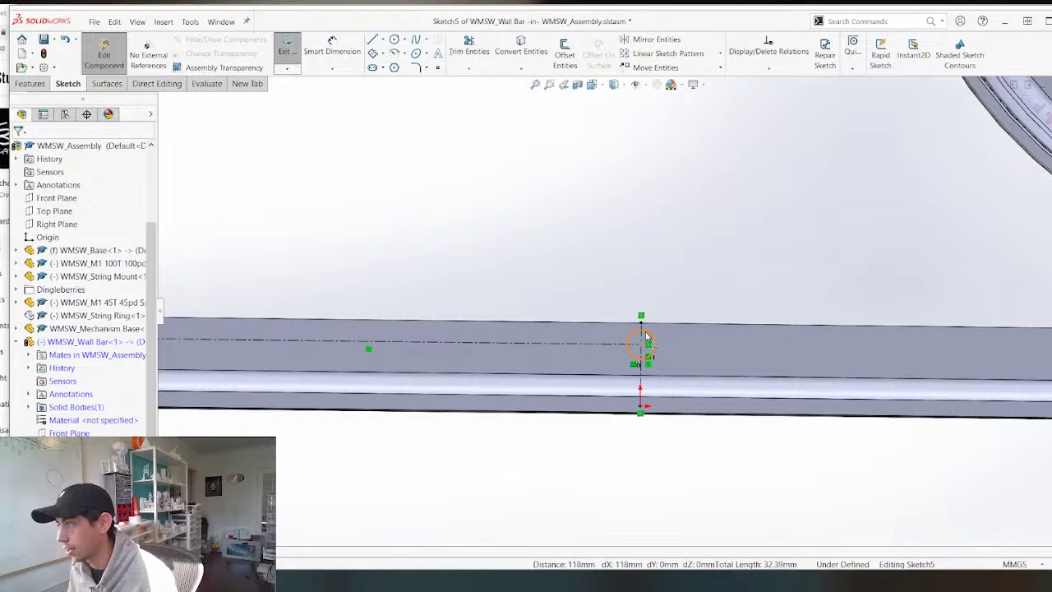
click(645, 336)
scroll(604, 329, up, 6)
scroll(427, 324, down, 9)
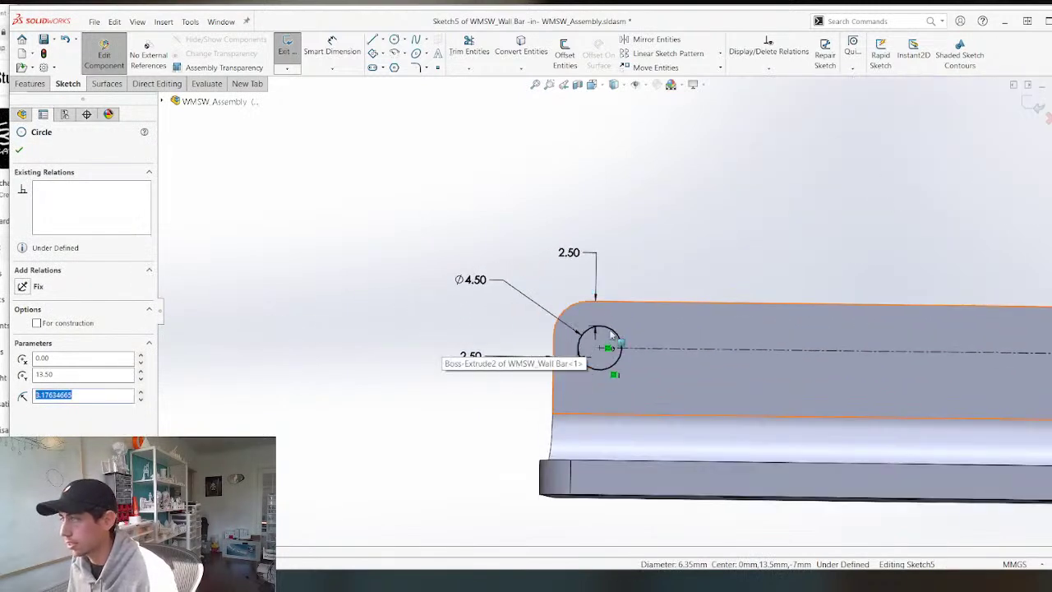
ctrl+click(612, 335)
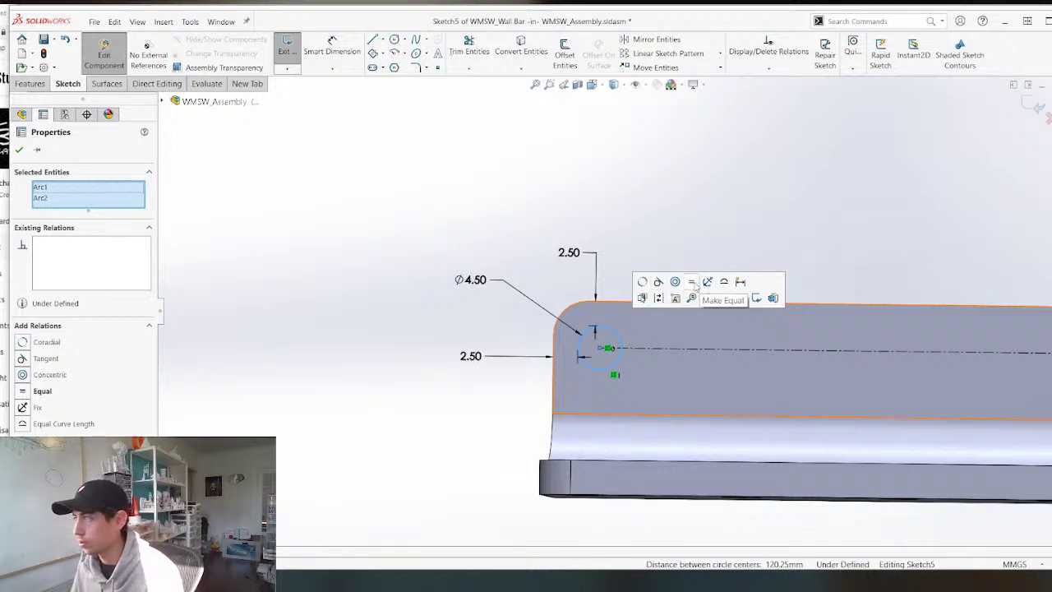
click(694, 283)
click(439, 244)
Cut the three sketched circles through the wall bar's flange with an Extruded Cut set to Through All.
scroll(439, 244, up, 3)
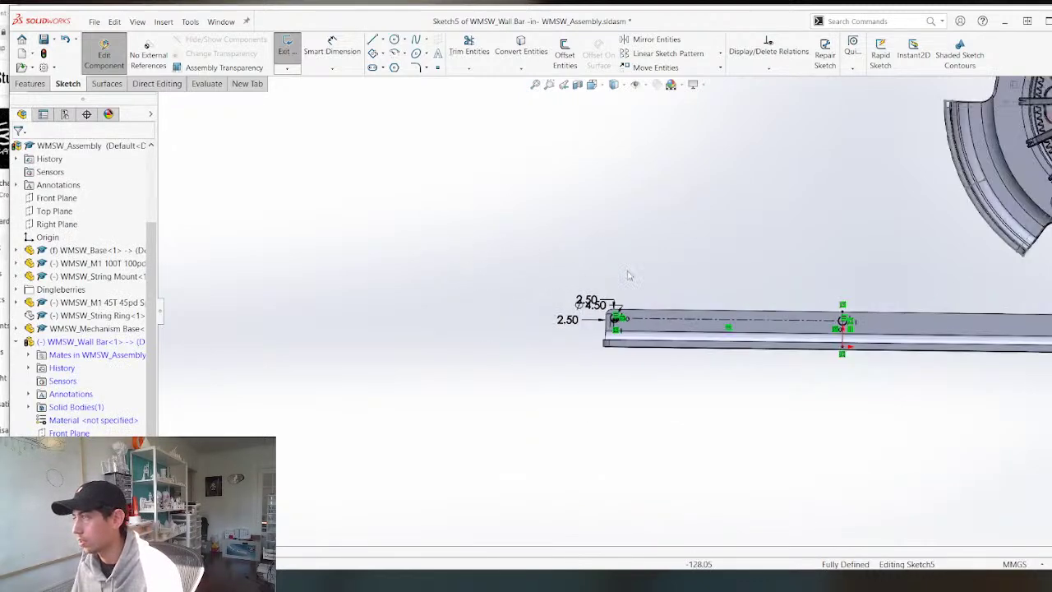
scroll(627, 276, up, 3)
scroll(731, 345, down, 3)
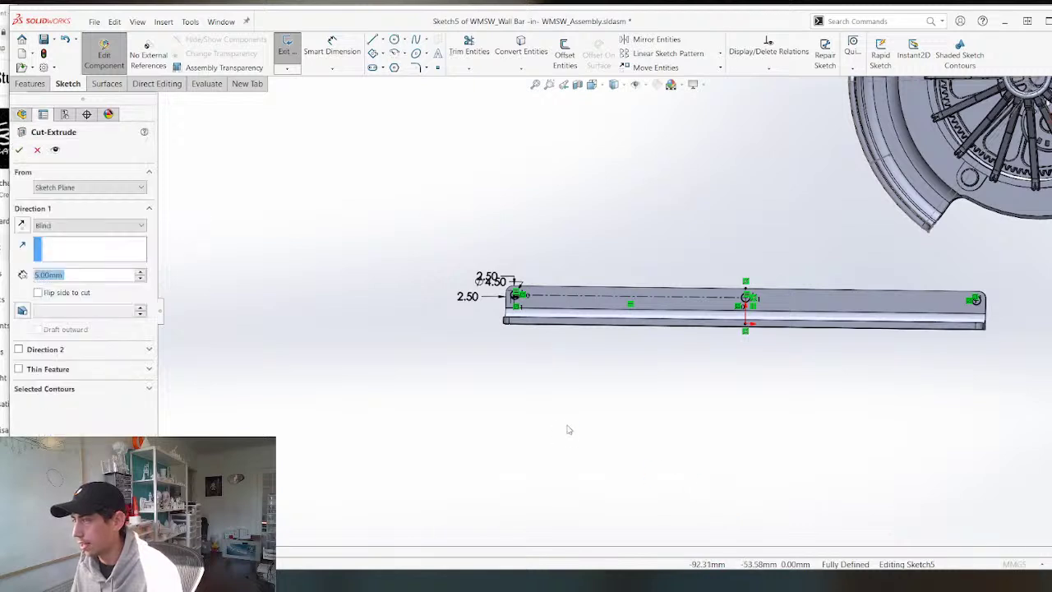
click(57, 227)
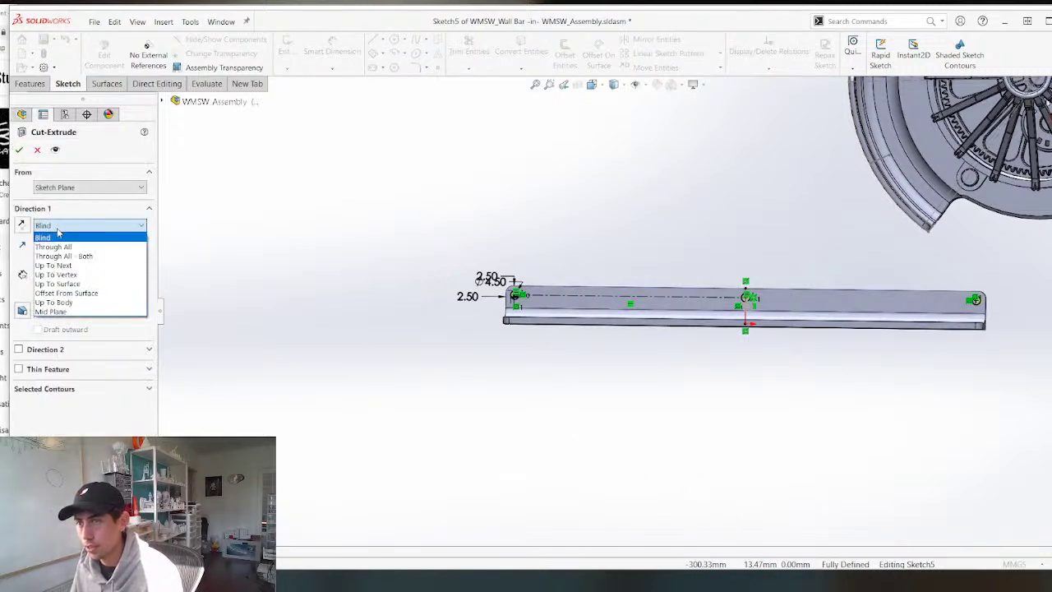
click(63, 246)
key(Return)
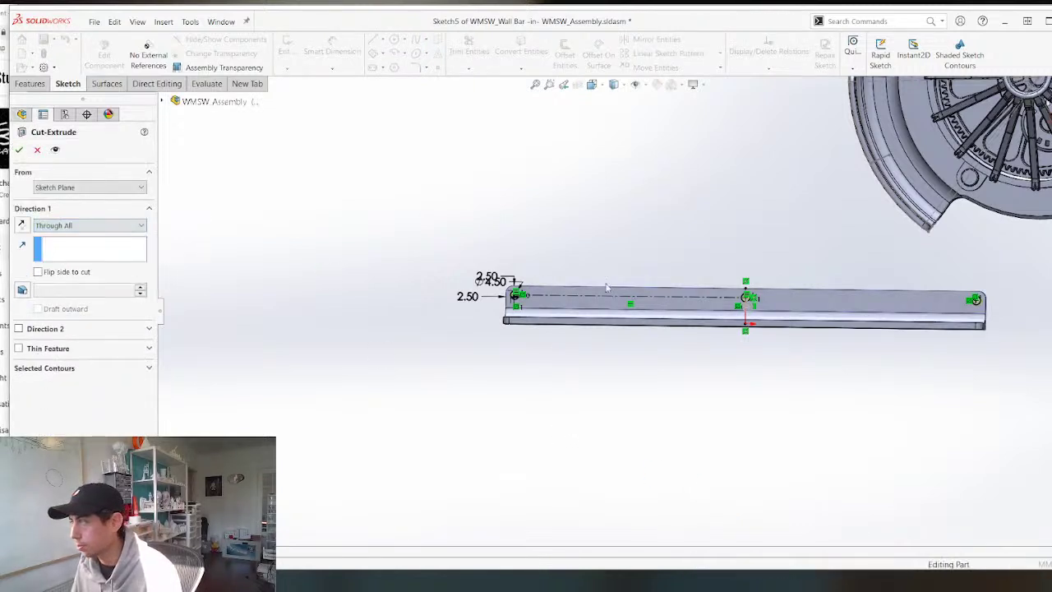
Examine the wall bar's three mounting holes and its shape beside the mechanism from the front, back and side.
scroll(695, 285, down, 3)
middle_drag(669, 307, 590, 329)
scroll(742, 317, up, 4)
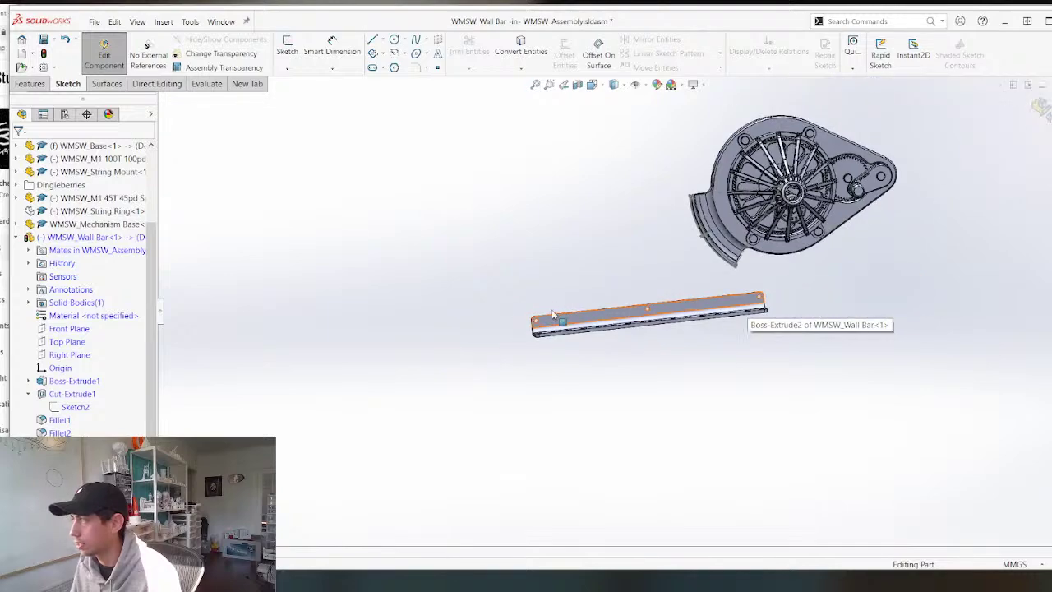
scroll(739, 214, down, 3)
mouse_move(739, 215)
middle_down()
mouse_move(710, 105)
mouse_move(723, 215)
middle_up()
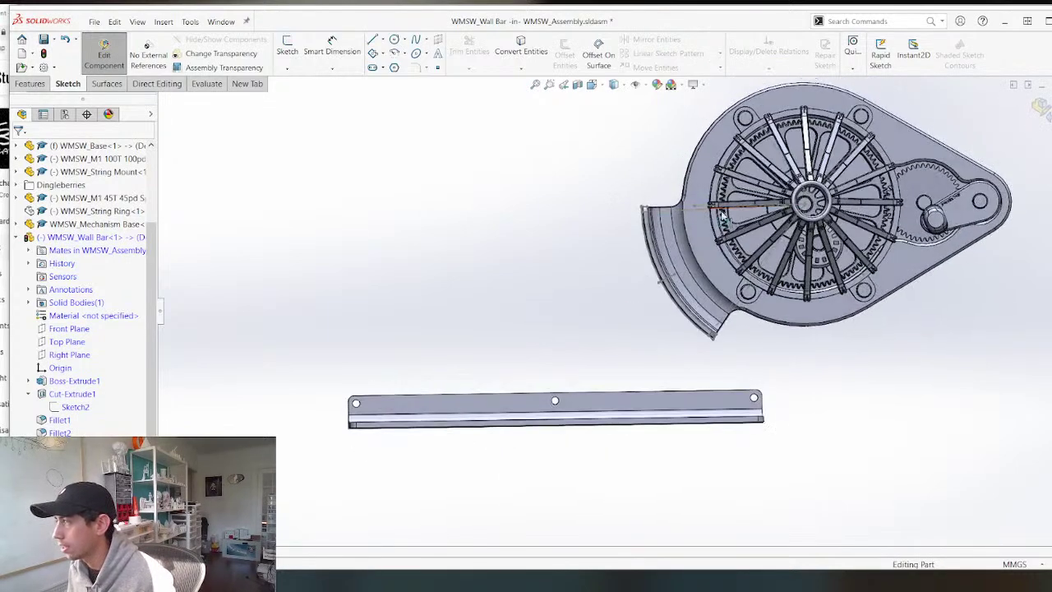
scroll(890, 252, down, 2)
middle_drag(891, 253, 914, 286)
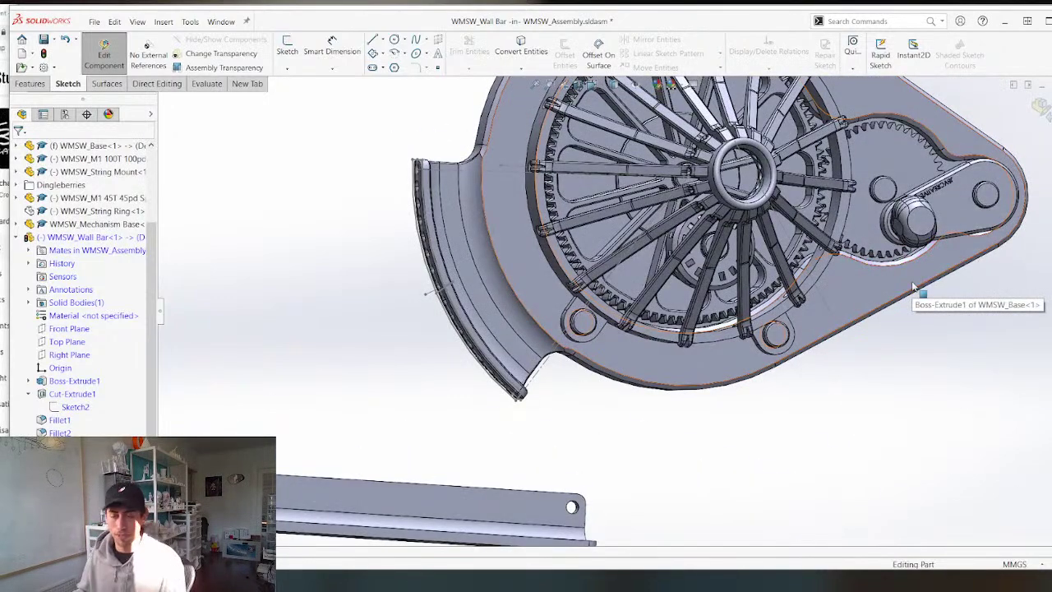
scroll(903, 312, up, 3)
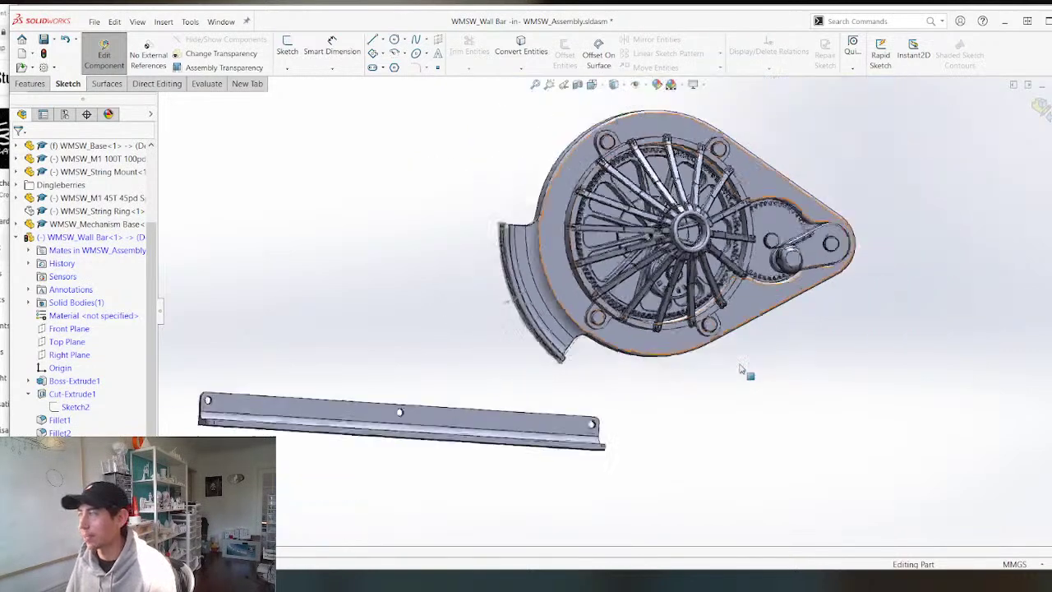
middle_drag(746, 370, 481, 343)
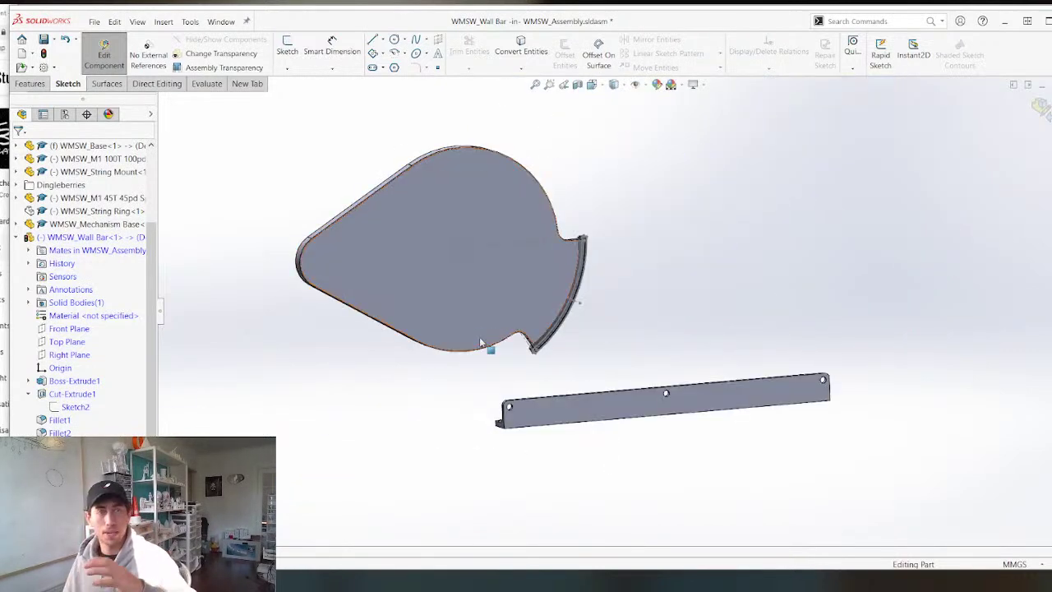
scroll(384, 282, up, 2)
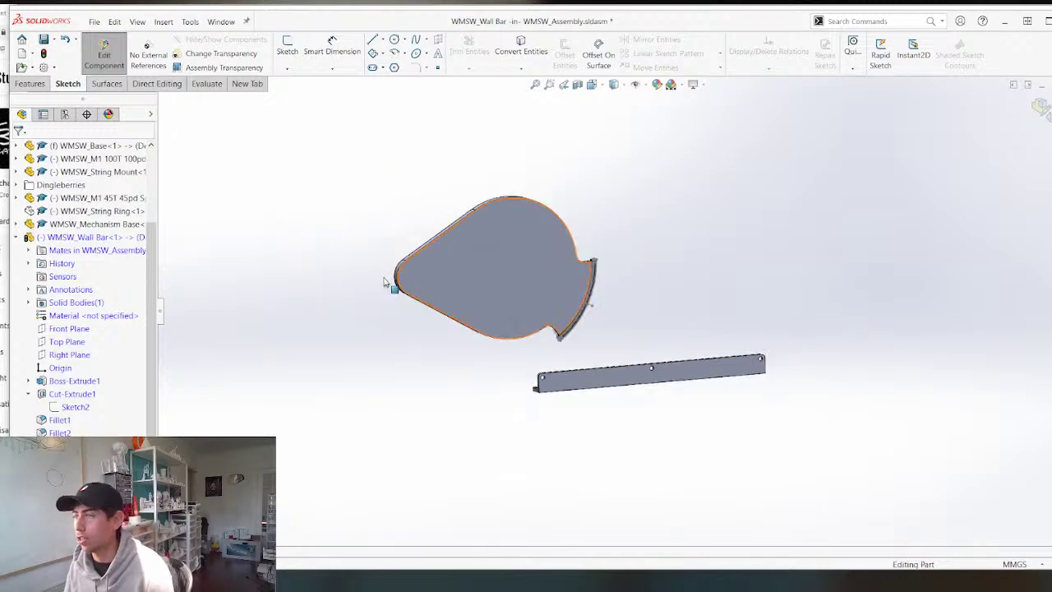
middle_drag(386, 284, 689, 278)
scroll(447, 268, down, 2)
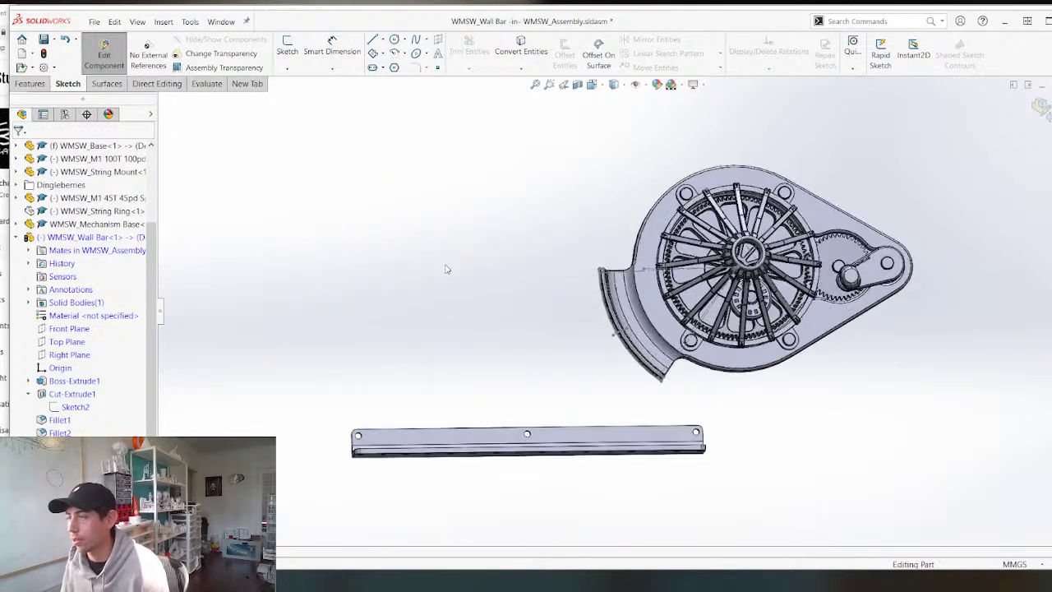
middle_drag(520, 393, 518, 428)
scroll(527, 440, down, 4)
scroll(526, 432, up, 3)
scroll(512, 336, down, 3)
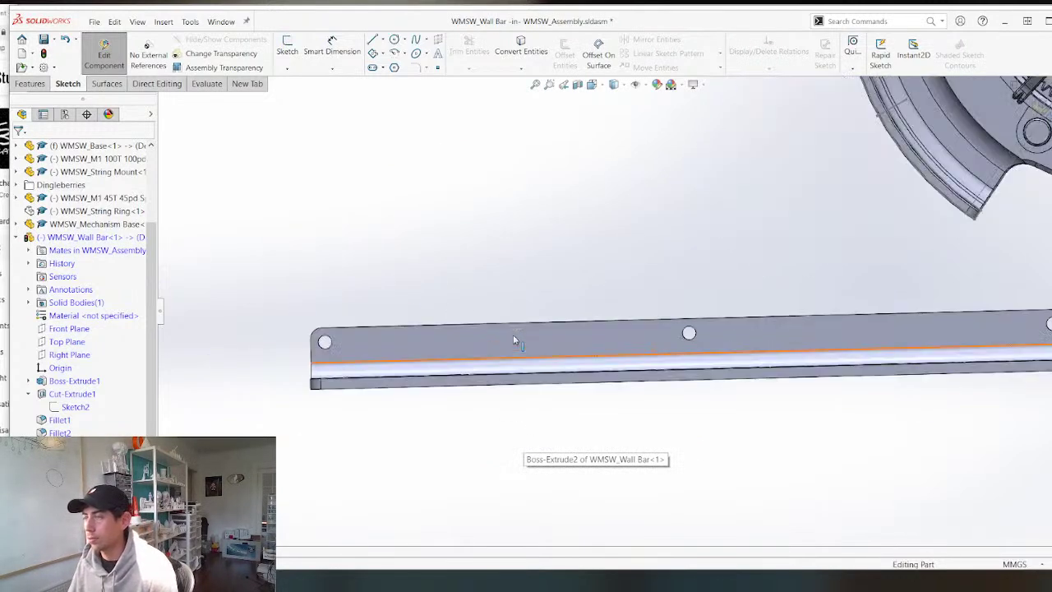
scroll(739, 305, up, 6)
scroll(872, 168, down, 3)
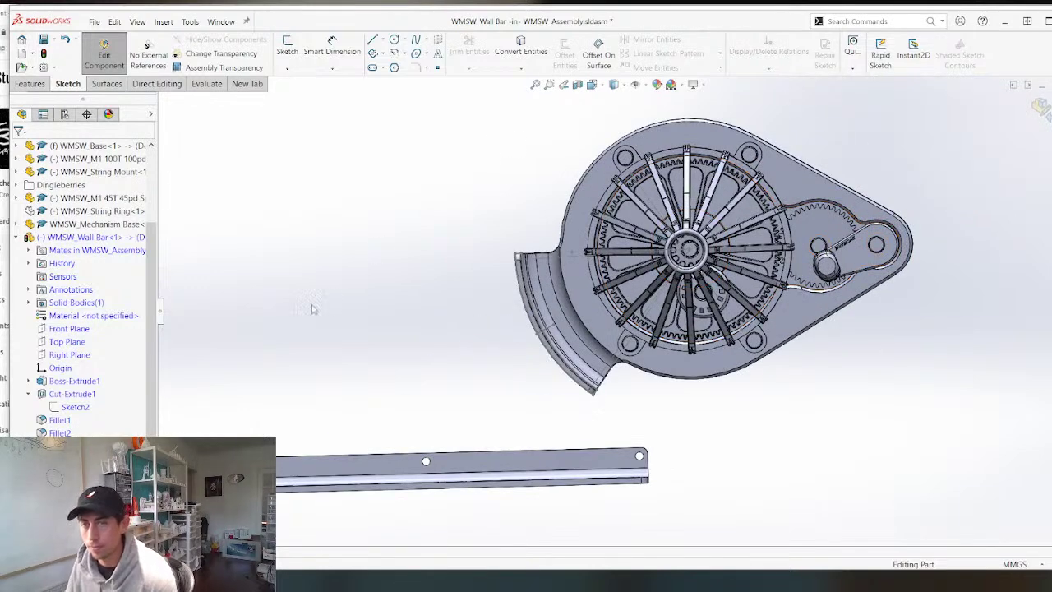
scroll(602, 256, up, 2)
scroll(442, 371, down, 2)
middle_drag(390, 374, 492, 364)
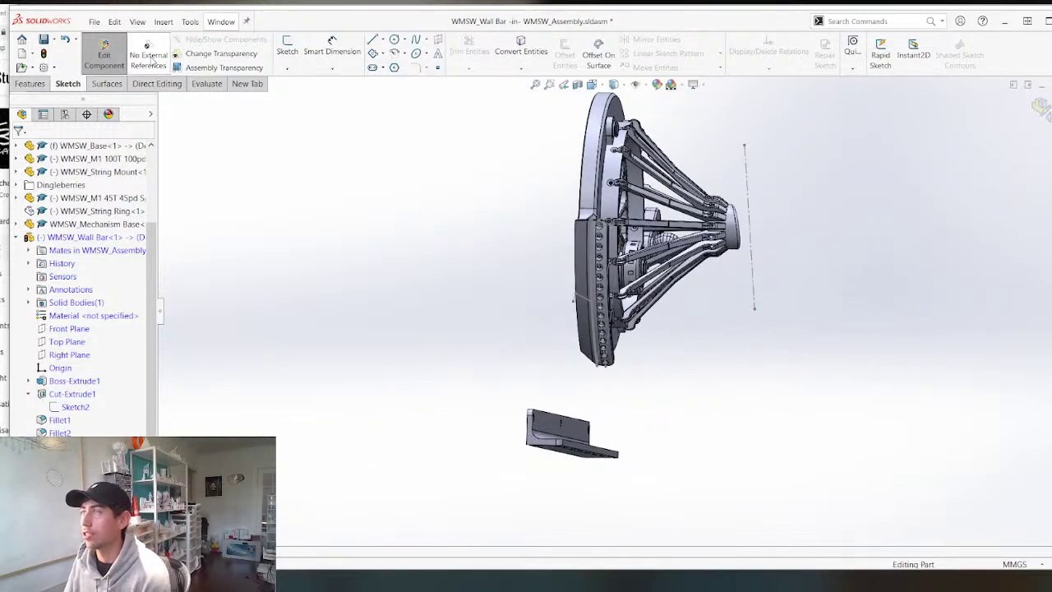
Chamfer all edges of the mounting flange's flat back face by 0.5 mm at 45 degrees.
click(30, 84)
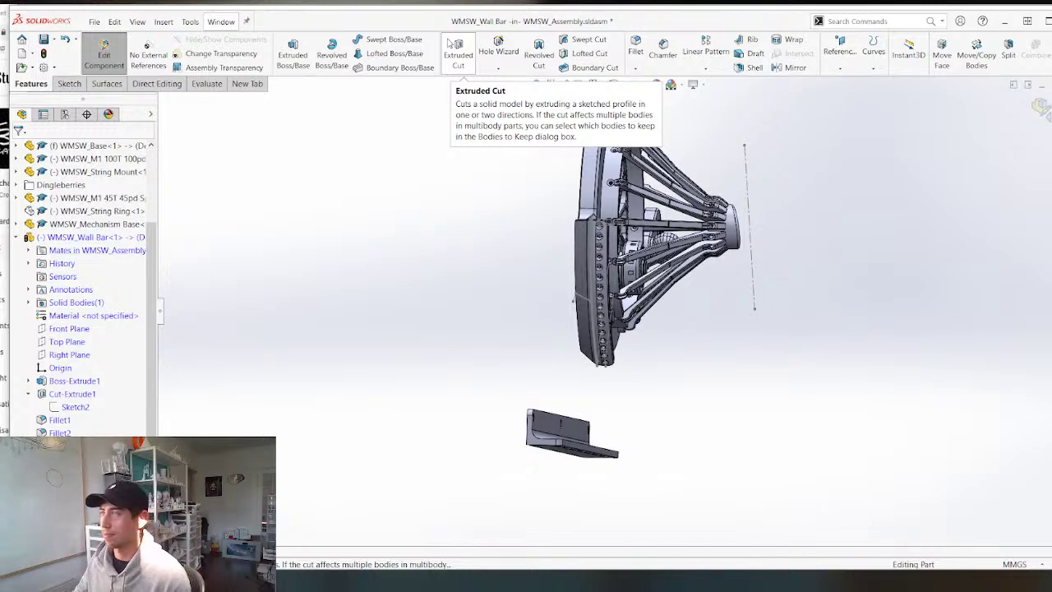
middle_drag(486, 116, 546, 133)
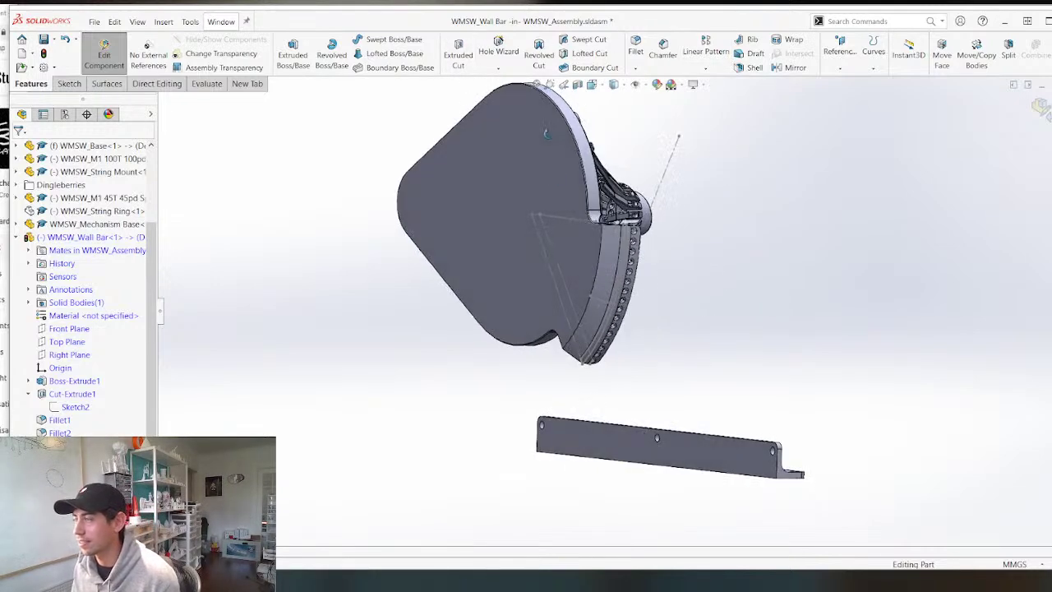
scroll(624, 310, up, 2)
scroll(655, 400, down, 3)
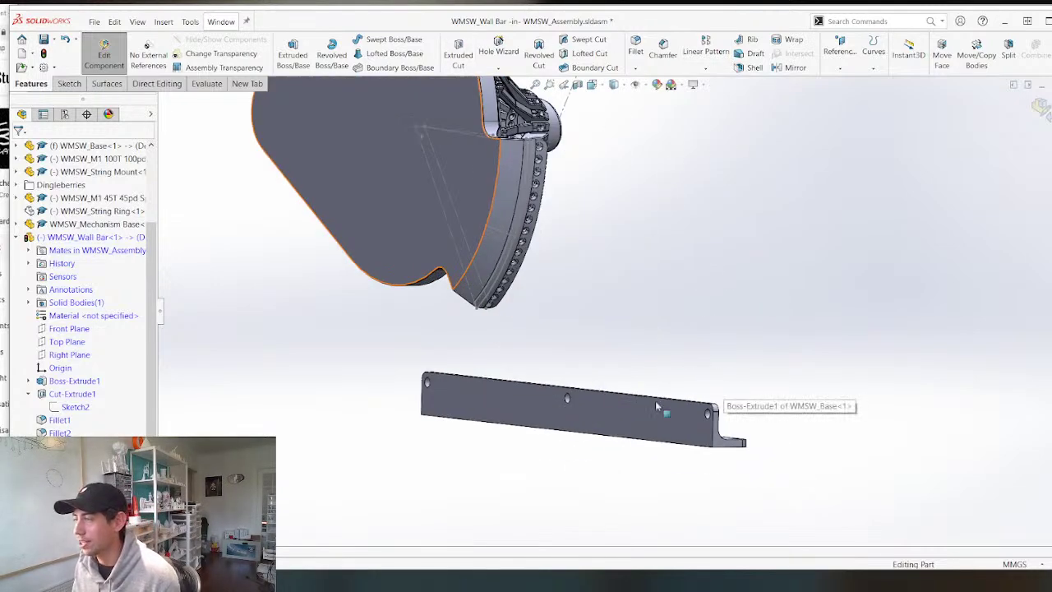
click(599, 425)
middle_drag(359, 391, 358, 392)
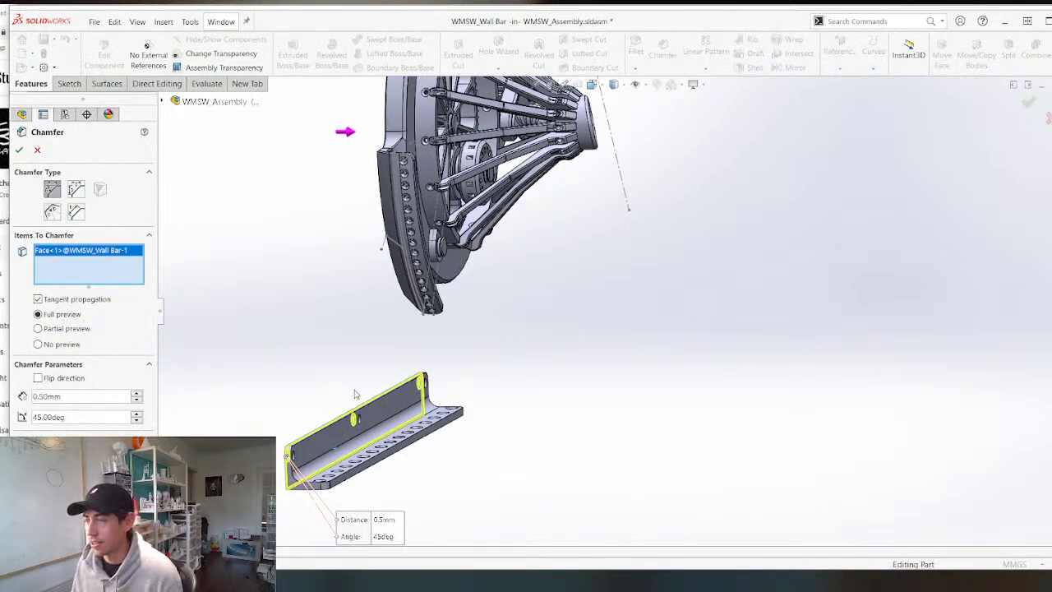
scroll(357, 392, up, 2)
scroll(362, 481, down, 6)
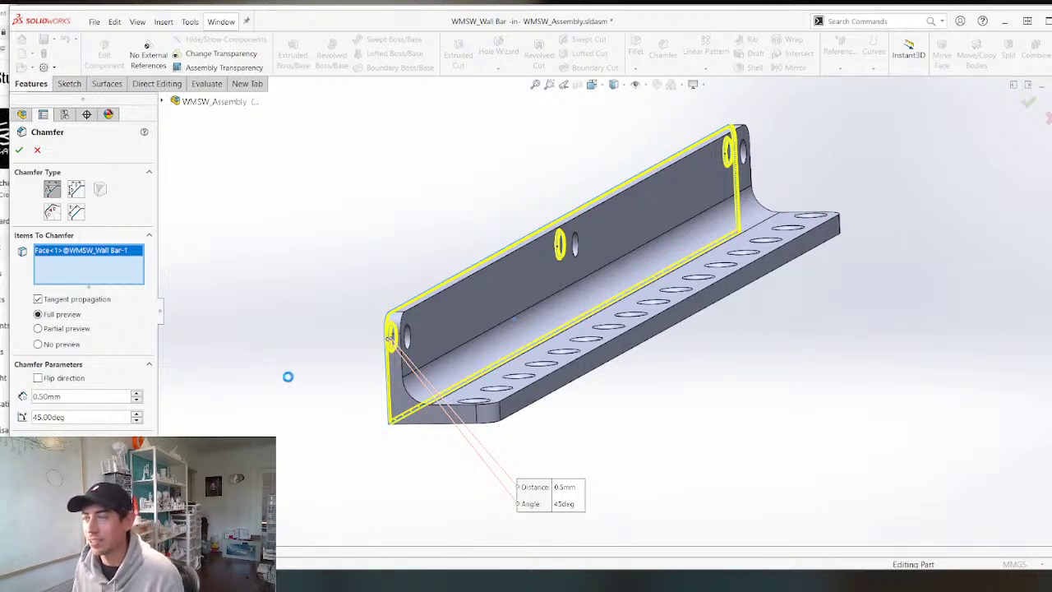
Start a 0.5 mm, 45-degree chamfer on the mounting flange's long front edge and the near end hole's front rim.
mouse_move(354, 343)
middle_down()
mouse_move(307, 314)
mouse_move(367, 336)
middle_up()
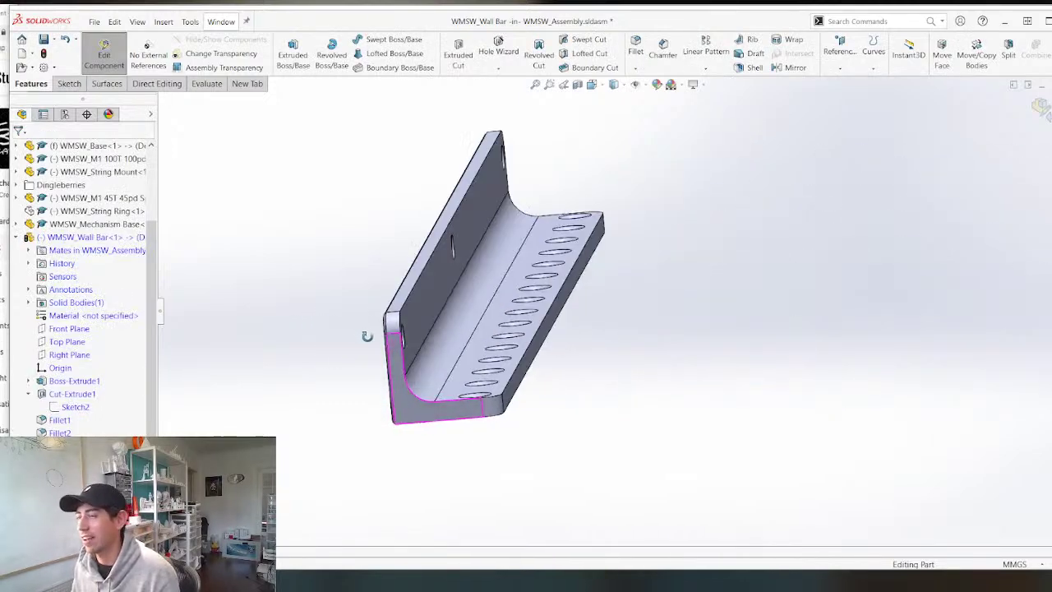
click(662, 52)
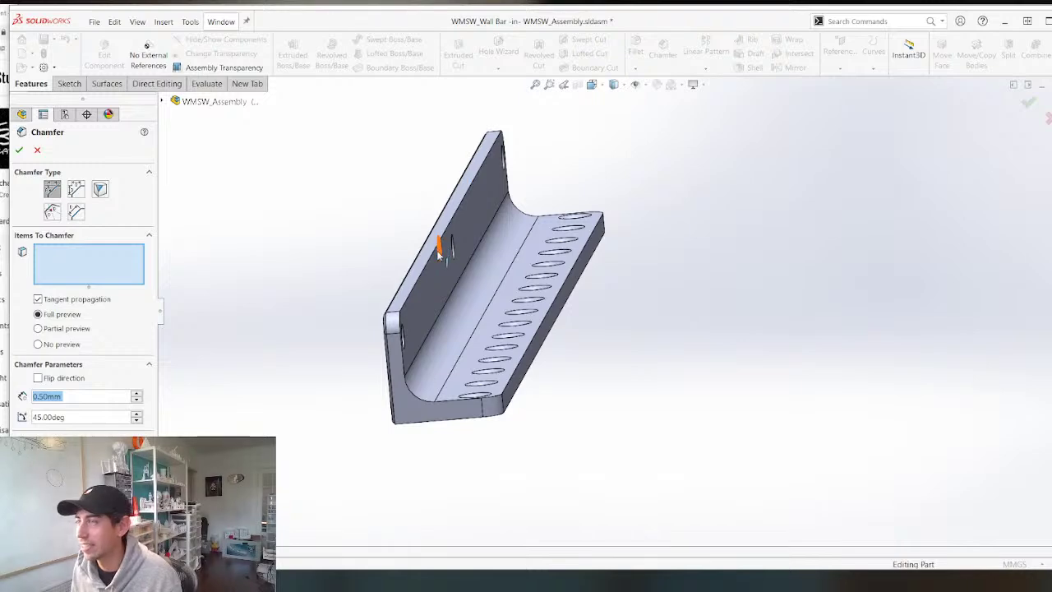
click(436, 246)
middle_drag(363, 359, 317, 359)
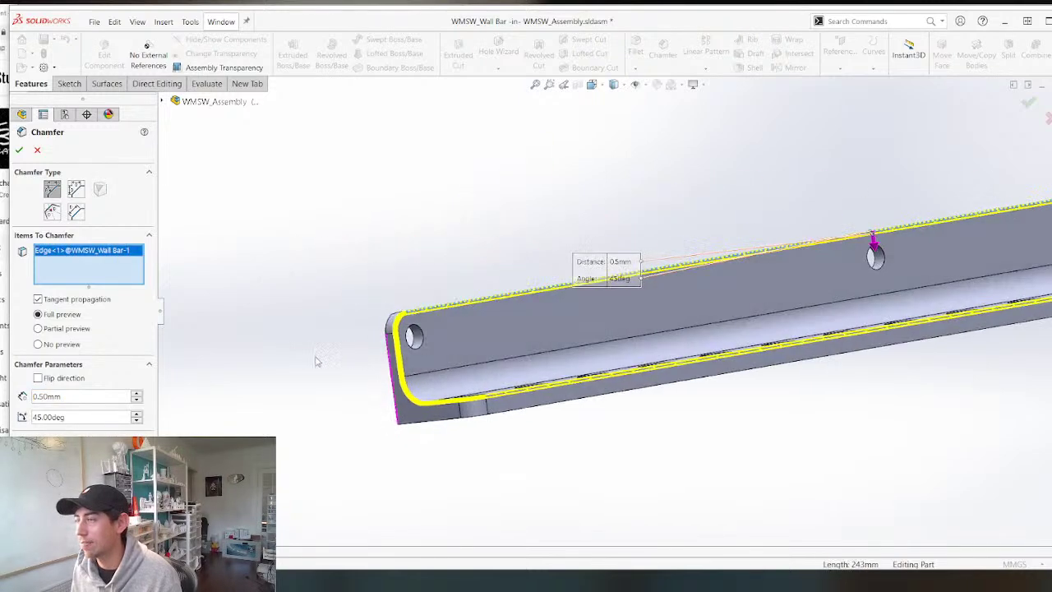
click(418, 344)
scroll(222, 370, up, 3)
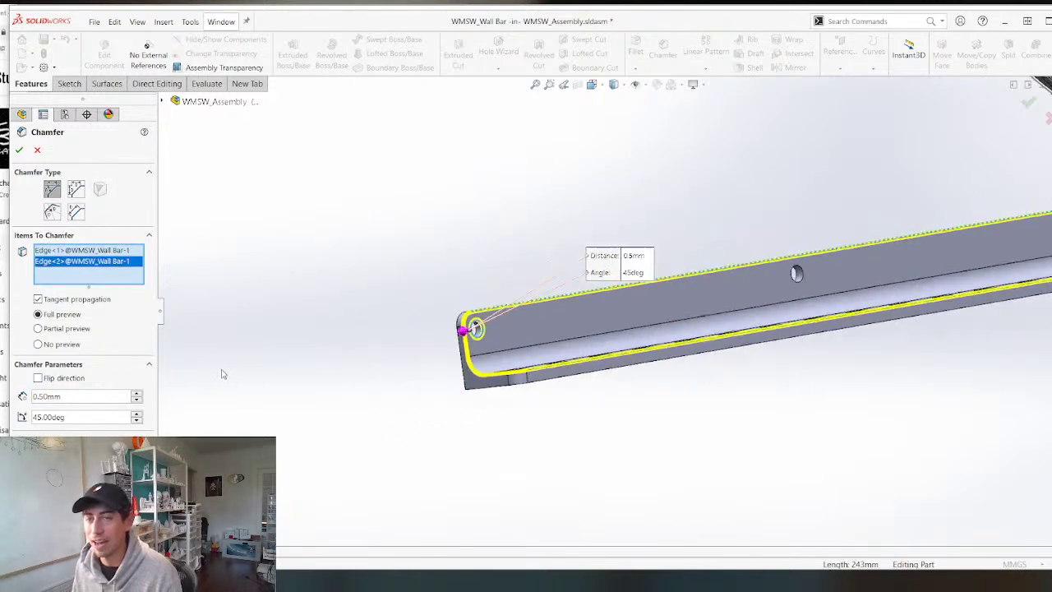
Add the front rims of the middle hole and the far end hole to the chamfer.
scroll(792, 256, down, 2)
scroll(813, 279, up, 1)
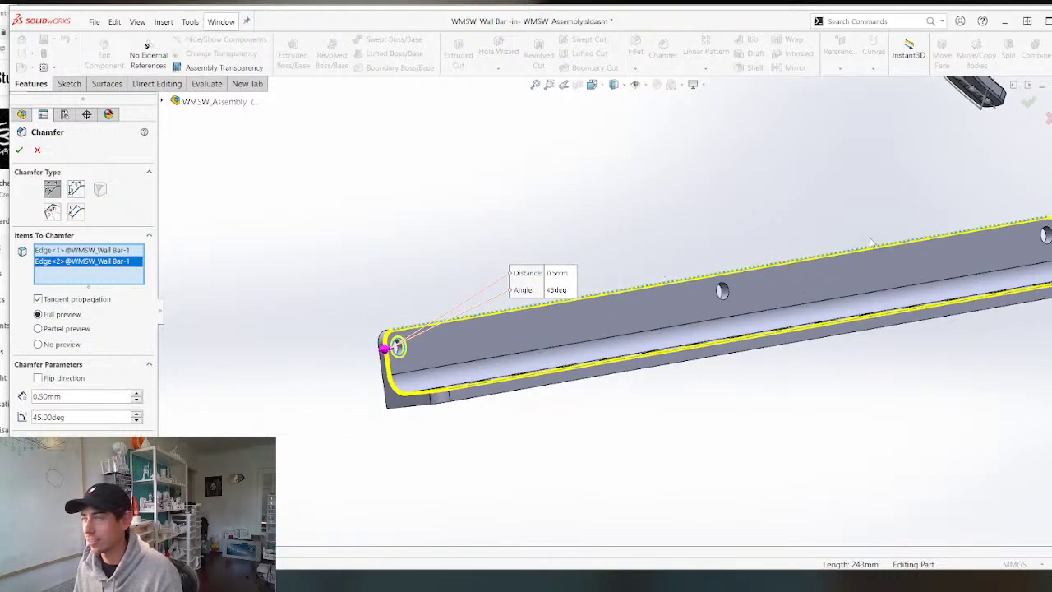
scroll(844, 305, down, 3)
click(522, 354)
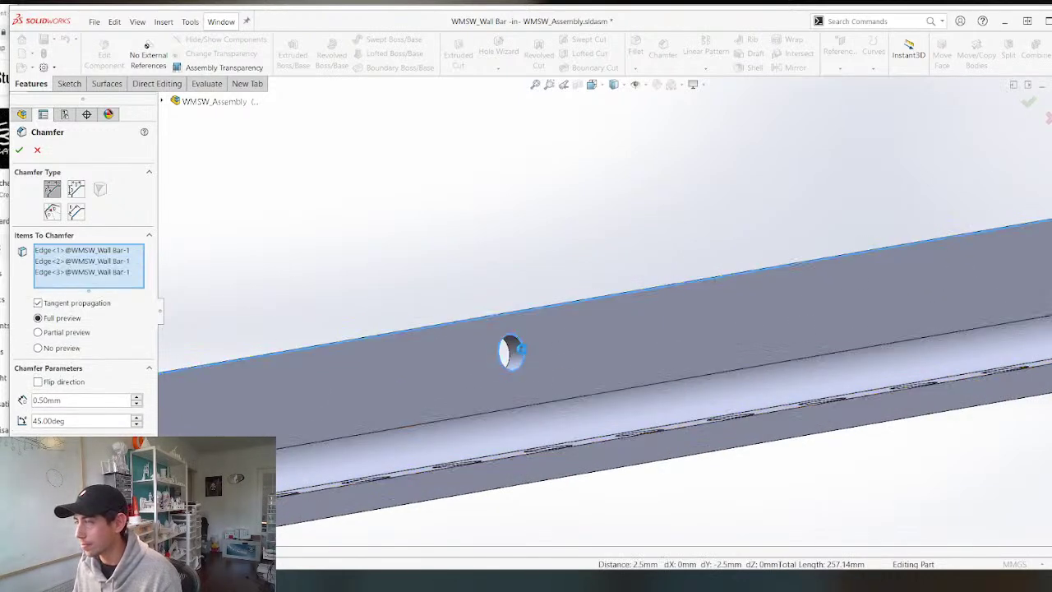
scroll(575, 324, up, 3)
scroll(728, 294, down, 5)
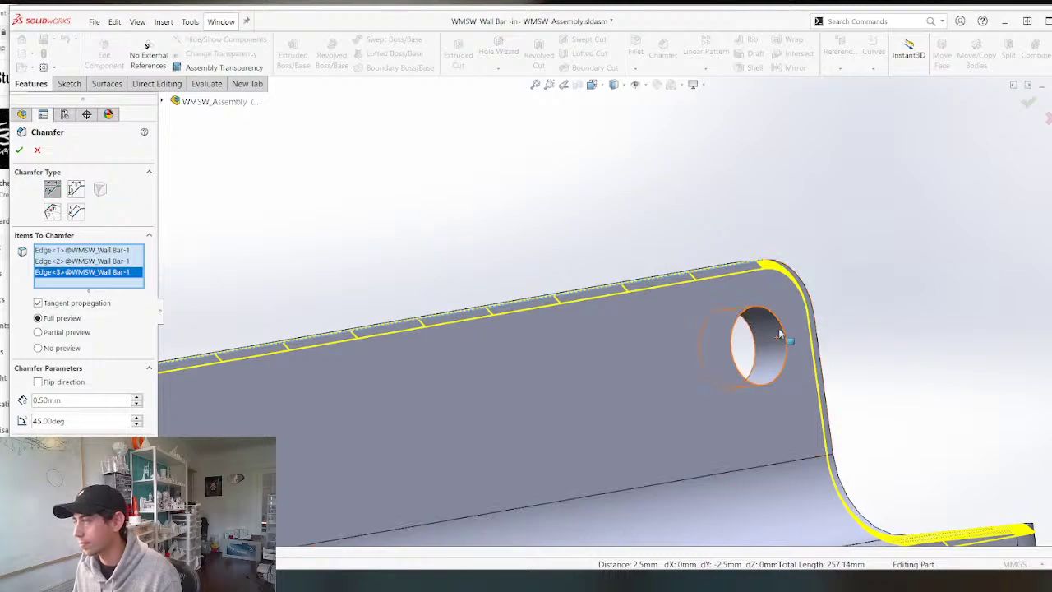
click(783, 345)
scroll(590, 398, up, 3)
Add the underside edge of the perforated flange to the chamfer selection and apply the 0.5 mm chamfer.
middle_drag(590, 398, 600, 317)
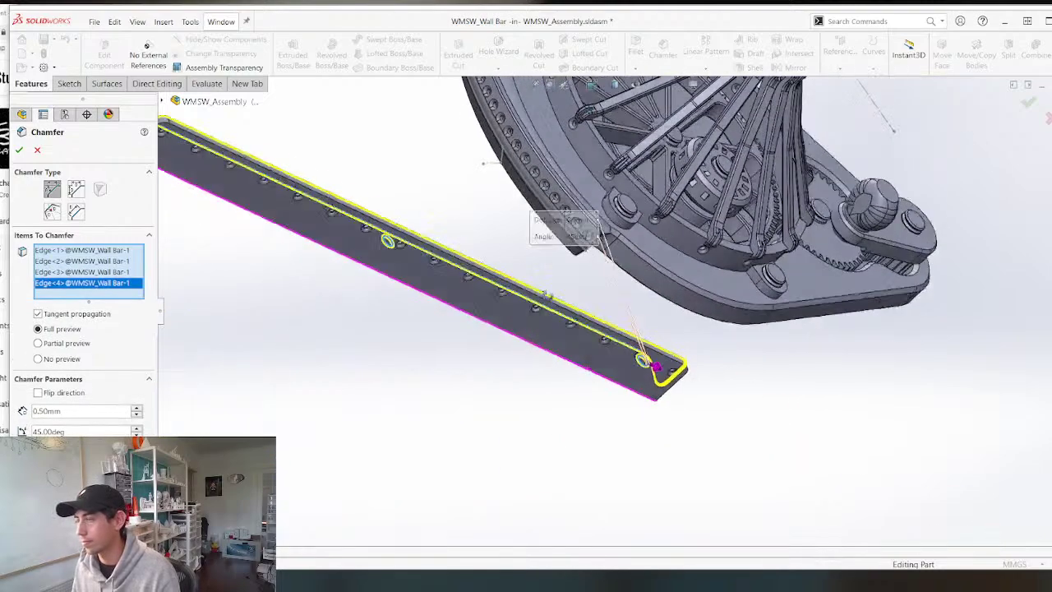
scroll(600, 313, up, 4)
scroll(385, 235, down, 5)
middle_drag(391, 250, 416, 338)
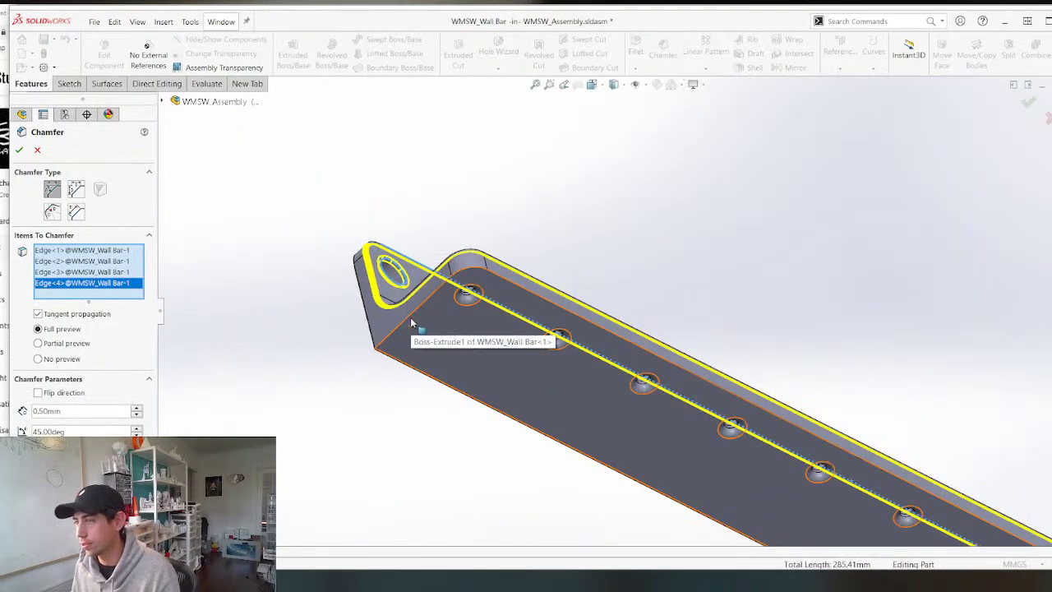
click(411, 316)
key(Return)
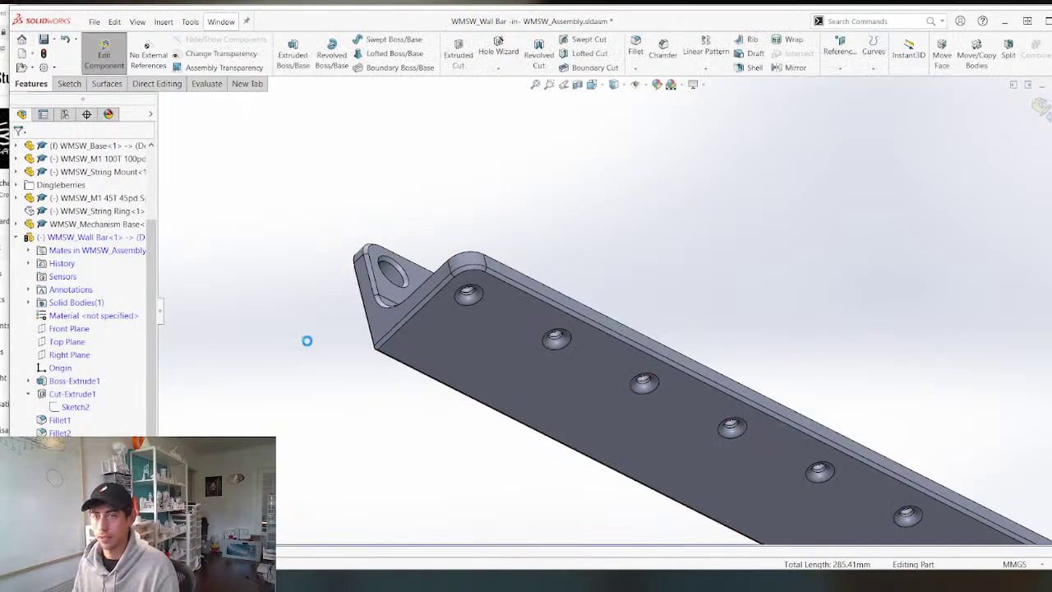
Save the assembly with the chamfered wall bar.
scroll(253, 310, up, 5)
middle_drag(253, 310, 544, 326)
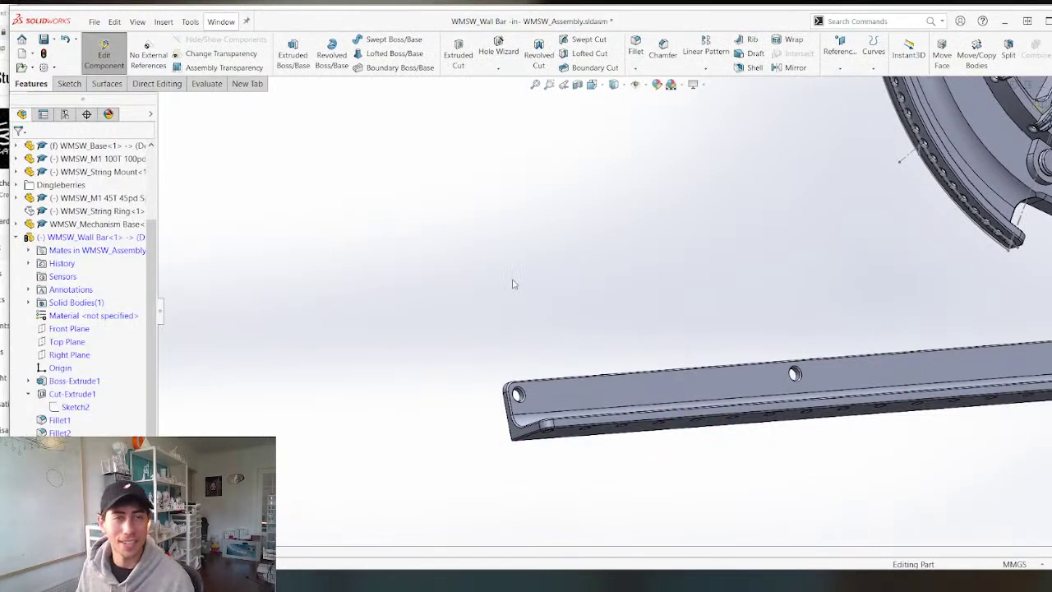
middle_drag(513, 281, 672, 374)
scroll(650, 362, up, 4)
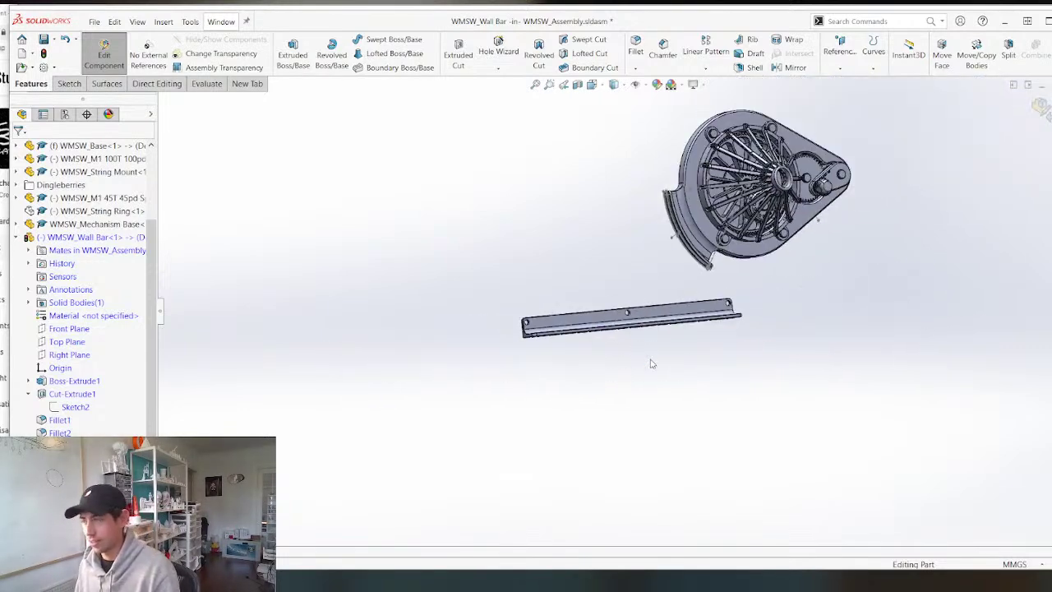
scroll(708, 202, down, 5)
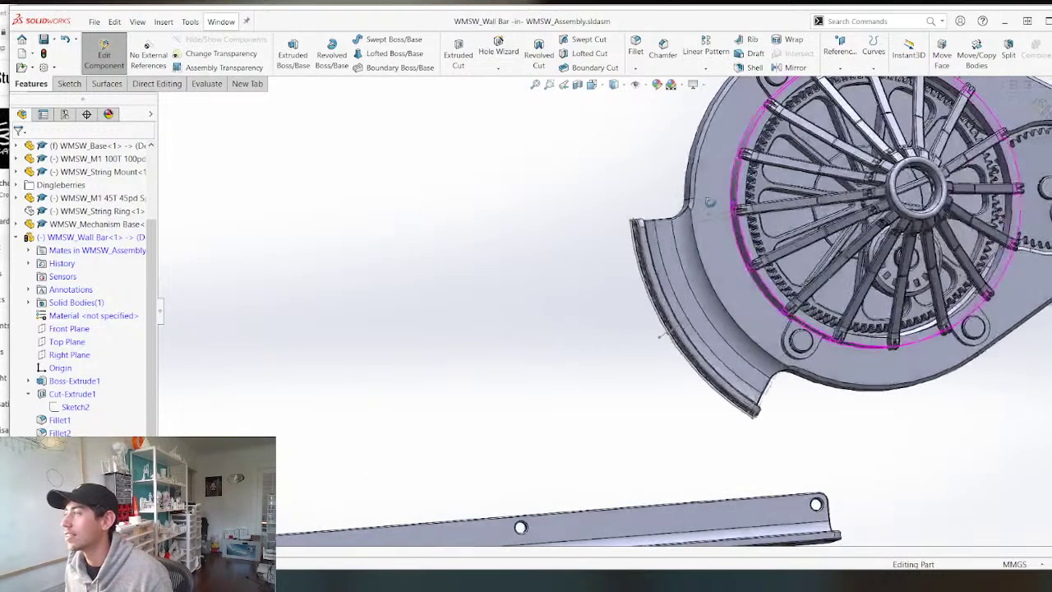
Open the base part from the assembly, select the flat rim face around its cavity and view it squarely.
scroll(709, 204, up, 5)
scroll(752, 203, down, 4)
middle_drag(719, 330, 611, 571)
scroll(703, 334, up, 3)
scroll(624, 362, up, 1)
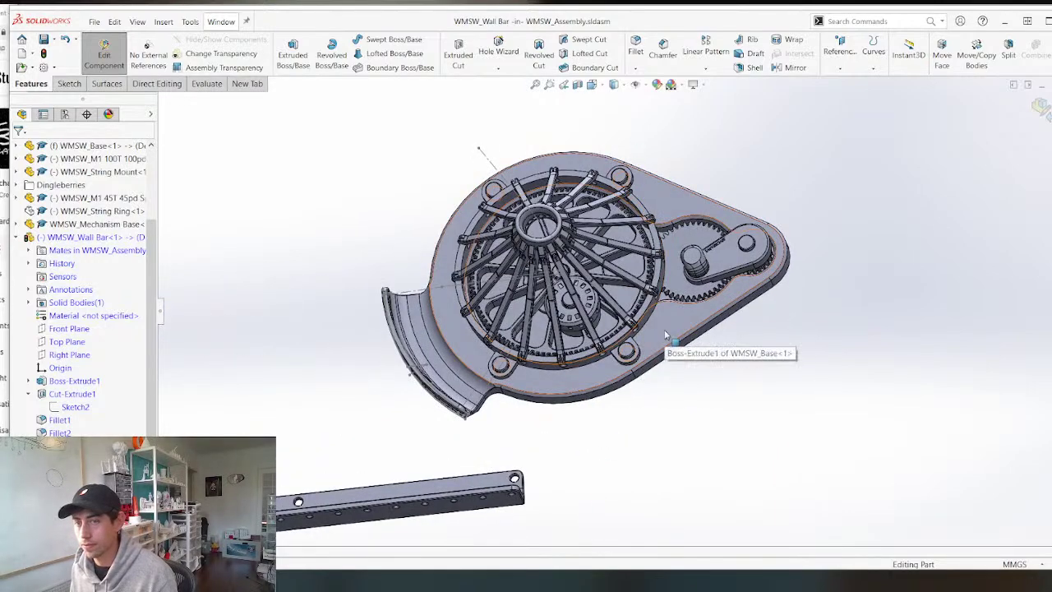
click(665, 349)
right_click(669, 204)
key(Escape)
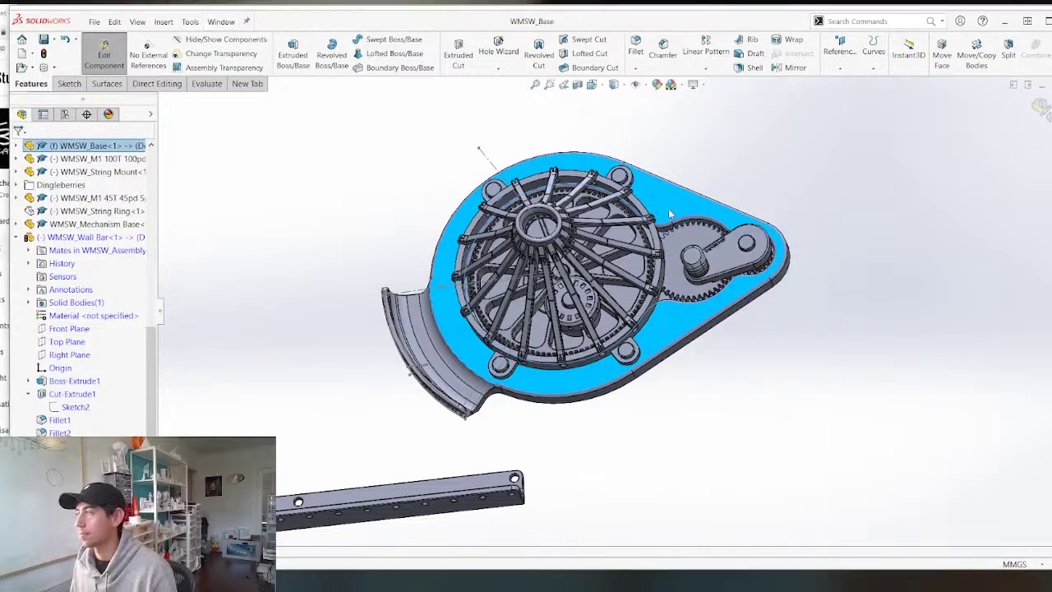
click(670, 203)
click(612, 317)
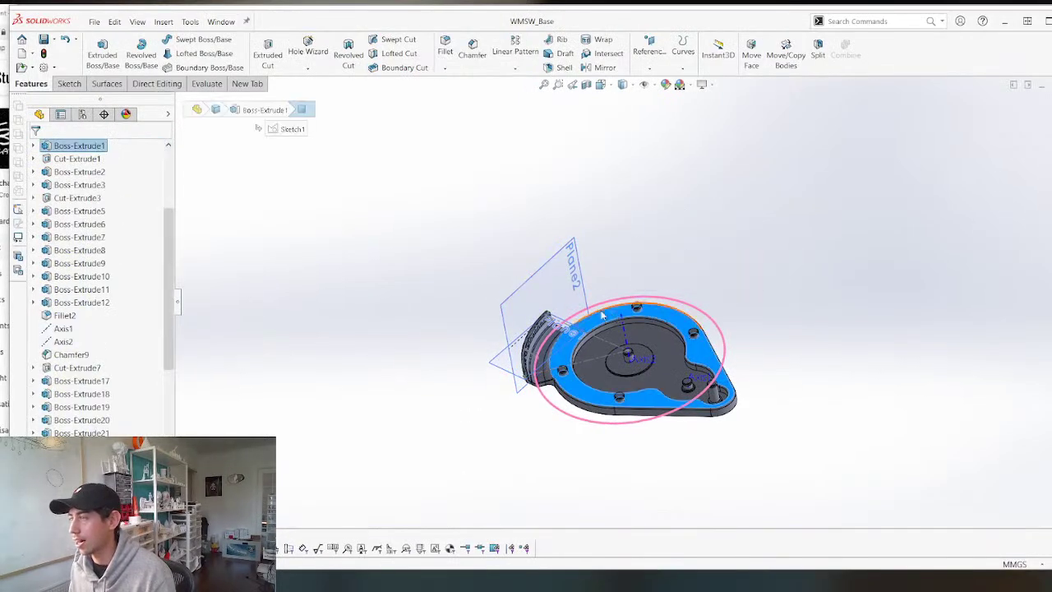
key(ctrl+8)
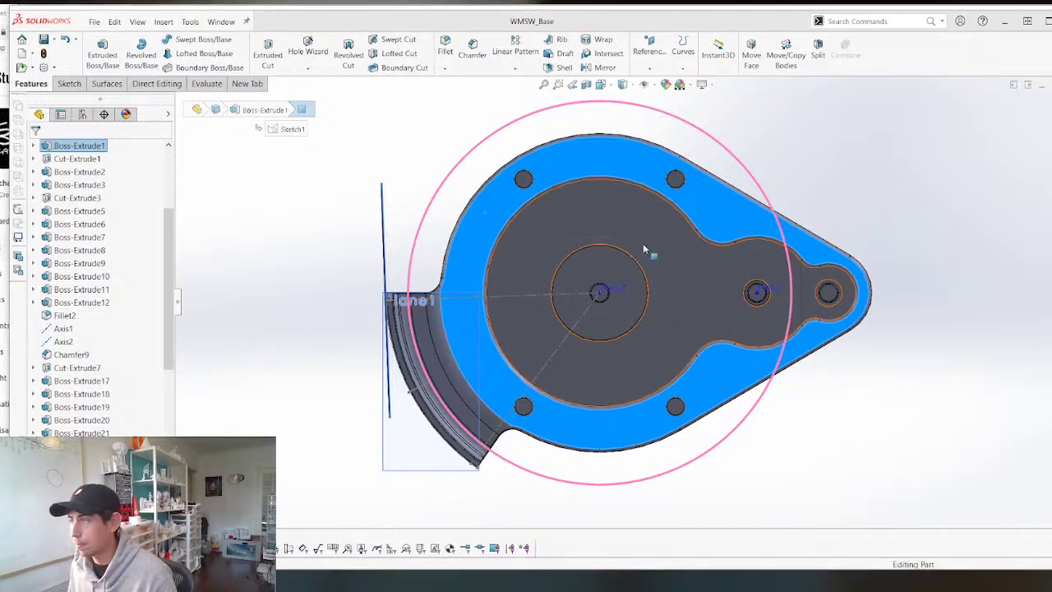
Return to the assembly to examine the base under the gears and spokes, and reopen the base part.
middle_drag(614, 251, 610, 281)
key(ctrl+Tab)
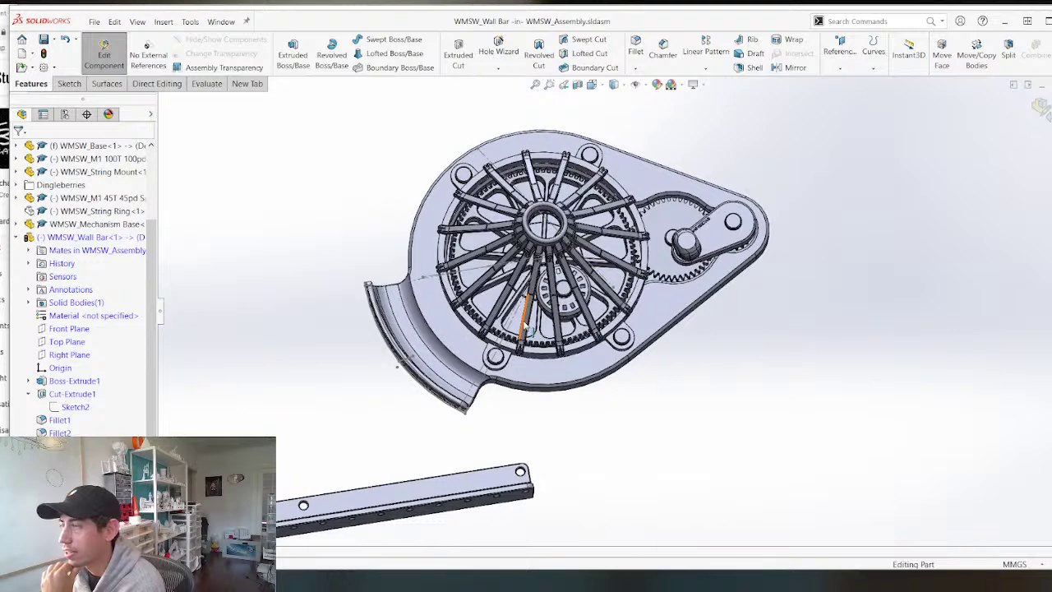
middle_drag(530, 330, 600, 283)
right_click(646, 329)
click(654, 210)
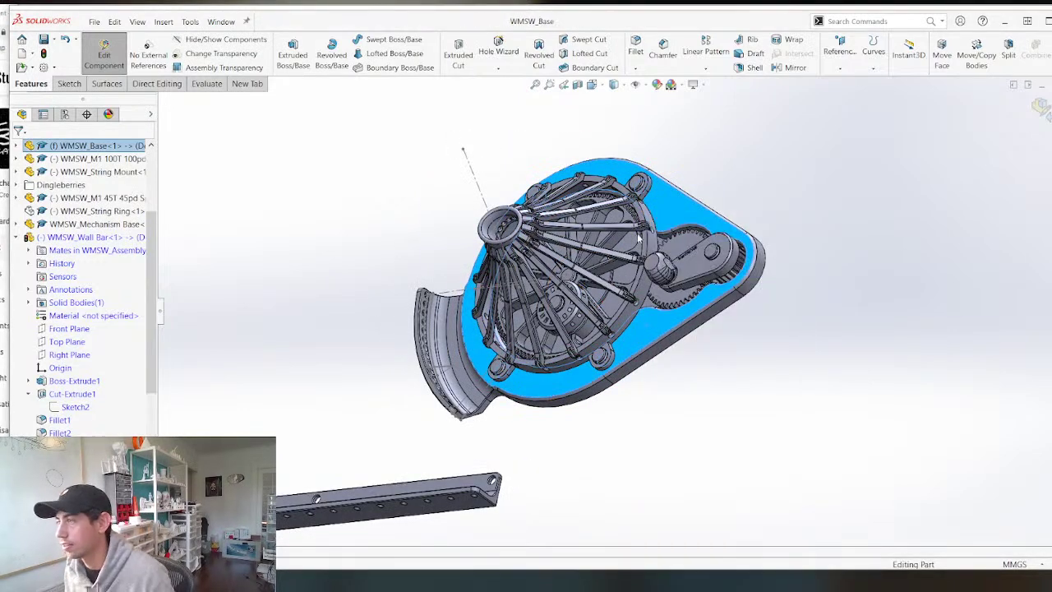
Measure the base's floor thickness between the cavity floor and the back face, and return to a squared view.
scroll(557, 369, down, 3)
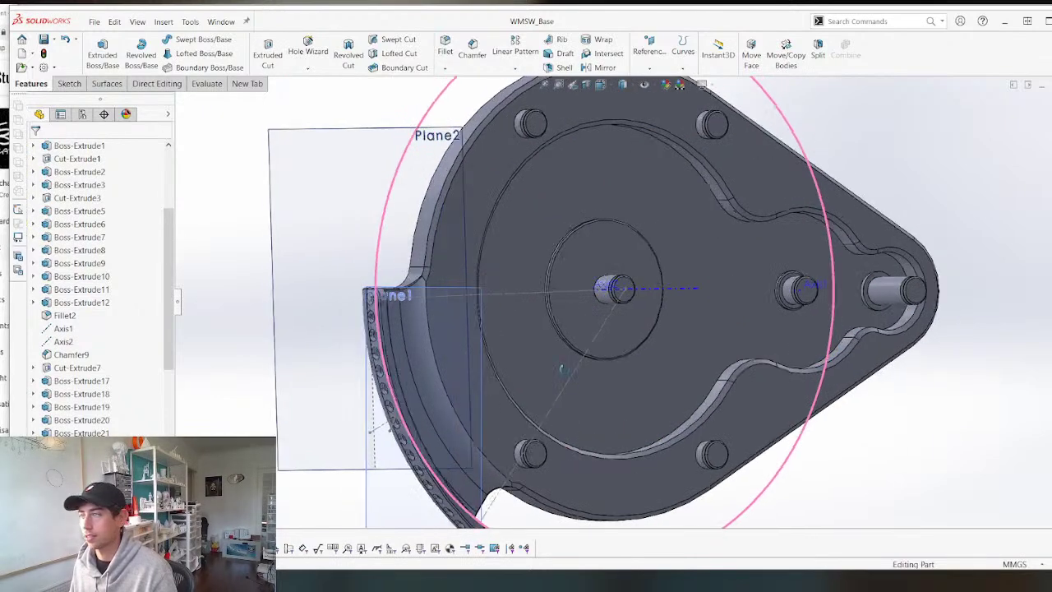
scroll(561, 368, up, 3)
click(519, 337)
middle_drag(519, 337, 380, 215)
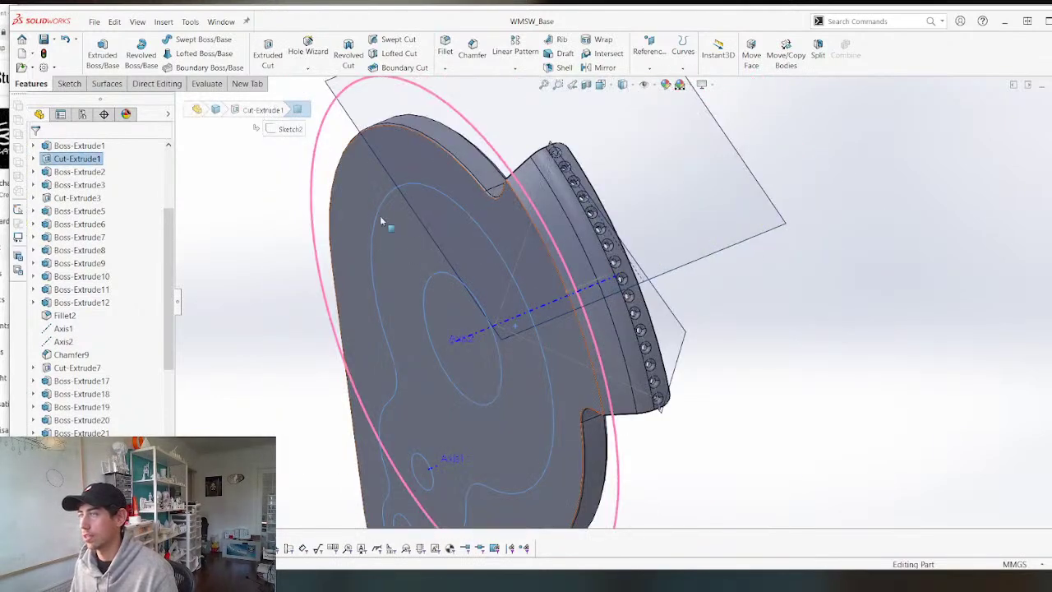
ctrl+click(350, 184)
key(m)
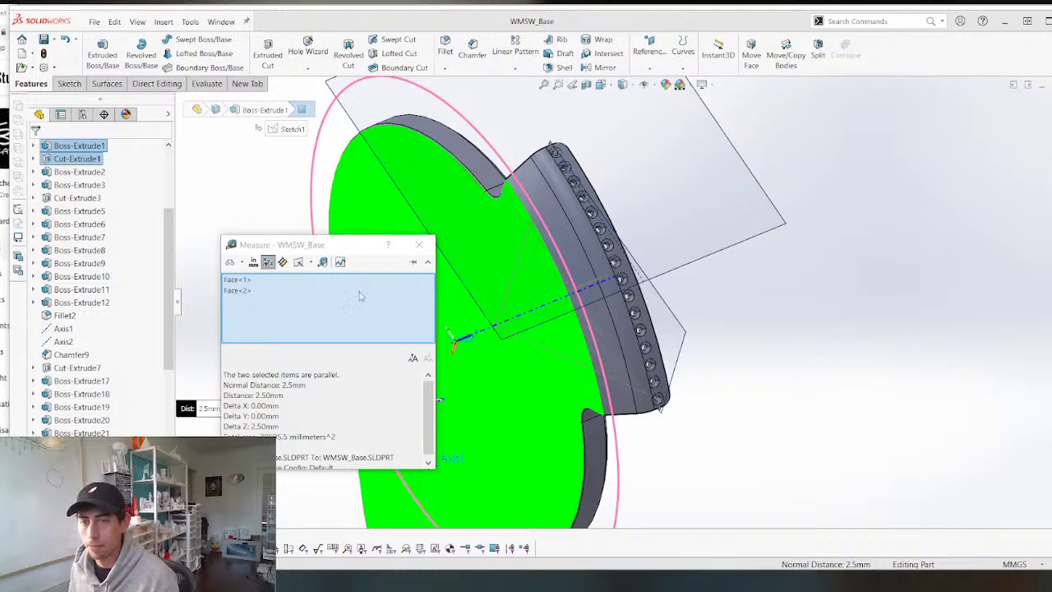
middle_drag(686, 397, 656, 407)
middle_drag(563, 319, 472, 372)
key(Escape)
middle_drag(548, 313, 519, 348)
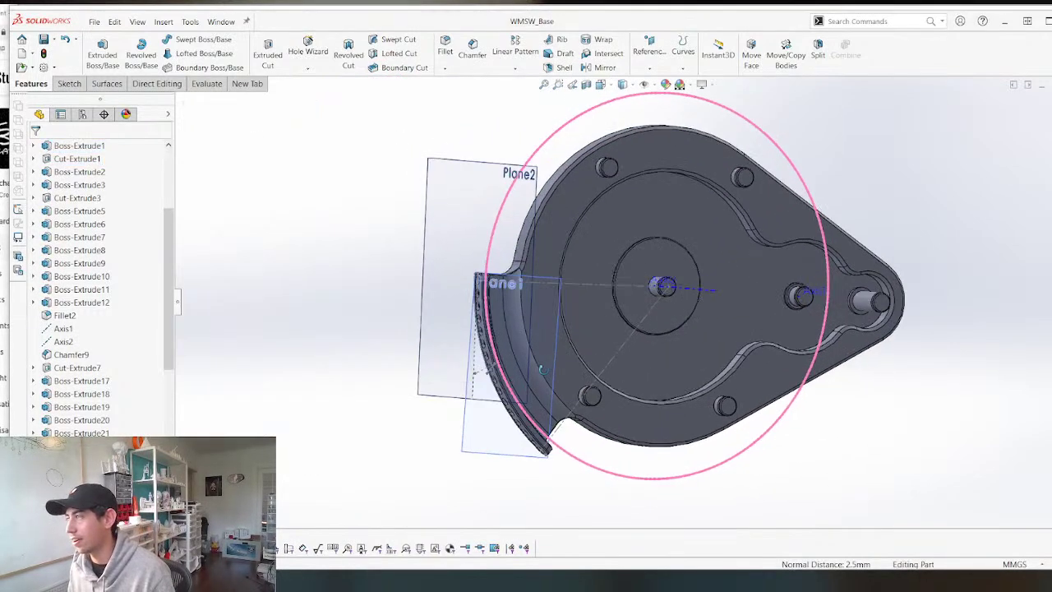
key(ctrl+8)
Compare the base part with the assembled mechanism to check the free rim area, and return to the base part.
key(ctrl+Tab)
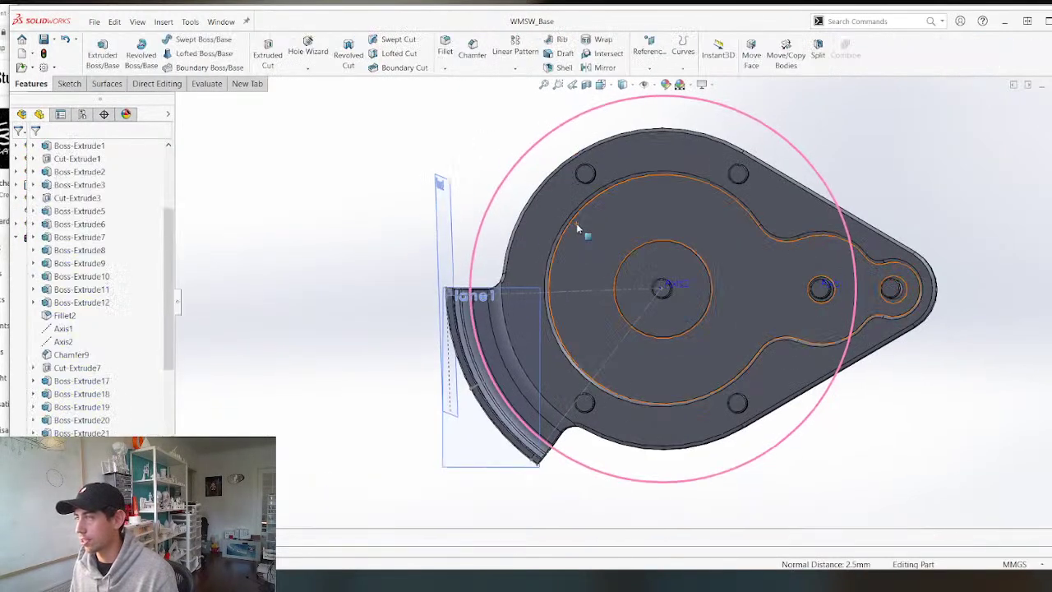
key(ctrl+Tab)
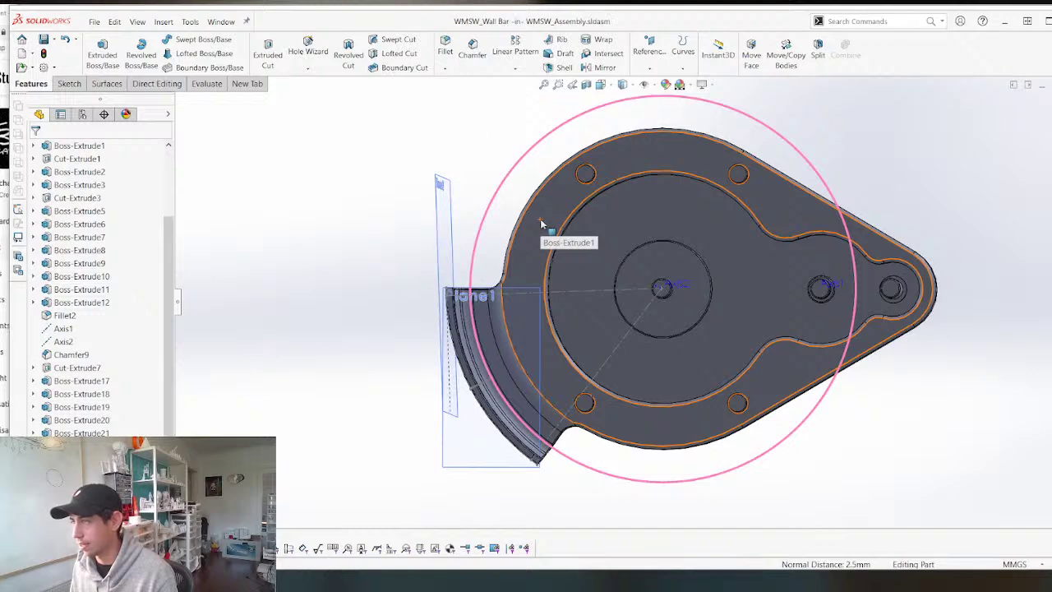
middle_drag(540, 218, 566, 226)
middle_drag(745, 252, 779, 310)
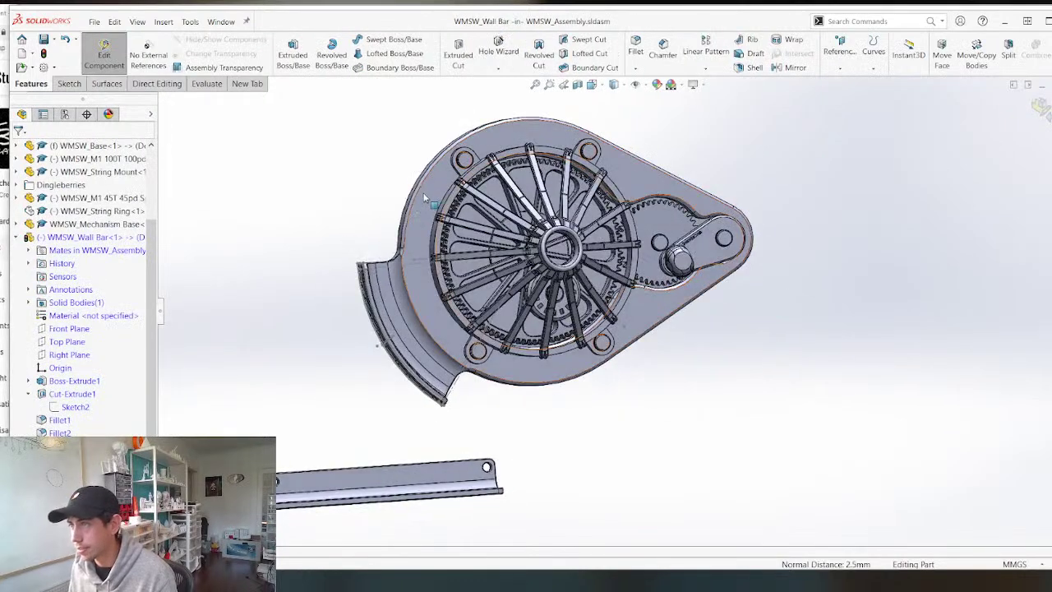
right_click(423, 193)
click(433, 144)
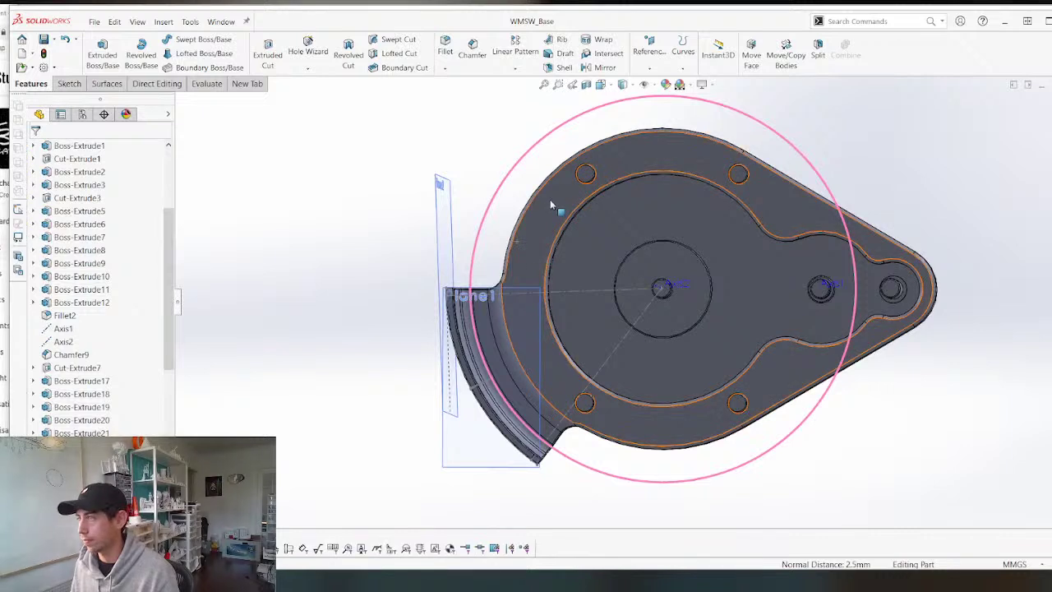
Start a sketch on the base's rim face and draw a circle about 11.8 mm in diameter between two neighbouring pegs.
click(549, 199)
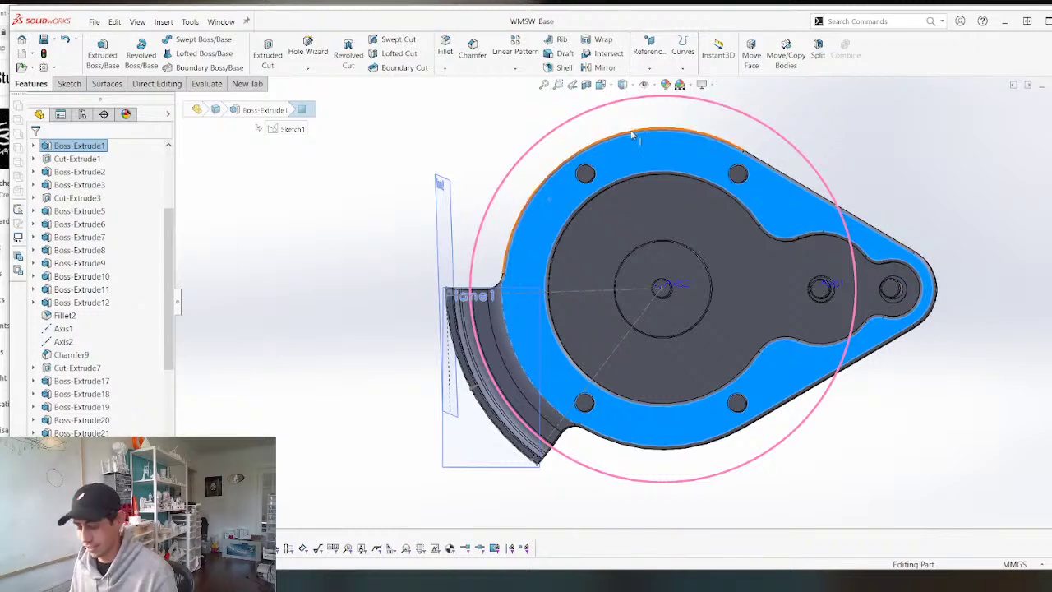
key(s)
scroll(655, 176, down, 2)
key(c)
scroll(658, 177, down, 3)
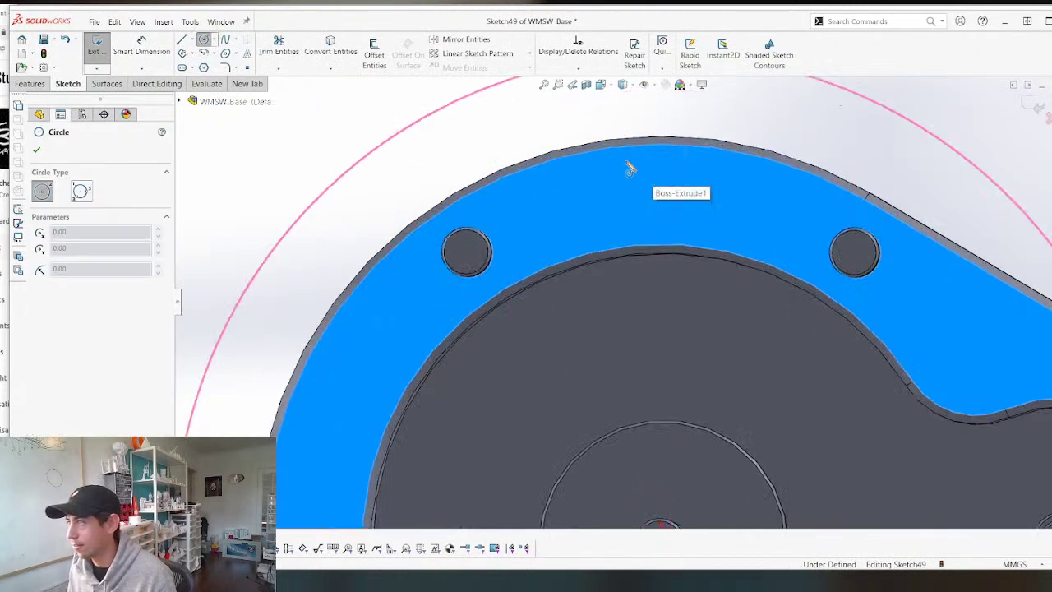
click(650, 195)
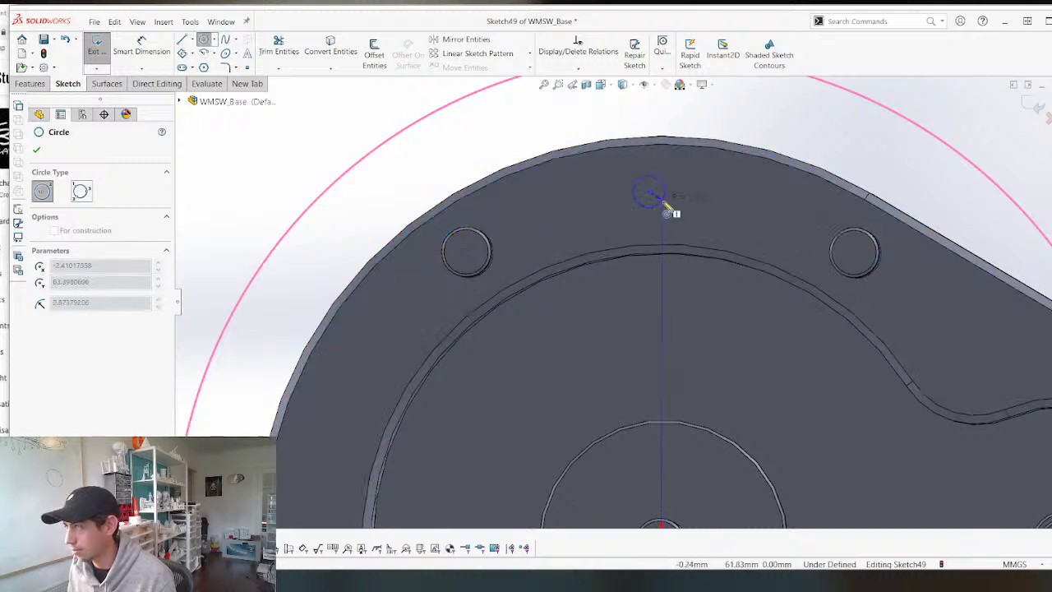
click(675, 212)
Dimension the rim circle's diameter as 10 mm.
key(d)
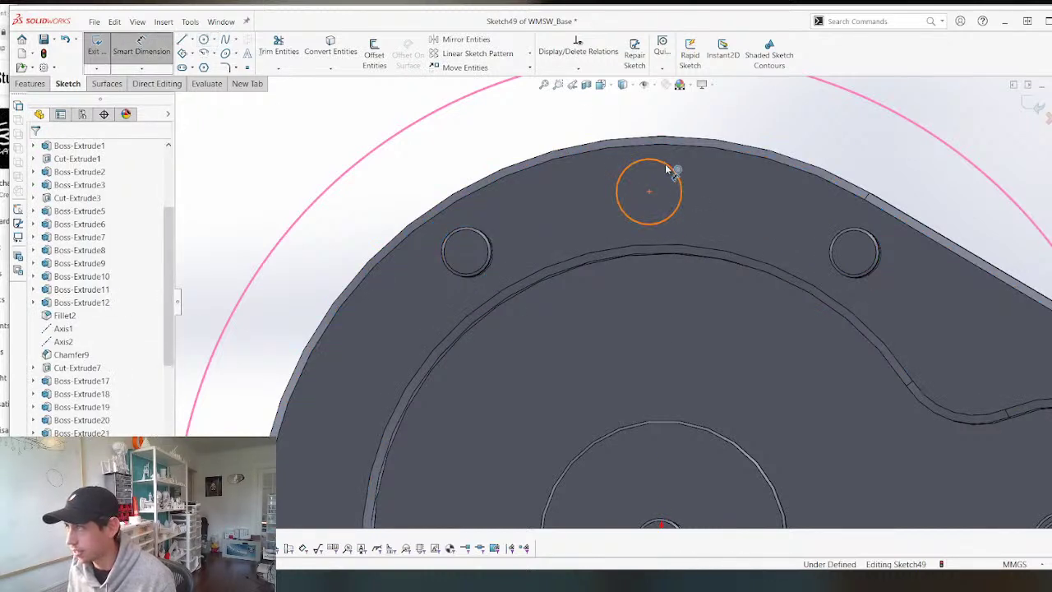
click(669, 166)
click(516, 122)
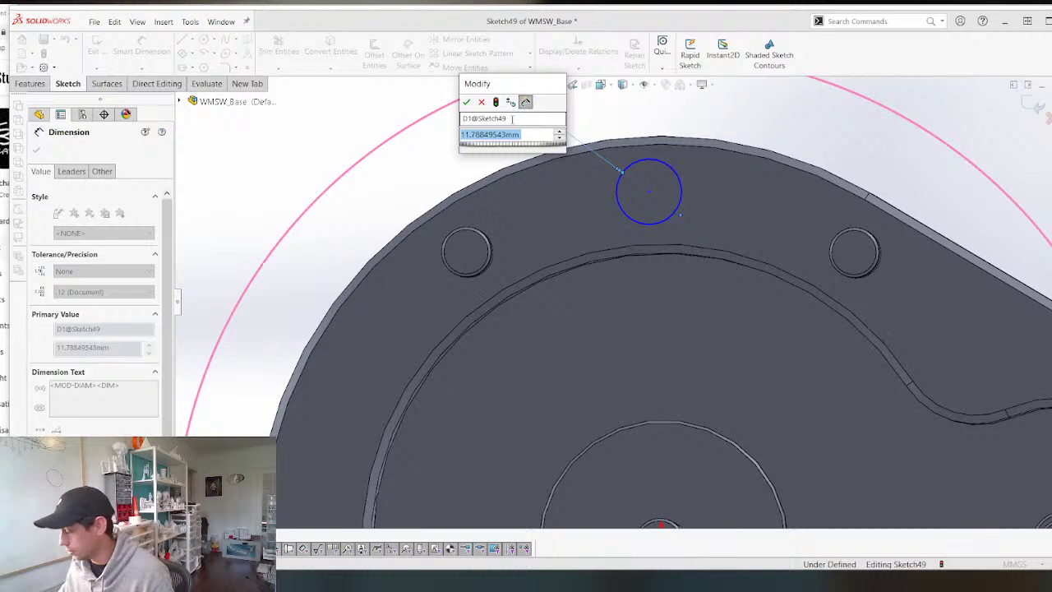
text(12)
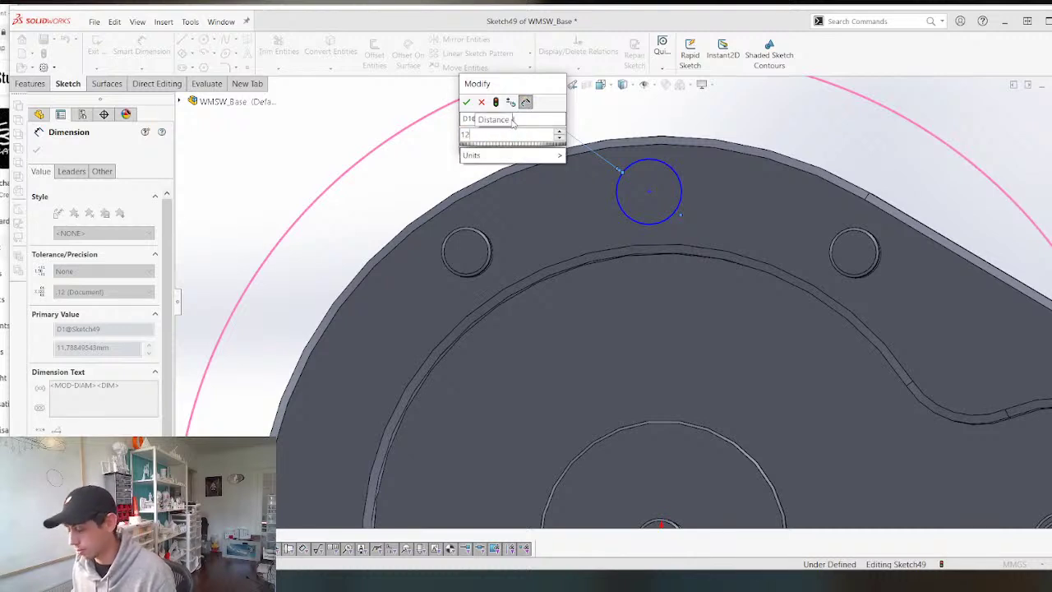
text(0)
key(Return)
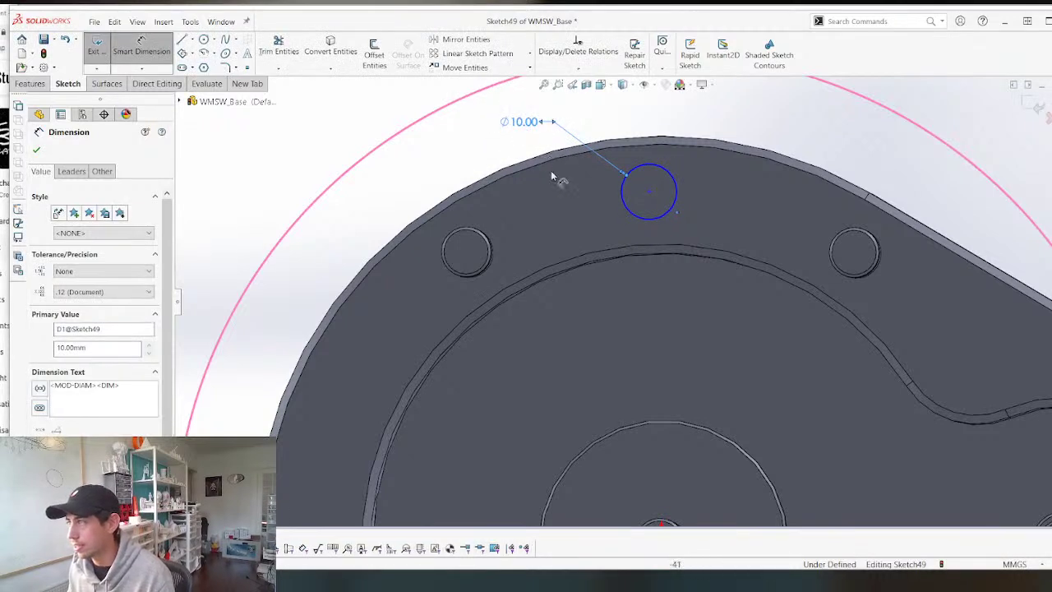
Draw a vertical construction line across the rim in line with the origin and place the circle's centre on its midpoint.
scroll(625, 281, up, 5)
scroll(626, 279, down, 3)
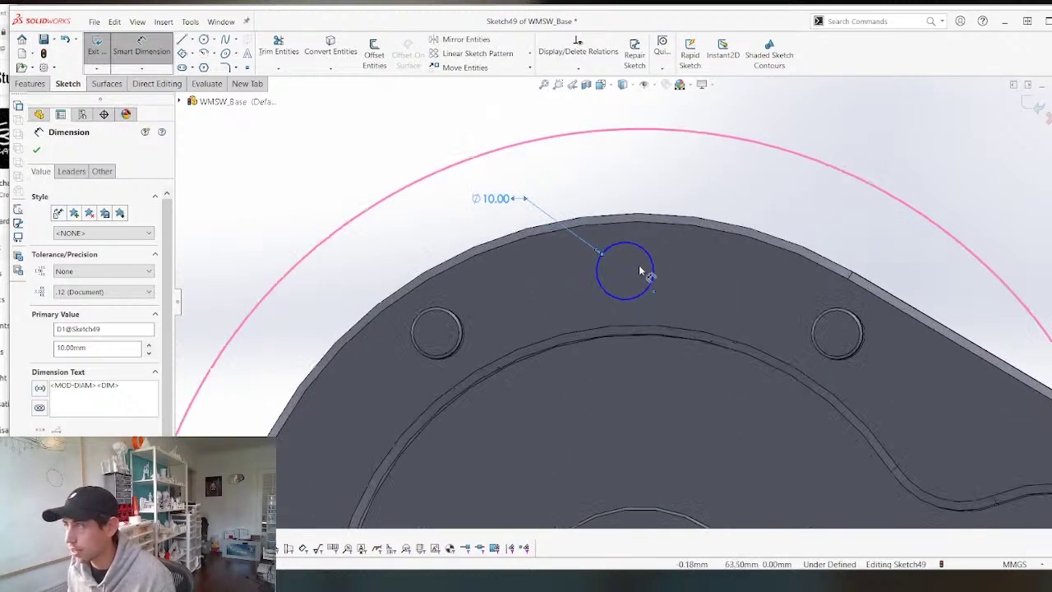
key(l)
scroll(601, 238, up, 5)
scroll(606, 149, down, 3)
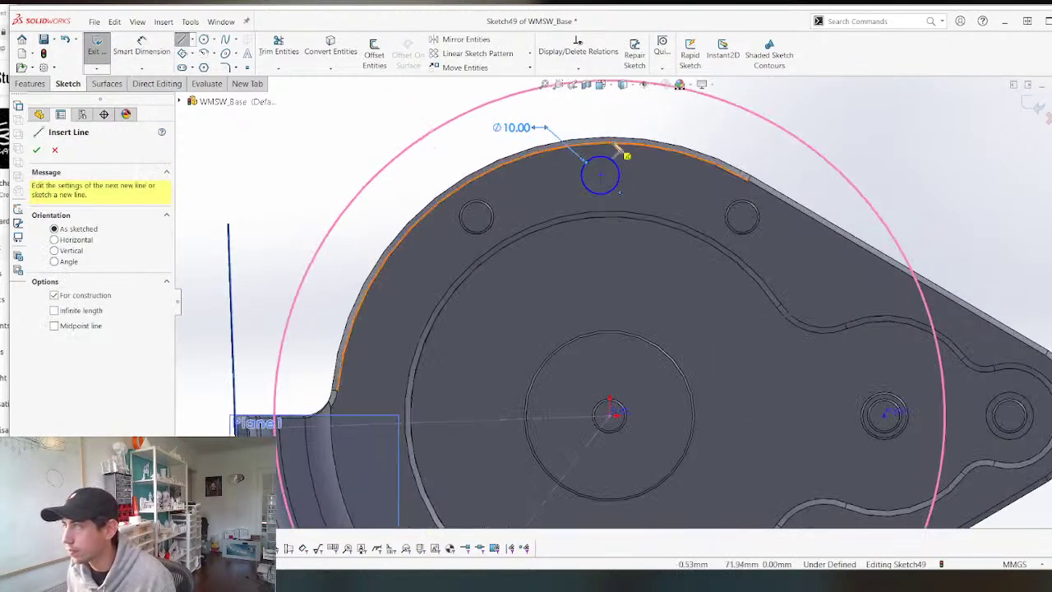
drag(614, 148, 616, 217)
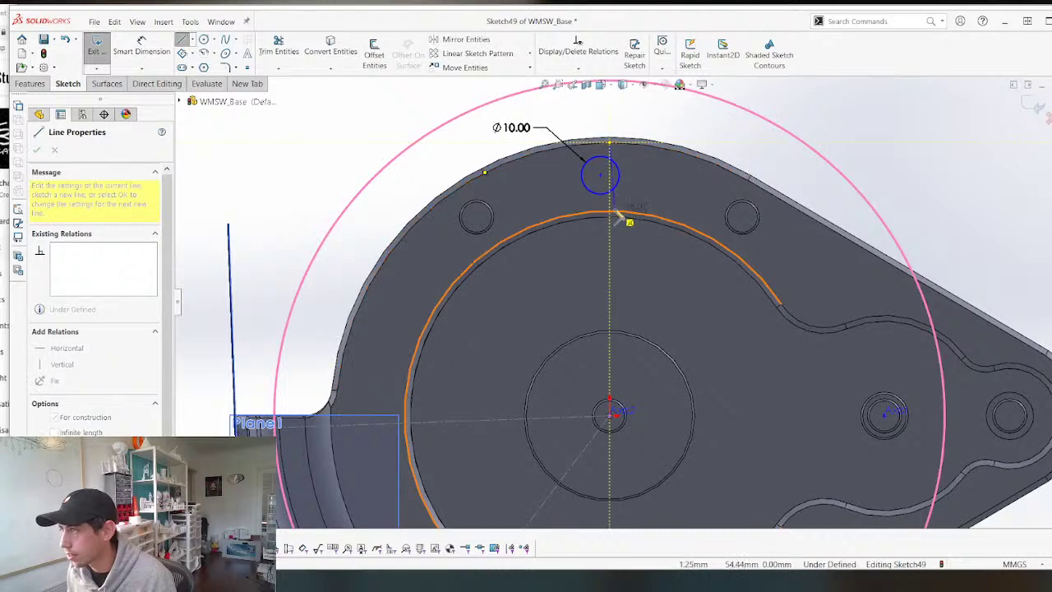
key(Escape)
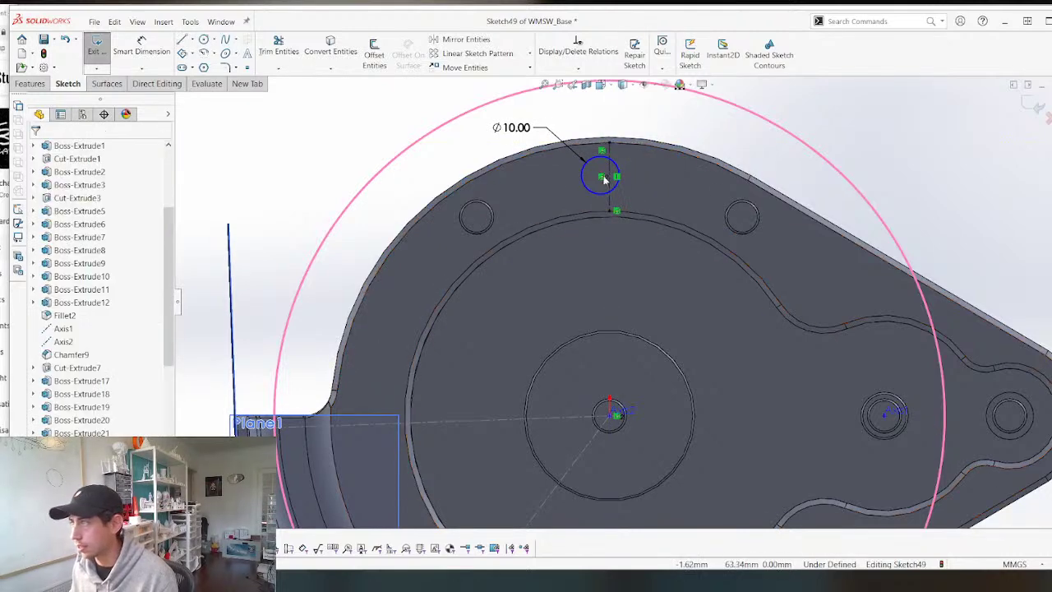
scroll(603, 180, down, 5)
drag(604, 239, 635, 244)
scroll(594, 239, up, 5)
scroll(594, 238, up, 5)
scroll(617, 345, down, 3)
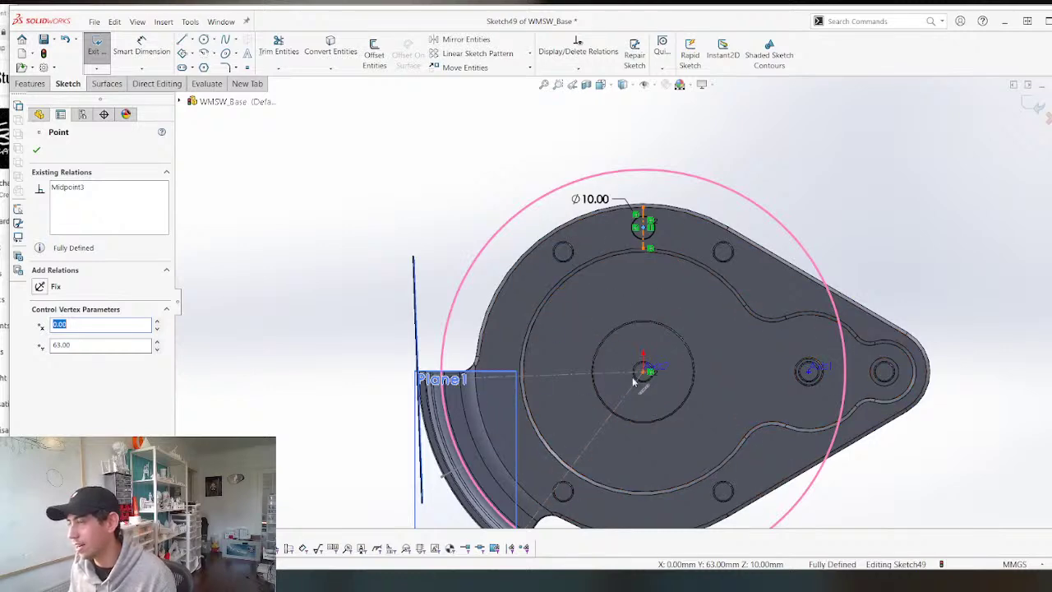
Examine the circle's placement on the rim from several angles and discard the sketch.
middle_drag(544, 329, 620, 333)
scroll(620, 333, down, 2)
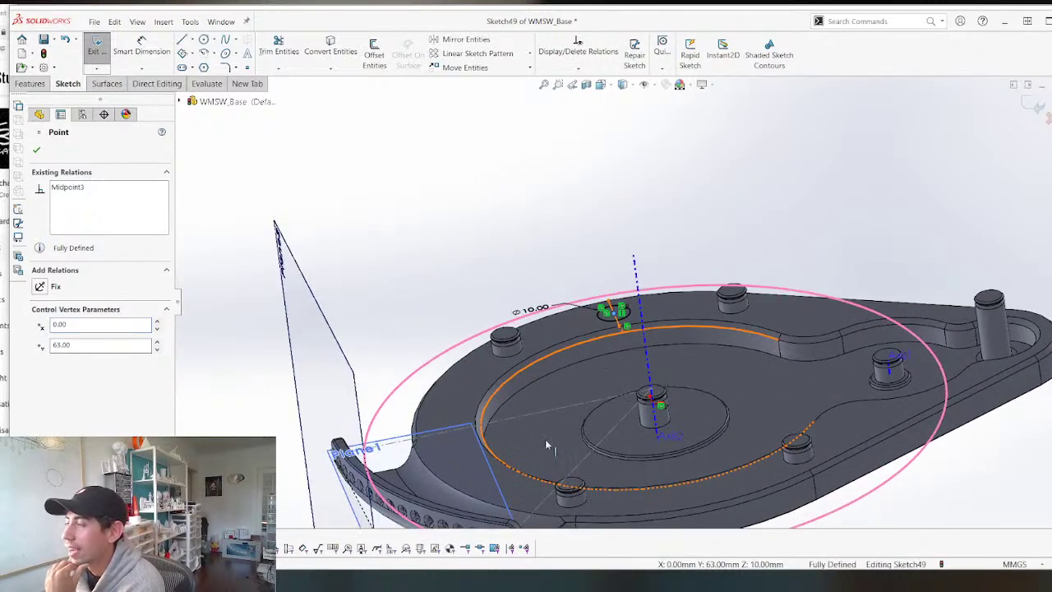
scroll(645, 440, down, 3)
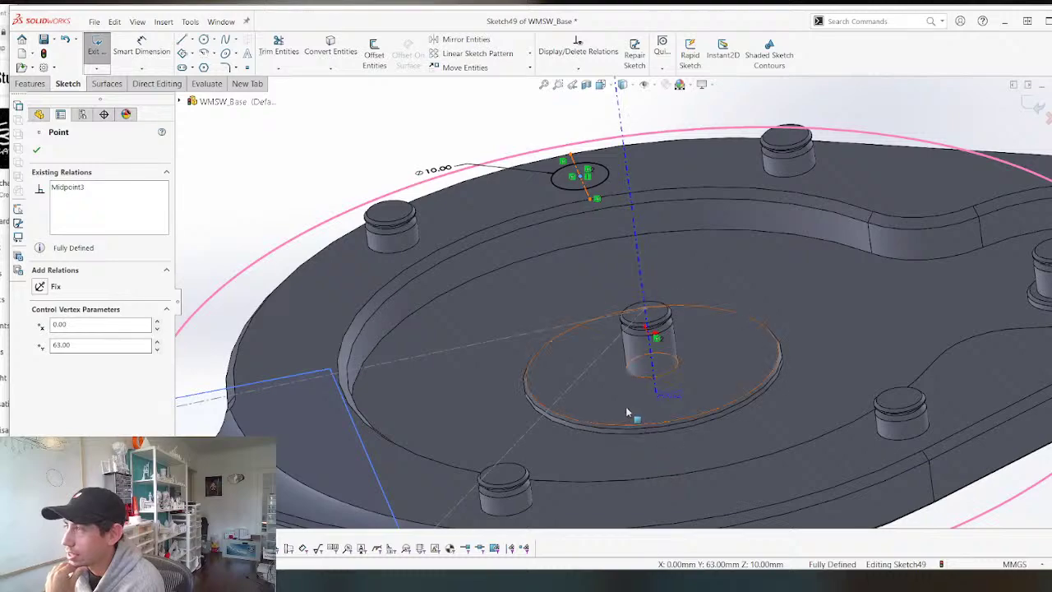
scroll(626, 411, up, 4)
mouse_move(617, 249)
middle_down()
mouse_move(653, 341)
mouse_move(615, 343)
middle_up()
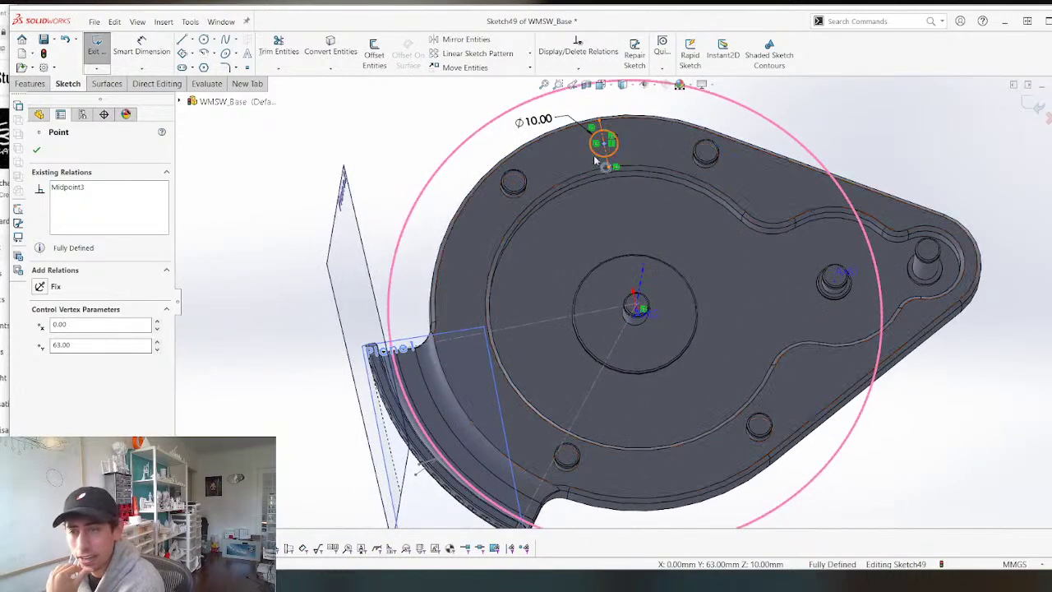
scroll(641, 194, up, 1)
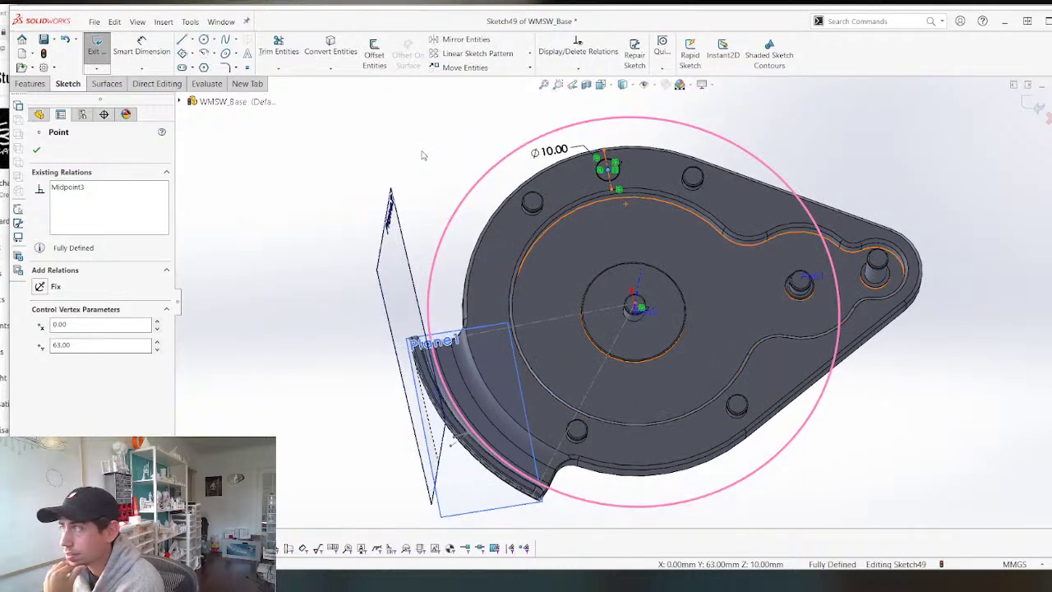
key(Escape)
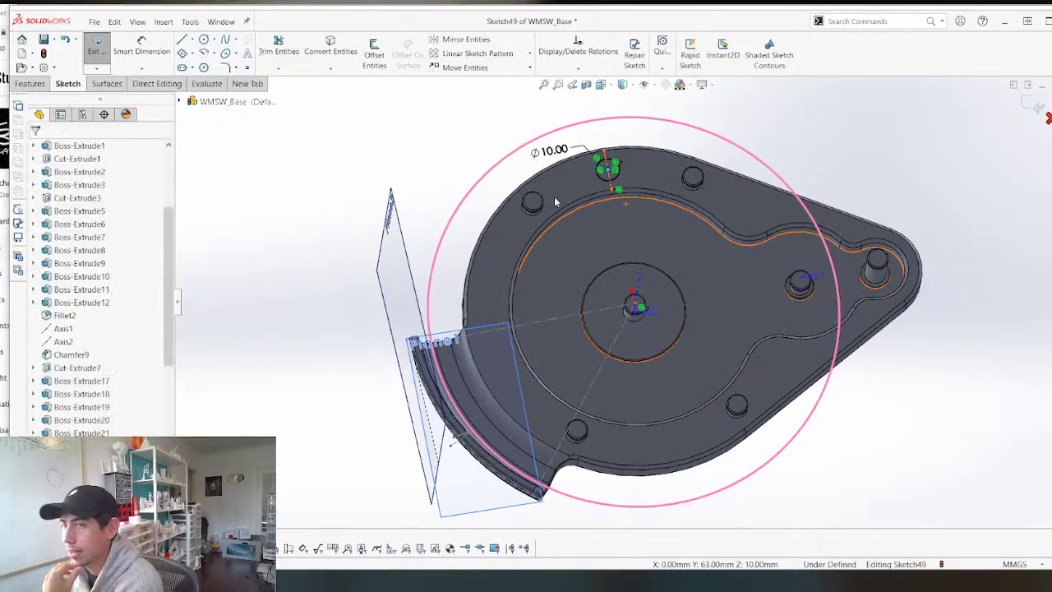
scroll(552, 207, up, 7)
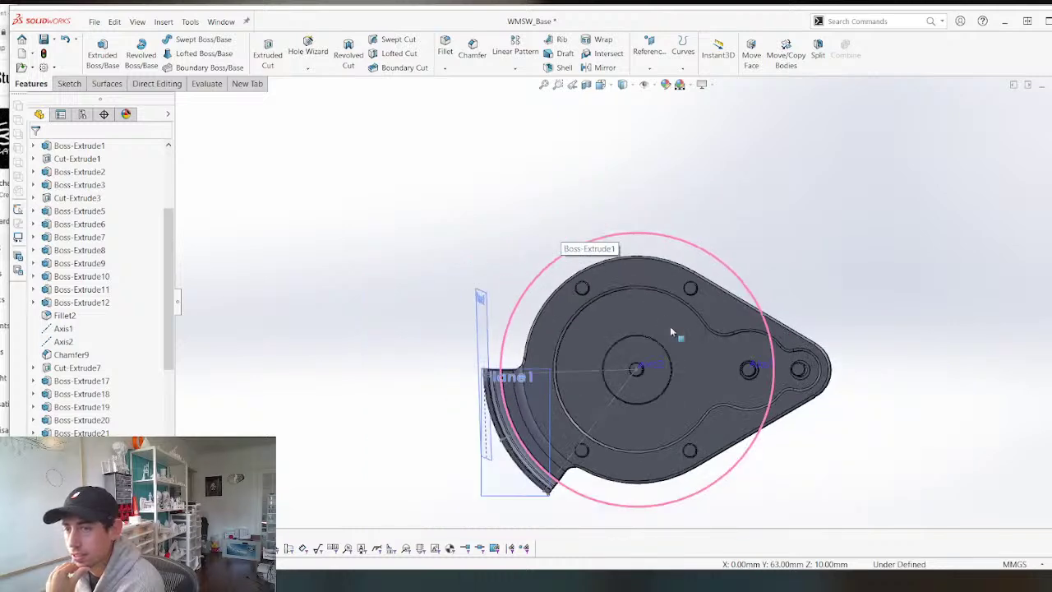
Examine the base's cavity floor and the space around the pegs, and switch back to the assembly.
scroll(676, 330, down, 3)
scroll(545, 197, up, 3)
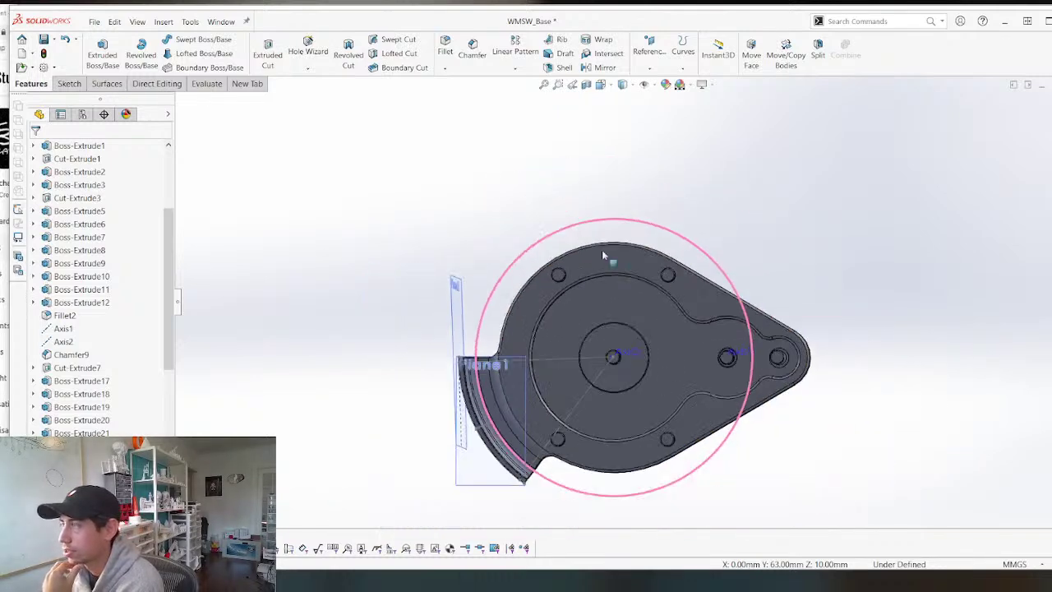
click(574, 282)
scroll(648, 305, down, 2)
scroll(642, 309, up, 2)
scroll(633, 322, down, 4)
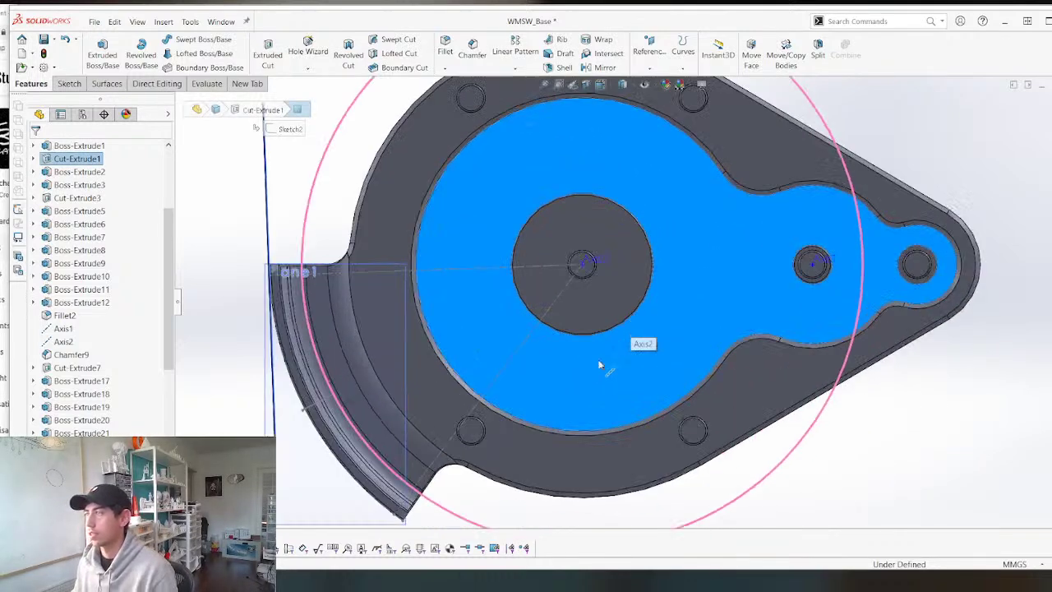
scroll(601, 365, up, 1)
middle_drag(600, 364, 573, 298)
key(ctrl+Tab)
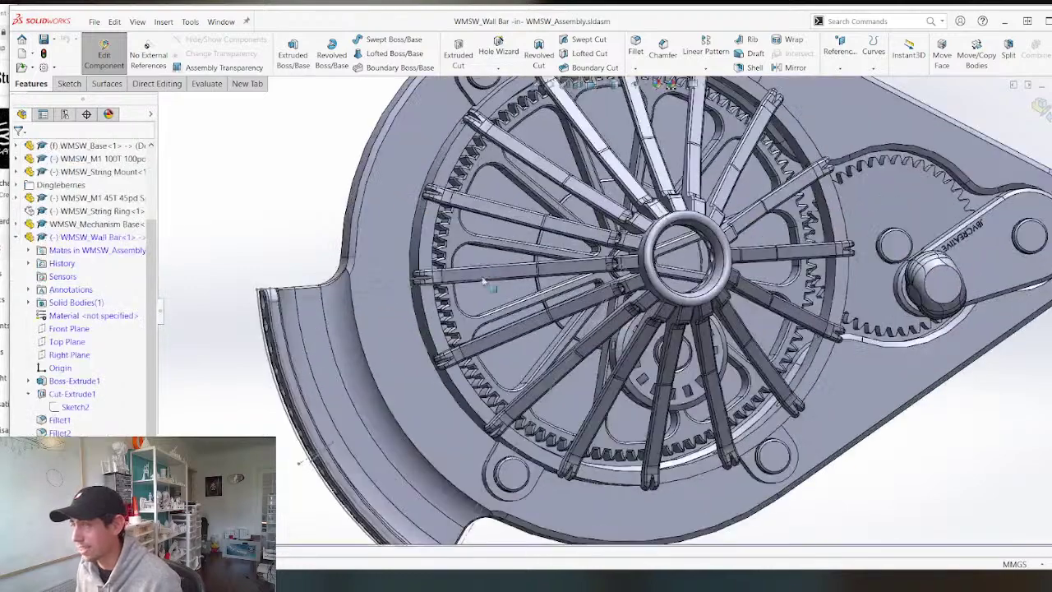
Finish editing the wall bar in the assembly and examine the fit of the gears and string mount beneath the spokes.
click(1038, 106)
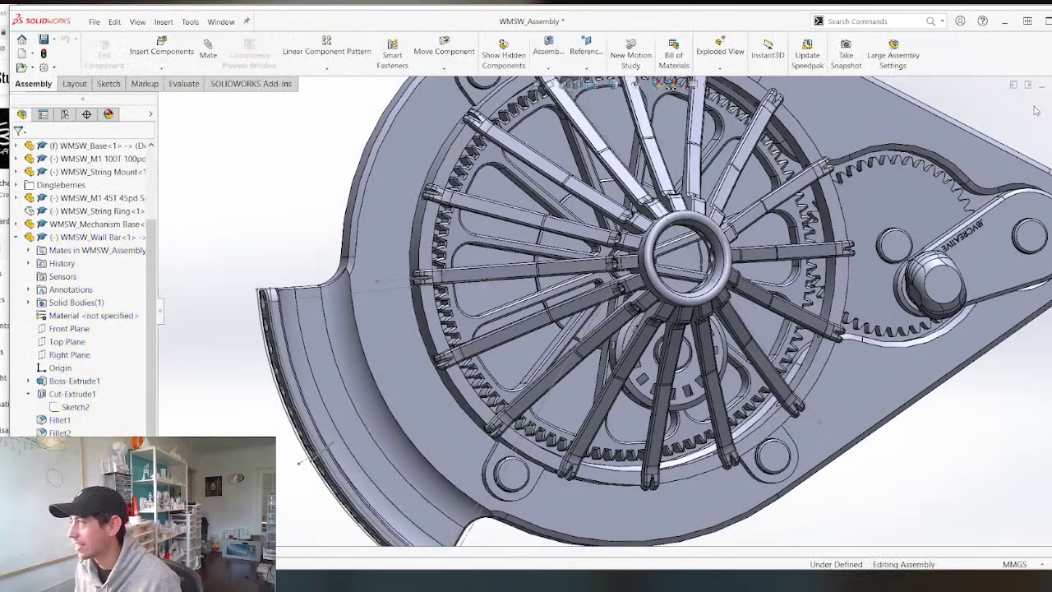
scroll(541, 238, up, 3)
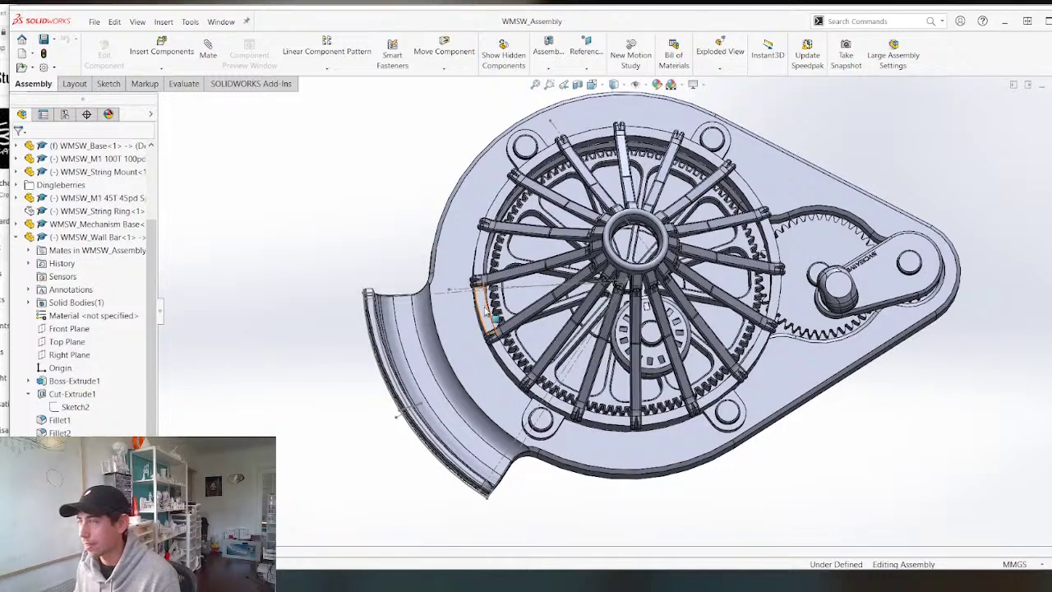
scroll(493, 317, down, 5)
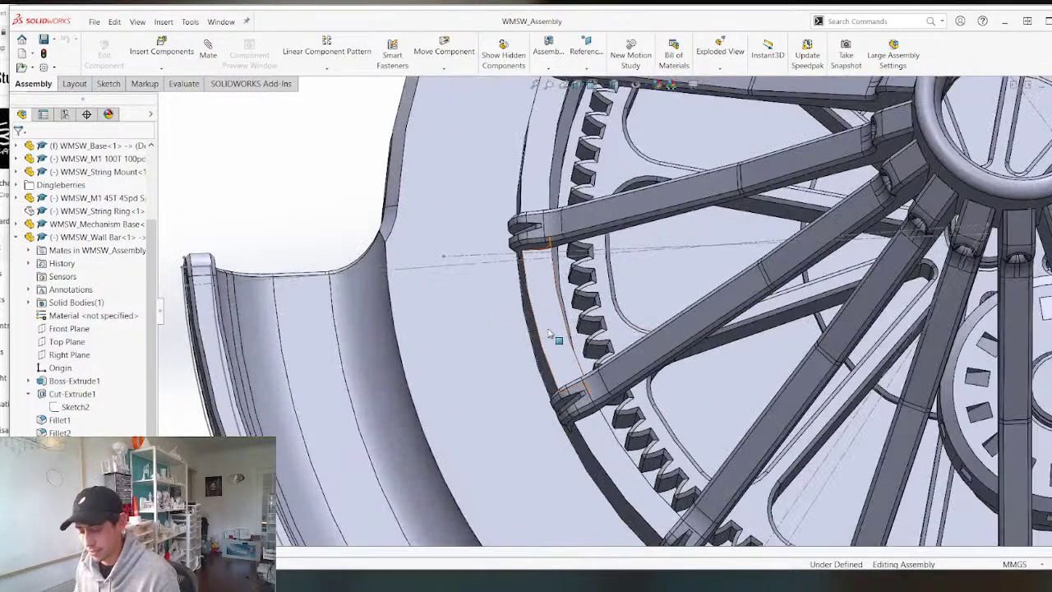
click(549, 333)
scroll(549, 333, up, 5)
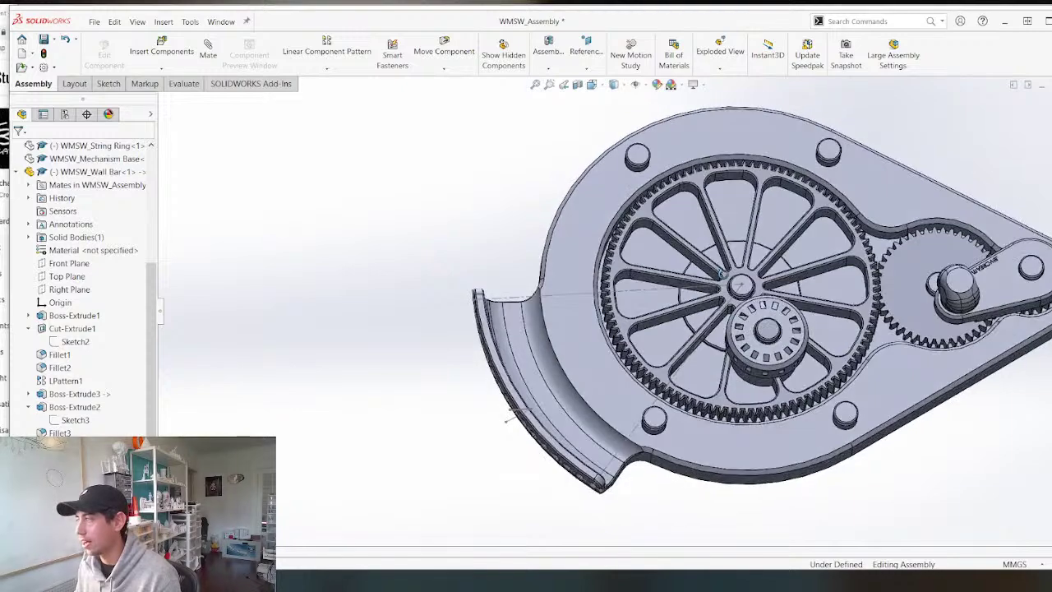
middle_drag(719, 274, 694, 328)
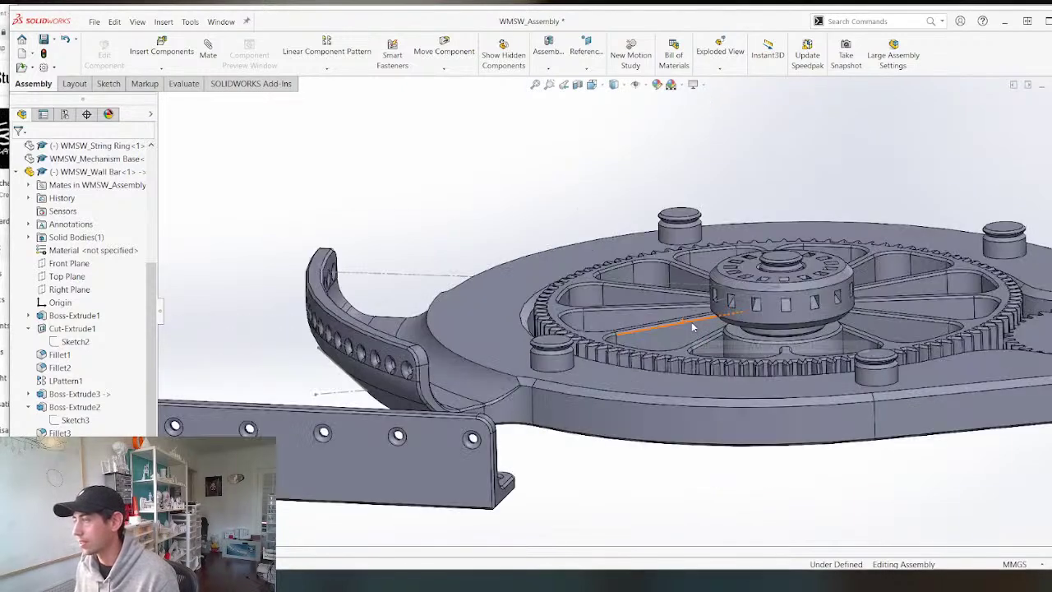
key(ctrl+Tab)
key(ctrl+Tab)
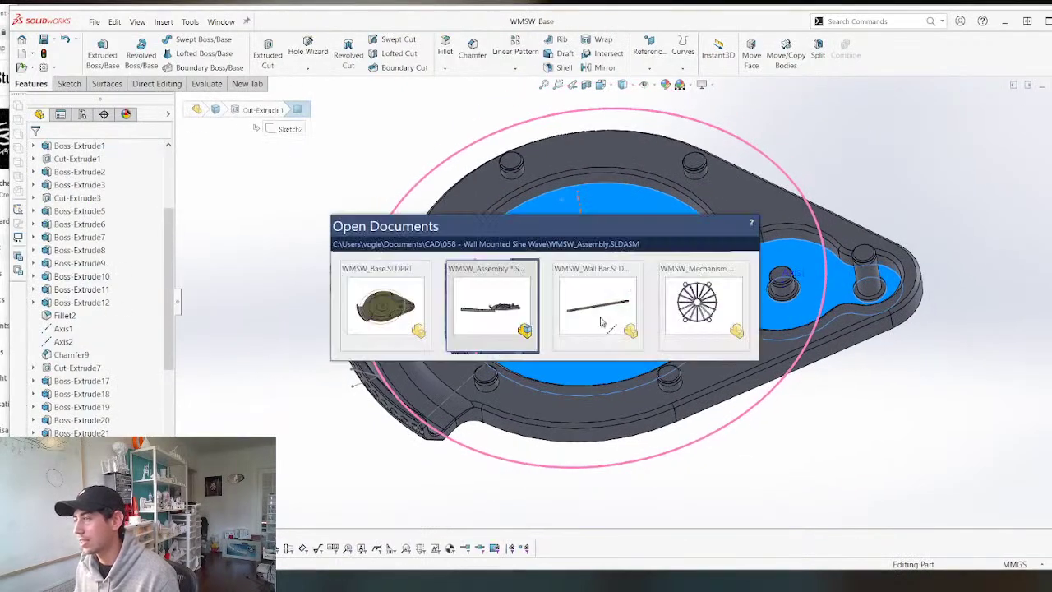
middle_drag(663, 348, 784, 302)
scroll(498, 320, down, 3)
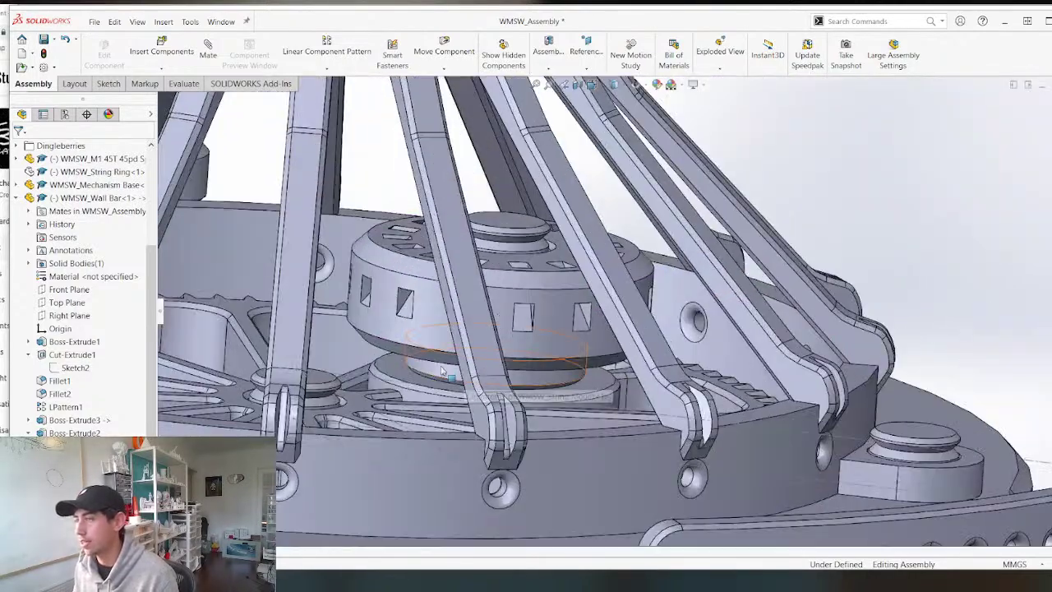
Open the string mount from the assembly as its own part and turn to its underside.
right_click(431, 337)
click(437, 181)
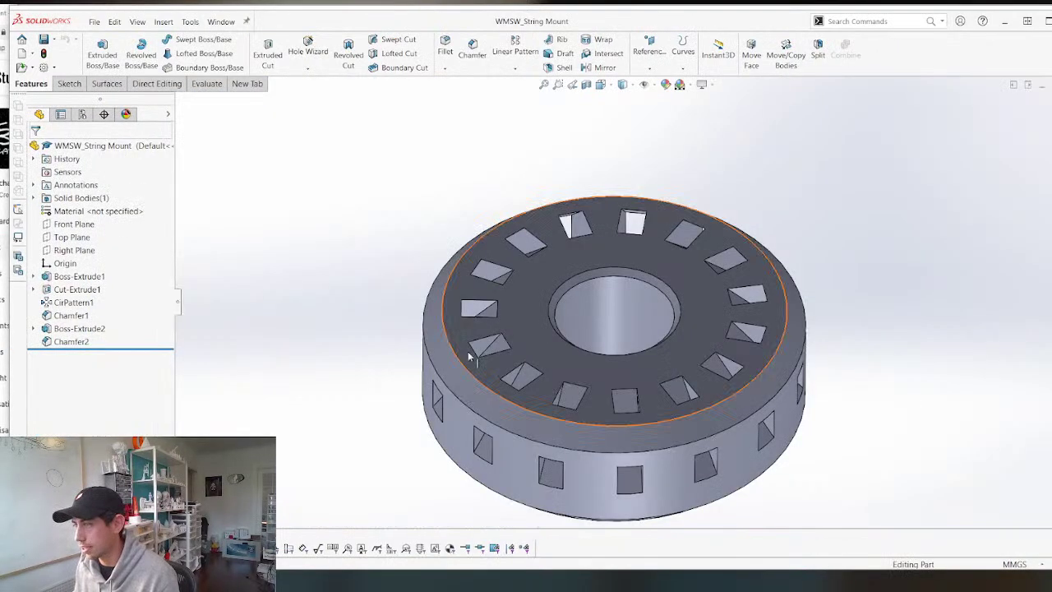
middle_drag(468, 356, 454, 310)
Delete the raised boss on the string mount's underside together with its leftover sketch.
click(82, 329)
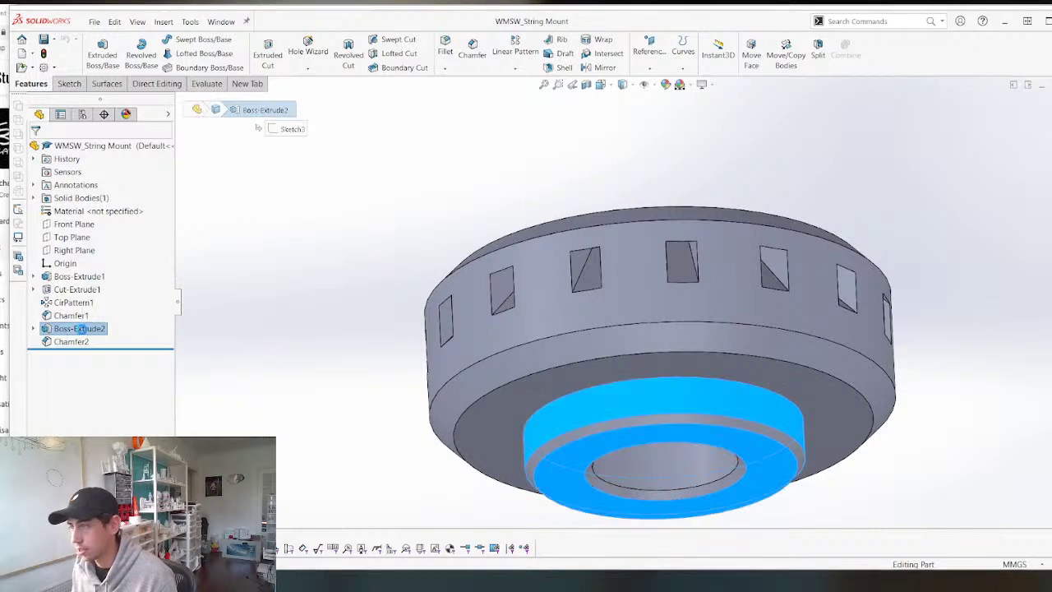
key(Delete)
key(Return)
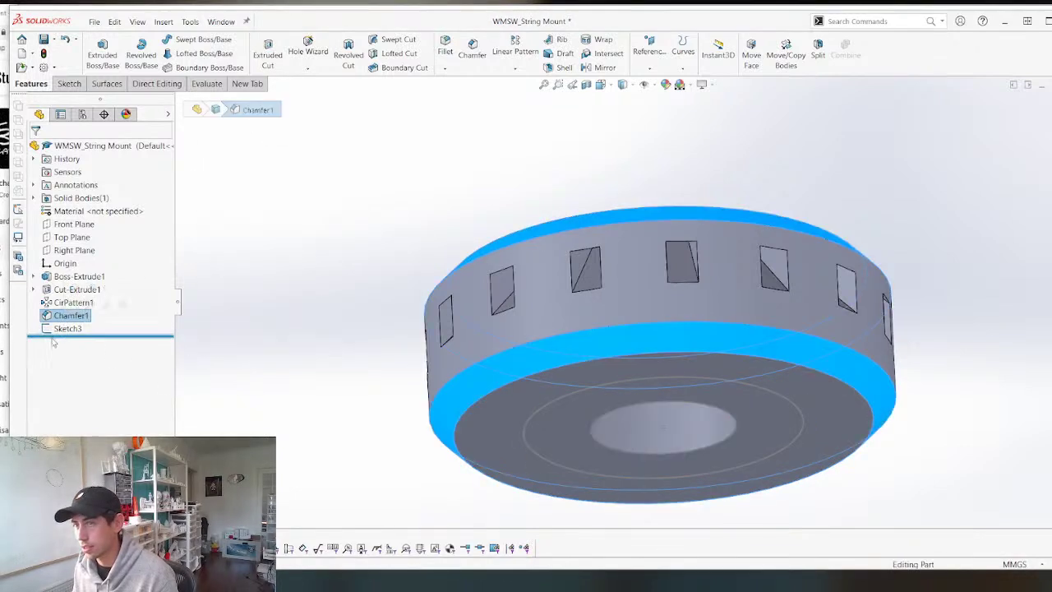
click(66, 328)
key(Delete)
key(Return)
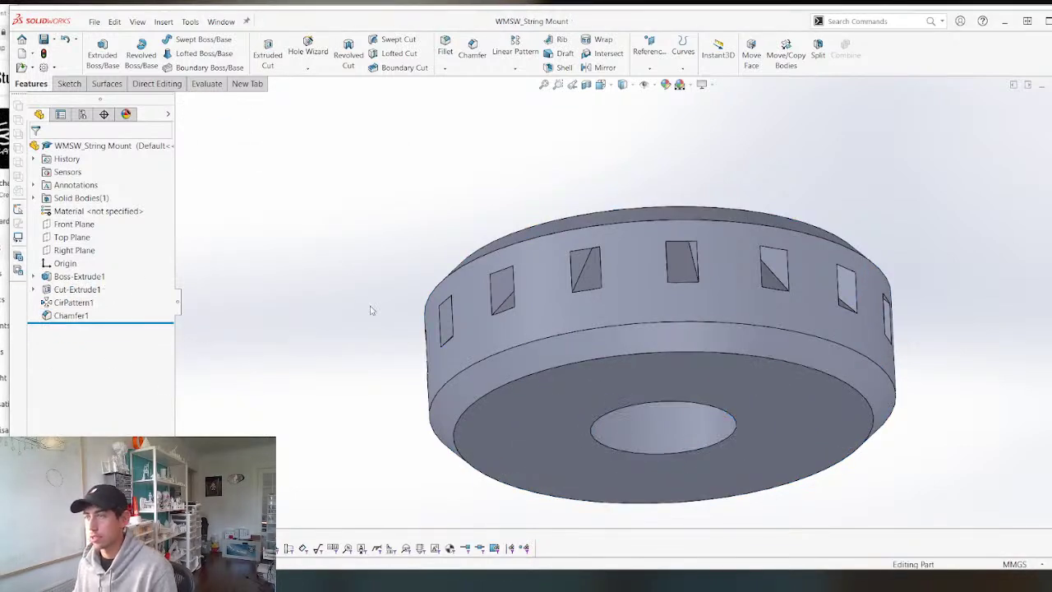
Undo the deletion of the string mount's underside boss, its chamfer and its sketch.
right_click(80, 315)
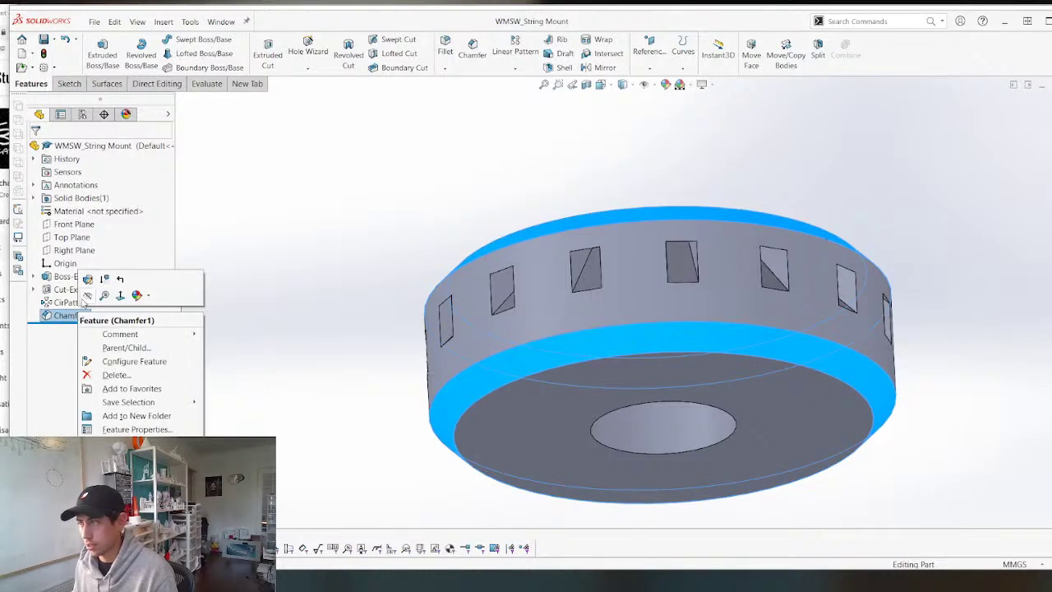
click(382, 212)
mouse_move(382, 212)
middle_down()
mouse_move(394, 362)
mouse_move(391, 317)
middle_up()
key(ctrl+z)
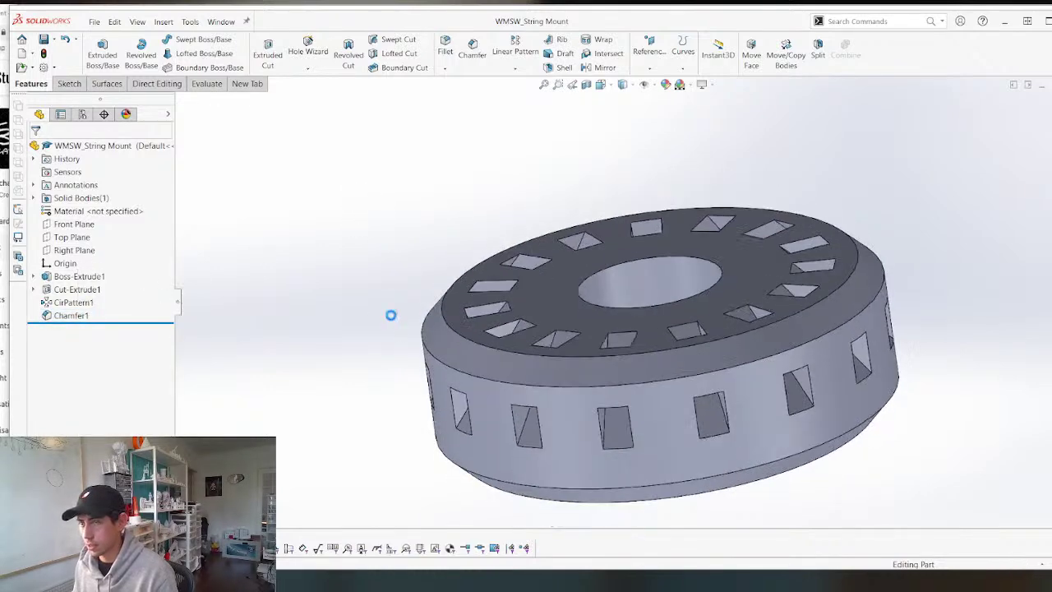
key(ctrl+y)
Remove the underside boss but keep its sketch, and chamfer both edges of the centre hole 0.5 mm at 45 degrees.
click(78, 329)
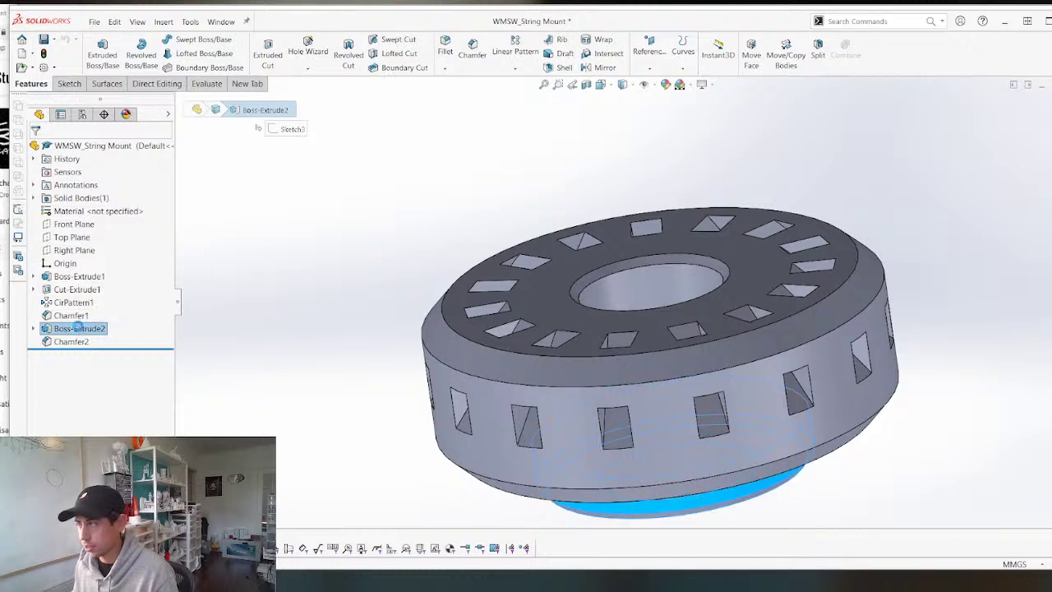
key(ctrl+z)
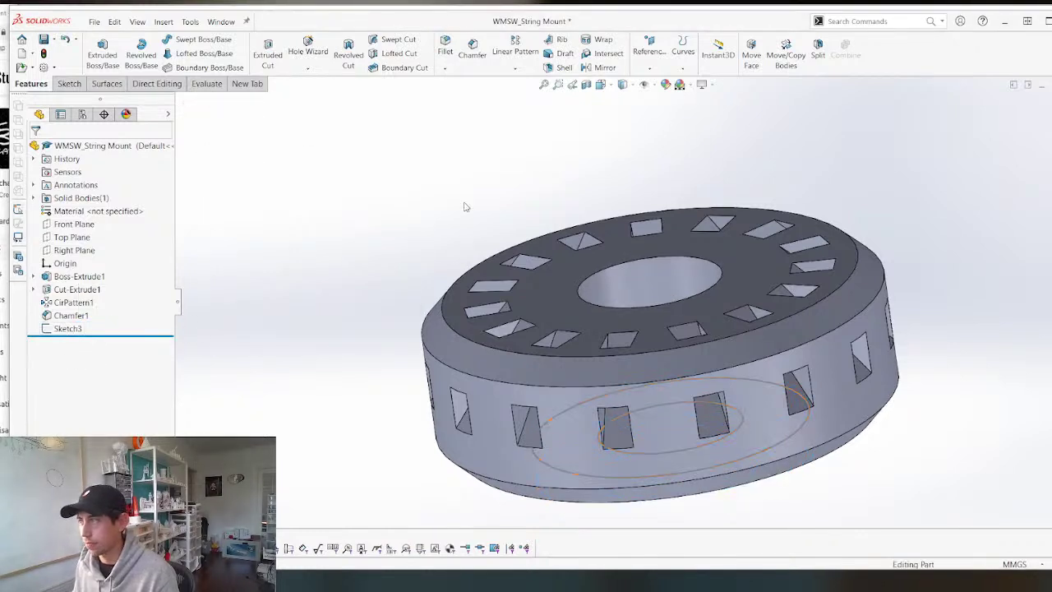
click(646, 258)
middle_drag(647, 258, 635, 380)
click(632, 381)
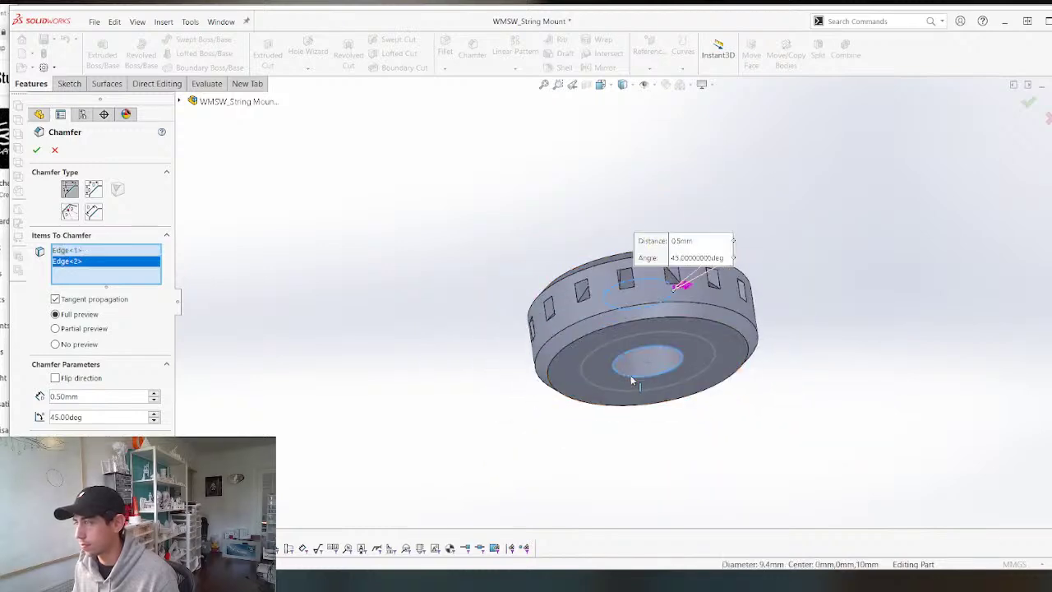
key(Return)
Switch back to the assembly and isolate the 100-tooth gear and the string mount.
key(ctrl+Tab)
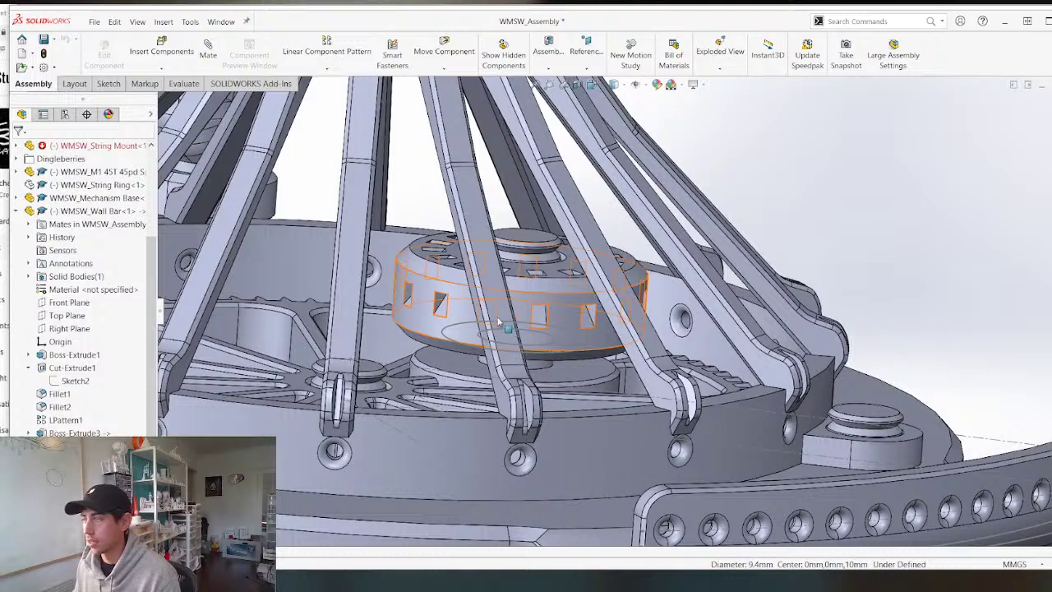
middle_drag(497, 322, 485, 345)
click(477, 369)
ctrl+click(464, 331)
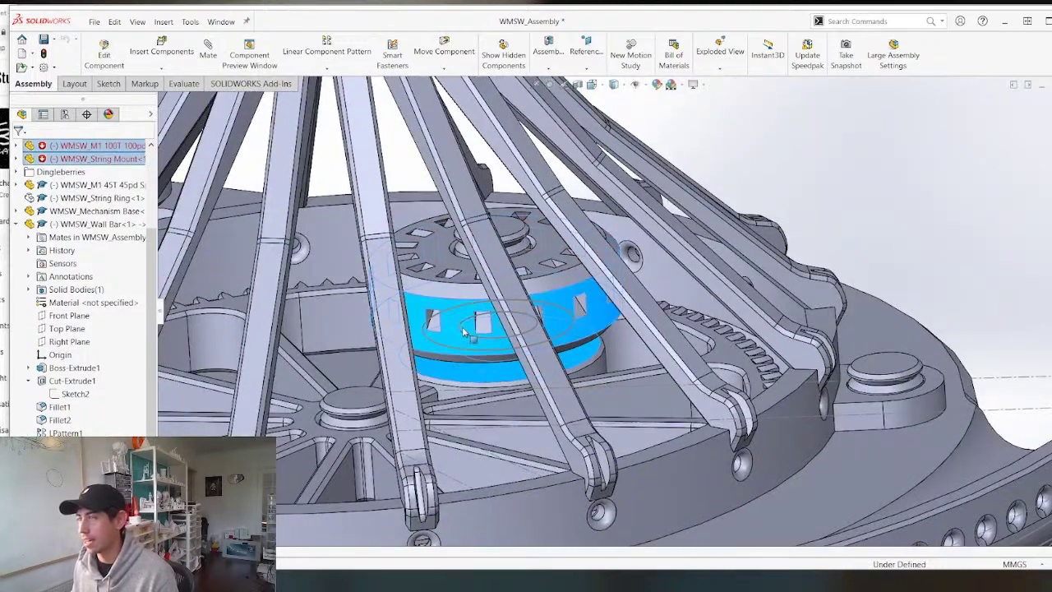
right_click(477, 282)
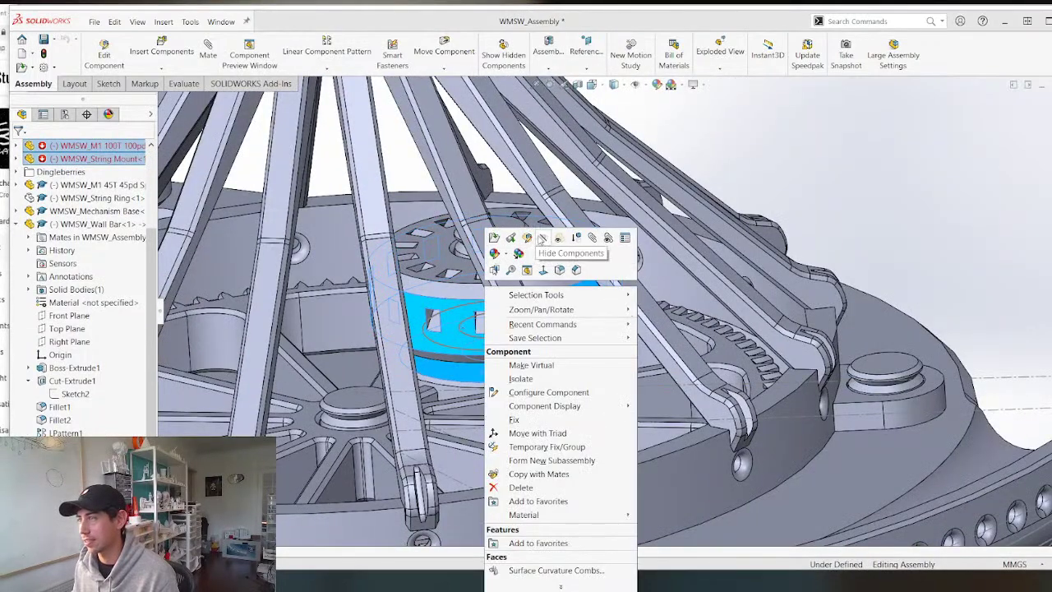
click(522, 378)
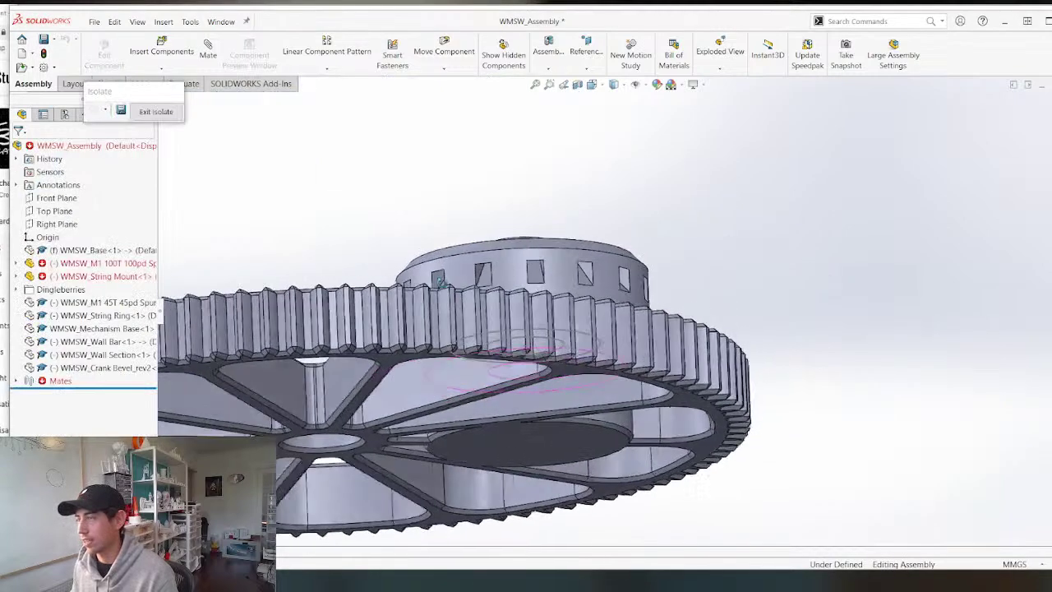
middle_drag(441, 281, 460, 394)
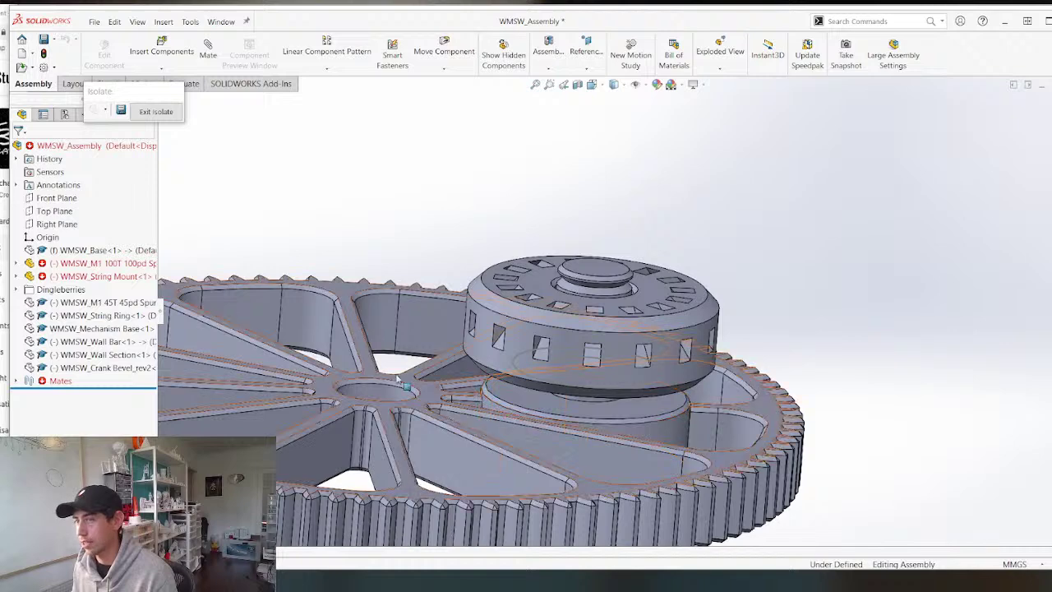
Delete the broken coincident mate of the string mount.
click(16, 276)
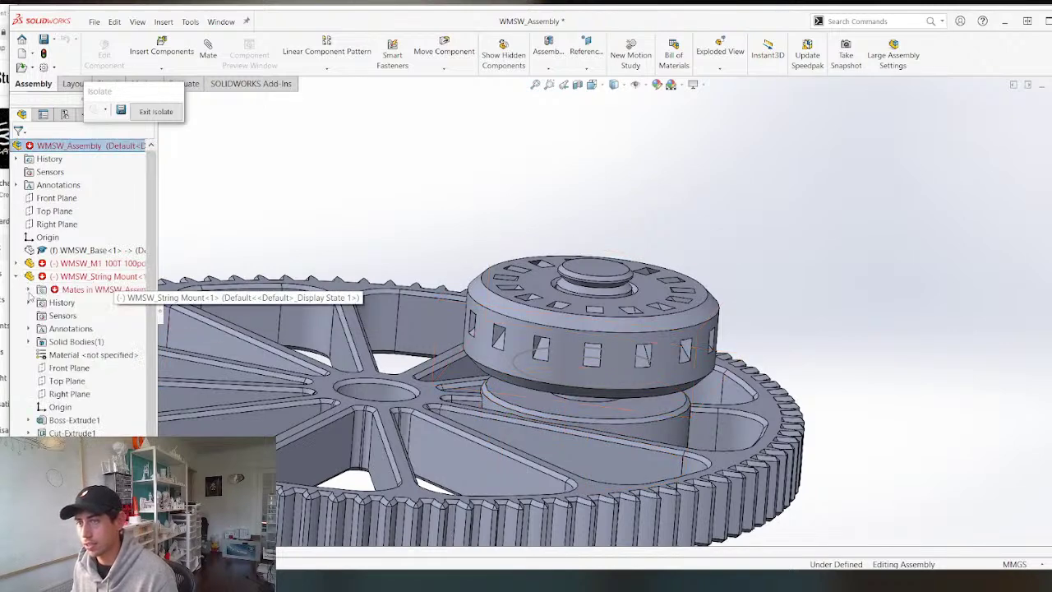
click(30, 290)
click(67, 317)
key(Delete)
key(Return)
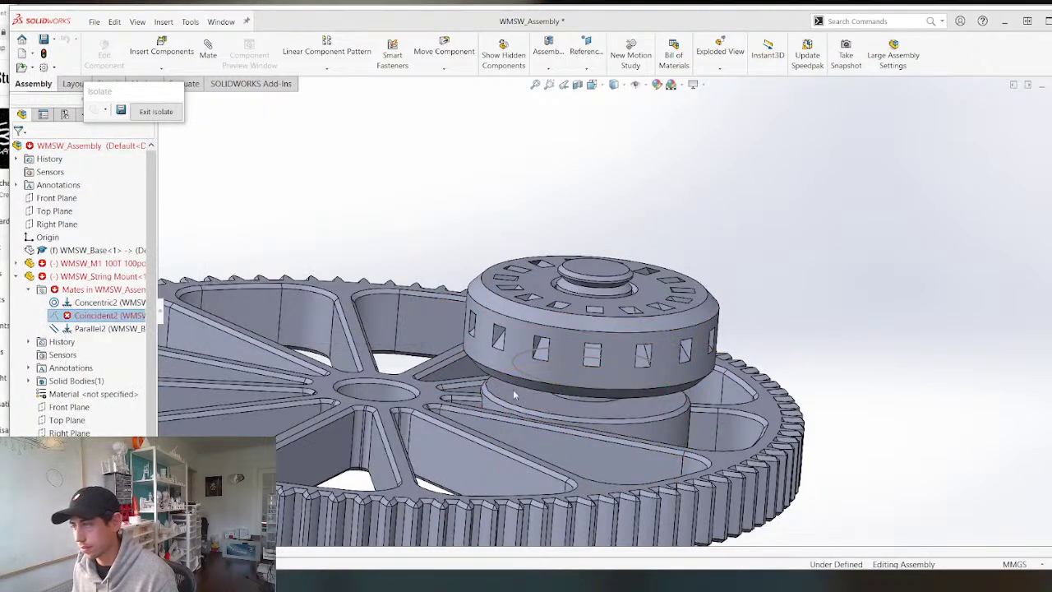
Add a coincident mate between the string mount's flat underside and the top face of the gear's round boss.
middle_drag(483, 362, 460, 176)
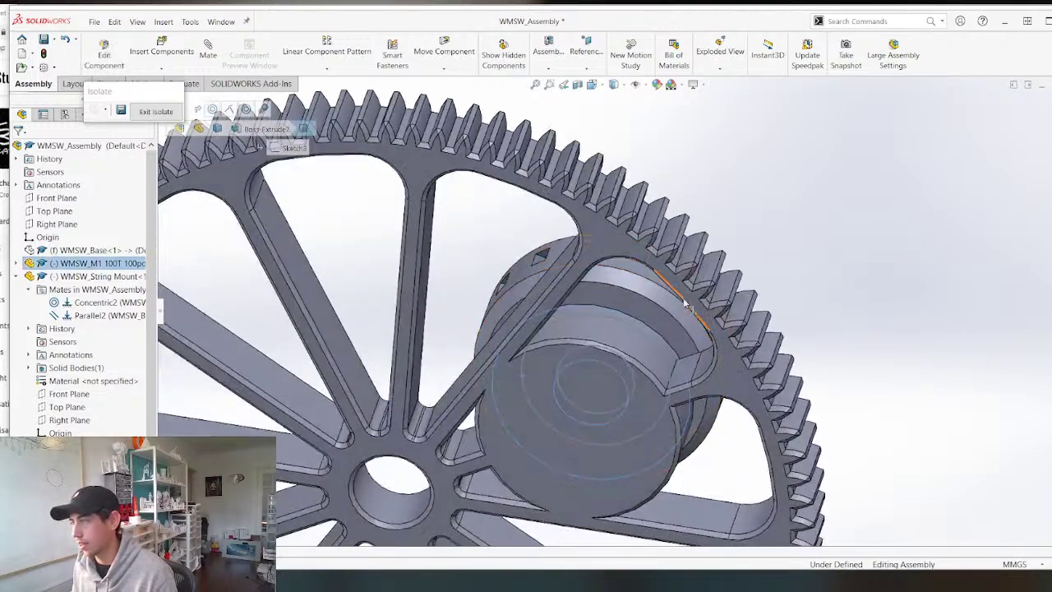
ctrl+click(662, 322)
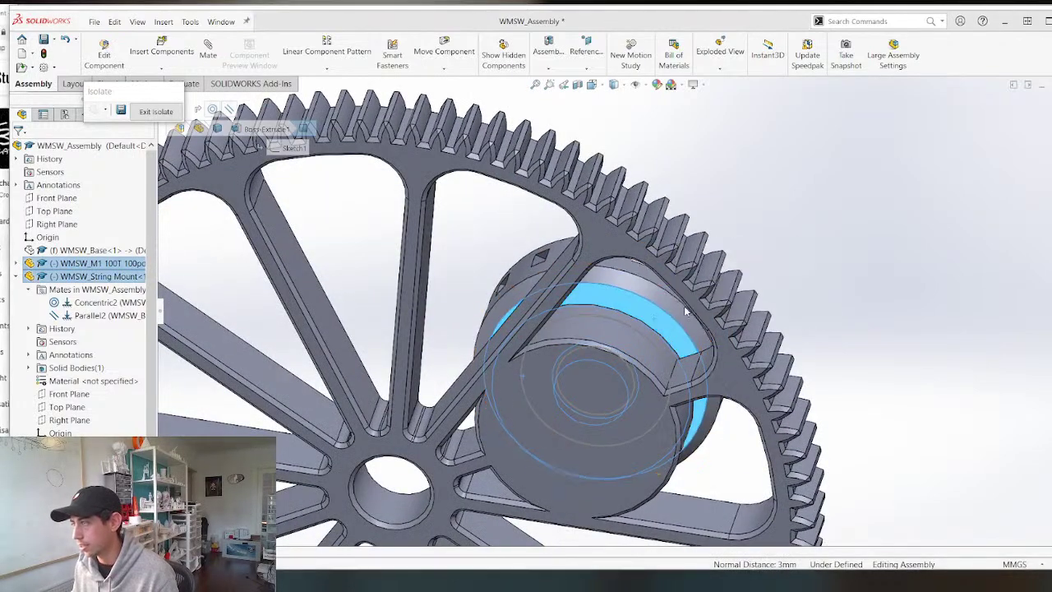
click(411, 337)
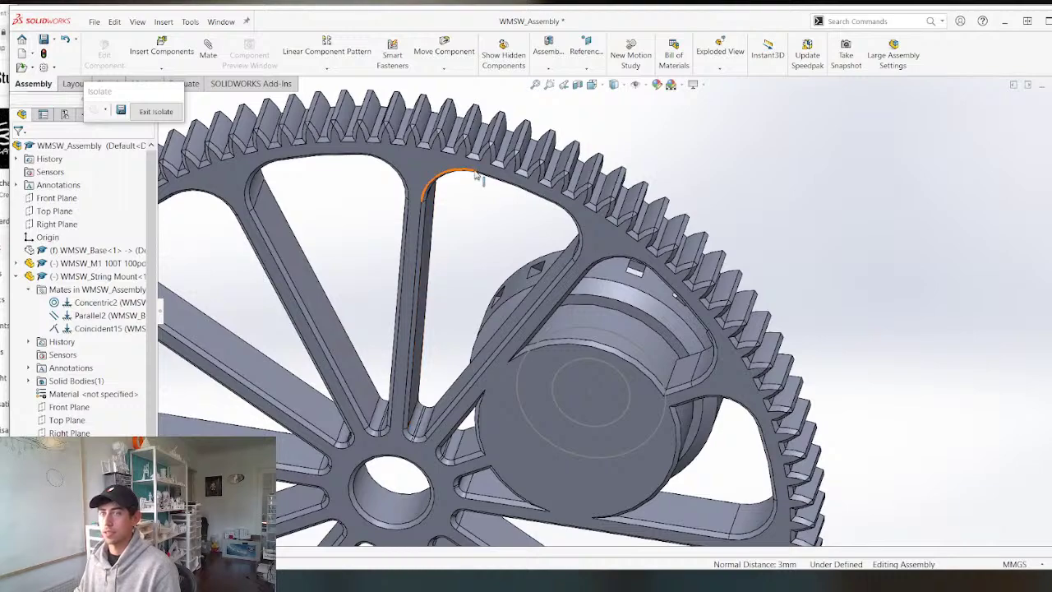
Check the length dimension of the gear's peg that passes through the string mount.
middle_drag(475, 175, 599, 370)
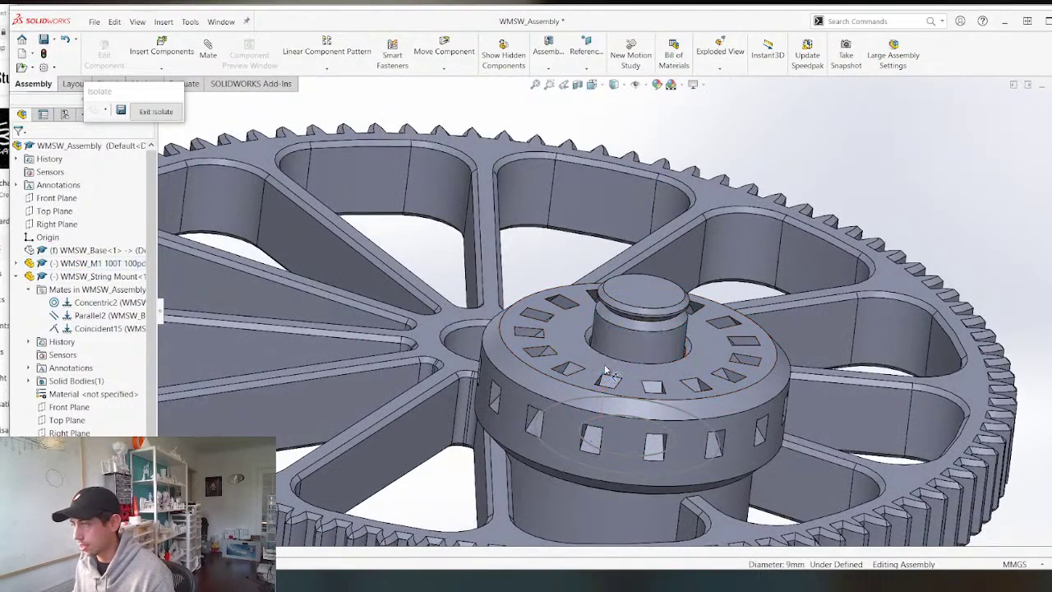
click(609, 352)
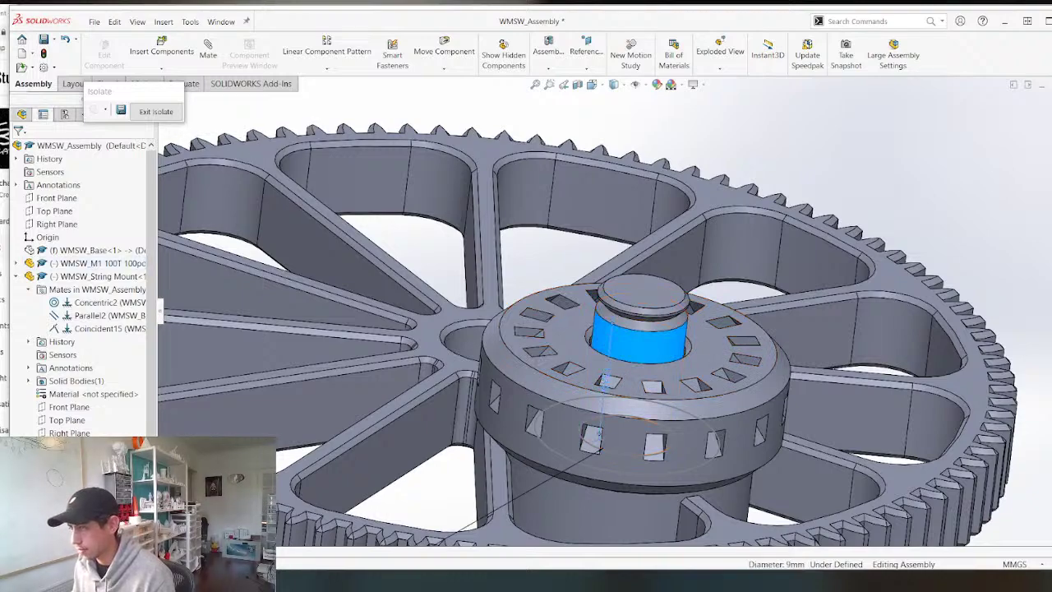
double_click(607, 380)
key(Escape)
key(Escape)
Measure the string mount's height between its lower circular edge and its slotted top face.
middle_drag(568, 415, 552, 317)
scroll(561, 443, down, 3)
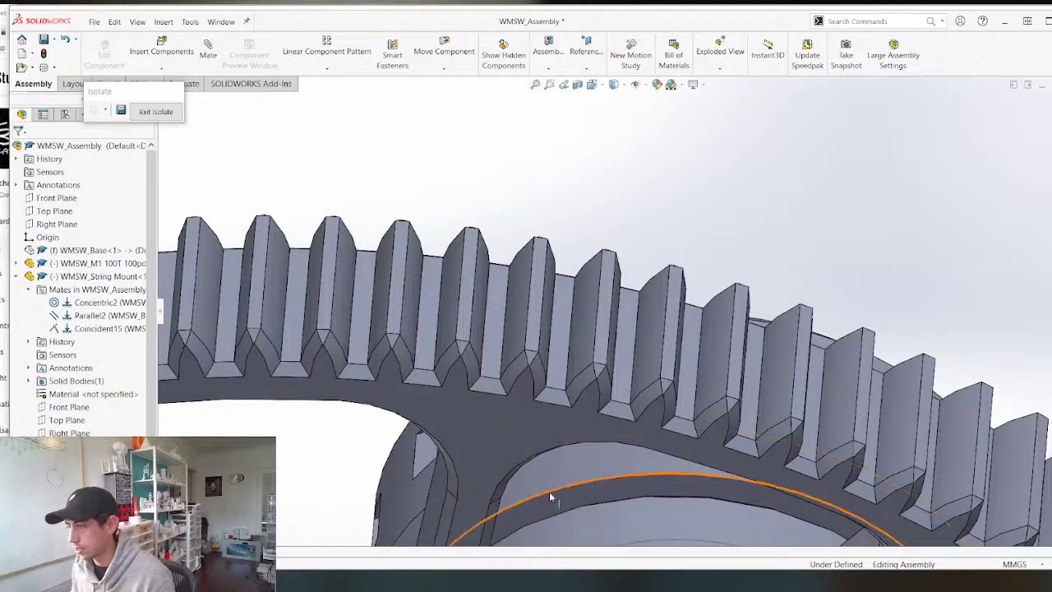
scroll(550, 496, up, 3)
middle_drag(564, 451, 578, 399)
click(606, 384)
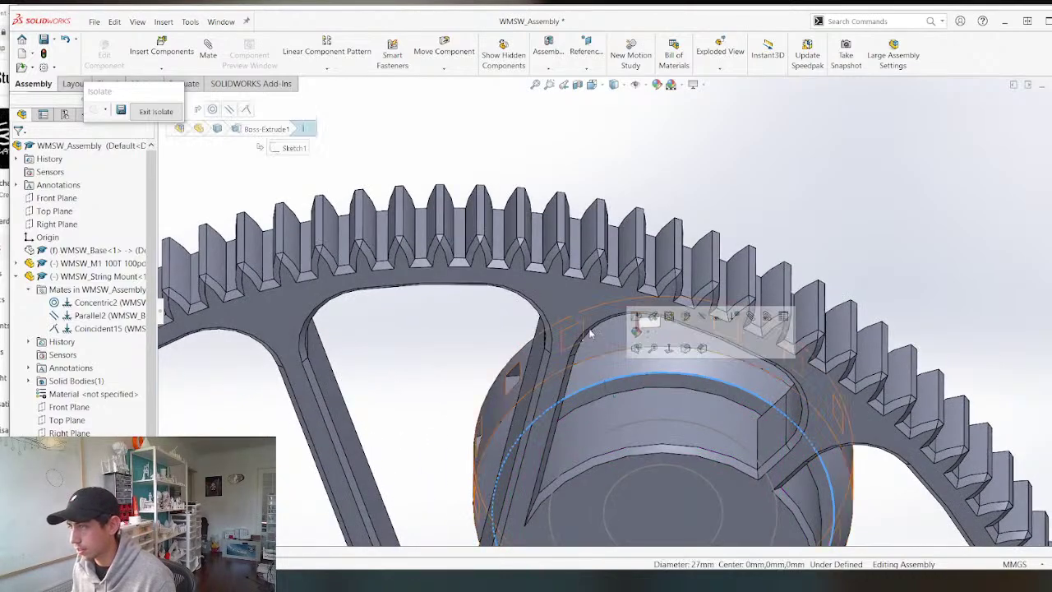
middle_drag(601, 266, 583, 436)
scroll(582, 444, up, 3)
scroll(626, 195, down, 3)
middle_drag(626, 195, 631, 234)
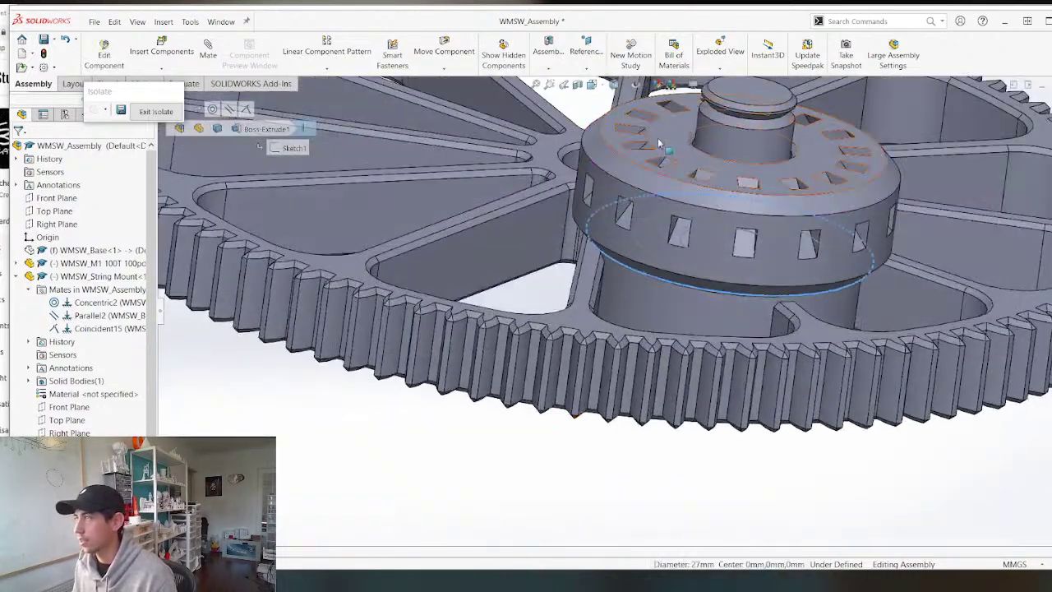
ctrl+click(662, 142)
key(m)
key(Escape)
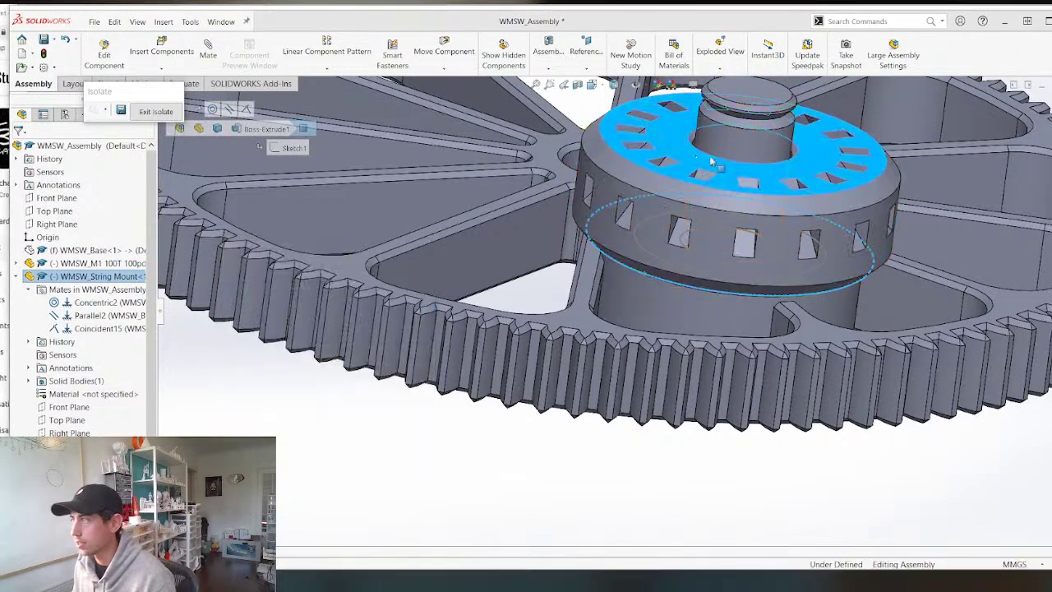
Set the extrusion length of the gear's peg through the string mount to 10.2 mm.
click(737, 150)
double_click(707, 177)
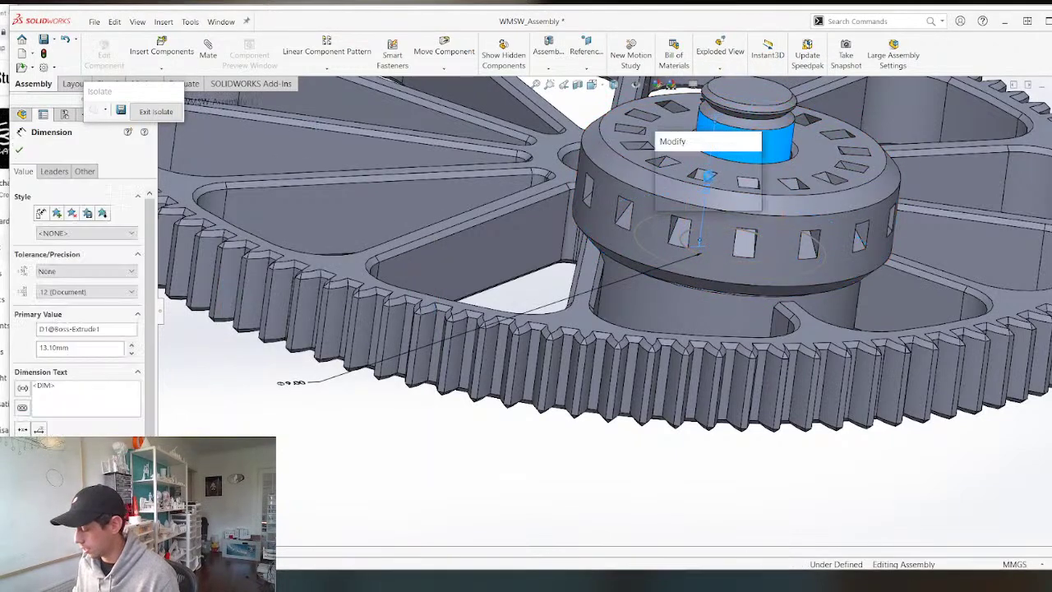
text(10.2)
key(Return)
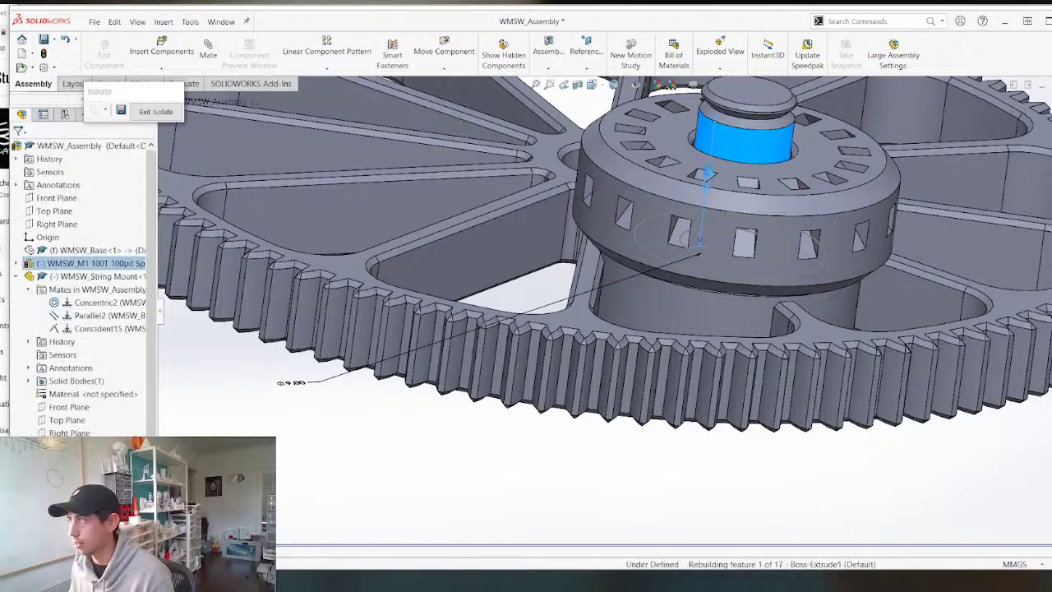
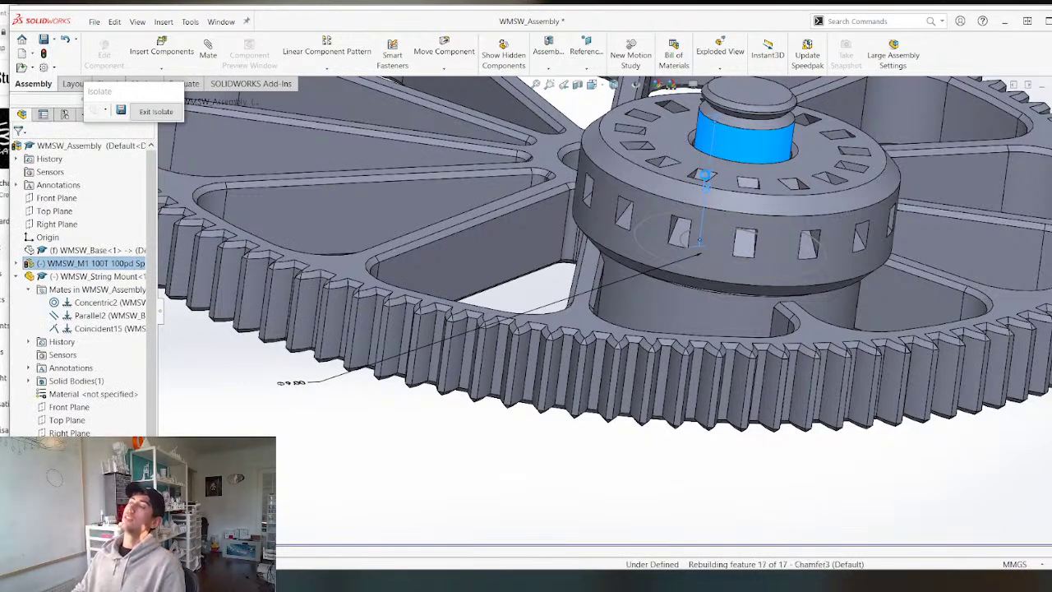
Leave the gear's peg and end the isolated view so that the whole assembly is displayed again.
scroll(691, 198, up, 7)
key(Escape)
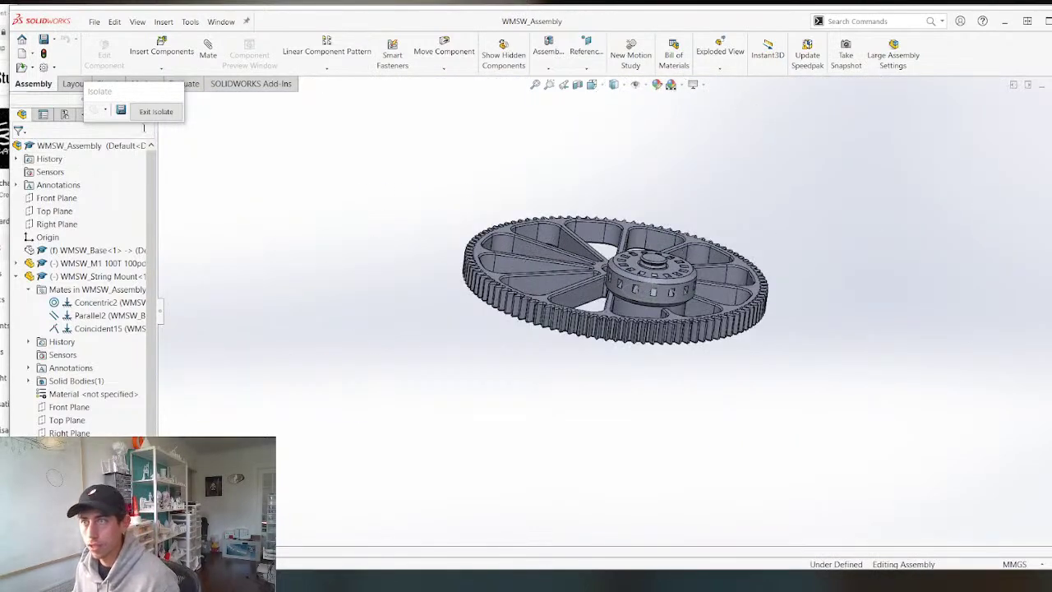
click(154, 111)
scroll(616, 321, down, 5)
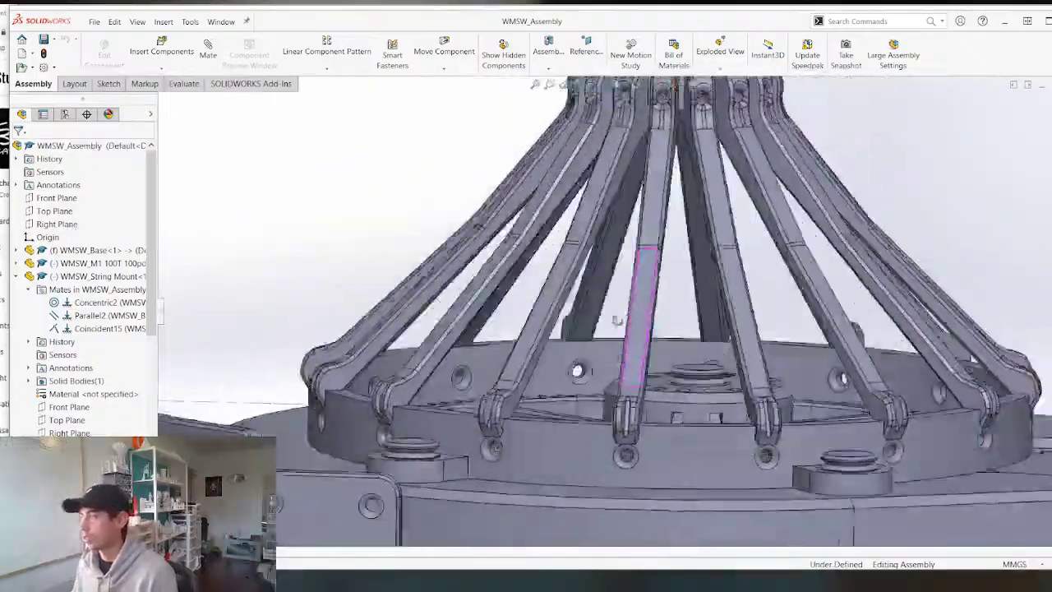
Examine the string mount and gear within the mechanism base and the surrounding wall base from several angles.
middle_drag(616, 321, 631, 380)
scroll(631, 380, up, 4)
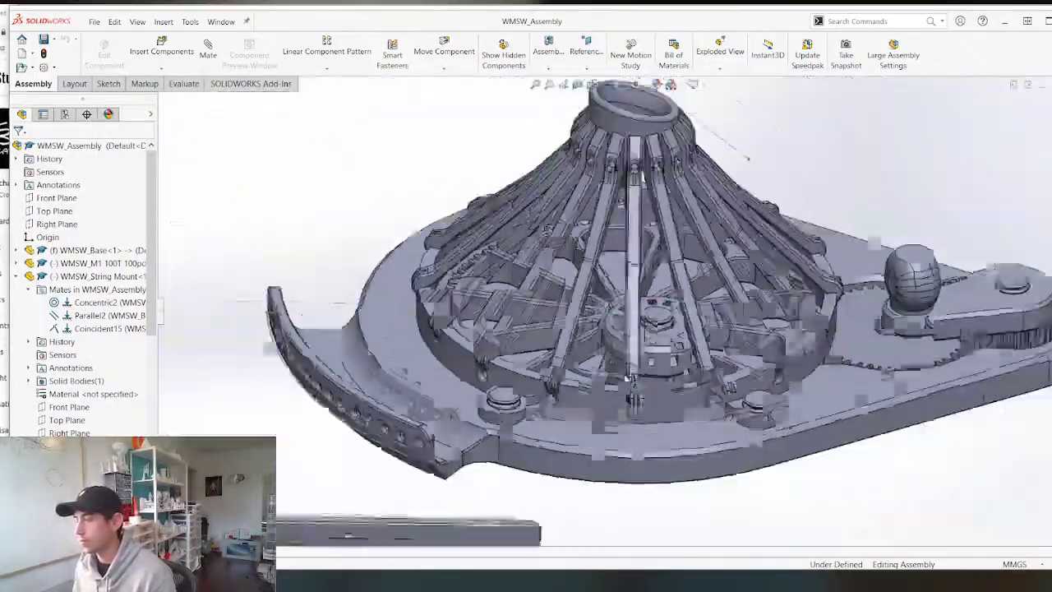
scroll(643, 354, down, 1)
middle_drag(557, 491, 546, 411)
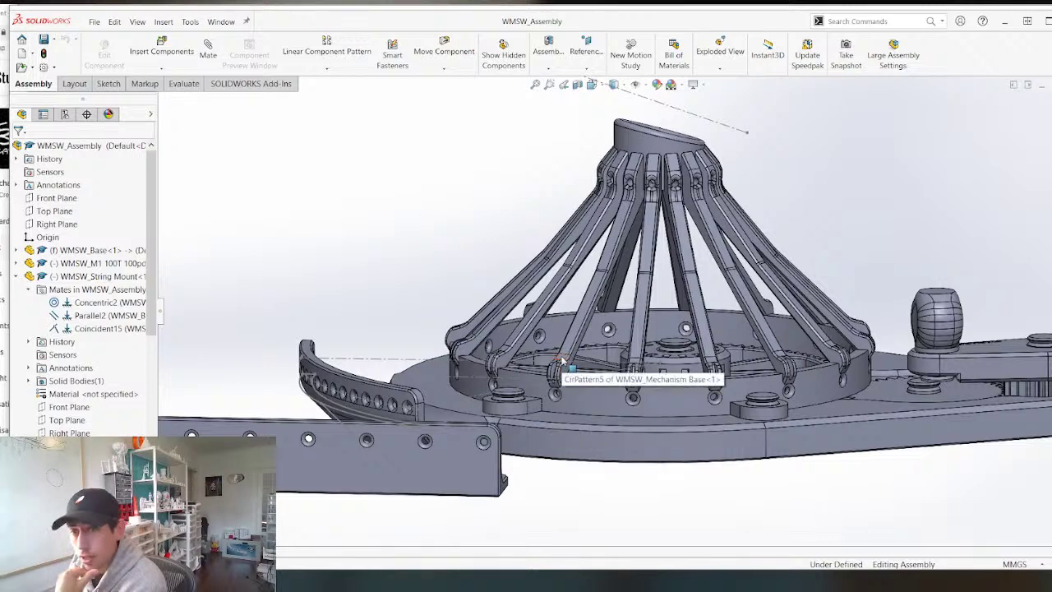
scroll(612, 372, down, 3)
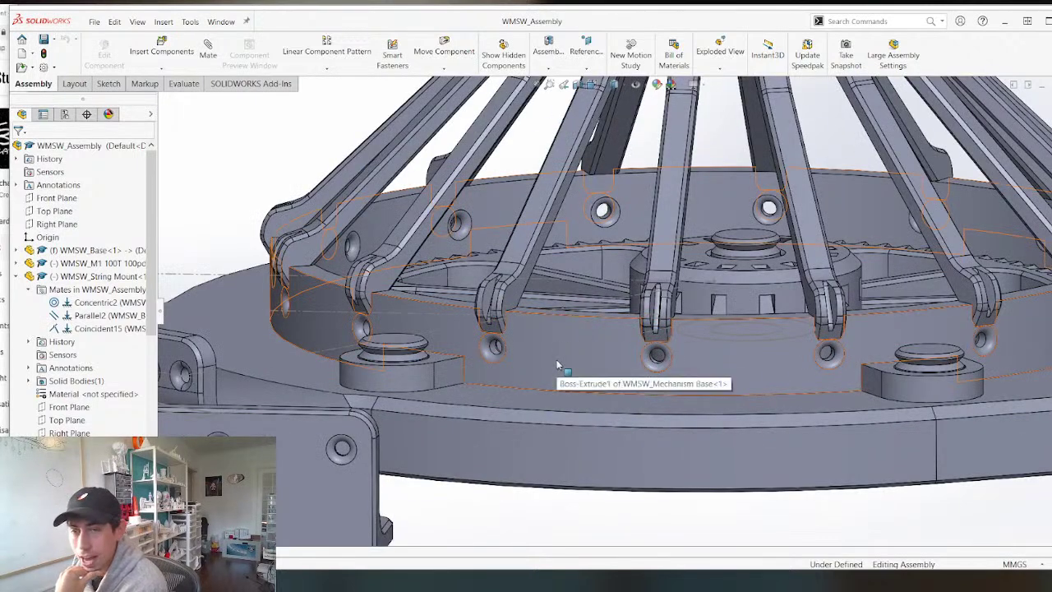
scroll(568, 440, up, 5)
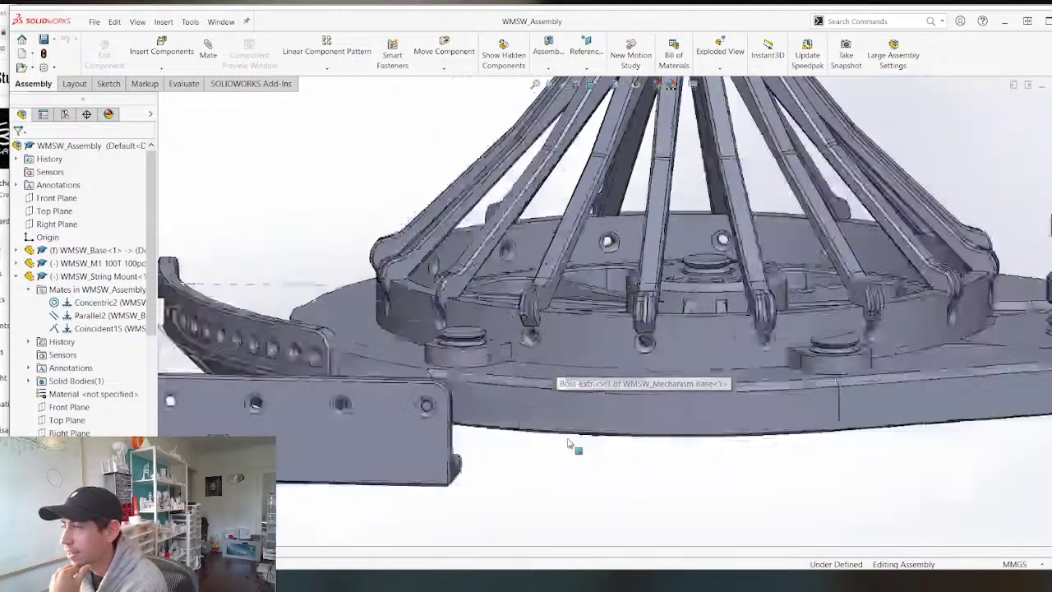
middle_drag(589, 400, 570, 449)
scroll(571, 449, up, 4)
scroll(619, 337, down, 8)
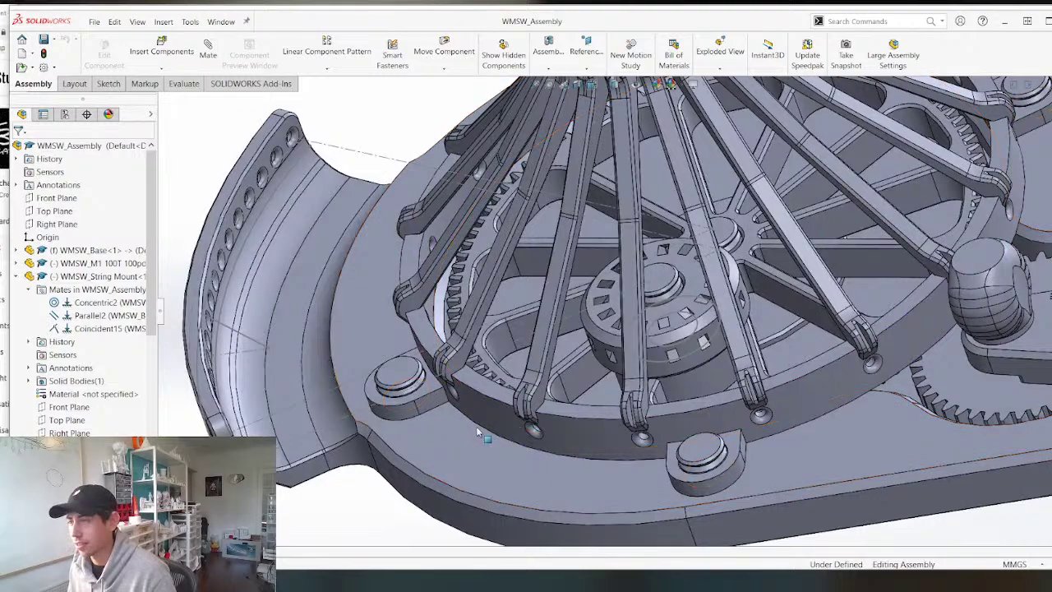
middle_drag(530, 428, 579, 387)
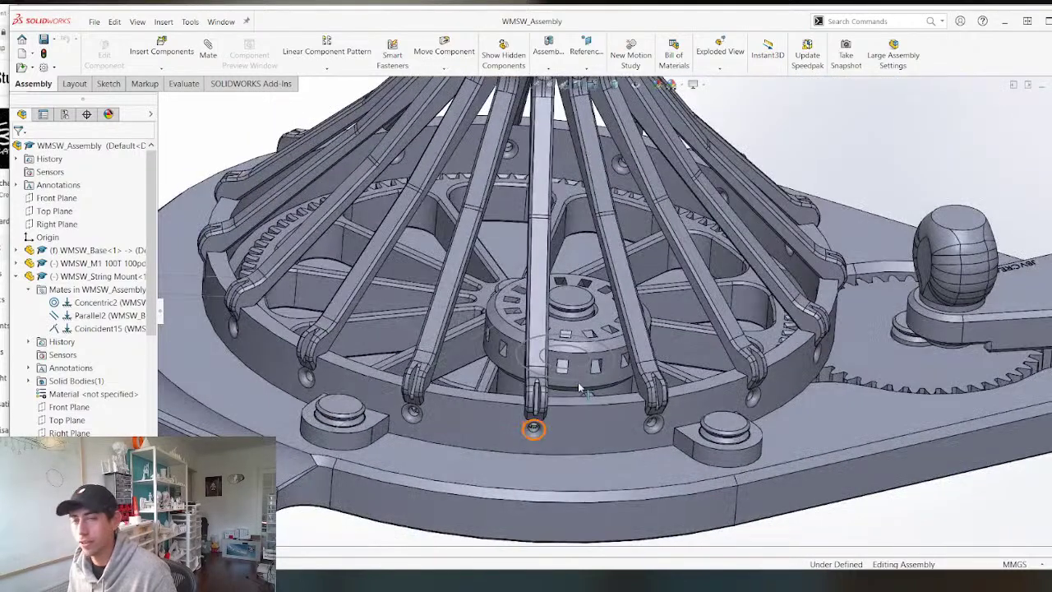
scroll(454, 343, up, 8)
scroll(583, 355, down, 8)
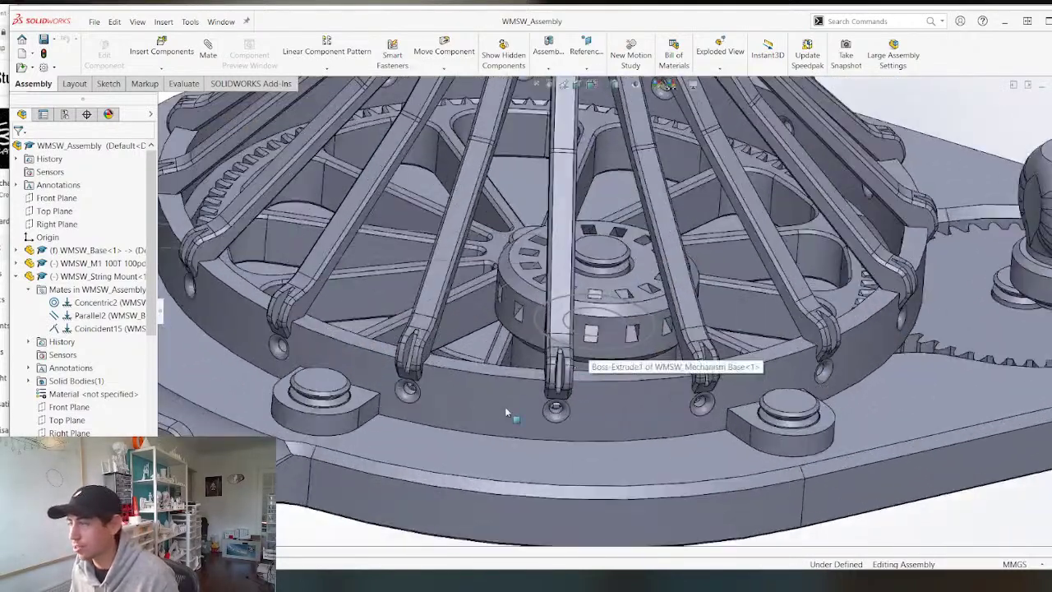
Open the mechanism base part from its outer ring, look it over and return to the assembly.
right_click(527, 404)
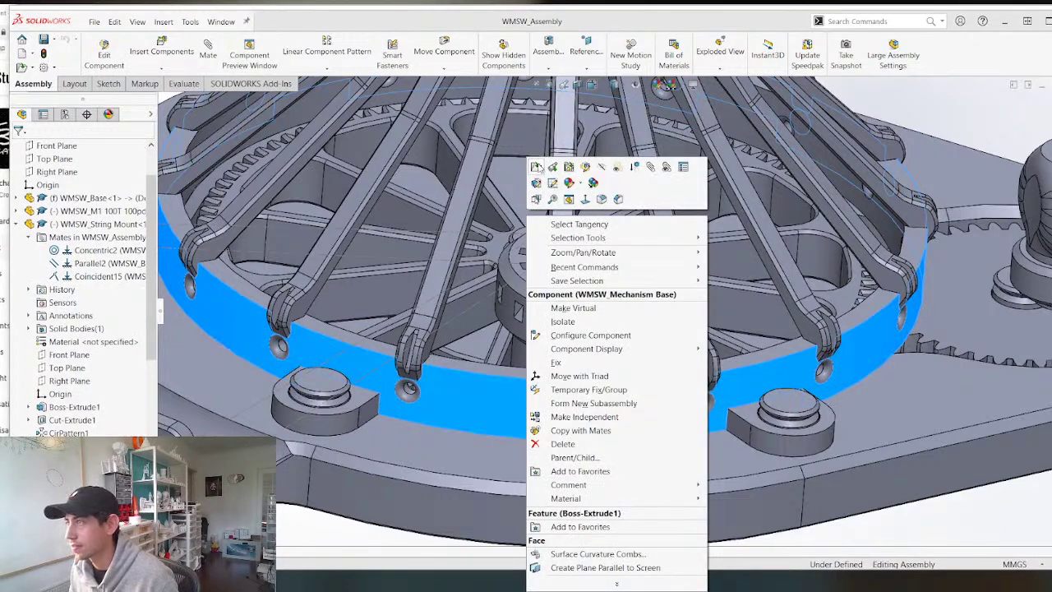
click(538, 167)
middle_drag(596, 373, 493, 351)
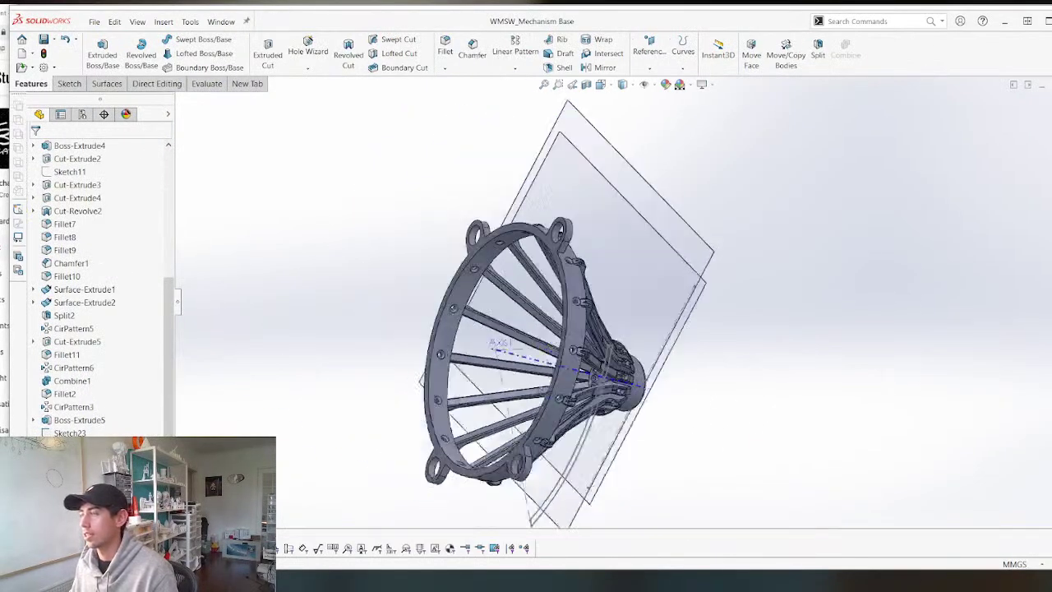
key(ctrl+Tab)
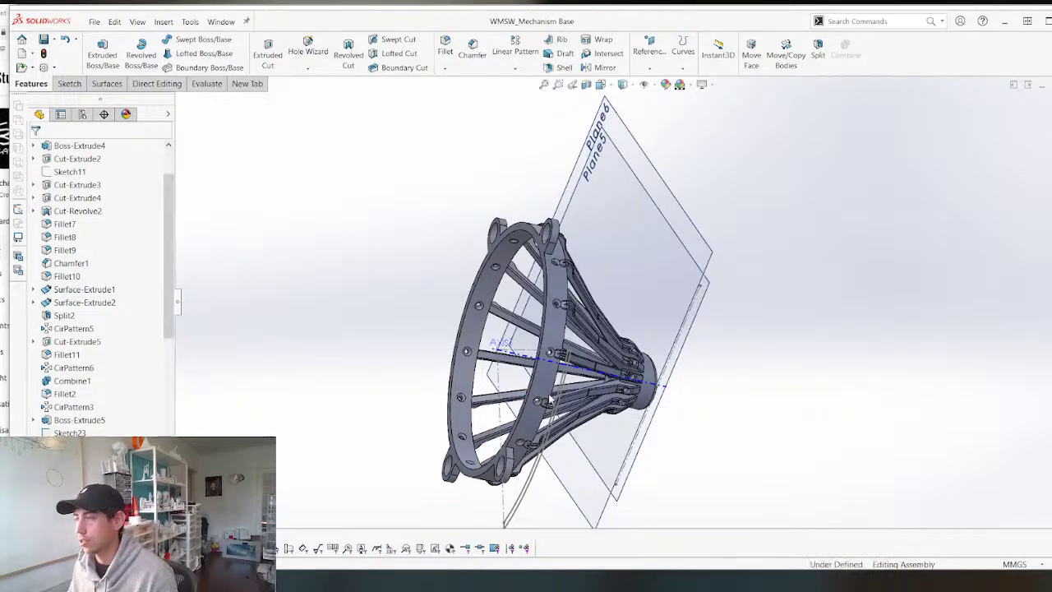
scroll(530, 361, up, 4)
middle_drag(550, 255, 545, 402)
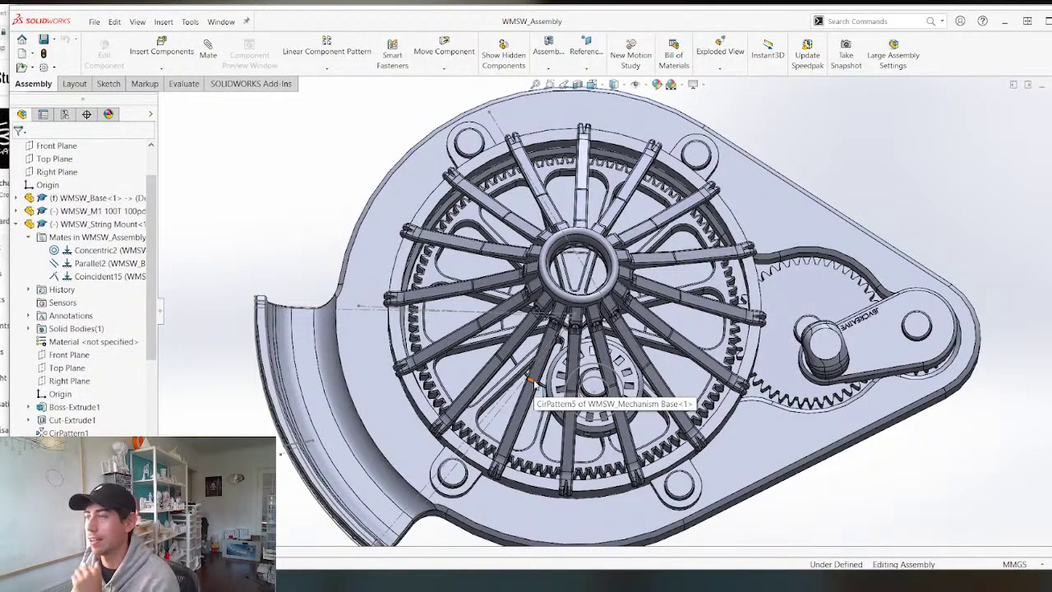
Open the wall base part from the assembly for editing.
middle_drag(530, 382, 413, 427)
scroll(408, 442, down, 5)
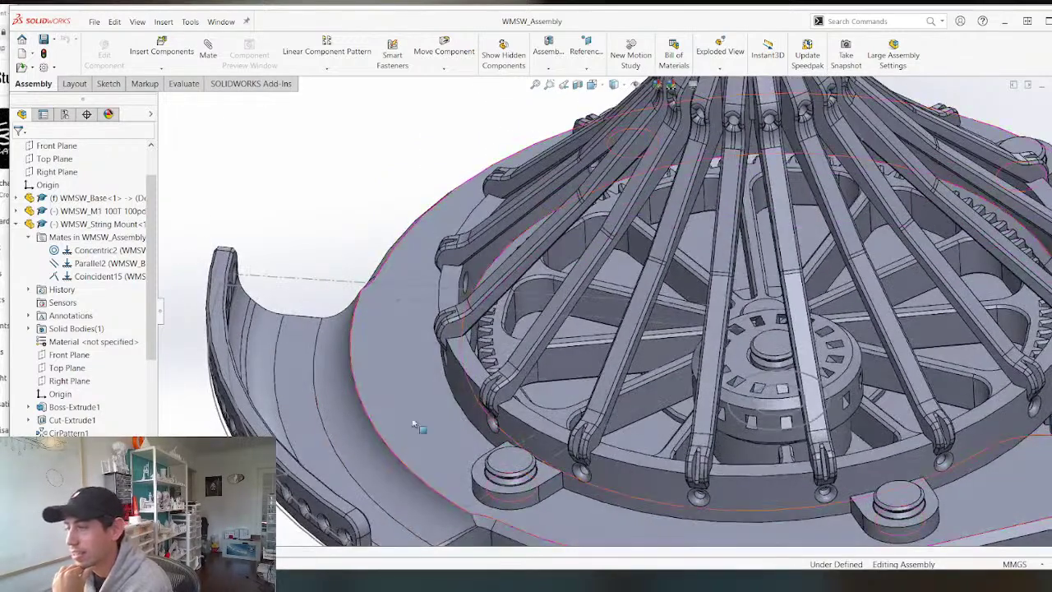
right_click(425, 237)
click(421, 194)
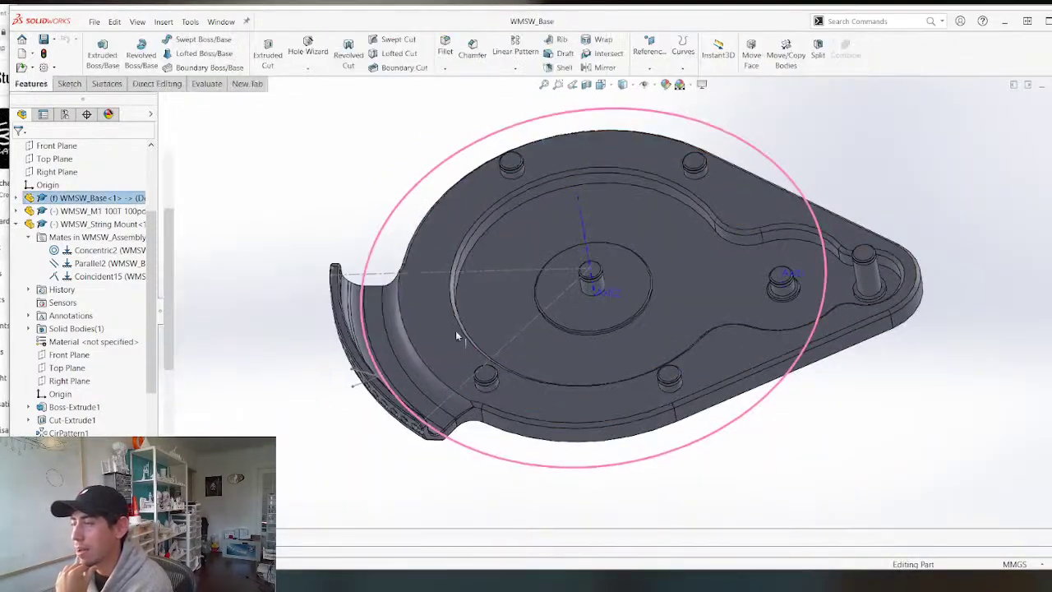
Fillet the curved edge between the base's top face and its perforated side arm with a 2.5 mm radius.
middle_drag(413, 294, 419, 272)
scroll(446, 326, down, 5)
middle_drag(484, 338, 464, 366)
key(f)
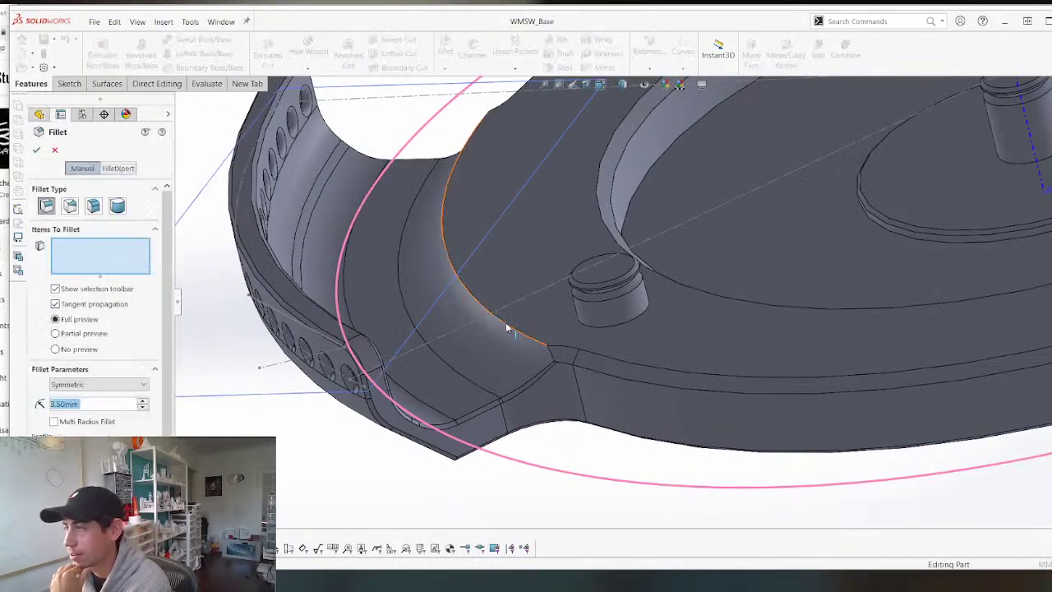
click(503, 326)
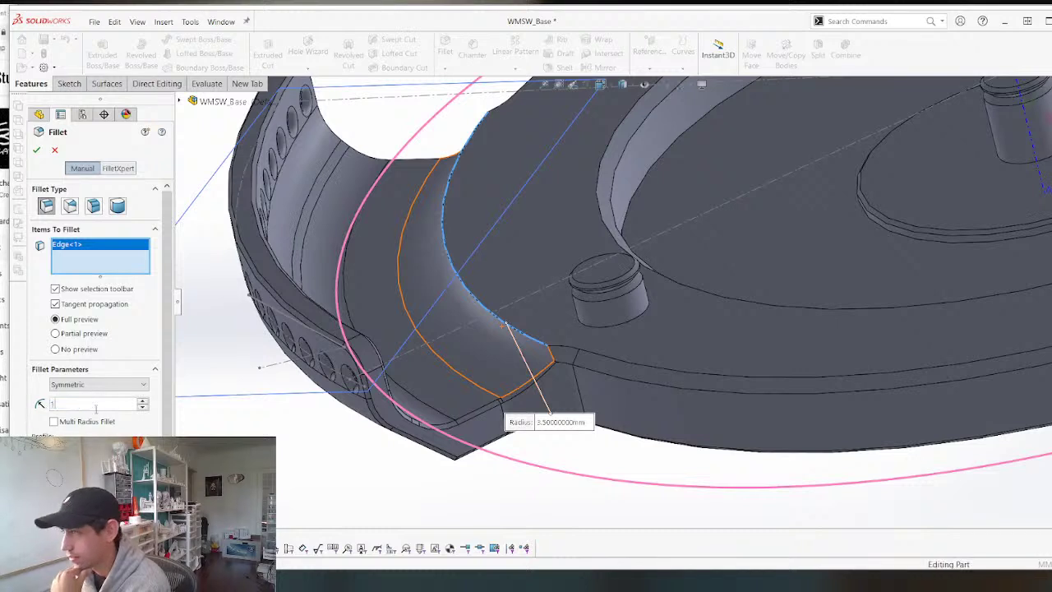
text(2)
key(Return)
text(2.5)
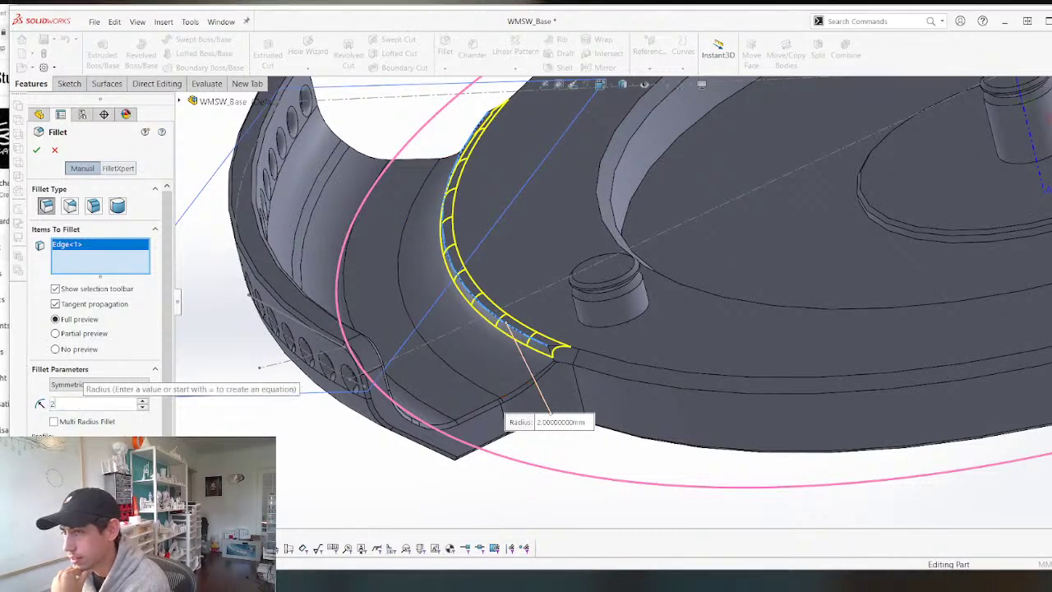
key(Return)
text(2.5)
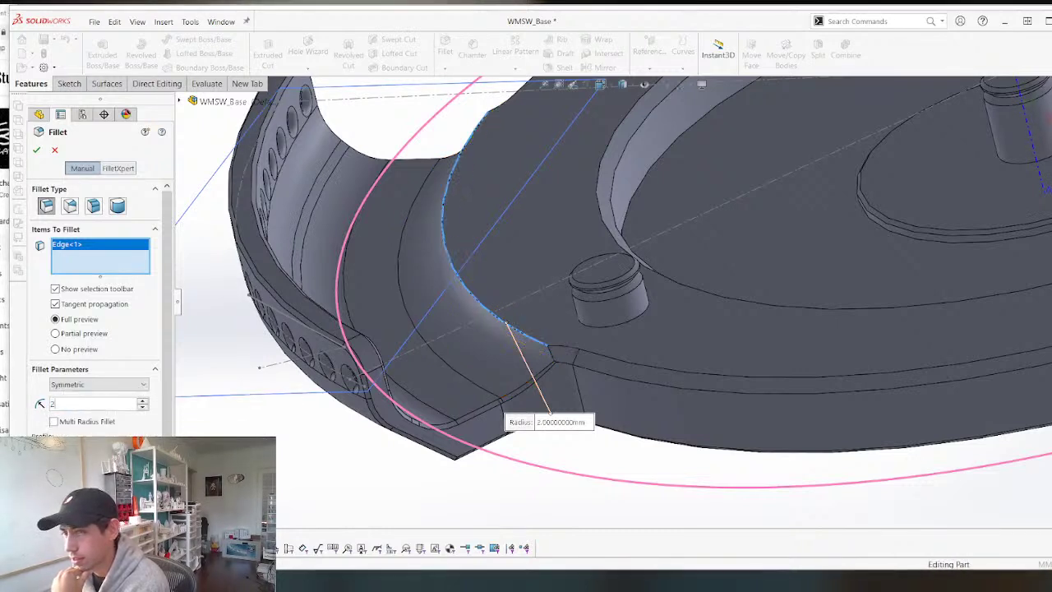
key(Return)
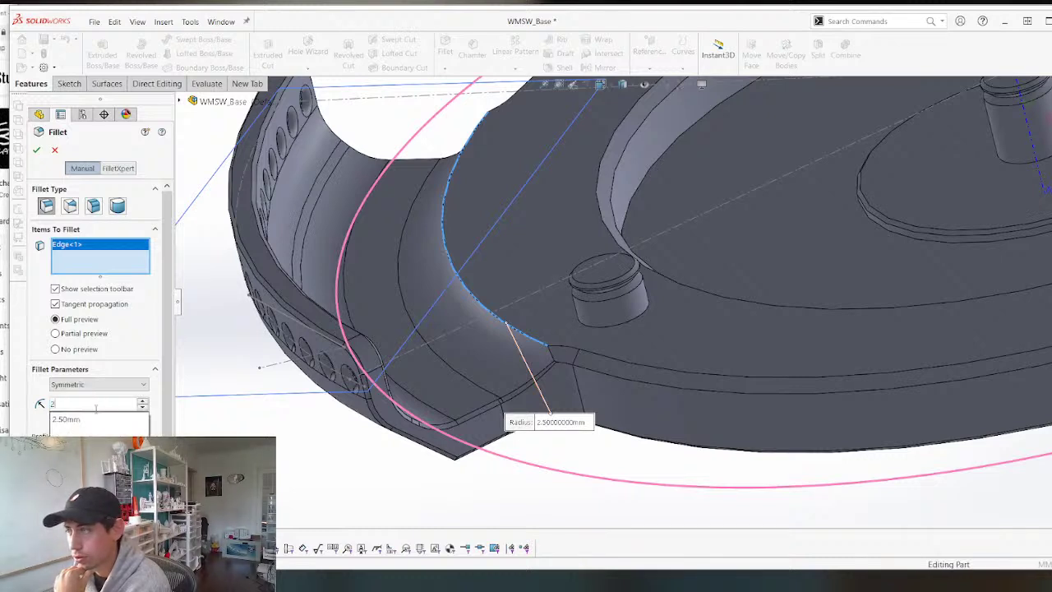
text(2)
key(Return)
text(2.5)
key(Return)
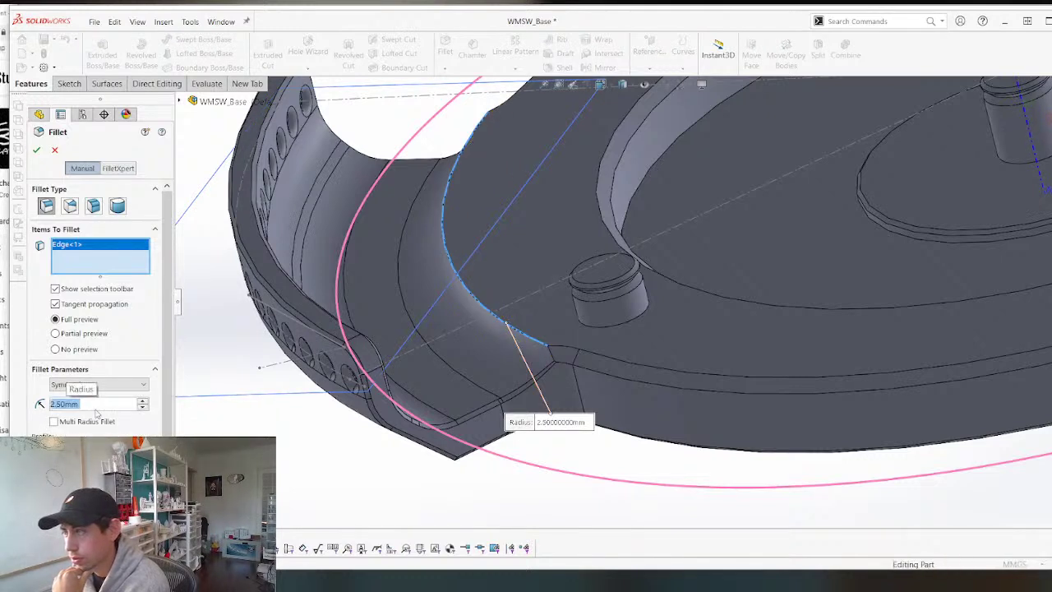
key(Return)
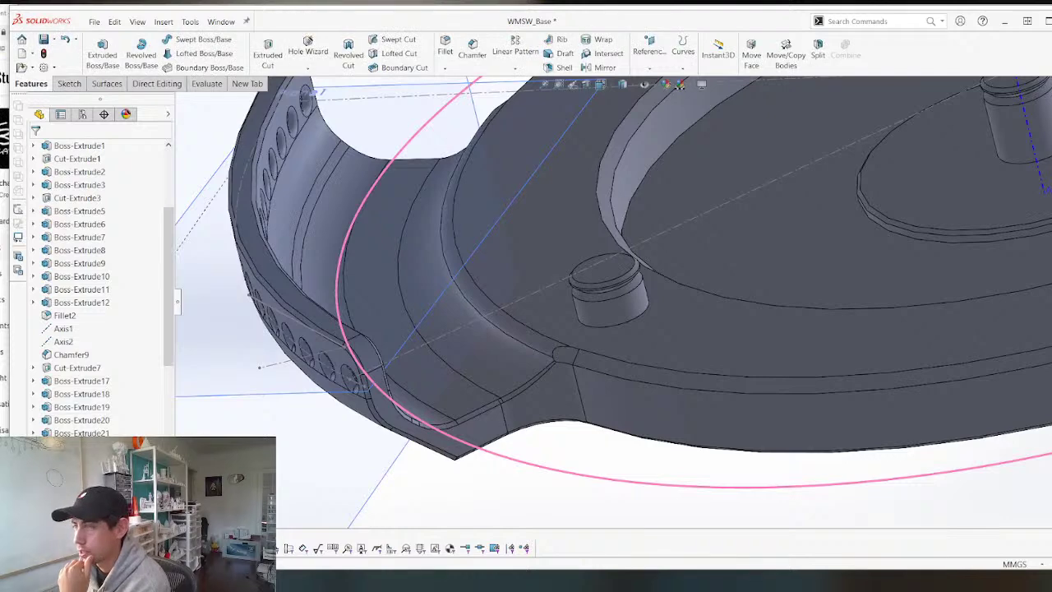
Start a sketch on the base's top rim face and draw a vertical construction line across the rim, above the origin.
scroll(654, 401, up, 5)
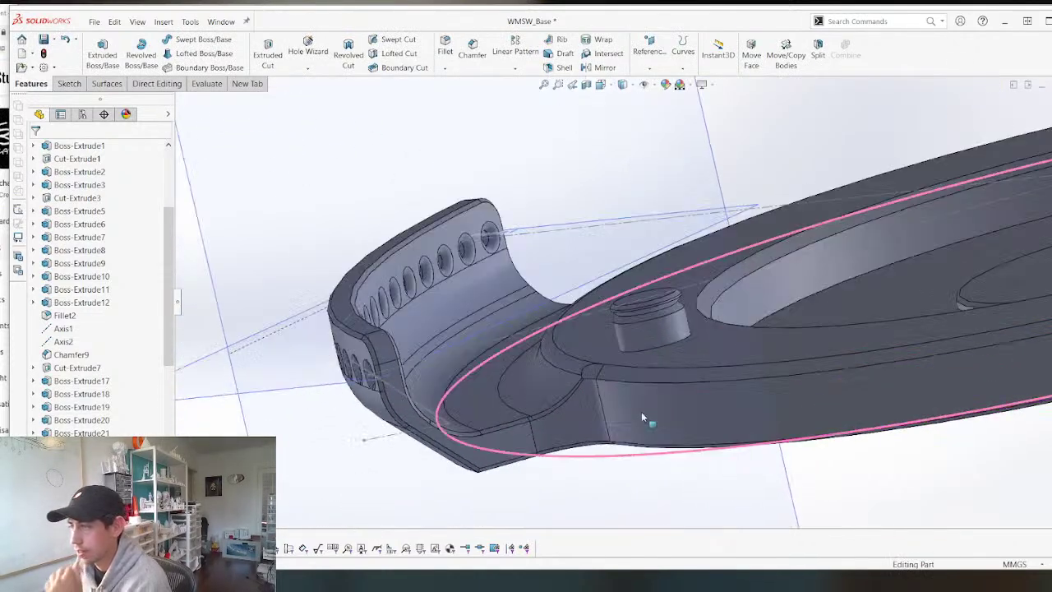
middle_drag(629, 406, 669, 450)
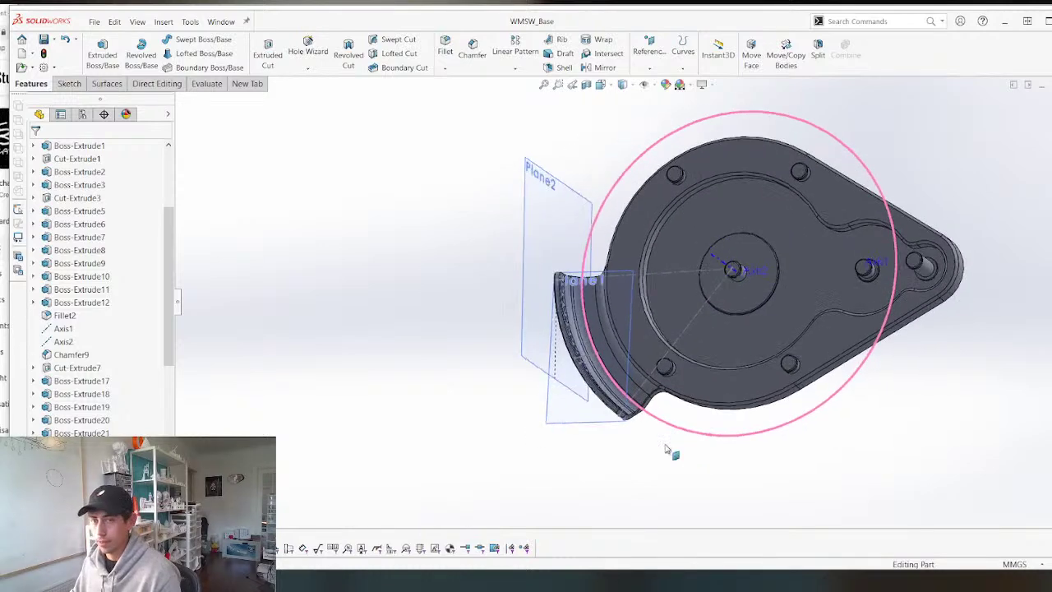
click(695, 334)
key(ctrl+8)
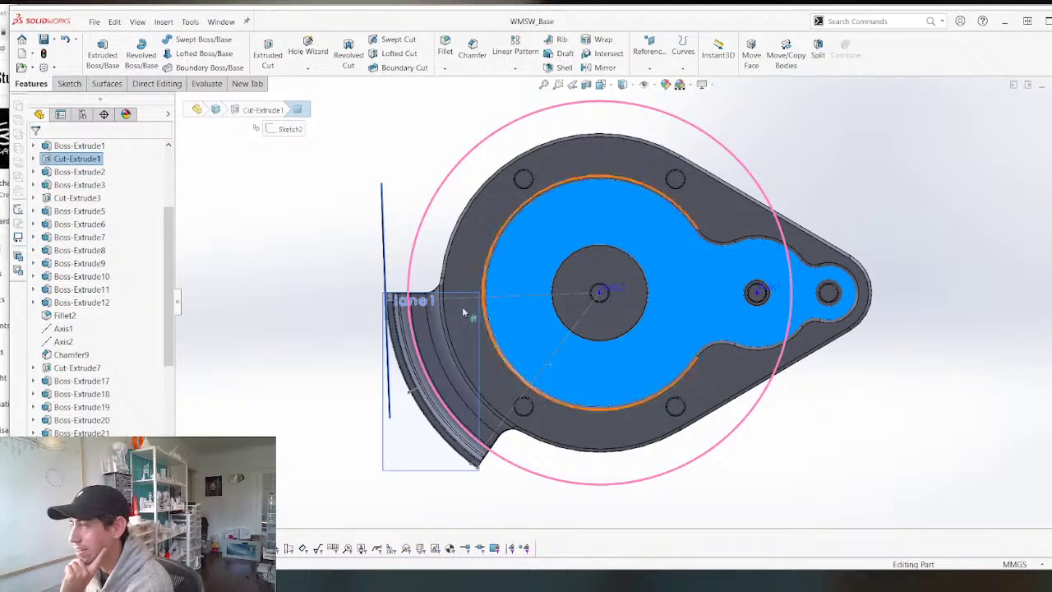
click(612, 151)
key(s)
scroll(580, 165, down, 4)
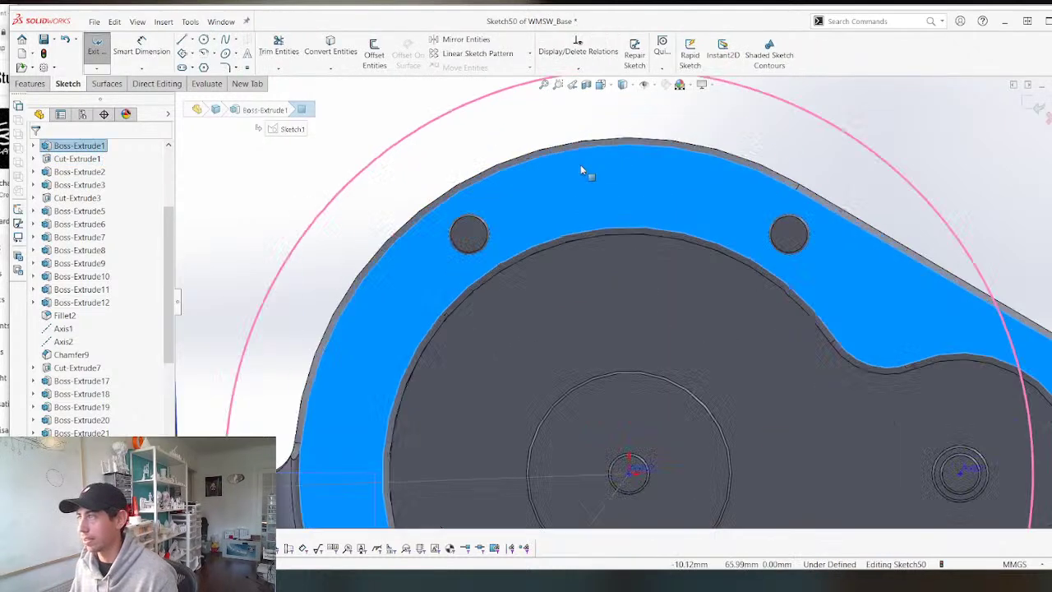
key(l)
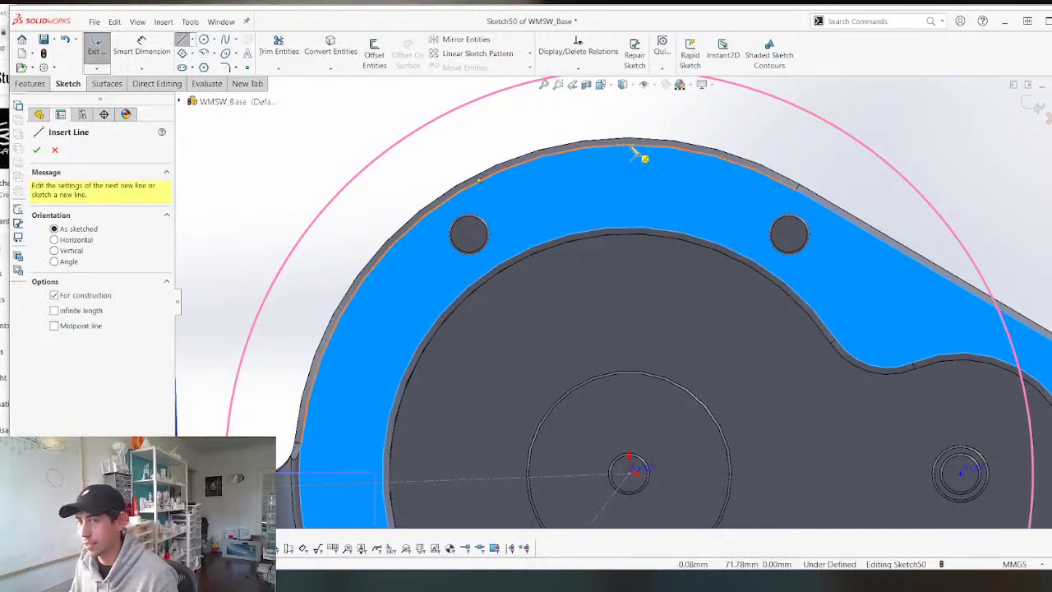
click(629, 145)
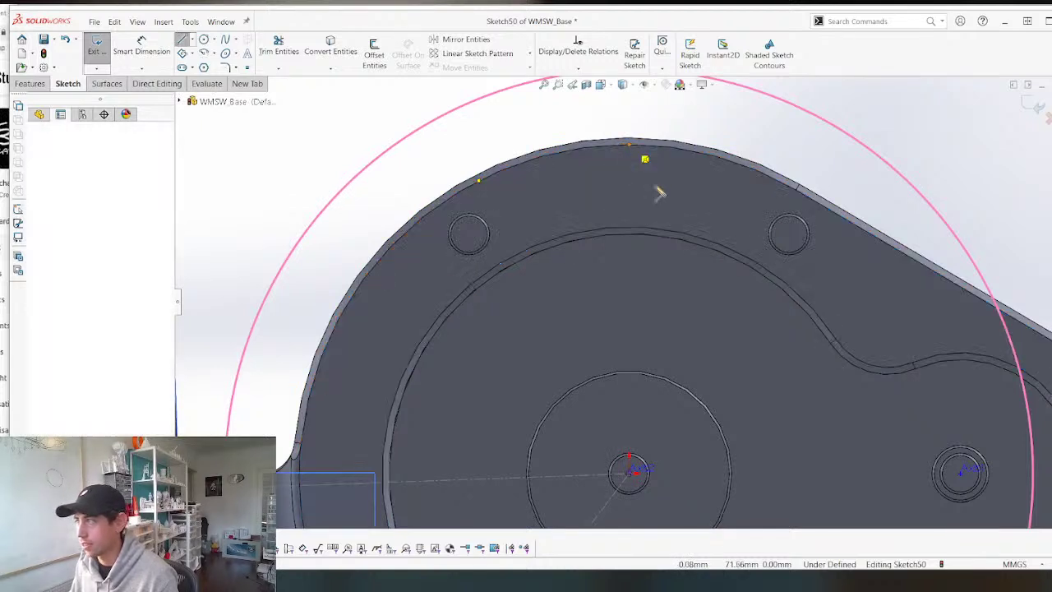
click(629, 231)
key(Escape)
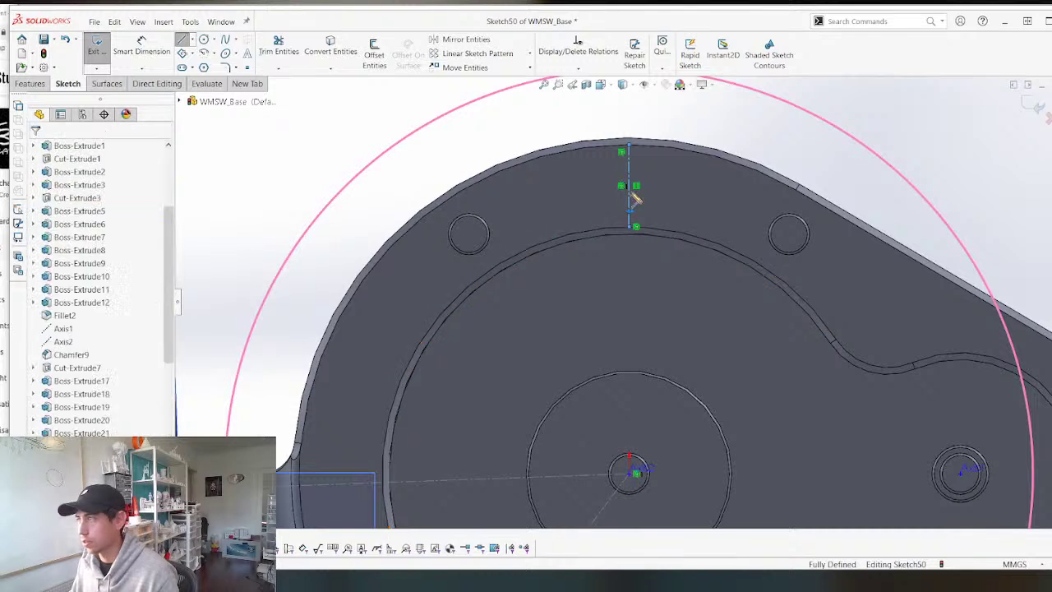
Sketch a circle centred on the construction line's midpoint and dimension its diameter to 10.5 mm.
key(c)
click(656, 198)
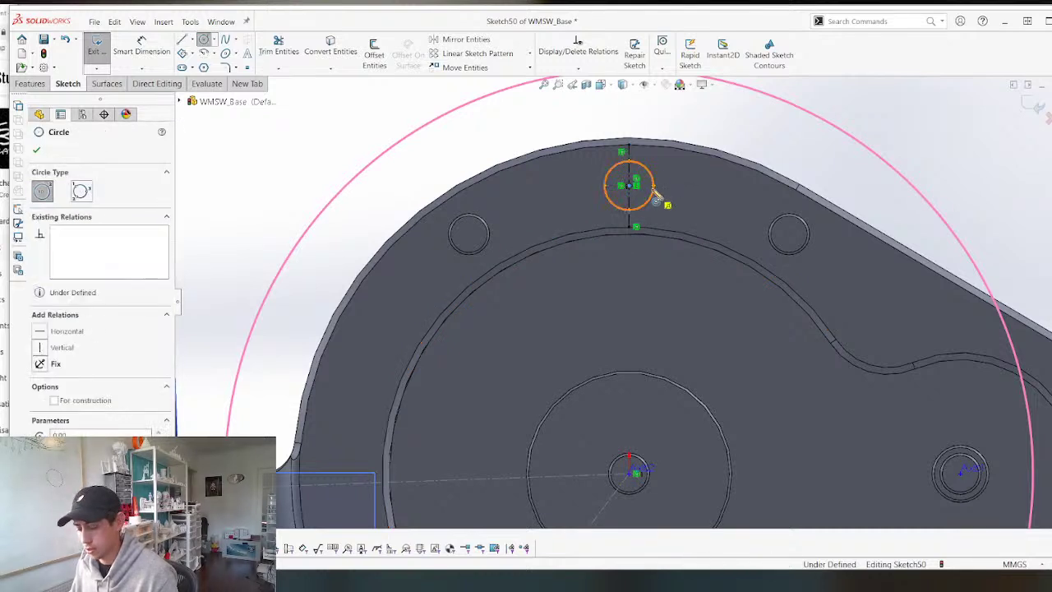
key(d)
click(649, 173)
click(706, 130)
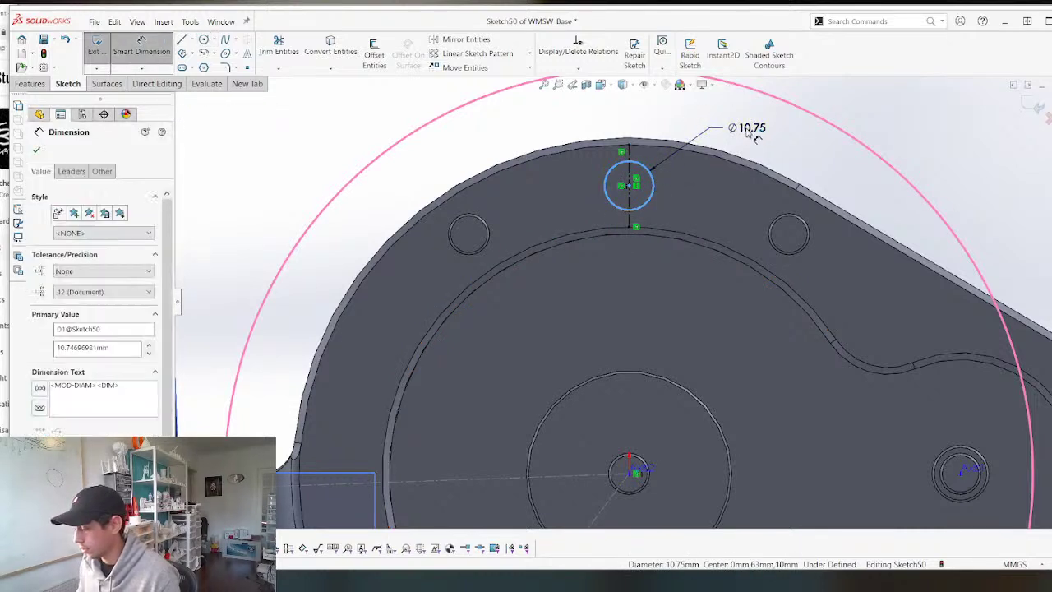
text(10.5)
key(Return)
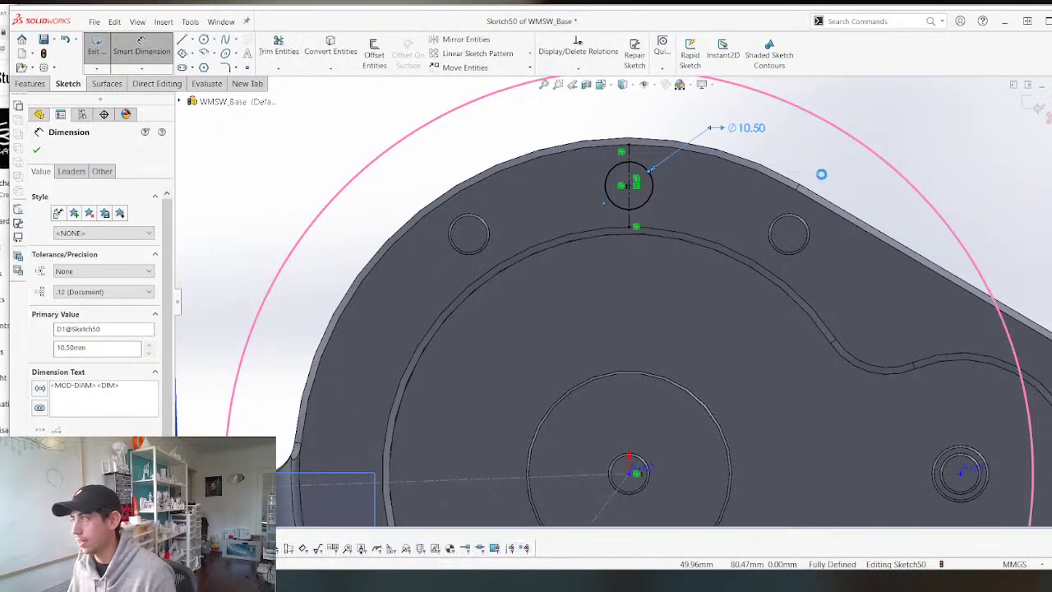
Cut a round hole into the base's rim by extruding a cut from the 10.5 mm circle.
scroll(813, 216, up, 5)
scroll(615, 286, down, 3)
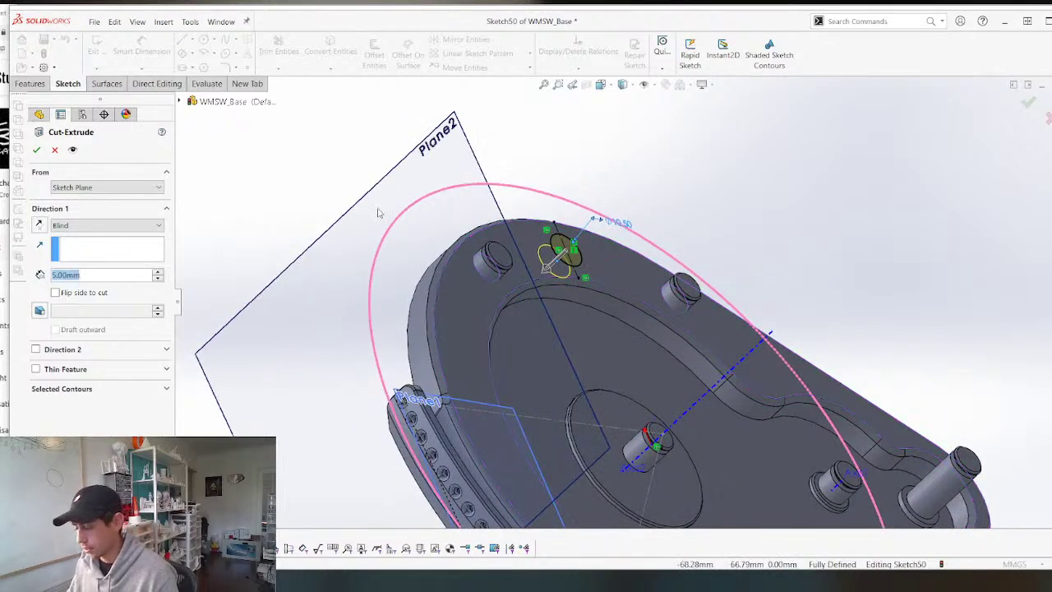
key(Escape)
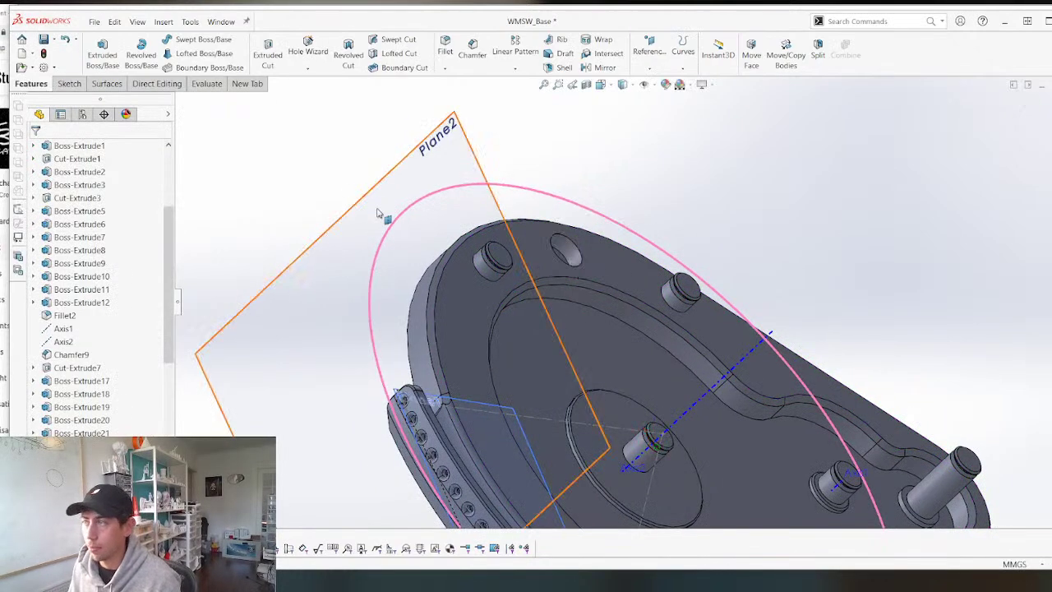
middle_drag(519, 329, 457, 412)
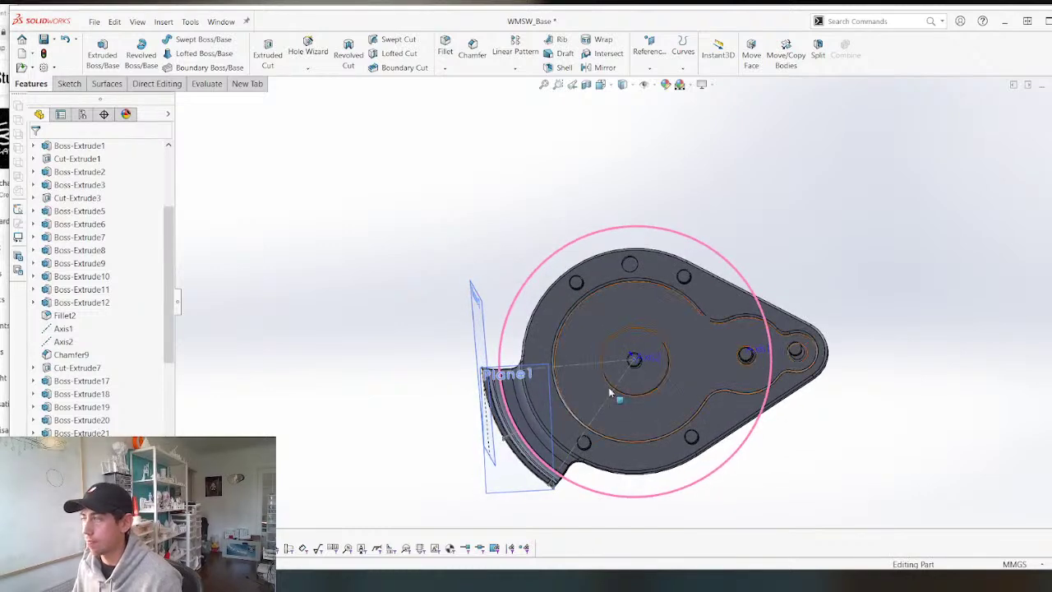
Hide the sketch whose construction lines radiate from the base's centre toward the side arm.
scroll(603, 407, down, 4)
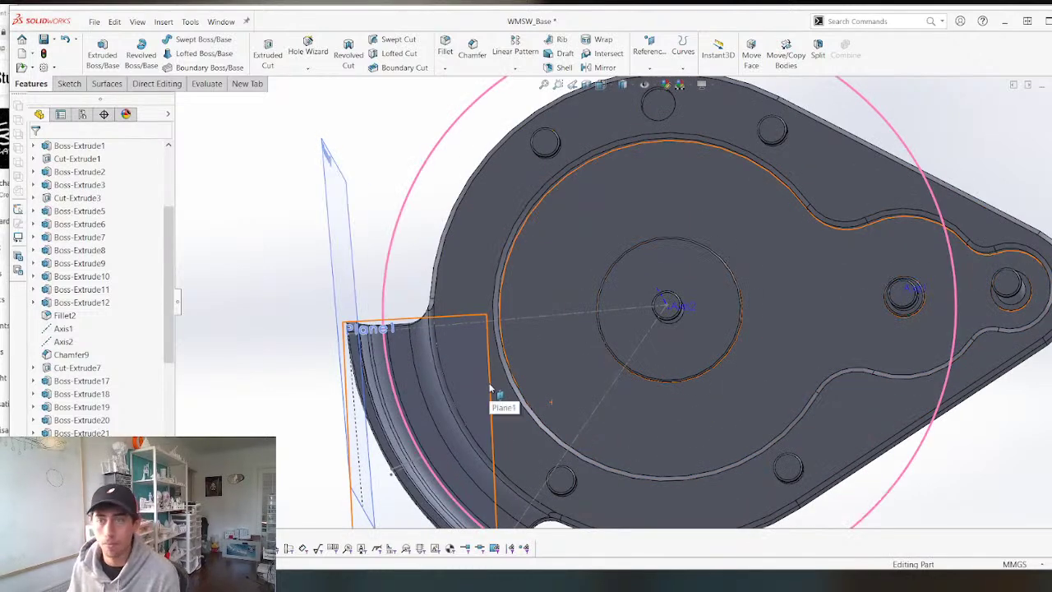
scroll(491, 390, up, 3)
scroll(641, 258, down, 5)
middle_drag(641, 258, 625, 298)
click(625, 264)
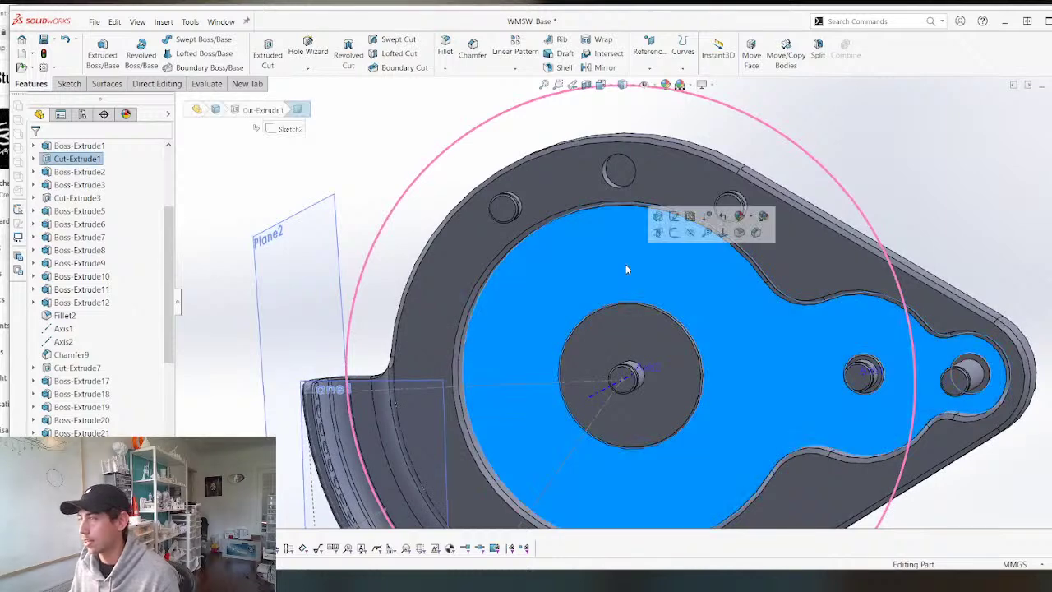
key(ctrl+8)
scroll(613, 252, down, 2)
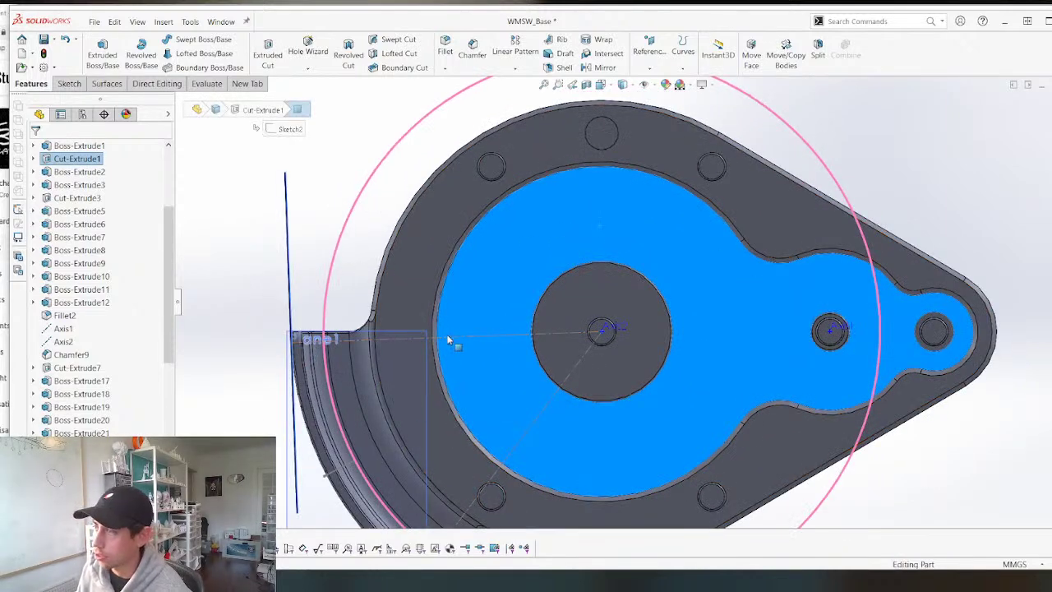
right_click(446, 334)
click(472, 321)
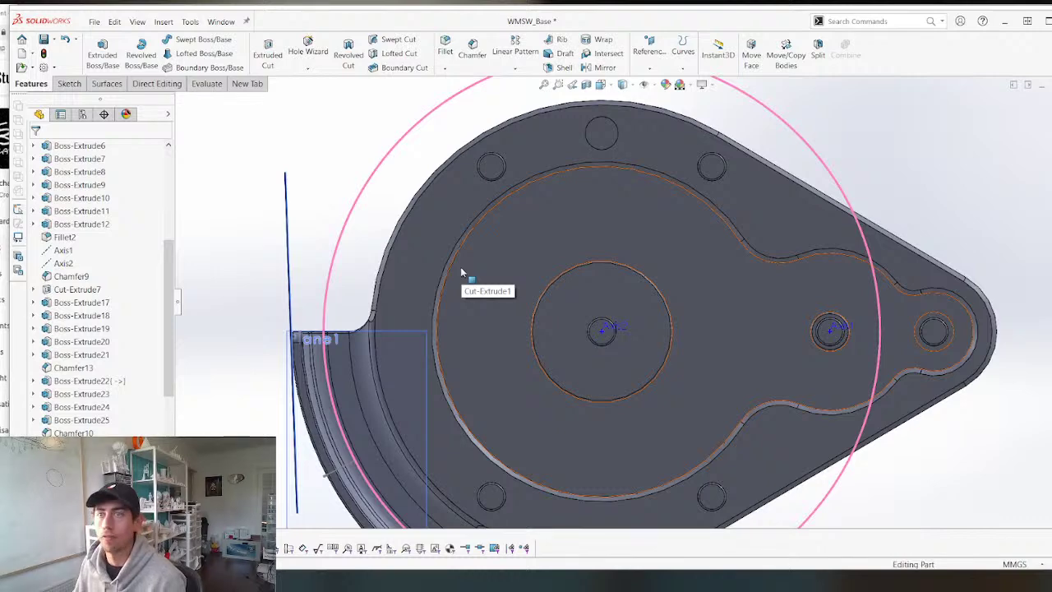
Start a circular pattern with the 10.5 mm rim hole cut as the feature to pattern.
click(524, 71)
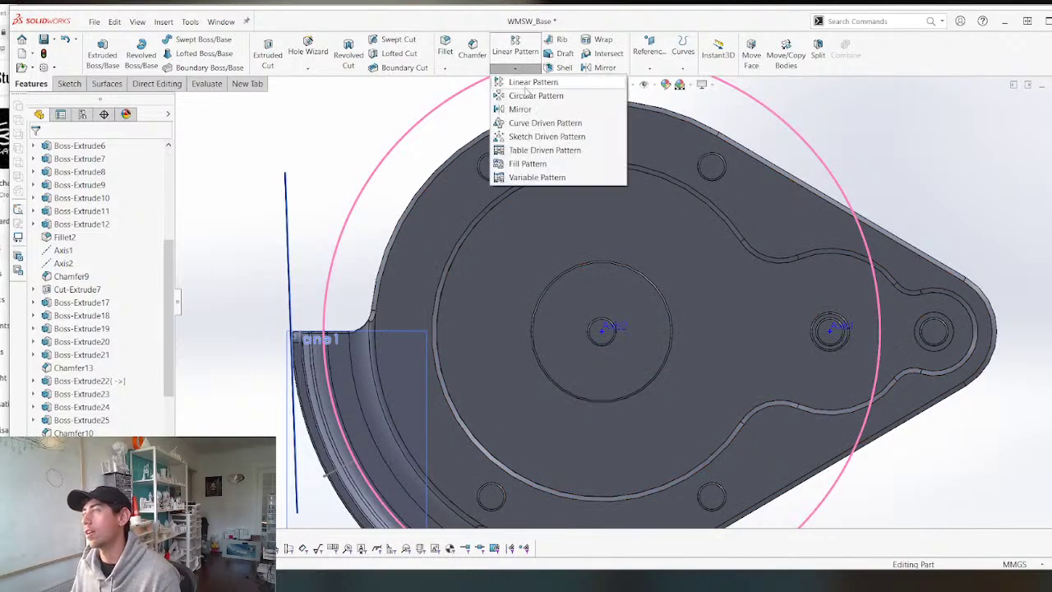
click(529, 96)
middle_drag(590, 125, 556, 148)
scroll(556, 148, down, 5)
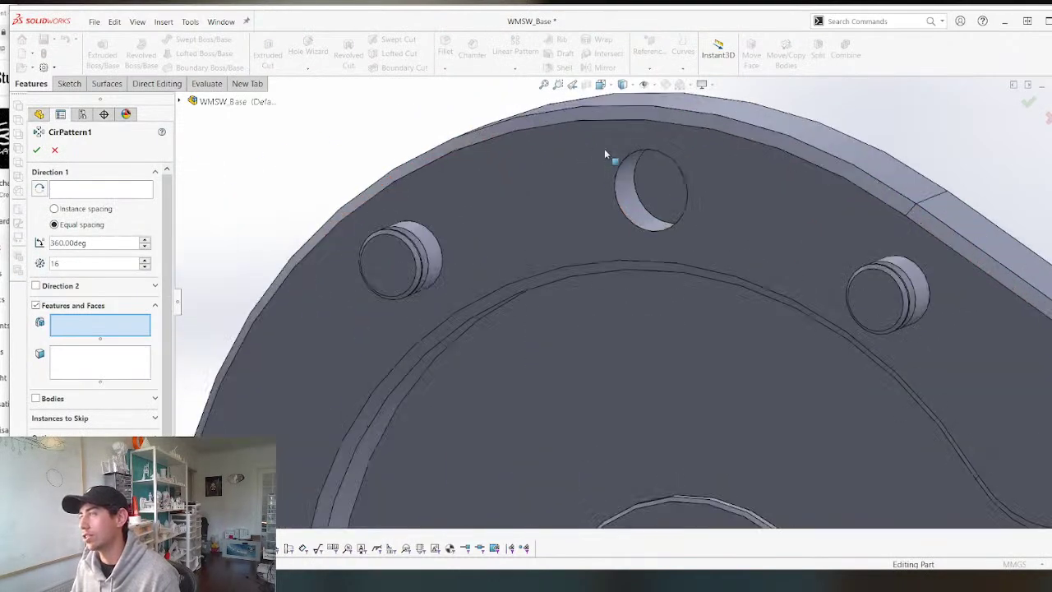
click(626, 201)
scroll(629, 206, up, 6)
scroll(616, 354, down, 4)
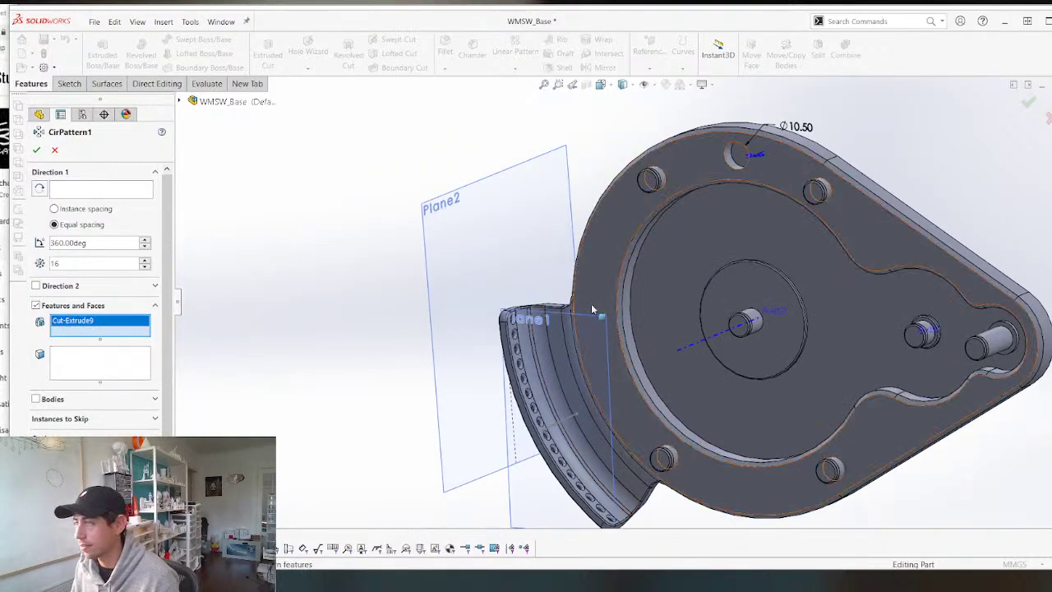
click(620, 314)
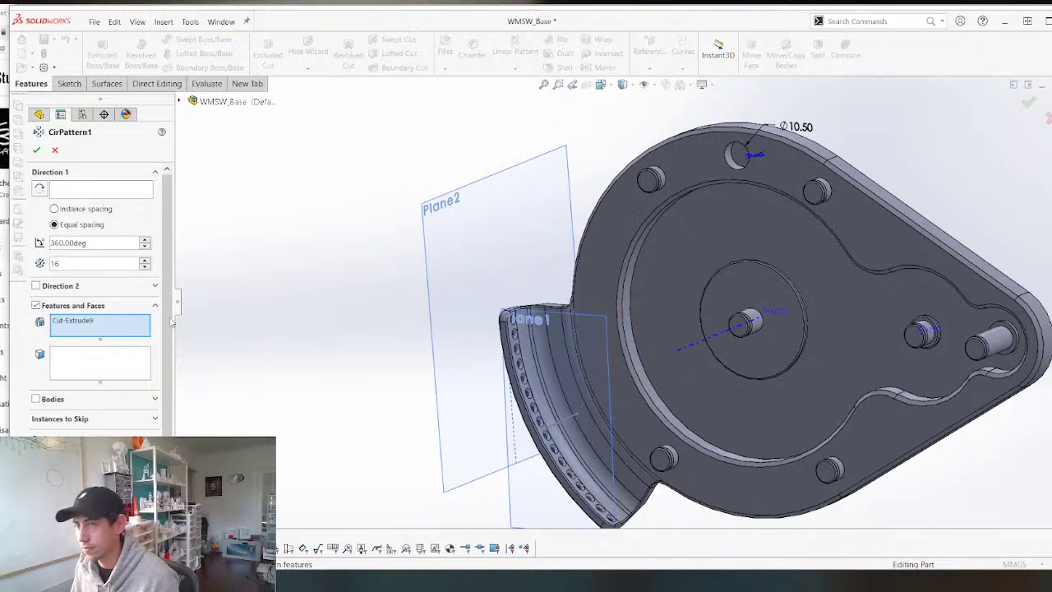
Pattern the 10.5 mm hole around the base's central axis with 3 instances equally spaced over 360 degrees.
click(108, 190)
click(706, 340)
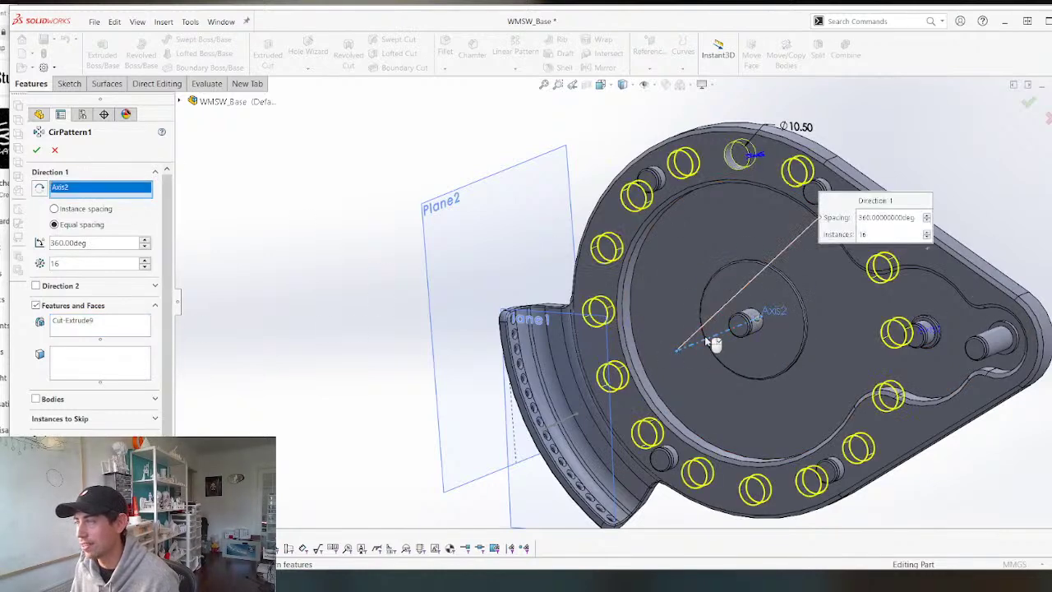
middle_drag(455, 361, 483, 358)
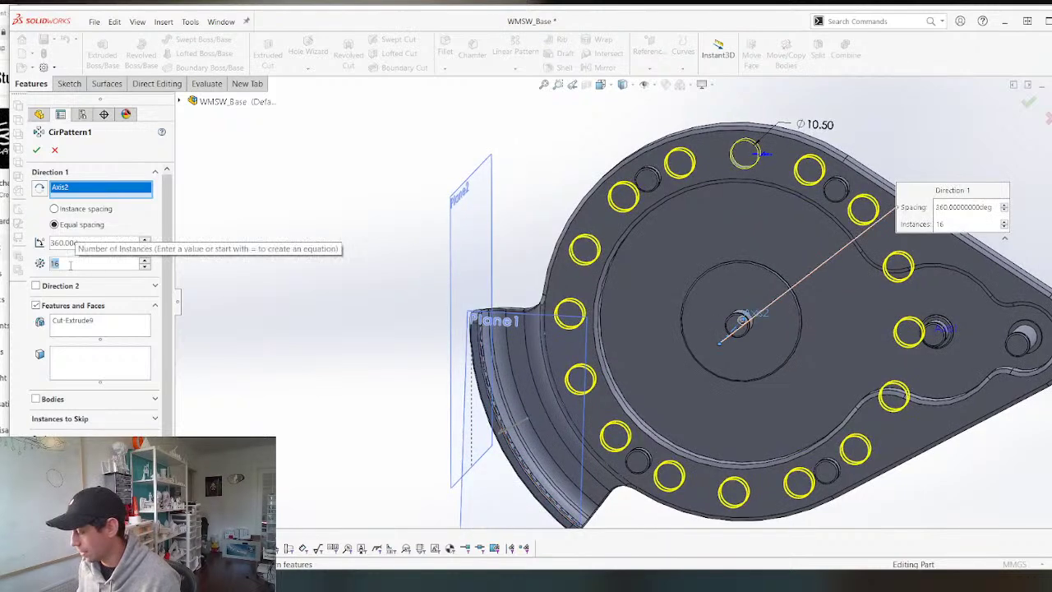
text(3)
mouse_move(207, 363)
middle_down()
mouse_move(209, 330)
mouse_move(211, 349)
middle_up()
right_click(210, 350)
scroll(571, 359, up, 4)
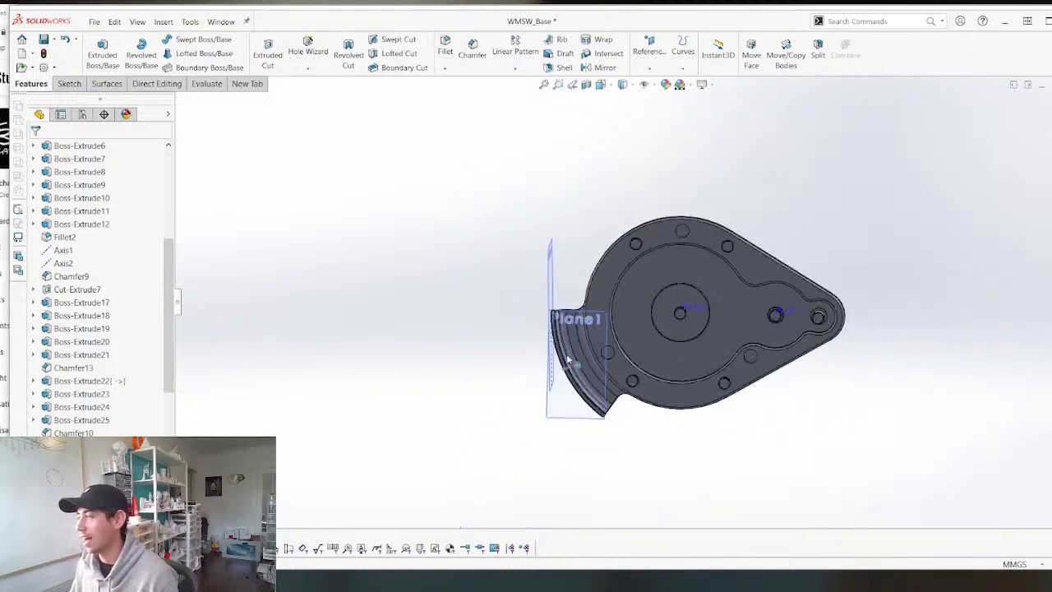
Edit the 10.5 mm hole's sketch and move the construction line's inner endpoint to the base's outer edge below the origin.
scroll(722, 339, down, 3)
middle_drag(721, 338, 721, 368)
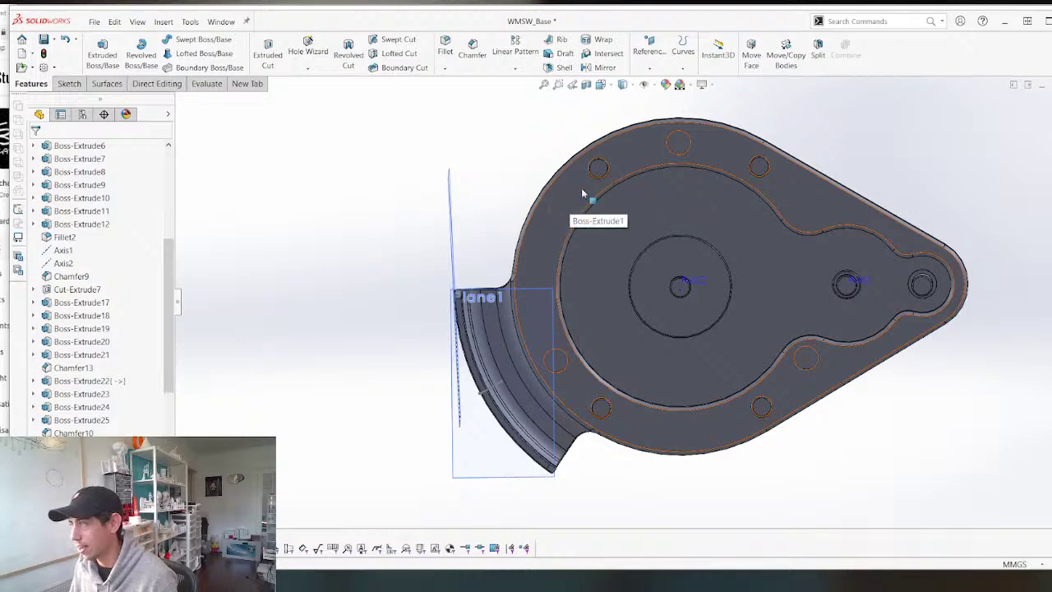
scroll(91, 287, down, 7)
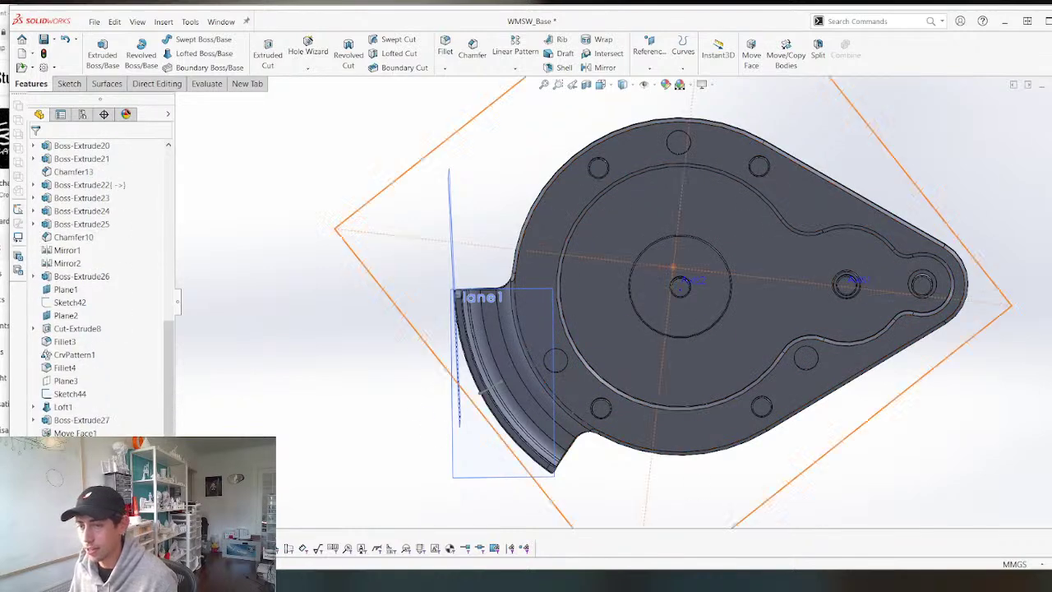
right_click(123, 286)
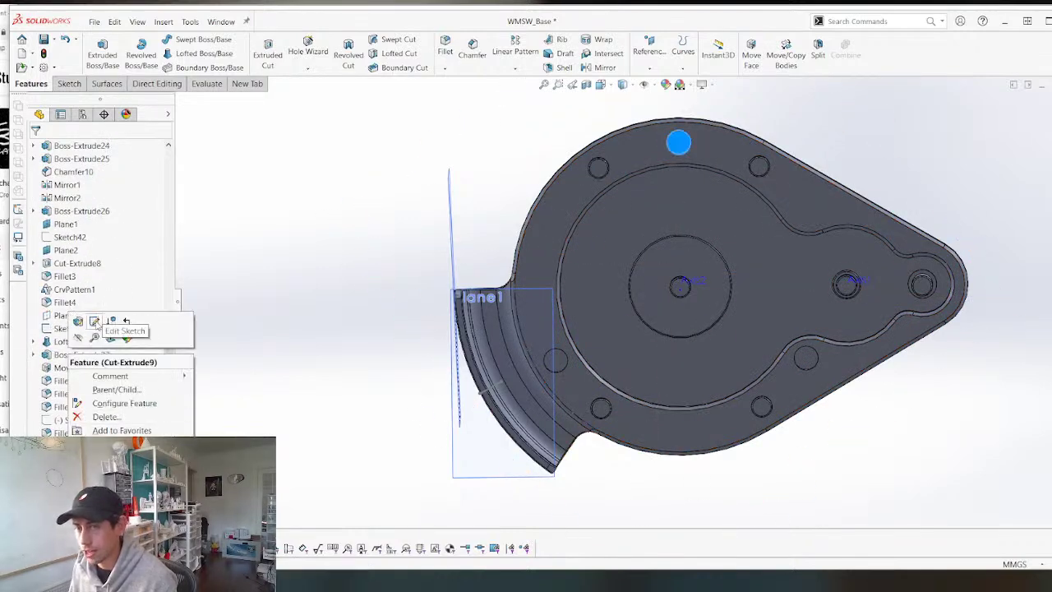
click(94, 321)
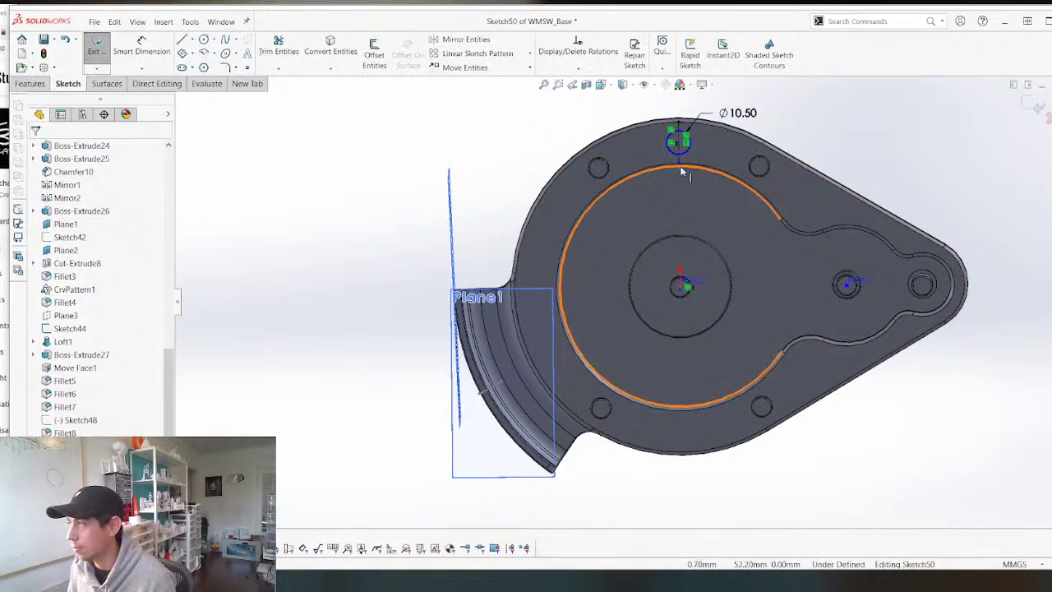
drag(685, 209, 695, 456)
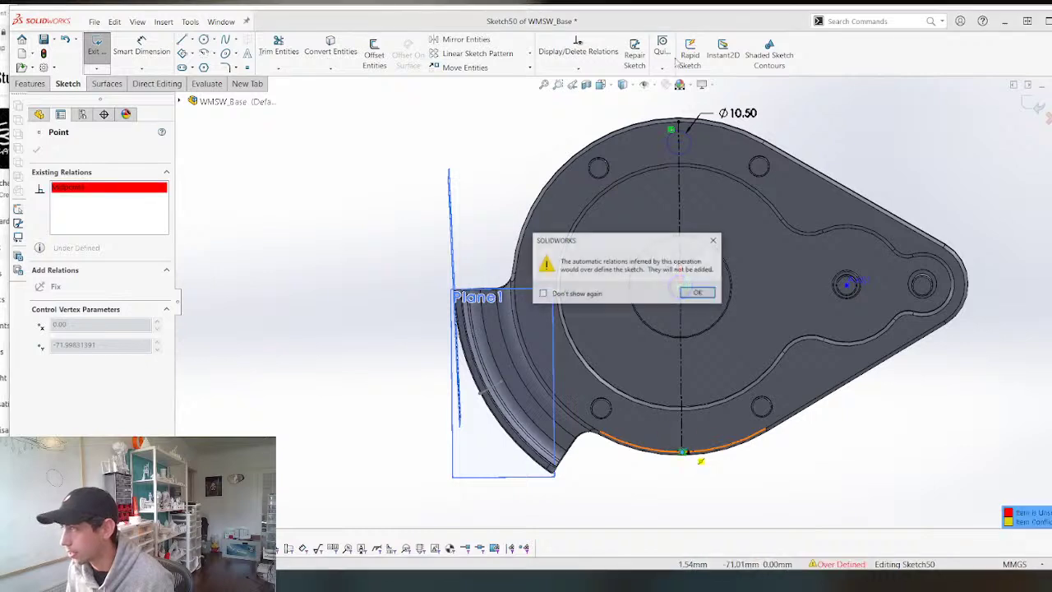
click(688, 291)
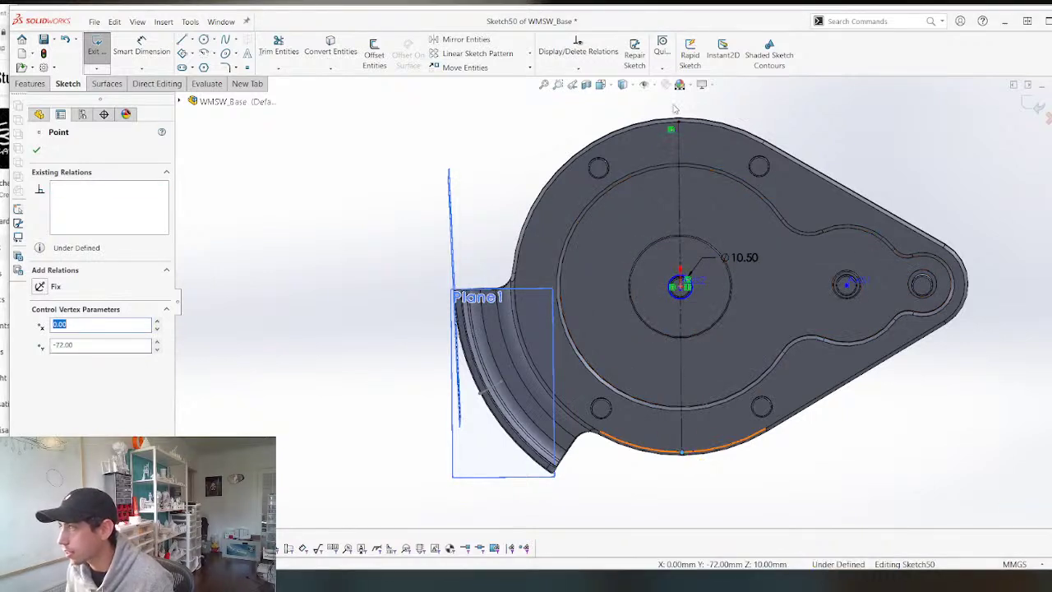
Attach the construction line's ends to the recess edge and the outer rim edge below the origin, and finish the sketch.
click(676, 135)
click(670, 131)
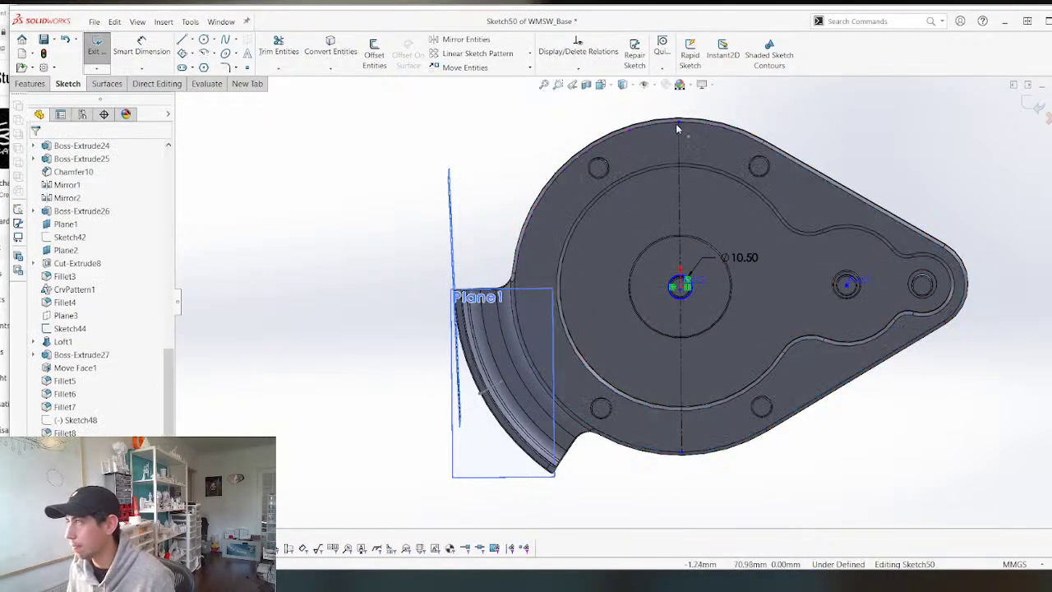
click(679, 425)
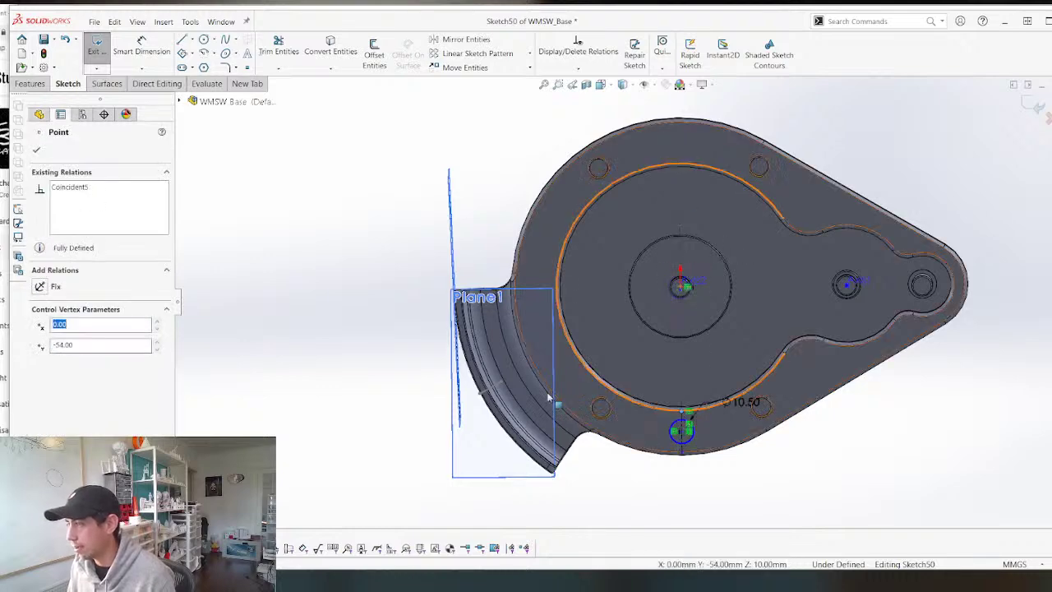
click(760, 472)
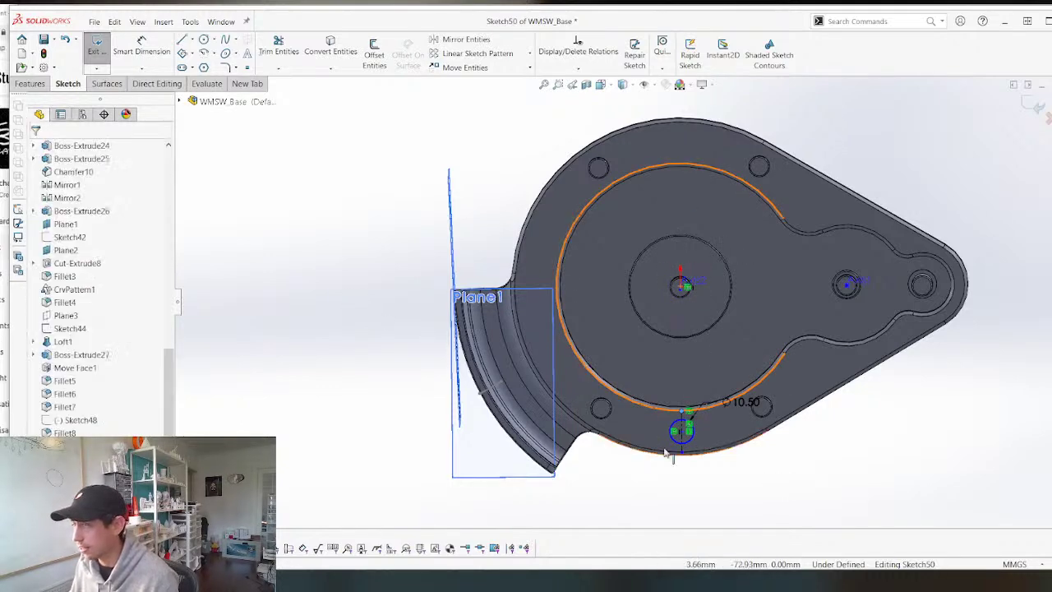
scroll(681, 436, down, 6)
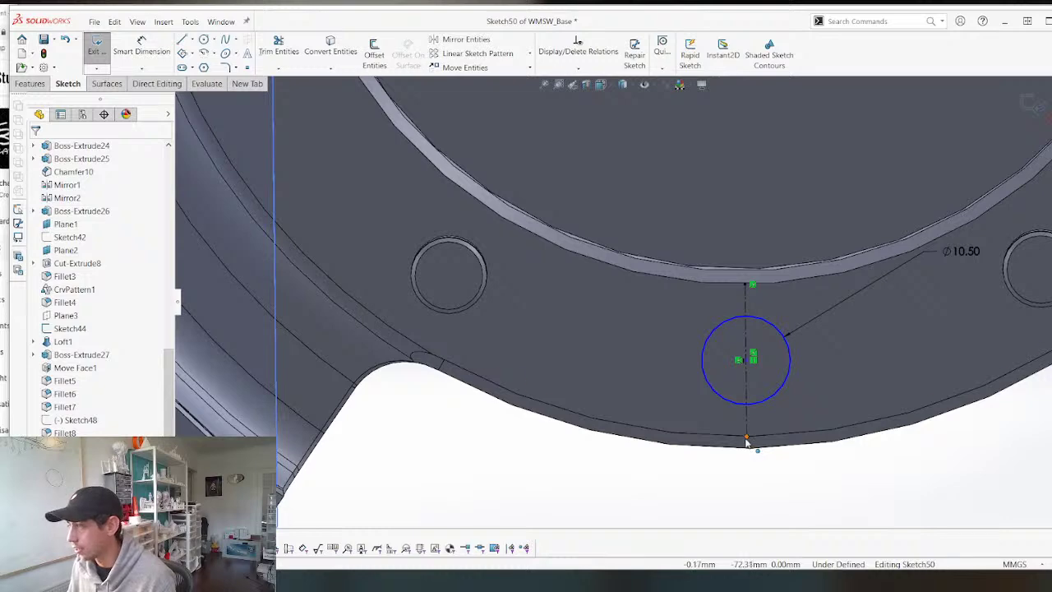
click(747, 436)
click(695, 498)
scroll(695, 500, up, 8)
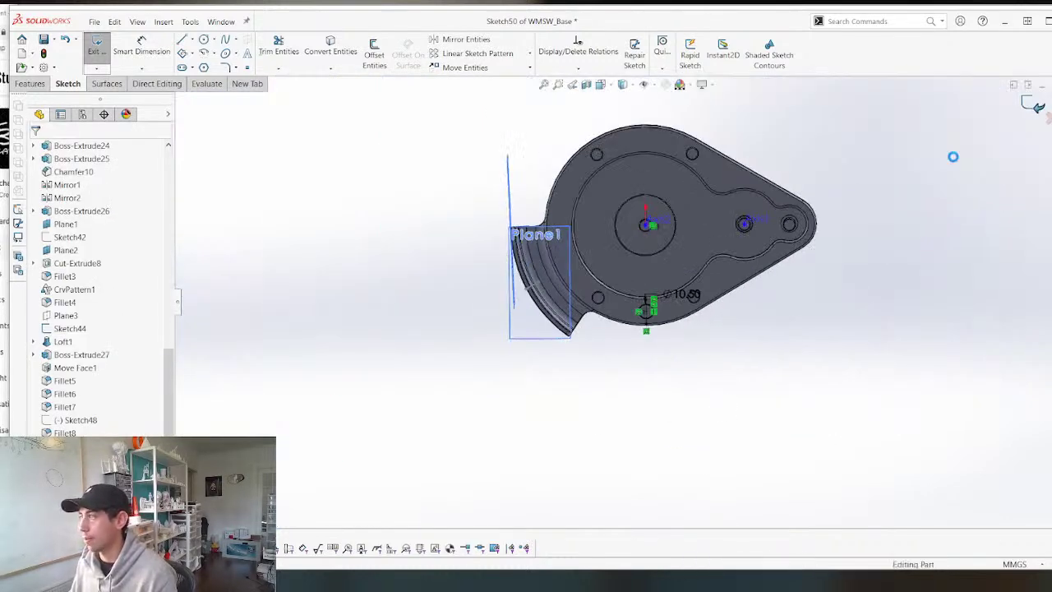
Sketch a circle centred on the floor of the rim hole above the side arm and dimension its diameter to 4.5 mm.
scroll(628, 181, down, 4)
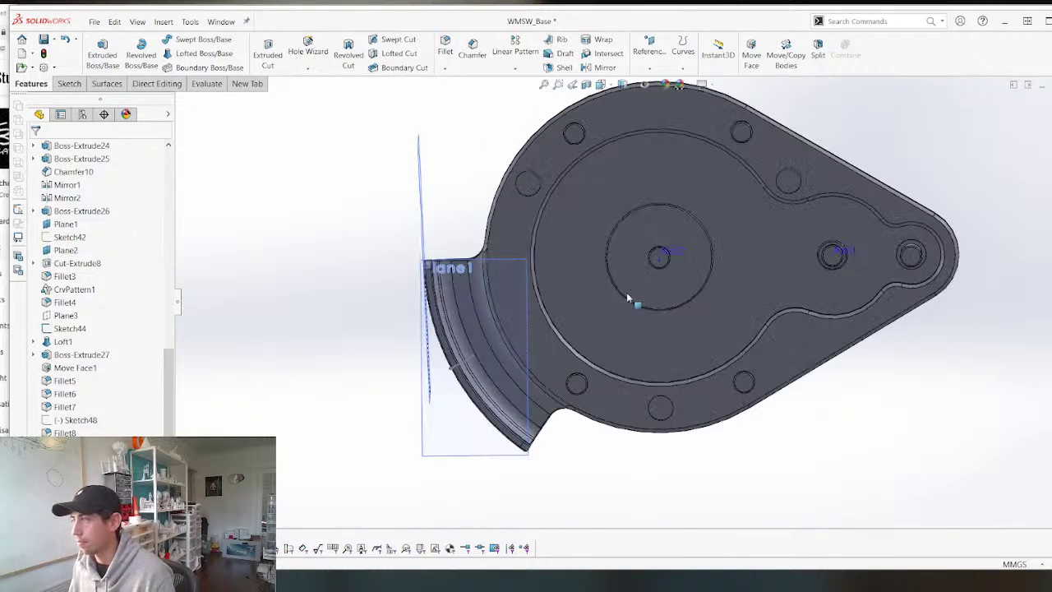
click(528, 188)
key(s)
scroll(530, 187, down, 5)
key(c)
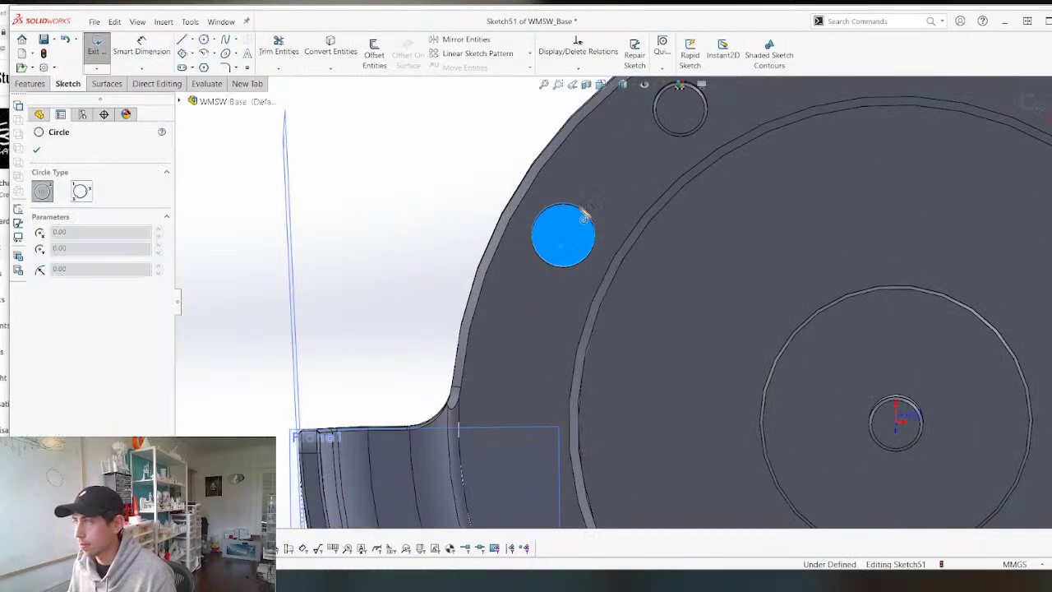
click(563, 238)
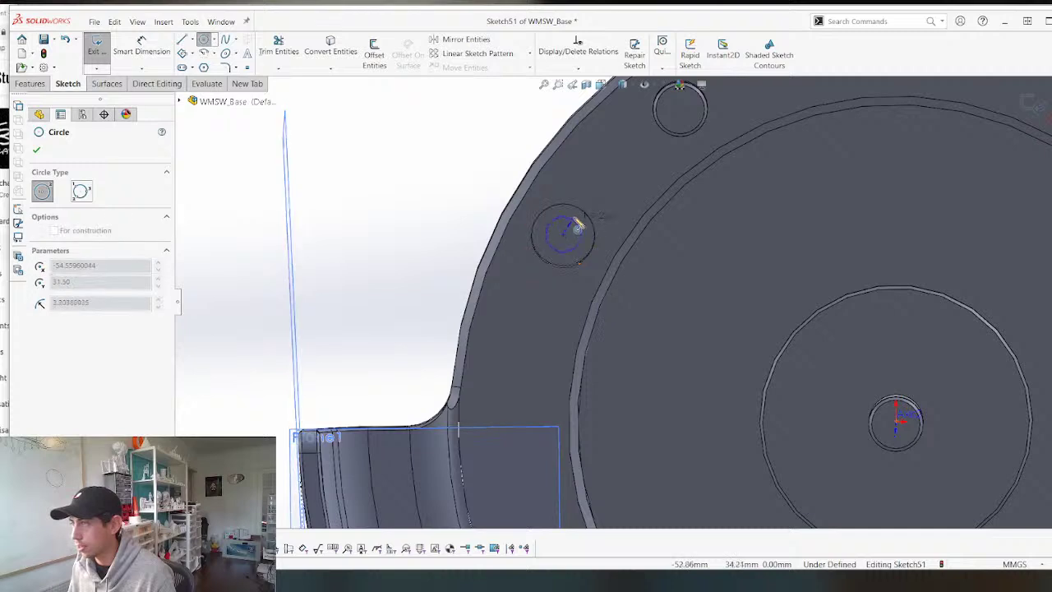
click(581, 233)
key(Escape)
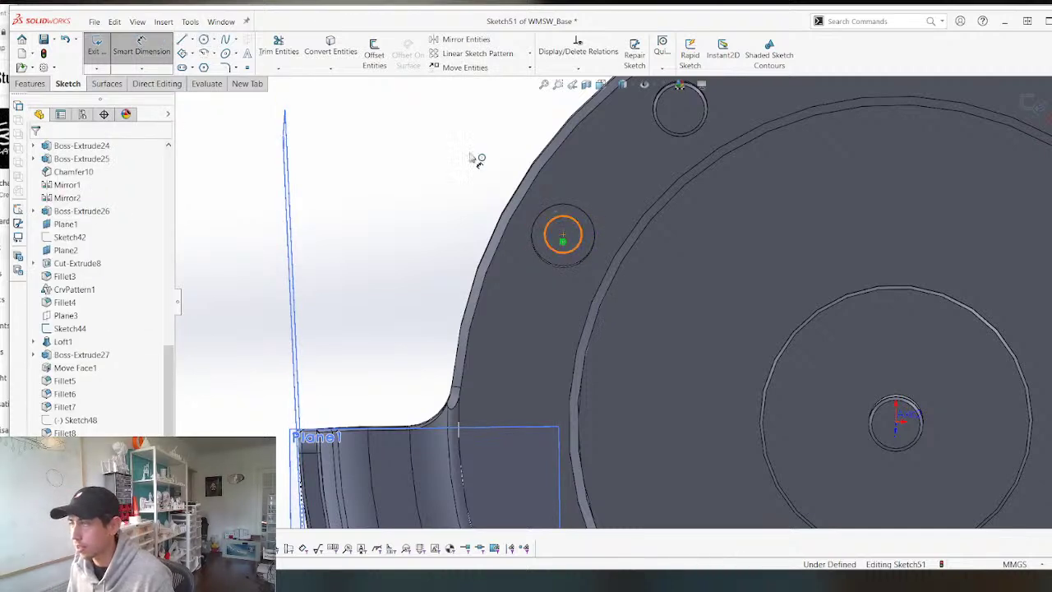
click(450, 147)
key(Return)
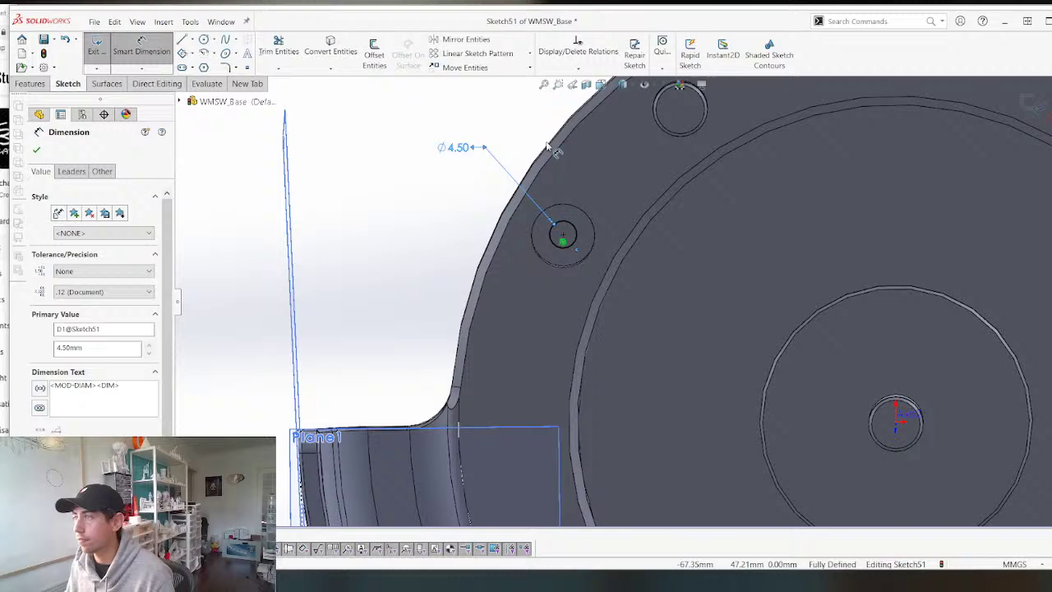
Extrude-cut the 4.5 mm circle through all of the base.
scroll(509, 249, up, 3)
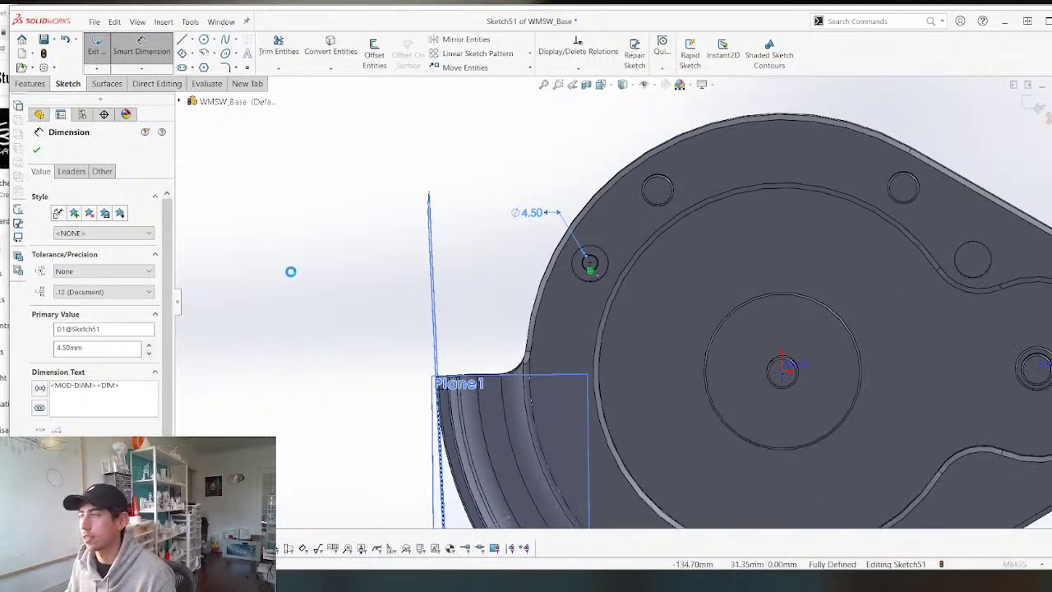
click(115, 227)
click(102, 247)
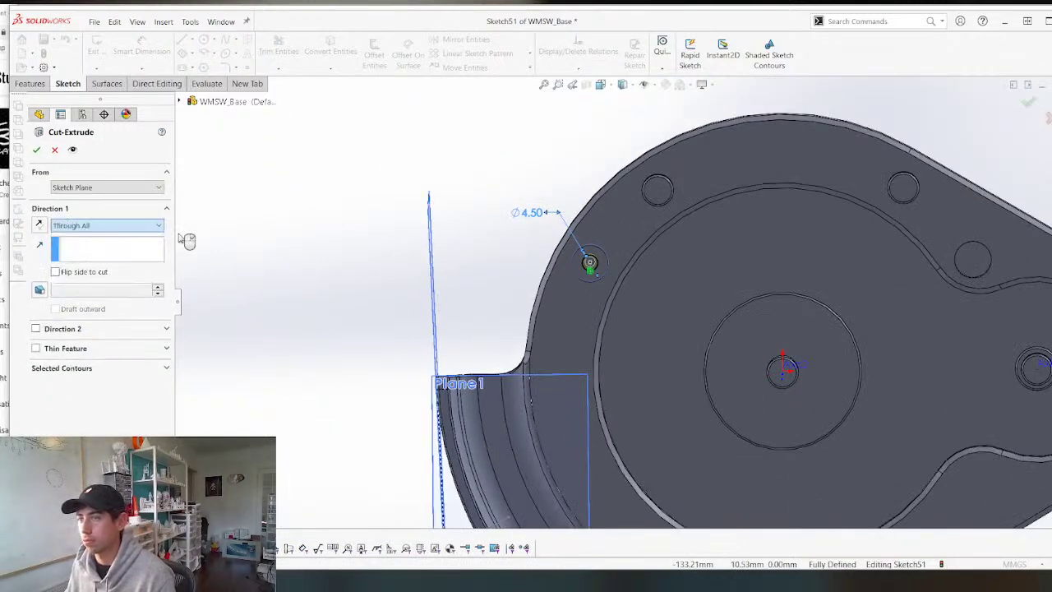
key(Return)
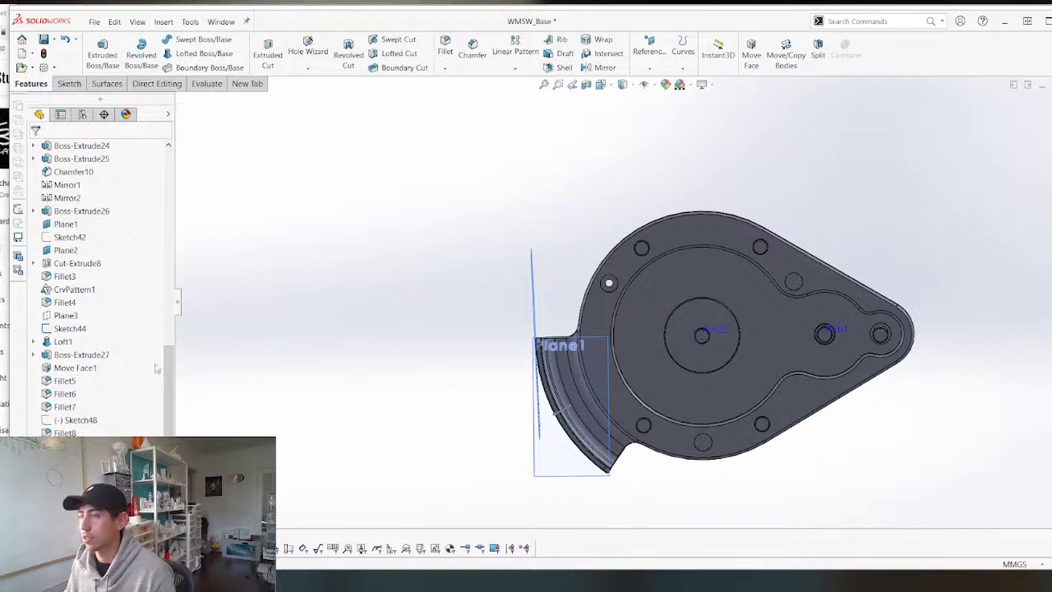
Circular-pattern the 4.5 mm through hole around the central axis with 3 equally spaced instances over 360 degrees.
scroll(131, 328, up, 15)
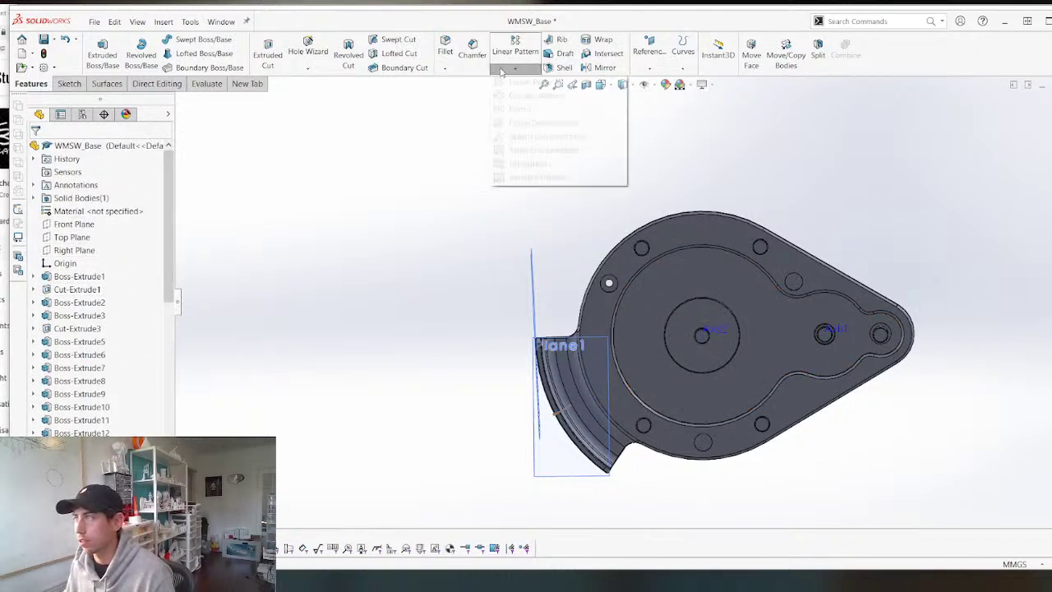
click(538, 97)
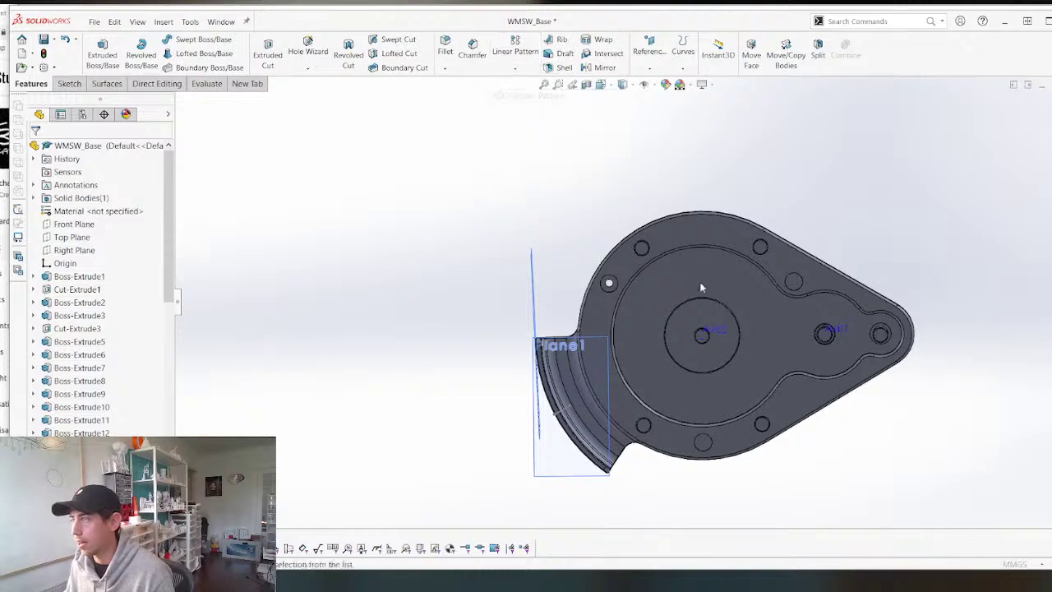
middle_drag(699, 340, 695, 348)
click(697, 346)
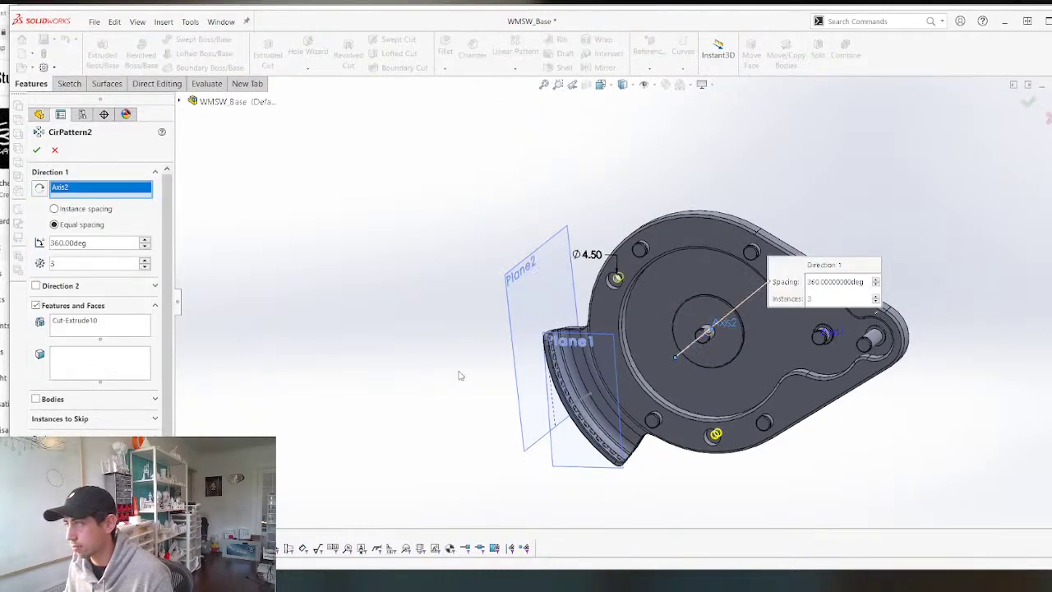
key(Return)
Chamfer the back edges of the three 4.5 mm through holes with a 0.5 mm distance at 45 degrees.
middle_drag(469, 329, 516, 237)
scroll(534, 283, up, 4)
middle_drag(583, 416, 761, 291)
scroll(743, 311, down, 5)
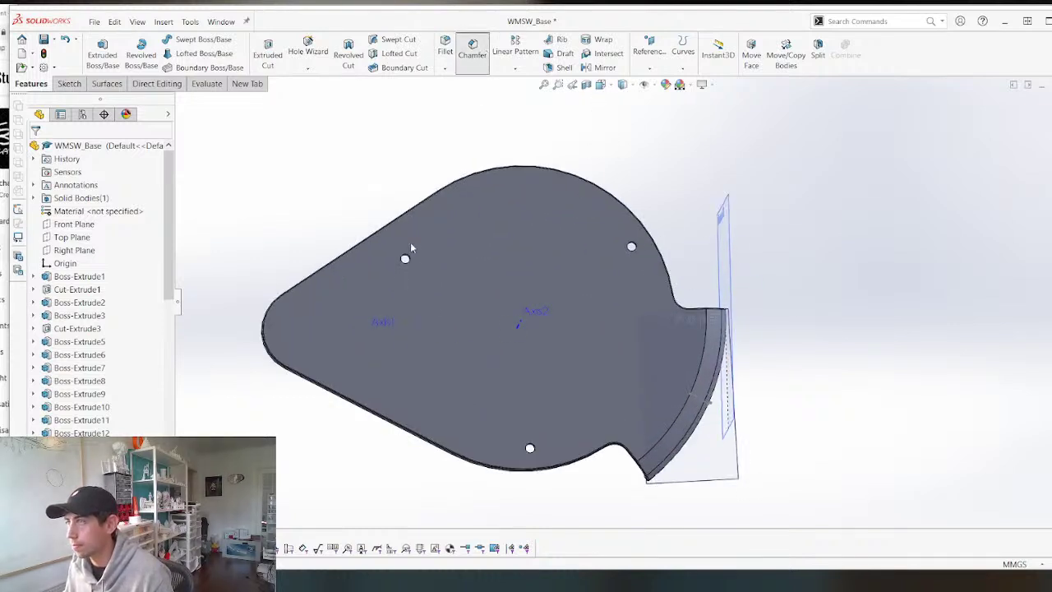
scroll(423, 264, down, 5)
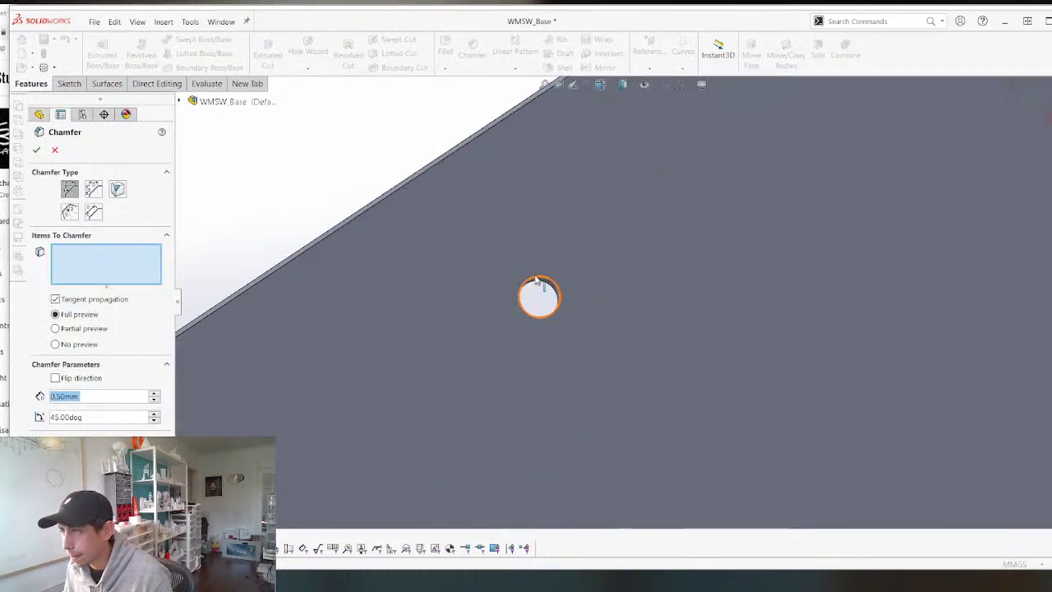
click(535, 281)
scroll(436, 304, up, 3)
scroll(1040, 255, down, 5)
scroll(932, 322, down, 3)
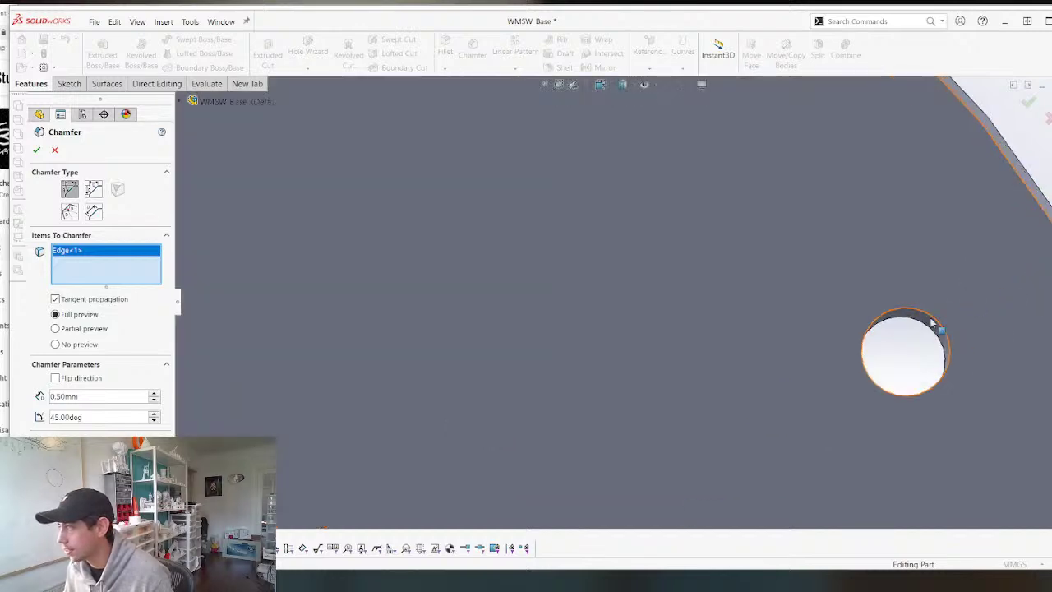
click(912, 314)
scroll(615, 321, up, 5)
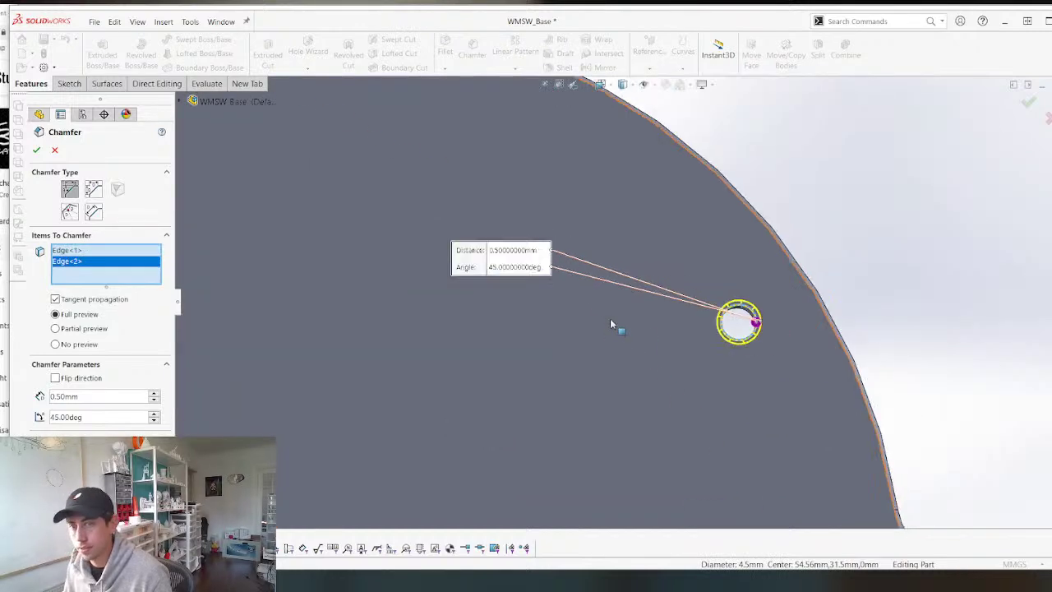
scroll(577, 422, down, 5)
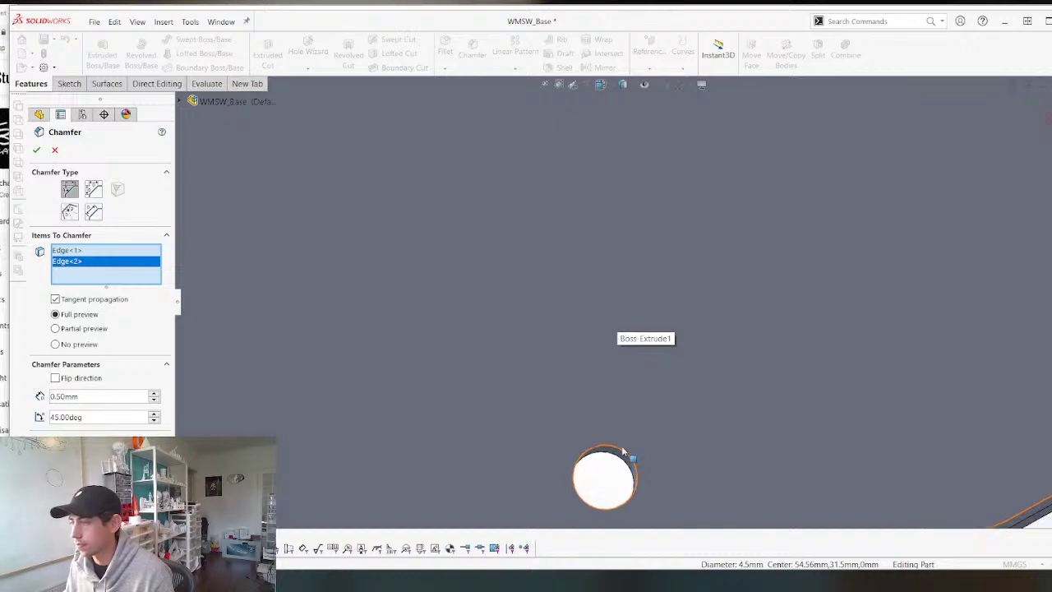
click(627, 453)
right_click(695, 386)
scroll(695, 349, up, 8)
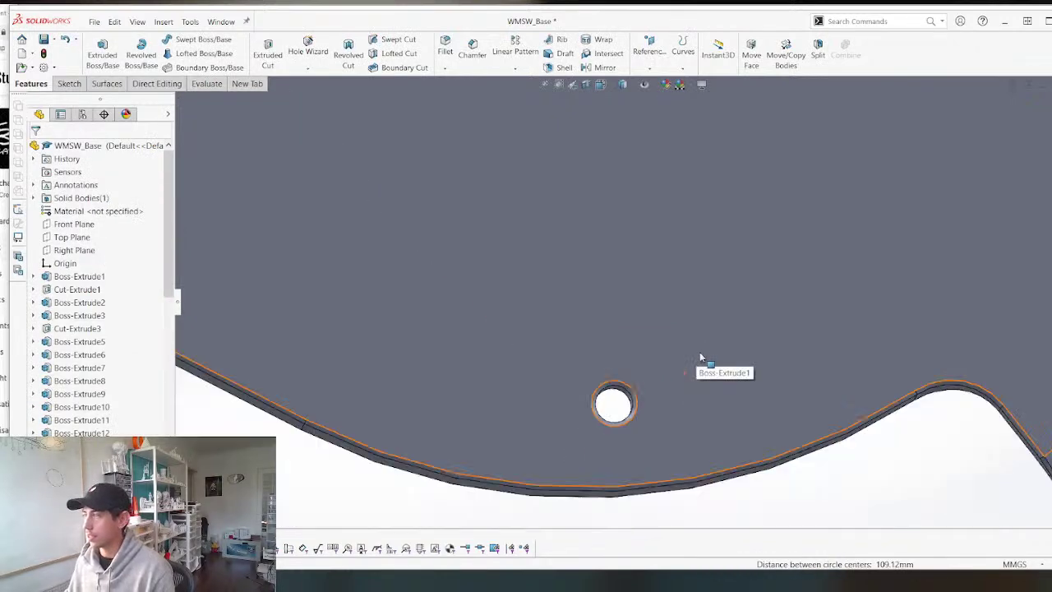
Edit the through-hole chamfer to also include the front edges of the three 10.5 mm rim holes.
middle_drag(713, 320, 582, 175)
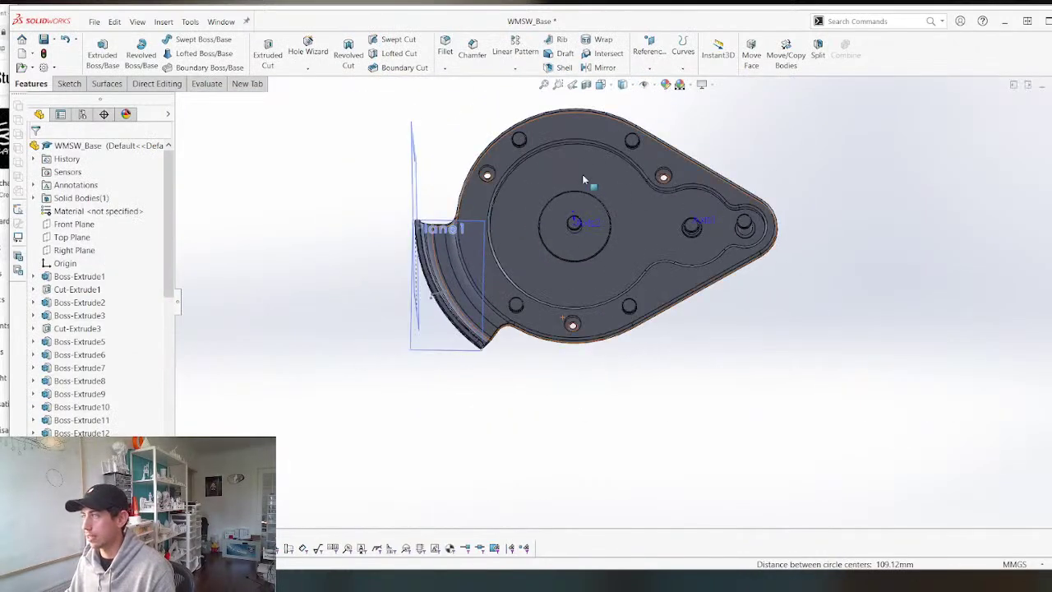
key(f)
scroll(128, 413, down, 15)
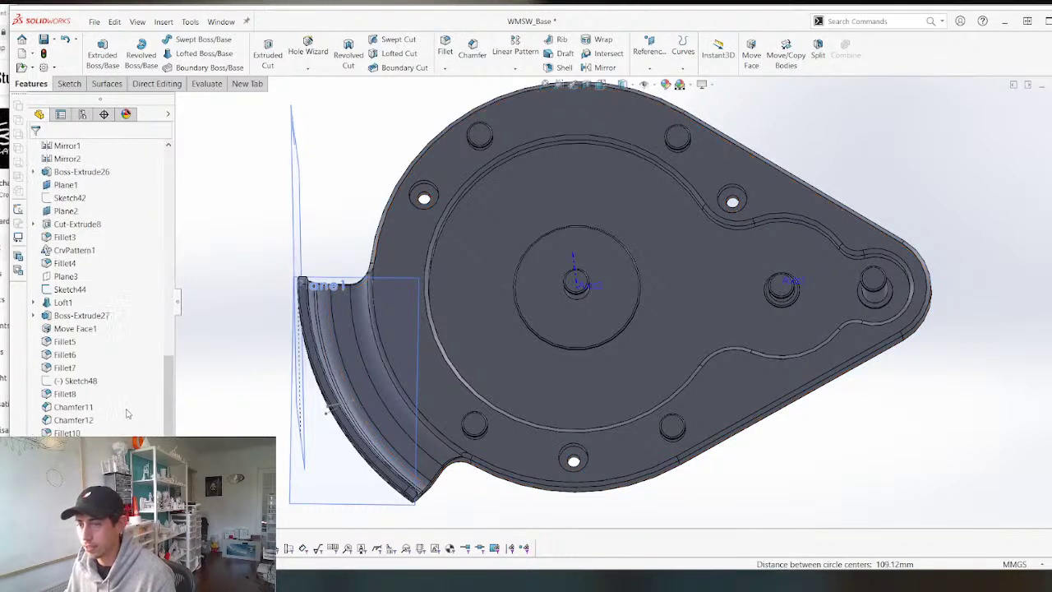
right_click(76, 485)
click(86, 320)
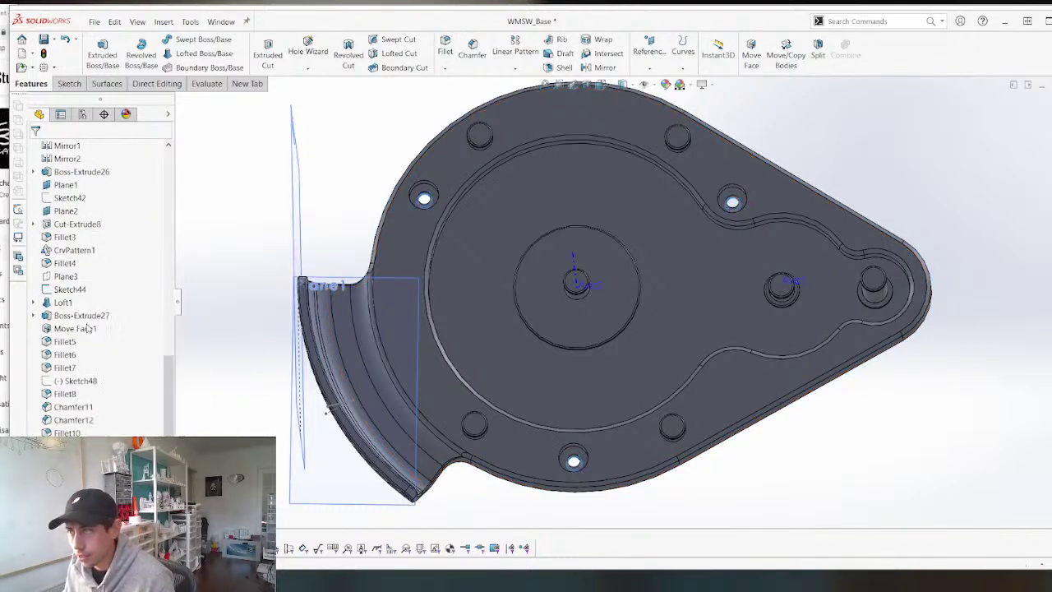
click(429, 187)
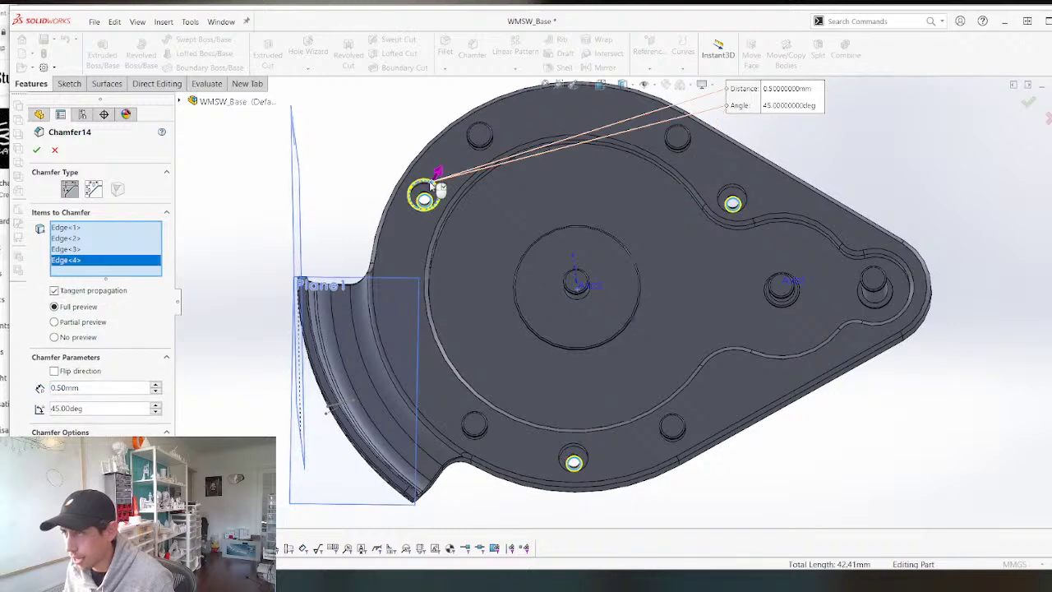
scroll(723, 197, down, 4)
click(735, 211)
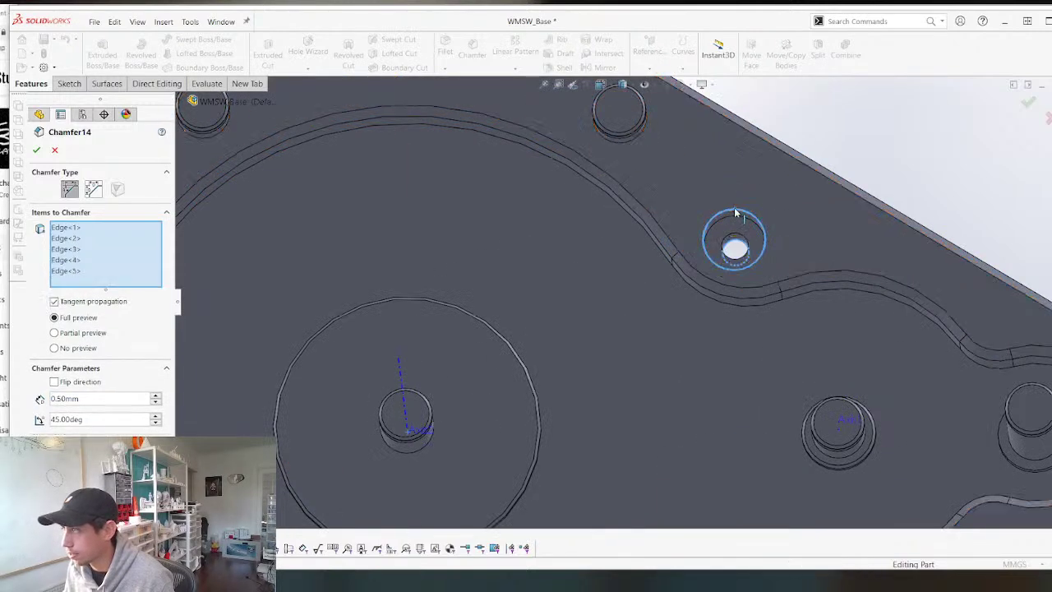
scroll(674, 287, up, 5)
scroll(567, 428, down, 6)
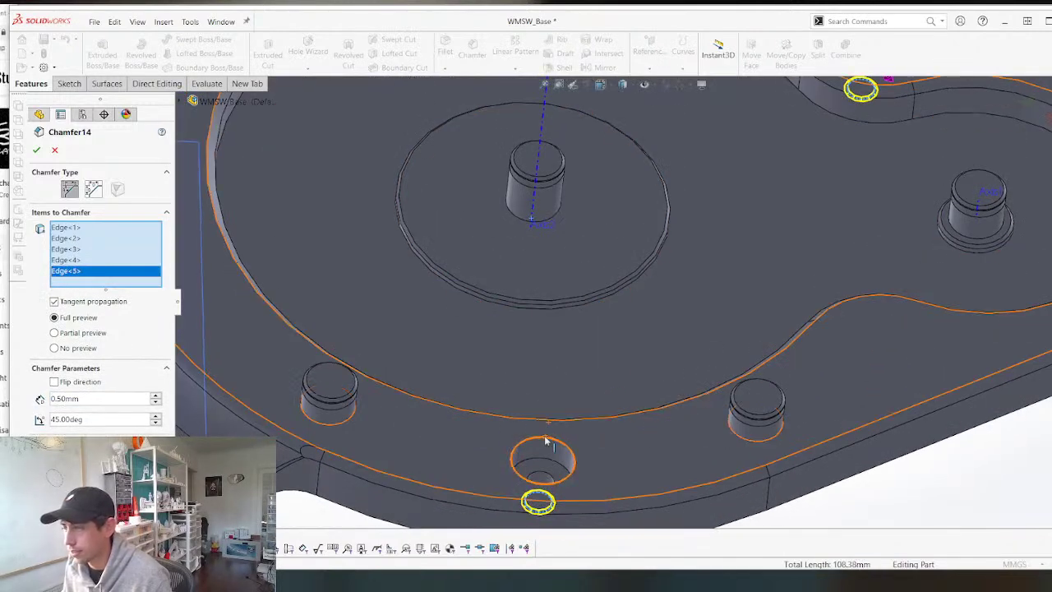
scroll(544, 444, up, 5)
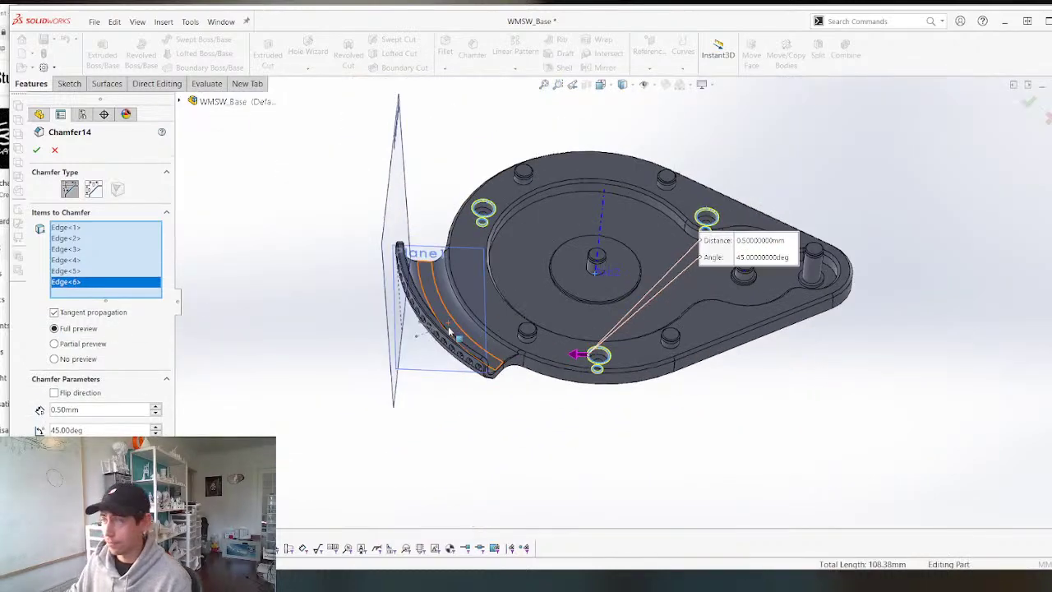
key(Return)
Save the base part and switch to the WMSW_Assembly document.
scroll(648, 404, up, 2)
scroll(565, 241, down, 3)
middle_drag(565, 240, 537, 357)
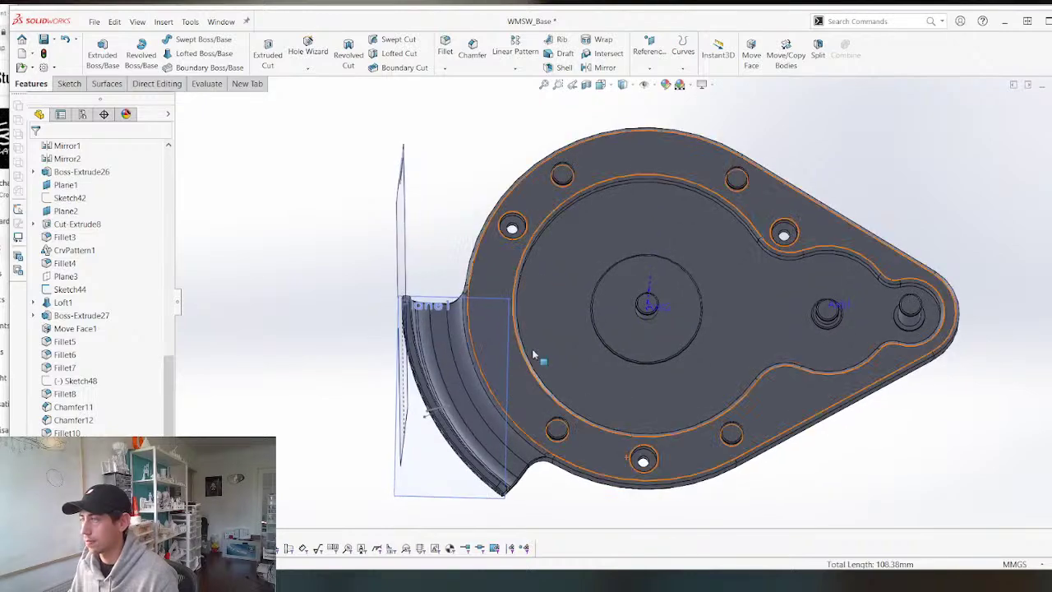
key(ctrl+s)
key(ctrl+Tab)
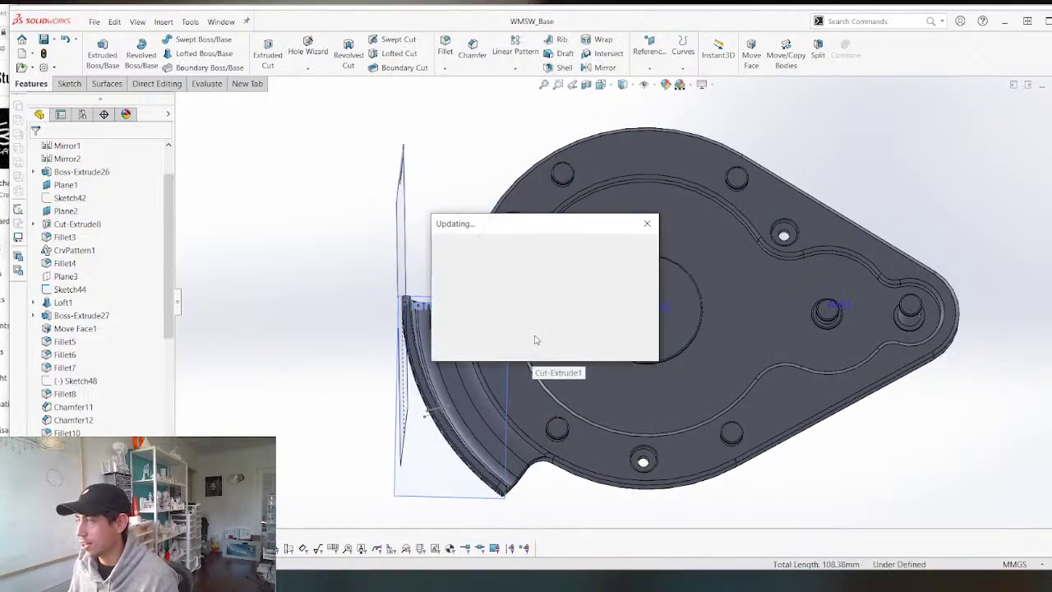
Swing the crank arm slightly on its gear and inspect the crank and gears from the side.
scroll(655, 372, down, 5)
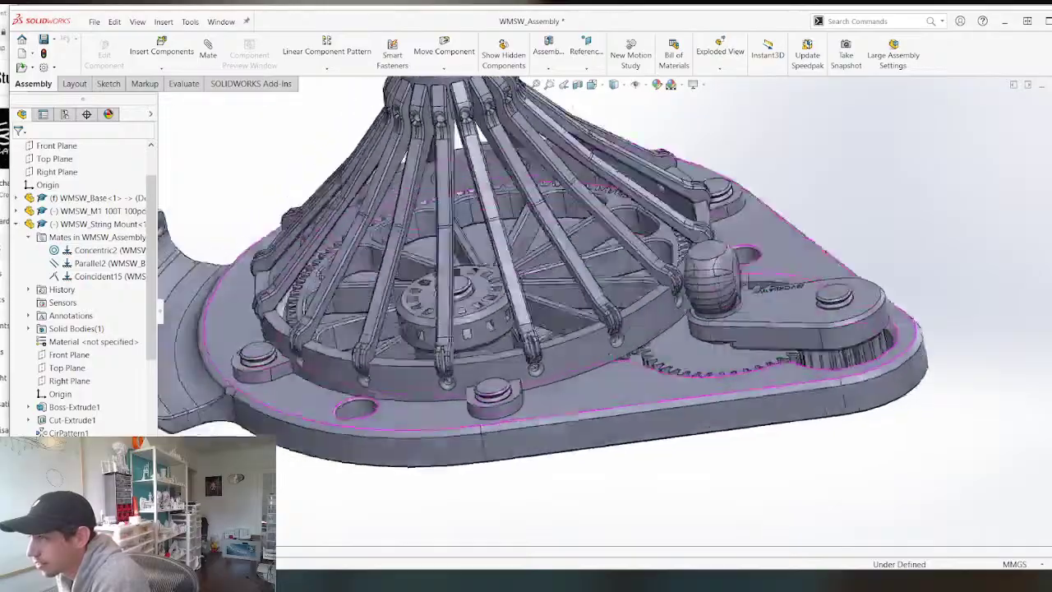
middle_drag(657, 370, 648, 313)
drag(782, 362, 756, 352)
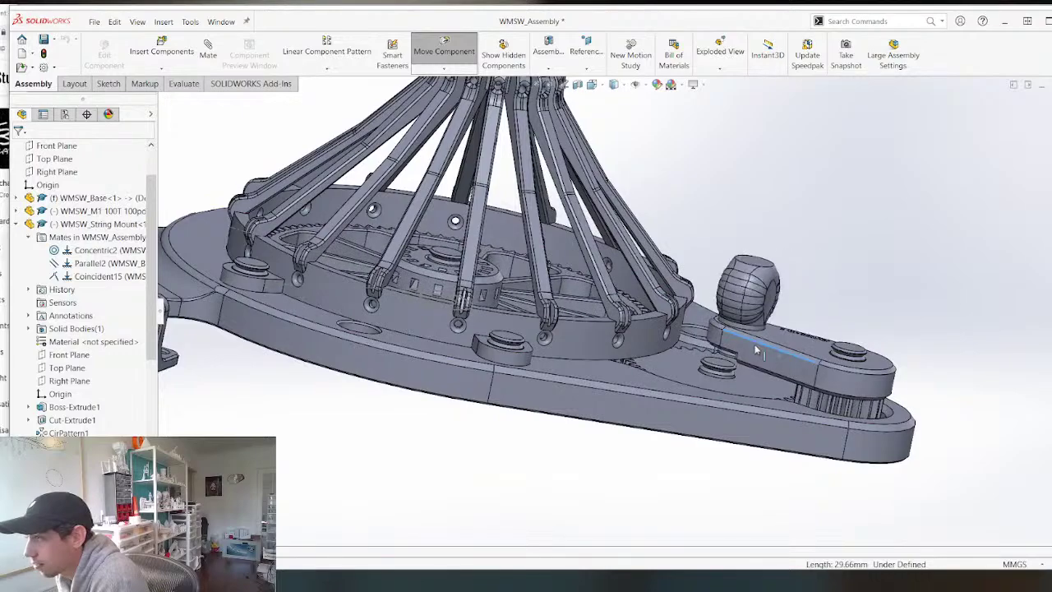
mouse_move(732, 374)
middle_down()
mouse_move(744, 334)
mouse_move(715, 374)
middle_up()
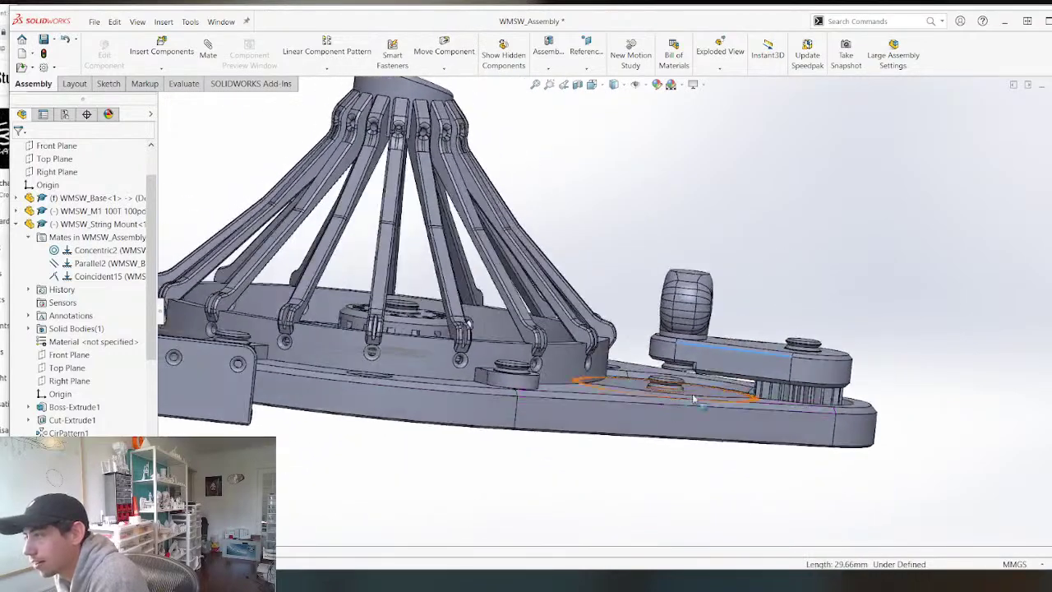
scroll(655, 380, down, 5)
scroll(648, 373, up, 5)
Hide the spoked, cone-shaped mechanism base in the assembly to uncover the gears.
middle_drag(646, 375, 591, 436)
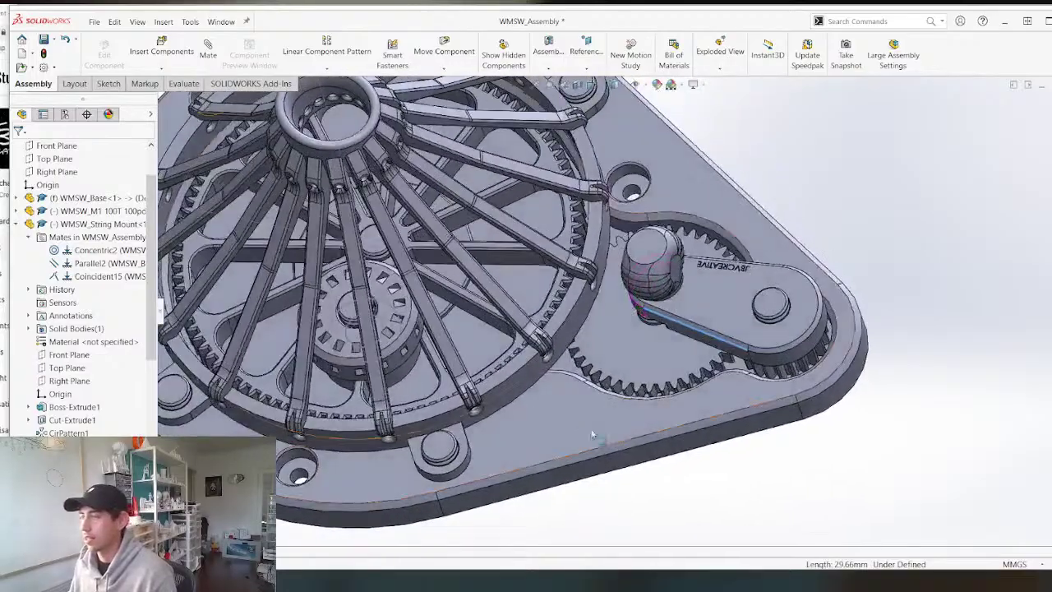
scroll(522, 369, down, 6)
scroll(522, 371, up, 5)
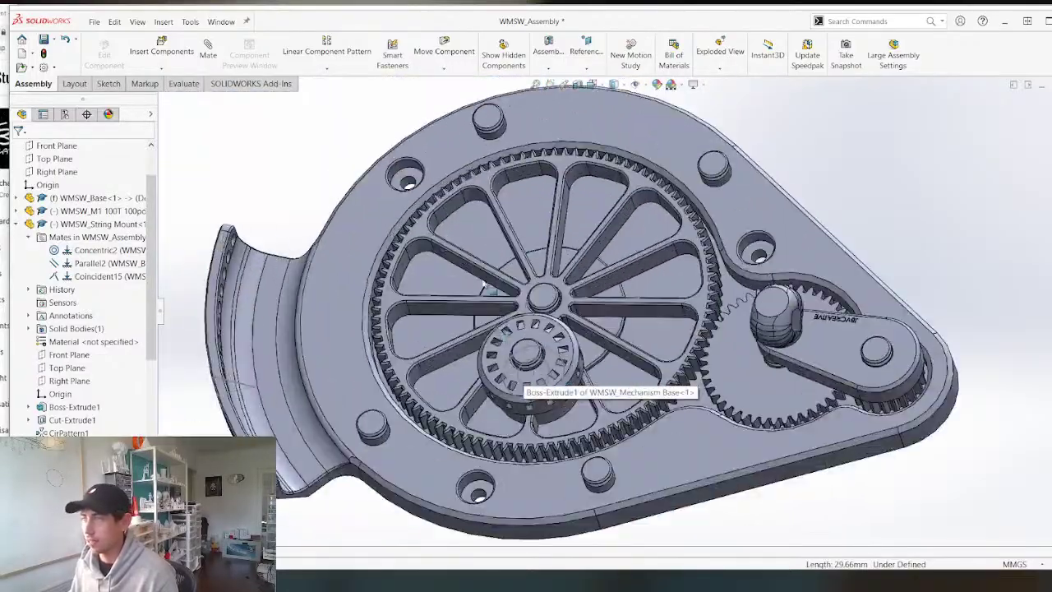
Examine the slotted string mount and its position on the large spoked gear from several angles.
mouse_move(532, 361)
middle_down()
mouse_move(605, 399)
mouse_move(530, 360)
middle_up()
scroll(452, 374, down, 5)
middle_drag(456, 365, 538, 357)
scroll(539, 356, down, 3)
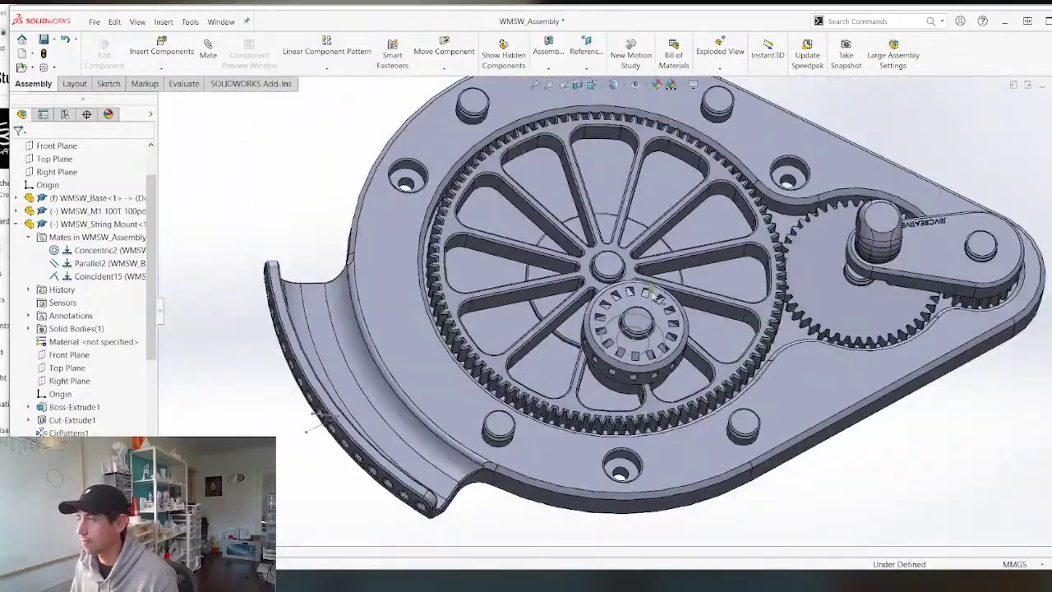
scroll(649, 289, up, 3)
middle_drag(649, 289, 549, 352)
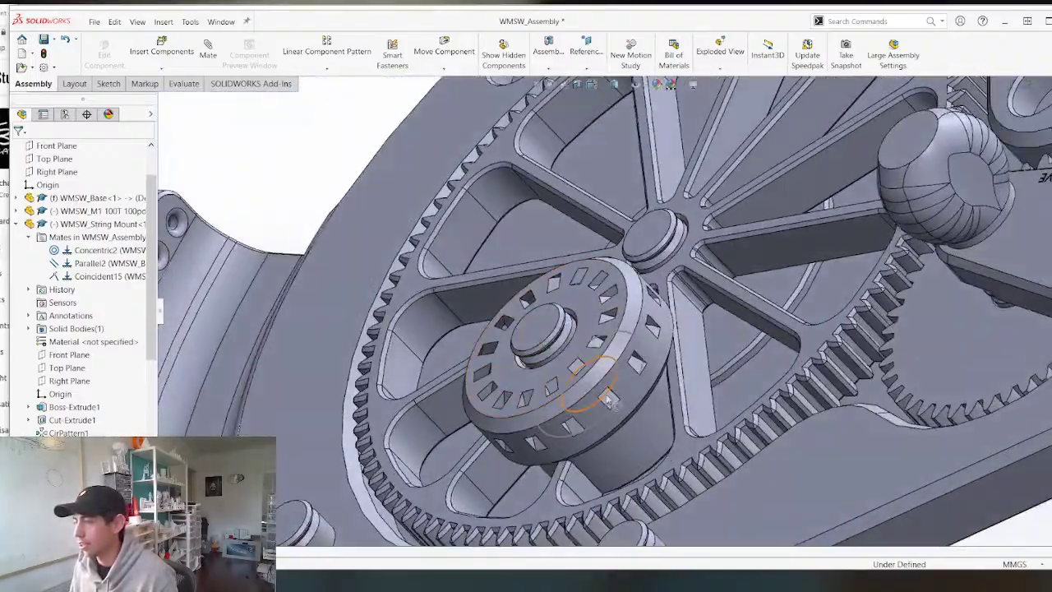
scroll(612, 363, down, 4)
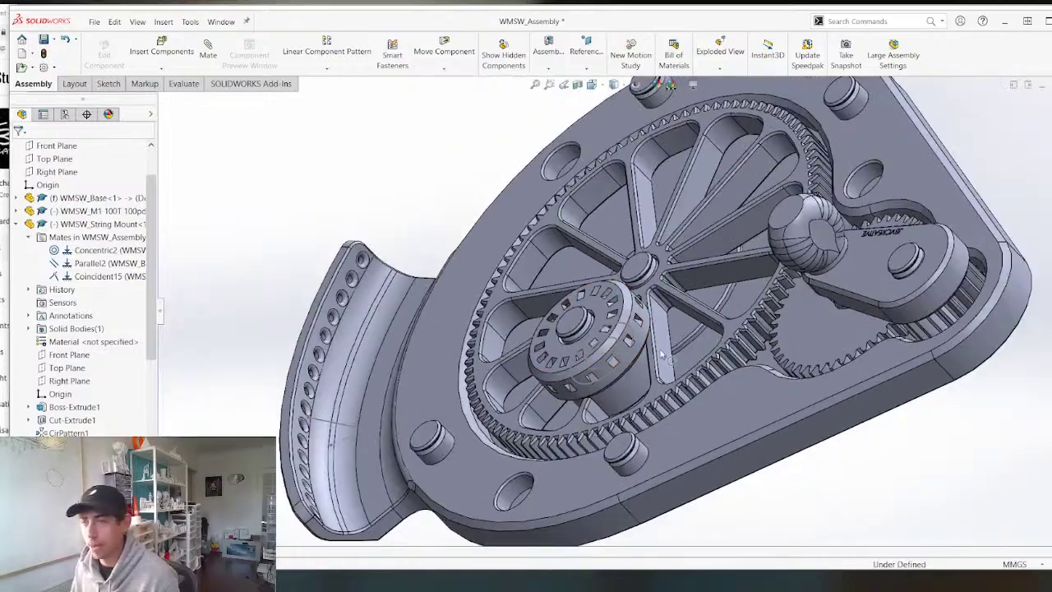
scroll(621, 386, up, 4)
middle_drag(626, 415, 593, 362)
scroll(685, 403, down, 7)
scroll(702, 368, up, 6)
right_click(737, 352)
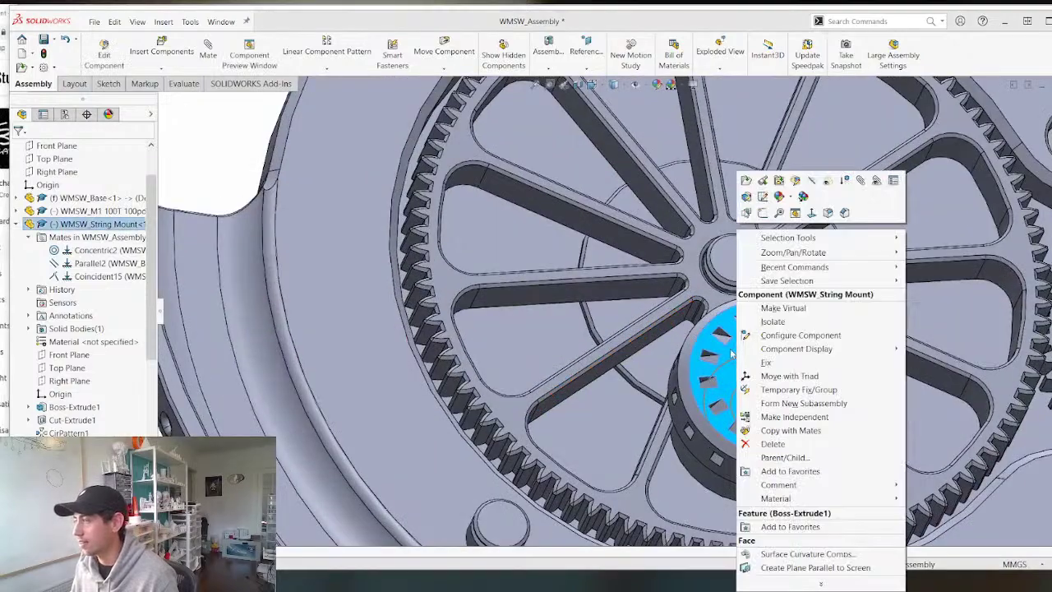
click(585, 338)
Examine the base's gear recess, rim holes and gear meshing around the gear train.
scroll(586, 337, down, 5)
click(544, 361)
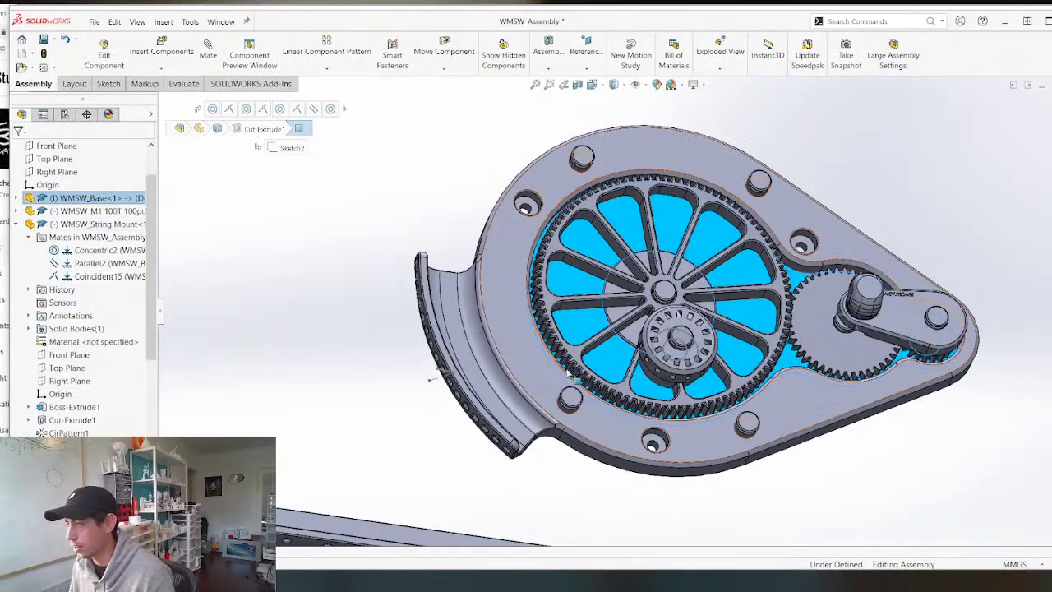
middle_drag(567, 374, 612, 288)
scroll(793, 331, up, 5)
middle_drag(781, 345, 806, 281)
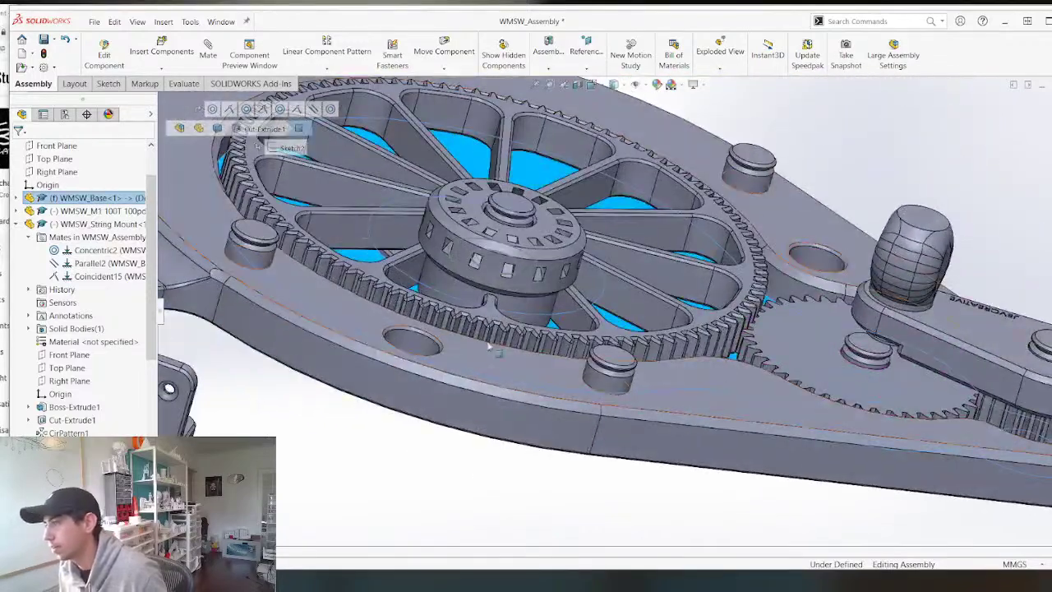
middle_drag(783, 375, 786, 421)
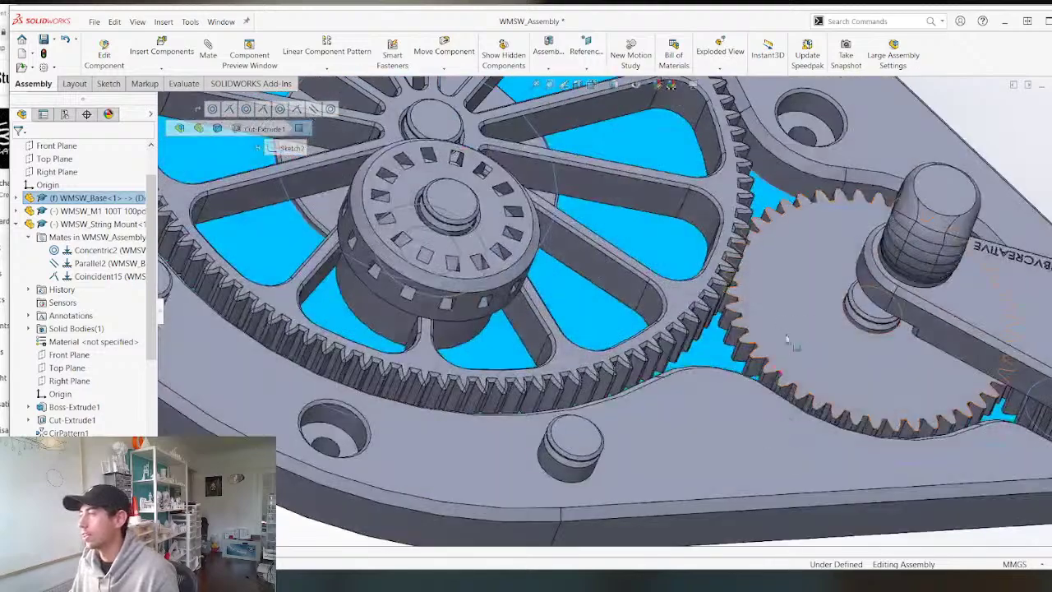
scroll(785, 323, up, 5)
Open the WMSW_Base part from the assembly.
middle_drag(780, 323, 696, 275)
right_click(696, 275)
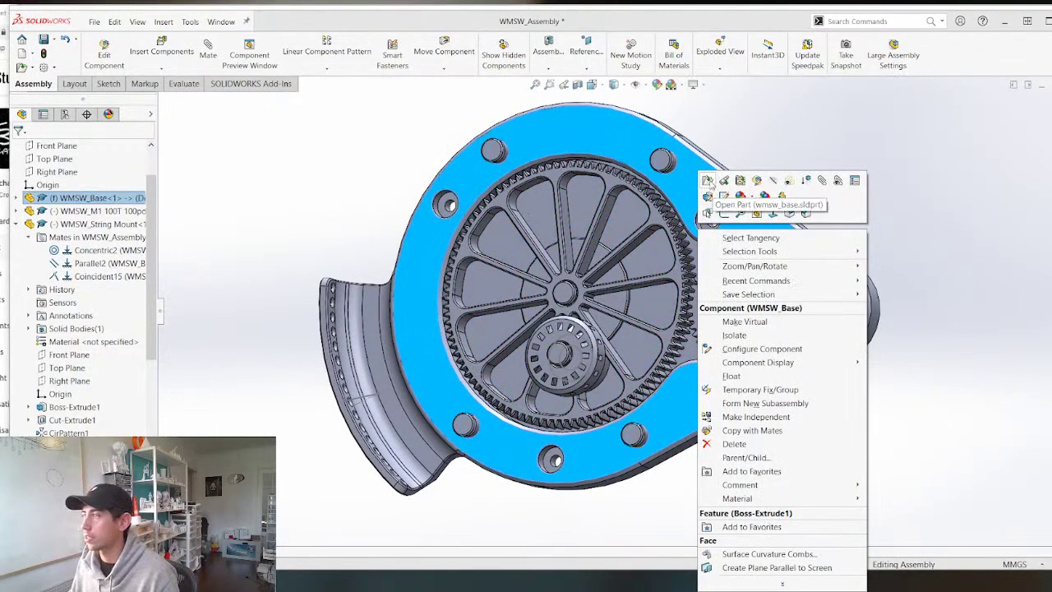
click(707, 179)
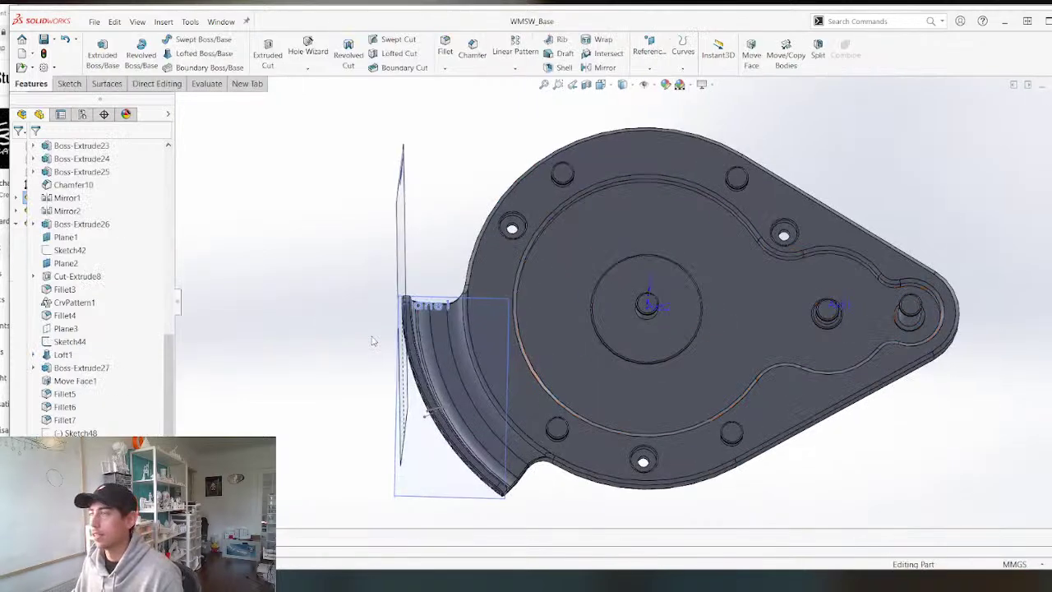
middle_drag(372, 340, 587, 274)
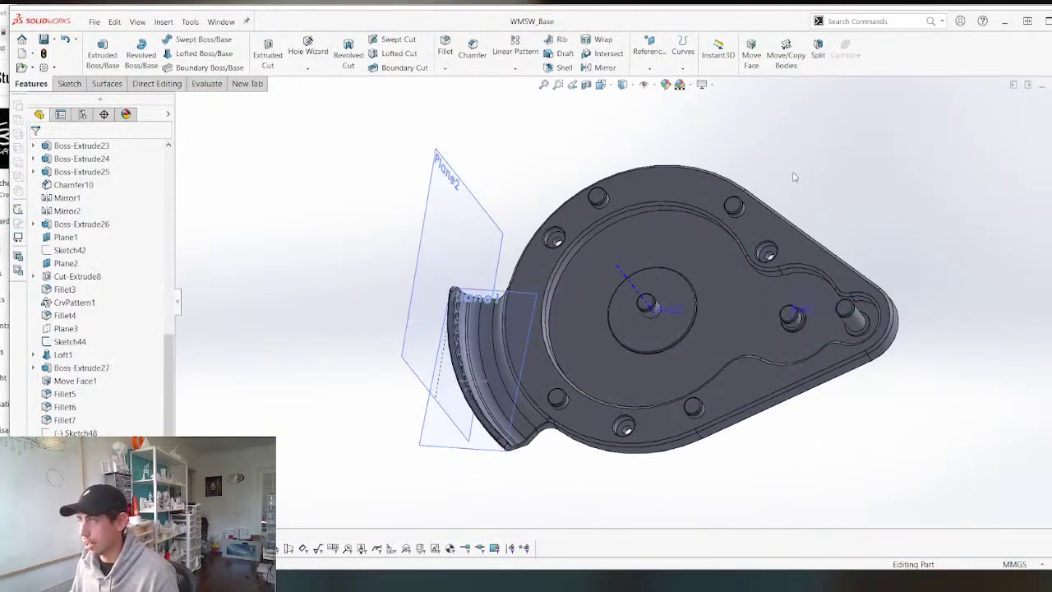
Export all bodies of the base part as the STL file WMSW_Base in the project's STL folder.
click(722, 247)
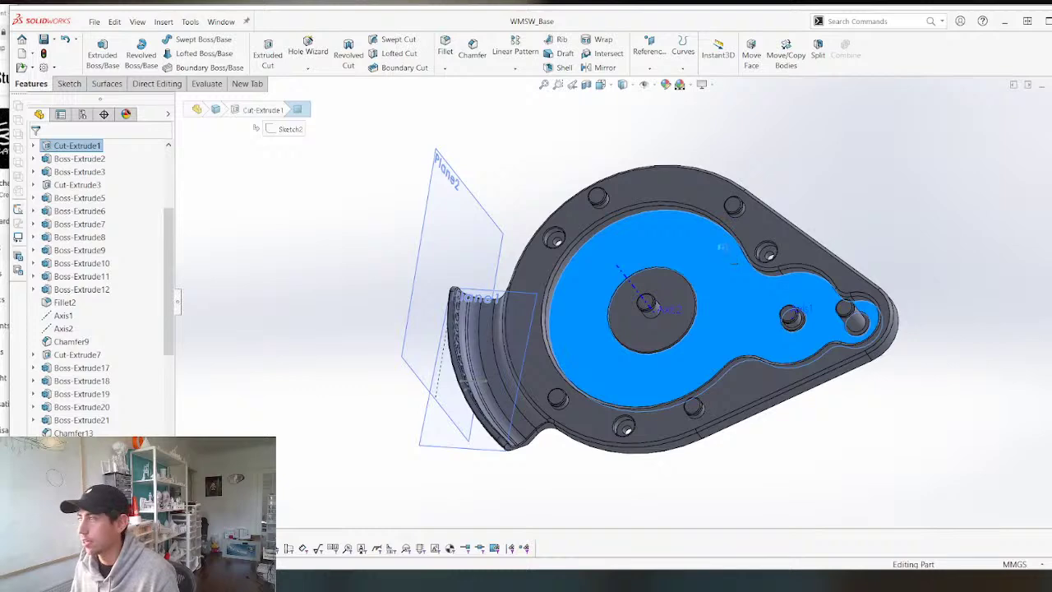
key(ctrl+shift+s)
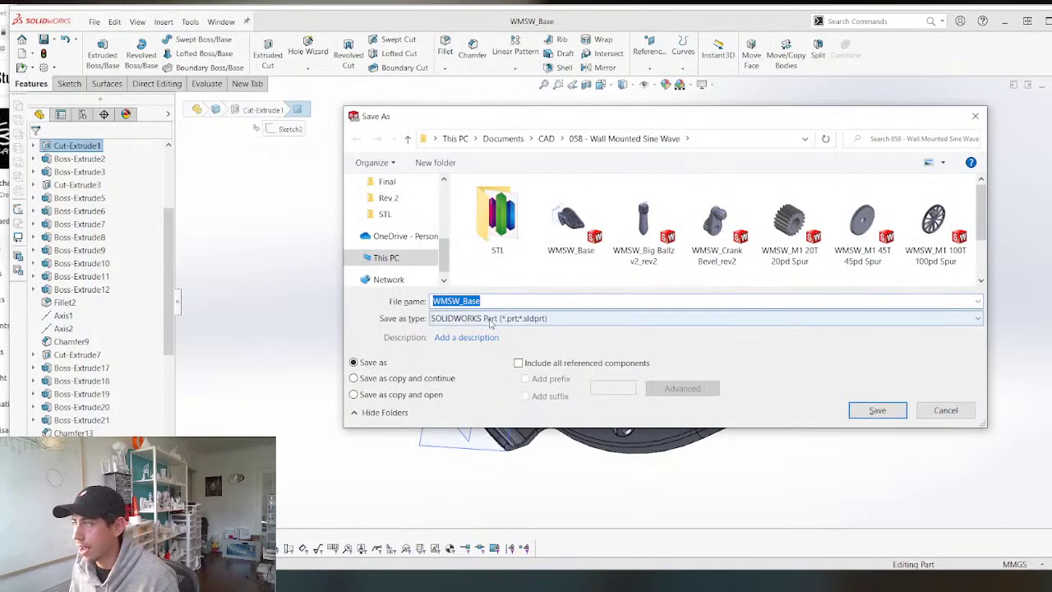
click(490, 321)
click(486, 320)
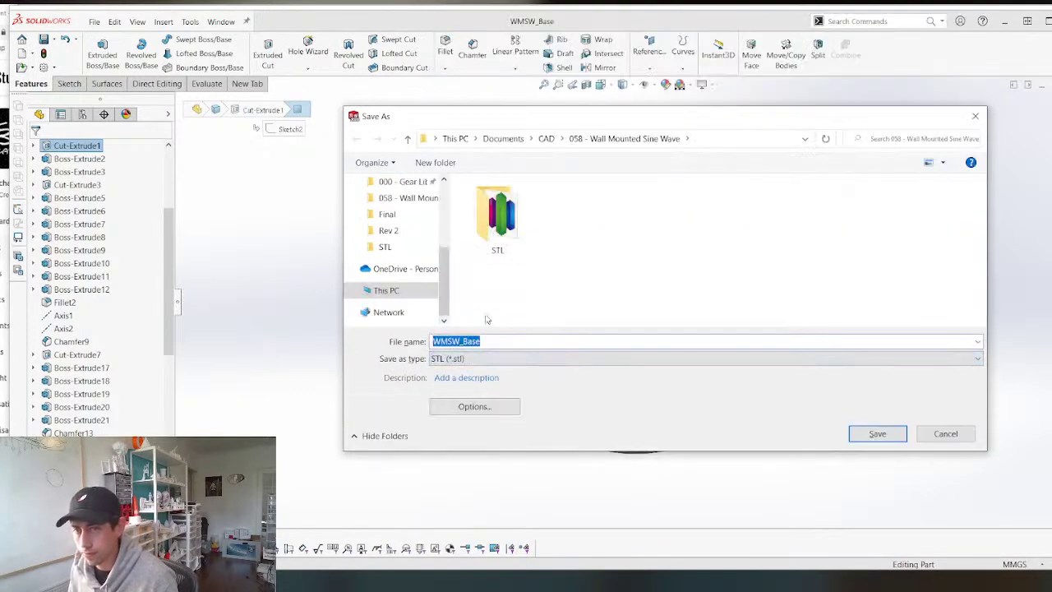
double_click(497, 215)
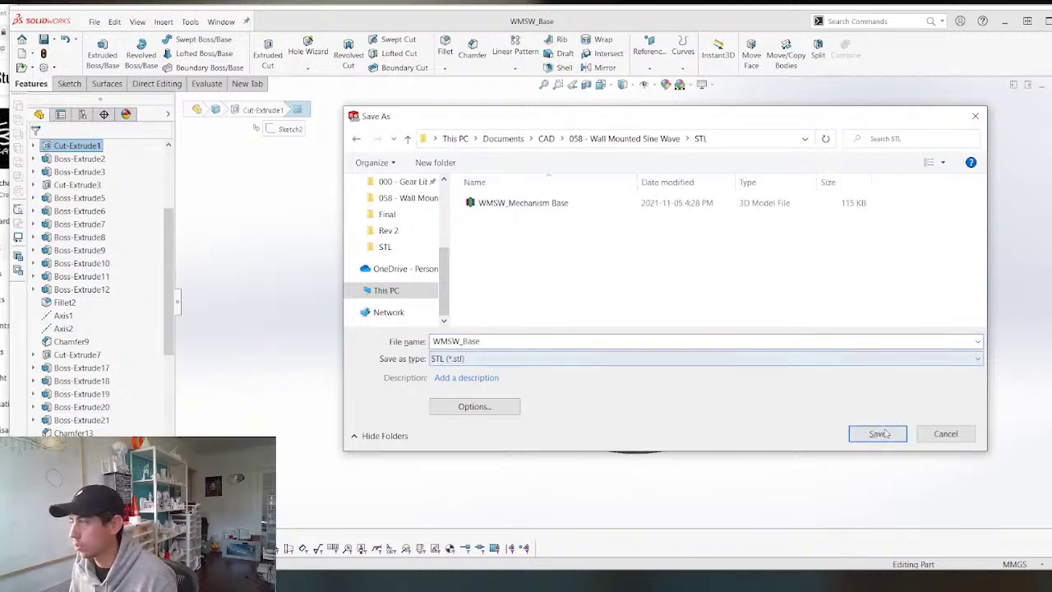
click(879, 433)
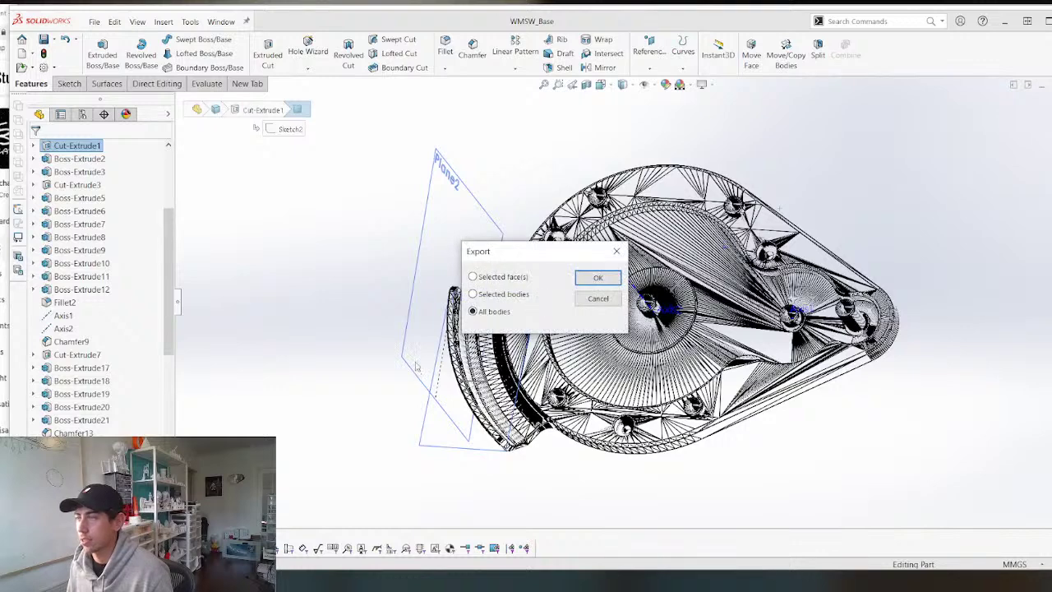
key(Return)
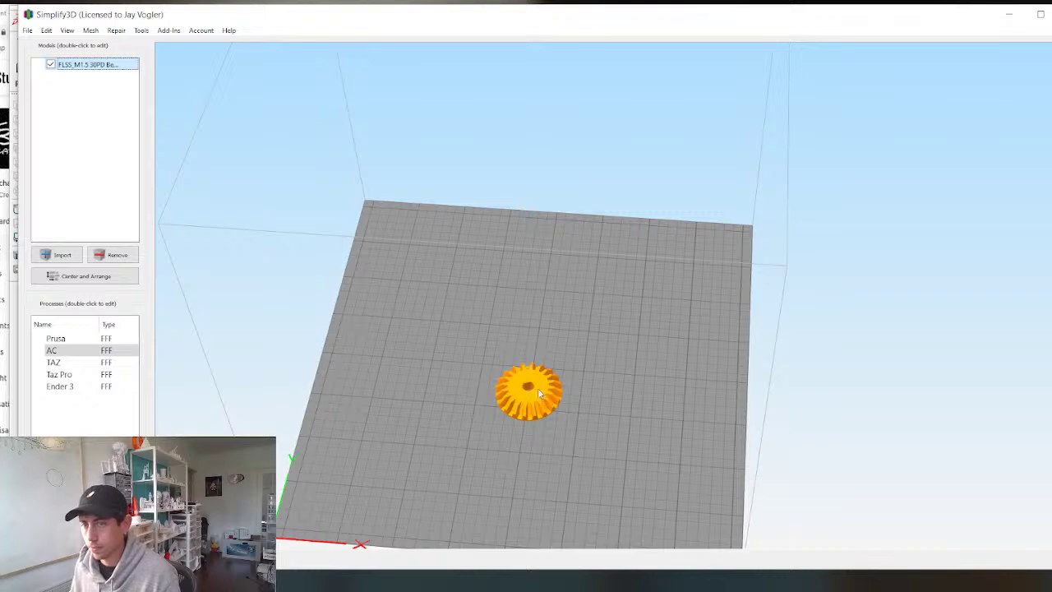
Switch to Simplify3D, remove the bevel gear model and import WMSW_Base from the STL folder of 058 - Wall Mounted Sine Wave.
key(Delete)
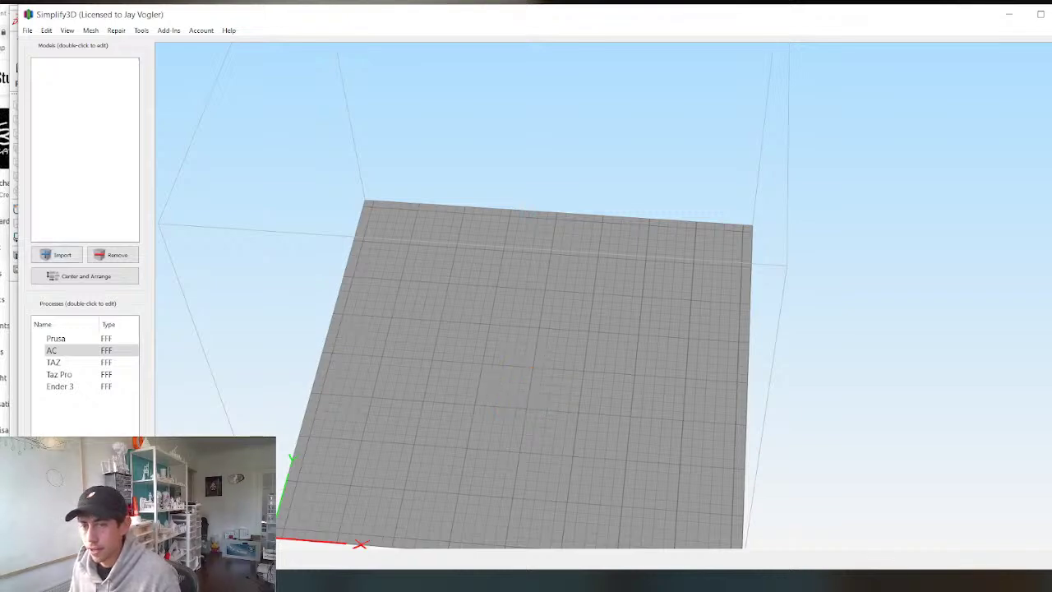
click(54, 258)
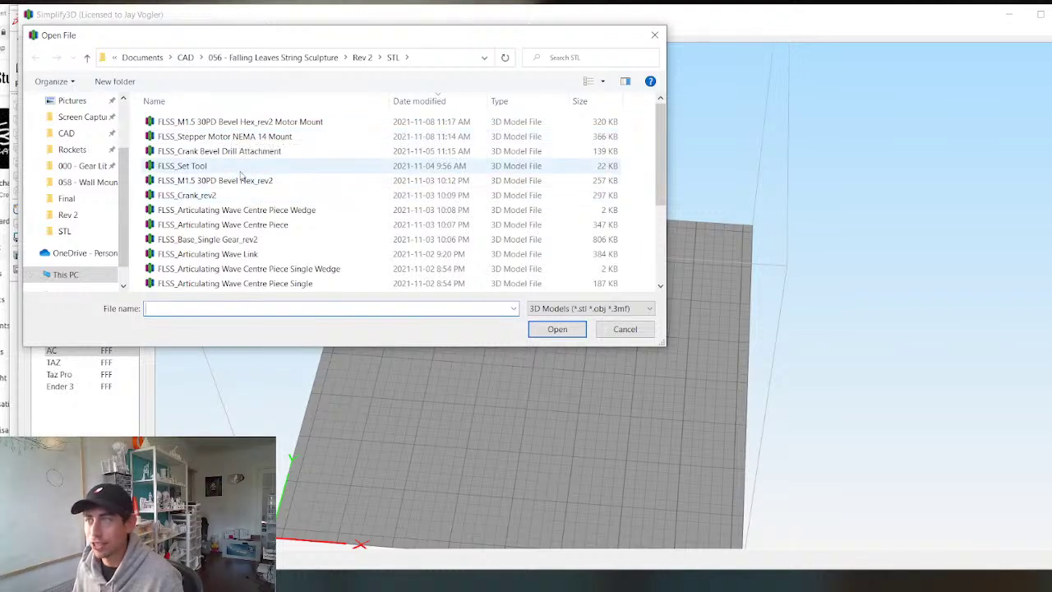
click(360, 57)
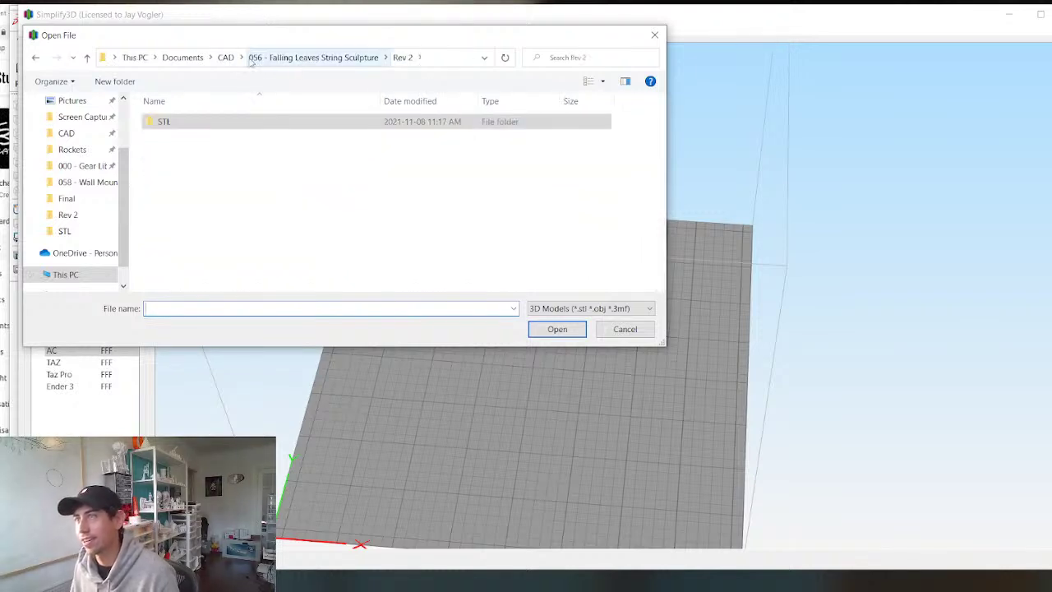
click(224, 56)
scroll(243, 189, down, 2)
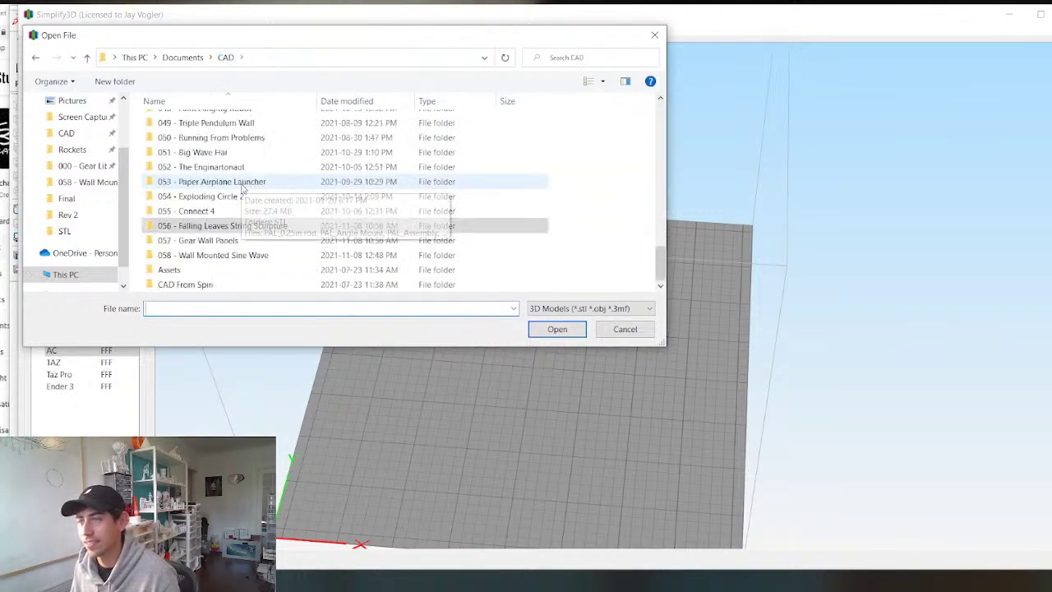
double_click(200, 257)
double_click(175, 136)
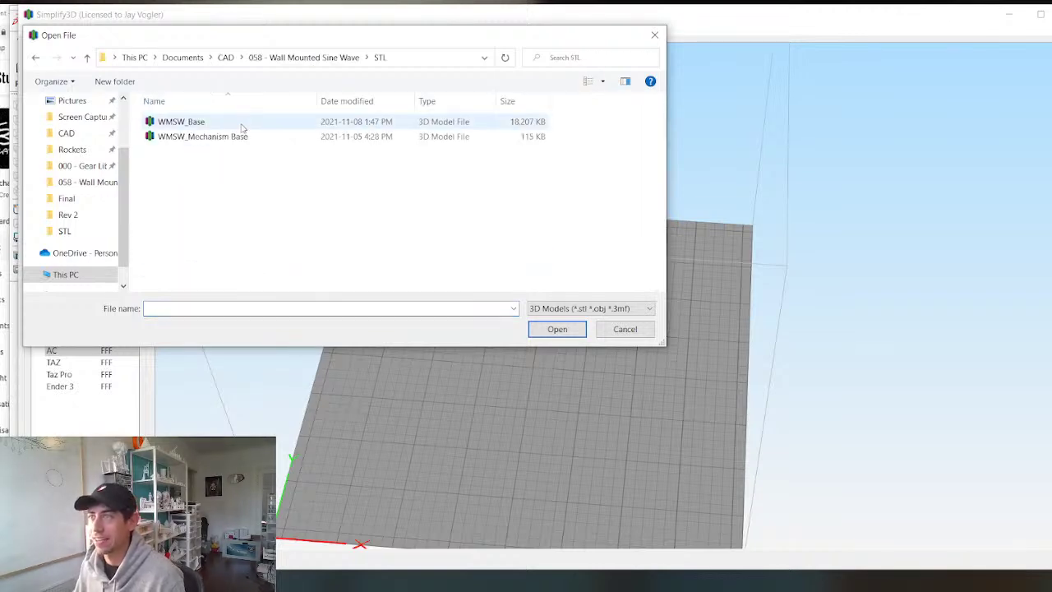
double_click(207, 127)
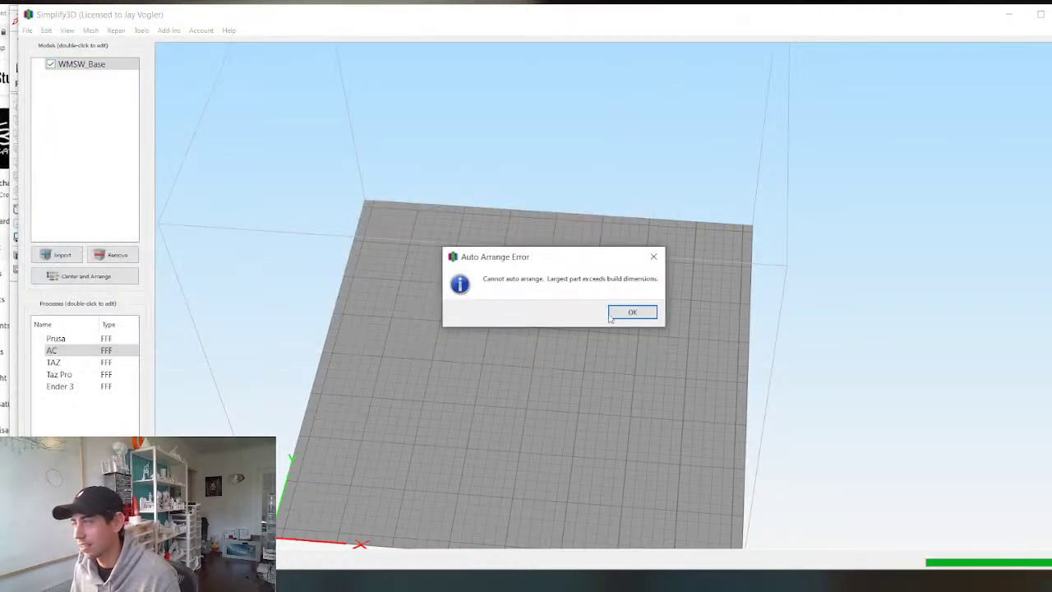
click(631, 312)
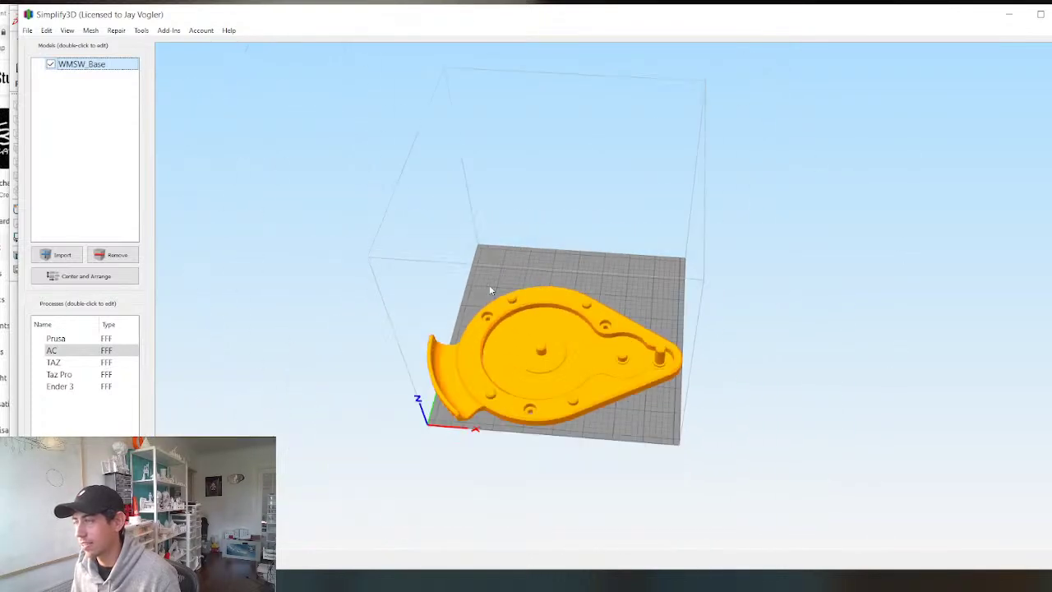
Set the base's Z rotation to 45 degrees and reposition it within the print bed.
drag(489, 290, 495, 349)
double_click(551, 334)
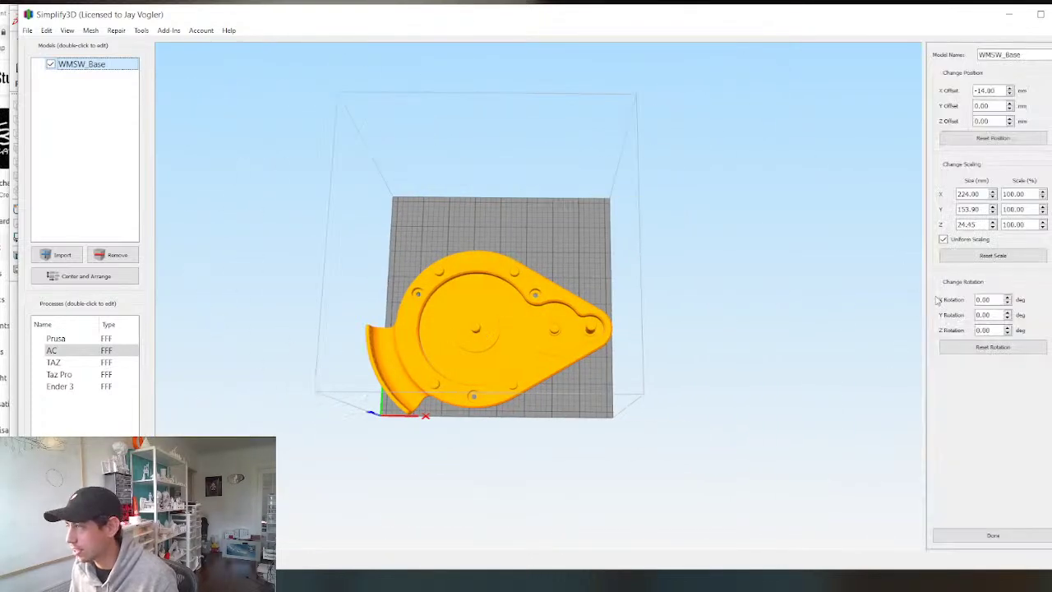
double_click(983, 330)
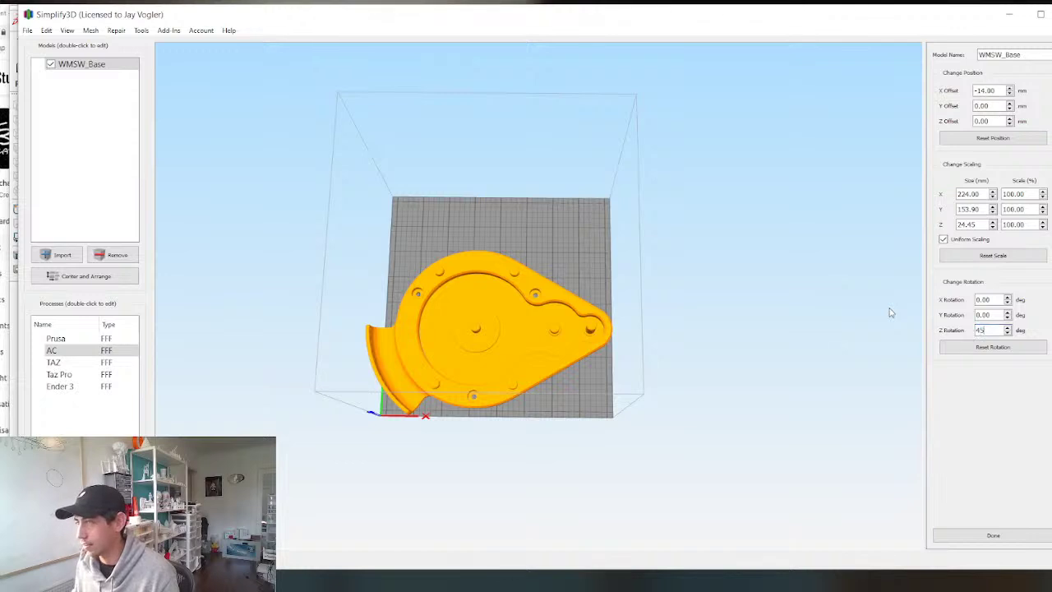
key(Return)
drag(494, 319, 498, 284)
scroll(498, 283, up, 1)
scroll(479, 299, up, 3)
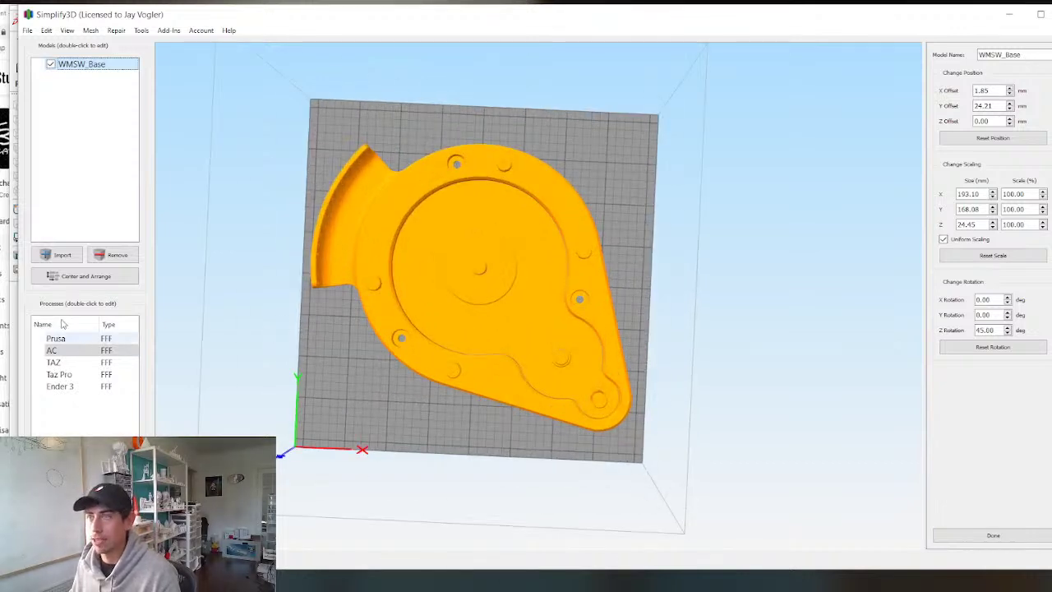
Check the machine's build volume in the general options without changing any settings.
click(146, 31)
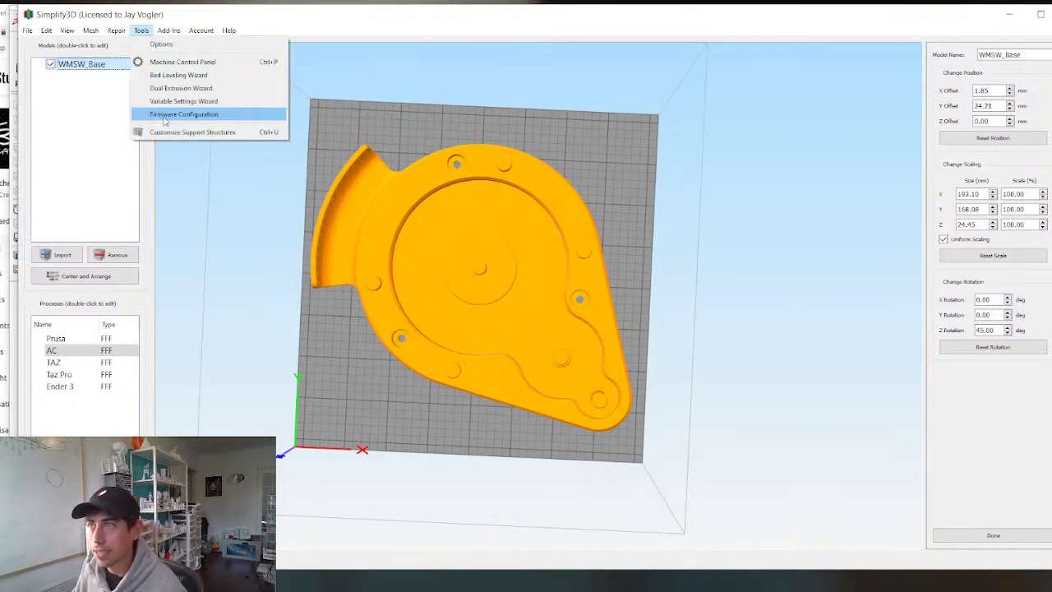
click(161, 44)
click(595, 129)
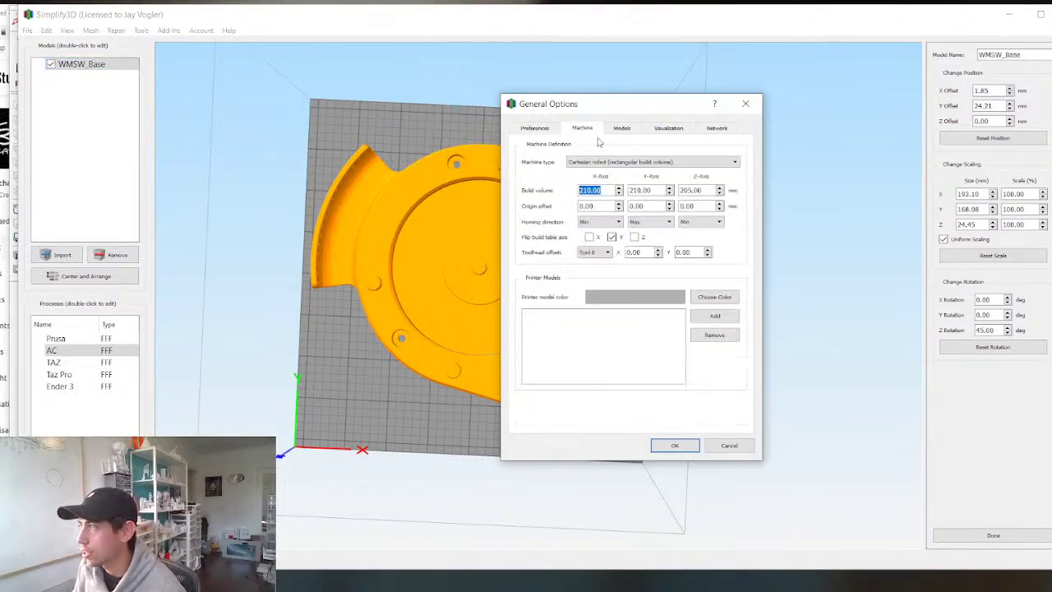
click(729, 446)
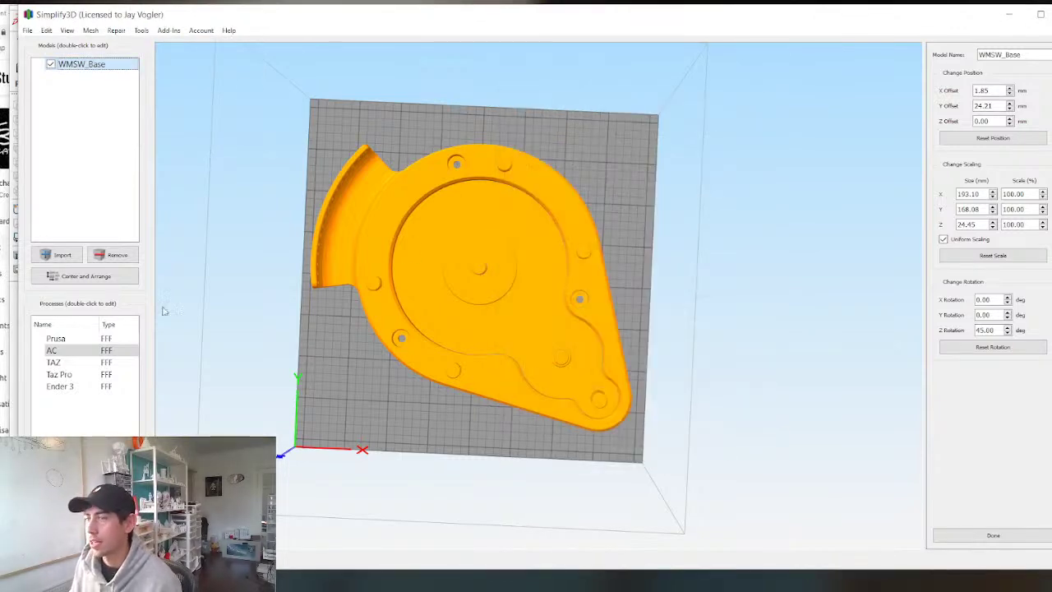
Set the base's Z rotation to 0 and try its fit on the Prusa and Ender 3 print beds.
double_click(55, 338)
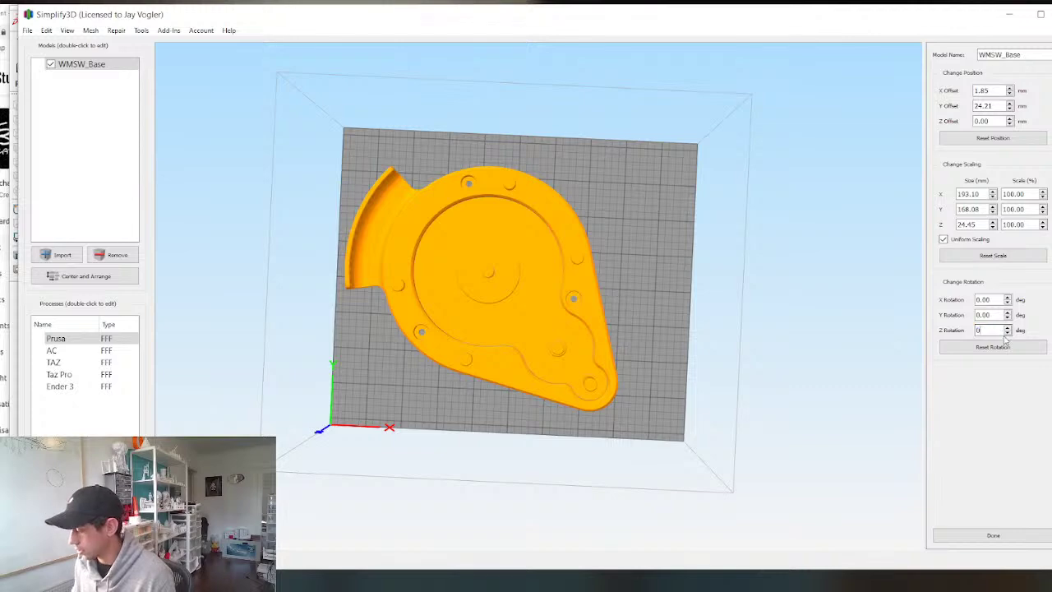
key(Return)
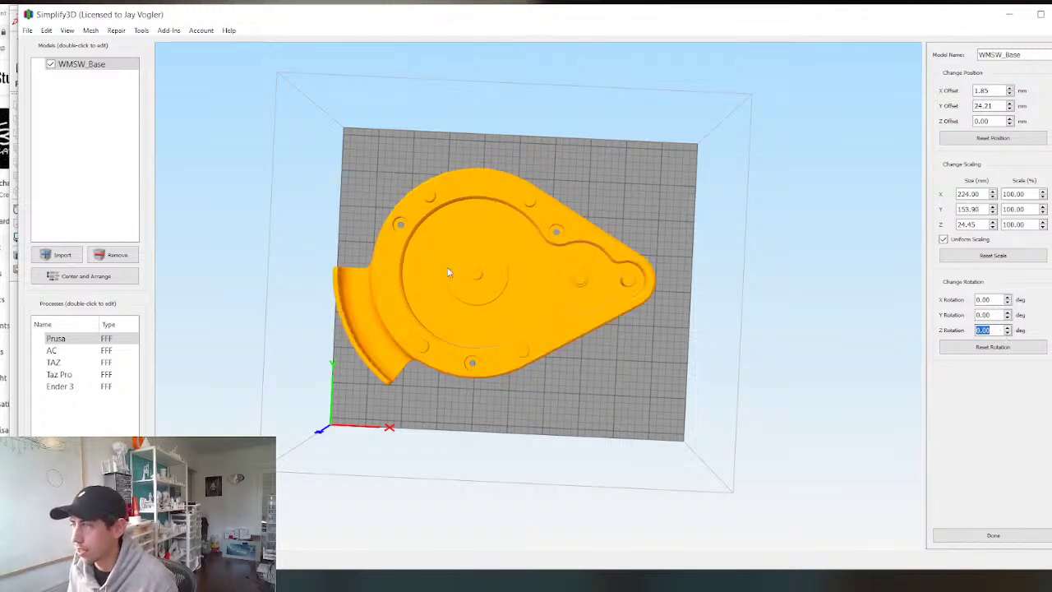
double_click(80, 388)
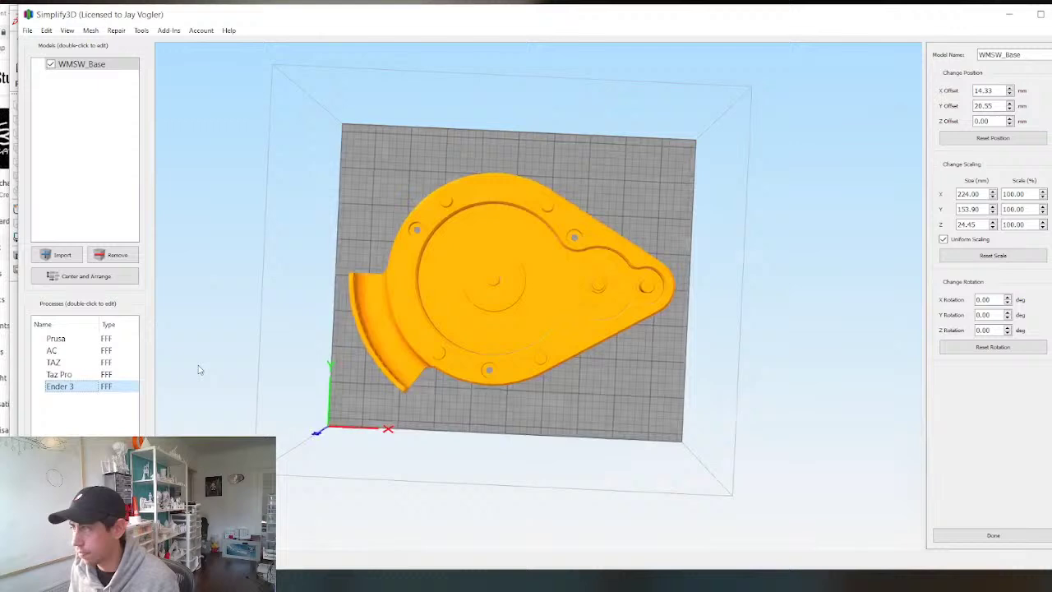
drag(198, 365, 470, 280)
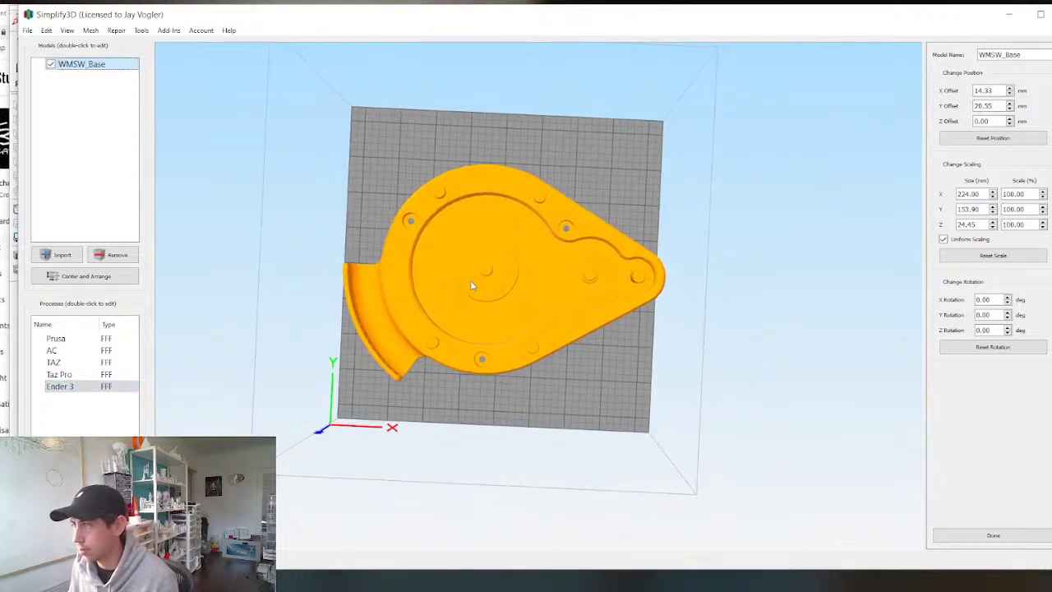
Set the base's Z rotation to 45 degrees and position it fully inside the Ender 3 bed.
double_click(990, 329)
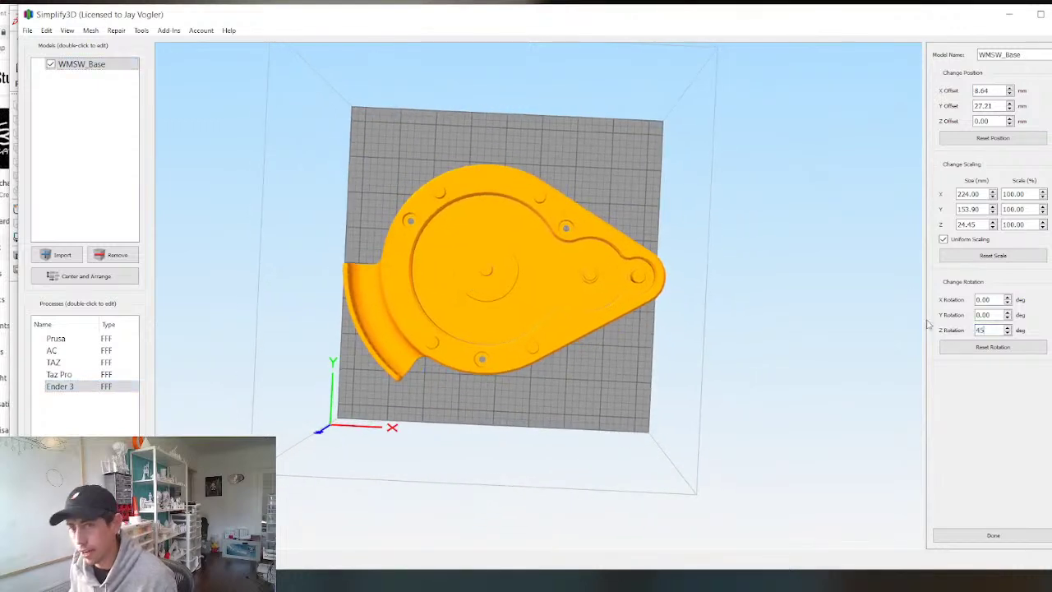
text(45)
key(Return)
ctrl+drag(565, 275, 568, 270)
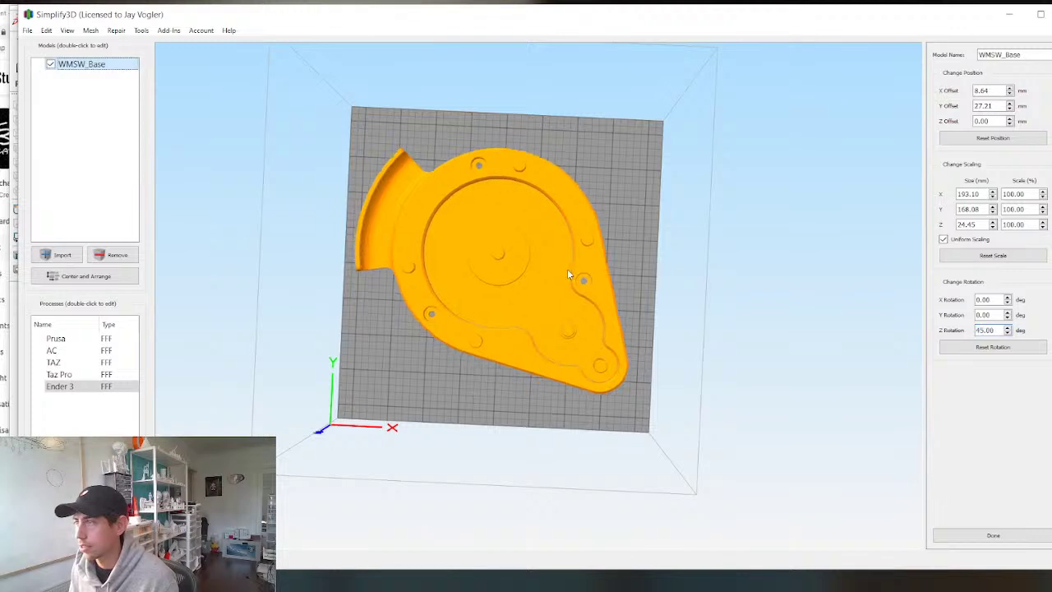
drag(461, 333, 456, 304)
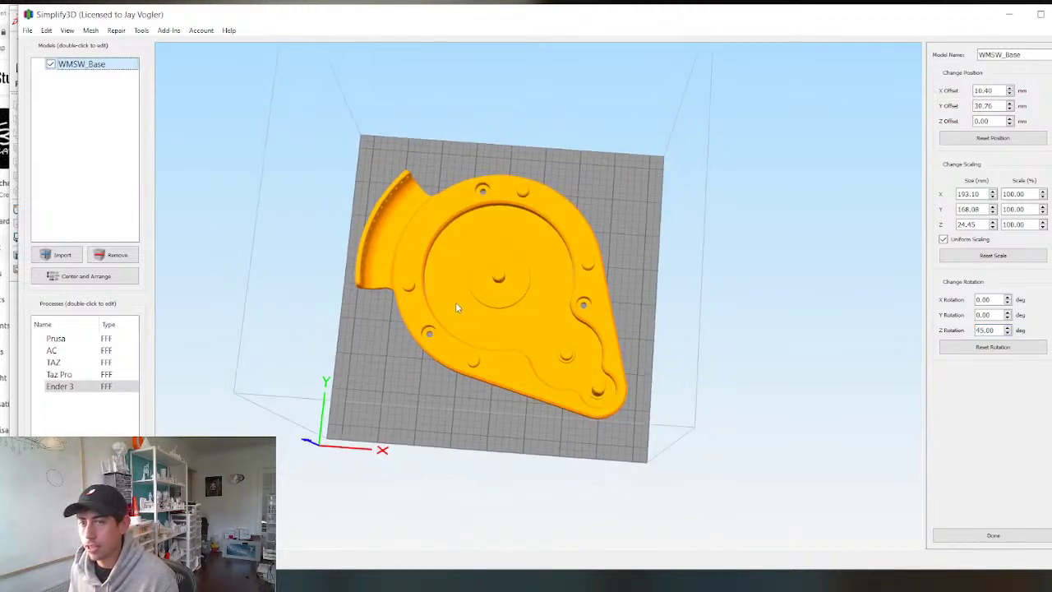
scroll(423, 353, down, 3)
drag(496, 361, 500, 314)
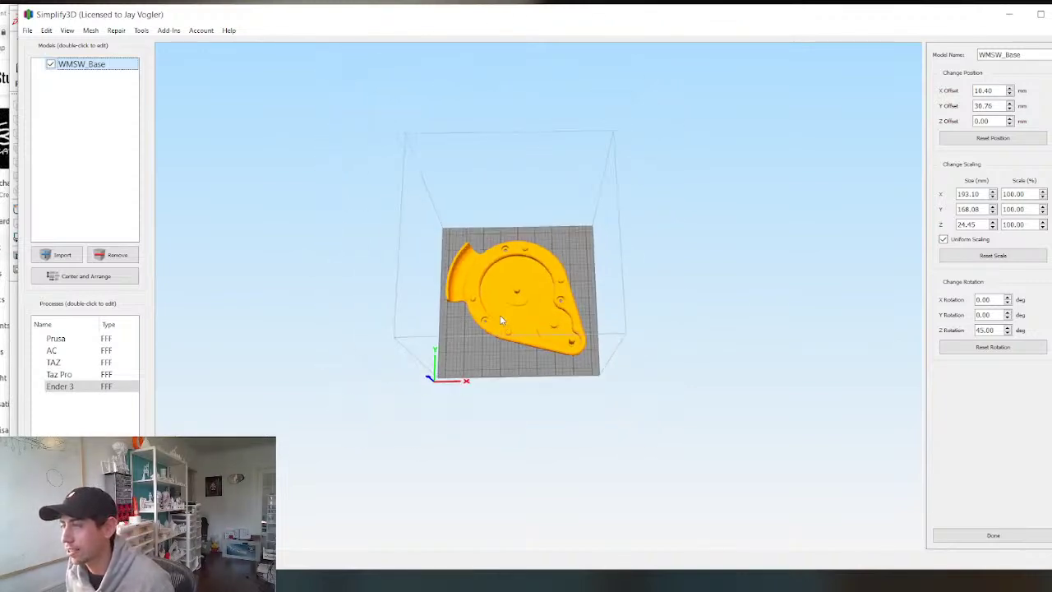
scroll(499, 313, up, 6)
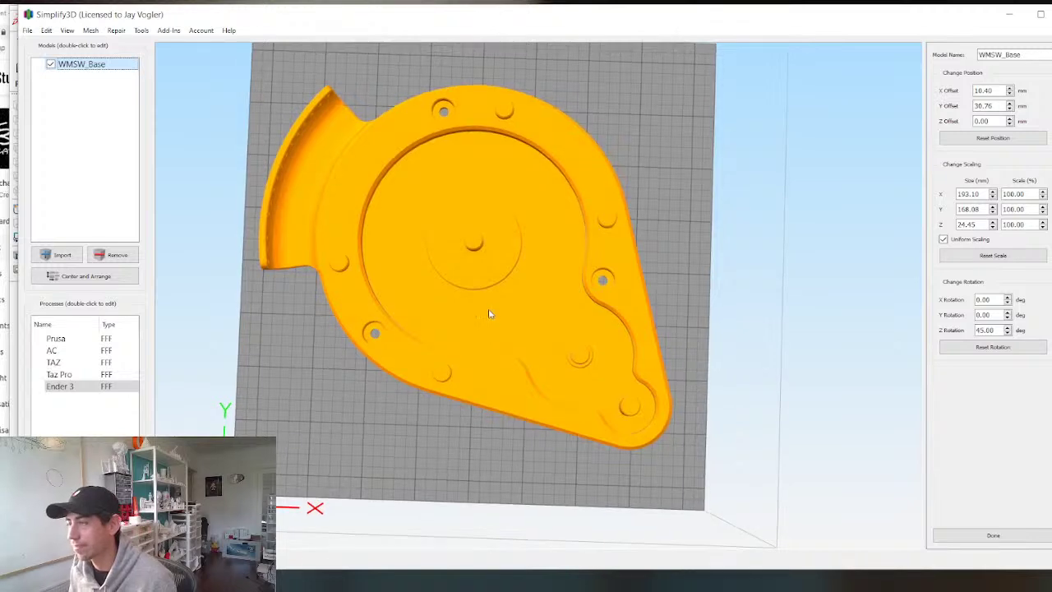
scroll(488, 308, up, 2)
scroll(488, 309, down, 5)
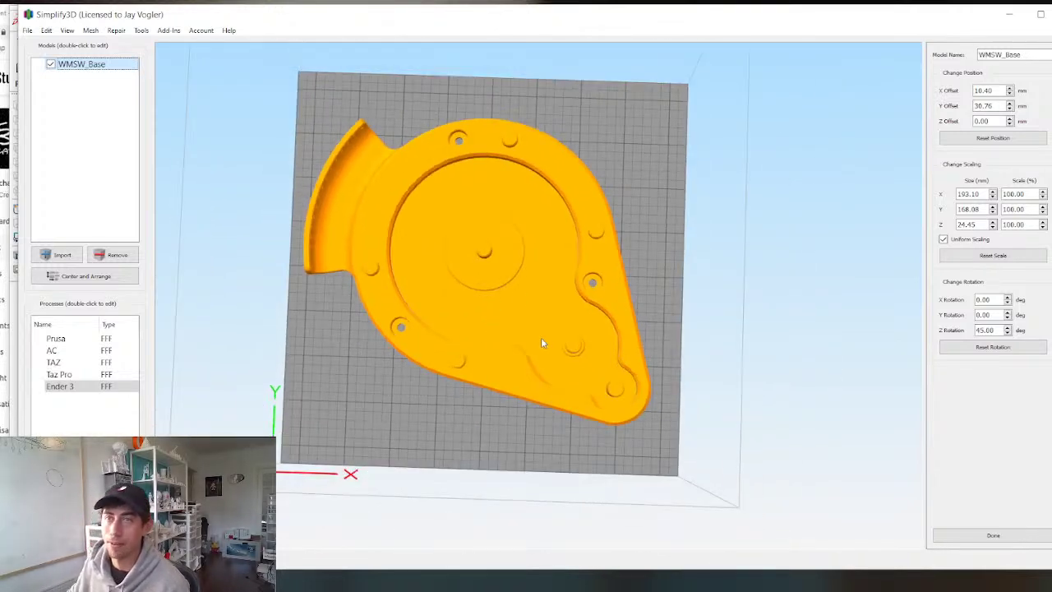
scroll(416, 306, down, 2)
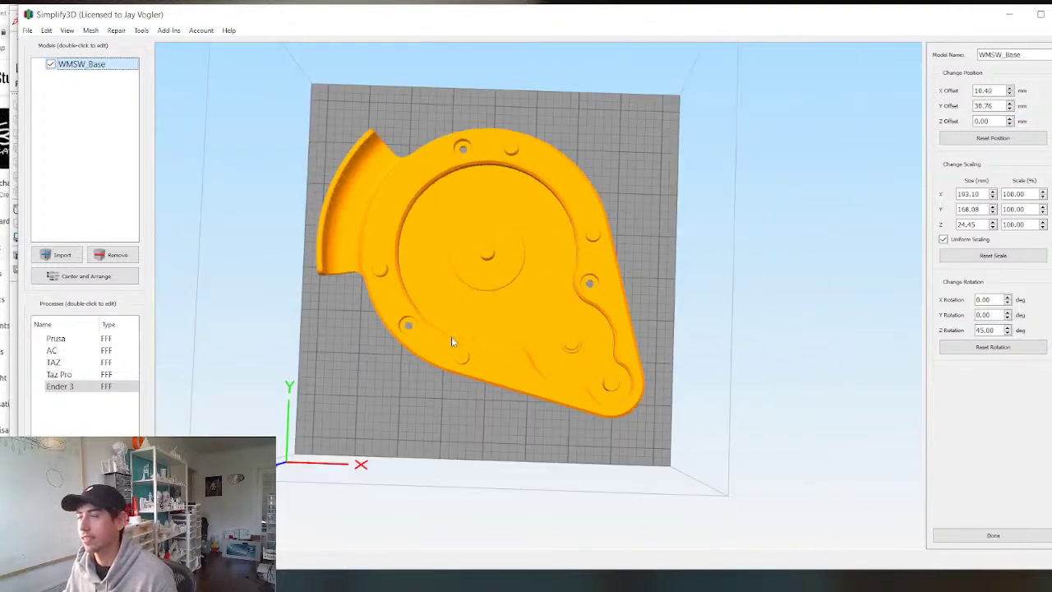
Apply the AC process's printer setup and shift the base to fit within its print bed.
double_click(79, 351)
scroll(436, 270, up, 3)
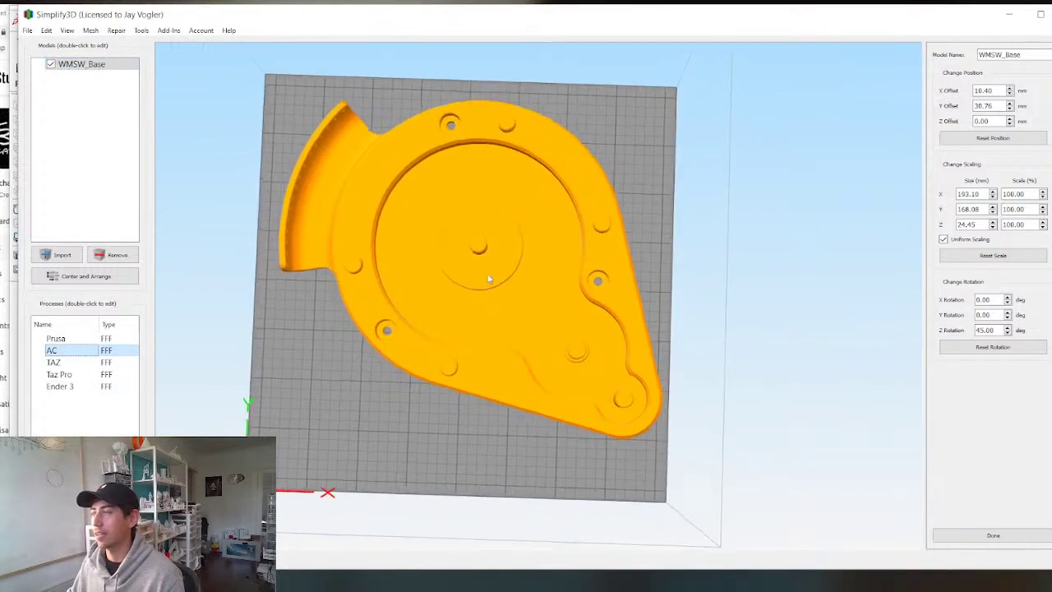
drag(488, 279, 502, 272)
ctrl+drag(502, 272, 487, 290)
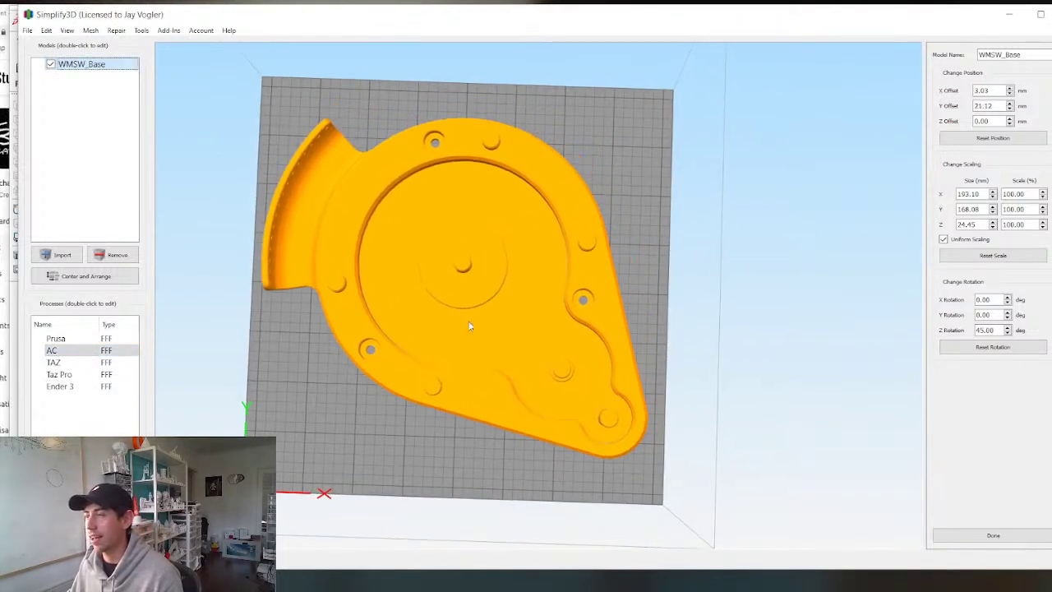
drag(466, 382, 433, 273)
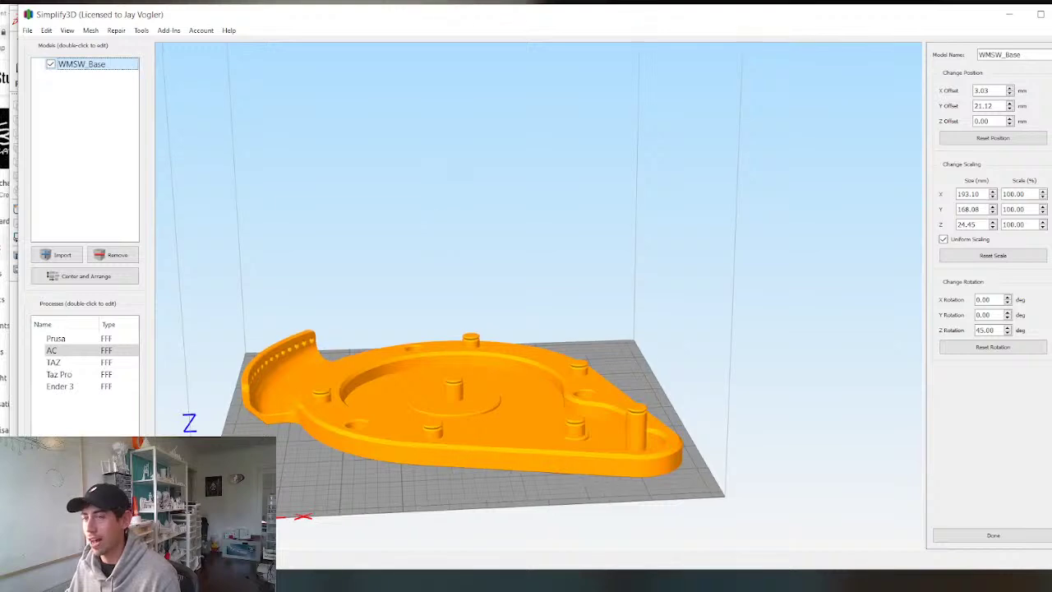
Slice the base with the AC process and inspect the toolpath preview.
click(85, 532)
click(656, 404)
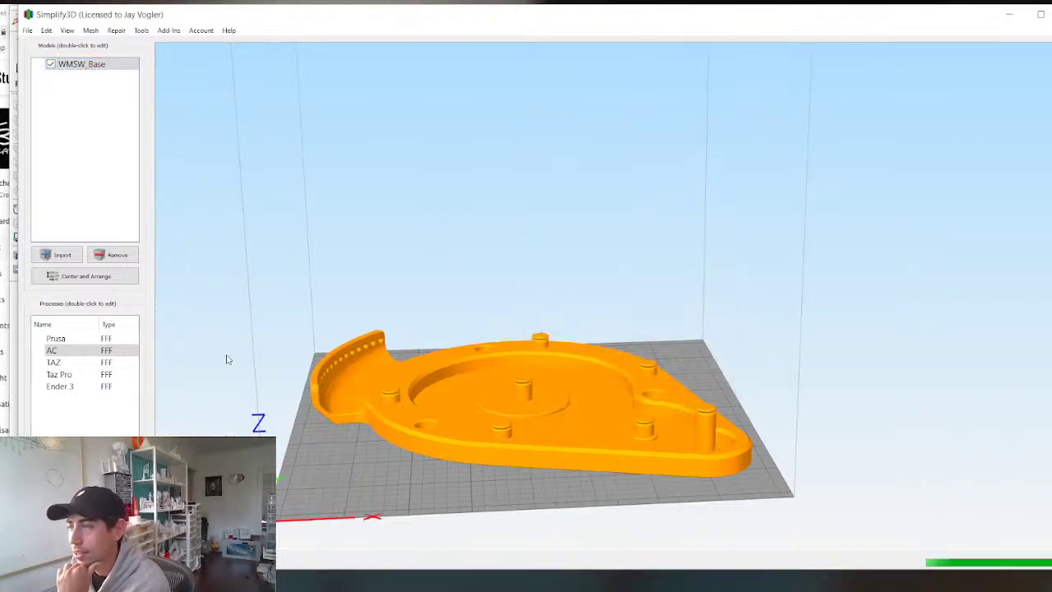
scroll(551, 313, up, 3)
scroll(552, 312, down, 4)
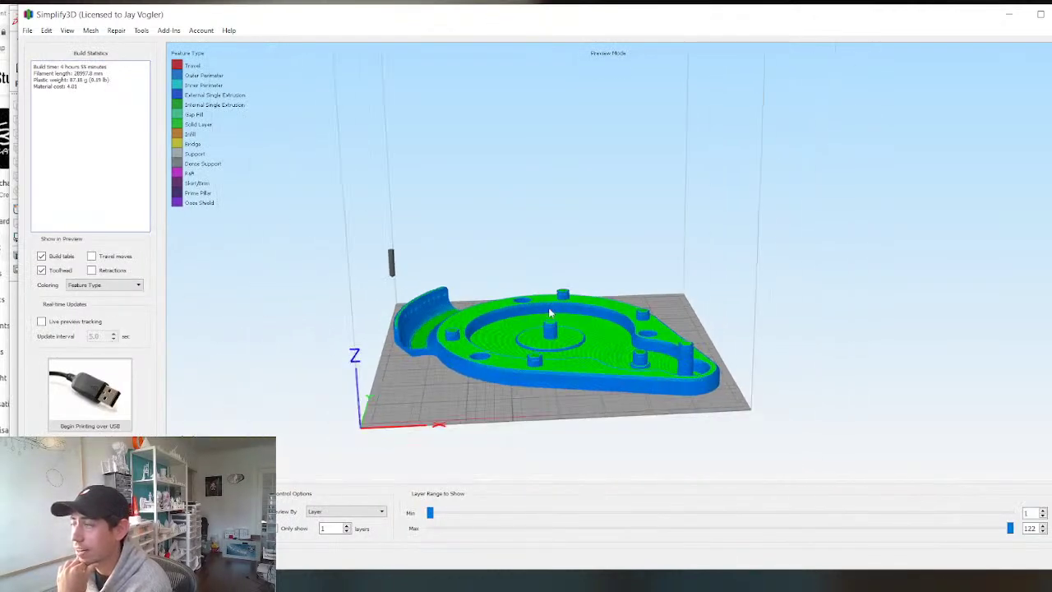
Leave the toolpath preview and examine the base's placement on the print bed from above.
drag(552, 313, 534, 370)
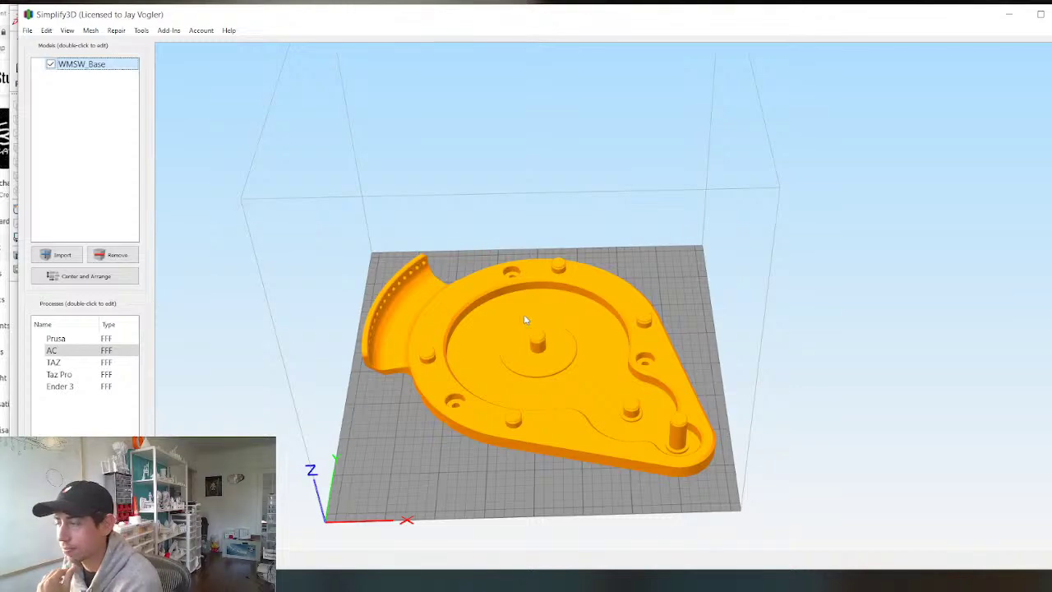
drag(526, 320, 514, 418)
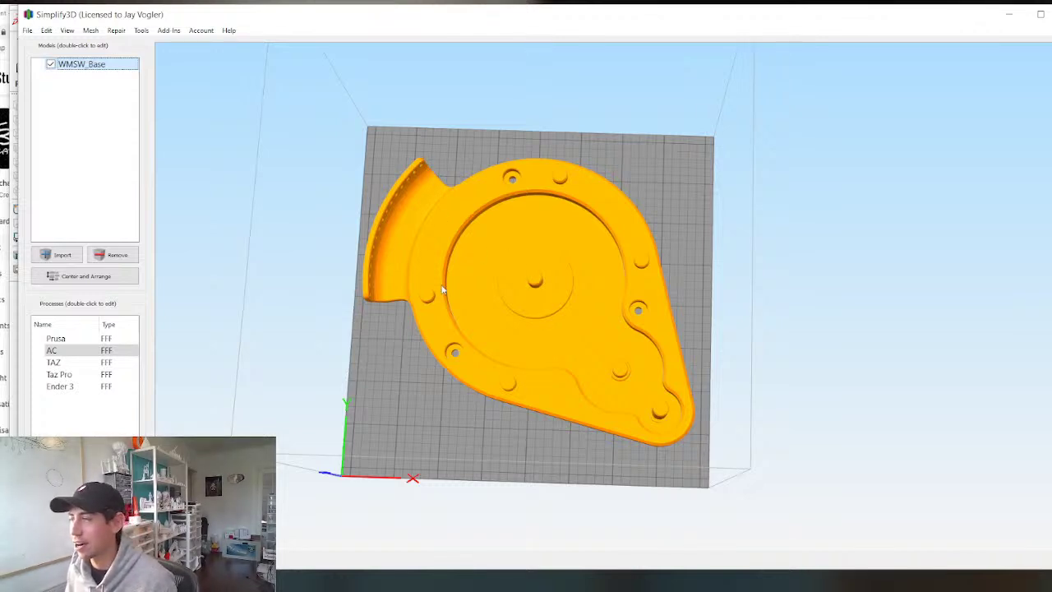
drag(439, 217, 446, 311)
scroll(585, 307, up, 3)
drag(601, 371, 594, 336)
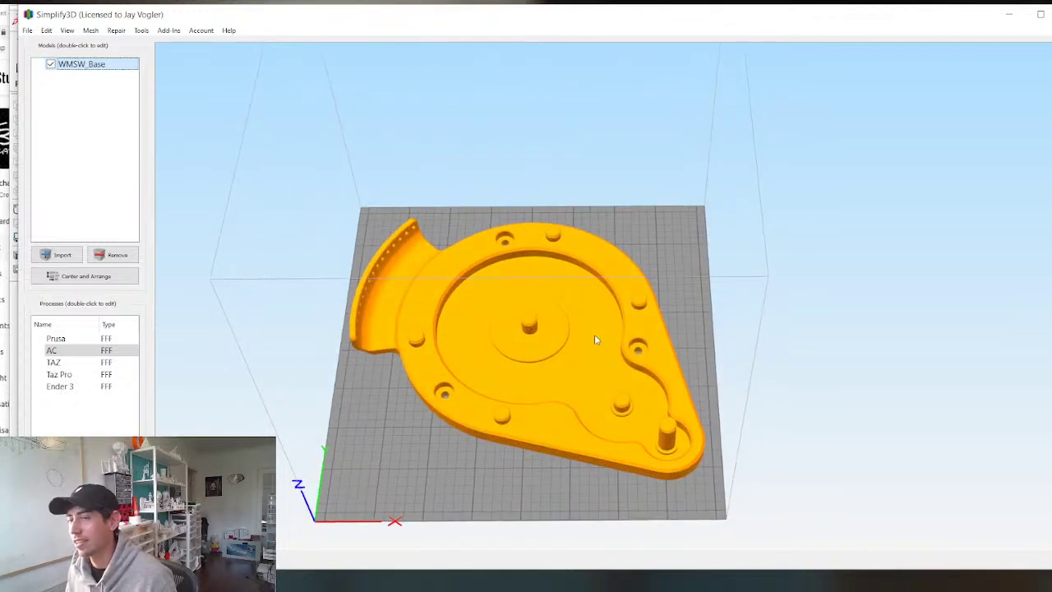
Review the AC process's layer, additions and infill settings.
double_click(69, 352)
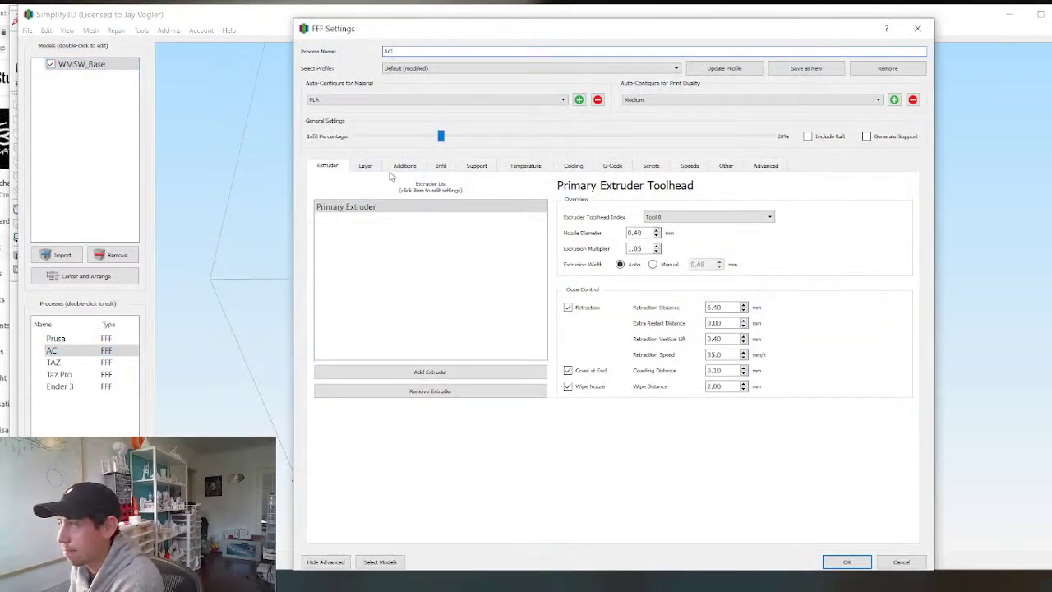
click(360, 168)
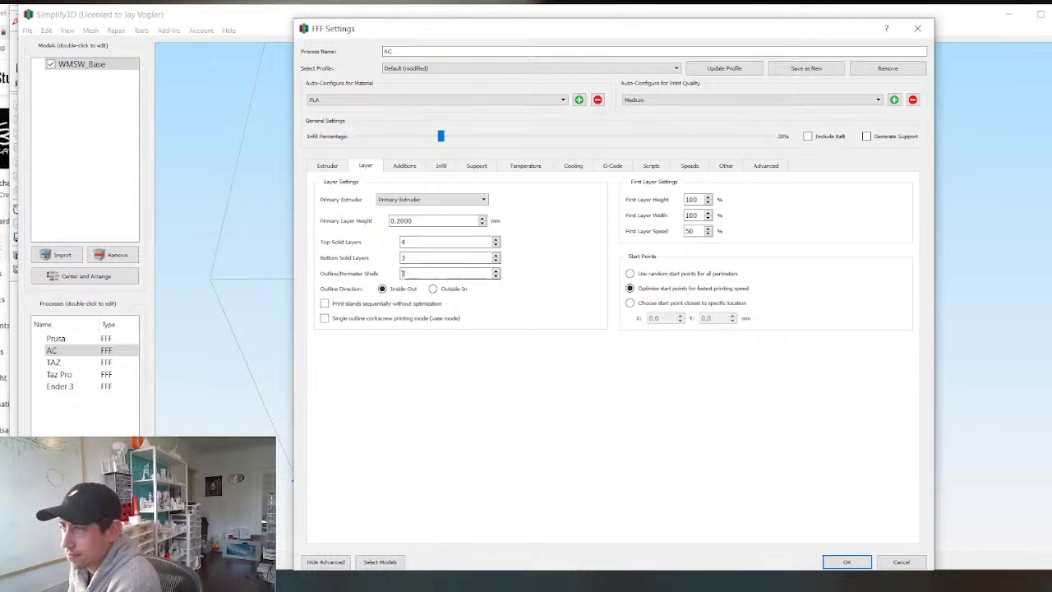
click(406, 166)
click(441, 167)
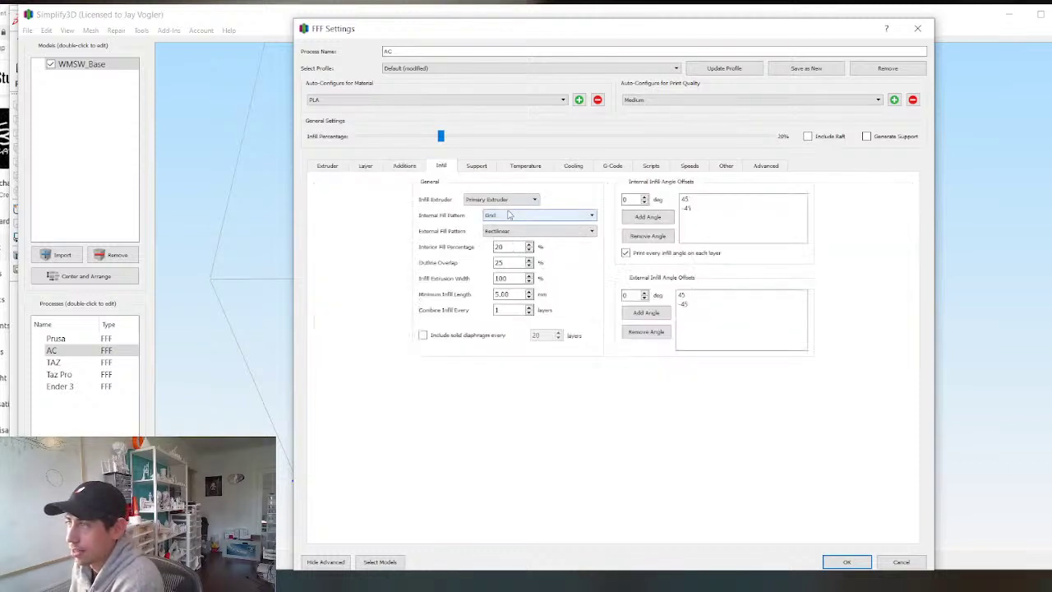
click(844, 561)
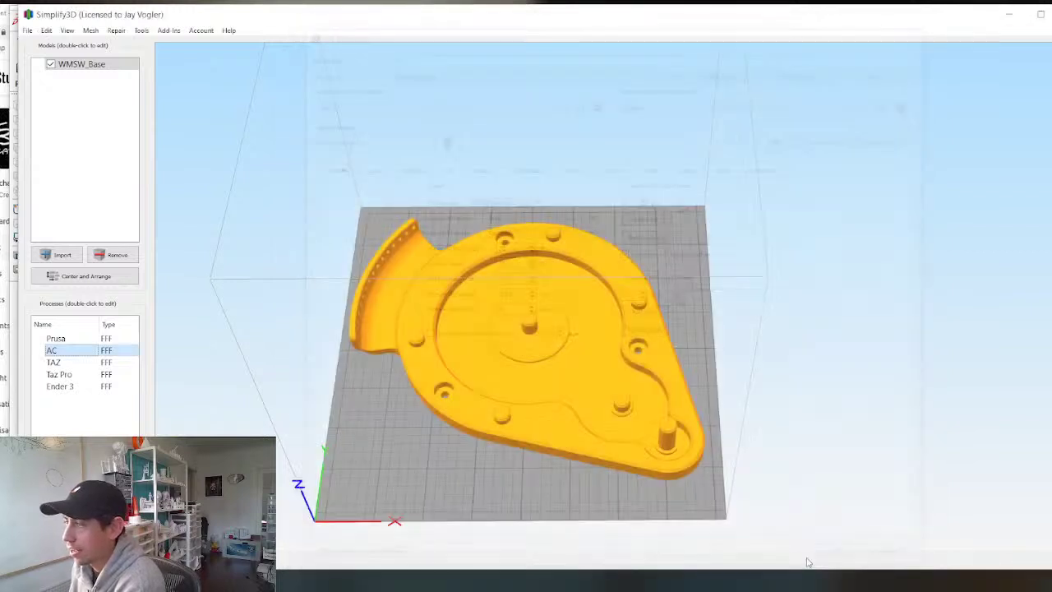
Slice the base again with the AC process and examine the internal infill with the preview cut down to layer 32.
click(84, 534)
click(654, 405)
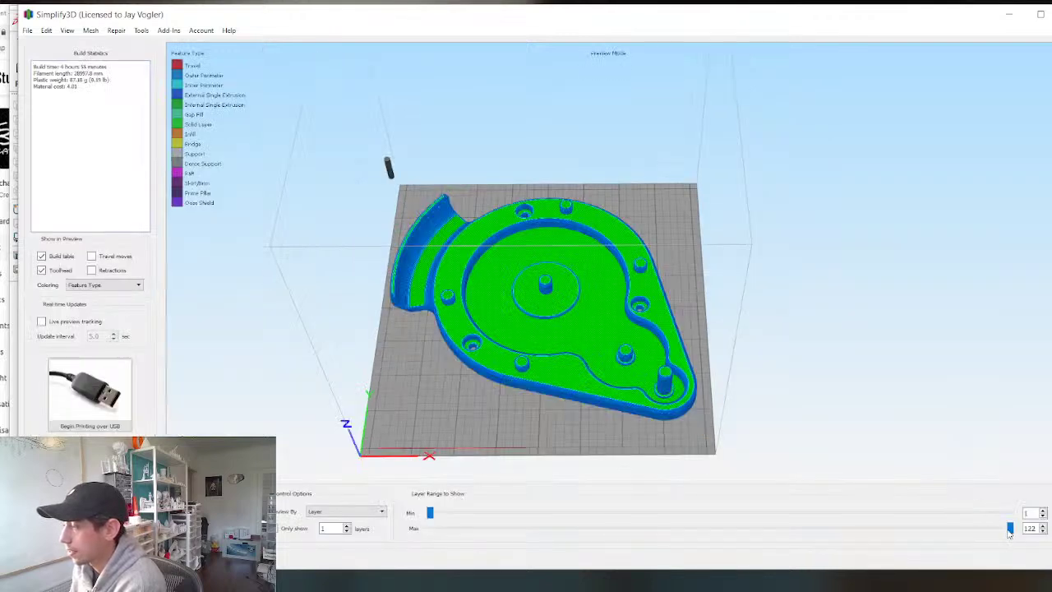
drag(1010, 532, 655, 528)
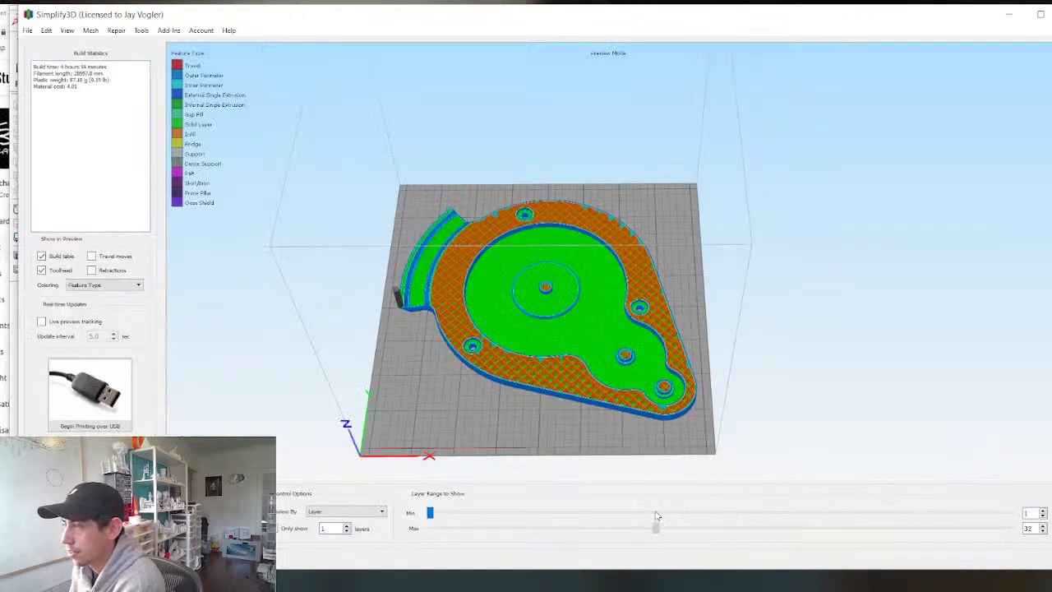
drag(503, 288, 485, 342)
scroll(493, 339, up, 8)
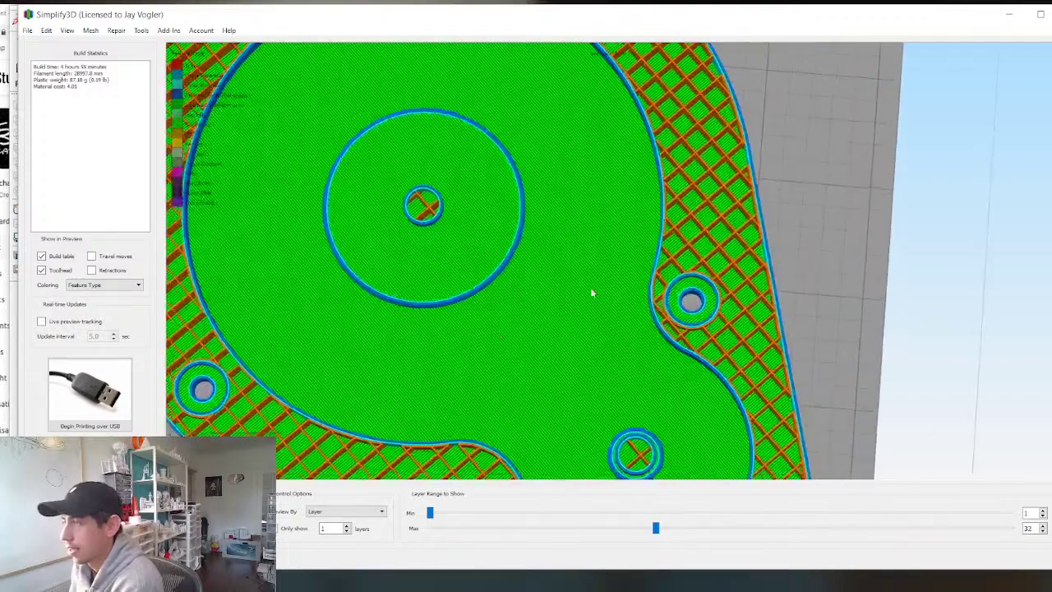
right_drag(591, 292, 716, 291)
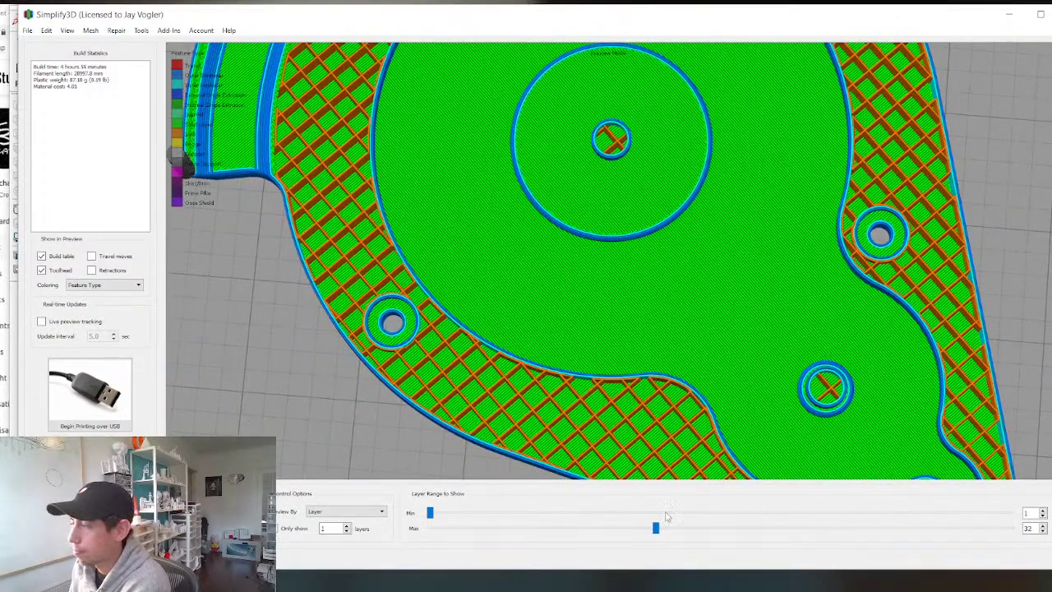
Restore the preview's maximum layer to 122 and examine the base's complete toolpath.
drag(657, 530, 1009, 528)
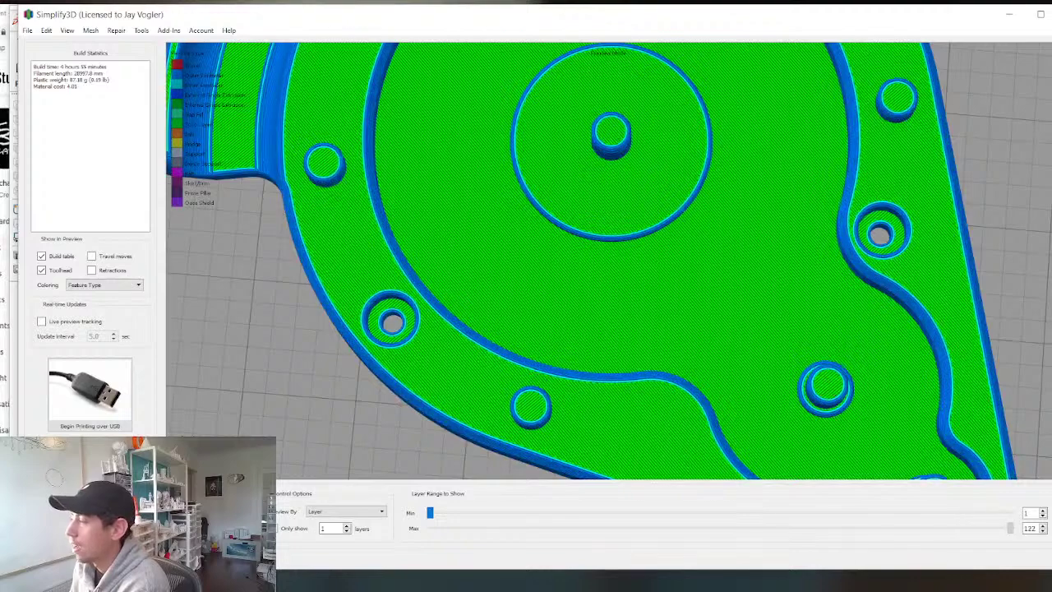
scroll(391, 227, down, 3)
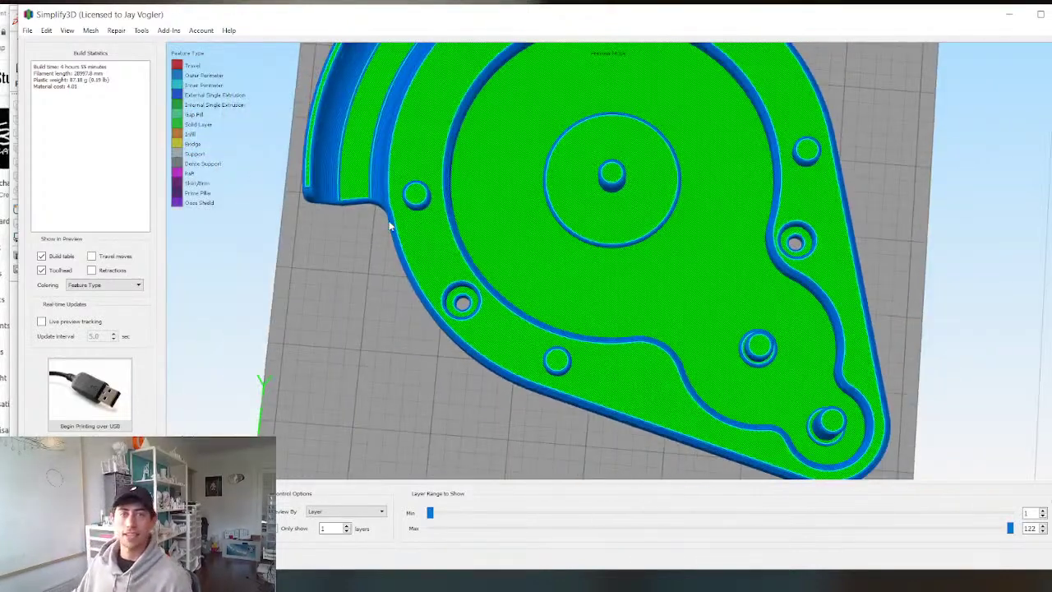
scroll(362, 226, up, 1)
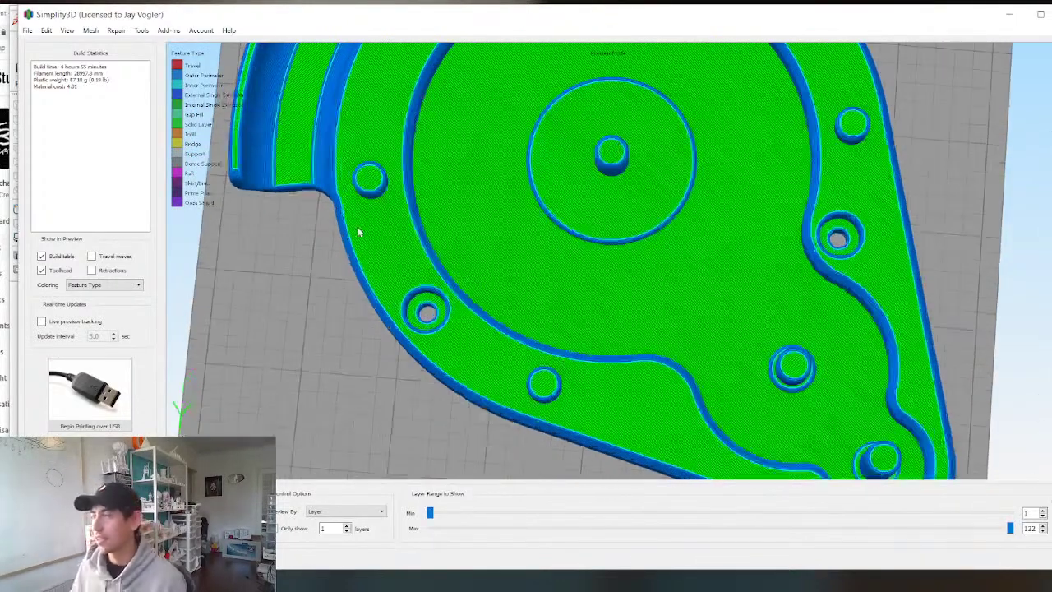
scroll(357, 226, down, 4)
drag(415, 279, 450, 297)
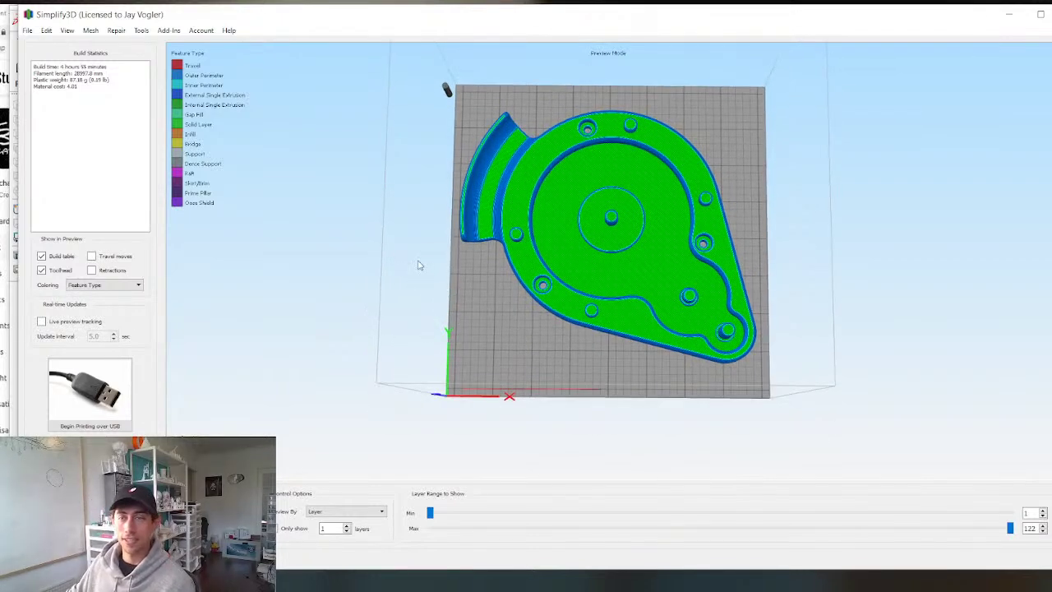
drag(453, 325, 448, 269)
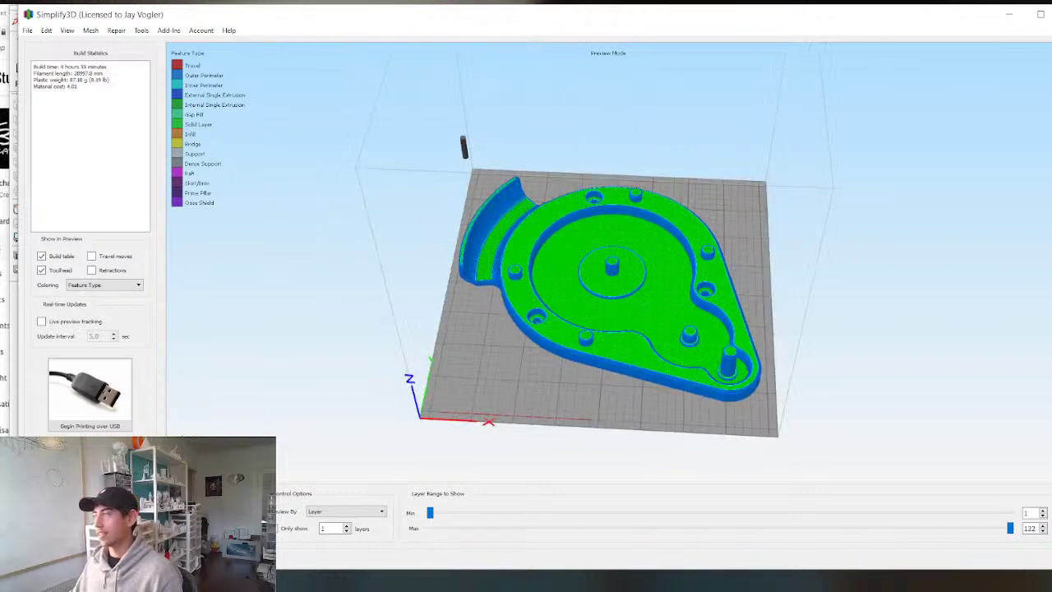
drag(934, 268, 423, 312)
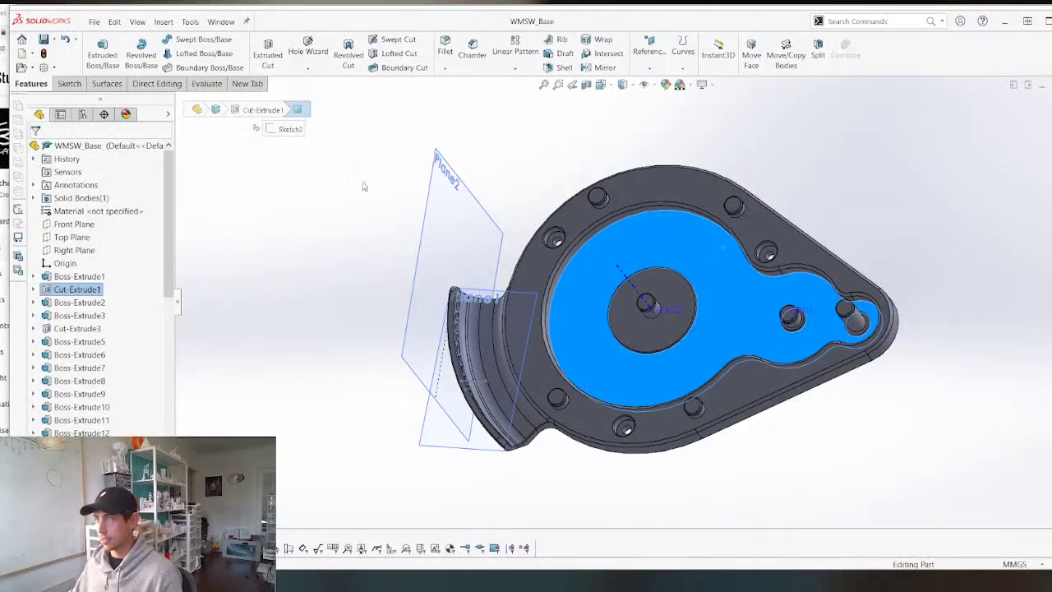
Switch to the WMSW_Assembly in SOLIDWORKS and open the 45-tooth spur gear as its own part.
click(361, 179)
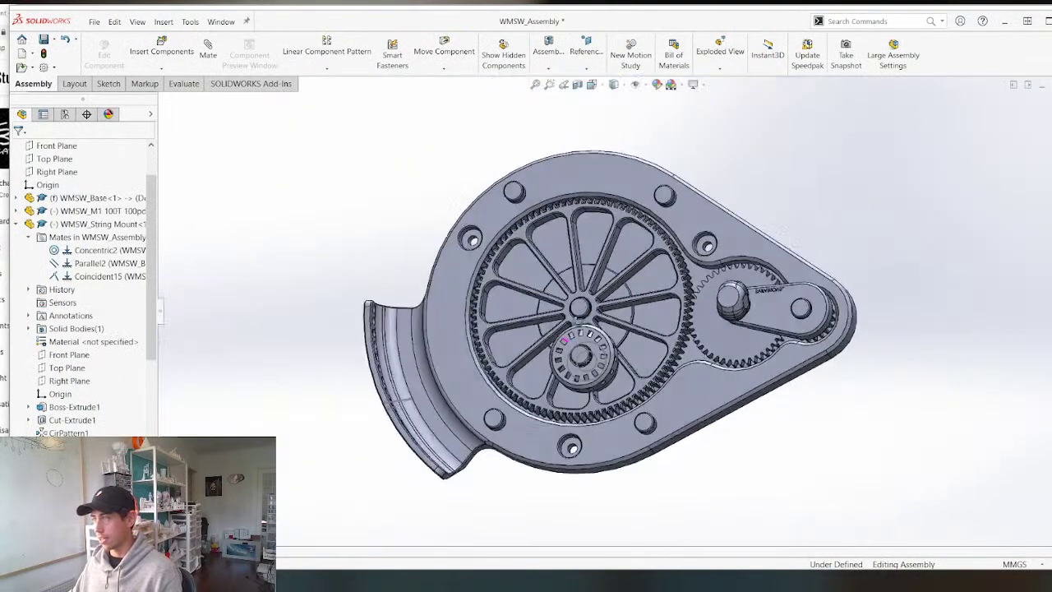
middle_drag(565, 339, 564, 268)
scroll(562, 297, down, 2)
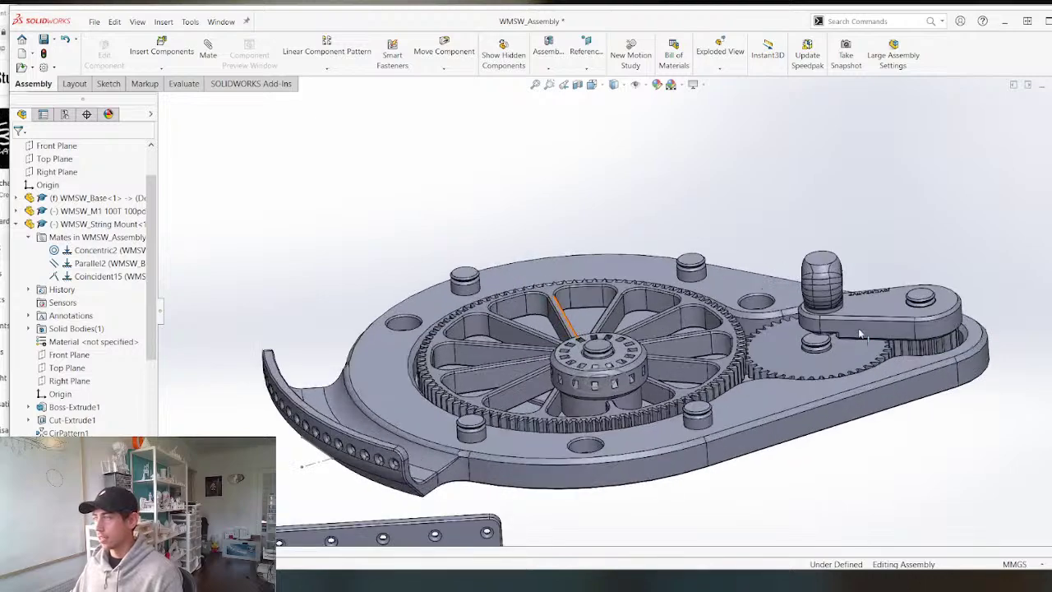
middle_drag(862, 331, 842, 392)
click(840, 382)
right_click(826, 162)
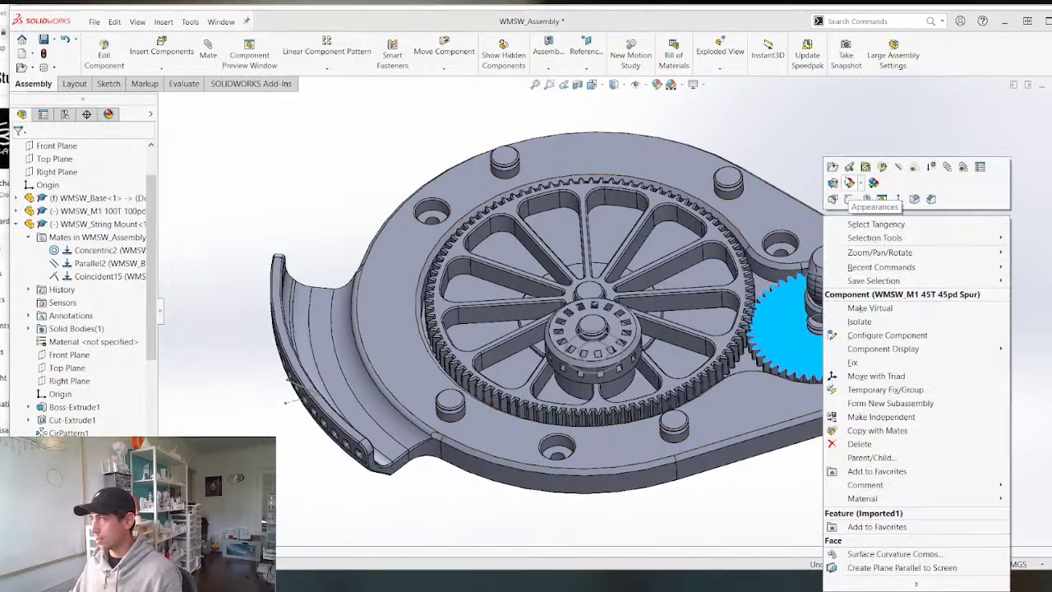
key(Escape)
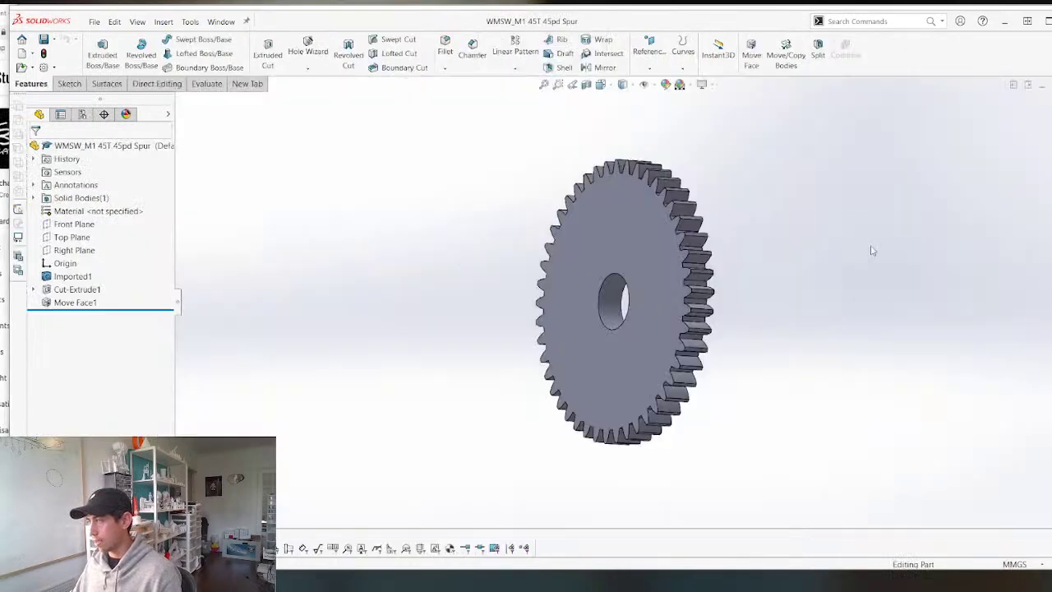
Start a sketch on the flat face of the 45-tooth spur gear.
middle_drag(500, 291, 553, 303)
click(552, 300)
click(582, 268)
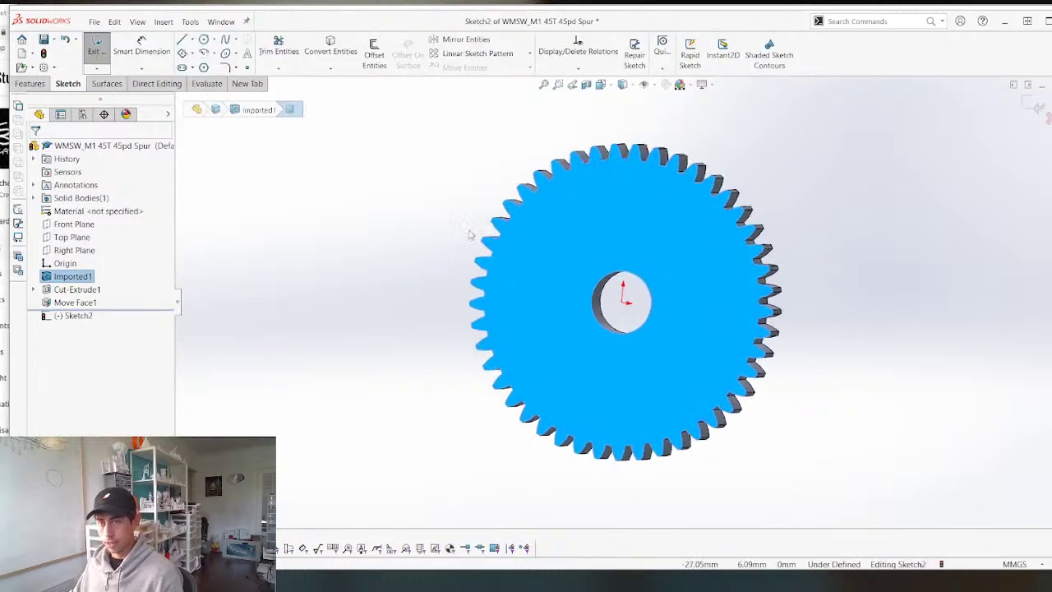
scroll(586, 327, up, 3)
scroll(693, 329, down, 3)
scroll(664, 353, up, 2)
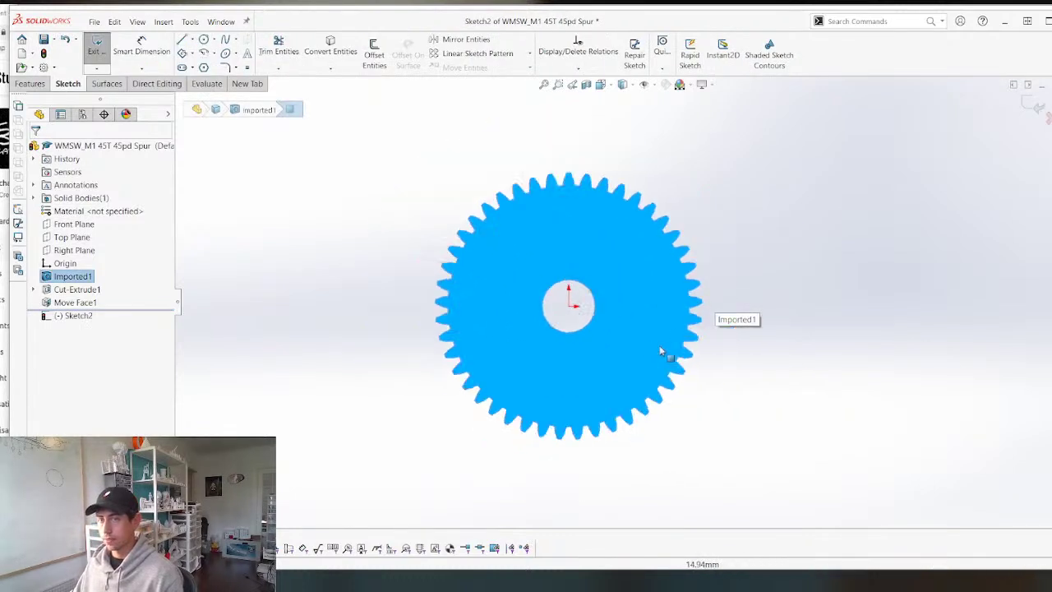
scroll(605, 284, down, 3)
scroll(479, 244, up, 2)
scroll(479, 244, down, 2)
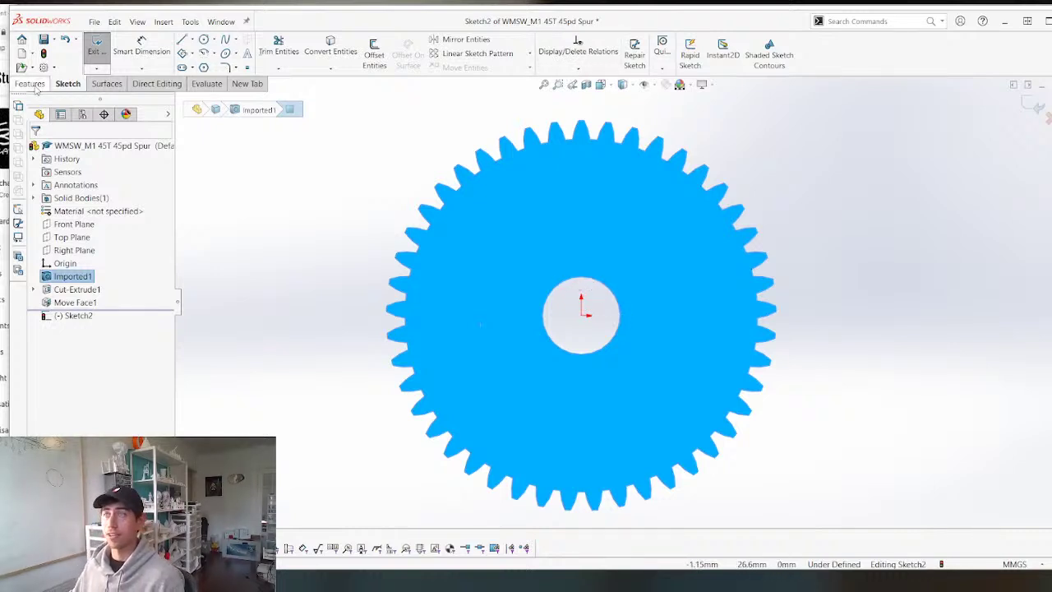
Sketch two circles centred on the gear's origin, with radii of about 7.3 mm and 20.1 mm.
click(31, 83)
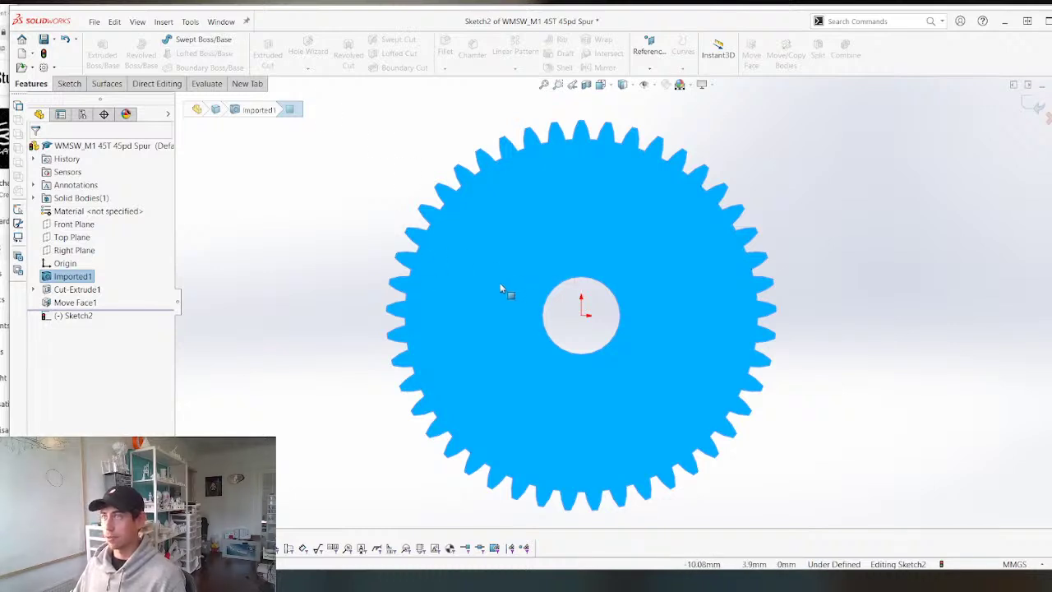
key(c)
click(581, 316)
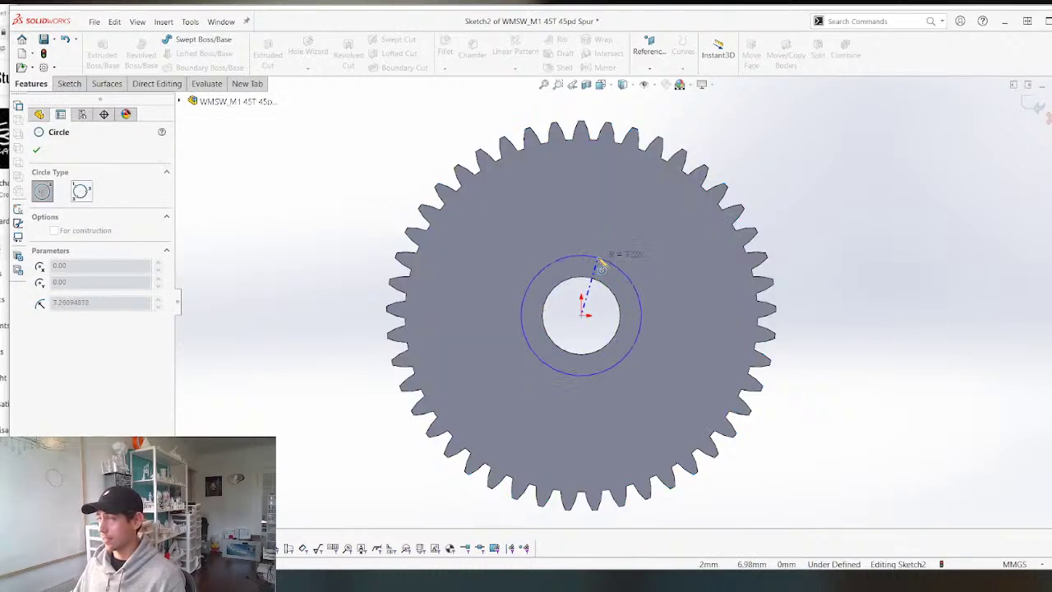
click(603, 258)
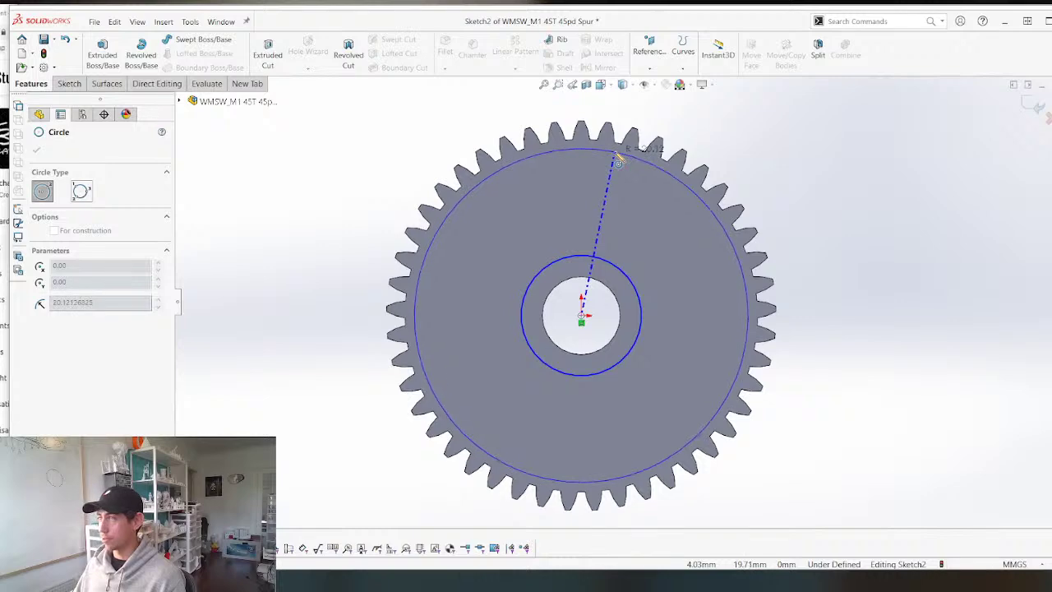
click(618, 160)
scroll(587, 188, down, 5)
key(Escape)
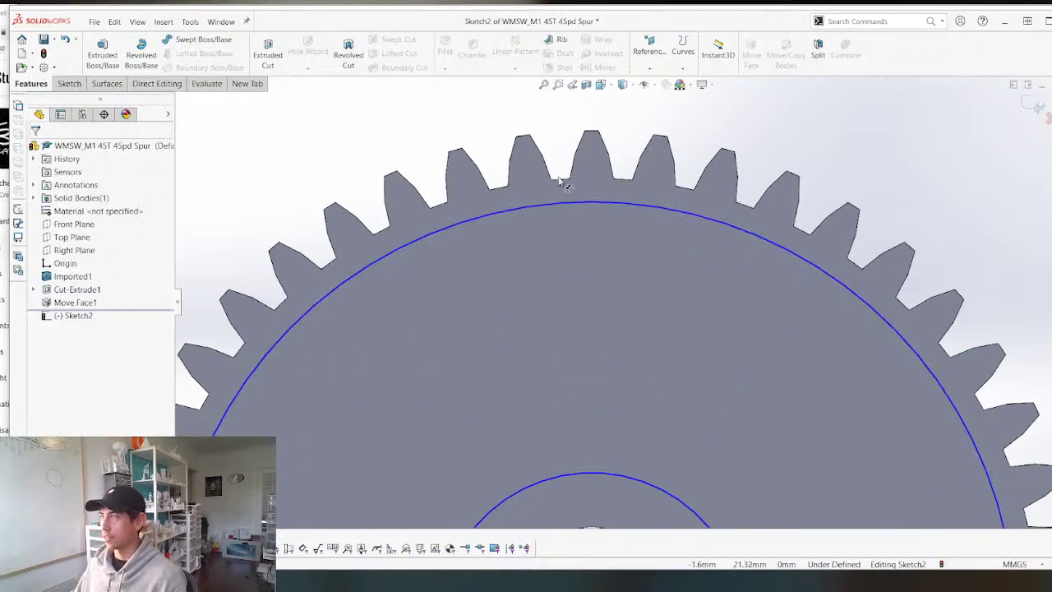
Dimension the gap between the outer circle and the gear's tooth root to 2.5 mm.
click(565, 203)
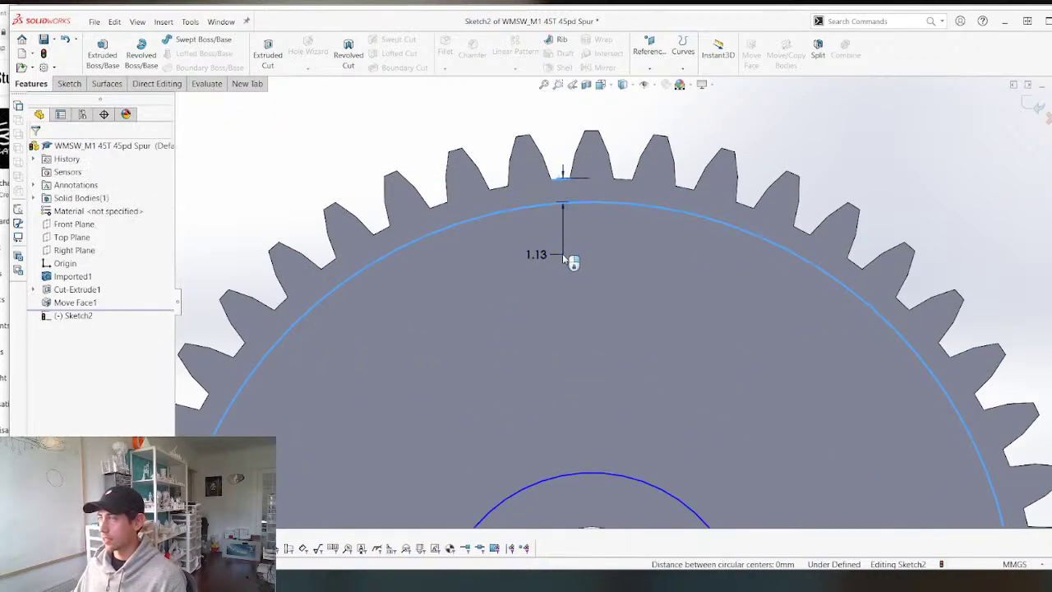
click(563, 253)
text(1.)
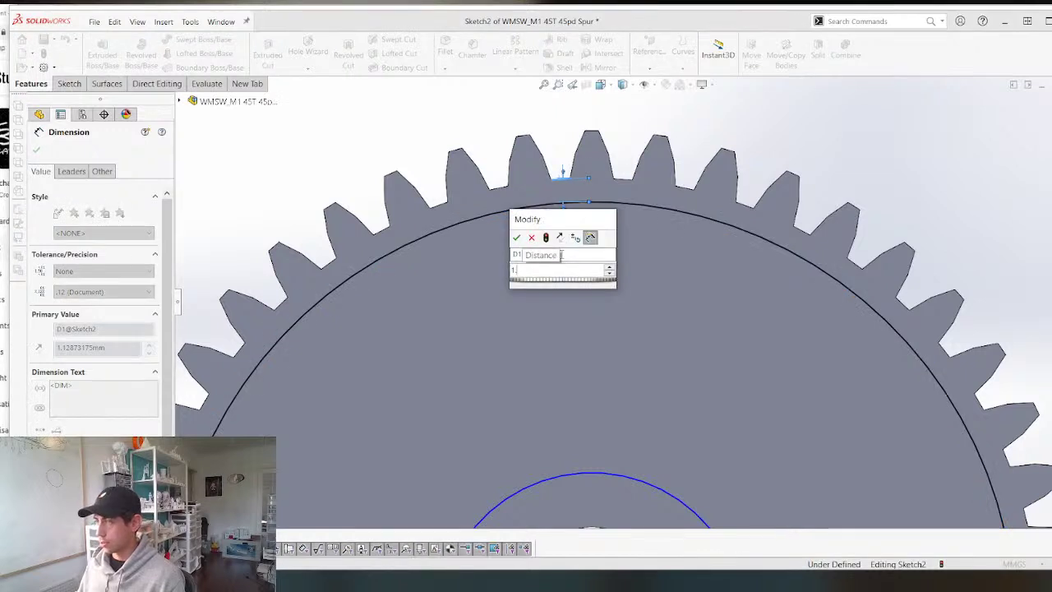
key(BackSpace)
key(BackSpace)
text(2.5)
key(Return)
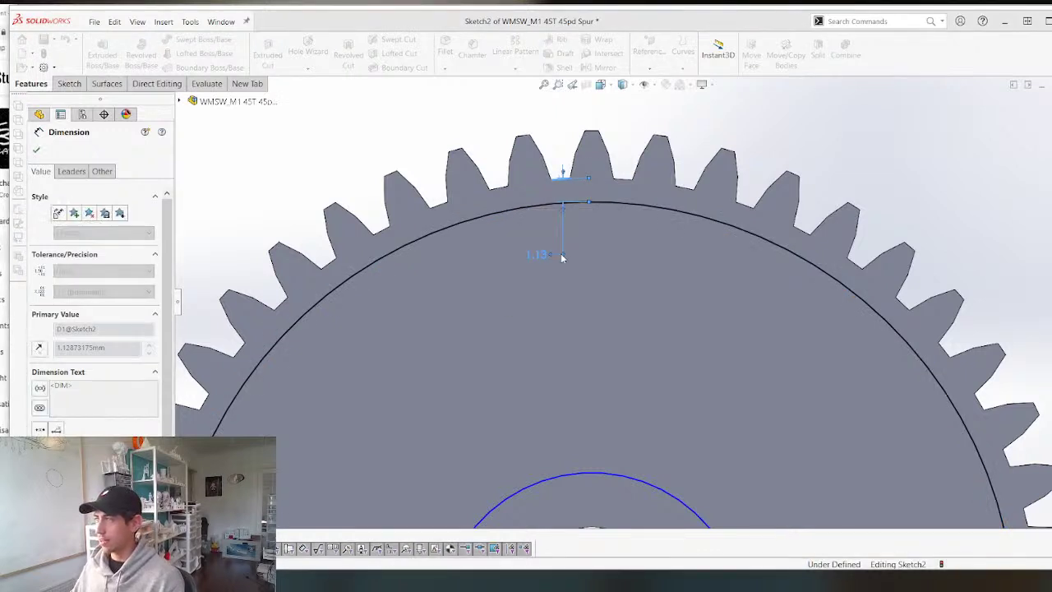
Dimension the gap between the inner circle and the gear's centre hole to 2.5 mm.
scroll(513, 354, up, 2)
scroll(583, 387, up, 2)
scroll(627, 419, down, 4)
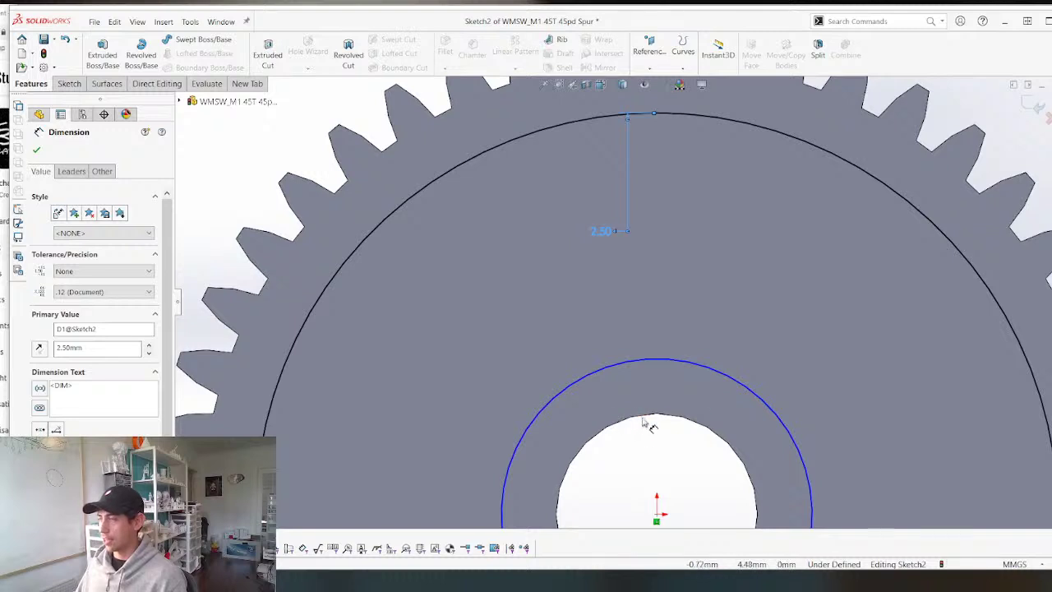
click(649, 426)
click(671, 358)
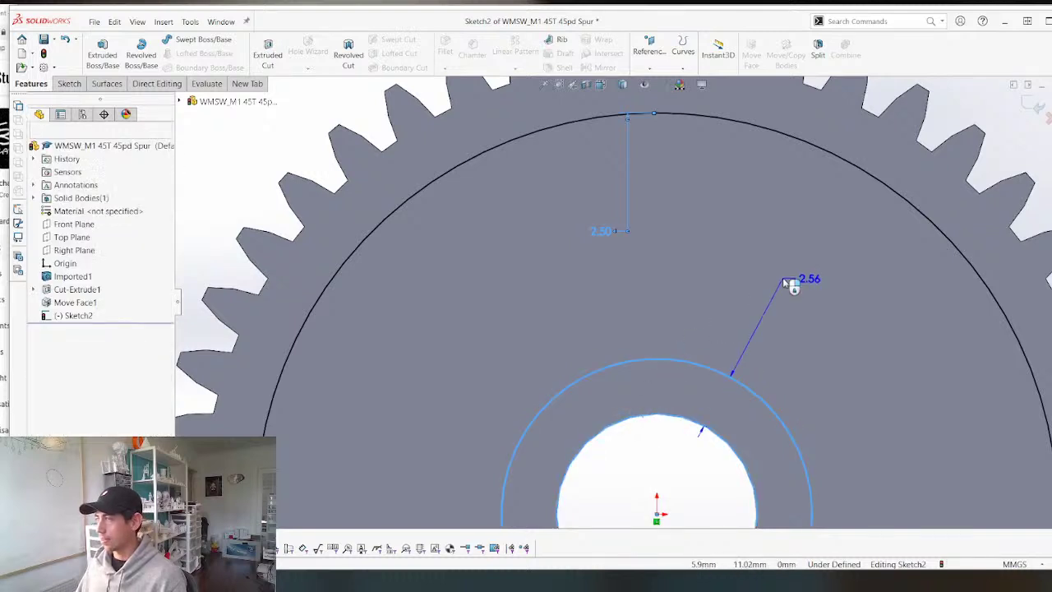
click(784, 279)
text(2)
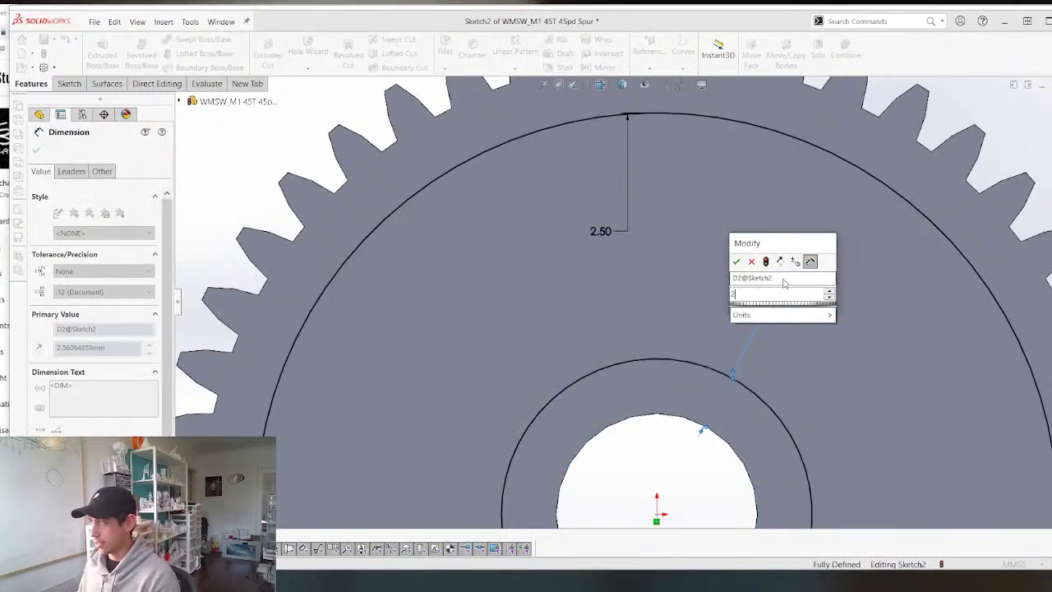
text(.5)
key(Return)
scroll(497, 308, up, 5)
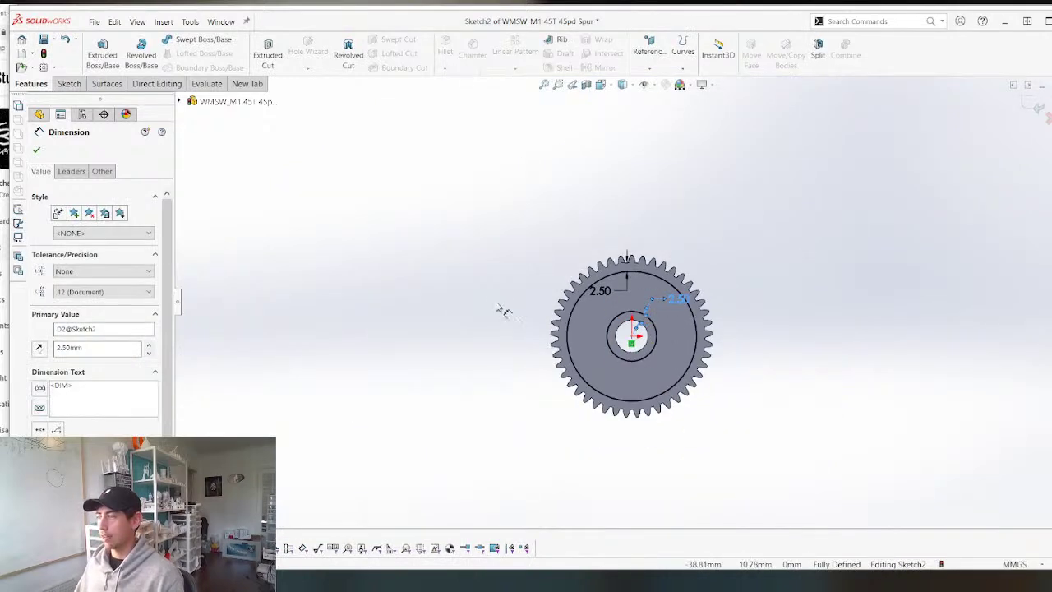
Cut away the web between the two sketched circles of the spur gear with a Through All extruded cut.
scroll(400, 363, up, 1)
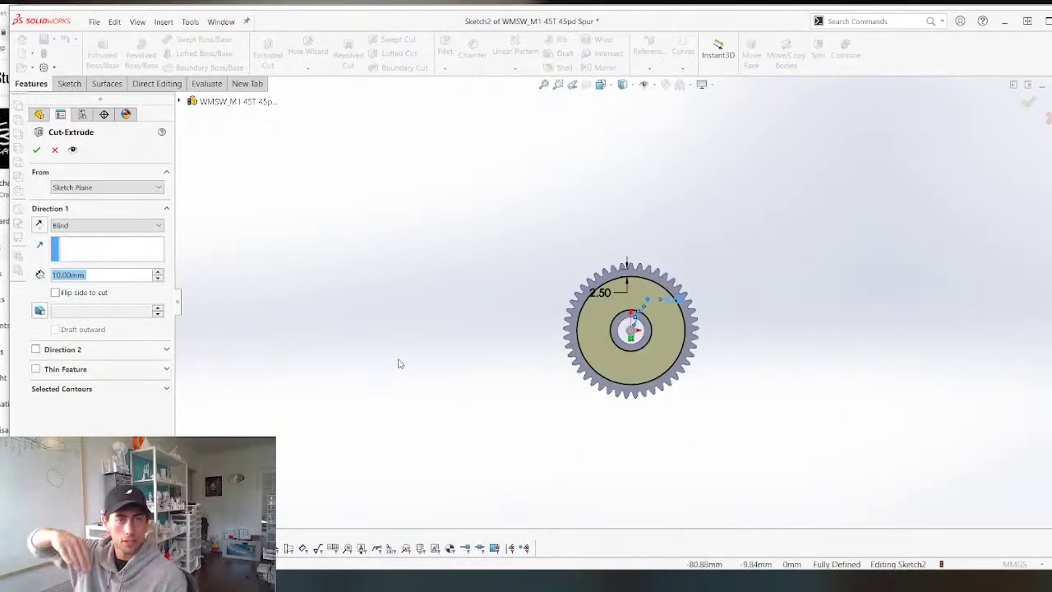
scroll(612, 341, down, 3)
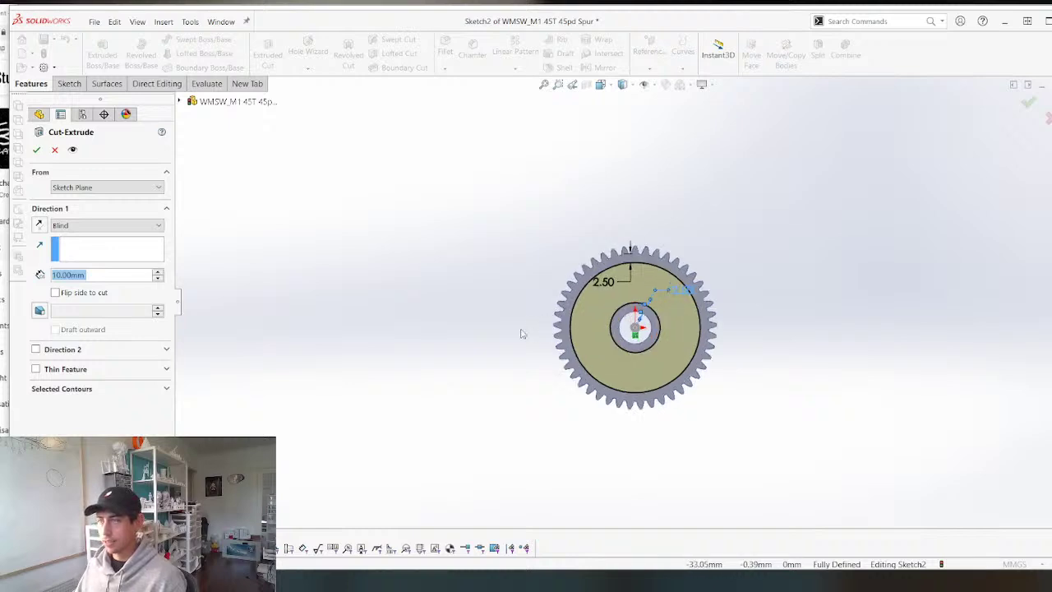
click(105, 224)
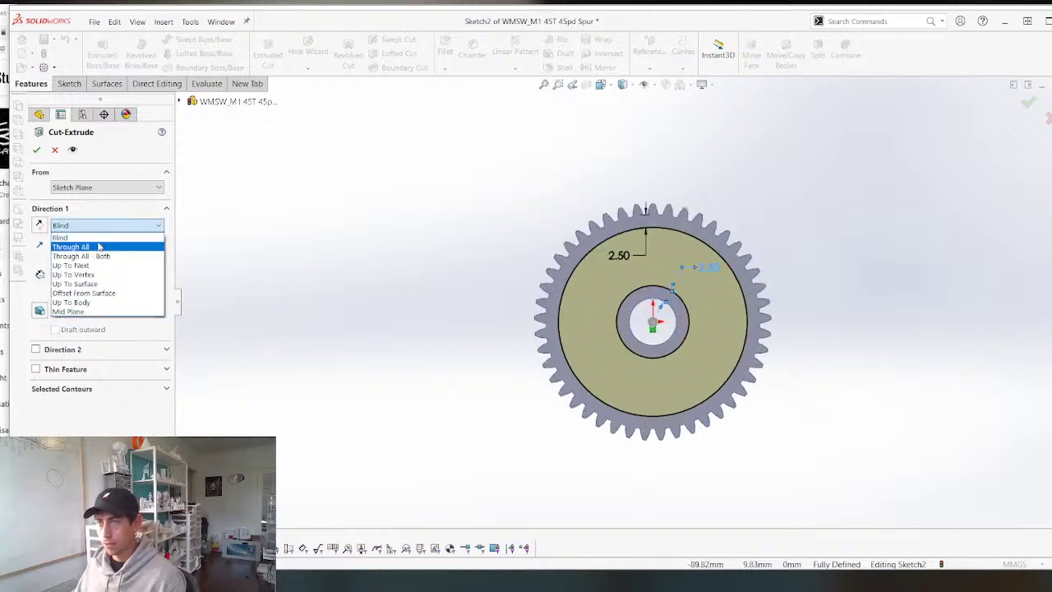
click(74, 245)
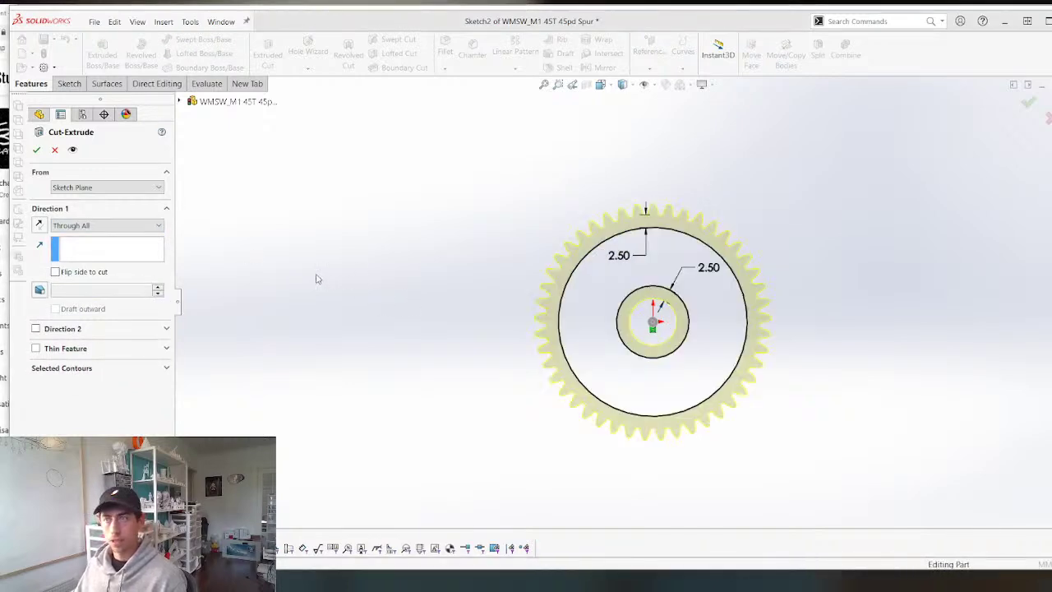
key(Return)
On the hub's flat face, sketch a vertical line above the origin from hub to rim, overlapping the hub by about 0.97 mm and the rim by 0.92 mm.
scroll(657, 279, down, 2)
click(667, 318)
key(s)
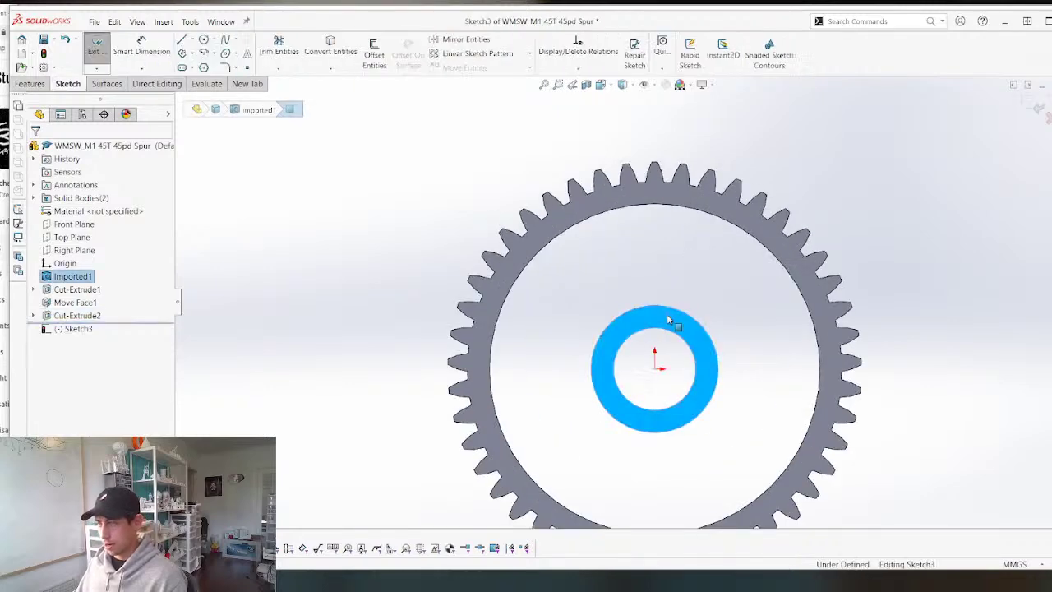
scroll(669, 317, down, 3)
key(l)
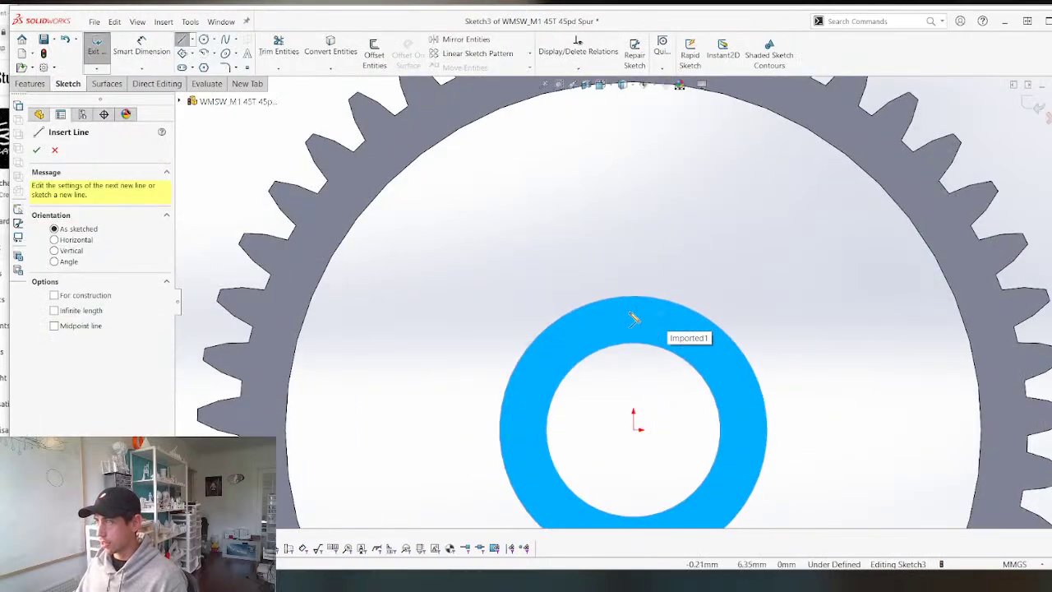
click(632, 313)
scroll(632, 313, up, 2)
click(633, 149)
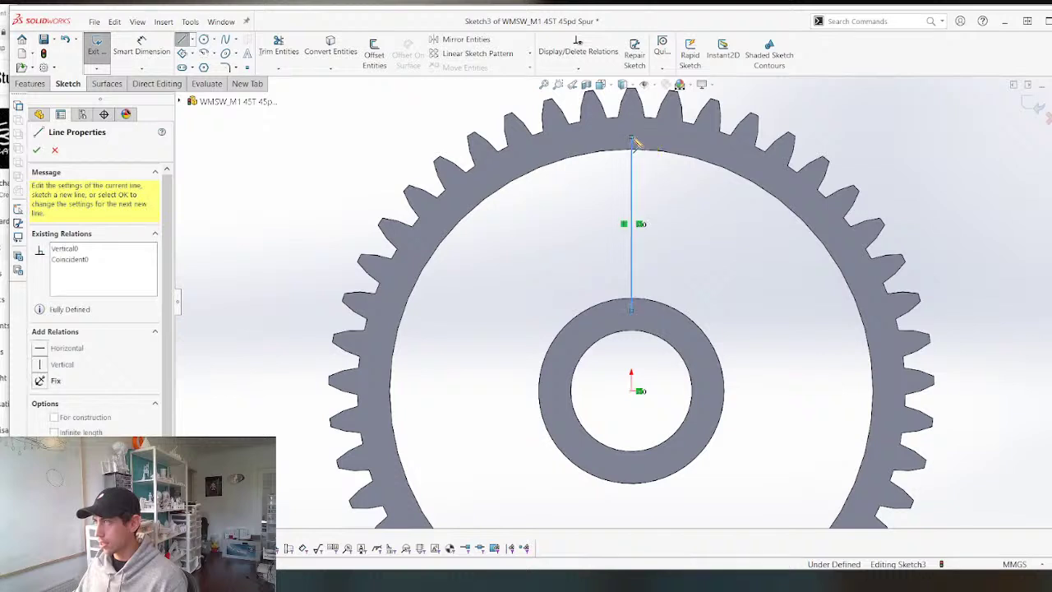
key(Escape)
Dimension the line's lower endpoint 0.5 mm from the hub's outer edge.
scroll(618, 238, down, 2)
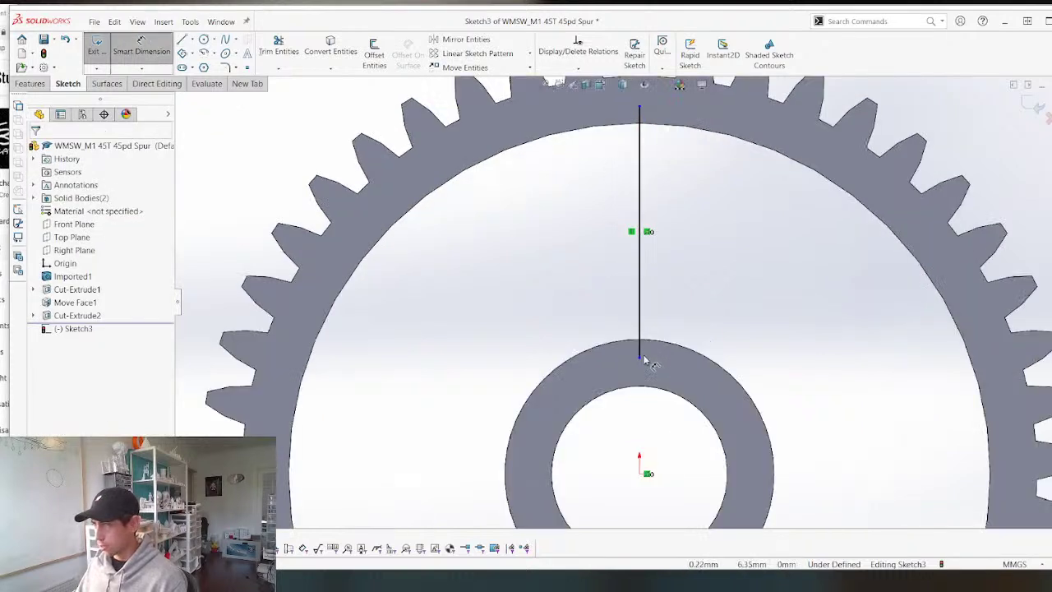
click(639, 358)
click(653, 341)
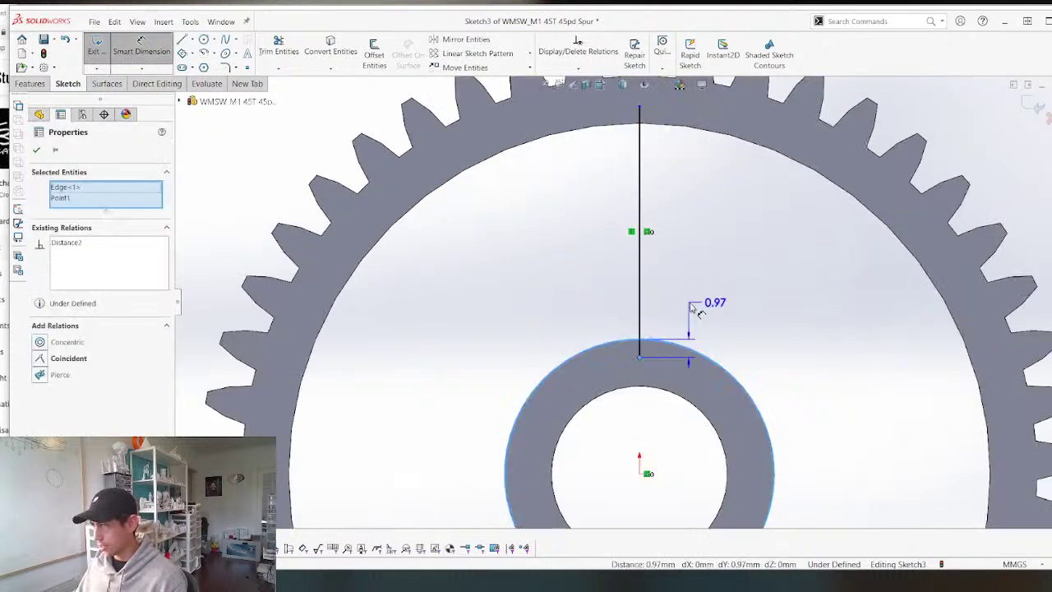
click(700, 310)
click(701, 319)
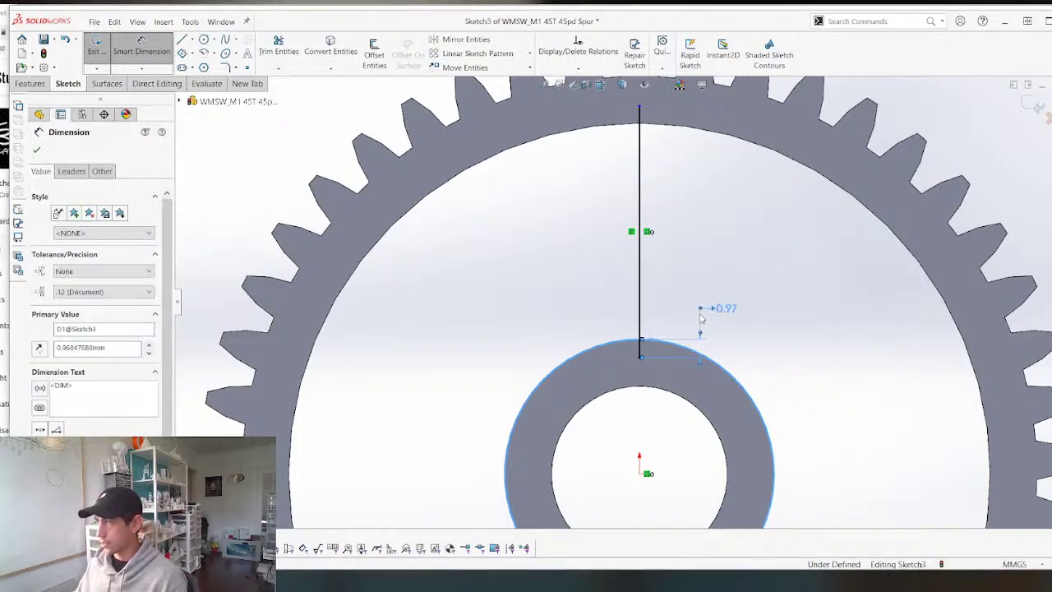
Dimension the line's upper endpoint 0.5 mm from the rim's inner edge.
click(640, 111)
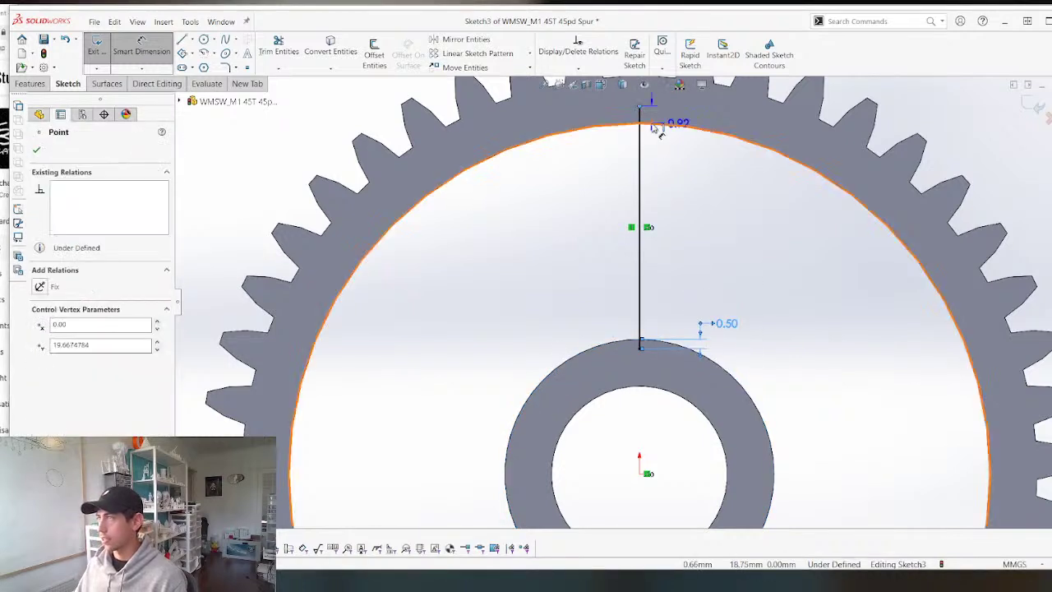
click(658, 125)
click(676, 167)
text(.5)
key(Return)
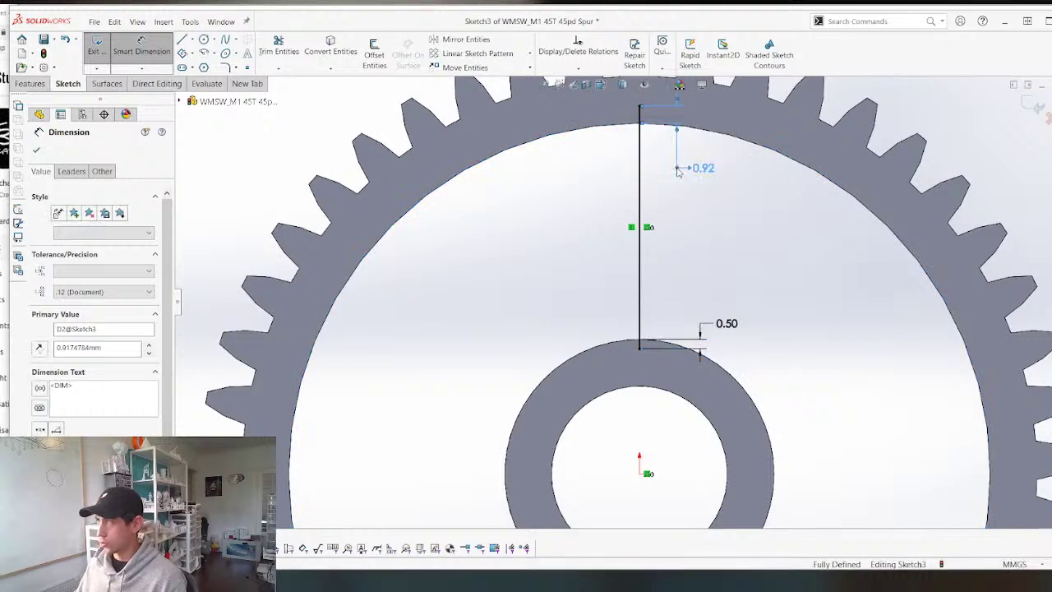
Extrude the line as a mid-plane thin feature 1.6 mm thick, up to the gear's opposite face, to form a spoke.
scroll(682, 171, up, 5)
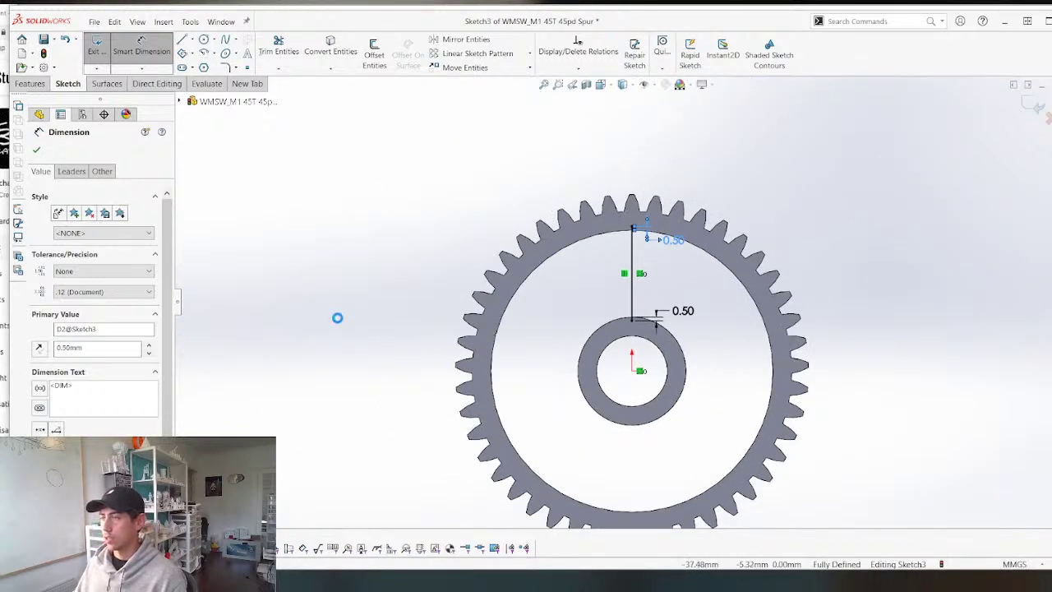
click(75, 386)
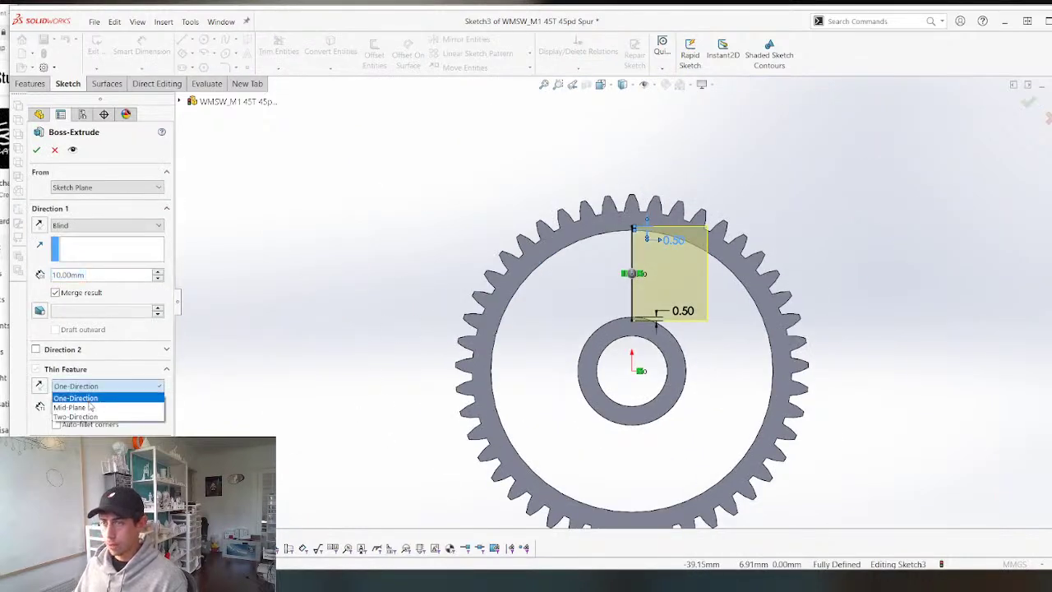
click(92, 403)
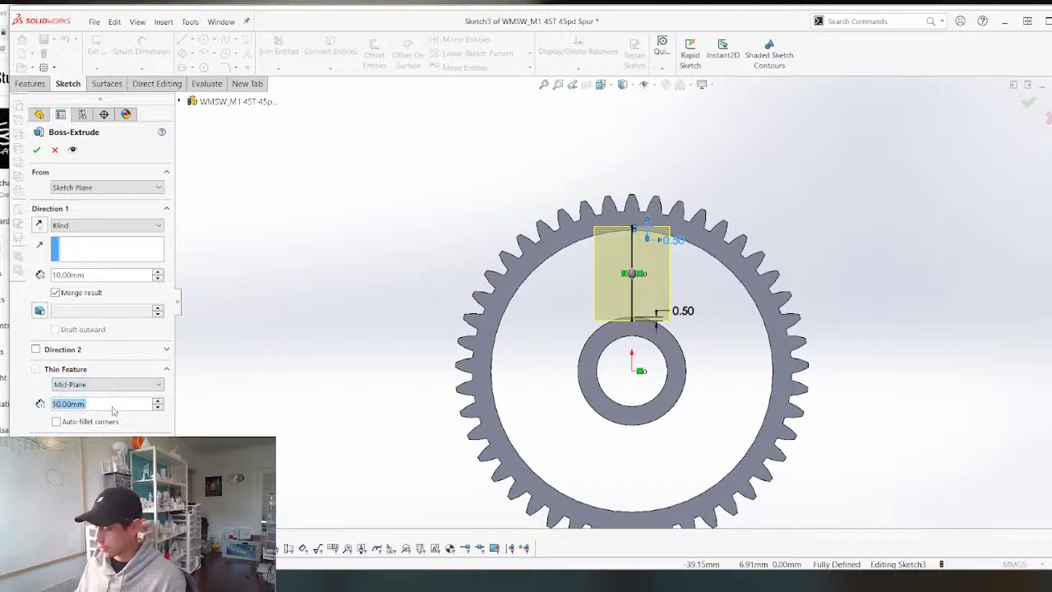
text(1.6)
key(Return)
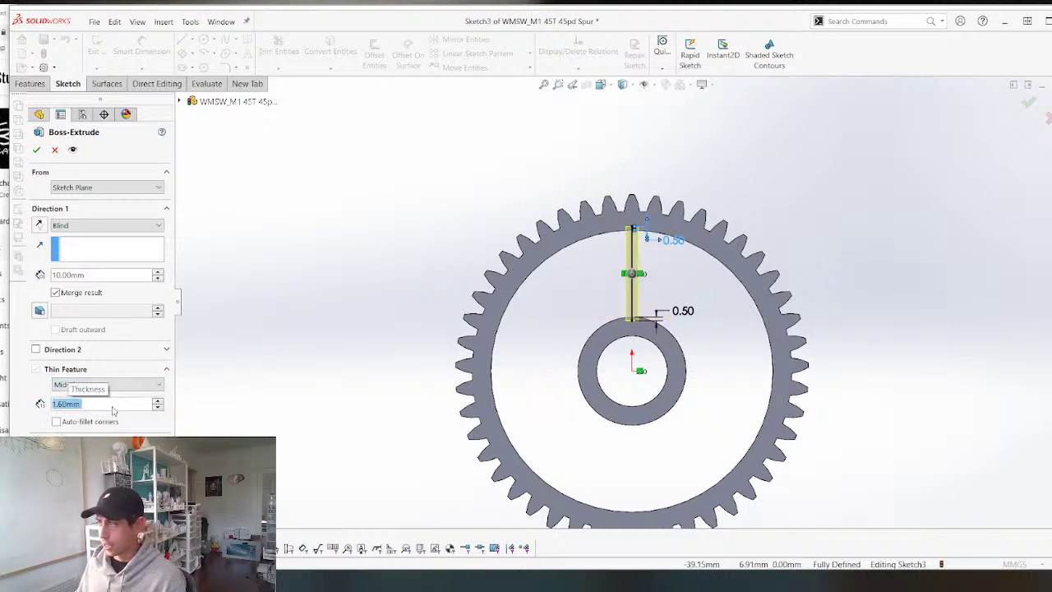
click(92, 230)
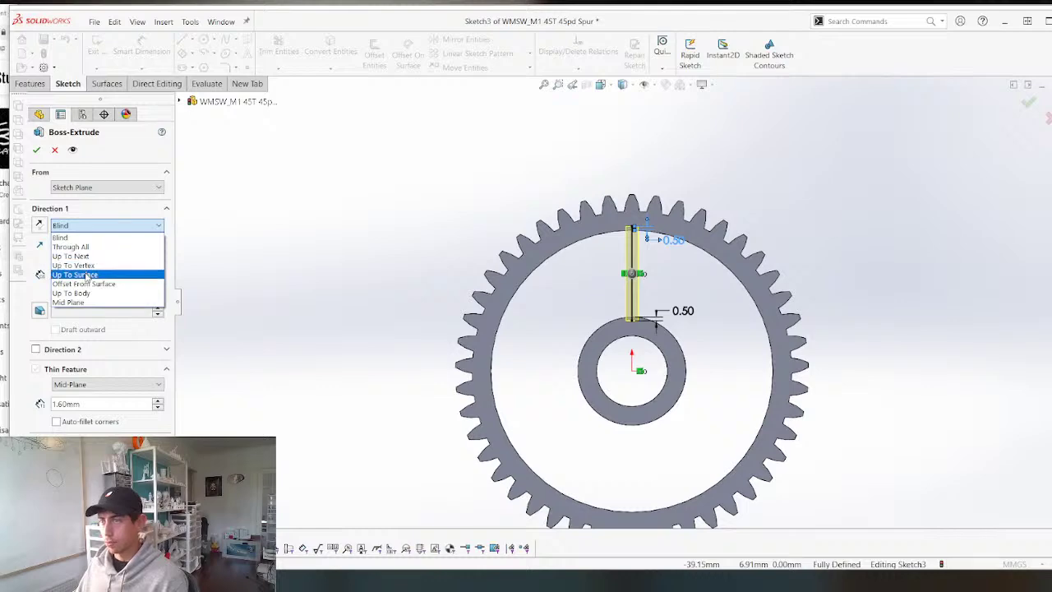
click(87, 275)
middle_drag(565, 212, 652, 223)
click(653, 225)
key(Return)
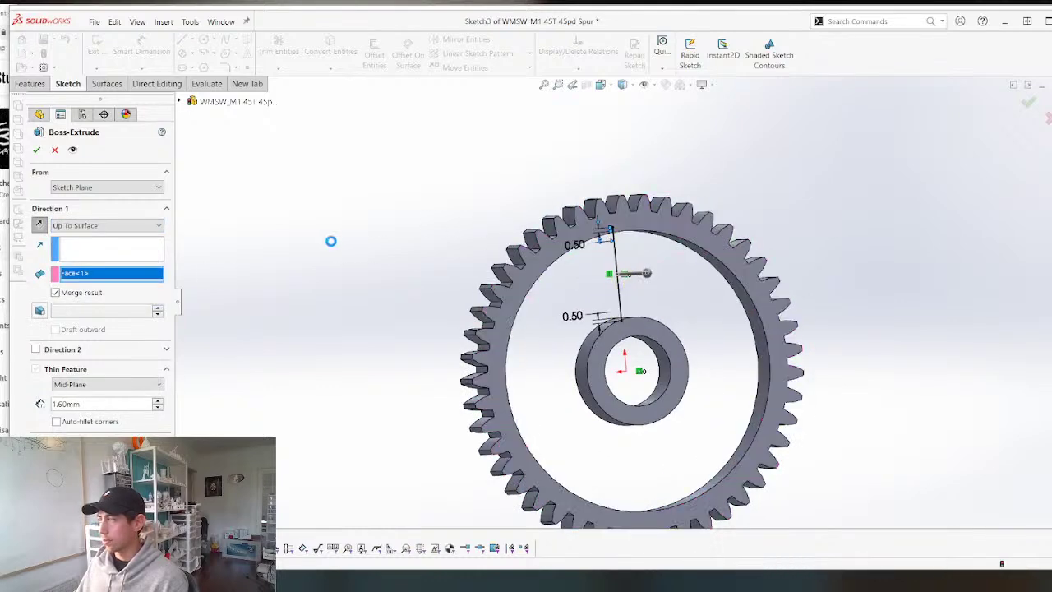
Set the rim thickness dimension in the web cut's sketch to 1.6 mm.
click(140, 315)
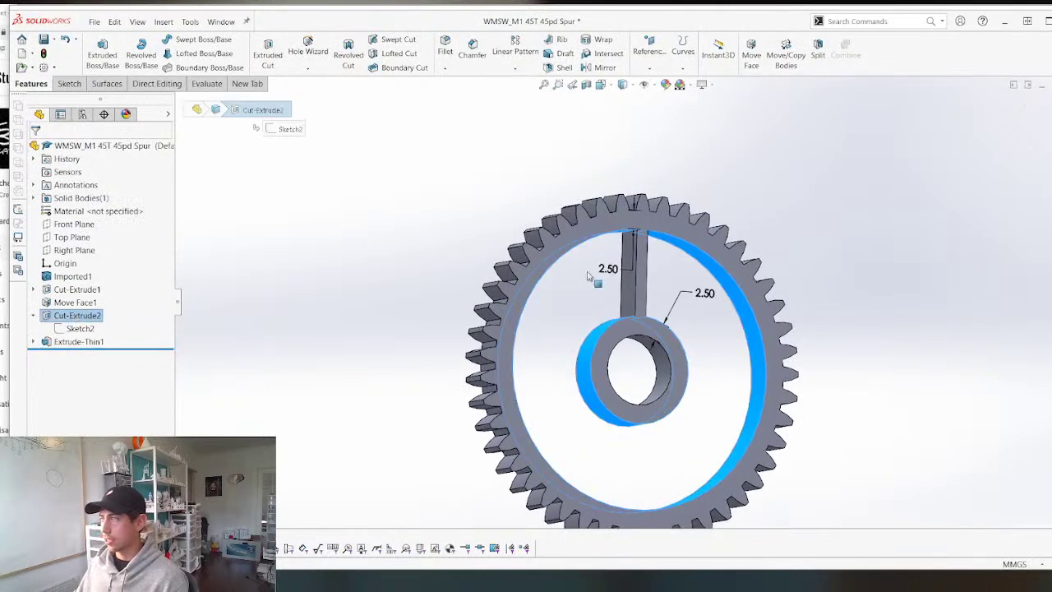
click(608, 269)
double_click(608, 269)
text(1.6)
key(Return)
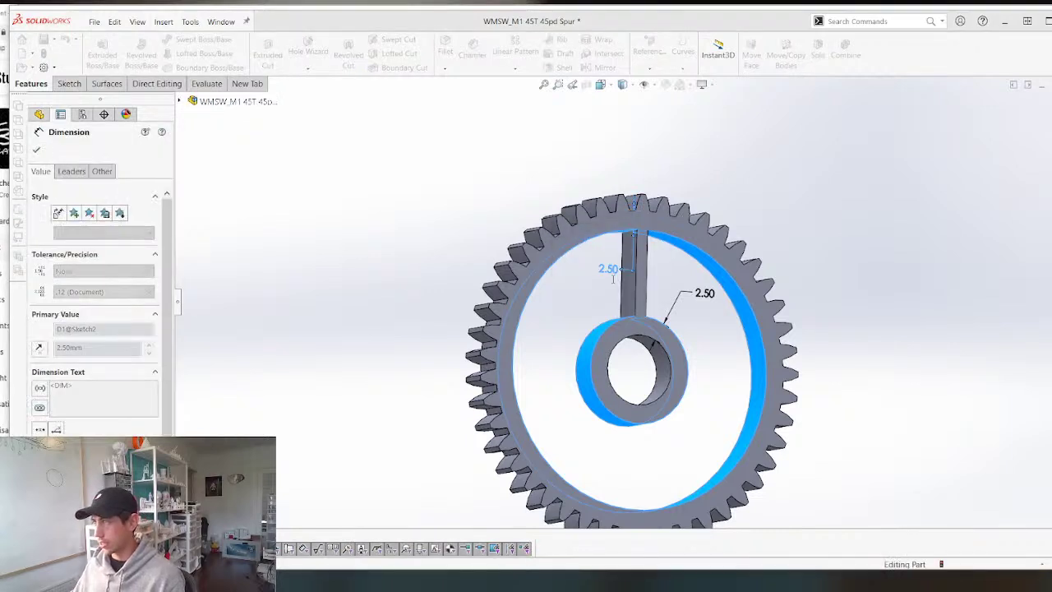
Set the hub wall thickness dimension in the web cut's sketch to 1.6 mm and rebuild the gear.
double_click(704, 293)
text(1.6)
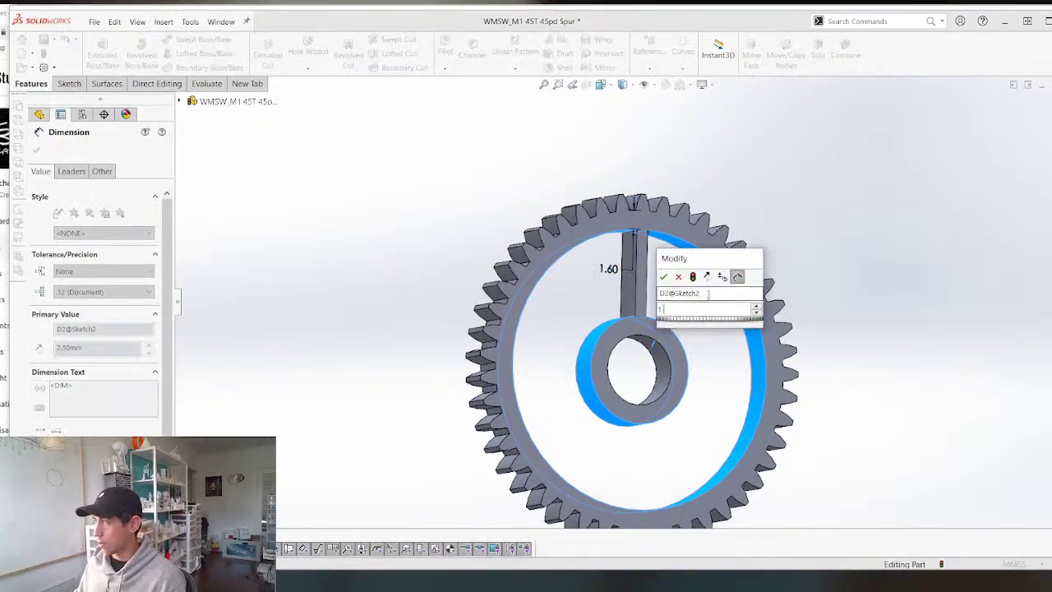
key(Return)
scroll(708, 305, up, 2)
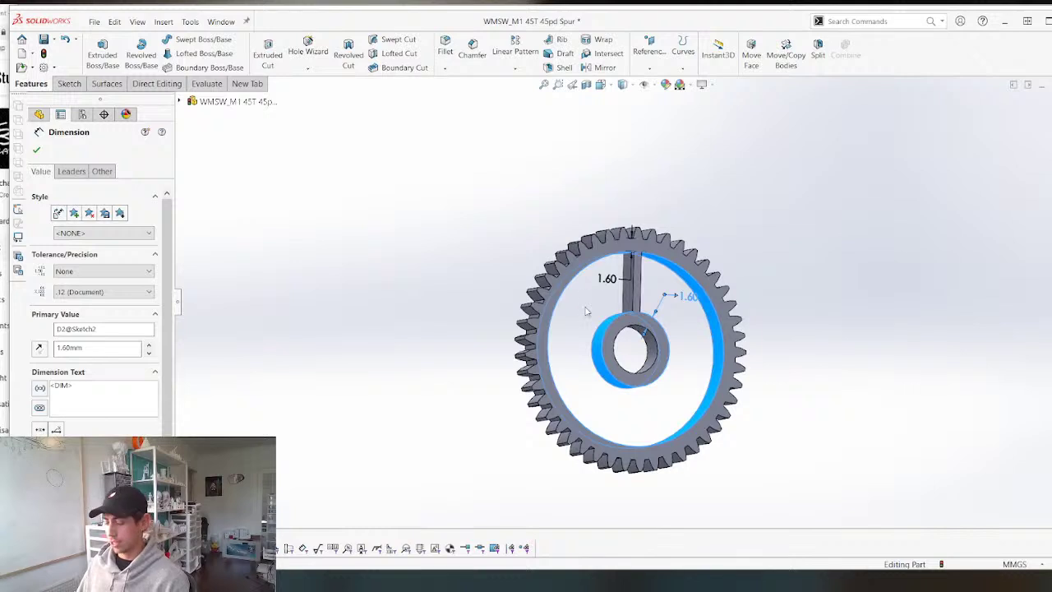
key(ctrl+b)
middle_drag(563, 291, 598, 287)
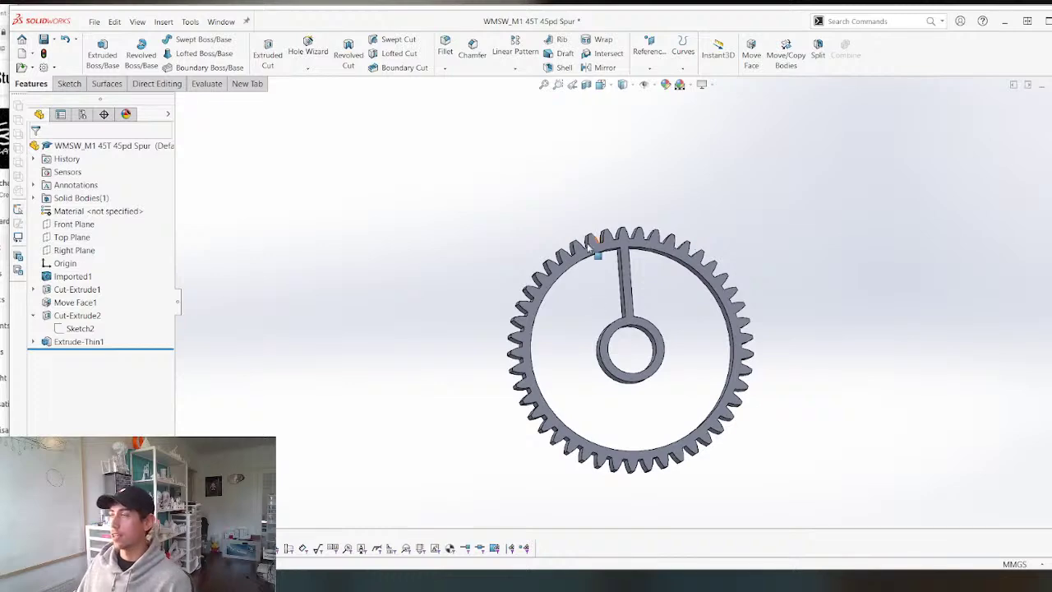
Fillet the two edges where the spoke meets the rim with a 3 mm radius.
scroll(634, 262, down, 3)
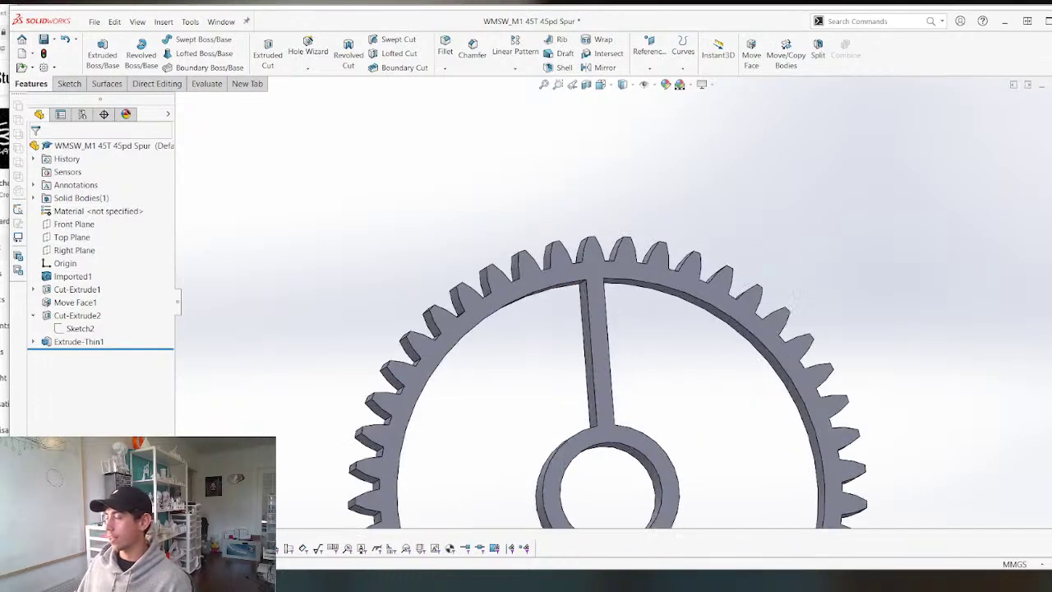
scroll(376, 324, up, 4)
scroll(778, 370, down, 4)
middle_drag(674, 366, 349, 153)
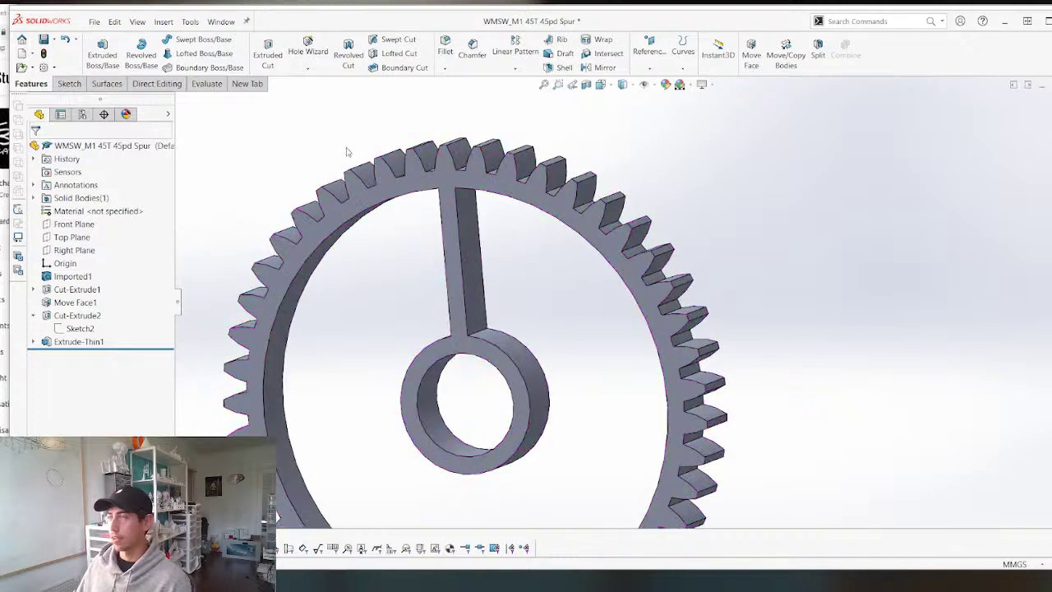
middle_drag(304, 308, 340, 167)
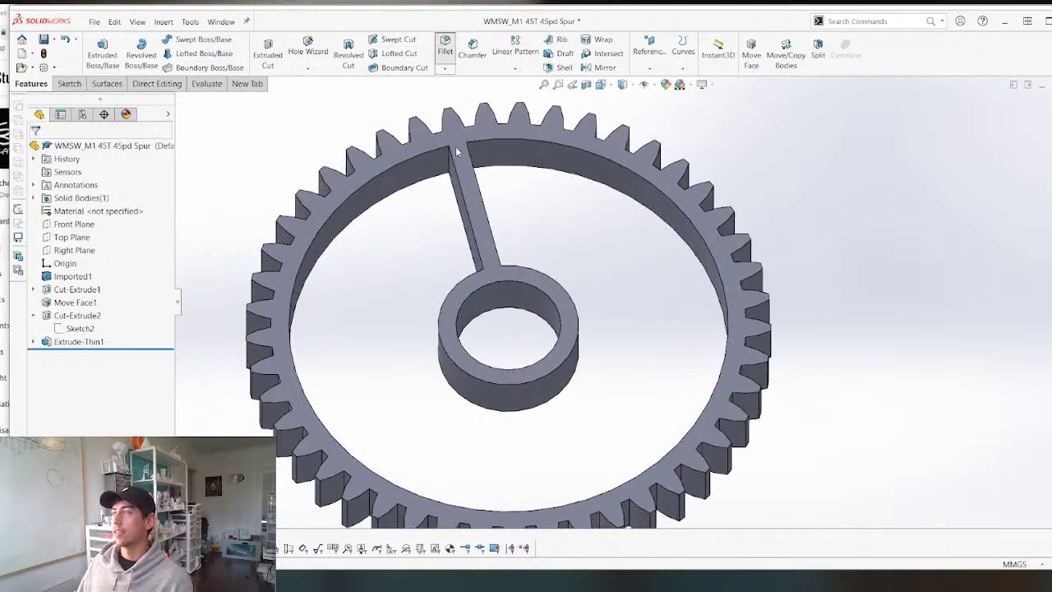
scroll(457, 151, down, 2)
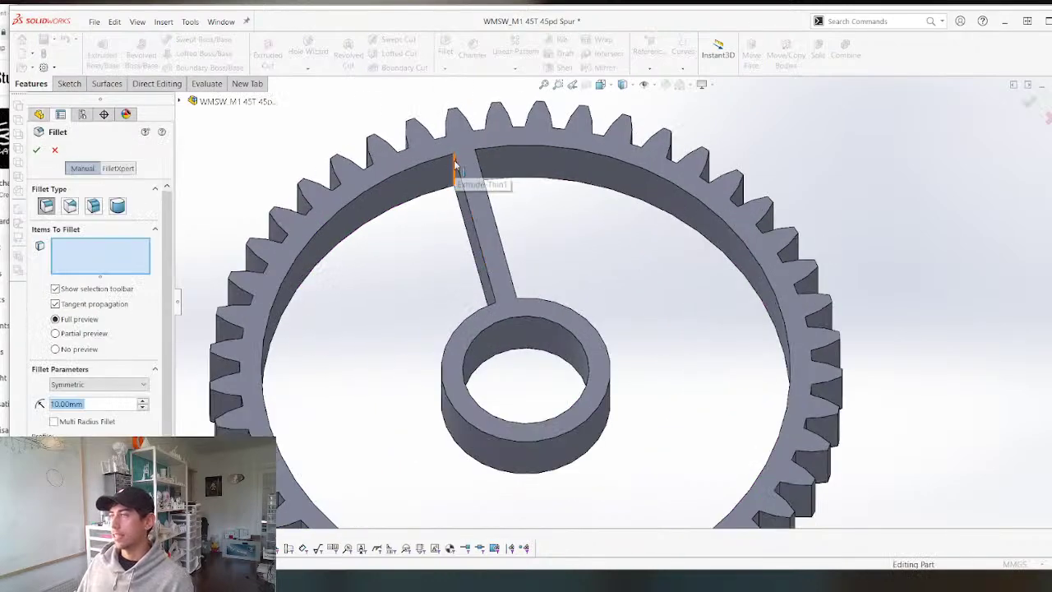
click(456, 165)
middle_drag(460, 161, 483, 151)
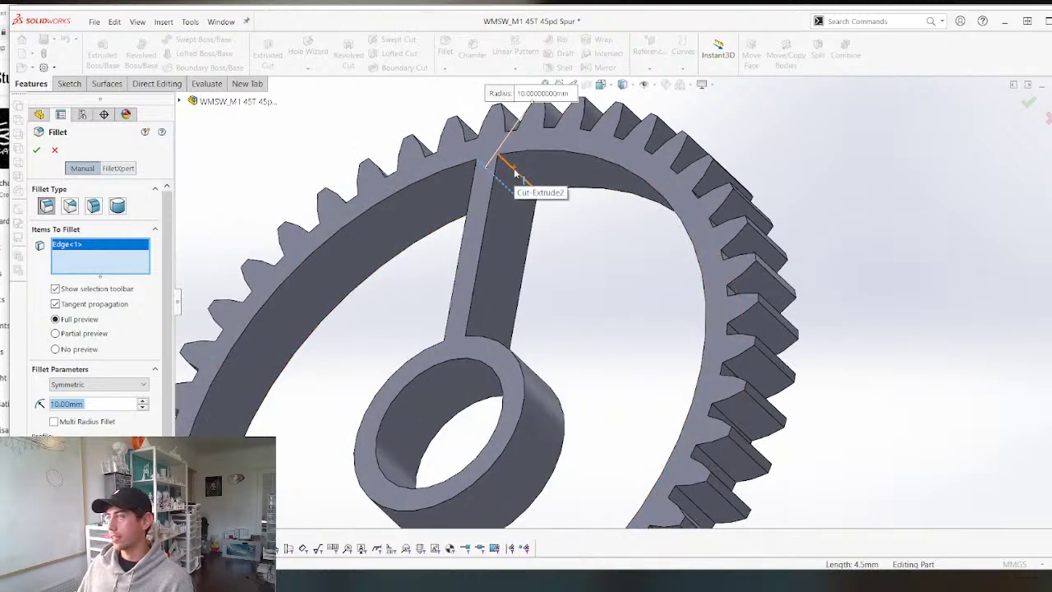
click(514, 171)
text(4)
key(Return)
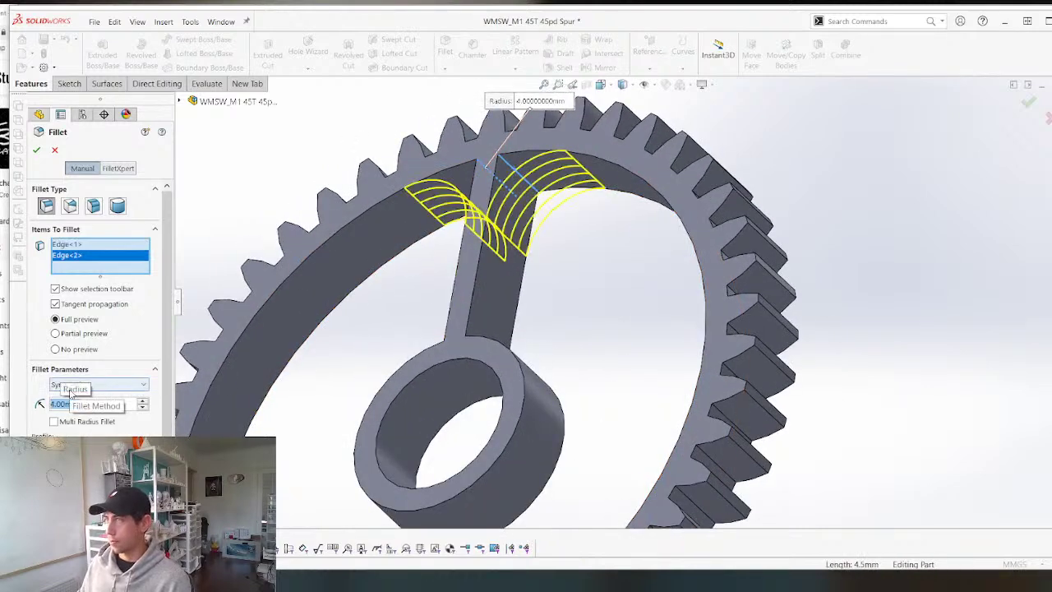
text(3)
key(Return)
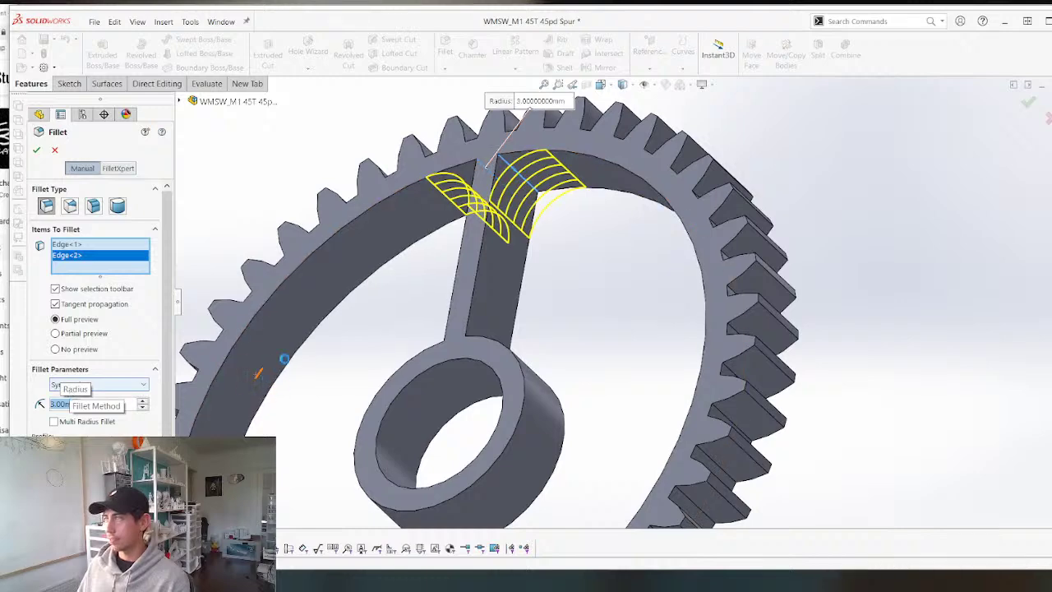
Start a fillet on the two edges where the spoke meets the hub and remove the hub face from its selection.
scroll(482, 147, up, 4)
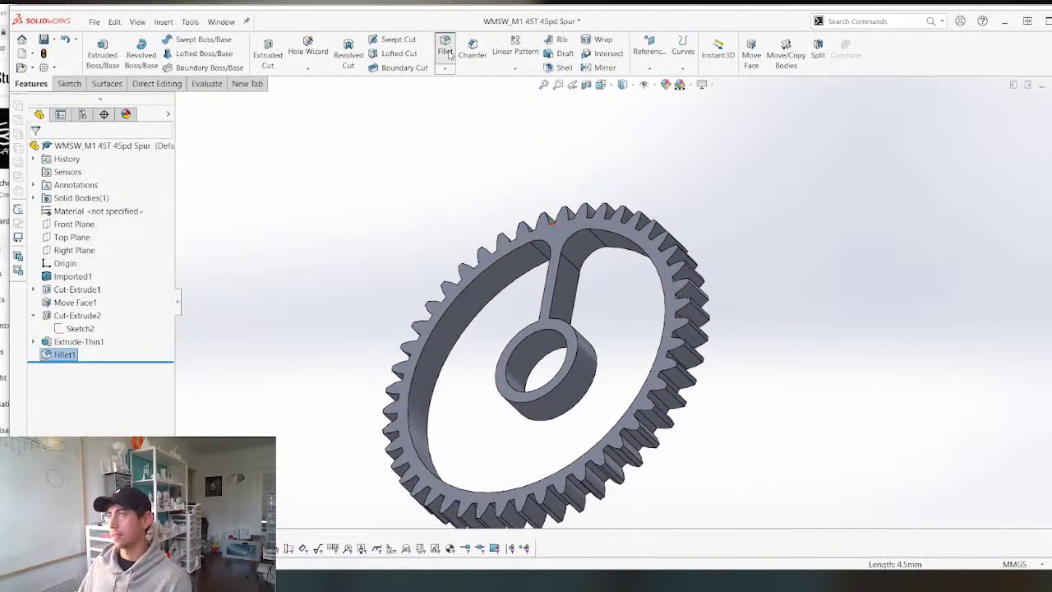
middle_drag(528, 302, 489, 325)
scroll(572, 332, down, 5)
click(548, 345)
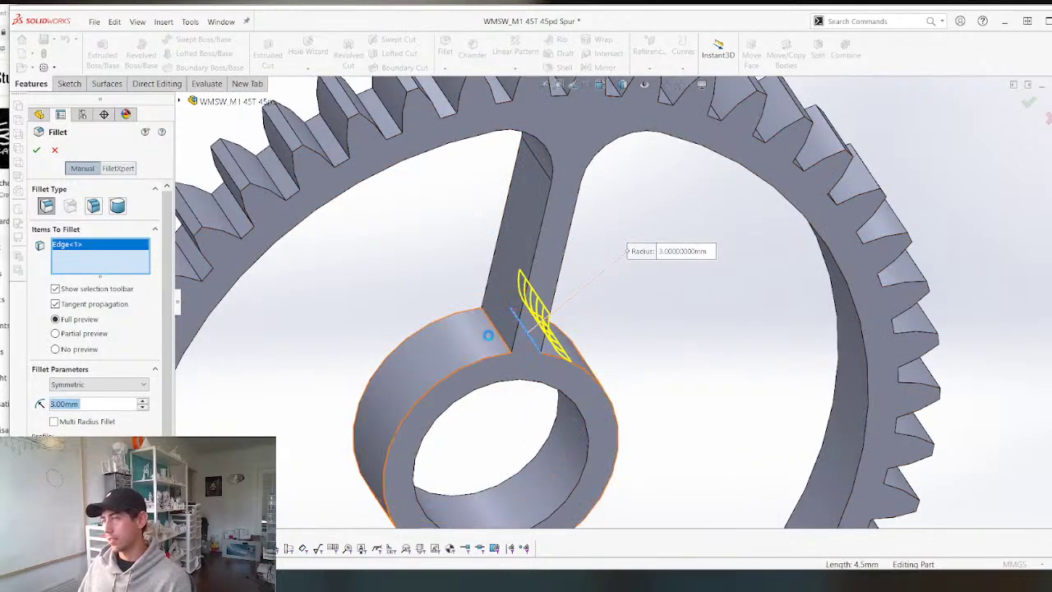
click(489, 325)
click(493, 323)
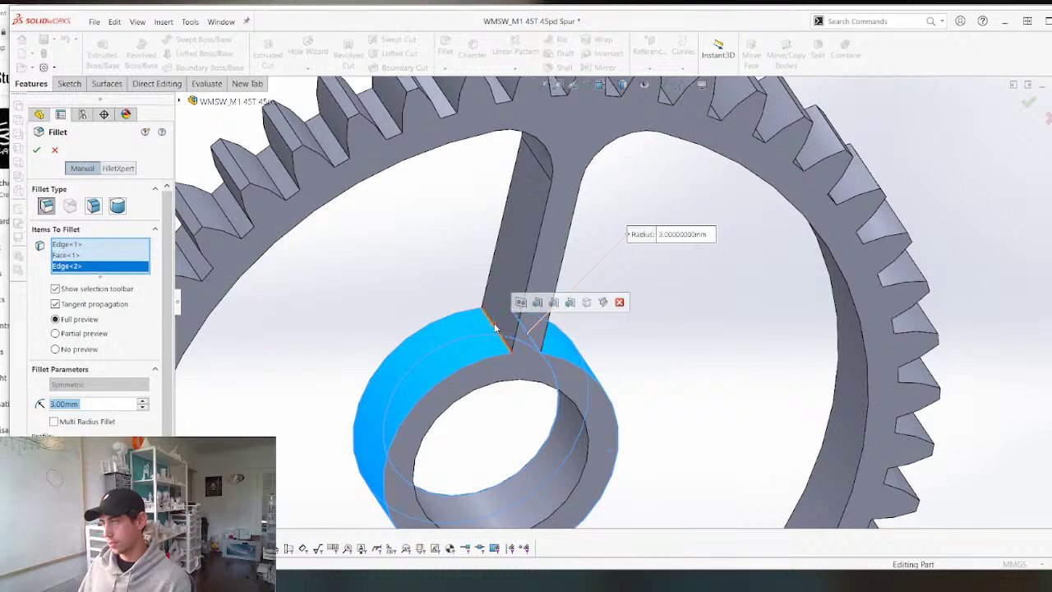
click(479, 322)
click(72, 255)
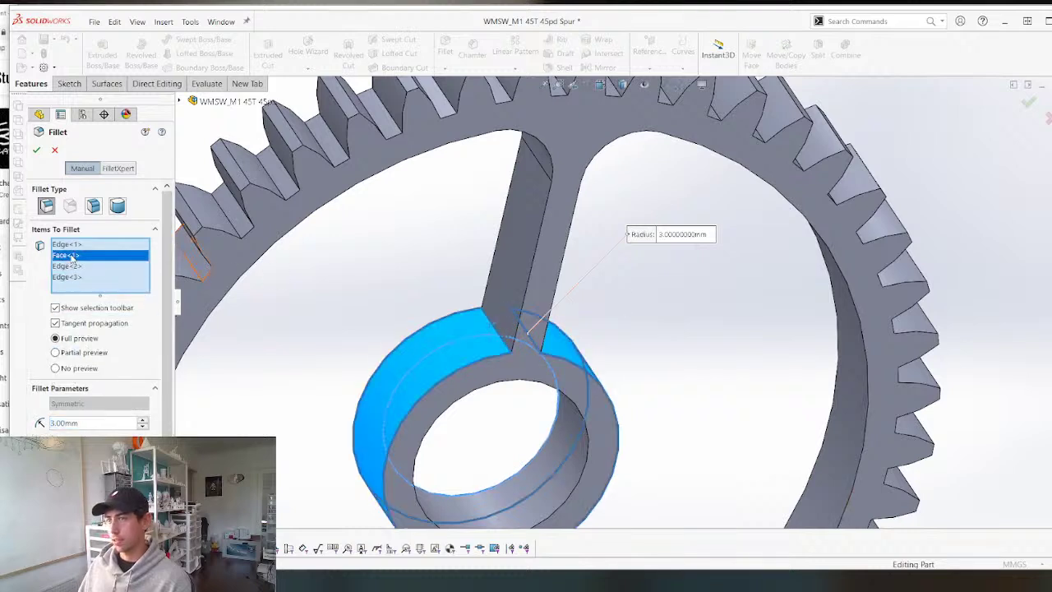
key(Delete)
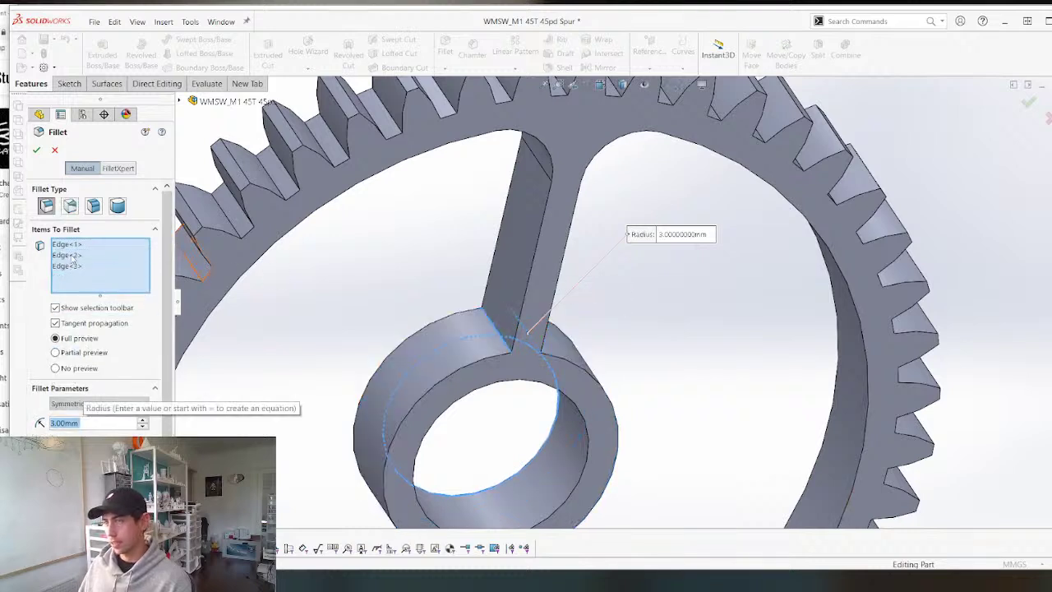
Remove the stray hub edge from the fillet selection and apply a 1.5 mm radius to both spoke-to-hub edges.
scroll(426, 316, up, 4)
middle_drag(463, 305, 452, 246)
click(64, 266)
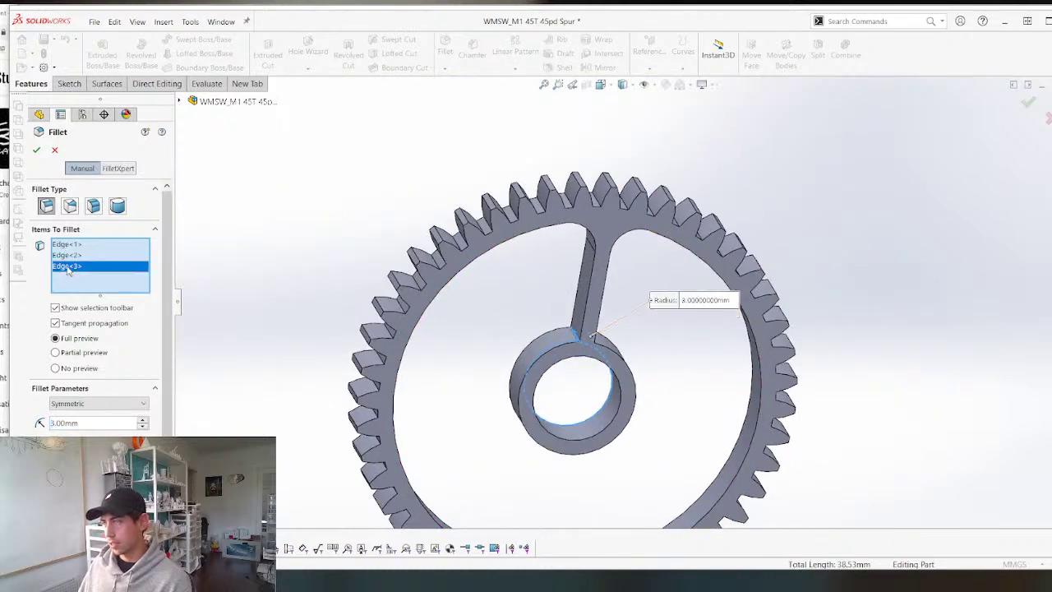
click(67, 255)
key(Delete)
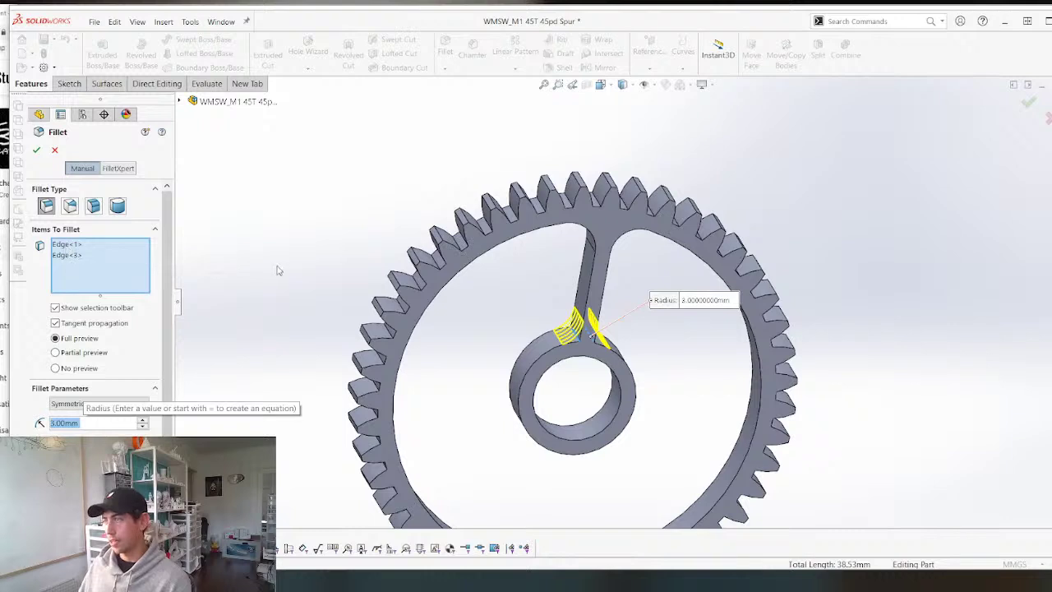
text(1.5)
key(Return)
key(Return)
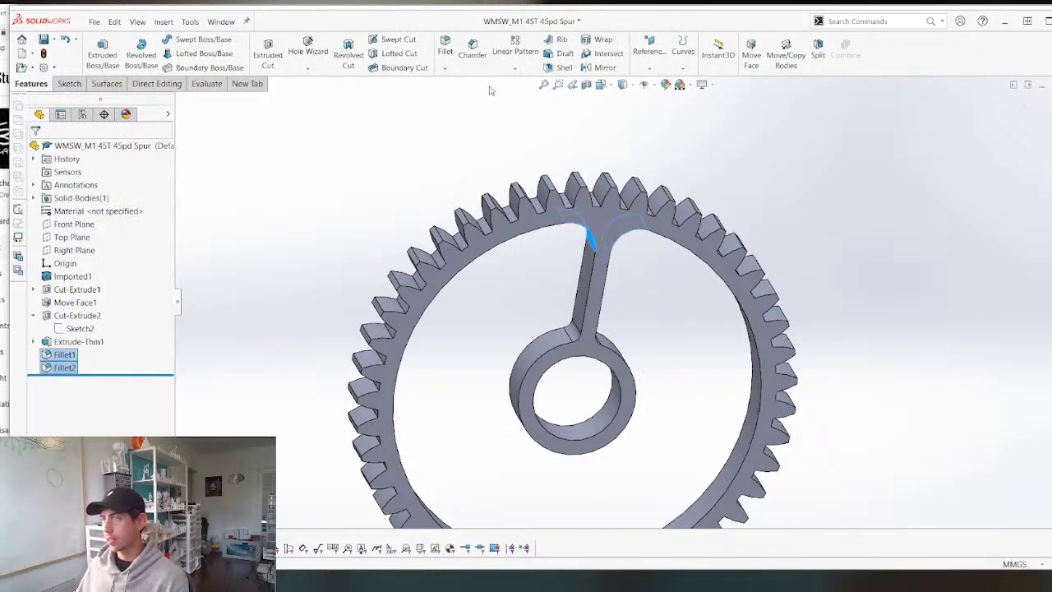
Circular-pattern the spoke and its two fillets around the hub bore's edge as 6 equally spaced instances over 360 degrees.
shift+click(78, 340)
click(514, 69)
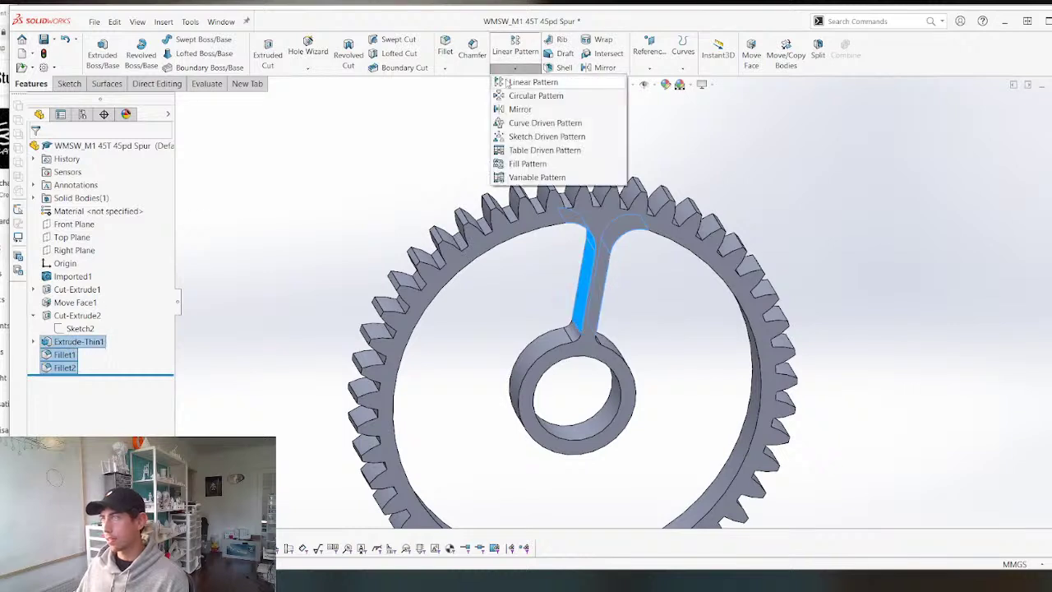
click(534, 94)
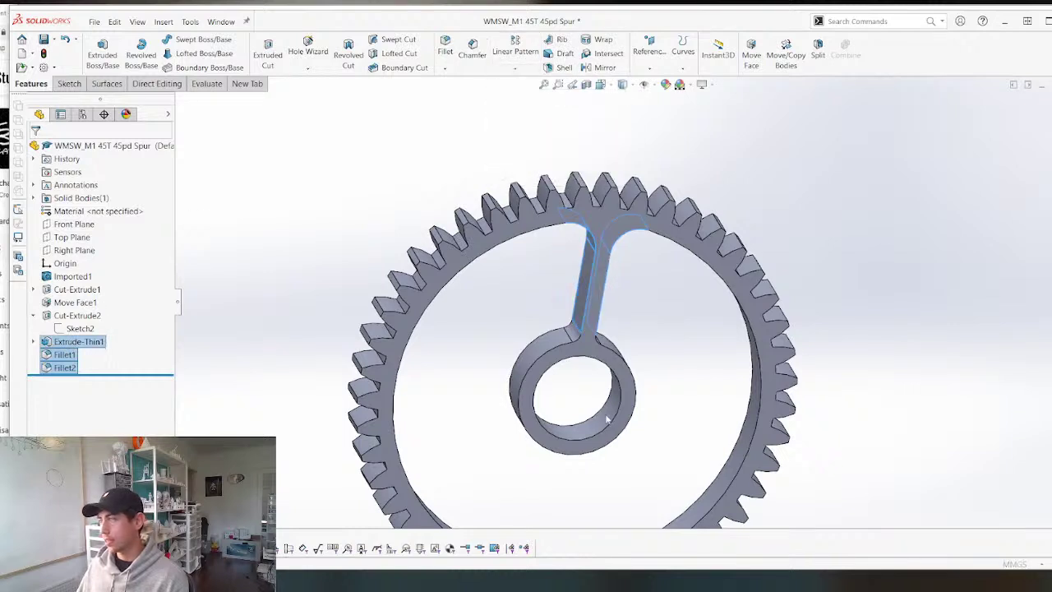
click(610, 370)
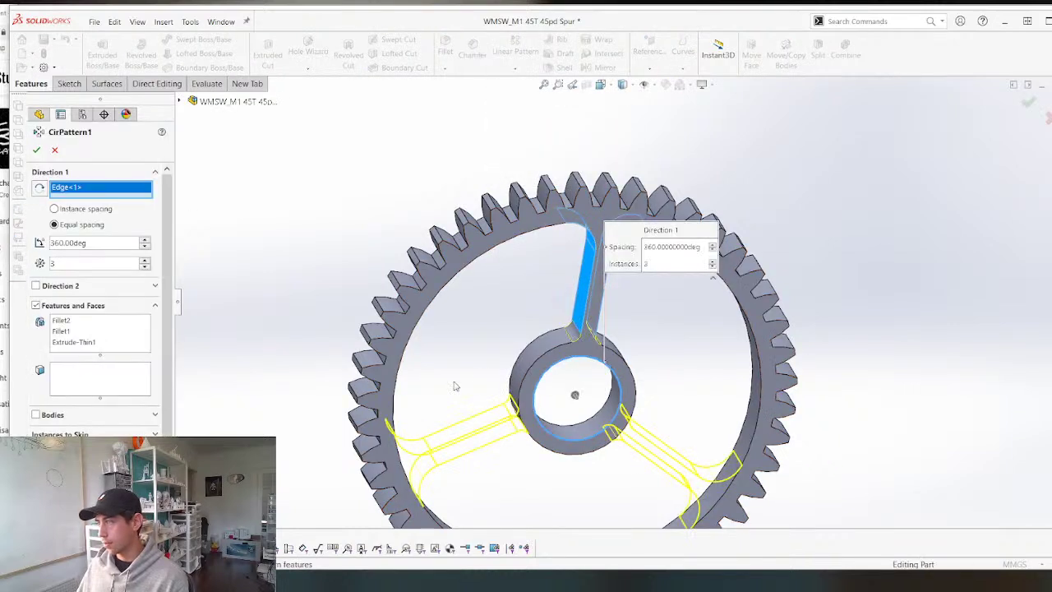
click(145, 260)
click(144, 260)
click(145, 260)
scroll(349, 320, up, 4)
middle_drag(478, 338, 457, 293)
right_click(458, 295)
scroll(579, 359, down, 3)
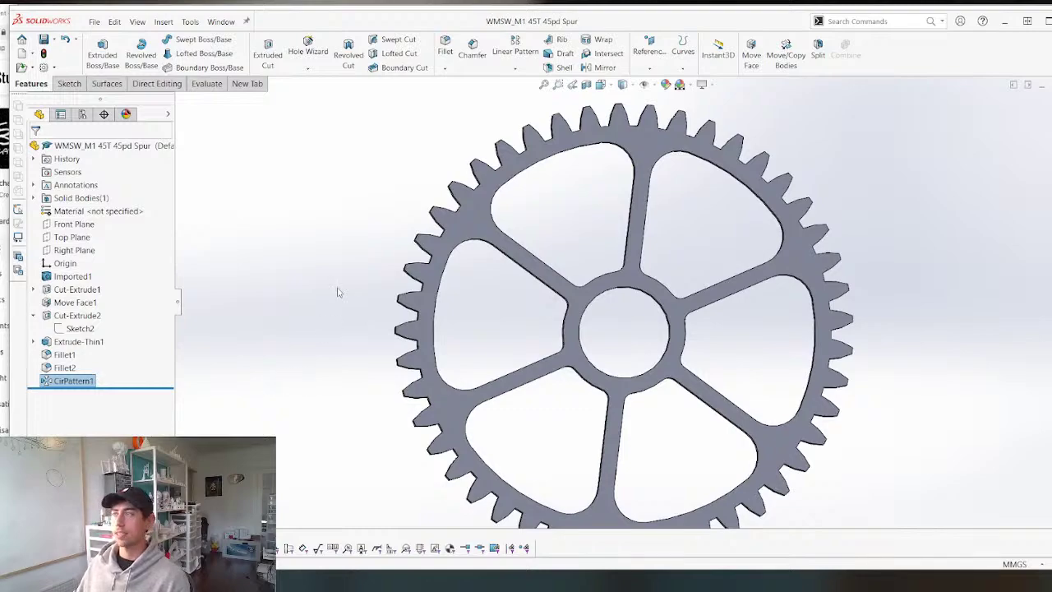
Examine the spoked gear in the WMSW_Assembly document and return to the gear part.
key(ctrl+Tab)
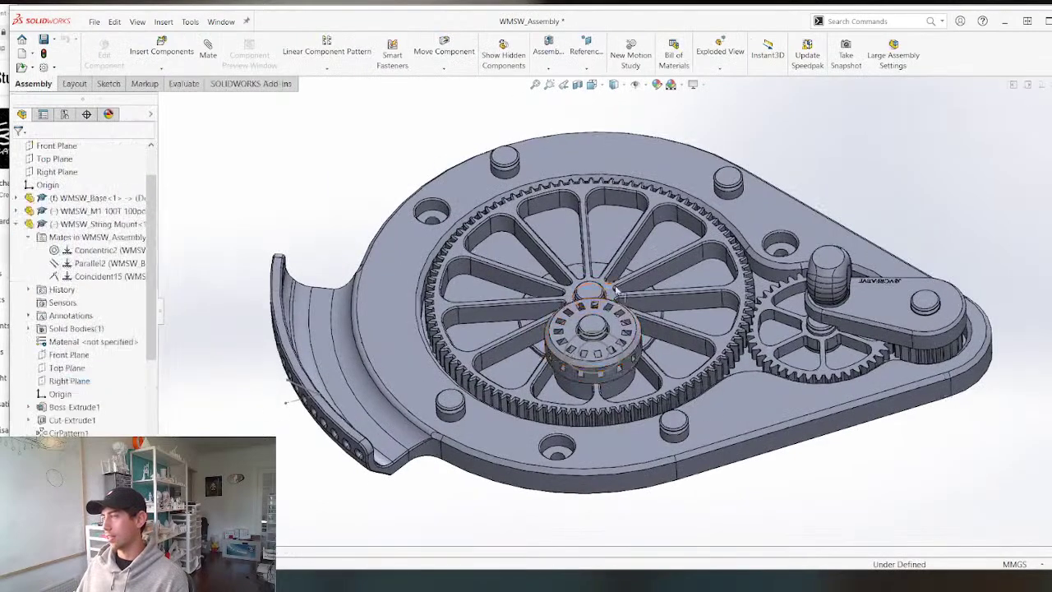
middle_drag(626, 295, 654, 354)
key(ctrl+Tab)
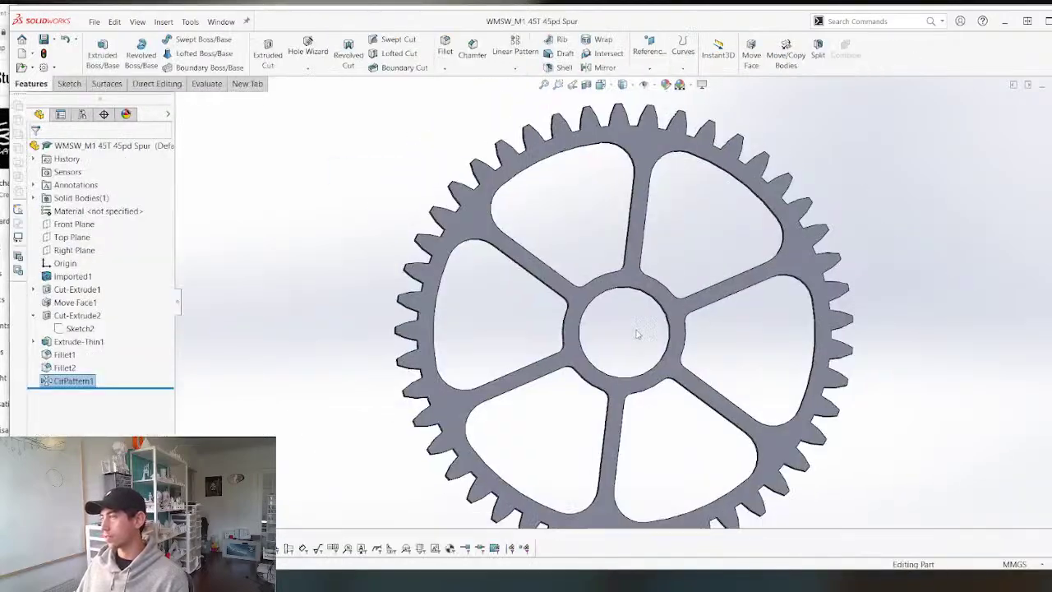
Chamfer all edges of the gear's front and back faces at 0.5 mm and 45 degrees.
click(474, 52)
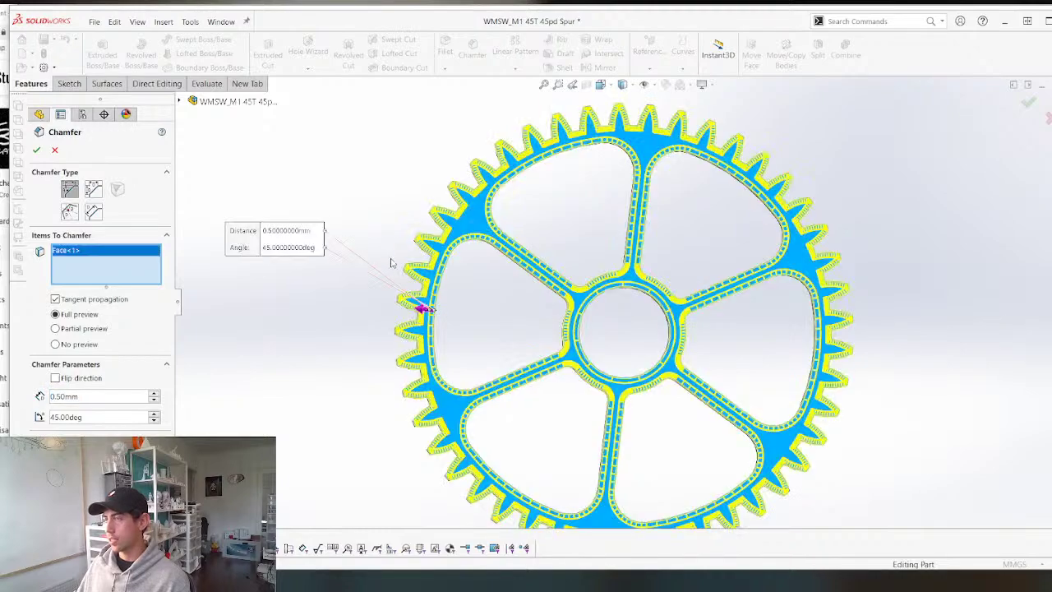
middle_drag(392, 263, 365, 290)
middle_drag(456, 302, 367, 240)
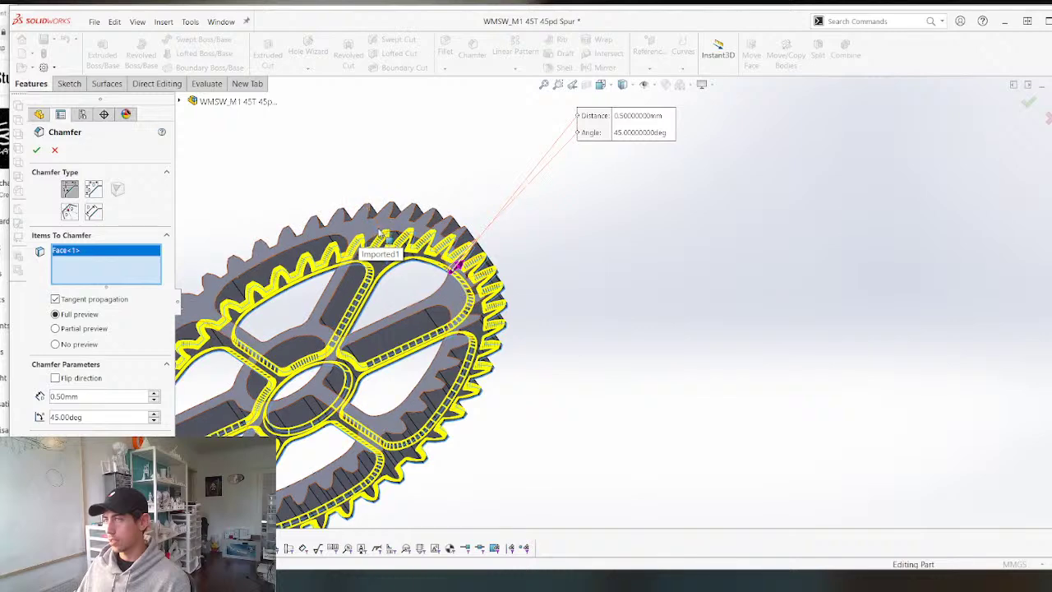
click(379, 234)
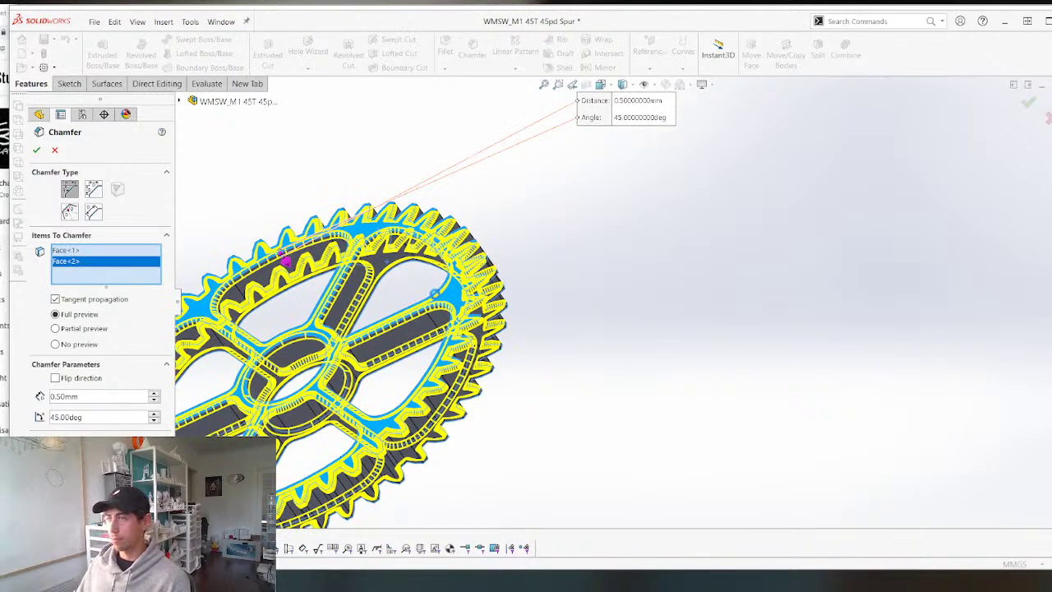
key(Return)
scroll(435, 294, up, 5)
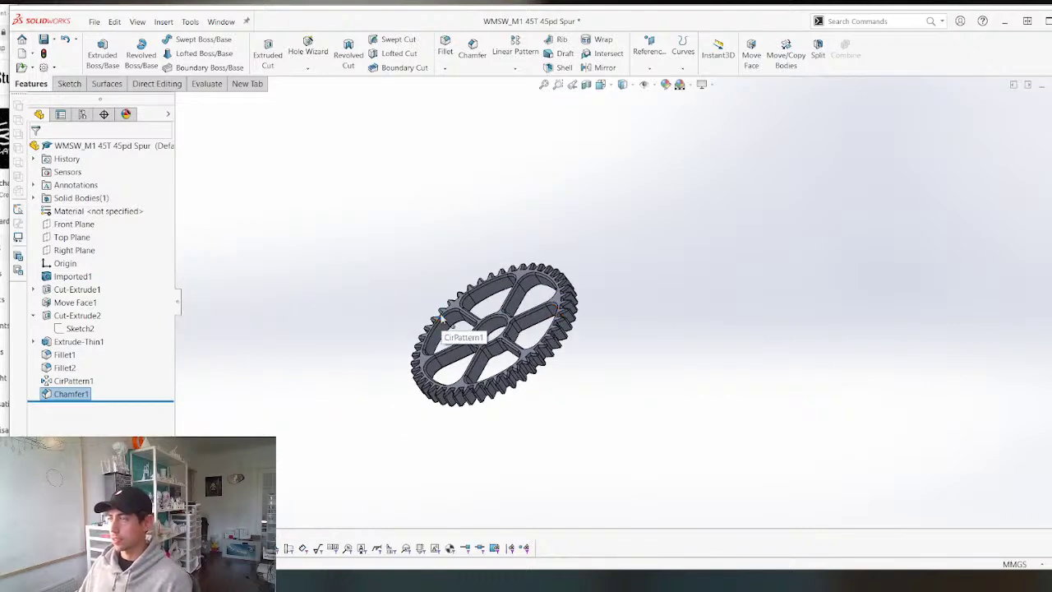
key(ctrl+1)
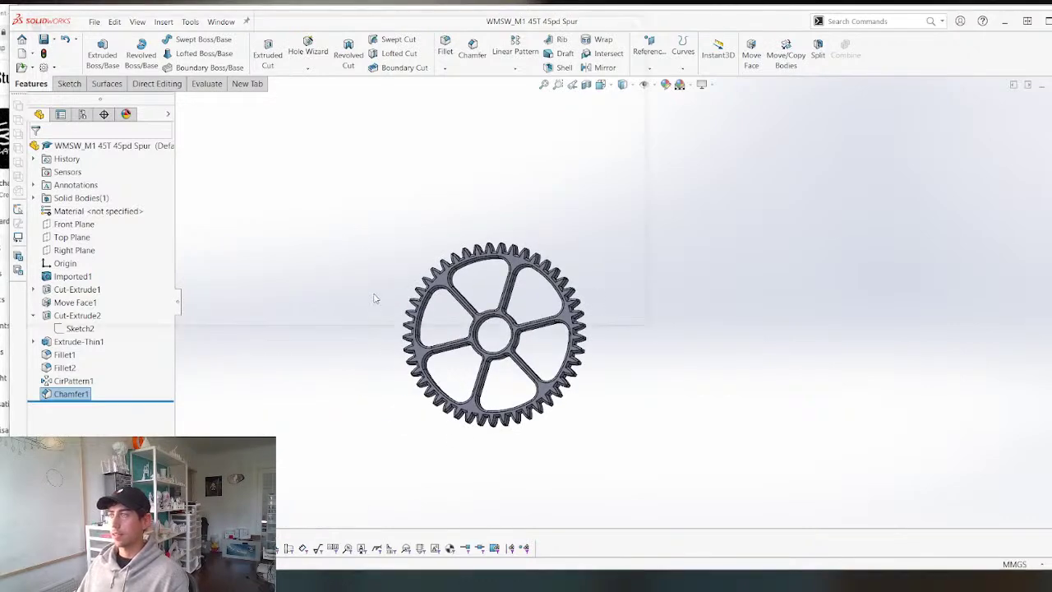
Export all bodies of the 45-tooth spur gear as an STL file into the project's STL folder.
key(ctrl+s)
click(247, 222)
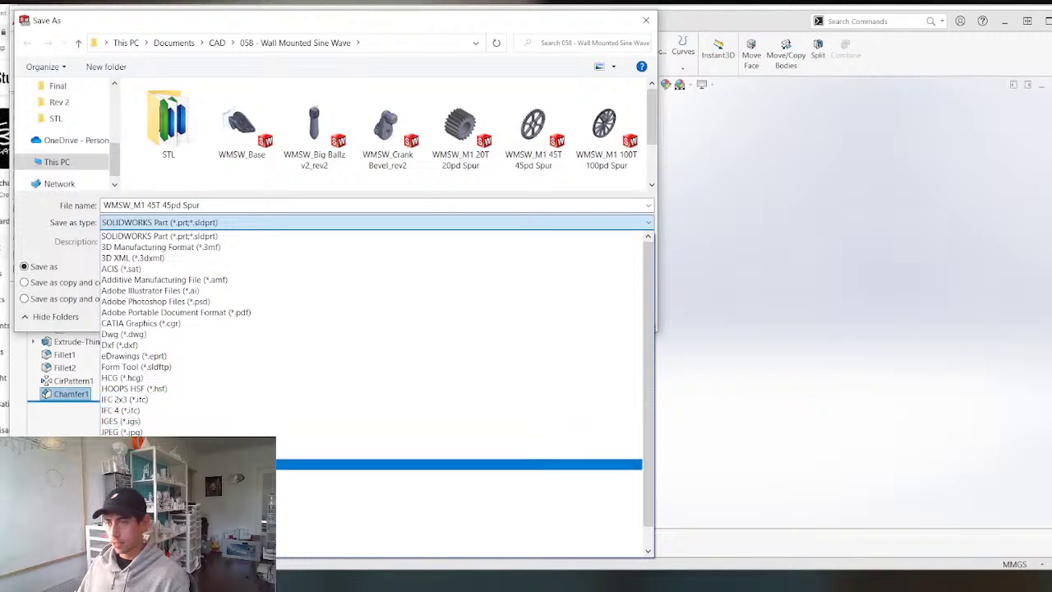
click(460, 540)
double_click(168, 123)
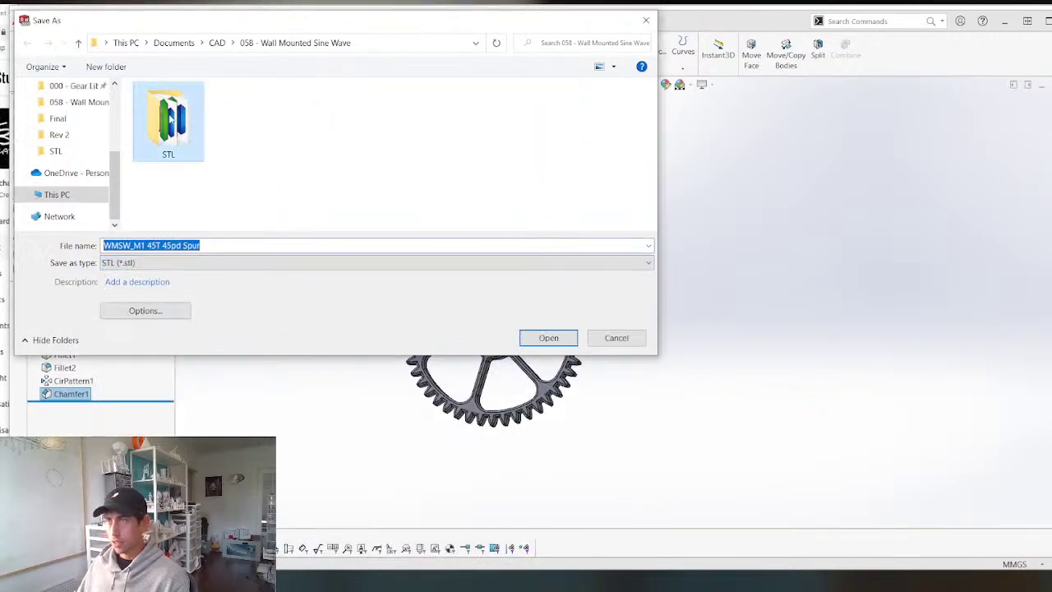
click(547, 337)
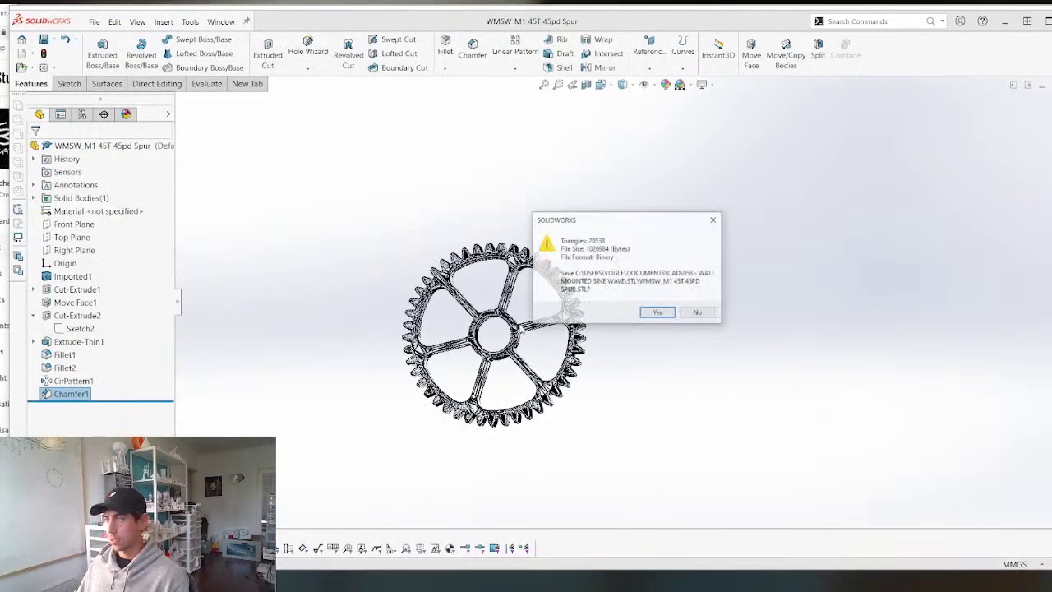
click(656, 312)
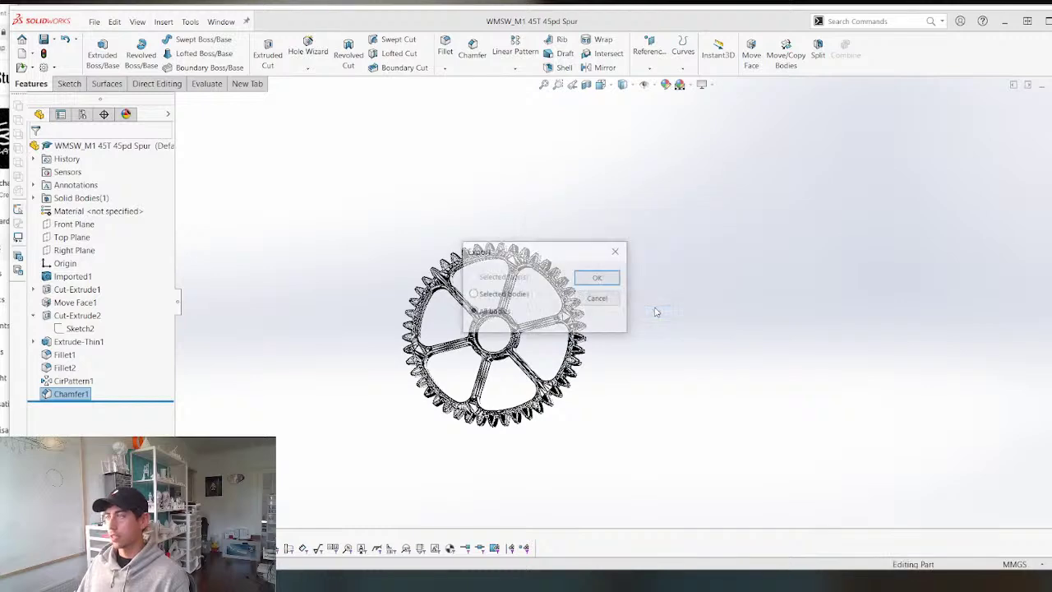
click(598, 279)
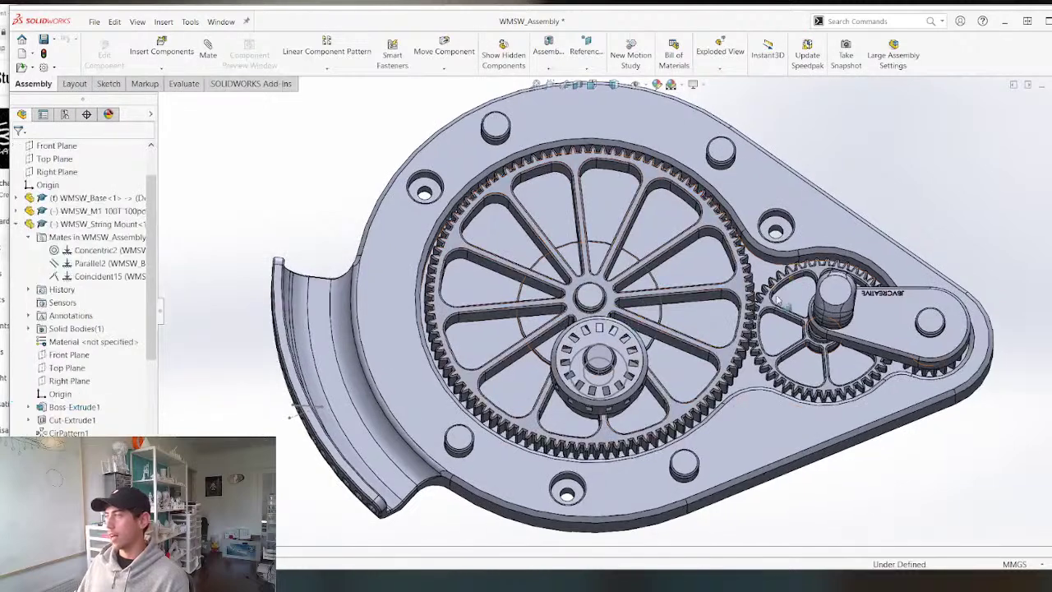
Hide the 45-tooth gear in the assembly and open the string mount as its own part.
key(Tab)
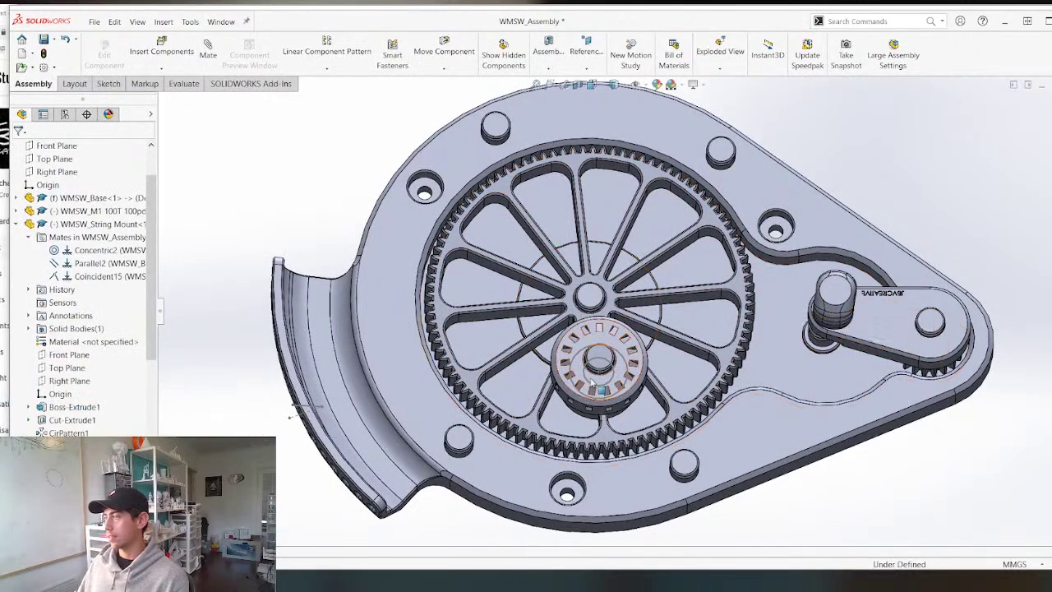
click(606, 348)
right_click(605, 347)
click(616, 183)
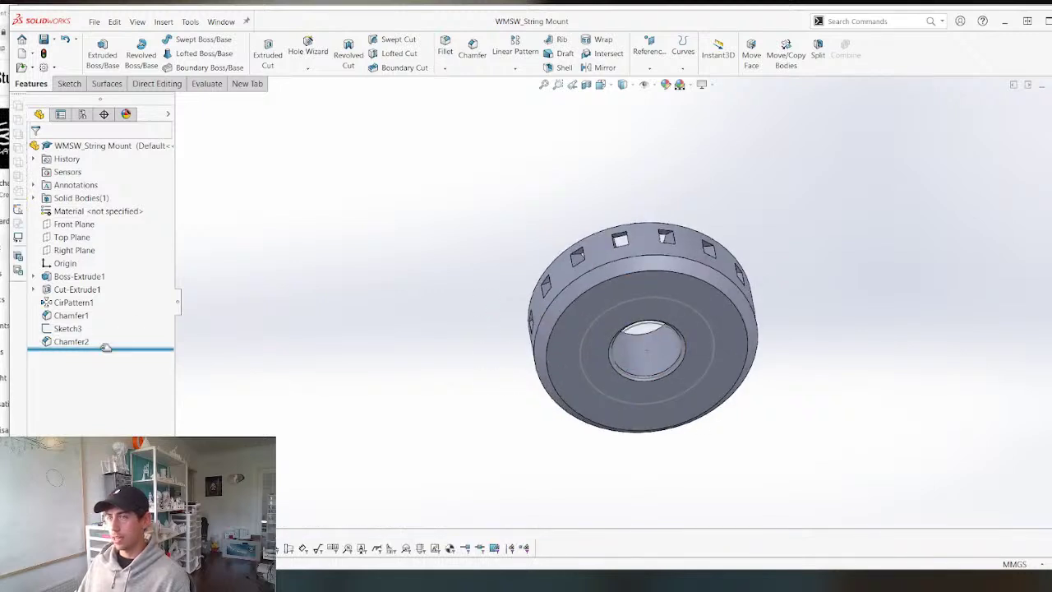
Roll the string mount back to before Chamfer2 and extrude the ring of Sketch3 by 1 mm, merged with the body.
drag(82, 349, 85, 328)
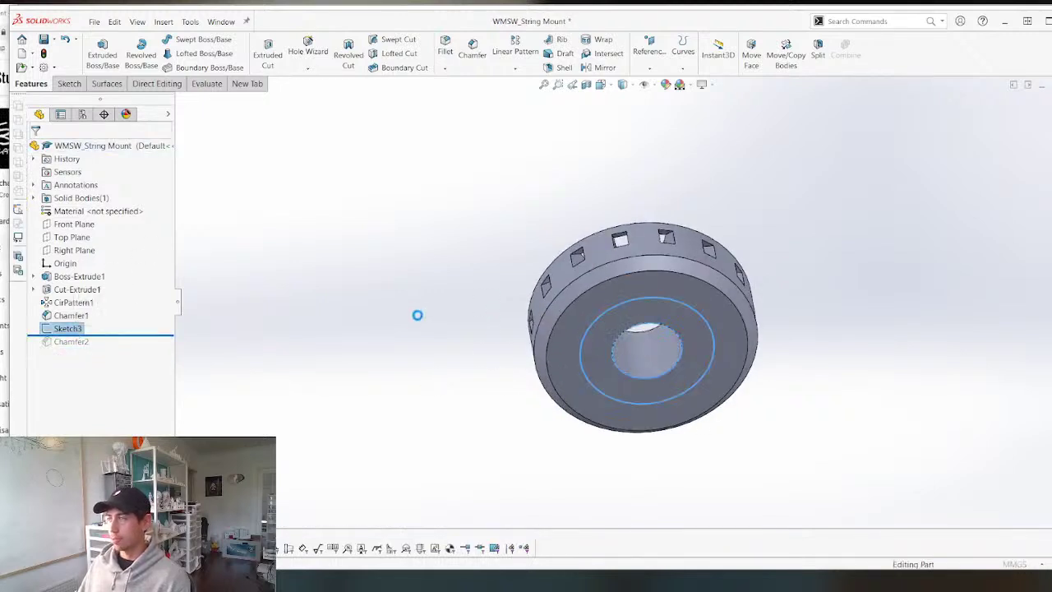
text(1.00mm)
key(Return)
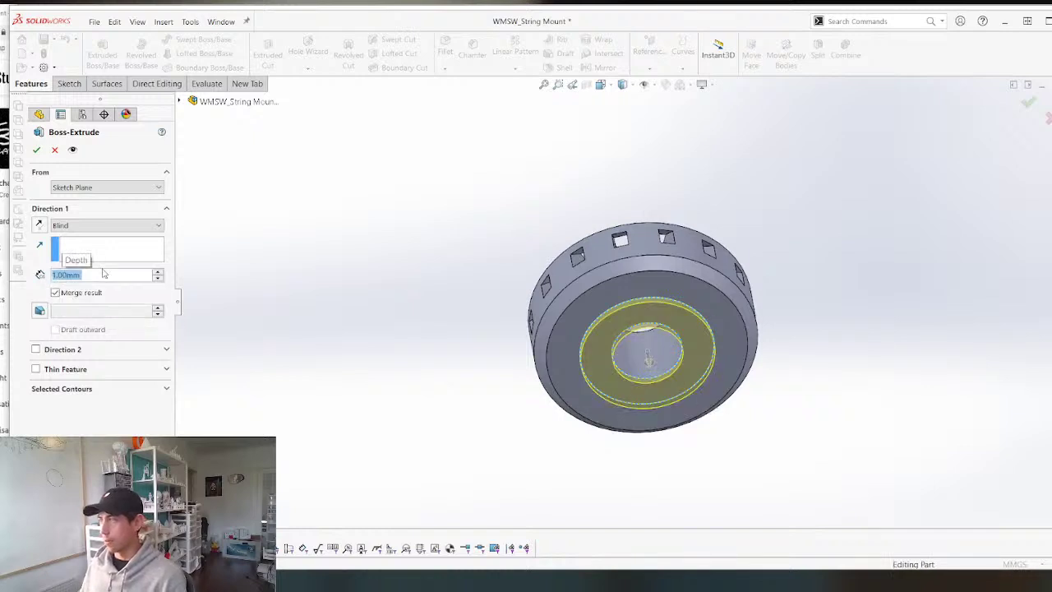
key(Return)
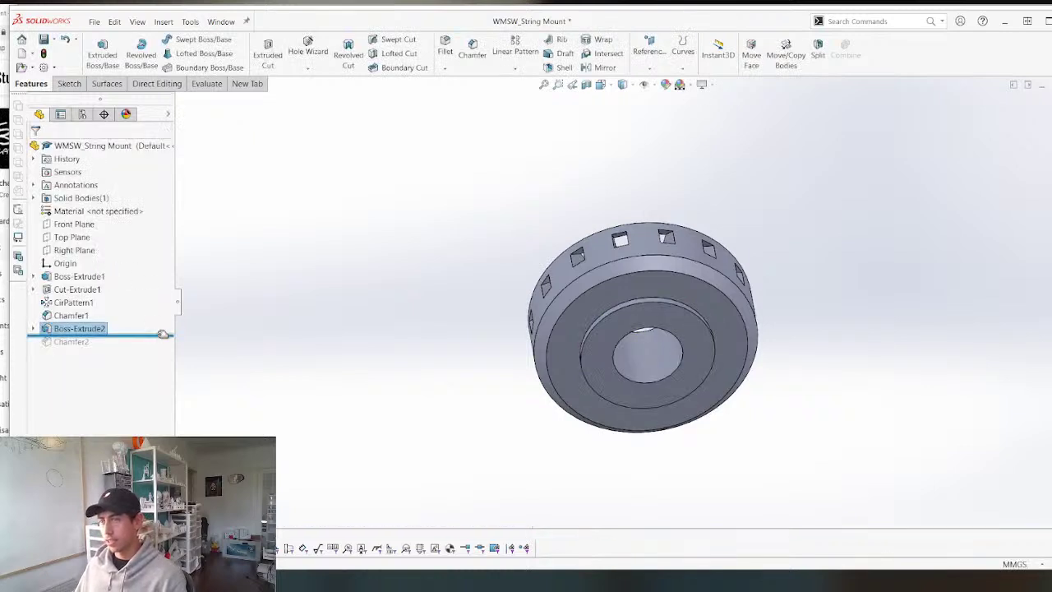
Roll forward and edit Chamfer2 to include the raised ring's end face, removing the missing edge reference.
drag(163, 333, 160, 348)
right_click(71, 341)
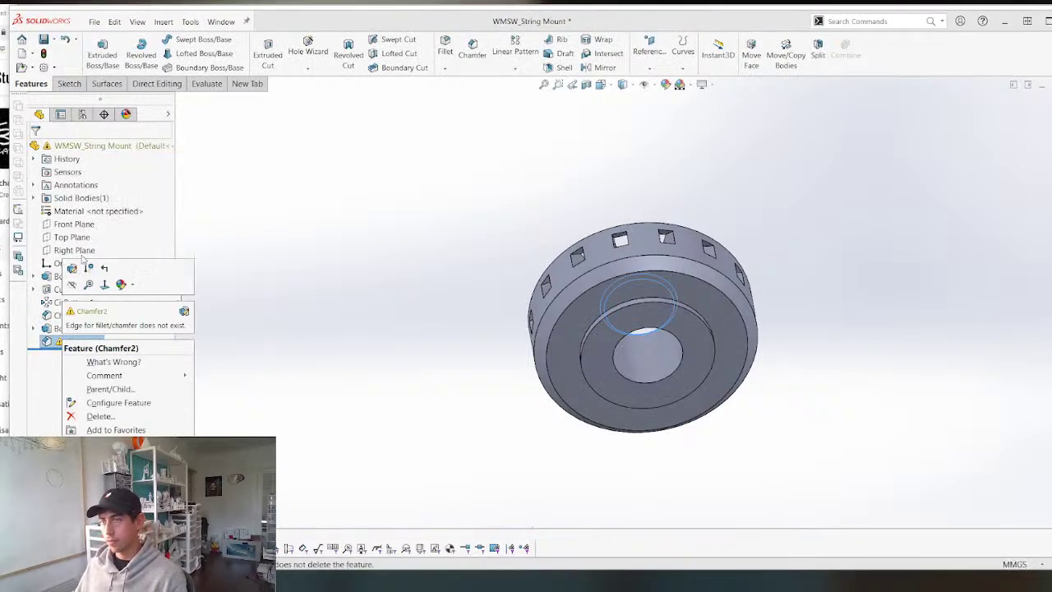
click(73, 270)
click(598, 354)
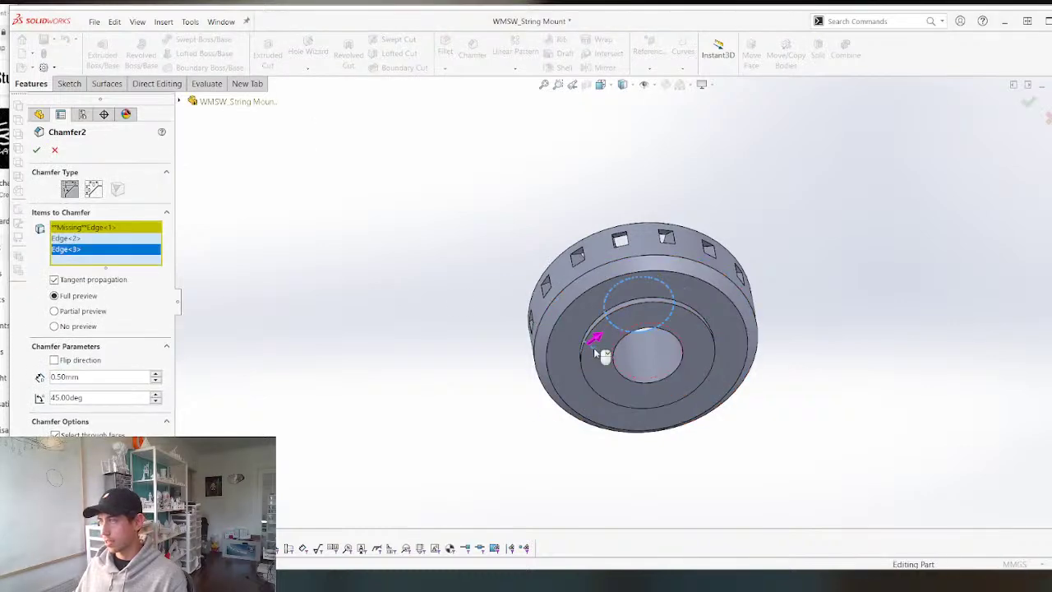
click(593, 352)
scroll(593, 351, down, 5)
click(628, 423)
key(Return)
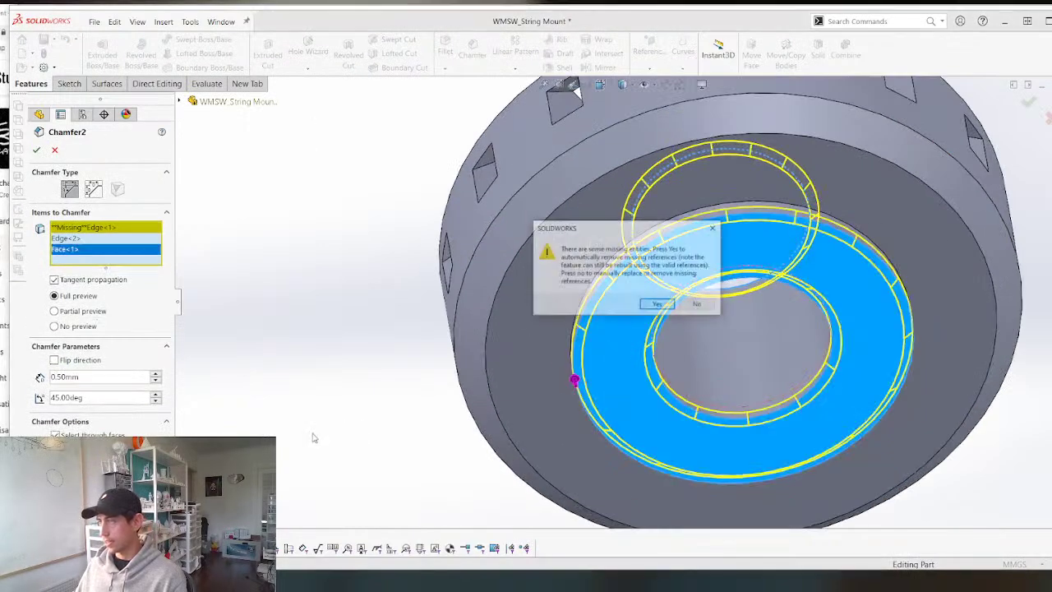
key(Return)
scroll(359, 385, up, 5)
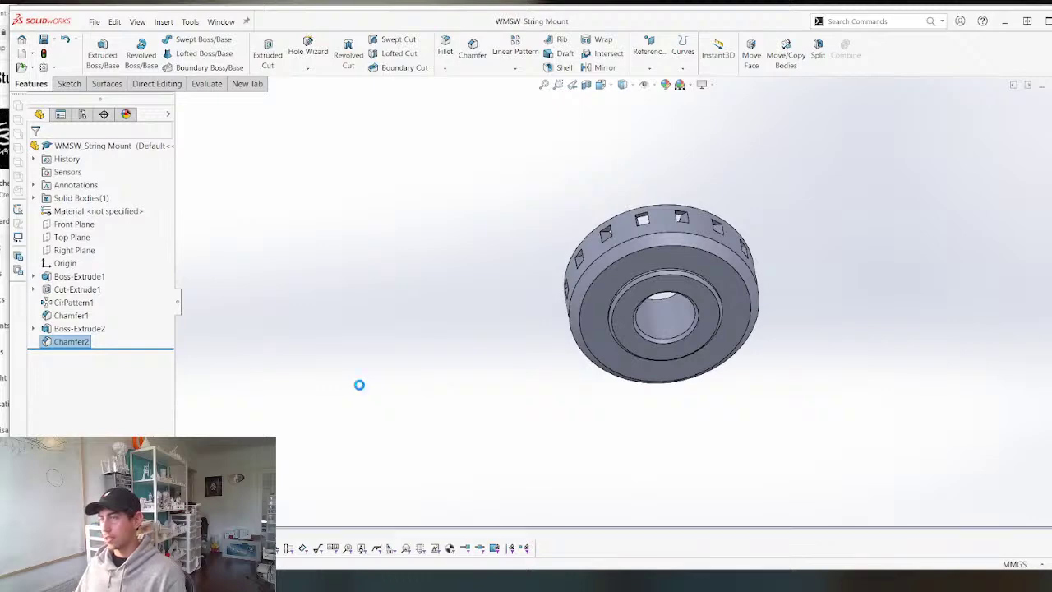
Export the string mount as an STL file named WMSW_String Mount into the STL folder.
key(ctrl+shift+s)
click(193, 223)
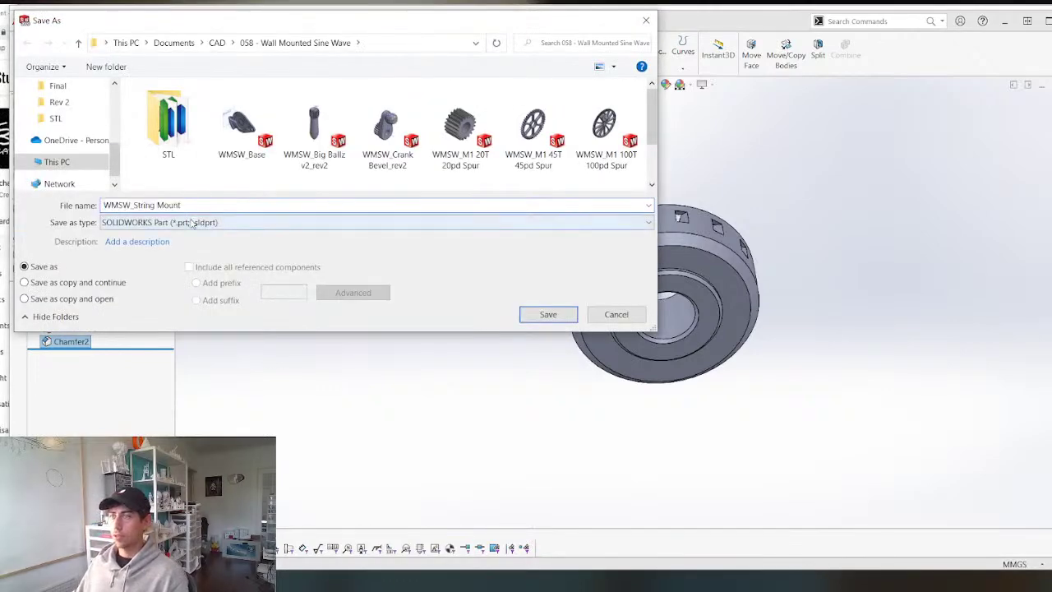
click(191, 224)
click(116, 398)
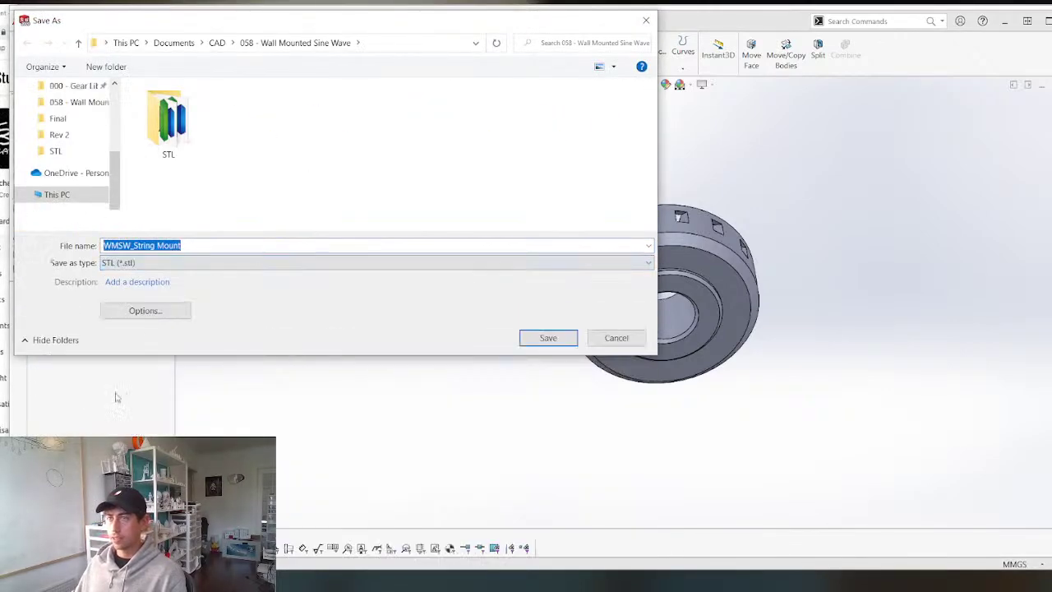
double_click(169, 119)
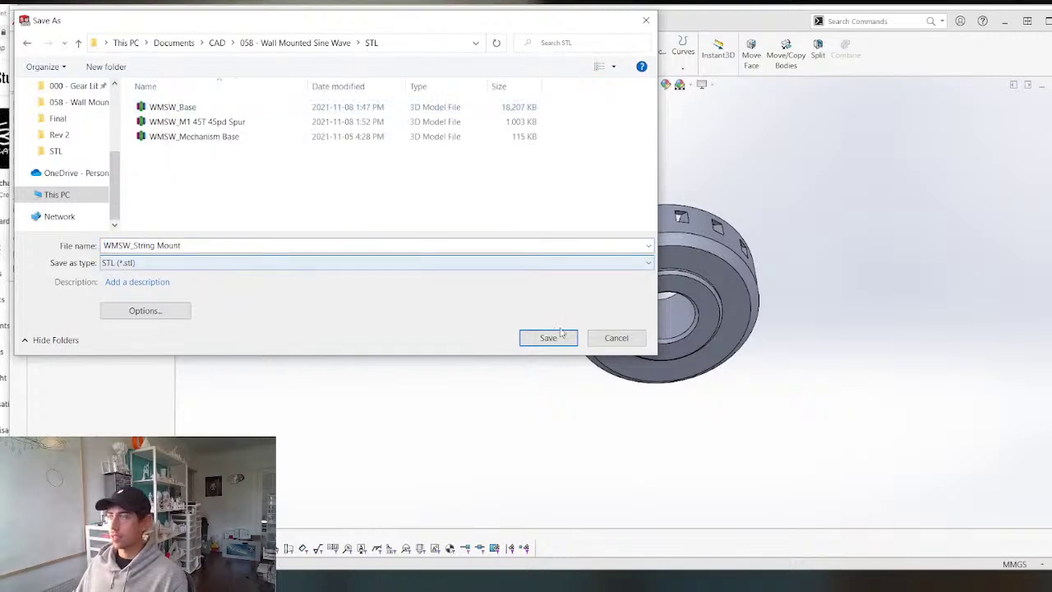
click(548, 337)
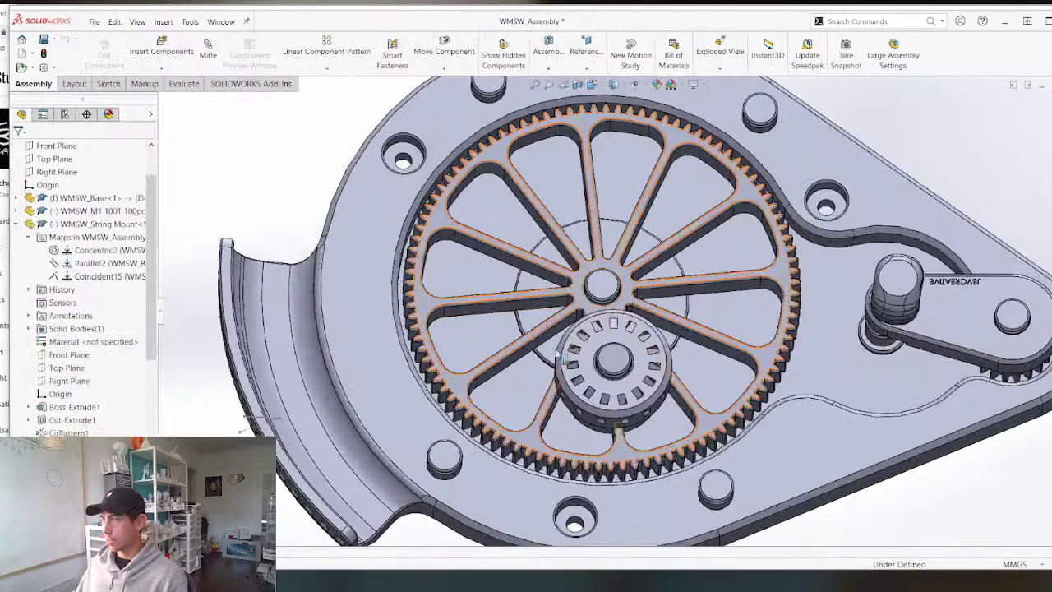
Set the extrusion height of the 100-tooth gear's string mount pin to 11.2 mm in the assembly and rebuild.
scroll(658, 328, down, 10)
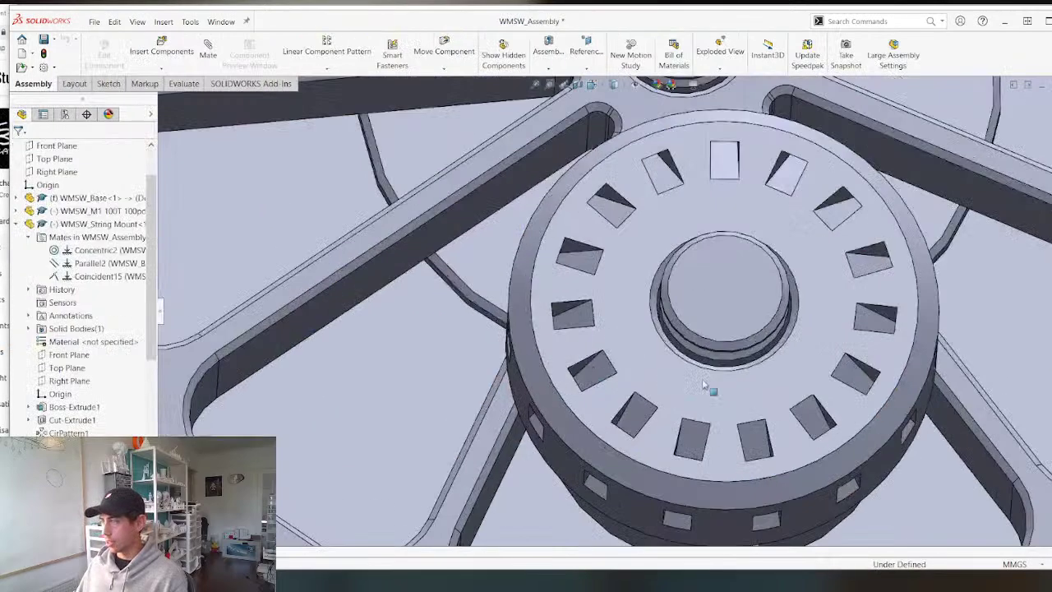
scroll(657, 271, up, 2)
click(661, 255)
scroll(571, 277, up, 4)
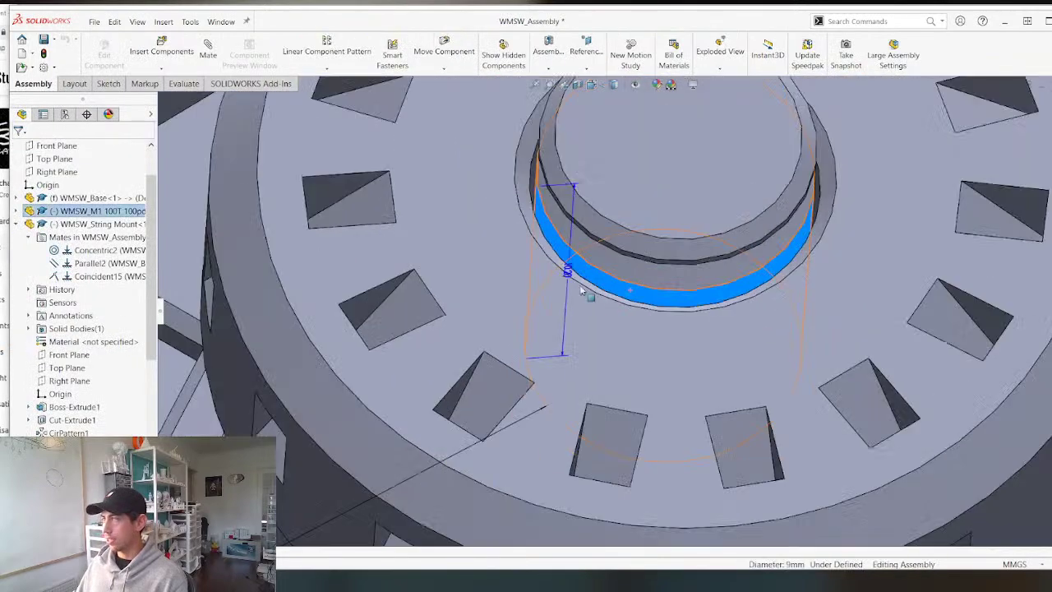
click(561, 353)
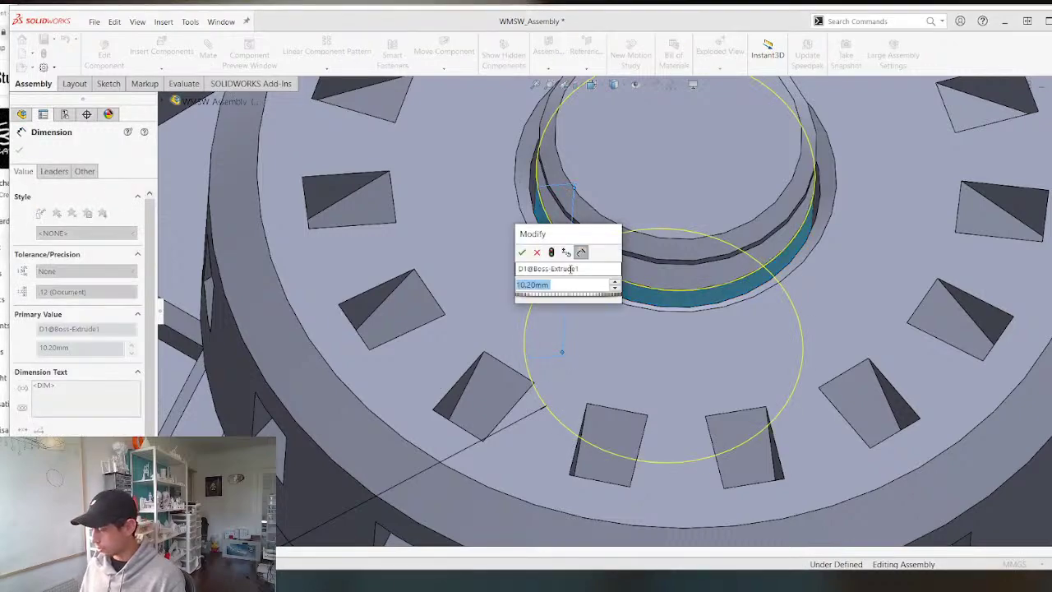
text(11.2)
key(Return)
scroll(505, 358, up, 5)
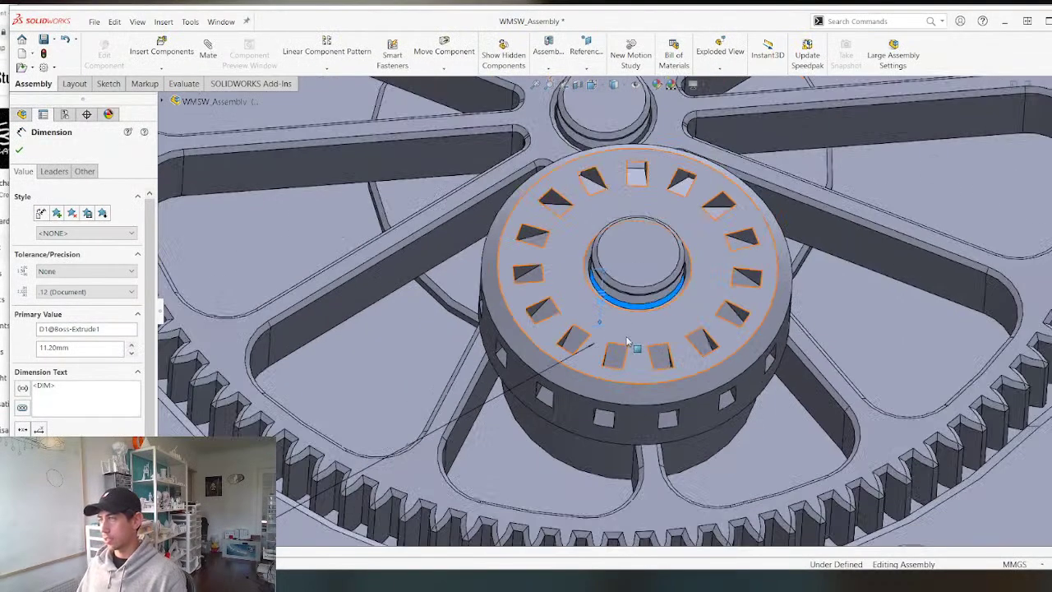
middle_drag(505, 358, 506, 328)
key(ctrl+b)
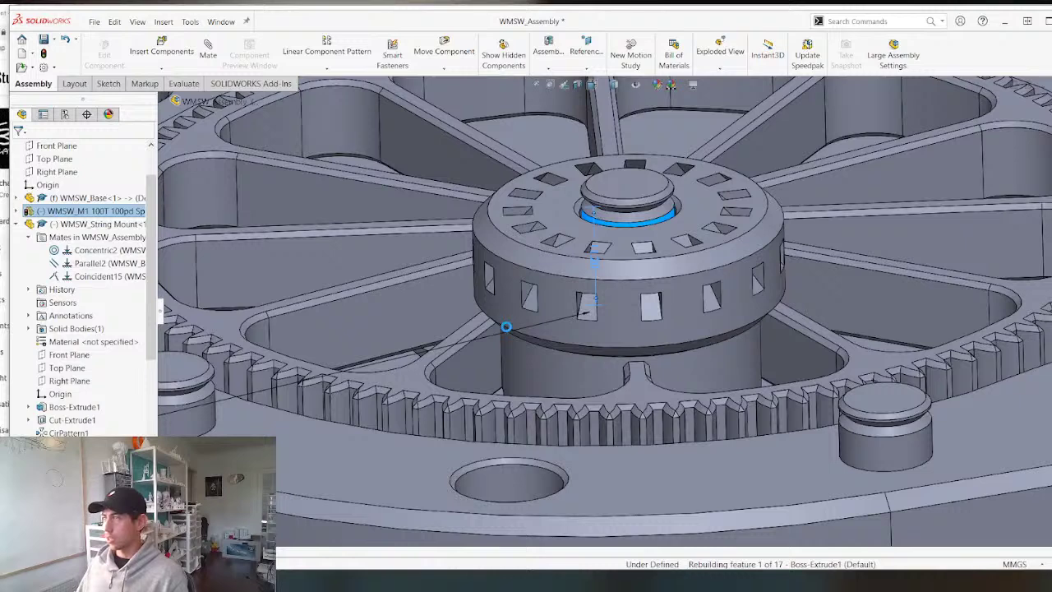
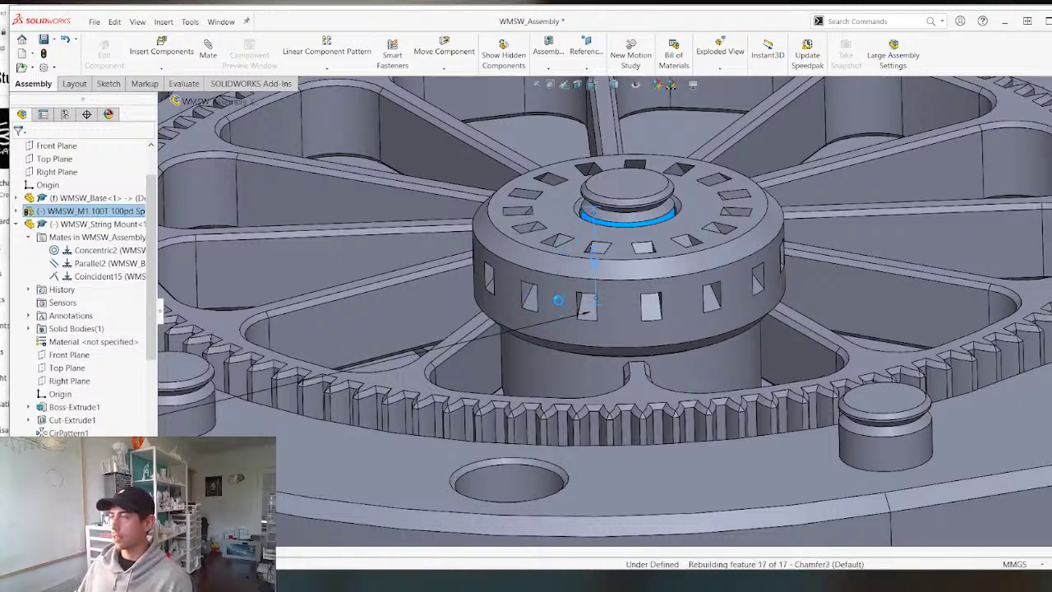
Delete the string mount's coincident mate in the assembly.
click(561, 215)
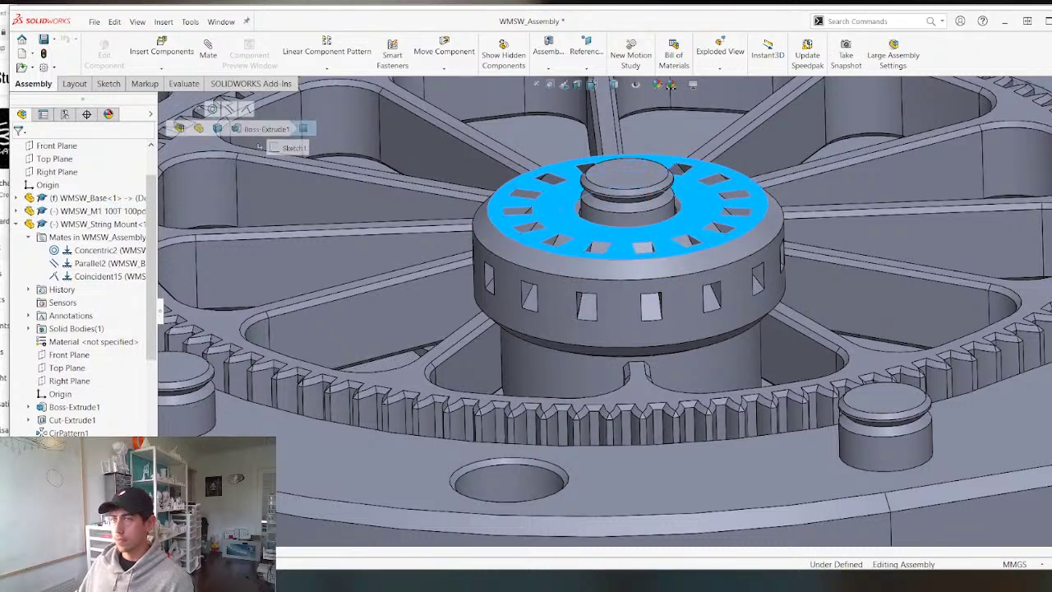
click(89, 277)
key(Delete)
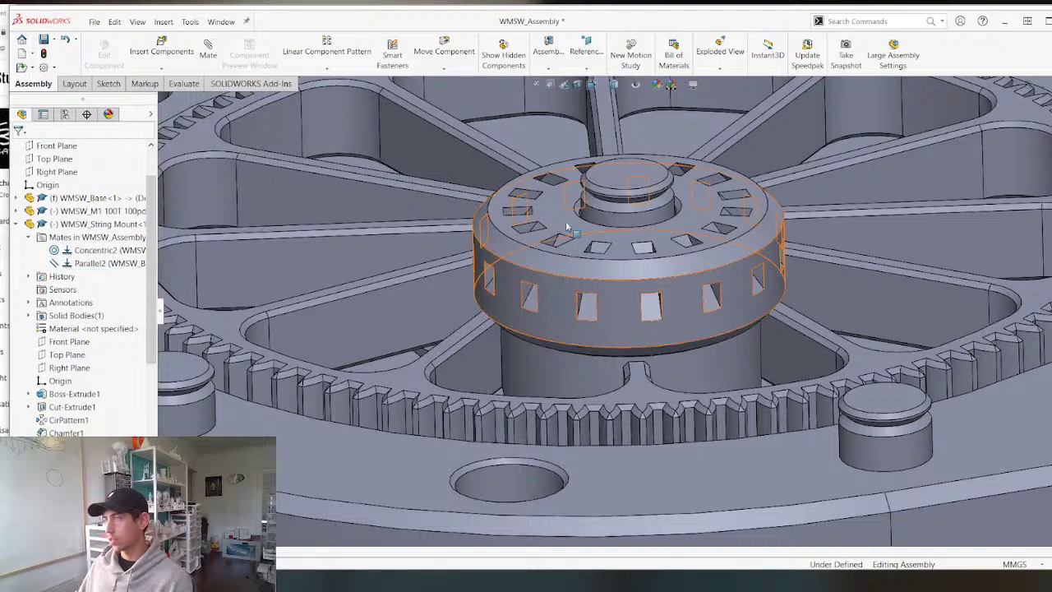
Lift the string mount along its pin and mate its raised underside ring coincident with the gear's round pedestal face.
drag(558, 305, 563, 201)
middle_drag(567, 325, 565, 224)
click(564, 218)
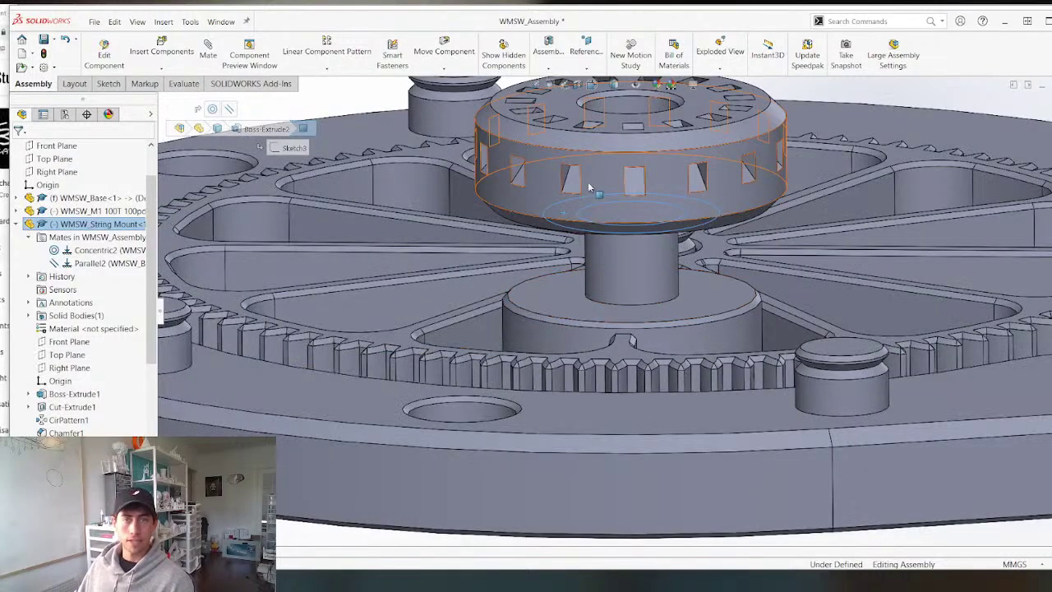
middle_drag(581, 268, 556, 312)
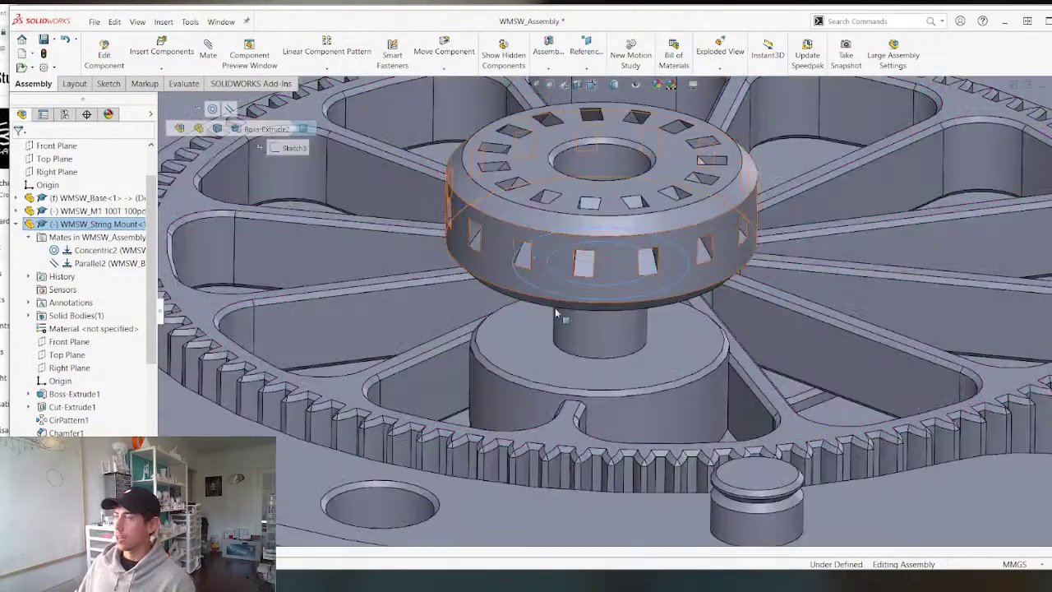
click(542, 356)
scroll(526, 372, up, 4)
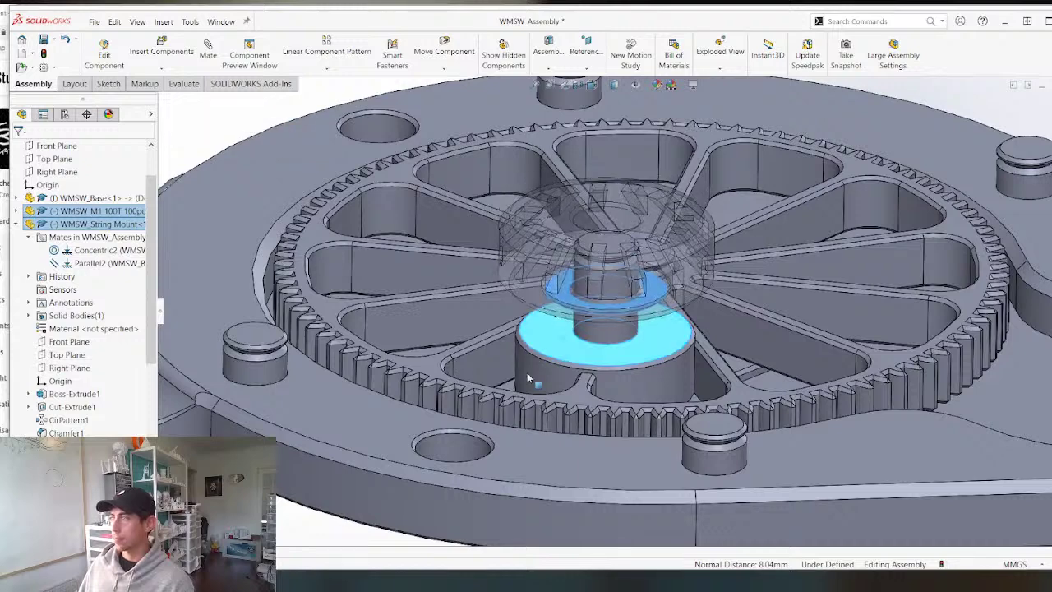
right_click(451, 381)
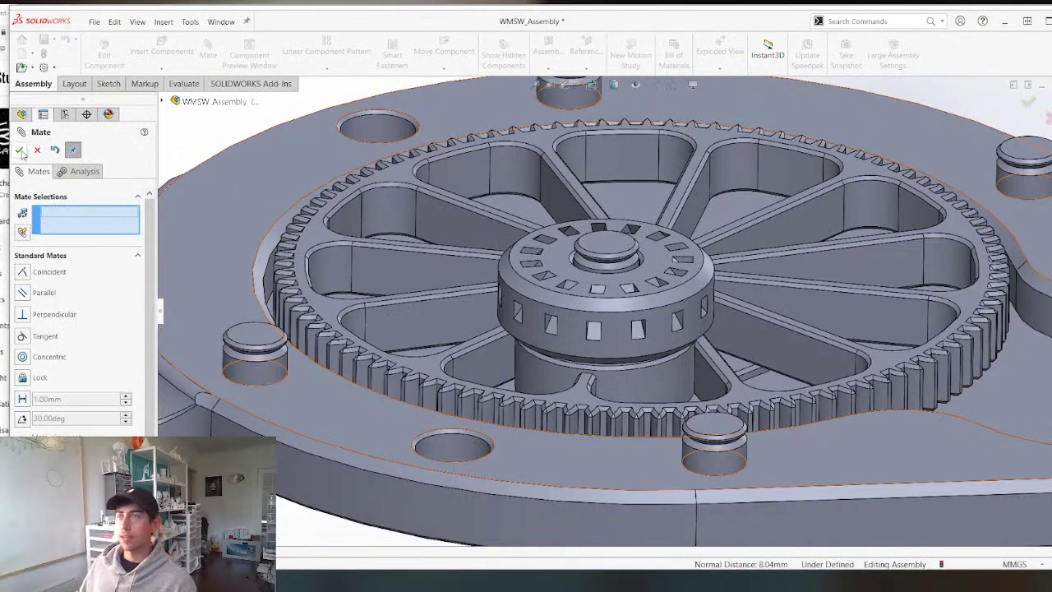
click(20, 149)
Examine how the string mount sits on its pedestal, then open the 100-tooth spur gear as its own part.
middle_drag(415, 349, 469, 345)
scroll(633, 256, down, 4)
middle_drag(594, 340, 559, 424)
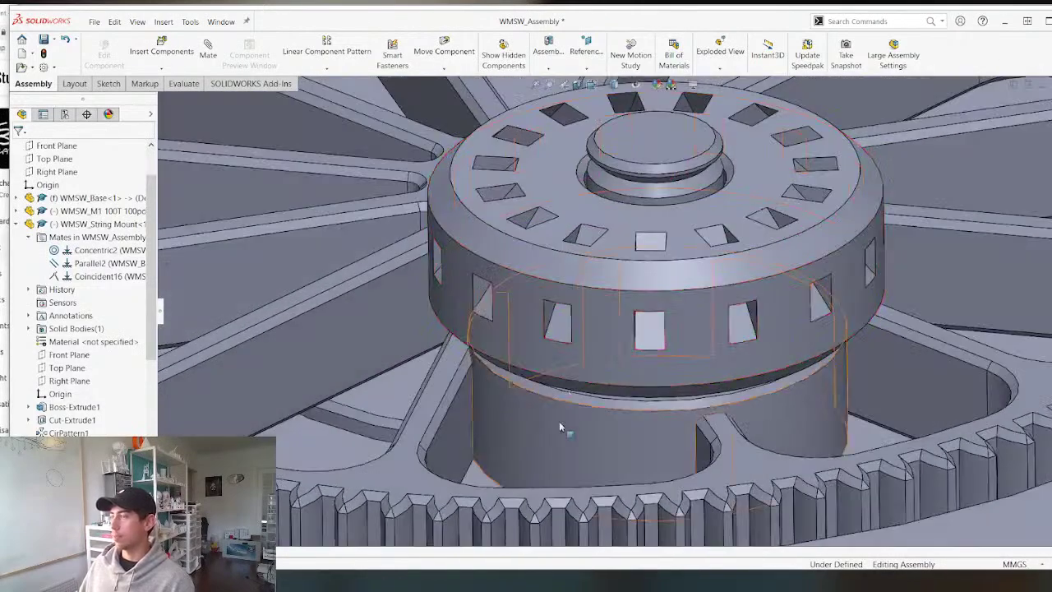
scroll(591, 370, up, 8)
scroll(599, 370, down, 6)
right_click(600, 370)
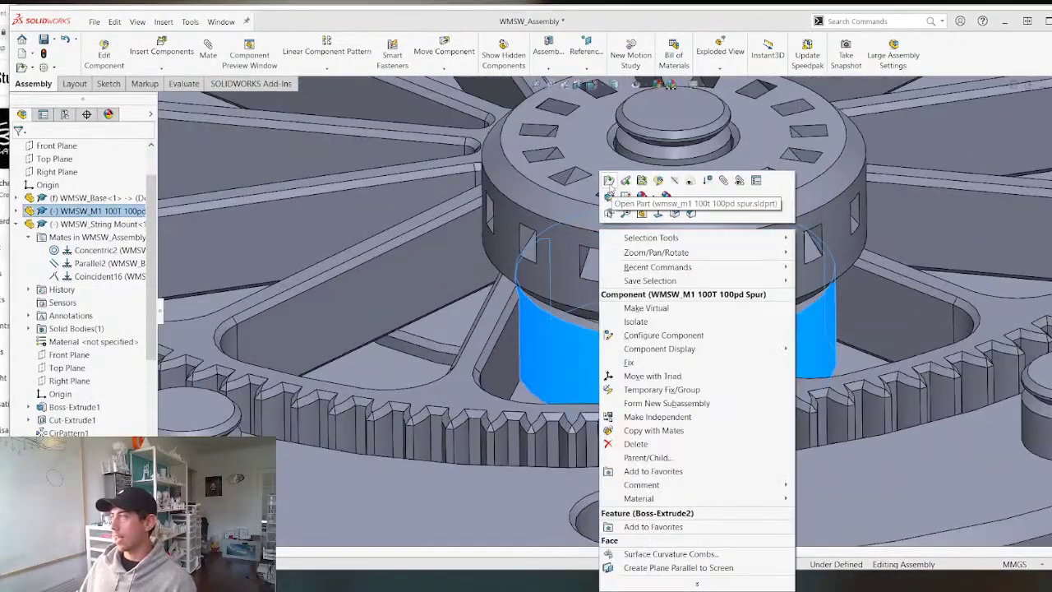
click(608, 181)
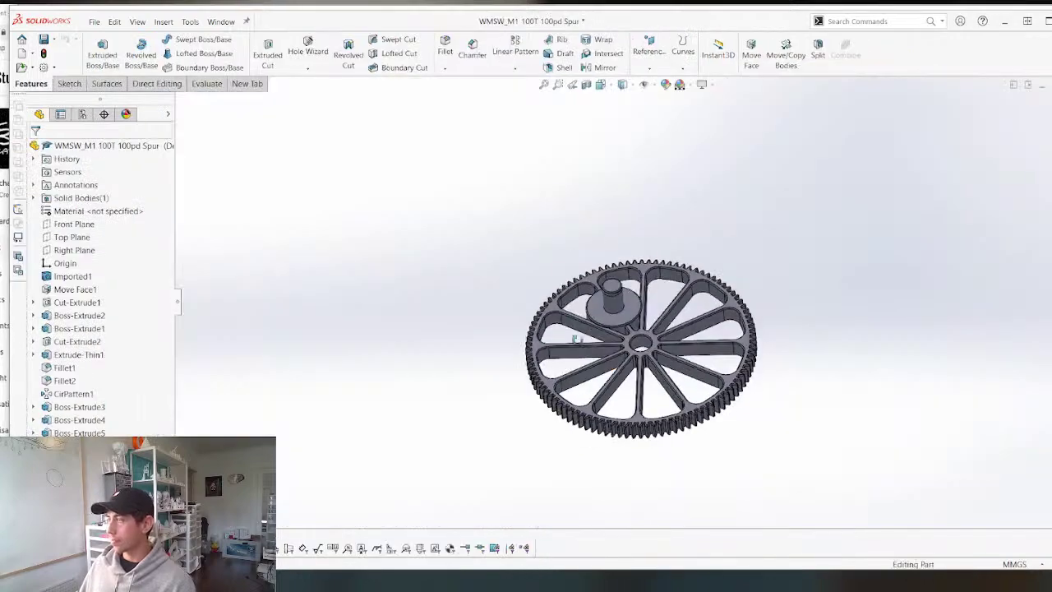
middle_drag(572, 338, 639, 291)
scroll(633, 349, down, 6)
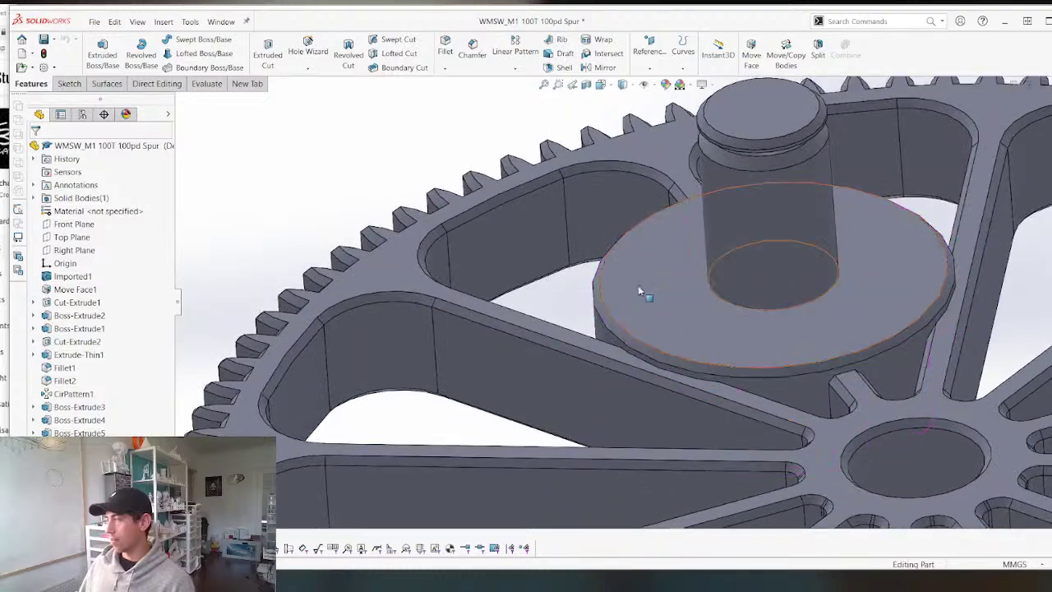
scroll(601, 398, up, 5)
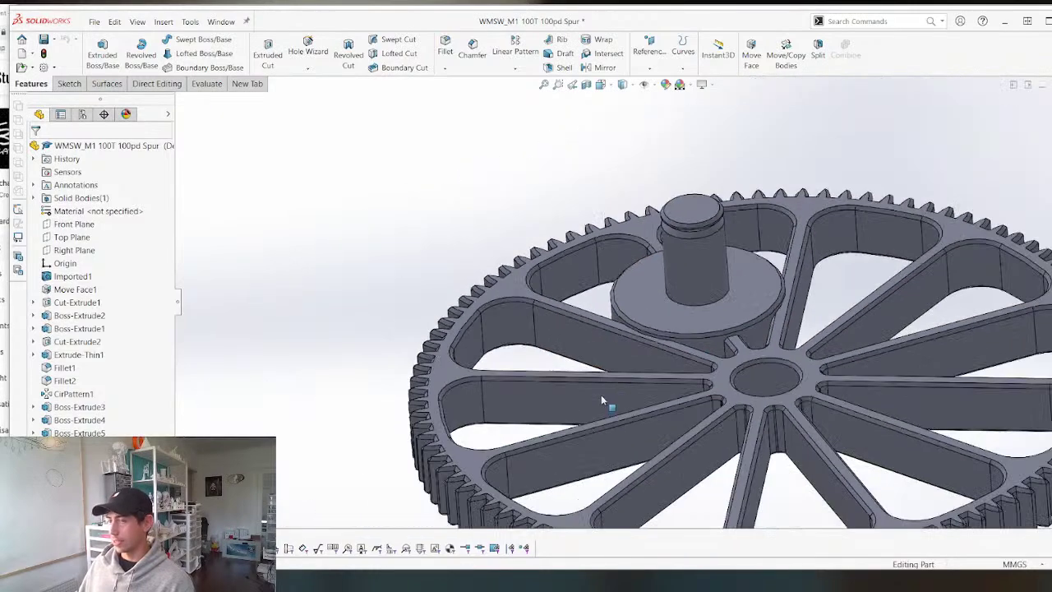
Export the 100-tooth spur gear as an STL file into the project's STL folder, keeping the name WMSW_M1 100T 100pd Spur.
scroll(604, 400, up, 3)
middle_drag(617, 399, 625, 276)
key(ctrl+s)
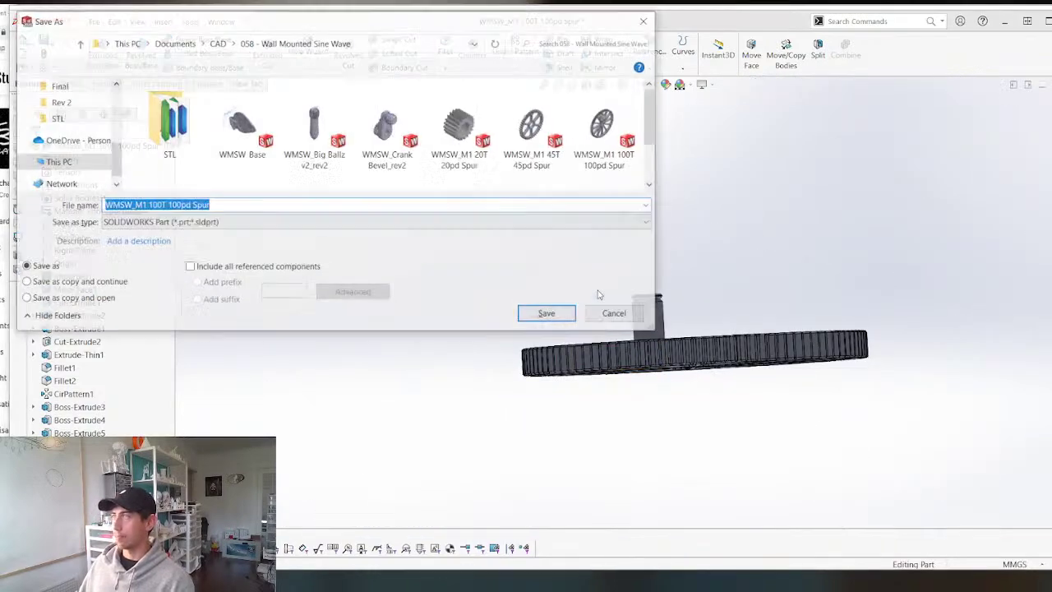
click(246, 222)
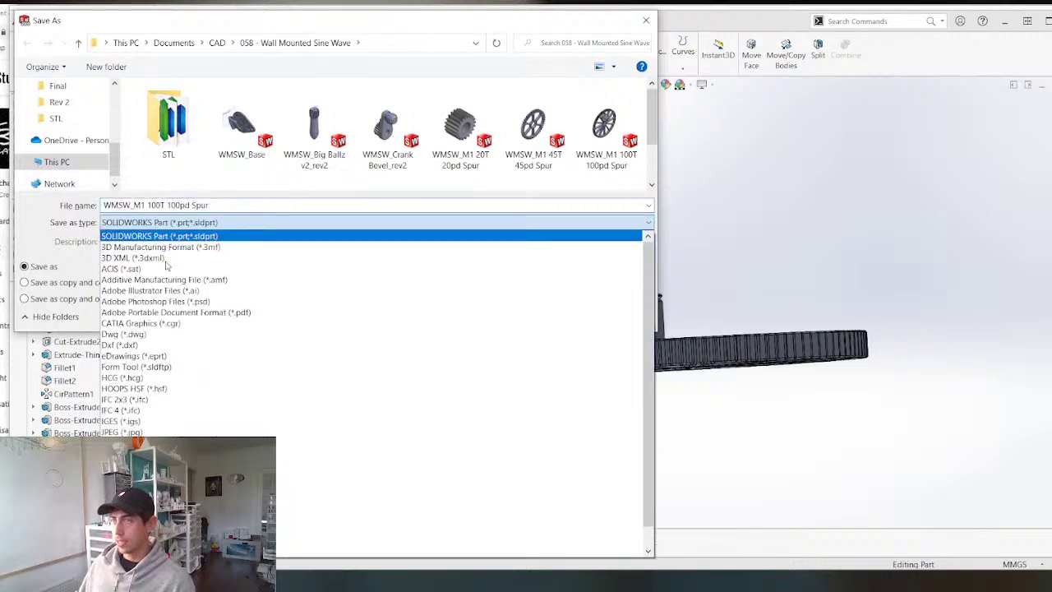
click(370, 533)
double_click(187, 113)
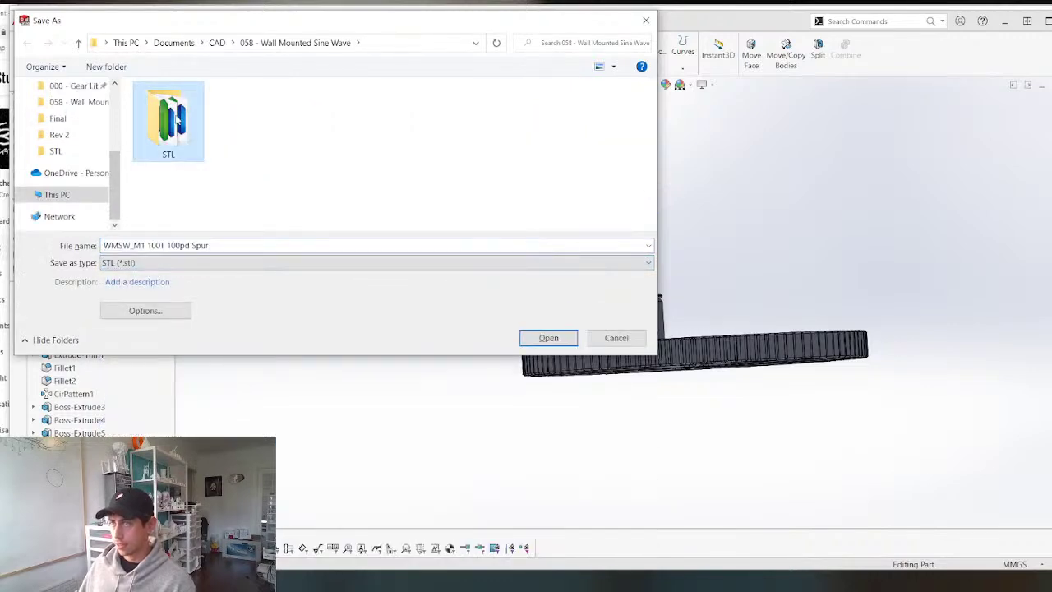
click(542, 337)
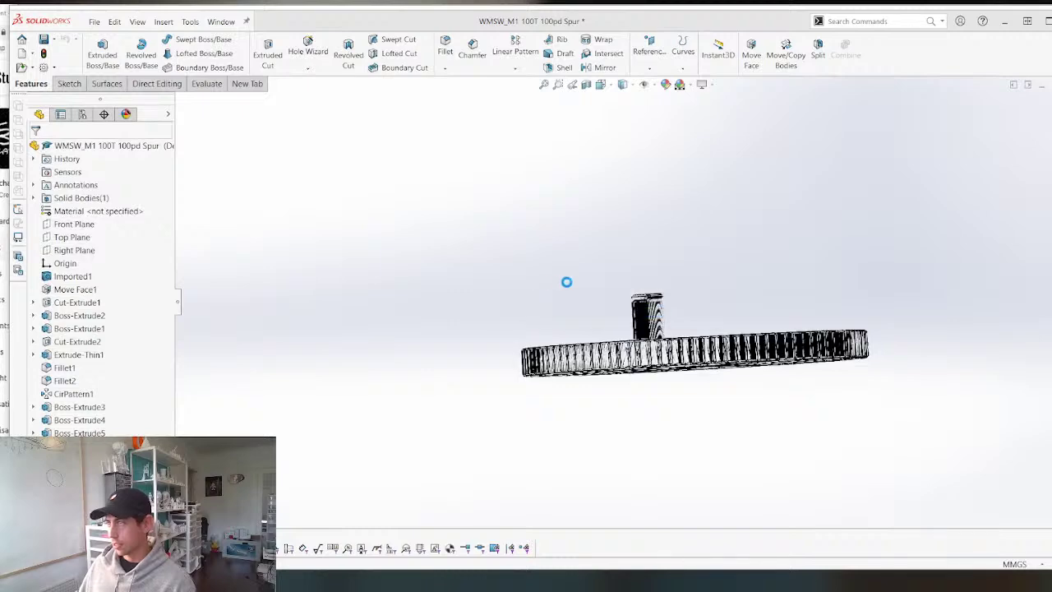
click(658, 313)
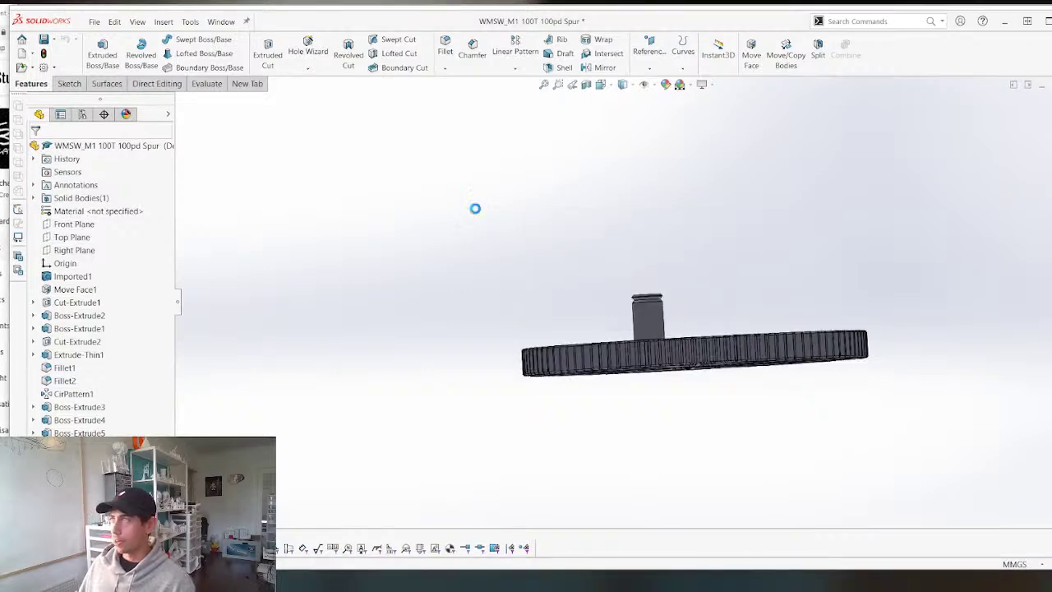
Return to the assembly, hide the string mount and the 100-tooth gear, and open the WMSW_Crank Bevel_rev2 part.
key(ctrl+Tab)
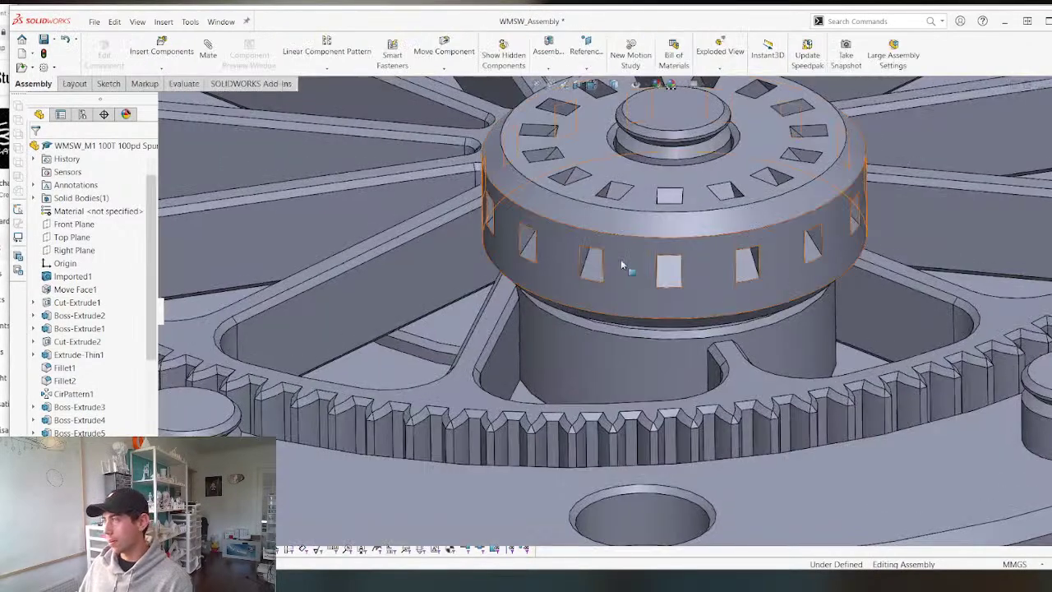
click(651, 191)
key(Tab)
key(Tab)
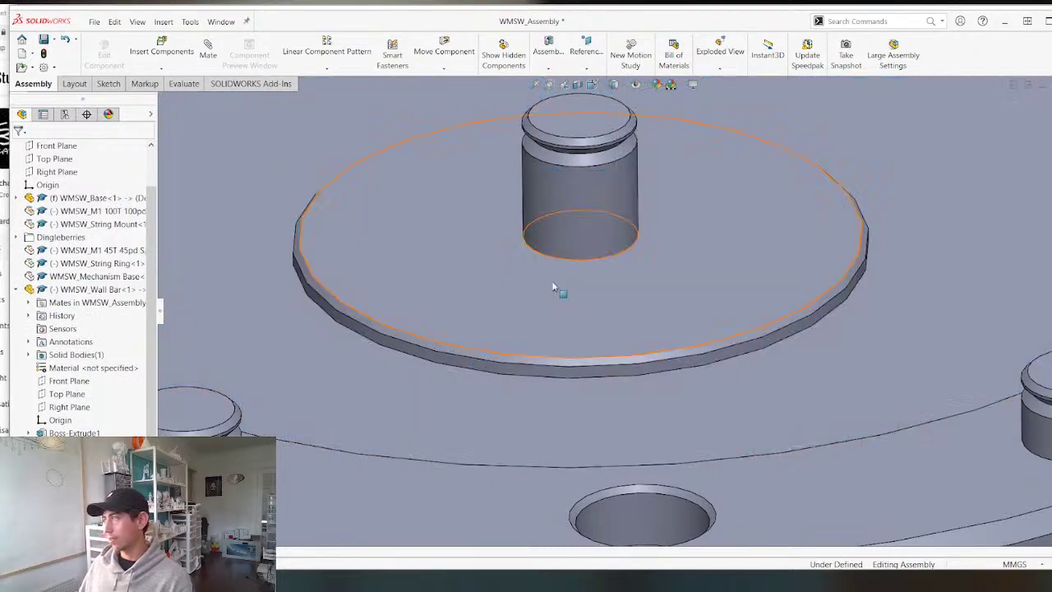
scroll(557, 287, up, 8)
scroll(723, 229, down, 5)
right_click(825, 256)
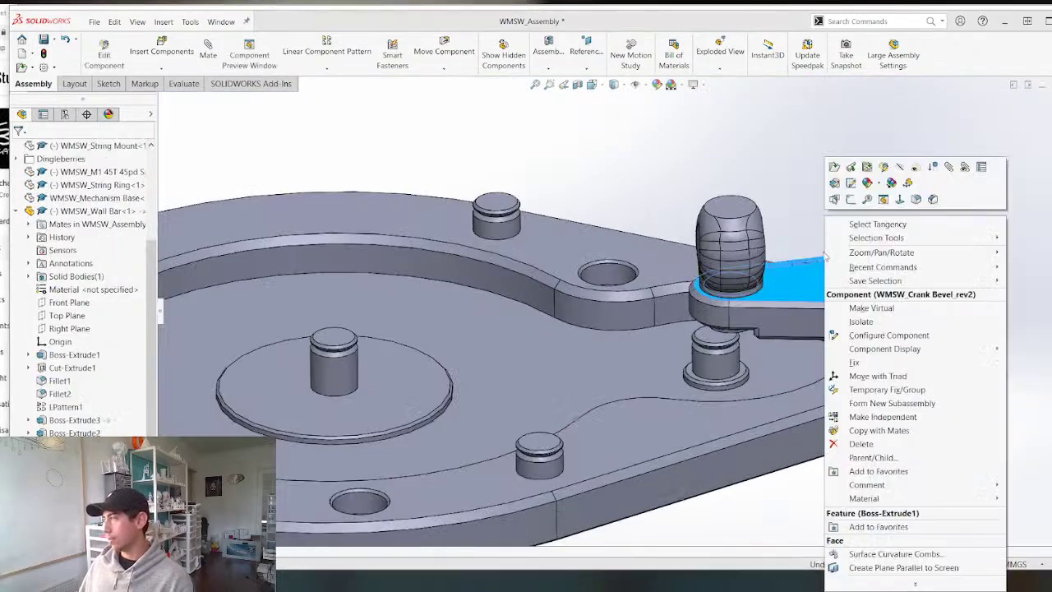
click(836, 169)
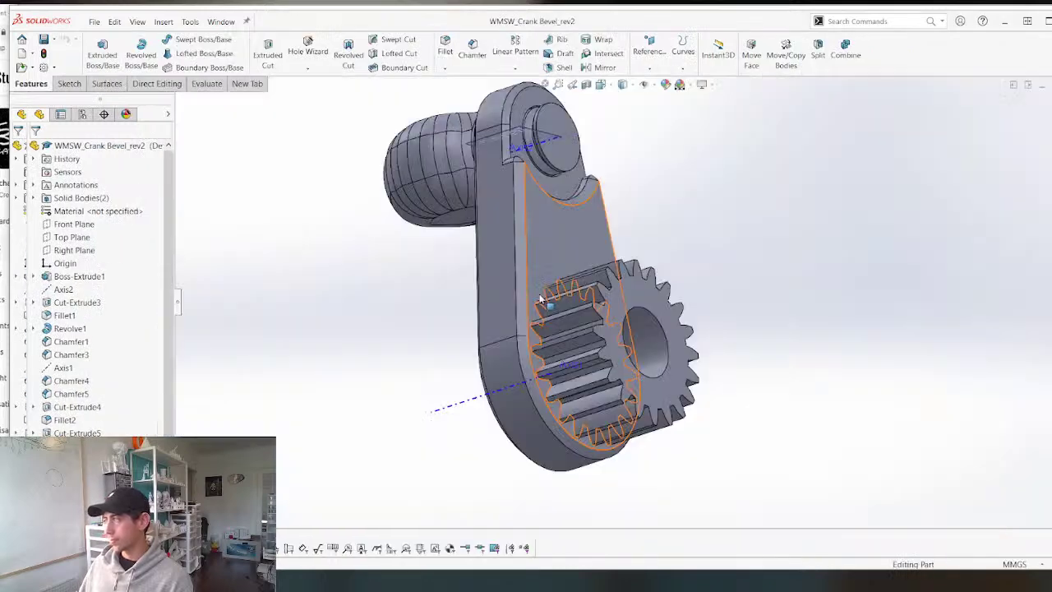
Chamfer the edge of the crank arm's pivot hole on the lettered face by 0.5 mm at 45 degrees.
scroll(540, 299, up, 6)
middle_drag(540, 299, 665, 224)
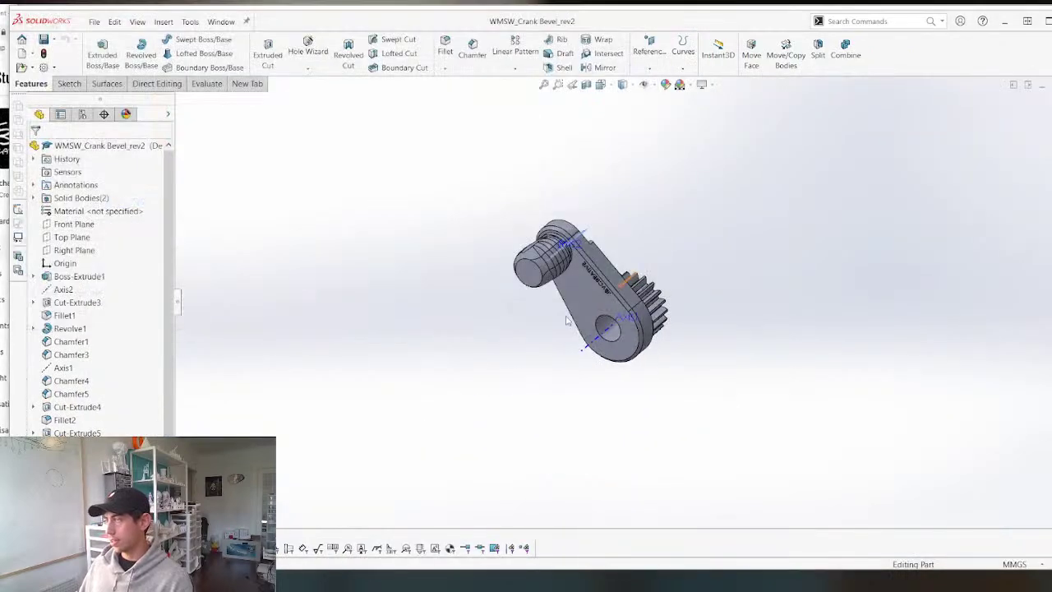
scroll(616, 312, down, 5)
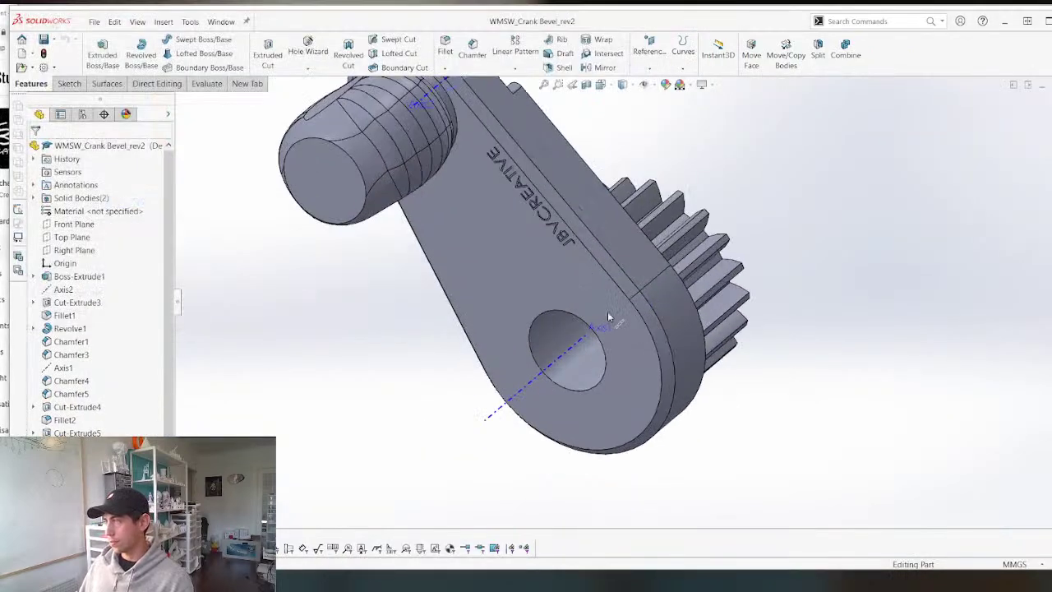
click(475, 52)
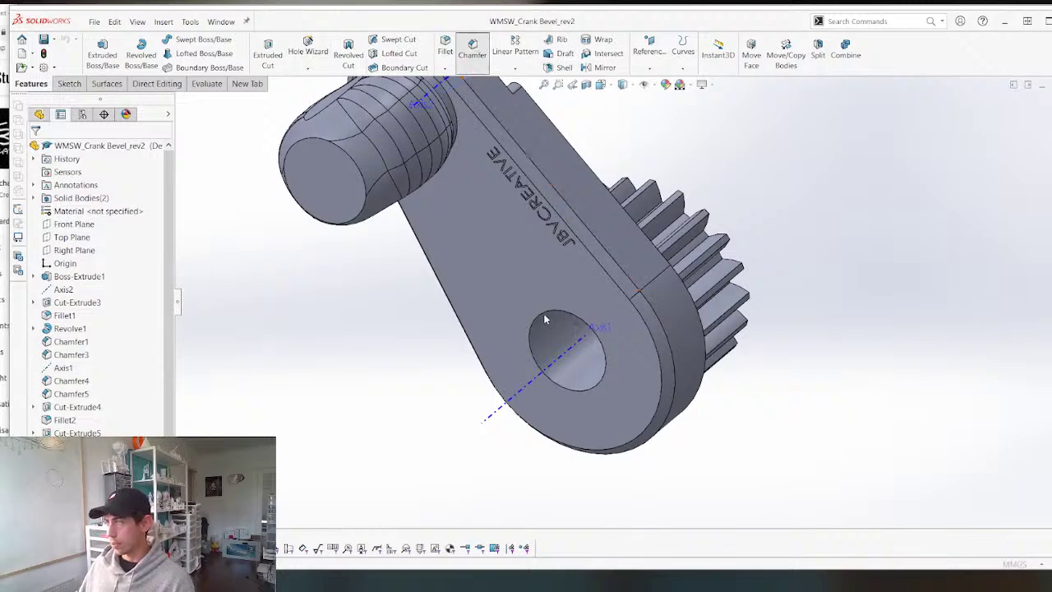
click(544, 319)
middle_drag(446, 319, 339, 214)
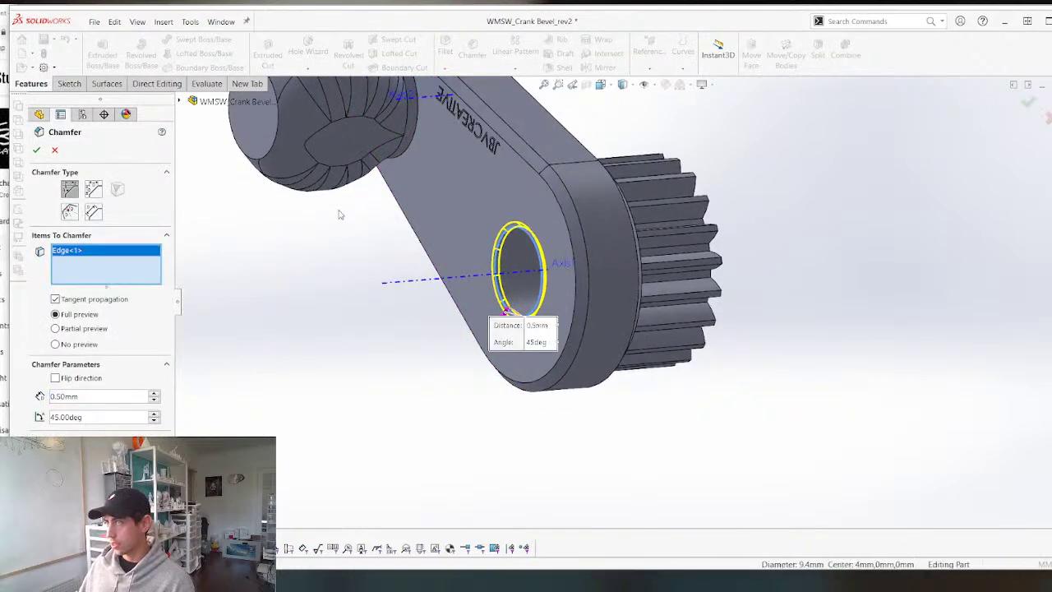
key(Return)
Isolate the crank arm body to inspect its lettered side, exit the isolation, and check the gear bore's diameter.
right_click(481, 191)
click(518, 405)
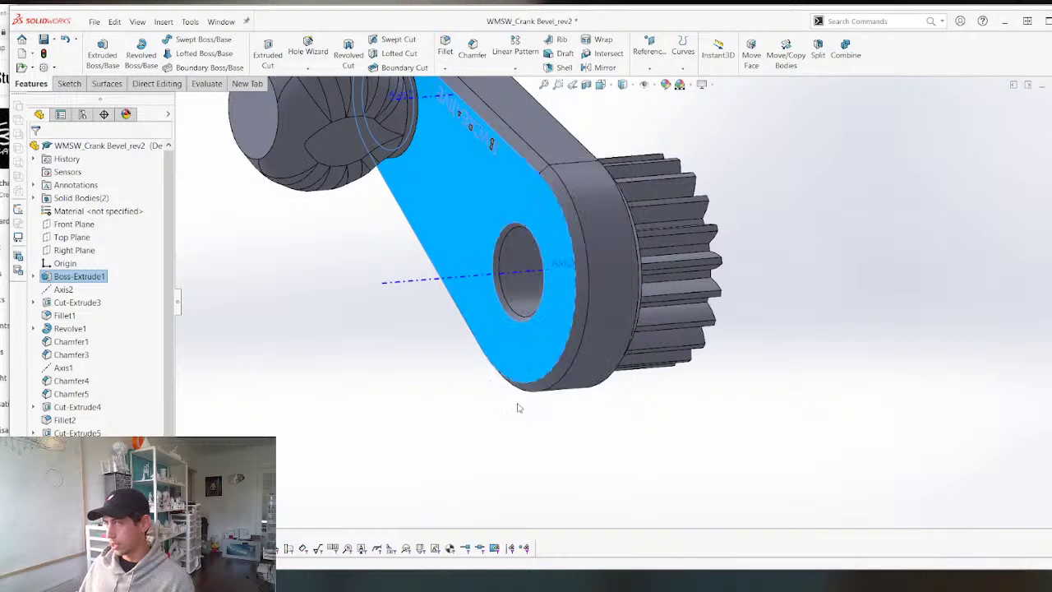
middle_drag(421, 319, 435, 282)
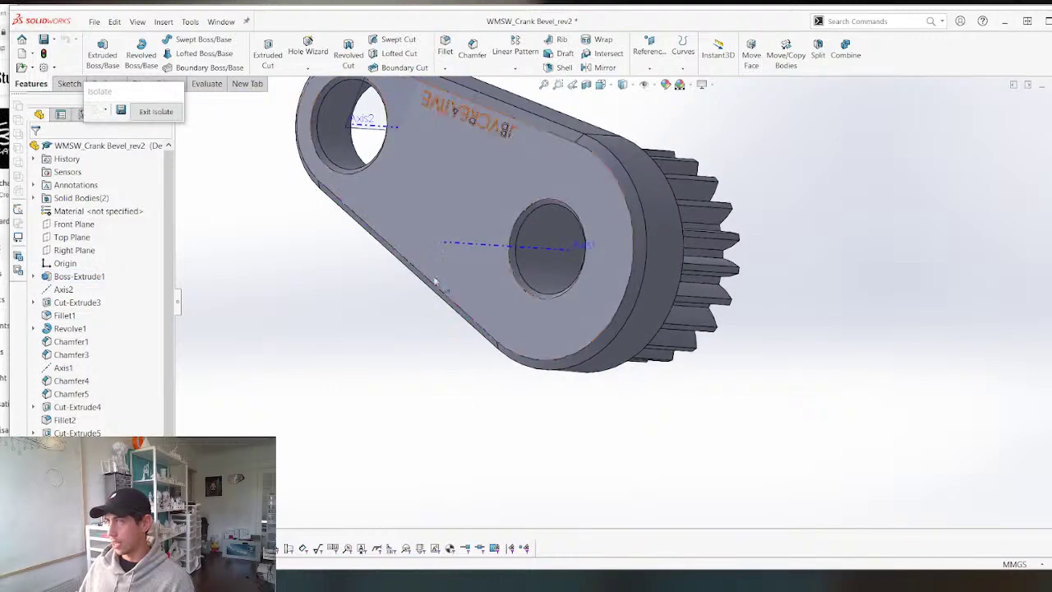
click(155, 111)
middle_drag(508, 213, 338, 277)
scroll(511, 273, down, 4)
middle_drag(511, 274, 528, 238)
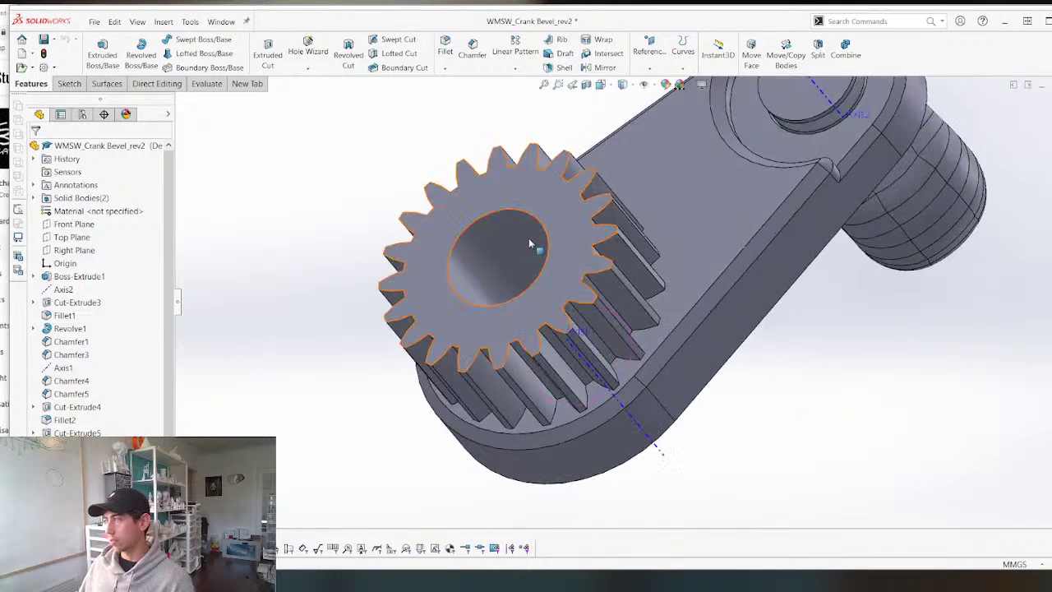
click(528, 238)
scroll(729, 220, up, 4)
Isolate the crank arm body again, check the handle hole's diameter and the arm's sketch dimensions face-on, and exit the isolation.
right_click(649, 265)
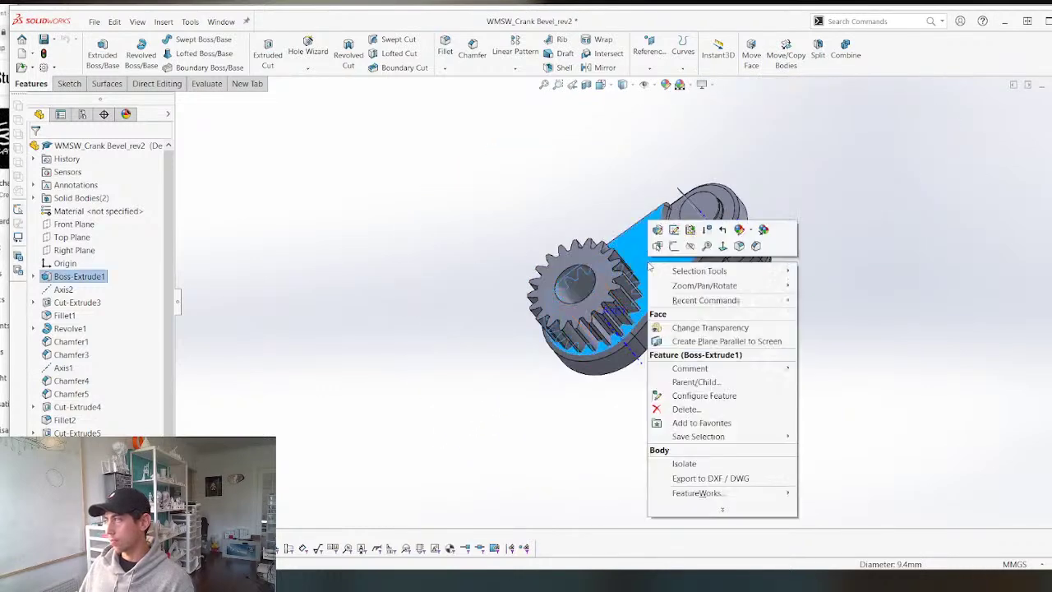
click(683, 463)
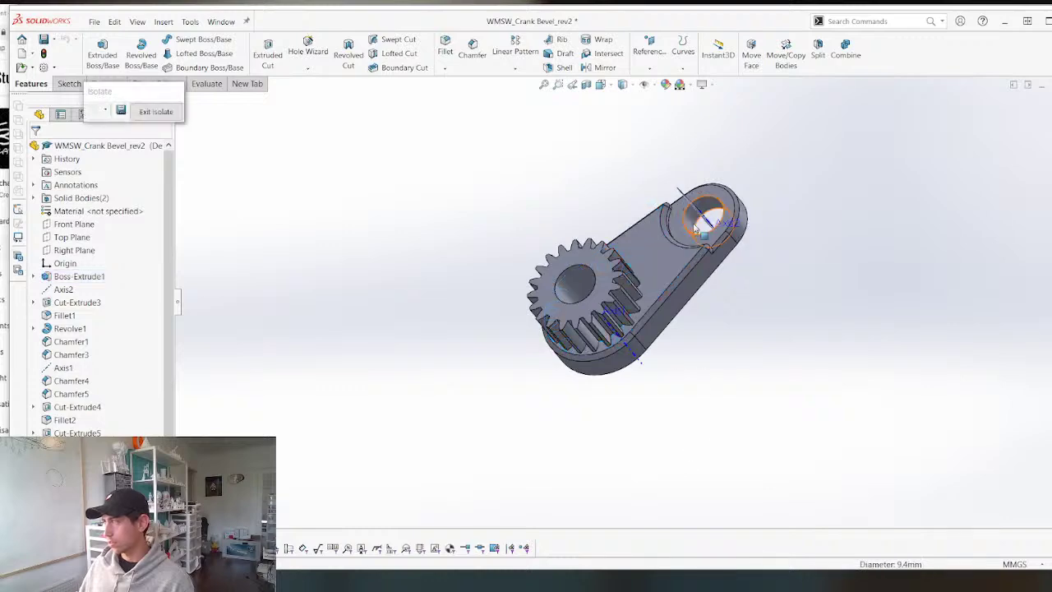
scroll(703, 198, down, 5)
click(704, 202)
scroll(698, 202, up, 5)
middle_drag(613, 205, 670, 243)
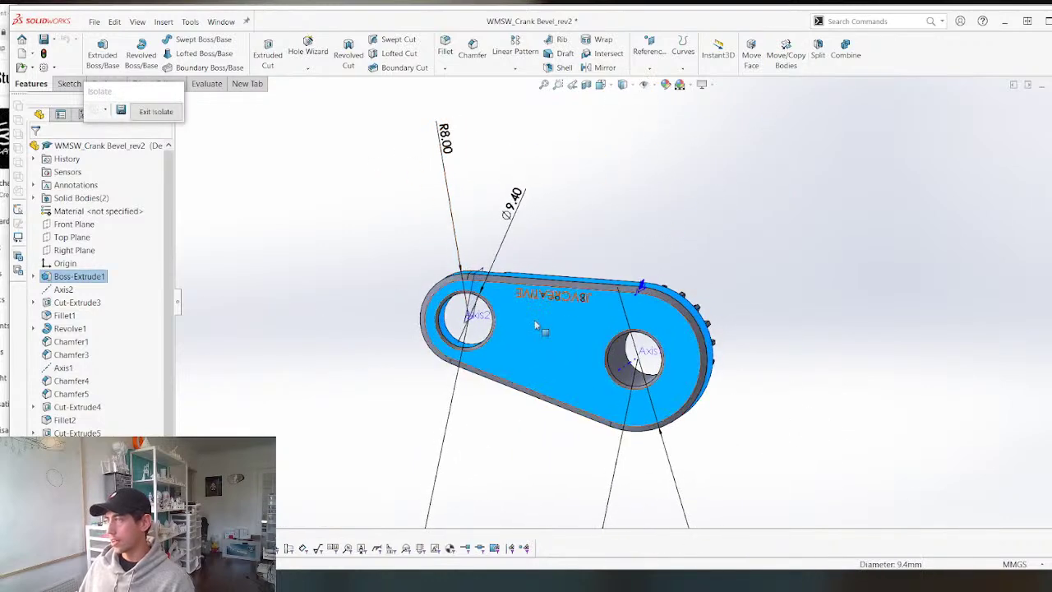
key(ctrl+8)
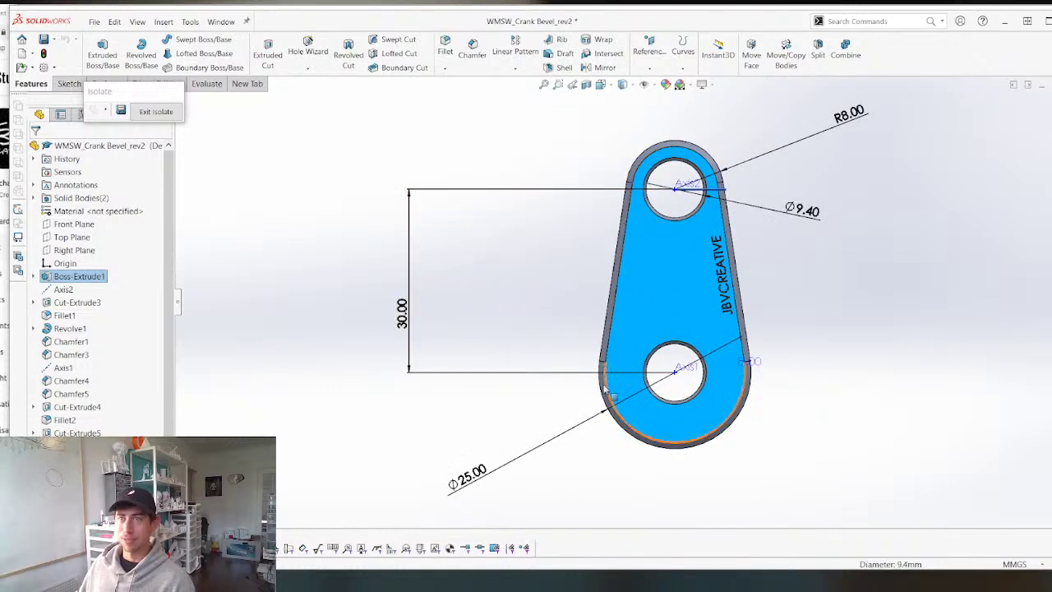
click(235, 145)
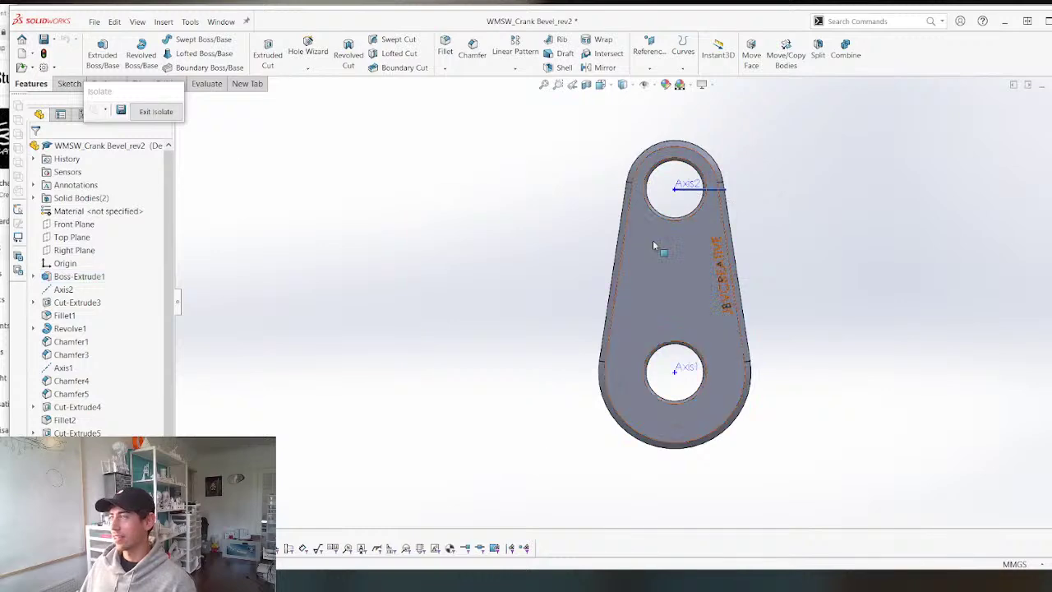
scroll(655, 242, up, 3)
click(154, 119)
Chamfer the end edge of the handle's pin, on the gear side of the crank, by 0.5 mm at 45 degrees.
middle_drag(540, 186, 480, 310)
scroll(698, 263, down, 6)
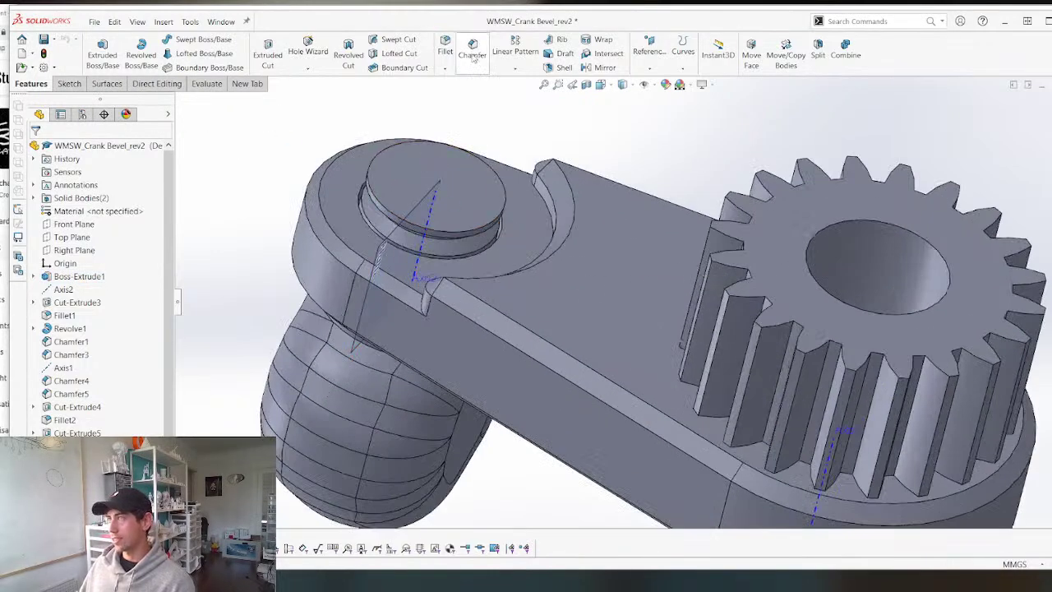
click(419, 230)
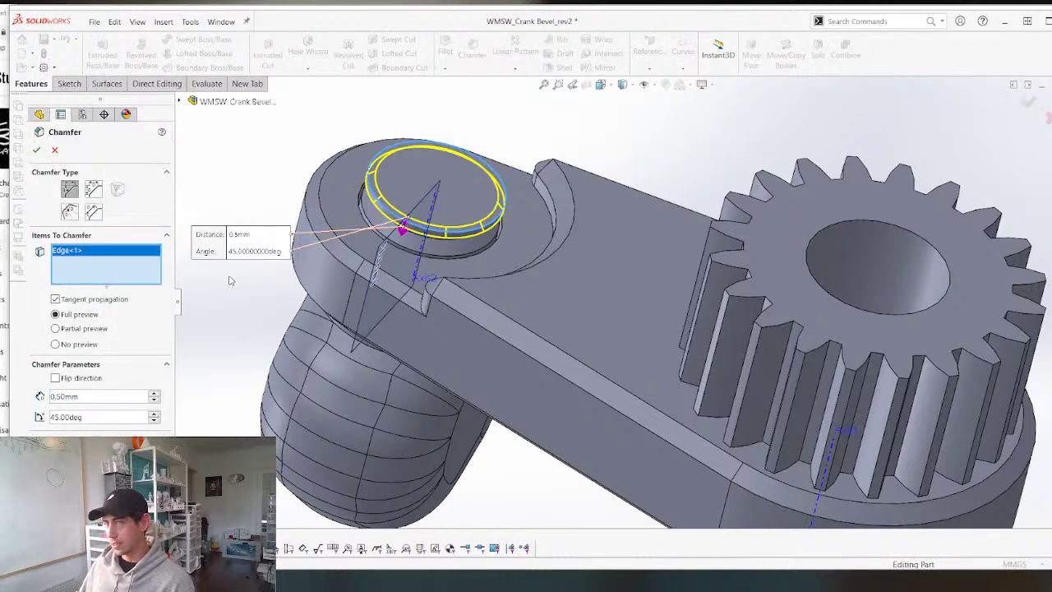
key(Return)
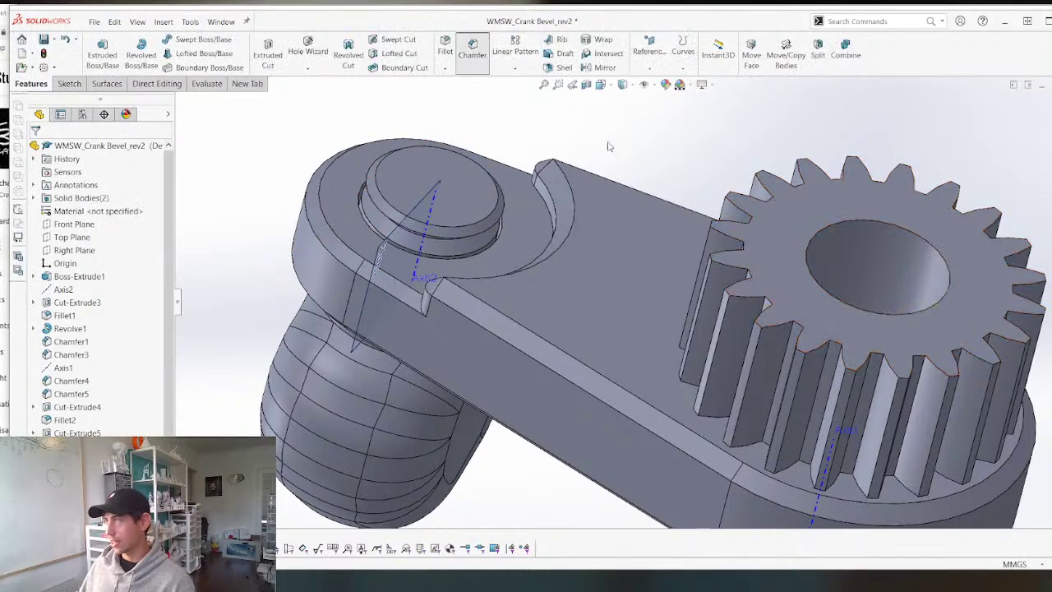
Chamfer all edges of the crank gear's end face, teeth and bore included, by 0.5 mm at 45 degrees.
click(779, 290)
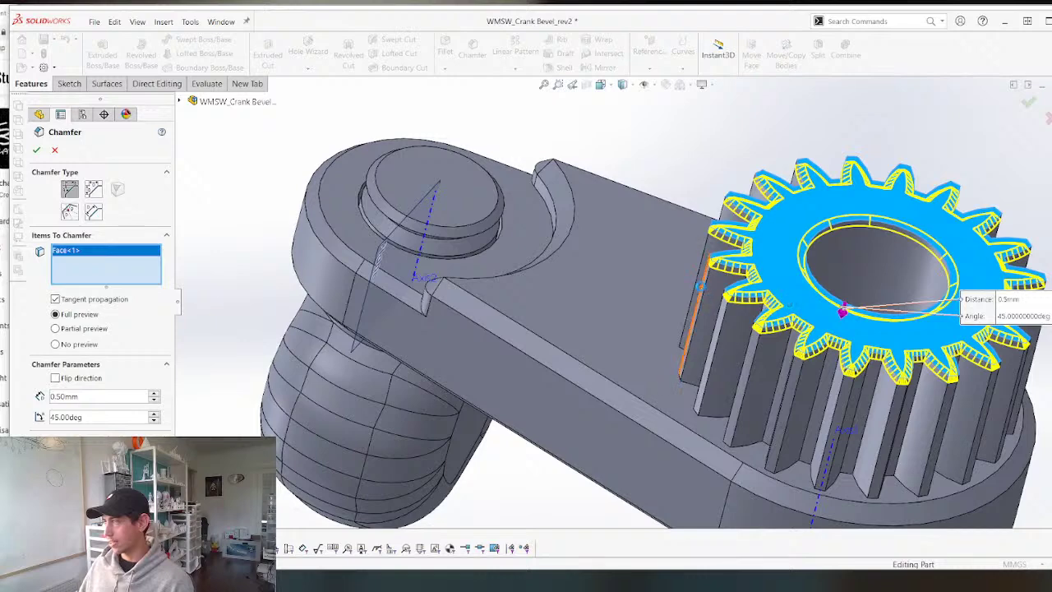
key(Return)
scroll(353, 234, up, 5)
middle_drag(392, 268, 402, 304)
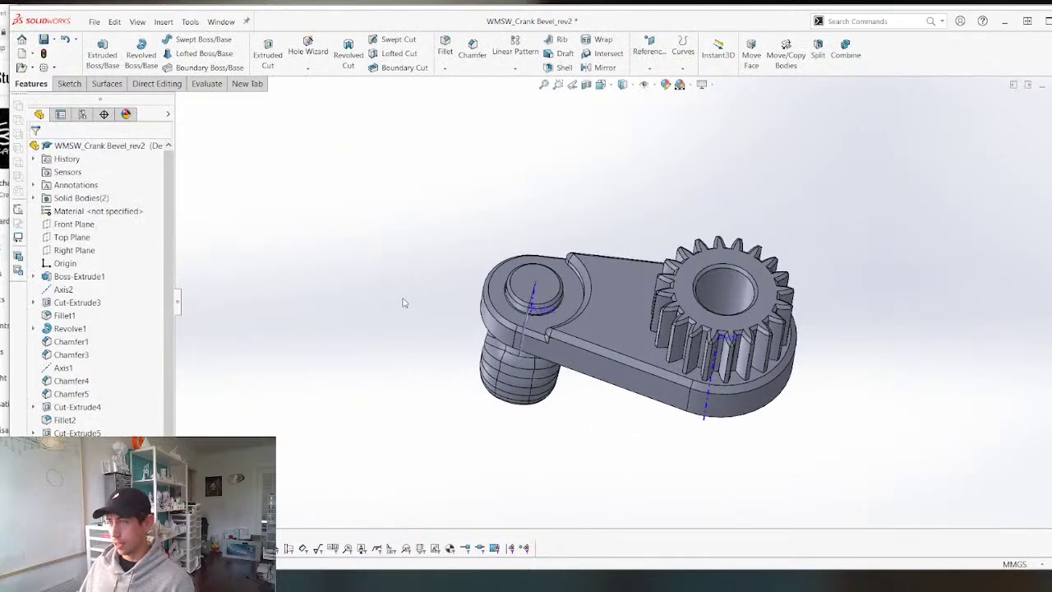
Save the crank part and export it as STL into the STL folder under the name WMSW_Crank Bevel_rev2.
click(609, 313)
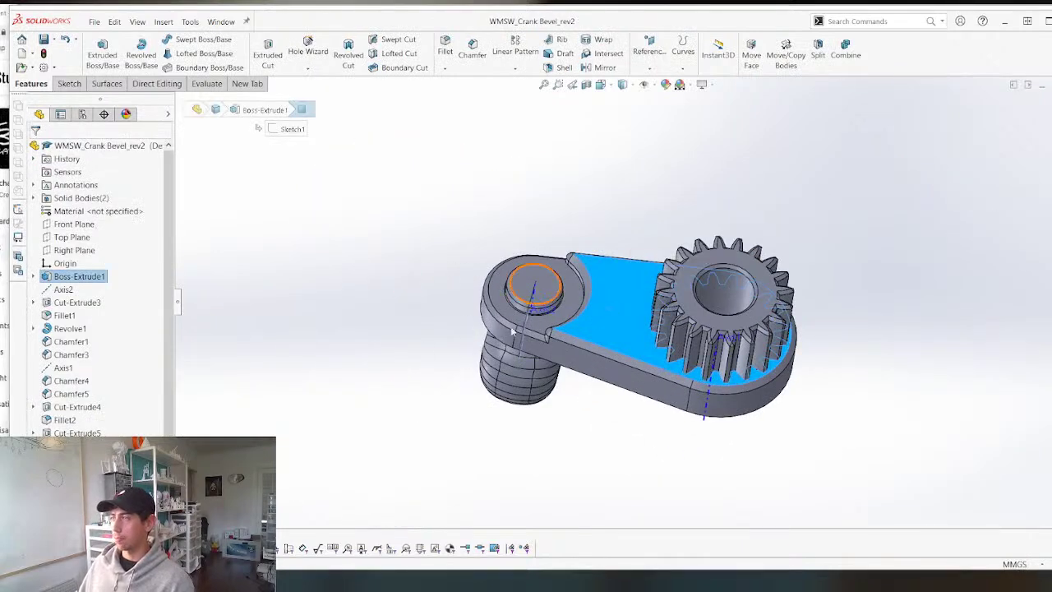
key(ctrl+shift+s)
click(170, 228)
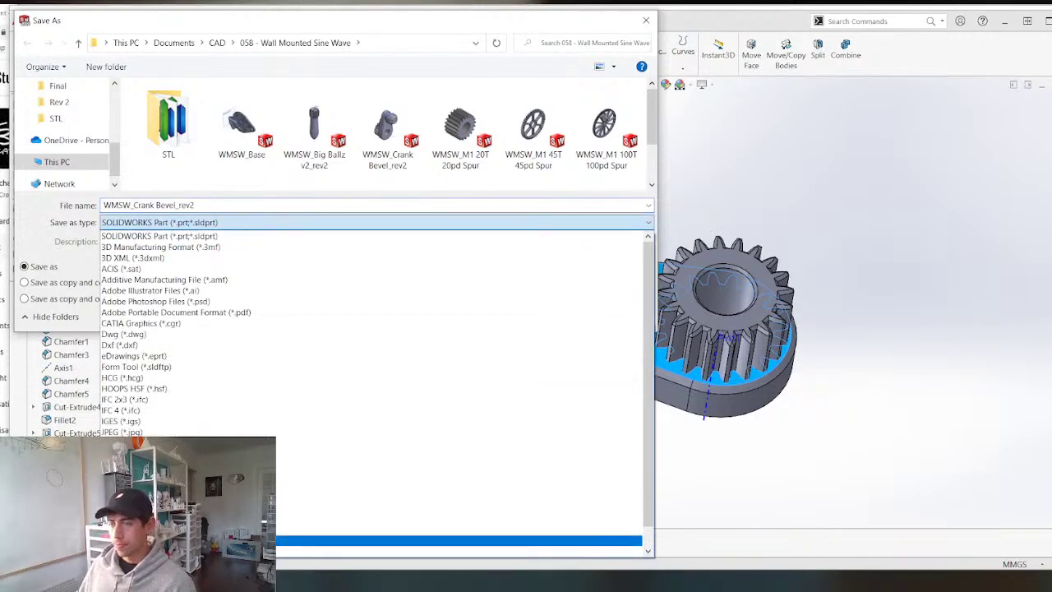
click(186, 540)
click(176, 144)
double_click(175, 145)
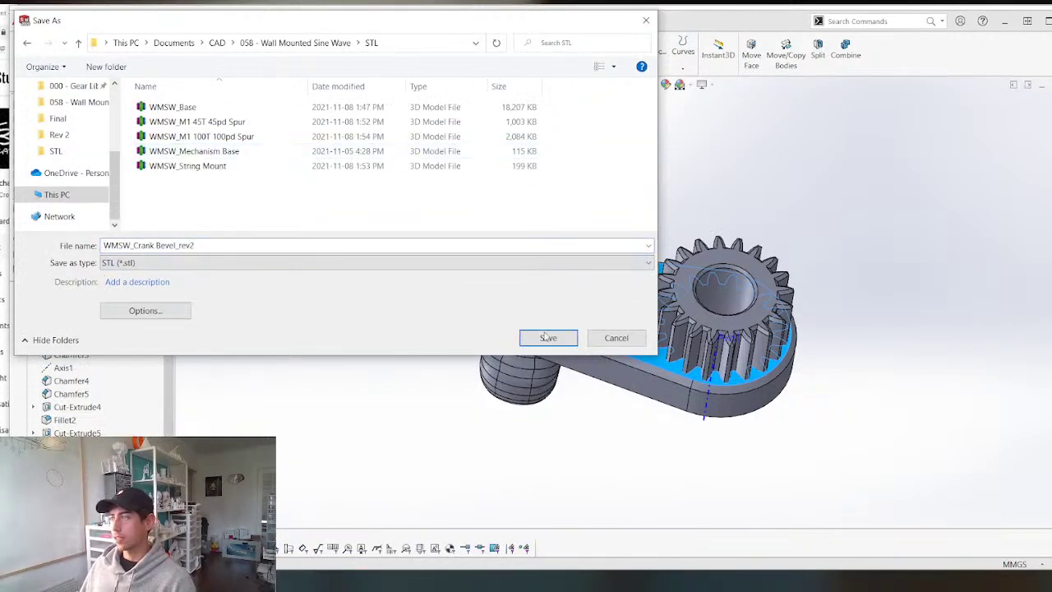
click(547, 338)
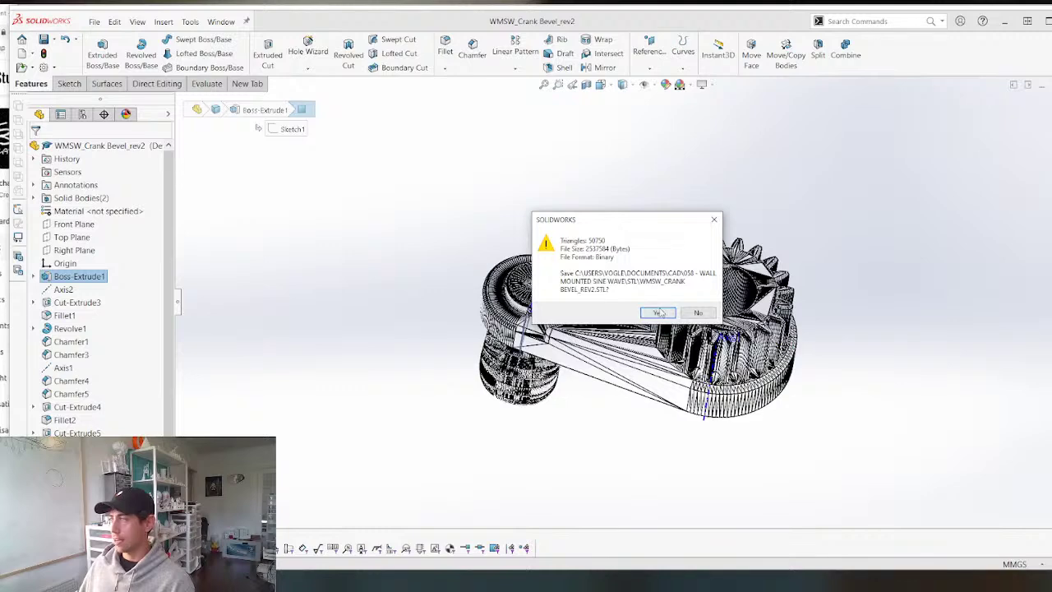
click(657, 312)
Examine the crank part's solid bodies and select the end face of the handle's pin.
click(597, 278)
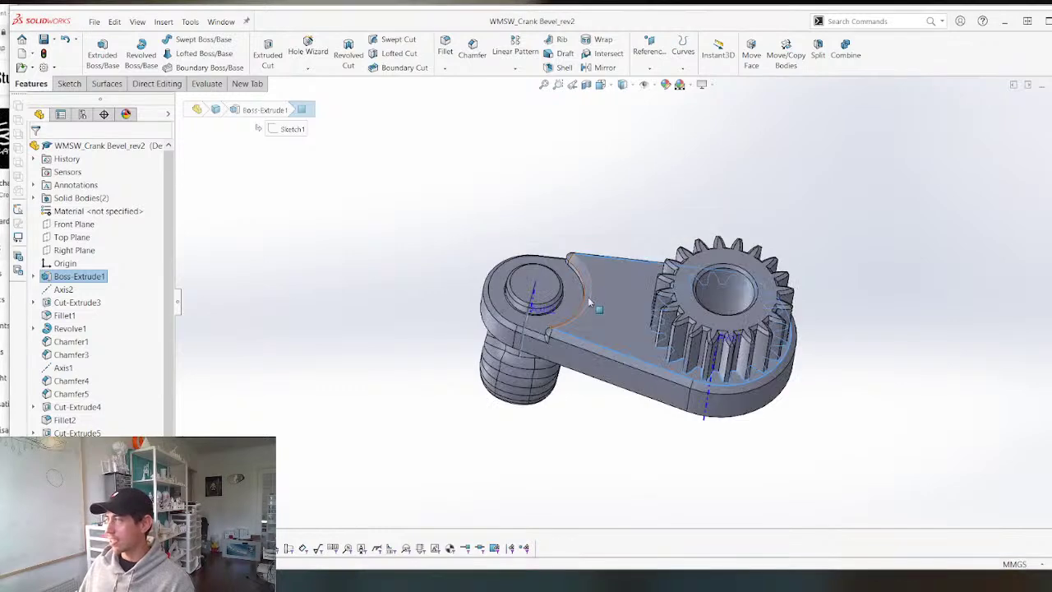
middle_drag(452, 351, 469, 263)
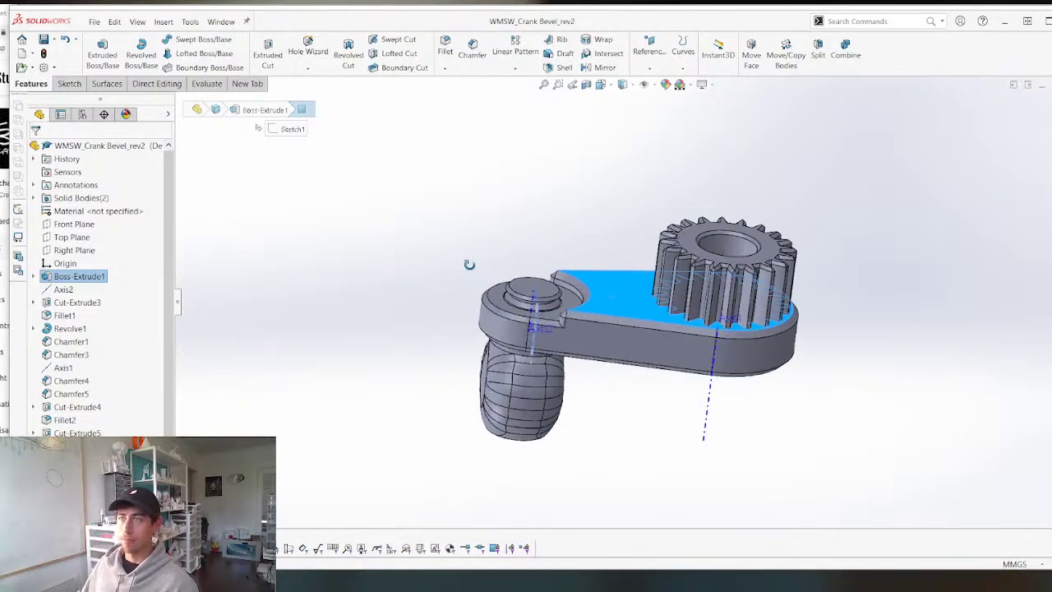
middle_drag(477, 361, 647, 335)
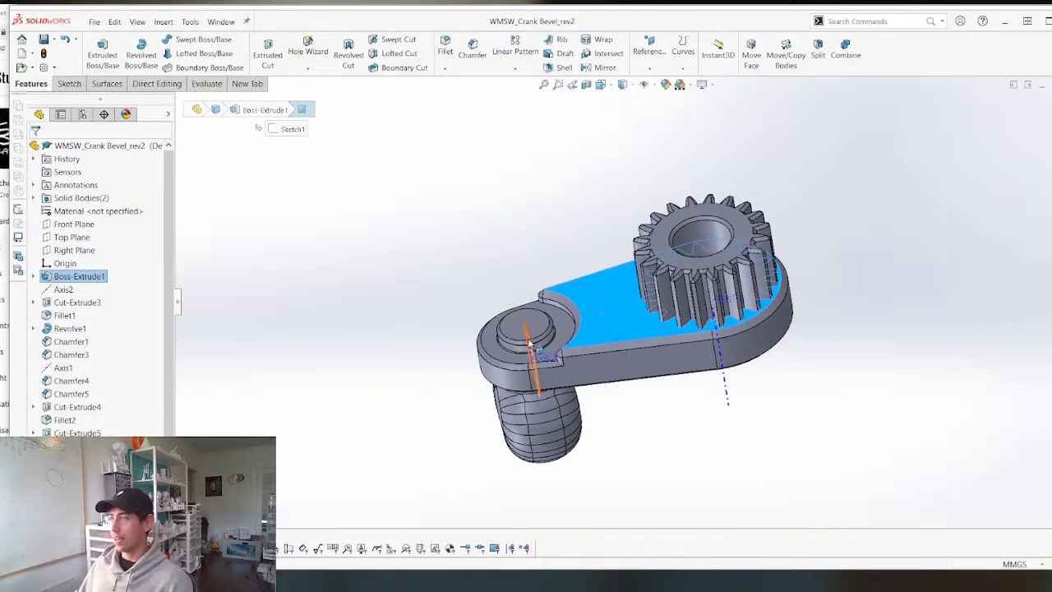
click(81, 198)
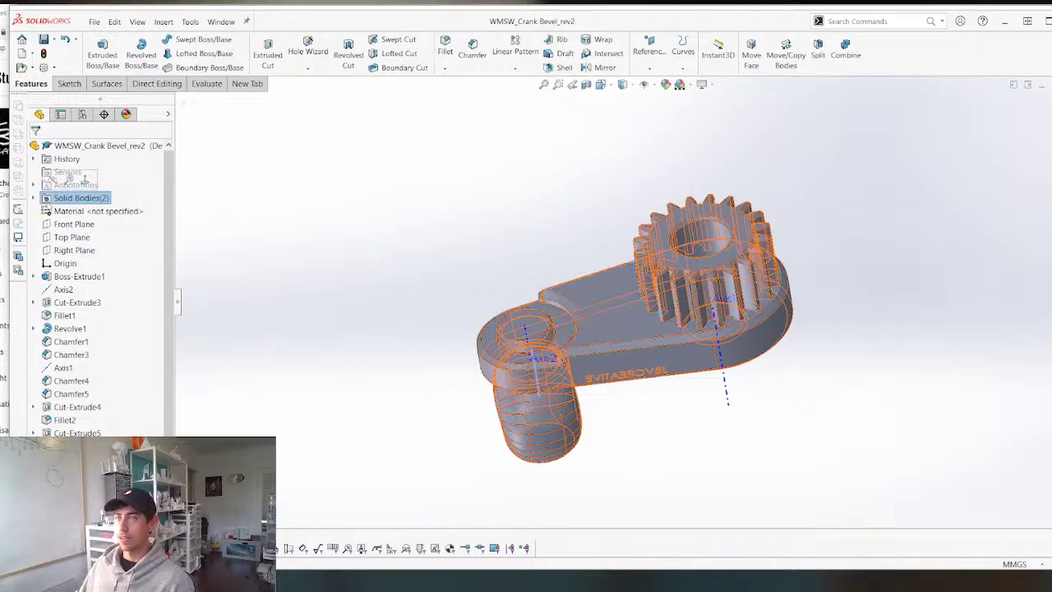
click(292, 314)
click(541, 325)
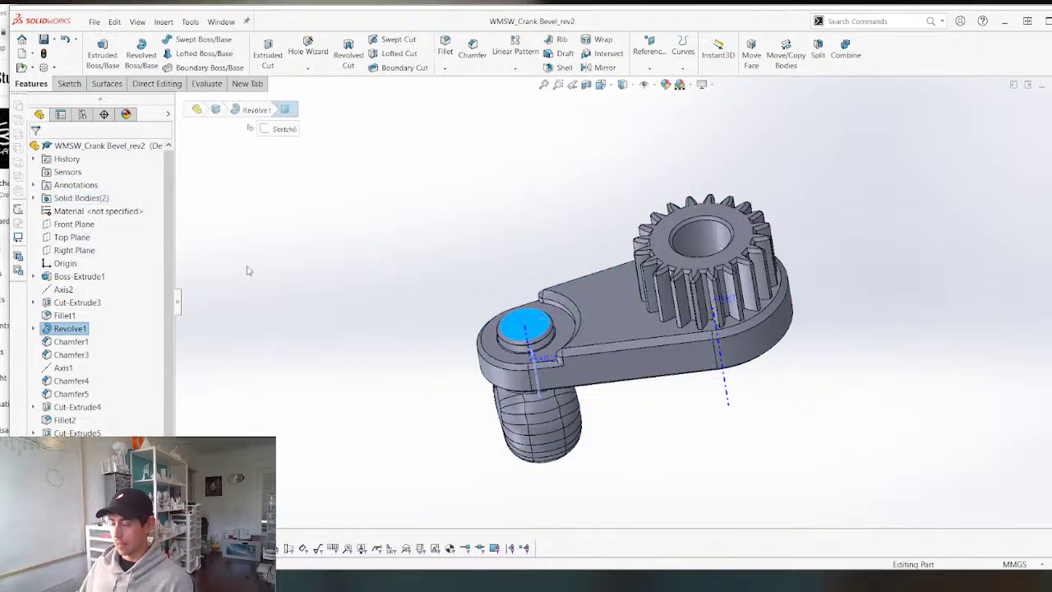
Export the crank handle's knob as STL into the STL folder under the name WMSW_Crank Bevel_rev2 Knob.
key(ctrl+shift+s)
click(246, 222)
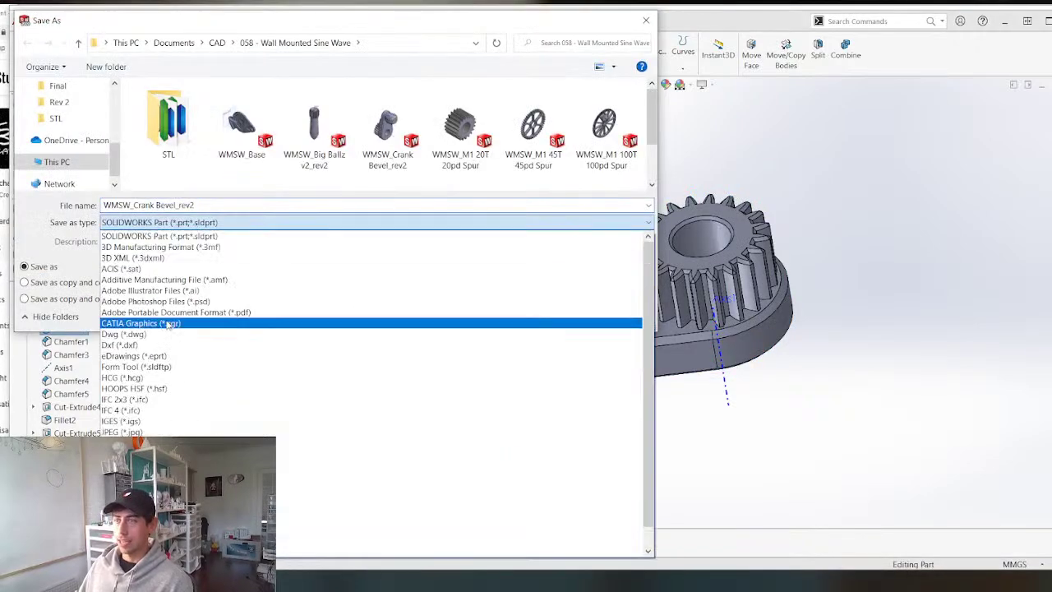
click(146, 540)
double_click(189, 131)
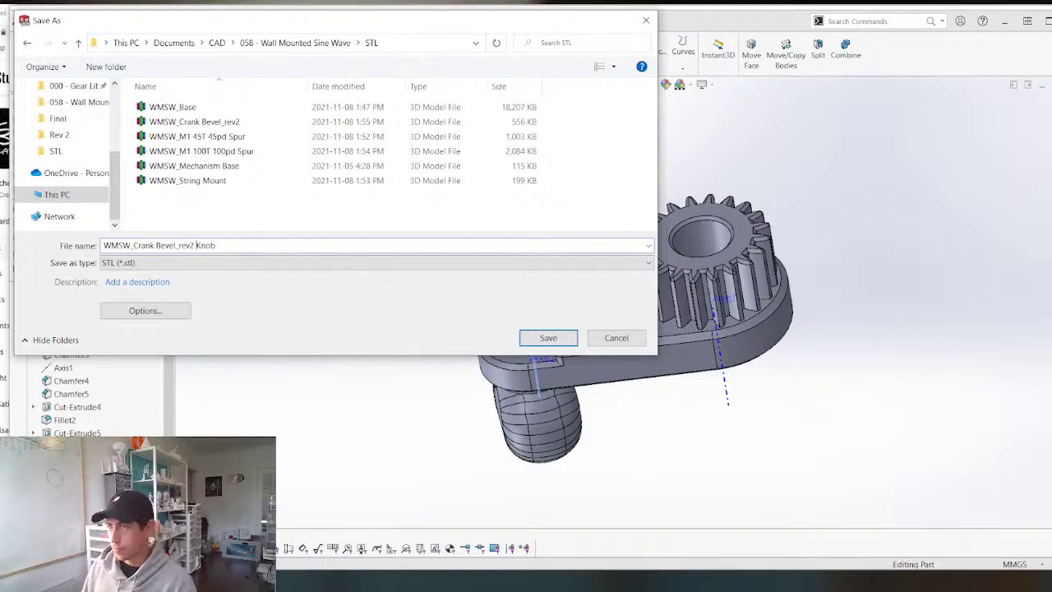
key(Return)
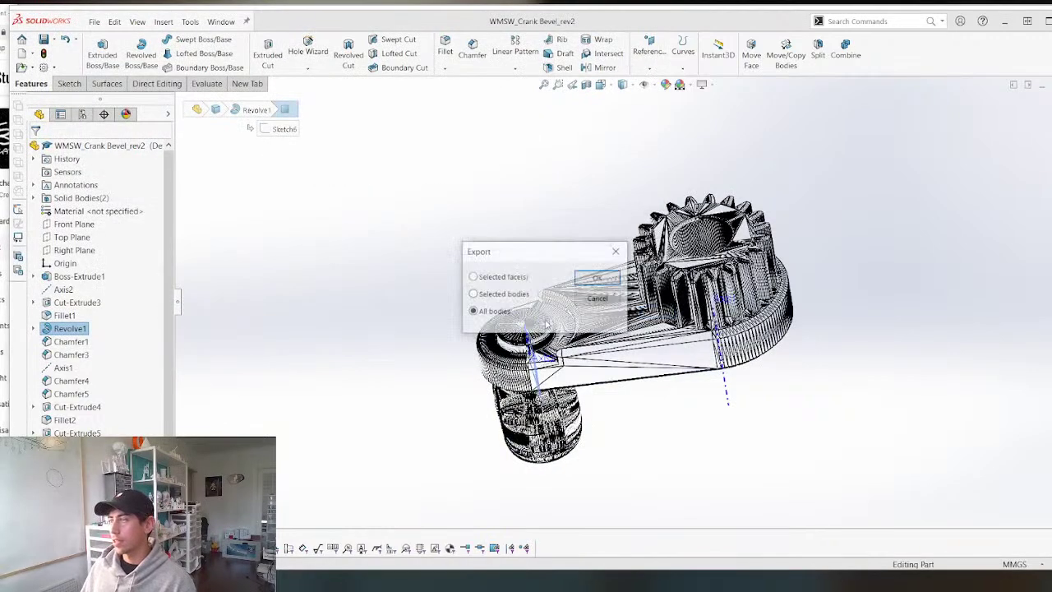
click(599, 279)
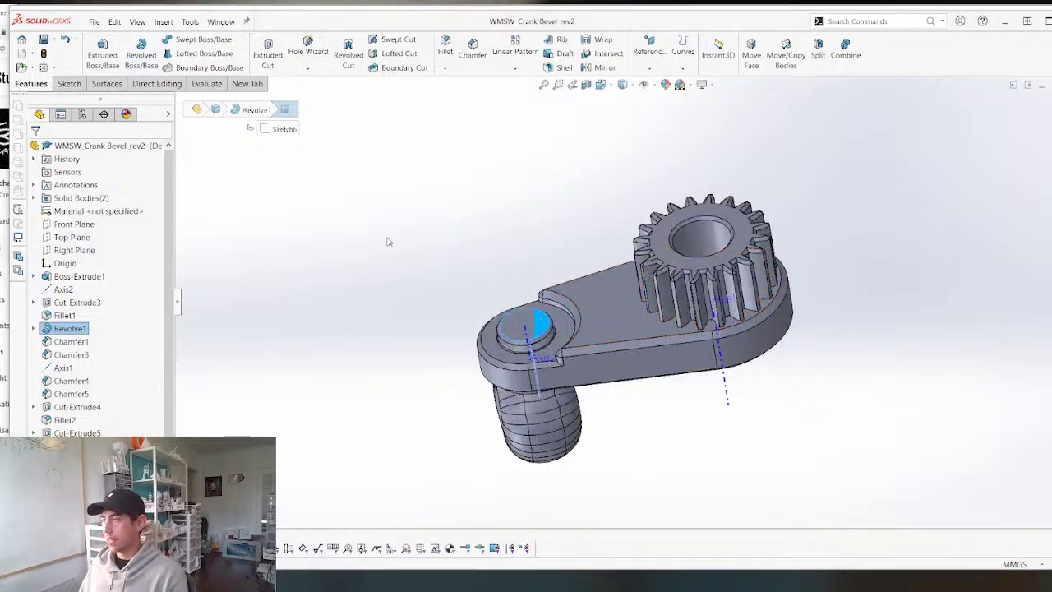
Return to the assembly, hide the base component and open the wall bar as a separate part.
key(ctrl+Tab)
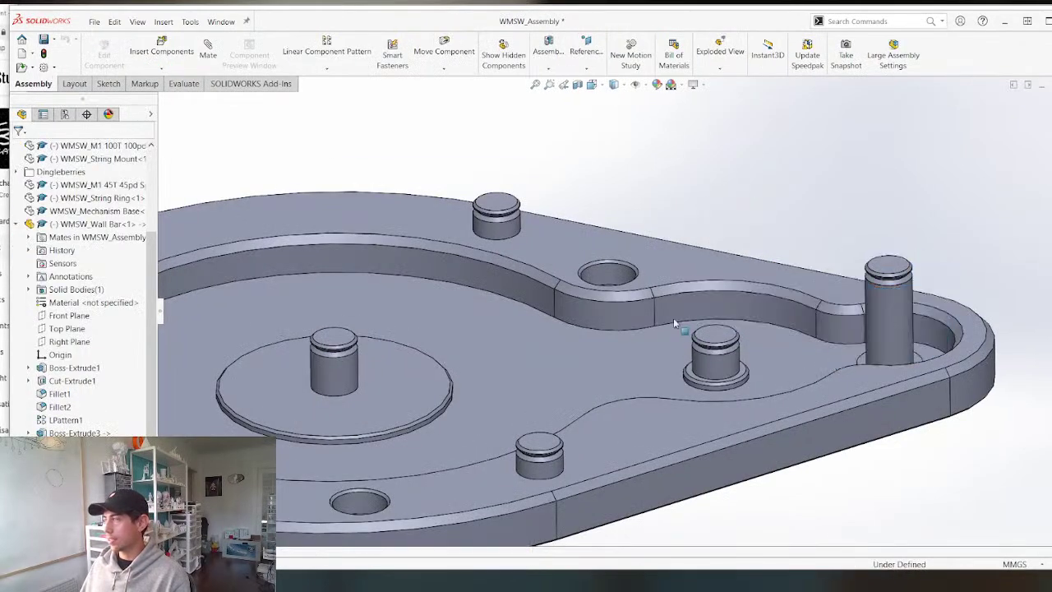
scroll(673, 320, up, 5)
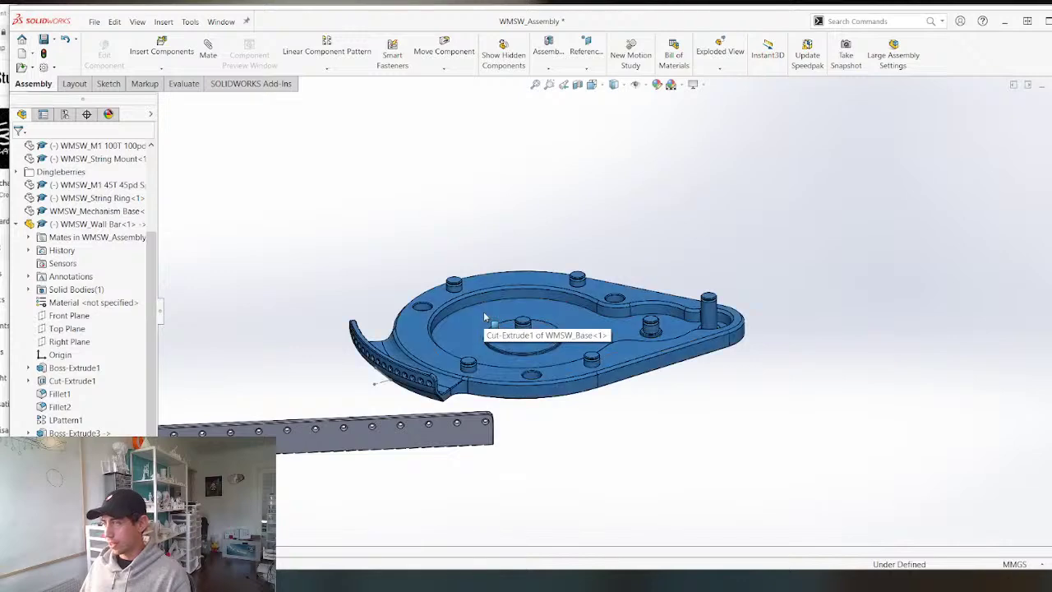
key(Tab)
right_click(430, 441)
click(433, 168)
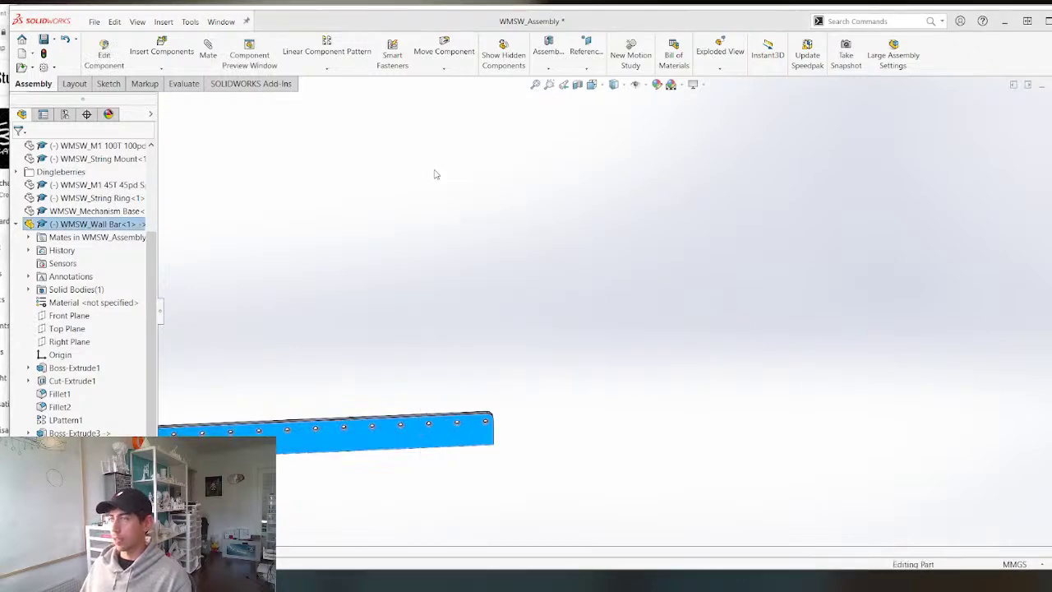
Inspect the wall bar from several sides and export it as STL into the STL folder under the name WMSW_Wall Bar.
middle_drag(276, 263, 446, 312)
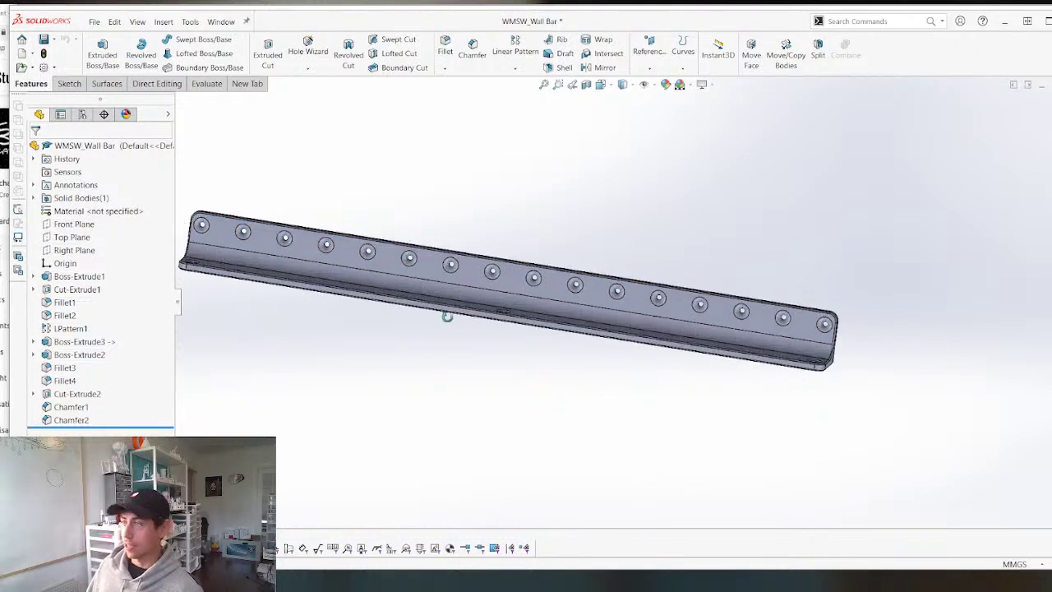
scroll(441, 327, up, 3)
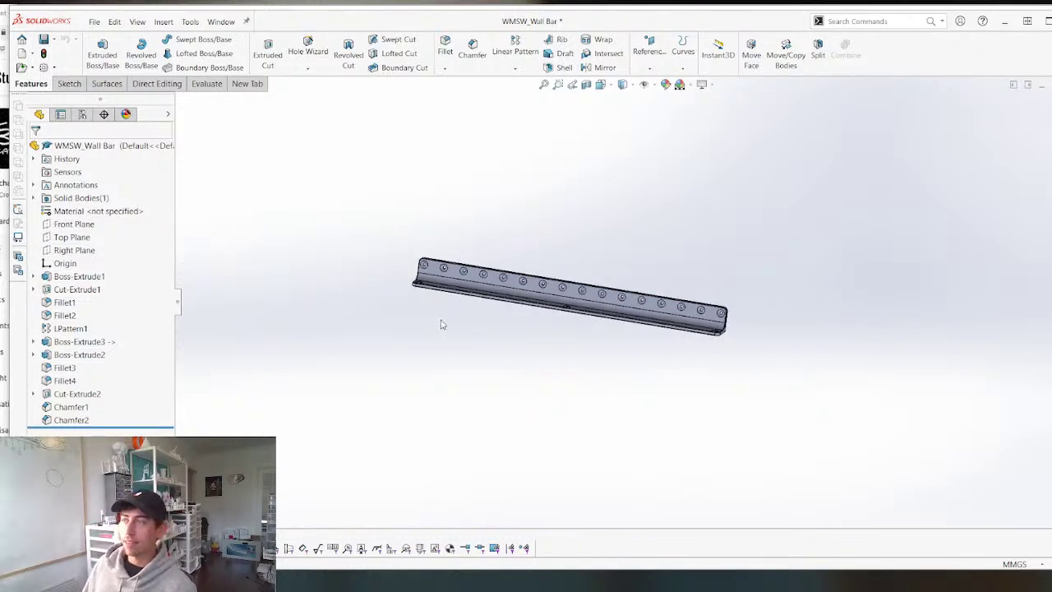
middle_drag(440, 324, 464, 444)
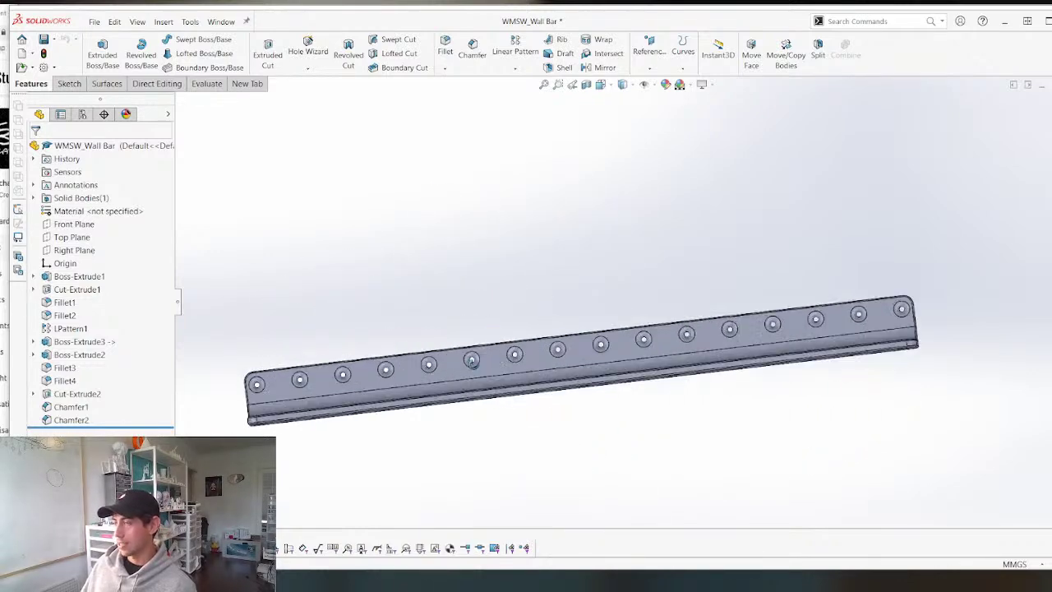
scroll(545, 369, up, 3)
scroll(523, 395, down, 4)
middle_drag(523, 395, 501, 434)
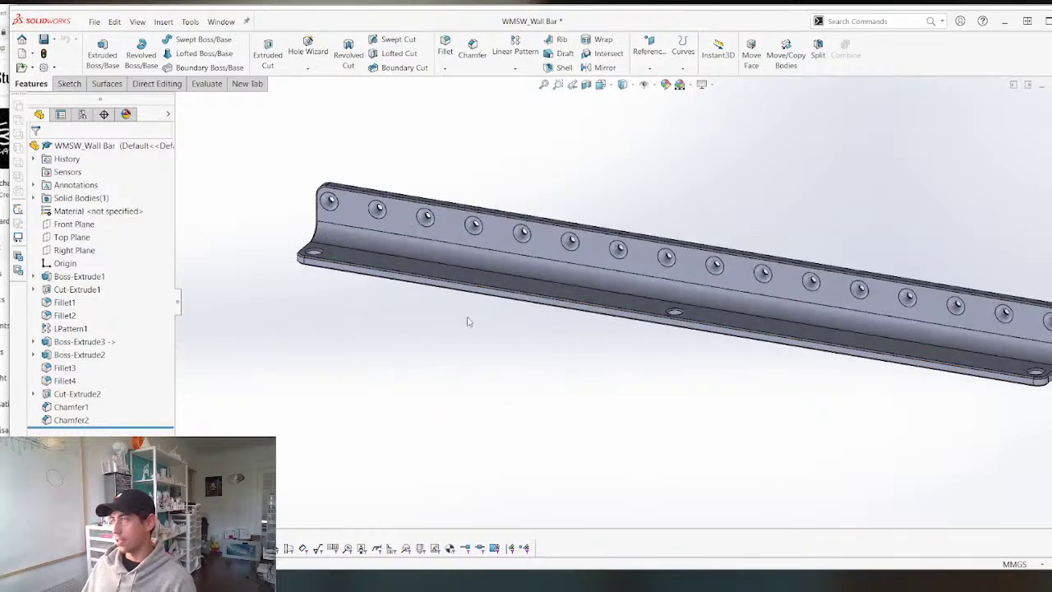
key(ctrl+shift+s)
click(526, 319)
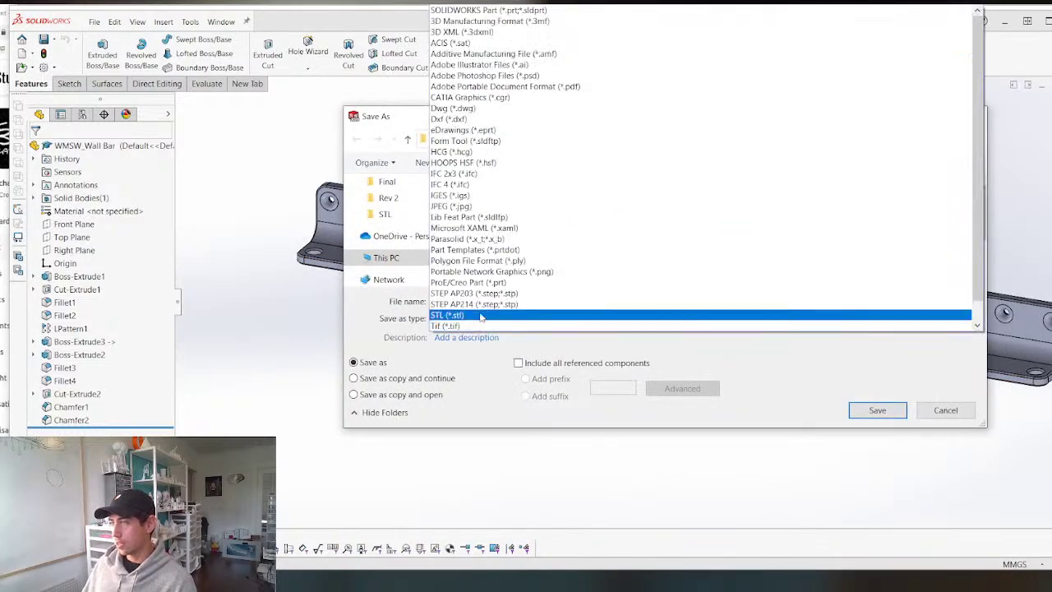
click(485, 308)
double_click(486, 229)
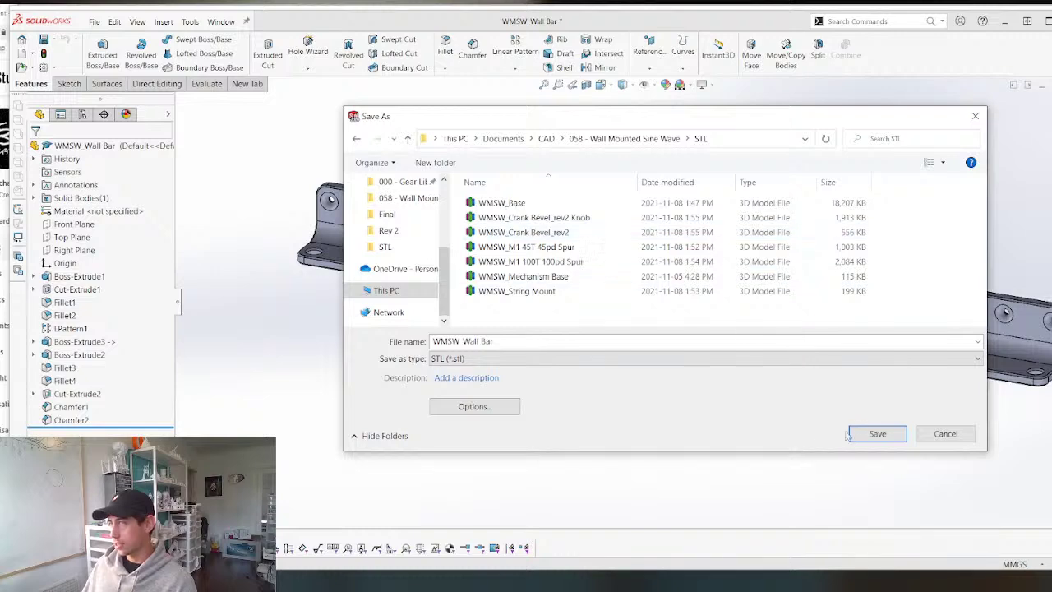
click(877, 431)
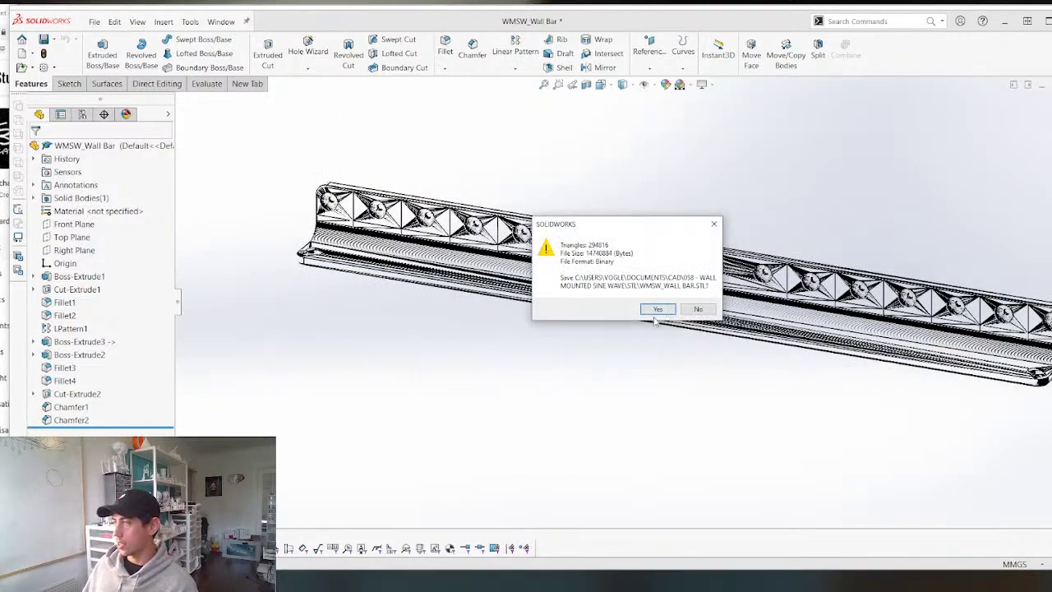
click(656, 312)
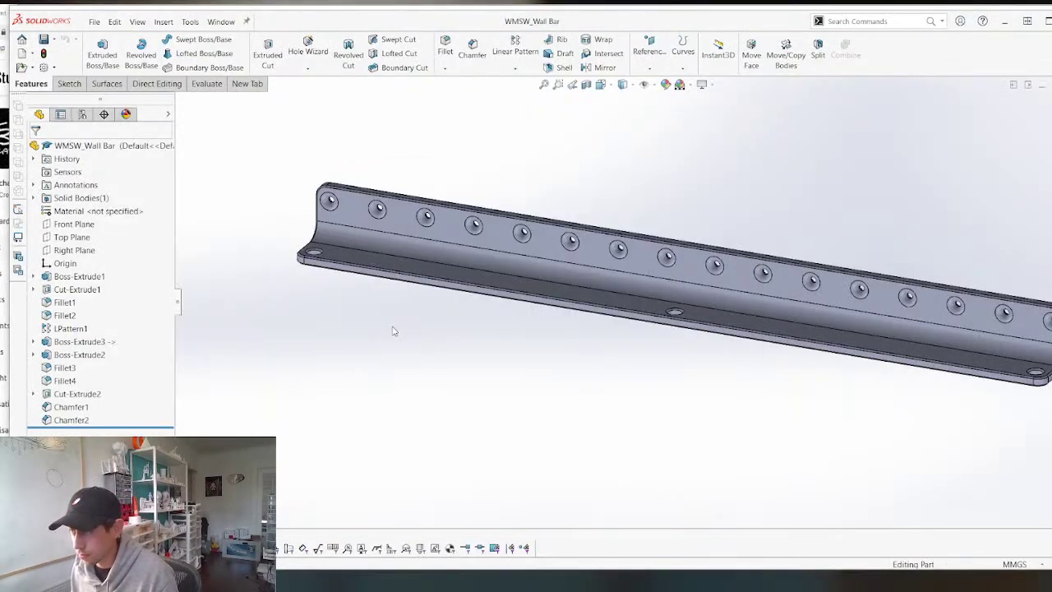
Switch to Simplify3D, leave the print preview and remove the WMSW_Base model from the build plate.
key(ctrl+Tab)
key(ctrl+Tab)
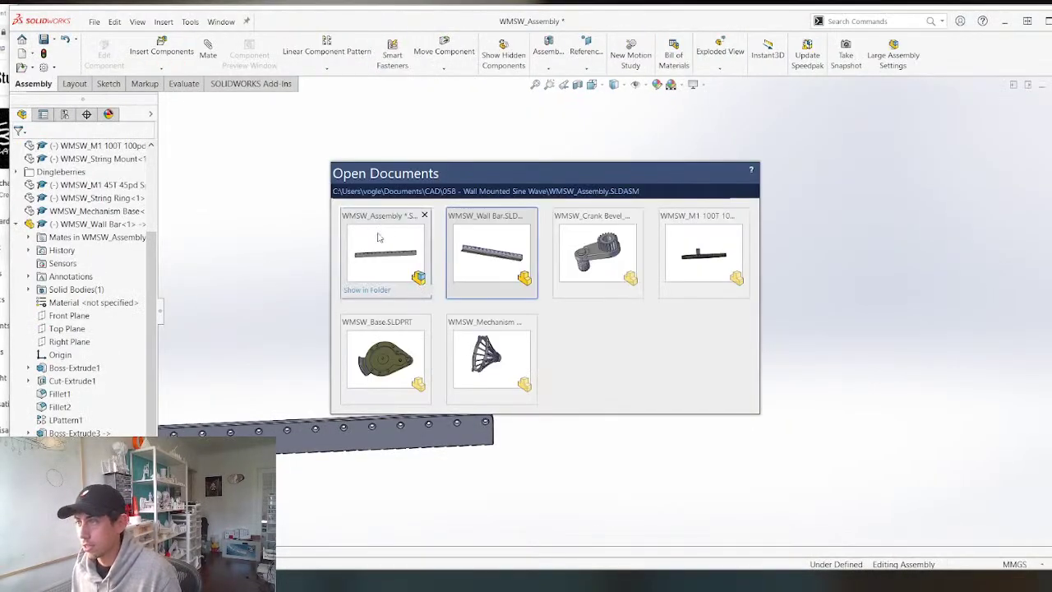
click(378, 238)
key(alt+Tab)
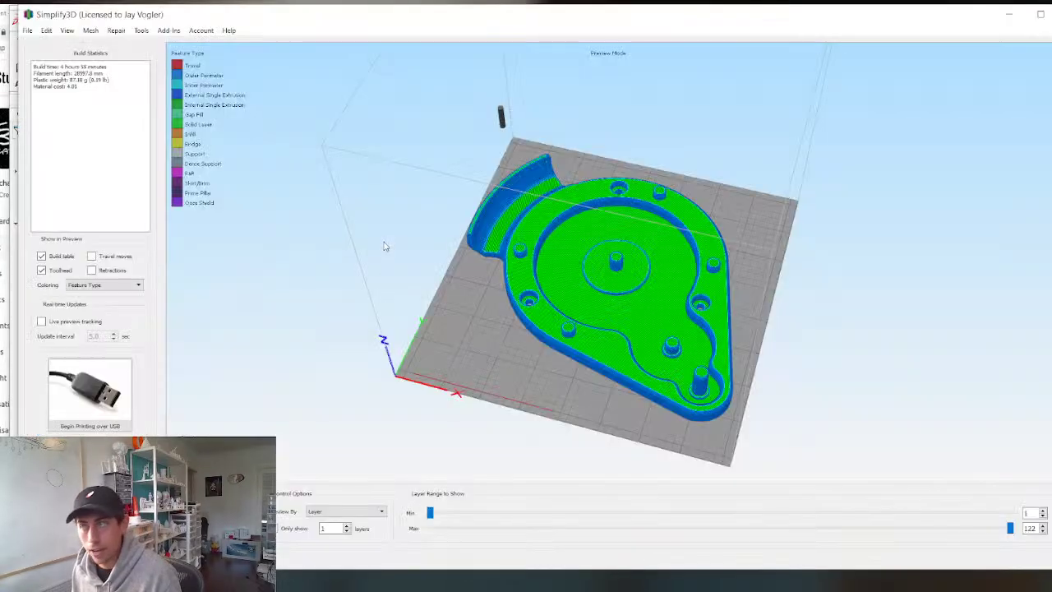
key(Escape)
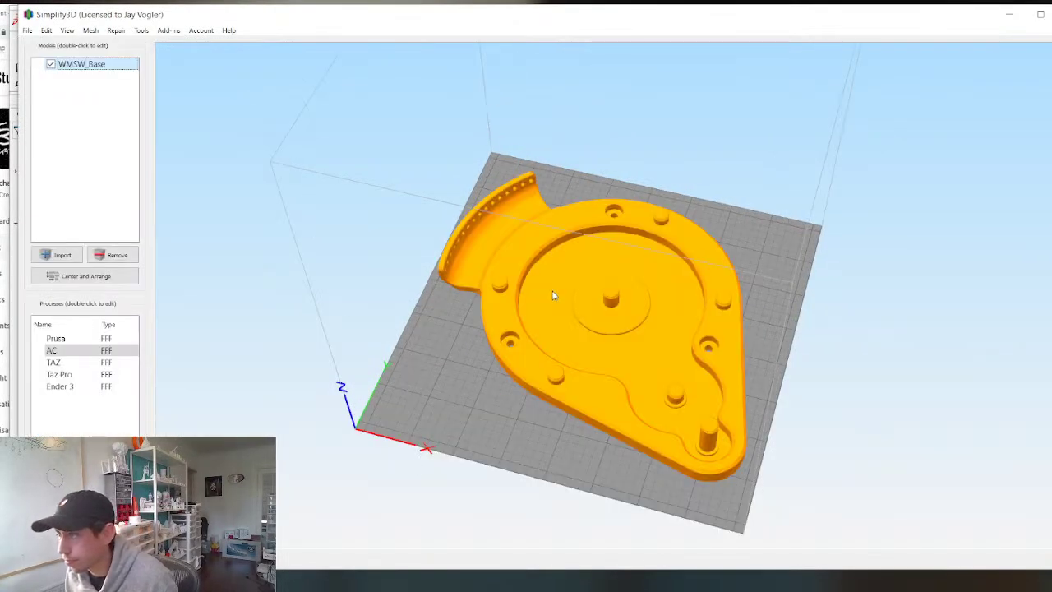
key(Delete)
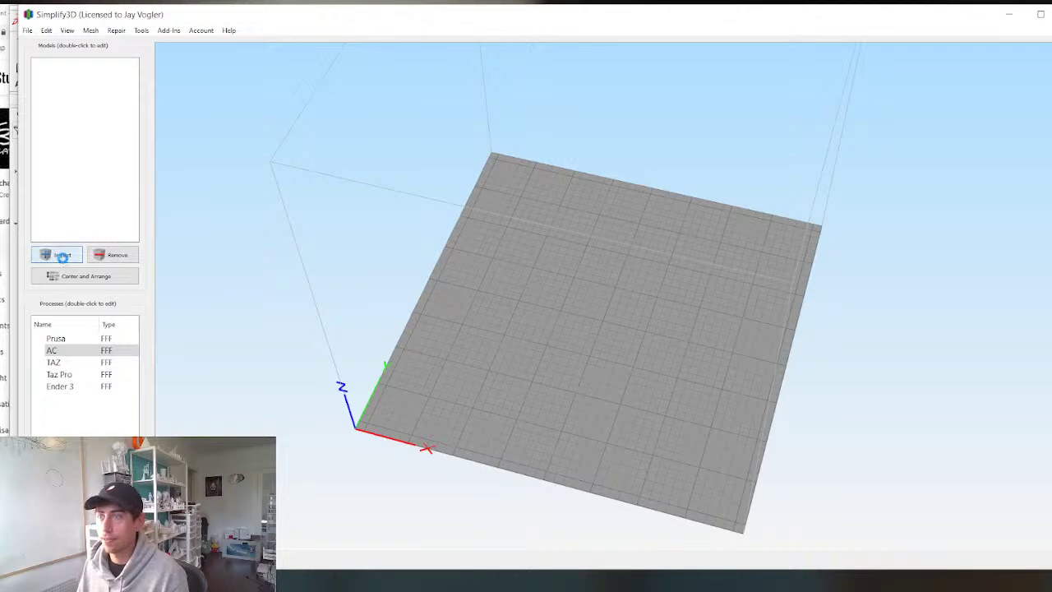
click(62, 256)
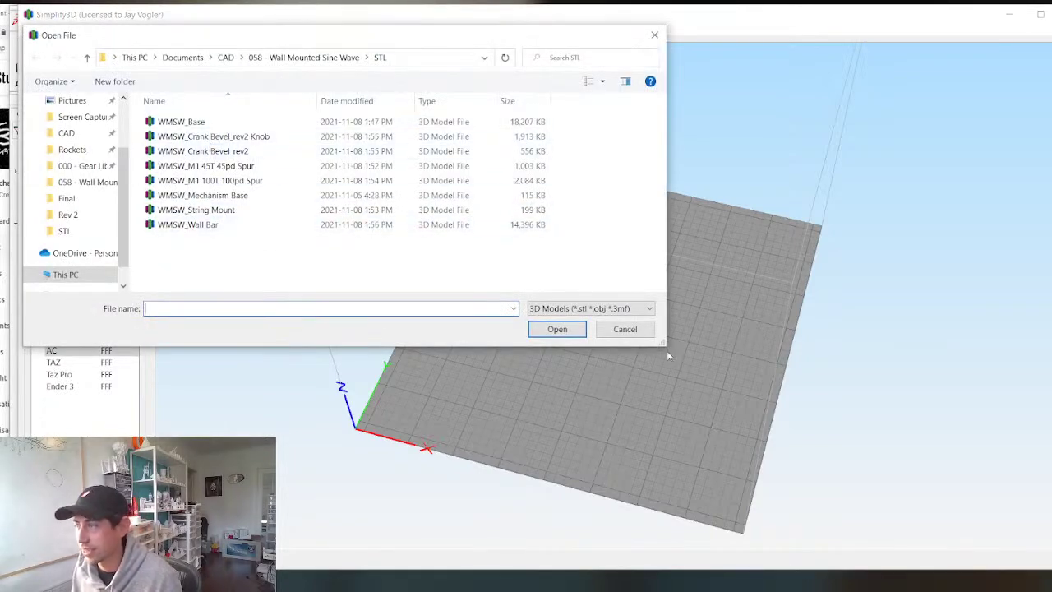
click(642, 333)
Restore the removed WMSW_Base model on the build plate and regenerate its print preview.
key(ctrl+z)
drag(281, 358, 307, 378)
click(85, 533)
key(Return)
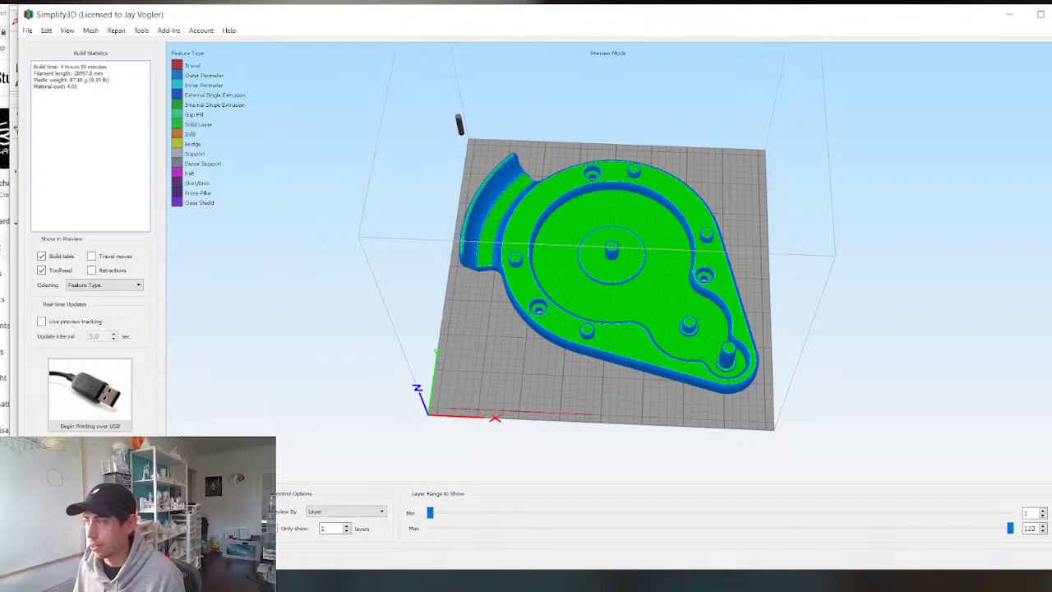
click(91, 475)
click(626, 330)
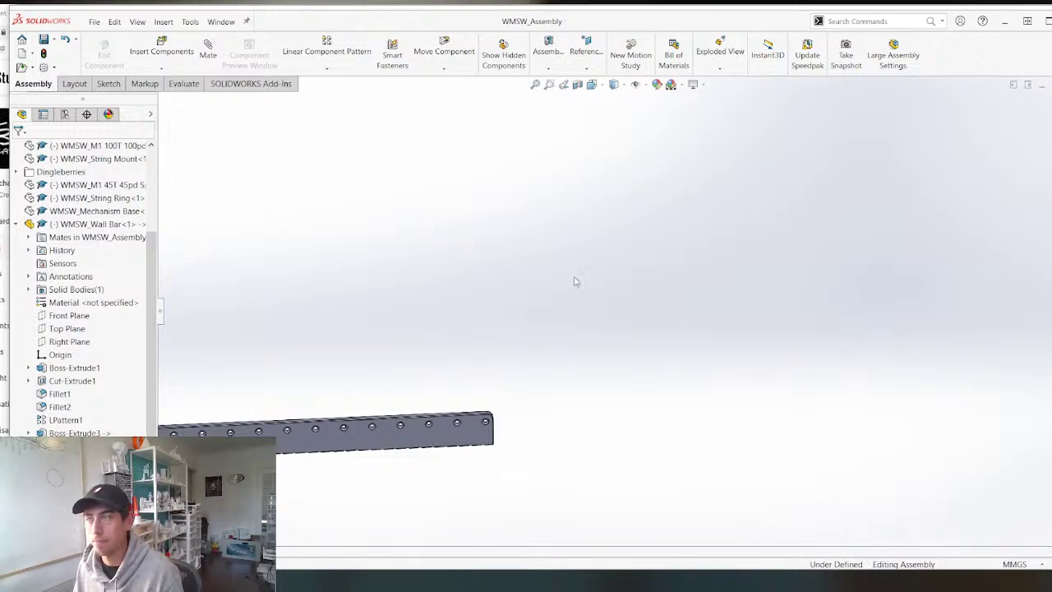
Switch to the open WMSW_Mechanism Base part and bring its large ring with the four mounting eyes into view.
key(ctrl+Tab)
key(ctrl+Tab)
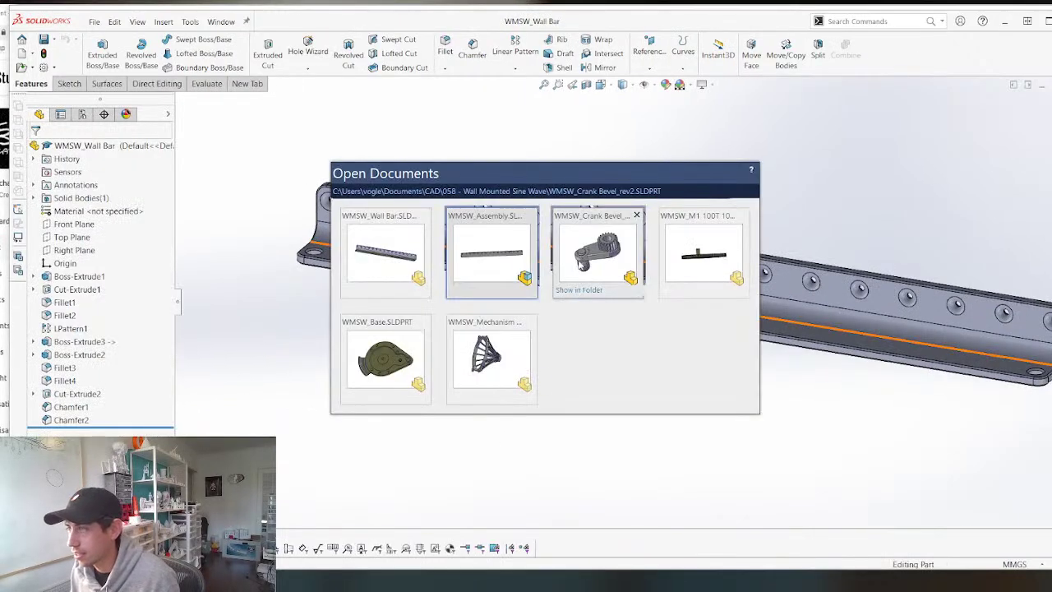
click(499, 326)
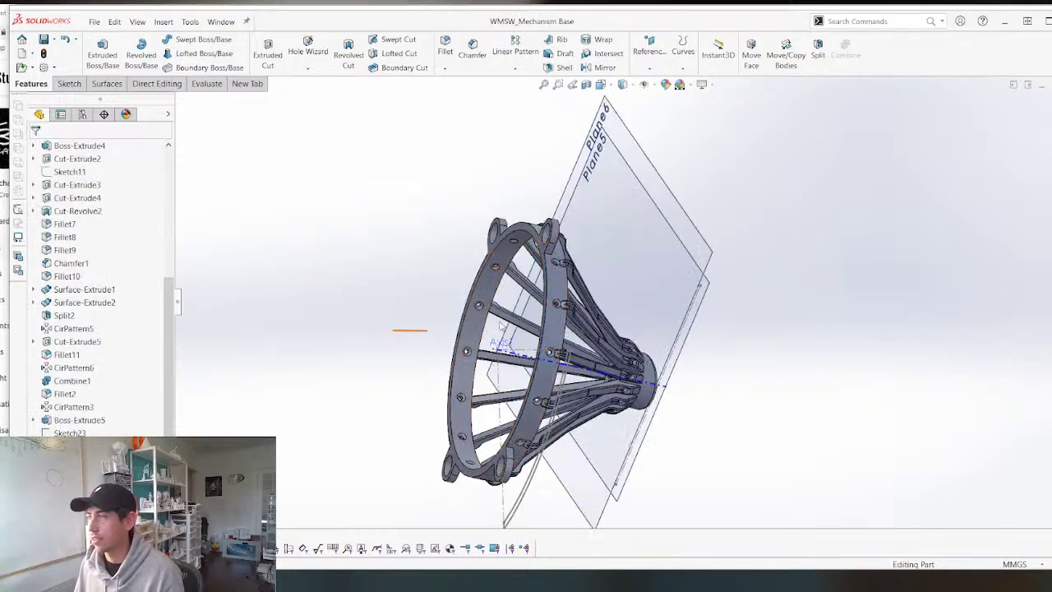
scroll(501, 325, down, 3)
middle_drag(460, 318, 632, 241)
scroll(632, 240, up, 4)
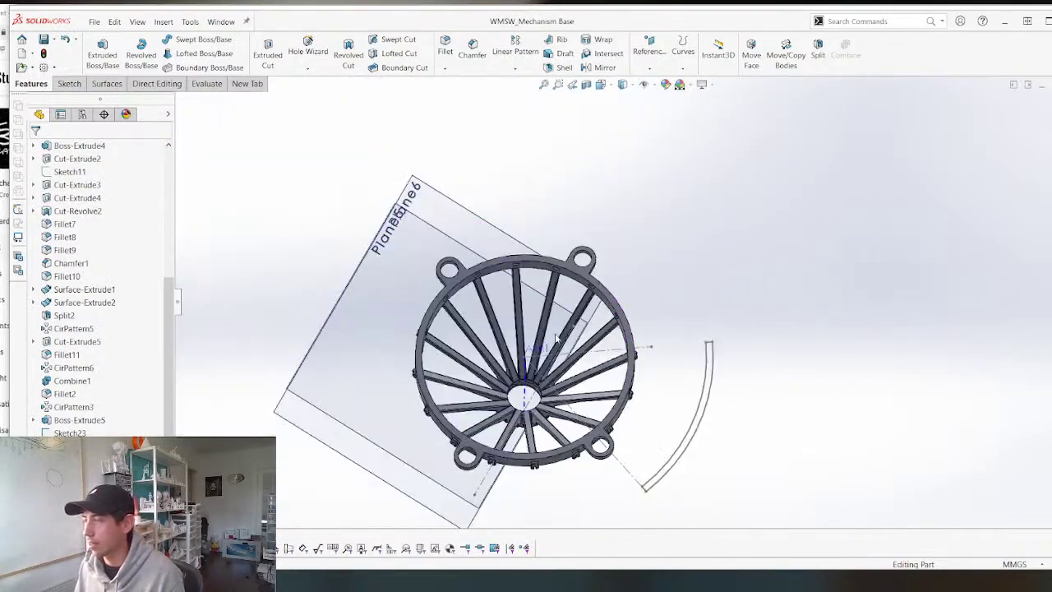
scroll(555, 337, down, 3)
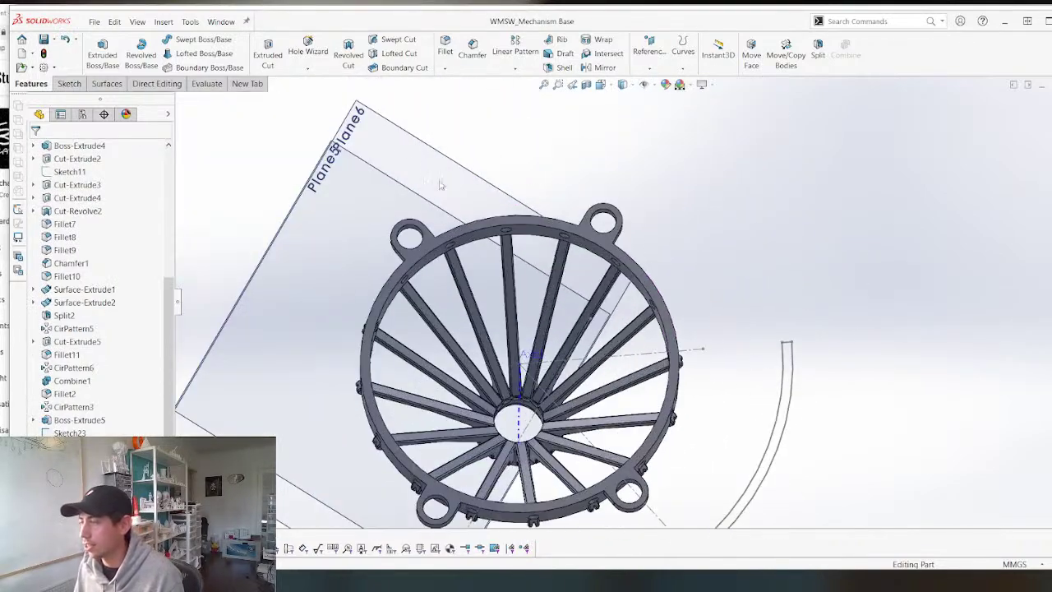
click(484, 225)
middle_drag(315, 220, 505, 224)
scroll(432, 254, down, 8)
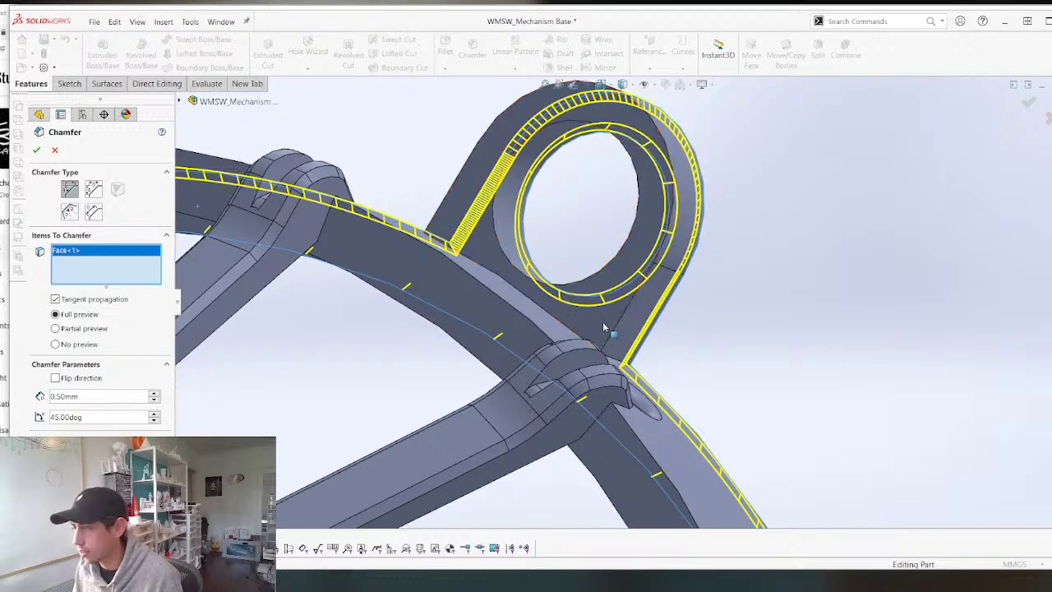
click(608, 328)
click(597, 321)
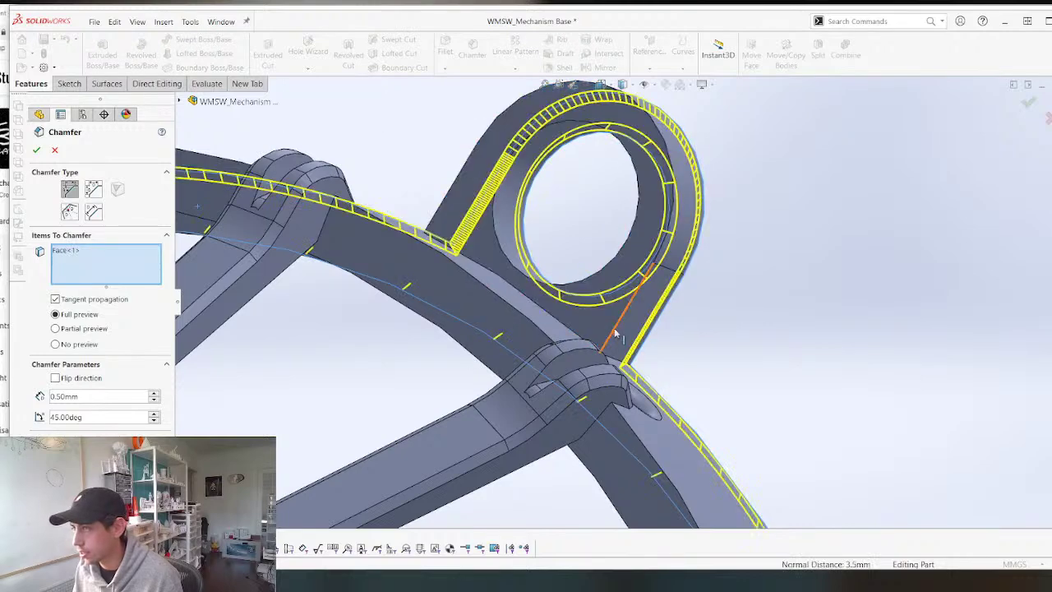
click(614, 329)
click(531, 281)
scroll(528, 284, up, 5)
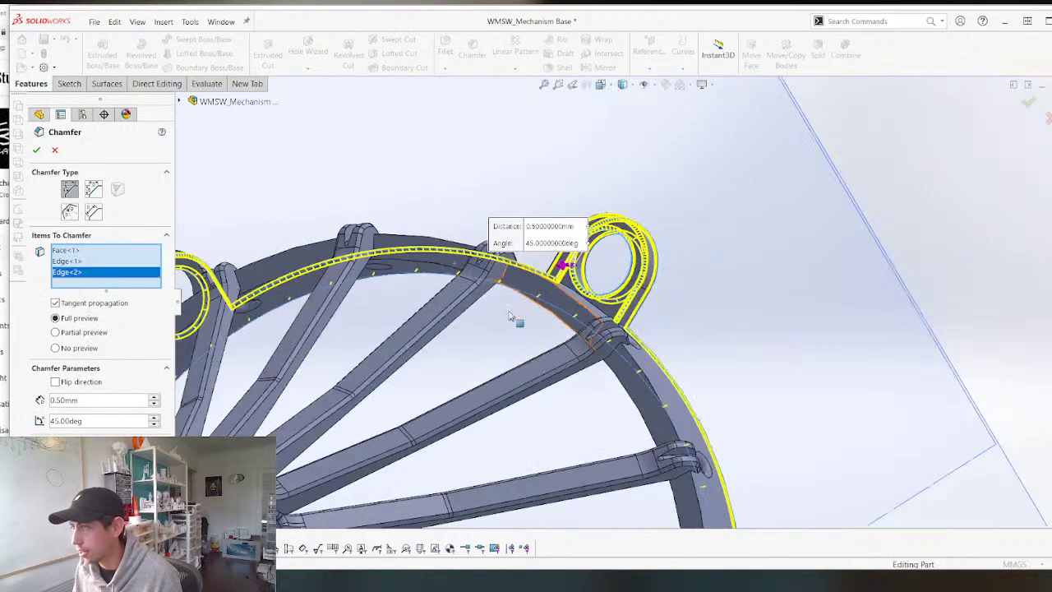
scroll(297, 261, up, 2)
scroll(592, 279, down, 5)
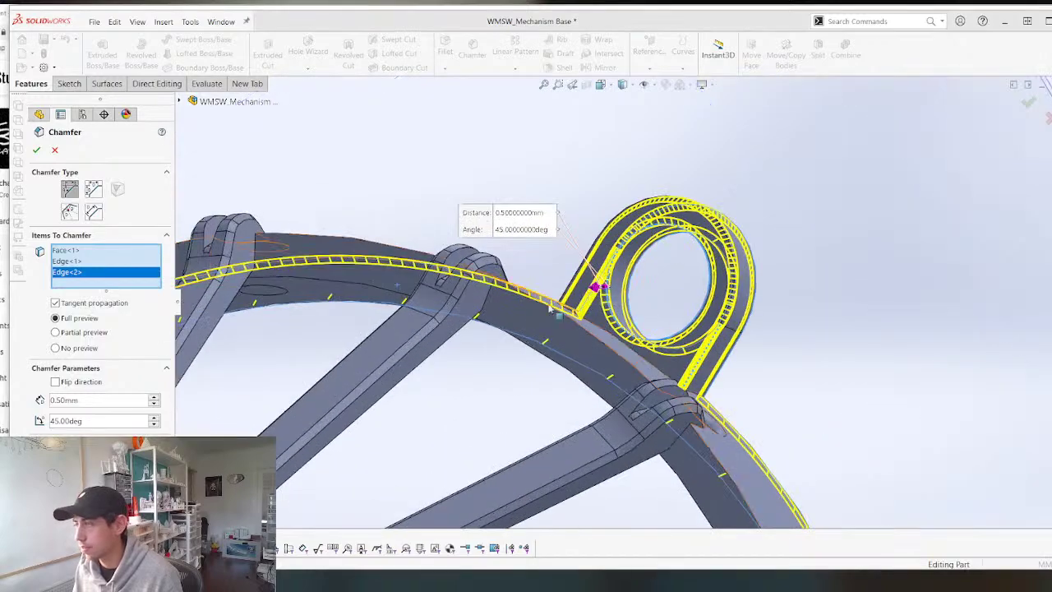
middle_drag(554, 309, 728, 317)
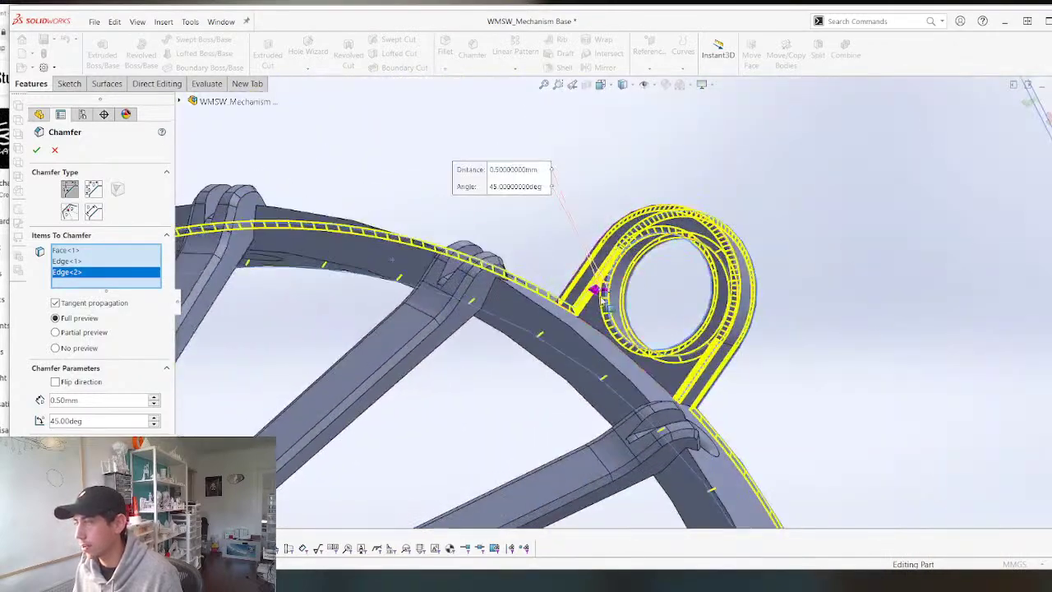
scroll(586, 285, down, 4)
click(76, 262)
click(70, 273)
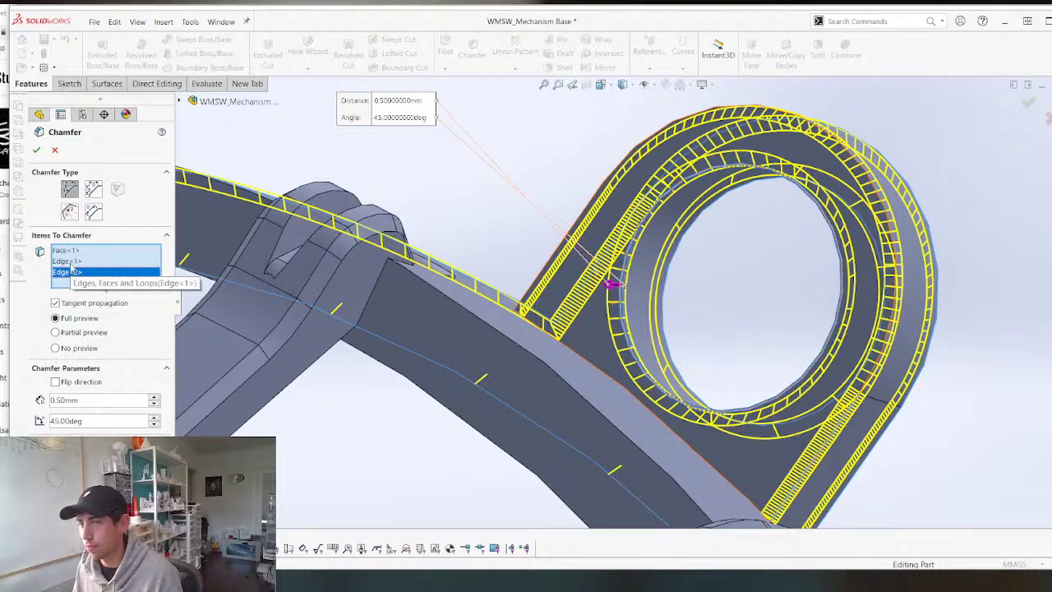
click(71, 261)
key(Delete)
click(71, 263)
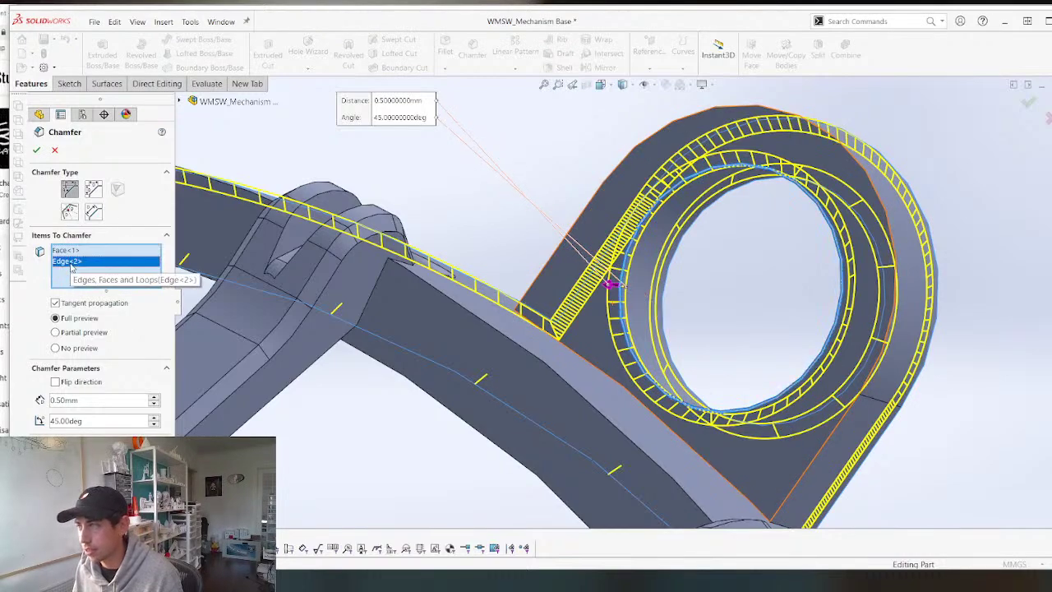
key(Delete)
key(Escape)
scroll(384, 272, up, 1)
scroll(411, 304, up, 10)
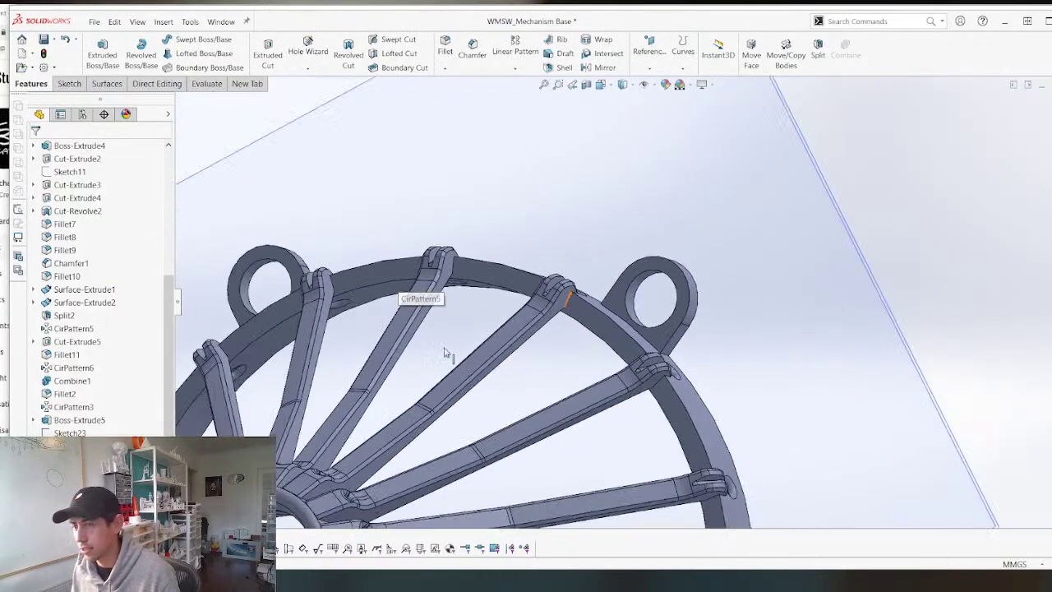
scroll(578, 347, down, 4)
middle_drag(587, 348, 653, 468)
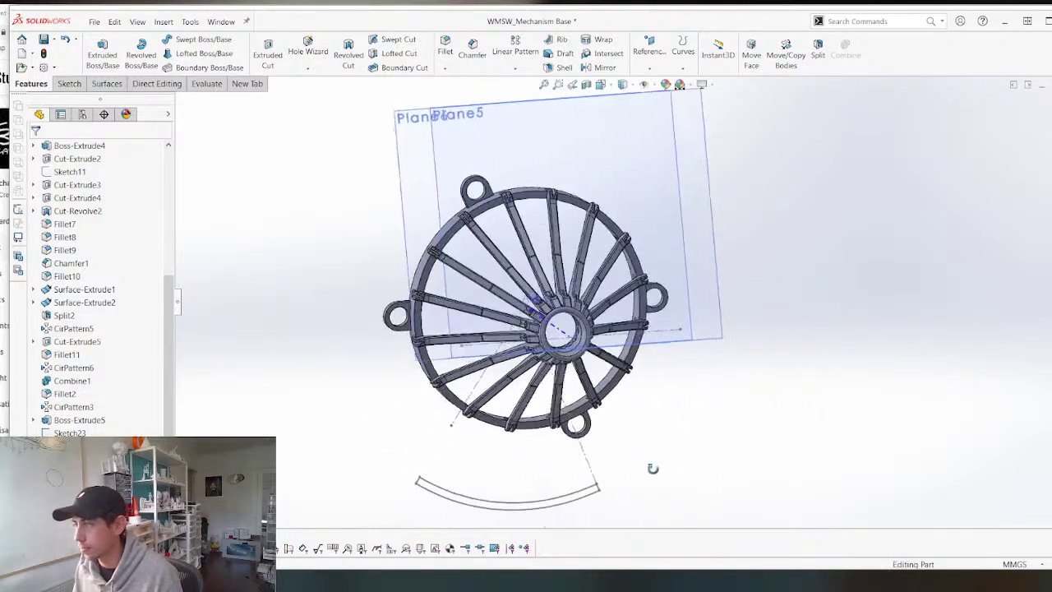
Examine the mounting eyes and the large ring of the mechanism base from the front, back and side.
scroll(428, 184, down, 5)
click(644, 294)
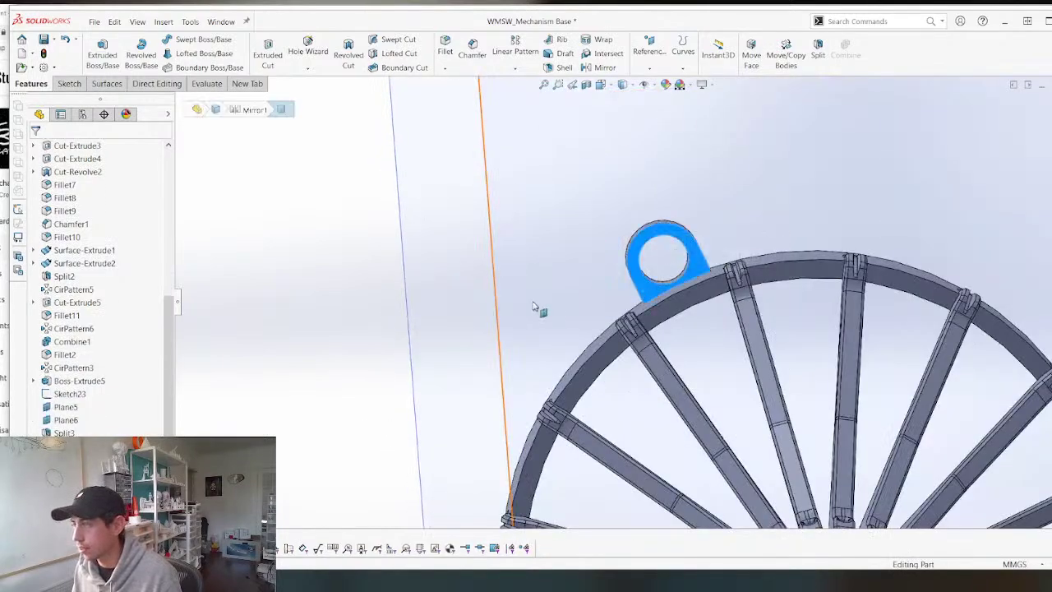
middle_drag(537, 307, 535, 234)
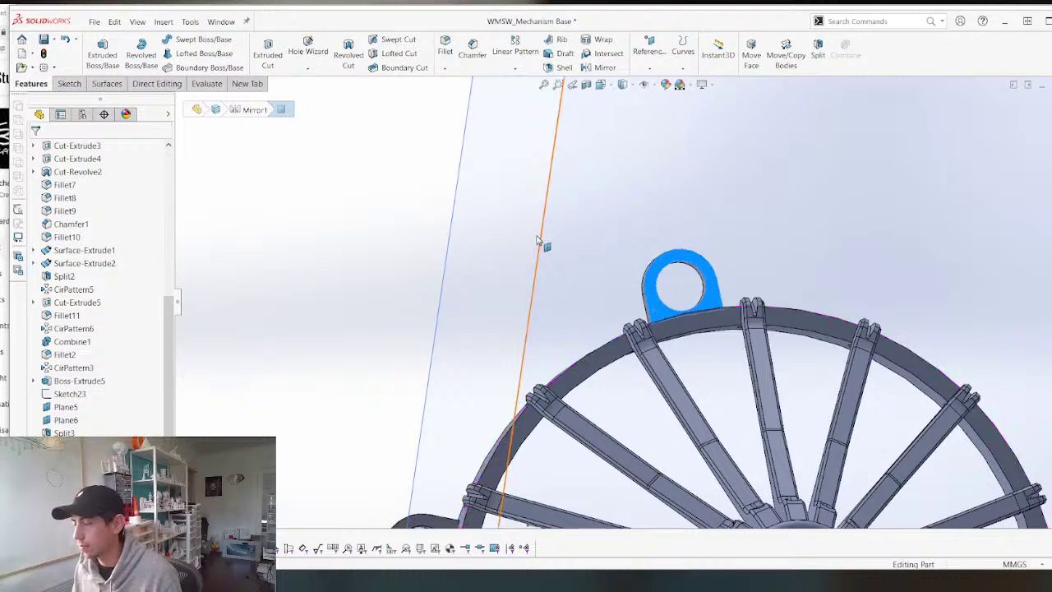
scroll(575, 255, up, 4)
scroll(622, 277, down, 4)
click(390, 354)
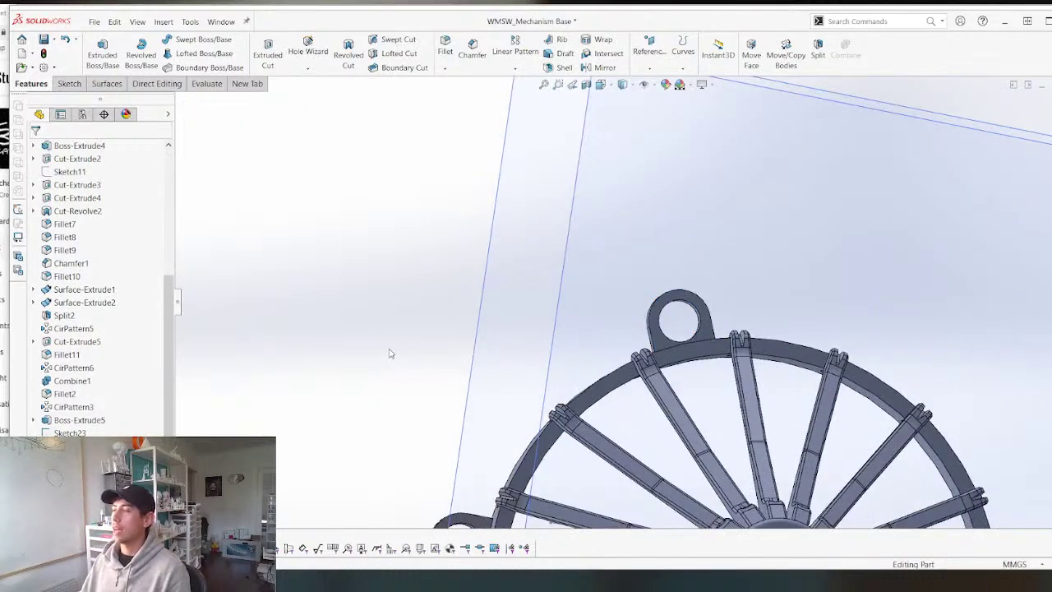
scroll(704, 254, down, 3)
scroll(618, 396, up, 3)
scroll(612, 387, down, 3)
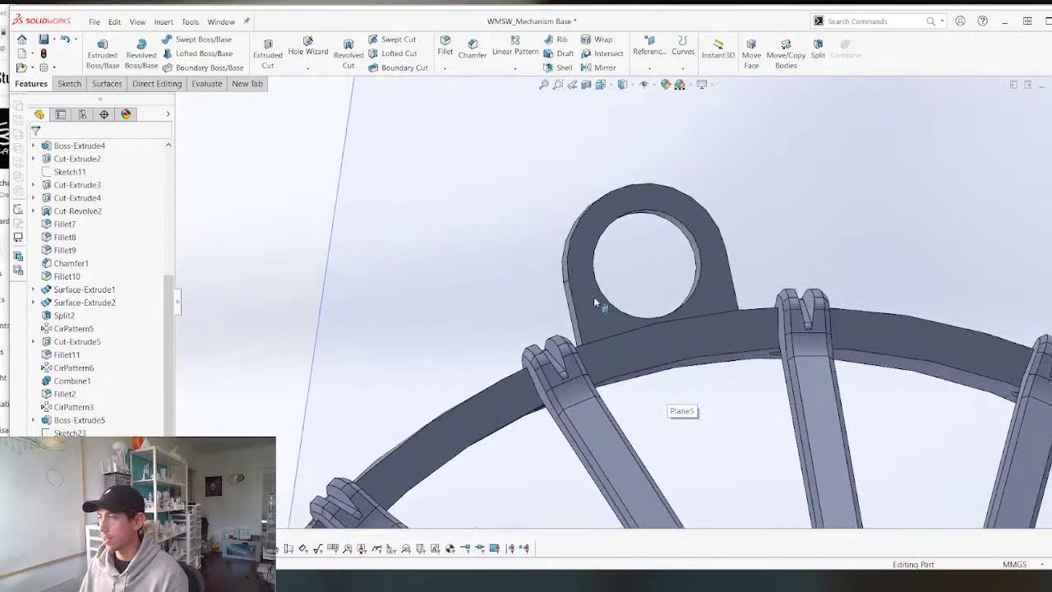
middle_drag(599, 300, 565, 310)
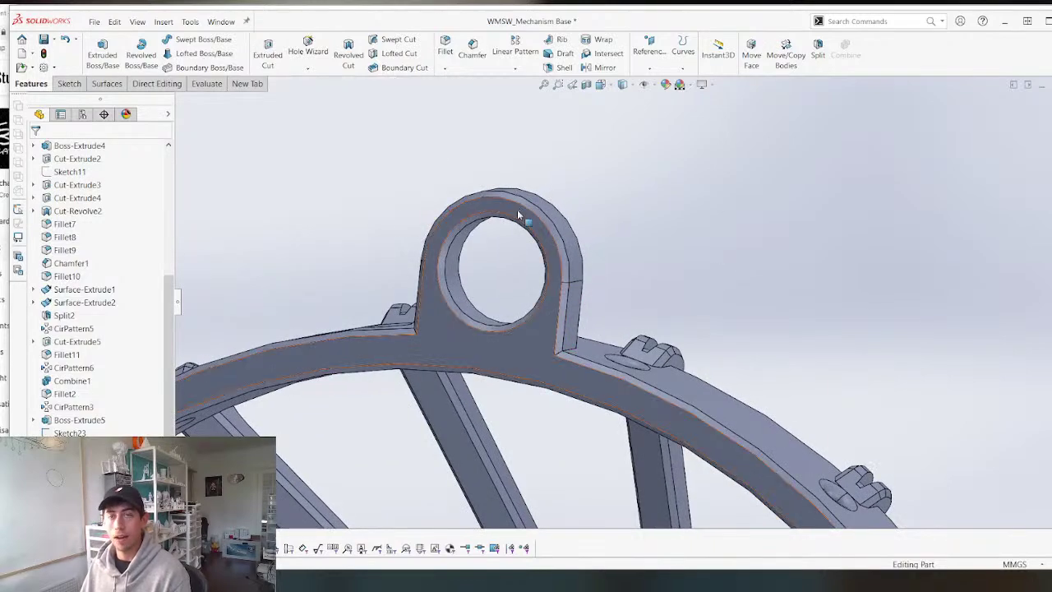
scroll(358, 222, up, 5)
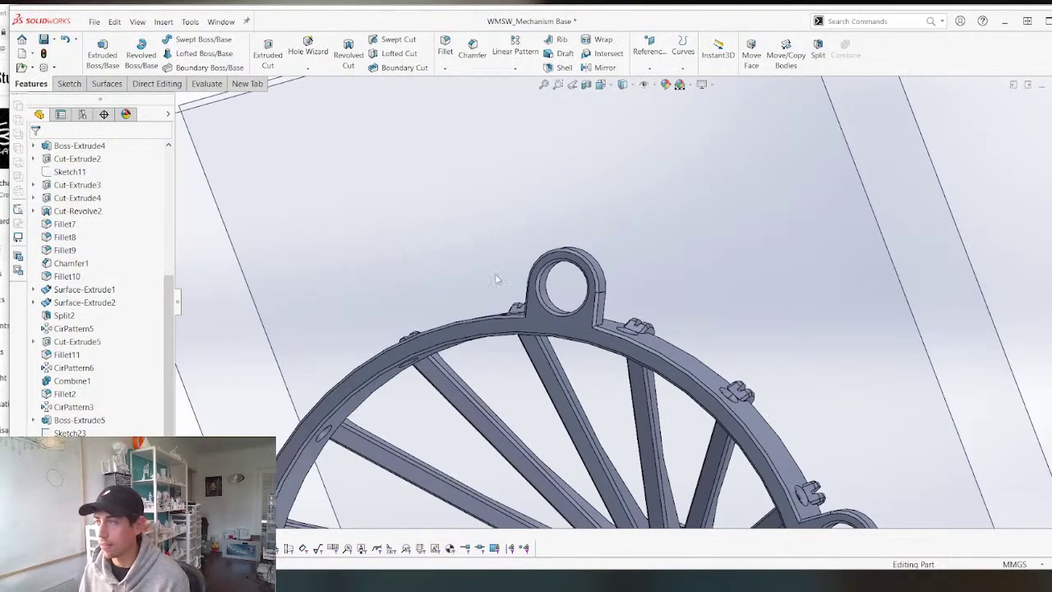
middle_drag(358, 223, 461, 426)
scroll(462, 426, up, 1)
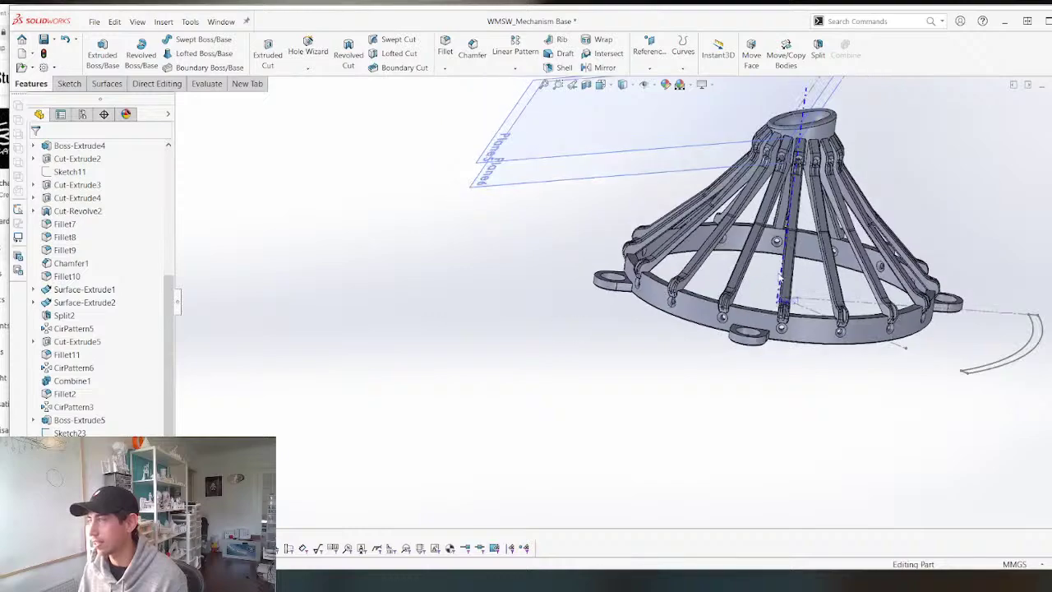
scroll(780, 277, down, 3)
scroll(679, 370, up, 3)
scroll(693, 271, down, 2)
scroll(527, 424, down, 3)
scroll(526, 424, up, 3)
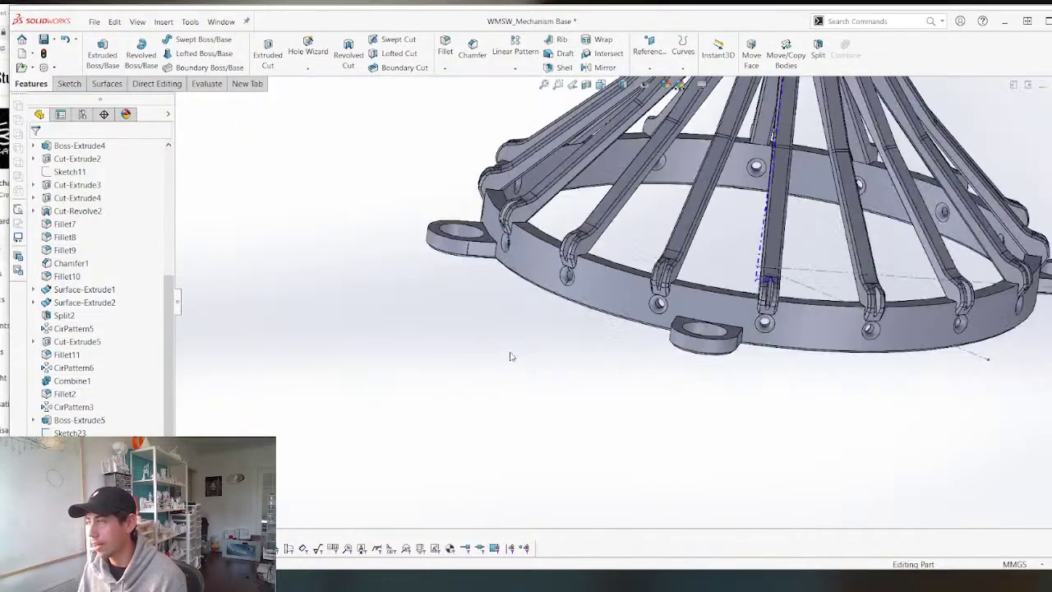
Look over the open WMSW_Wall Bar and WMSW_Base parts, and return to the WMSW_Mechanism Base part.
key(ctrl+Tab)
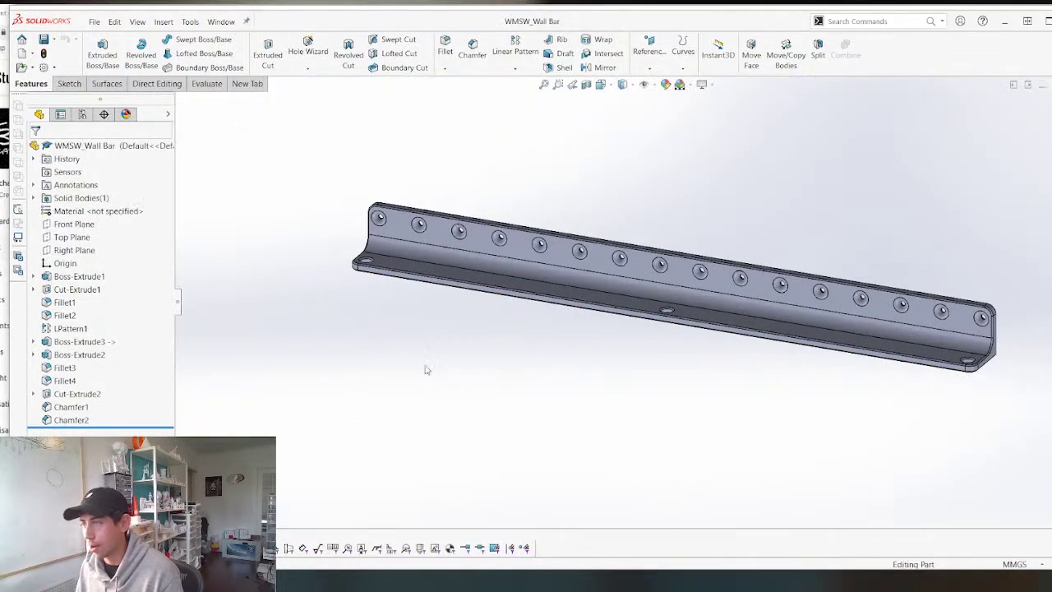
key(ctrl+Tab)
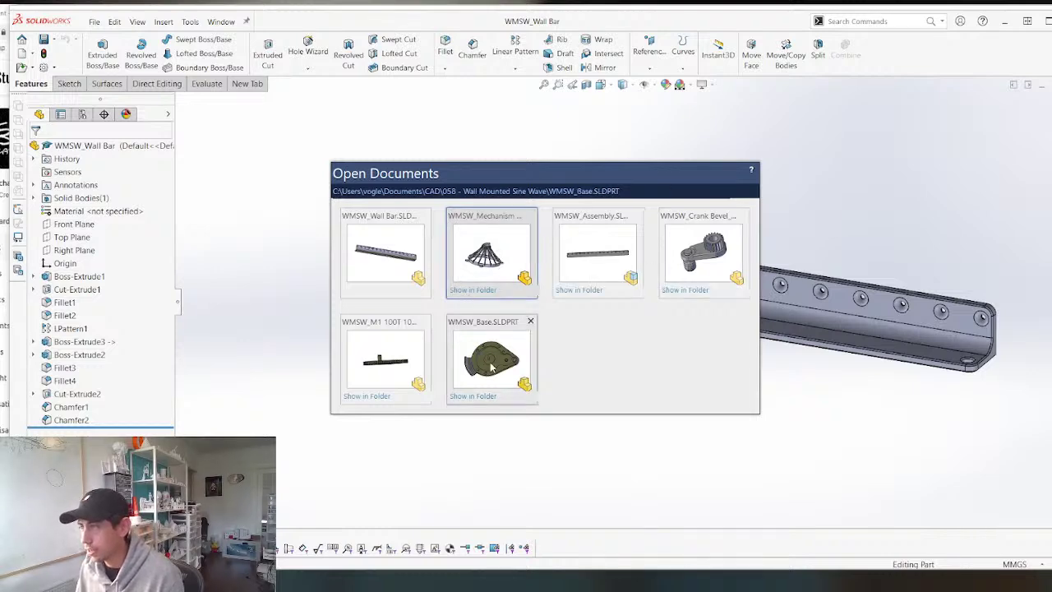
click(491, 358)
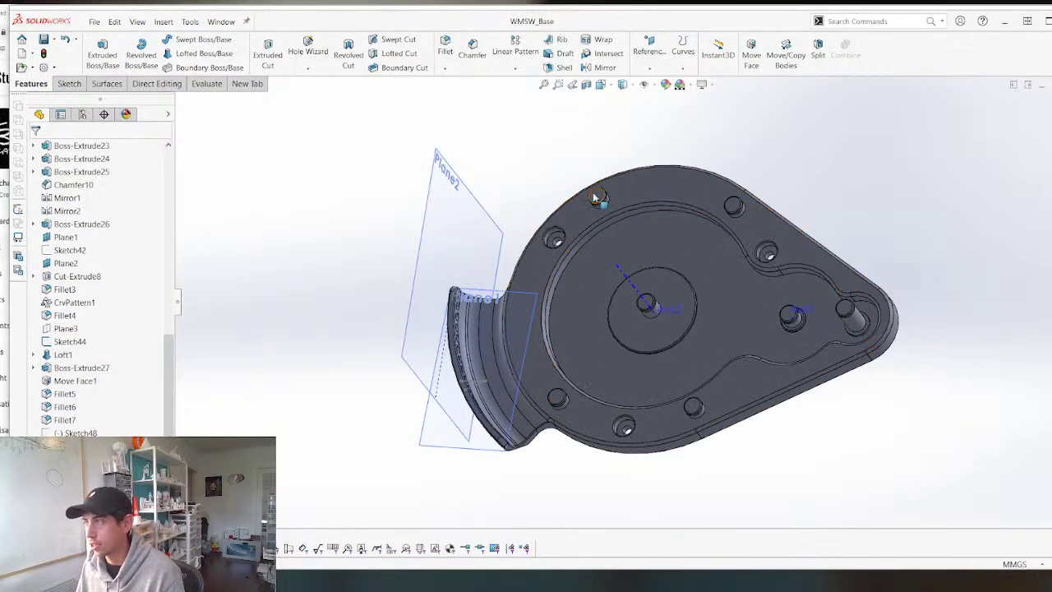
middle_drag(594, 198, 528, 357)
key(ctrl+Tab)
key(ctrl+Tab)
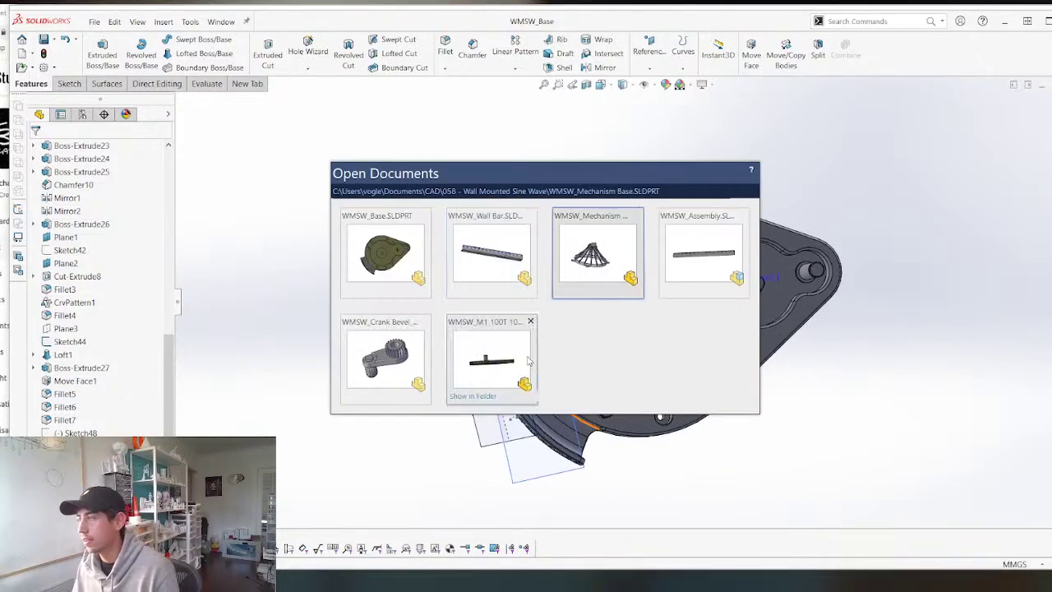
Set up a 0.50 mm, 45° chamfer on the hole and outer edges of two adjacent mounting eyes.
scroll(528, 358, up, 4)
scroll(599, 207, down, 5)
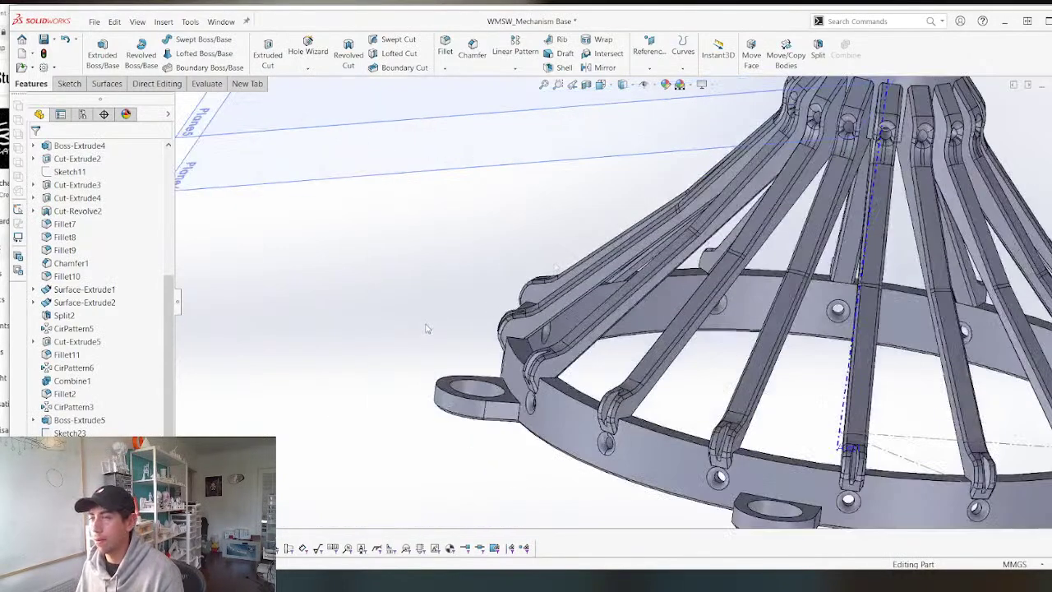
middle_drag(427, 327, 516, 319)
scroll(516, 319, down, 5)
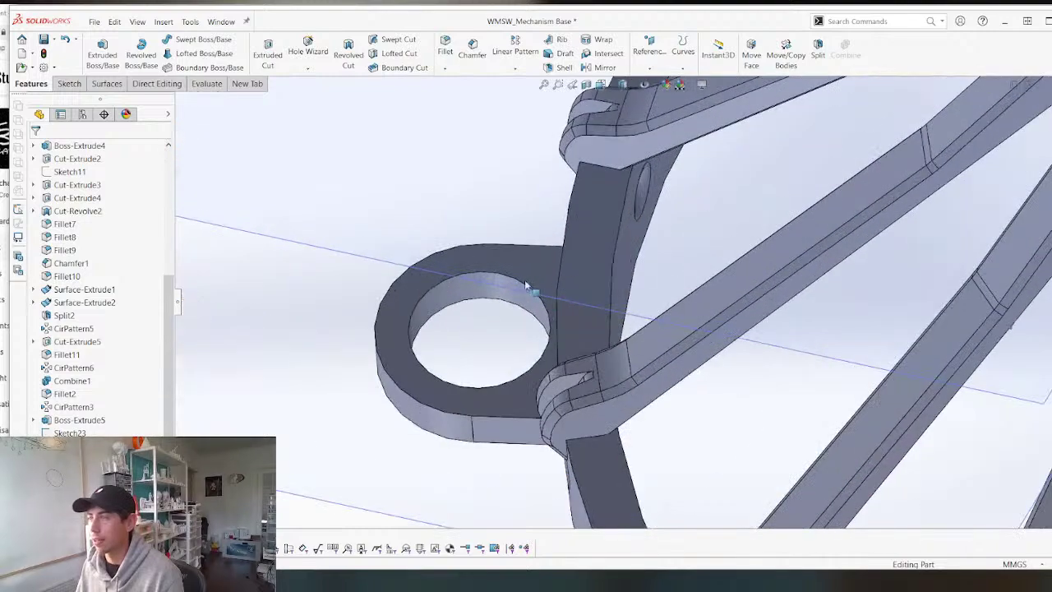
click(474, 47)
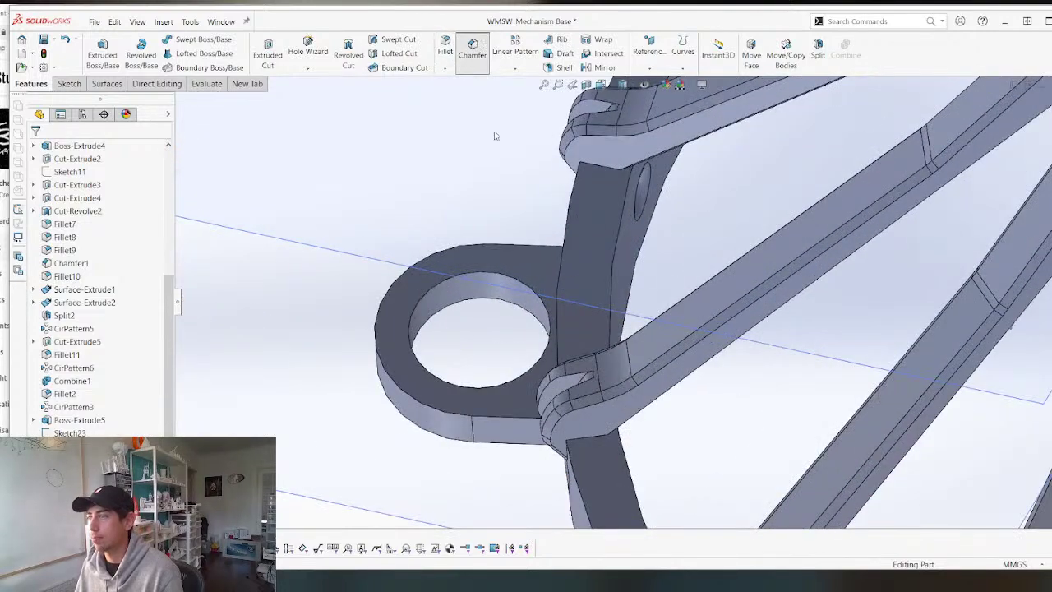
click(489, 417)
click(484, 394)
scroll(493, 390, up, 5)
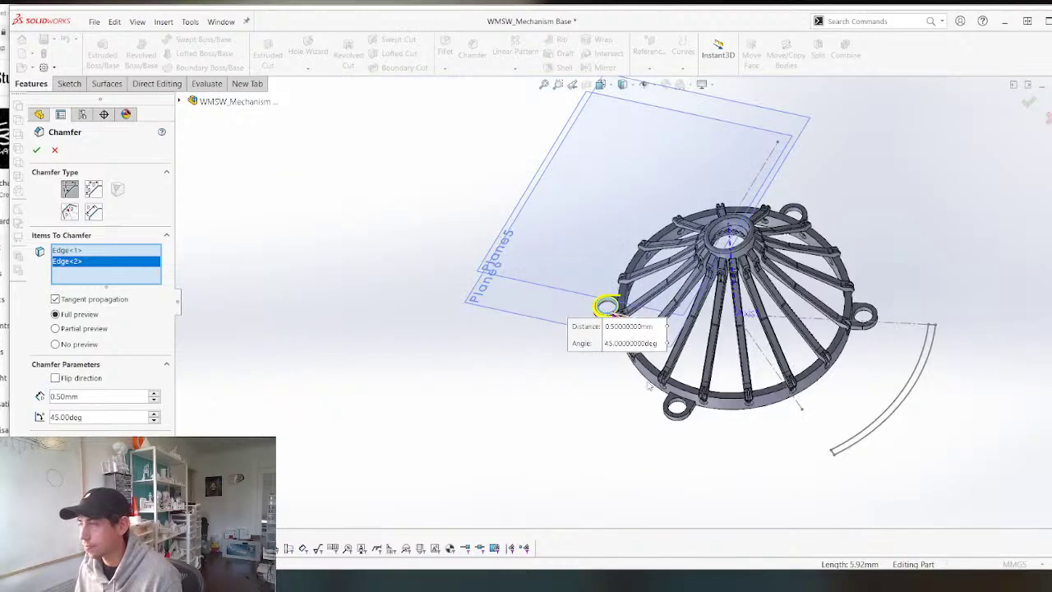
scroll(649, 411, down, 6)
click(649, 415)
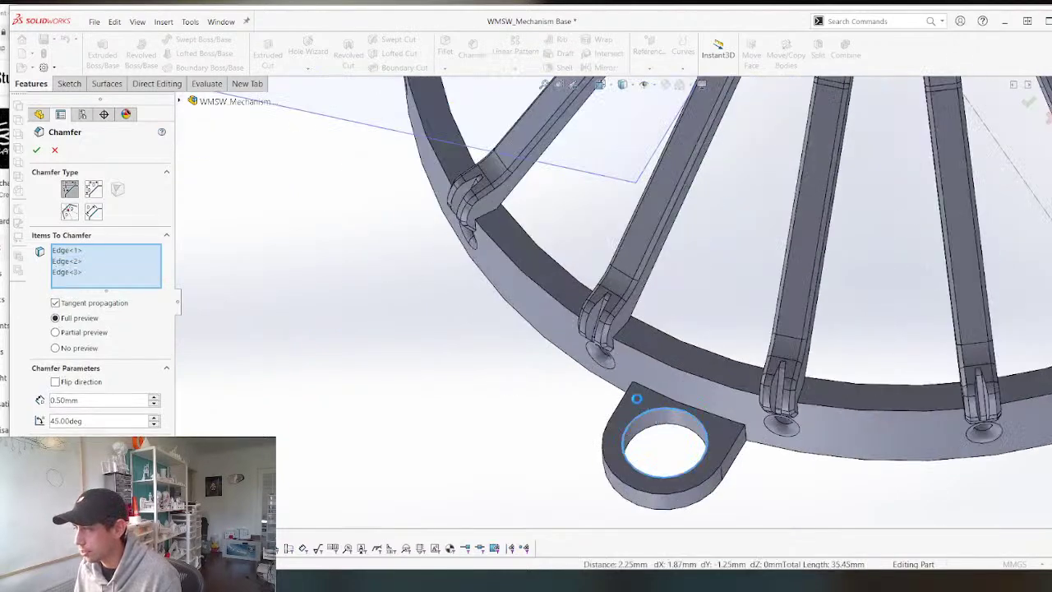
click(631, 390)
Add the hole and outer edges of the remaining two mounting eyes and apply the 0.50 mm chamfer.
scroll(614, 398, up, 5)
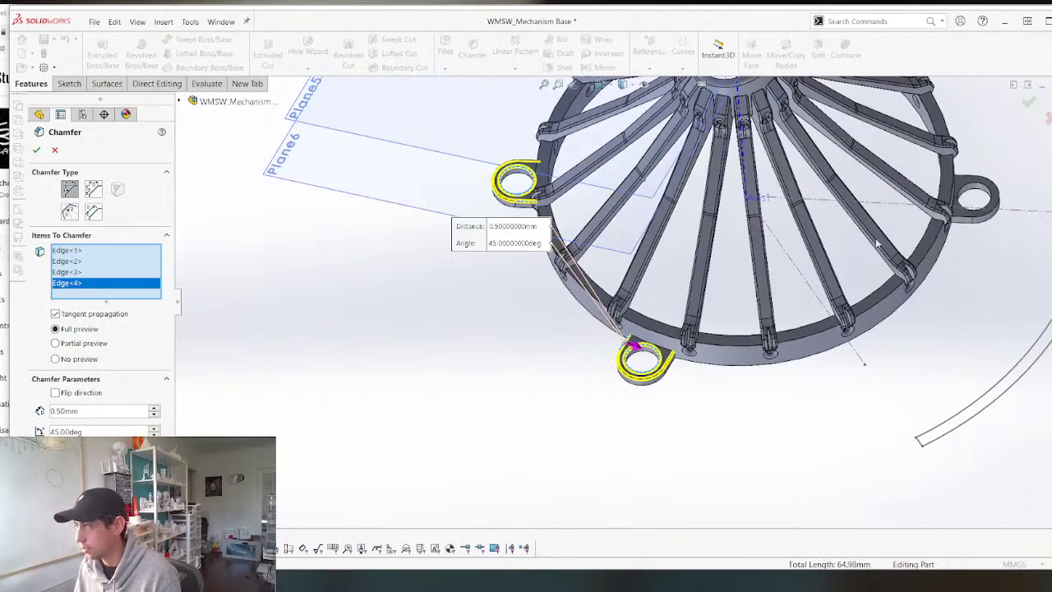
scroll(951, 203, down, 6)
click(874, 291)
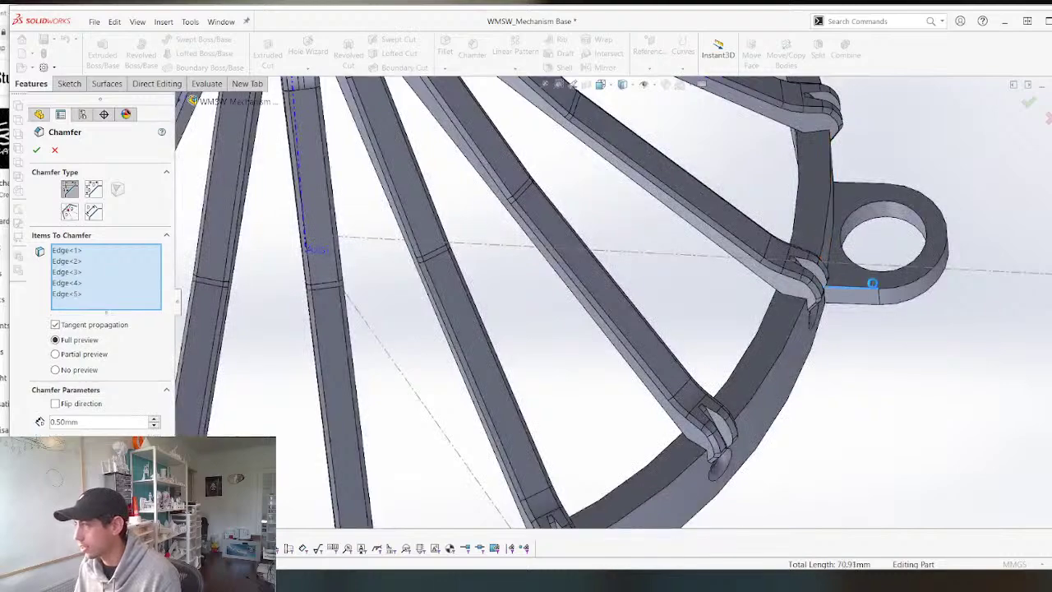
click(854, 288)
scroll(687, 278, up, 4)
middle_drag(687, 277, 592, 223)
scroll(591, 223, down, 6)
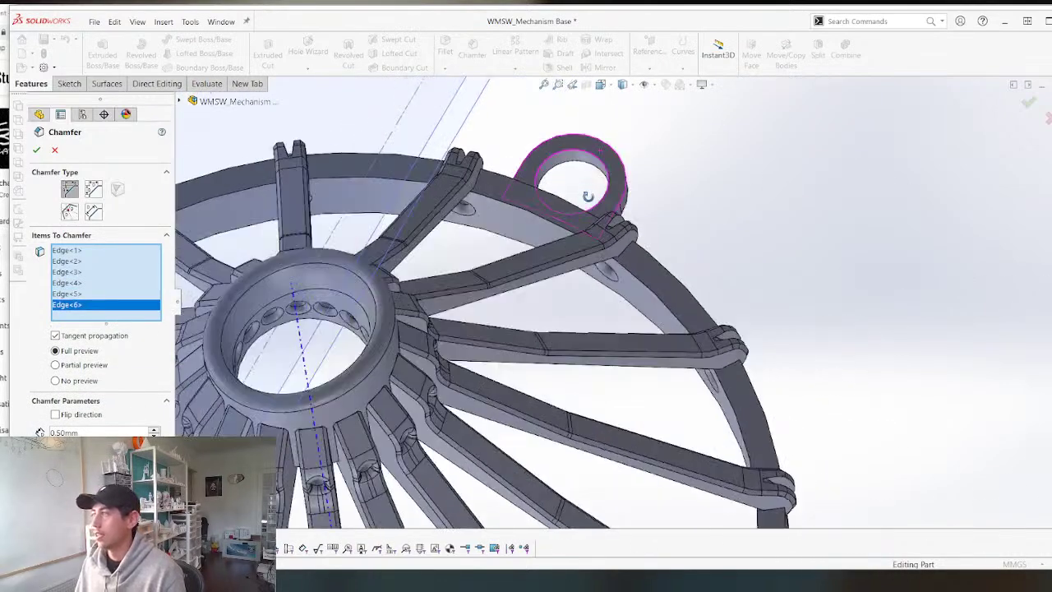
click(662, 304)
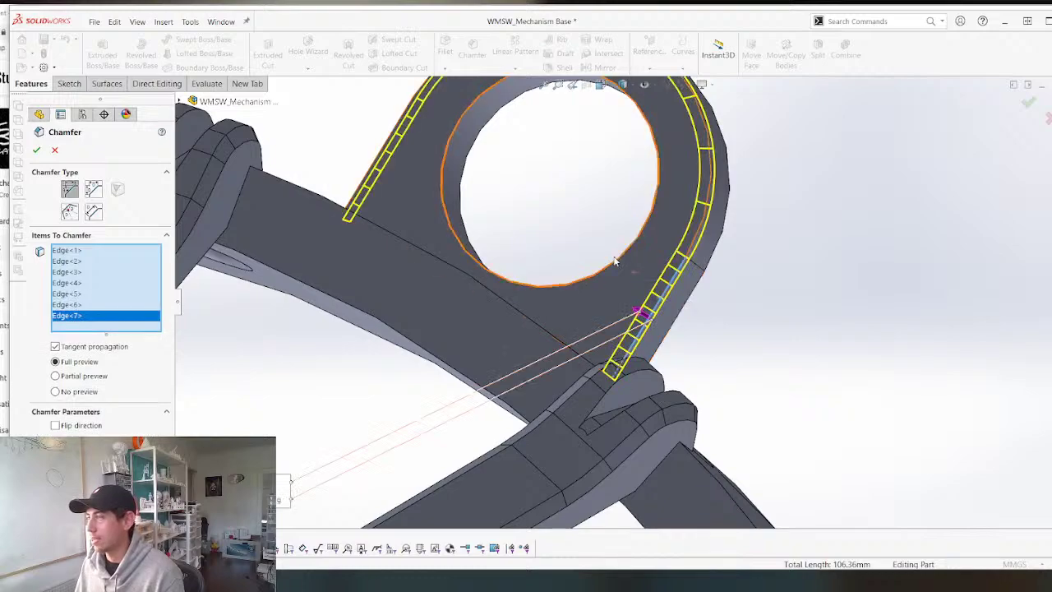
click(635, 307)
scroll(636, 307, up, 3)
scroll(422, 300, up, 2)
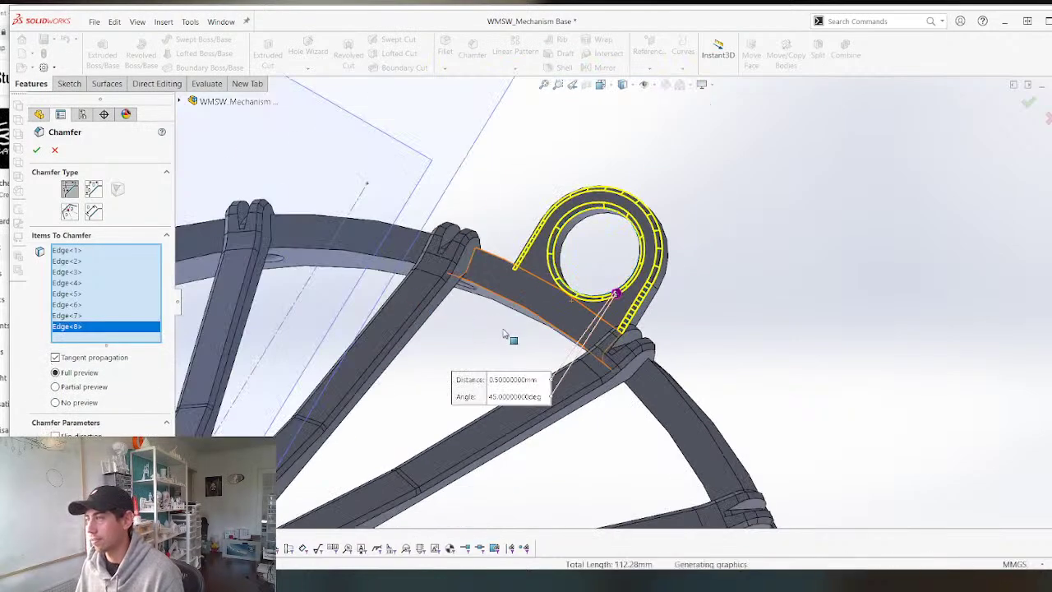
key(Return)
Start another 0.50 mm, 45° chamfer on the large ring's inner edge and one outer-edge segment between two ribs.
scroll(507, 336, up, 5)
middle_drag(511, 348, 557, 339)
scroll(559, 339, up, 3)
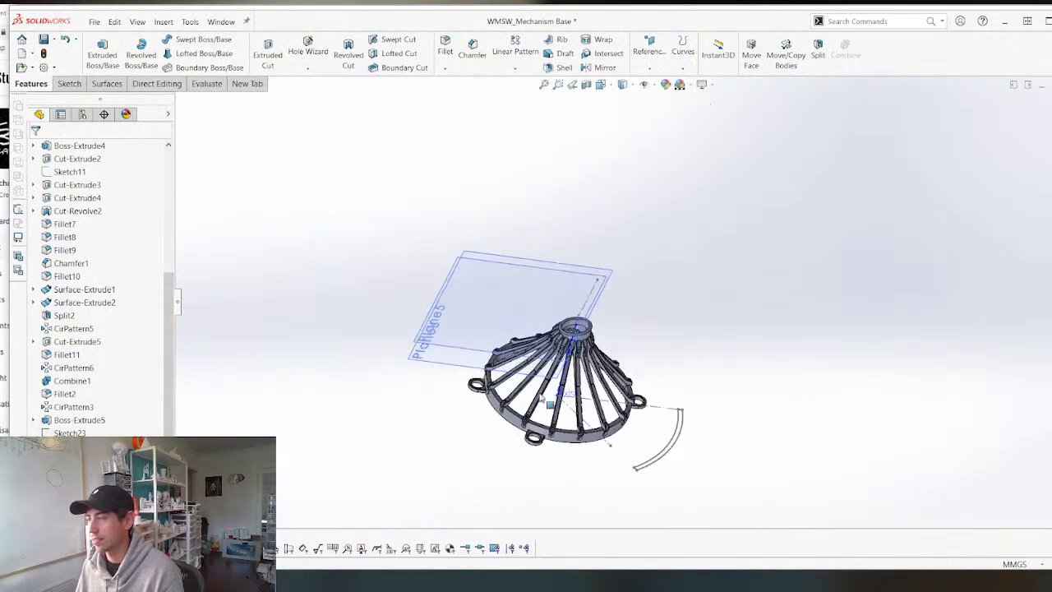
scroll(534, 416, down, 6)
middle_drag(546, 443, 629, 316)
scroll(519, 386, up, 3)
scroll(521, 403, down, 4)
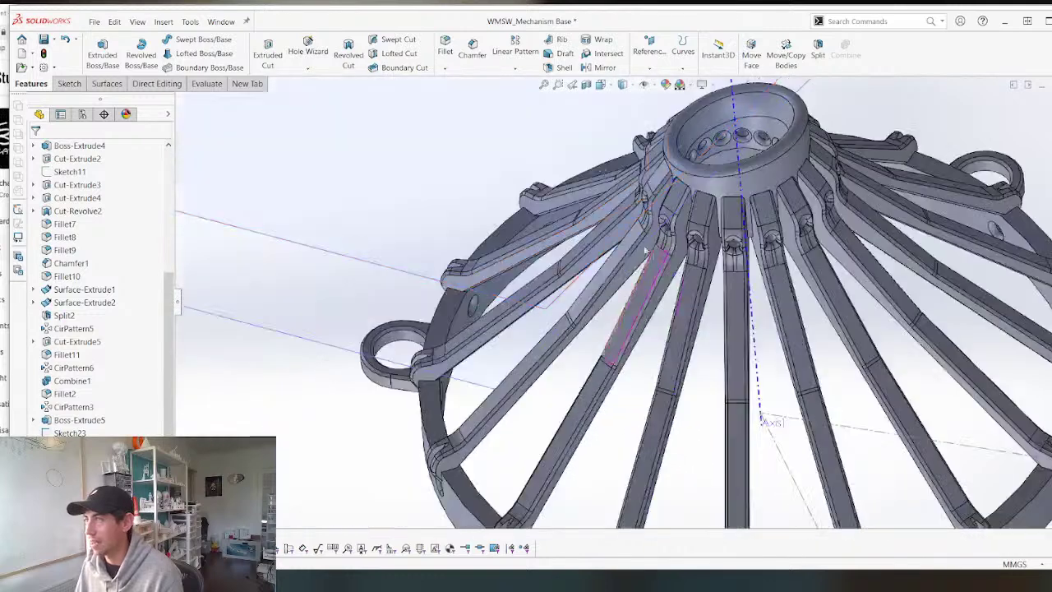
click(472, 51)
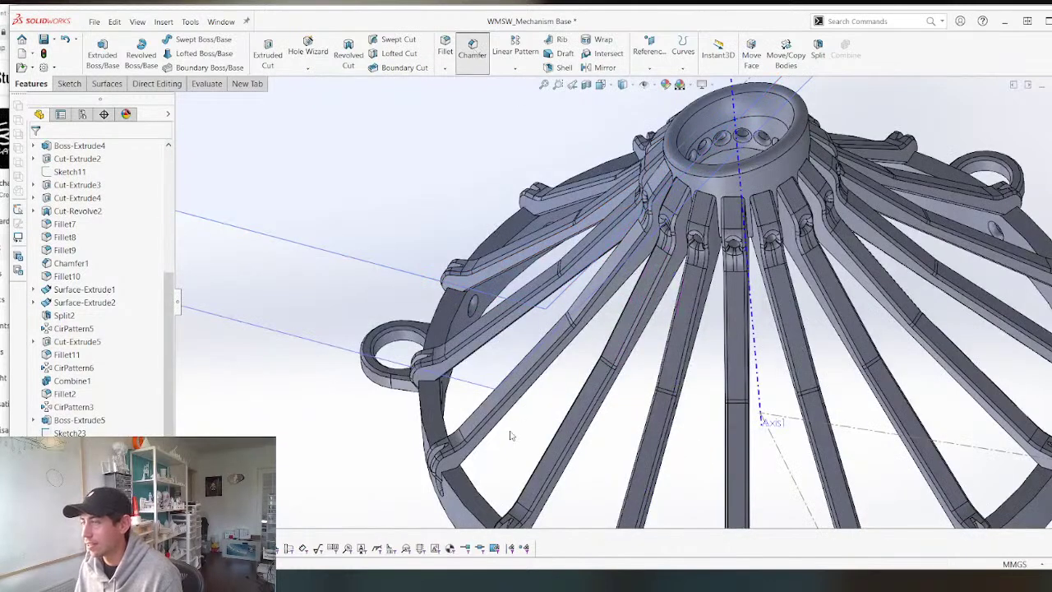
click(467, 489)
click(467, 491)
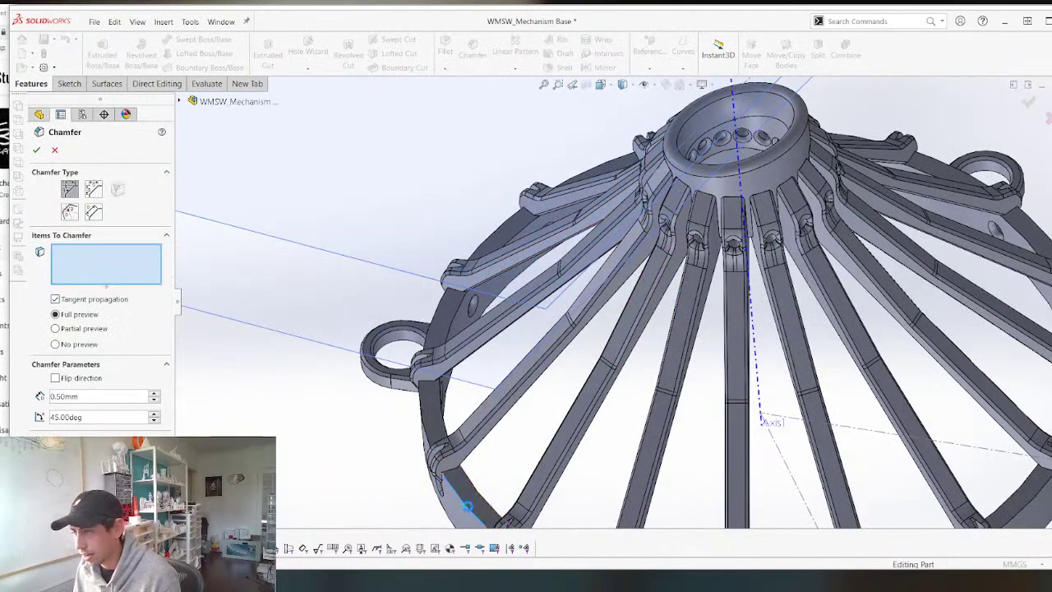
click(466, 504)
click(465, 497)
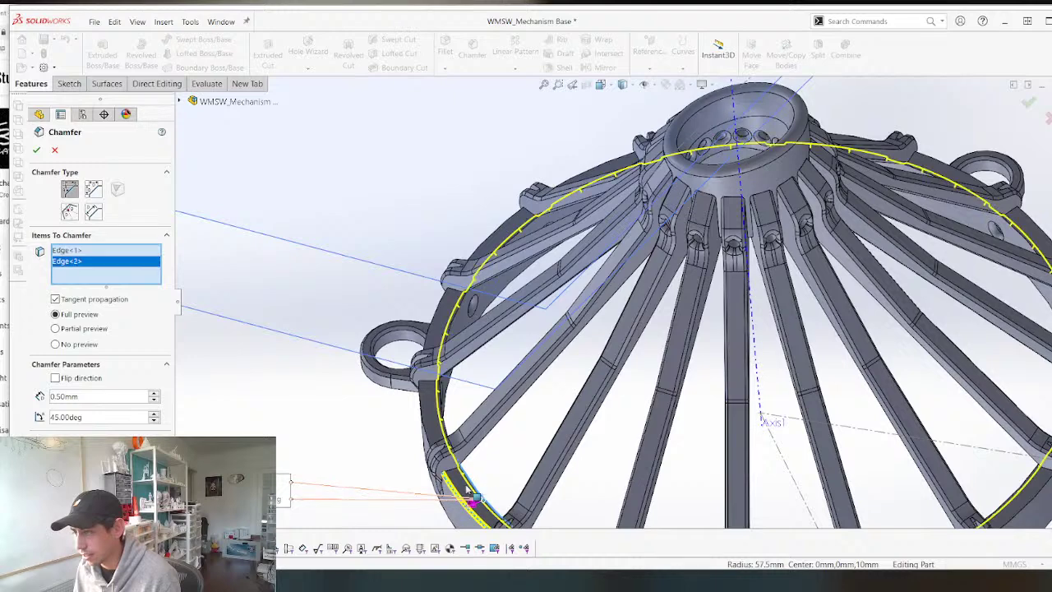
Add four more outer-edge segments of the large ring to the chamfer, continuing past the first mounting eye.
click(423, 420)
middle_drag(423, 420, 457, 279)
click(457, 280)
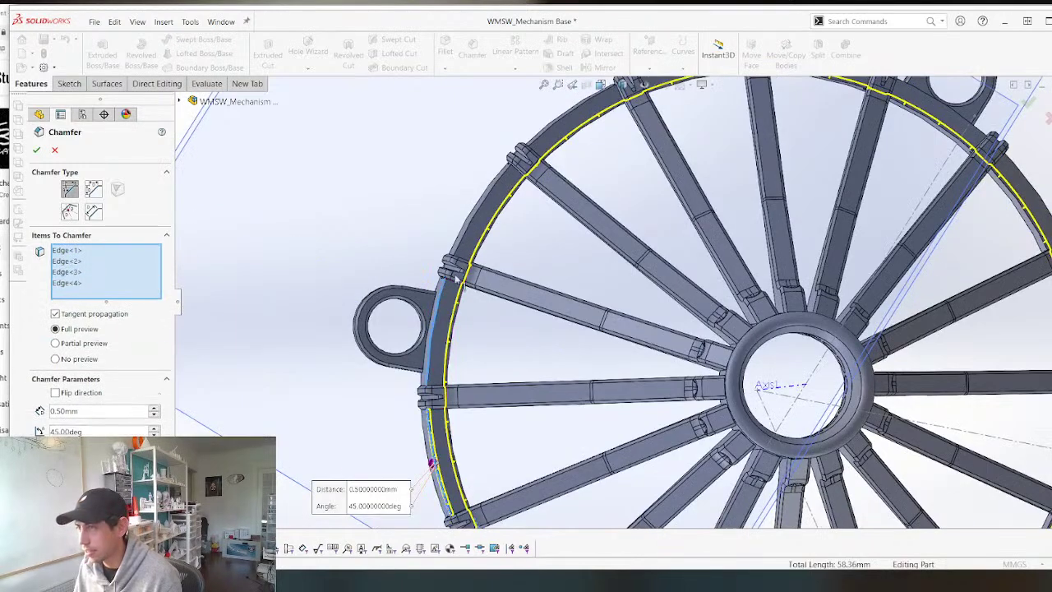
click(475, 215)
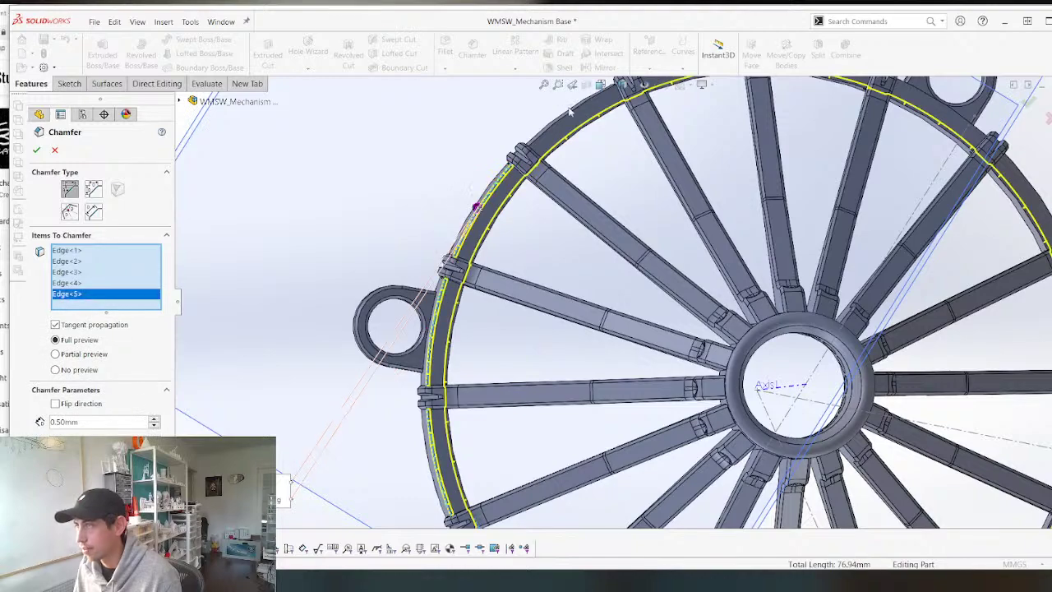
click(569, 118)
Include the ring's outer-edge segments leading up to, behind and just beyond the second mounting eye in the chamfer.
scroll(572, 123, up, 6)
scroll(721, 226, down, 7)
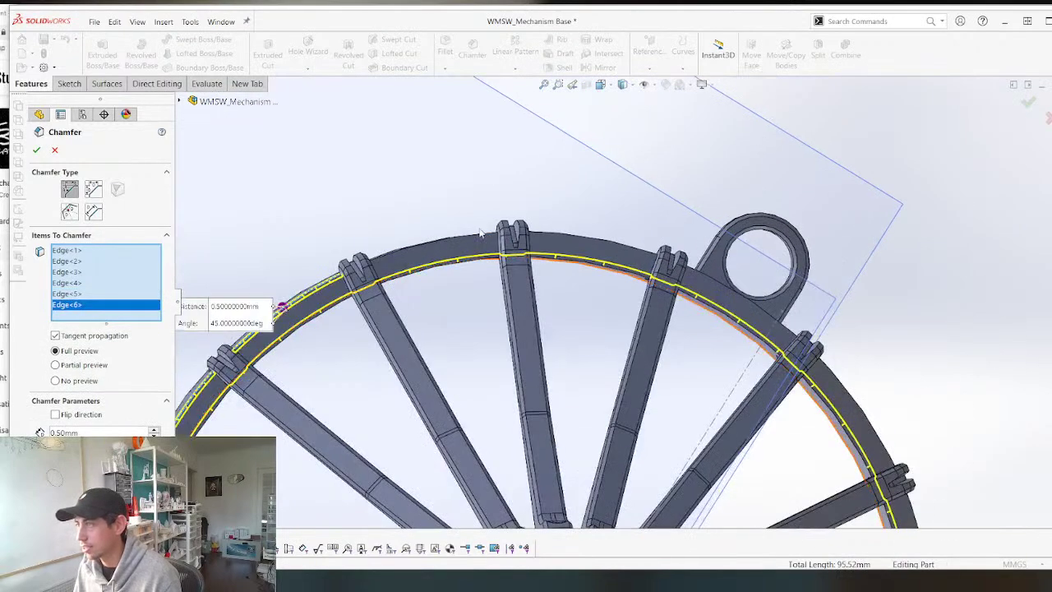
click(428, 241)
click(578, 238)
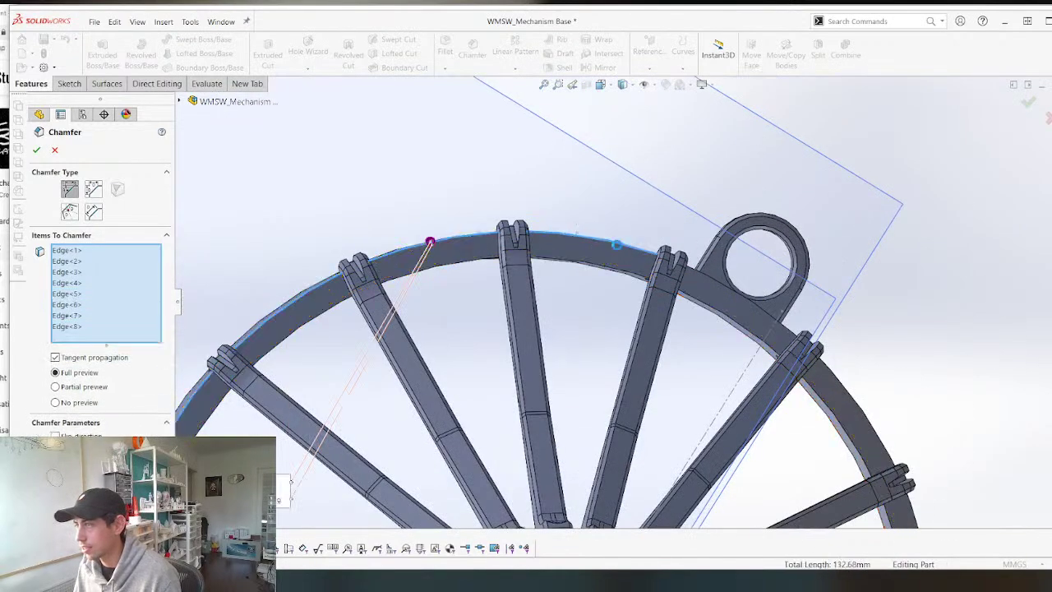
click(704, 279)
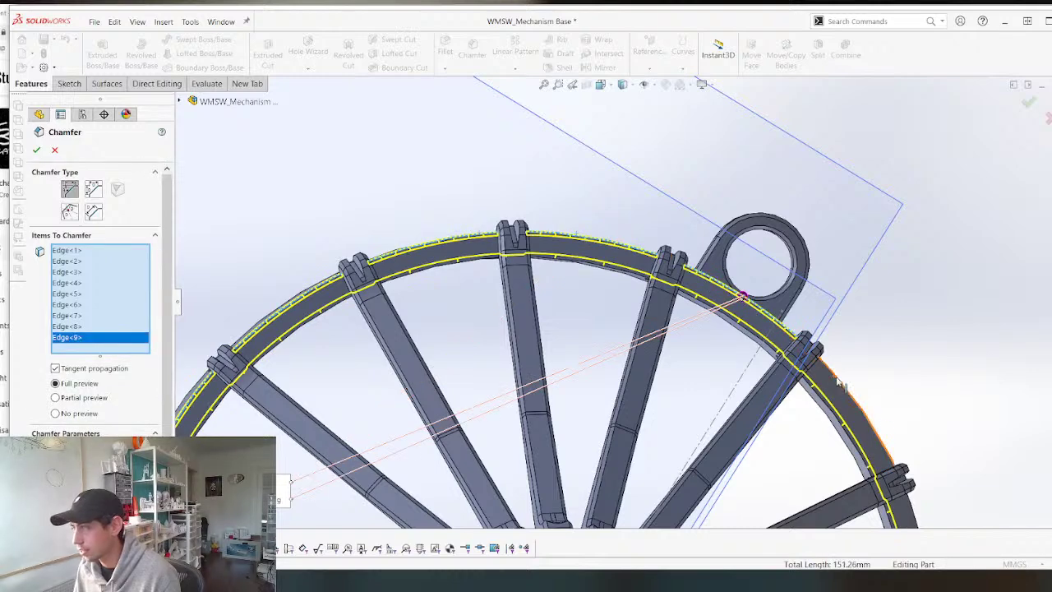
click(759, 352)
Add the large ring's outer-edge segments between the second and third mounting eyes, including the one behind the third eye, to the chamfer.
scroll(758, 352, down, 4)
scroll(704, 337, up, 3)
click(703, 370)
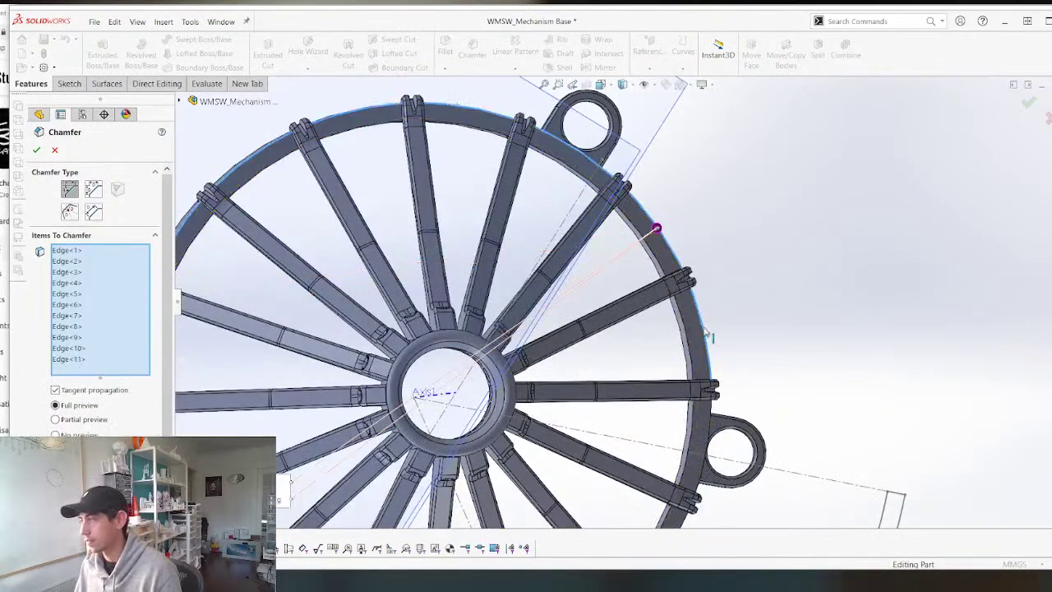
click(716, 425)
scroll(690, 435, down, 4)
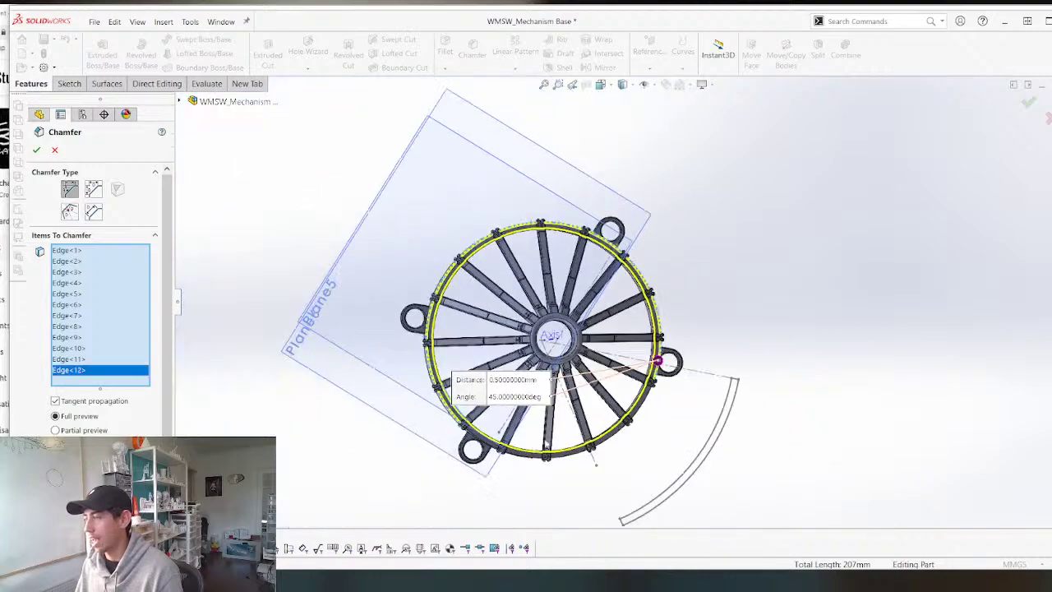
Add the ring's remaining outer-edge segments, ending behind the fourth mounting eye, and apply the 0.50 mm, 45° chamfer.
scroll(667, 442, up, 4)
click(797, 332)
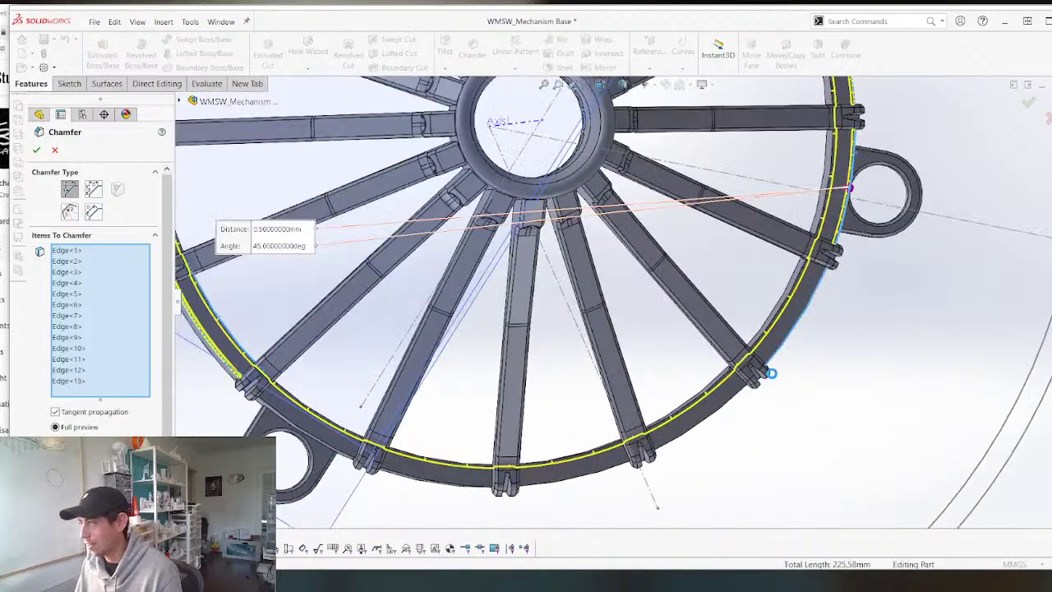
click(727, 407)
click(625, 467)
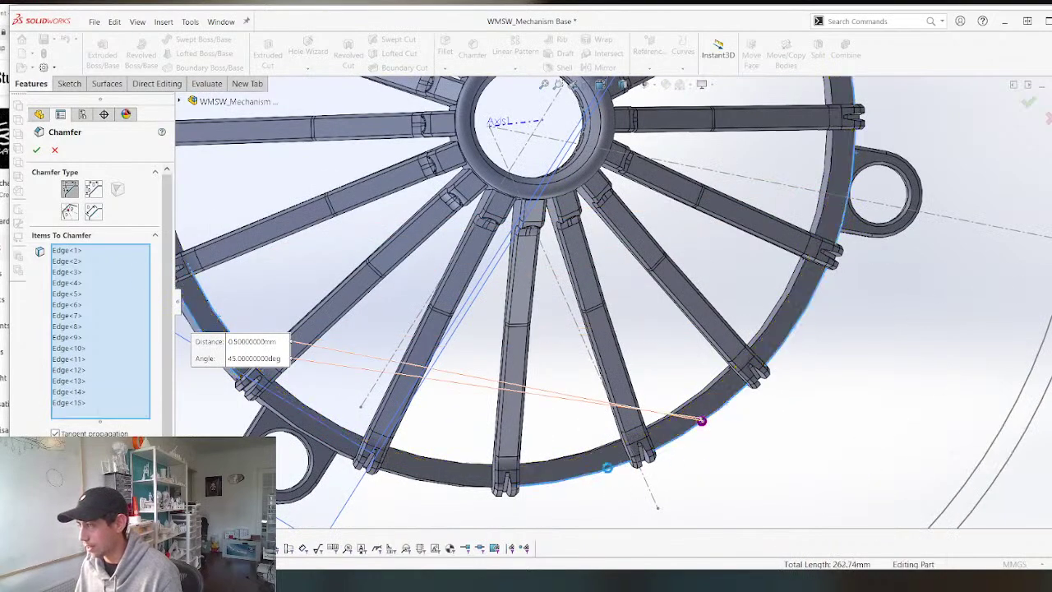
click(472, 488)
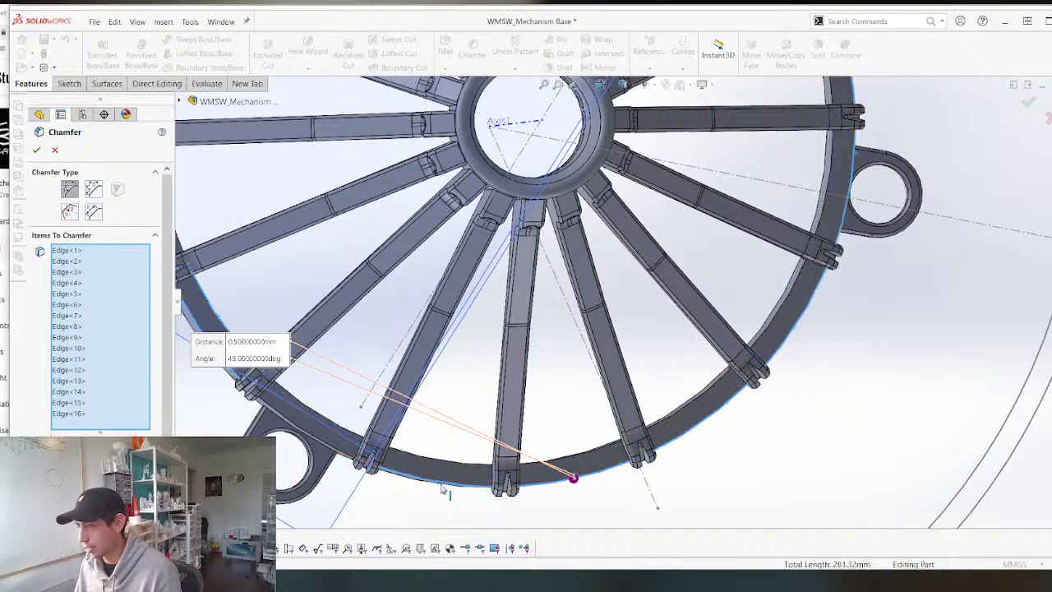
click(339, 454)
scroll(345, 451, up, 5)
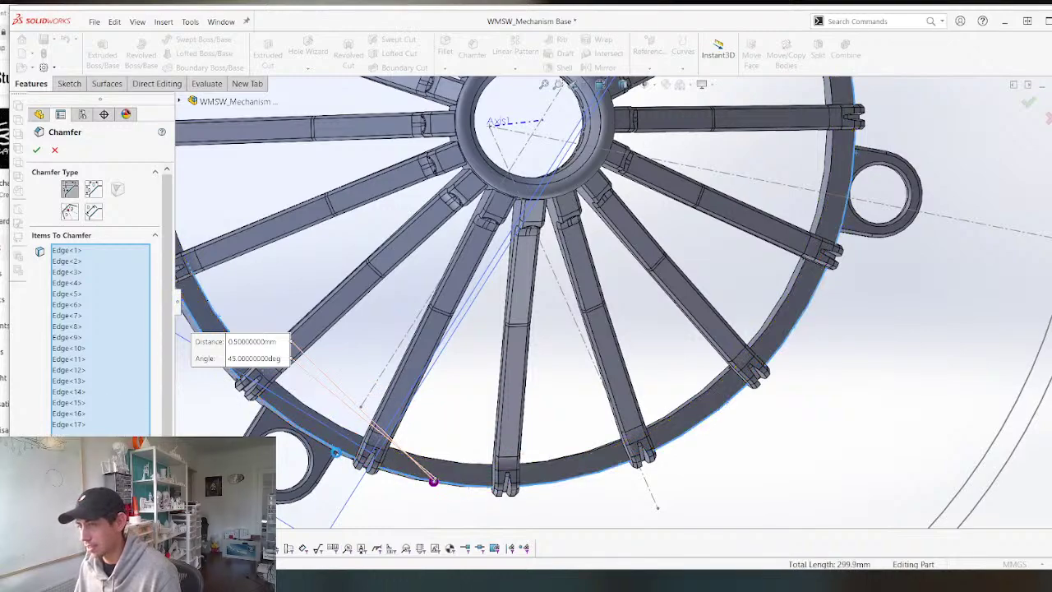
middle_drag(347, 449, 338, 336)
key(Return)
Check the chamfered ring and ribs from several sides and save the mechanism base part.
scroll(556, 380, down, 4)
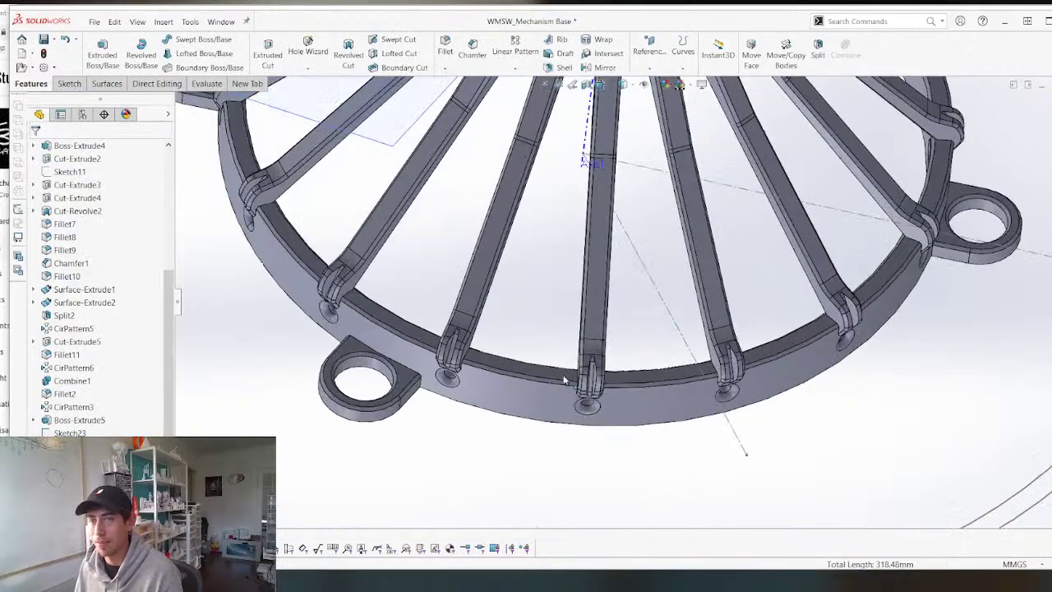
middle_drag(564, 377, 548, 299)
scroll(548, 299, up, 4)
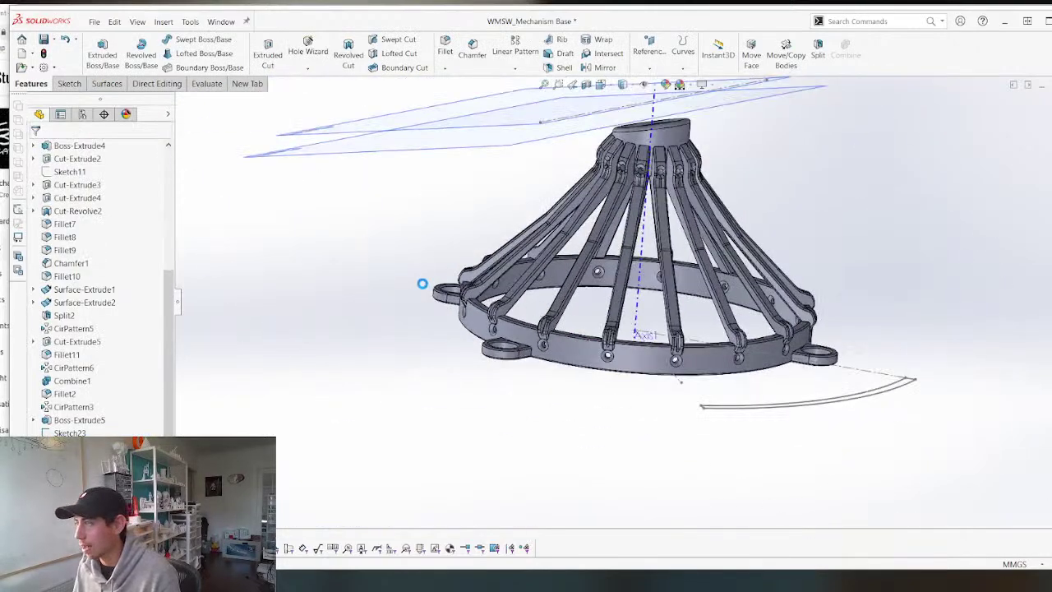
middle_drag(422, 283, 436, 387)
scroll(641, 261, down, 4)
middle_drag(546, 318, 548, 272)
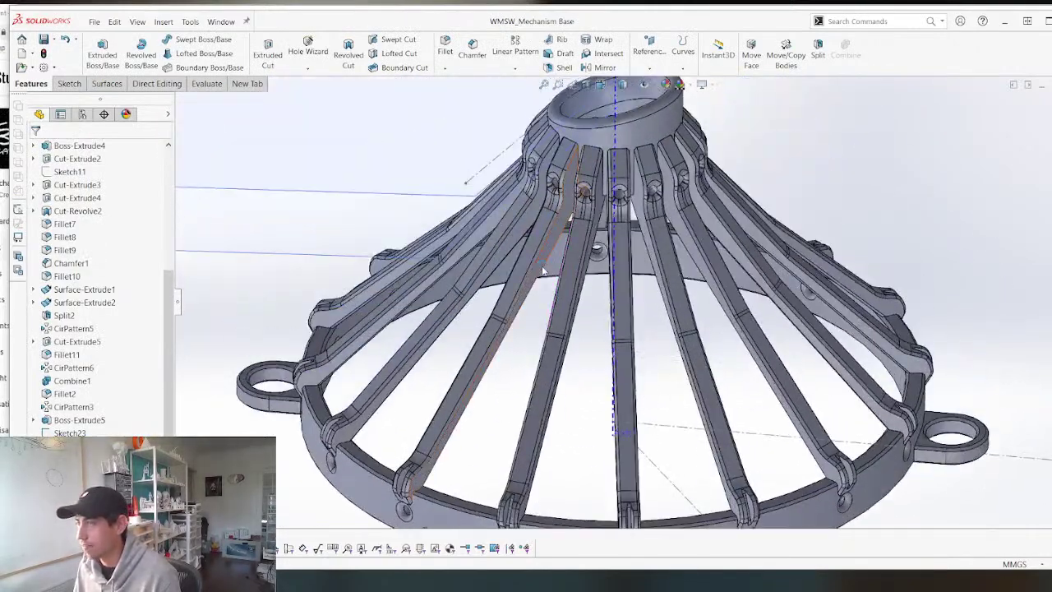
Export the part as STL named WMSW_Mechanism Base into the STL folder, replacing the existing file and including all bodies.
key(ctrl+shift+s)
click(189, 224)
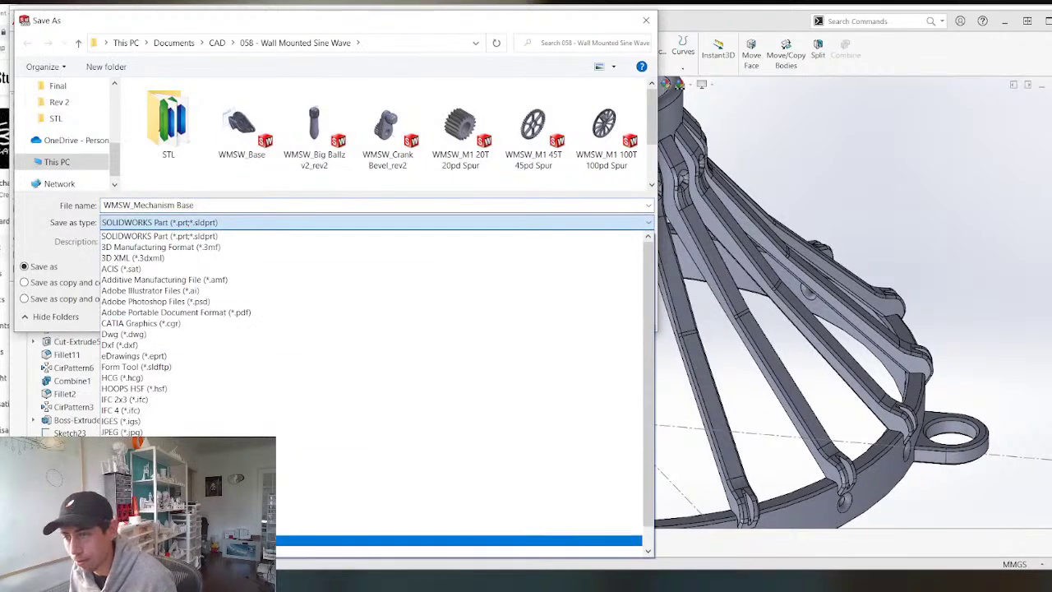
click(459, 539)
double_click(167, 124)
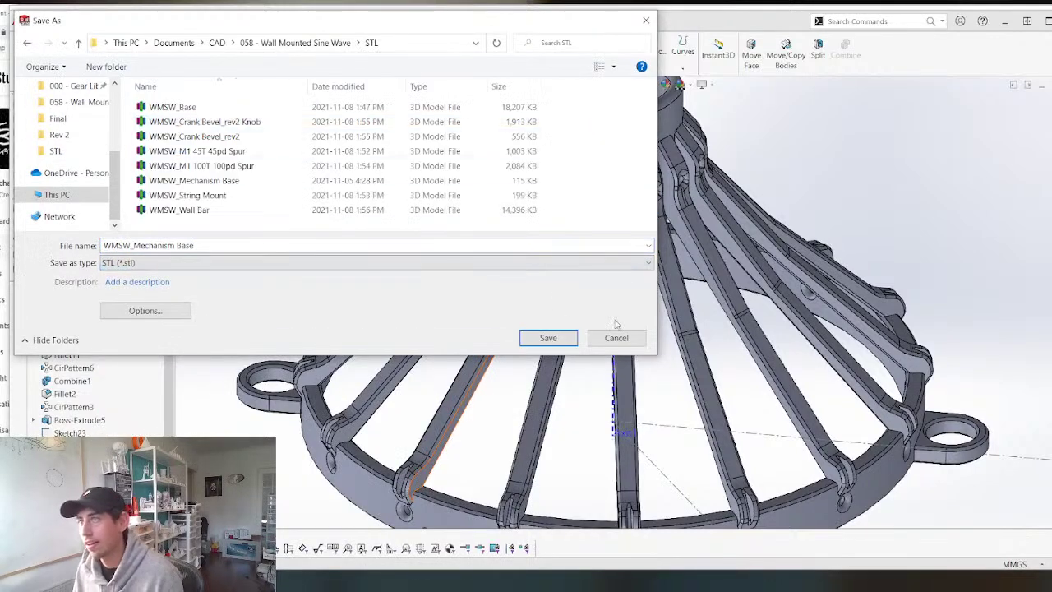
click(534, 340)
click(657, 293)
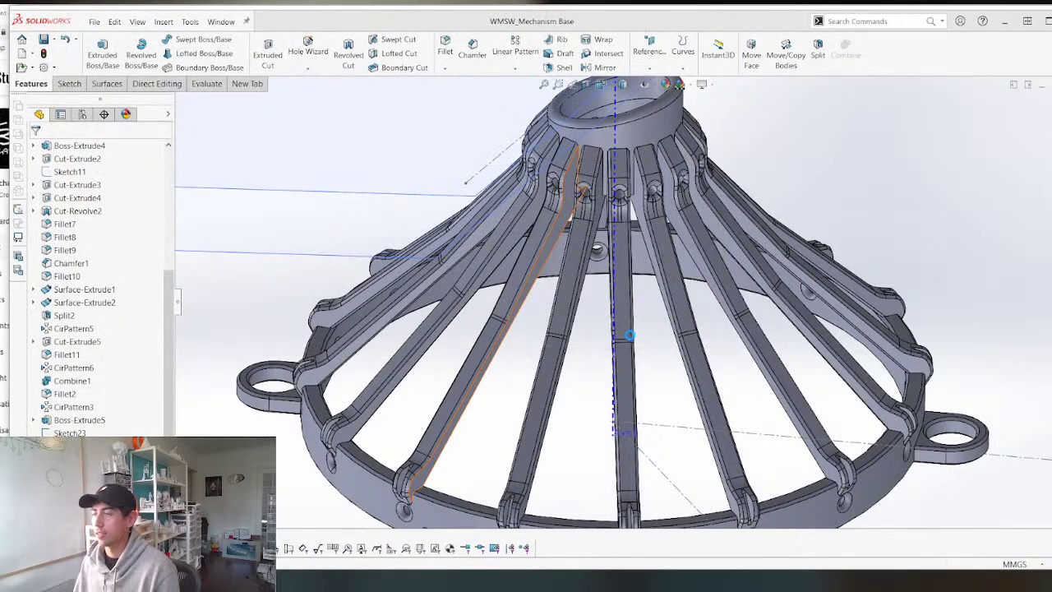
click(658, 316)
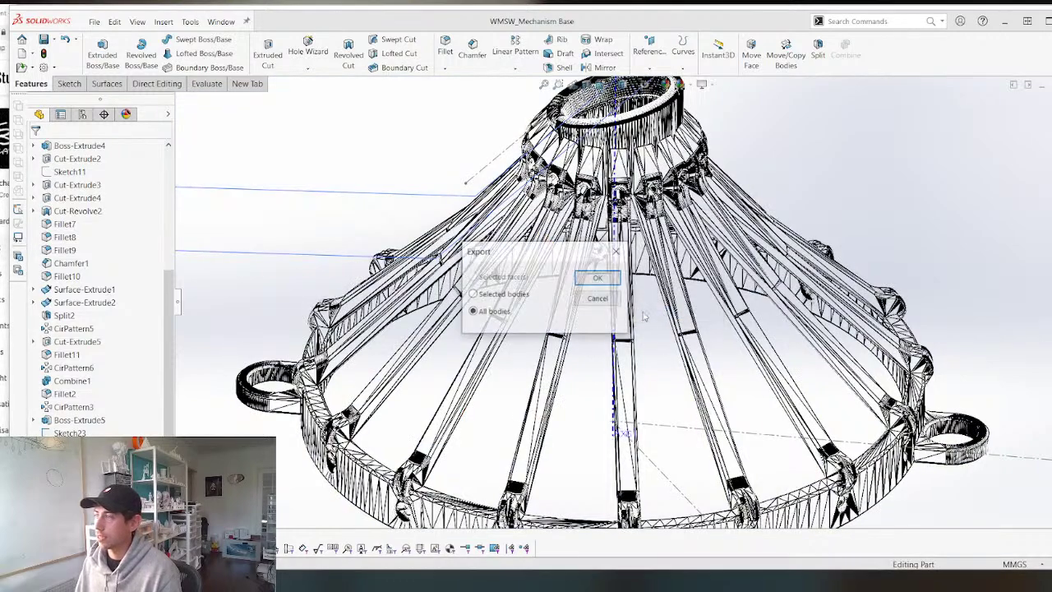
click(598, 278)
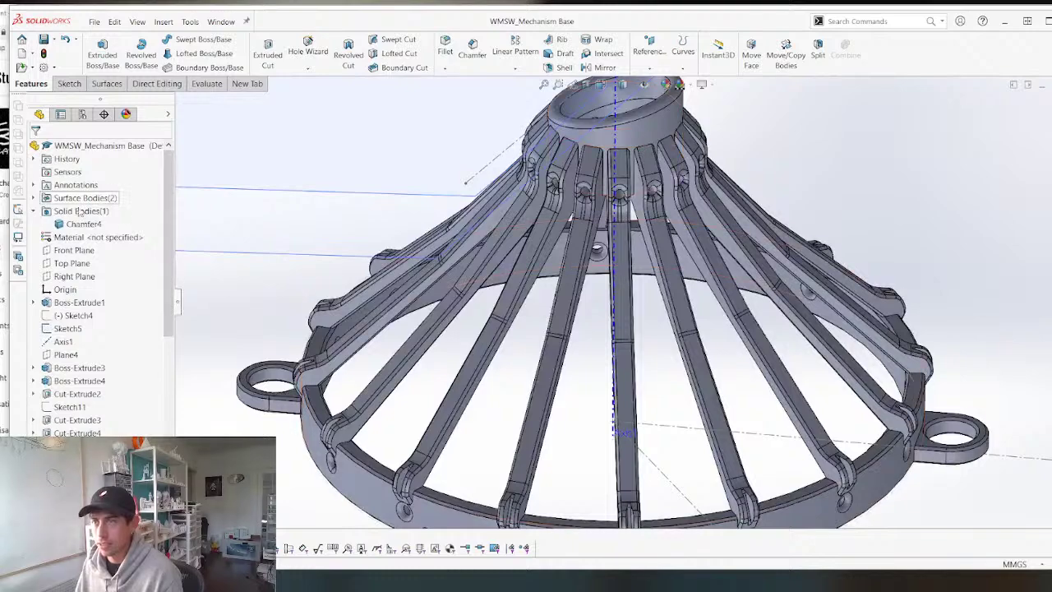
click(76, 225)
click(251, 315)
key(f)
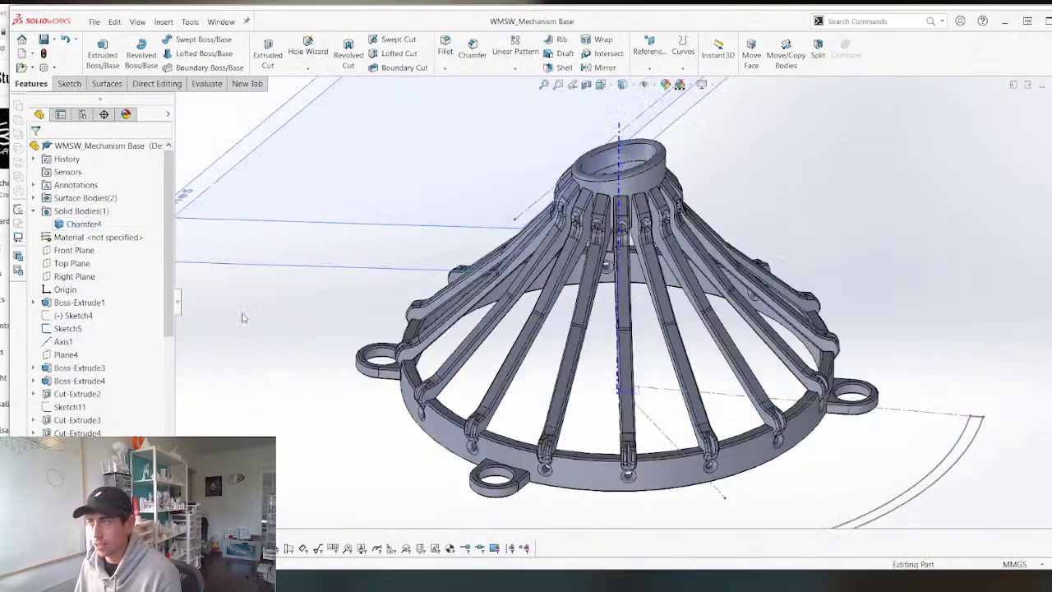
key(ctrl+Tab)
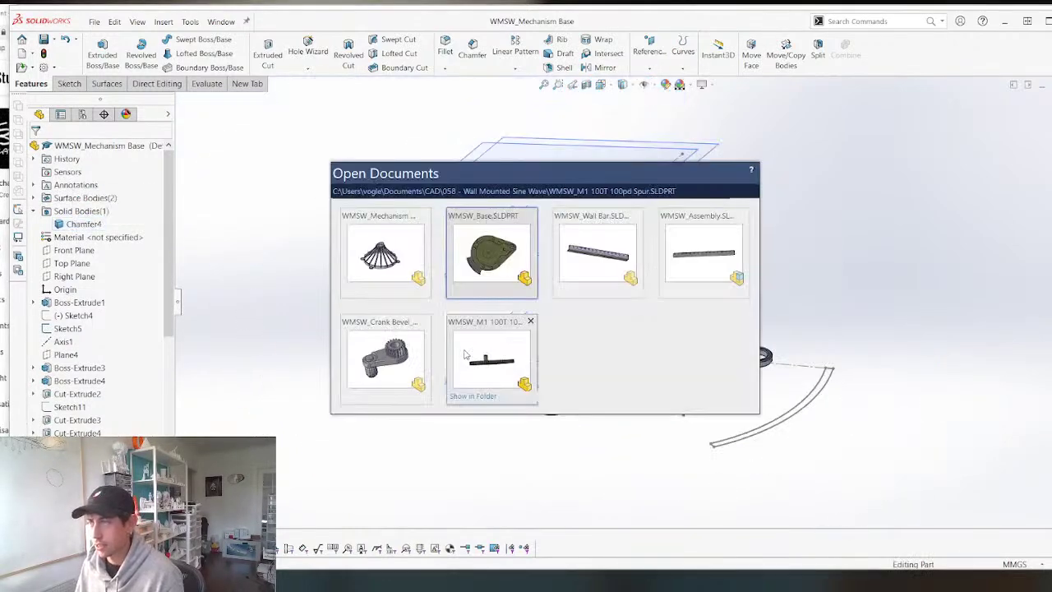
Switch to Simplify3D and save the base's G-code as Build 1 in a new Builds folder inside the STL folder.
key(alt+Tab)
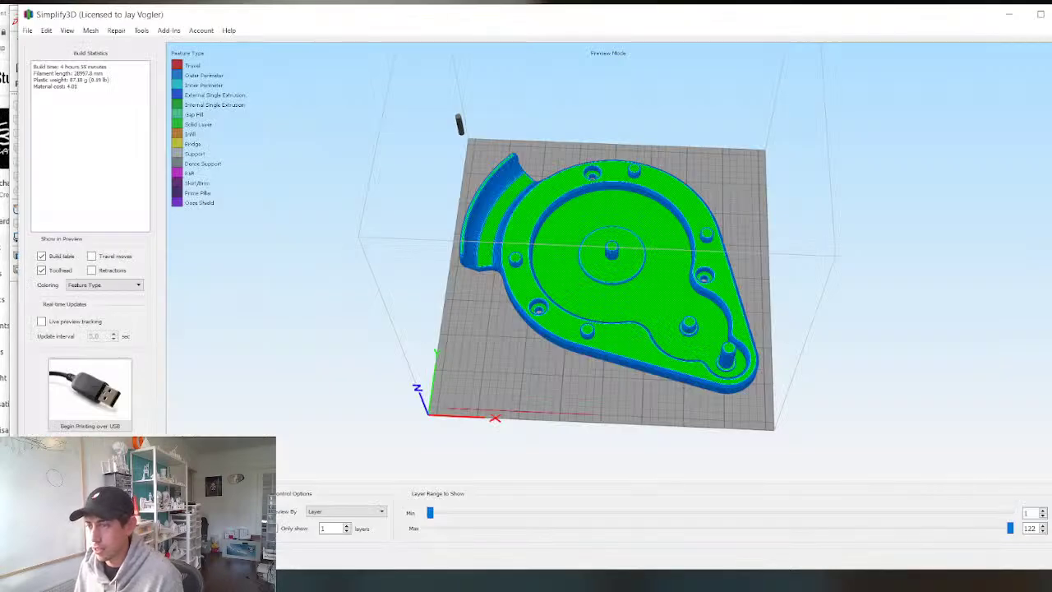
click(90, 477)
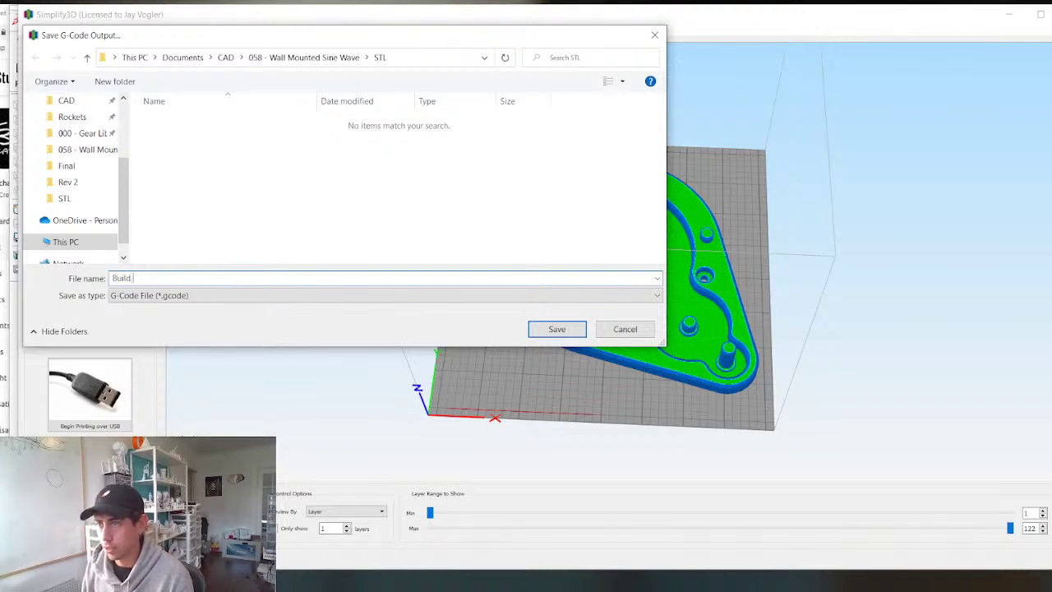
key(ctrl+shift+n)
text(S)
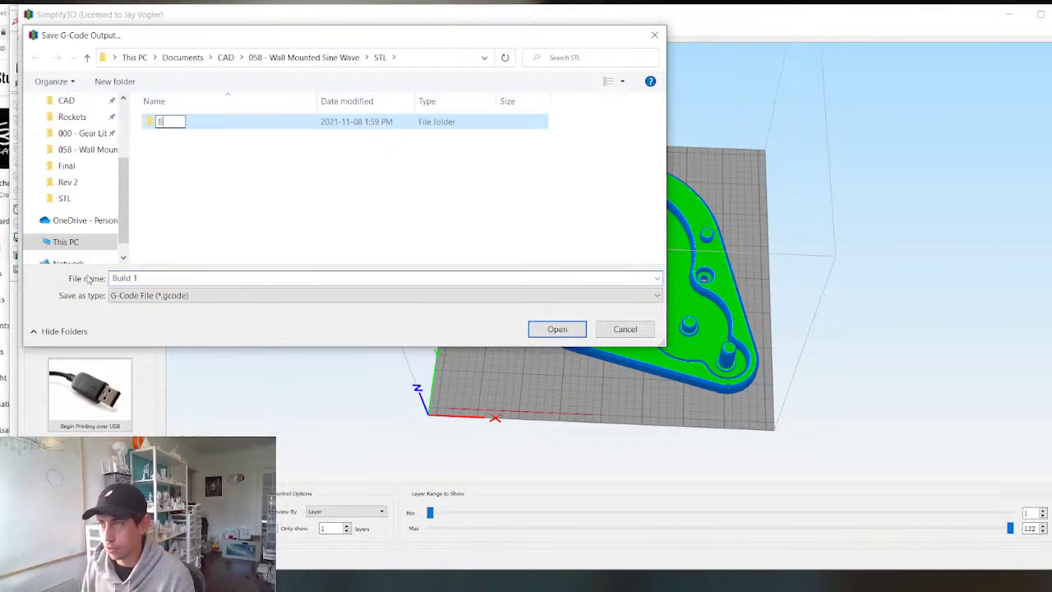
text(uildas)
key(BackSpace)
key(BackSpace)
key(backslash)
text(s)
key(Return)
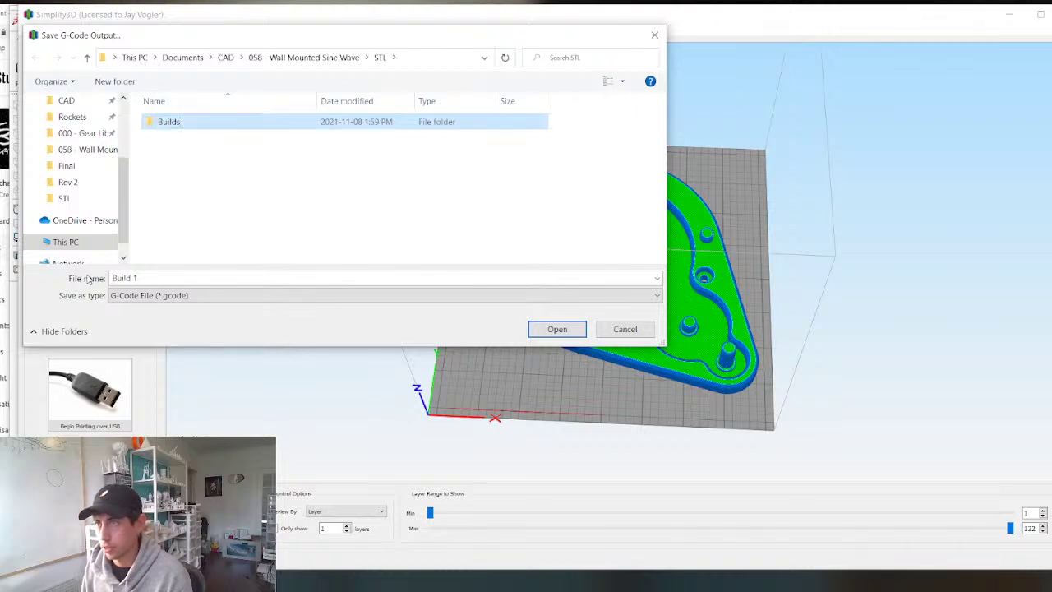
double_click(183, 123)
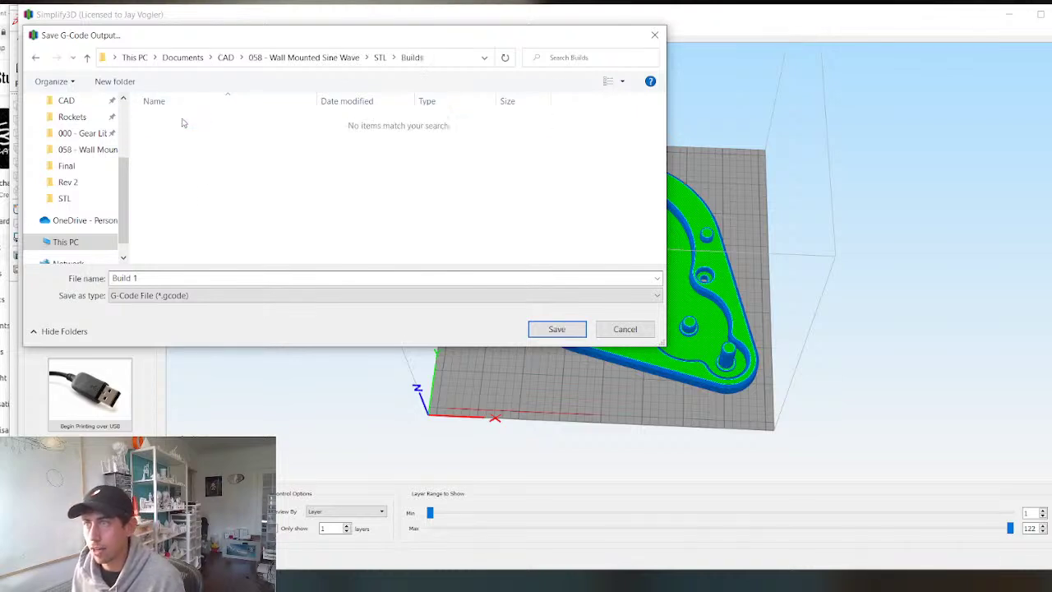
click(557, 330)
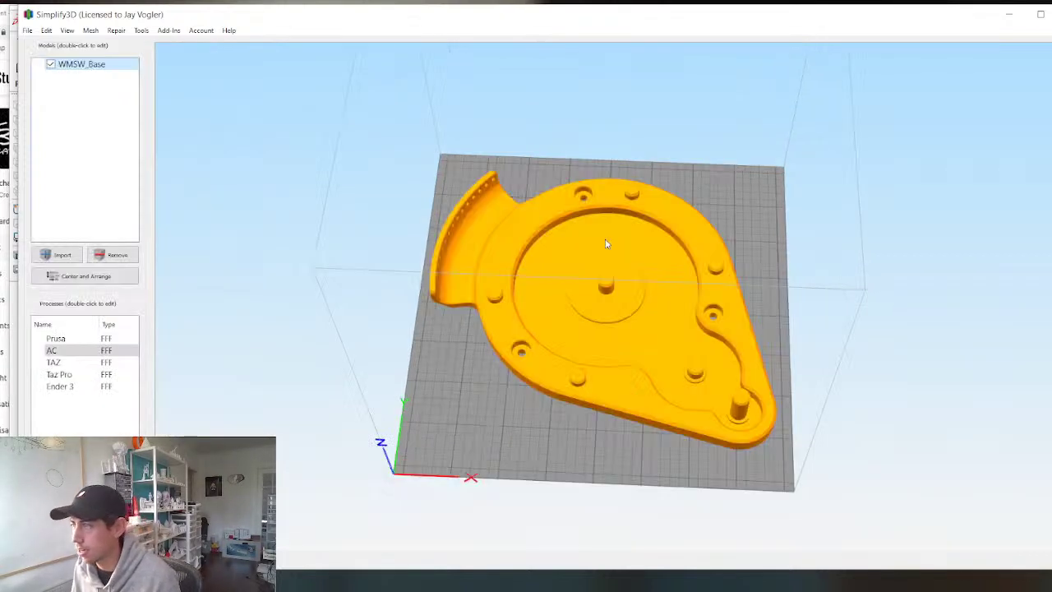
Remove the WMSW_Base model from the build plate and switch to the Prusa process.
key(Delete)
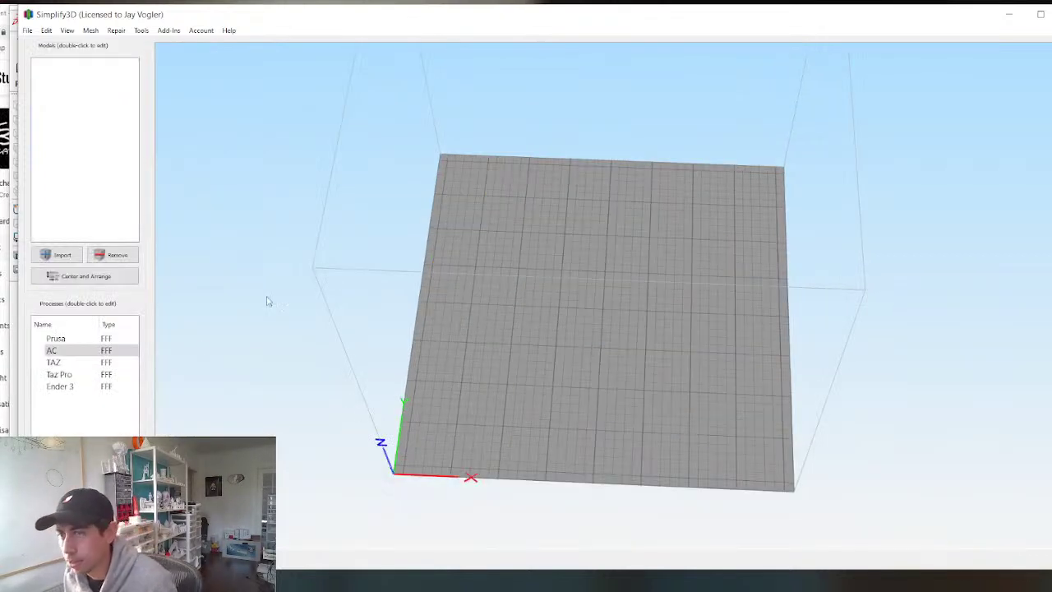
double_click(64, 339)
key(Return)
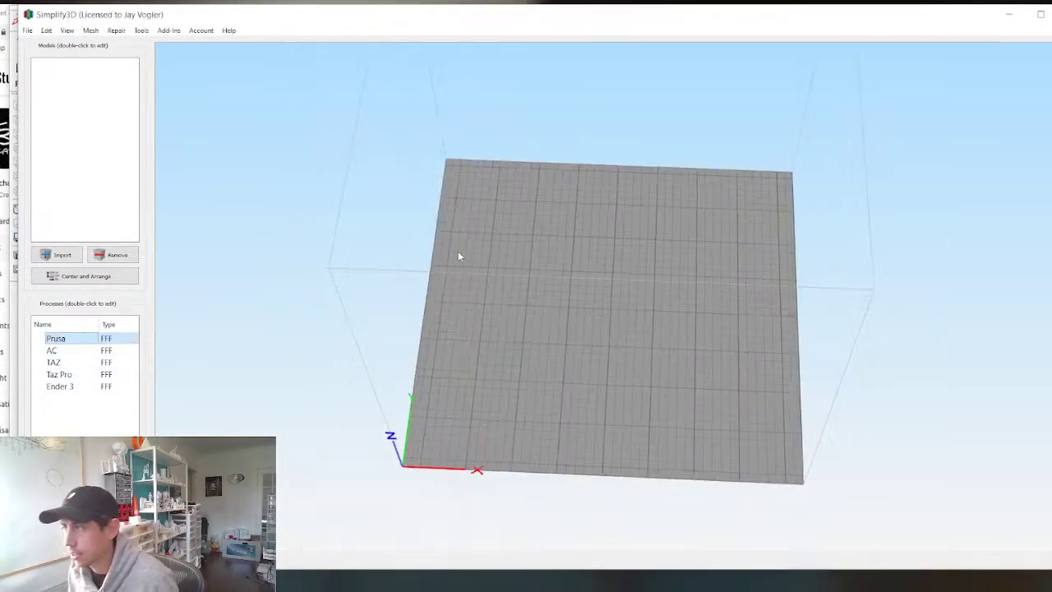
Import all the WMSW STL models except WMSW_Base, from the crank bevel knob through the wall bar.
click(57, 254)
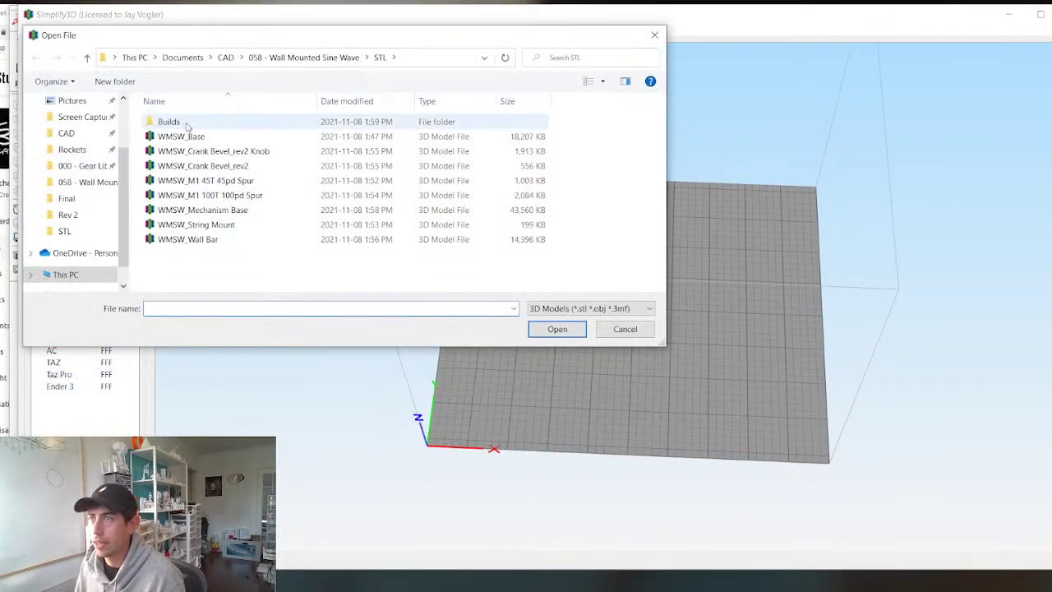
click(182, 135)
shift+click(196, 239)
double_click(201, 145)
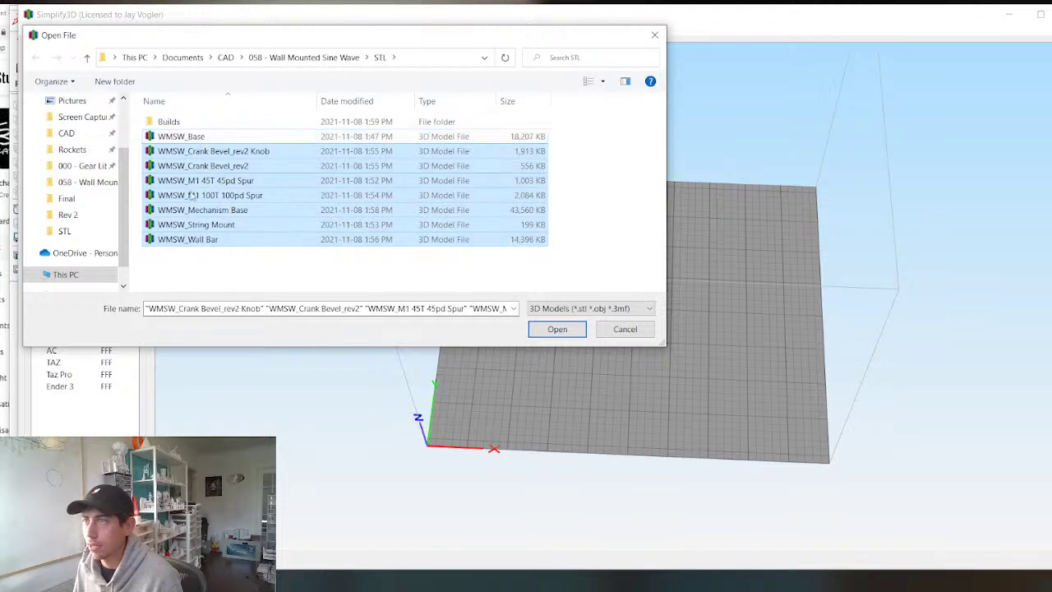
Lay the WMSW_Crank Bevel_rev2 part and the 45T spur gear flat on the build plate.
drag(520, 192, 754, 82)
scroll(694, 230, up, 3)
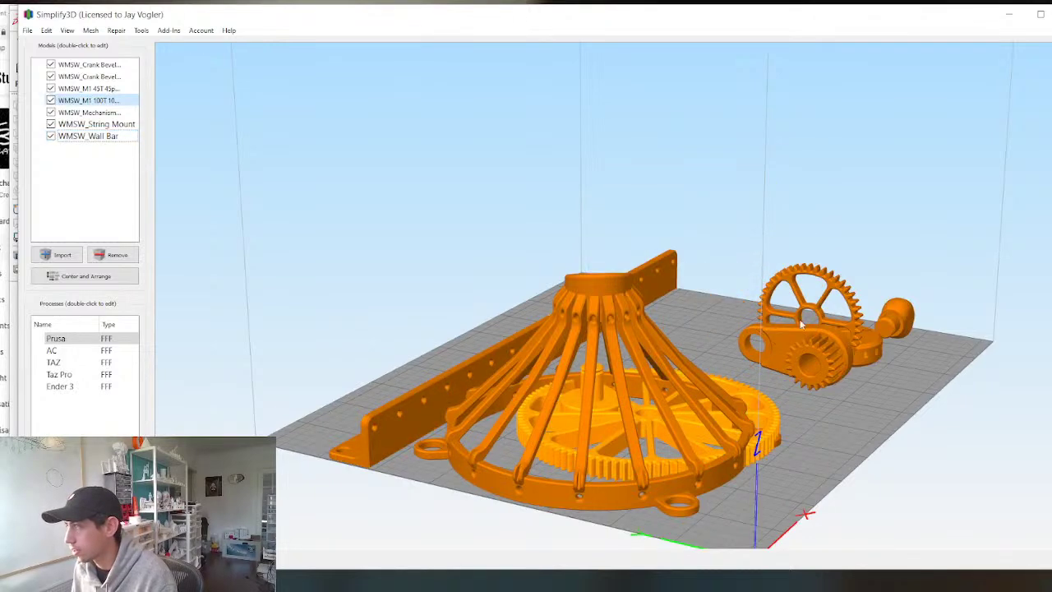
scroll(512, 327, down, 3)
scroll(513, 327, up, 4)
drag(443, 321, 485, 449)
click(610, 423)
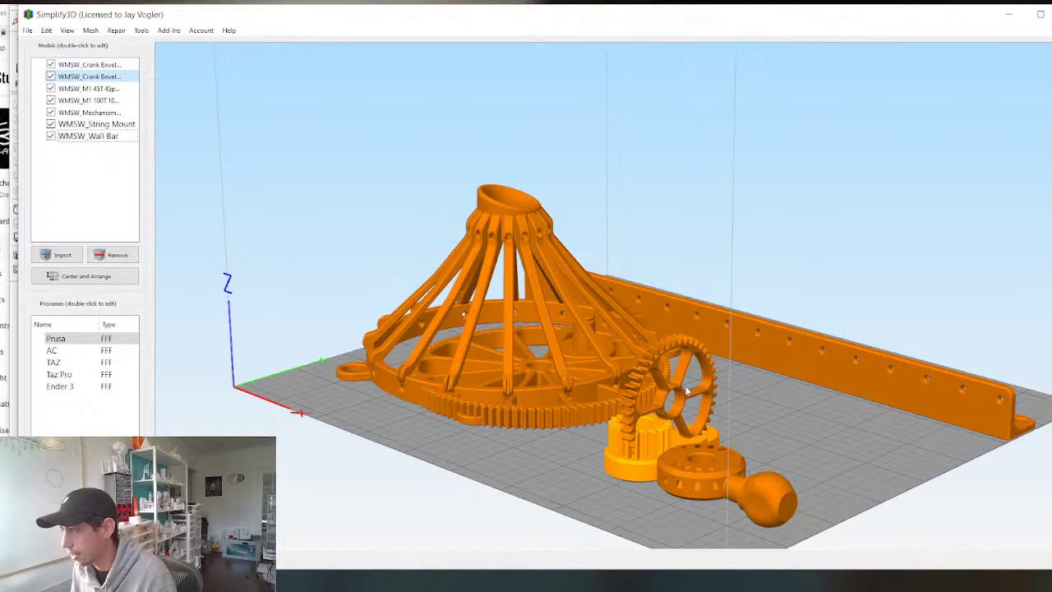
scroll(686, 391, up, 3)
click(723, 472)
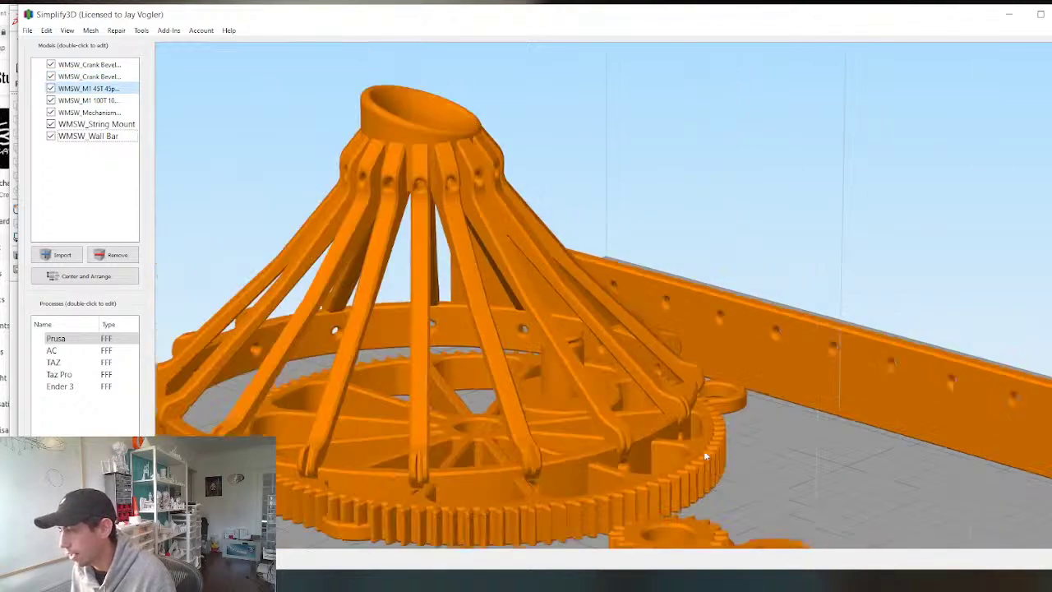
Place the crank knob upright on its flat face and arrange all models across the build plate.
scroll(740, 485, down, 5)
drag(756, 506, 775, 535)
key(ctrl+l)
click(679, 451)
key(ctrl+r)
scroll(620, 334, down, 3)
drag(621, 333, 632, 441)
drag(643, 191, 526, 142)
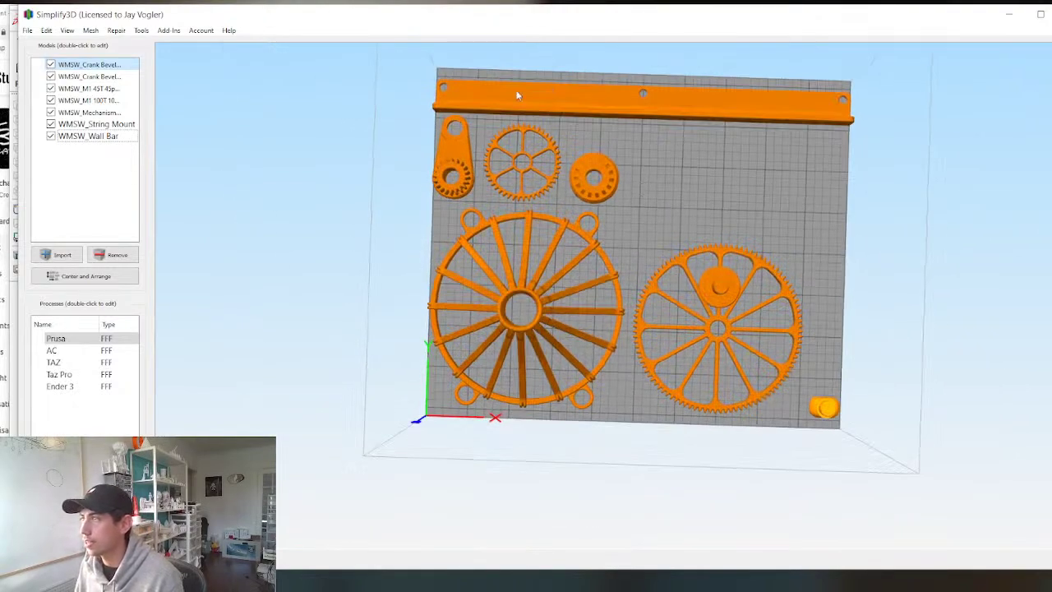
Open the wall bar's model settings and set its Z rotation to 30 degrees.
click(517, 96)
drag(532, 91, 395, 334)
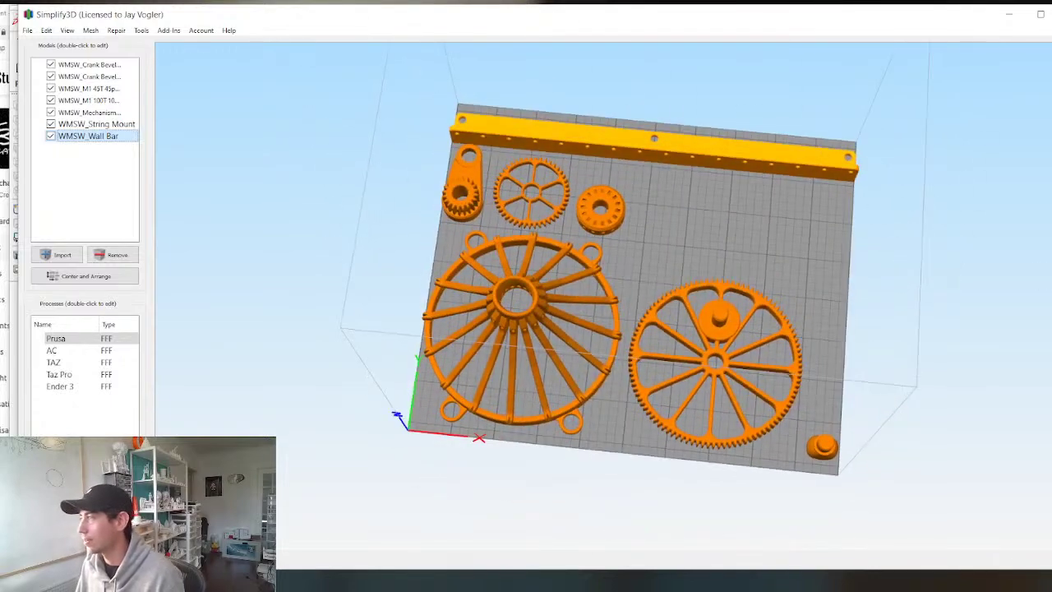
double_click(738, 156)
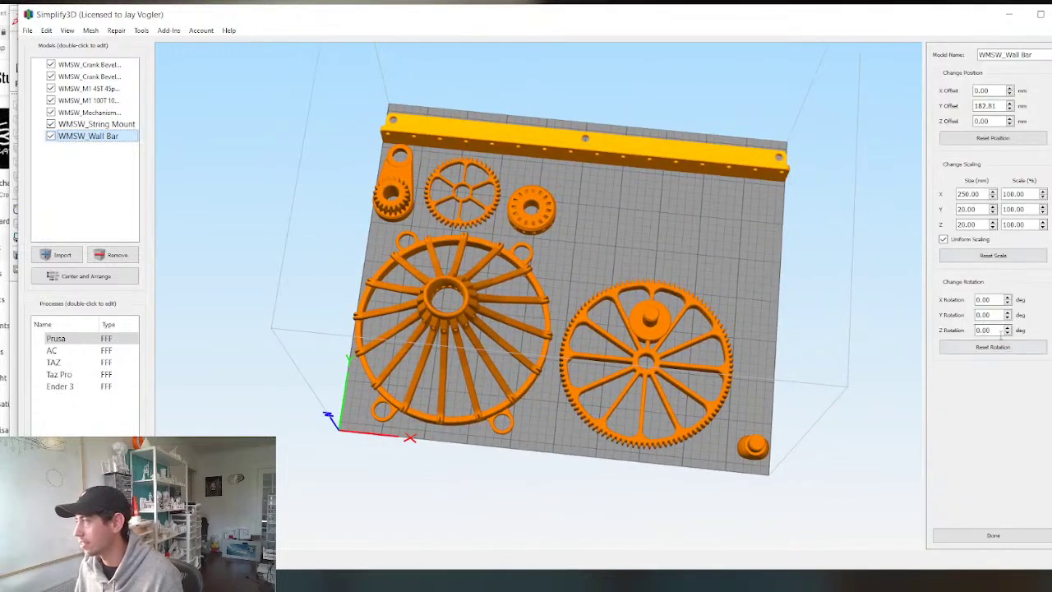
text(30)
key(Return)
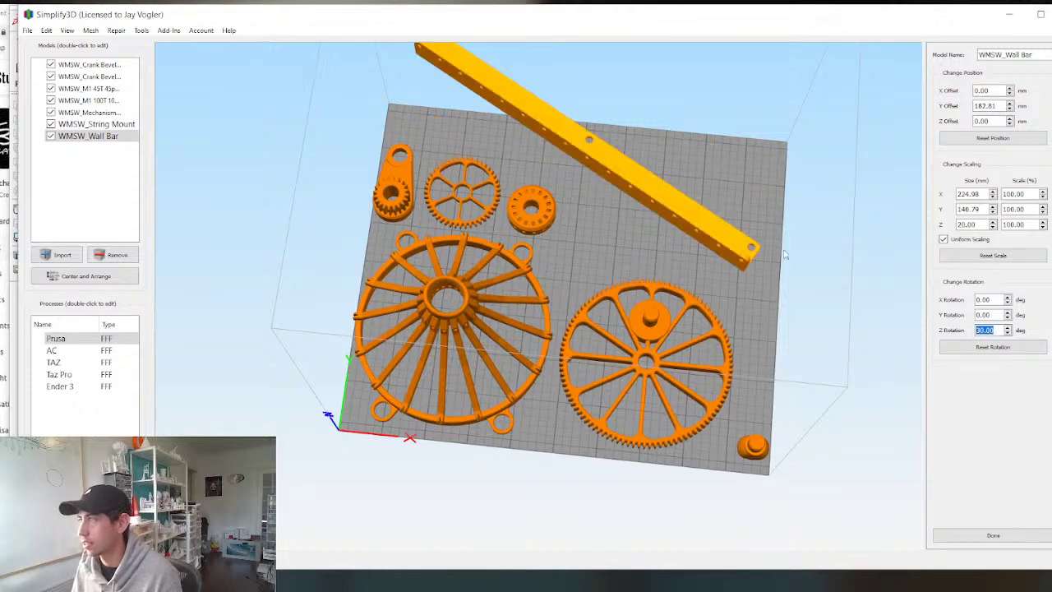
Move the wall bar closer to the plate's centre, at X 1.35 and Y 127.28 mm, and set its Z rotation to 45 degrees.
drag(637, 172, 632, 257)
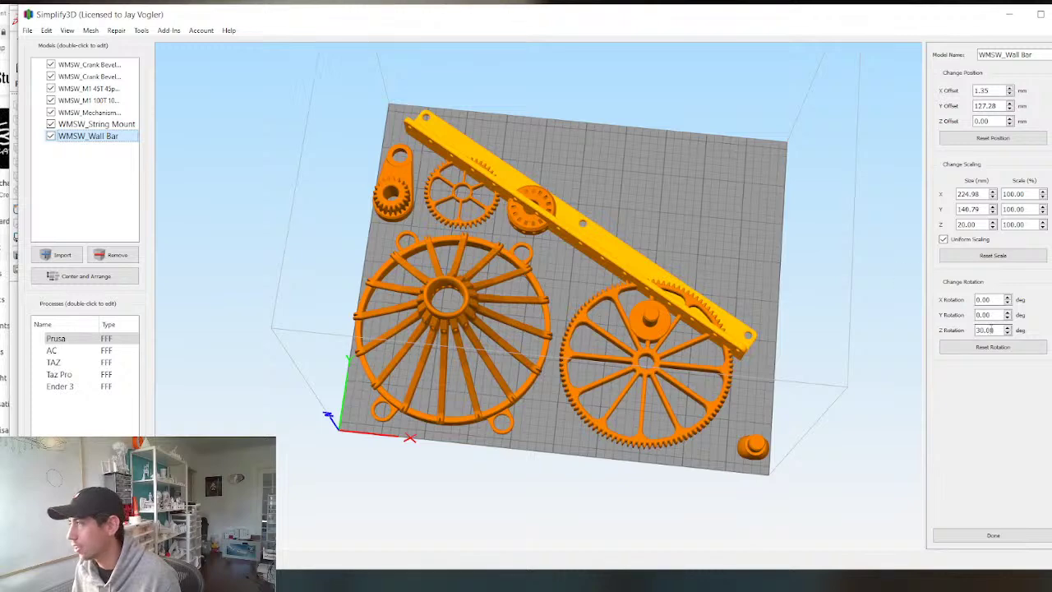
text(45)
key(Return)
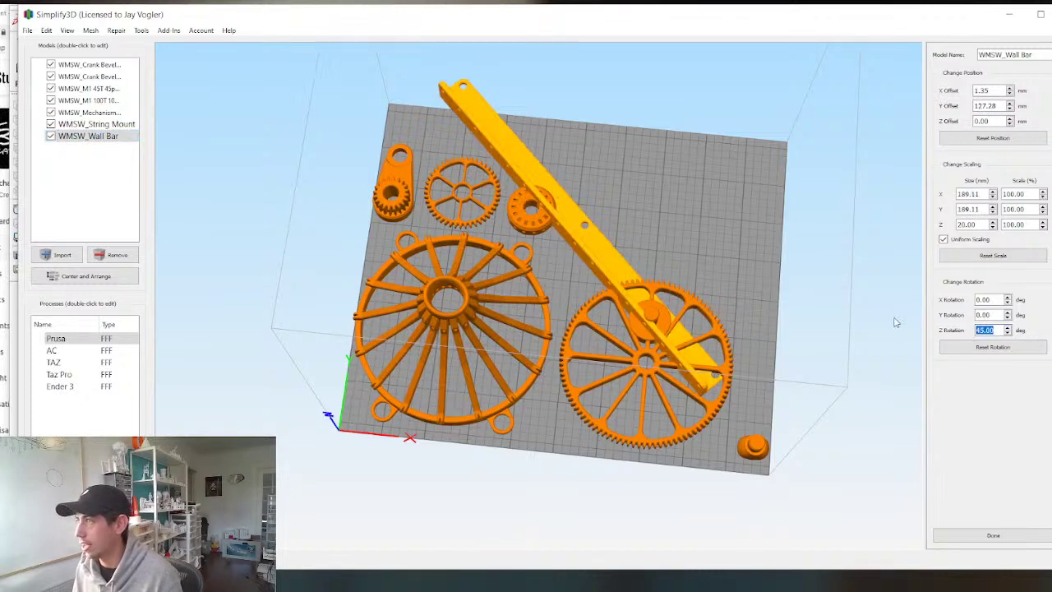
Move the wall bar to X 6.04 and Y 101.26 mm, and shift the 100T gear and string mount clear of it.
drag(598, 252, 600, 293)
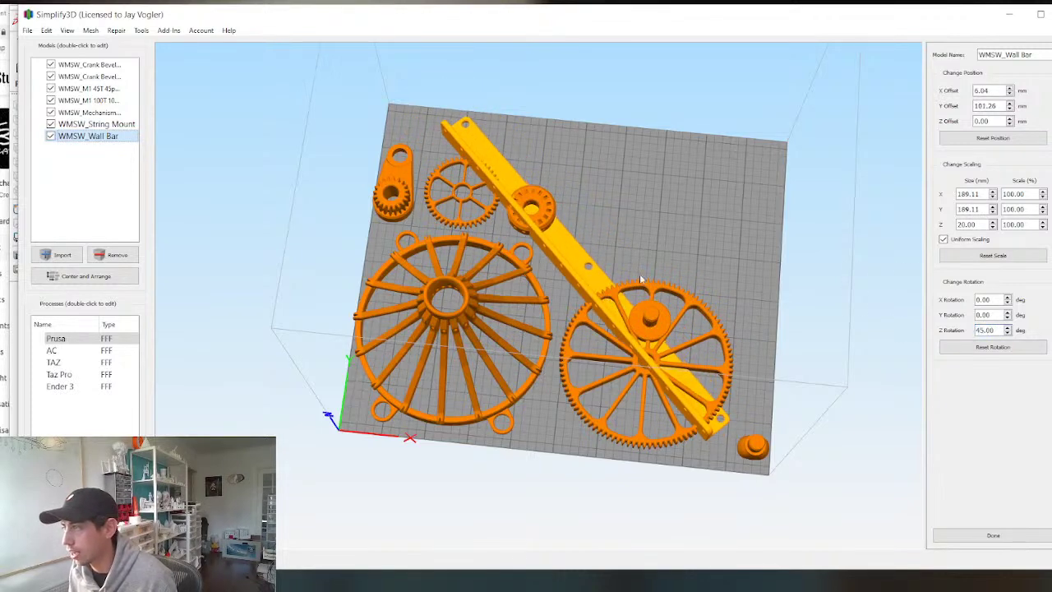
click(649, 314)
drag(649, 318, 683, 173)
drag(539, 212, 576, 181)
Inspect the string mount and neighbouring models up close, including their undersides beneath the build plate.
scroll(576, 176, up, 5)
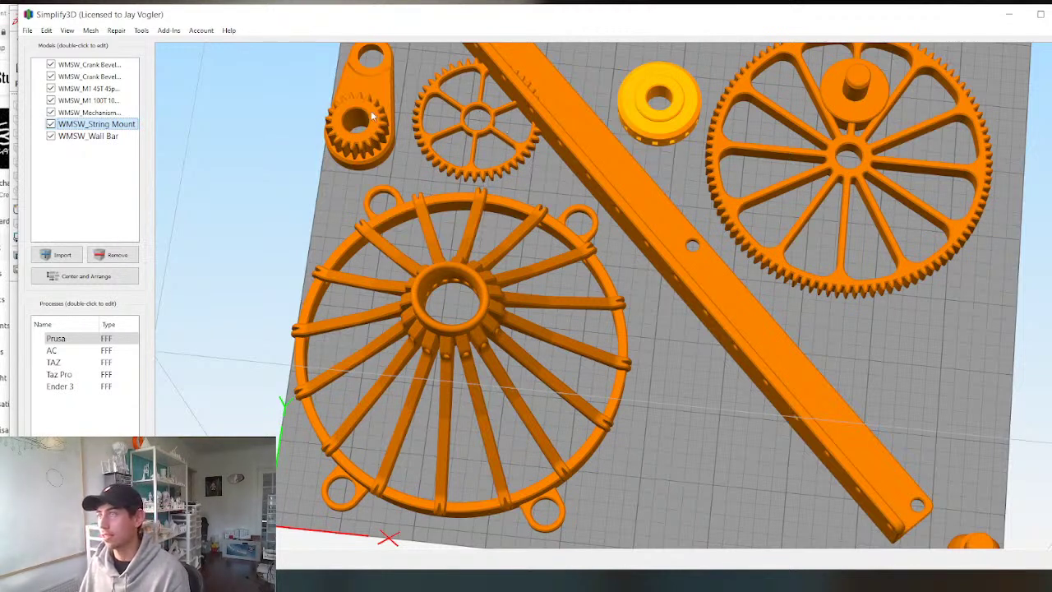
scroll(679, 121, down, 3)
drag(679, 123, 322, 46)
scroll(809, 386, up, 5)
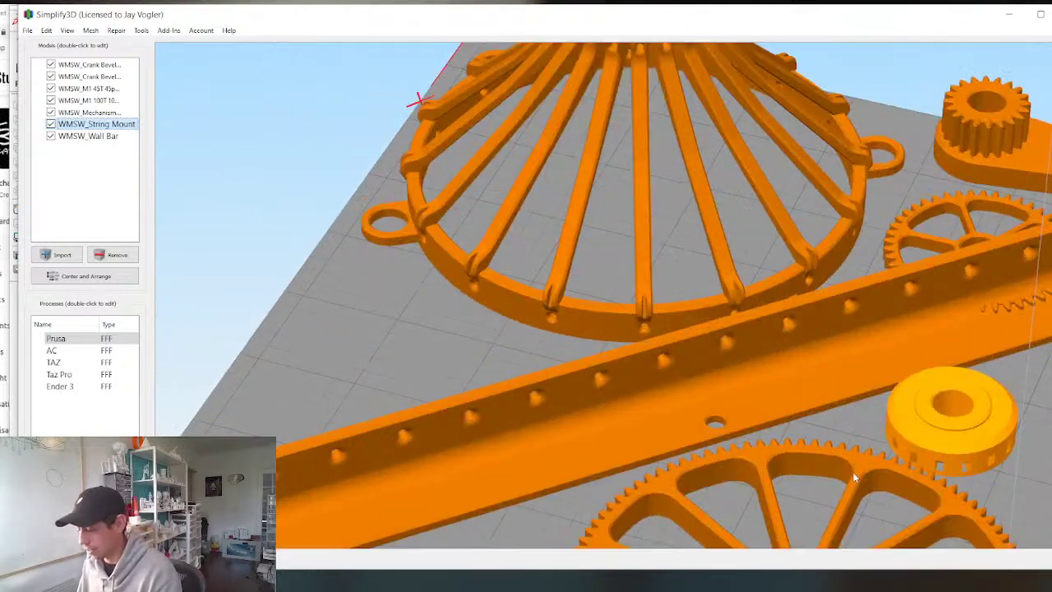
drag(931, 422, 512, 209)
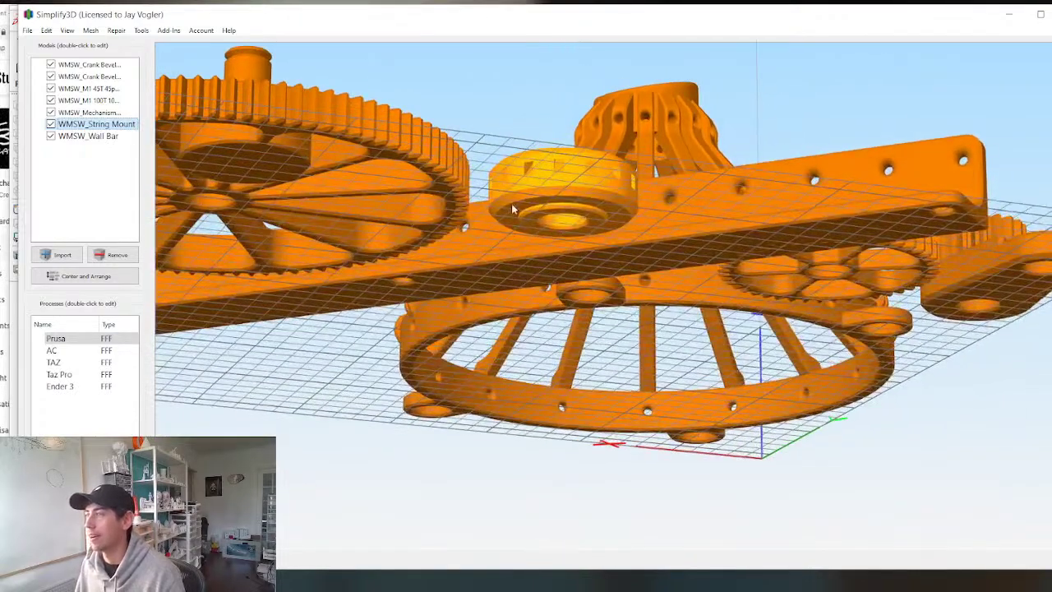
drag(234, 220, 591, 380)
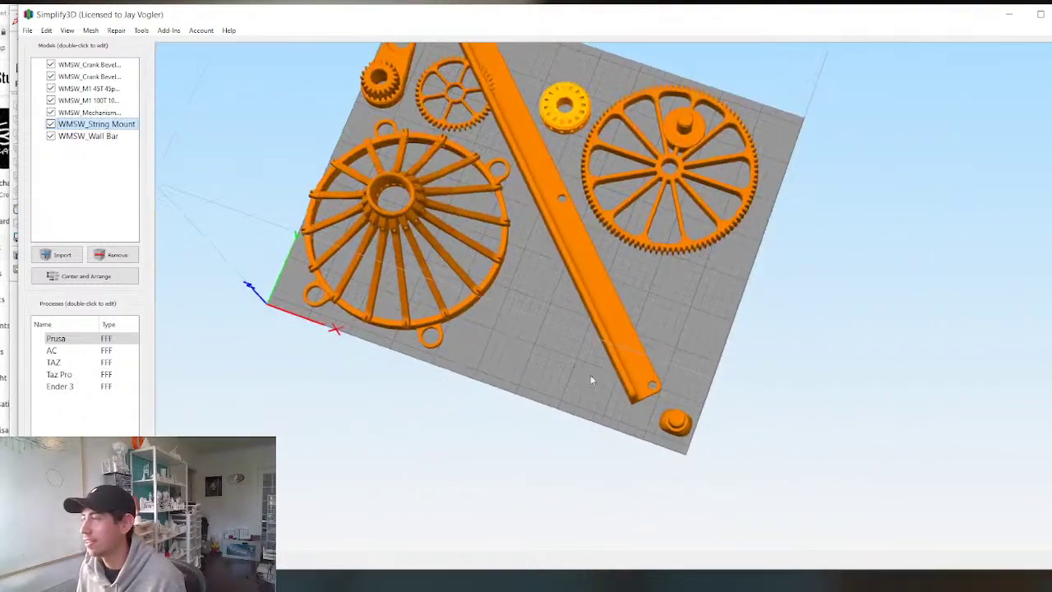
Move the 45T gear into the space between the mechanism base and wall bar, and shift the base and crank away from the plate's edge.
drag(484, 93, 567, 332)
mouse_move(506, 270)
mouse_down()
mouse_move(526, 281)
mouse_move(510, 289)
mouse_up()
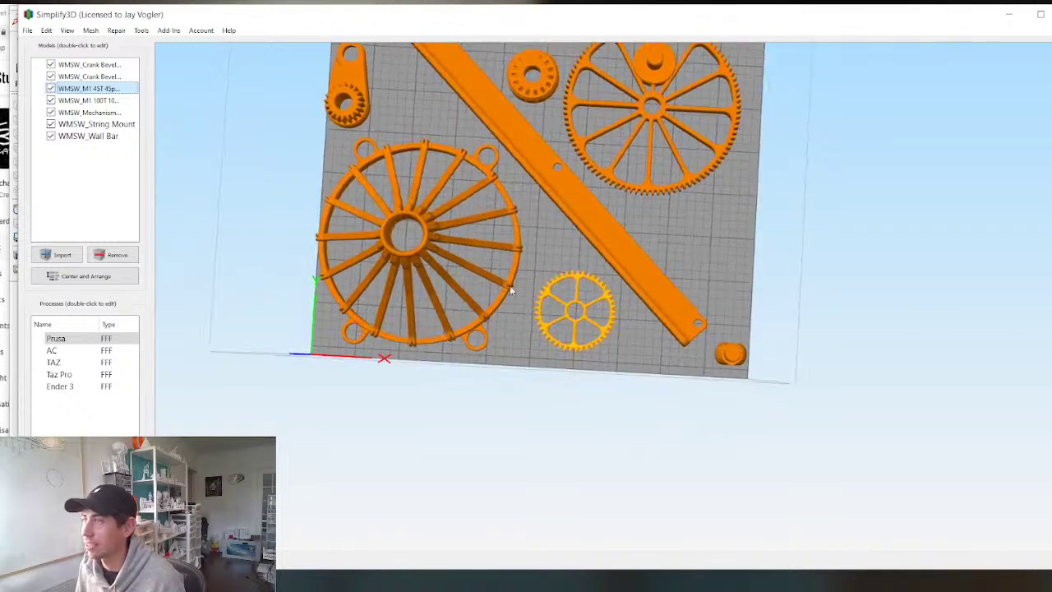
drag(428, 232, 434, 233)
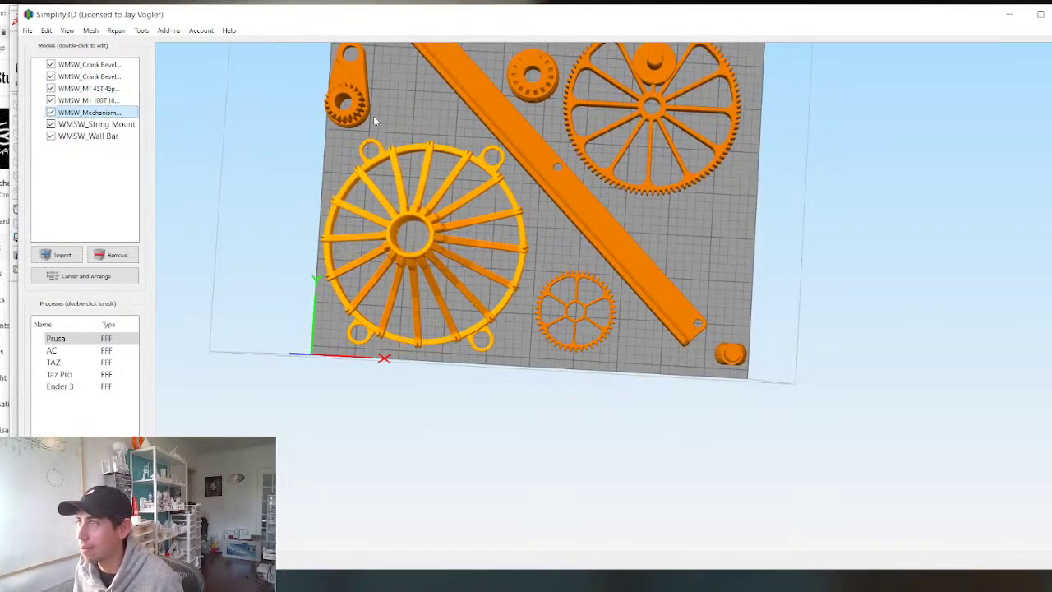
drag(351, 79, 398, 93)
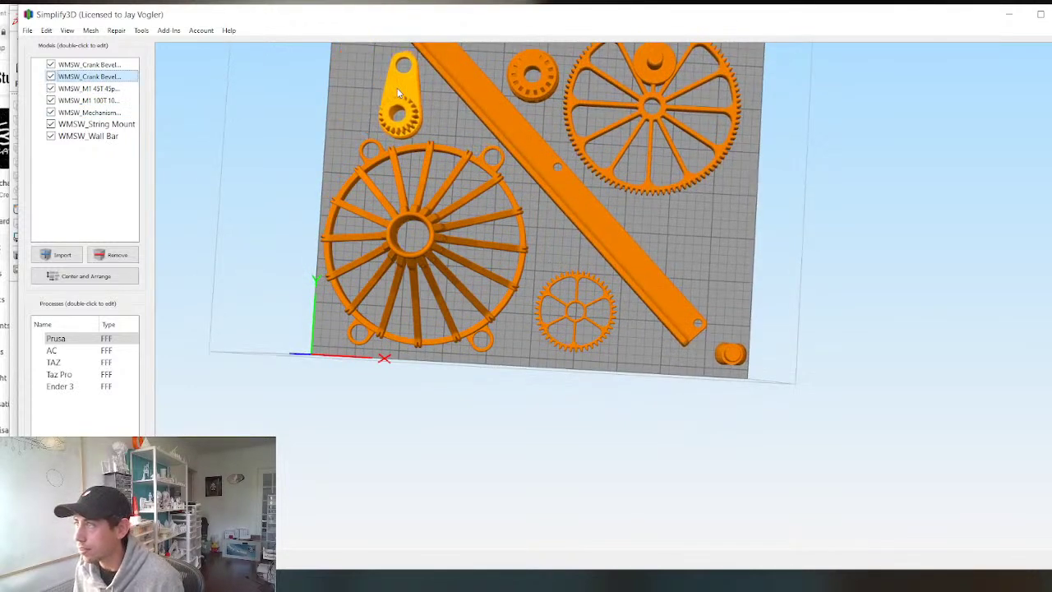
Place the crank knob in the free area between the wall bar and the 100T gear.
scroll(814, 359, down, 3)
drag(685, 337, 640, 248)
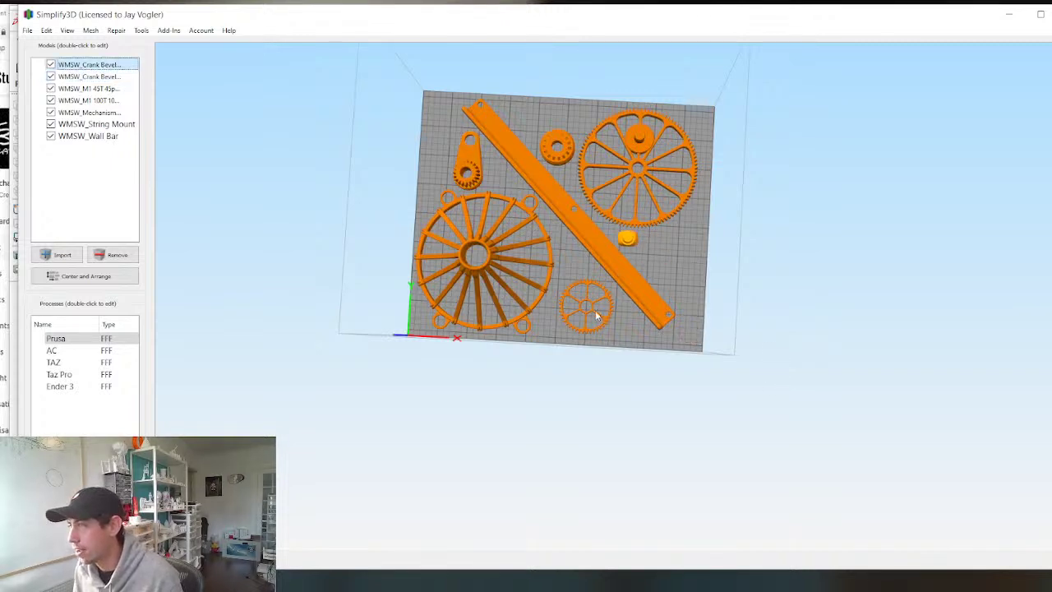
mouse_move(598, 316)
mouse_down()
mouse_move(593, 305)
mouse_move(602, 325)
mouse_up()
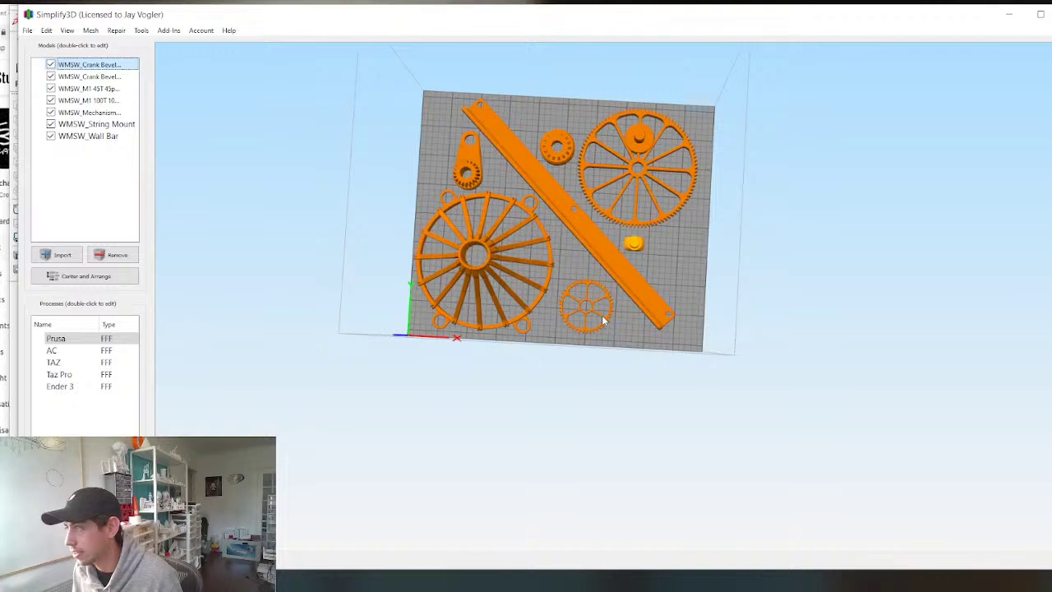
Slice all arranged models with the Prusa process to generate the print preview.
scroll(579, 216, up, 4)
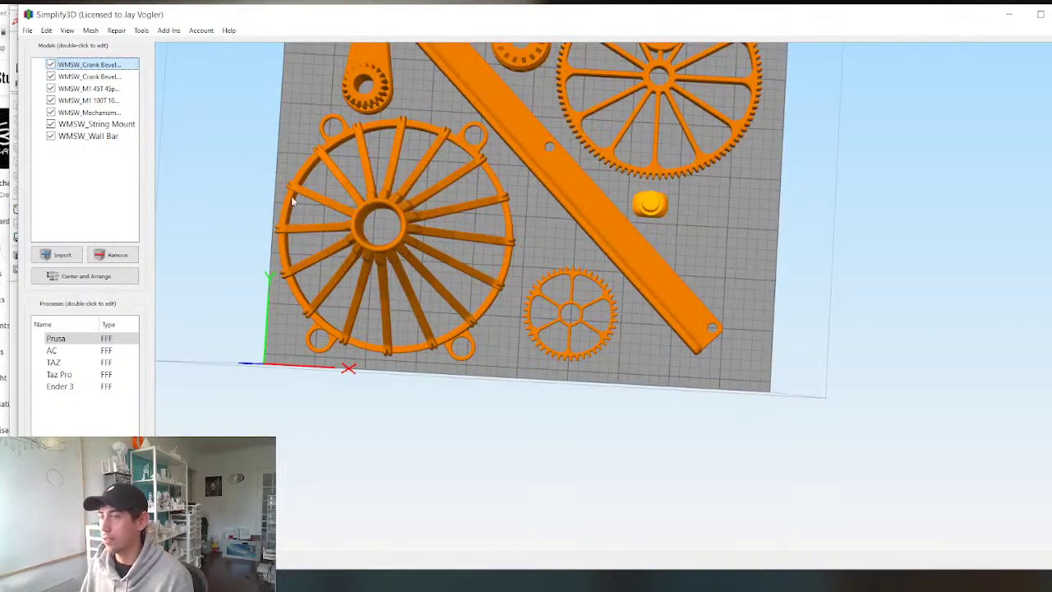
click(84, 533)
key(Return)
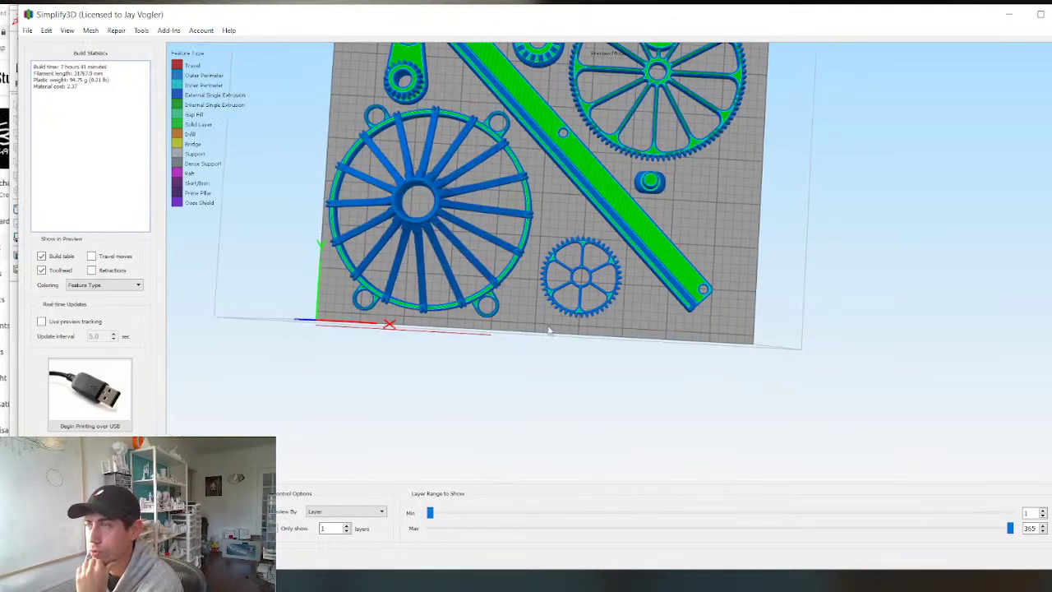
Limit the preview to layers 1 to 229 and examine the cross-sections of the mechanism base's ribs.
drag(549, 331, 824, 292)
scroll(532, 234, up, 5)
drag(1008, 527, 944, 488)
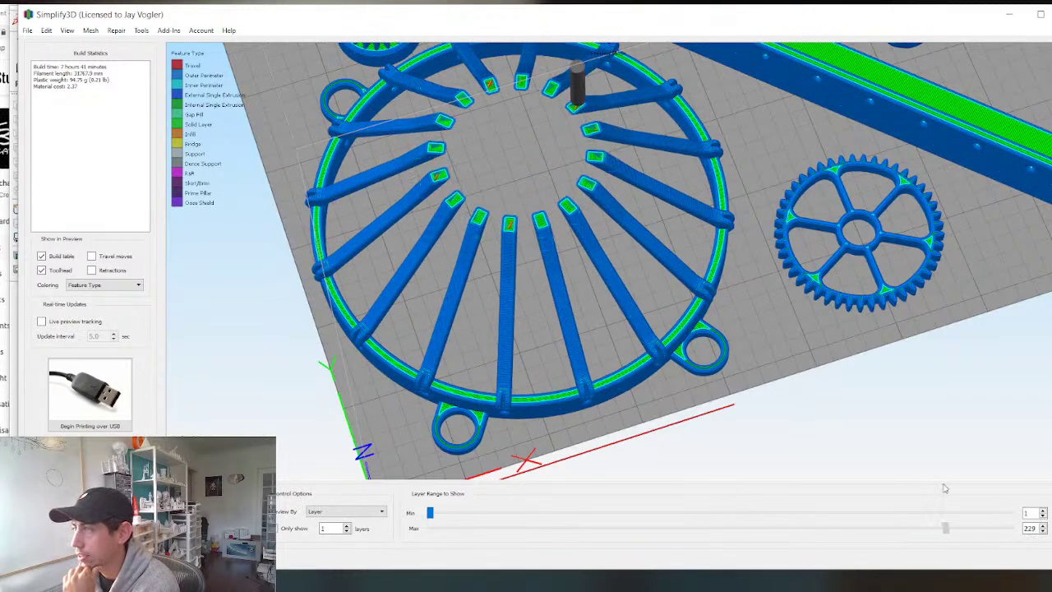
scroll(588, 210, up, 4)
drag(615, 176, 601, 296)
scroll(598, 289, up, 3)
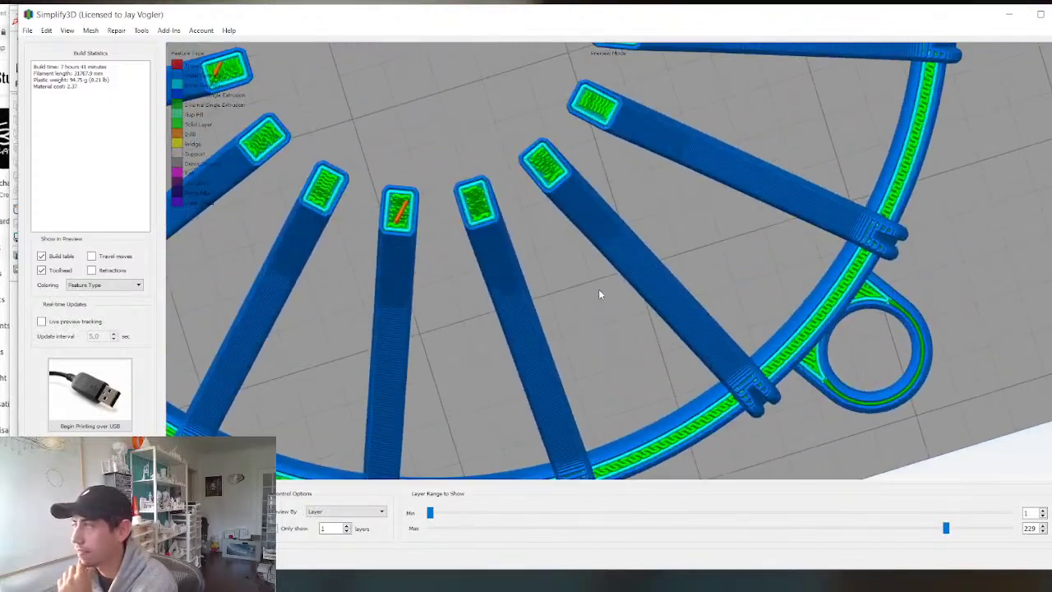
scroll(598, 289, down, 6)
scroll(565, 250, down, 1)
middle_drag(557, 131, 553, 184)
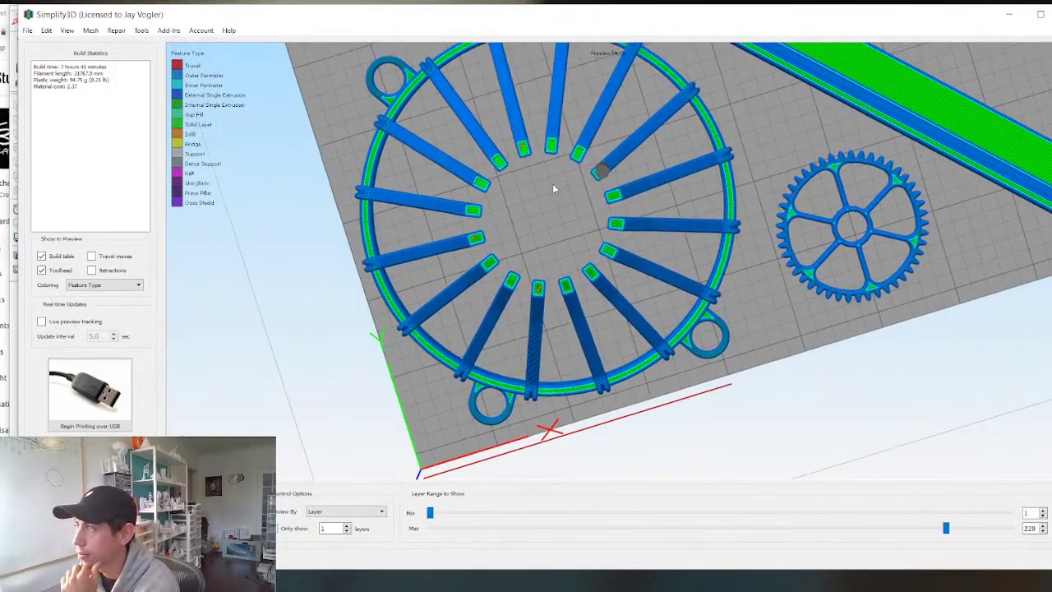
drag(553, 185, 495, 78)
scroll(474, 221, up, 3)
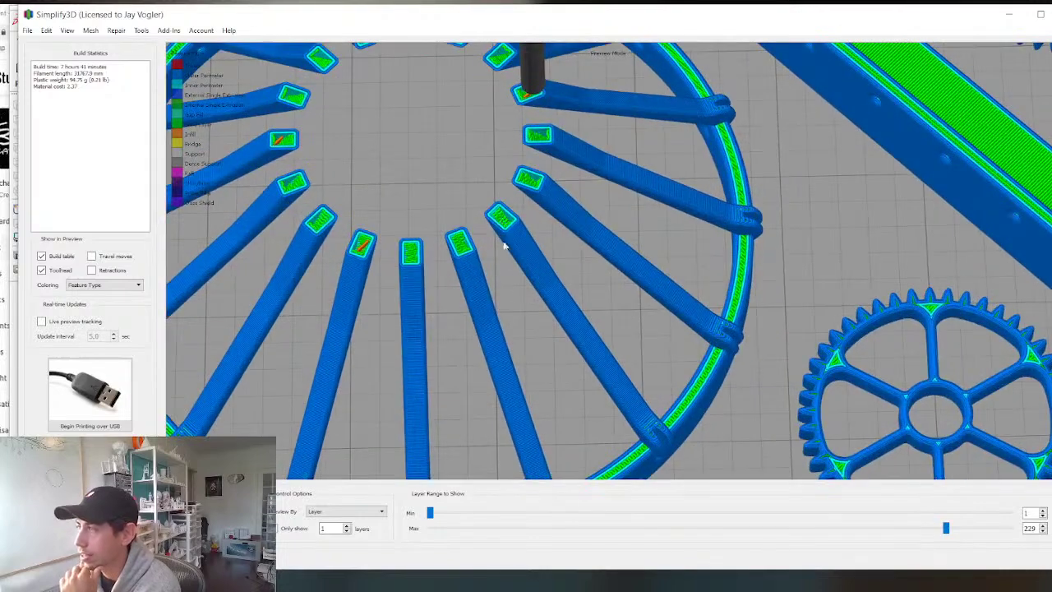
Step the preview's top layer upward from 271 to examine how the mechanism base's ribs join into the hub ring.
mouse_move(945, 527)
mouse_down()
mouse_move(865, 528)
mouse_move(964, 527)
mouse_up()
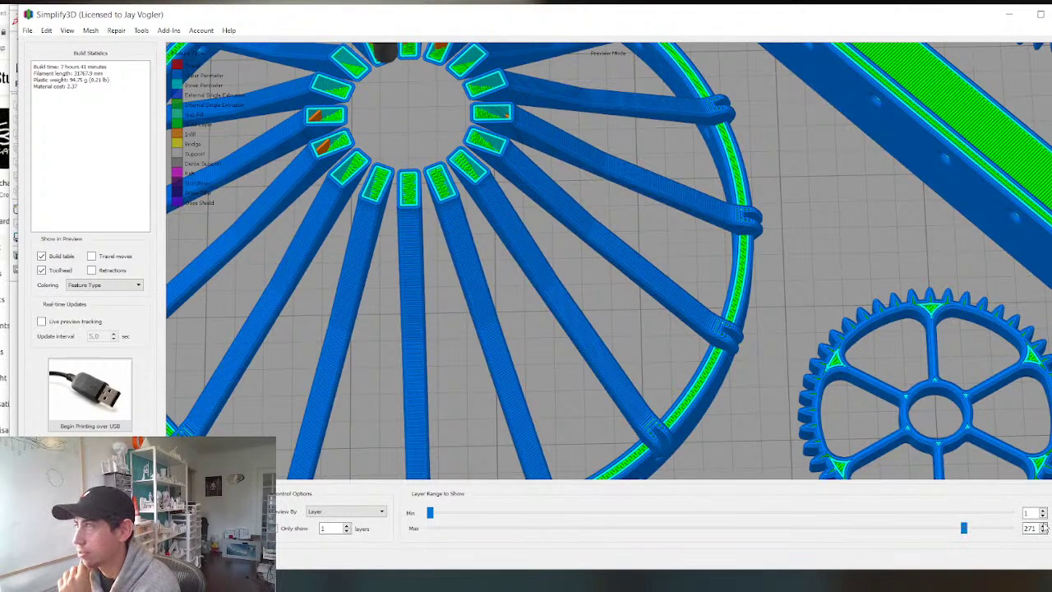
click(1042, 525)
click(1042, 525)
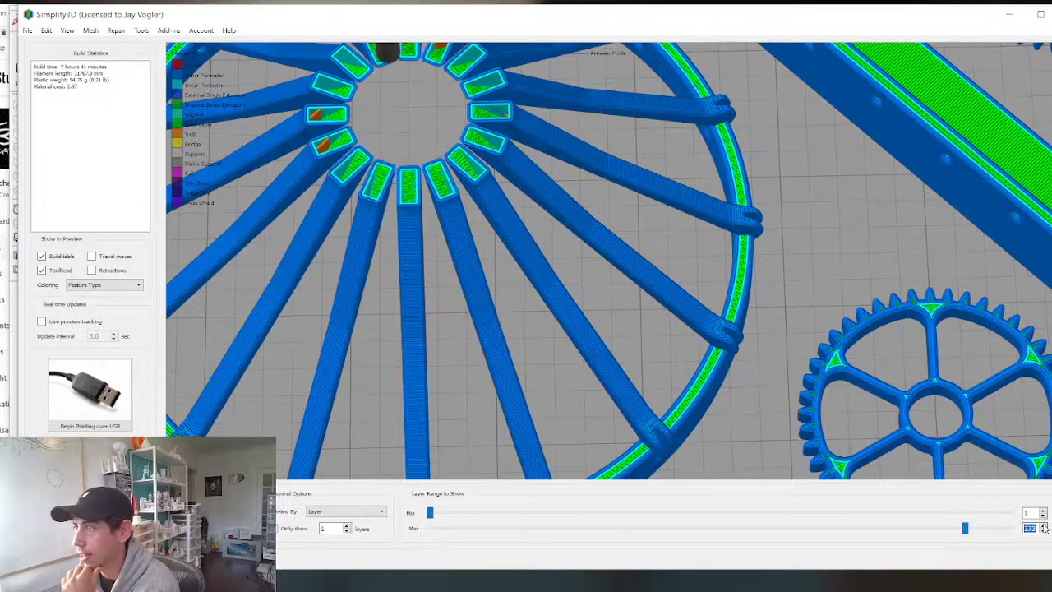
click(1042, 525)
click(1042, 525)
click(1043, 525)
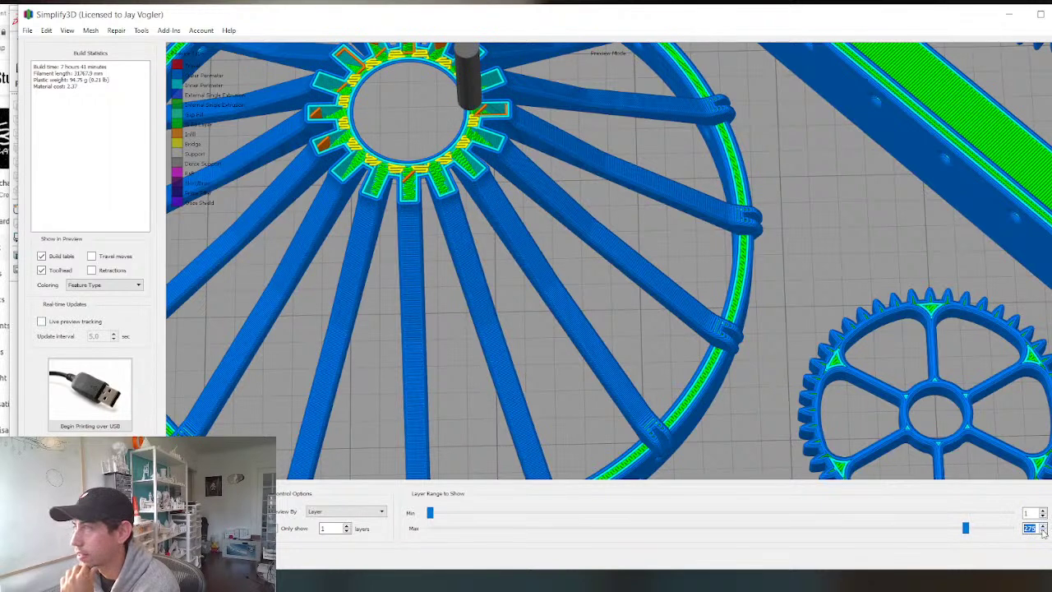
click(1042, 530)
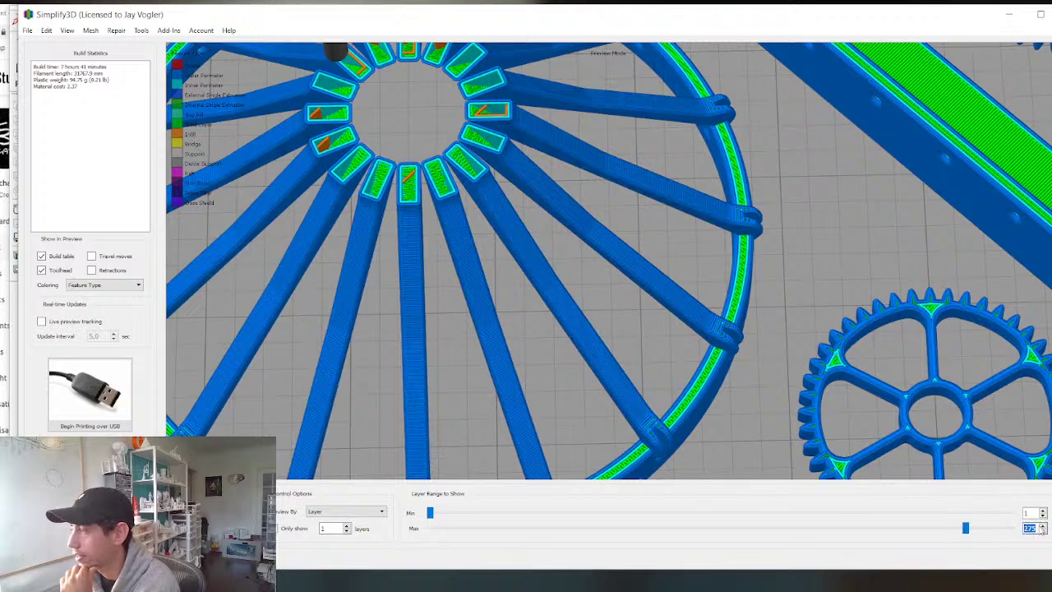
click(1043, 525)
click(1043, 525)
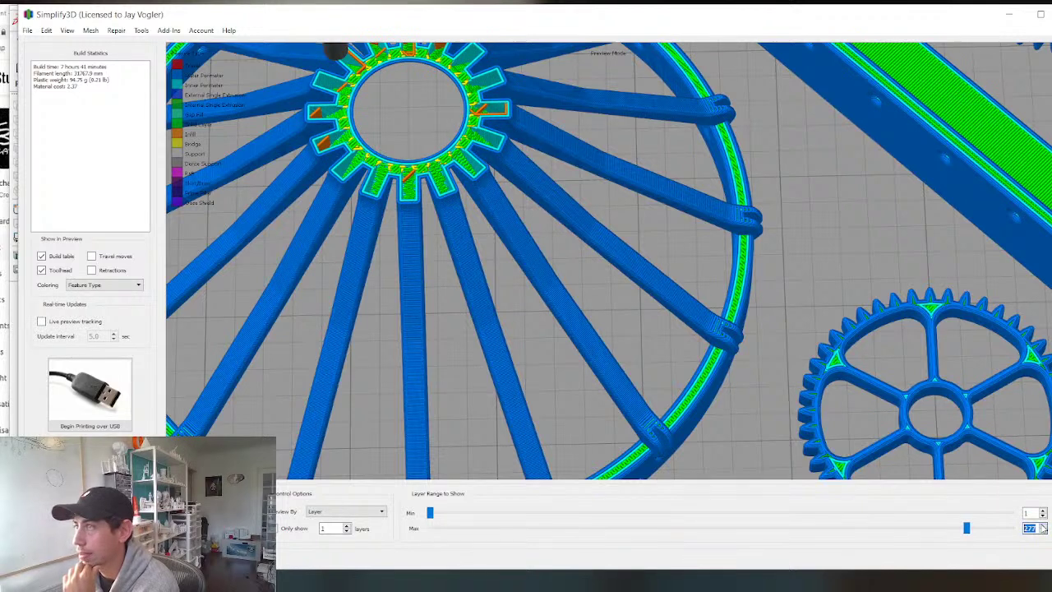
click(1042, 525)
click(1043, 525)
click(1042, 525)
click(1043, 526)
click(1042, 525)
click(1042, 526)
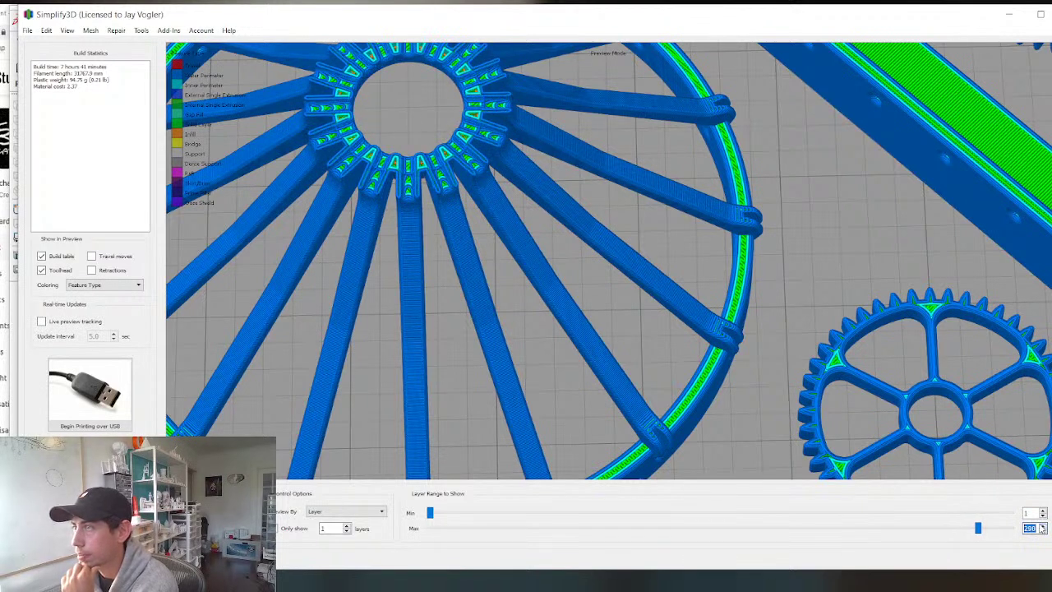
click(1043, 526)
scroll(379, 205, up, 3)
scroll(381, 207, down, 4)
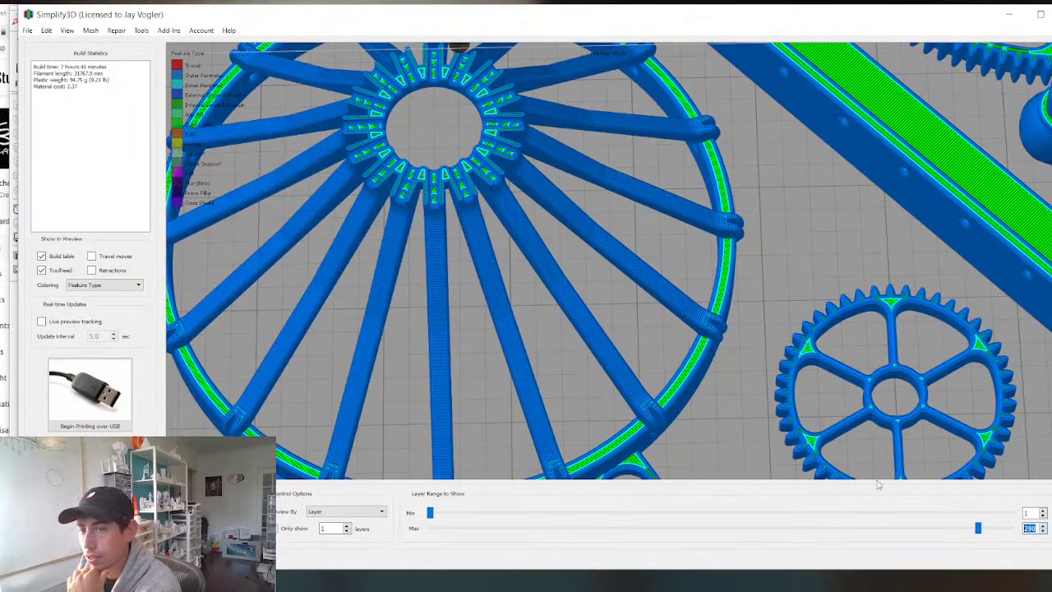
Restore the preview to the full range of 365 layers and review the whole build plate.
drag(978, 530, 1014, 526)
scroll(638, 106, down, 8)
drag(567, 119, 614, 199)
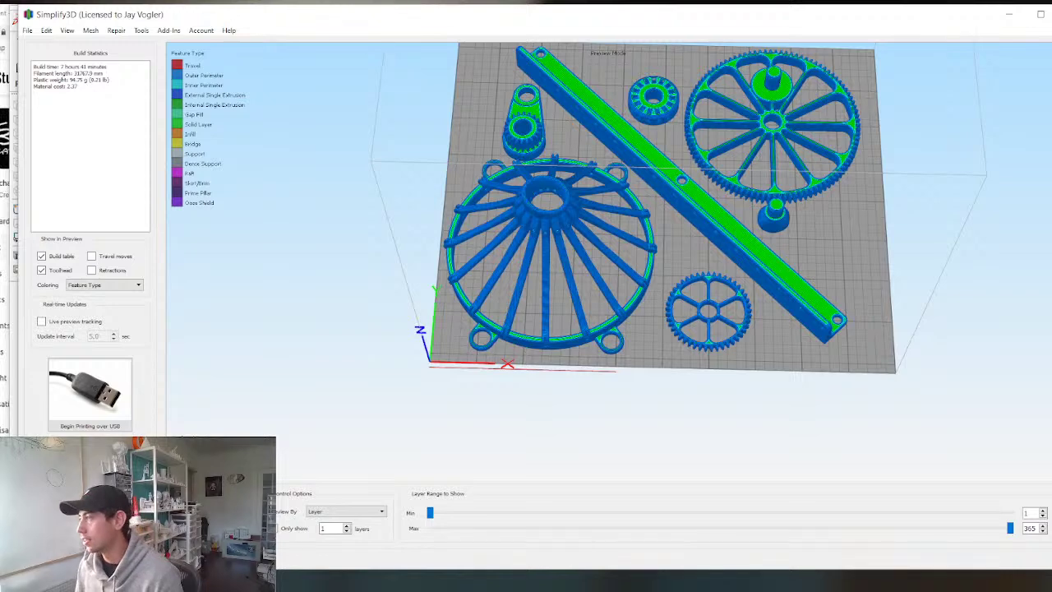
scroll(746, 267, down, 3)
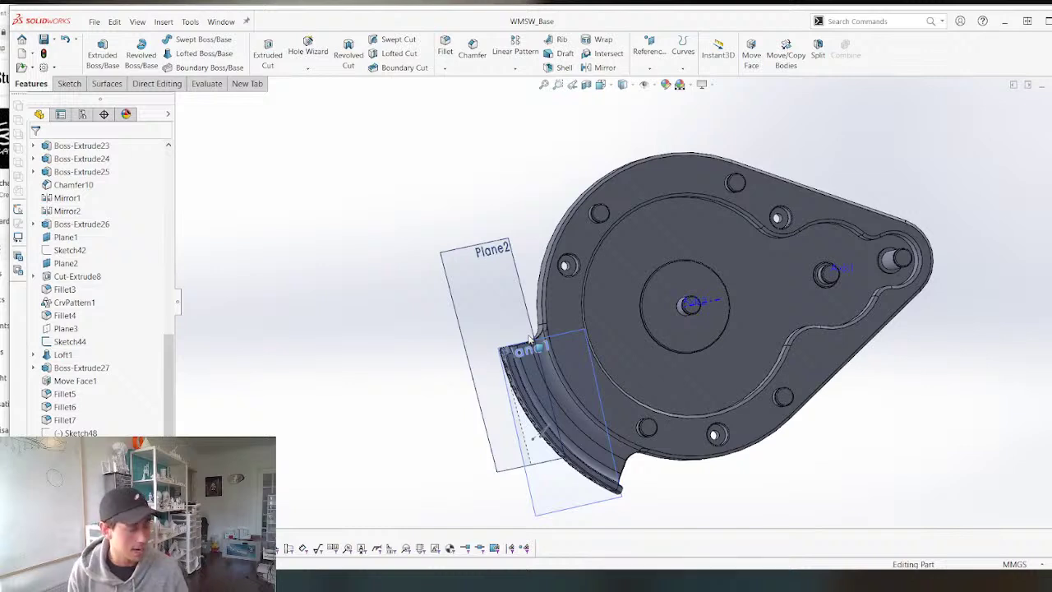
Switch to SOLIDWORKS, look over the WMSW_Base and WMSW_Mechanism Base parts, and bring the WMSW_Assembly document to the front.
click(530, 338)
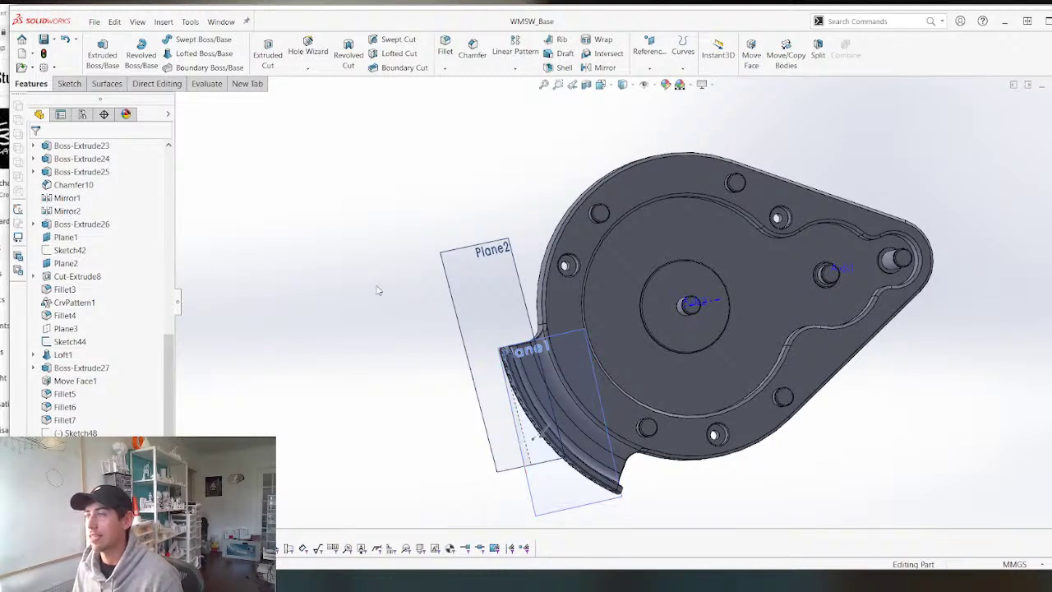
key(ctrl+Tab)
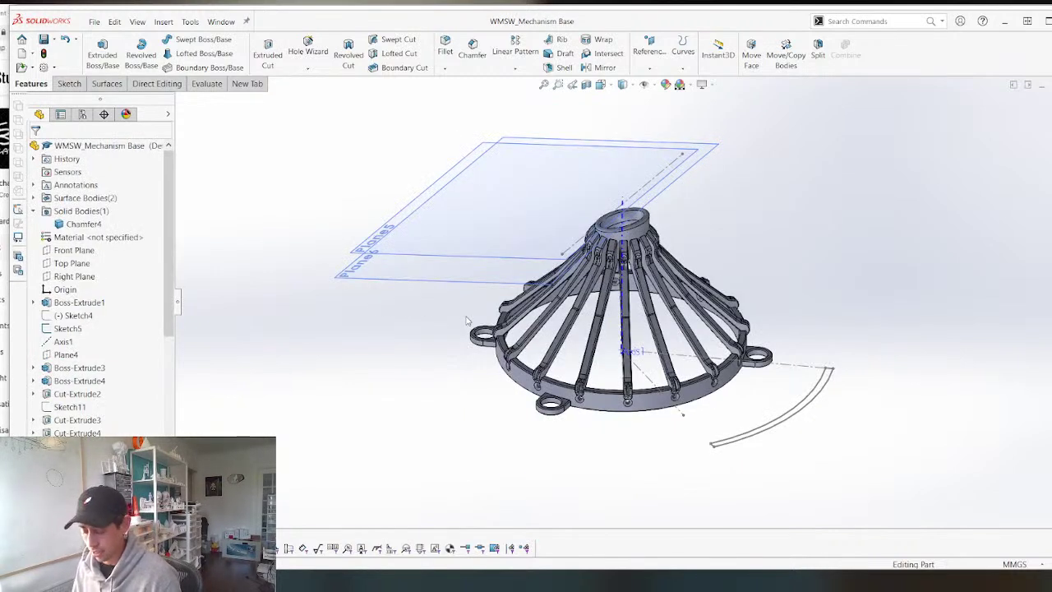
key(ctrl+Tab)
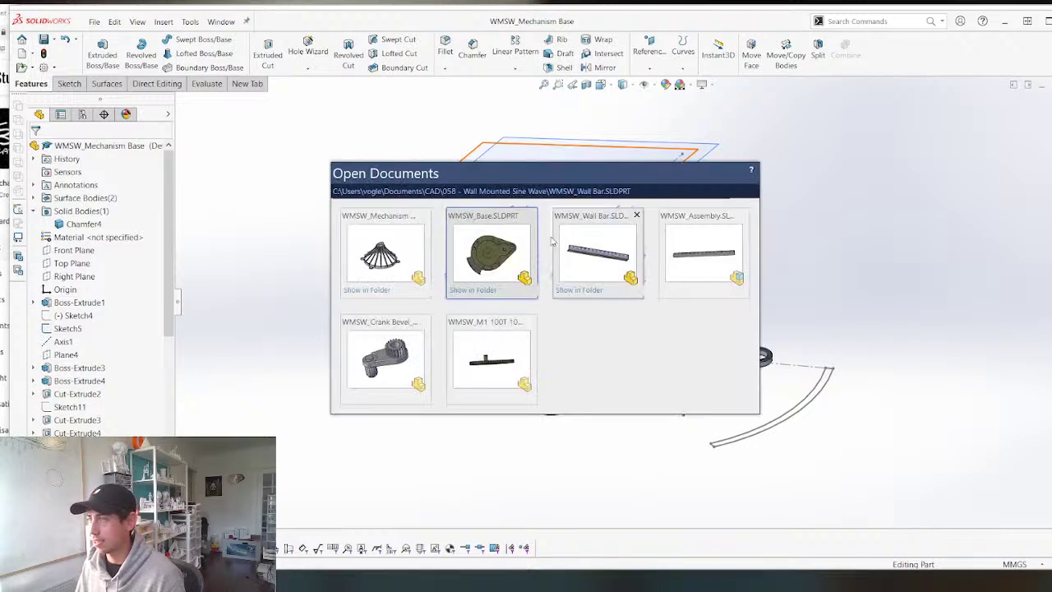
click(495, 271)
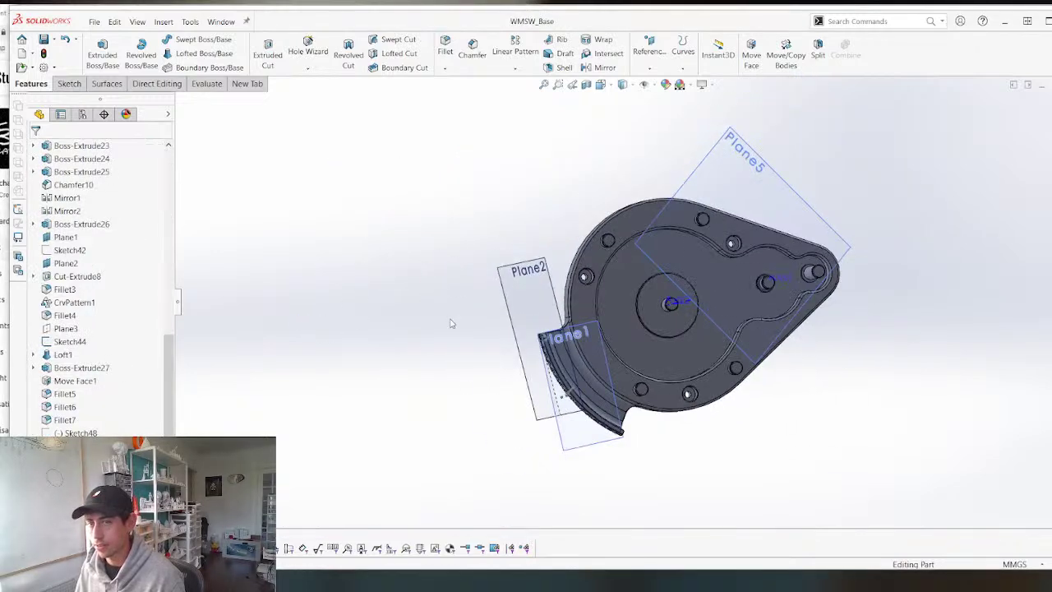
mouse_move(524, 307)
middle_down()
mouse_move(495, 364)
mouse_move(530, 428)
mouse_move(614, 395)
mouse_move(509, 345)
mouse_move(467, 310)
mouse_move(504, 305)
middle_up()
key(ctrl+Tab)
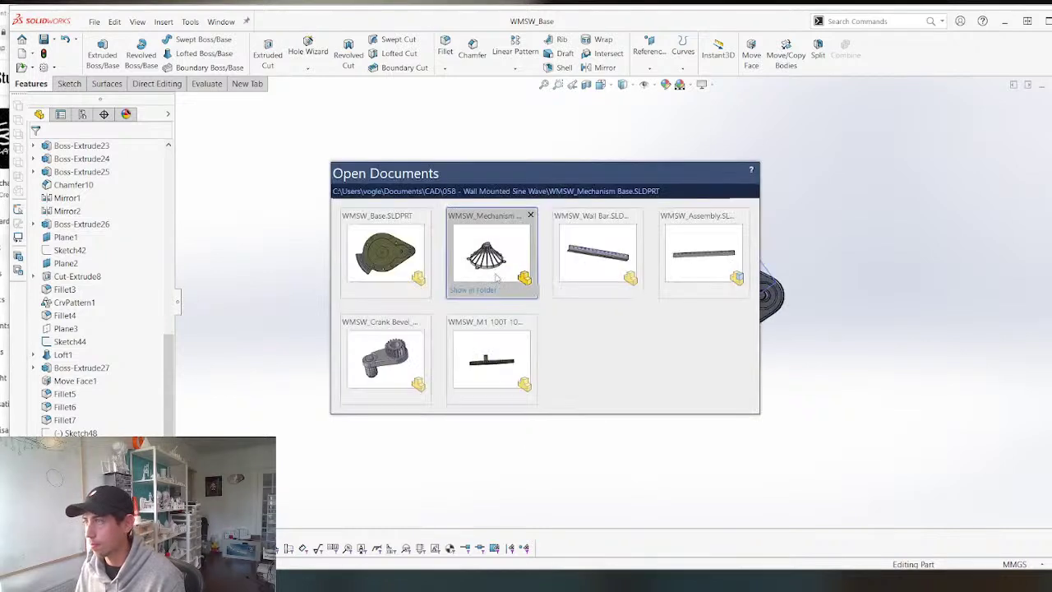
click(734, 254)
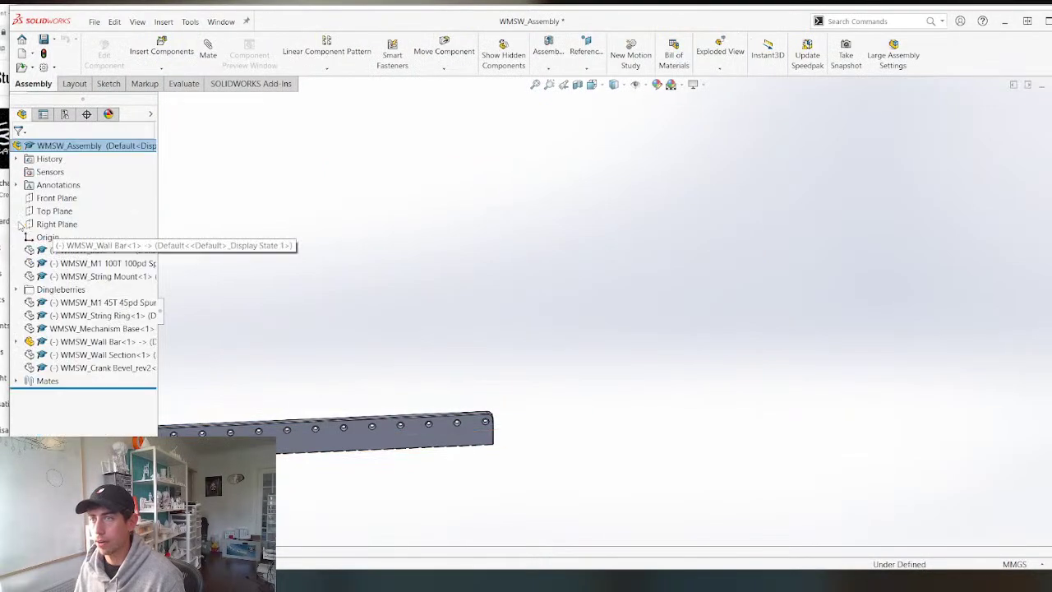
Show the hidden WMSW base, both spur gears, string mount, string ring, mechanism base and crank bevel in the assembly.
click(82, 304)
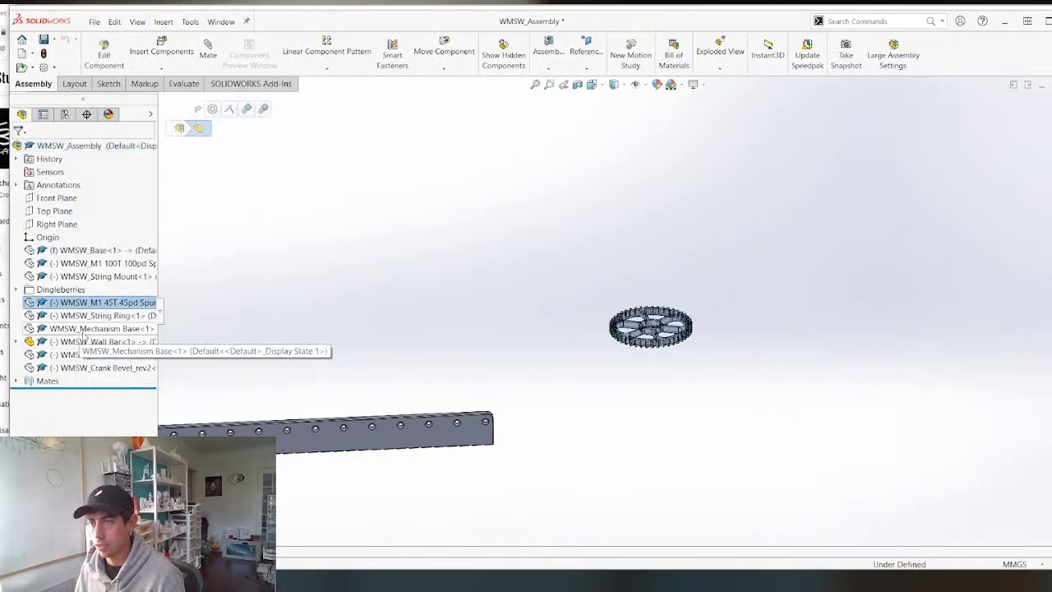
ctrl+click(84, 329)
ctrl+click(85, 316)
ctrl+click(82, 354)
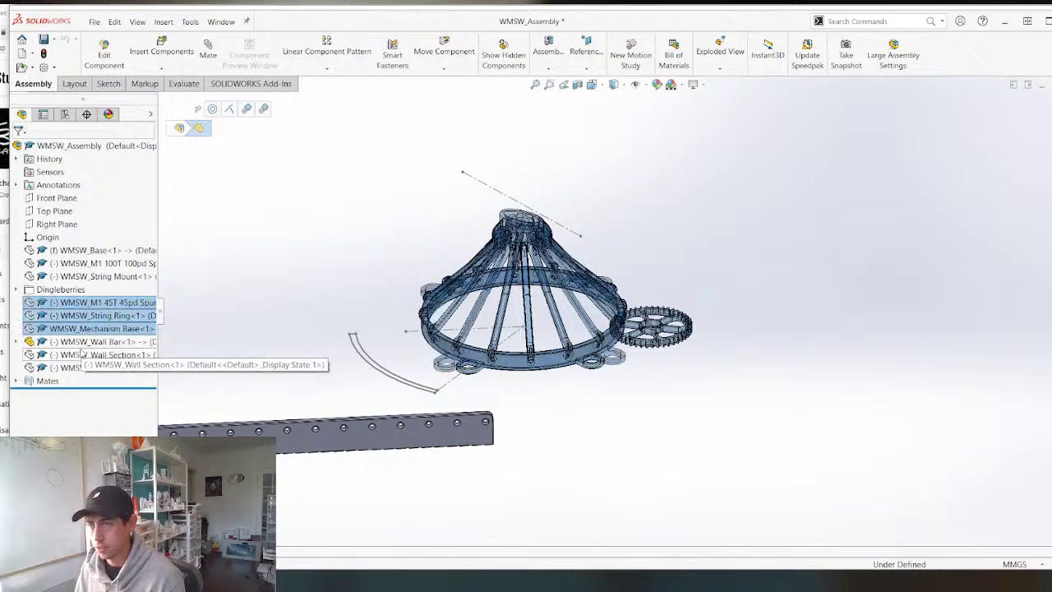
ctrl+click(82, 354)
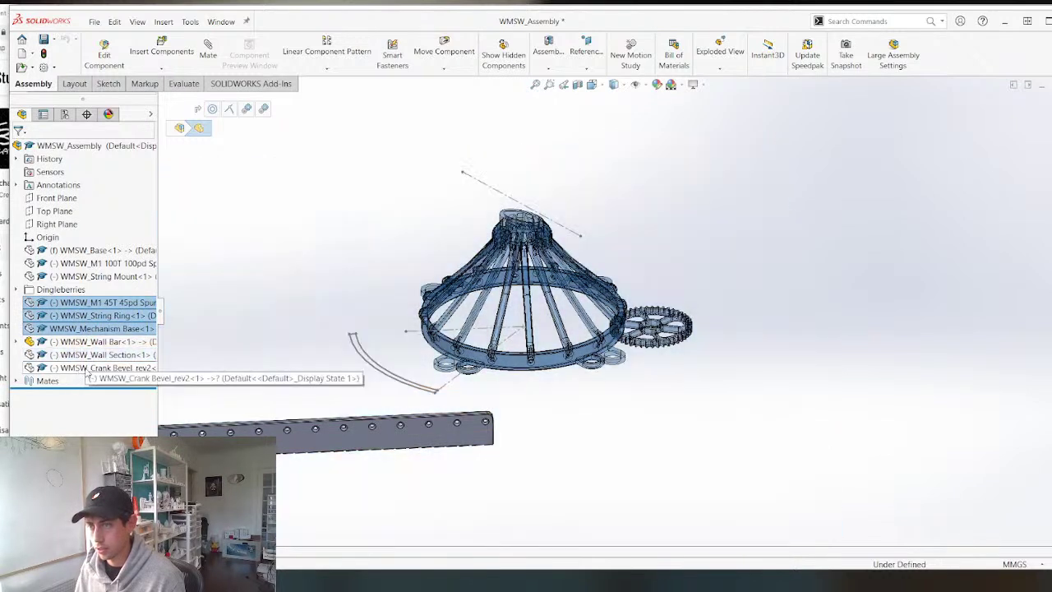
ctrl+click(84, 367)
ctrl+click(82, 276)
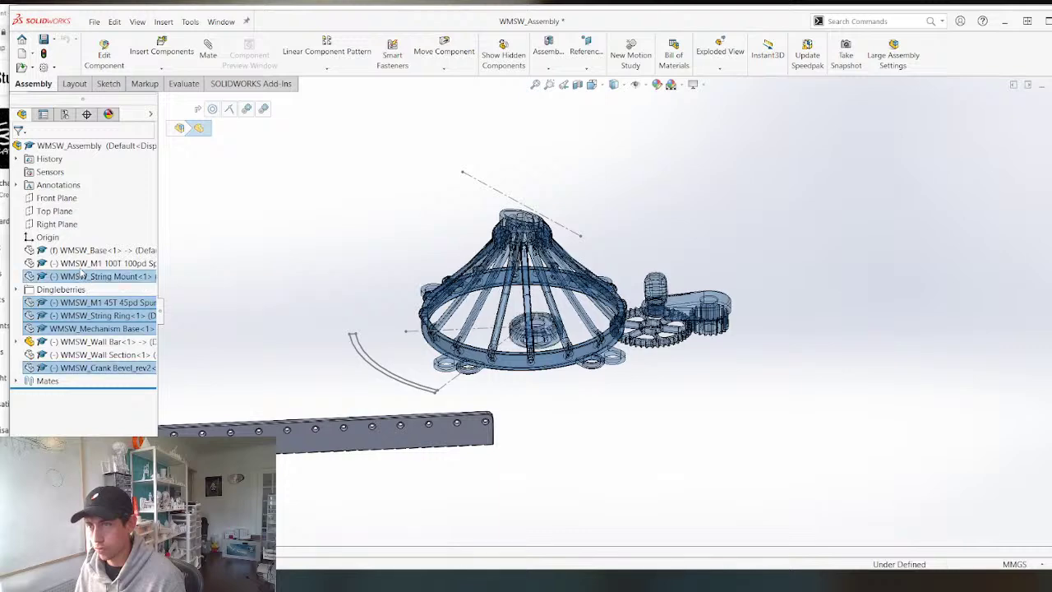
ctrl+click(82, 262)
ctrl+click(84, 251)
right_click(87, 251)
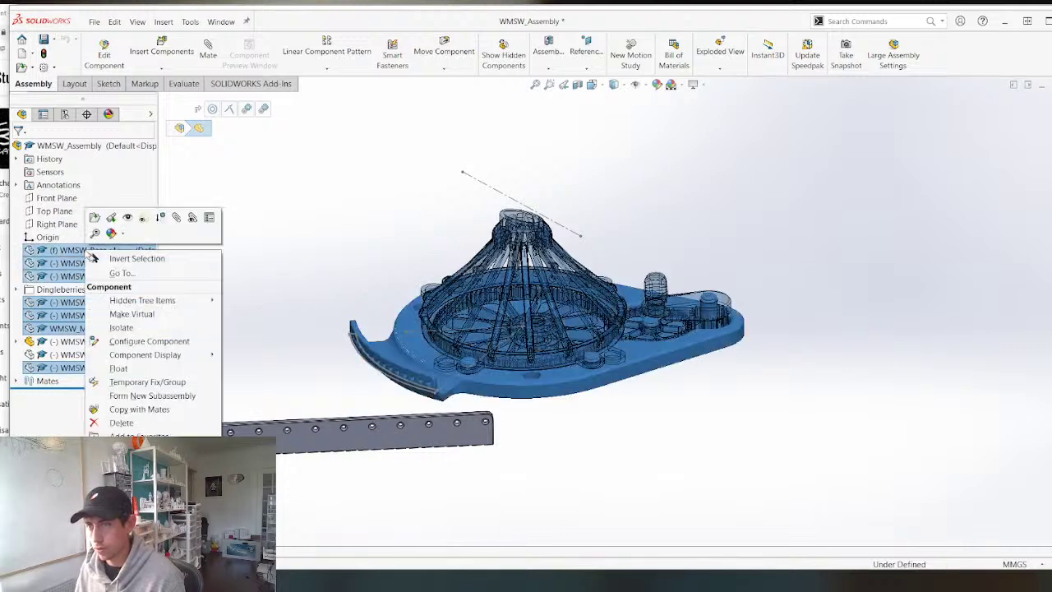
click(127, 220)
scroll(354, 230, up, 4)
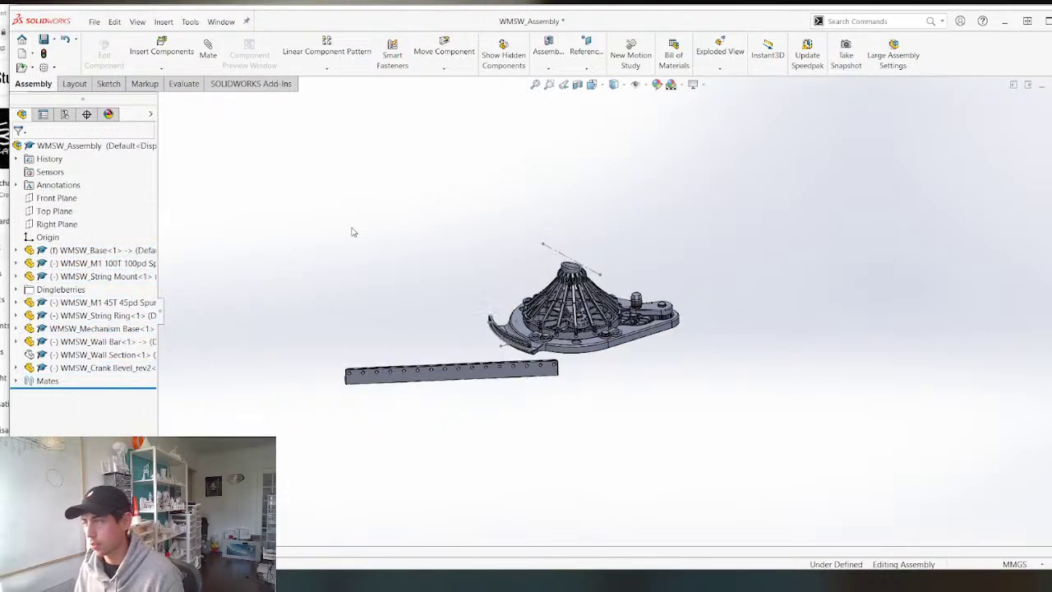
middle_drag(461, 205, 454, 351)
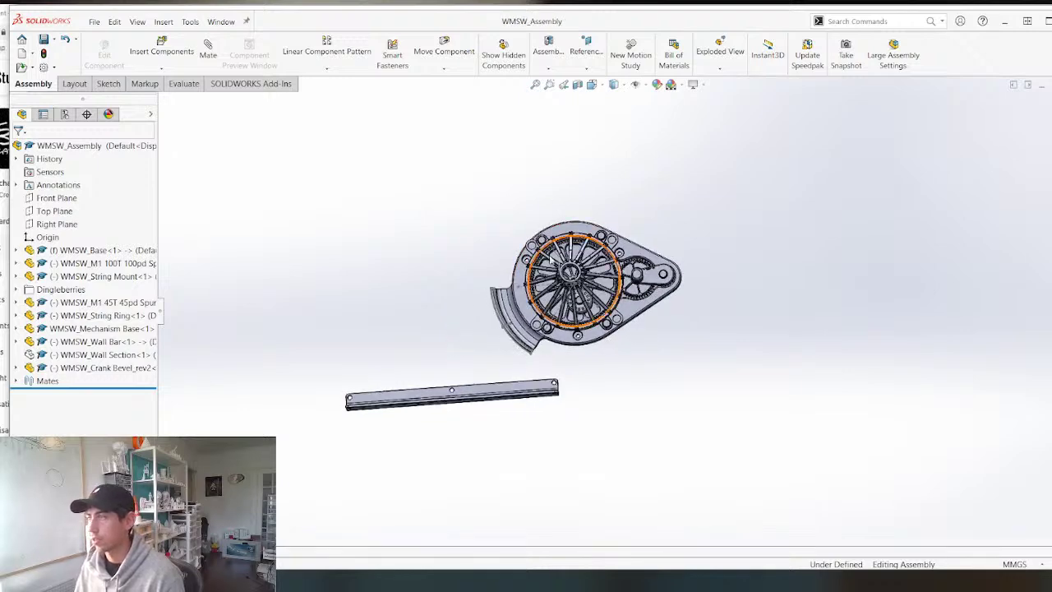
scroll(524, 233, down, 3)
middle_drag(517, 304, 498, 386)
scroll(497, 386, up, 4)
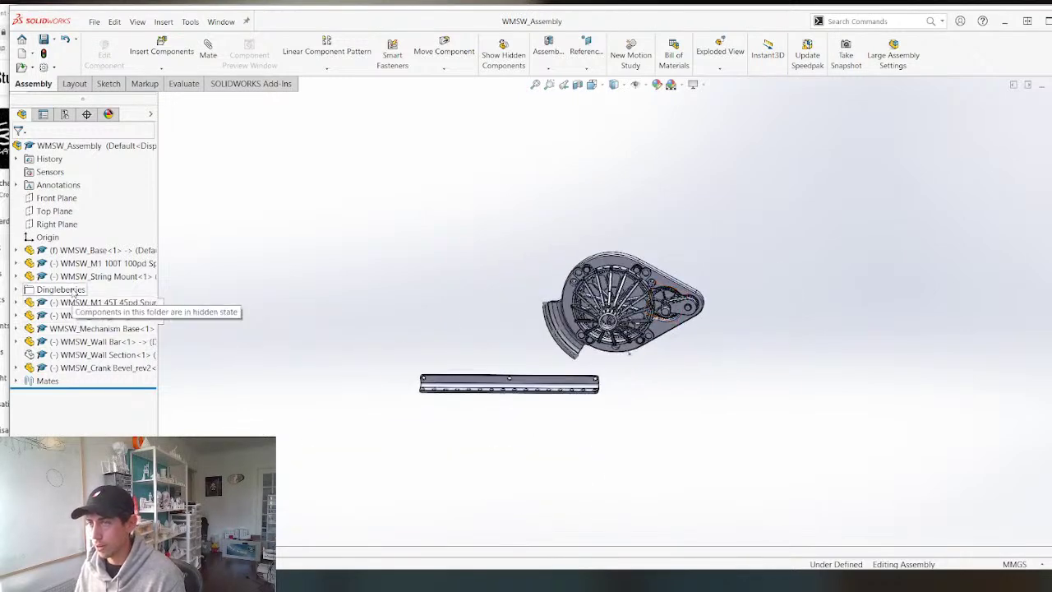
Show all the hidden WMSW_Big Ballz weights in the Dingleberries folder.
click(57, 290)
click(16, 290)
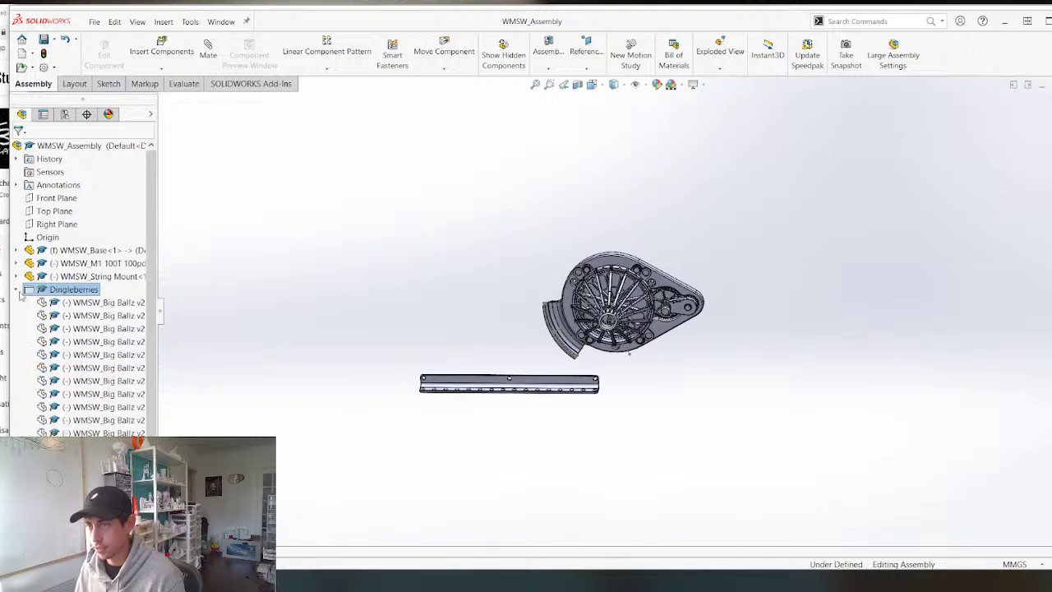
right_click(69, 293)
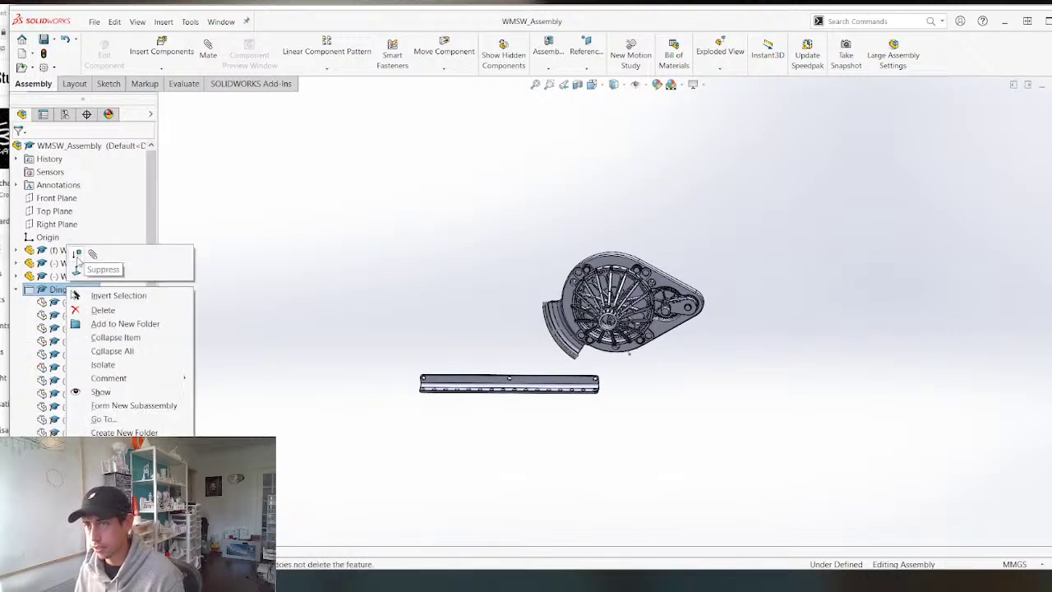
click(100, 391)
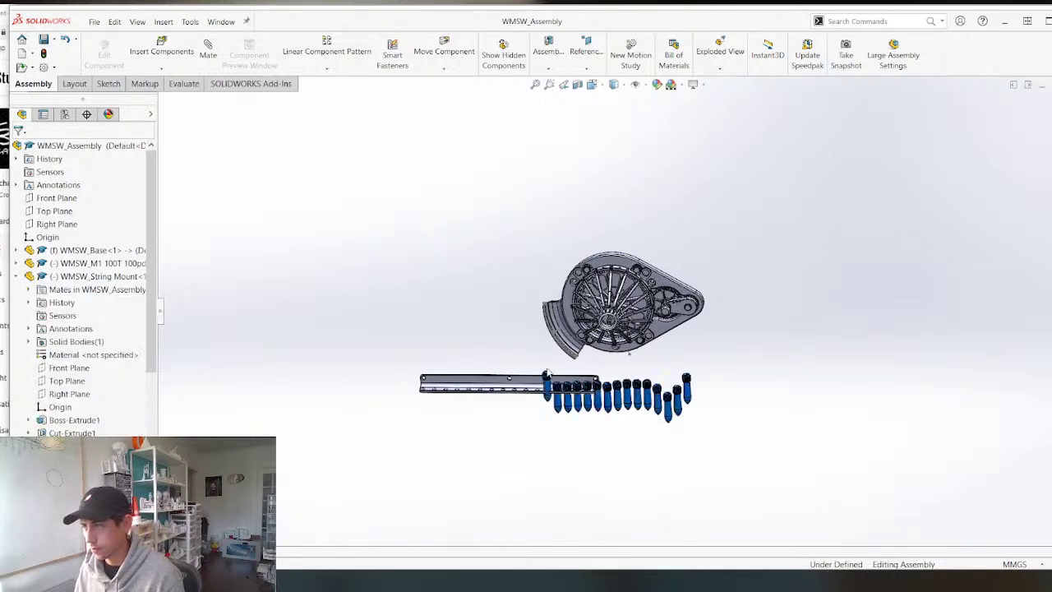
scroll(549, 386, down, 2)
scroll(860, 378, down, 3)
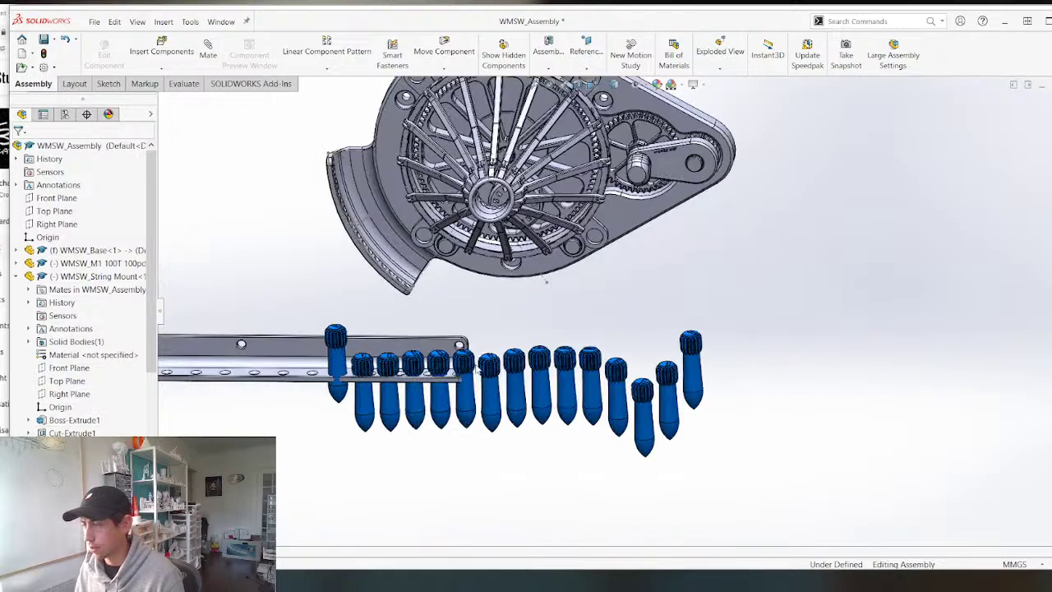
middle_drag(566, 382, 566, 460)
scroll(319, 367, up, 2)
scroll(386, 348, down, 4)
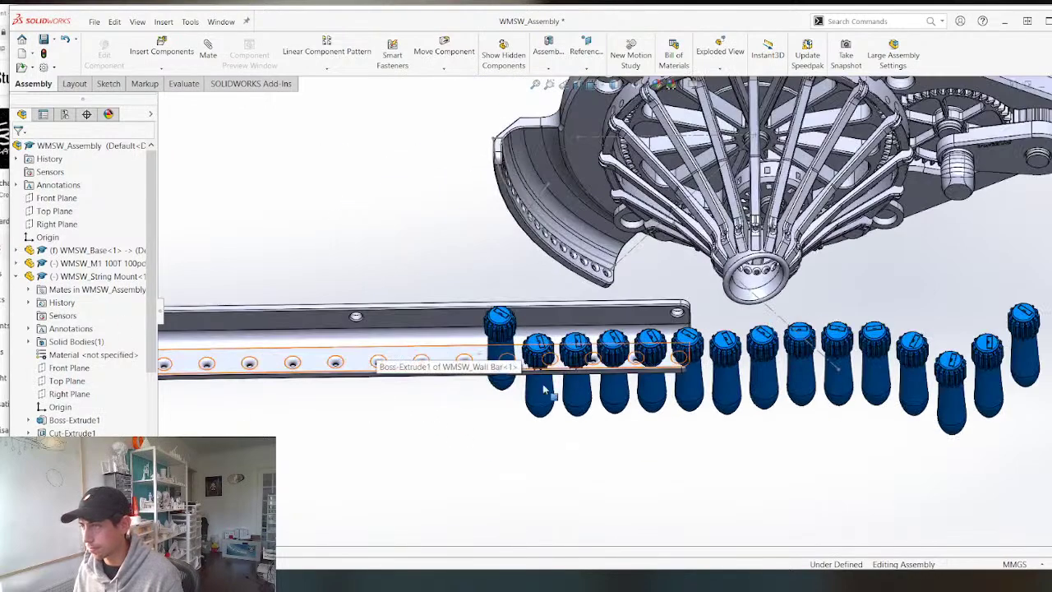
Delete all the WMSW_Big Ballz weights except the first one from the assembly.
scroll(540, 390, up, 3)
click(676, 459)
middle_drag(614, 434, 616, 358)
drag(918, 491, 577, 407)
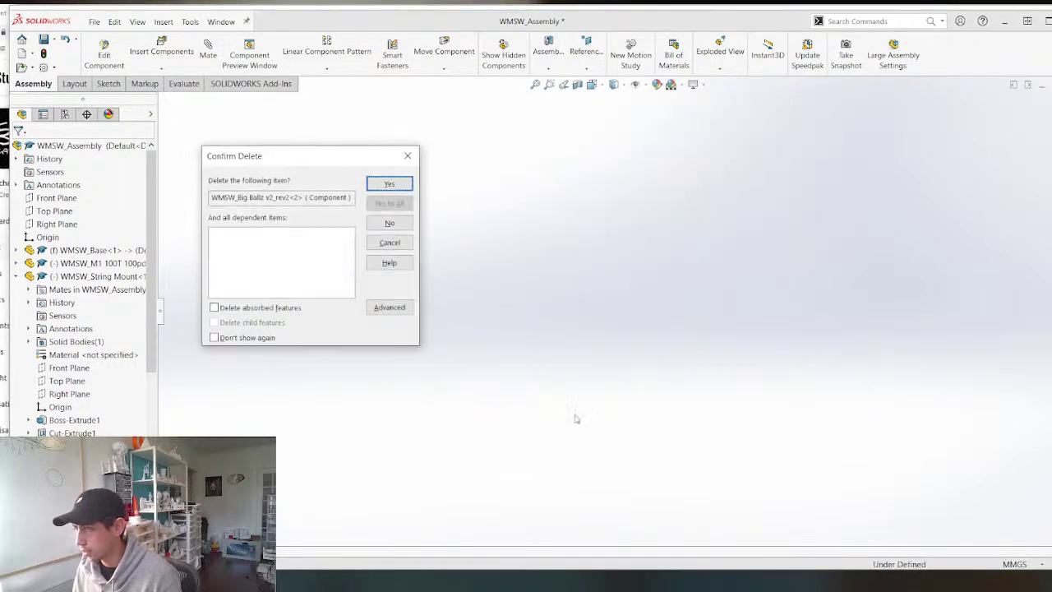
click(391, 225)
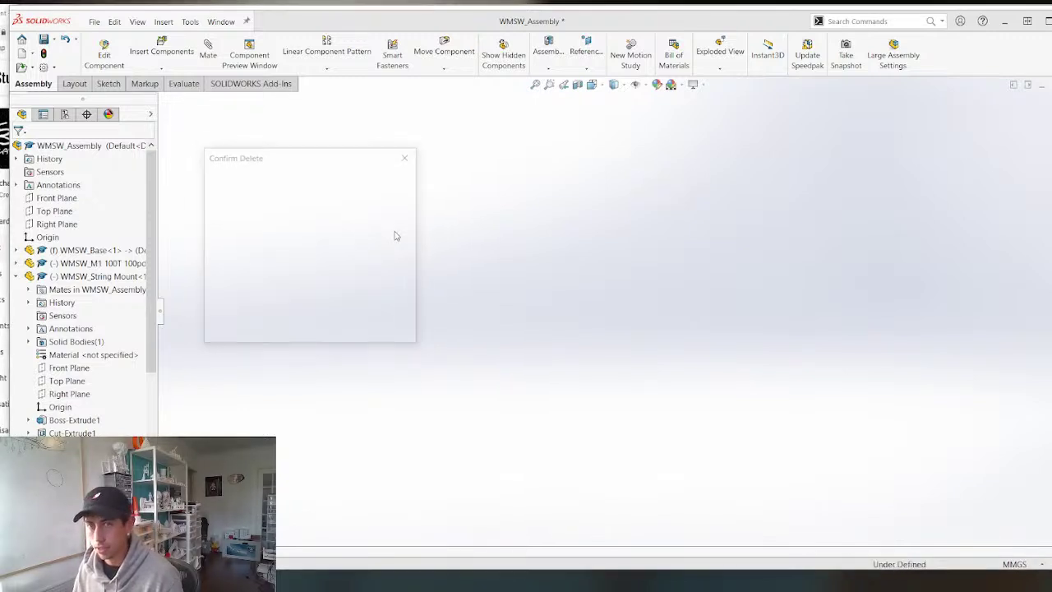
click(393, 236)
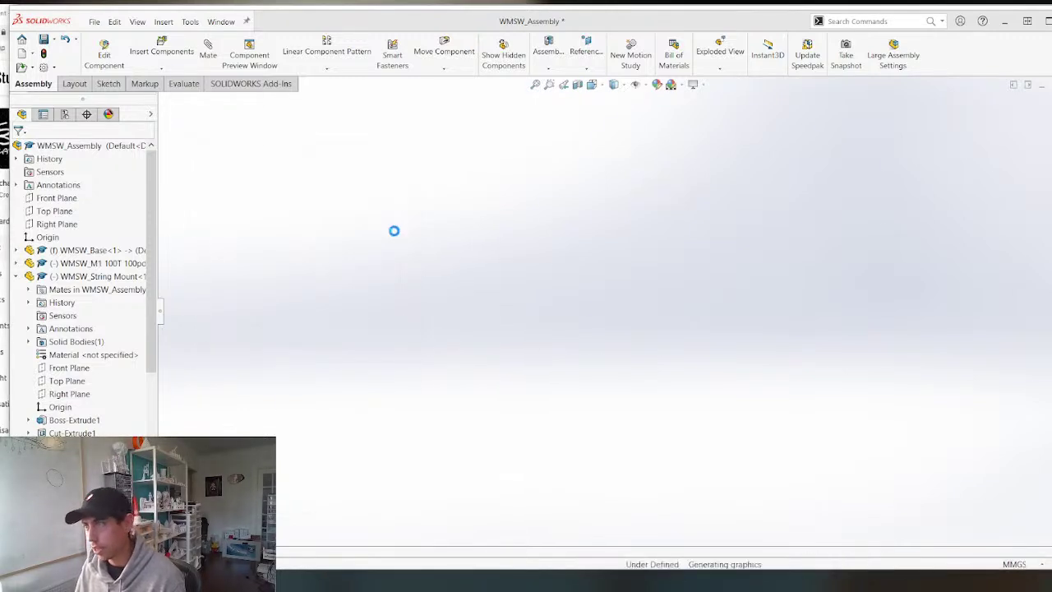
Move the remaining weight beneath the wall bar's end hole, farthest from the mechanism.
drag(556, 384, 290, 449)
scroll(297, 448, down, 3)
click(389, 431)
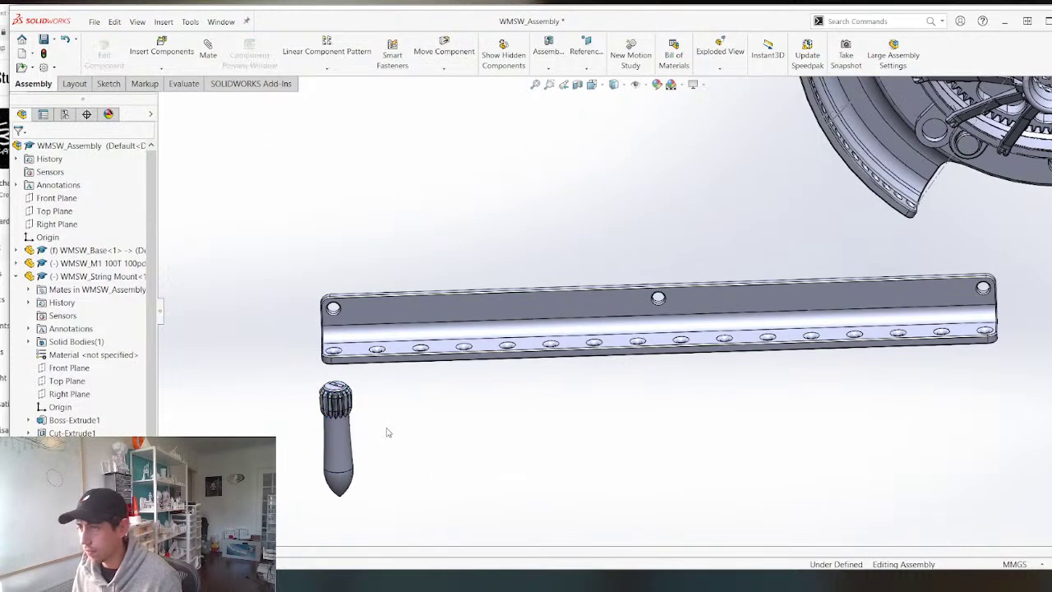
middle_drag(432, 451, 369, 490)
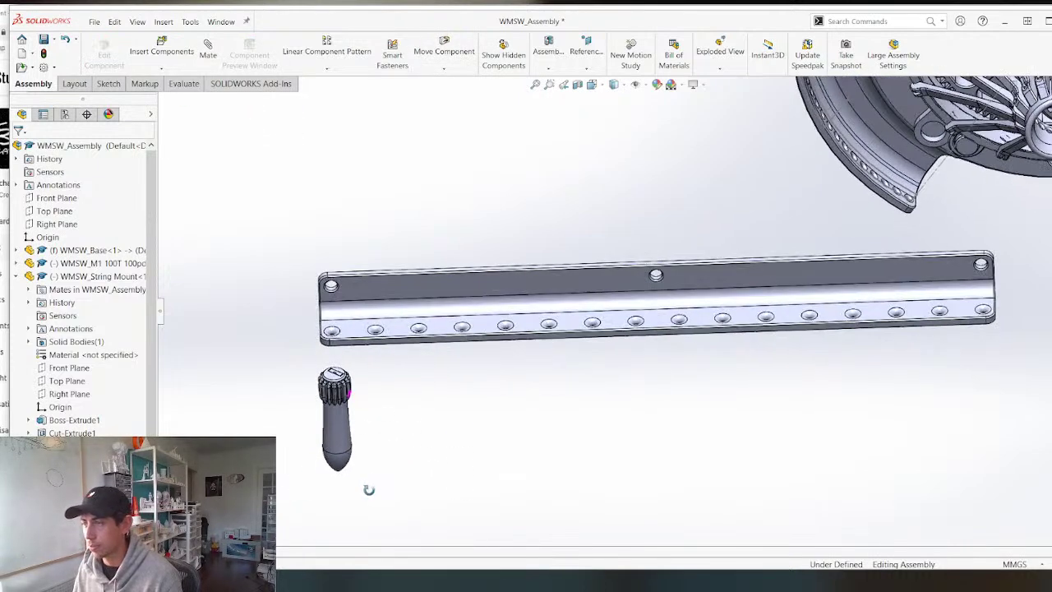
scroll(325, 401, up, 3)
scroll(436, 371, down, 4)
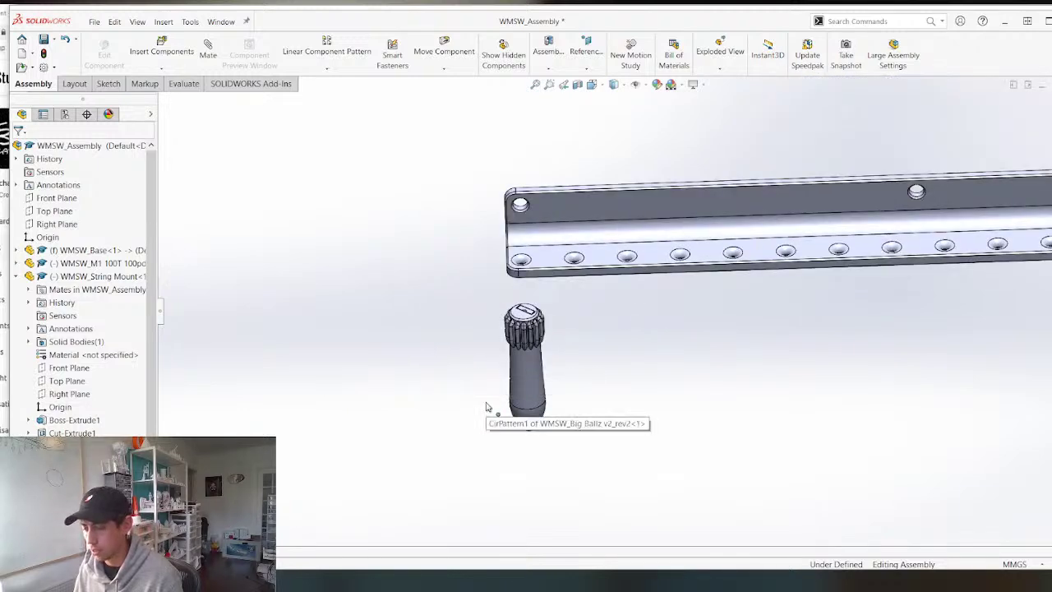
Switch to the browser, study the wave sculpture's hanging blocks in the Instagram post, and return to WMSW_Assembly in SOLIDWORKS.
key(ctrl+Tab)
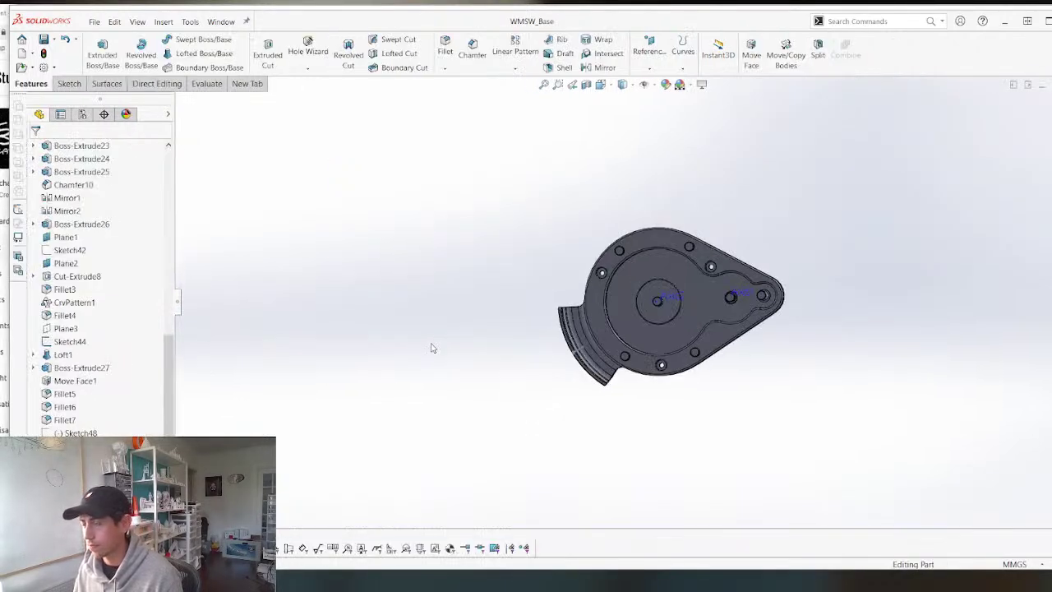
key(ctrl+Tab)
key(alt+Tab)
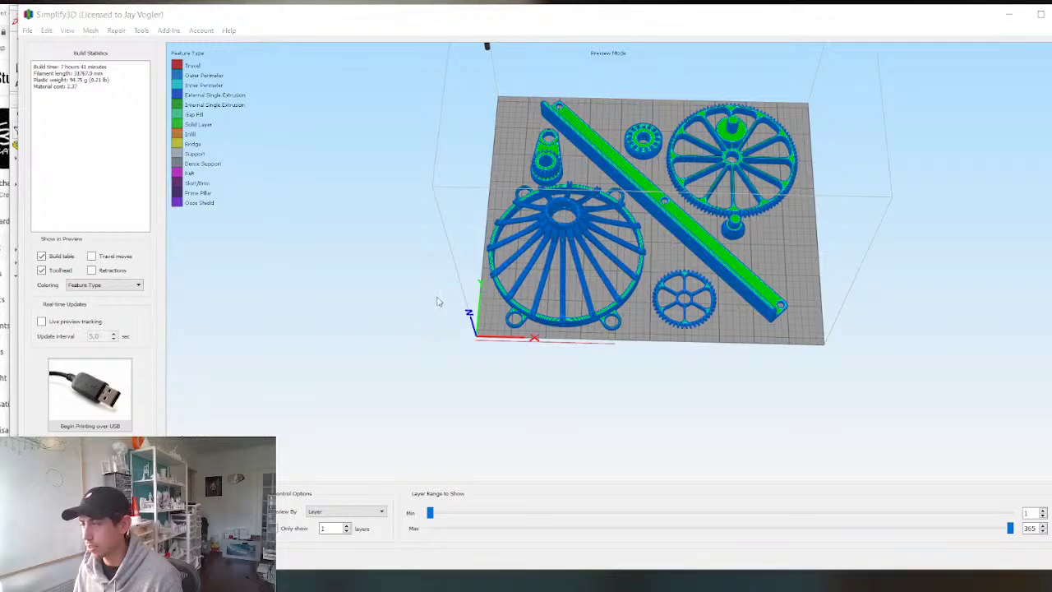
key(alt+Tab)
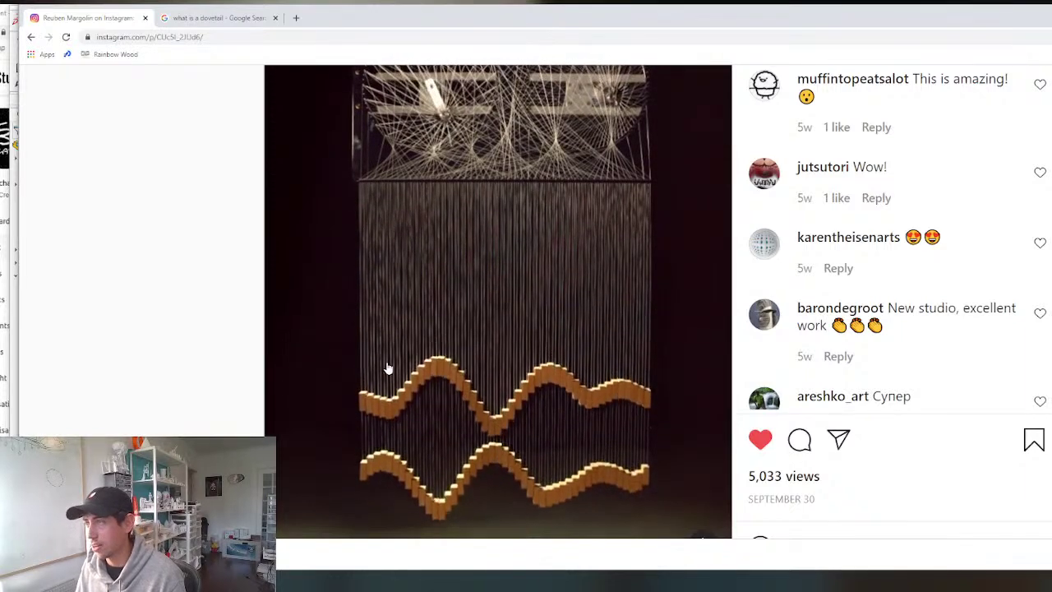
key(alt+Tab)
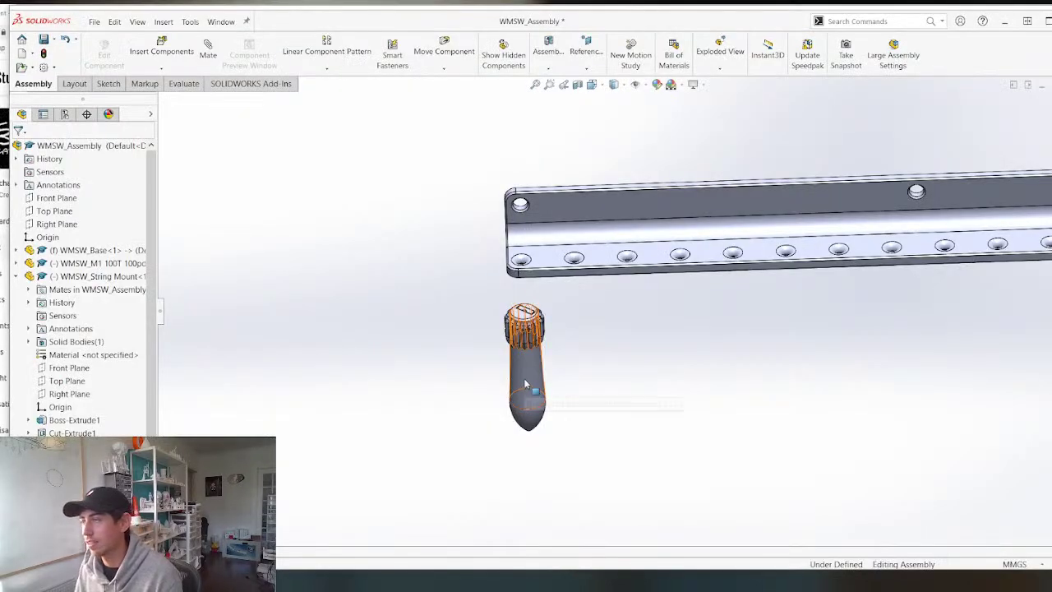
Delete the last WMSW_Big Ballz weight from the assembly.
middle_drag(525, 383, 594, 367)
scroll(540, 326, down, 4)
scroll(539, 326, up, 5)
click(594, 368)
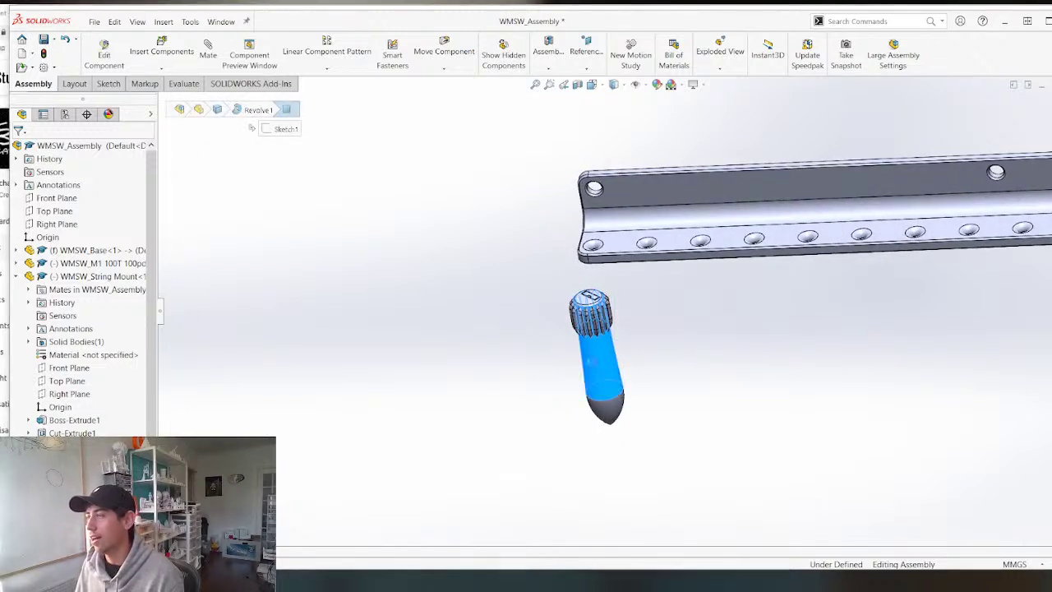
key(Delete)
key(Return)
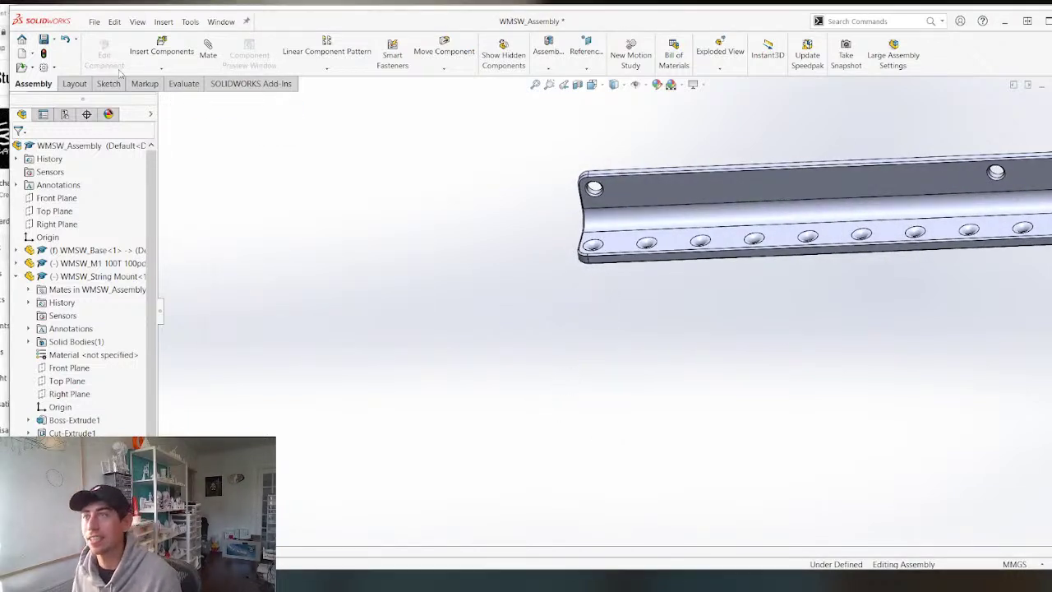
Create a new part and start a sketch on its Front Plane.
click(96, 21)
click(112, 41)
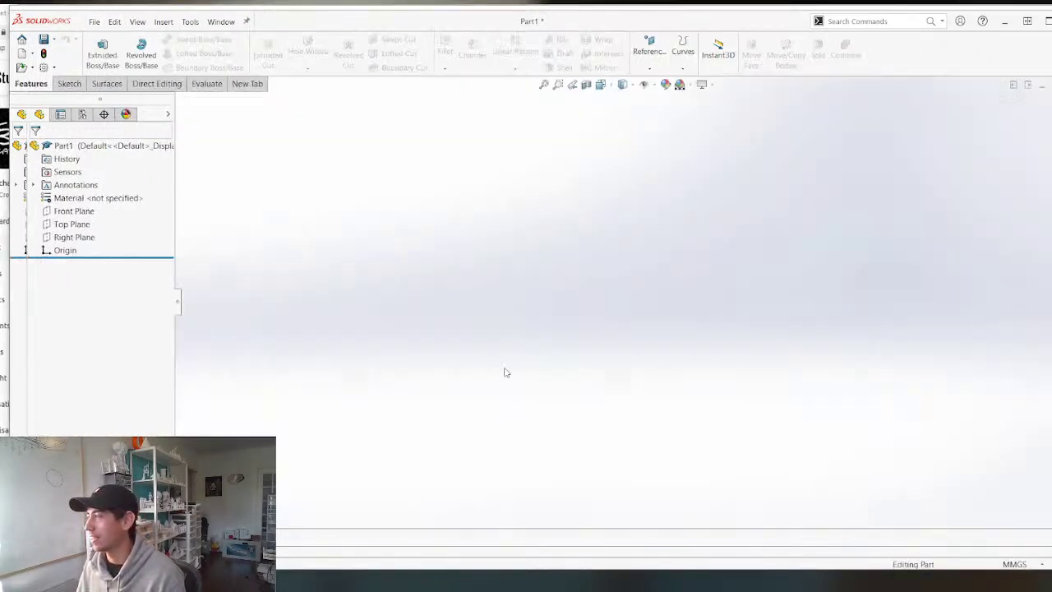
click(71, 212)
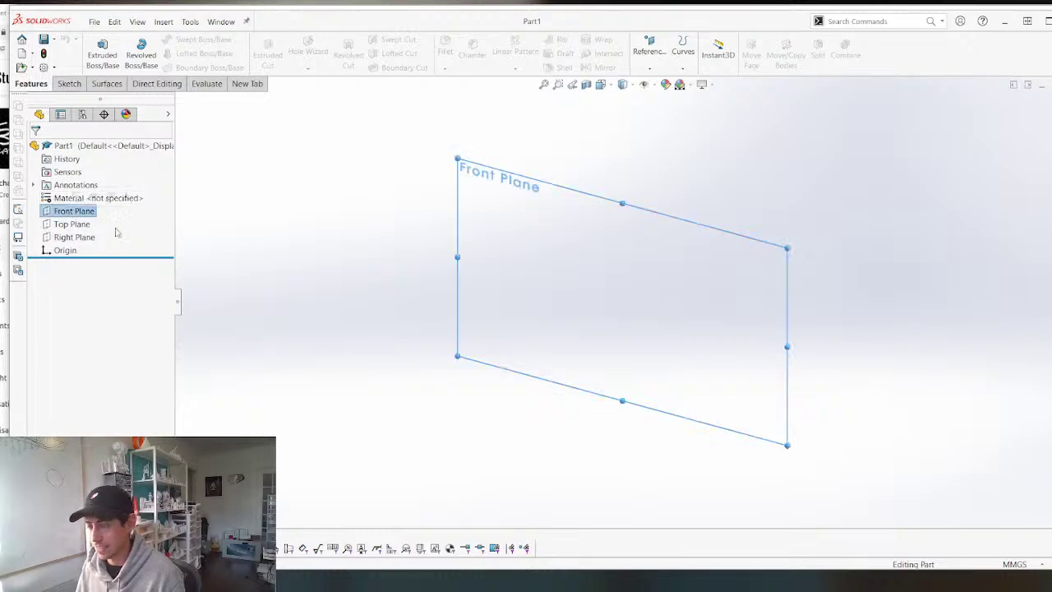
key(s)
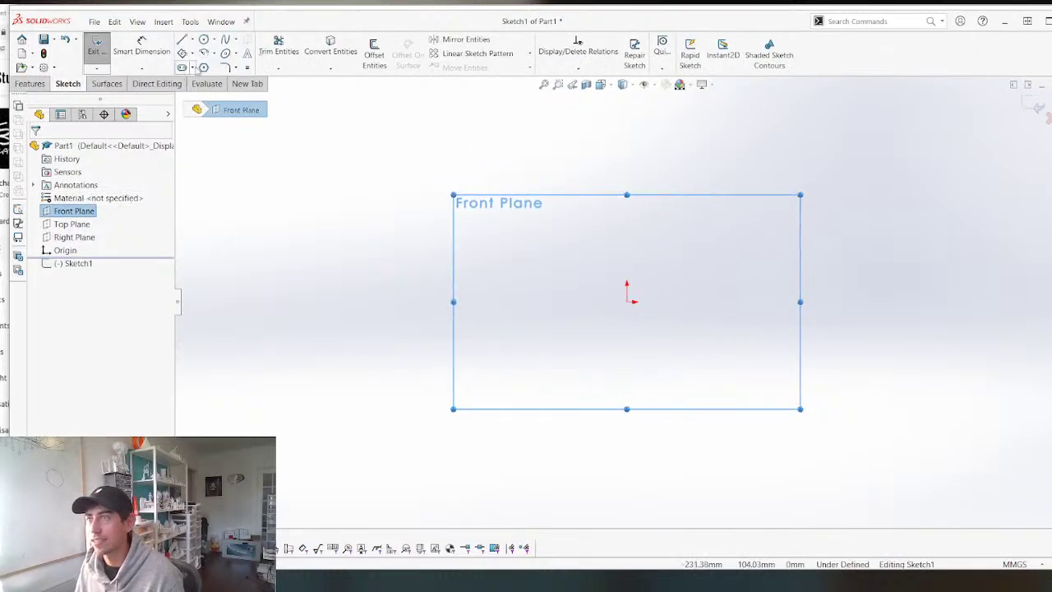
Sketch a six-sided polygon centred on the origin, about 40 mm across the flats, with one vertex pointing straight up.
key(p)
click(627, 302)
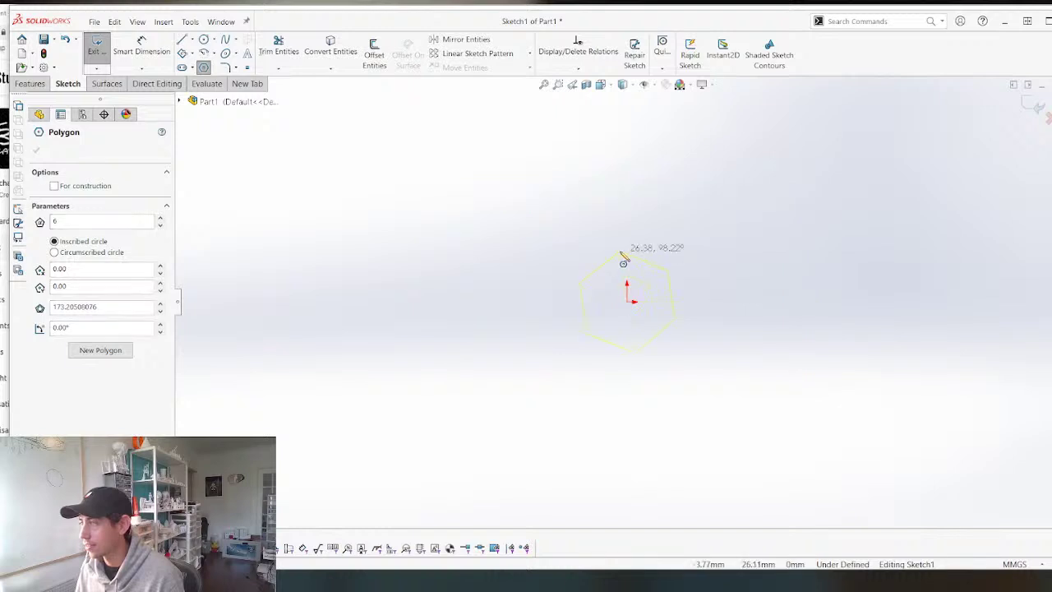
click(628, 261)
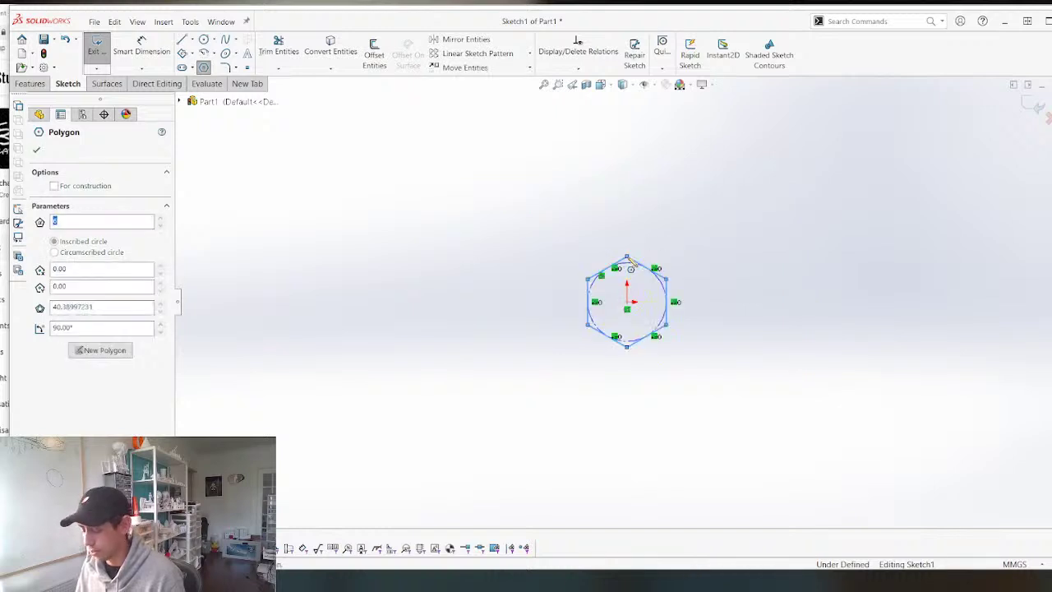
key(Escape)
scroll(657, 242, down, 2)
Dimension the hexagon's width between its two vertical sides as 15 mm.
key(d)
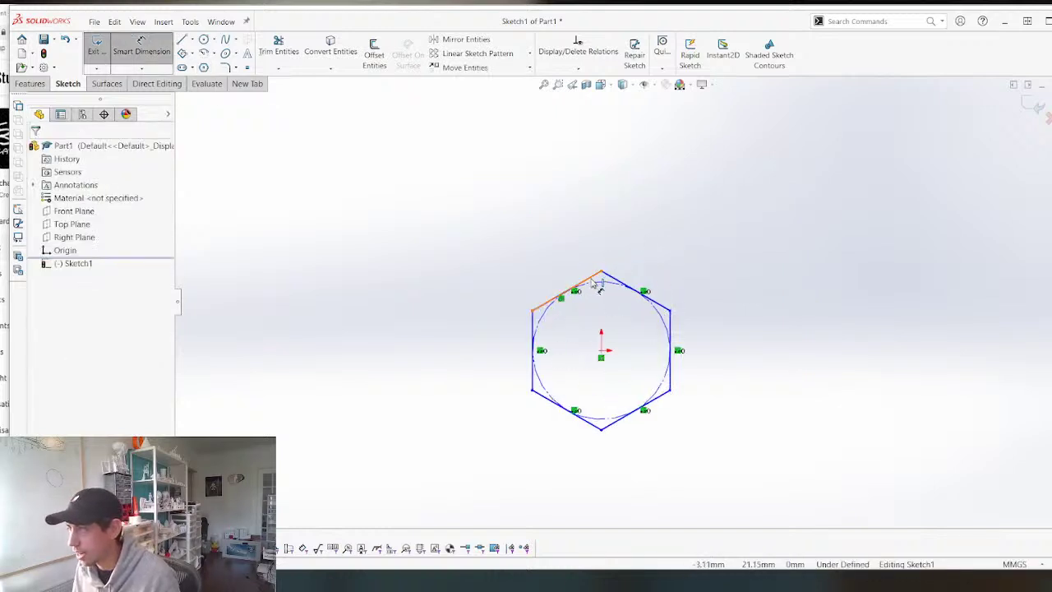
click(549, 327)
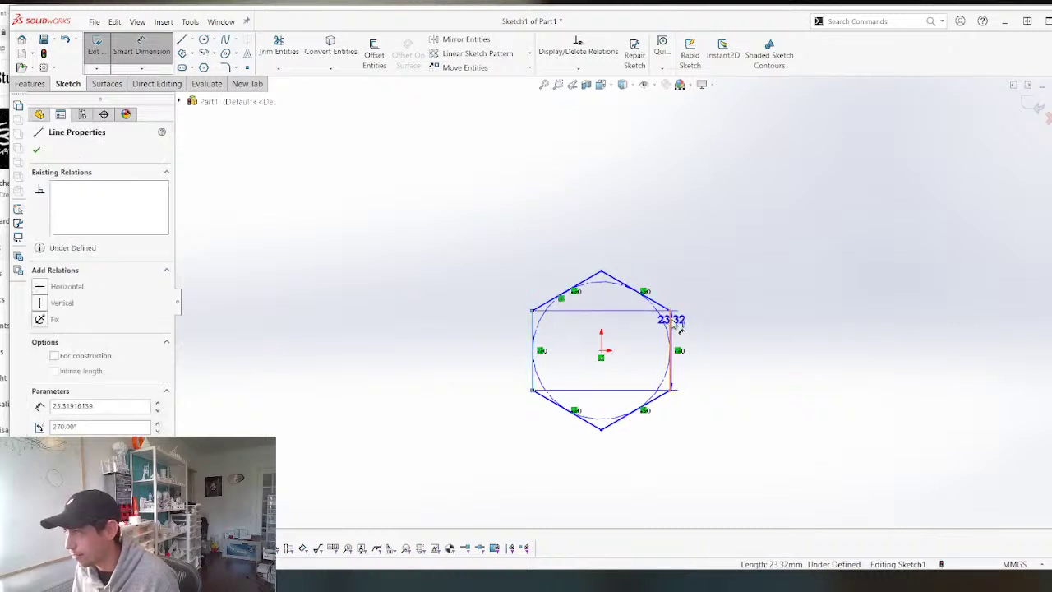
click(679, 328)
click(570, 217)
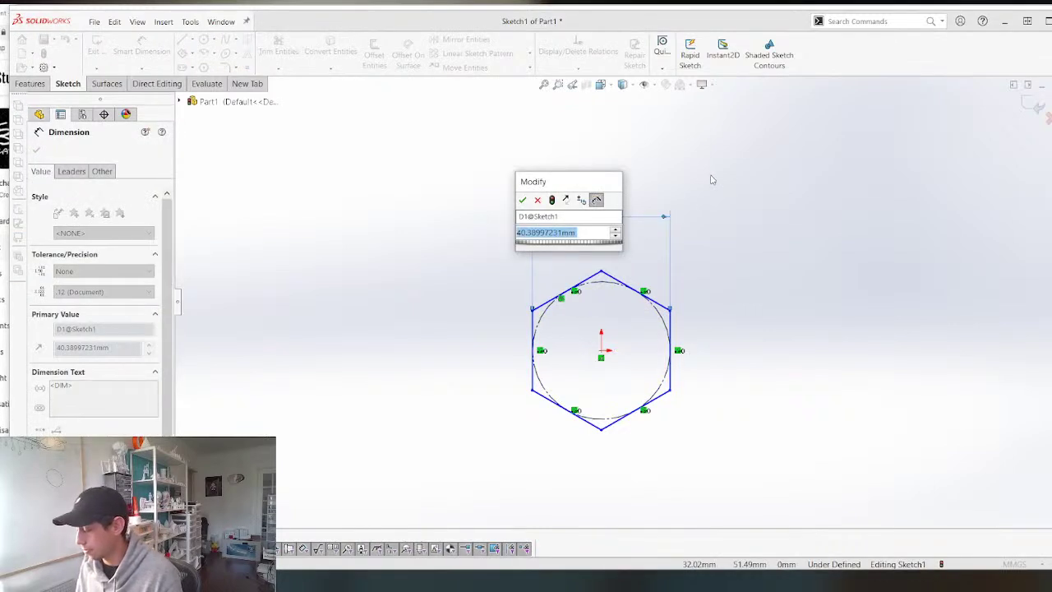
text(15)
key(Return)
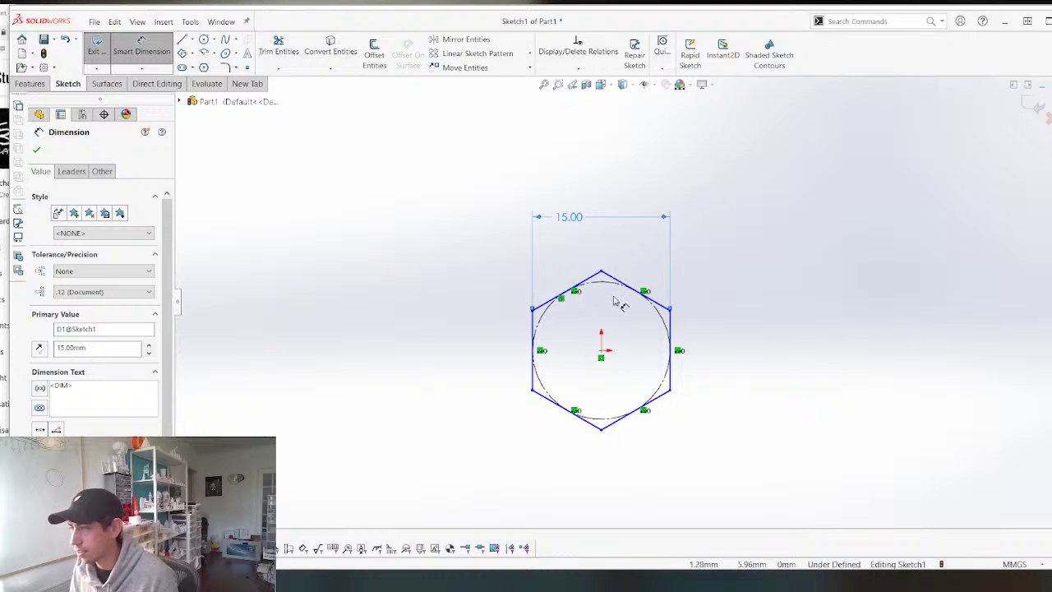
key(Escape)
Add a vertical relation between the hexagon's upper vertex and the origin.
click(600, 272)
ctrl+click(601, 354)
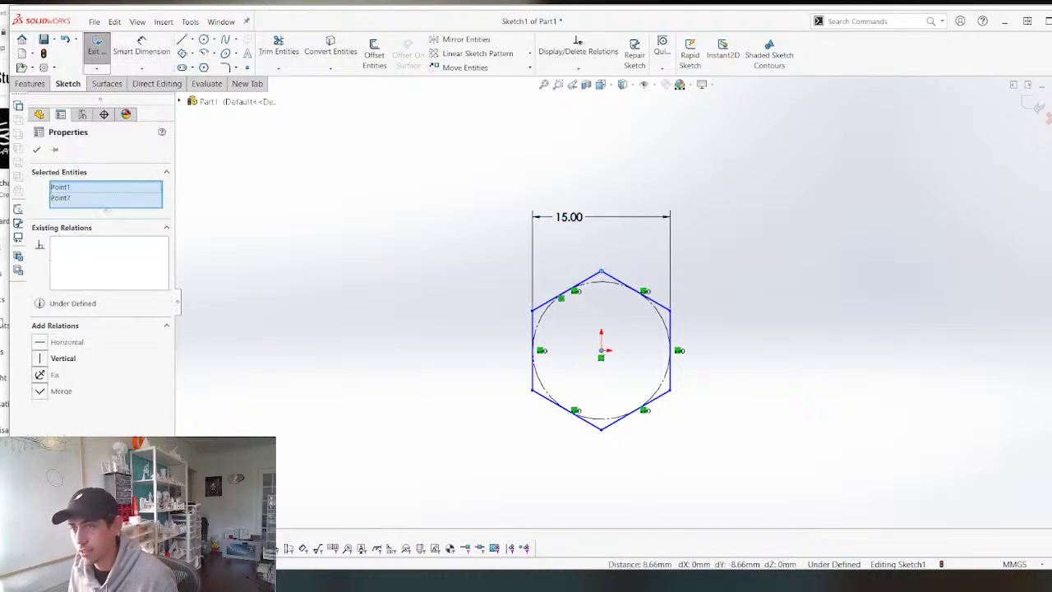
click(38, 359)
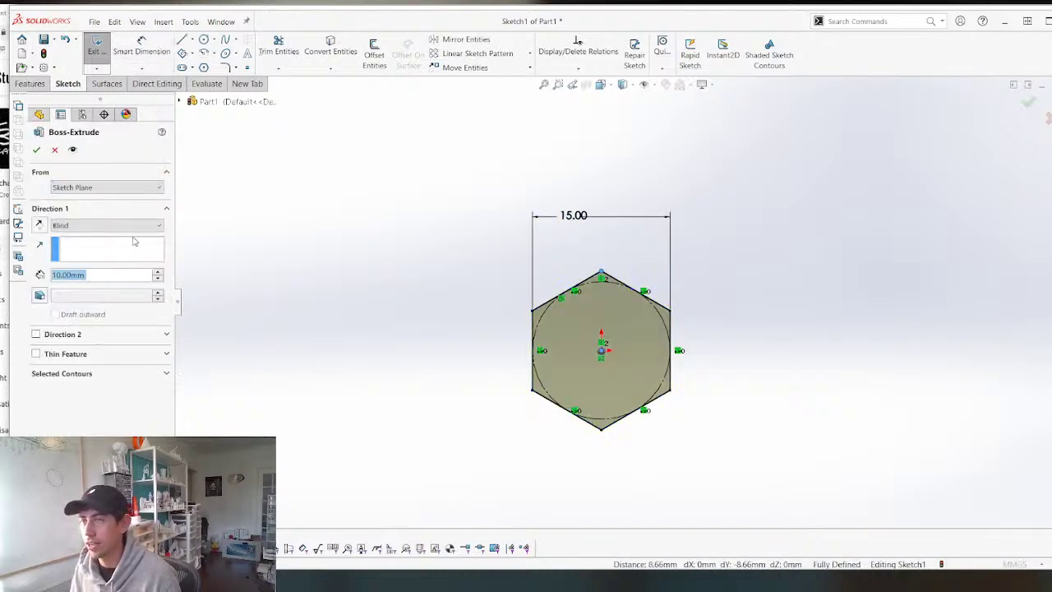
Extrude the hexagon sketch 30 mm as a blind boss.
middle_drag(492, 232, 474, 345)
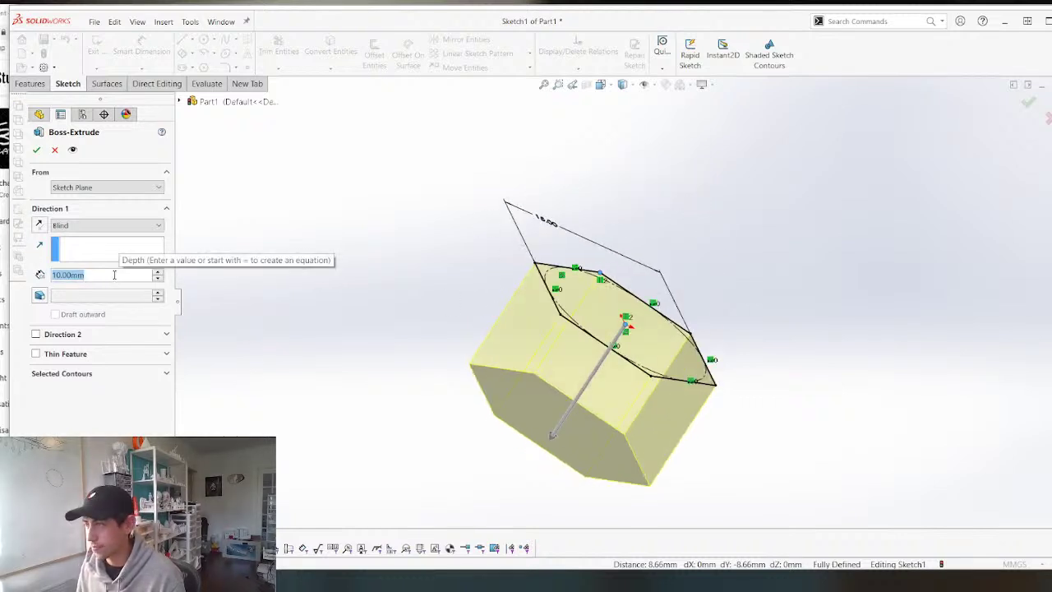
text(30)
key(Return)
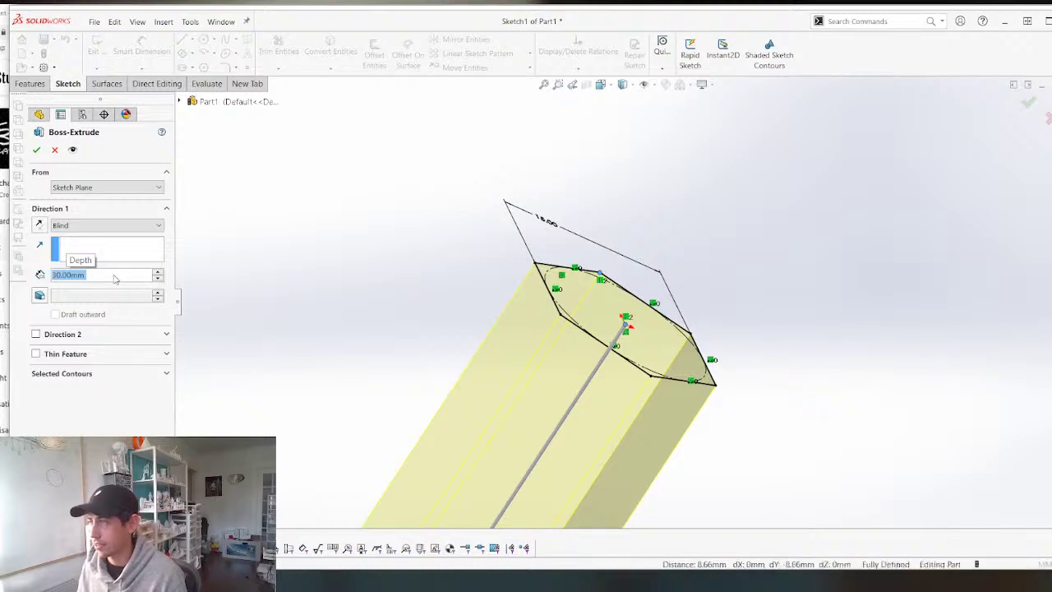
key(Return)
scroll(543, 163, up, 4)
key(ctrl+s)
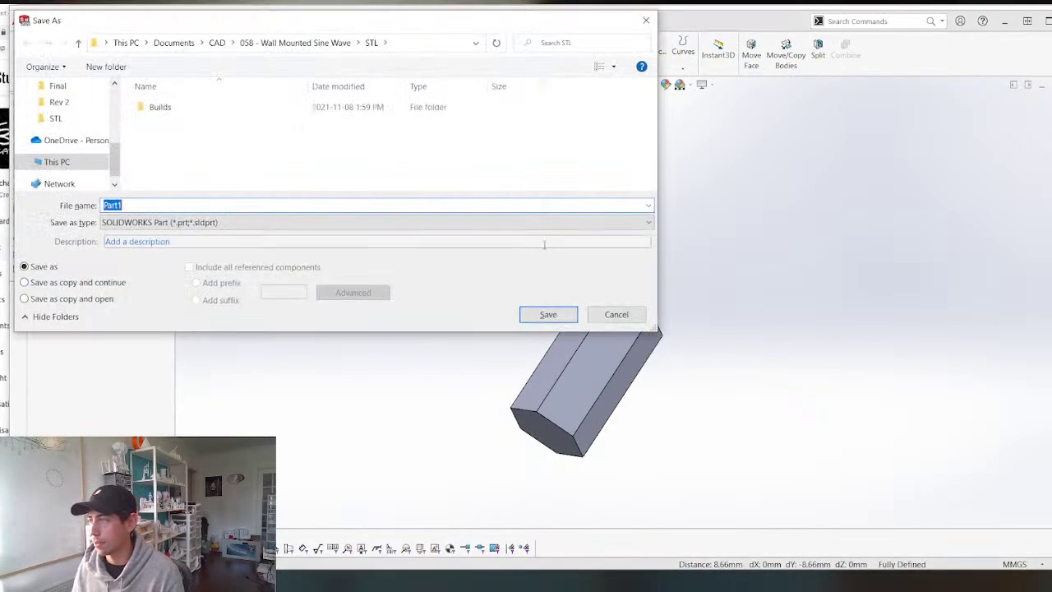
key(Return)
Create a reference axis through the hexagonal prism where the Top Plane and Right Plane intersect.
click(80, 225)
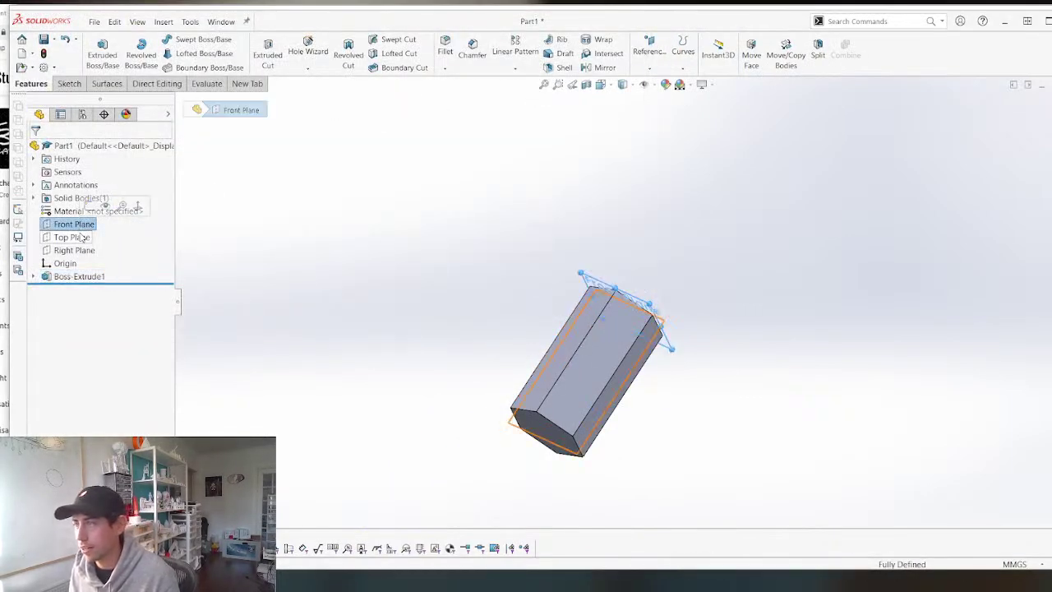
click(72, 237)
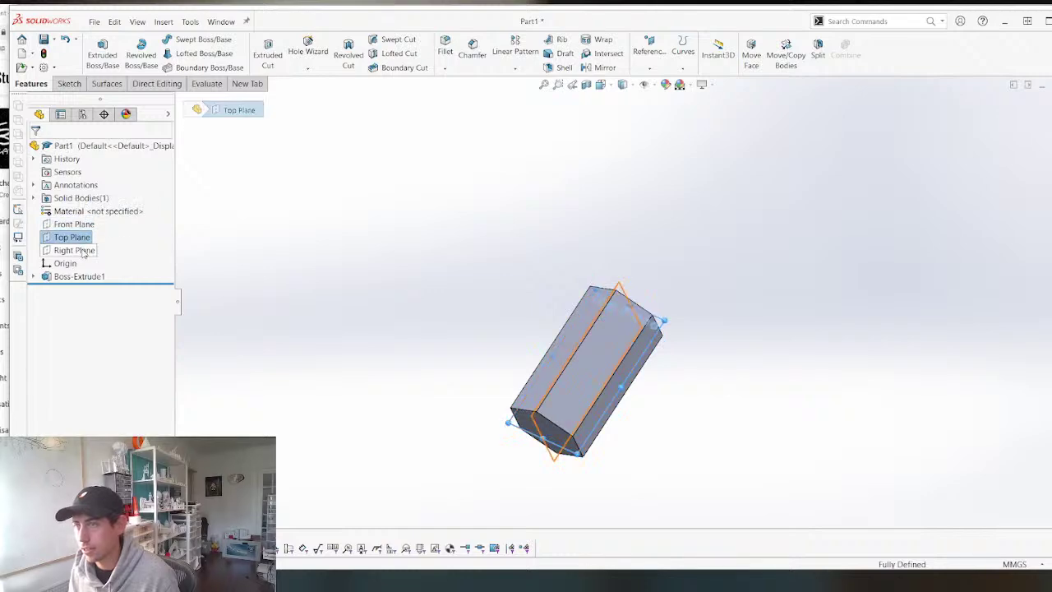
click(649, 69)
click(660, 96)
key(Return)
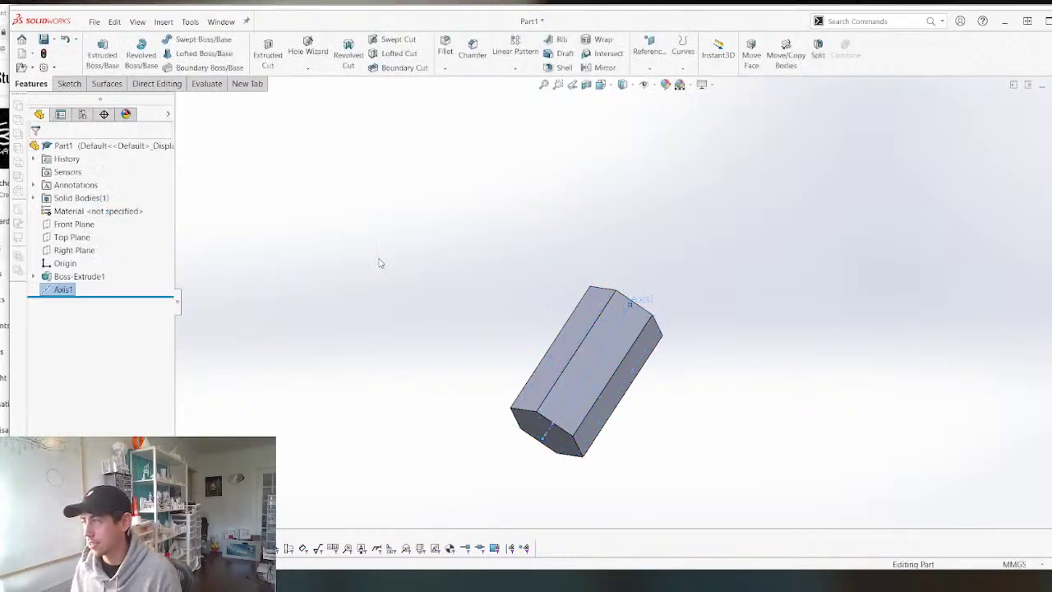
Save the part as WMSW_Dangler in the 058 - Wall Mounted Sine Wave folder.
key(ctrl+s)
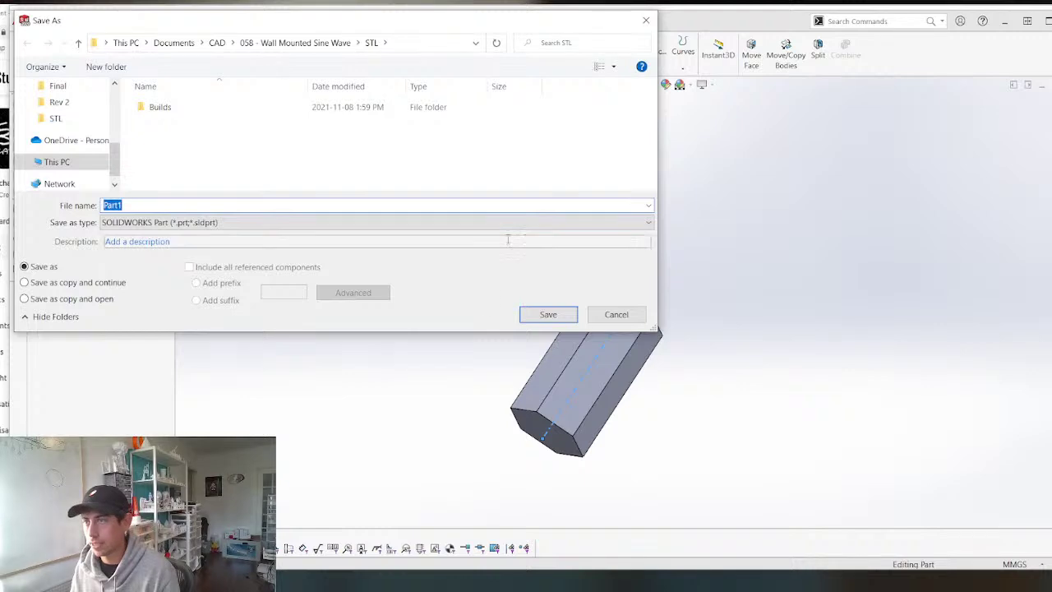
click(321, 43)
text(WMSW)
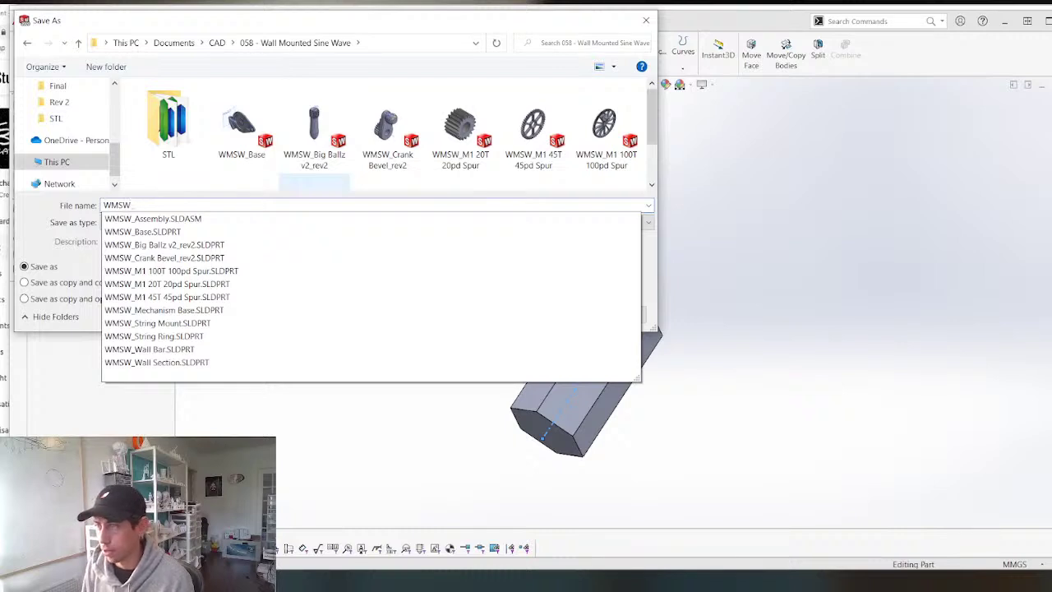
text(_Dangler)
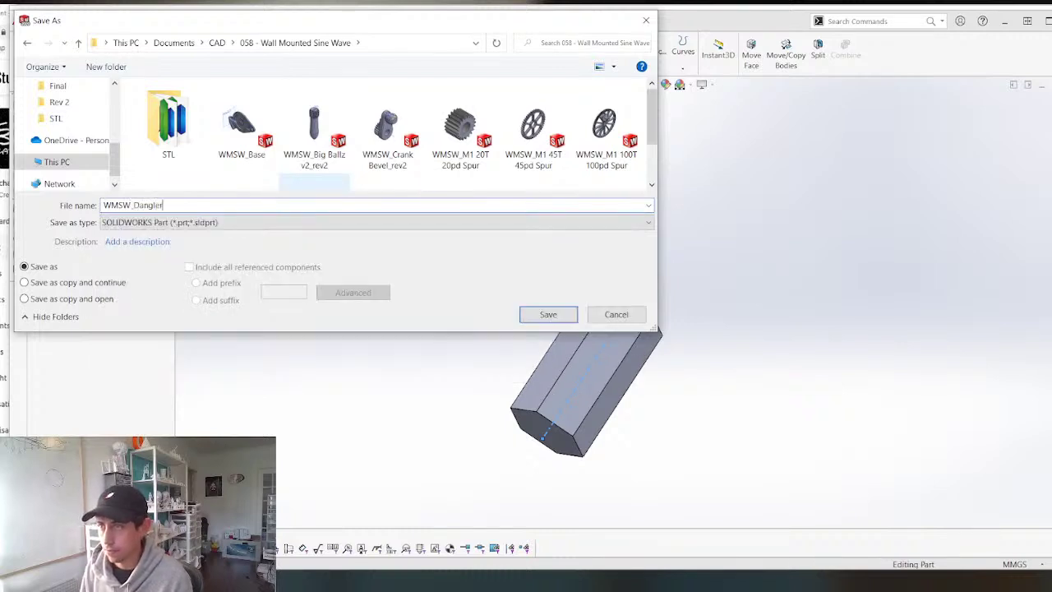
key(Return)
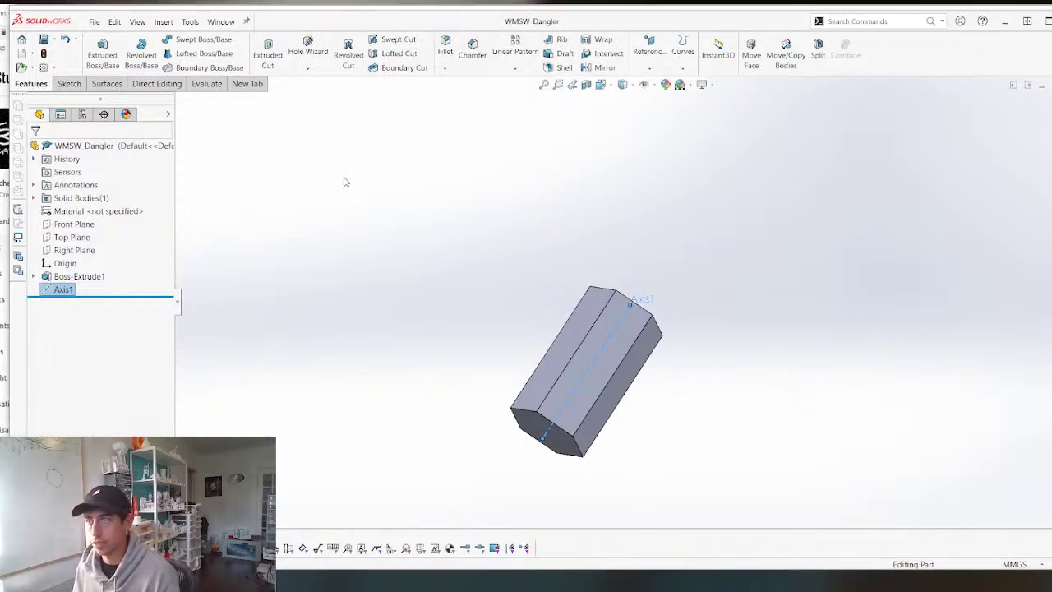
Switch to WMSW_Assembly and insert the WMSW_Dangler part below the wall bar's left end.
key(ctrl+Tab)
click(169, 50)
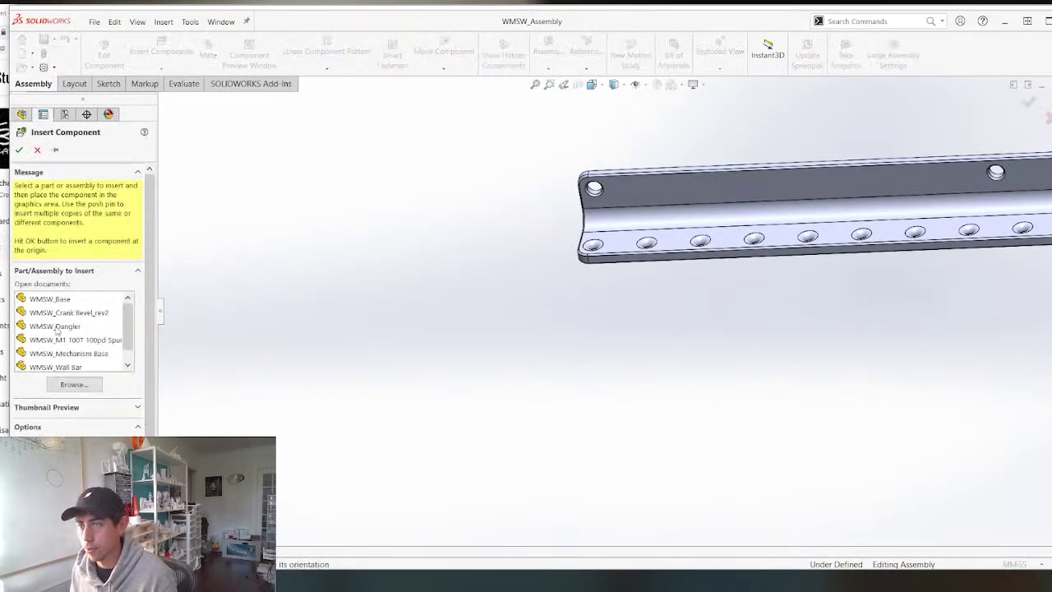
click(75, 327)
click(628, 370)
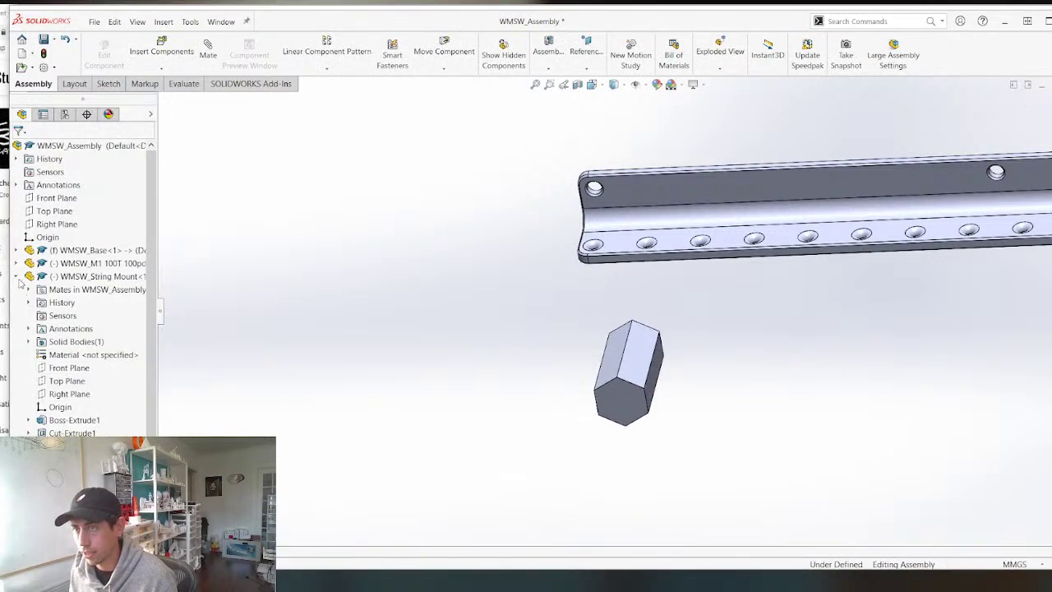
Mate the dangler's central axis concentric with the cylindrical face of the wall bar's first string hole at its left end.
click(15, 276)
click(16, 381)
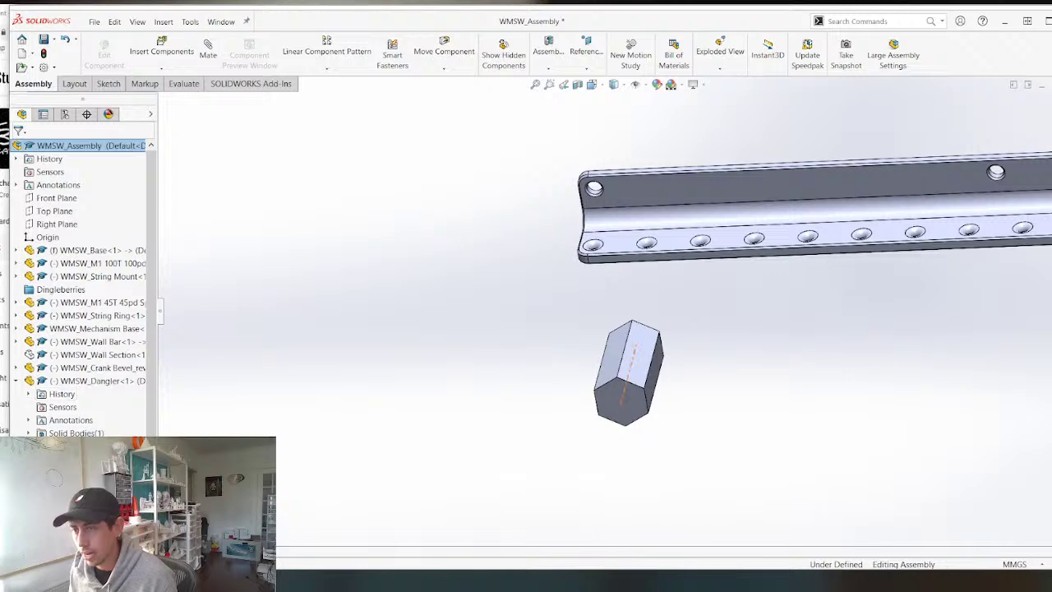
click(637, 339)
scroll(600, 251, down, 8)
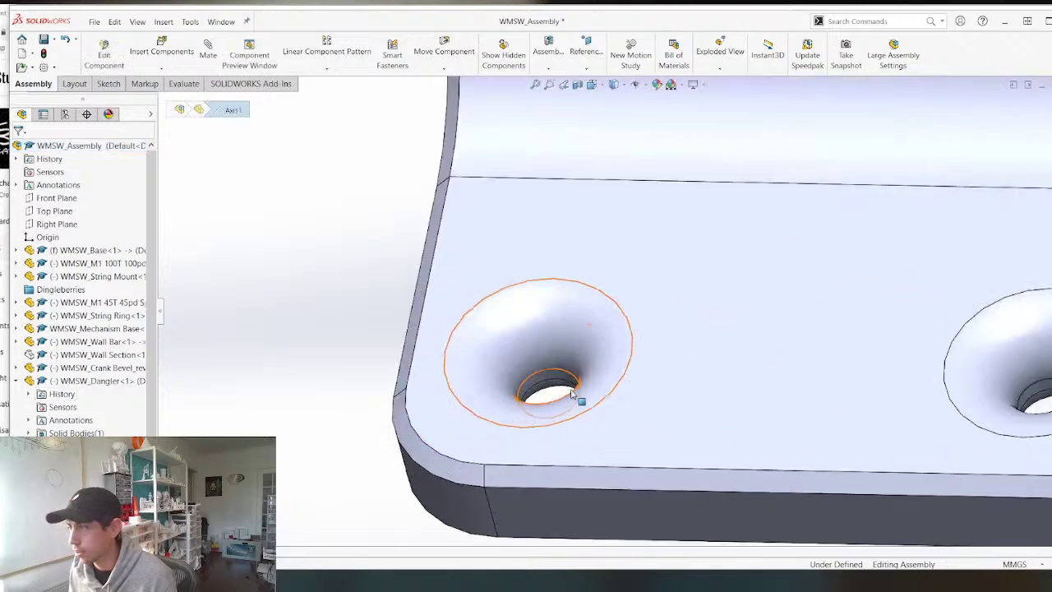
scroll(572, 395, down, 4)
scroll(552, 361, up, 3)
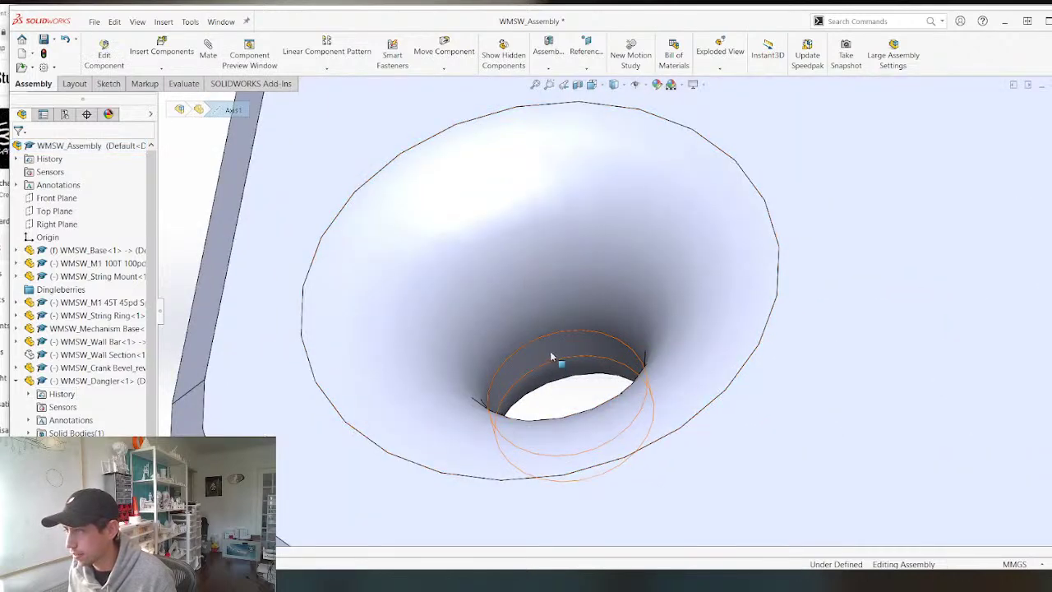
click(554, 345)
scroll(579, 308, up, 5)
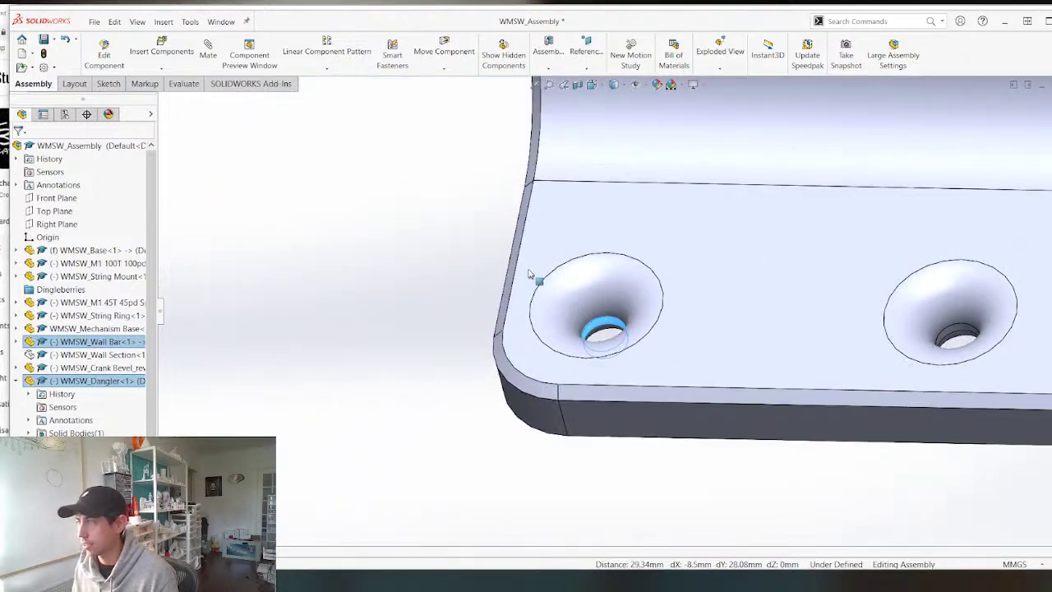
key(m)
scroll(611, 349, up, 10)
right_click(611, 350)
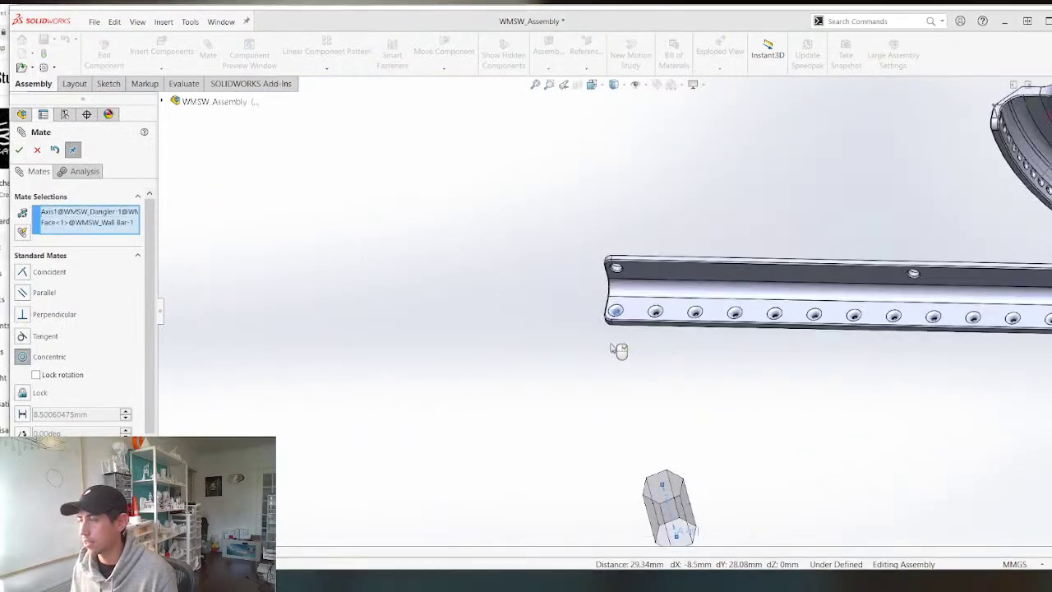
click(24, 155)
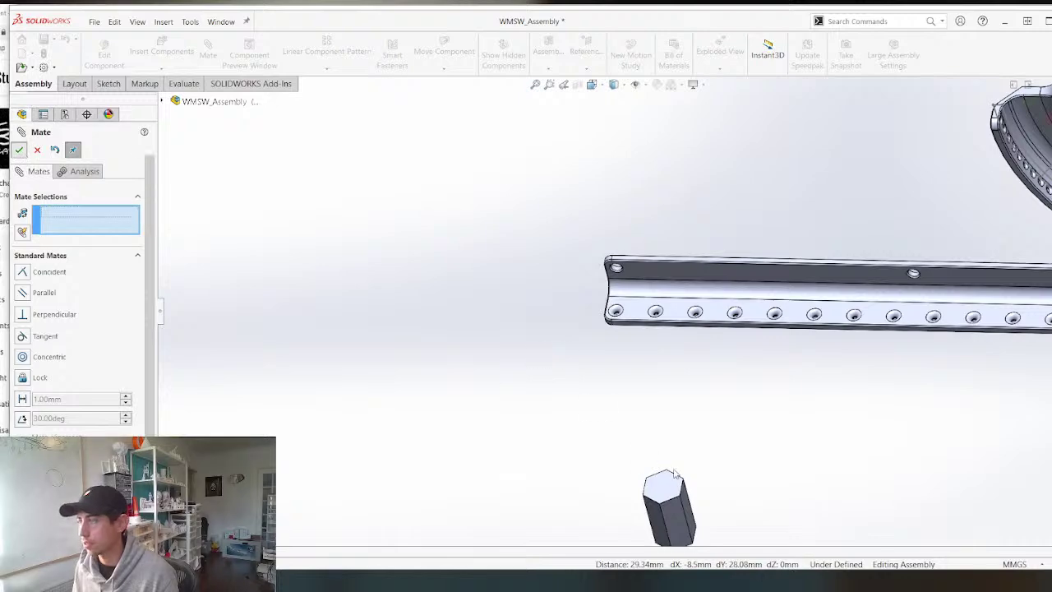
View the wall bar face-on and move the dangler up to just below the bar.
middle_drag(740, 456, 756, 353)
click(698, 249)
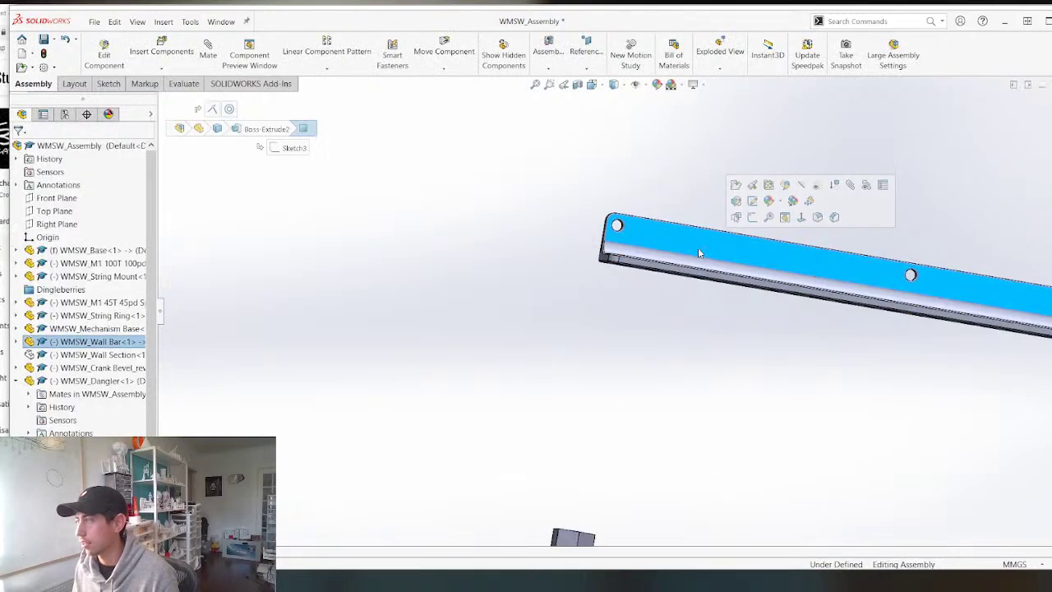
key(ctrl+8)
scroll(414, 468, down, 3)
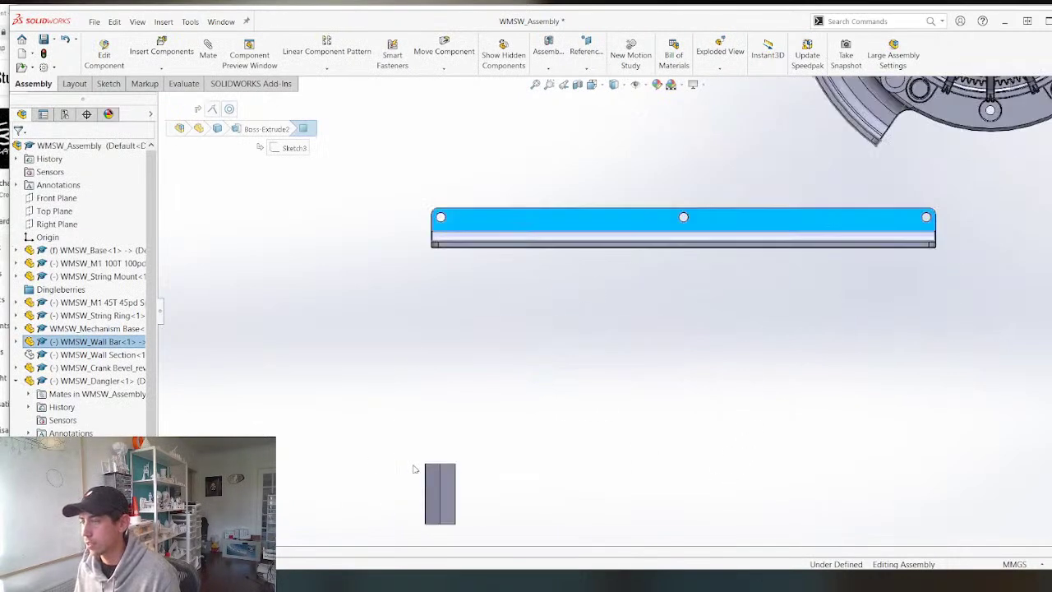
drag(440, 501, 381, 283)
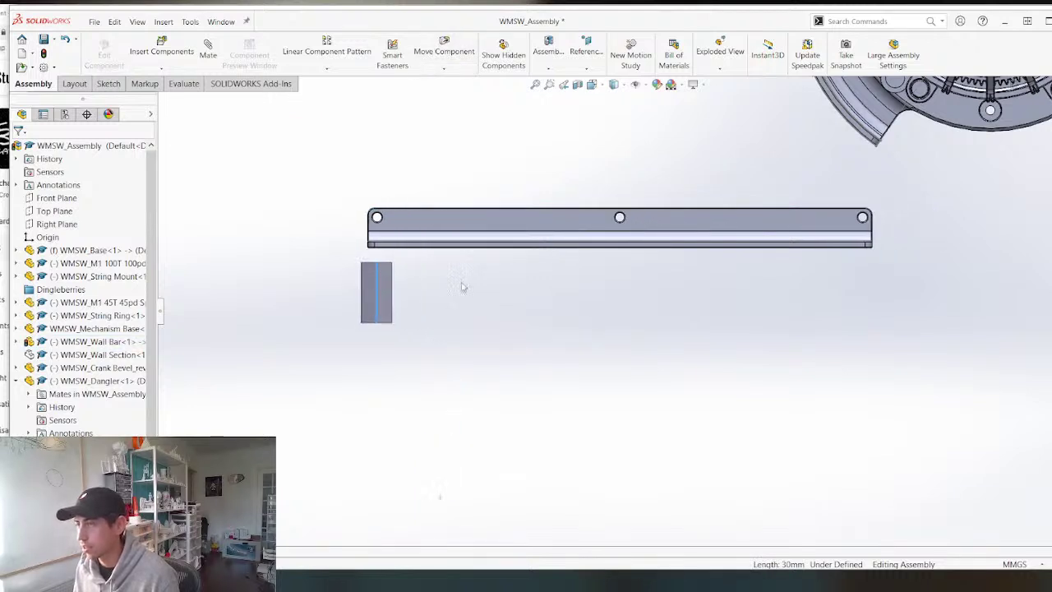
Copy the dangler with its mates, making the copy concentric with the wall bar's second string hole.
scroll(437, 265, down, 1)
middle_drag(437, 266, 415, 336)
click(399, 317)
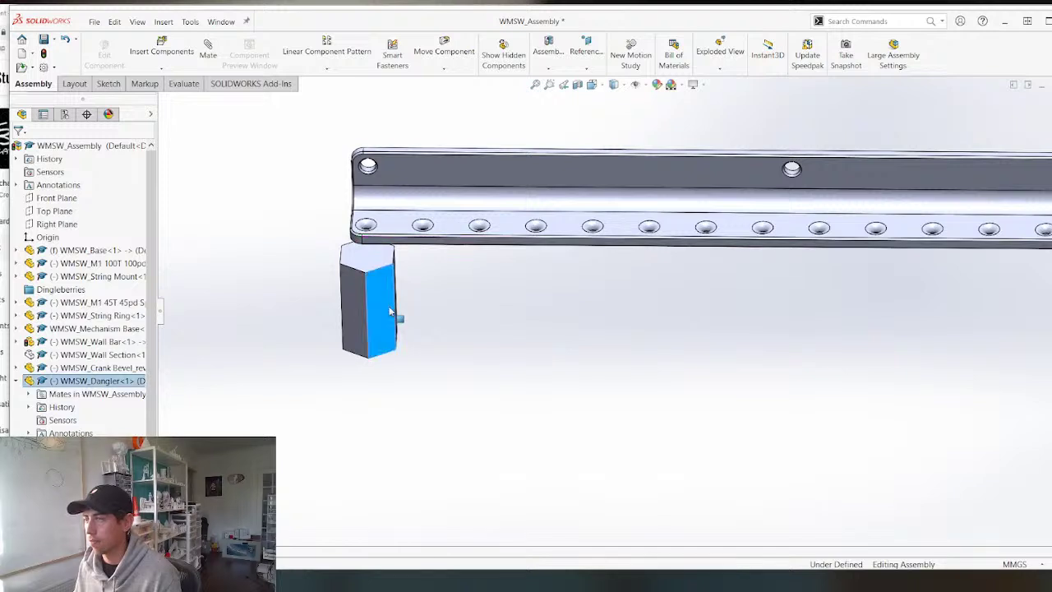
right_click(400, 317)
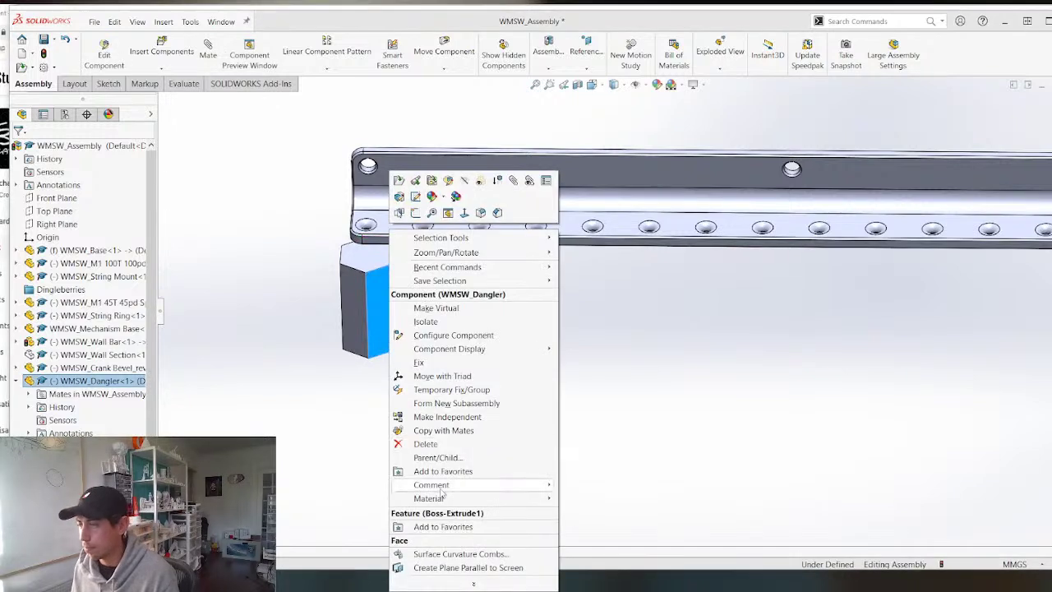
click(449, 431)
click(148, 150)
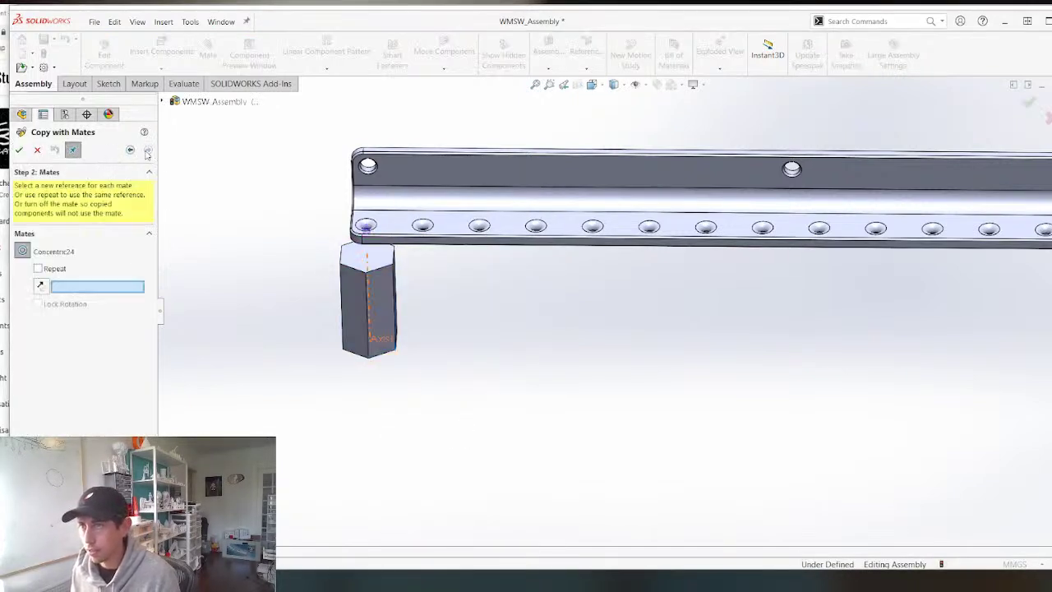
scroll(375, 211, down, 5)
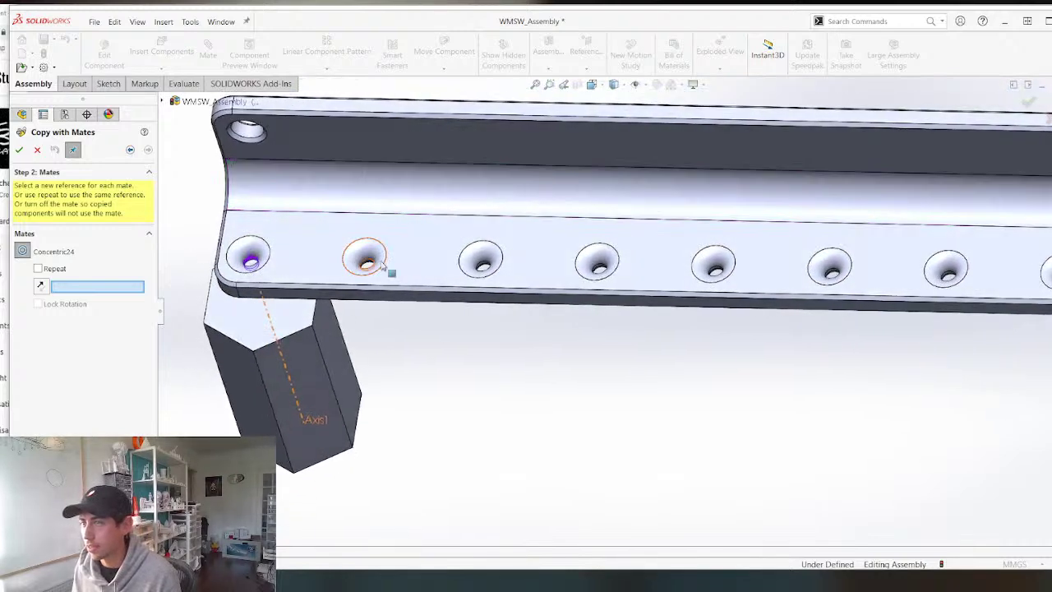
scroll(386, 271, up, 5)
click(423, 276)
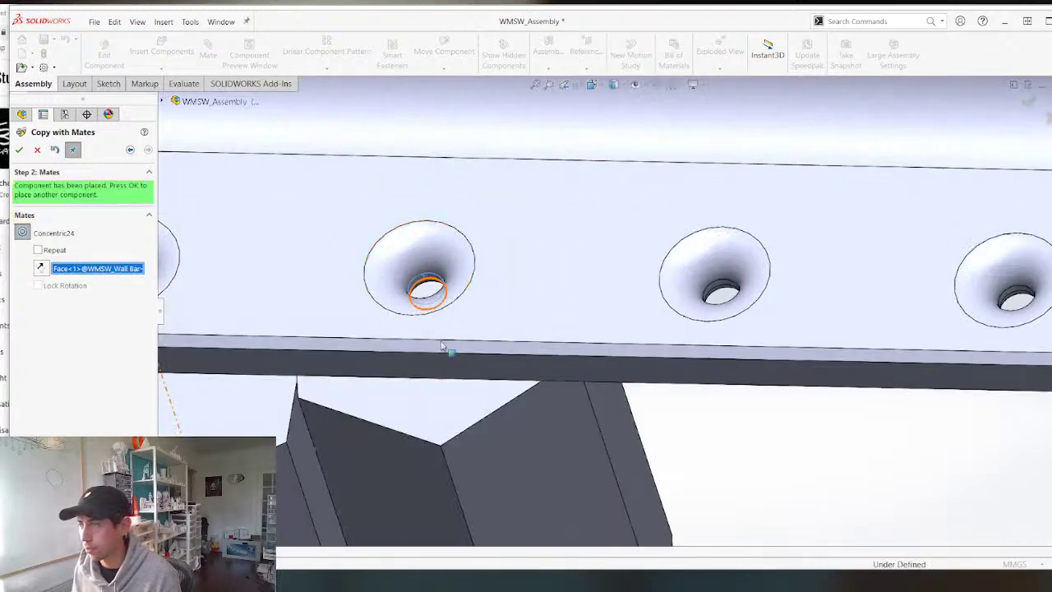
scroll(423, 394, up, 4)
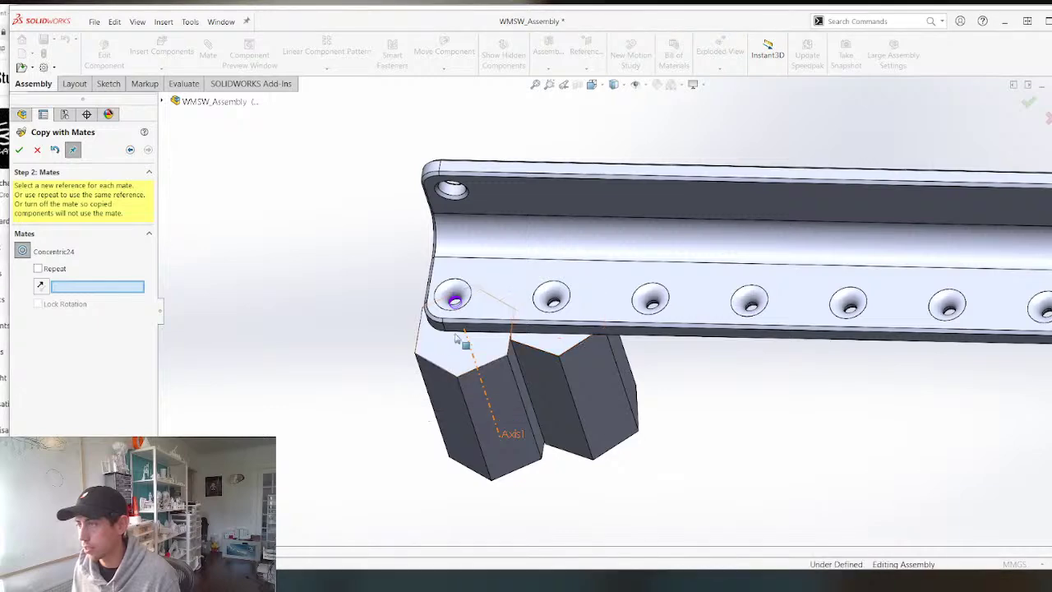
Bring the two danglers level beneath the wall bar and turn them corner to corner to examine their spacing.
middle_drag(463, 342, 553, 324)
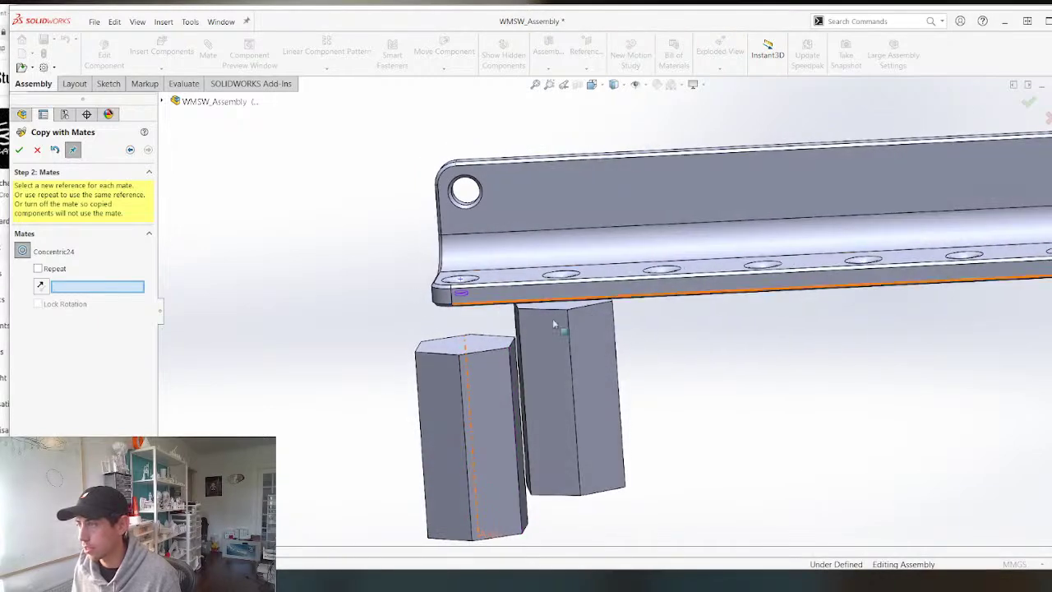
click(556, 380)
drag(557, 409, 584, 416)
drag(503, 419, 423, 427)
scroll(477, 299, up, 5)
middle_drag(476, 304, 503, 317)
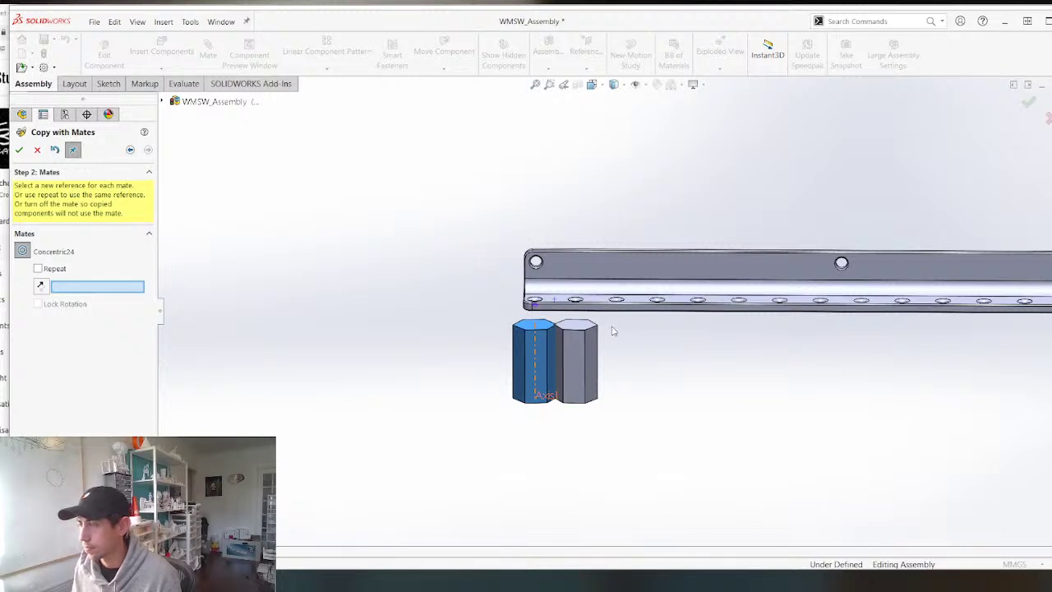
scroll(624, 333, down, 3)
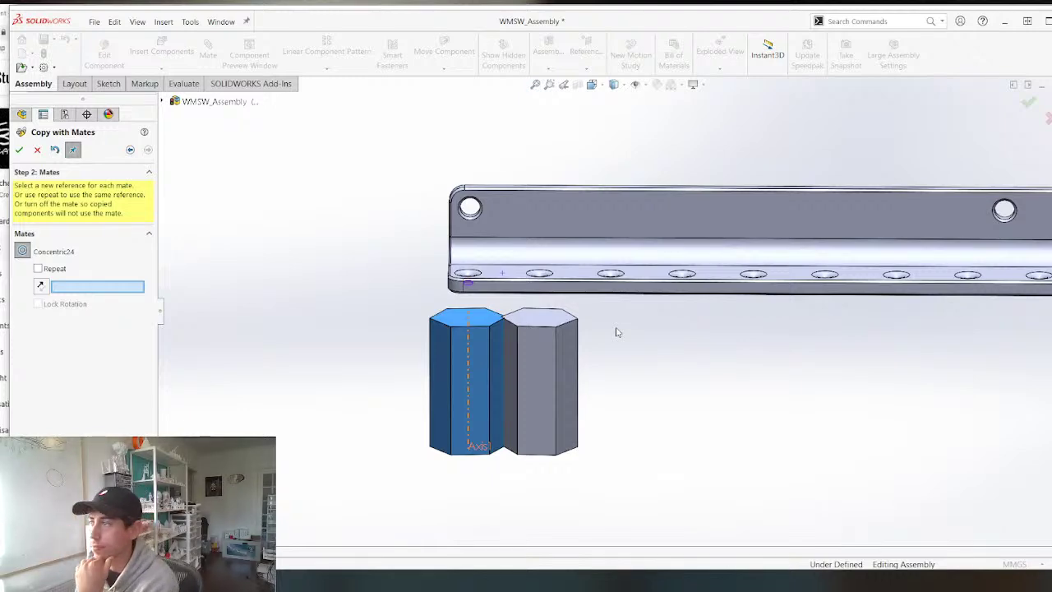
middle_drag(592, 293, 596, 344)
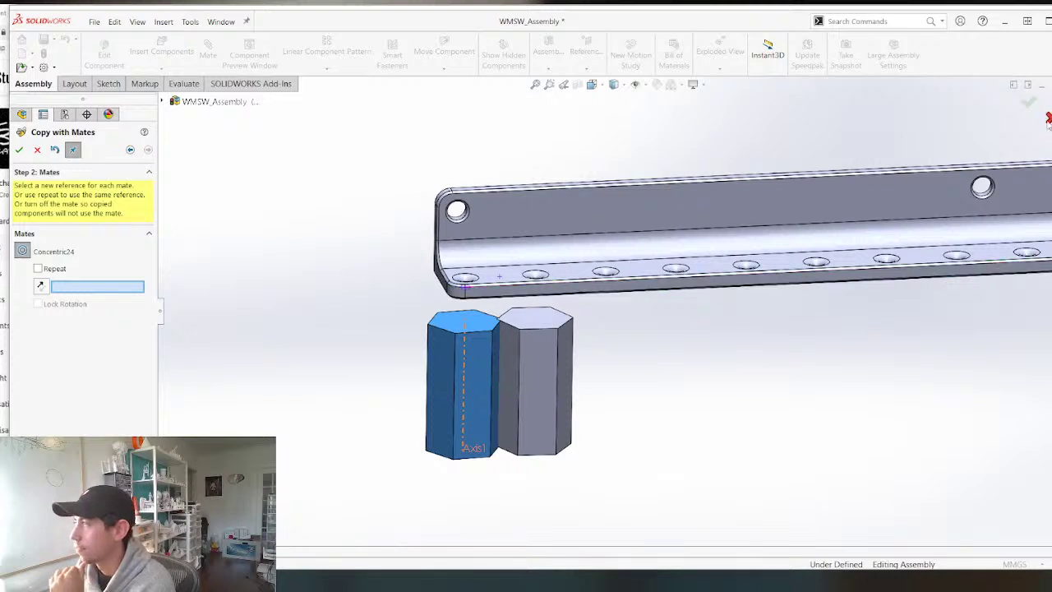
Open the WMSW_Dangler part from the assembly and delete the hexagon profile from its extrusion sketch.
right_click(484, 366)
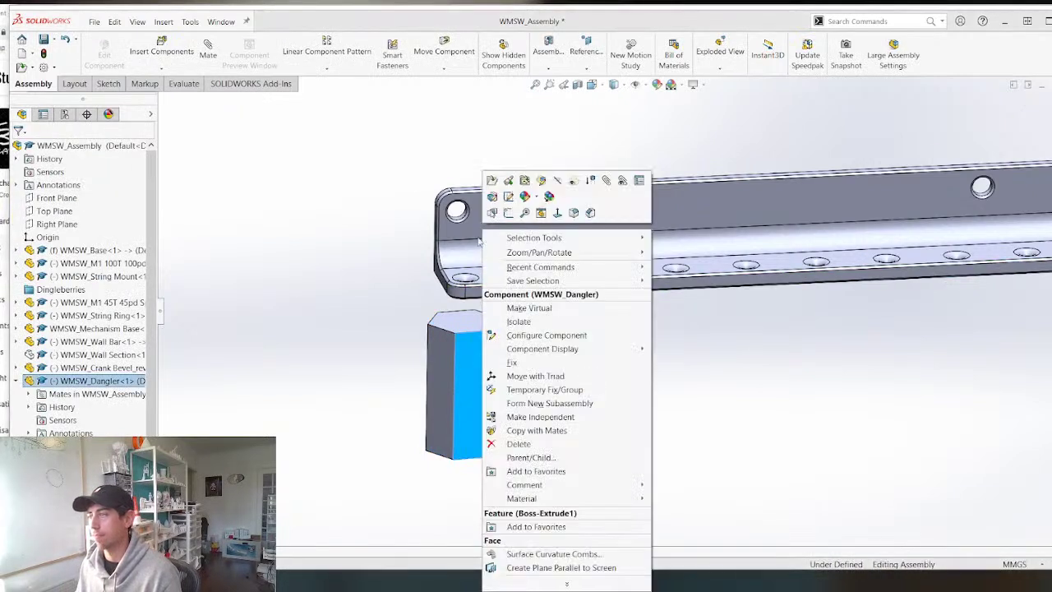
click(492, 182)
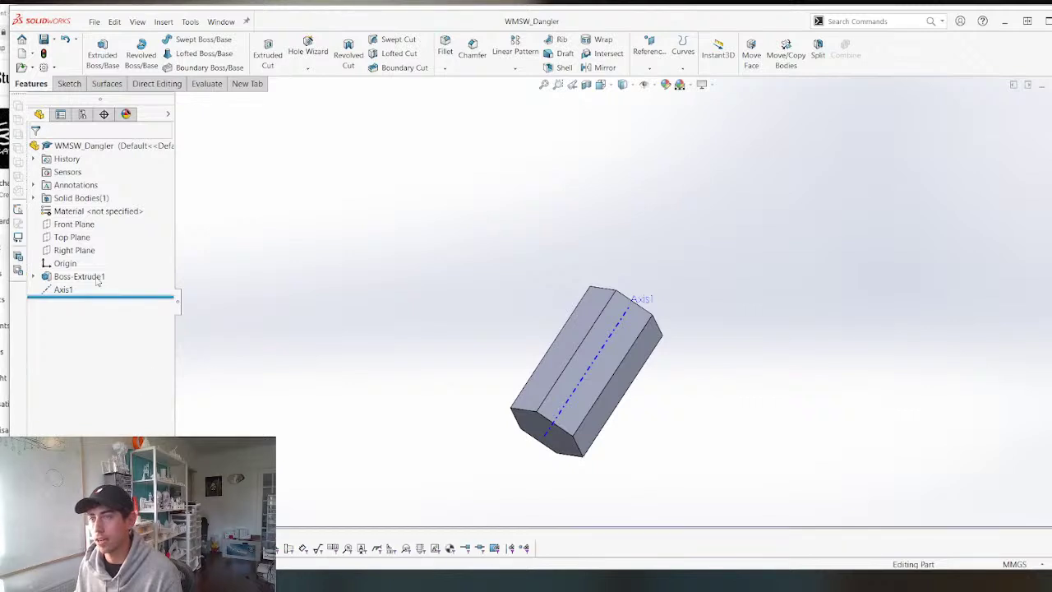
right_click(88, 277)
click(114, 237)
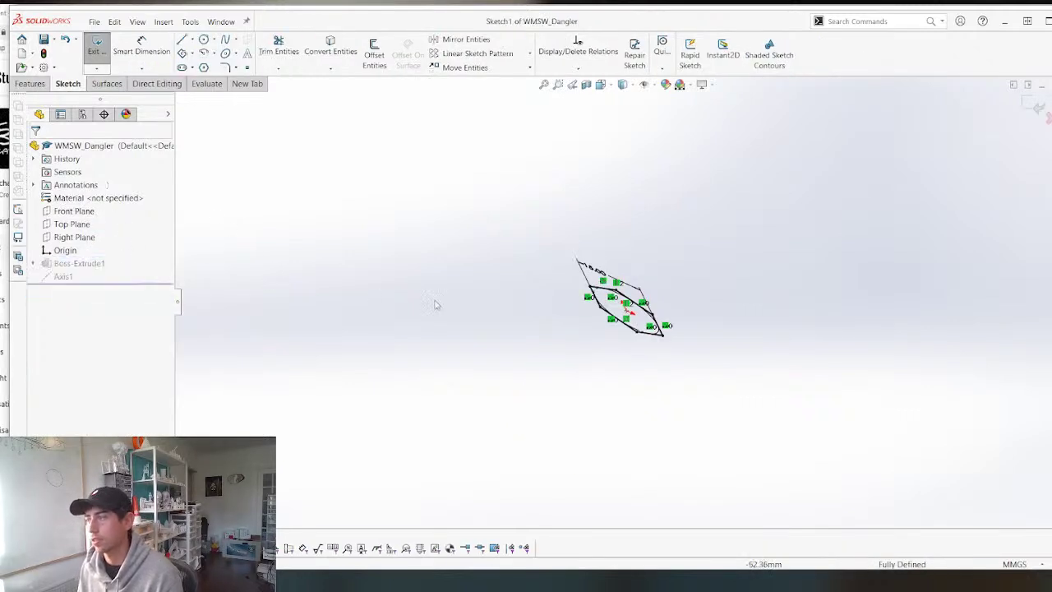
mouse_move(511, 233)
mouse_down()
mouse_move(746, 382)
mouse_move(745, 396)
mouse_up()
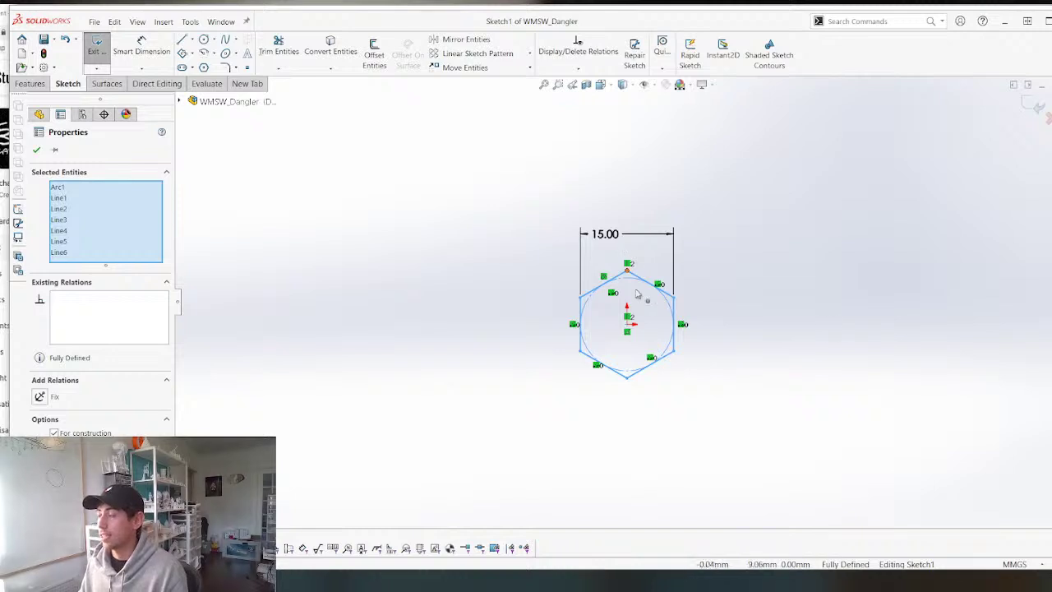
scroll(636, 294, down, 2)
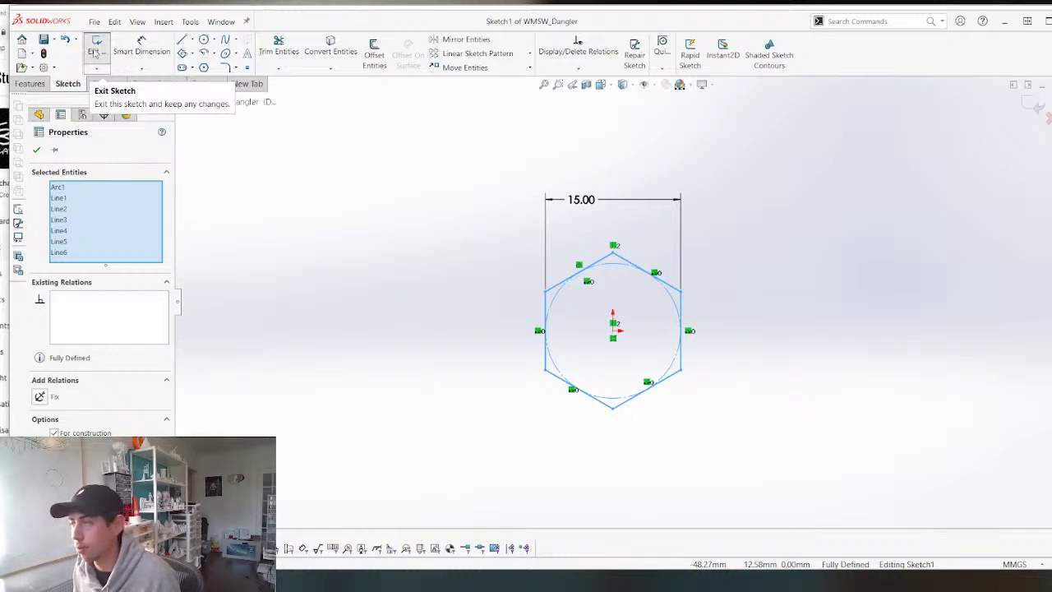
click(95, 53)
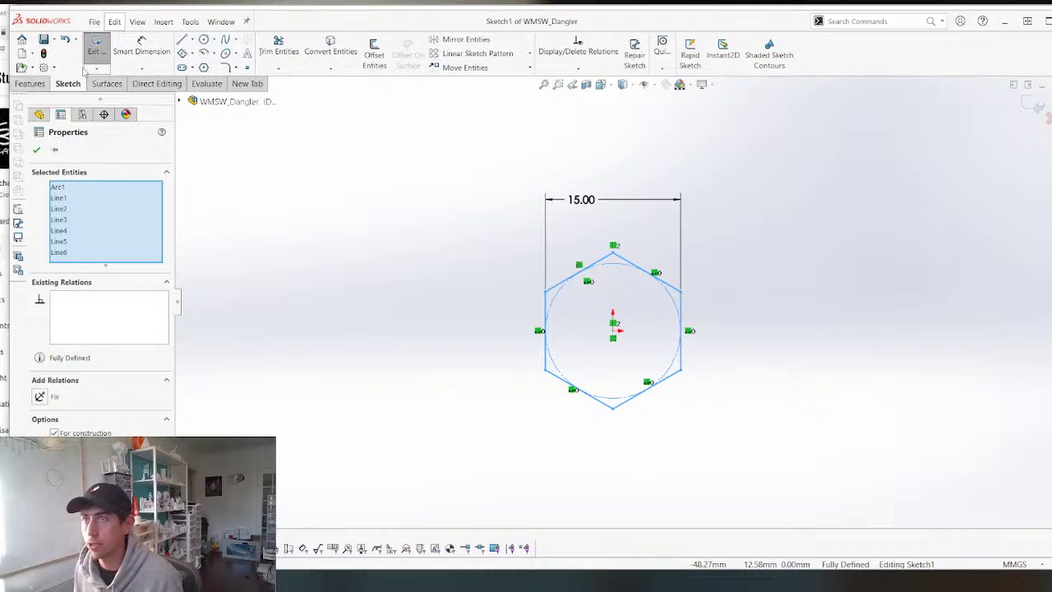
click(506, 249)
drag(463, 228, 727, 445)
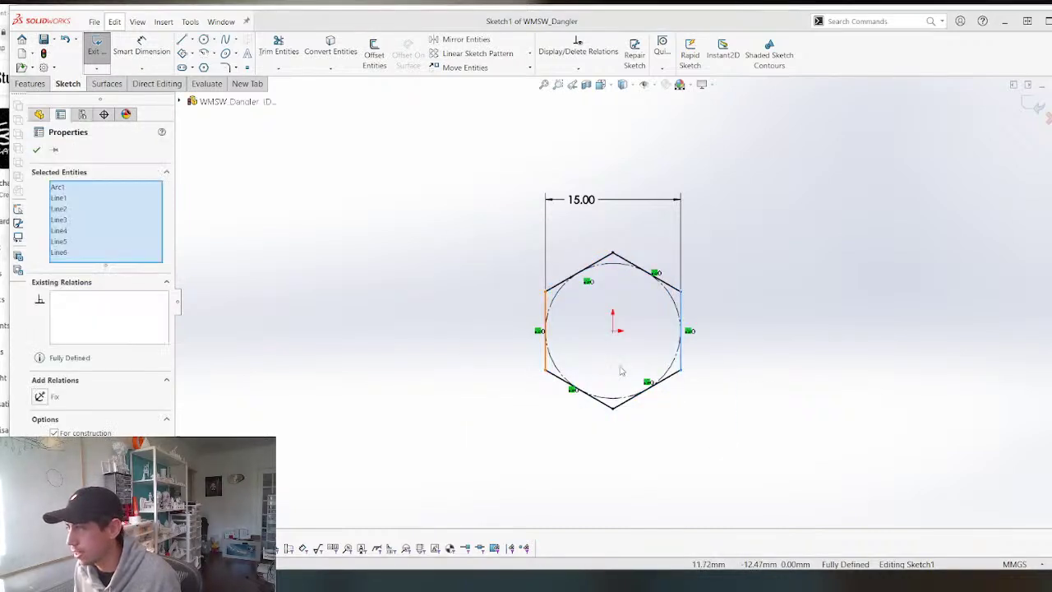
key(Delete)
Sketch a circle centred on the origin as the dangler's new profile and dimension its diameter at 15 mm.
key(c)
click(613, 330)
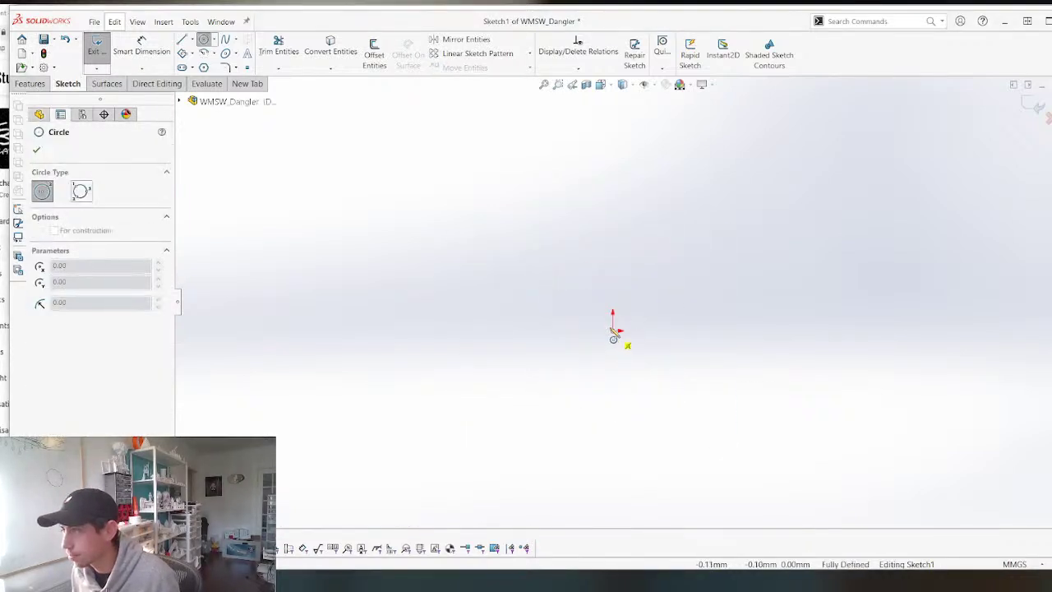
click(585, 270)
key(d)
click(619, 260)
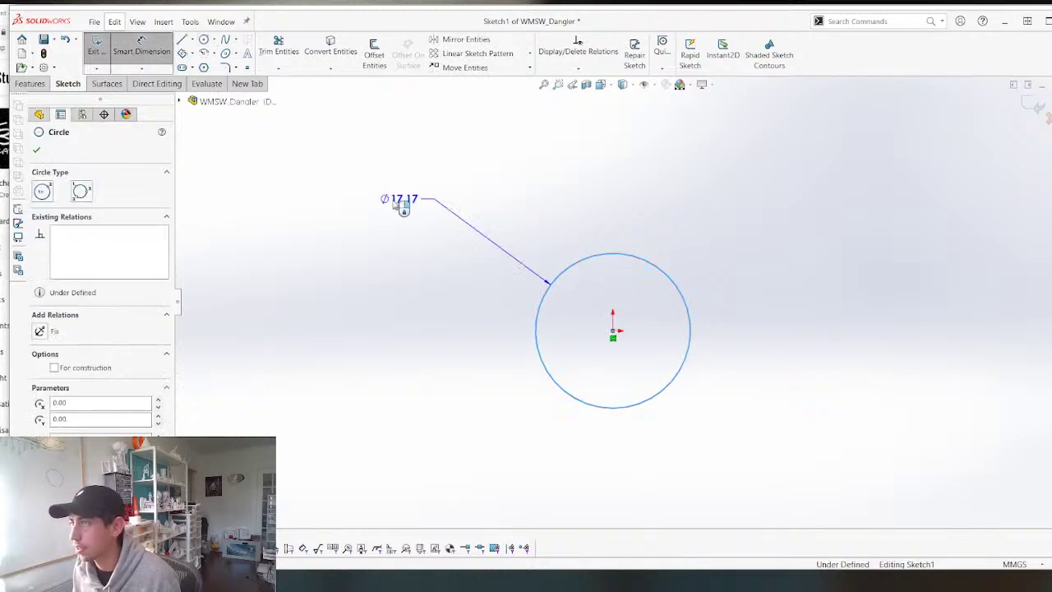
click(394, 205)
text(15mm)
key(Return)
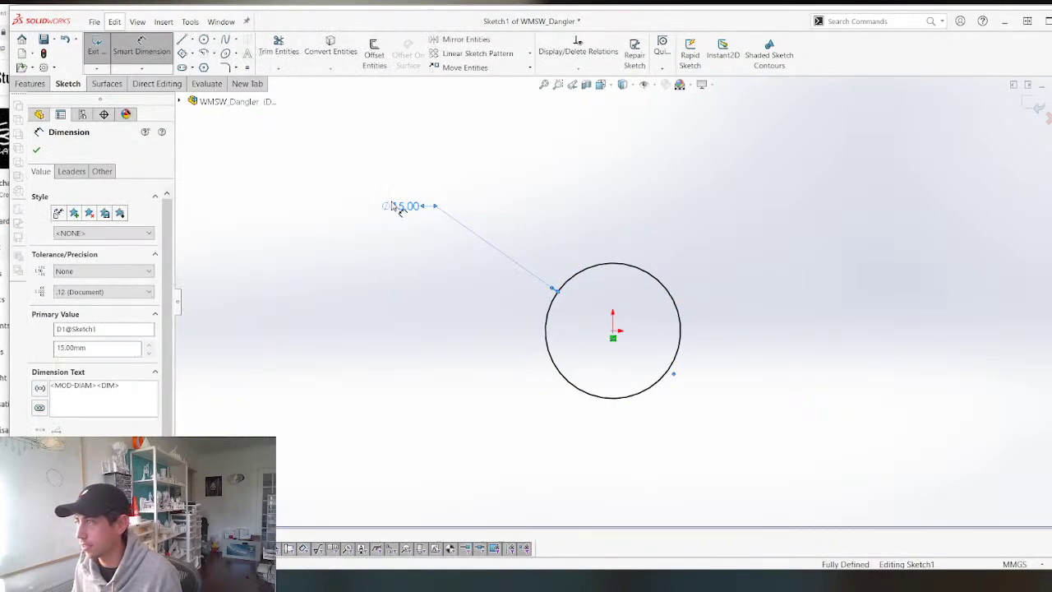
Exit the profile sketch, save the dangler part and return to the WMSW_Assembly.
click(1039, 104)
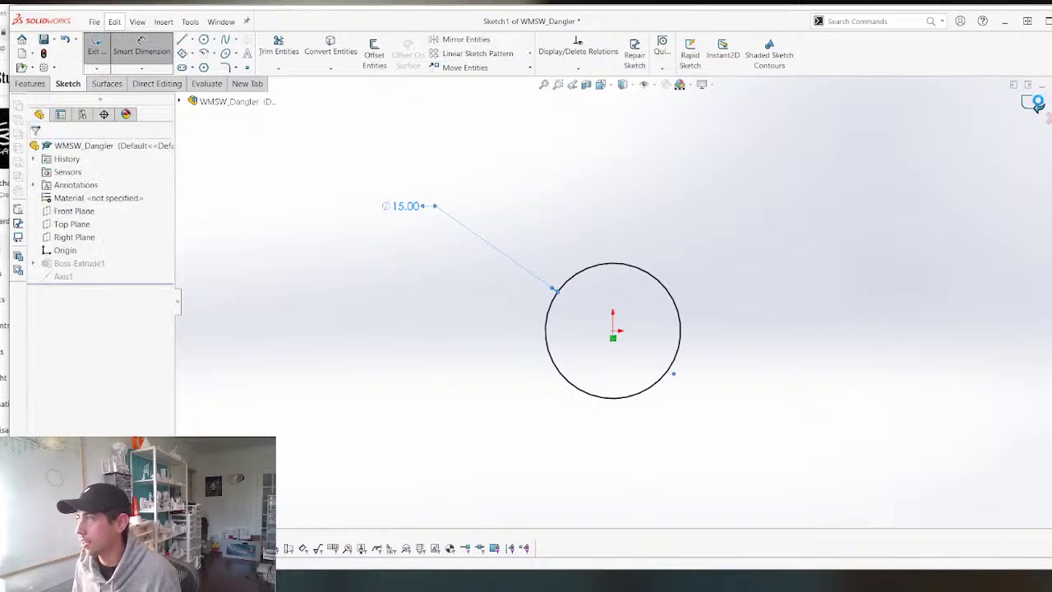
key(ctrl+s)
key(ctrl+Tab)
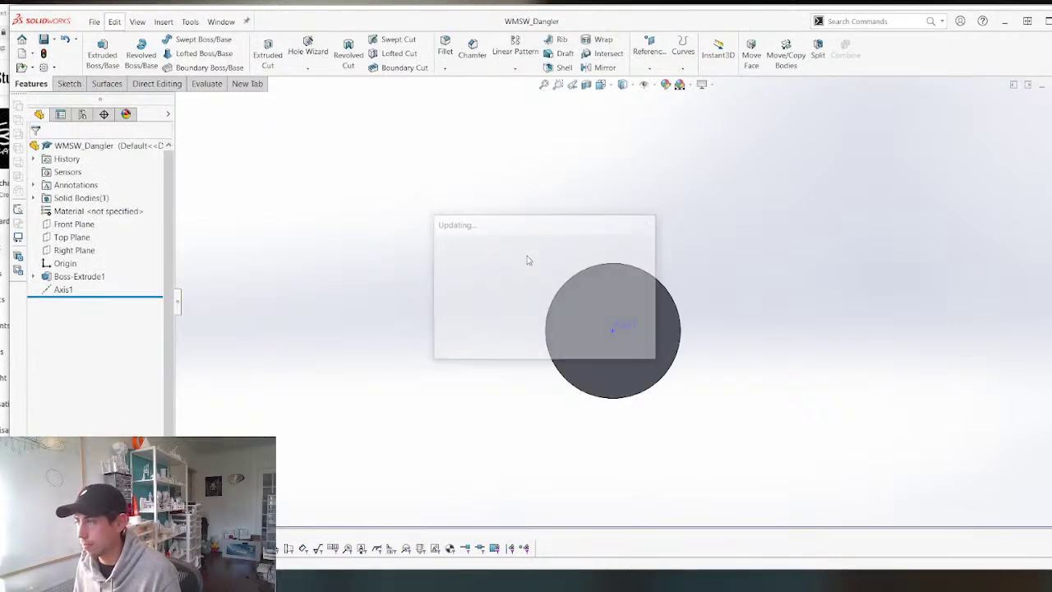
Examine the spacing between the two cylindrical danglers and their position beneath the wall bar from several angles.
middle_drag(511, 318, 491, 307)
scroll(619, 312, up, 4)
scroll(619, 314, down, 3)
scroll(618, 314, up, 3)
middle_drag(577, 335, 574, 333)
drag(566, 347, 573, 364)
scroll(575, 341, up, 4)
click(772, 348)
middle_drag(560, 338, 581, 358)
scroll(585, 357, down, 6)
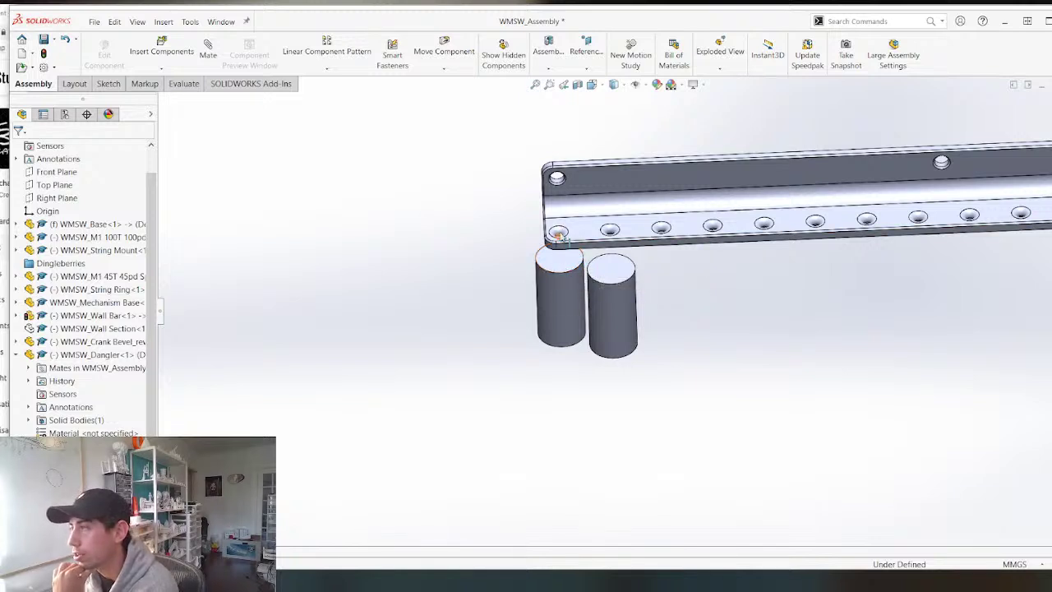
scroll(573, 246, up, 6)
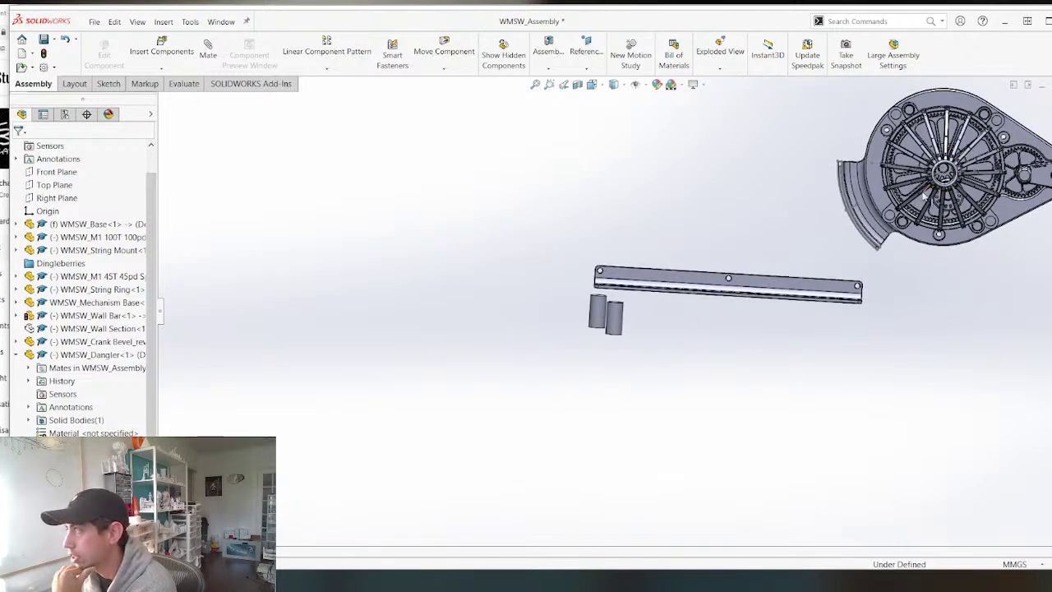
scroll(628, 270, down, 8)
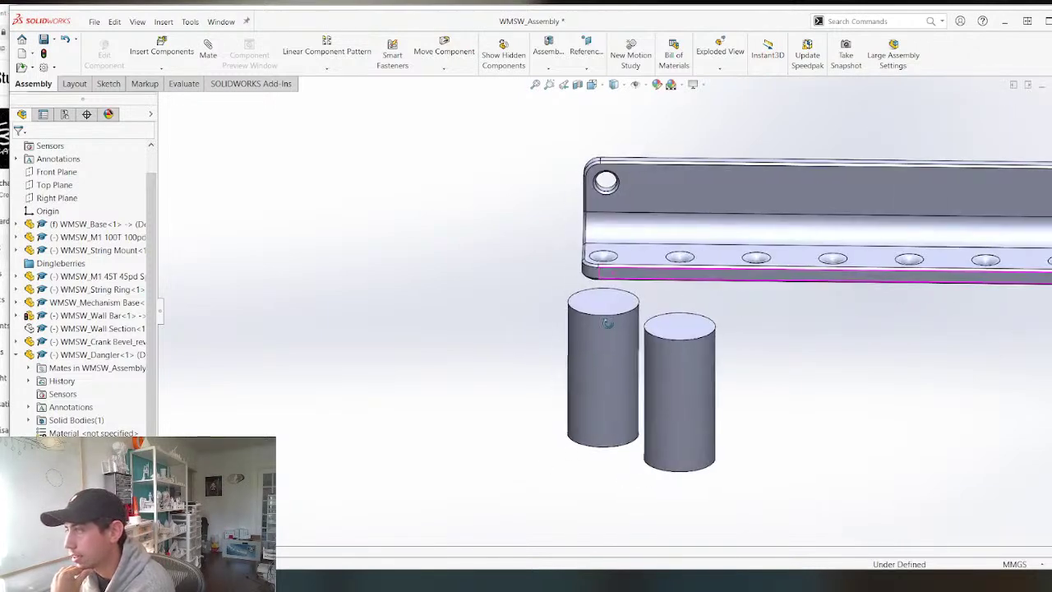
scroll(698, 283, down, 4)
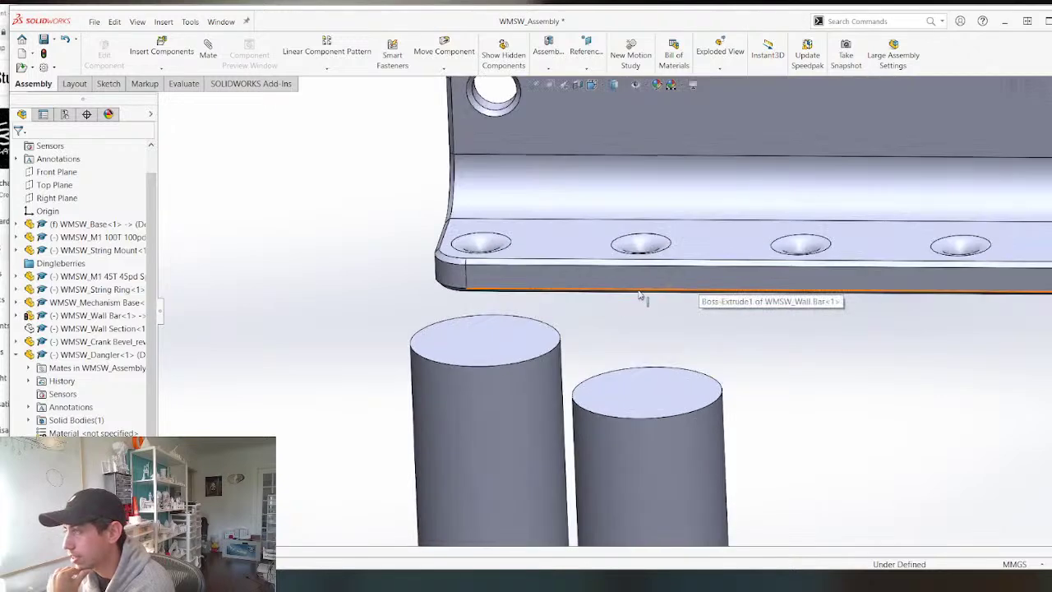
scroll(424, 283, up, 3)
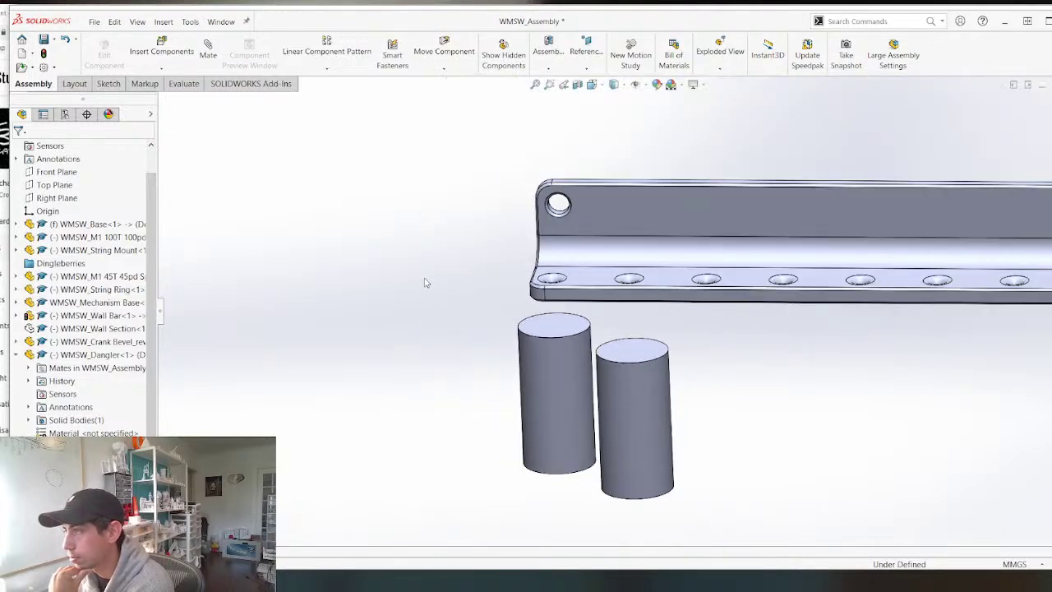
middle_drag(433, 271, 528, 352)
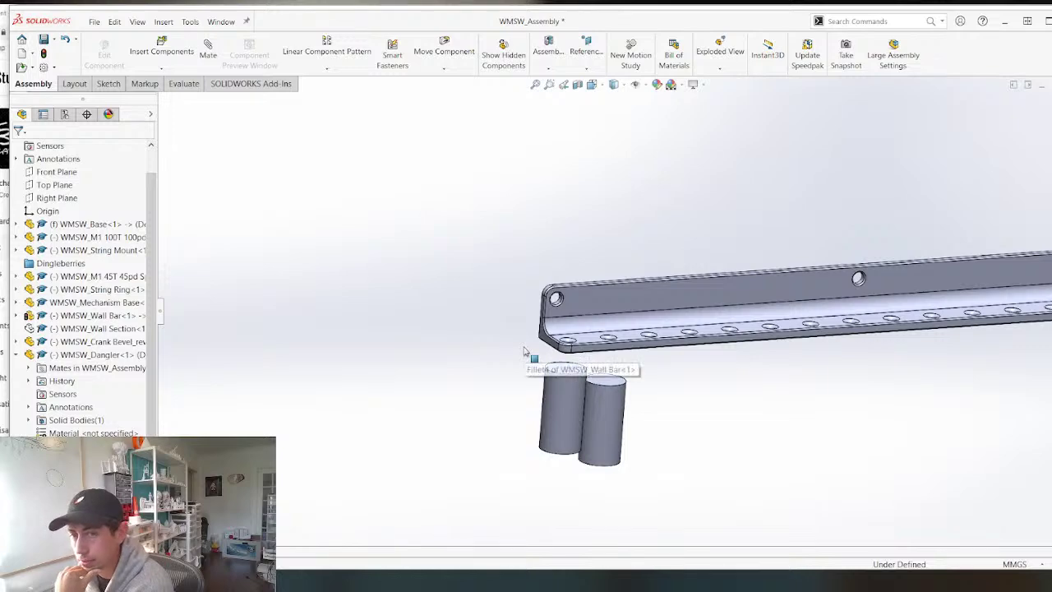
scroll(666, 373, down, 3)
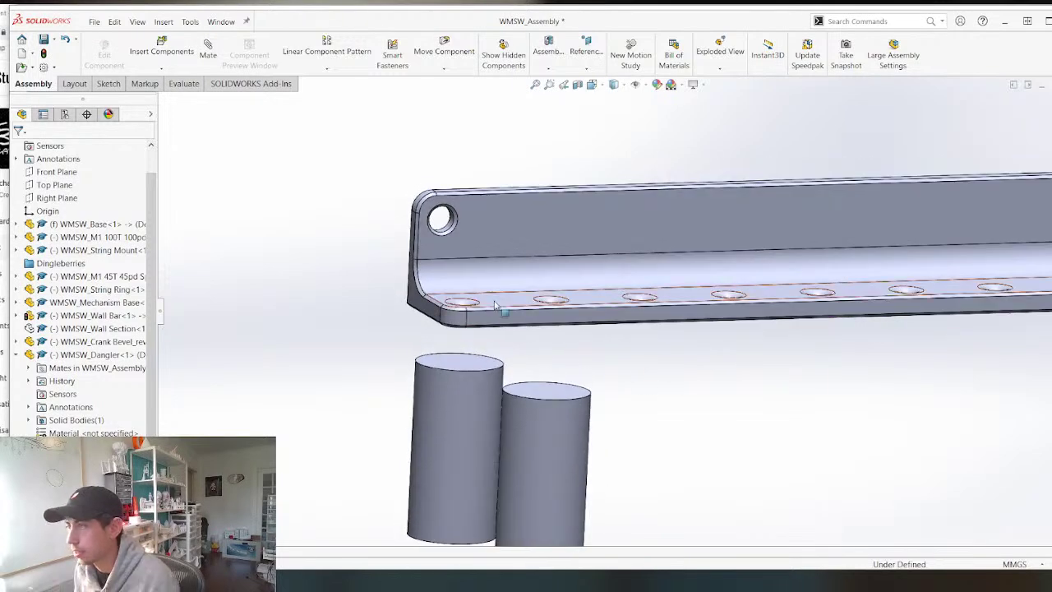
Measure the thickness of the wall bar's ledge between its upper and lower faces.
click(510, 323)
middle_drag(509, 323, 503, 349)
ctrl+click(503, 349)
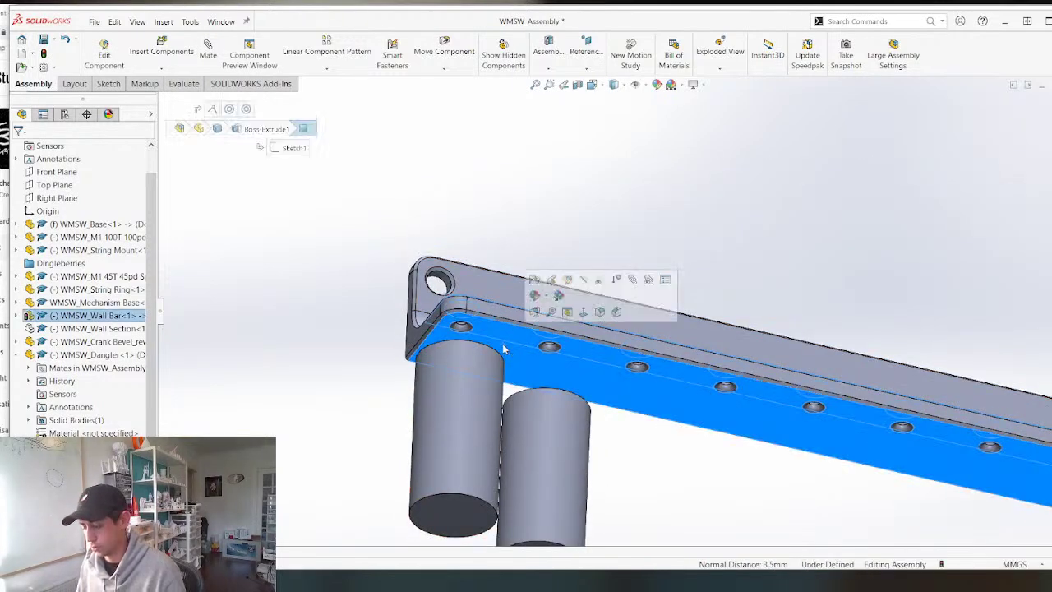
key(m)
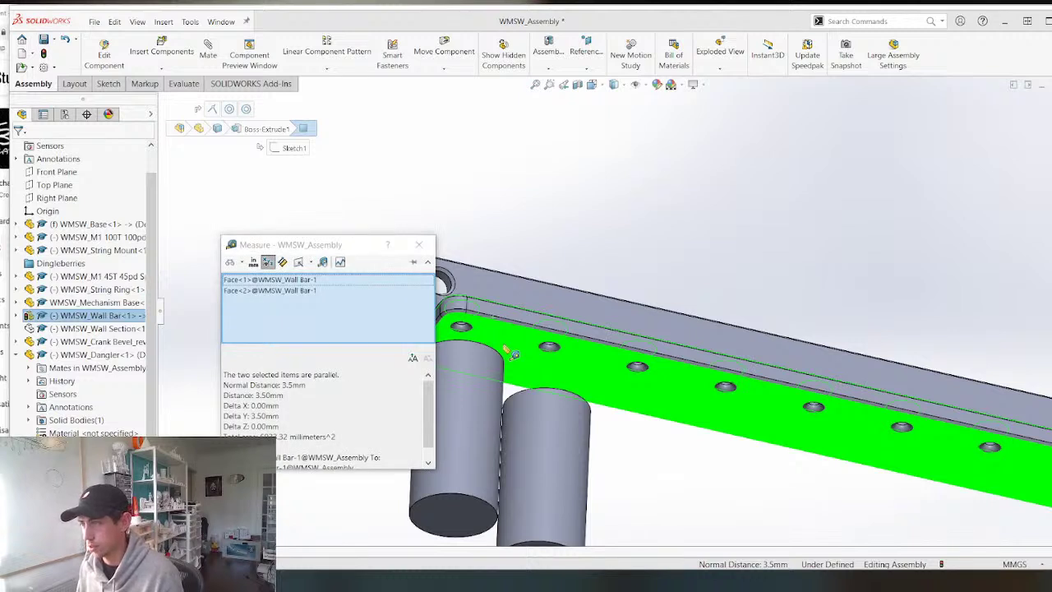
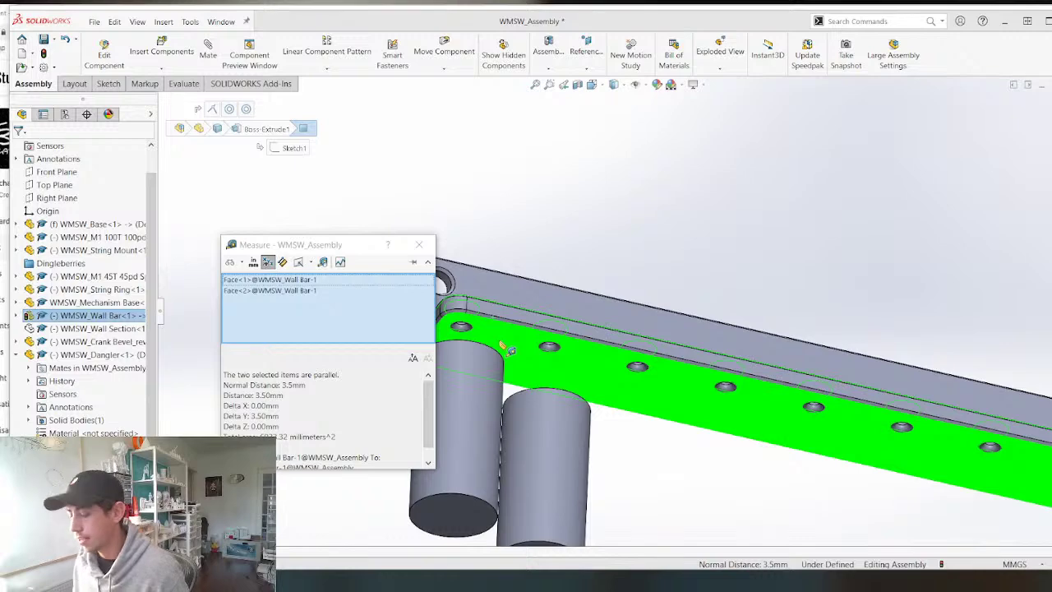
key(Escape)
Open the WMSW_Dangler part from the first dangler beneath the wall bar for editing.
scroll(450, 251, up, 2)
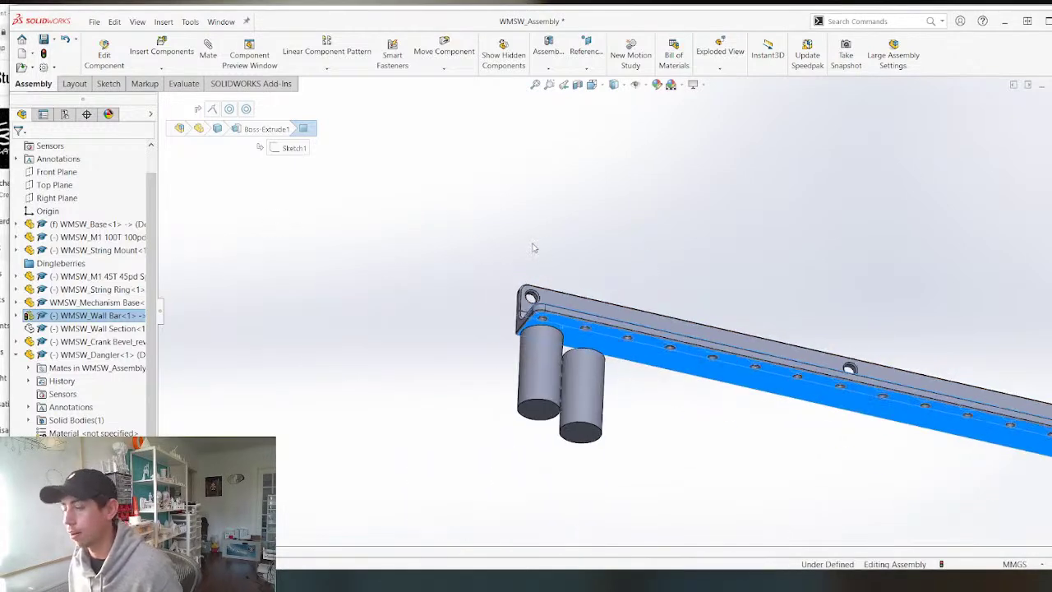
middle_drag(534, 248, 453, 377)
scroll(517, 355, down, 4)
middle_drag(529, 278, 496, 289)
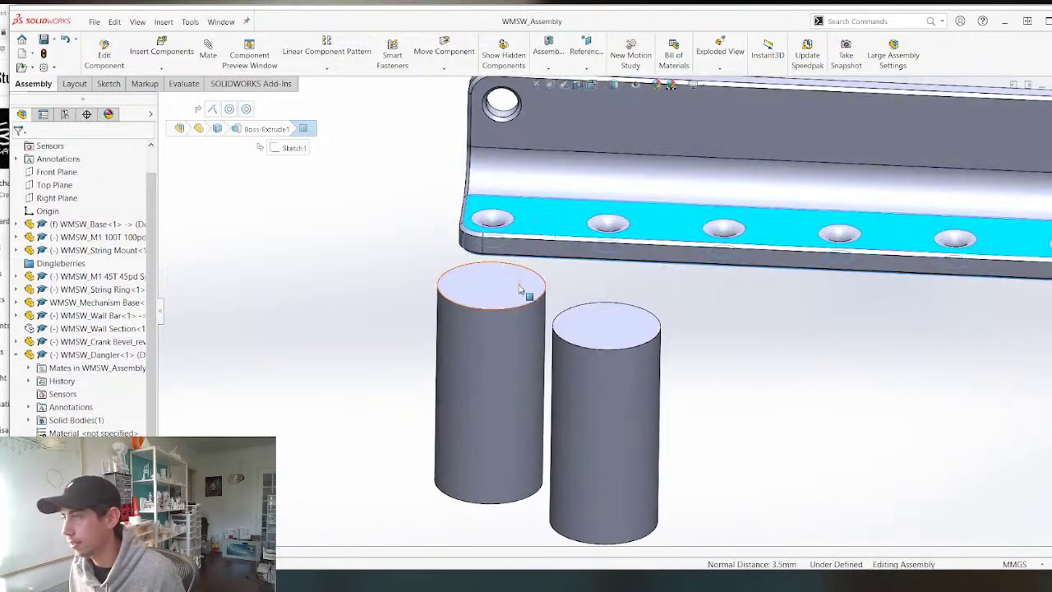
click(495, 290)
right_click(495, 290)
click(504, 179)
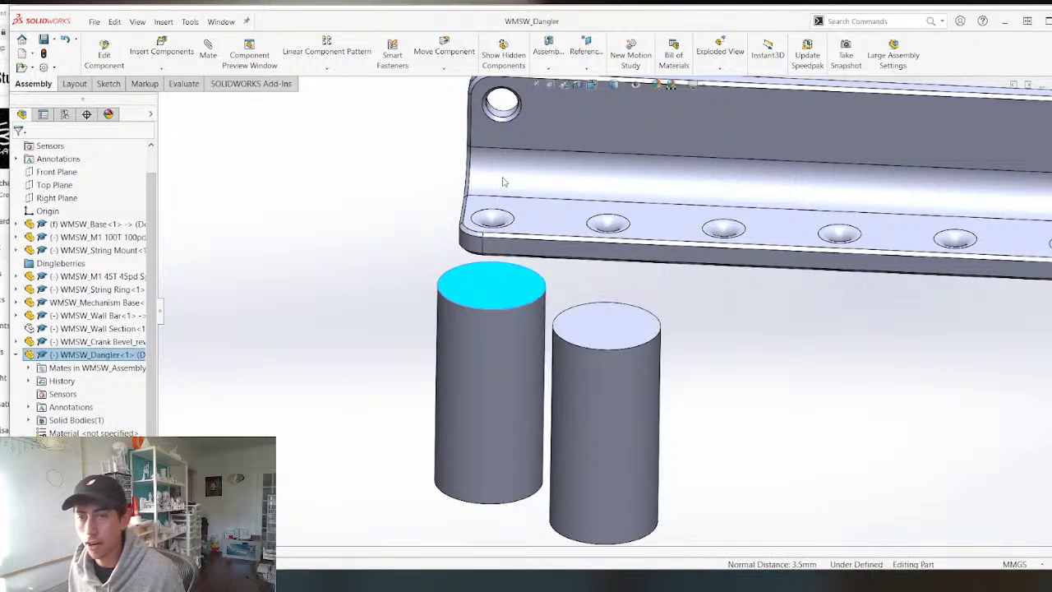
scroll(657, 396, down, 3)
middle_drag(576, 409, 552, 279)
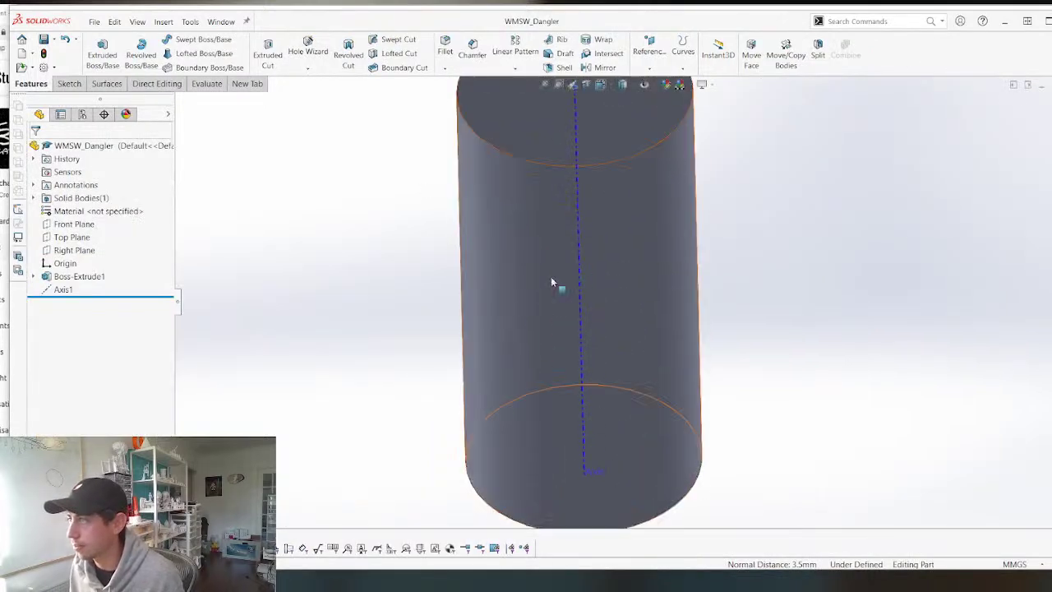
scroll(534, 300, up, 4)
scroll(690, 271, down, 3)
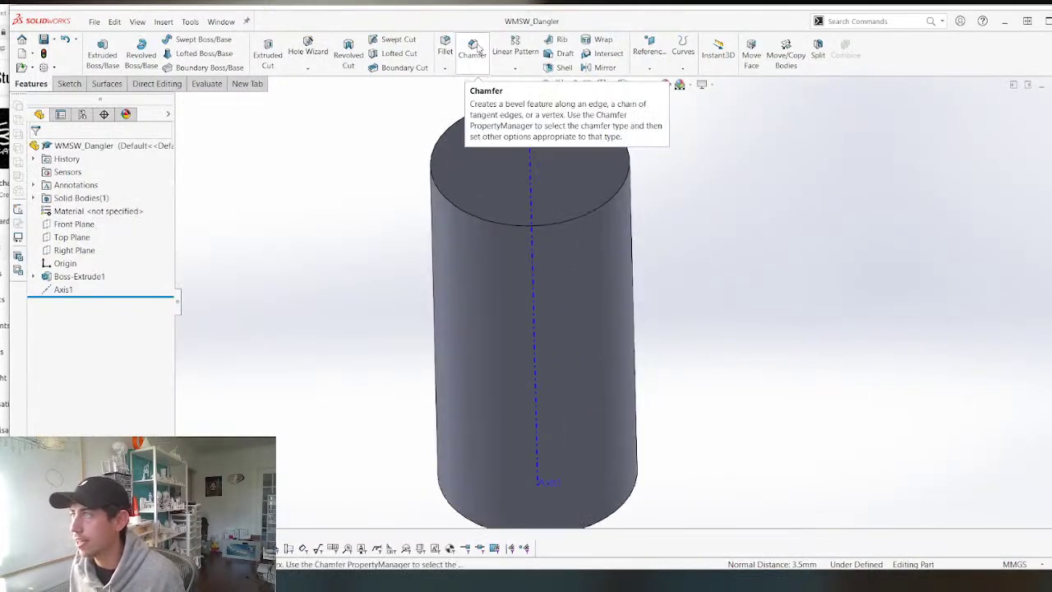
Chamfer both circular end edges of the dangler with a 2 mm distance at 45 degrees.
click(478, 49)
click(499, 104)
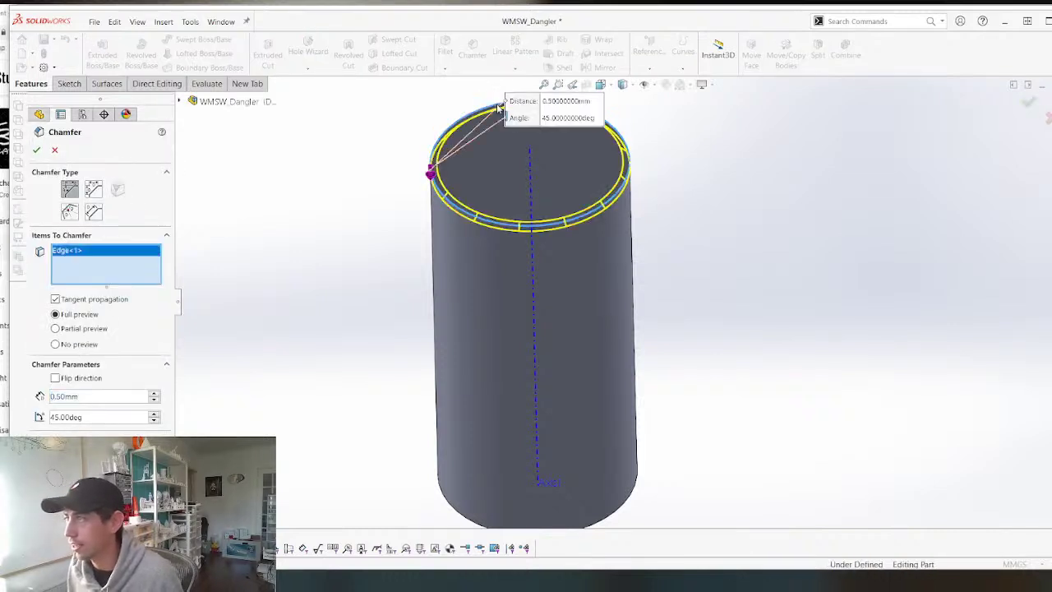
scroll(301, 305, up, 2)
middle_drag(301, 305, 553, 381)
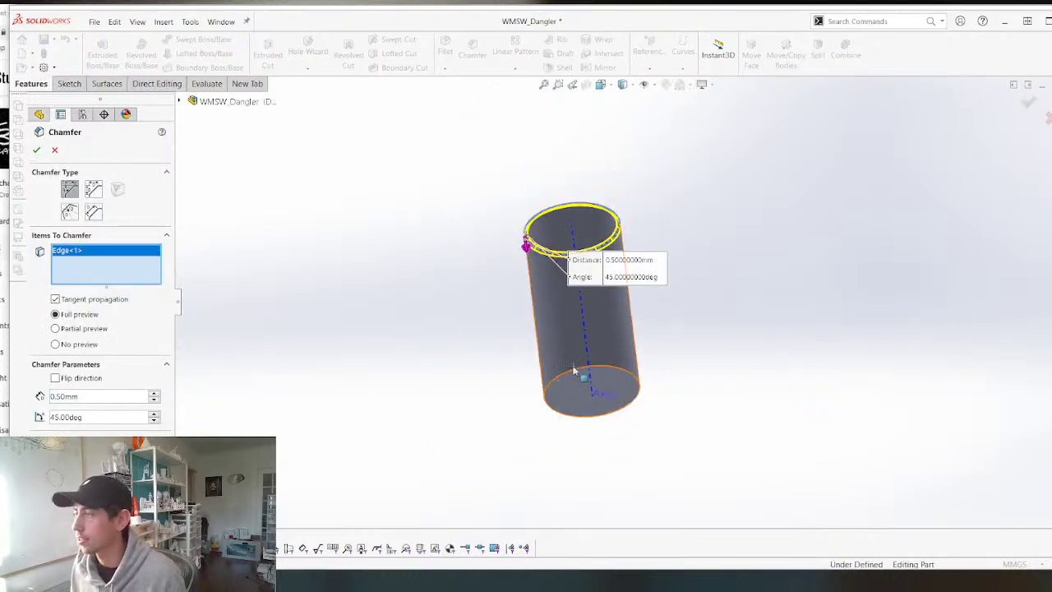
click(574, 371)
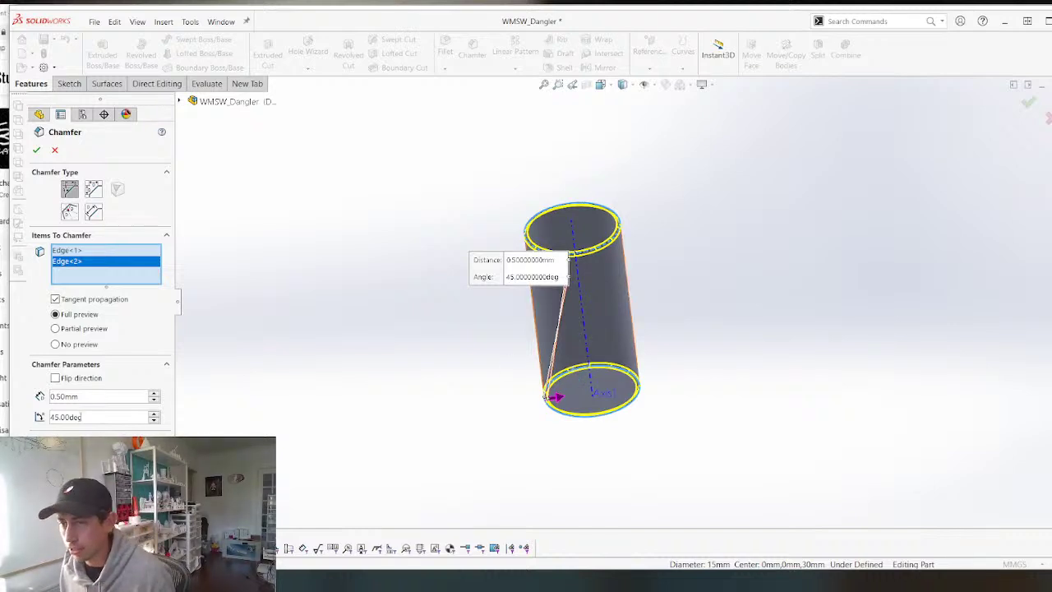
click(97, 398)
text(2)
key(Return)
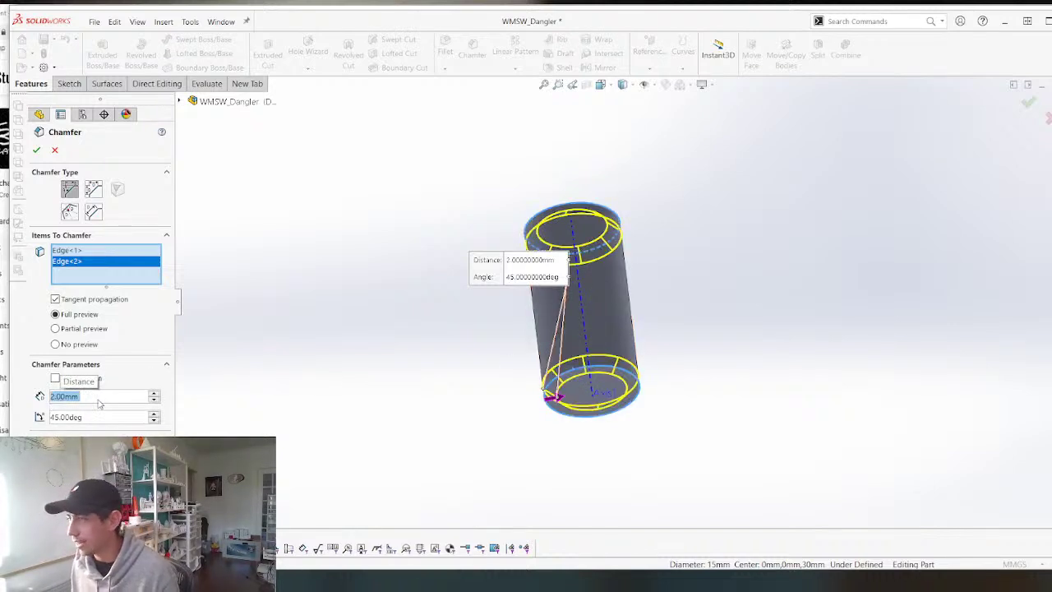
key(Return)
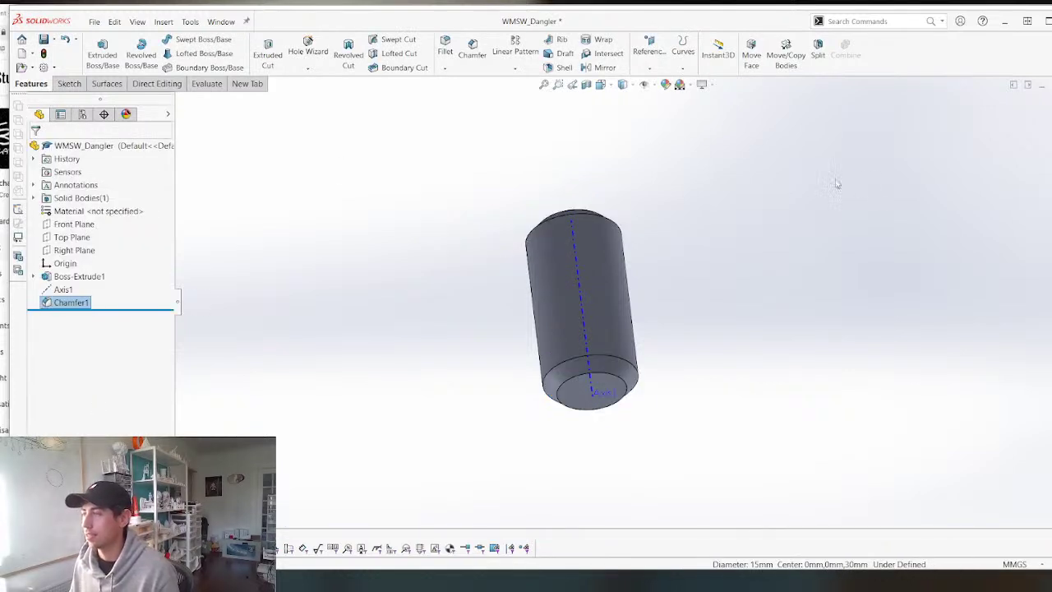
Sketch a center rectangle about 6.54 mm wide and 1.72 mm high on the dangler's end face, centred directly below the origin.
middle_drag(458, 195, 490, 249)
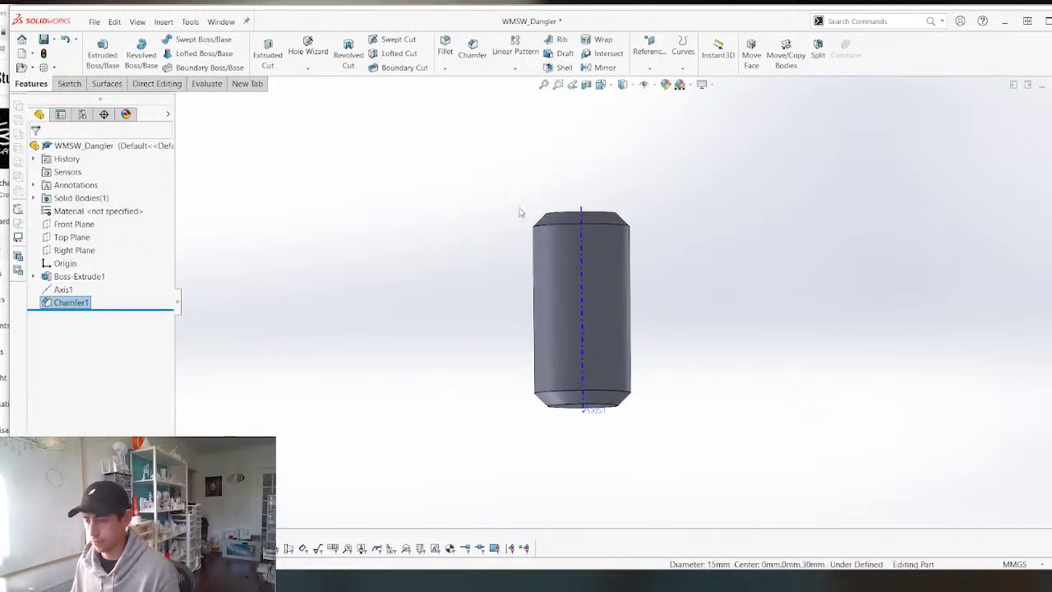
scroll(612, 220, down, 3)
middle_drag(585, 234, 573, 385)
click(556, 289)
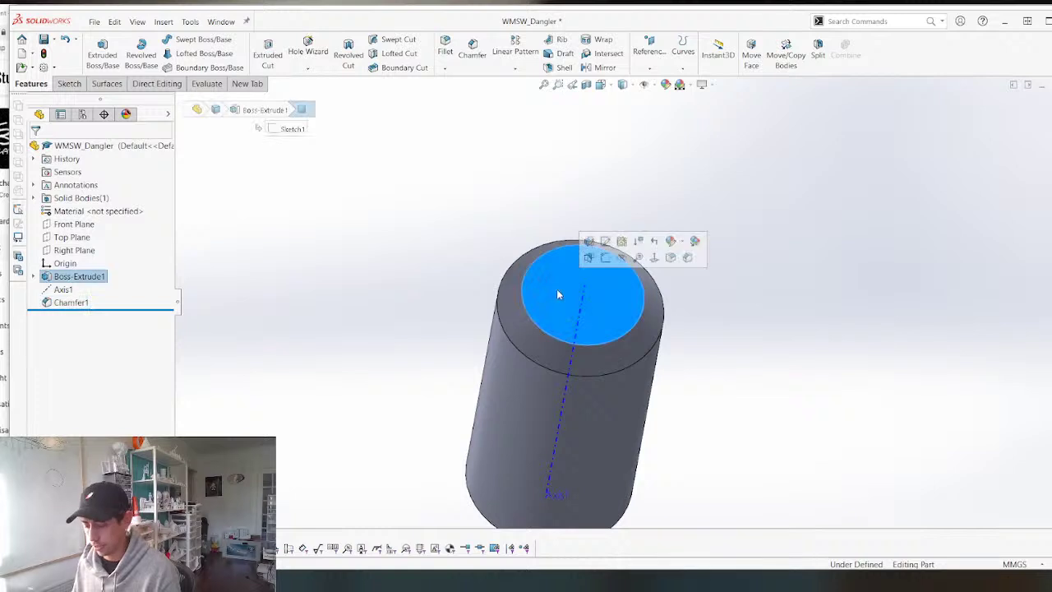
key(s)
scroll(641, 303, down, 3)
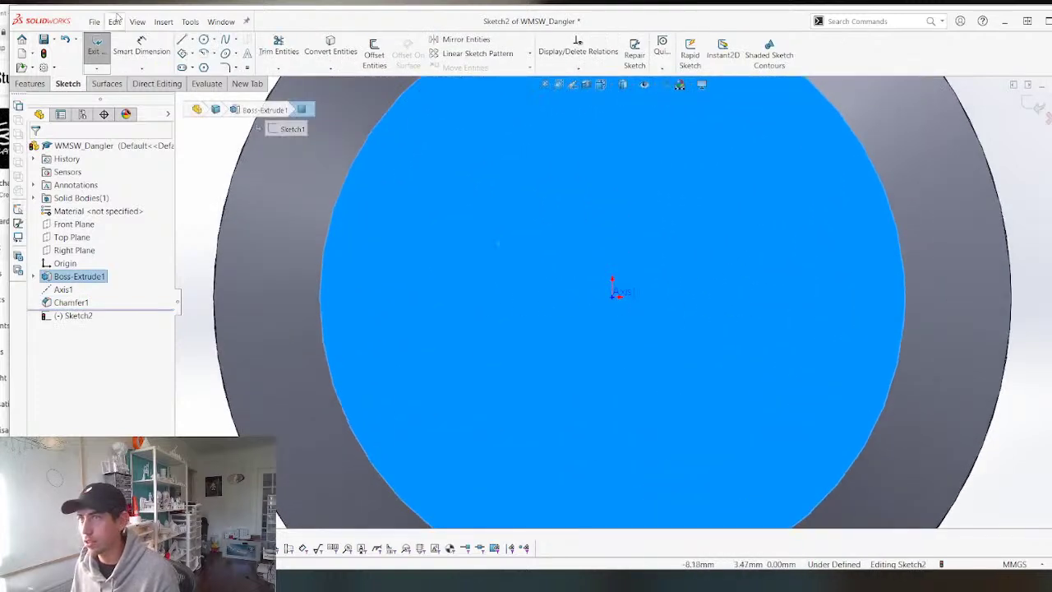
click(182, 52)
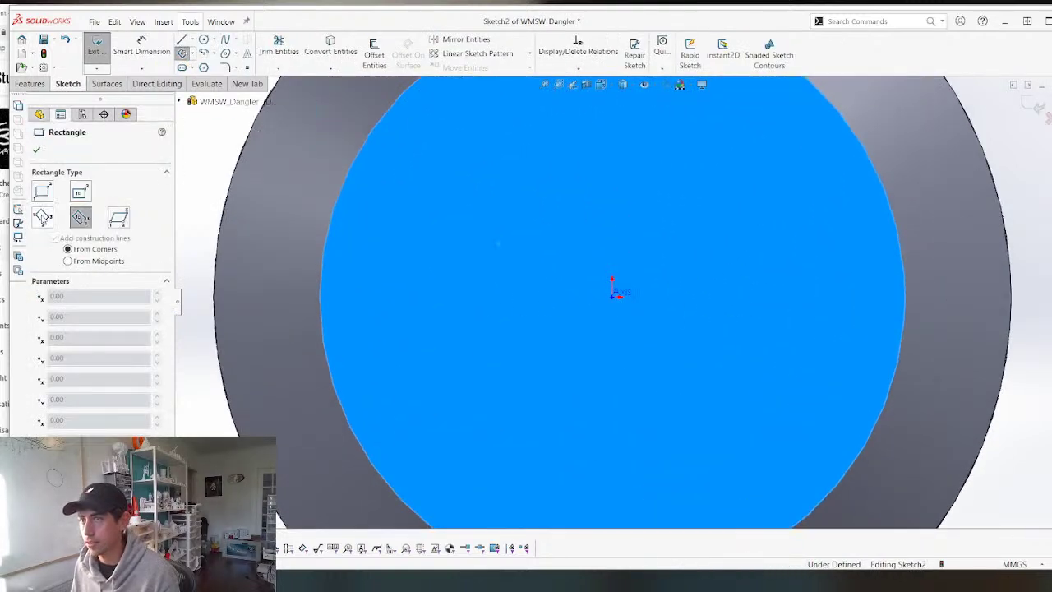
click(81, 193)
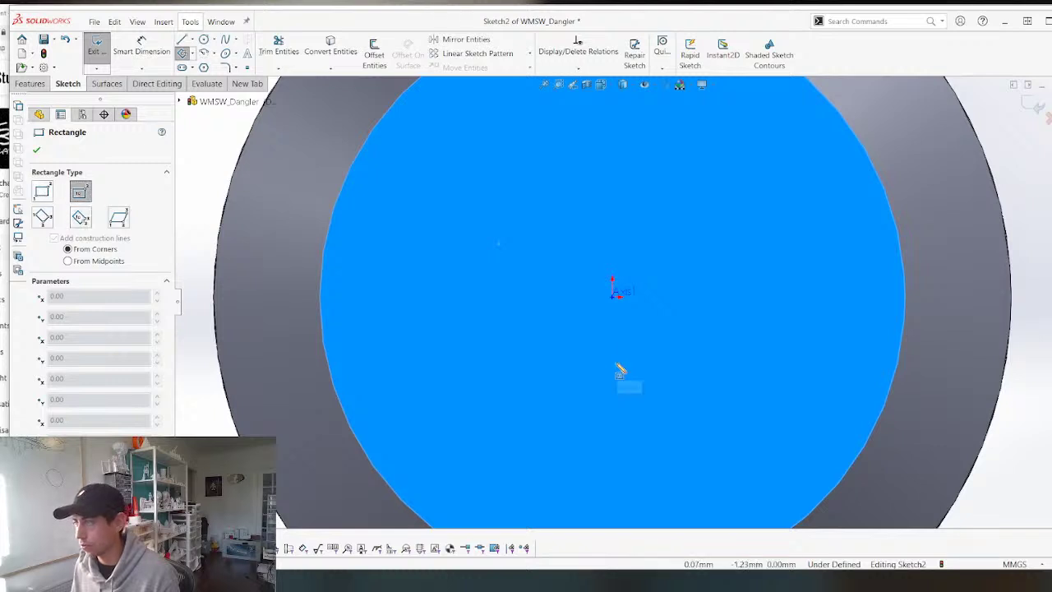
click(620, 369)
click(438, 317)
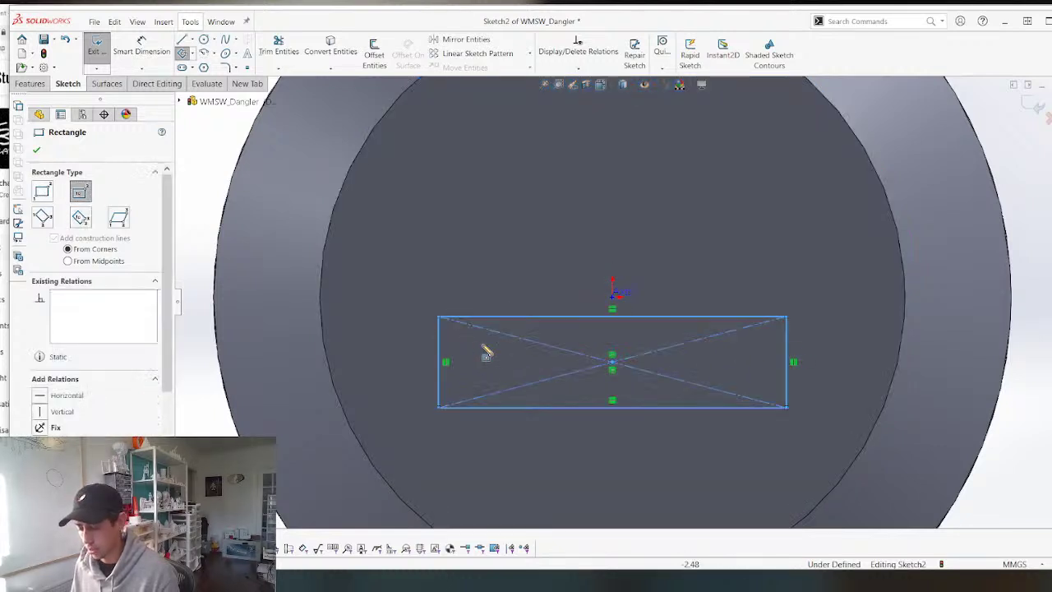
Dimension the rectangle's height between its two horizontal edges as 2.5 mm.
key(d)
click(564, 317)
click(566, 408)
scroll(542, 440, up, 3)
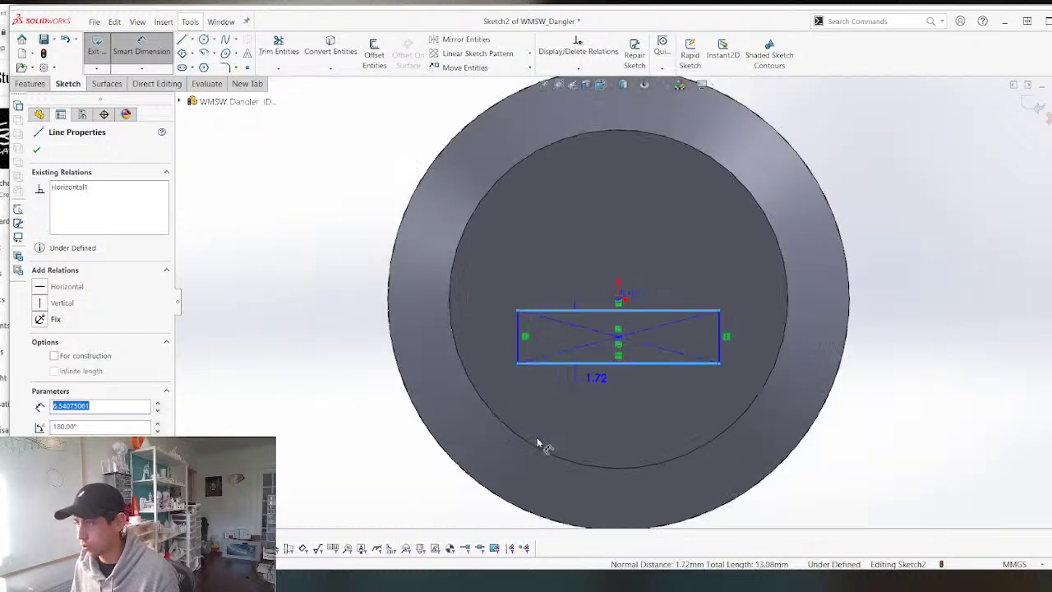
scroll(538, 443, up, 2)
click(389, 437)
text(2)
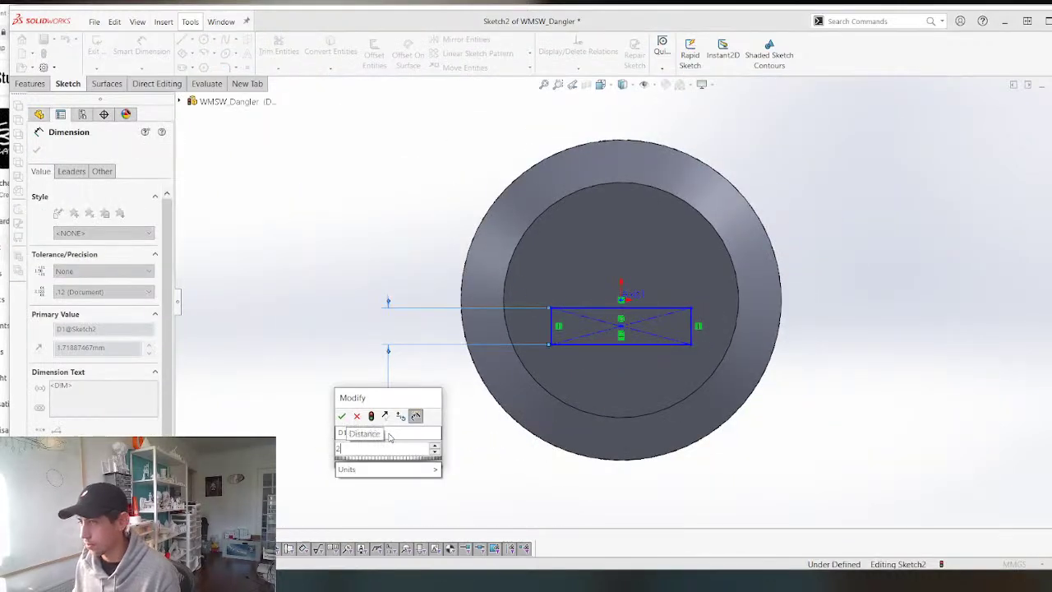
text(2.5)
key(Return)
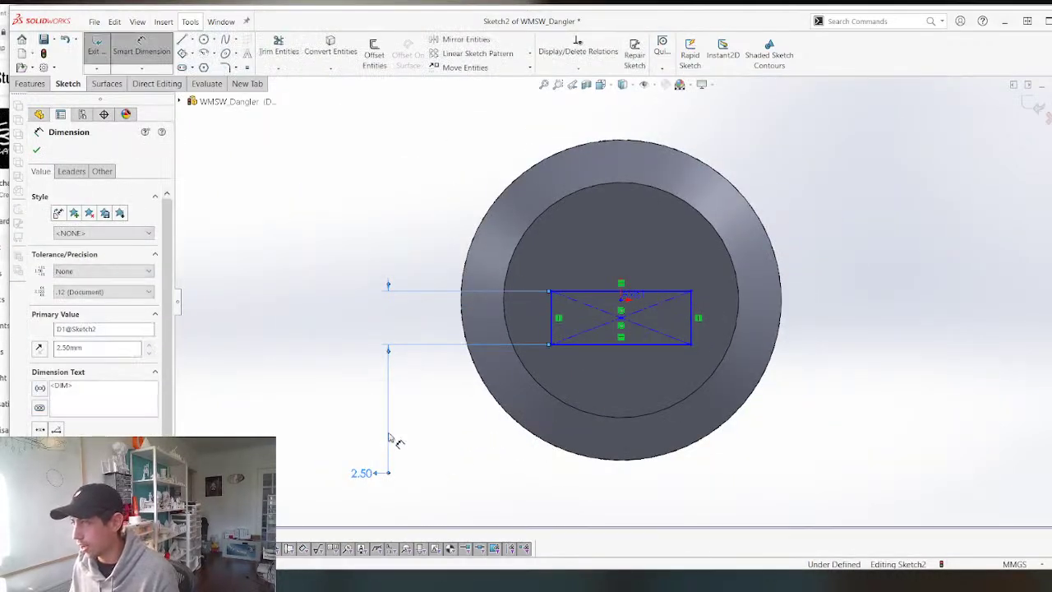
Dimension the rectangle's width between its two vertical edges, first as 7 mm and finally as 7.5 mm.
scroll(606, 331, down, 3)
click(792, 282)
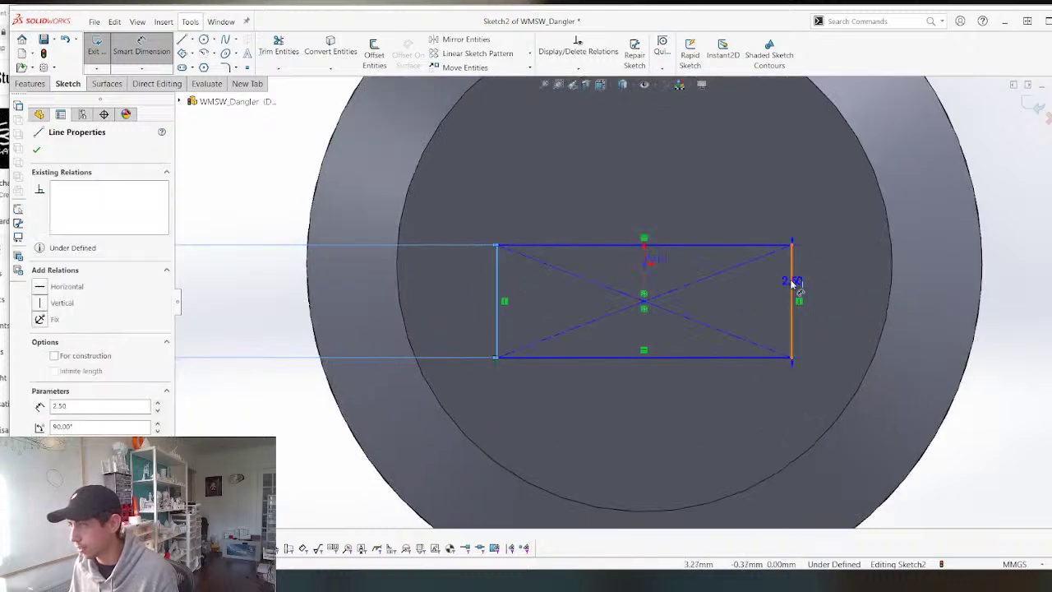
scroll(495, 211, up, 4)
click(378, 230)
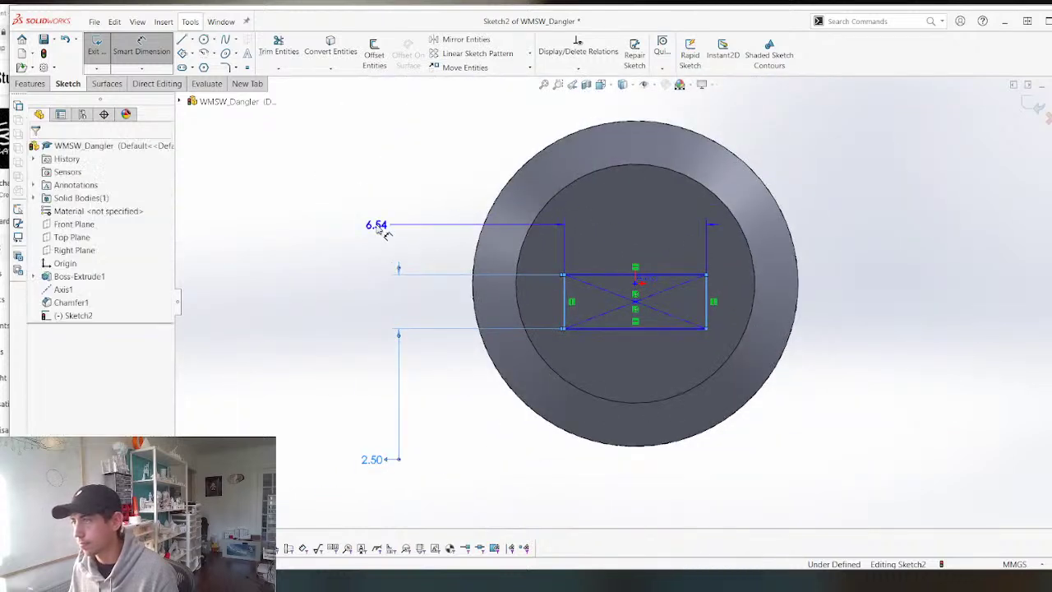
click(532, 230)
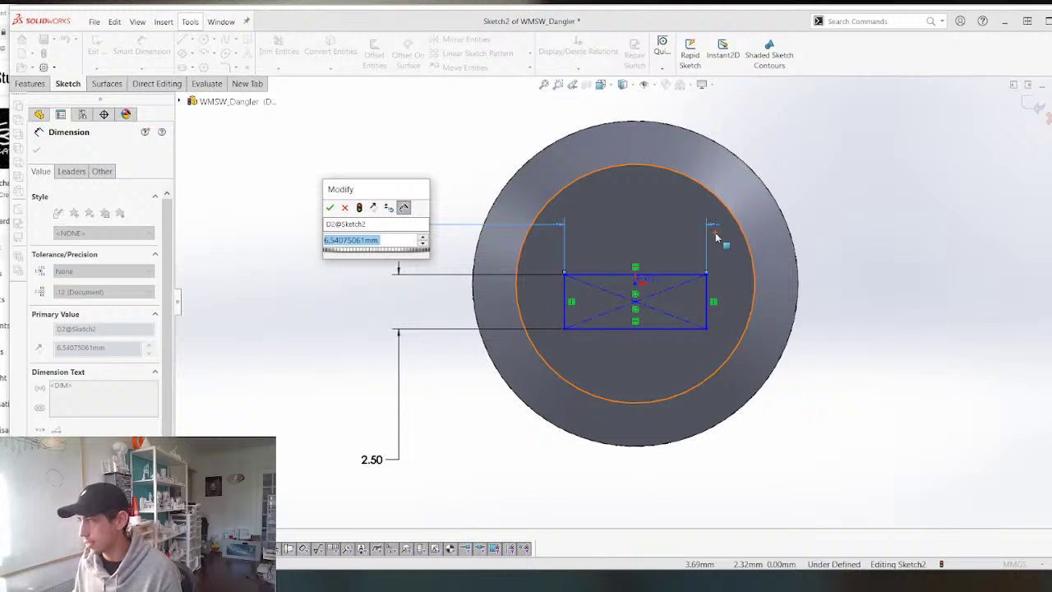
text(7)
key(Return)
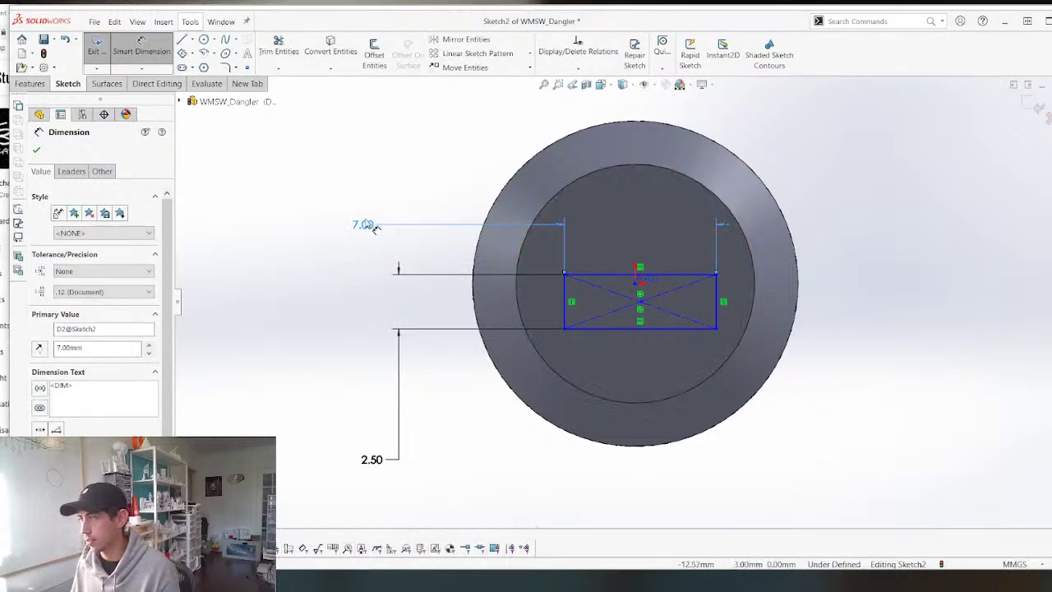
double_click(363, 223)
text(7.5)
key(Return)
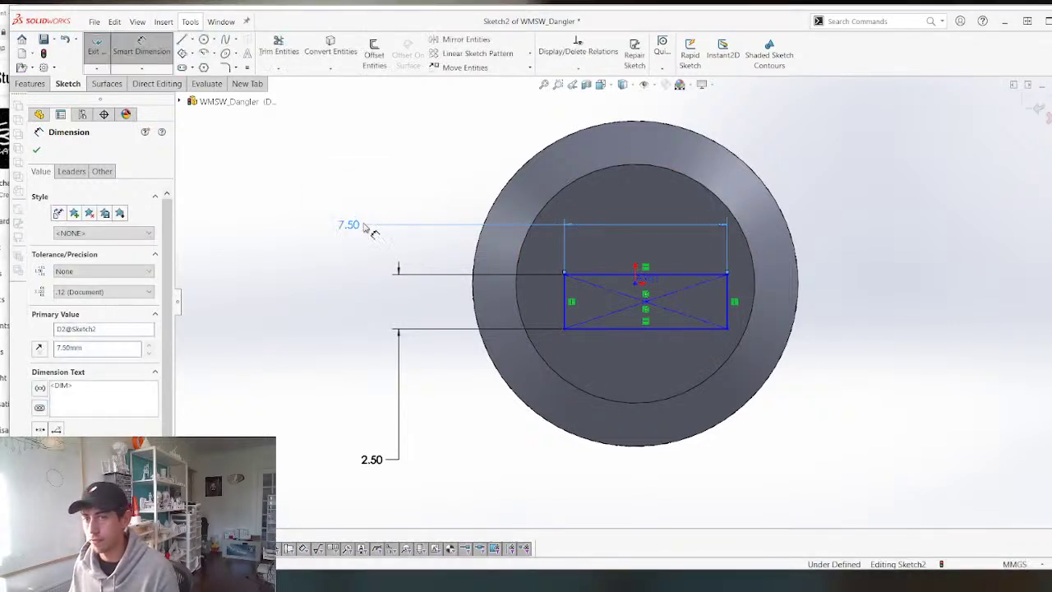
key(Escape)
Move the rectangle below the origin and add a Midpoint relation between its upper edge and the origin.
scroll(512, 298, up, 2)
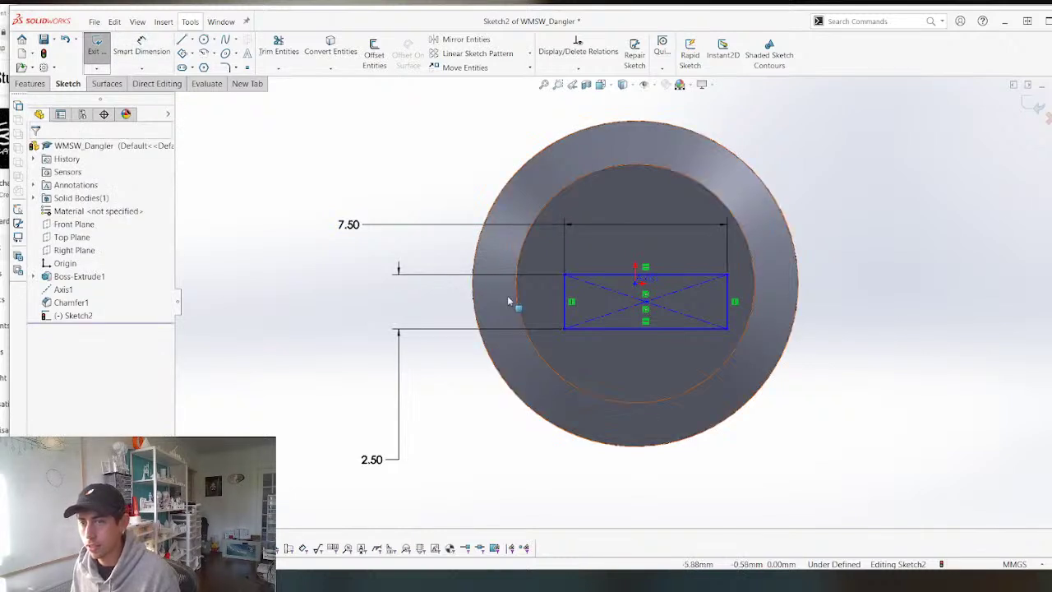
scroll(600, 282, down, 4)
scroll(624, 279, up, 5)
scroll(645, 297, down, 4)
scroll(625, 296, down, 5)
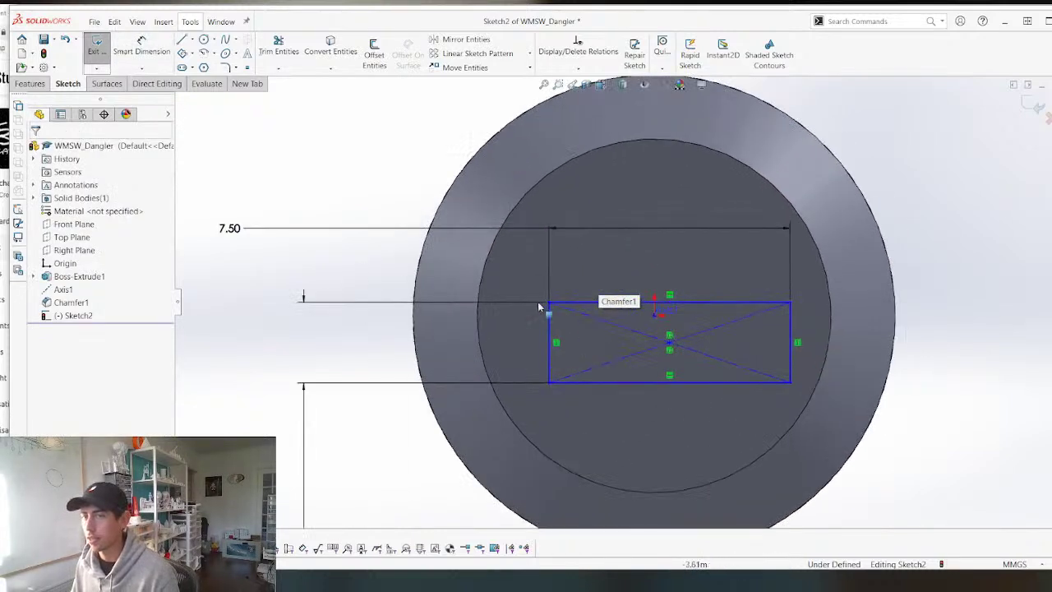
mouse_move(736, 370)
mouse_down()
mouse_move(720, 366)
mouse_move(723, 404)
mouse_move(713, 402)
mouse_up()
click(714, 325)
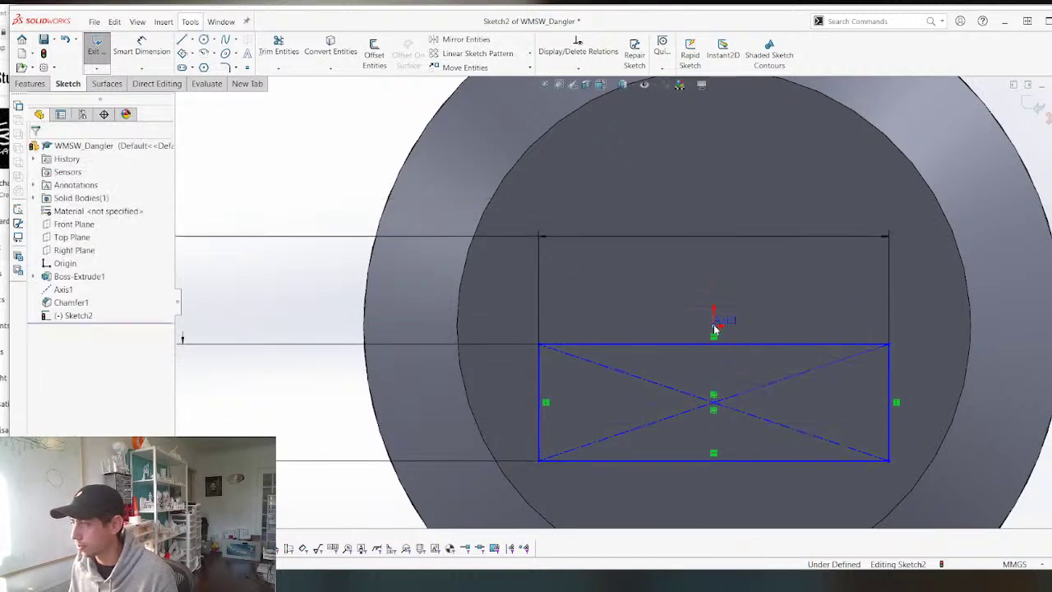
ctrl+click(711, 343)
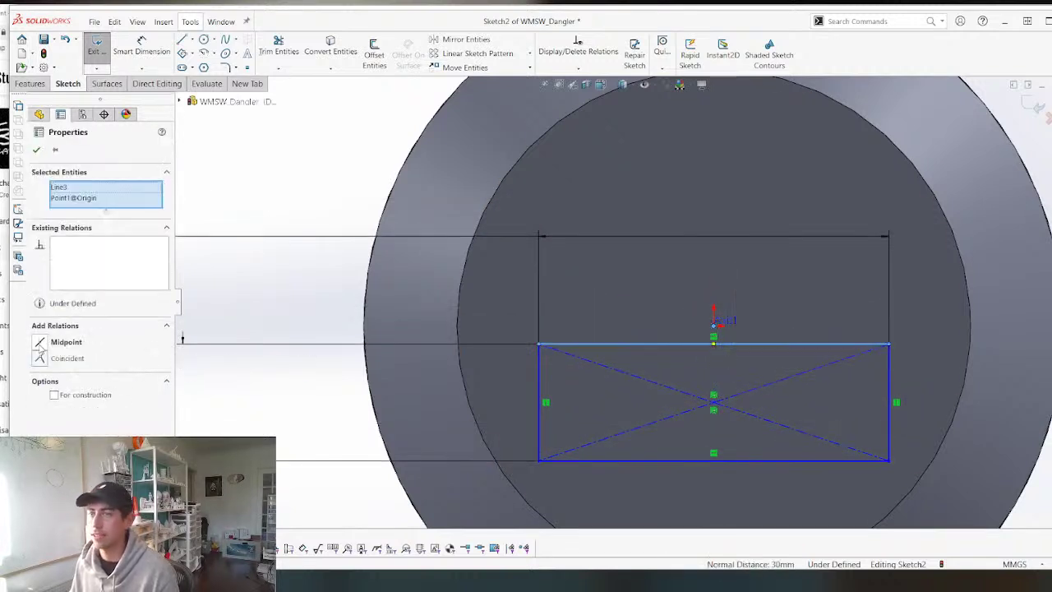
click(39, 341)
scroll(596, 432, up, 5)
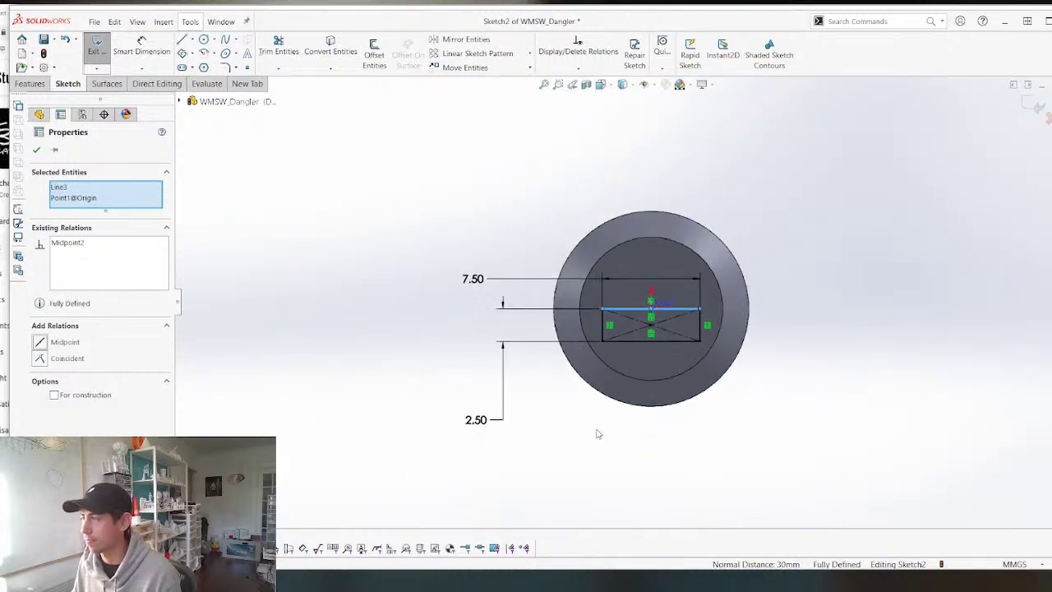
Cut-extrude the rectangle 10 mm blind into the dangler to form a slot.
click(565, 475)
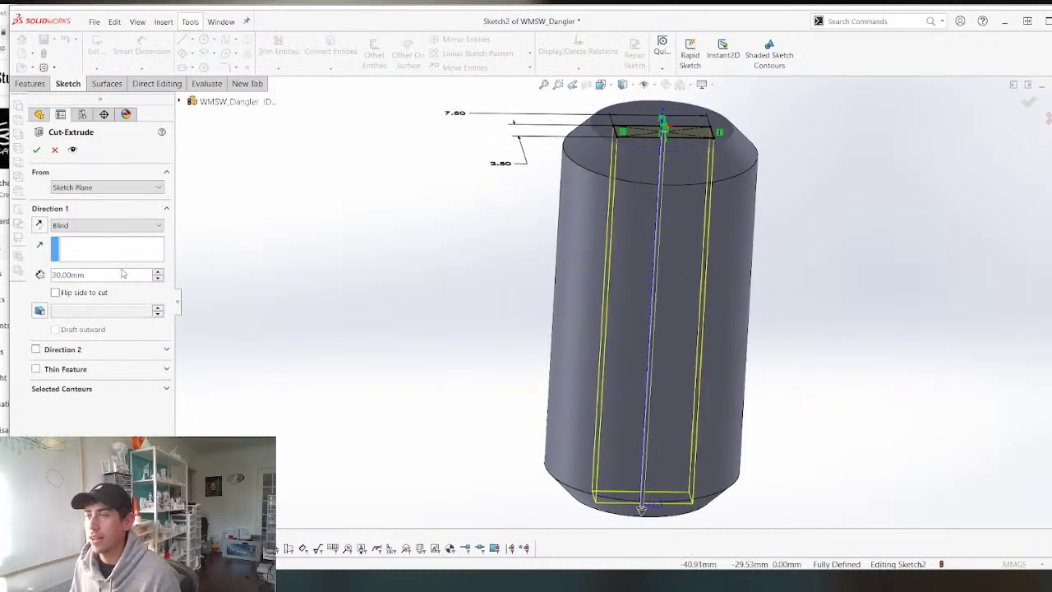
text(10)
key(Return)
key(Return)
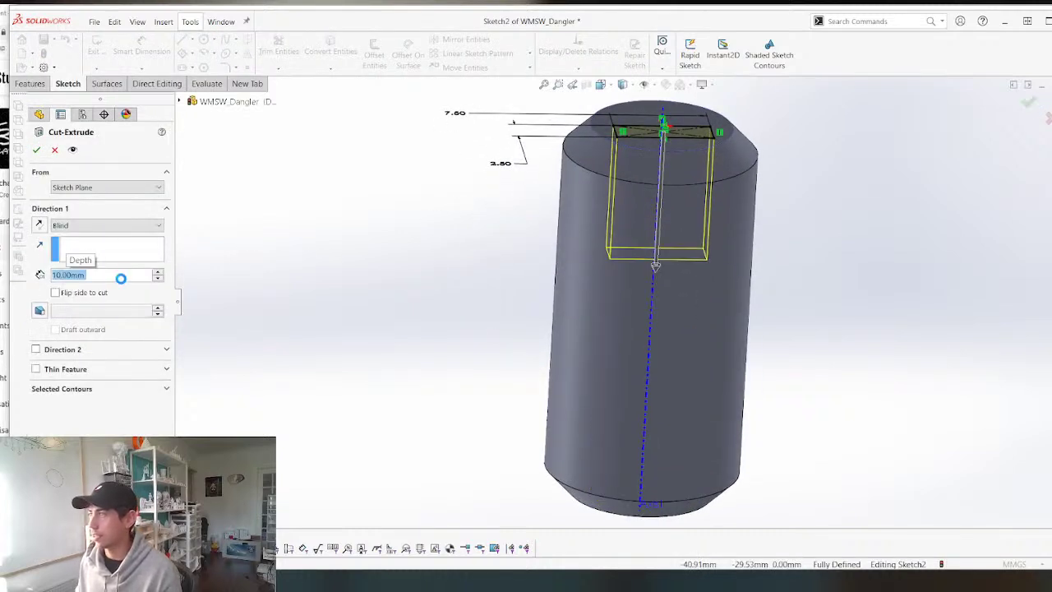
scroll(343, 317, up, 4)
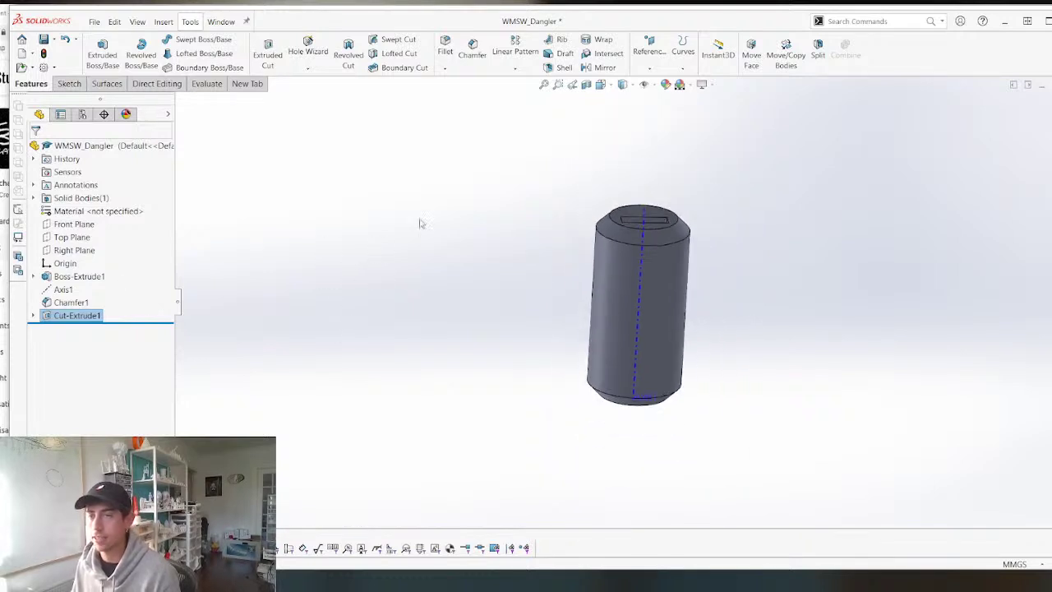
Start a sketch on the slot's floor and offset its outline inward by 0.25 mm.
scroll(721, 228, down, 4)
middle_drag(539, 205, 543, 315)
scroll(528, 304, down, 4)
click(472, 295)
key(s)
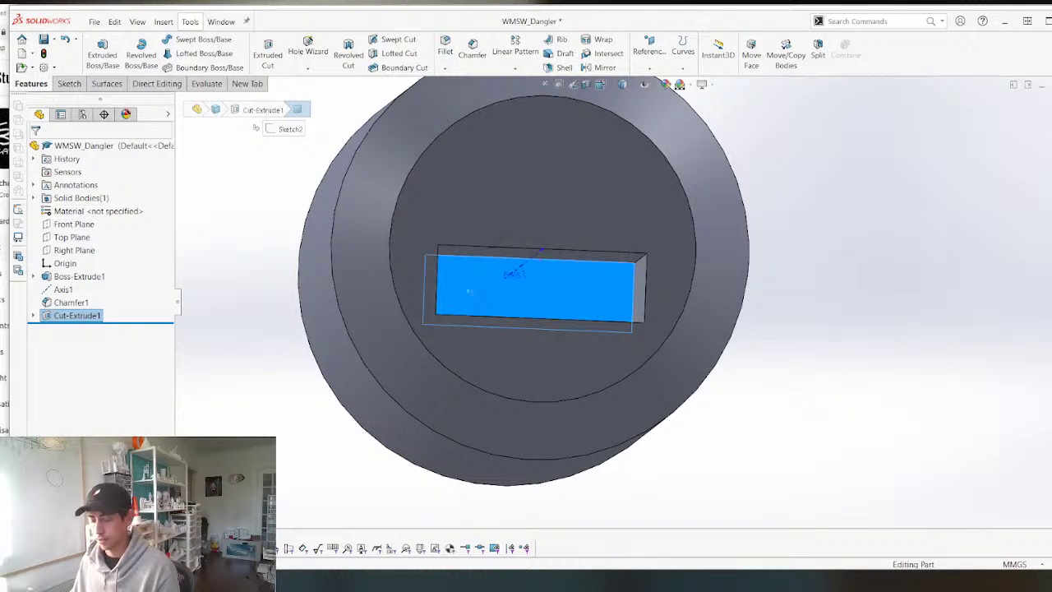
key(ctrl+8)
scroll(667, 345, down, 3)
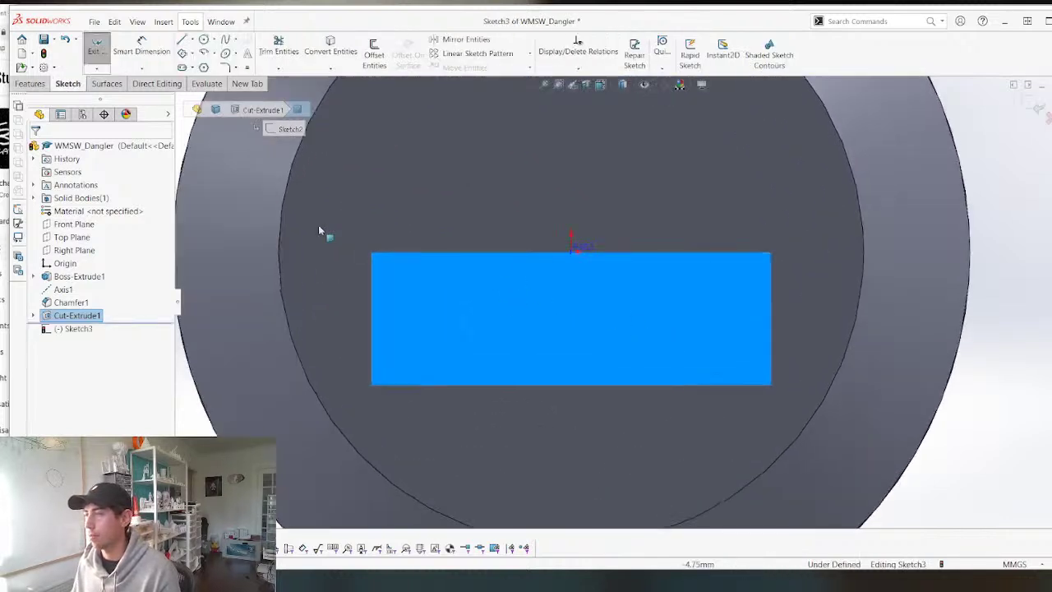
click(380, 57)
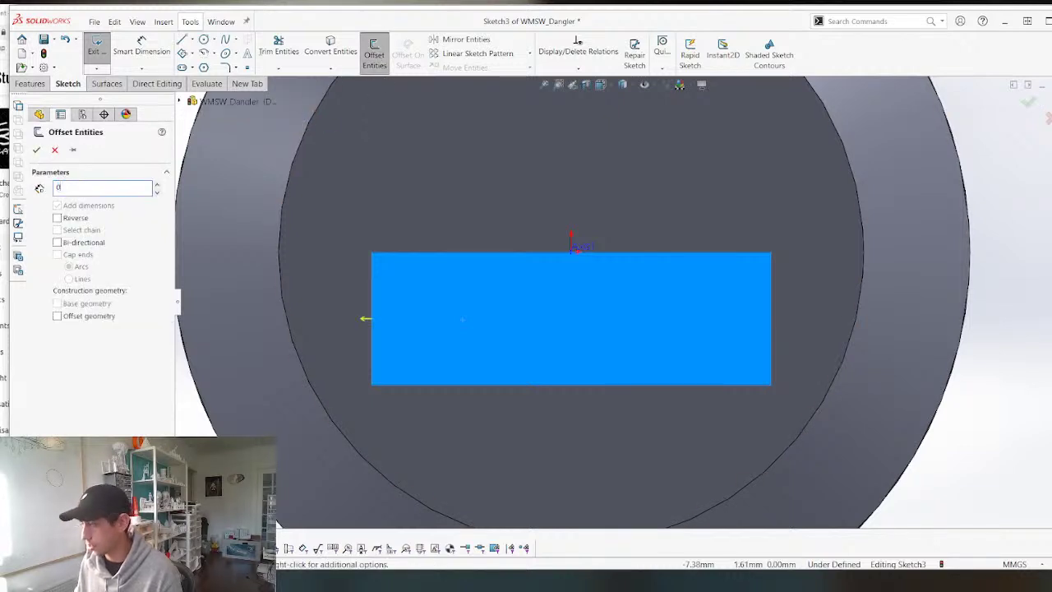
key(Return)
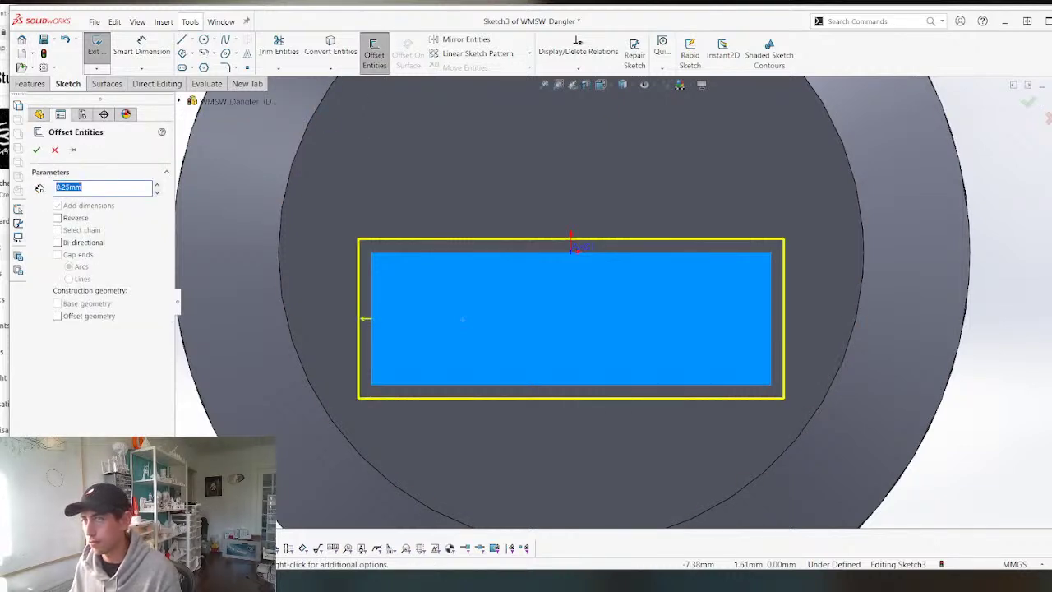
click(56, 217)
key(Return)
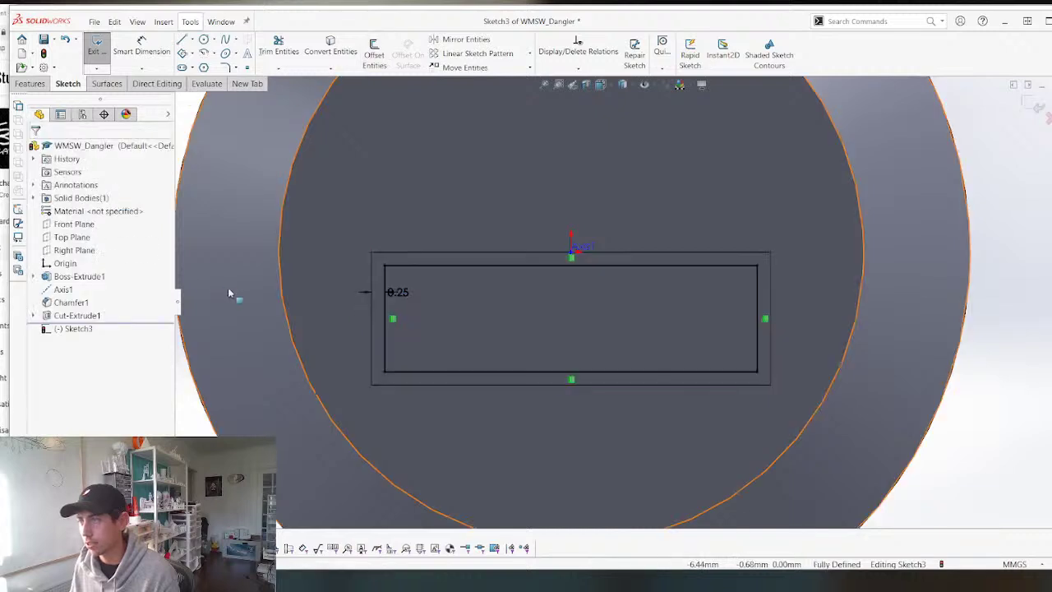
Extrude the offset rectangle from the slot's floor up to the dangler's end face using Up To Surface.
key(f)
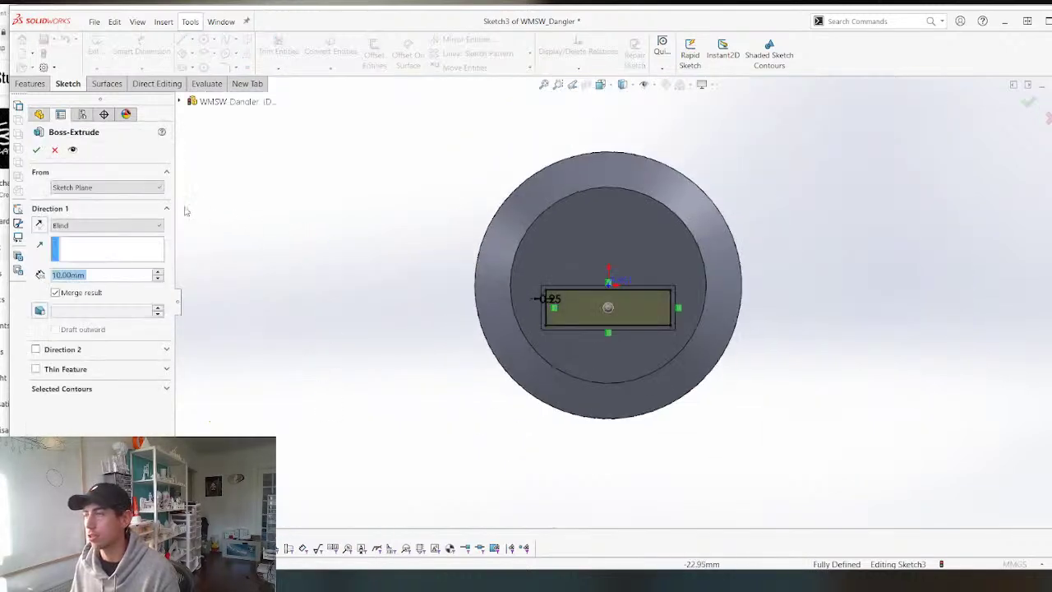
click(66, 226)
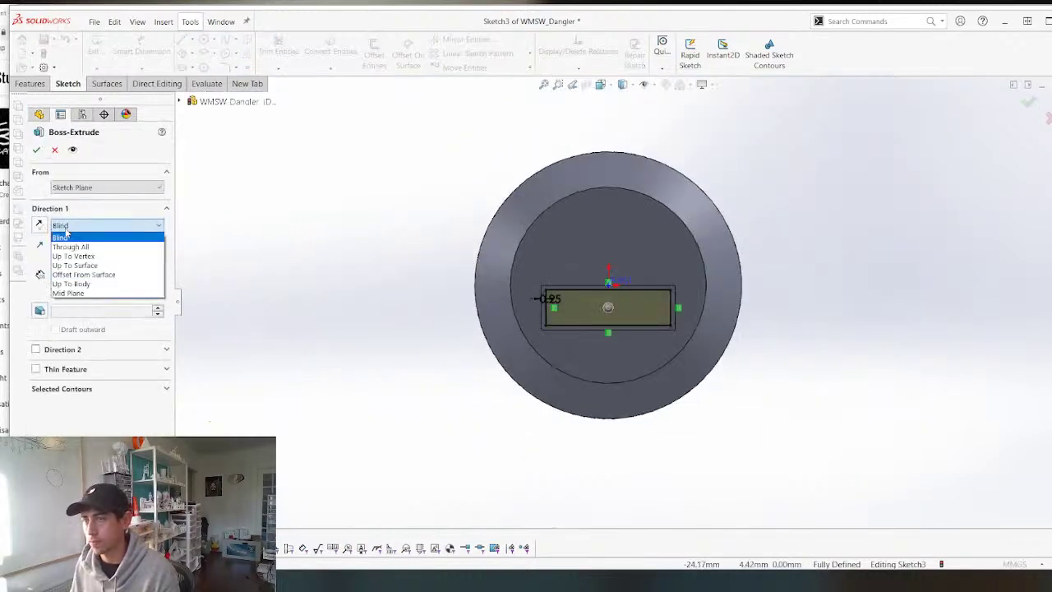
click(74, 265)
click(594, 234)
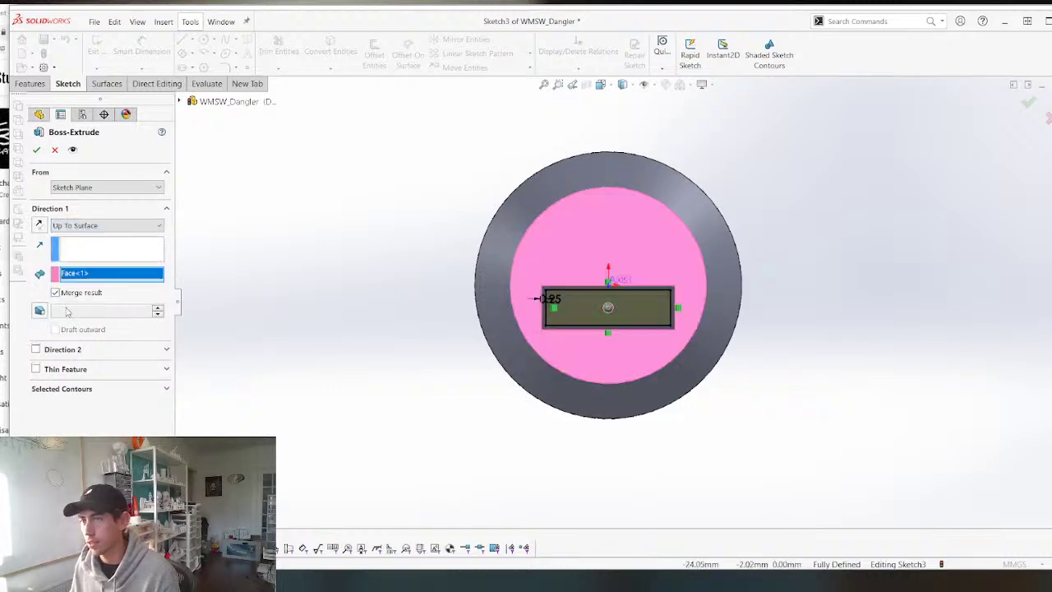
key(Return)
middle_drag(549, 415, 577, 302)
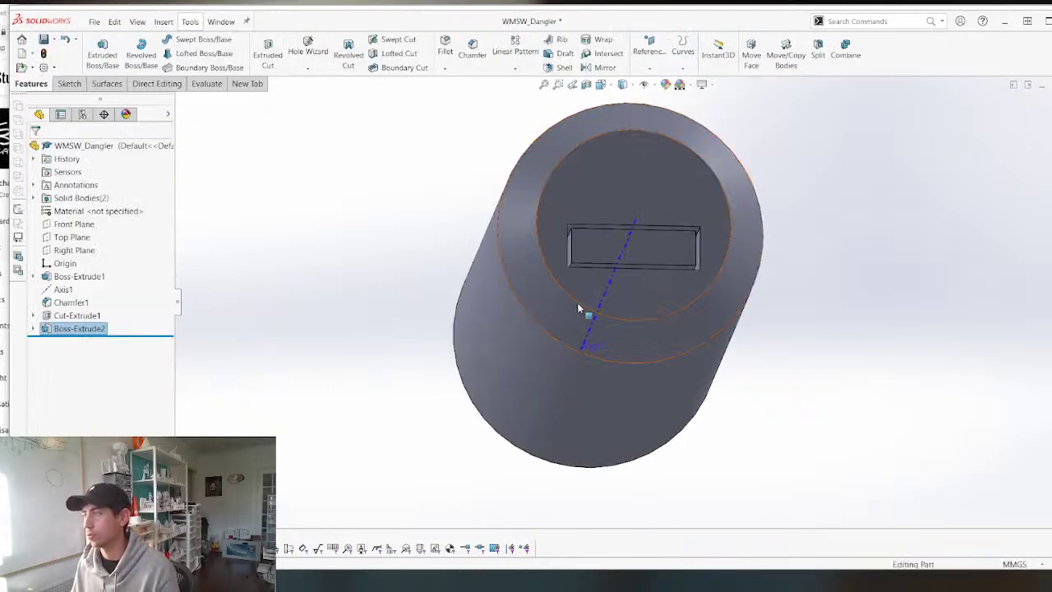
Isolate the extruded rectangular block inside the slot from the dangler body.
scroll(636, 240, down, 5)
middle_drag(635, 242, 589, 339)
right_click(590, 336)
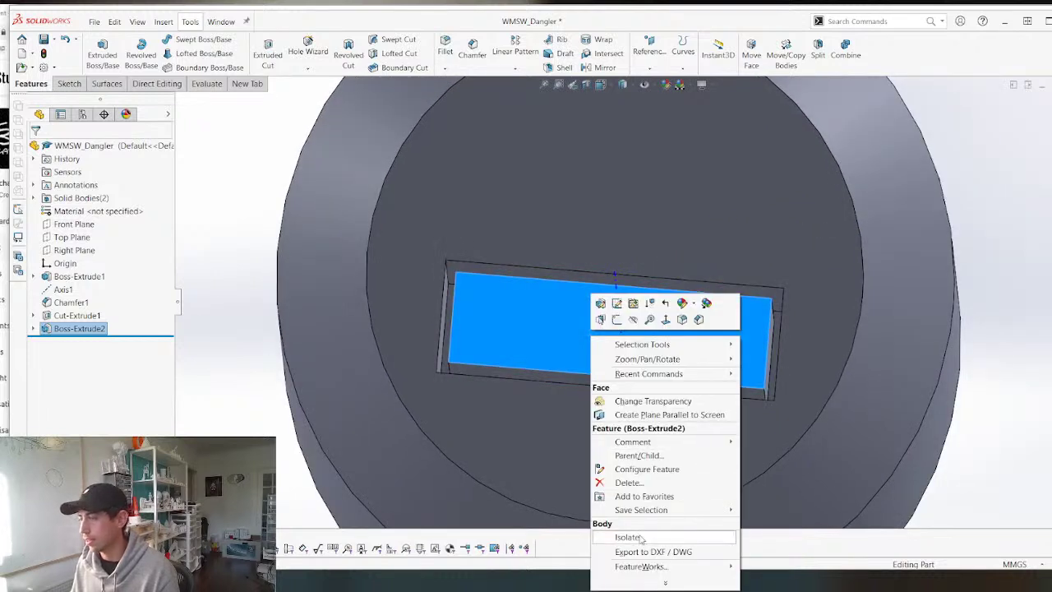
click(637, 538)
middle_drag(522, 435, 618, 318)
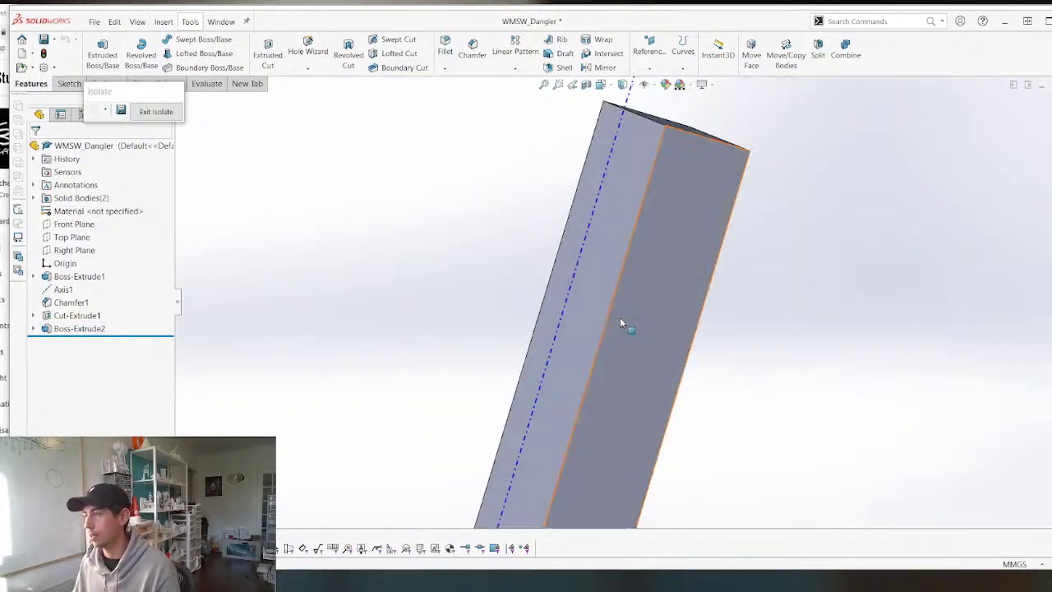
Start a sketch on the block's side face and draw a sloped line from its short end edge to the long edge farther from the axis.
click(612, 352)
key(s)
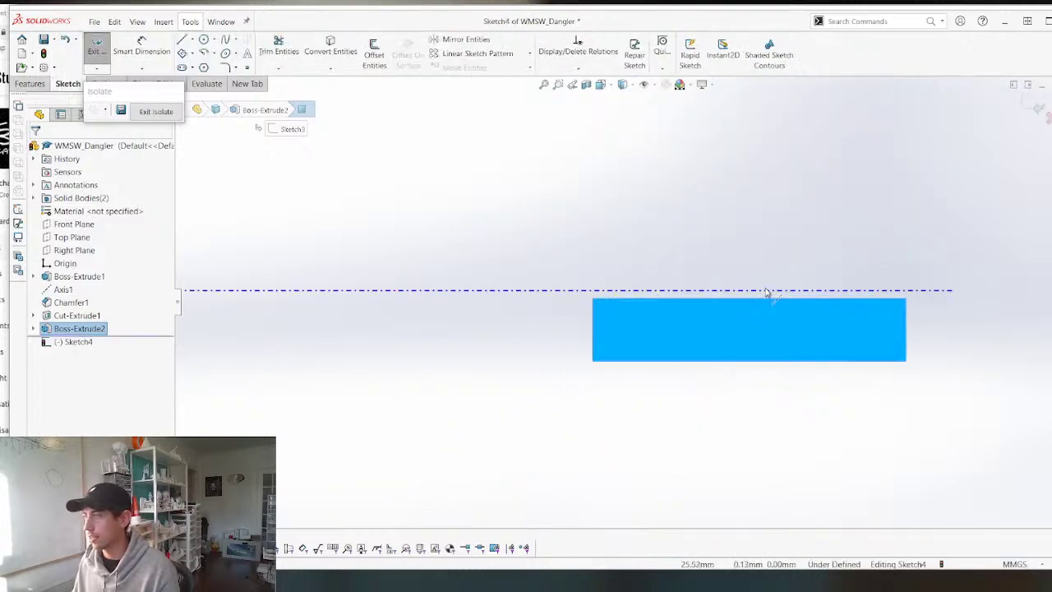
key(l)
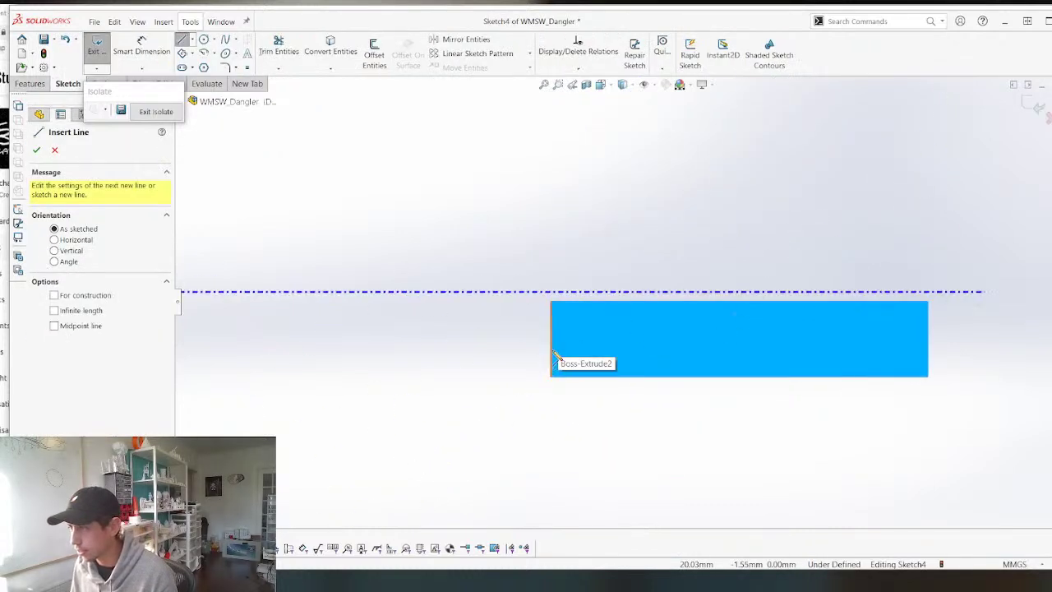
click(551, 351)
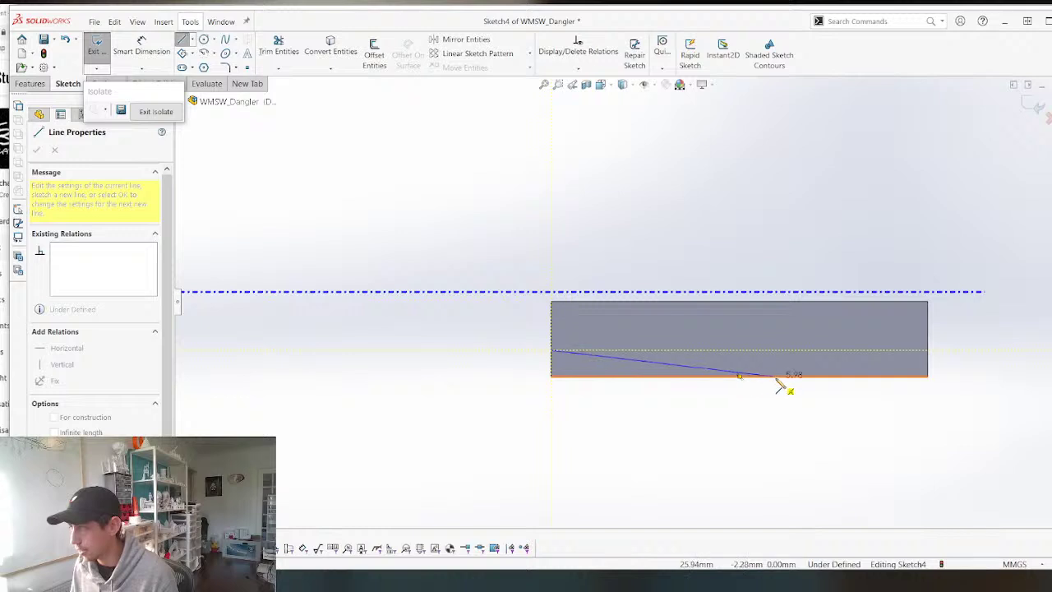
click(782, 378)
key(Escape)
scroll(567, 345, down, 3)
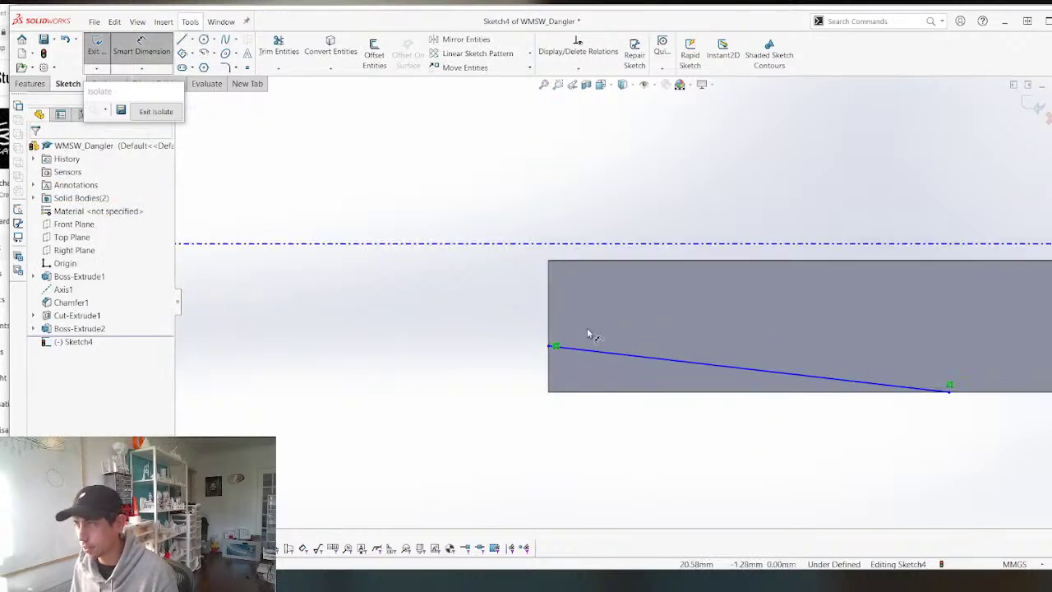
Dimension the height of the sloped line's start point from the block's nearby corner at 0.35 mm.
click(550, 392)
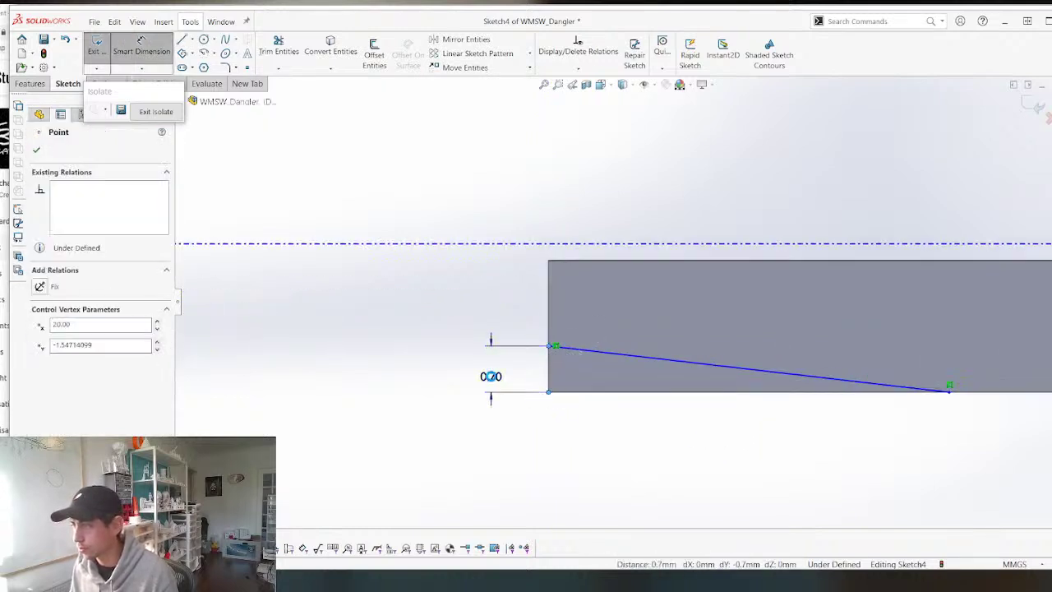
click(489, 375)
text(0.35)
key(Return)
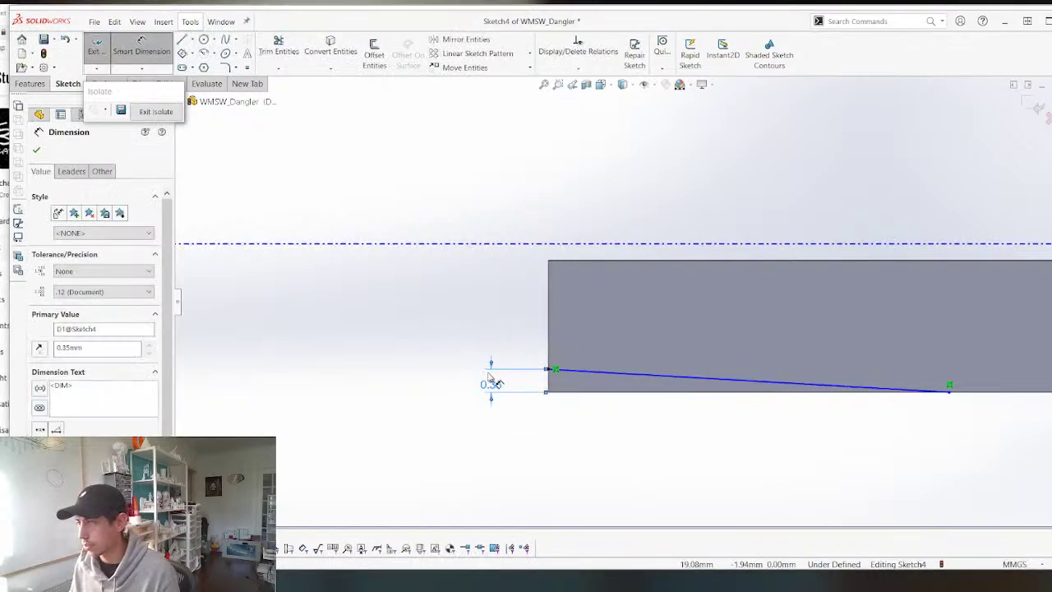
Change the height dimension at the sloped line's start to 0.5 mm.
double_click(489, 383)
text(0.)
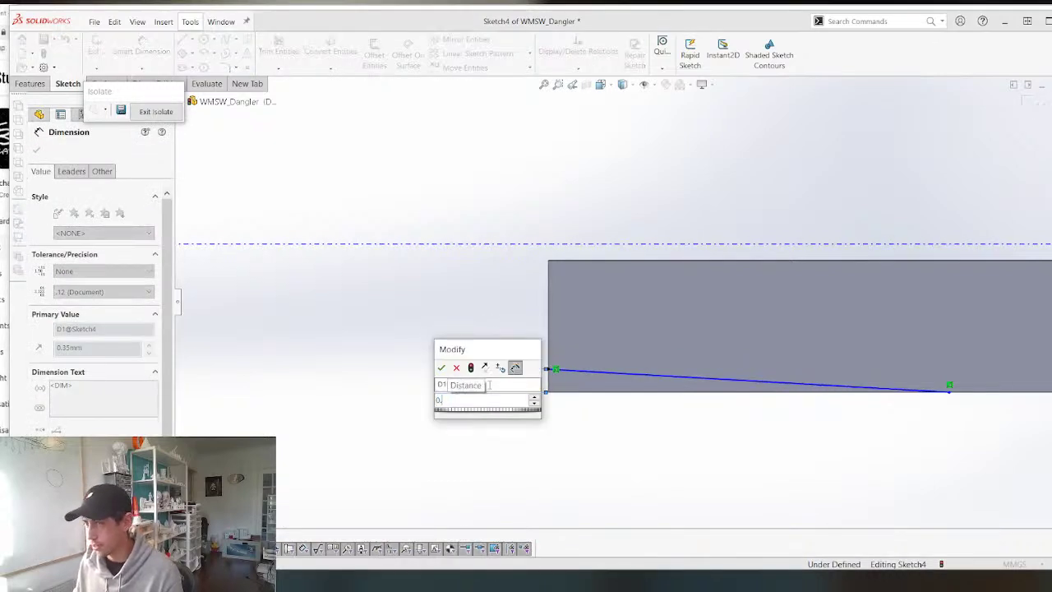
text(5)
key(Return)
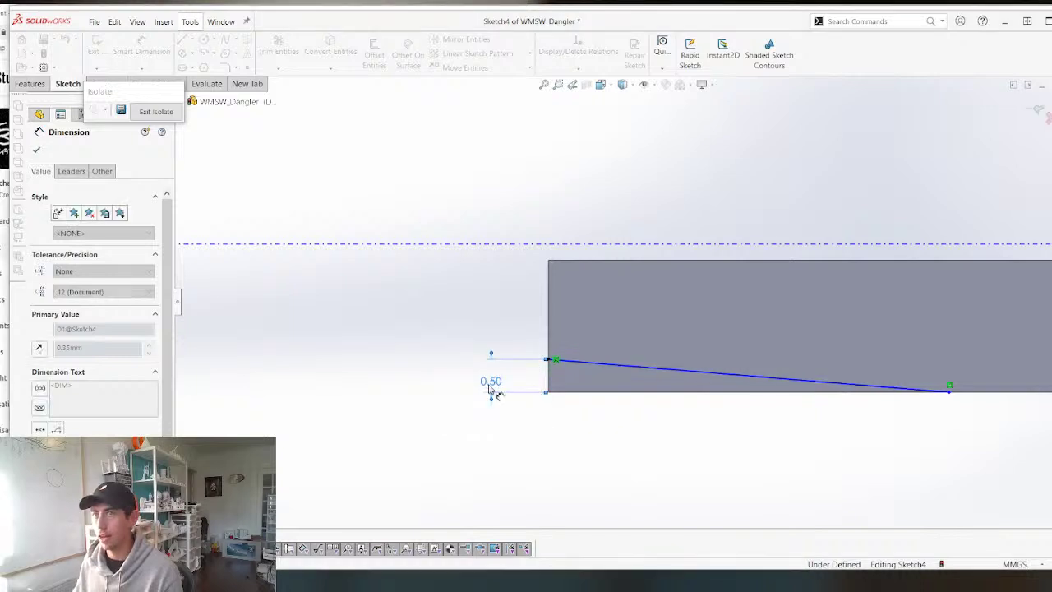
scroll(491, 391, up, 4)
click(493, 392)
scroll(626, 312, down, 1)
scroll(626, 315, down, 2)
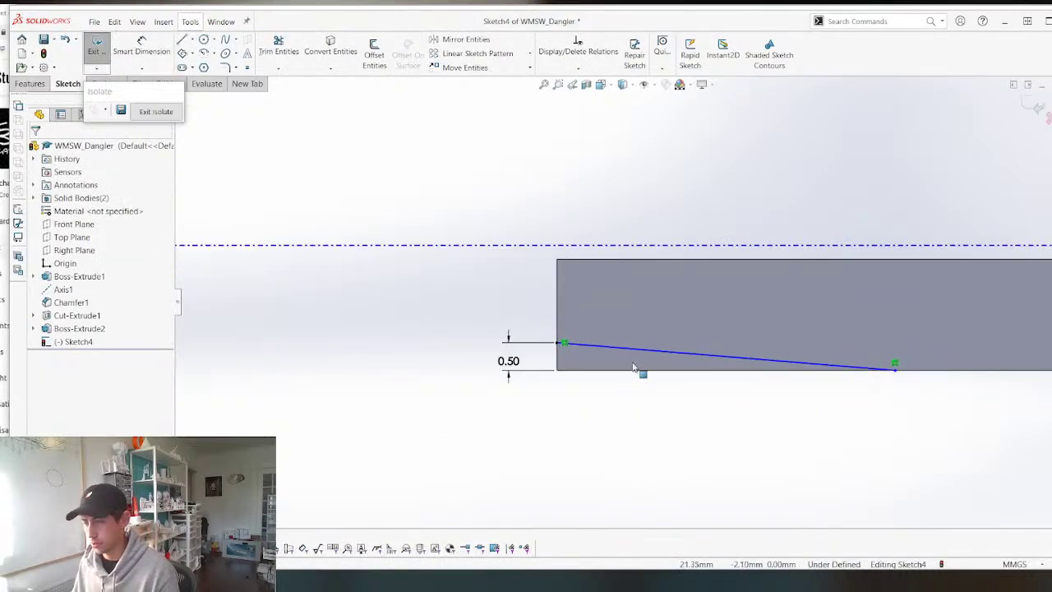
Dimension the sloped line's horizontal length along the block at 7 mm.
key(d)
click(631, 348)
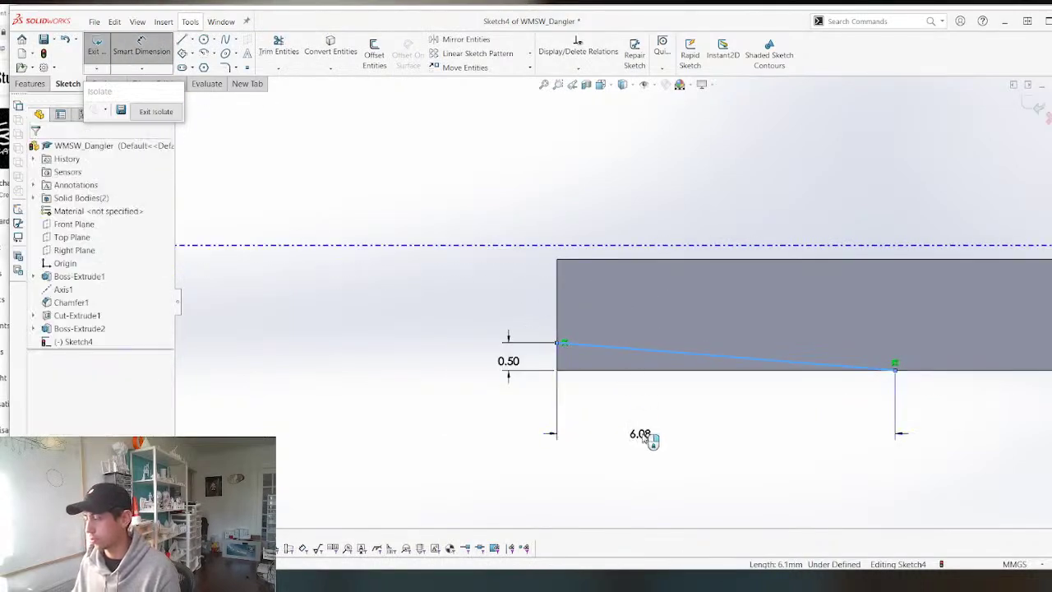
click(649, 438)
text(7)
key(Return)
scroll(694, 326, up, 2)
key(Escape)
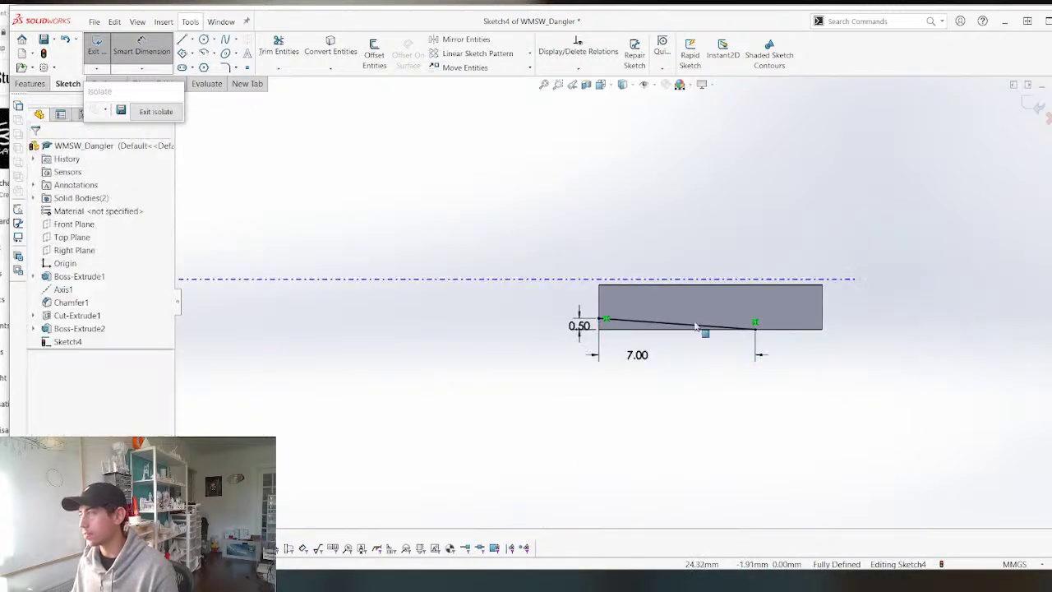
scroll(678, 314, down, 2)
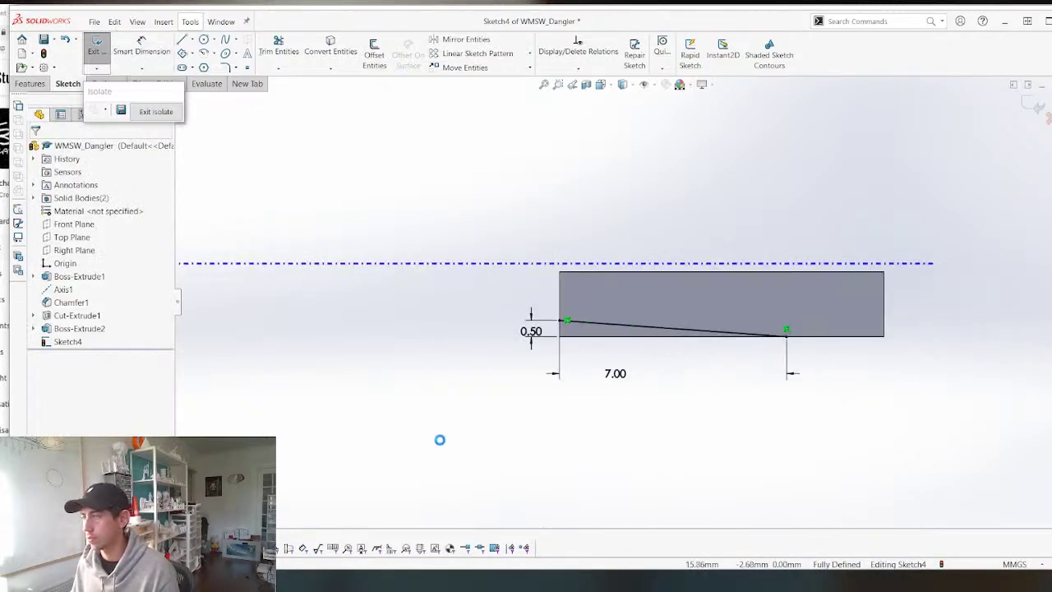
Cut-extrude the block along the sloped line using Through All - Both.
key(ctrl+e)
click(90, 225)
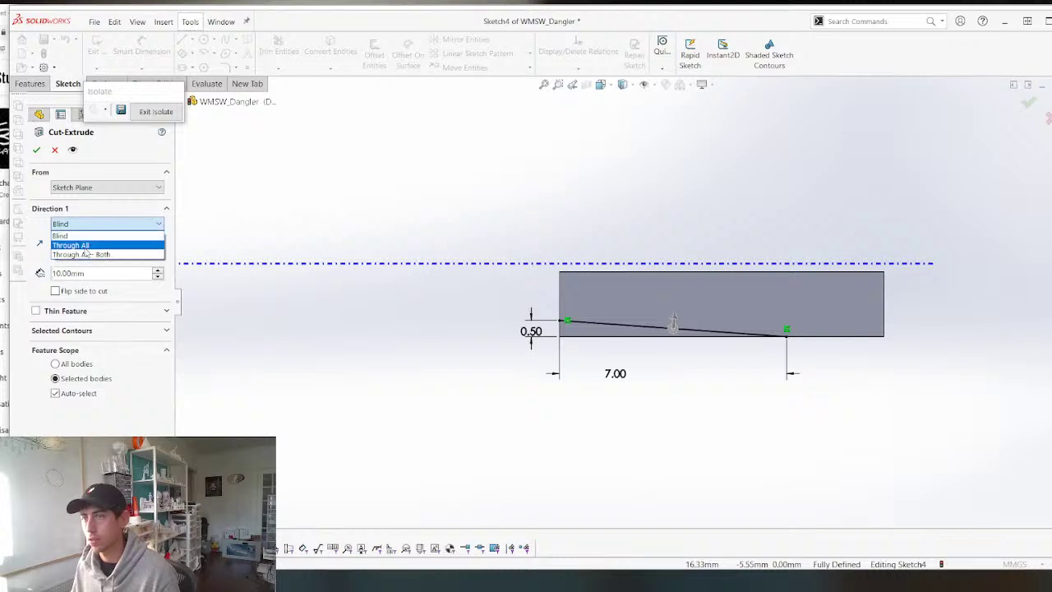
click(82, 253)
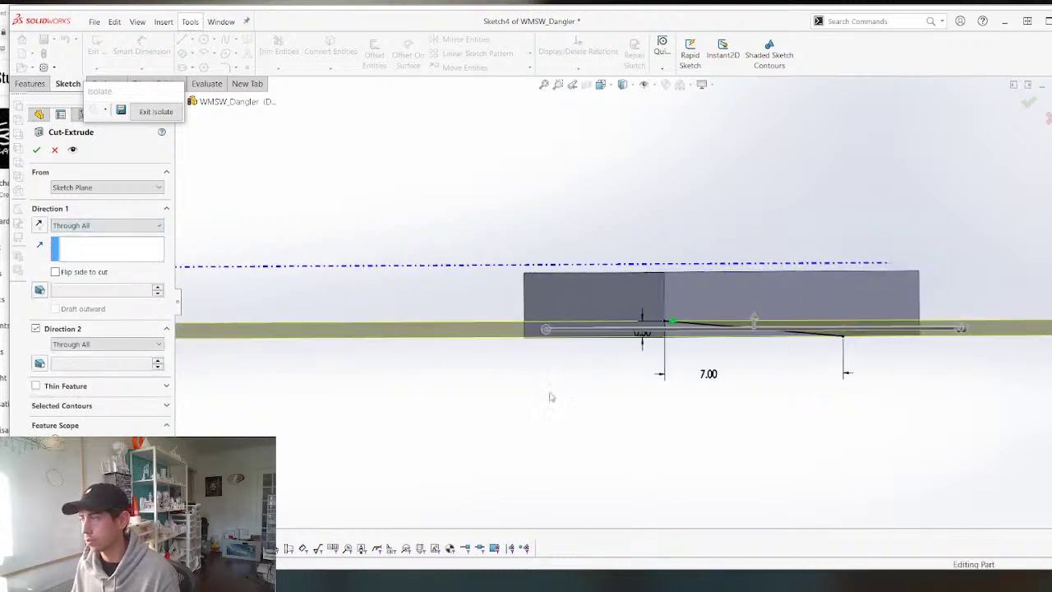
key(Return)
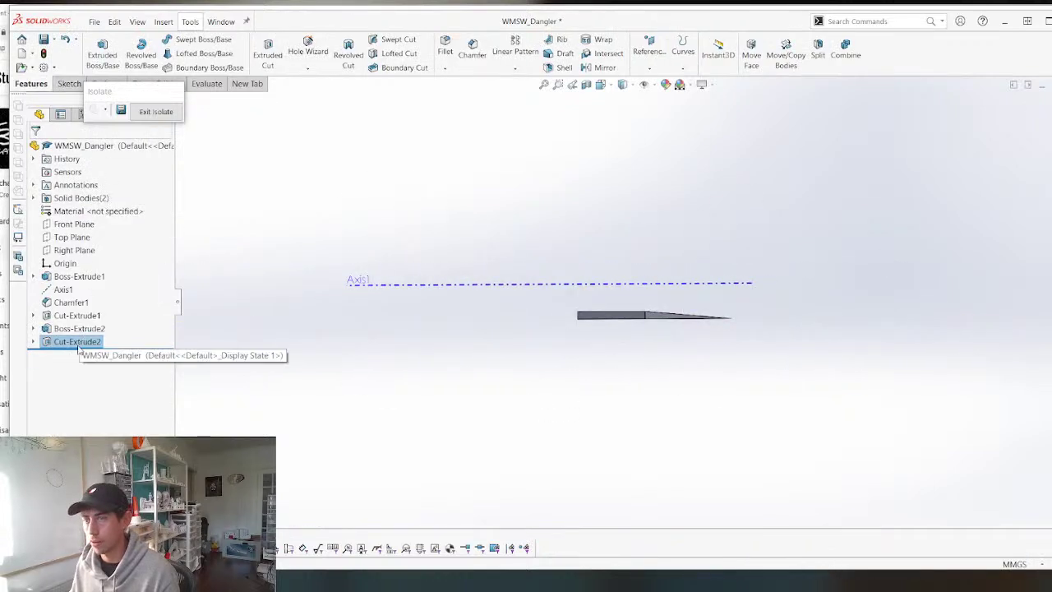
Edit the sloped cut to flip the side to cut, keeping the main block and removing only the thin wedge.
right_click(77, 341)
click(87, 313)
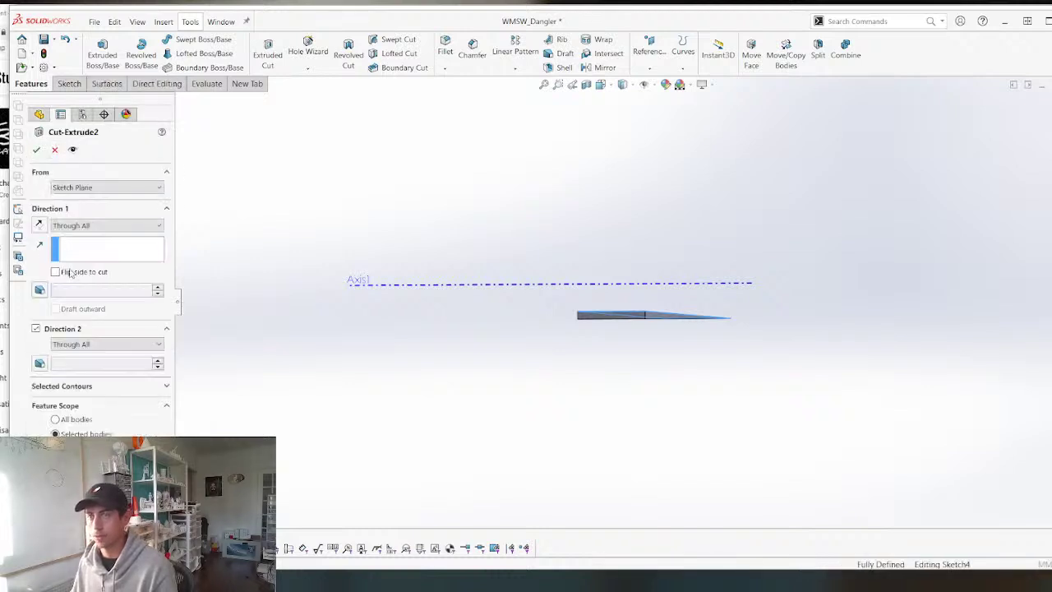
key(Return)
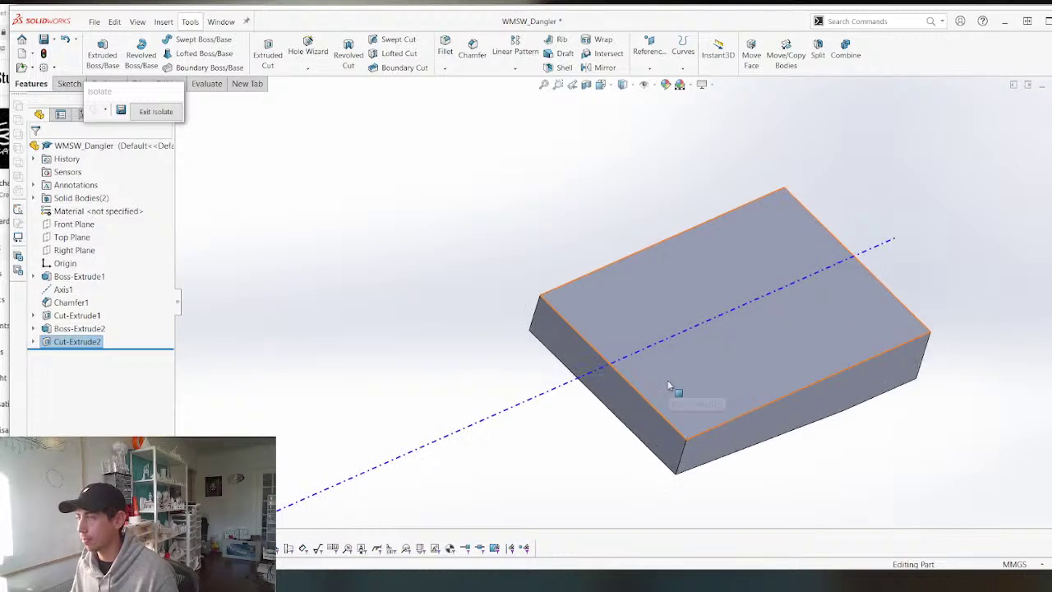
Start a sketch on the block's large flat face and draw a V with its tip on the axis and both ends on the end edge.
click(669, 382)
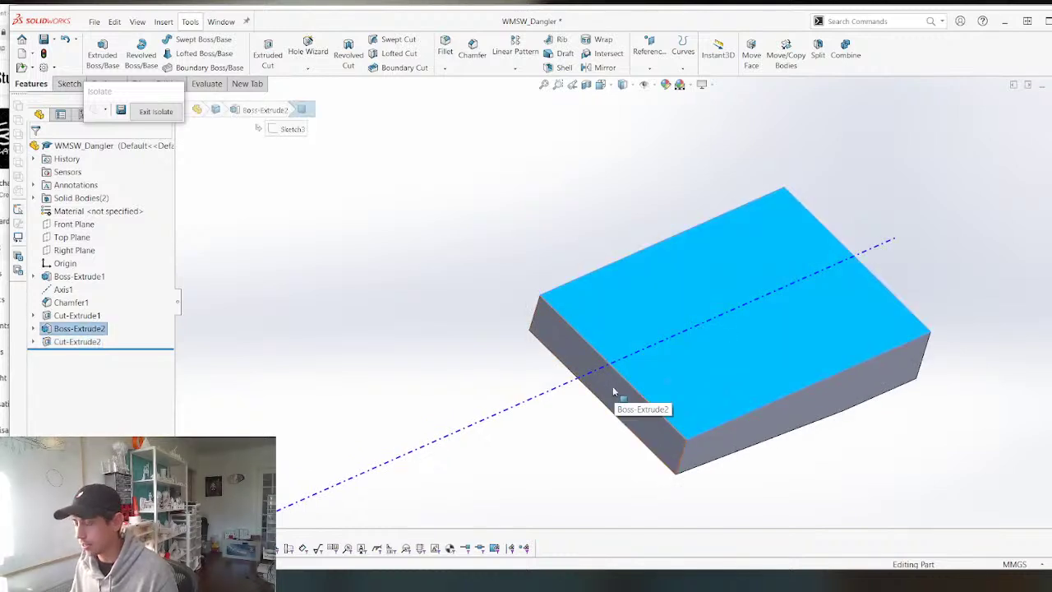
key(s)
scroll(612, 331, down, 5)
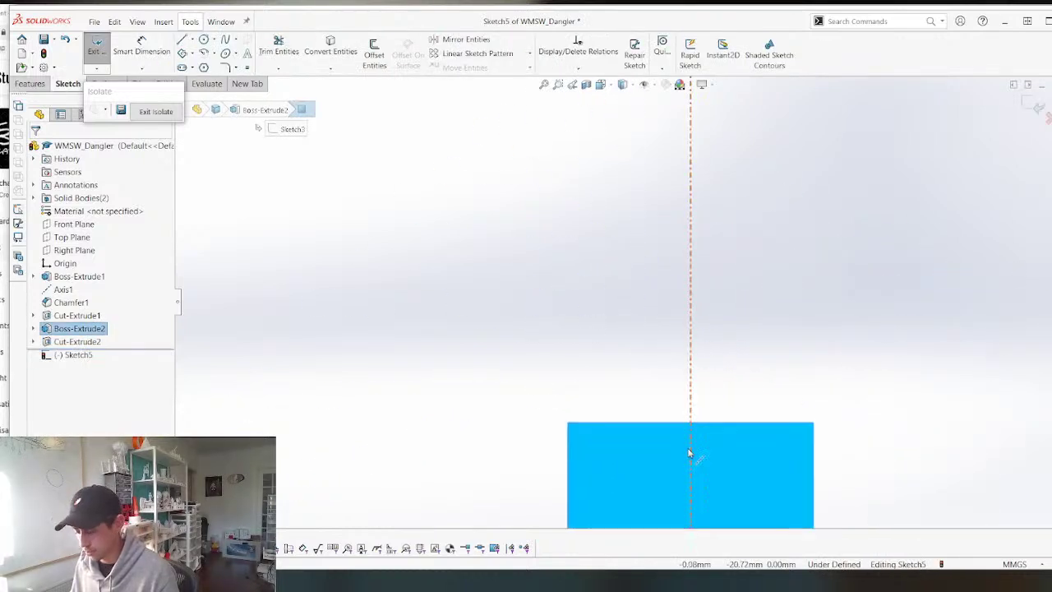
scroll(688, 449, up, 3)
scroll(692, 455, down, 3)
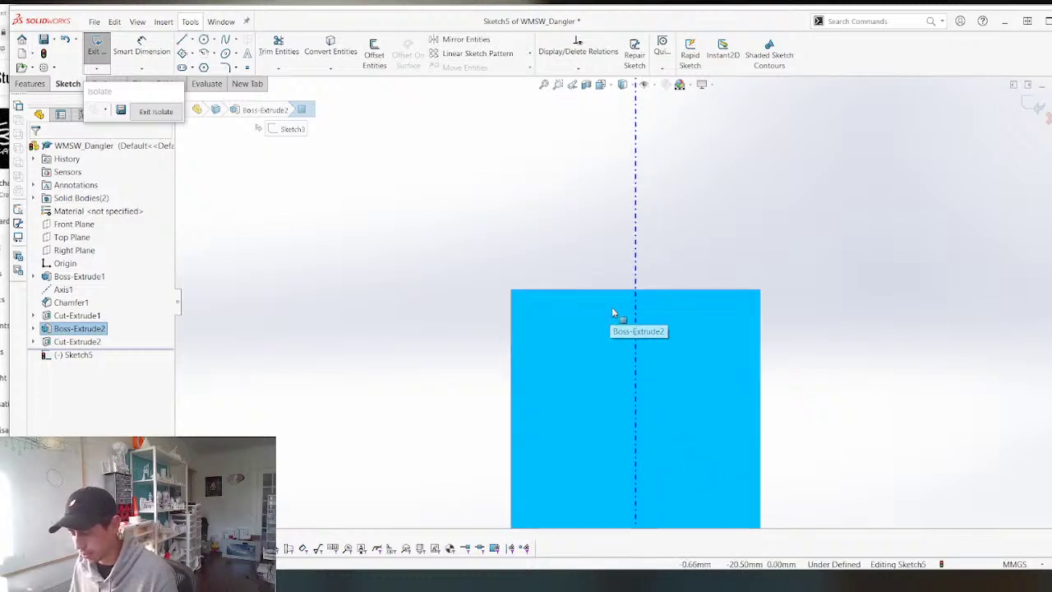
key(l)
click(597, 289)
click(635, 351)
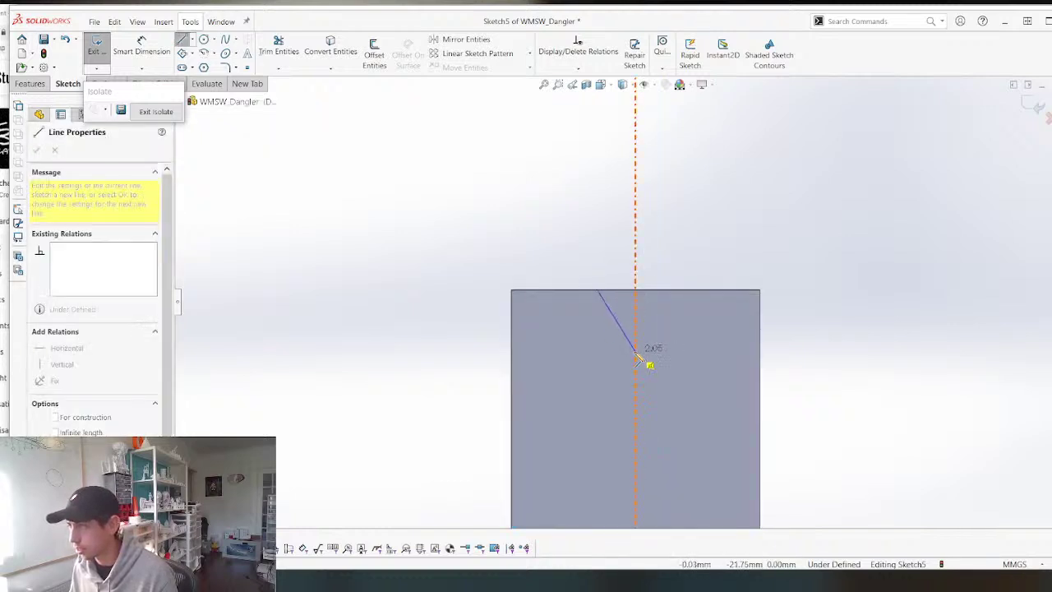
click(671, 283)
key(Escape)
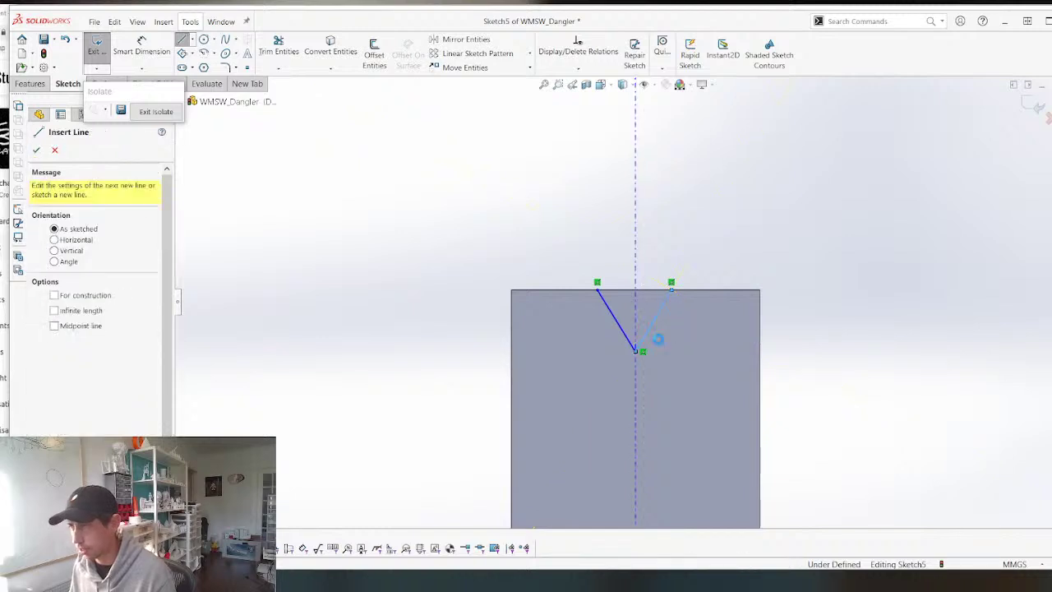
key(Escape)
Make the two lines of the V perpendicular and equal in length.
click(622, 336)
ctrl+click(641, 344)
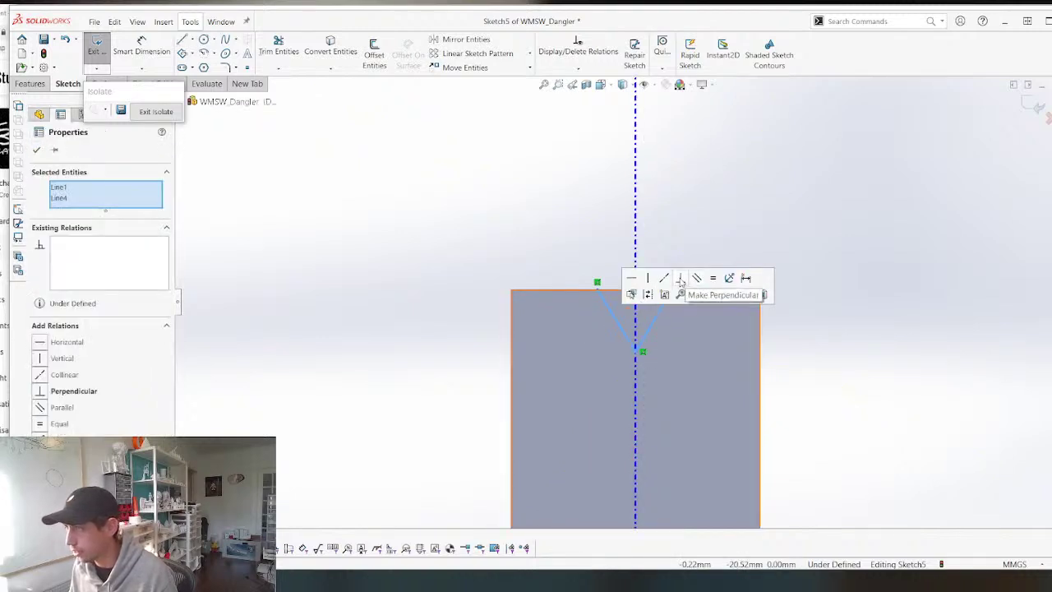
click(712, 278)
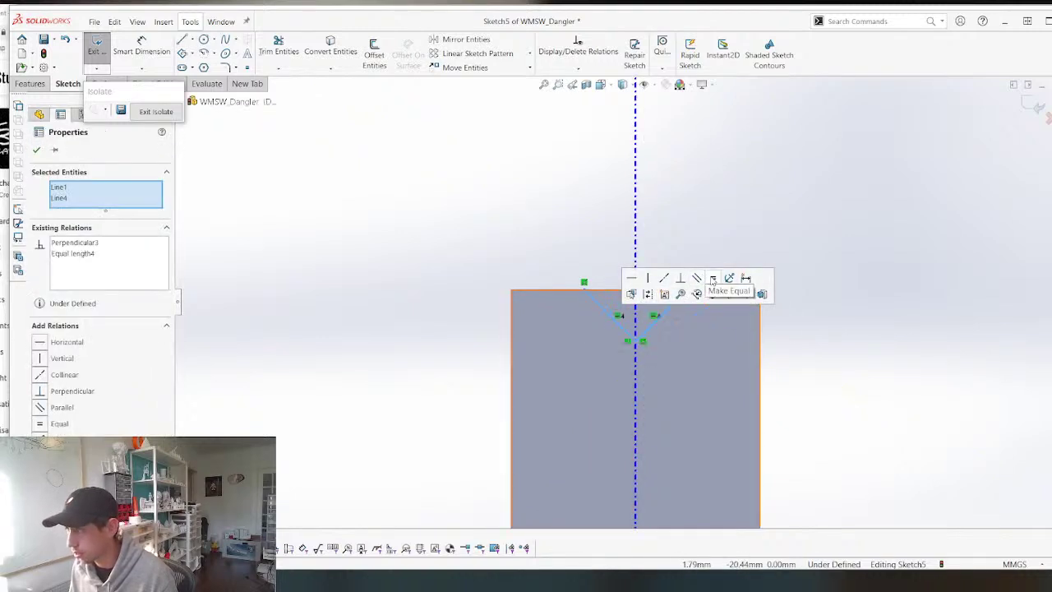
key(Escape)
Dimension the V's depth from the block's end edge to its tip at 1.5 mm.
scroll(628, 314, down, 2)
key(d)
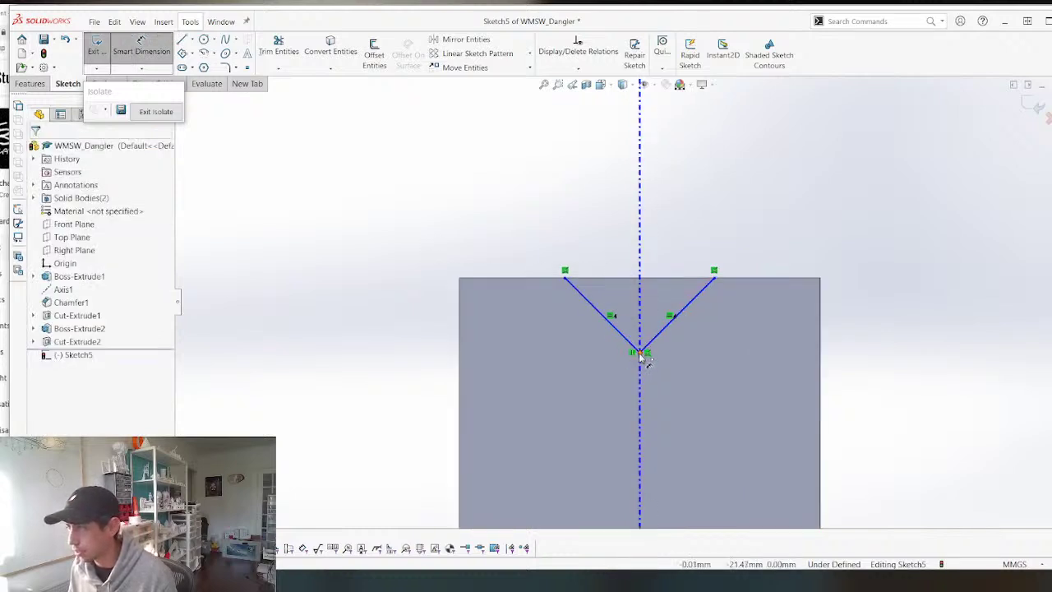
click(640, 354)
click(565, 278)
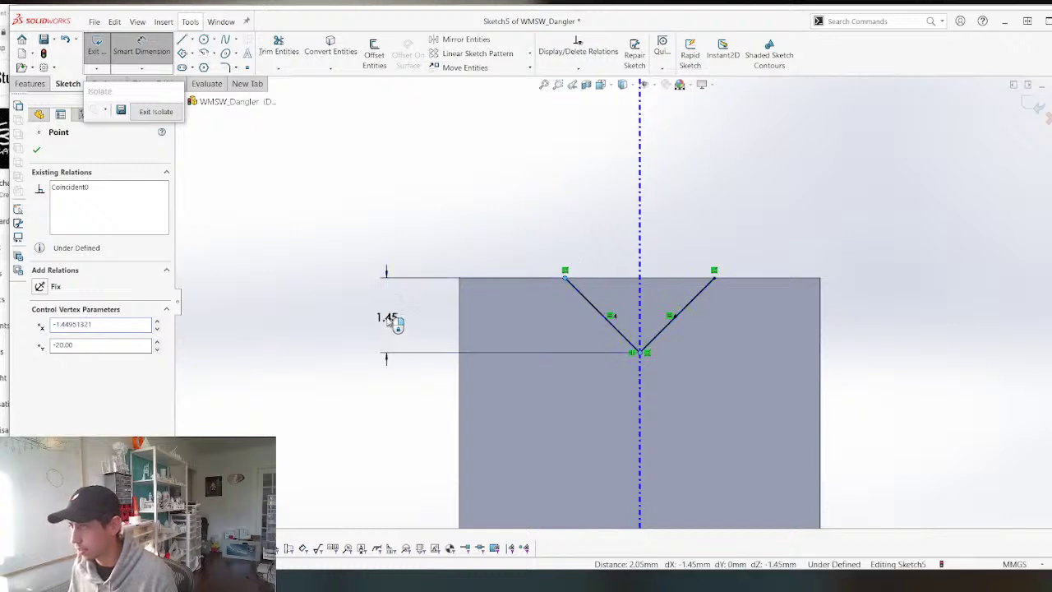
click(393, 323)
text(1.5)
key(Return)
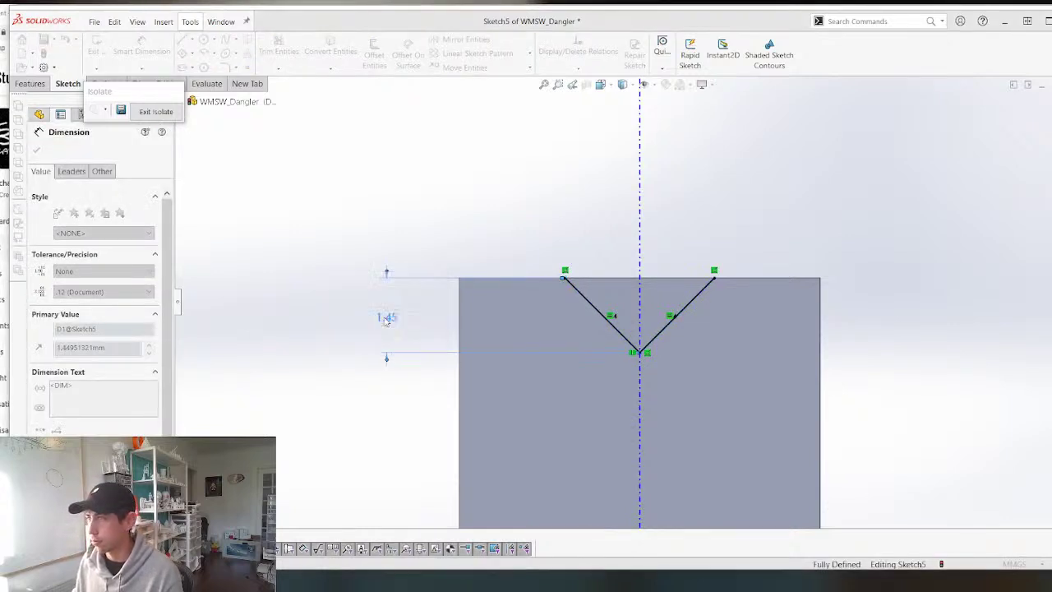
scroll(515, 277, up, 3)
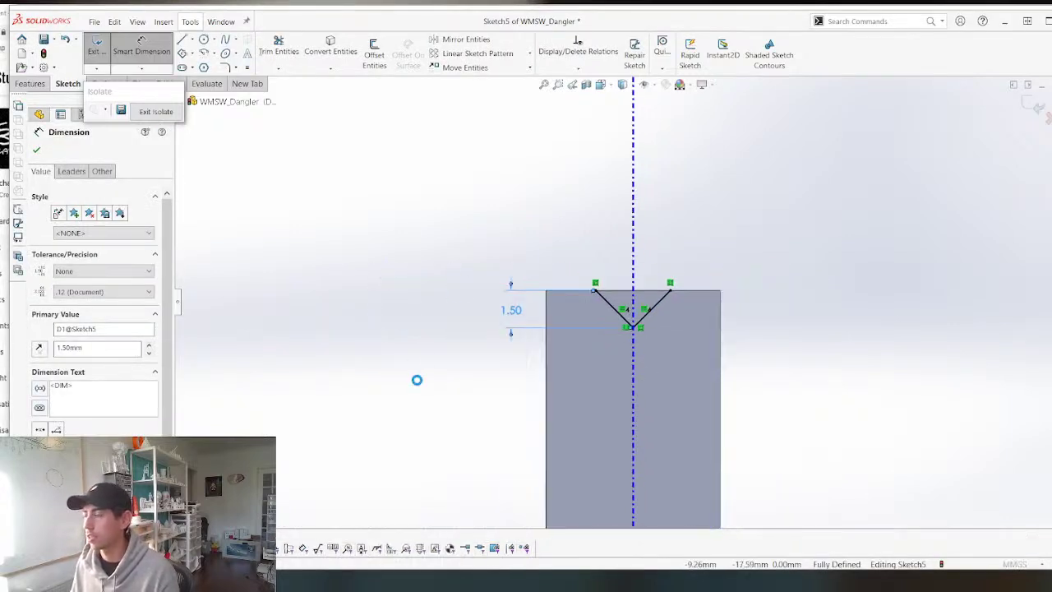
Cut-extrude the V profile Through All to notch the end of the block.
click(70, 212)
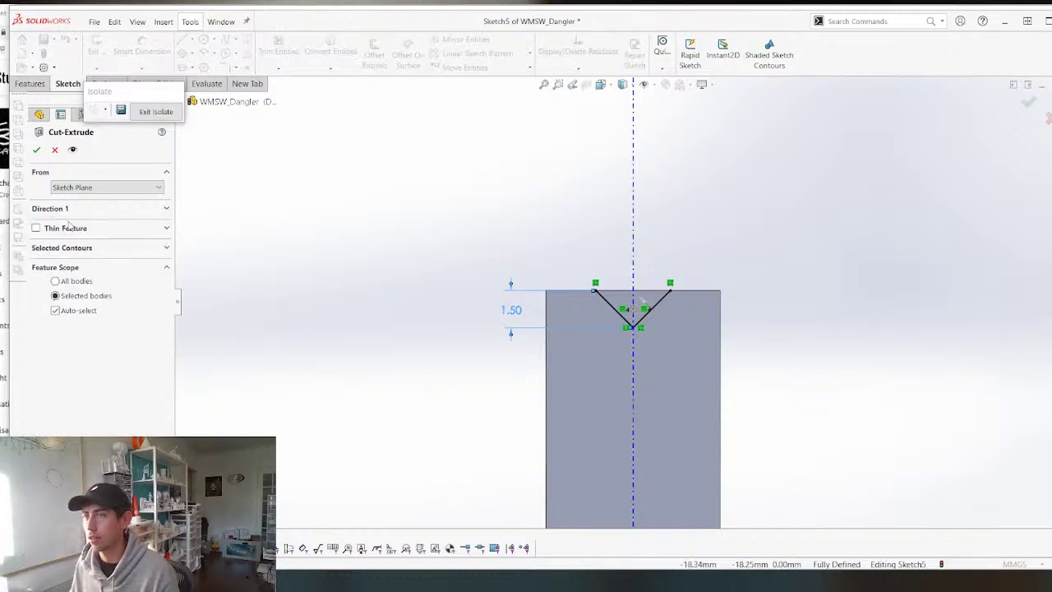
click(69, 212)
click(70, 224)
click(70, 245)
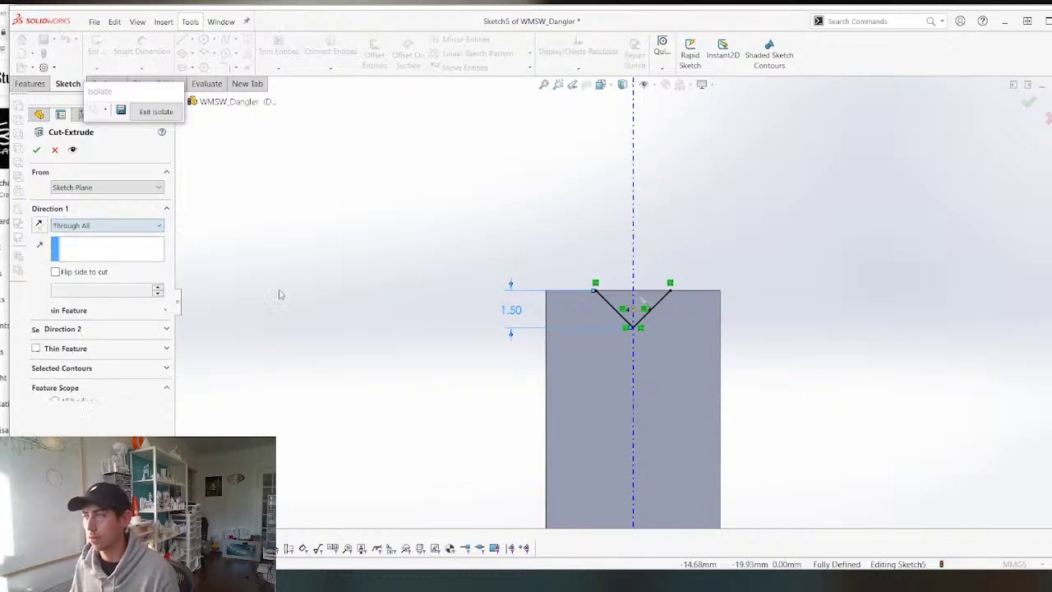
key(Return)
middle_drag(655, 355, 526, 231)
middle_drag(524, 409, 557, 231)
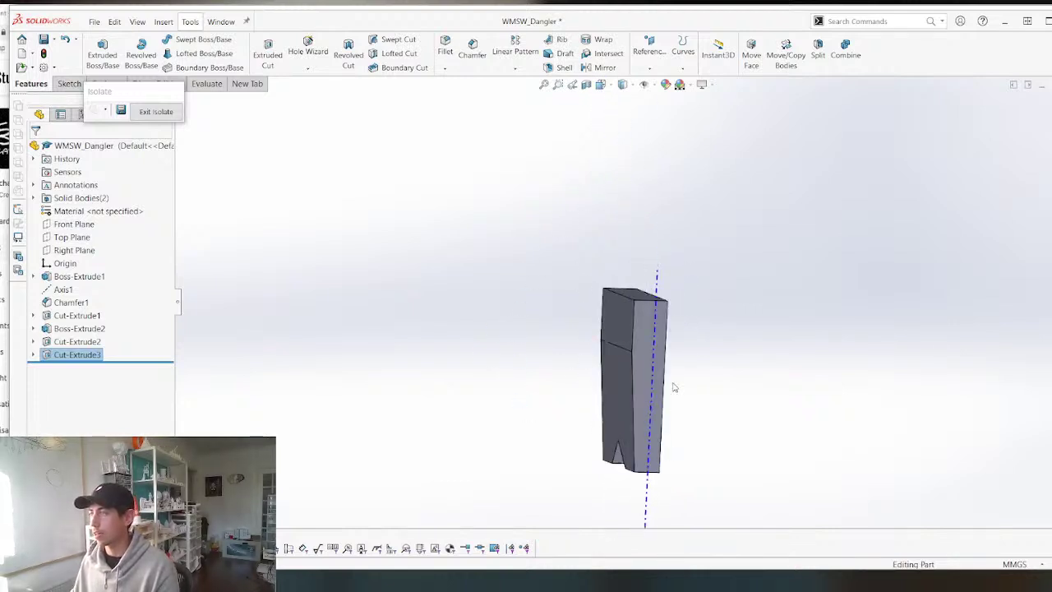
Exit the isolated view to bring back the whole dangler around the insert, and save the part.
click(176, 111)
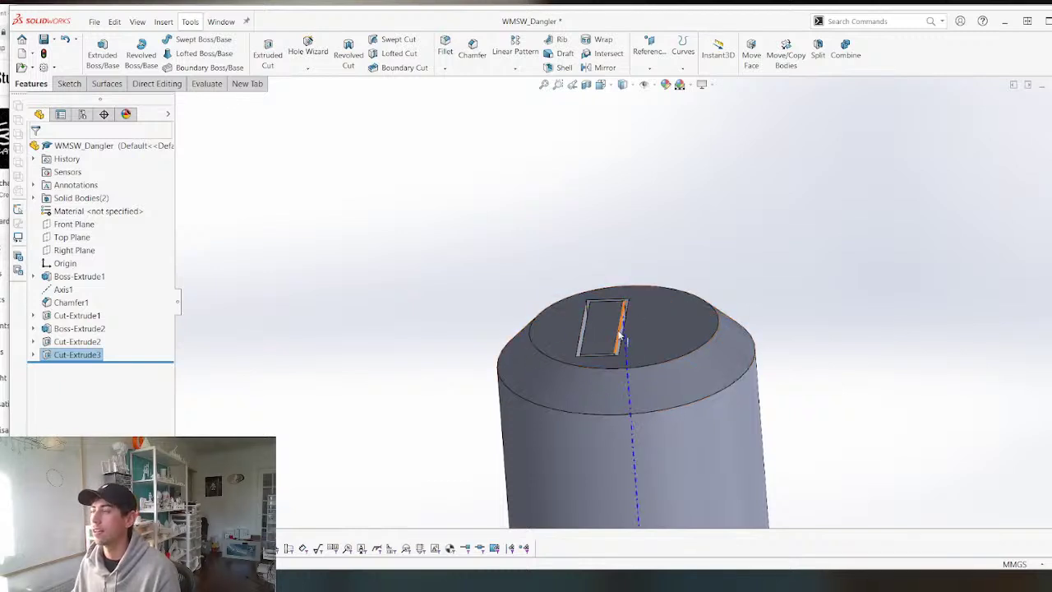
middle_drag(535, 357, 571, 448)
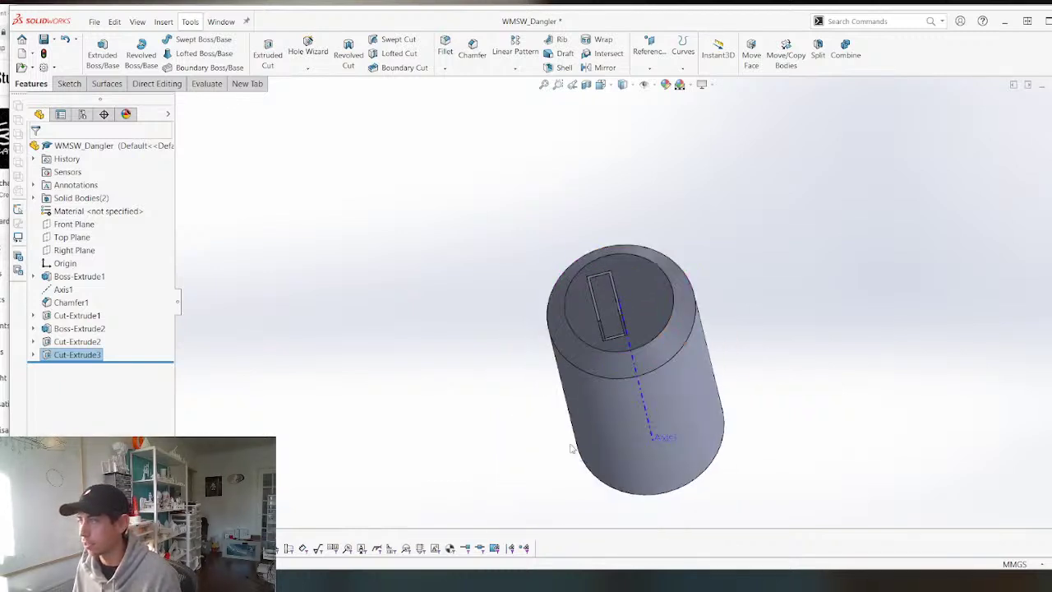
scroll(554, 390, up, 3)
middle_drag(531, 362, 531, 277)
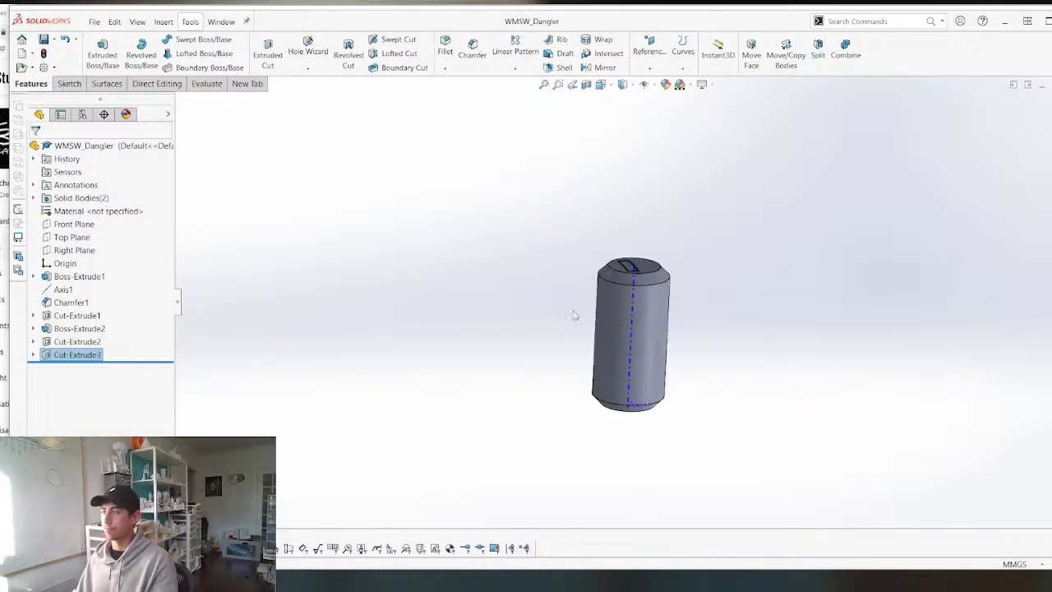
Export the dangler's cylindrical body as an STL named WMSW_Dangler in the STL folder.
right_click(648, 315)
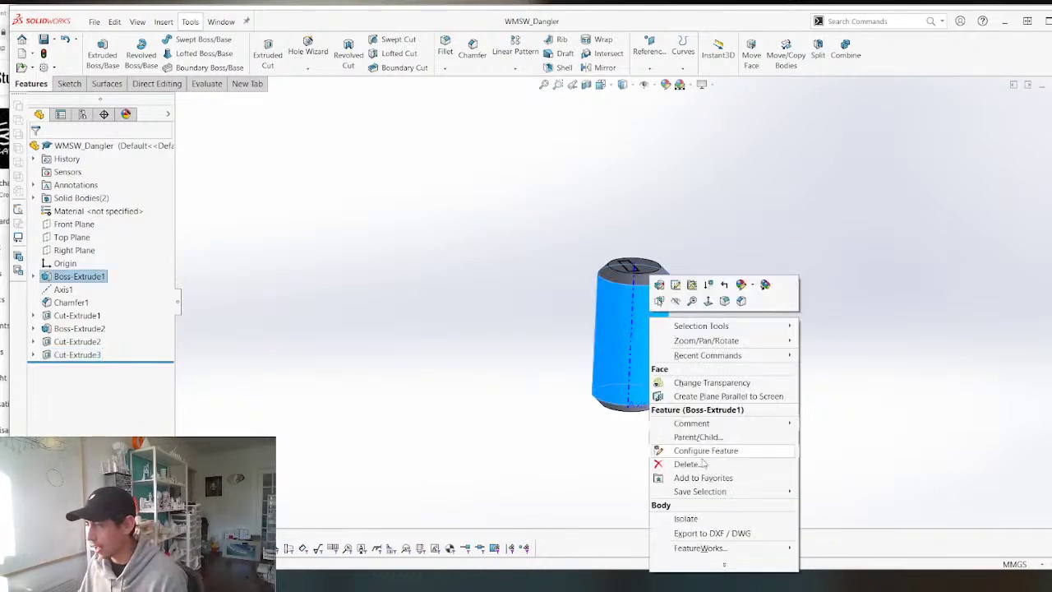
key(Escape)
click(651, 367)
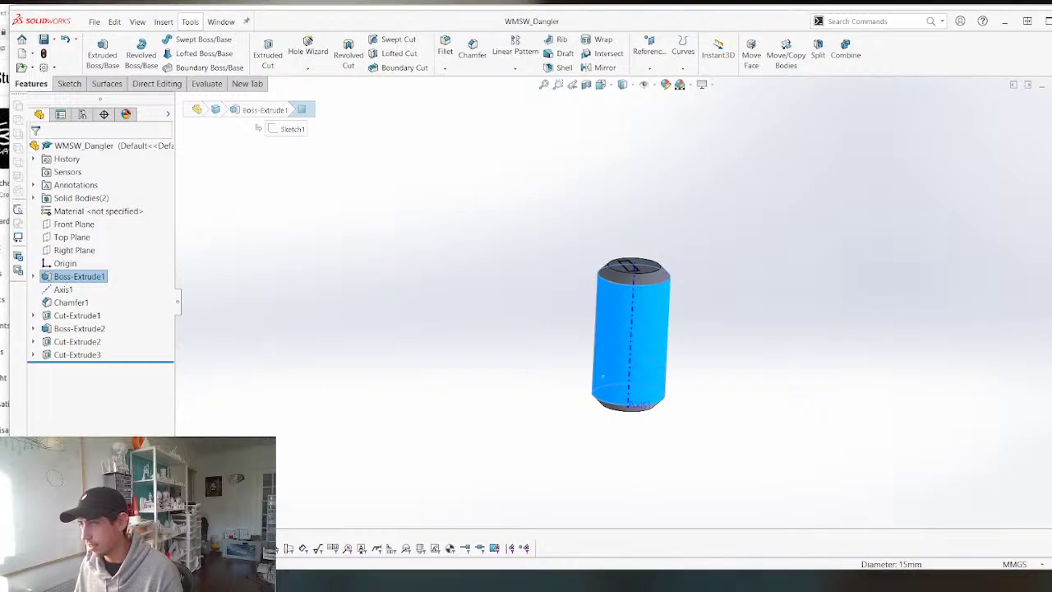
key(ctrl+shift+s)
click(219, 223)
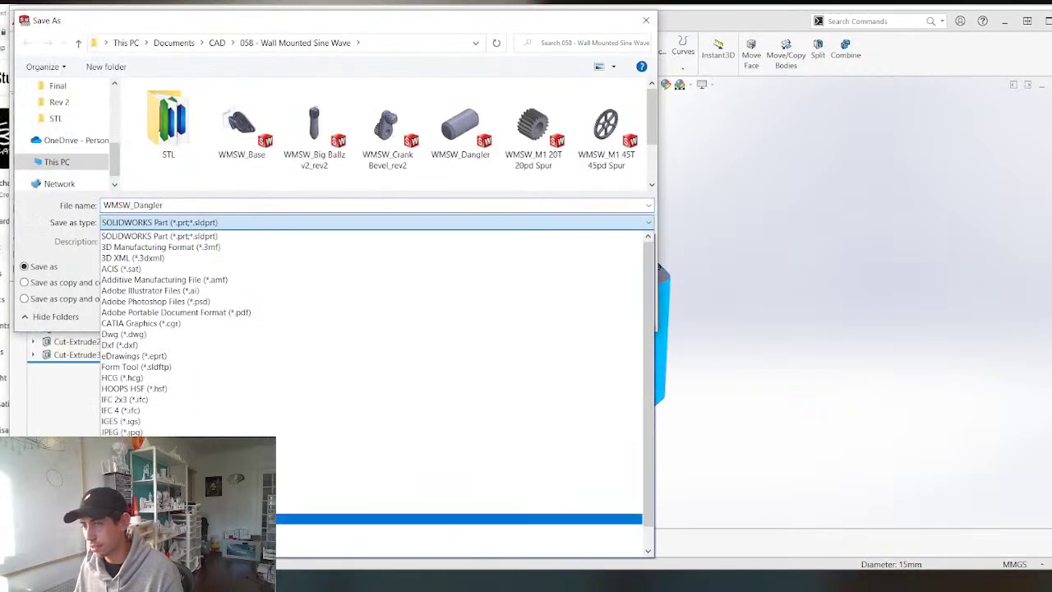
click(189, 540)
double_click(168, 119)
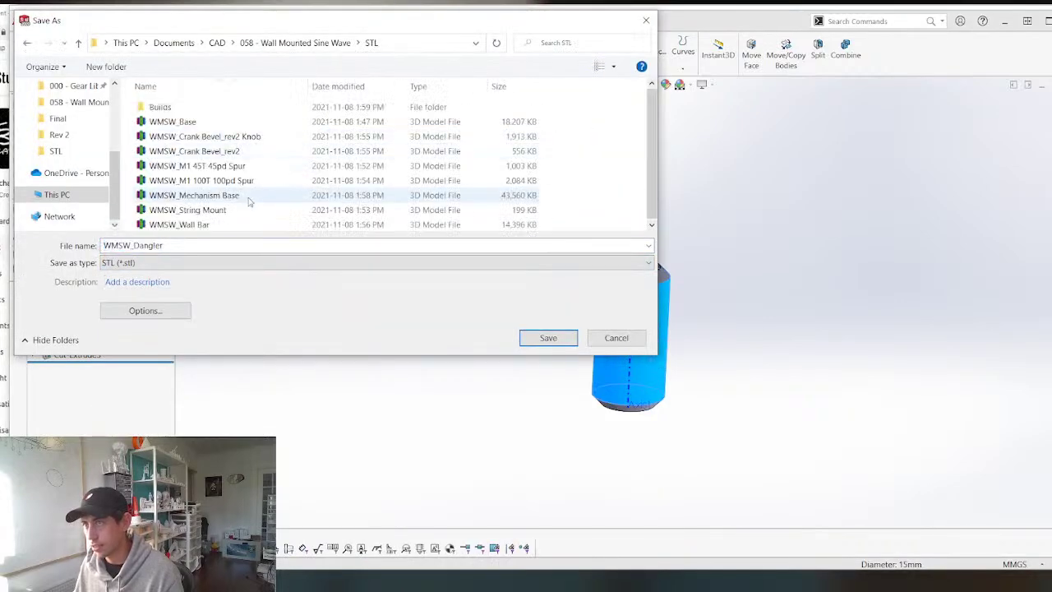
click(548, 338)
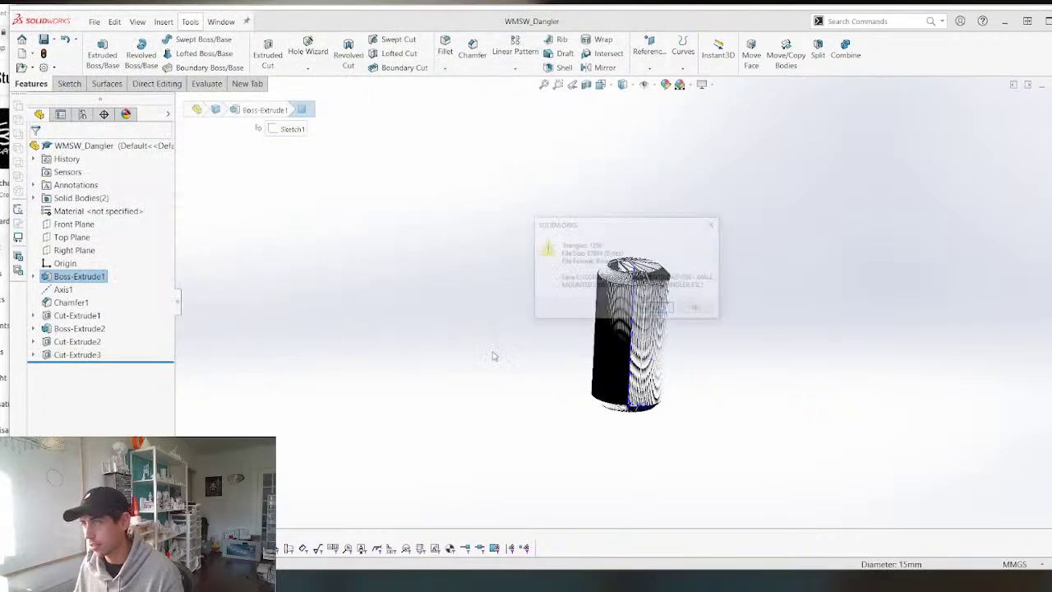
click(647, 307)
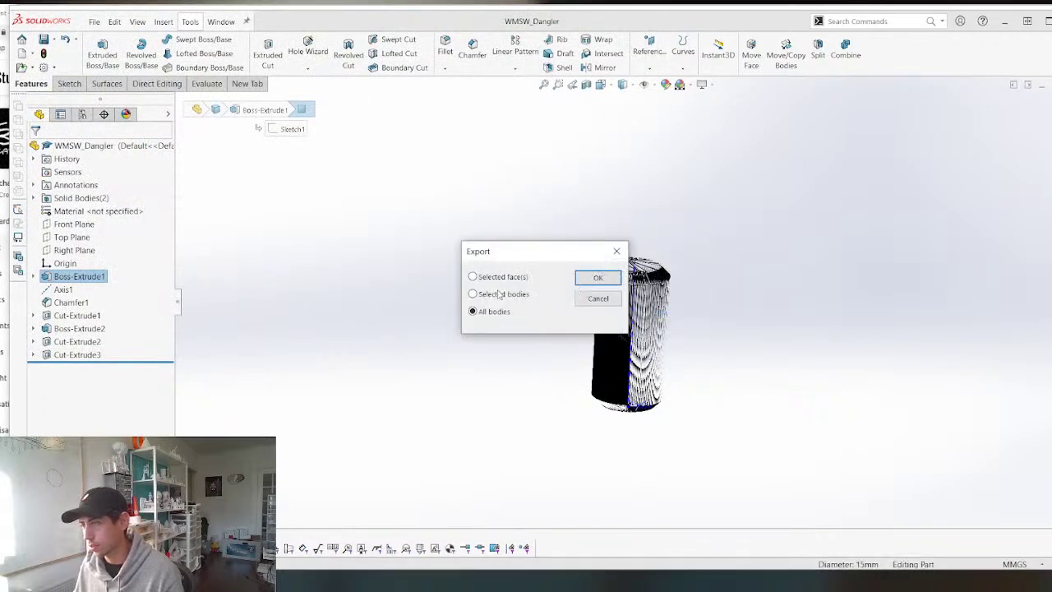
click(609, 279)
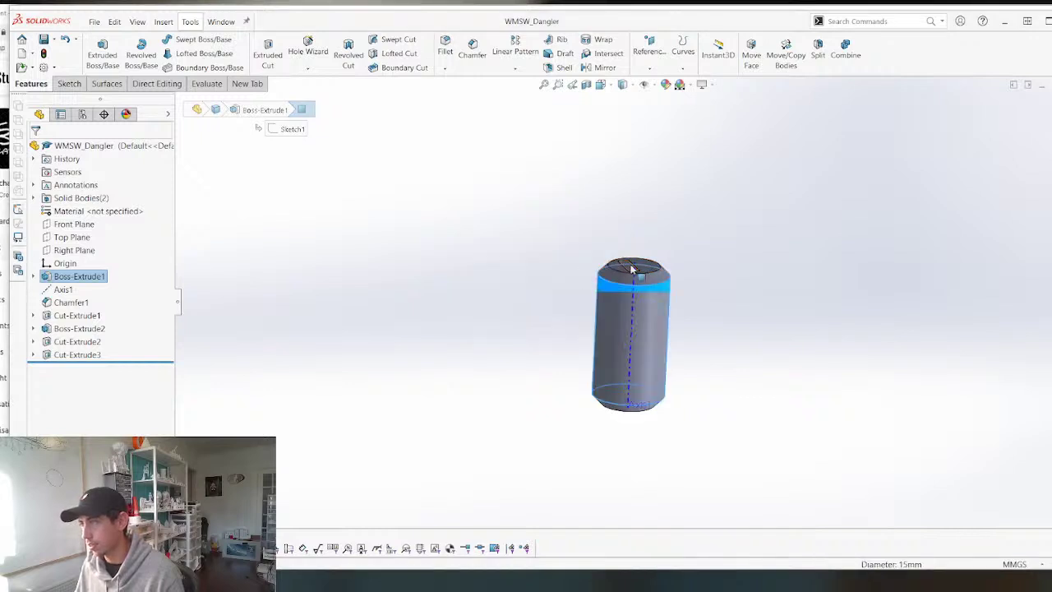
Try to export the insert body as an STL in the STL folder under the name WMSW_Dangler.
click(630, 268)
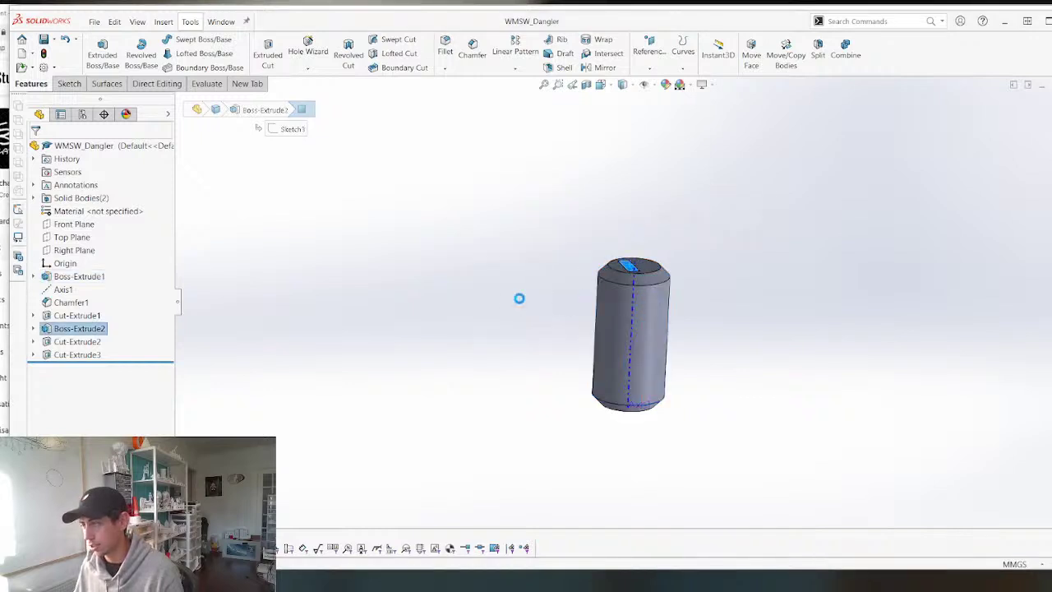
key(ctrl+shift+s)
click(232, 223)
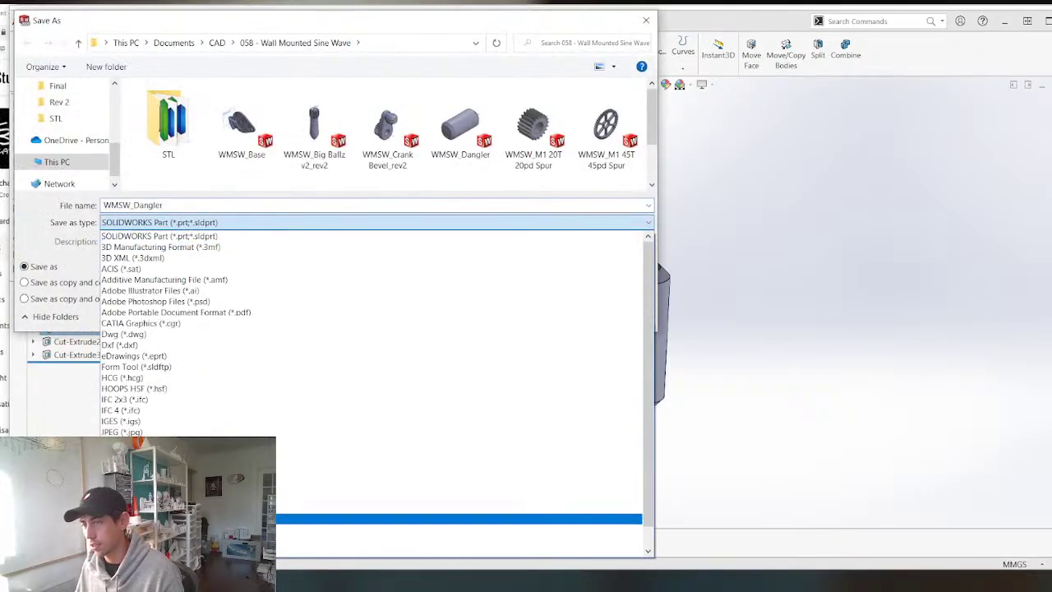
click(169, 541)
double_click(170, 146)
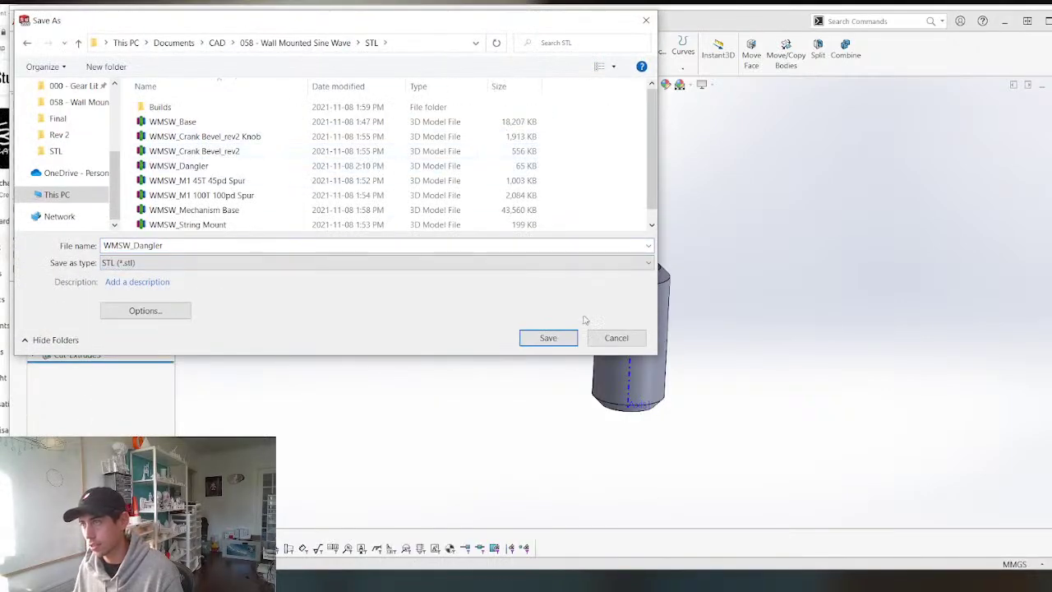
click(548, 337)
click(658, 294)
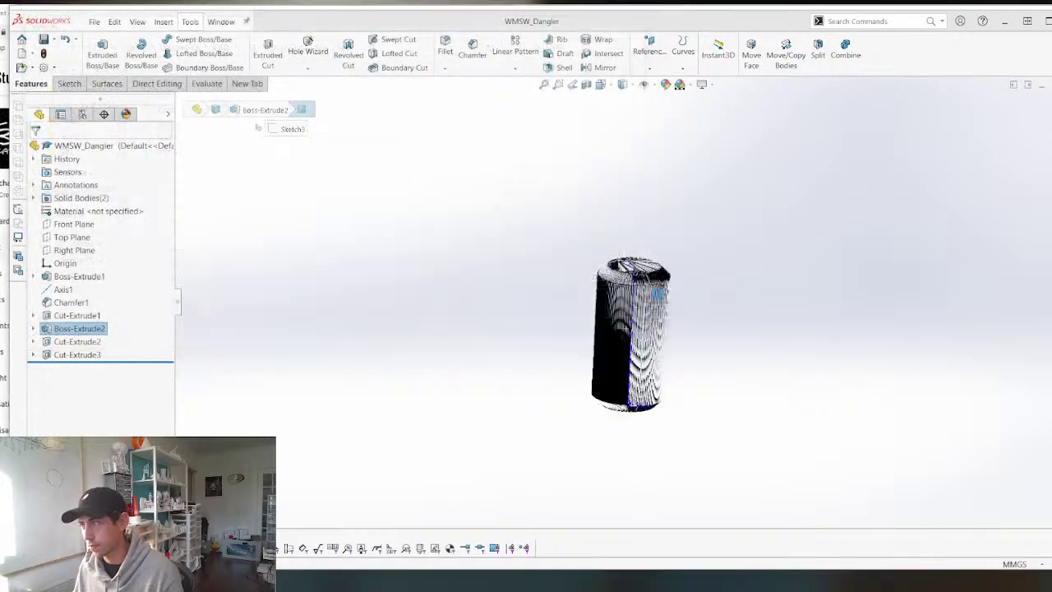
click(708, 309)
click(599, 275)
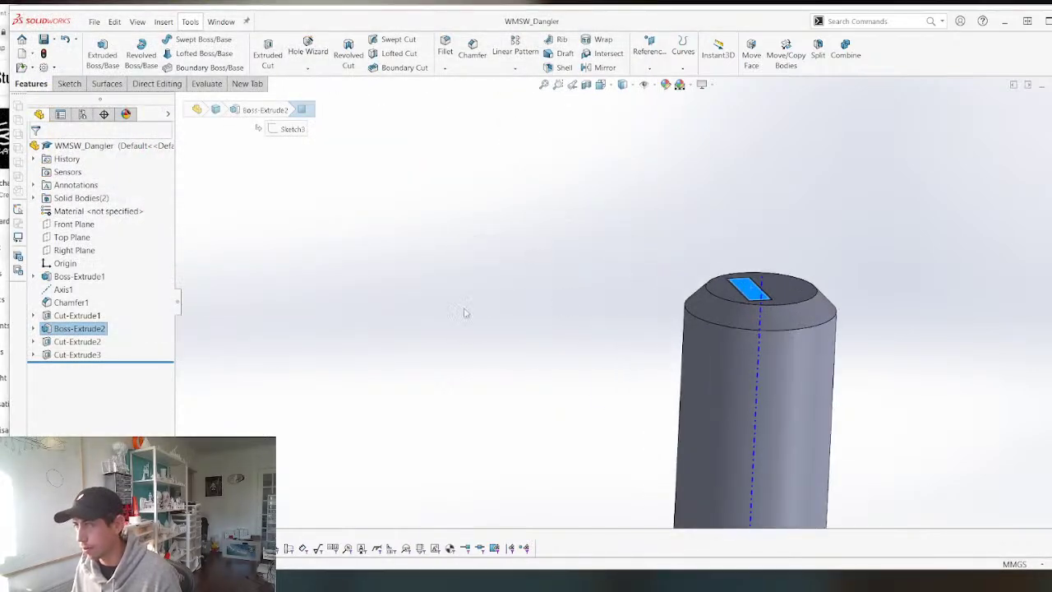
Export the insert body as an STL named WMSW_Dangler Wedge and clear the selection.
key(ctrl+shift+s)
click(200, 221)
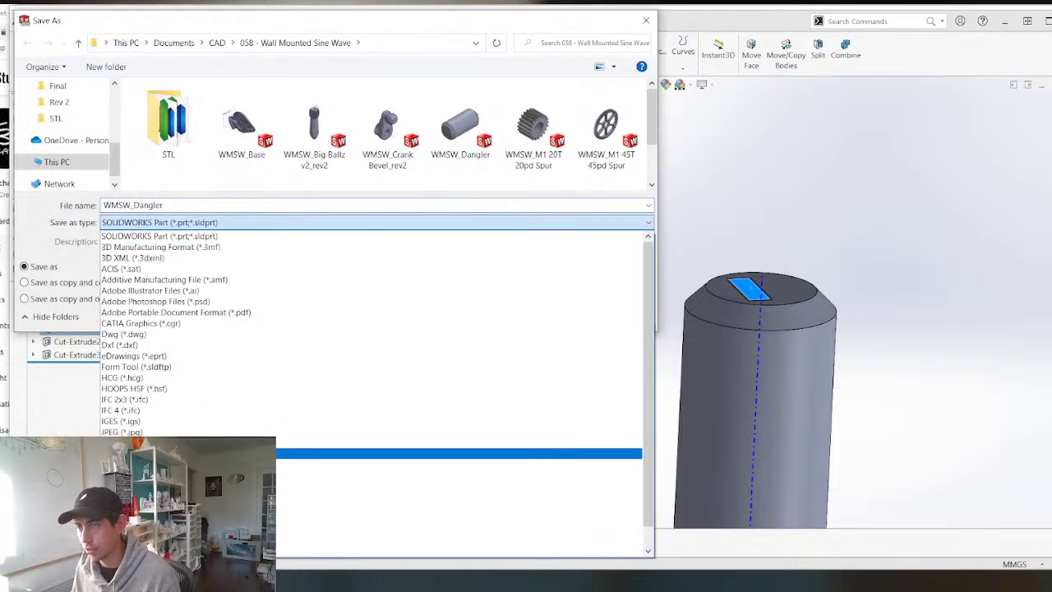
click(158, 540)
click(207, 246)
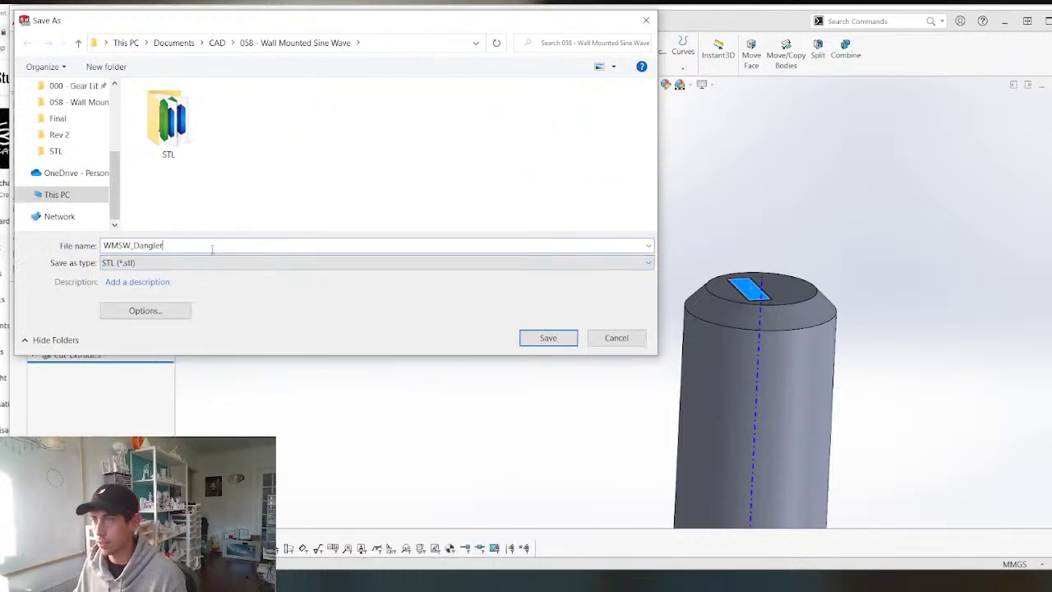
text(Wedge)
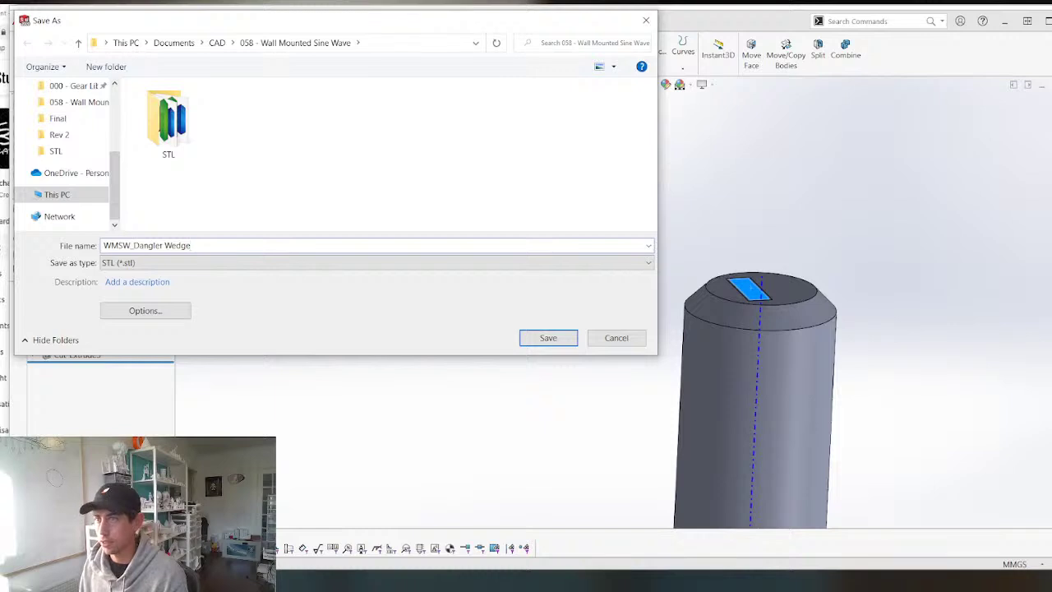
key(Return)
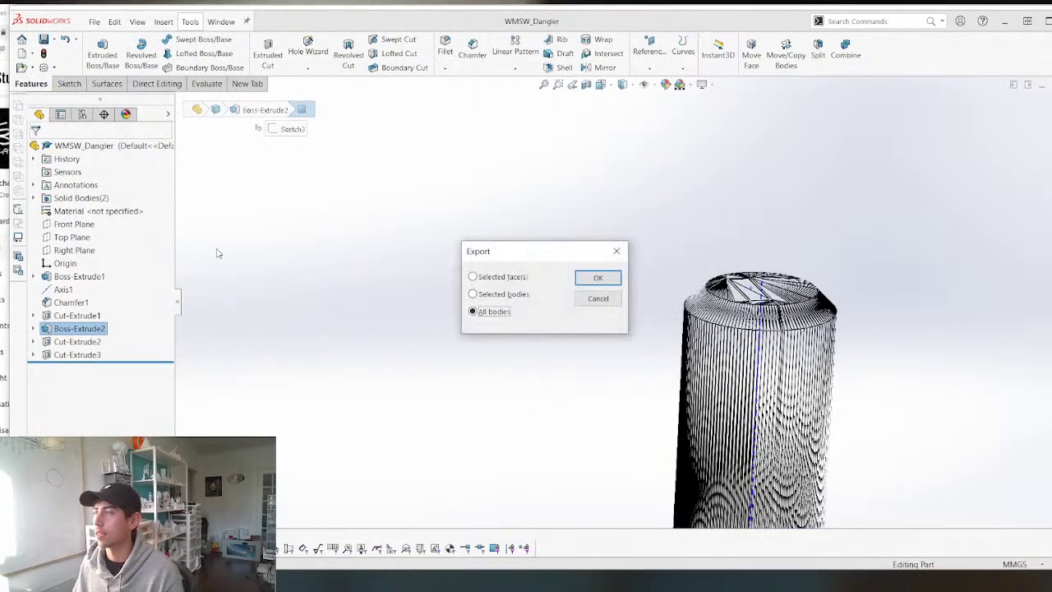
click(597, 278)
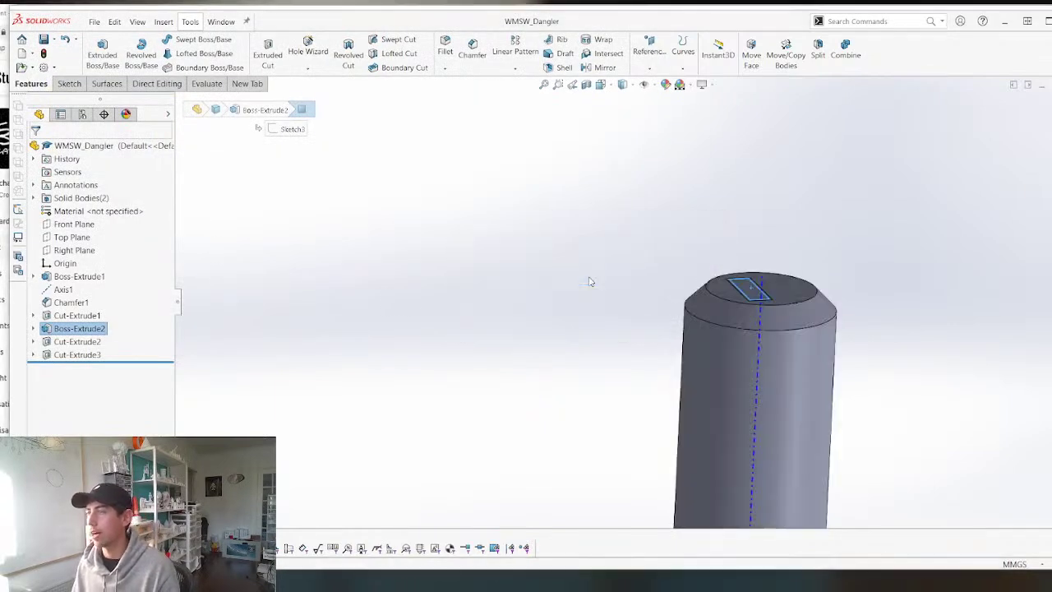
click(558, 303)
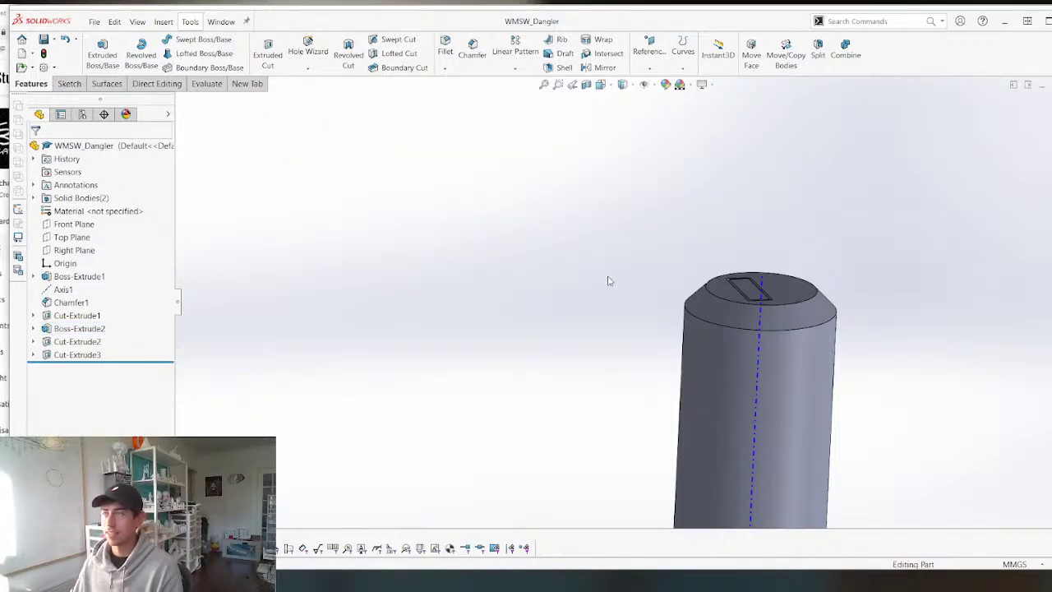
Switch to WMSW_Assembly and look over the gear mechanism, wall bar and danglers.
key(ctrl+Tab)
scroll(638, 257, up, 10)
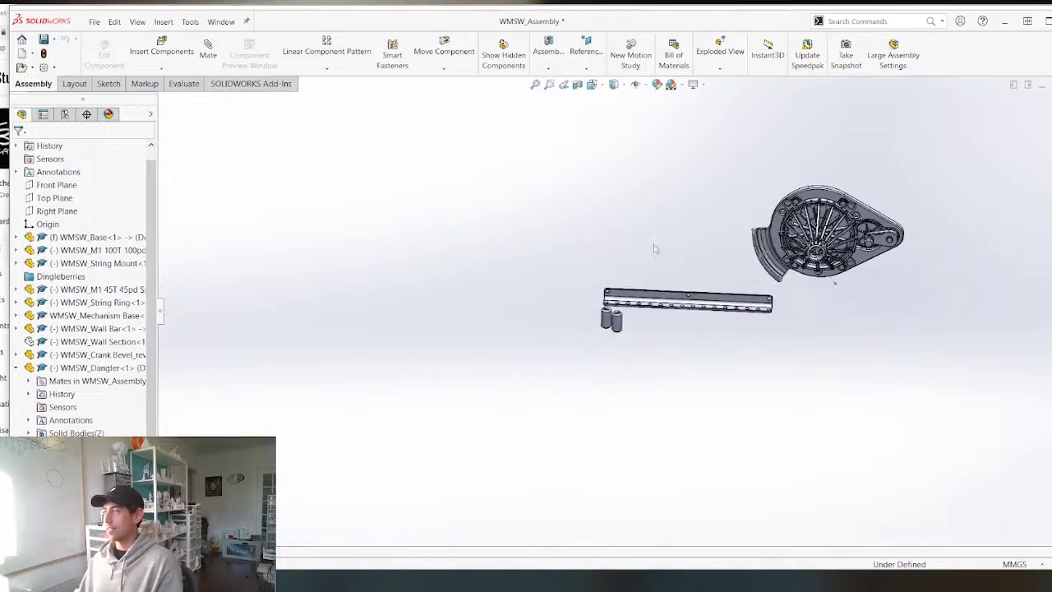
middle_drag(655, 248, 937, 276)
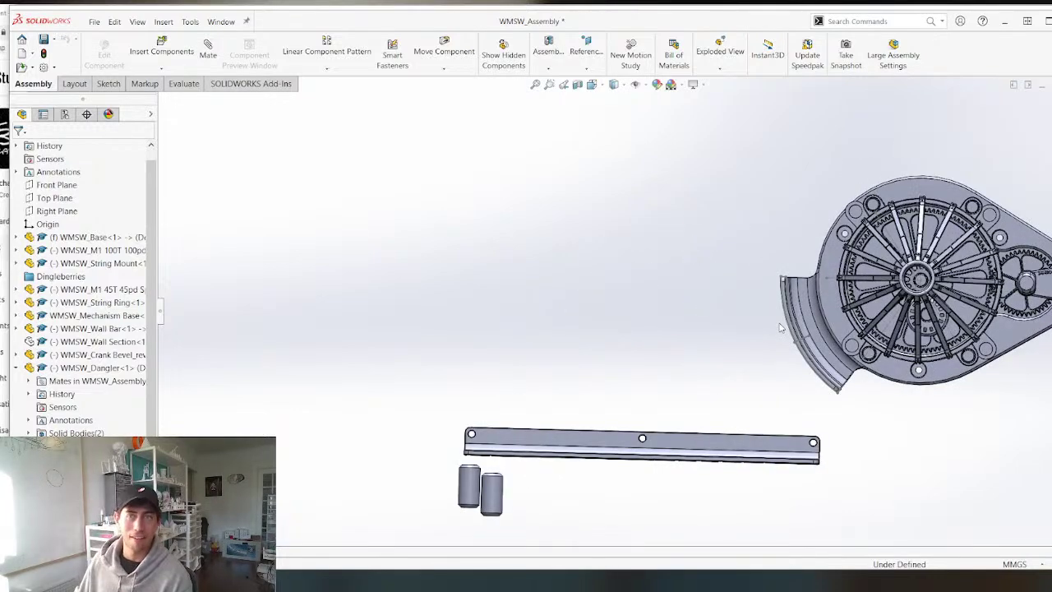